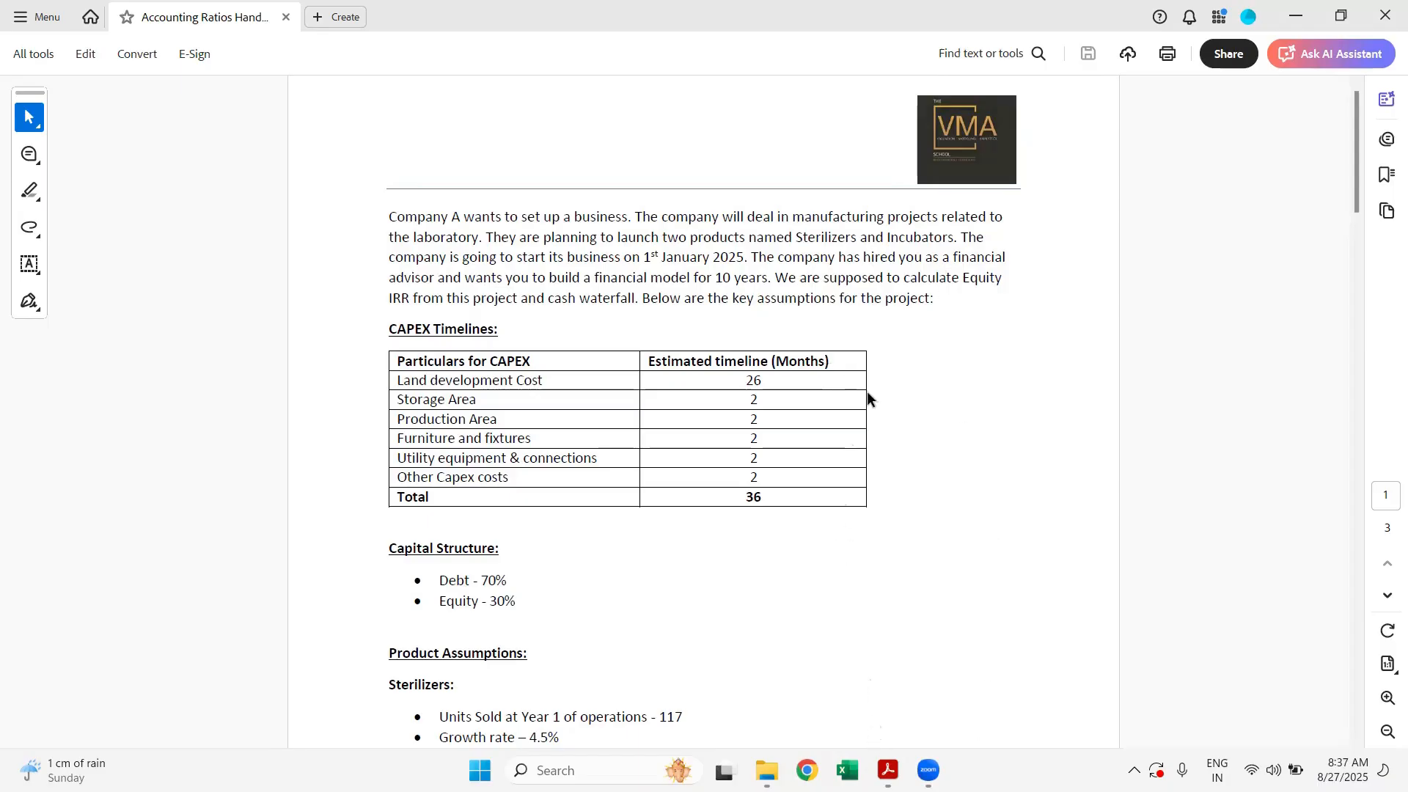
- Switch to Excel and create a new blank workbook
{"action": "left_click", "coordinate": [848, 770]}
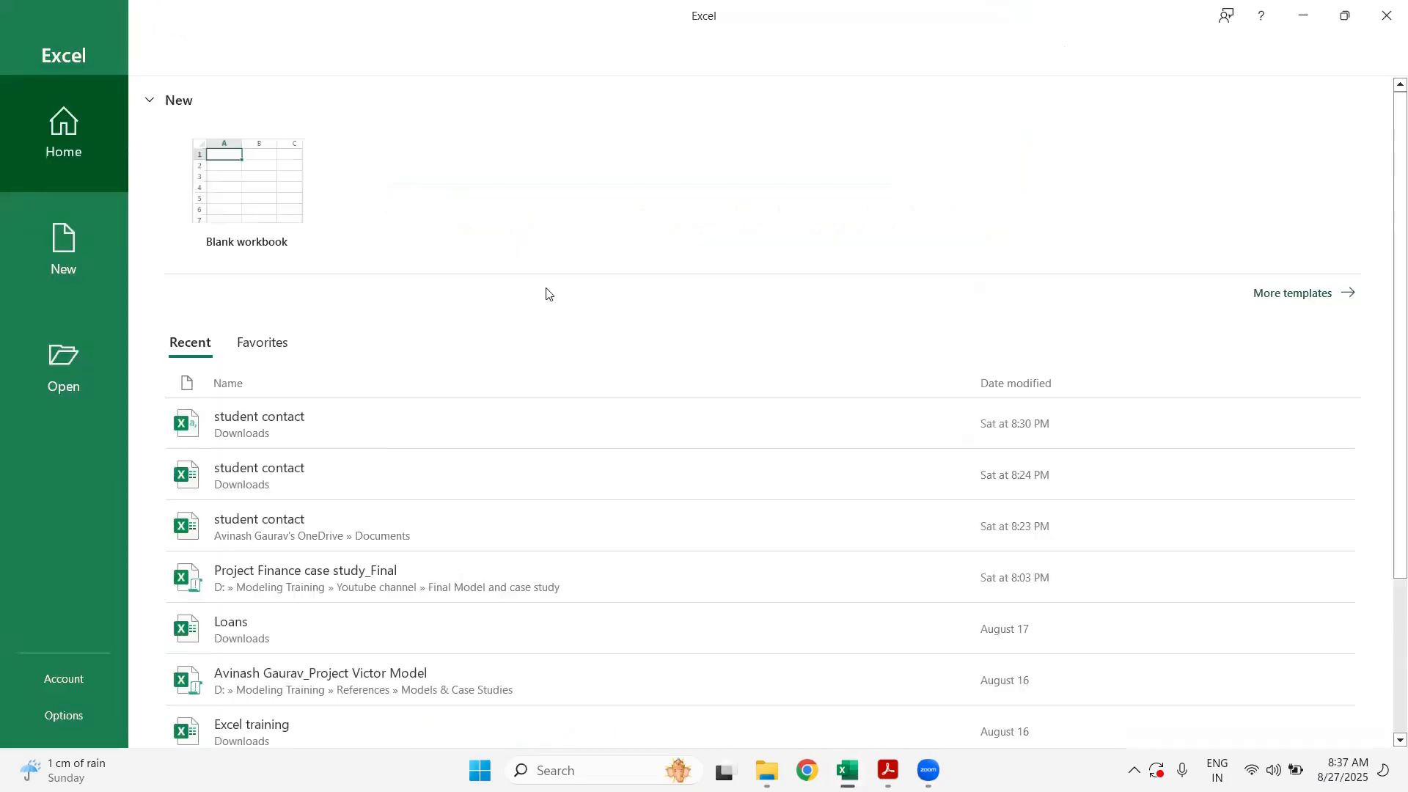
{"action": "left_click", "coordinate": [270, 236]}
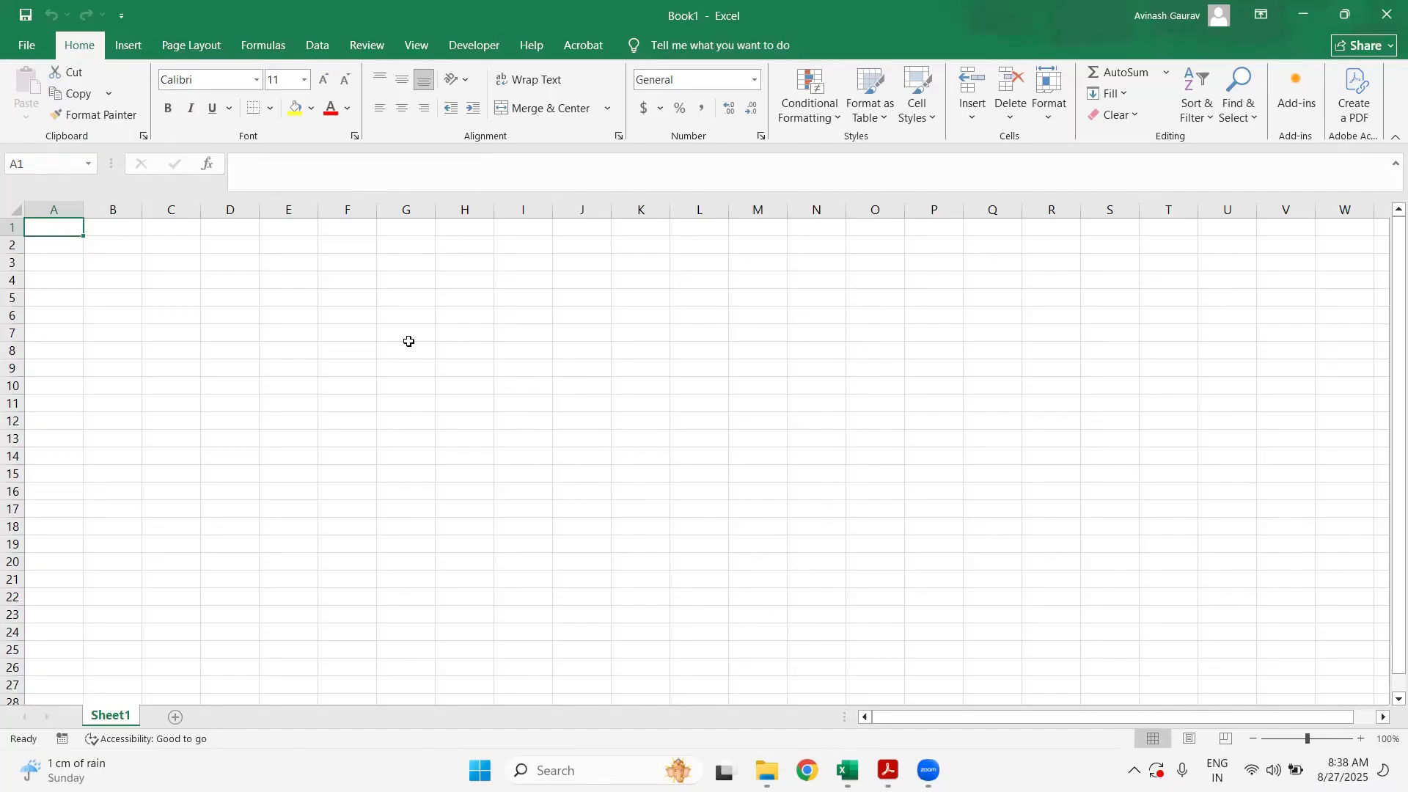
{"action": "left_click_drag", "start_coordinate": [222, 264], "coordinate": [1008, 507]}
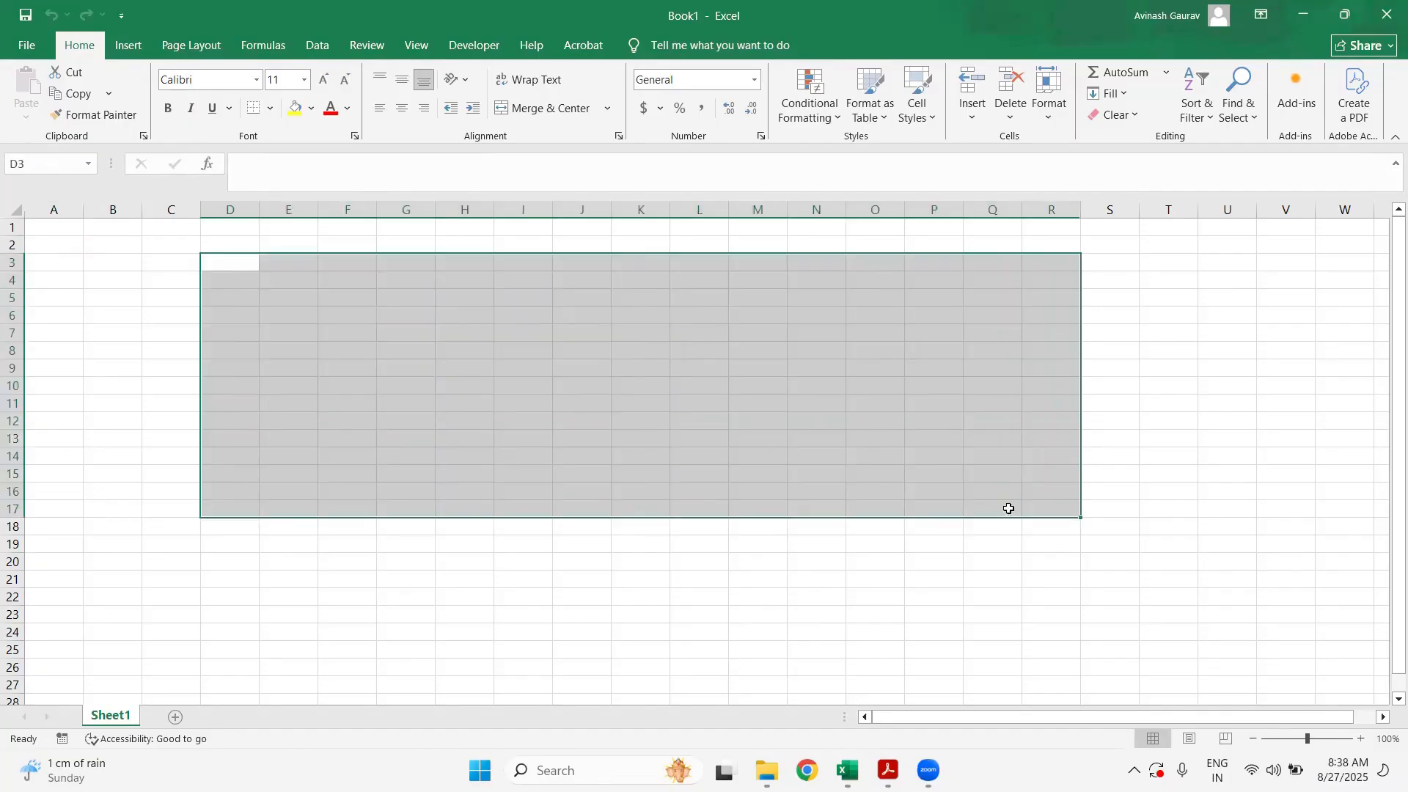
{"action": "left_click", "coordinate": [388, 345]}
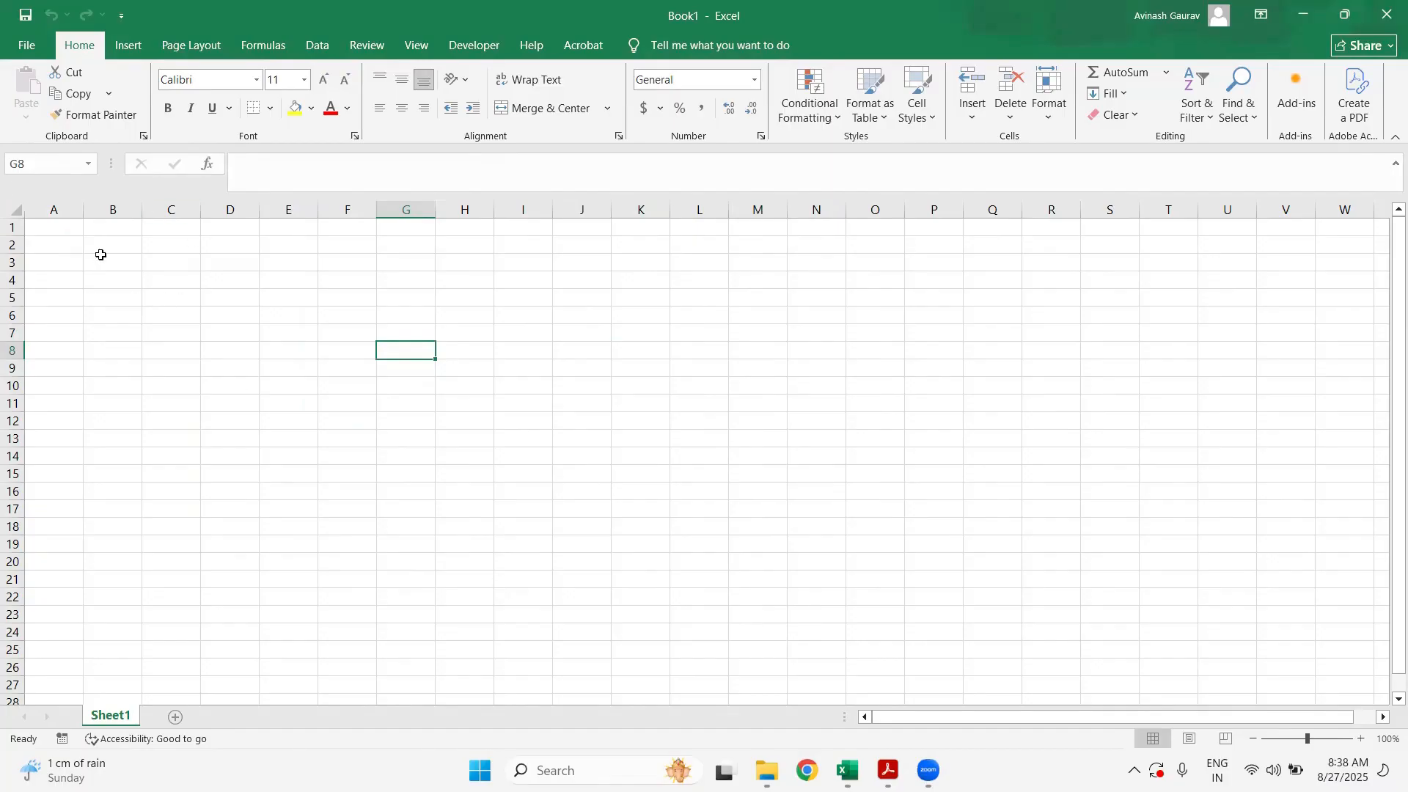
{"action": "left_click_drag", "start_coordinate": [100, 257], "coordinate": [681, 343]}
{"action": "left_click", "coordinate": [342, 454]}
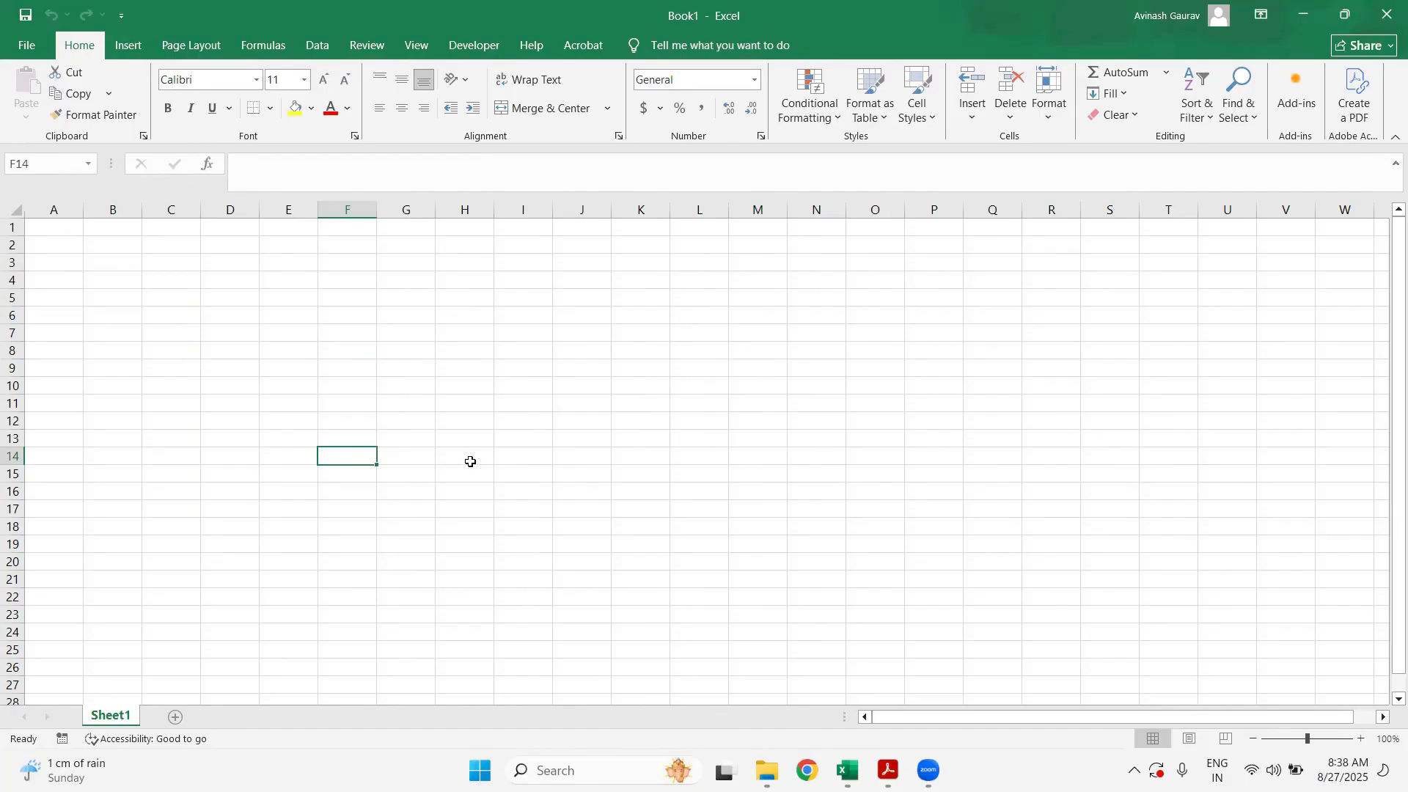
- Hide the gridlines on Sheet1
{"action": "key", "text": "alt"}
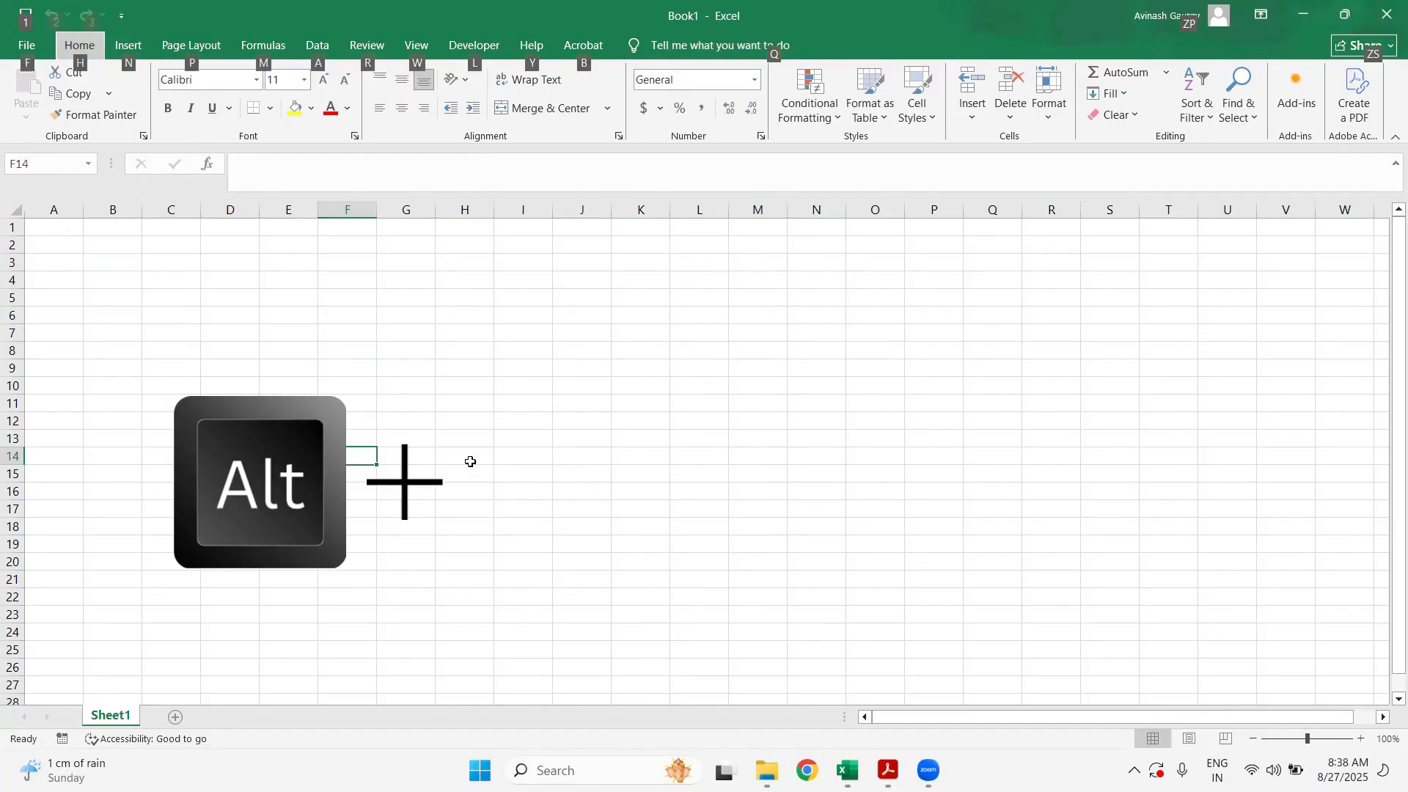
{"action": "key", "text": "w"}
{"action": "key", "text": "v"}
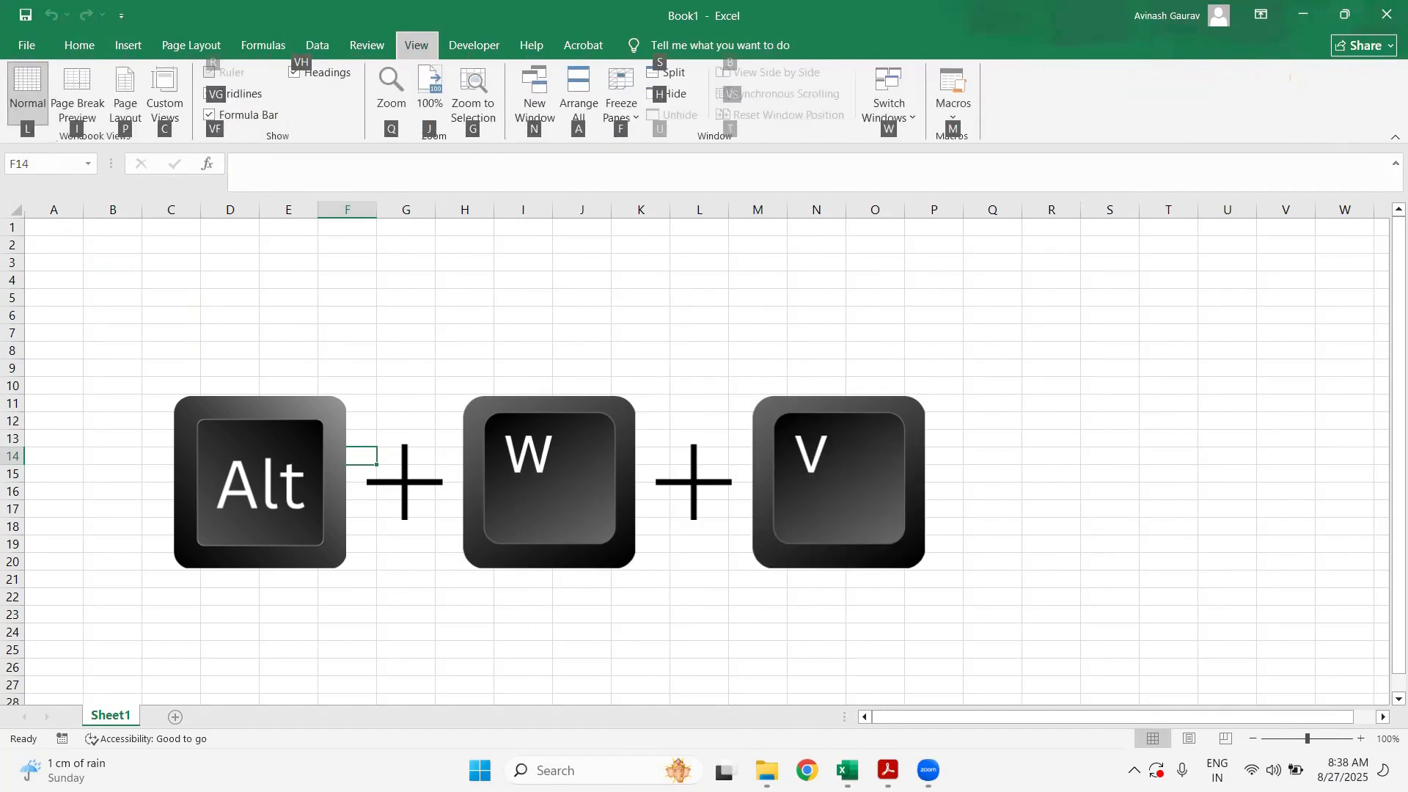
{"action": "key", "text": "g"}
{"action": "key", "text": "g"}
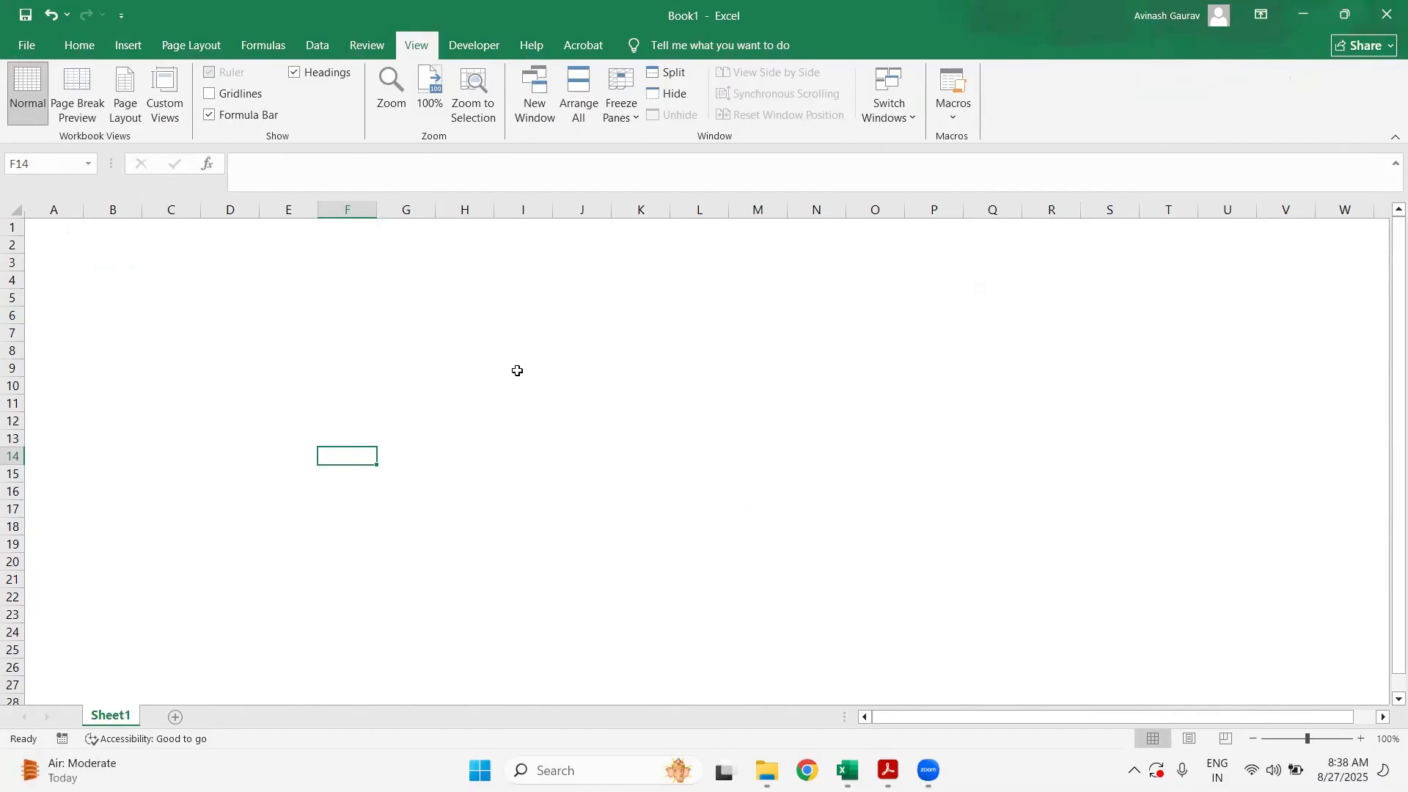
- Turn the gridlines on Sheet1 back on
{"action": "key", "text": "alt"}
{"action": "key", "text": "w"}
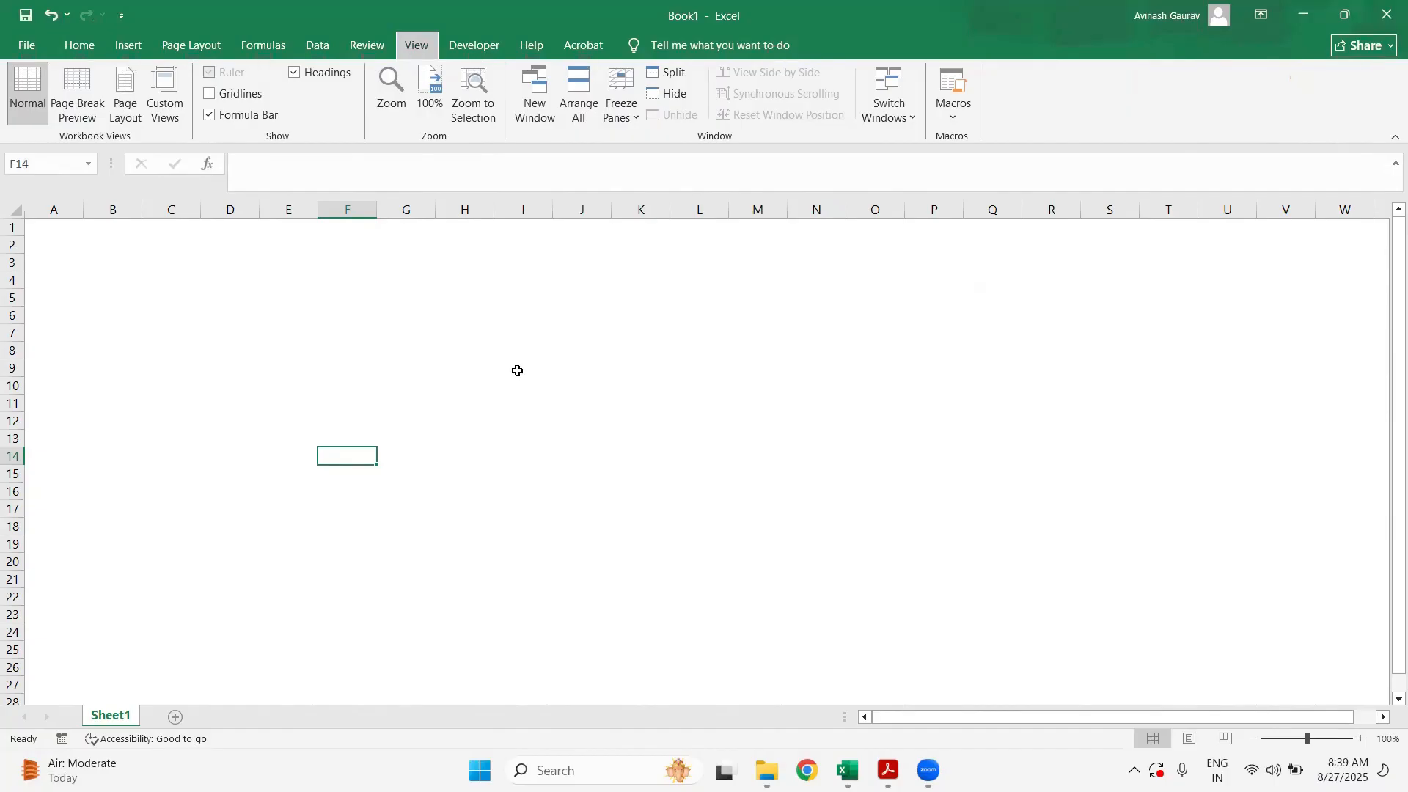
{"action": "key", "text": "v"}
{"action": "key", "text": "g"}
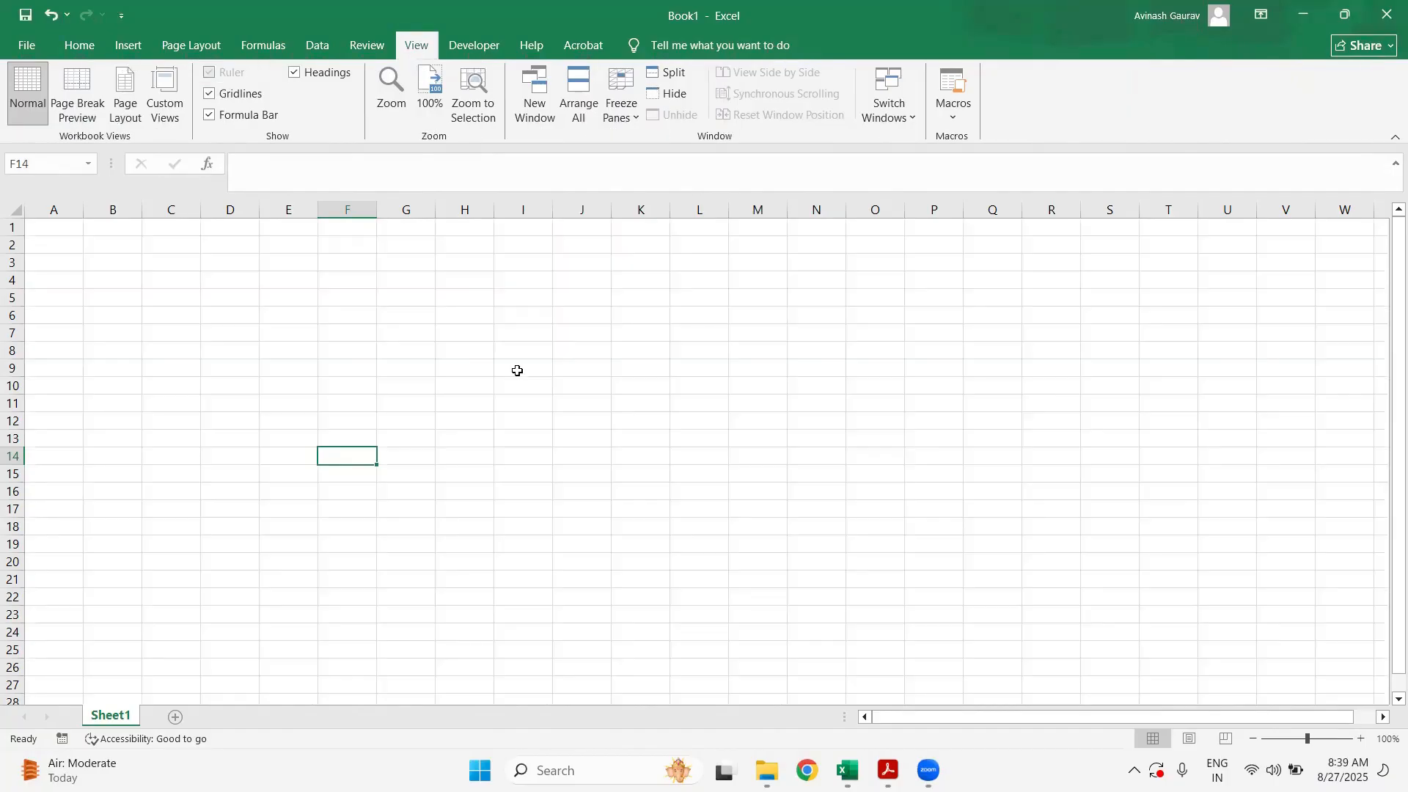
{"action": "left_click", "coordinate": [78, 45]}
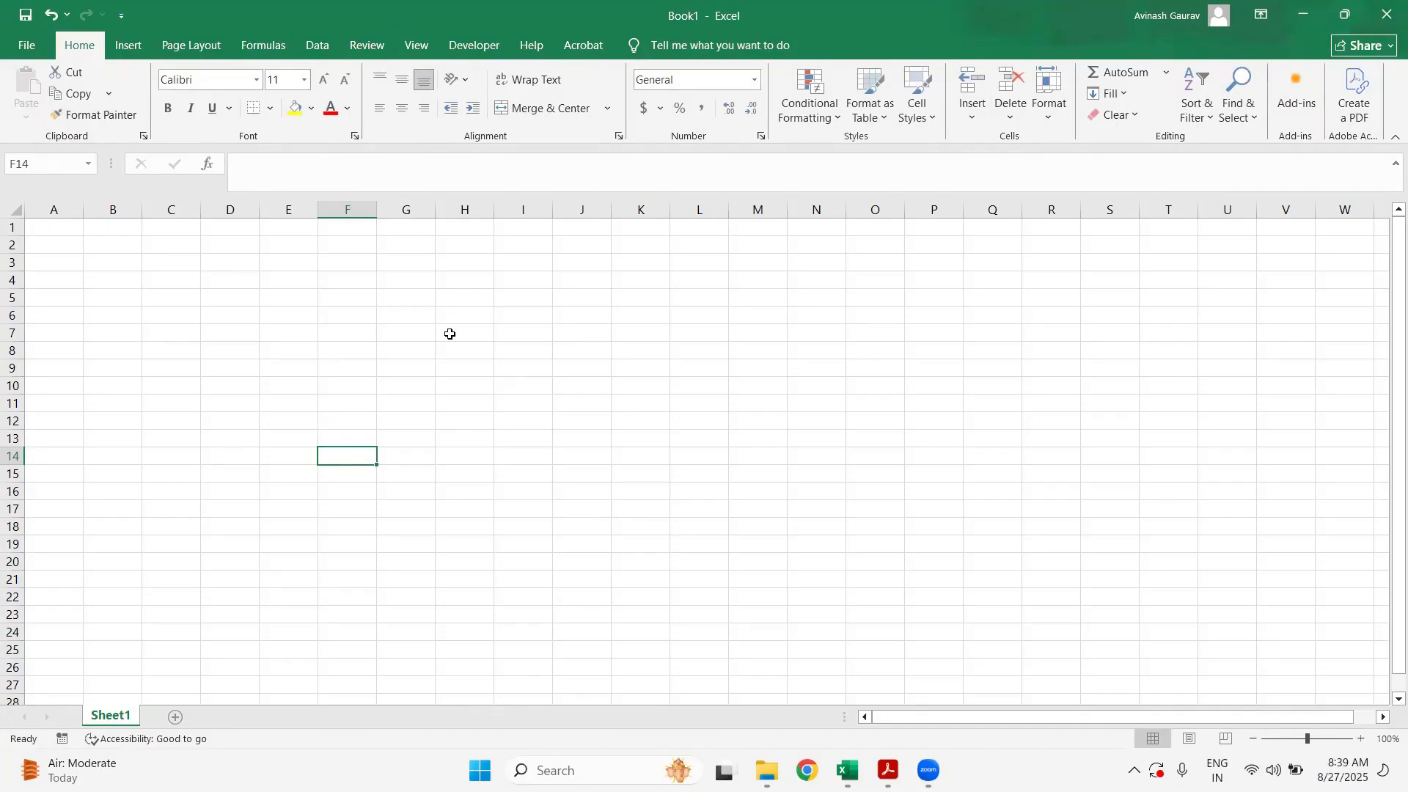
- Turn off the gridlines display for the blank sheet
{"action": "left_click", "coordinate": [418, 46]}
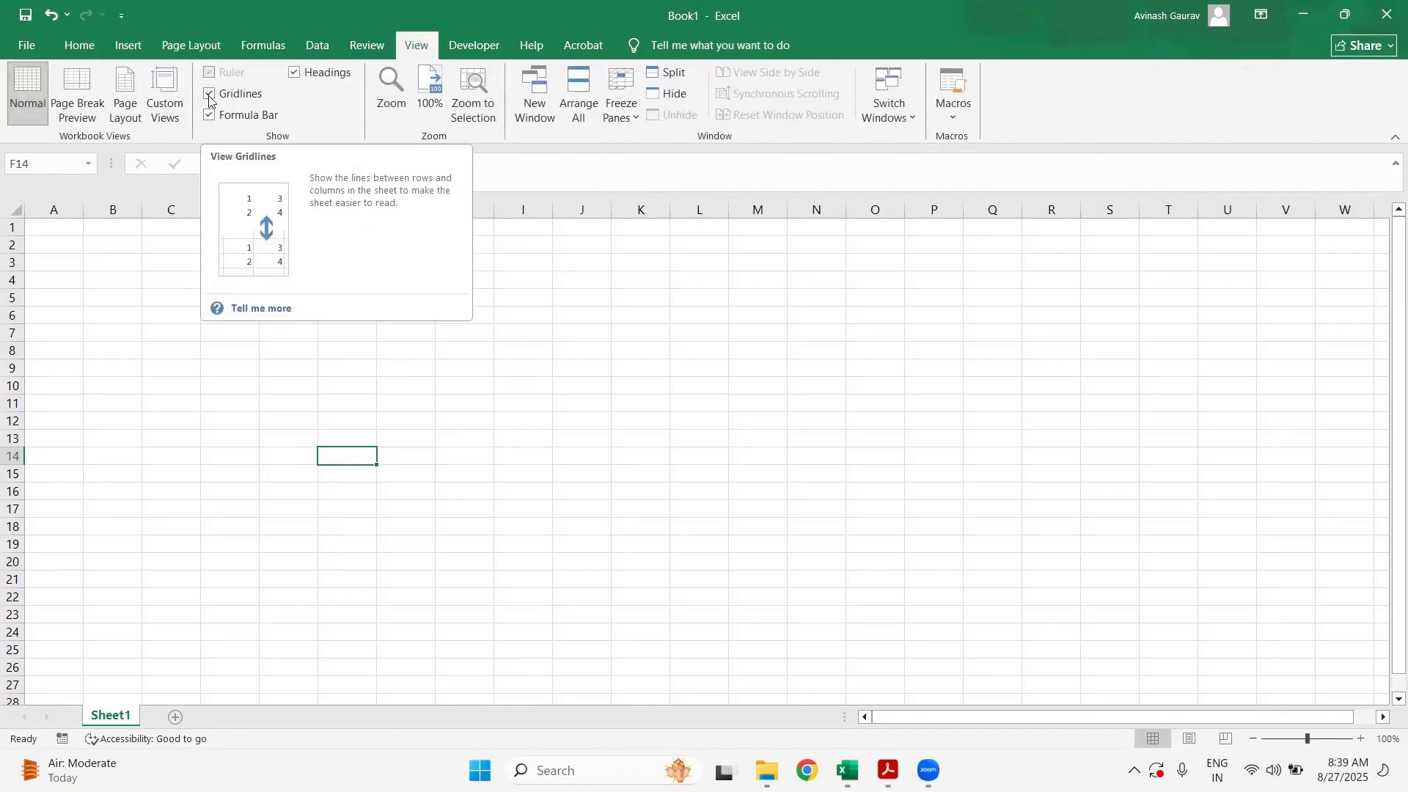
{"action": "left_click", "coordinate": [210, 95]}
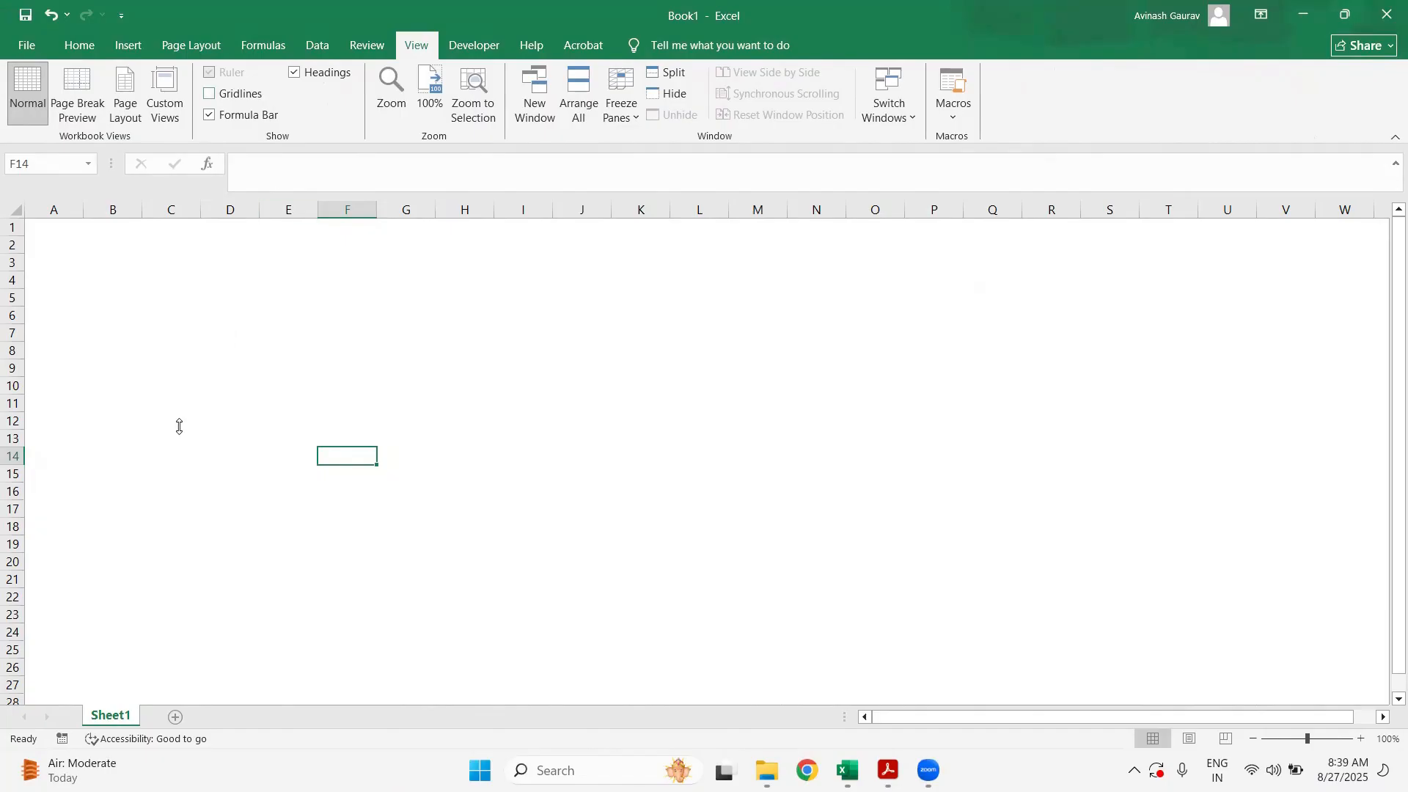
- Narrow columns A to E to slim columns and widen column F to roughly three standard column widths
{"action": "left_click", "coordinate": [42, 228]}
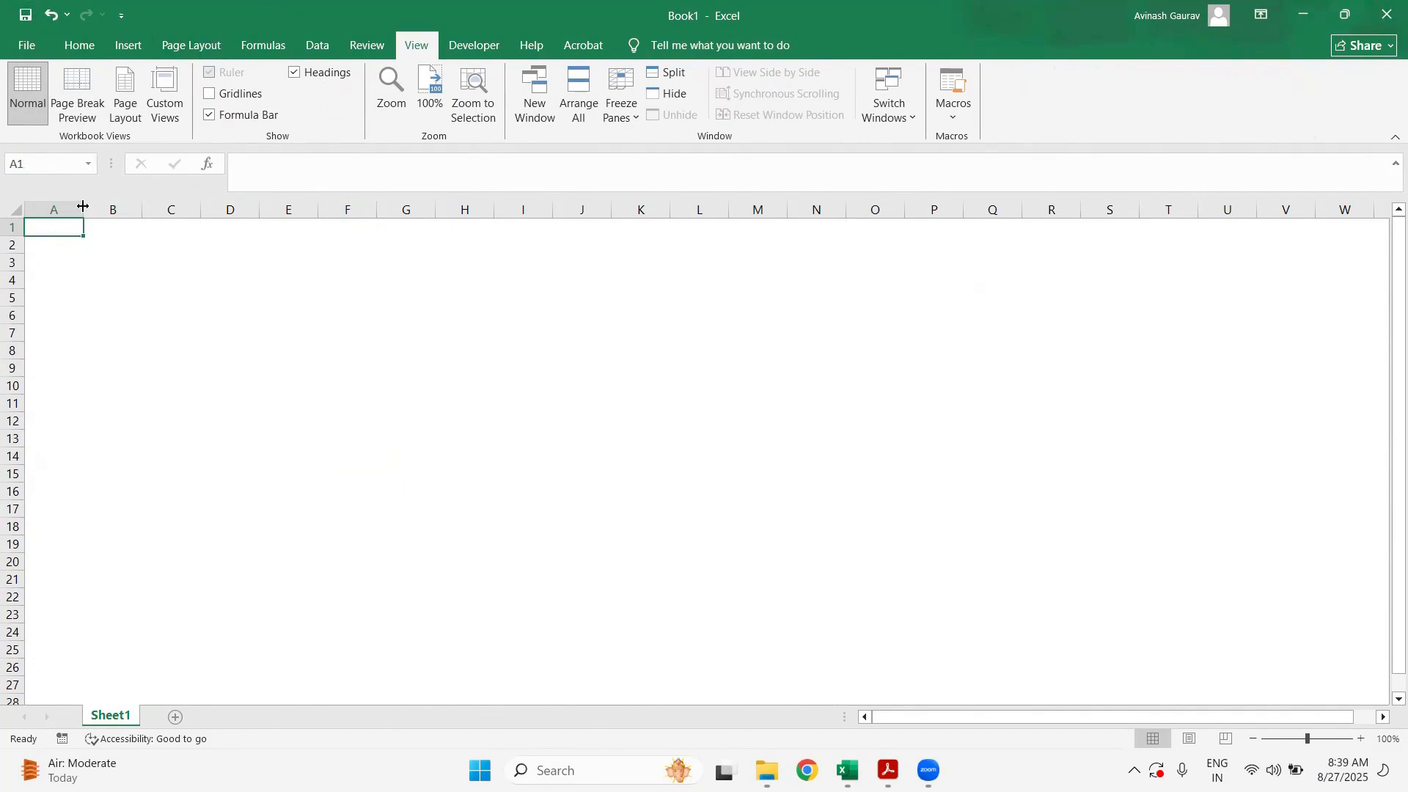
{"action": "left_click_drag", "start_coordinate": [83, 208], "coordinate": [315, 214]}
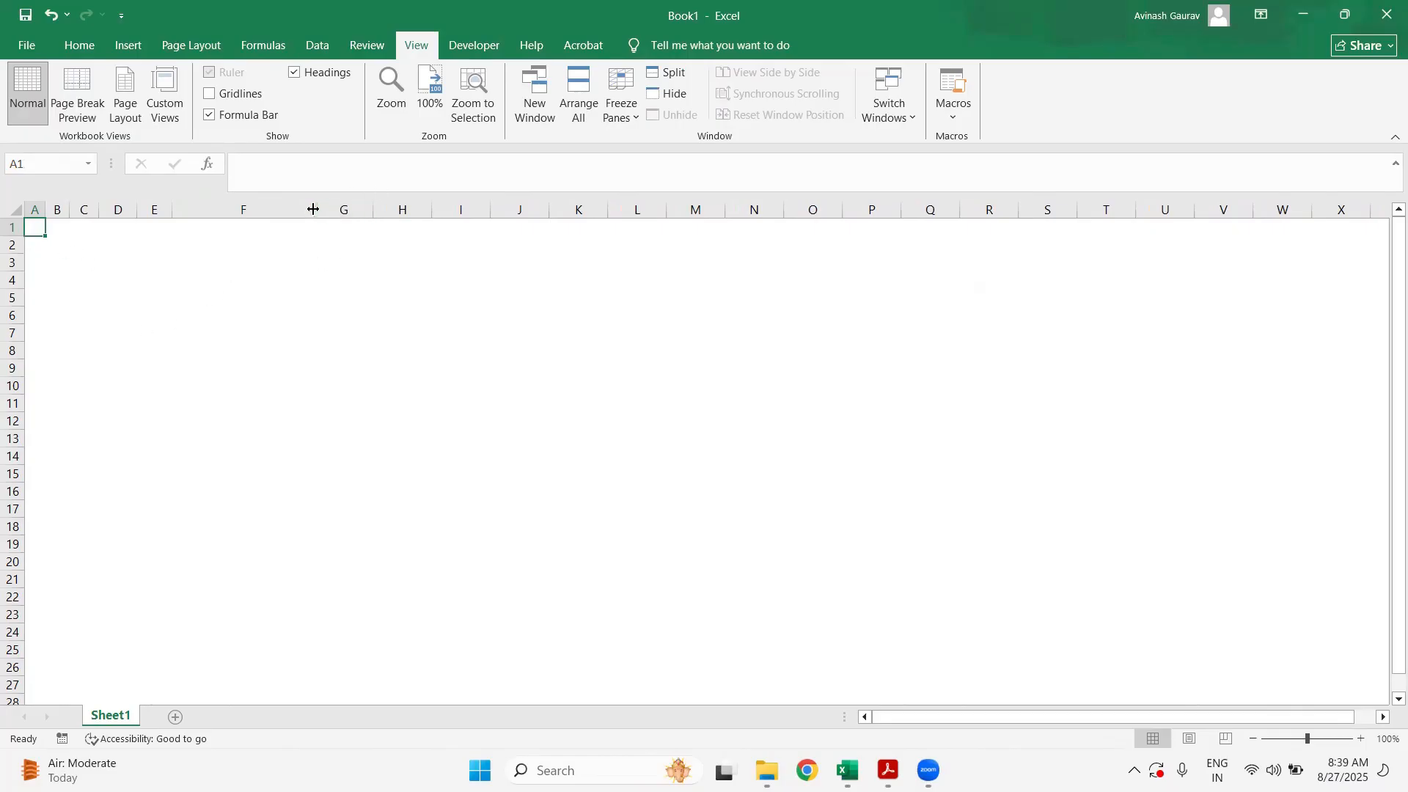
{"action": "left_click_drag", "start_coordinate": [313, 210], "coordinate": [340, 211]}
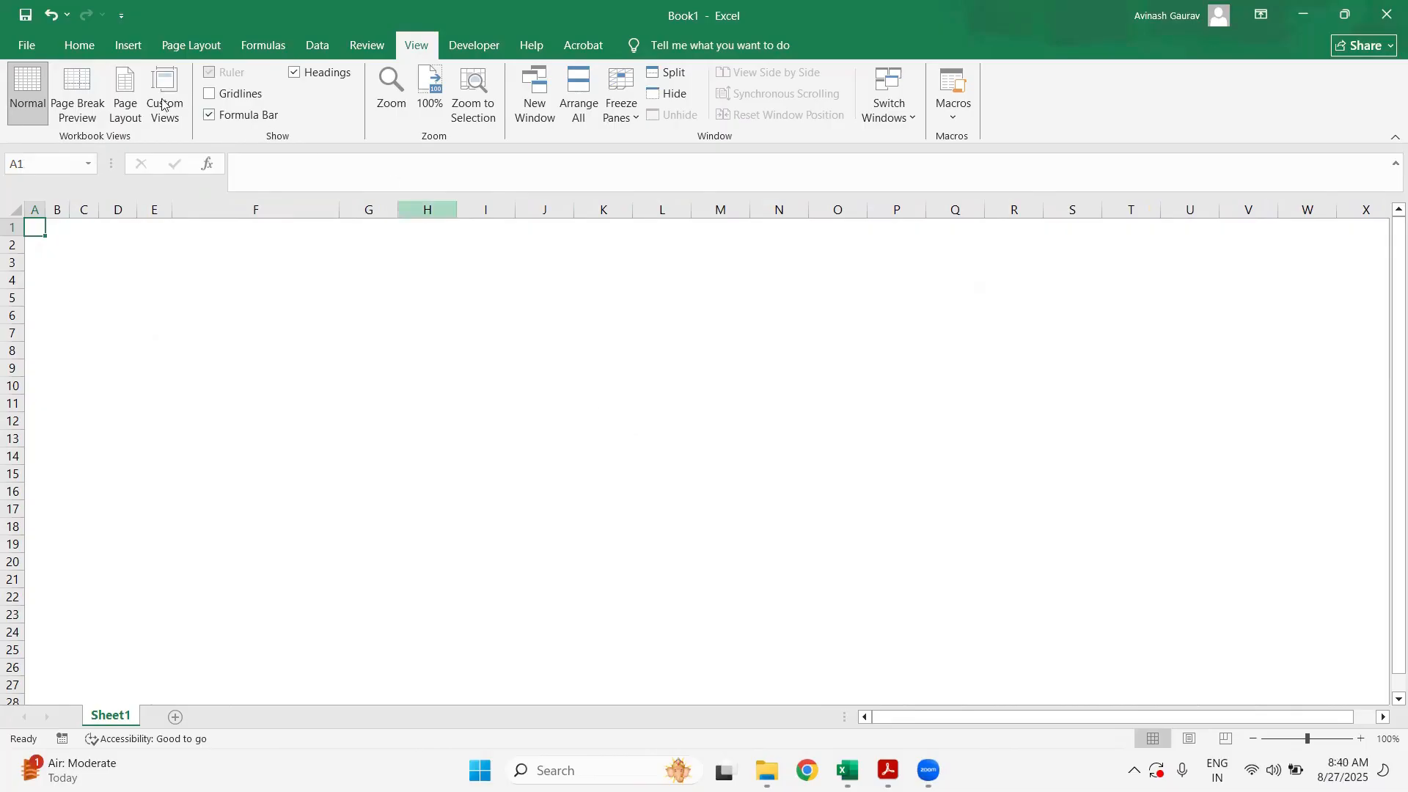
- Apply a Thick Bottom Border to the whole of row 2
{"action": "left_click", "coordinate": [76, 49]}
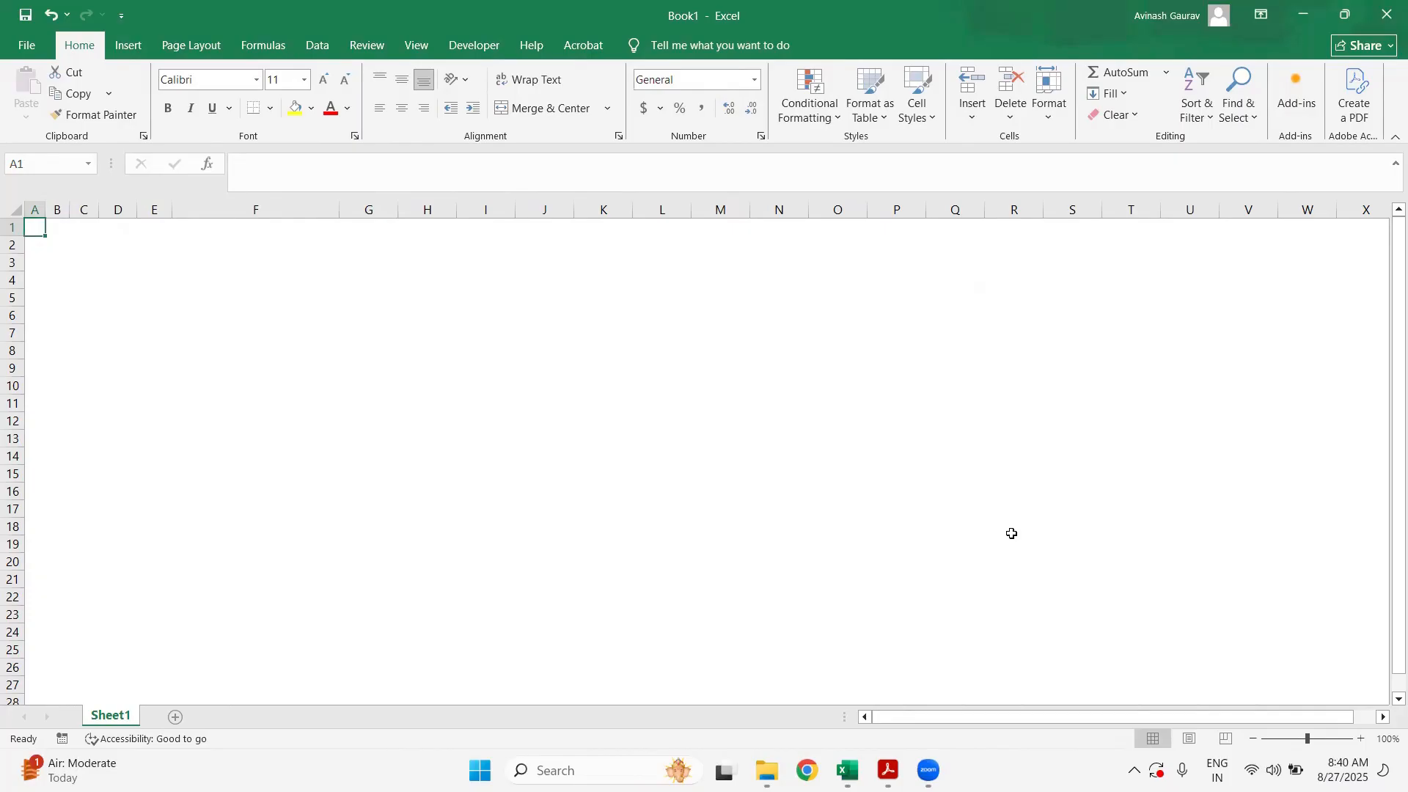
{"action": "key", "text": "Down"}
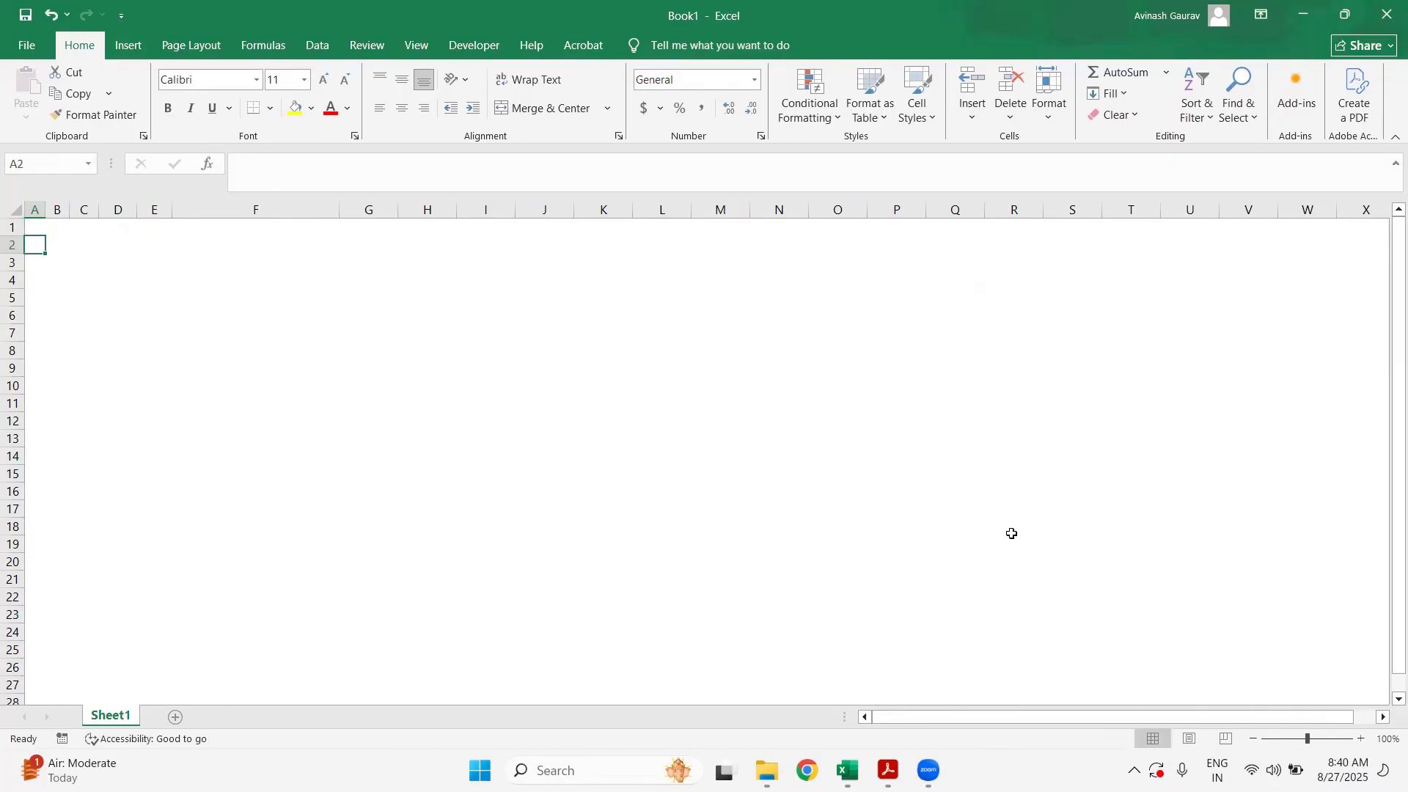
{"action": "key", "text": "shift+space"}
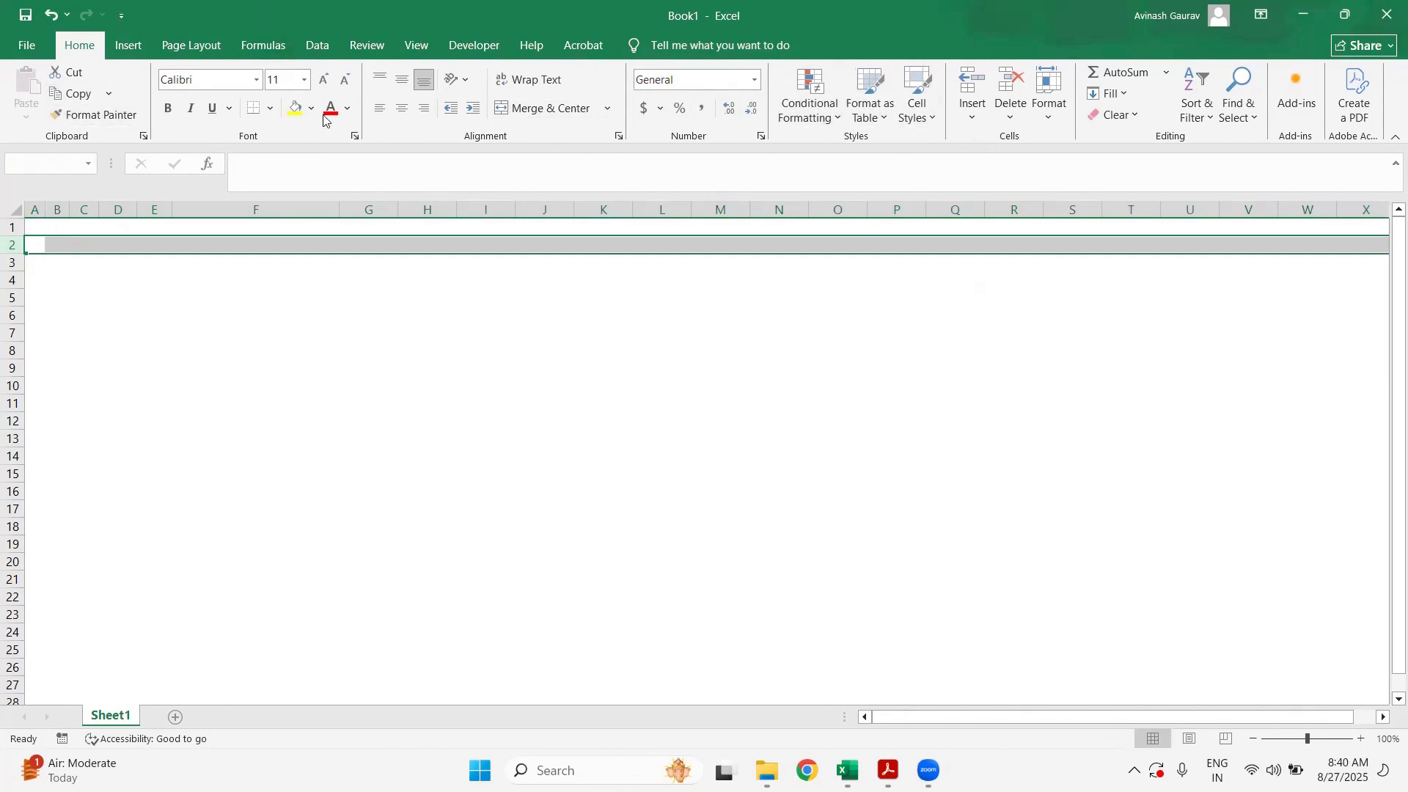
{"action": "left_click", "coordinate": [269, 111]}
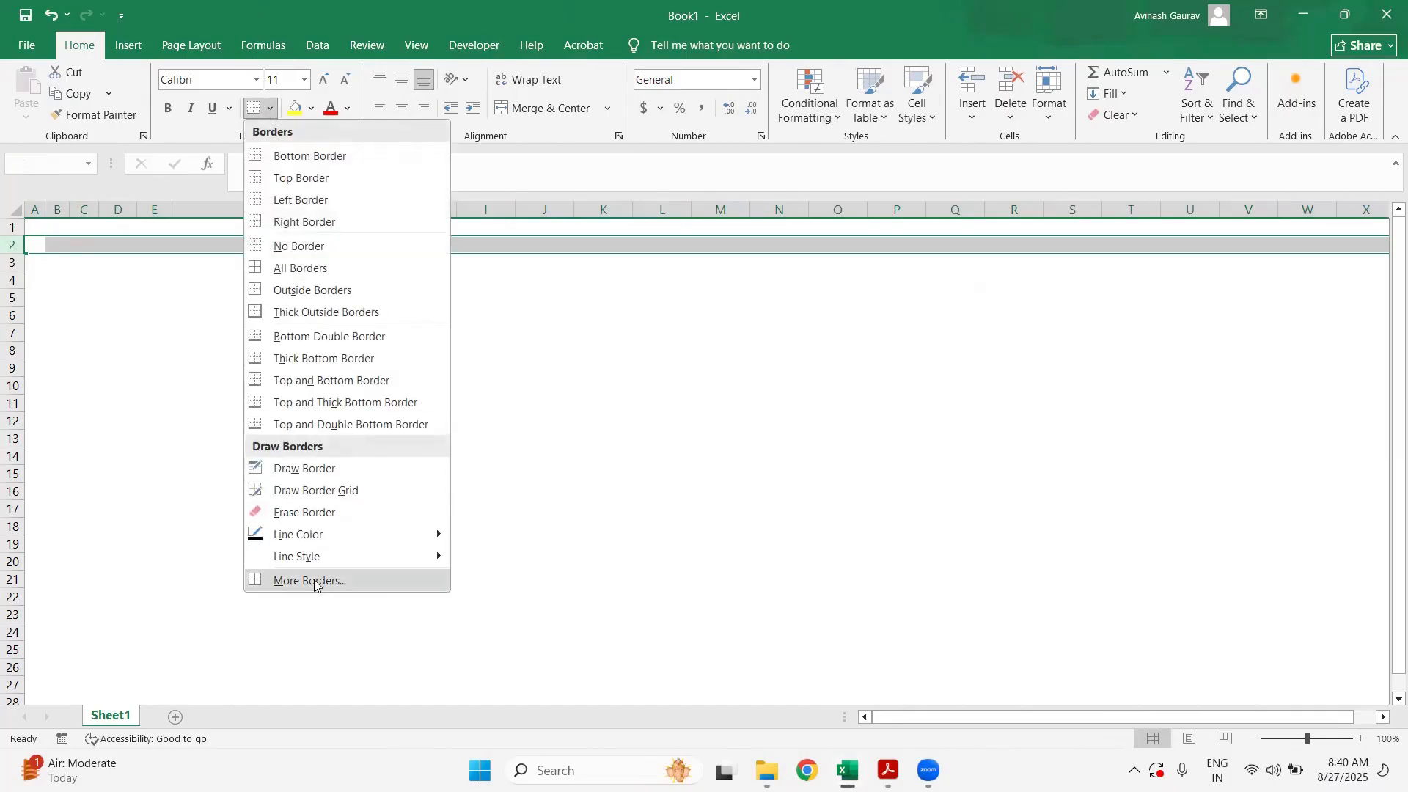
{"action": "left_click", "coordinate": [317, 359]}
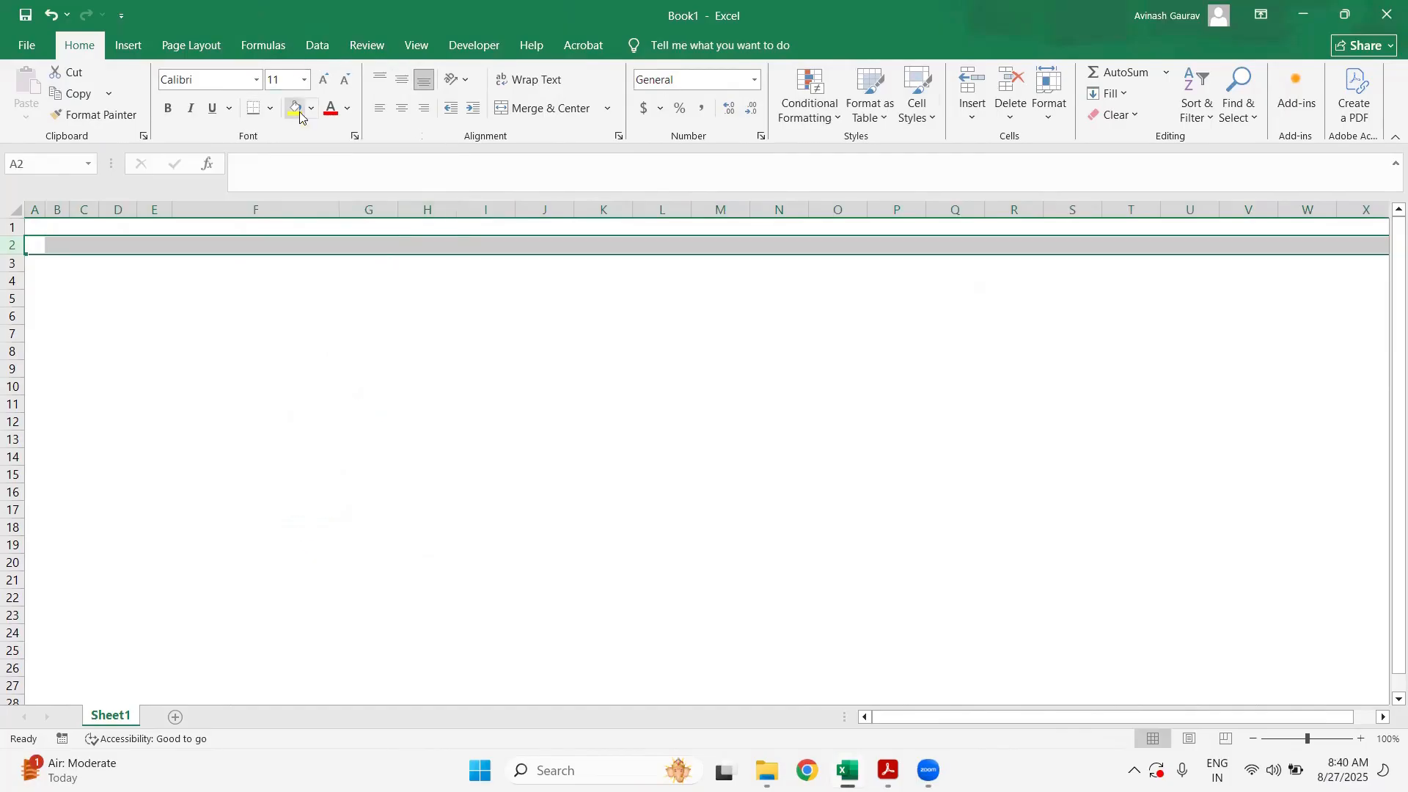
- Recolour the bottom border of row 2 to the theme blue in the Format Cells border settings
{"action": "left_click", "coordinate": [269, 110]}
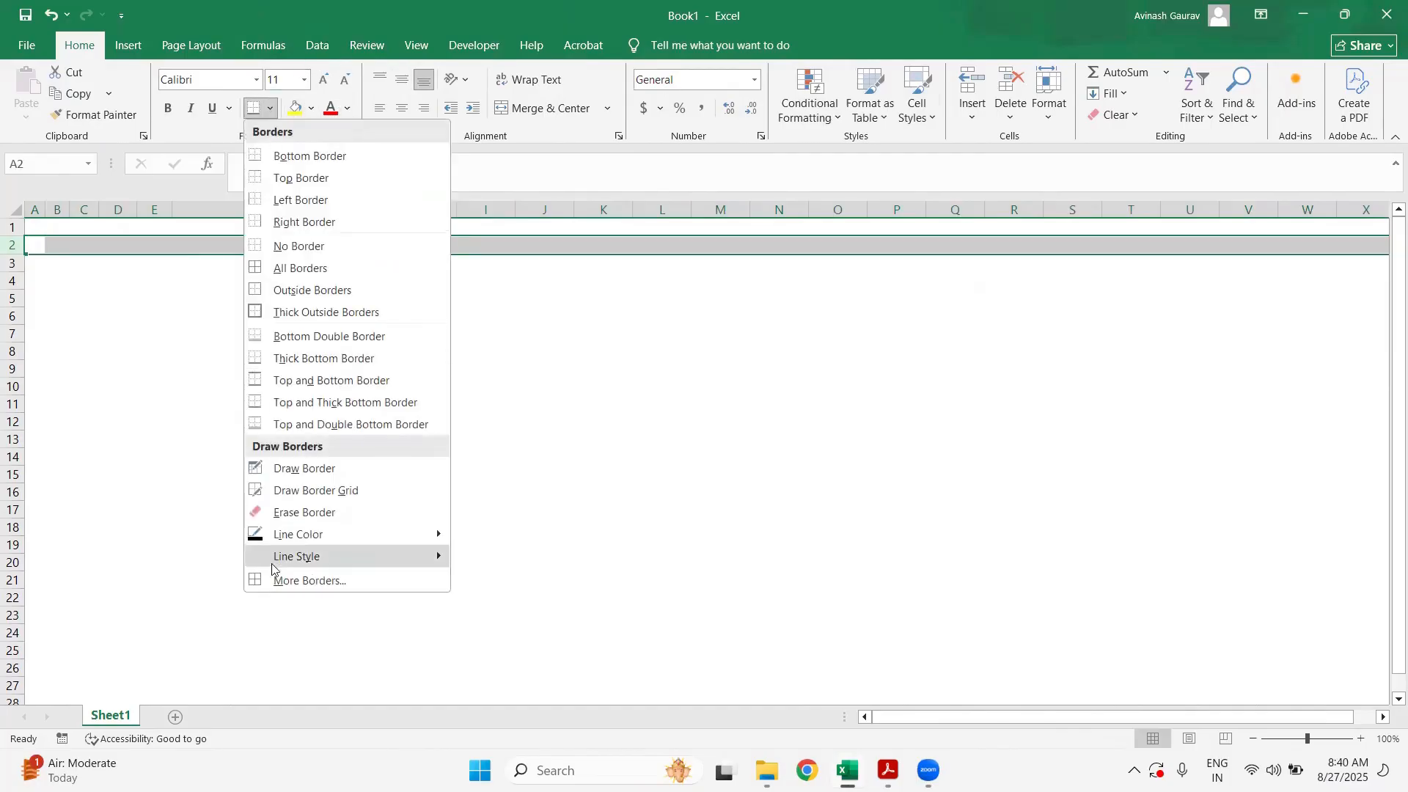
{"action": "left_click", "coordinate": [297, 580]}
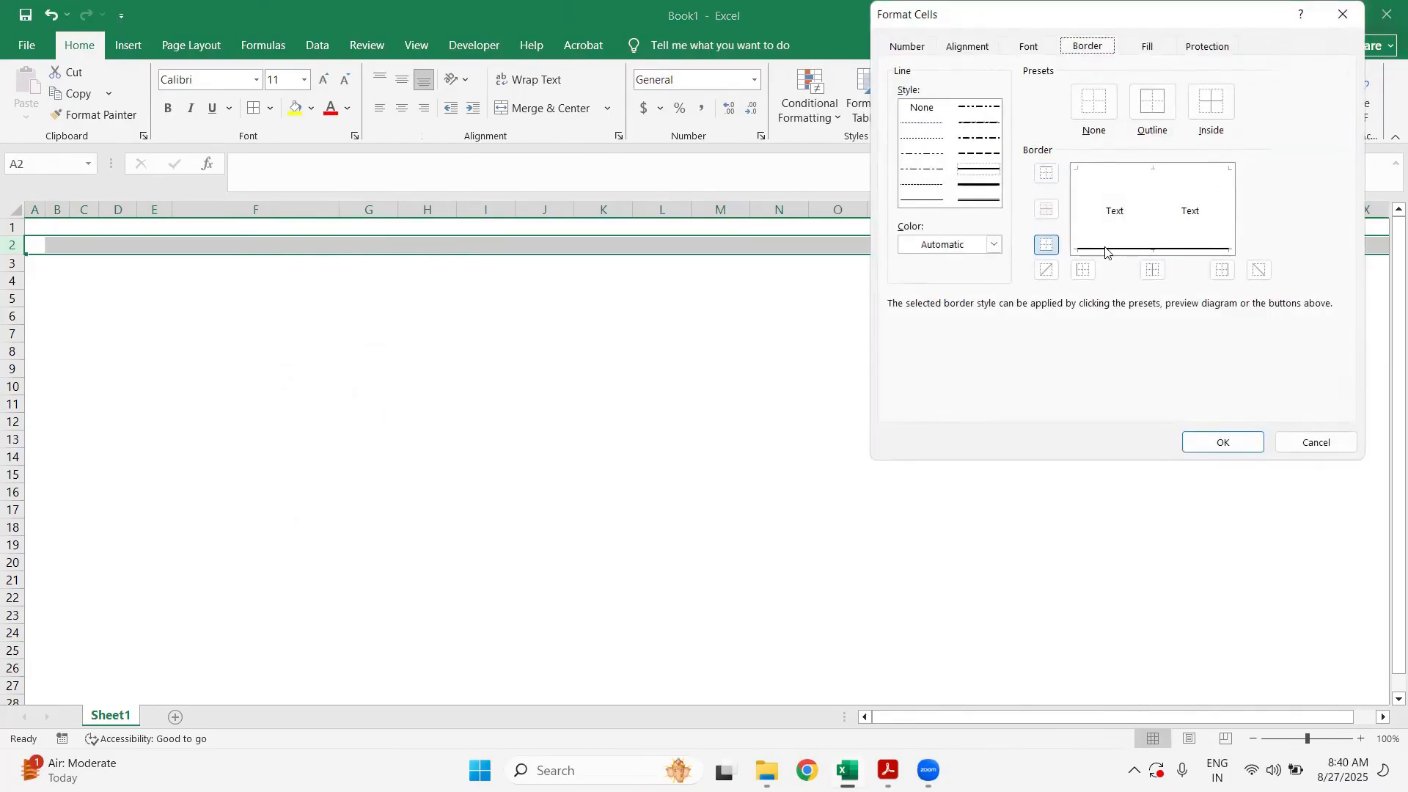
{"action": "left_click", "coordinate": [995, 244]}
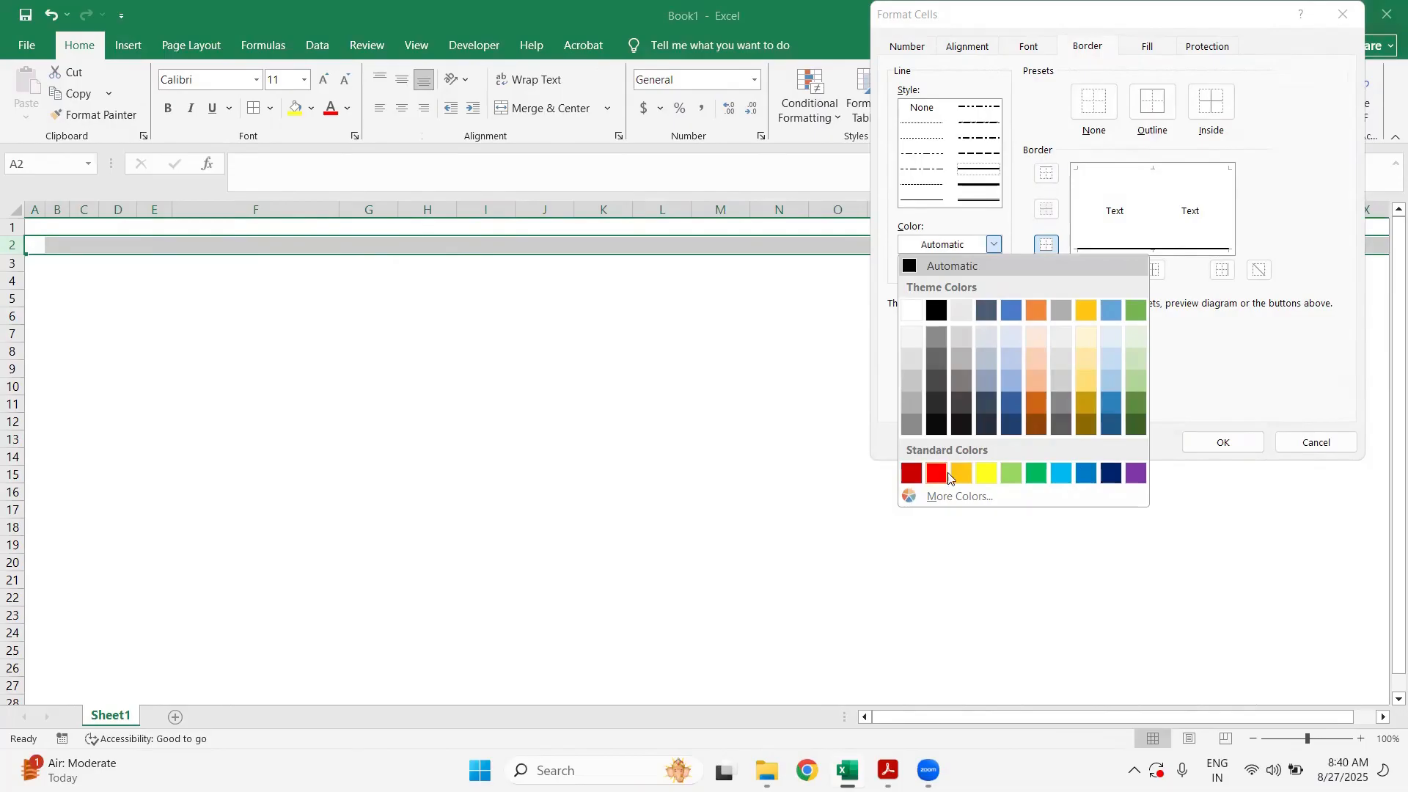
{"action": "left_click", "coordinate": [1009, 314]}
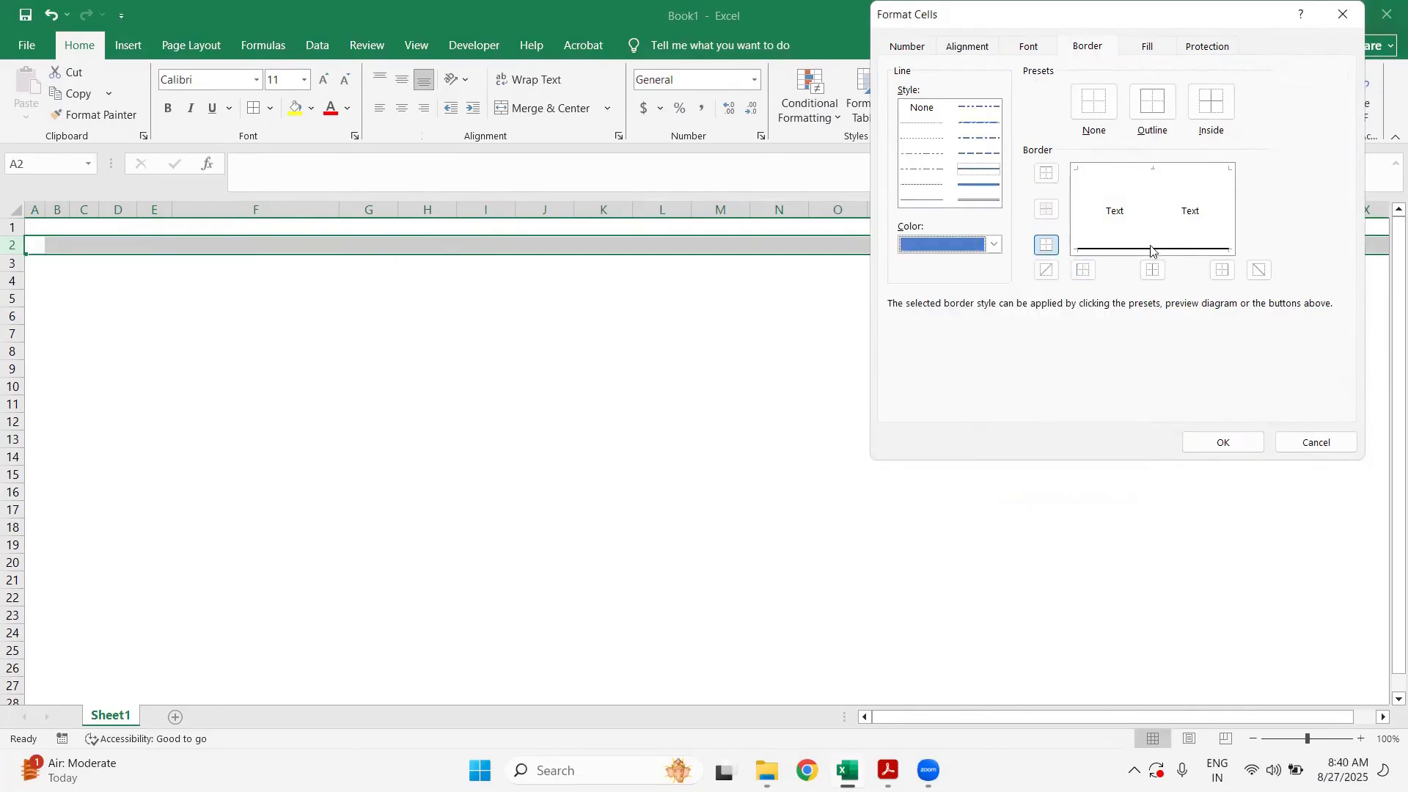
{"action": "left_click", "coordinate": [1154, 250]}
{"action": "left_click", "coordinate": [1222, 440]}
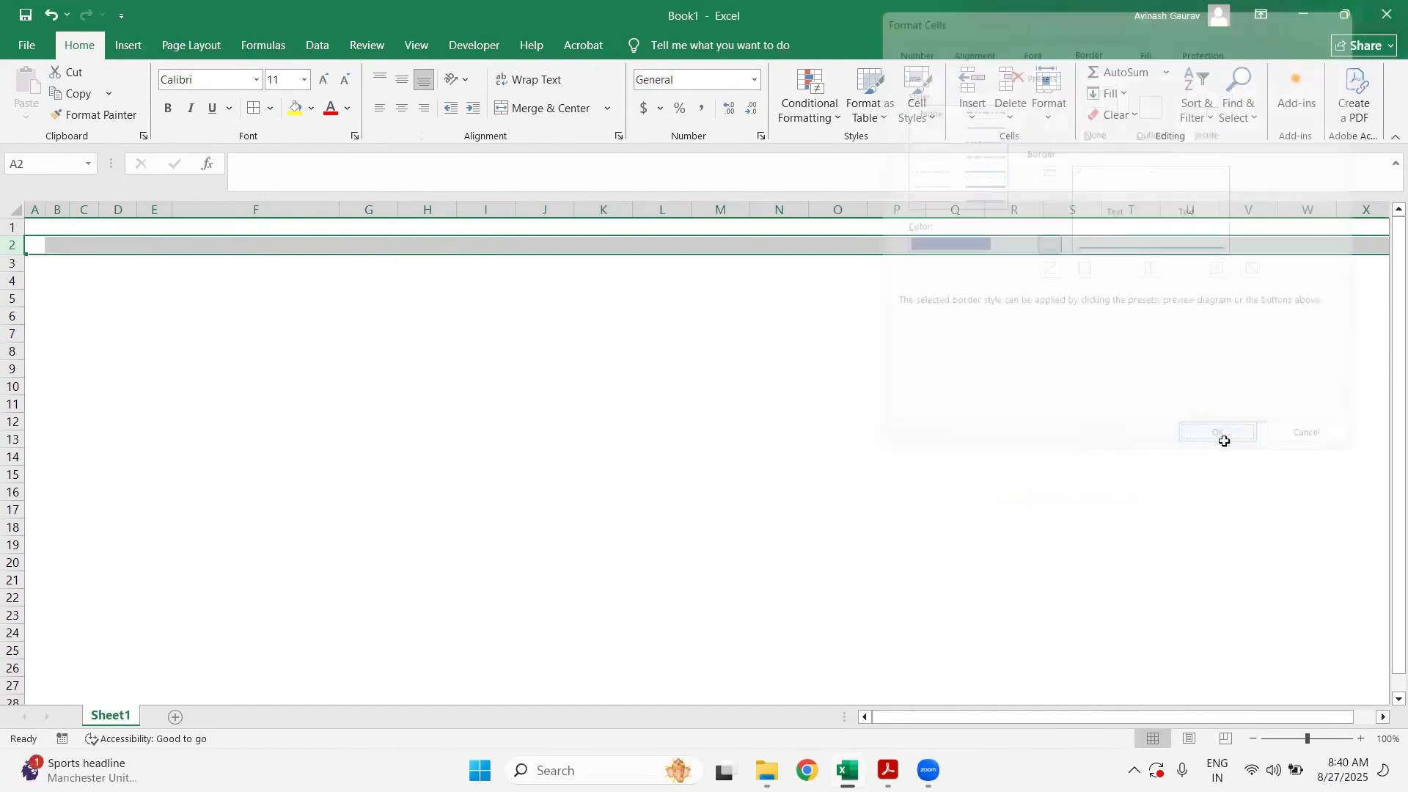
- Undo the blue recolouring and the thick bottom border on row 2
{"action": "left_click", "coordinate": [186, 319]}
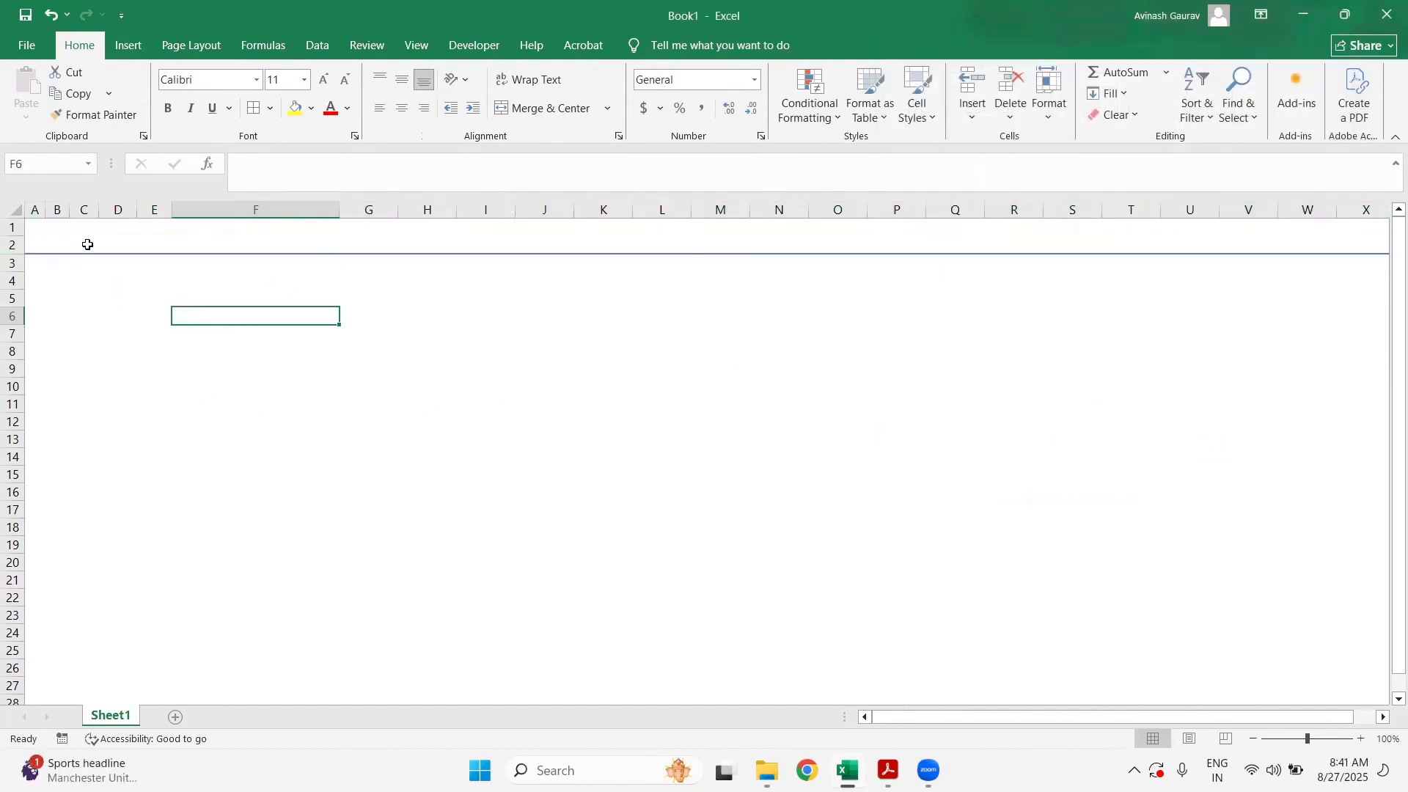
{"action": "left_click", "coordinate": [38, 241]}
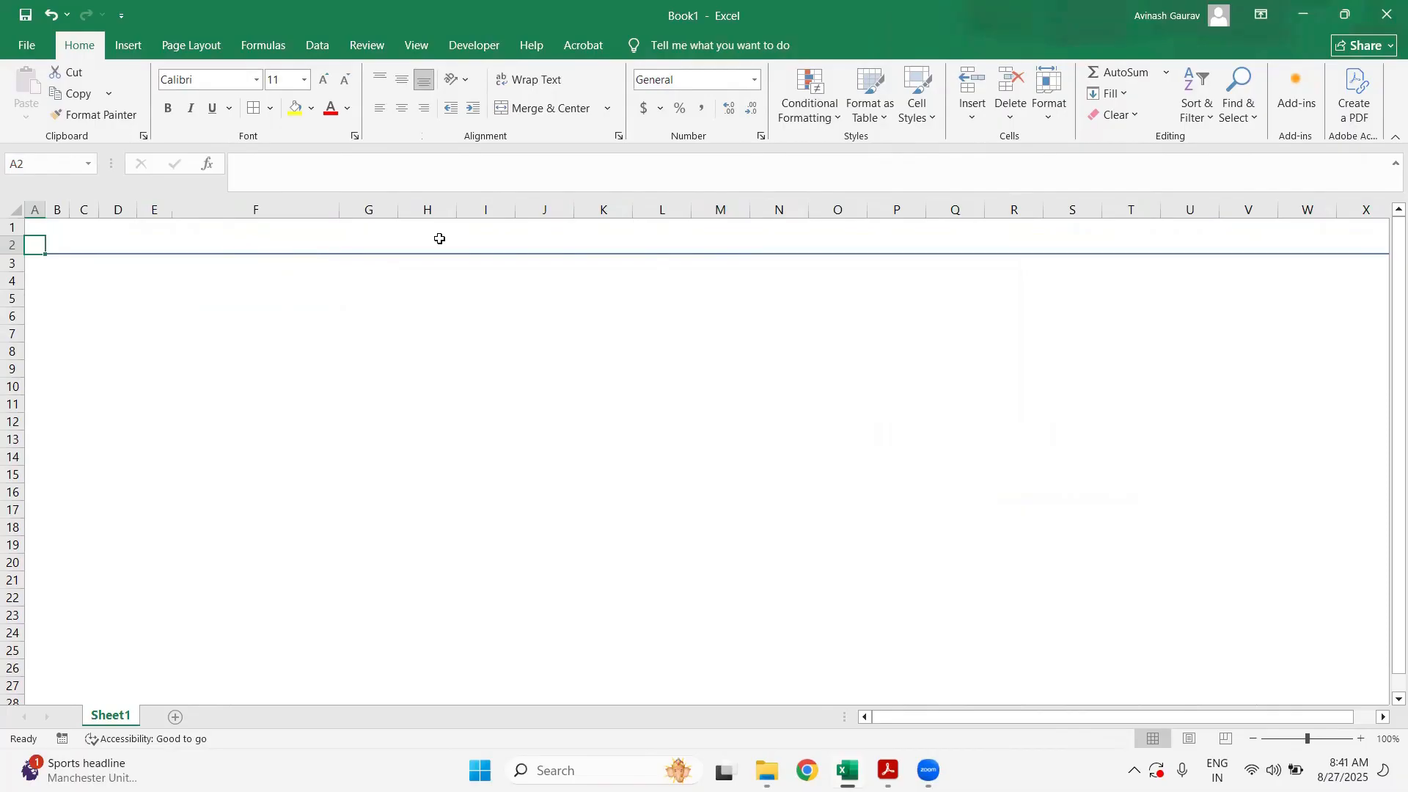
{"action": "key", "text": "ctrl+z"}
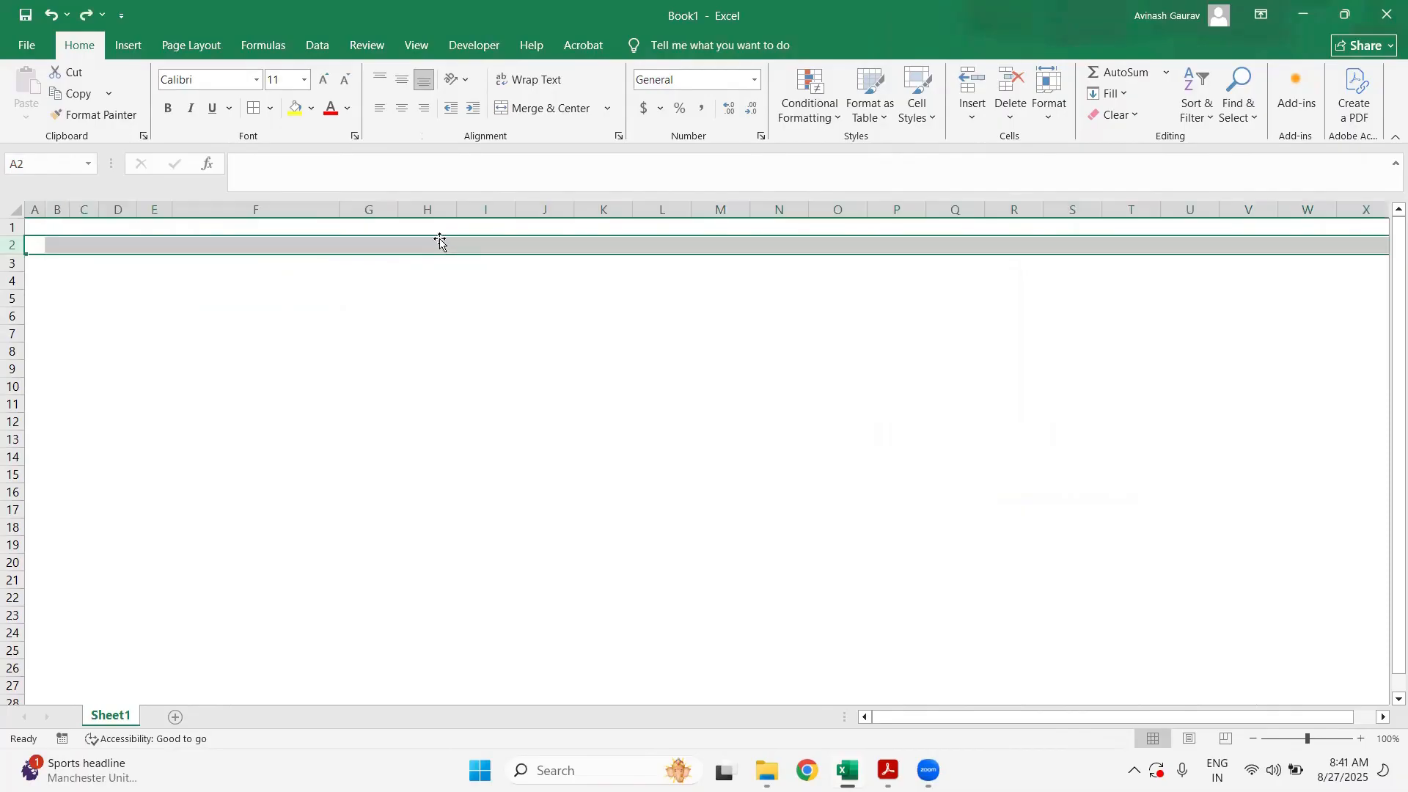
{"action": "left_click", "coordinate": [52, 227]}
{"action": "left_click", "coordinate": [679, 243]}
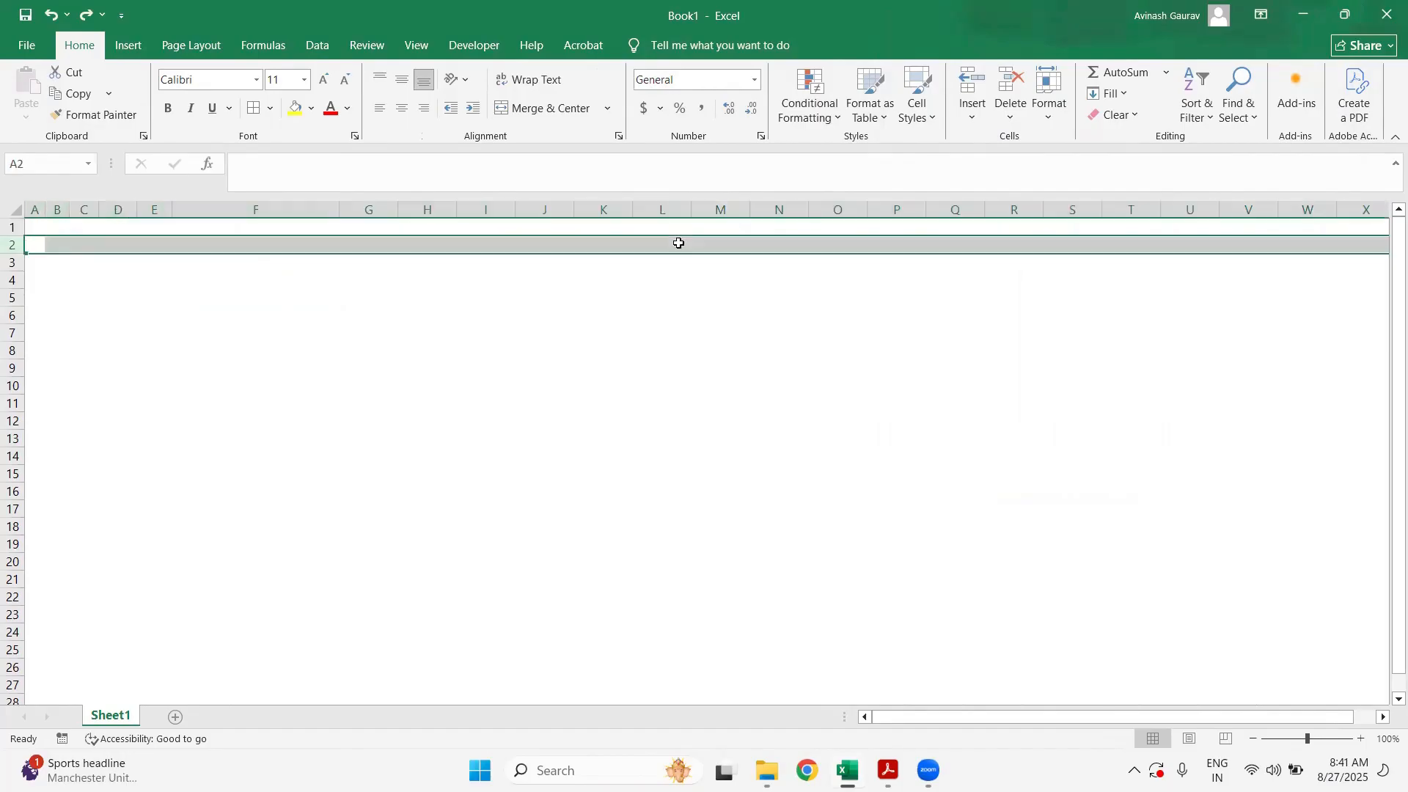
- Select the whole of row 1 and apply a Top and Thick Bottom Border to it
{"action": "key", "text": "Up"}
{"action": "key", "text": "ctrl+z"}
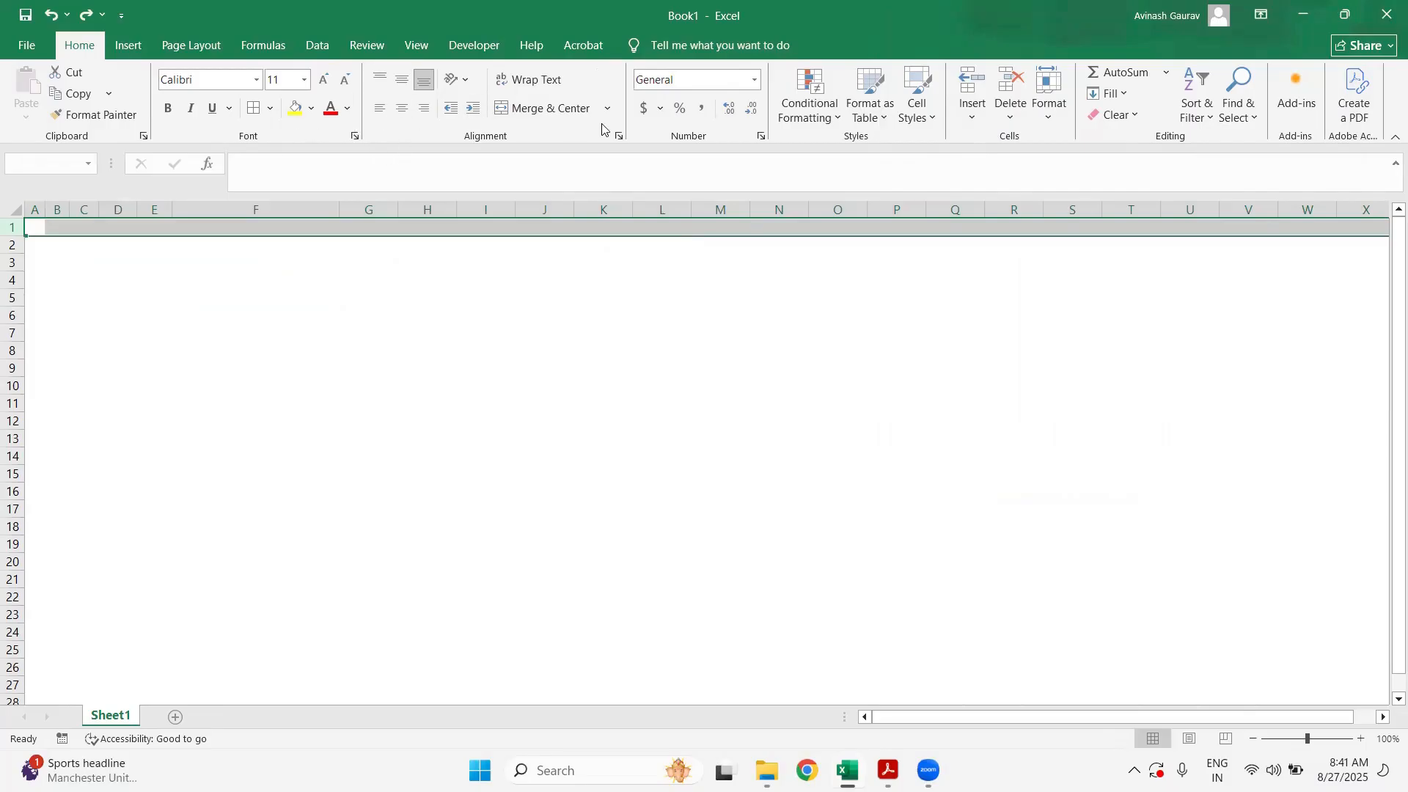
{"action": "left_click", "coordinate": [270, 110]}
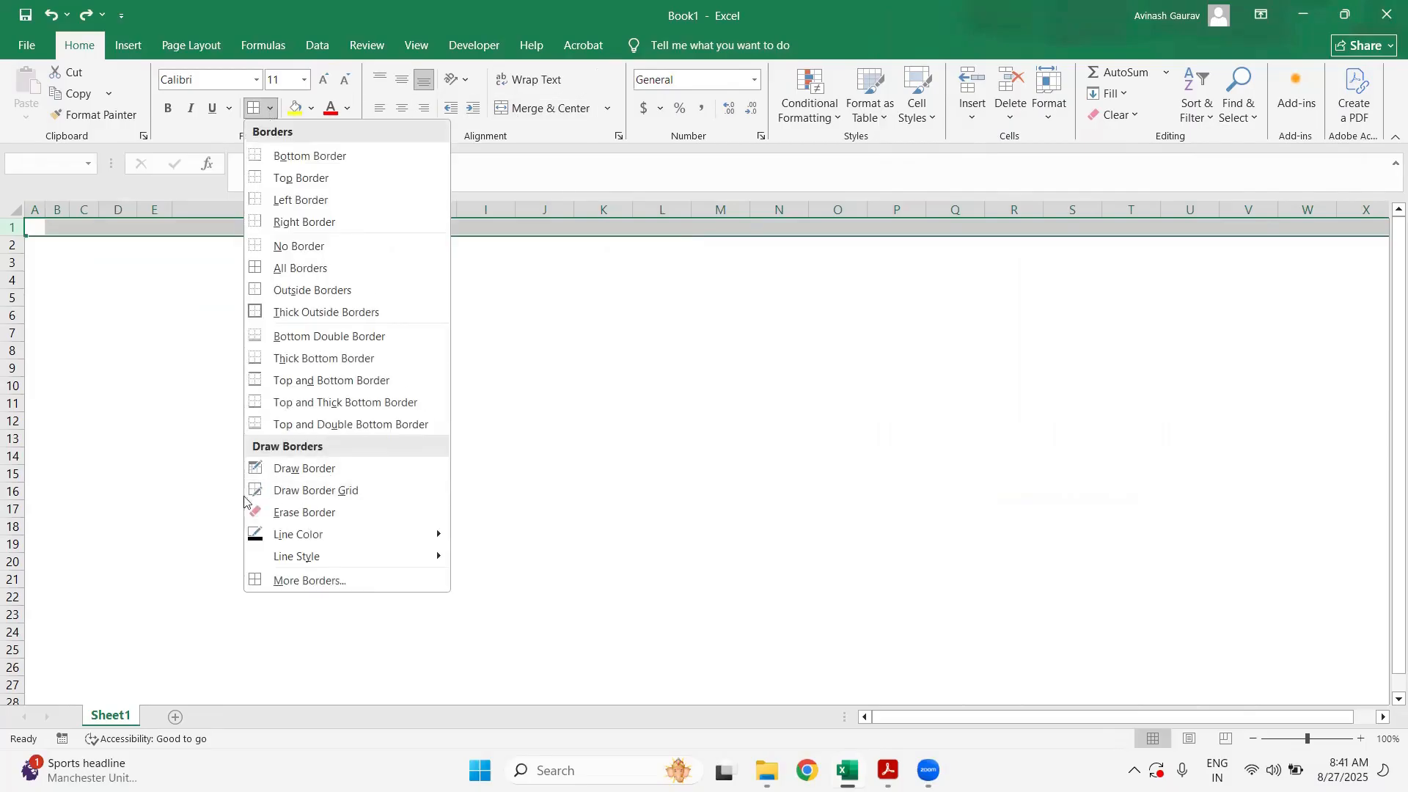
{"action": "left_click", "coordinate": [325, 408]}
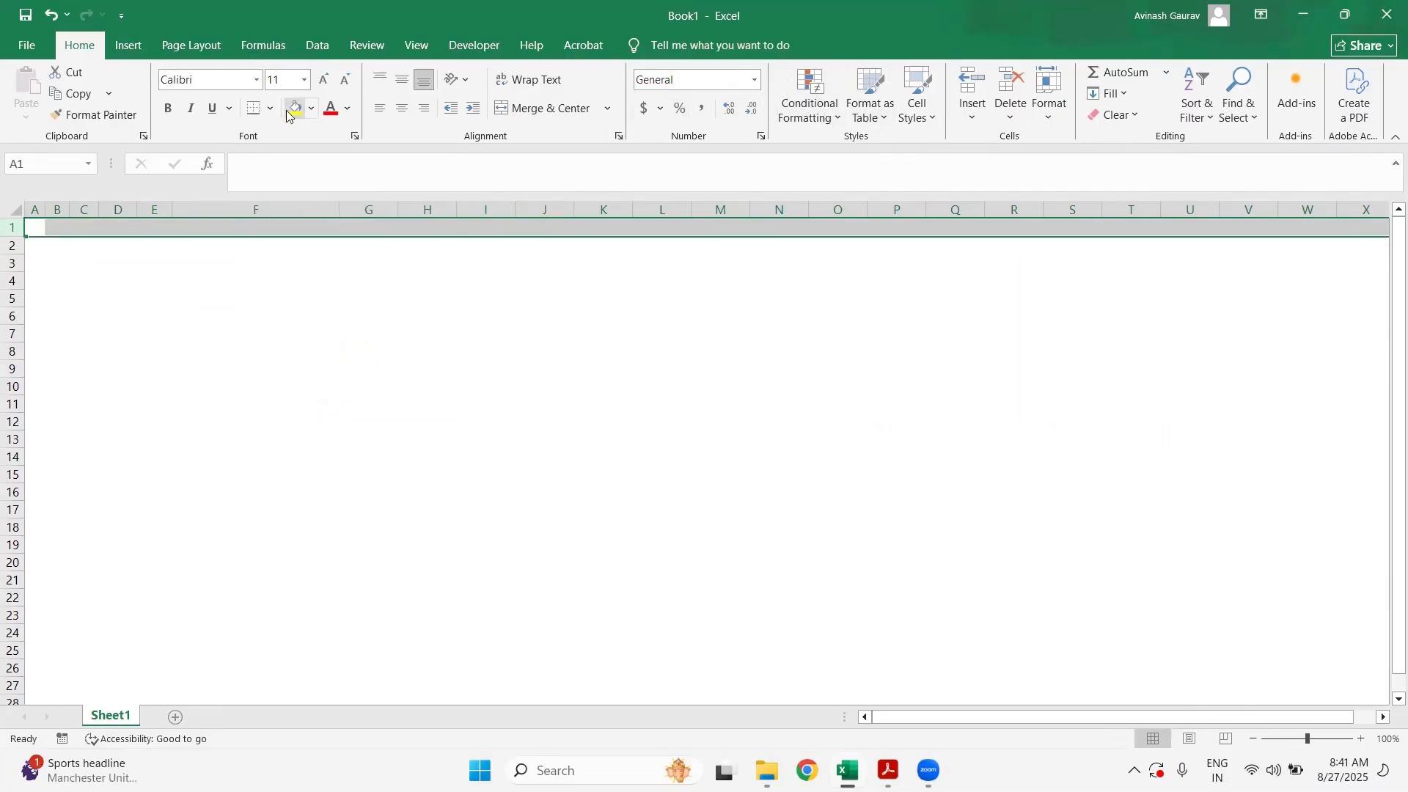
{"action": "left_click", "coordinate": [311, 108]}
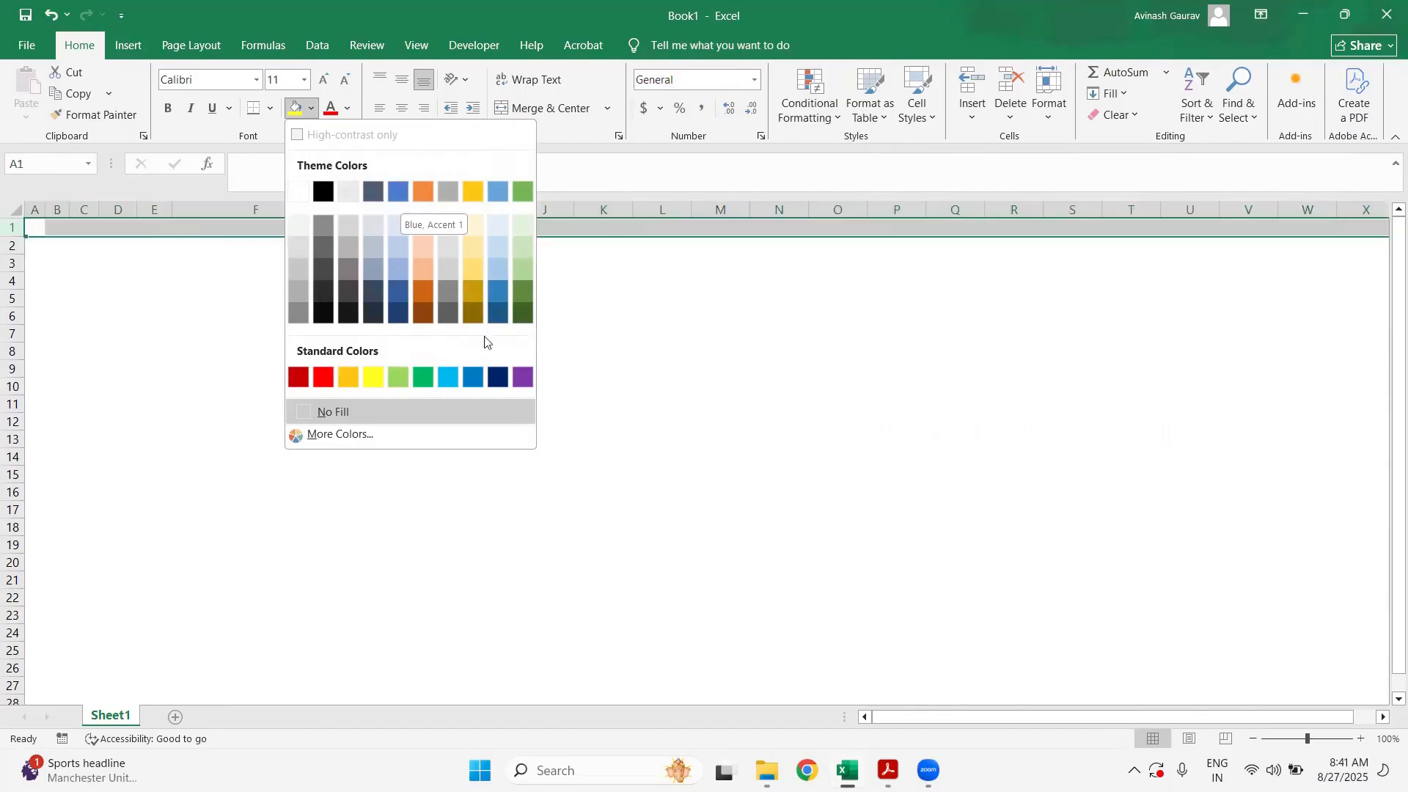
{"action": "left_click", "coordinate": [665, 445]}
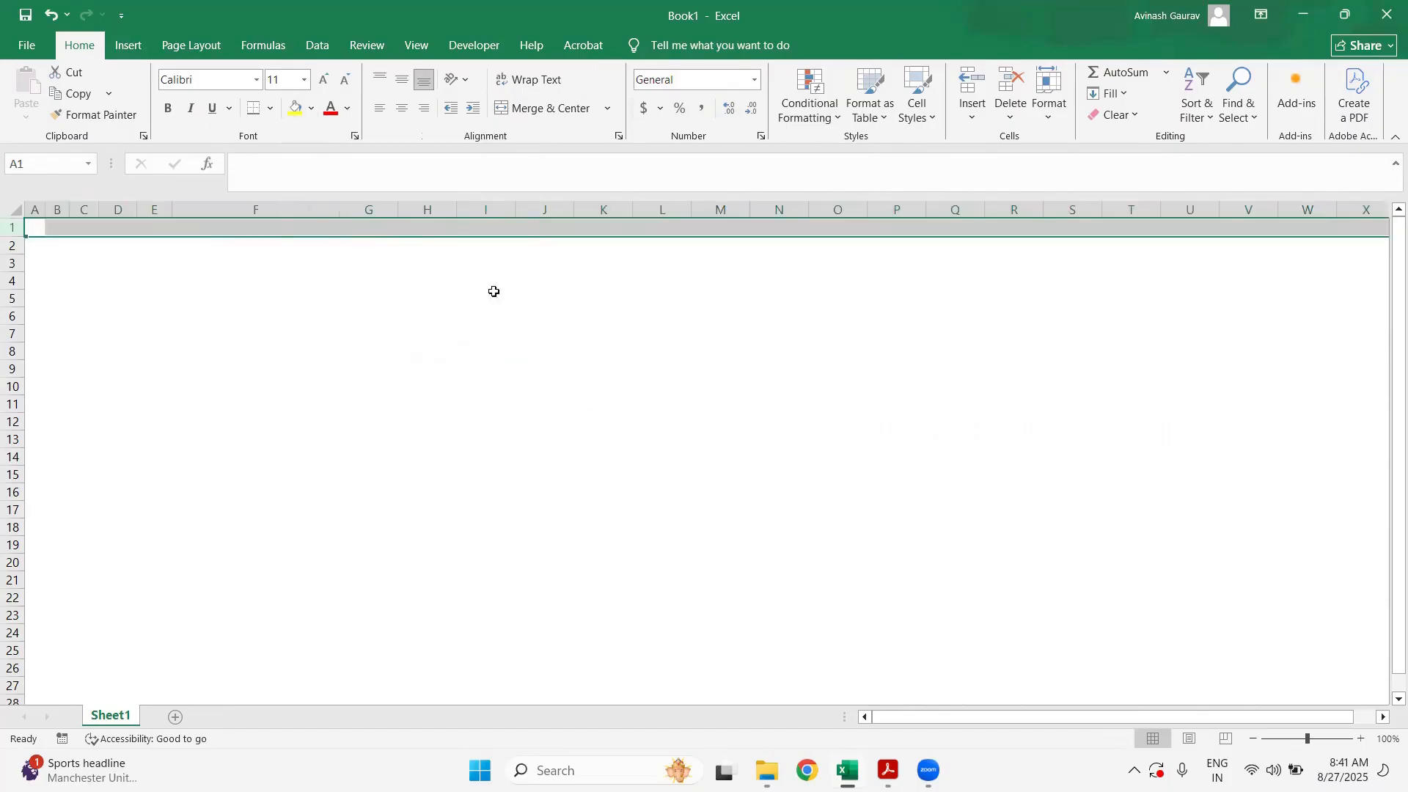
- Recolour row 1's bottom border to the theme blue with a thicker solid line style in the Format Cells border settings
{"action": "left_click", "coordinate": [271, 108]}
{"action": "left_click", "coordinate": [354, 580]}
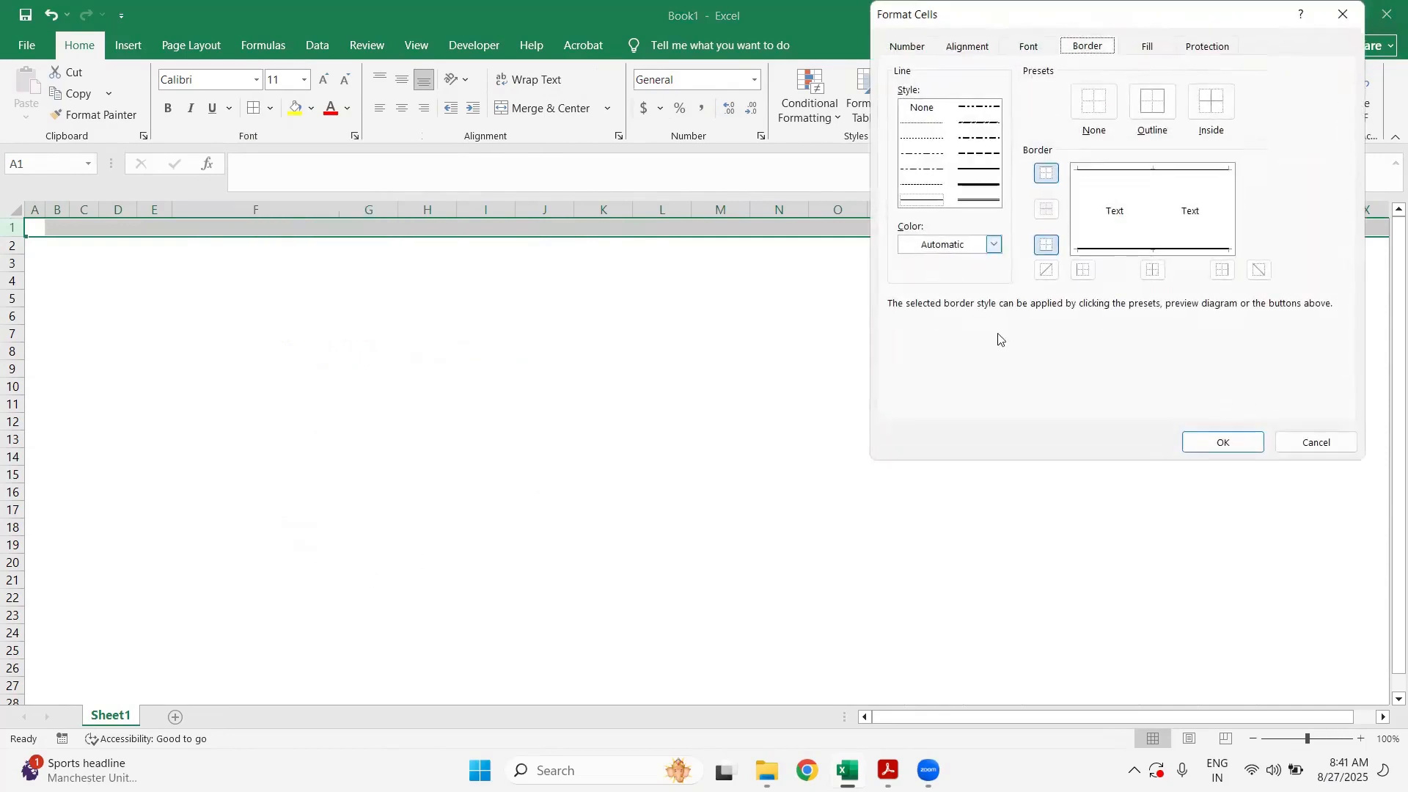
{"action": "left_click", "coordinate": [995, 245]}
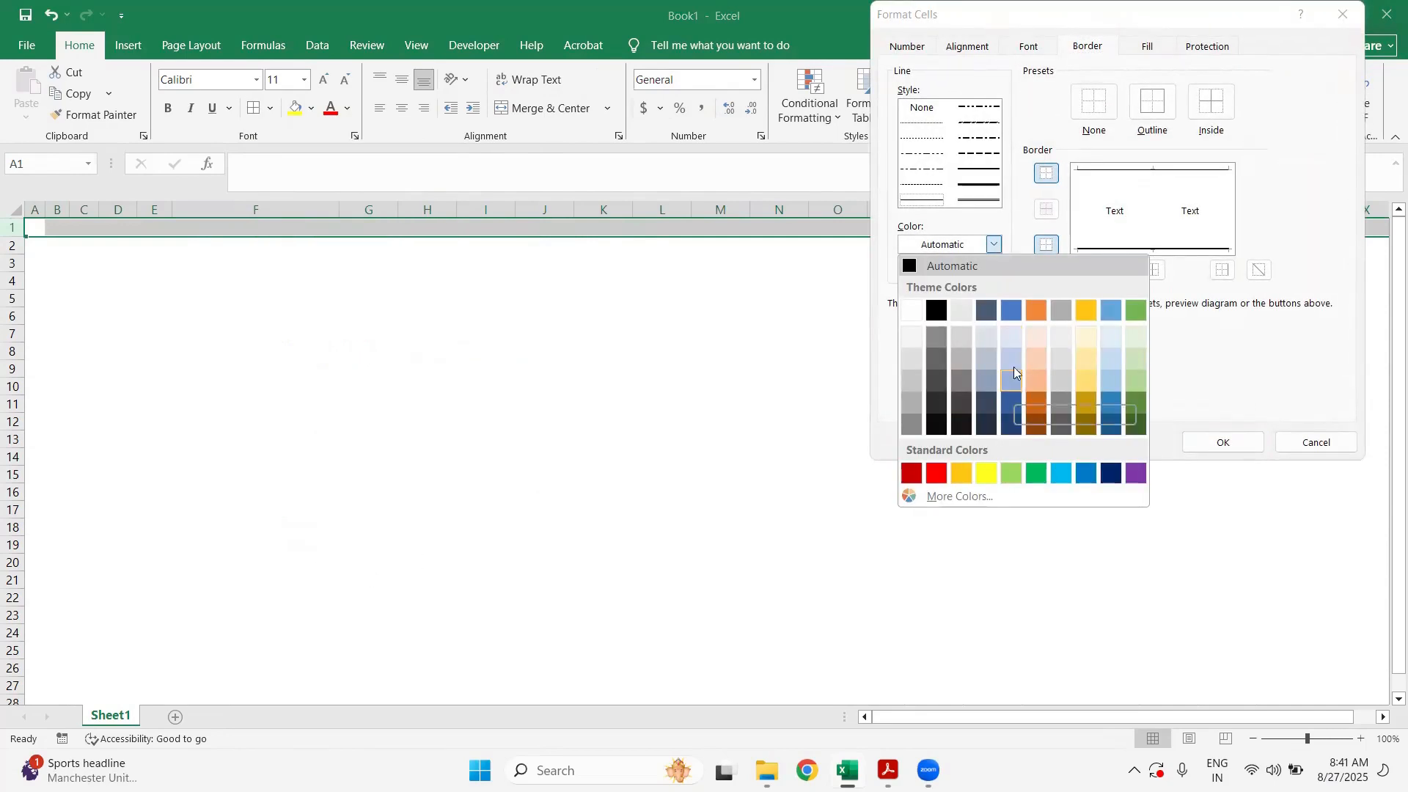
{"action": "left_click", "coordinate": [1013, 311]}
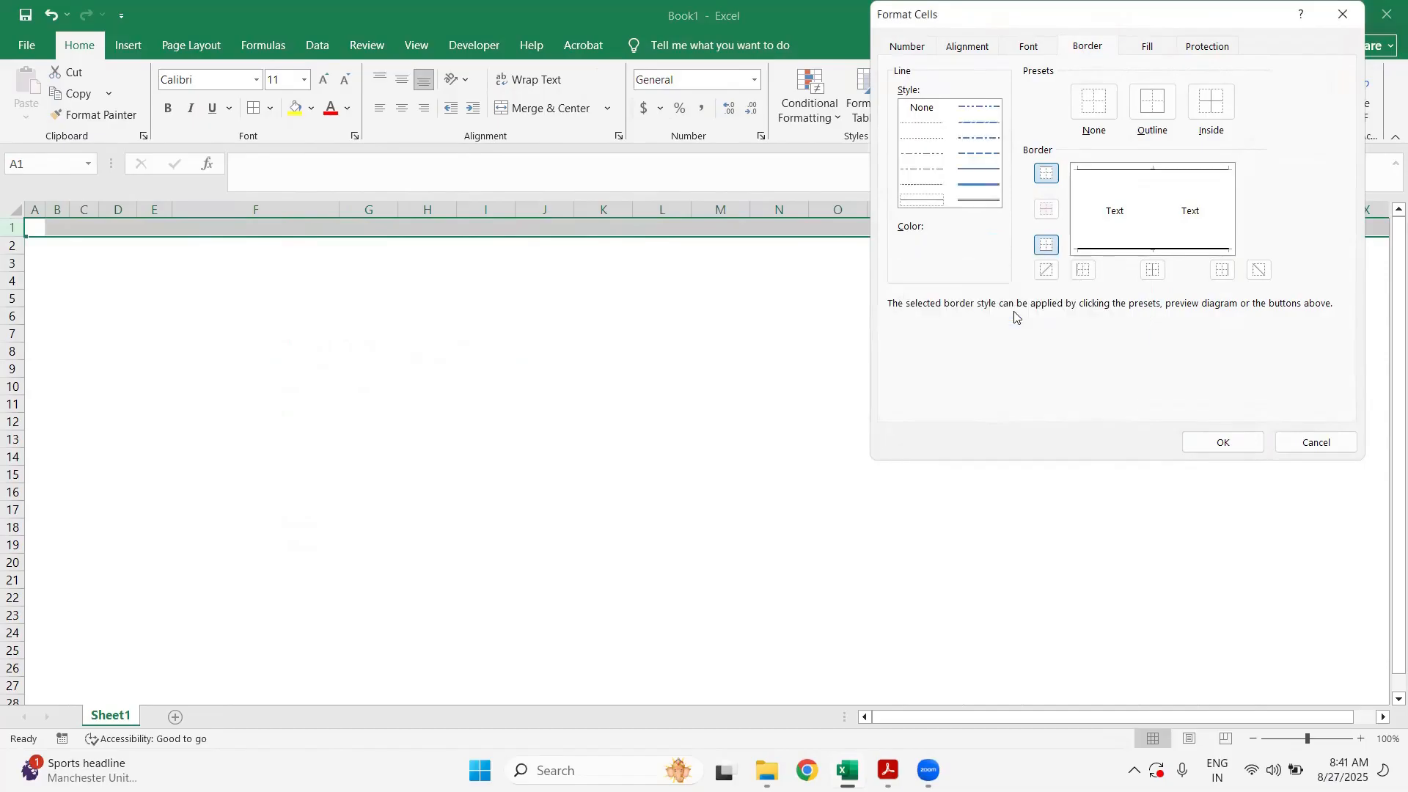
{"action": "left_click", "coordinate": [1113, 250]}
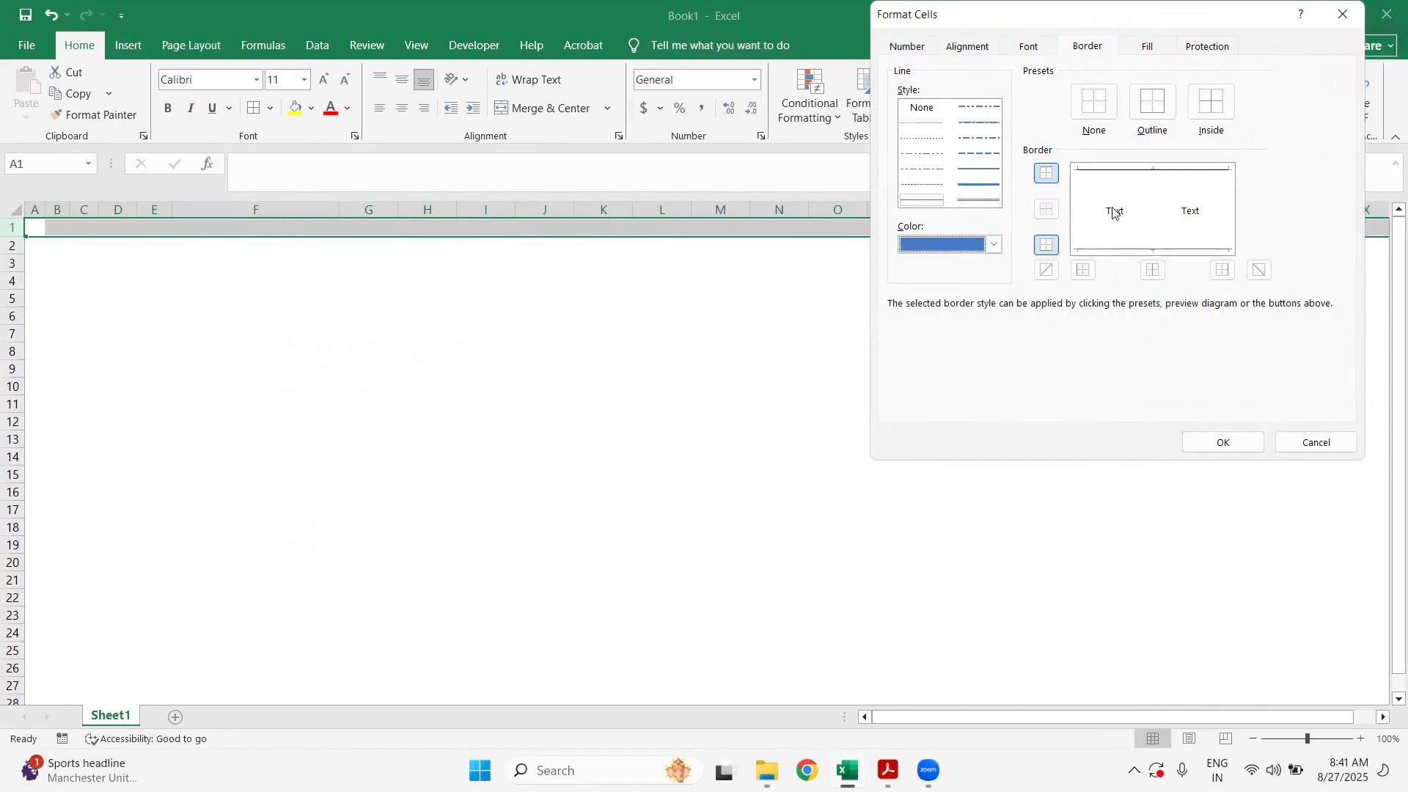
{"action": "left_click", "coordinate": [976, 170]}
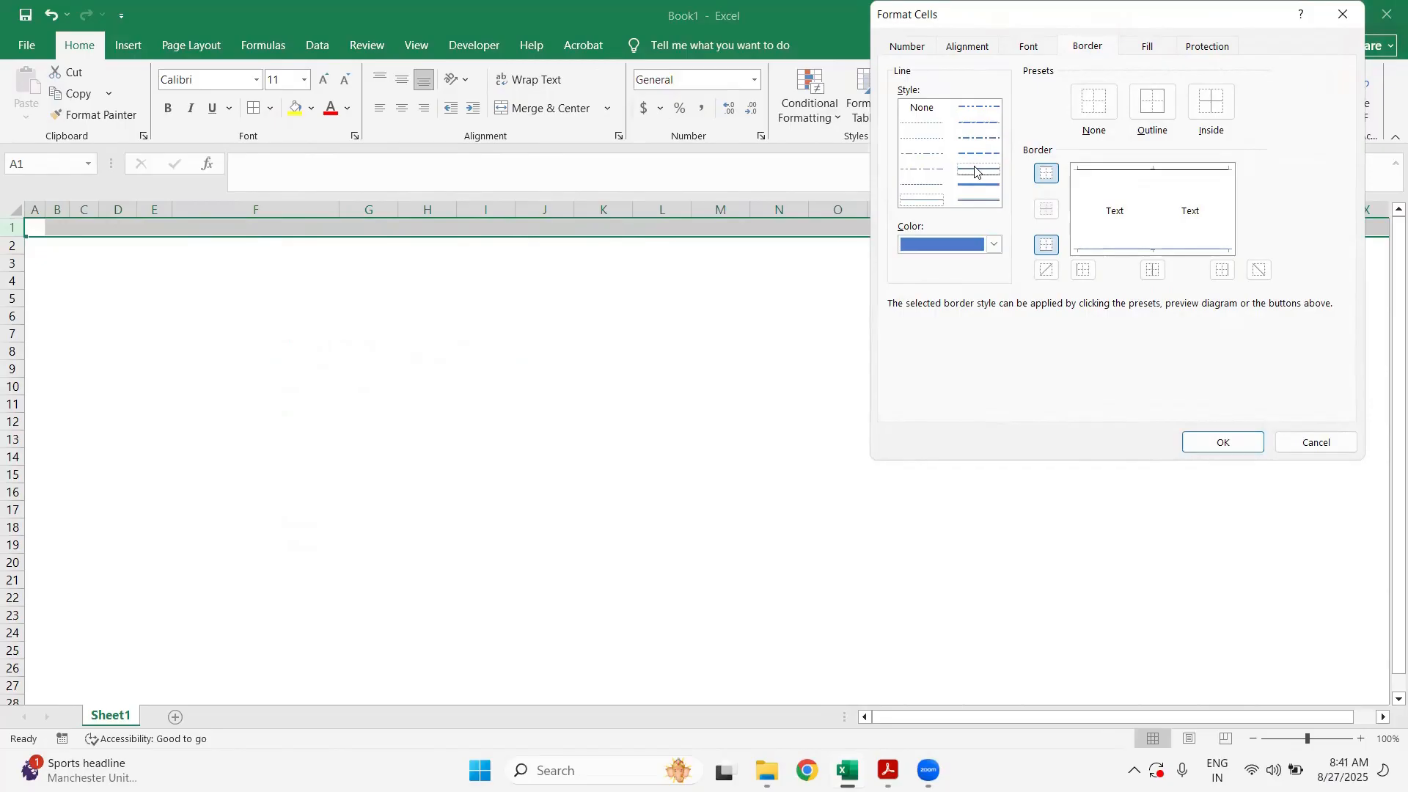
{"action": "left_click", "coordinate": [1125, 250]}
{"action": "left_click", "coordinate": [1222, 443]}
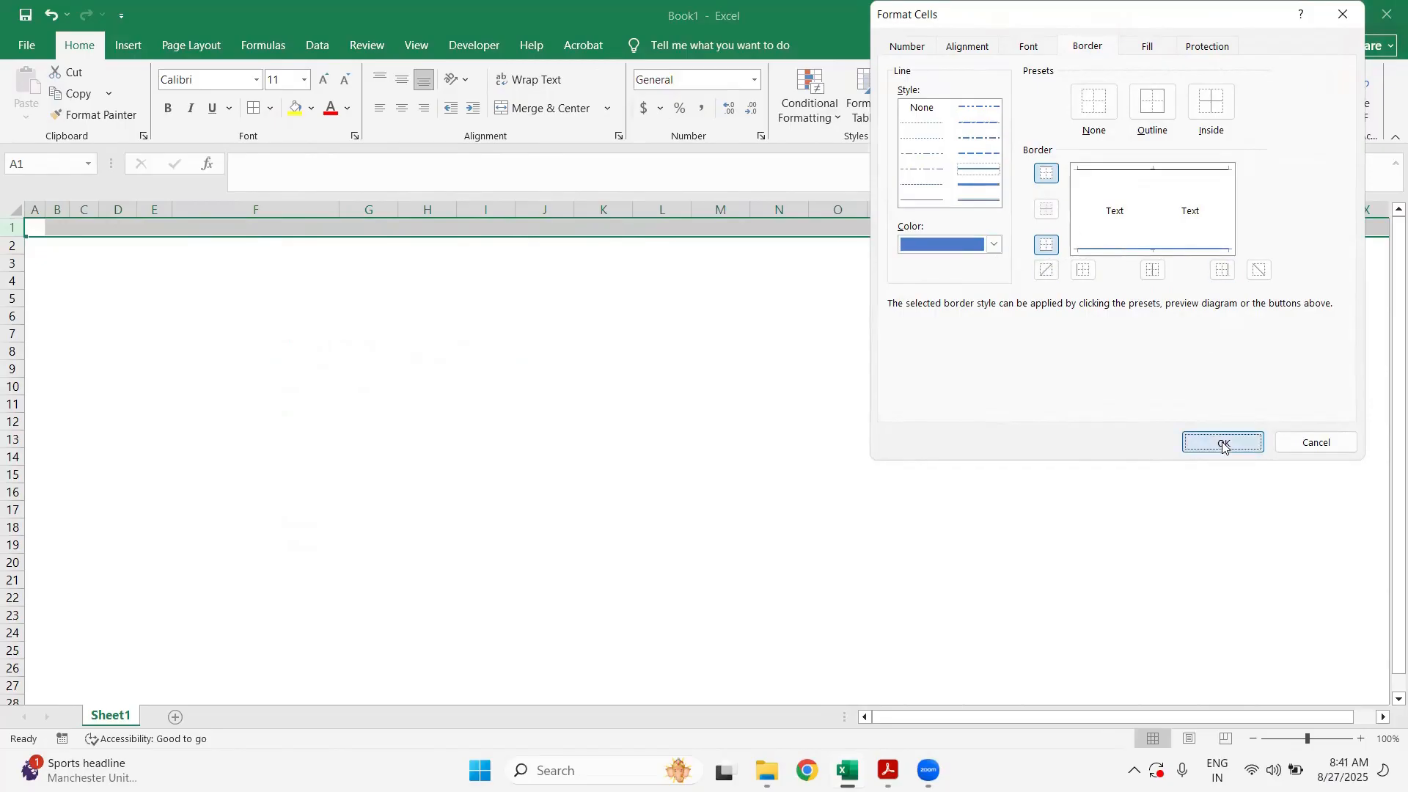
{"action": "left_click", "coordinate": [484, 352]}
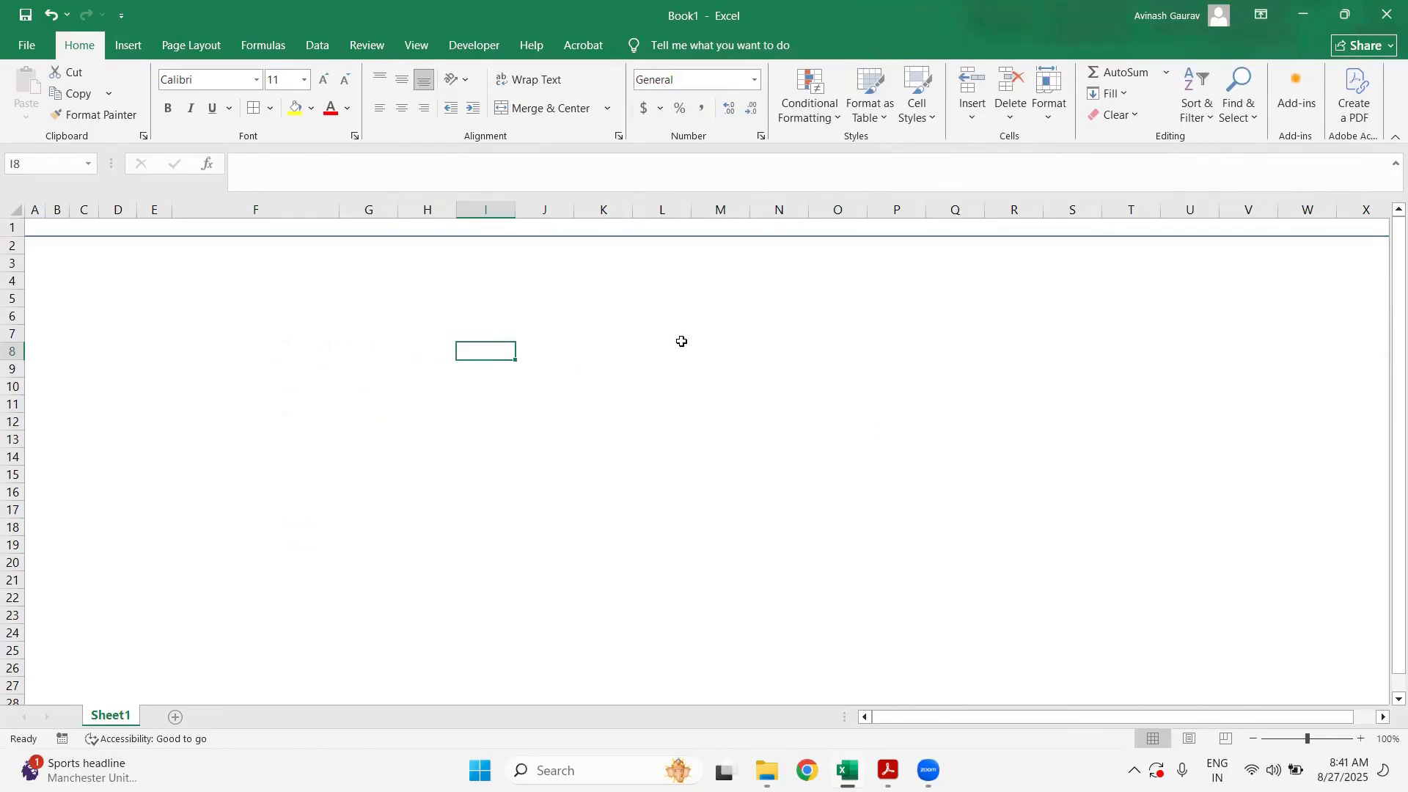
{"action": "key", "text": "Left"}
{"action": "key", "text": "Left"}
{"action": "key", "text": "Left"}
{"action": "key", "text": "Left"}
{"action": "key", "text": "Left"}
{"action": "key", "text": "Left"}
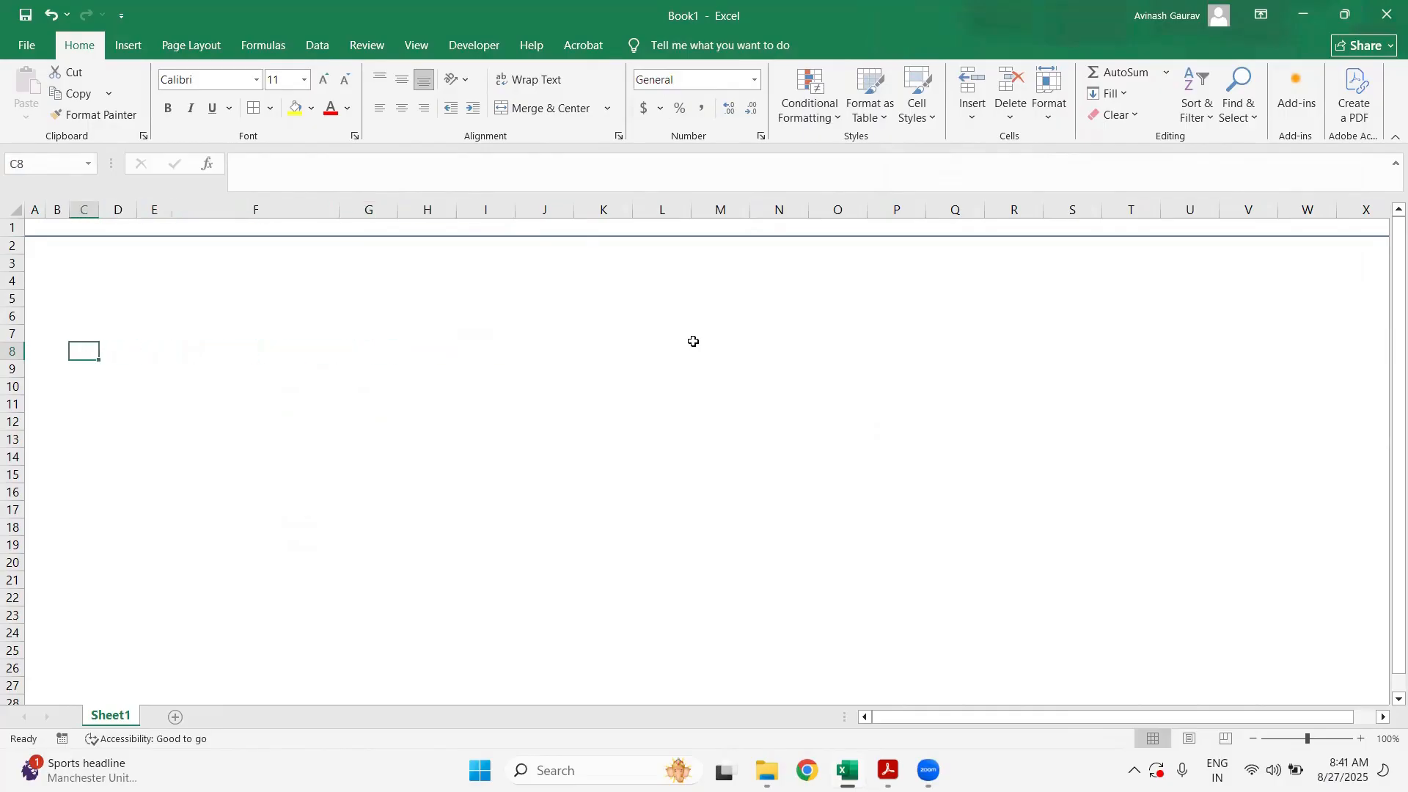
{"action": "key", "text": "Left"}
{"action": "key", "text": "Left"}
{"action": "key", "text": "Up"}
{"action": "key", "text": "Up"}
{"action": "key", "text": "Up"}
{"action": "key", "text": "Up"}
{"action": "key", "text": "Up"}
{"action": "key", "text": "Up"}
{"action": "key", "text": "Up"}
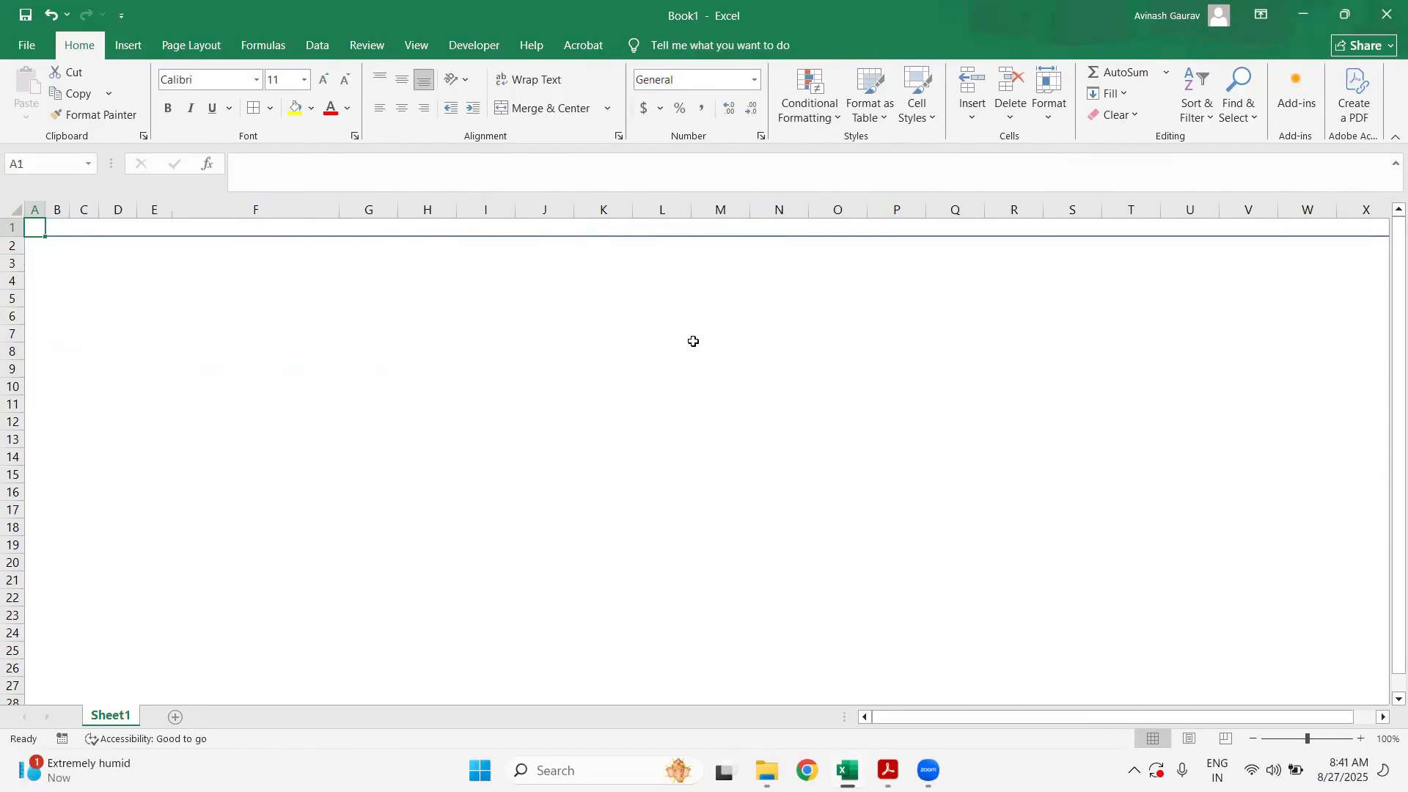
{"action": "key", "text": "Right"}
{"action": "key", "text": "Right"}
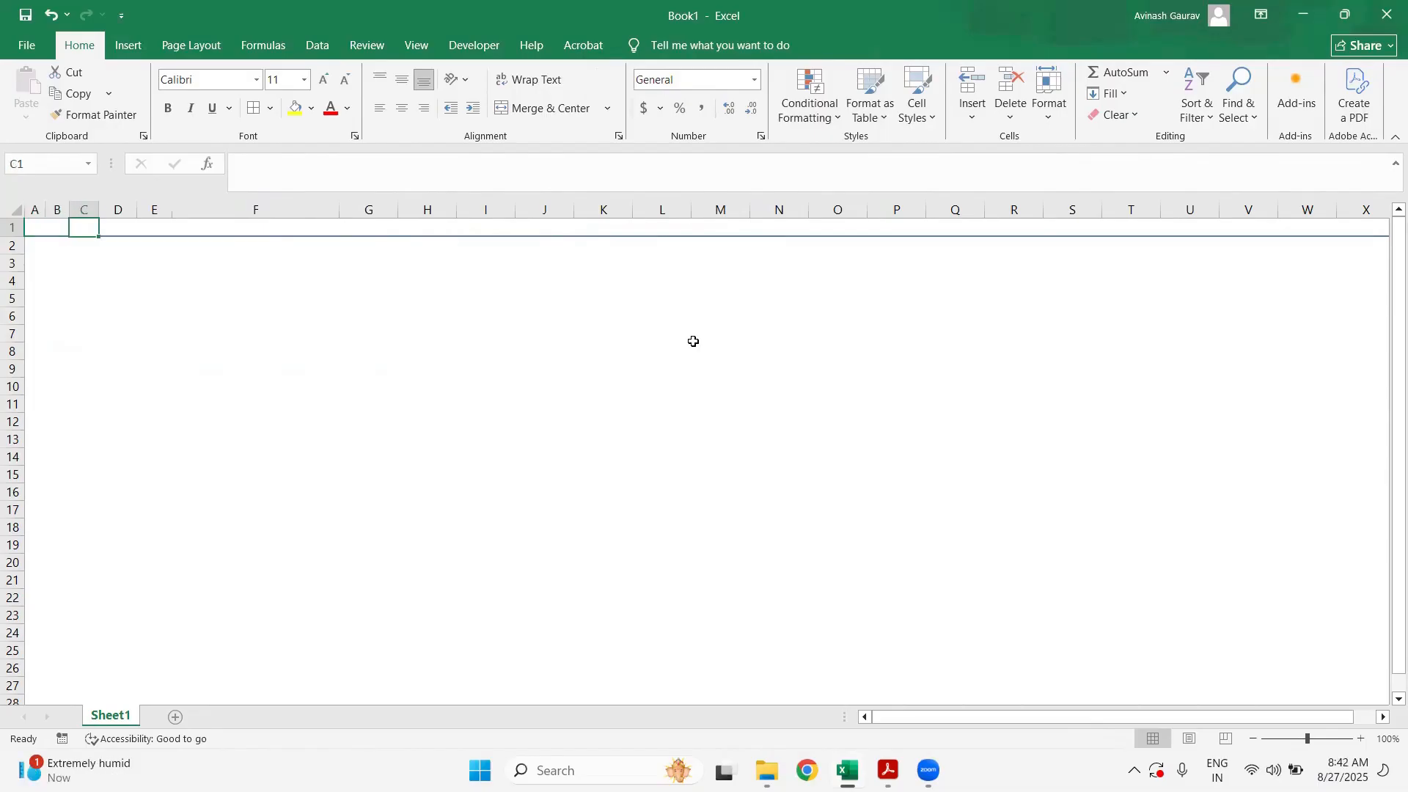
{"action": "key", "text": "Left"}
{"action": "key", "text": "Left"}
- Enter the label "Values in INRk" in cell B8
{"action": "key", "text": "Down"}
{"action": "key", "text": "Down"}
{"action": "key", "text": "Down"}
{"action": "key", "text": "Down"}
{"action": "key", "text": "Down"}
{"action": "key", "text": "Down"}
{"action": "key", "text": "Down"}
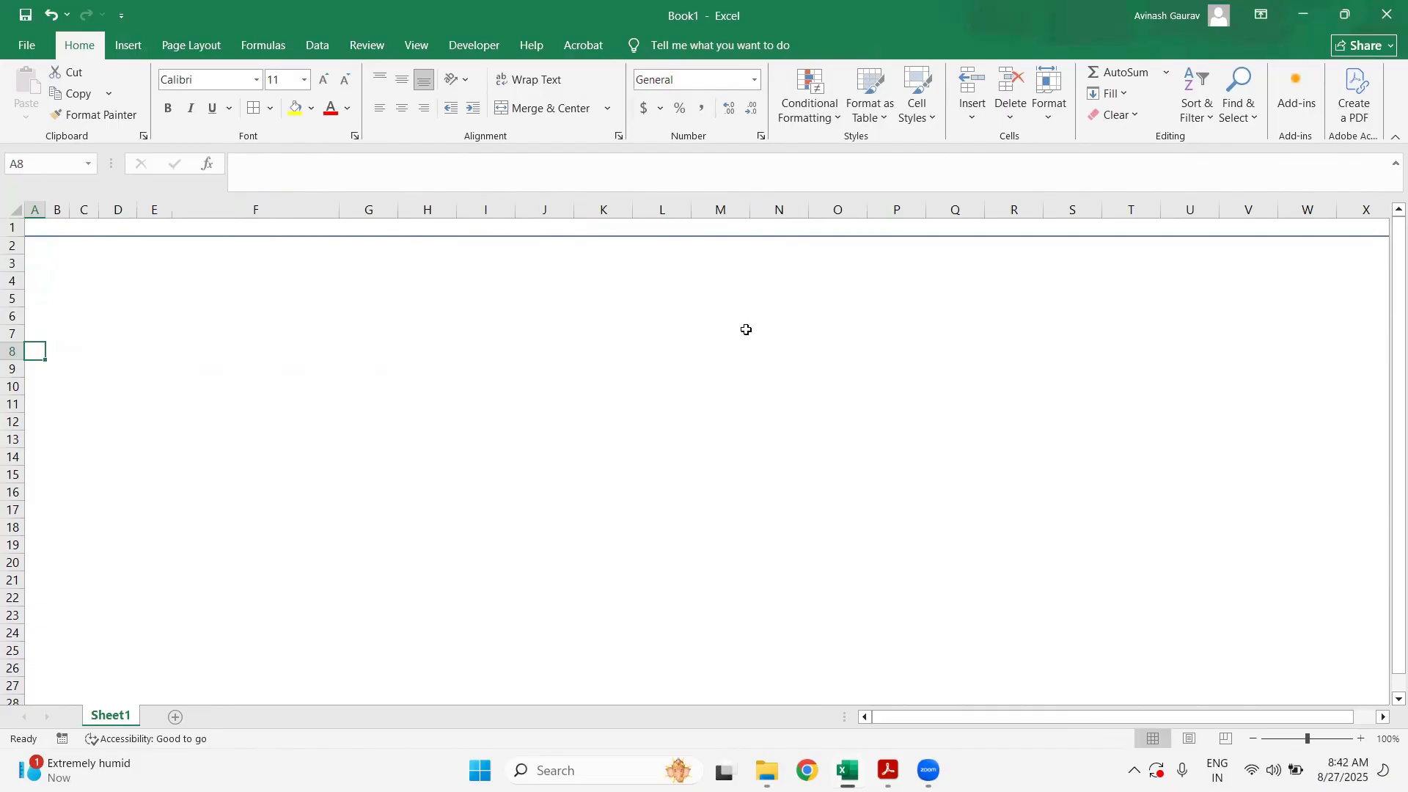
{"action": "key", "text": "Right"}
{"action": "type", "text": "V"}
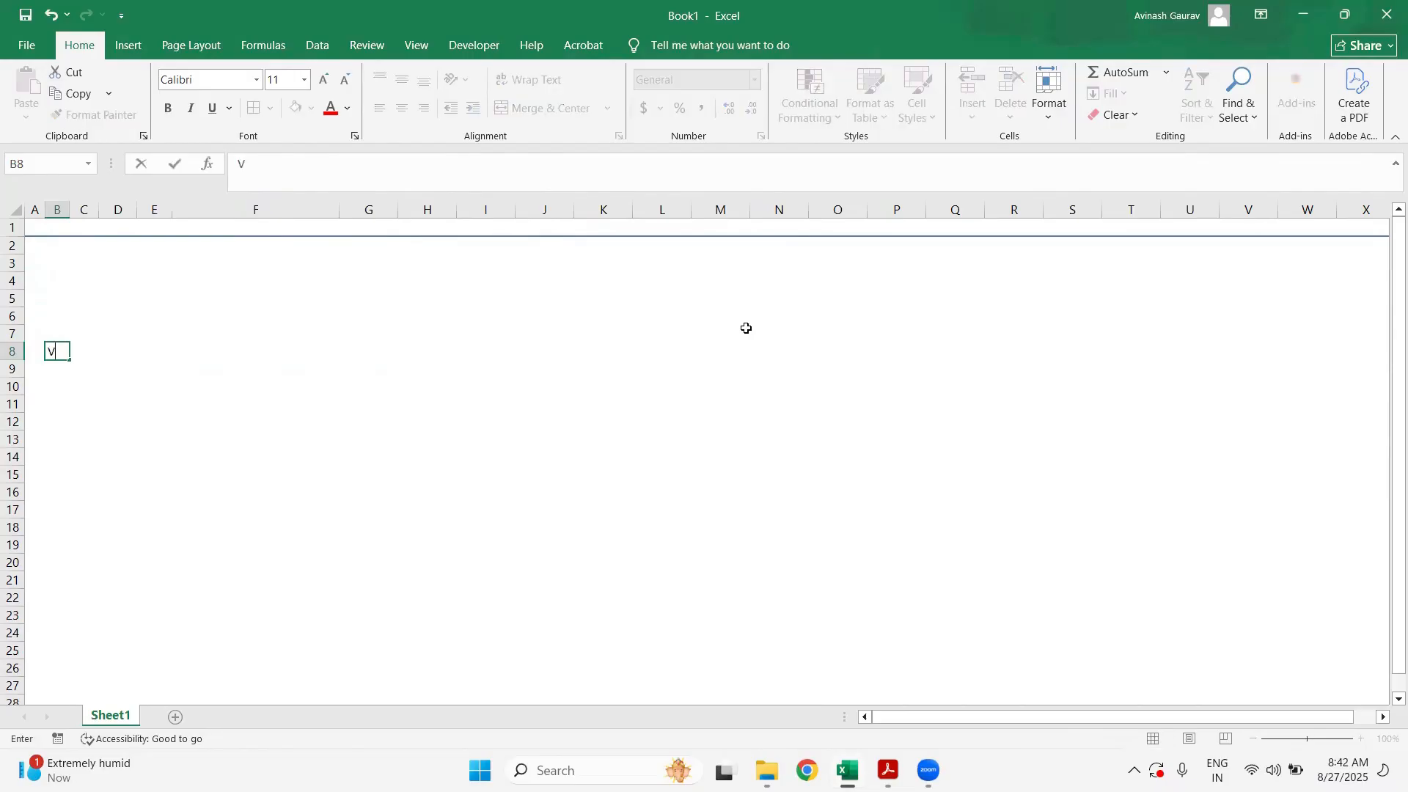
{"action": "type", "text": "alues in INRk"}
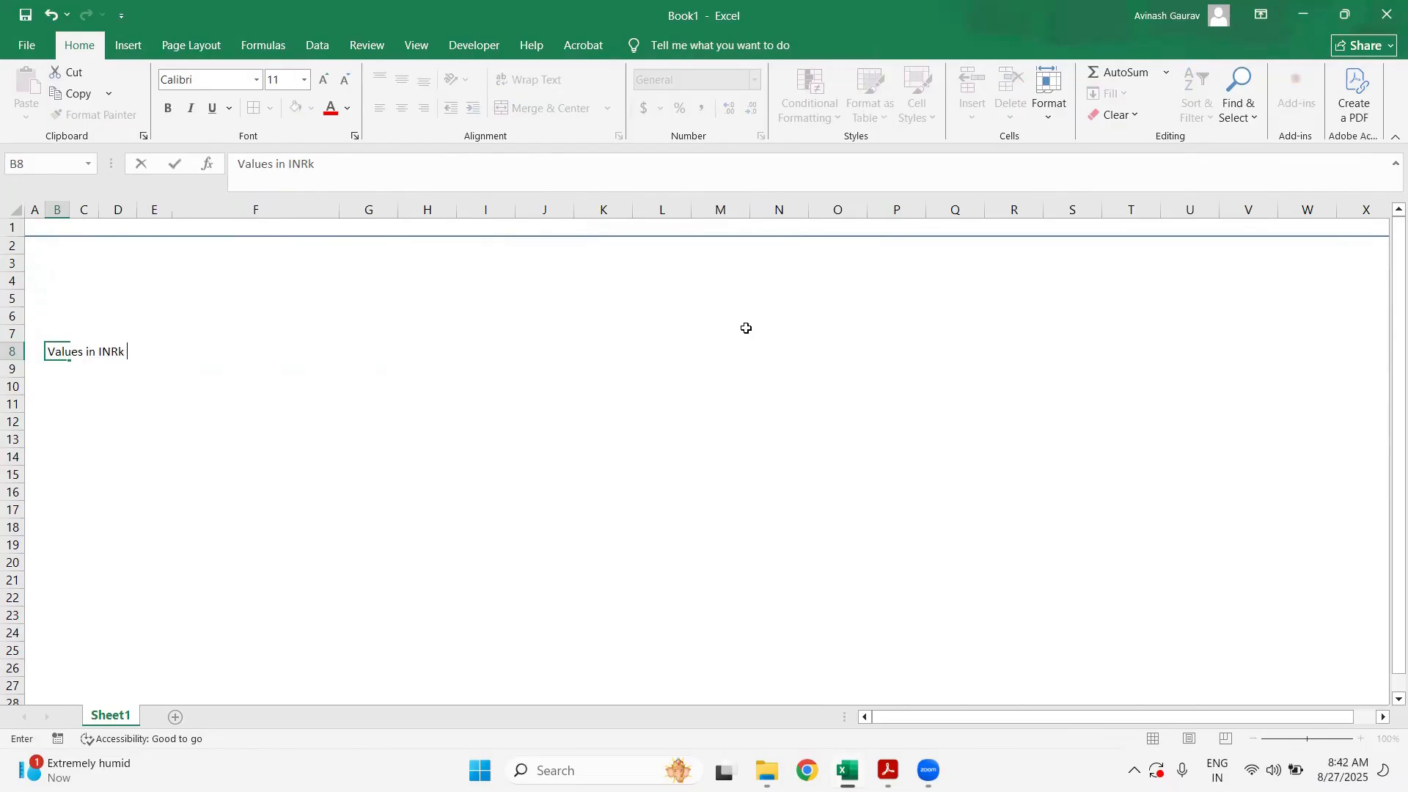
{"action": "key", "text": "Return"}
- Enter the column headings "Particulars" in cell F8 and "Units" in cell G8
{"action": "key", "text": "Up"}
{"action": "key", "text": "Right"}
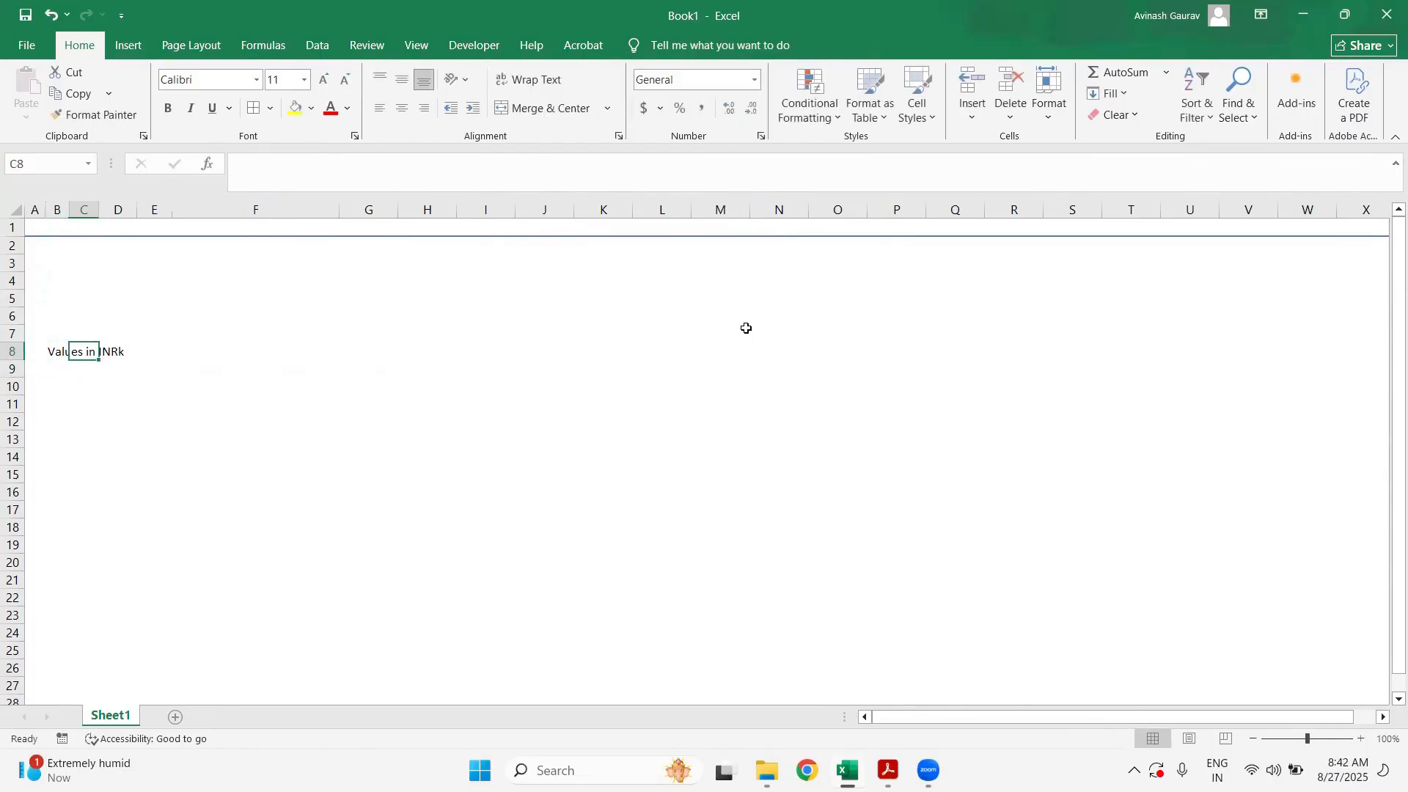
{"action": "key", "text": "Right"}
{"action": "key", "text": "Right"}
{"action": "key", "text": "Right"}
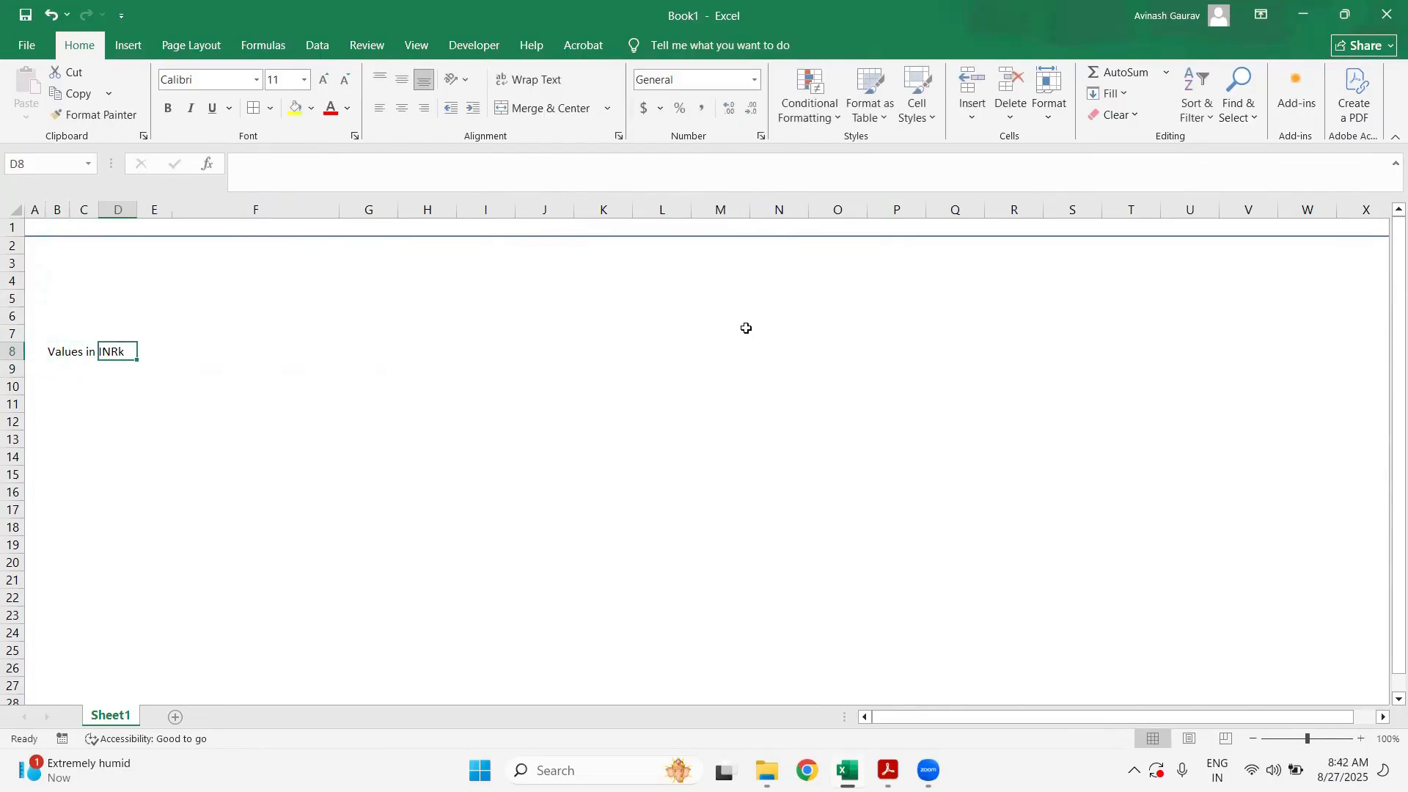
{"action": "type", "text": "P"}
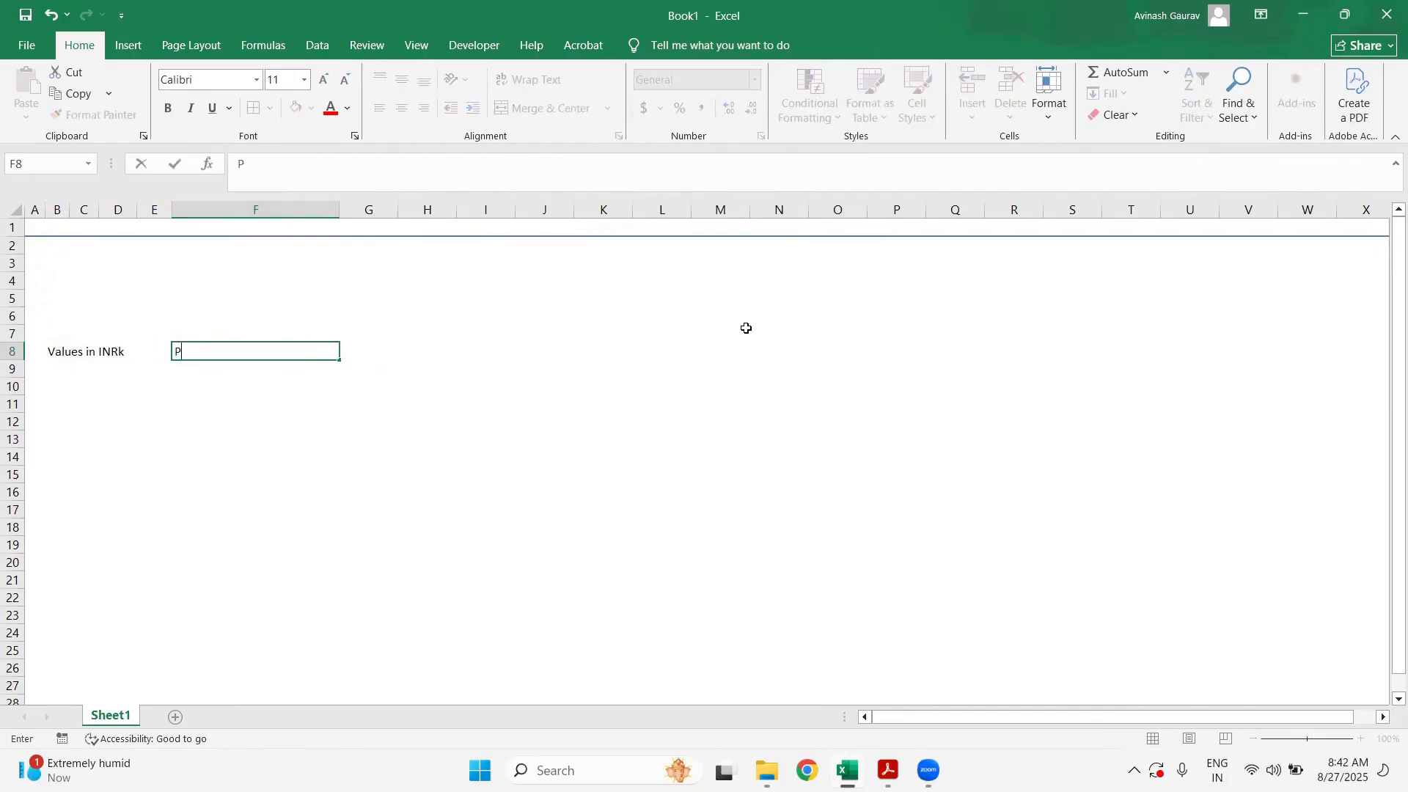
{"action": "type", "text": "articulars"}
{"action": "key", "text": "Return"}
{"action": "key", "text": "Up"}
{"action": "key", "text": "Right"}
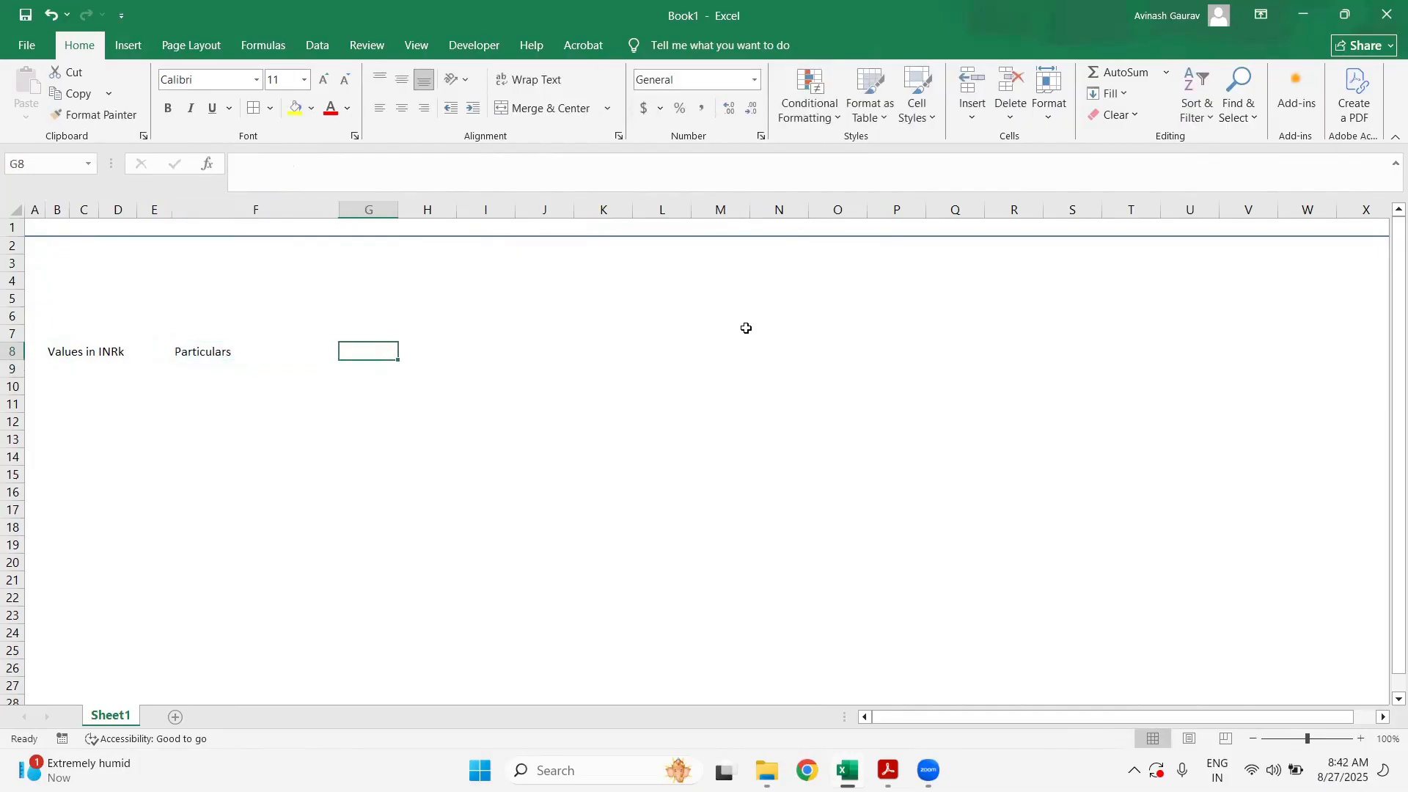
{"action": "type", "text": "Units"}
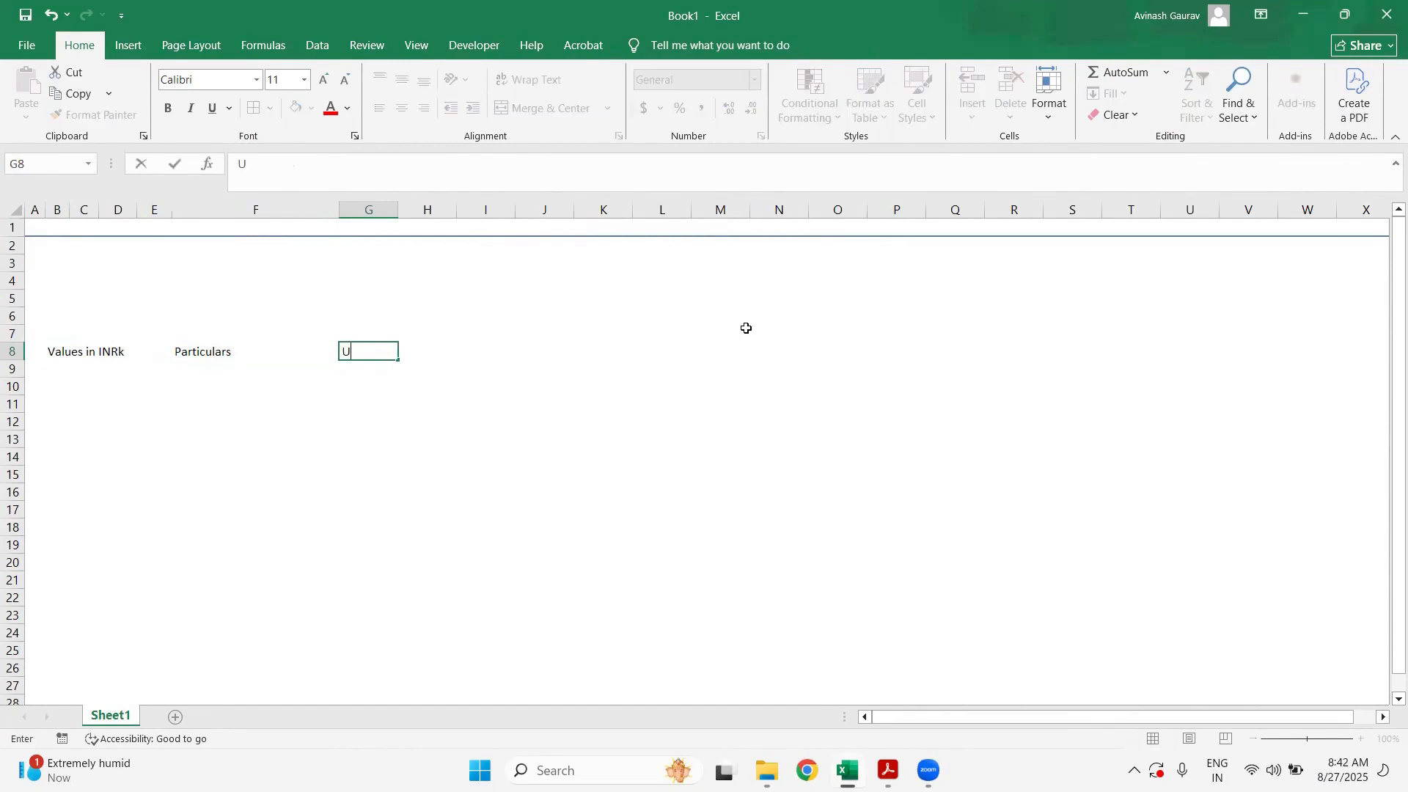
{"action": "key", "text": "Return"}
- Enter the heading "Offsheet Reference" in cell I8 and copy it into cell H8
{"action": "key", "text": "Up"}
{"action": "key", "text": "Right"}
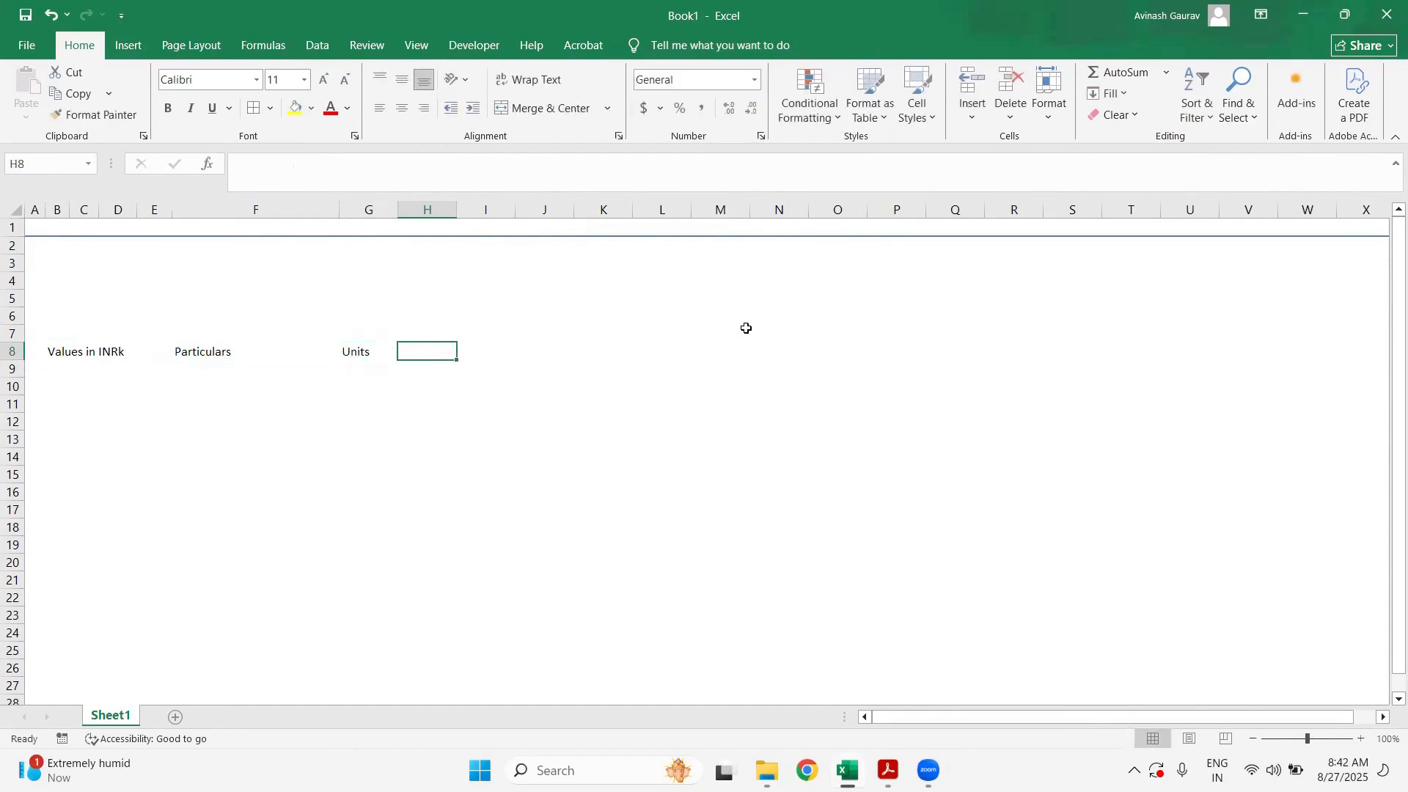
{"action": "key", "text": "Right"}
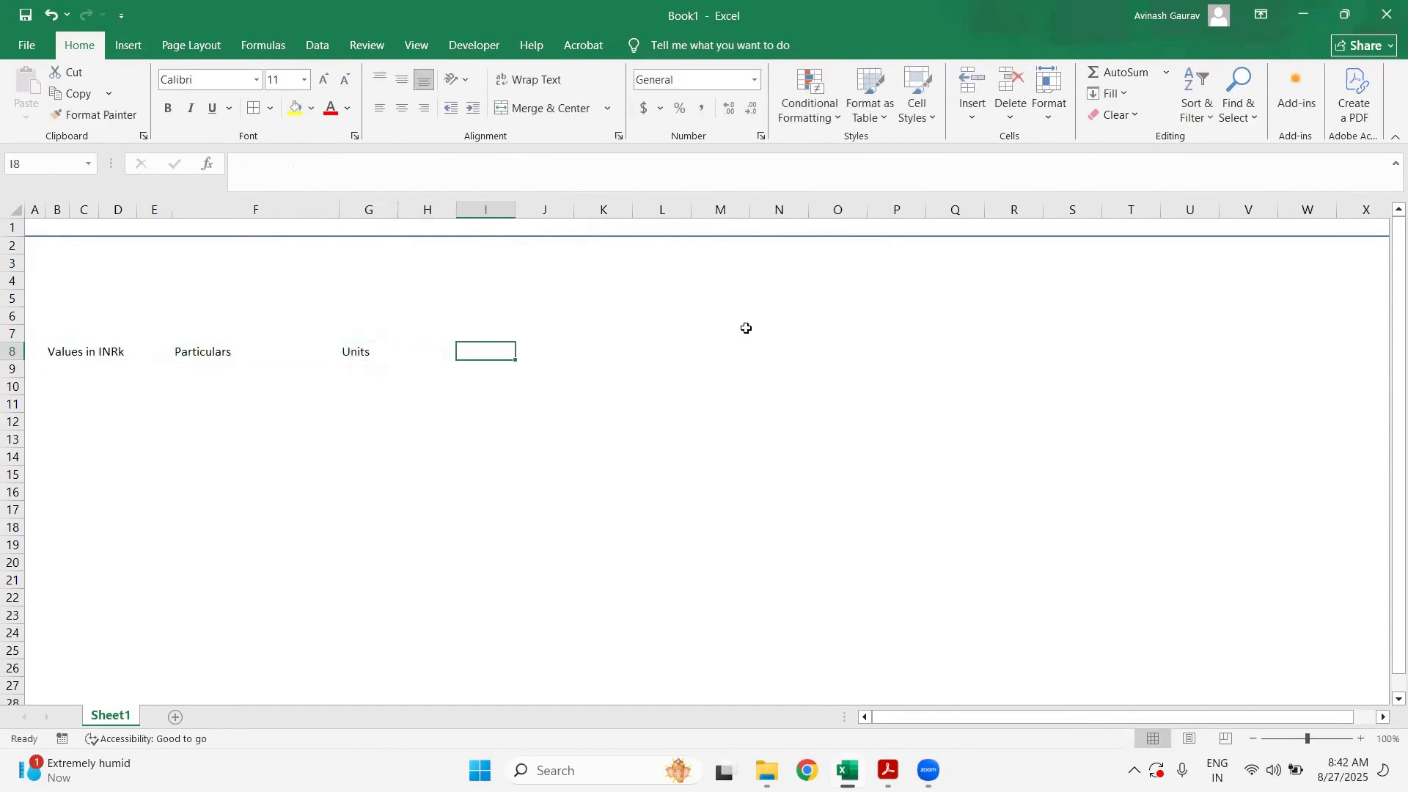
{"action": "type", "text": "Offsheet"}
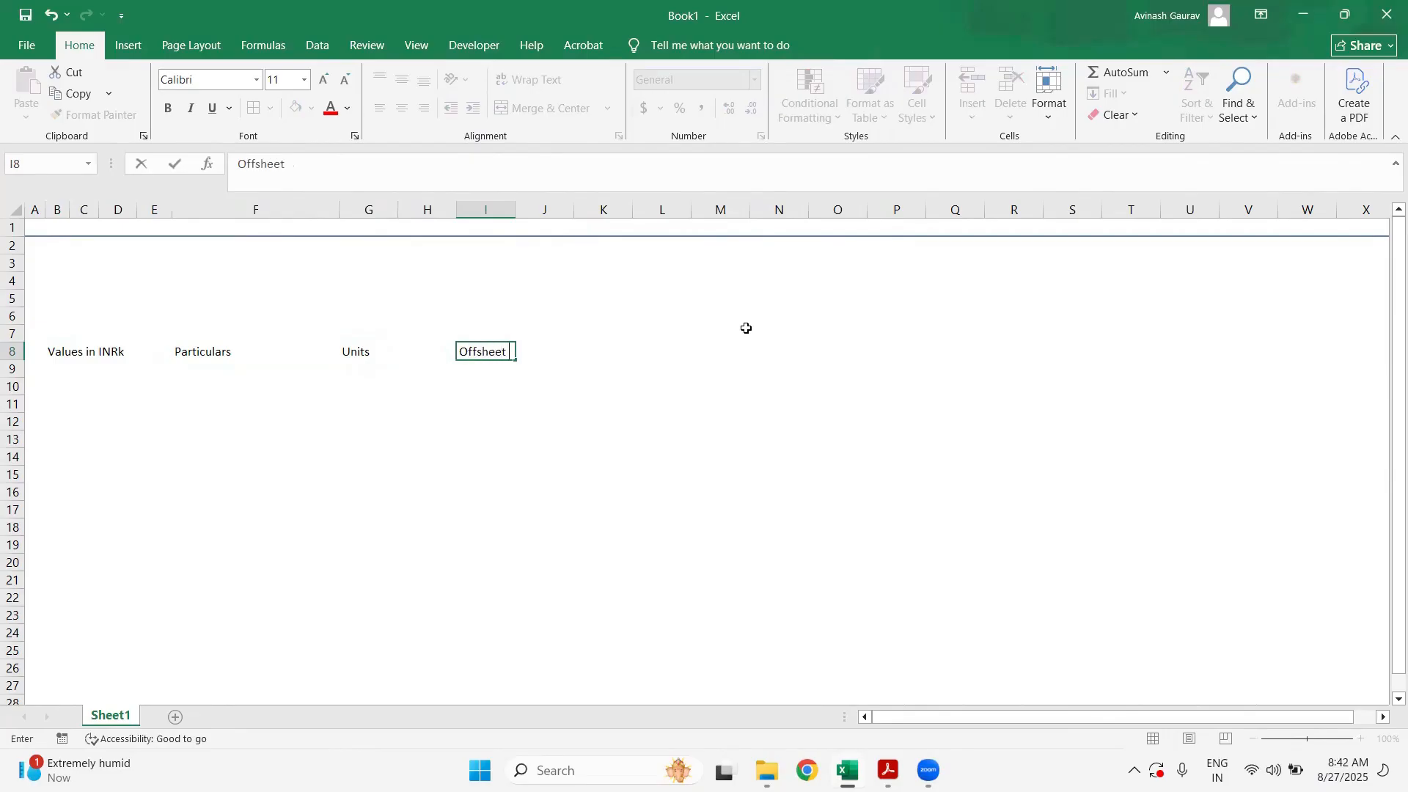
{"action": "type", "text": " Reference"}
{"action": "key", "text": "Left"}
{"action": "key", "text": "Right"}
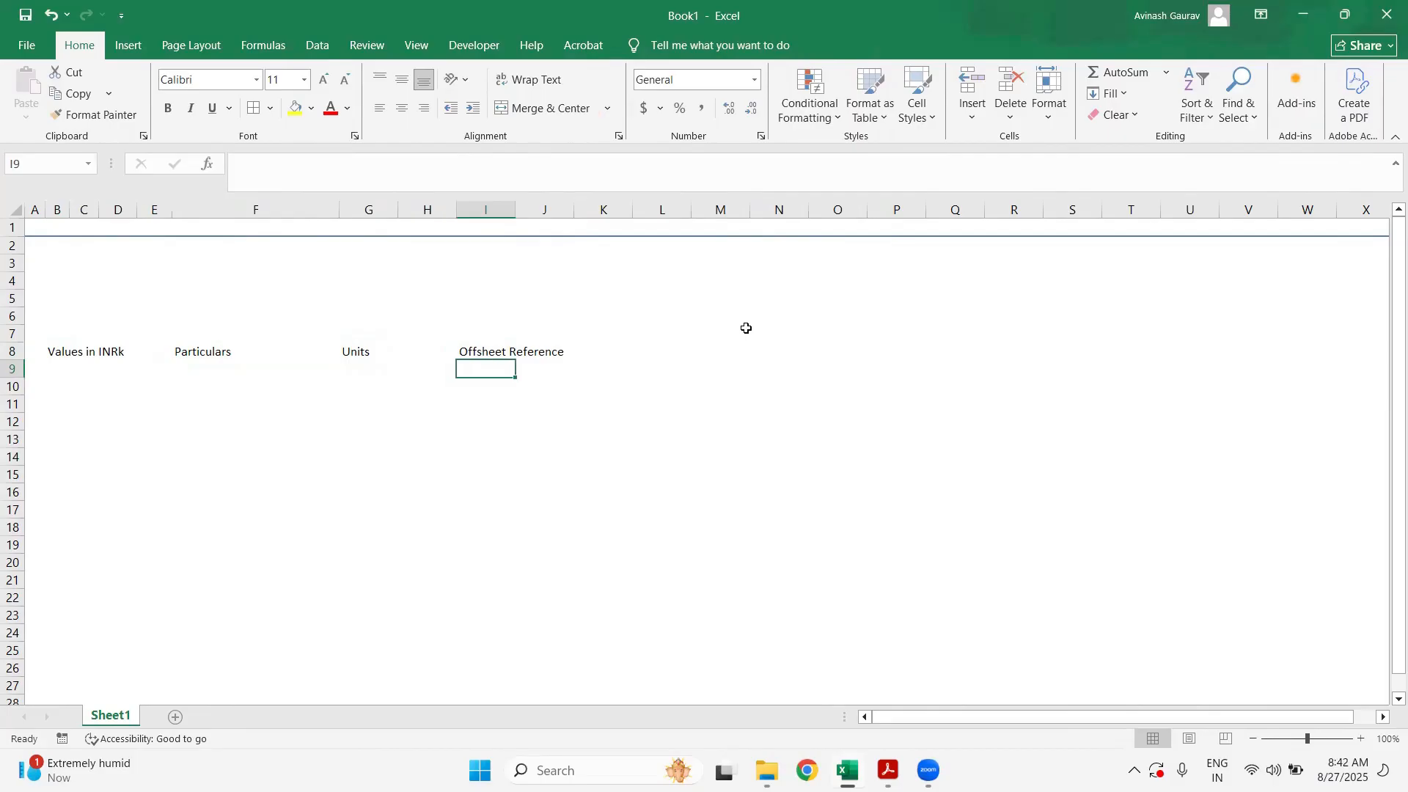
{"action": "key", "text": "Left"}
{"action": "key", "text": "Right"}
{"action": "key", "text": "ctrl+c"}
{"action": "key", "text": "Left"}
{"action": "key", "text": "ctrl+v"}
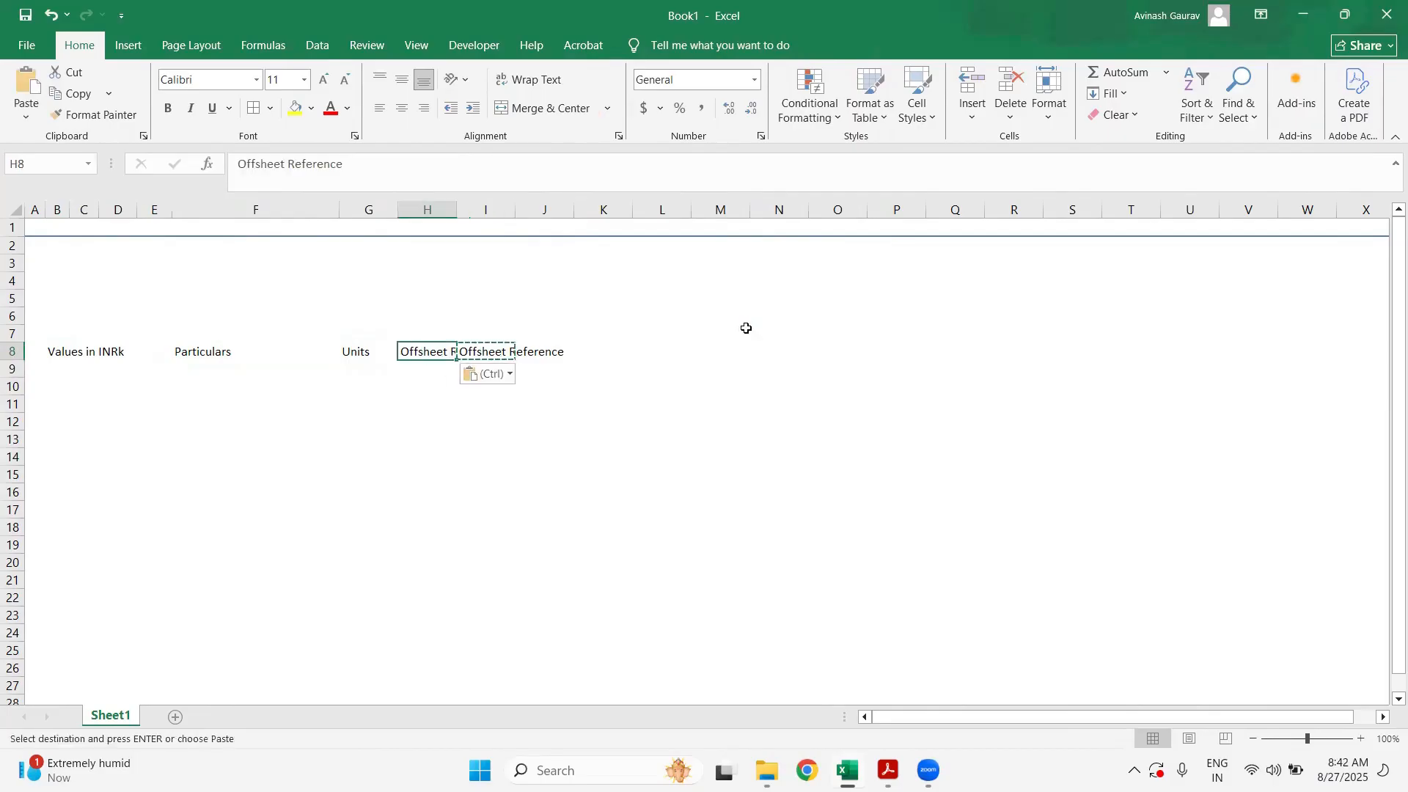
- Replace the heading in cell I8 with "Checks"
{"action": "key", "text": "Right"}
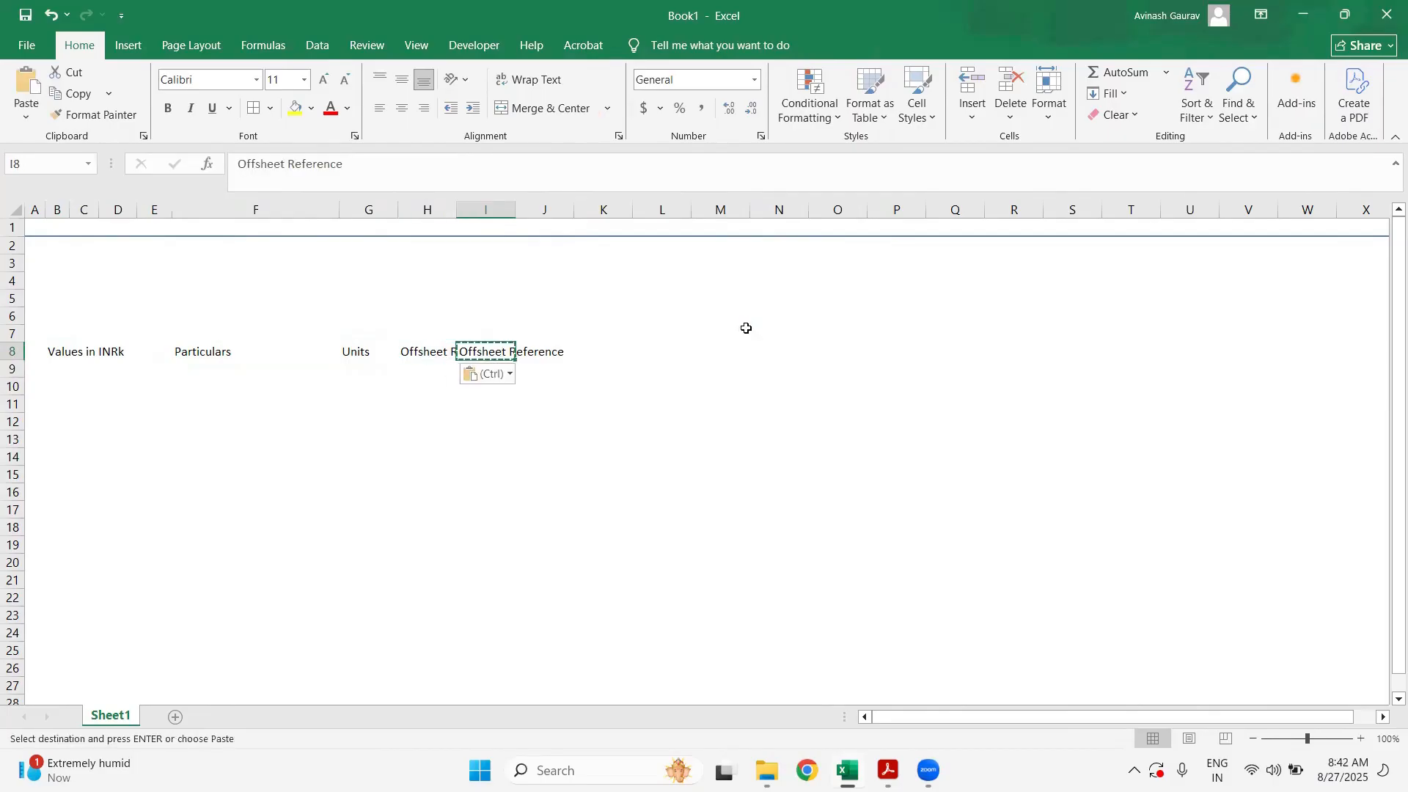
{"action": "type", "text": "Checks"}
{"action": "key", "text": "Return"}
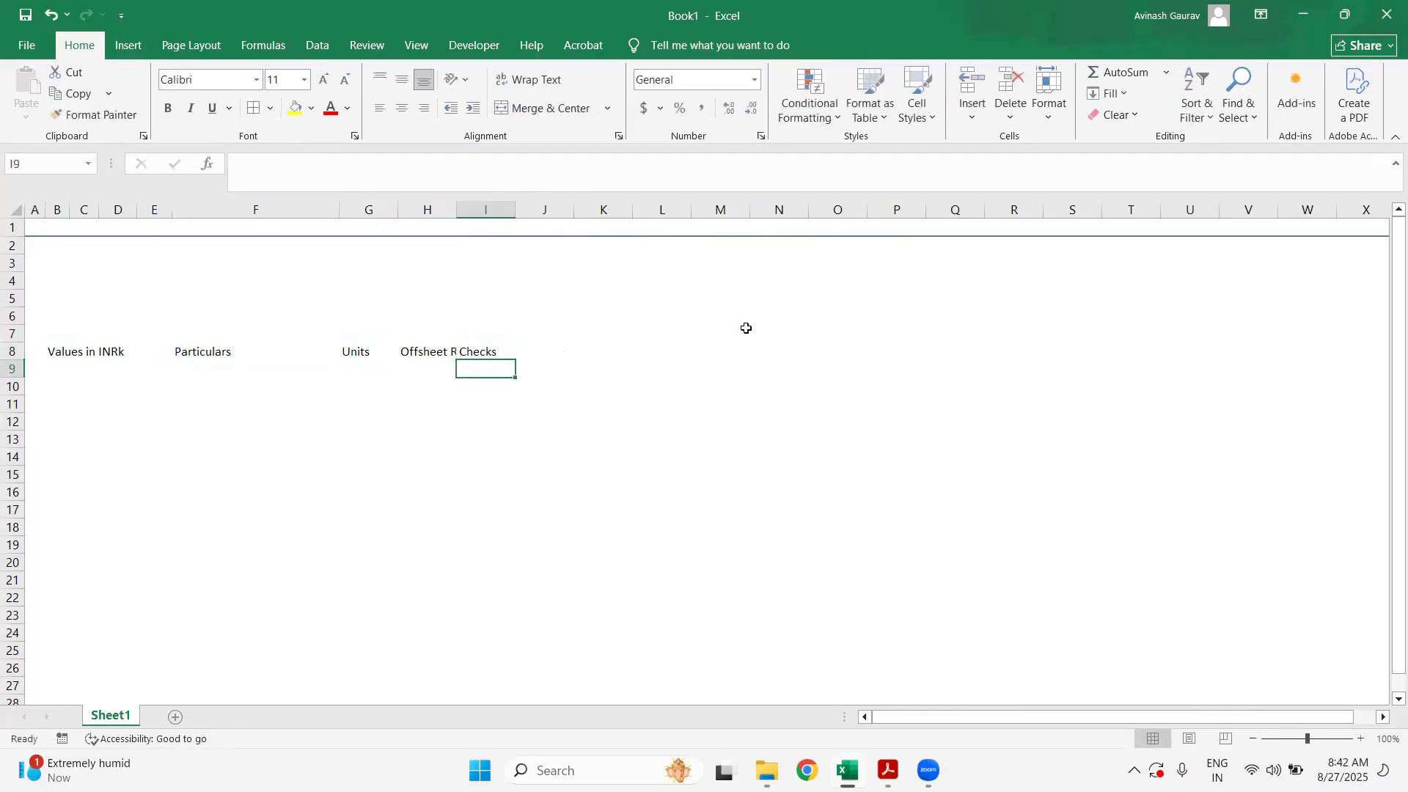
- Enter the column heading "Row Total" in cell J8, correcting its spelling
{"action": "key", "text": "Up"}
{"action": "key", "text": "Right"}
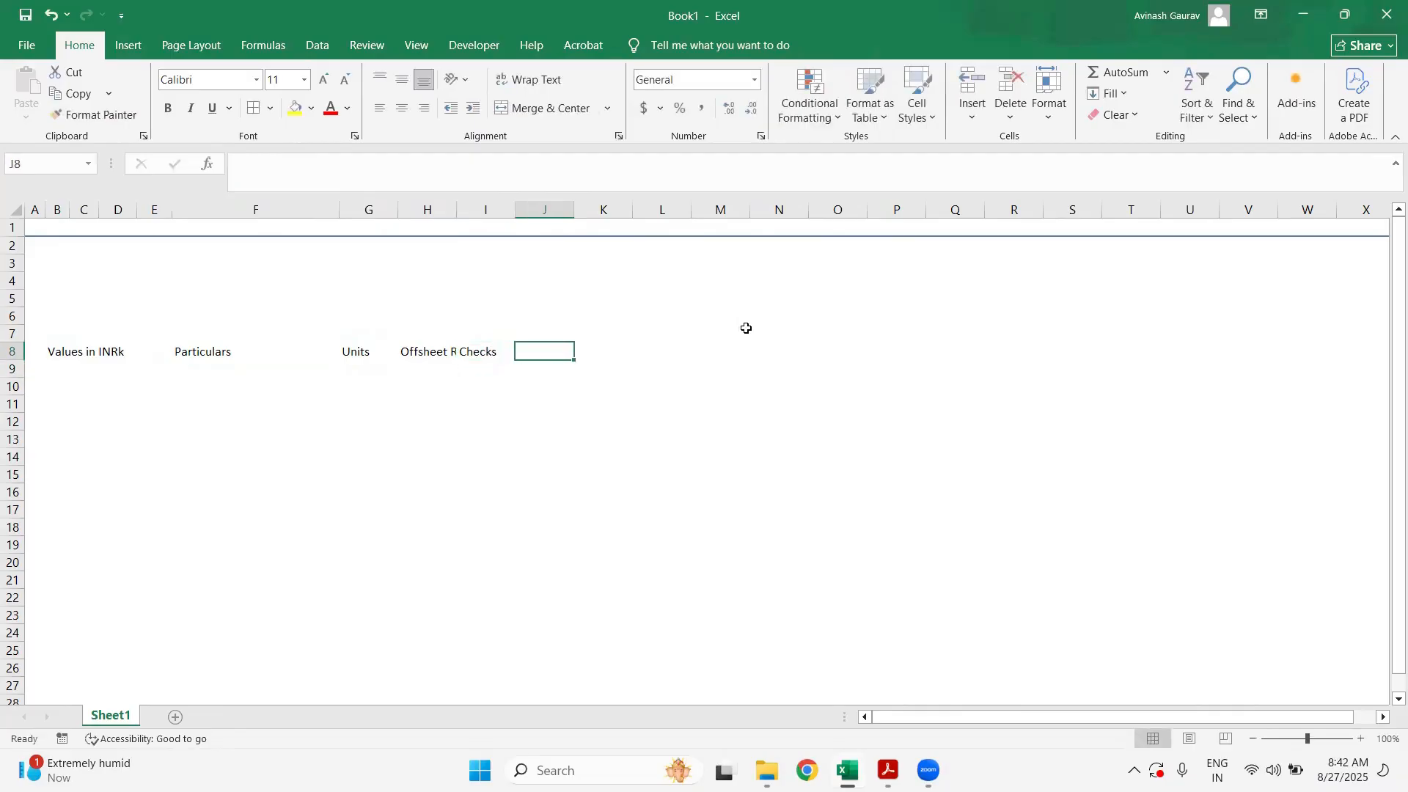
{"action": "type", "text": "Row Totas"}
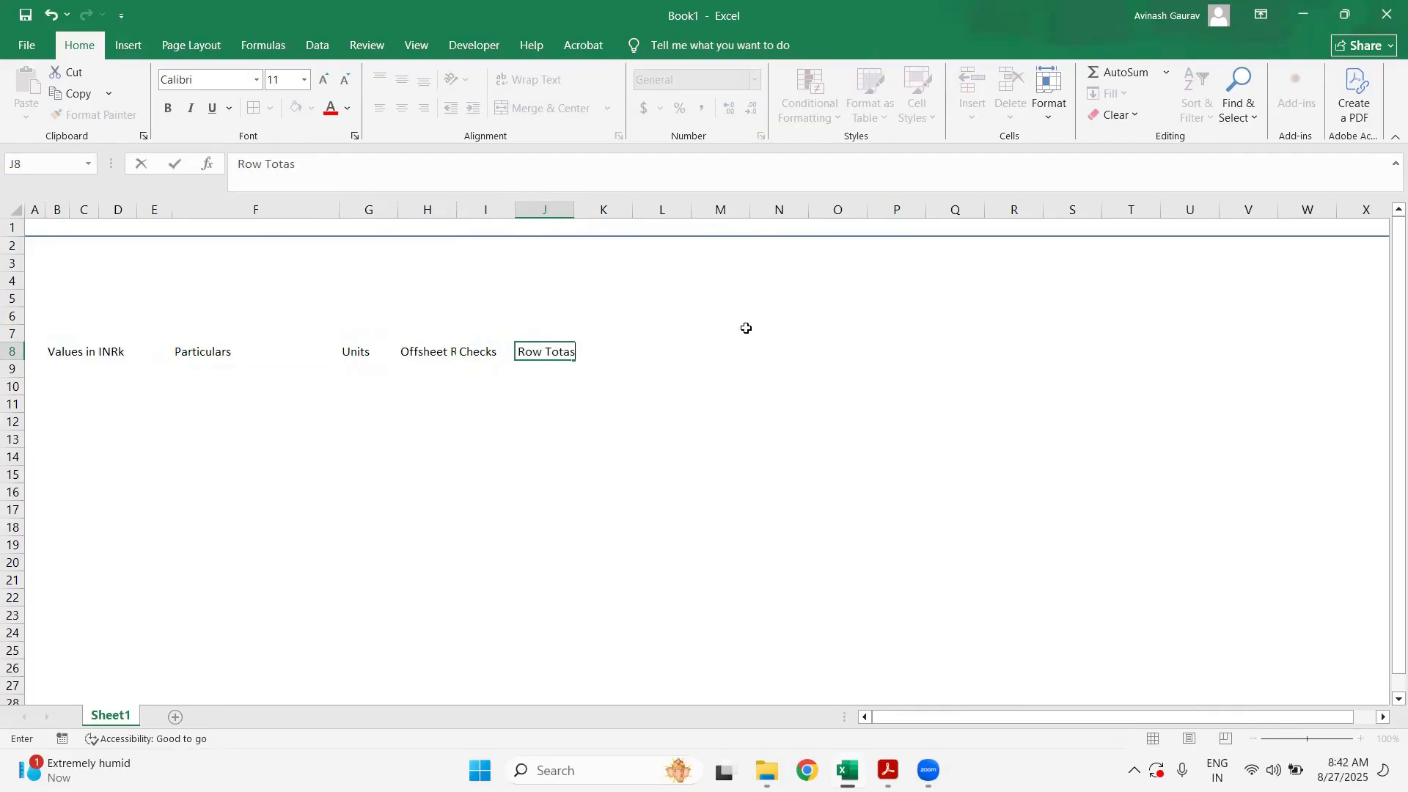
{"action": "type", "text": "l"}
{"action": "key", "text": "Return"}
{"action": "key", "text": "Up"}
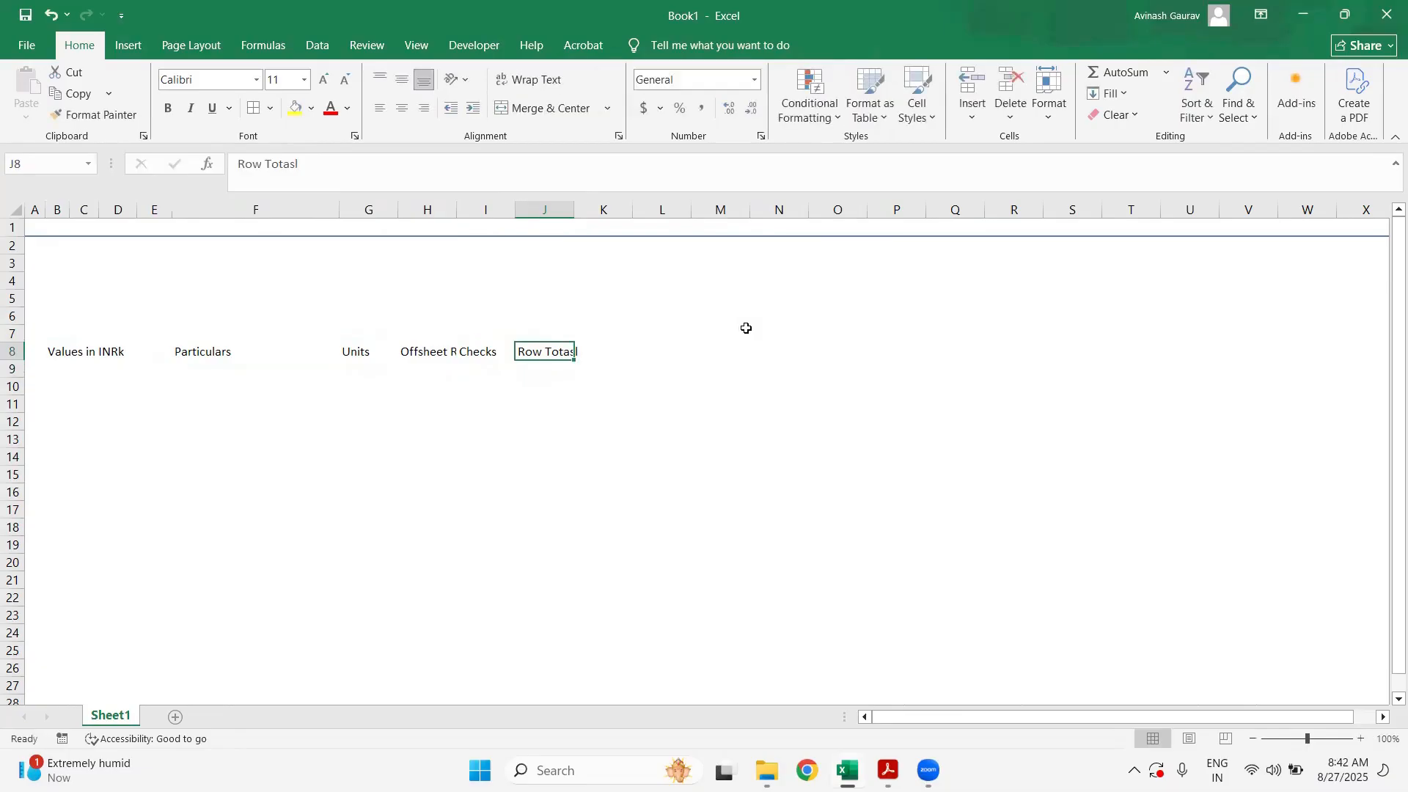
{"action": "type", "text": "Row To"}
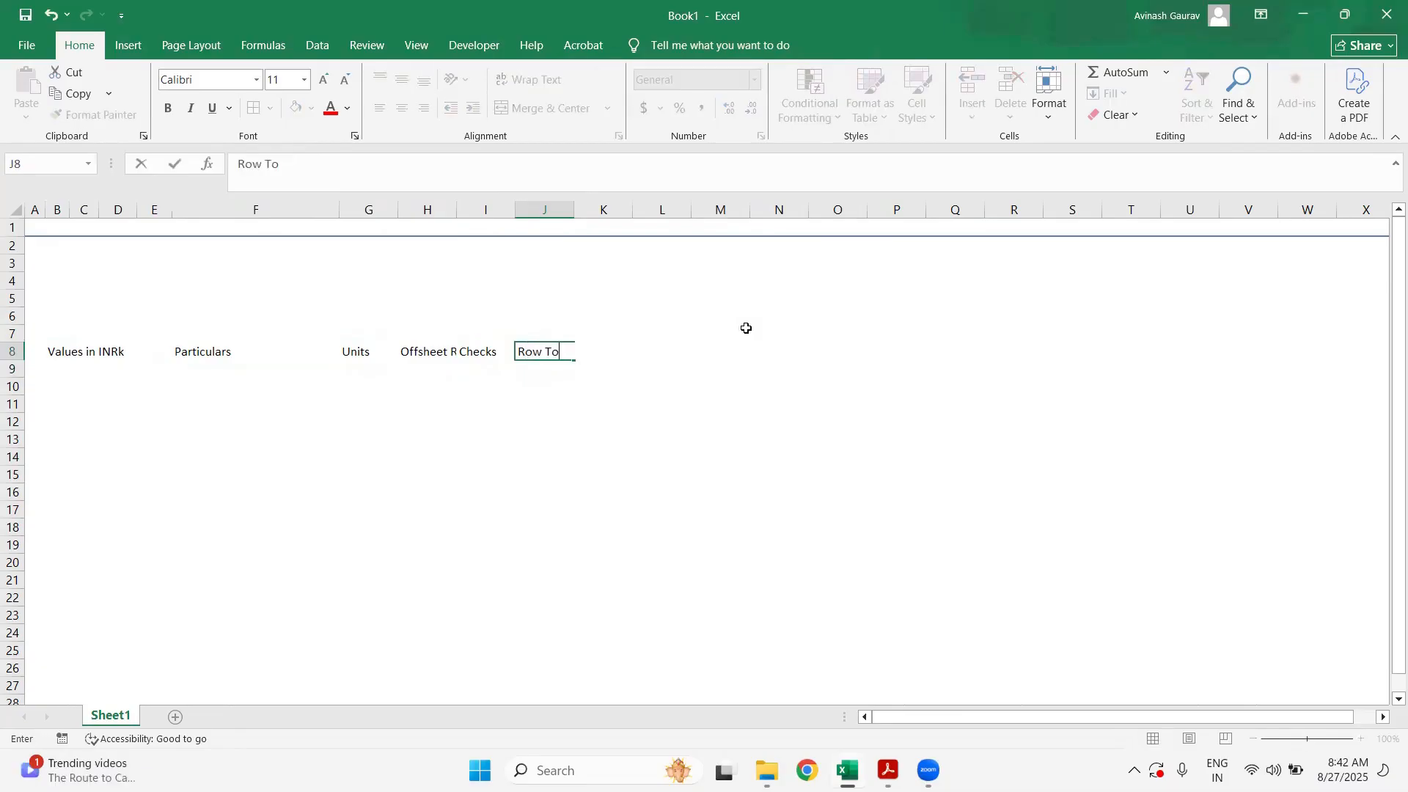
{"action": "type", "text": "tal"}
{"action": "key", "text": "Return"}
- Enter the column heading "Constant" in cell K8
{"action": "key", "text": "Up"}
{"action": "key", "text": "Right"}
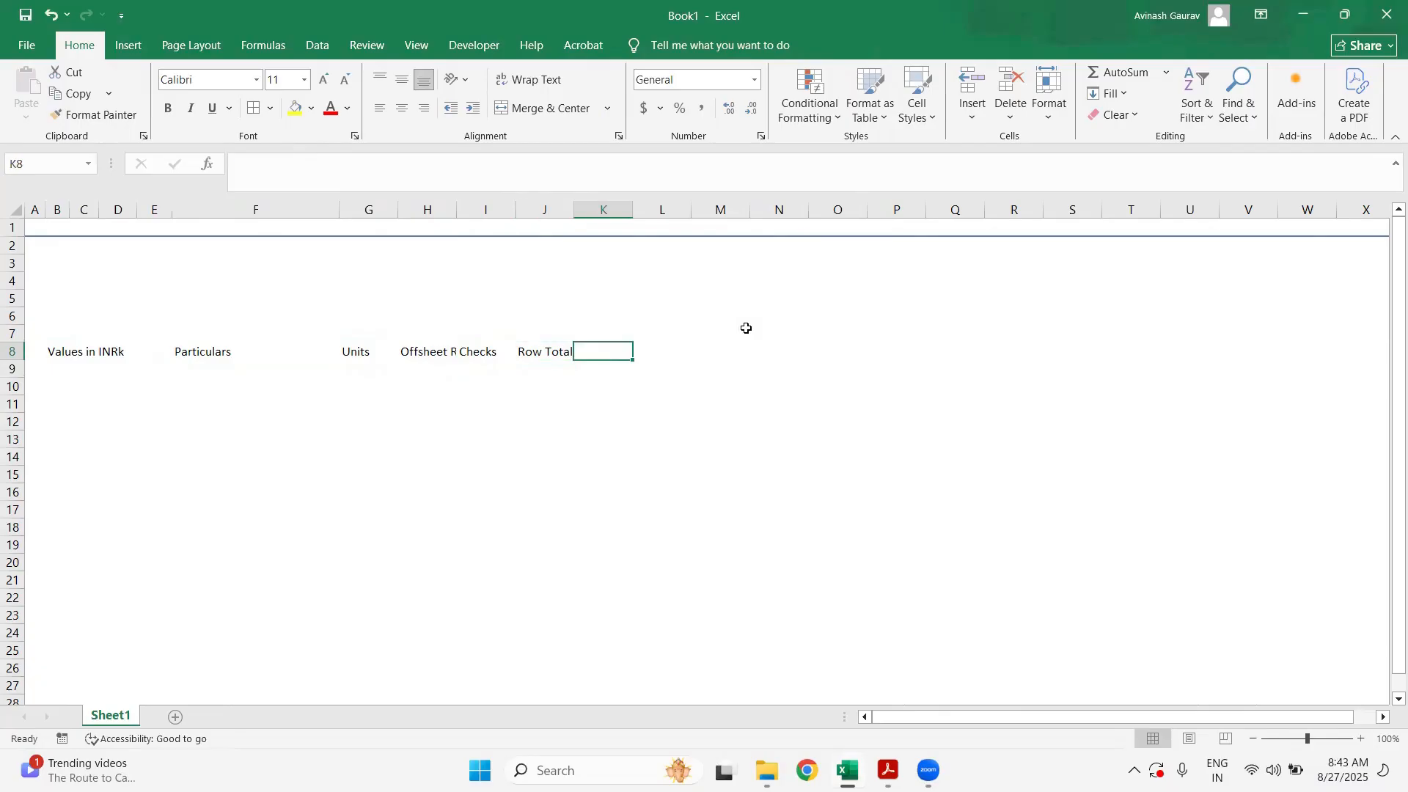
{"action": "type", "text": "Constant"}
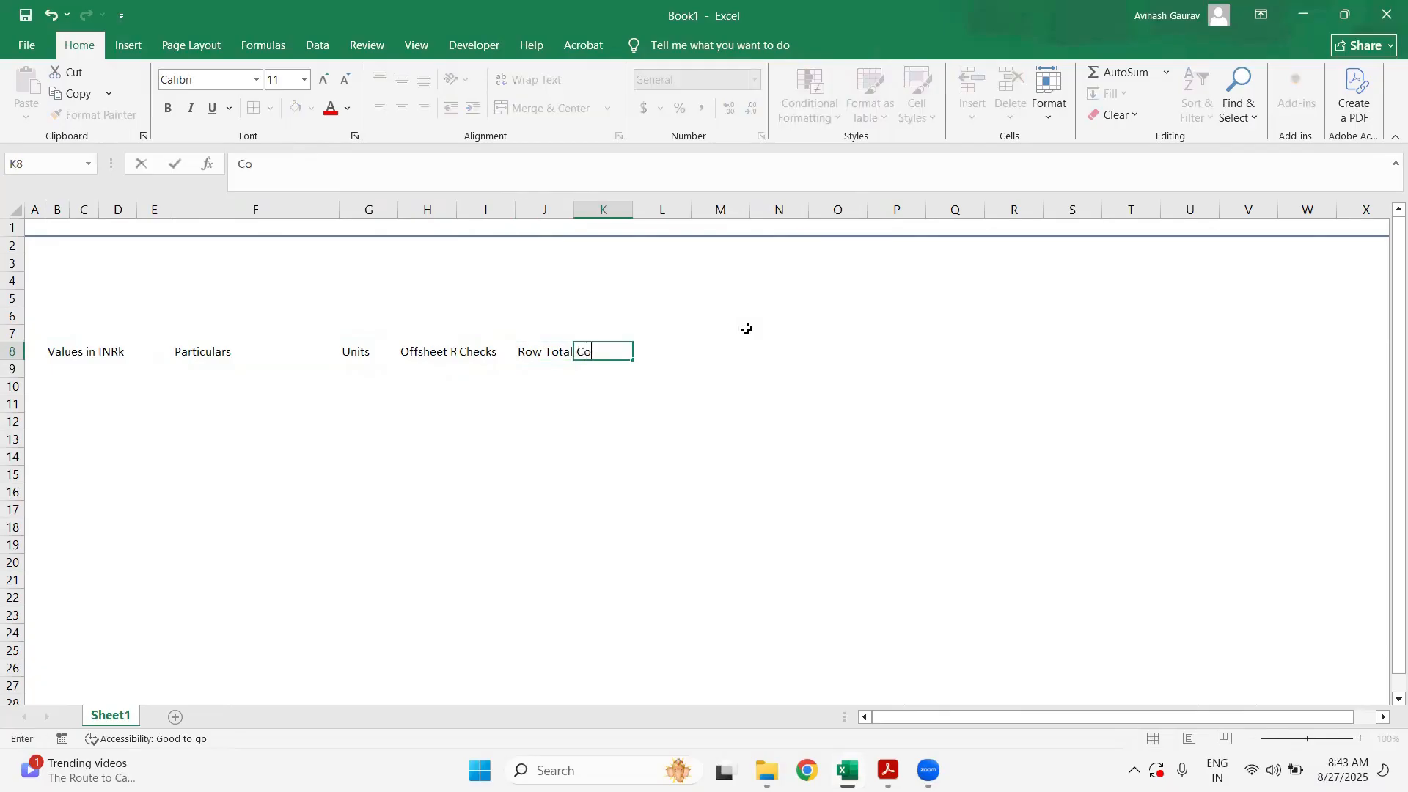
{"action": "key", "text": "Return"}
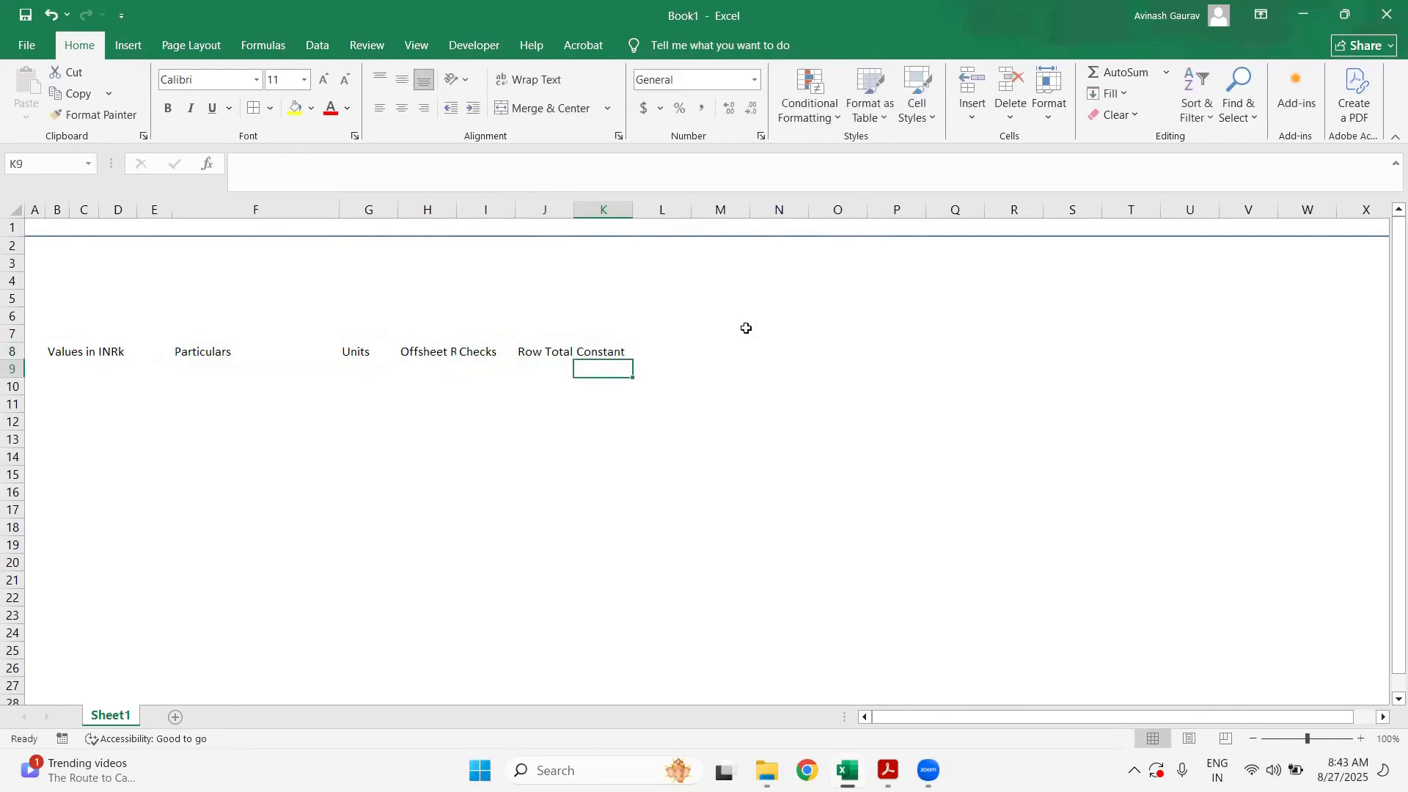
{"action": "key", "text": "Up"}
{"action": "key", "text": "Left"}
{"action": "key", "text": "Left"}
{"action": "key", "text": "Left"}
{"action": "key", "text": "Left"}
{"action": "key", "text": "Left"}
{"action": "key", "text": "Left"}
{"action": "key", "text": "Left"}
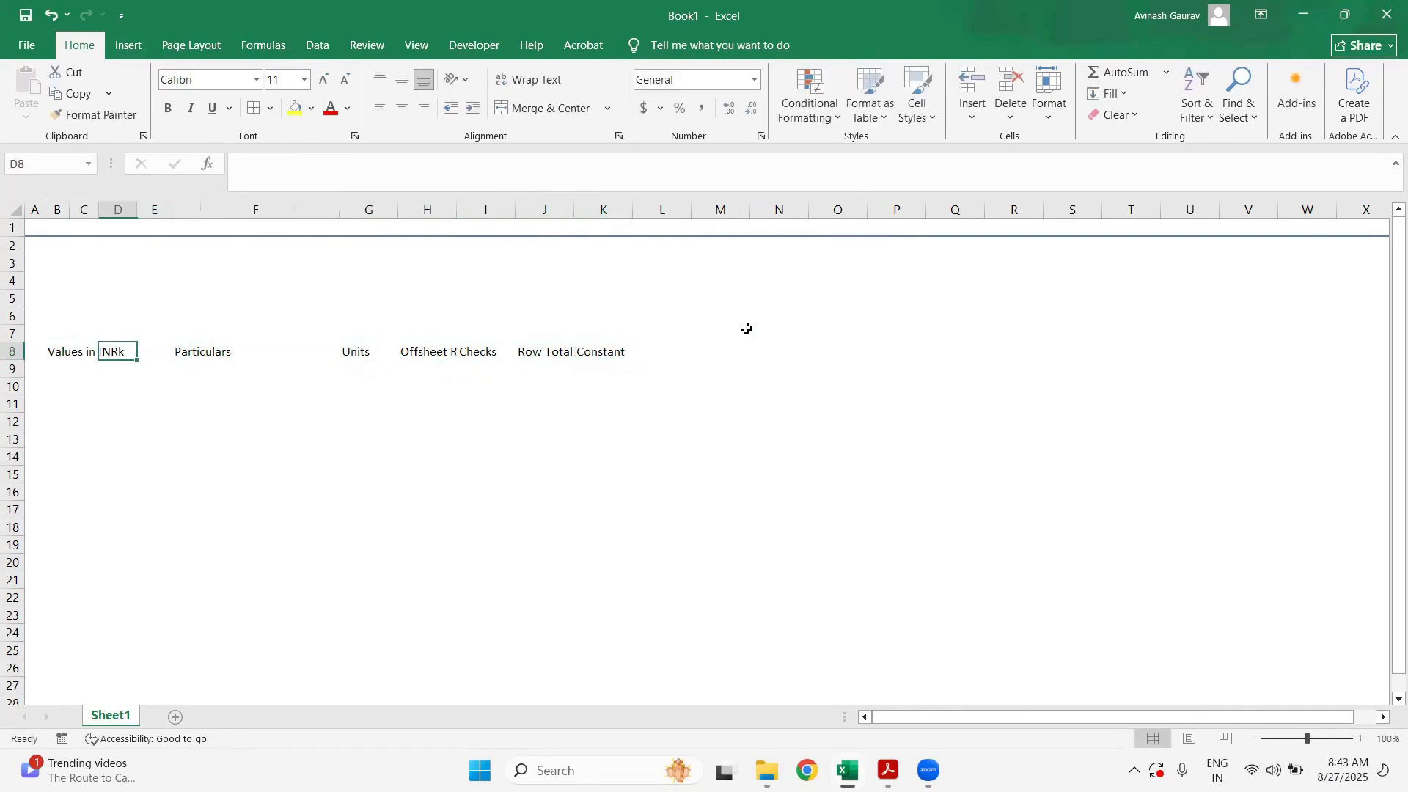
{"action": "key", "text": "Left"}
{"action": "key", "text": "Left"}
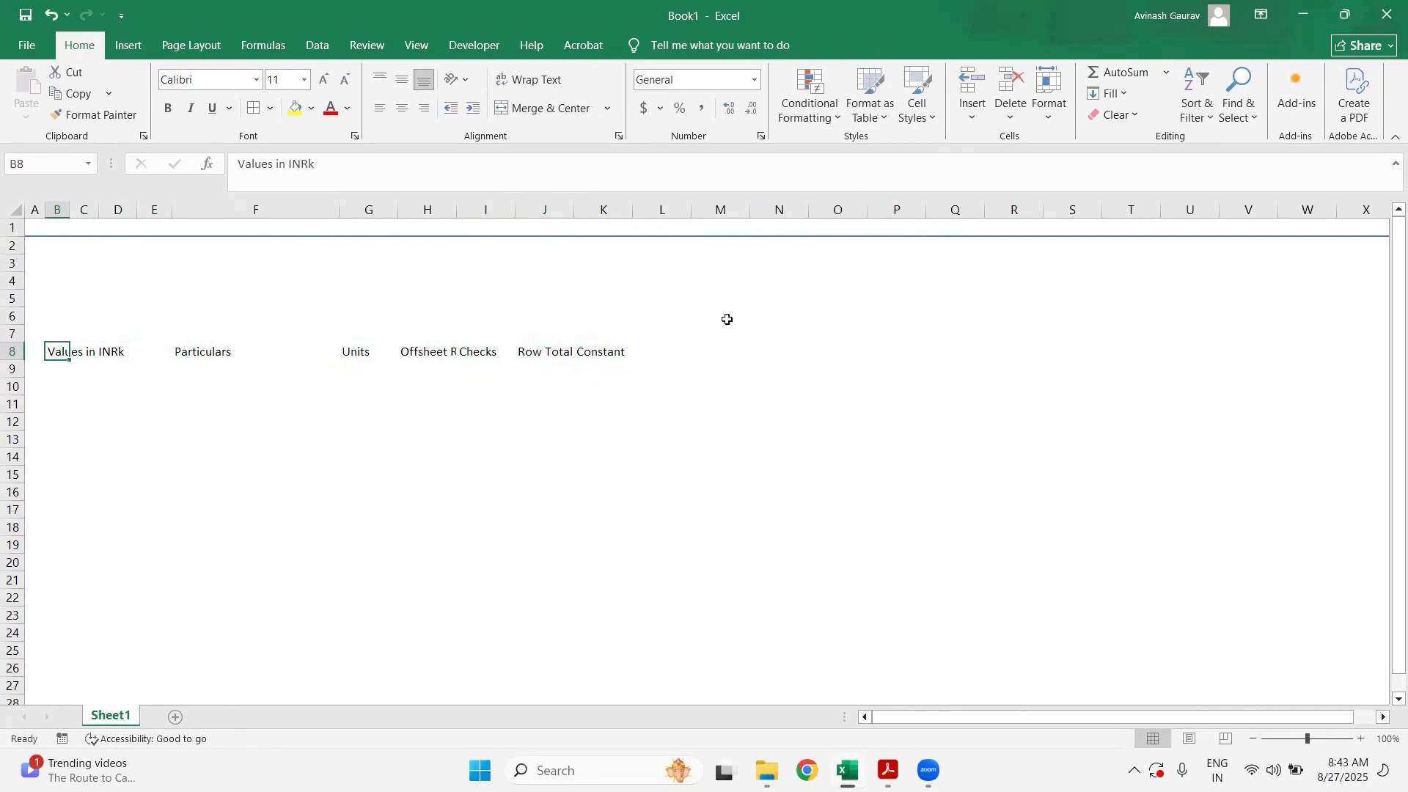
{"action": "left_click", "coordinate": [258, 361]}
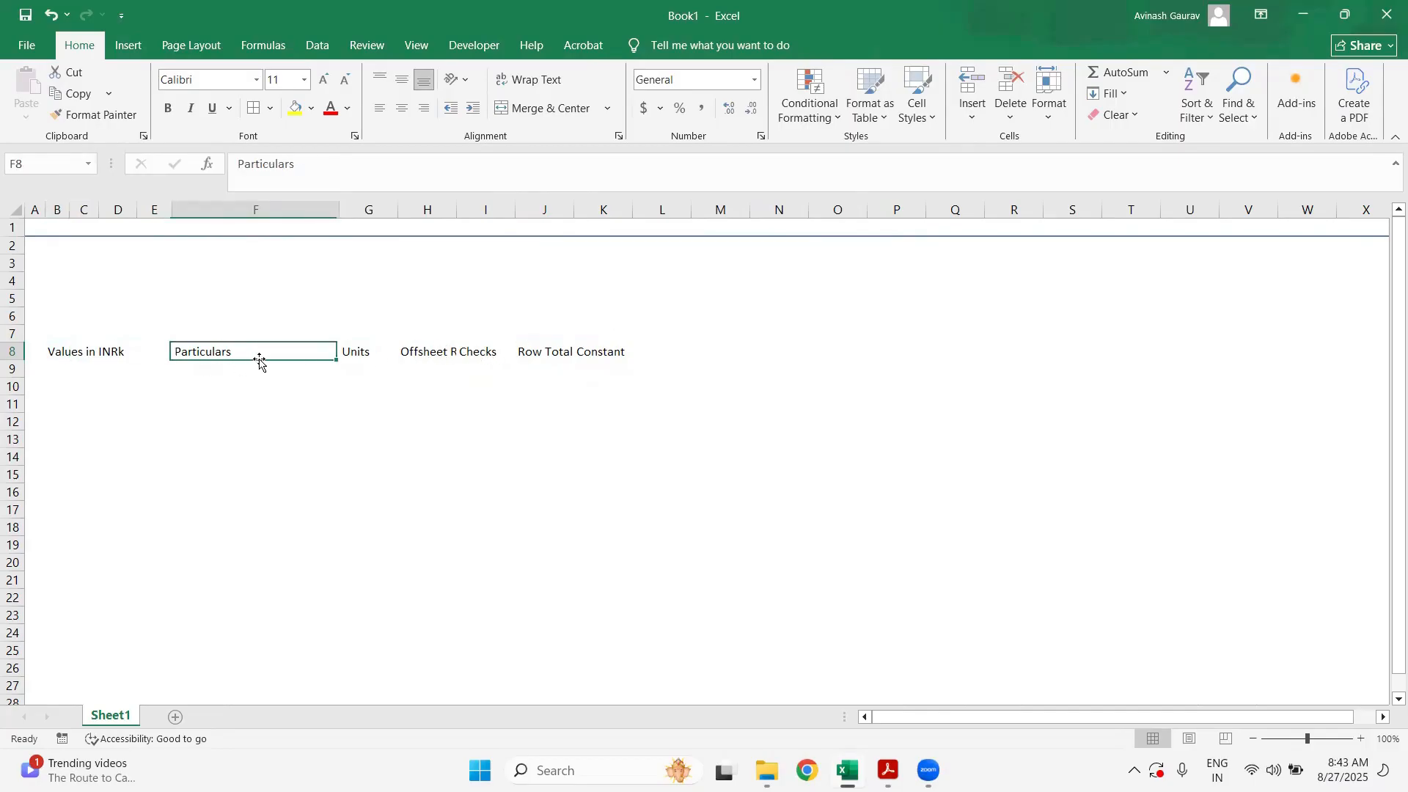
- Widen columns H, G and J so that the row 8 headings, including "Offsheet Reference" and "Row Total", fit within their columns
{"action": "left_click", "coordinate": [347, 350]}
{"action": "left_click", "coordinate": [449, 349]}
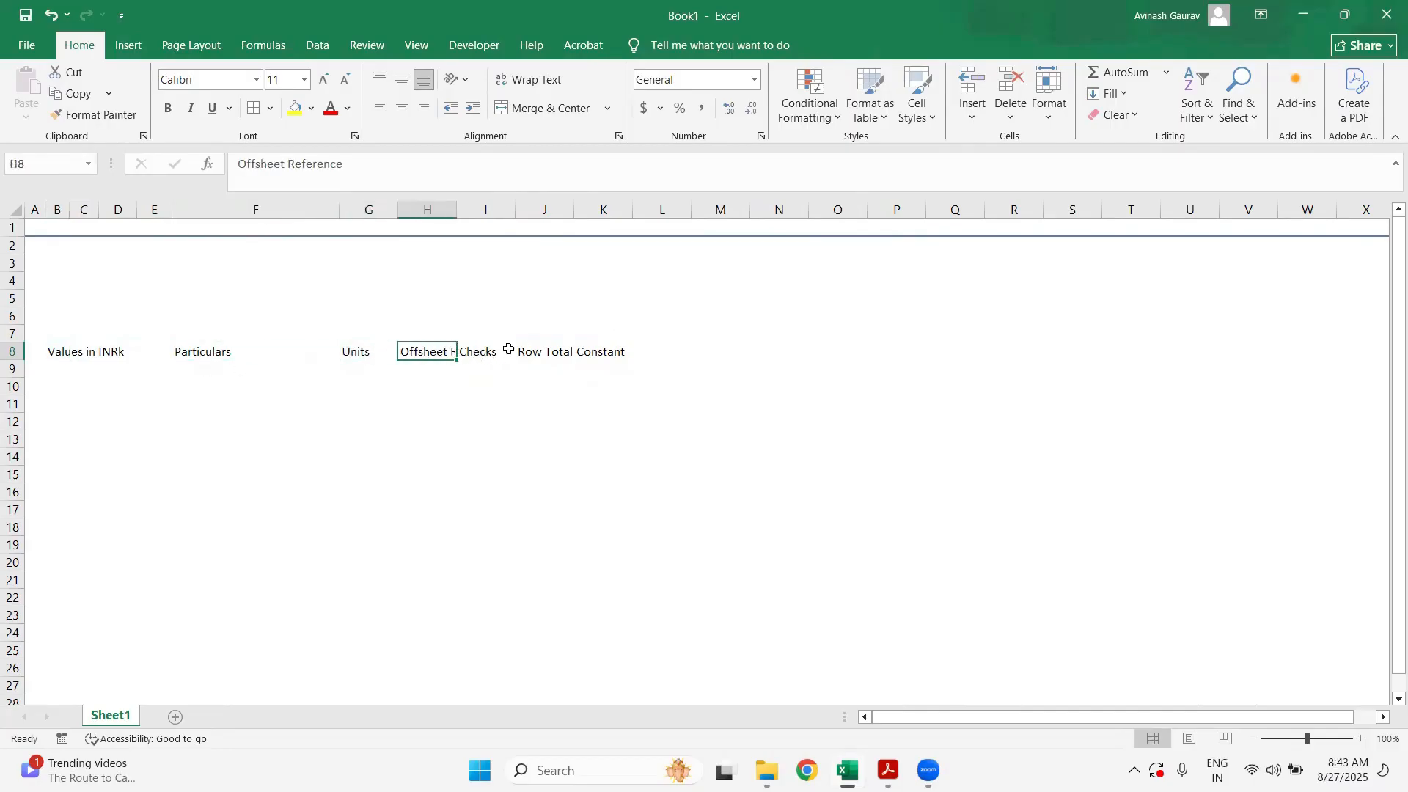
{"action": "left_click_drag", "start_coordinate": [456, 210], "coordinate": [517, 209]}
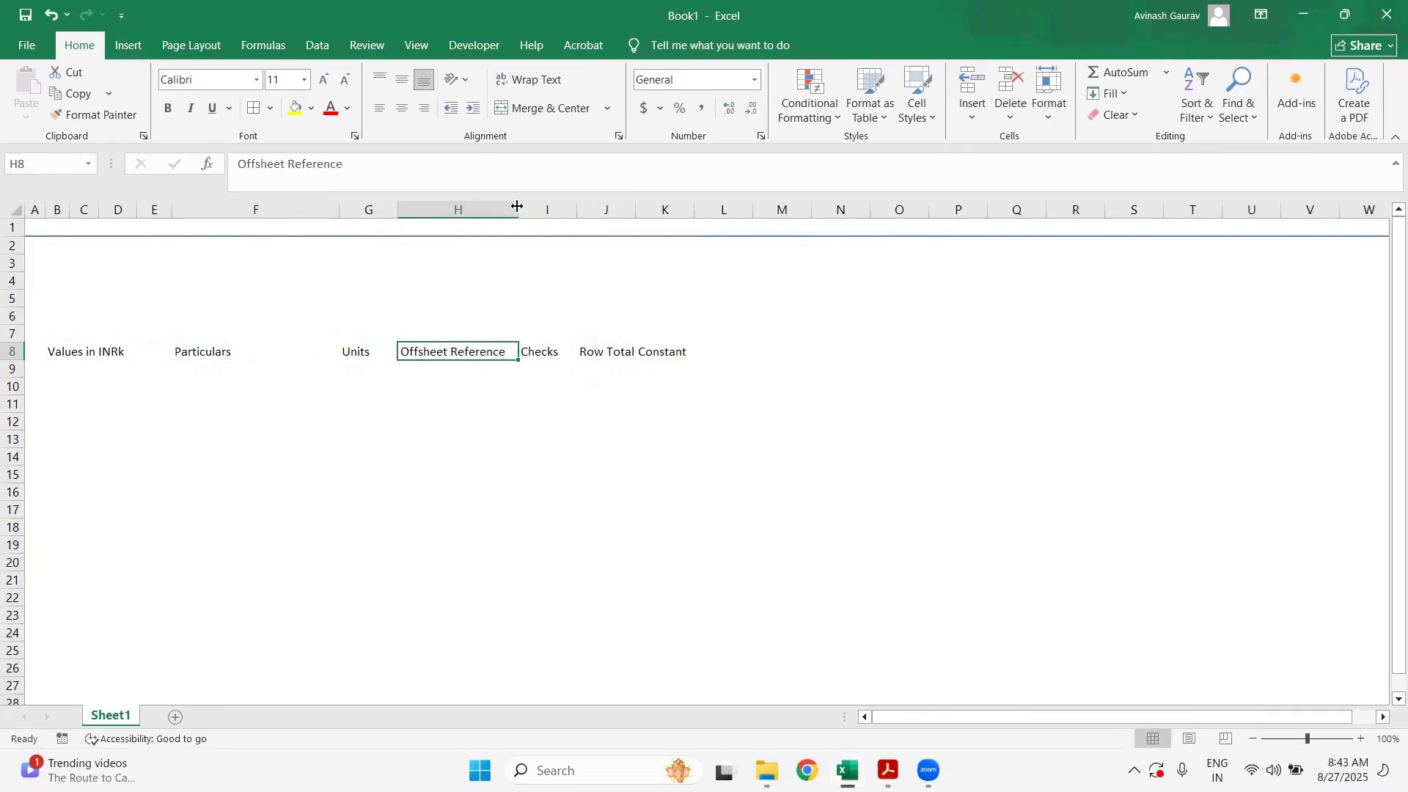
{"action": "left_click", "coordinate": [77, 355]}
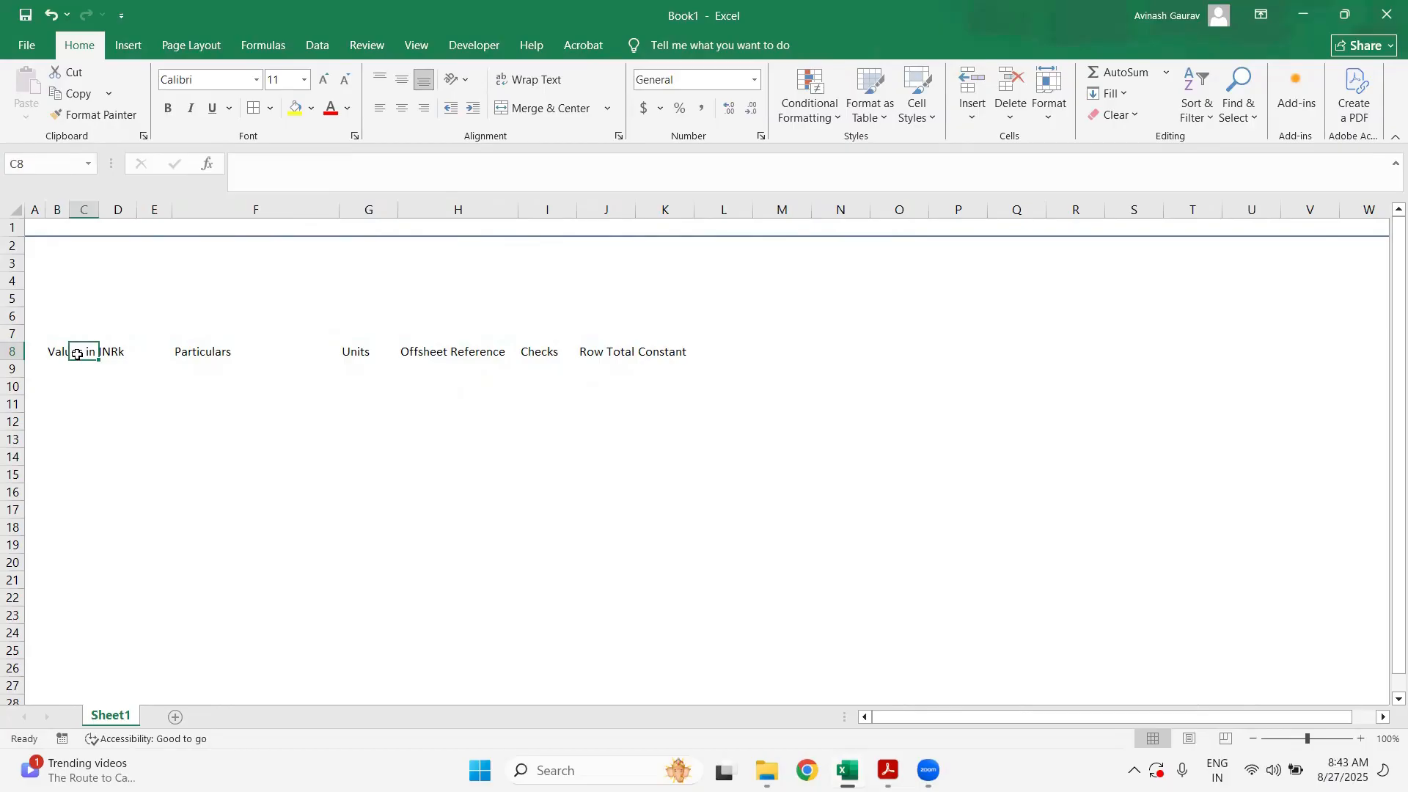
{"action": "left_click", "coordinate": [57, 356]}
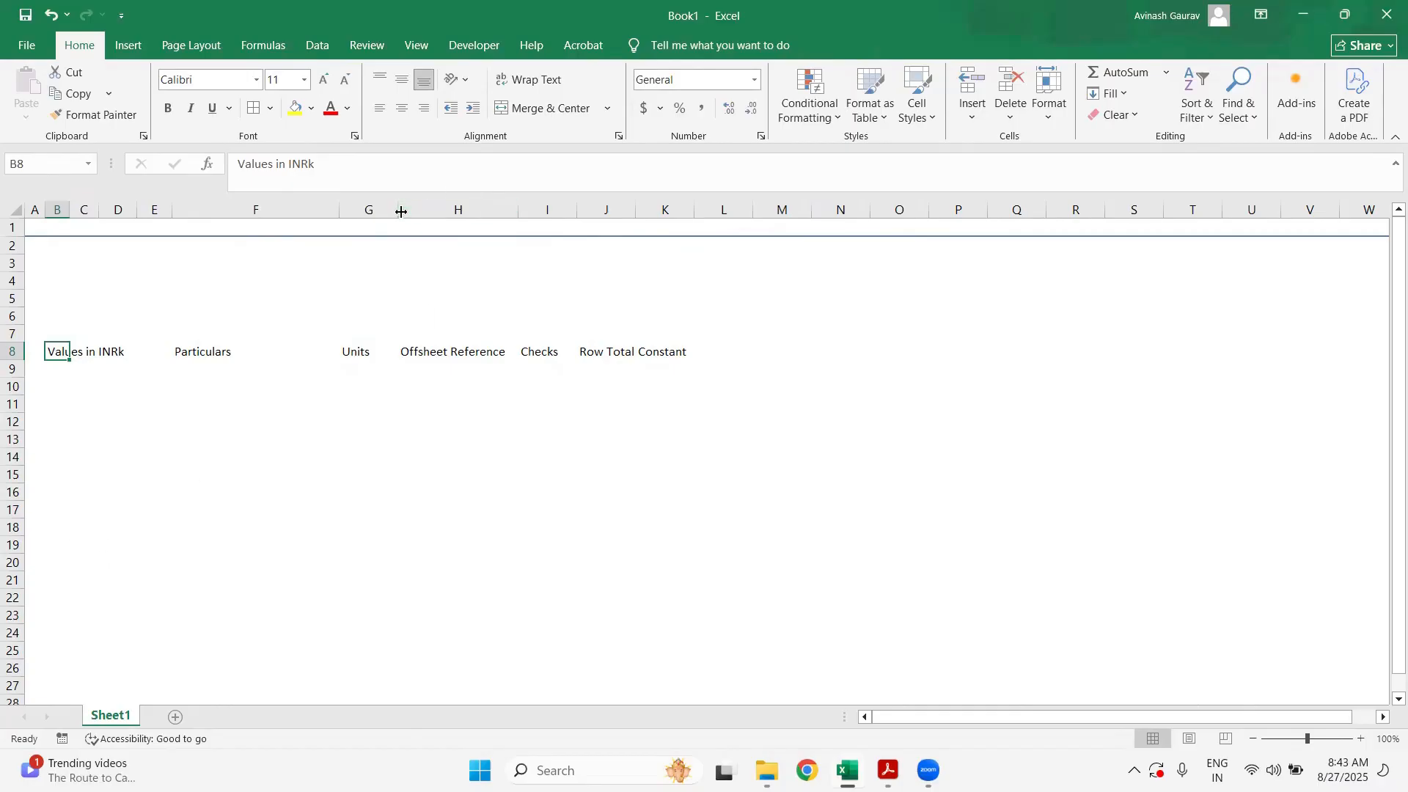
{"action": "left_click_drag", "start_coordinate": [396, 204], "coordinate": [413, 203]}
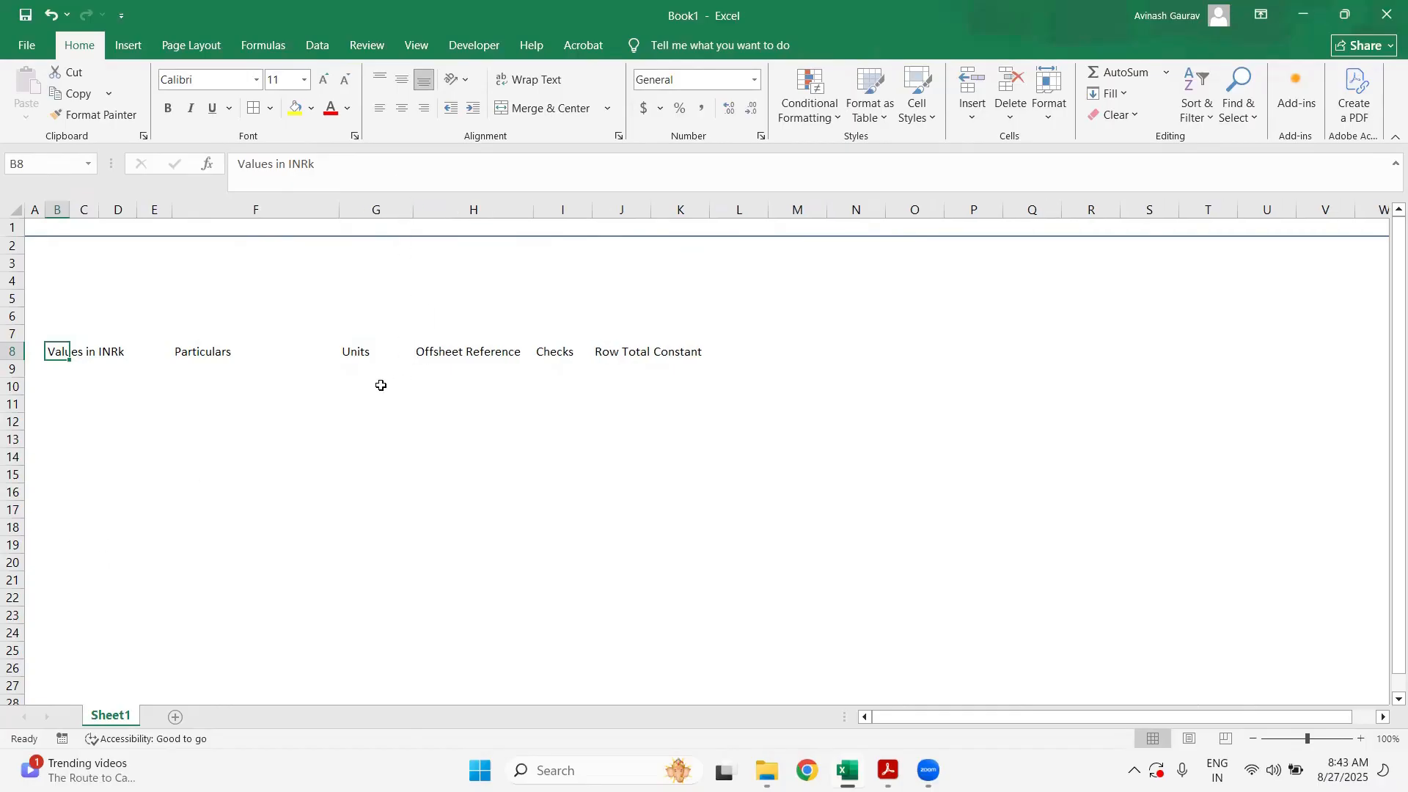
{"action": "left_click", "coordinate": [359, 372]}
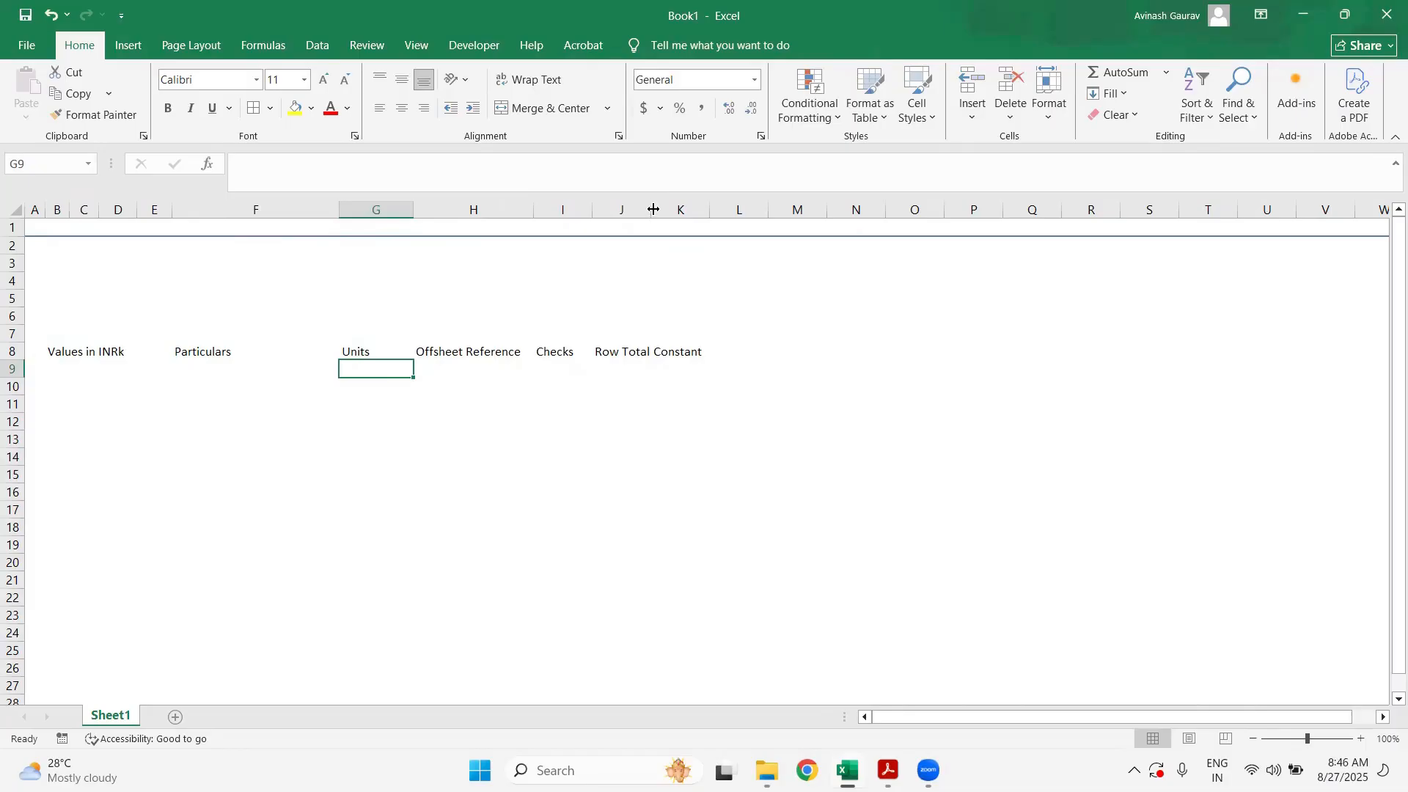
{"action": "left_click_drag", "start_coordinate": [654, 209], "coordinate": [660, 209]}
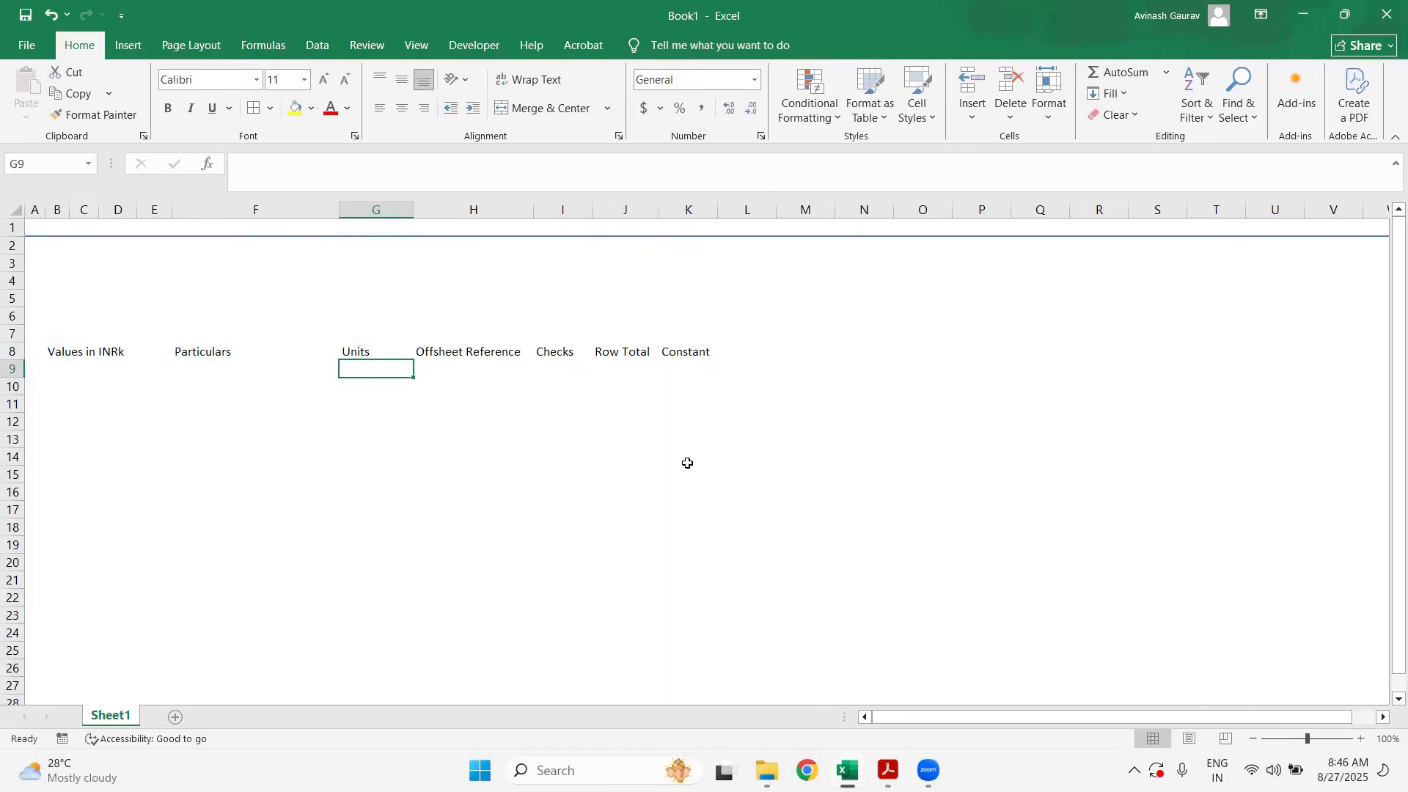
- Apply a thick bottom border across the whole of heading row 8
{"action": "left_click", "coordinate": [64, 370]}
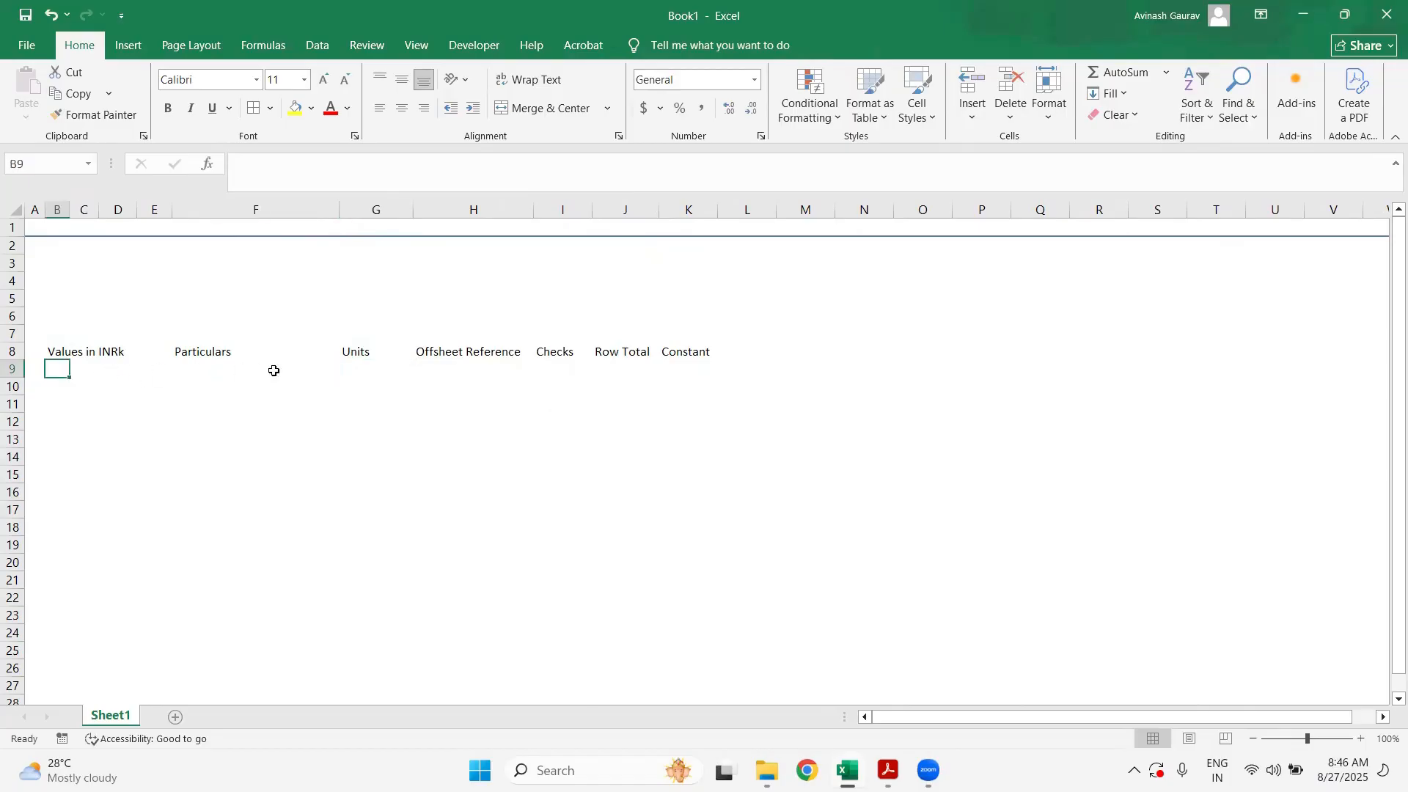
{"action": "key", "text": "Left"}
{"action": "key", "text": "Up"}
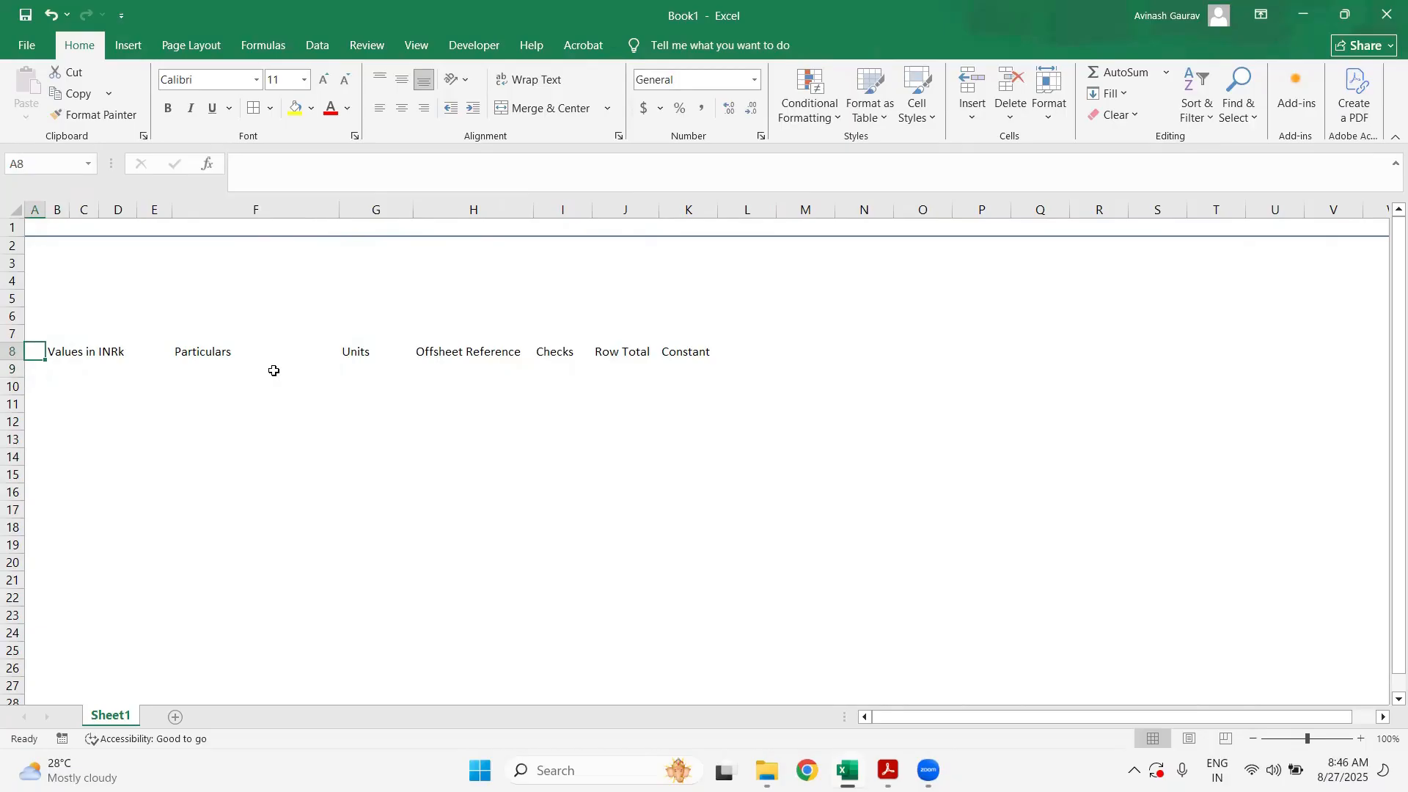
{"action": "key", "text": "shift+space"}
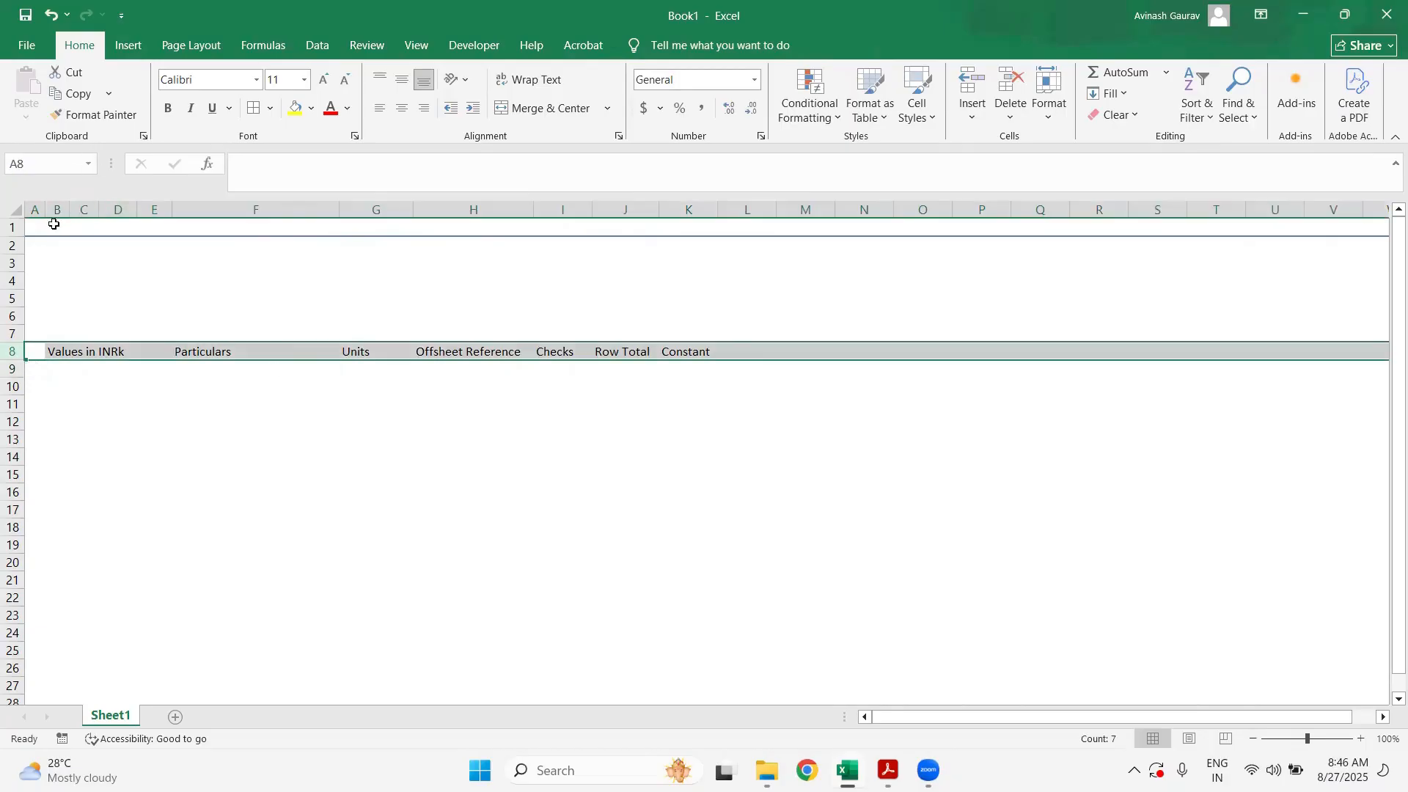
{"action": "left_click", "coordinate": [270, 108]}
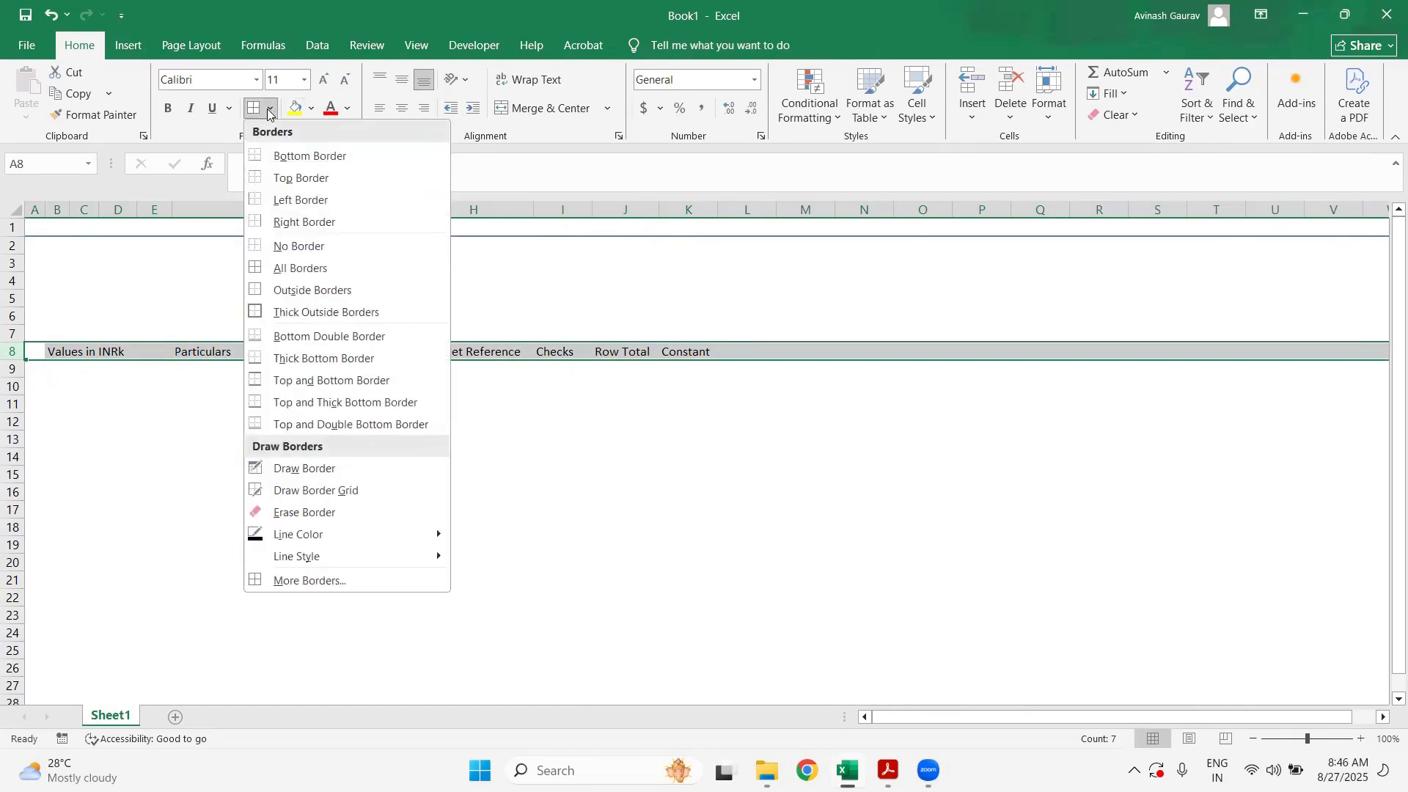
{"action": "left_click", "coordinate": [296, 360]}
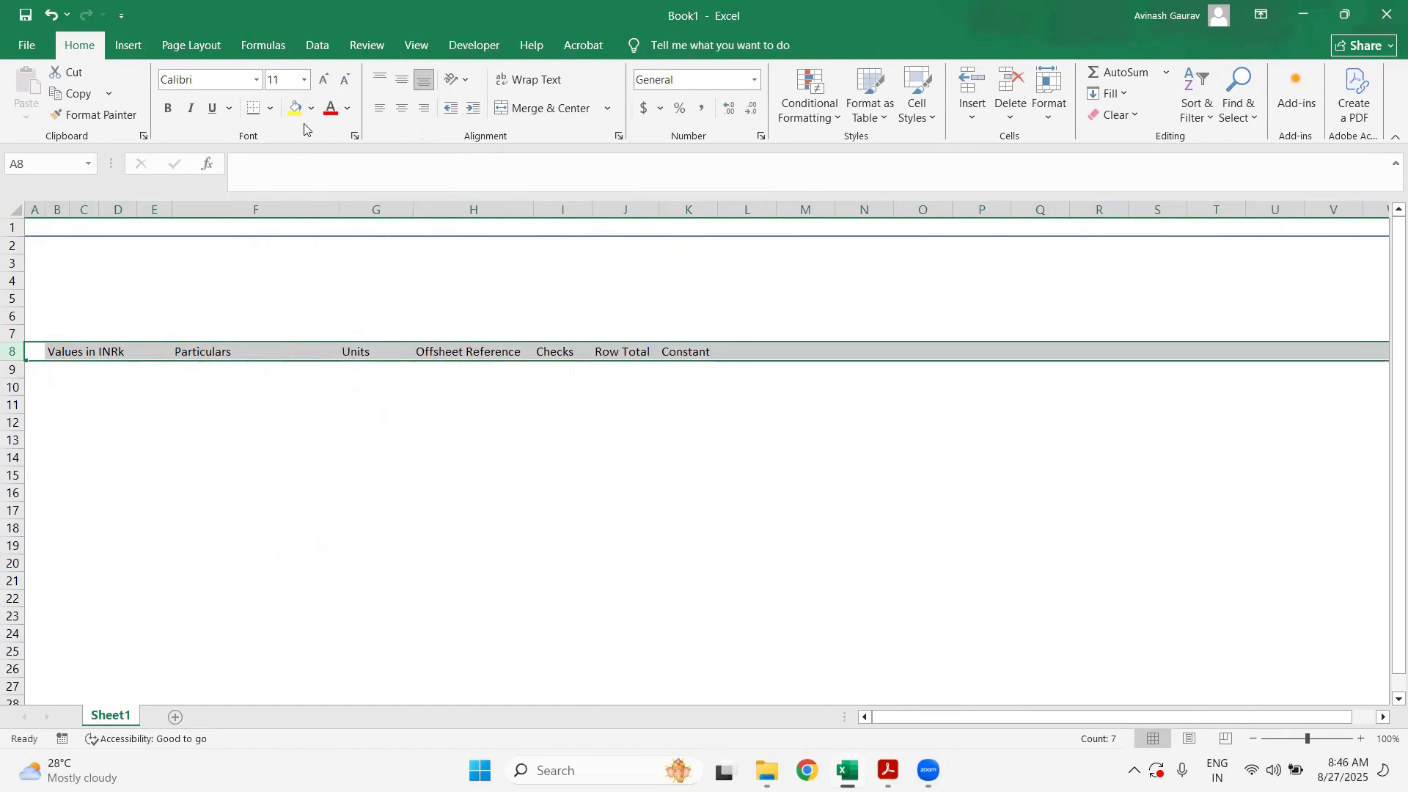
- Recolor the bottom border of row 8 to the theme blue
{"action": "left_click", "coordinate": [270, 109]}
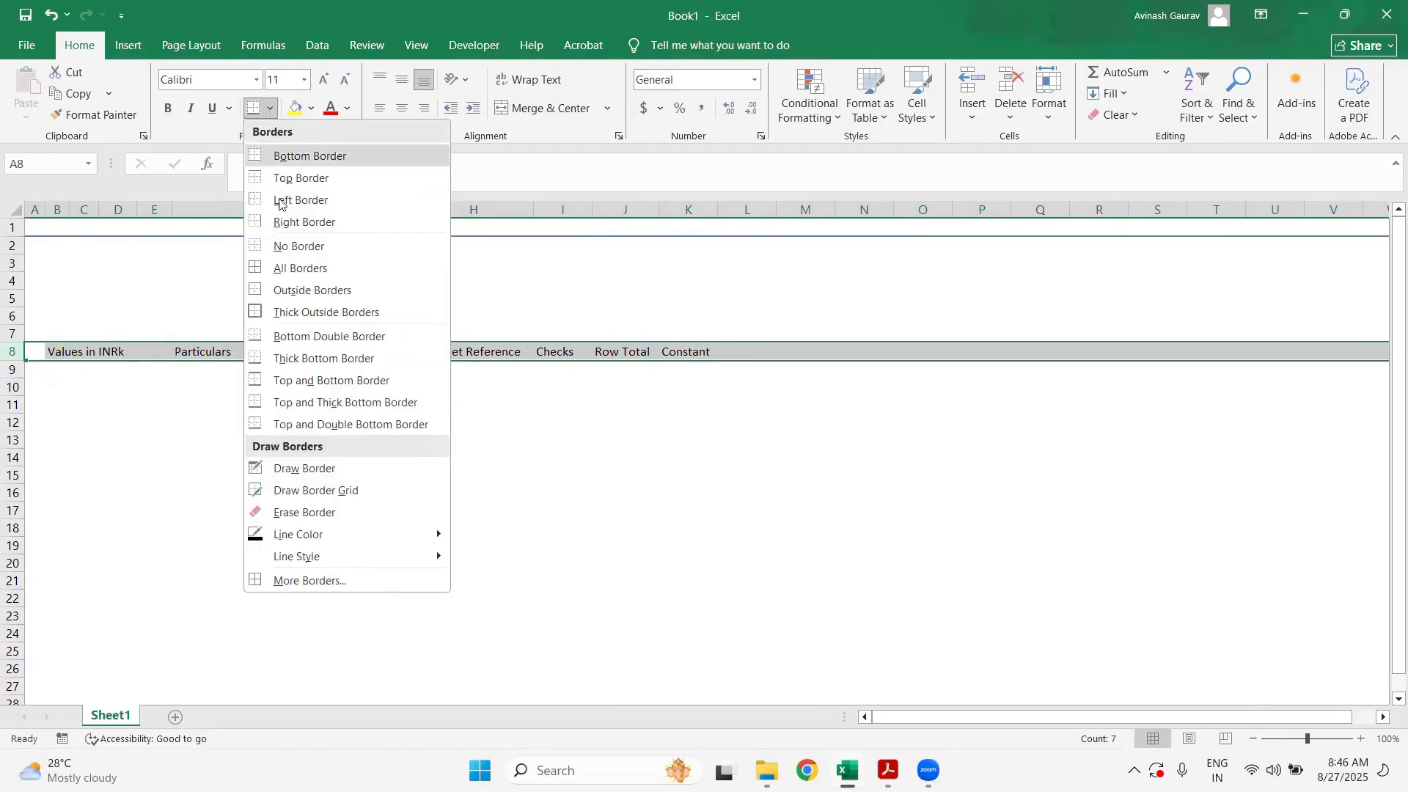
{"action": "left_click", "coordinate": [309, 581]}
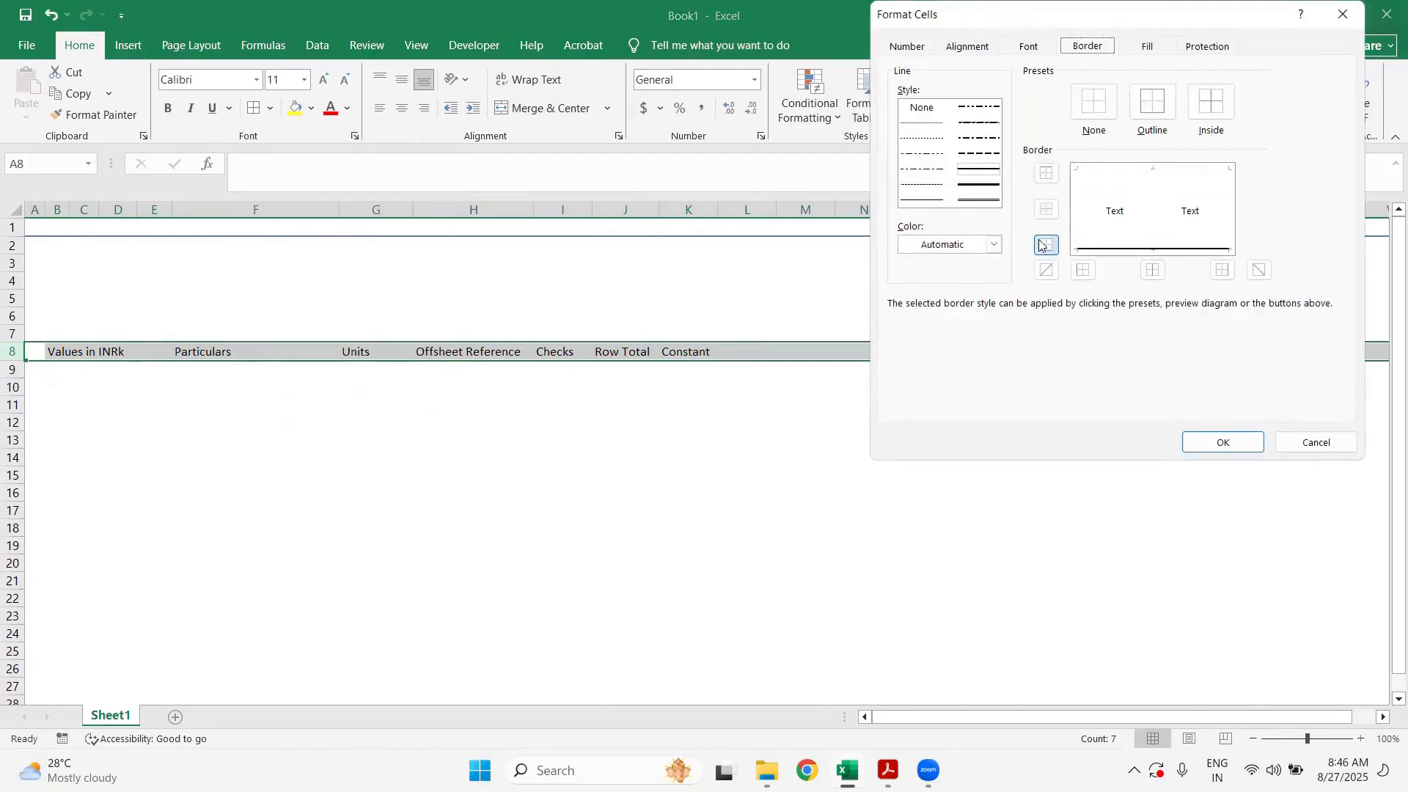
{"action": "left_click", "coordinate": [995, 247]}
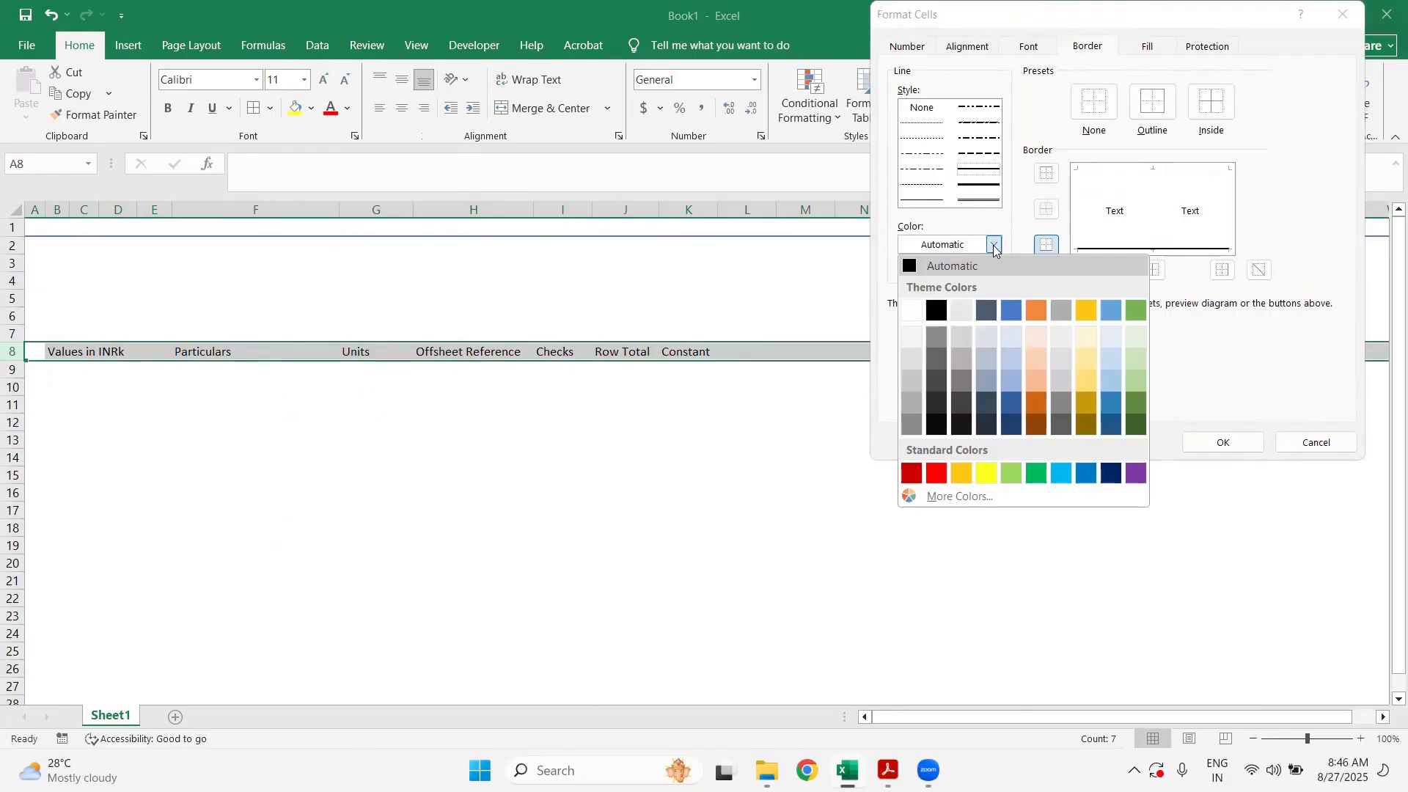
{"action": "left_click", "coordinate": [1013, 311]}
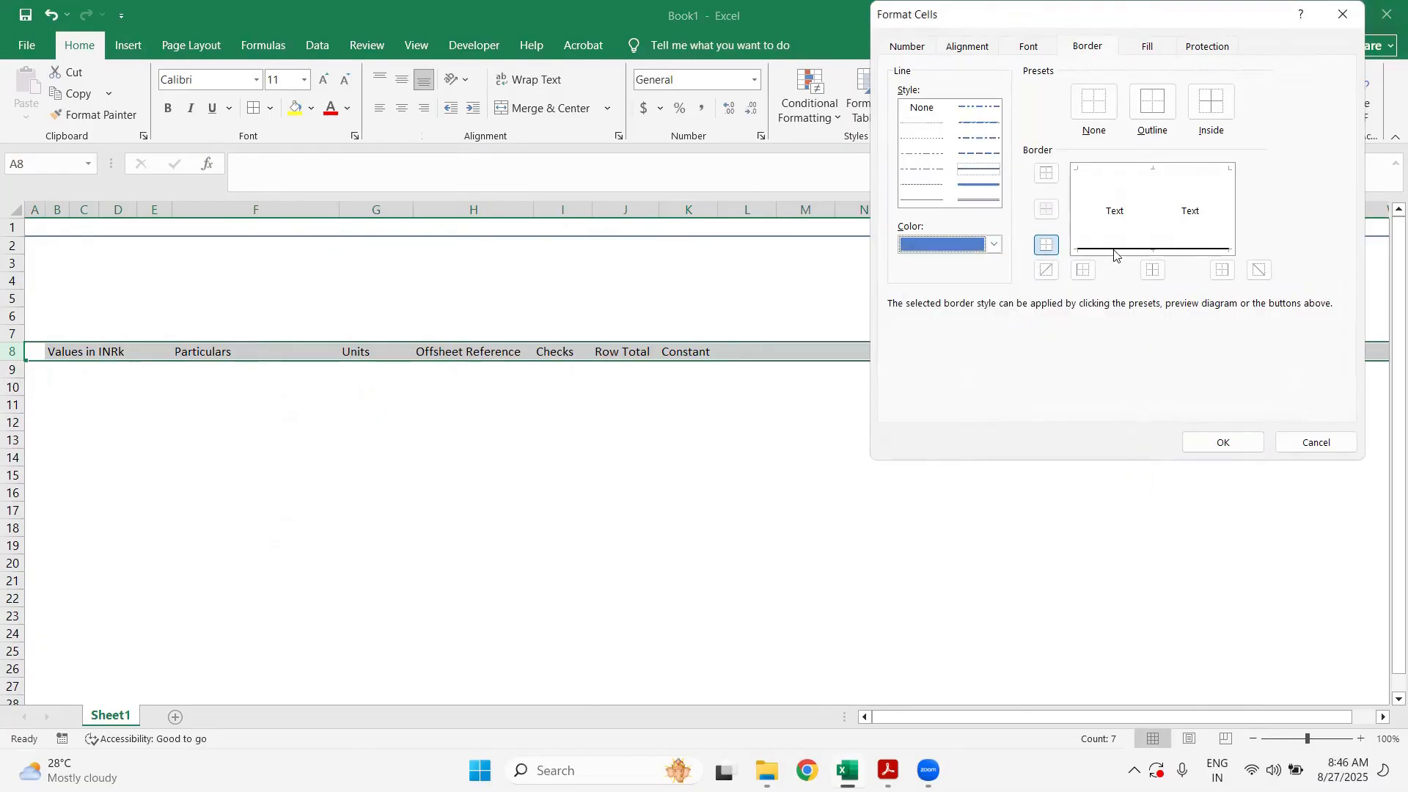
{"action": "left_click", "coordinate": [1115, 250]}
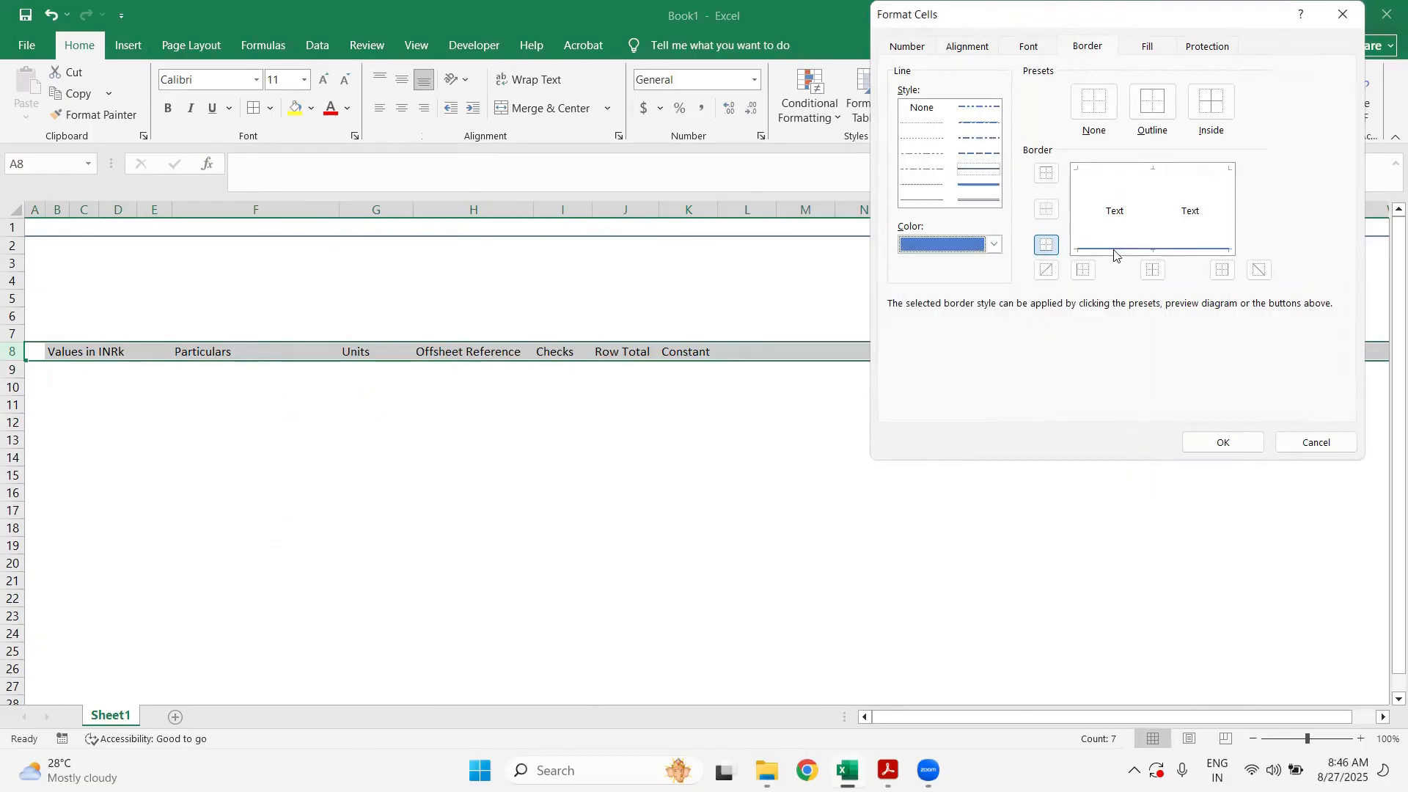
{"action": "left_click", "coordinate": [1229, 443]}
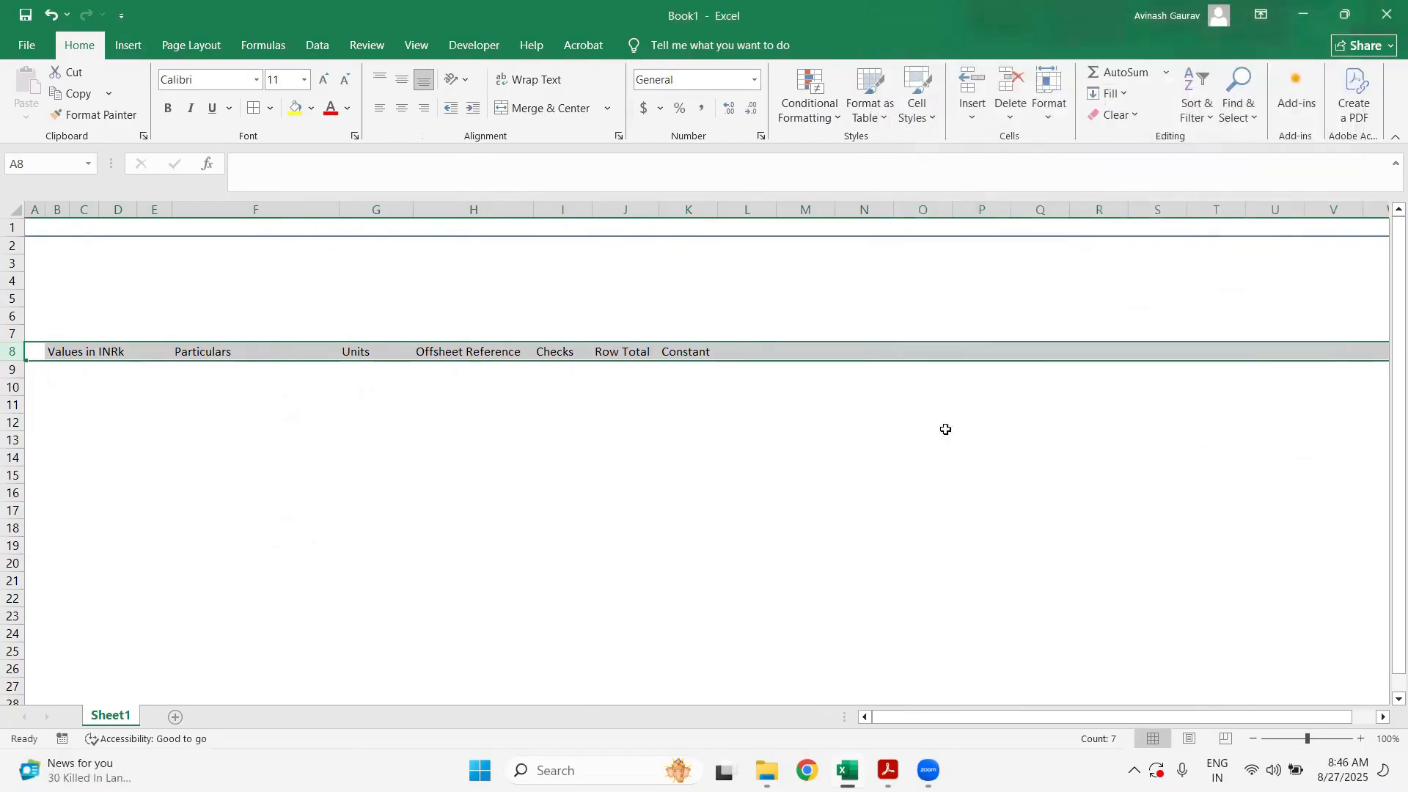
{"action": "left_click", "coordinate": [85, 421]}
{"action": "left_click", "coordinate": [43, 350]}
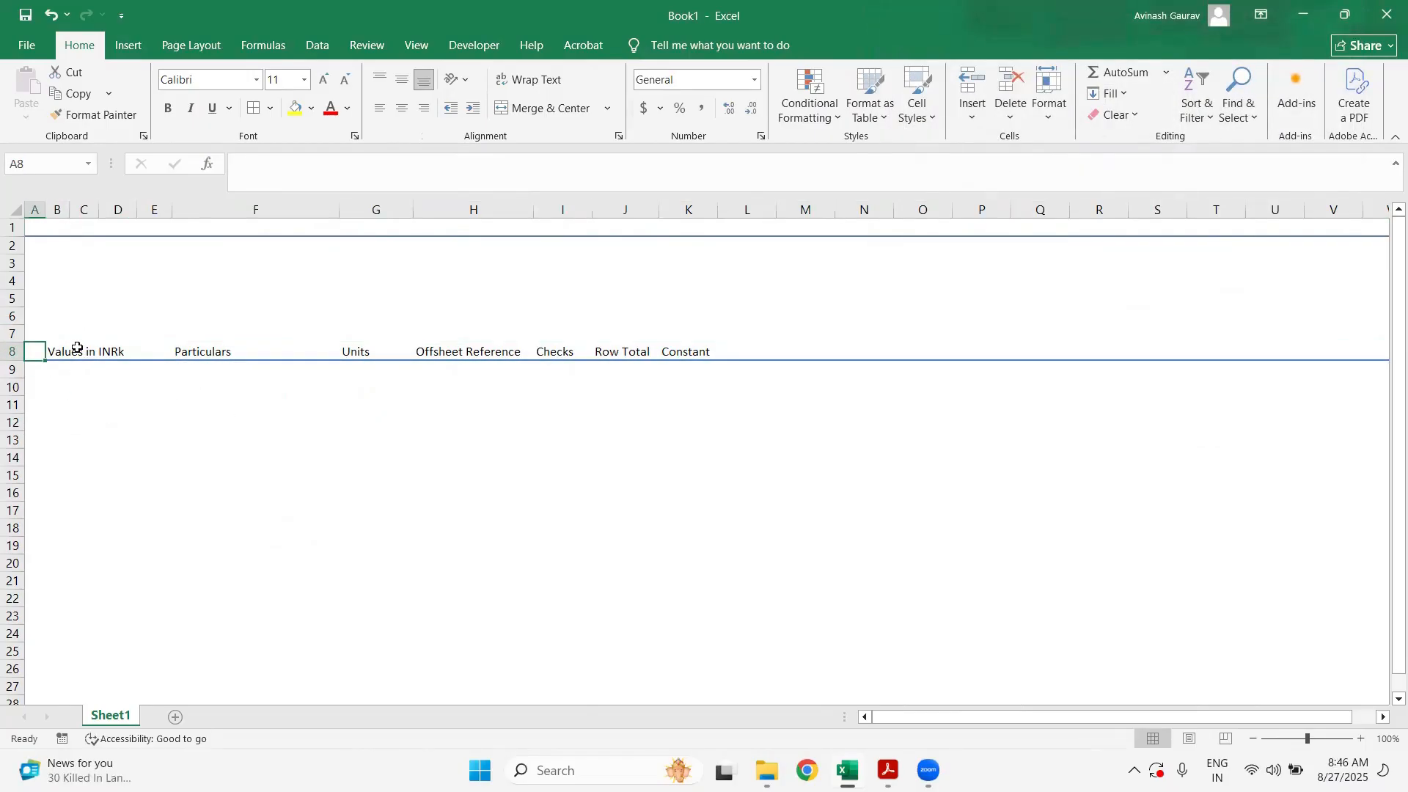
{"action": "key", "text": "Up"}
{"action": "key", "text": "Up"}
{"action": "key", "text": "Up"}
{"action": "key", "text": "Up"}
{"action": "key", "text": "Up"}
{"action": "key", "text": "Up"}
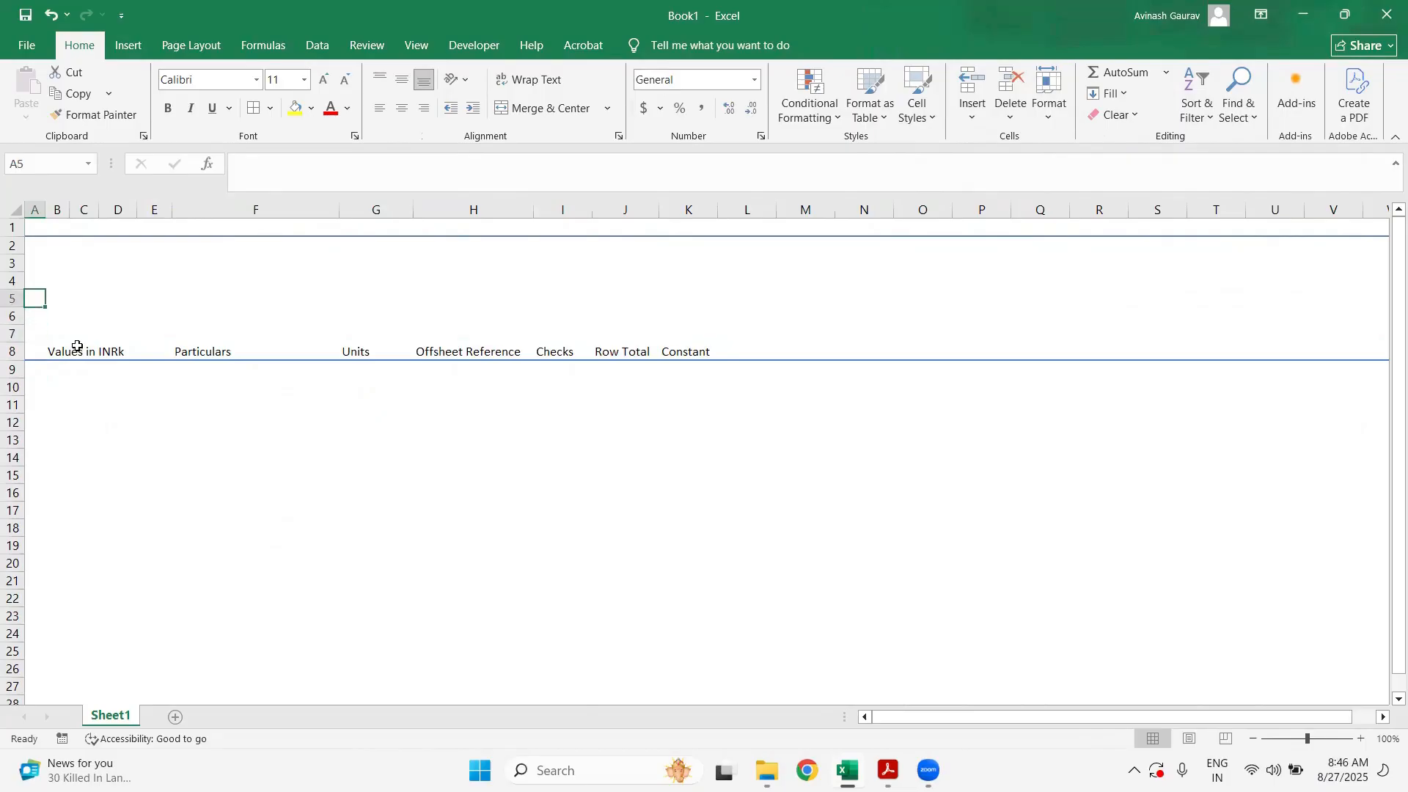
{"action": "key", "text": "Down"}
{"action": "key", "text": "Down"}
{"action": "key", "text": "Down"}
{"action": "key", "text": "Down"}
{"action": "key", "text": "Down"}
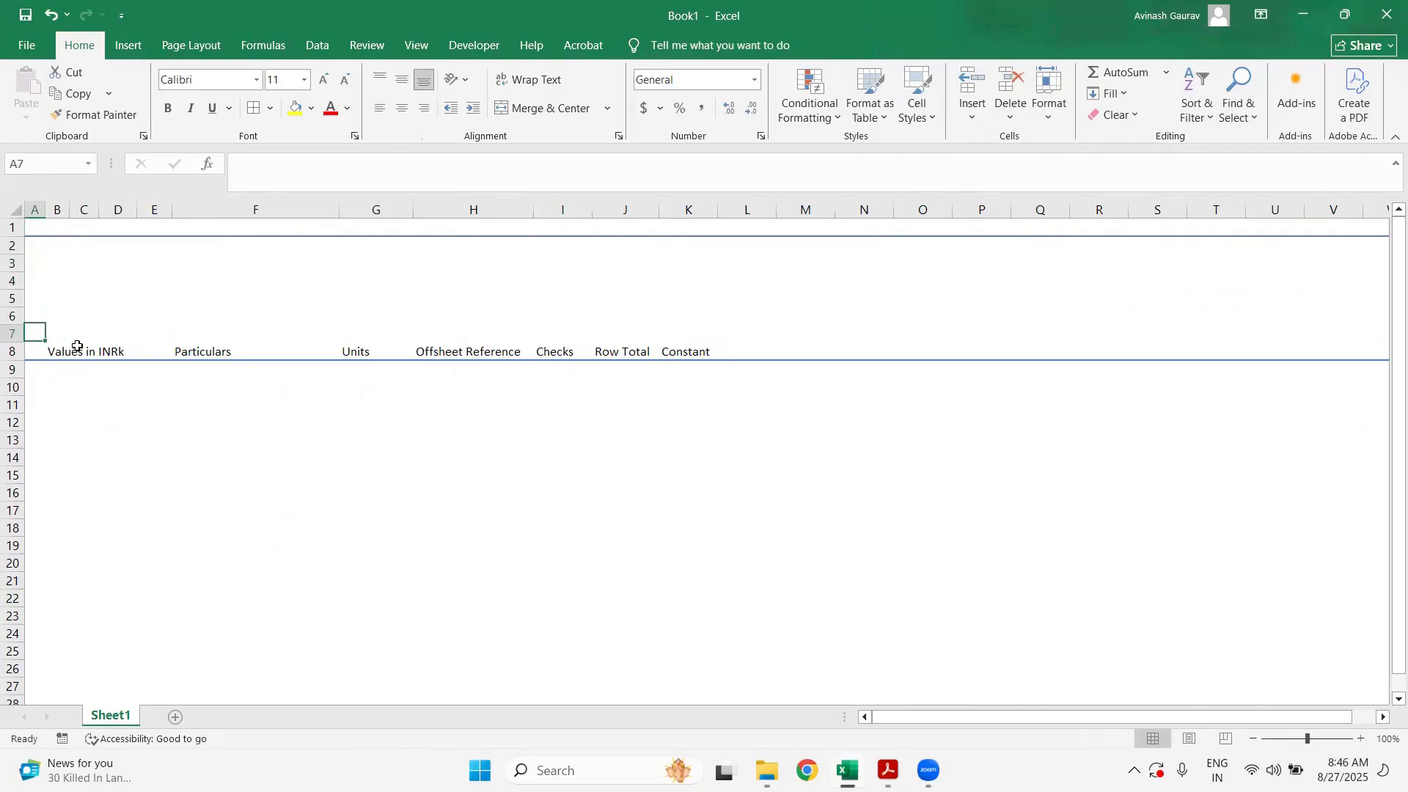
- Enter the row label "FY Label" in cell F10 under the Particulars heading
{"action": "key", "text": "Right"}
{"action": "key", "text": "Right"}
{"action": "key", "text": "Right"}
{"action": "key", "text": "Right"}
{"action": "key", "text": "Down"}
{"action": "key", "text": "Down"}
{"action": "key", "text": "Down"}
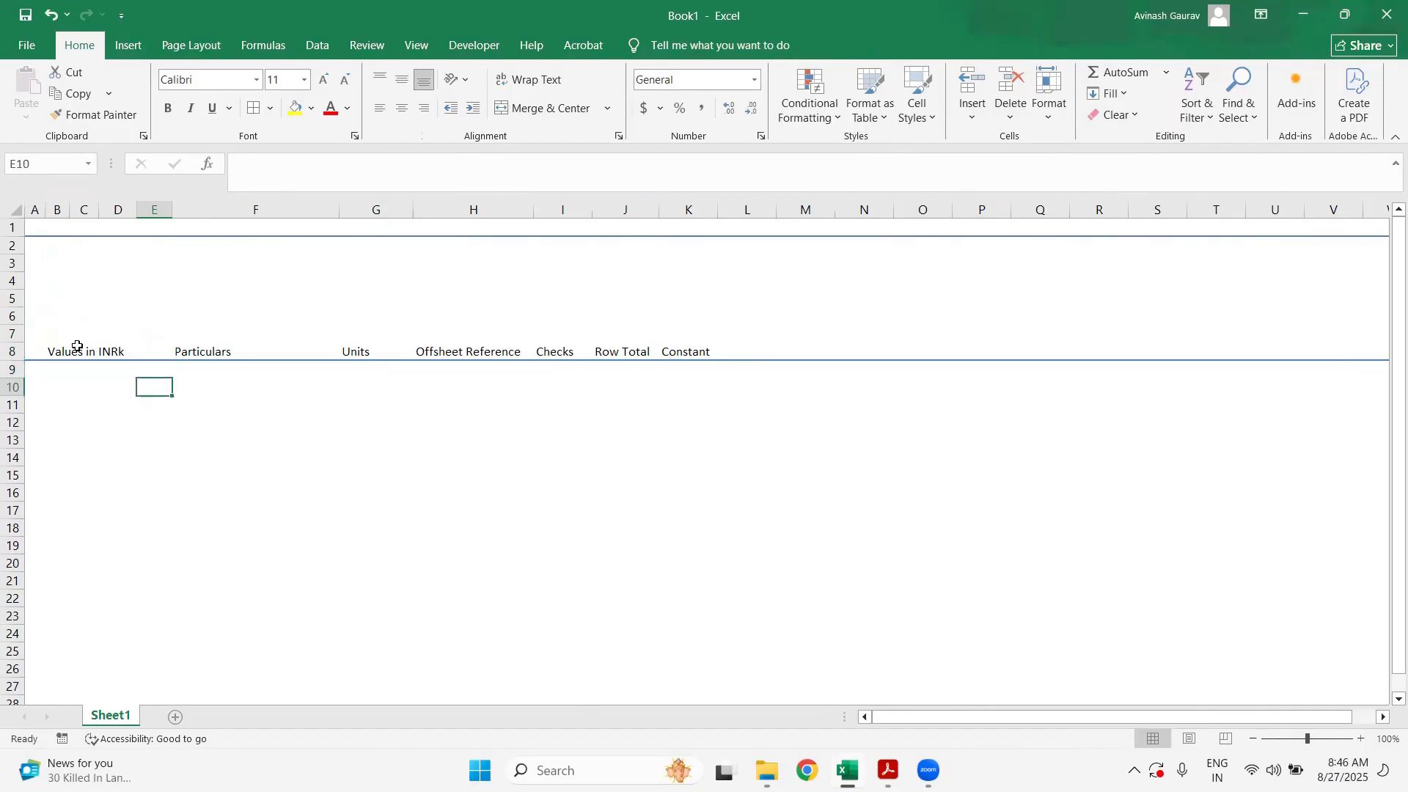
{"action": "key", "text": "Right"}
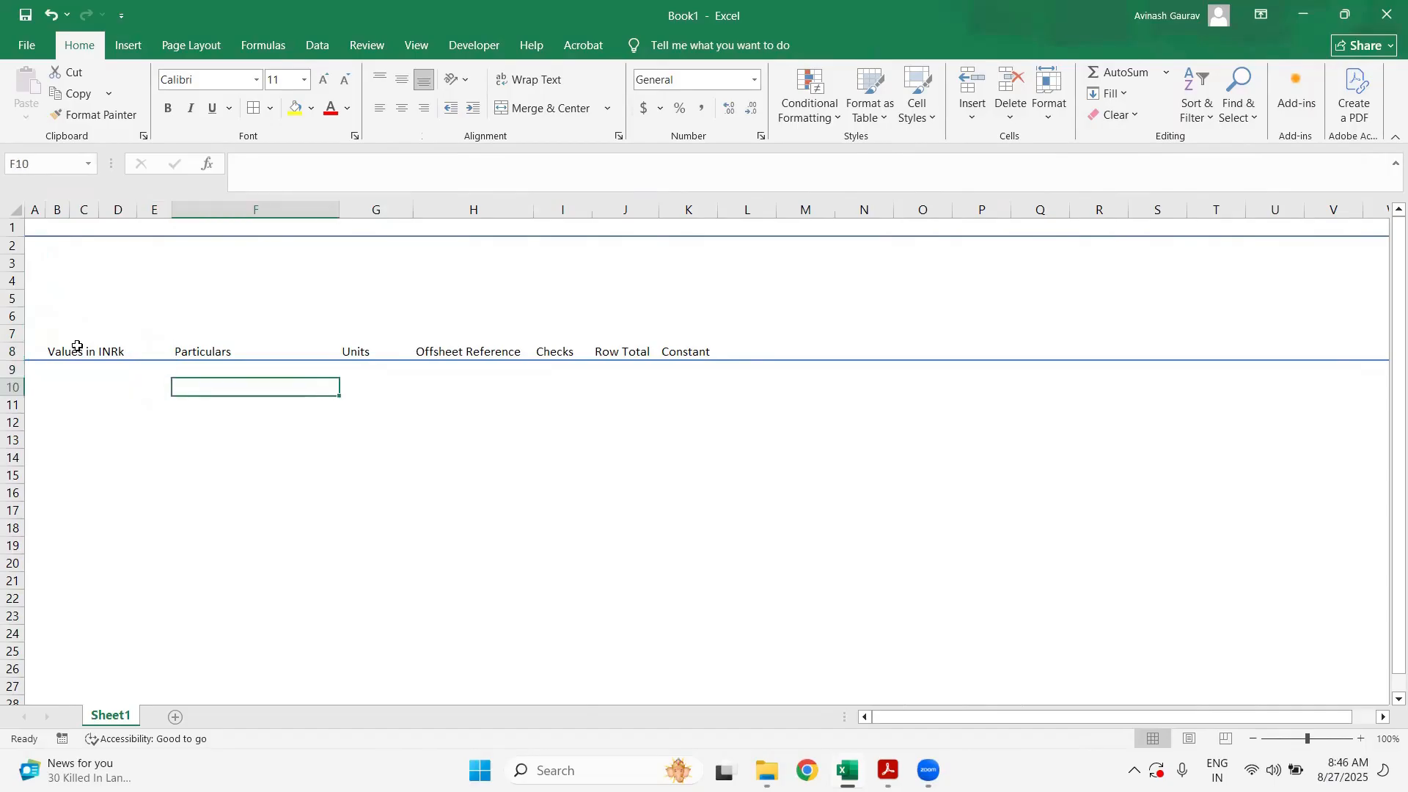
{"action": "type", "text": "FY "}
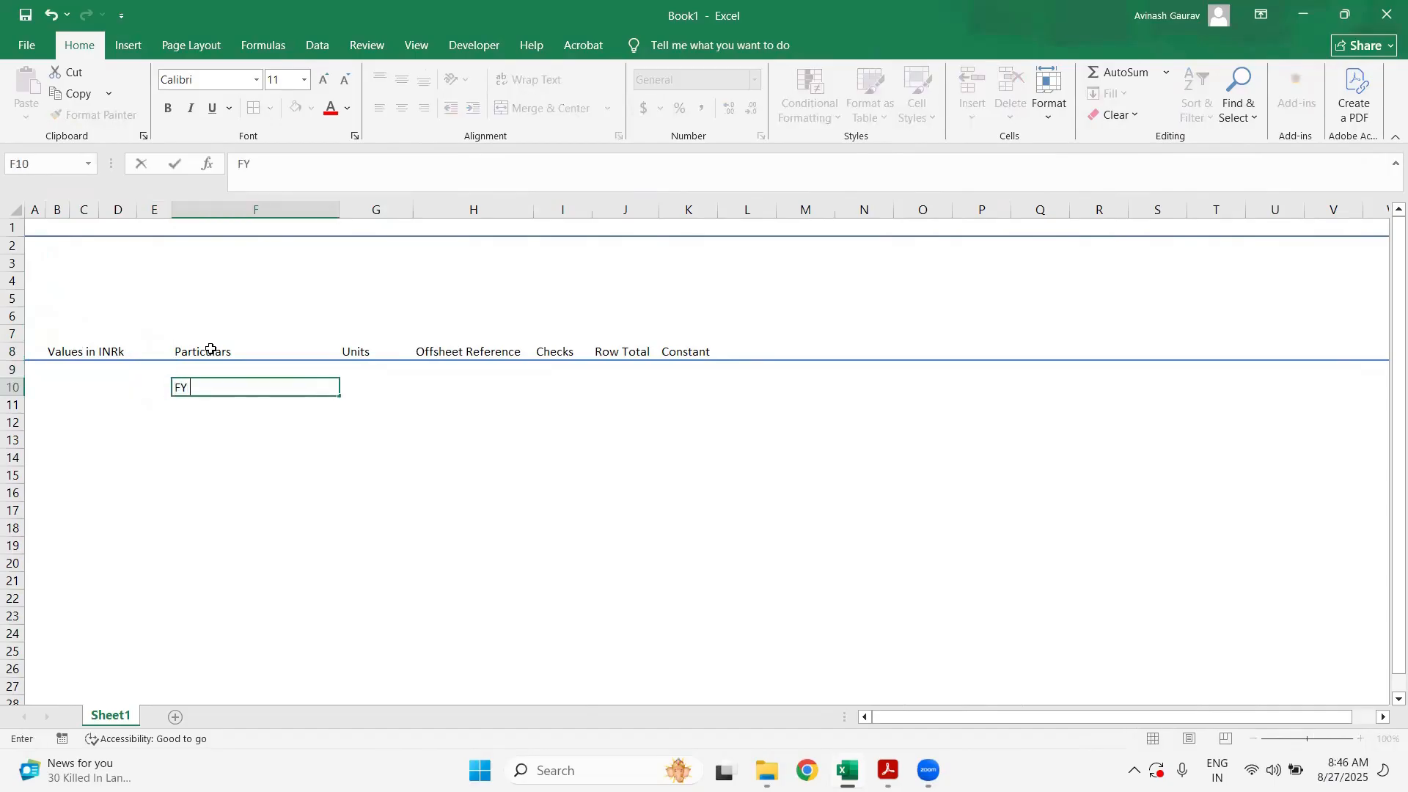
{"action": "type", "text": "Label"}
{"action": "key", "text": "Return"}
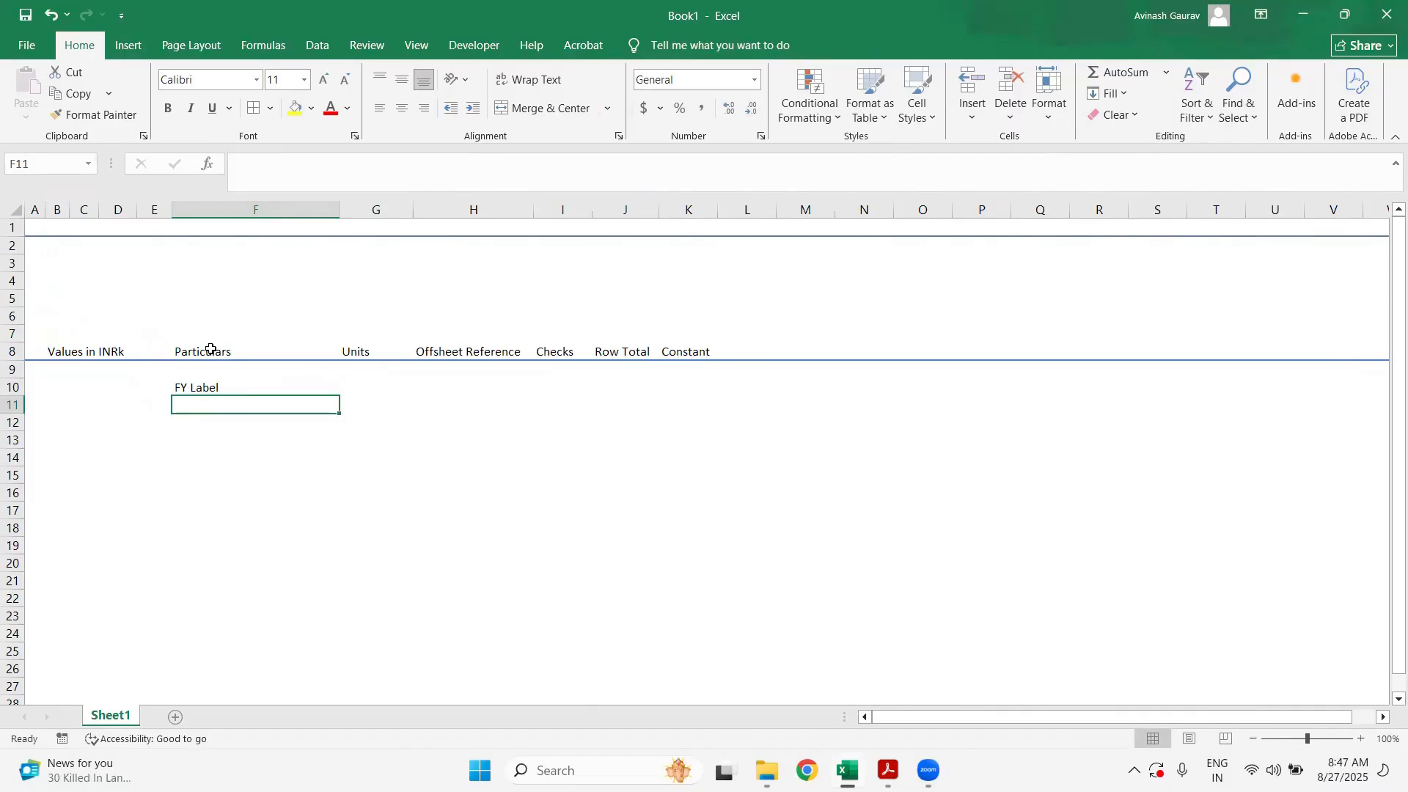
- Enter the row label "Period Label" in cell F11
{"action": "type", "text": "Period"}
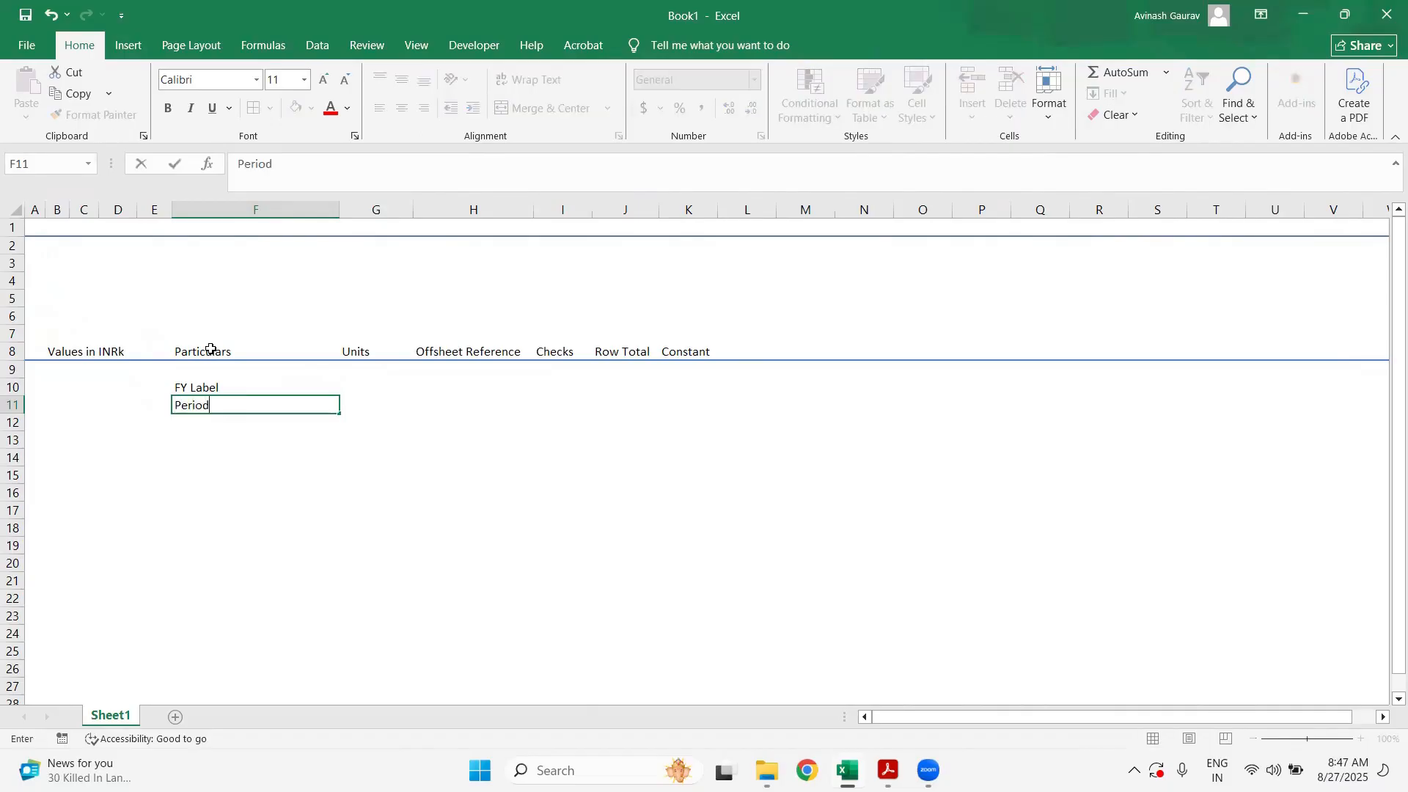
{"action": "type", "text": " Label"}
{"action": "key", "text": "Return"}
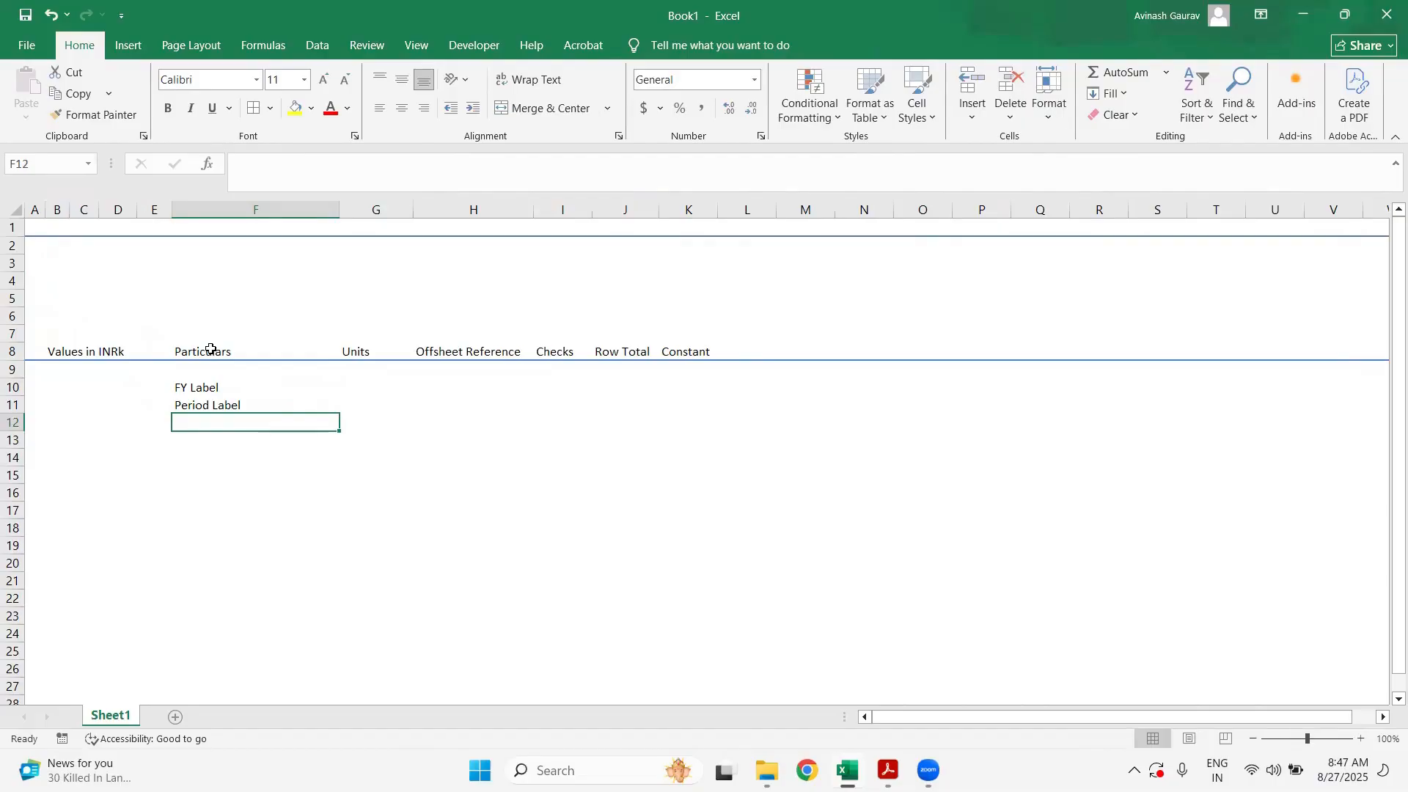
- Change the second word of the label in cell F11 to lowercase so it reads "Period label"
{"action": "key", "text": "Up"}
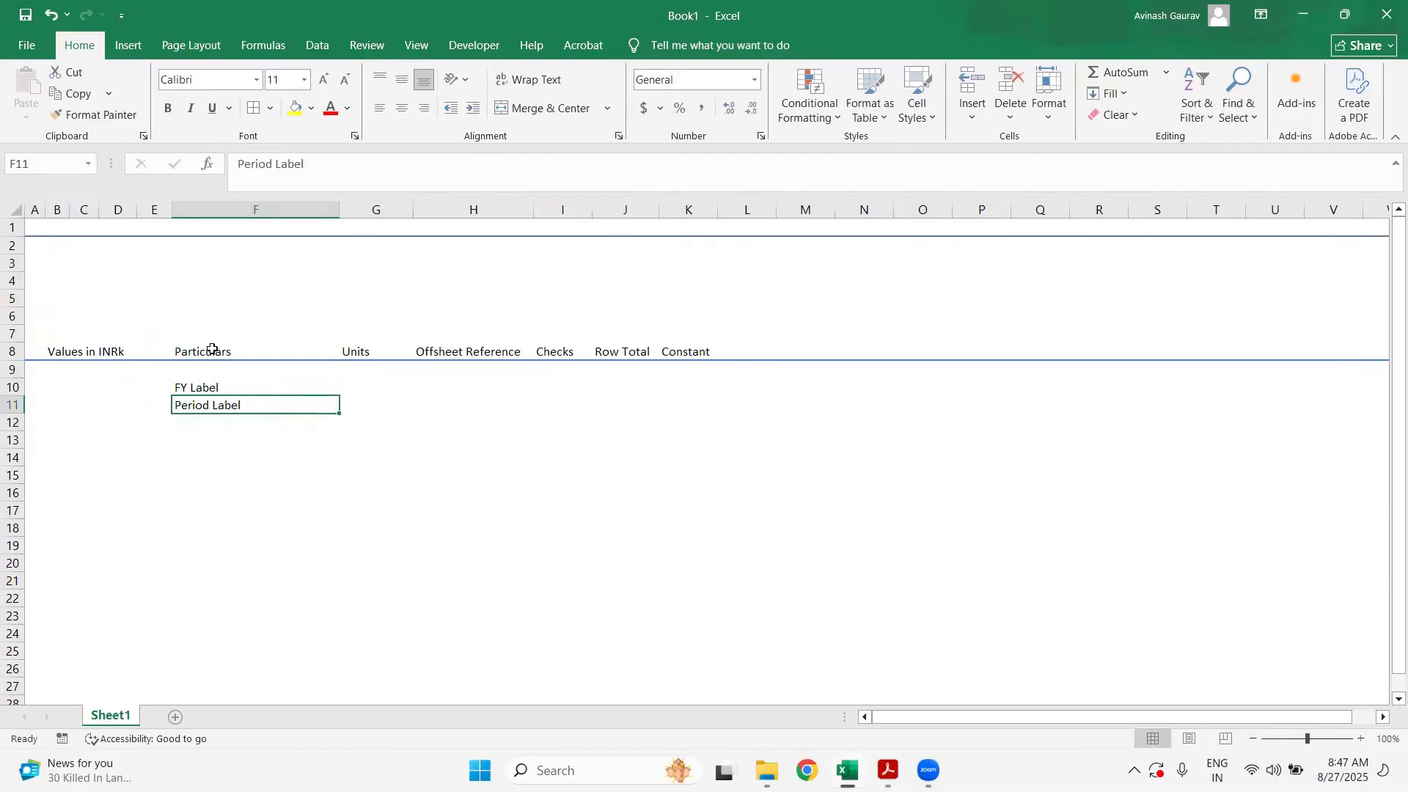
{"action": "left_click", "coordinate": [339, 158]}
{"action": "key", "text": "BackSpace"}
{"action": "key", "text": "BackSpace"}
{"action": "key", "text": "BackSpace"}
{"action": "key", "text": "BackSpace"}
{"action": "key", "text": "BackSpace"}
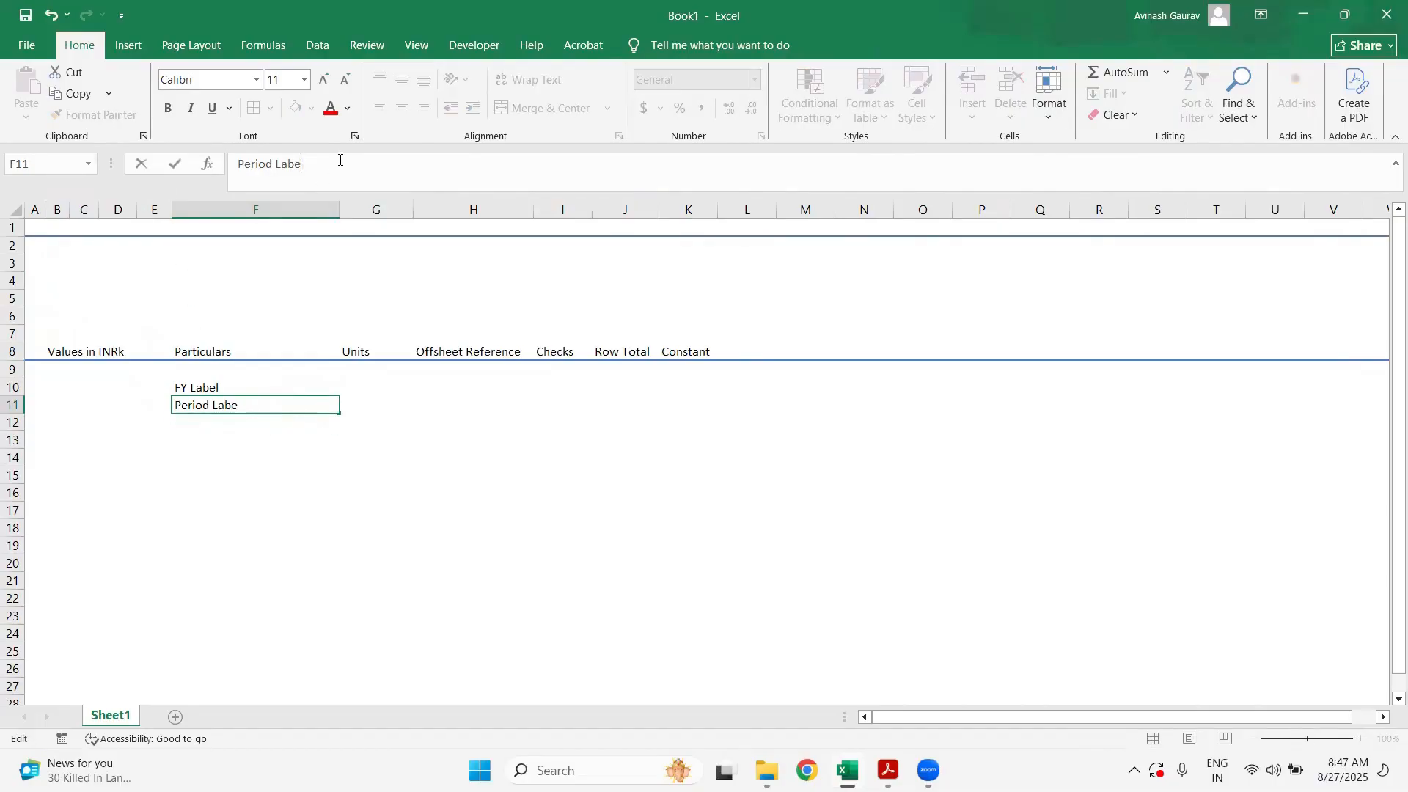
{"action": "type", "text": "label"}
{"action": "key", "text": "Return"}
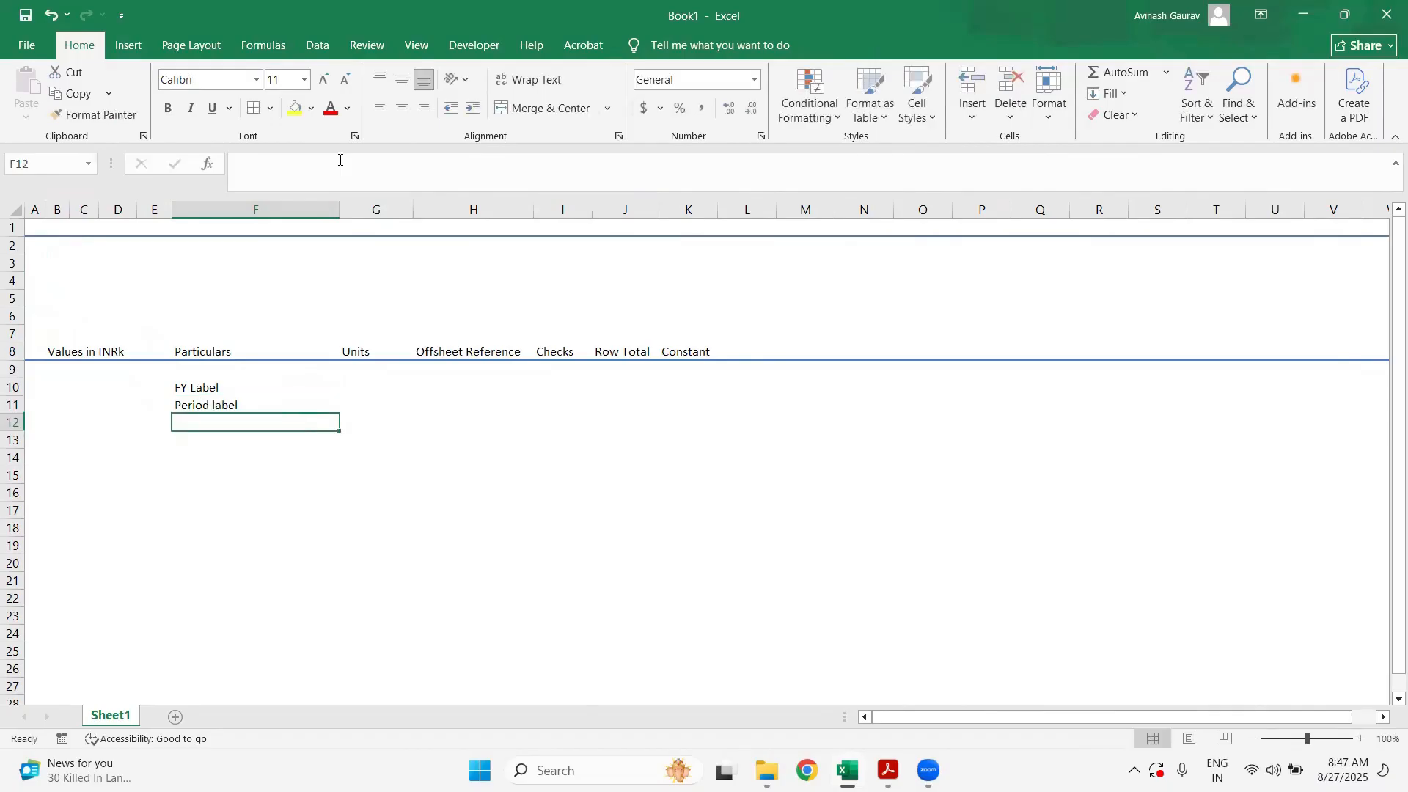
- Enter the row labels "Period from" in cell F12 and "Period To" in cell F13
{"action": "type", "text": "Perio"}
{"action": "key", "text": "BackSpace"}
{"action": "key", "text": "BackSpace"}
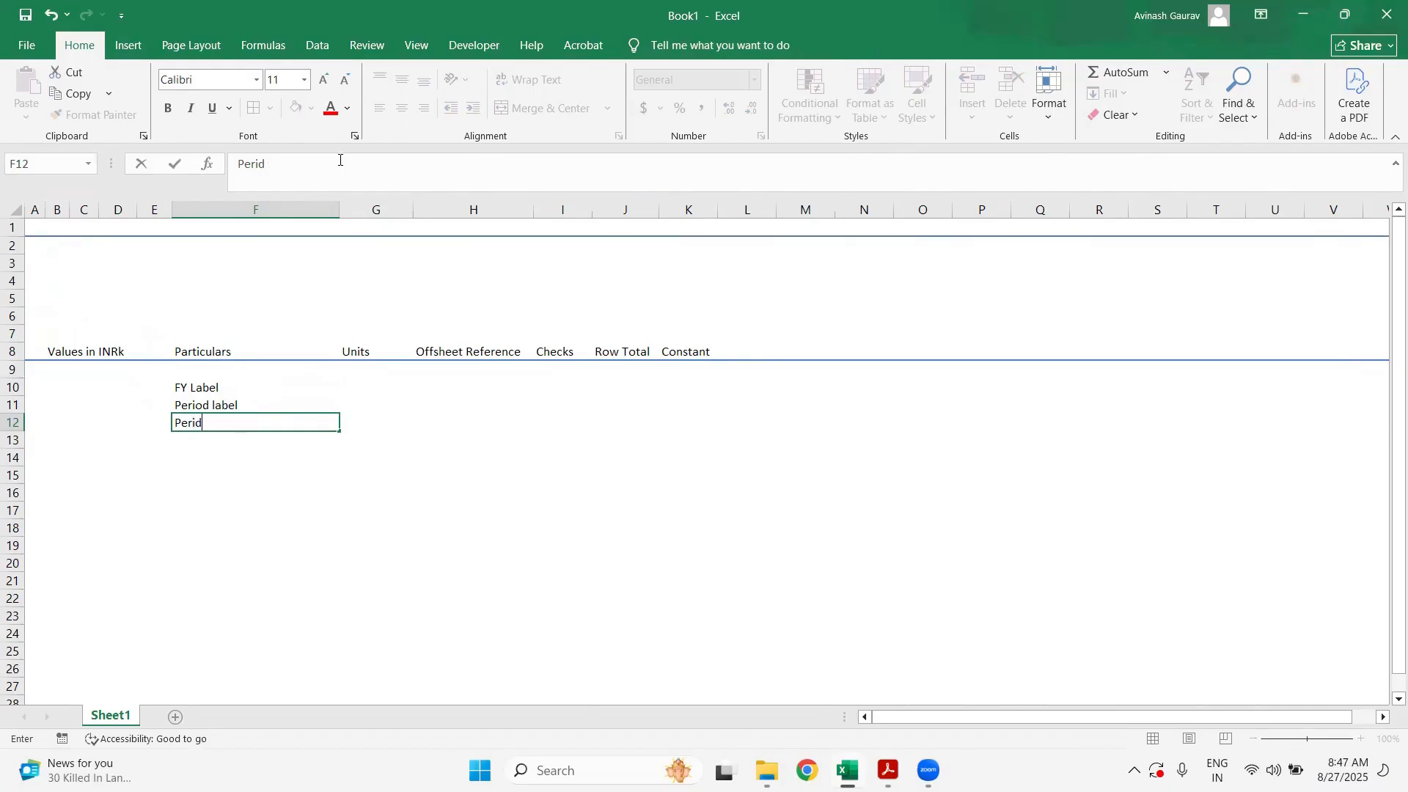
{"action": "type", "text": "od from"}
{"action": "key", "text": "Return"}
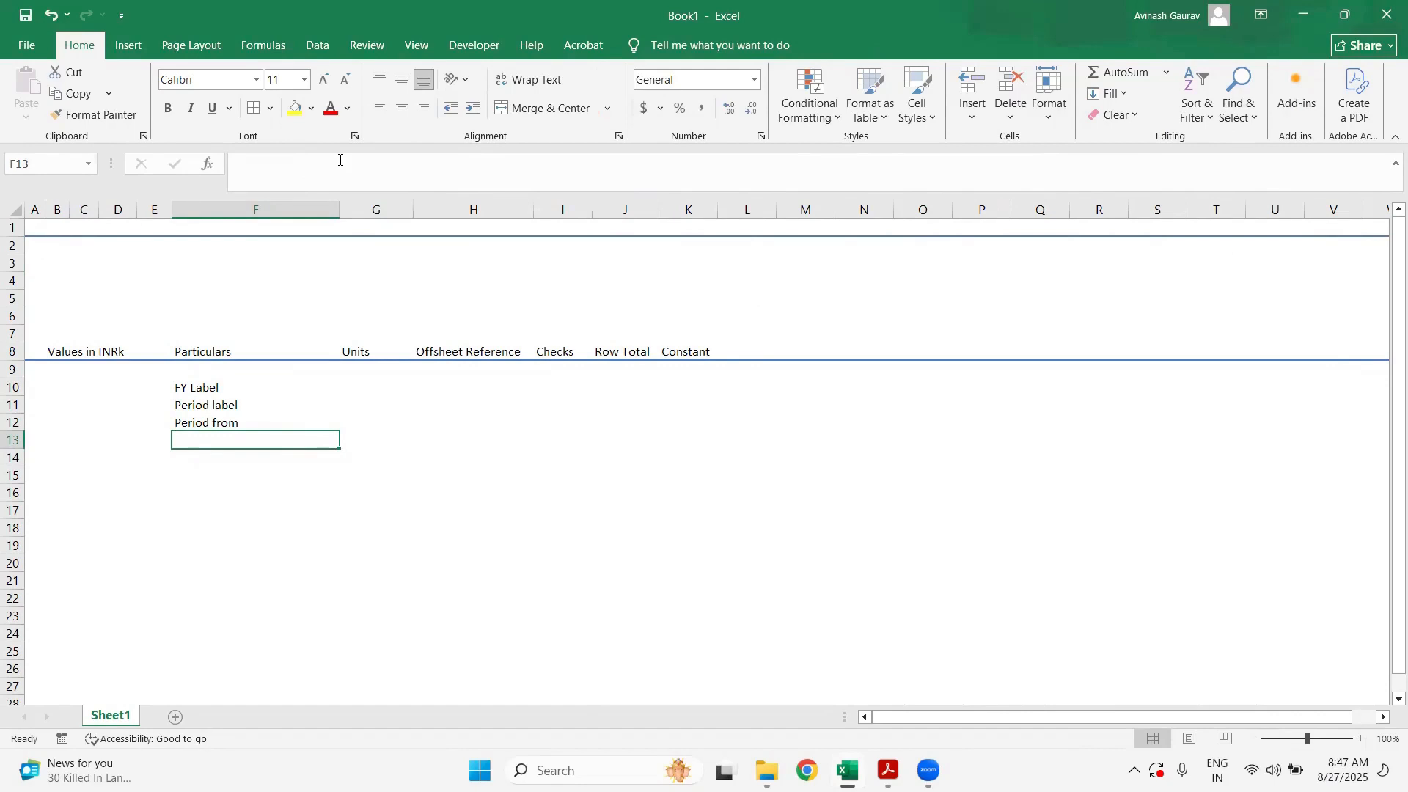
{"action": "type", "text": "Period "}
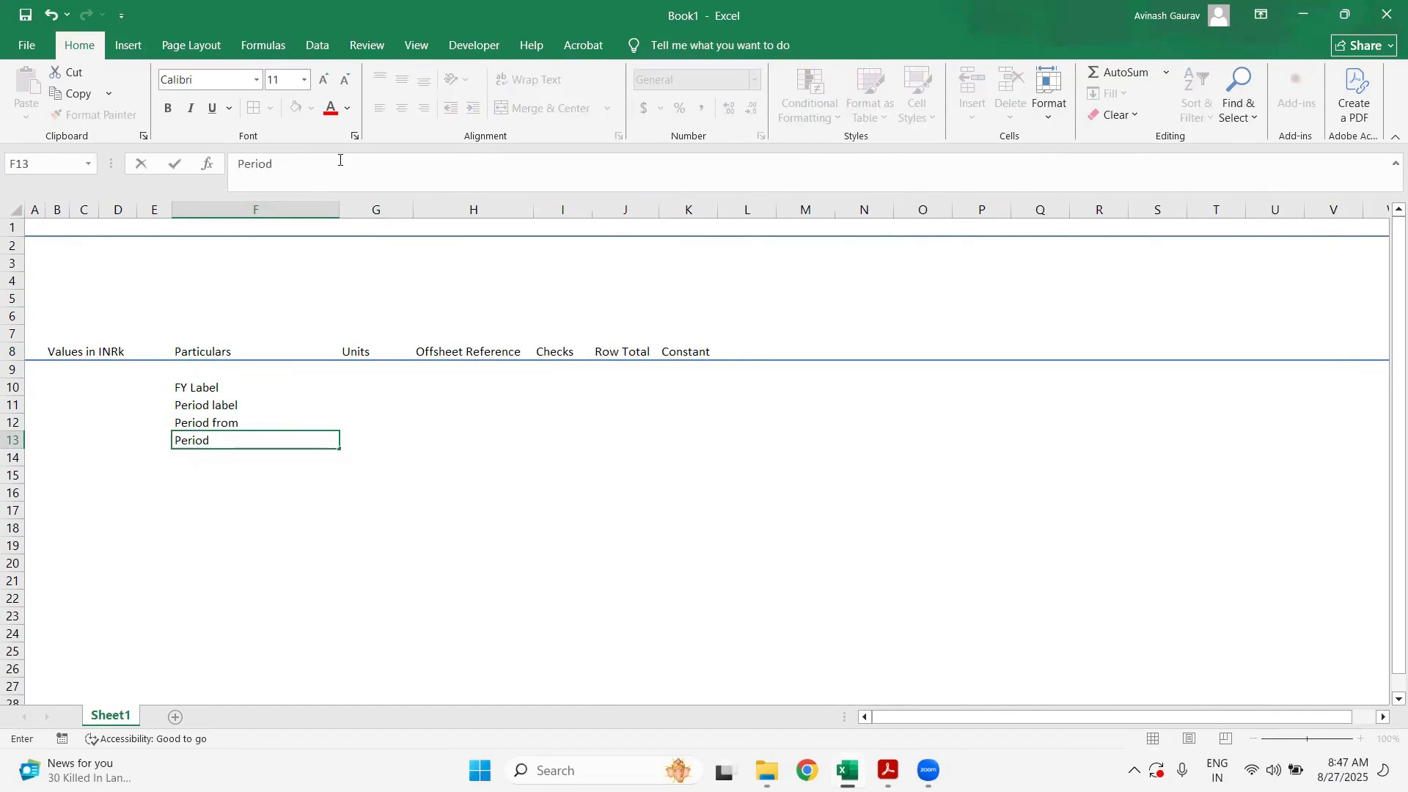
{"action": "type", "text": "To"}
{"action": "key", "text": "Return"}
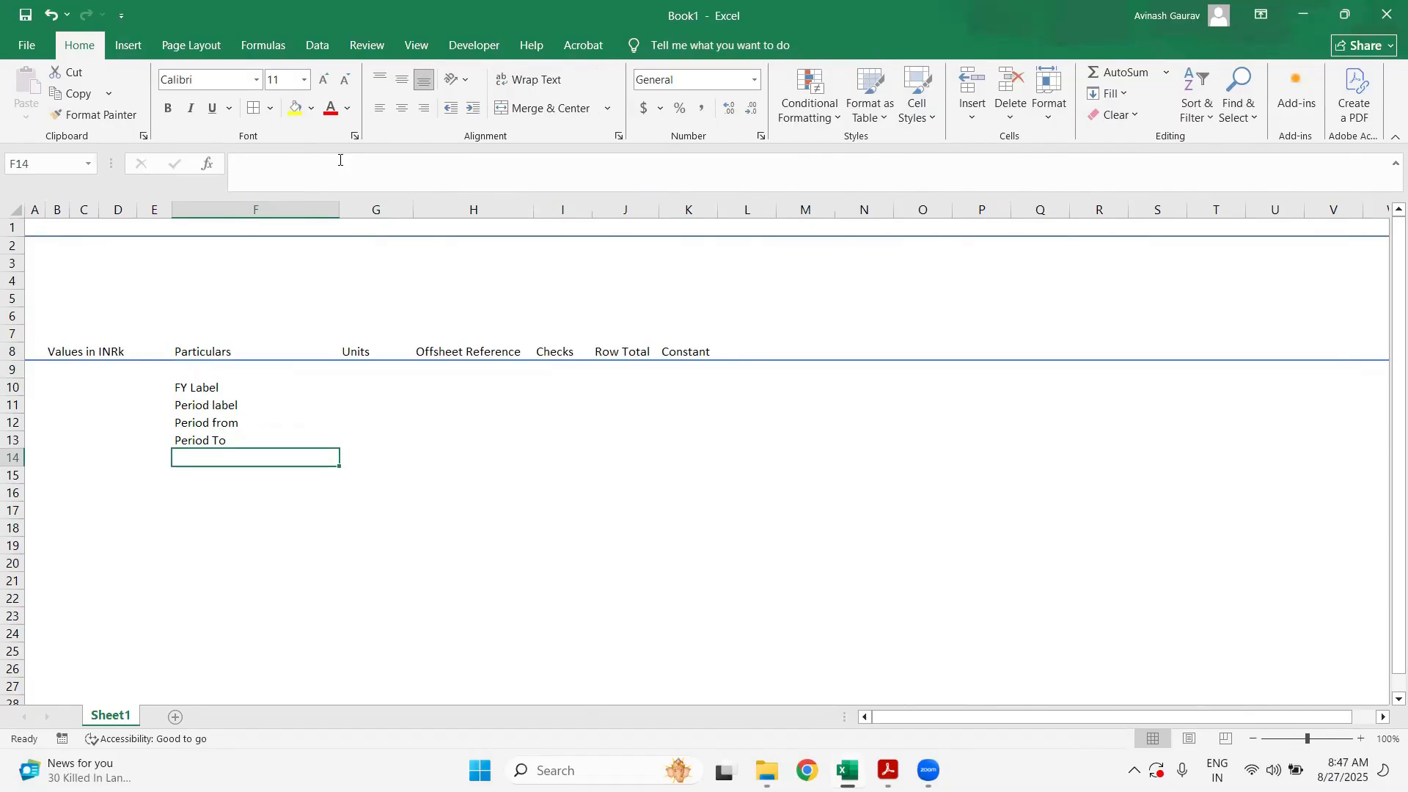
- Enter the row labels "Days in a period" in cell F14 and "Period Number" in cell F15
{"action": "type", "text": "Days in a"}
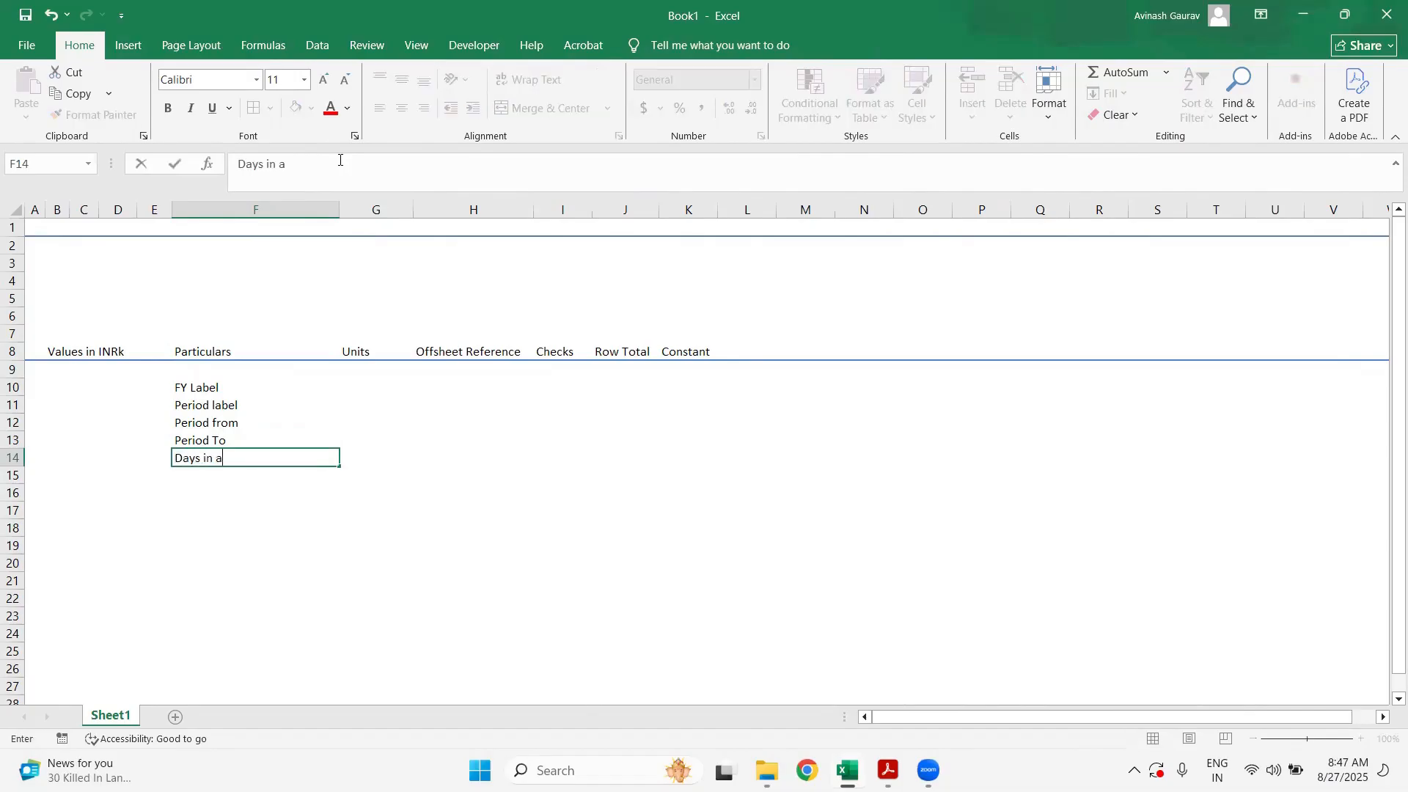
{"action": "type", "text": " period"}
{"action": "key", "text": "Return"}
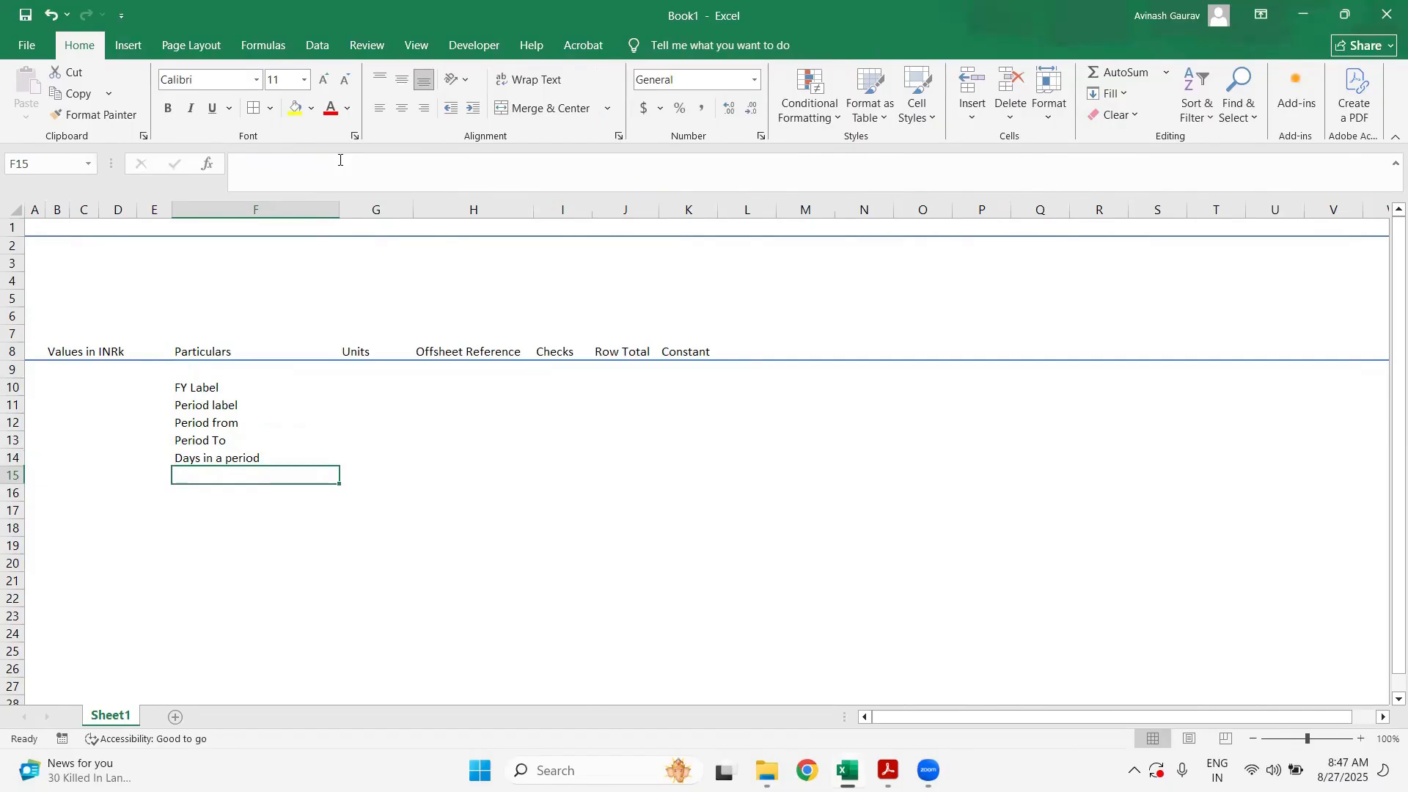
{"action": "type", "text": "Per"}
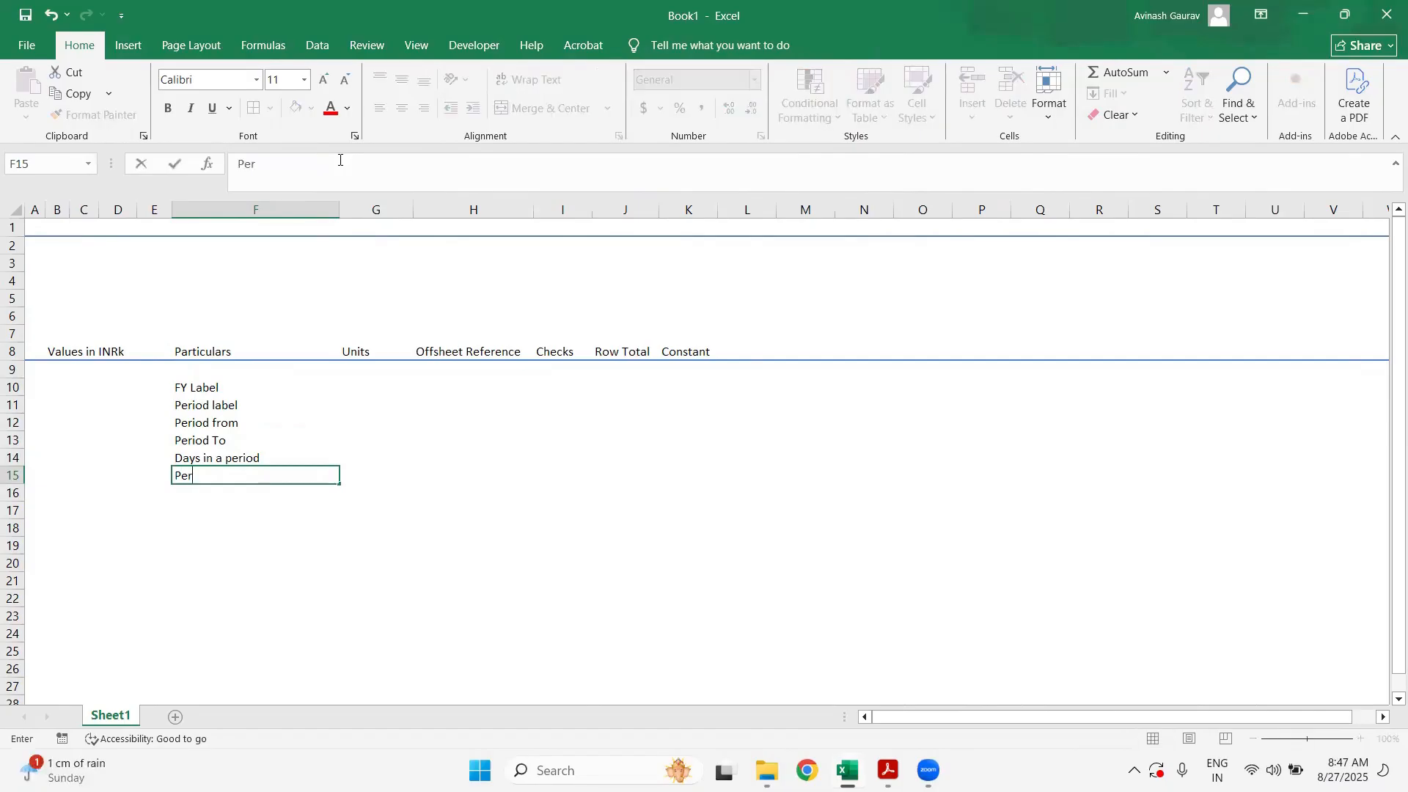
{"action": "type", "text": "iod Number"}
{"action": "key", "text": "Return"}
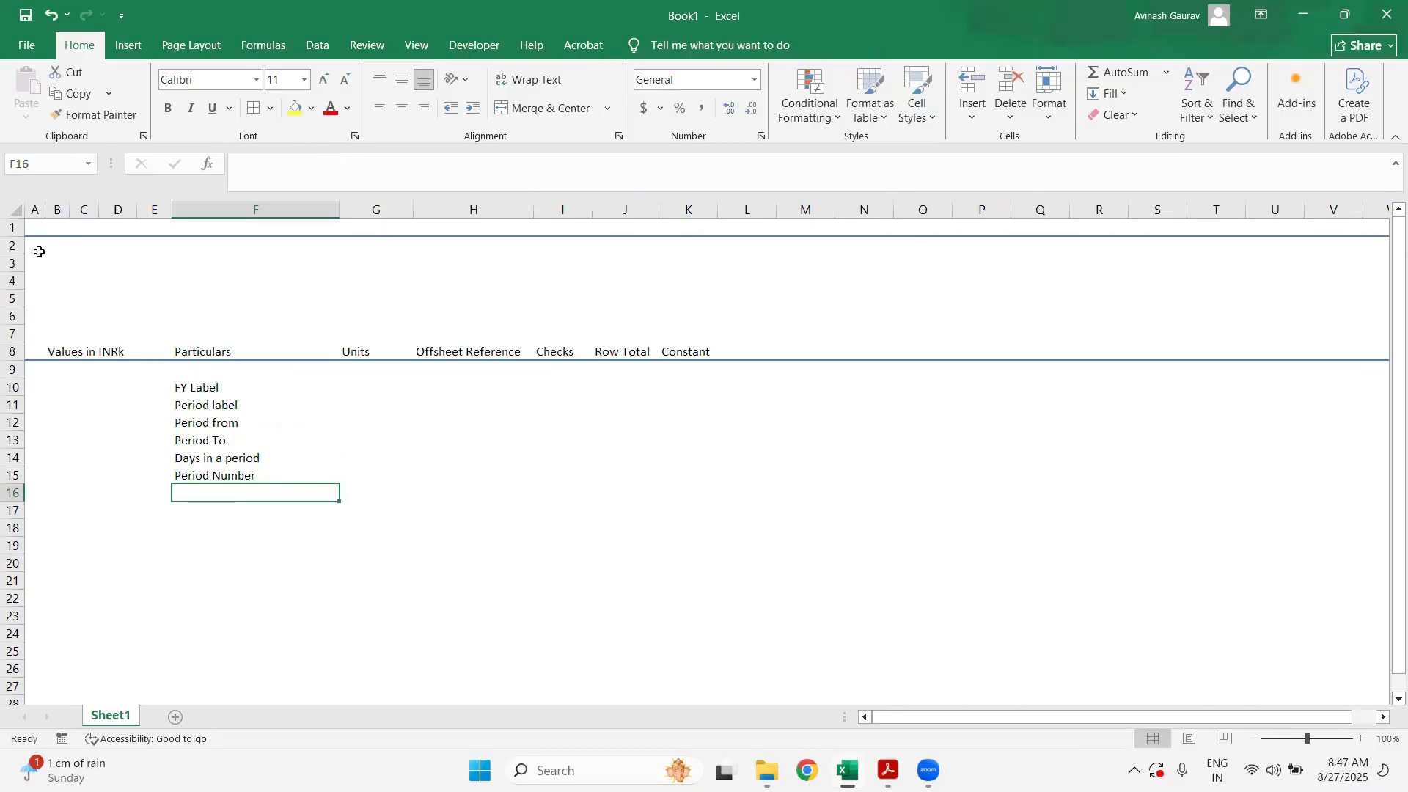
- Apply a bottom border across the entire row 15 beneath the Period Number label
{"action": "key", "text": "Up"}
{"action": "key", "text": "Left"}
{"action": "key", "text": "Left"}
{"action": "key", "text": "Left"}
{"action": "key", "text": "Left"}
{"action": "key", "text": "Left"}
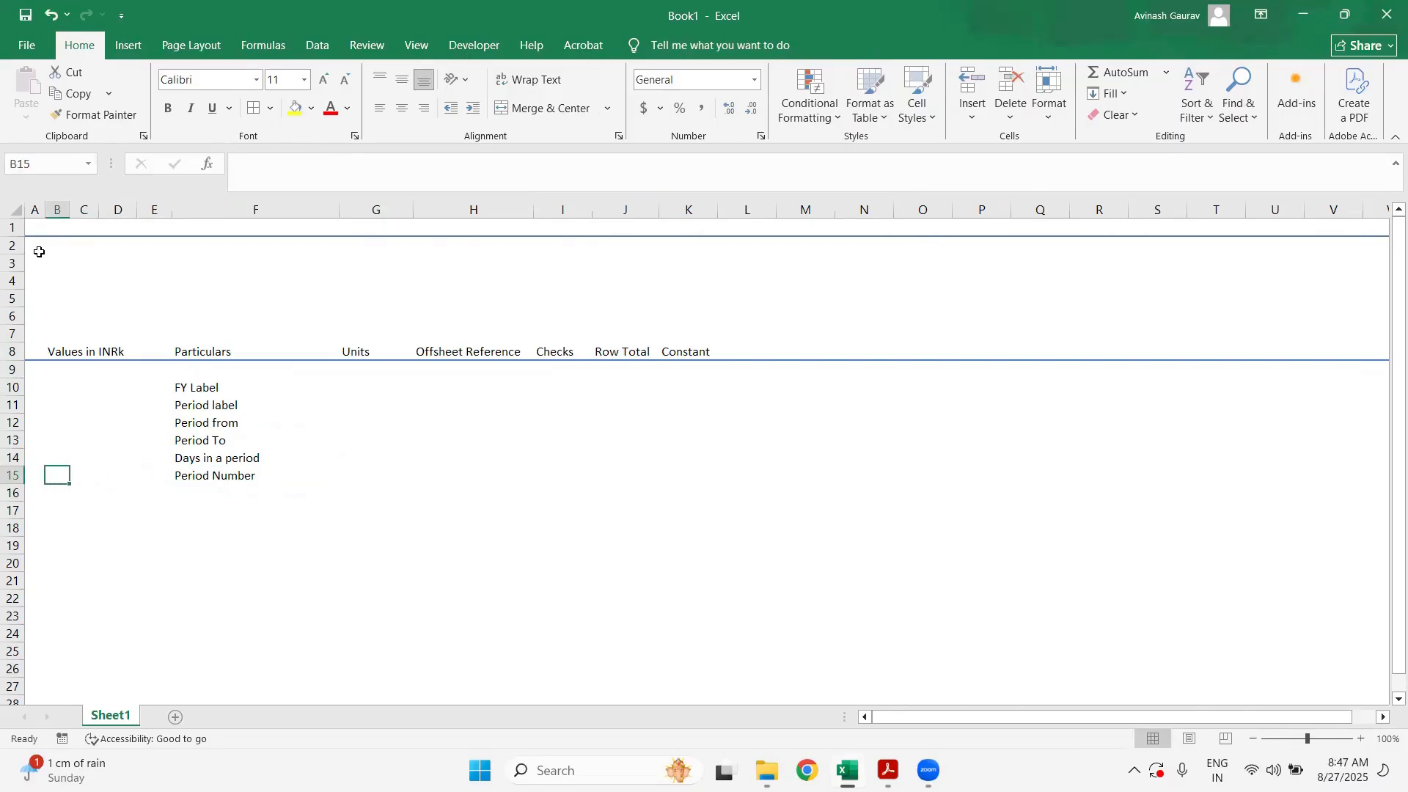
{"action": "key", "text": "shift+space"}
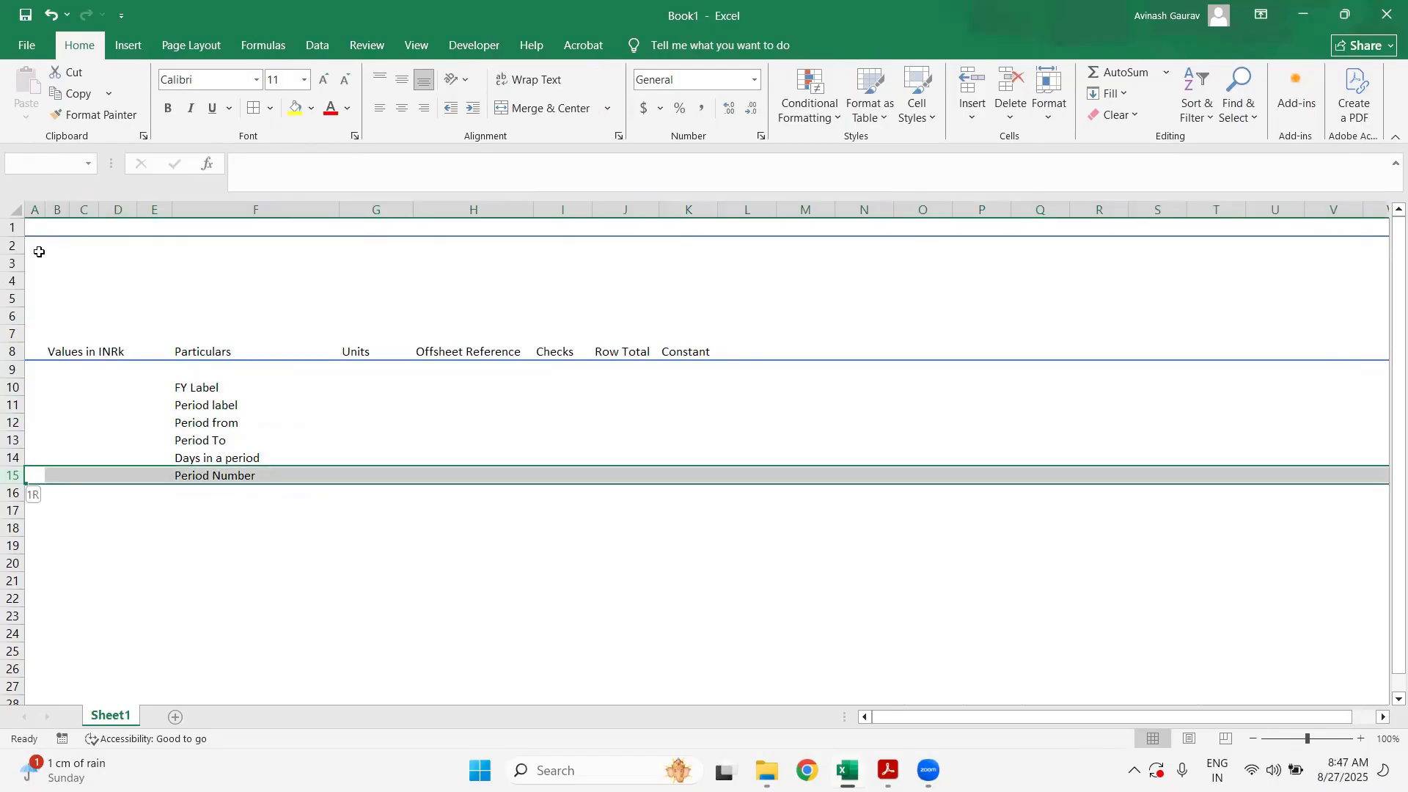
{"action": "left_click", "coordinate": [270, 109]}
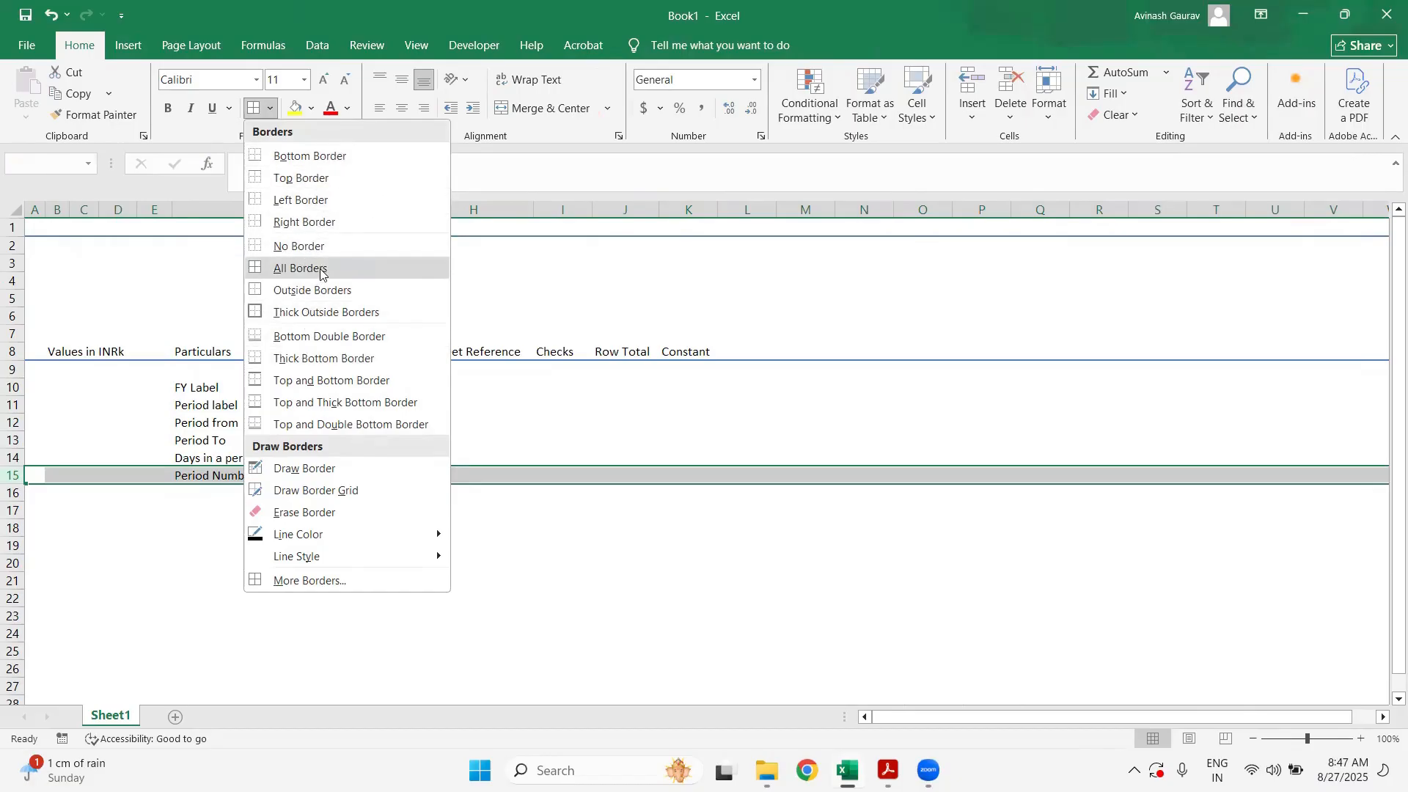
{"action": "left_click", "coordinate": [312, 156]}
{"action": "left_click", "coordinate": [161, 564]}
- Select rows 1 to 15 and examine the extent of the header and timeline block
{"action": "left_click", "coordinate": [224, 476]}
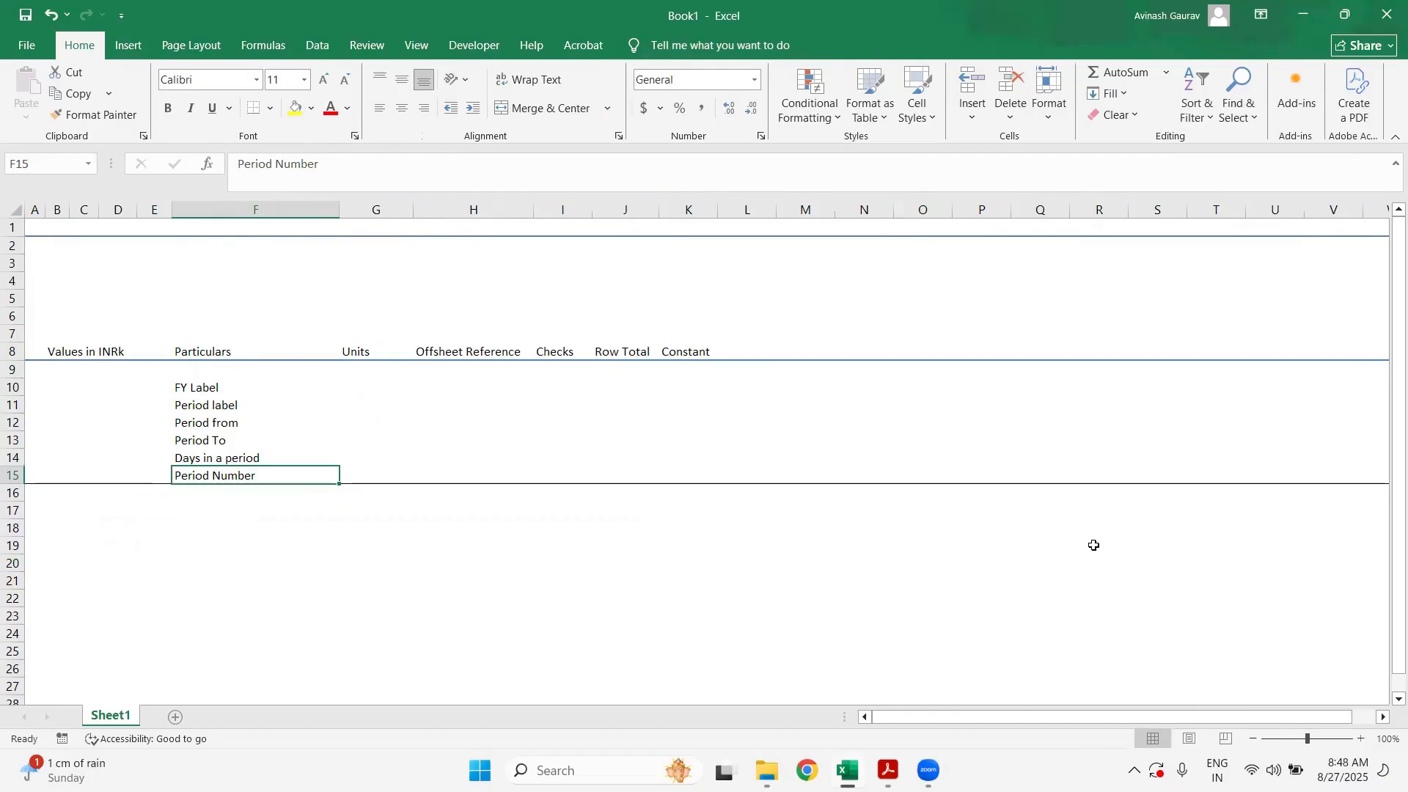
{"action": "key", "text": "shift+space"}
{"action": "key", "text": "shift+Up"}
{"action": "key", "text": "shift+Up"}
{"action": "key", "text": "shift+Up"}
{"action": "key", "text": "shift+Up"}
{"action": "key", "text": "shift+Up"}
{"action": "key", "text": "shift+Up"}
{"action": "key", "text": "shift+Up"}
{"action": "key", "text": "shift+Up"}
{"action": "key", "text": "shift+Up"}
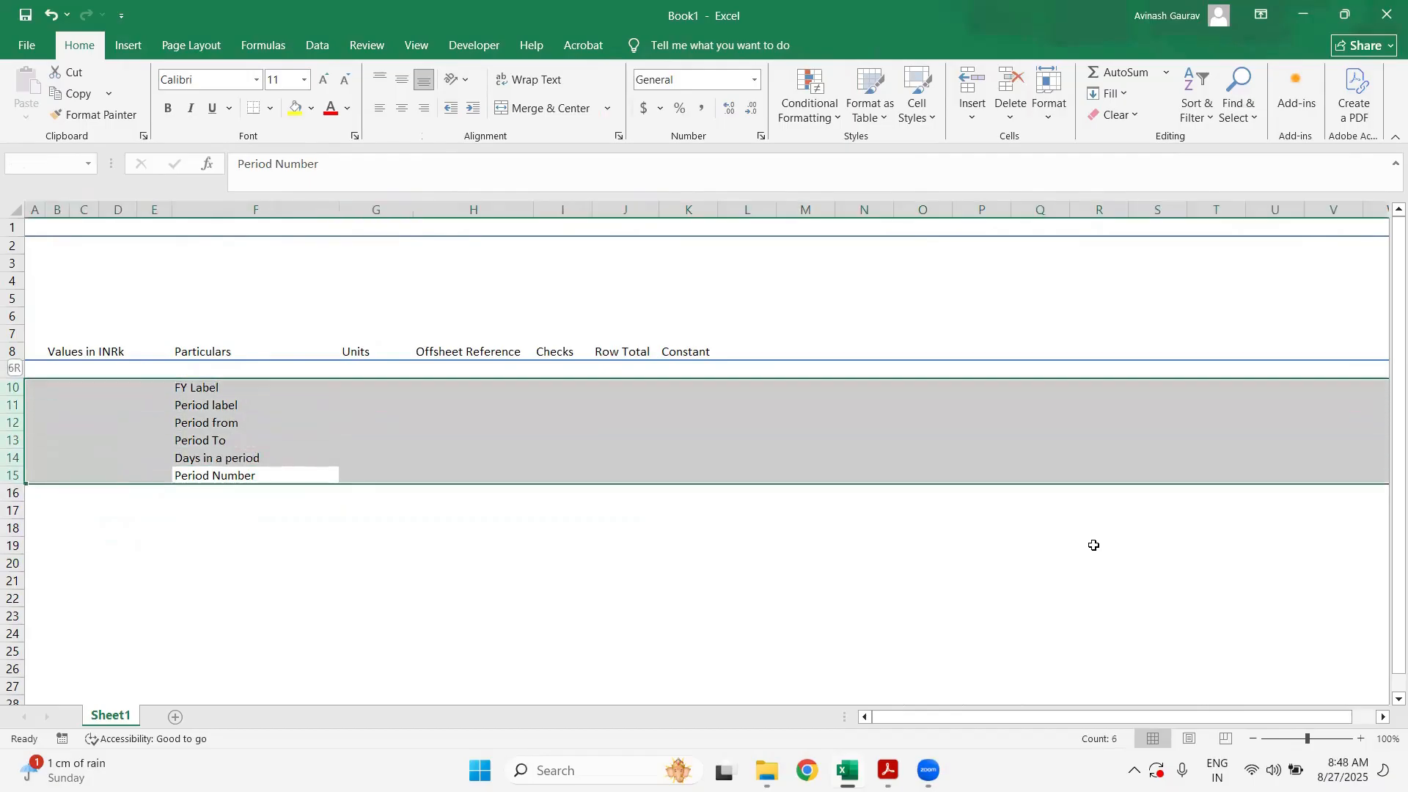
{"action": "key", "text": "shift+Up"}
{"action": "key", "text": "shift+Up"}
{"action": "key", "text": "shift+Up"}
{"action": "key", "text": "shift+Up"}
{"action": "key", "text": "shift+Up"}
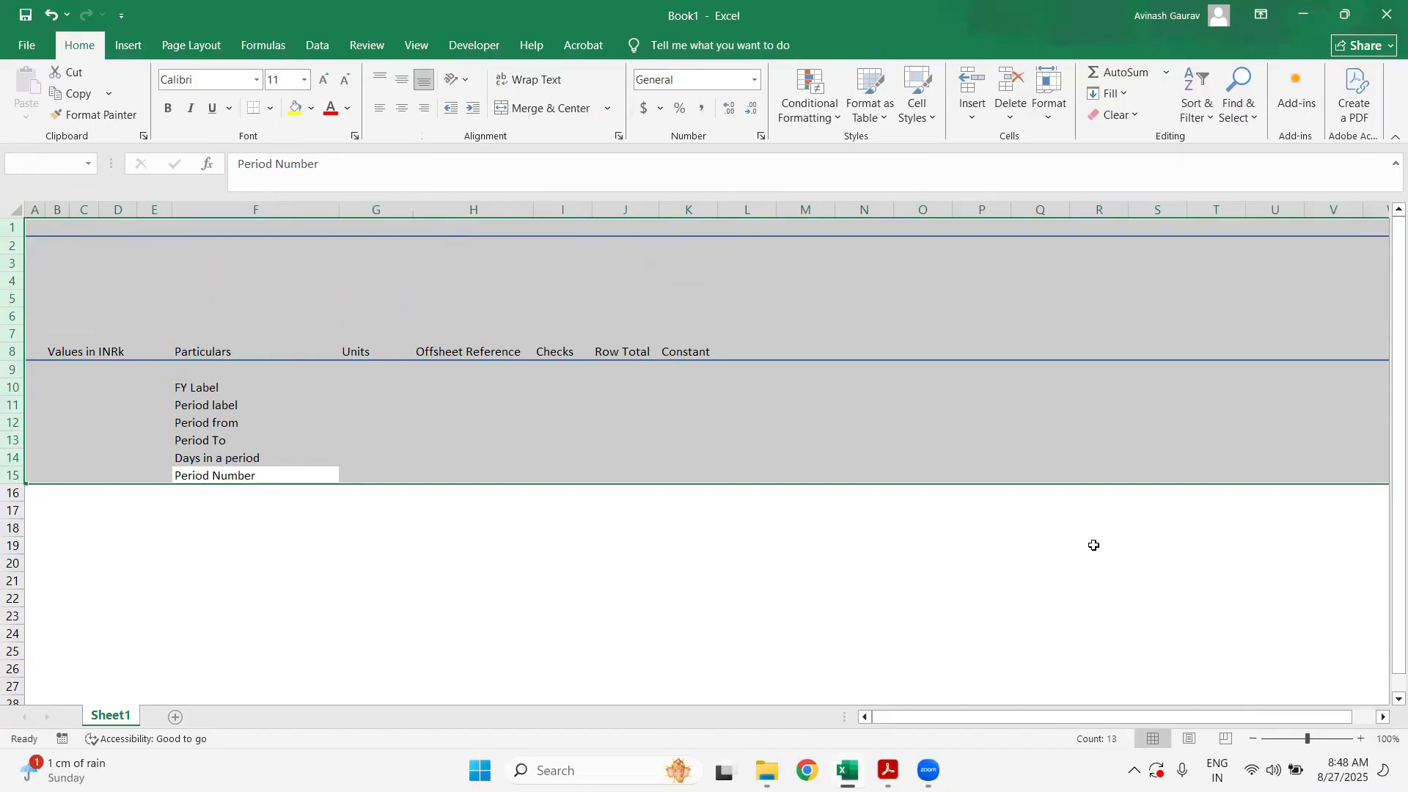
{"action": "key", "text": "Up"}
{"action": "key", "text": "Up"}
{"action": "key", "text": "Up"}
{"action": "key", "text": "Up"}
{"action": "key", "text": "Up"}
{"action": "key", "text": "Up"}
{"action": "key", "text": "Up"}
{"action": "key", "text": "Up"}
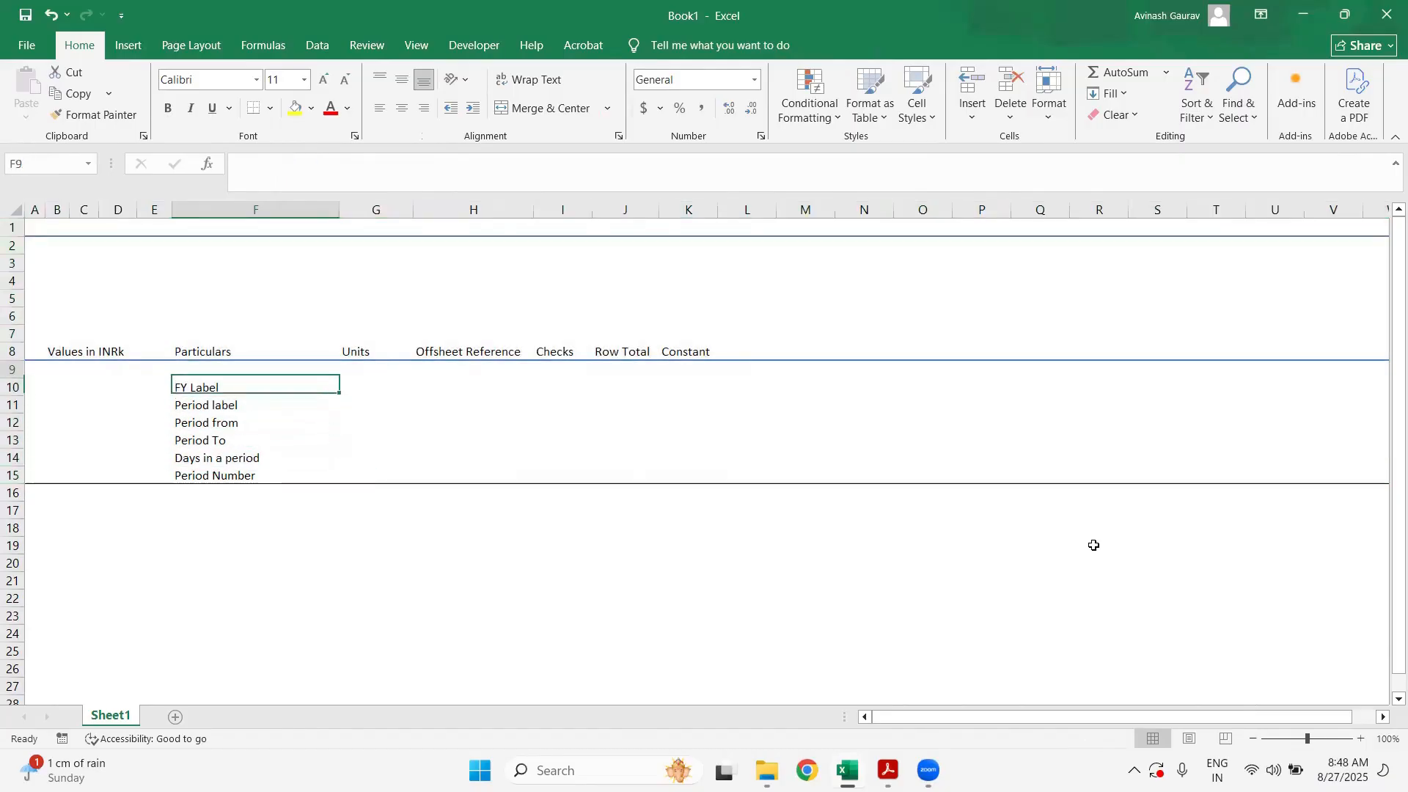
{"action": "key", "text": "Left"}
{"action": "key", "text": "Left"}
{"action": "key", "text": "Left"}
{"action": "key", "text": "Left"}
{"action": "key", "text": "Down"}
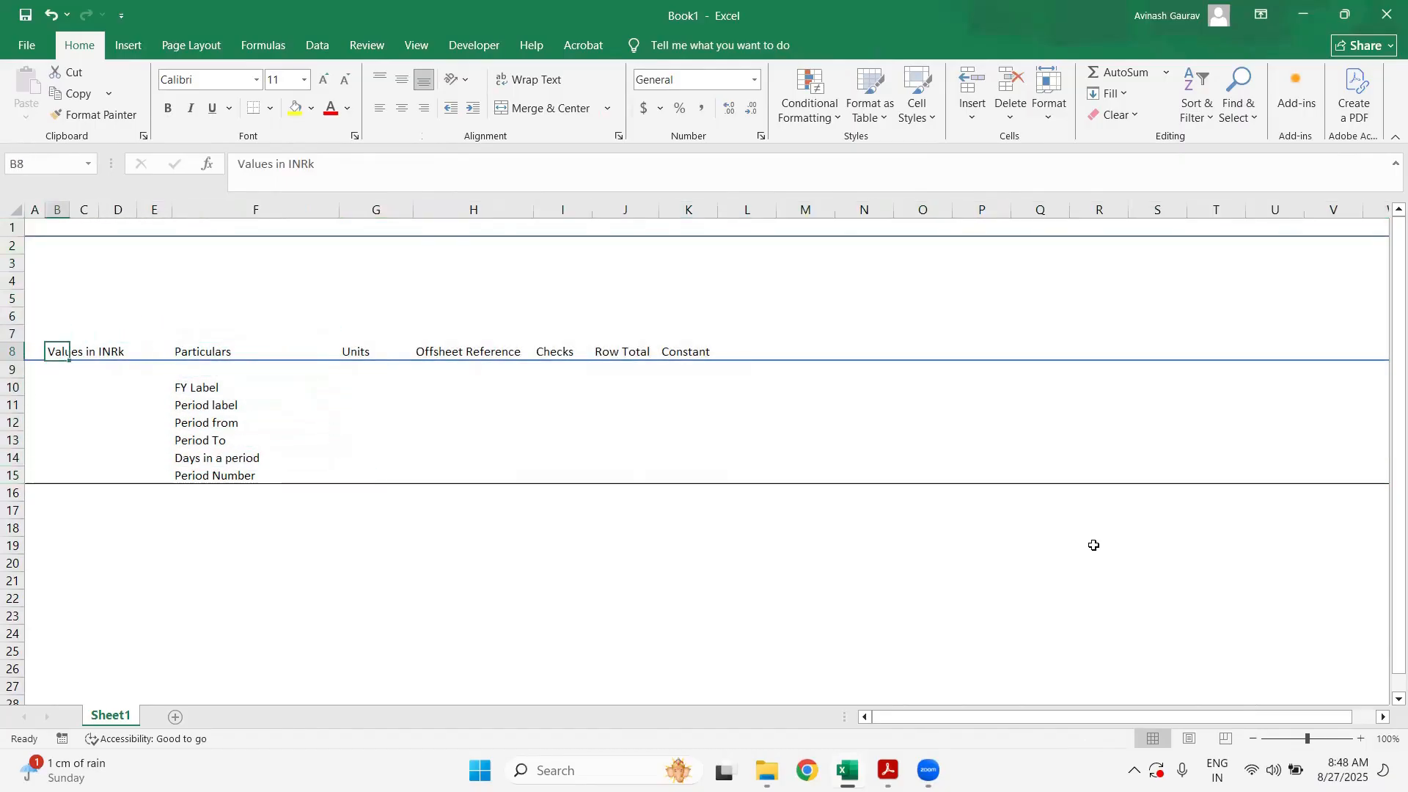
{"action": "key", "text": "Left"}
{"action": "key", "text": "Down"}
{"action": "key", "text": "Down"}
{"action": "key", "text": "Down"}
{"action": "key", "text": "Down"}
{"action": "key", "text": "Down"}
{"action": "key", "text": "Down"}
{"action": "key", "text": "Down"}
{"action": "key", "text": "Down"}
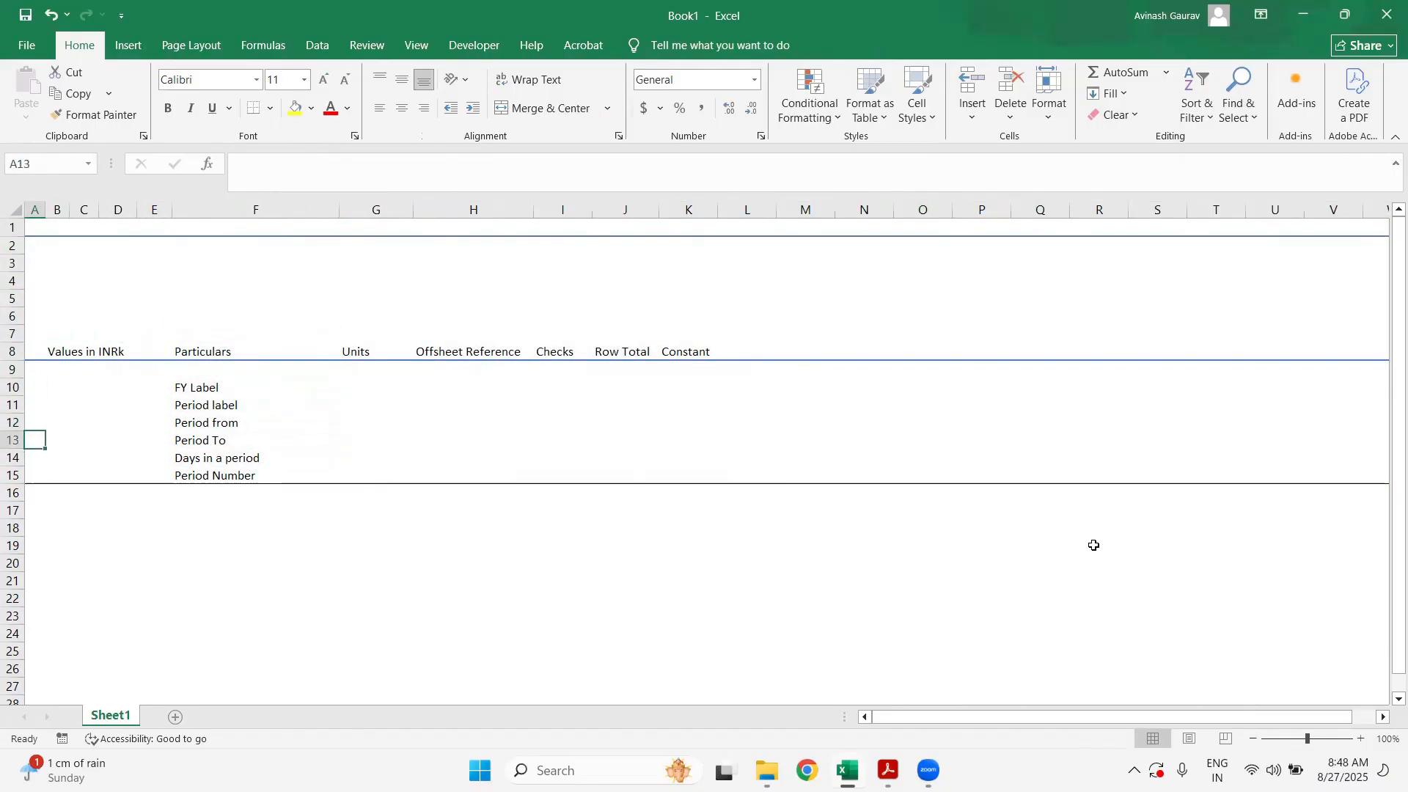
{"action": "key", "text": "Up"}
{"action": "key", "text": "Up"}
{"action": "key", "text": "Up"}
{"action": "key", "text": "Up"}
{"action": "key", "text": "Up"}
{"action": "key", "text": "Up"}
{"action": "key", "text": "Up"}
{"action": "key", "text": "Up"}
{"action": "key", "text": "Up"}
{"action": "key", "text": "Up"}
{"action": "key", "text": "Up"}
{"action": "key", "text": "Up"}
{"action": "key", "text": "Up"}
{"action": "key", "text": "Up"}
{"action": "key", "text": "Up"}
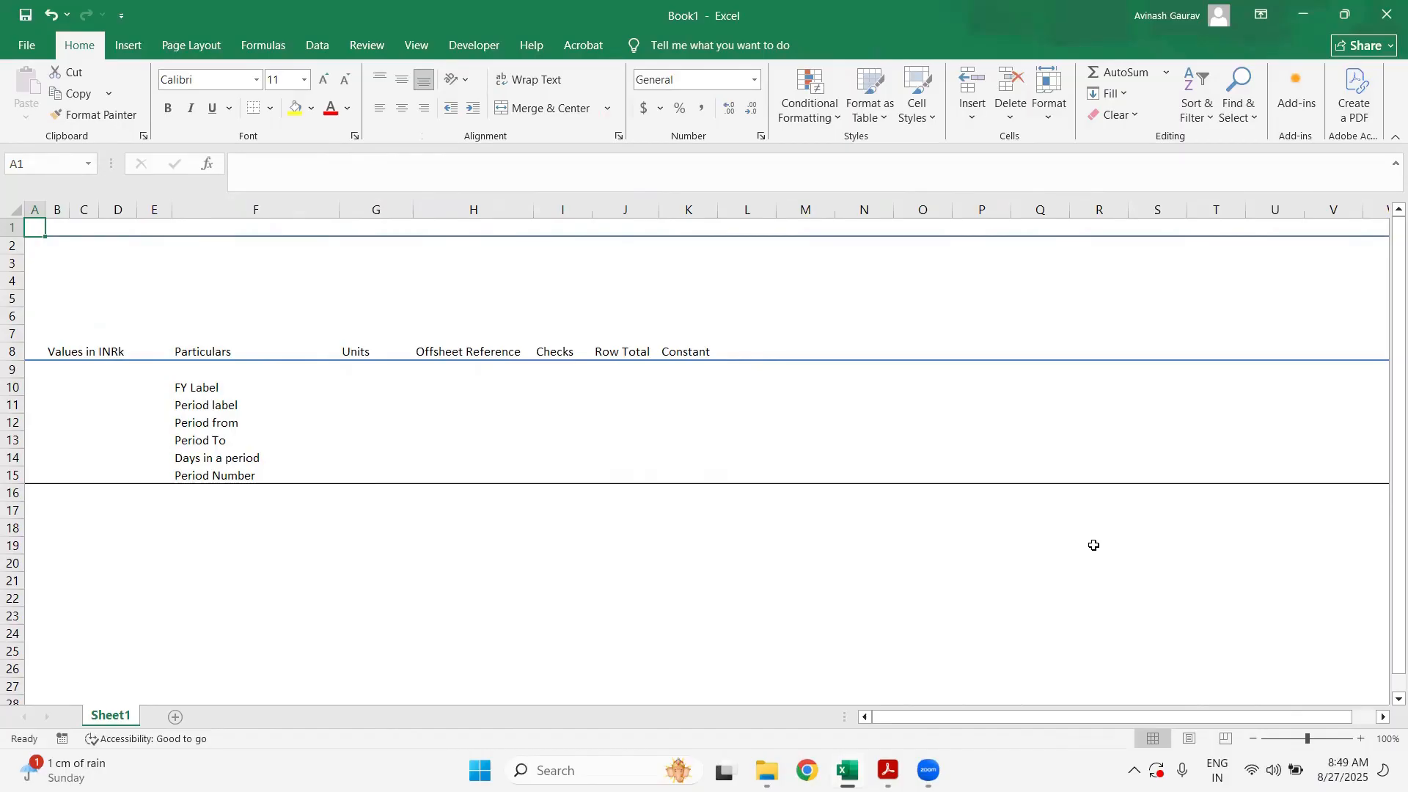
{"action": "key", "text": "Down"}
{"action": "key", "text": "Down"}
{"action": "key", "text": "Down"}
{"action": "key", "text": "Down"}
{"action": "key", "text": "Down"}
{"action": "key", "text": "Down"}
{"action": "key", "text": "Down"}
{"action": "key", "text": "Down"}
{"action": "key", "text": "Down"}
{"action": "key", "text": "Down"}
{"action": "key", "text": "Down"}
{"action": "key", "text": "Down"}
{"action": "key", "text": "Down"}
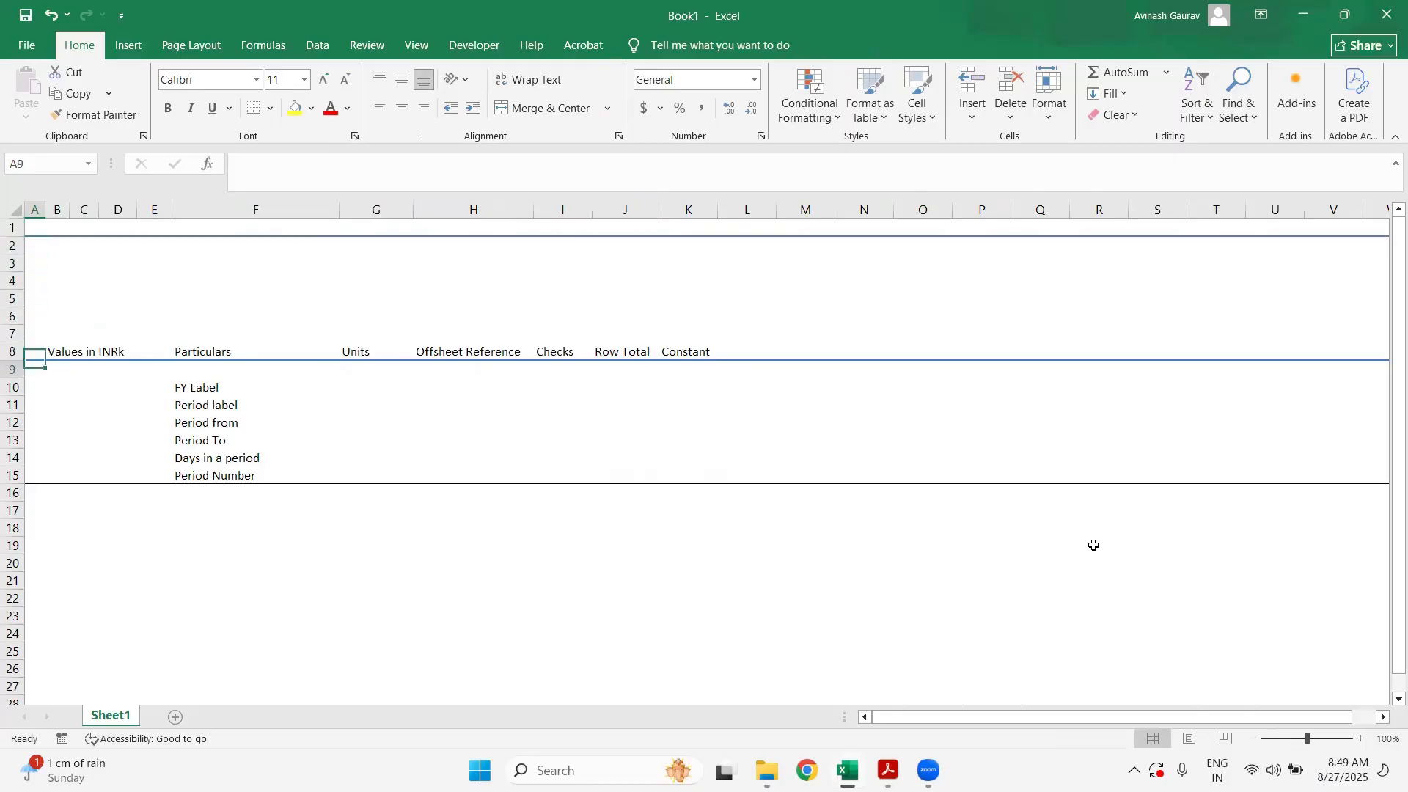
{"action": "key", "text": "Down"}
{"action": "key", "text": "Down"}
{"action": "key", "text": "Up"}
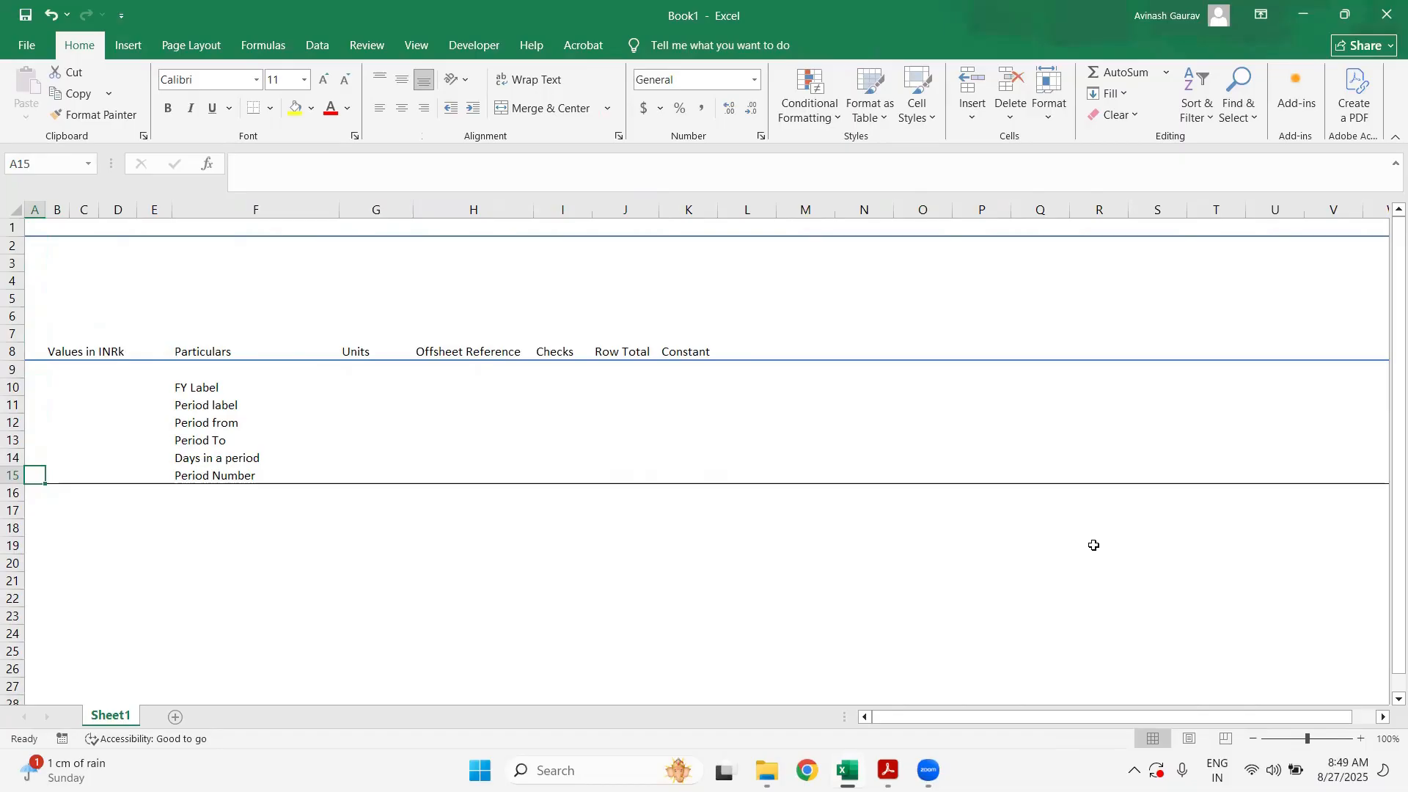
{"action": "key", "text": "Up"}
{"action": "key", "text": "Up"}
{"action": "key", "text": "Up"}
{"action": "key", "text": "Up"}
{"action": "key", "text": "Up"}
{"action": "key", "text": "Up"}
{"action": "key", "text": "Up"}
{"action": "key", "text": "Up"}
{"action": "key", "text": "Up"}
{"action": "key", "text": "Up"}
{"action": "key", "text": "Up"}
{"action": "key", "text": "Up"}
{"action": "key", "text": "Up"}
{"action": "key", "text": "Up"}
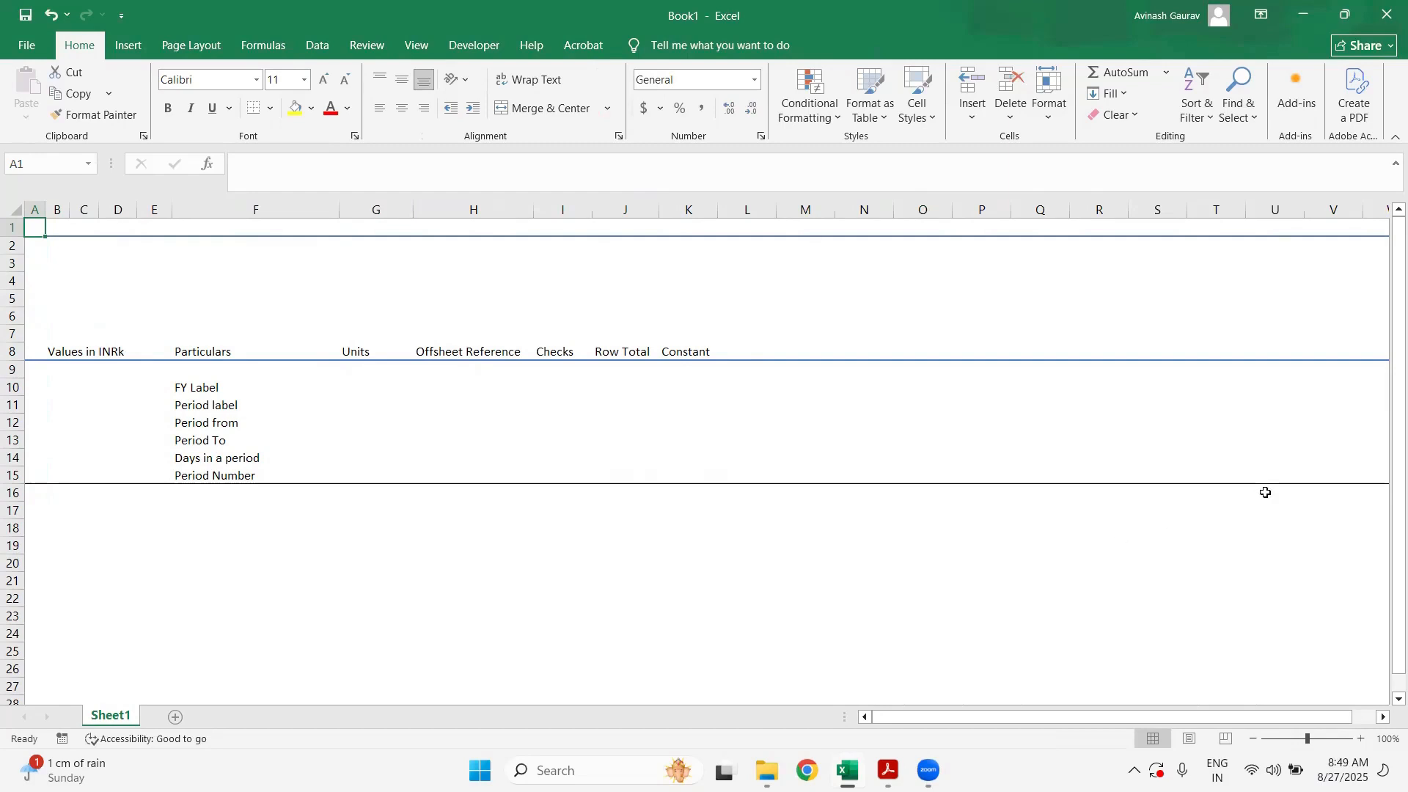
{"action": "key", "text": "Down"}
{"action": "key", "text": "Down"}
{"action": "key", "text": "Down"}
{"action": "key", "text": "Down"}
{"action": "key", "text": "Down"}
{"action": "key", "text": "Down"}
{"action": "key", "text": "Down"}
{"action": "key", "text": "Down"}
{"action": "key", "text": "Down"}
{"action": "key", "text": "Down"}
{"action": "key", "text": "Down"}
{"action": "key", "text": "Down"}
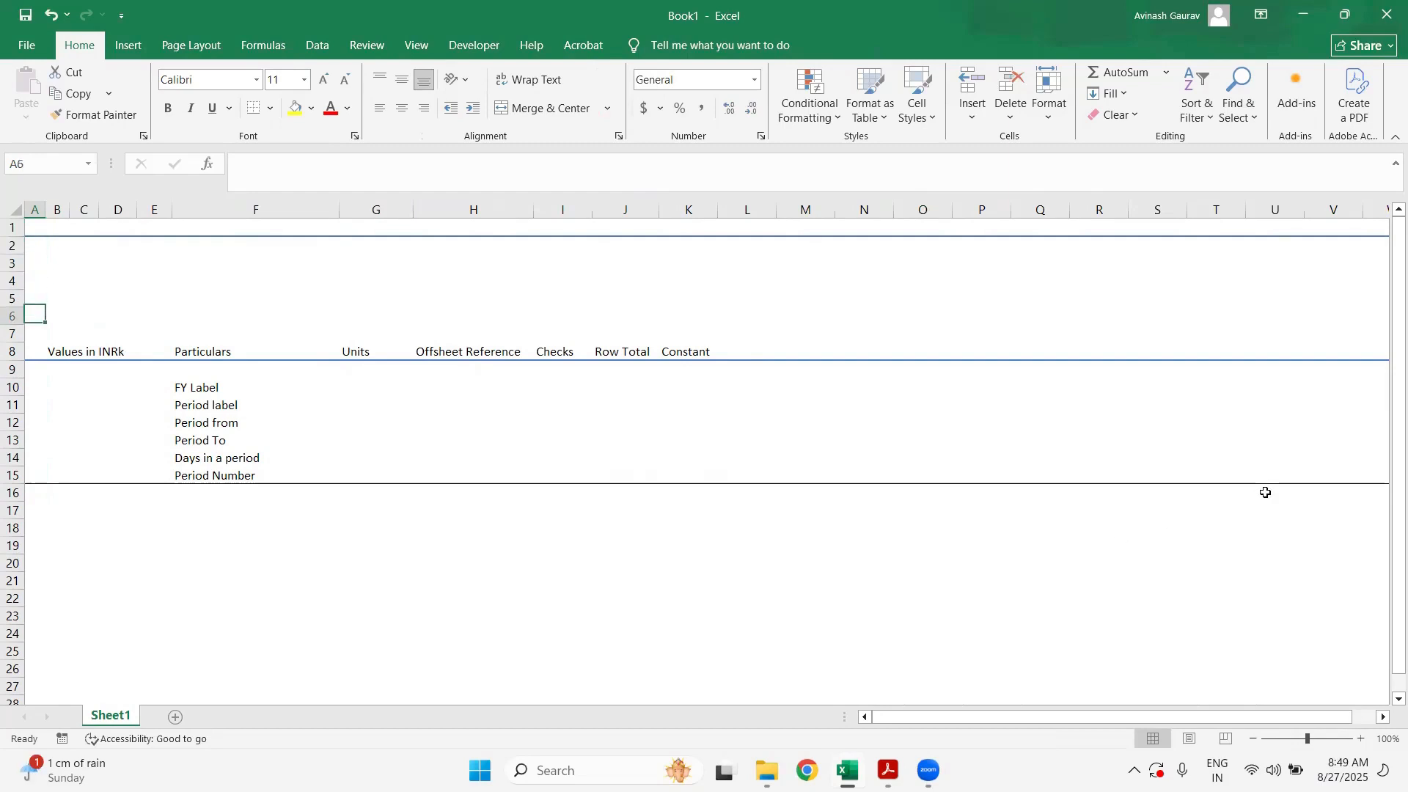
{"action": "key", "text": "Down"}
{"action": "key", "text": "Down"}
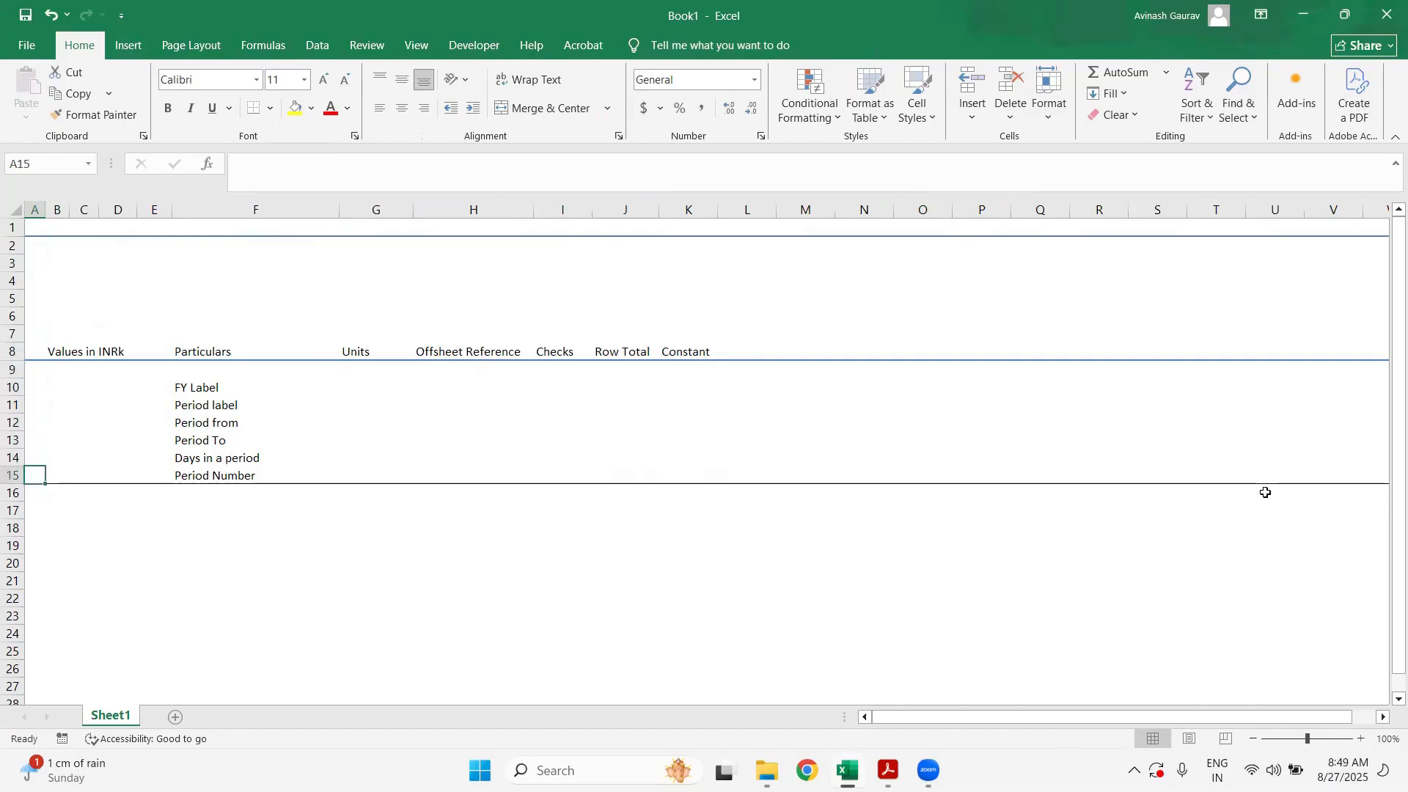
{"action": "type", "text": "0000000"}
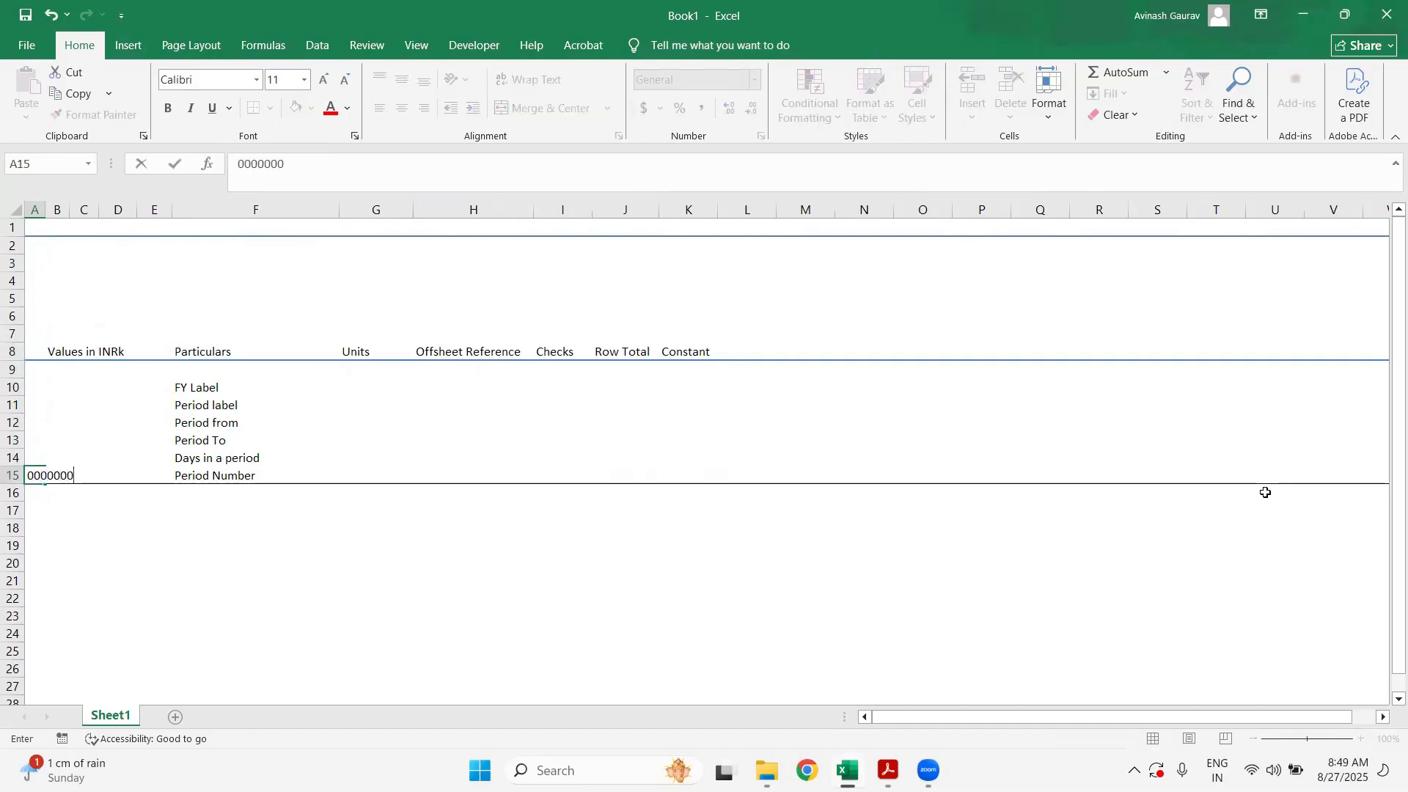
{"action": "key", "text": "BackSpace"}
{"action": "key", "text": "BackSpace"}
{"action": "key", "text": "BackSpace"}
{"action": "key", "text": "BackSpace"}
{"action": "key", "text": "BackSpace"}
{"action": "key", "text": "BackSpace"}
{"action": "key", "text": "BackSpace"}
{"action": "key", "text": "Escape"}
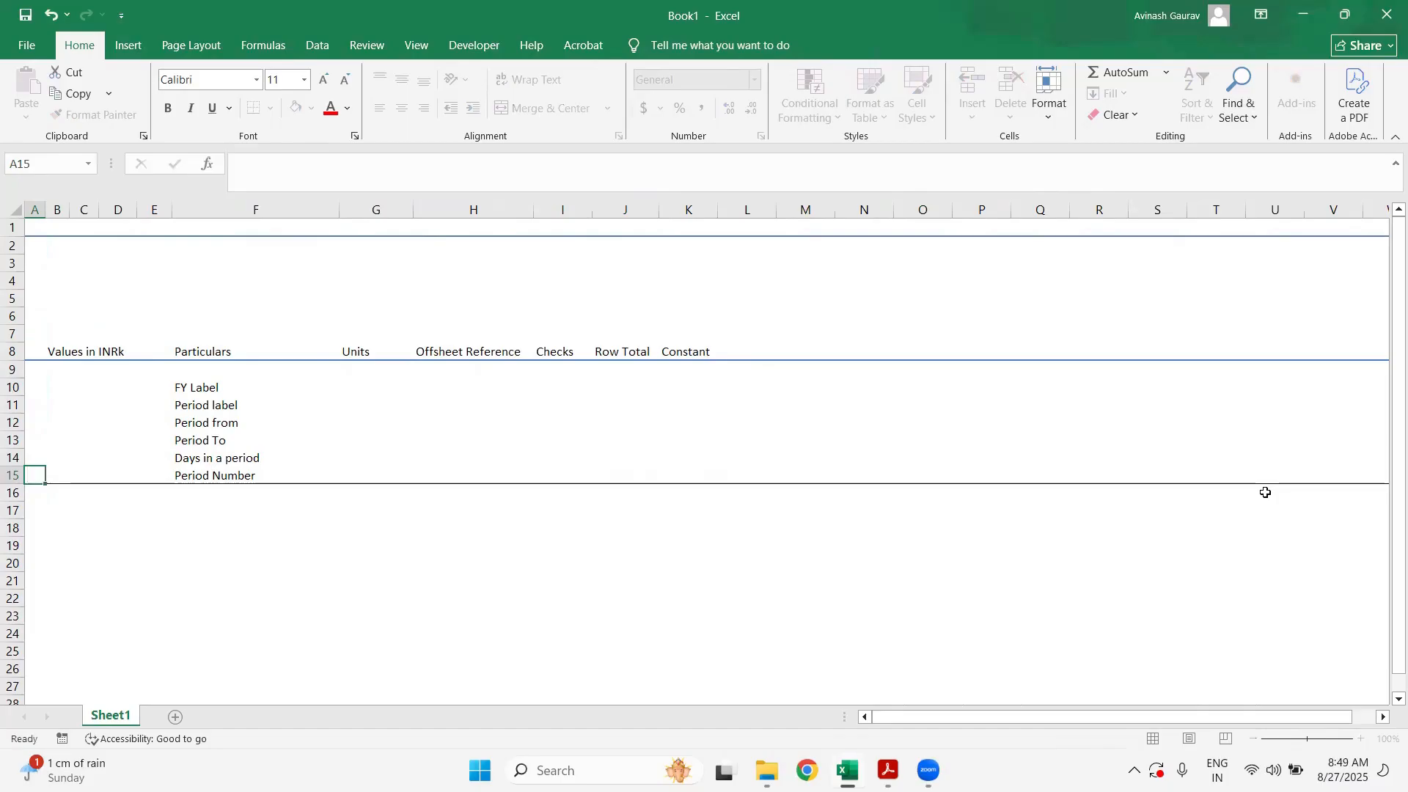
- Freeze panes at cell L16 so rows 1 to 15 and columns A to K stay fixed
{"action": "key", "text": "Down"}
{"action": "key", "text": "Right"}
{"action": "key", "text": "Right"}
{"action": "key", "text": "Right"}
{"action": "key", "text": "Right"}
{"action": "key", "text": "Right"}
{"action": "key", "text": "Right"}
{"action": "key", "text": "Right"}
{"action": "key", "text": "Right"}
{"action": "key", "text": "Right"}
{"action": "key", "text": "Right"}
{"action": "key", "text": "Right"}
{"action": "key", "text": "Right"}
{"action": "key", "text": "Right"}
{"action": "key", "text": "Up"}
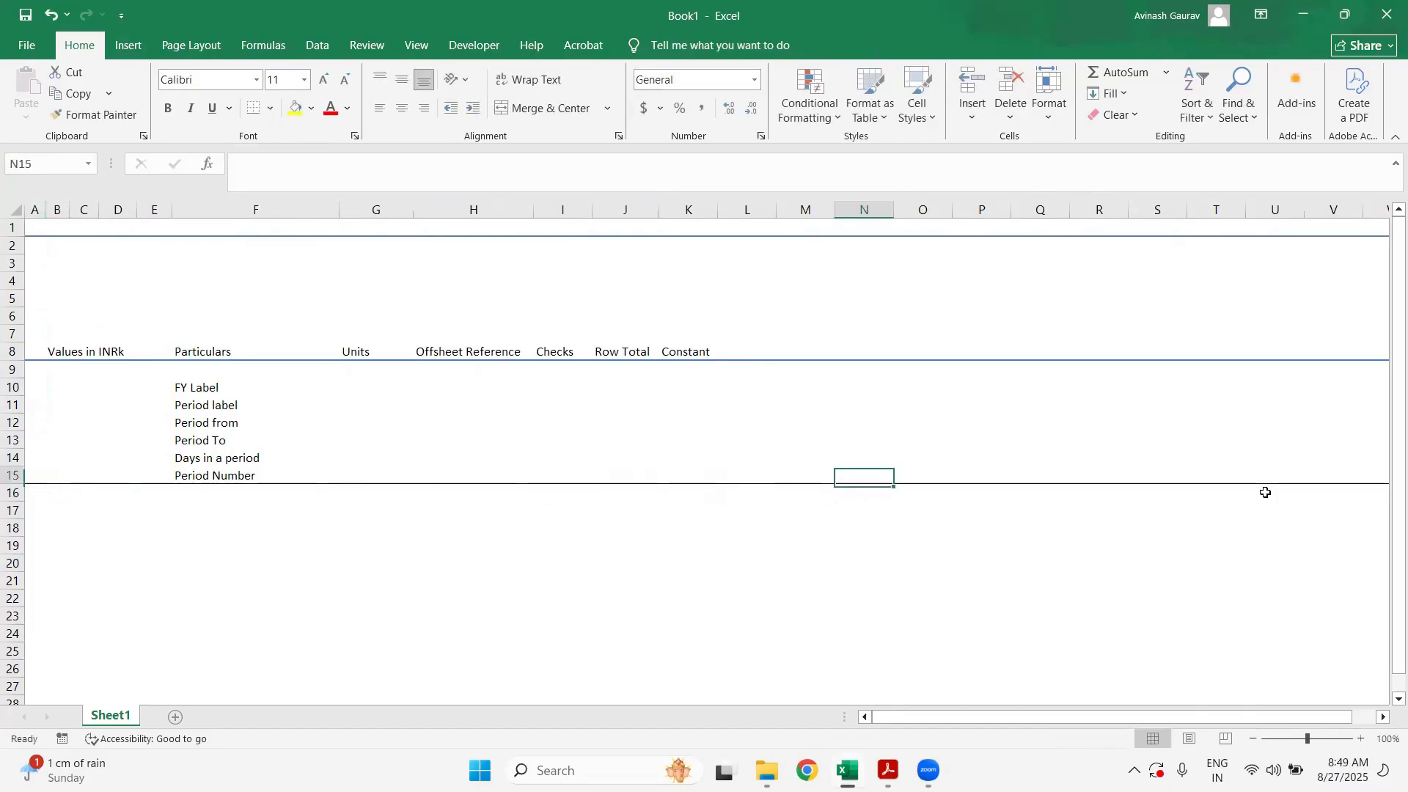
{"action": "key", "text": "Left"}
{"action": "key", "text": "Left"}
{"action": "key", "text": "Left"}
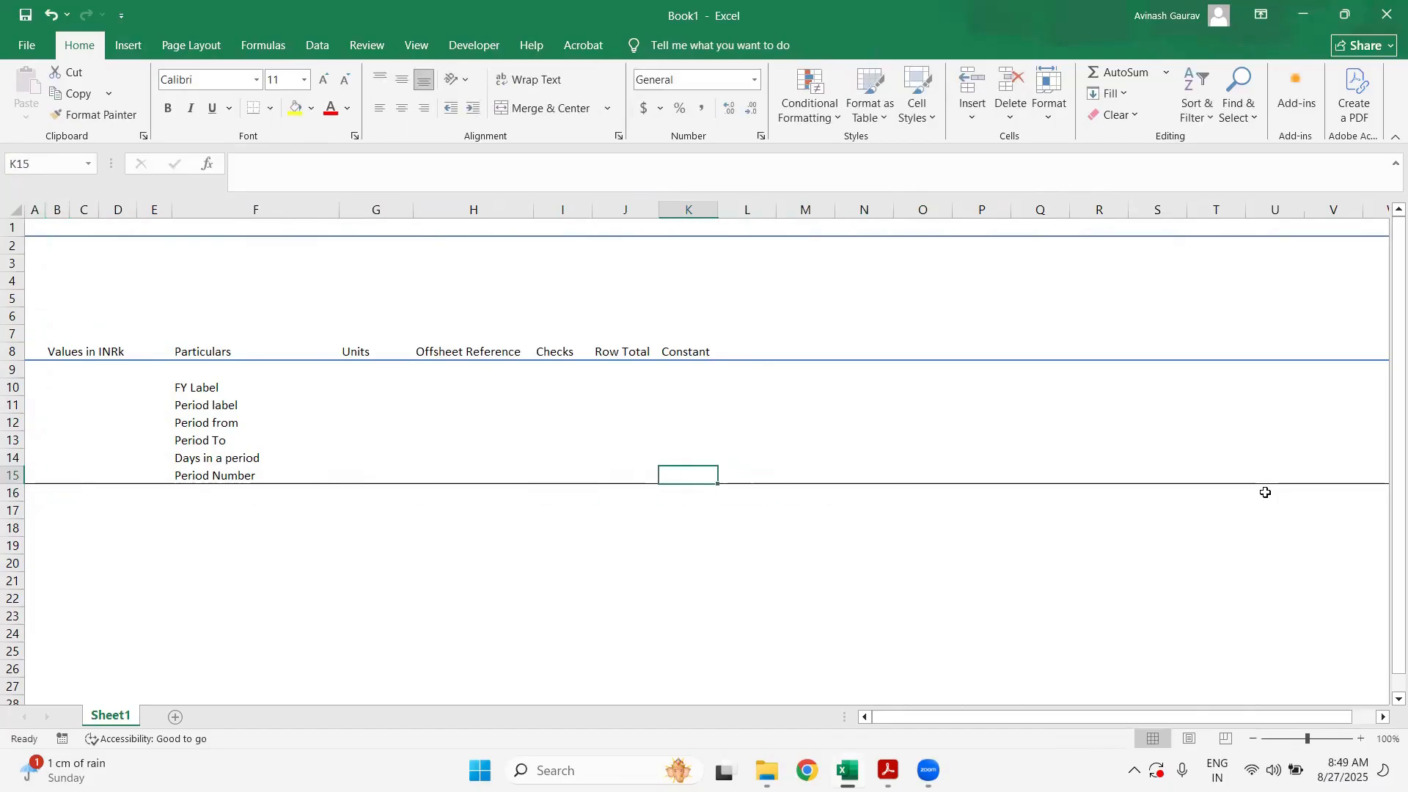
{"action": "key", "text": "Right"}
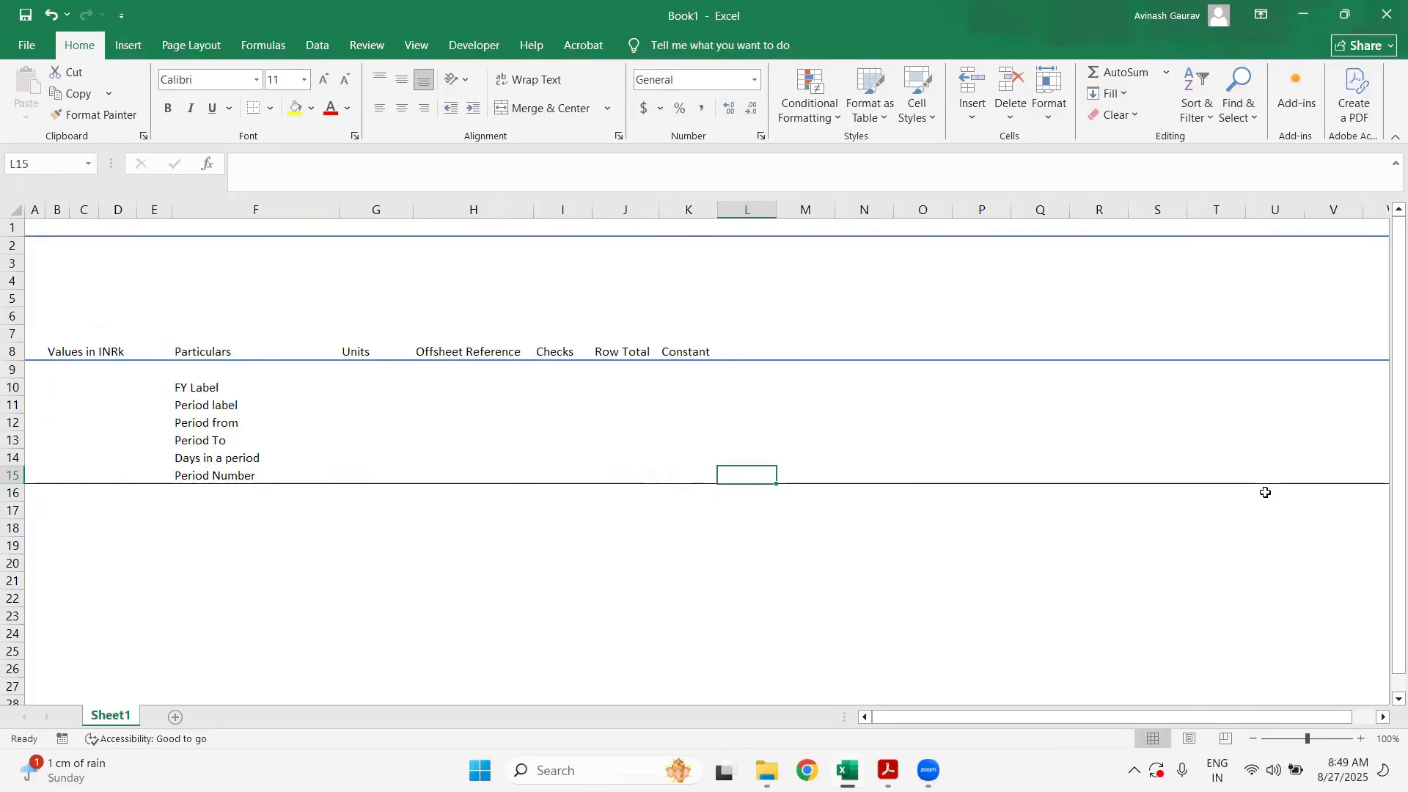
{"action": "key", "text": "Down"}
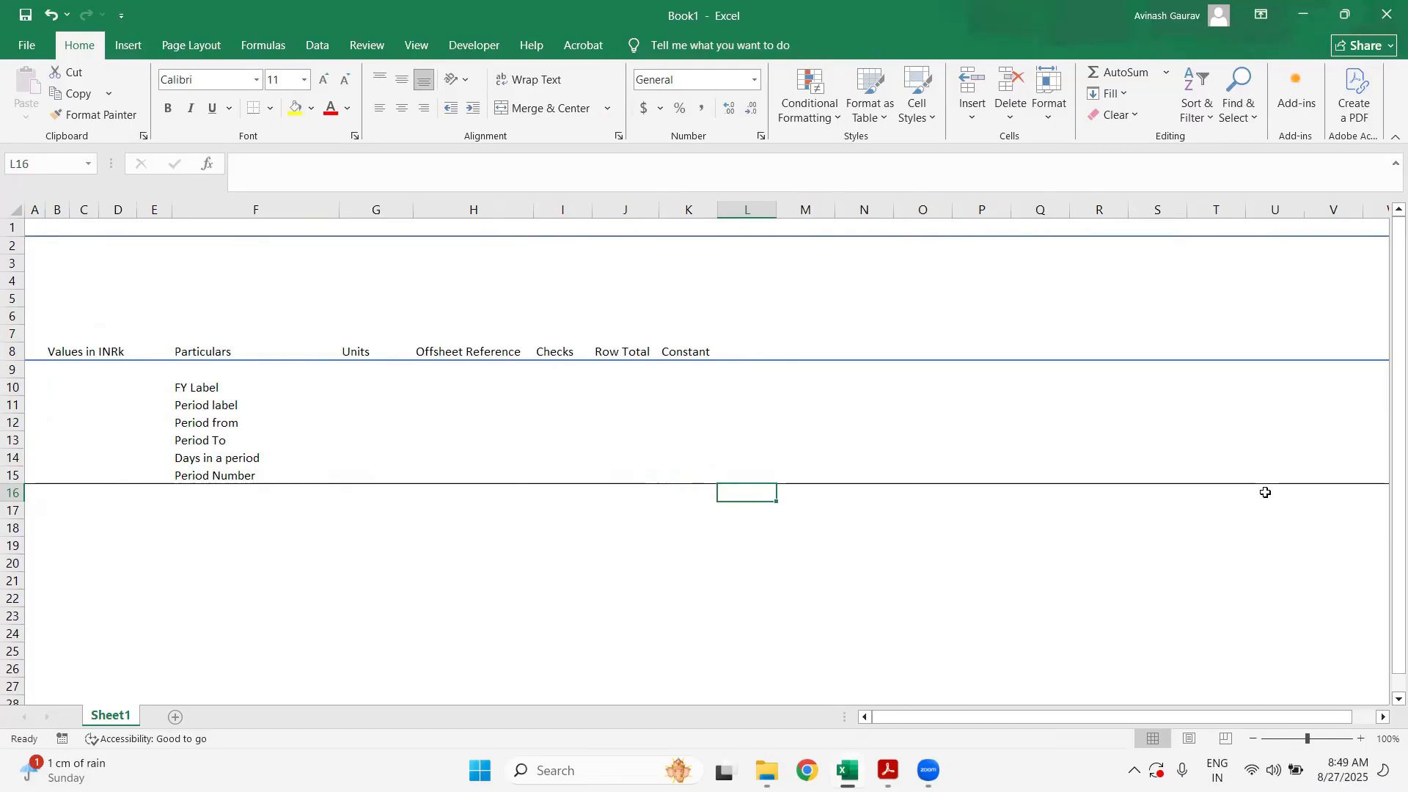
{"action": "key", "text": "alt"}
{"action": "key", "text": "w"}
{"action": "key", "text": "f"}
{"action": "key", "text": "f"}
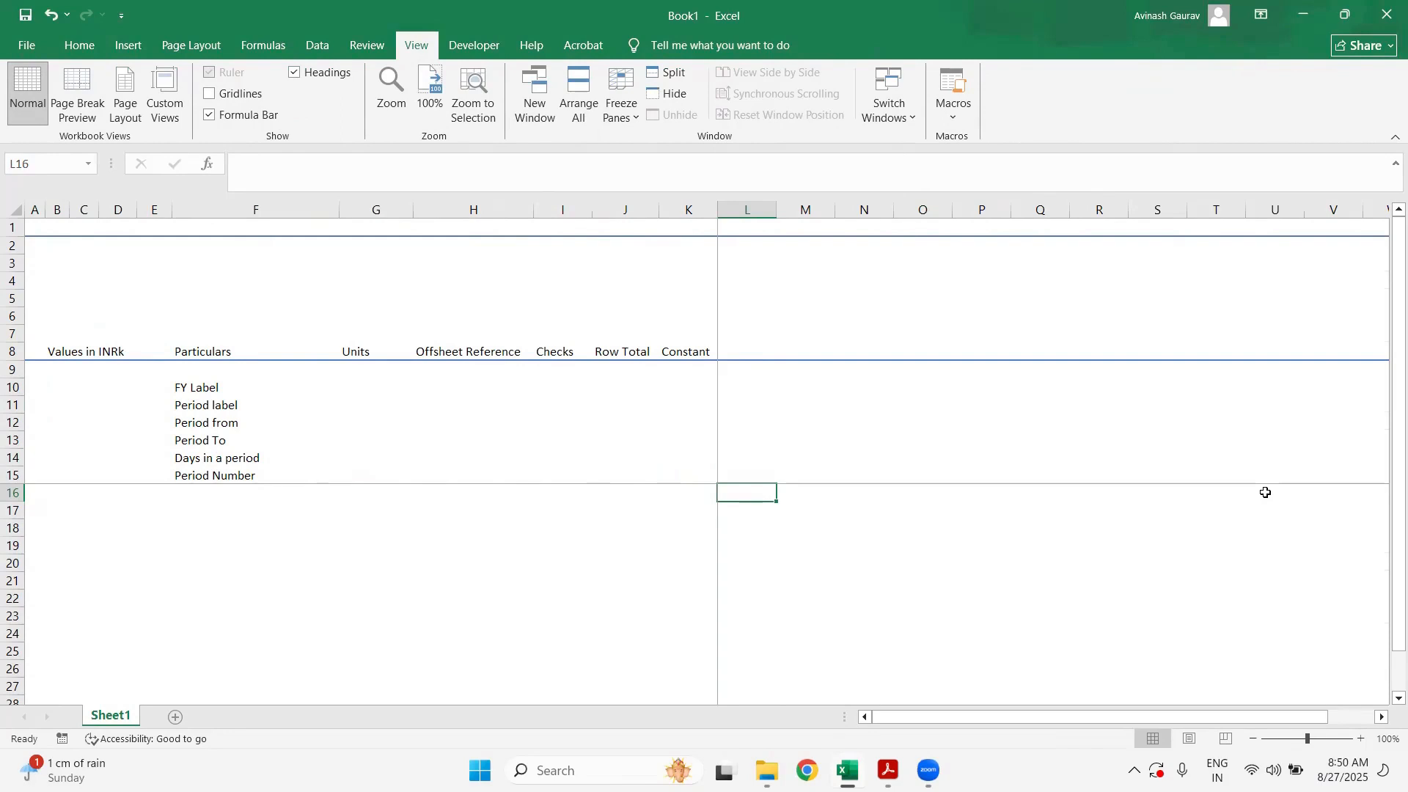
- Check how columns A to K behave while moving along row 16 with the panes frozen
{"action": "key", "text": "Right"}
{"action": "key", "text": "Right"}
{"action": "key", "text": "Right"}
{"action": "key", "text": "Right"}
{"action": "key", "text": "Right"}
{"action": "key", "text": "Right"}
{"action": "key", "text": "Right"}
{"action": "key", "text": "Right"}
{"action": "key", "text": "Right"}
{"action": "key", "text": "Right"}
{"action": "key", "text": "Right"}
{"action": "key", "text": "Right"}
{"action": "key", "text": "Right"}
{"action": "key", "text": "Right"}
{"action": "key", "text": "Right"}
{"action": "key", "text": "Right"}
{"action": "key", "text": "Right"}
{"action": "key", "text": "Right"}
{"action": "key", "text": "Right"}
{"action": "key", "text": "Right"}
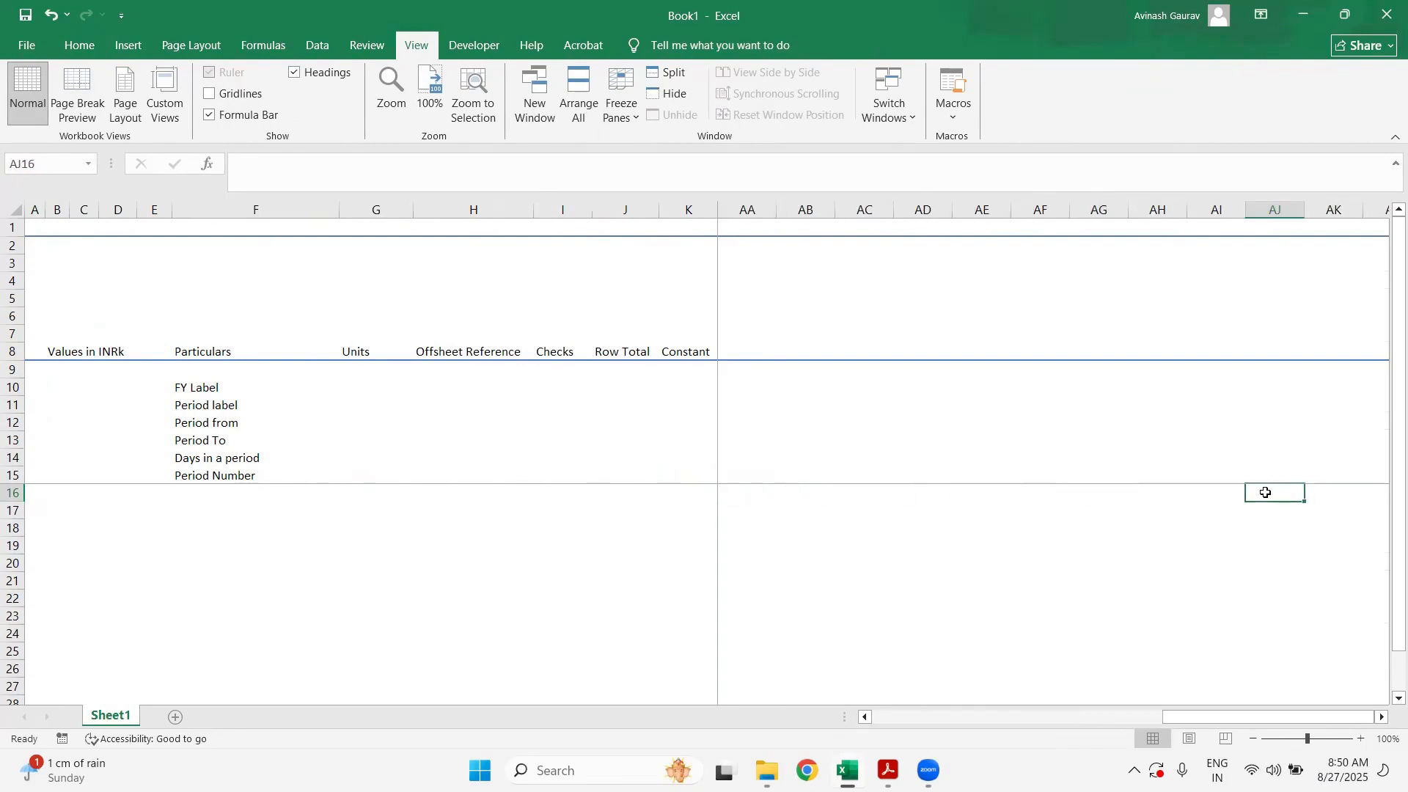
{"action": "key", "text": "Left"}
{"action": "key", "text": "Left"}
{"action": "key", "text": "Left"}
{"action": "key", "text": "Left"}
{"action": "key", "text": "Left"}
{"action": "key", "text": "Left"}
{"action": "key", "text": "Left"}
{"action": "key", "text": "Left"}
{"action": "key", "text": "Left"}
{"action": "key", "text": "Left"}
{"action": "key", "text": "Left"}
{"action": "key", "text": "Left"}
{"action": "key", "text": "Left"}
{"action": "key", "text": "Left"}
{"action": "key", "text": "Left"}
{"action": "key", "text": "Left"}
{"action": "key", "text": "Left"}
{"action": "key", "text": "Left"}
{"action": "key", "text": "Left"}
{"action": "key", "text": "Left"}
{"action": "key", "text": "Right"}
{"action": "key", "text": "Right"}
{"action": "key", "text": "Right"}
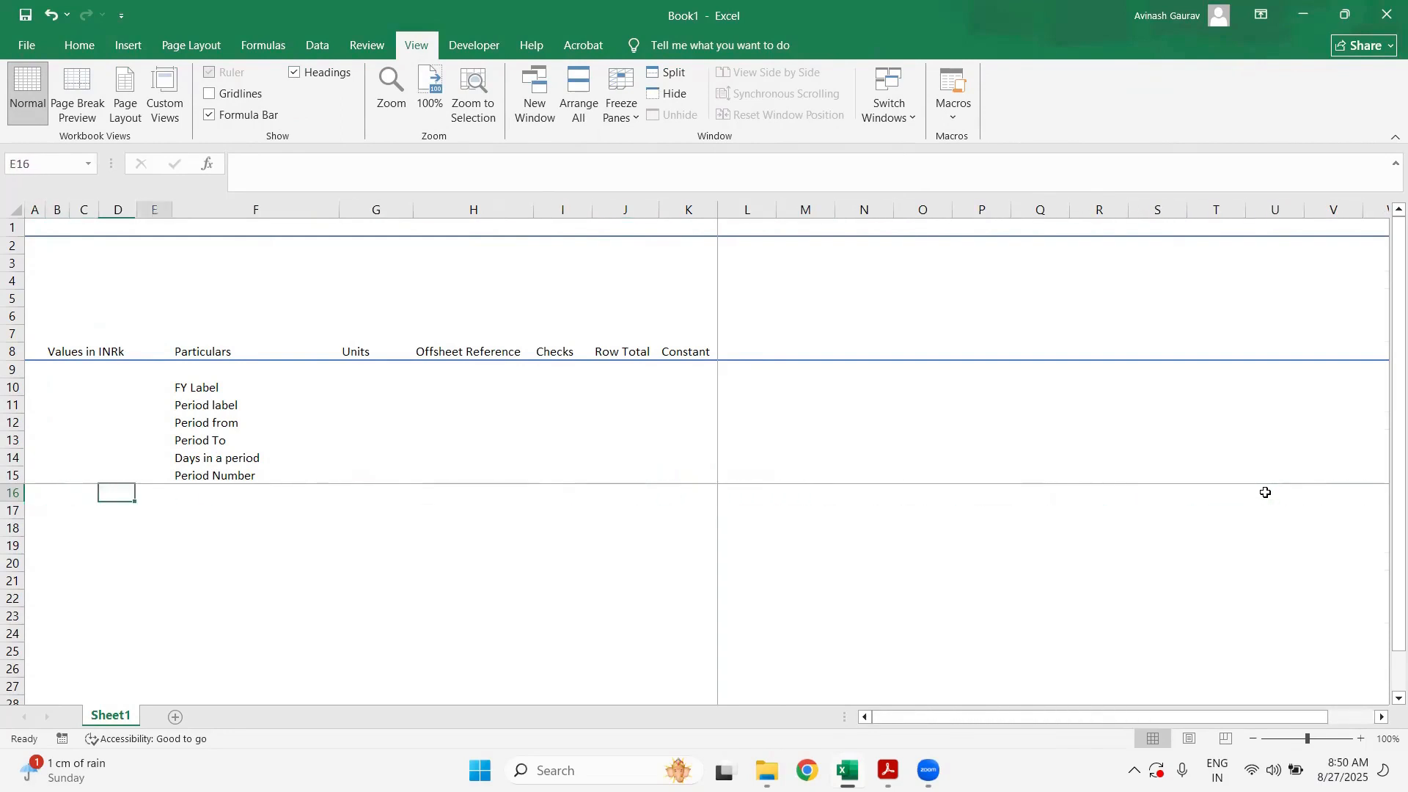
{"action": "key", "text": "Right"}
{"action": "key", "text": "Right"}
{"action": "key", "text": "Right"}
{"action": "key", "text": "Right"}
{"action": "key", "text": "Right"}
{"action": "key", "text": "Right"}
{"action": "key", "text": "Right"}
{"action": "key", "text": "Right"}
{"action": "key", "text": "Left"}
{"action": "key", "text": "Left"}
{"action": "key", "text": "Right"}
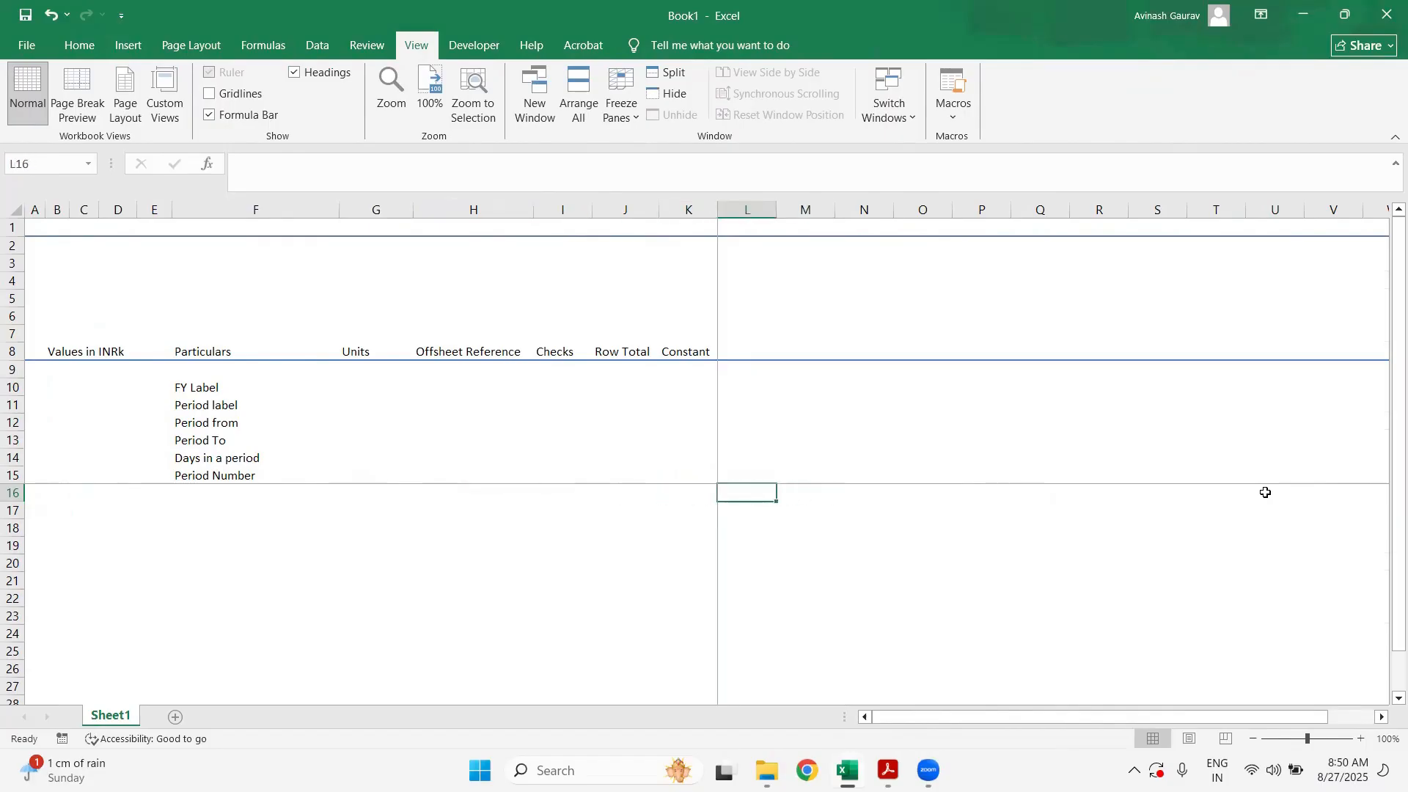
- Unfreeze the worksheet panes and reselect cell L16
{"action": "key", "text": "alt"}
{"action": "key", "text": "f"}
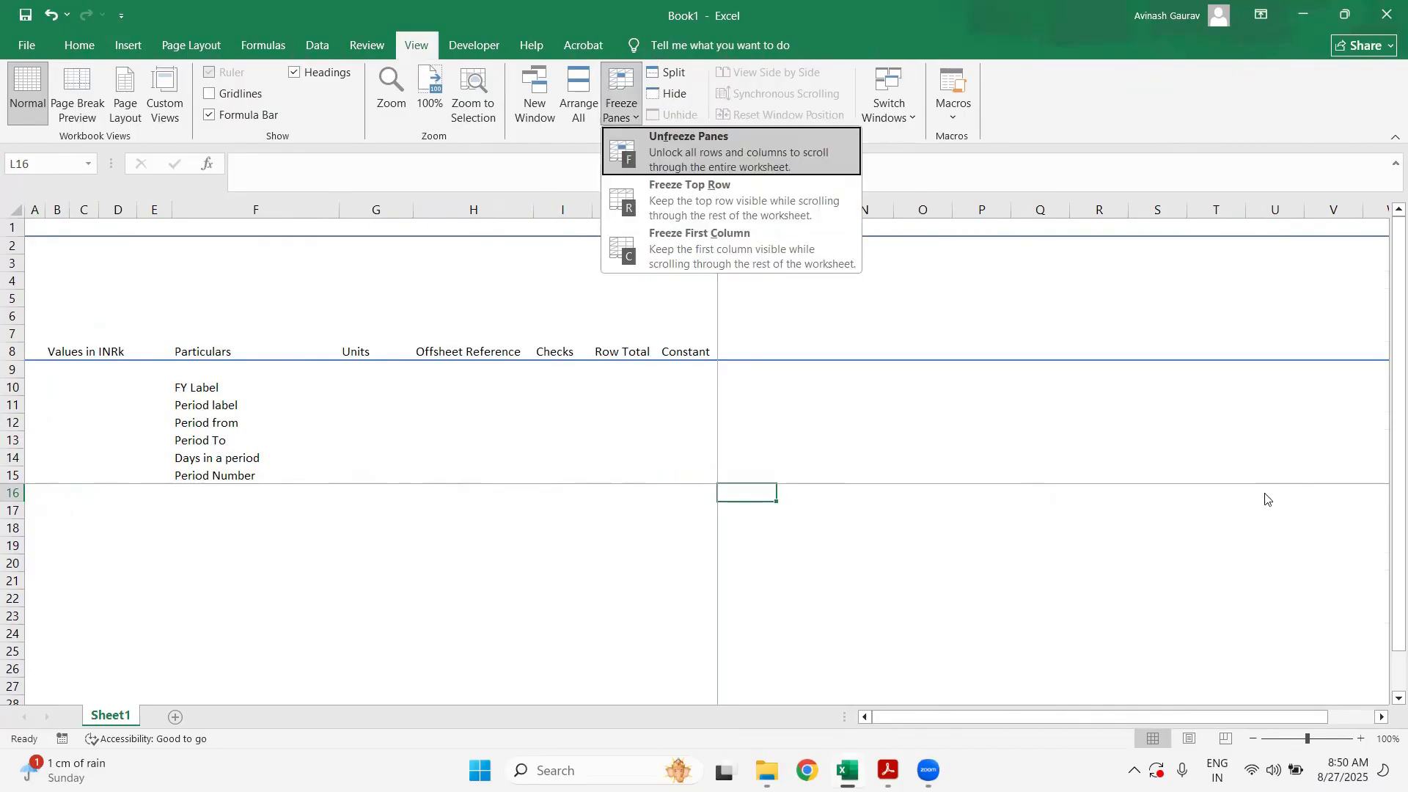
{"action": "key", "text": "f"}
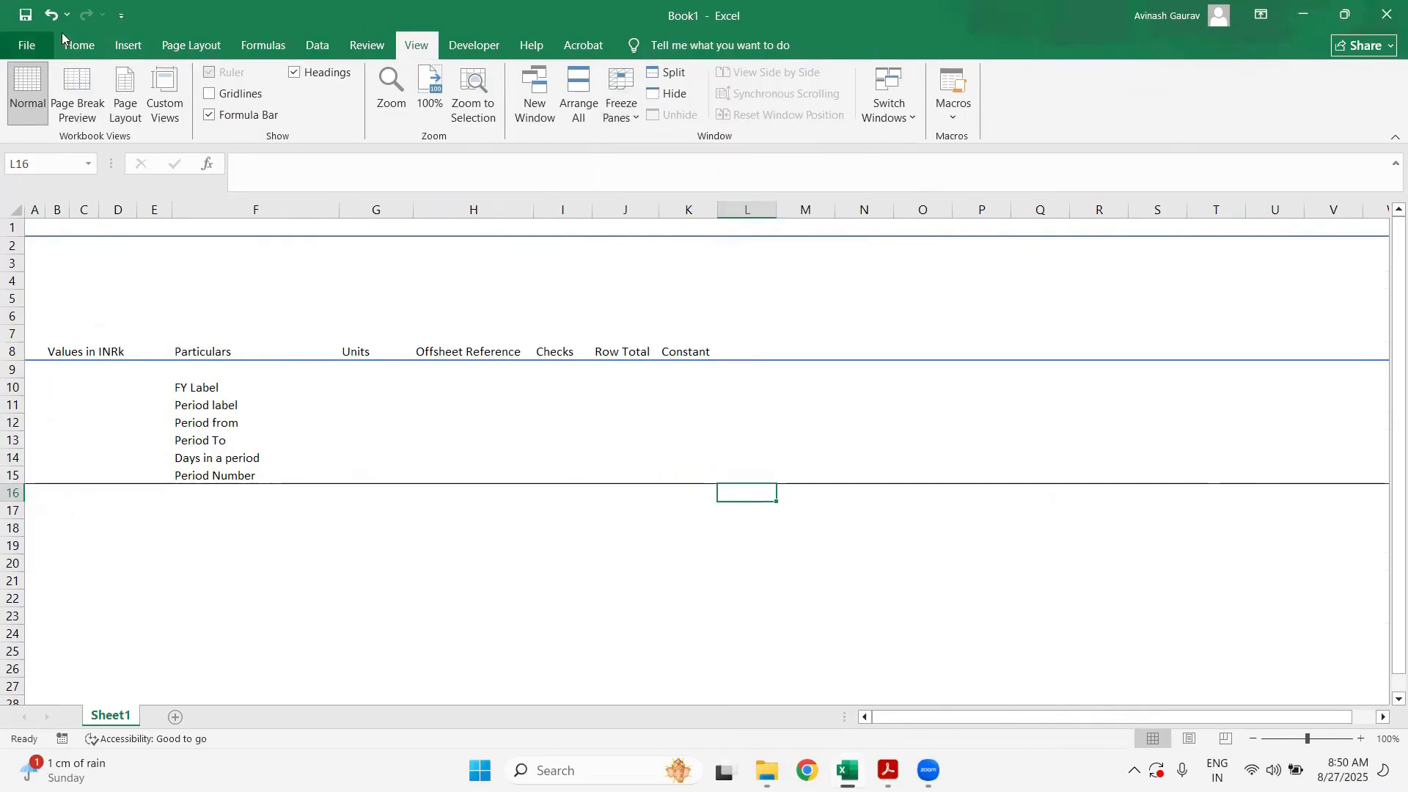
{"action": "left_click", "coordinate": [94, 43]}
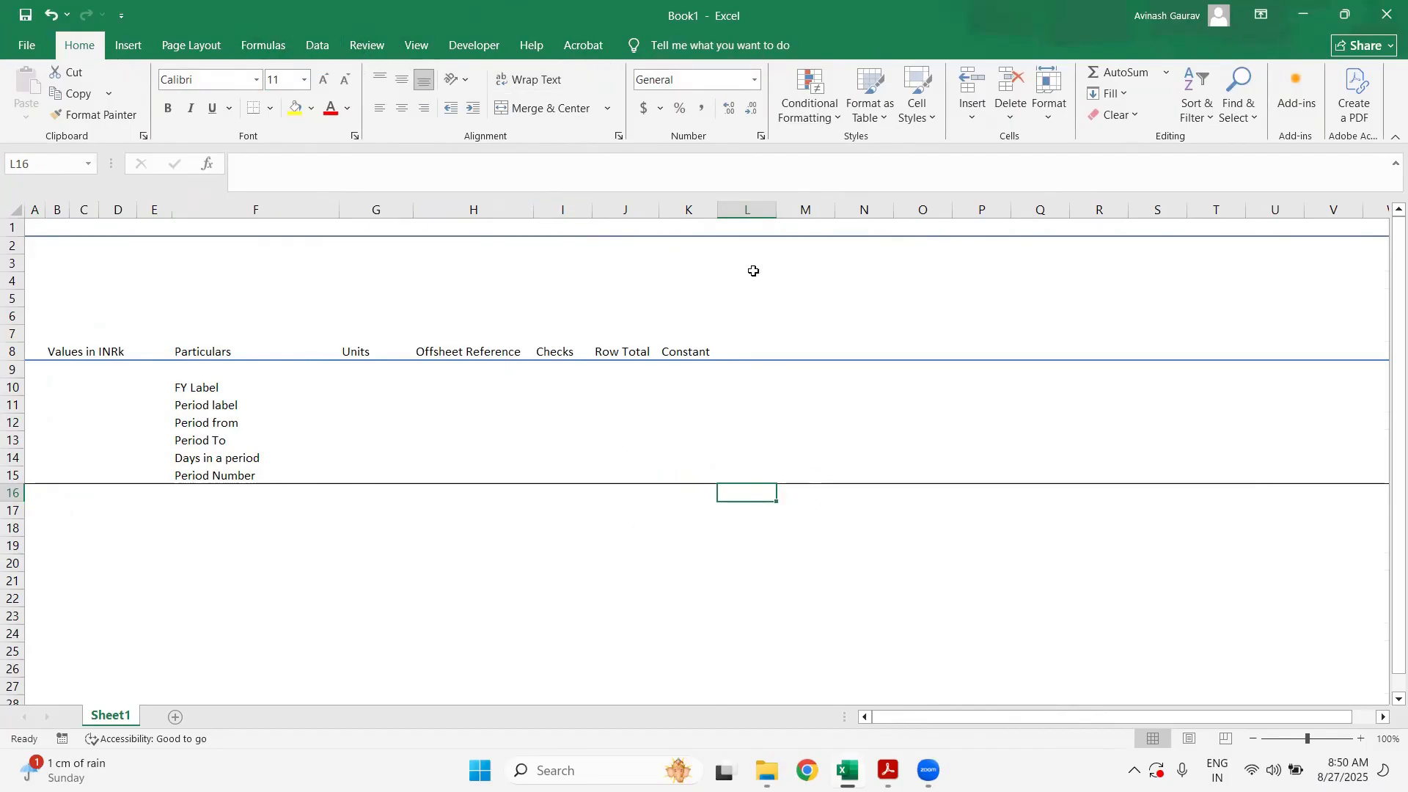
{"action": "left_click", "coordinate": [814, 495]}
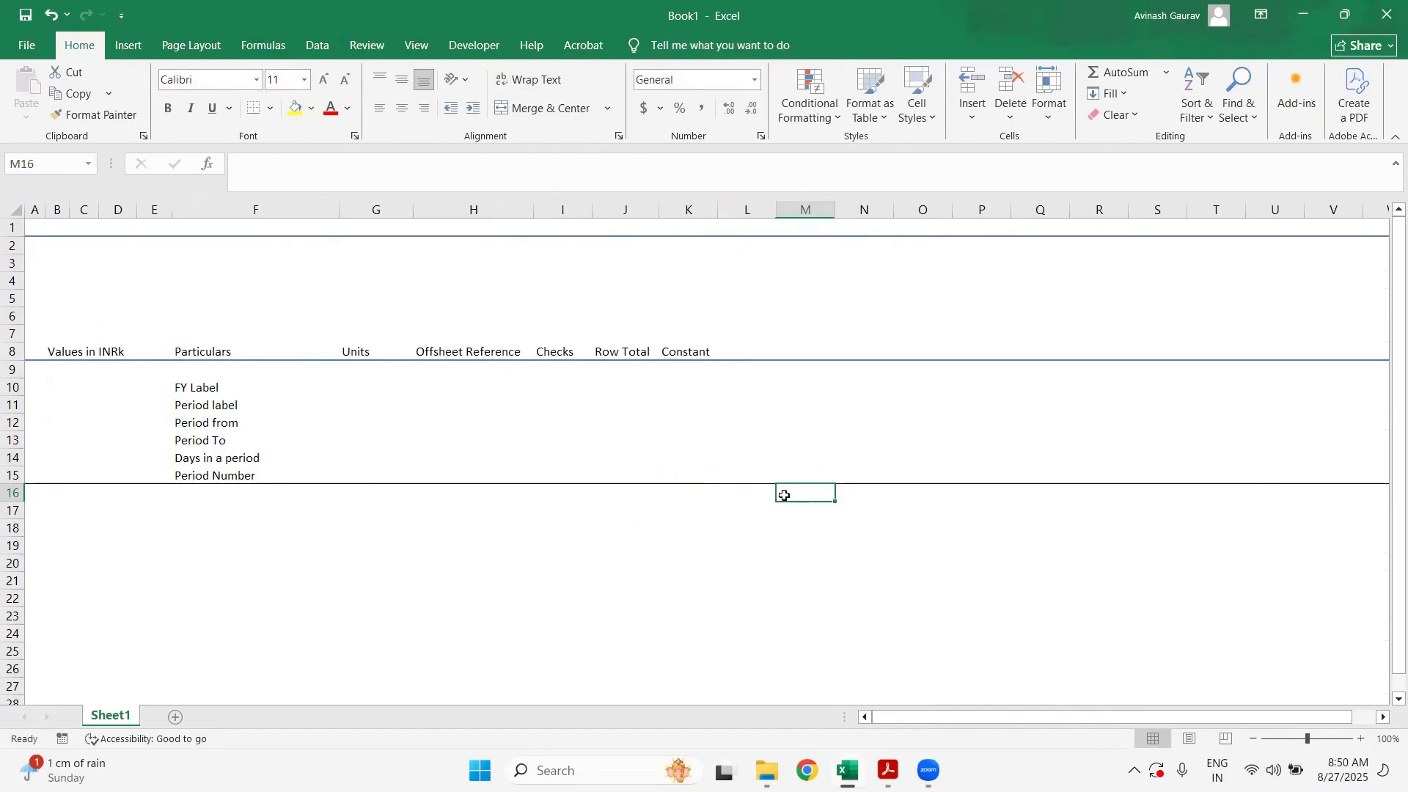
{"action": "left_click", "coordinate": [755, 487]}
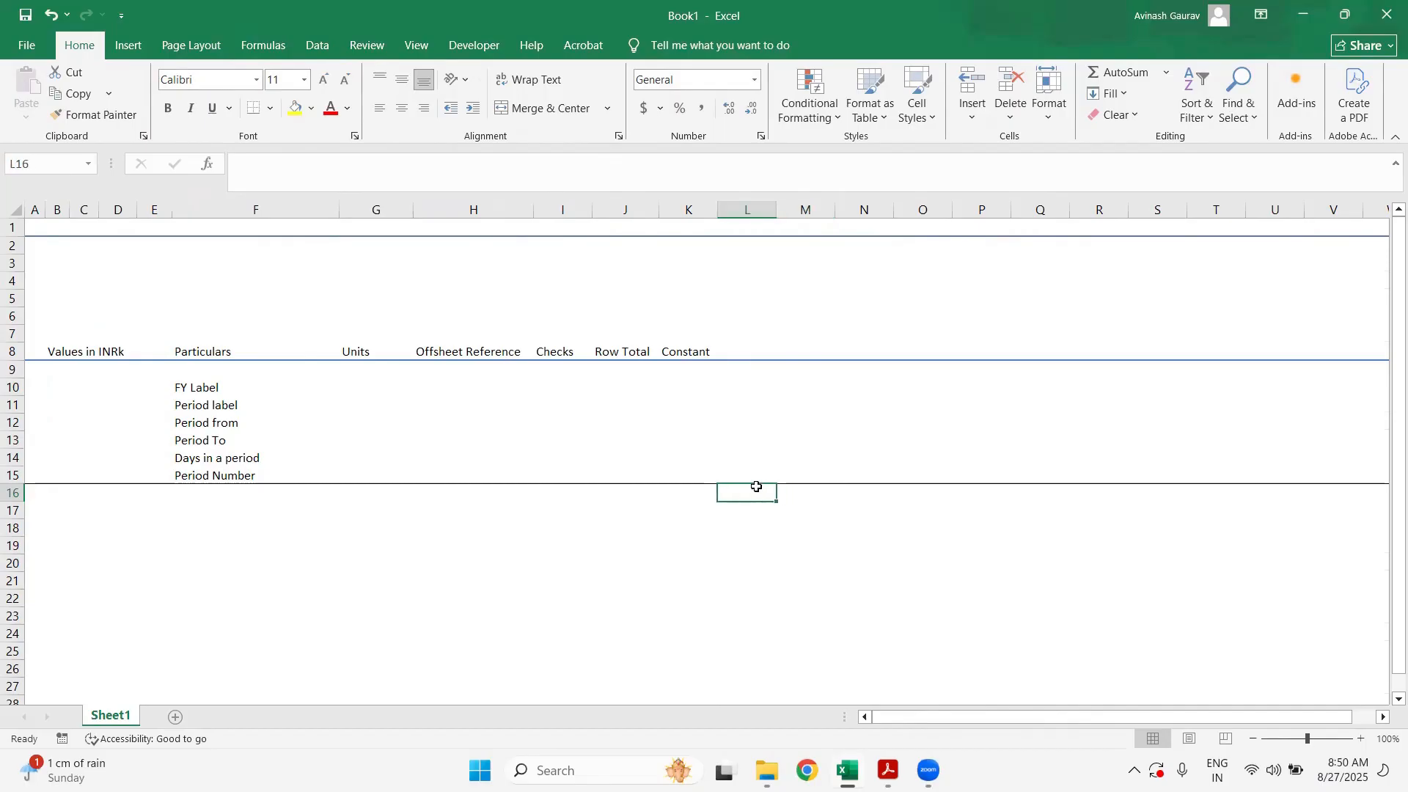
- Examine how the heading columns scroll when moving far along row 16 and back to L16 without frozen panes
{"action": "key", "text": "Right"}
{"action": "key", "text": "Right"}
{"action": "key", "text": "Right"}
{"action": "key", "text": "Right"}
{"action": "key", "text": "Right"}
{"action": "key", "text": "Right"}
{"action": "key", "text": "Right"}
{"action": "key", "text": "Right"}
{"action": "key", "text": "Right"}
{"action": "key", "text": "Right"}
{"action": "key", "text": "Right"}
{"action": "key", "text": "Right"}
{"action": "key", "text": "Right"}
{"action": "key", "text": "Right"}
{"action": "key", "text": "Right"}
{"action": "key", "text": "Right"}
{"action": "key", "text": "Right"}
{"action": "key", "text": "Right"}
{"action": "key", "text": "Right"}
{"action": "key", "text": "Right"}
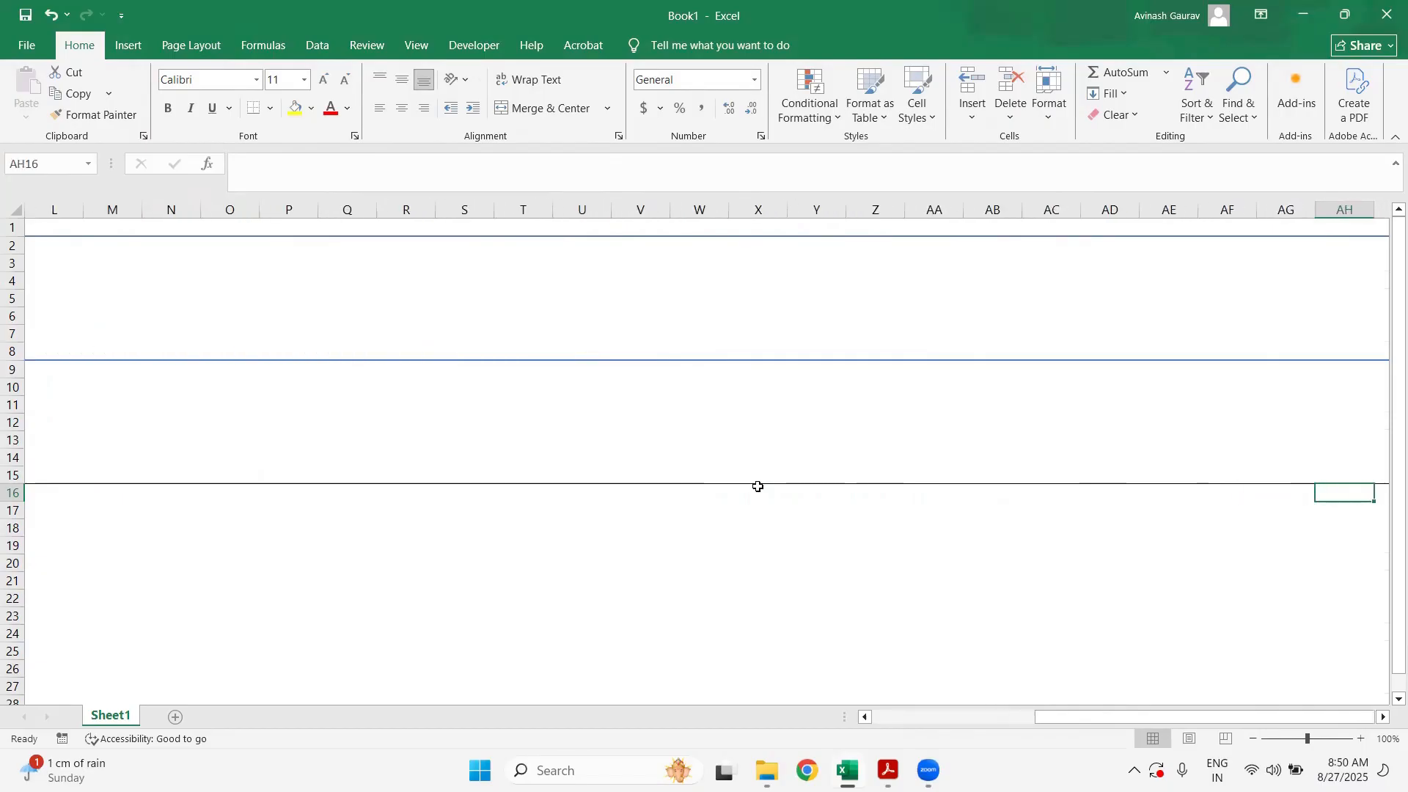
{"action": "key", "text": "Left"}
{"action": "key", "text": "Left"}
{"action": "key", "text": "Left"}
{"action": "key", "text": "Left"}
{"action": "key", "text": "Left"}
{"action": "key", "text": "Left"}
{"action": "key", "text": "Left"}
{"action": "key", "text": "Left"}
{"action": "key", "text": "Left"}
{"action": "key", "text": "Left"}
{"action": "key", "text": "Left"}
{"action": "key", "text": "Left"}
{"action": "key", "text": "Left"}
{"action": "key", "text": "Left"}
{"action": "key", "text": "Left"}
{"action": "key", "text": "Left"}
{"action": "key", "text": "Left"}
{"action": "key", "text": "Left"}
{"action": "key", "text": "Left"}
{"action": "key", "text": "Left"}
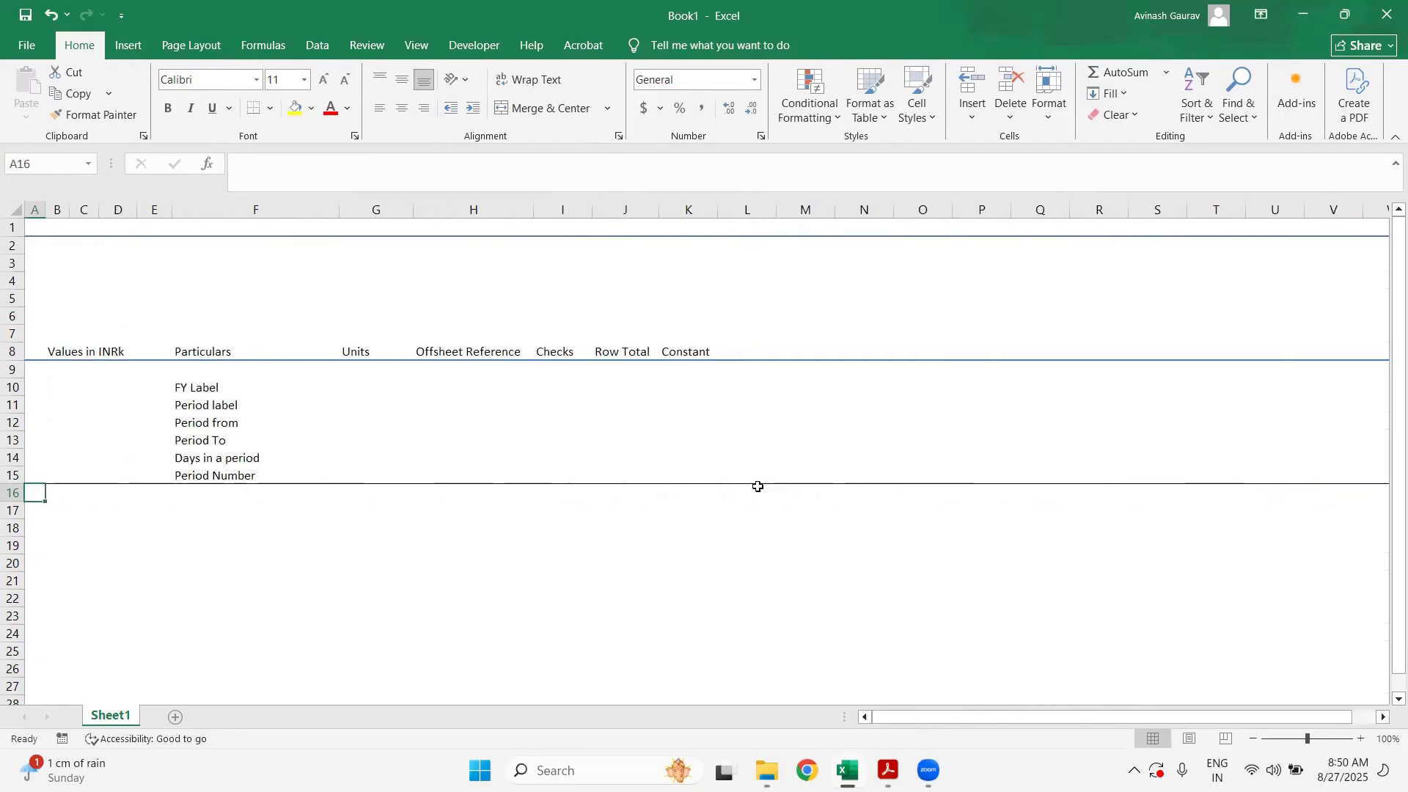
{"action": "key", "text": "Right"}
{"action": "key", "text": "Right"}
{"action": "key", "text": "Right"}
{"action": "key", "text": "Right"}
{"action": "key", "text": "Right"}
{"action": "key", "text": "Right"}
{"action": "key", "text": "Right"}
{"action": "key", "text": "Right"}
{"action": "key", "text": "Right"}
{"action": "key", "text": "Right"}
{"action": "key", "text": "Right"}
{"action": "key", "text": "Right"}
{"action": "key", "text": "Right"}
{"action": "key", "text": "Right"}
{"action": "key", "text": "Right"}
{"action": "key", "text": "Right"}
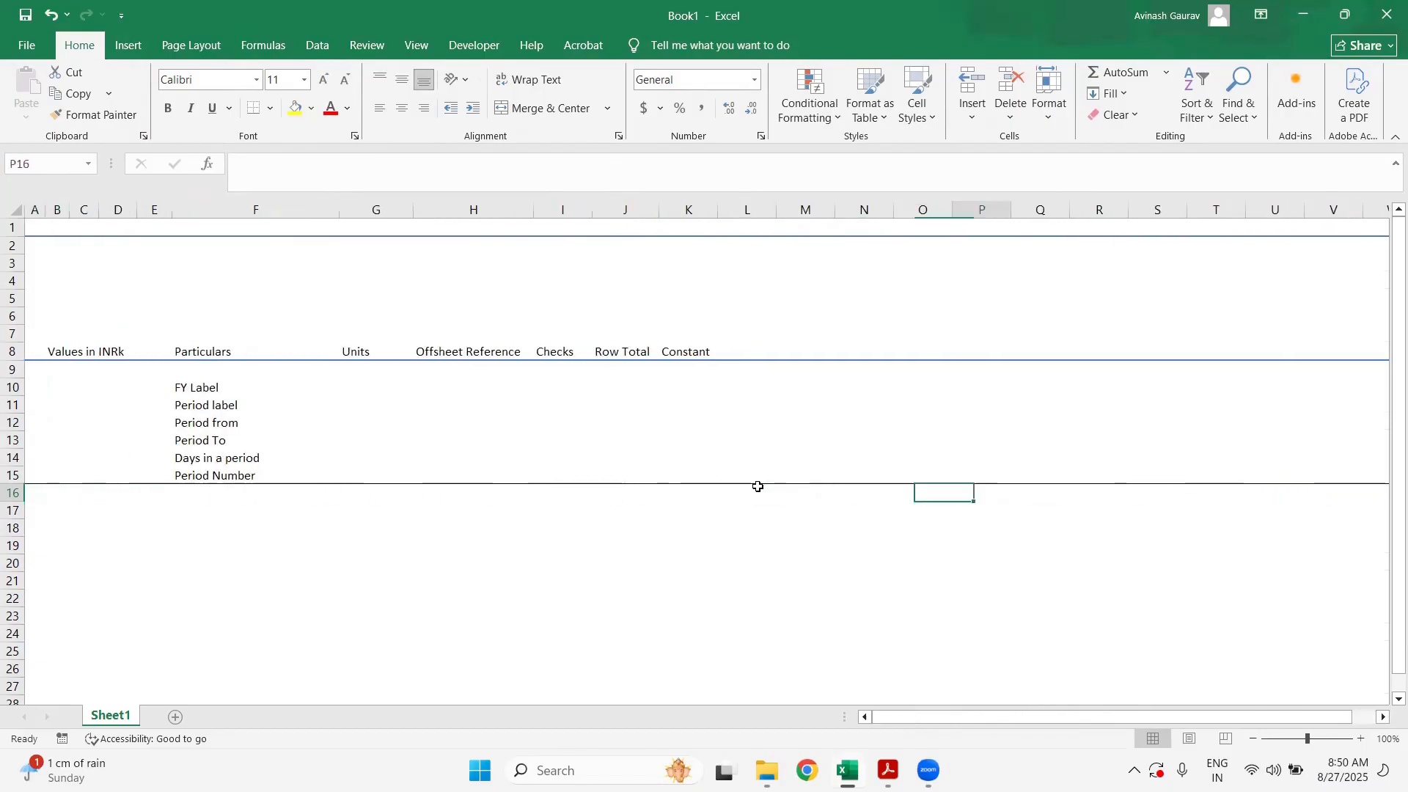
{"action": "key", "text": "Left"}
{"action": "key", "text": "Left"}
{"action": "key", "text": "Left"}
{"action": "key", "text": "Left"}
{"action": "key", "text": "Left"}
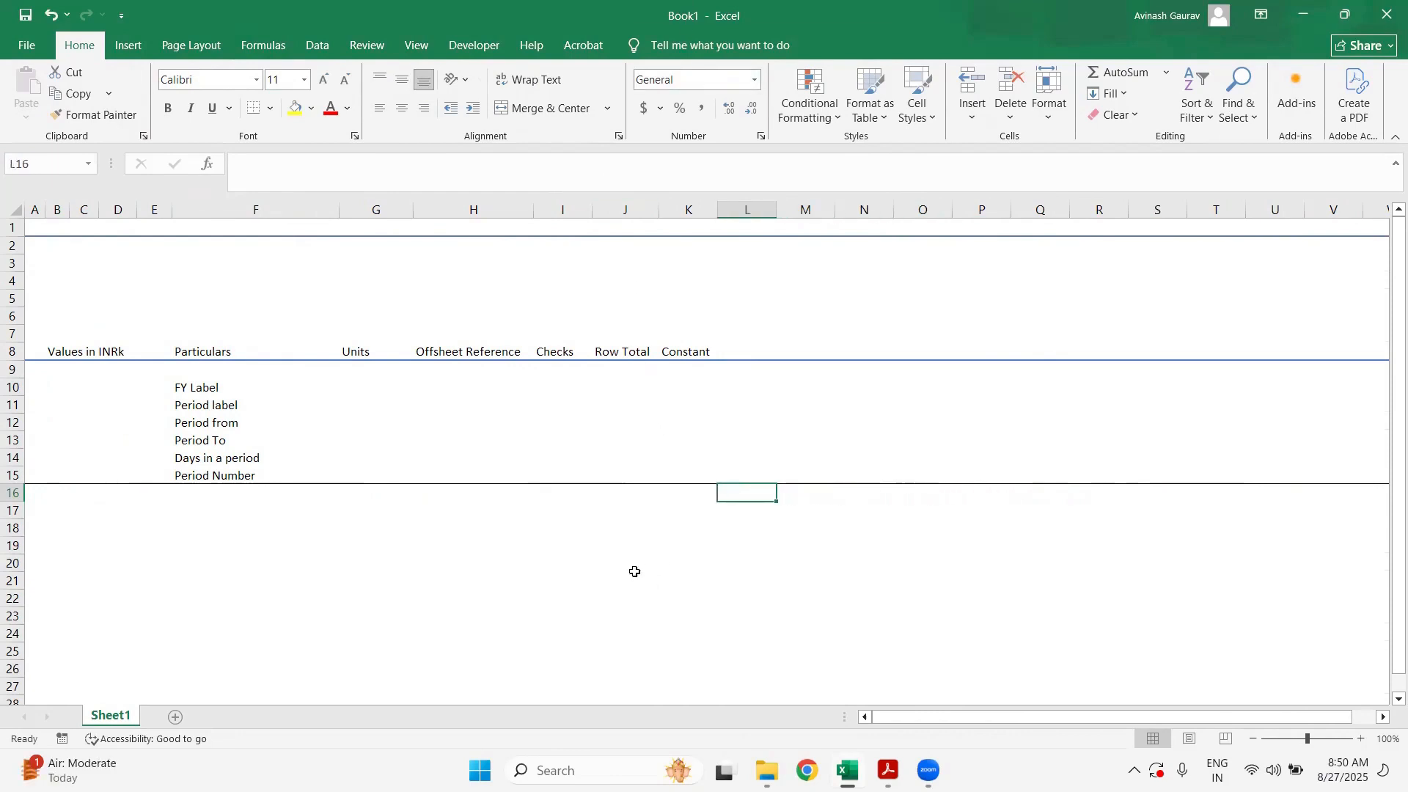
- Check the rows beneath the timeline block in column L and return to cell L16
{"action": "key", "text": "Down"}
{"action": "key", "text": "Down"}
{"action": "key", "text": "Down"}
{"action": "key", "text": "Down"}
{"action": "key", "text": "Down"}
{"action": "key", "text": "Down"}
{"action": "key", "text": "Down"}
{"action": "key", "text": "Down"}
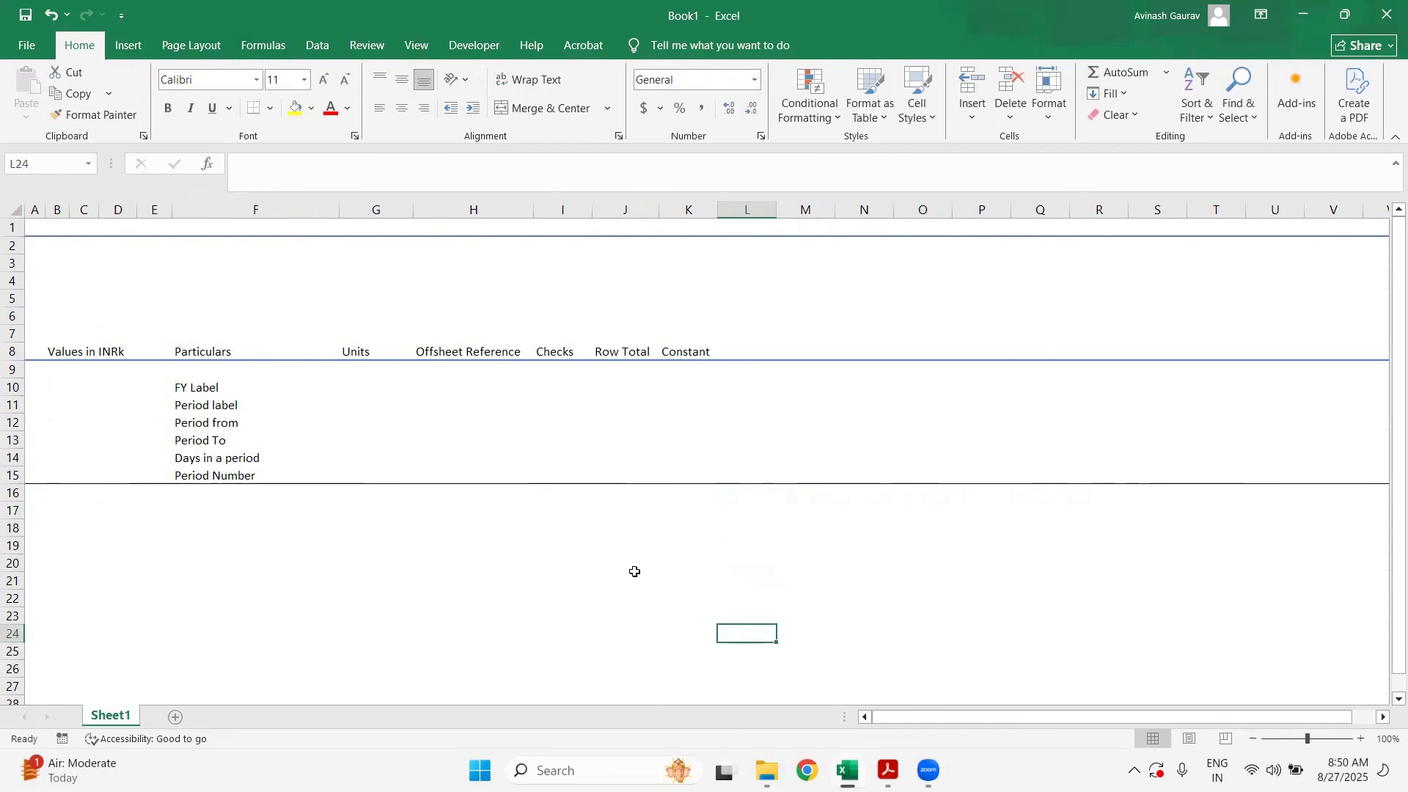
{"action": "key", "text": "Up"}
{"action": "key", "text": "Up"}
{"action": "key", "text": "Up"}
{"action": "key", "text": "Up"}
{"action": "key", "text": "Up"}
{"action": "key", "text": "Up"}
{"action": "key", "text": "Up"}
{"action": "key", "text": "Up"}
{"action": "key", "text": "Up"}
{"action": "key", "text": "Up"}
{"action": "key", "text": "Down"}
{"action": "key", "text": "Down"}
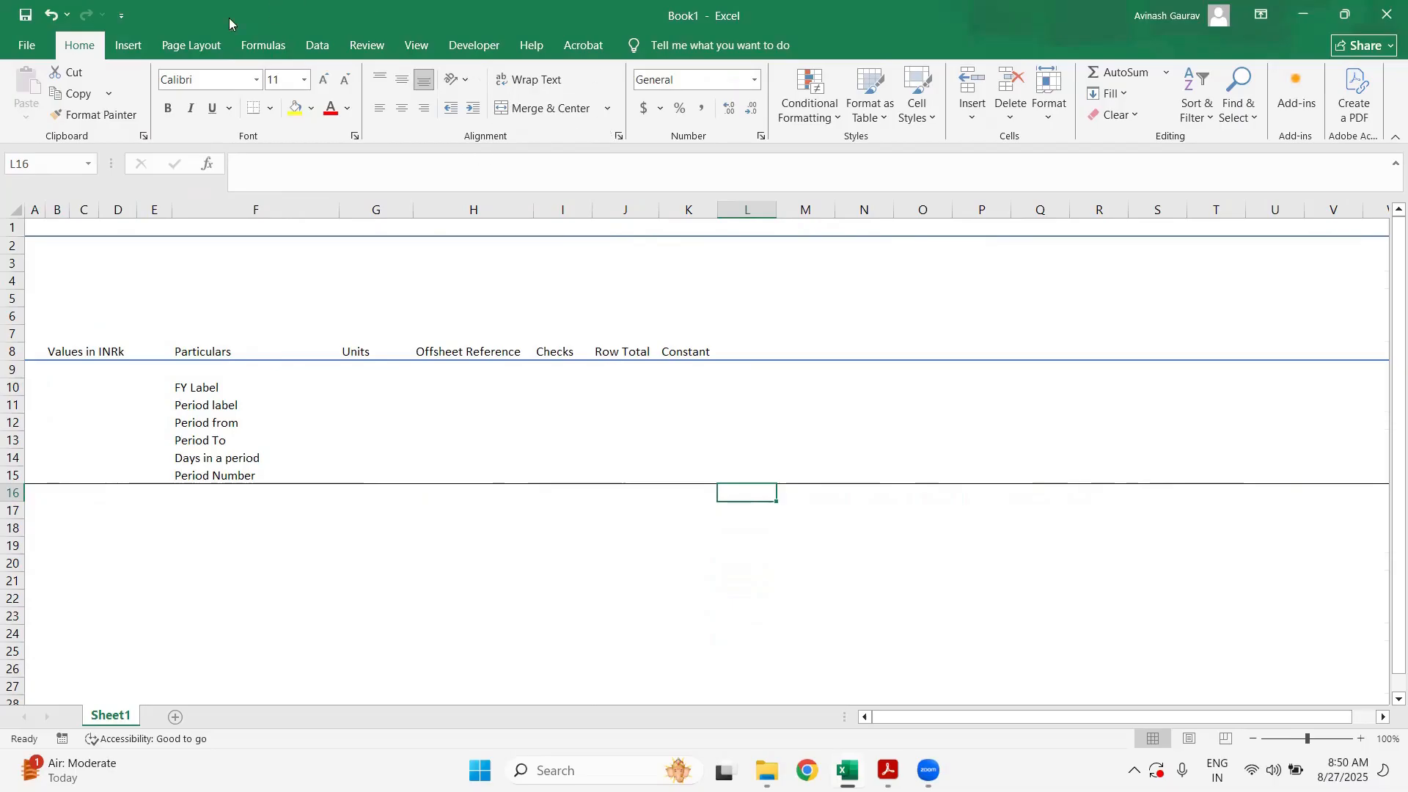
- Freeze the panes at cell L16 again to lock rows 1 to 15 and columns A to K
{"action": "left_click", "coordinate": [416, 47]}
{"action": "left_click", "coordinate": [634, 115]}
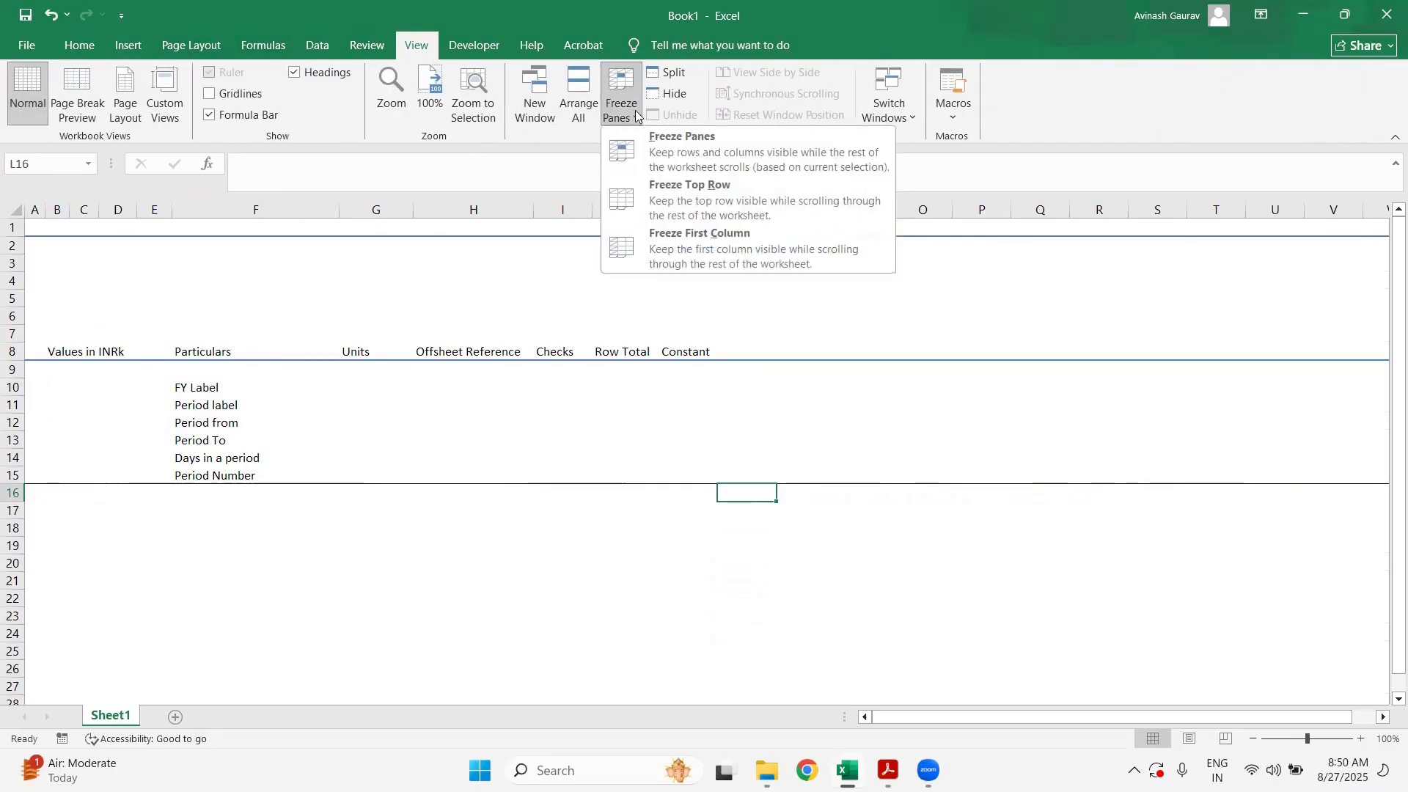
{"action": "left_click", "coordinate": [695, 160]}
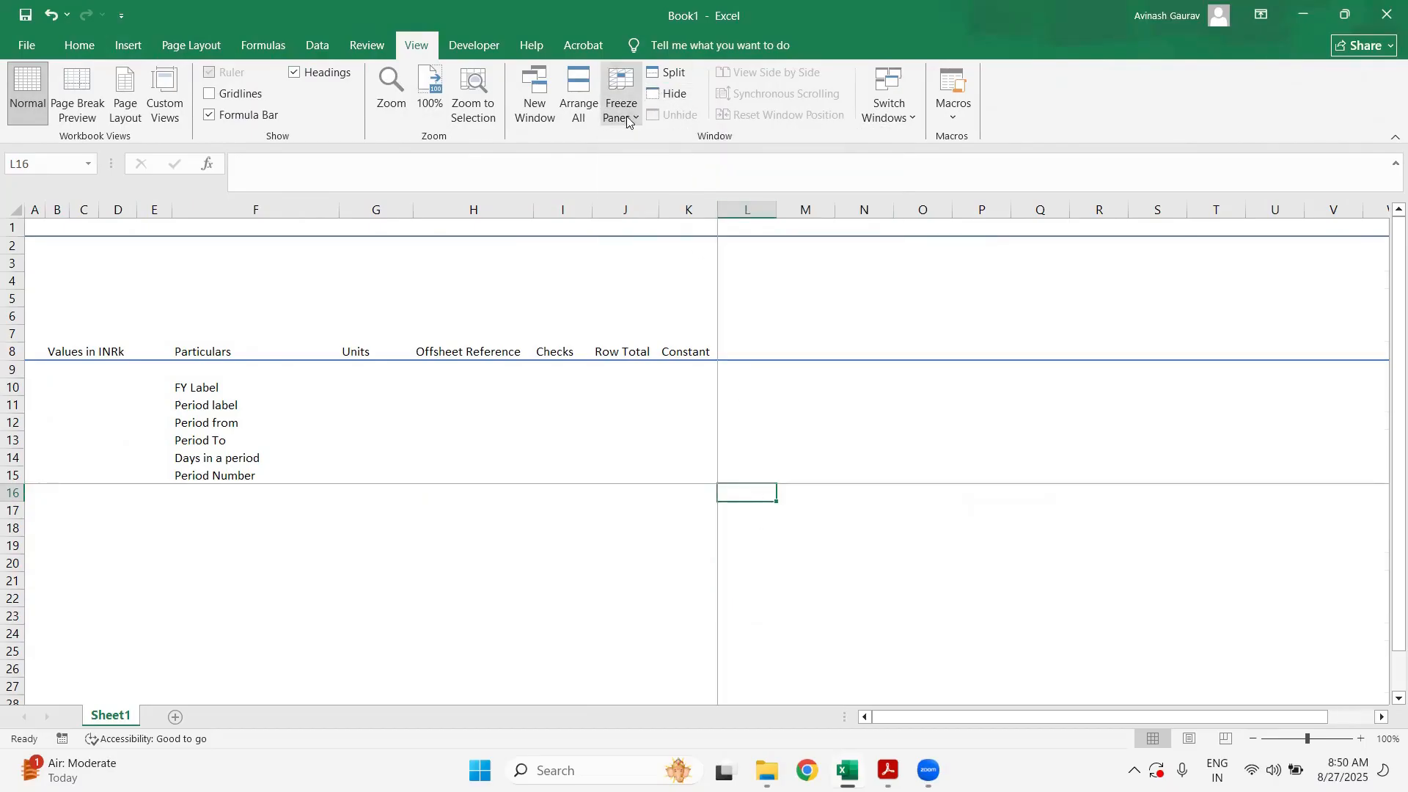
- Examine the frozen header block by moving from cell L19 up across the freeze line to cell K6
{"action": "left_click", "coordinate": [745, 545]}
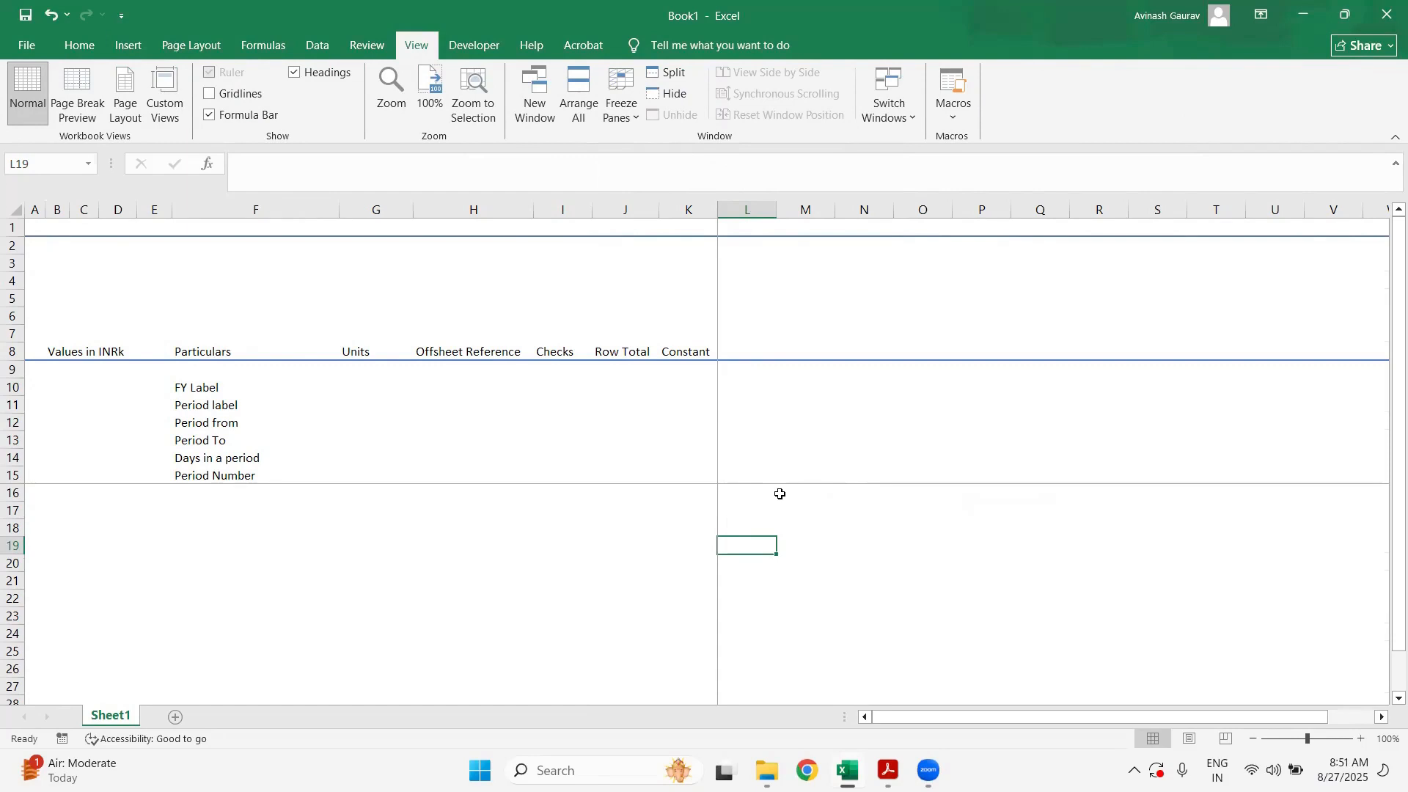
{"action": "key", "text": "Up"}
{"action": "key", "text": "Up"}
{"action": "key", "text": "Up"}
{"action": "key", "text": "Up"}
{"action": "key", "text": "Up"}
{"action": "key", "text": "Up"}
{"action": "key", "text": "Up"}
{"action": "key", "text": "Up"}
{"action": "key", "text": "Up"}
{"action": "key", "text": "Up"}
{"action": "key", "text": "Up"}
{"action": "key", "text": "Up"}
{"action": "key", "text": "Up"}
{"action": "key", "text": "Left"}
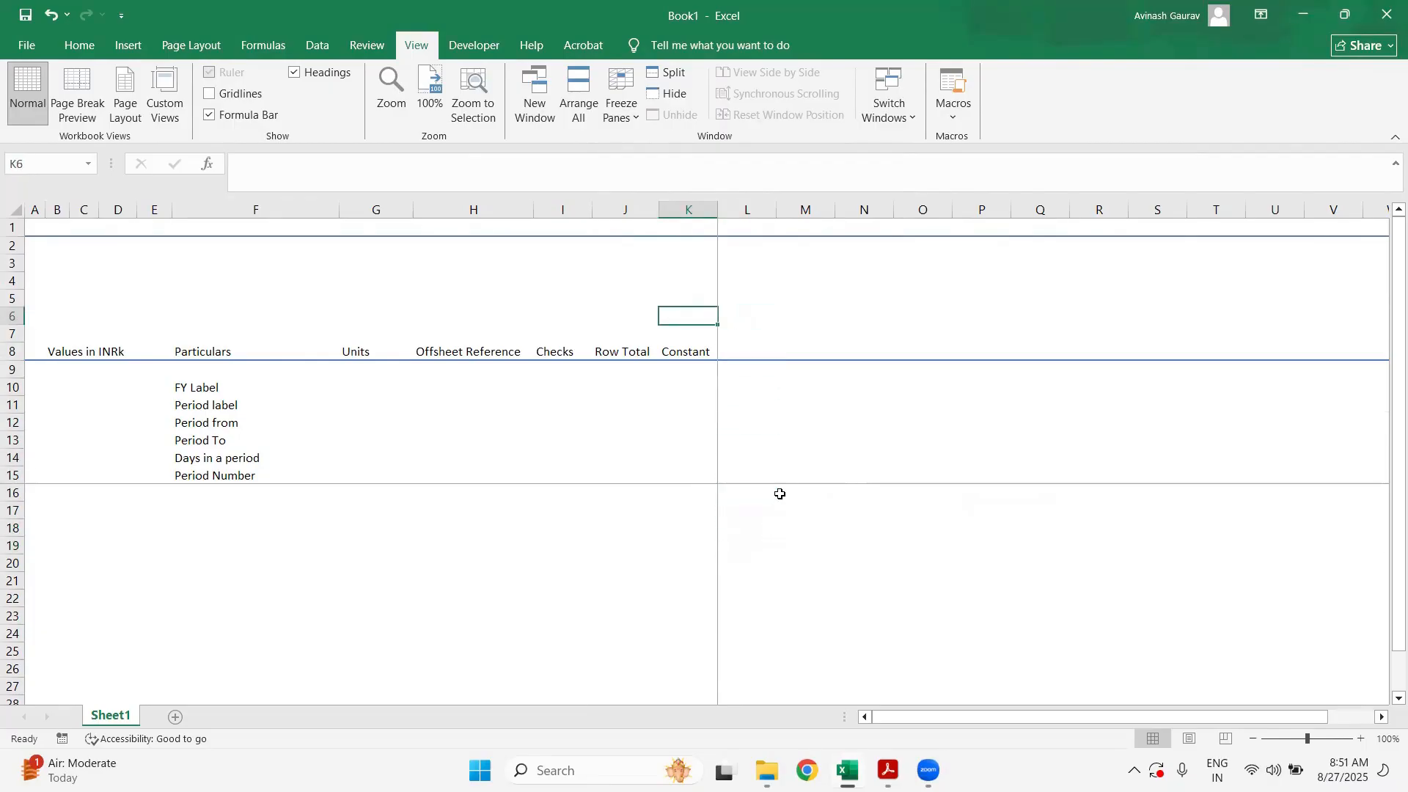
- Format the row 8 headings in cells A8 to K8 as bold and italic
{"action": "key", "text": "Left"}
{"action": "key", "text": "Left"}
{"action": "key", "text": "Left"}
{"action": "key", "text": "Left"}
{"action": "key", "text": "Left"}
{"action": "key", "text": "Left"}
{"action": "key", "text": "Left"}
{"action": "key", "text": "Left"}
{"action": "key", "text": "Left"}
{"action": "key", "text": "Left"}
{"action": "key", "text": "Down"}
{"action": "key", "text": "Down"}
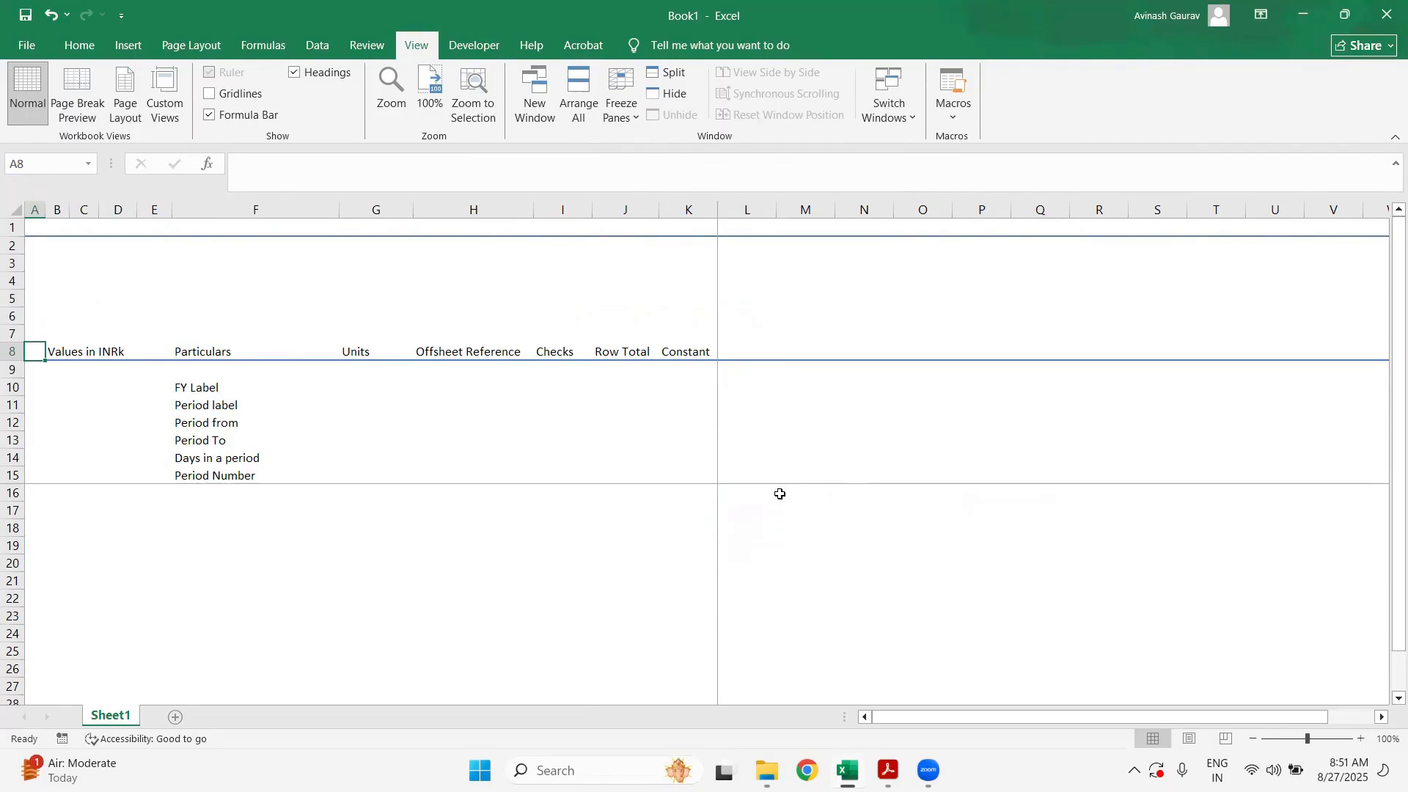
{"action": "key", "text": "ctrl+c"}
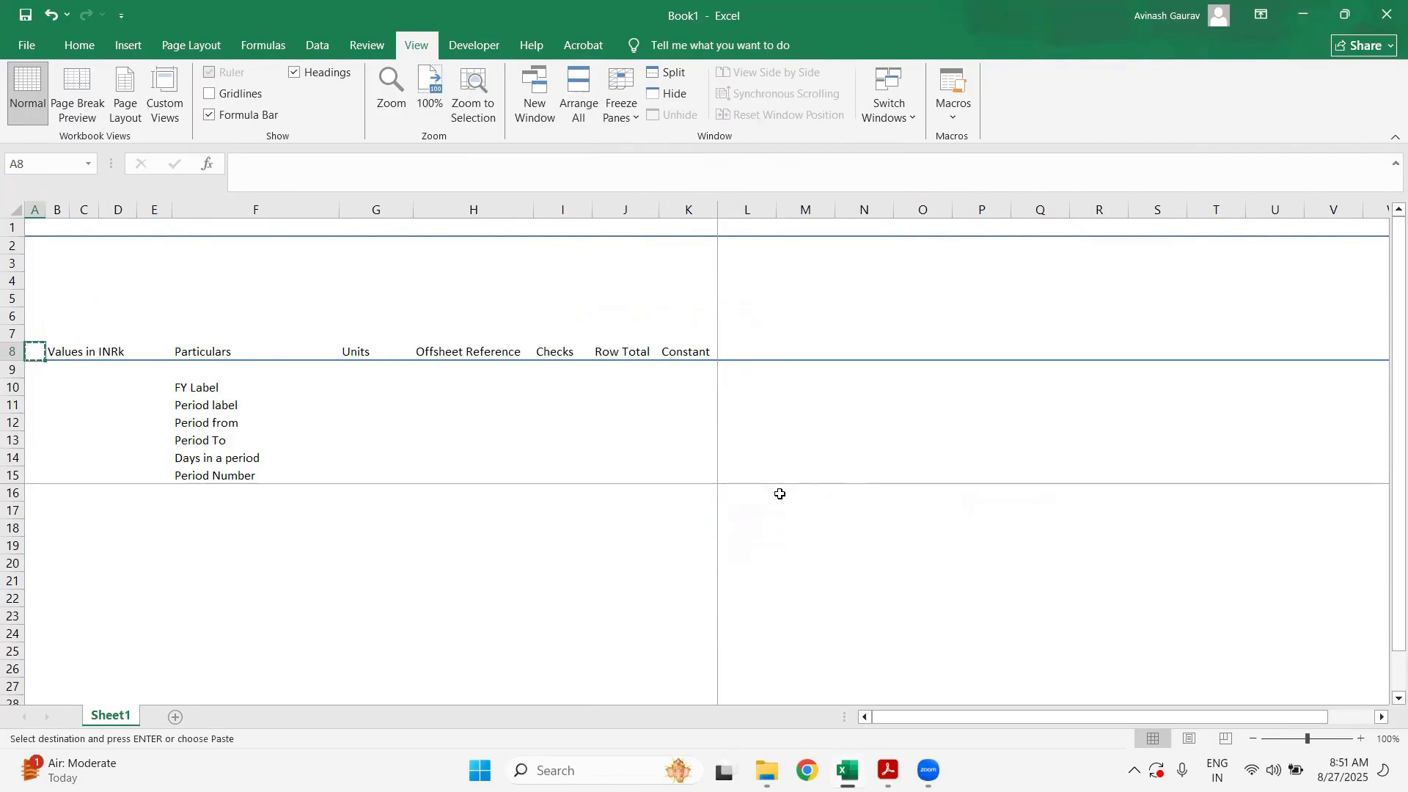
{"action": "key", "text": "shift+Right"}
{"action": "key", "text": "shift+Right"}
{"action": "key", "text": "shift+Right"}
{"action": "key", "text": "shift+Right"}
{"action": "key", "text": "shift+Right"}
{"action": "key", "text": "shift+Right"}
{"action": "key", "text": "shift+Right"}
{"action": "key", "text": "shift+Right"}
{"action": "key", "text": "shift+Right"}
{"action": "key", "text": "shift+Right"}
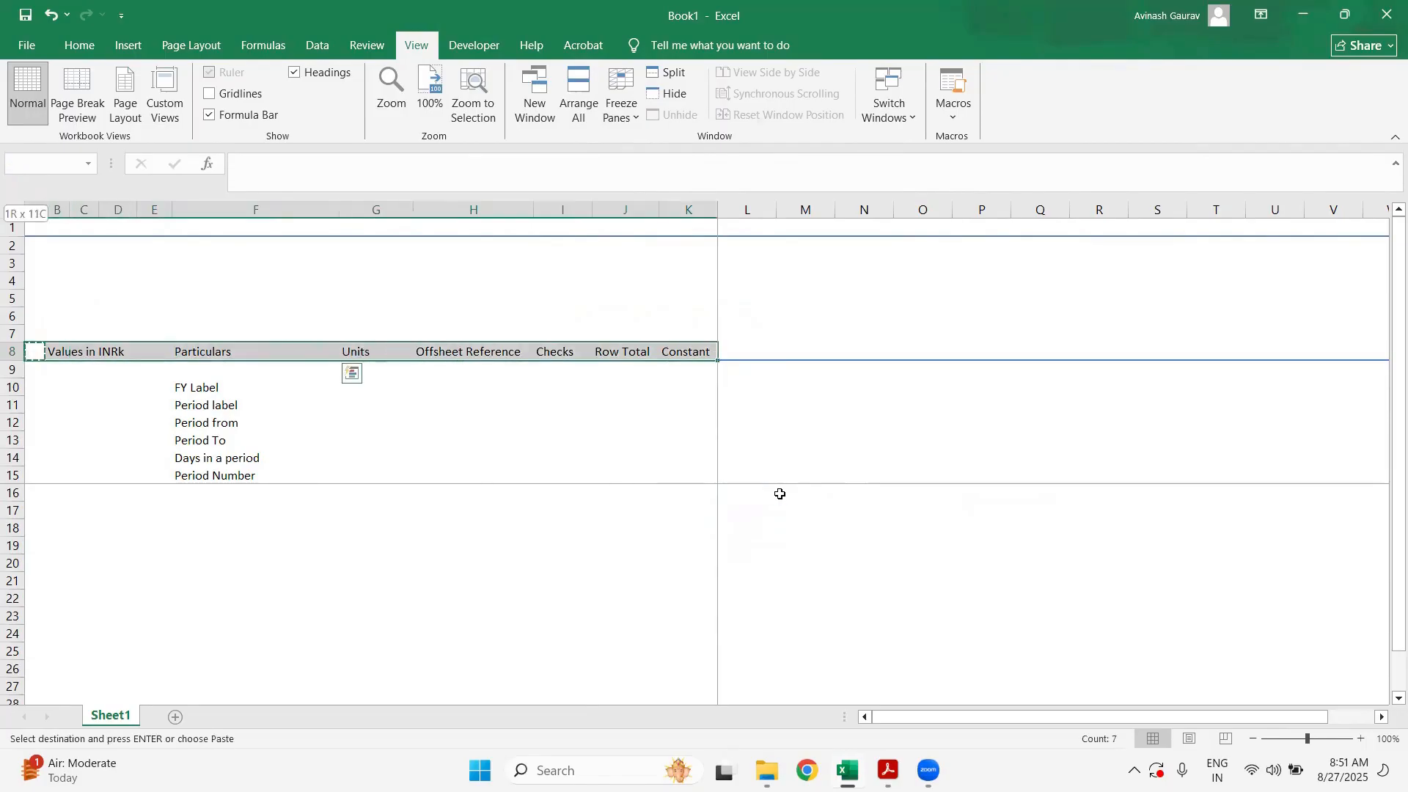
{"action": "left_click", "coordinate": [76, 45]}
{"action": "left_click", "coordinate": [190, 108]}
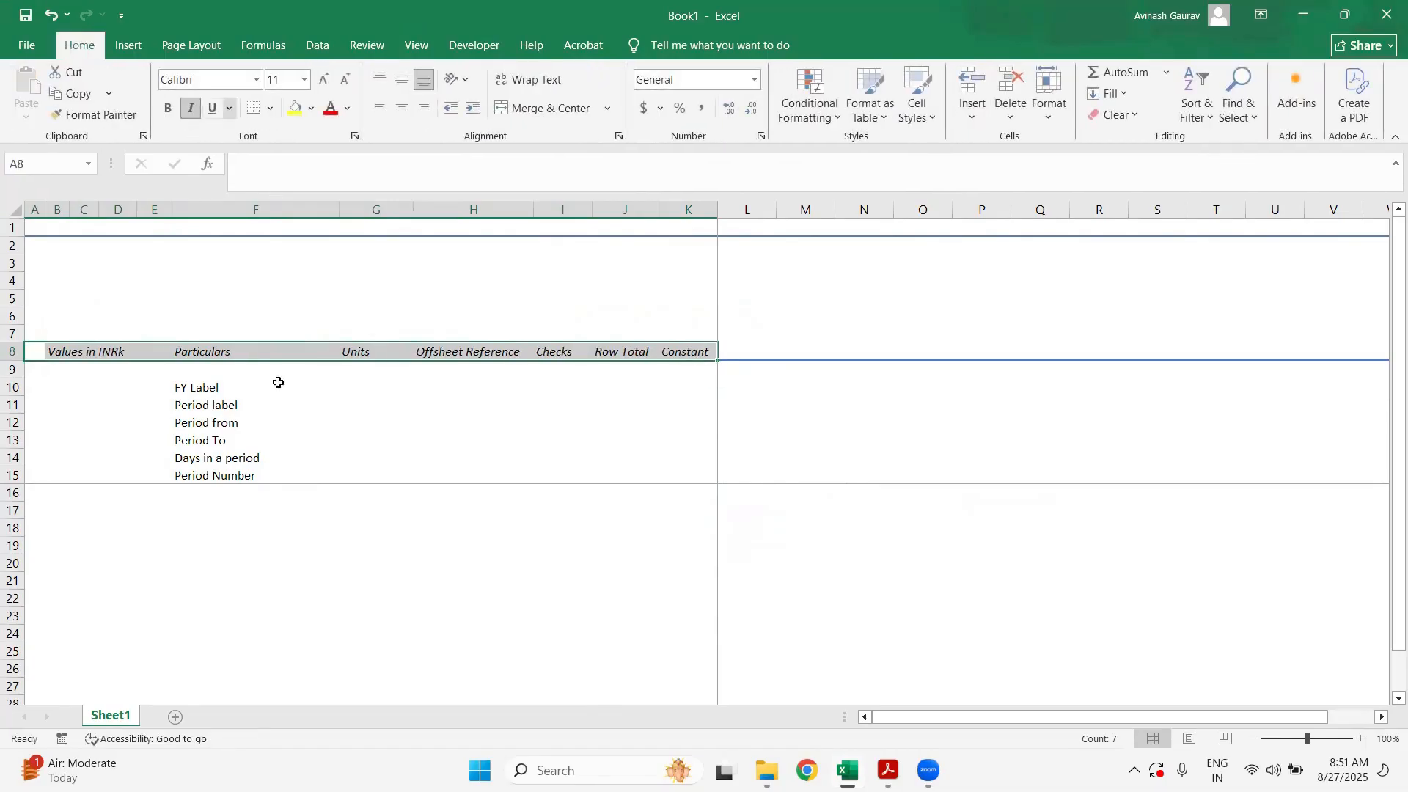
{"action": "key", "text": "ctrl+b"}
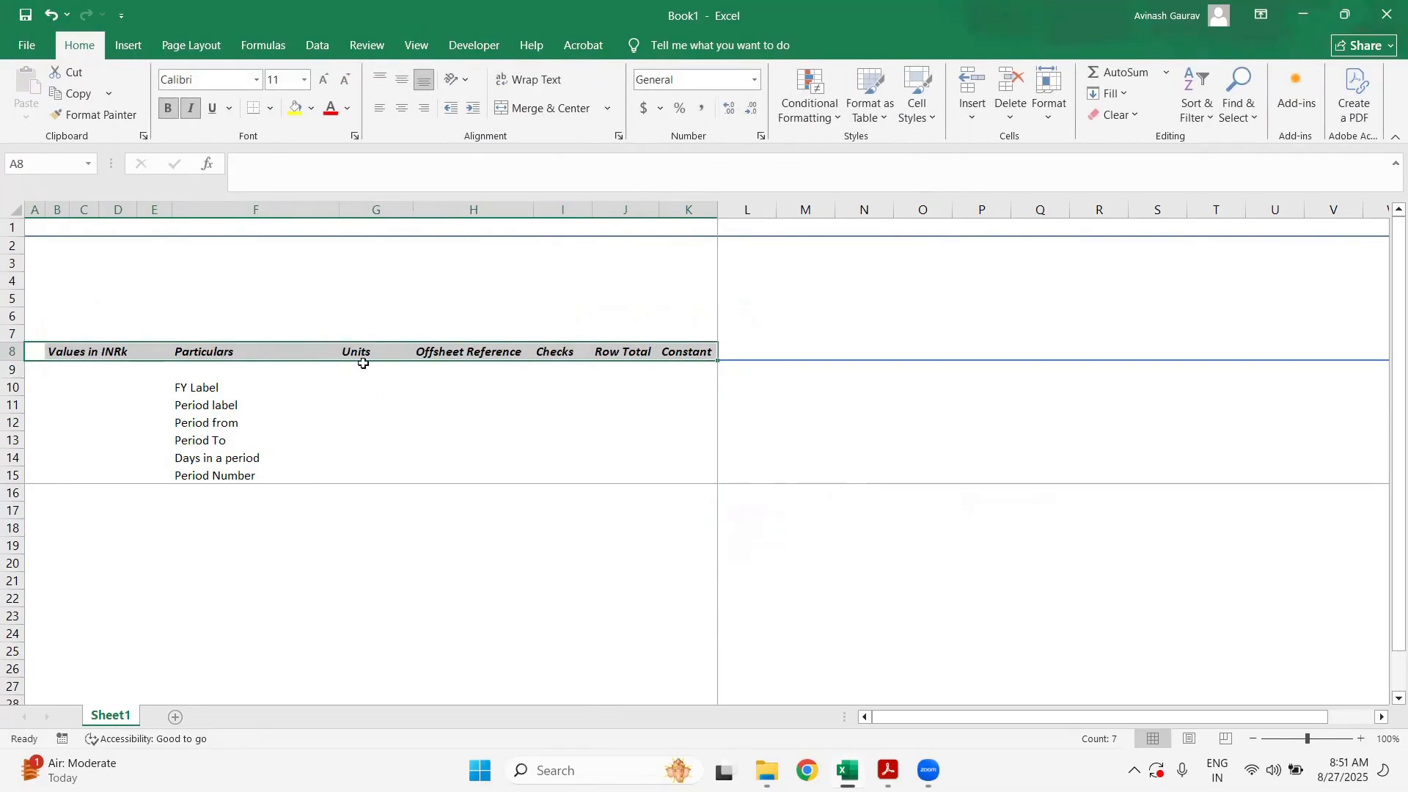
- Center-align the Units, Offsheet Reference, Checks, Row Total and Constant headings in row 8
{"action": "left_click", "coordinate": [382, 348]}
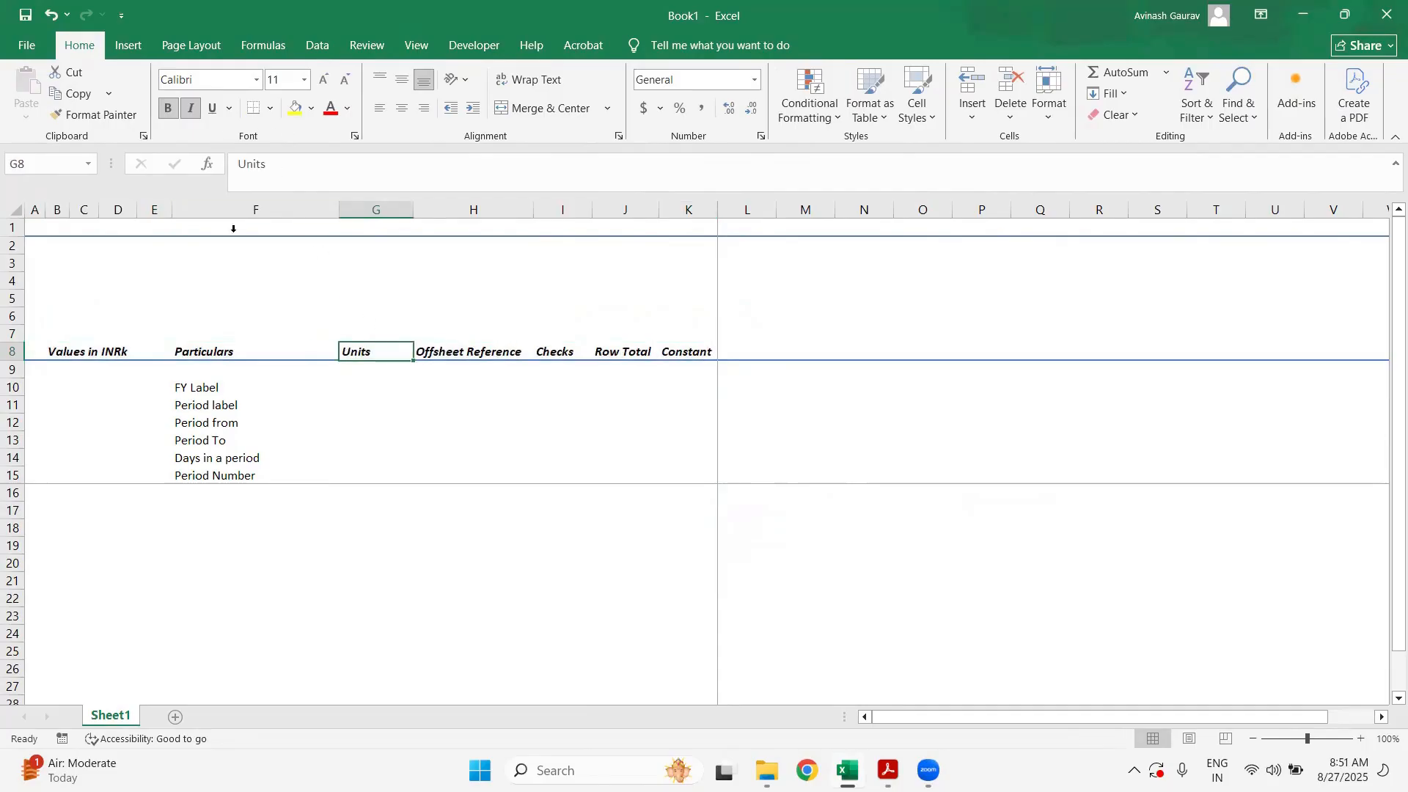
{"action": "left_click", "coordinate": [510, 355]}
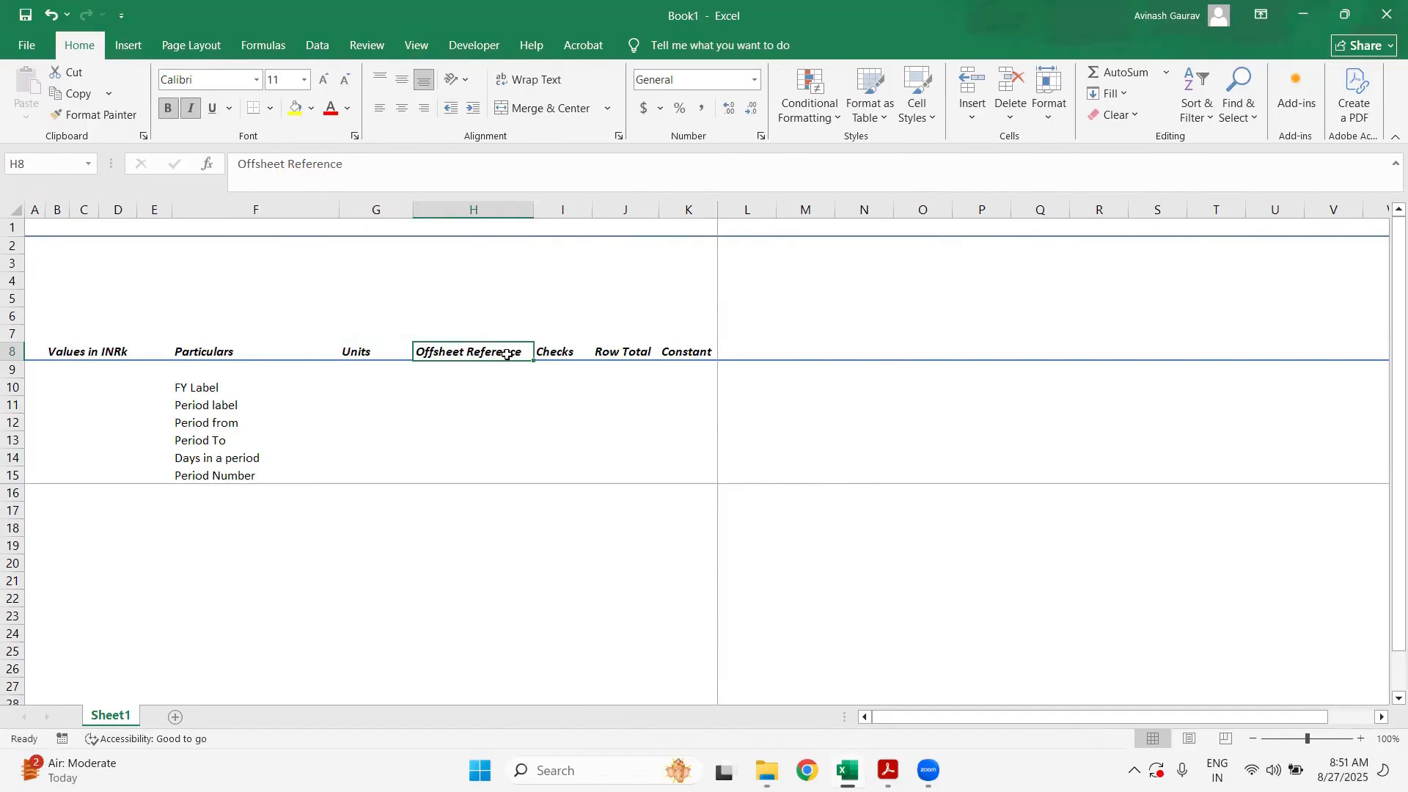
{"action": "left_click", "coordinate": [355, 344]}
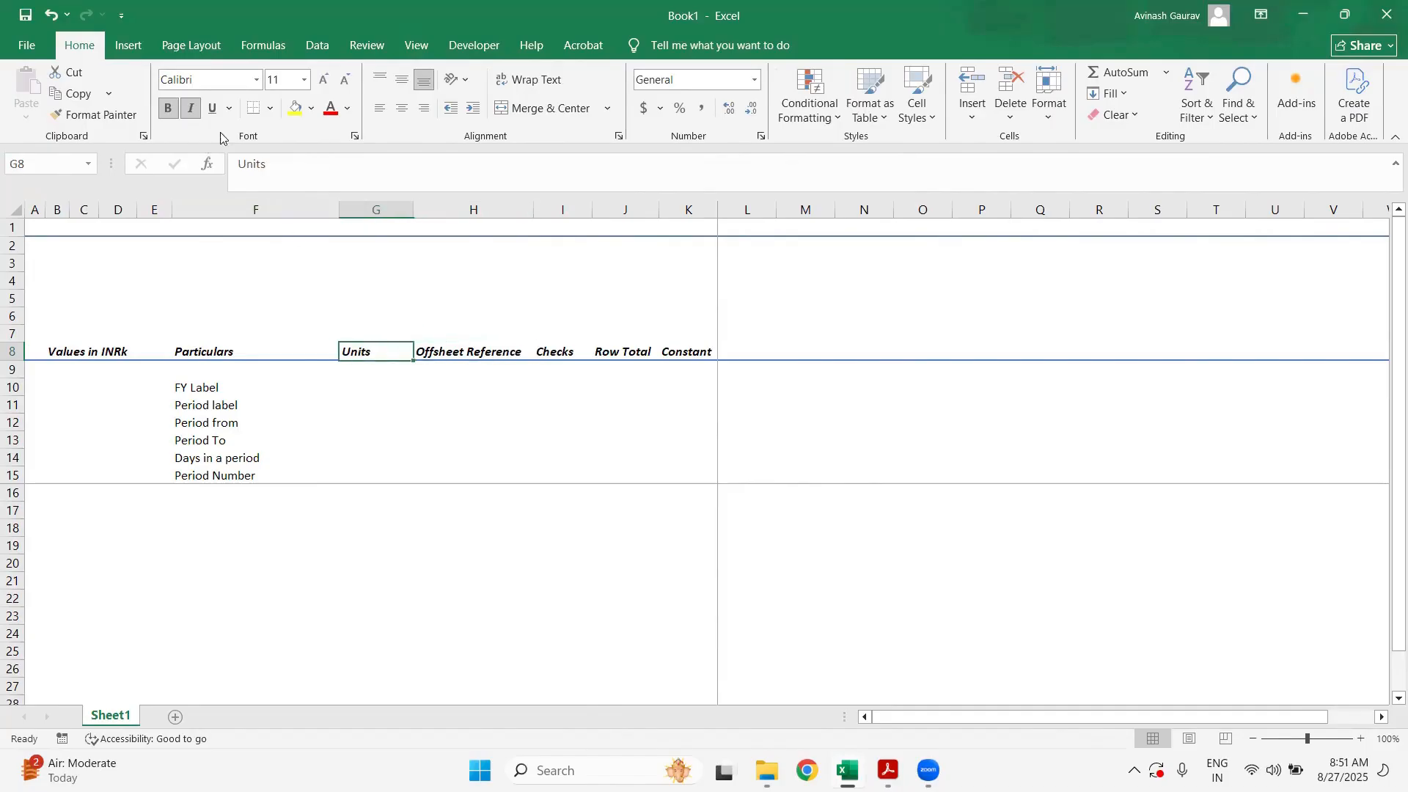
{"action": "left_click", "coordinate": [401, 111]}
{"action": "left_click", "coordinate": [451, 345]}
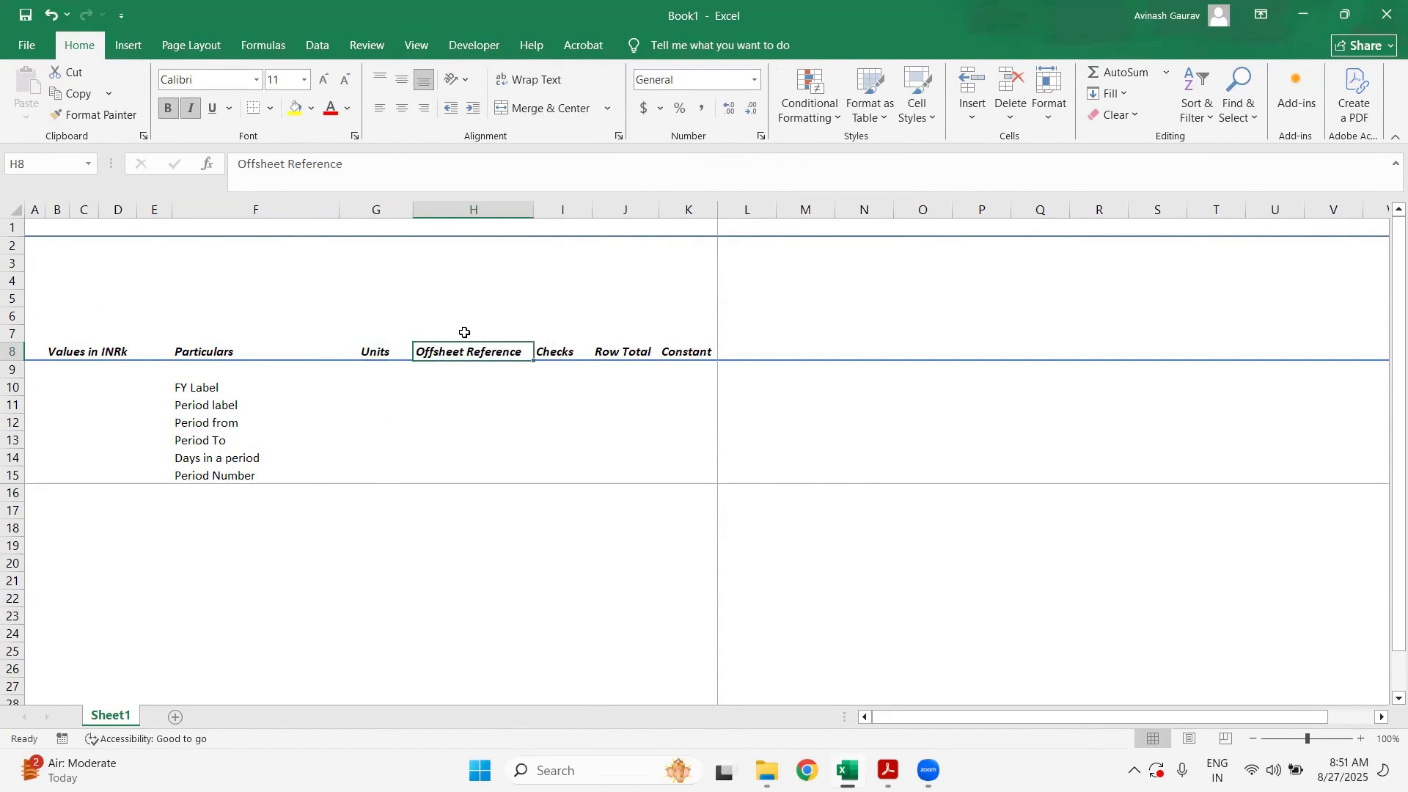
{"action": "left_click", "coordinate": [401, 108]}
{"action": "left_click", "coordinate": [561, 353]}
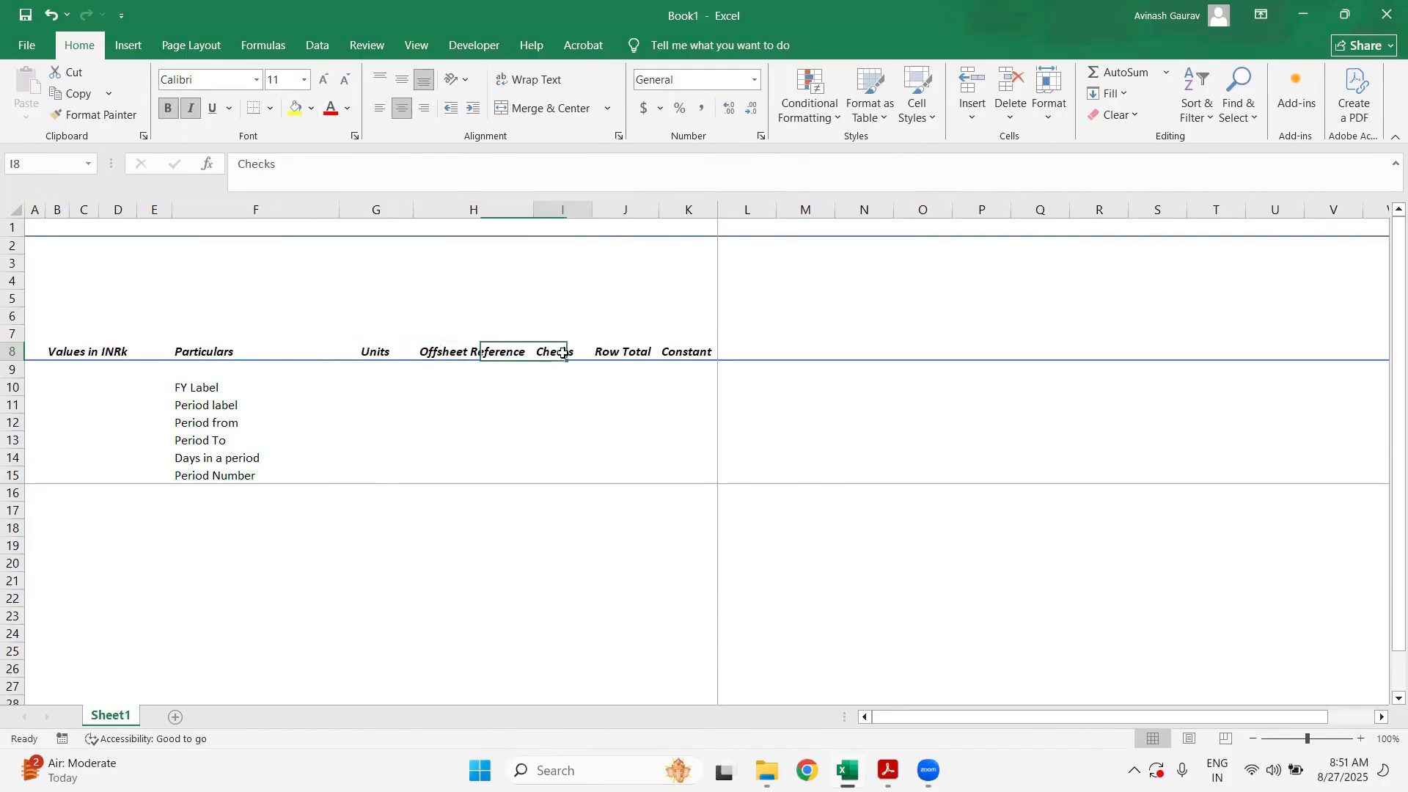
{"action": "left_click", "coordinate": [401, 108]}
{"action": "left_click", "coordinate": [624, 354]}
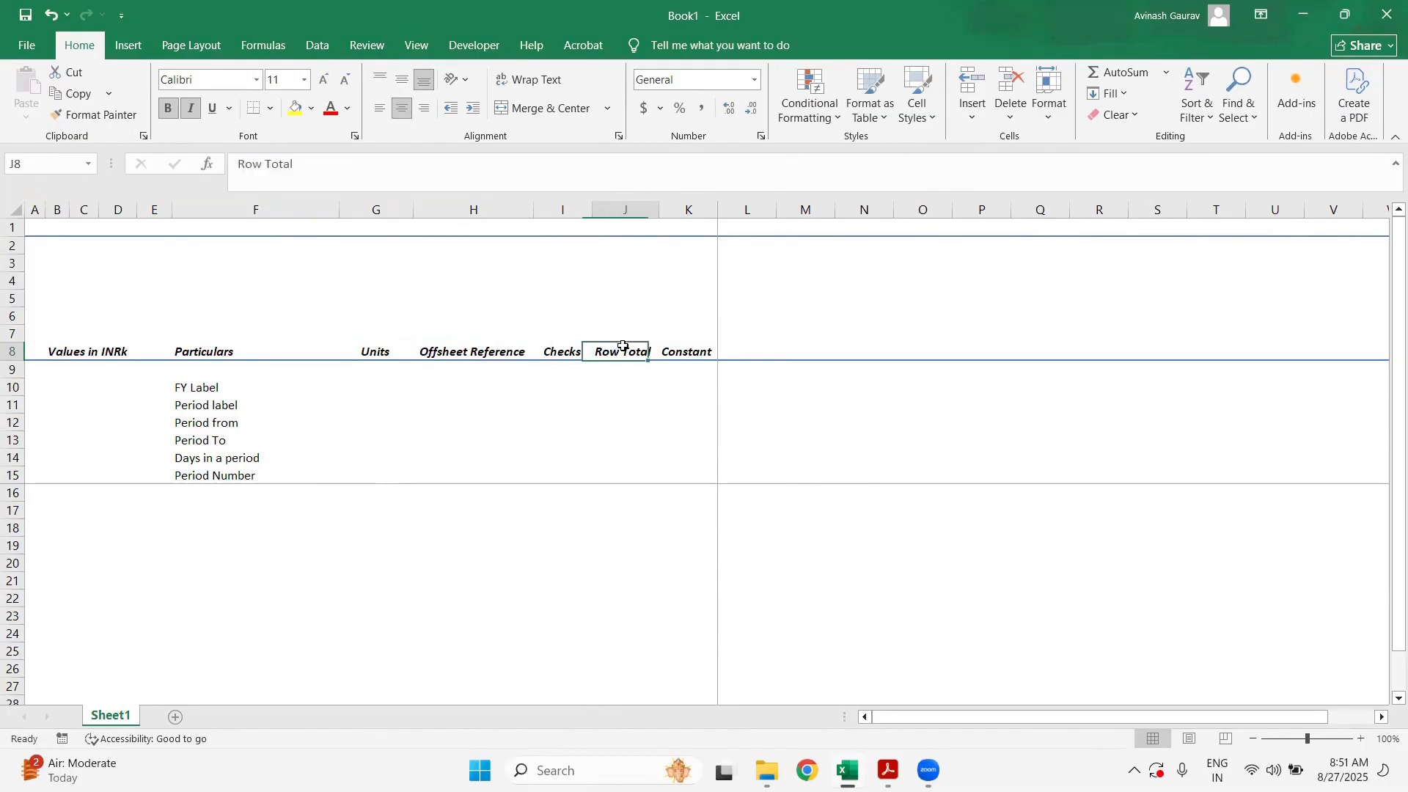
{"action": "left_click", "coordinate": [402, 110]}
{"action": "left_click", "coordinate": [686, 352]}
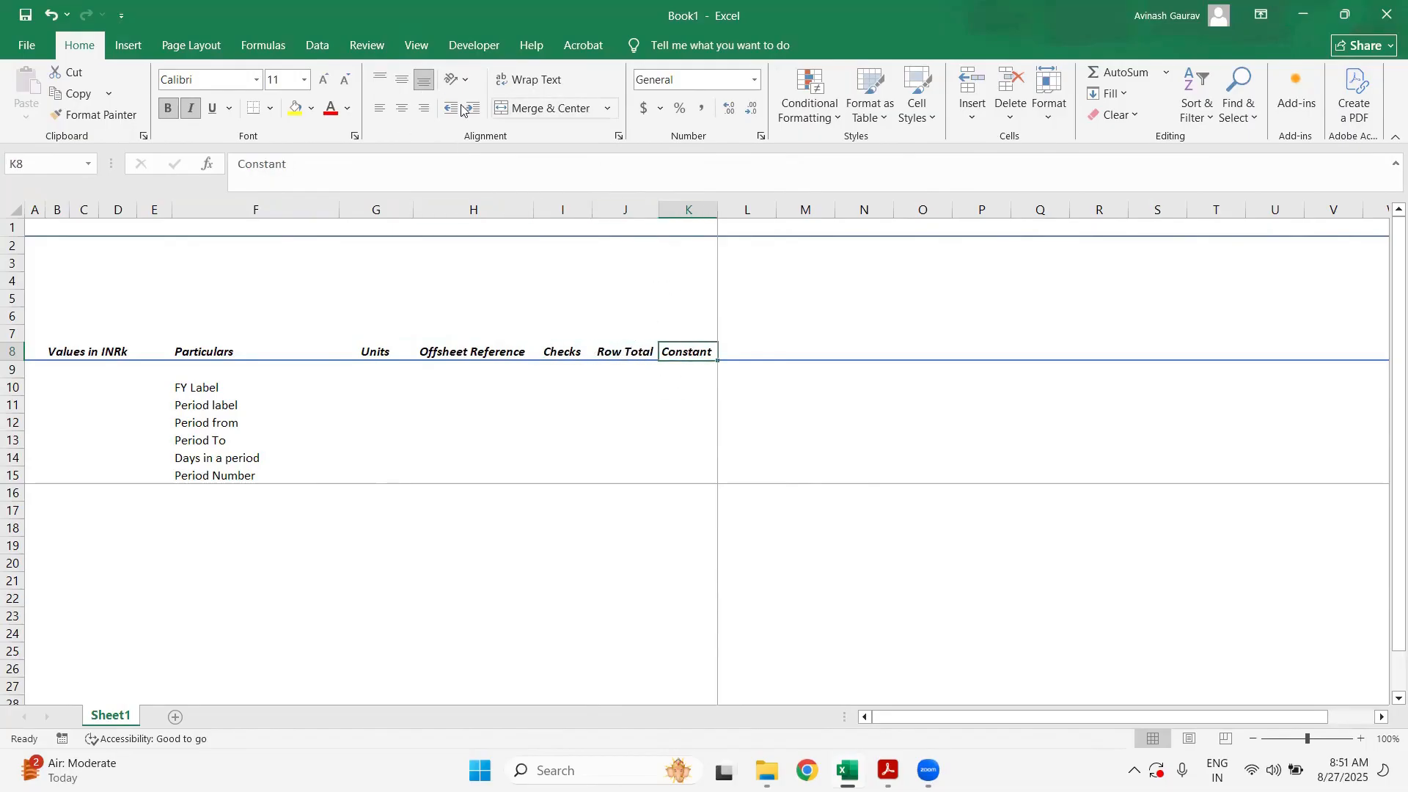
{"action": "left_click", "coordinate": [401, 110]}
{"action": "key", "text": "Left"}
{"action": "key", "text": "Left"}
{"action": "key", "text": "Left"}
{"action": "key", "text": "Left"}
{"action": "key", "text": "Left"}
{"action": "key", "text": "Left"}
{"action": "key", "text": "Left"}
{"action": "key", "text": "Left"}
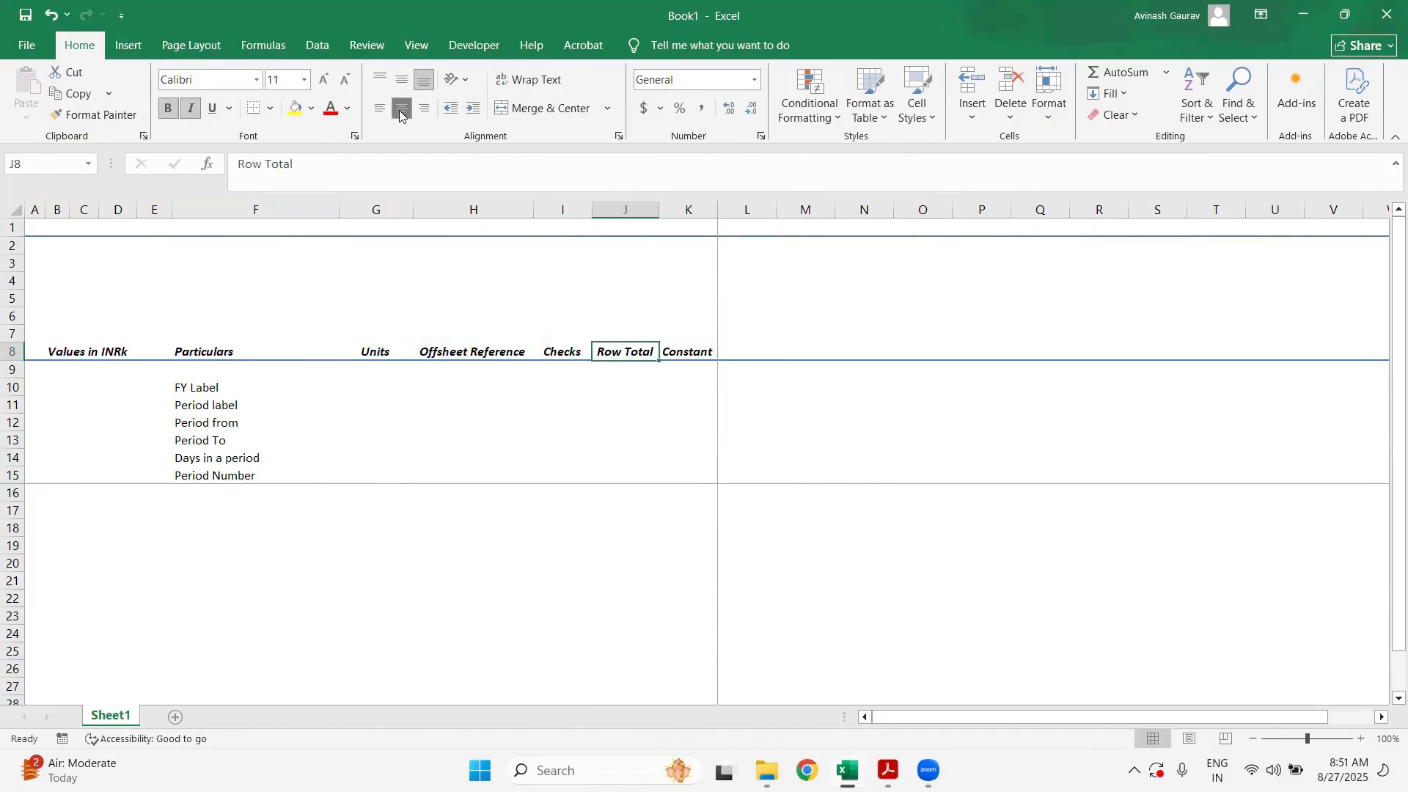
{"action": "key", "text": "Left"}
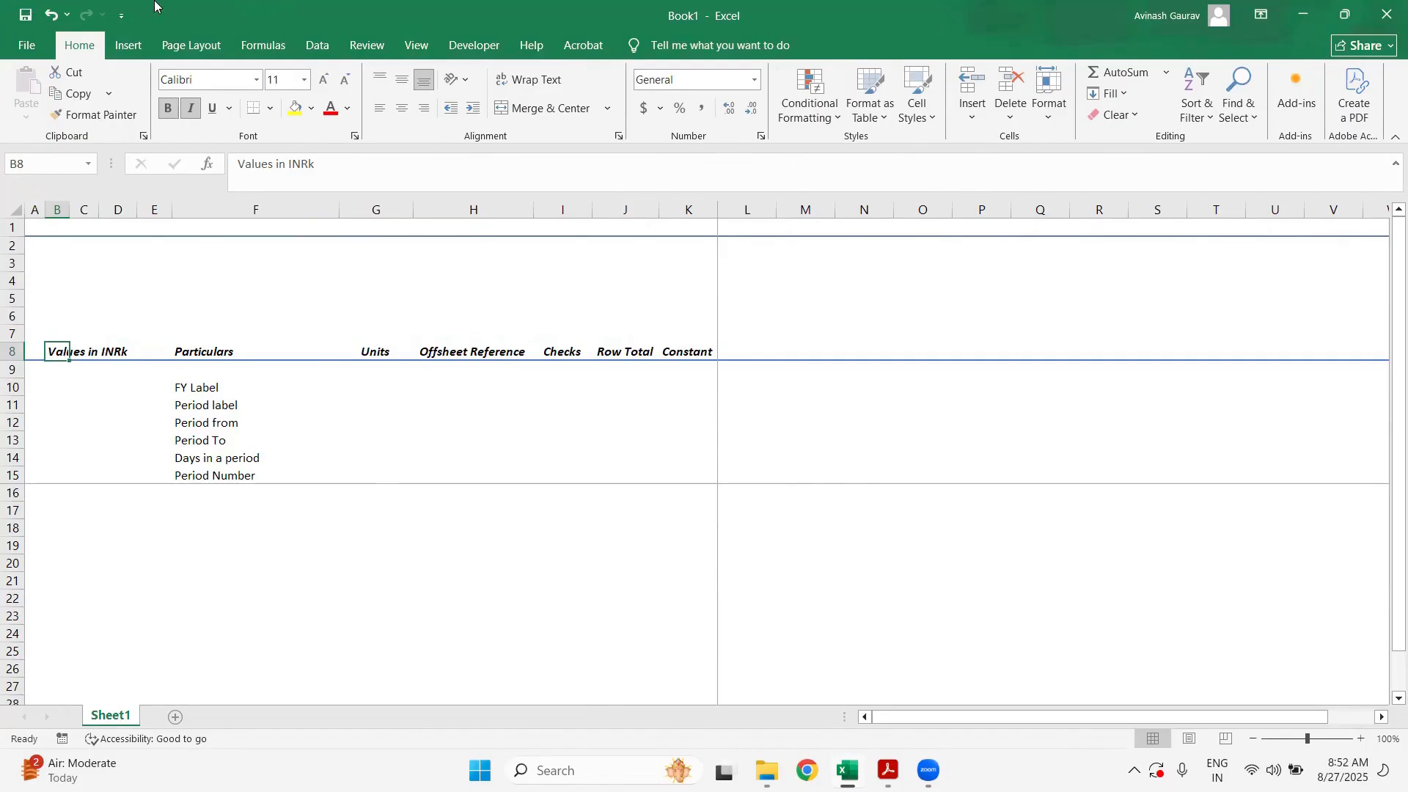
{"action": "left_click", "coordinate": [62, 529]}
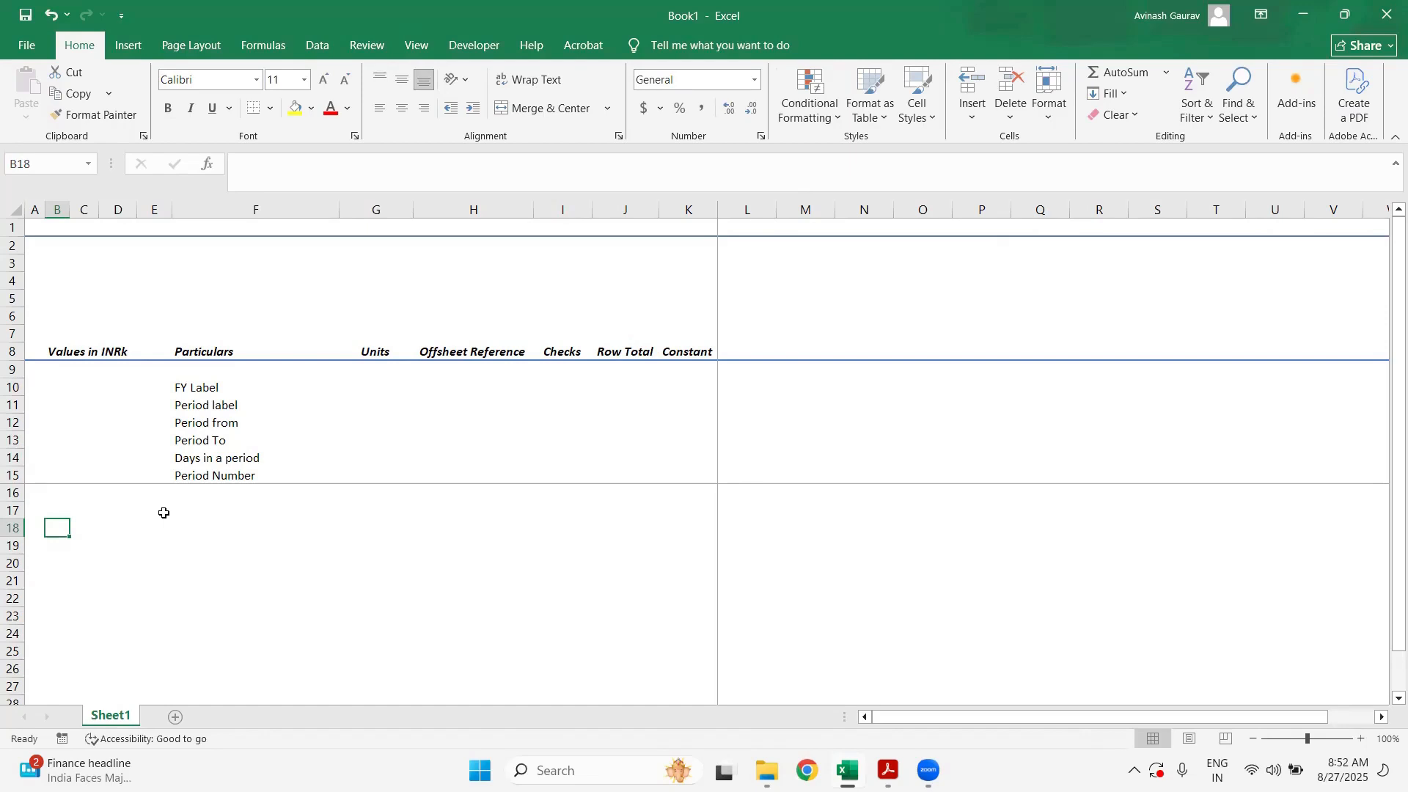
{"action": "left_click", "coordinate": [61, 207]}
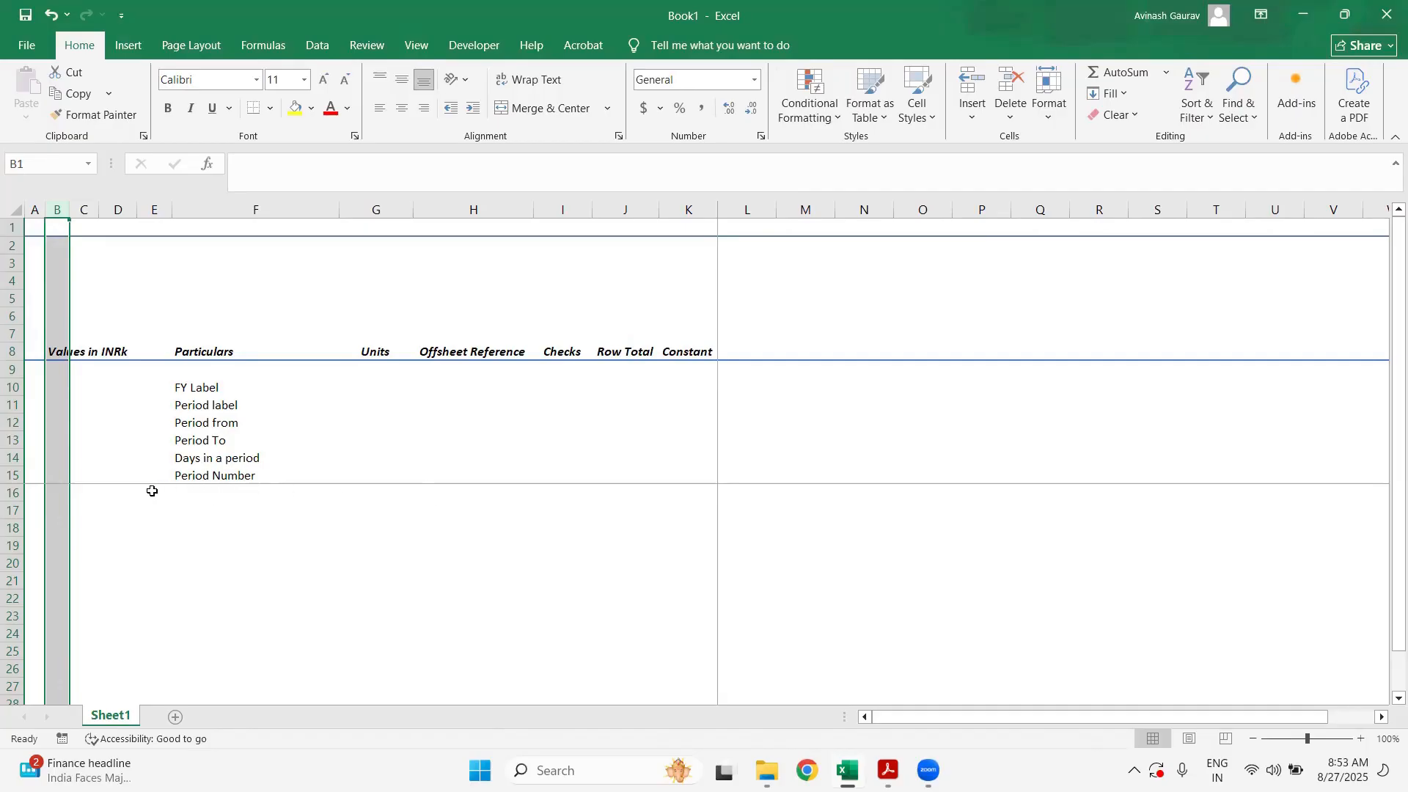
- Start defining a new custom cell style based on the empty cell C17
{"action": "left_click", "coordinate": [91, 510]}
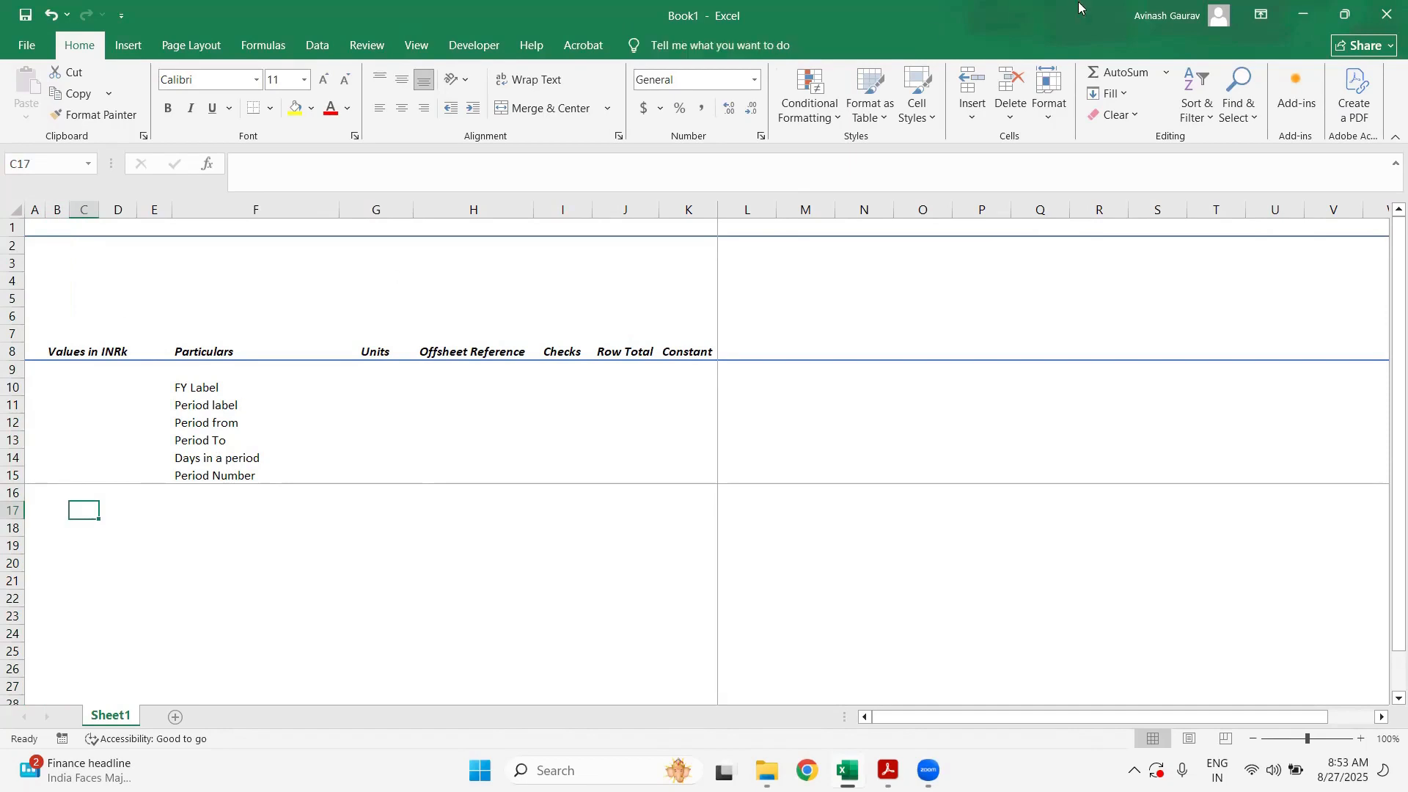
{"action": "left_click", "coordinate": [929, 118]}
{"action": "left_click", "coordinate": [929, 117]}
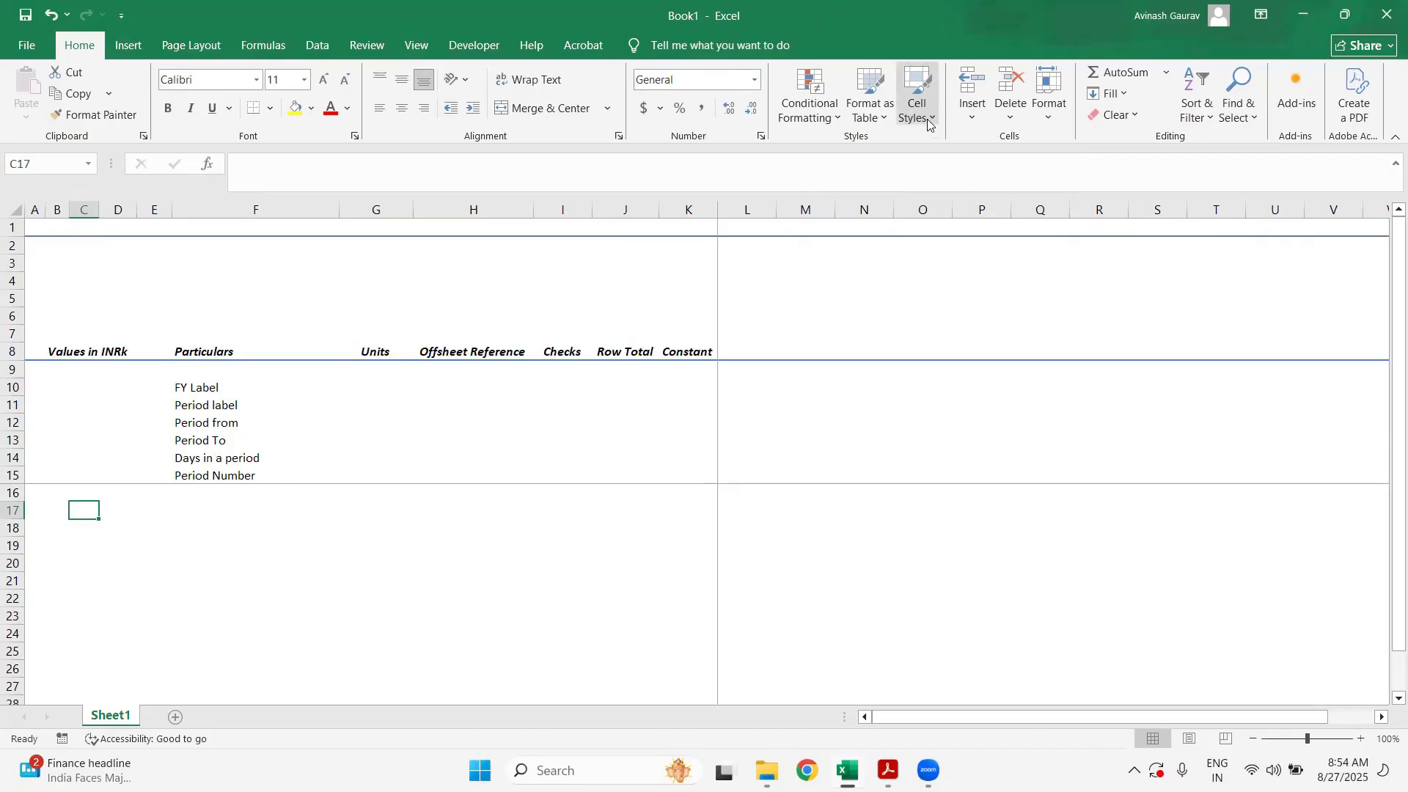
{"action": "left_click", "coordinate": [928, 123]}
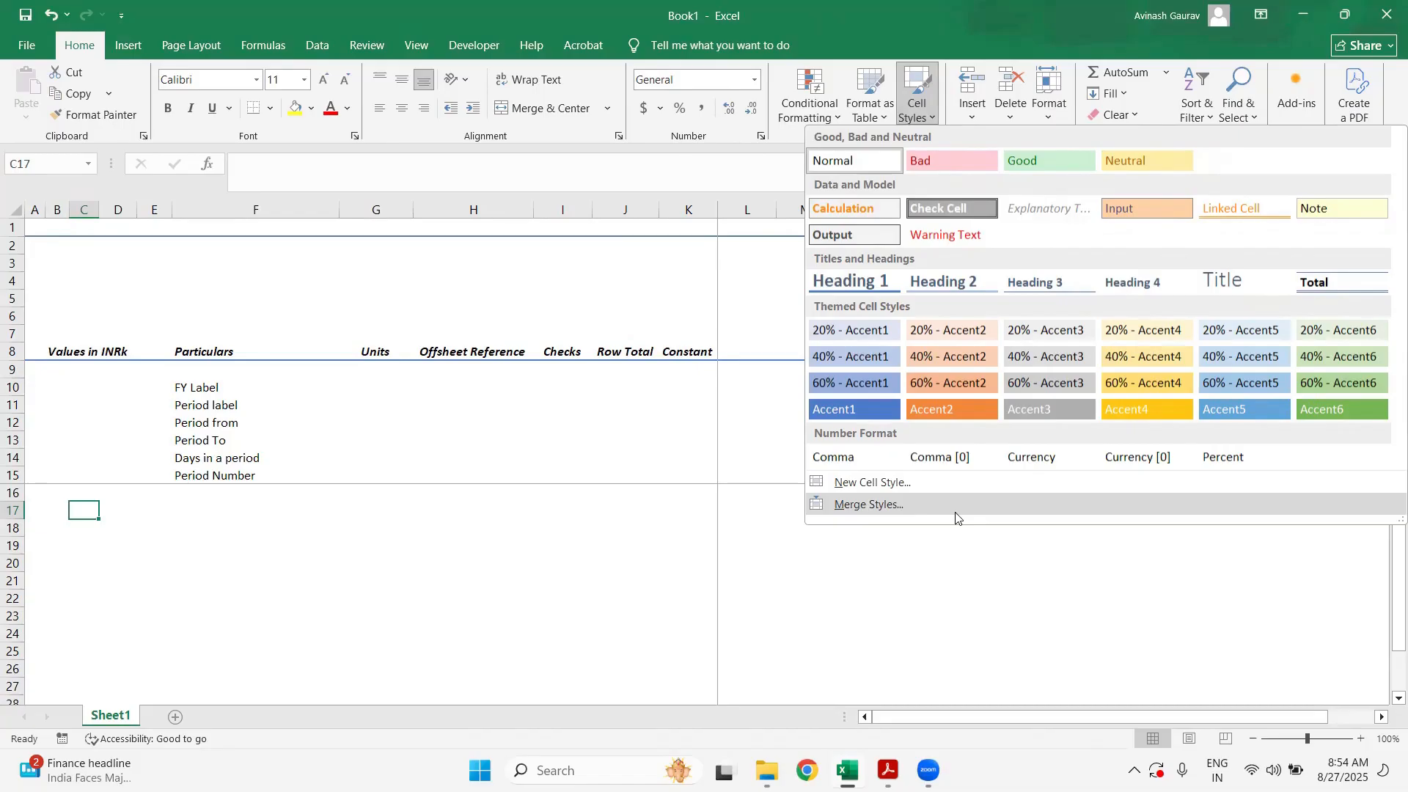
{"action": "left_click", "coordinate": [902, 484]}
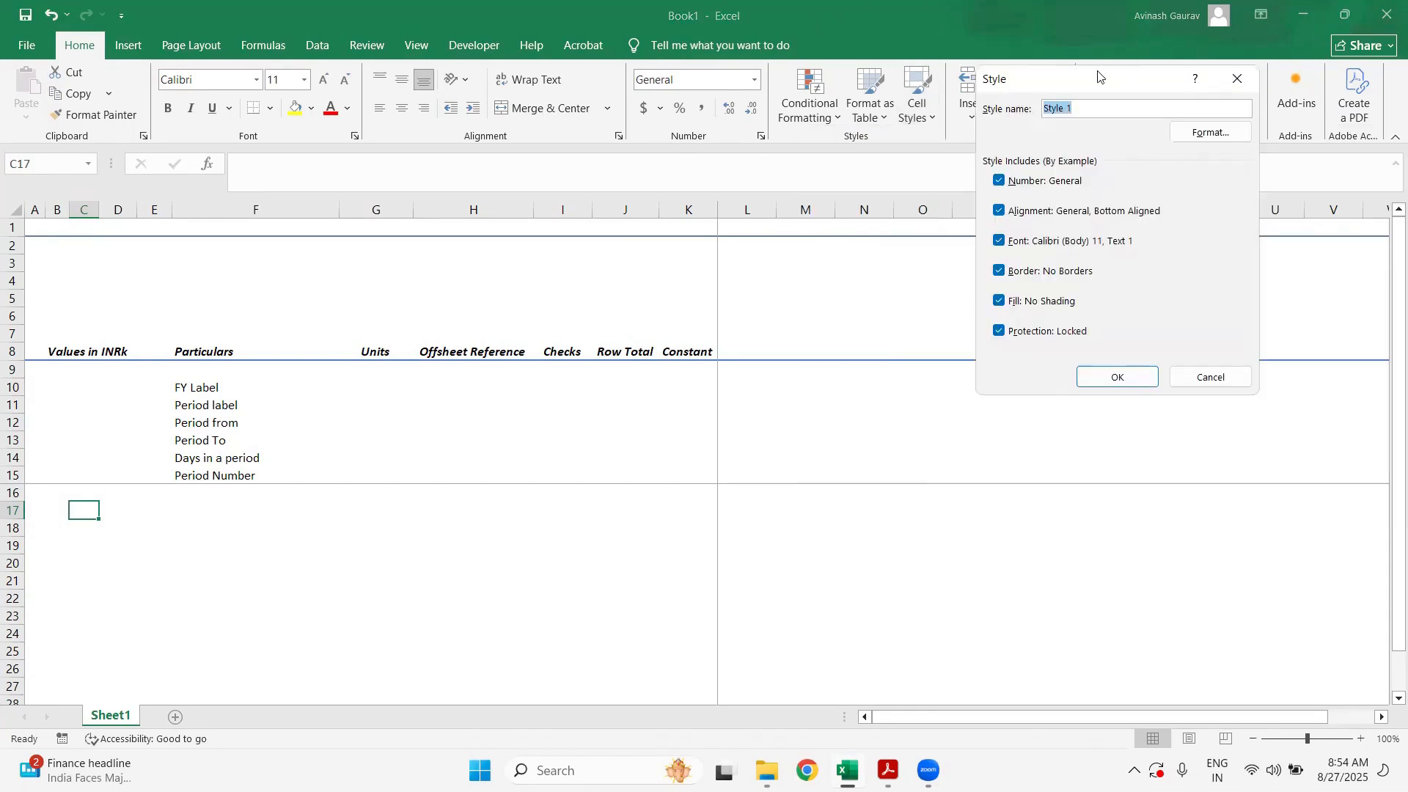
{"action": "left_click_drag", "start_coordinate": [1083, 77], "coordinate": [867, 86]}
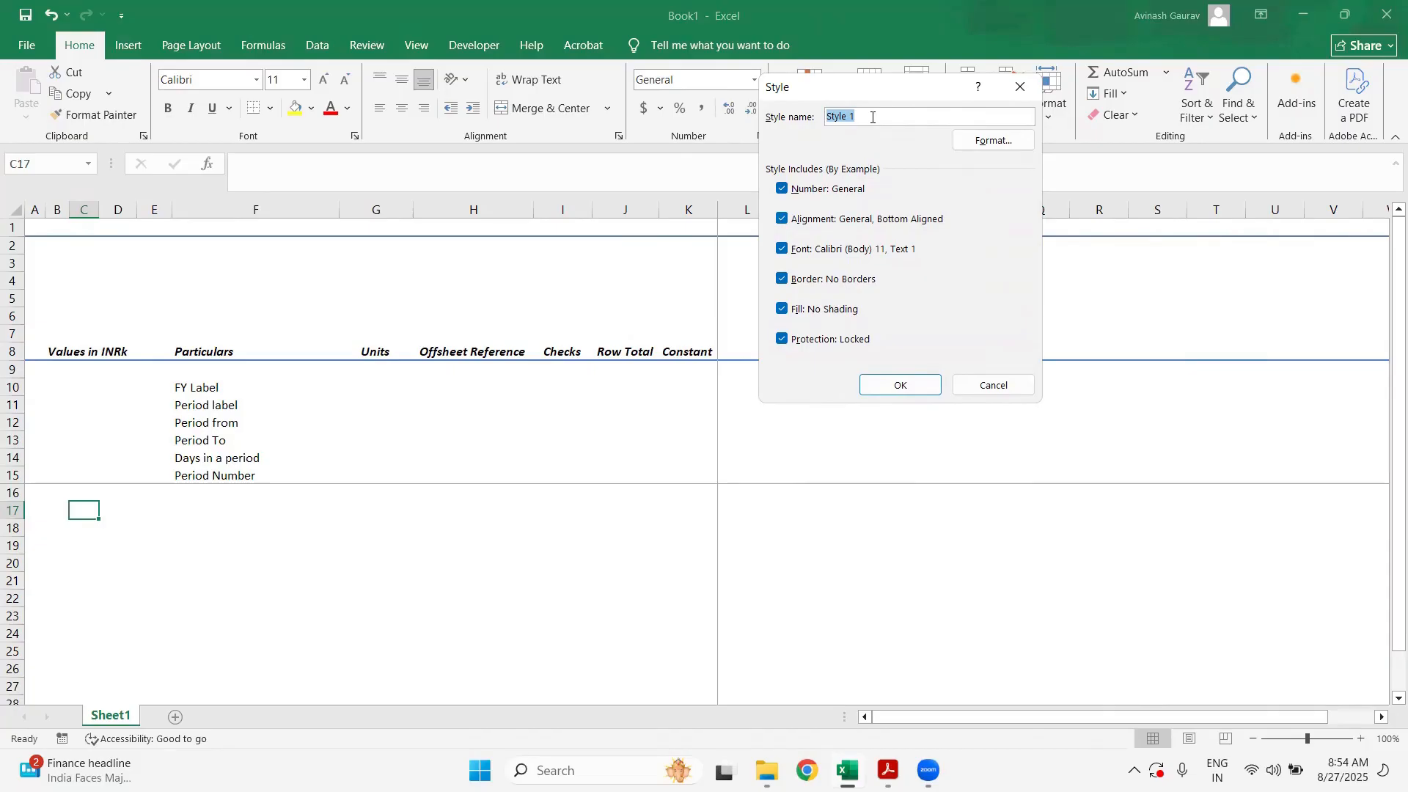
- Name the new cell style "Heading Column"
{"action": "type", "text": "Headin"}
{"action": "type", "text": "g "}
{"action": "type", "text": "Ccolum"}
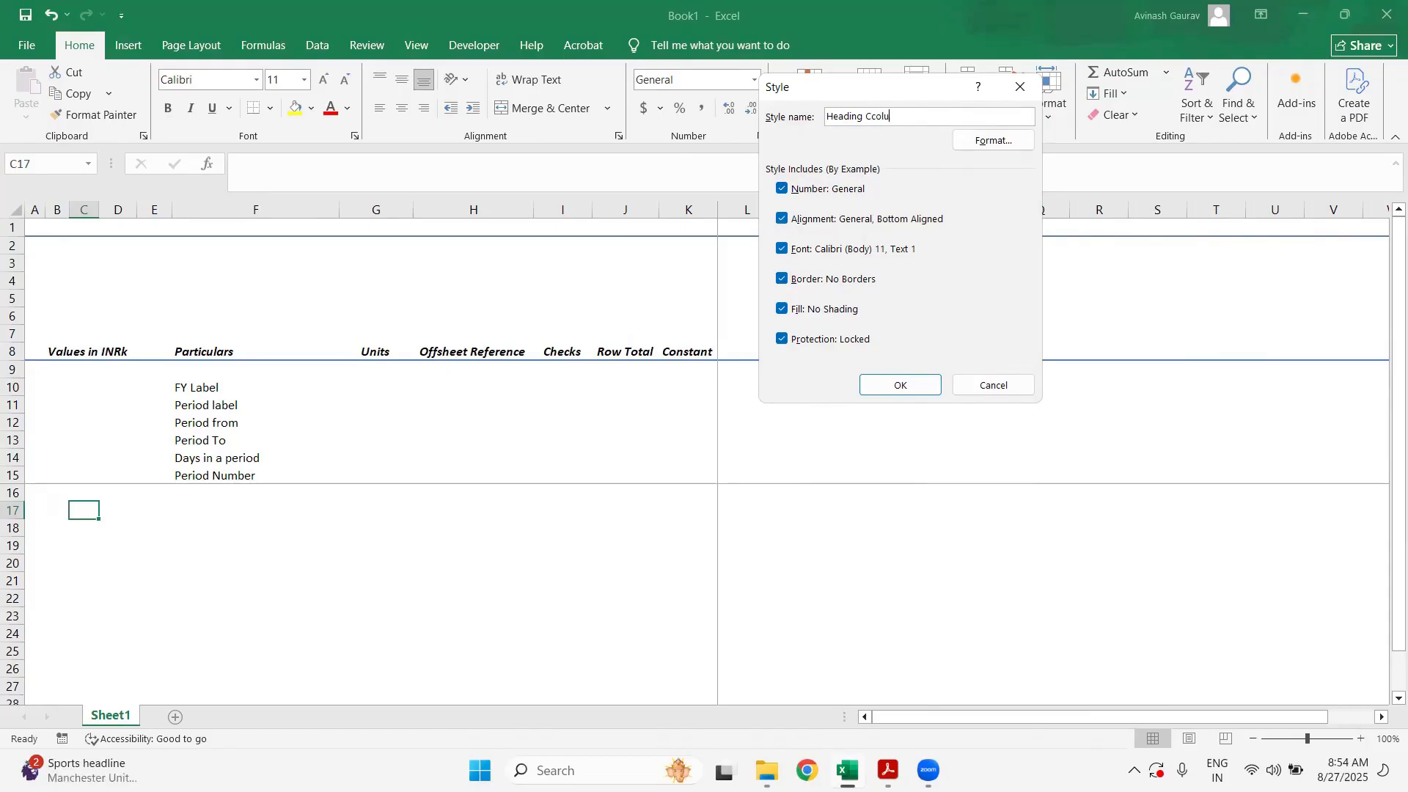
{"action": "key", "text": "BackSpace"}
{"action": "key", "text": "BackSpace"}
{"action": "key", "text": "BackSpace"}
{"action": "key", "text": "BackSpace"}
{"action": "key", "text": "BackSpace"}
{"action": "type", "text": "olumn"}
{"action": "left_click", "coordinate": [867, 116]}
{"action": "type", "text": "c"}
{"action": "key", "text": "BackSpace"}
{"action": "type", "text": "C"}
- Open the new style's format settings, check its vertical alignment options and set the font size to 14
{"action": "left_click", "coordinate": [984, 147]}
{"action": "left_click", "coordinate": [917, 51]}
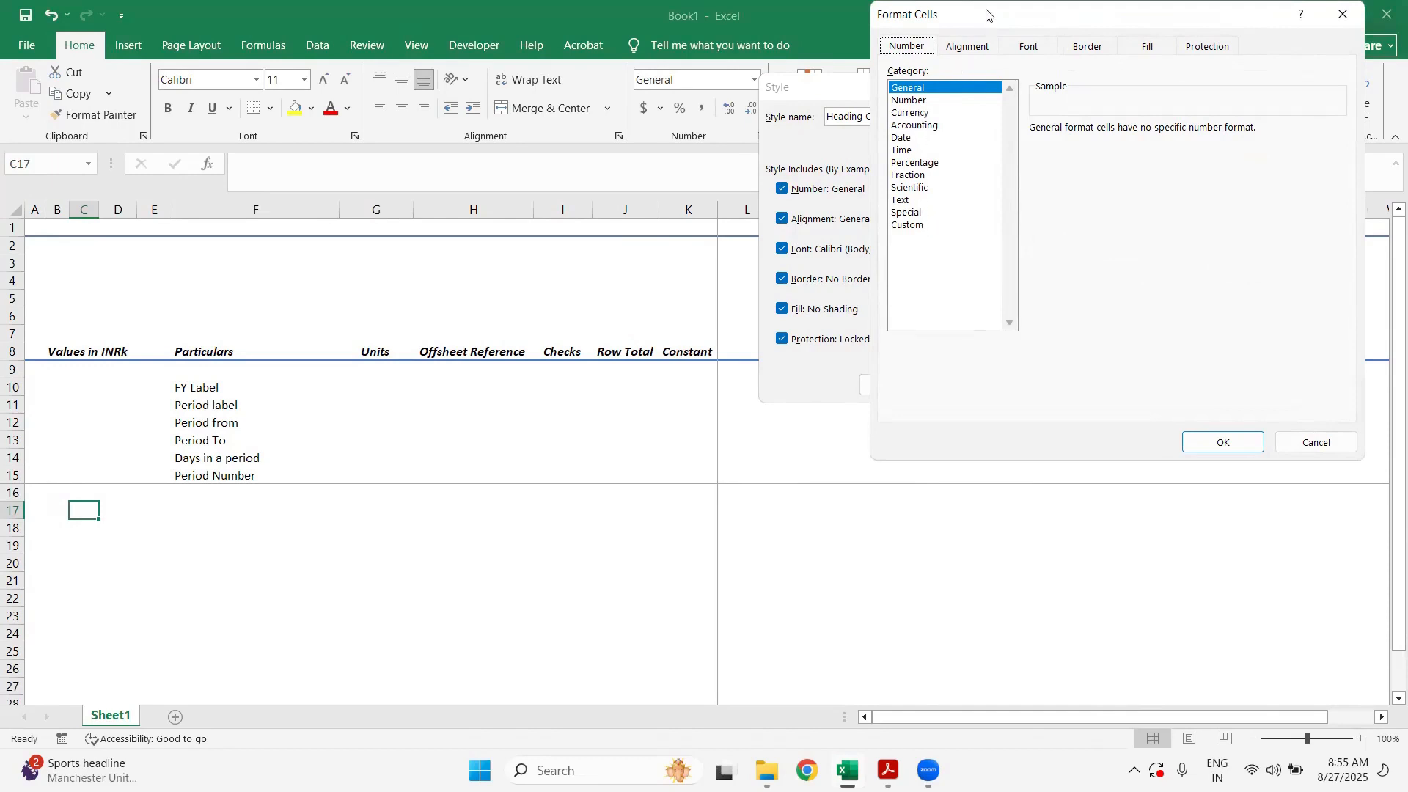
{"action": "left_click", "coordinate": [967, 47]}
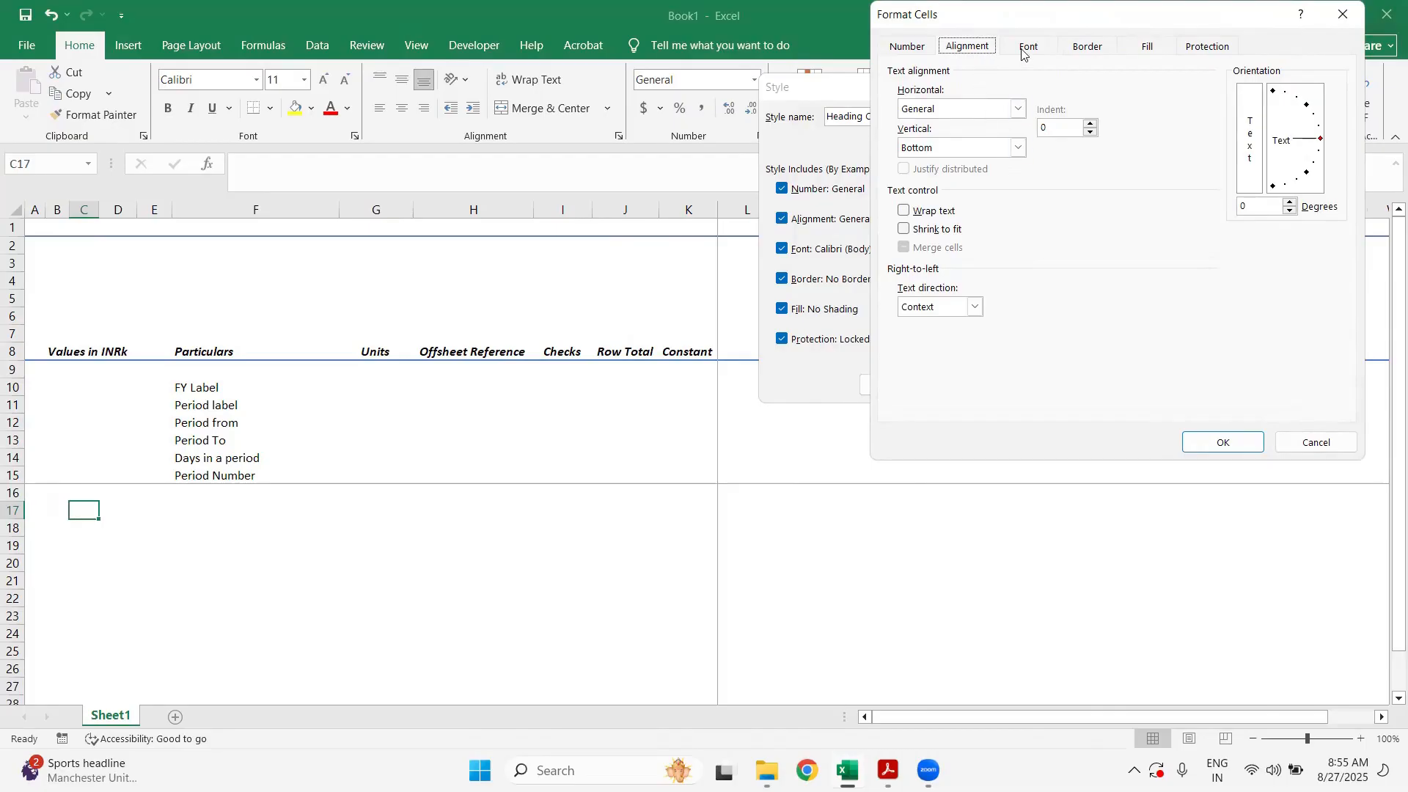
{"action": "left_click", "coordinate": [1020, 147]}
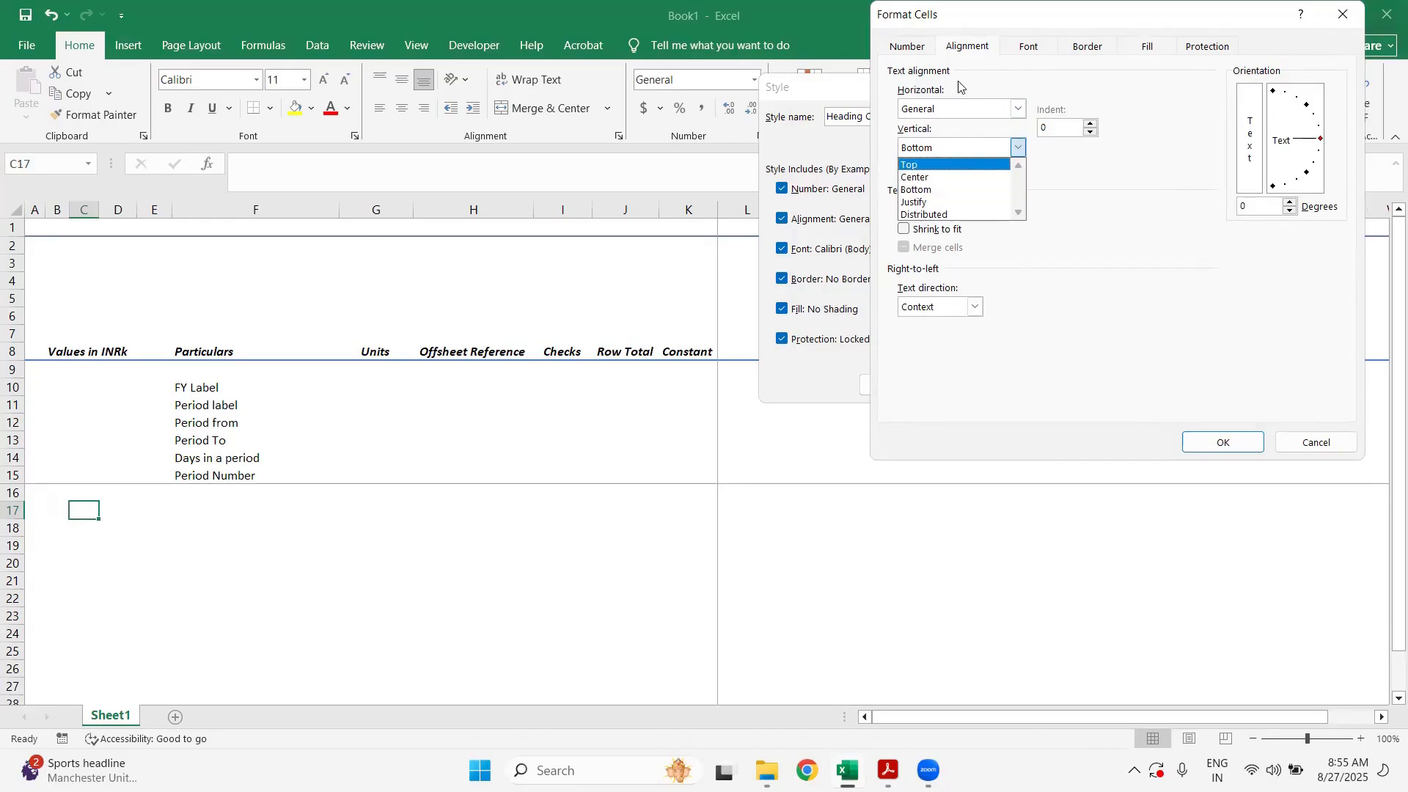
{"action": "left_click", "coordinate": [1075, 180]}
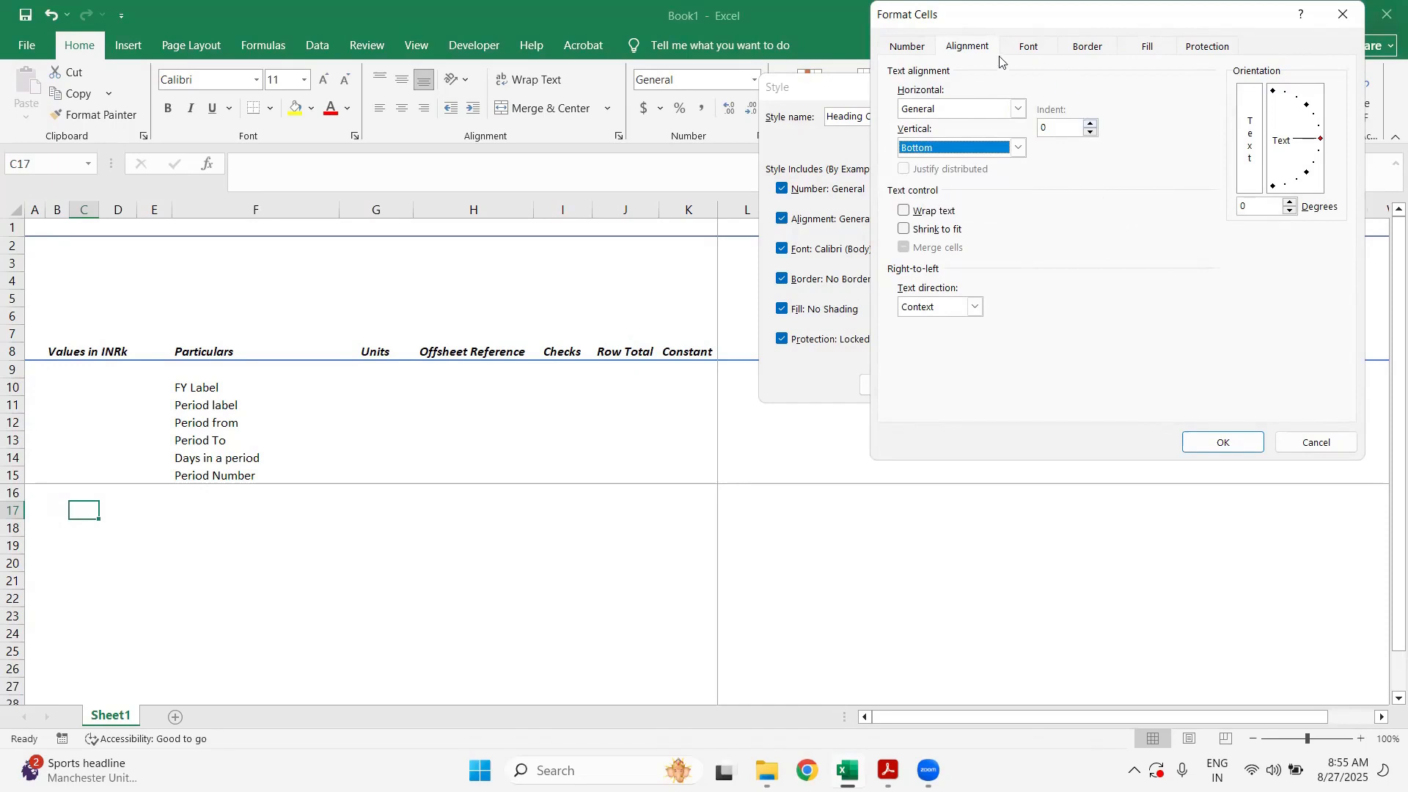
{"action": "left_click", "coordinate": [1031, 47]}
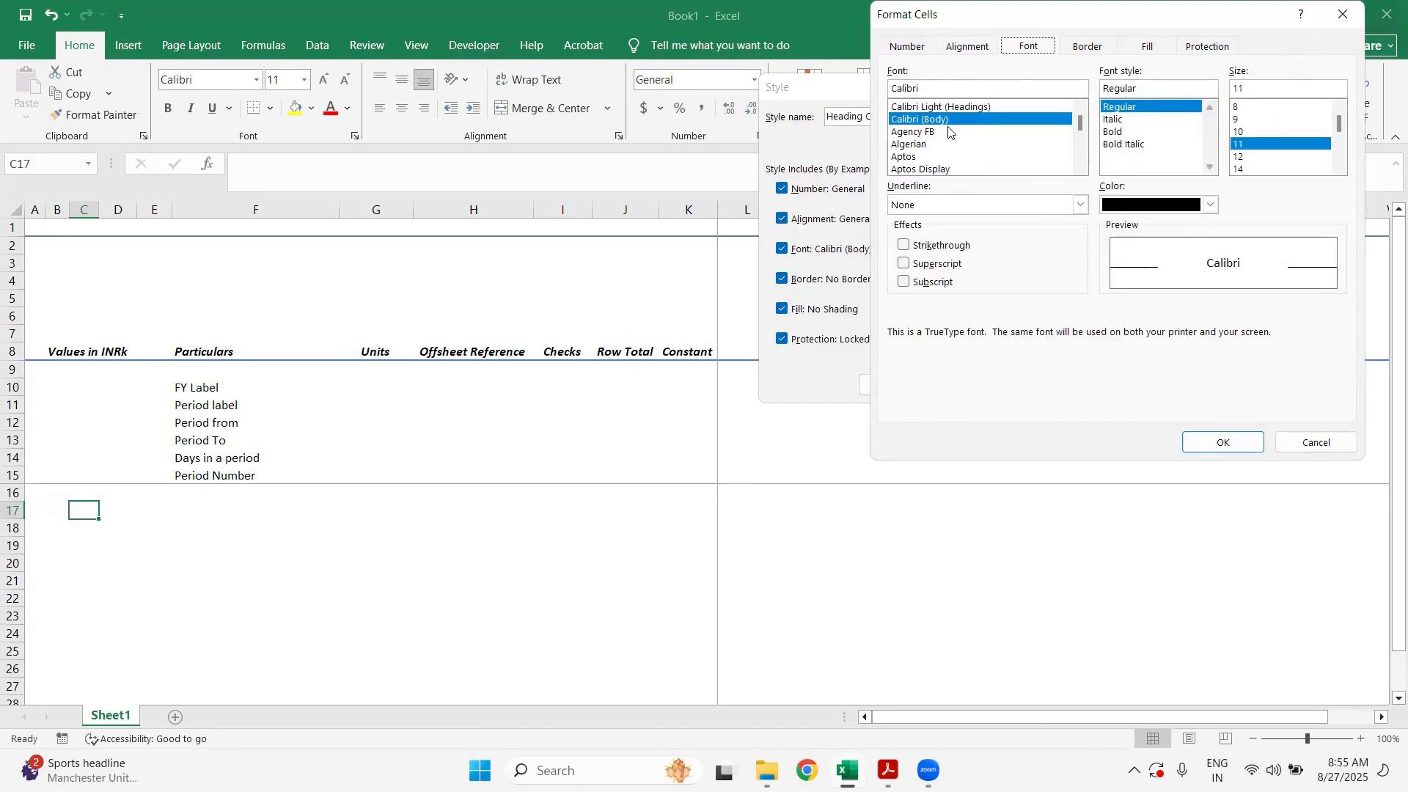
{"action": "left_click", "coordinate": [1255, 169]}
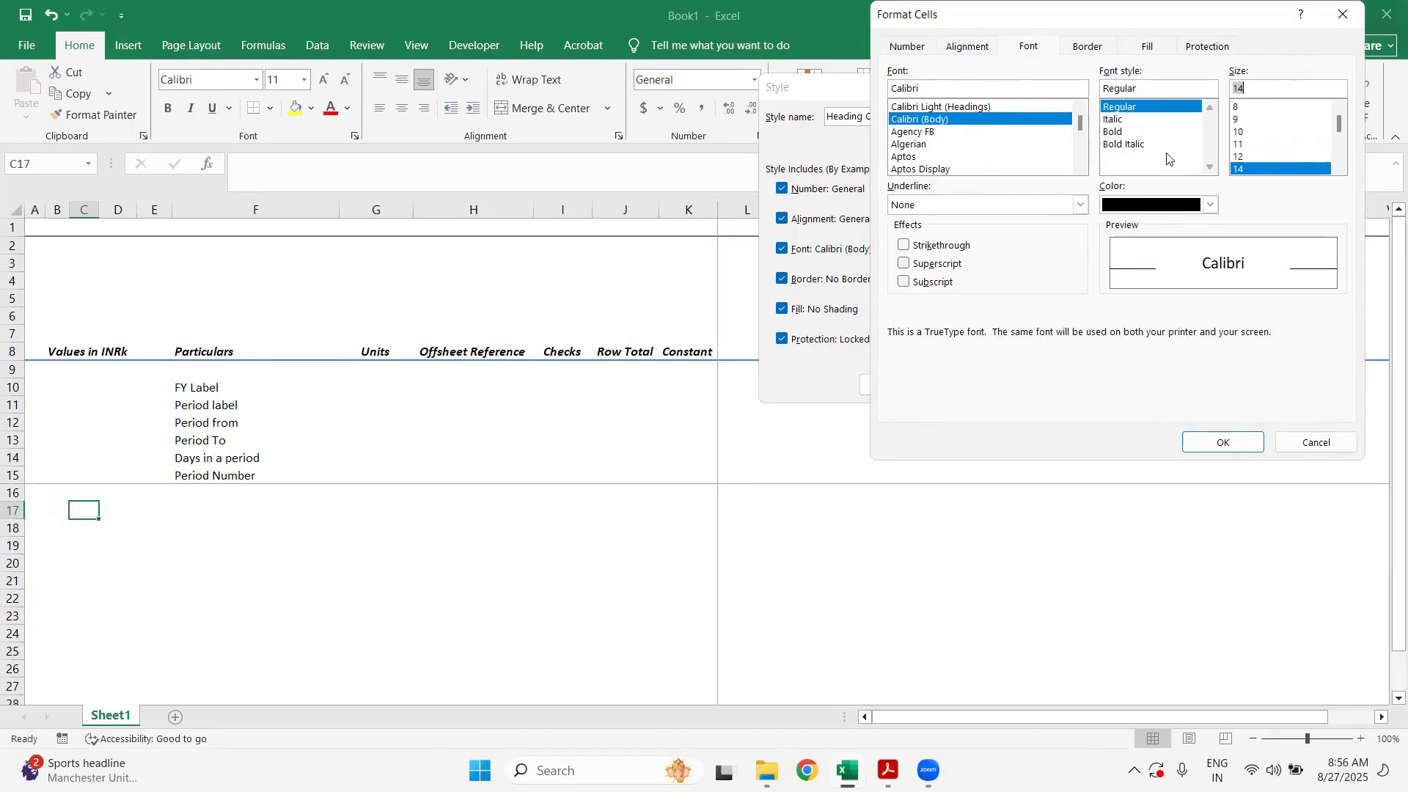
- Set the new style's font colour to a custom RGB colour with red, green and blue all at 255
{"action": "left_click", "coordinate": [1210, 205]}
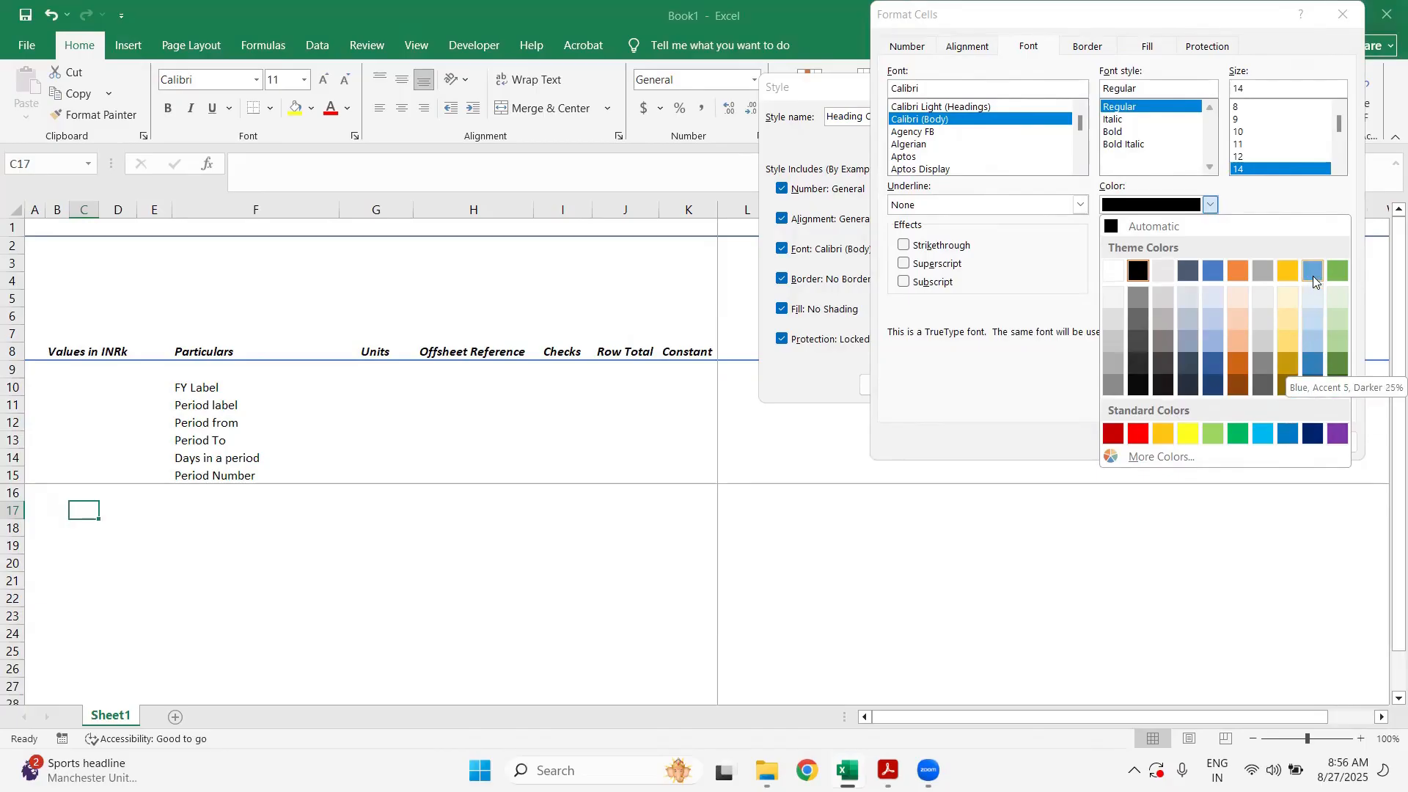
{"action": "left_click", "coordinate": [1171, 459]}
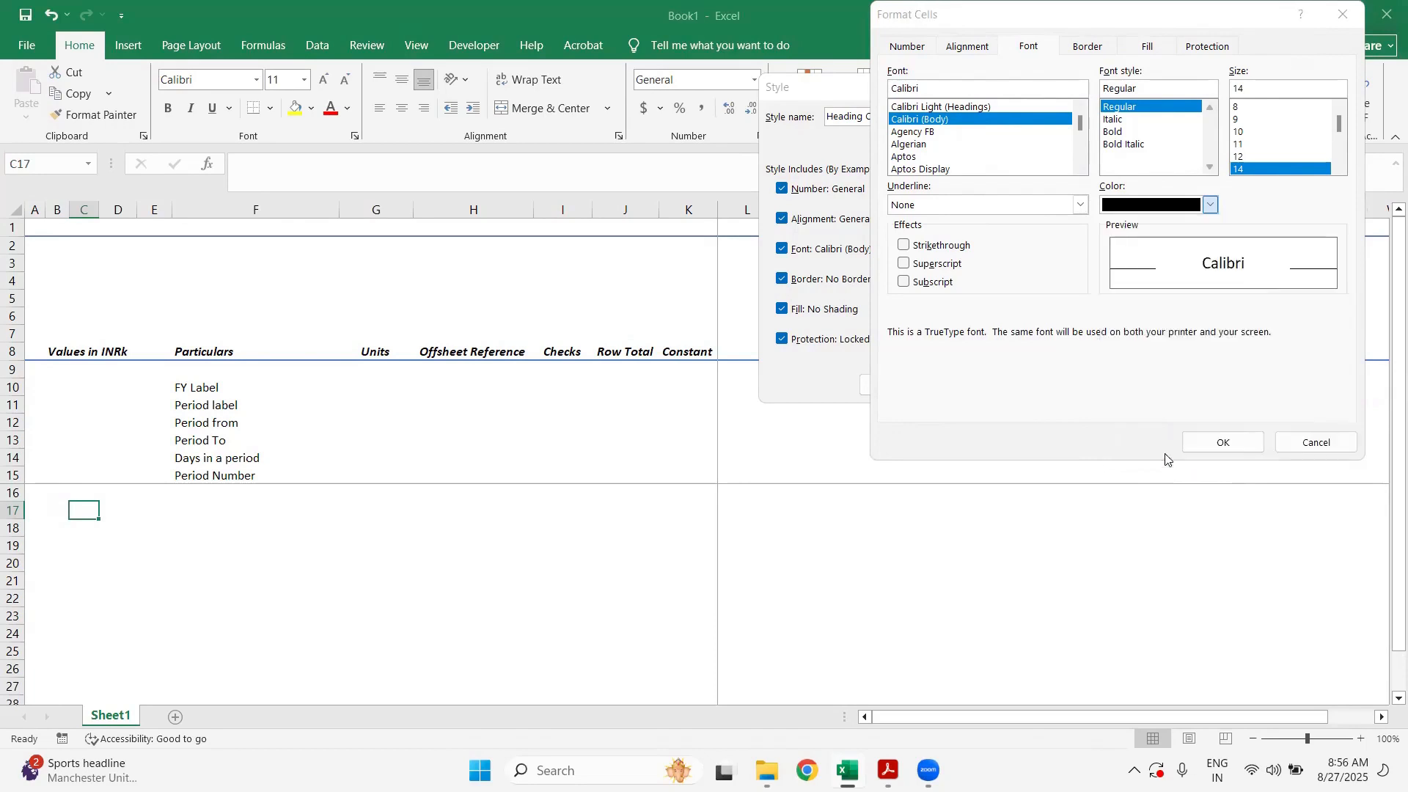
{"action": "left_click", "coordinate": [1069, 122]}
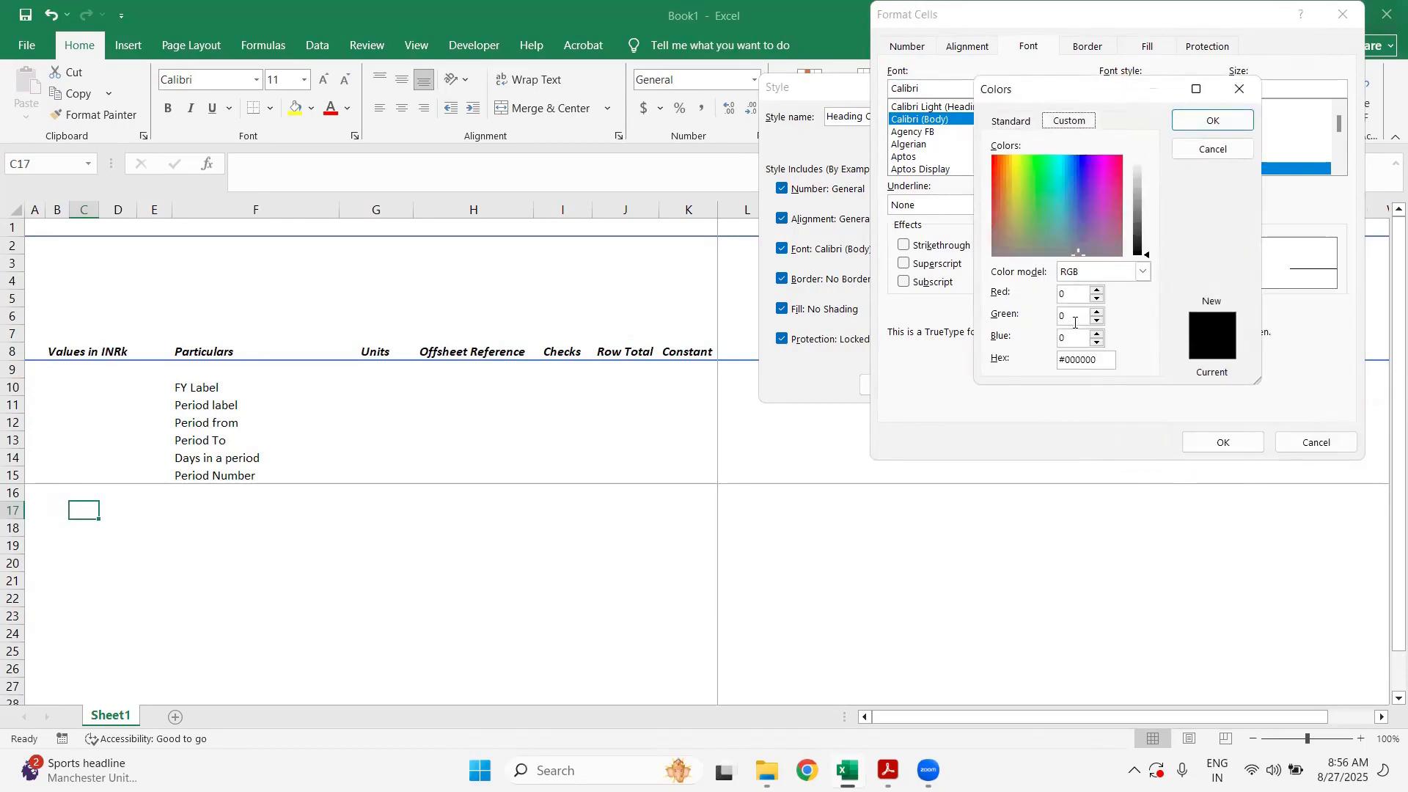
{"action": "left_click", "coordinate": [1073, 294]}
{"action": "double_click", "coordinate": [1072, 294]}
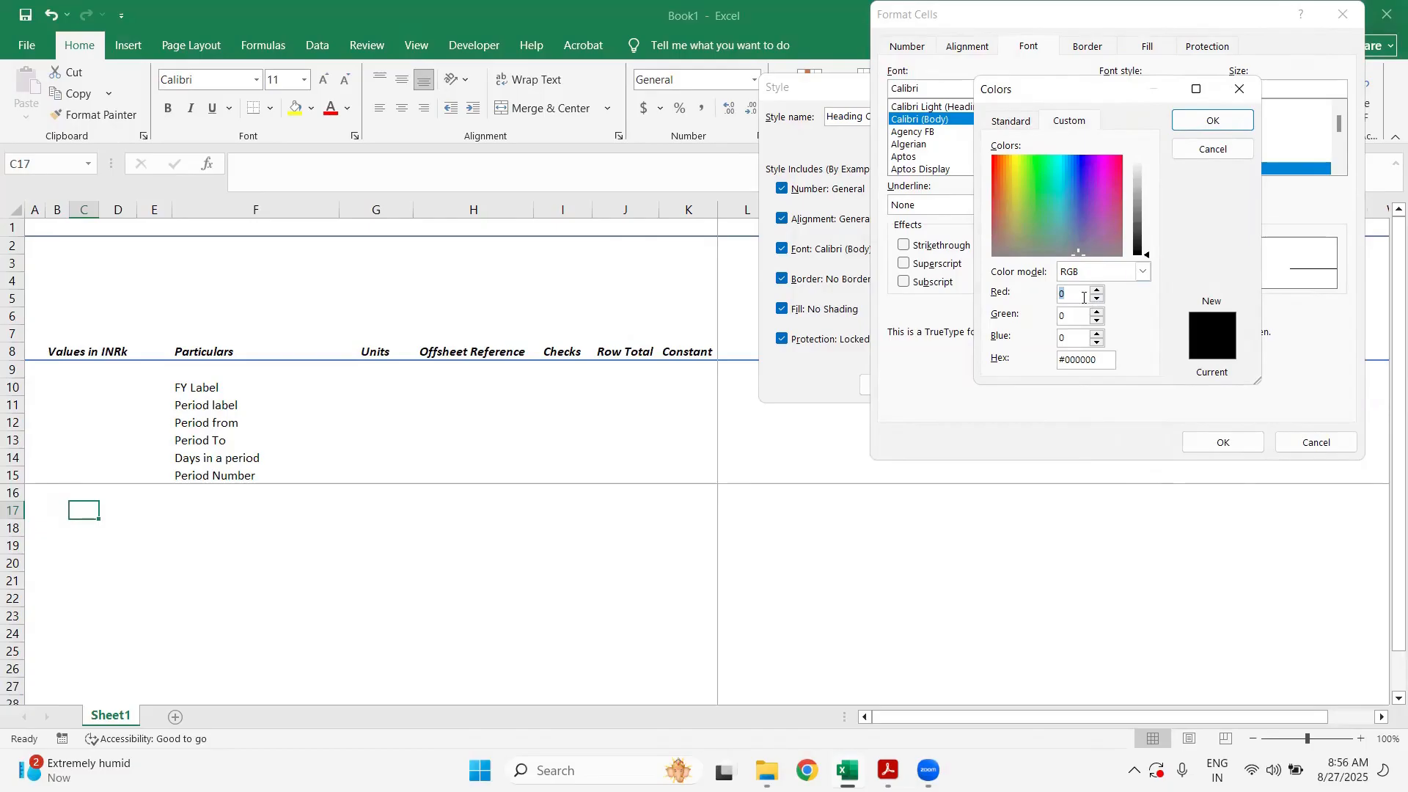
{"action": "type", "text": "255"}
{"action": "double_click", "coordinate": [1075, 317]}
{"action": "type", "text": "5"}
{"action": "double_click", "coordinate": [1077, 343]}
{"action": "type", "text": "2555"}
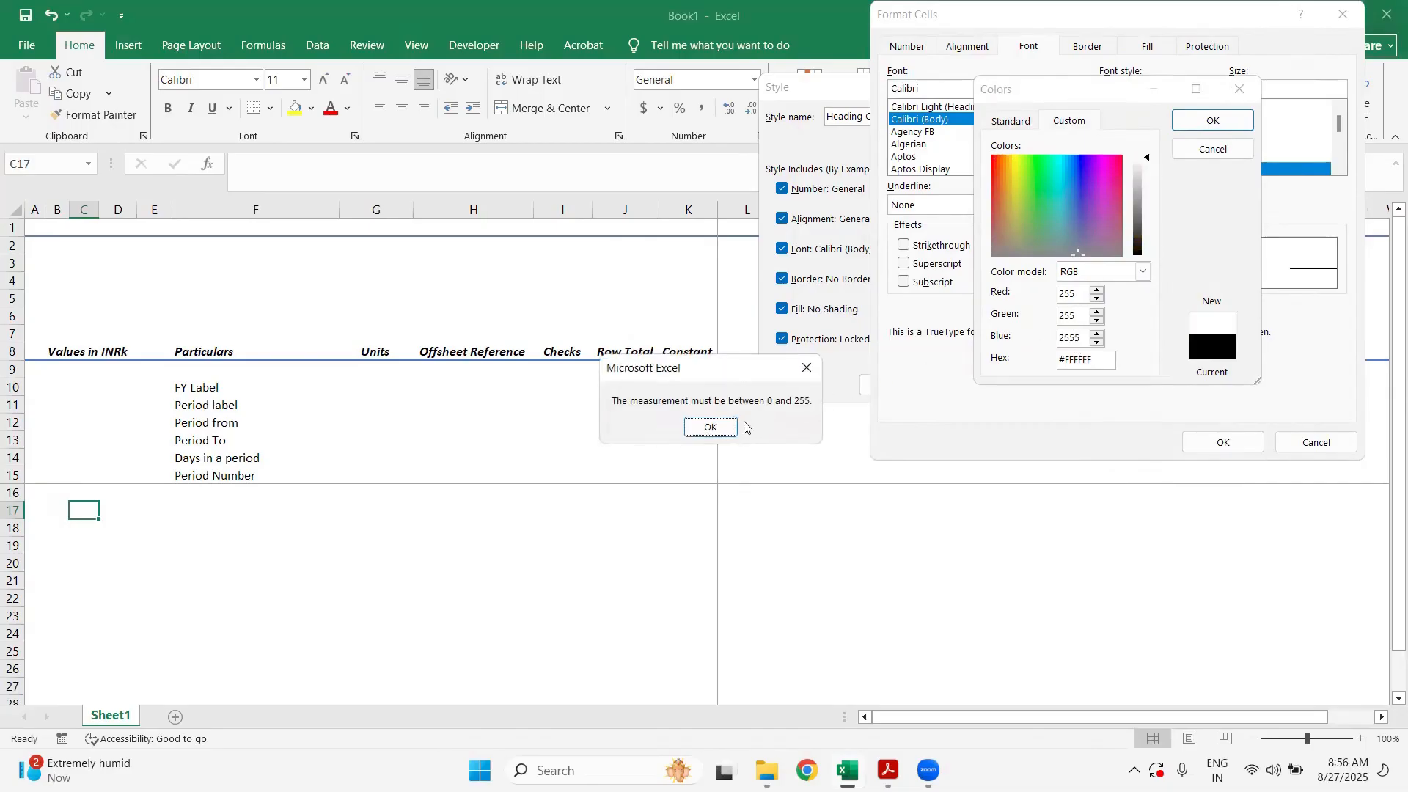
{"action": "left_click", "coordinate": [710, 426]}
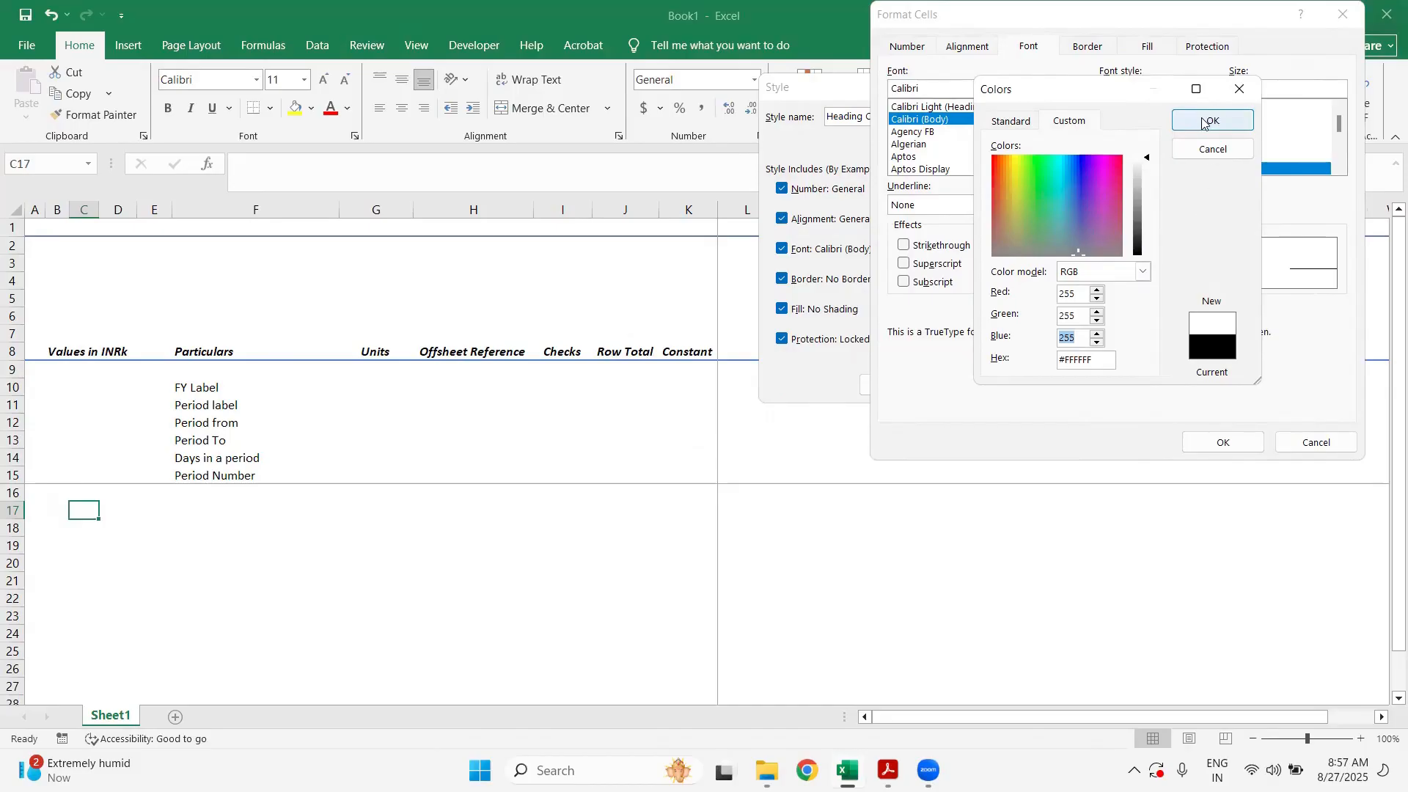
{"action": "left_click", "coordinate": [1088, 342]}
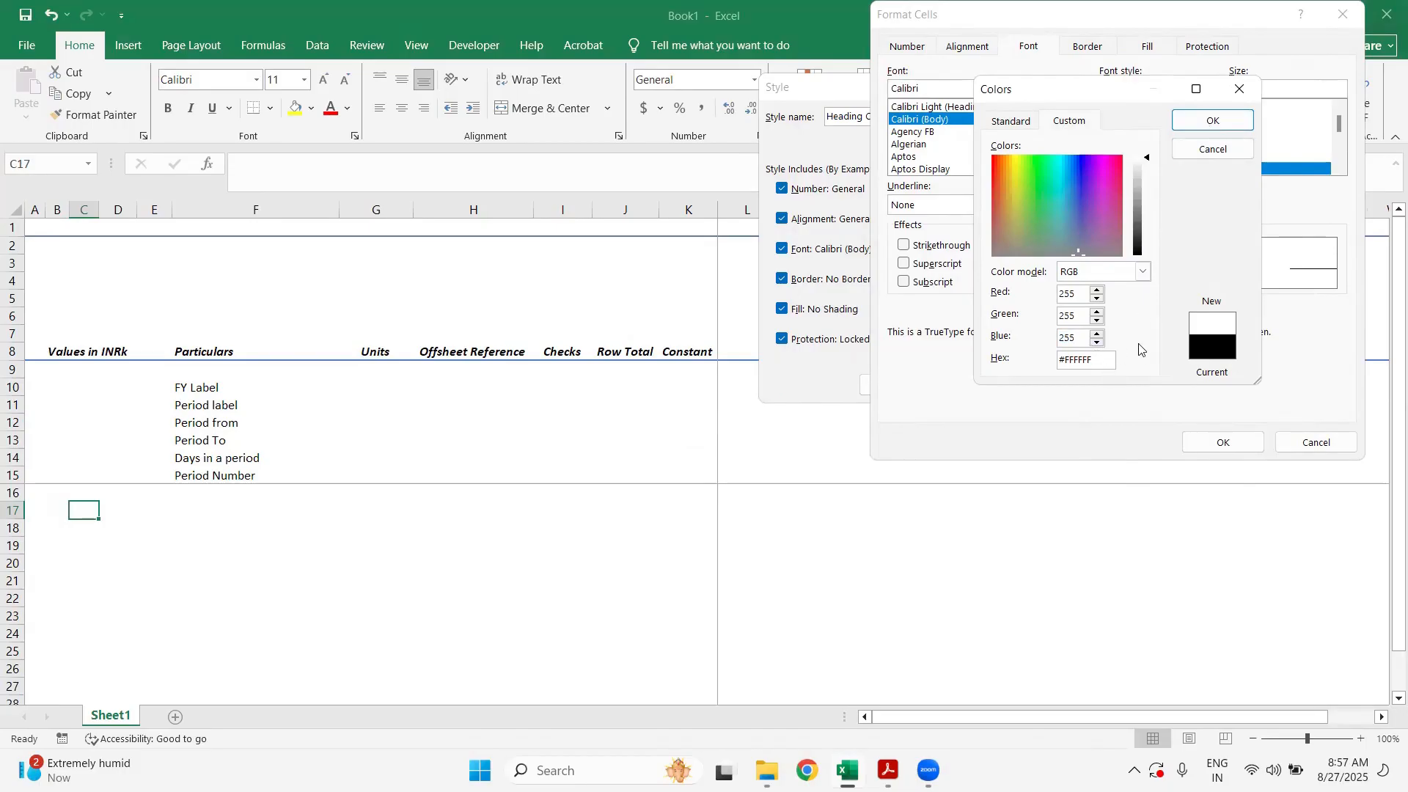
{"action": "left_click", "coordinate": [1081, 175]}
{"action": "left_click", "coordinate": [1188, 123]}
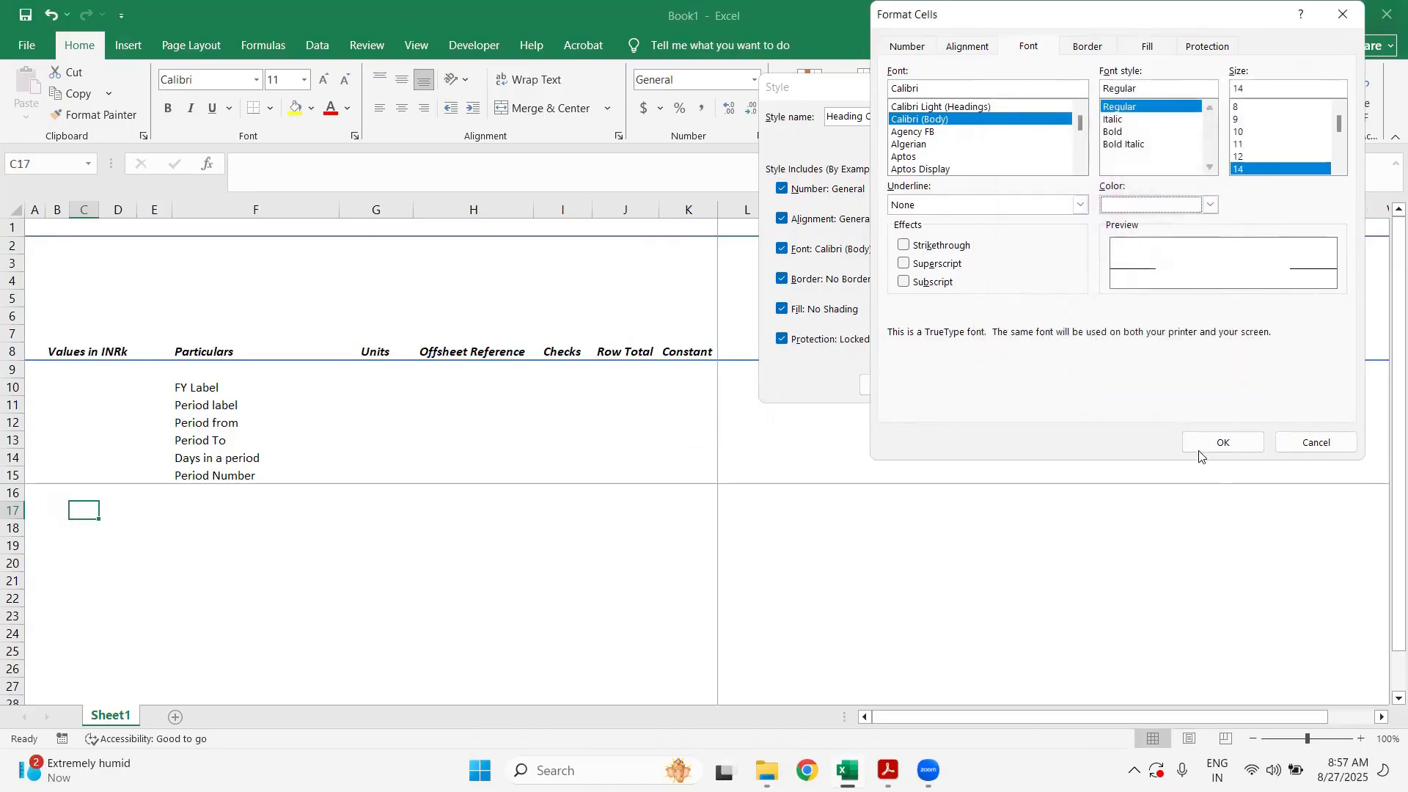
- Set the new style's font colour to the theme colour Blue, Accent 1, Darker 25% and accept the format settings
{"action": "left_click", "coordinate": [1211, 205]}
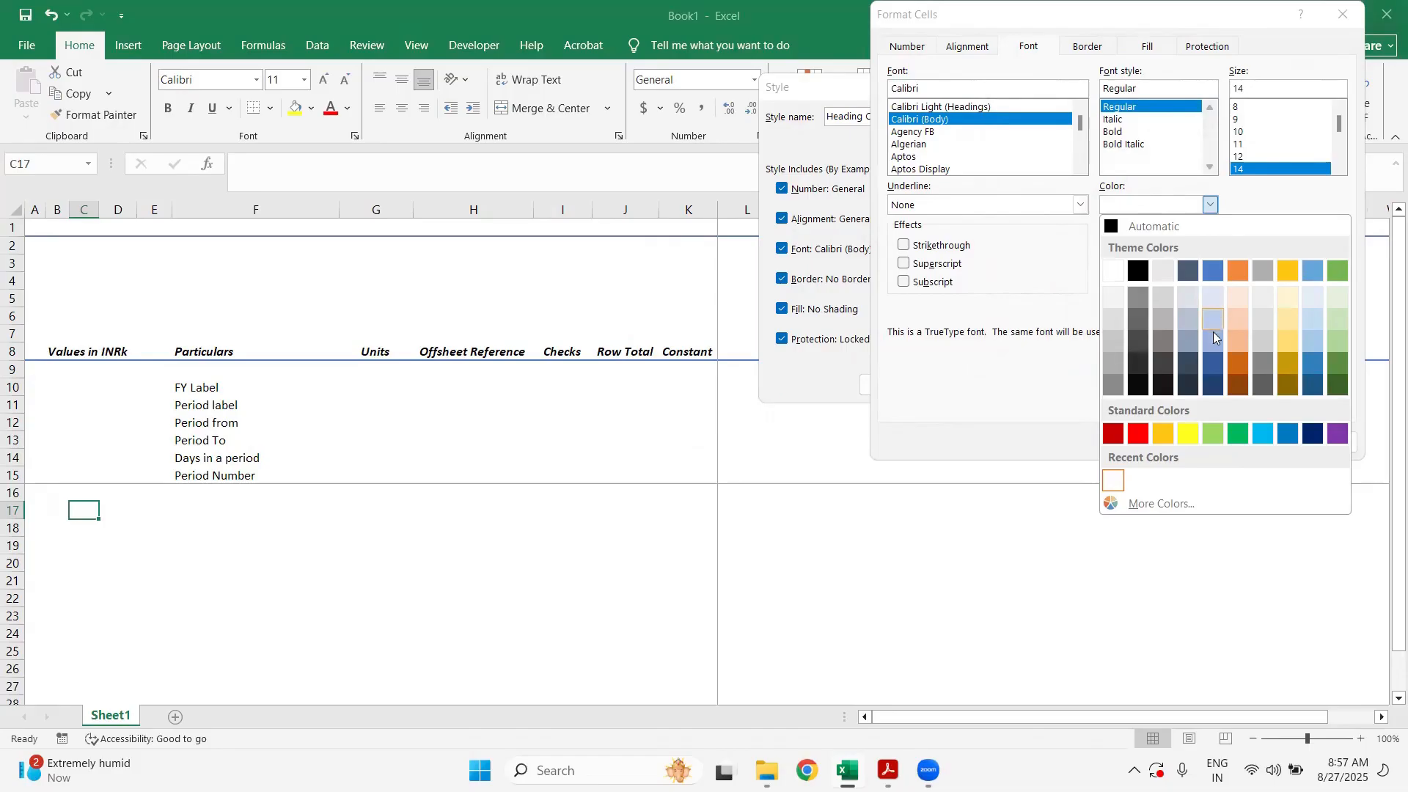
{"action": "left_click", "coordinate": [1212, 369]}
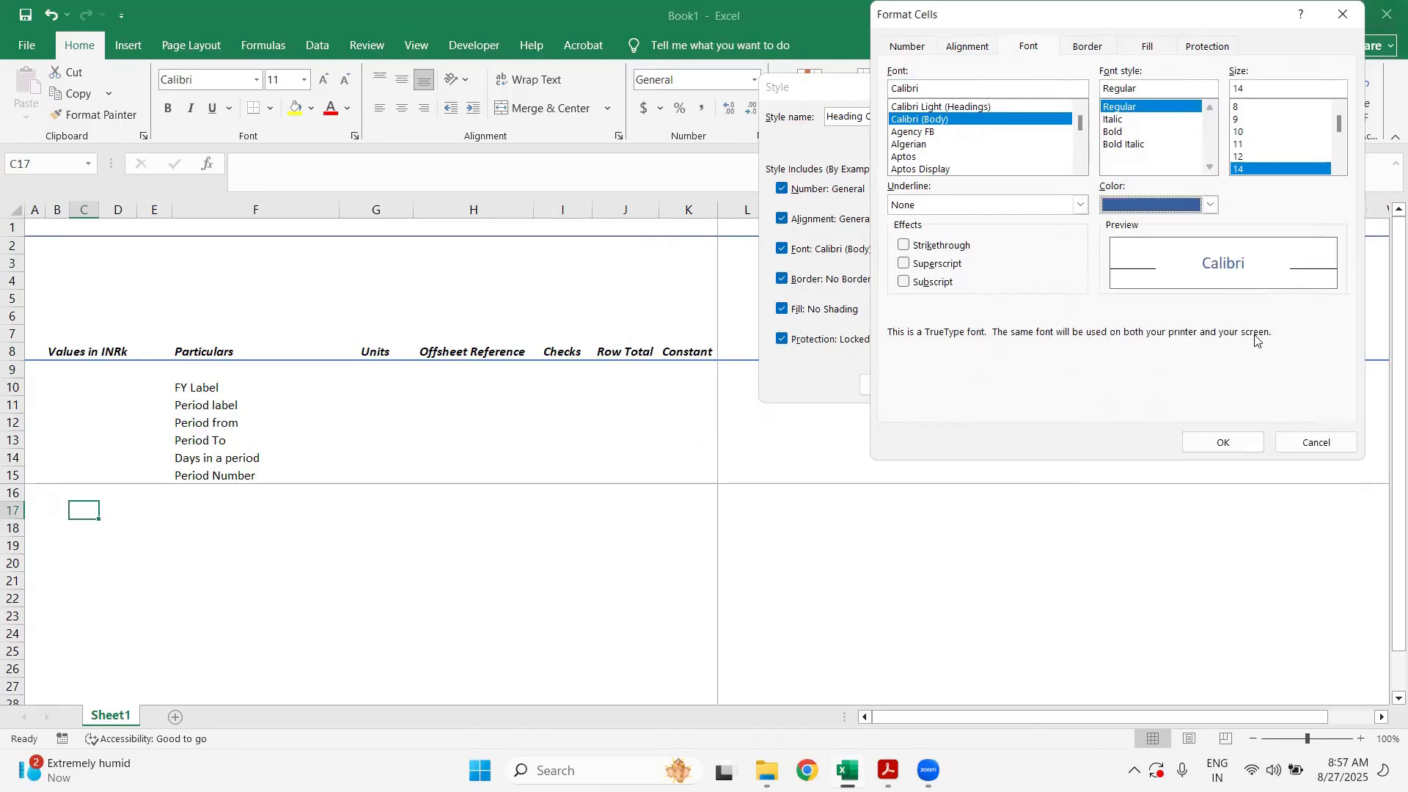
{"action": "left_click", "coordinate": [1223, 442]}
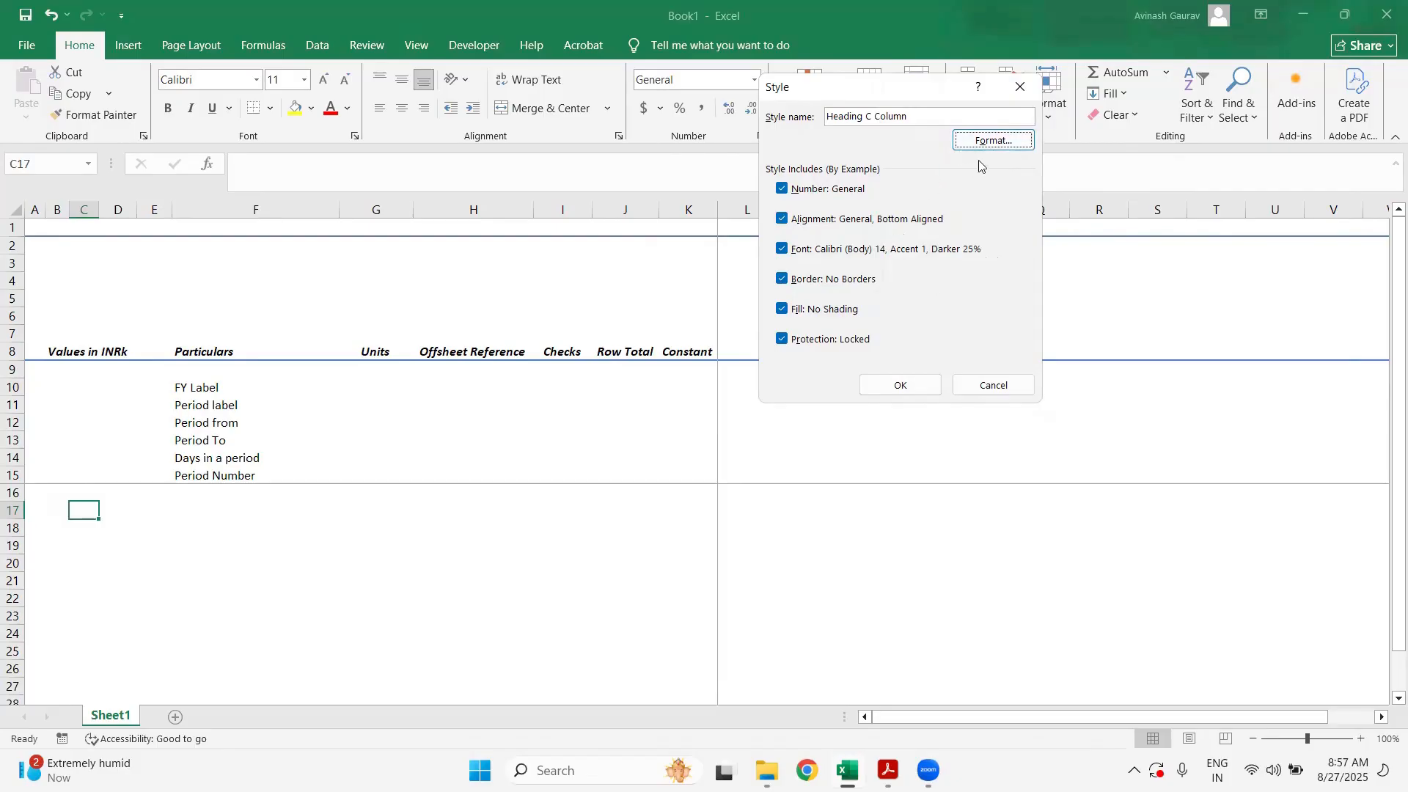
- Check the new style's border, fill and protection settings without changing them, and save the Heading C Column style
{"action": "left_click", "coordinate": [999, 140]}
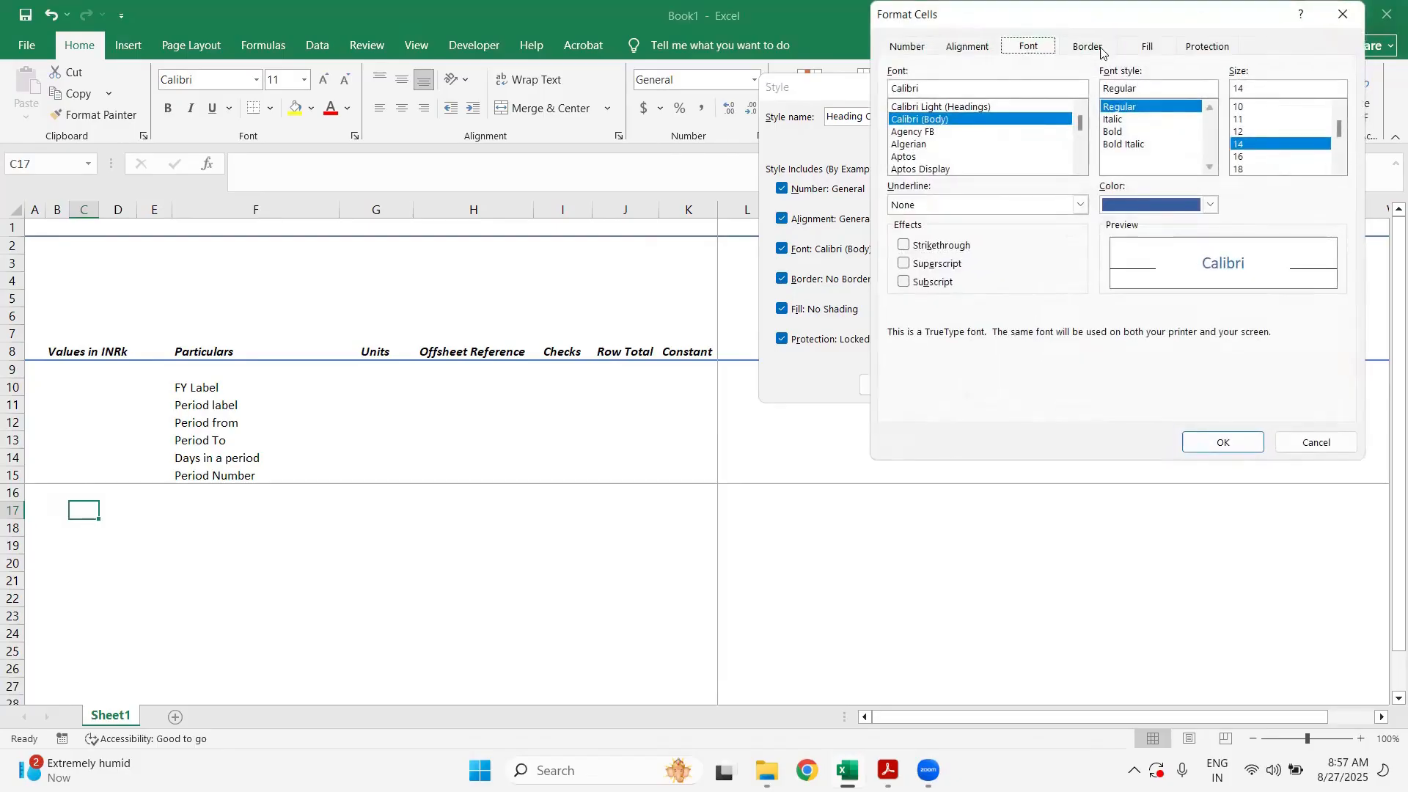
{"action": "left_click", "coordinate": [1101, 48]}
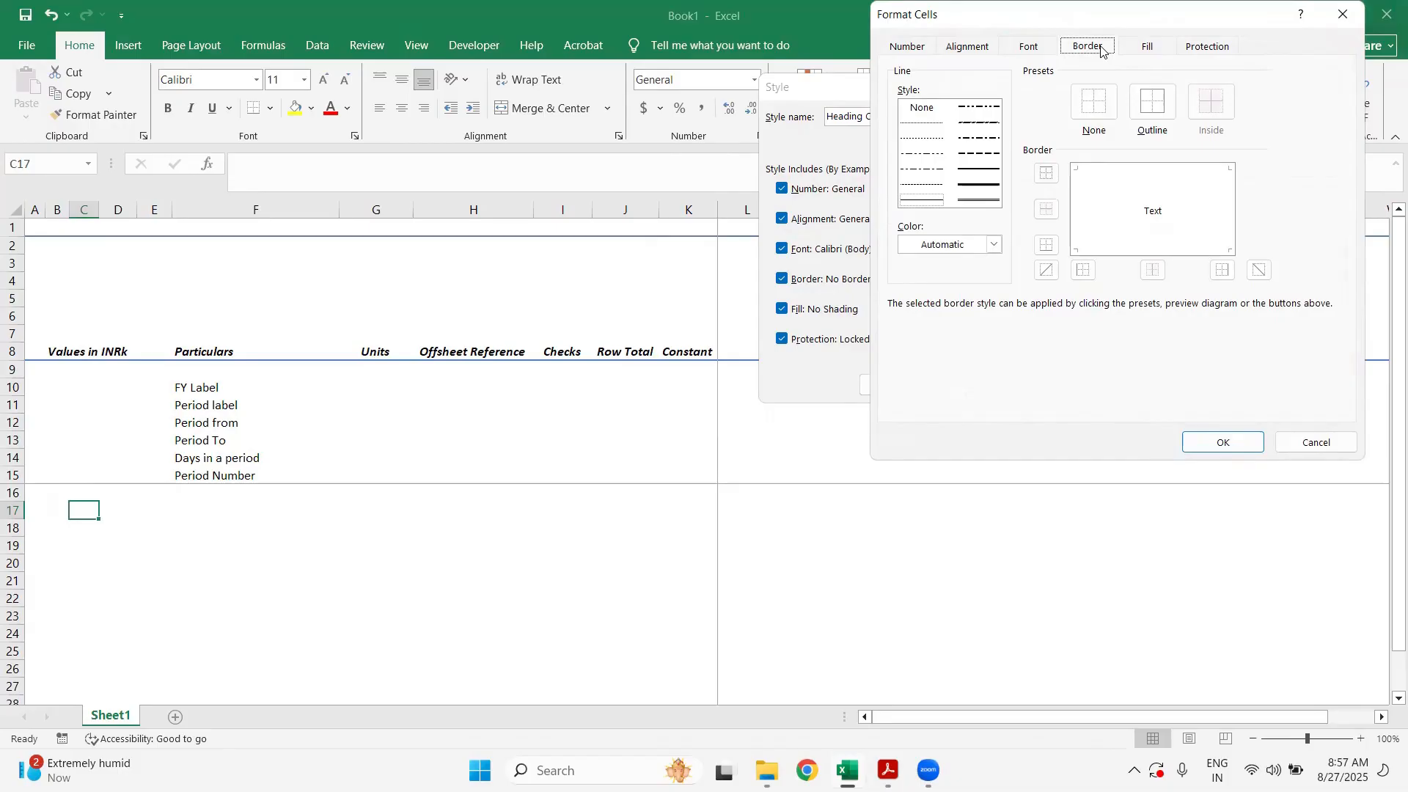
{"action": "left_click", "coordinate": [1153, 48]}
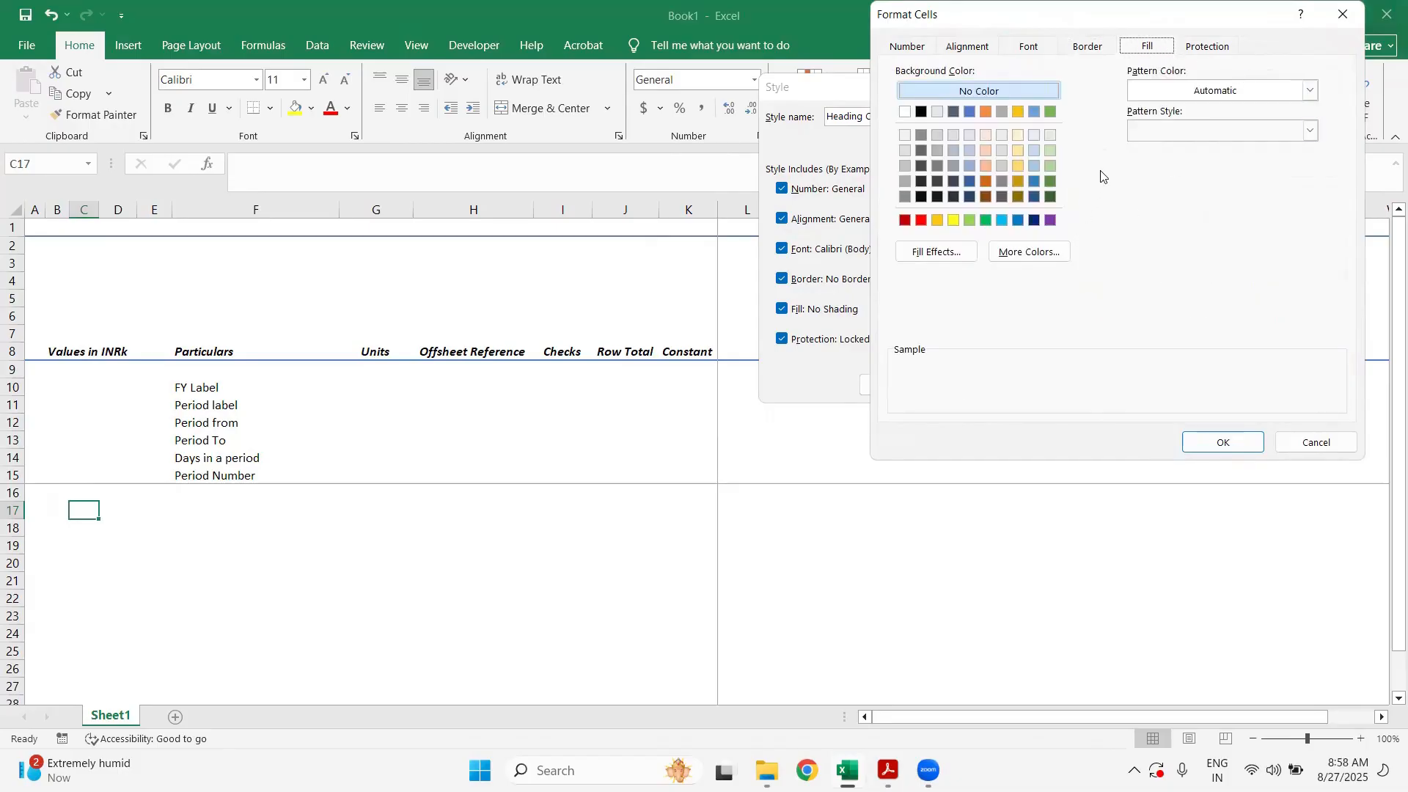
{"action": "left_click", "coordinate": [1209, 47]}
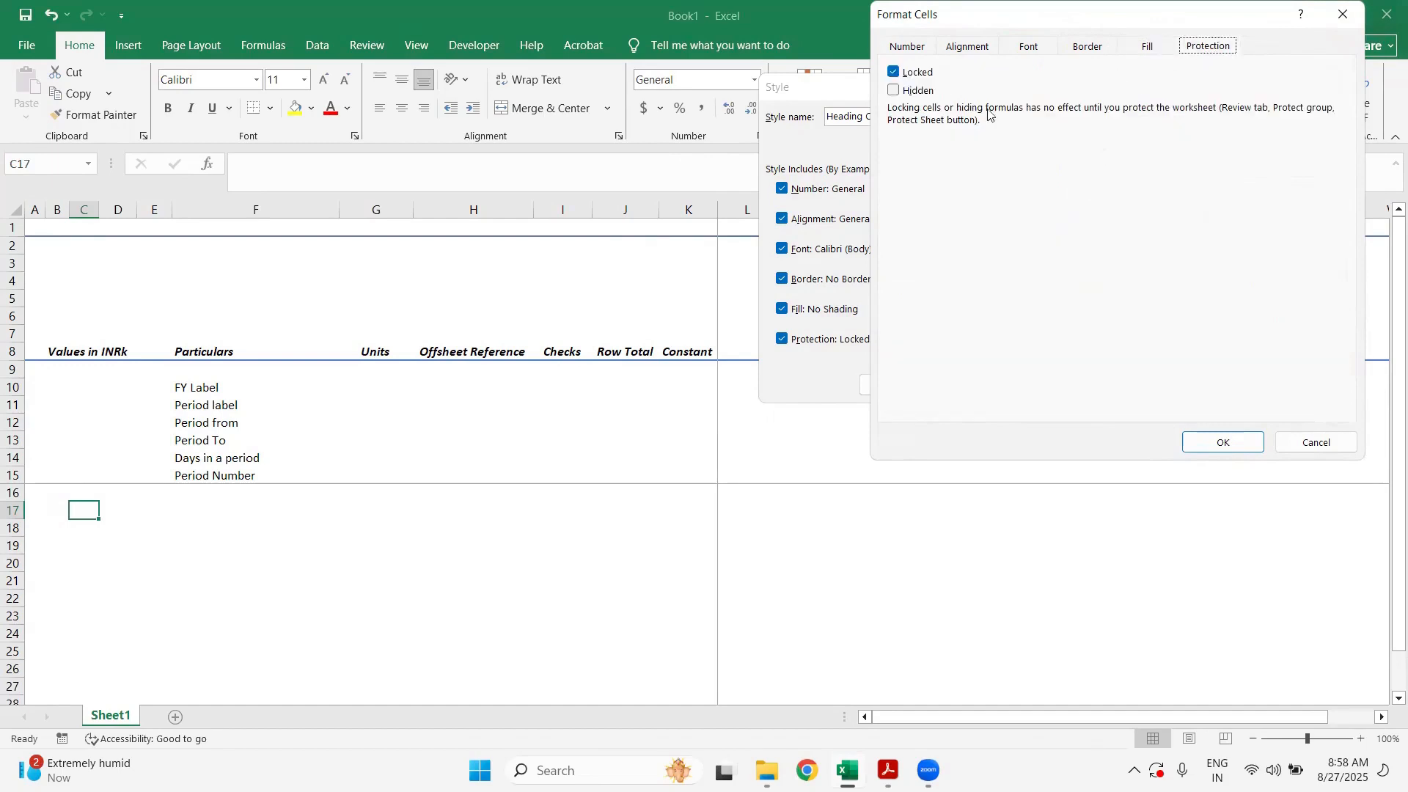
{"action": "left_click", "coordinate": [1238, 441]}
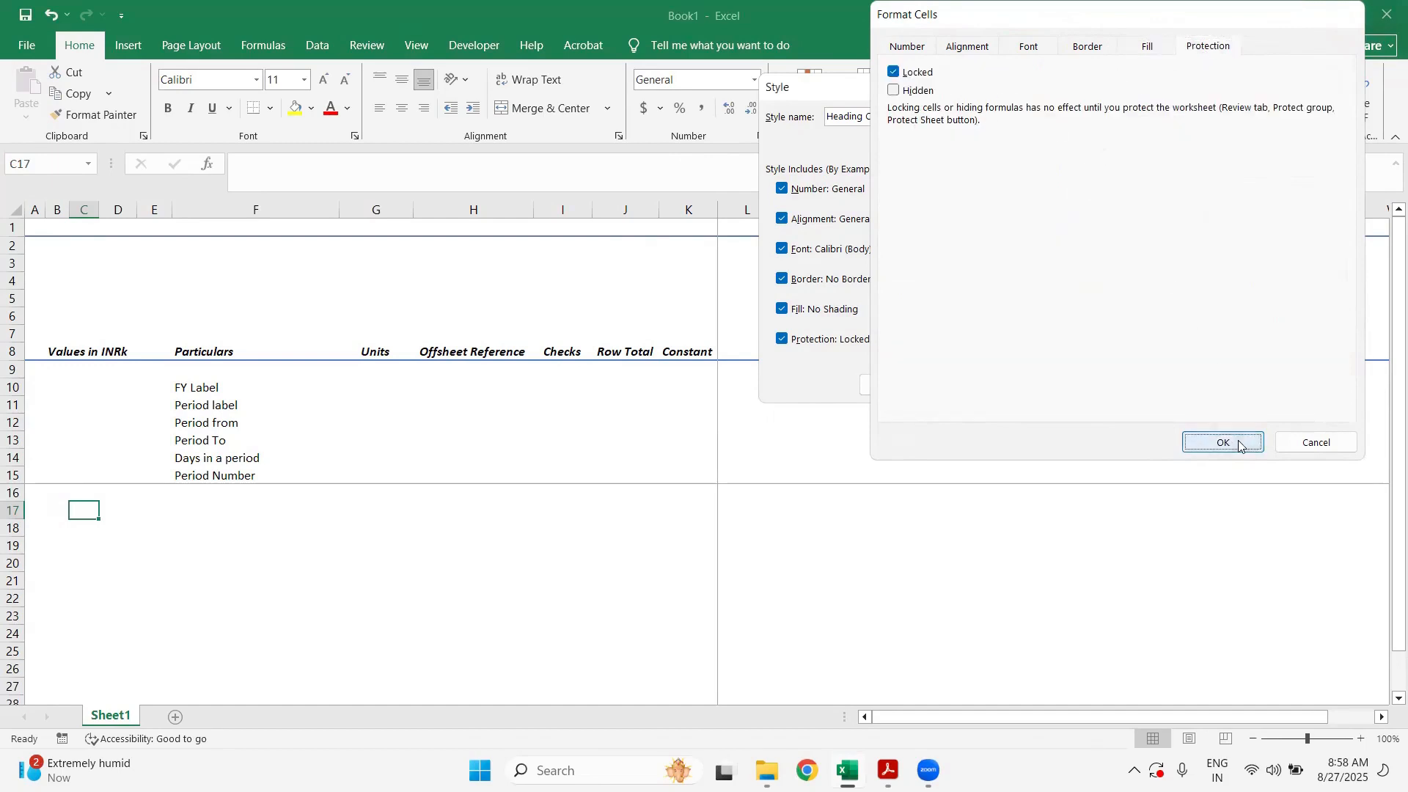
{"action": "left_click", "coordinate": [901, 386]}
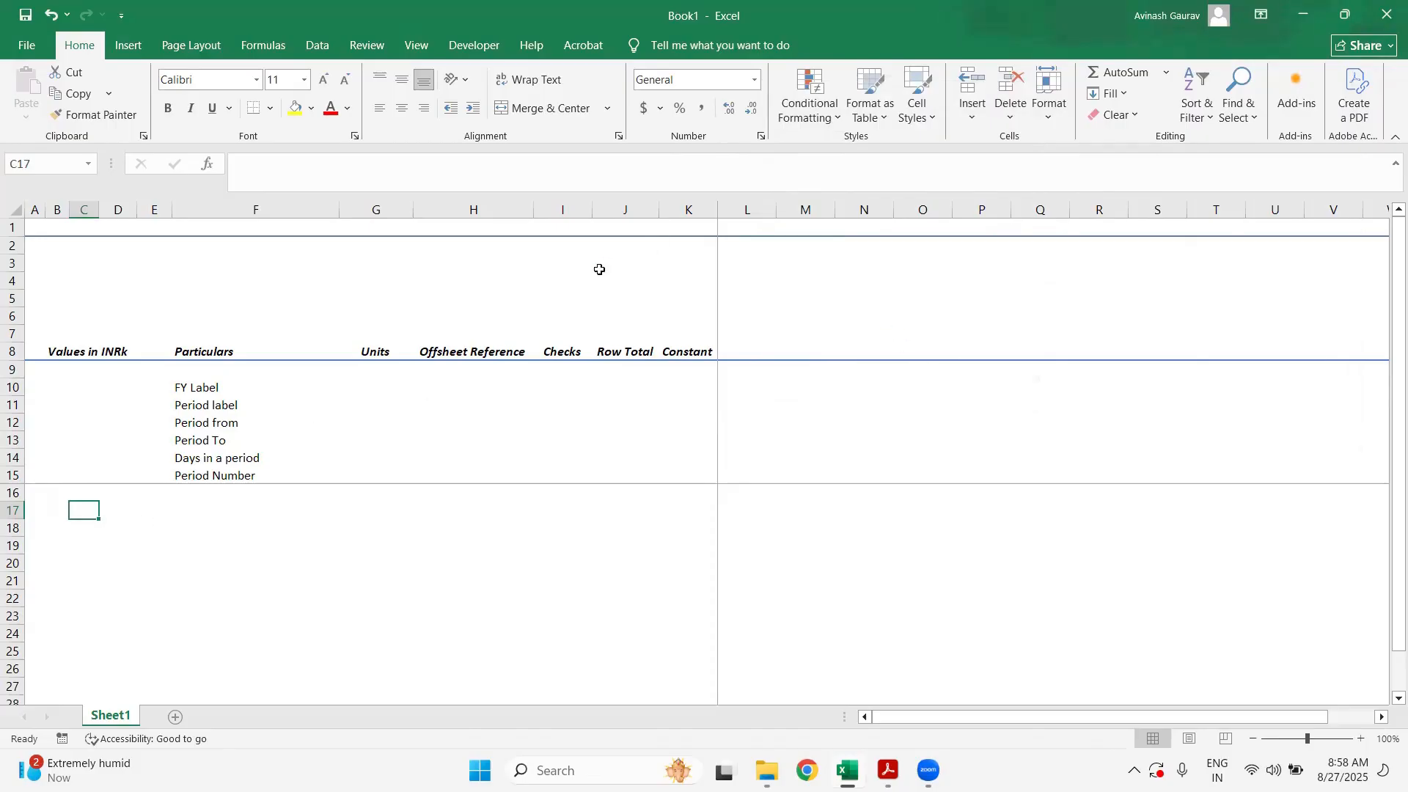
- Modify the custom Heading C Column cell style so that its font is bold
{"action": "left_click", "coordinate": [917, 114]}
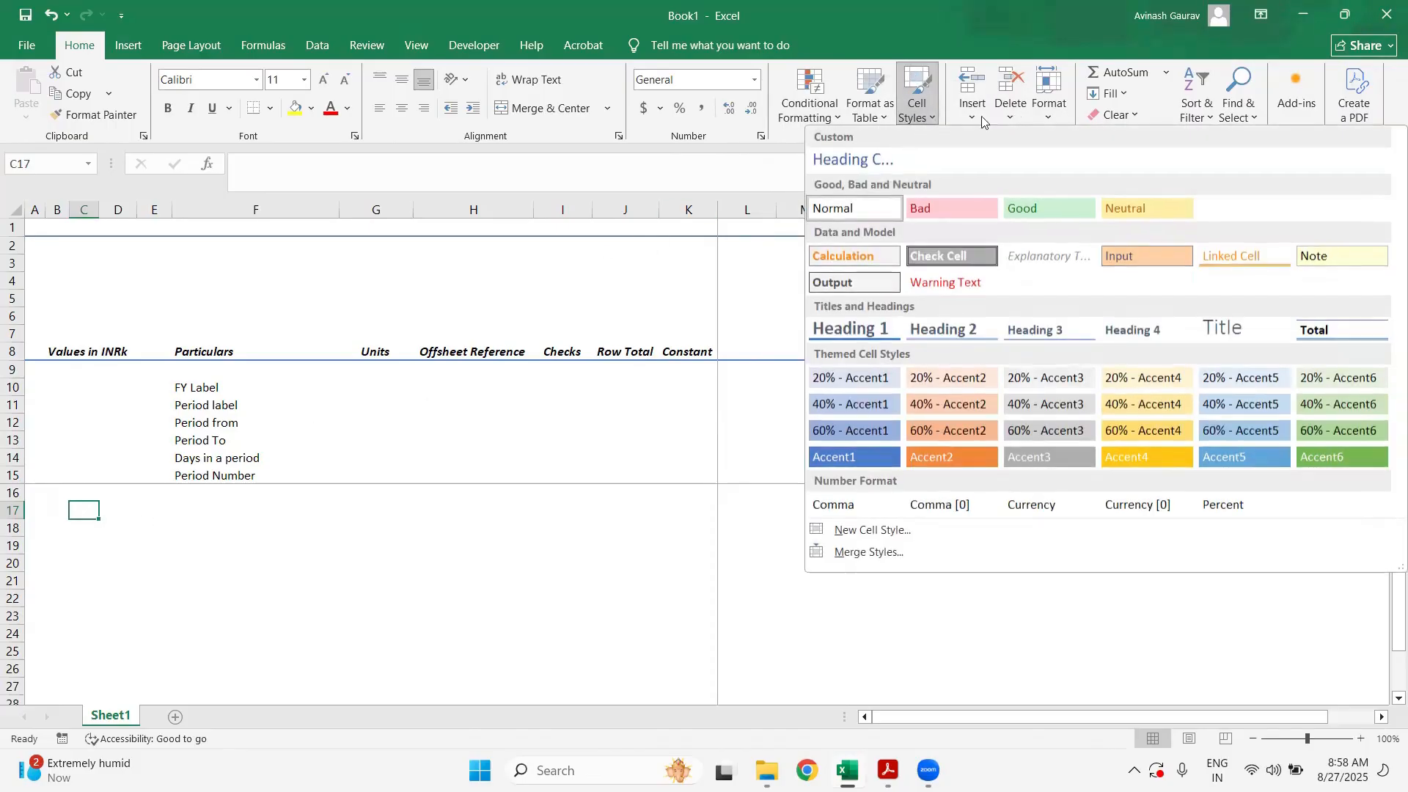
{"action": "right_click", "coordinate": [879, 167]}
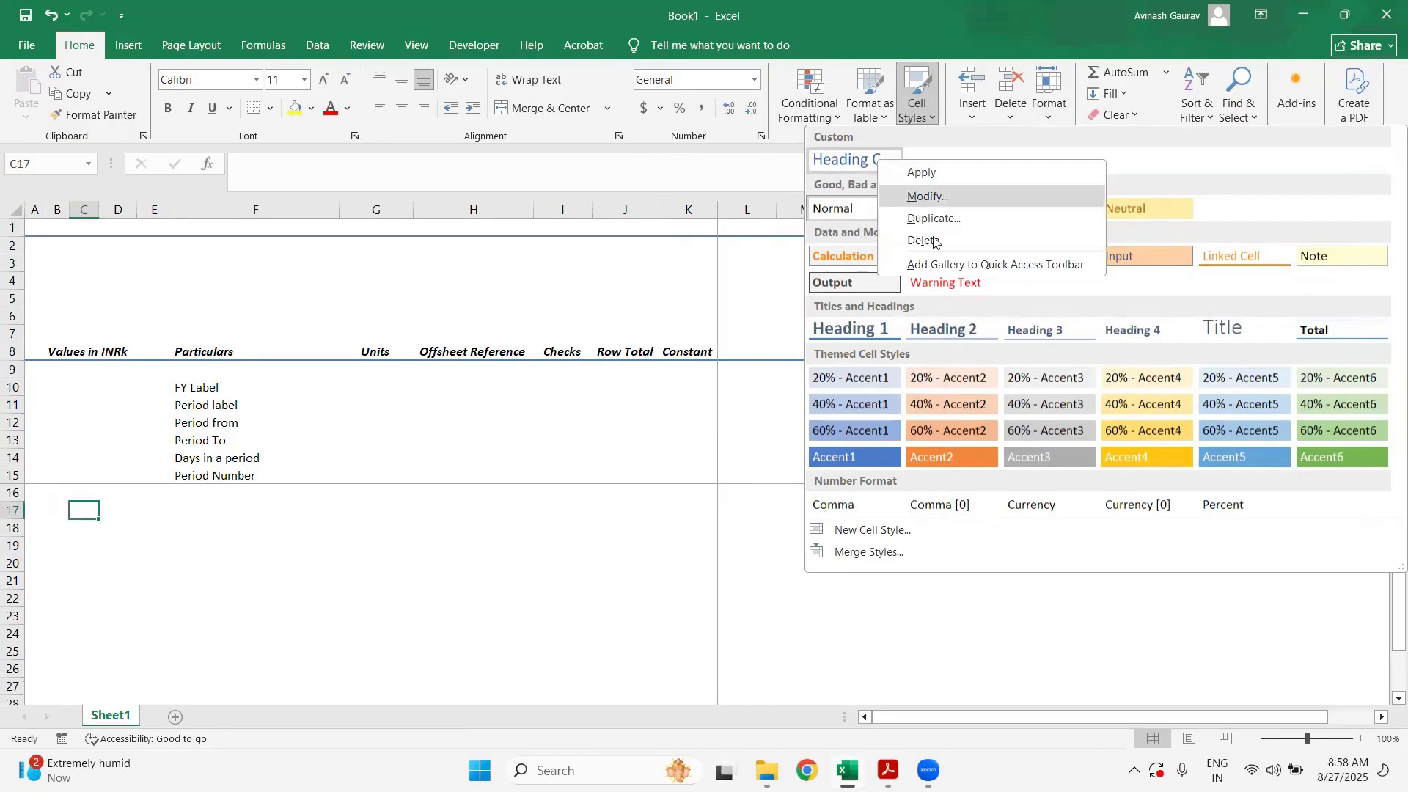
{"action": "left_click", "coordinate": [948, 198]}
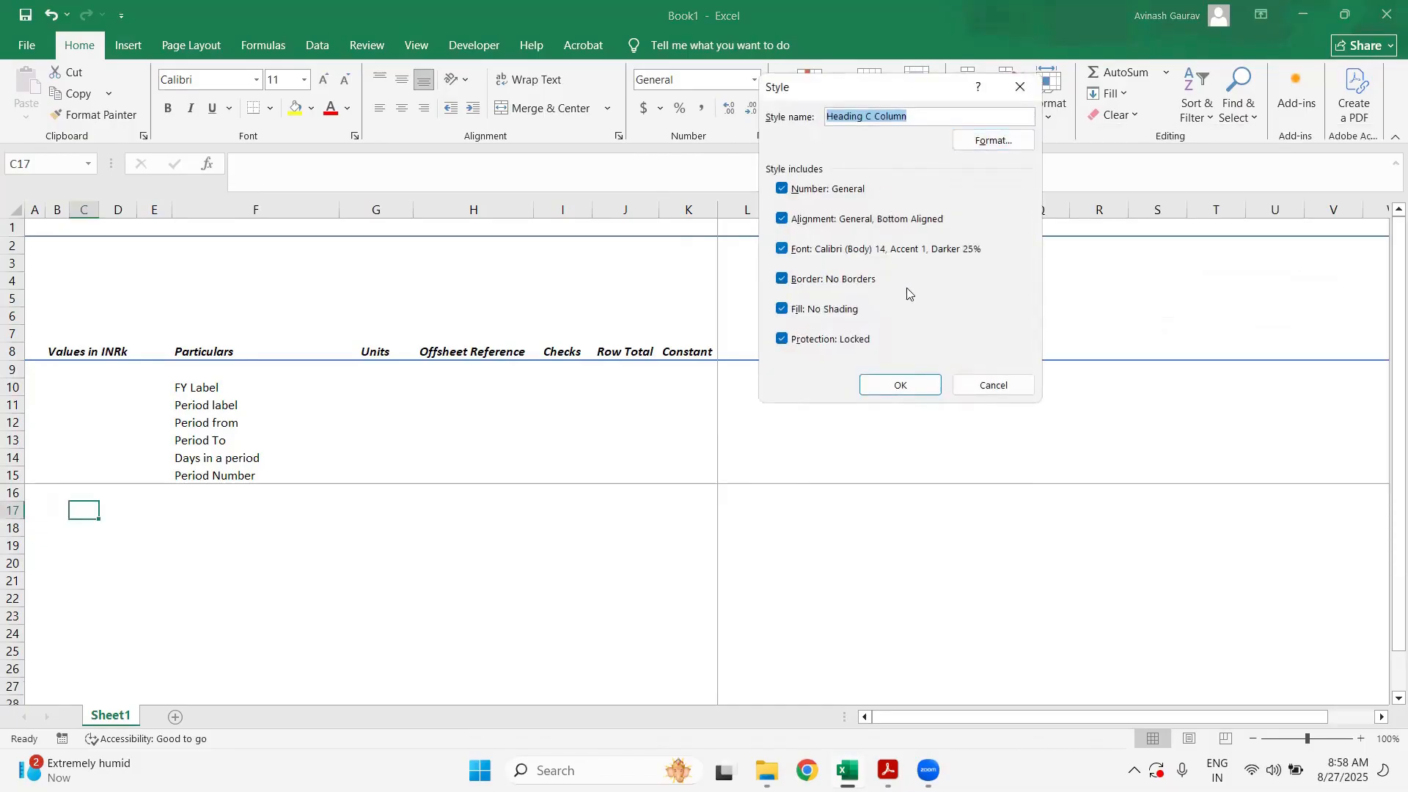
{"action": "left_click", "coordinate": [1001, 142]}
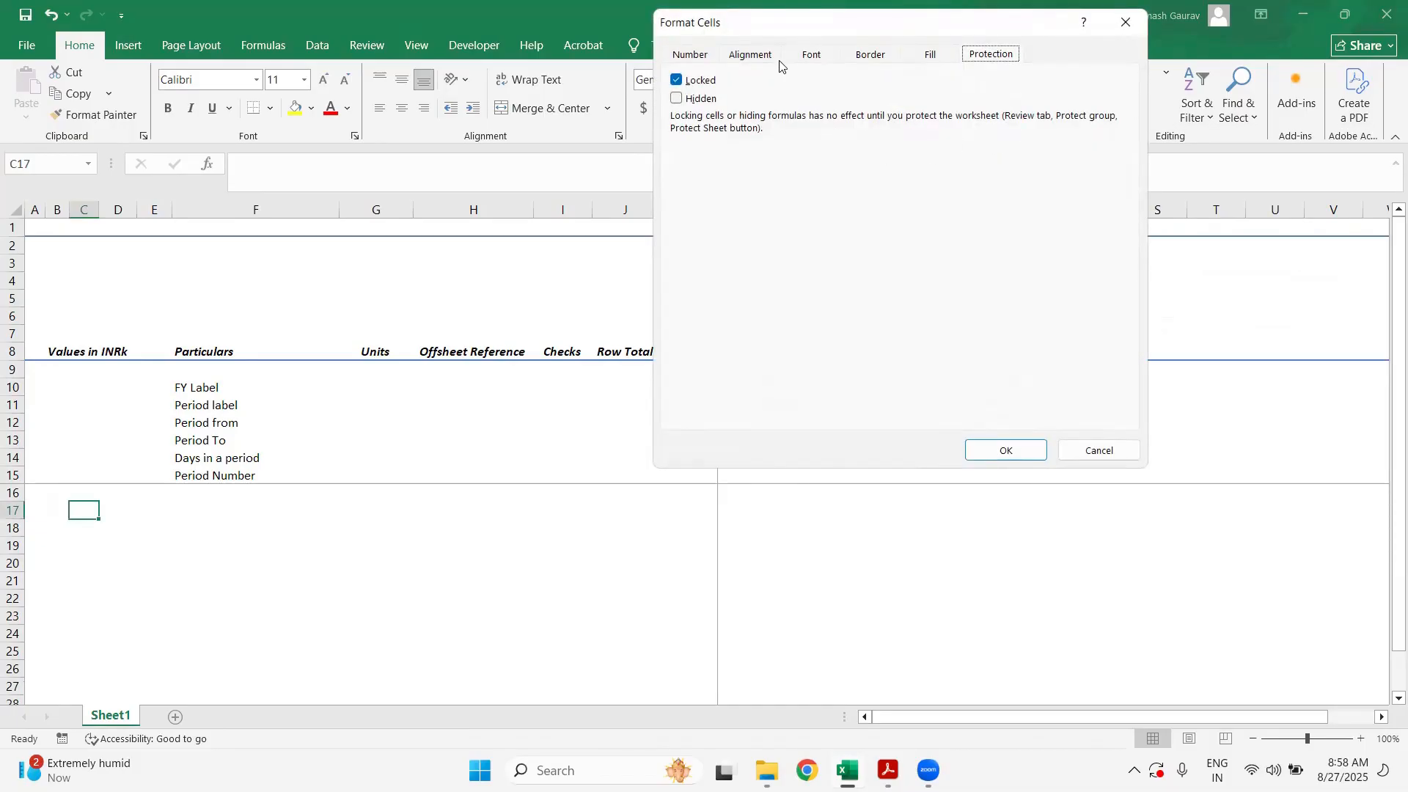
{"action": "left_click", "coordinate": [816, 53]}
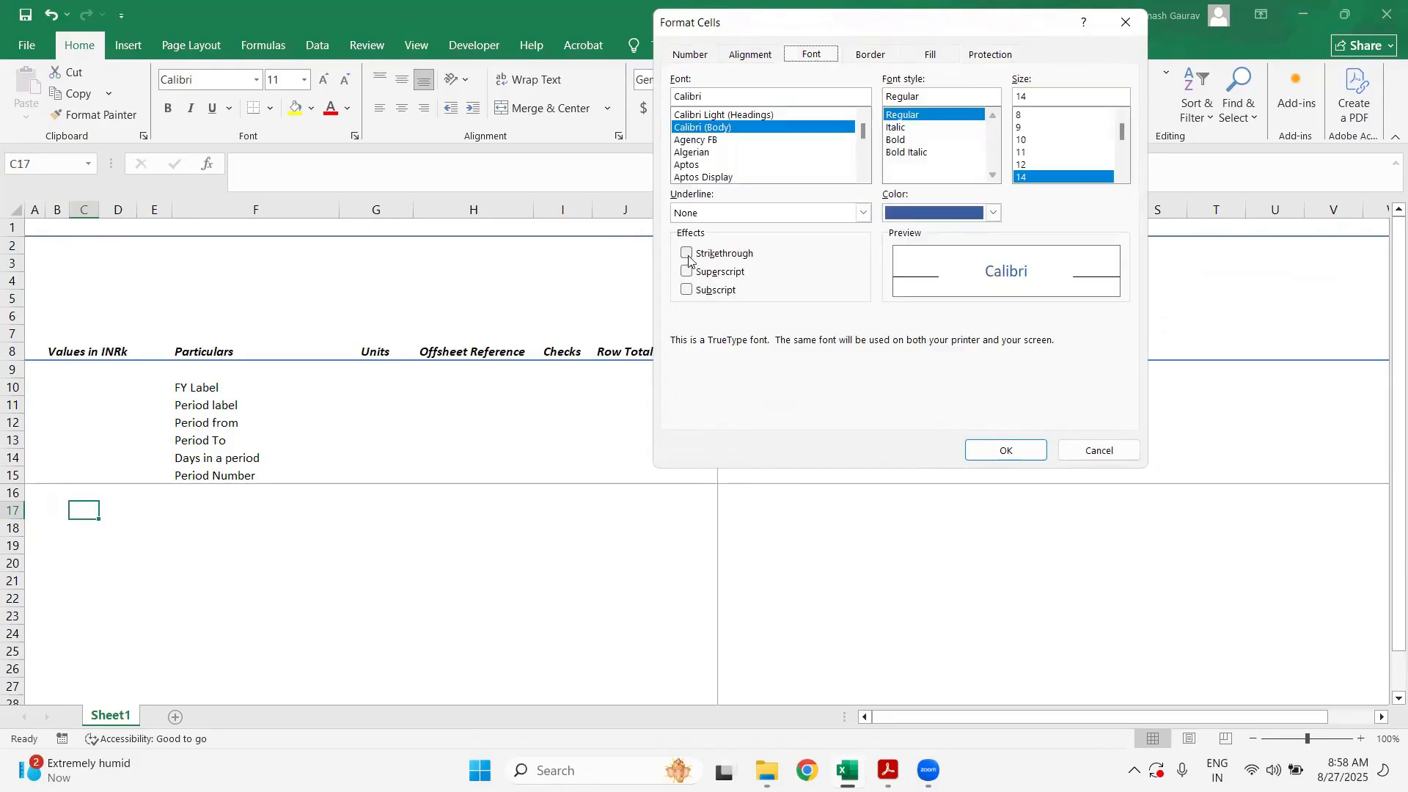
{"action": "left_click", "coordinate": [901, 140]}
{"action": "left_click", "coordinate": [1006, 450]}
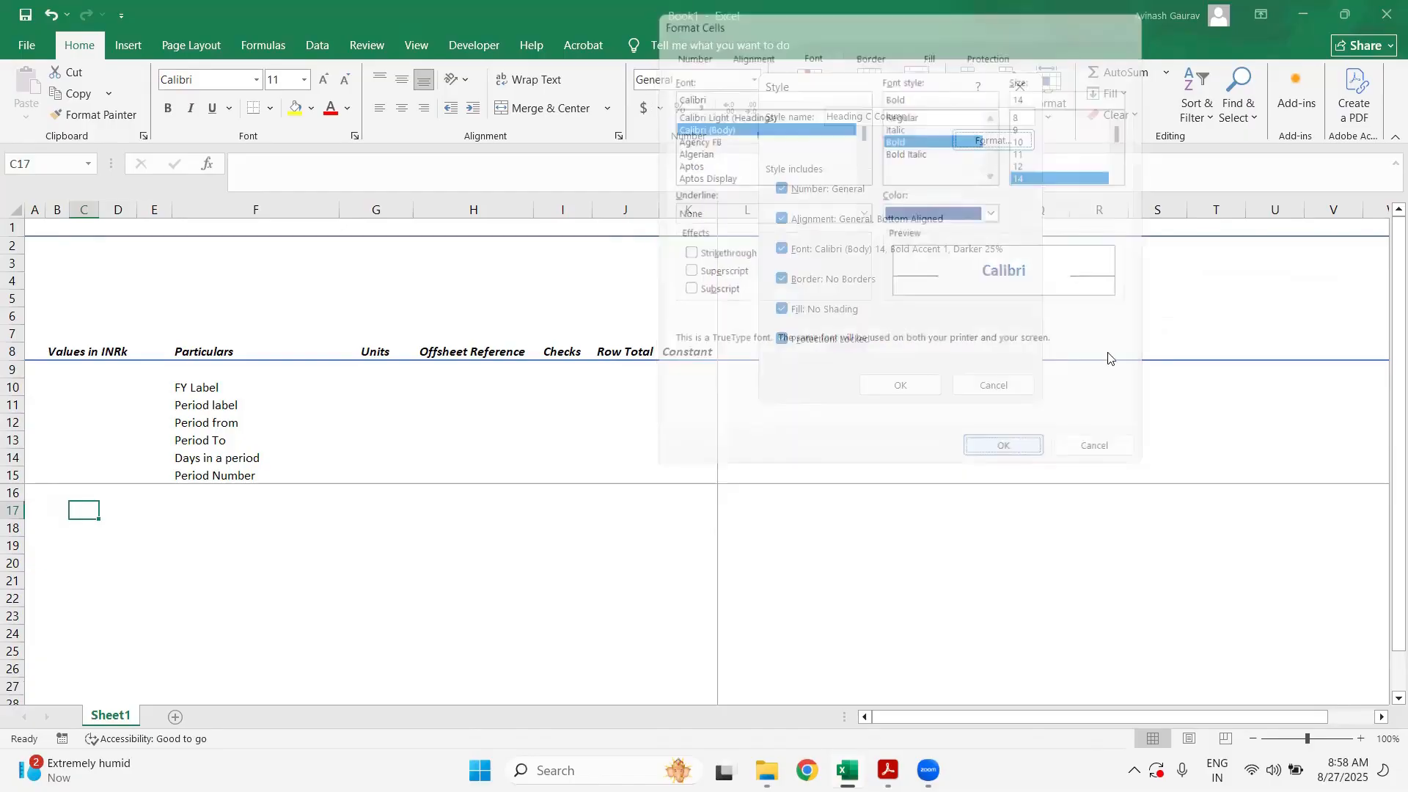
{"action": "left_click", "coordinate": [899, 387]}
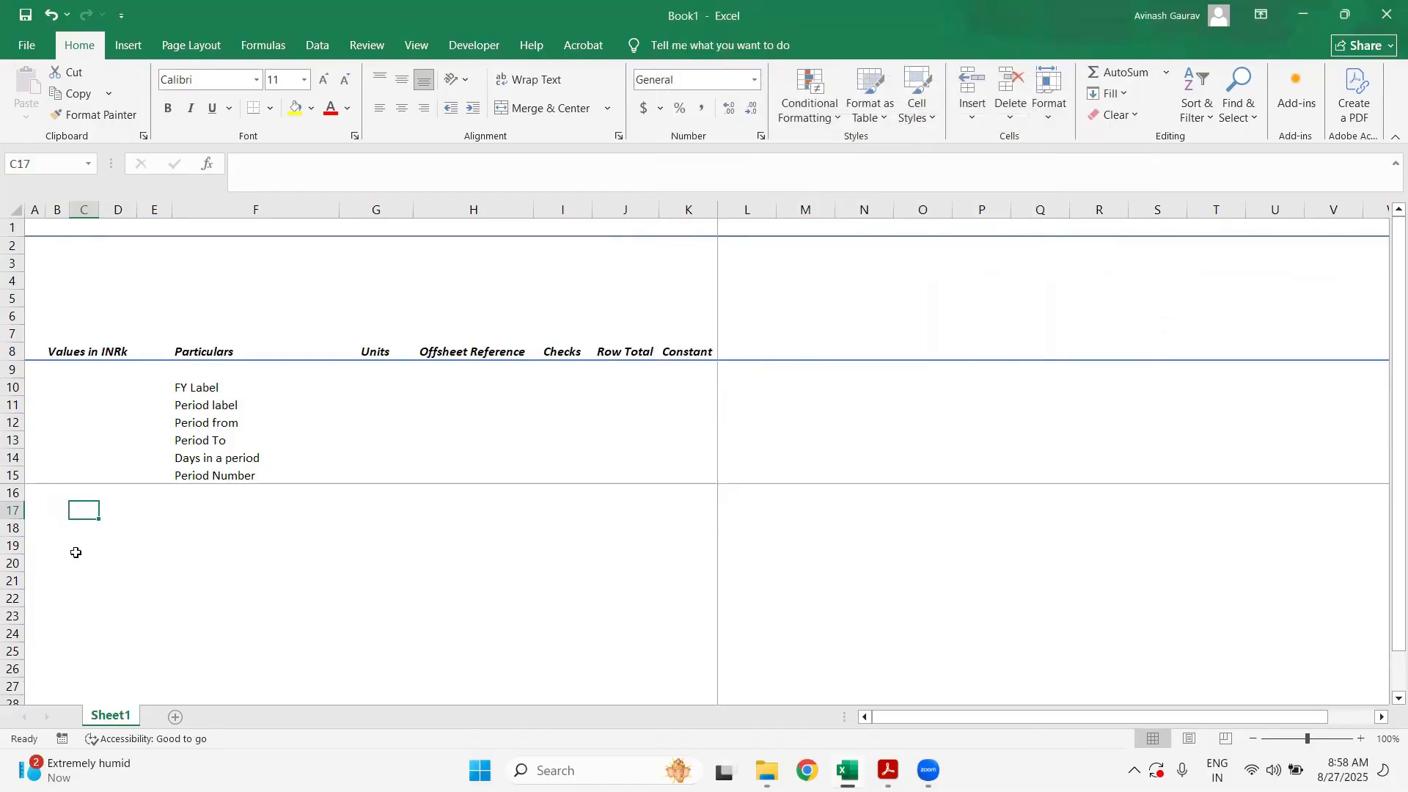
- Enter the section heading "Model Information" in cell C18
{"action": "key", "text": "Down"}
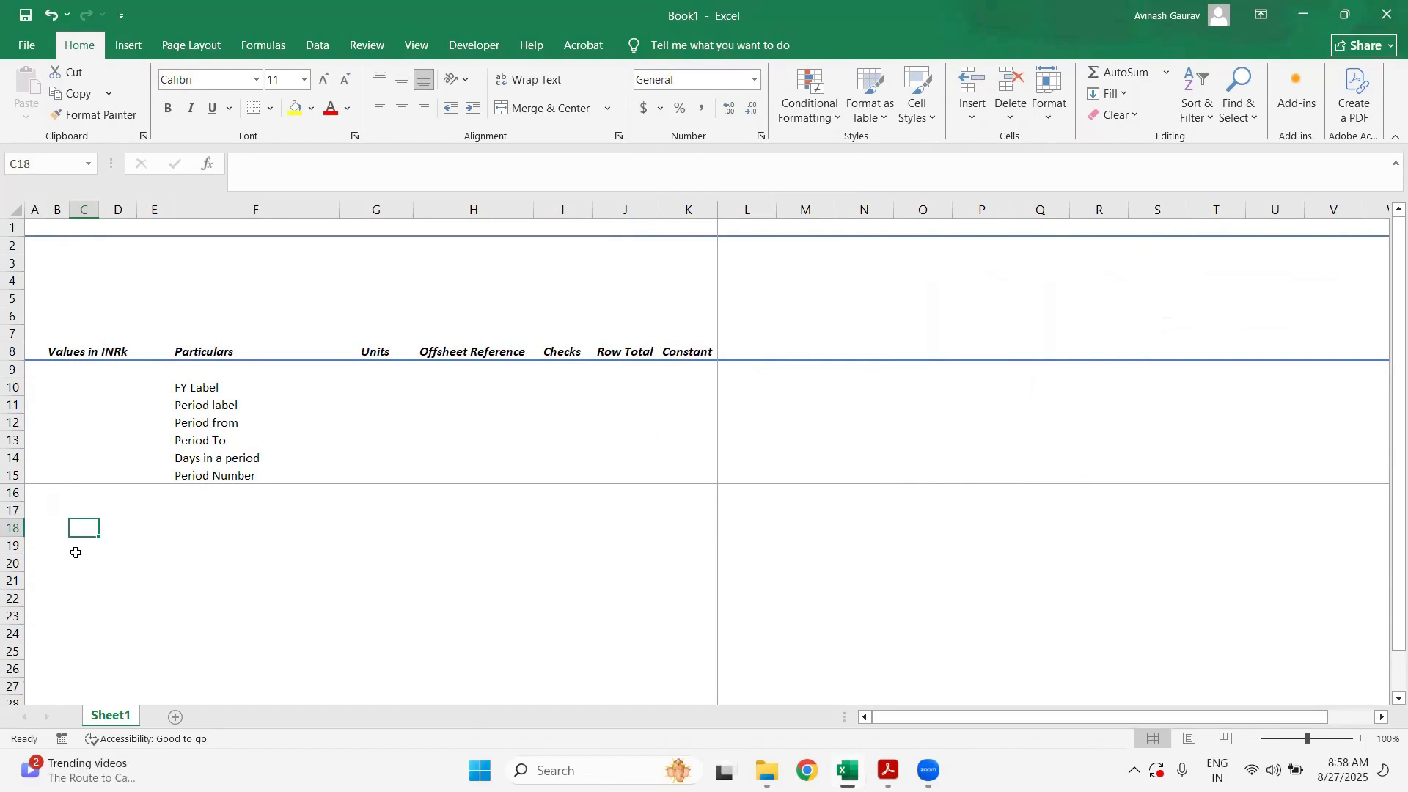
{"action": "type", "text": "Model "}
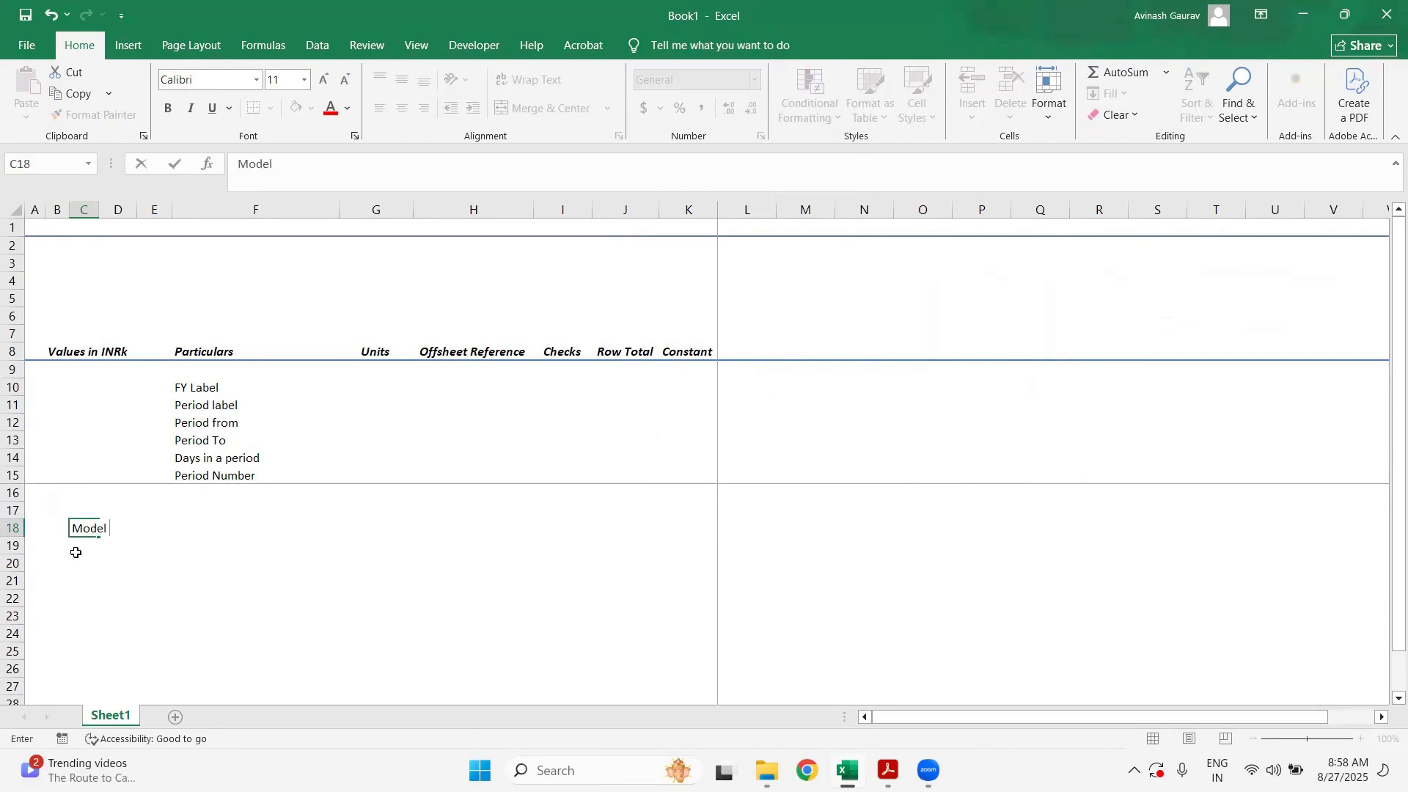
{"action": "type", "text": "Information"}
{"action": "key", "text": "Return"}
- Apply the custom Heading C Column style to the Model Information heading in C18
{"action": "left_click", "coordinate": [94, 532]}
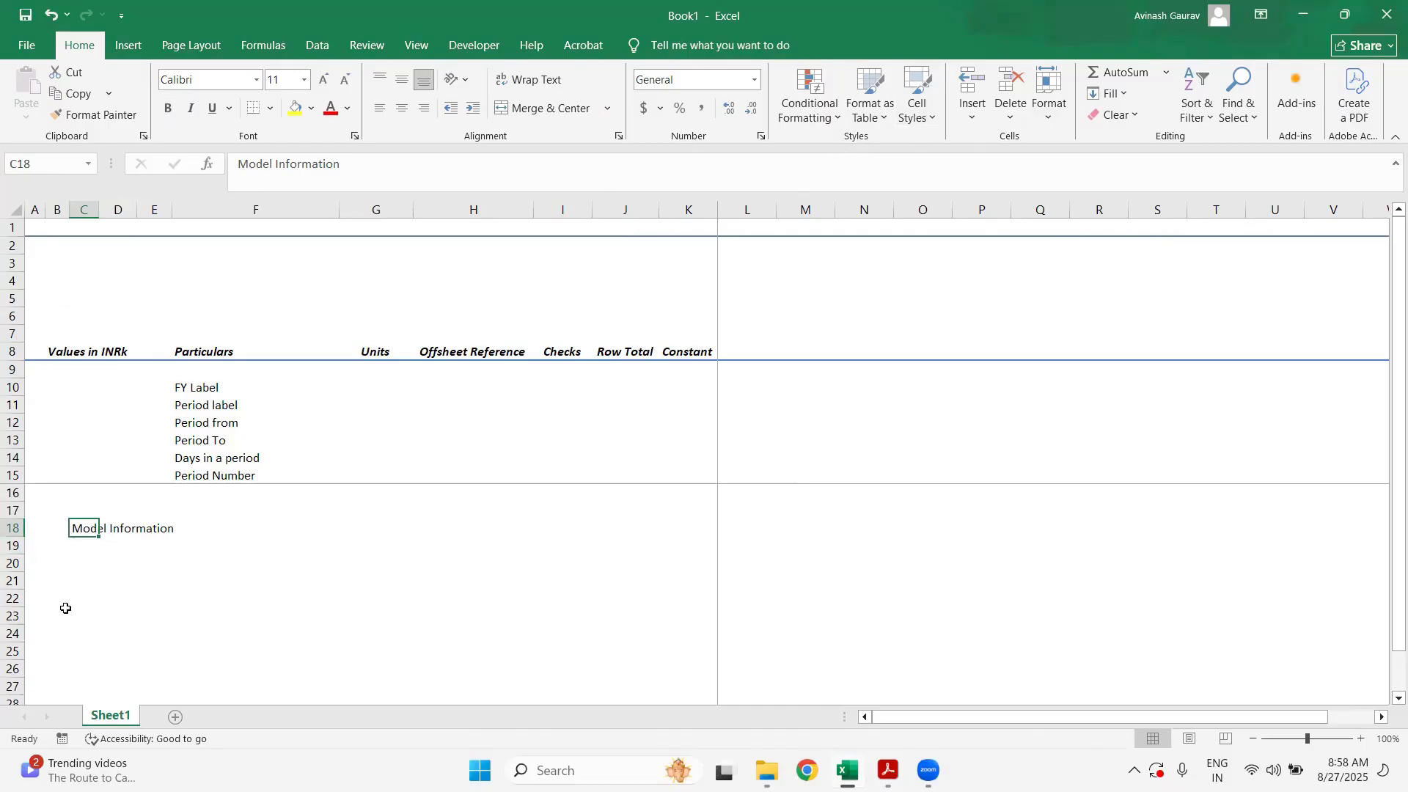
{"action": "left_click", "coordinate": [917, 99]}
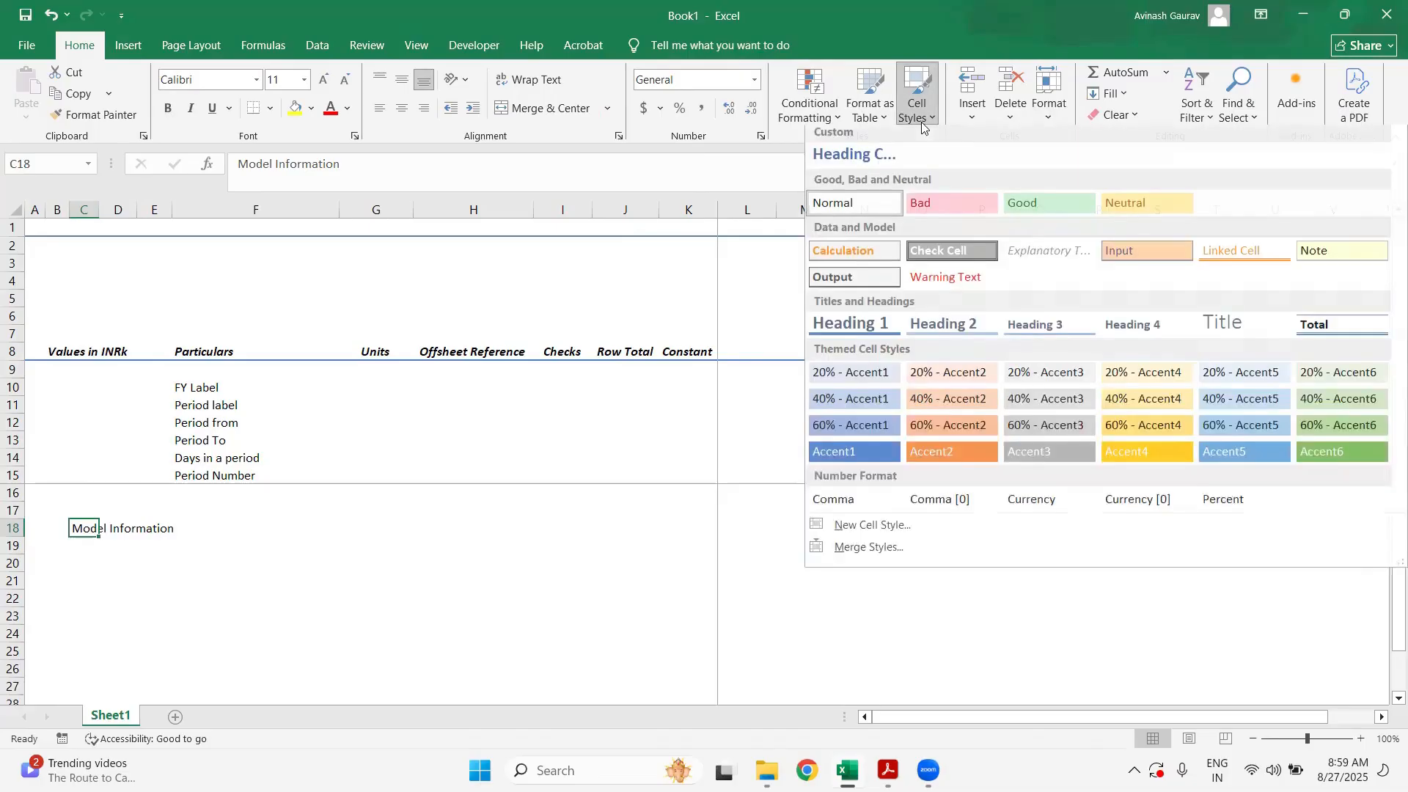
{"action": "left_click", "coordinate": [848, 163]}
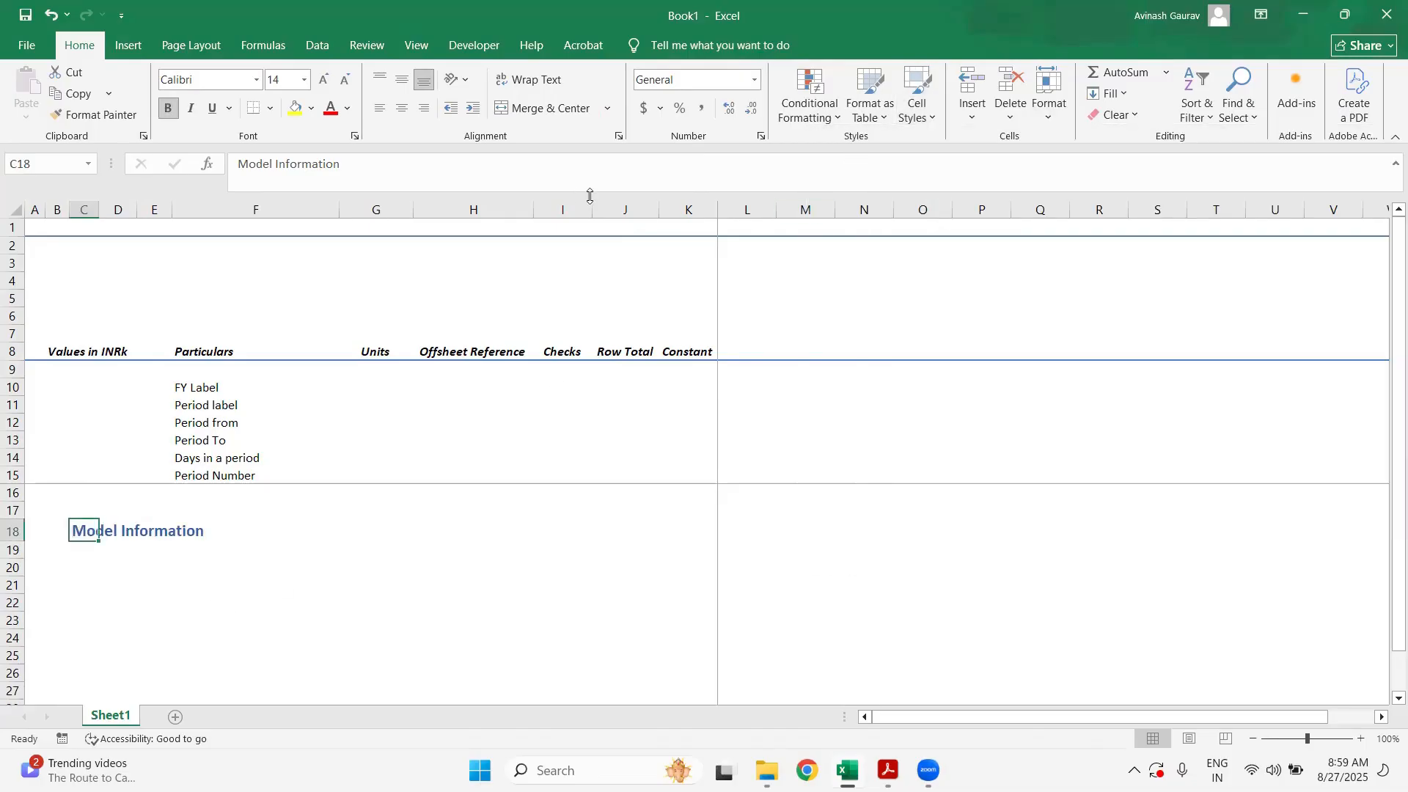
{"action": "left_click", "coordinate": [928, 123]}
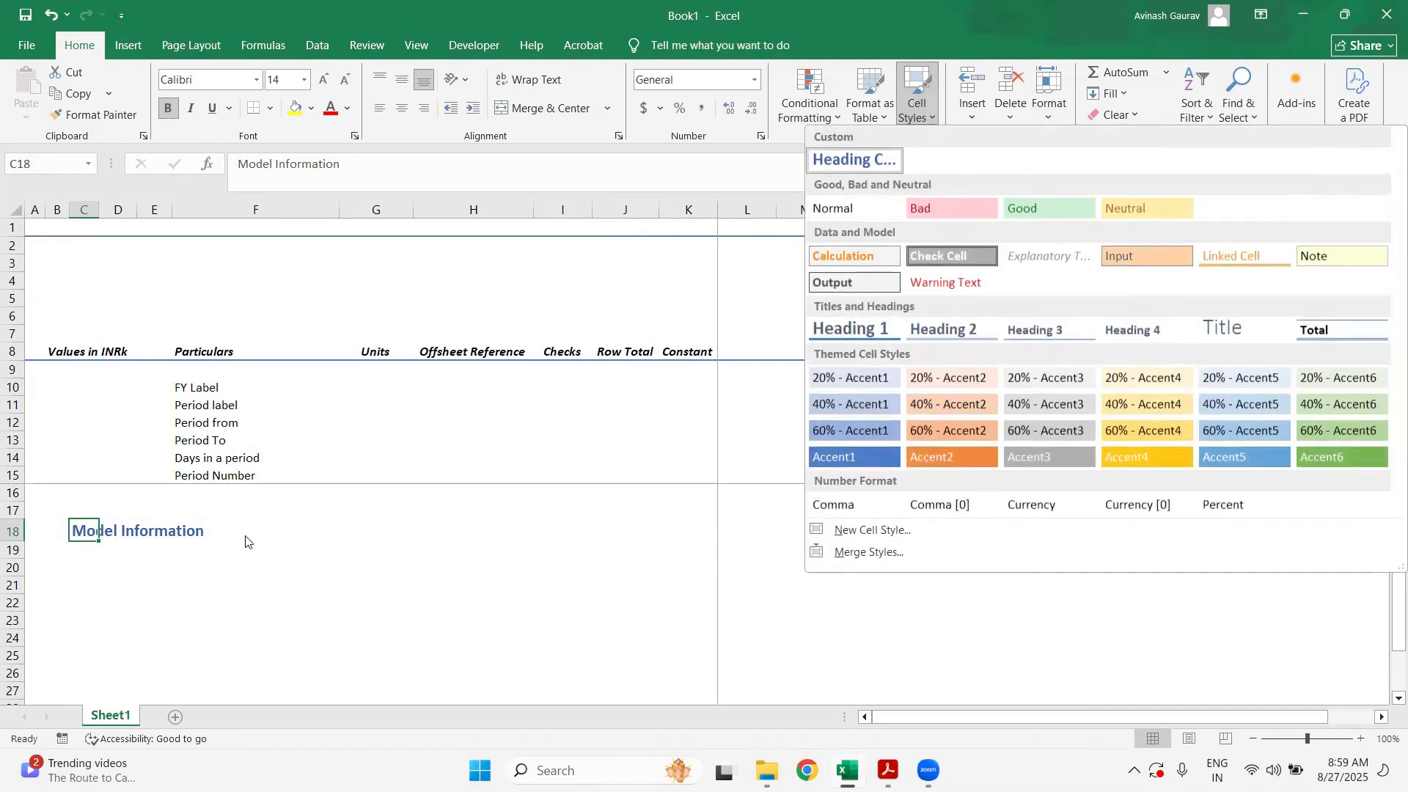
{"action": "left_click", "coordinate": [123, 582]}
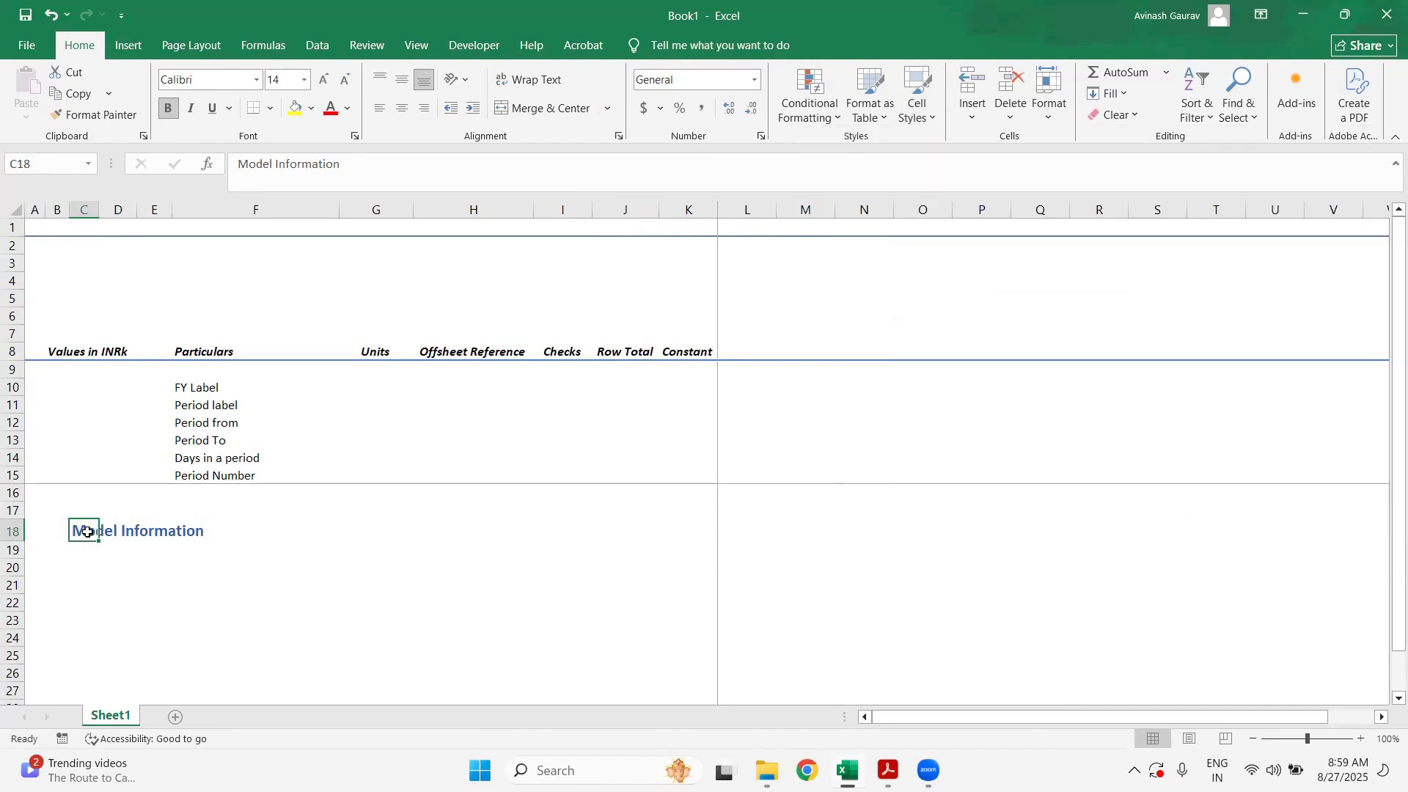
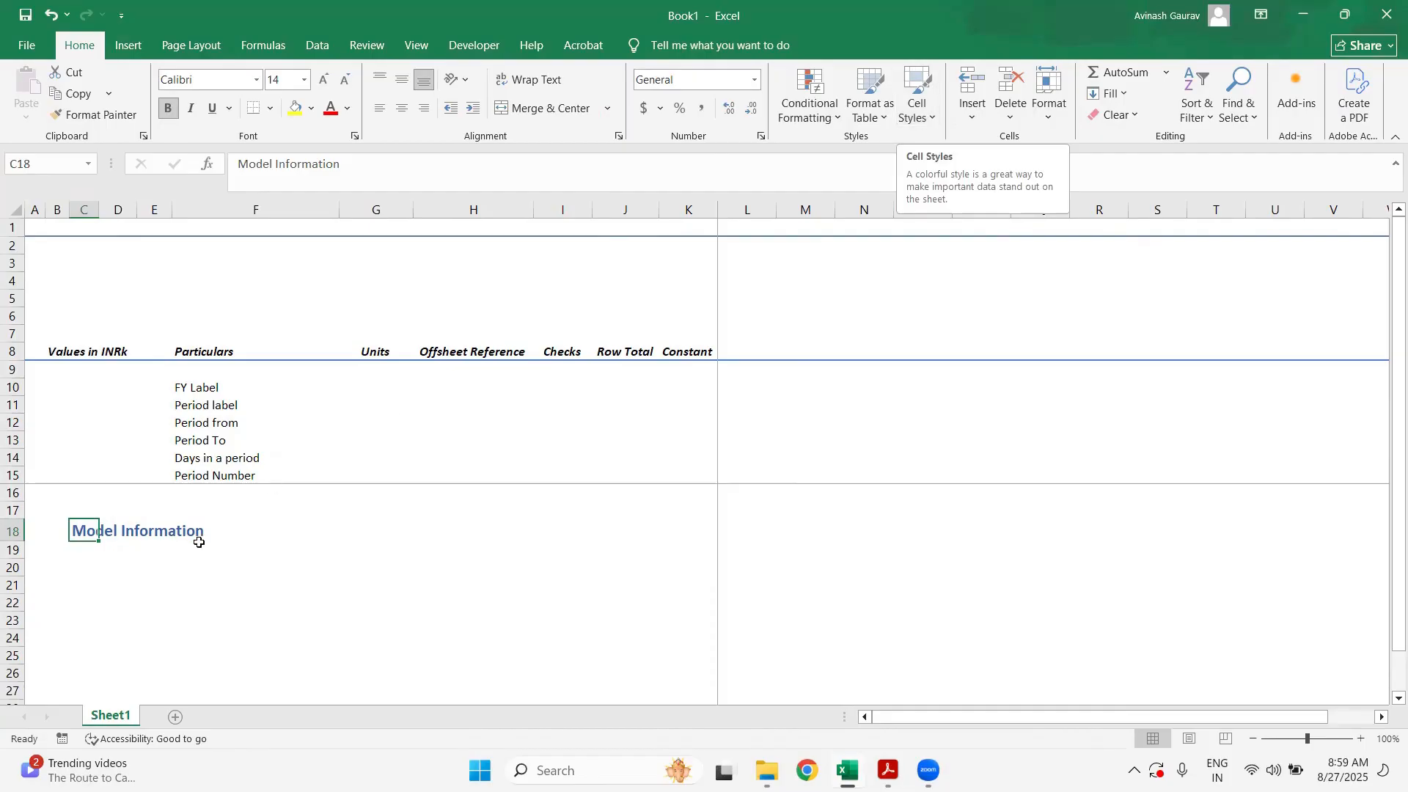
- Start a new custom cell style from cell F18 and name it "Heading D Column"
{"action": "left_click", "coordinate": [245, 535]}
{"action": "left_click", "coordinate": [919, 116]}
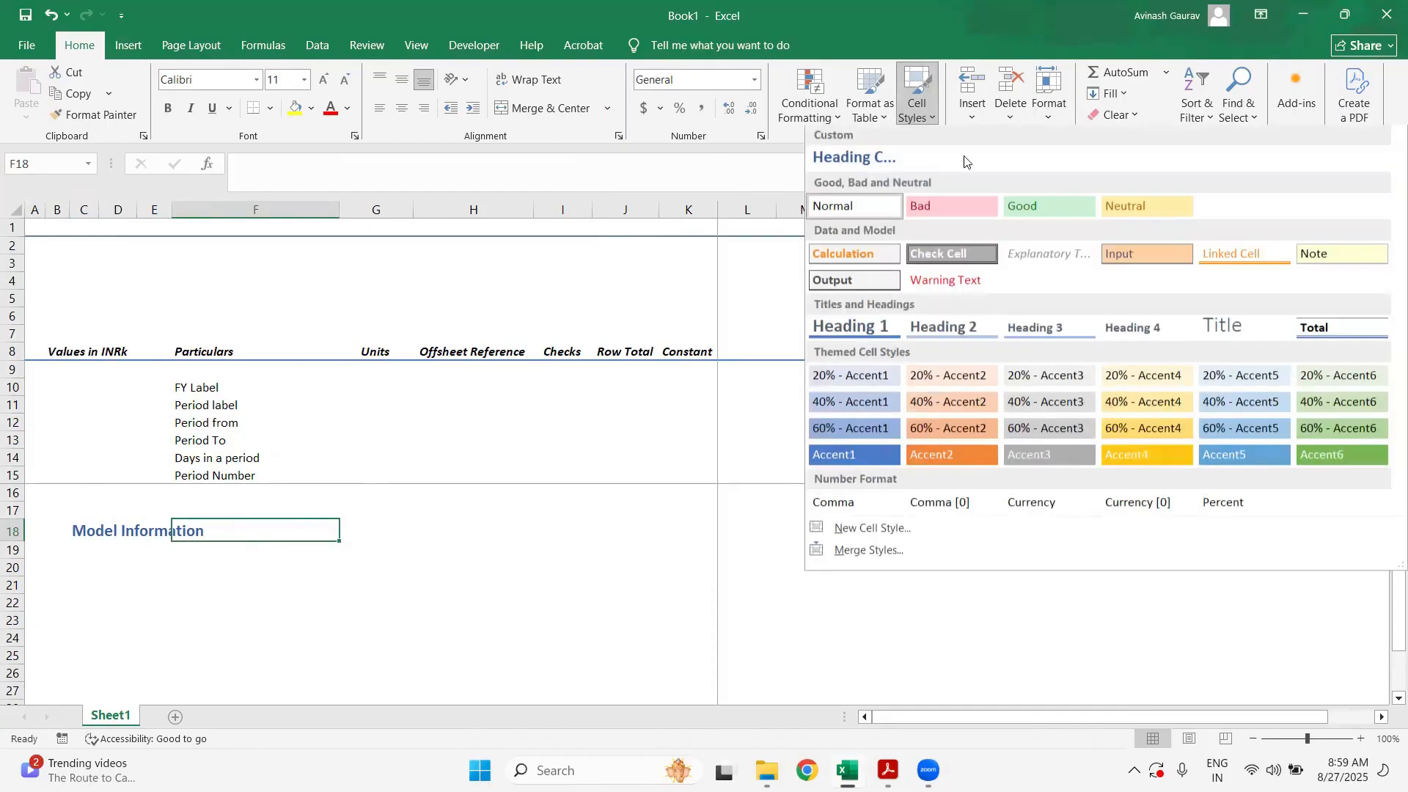
{"action": "left_click", "coordinate": [855, 530]}
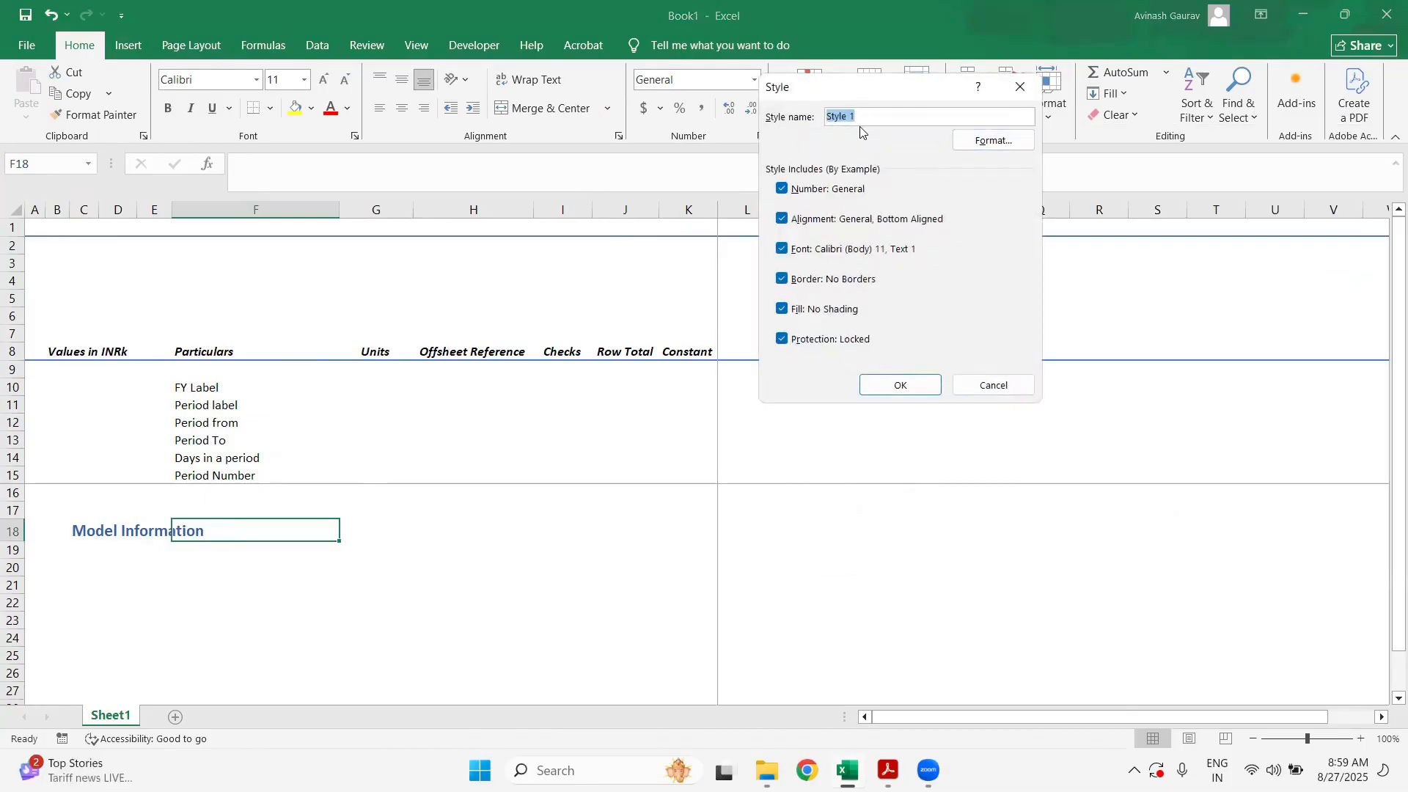
{"action": "type", "text": "Heading 01"}
{"action": "key", "text": "BackSpace"}
{"action": "key", "text": "BackSpace"}
{"action": "type", "text": "D Column"}
- Set the Heading D Column style's font size to 12 and its font style to Bold
{"action": "left_click", "coordinate": [1006, 143]}
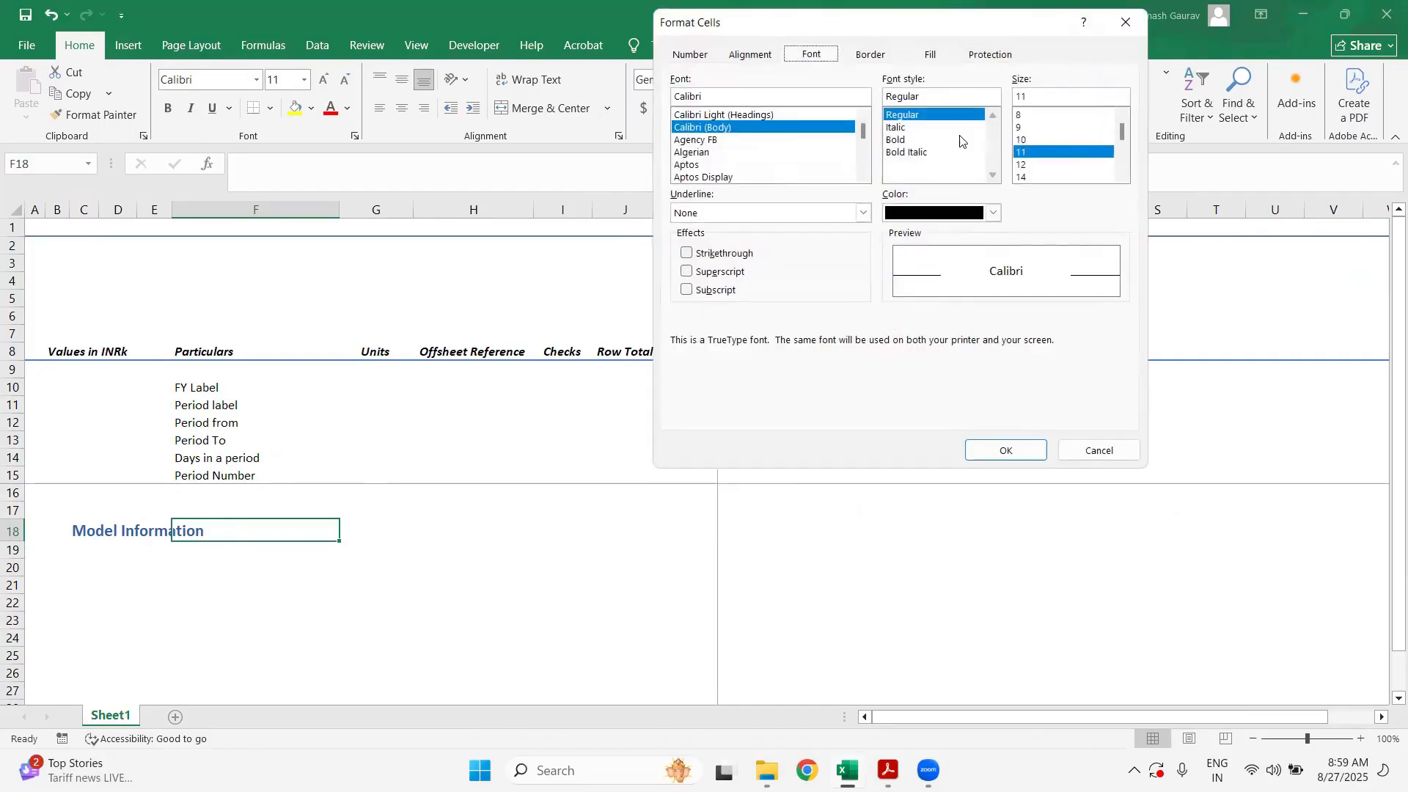
{"action": "left_click", "coordinate": [697, 54]}
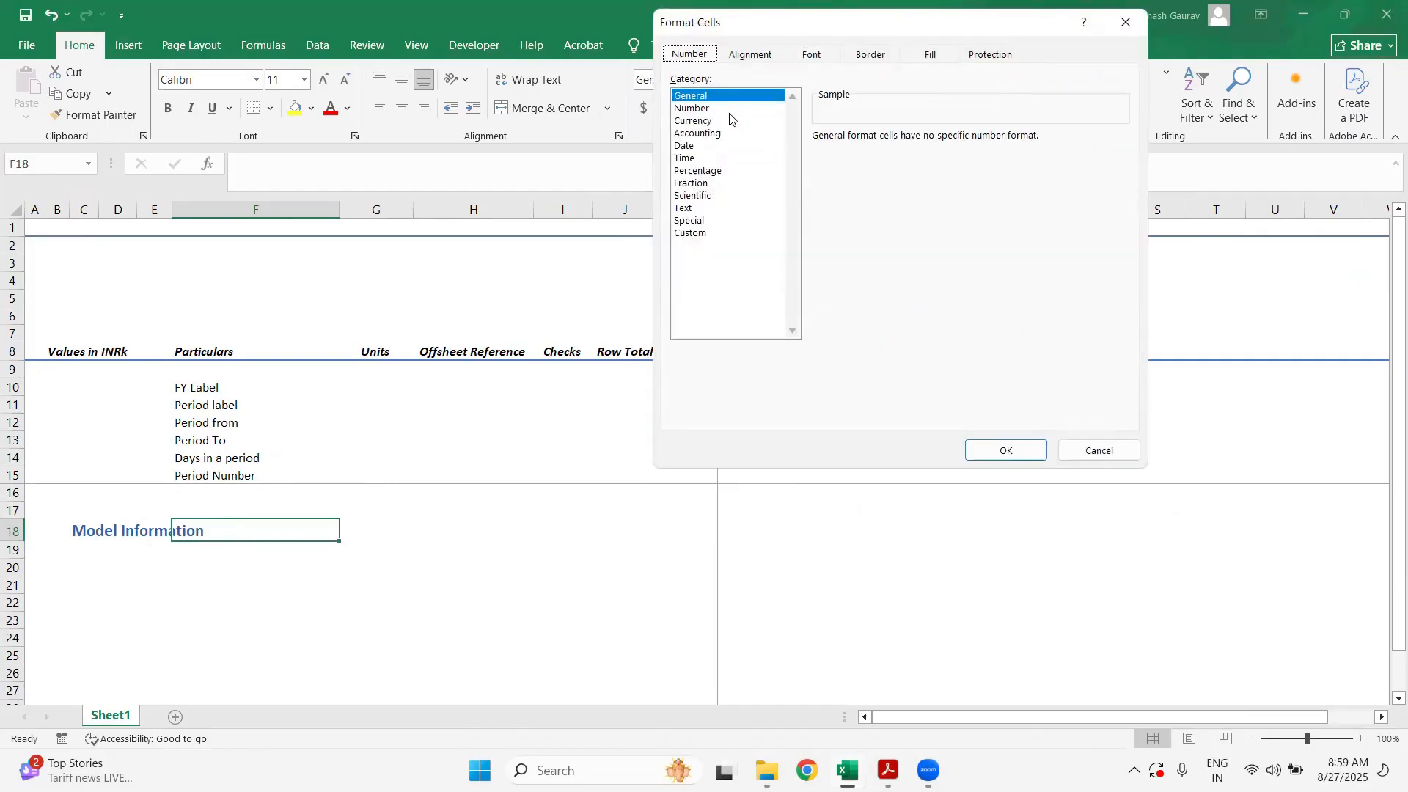
{"action": "left_click", "coordinate": [766, 53]}
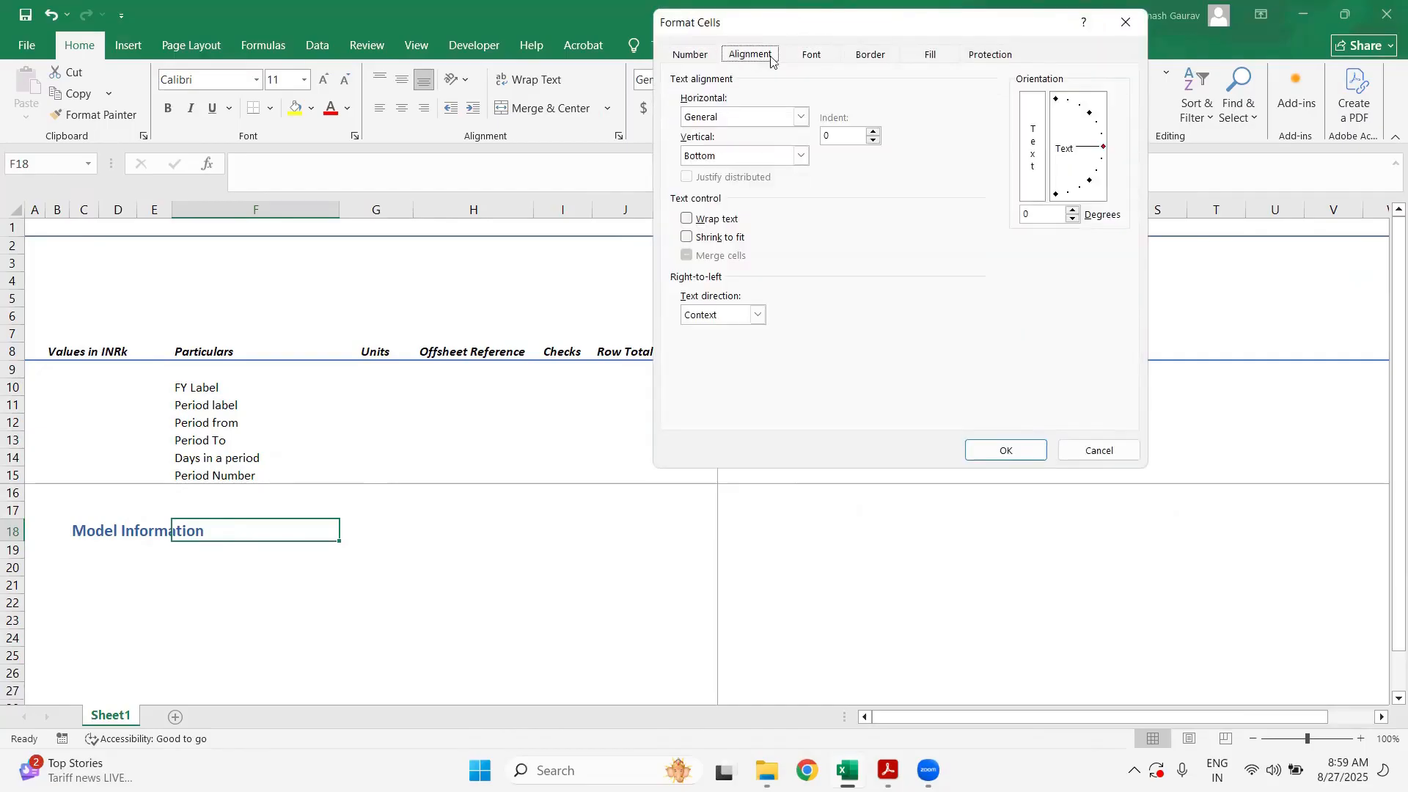
{"action": "left_click", "coordinate": [810, 56]}
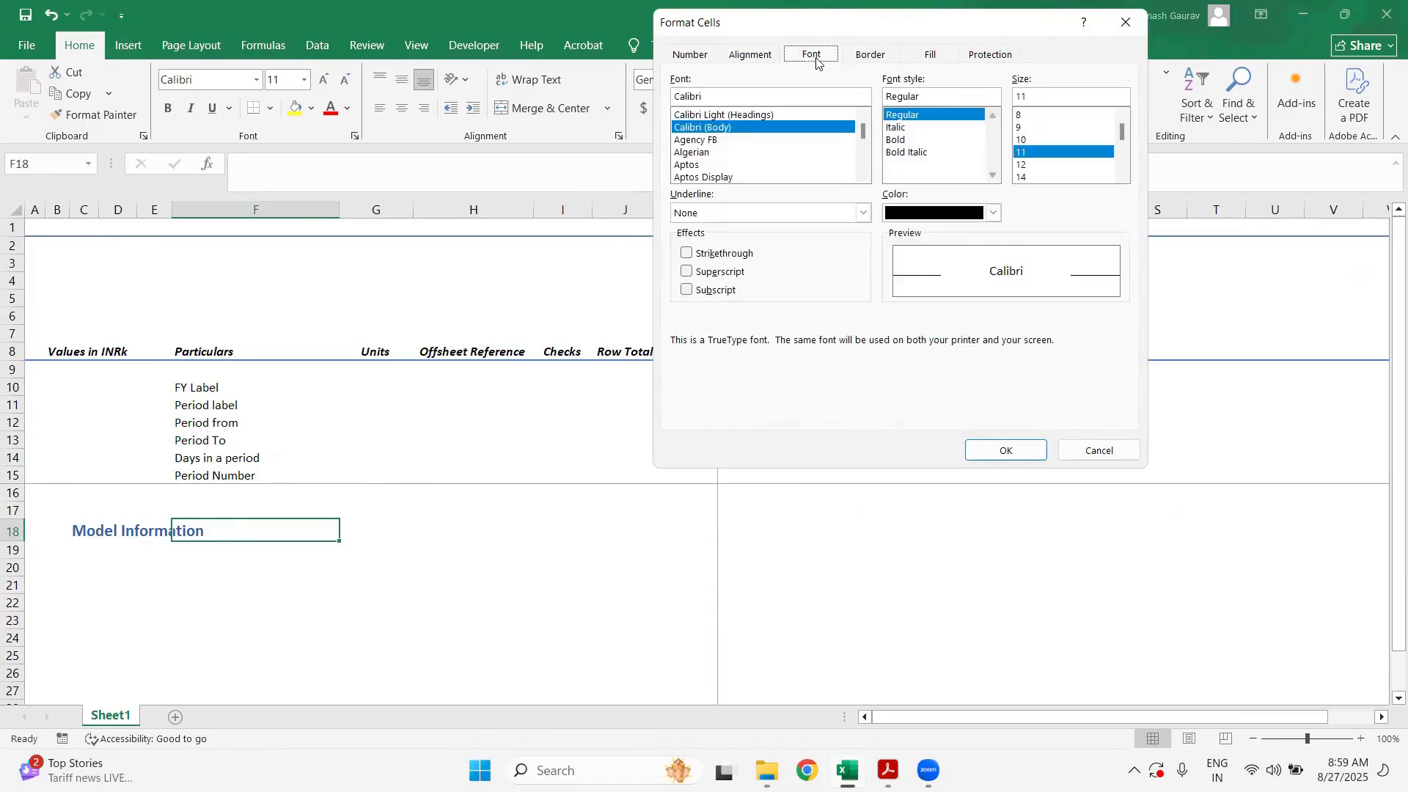
{"action": "left_click", "coordinate": [1021, 165]}
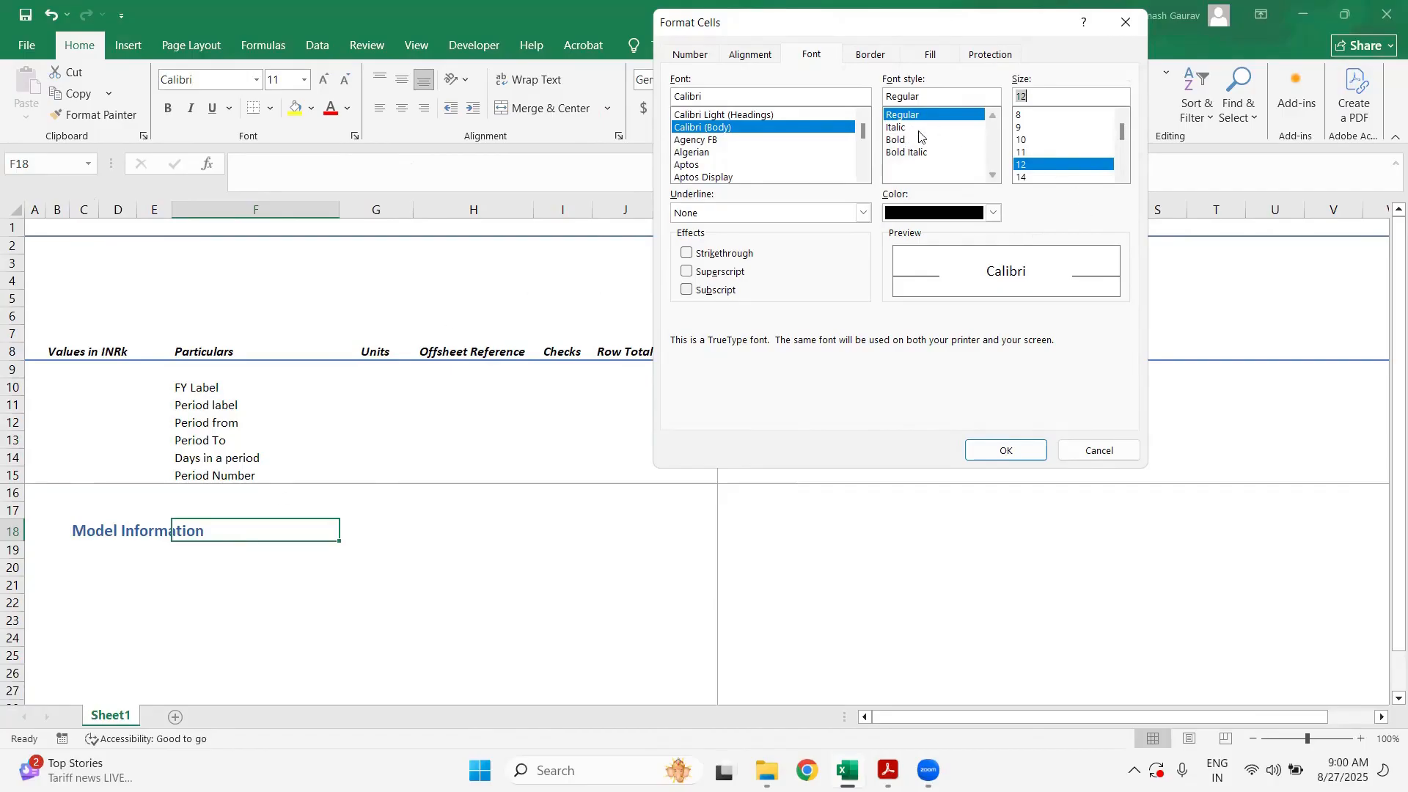
{"action": "left_click", "coordinate": [902, 142]}
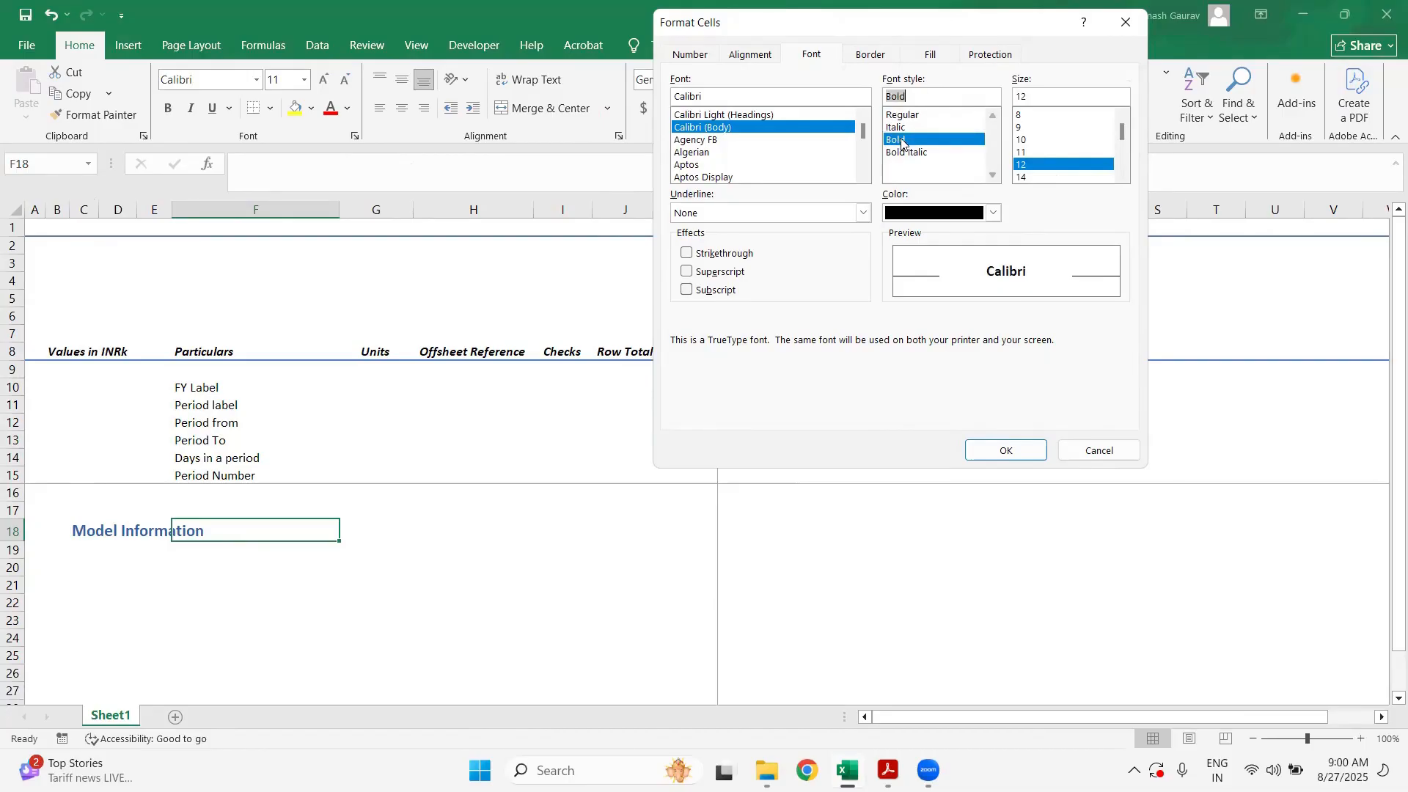
- Set the Heading D Column style's font color to the blue Accent 1 theme color and save the style
{"action": "left_click", "coordinate": [882, 56]}
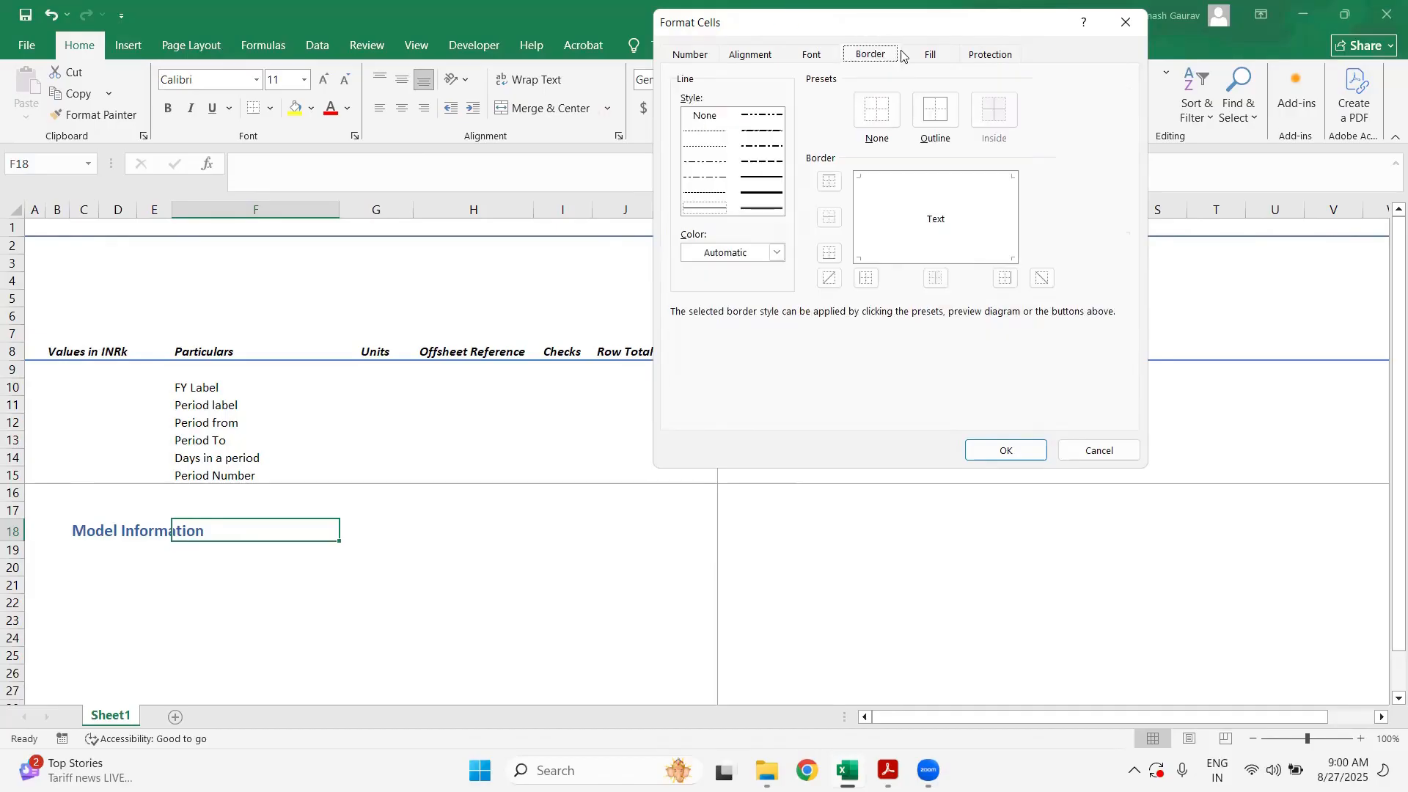
{"action": "left_click", "coordinate": [933, 56]}
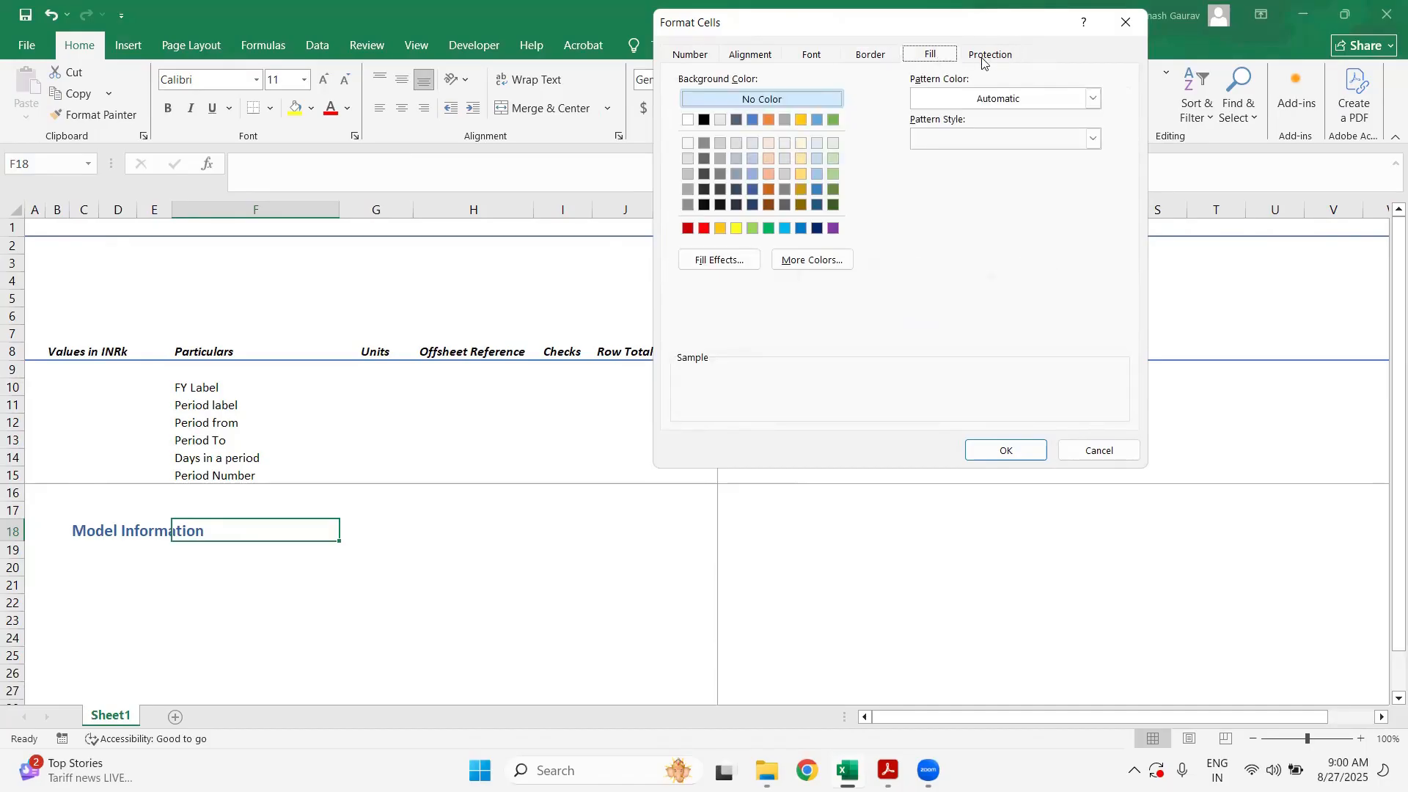
{"action": "left_click", "coordinate": [825, 62]}
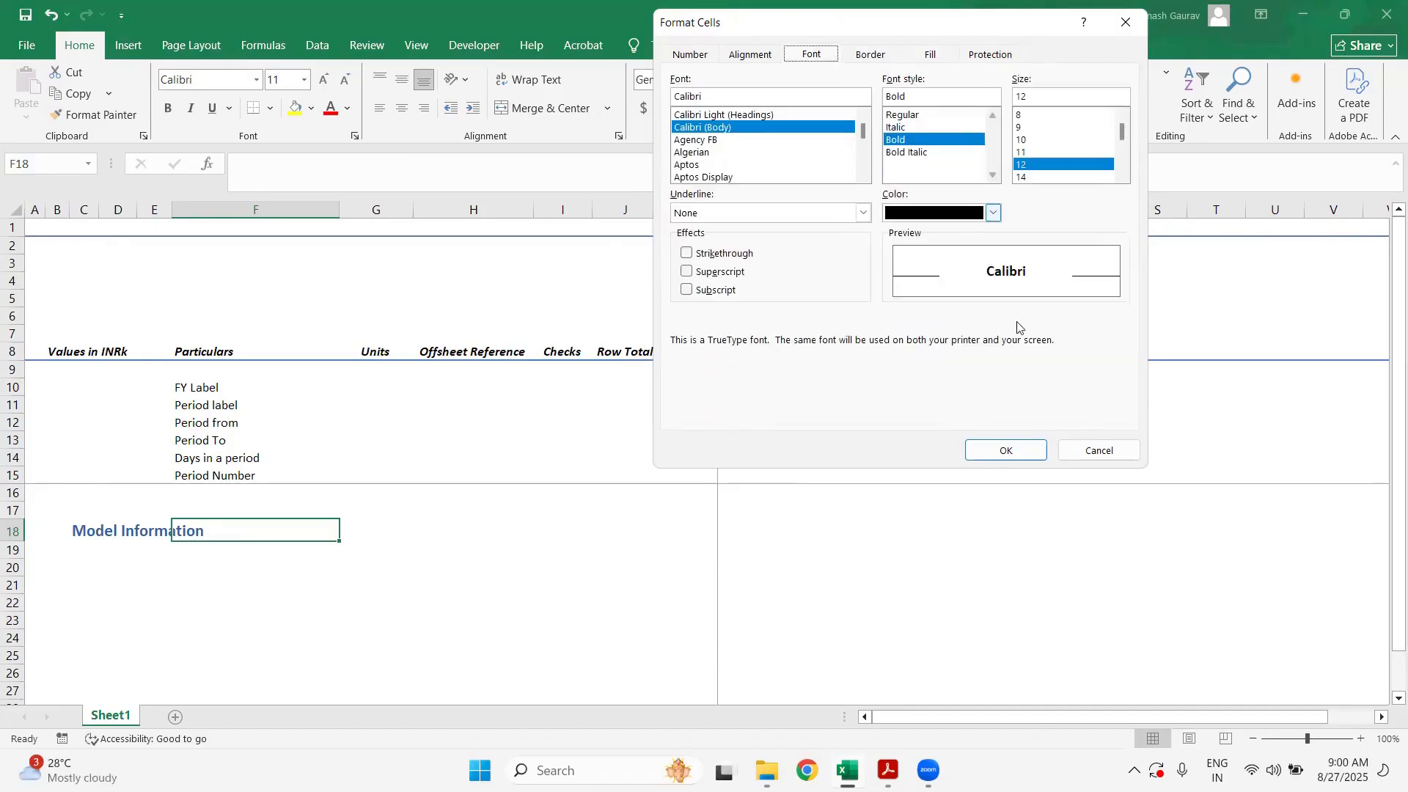
{"action": "left_click", "coordinate": [994, 215]}
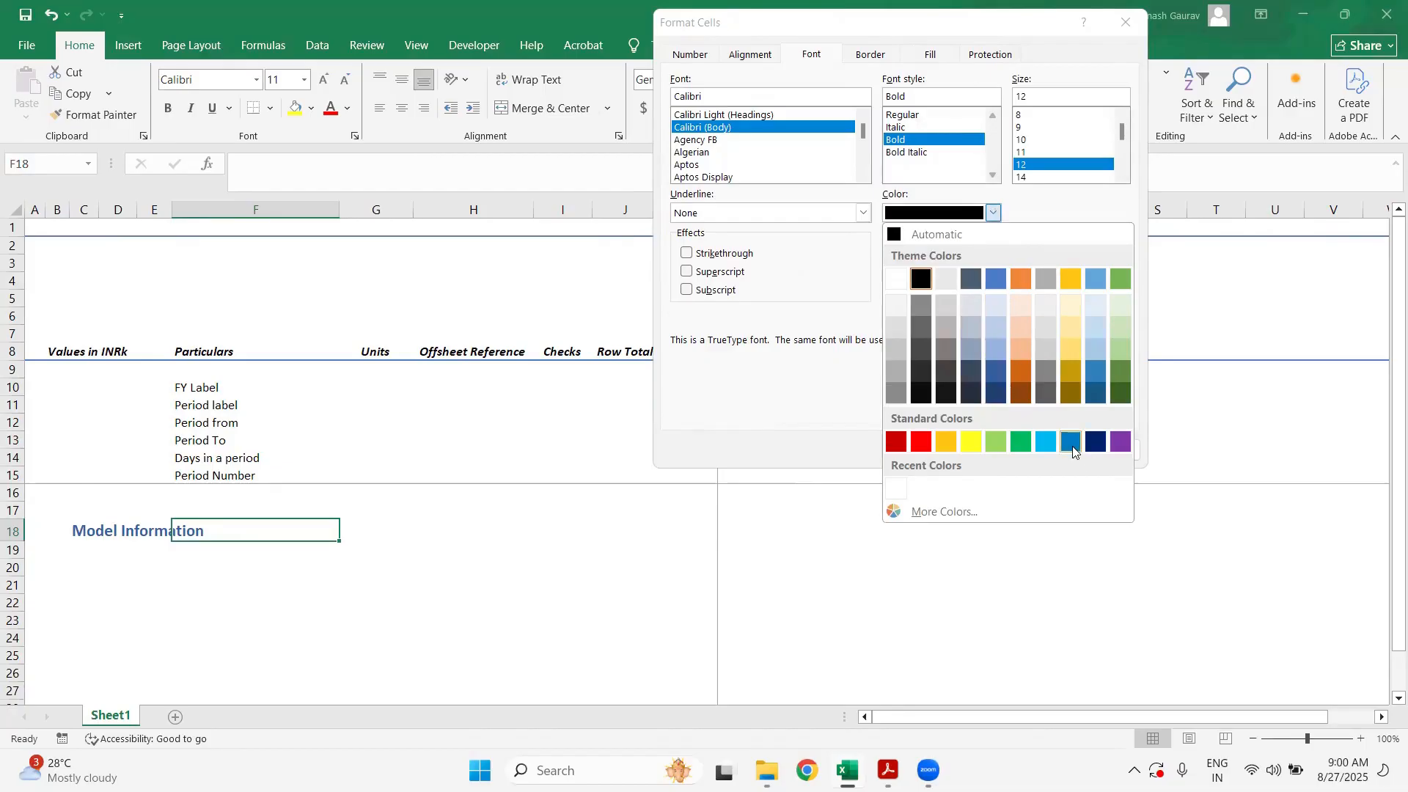
{"action": "left_click", "coordinate": [999, 282]}
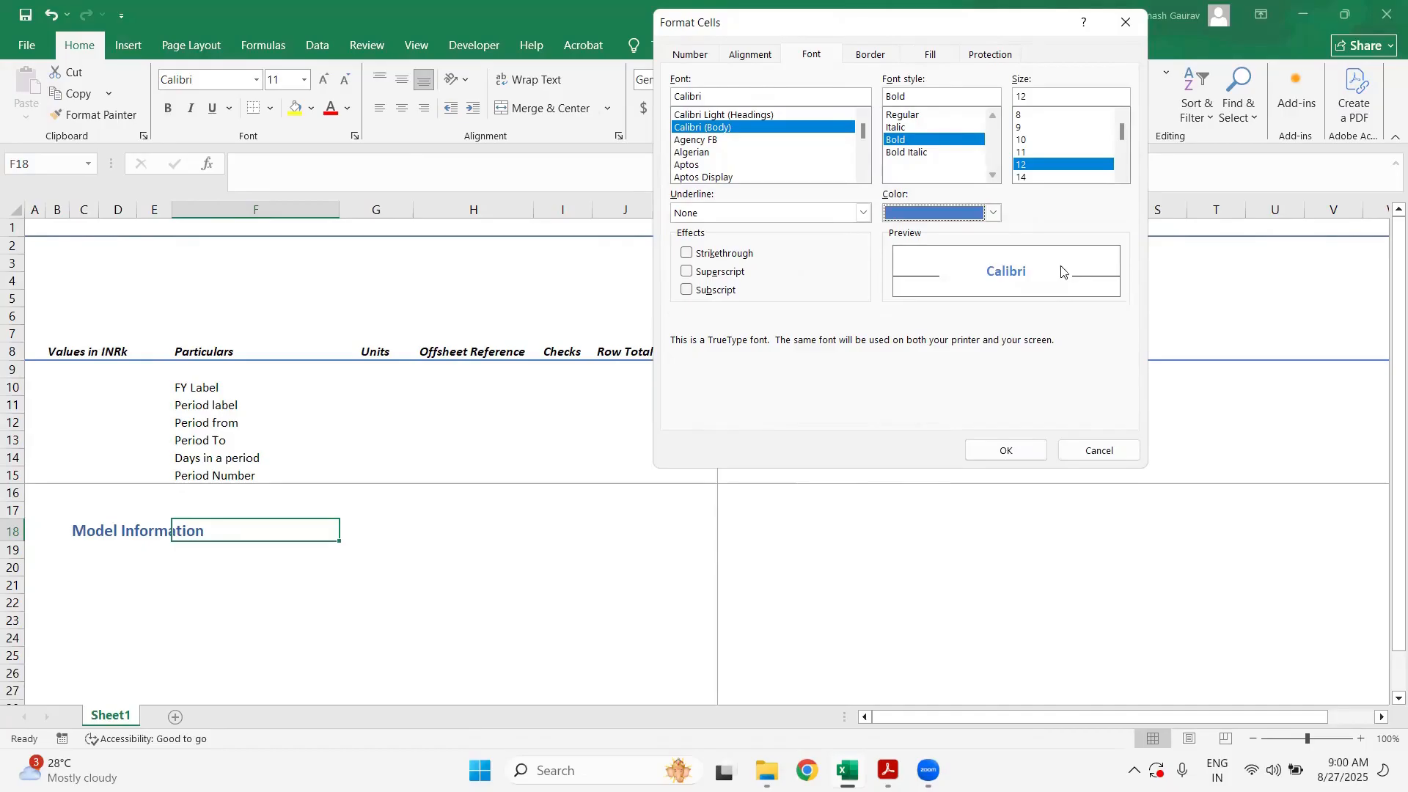
{"action": "left_click", "coordinate": [1027, 451]}
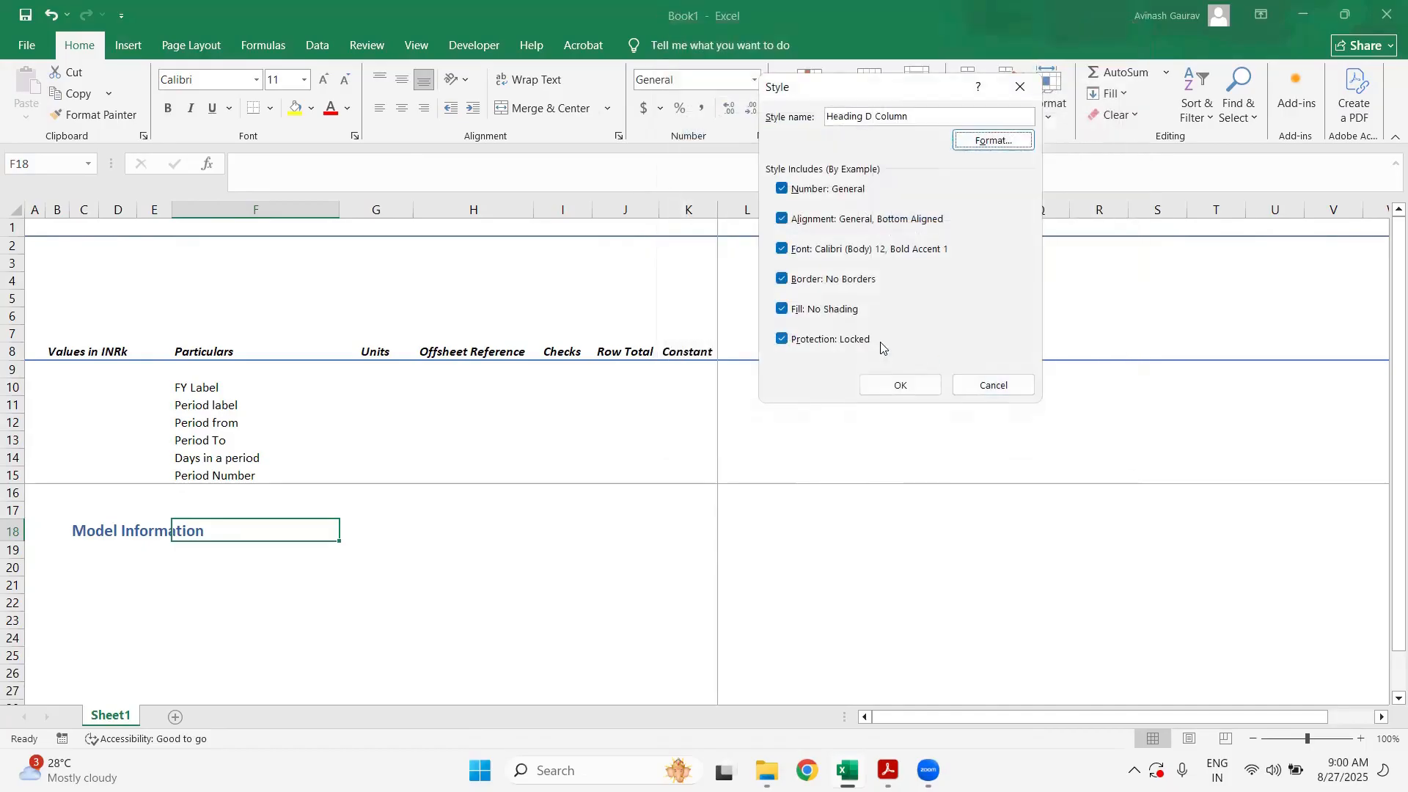
{"action": "left_click", "coordinate": [912, 394]}
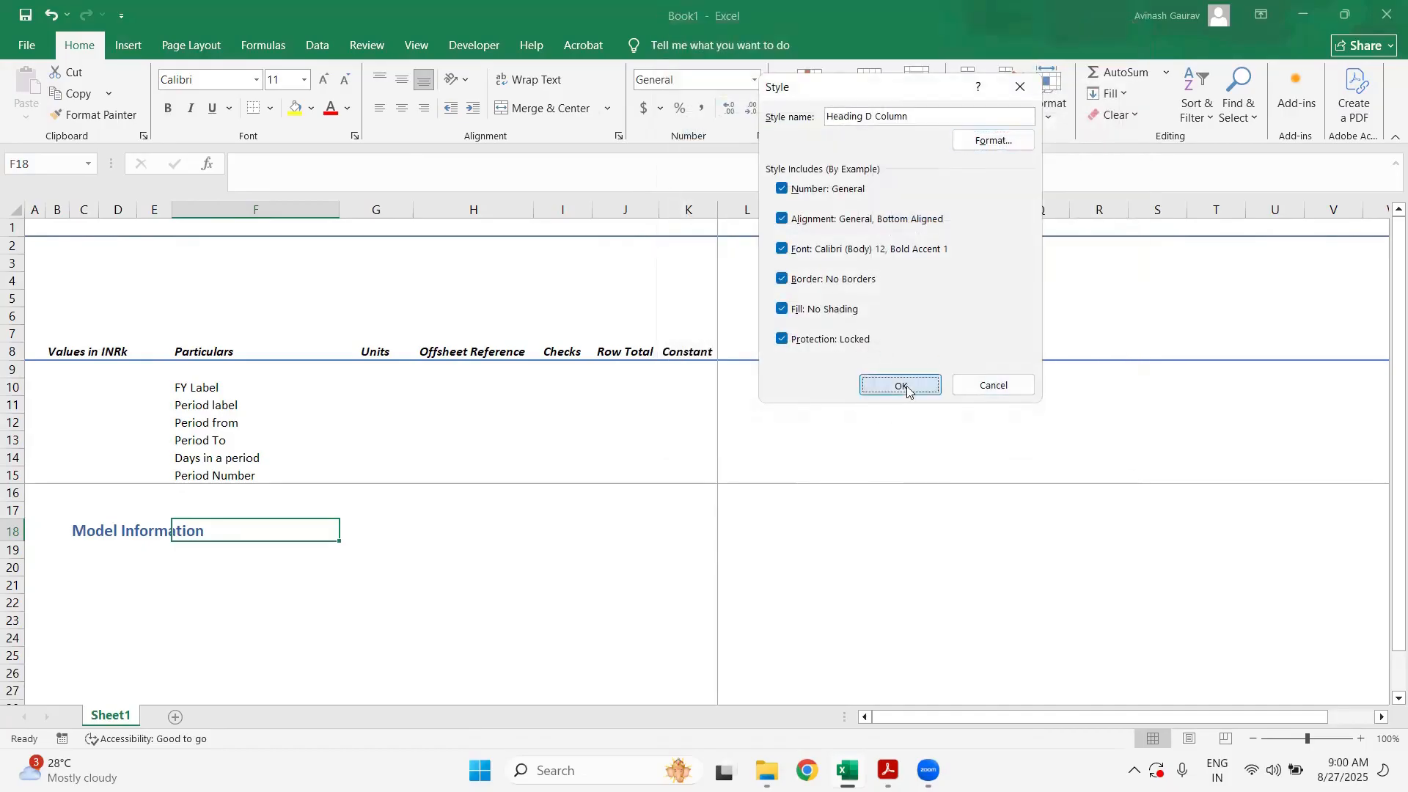
- Test the Heading D Column style on sample text "fff" in cell D20, and clear the text
{"action": "left_click", "coordinate": [152, 567]}
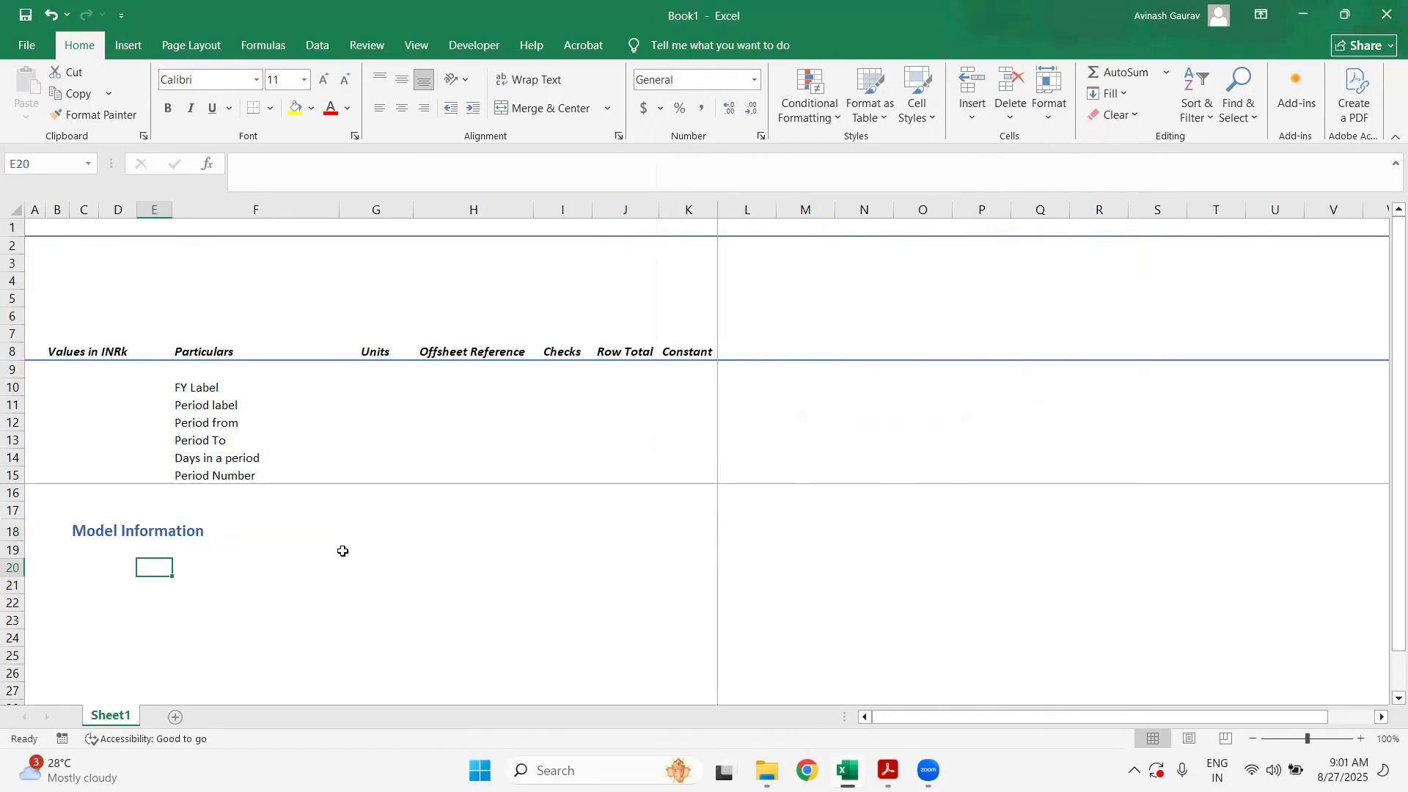
{"action": "key", "text": "Left"}
{"action": "type", "text": "fff"}
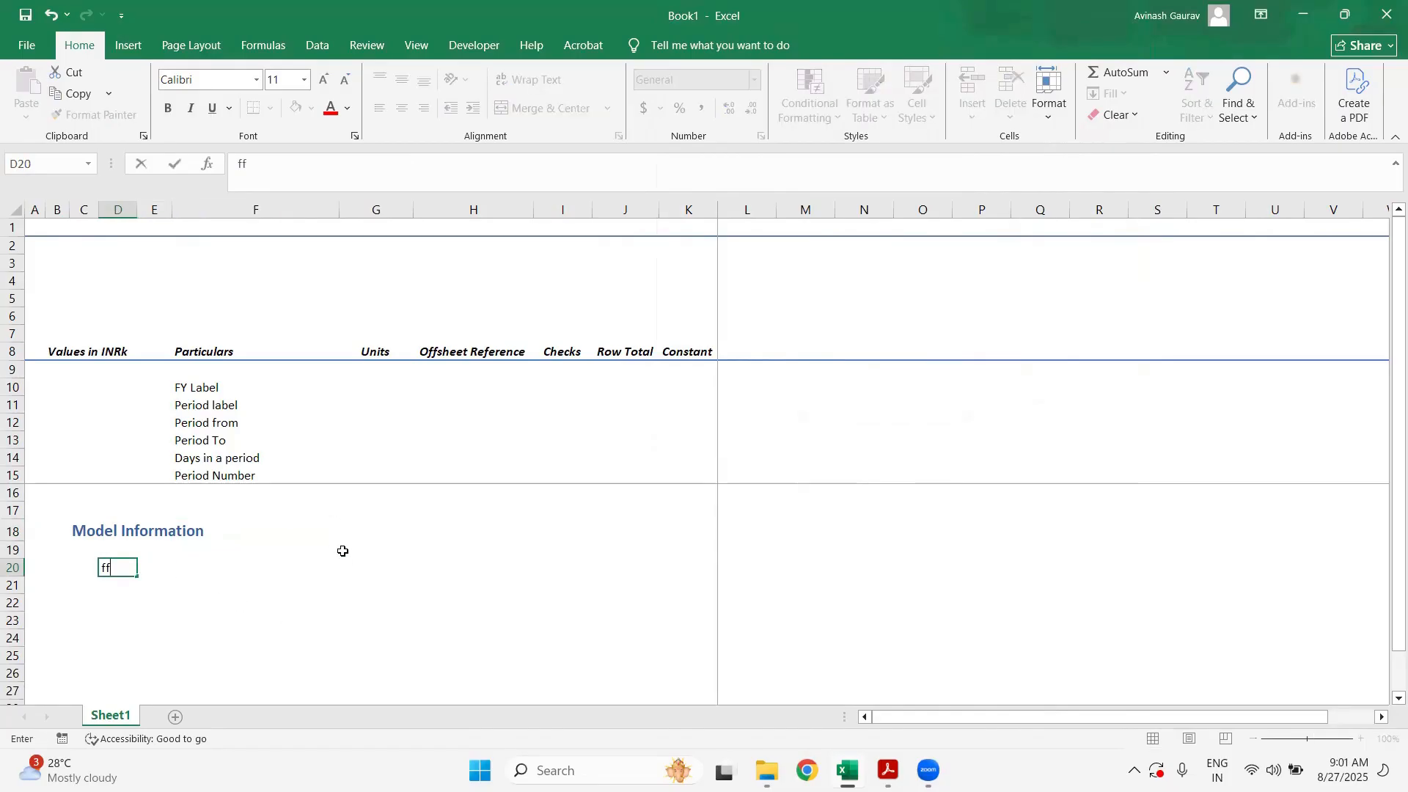
{"action": "key", "text": "Return"}
{"action": "key", "text": "Up"}
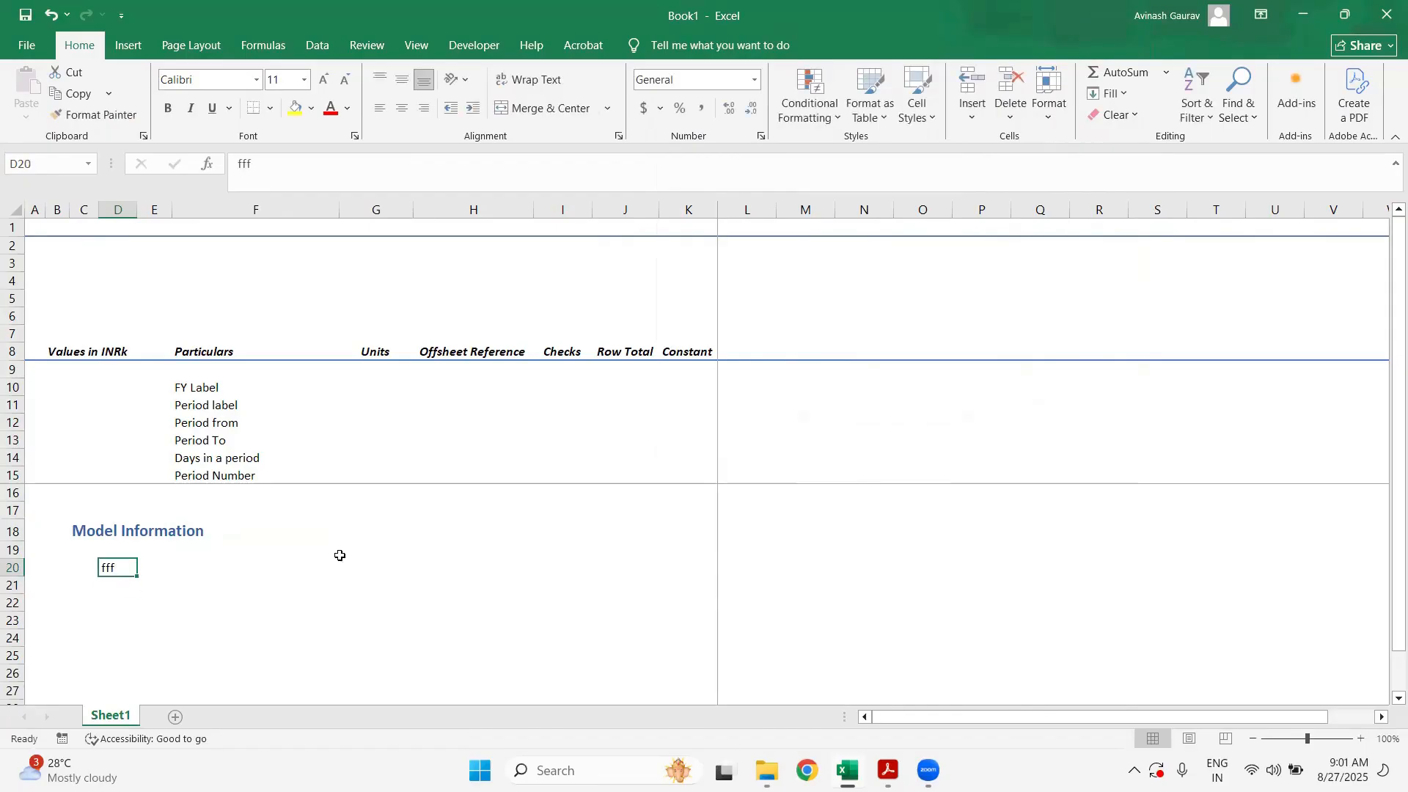
{"action": "left_click", "coordinate": [919, 119]}
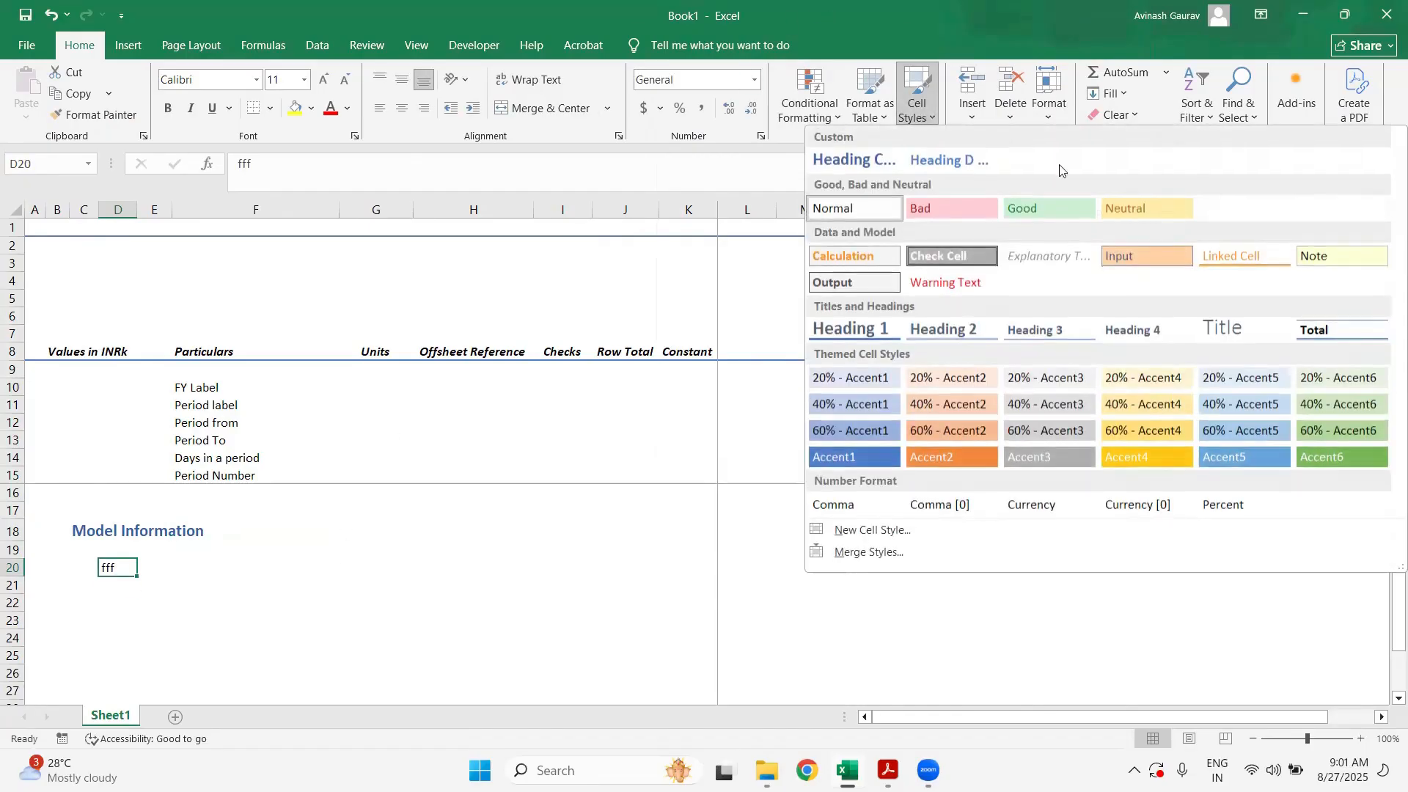
{"action": "left_click", "coordinate": [952, 160]}
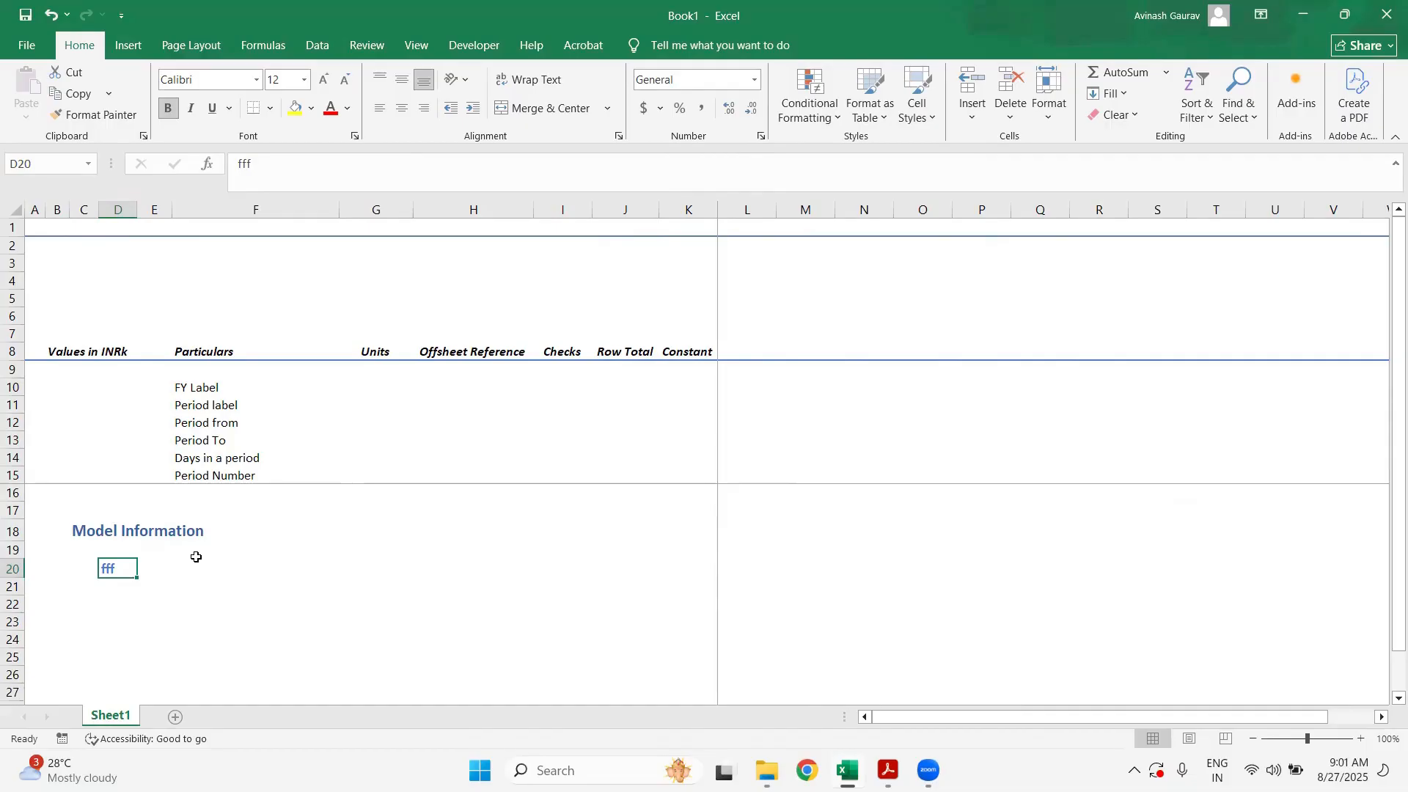
{"action": "key", "text": "Delete"}
- Start another new custom cell style and name it "Input Cells"
{"action": "left_click", "coordinate": [916, 110]}
{"action": "left_click", "coordinate": [851, 529]}
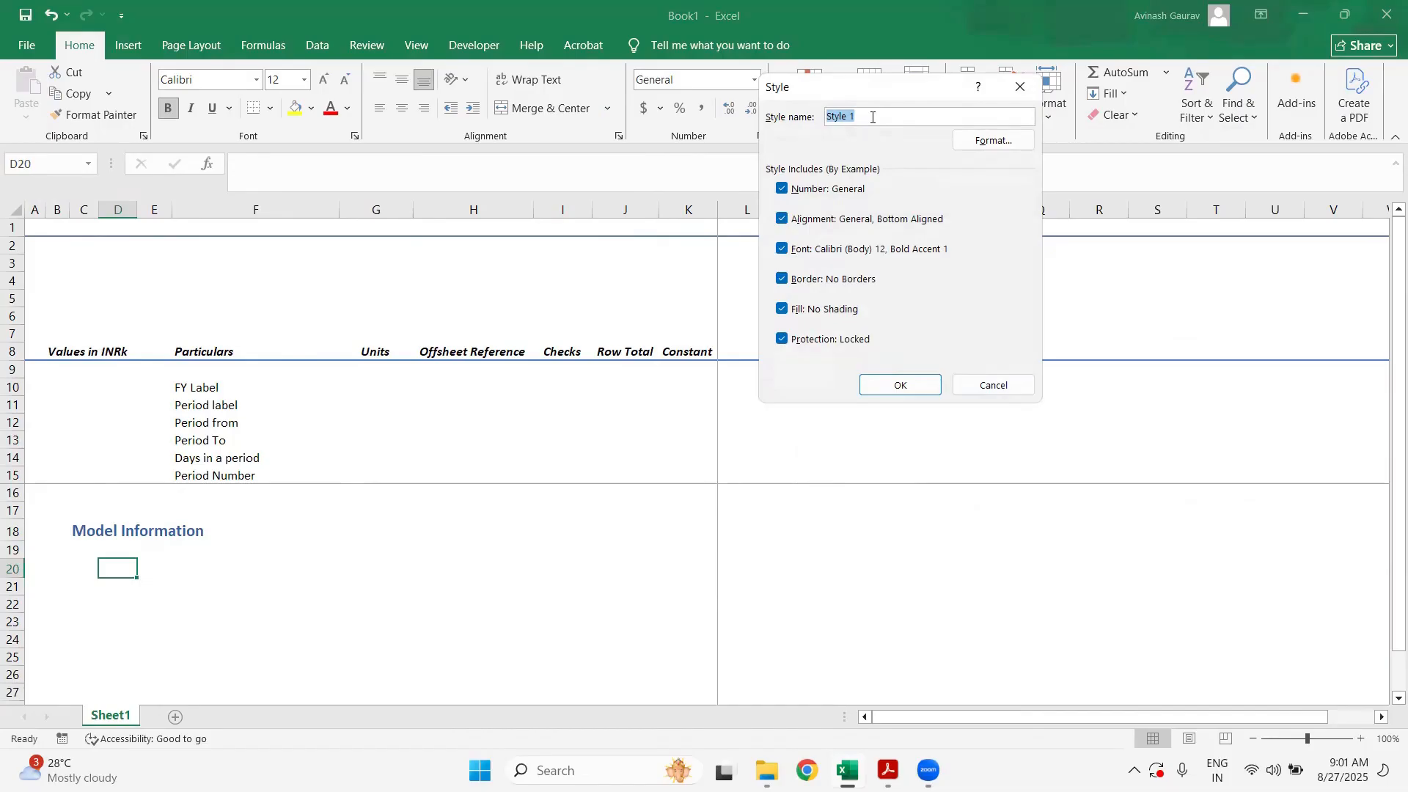
{"action": "type", "text": "Input Cells"}
- Set the Input Cells style's font to size 11, Regular, with the Automatic color
{"action": "left_click", "coordinate": [971, 146]}
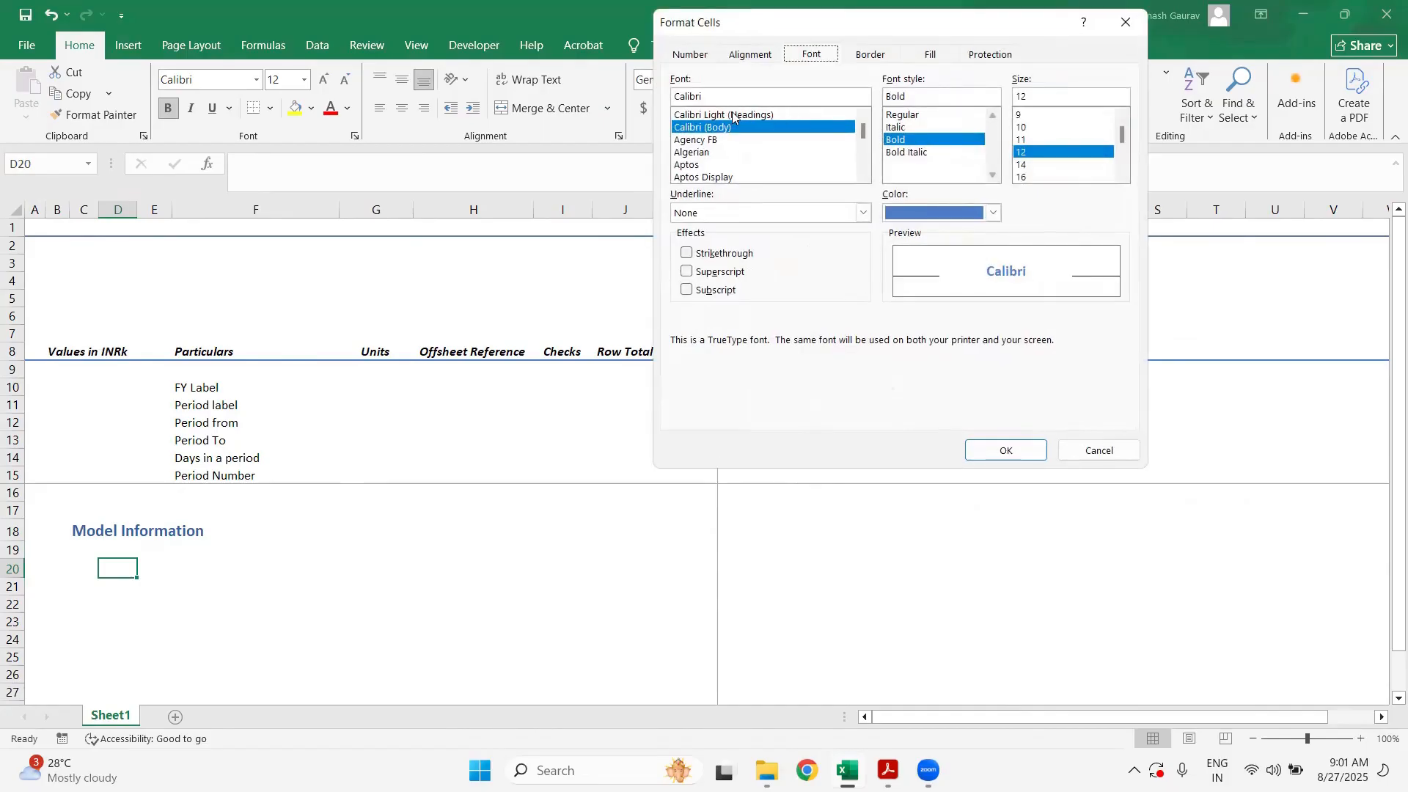
{"action": "left_click", "coordinate": [706, 55]}
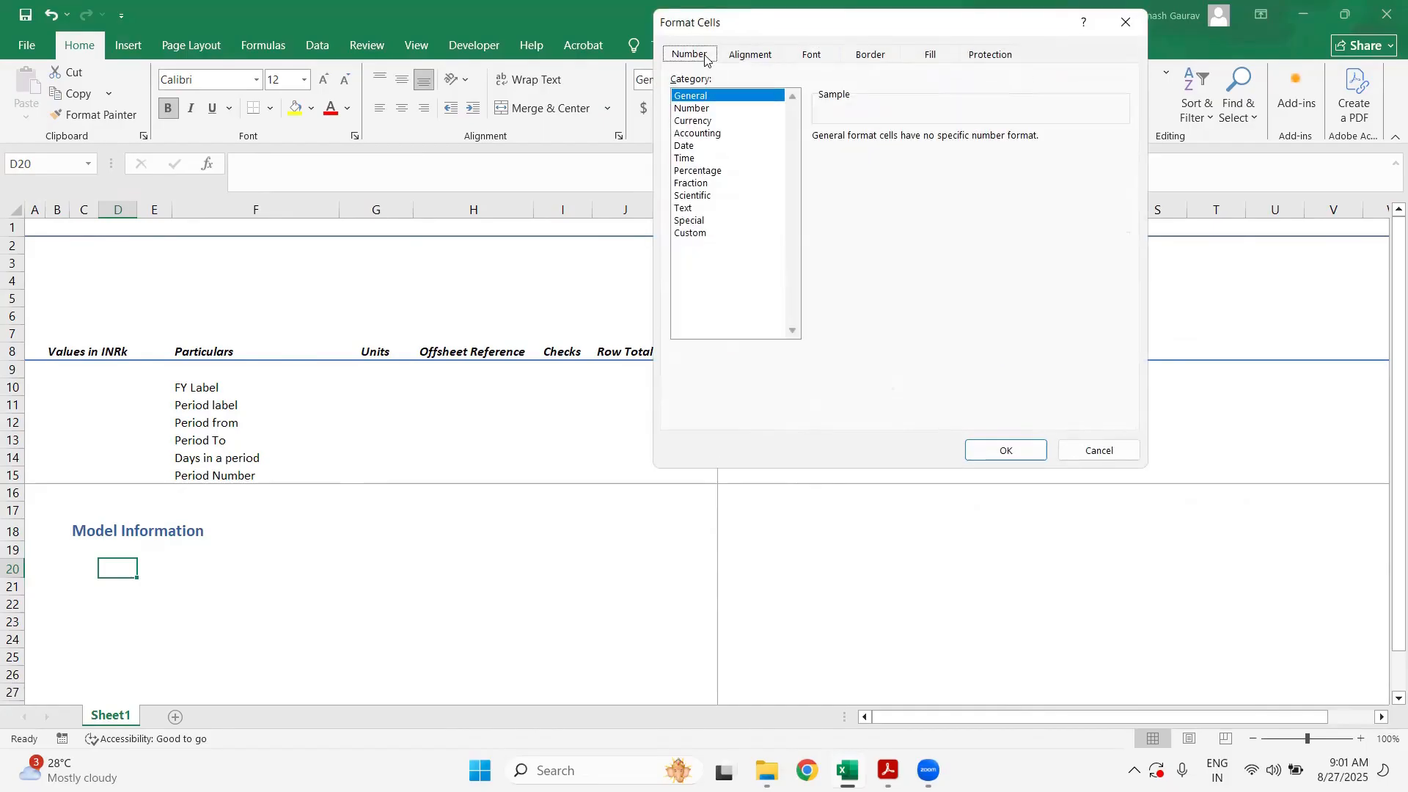
{"action": "left_click", "coordinate": [753, 59]}
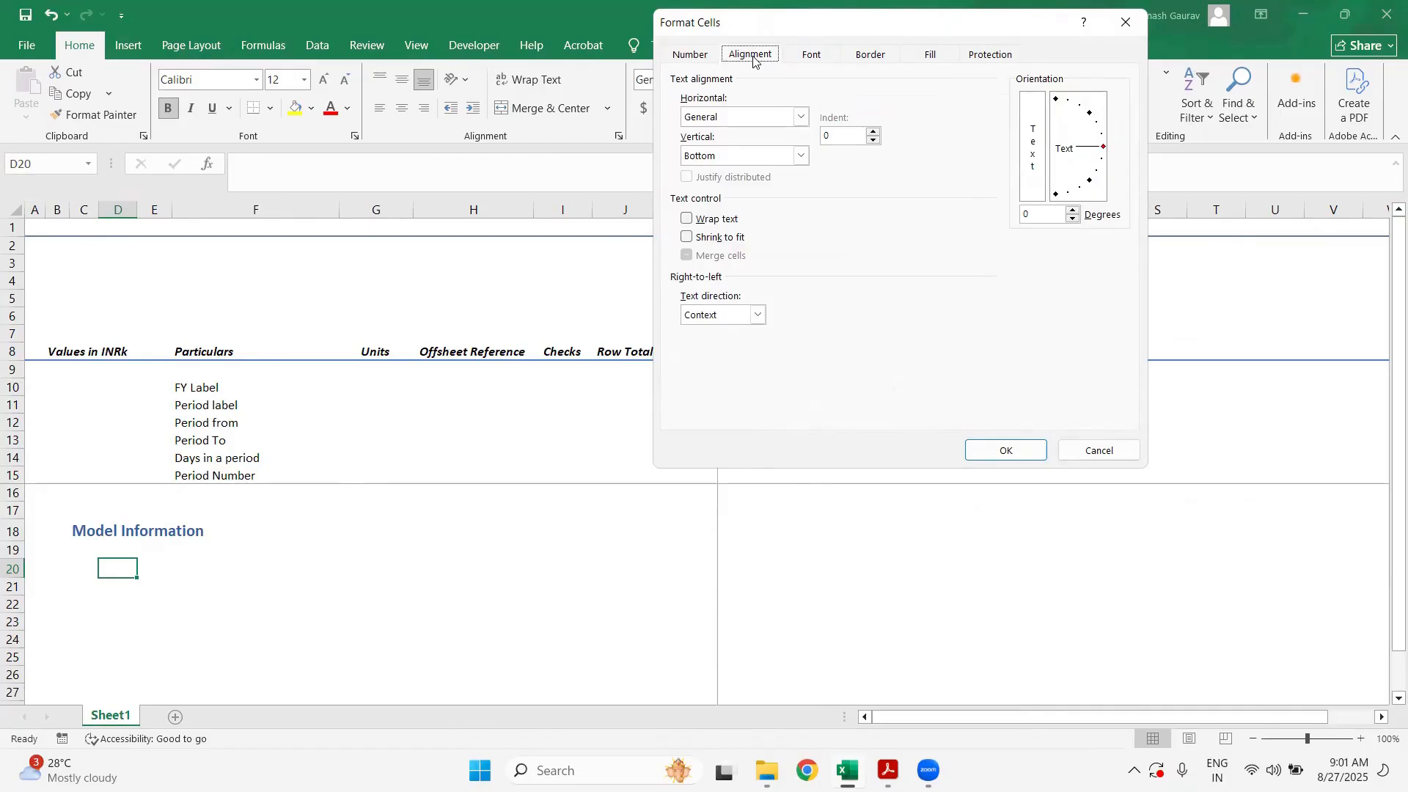
{"action": "left_click", "coordinate": [823, 55]}
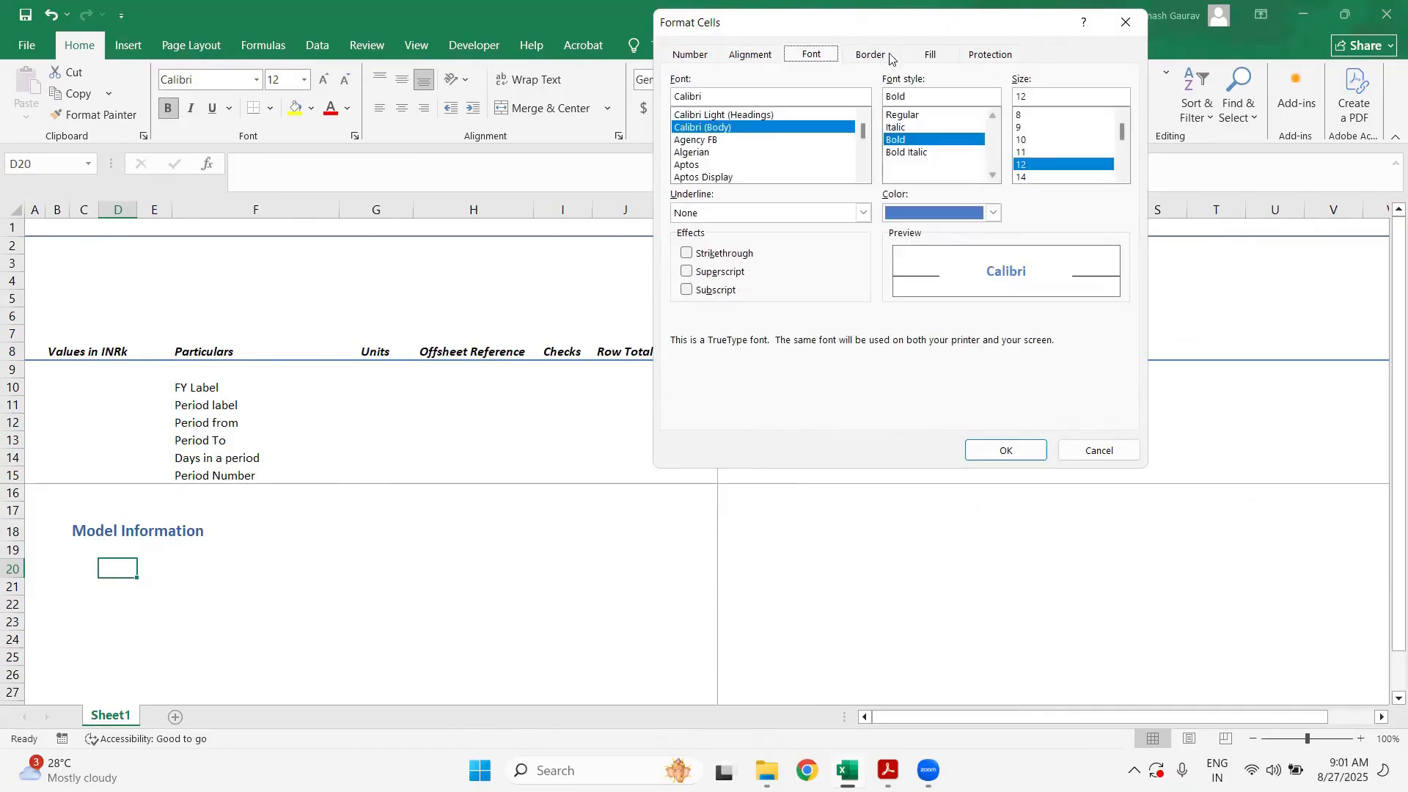
{"action": "left_click", "coordinate": [1020, 152]}
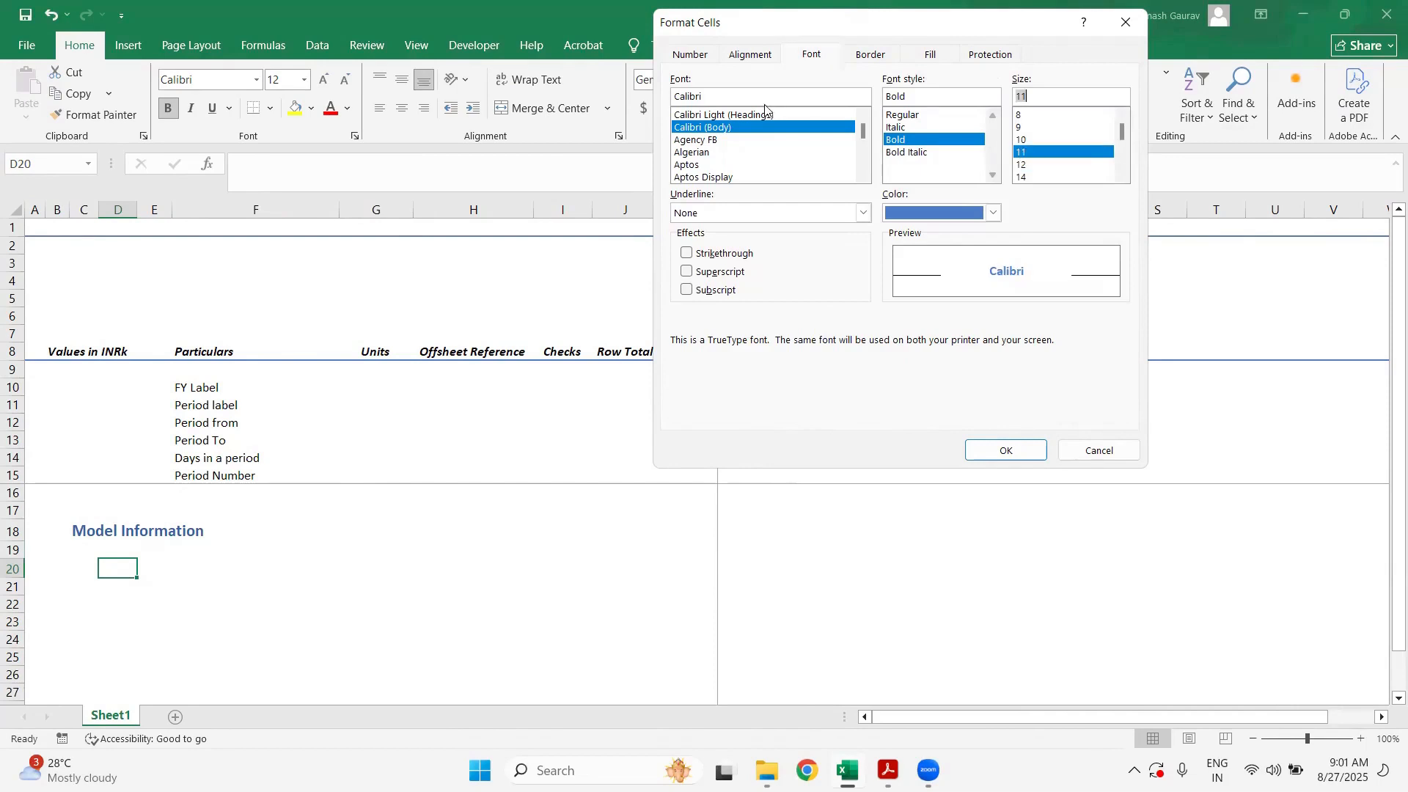
{"action": "left_click", "coordinate": [899, 116]}
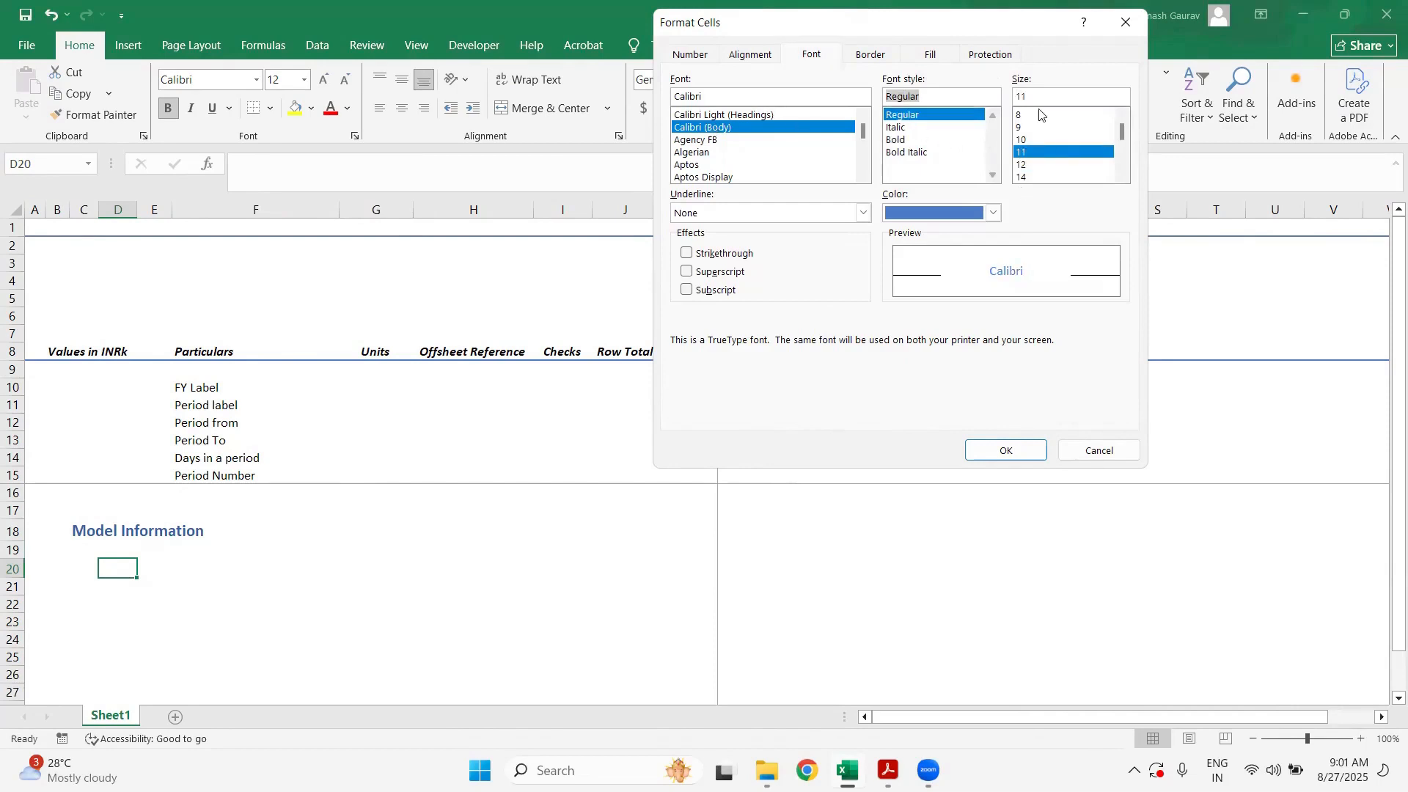
{"action": "left_click", "coordinate": [1001, 213]}
{"action": "left_click", "coordinate": [950, 239]}
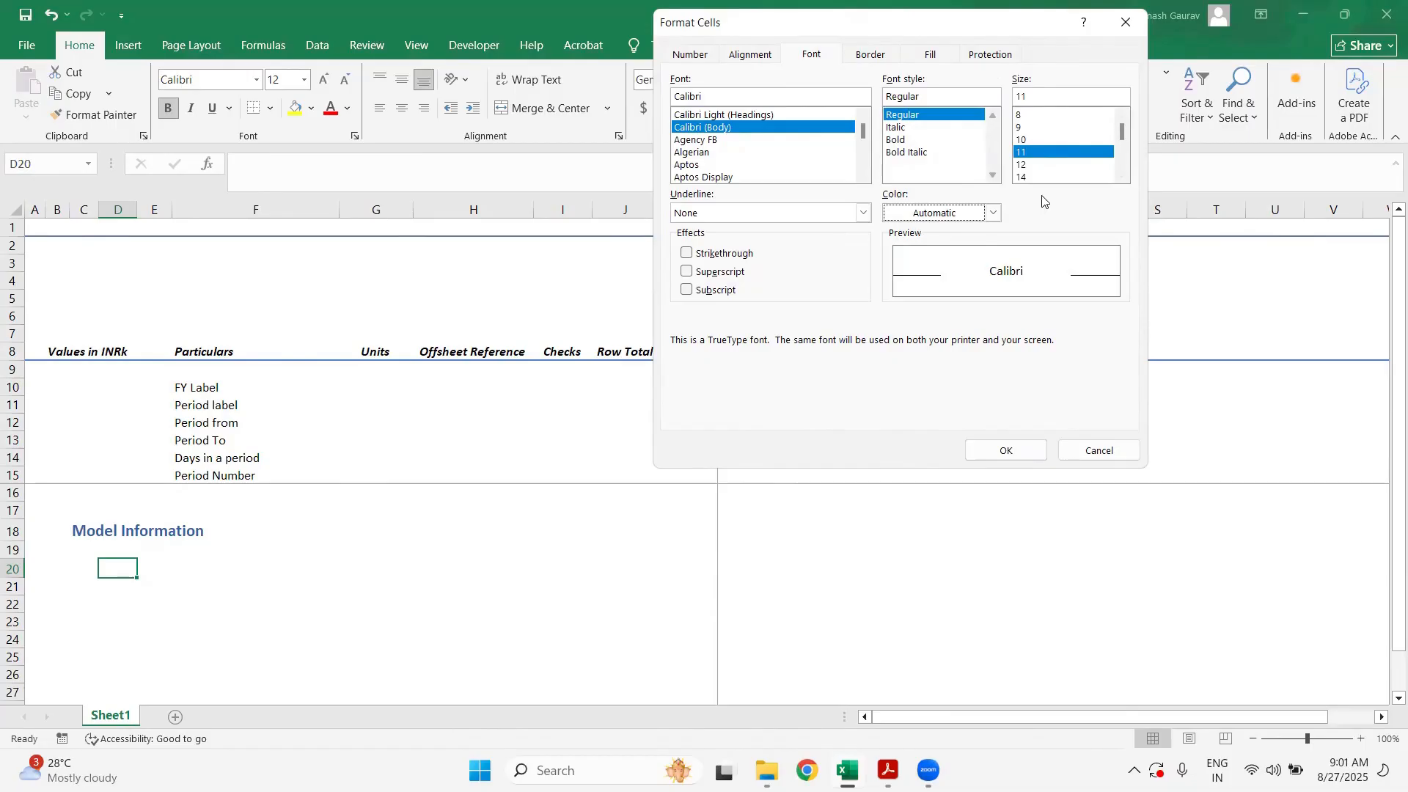
- Give the Input Cells style an outline border and the lightest gold fill, and save the style
{"action": "left_click", "coordinate": [871, 55]}
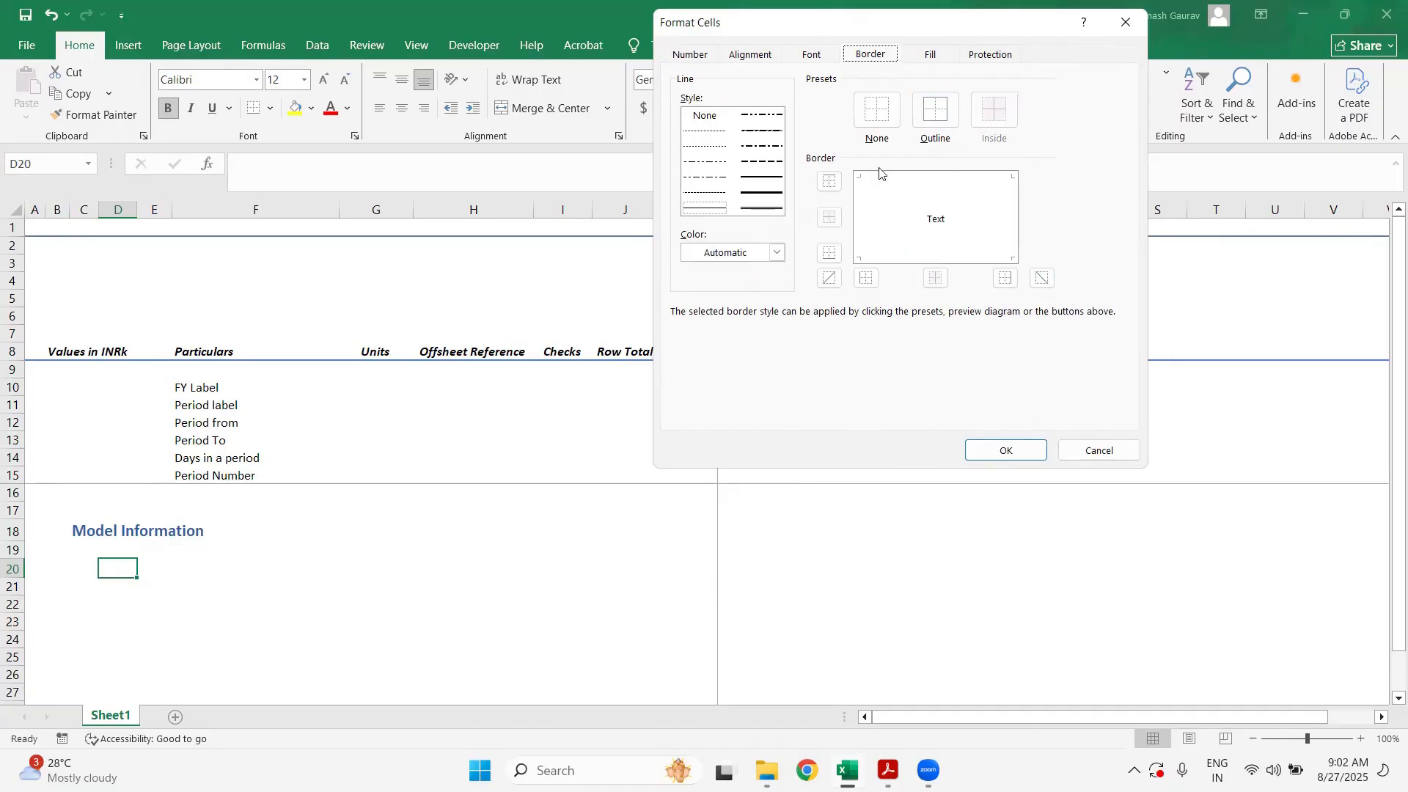
{"action": "left_click", "coordinate": [921, 134]}
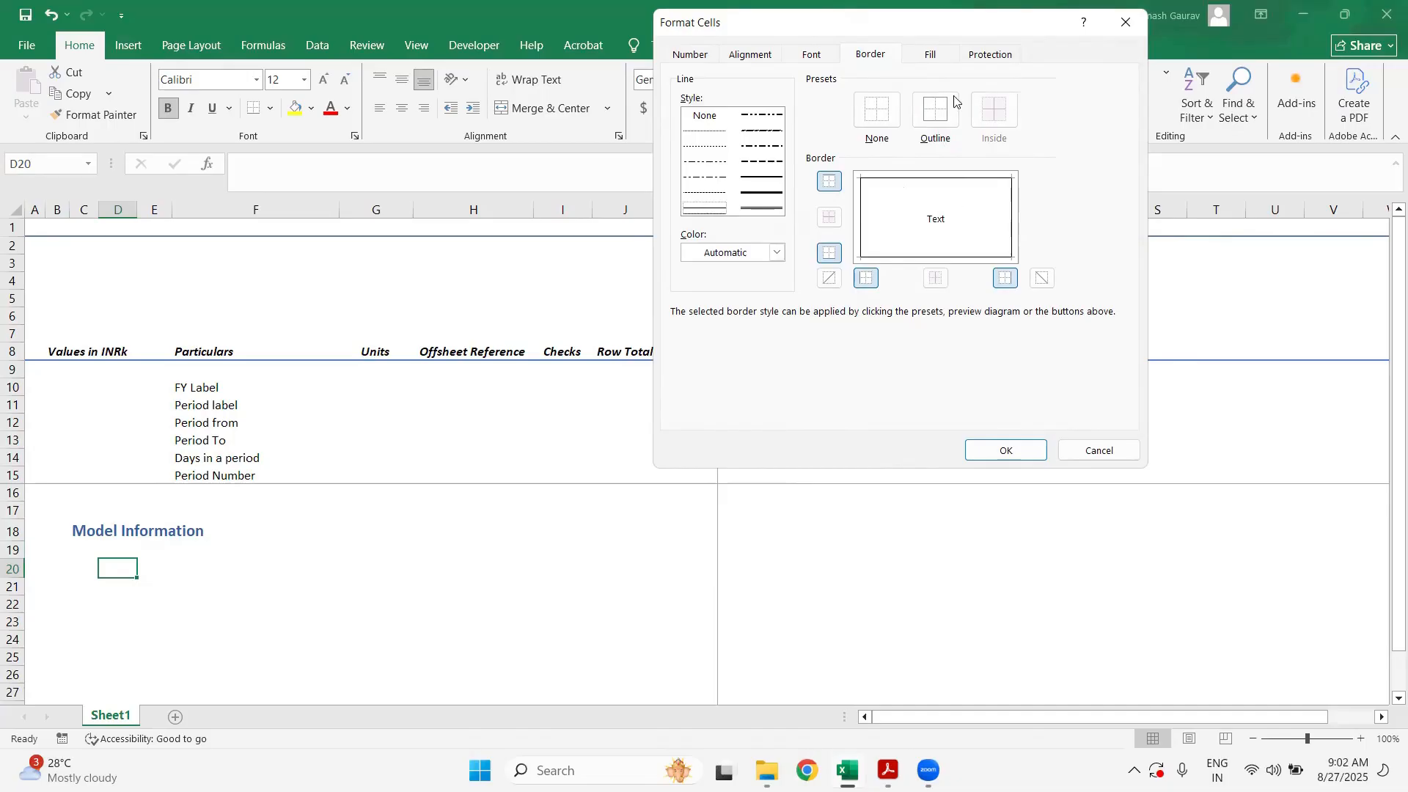
{"action": "left_click", "coordinate": [947, 56]}
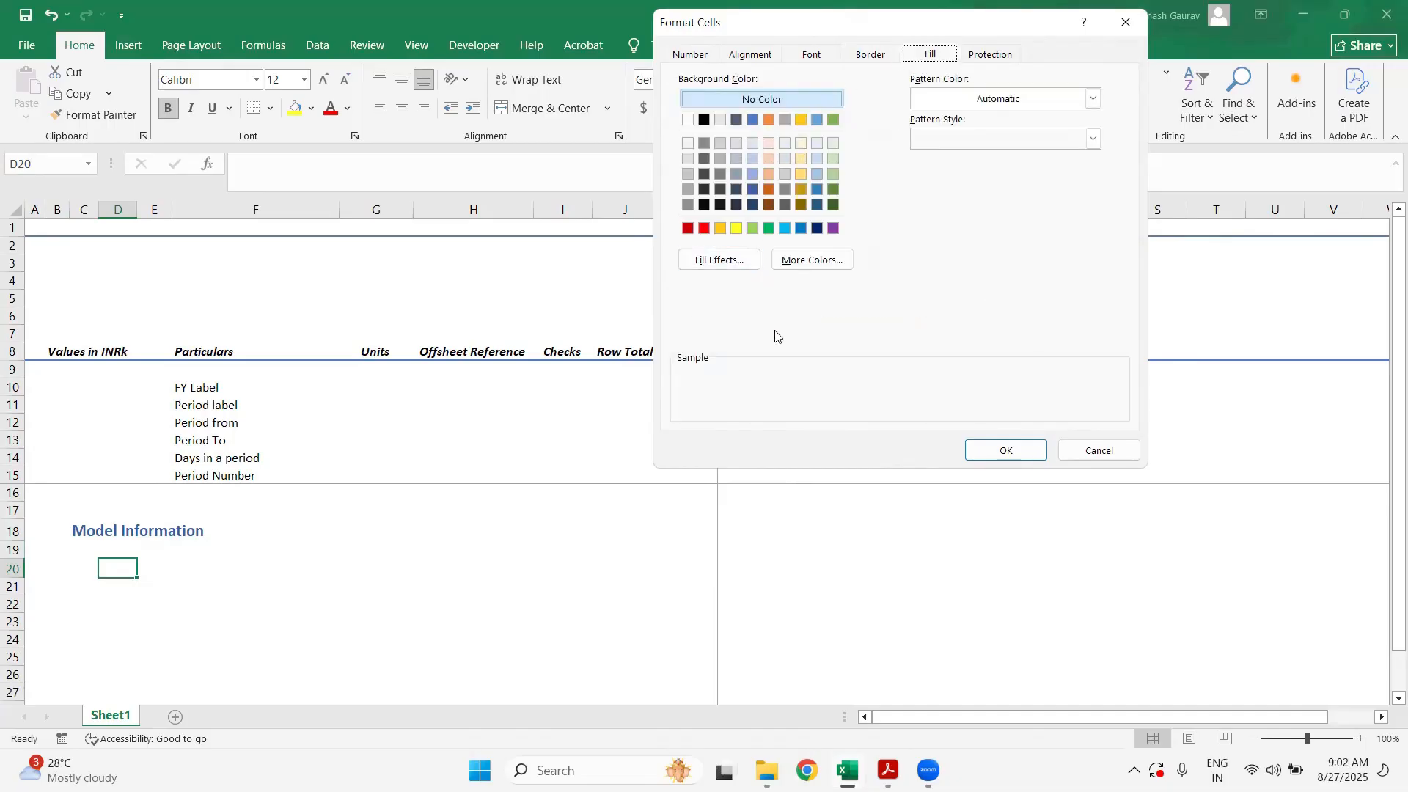
{"action": "left_click", "coordinate": [799, 142]}
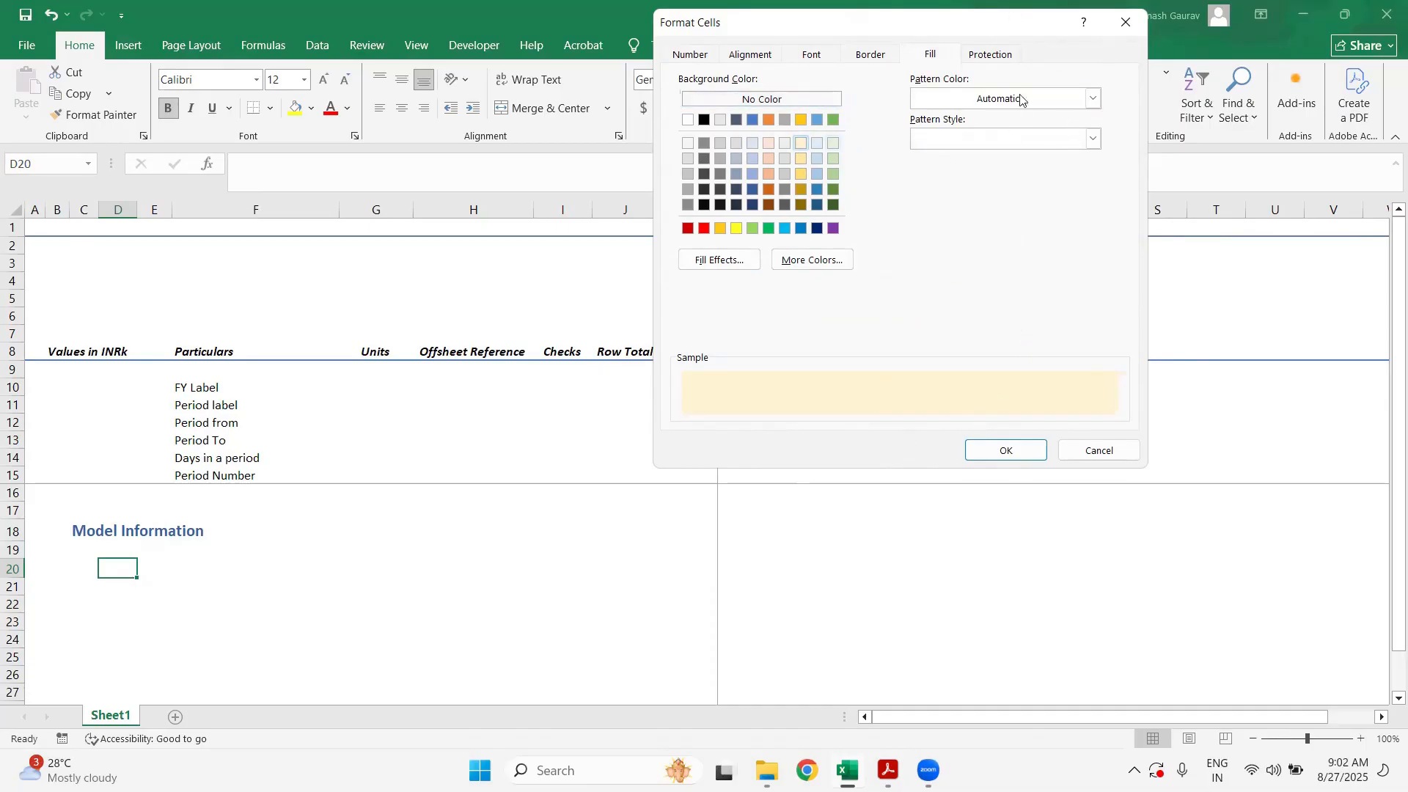
{"action": "left_click", "coordinate": [1005, 449]}
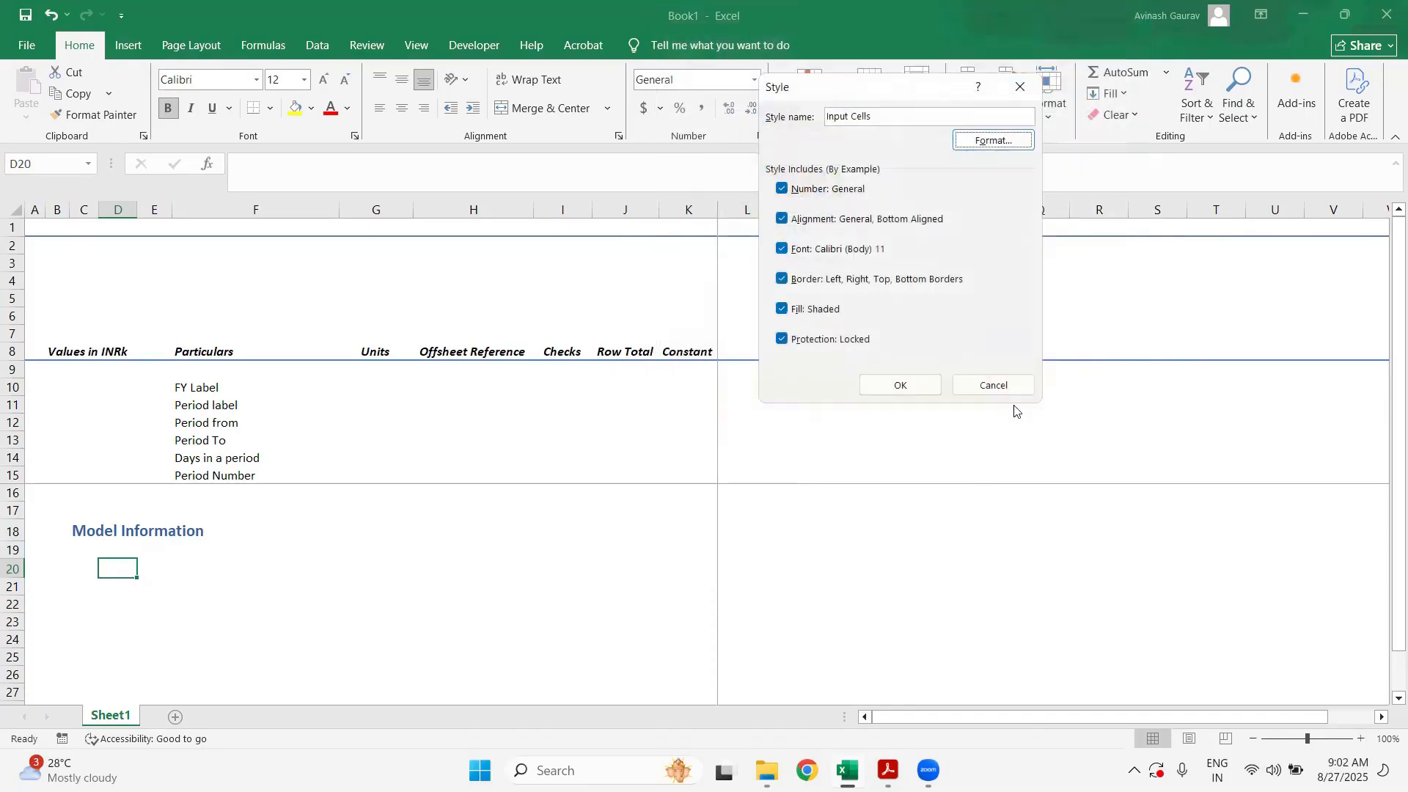
{"action": "left_click", "coordinate": [911, 388]}
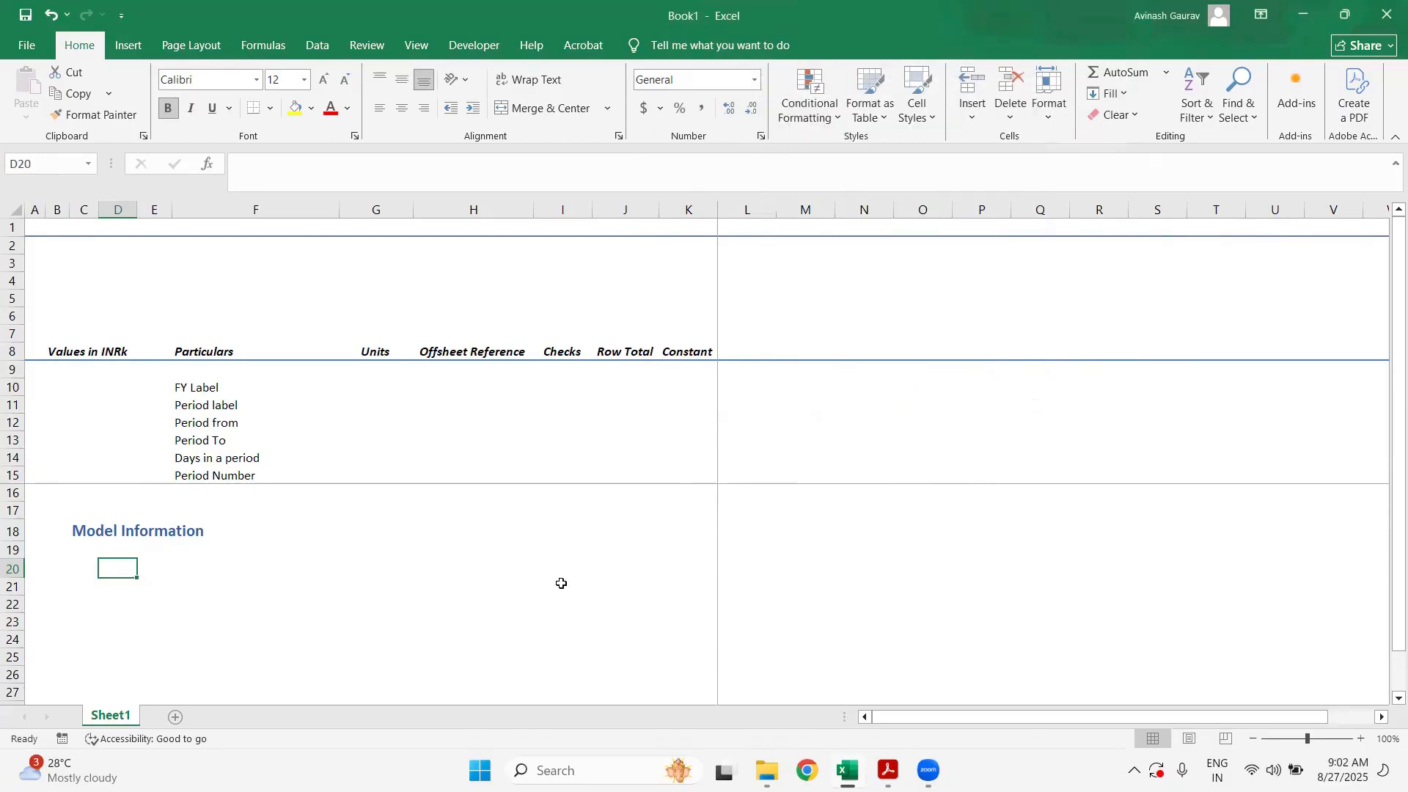
- Enter sample value 15 in cell K20 and apply the custom Input Cells style to it as a test
{"action": "left_click", "coordinate": [620, 583]}
{"action": "left_click", "coordinate": [683, 570]}
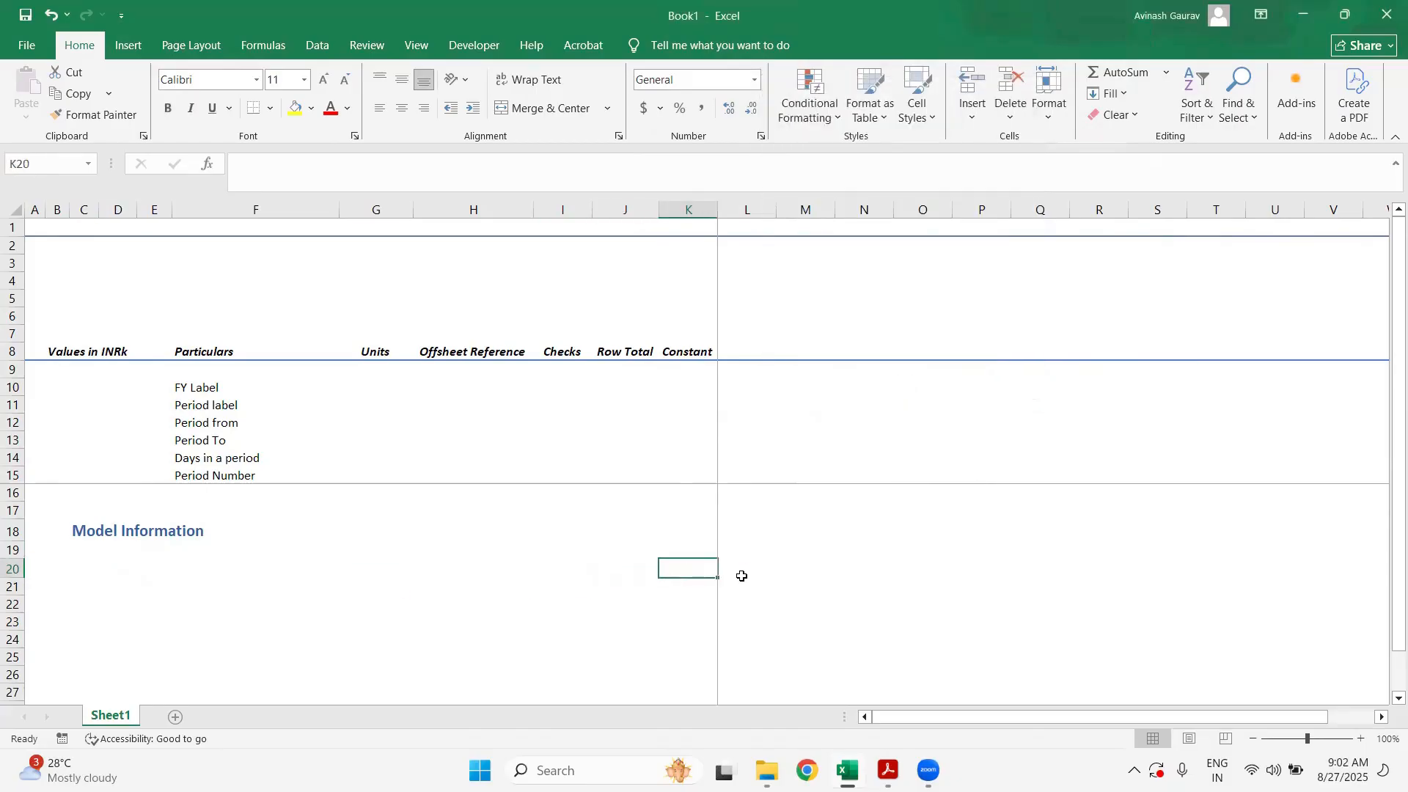
{"action": "type", "text": "15"}
{"action": "key", "text": "Return"}
{"action": "left_click", "coordinate": [702, 567]}
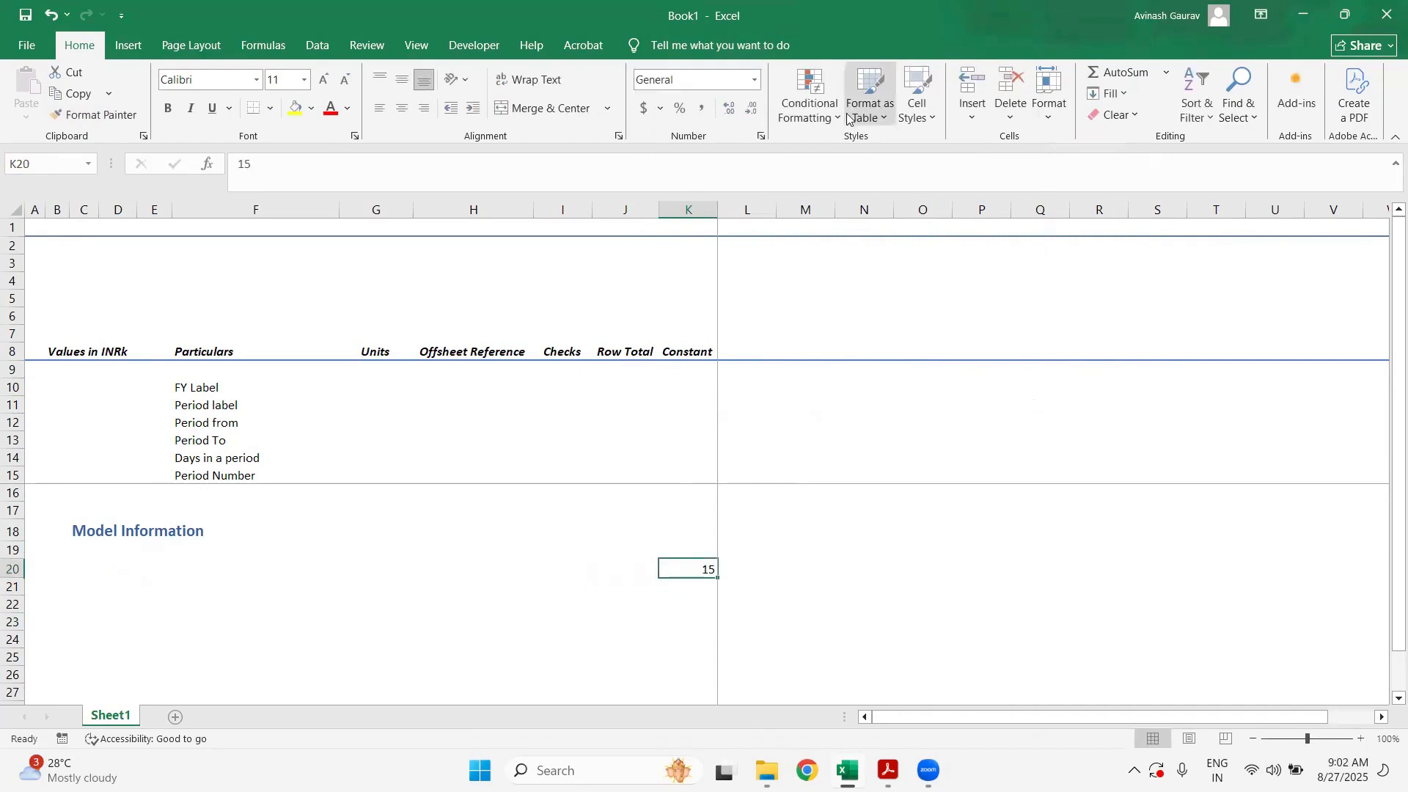
{"action": "left_click", "coordinate": [919, 117]}
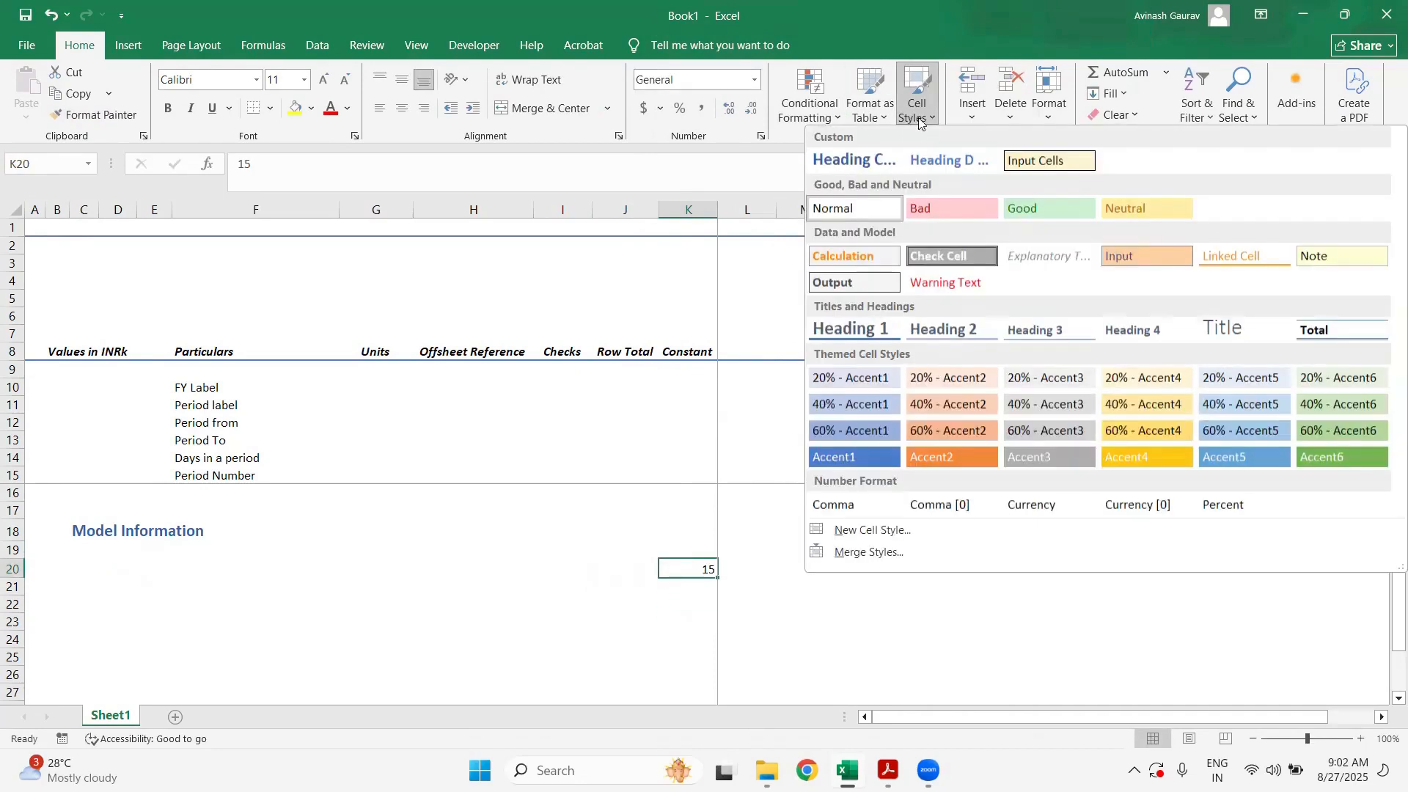
{"action": "left_click", "coordinate": [1021, 159]}
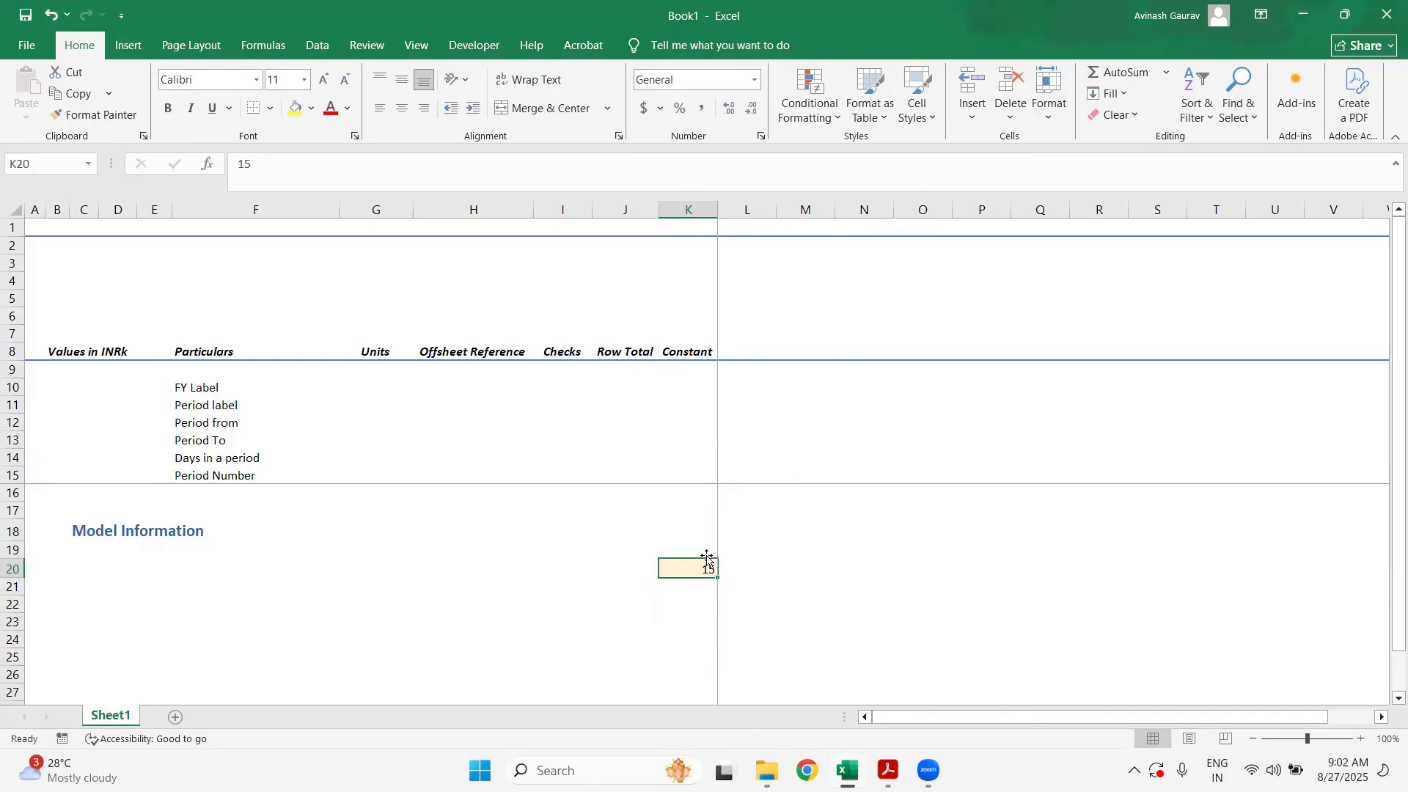
- Clear the sample value and its formatting from K20 by copying blank cell K18 over it
{"action": "key", "text": "Up"}
{"action": "key", "text": "Up"}
{"action": "key", "text": "ctrl+c"}
{"action": "key", "text": "Down"}
{"action": "key", "text": "Down"}
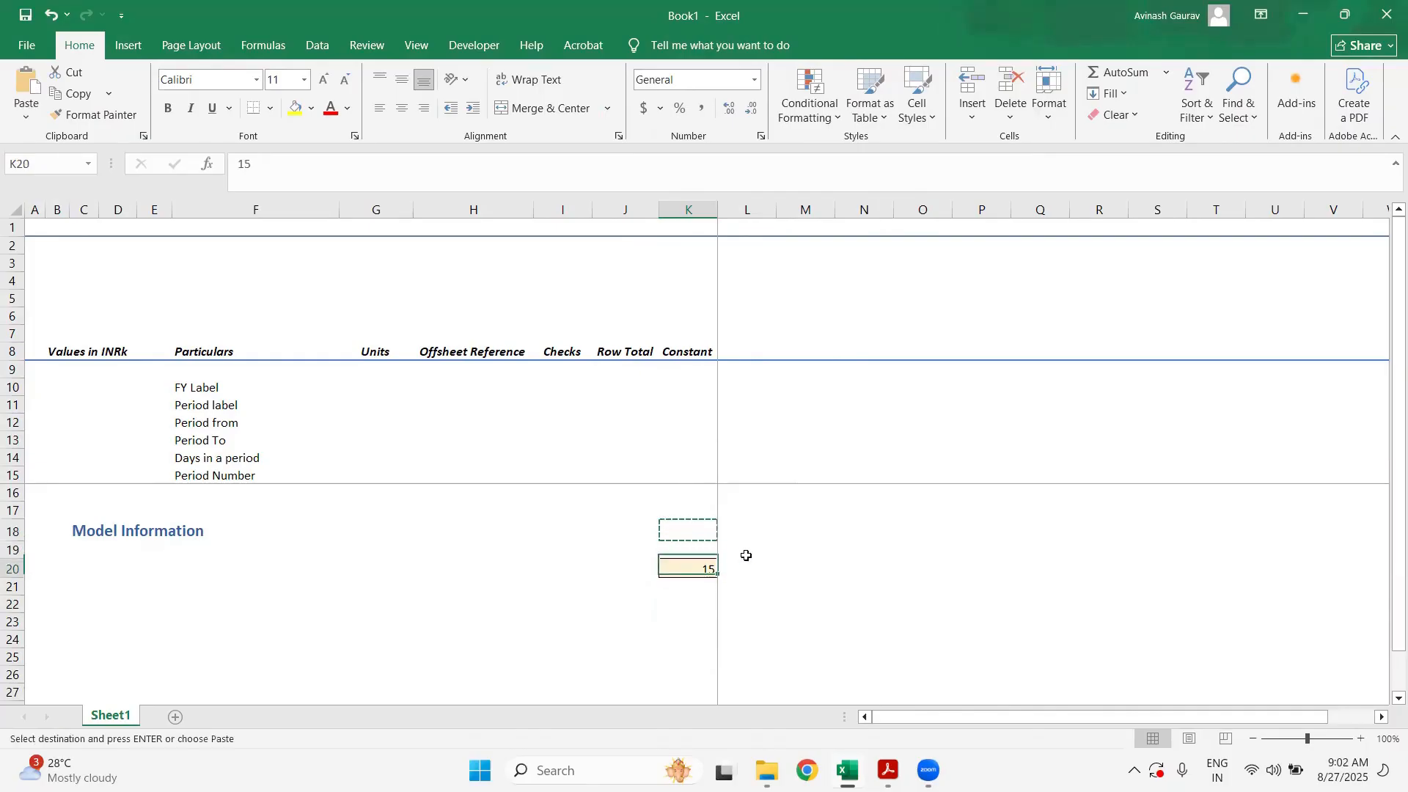
{"action": "key", "text": "ctrl+v"}
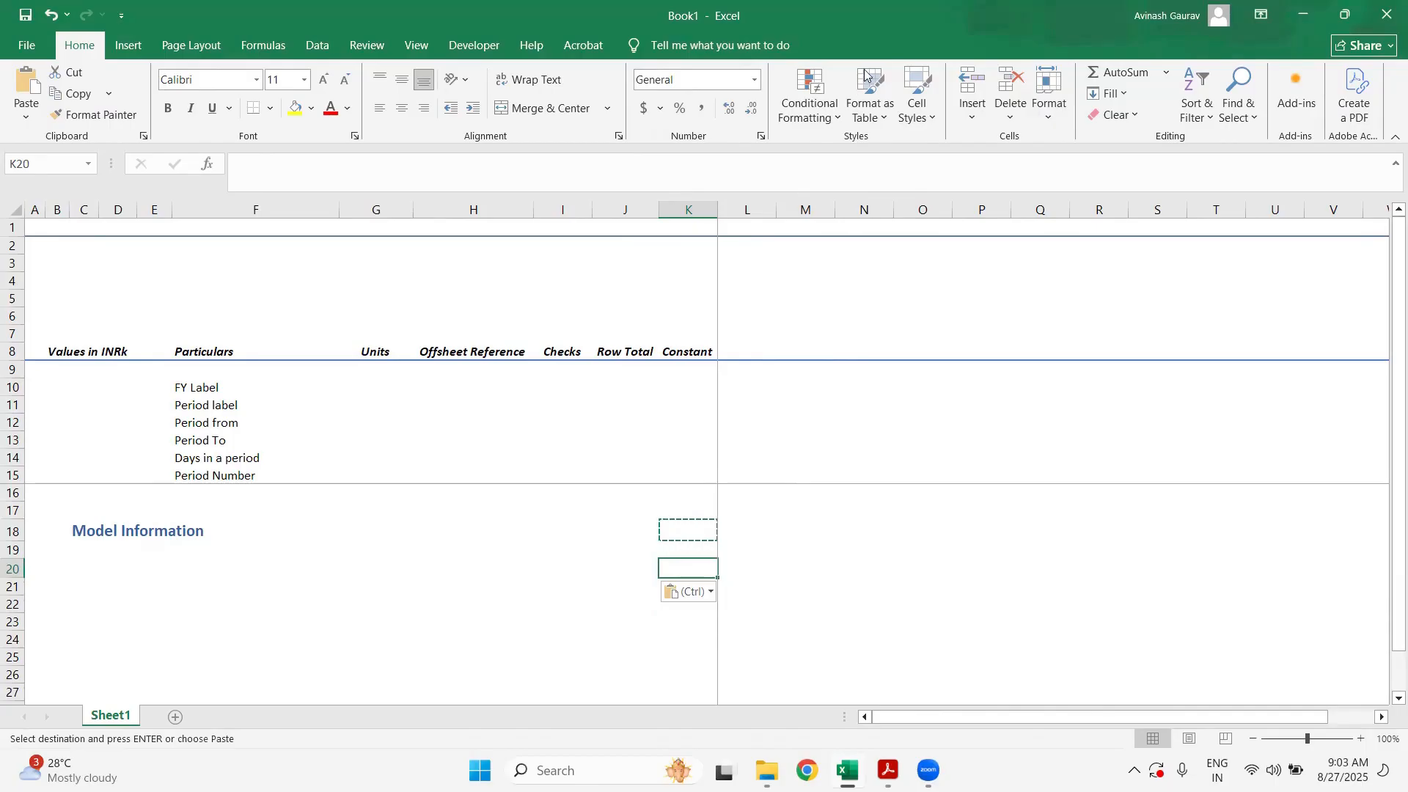
- Start a new custom cell style and name it "Modeler's Input"
{"action": "left_click", "coordinate": [918, 123]}
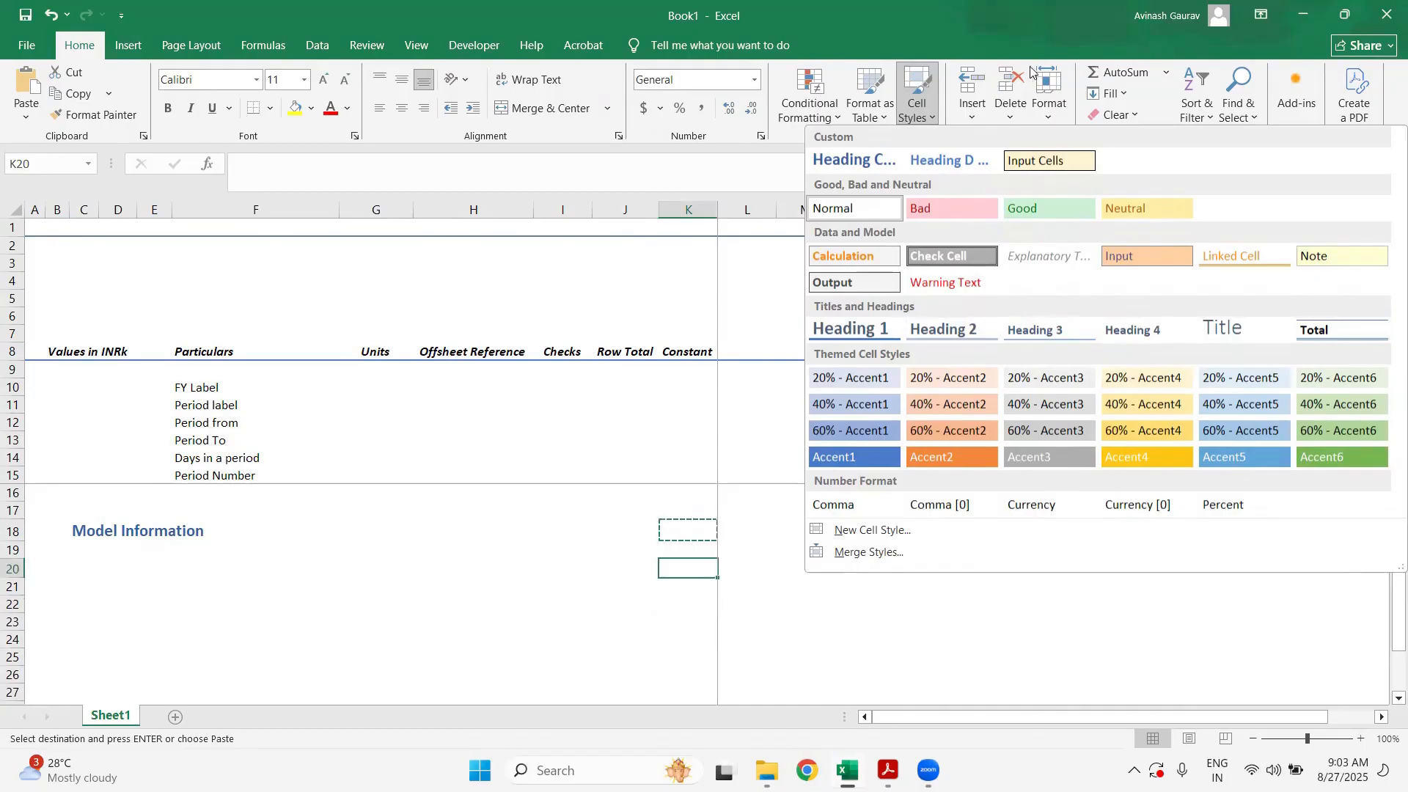
{"action": "left_click", "coordinate": [867, 531]}
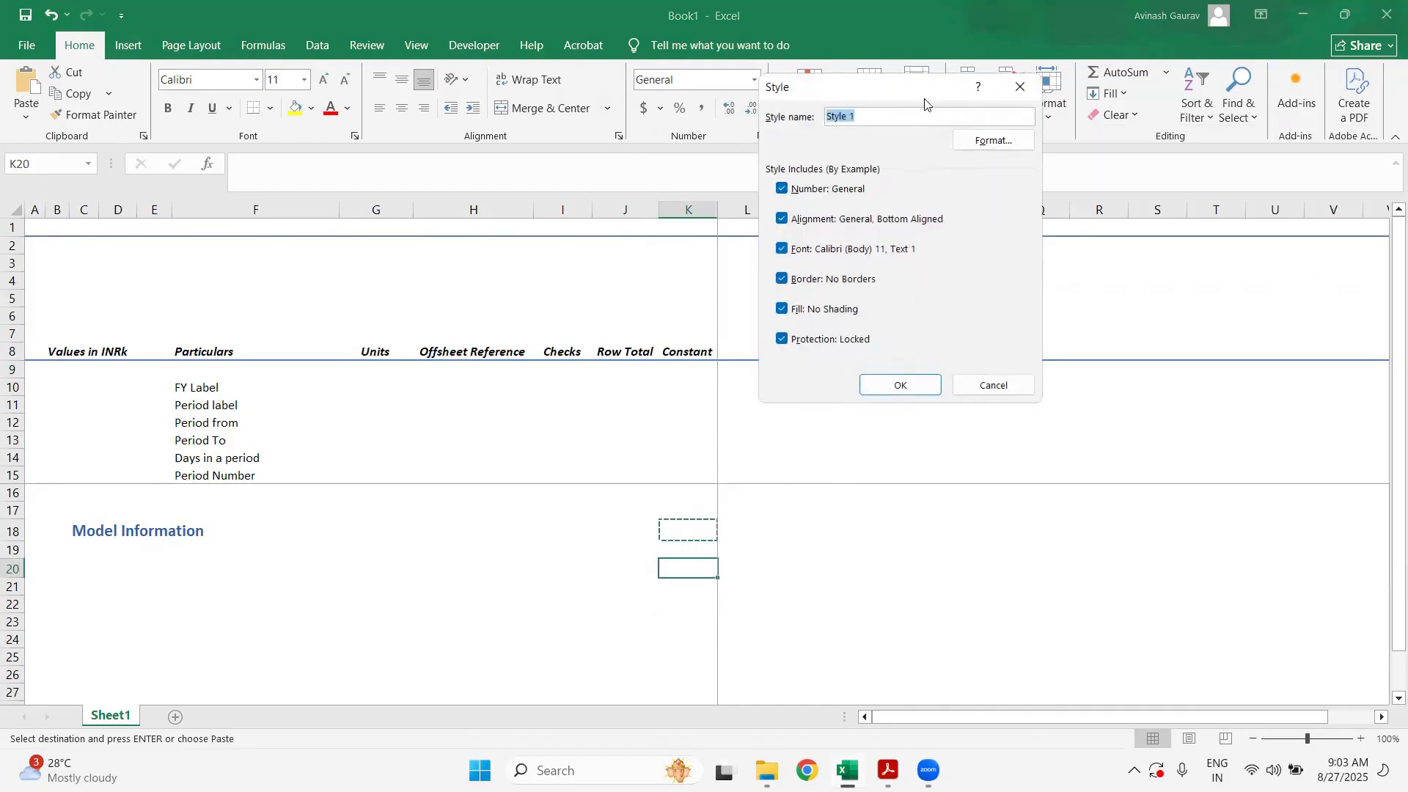
{"action": "type", "text": "Modeler's Input"}
- Give the Modeler's Input style an outline border, keeping its font at Calibri, Regular, size 11
{"action": "left_click", "coordinate": [995, 141]}
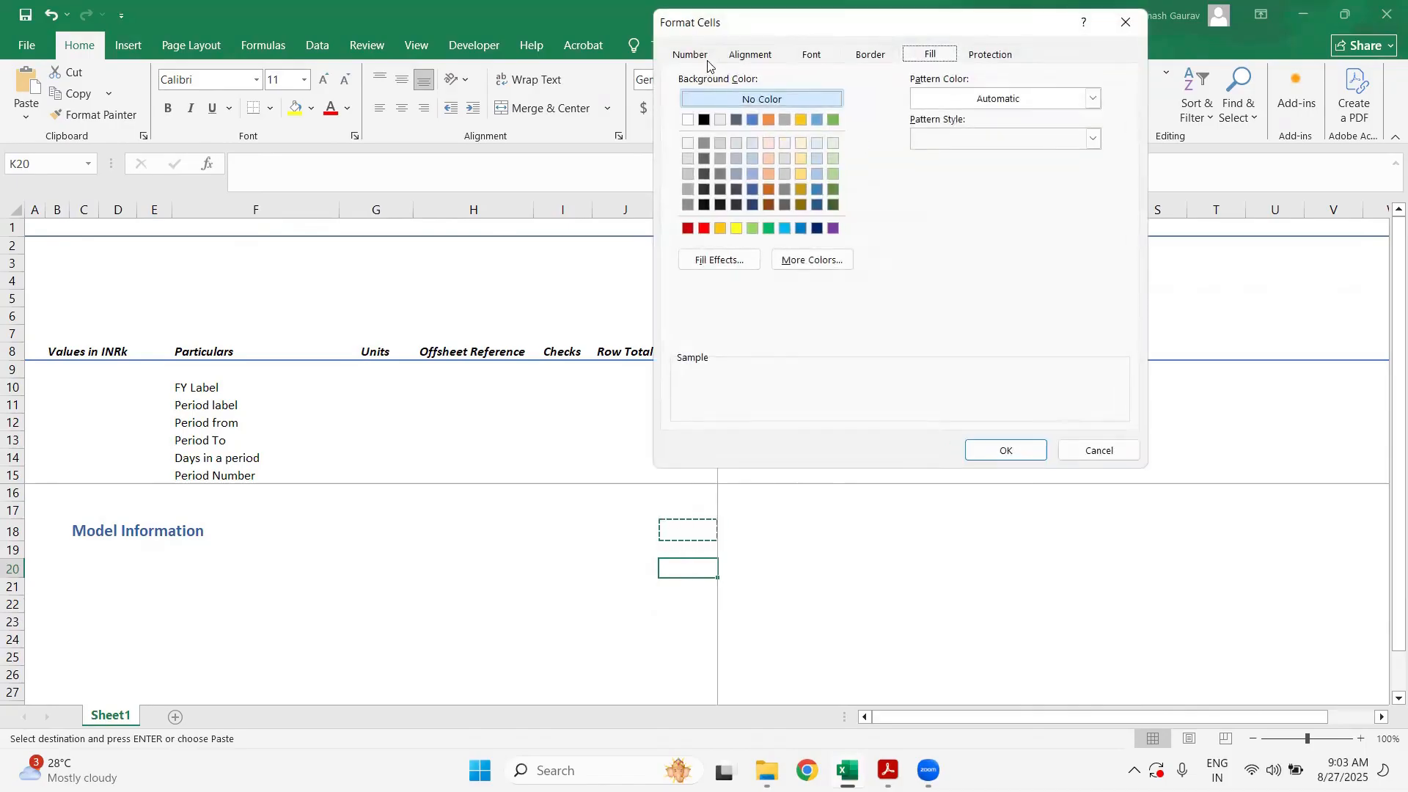
{"action": "left_click", "coordinate": [707, 58]}
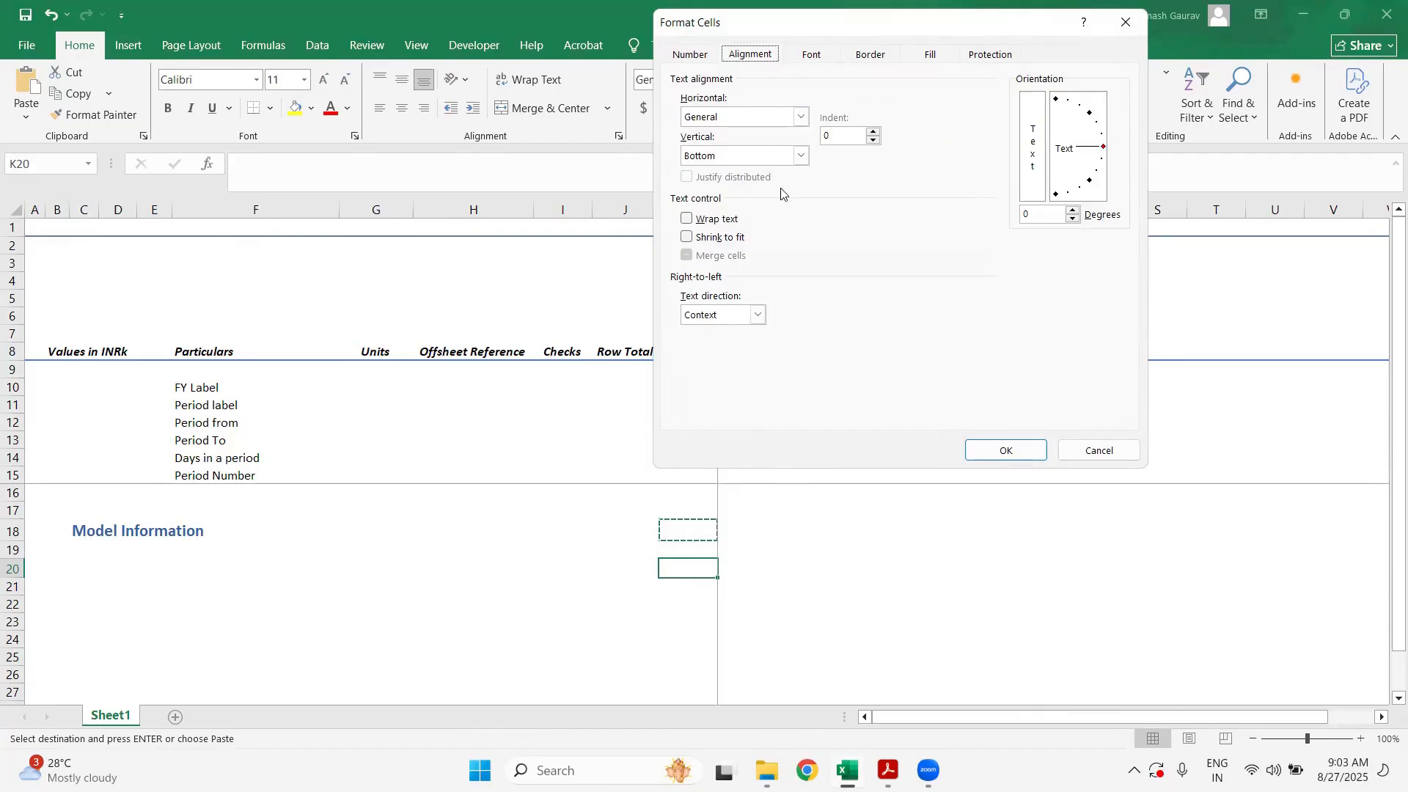
{"action": "left_click", "coordinate": [820, 57]}
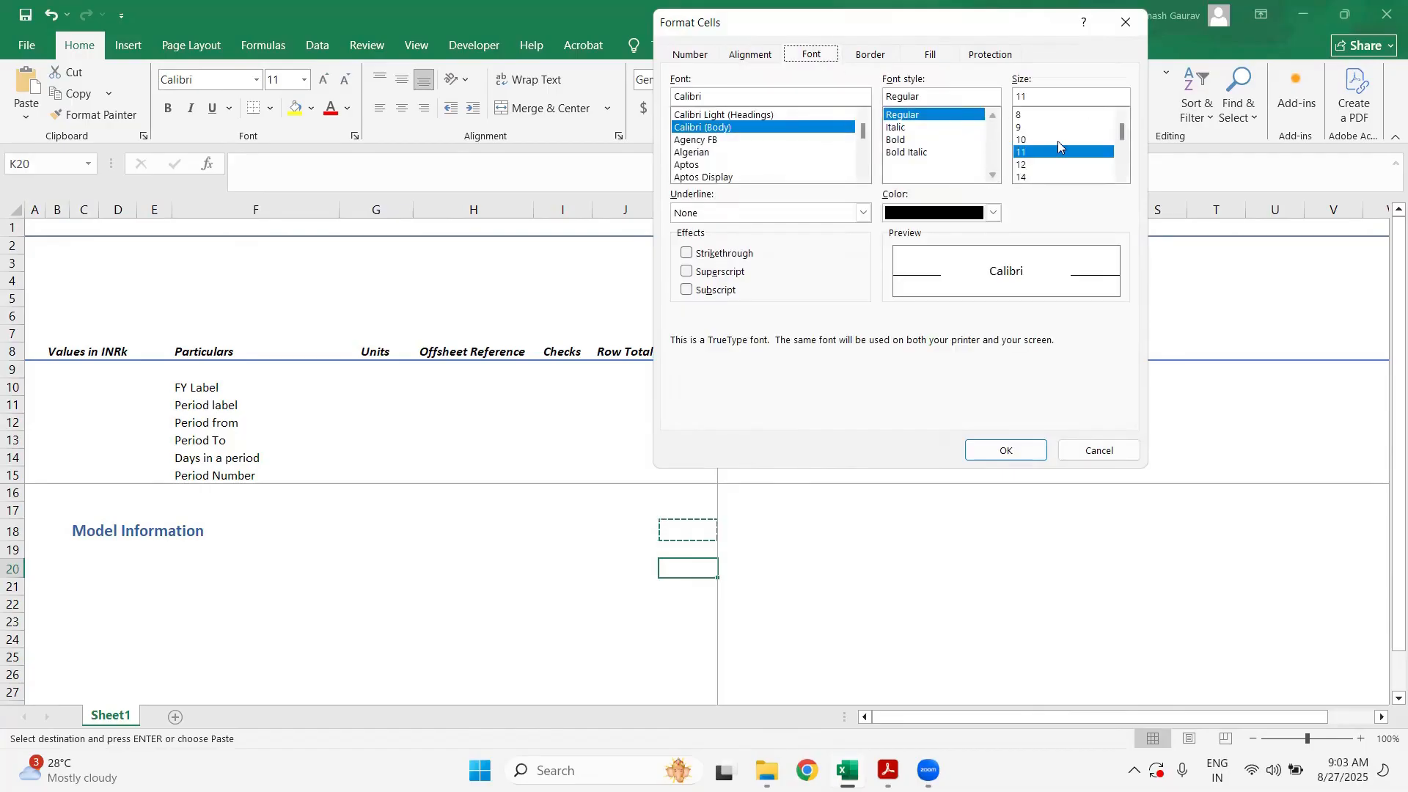
{"action": "left_click", "coordinate": [870, 58]}
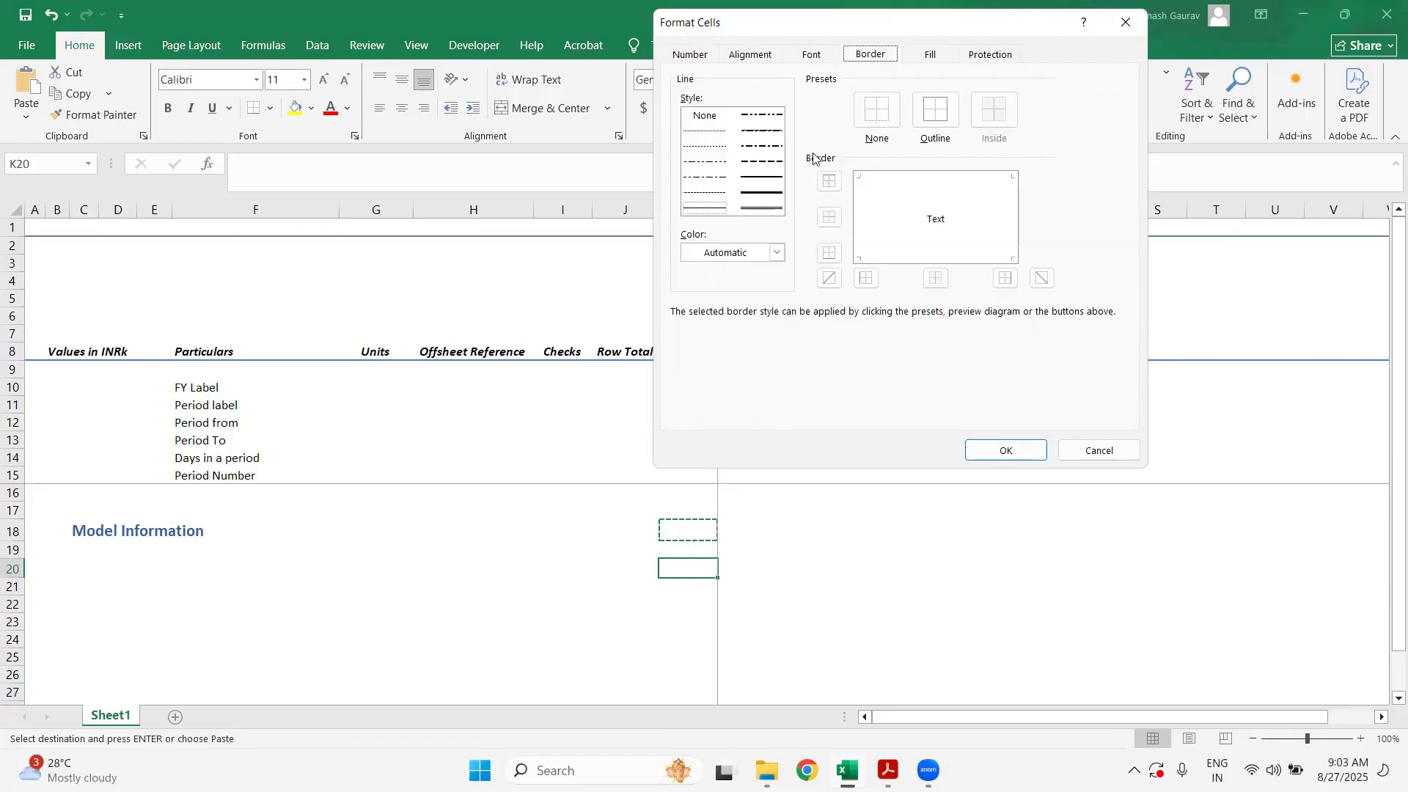
{"action": "left_click", "coordinate": [933, 121]}
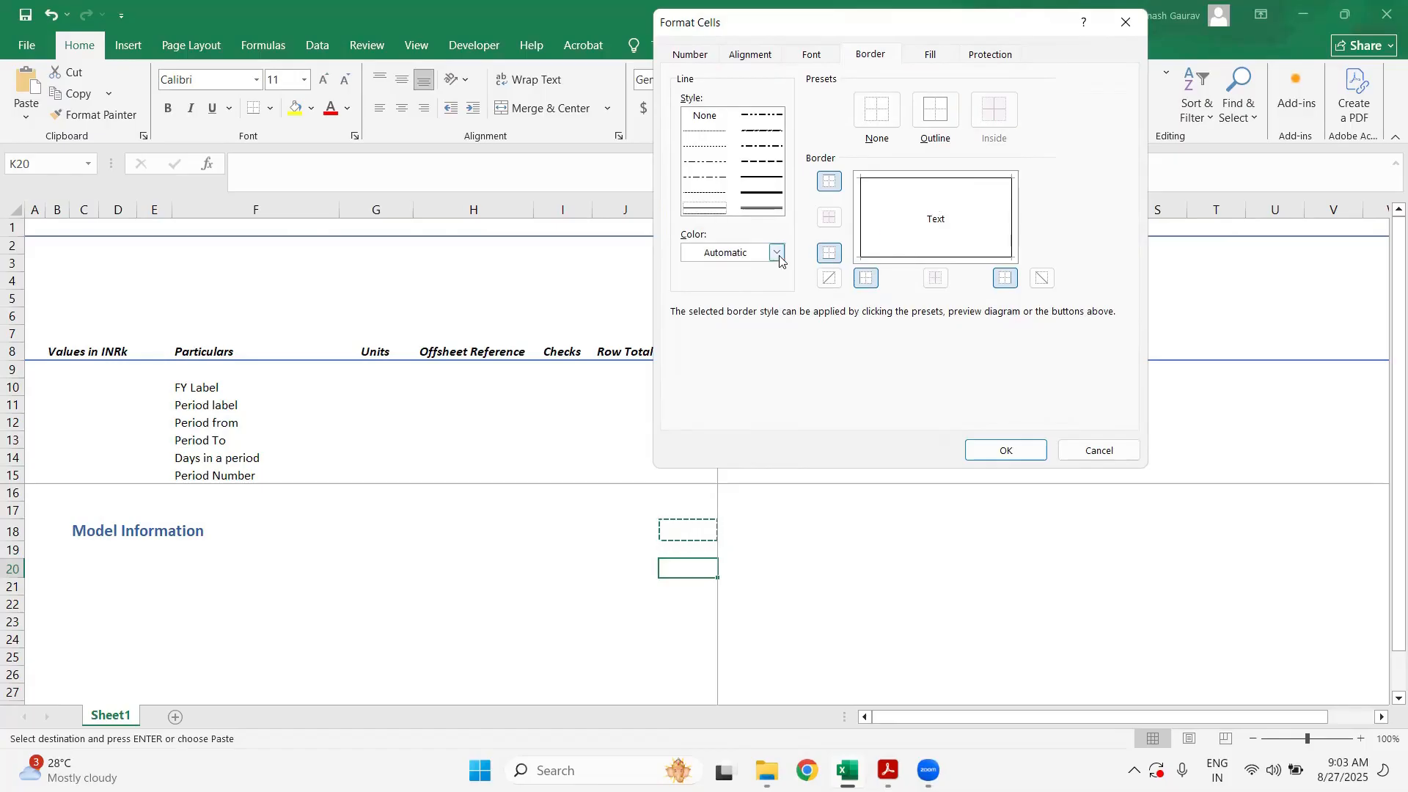
- Set the Modeler's Input style's fill to medium gray, the second-darkest shade under white, and save the style
{"action": "left_click", "coordinate": [934, 56]}
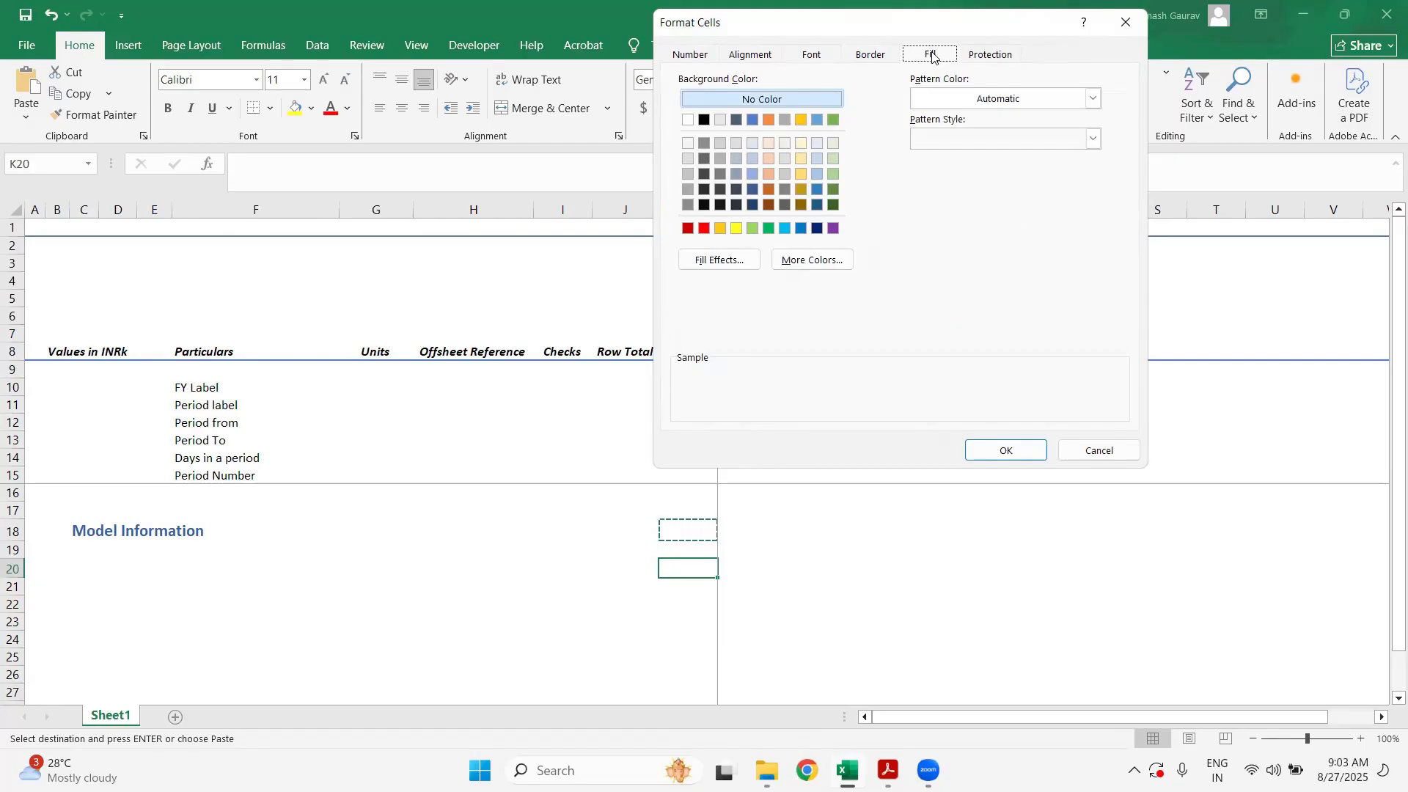
{"action": "left_click", "coordinate": [767, 190]}
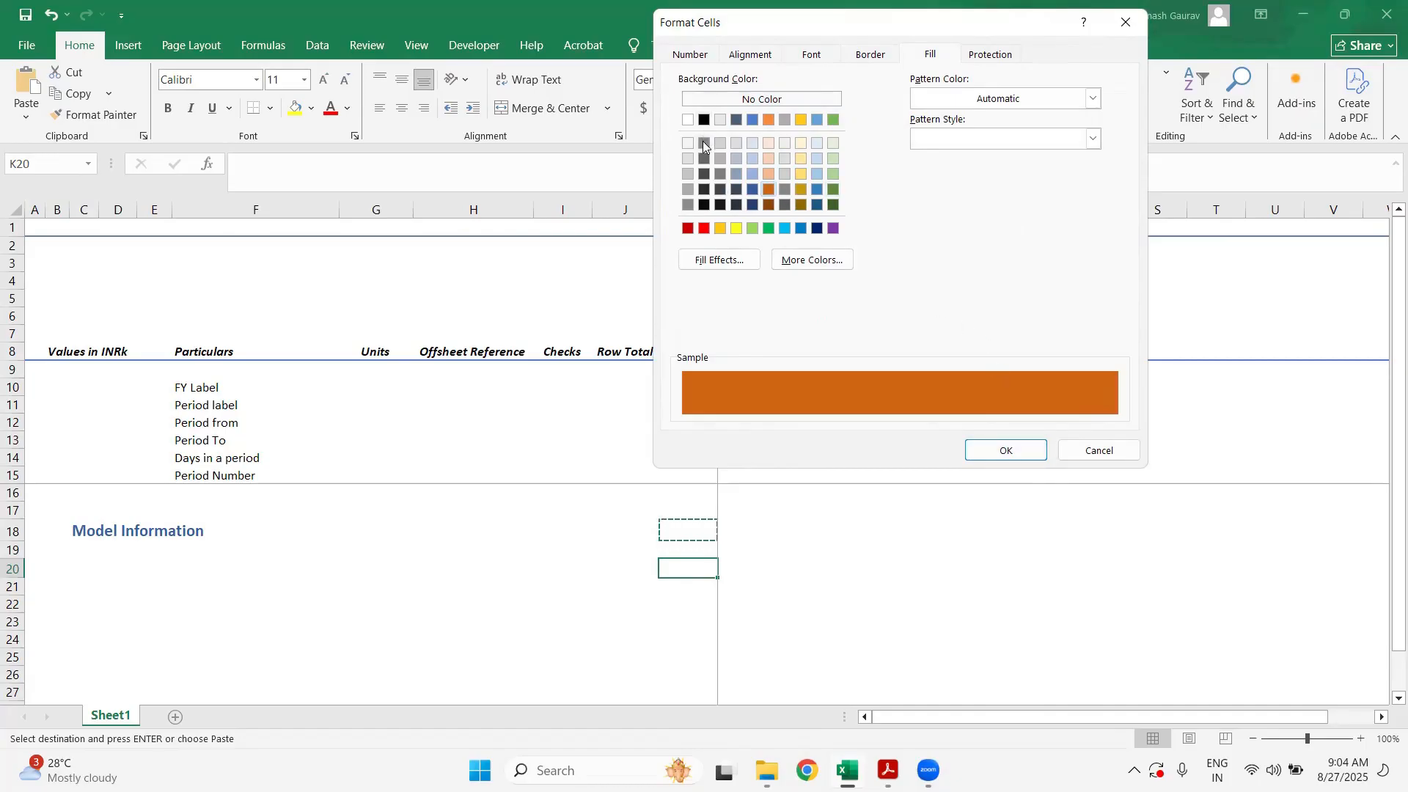
{"action": "left_click", "coordinate": [687, 205]}
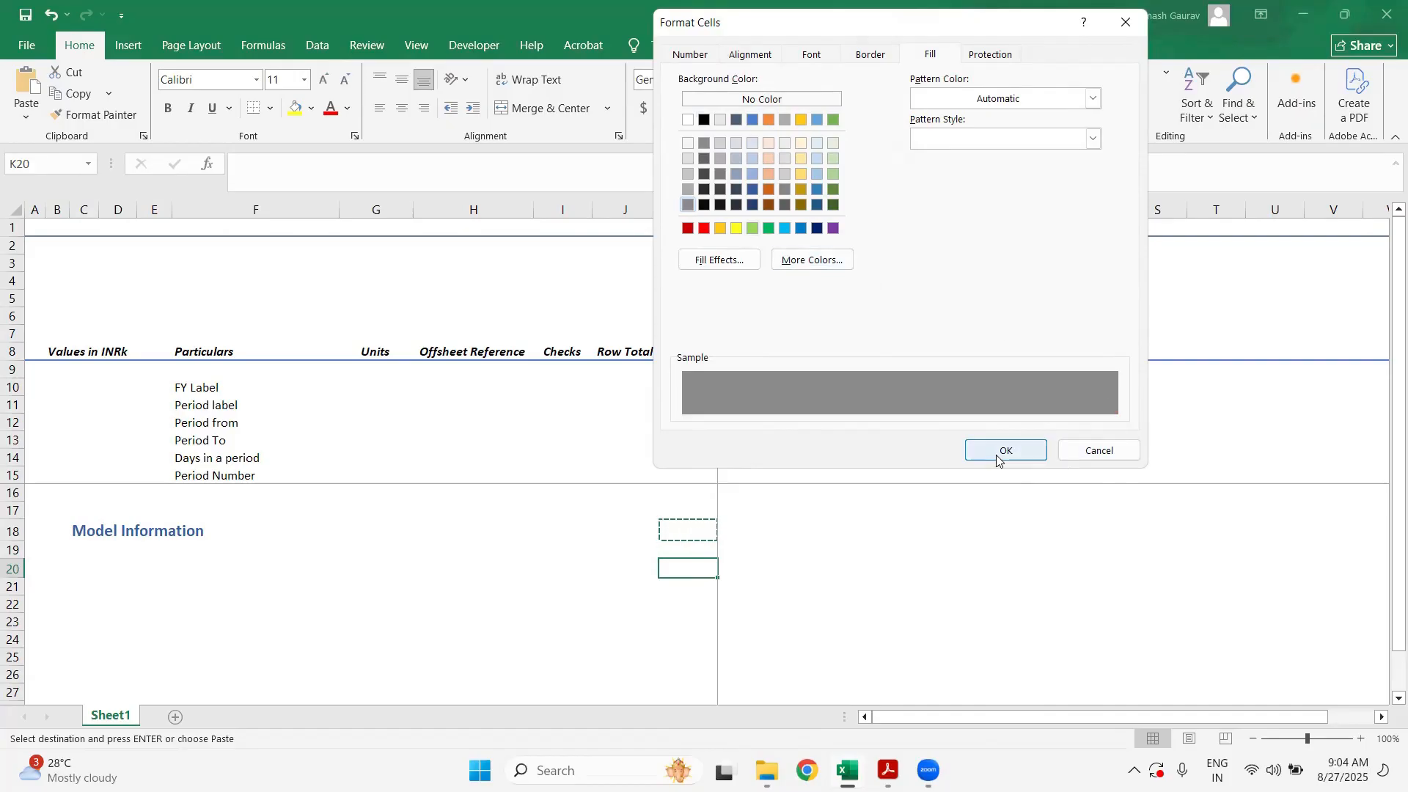
{"action": "left_click", "coordinate": [684, 189]}
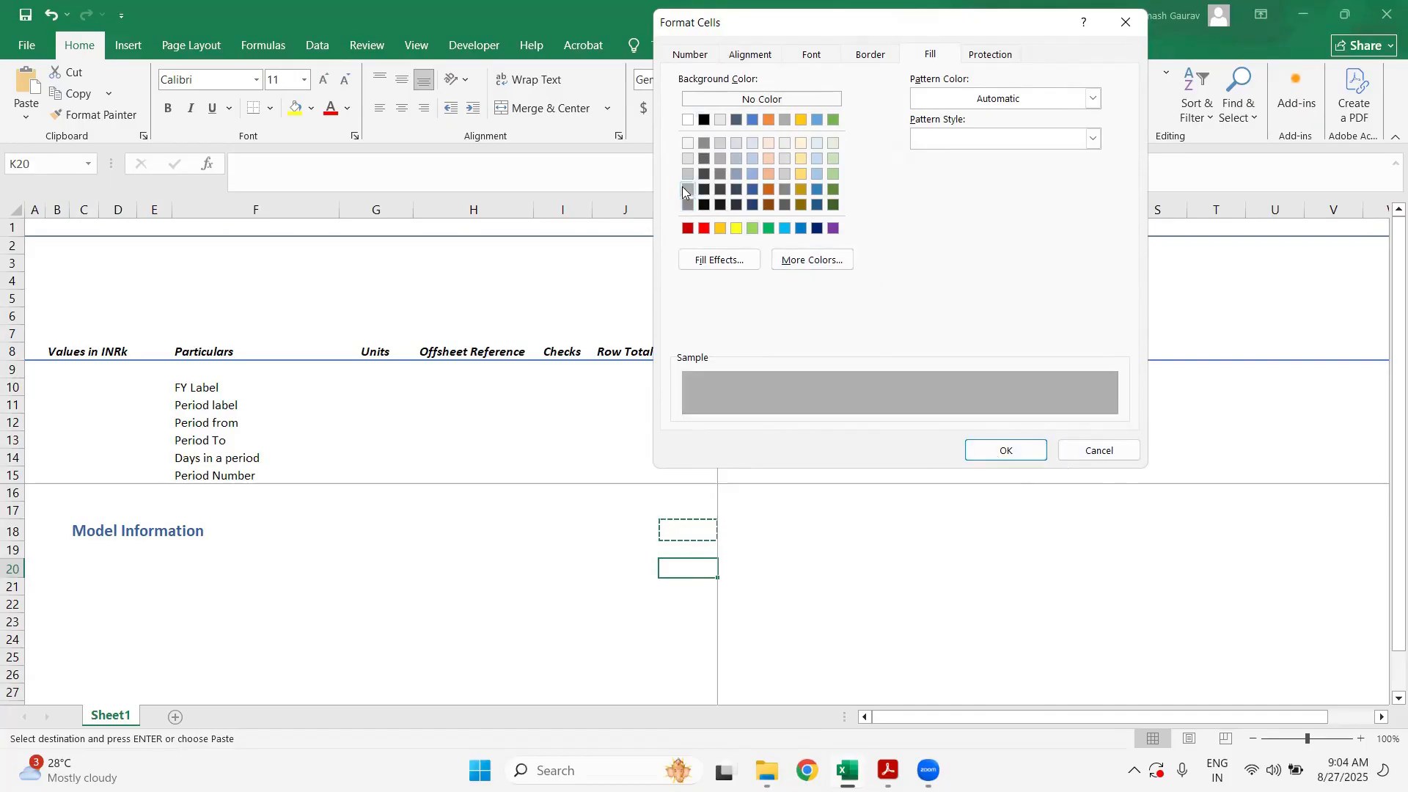
{"action": "left_click", "coordinate": [1009, 451]}
{"action": "left_click", "coordinate": [890, 384]}
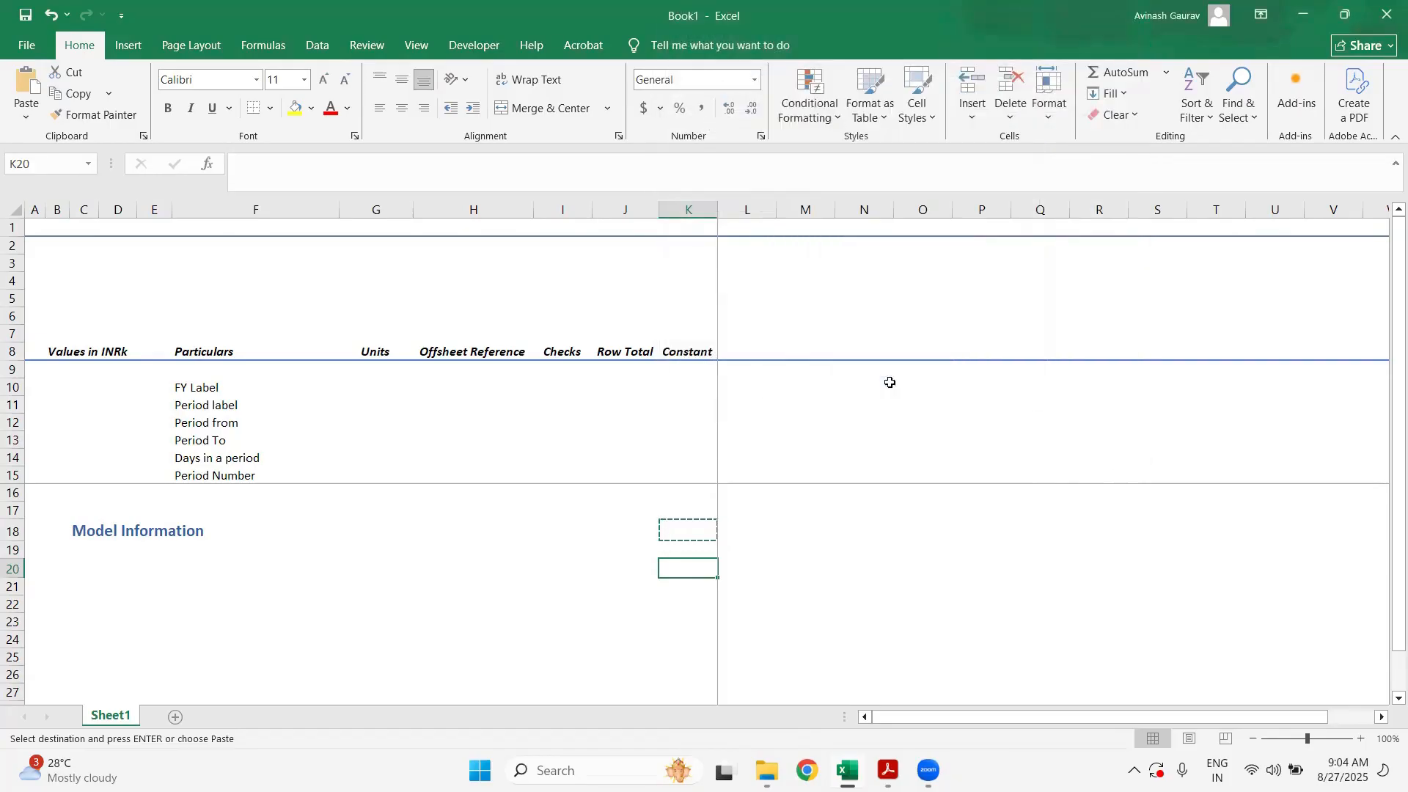
- Start another new custom cell style and name it "Offsheet References"
{"action": "left_click", "coordinate": [927, 119]}
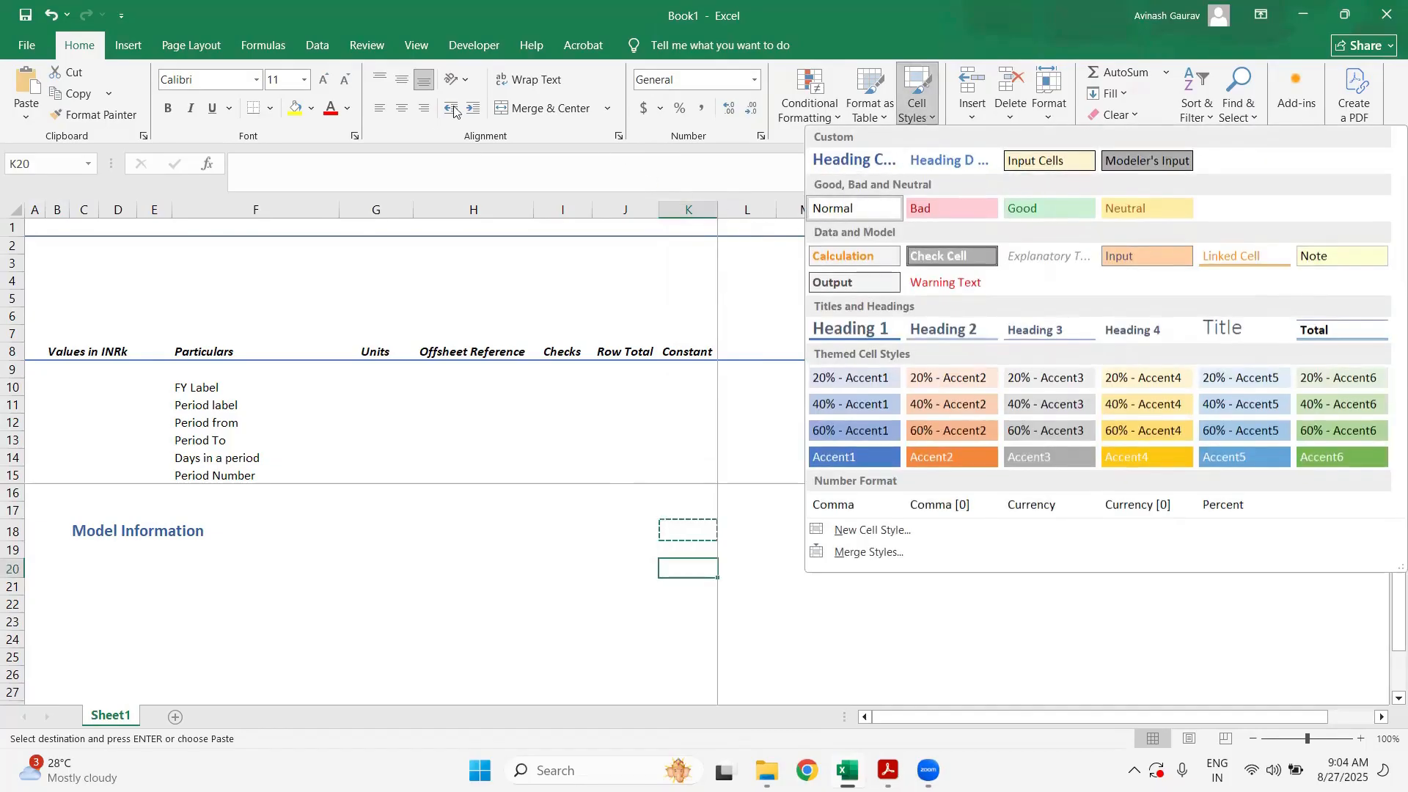
{"action": "left_click", "coordinate": [900, 539]}
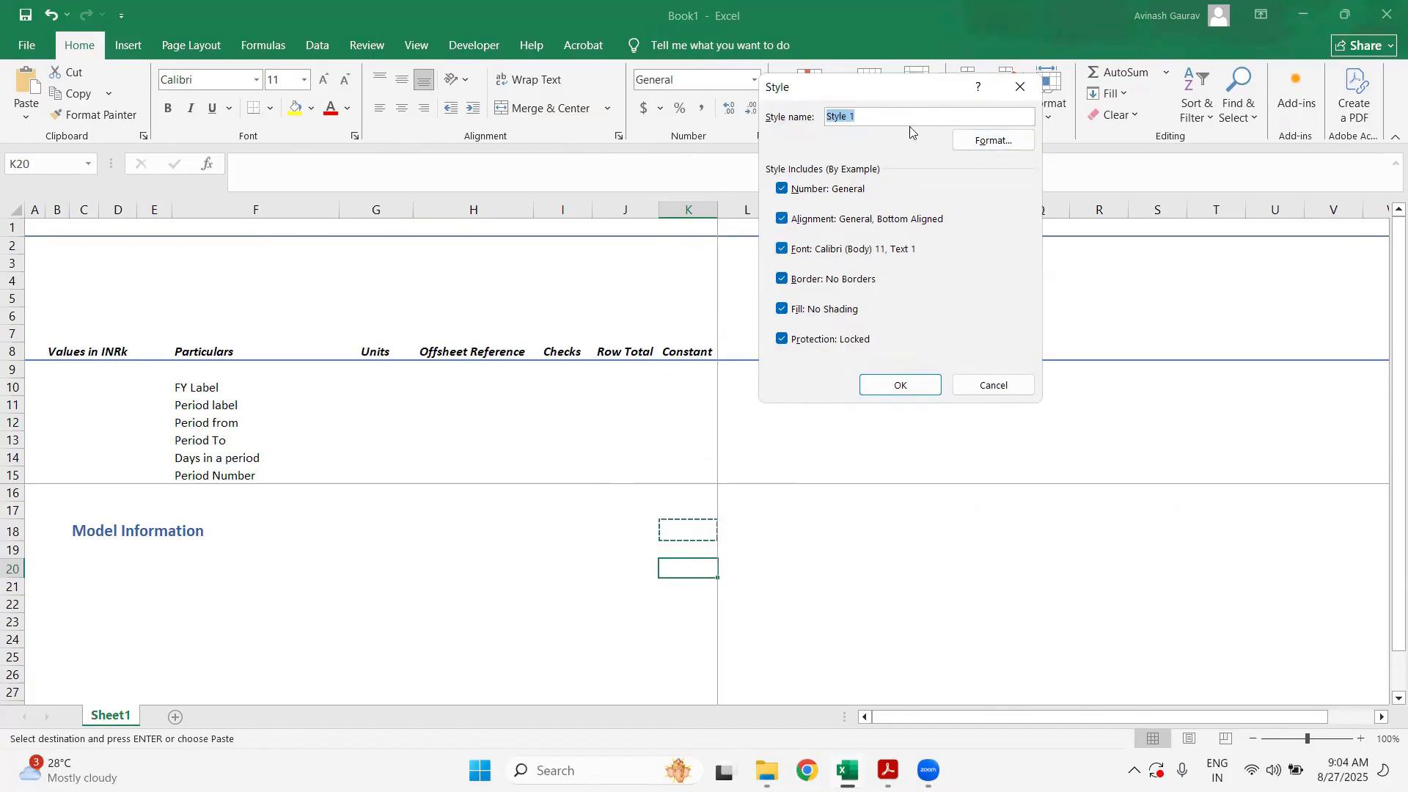
{"action": "key", "text": "BackSpace"}
{"action": "type", "text": "Offsheet References"}
- Give the Offsheet References style an outline border, keeping its font at Calibri, Regular, size 11
{"action": "left_click", "coordinate": [963, 143]}
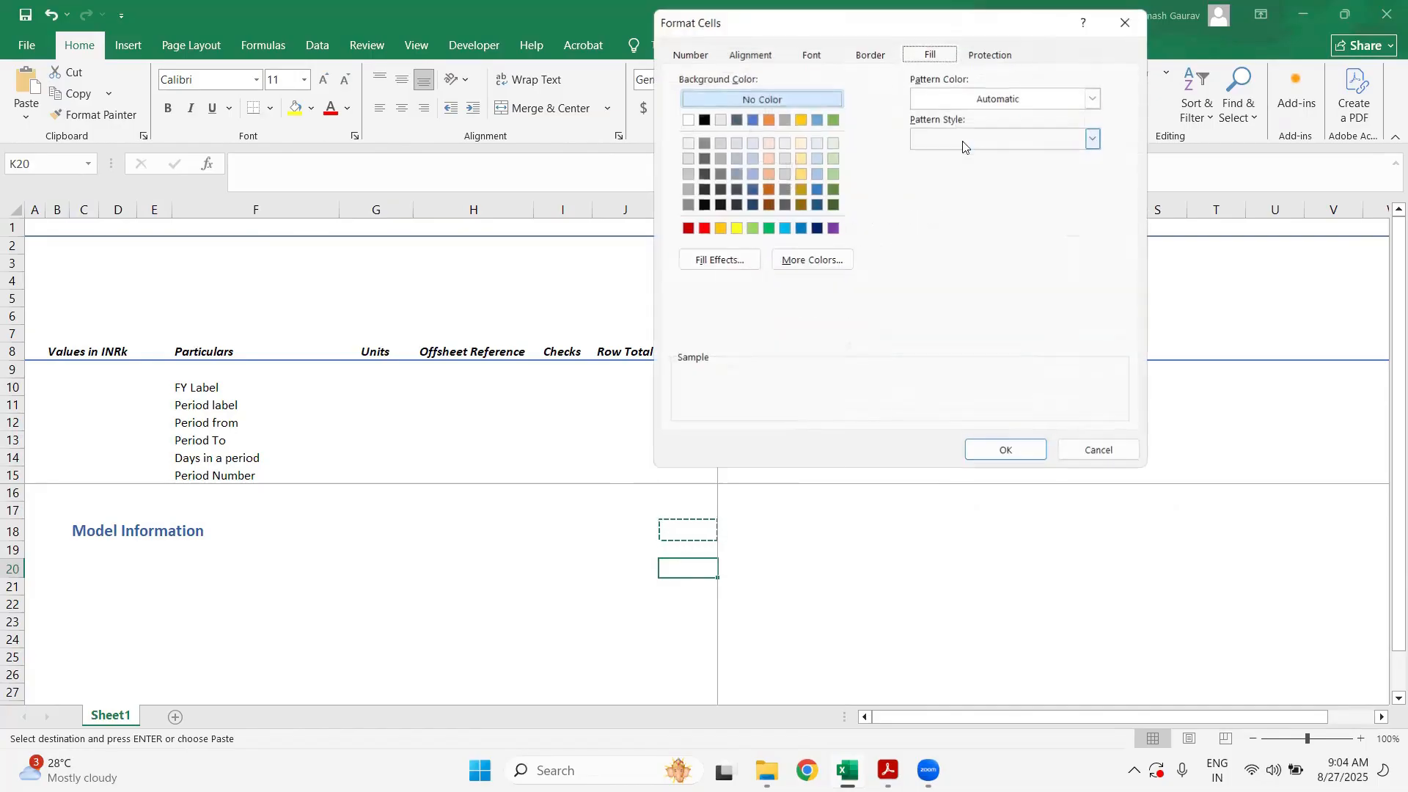
{"action": "left_click", "coordinate": [687, 55]}
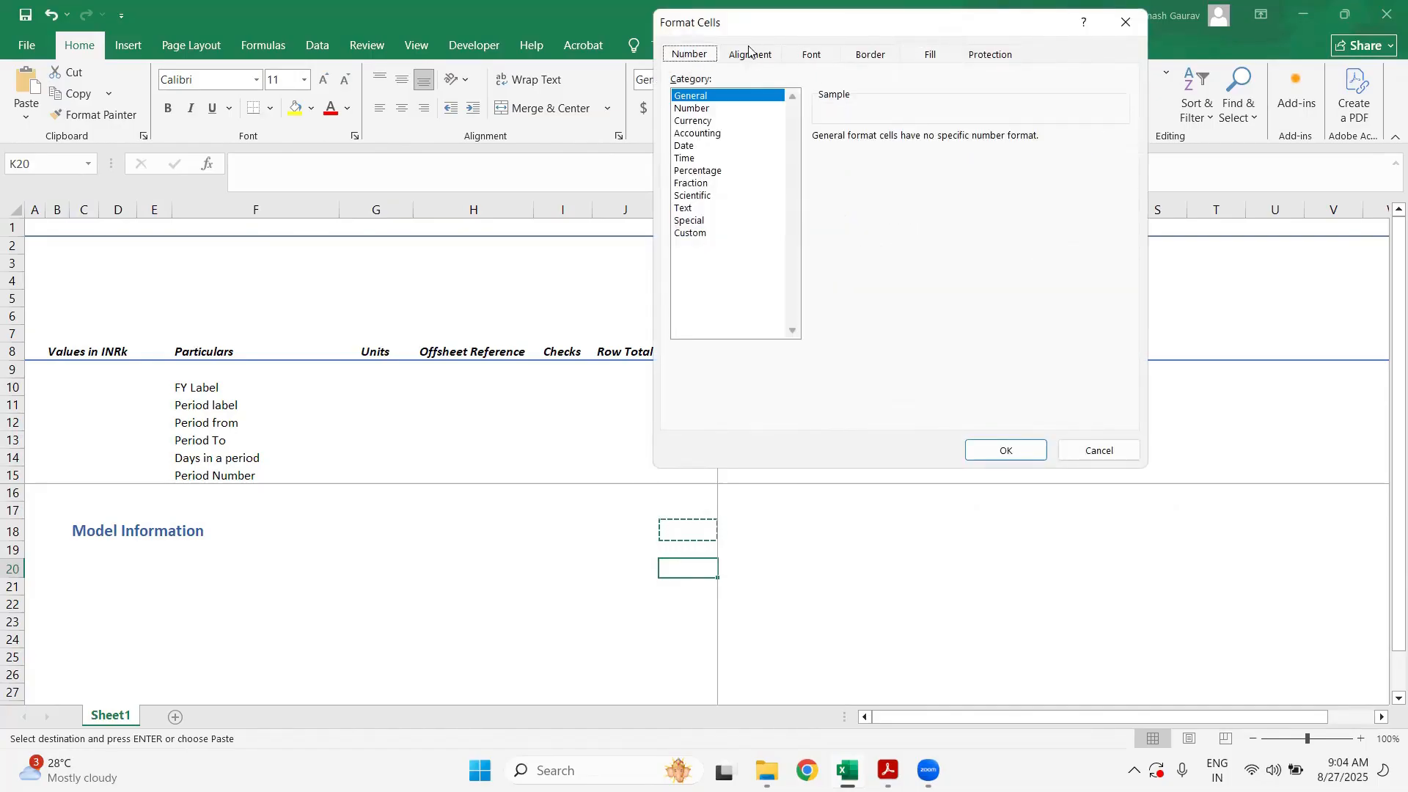
{"action": "left_click", "coordinate": [751, 53]}
{"action": "left_click", "coordinate": [809, 58]}
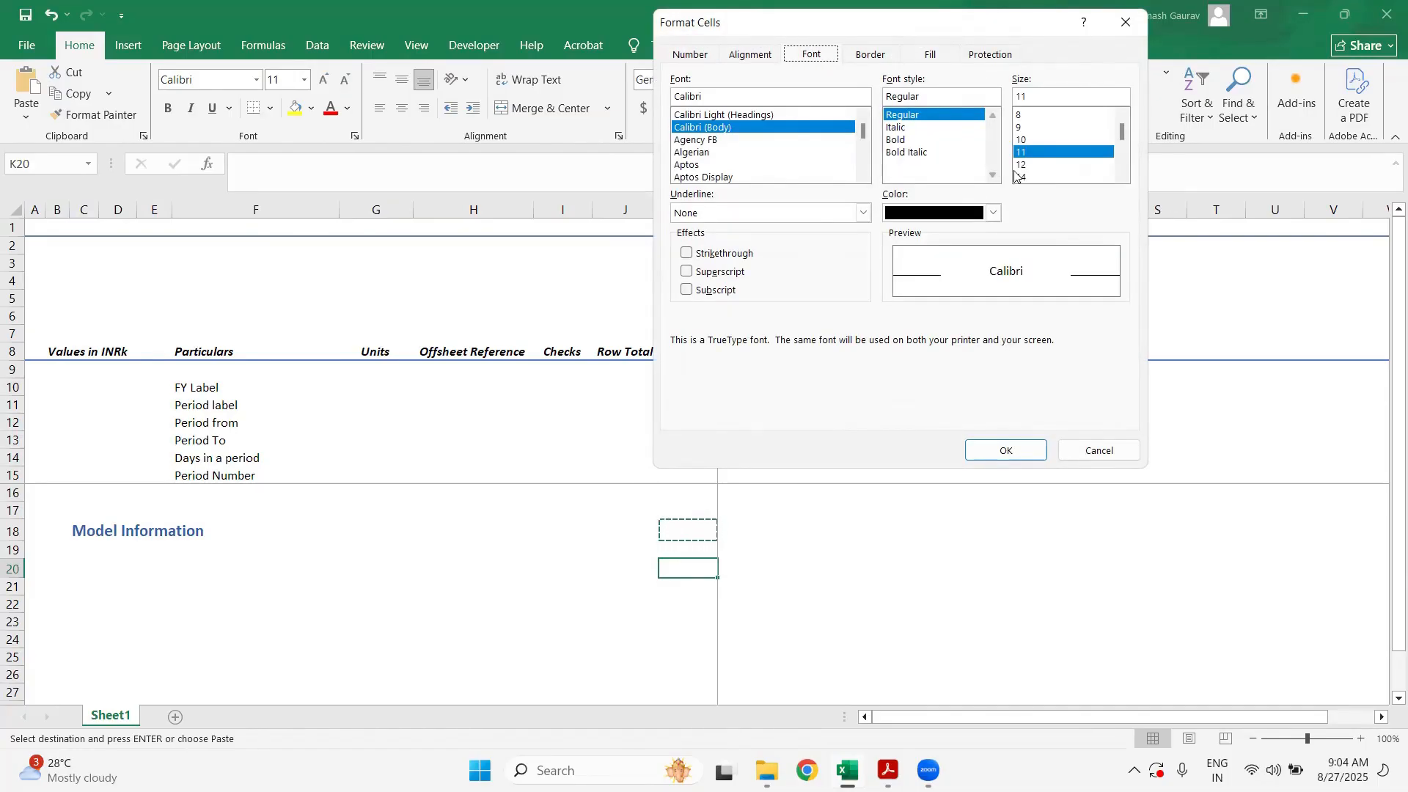
{"action": "left_click", "coordinate": [869, 57]}
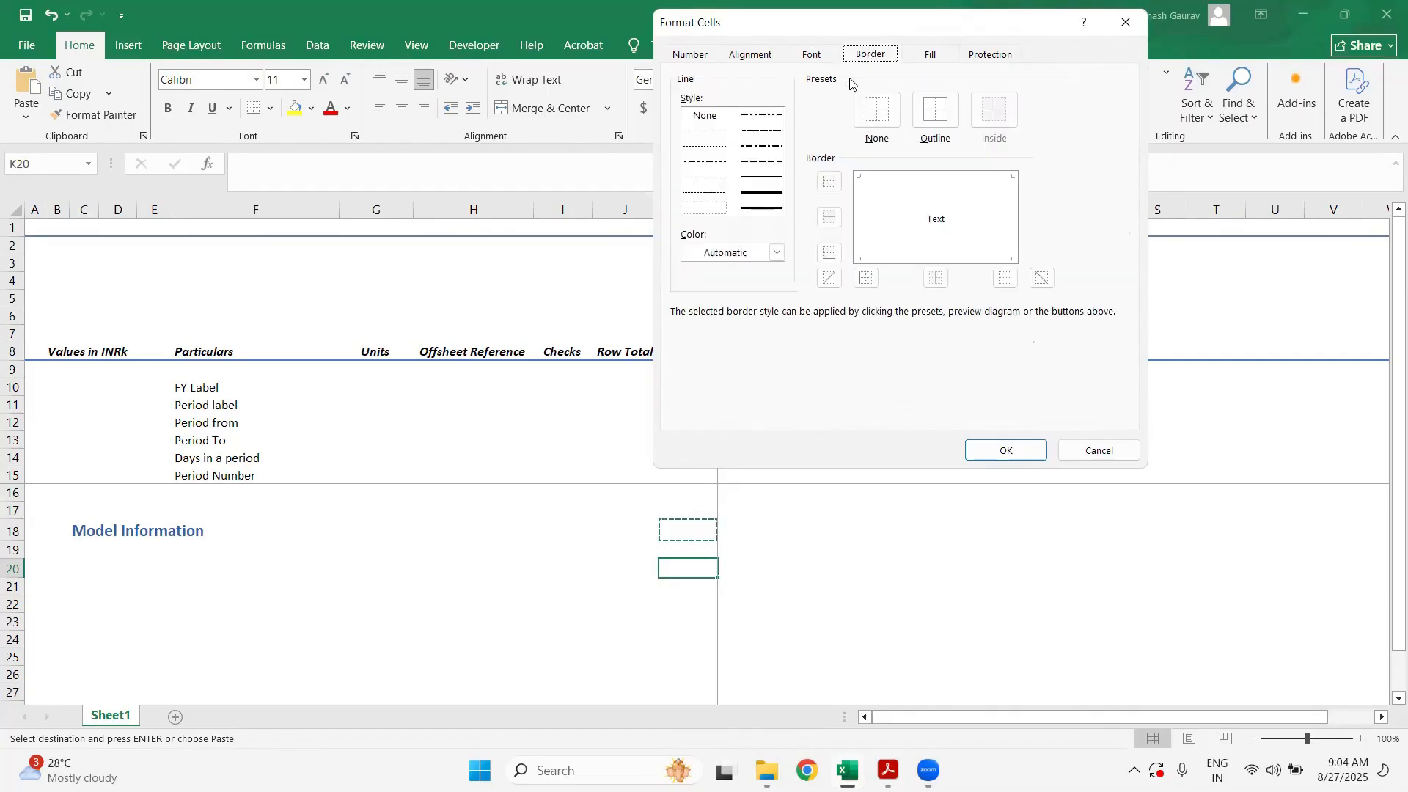
{"action": "left_click", "coordinate": [931, 111]}
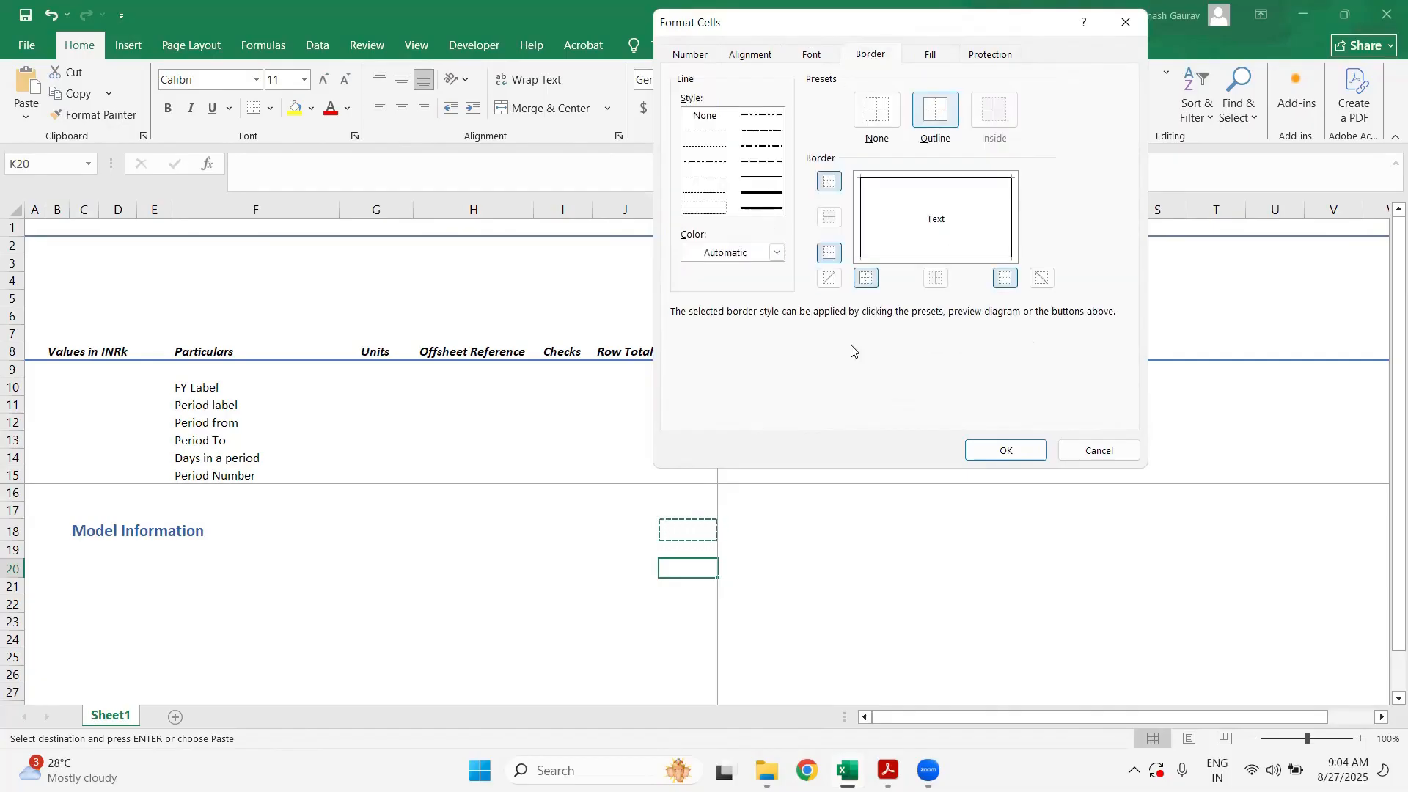
- Set the Offsheet References style's fill to light orange, the third tint under orange, and save the style
{"action": "left_click", "coordinate": [933, 59]}
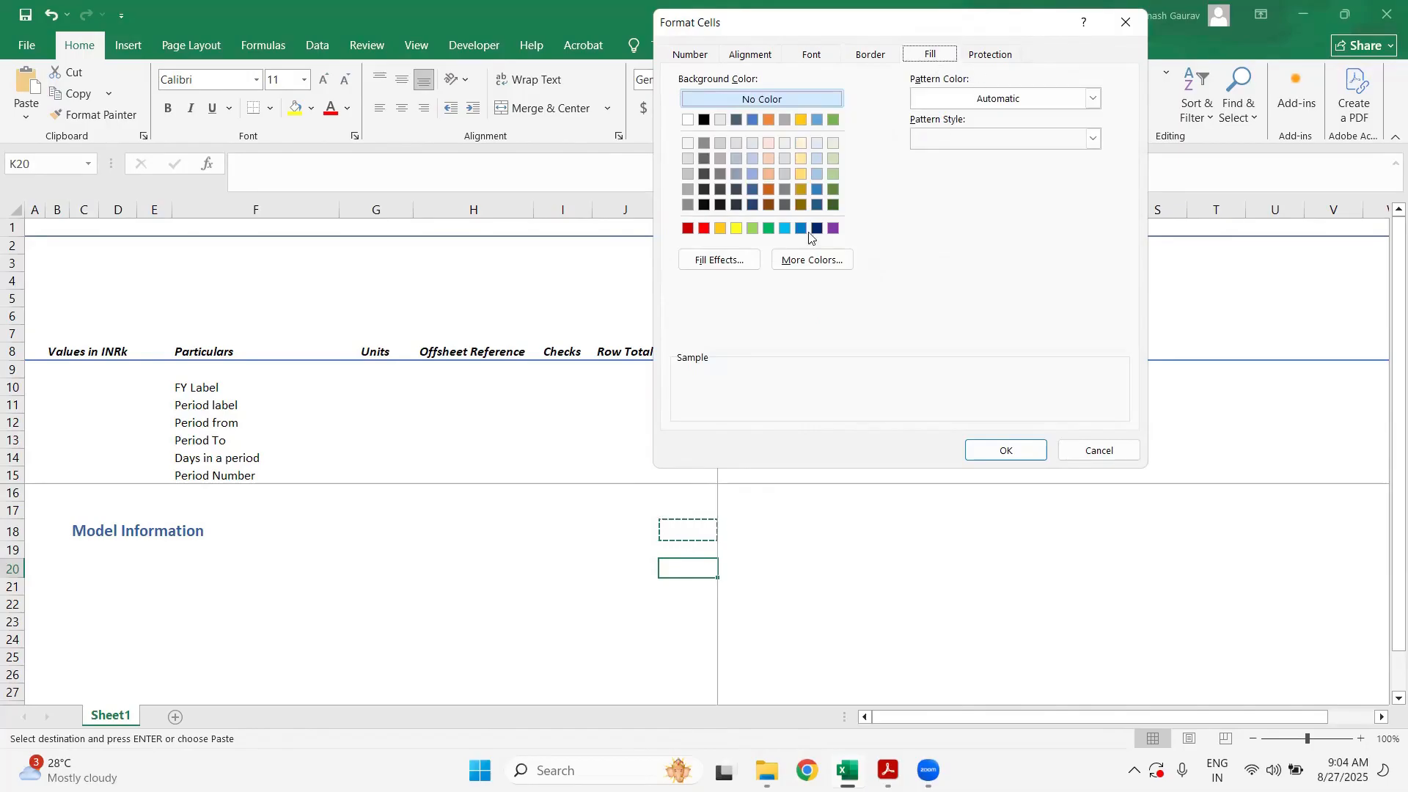
{"action": "left_click", "coordinate": [766, 173]}
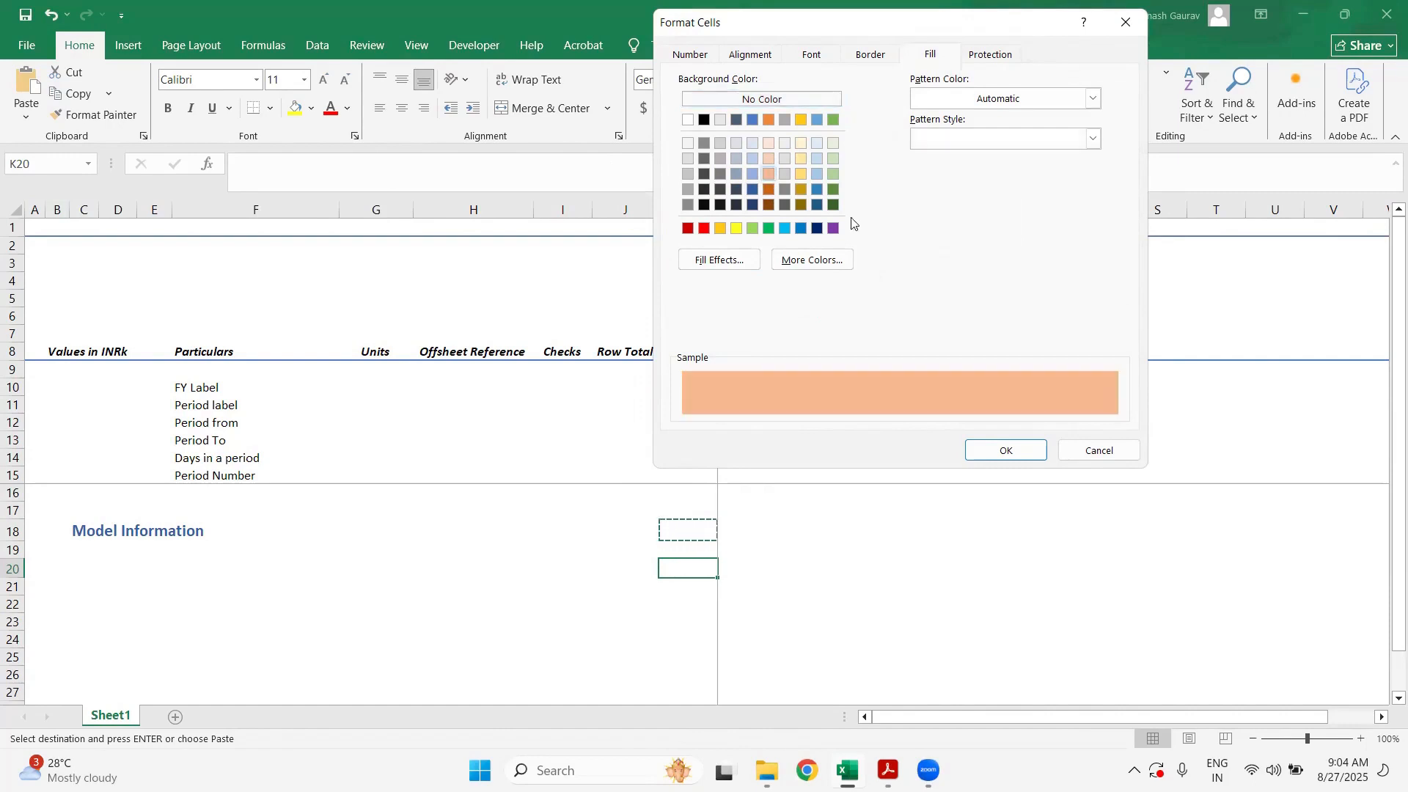
{"action": "left_click", "coordinate": [1016, 451]}
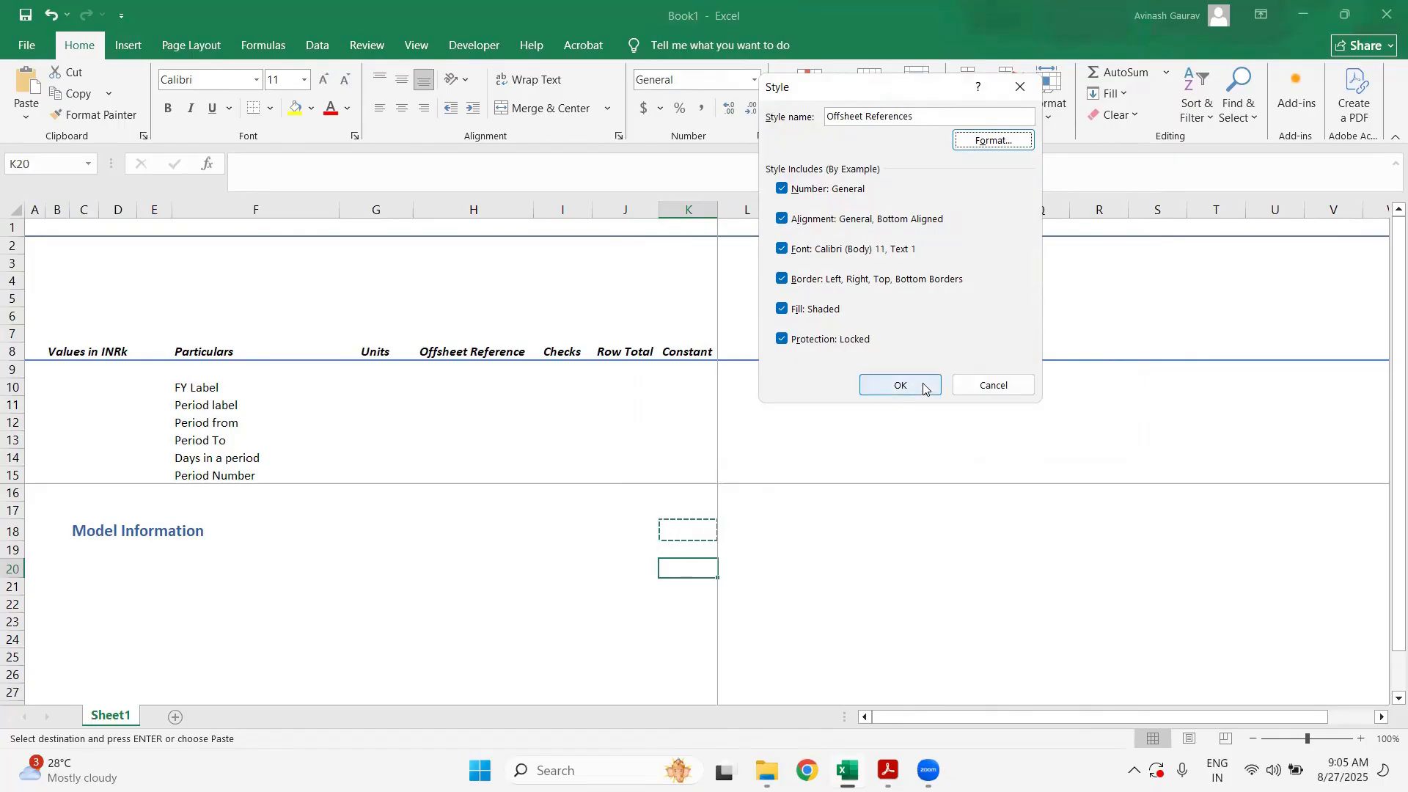
{"action": "left_click", "coordinate": [924, 389]}
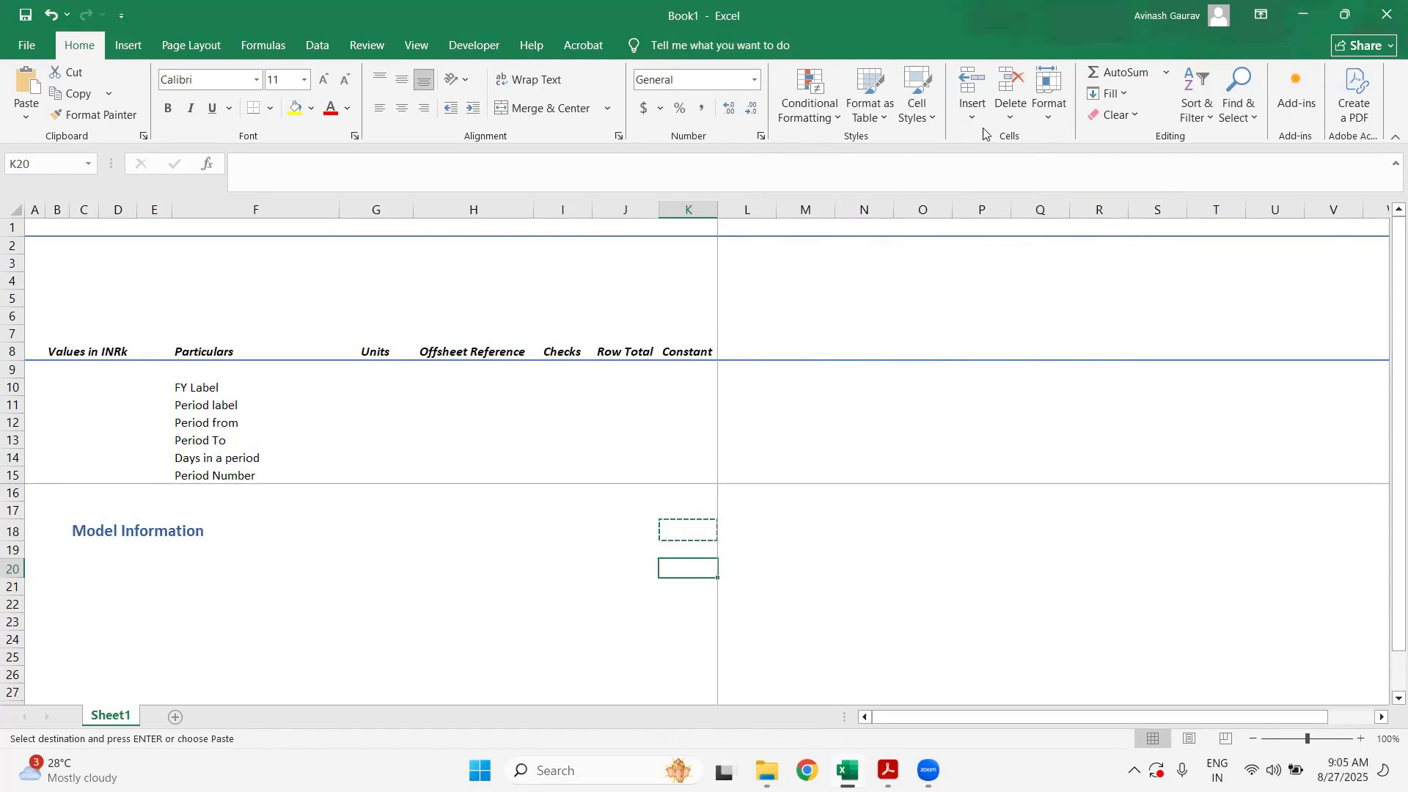
- Start another new custom cell style and name it "Previous period Reference"
{"action": "left_click", "coordinate": [921, 106]}
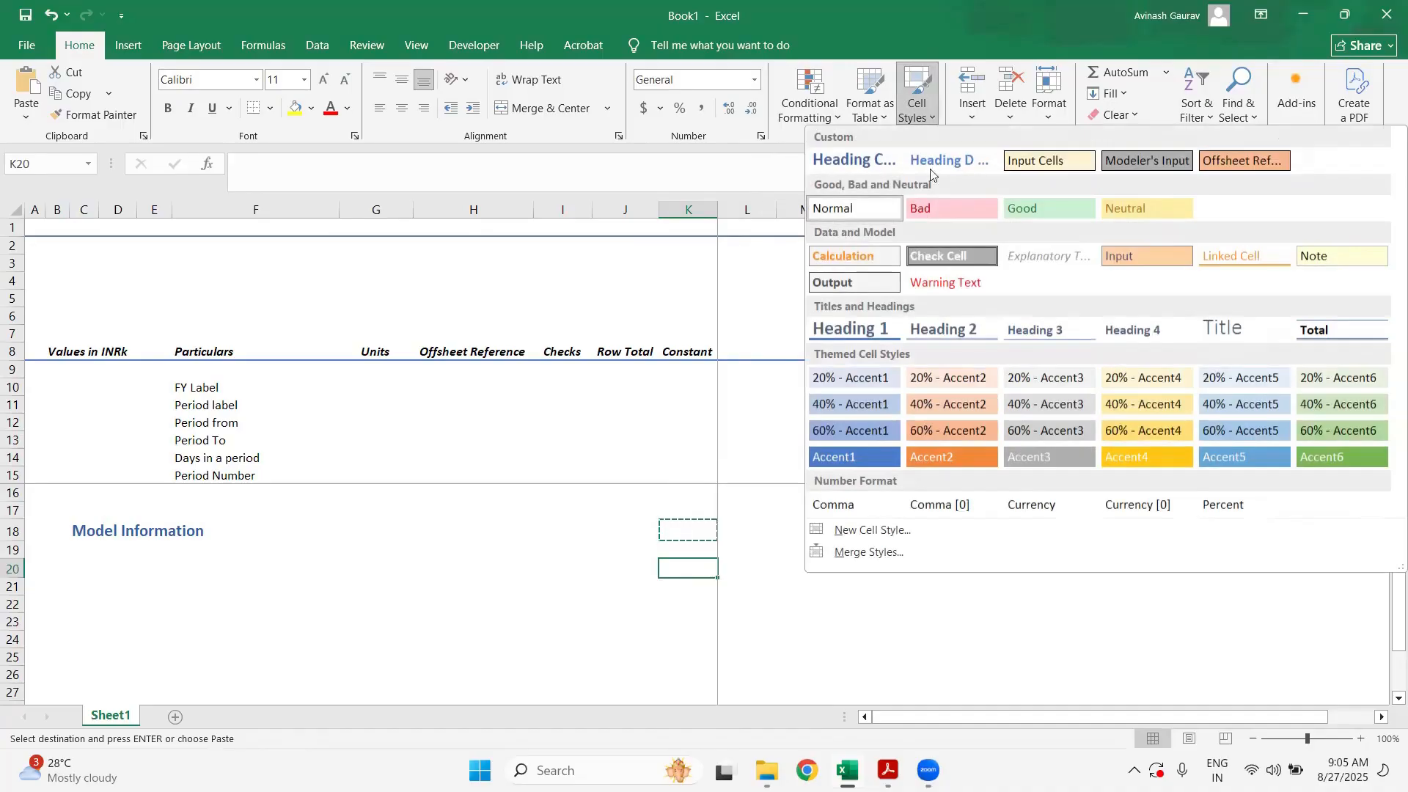
{"action": "left_click", "coordinate": [898, 537]}
{"action": "type", "text": "Pr"}
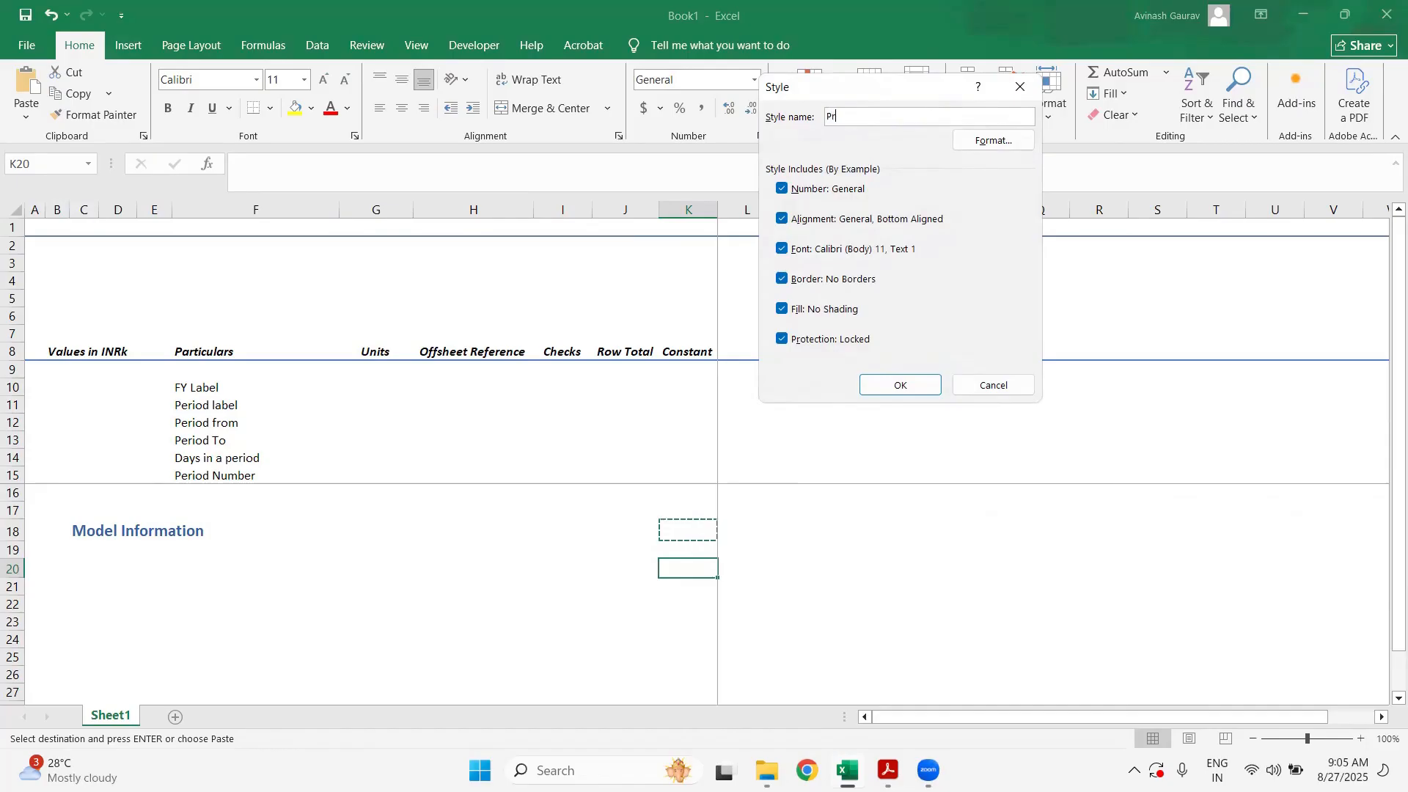
{"action": "type", "text": "evious period Reference"}
- Give the Previous period Reference style an outline border on all four sides, without any diagonal line
{"action": "left_click", "coordinate": [994, 146]}
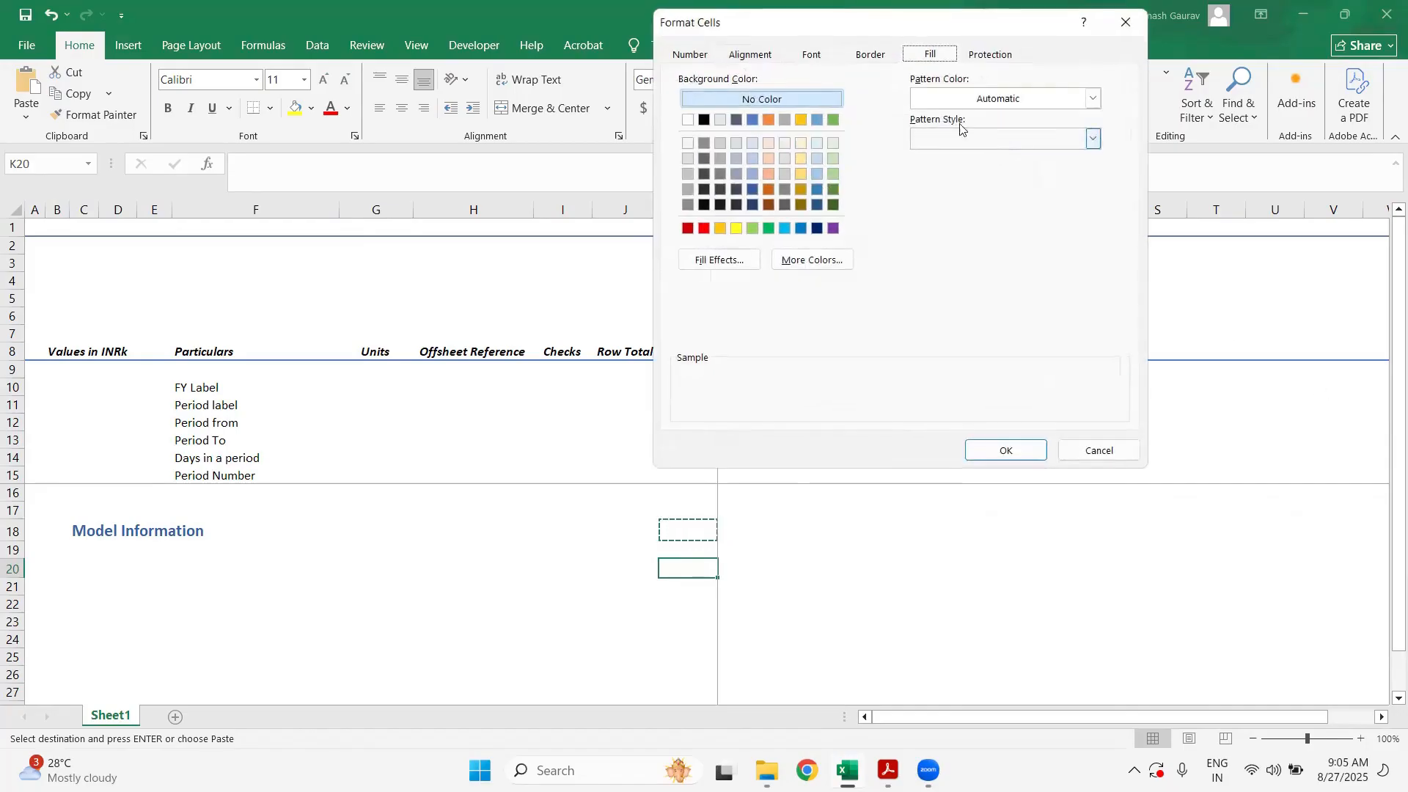
{"action": "left_click", "coordinate": [709, 58]}
{"action": "left_click", "coordinate": [741, 58]}
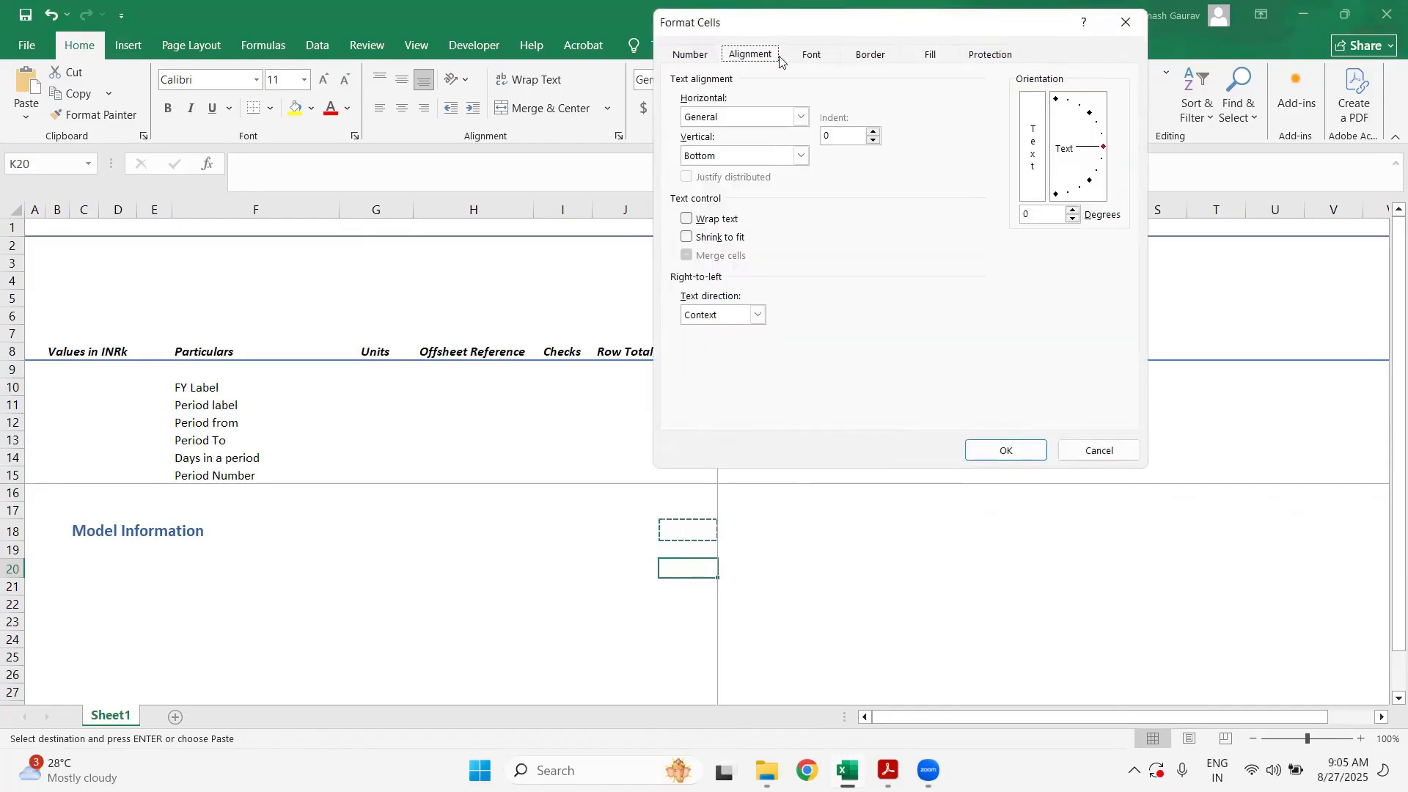
{"action": "left_click", "coordinate": [807, 56]}
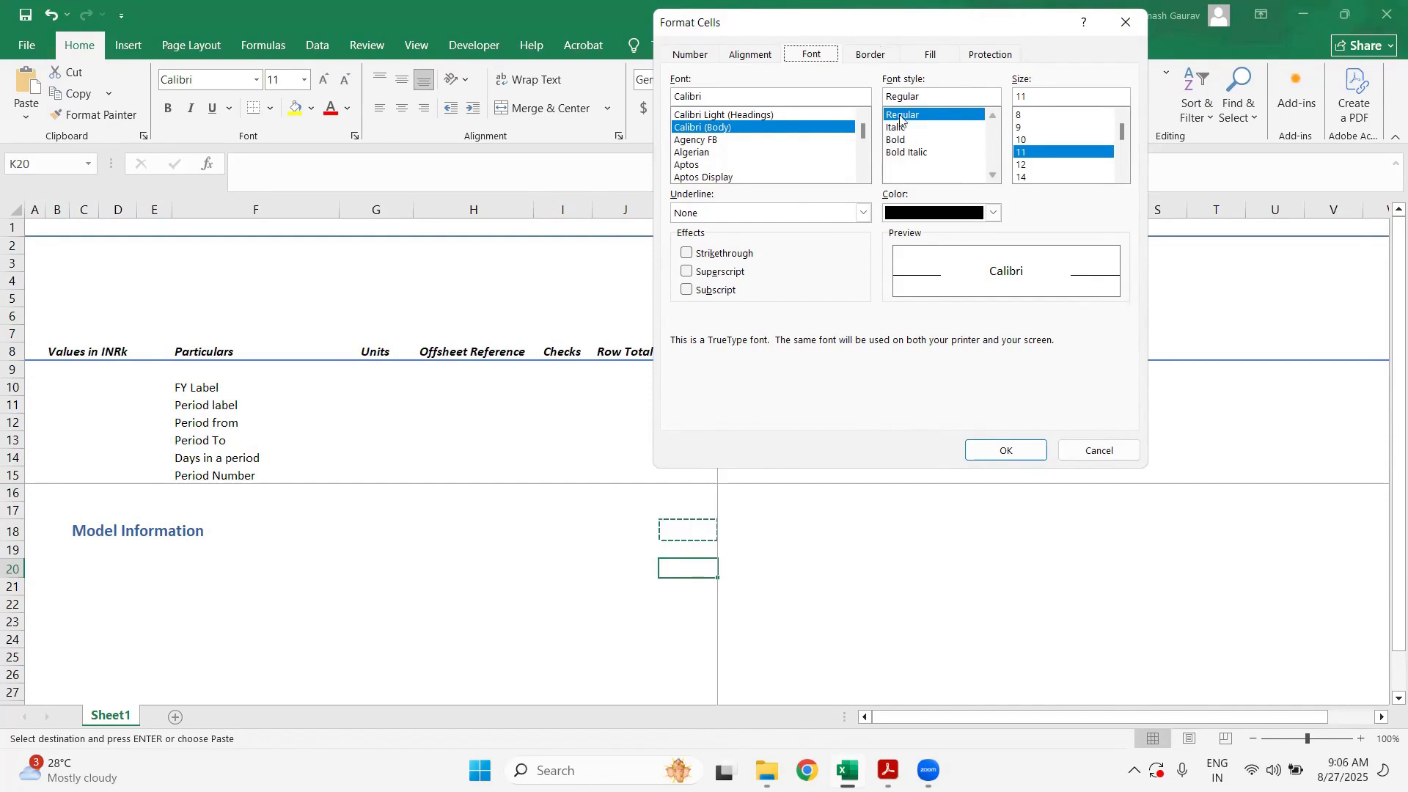
{"action": "left_click", "coordinate": [882, 56]}
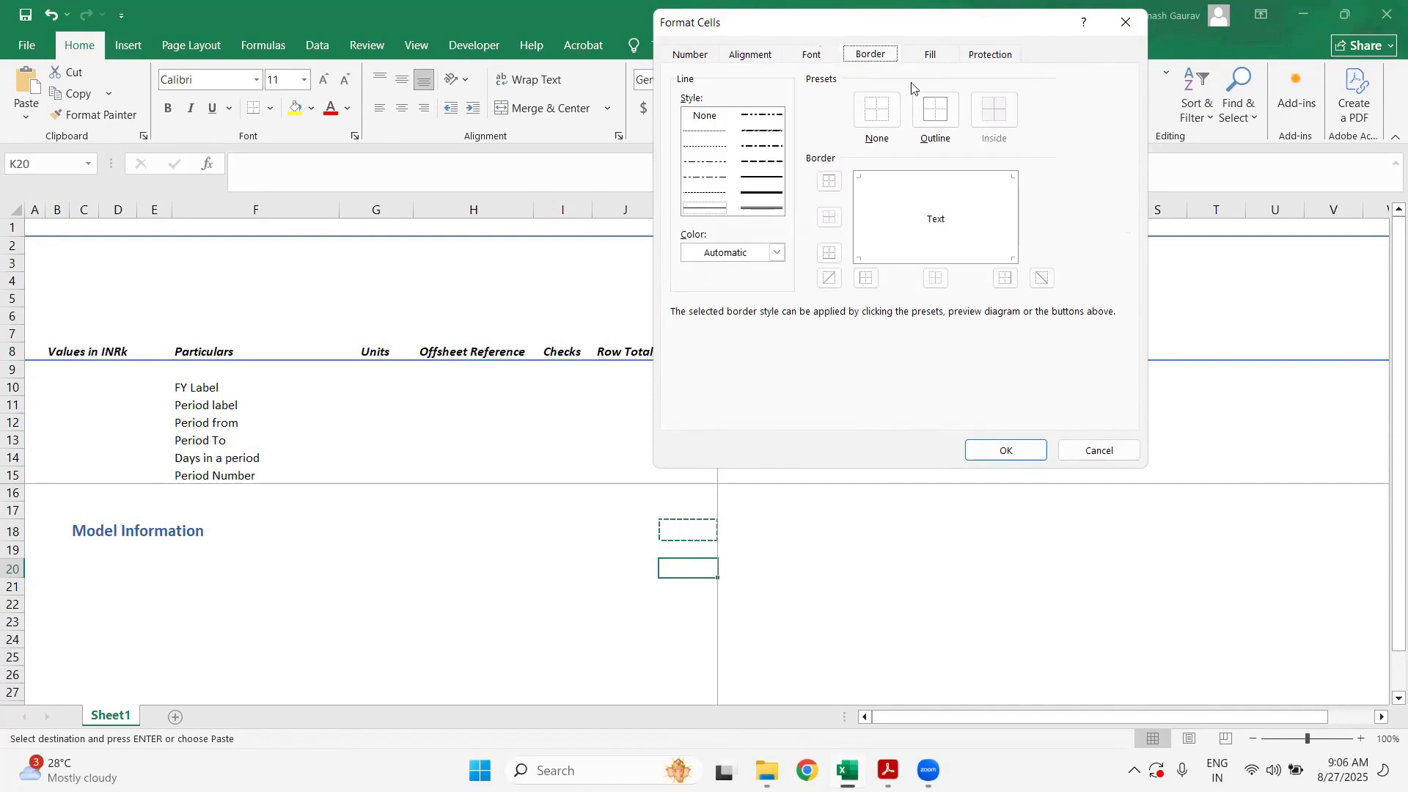
{"action": "left_click", "coordinate": [952, 207]}
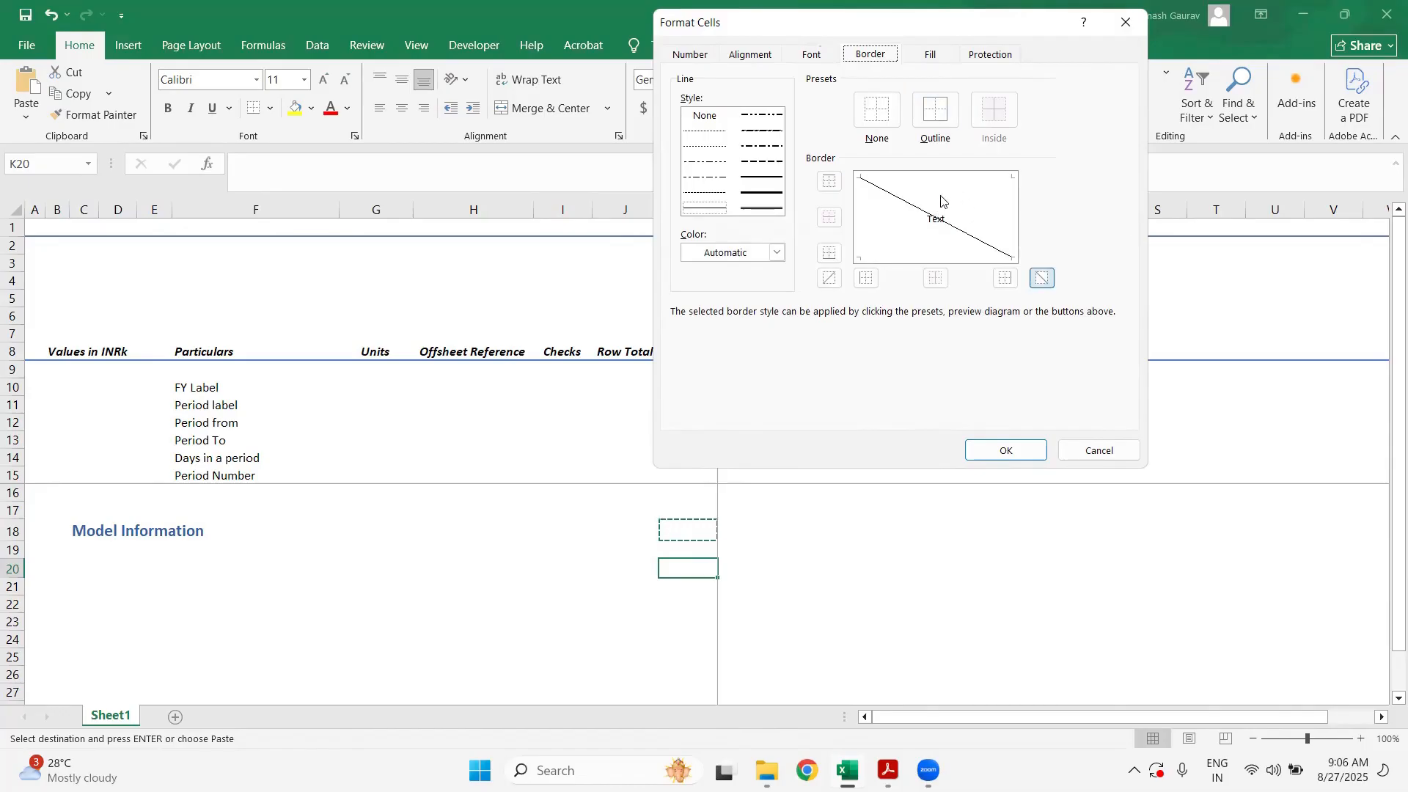
{"action": "left_click", "coordinate": [1041, 278]}
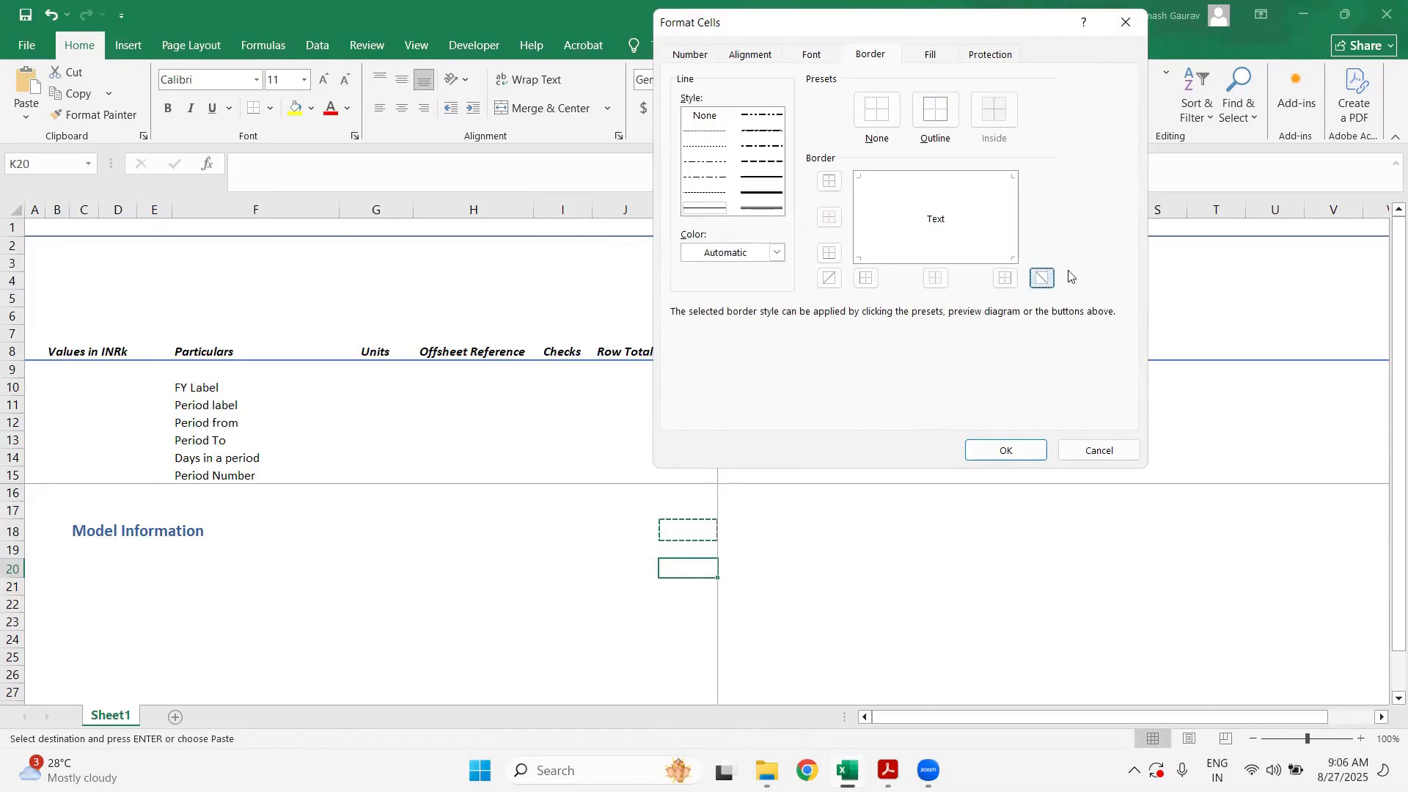
{"action": "left_click", "coordinate": [935, 108]}
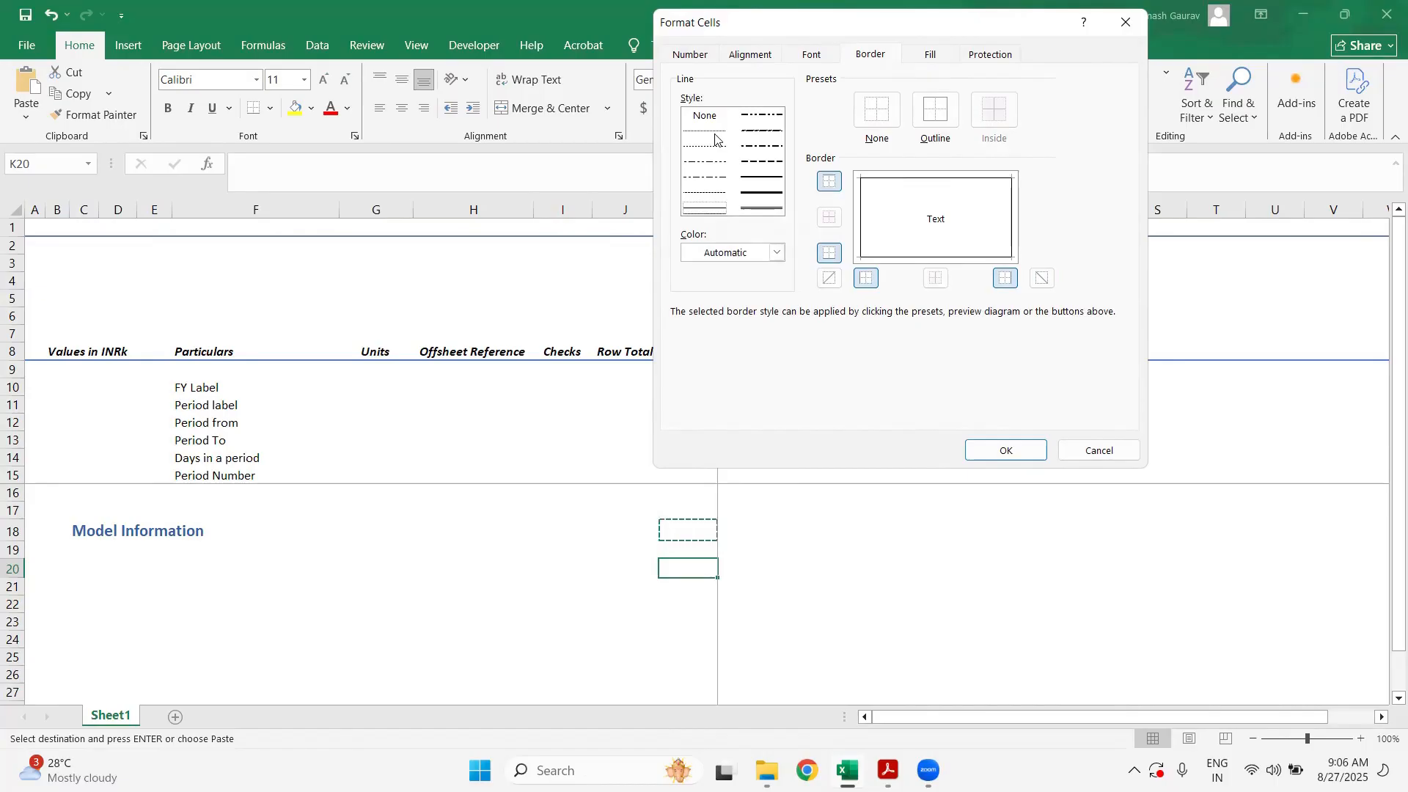
- Fill the Previous period Reference style with the thin diagonal stripe pattern and save the style
{"action": "left_click", "coordinate": [930, 57]}
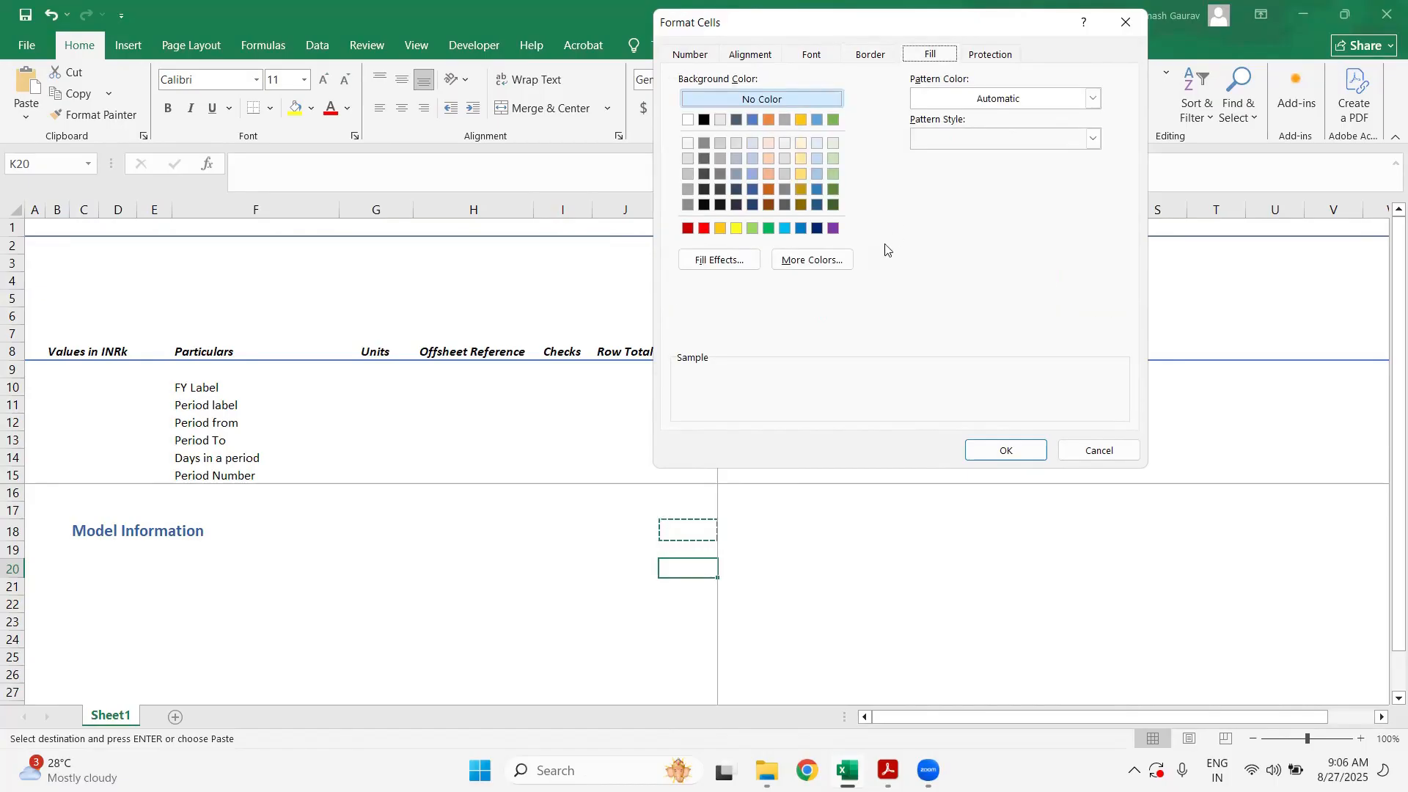
{"action": "left_click", "coordinate": [1092, 141]}
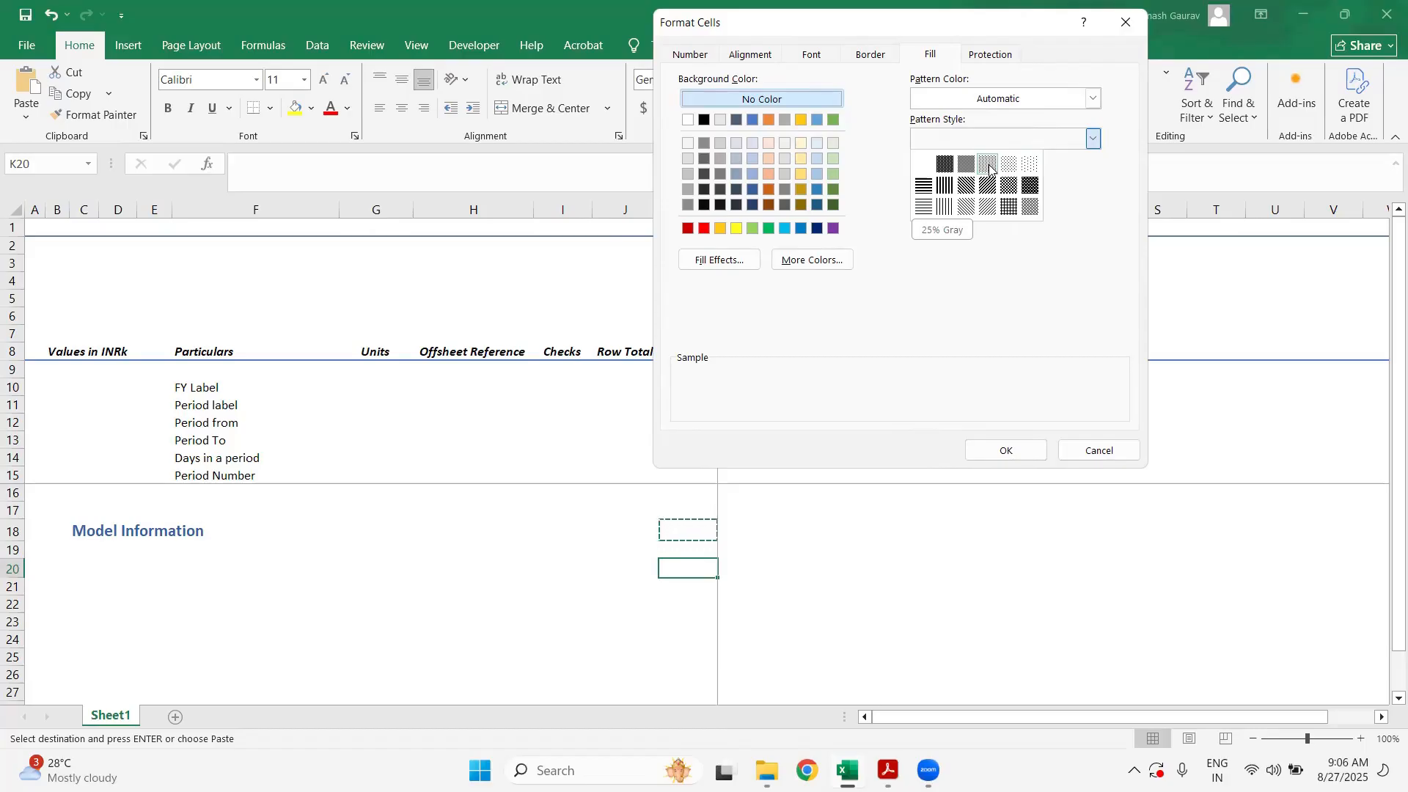
{"action": "left_click", "coordinate": [988, 209]}
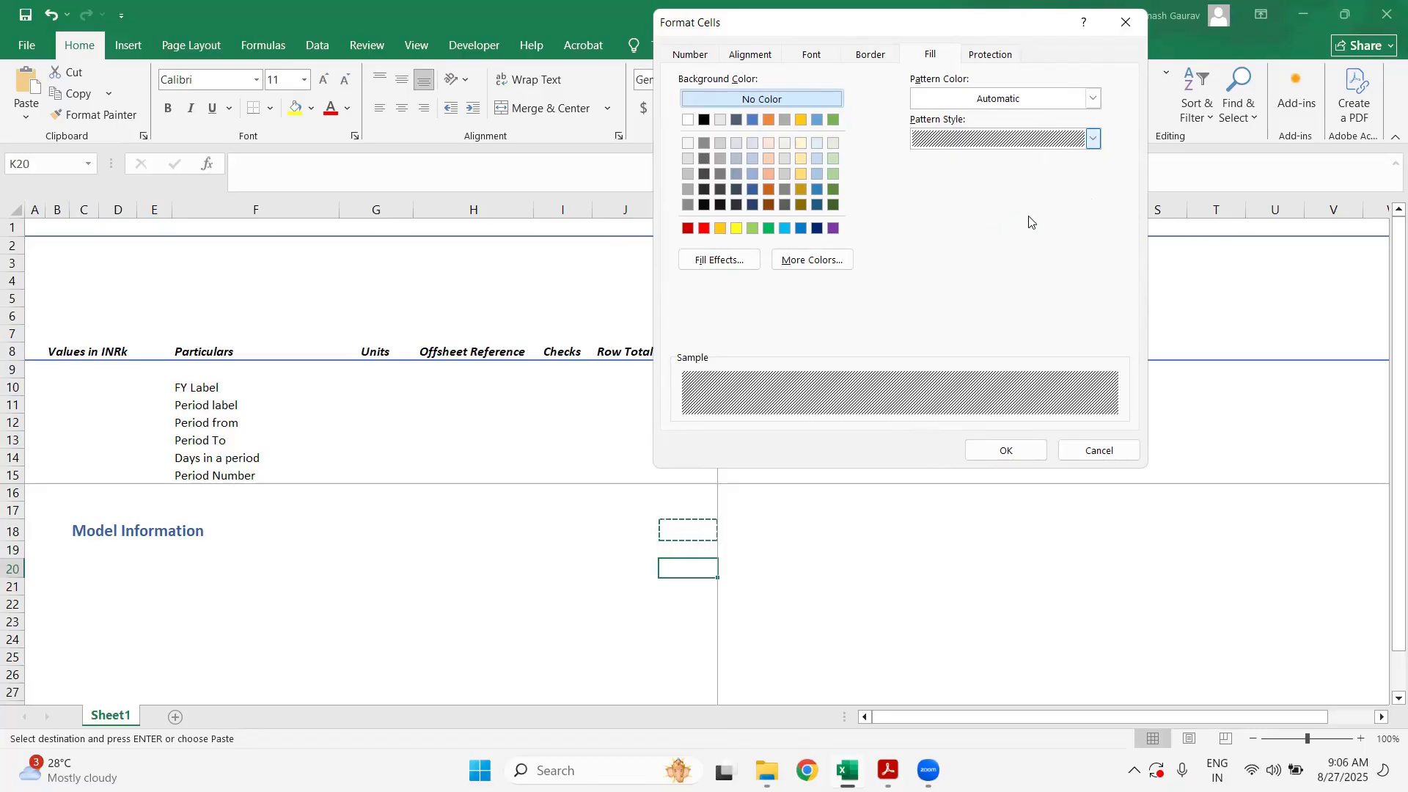
{"action": "left_click", "coordinate": [1012, 452]}
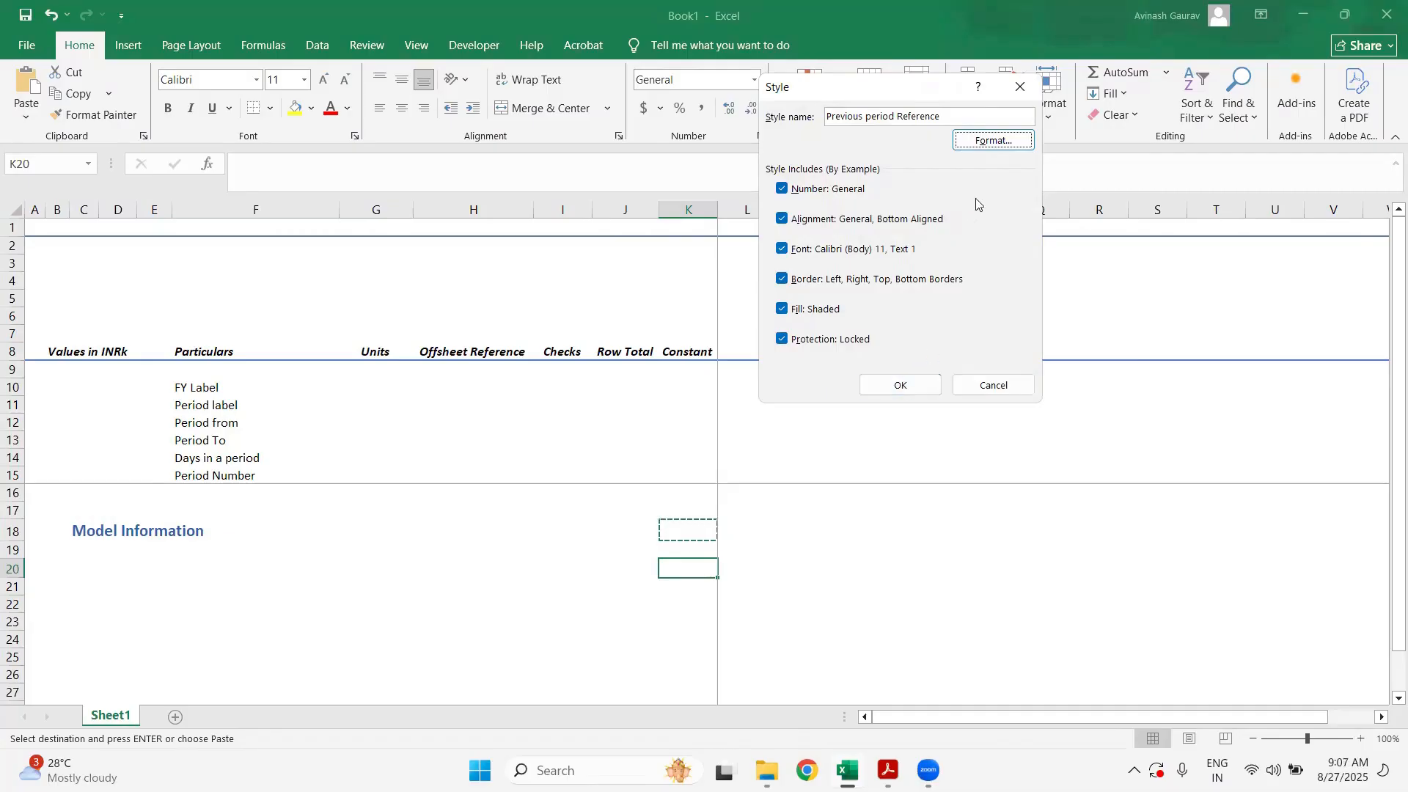
{"action": "left_click", "coordinate": [908, 390]}
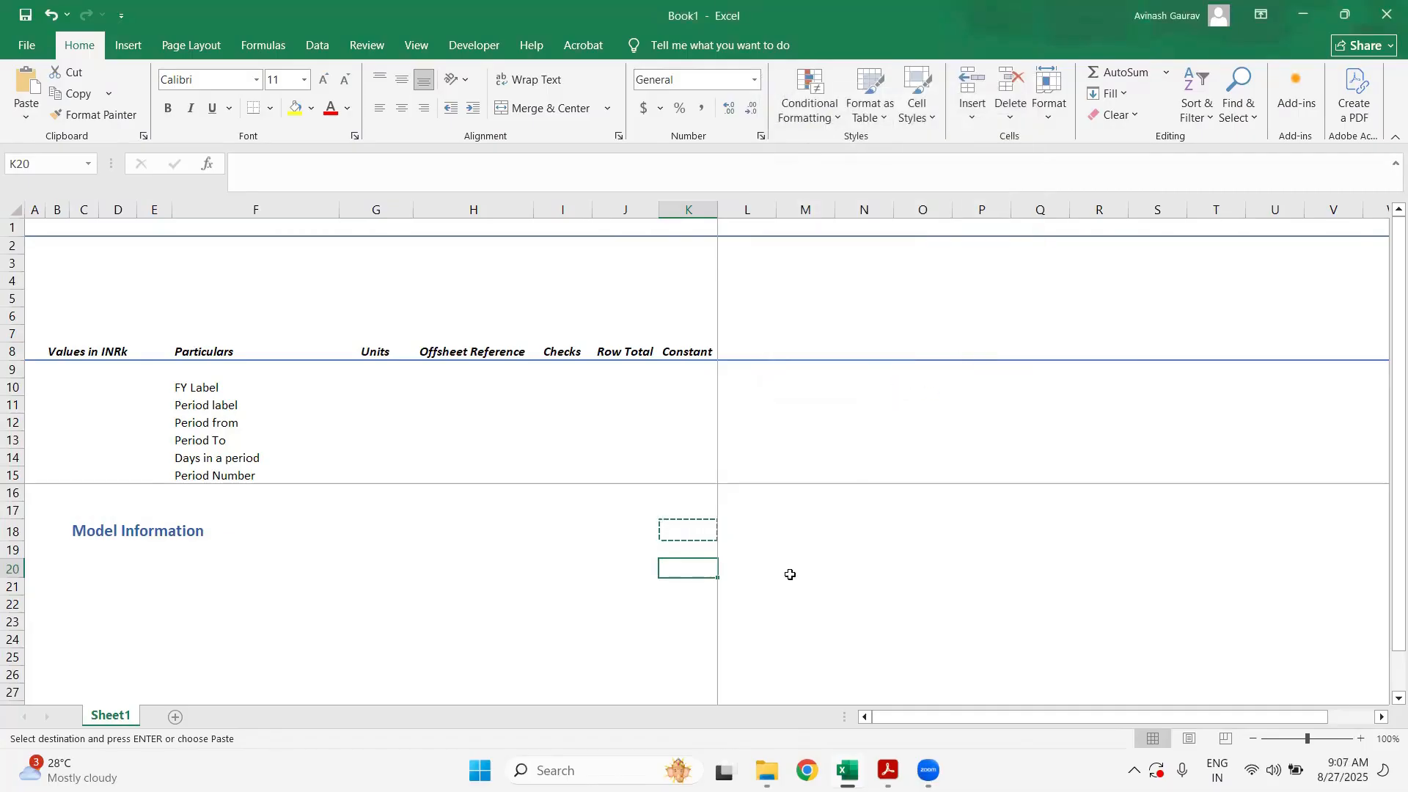
{"action": "left_click", "coordinate": [920, 118]}
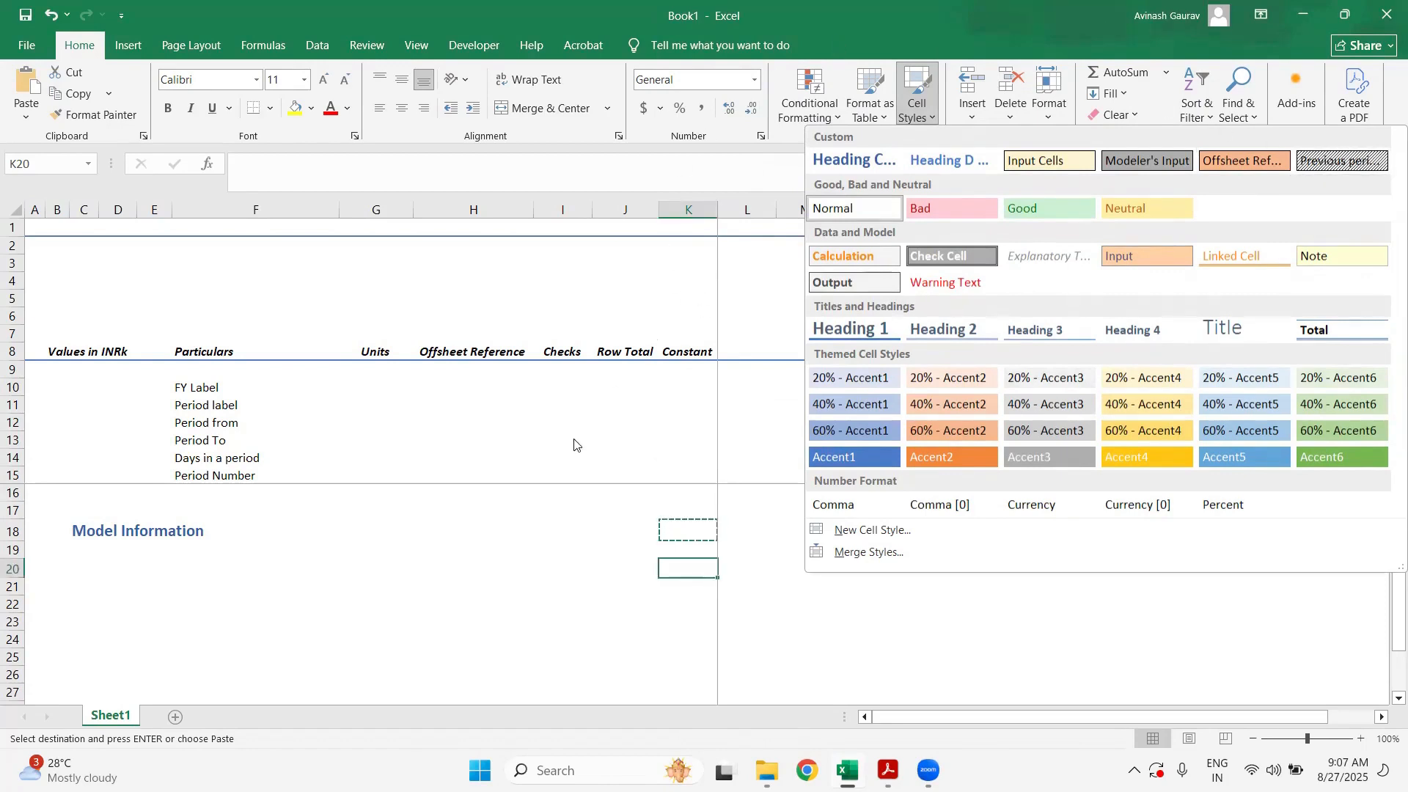
{"action": "left_click", "coordinate": [526, 556]}
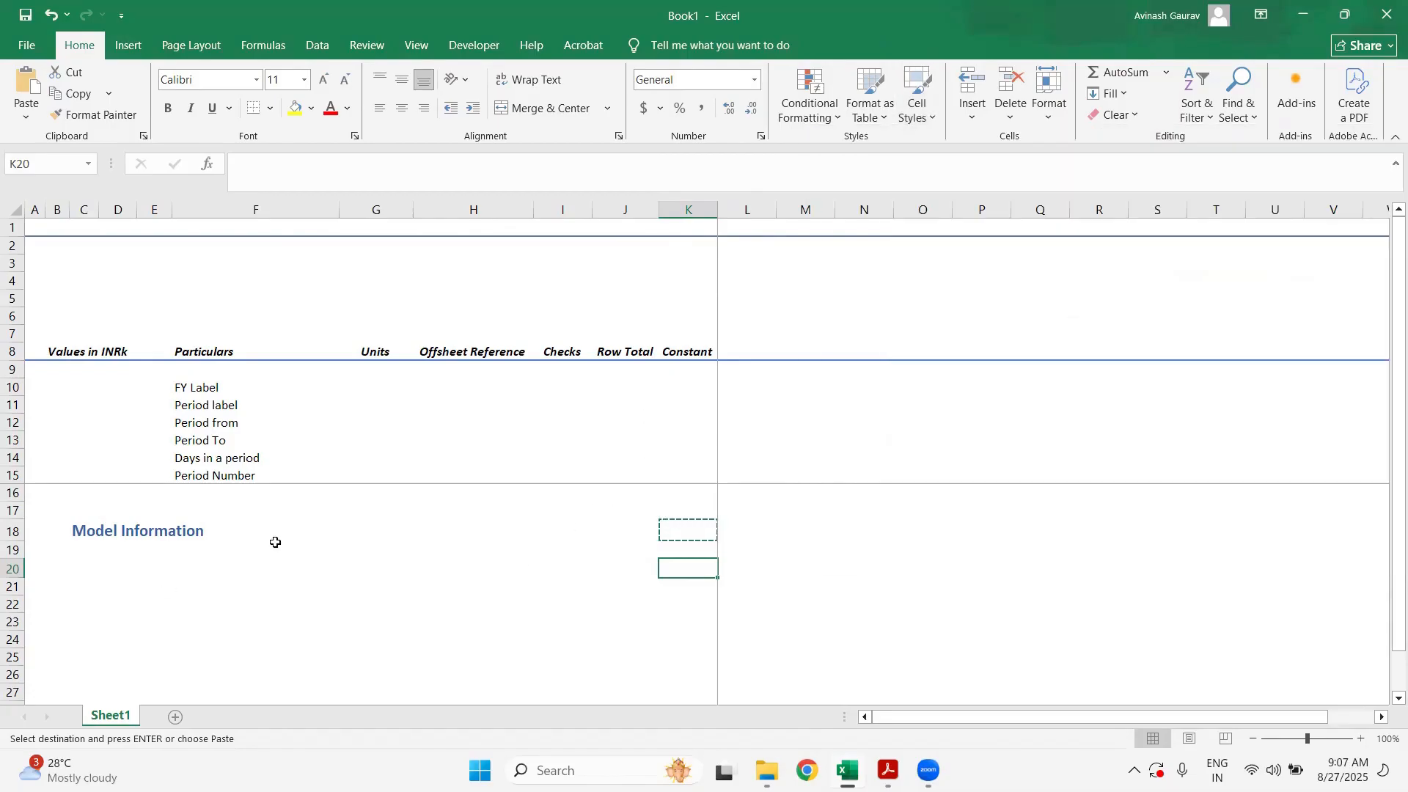
{"action": "left_click", "coordinate": [917, 99]}
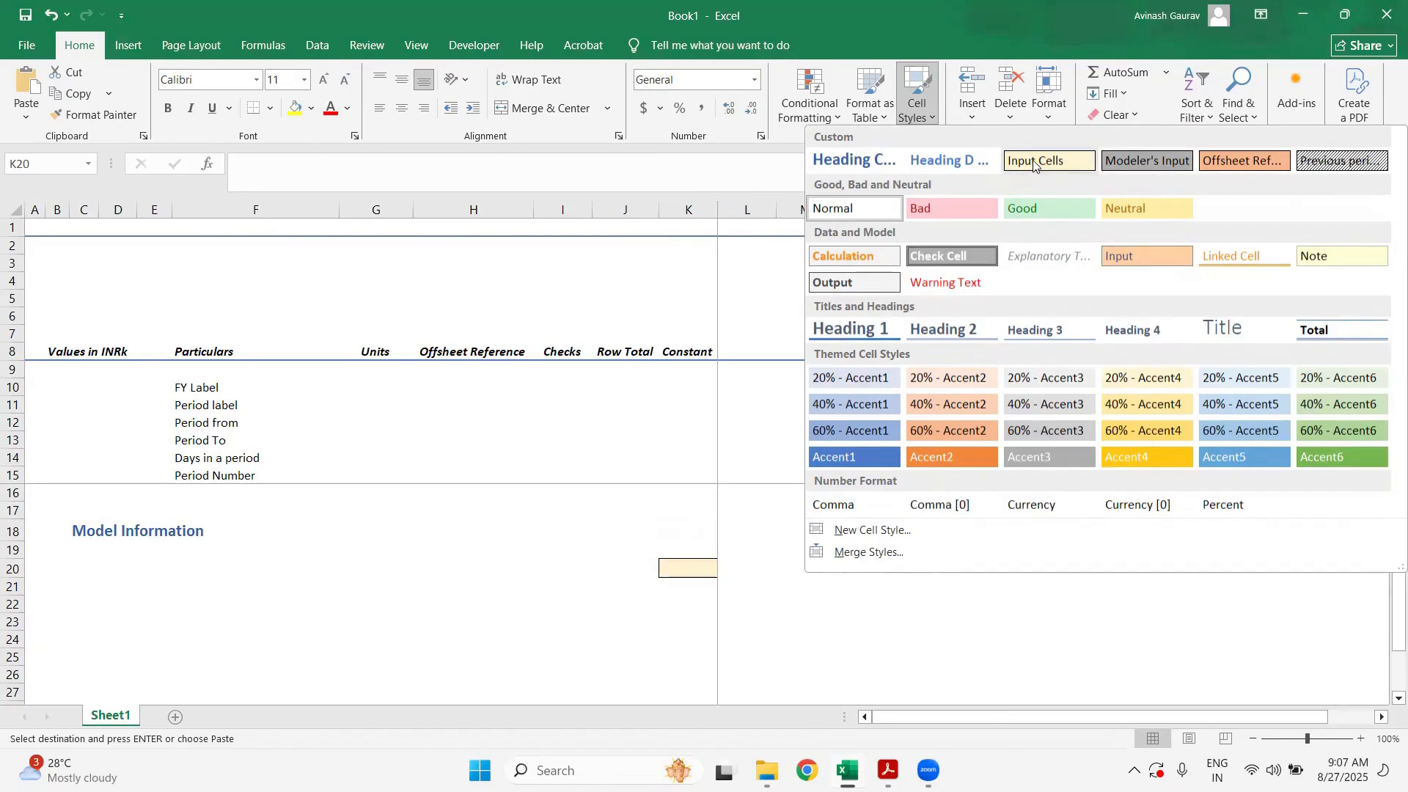
{"action": "left_click", "coordinate": [403, 631]}
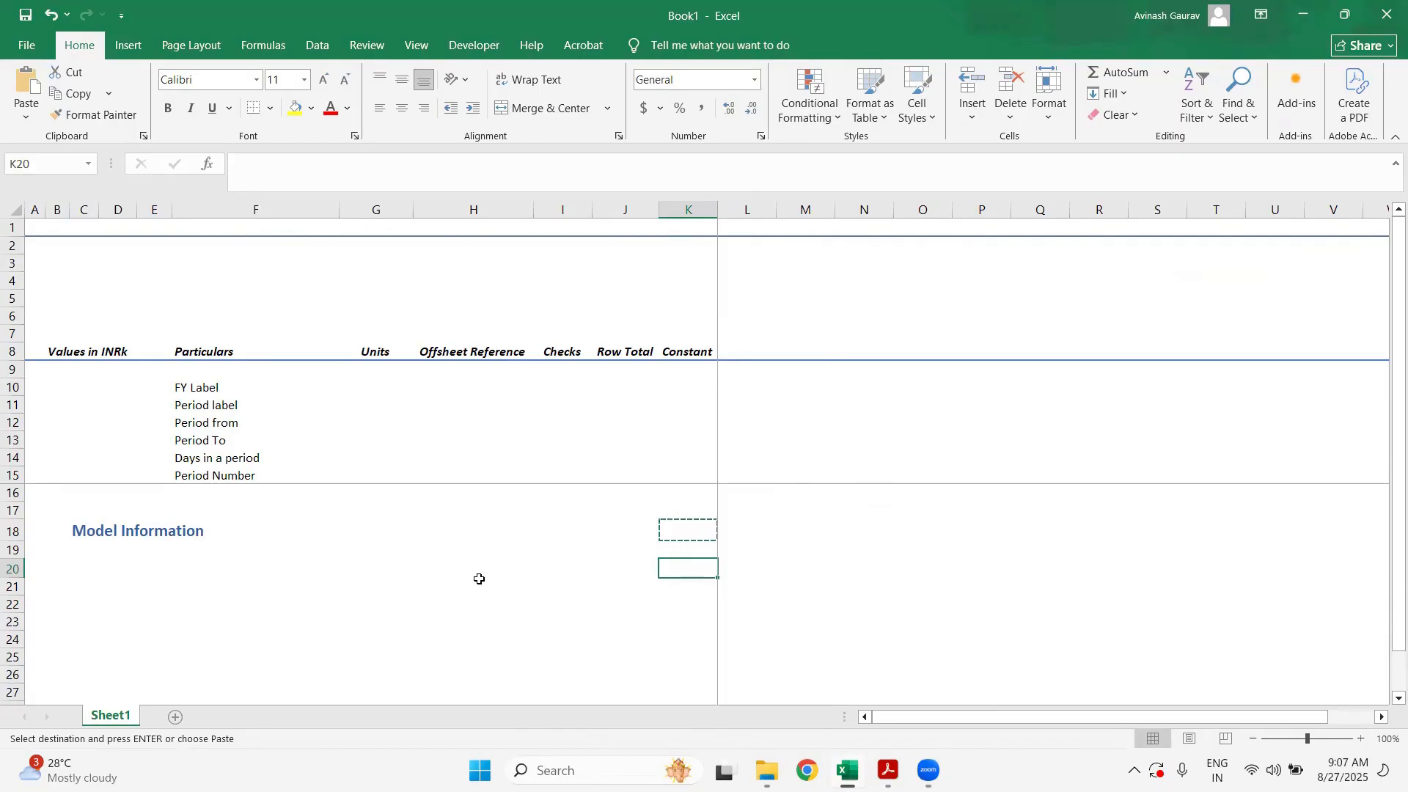
- Enter the label "Model Name" in F19 under Model Information, with the unit "text" in G19
{"action": "left_click", "coordinate": [153, 548]}
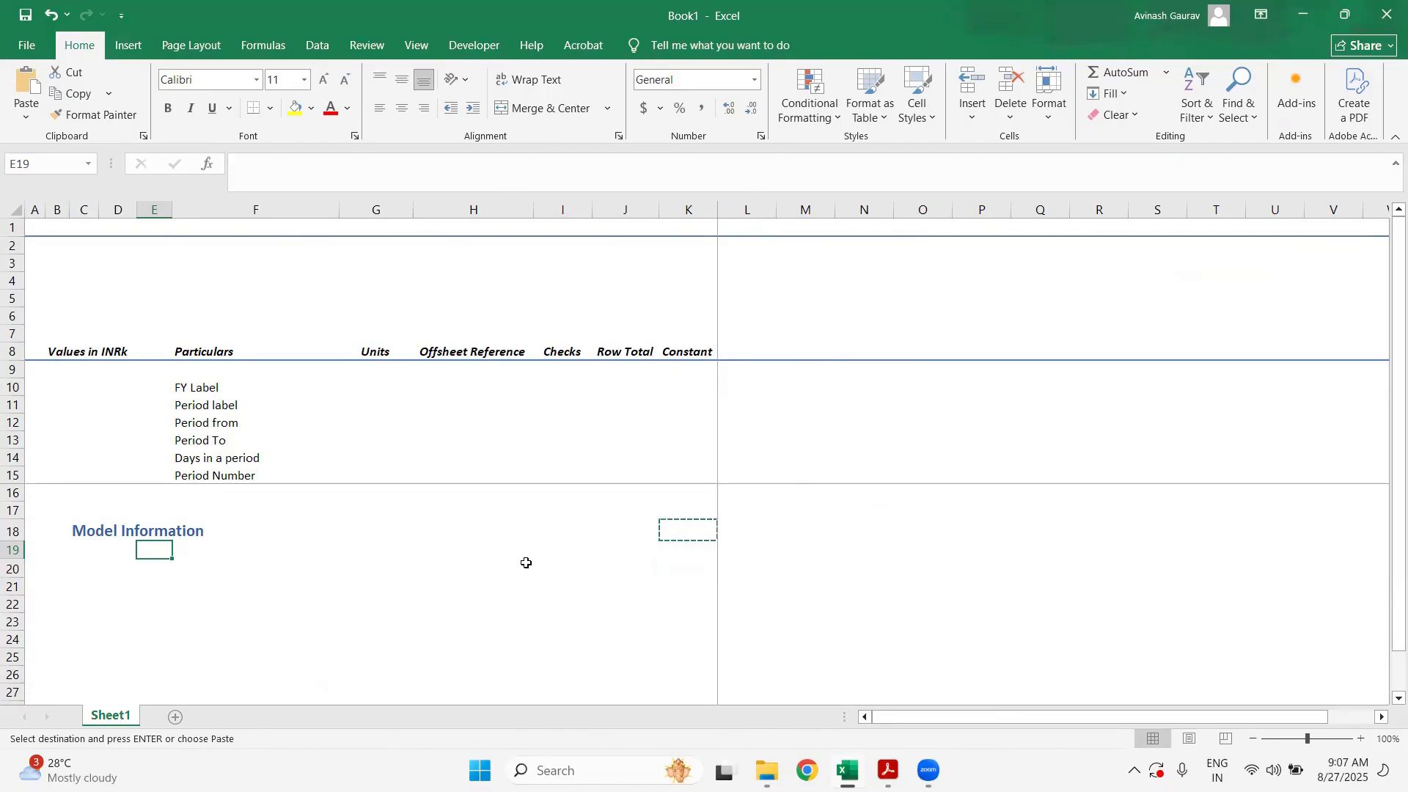
{"action": "key", "text": "Right"}
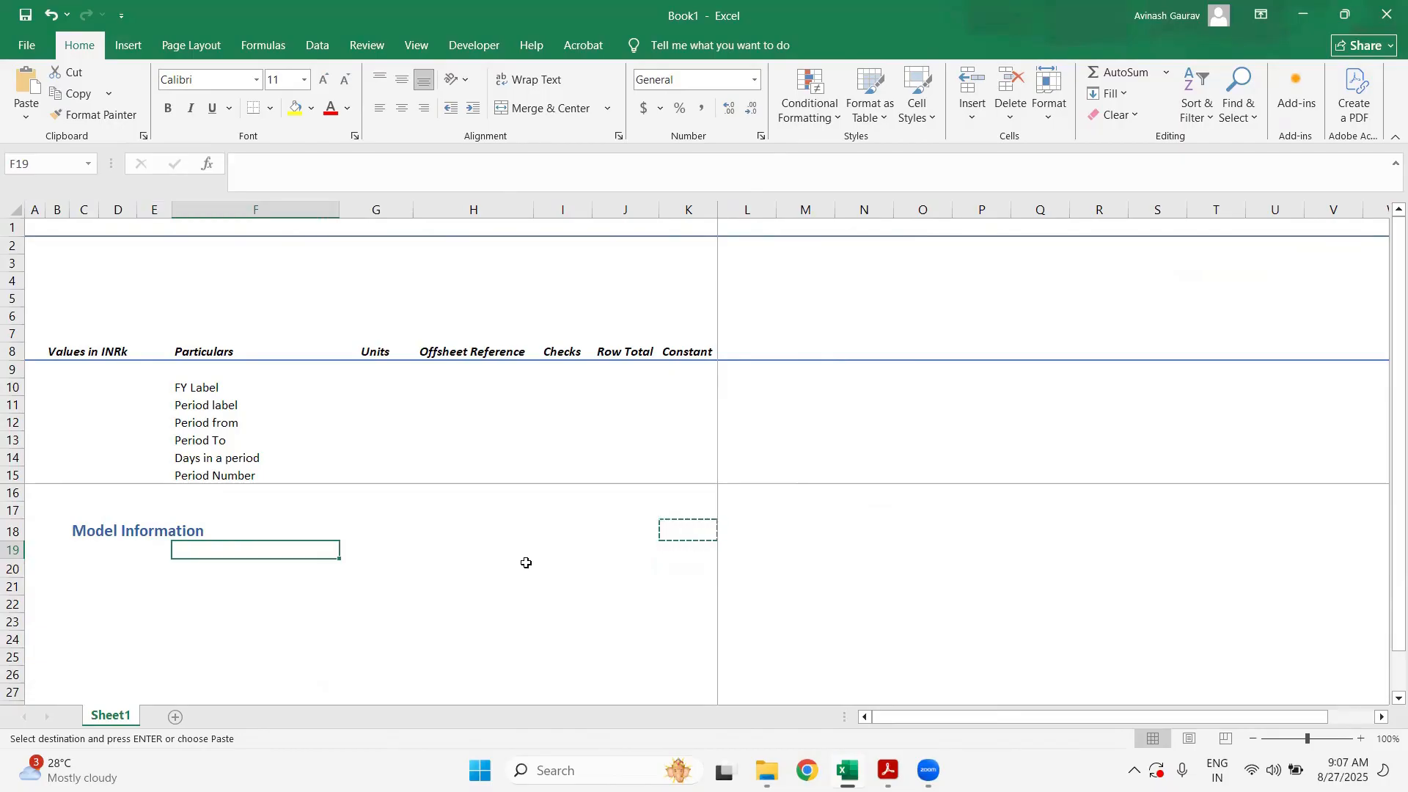
{"action": "type", "text": "Model Nam"}
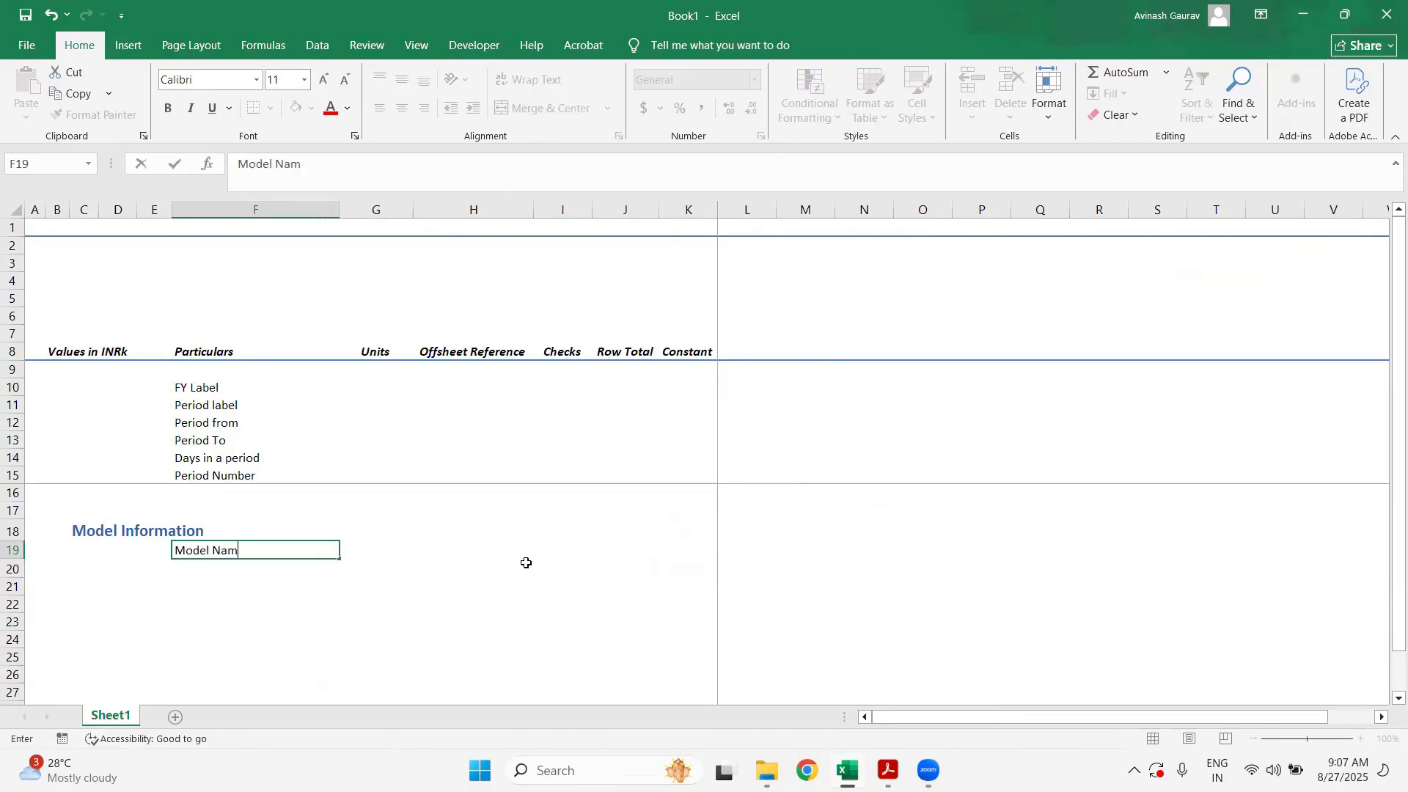
{"action": "type", "text": "e"}
{"action": "key", "text": "Return"}
{"action": "key", "text": "Up"}
{"action": "key", "text": "Right"}
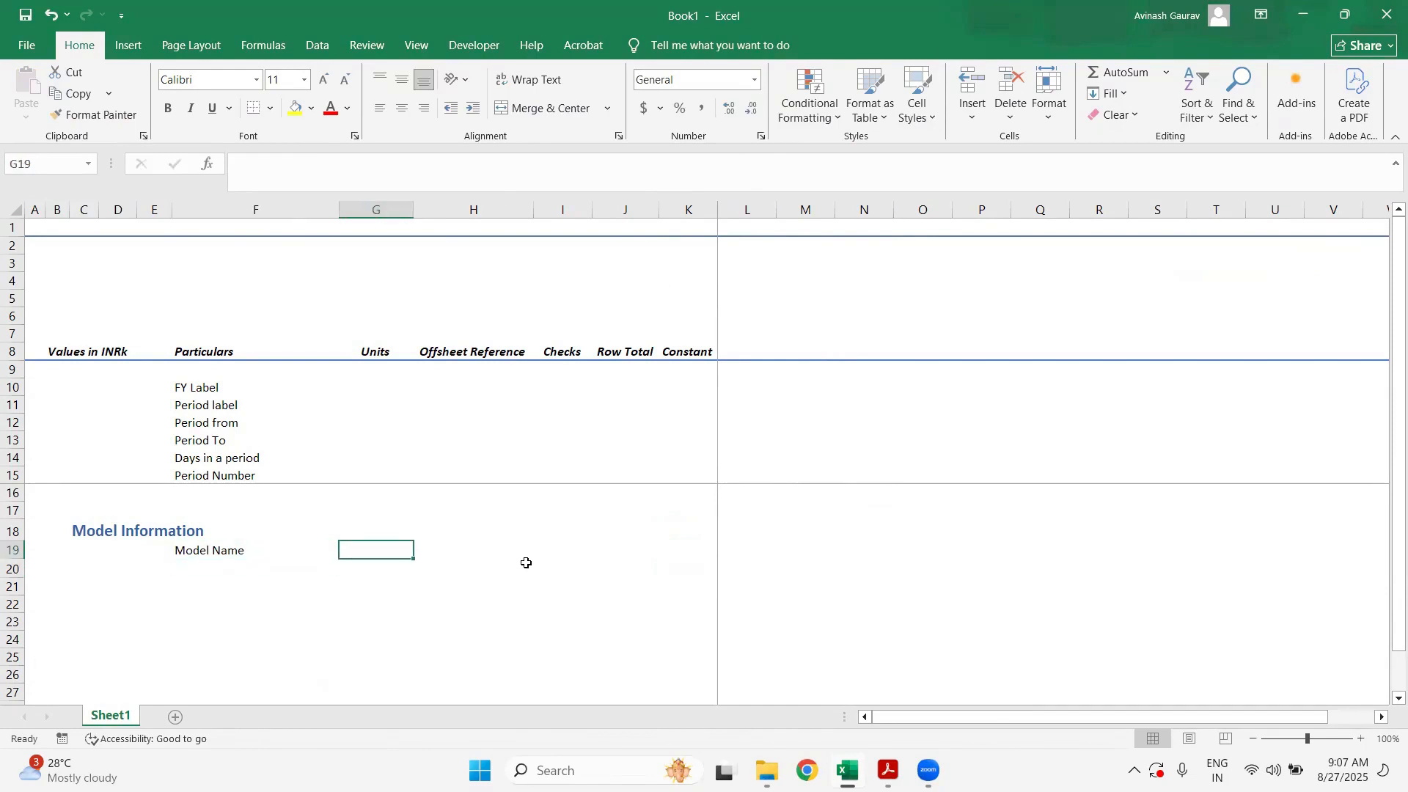
{"action": "type", "text": "text"}
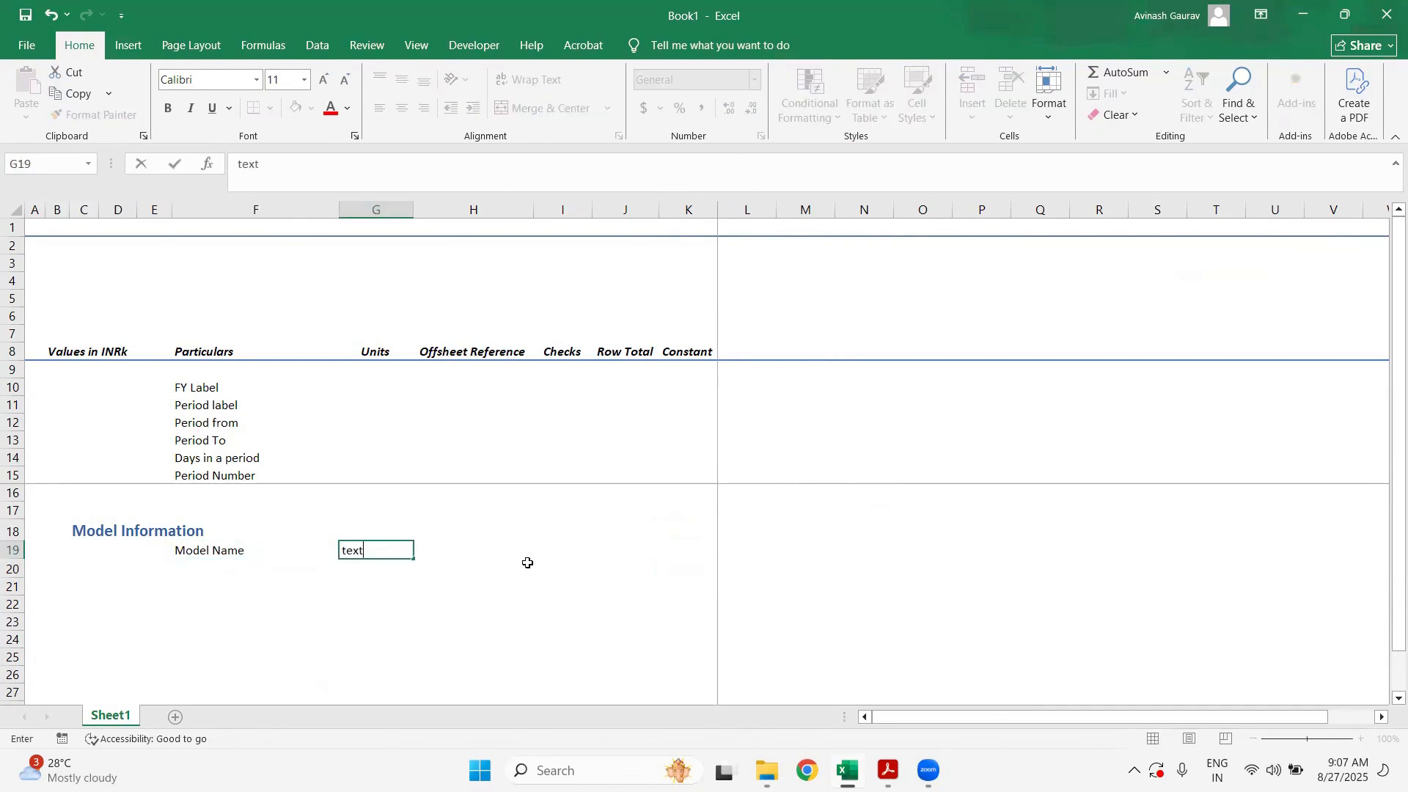
{"action": "key", "text": "Return"}
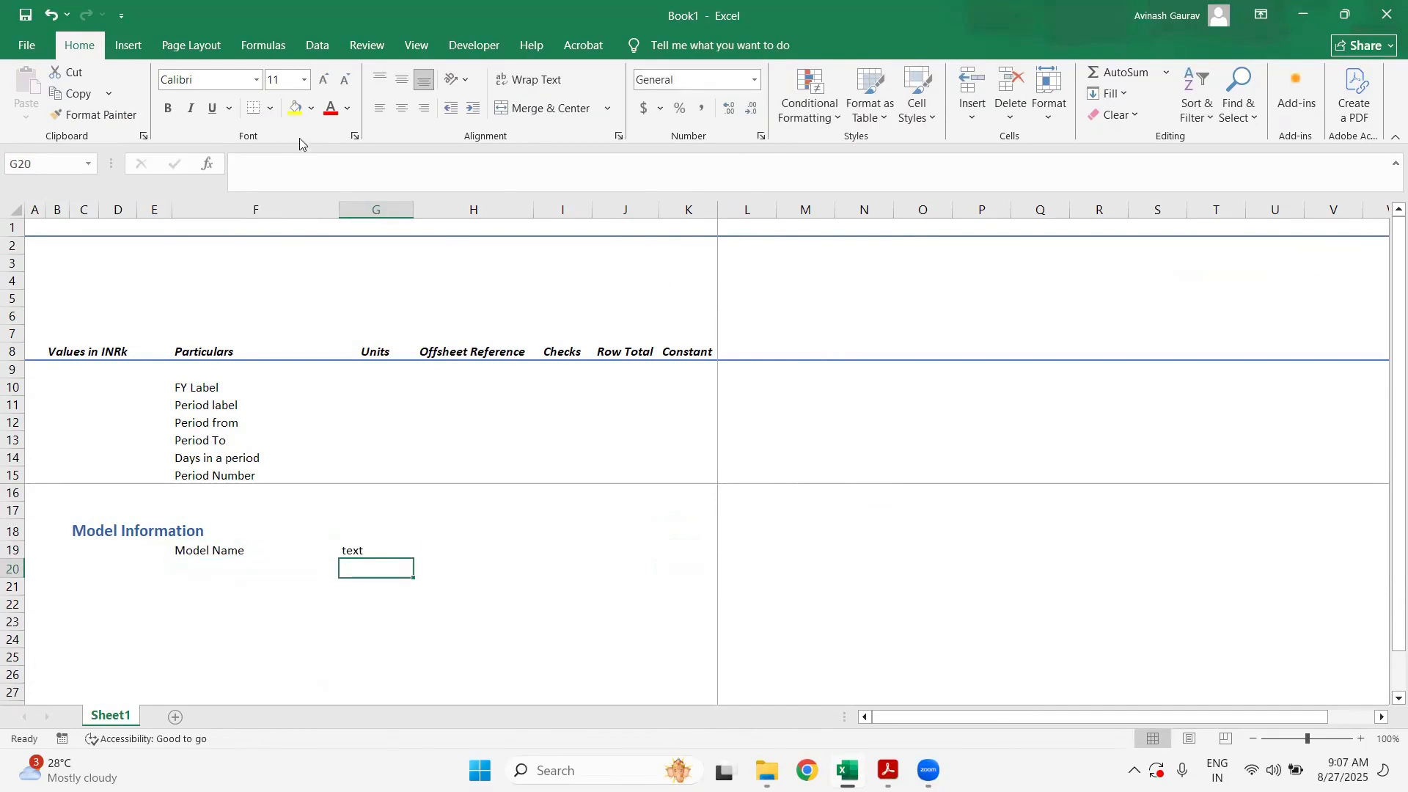
- Make the whole Units column G italic and center its contents horizontally
{"action": "left_click", "coordinate": [375, 210]}
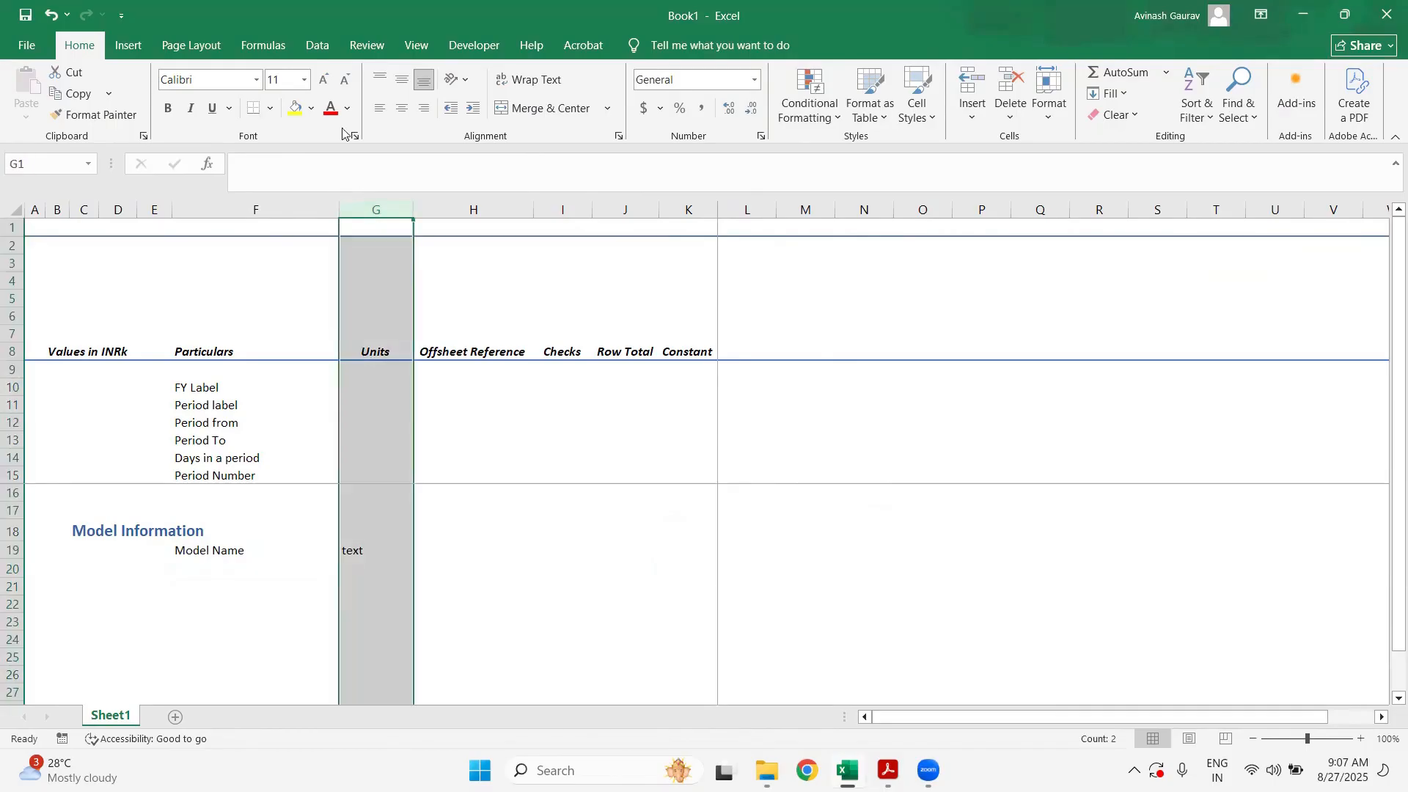
{"action": "left_click", "coordinate": [190, 110]}
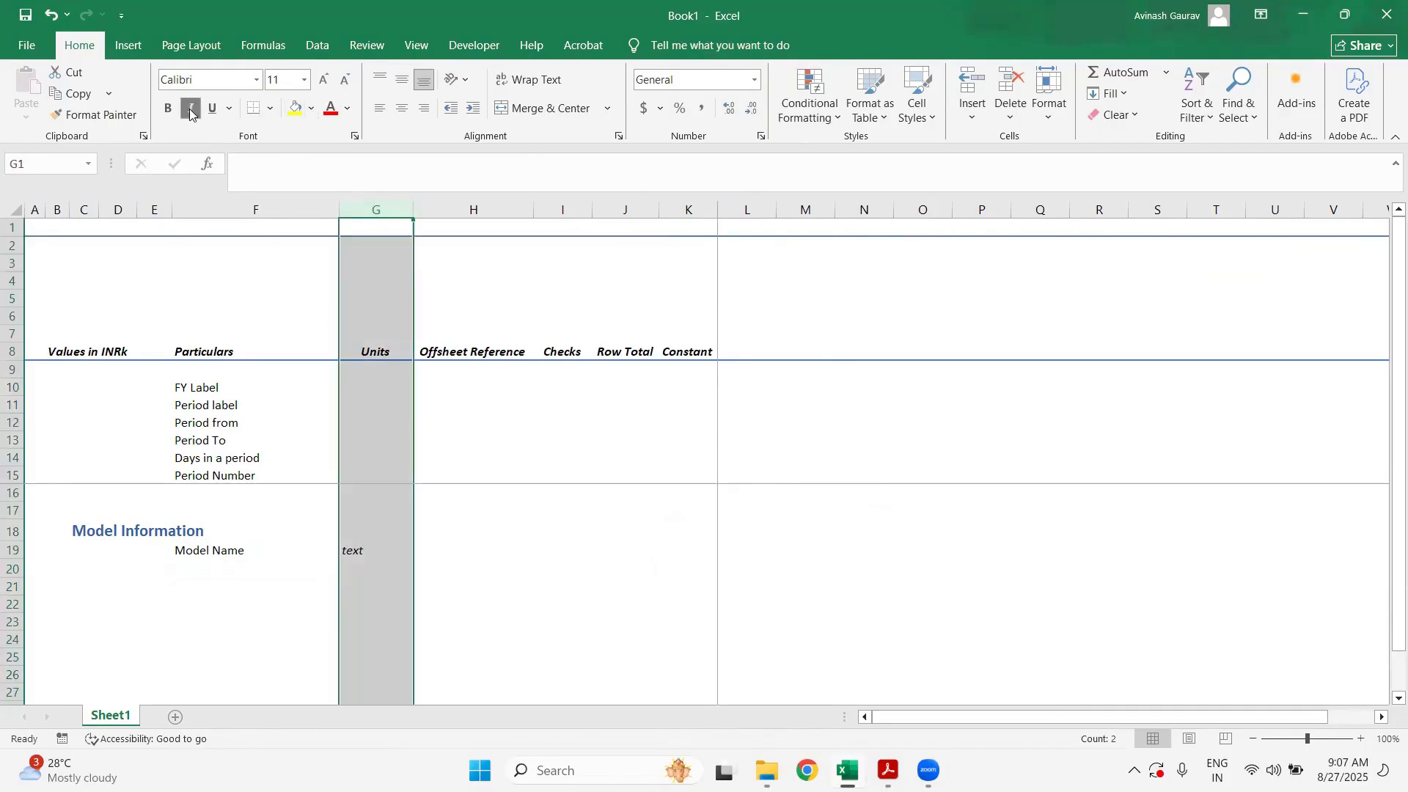
{"action": "left_click", "coordinate": [402, 109]}
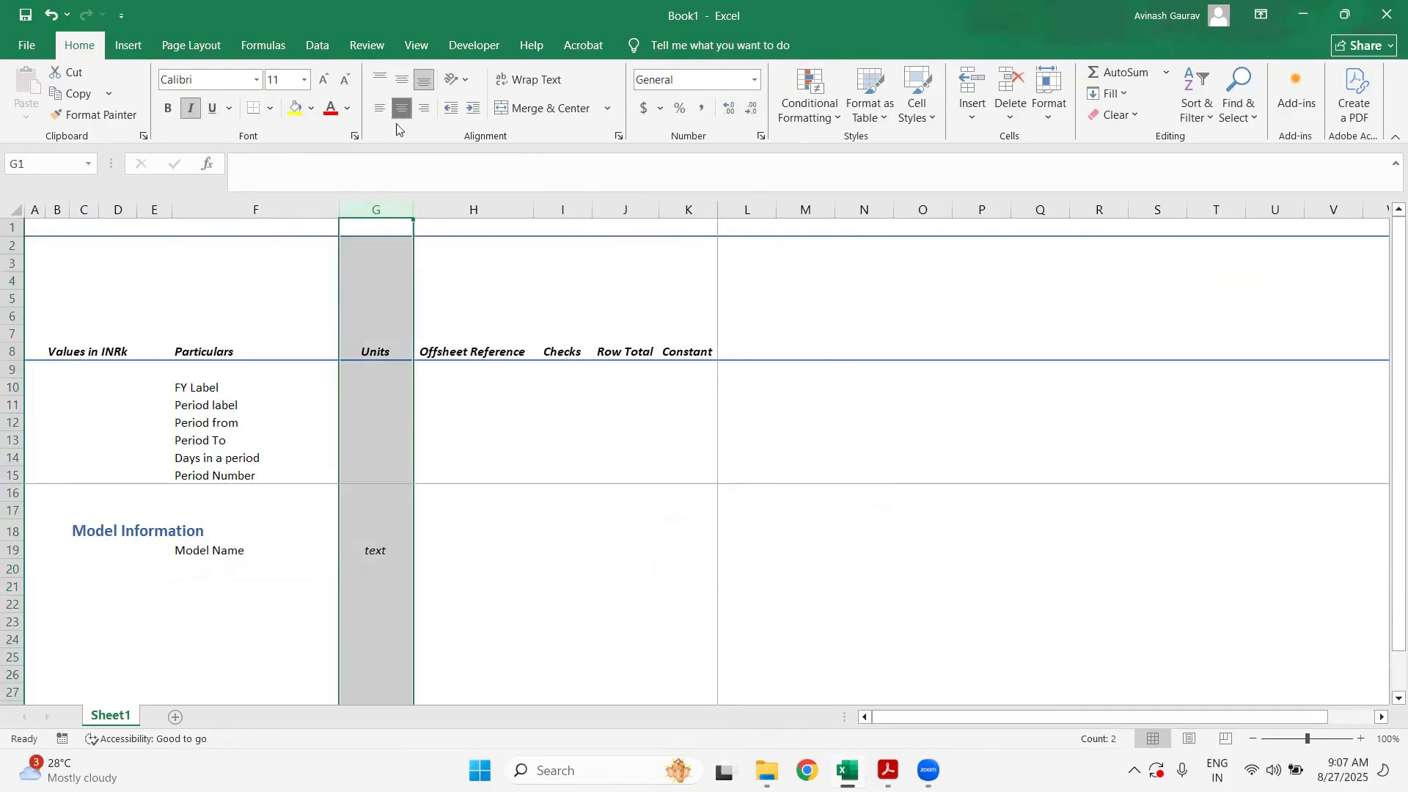
- Enter "[Project Finance Model]" as the Model Name constant in K19 and widen column K to fit the text
{"action": "left_click", "coordinate": [229, 551]}
{"action": "left_click", "coordinate": [379, 552]}
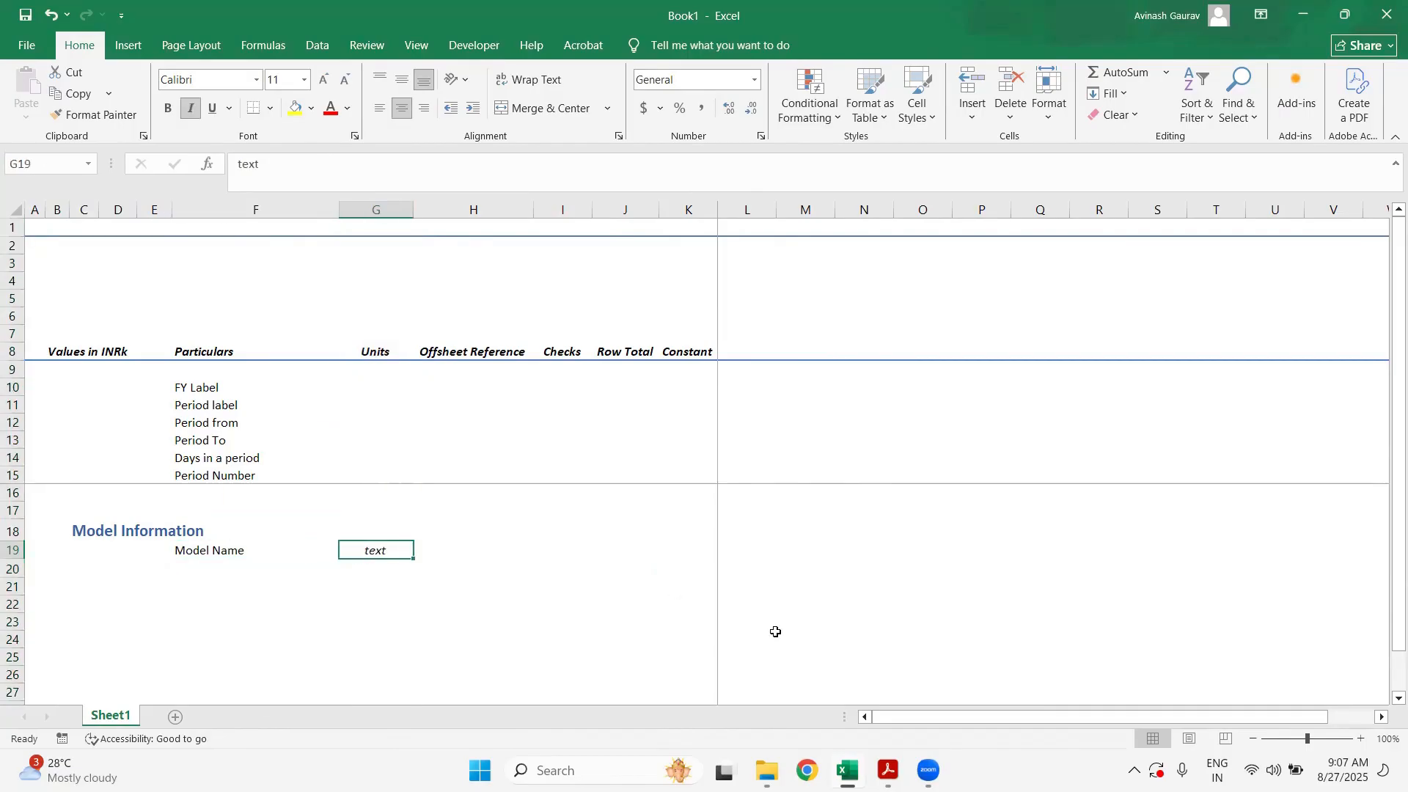
{"action": "key", "text": "Right"}
{"action": "key", "text": "Right"}
{"action": "key", "text": "Right"}
{"action": "key", "text": "Right"}
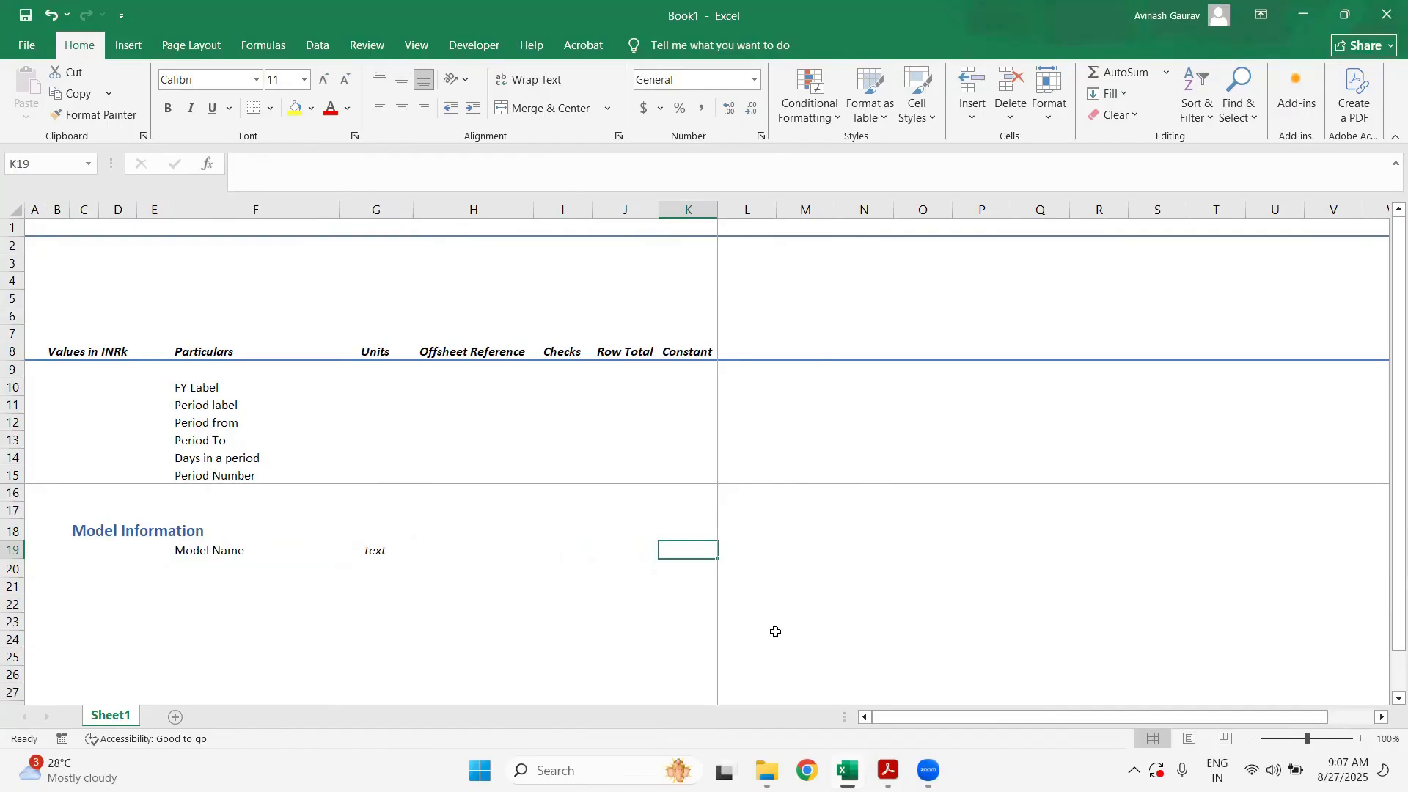
{"action": "type", "text": "["}
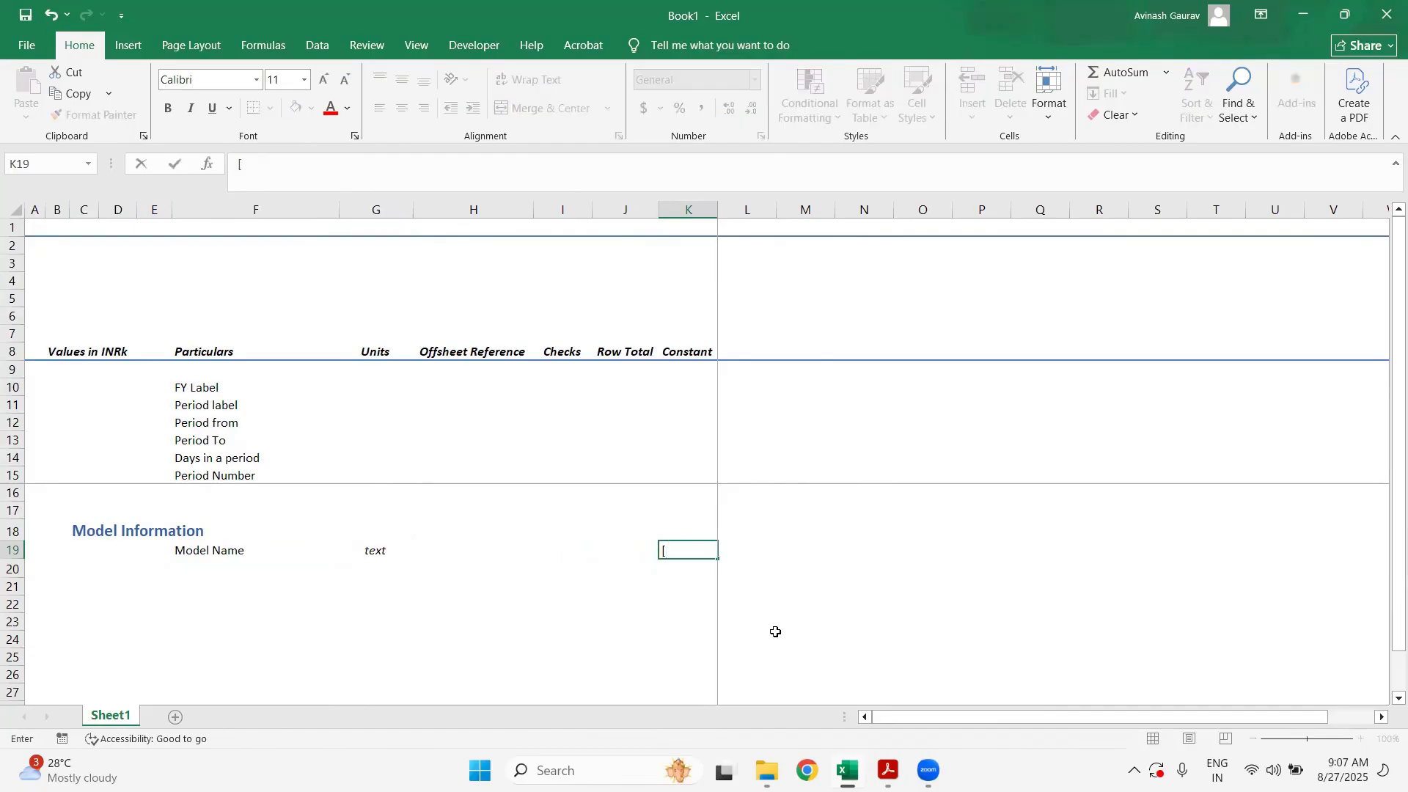
{"action": "type", "text": "Prto"}
{"action": "key", "text": "BackSpace"}
{"action": "type", "text": "oject Finance Model"}
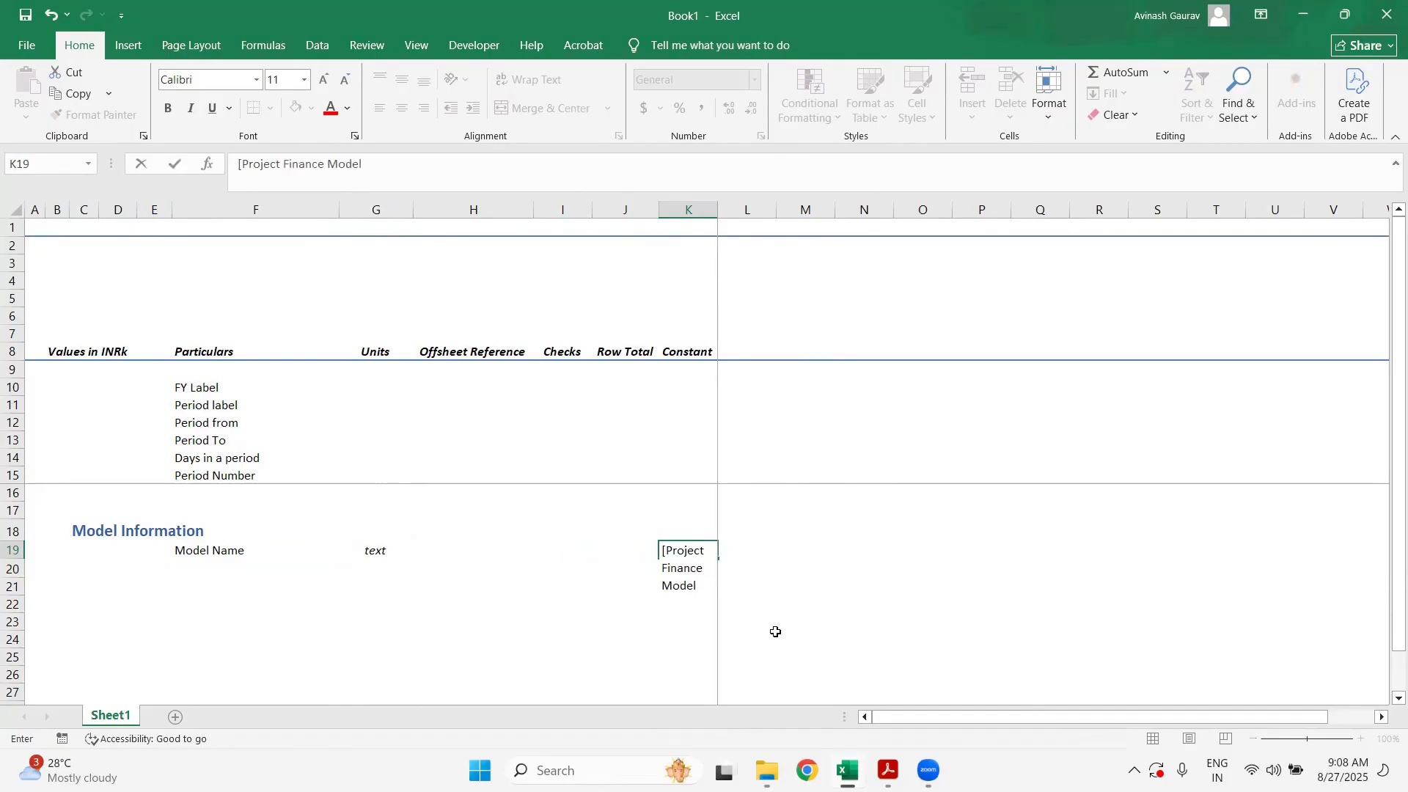
{"action": "type", "text": "]"}
{"action": "key", "text": "ctrl+Return"}
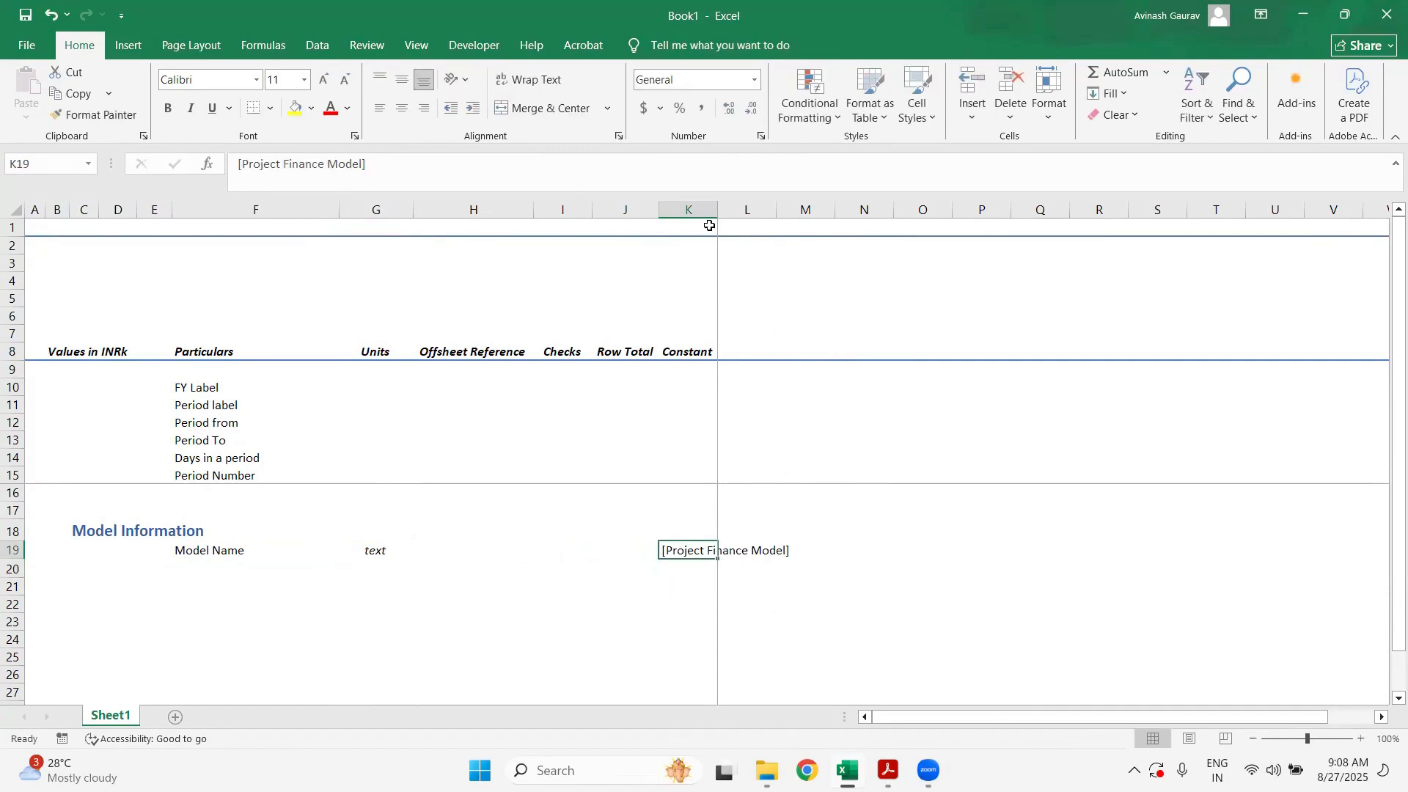
{"action": "left_click_drag", "start_coordinate": [718, 210], "coordinate": [793, 211]}
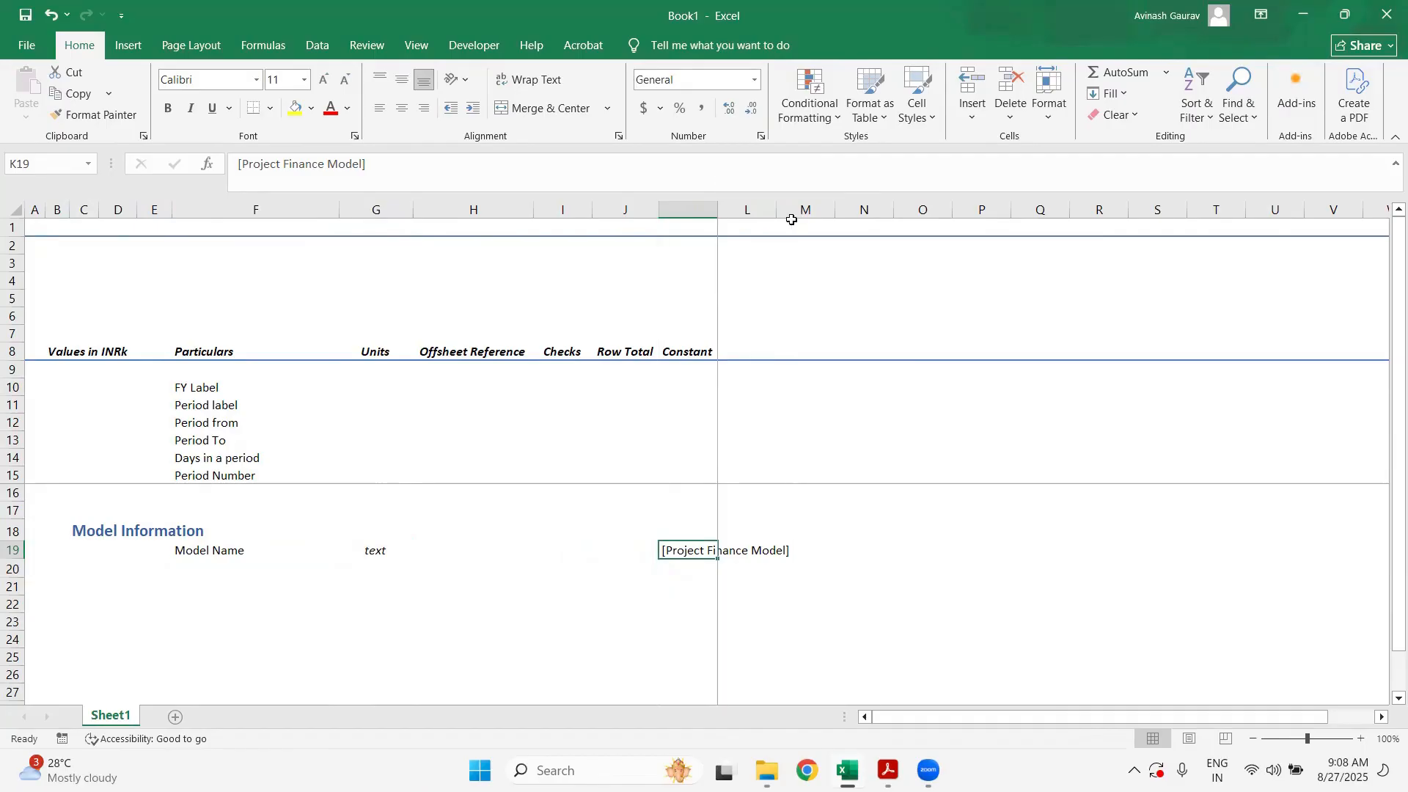
- Enter the label "Currency" in F20 and copy the unit from G19 down to G20, ending on the Constant cell K20
{"action": "left_click", "coordinate": [203, 574]}
{"action": "type", "text": "Curre"}
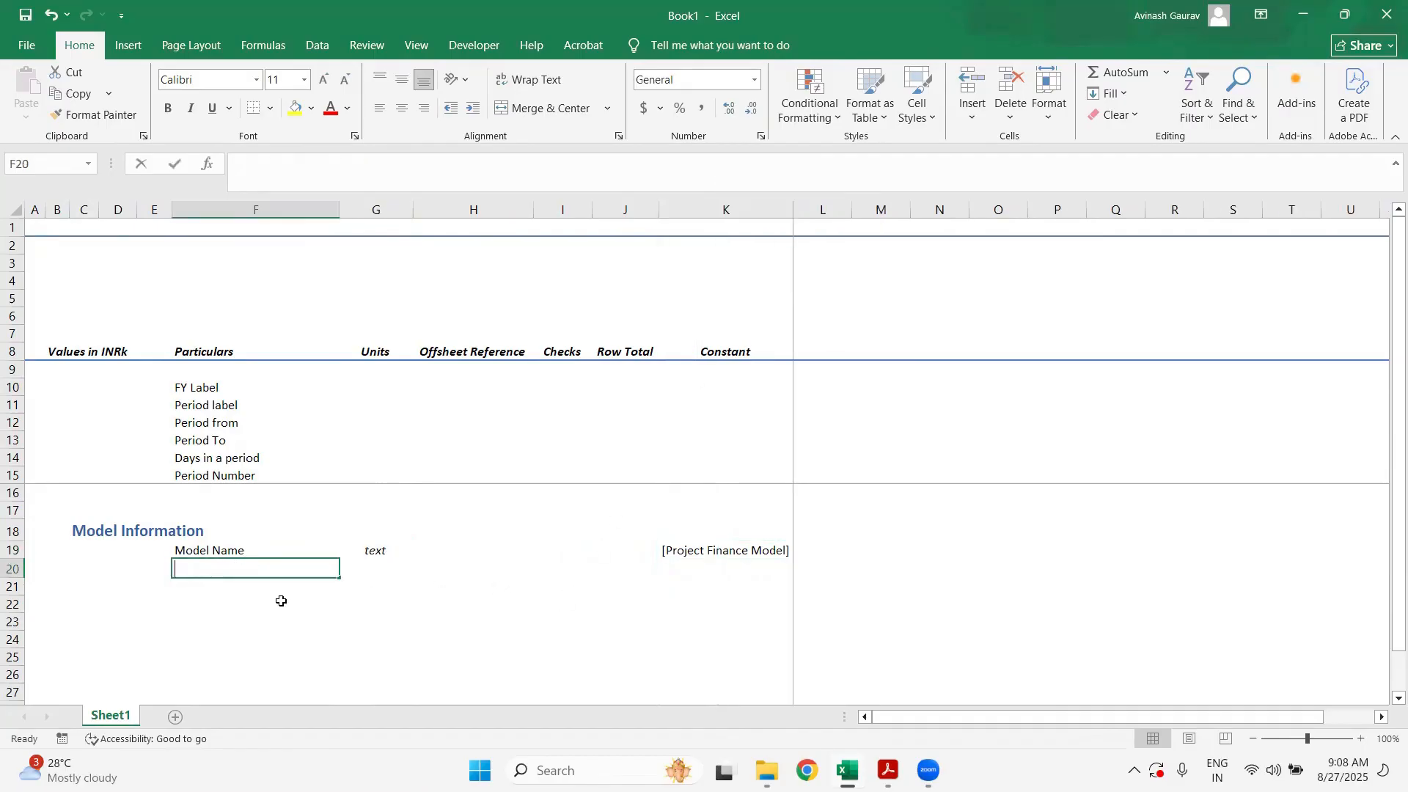
{"action": "type", "text": "ncy"}
{"action": "key", "text": "Return"}
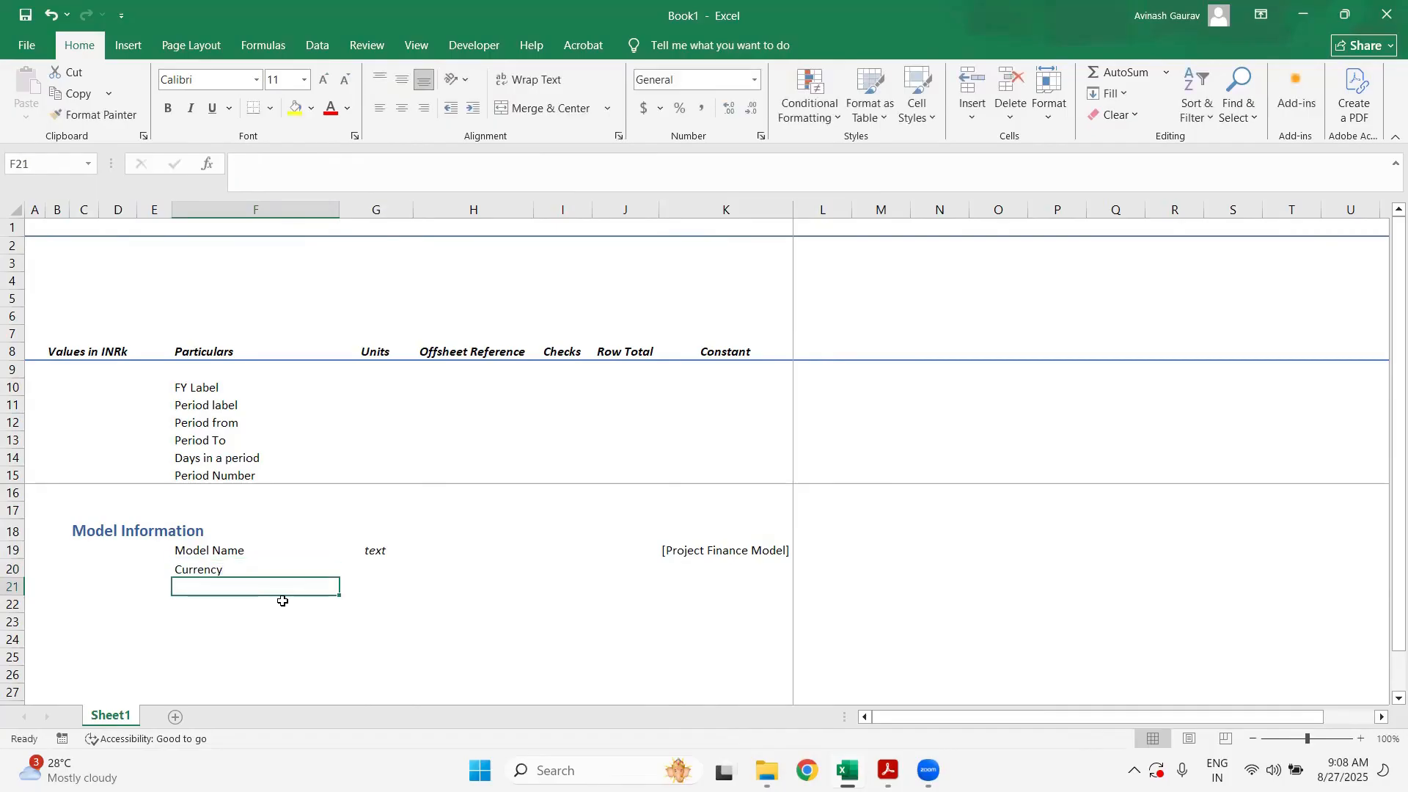
{"action": "key", "text": "Up"}
{"action": "key", "text": "Right"}
{"action": "key", "text": "ctrl+d"}
{"action": "key", "text": "Right"}
{"action": "key", "text": "Right"}
{"action": "key", "text": "Right"}
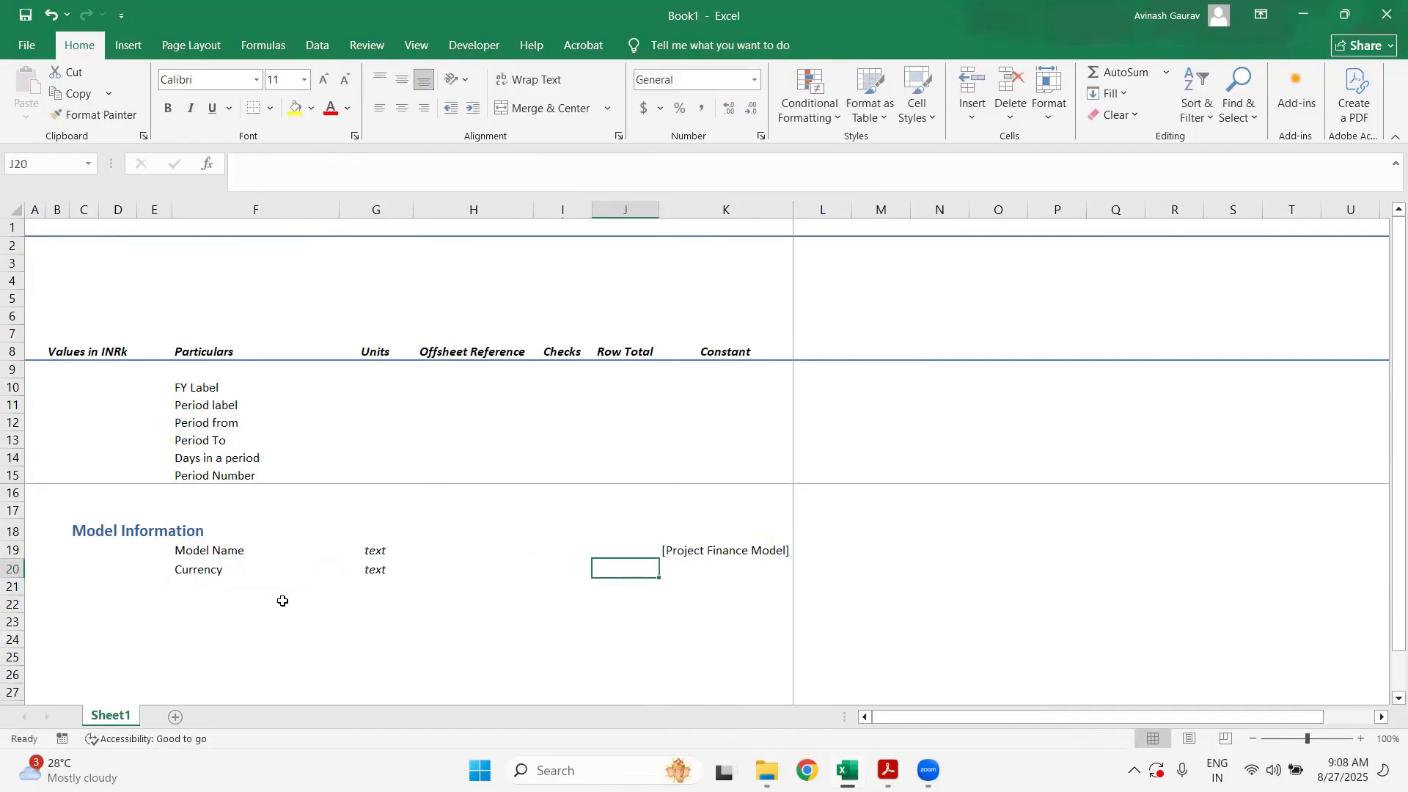
{"action": "key", "text": "Right"}
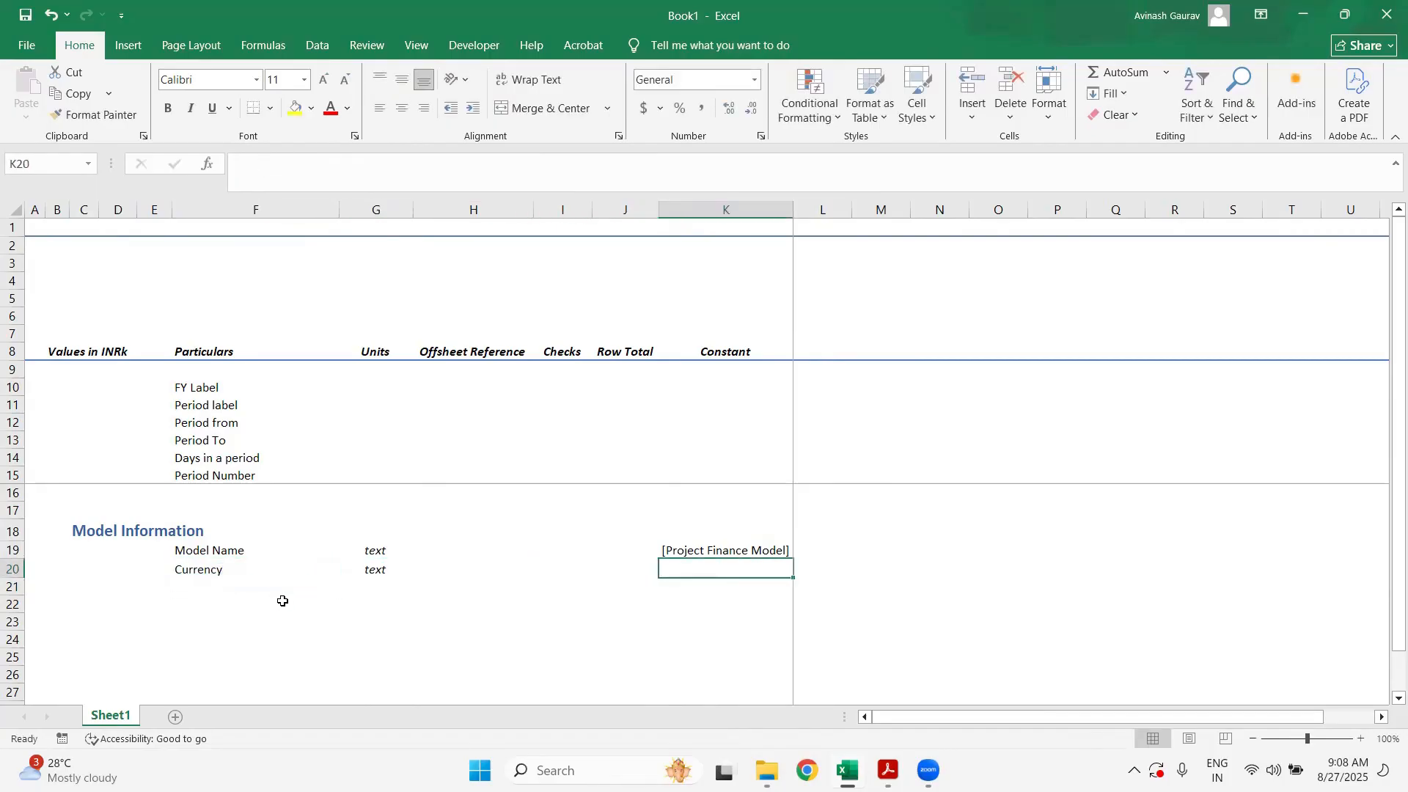
- Enter "INRk" as the Currency constant in K20
{"action": "type", "text": "["}
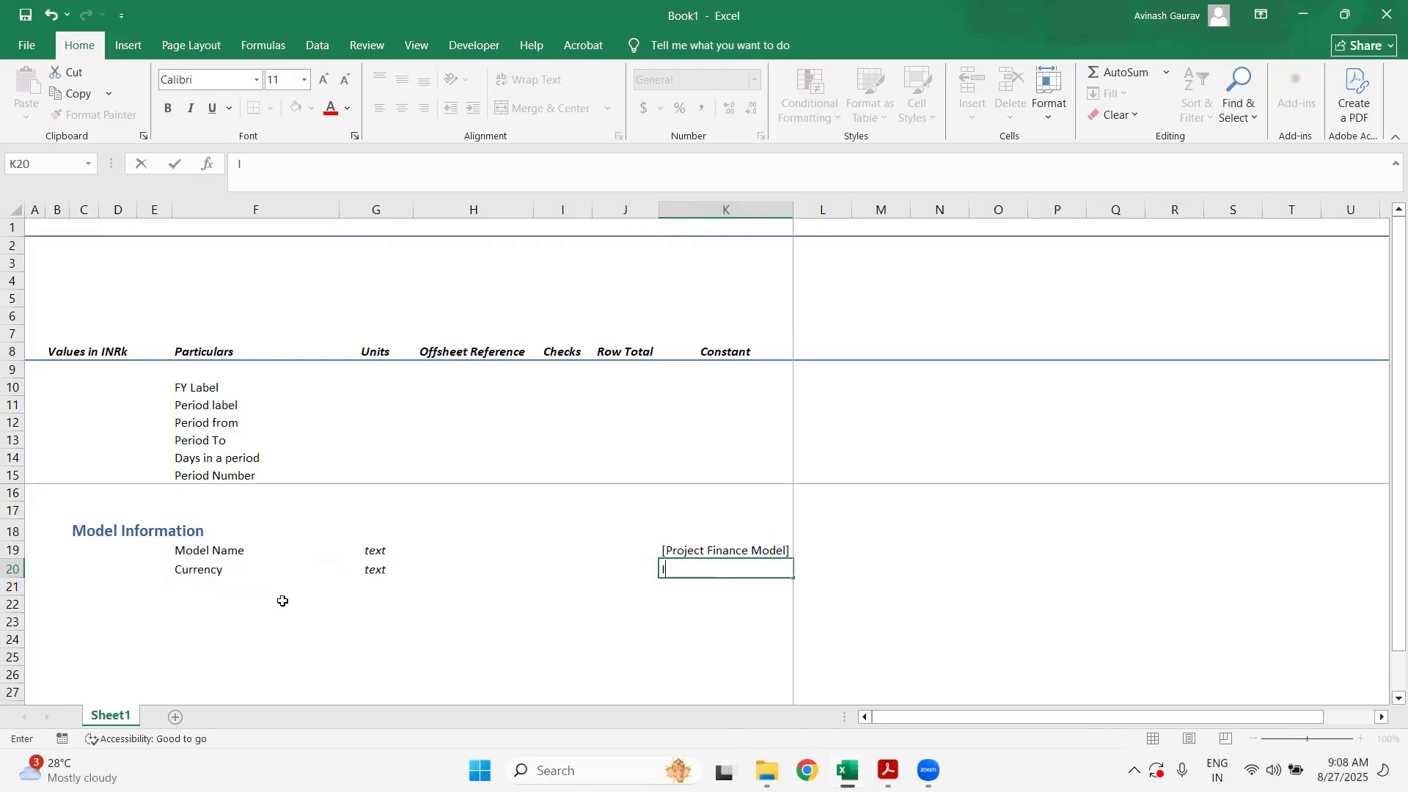
{"action": "type", "text": "NRk"}
{"action": "key", "text": "Return"}
{"action": "key", "text": "Up"}
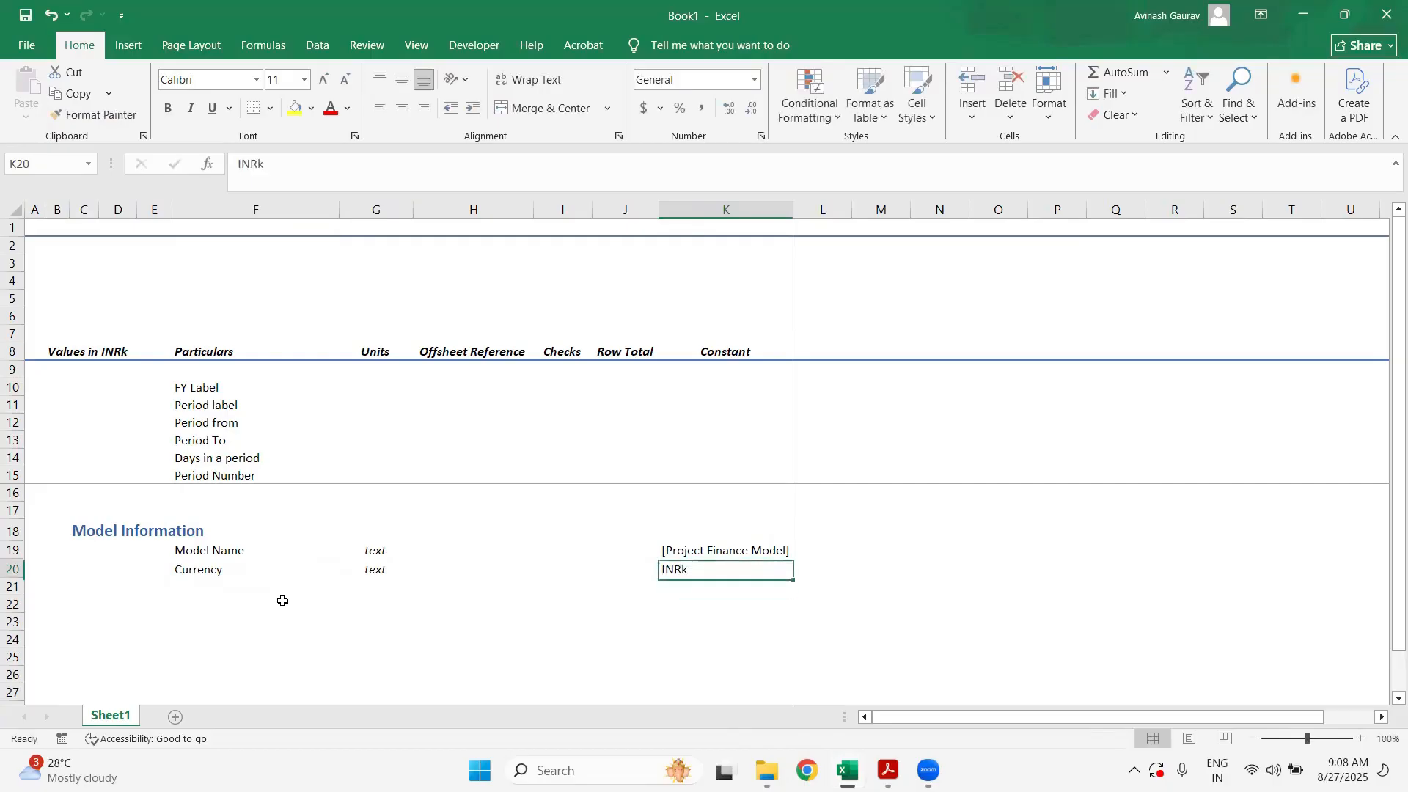
{"action": "key", "text": "Left"}
{"action": "key", "text": "Left"}
{"action": "key", "text": "Left"}
{"action": "key", "text": "Left"}
{"action": "key", "text": "Down"}
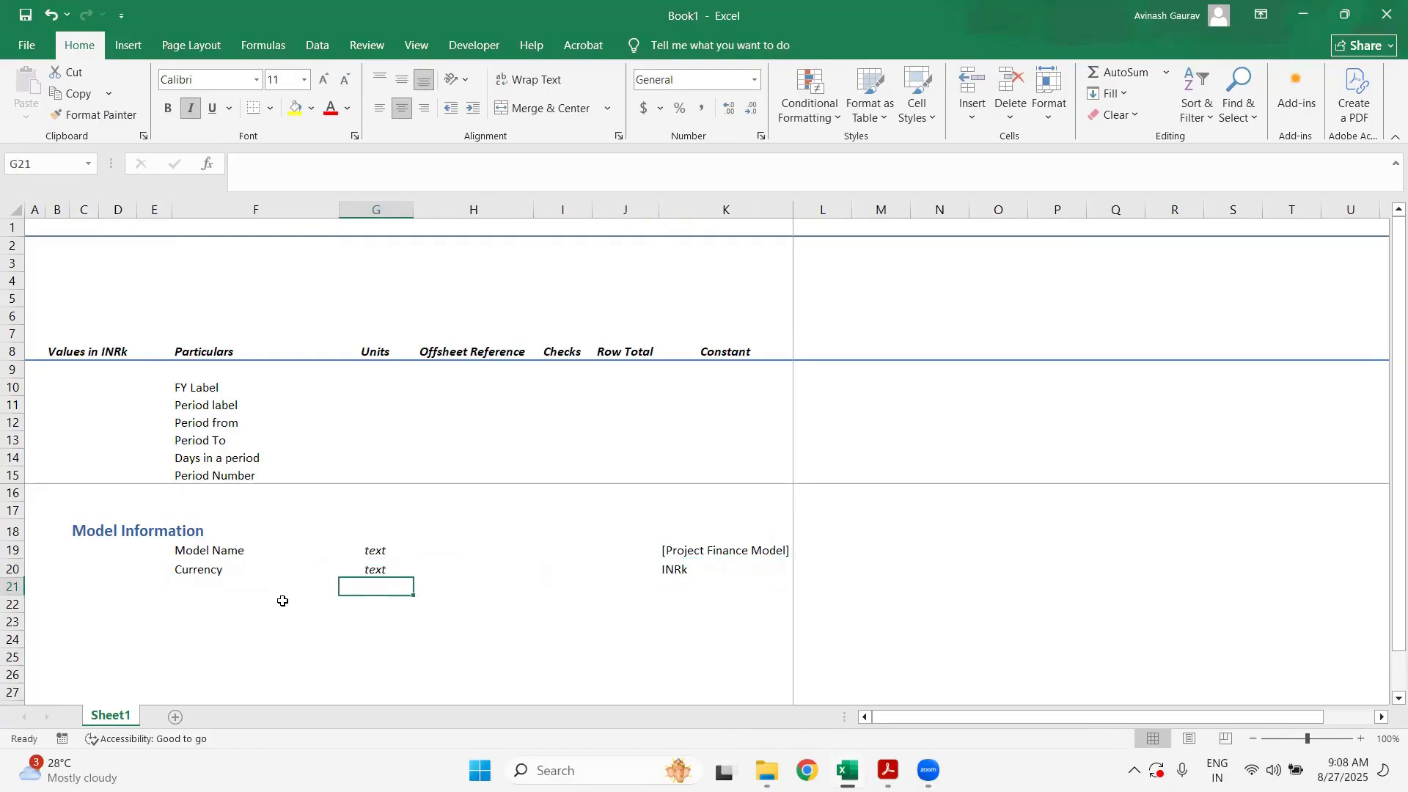
{"action": "key", "text": "Left"}
{"action": "key", "text": "Left"}
{"action": "key", "text": "Right"}
{"action": "key", "text": "Up"}
{"action": "key", "text": "Up"}
{"action": "key", "text": "Right"}
{"action": "key", "text": "Right"}
{"action": "key", "text": "Right"}
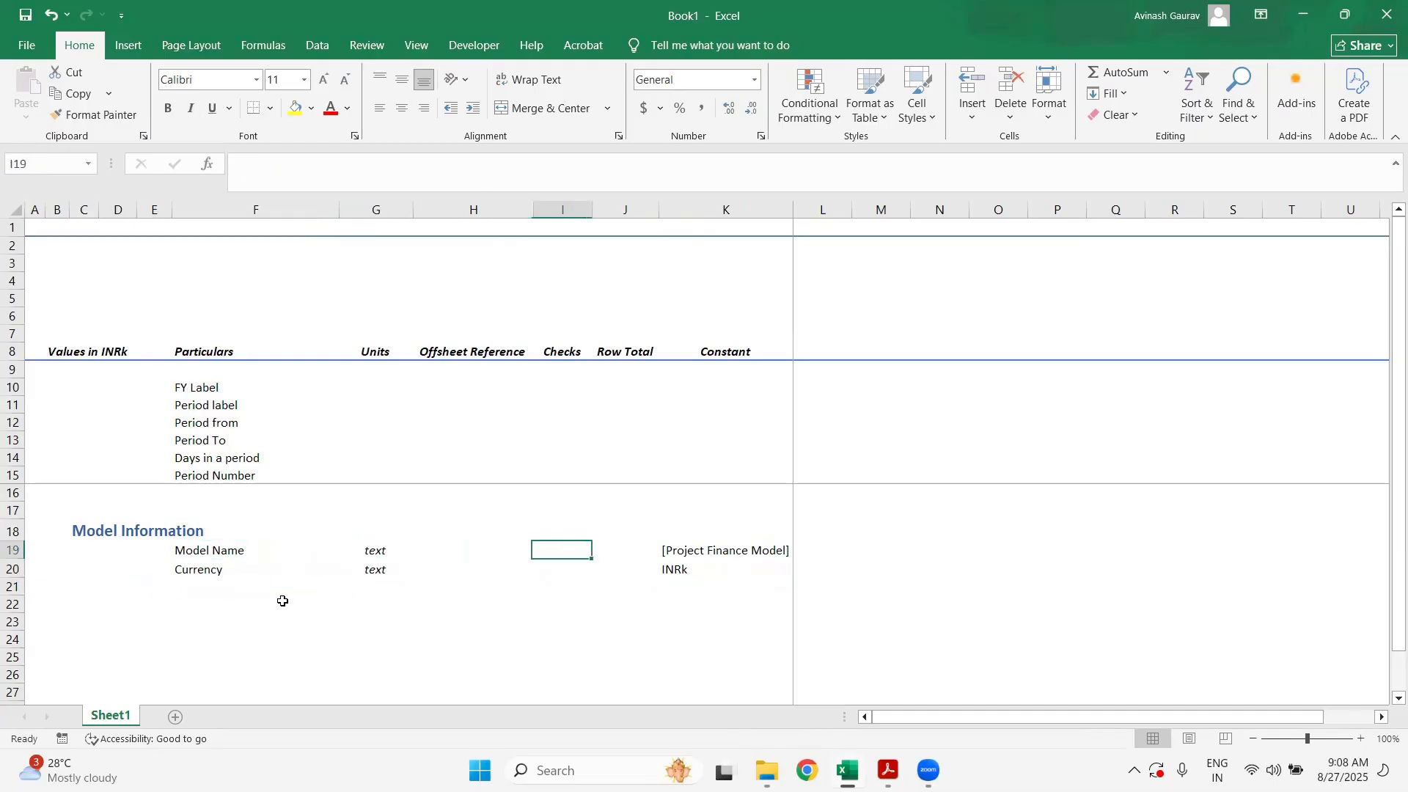
{"action": "key", "text": "Right"}
{"action": "key", "text": "Right"}
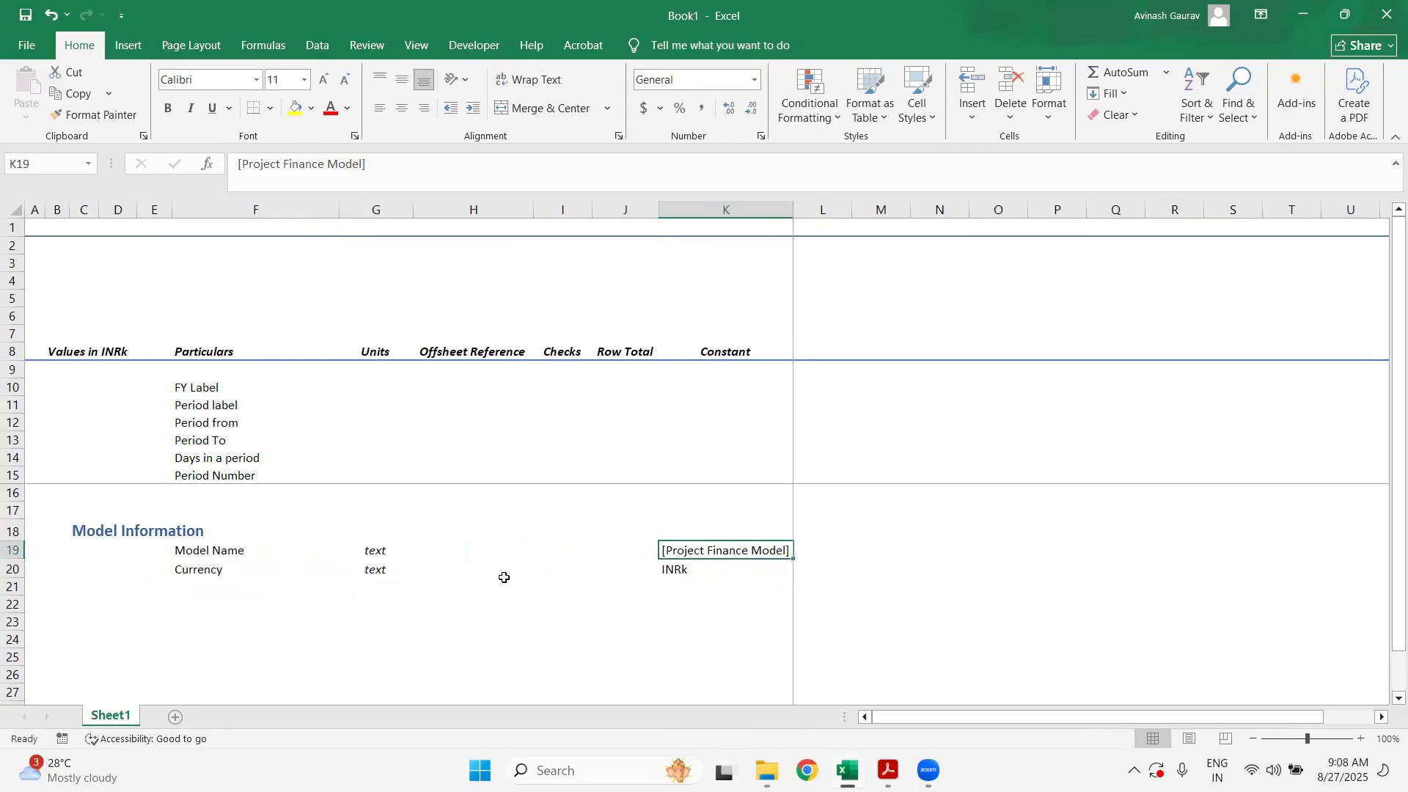
- Rename the worksheet Sheet1 as "Settings"
{"action": "double_click", "coordinate": [126, 717]}
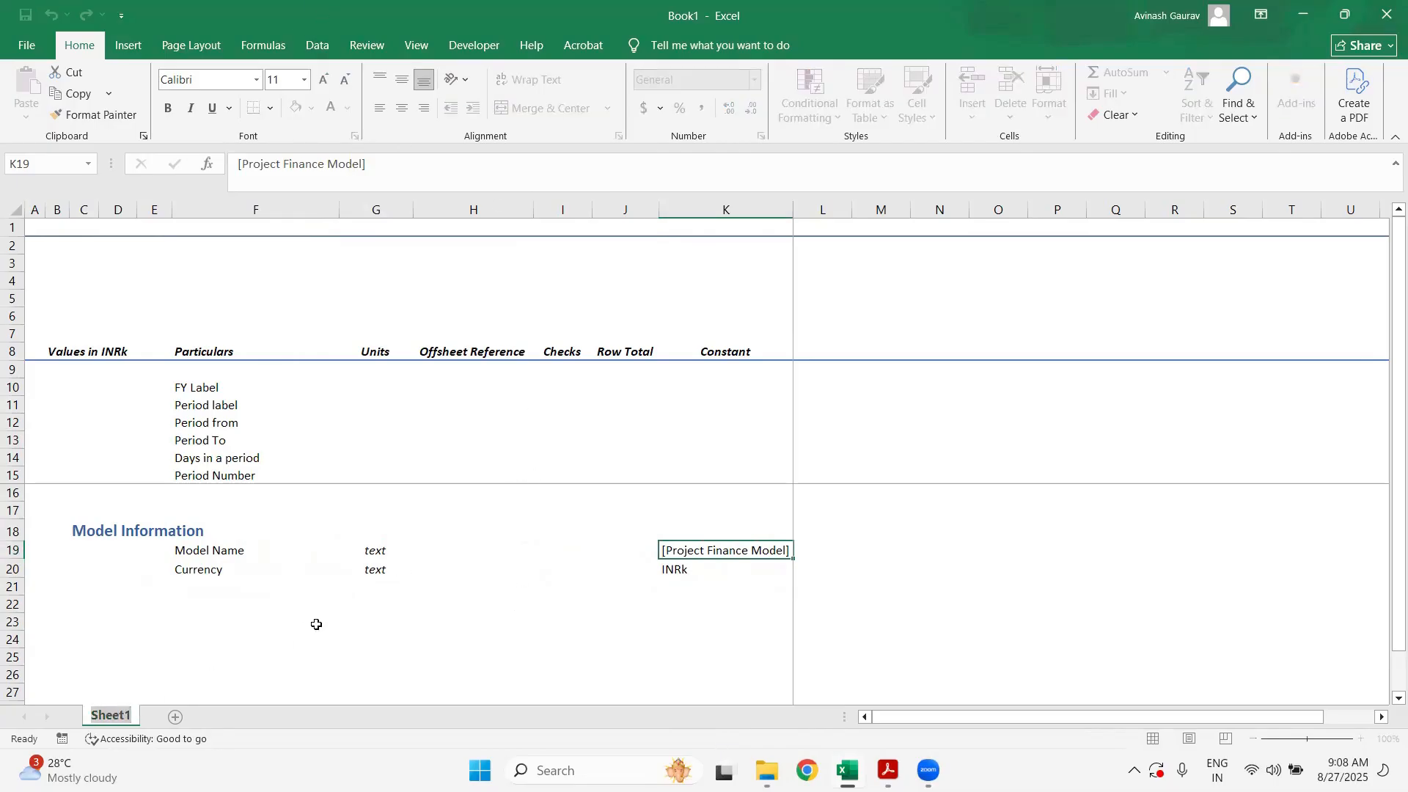
{"action": "type", "text": "Settings"}
{"action": "left_click", "coordinate": [296, 630]}
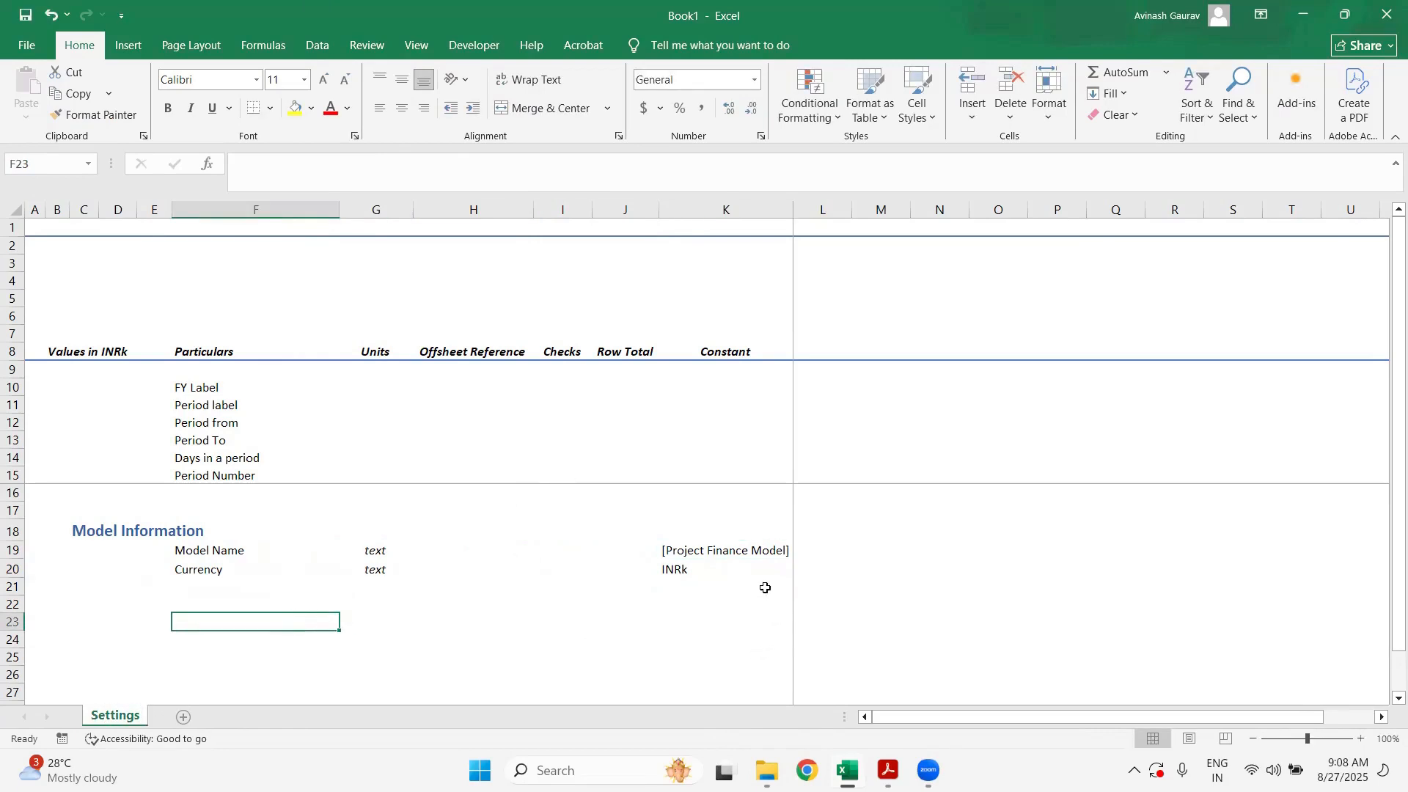
- Define the workbook-scoped name "Model_Name" for the Model Name constant in K19 of the Settings sheet
{"action": "left_click", "coordinate": [731, 552]}
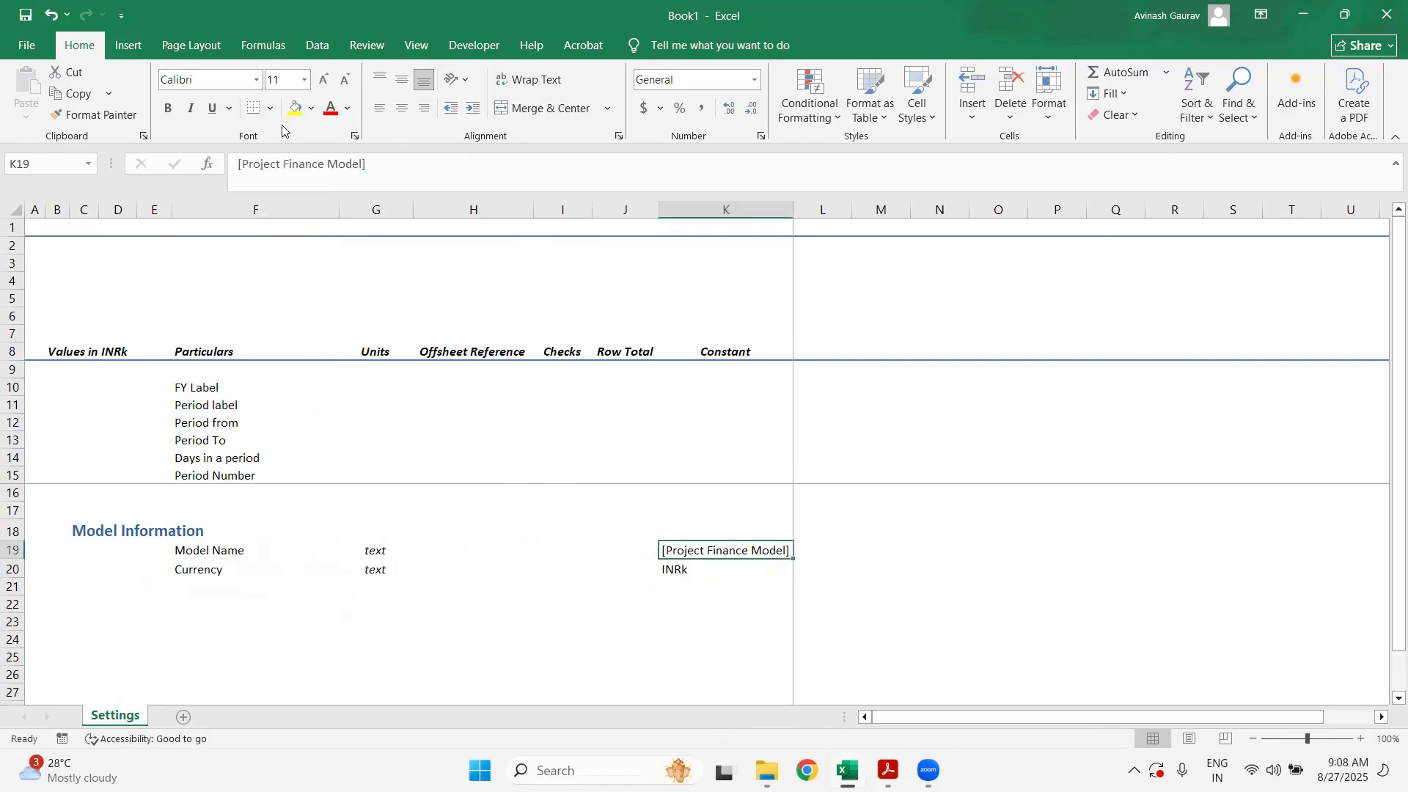
{"action": "left_click", "coordinate": [264, 45]}
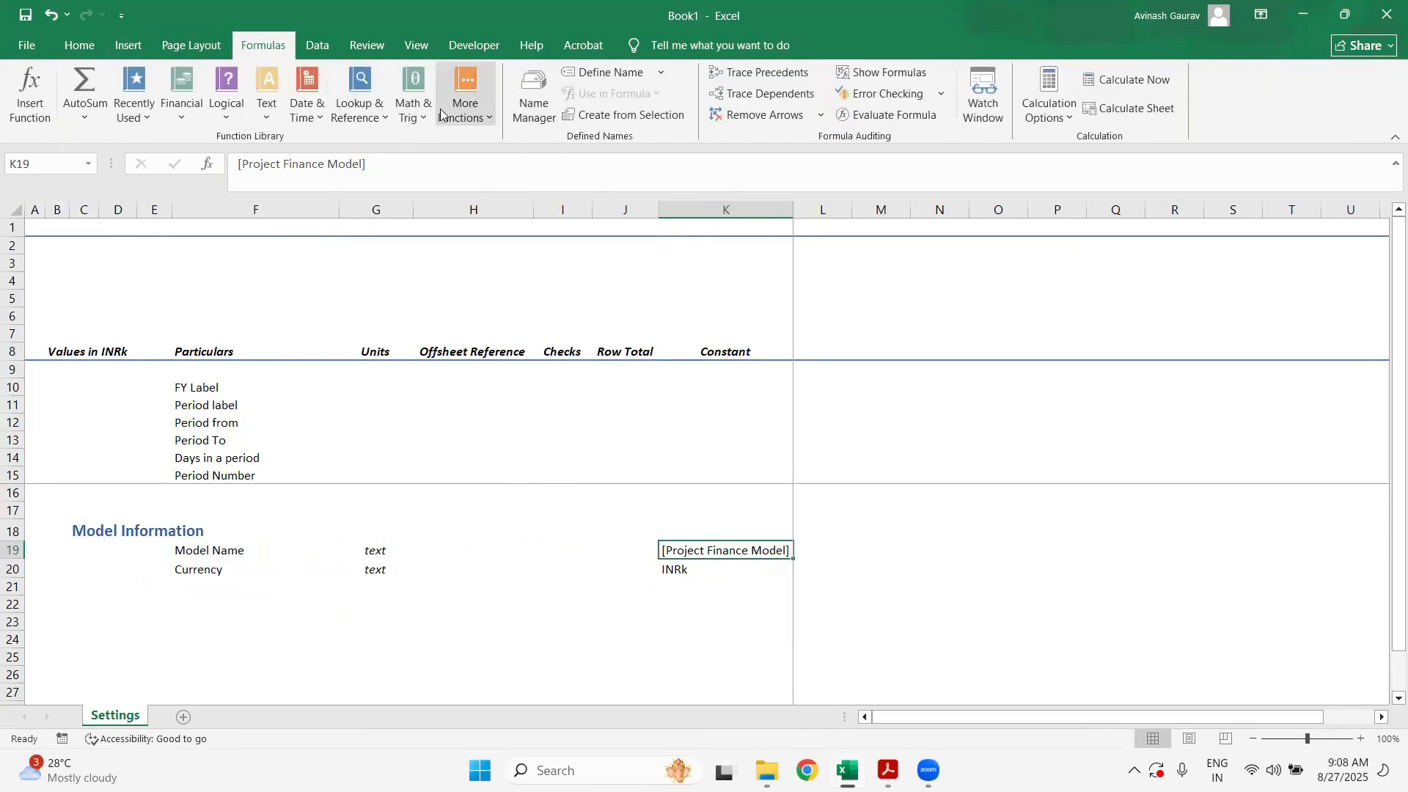
{"action": "left_click", "coordinate": [534, 99]}
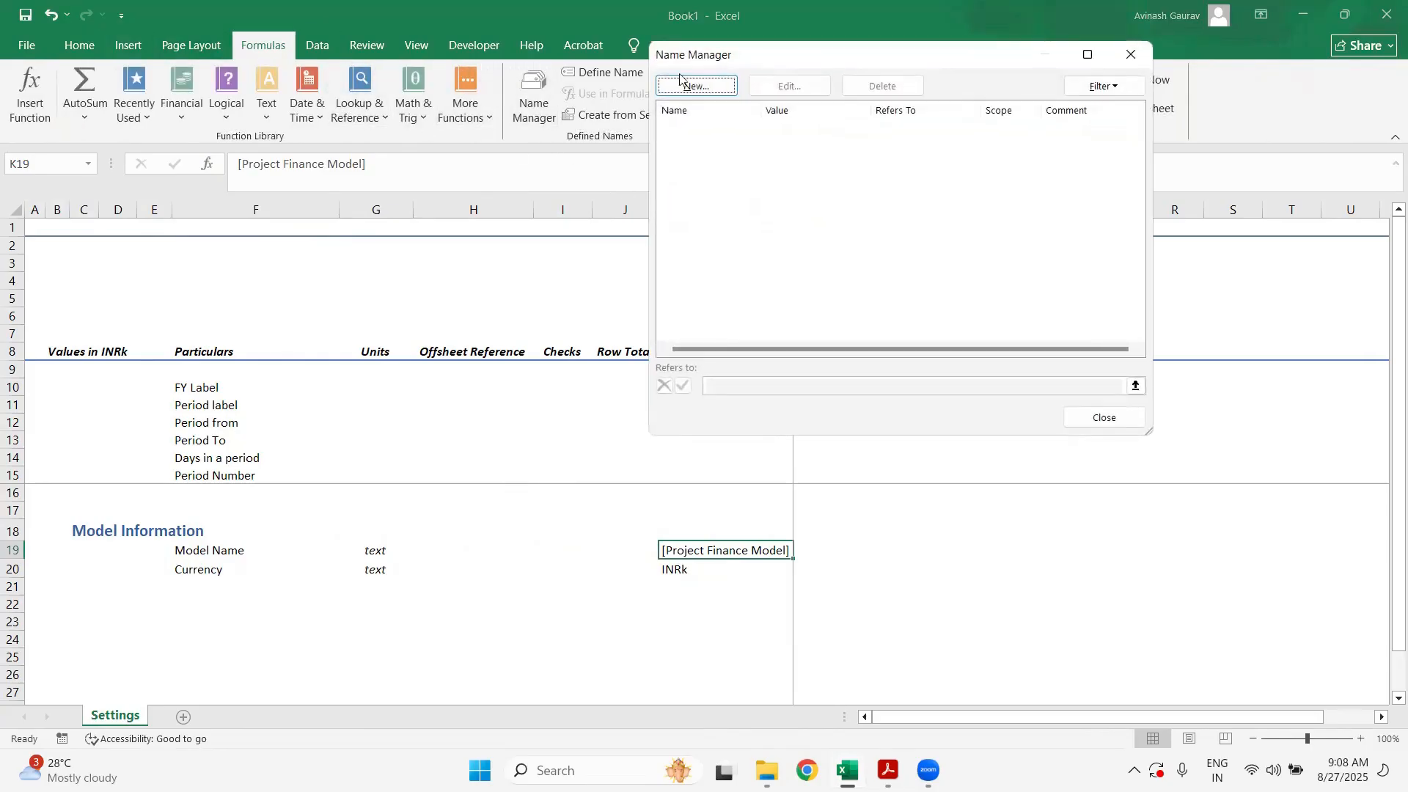
{"action": "left_click", "coordinate": [698, 85]}
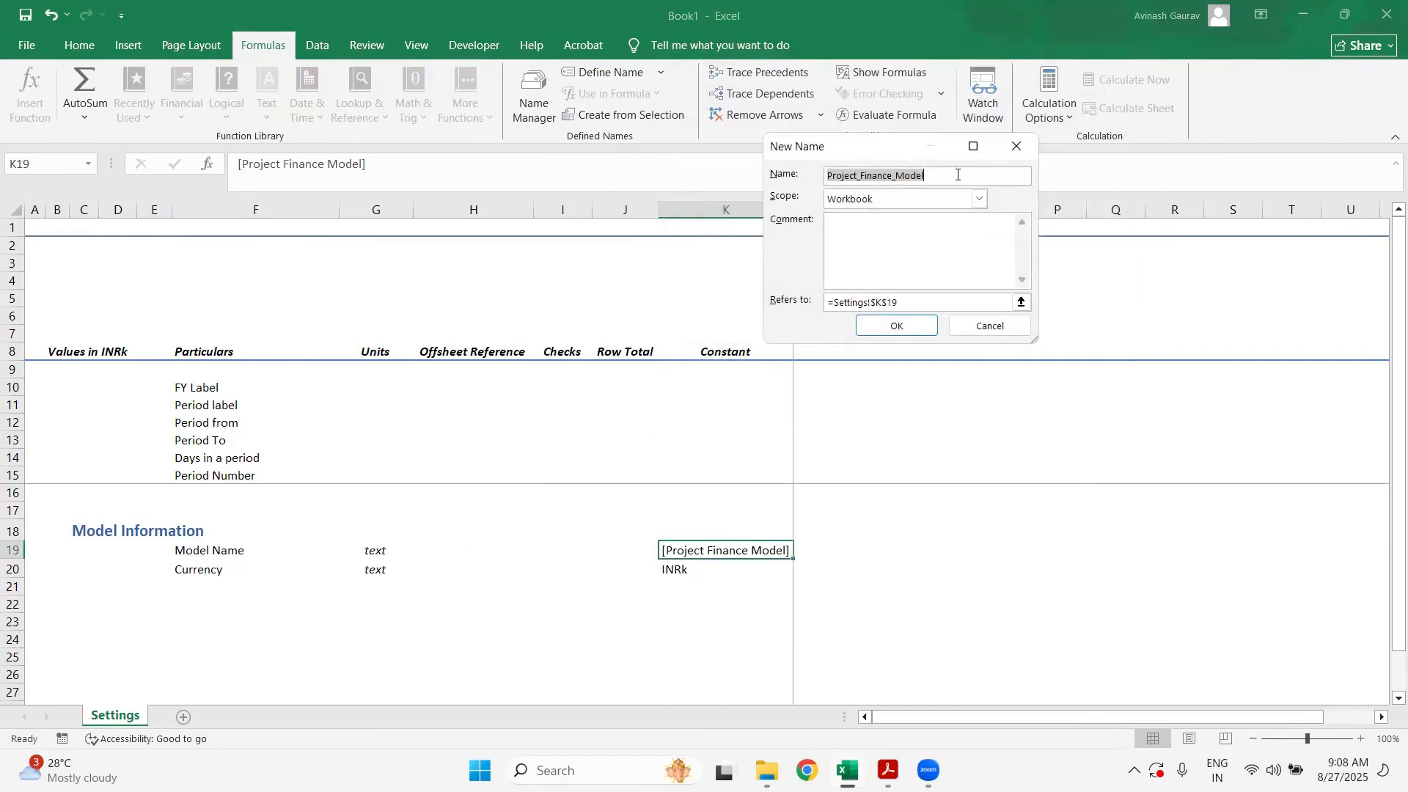
{"action": "type", "text": "Model"}
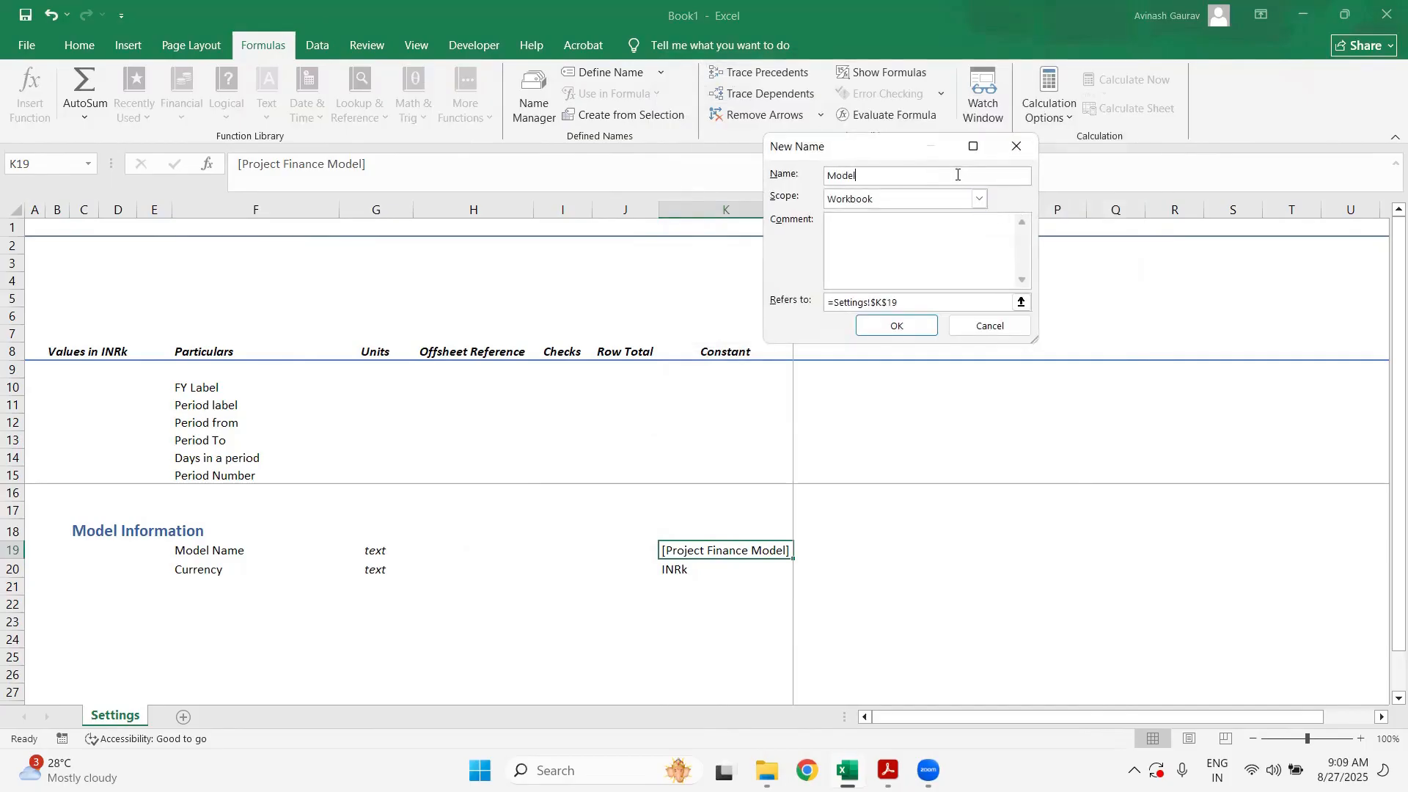
{"action": "type", "text": "_Name"}
{"action": "left_click", "coordinate": [979, 200]}
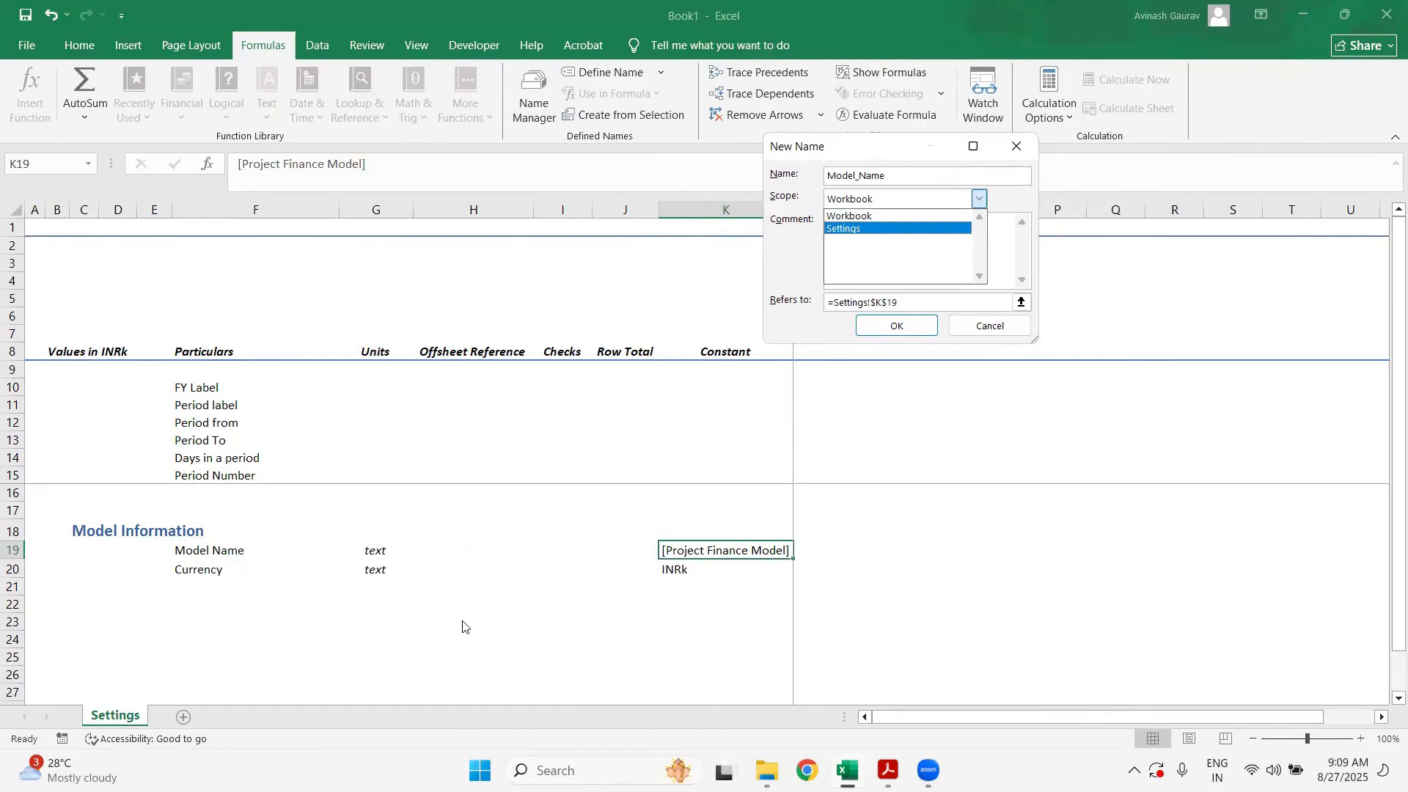
{"action": "left_click", "coordinate": [868, 217]}
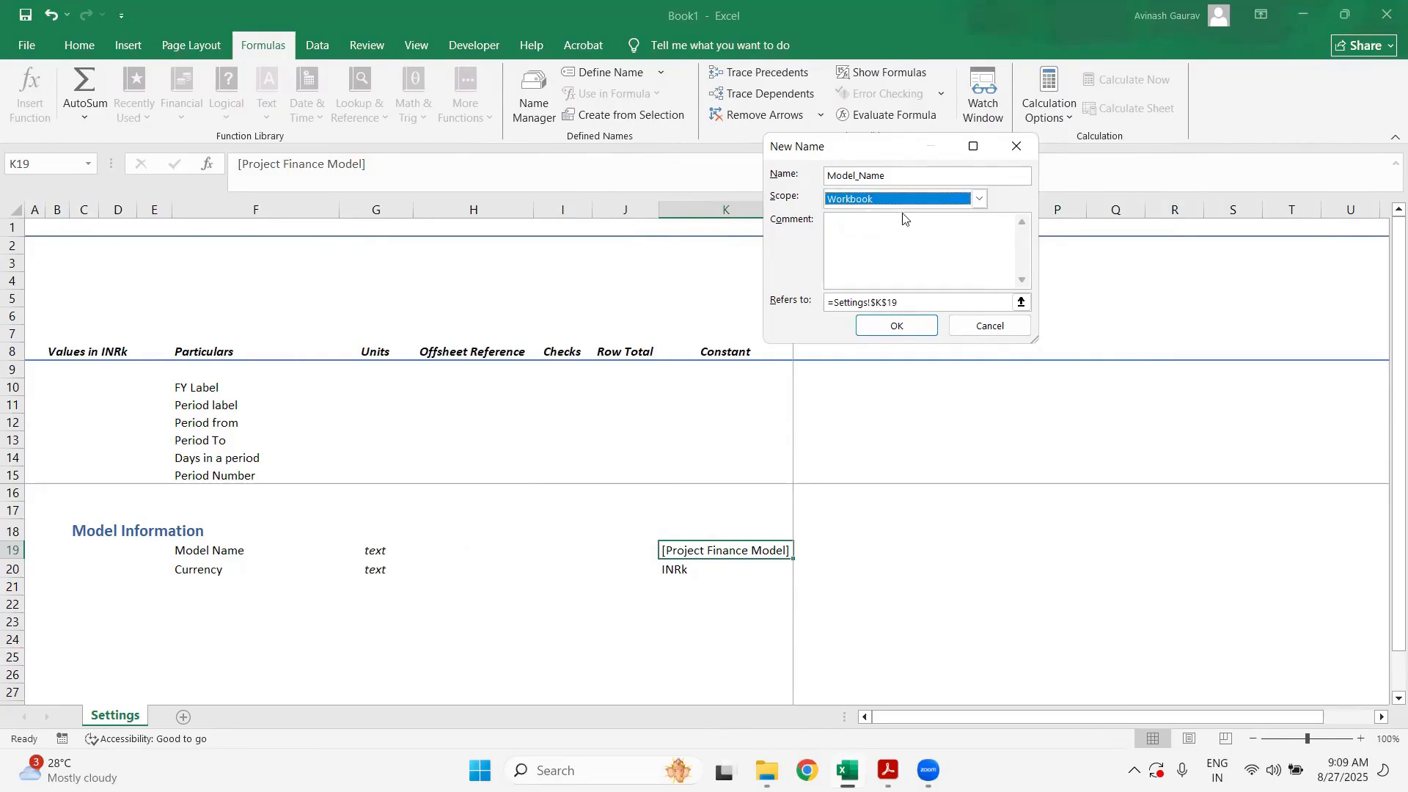
{"action": "left_click", "coordinate": [902, 327]}
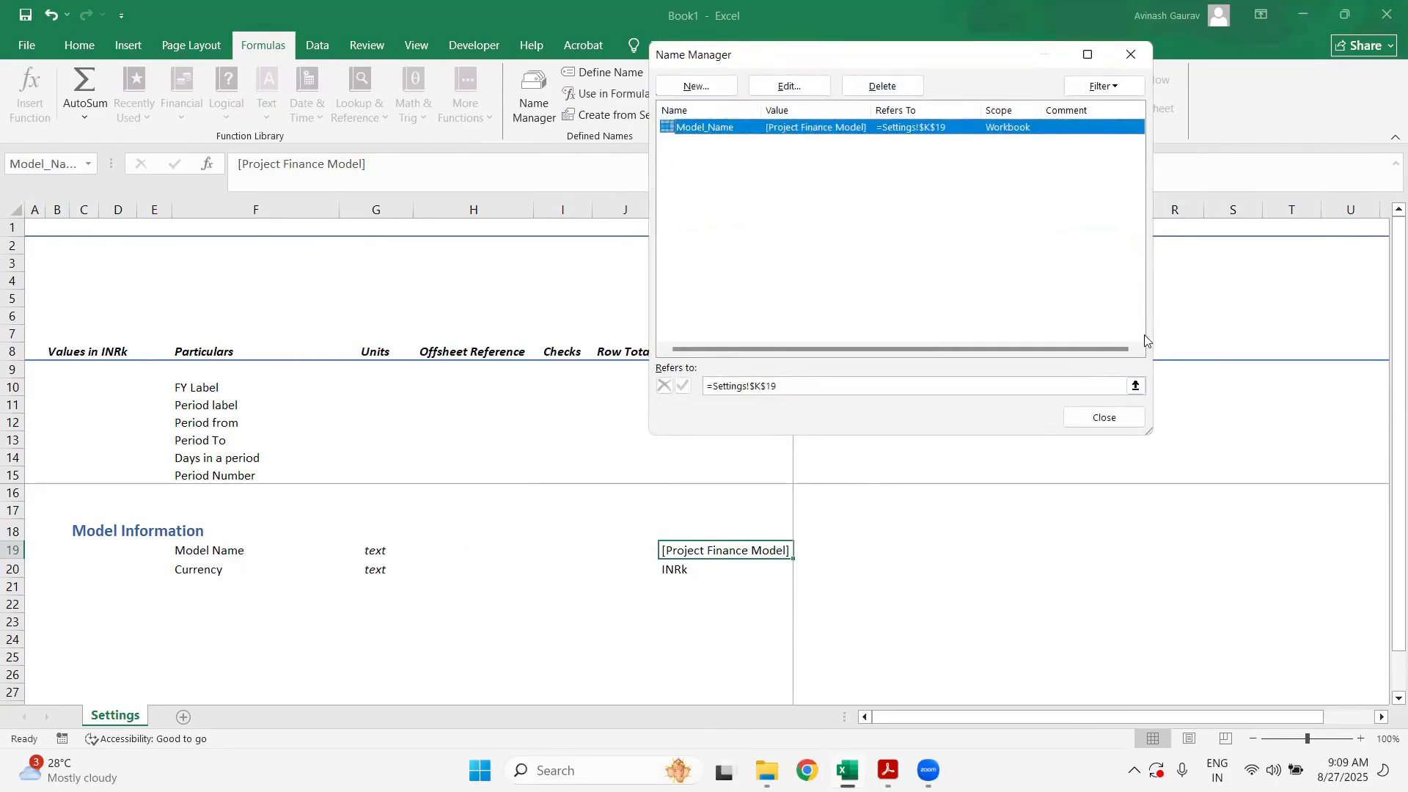
{"action": "left_click", "coordinate": [1104, 417]}
- Define the workbook-scoped name "Model_Currency" for the Currency constant in K20
{"action": "left_click", "coordinate": [685, 569]}
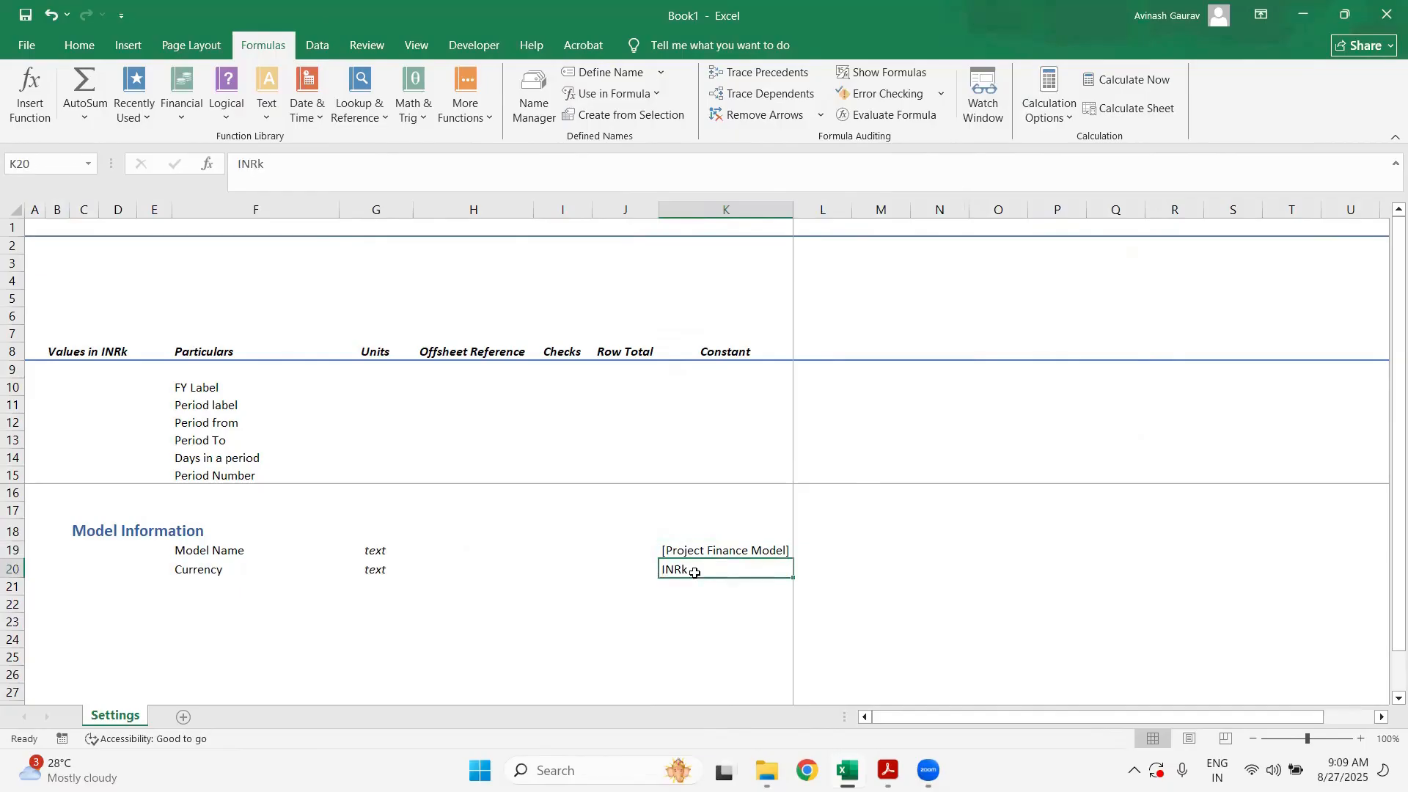
{"action": "left_click", "coordinate": [533, 95]}
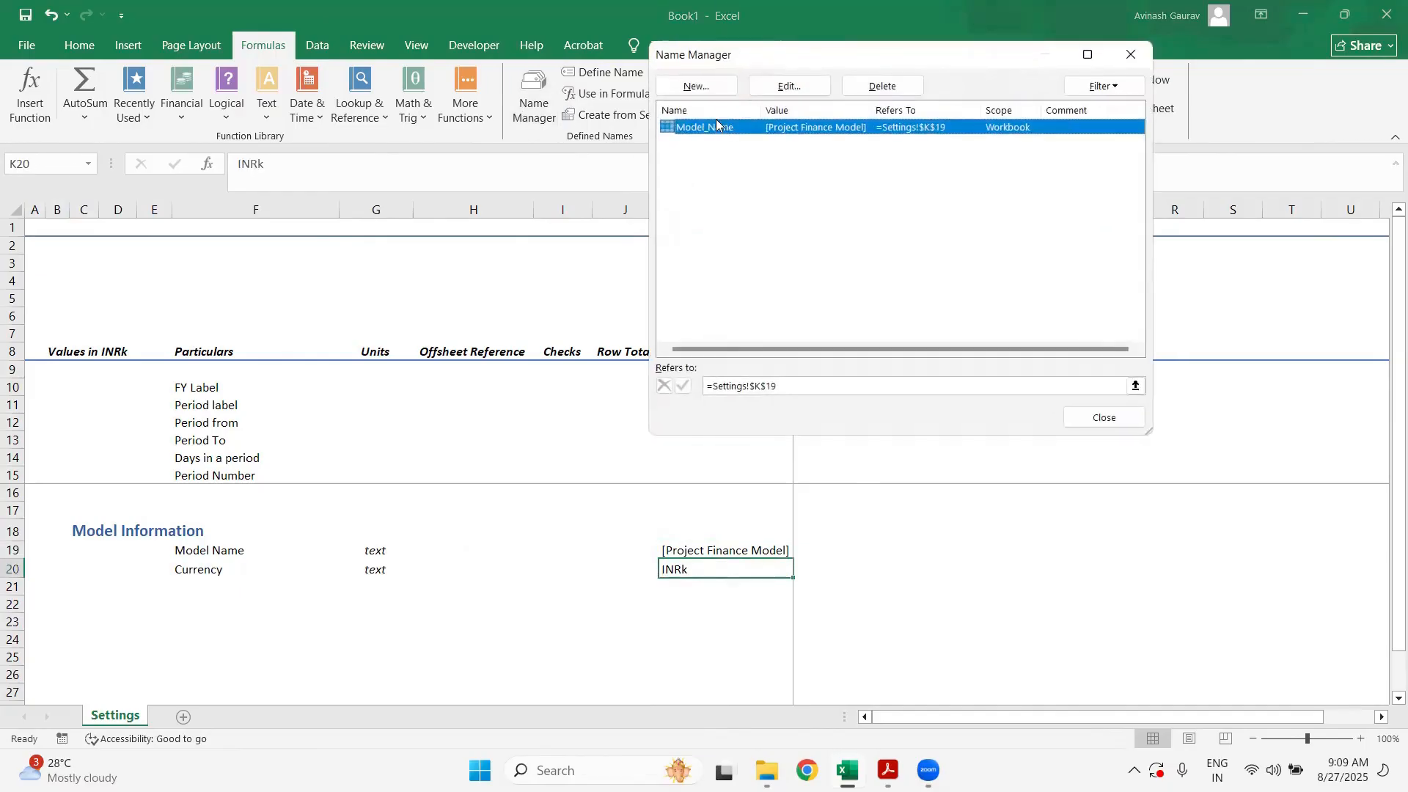
{"action": "left_click", "coordinate": [691, 91]}
{"action": "type", "text": "Un"}
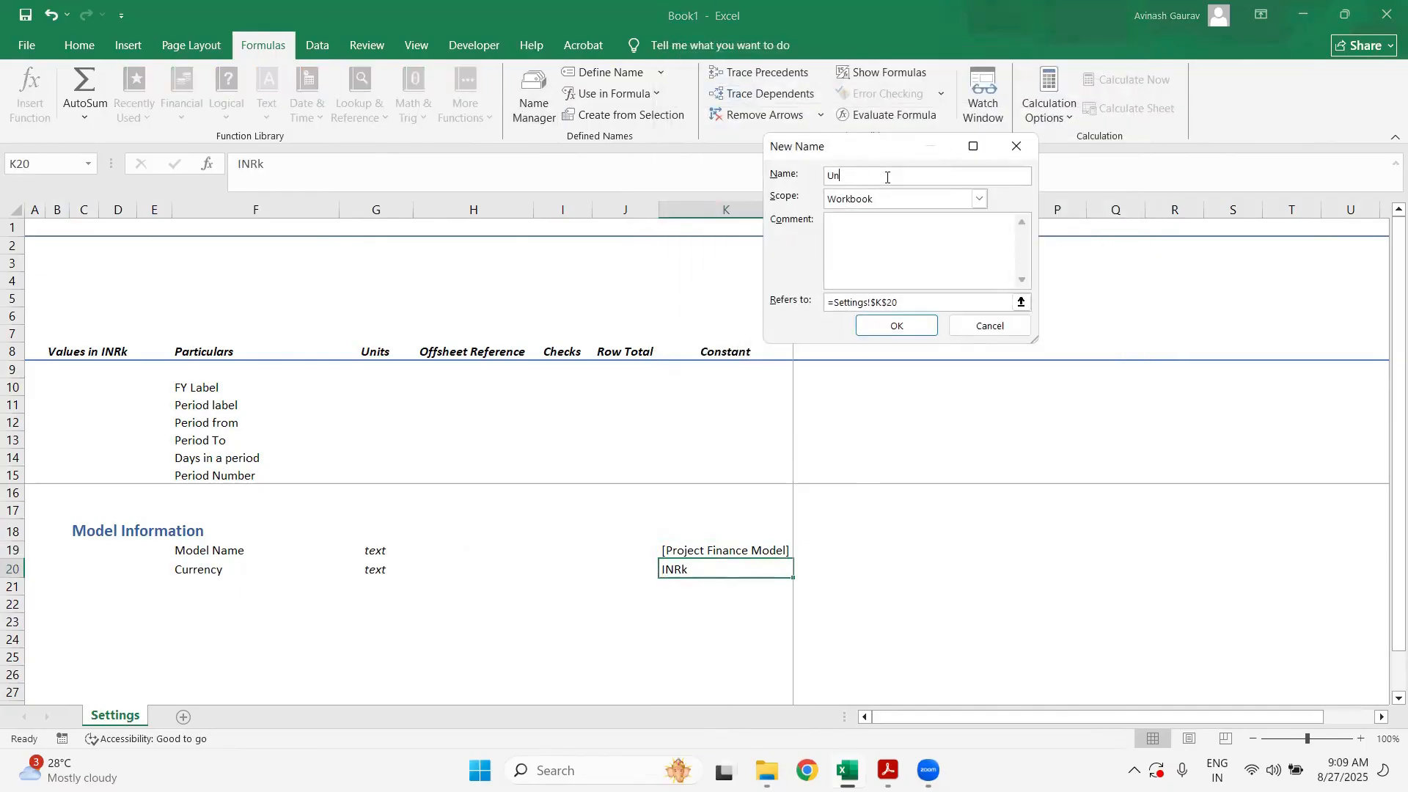
{"action": "type", "text": "its"}
{"action": "key", "text": "BackSpace"}
{"action": "key", "text": "BackSpace"}
{"action": "key", "text": "BackSpace"}
{"action": "key", "text": "BackSpace"}
{"action": "key", "text": "BackSpace"}
{"action": "type", "text": "Model_Currency"}
{"action": "left_click", "coordinate": [879, 327]}
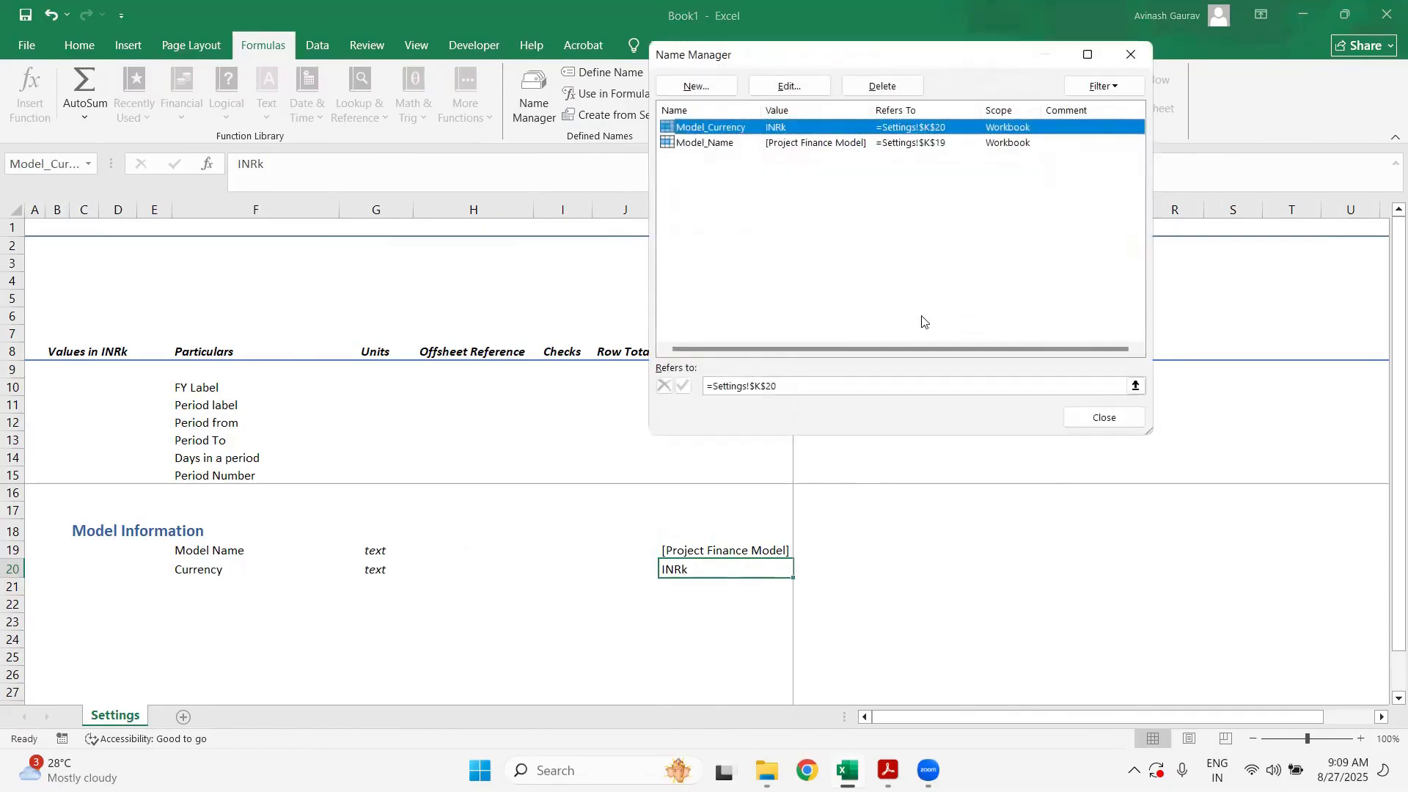
{"action": "left_click", "coordinate": [1100, 416]}
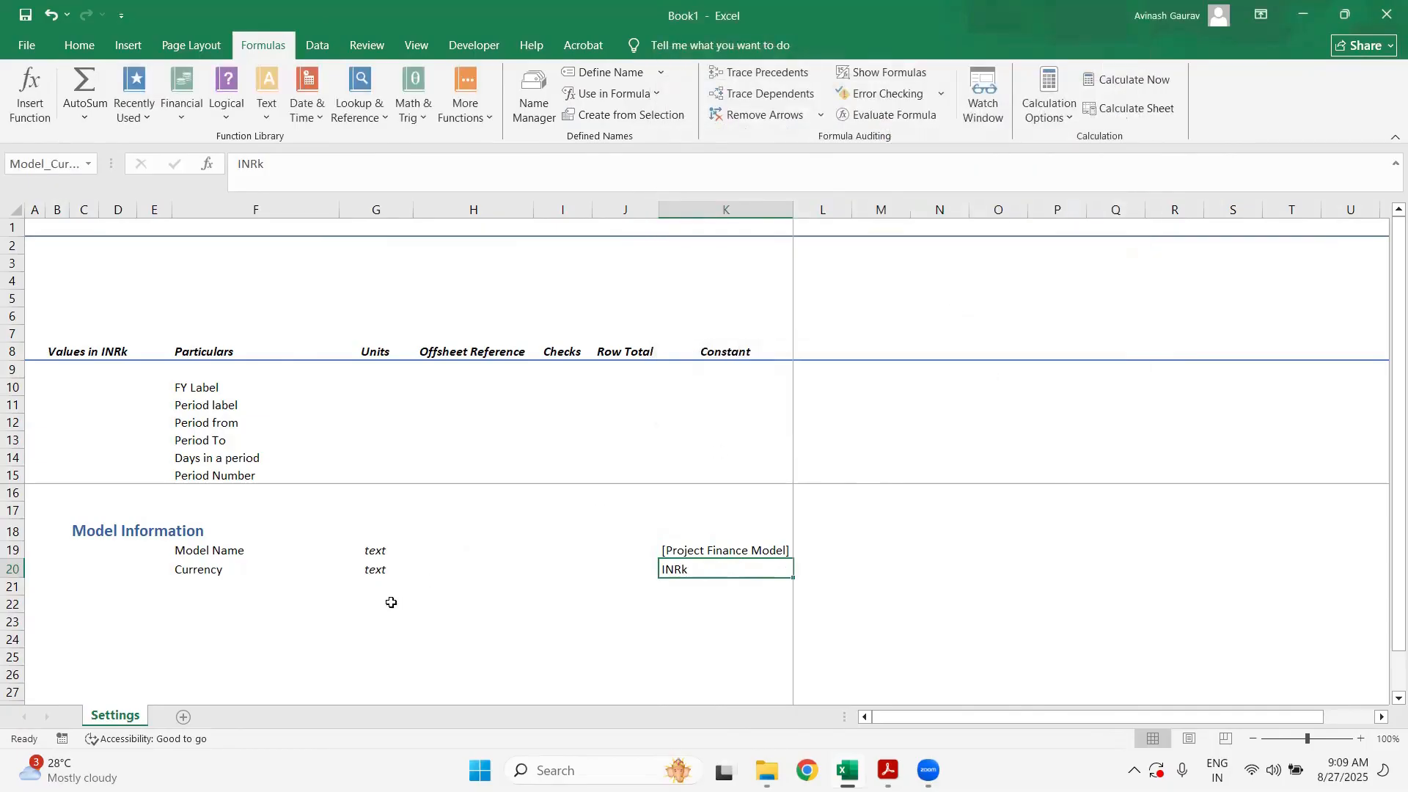
- Enter the label "Units Title" in F21 with the unit "text" in G21, ending on the Constant cell K21
{"action": "left_click", "coordinate": [202, 591]}
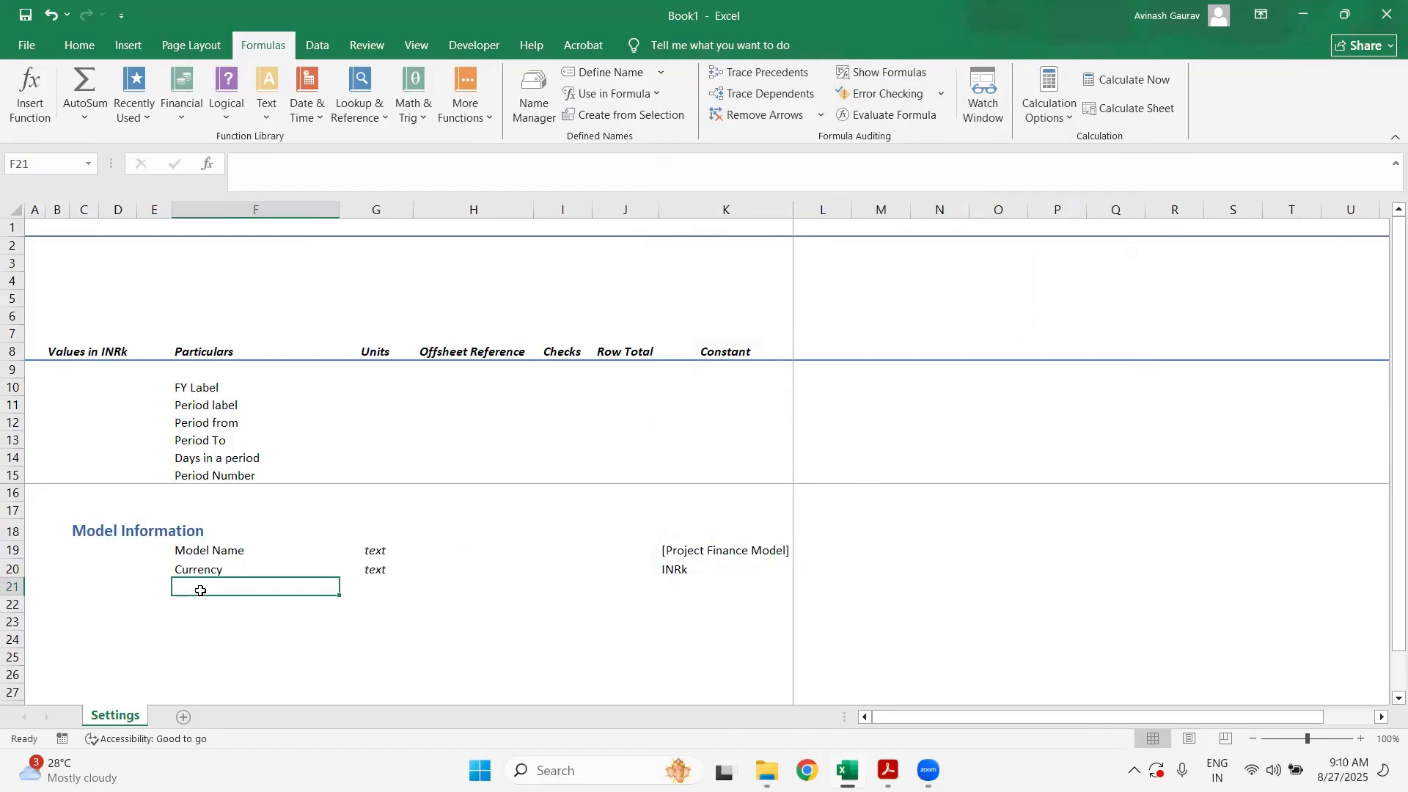
{"action": "type", "text": "Units Title"}
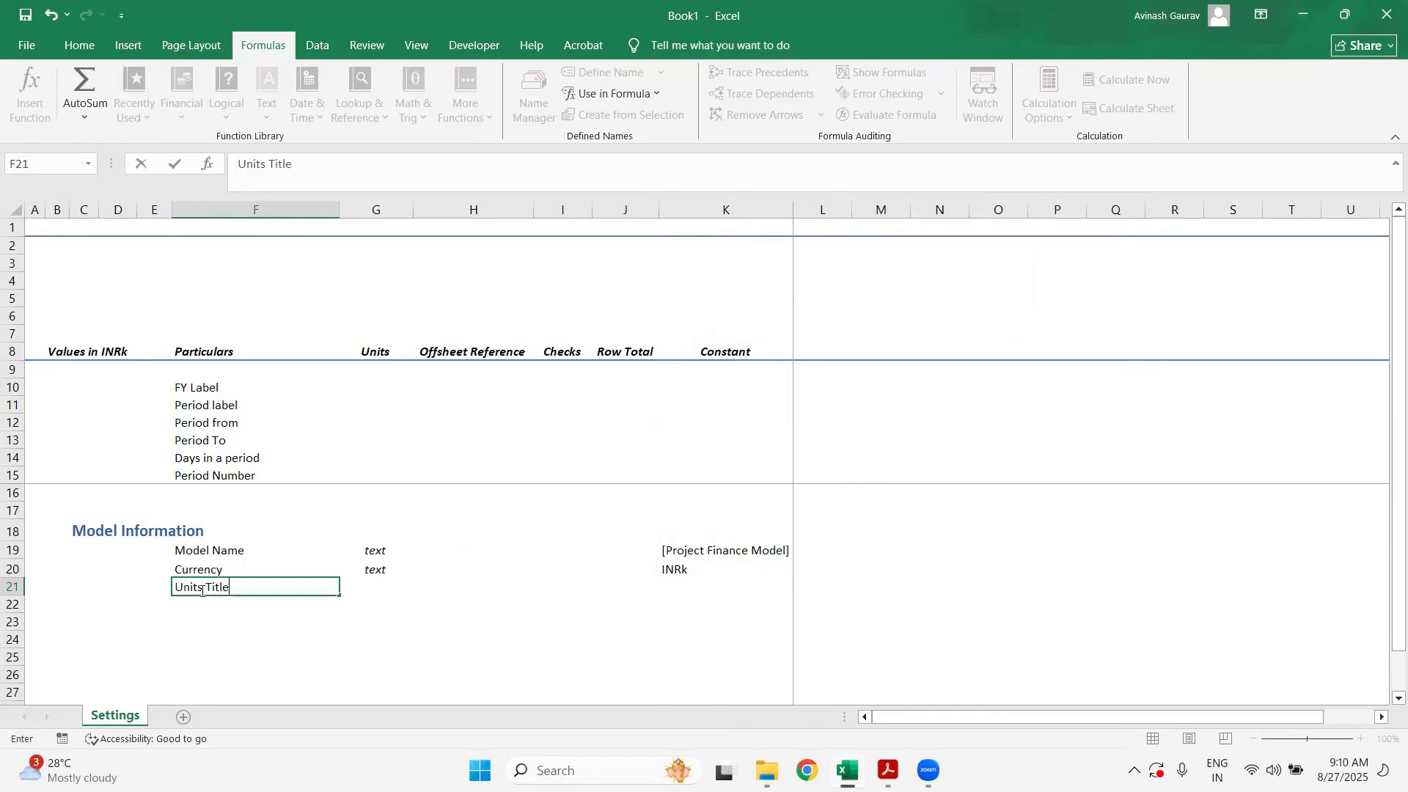
{"action": "key", "text": "Return"}
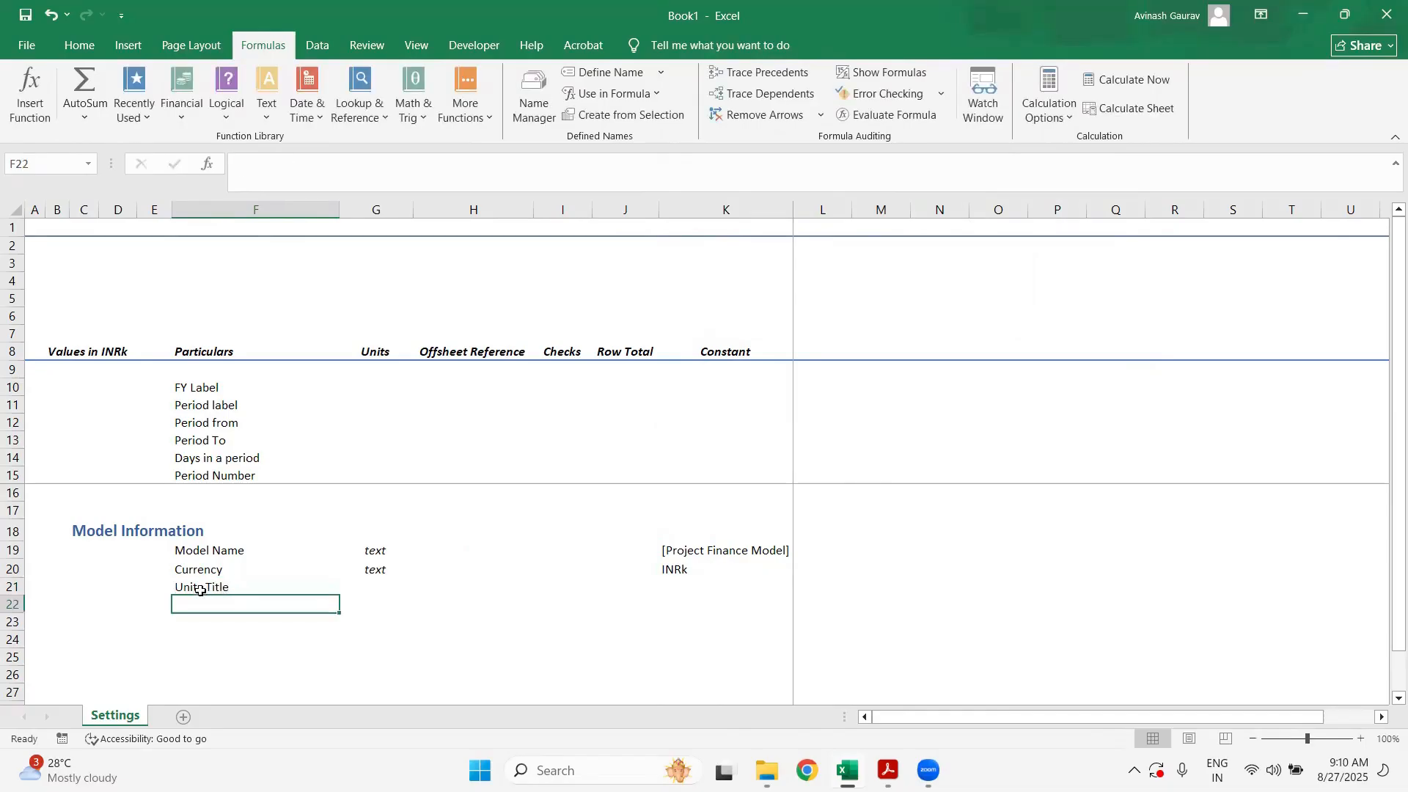
{"action": "key", "text": "Up"}
{"action": "key", "text": "Right"}
{"action": "type", "text": "text"}
{"action": "key", "text": "Right"}
{"action": "key", "text": "Right"}
{"action": "key", "text": "Right"}
{"action": "key", "text": "Right"}
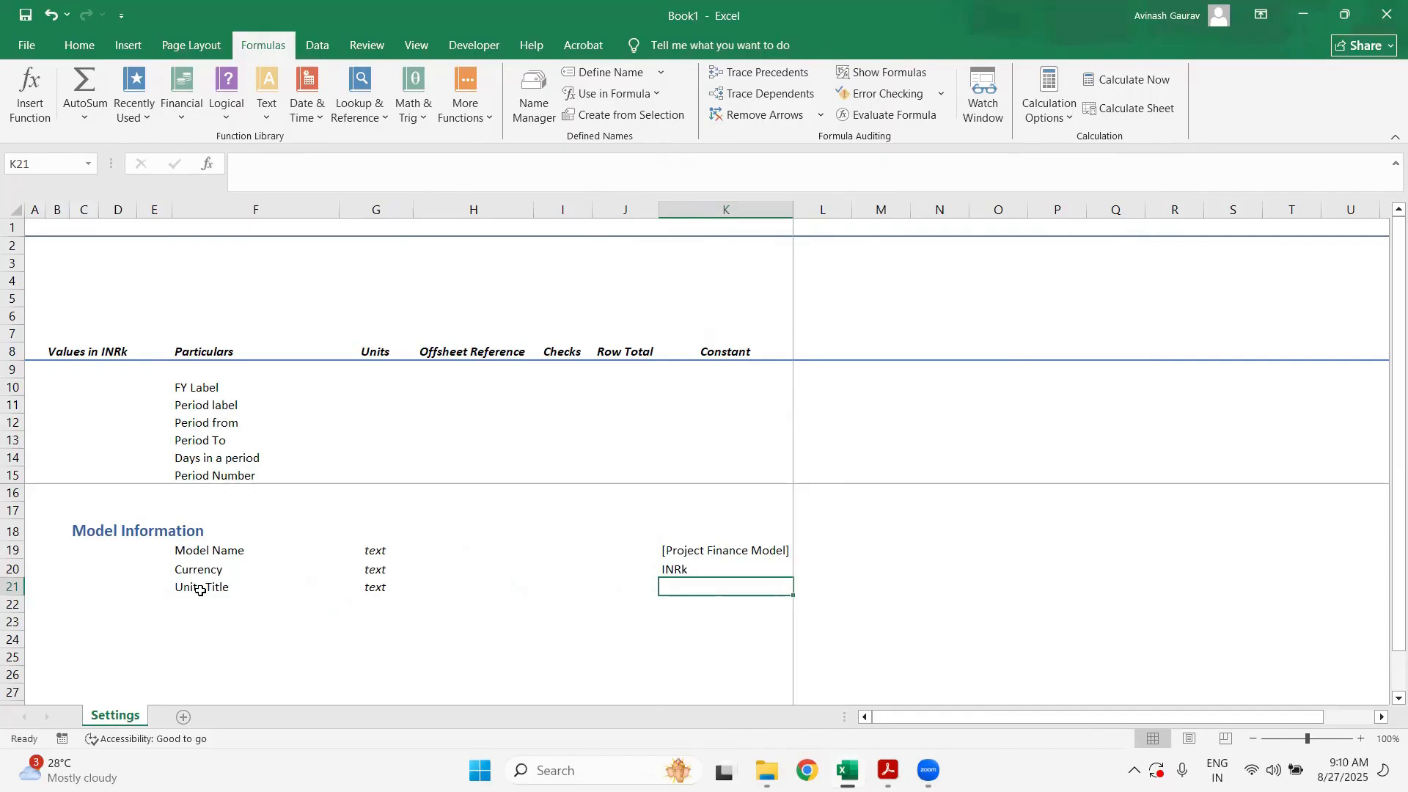
- Enter the formula ="Values in "&Model_Currency&" unless stated otherwise" as the Units Title constant in K21
{"action": "type", "text": "=\"Va"}
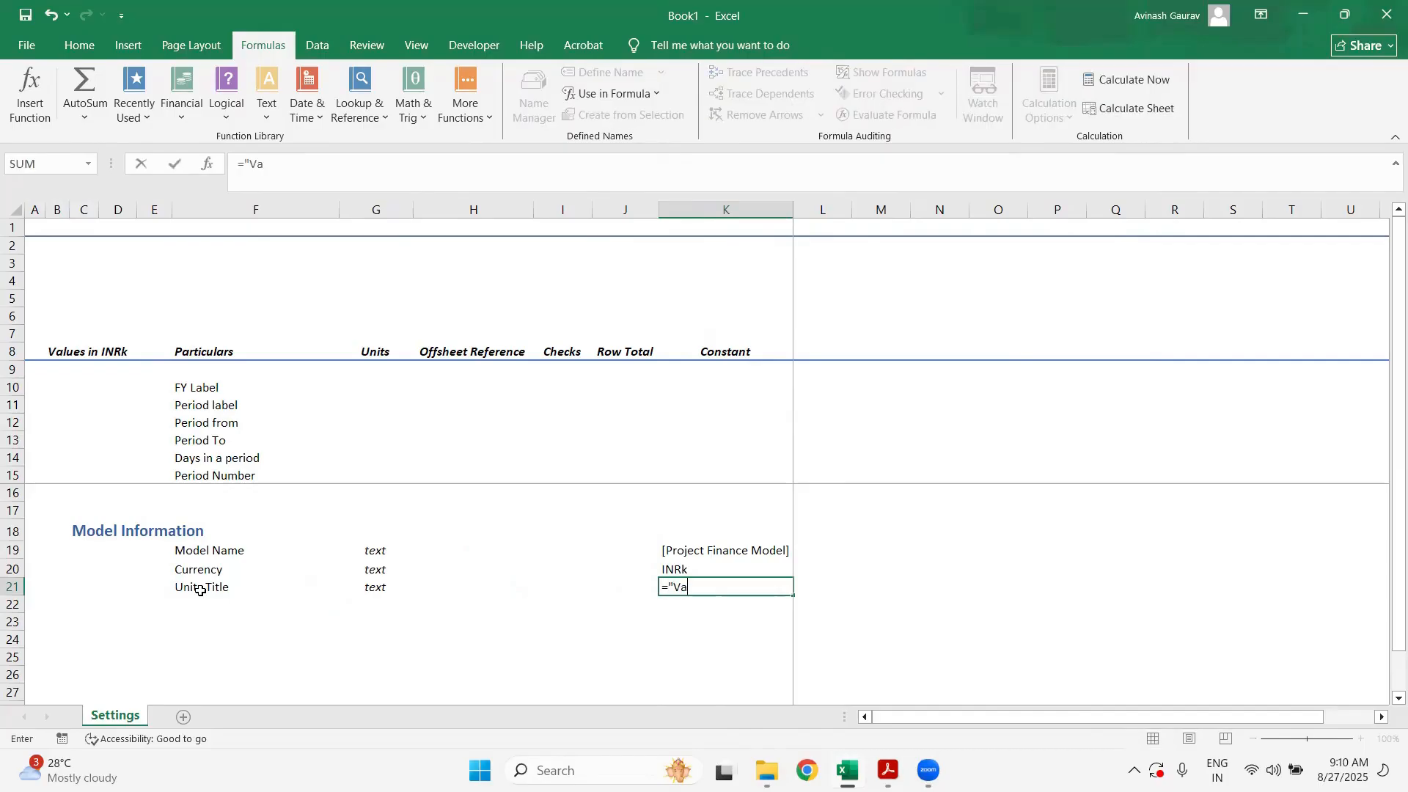
{"action": "type", "text": "lues in \"&"}
{"action": "left_click", "coordinate": [690, 565]}
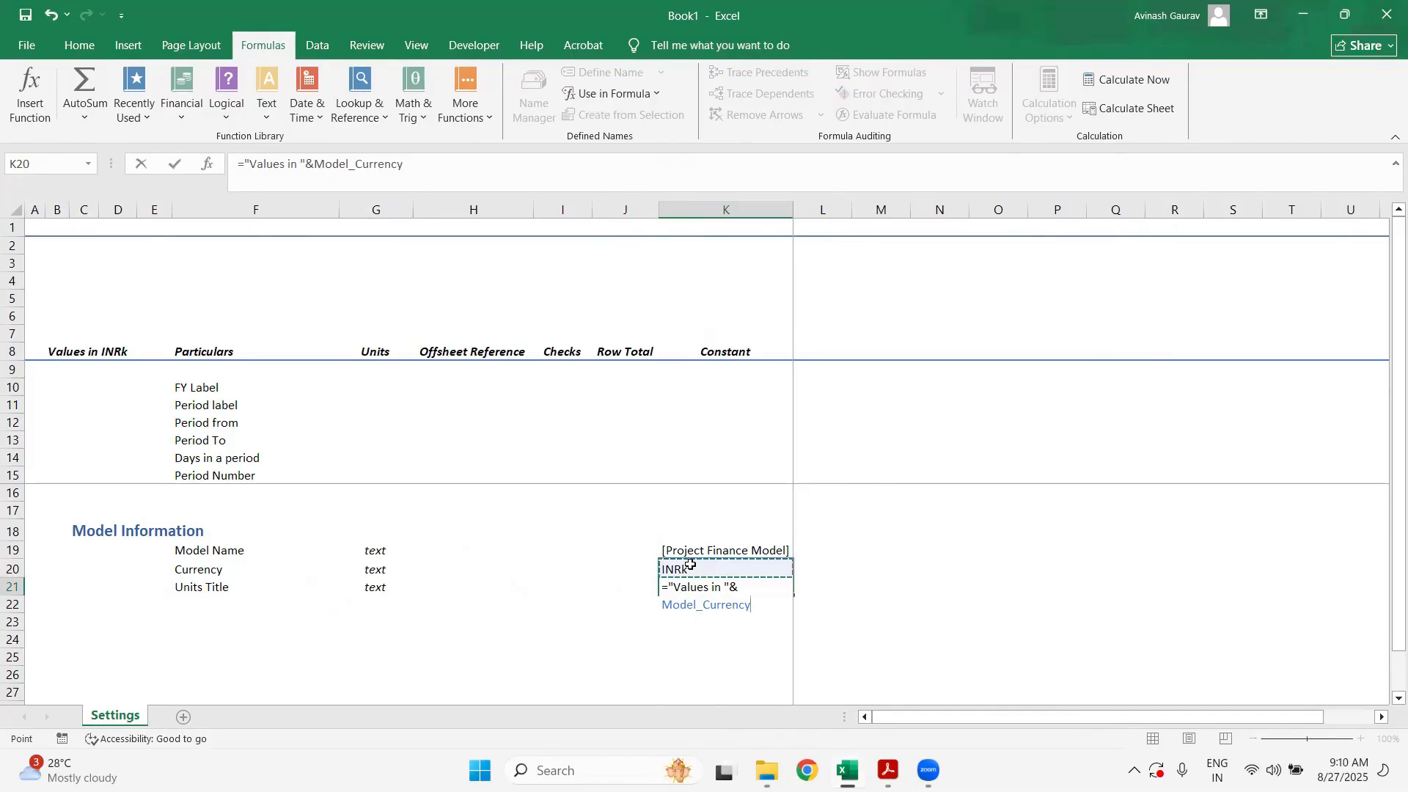
{"action": "type", "text": "&\" unless sta"}
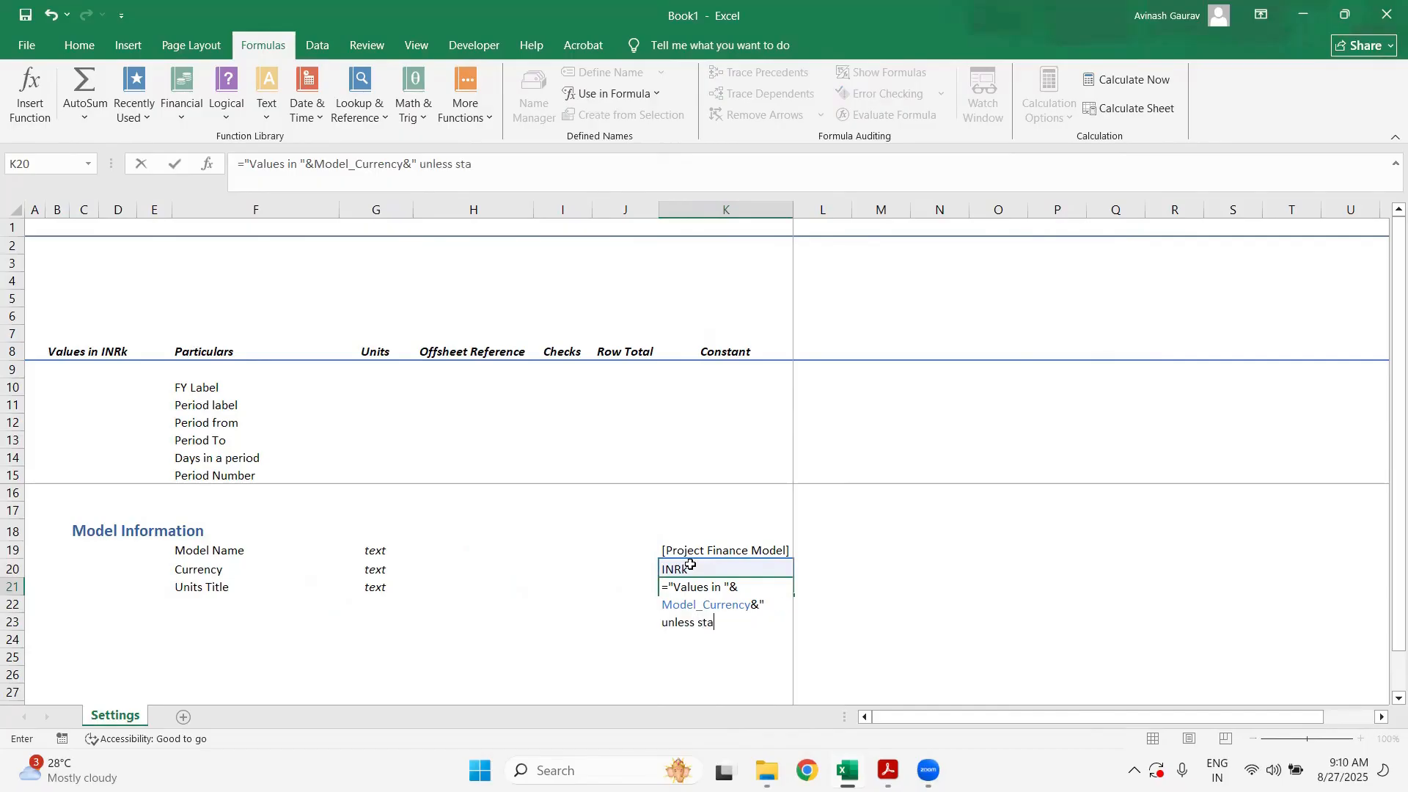
{"action": "type", "text": "ted otherwise"}
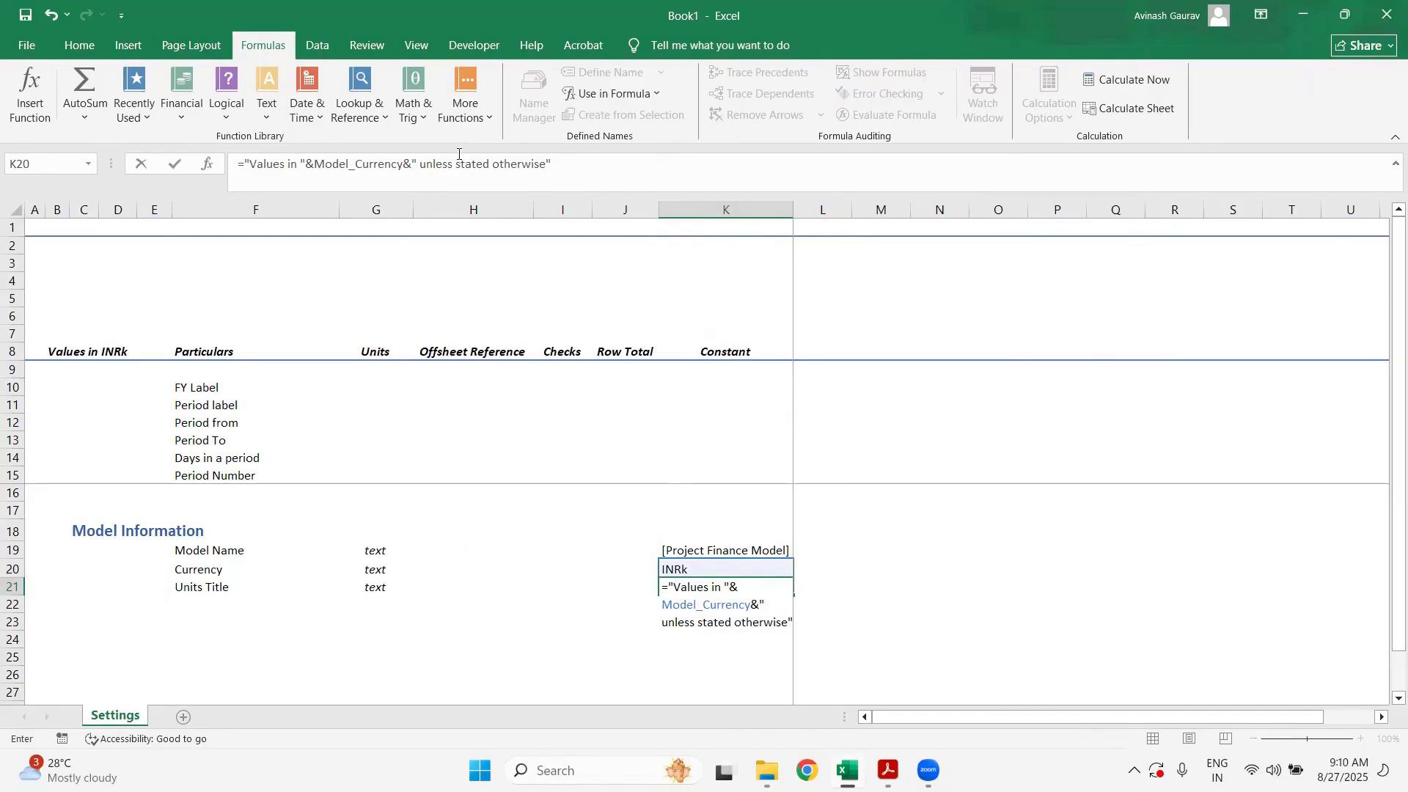
{"action": "key", "text": "Return"}
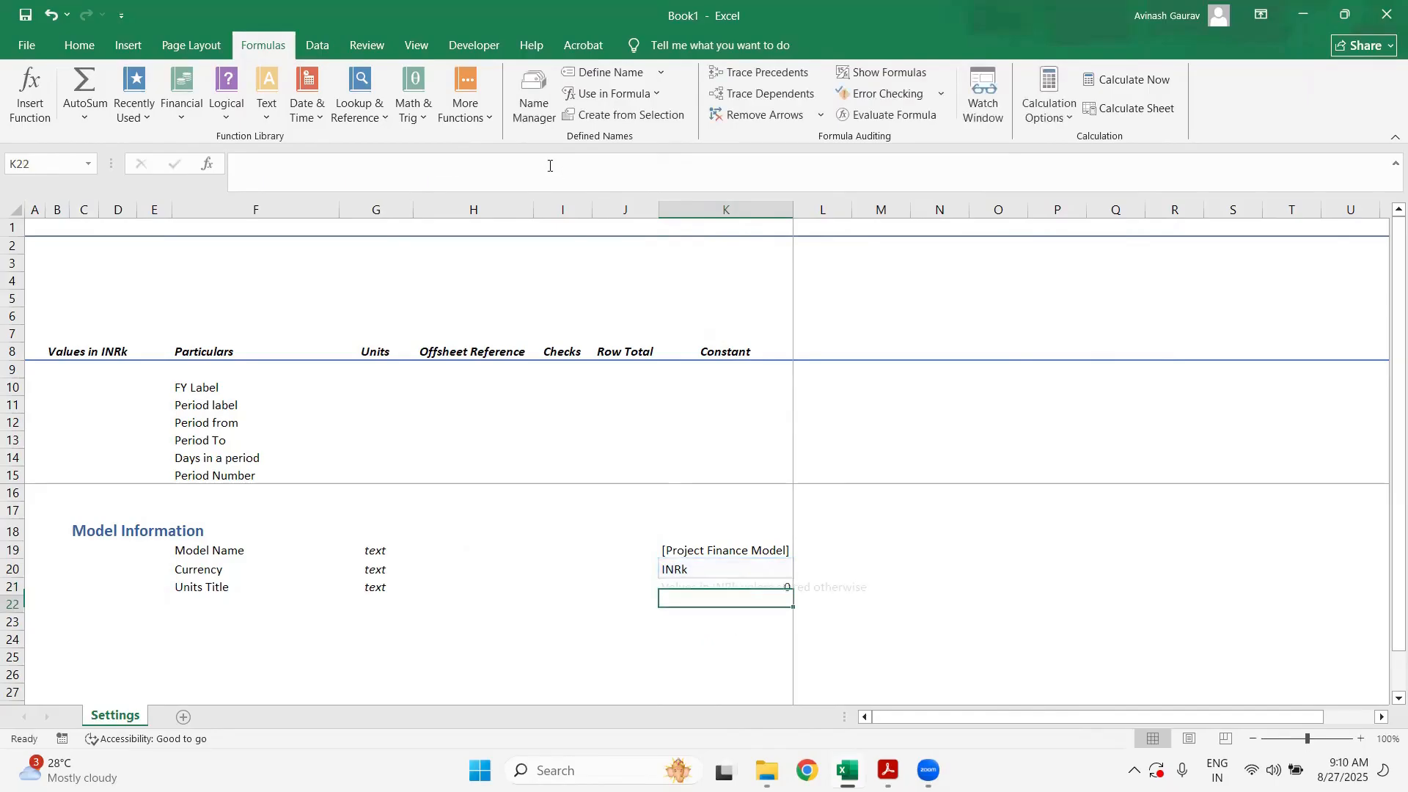
{"action": "key", "text": "Up"}
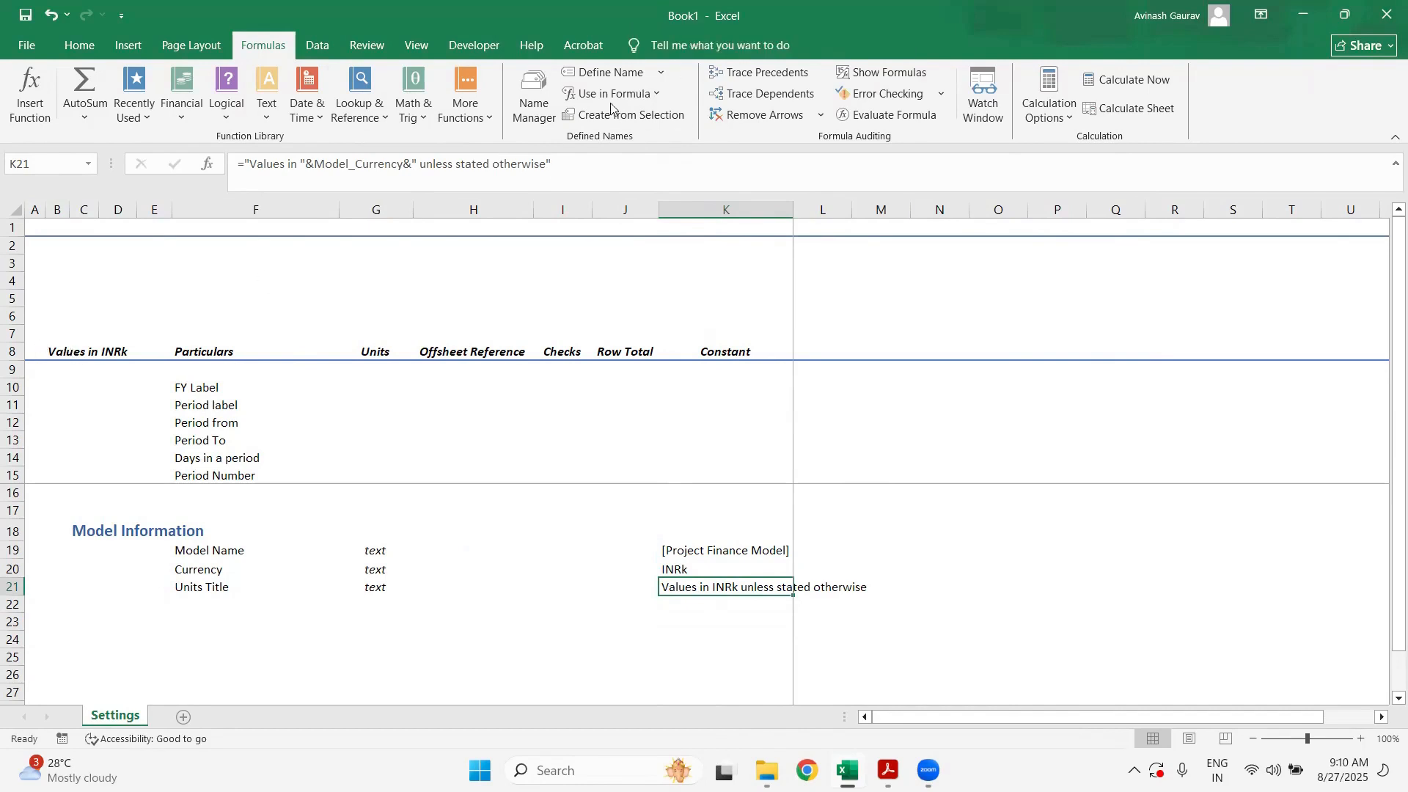
- Define the workbook-scoped name "Units_Title" for K21, then select the Model Name constant in K19
{"action": "left_click", "coordinate": [532, 110]}
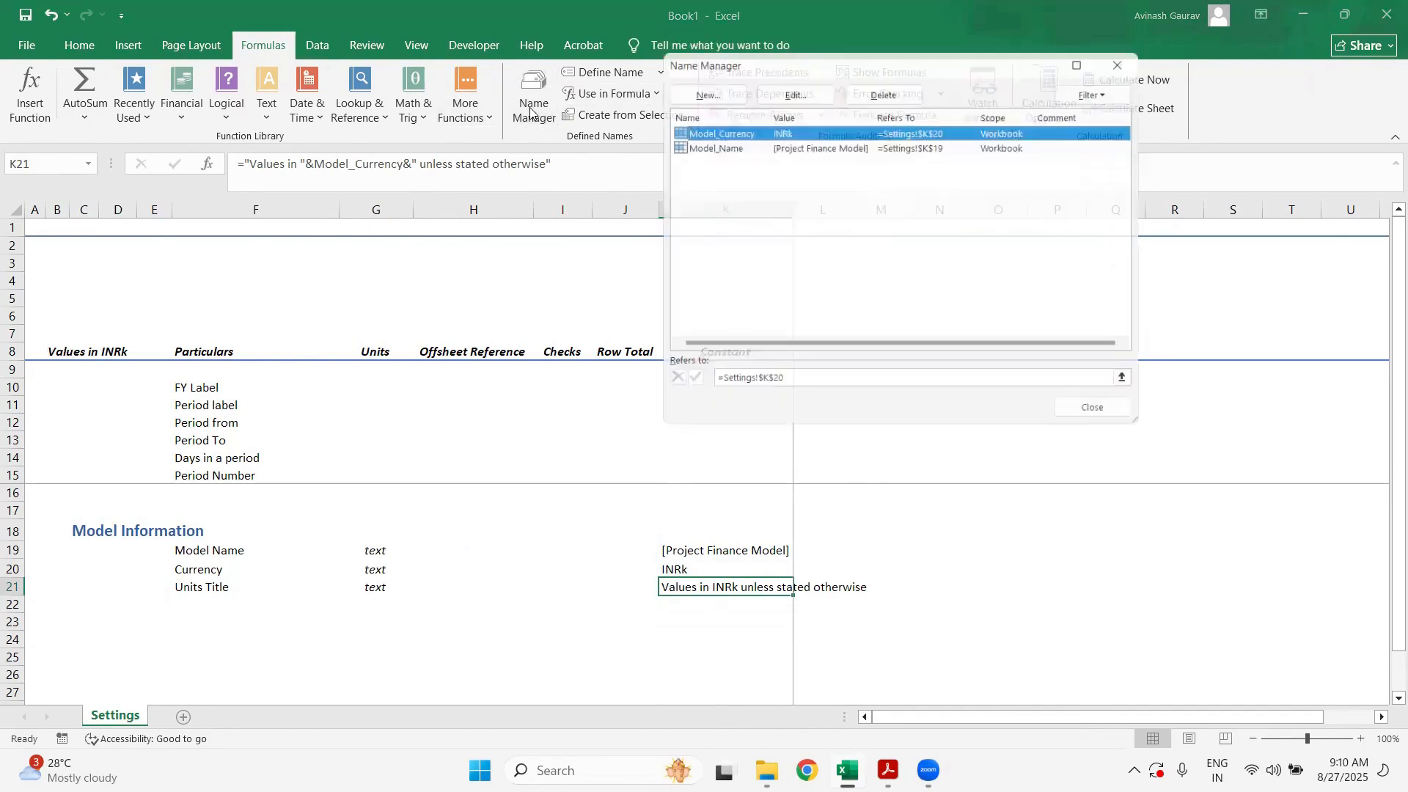
{"action": "left_click", "coordinate": [720, 96]}
{"action": "type", "text": "Un"}
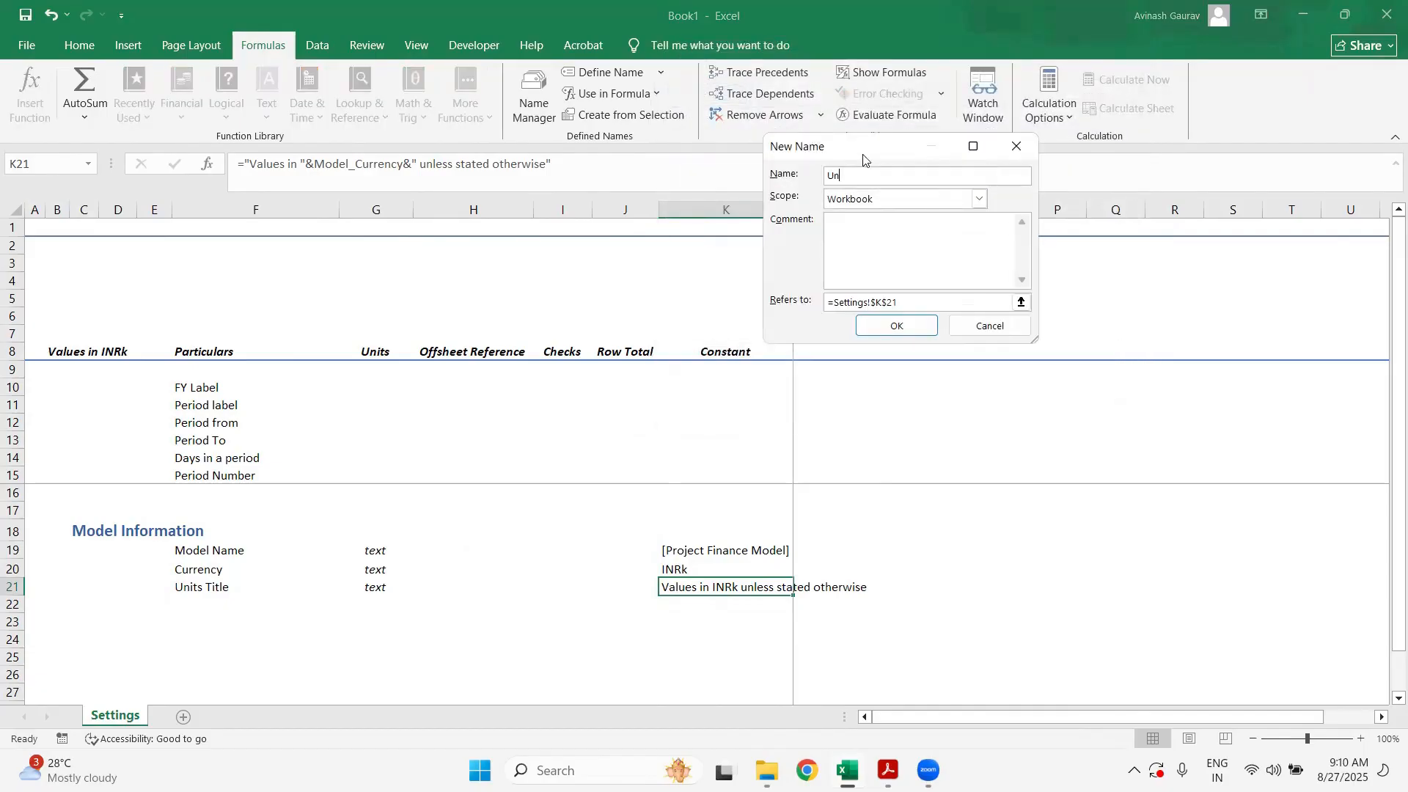
{"action": "type", "text": "its_Title"}
{"action": "left_click", "coordinate": [883, 326]}
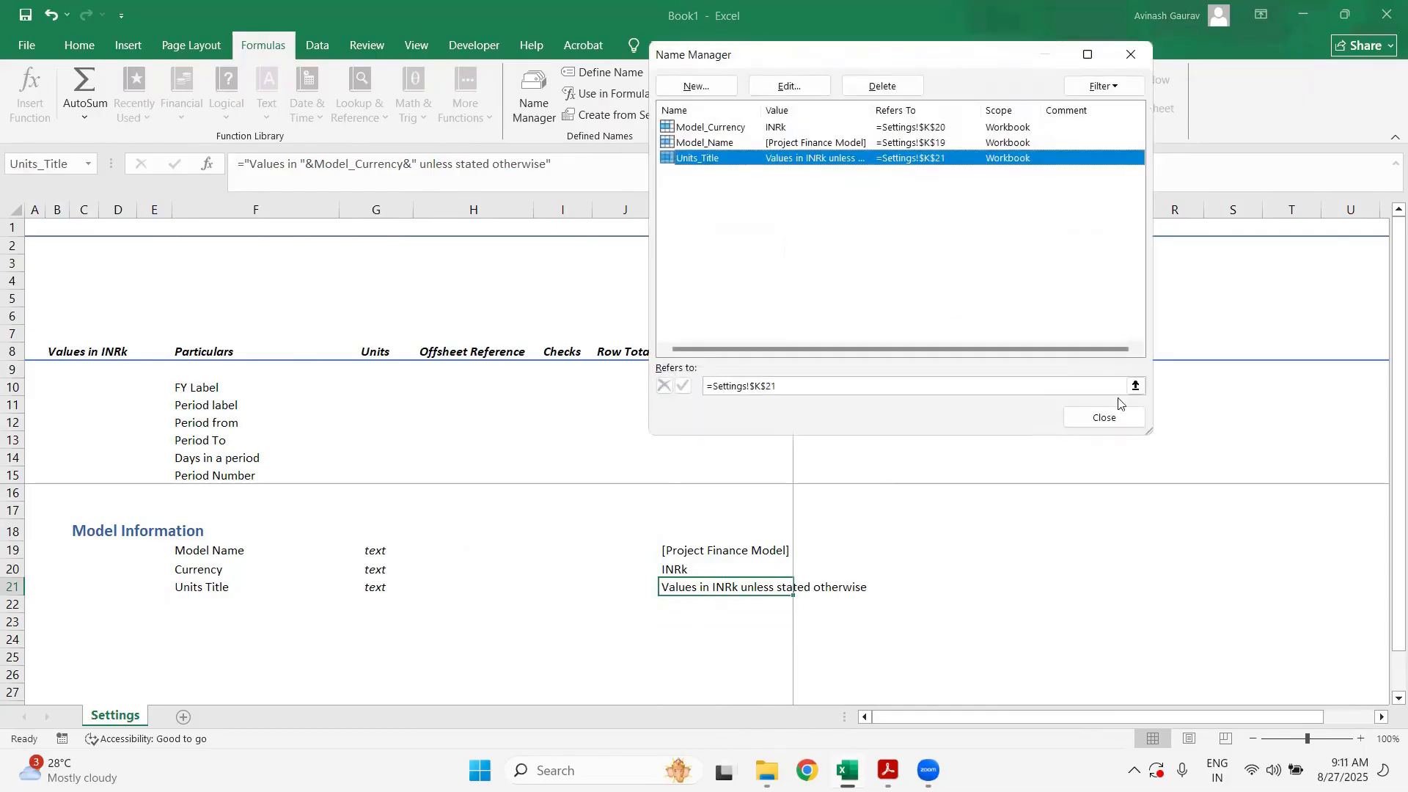
{"action": "left_click", "coordinate": [1103, 419]}
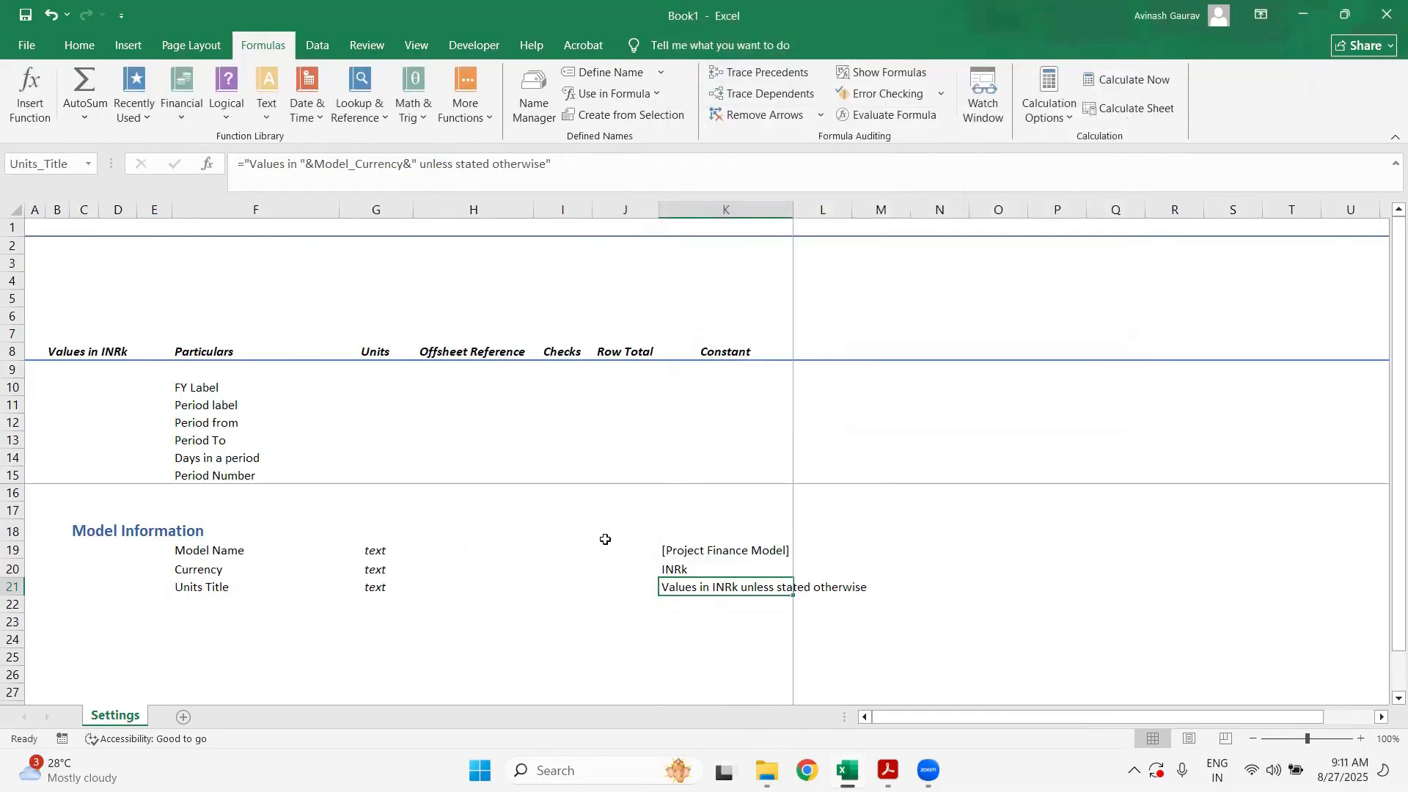
{"action": "left_click", "coordinate": [701, 552]}
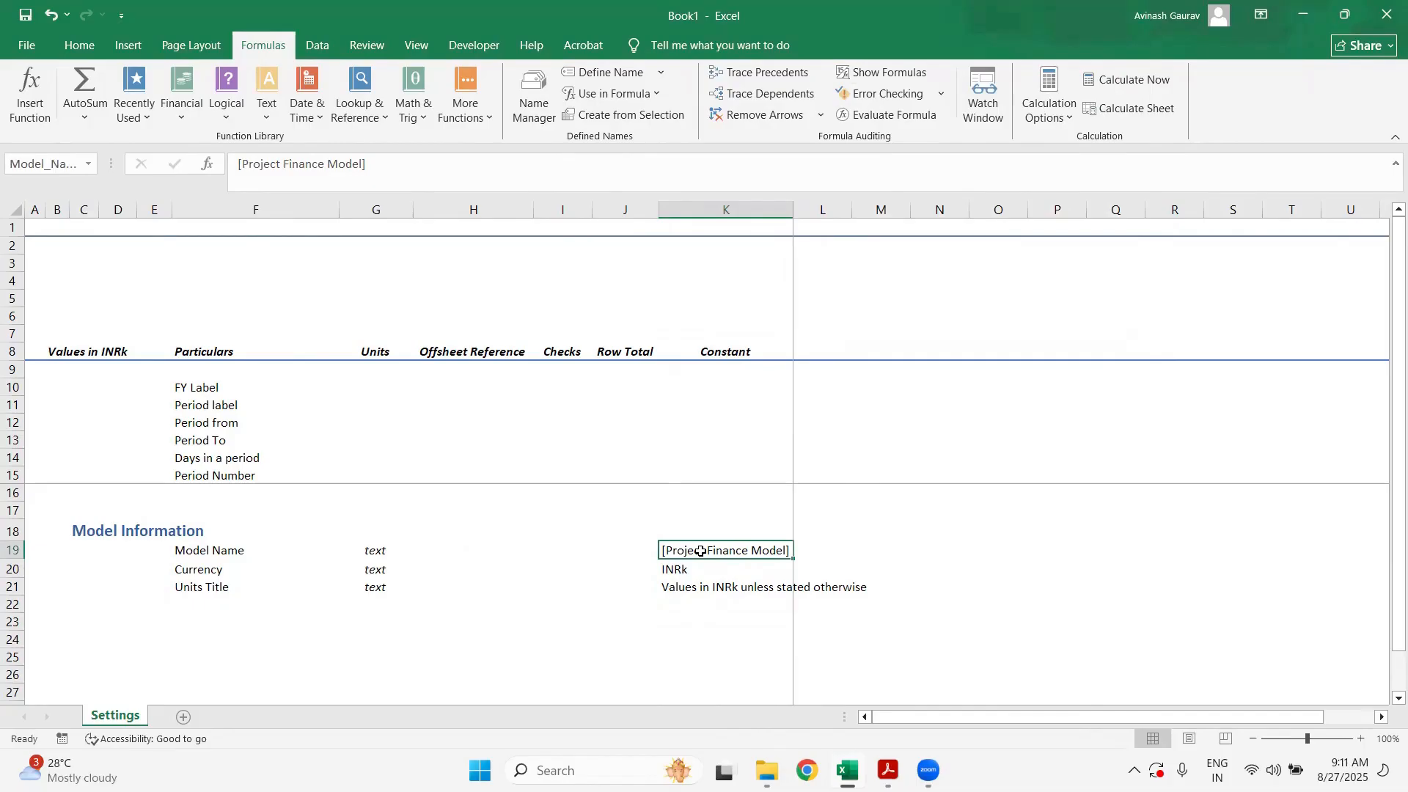
- Replace the units header in B8 with the formula =Units_Title, linking it to the named Units Title constant
{"action": "key", "text": "Left"}
{"action": "key", "text": "Left"}
{"action": "key", "text": "Left"}
{"action": "key", "text": "Left"}
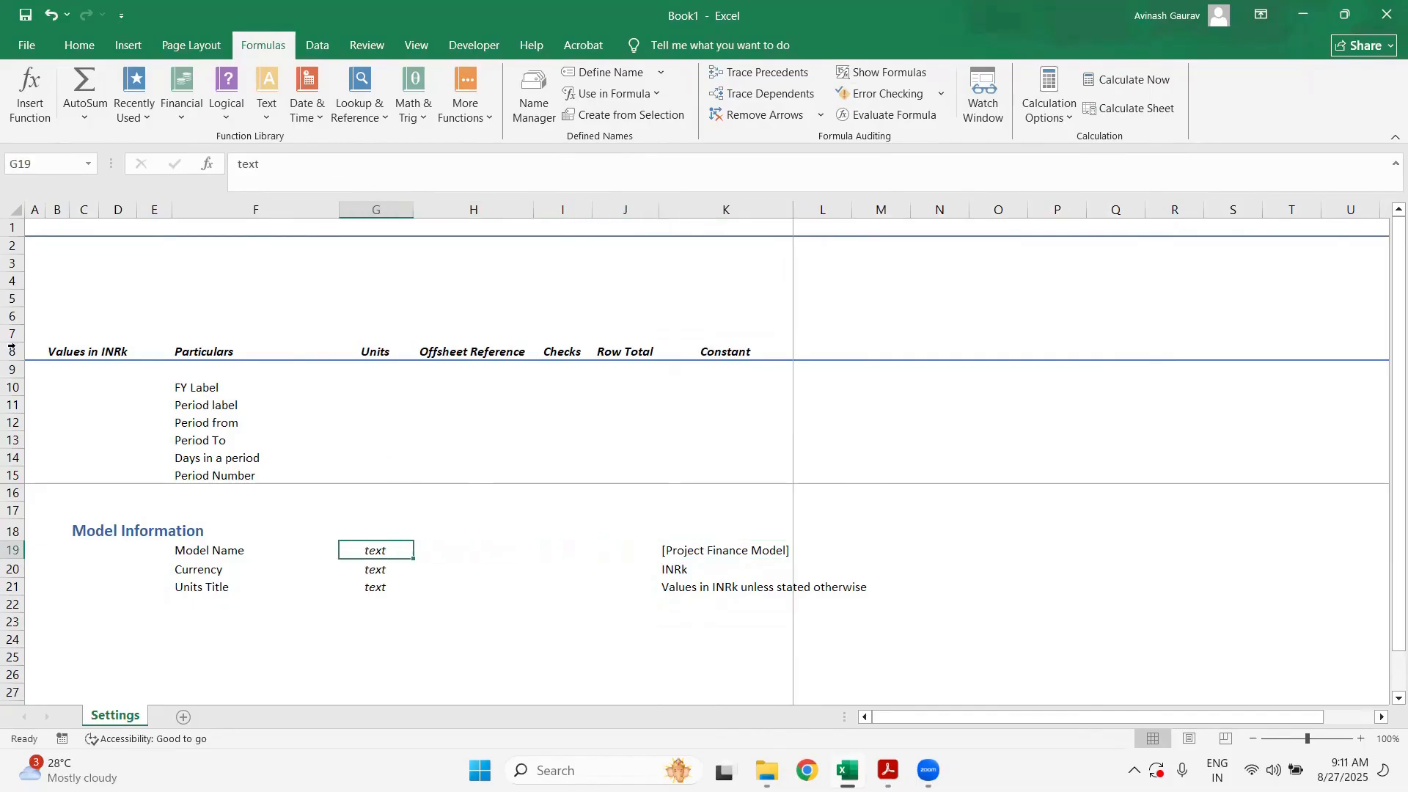
{"action": "left_click", "coordinate": [56, 352]}
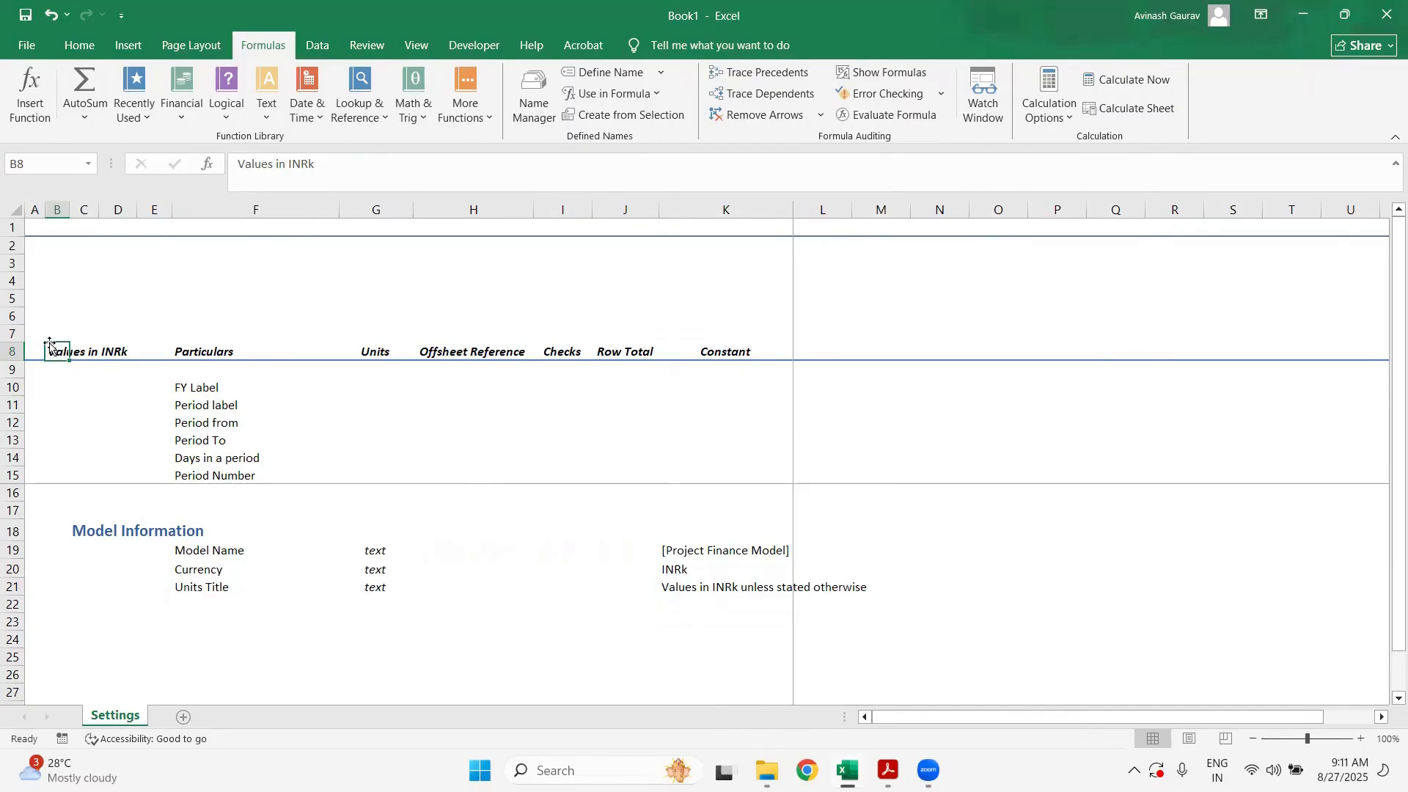
{"action": "type", "text": "=unit"}
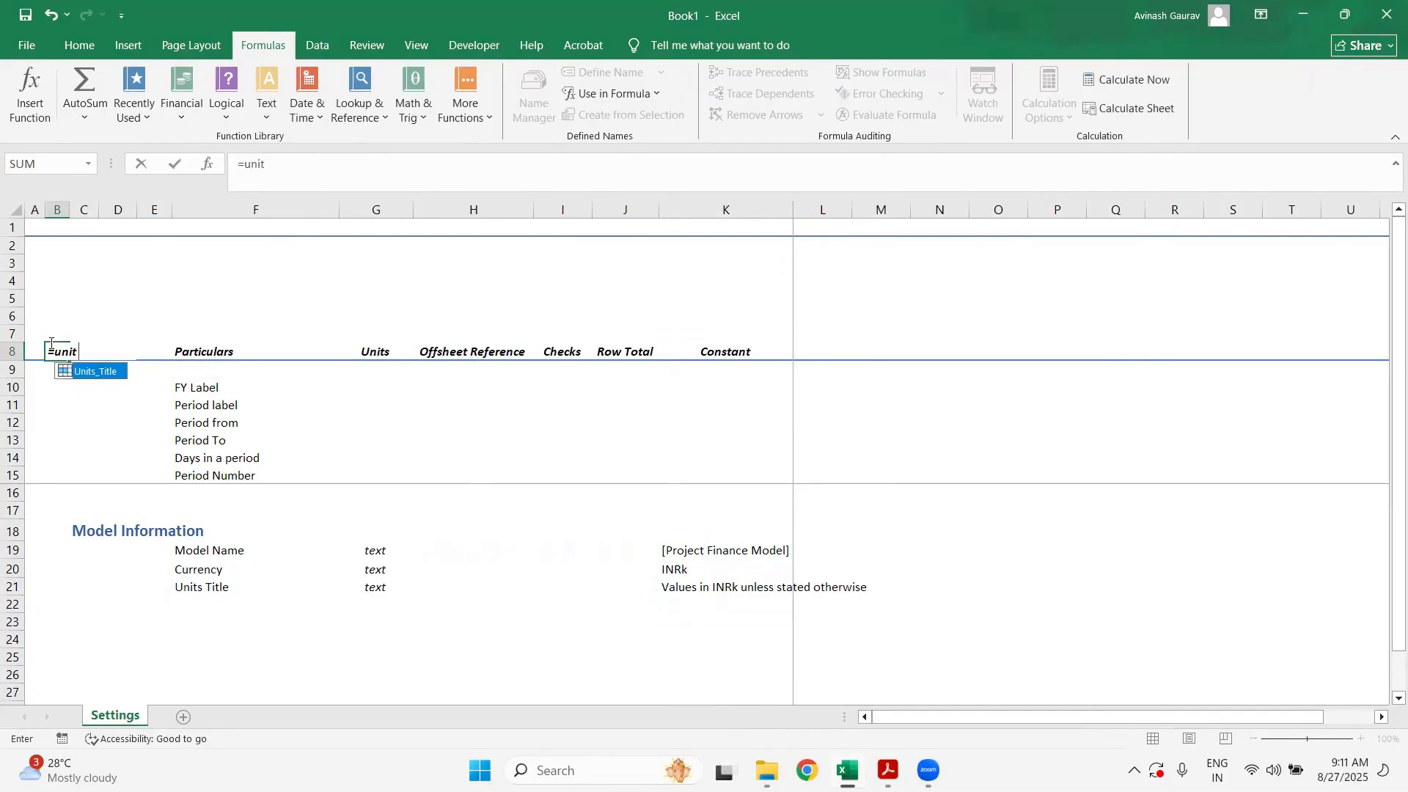
{"action": "key", "text": "Tab"}
{"action": "key", "text": "Return"}
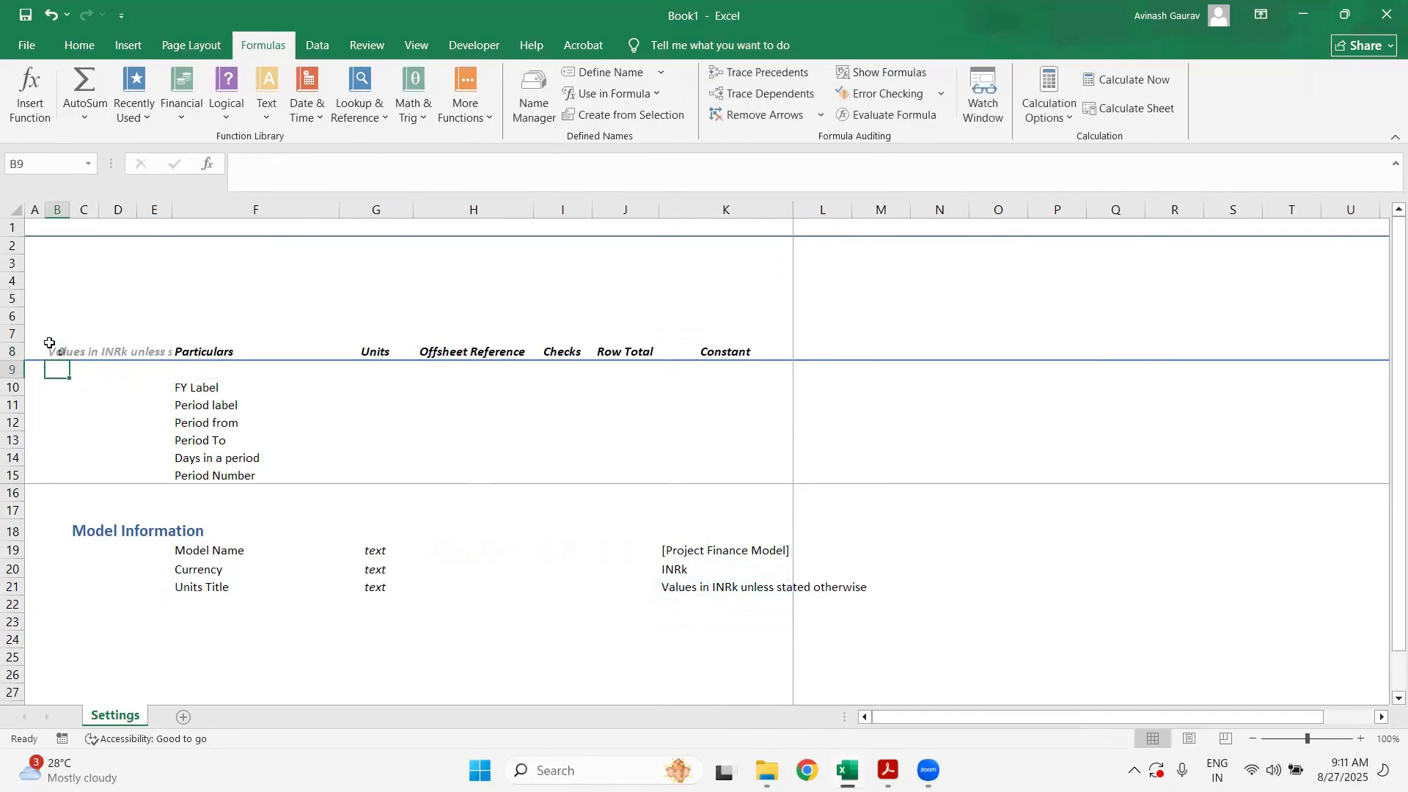
{"action": "left_click", "coordinate": [50, 347]}
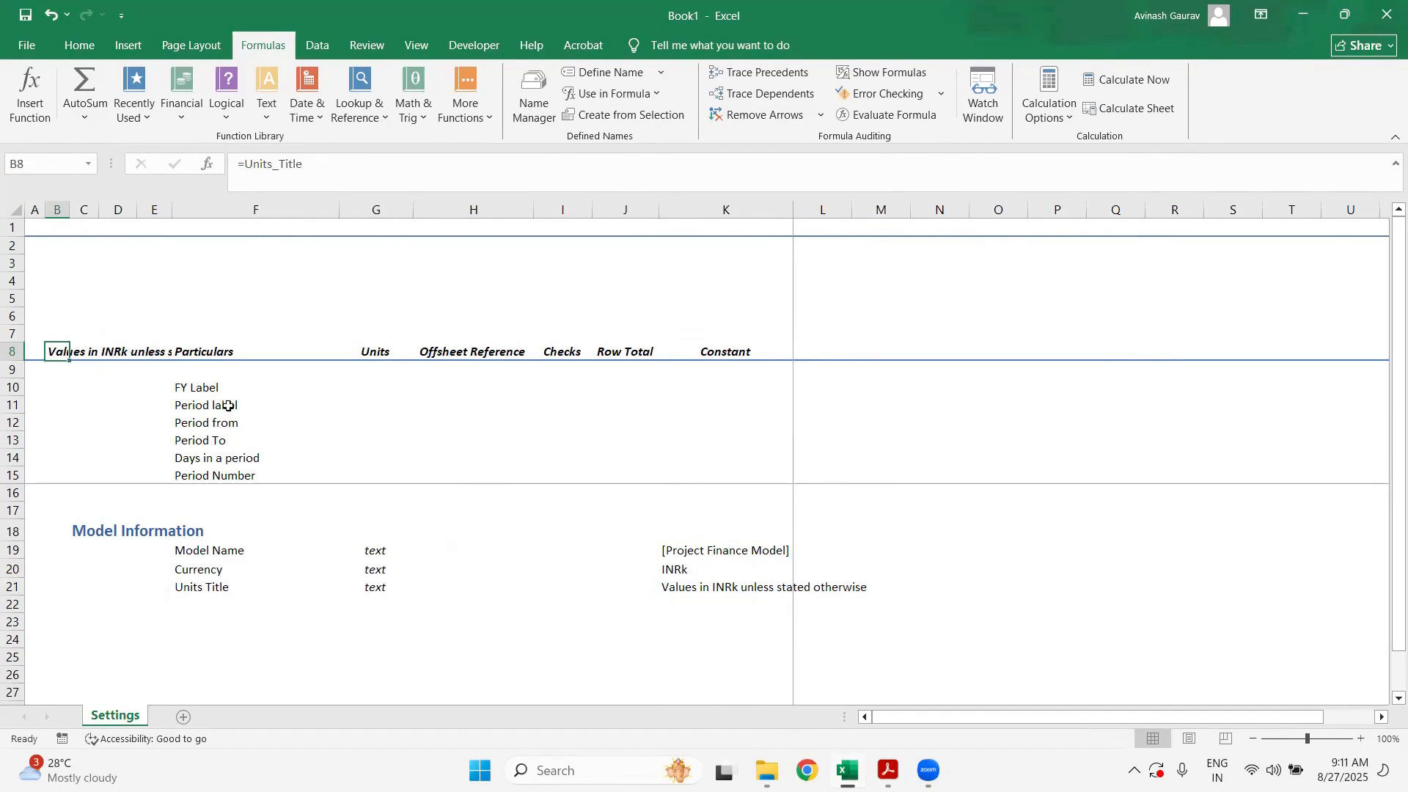
- Test the linked units header in B8 by setting the Currency constant in K20 to USDk, and undo that change
{"action": "left_click", "coordinate": [693, 572]}
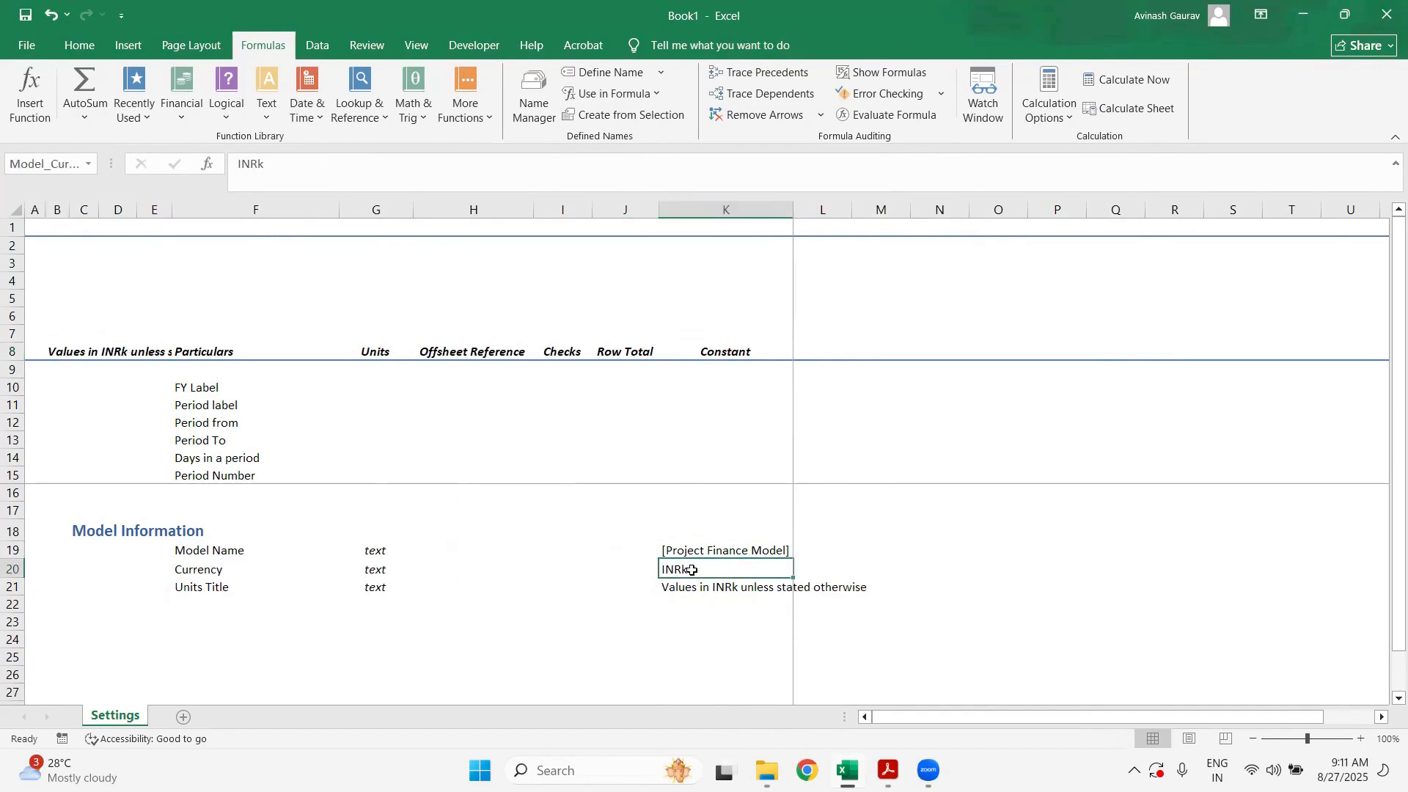
{"action": "type", "text": "USDk"}
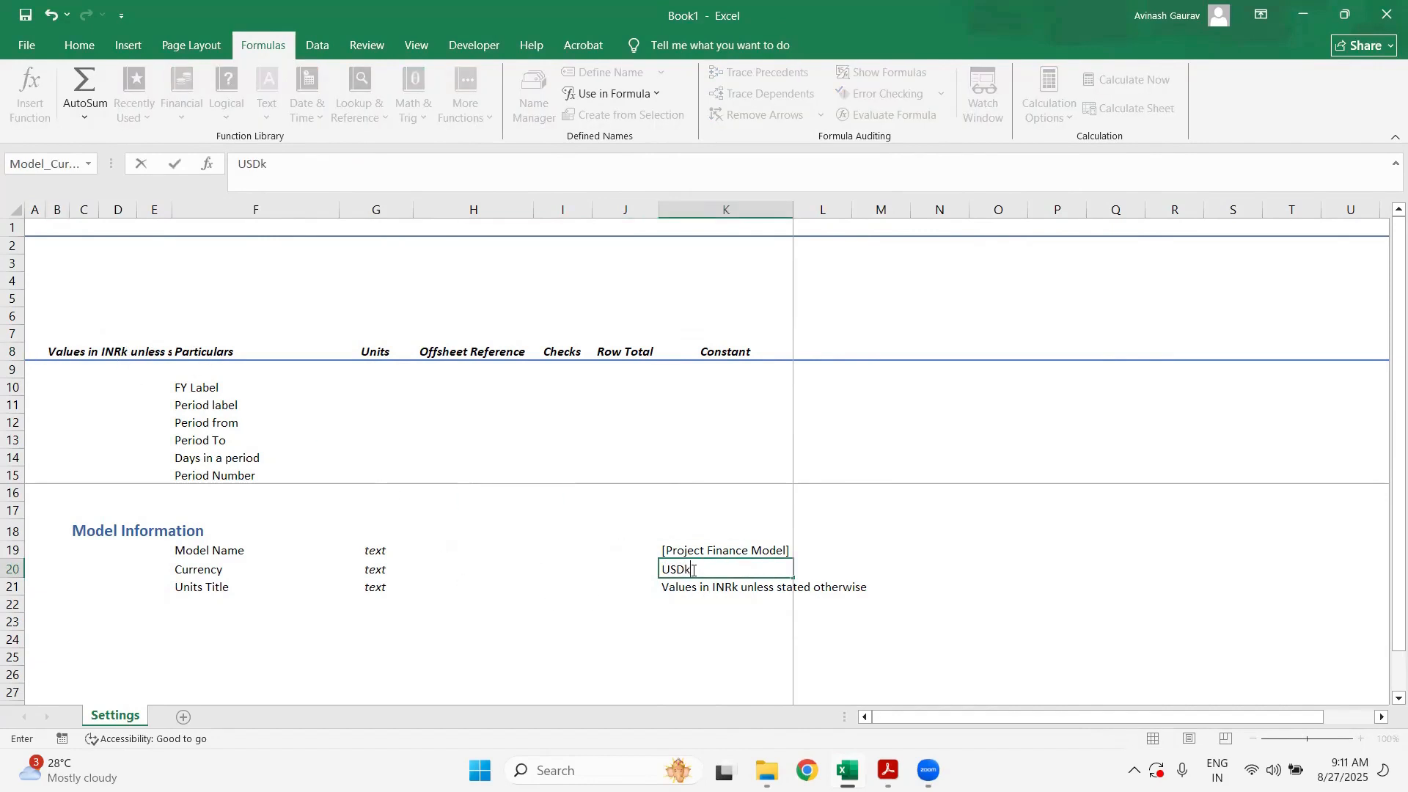
{"action": "key", "text": "Return"}
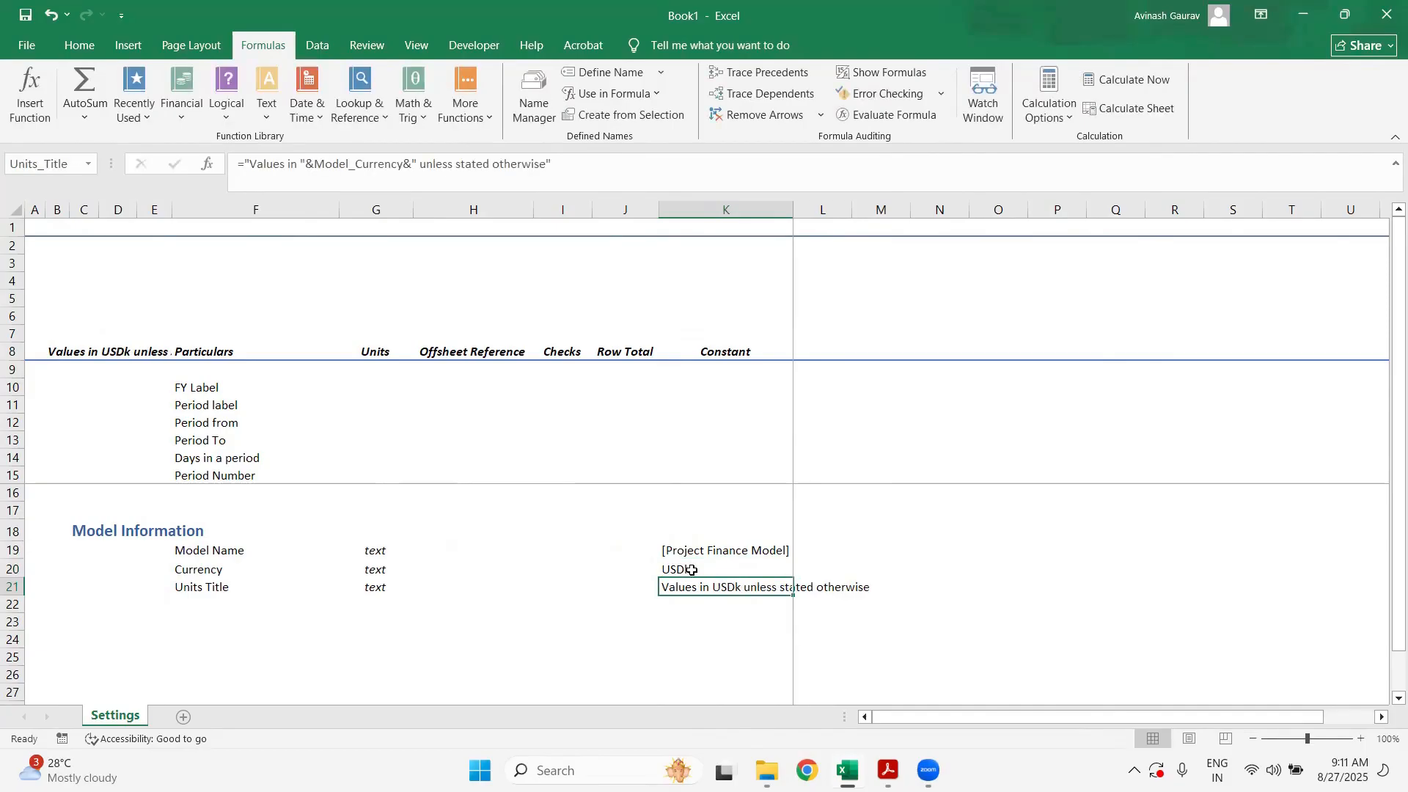
{"action": "left_click", "coordinate": [48, 351]}
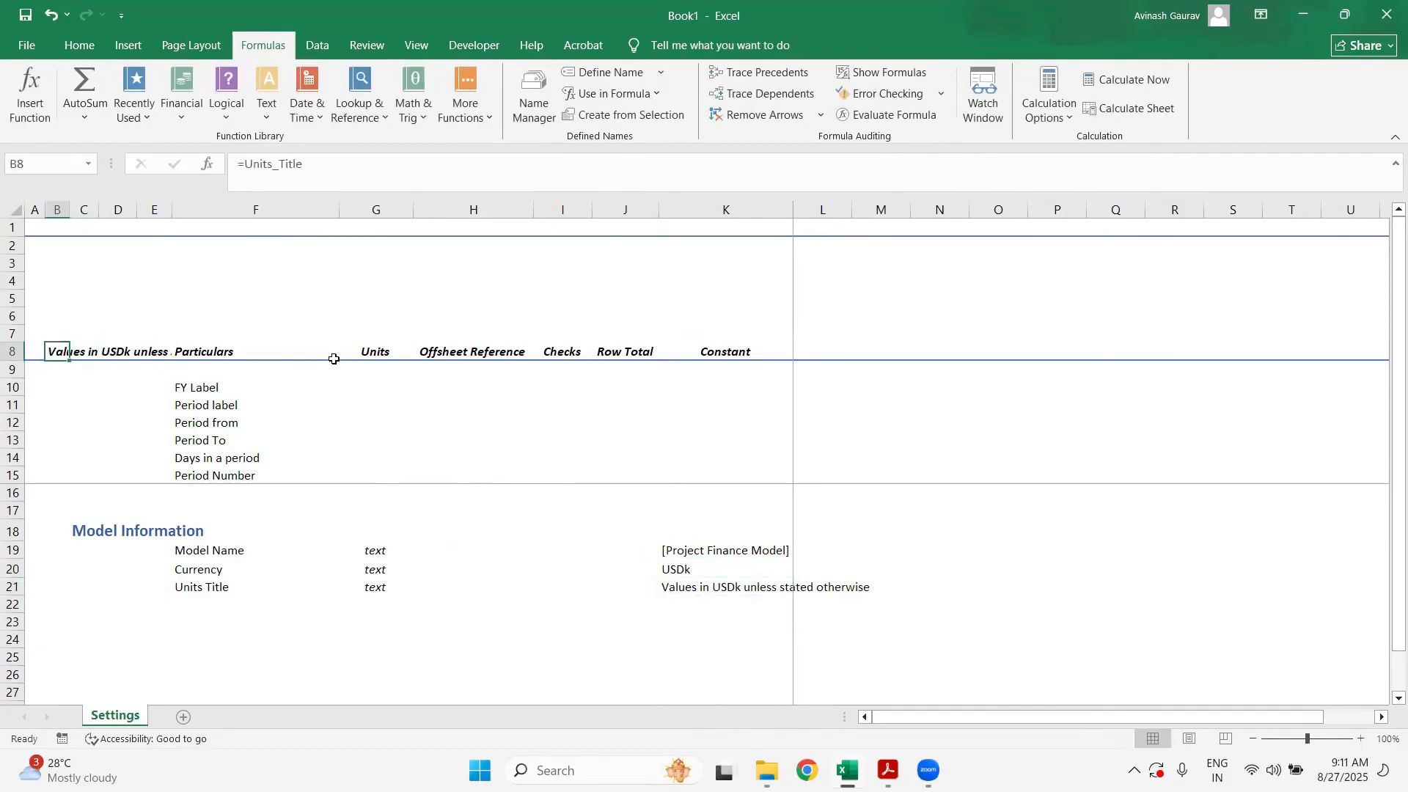
{"action": "left_click", "coordinate": [698, 579]}
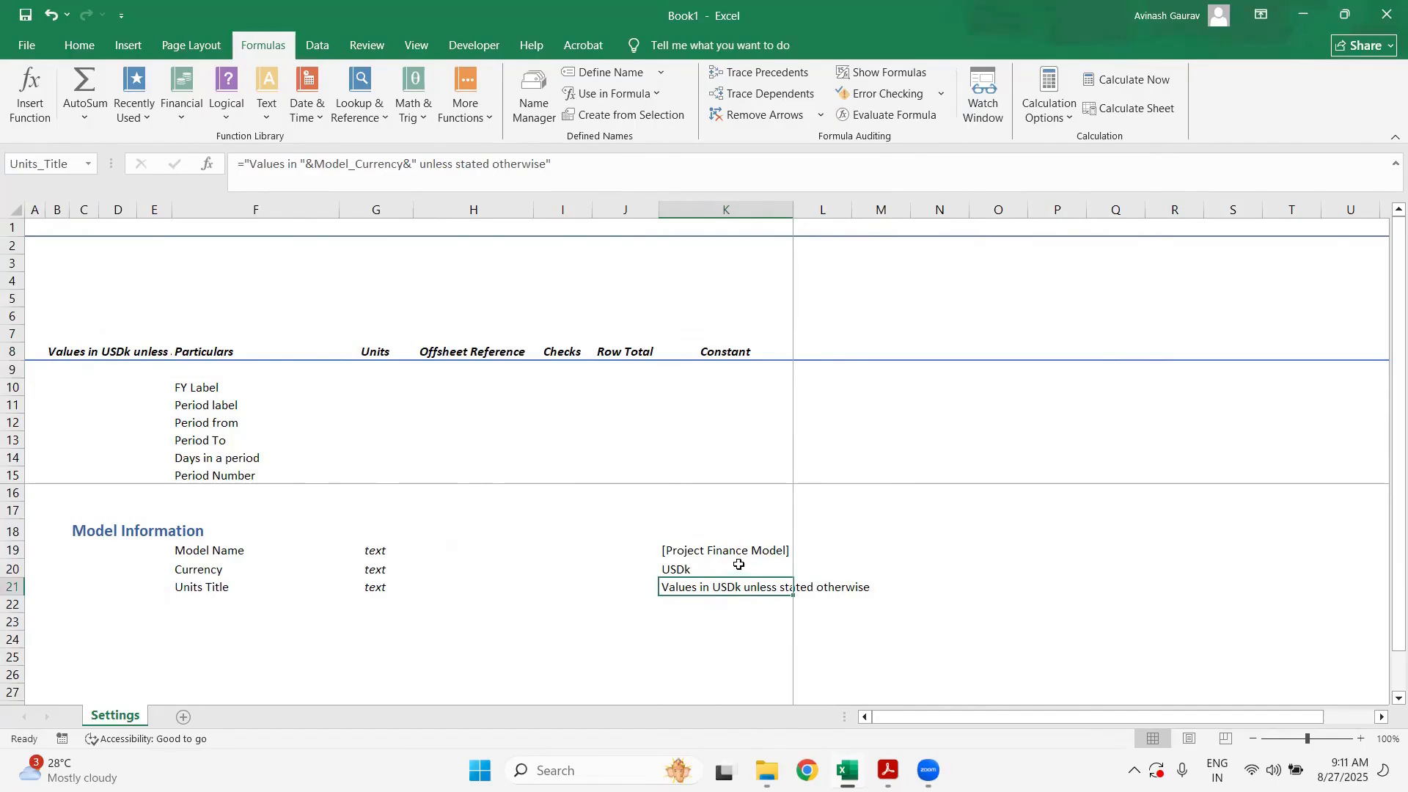
{"action": "key", "text": "ctrl+z"}
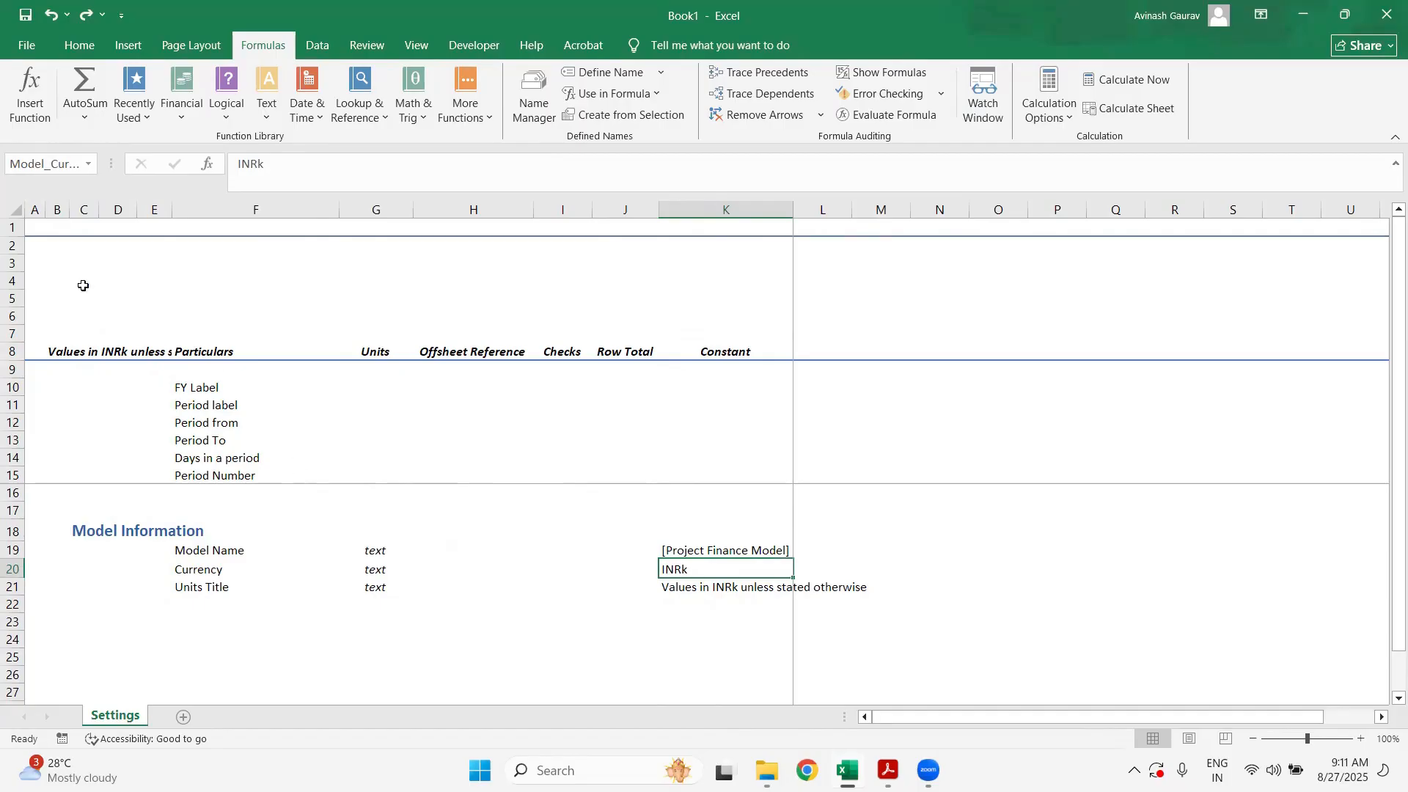
- Select the empty cell A1 above the sheet's header area
{"action": "left_click", "coordinate": [36, 226]}
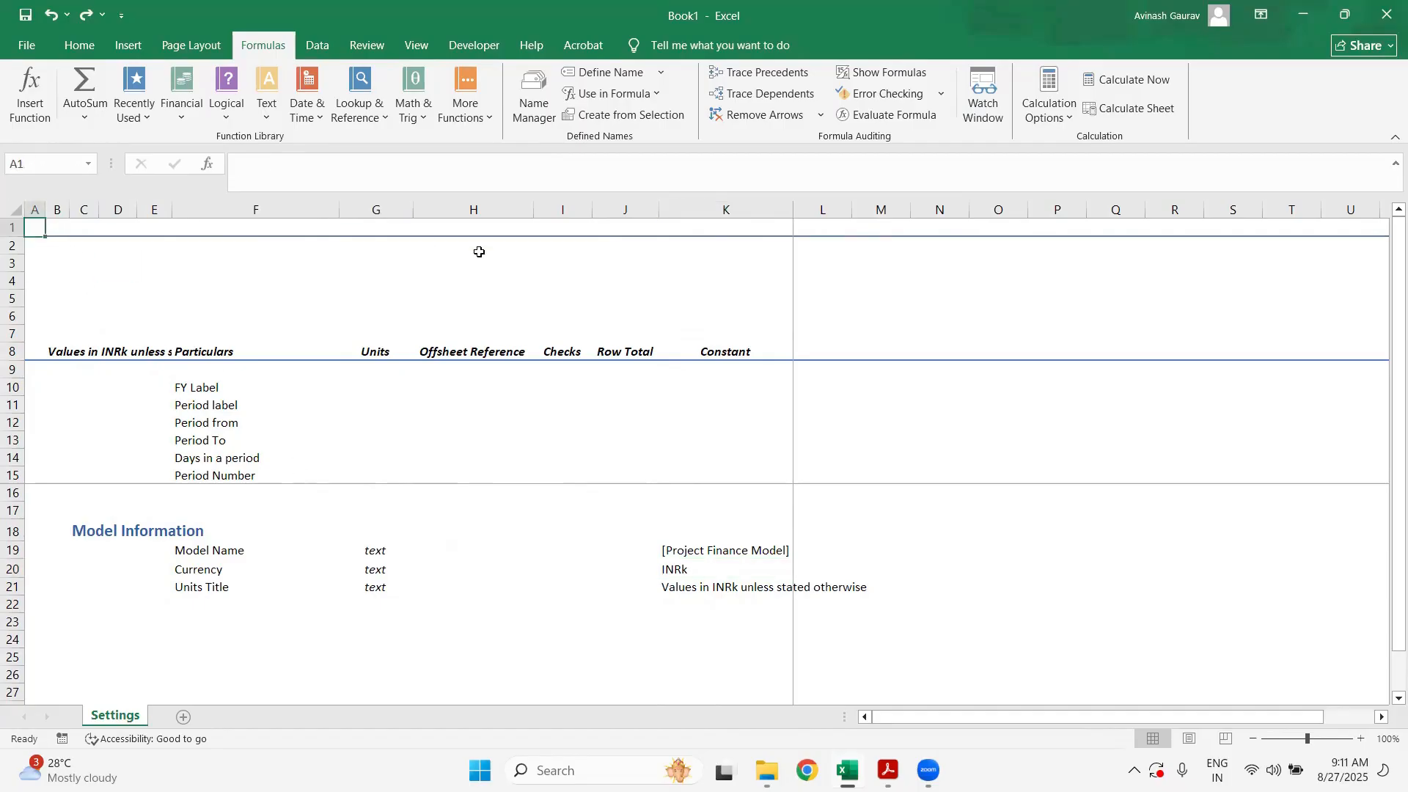
- Enter a formula in cell A1 that returns the named range Model_Name
{"action": "type", "text": "=model"}
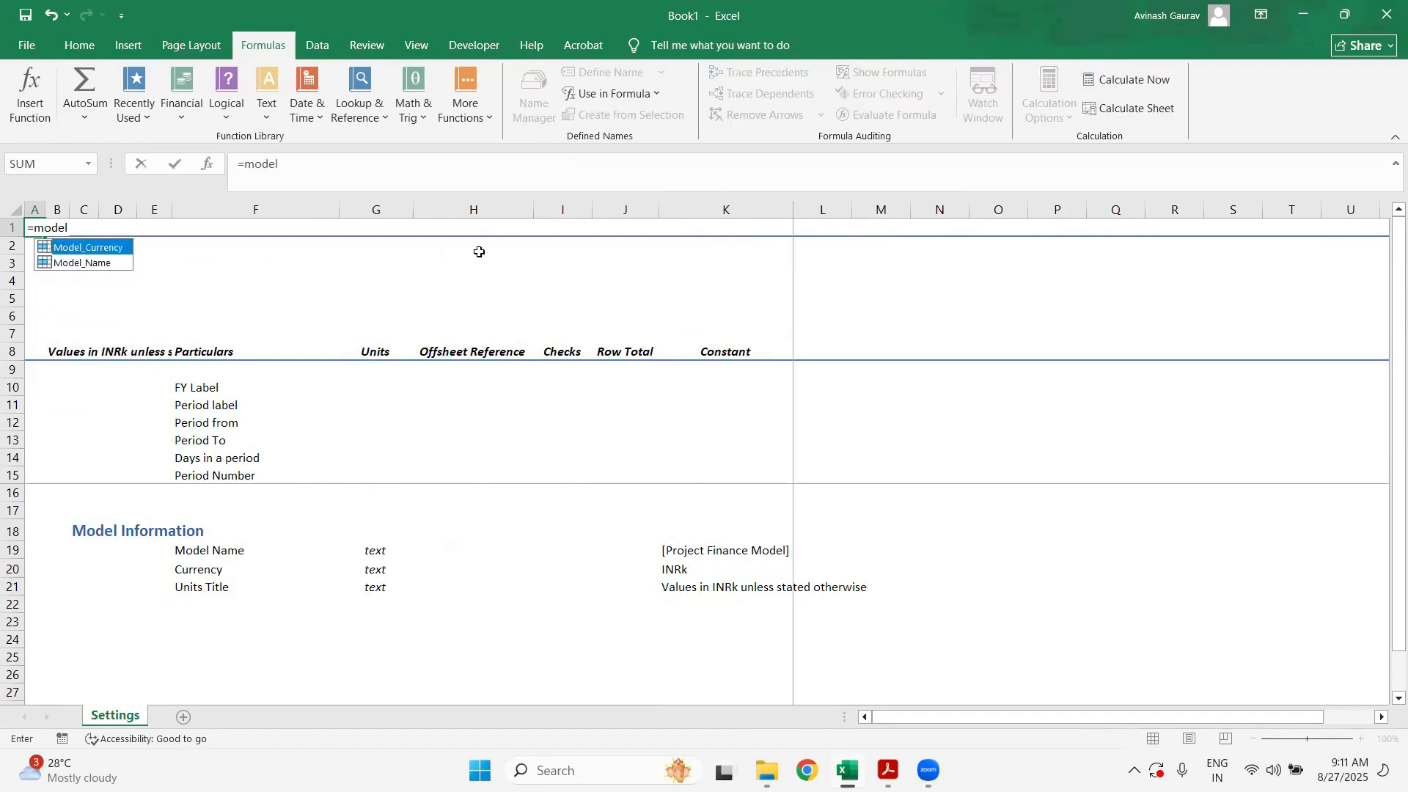
{"action": "key", "text": "Down"}
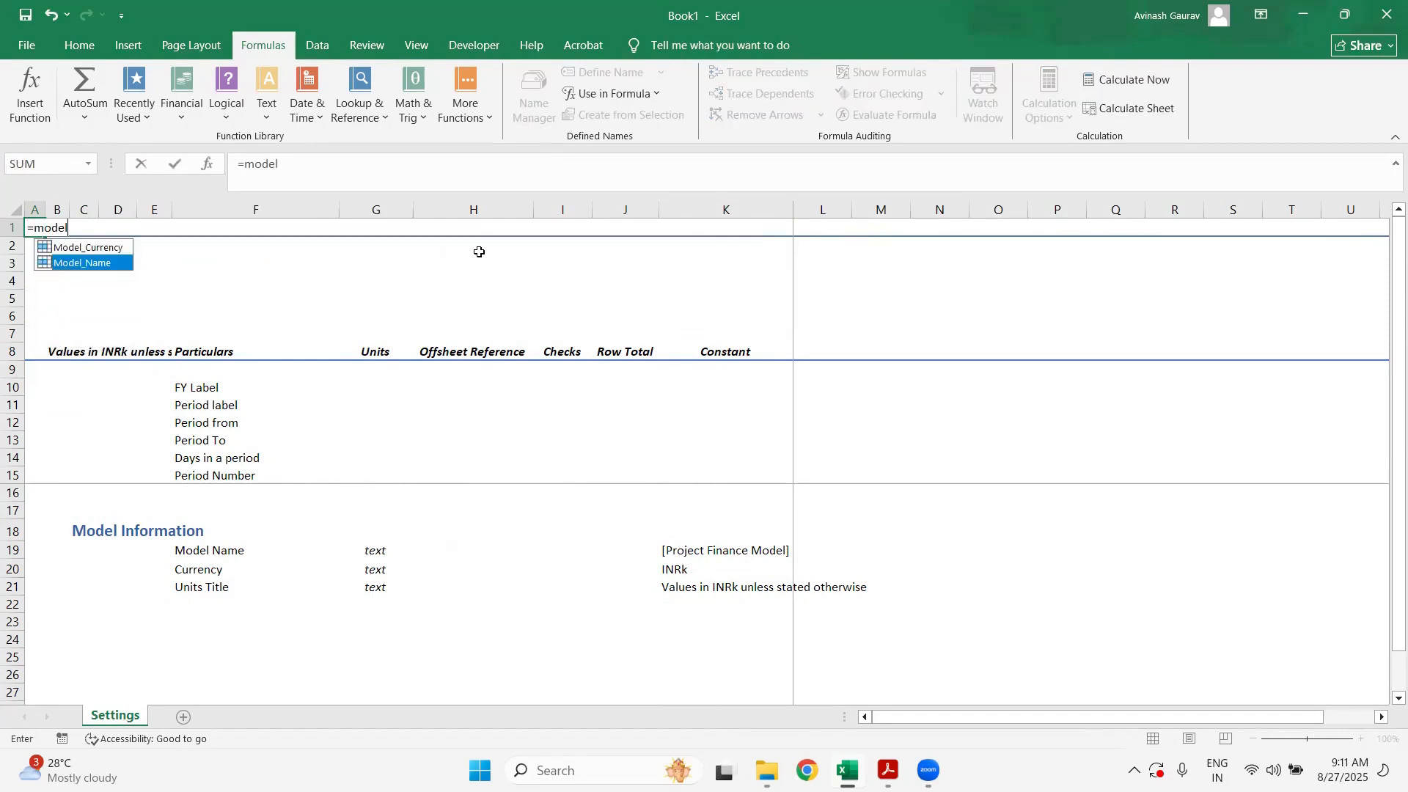
{"action": "key", "text": "Tab"}
{"action": "key", "text": "ctrl+Return"}
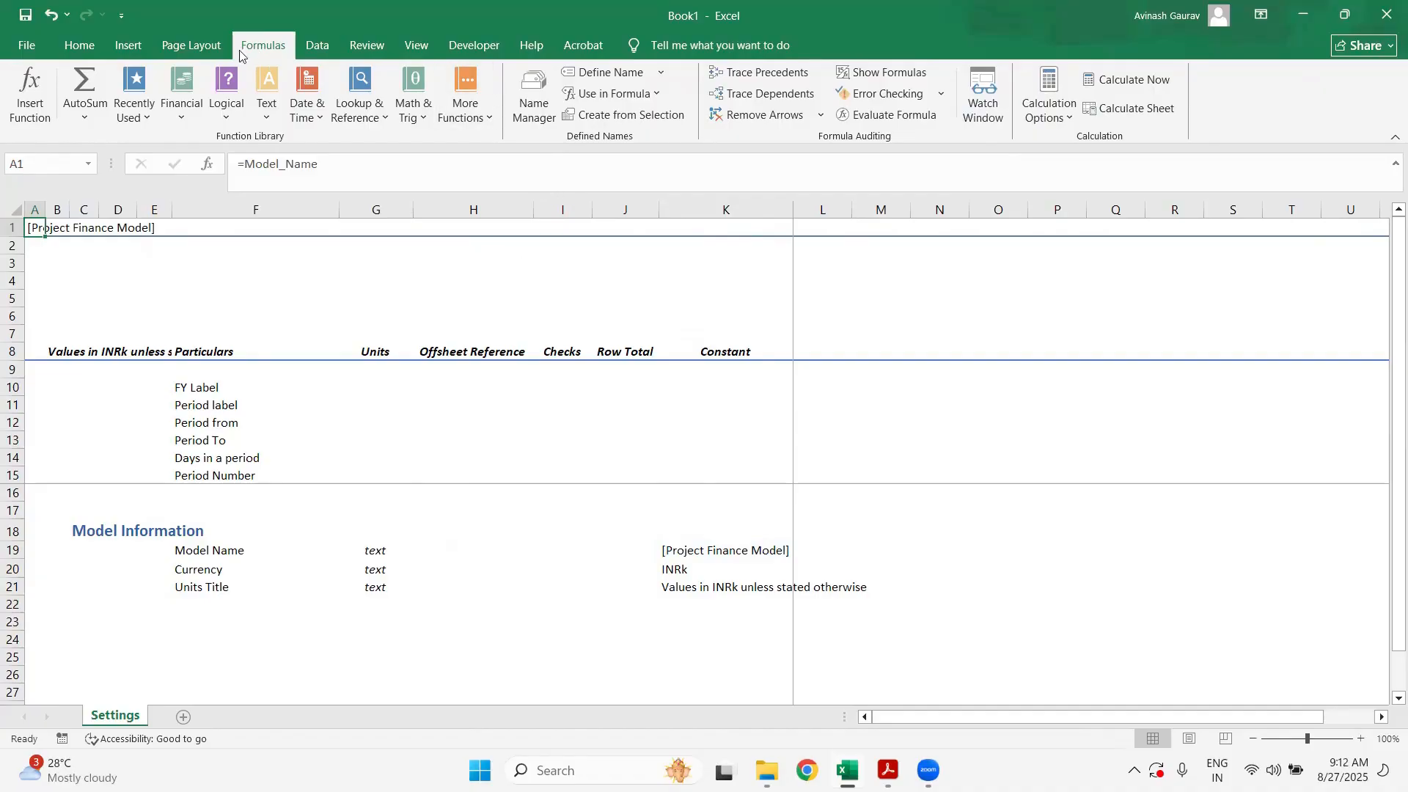
- Format the model title in cell A1 as 18 pt, bold, with the medium blue theme font colour
{"action": "left_click", "coordinate": [78, 45]}
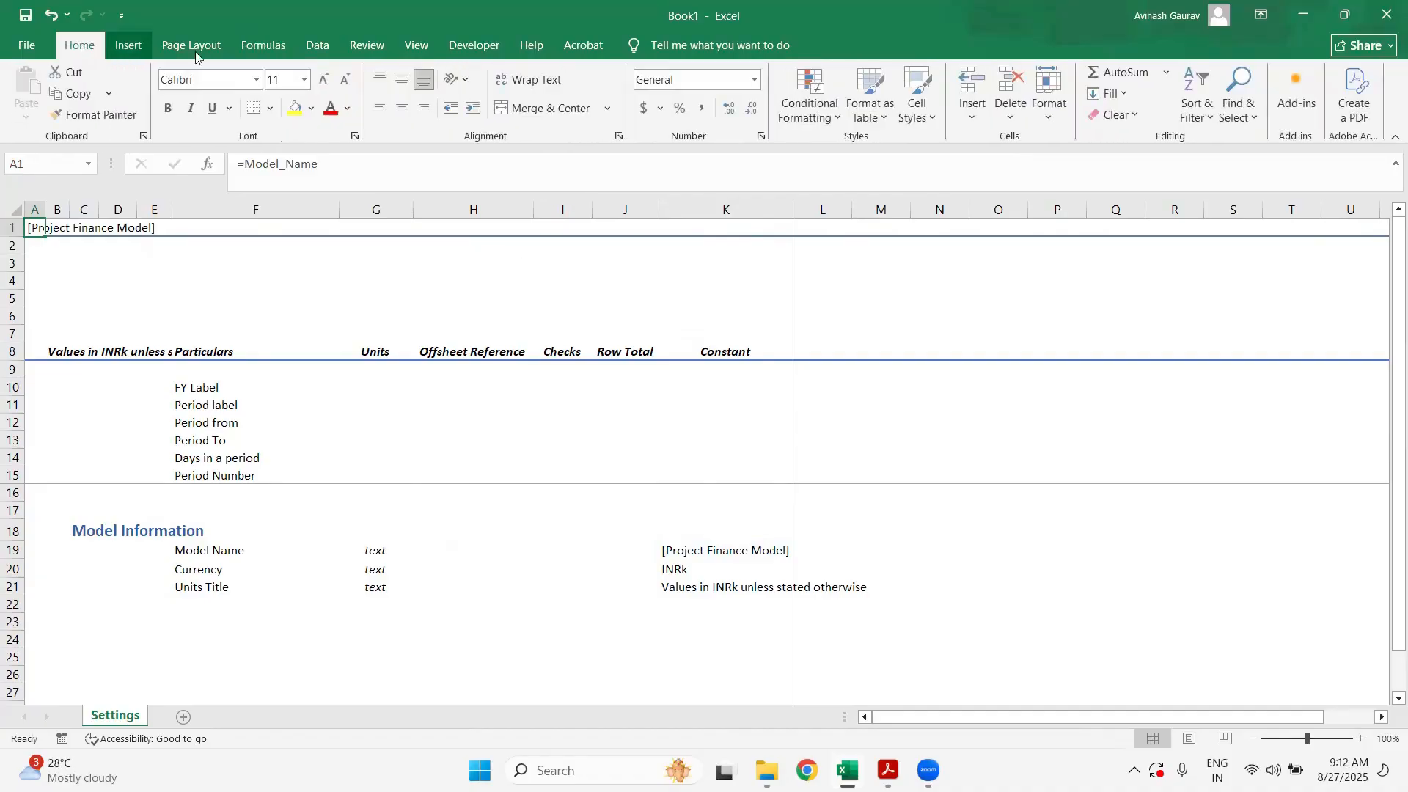
{"action": "left_click", "coordinate": [304, 79]}
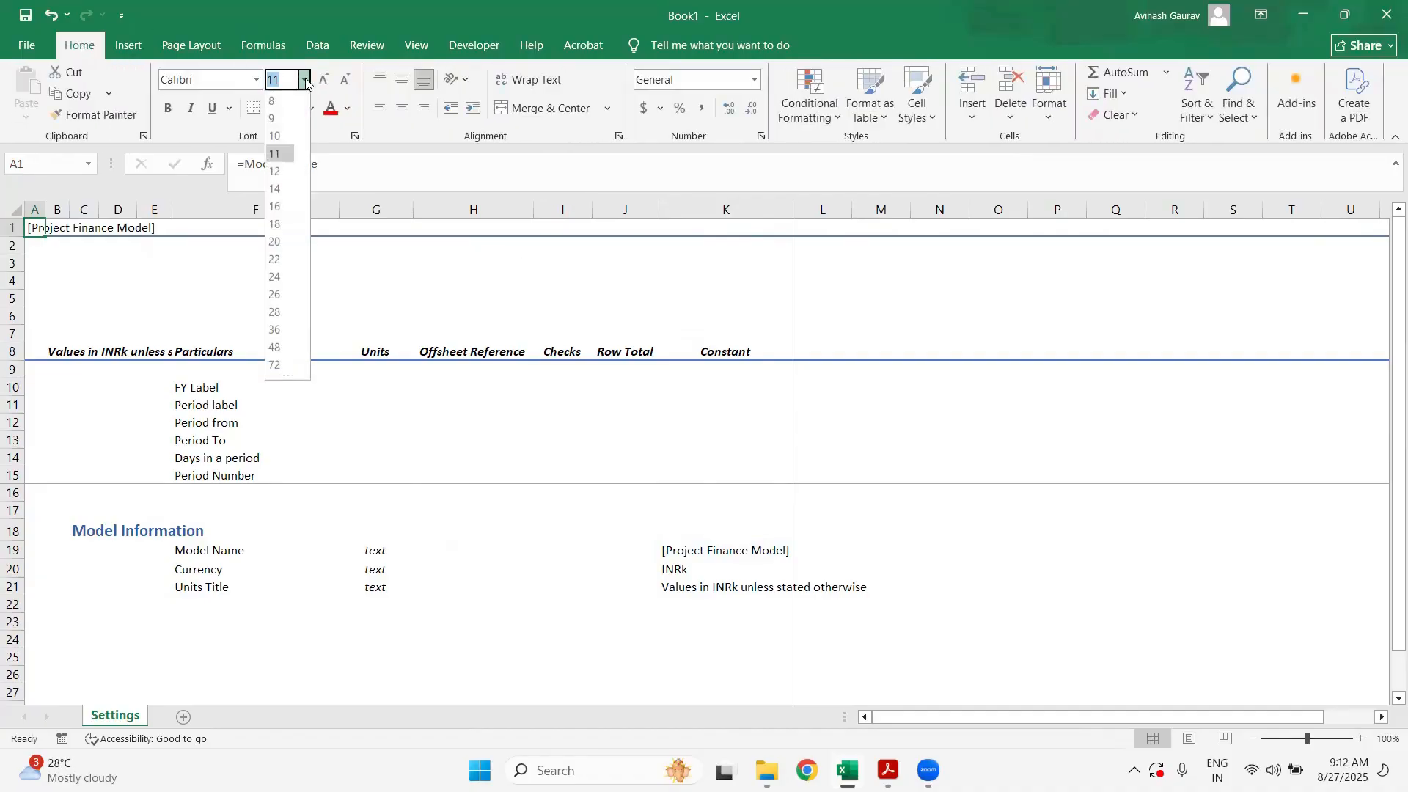
{"action": "left_click", "coordinate": [270, 225]}
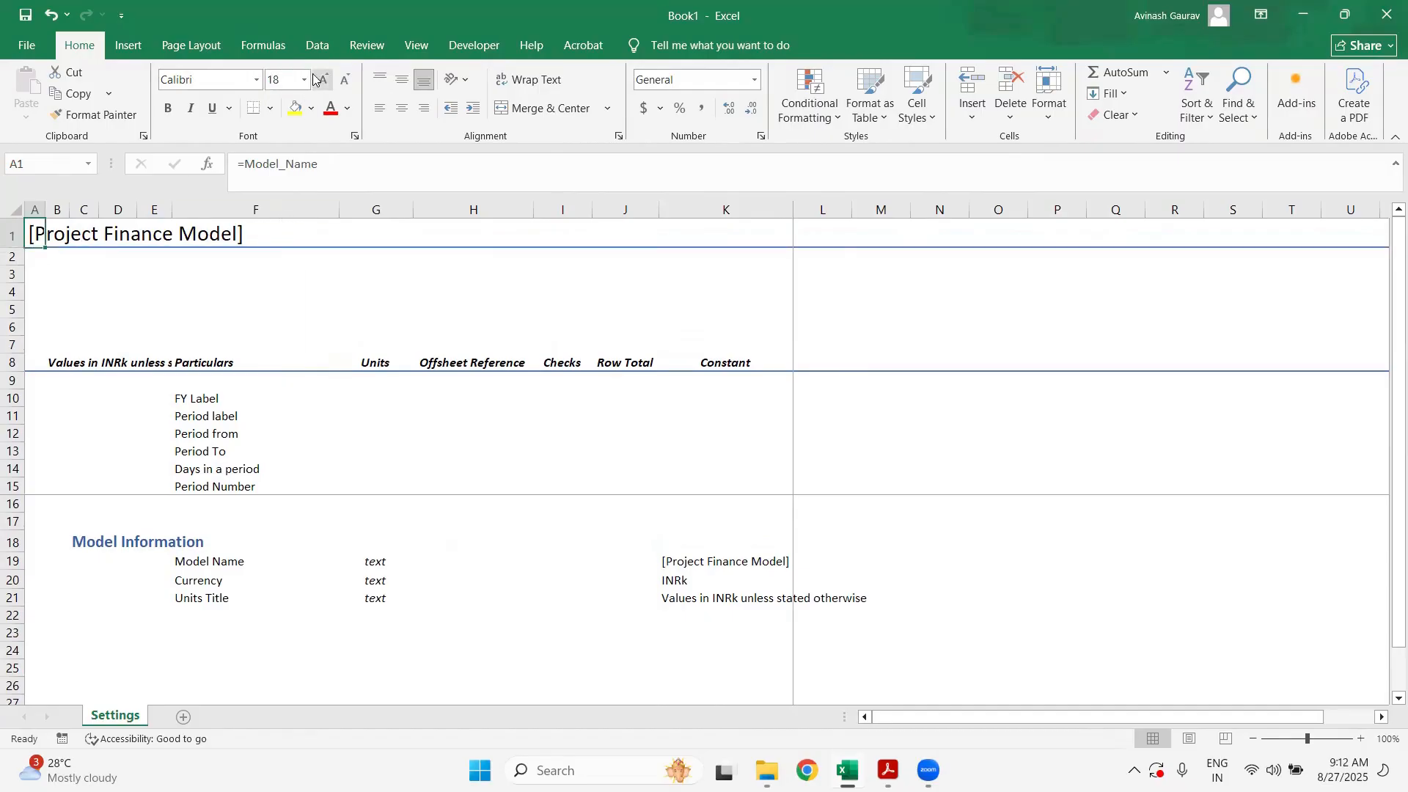
{"action": "left_click", "coordinate": [348, 110]}
{"action": "left_click", "coordinate": [163, 113]}
{"action": "left_click", "coordinate": [168, 108]}
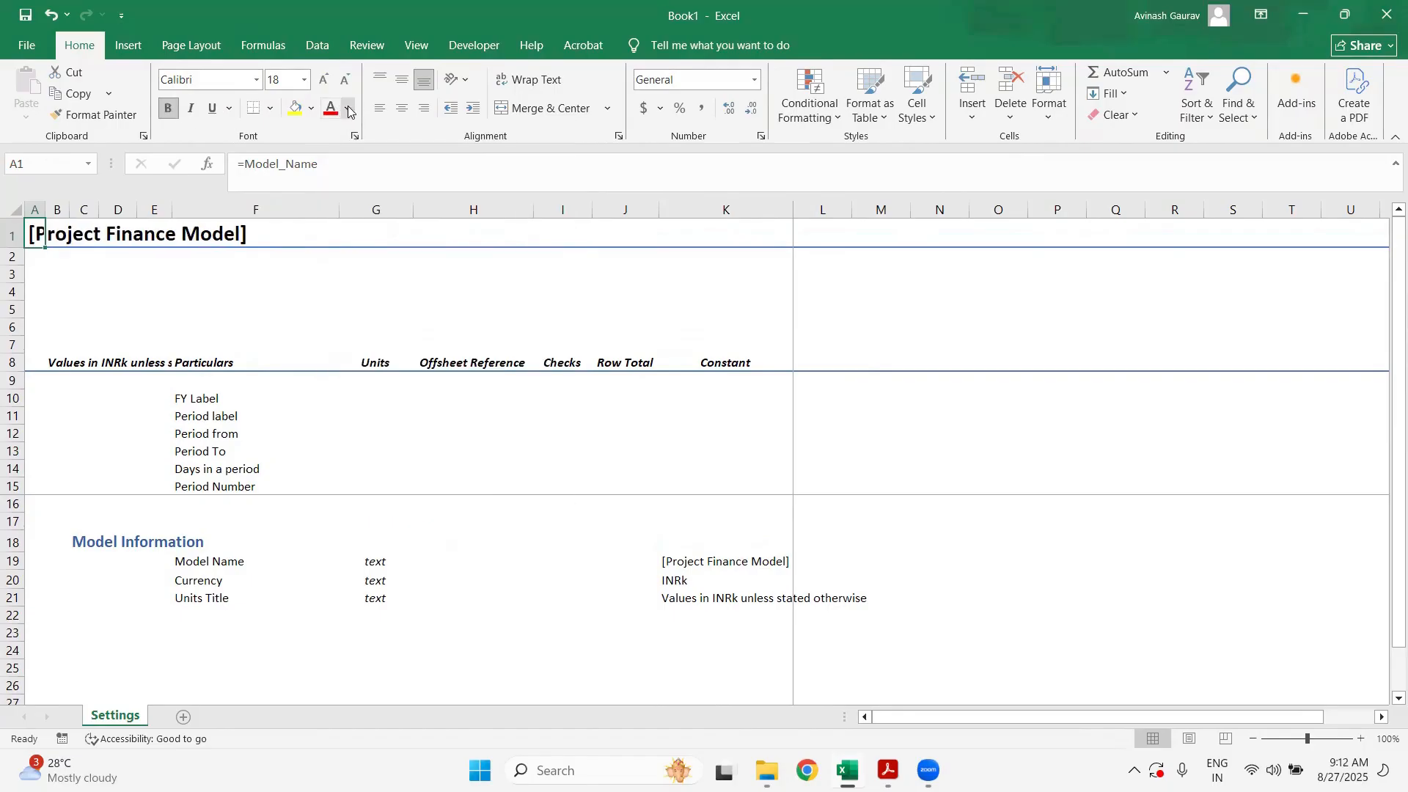
{"action": "left_click", "coordinate": [348, 110]}
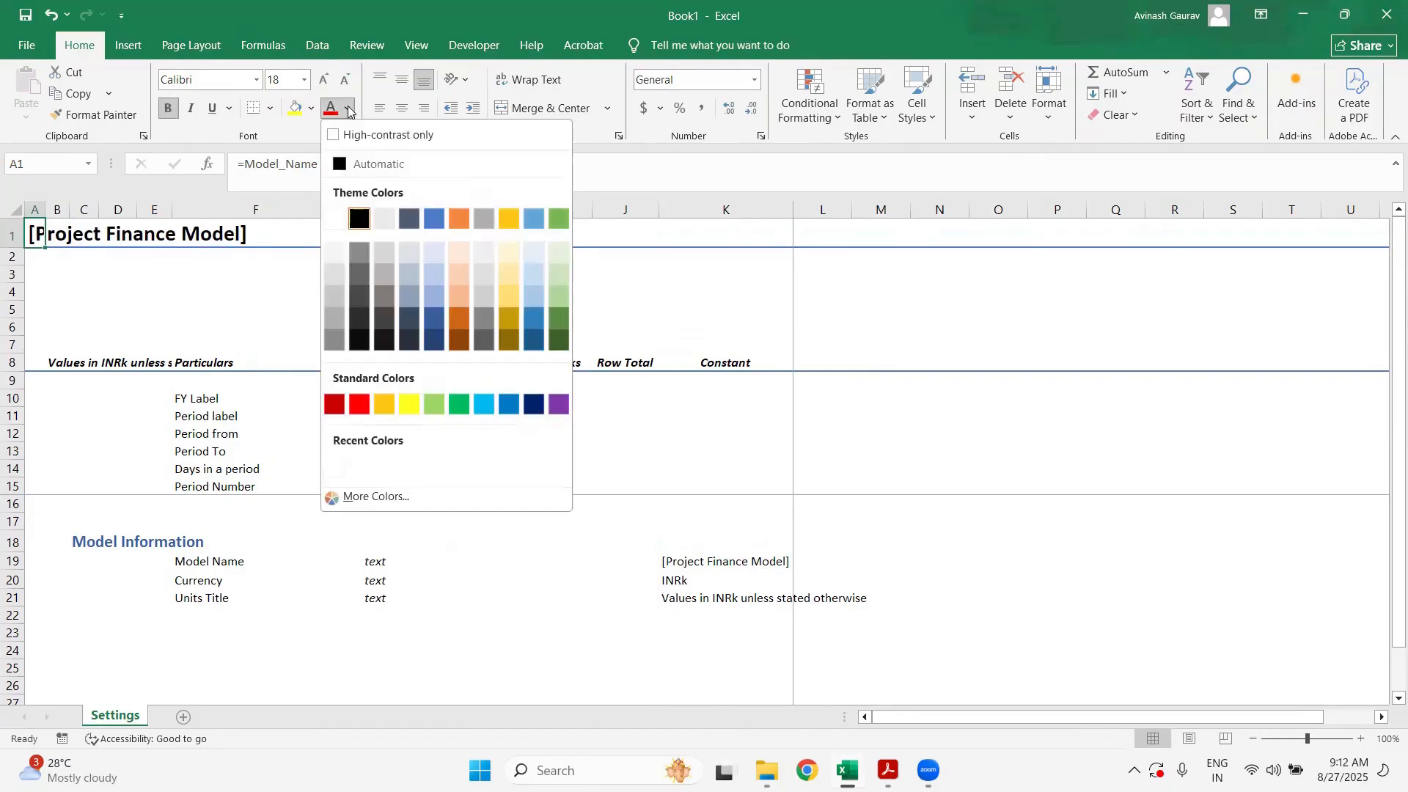
{"action": "left_click", "coordinate": [437, 215]}
{"action": "left_click", "coordinate": [327, 324]}
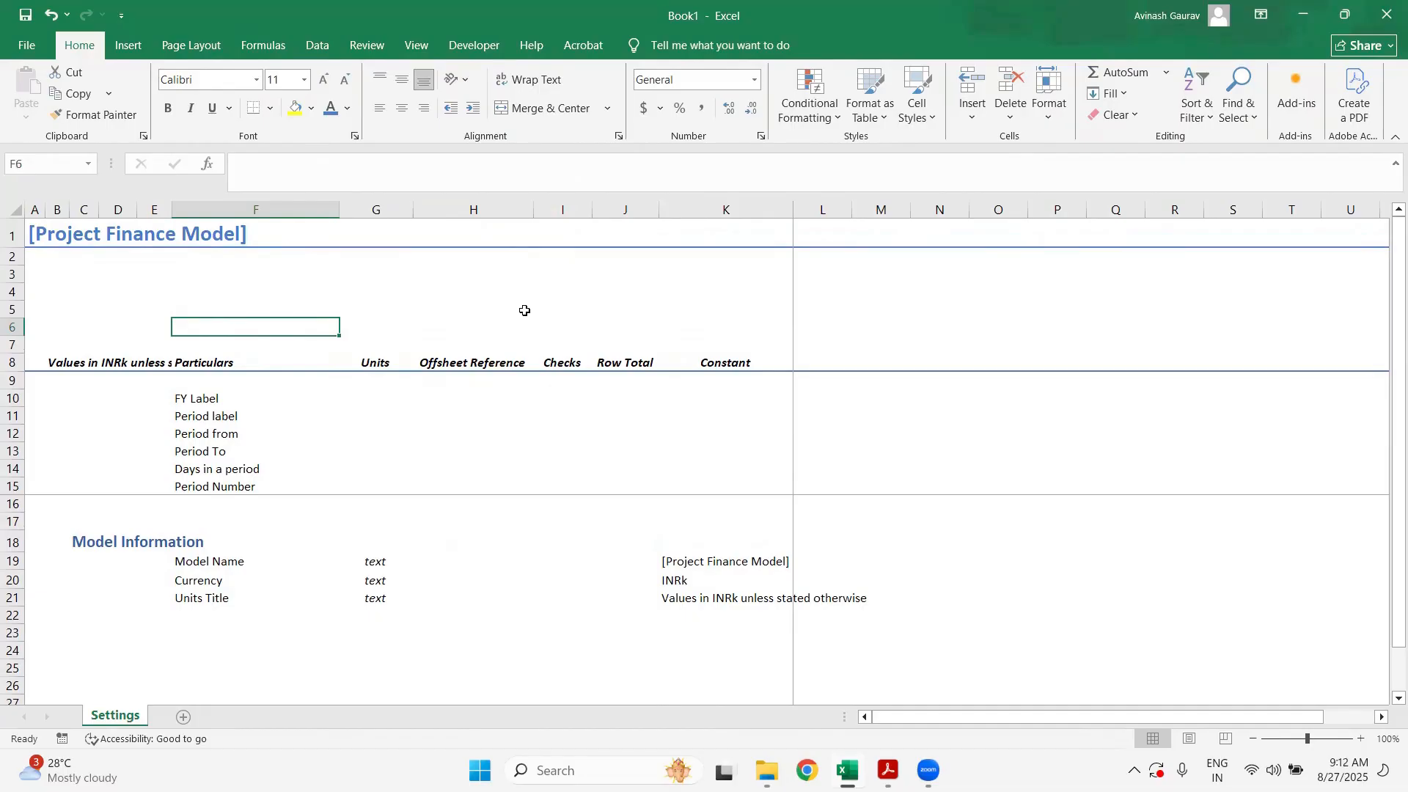
{"action": "key", "text": "Up"}
{"action": "key", "text": "Down"}
{"action": "key", "text": "Down"}
{"action": "key", "text": "Down"}
{"action": "key", "text": "Down"}
{"action": "key", "text": "Down"}
{"action": "key", "text": "Down"}
{"action": "key", "text": "Down"}
{"action": "key", "text": "Down"}
{"action": "key", "text": "Down"}
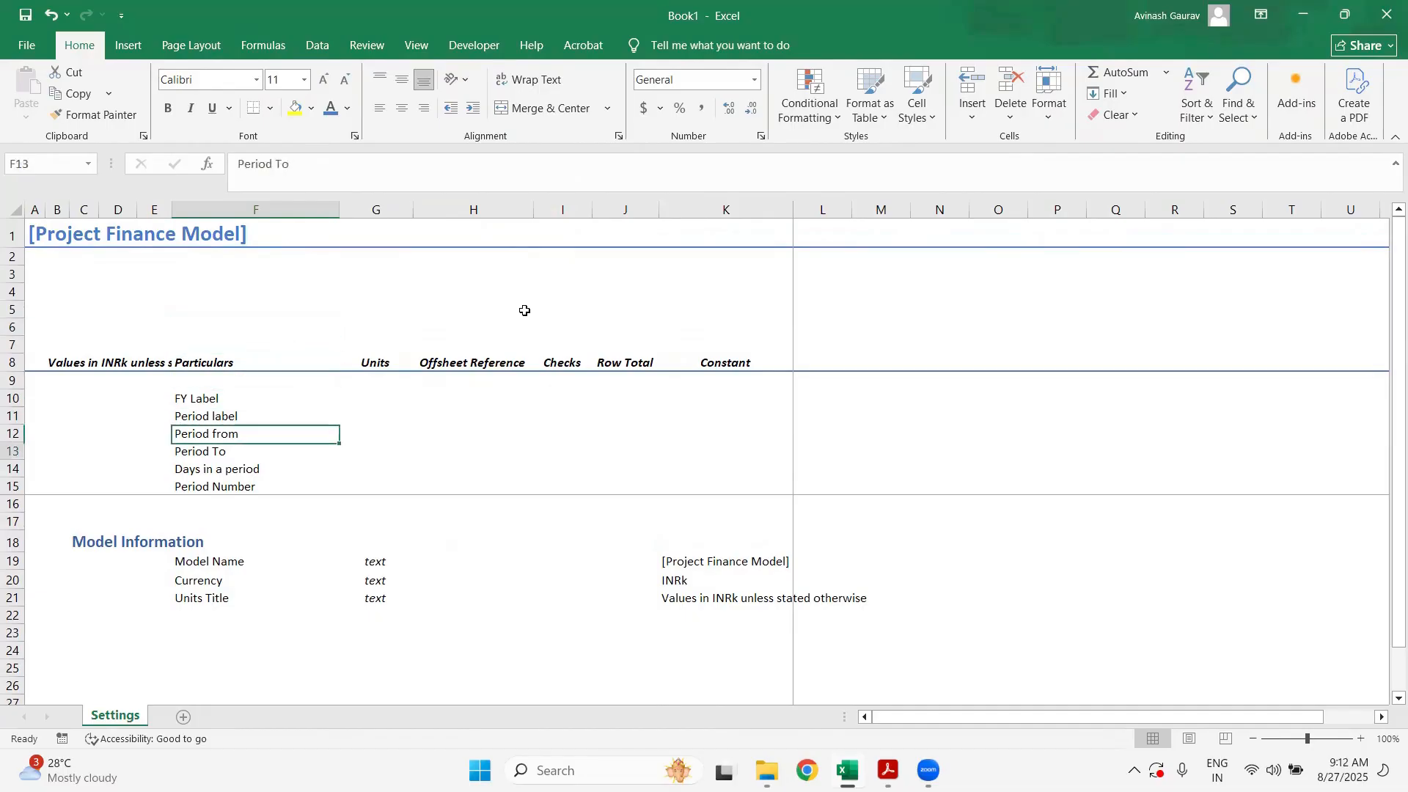
{"action": "key", "text": "Up"}
{"action": "key", "text": "Up"}
{"action": "key", "text": "Up"}
{"action": "key", "text": "Up"}
{"action": "key", "text": "Up"}
{"action": "key", "text": "Up"}
{"action": "key", "text": "Up"}
{"action": "key", "text": "Up"}
{"action": "key", "text": "Up"}
{"action": "key", "text": "Up"}
{"action": "key", "text": "Up"}
{"action": "key", "text": "Up"}
{"action": "key", "text": "Up"}
{"action": "key", "text": "Left"}
{"action": "key", "text": "Left"}
{"action": "key", "text": "Left"}
{"action": "key", "text": "Left"}
{"action": "key", "text": "Left"}
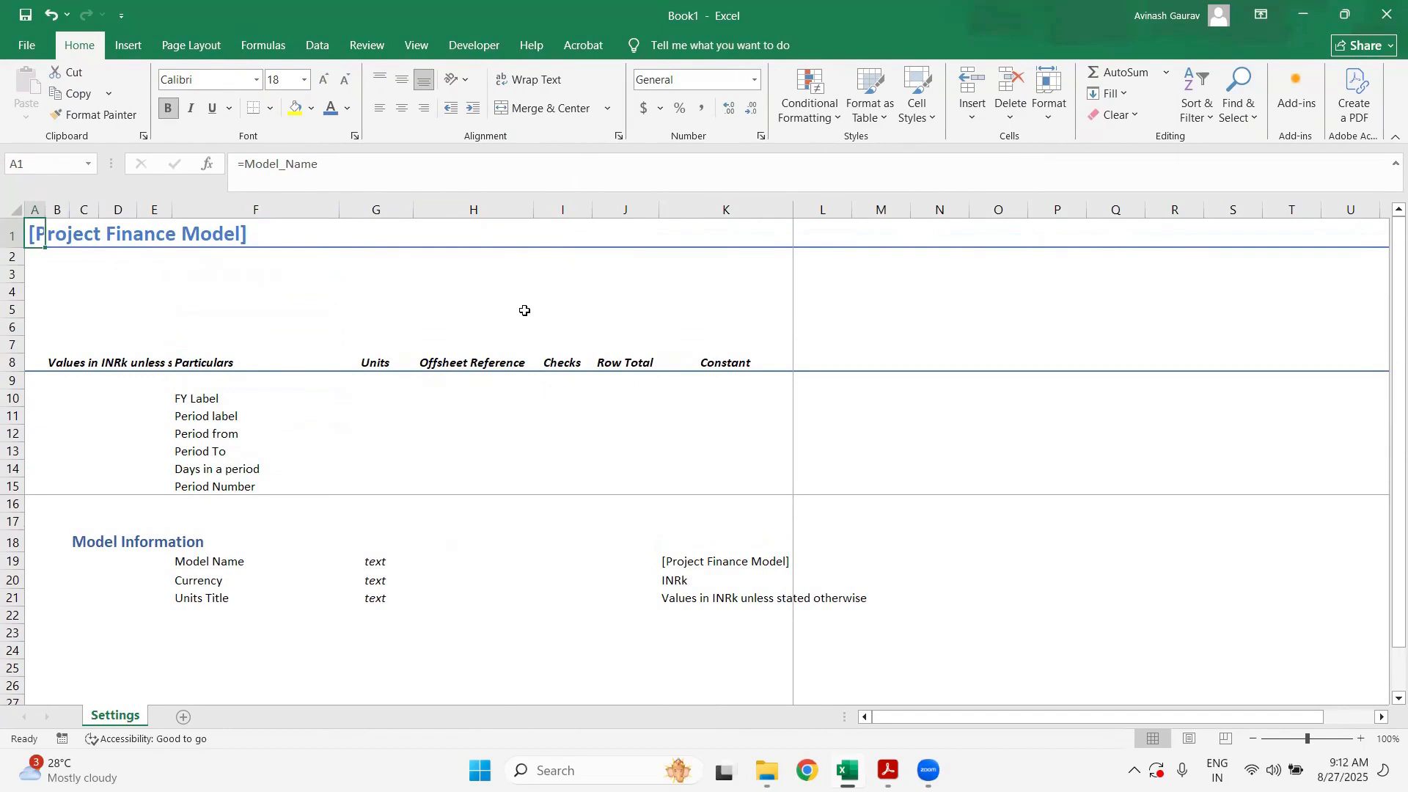
{"action": "key", "text": "Down"}
{"action": "key", "text": "Down"}
{"action": "key", "text": "Down"}
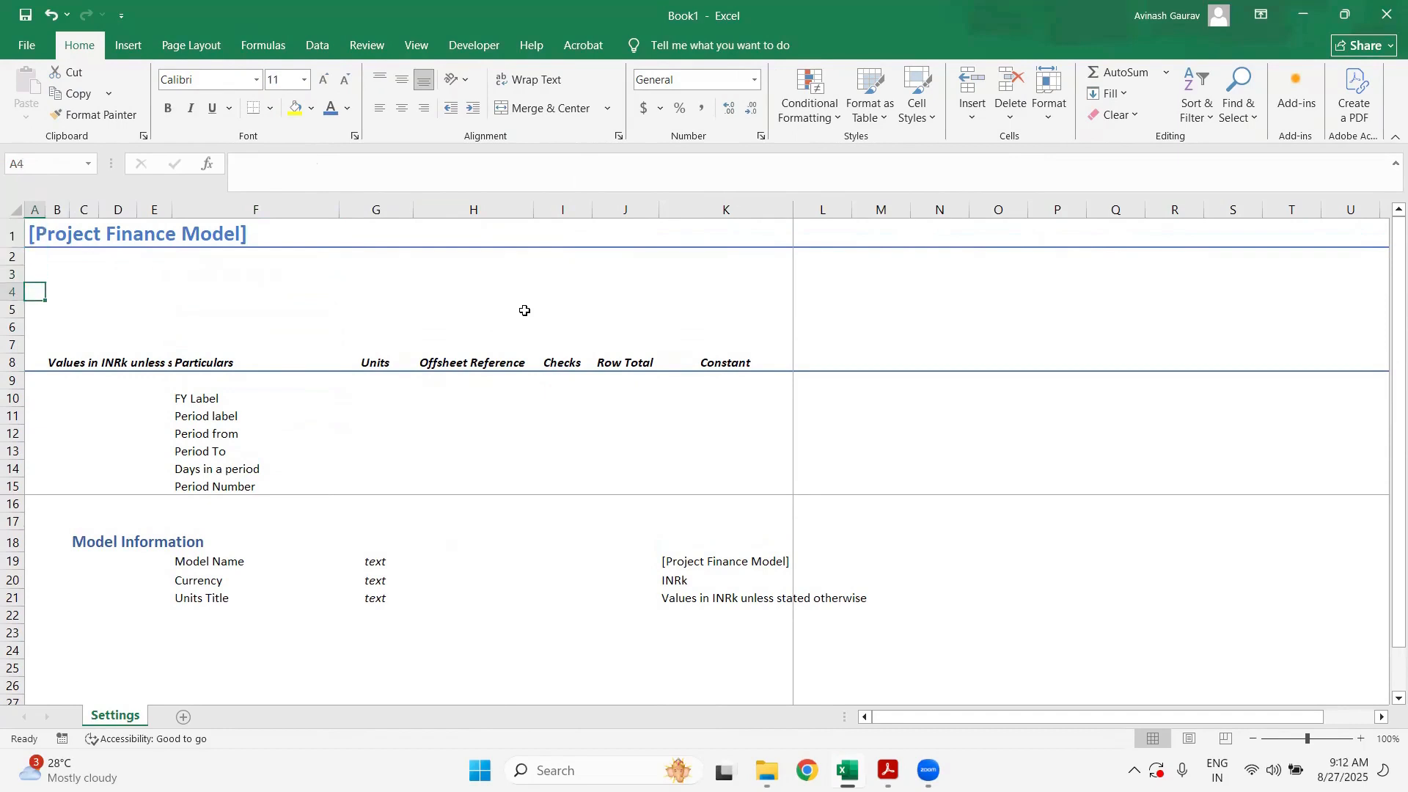
{"action": "key", "text": "Right"}
{"action": "key", "text": "Right"}
{"action": "key", "text": "Up"}
{"action": "key", "text": "Up"}
{"action": "key", "text": "Left"}
{"action": "key", "text": "Down"}
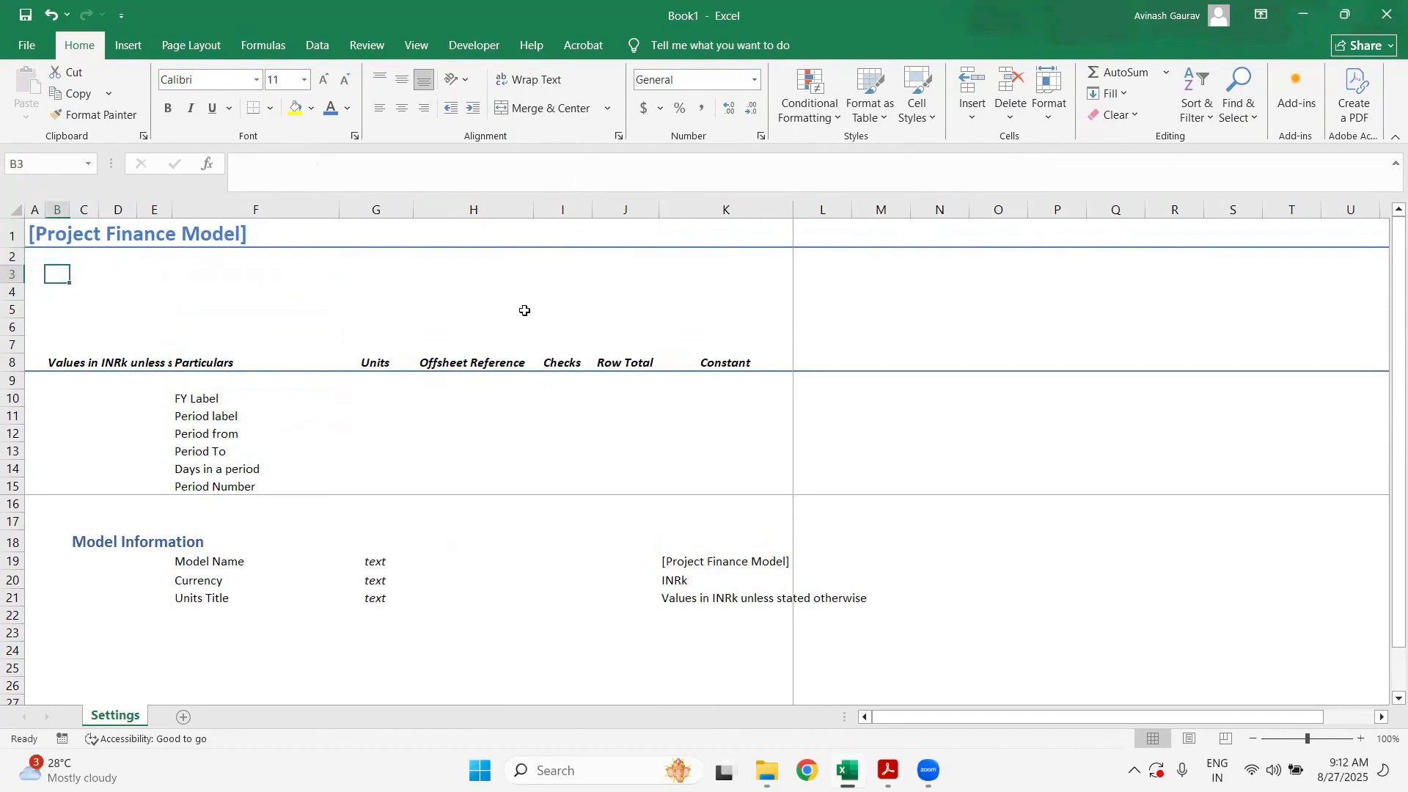
{"action": "key", "text": "Down"}
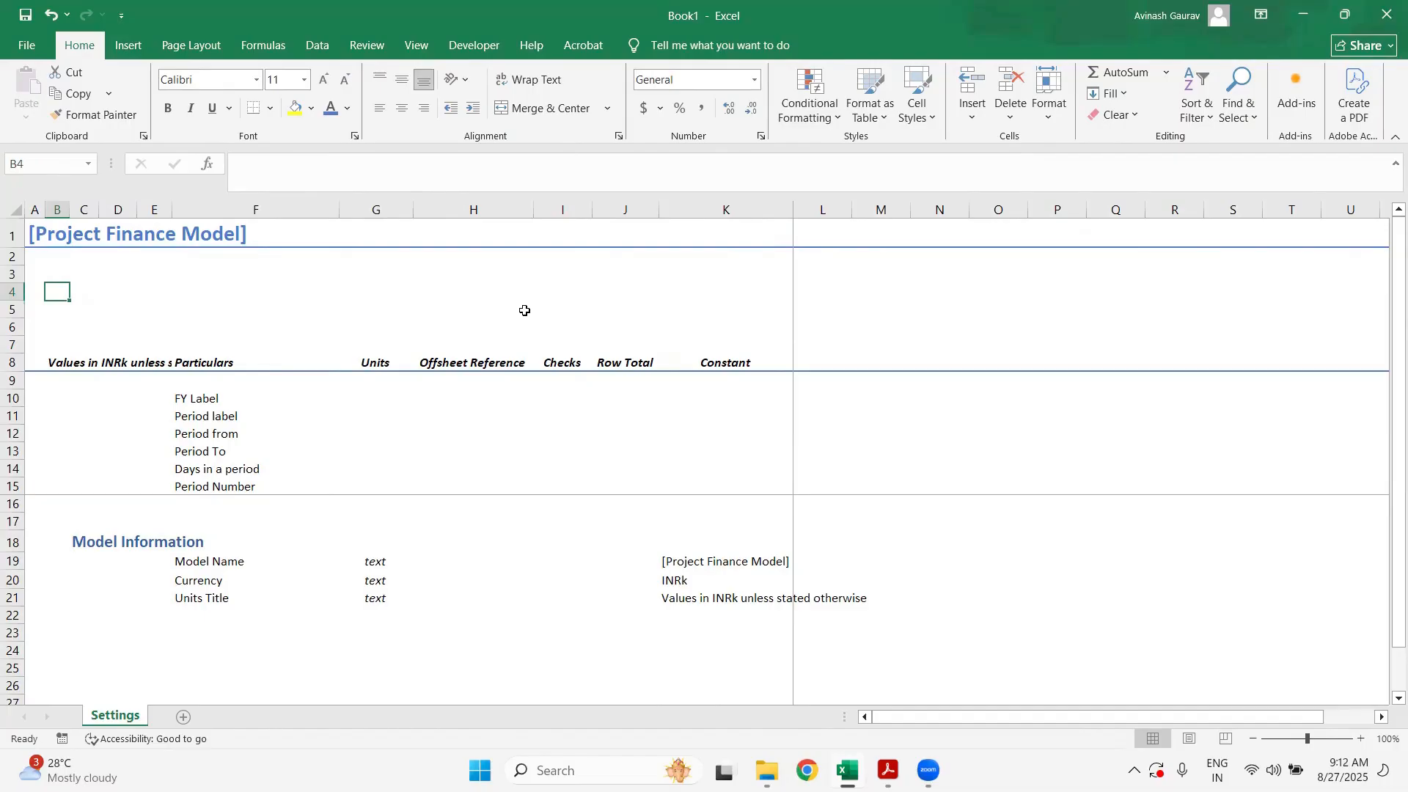
{"action": "key", "text": "Right"}
{"action": "key", "text": "Up"}
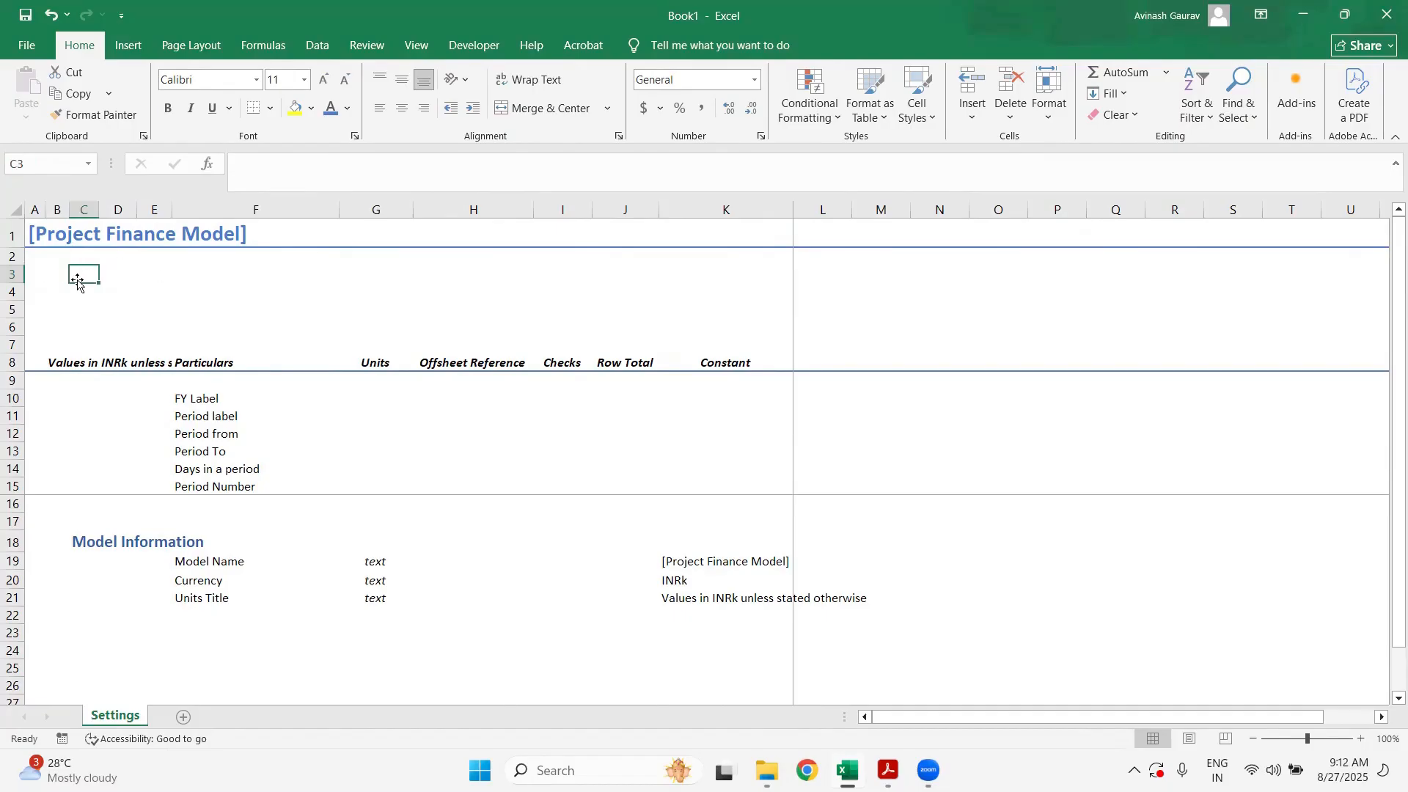
{"action": "type", "text": "Seetings"}
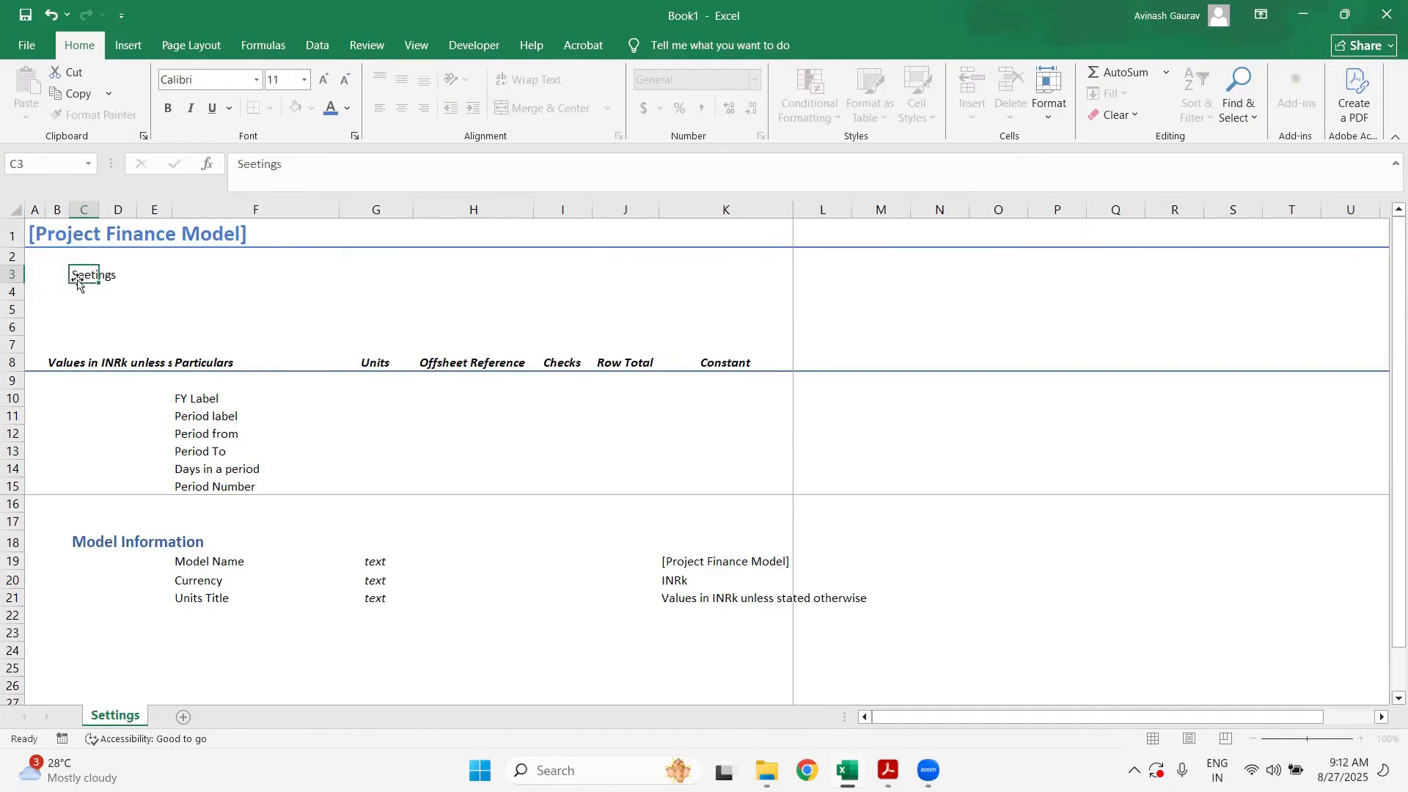
{"action": "key", "text": "ctrl+Return"}
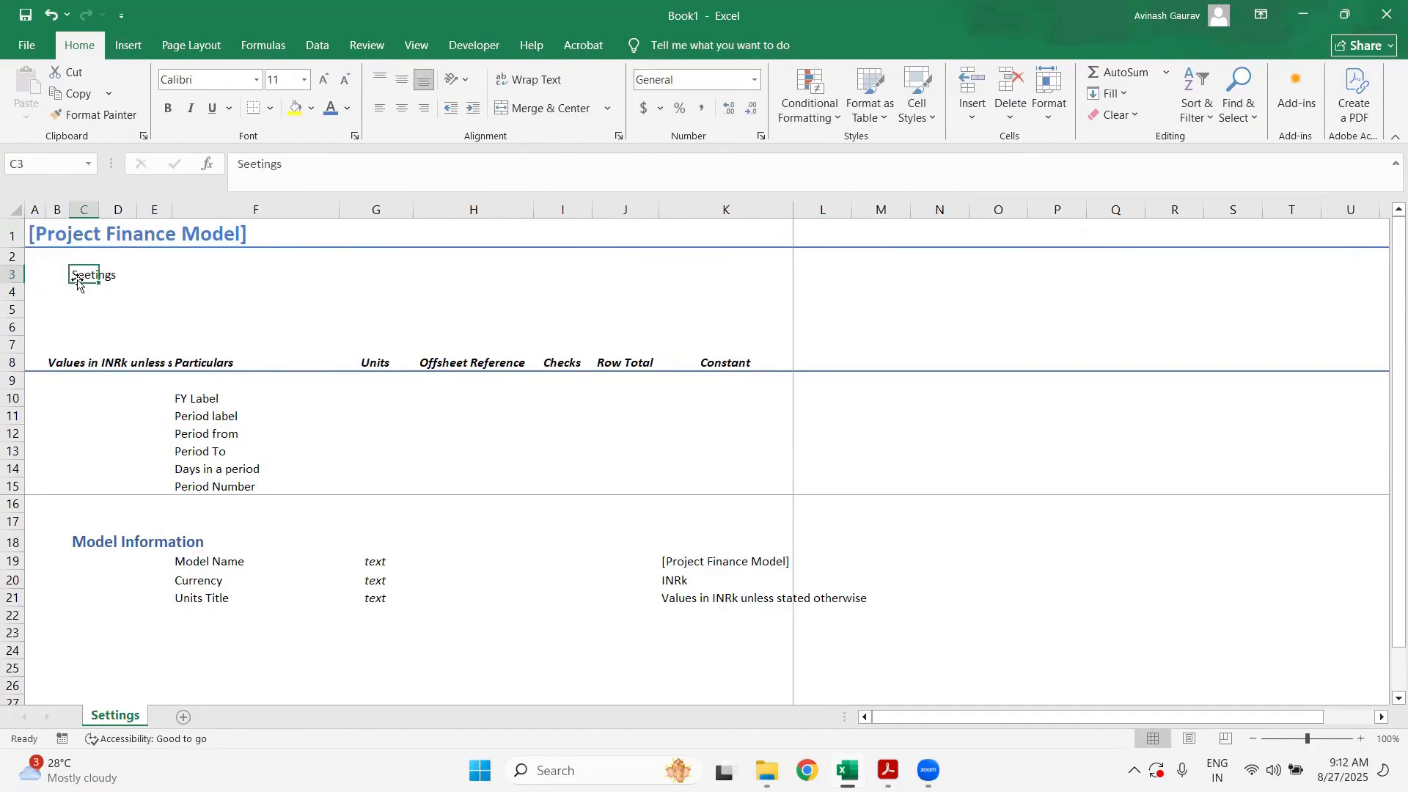
{"action": "key", "text": "BackSpace"}
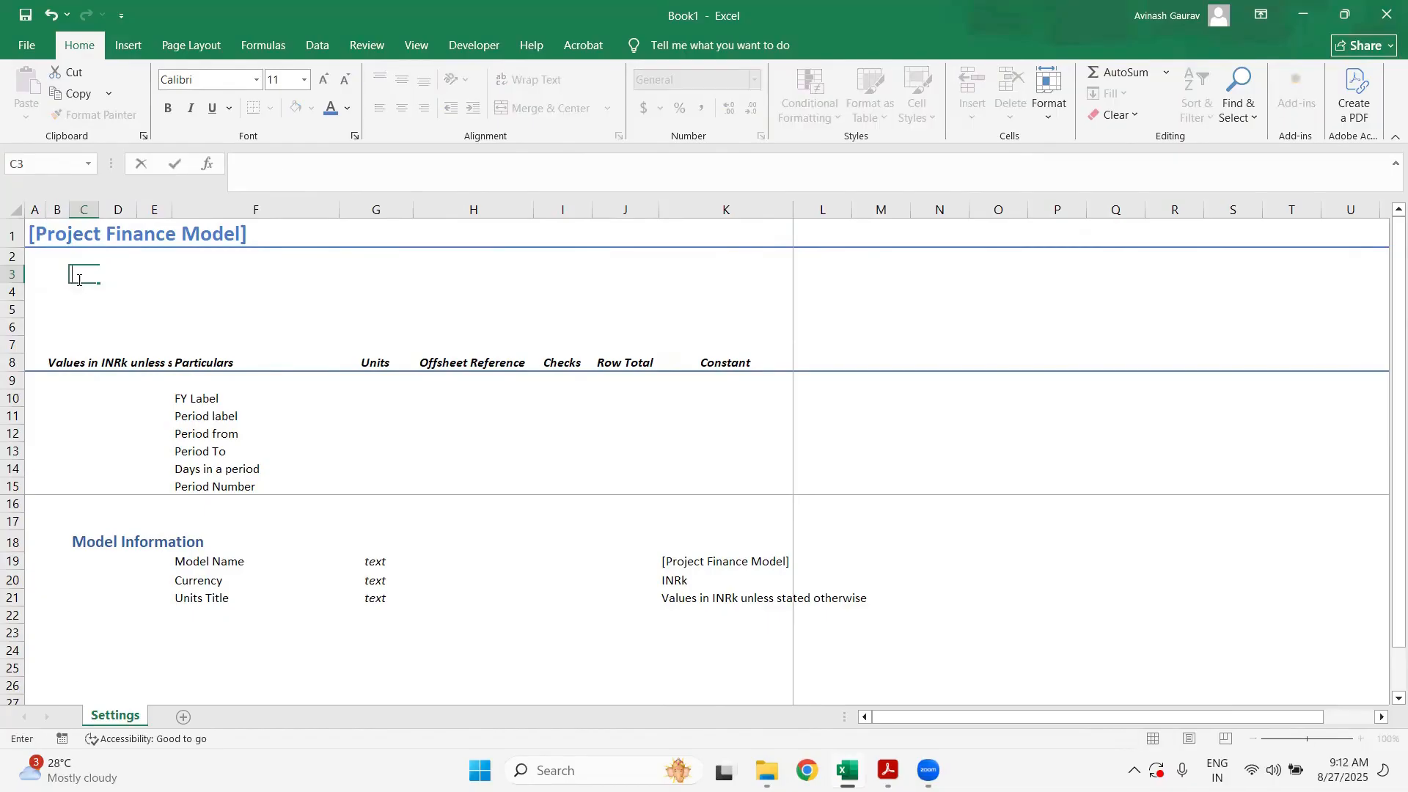
{"action": "key", "text": "ctrl+Return"}
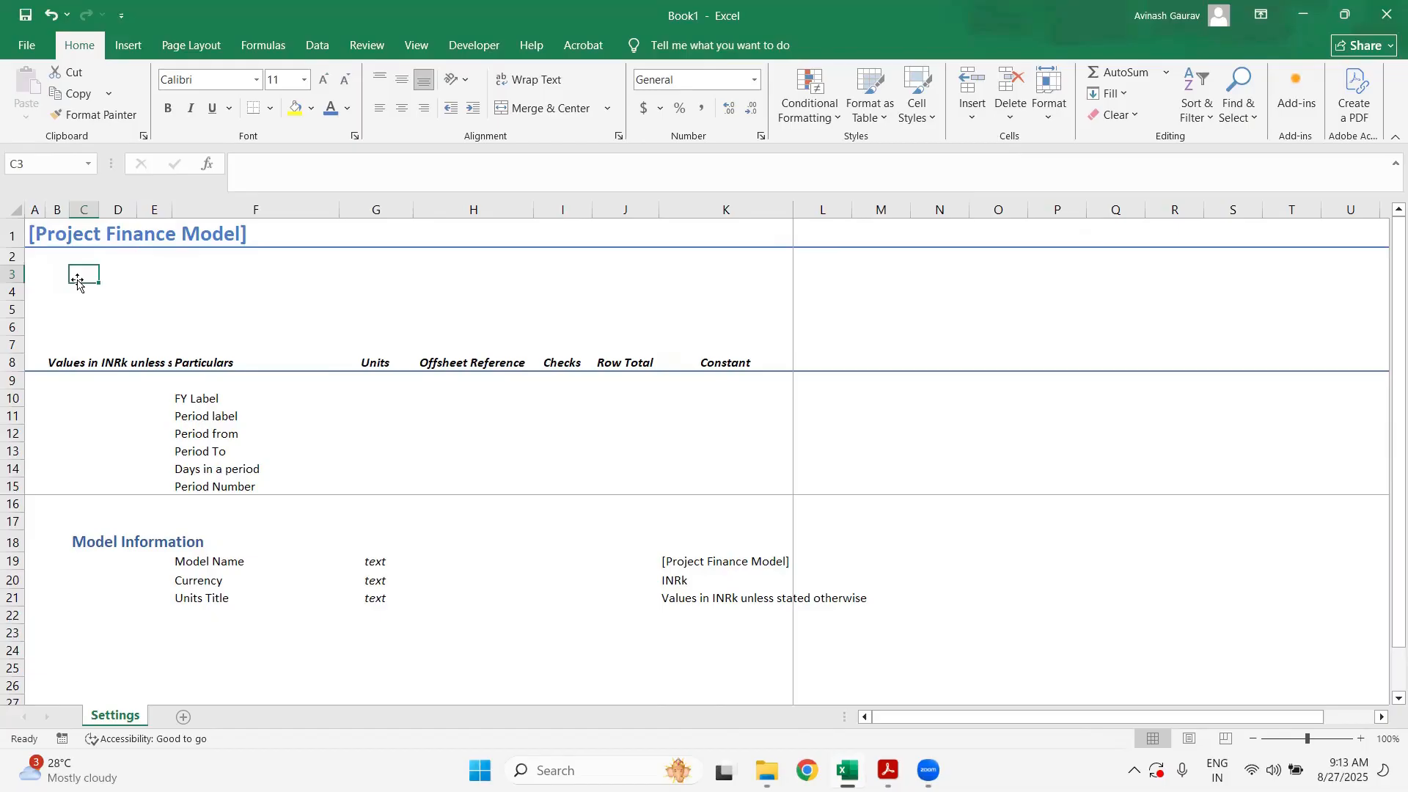
- Begin a RIGHT formula in cell C3 with CELL("filename",A$1) as its text argument
{"action": "type", "text": "=r"}
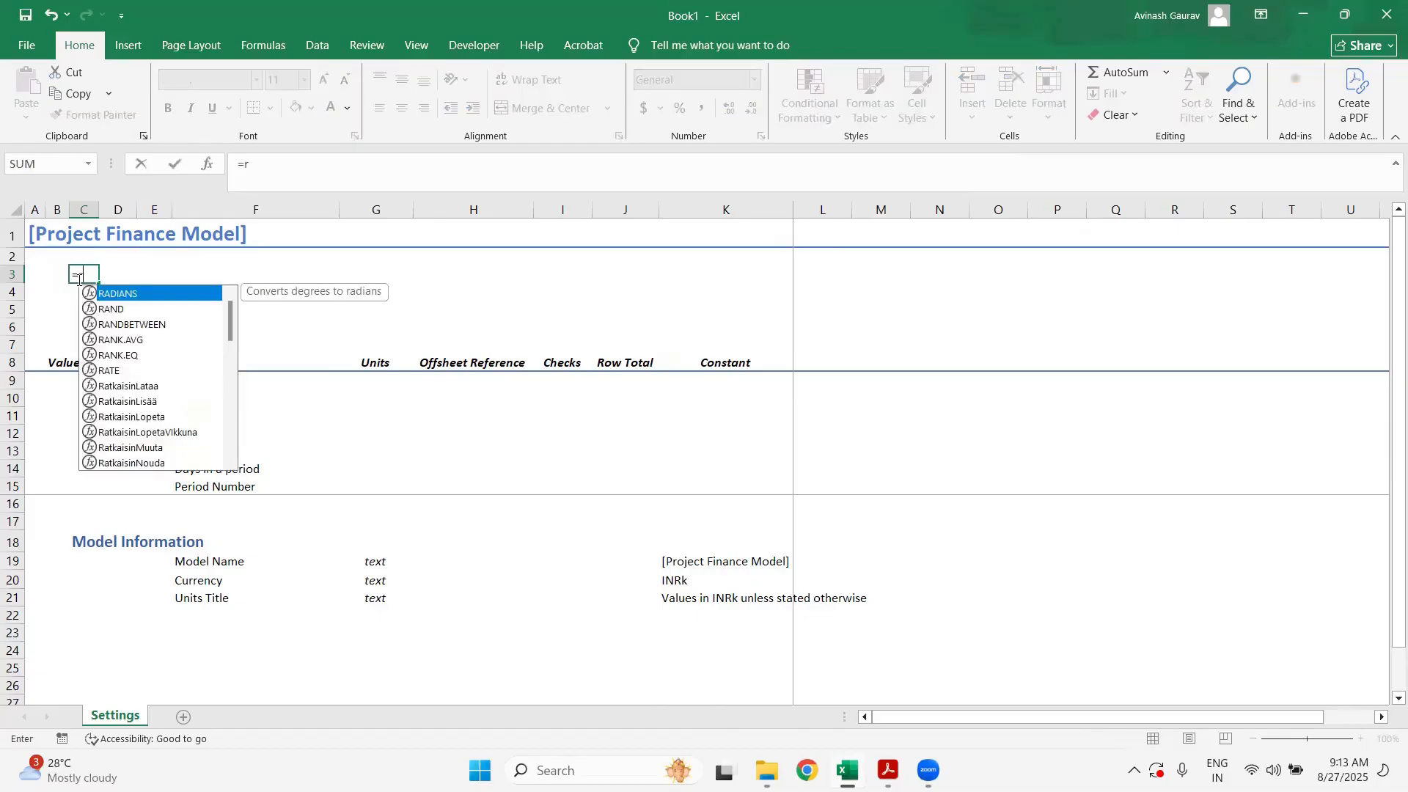
{"action": "type", "text": "ight"}
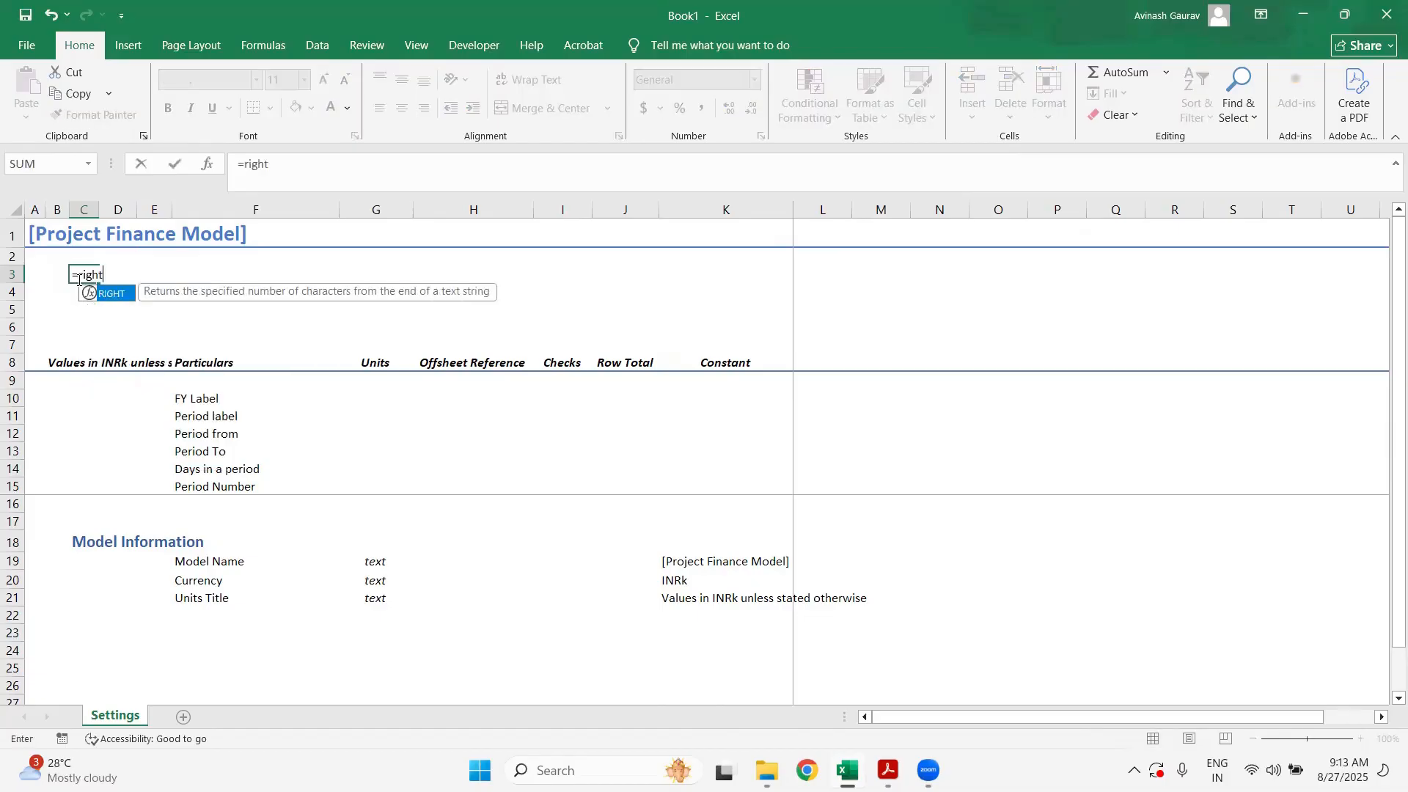
{"action": "key", "text": "Tab"}
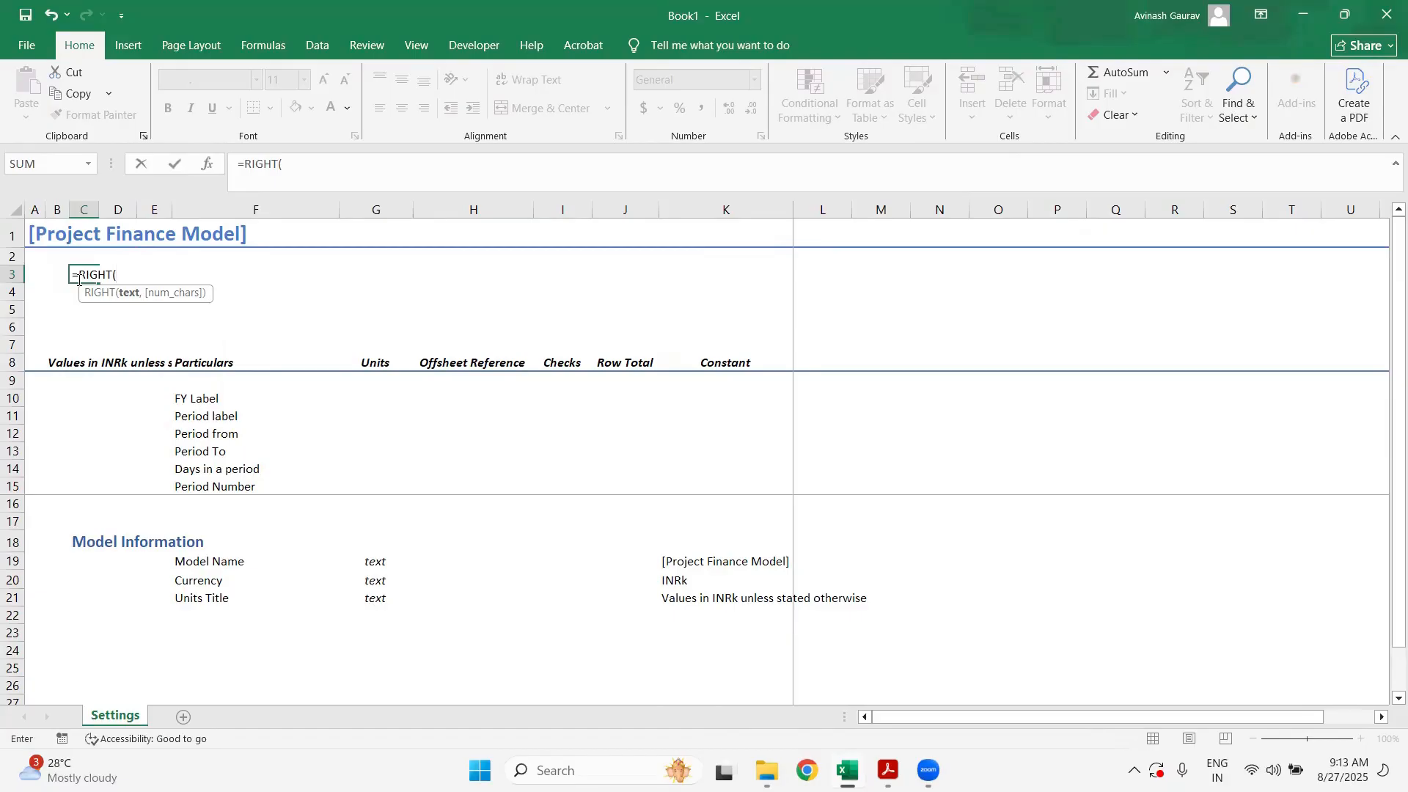
{"action": "type", "text": "cell"}
{"action": "key", "text": "Tab"}
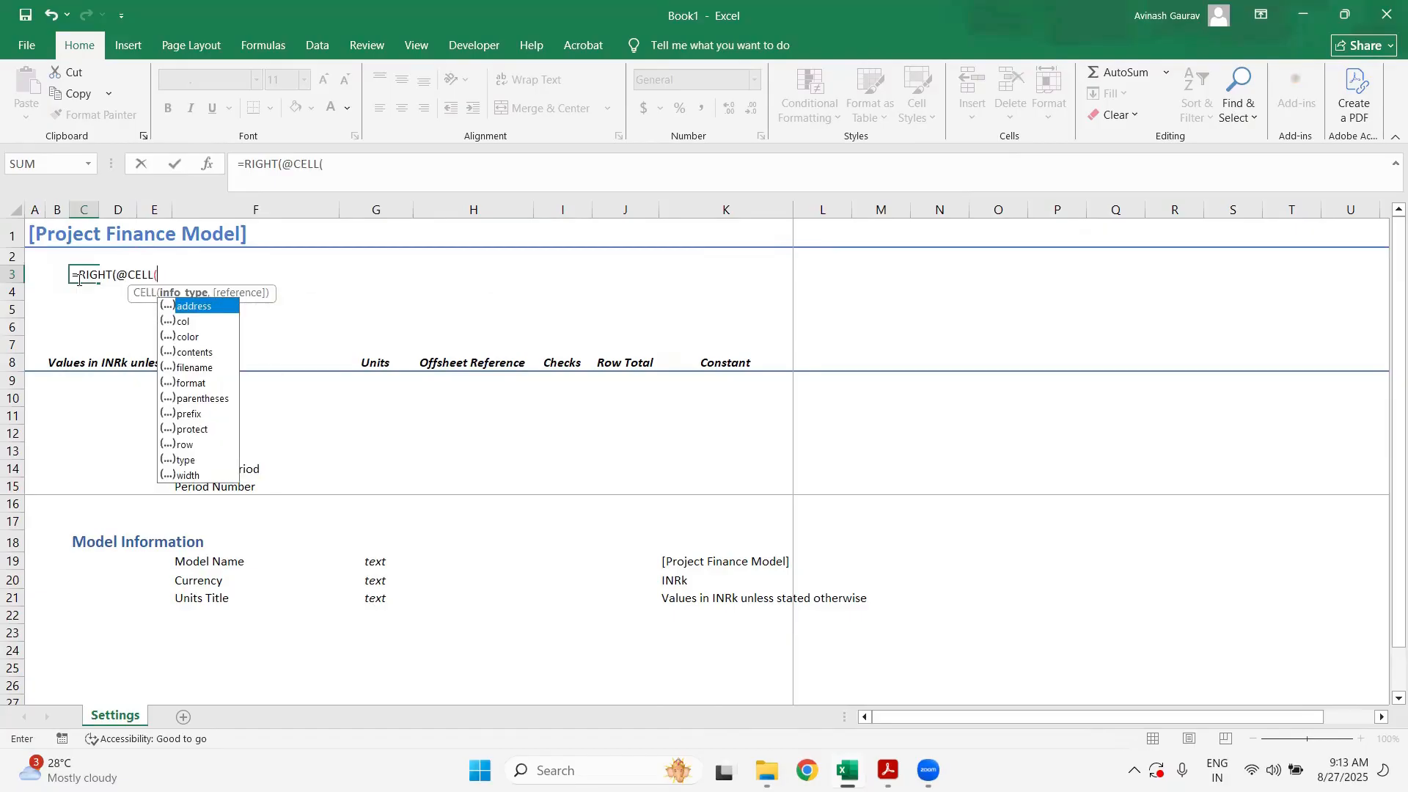
{"action": "type", "text": "\"f"}
{"action": "key", "text": "Down"}
{"action": "key", "text": "Down"}
{"action": "key", "text": "Down"}
{"action": "key", "text": "Down"}
{"action": "key", "text": "Tab"}
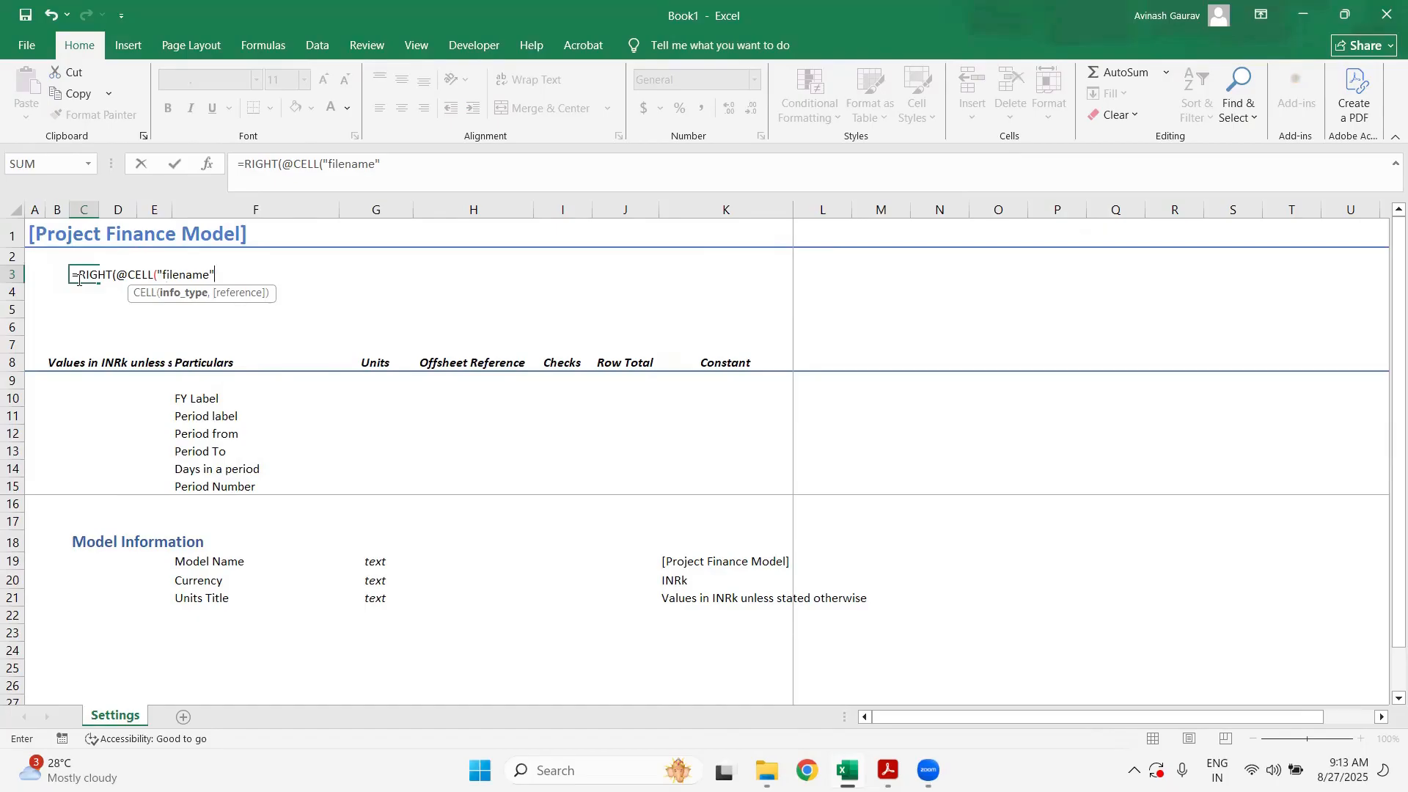
{"action": "type", "text": ","}
{"action": "left_click", "coordinate": [30, 232]}
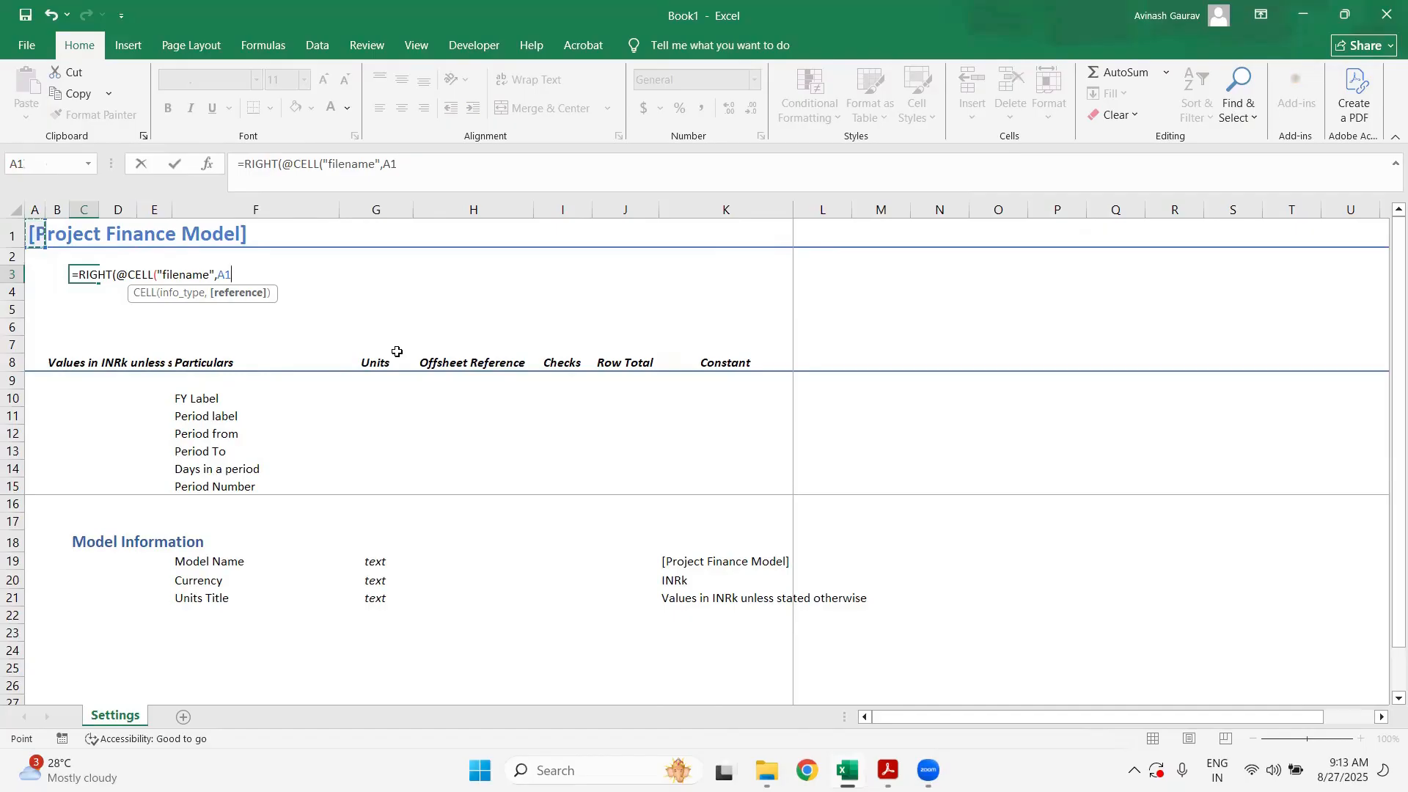
{"action": "key", "text": "F4"}
{"action": "key", "text": "F4"}
{"action": "type", "text": ")"}
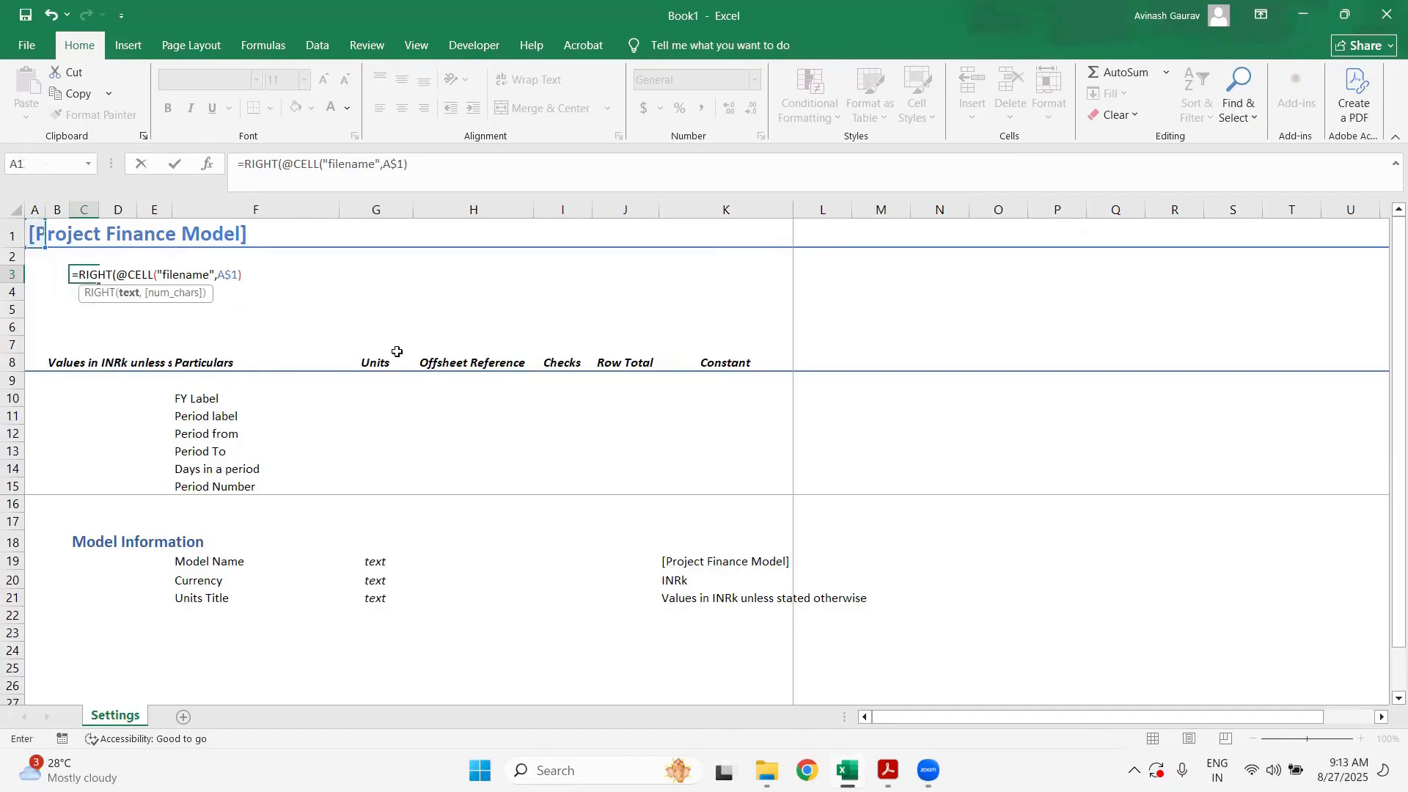
{"action": "type", "text": ","}
{"action": "left_click", "coordinate": [456, 166]}
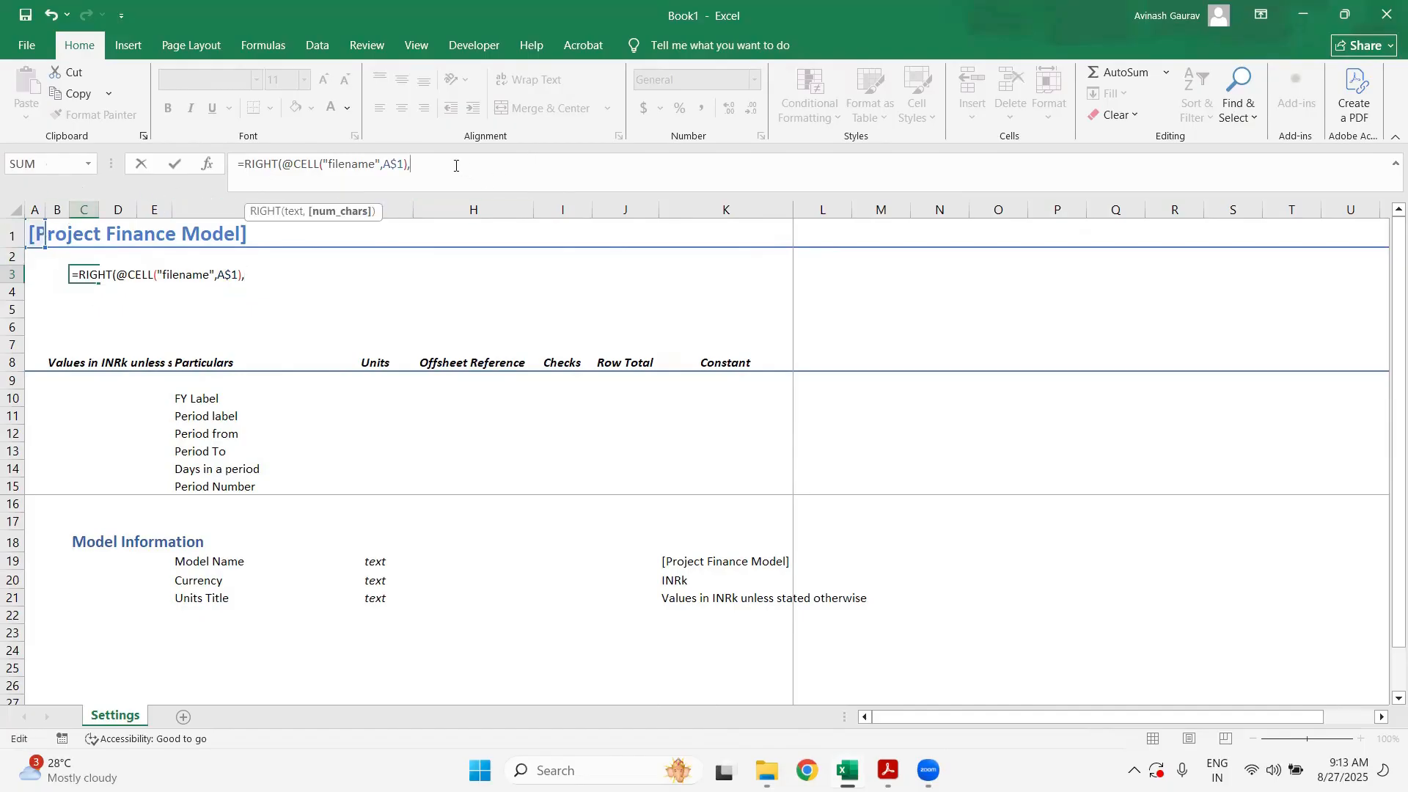
{"action": "type", "text": "LEN("}
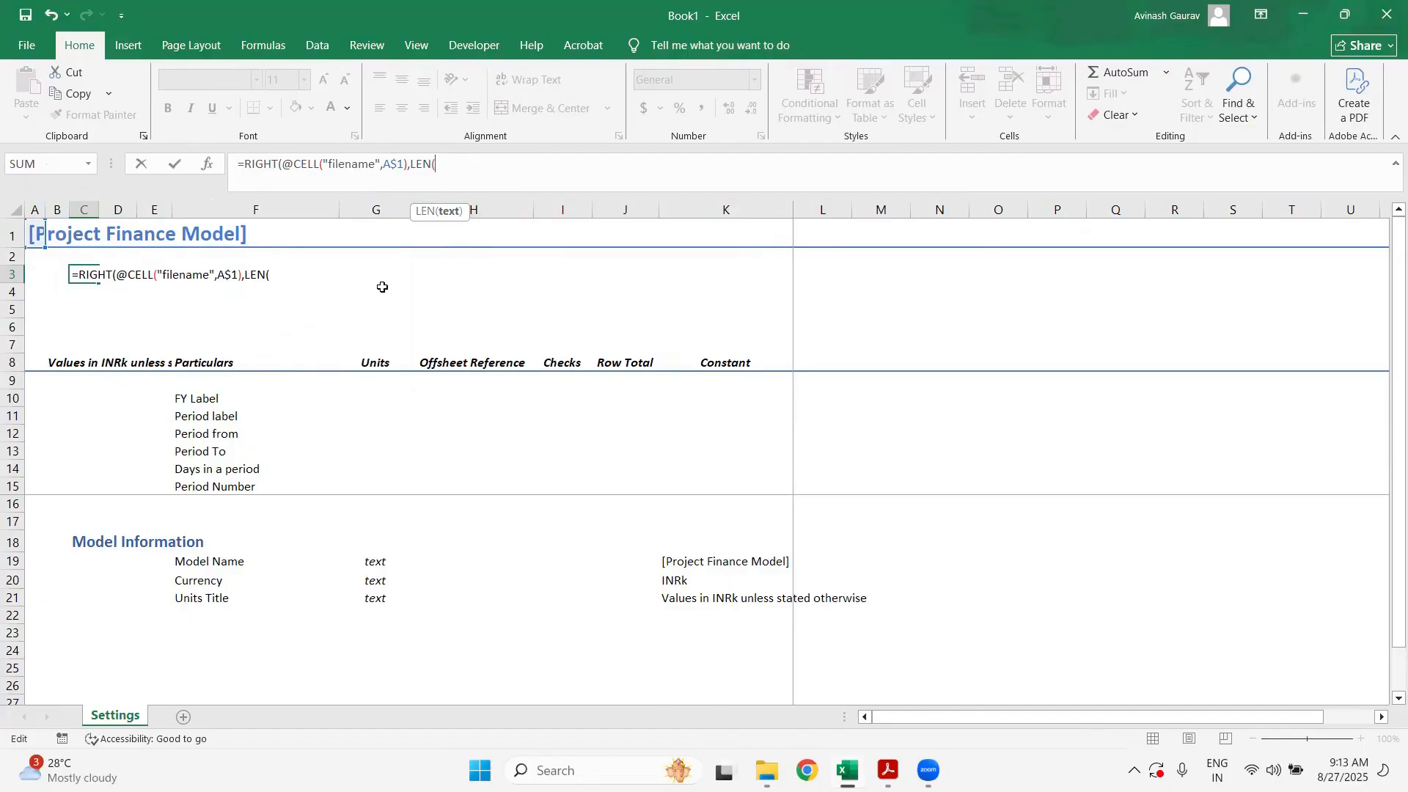
{"action": "type", "text": "@CELL("}
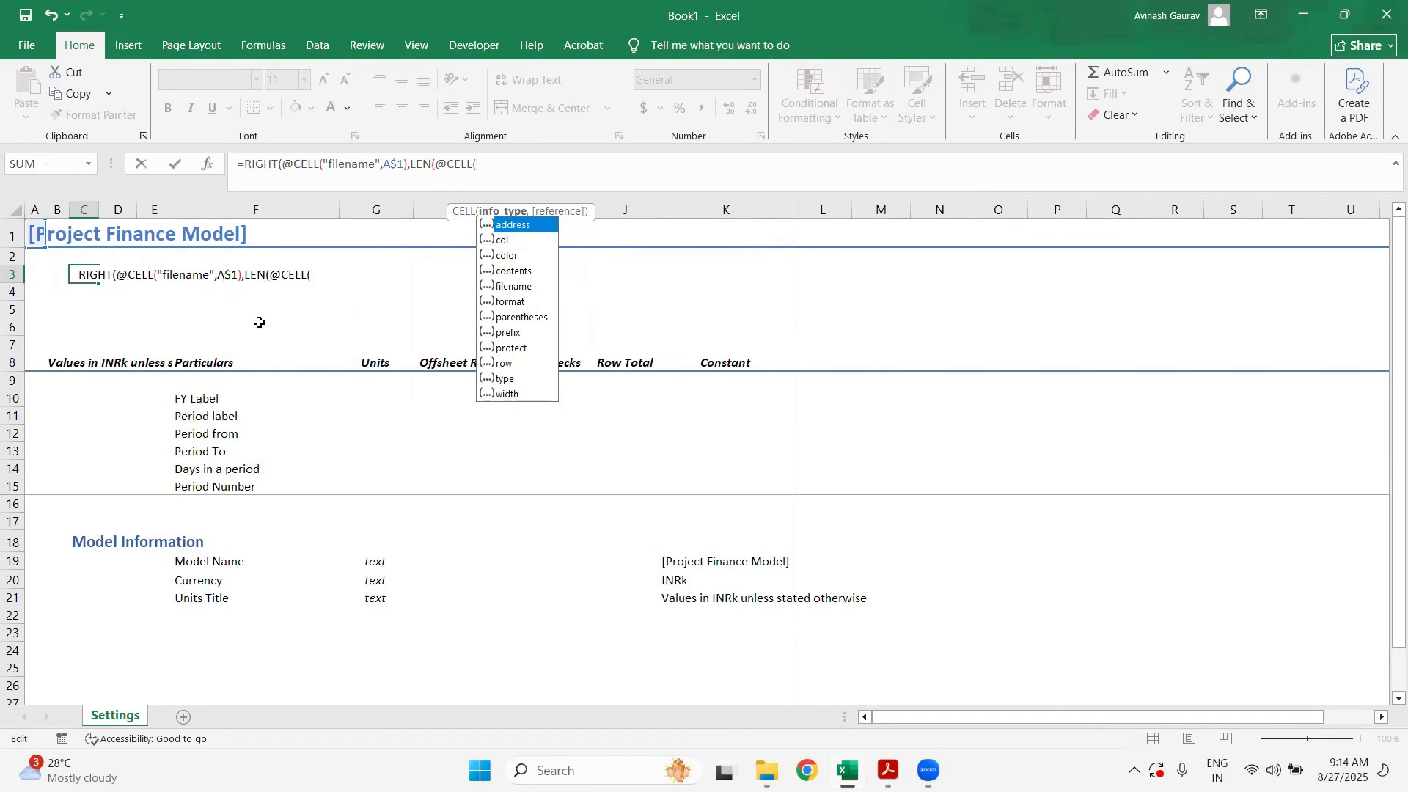
{"action": "type", "text": "\"filename\","}
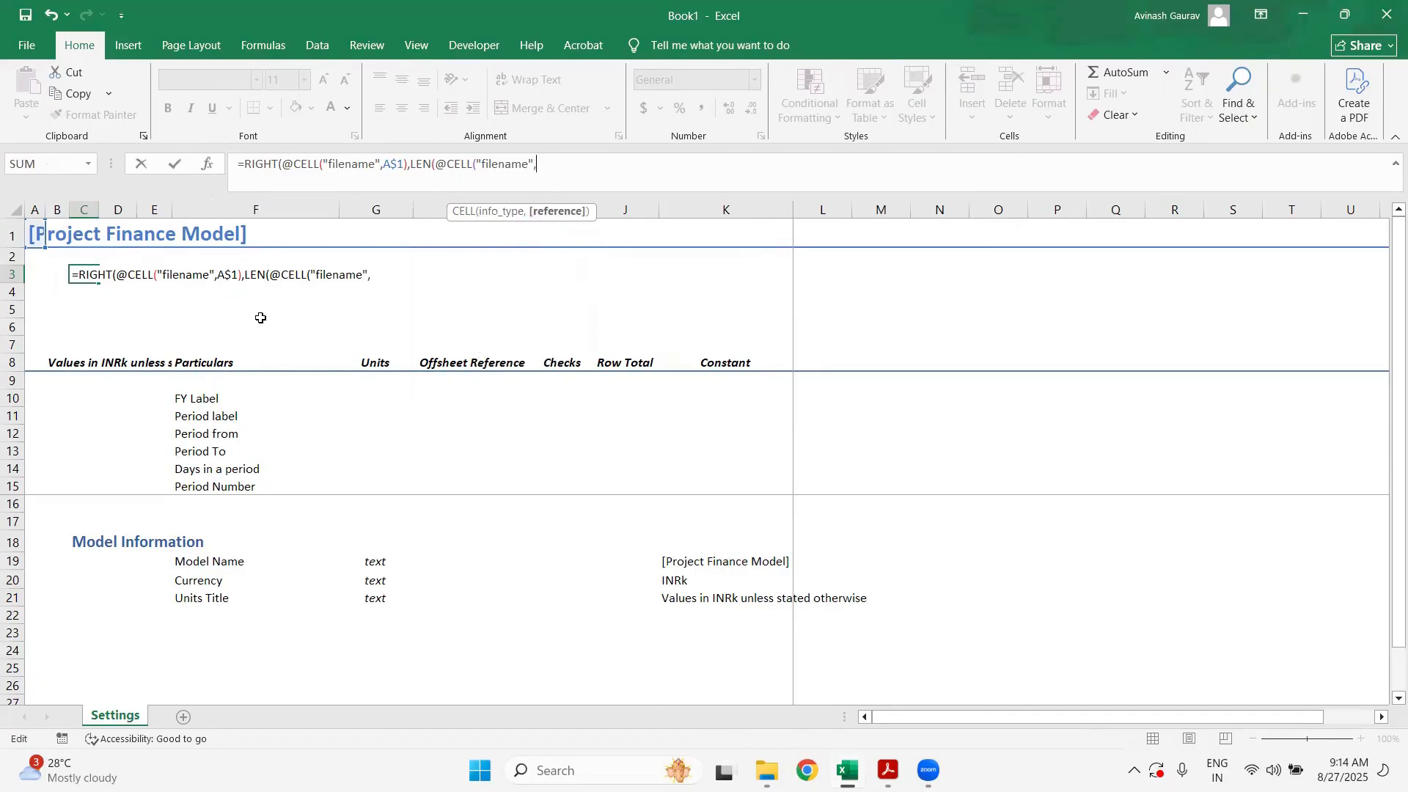
{"action": "left_click", "coordinate": [32, 233]}
{"action": "key", "text": "F4"}
{"action": "key", "text": "F4"}
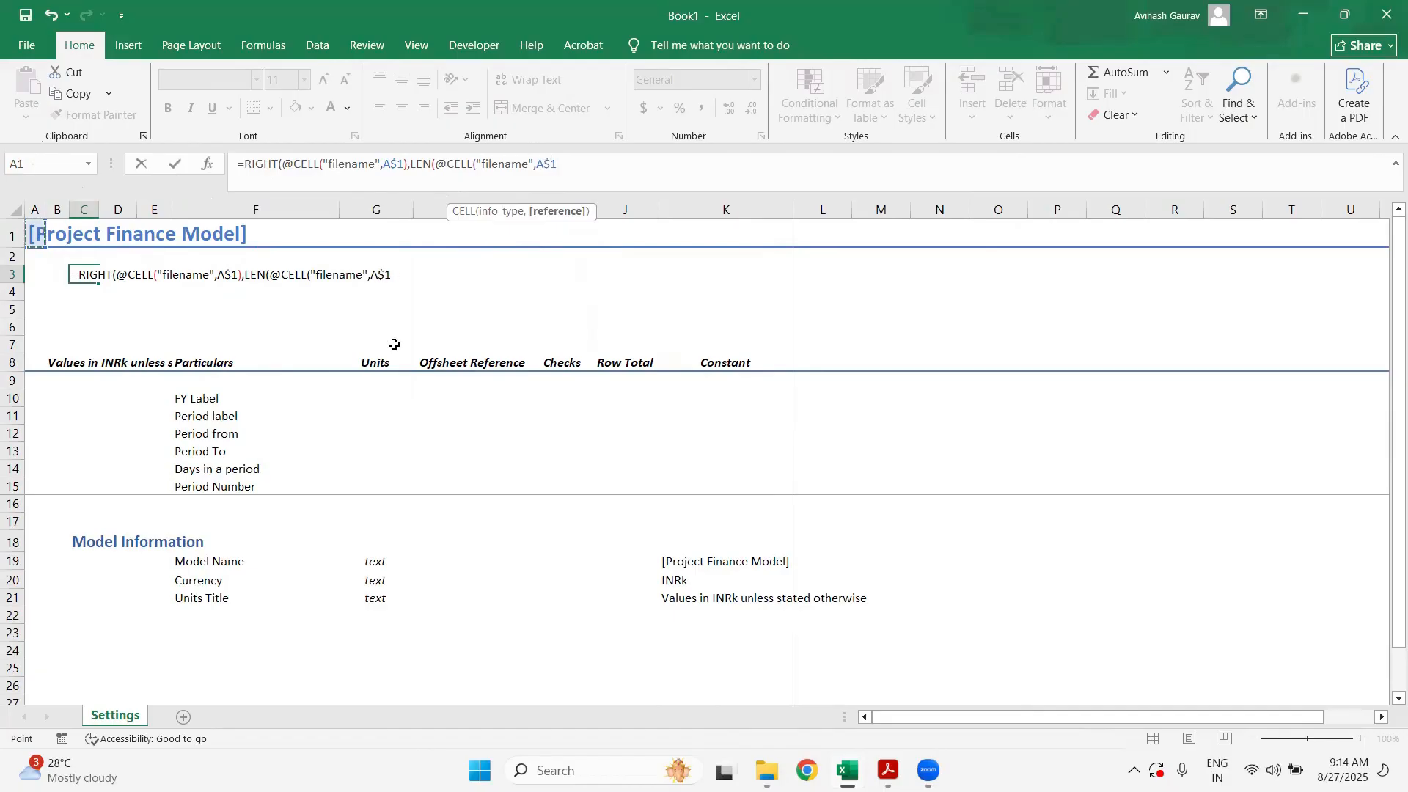
{"action": "type", "text": "))-"}
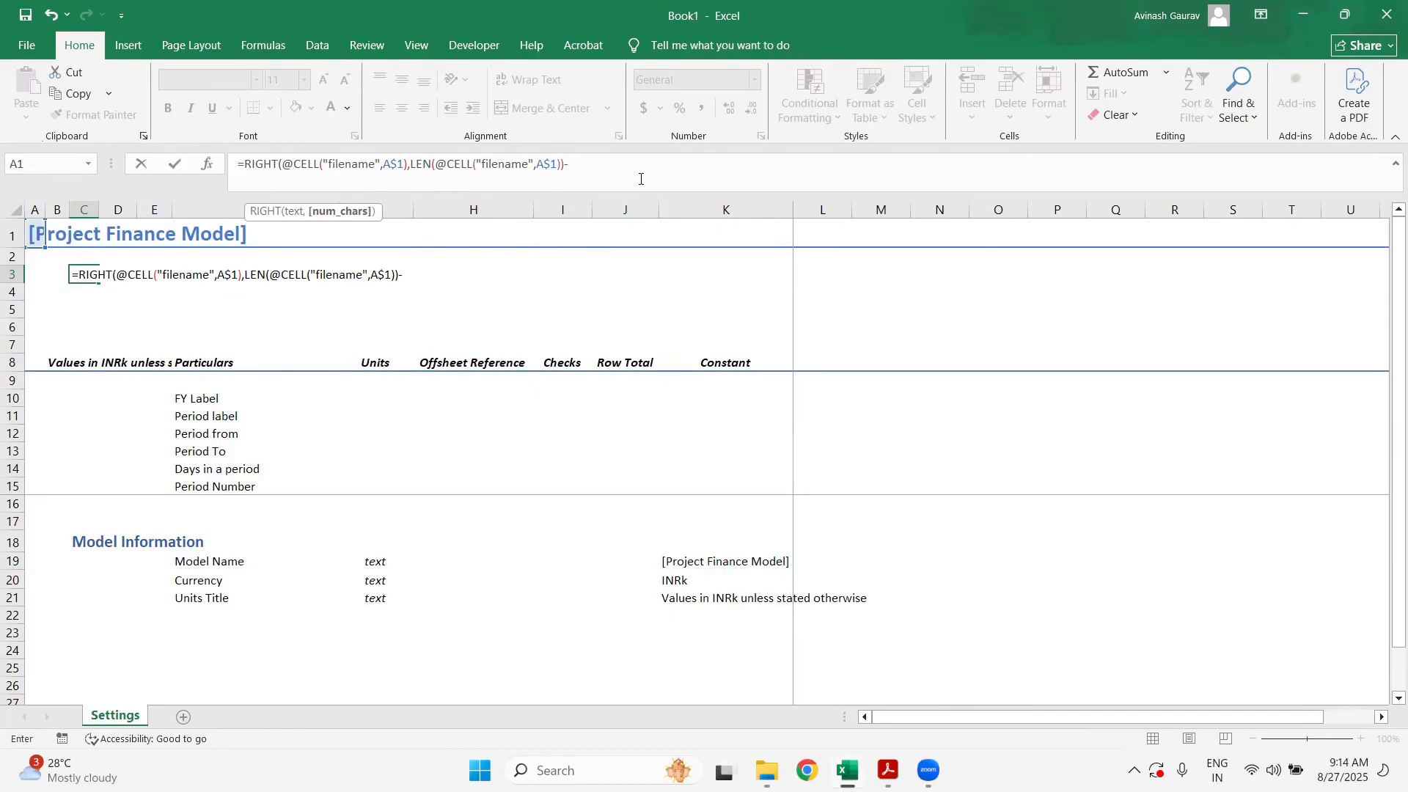
{"action": "type", "text": "FIND("}
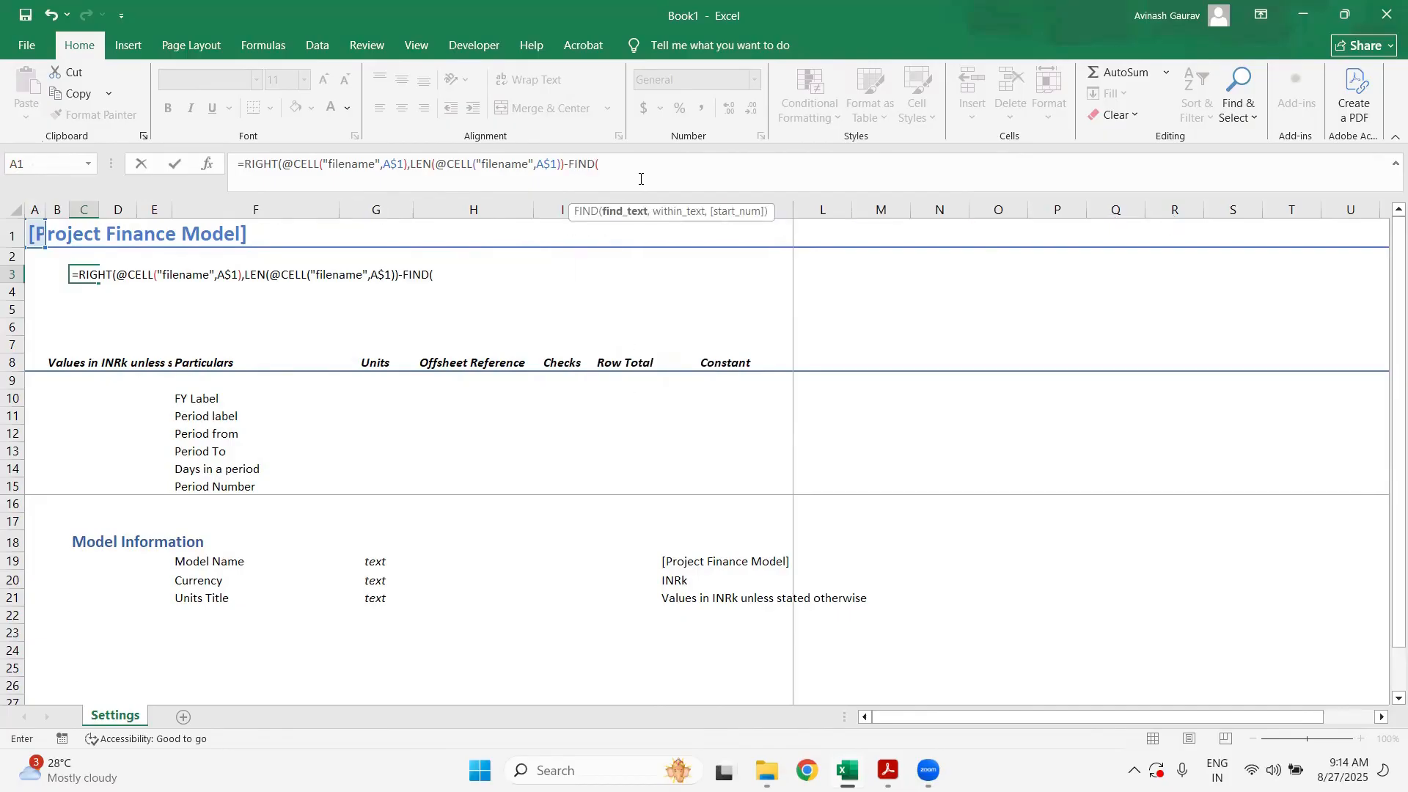
{"action": "type", "text": "\"]\",@CELL("}
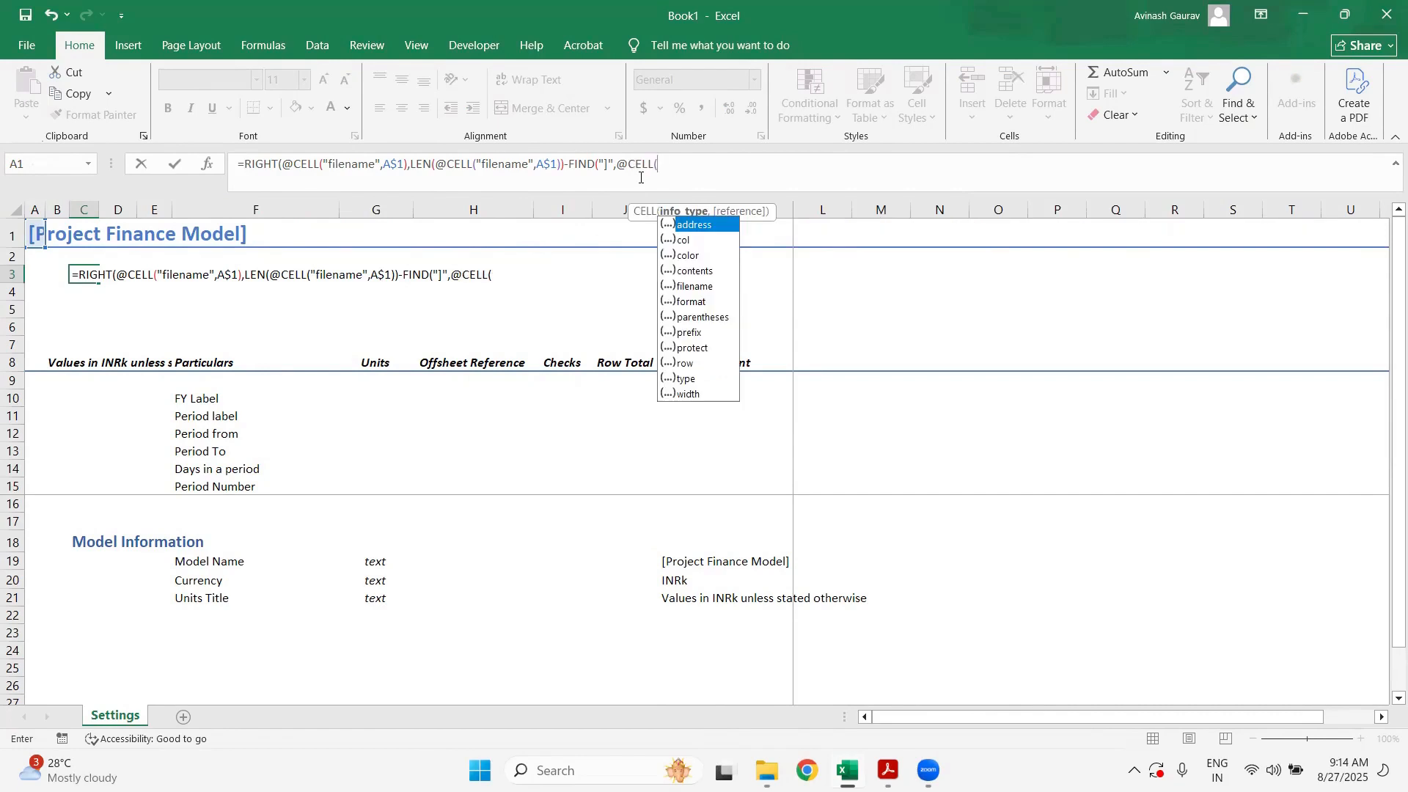
{"action": "type", "text": "\"filename\""}
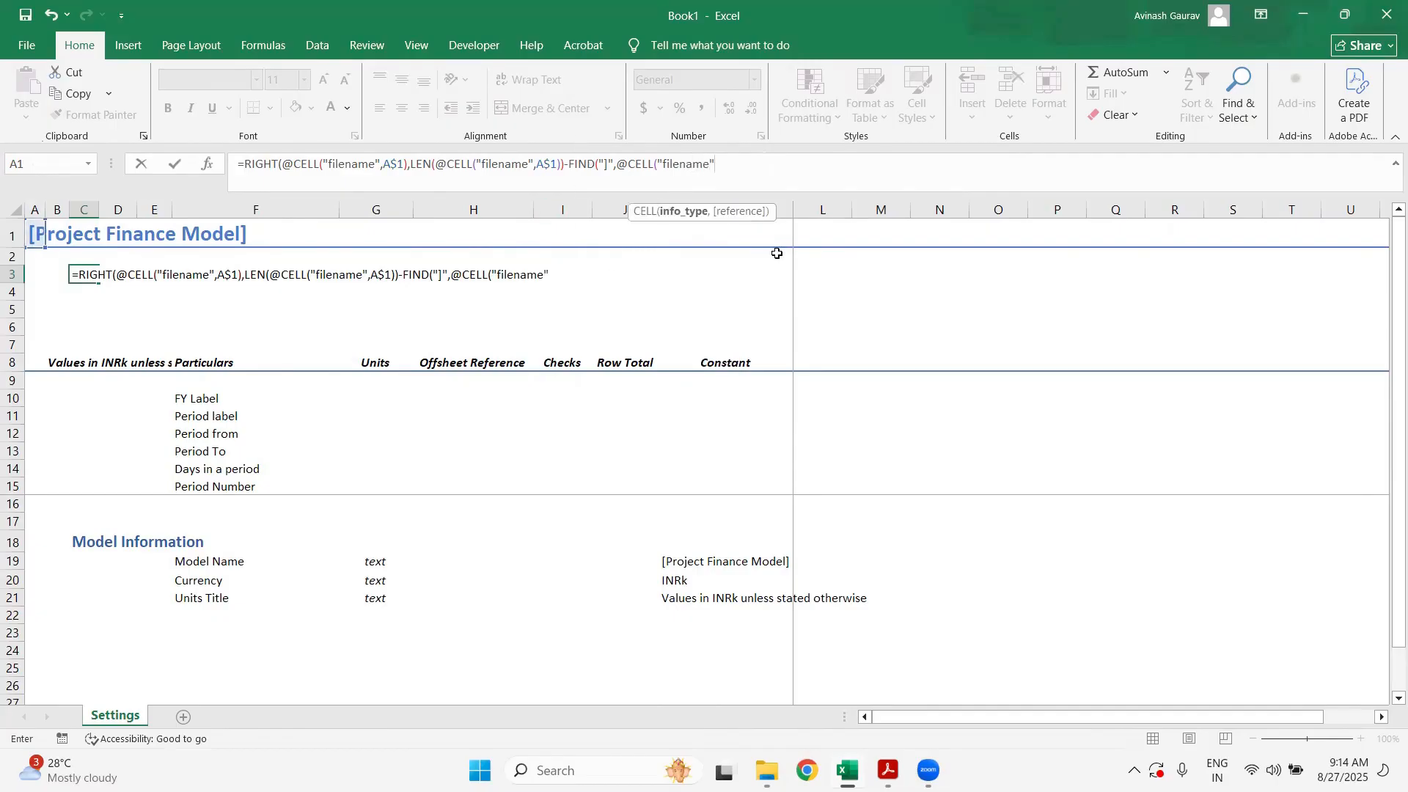
{"action": "type", "text": ","}
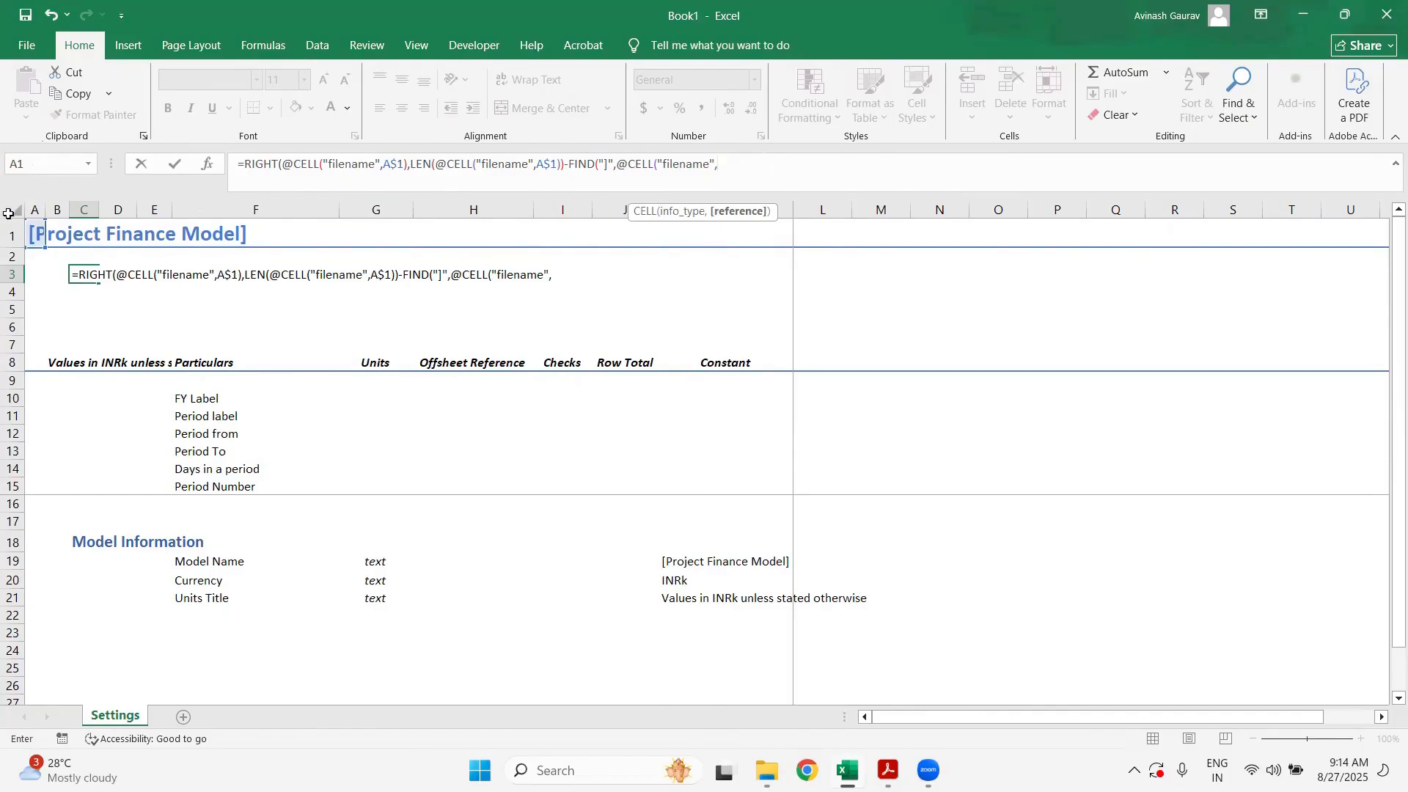
{"action": "left_click", "coordinate": [38, 234]}
{"action": "key", "text": "F4"}
{"action": "key", "text": "F4"}
{"action": "type", "text": ")"}
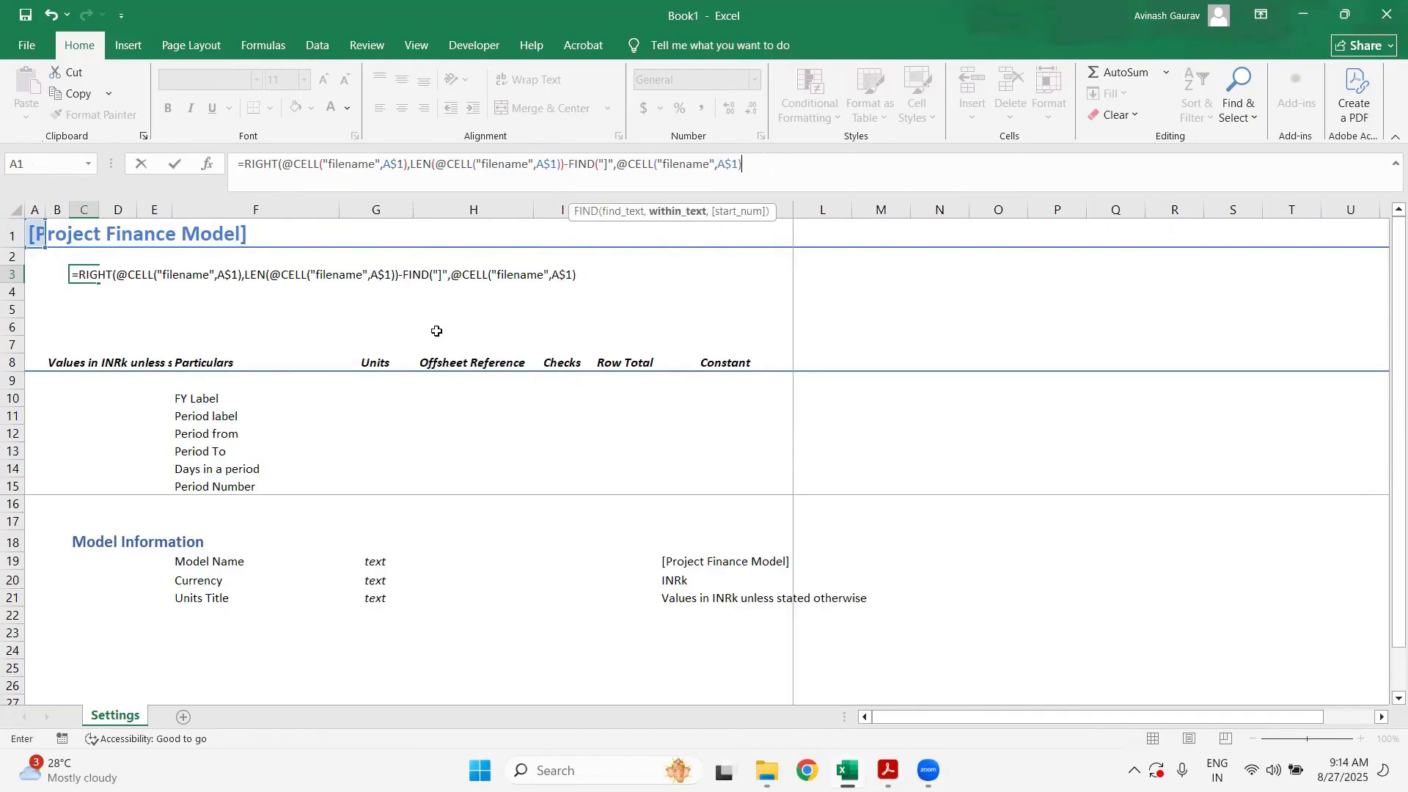
{"action": "type", "text": "))"}
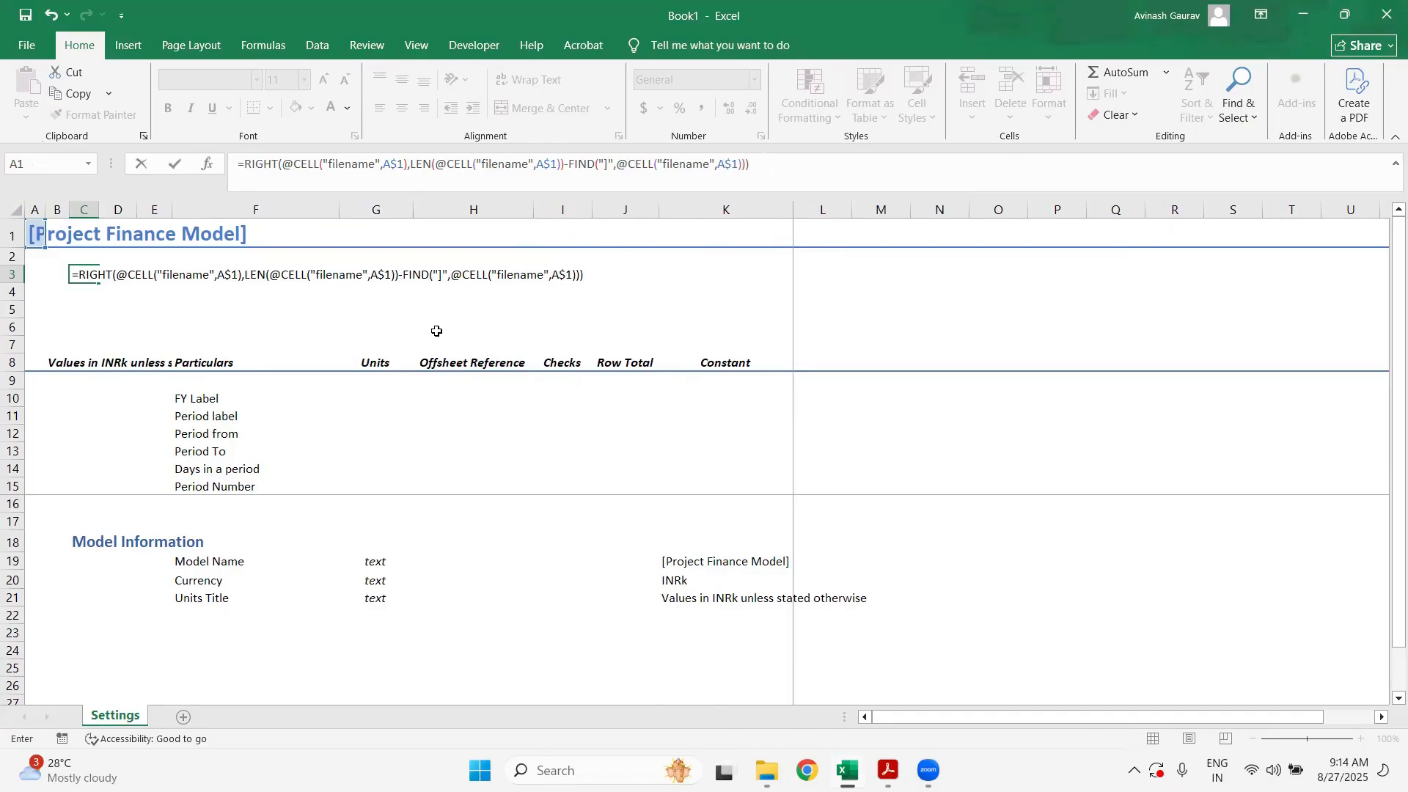
{"action": "key", "text": "ctrl+Return"}
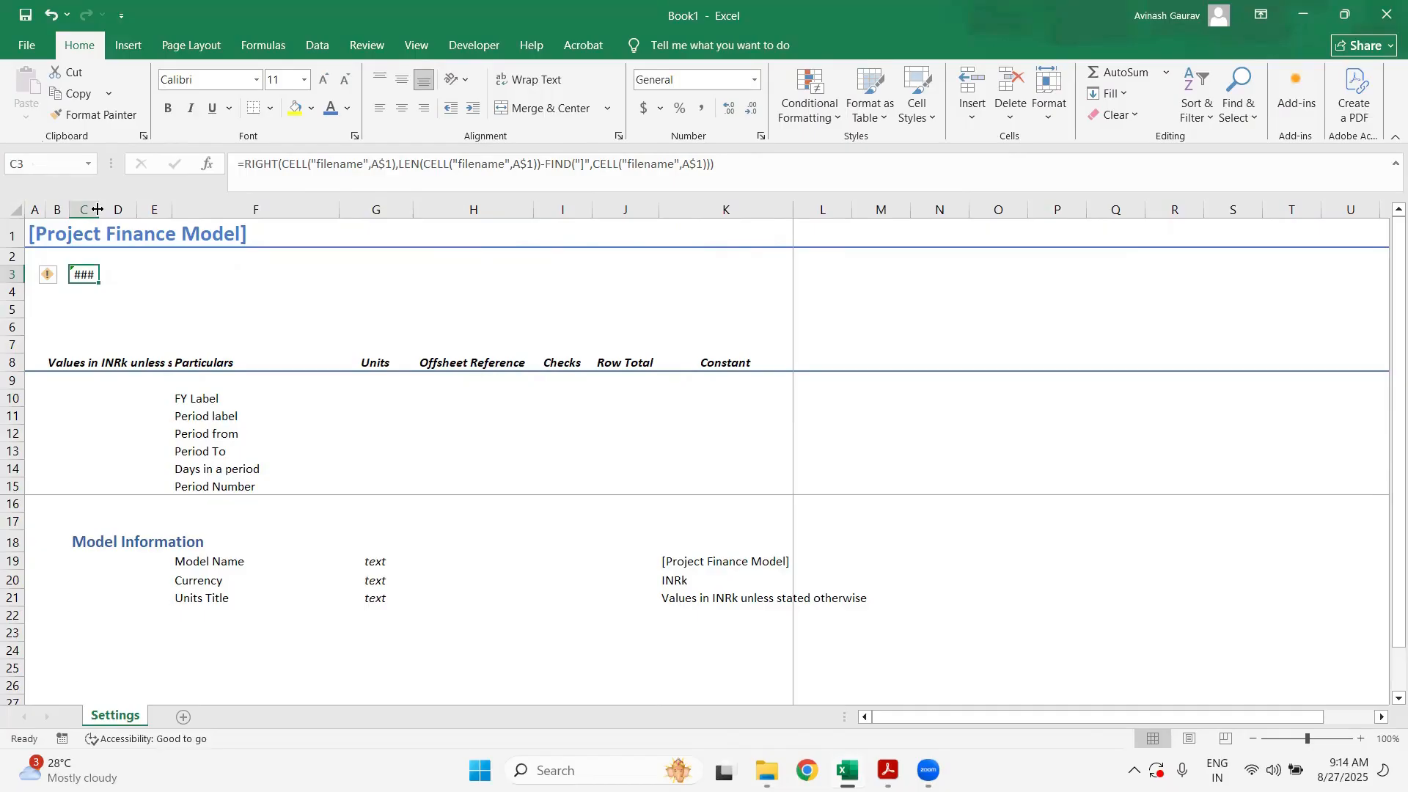
- Widen column C slightly and set the font size of cell C3 to 22 pt
{"action": "left_click_drag", "start_coordinate": [97, 209], "coordinate": [110, 209]}
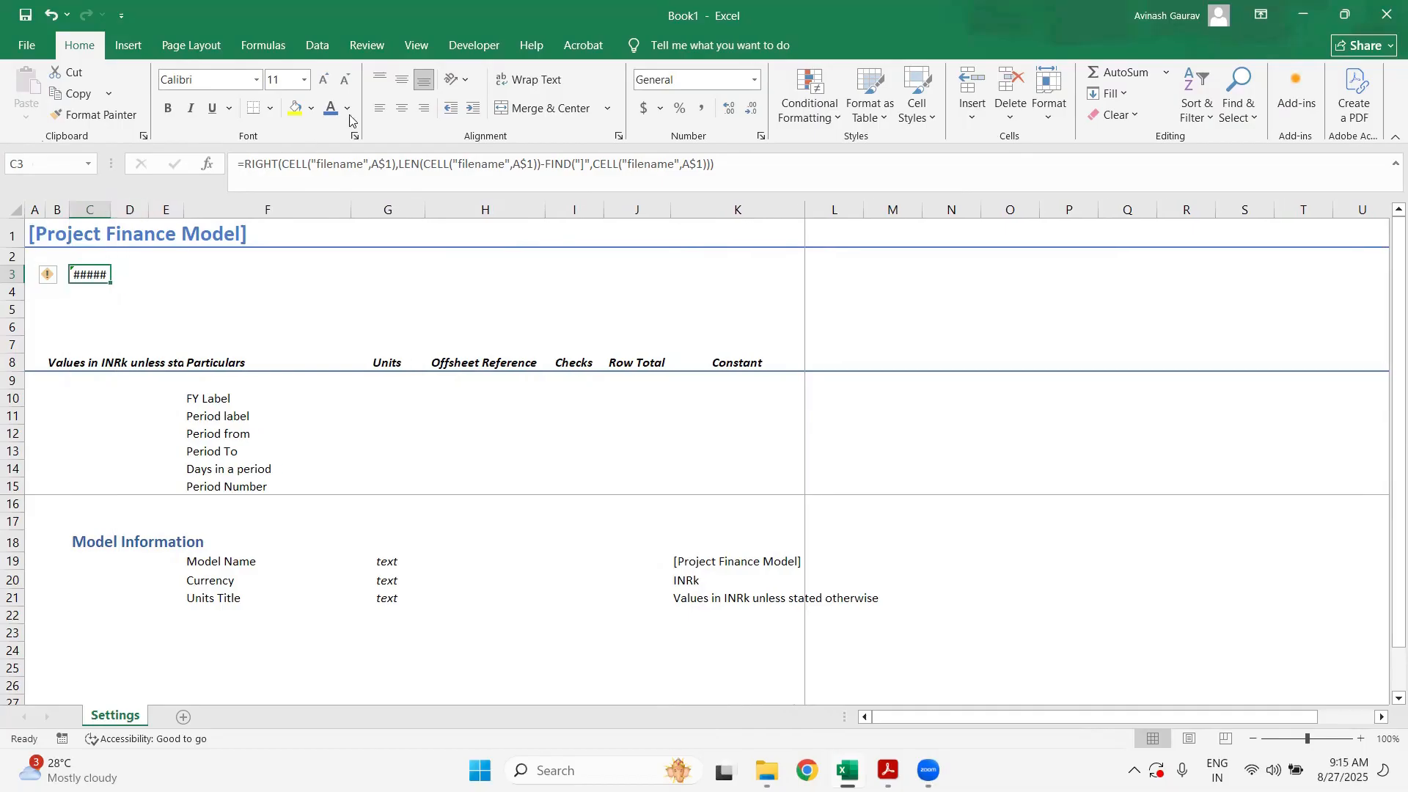
{"action": "left_click", "coordinate": [304, 79]}
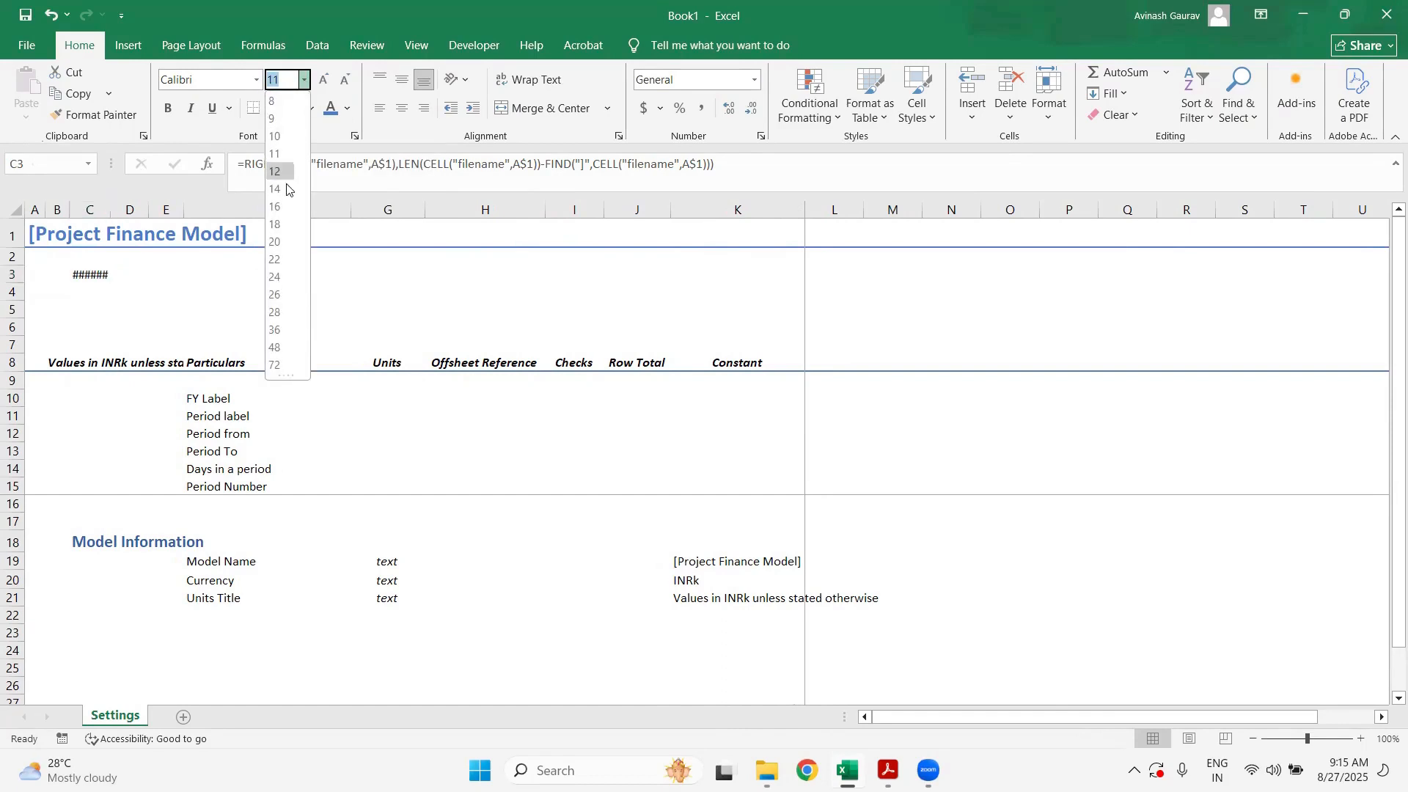
{"action": "left_click", "coordinate": [277, 259]}
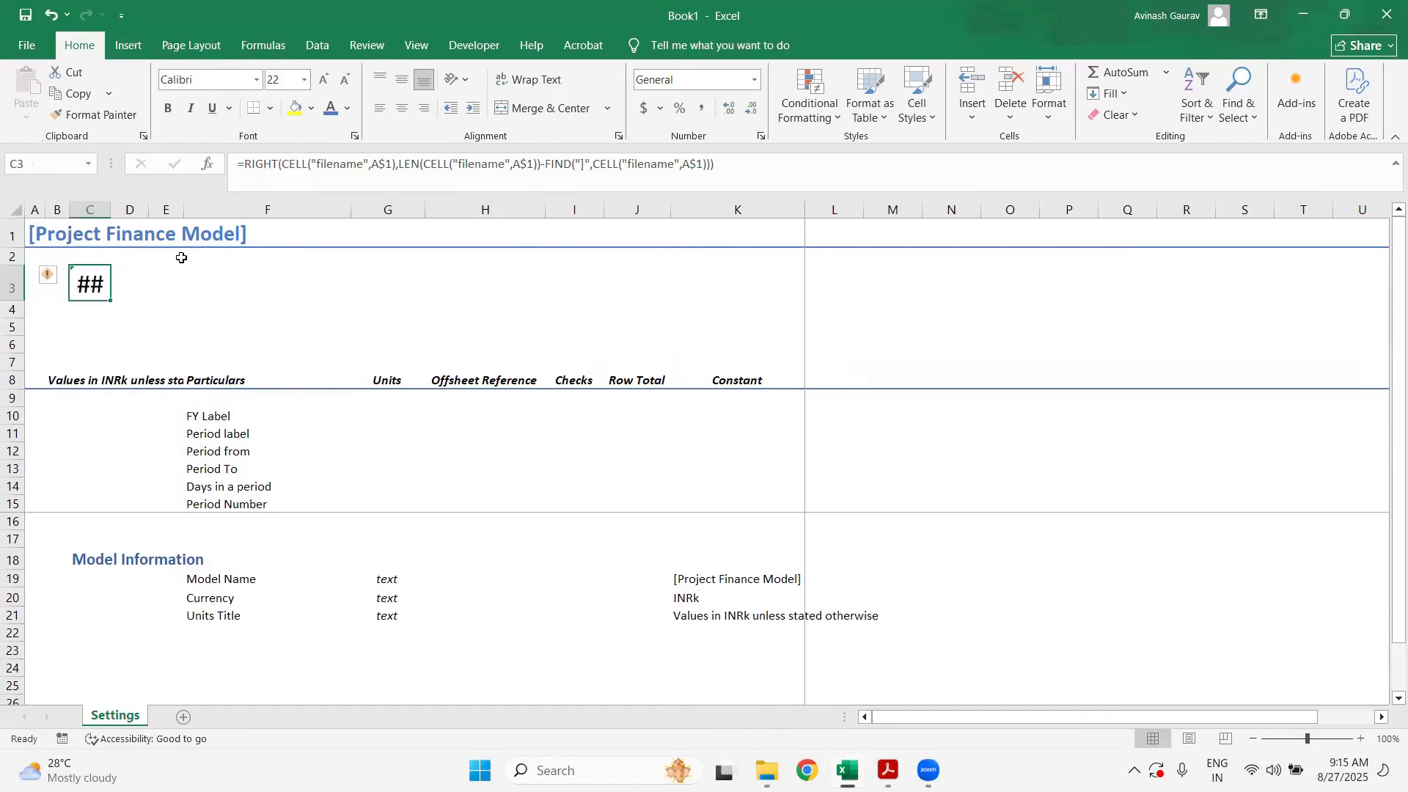
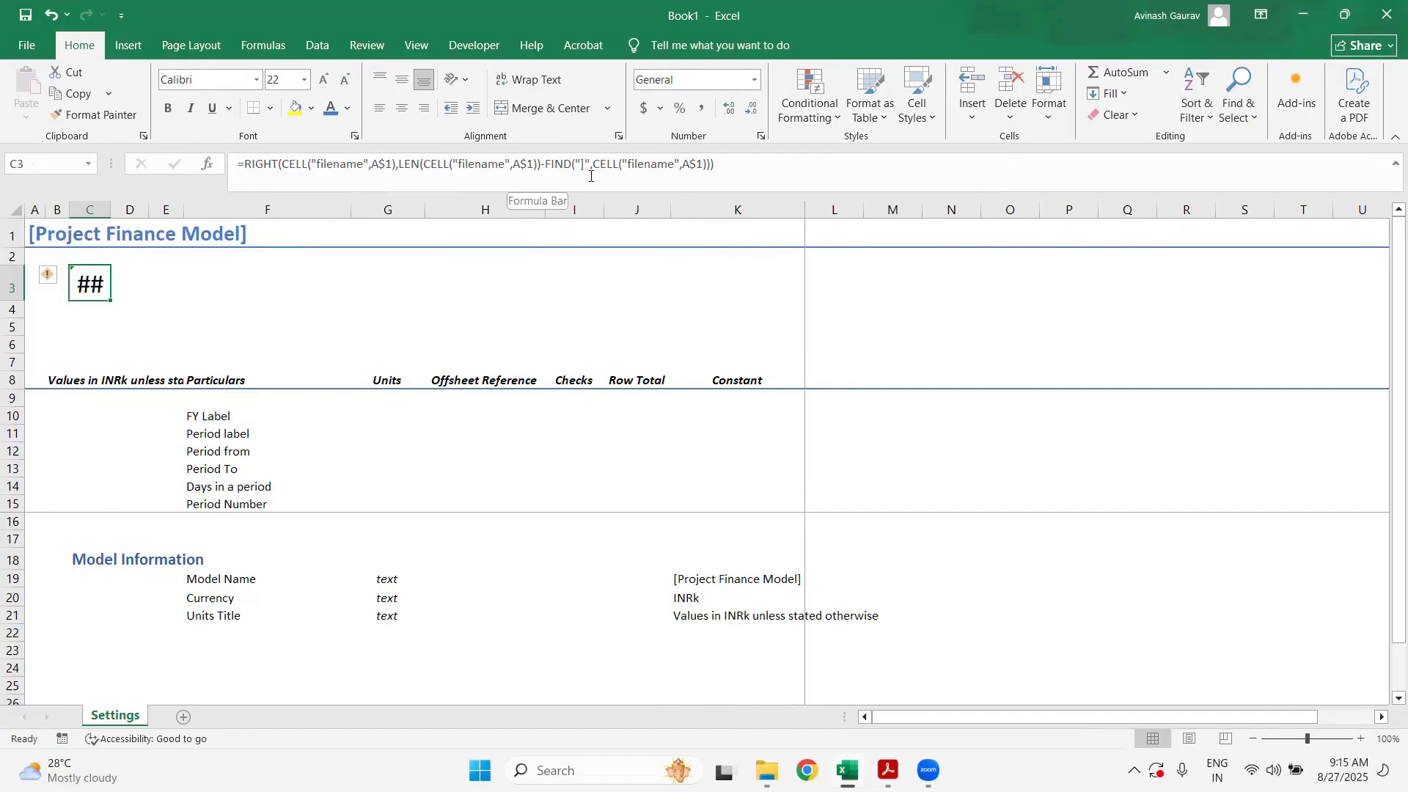
- Re-enter the formula in cell C3 and go through its calculation stage by stage with Evaluate Formula
{"action": "left_click", "coordinate": [773, 164]}
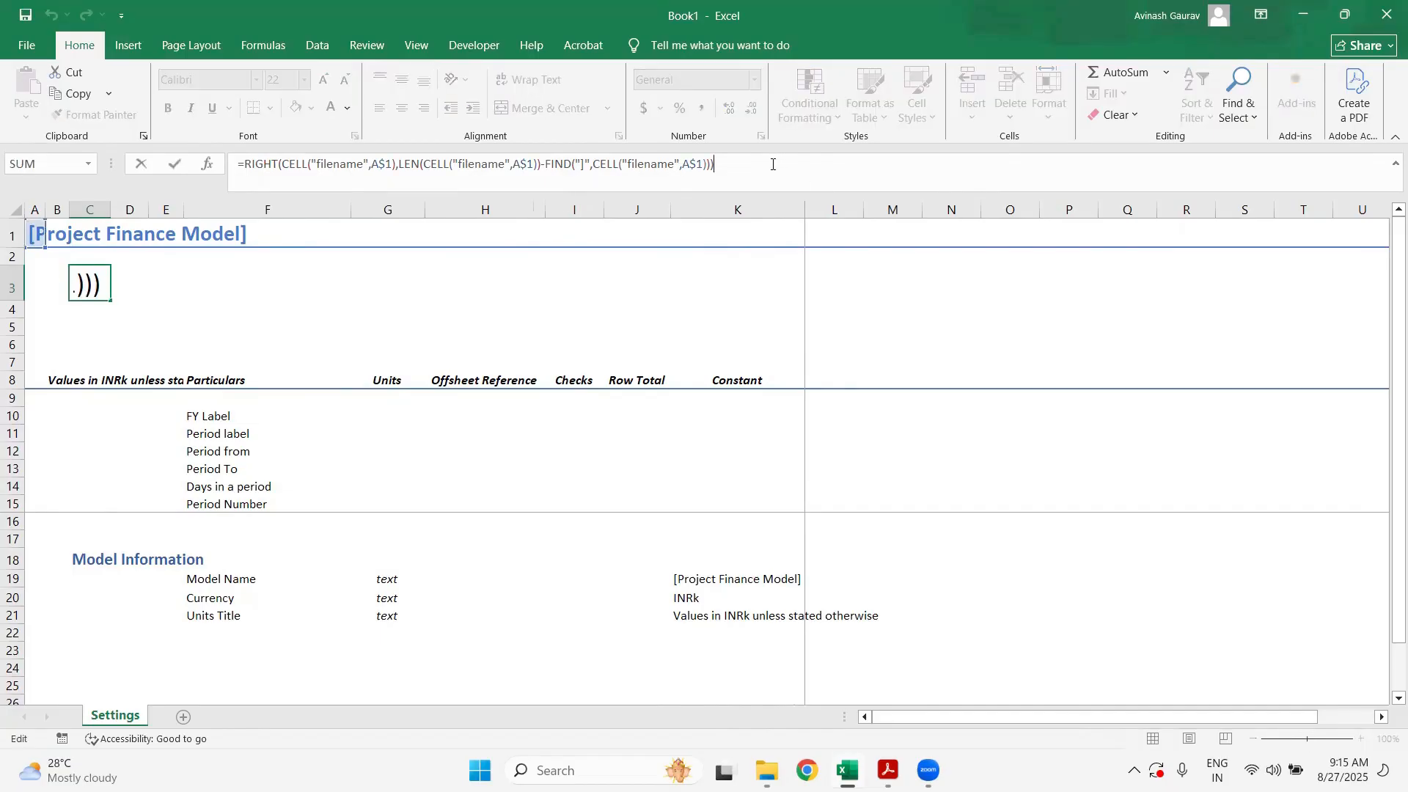
{"action": "key", "text": "Return"}
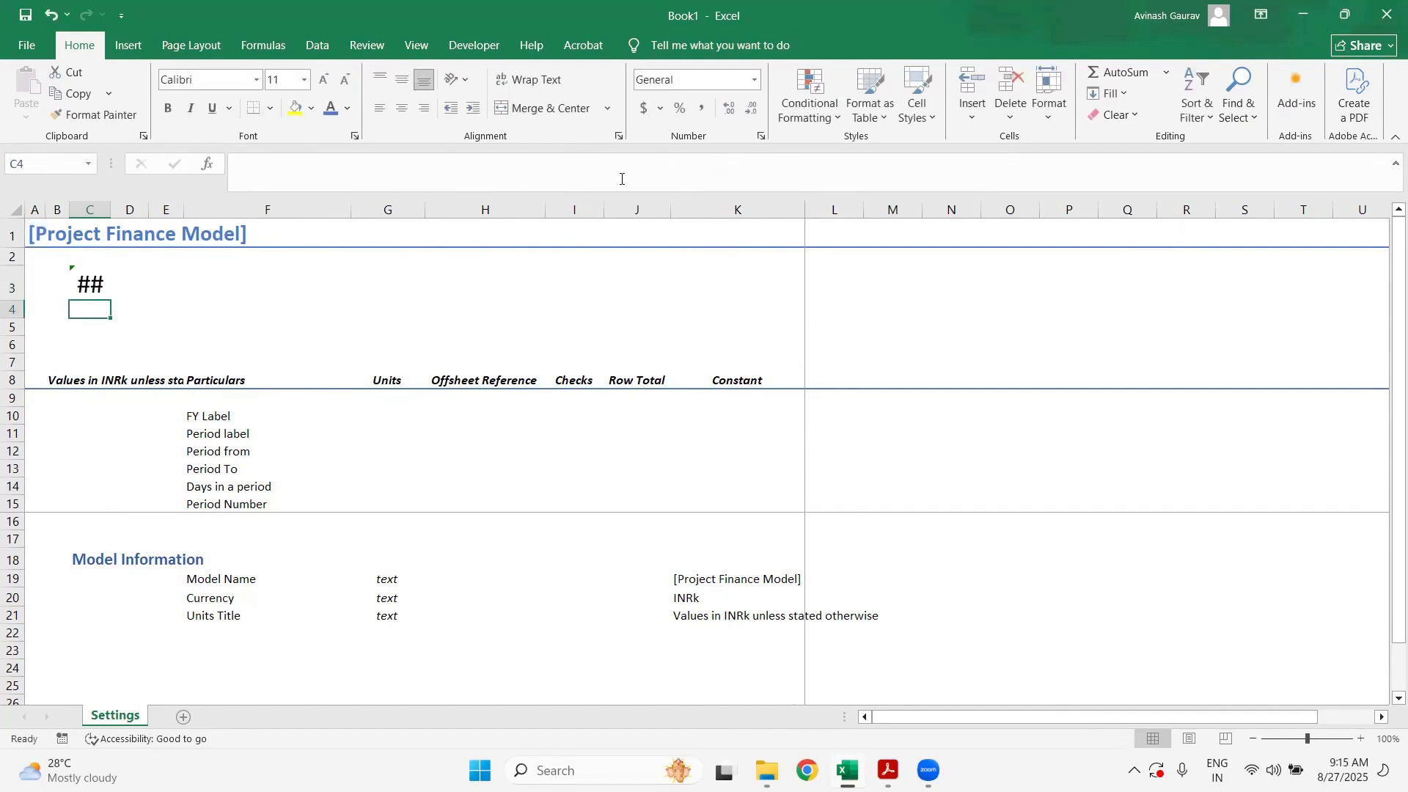
{"action": "left_click", "coordinate": [76, 280]}
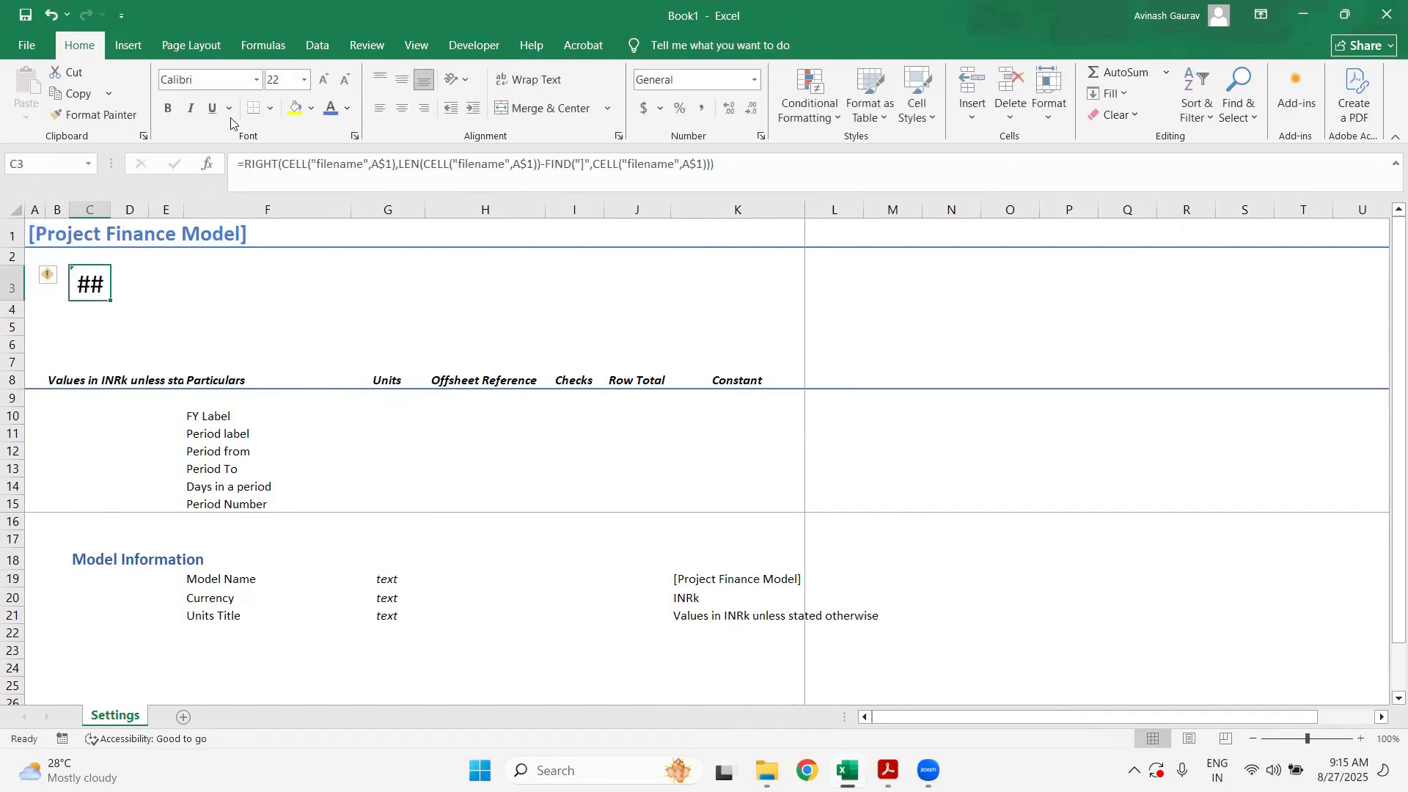
{"action": "left_click", "coordinate": [263, 46]}
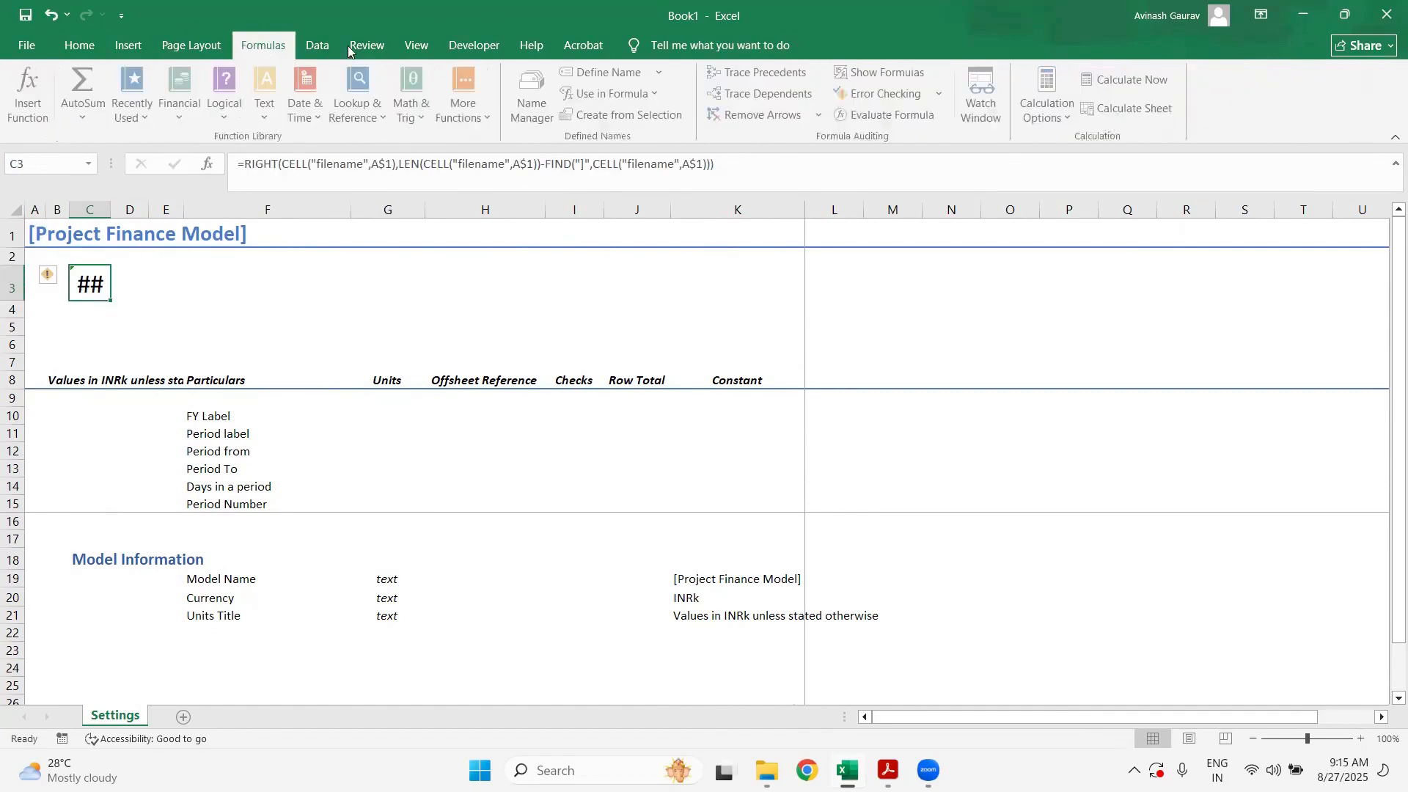
{"action": "left_click", "coordinate": [888, 116]}
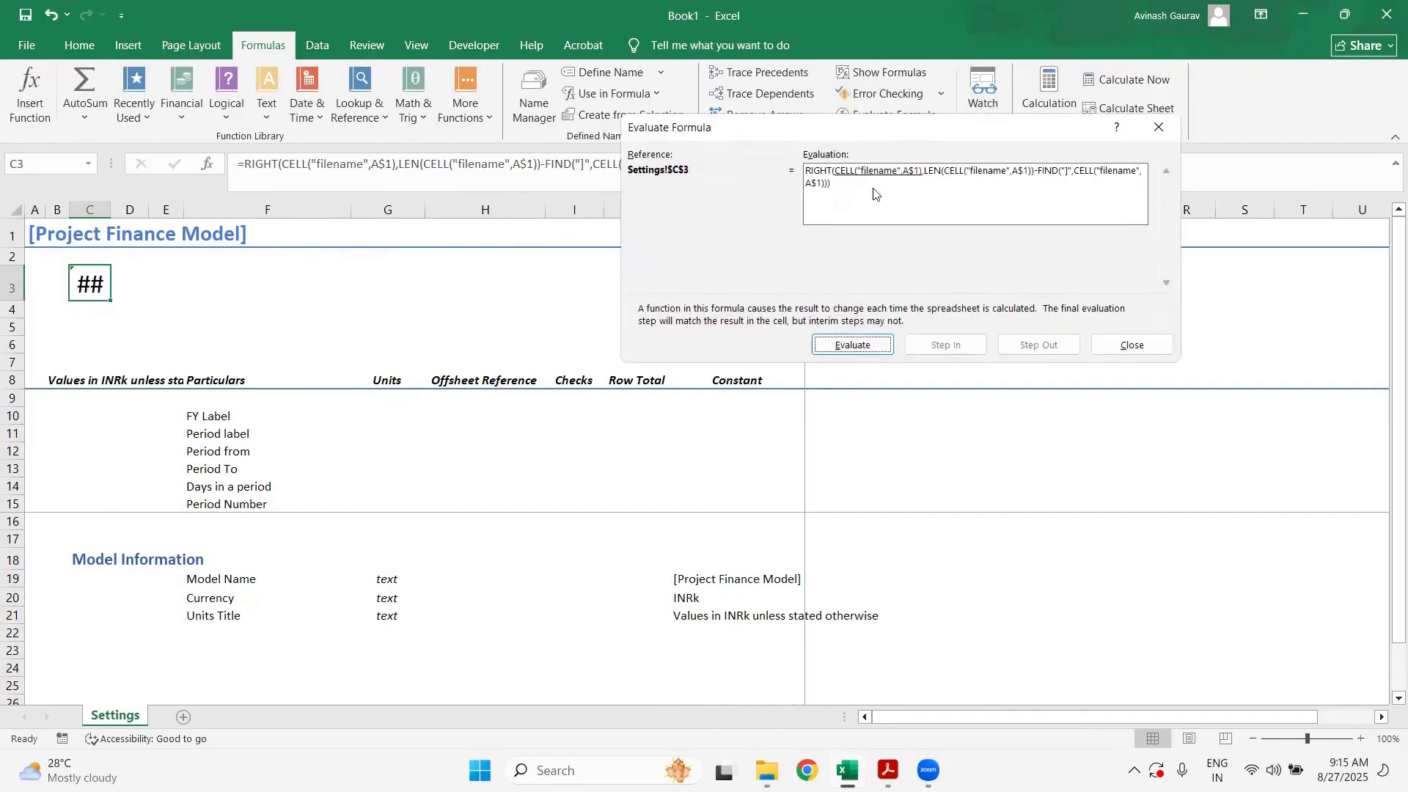
{"action": "left_click", "coordinate": [841, 350]}
{"action": "left_click", "coordinate": [840, 351]}
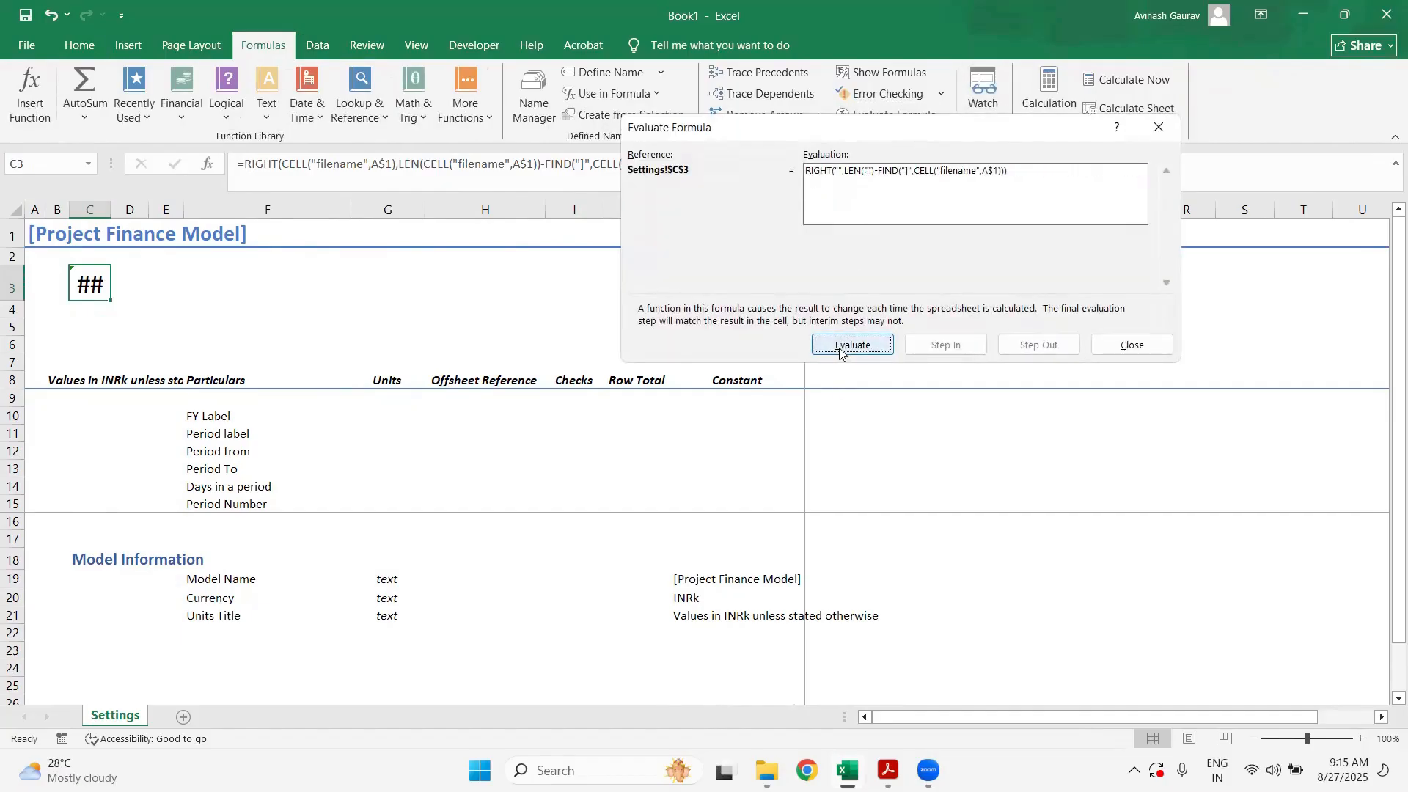
{"action": "left_click", "coordinate": [839, 352]}
{"action": "left_click", "coordinate": [840, 353]}
{"action": "left_click", "coordinate": [840, 352]}
{"action": "left_click", "coordinate": [840, 353]}
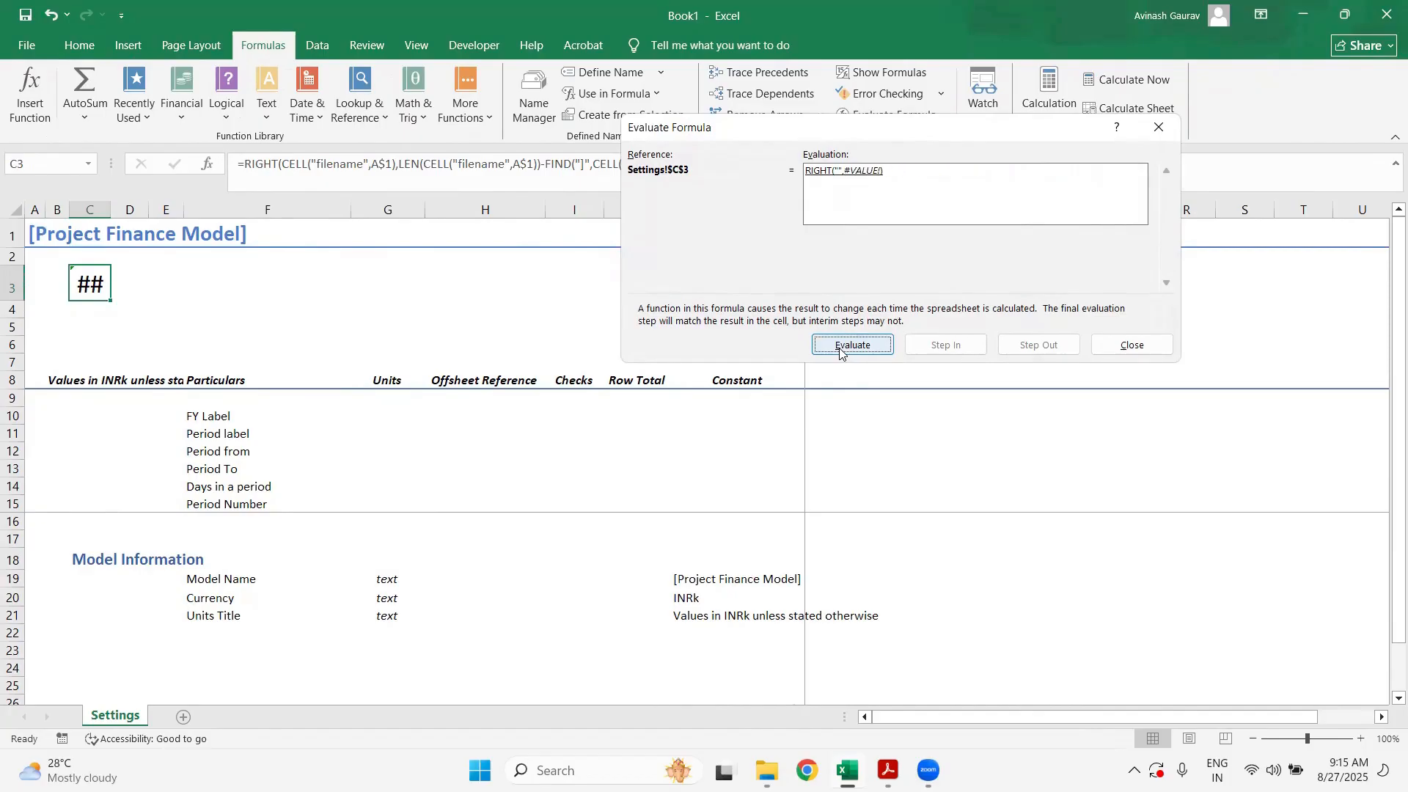
{"action": "left_click", "coordinate": [840, 353]}
{"action": "left_click", "coordinate": [840, 353]}
{"action": "left_click", "coordinate": [839, 353]}
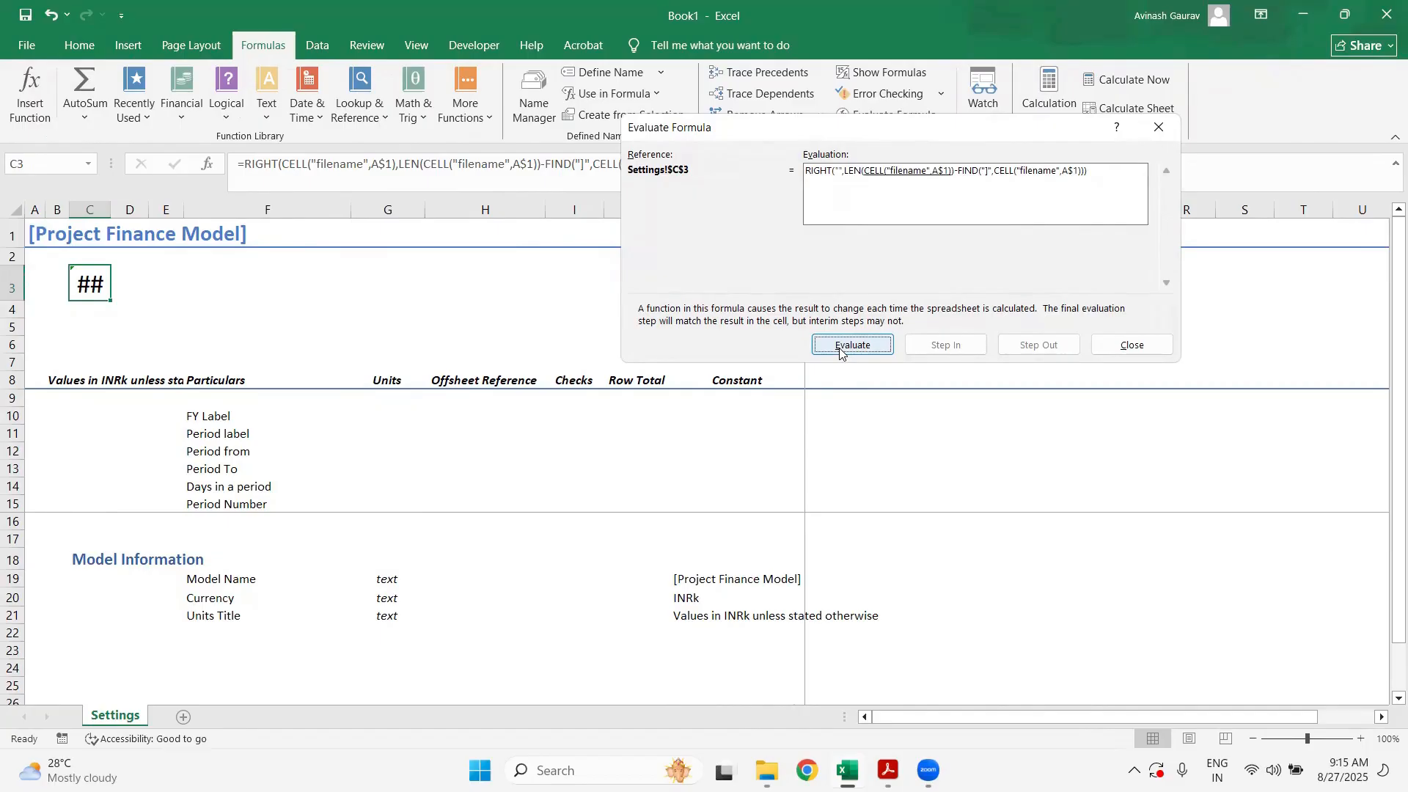
{"action": "left_click", "coordinate": [1132, 345]}
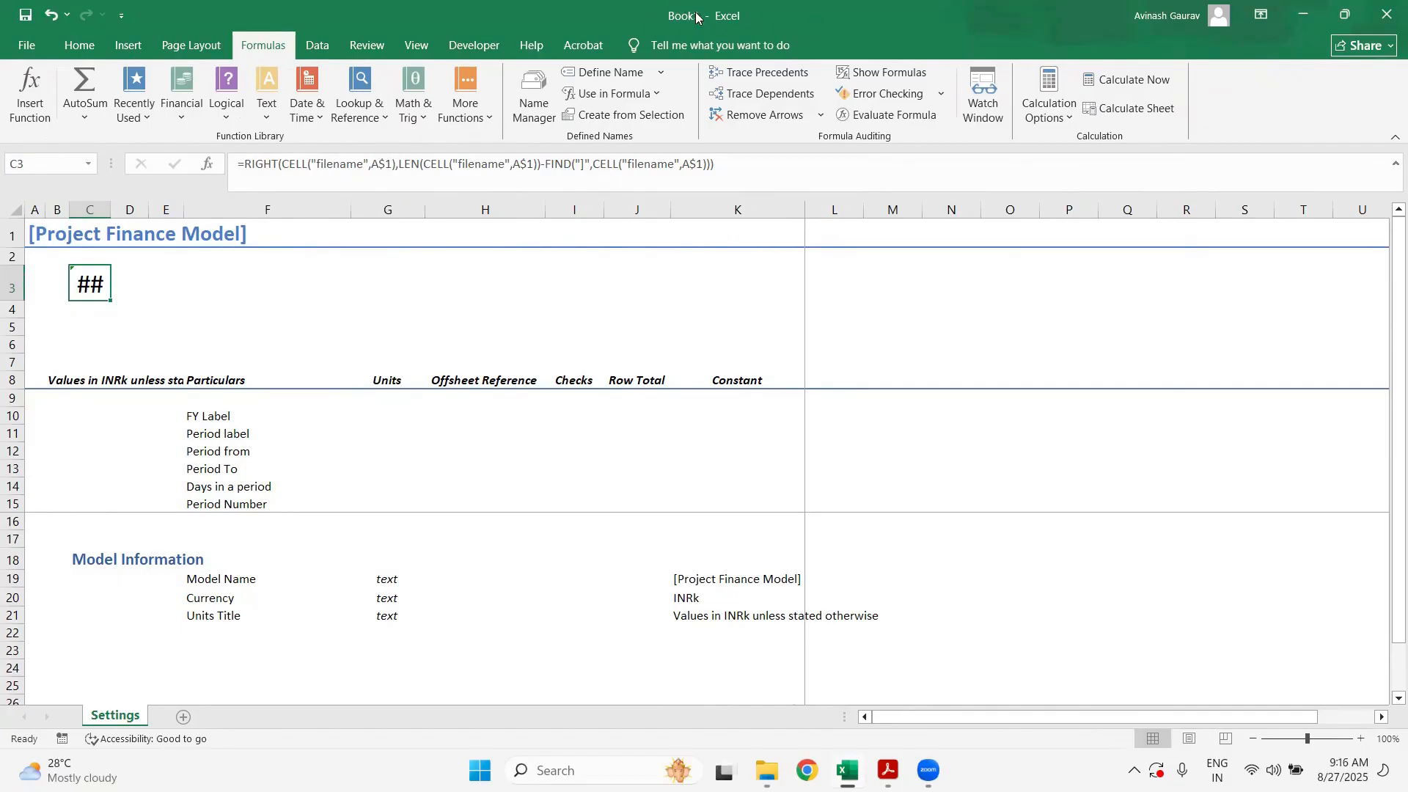
- Start saving the workbook through the full Save As dialog, with the Downloads folder as the location
{"action": "key", "text": "ctrl+s"}
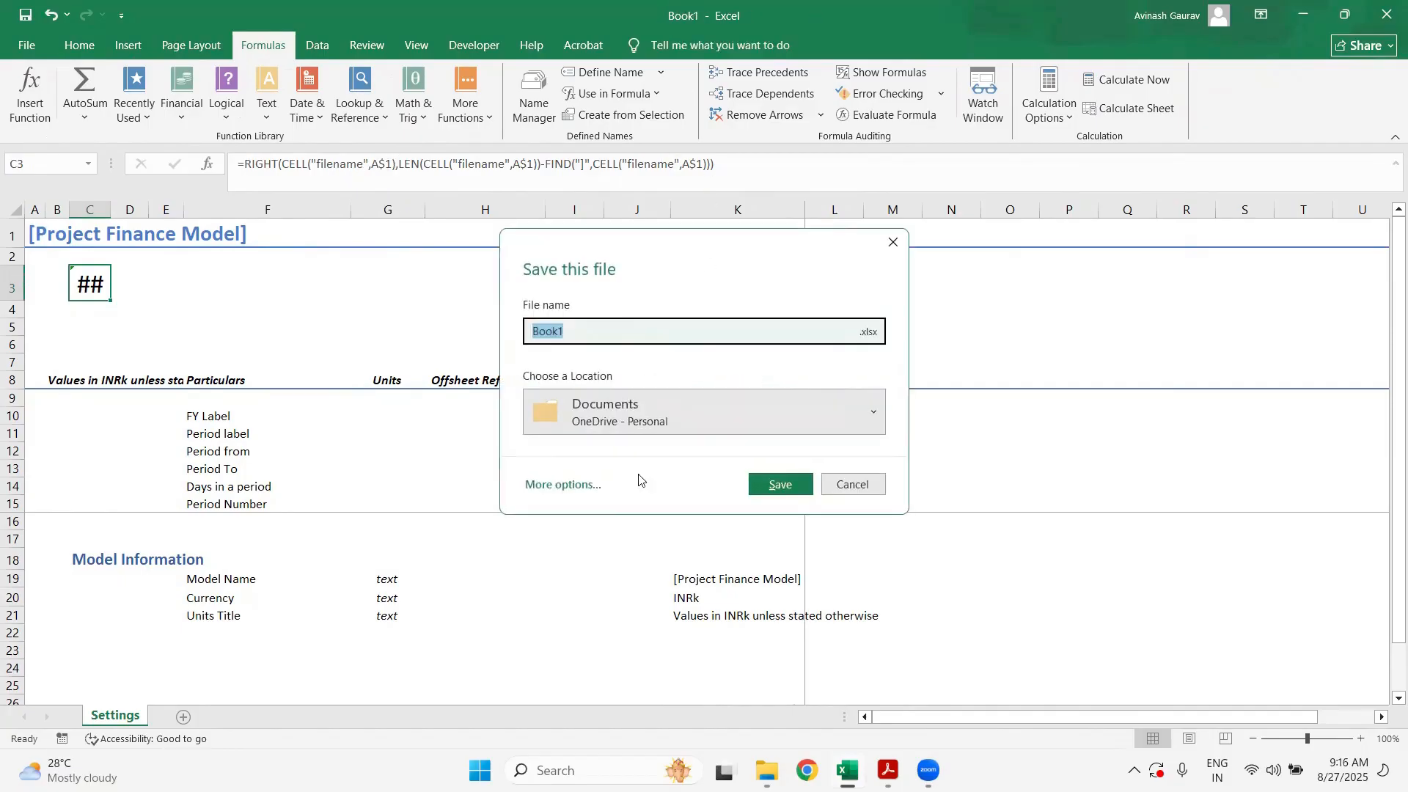
{"action": "left_click", "coordinate": [575, 484]}
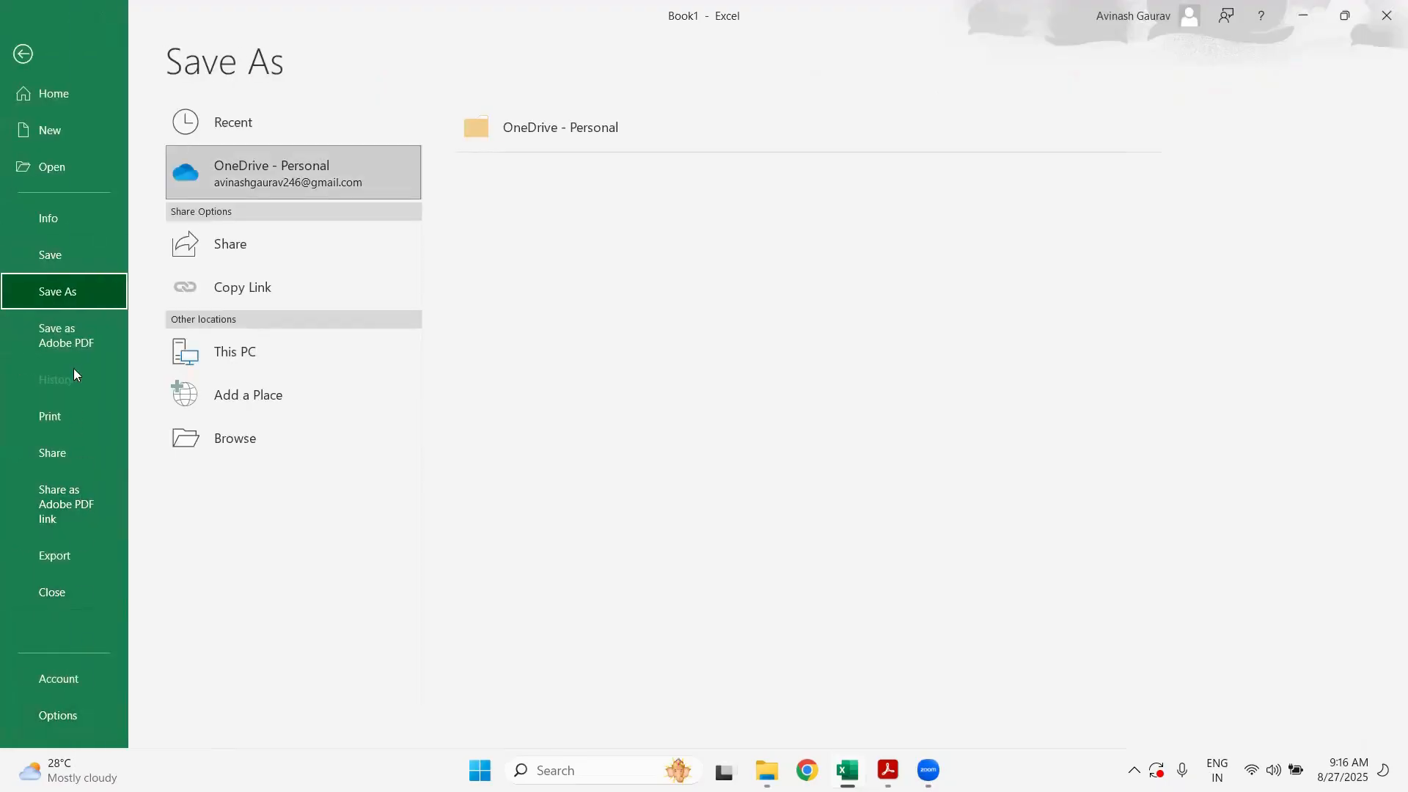
{"action": "left_click", "coordinate": [245, 443]}
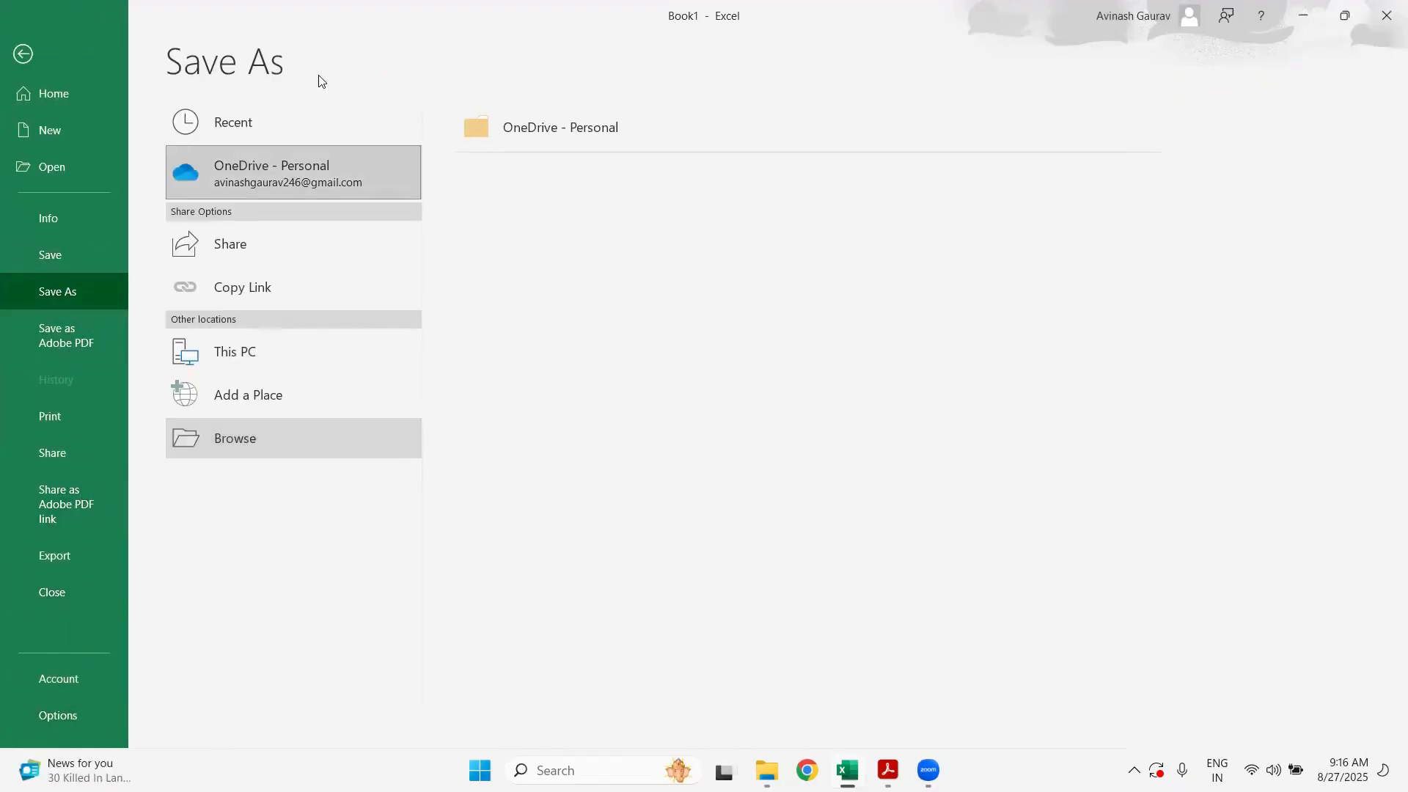
{"action": "left_click", "coordinate": [86, 195]}
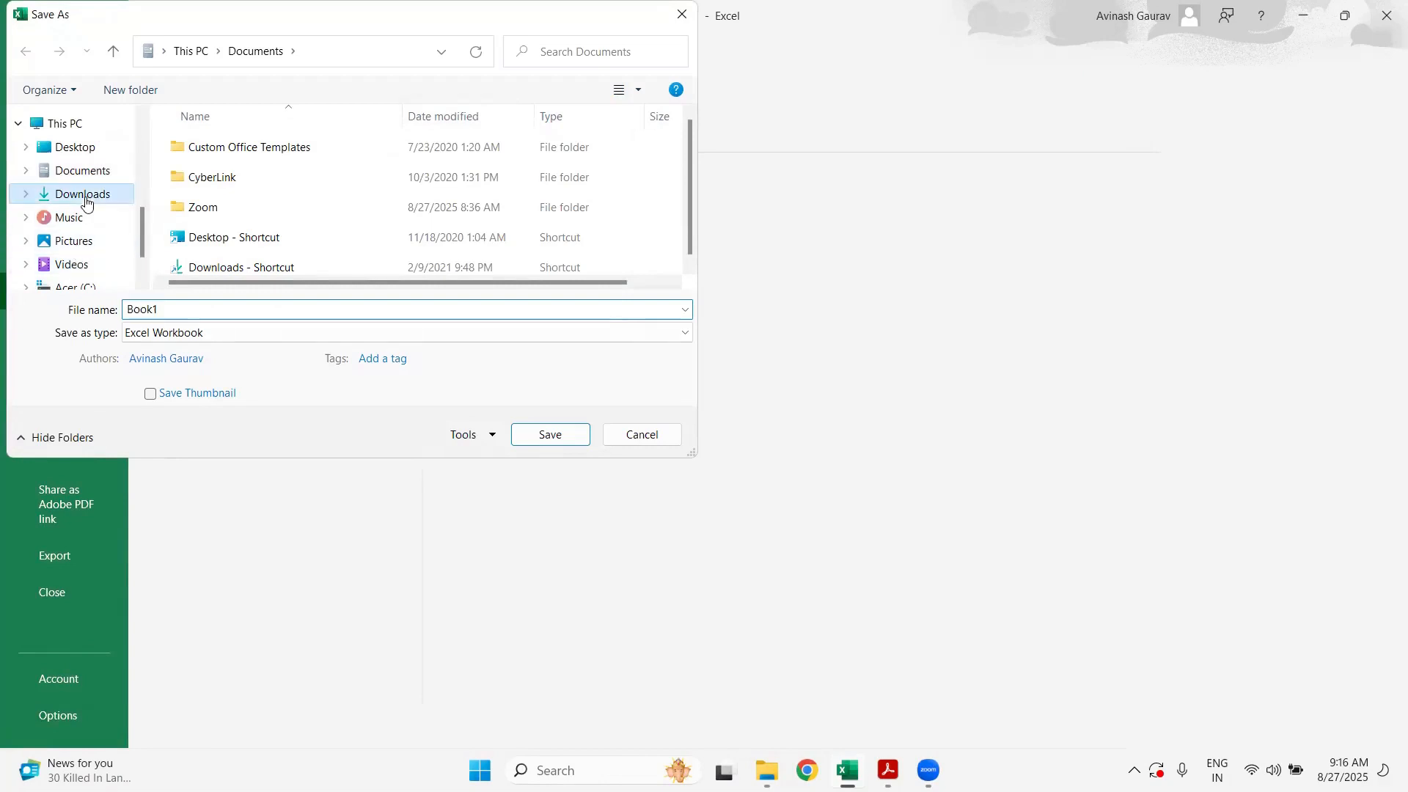
{"action": "left_click", "coordinate": [184, 309]}
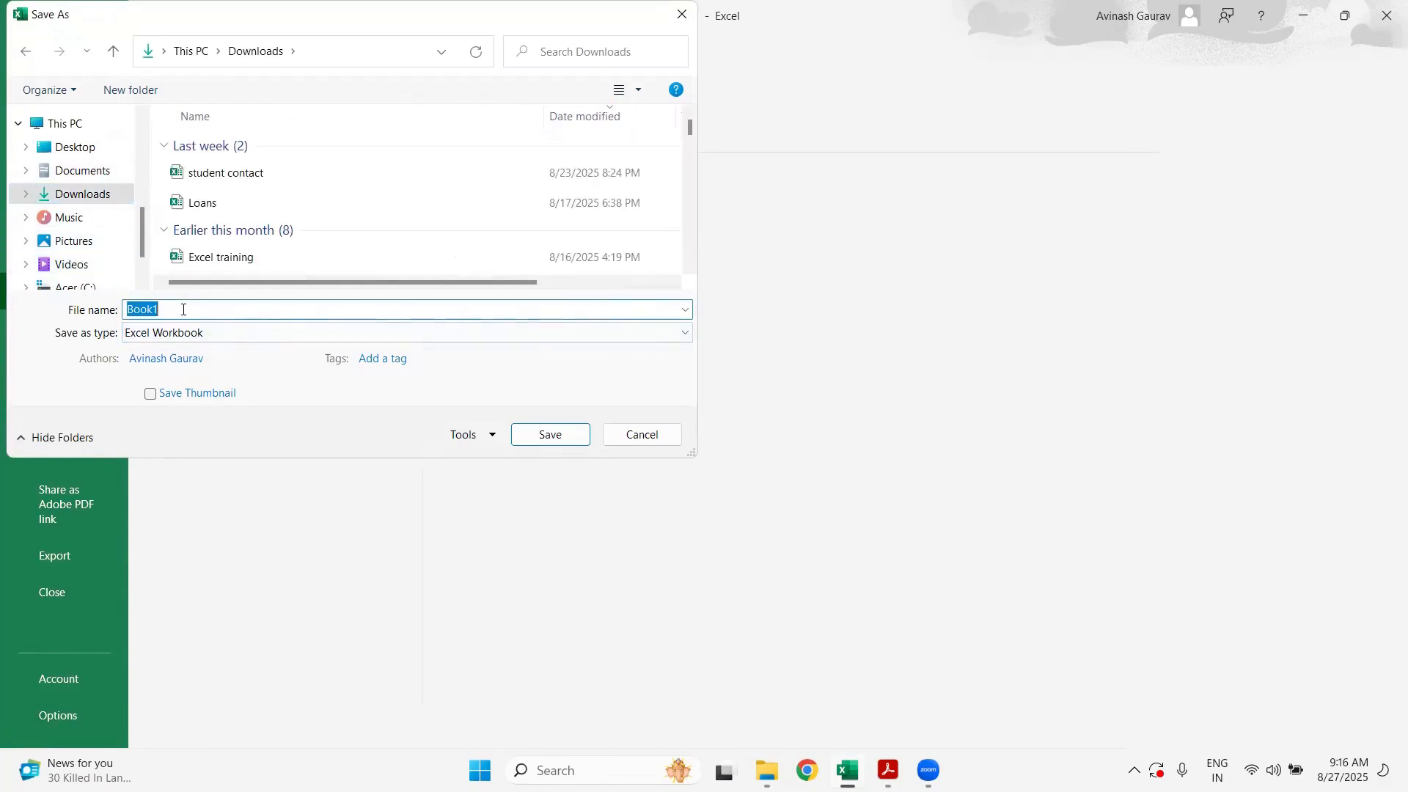
{"action": "type", "text": "Project"}
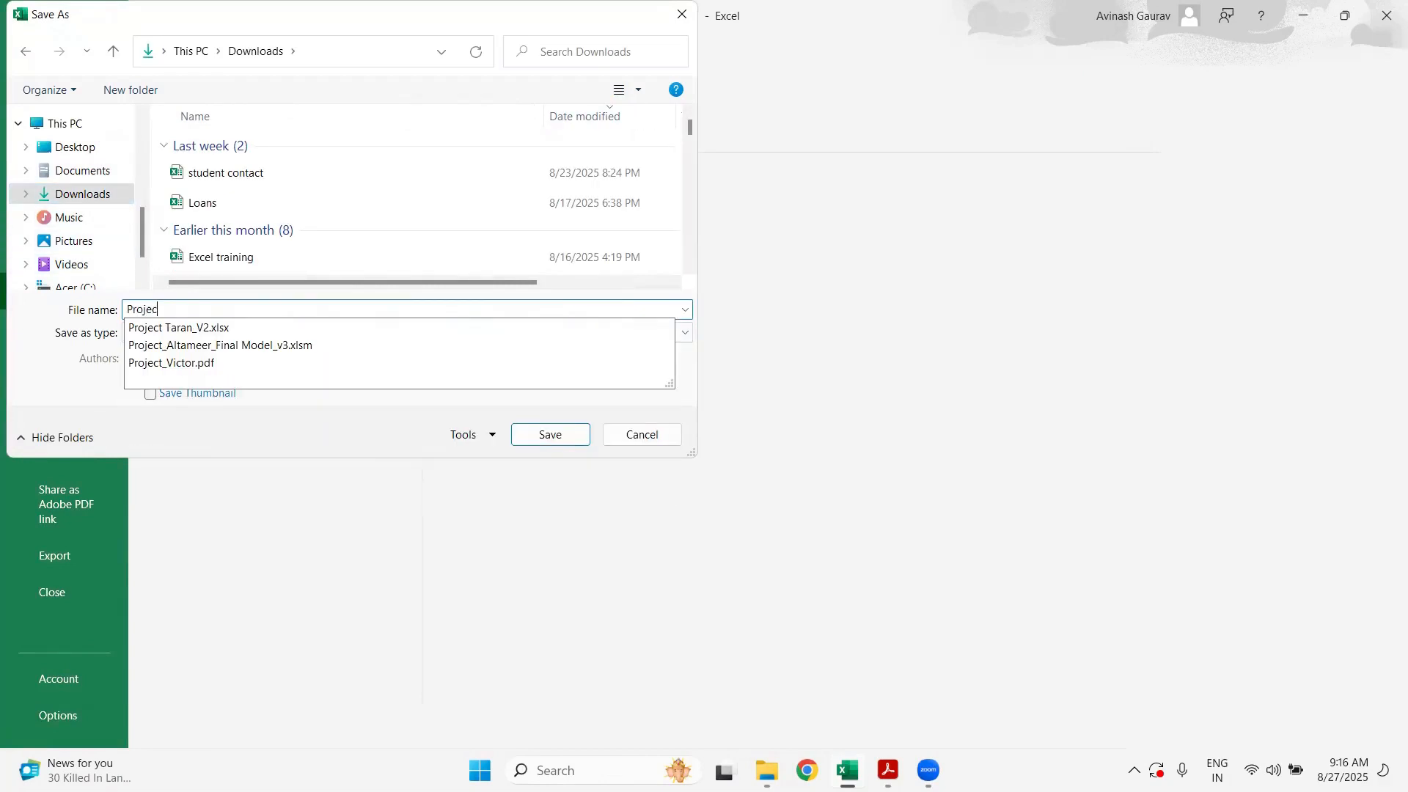
{"action": "key", "text": "BackSpace"}
{"action": "key", "text": "BackSpace"}
{"action": "key", "text": "BackSpace"}
{"action": "key", "text": "BackSpace"}
{"action": "key", "text": "BackSpace"}
{"action": "key", "text": "BackSpace"}
{"action": "key", "text": "BackSpace"}
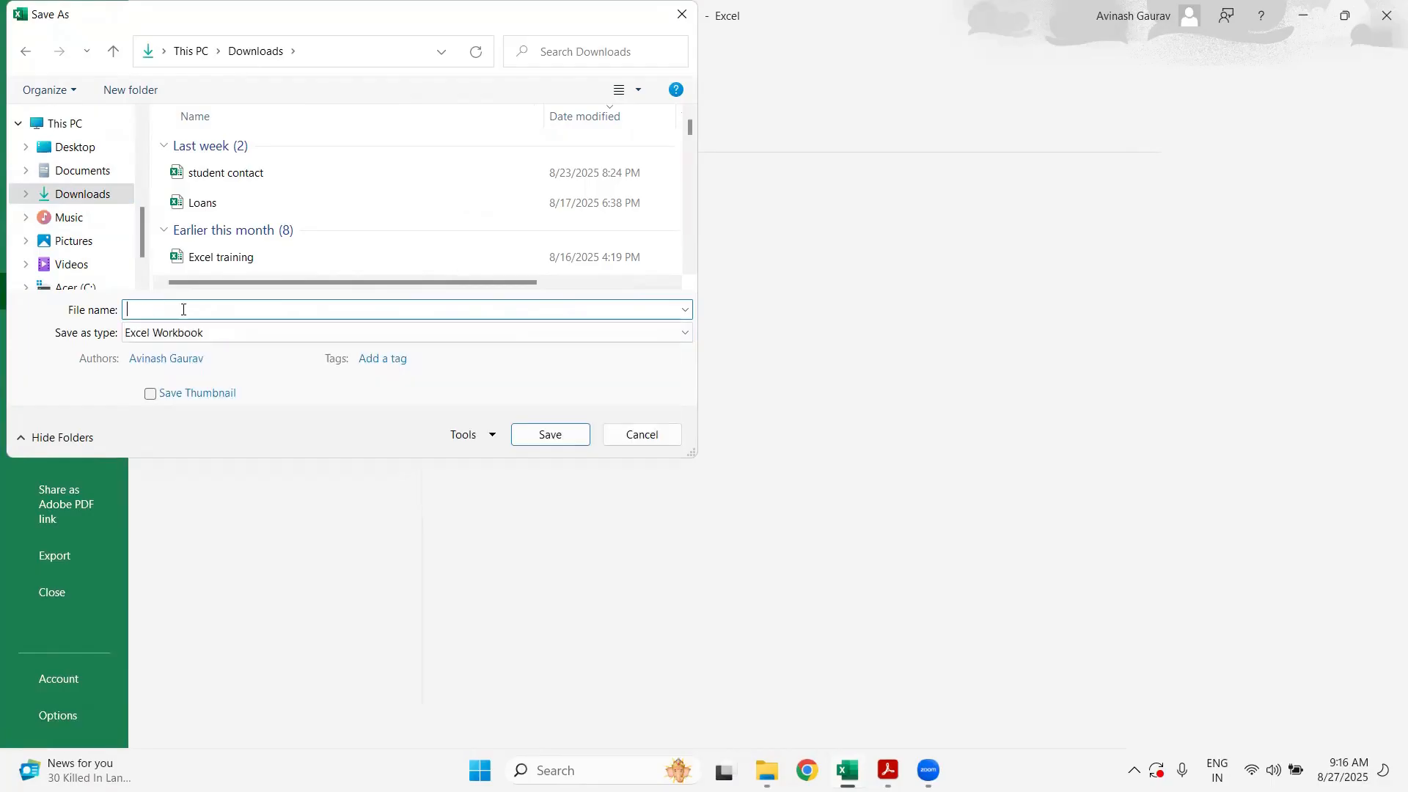
- Name the file "The VMA School_Model_v1" and save it as an Excel Workbook
{"action": "type", "text": "TheVMA S"}
{"action": "key", "text": "BackSpace"}
{"action": "key", "text": "BackSpace"}
{"action": "key", "text": "BackSpace"}
{"action": "key", "text": "BackSpace"}
{"action": "key", "text": "BackSpace"}
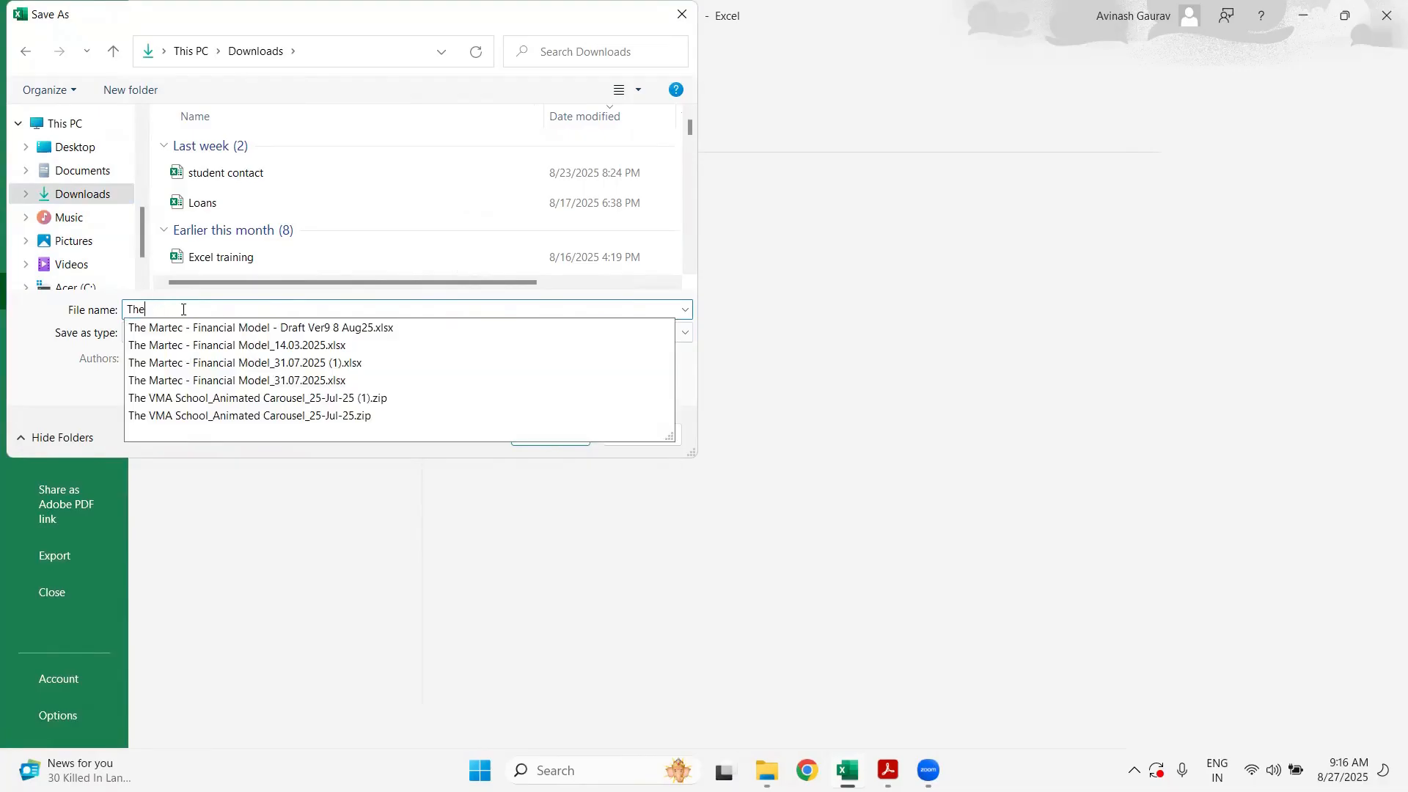
{"action": "type", "text": "VMA S"}
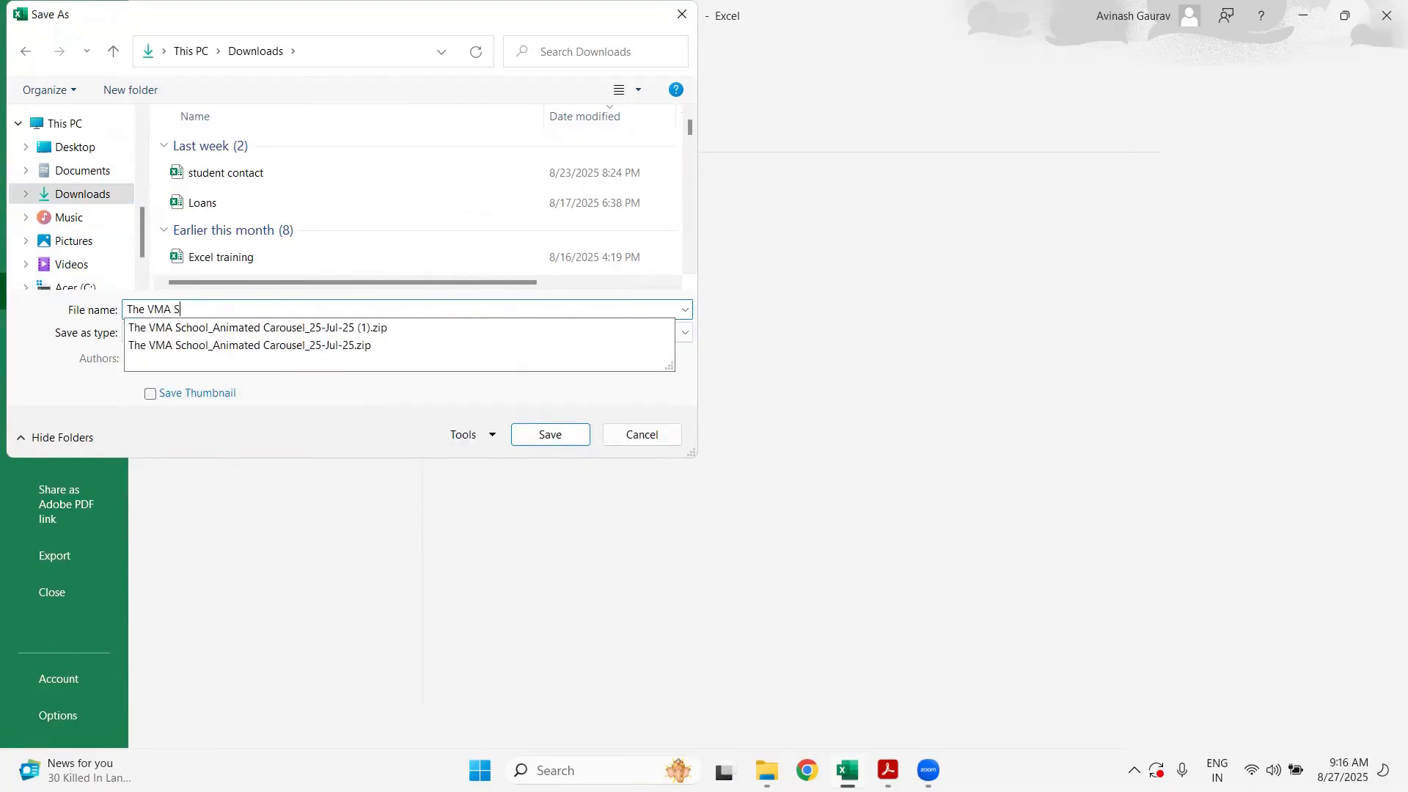
{"action": "type", "text": "chool_Model v"}
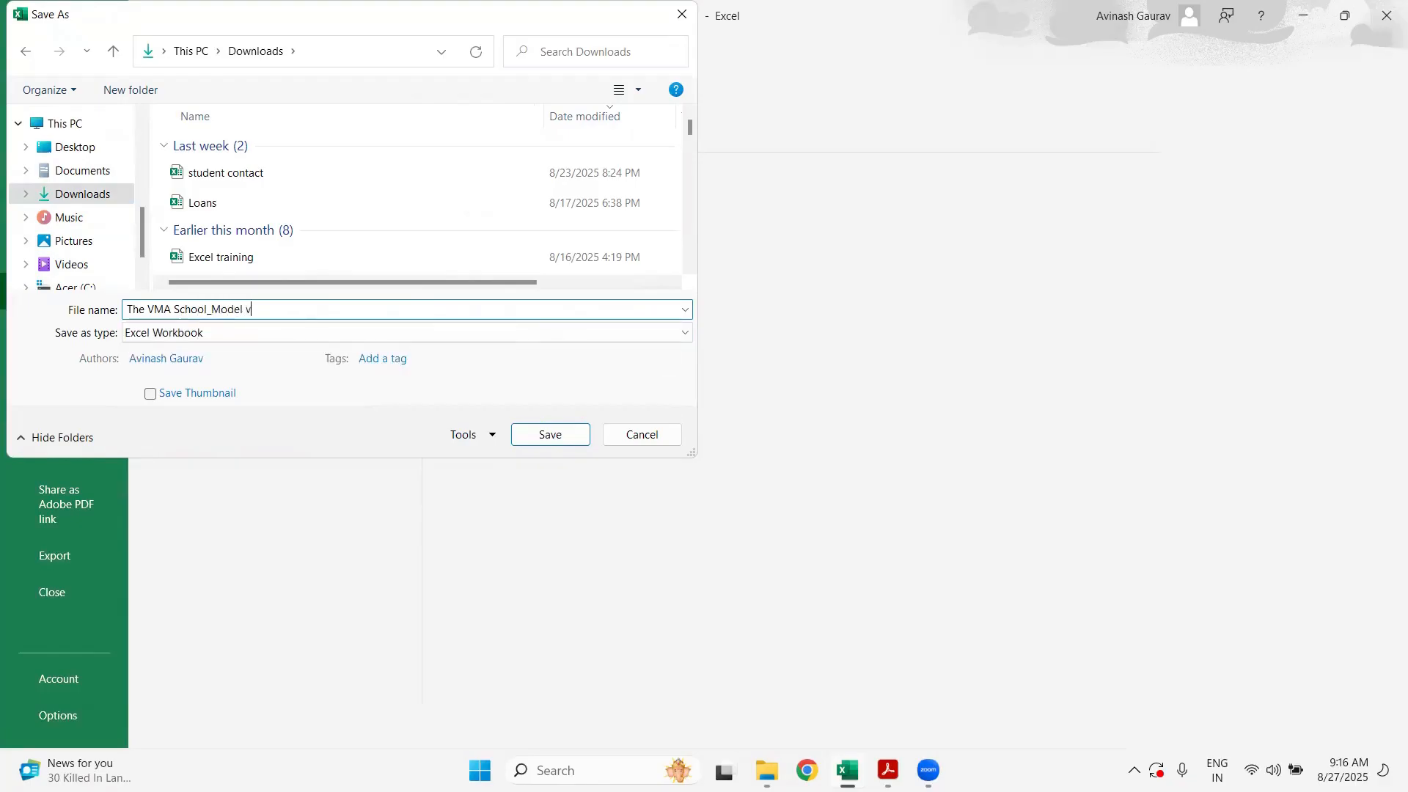
{"action": "key", "text": "BackSpace"}
{"action": "key", "text": "BackSpace"}
{"action": "type", "text": "_v1"}
{"action": "left_click", "coordinate": [540, 438]}
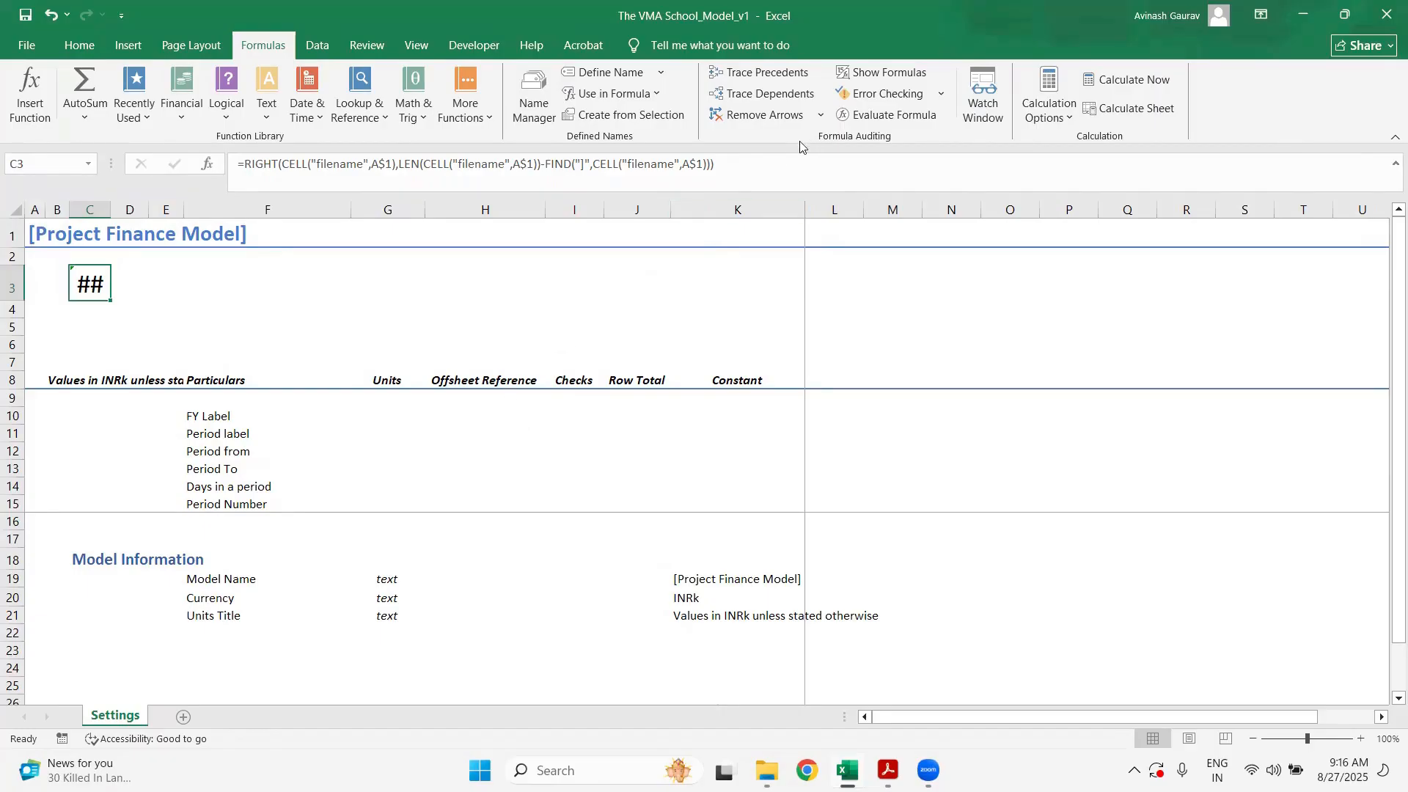
- Re-enter the sheet-name formula in cell C3 to recalculate it for the saved workbook, and reselect the cell
{"action": "left_click", "coordinate": [765, 170]}
{"action": "key", "text": "Return"}
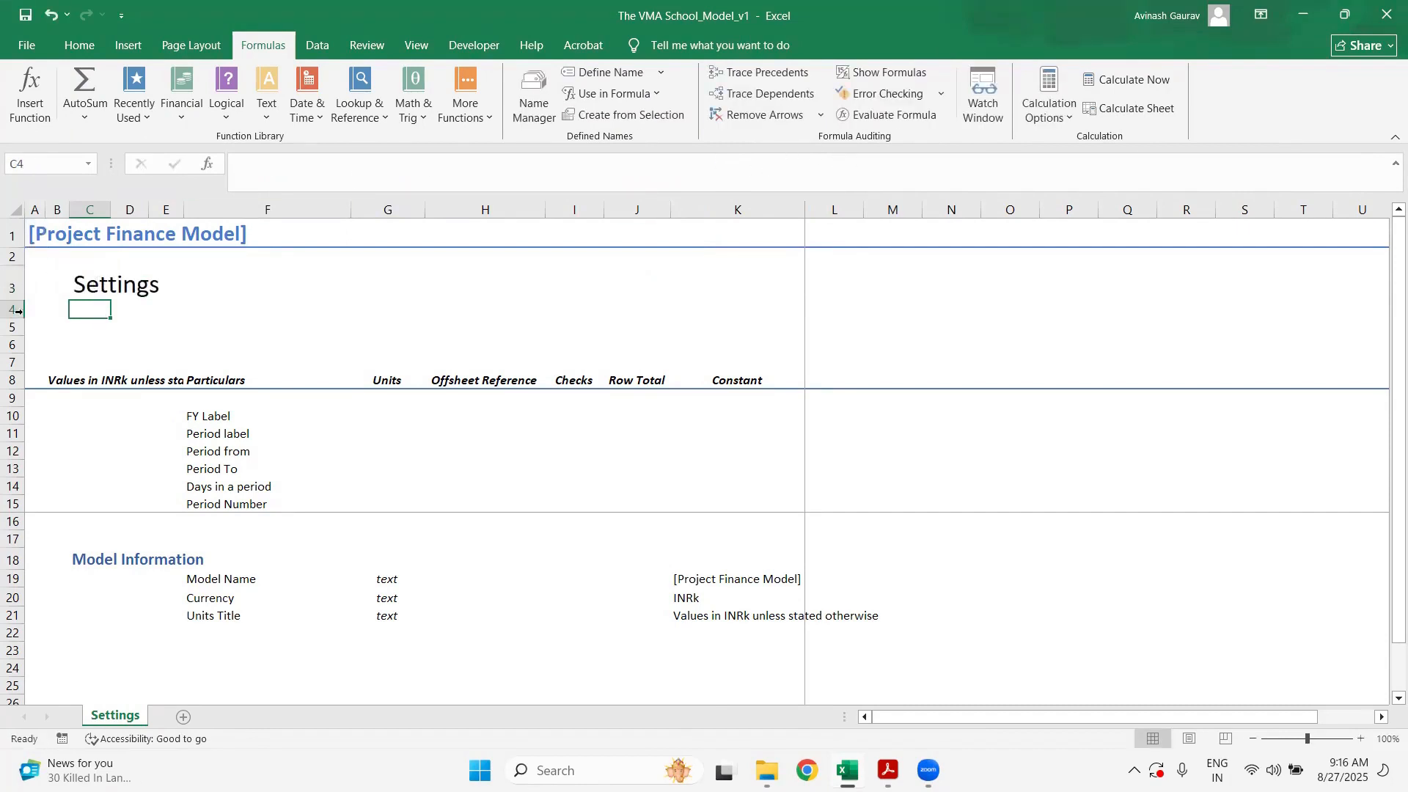
{"action": "left_click", "coordinate": [94, 286]}
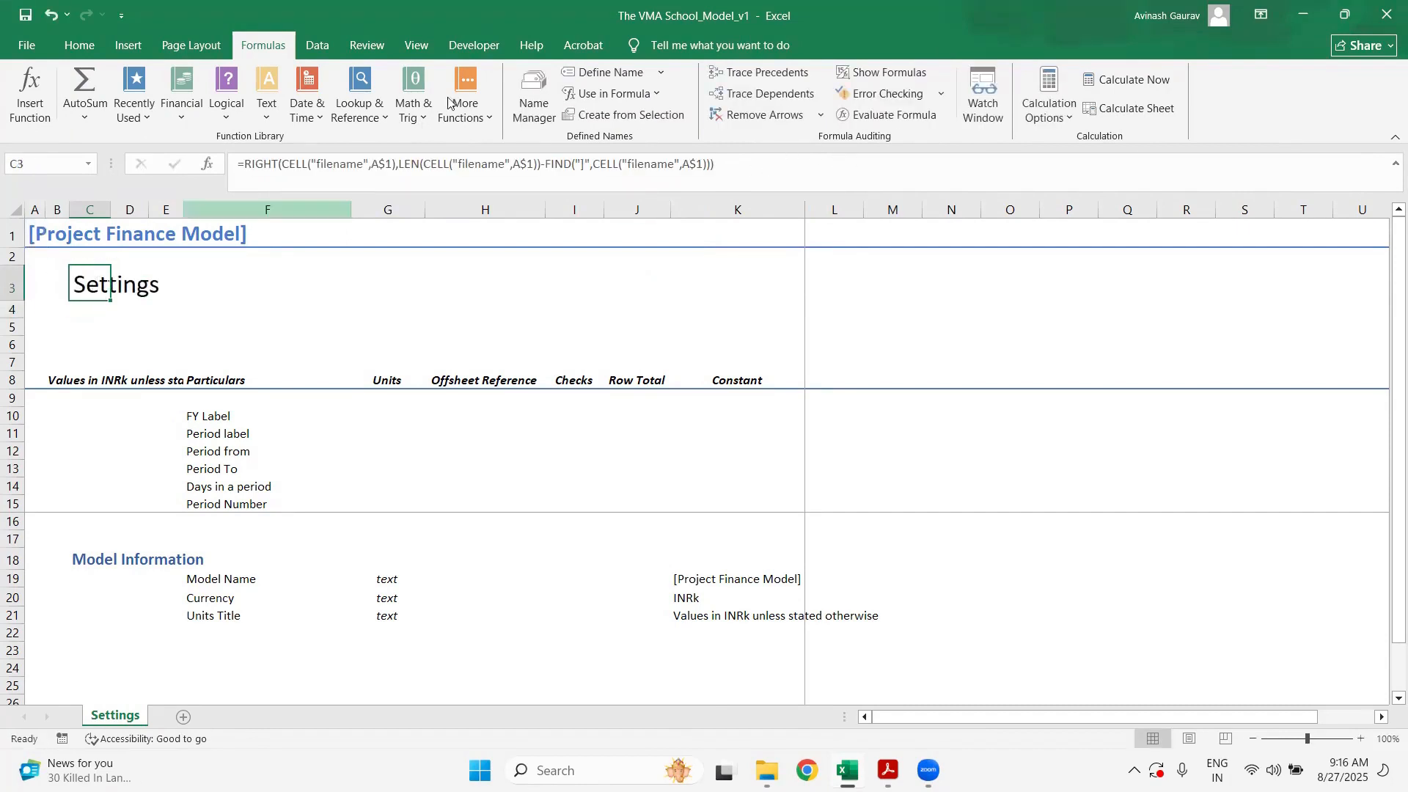
{"action": "left_click", "coordinate": [89, 51]}
- Rename the Settings sheet to "a" to test the dynamic sheet-name formula
{"action": "double_click", "coordinate": [122, 713]}
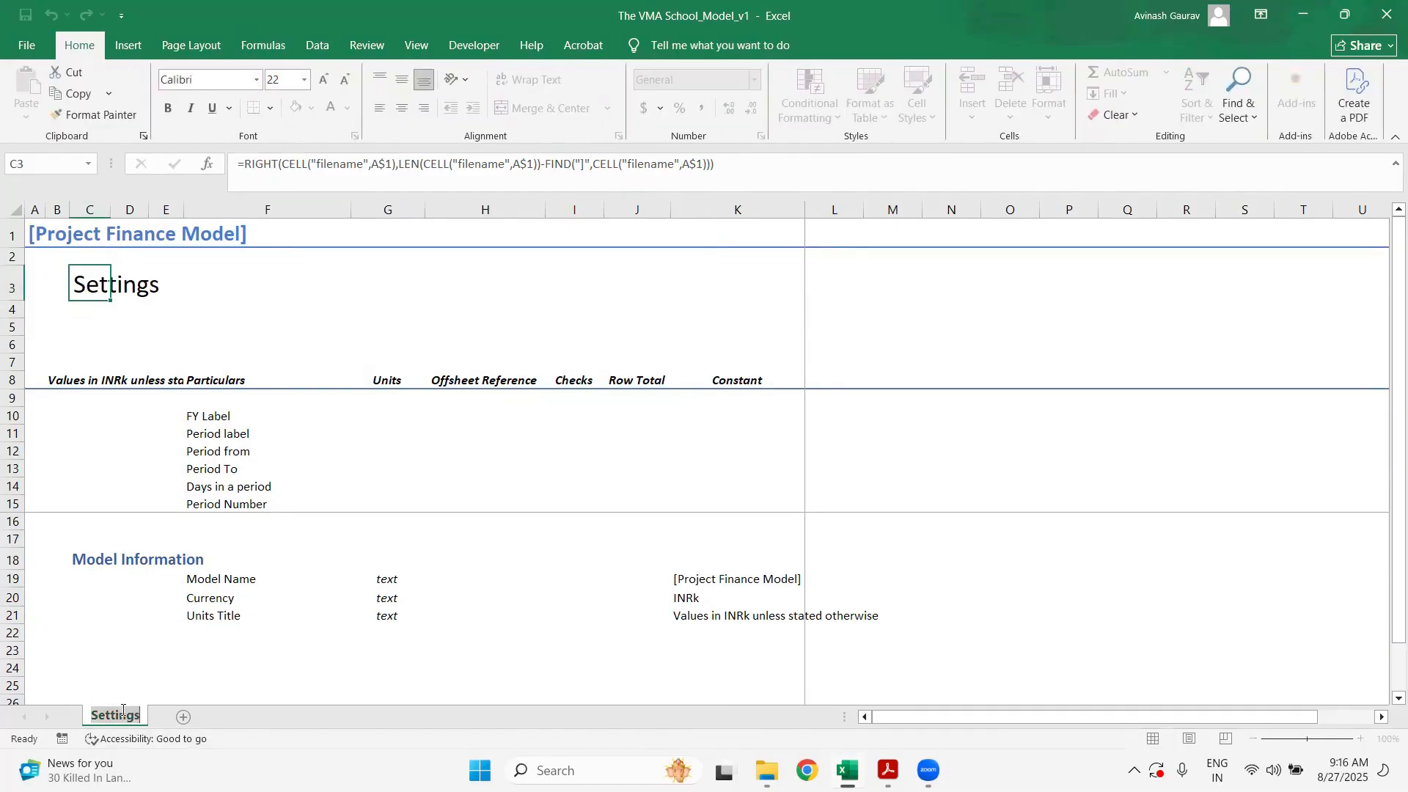
{"action": "type", "text": "a"}
{"action": "left_click", "coordinate": [363, 631]}
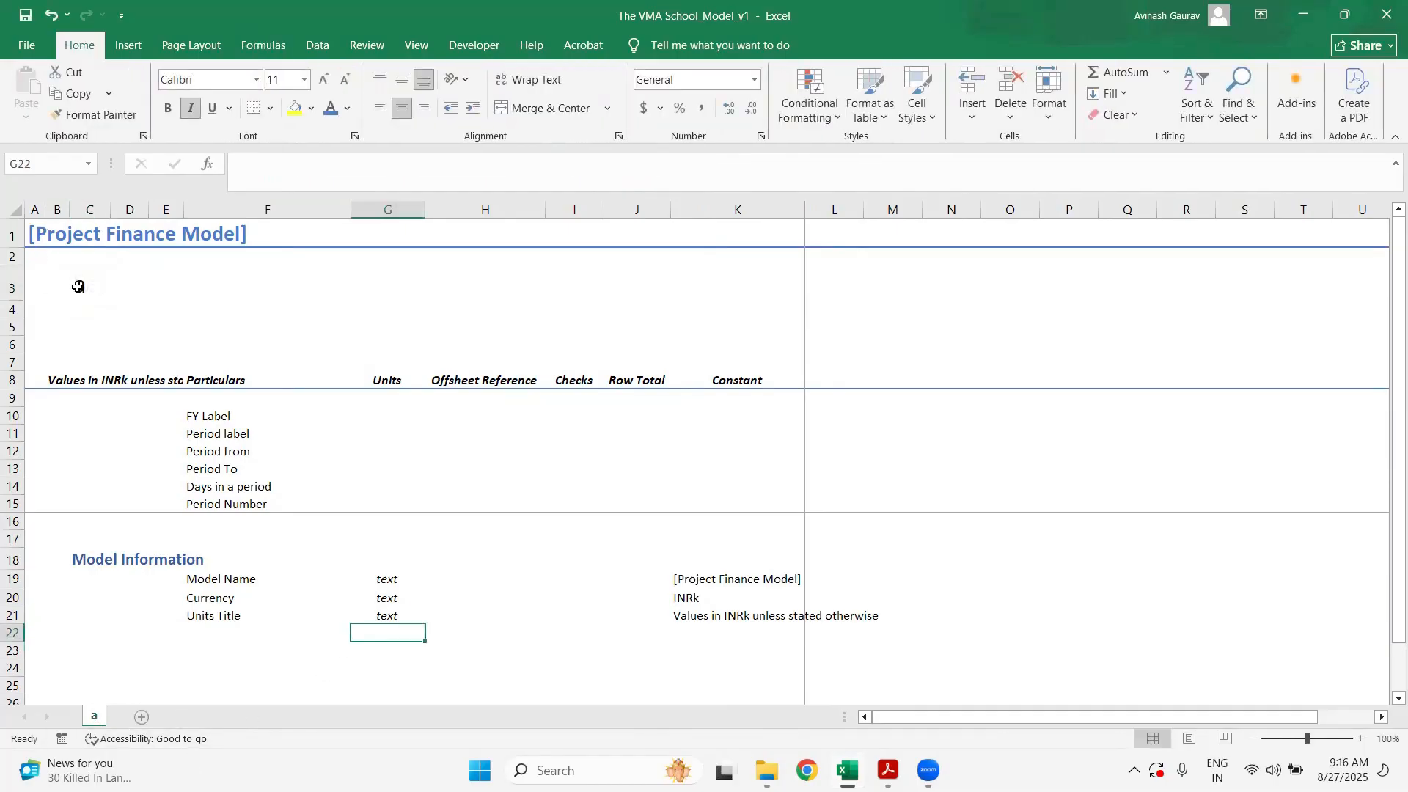
- Undo the test rename of the sheet, with cell C3 selected
{"action": "left_click", "coordinate": [79, 287]}
{"action": "key", "text": "ctrl+z"}
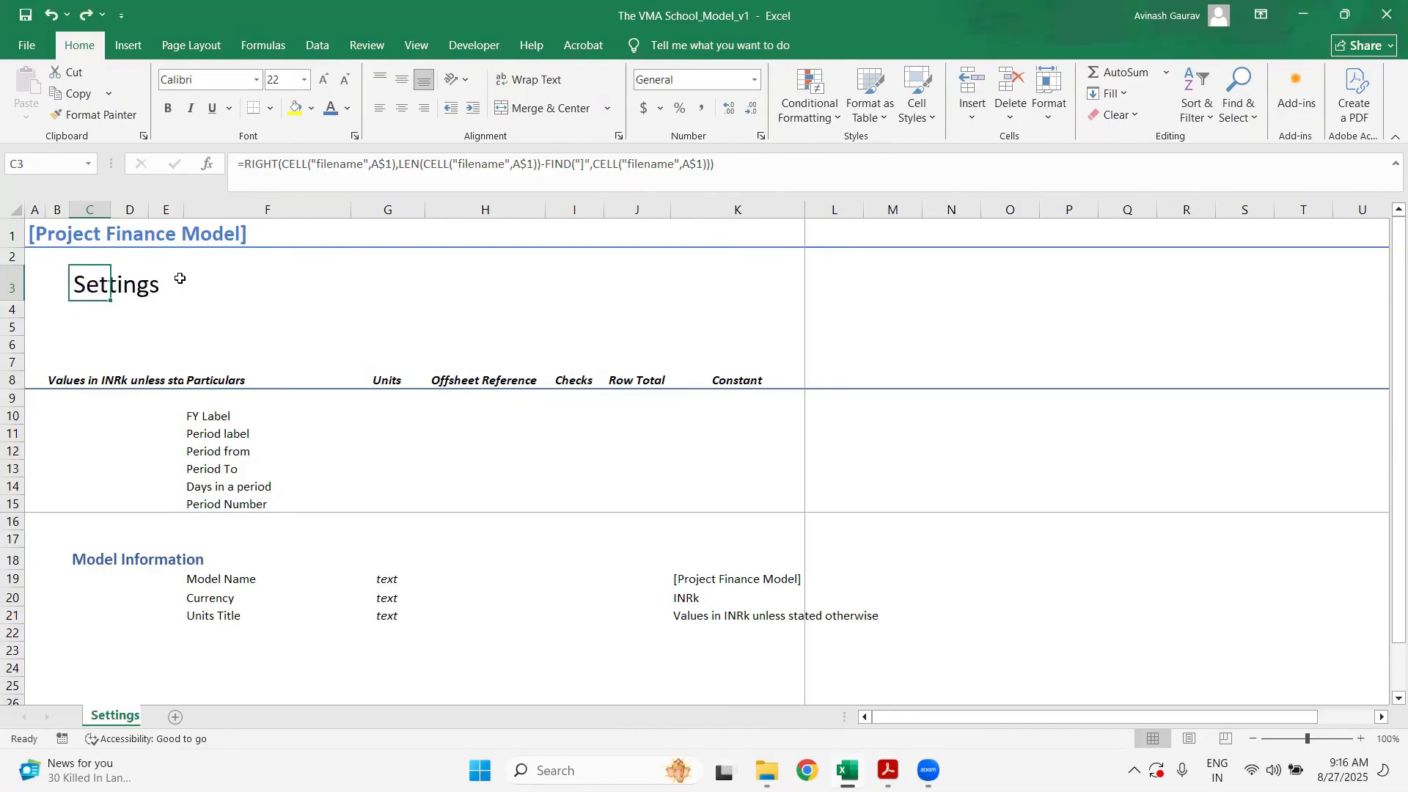
- Format the sheet title in C3 as bold with the standard green font colour
{"action": "left_click", "coordinate": [348, 109]}
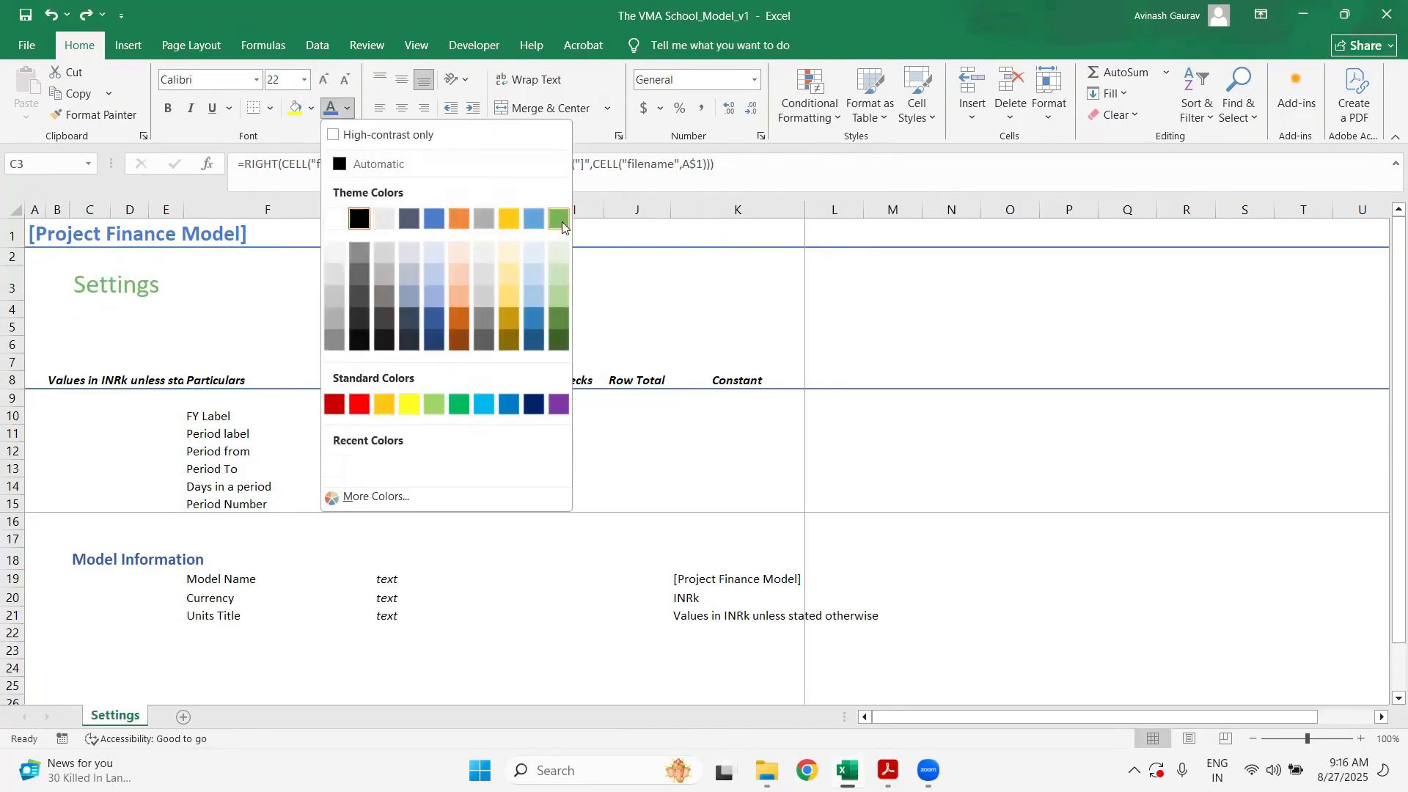
{"action": "left_click", "coordinate": [558, 311]}
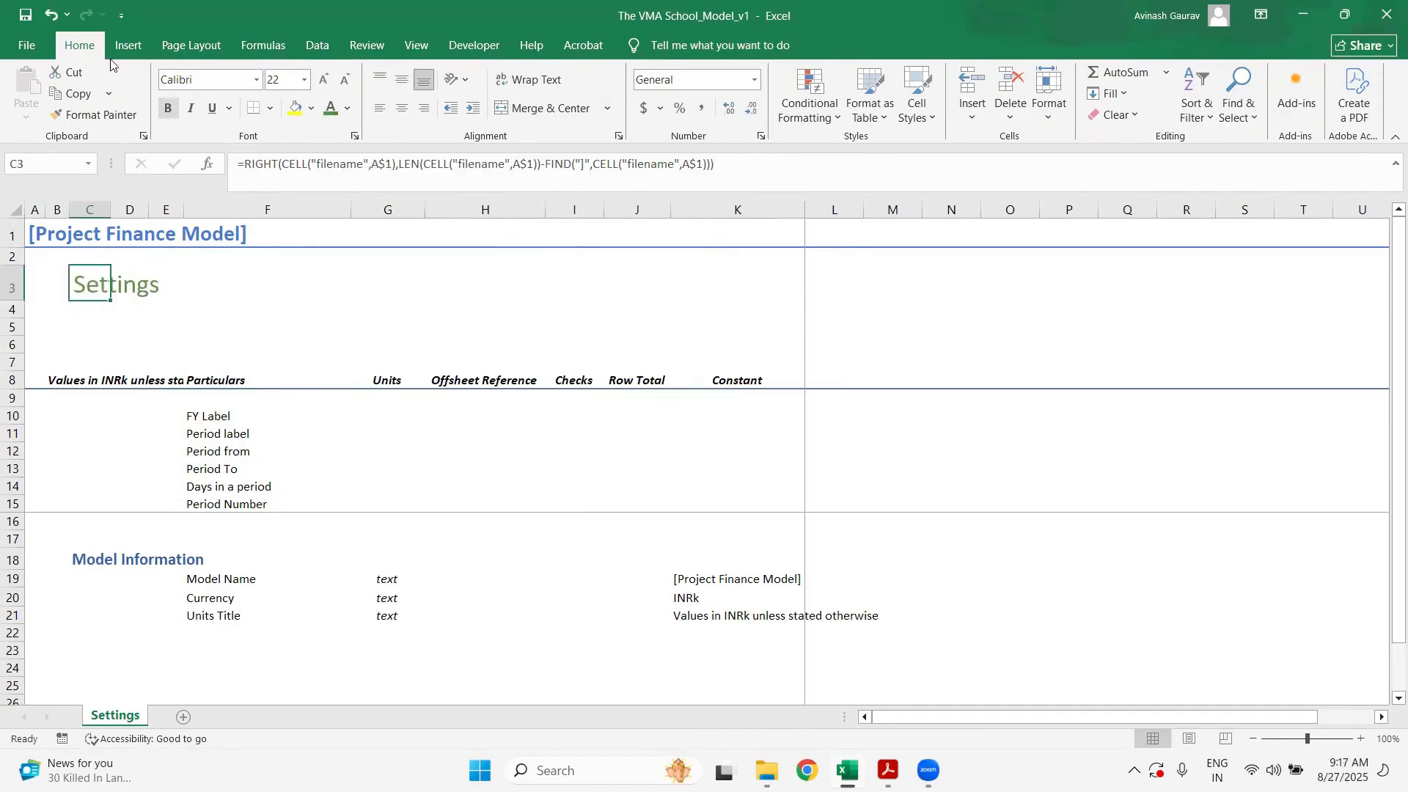
{"action": "left_click", "coordinate": [168, 110]}
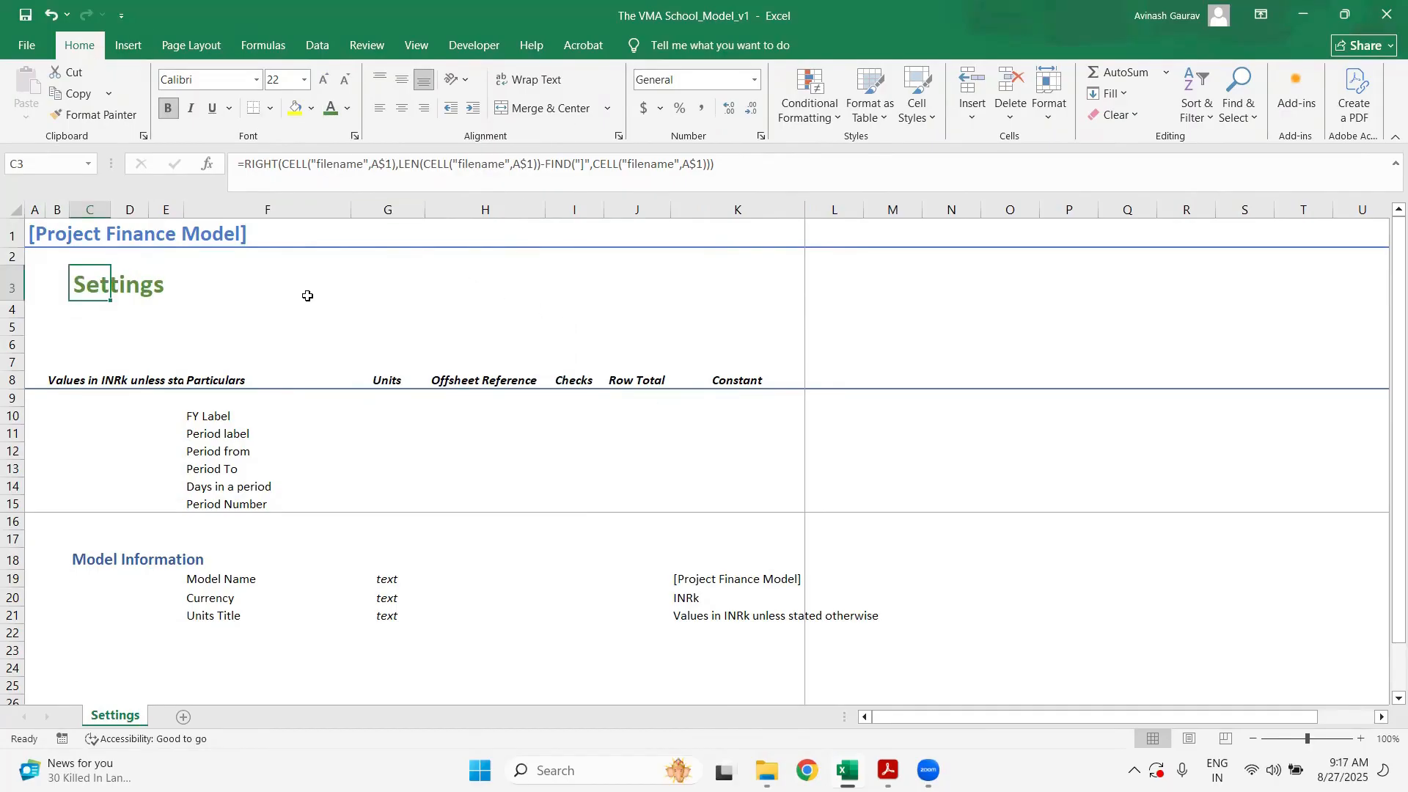
{"action": "left_click", "coordinate": [348, 109]}
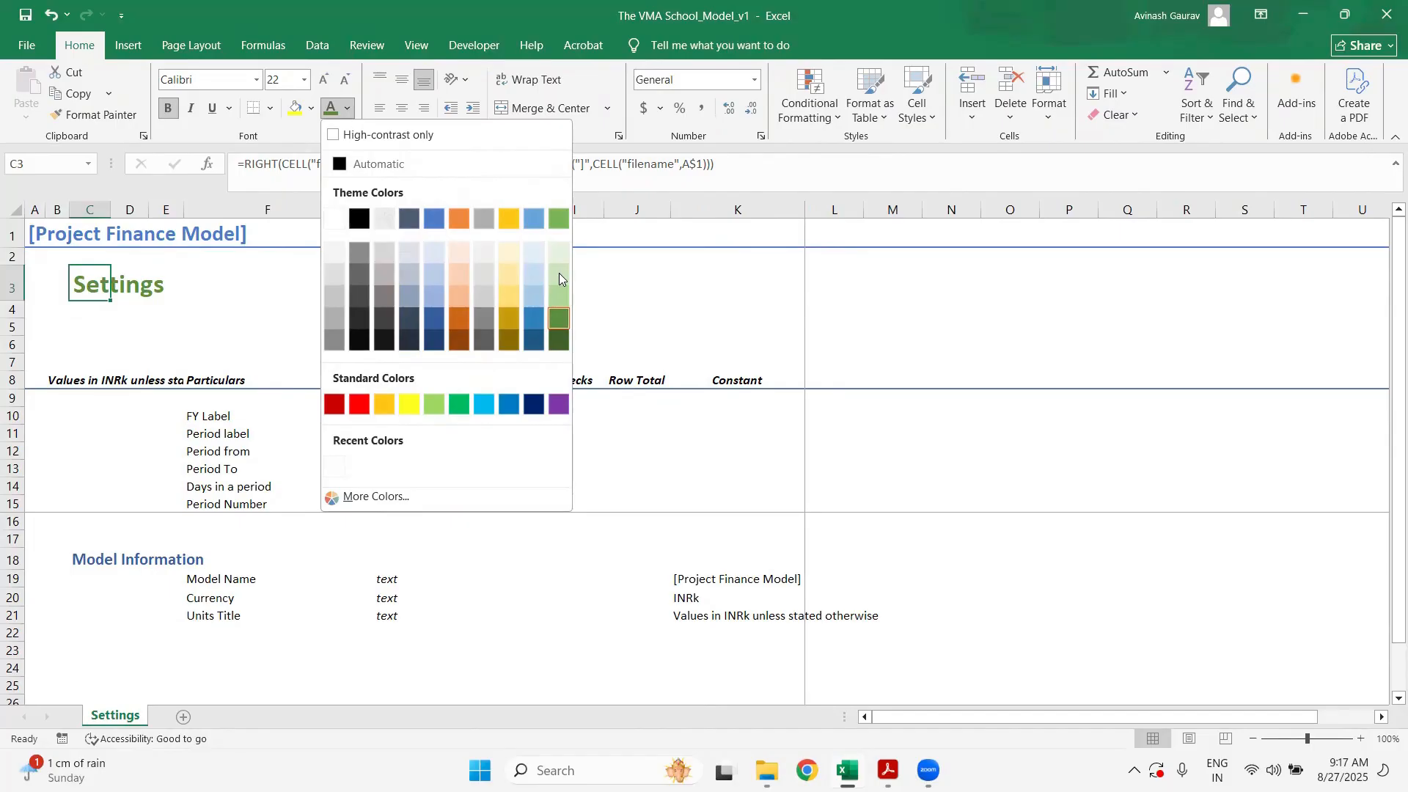
{"action": "left_click", "coordinate": [460, 402]}
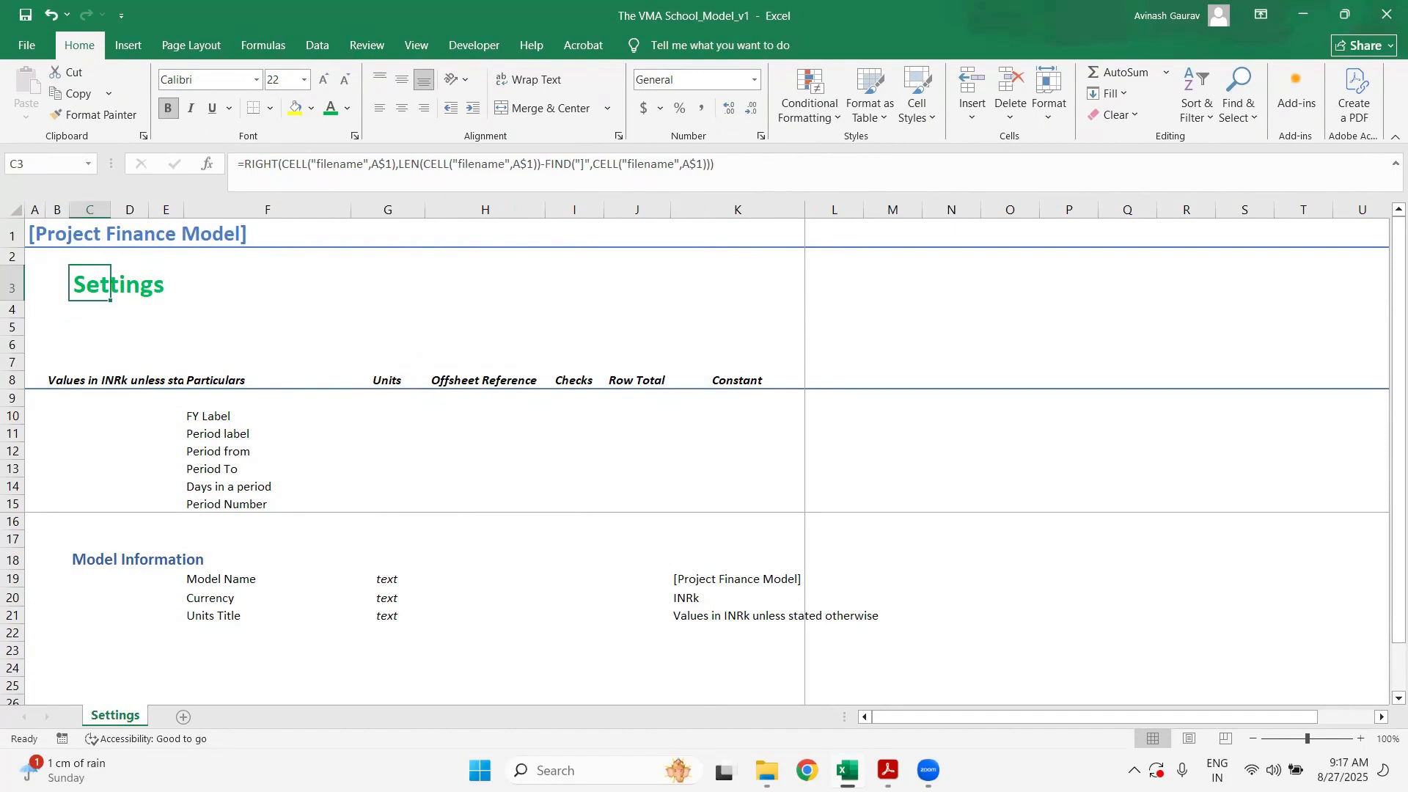
- Enter the section heading "Model Timeline Information" in C23 and apply the custom Heading C cell style to it
{"action": "left_click", "coordinate": [79, 561]}
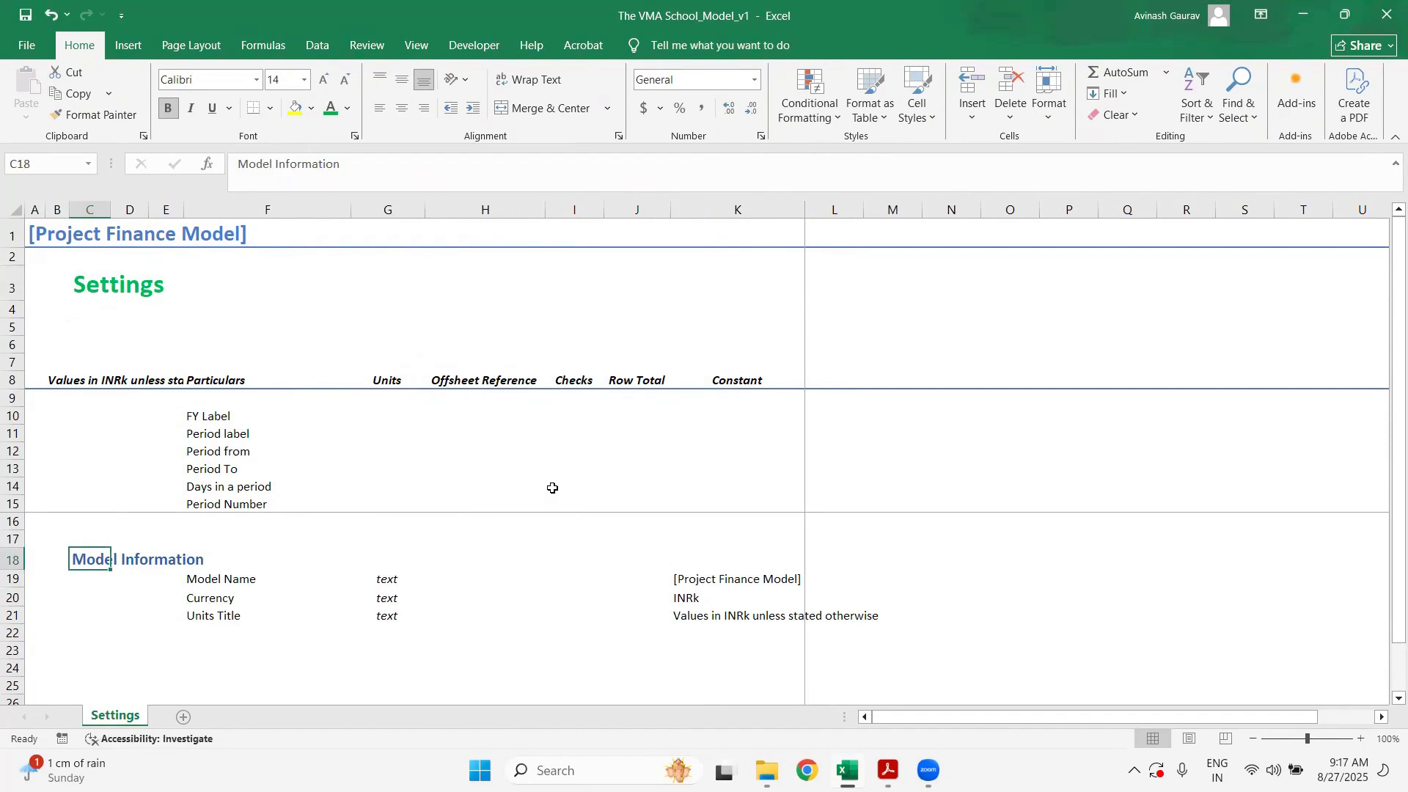
{"action": "key", "text": "Down"}
{"action": "key", "text": "Down"}
{"action": "key", "text": "Down"}
{"action": "key", "text": "Down"}
{"action": "key", "text": "Down"}
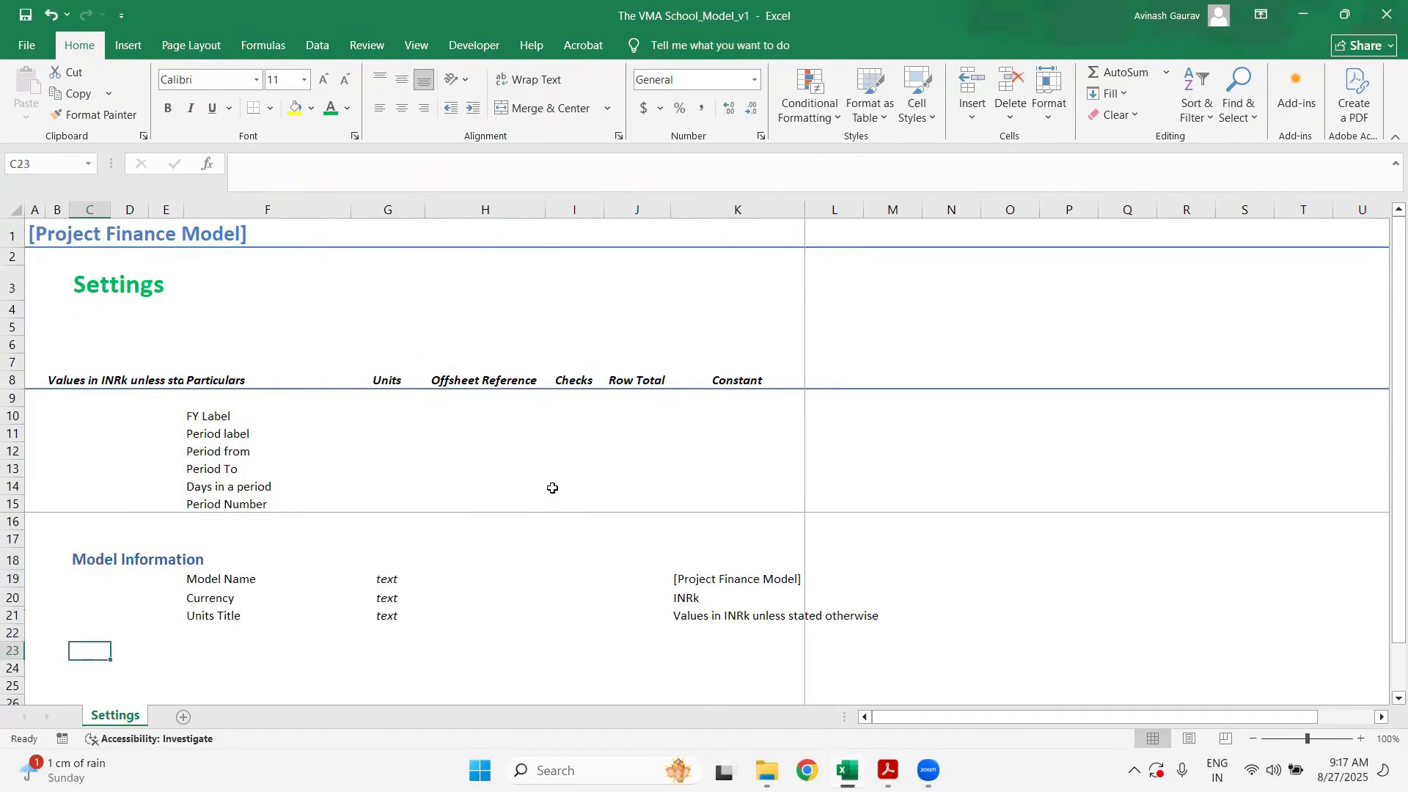
{"action": "key", "text": "Up"}
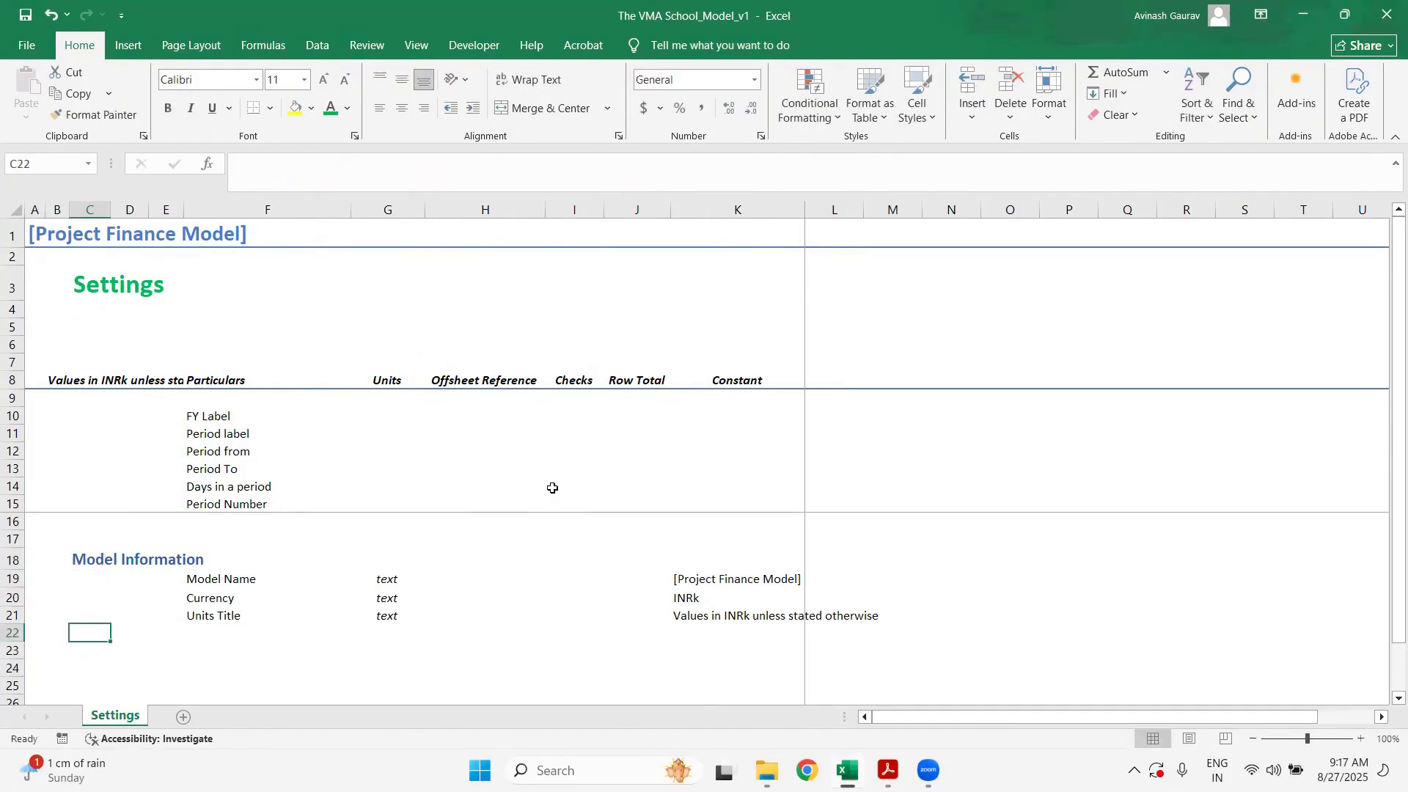
{"action": "key", "text": "shift+space"}
{"action": "key", "text": "Down"}
{"action": "type", "text": "Model"}
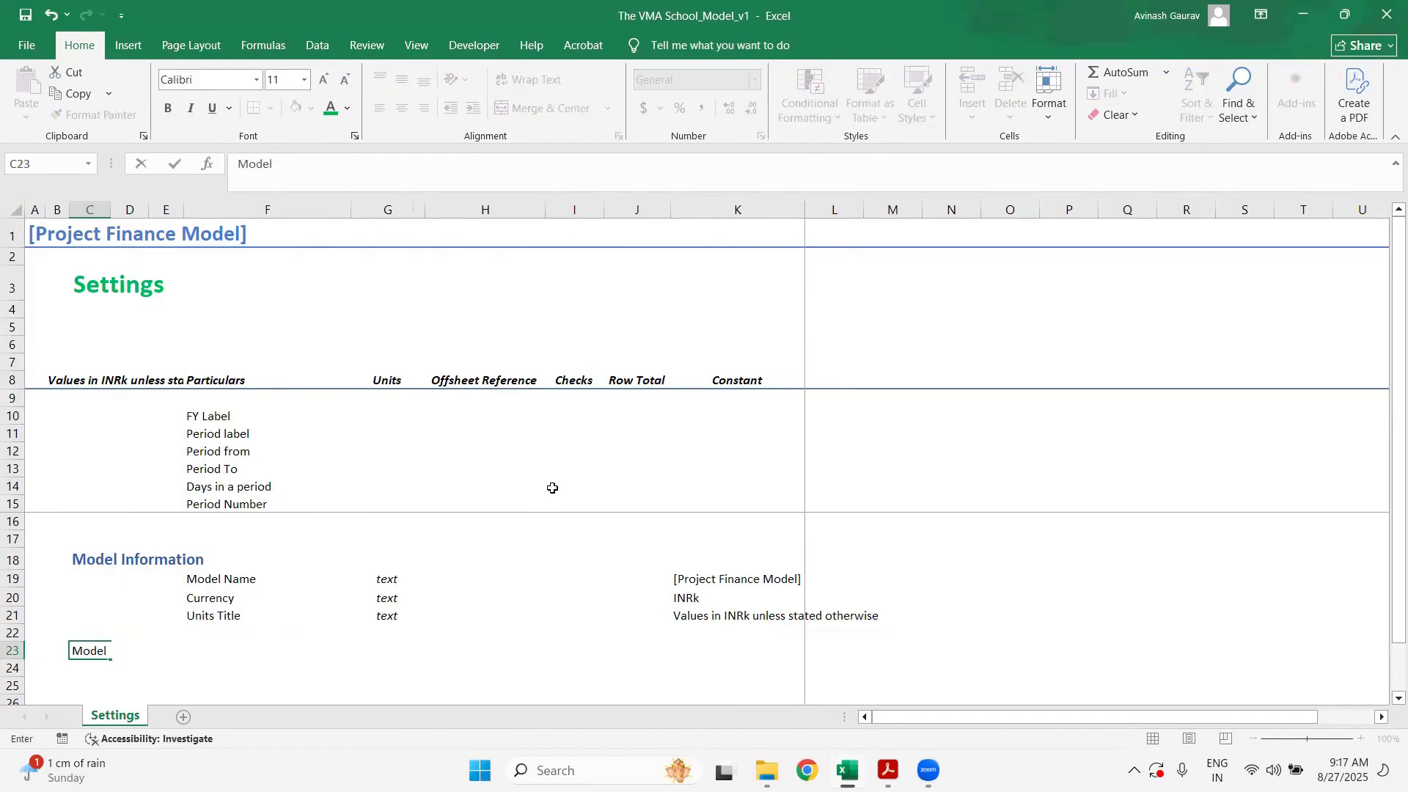
{"action": "type", "text": " Timeline Informa"}
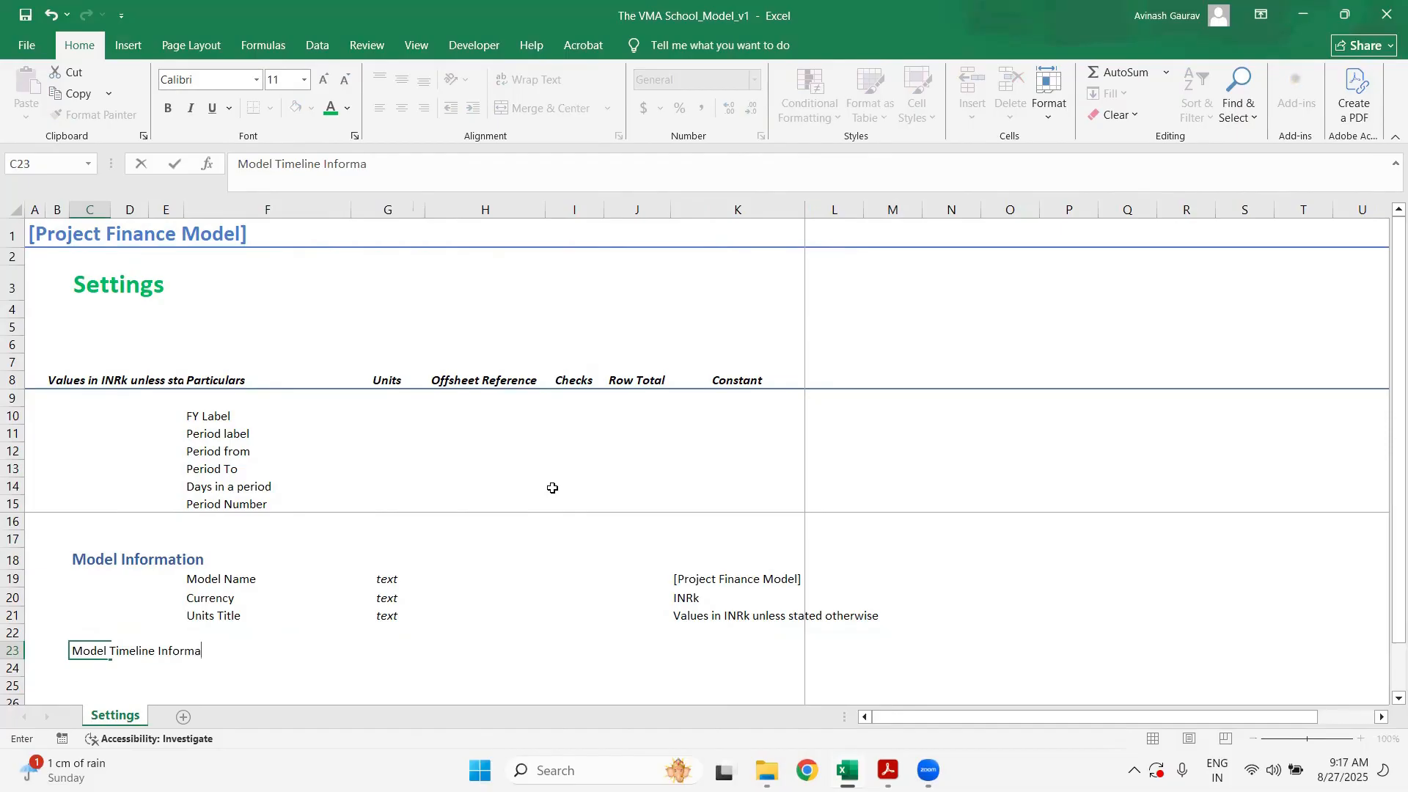
{"action": "type", "text": "tion"}
{"action": "key", "text": "Return"}
{"action": "key", "text": "Up"}
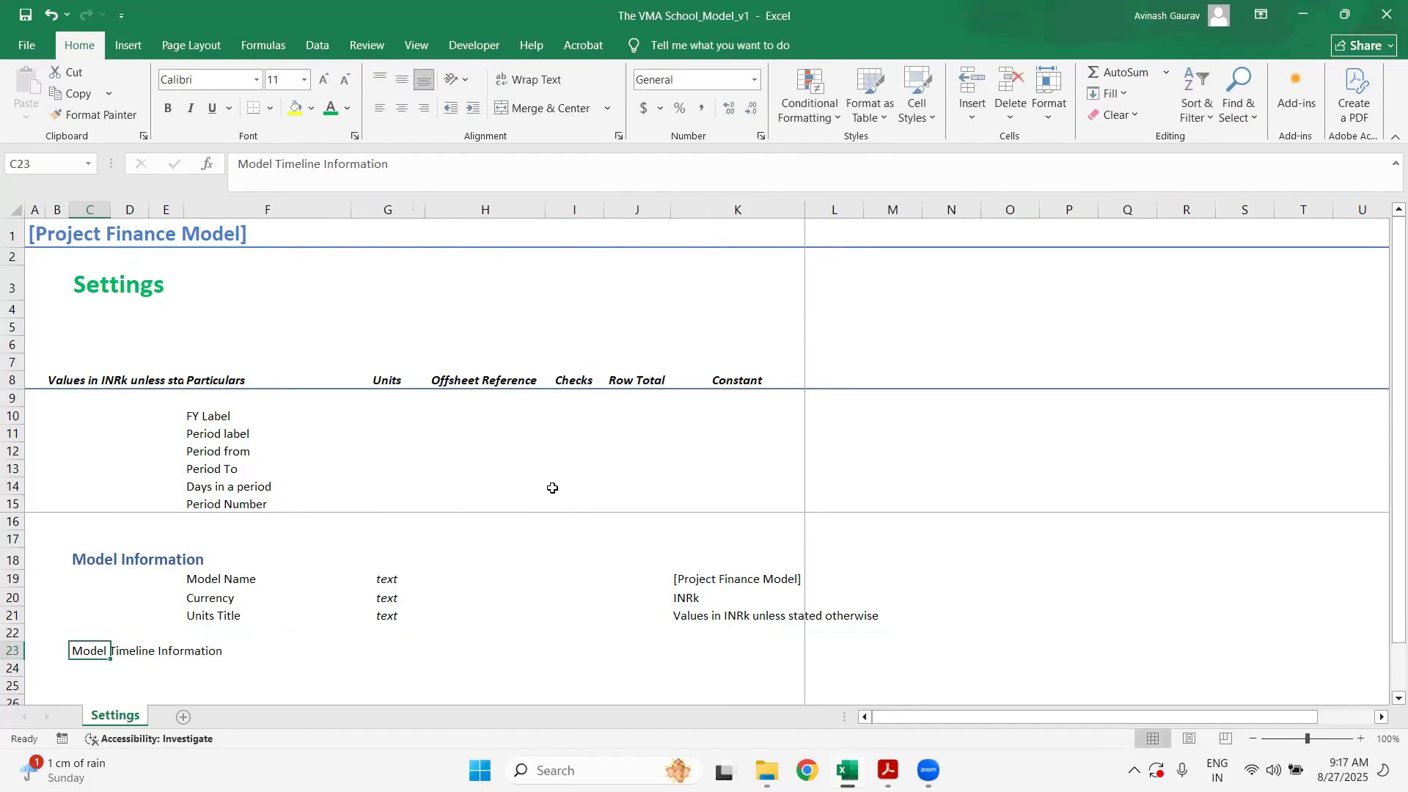
{"action": "left_click", "coordinate": [917, 95]}
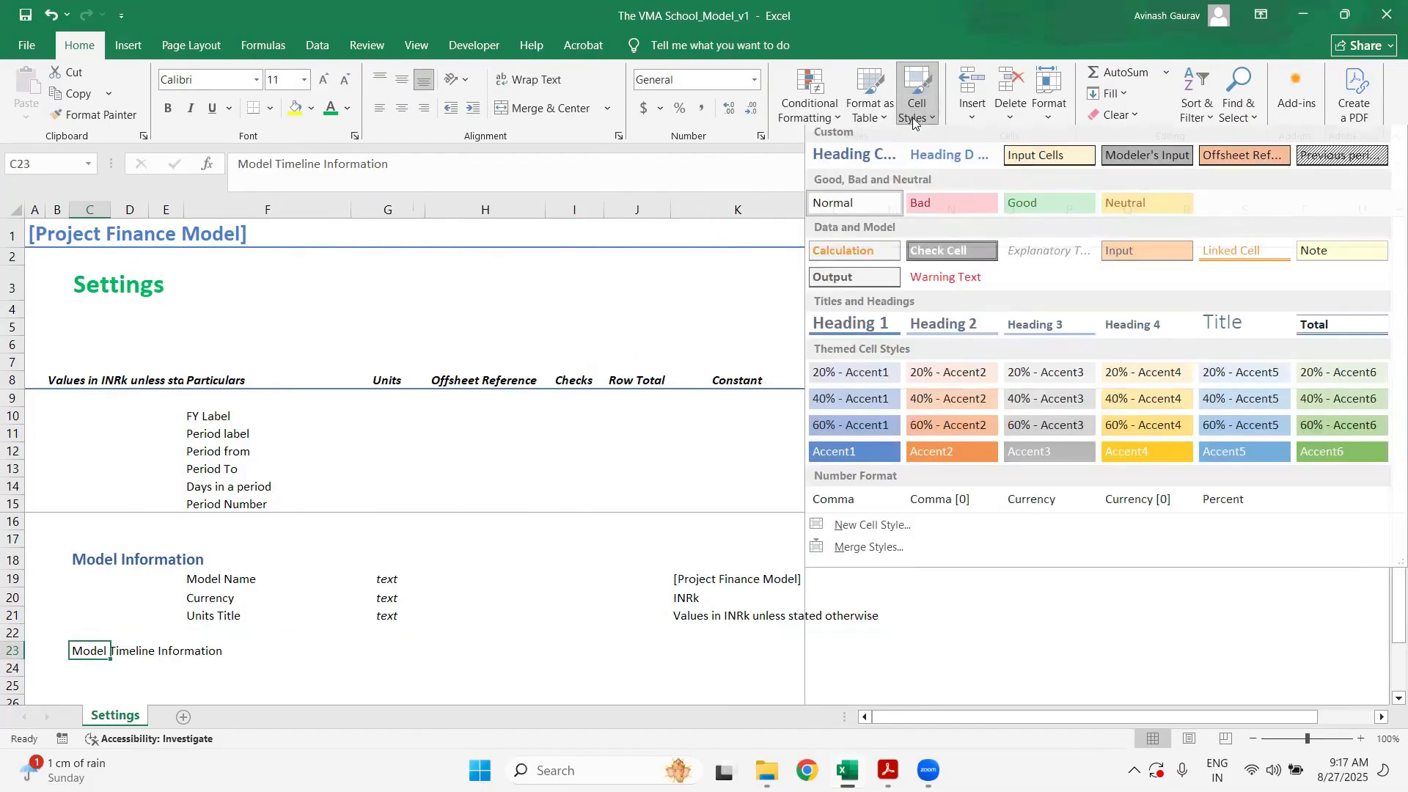
{"action": "left_click", "coordinate": [869, 162]}
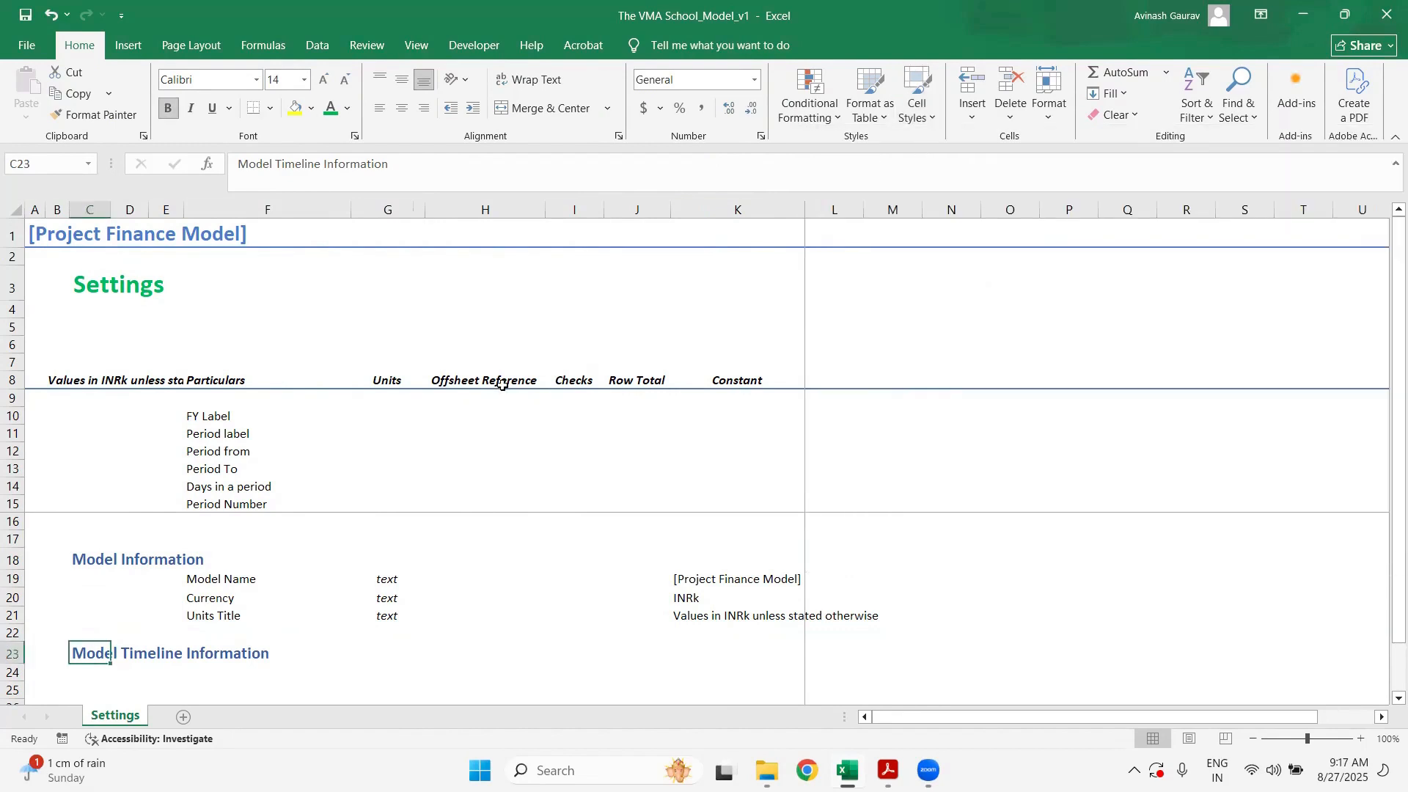
- Enter the labels "Model Start Date", "Model life" and "Model end date" in F24 to F26
{"action": "left_click", "coordinate": [165, 667]}
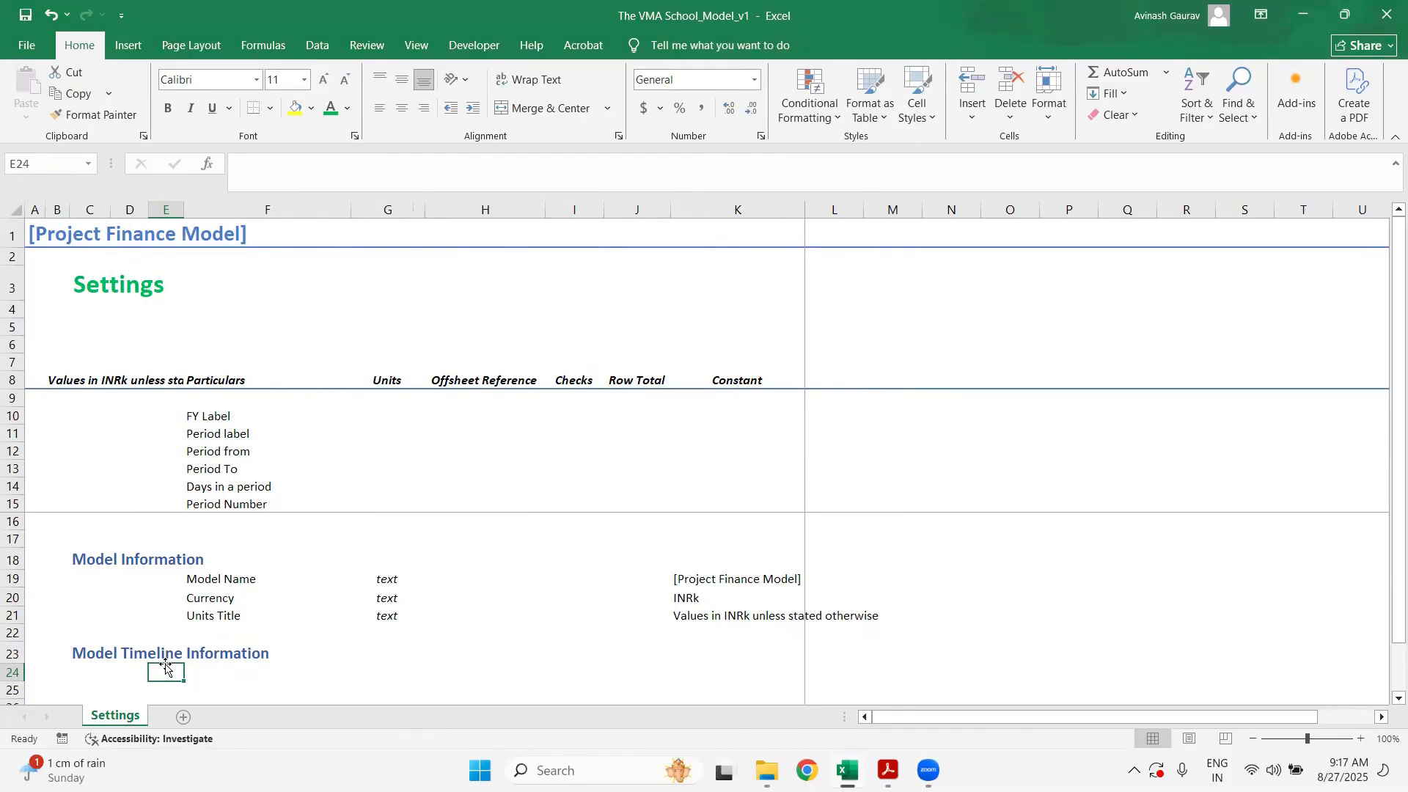
{"action": "key", "text": "Right"}
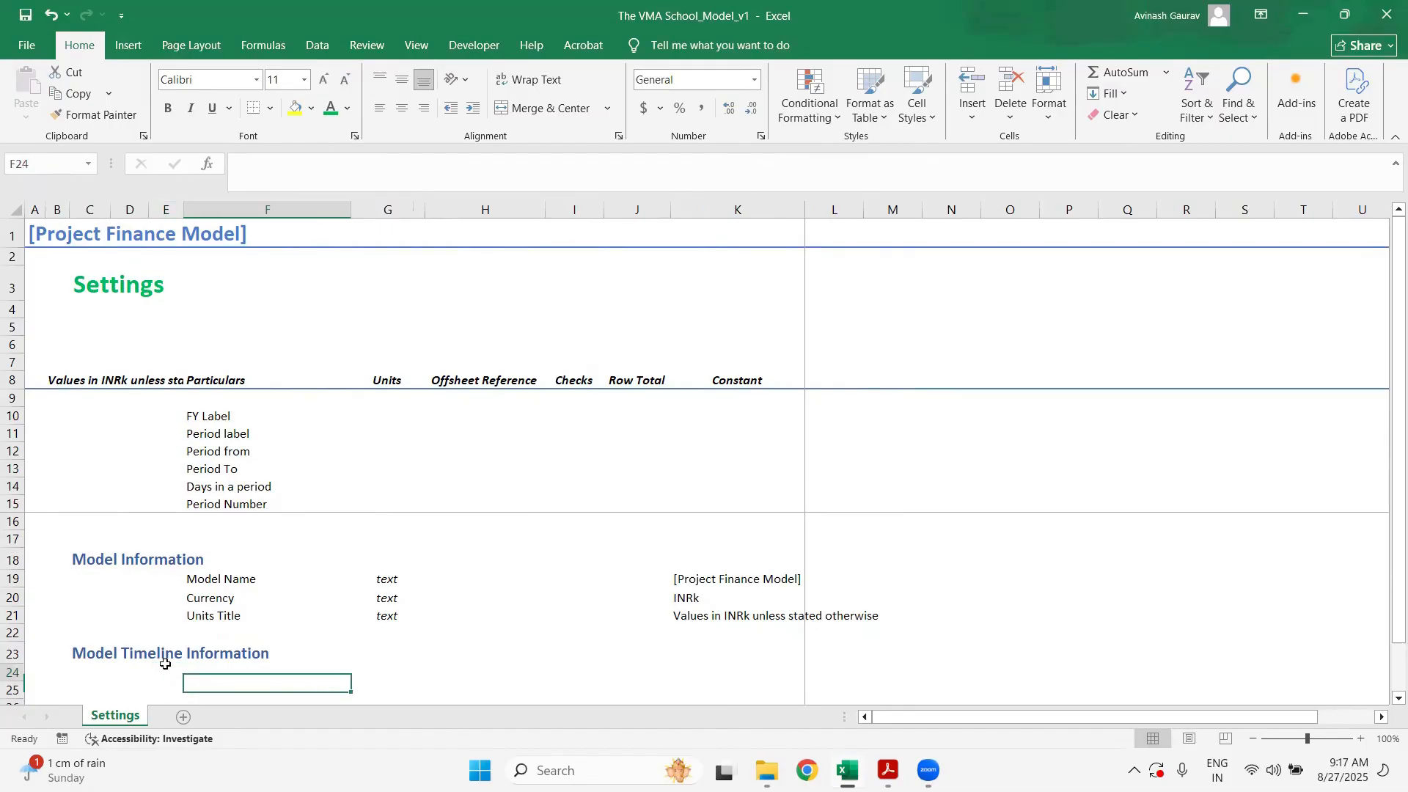
{"action": "type", "text": "Mo"}
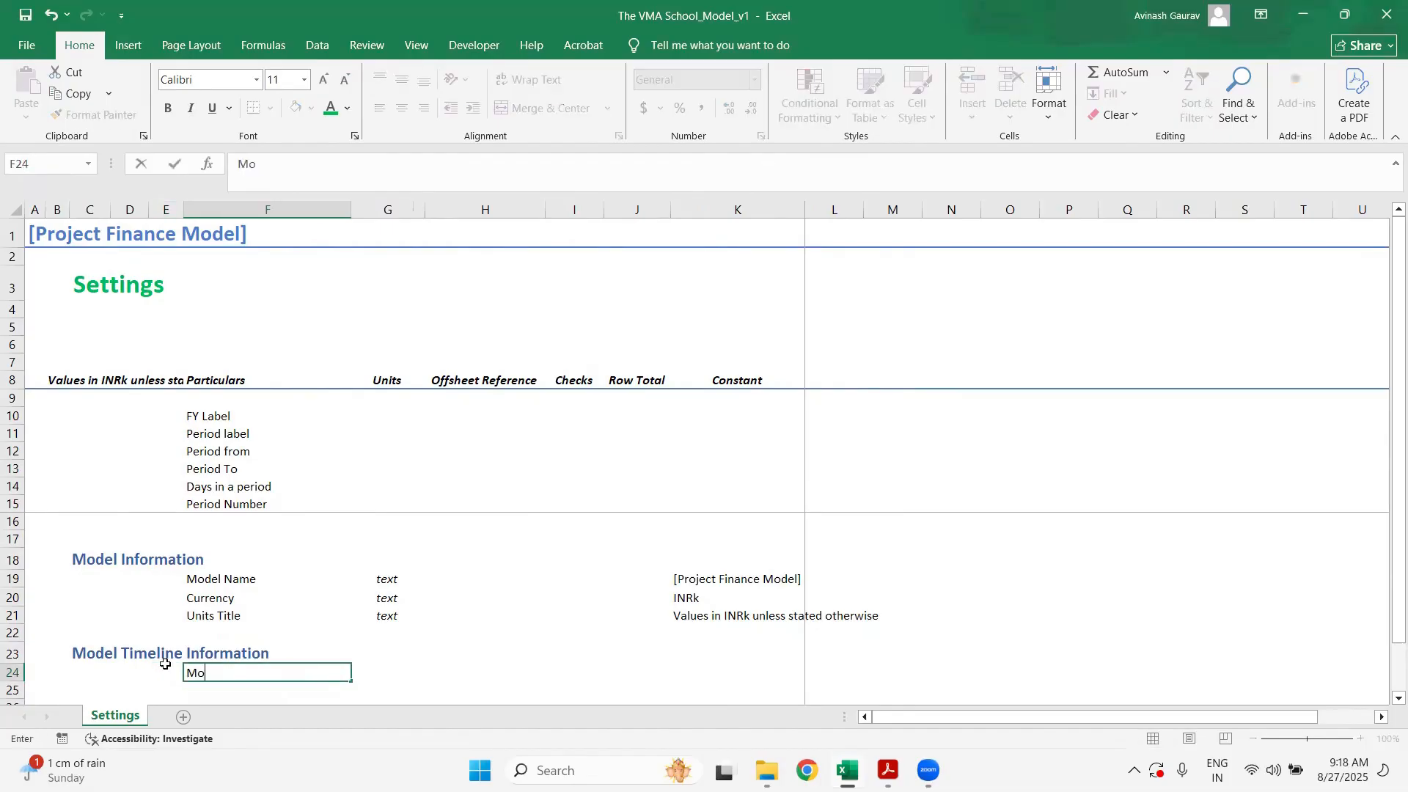
{"action": "type", "text": "del Start Date"}
{"action": "key", "text": "Return"}
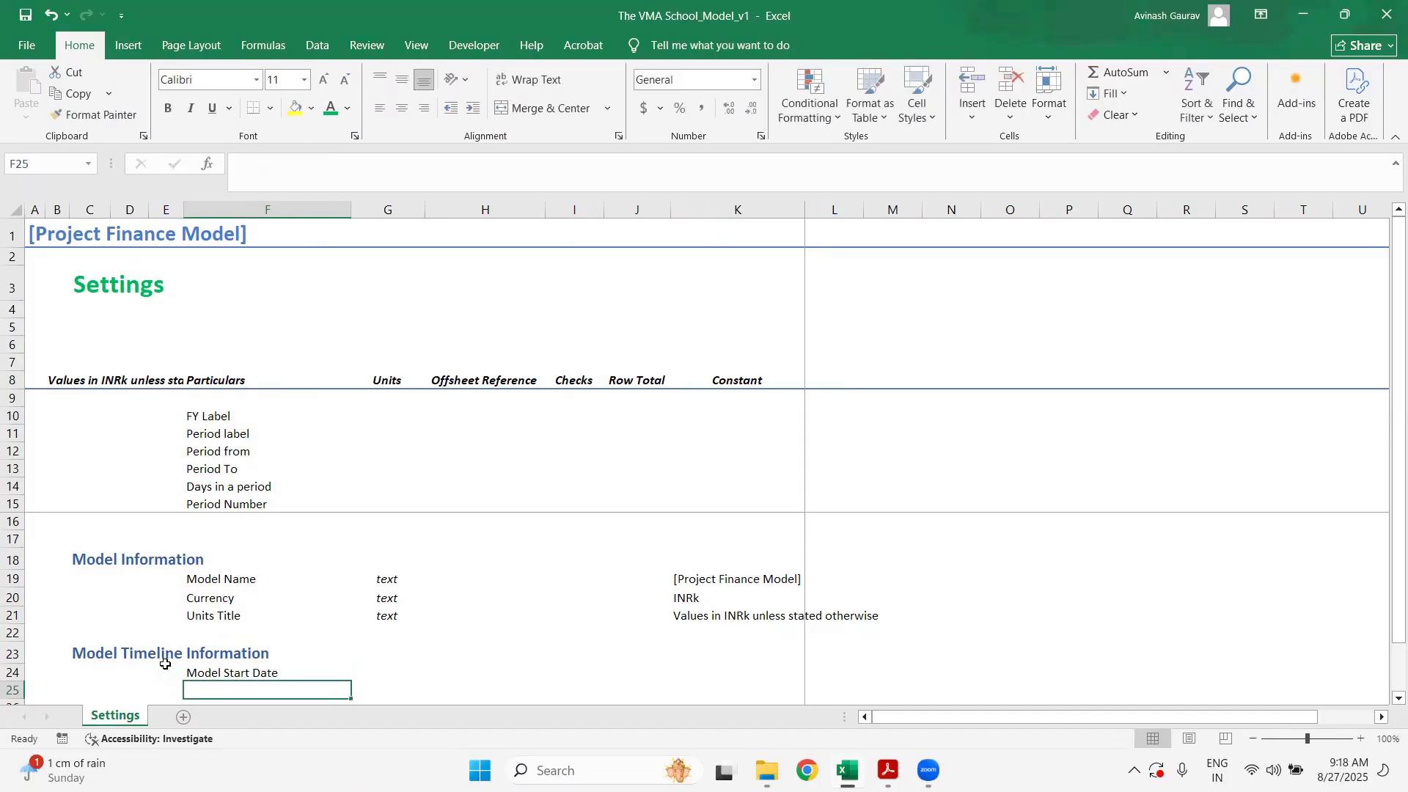
{"action": "type", "text": "Model"}
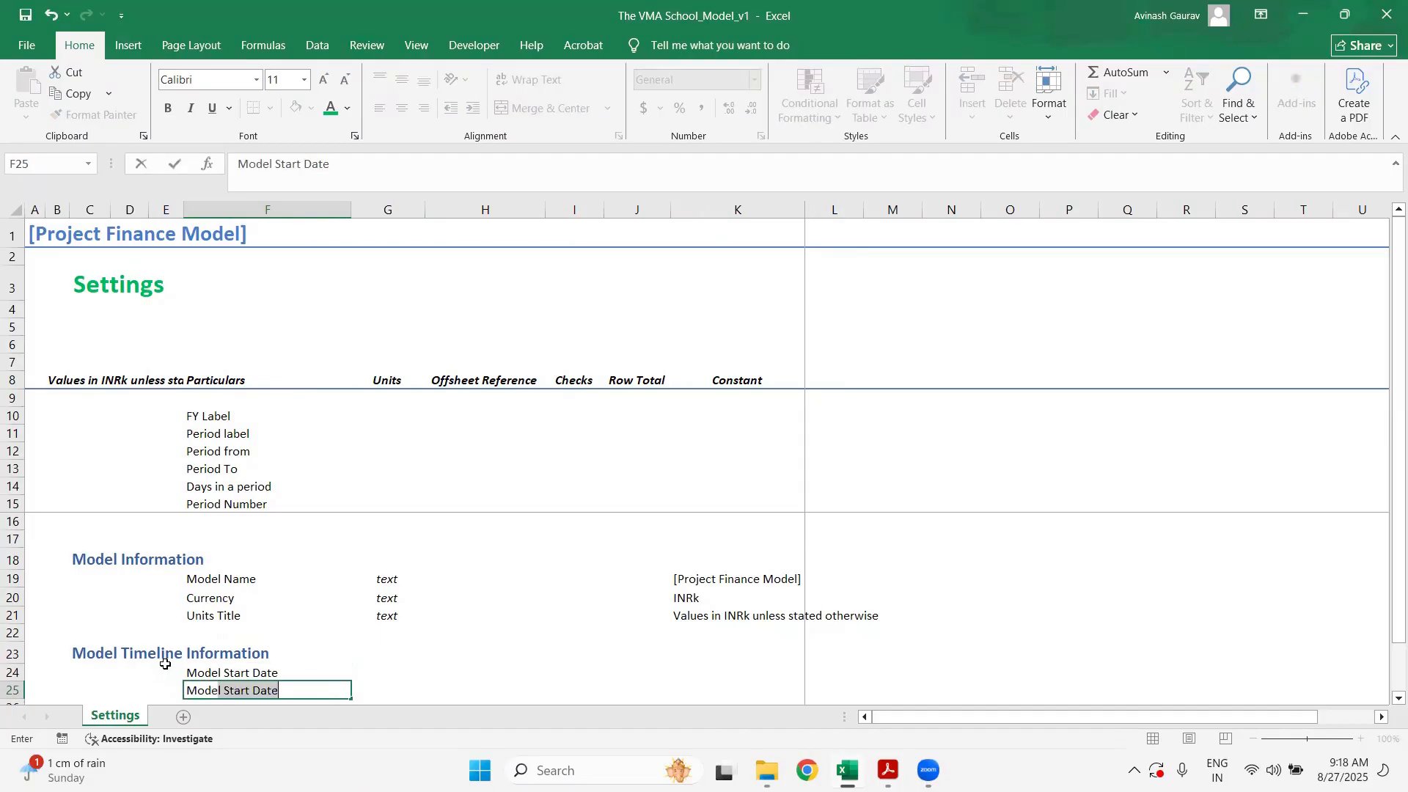
{"action": "type", "text": " life"}
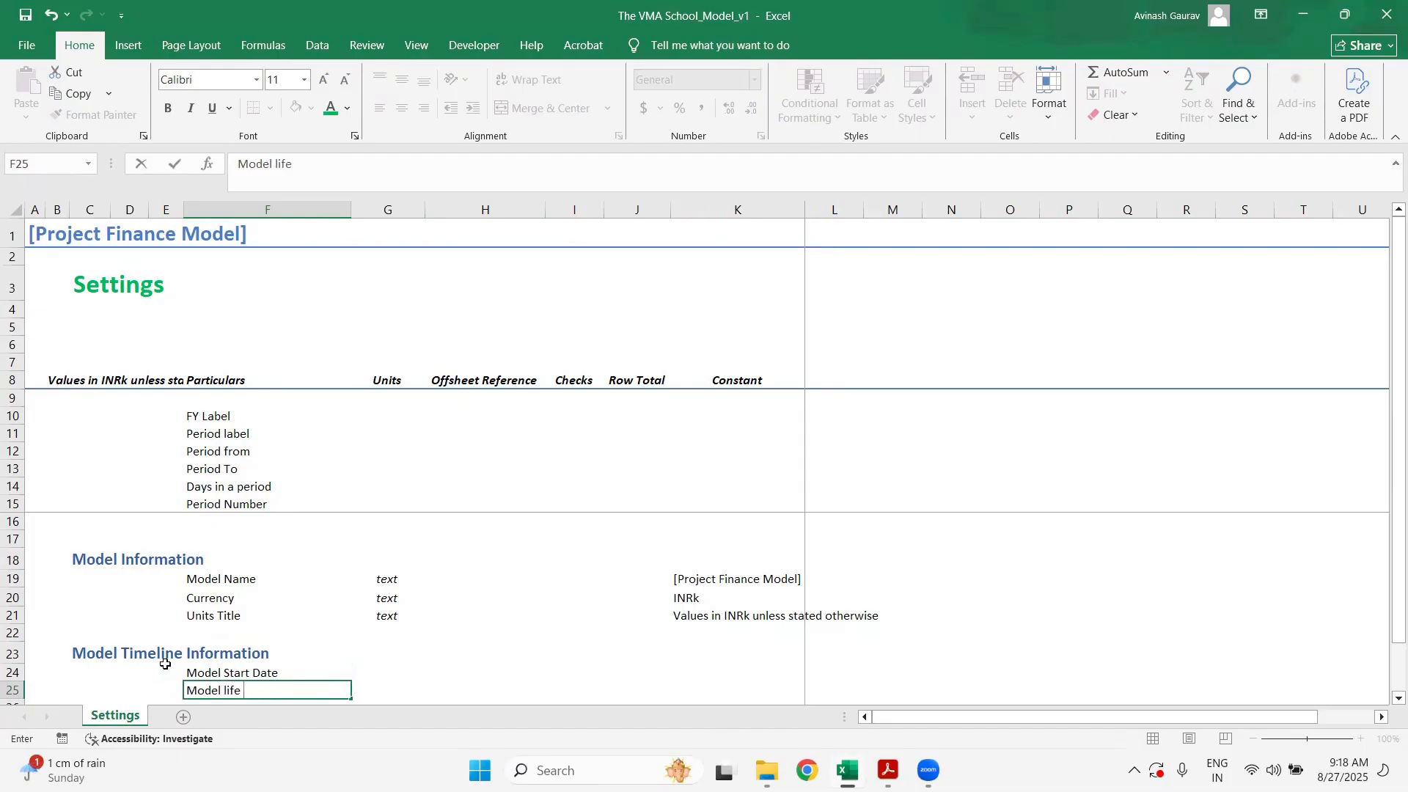
{"action": "key", "text": "Return"}
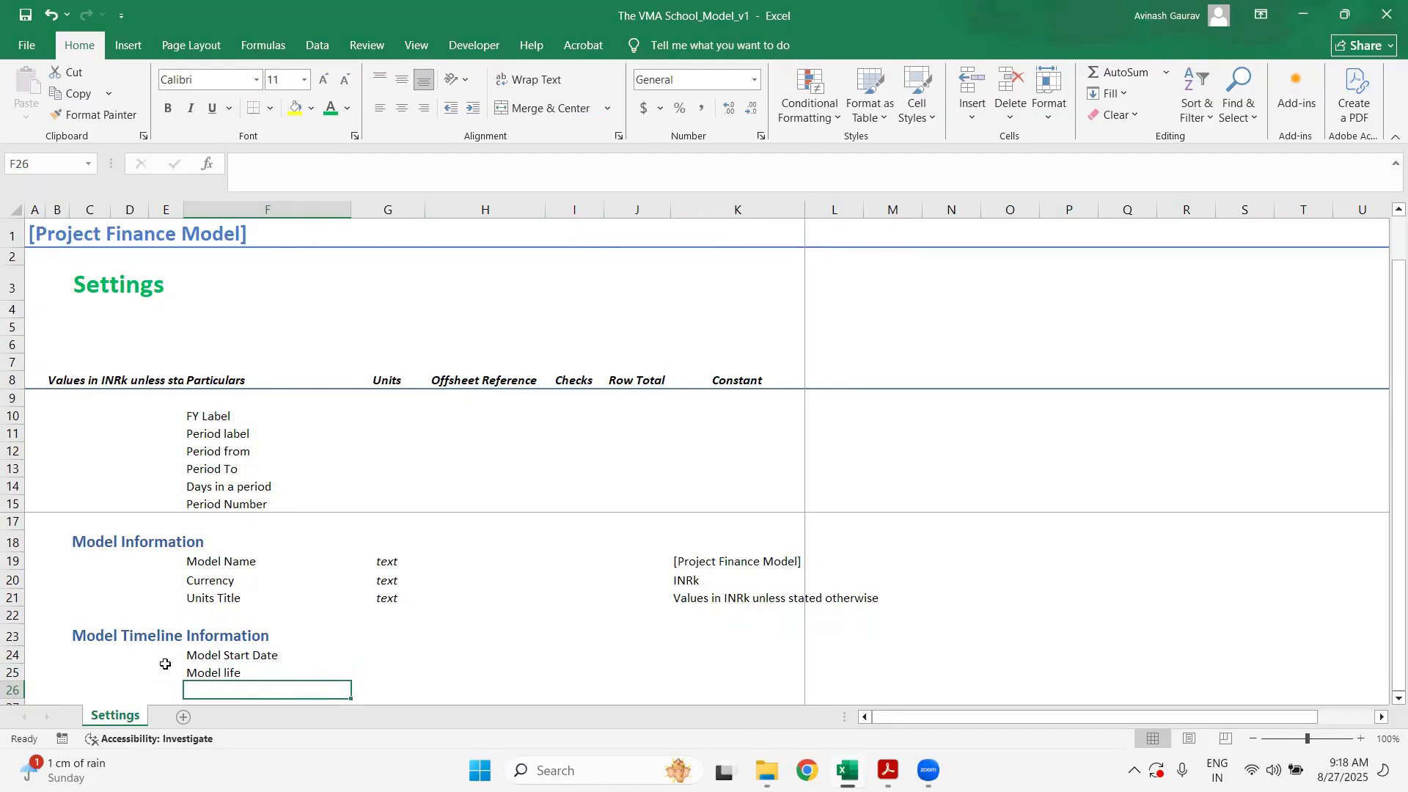
{"action": "type", "text": "Model "}
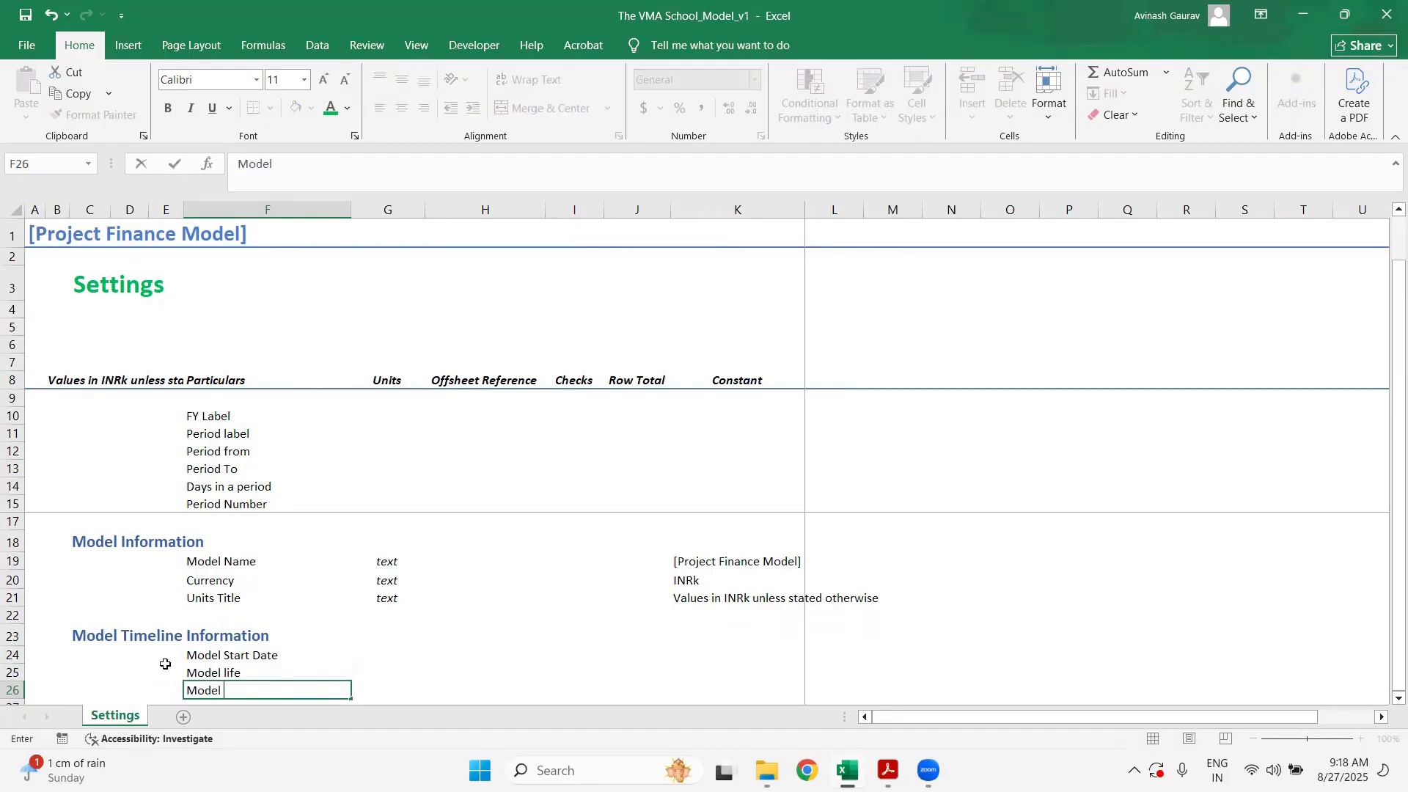
{"action": "type", "text": "end date"}
{"action": "key", "text": "Return"}
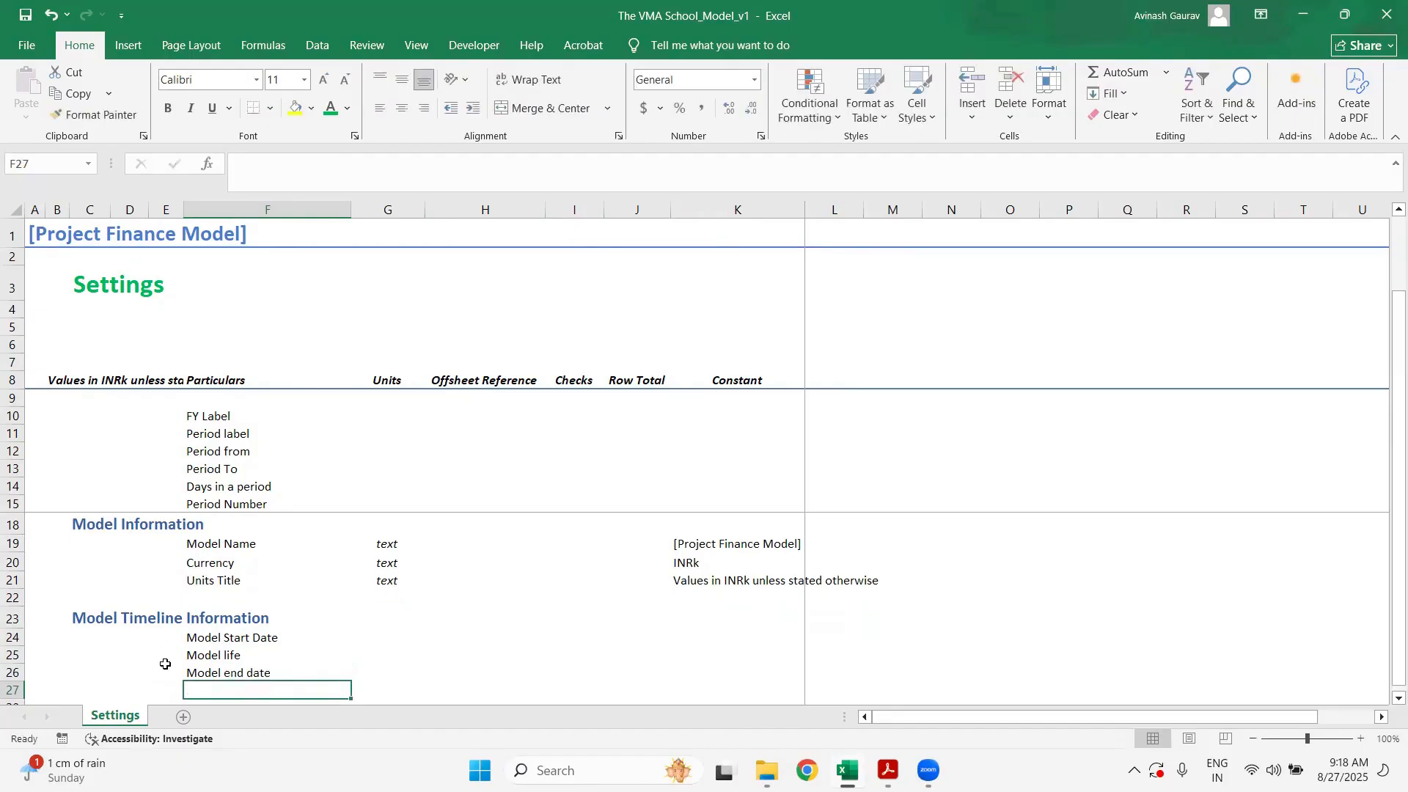
- Fill in the units for the three timeline rows in G24 to G26 as date, years and date
{"action": "key", "text": "Up"}
{"action": "key", "text": "Up"}
{"action": "key", "text": "Up"}
{"action": "key", "text": "Right"}
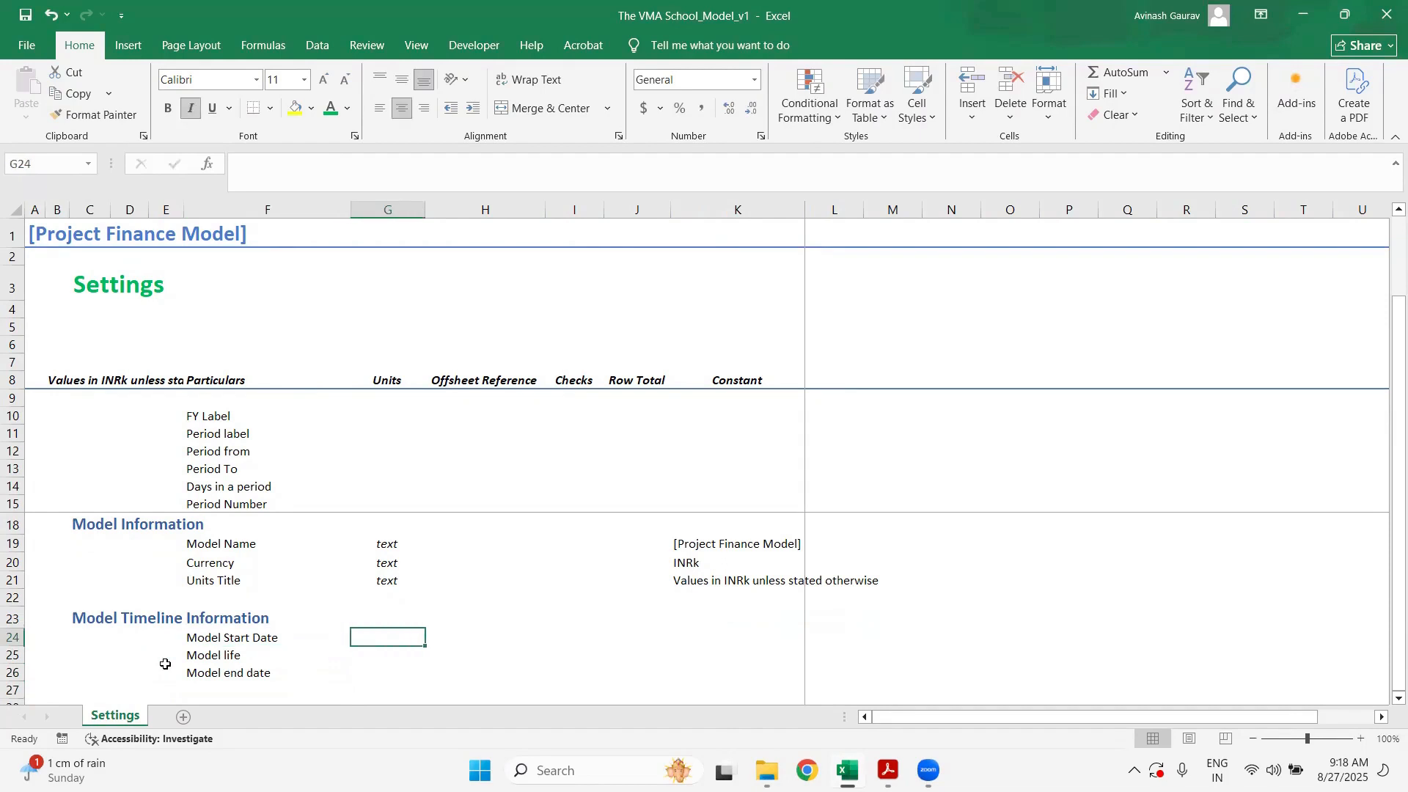
{"action": "type", "text": "date"}
{"action": "key", "text": "Return"}
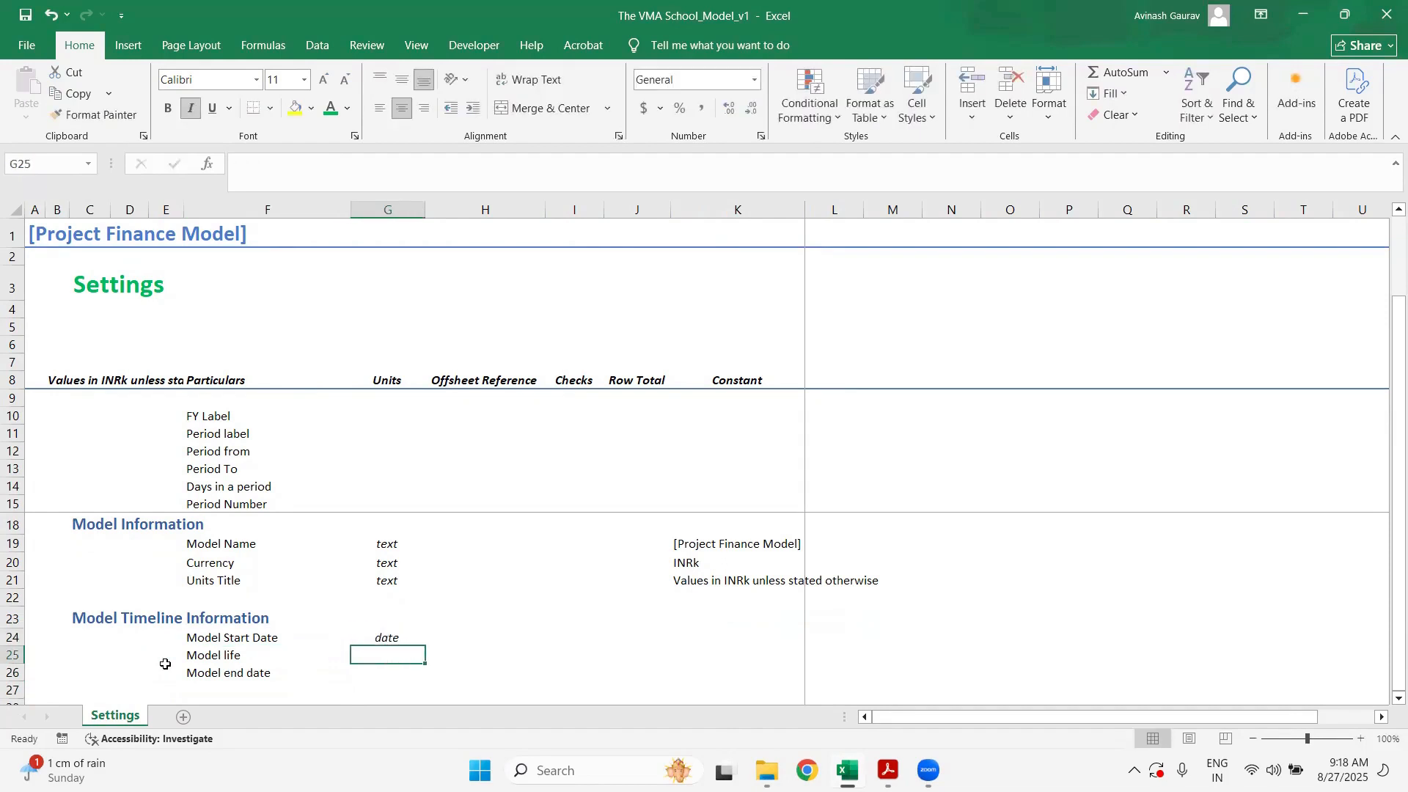
{"action": "key", "text": "Up"}
{"action": "key", "text": "Down"}
{"action": "type", "text": "years"}
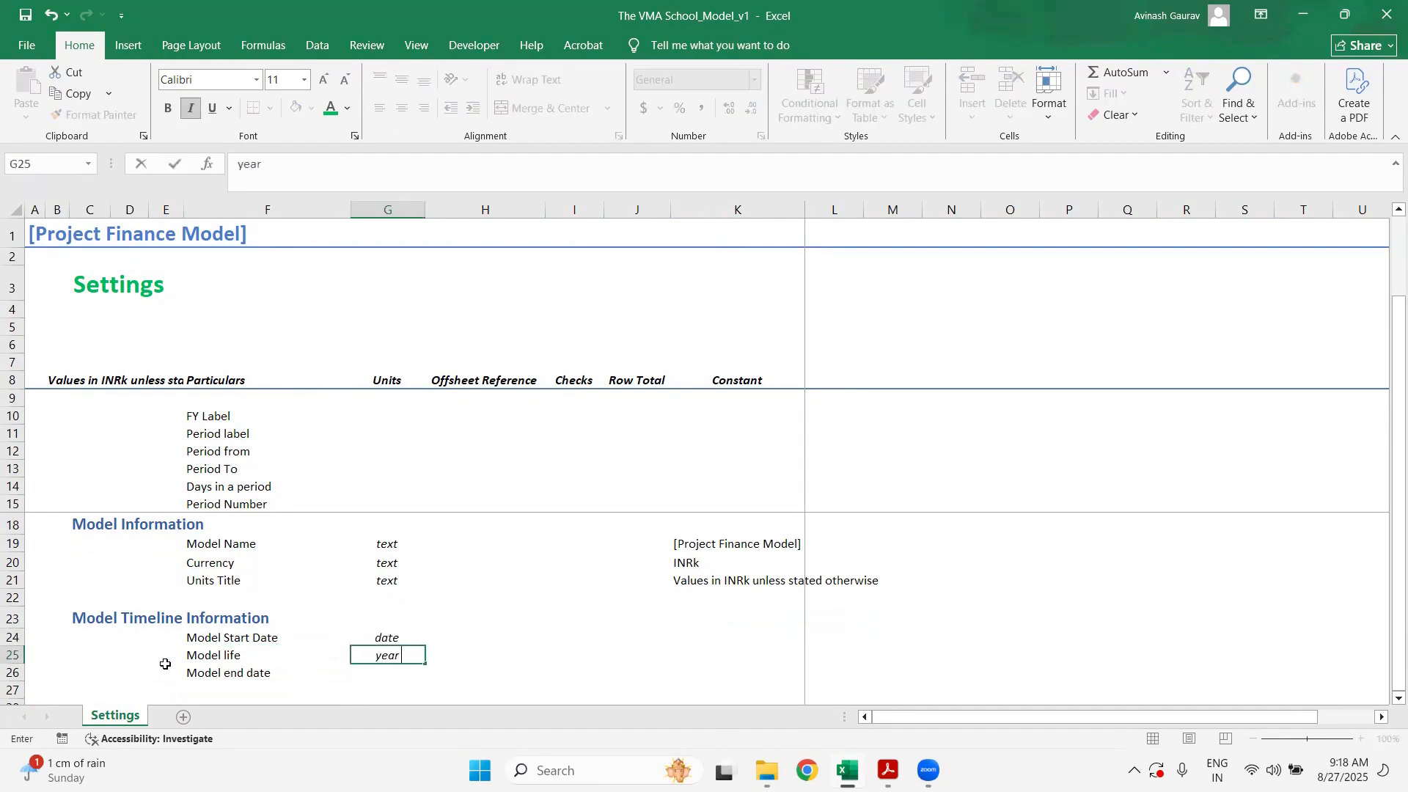
{"action": "key", "text": "Return"}
{"action": "type", "text": "date"}
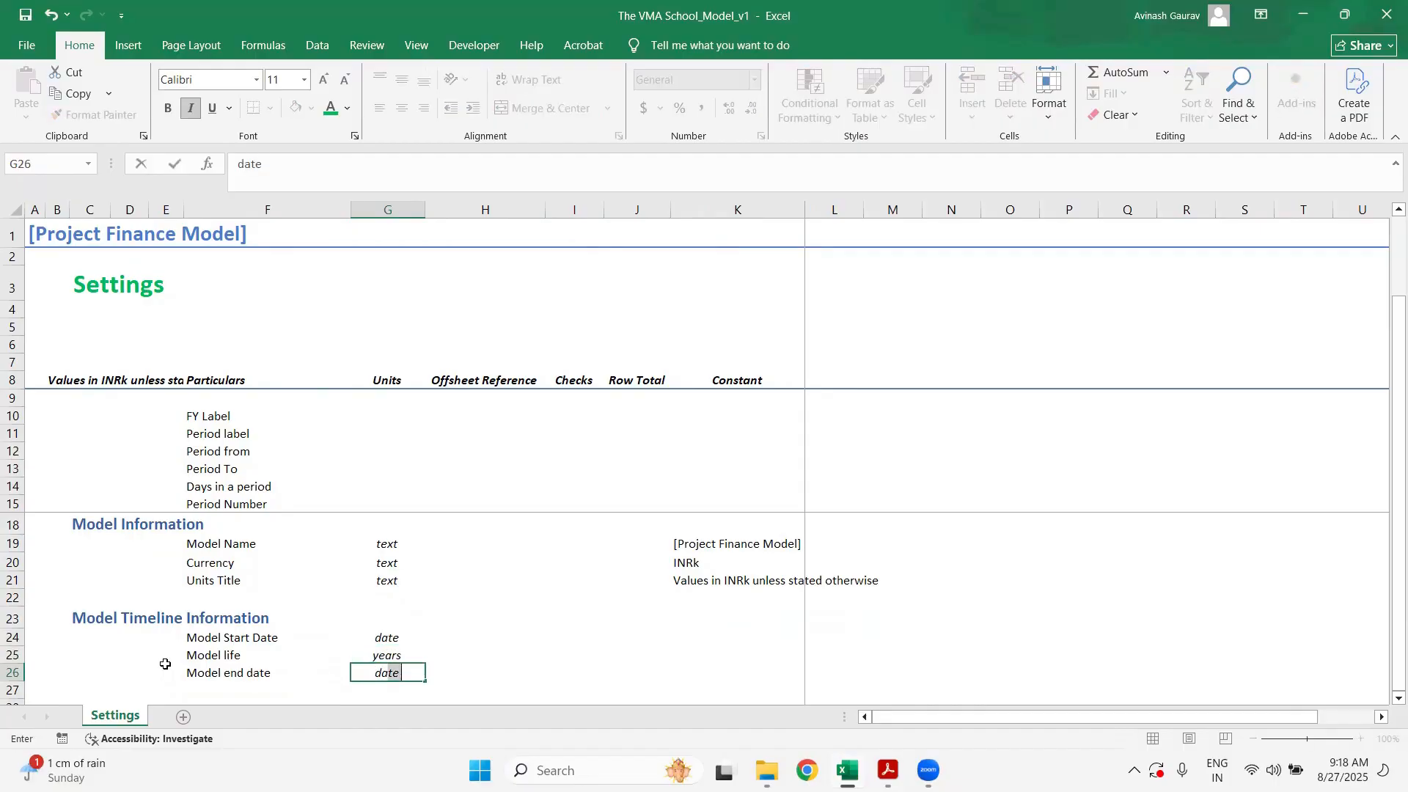
{"action": "key", "text": "Return"}
- Enter the constants 1/1/2025 for the model start date in K24 and 10 for the model life in K25
{"action": "key", "text": "Up"}
{"action": "key", "text": "Up"}
{"action": "key", "text": "Up"}
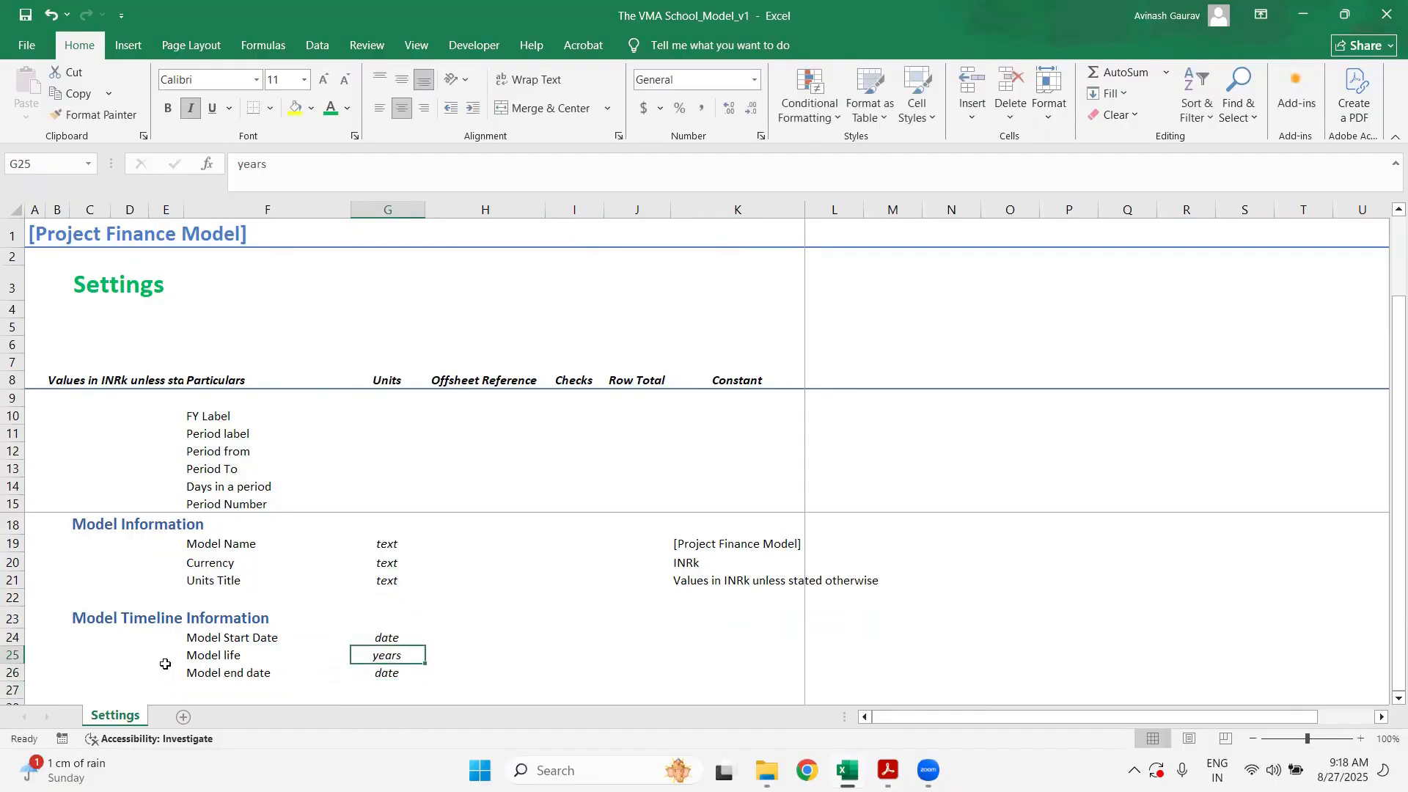
{"action": "key", "text": "Right"}
{"action": "key", "text": "Right"}
{"action": "key", "text": "Right"}
{"action": "key", "text": "Right"}
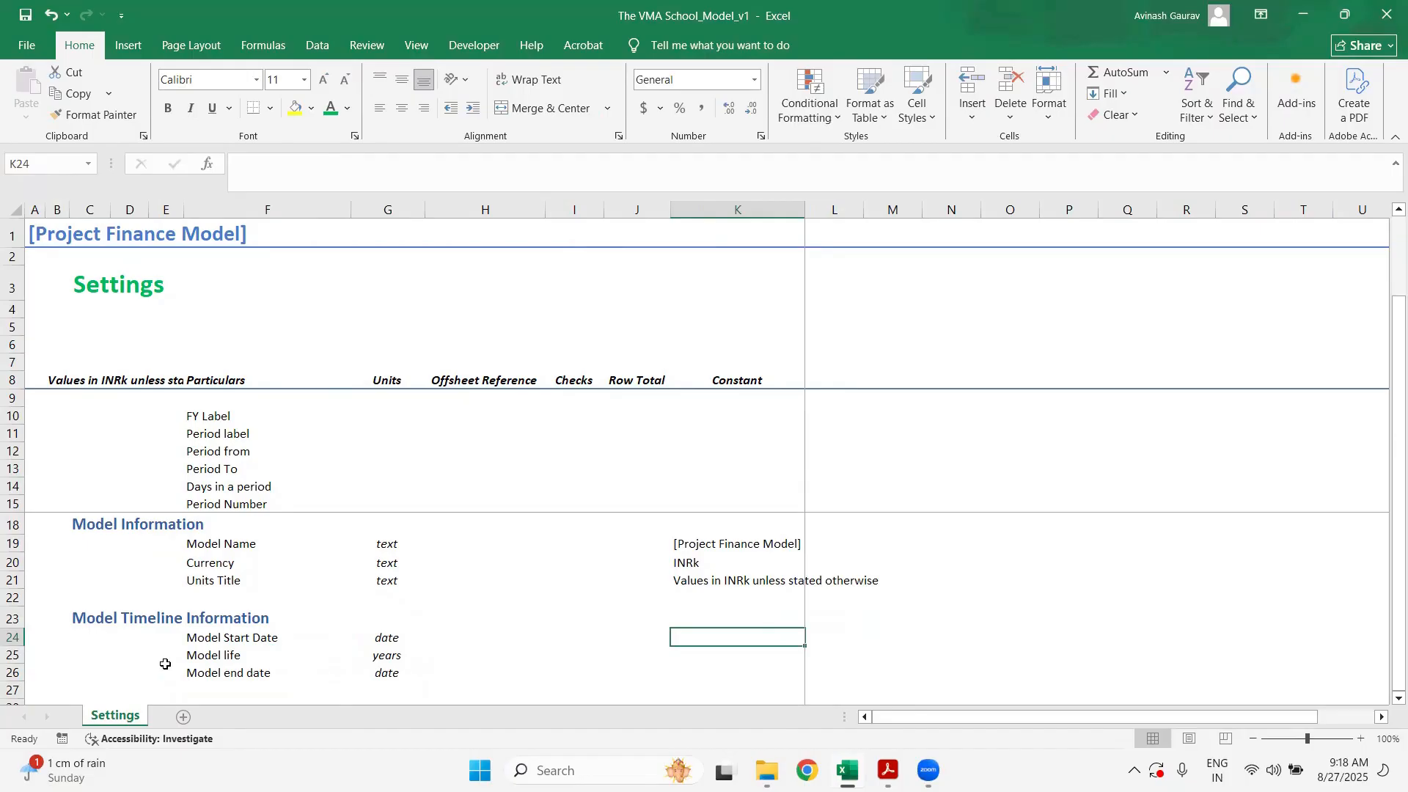
{"action": "type", "text": "1/1/202"}
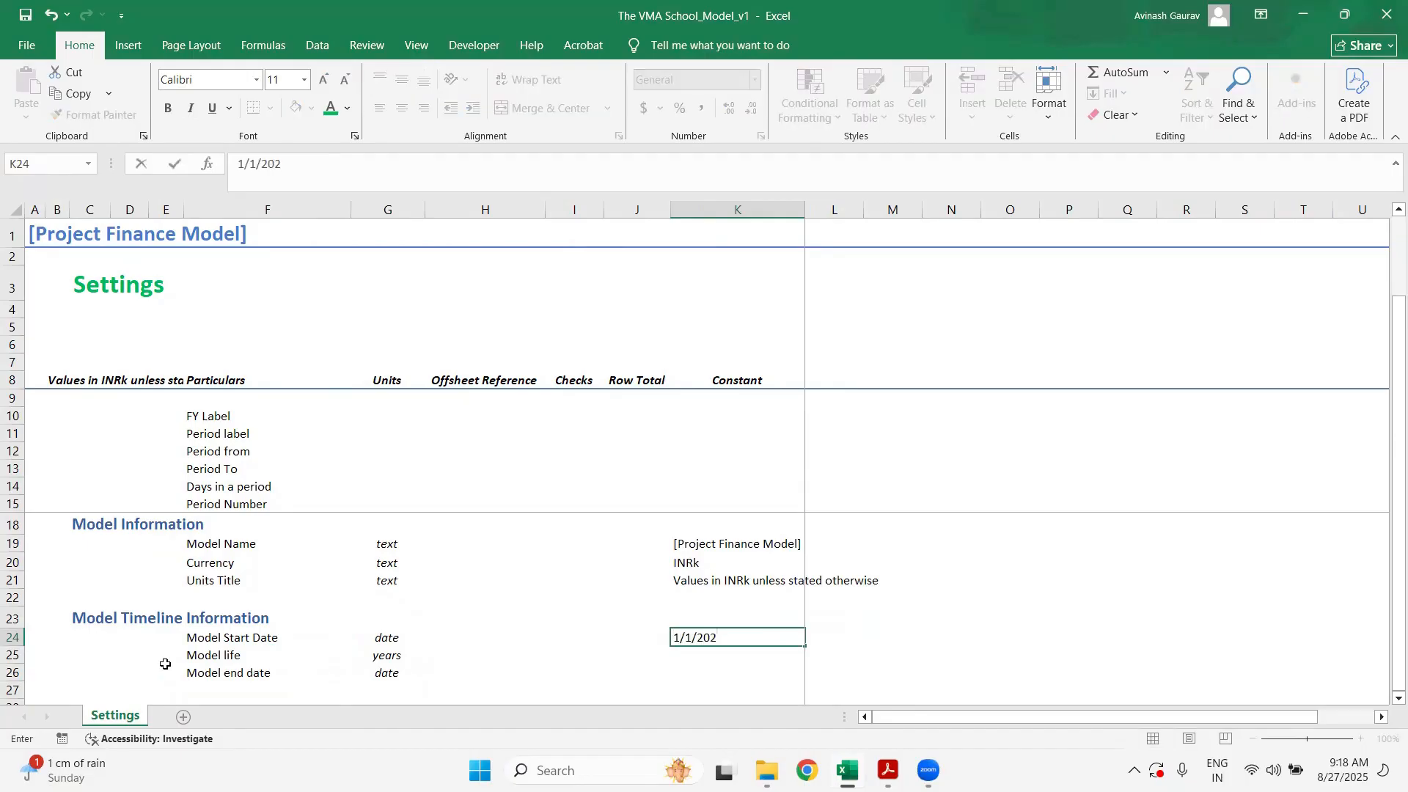
{"action": "type", "text": "5"}
{"action": "key", "text": "Return"}
{"action": "type", "text": "10"}
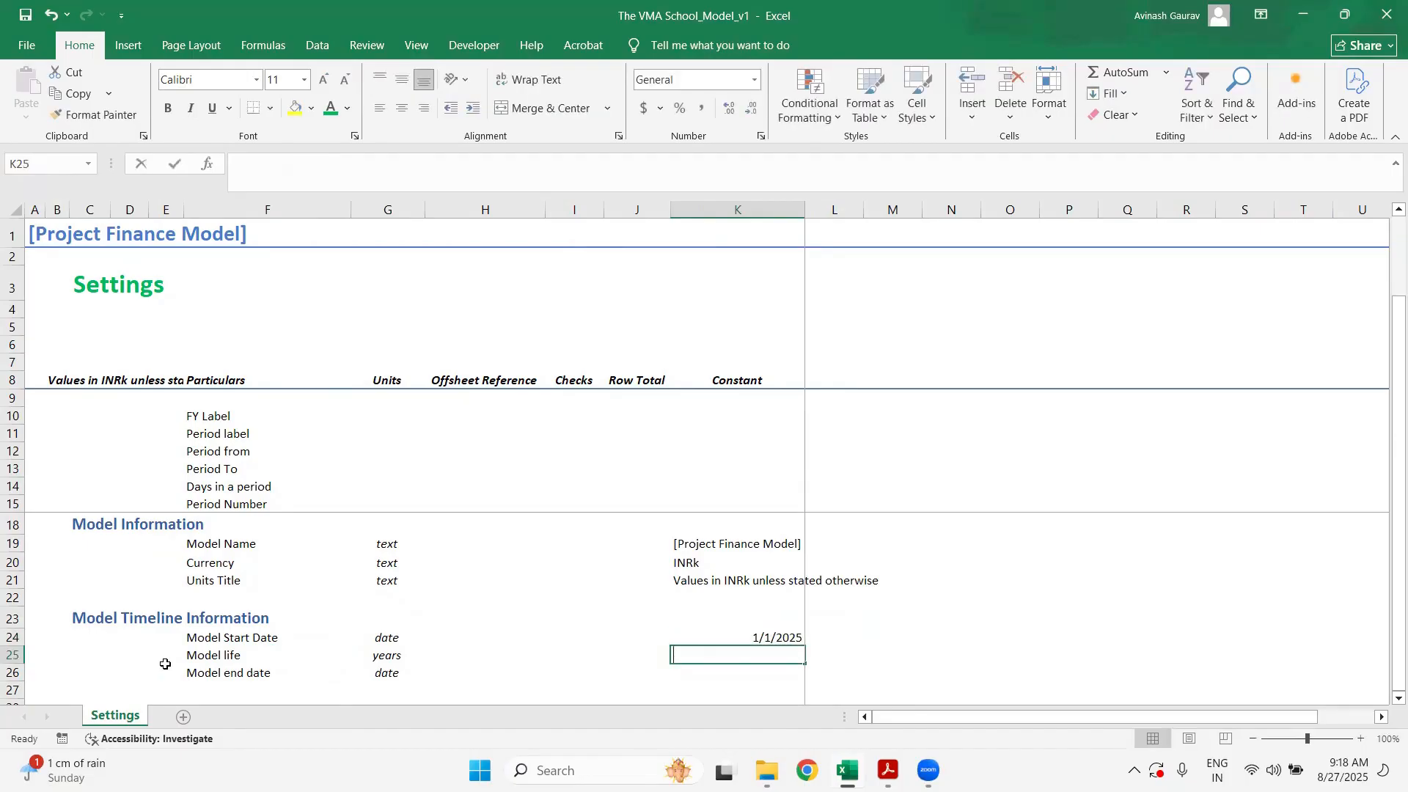
{"action": "key", "text": "Return"}
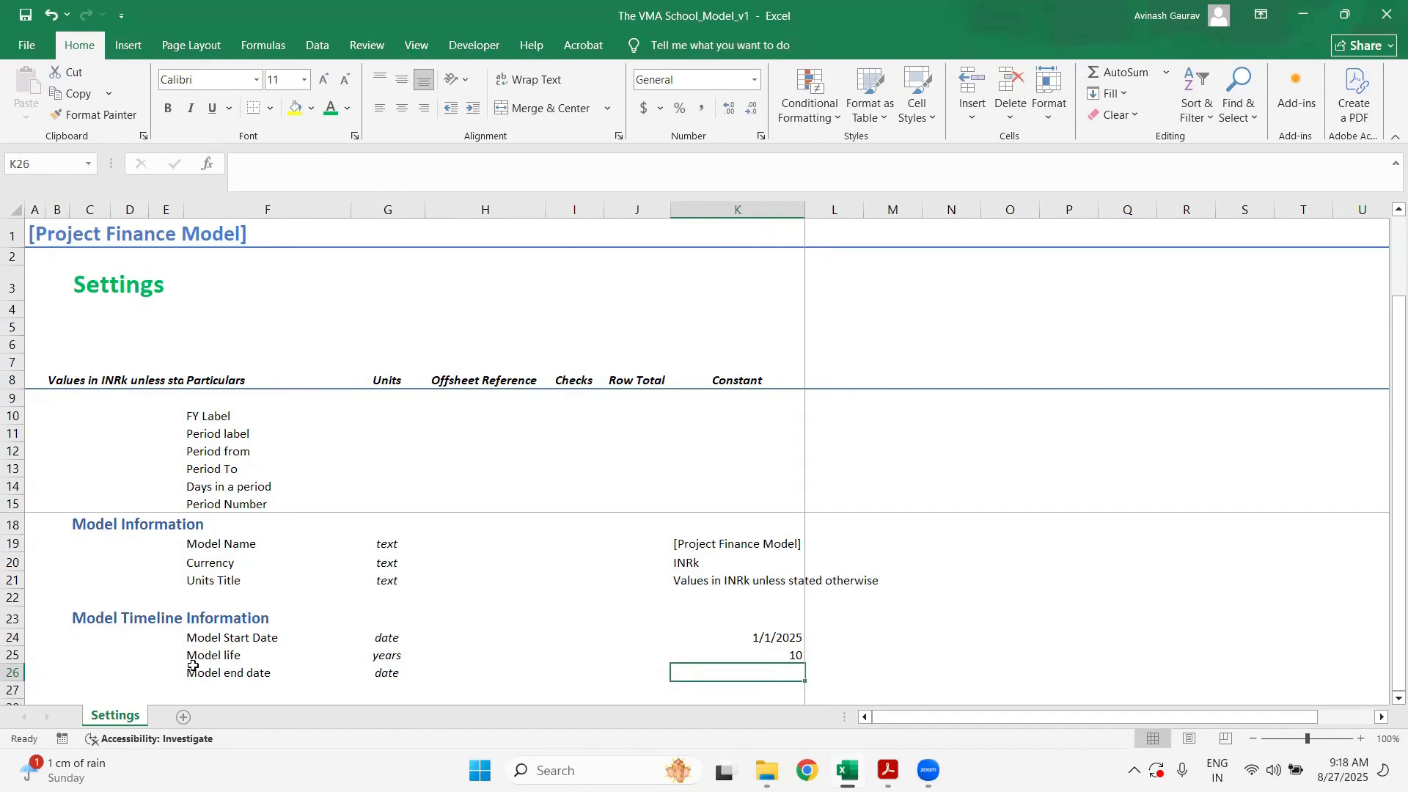
- Enter the formula =EDATE(K24,K25*12) in K26 to calculate the model end date
{"action": "type", "text": "=edate"}
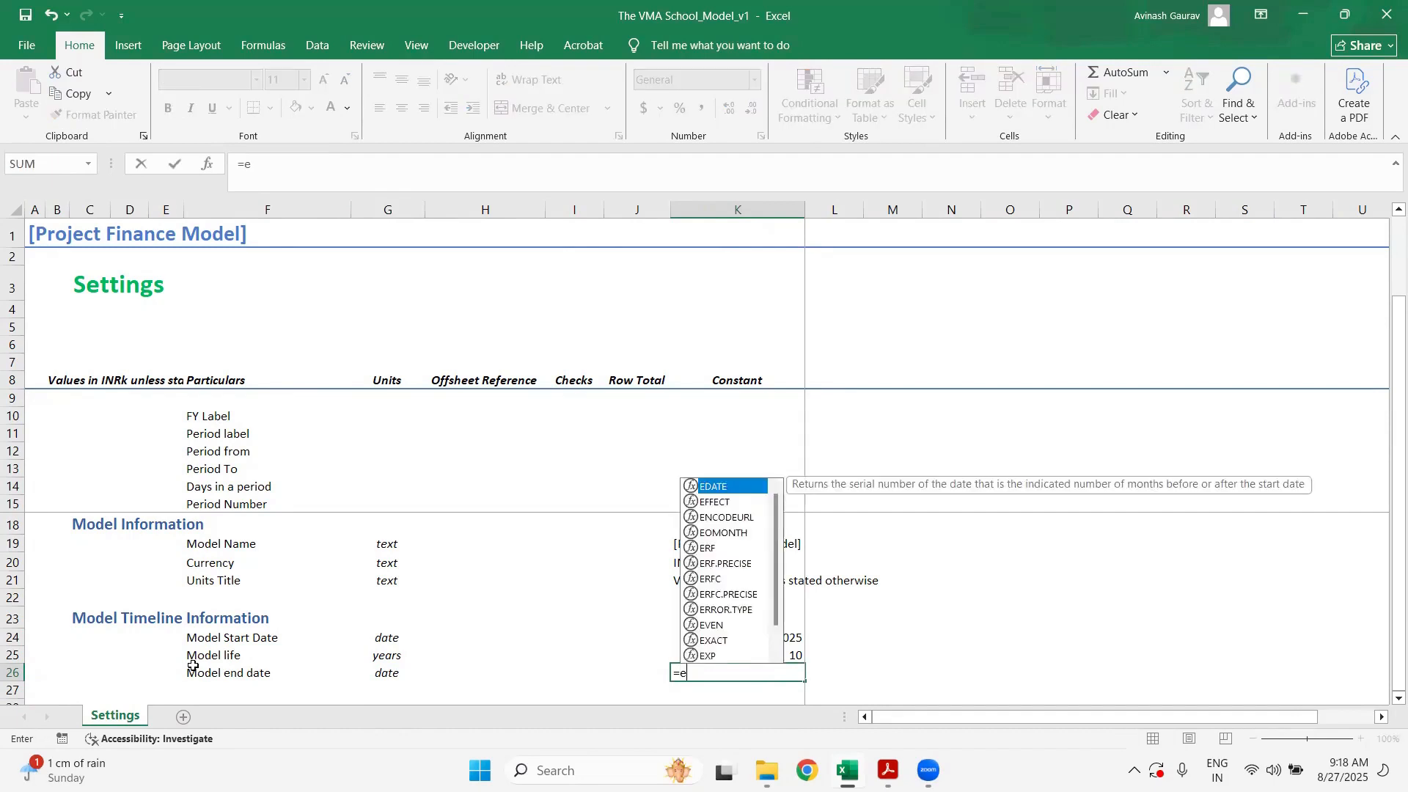
{"action": "key", "text": "Tab"}
{"action": "key", "text": "Up"}
{"action": "key", "text": "Up"}
{"action": "key", "text": "Up"}
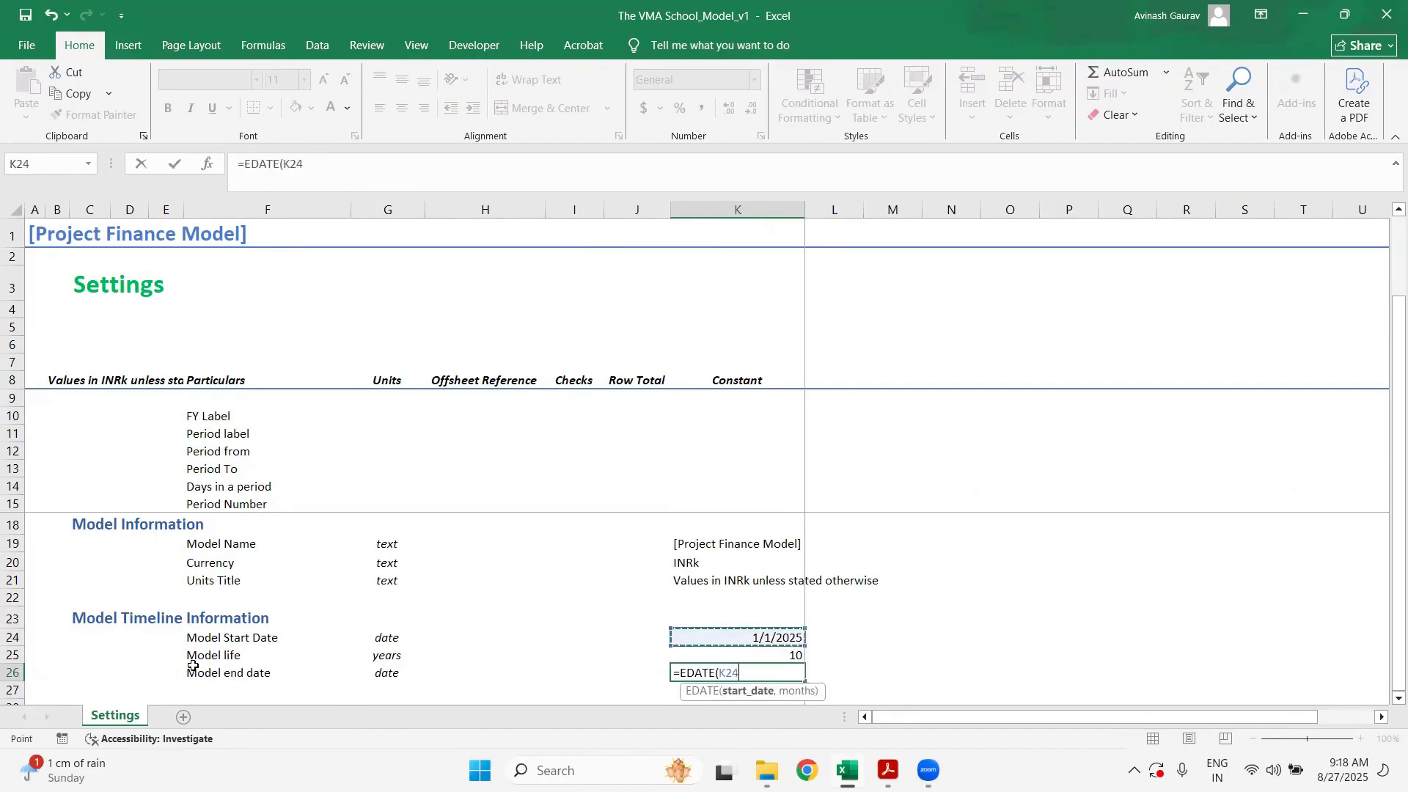
{"action": "key", "text": "Down"}
{"action": "type", "text": ","}
{"action": "key", "text": "Up"}
{"action": "type", "text": "*"}
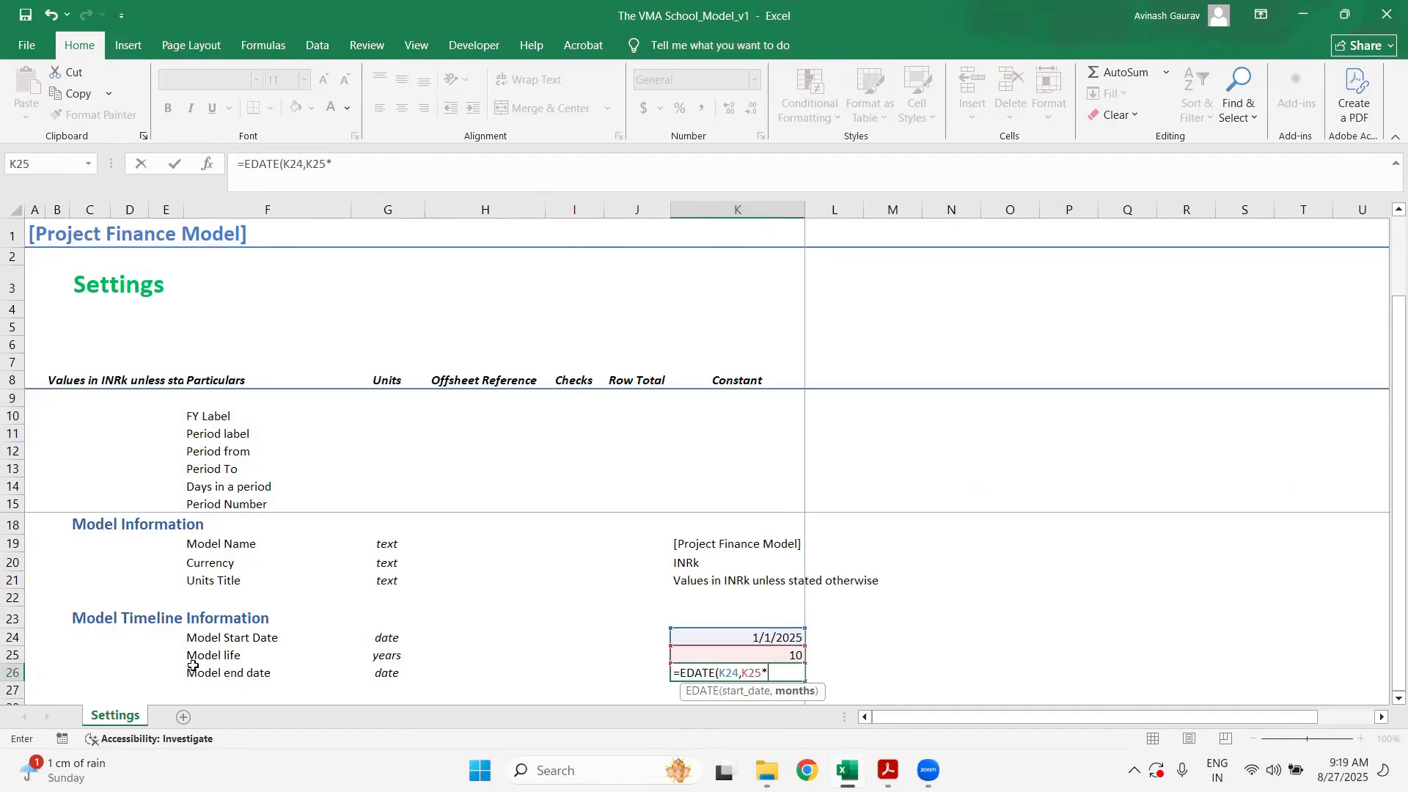
{"action": "type", "text": "12"}
{"action": "key", "text": "Return"}
{"action": "key", "text": "Up"}
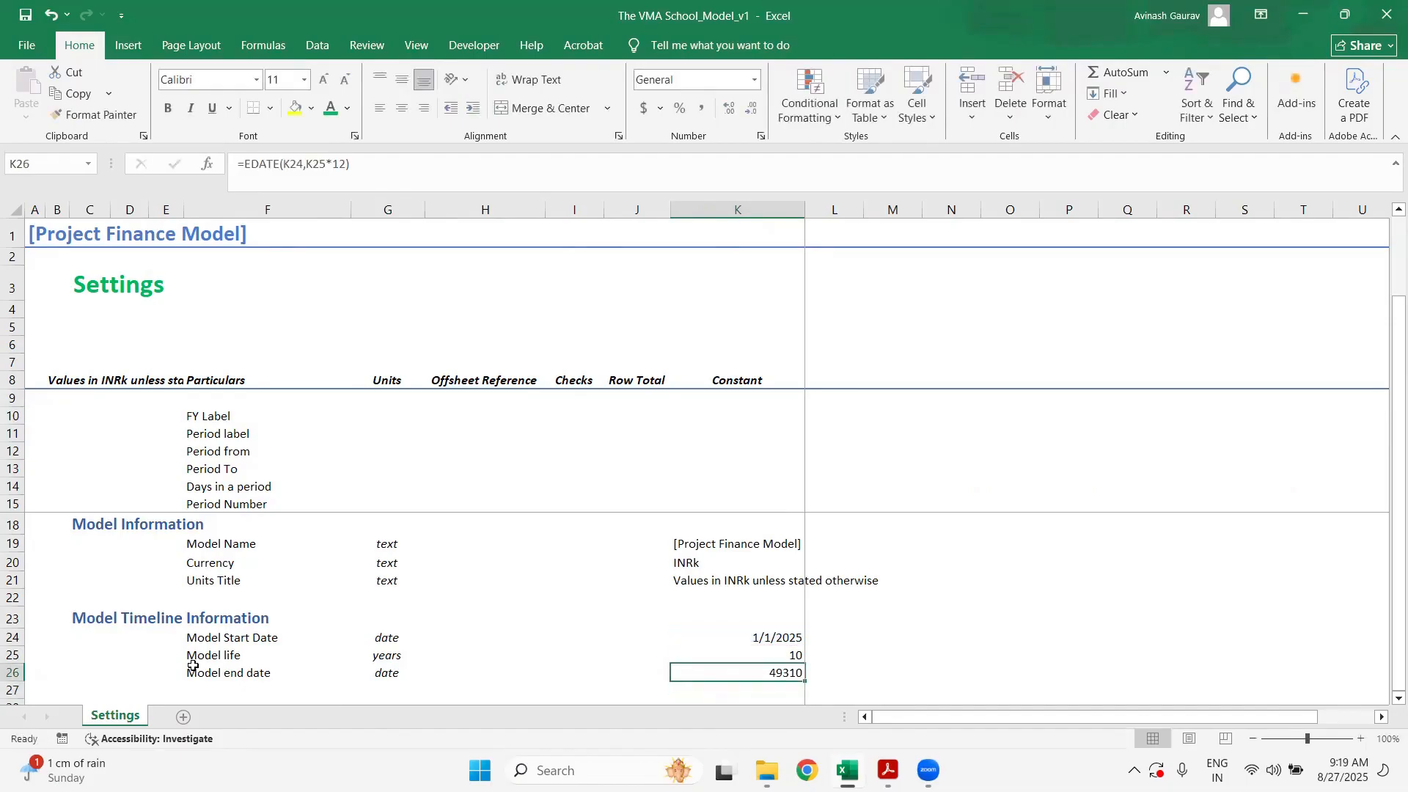
- Copy the model start date cell K24 and paste only its formats onto the model end date cell K26
{"action": "left_click", "coordinate": [757, 636]}
{"action": "key", "text": "ctrl+c"}
{"action": "key", "text": "Down"}
{"action": "key", "text": "Down"}
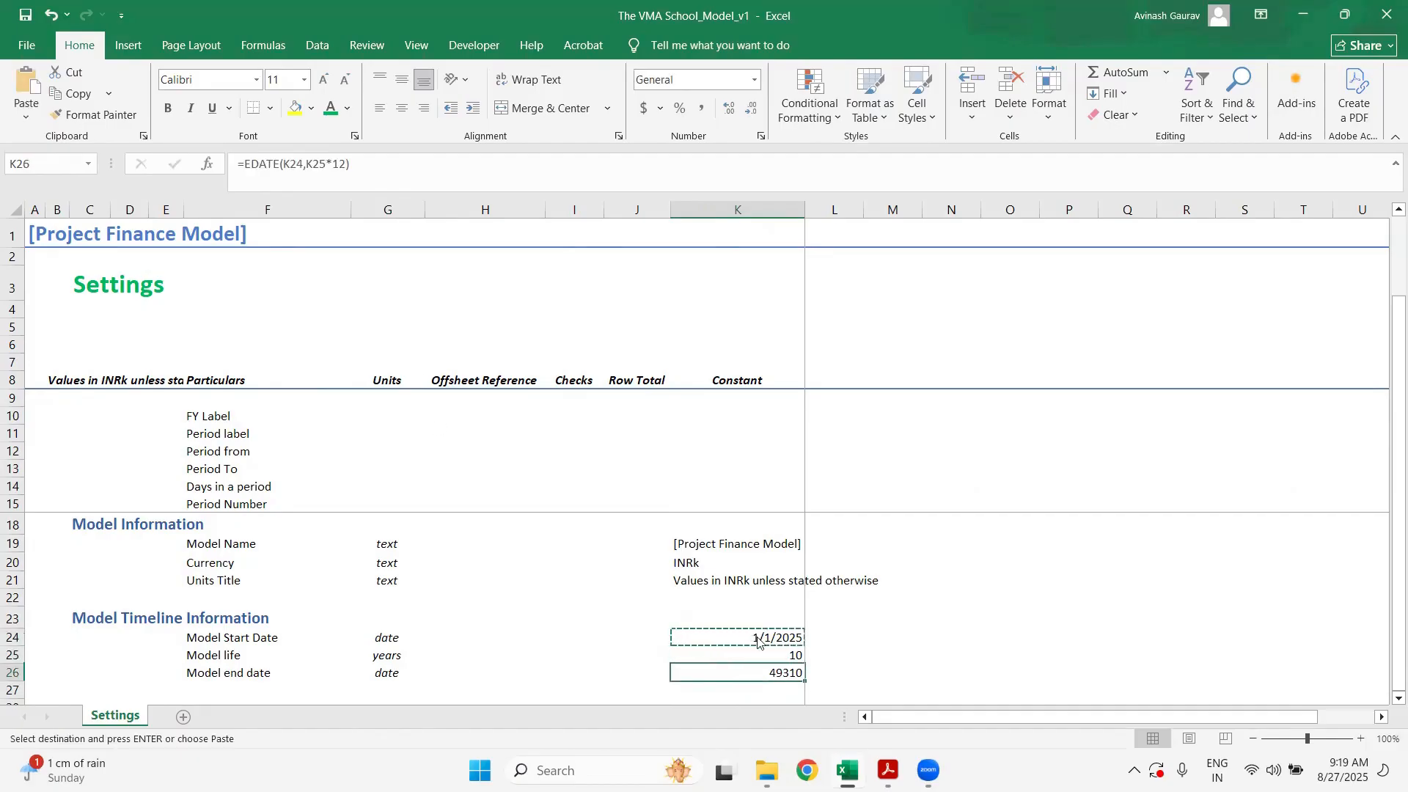
{"action": "key", "text": "alt+e"}
{"action": "key", "text": "s"}
{"action": "key", "text": "t"}
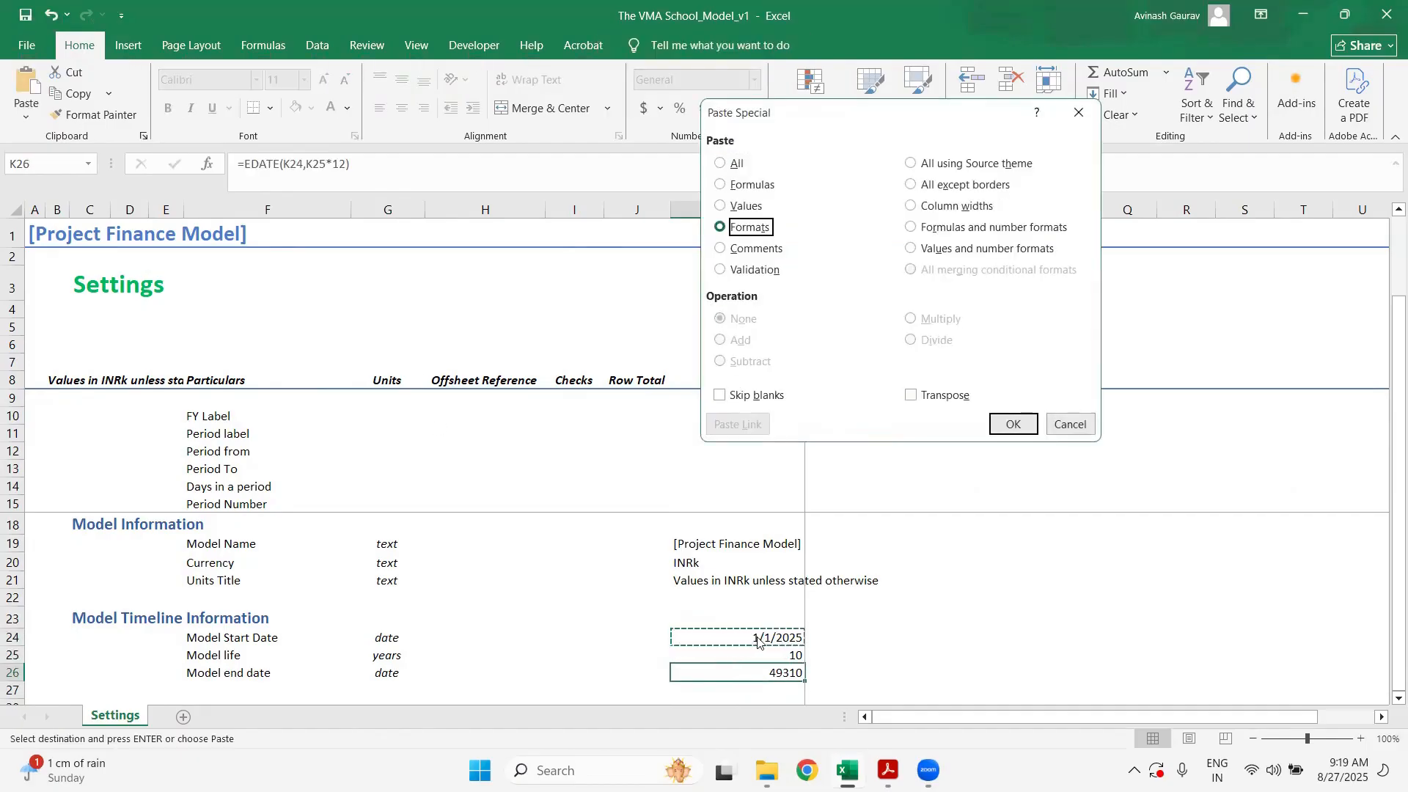
{"action": "key", "text": "Return"}
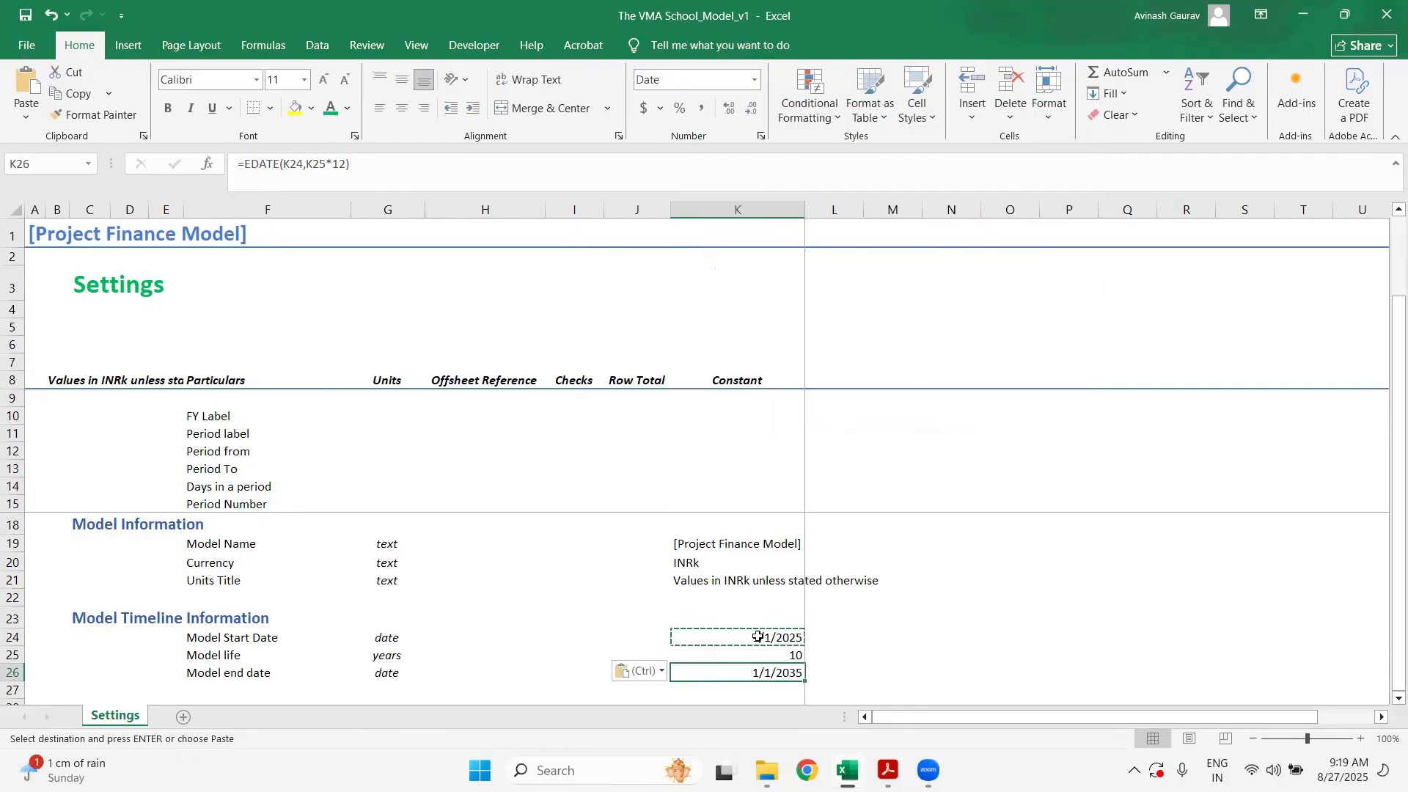
- Try the formula =EOMONTH(K24,K25*12) in K26 for the model end date
{"action": "type", "text": "=eomont"}
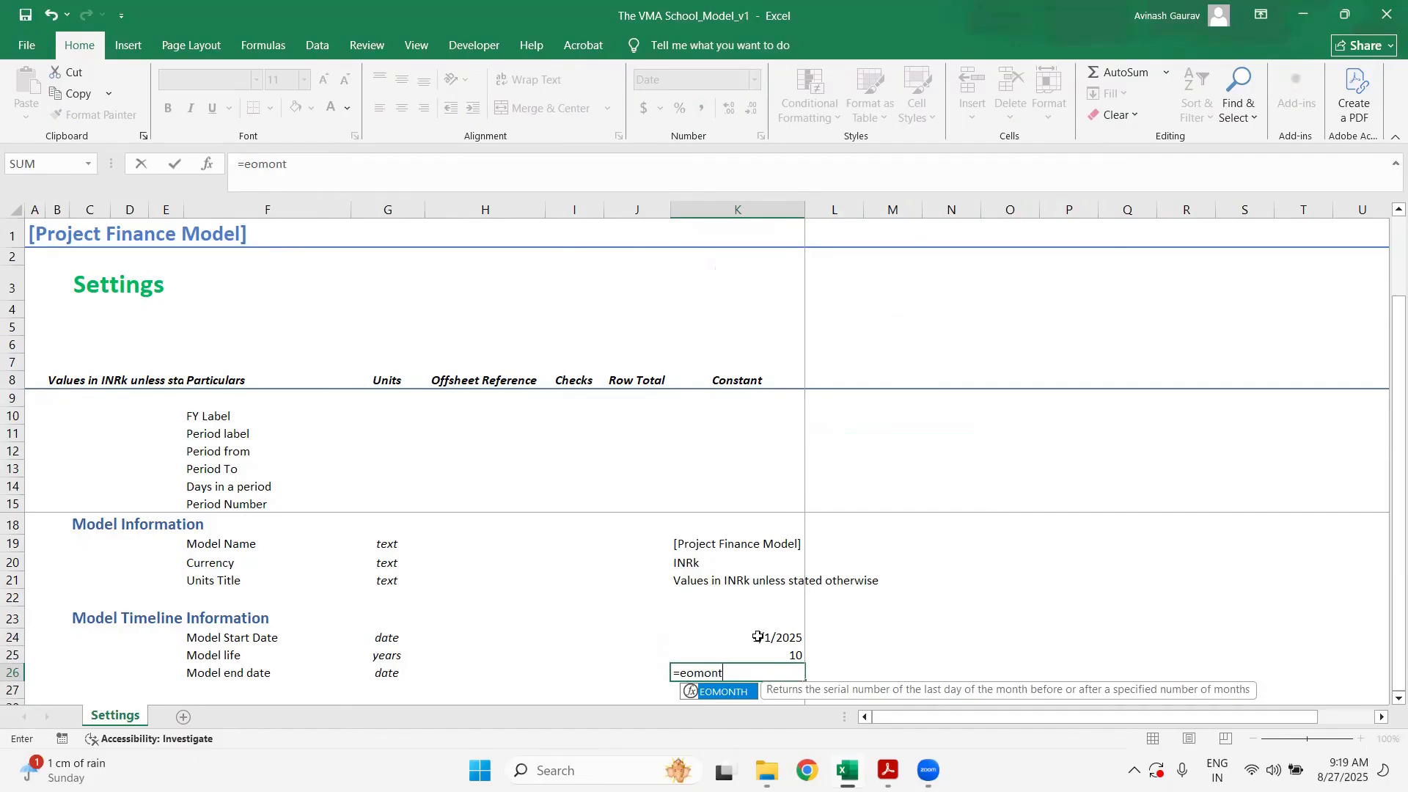
{"action": "key", "text": "Tab"}
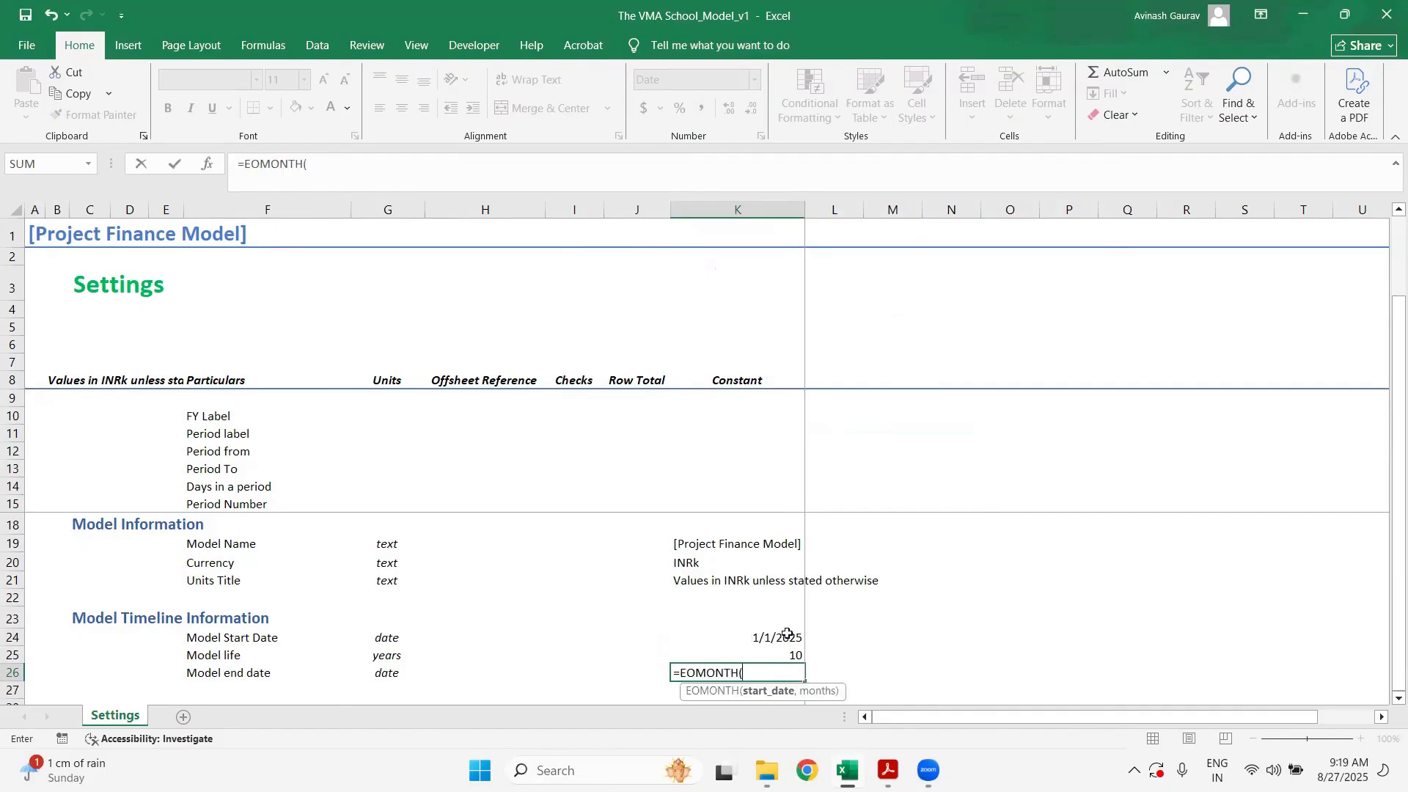
{"action": "left_click", "coordinate": [778, 638]}
{"action": "type", "text": ","}
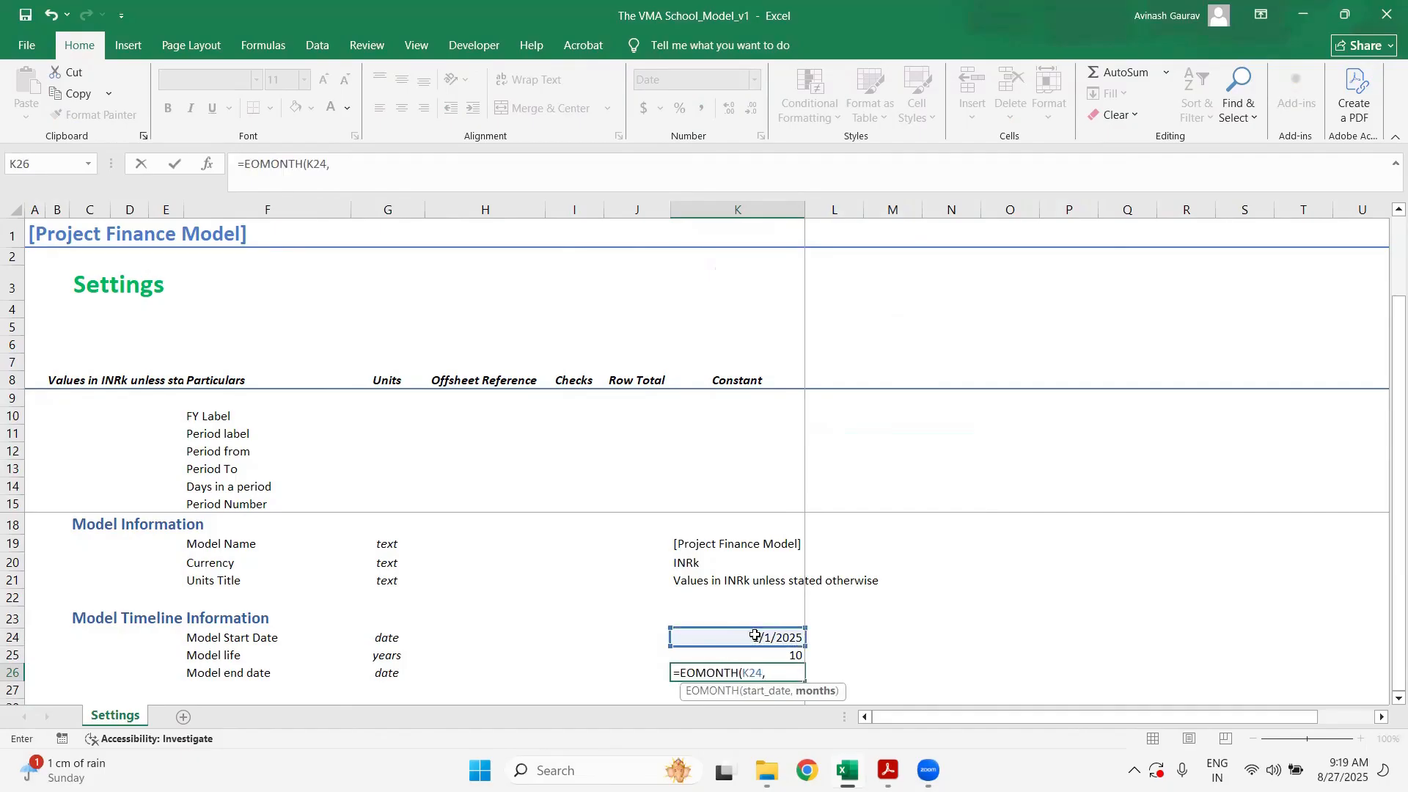
{"action": "left_click", "coordinate": [766, 655]}
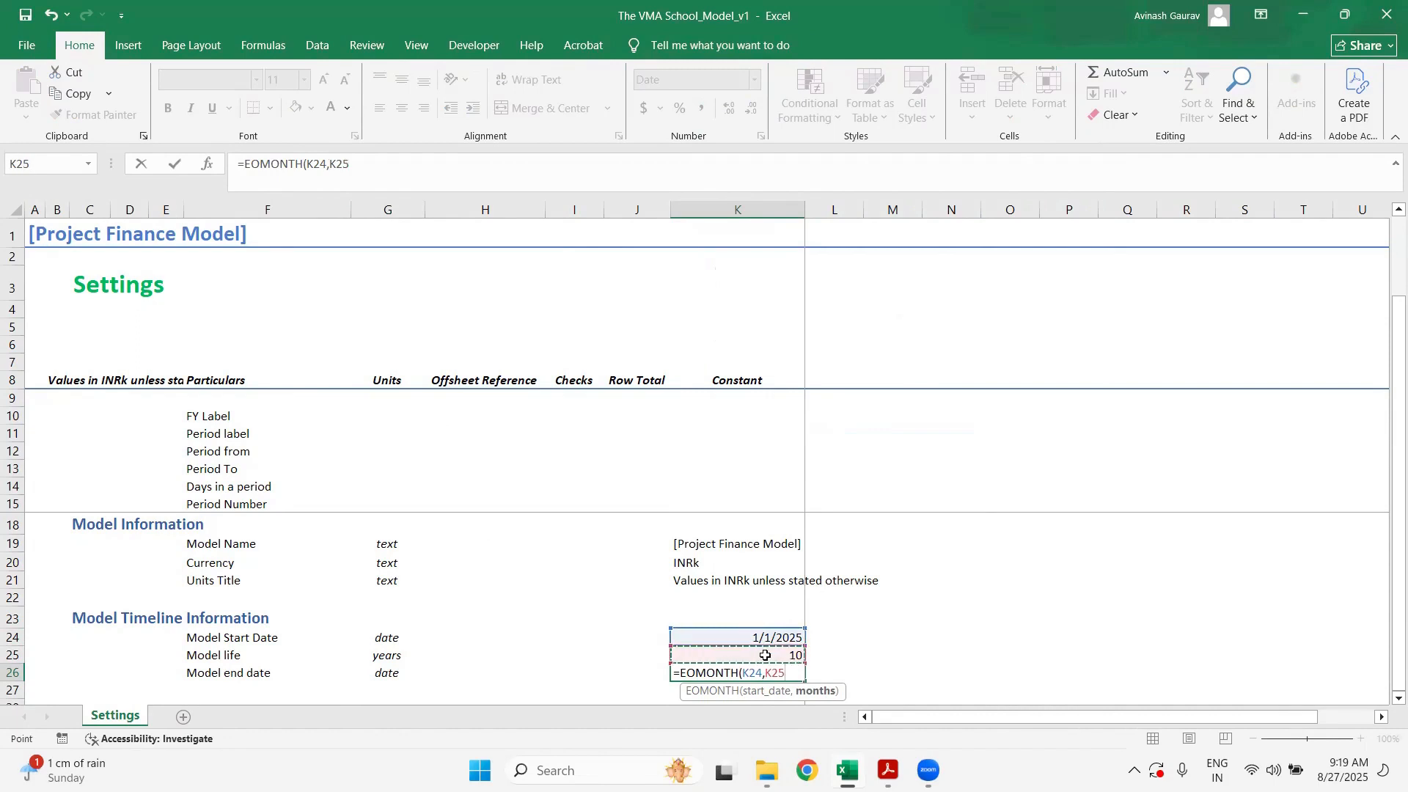
{"action": "type", "text": "*12"}
{"action": "key", "text": "Return"}
{"action": "key", "text": "Up"}
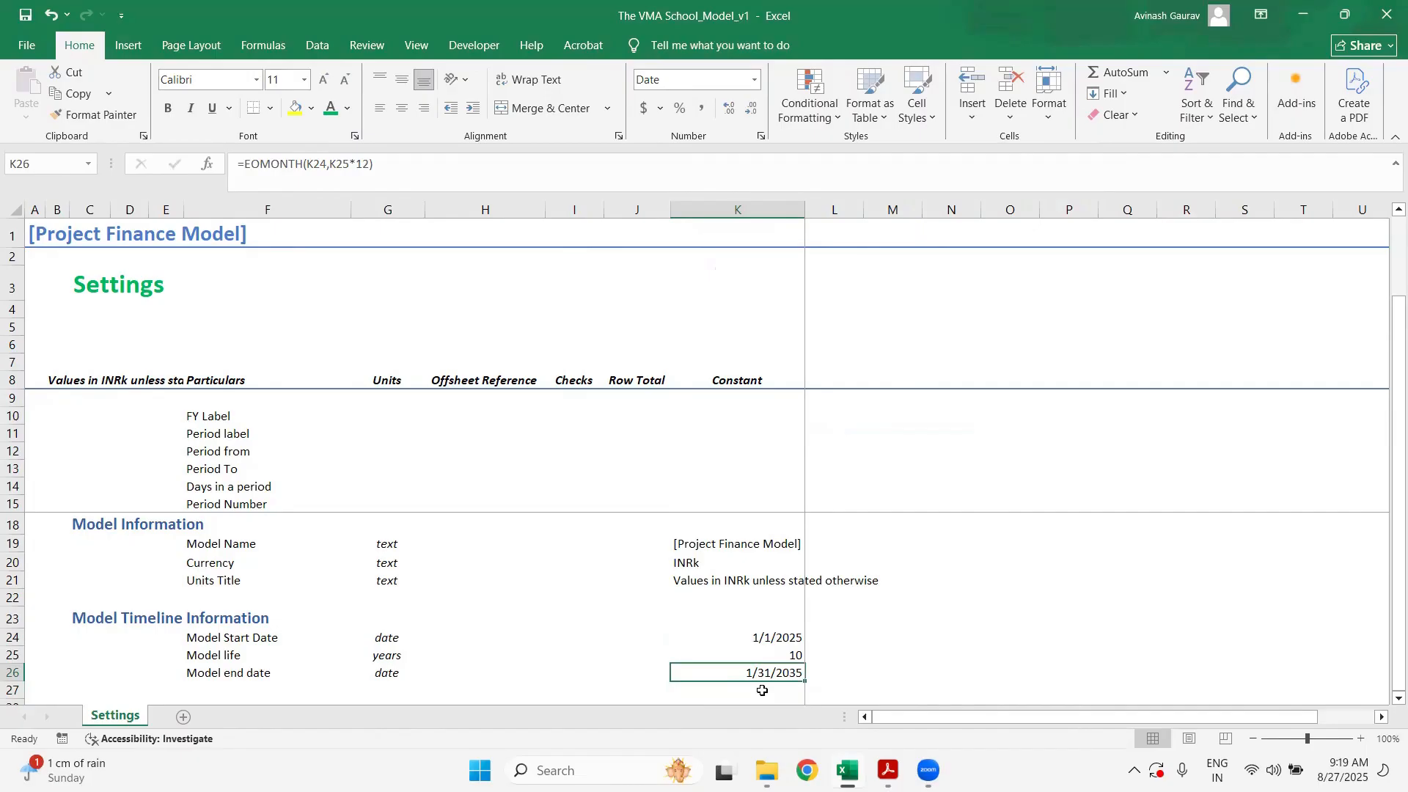
- Replace the model end date formula in K26 with =EDATE(K24,K25*12)
{"action": "left_click", "coordinate": [765, 635]}
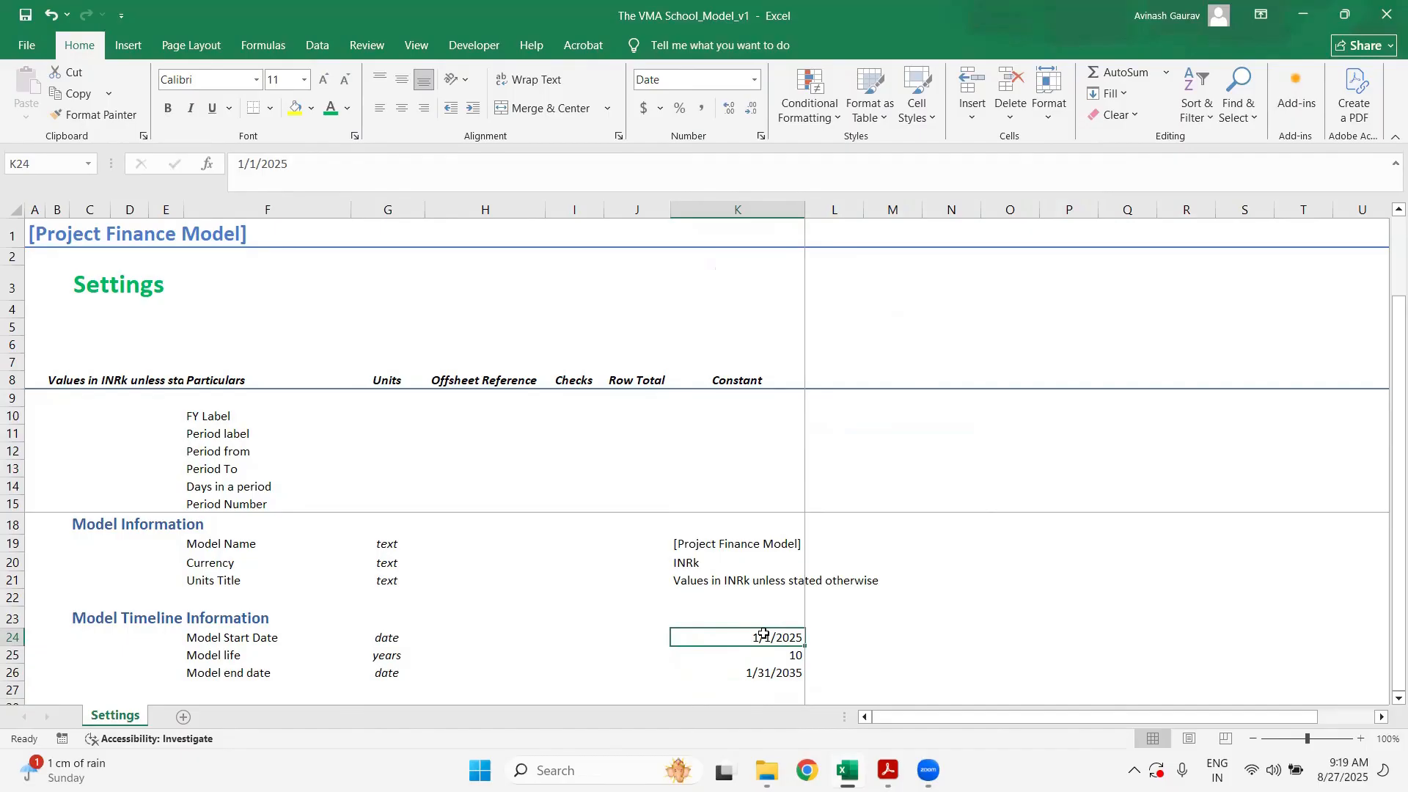
{"action": "key", "text": "Down"}
{"action": "key", "text": "Down"}
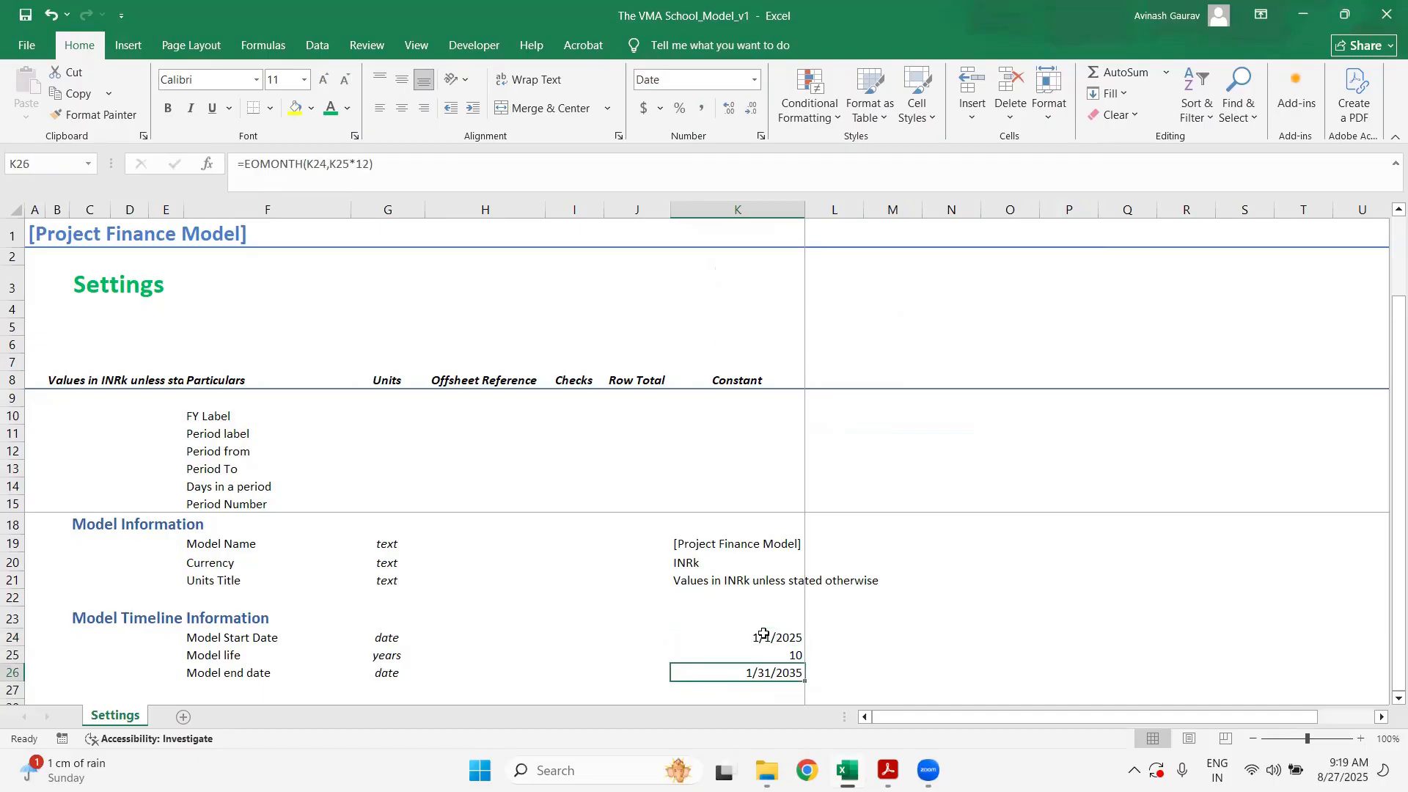
{"action": "type", "text": "=edate"}
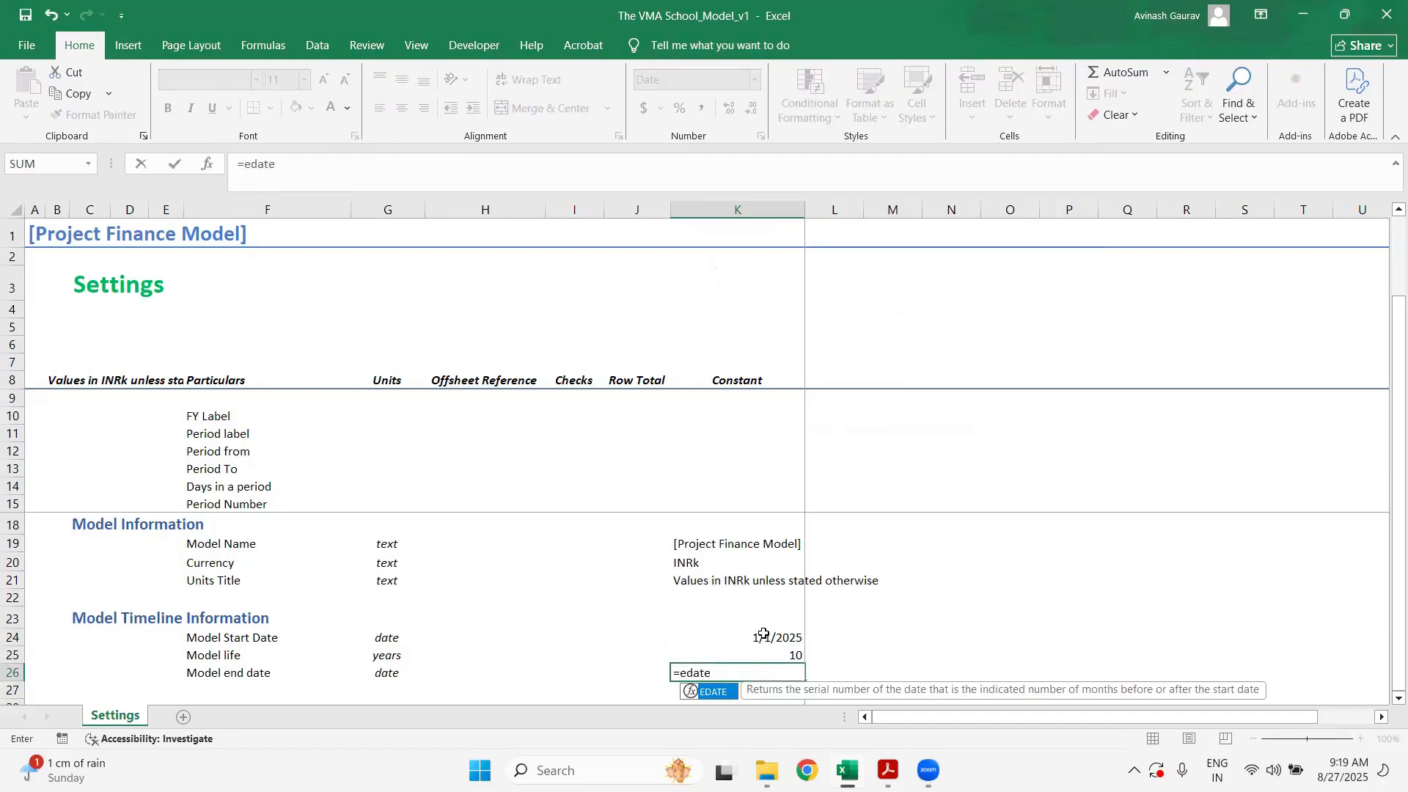
{"action": "key", "text": "Tab"}
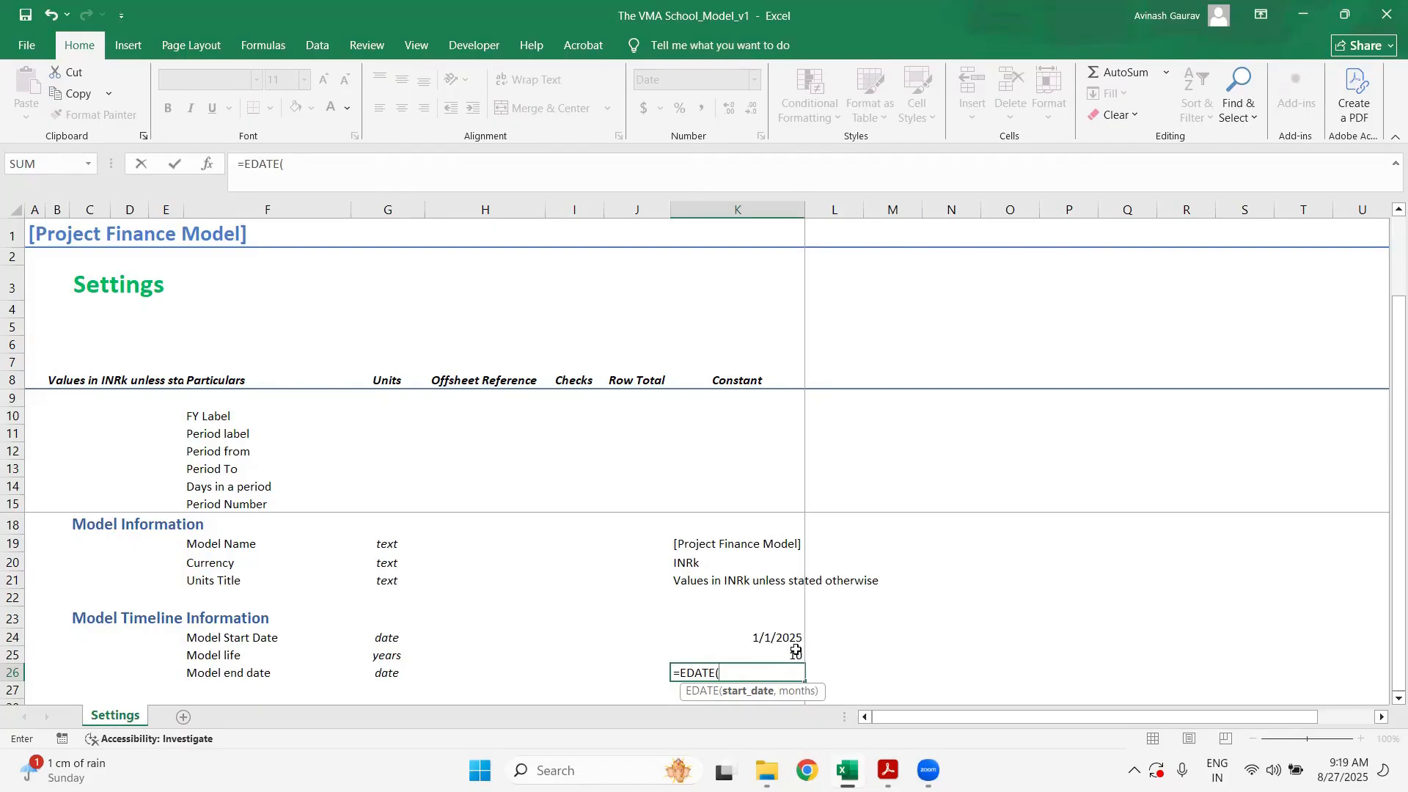
{"action": "left_click", "coordinate": [783, 636]}
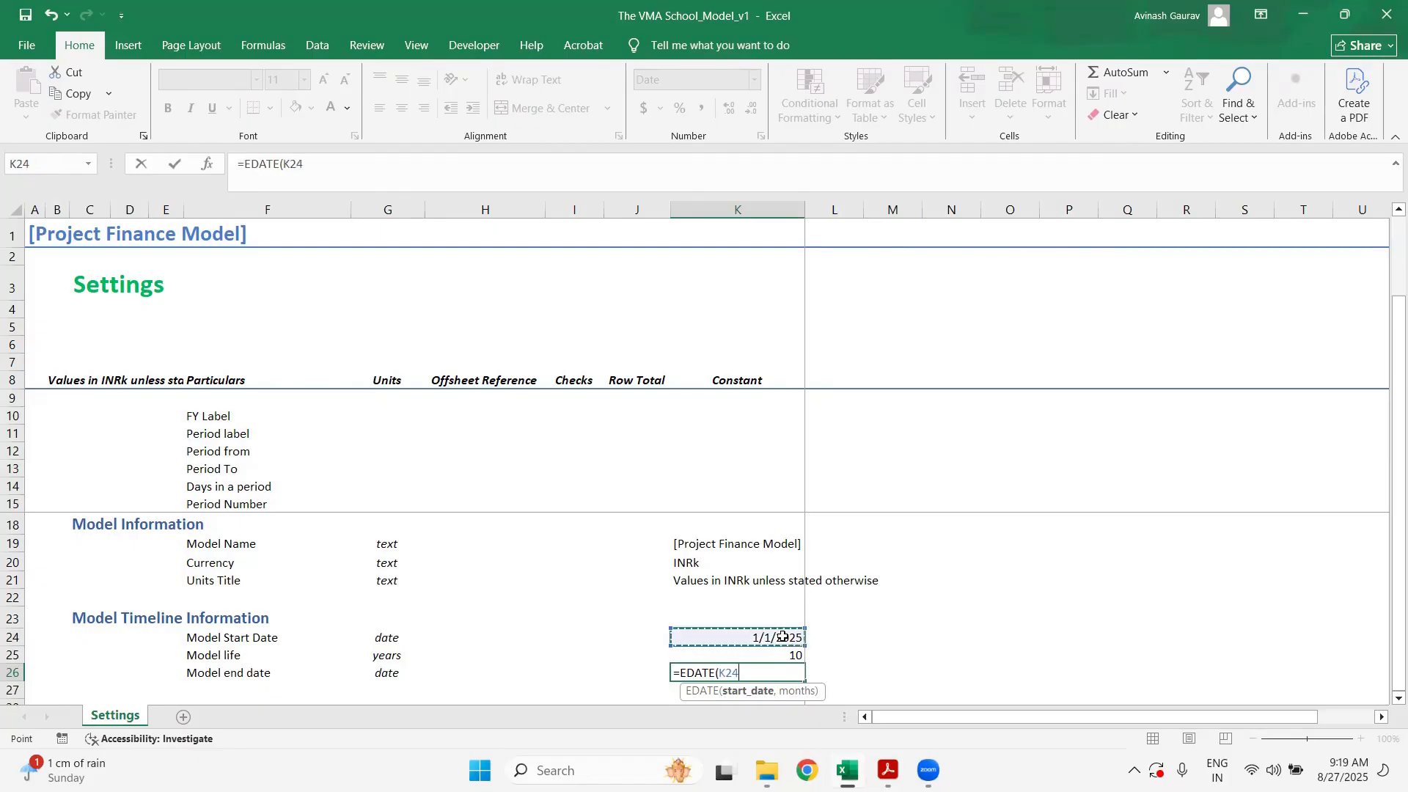
{"action": "type", "text": ","}
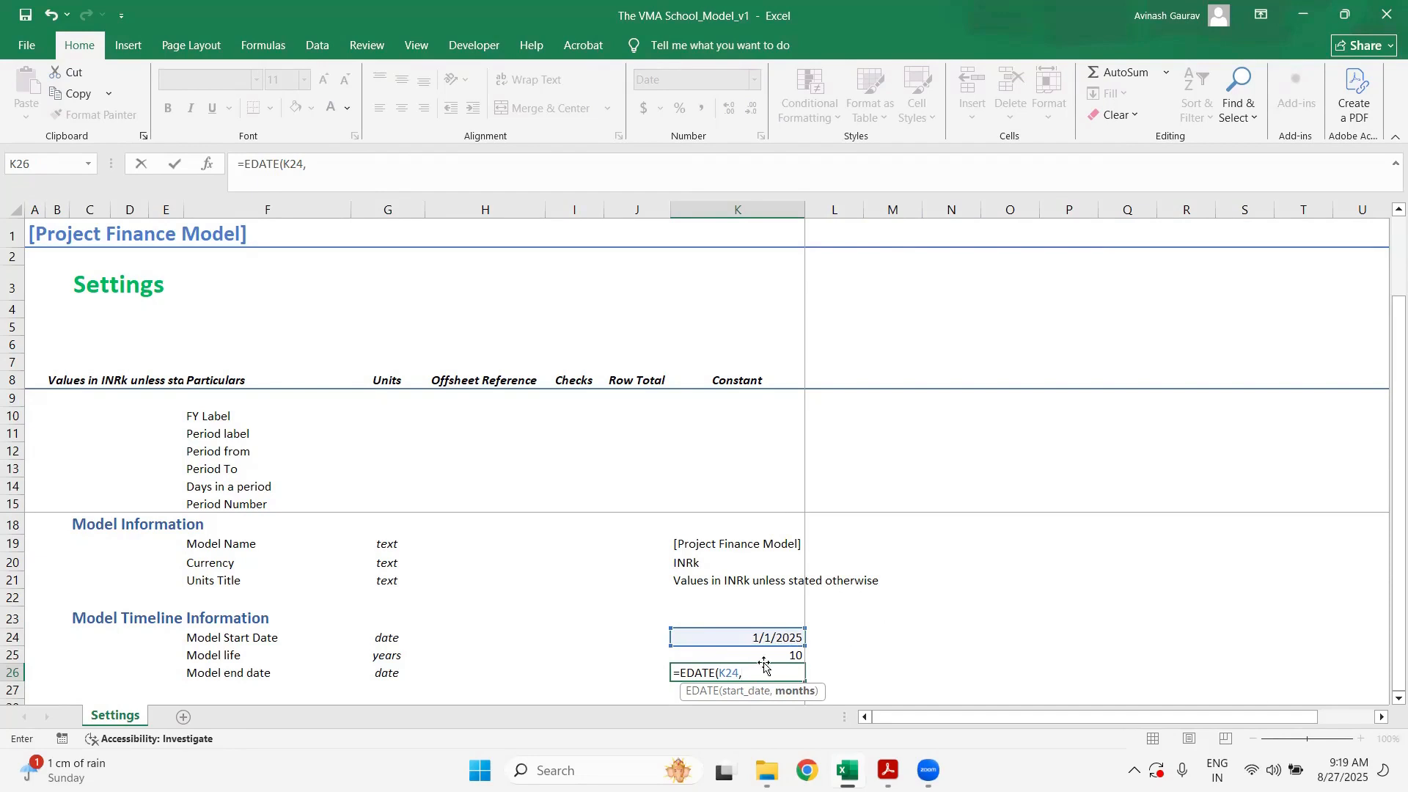
{"action": "left_click", "coordinate": [764, 657]}
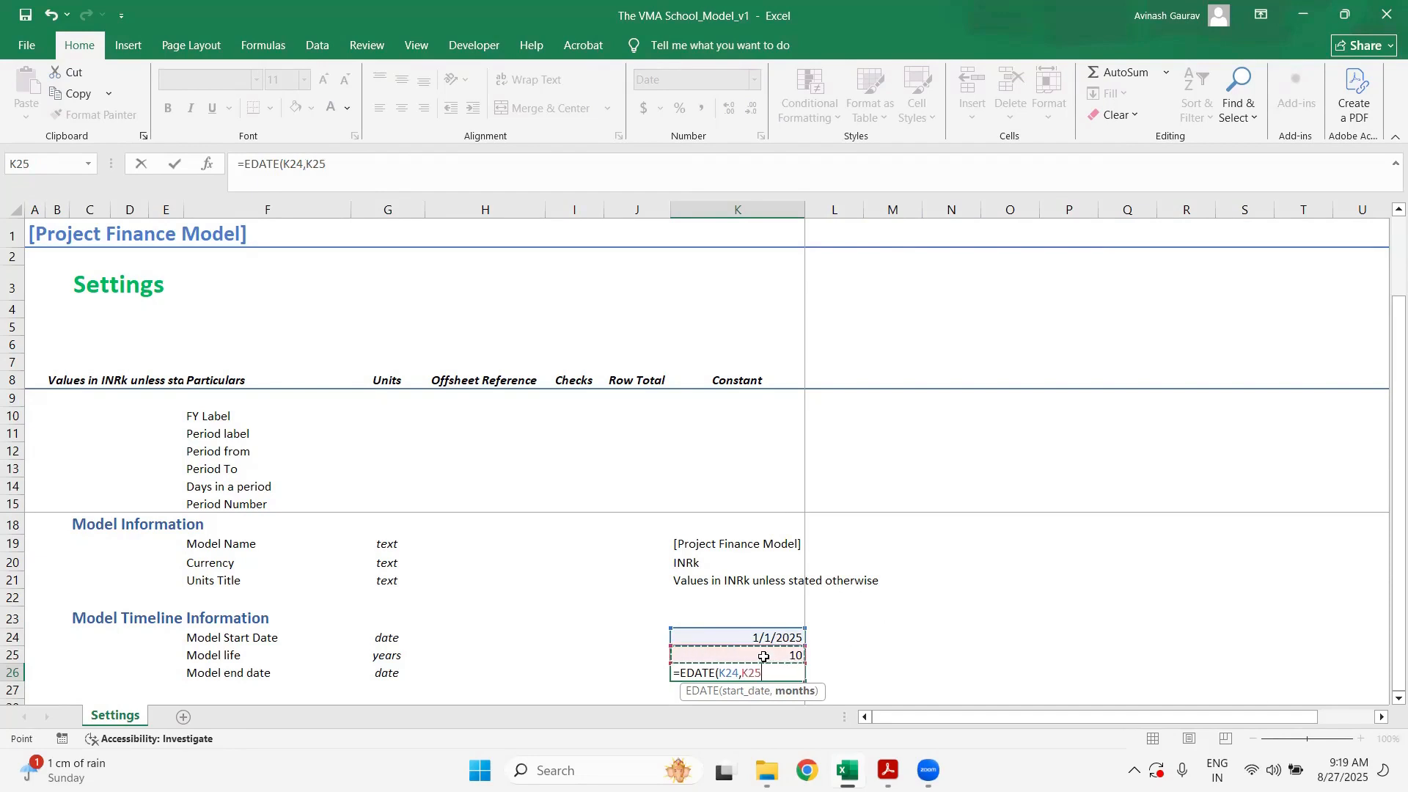
{"action": "type", "text": "*12"}
{"action": "key", "text": "Return"}
{"action": "type", "text": "1"}
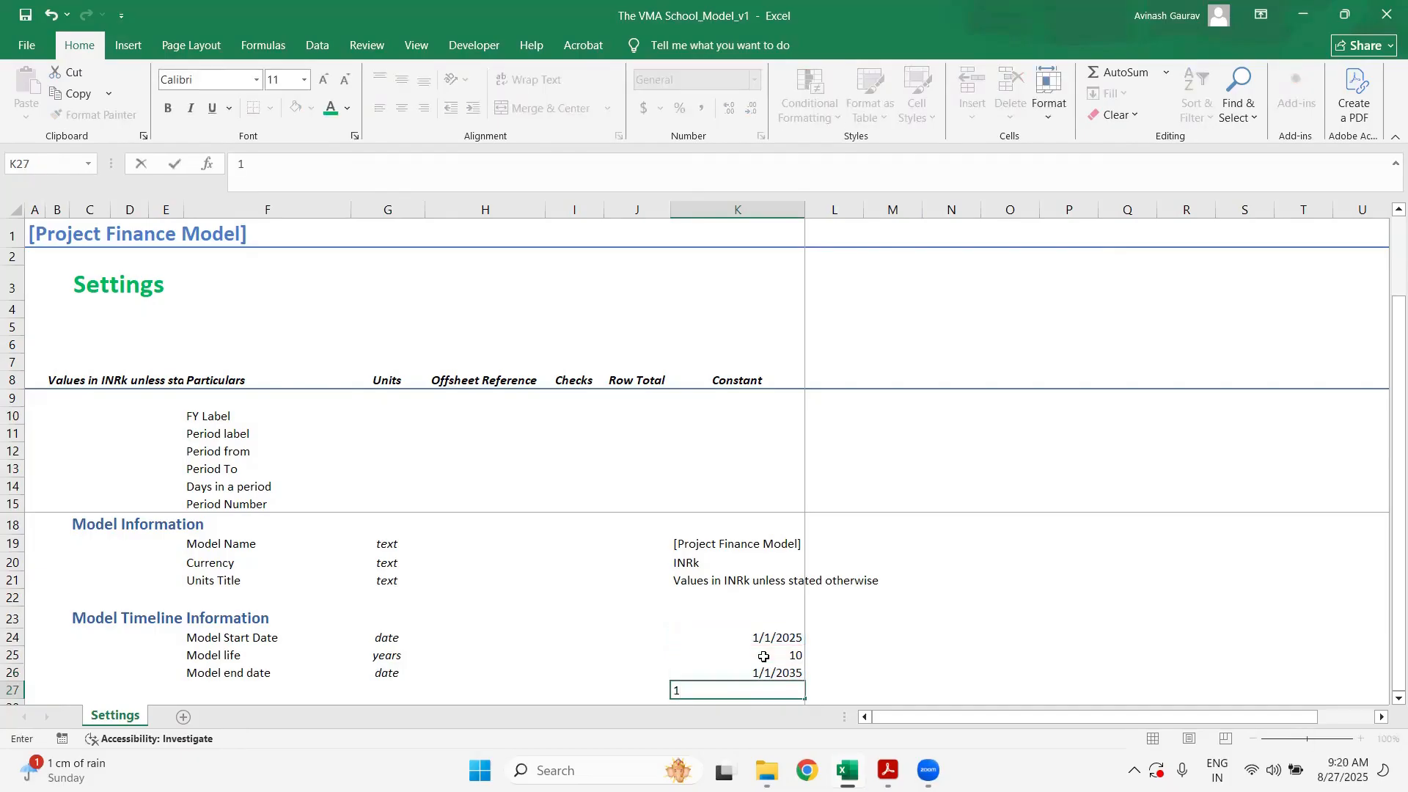
{"action": "key", "text": "Escape"}
{"action": "key", "text": "Up"}
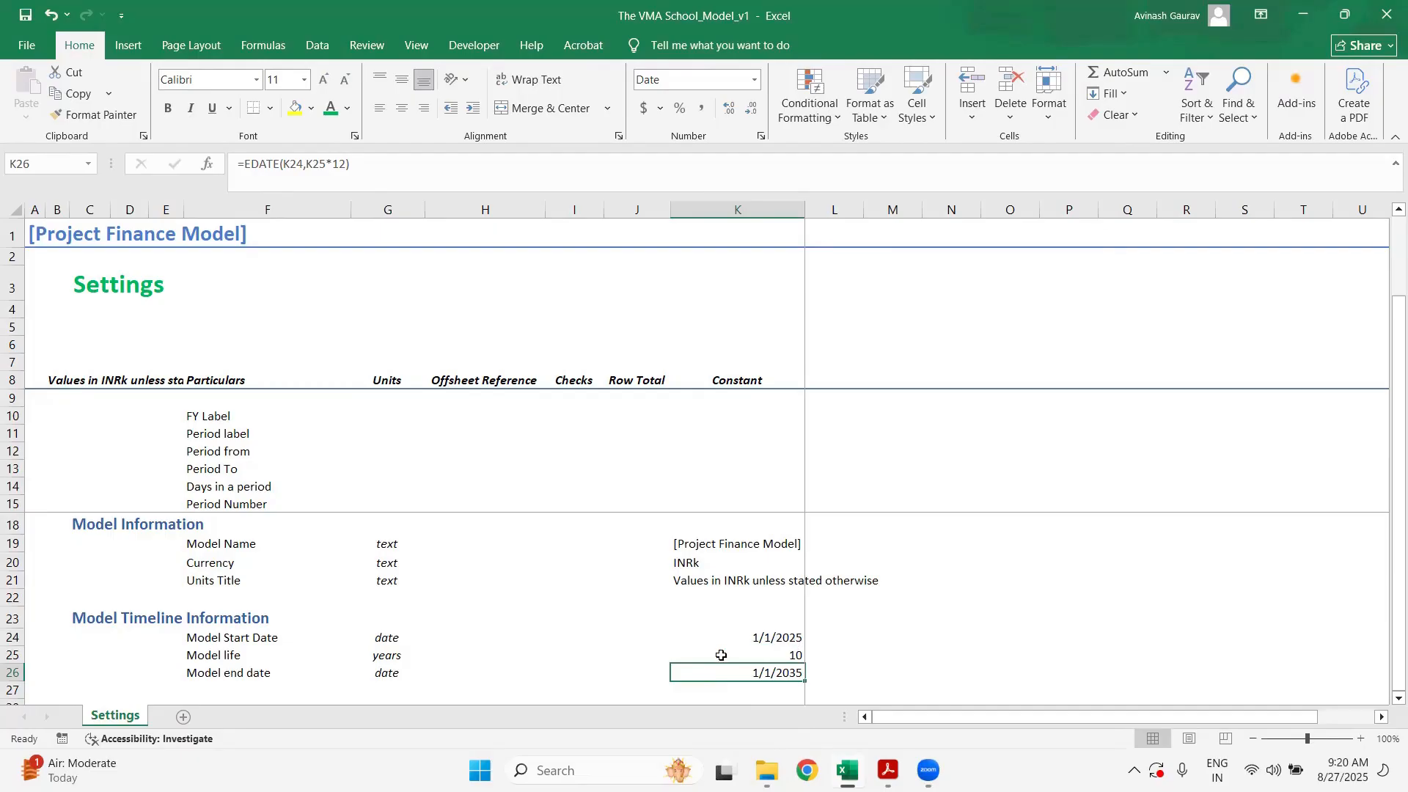
- Subtract one day from the model end date by extending the K26 formula to =EDATE(K24,K25*12)-1
{"action": "left_click", "coordinate": [764, 639]}
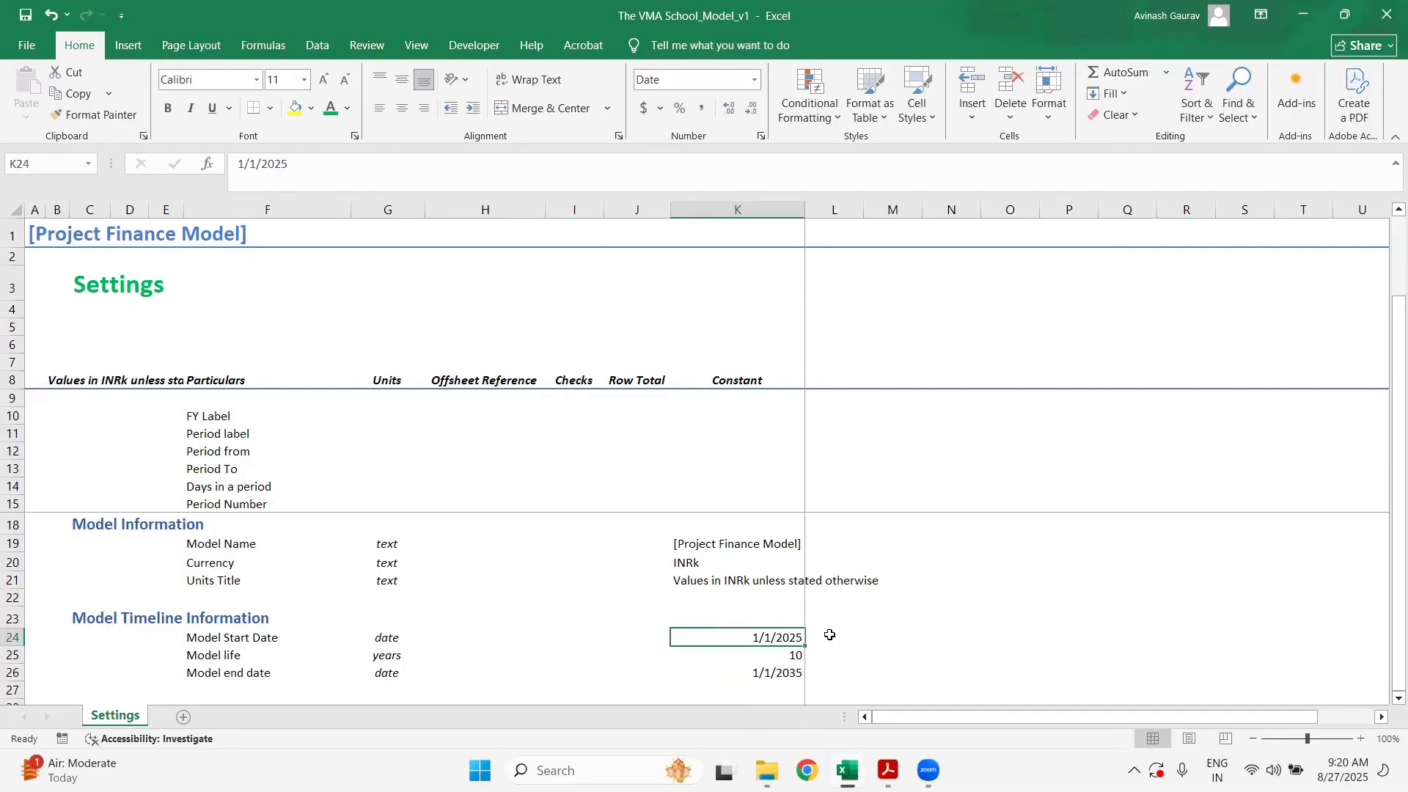
{"action": "left_click", "coordinate": [776, 669]}
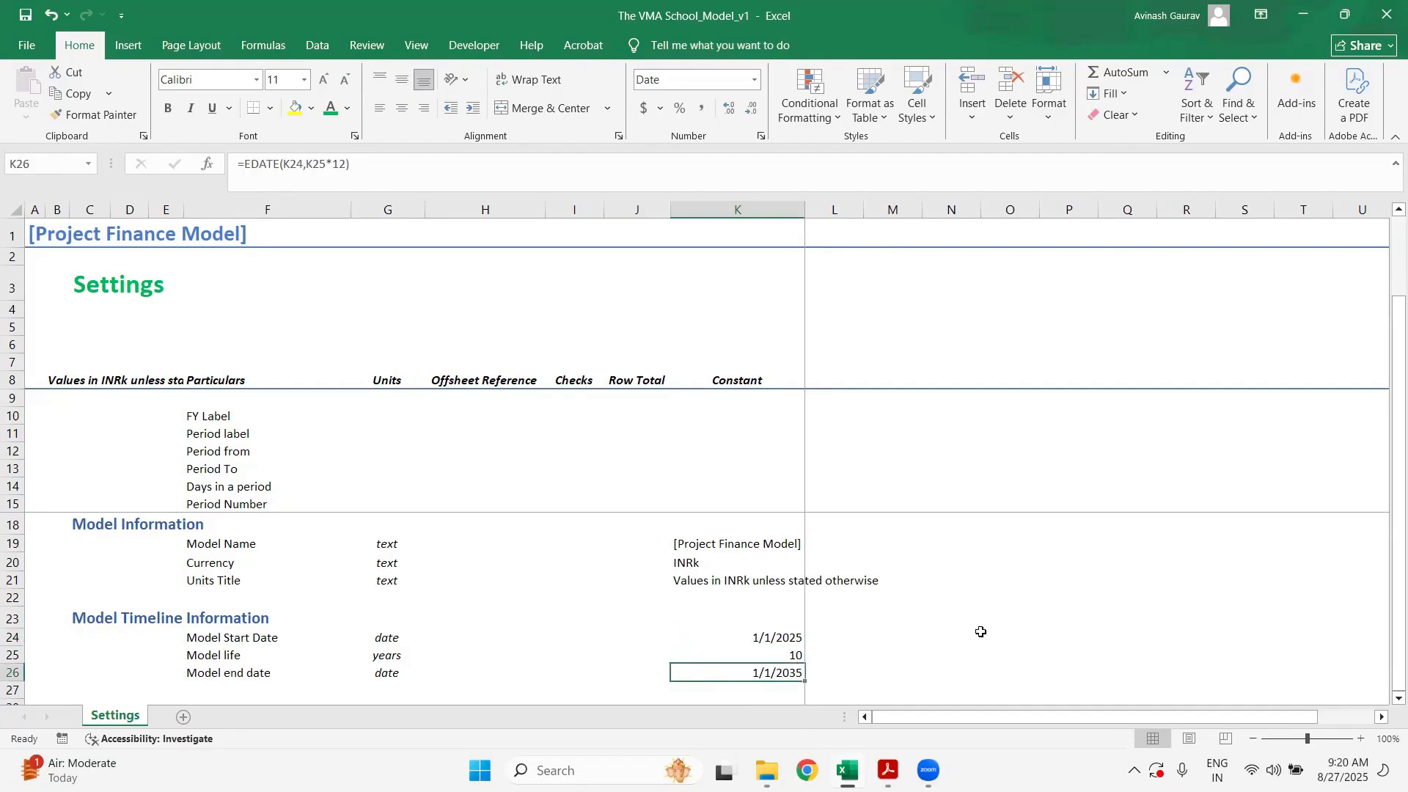
{"action": "left_click", "coordinate": [370, 164]}
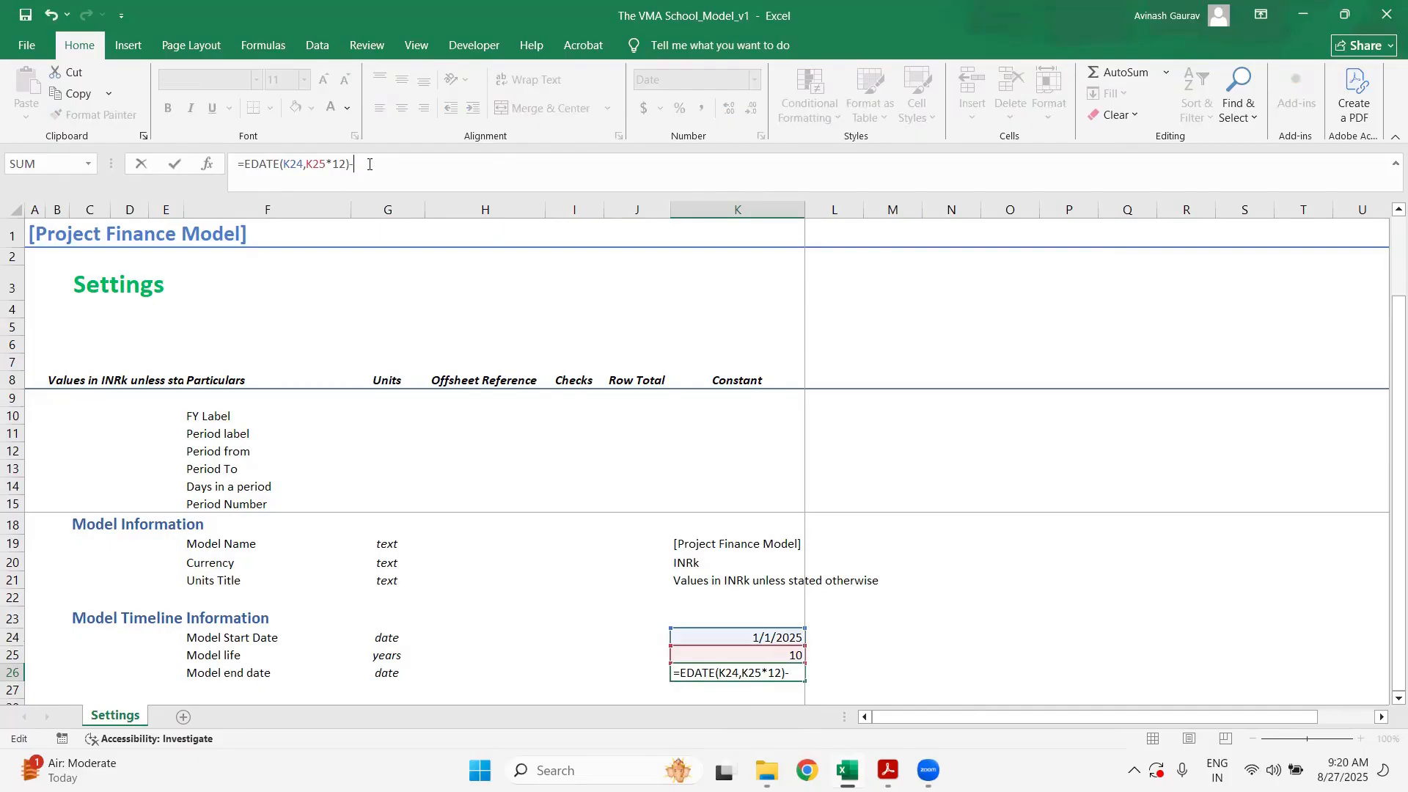
{"action": "key", "text": "Return"}
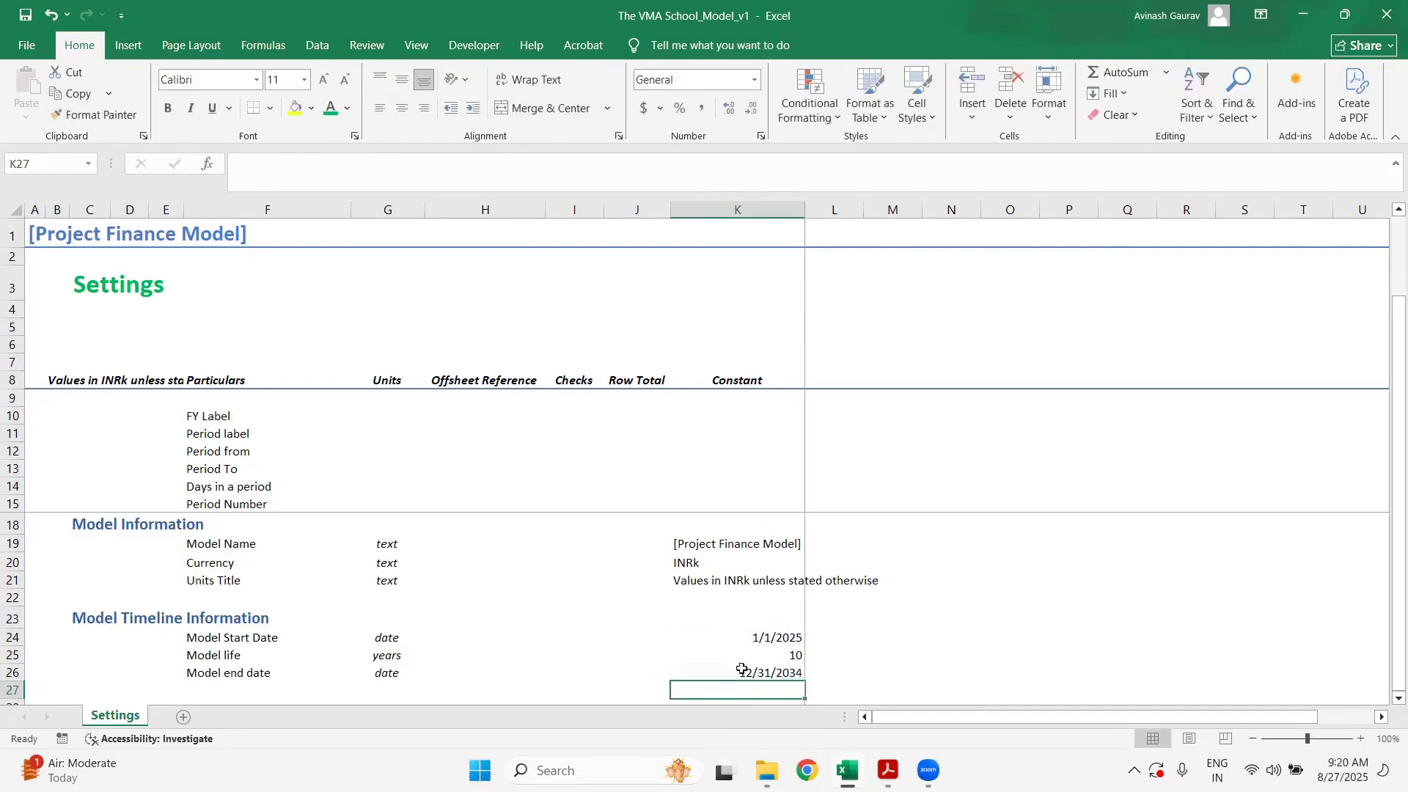
{"action": "left_click", "coordinate": [795, 658]}
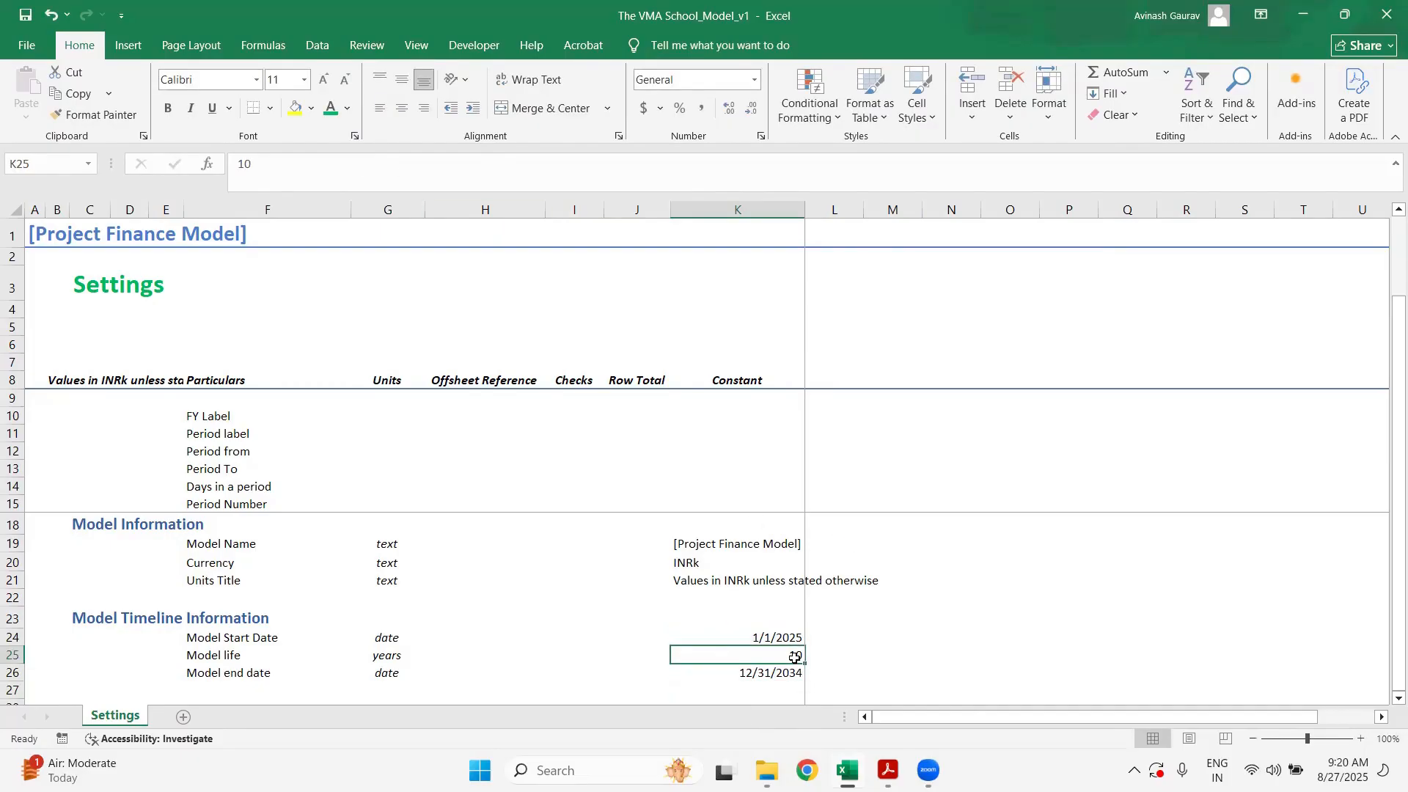
{"action": "left_click", "coordinate": [796, 671]}
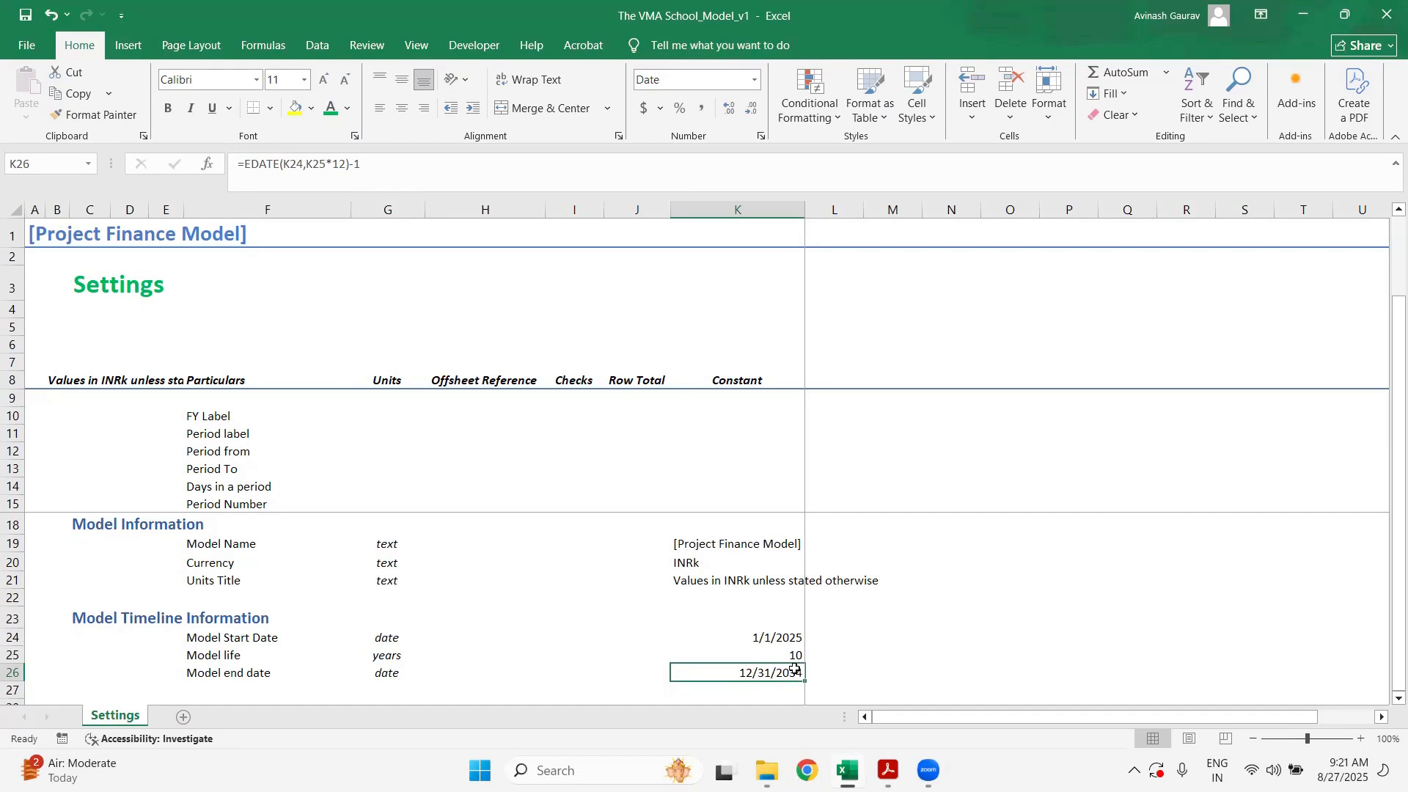
- Enter the section heading "Miscellaneous" in C28 below the Model Timeline Information section
{"action": "left_click", "coordinate": [73, 620]}
{"action": "key", "text": "Down"}
{"action": "key", "text": "Down"}
{"action": "key", "text": "Down"}
{"action": "key", "text": "Down"}
{"action": "key", "text": "Down"}
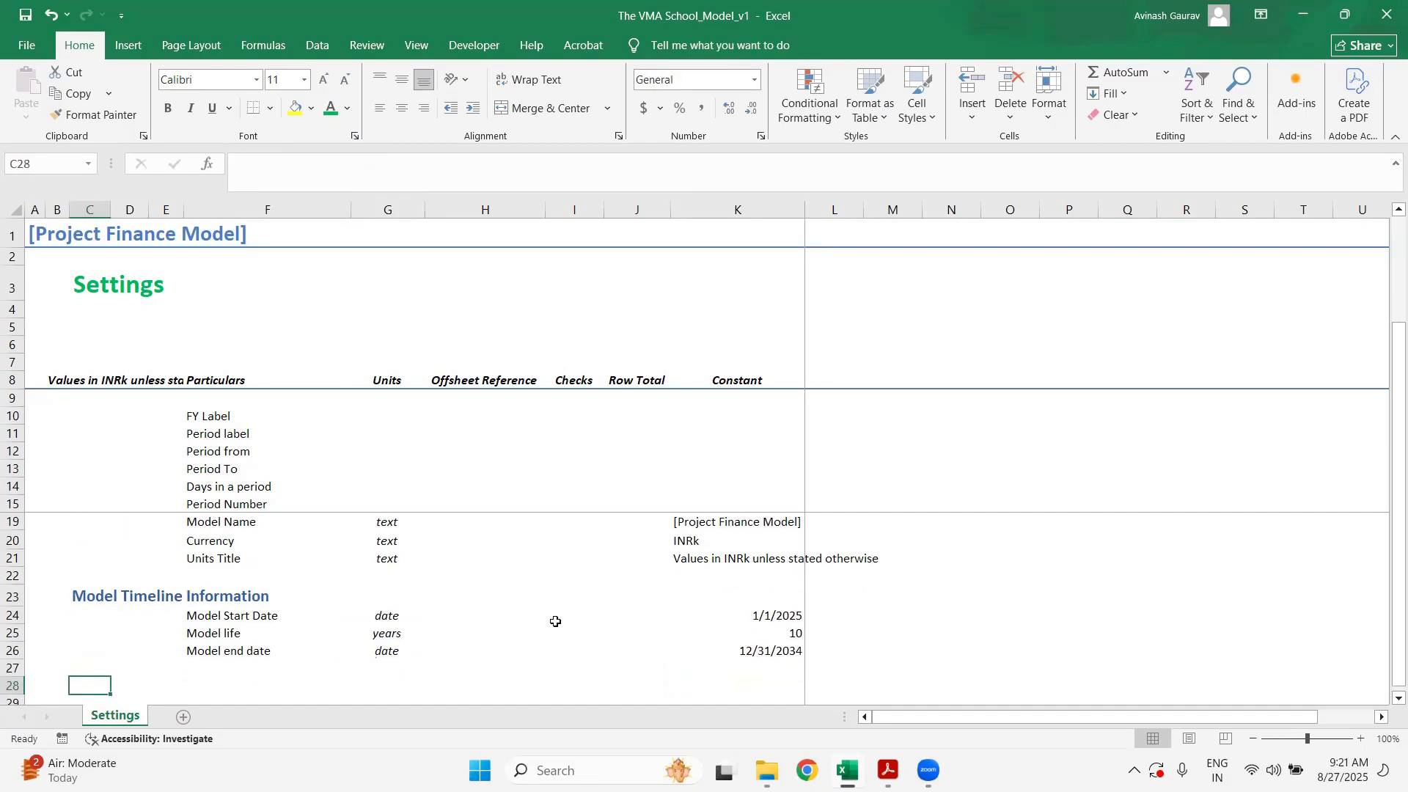
{"action": "key", "text": "Down"}
{"action": "key", "text": "Up"}
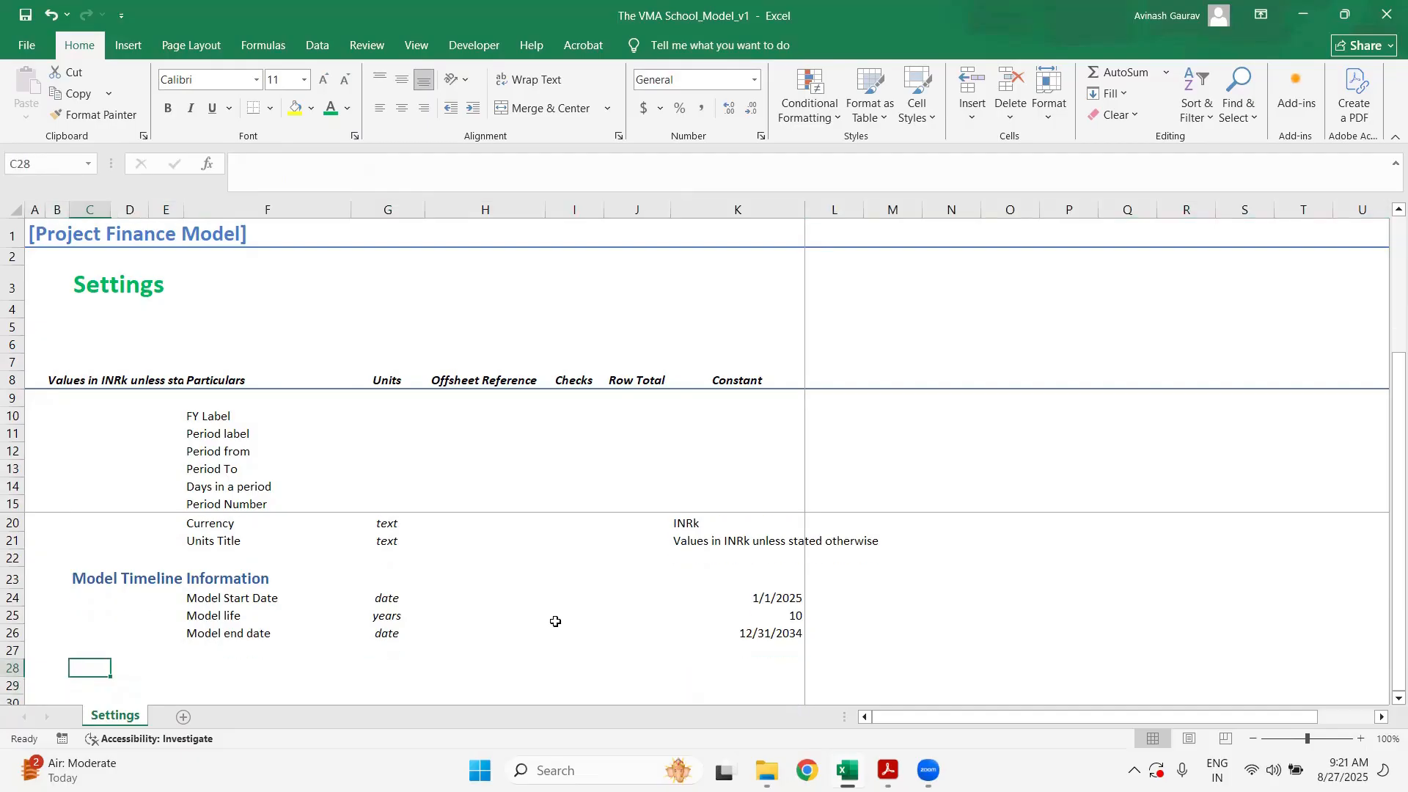
{"action": "type", "text": "Miscell"}
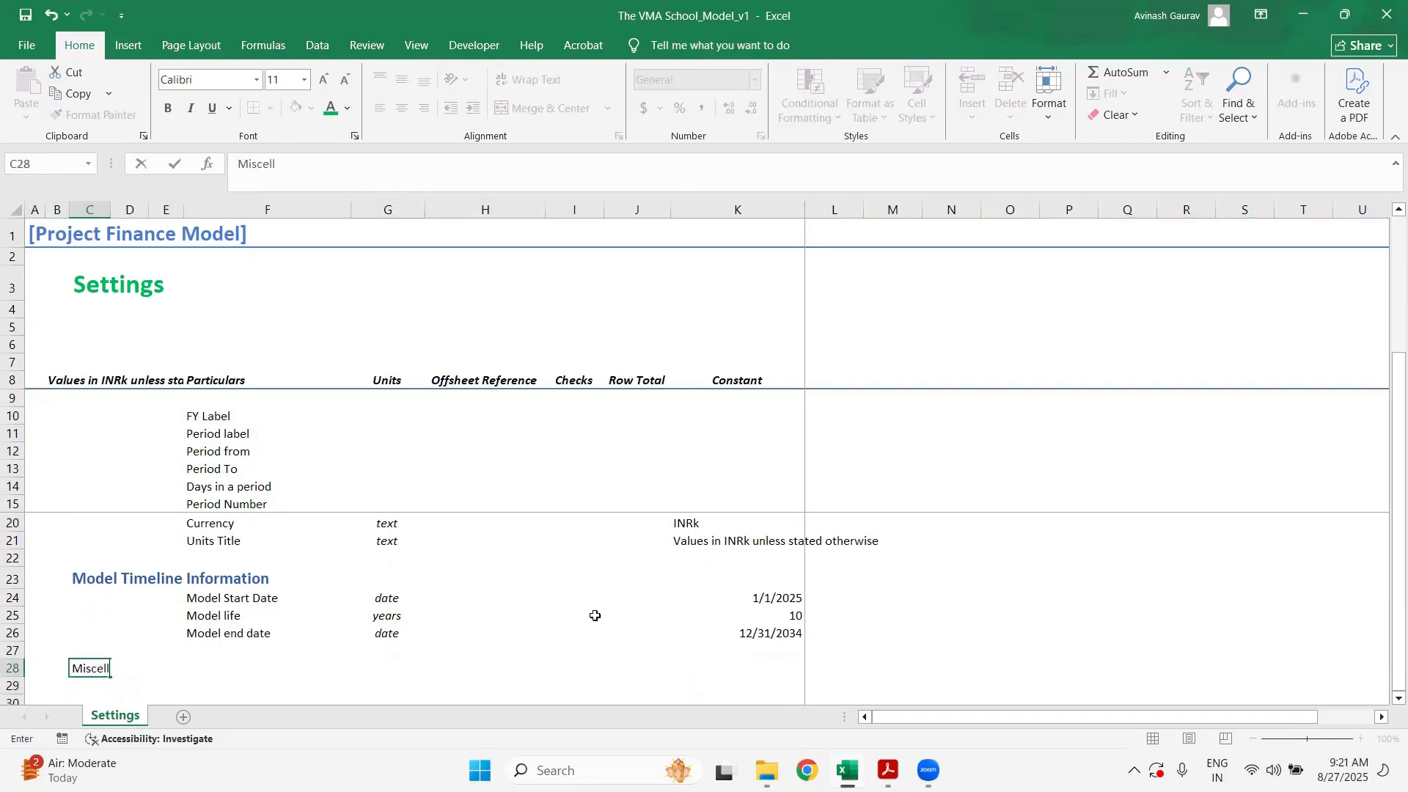
{"action": "type", "text": "aneous"}
{"action": "key", "text": "Return"}
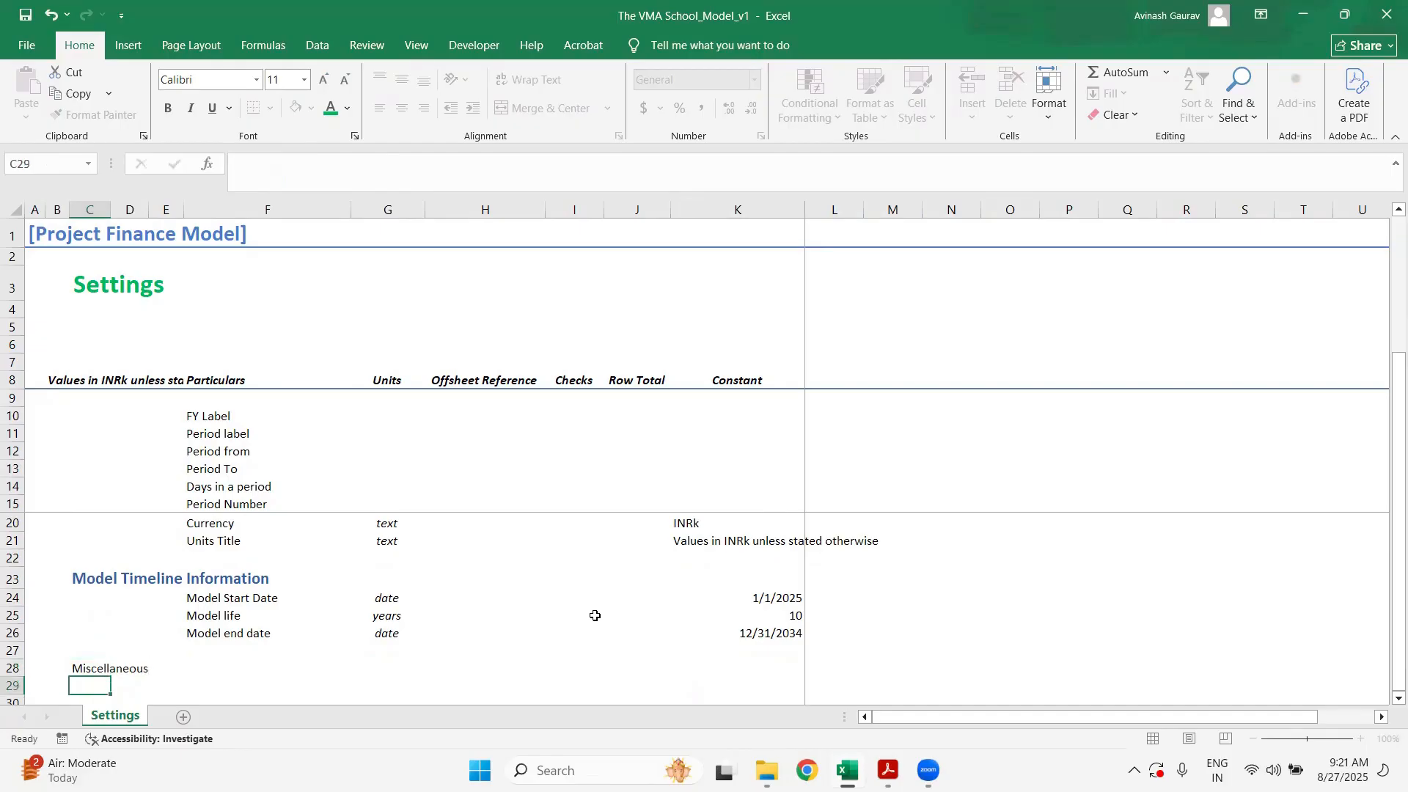
- Apply the custom Heading C cell style to the Miscellaneous heading in C28
{"action": "key", "text": "Up"}
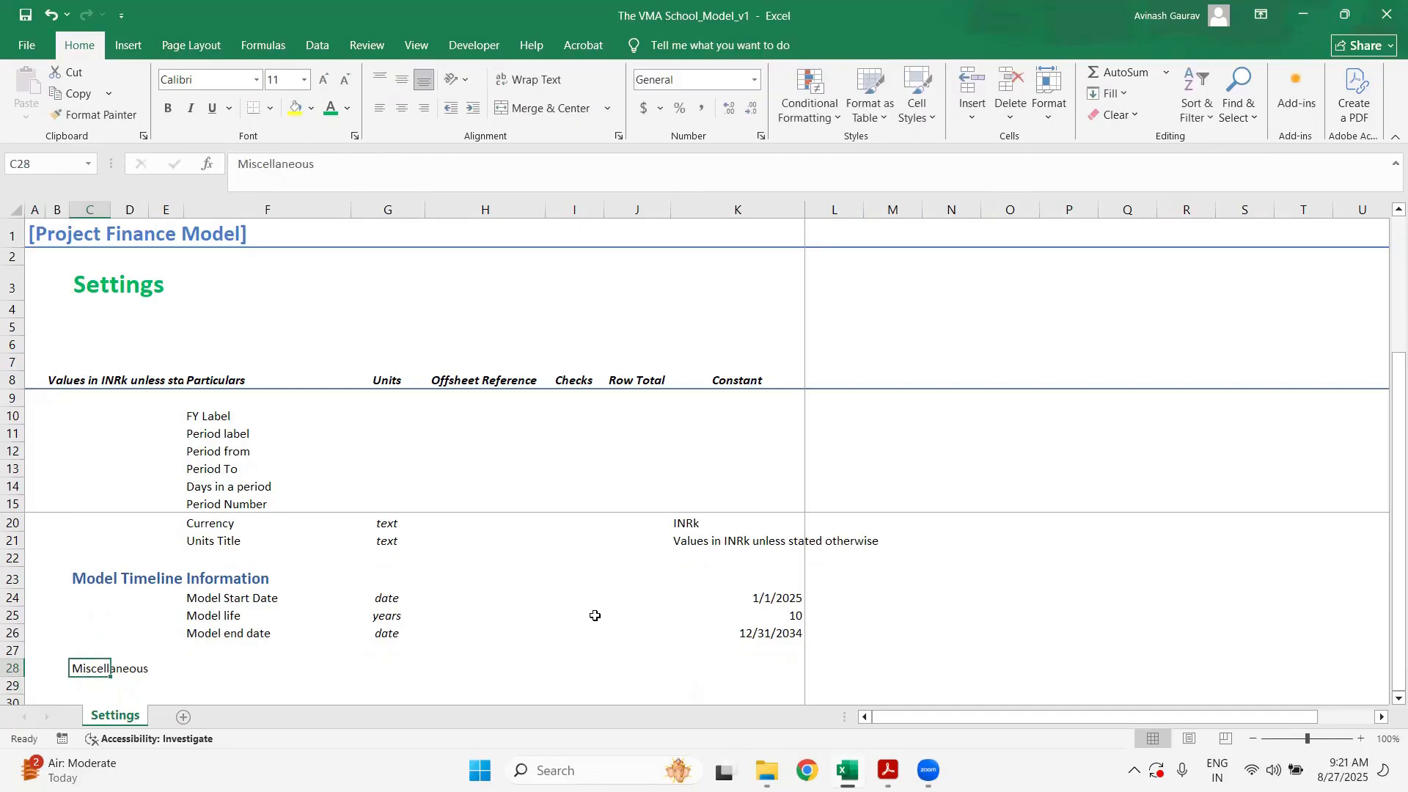
{"action": "left_click", "coordinate": [935, 115]}
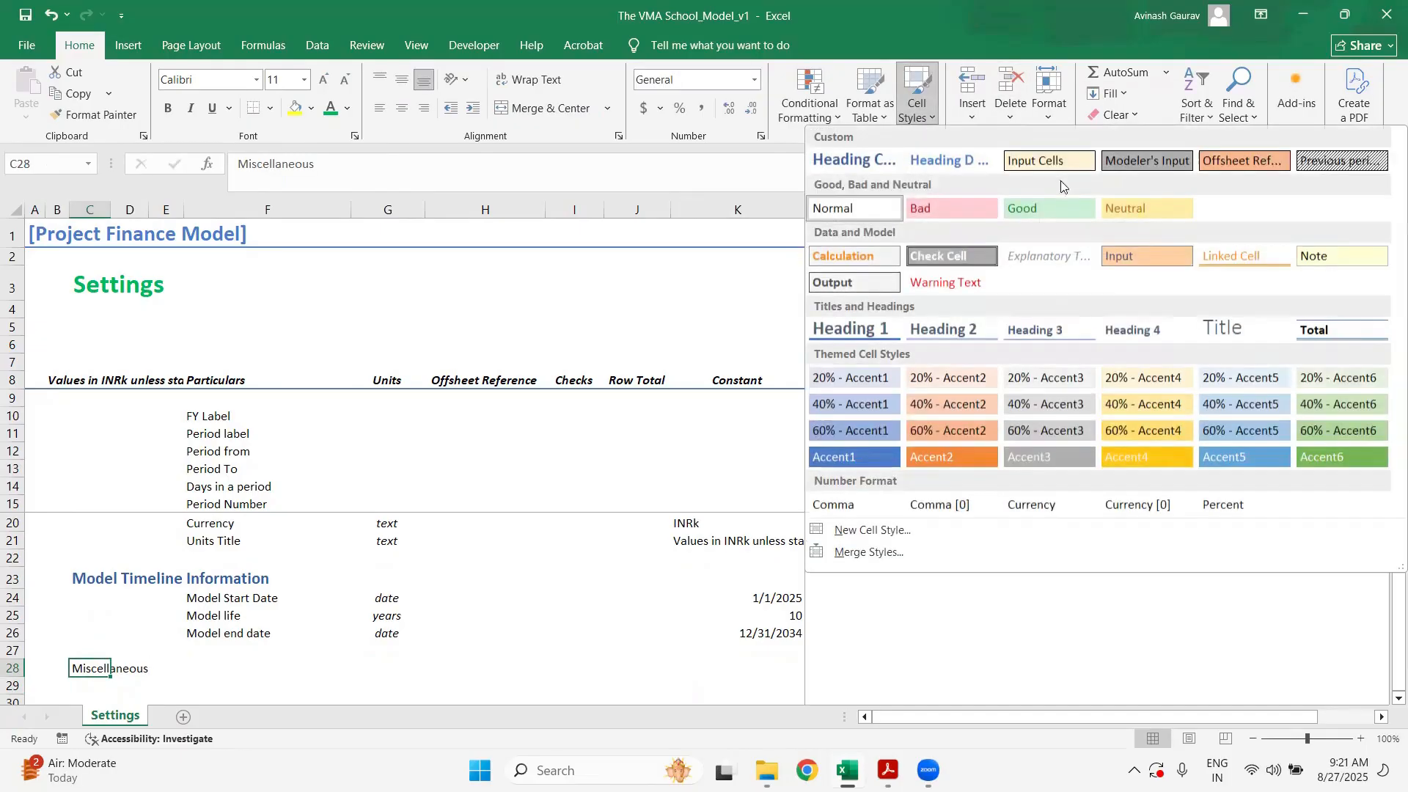
{"action": "left_click", "coordinate": [895, 166]}
{"action": "left_click", "coordinate": [176, 685]}
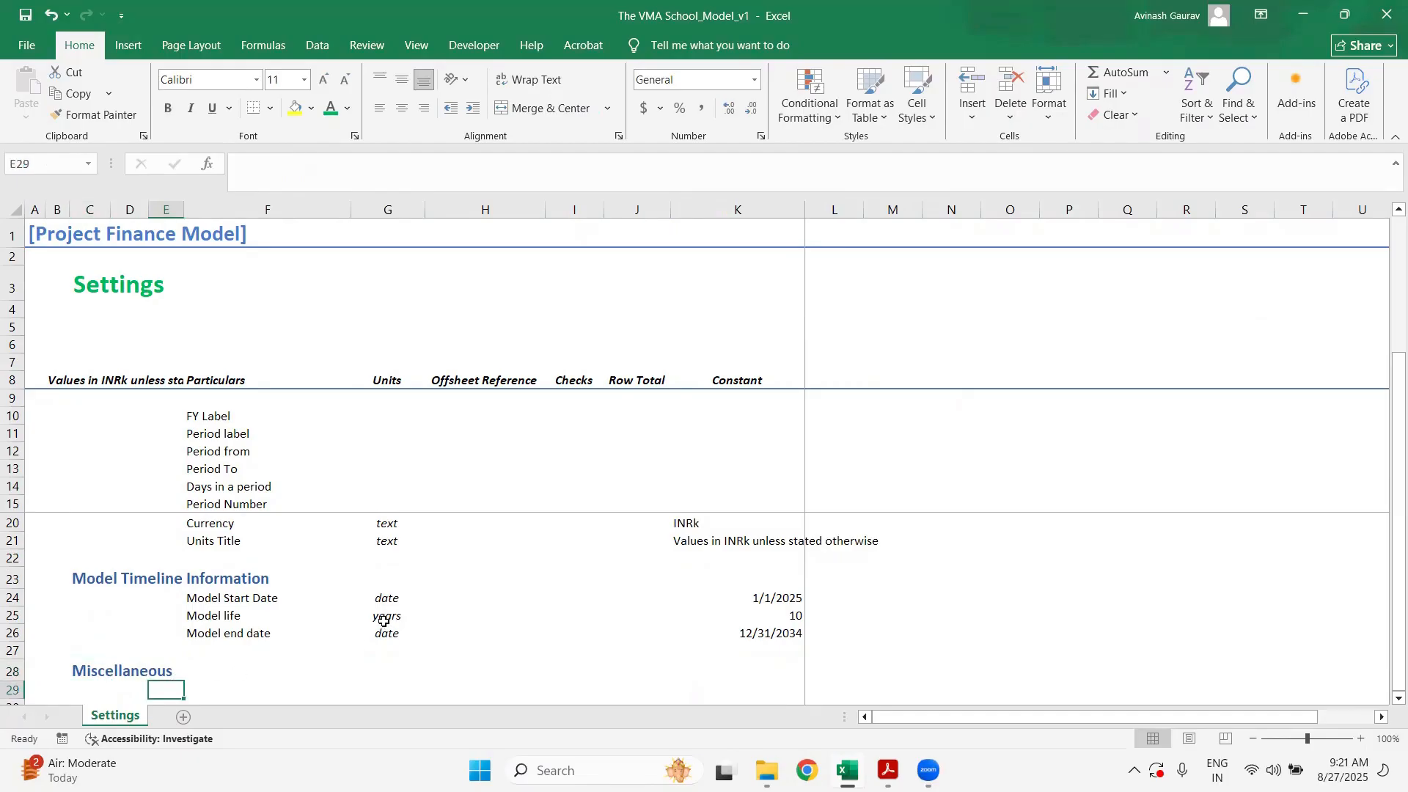
{"action": "key", "text": "Left"}
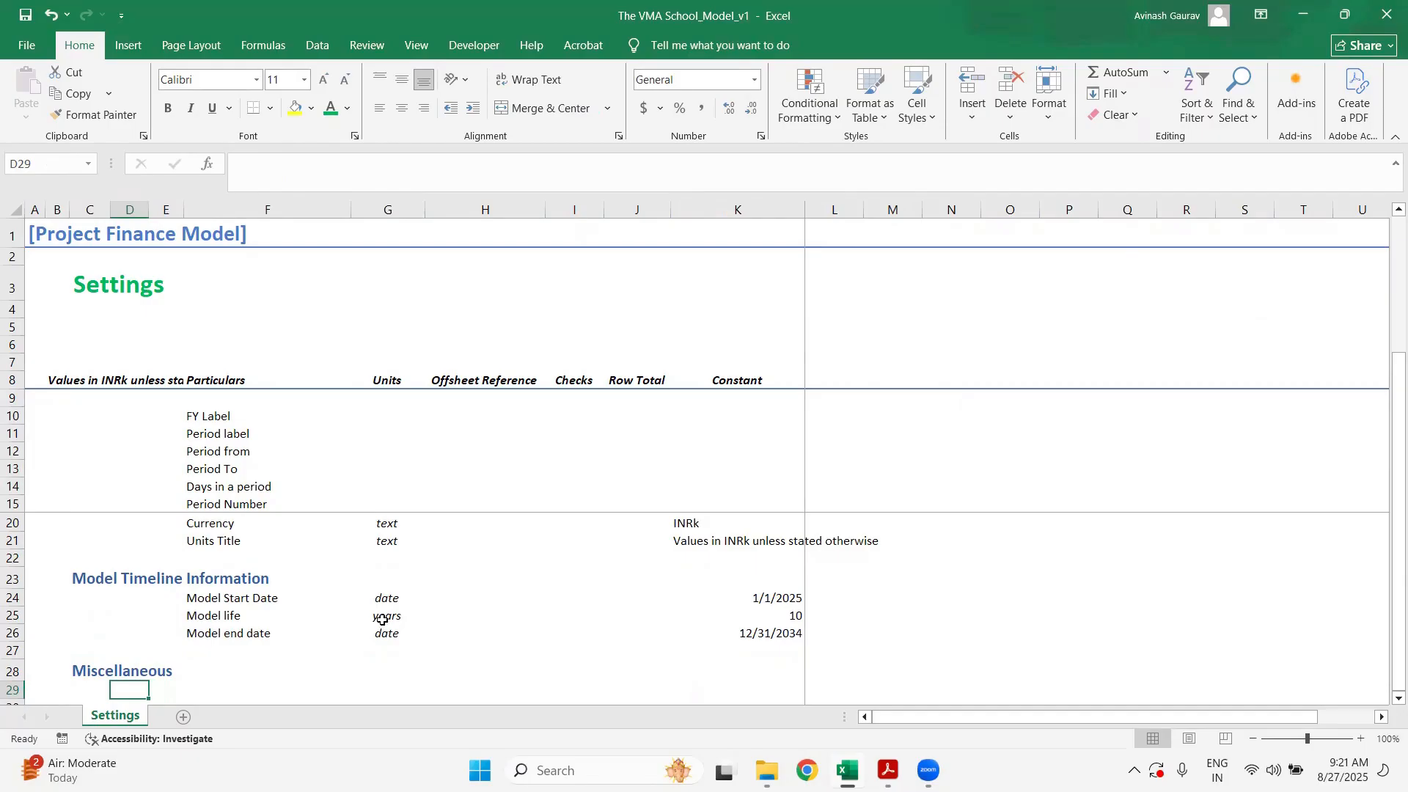
- Enter the subheading "Units" in D29 below Miscellaneous and apply the custom Heading D cell style to it
{"action": "type", "text": "Units"}
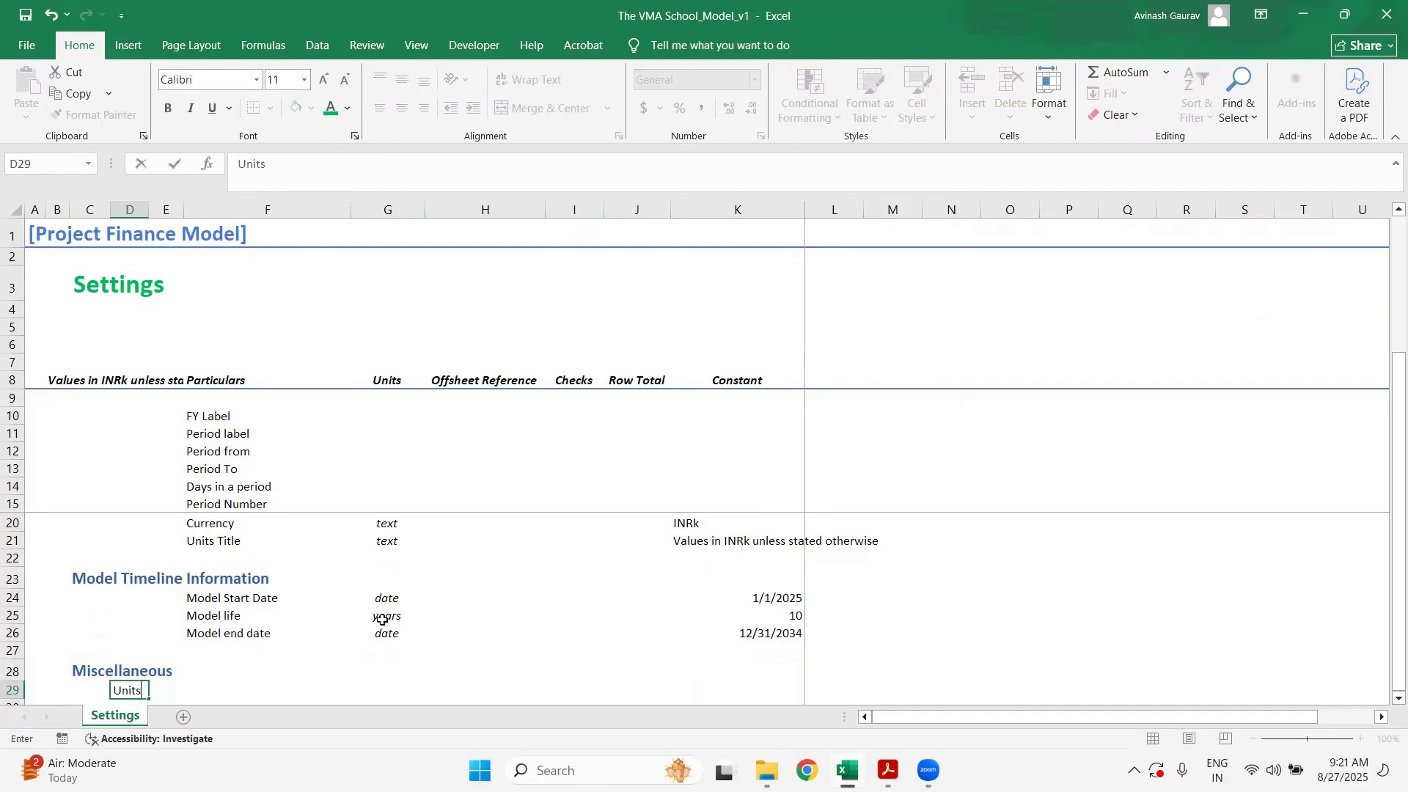
{"action": "key", "text": "Return"}
{"action": "key", "text": "Up"}
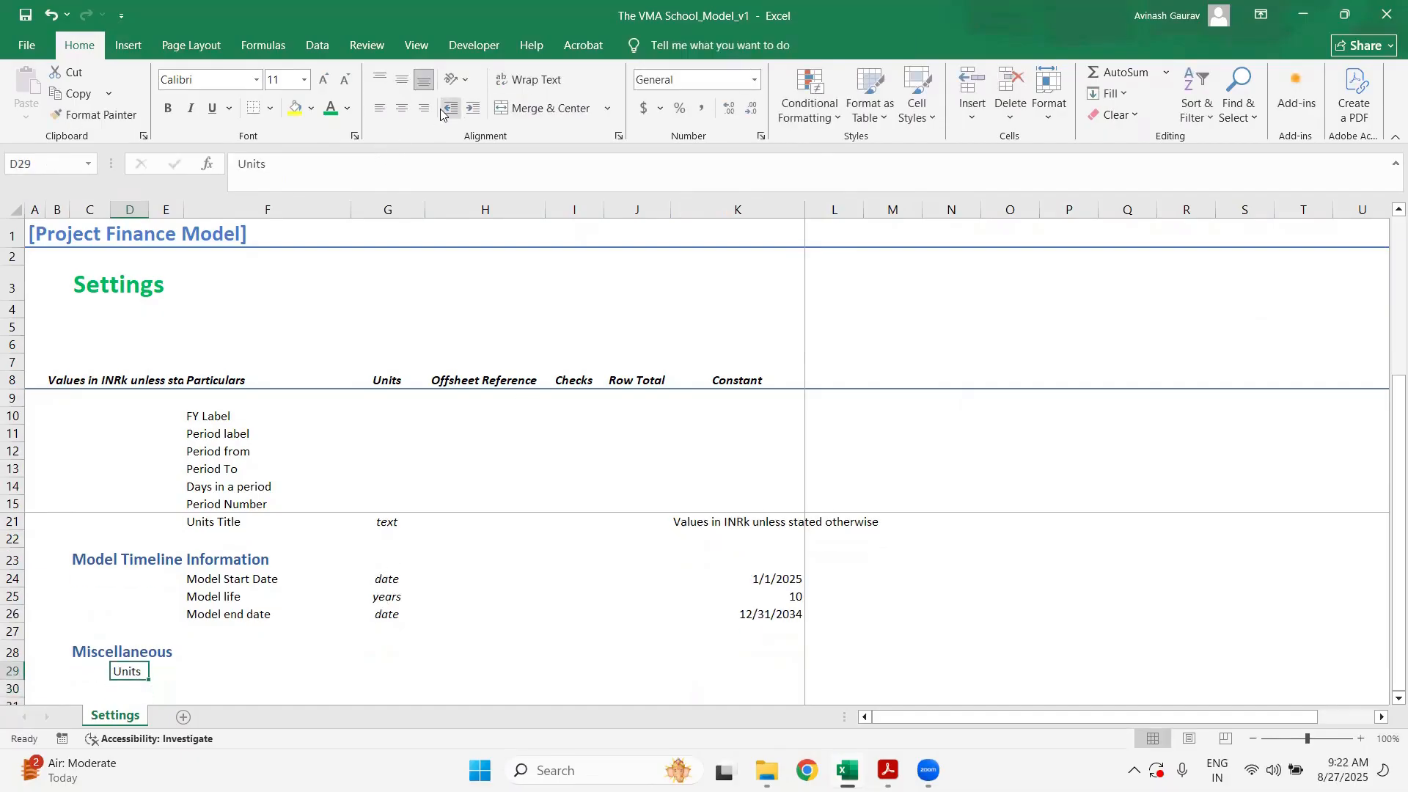
{"action": "left_click", "coordinate": [916, 99]}
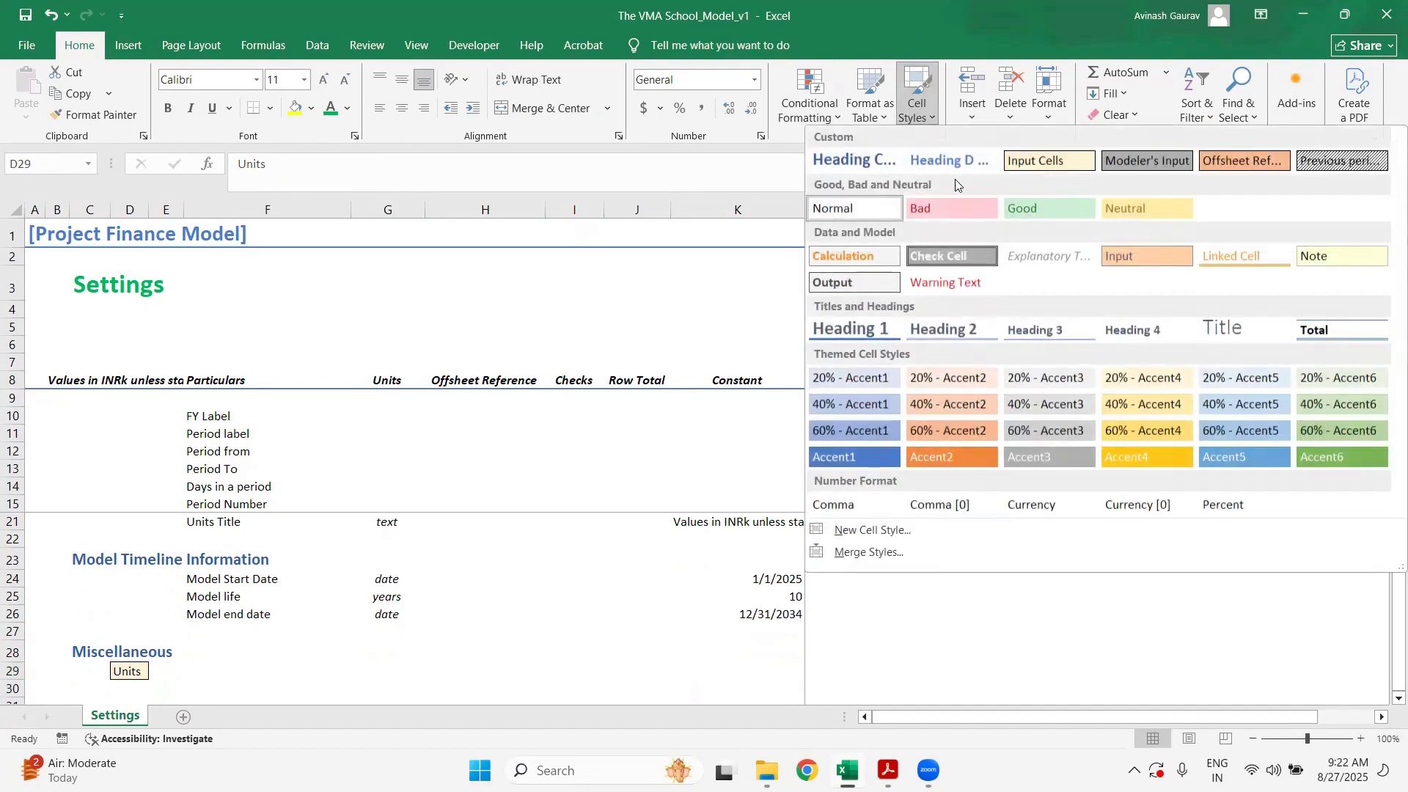
{"action": "left_click", "coordinate": [957, 166]}
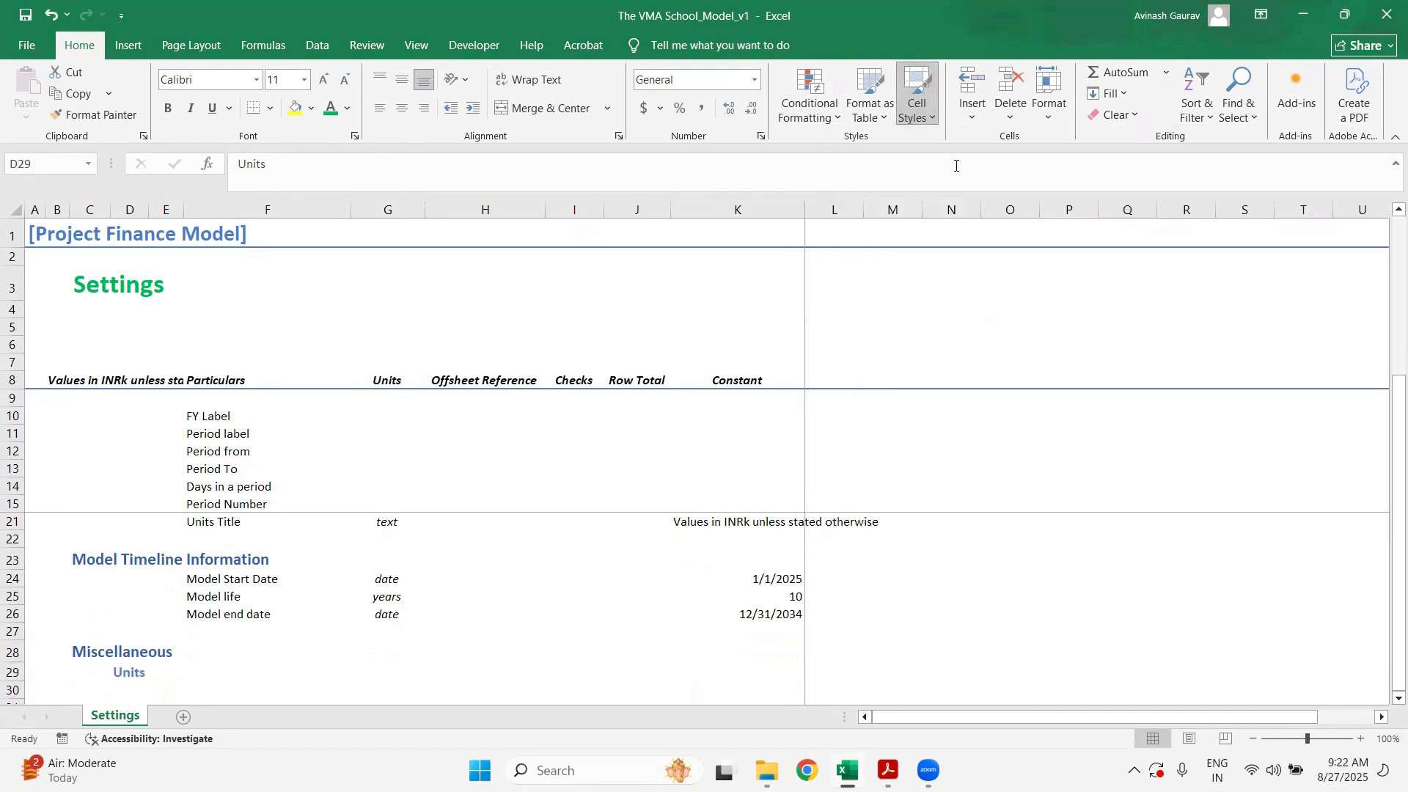
- List the first three unit labels under the Units subheading: Text in F30, Date in F31 and Number in F32
{"action": "left_click", "coordinate": [211, 688]}
{"action": "type", "text": "Text"}
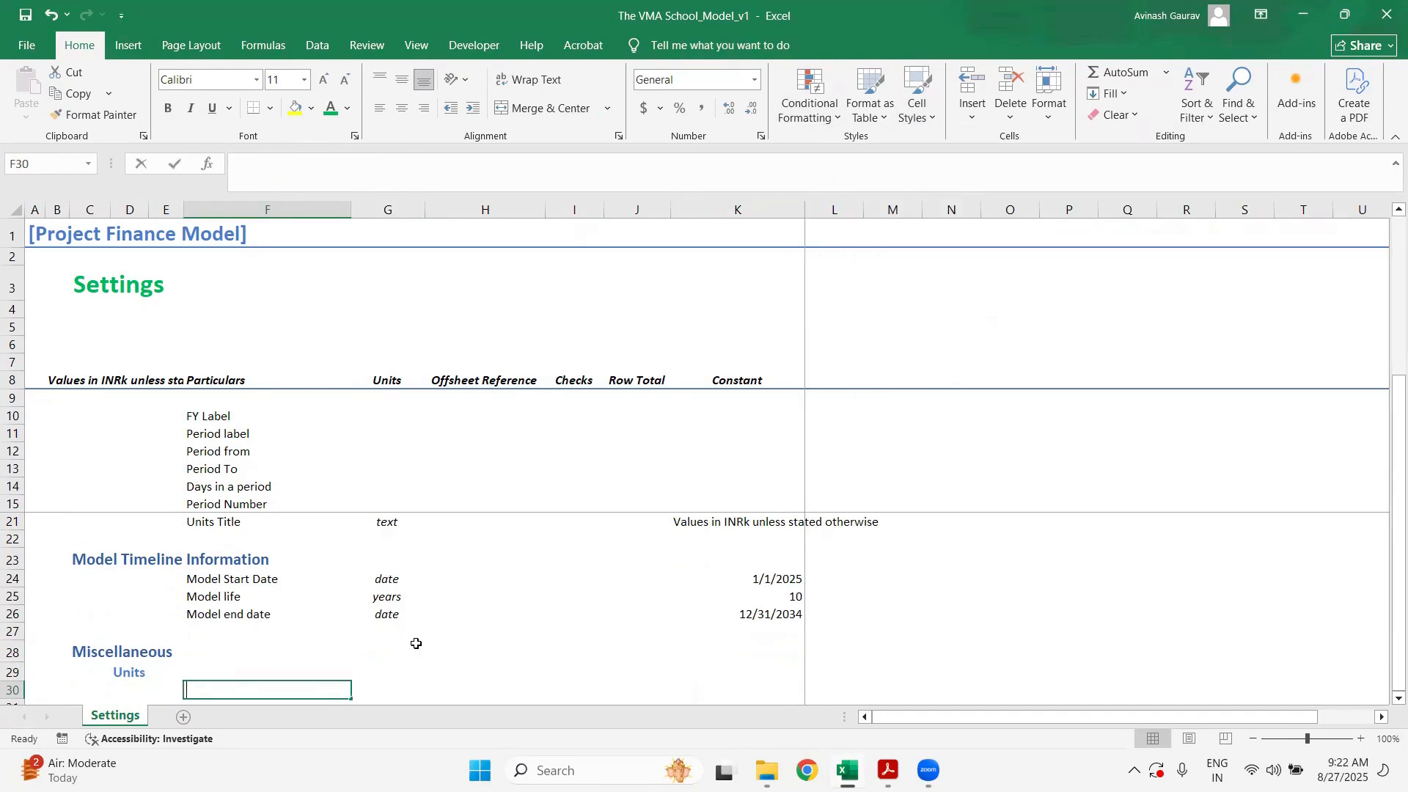
{"action": "key", "text": "Return"}
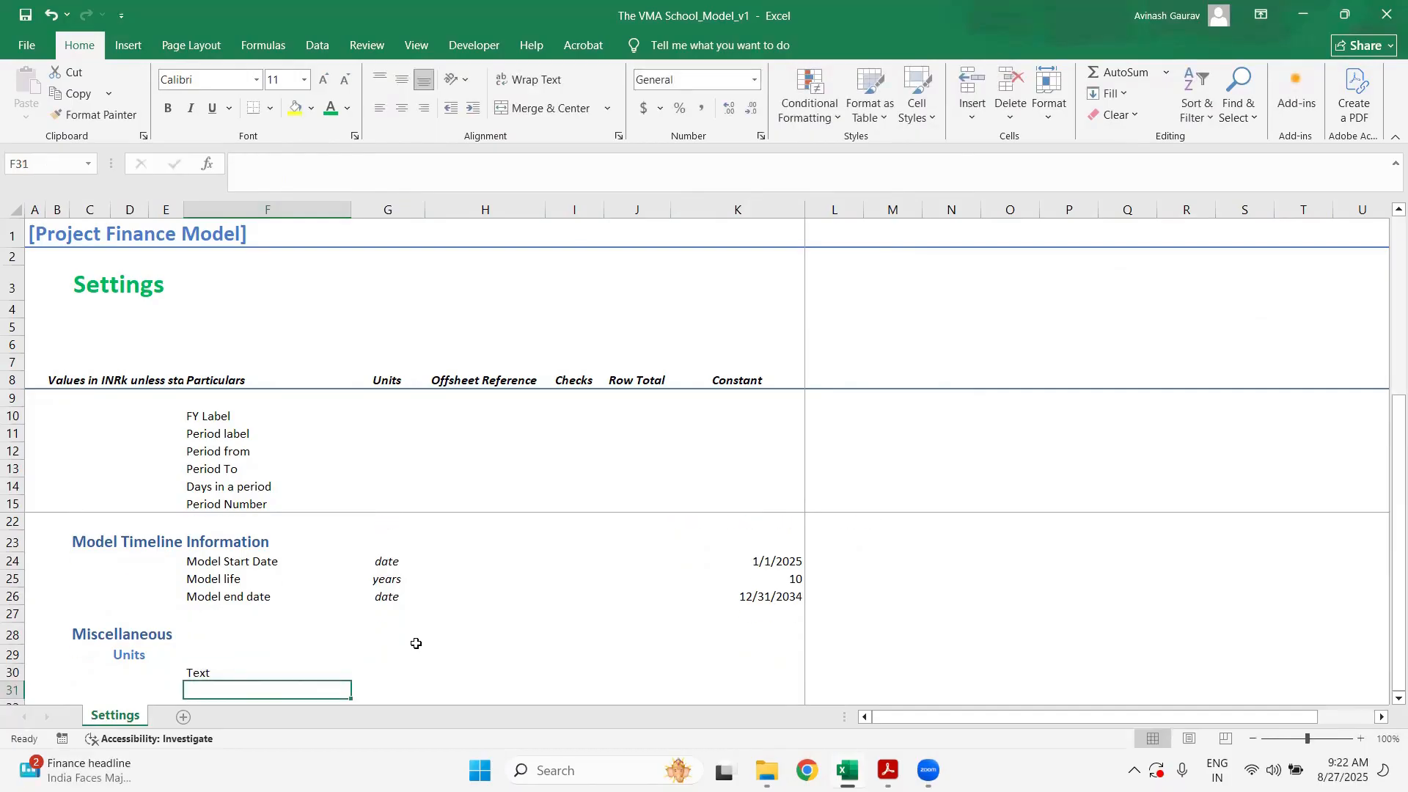
{"action": "type", "text": "Date"}
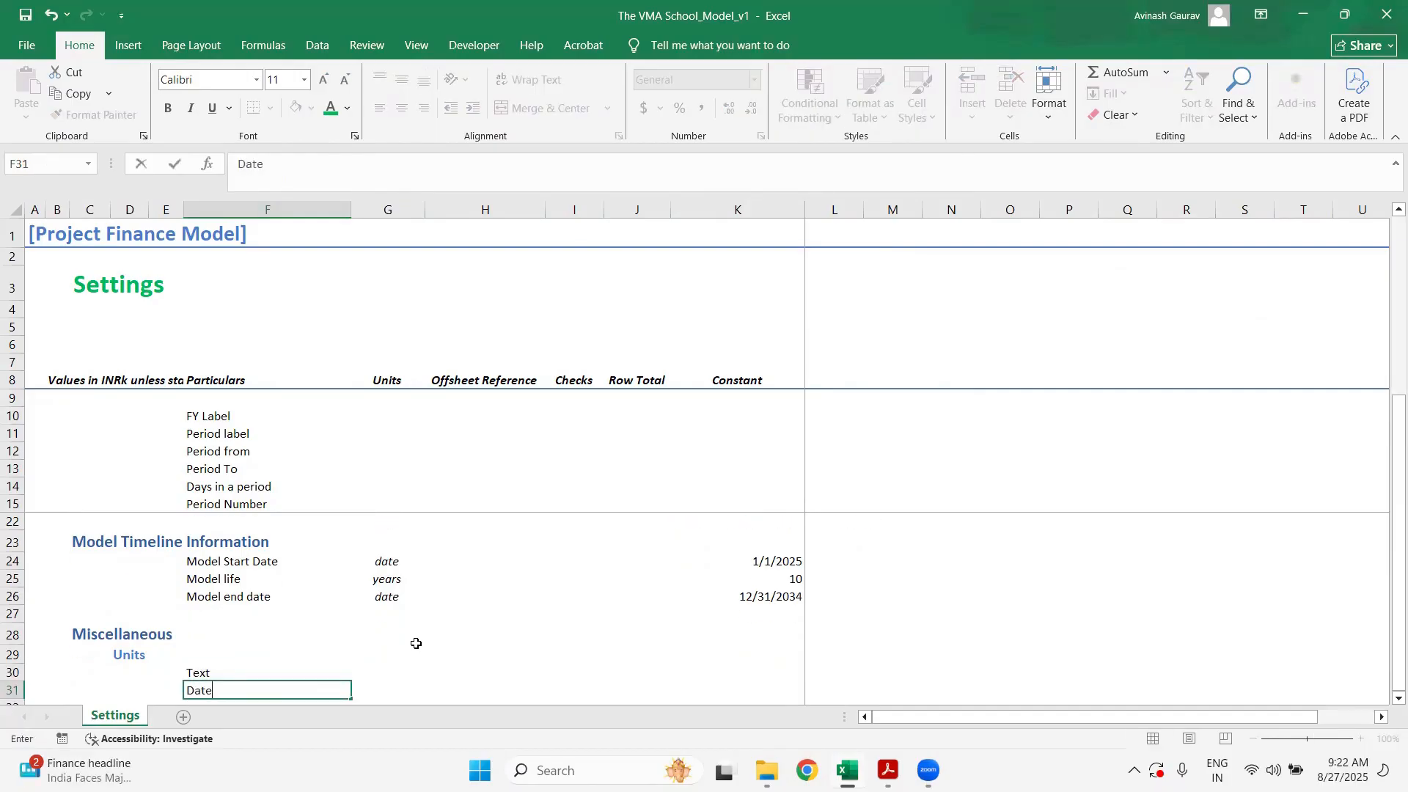
{"action": "key", "text": "Return"}
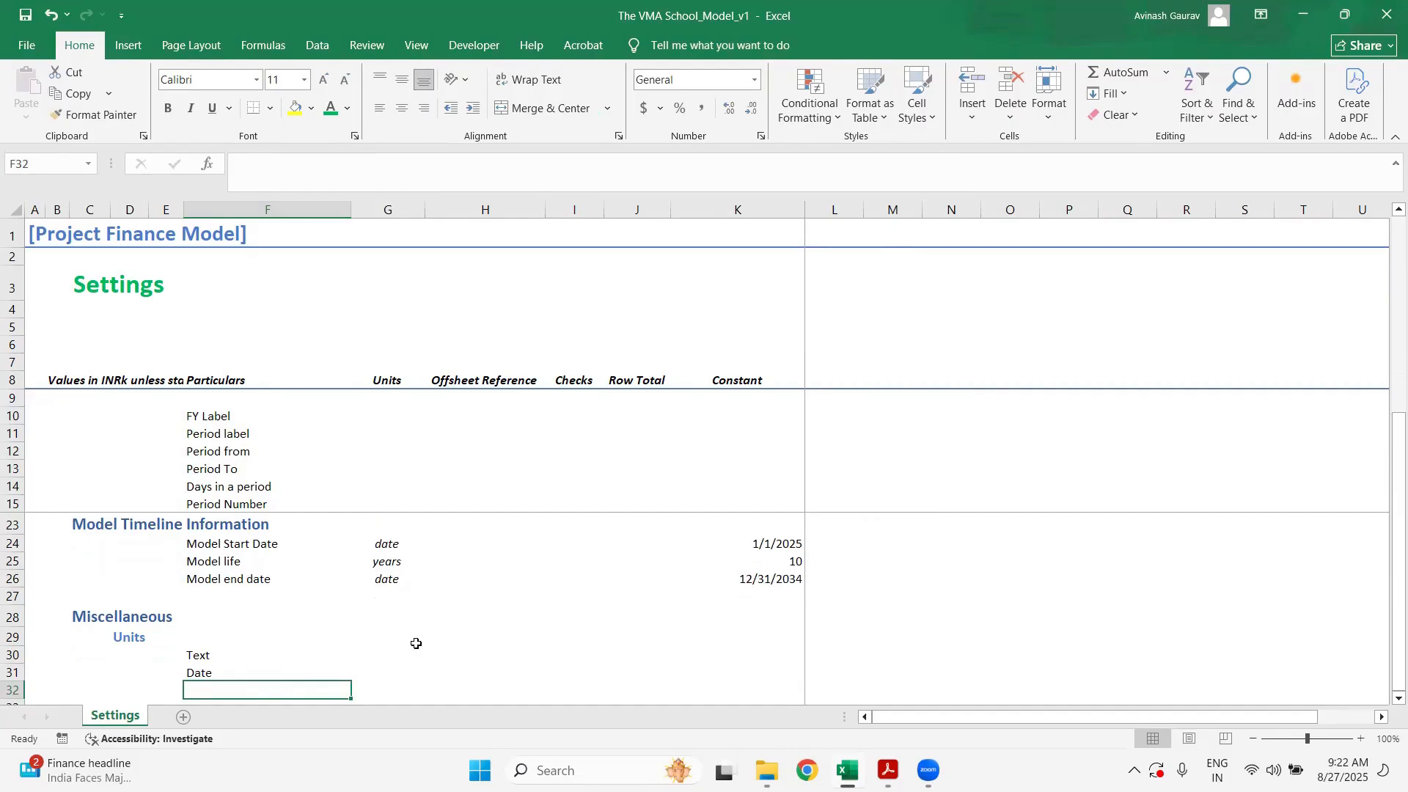
{"action": "type", "text": "Number"}
{"action": "key", "text": "Return"}
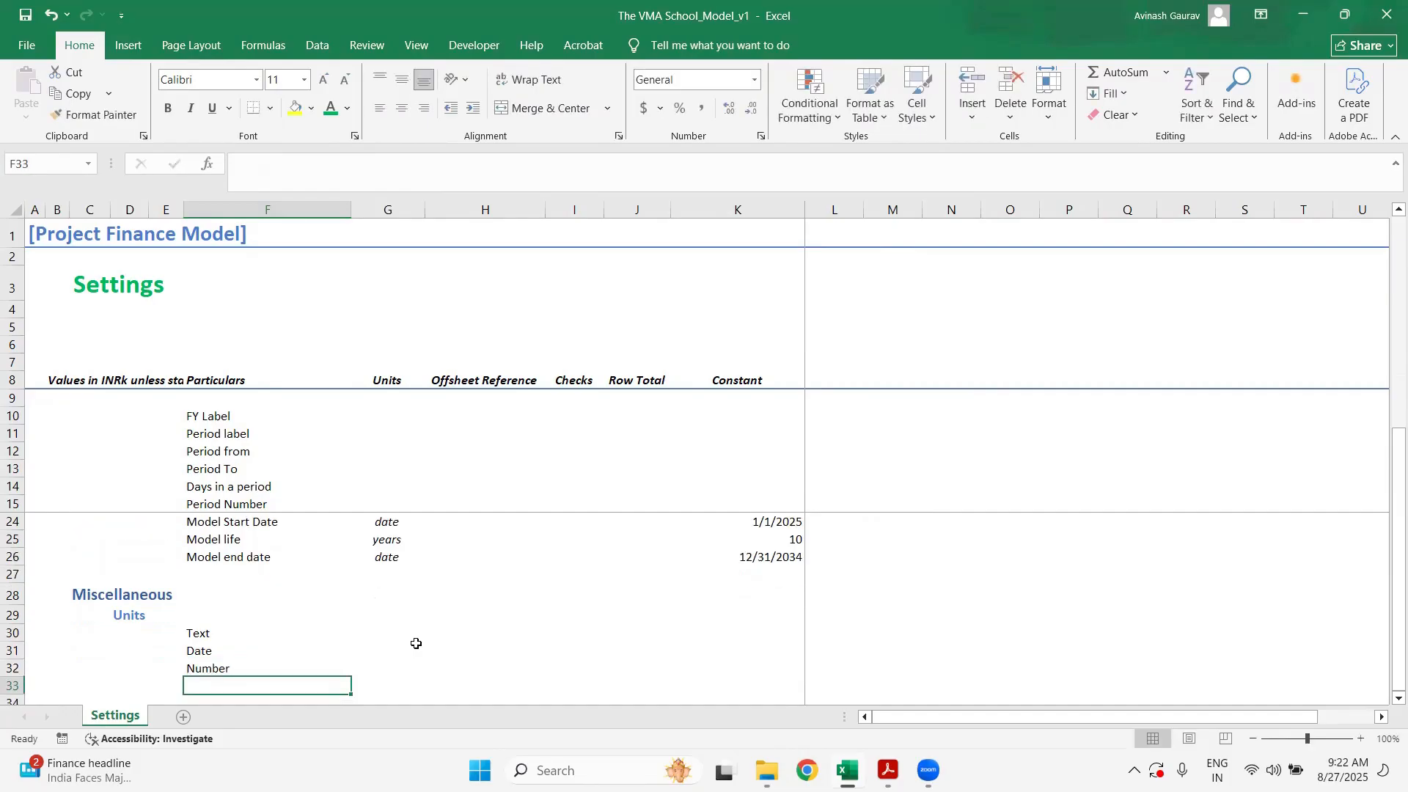
- Complete the list of unit labels with True/False in F33, Percentage in F34 and Not Applicable in F35
{"action": "type", "text": "True/False"}
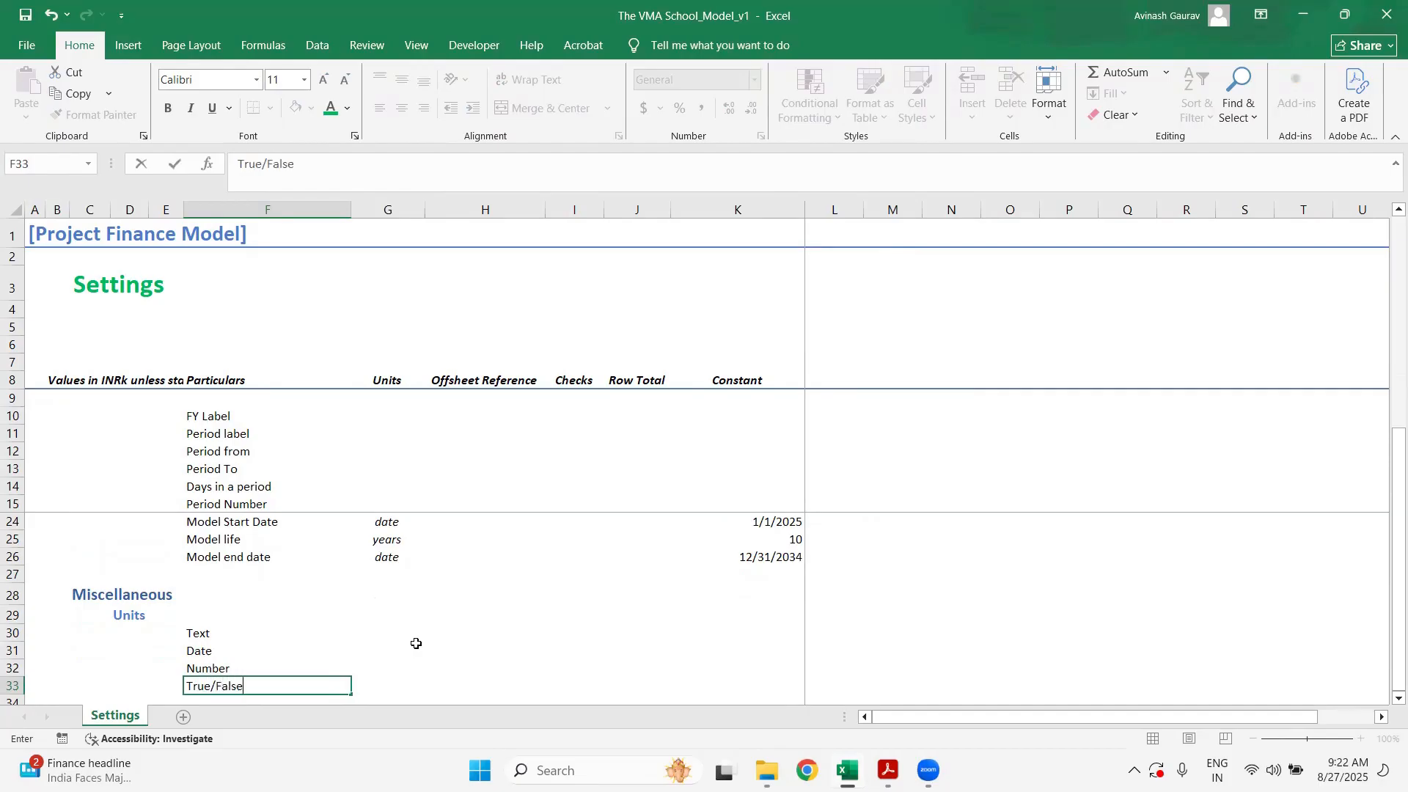
{"action": "key", "text": "Return"}
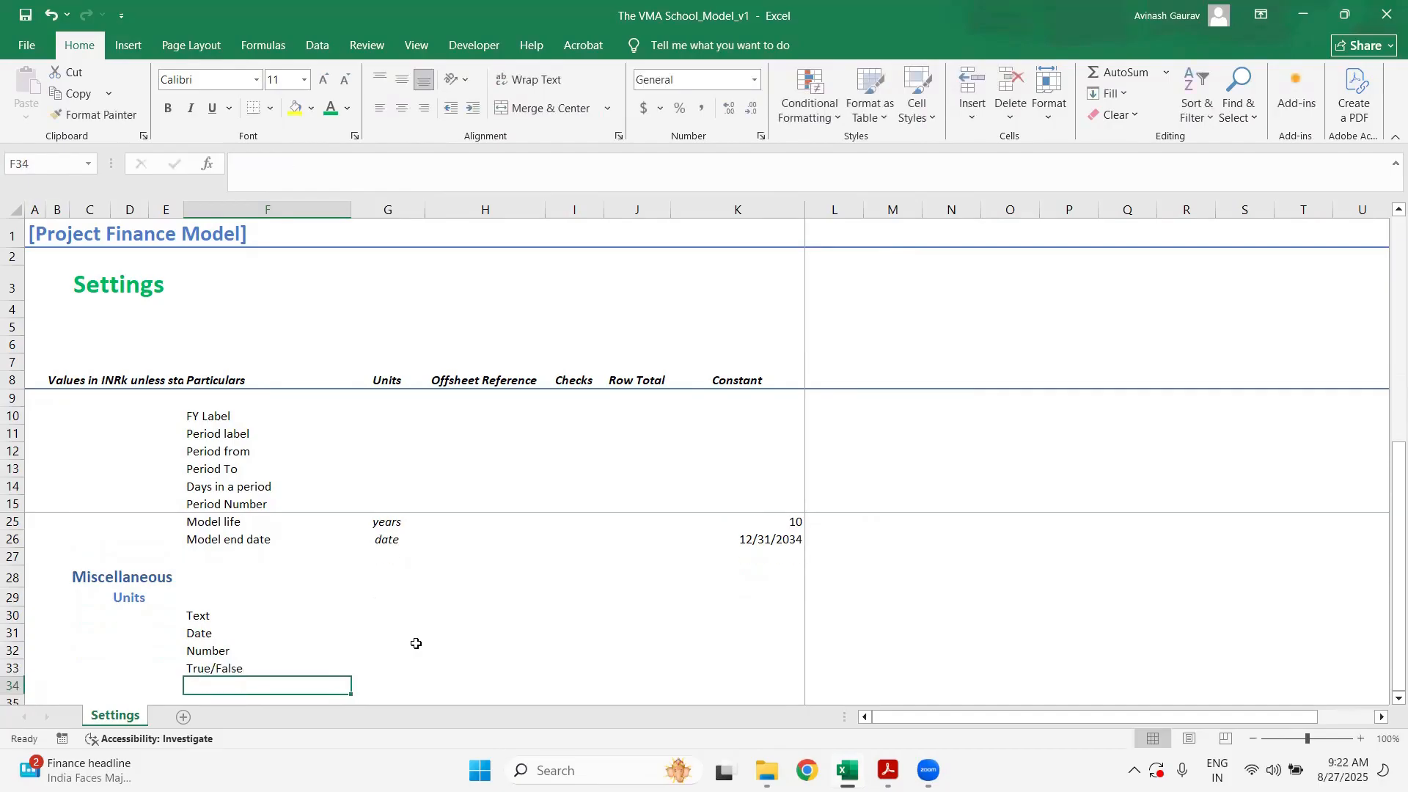
{"action": "type", "text": "P"}
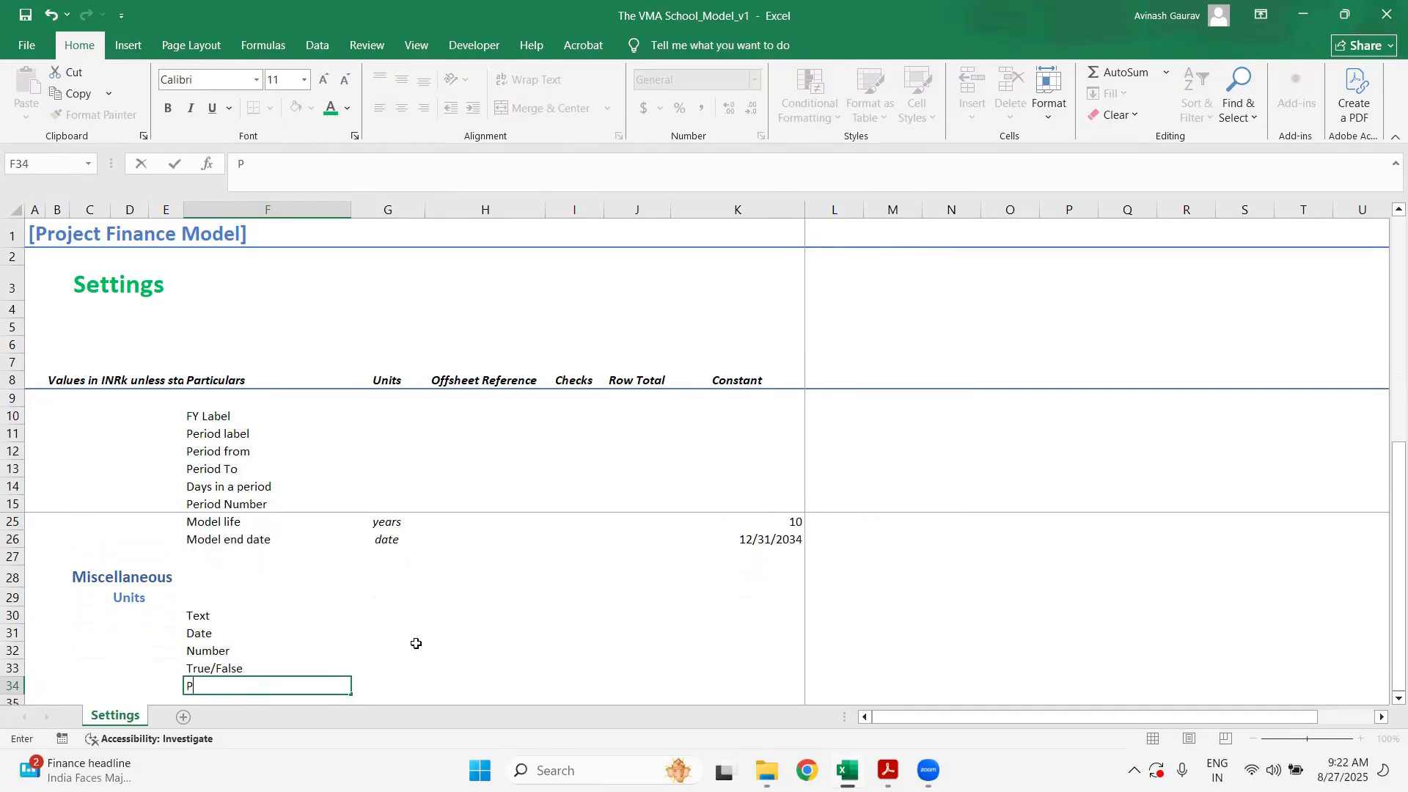
{"action": "type", "text": "ercentage"}
{"action": "key", "text": "Return"}
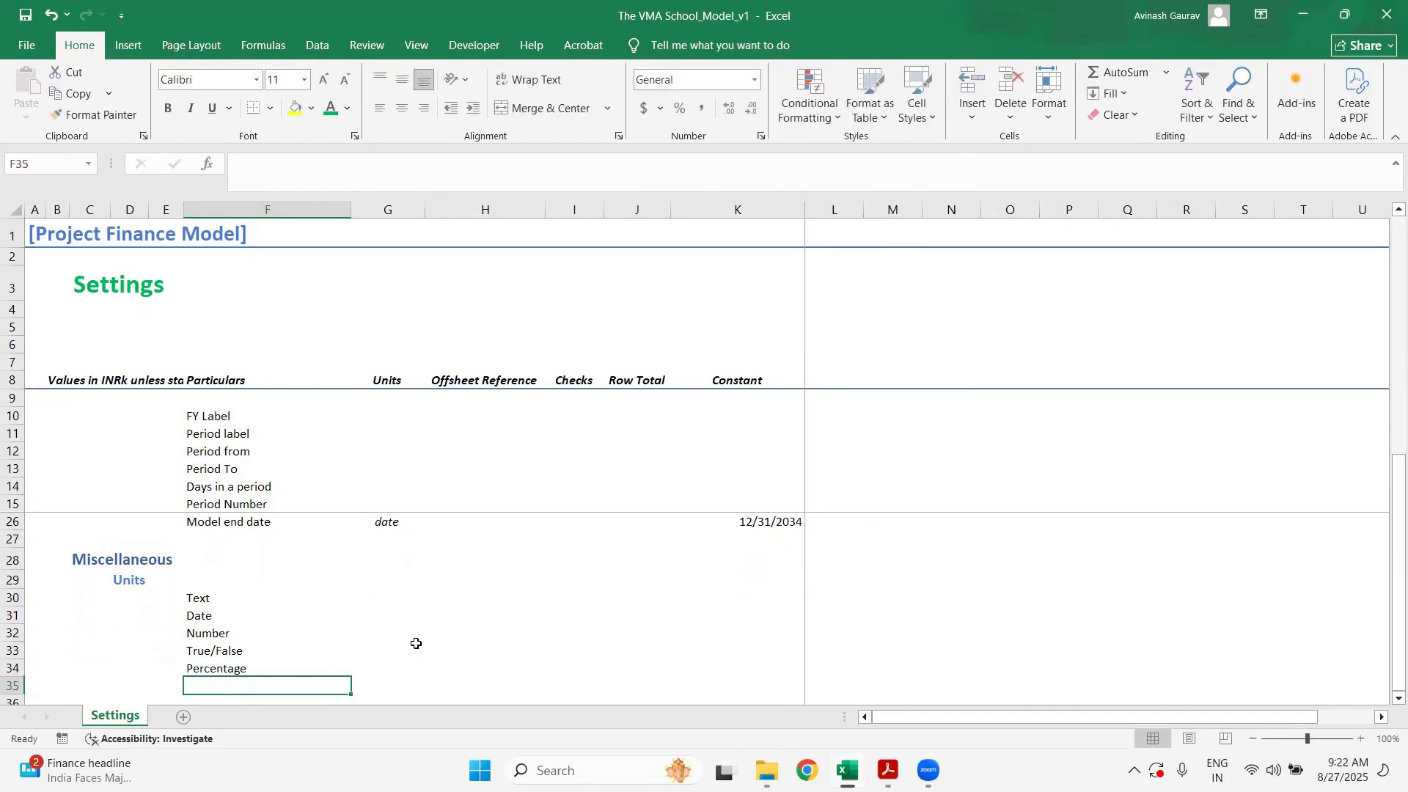
{"action": "type", "text": "N"}
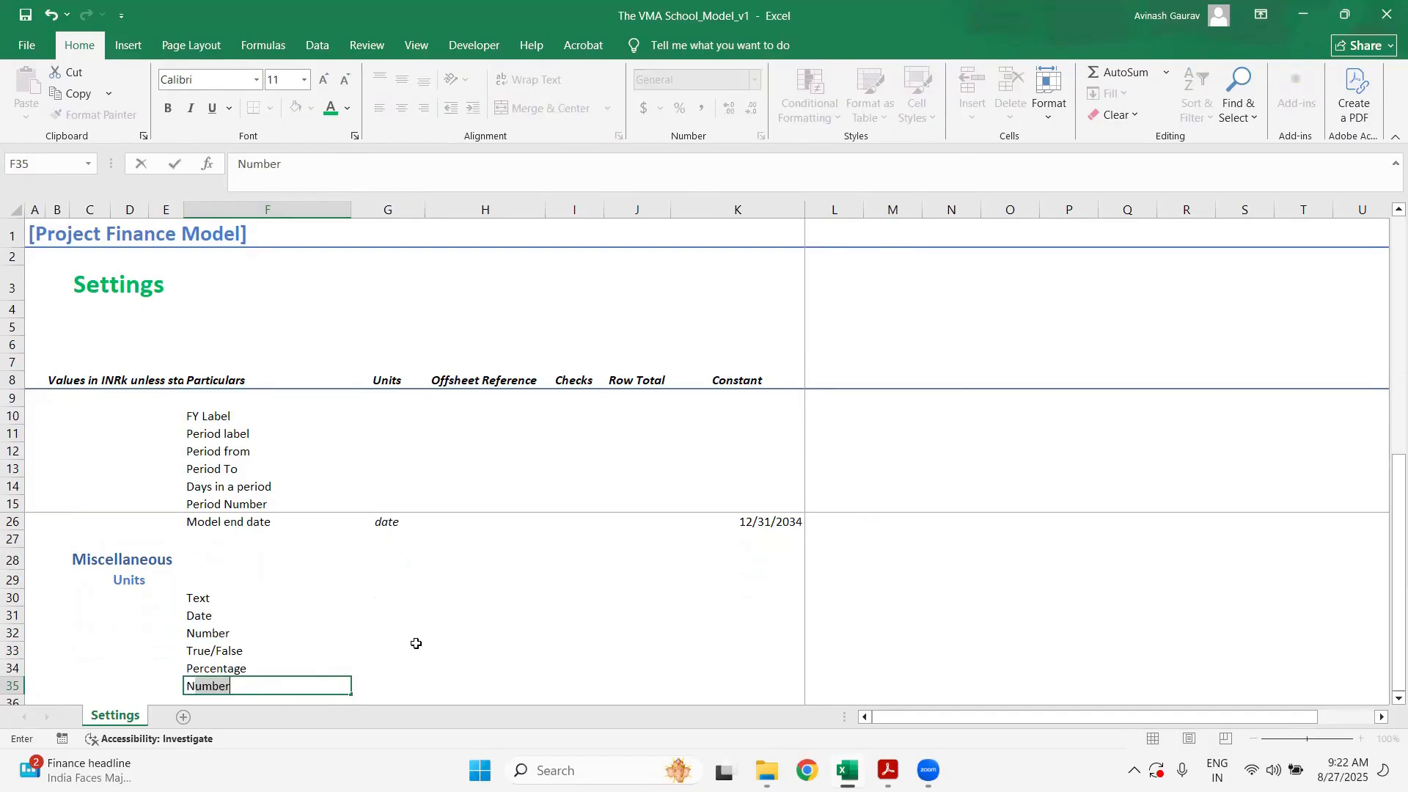
{"action": "type", "text": "ot Applicable"}
{"action": "key", "text": "Return"}
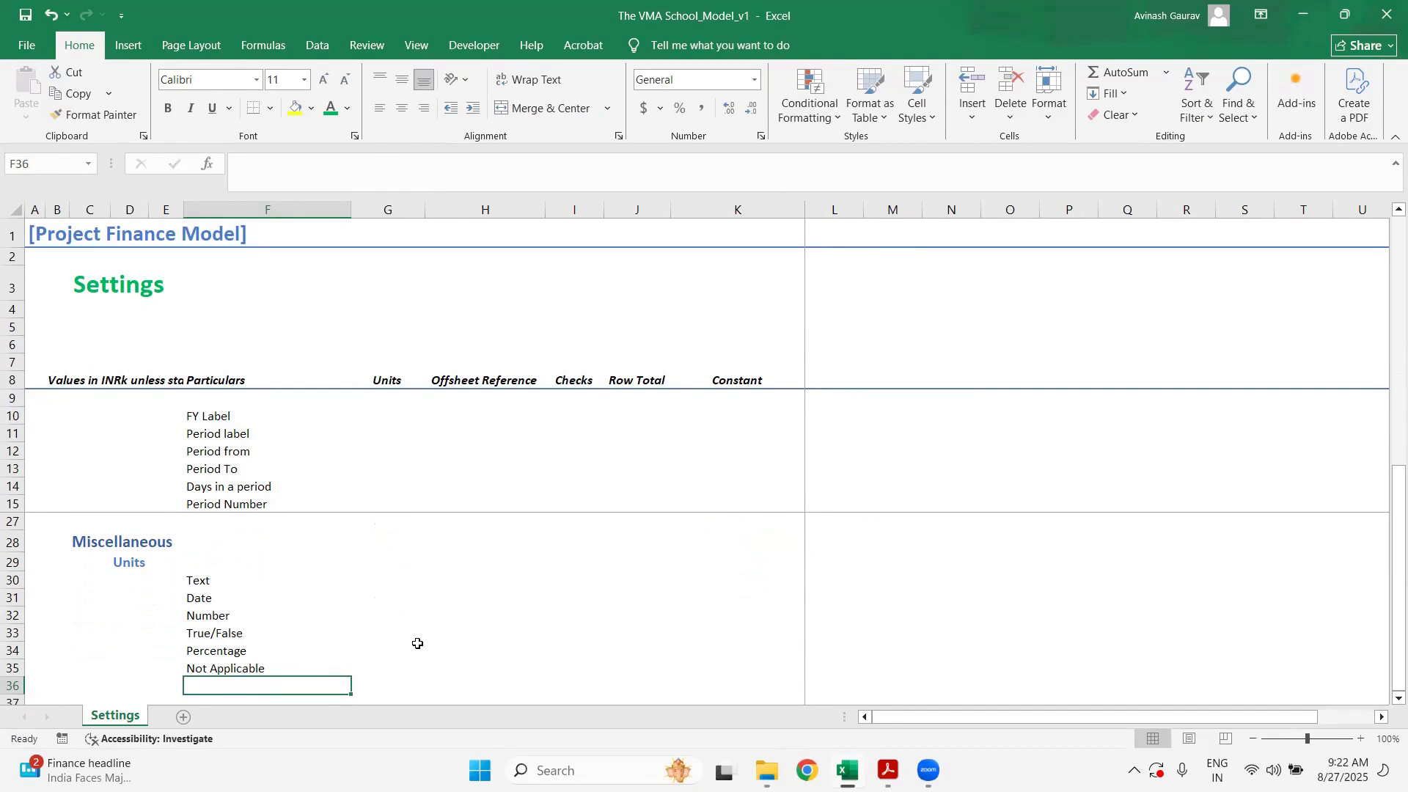
- Fill the Units column for the first three labels: text in G30, date in G31 and # in G32
{"action": "key", "text": "Up"}
{"action": "key", "text": "Up"}
{"action": "key", "text": "Up"}
{"action": "key", "text": "Up"}
{"action": "key", "text": "Up"}
{"action": "key", "text": "Up"}
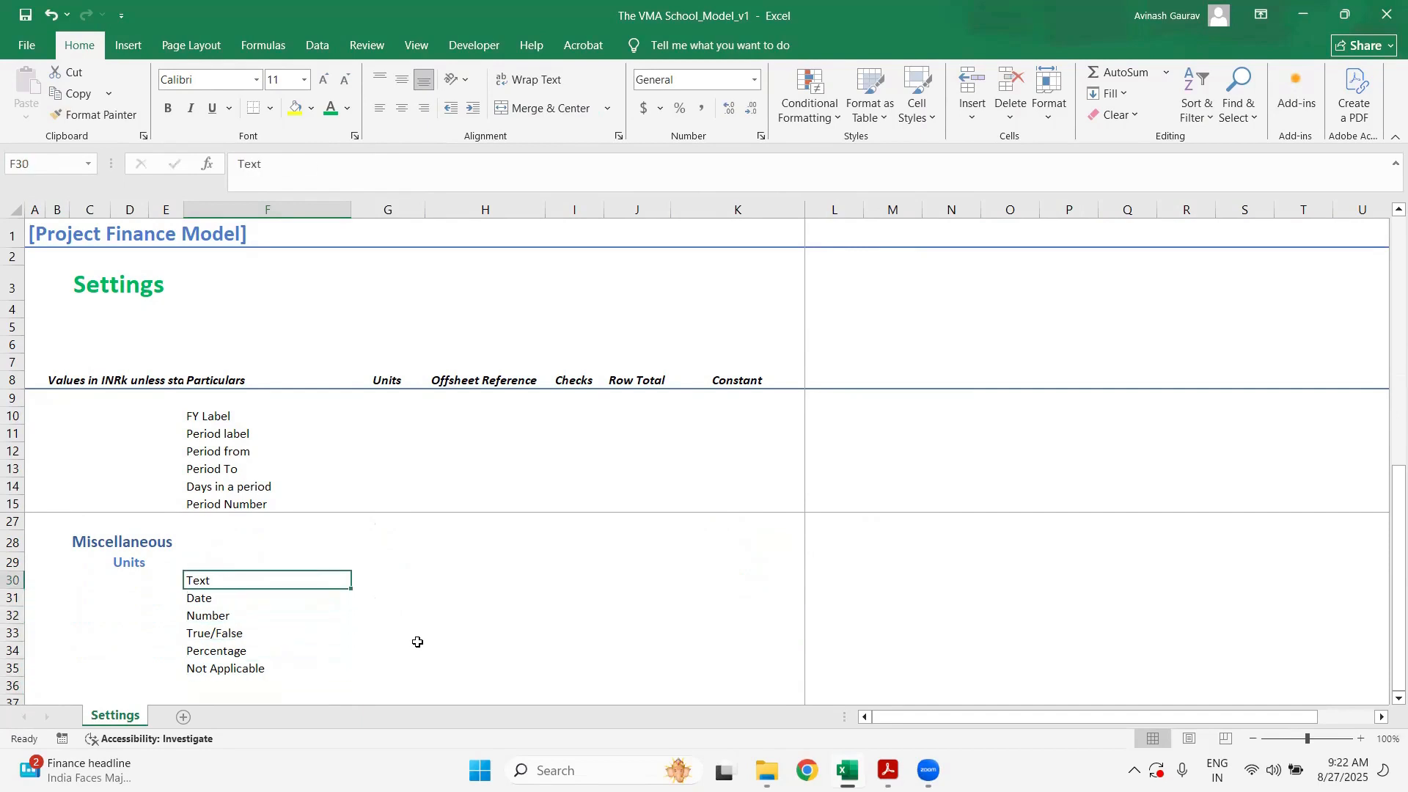
{"action": "key", "text": "Right"}
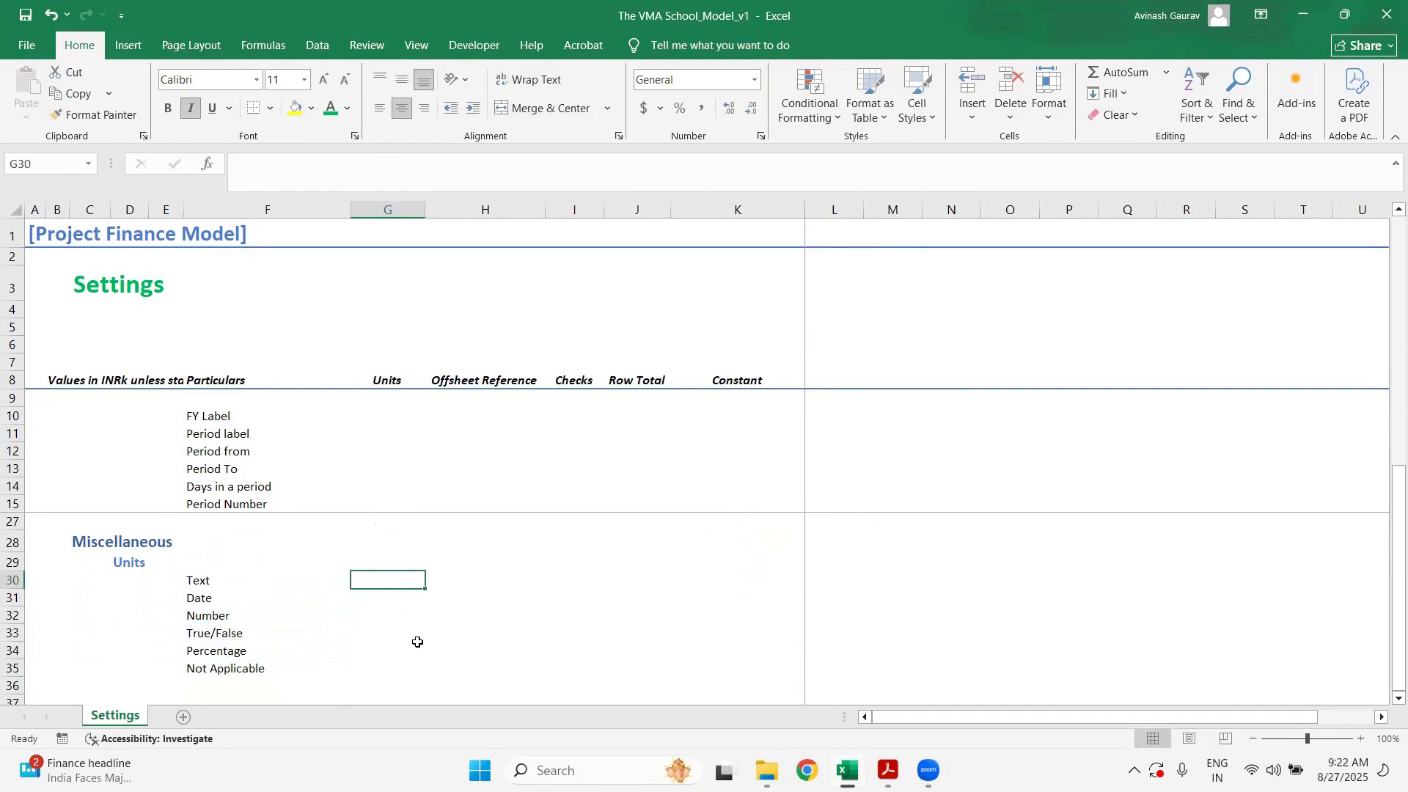
{"action": "type", "text": "text"}
{"action": "key", "text": "Return"}
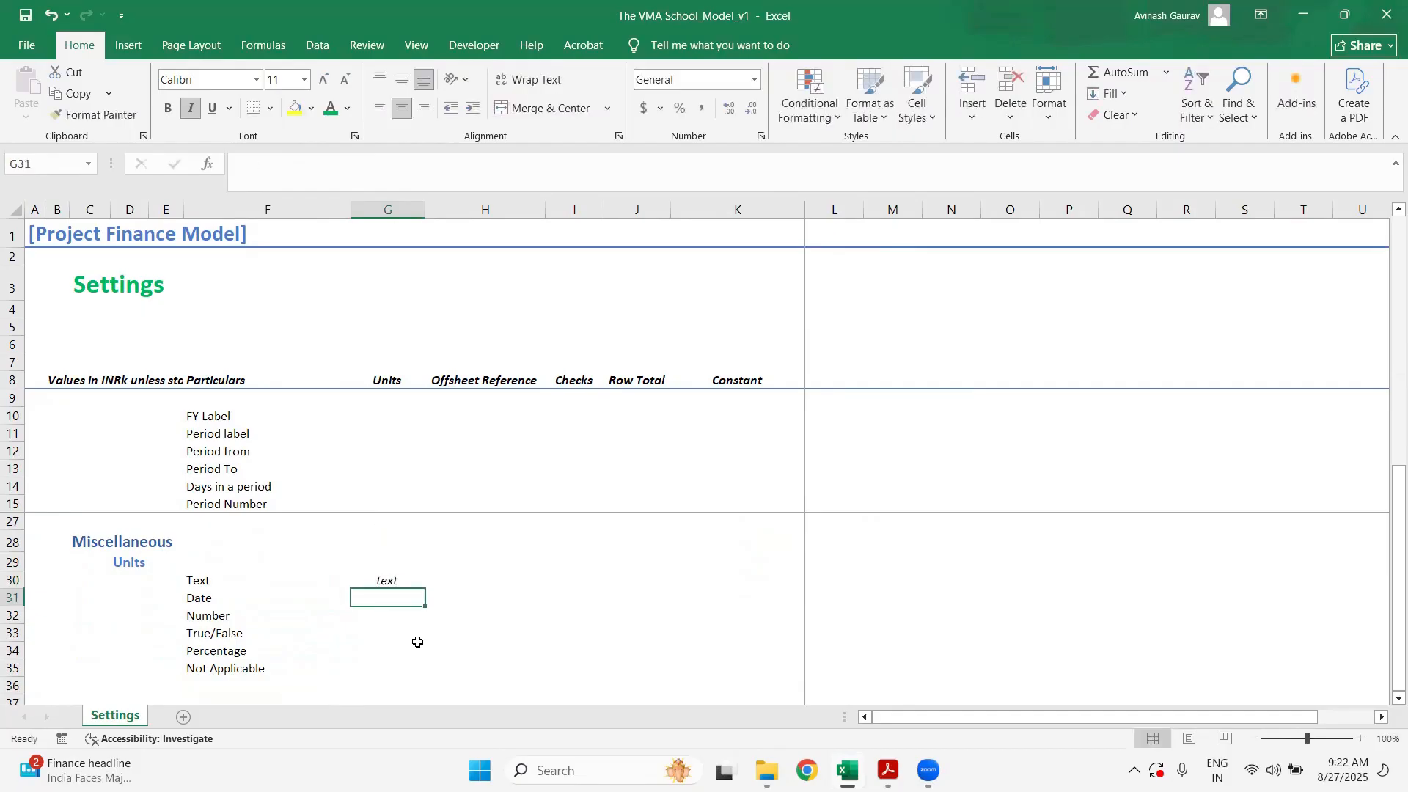
{"action": "type", "text": "date"}
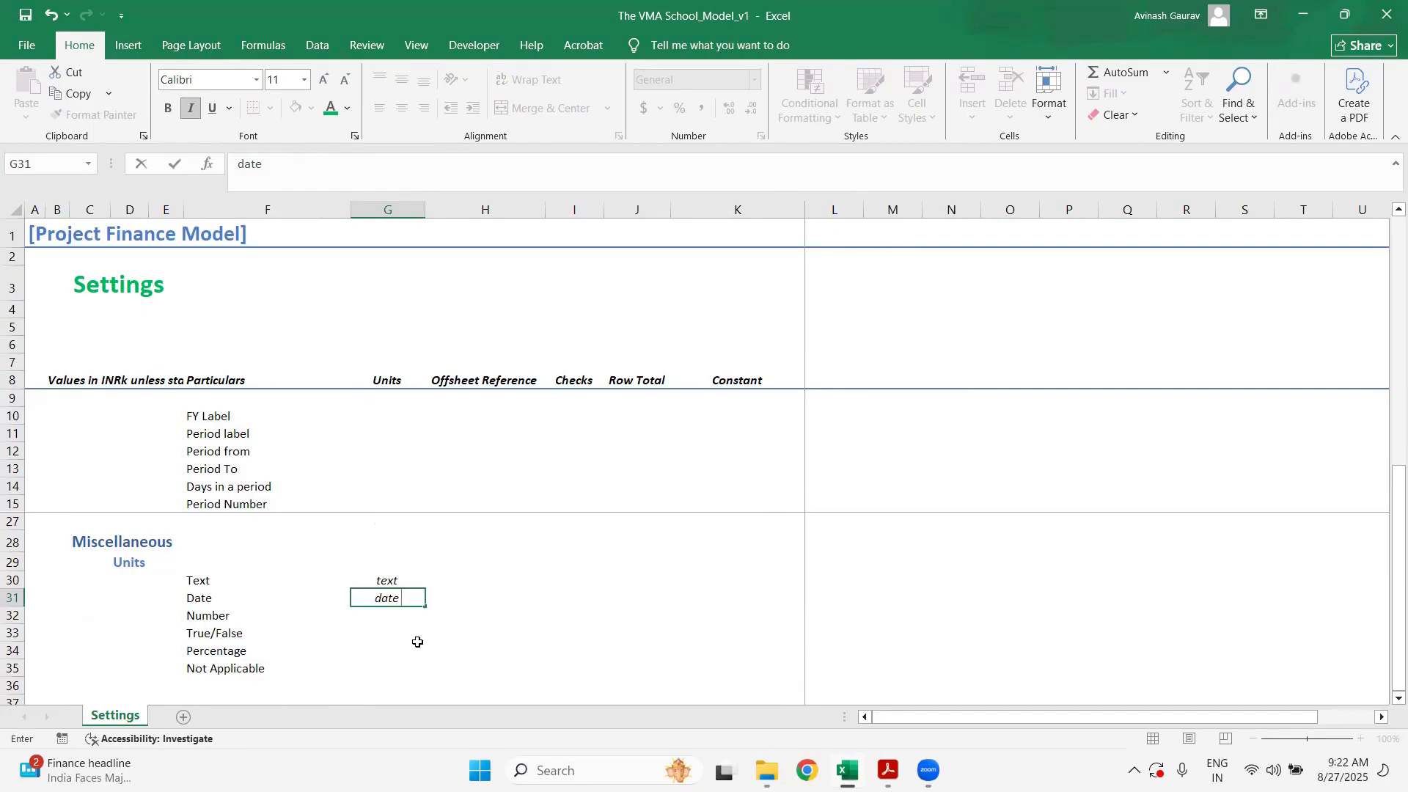
{"action": "key", "text": "Return"}
{"action": "type", "text": "#"}
{"action": "key", "text": "Return"}
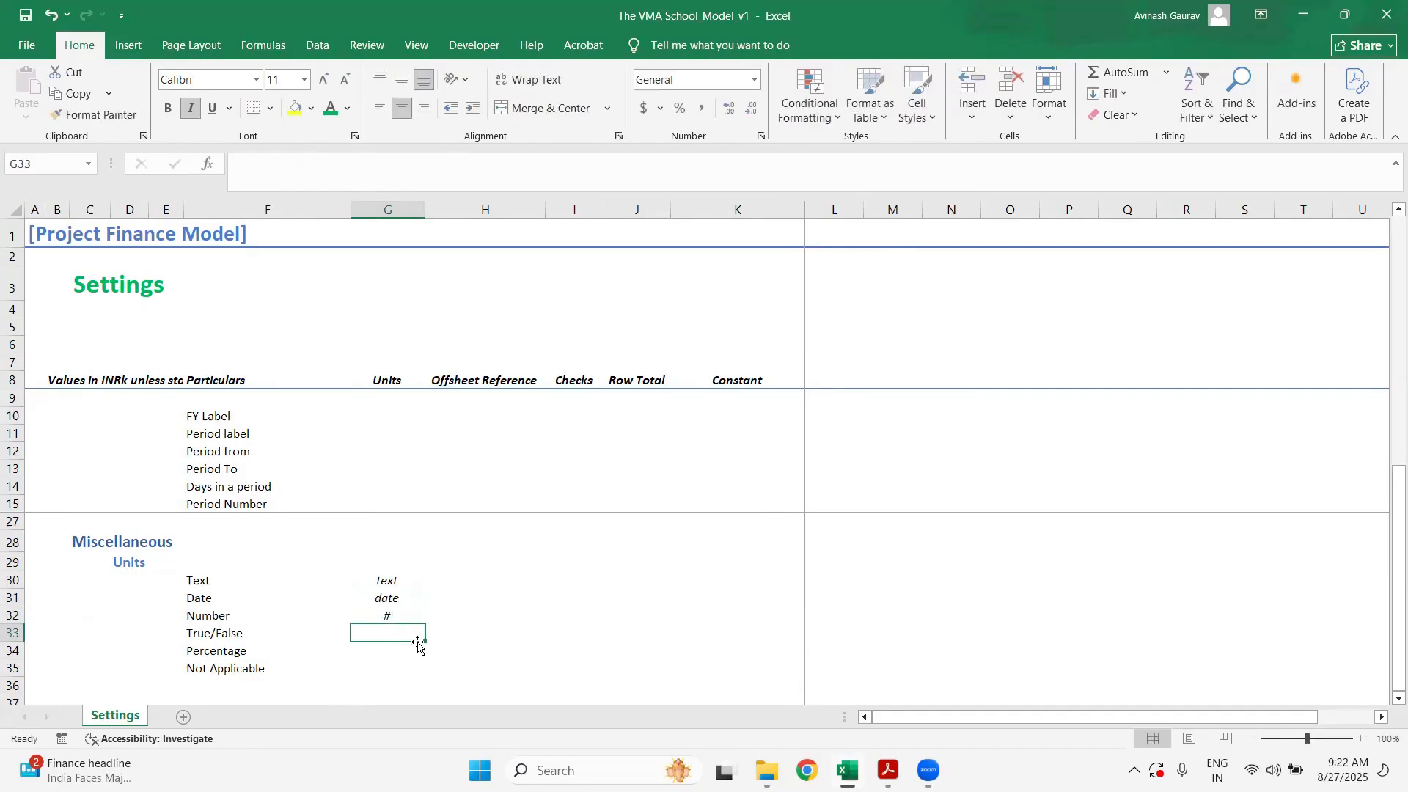
- Fill the Units column for the remaining labels: 0/1 in G33, % in G34 and text in G35
{"action": "type", "text": "0/1"}
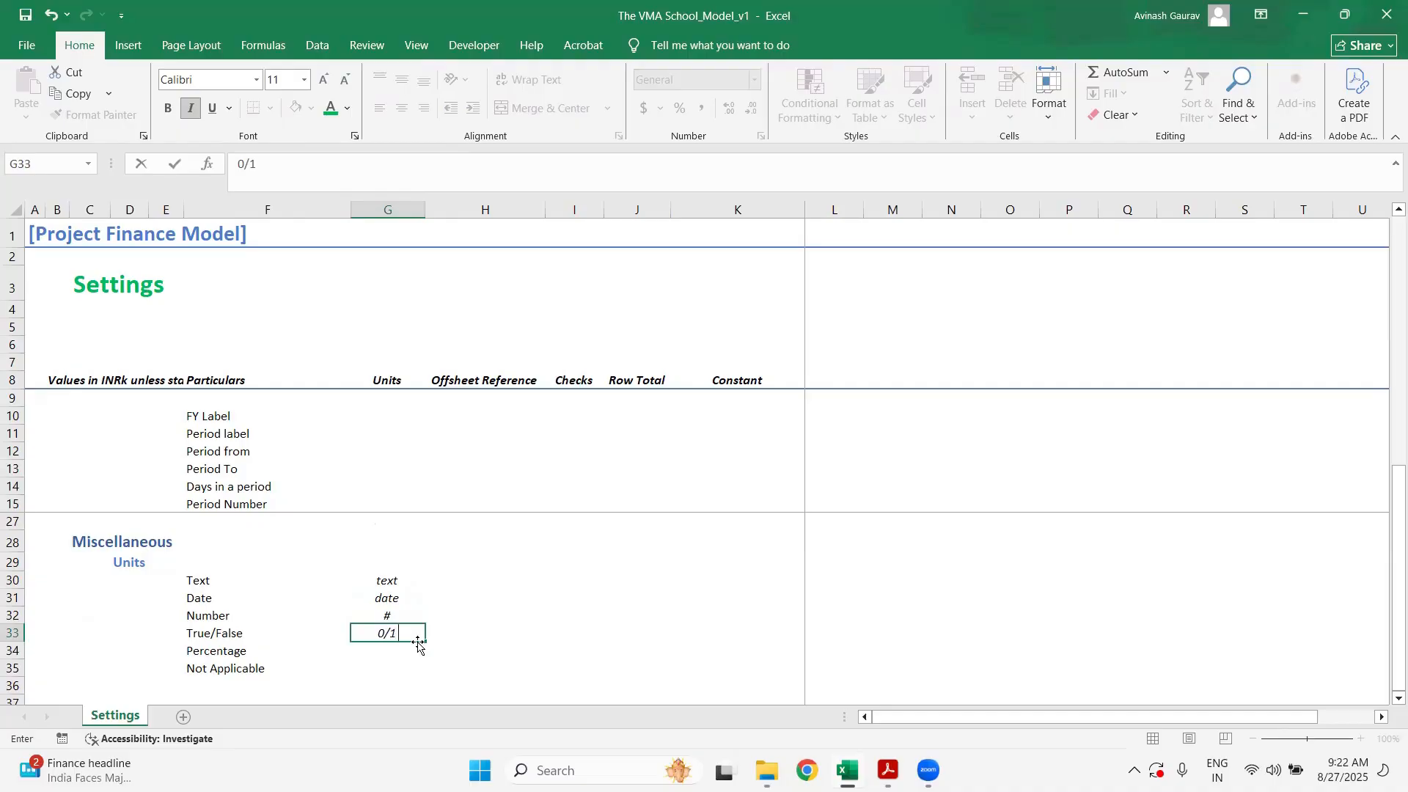
{"action": "key", "text": "Return"}
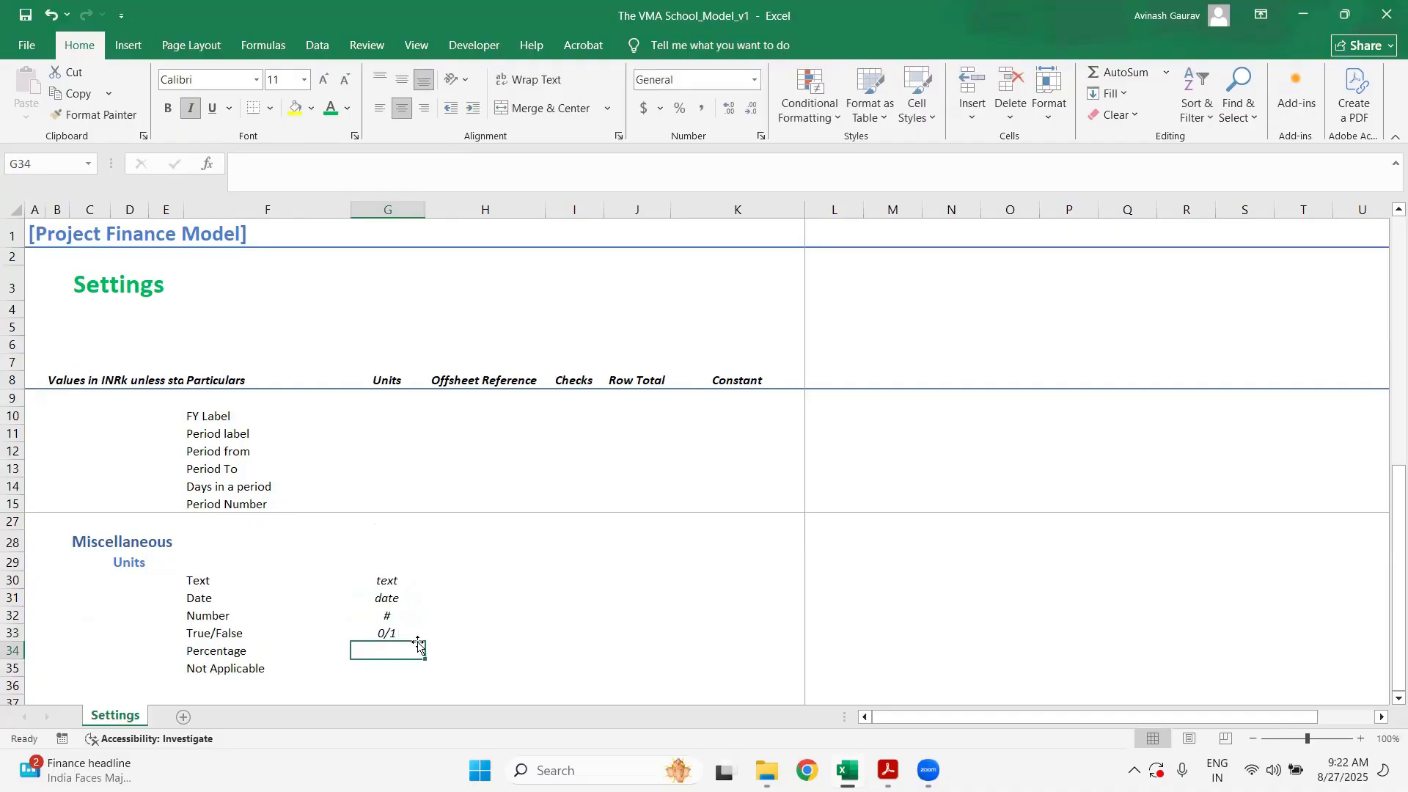
{"action": "type", "text": "%"}
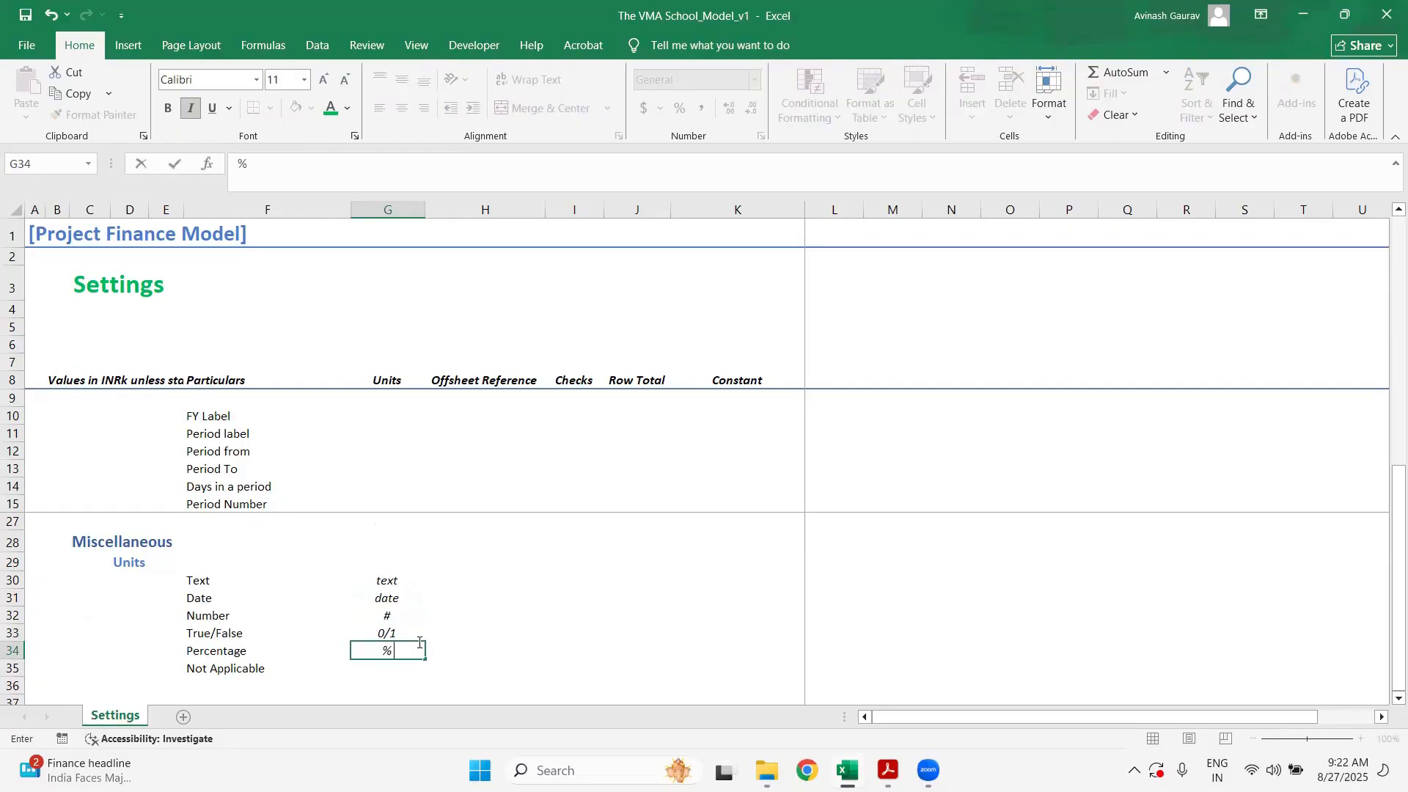
{"action": "key", "text": "Return"}
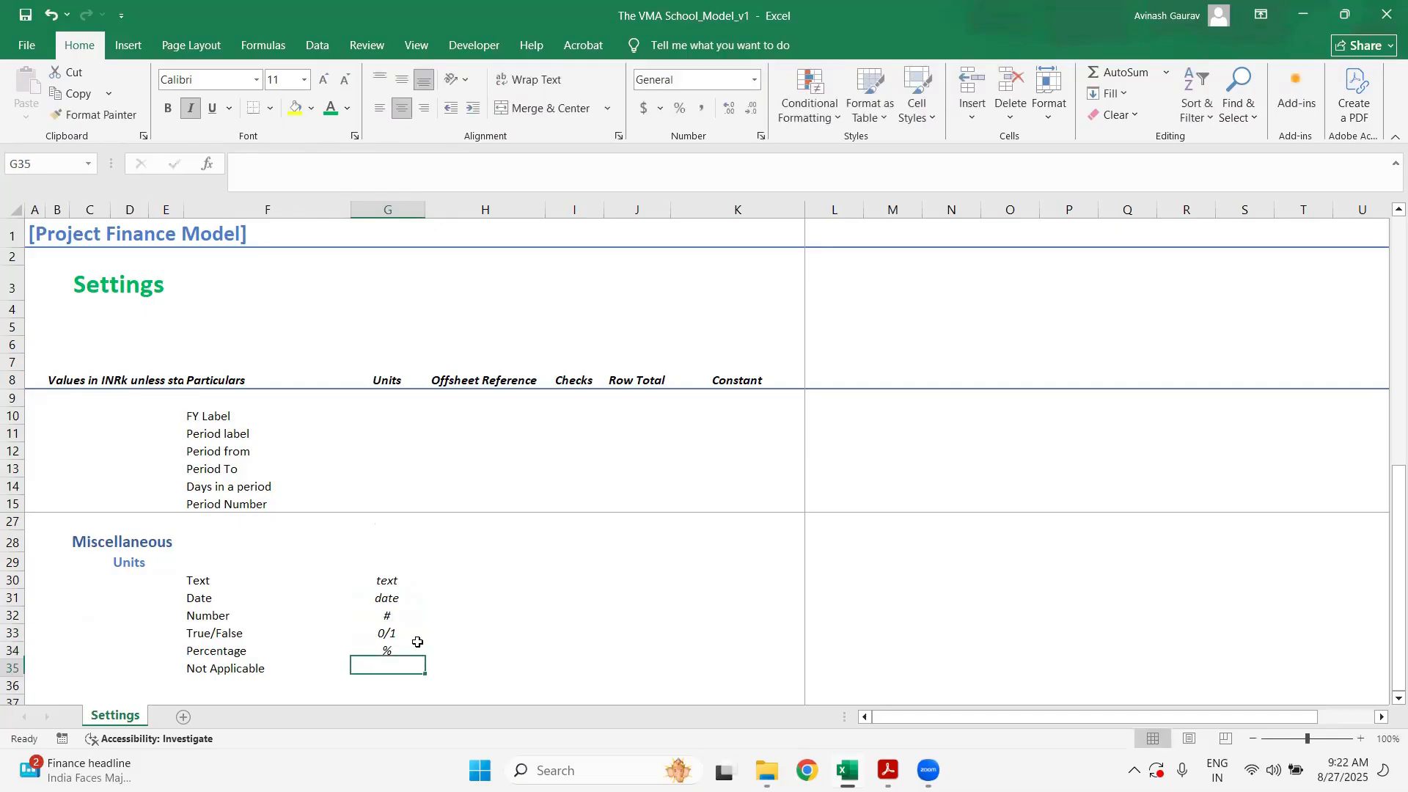
{"action": "type", "text": "text"}
{"action": "key", "text": "ctrl+Return"}
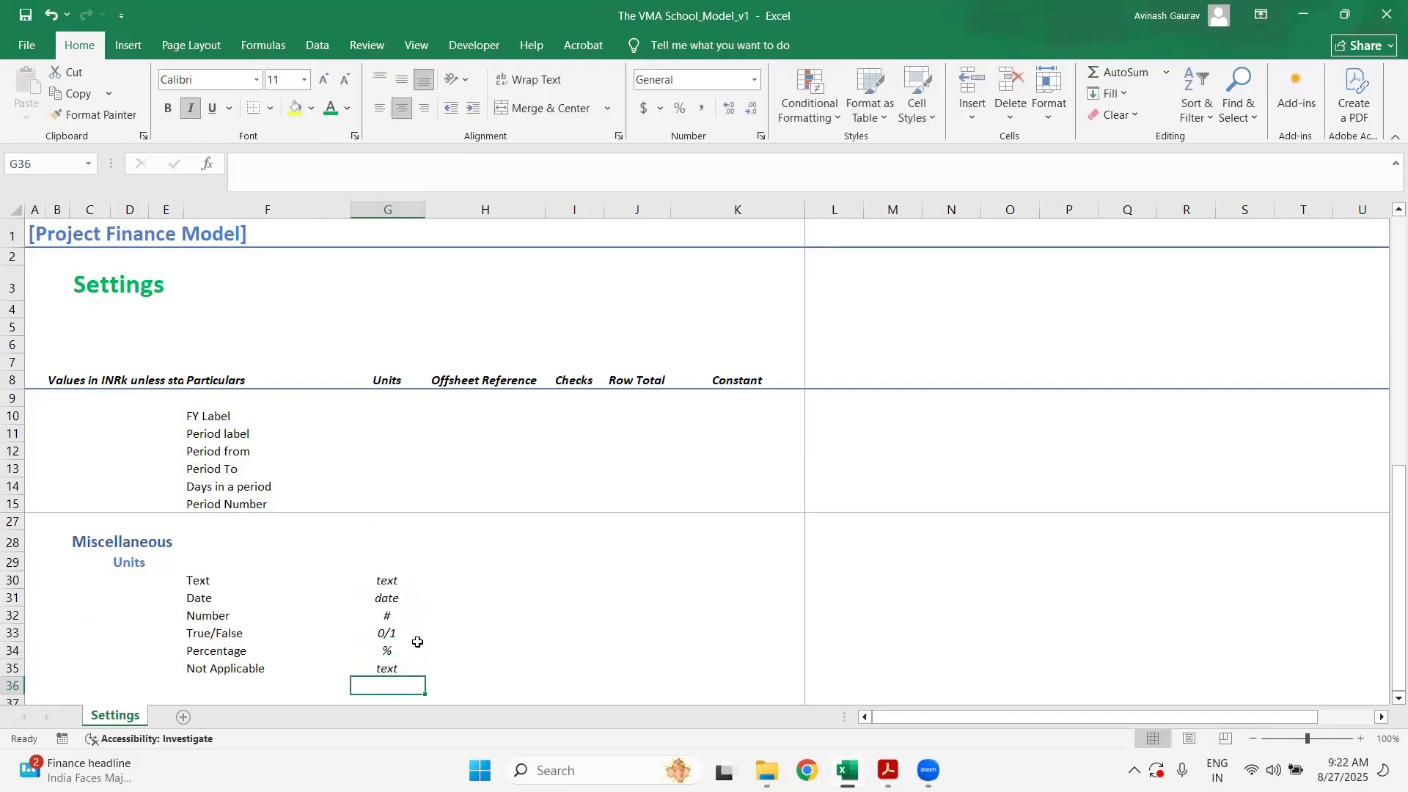
- Copy the unit entries G30:G35 into the Constant column at K30:K35 and format the copies as non-italic, left-aligned text
{"action": "key", "text": "Up"}
{"action": "key", "text": "Up"}
{"action": "key", "text": "Up"}
{"action": "key", "text": "Up"}
{"action": "key", "text": "Up"}
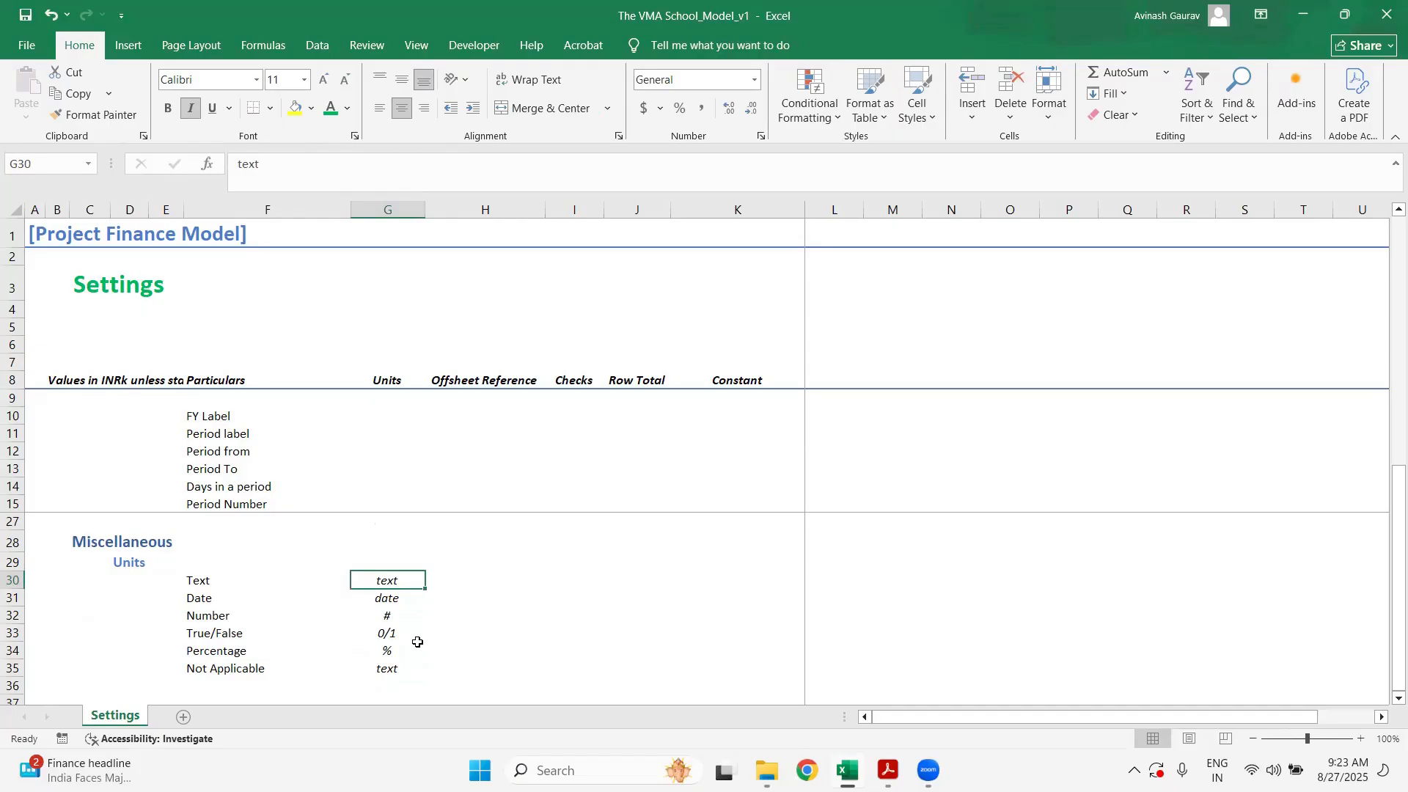
{"action": "key", "text": "ctrl+shift+Down"}
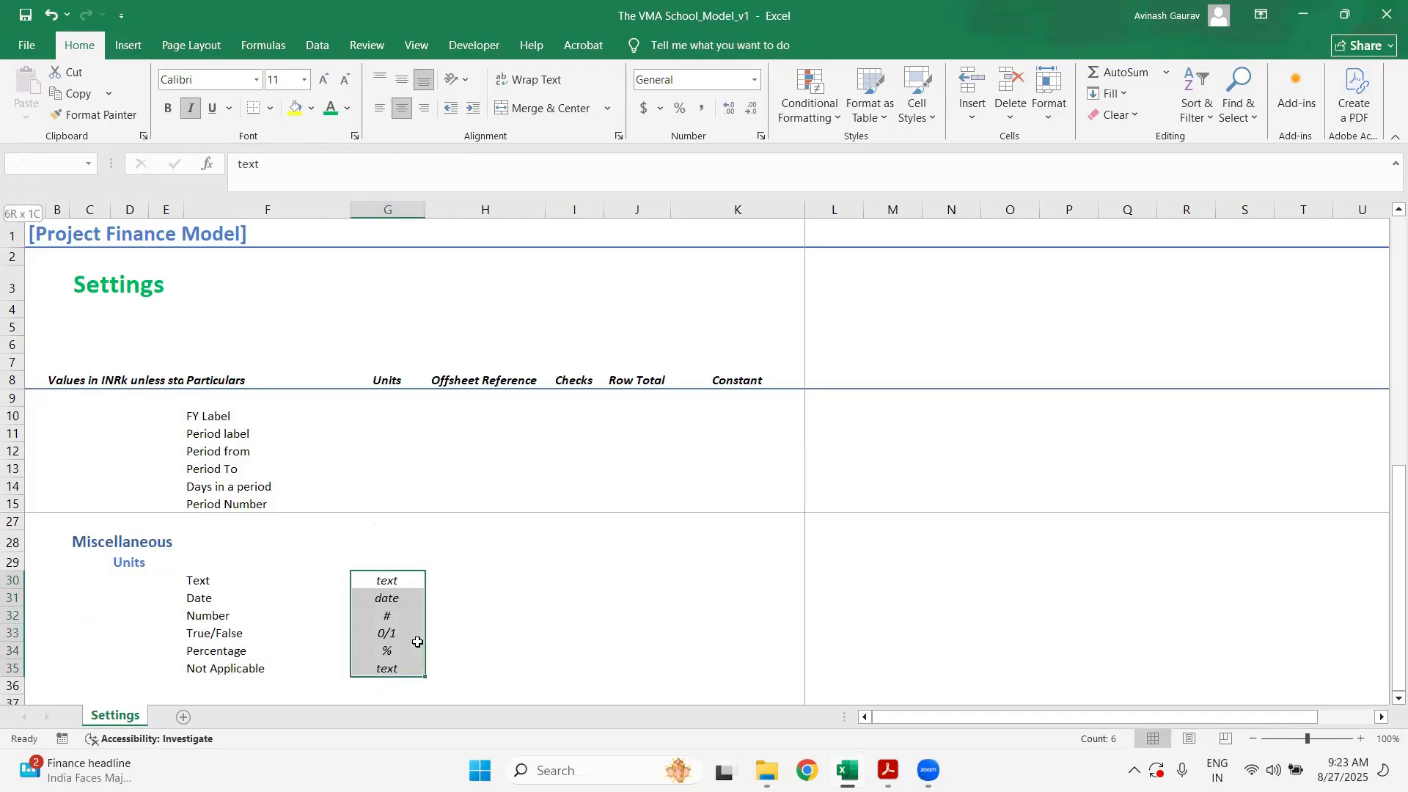
{"action": "key", "text": "ctrl+c"}
{"action": "key", "text": "Right"}
{"action": "key", "text": "Right"}
{"action": "key", "text": "Right"}
{"action": "key", "text": "Right"}
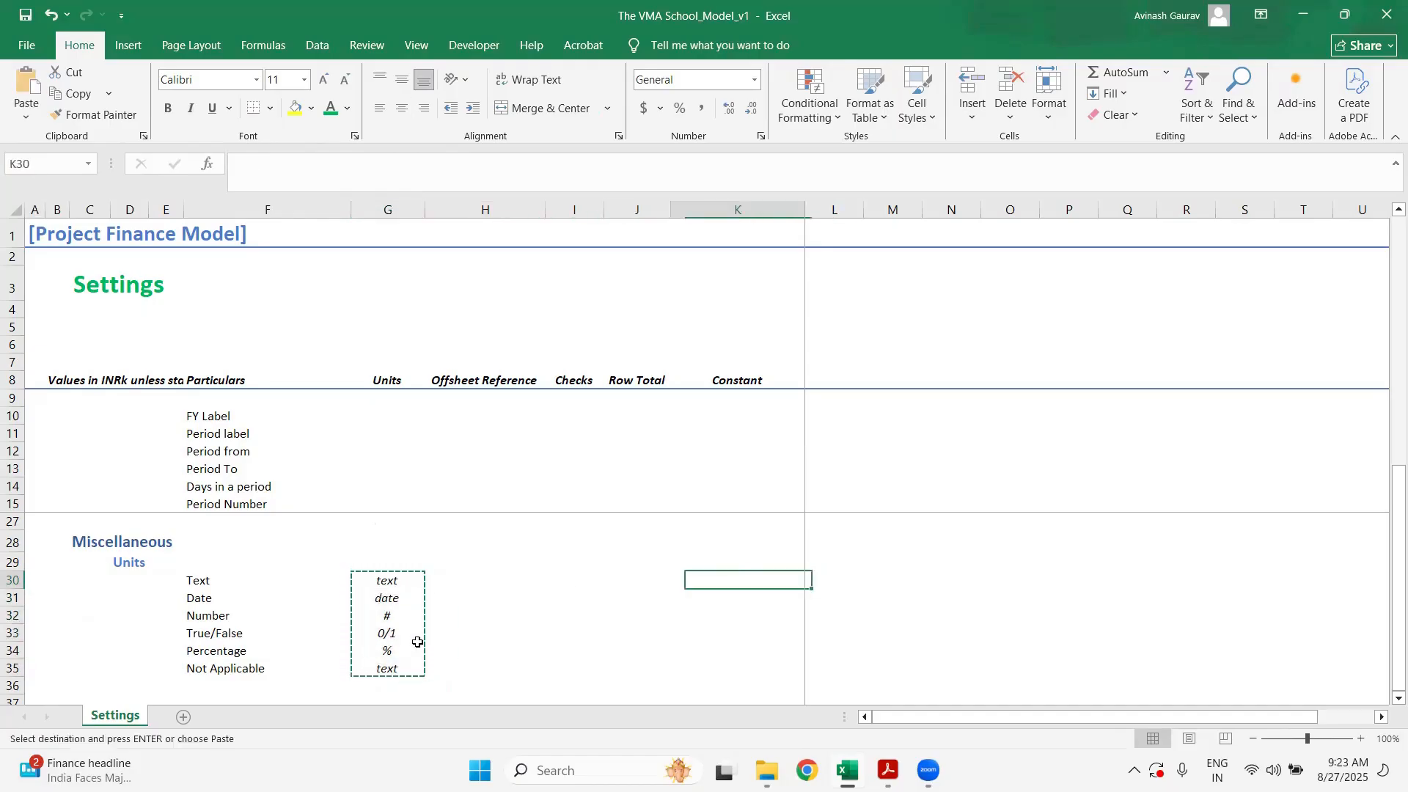
{"action": "key", "text": "ctrl+v"}
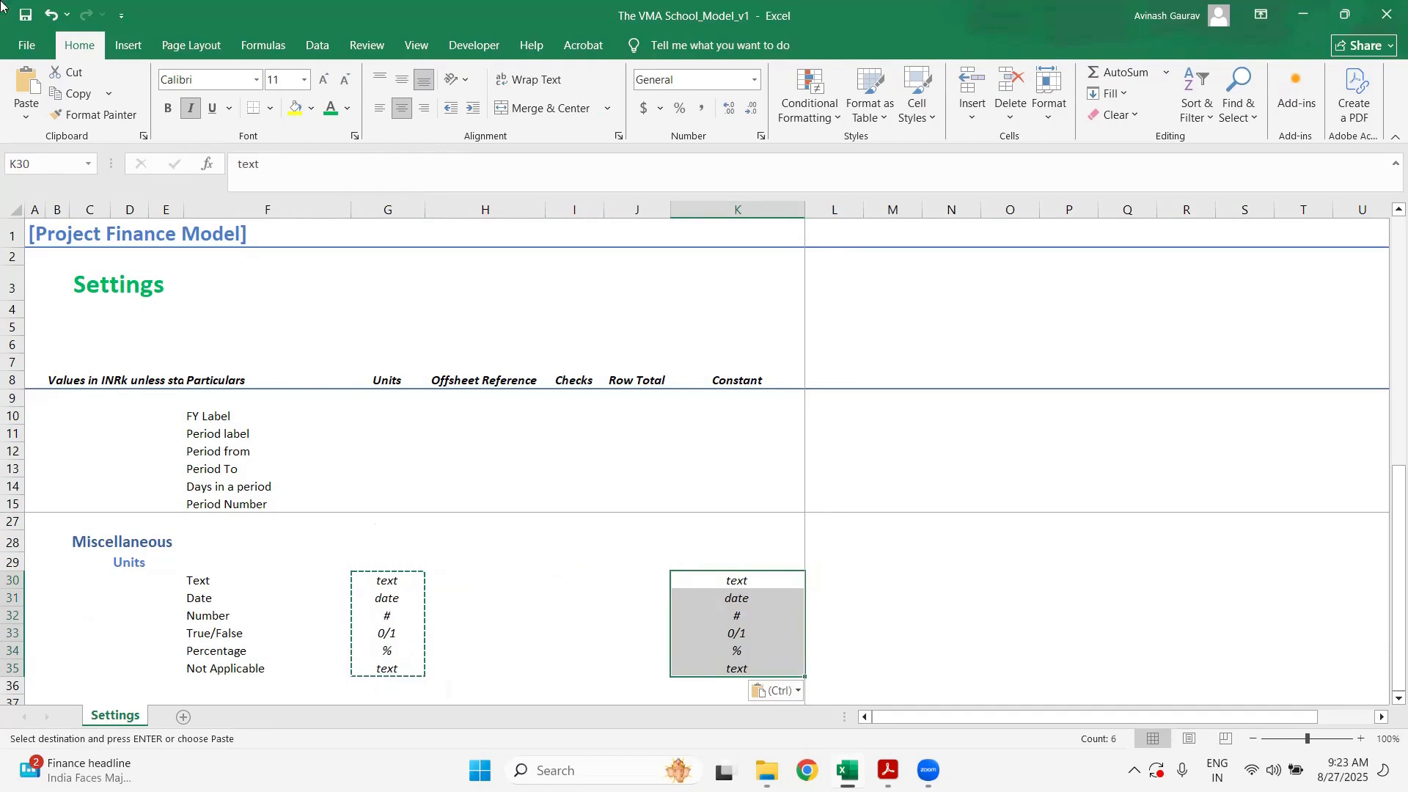
{"action": "key", "text": "ctrl+i"}
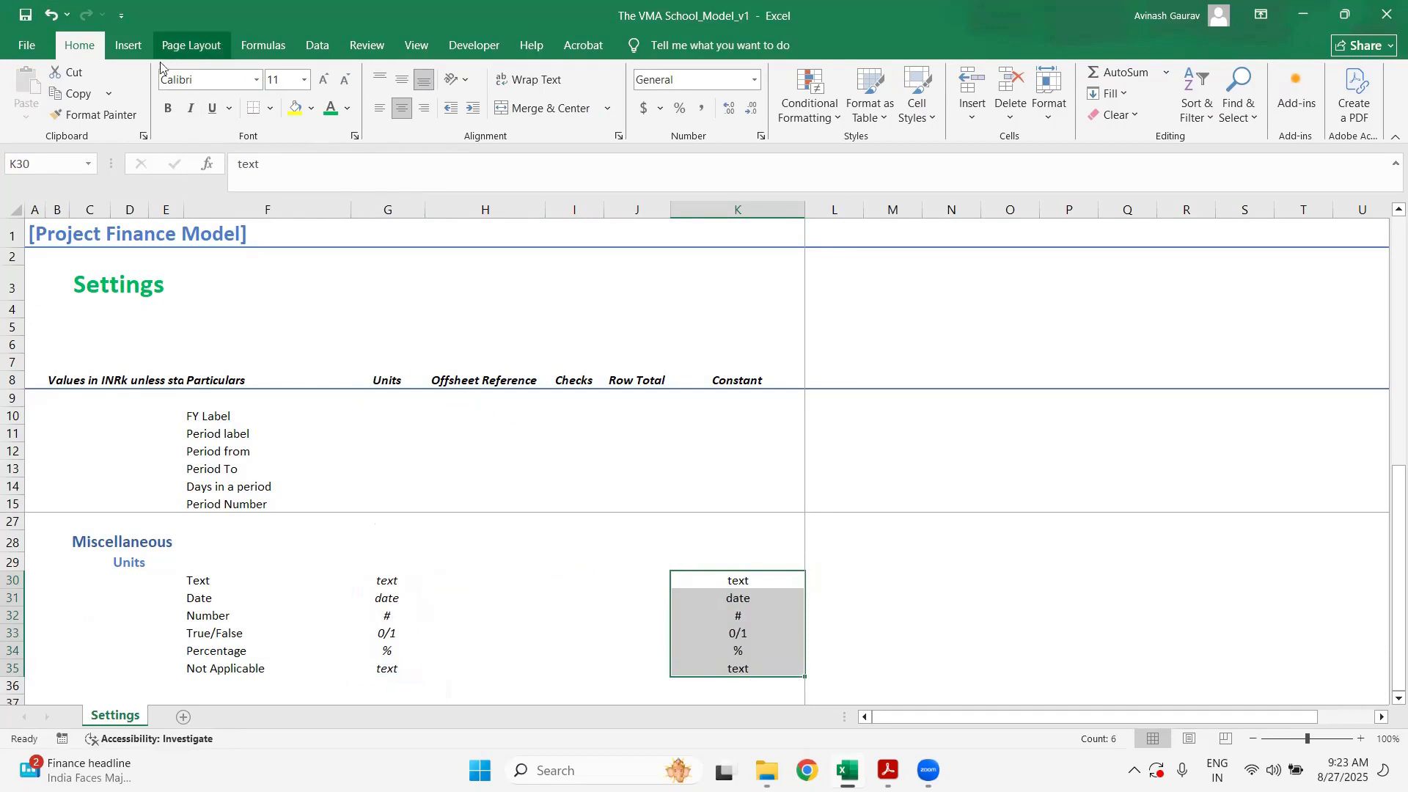
{"action": "left_click", "coordinate": [380, 108]}
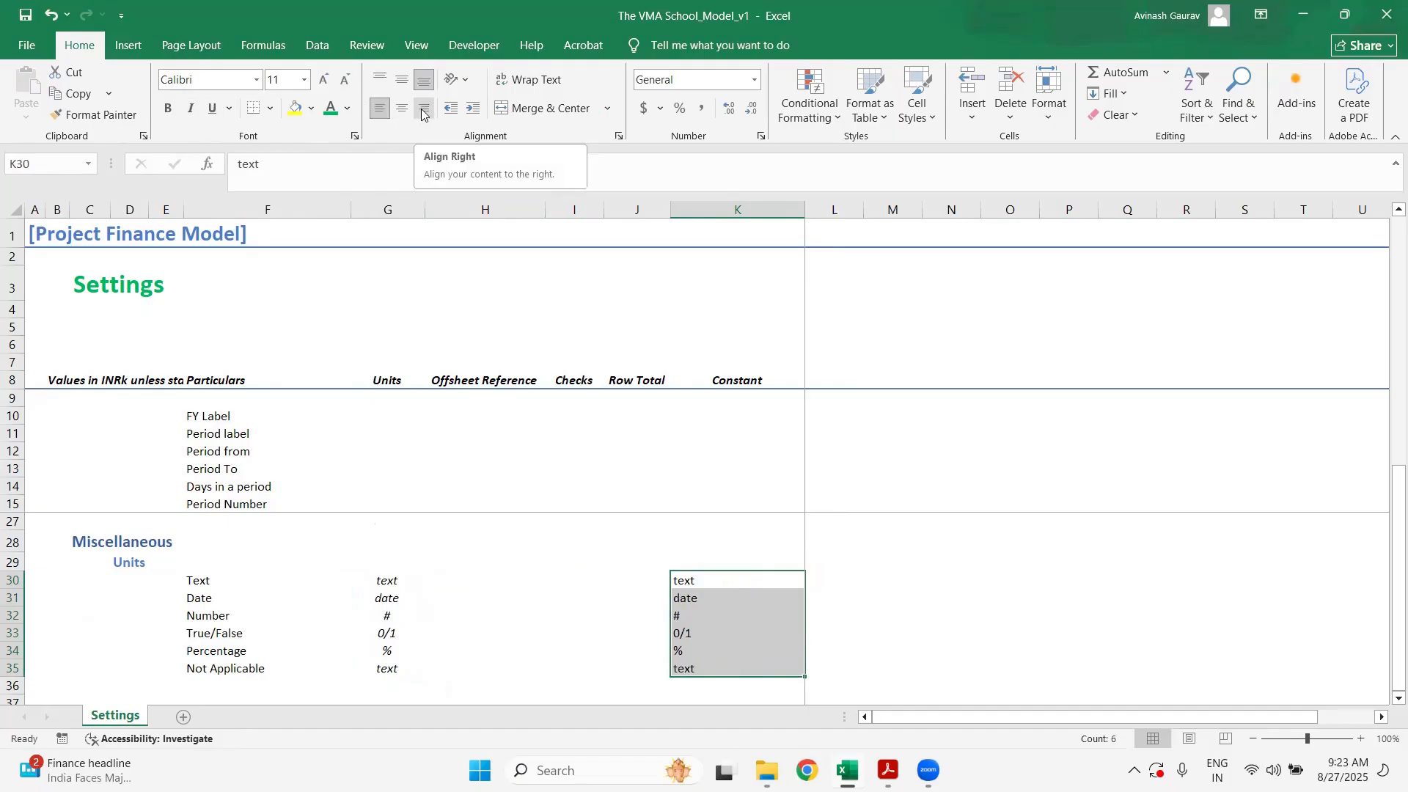
- Define the workbook name Units.text for the text constant in K30
{"action": "left_click", "coordinate": [709, 581]}
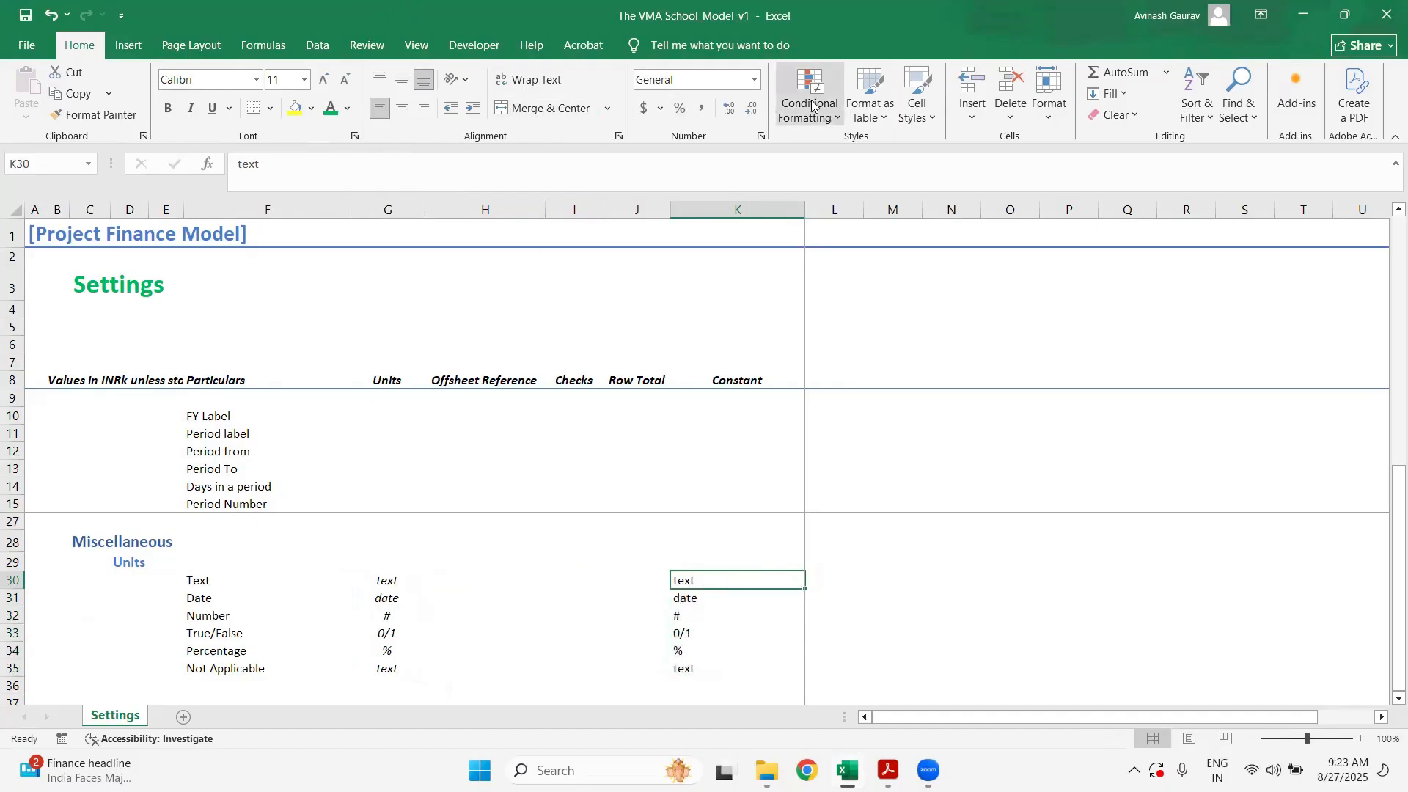
{"action": "left_click", "coordinate": [262, 45]}
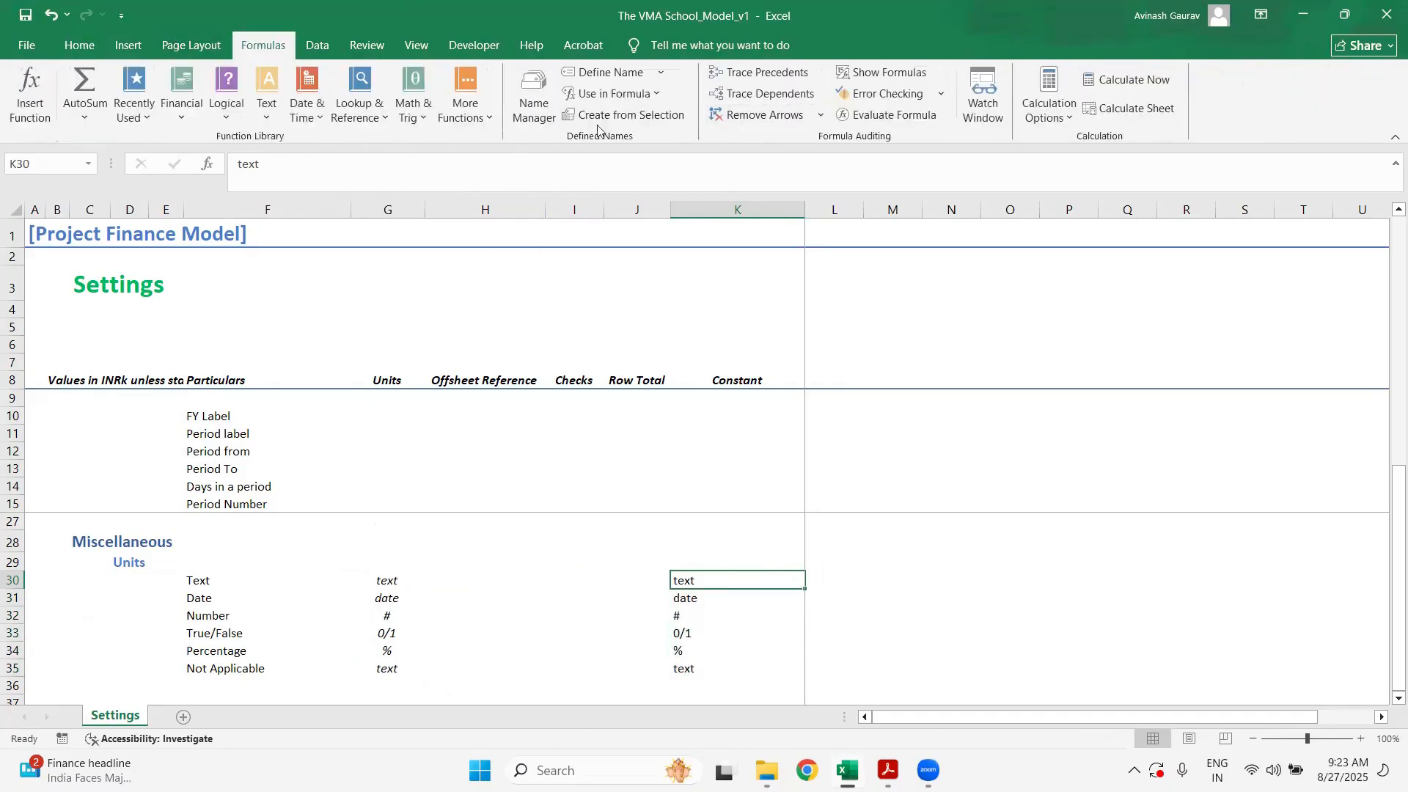
{"action": "left_click", "coordinate": [519, 112]}
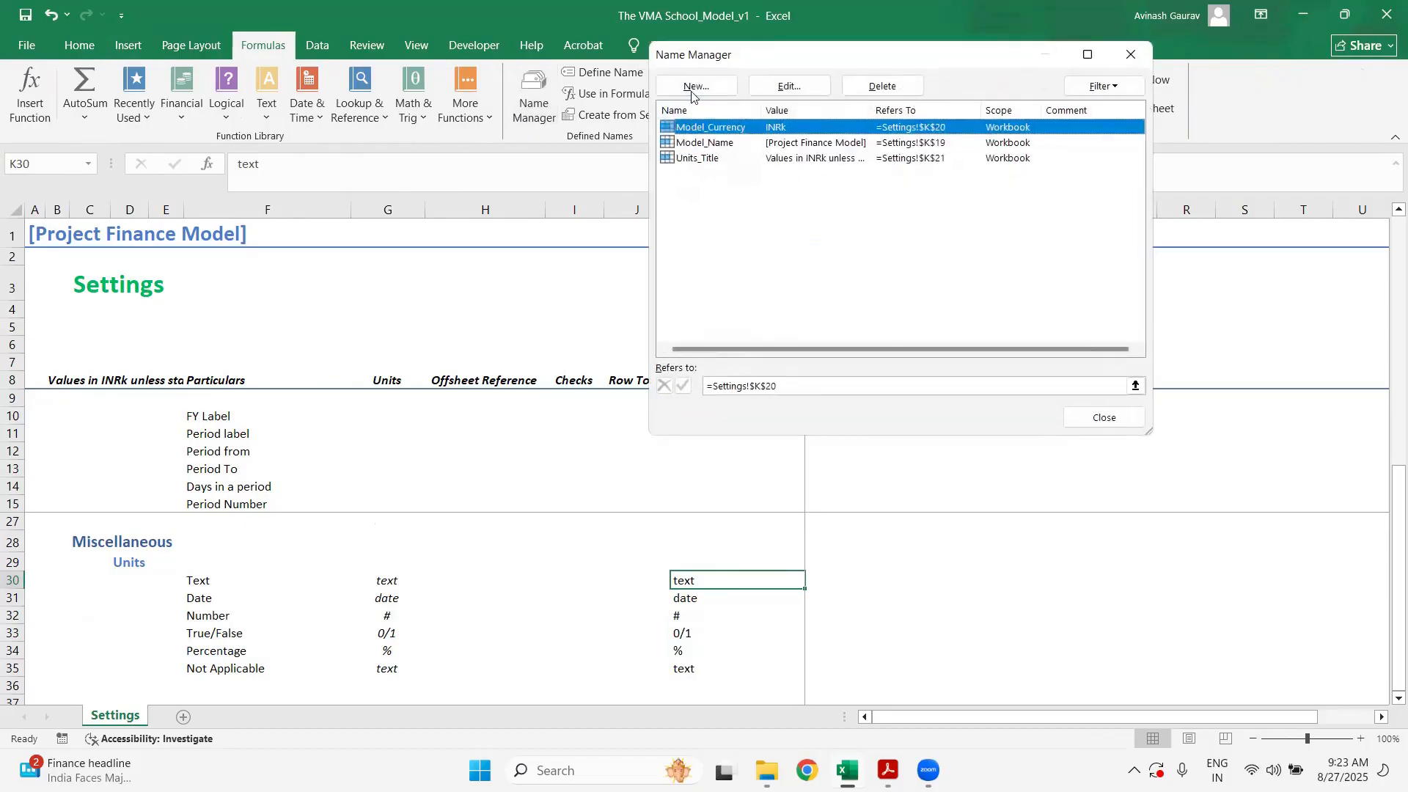
{"action": "left_click", "coordinate": [698, 89]}
{"action": "type", "text": "U"}
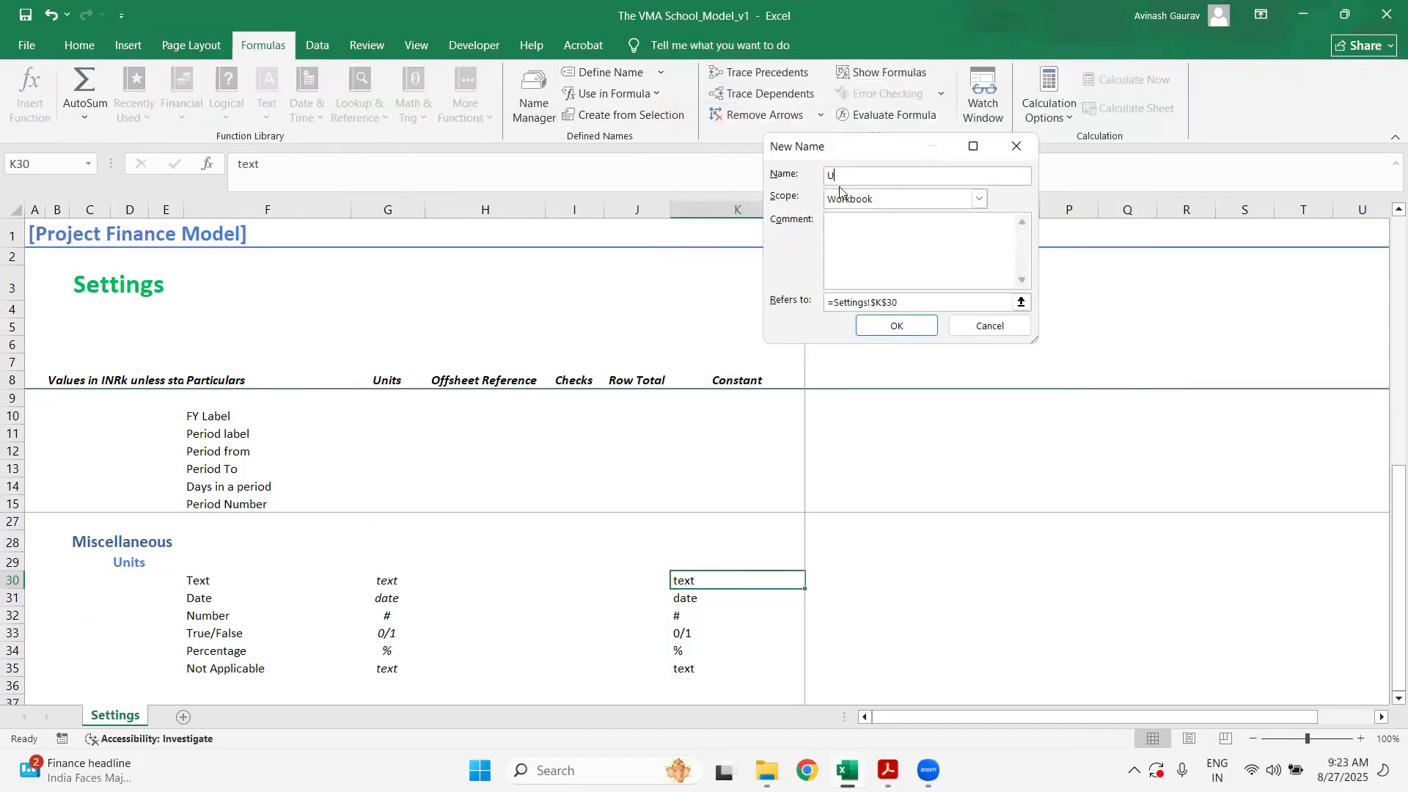
{"action": "type", "text": "nits.text"}
{"action": "left_click", "coordinate": [902, 327]}
{"action": "left_click", "coordinate": [1076, 428]}
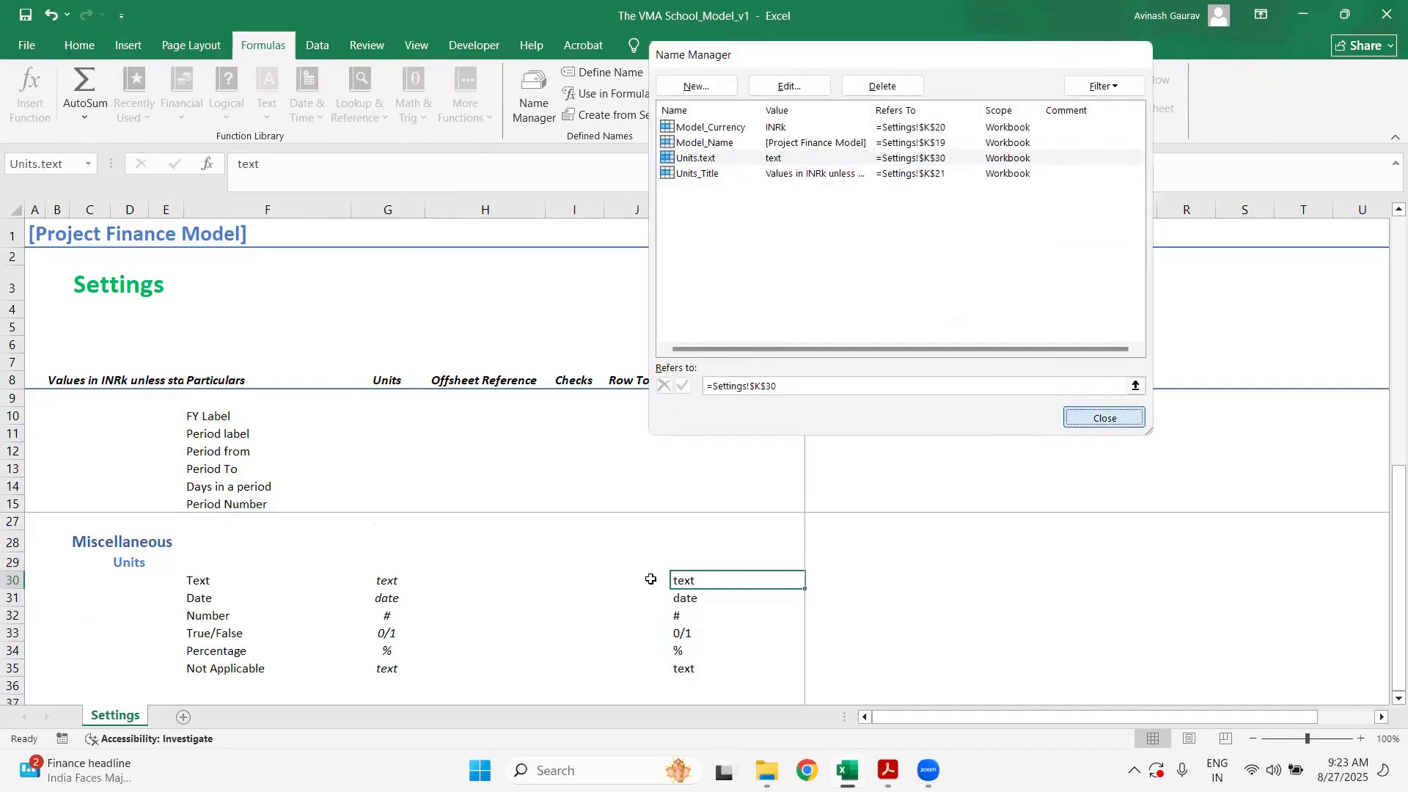
- Replace the Model Name unit in G19 with the formula =Units.text
{"action": "scroll", "coordinate": [524, 583], "scroll_direction": "up", "scroll_amount": 4}
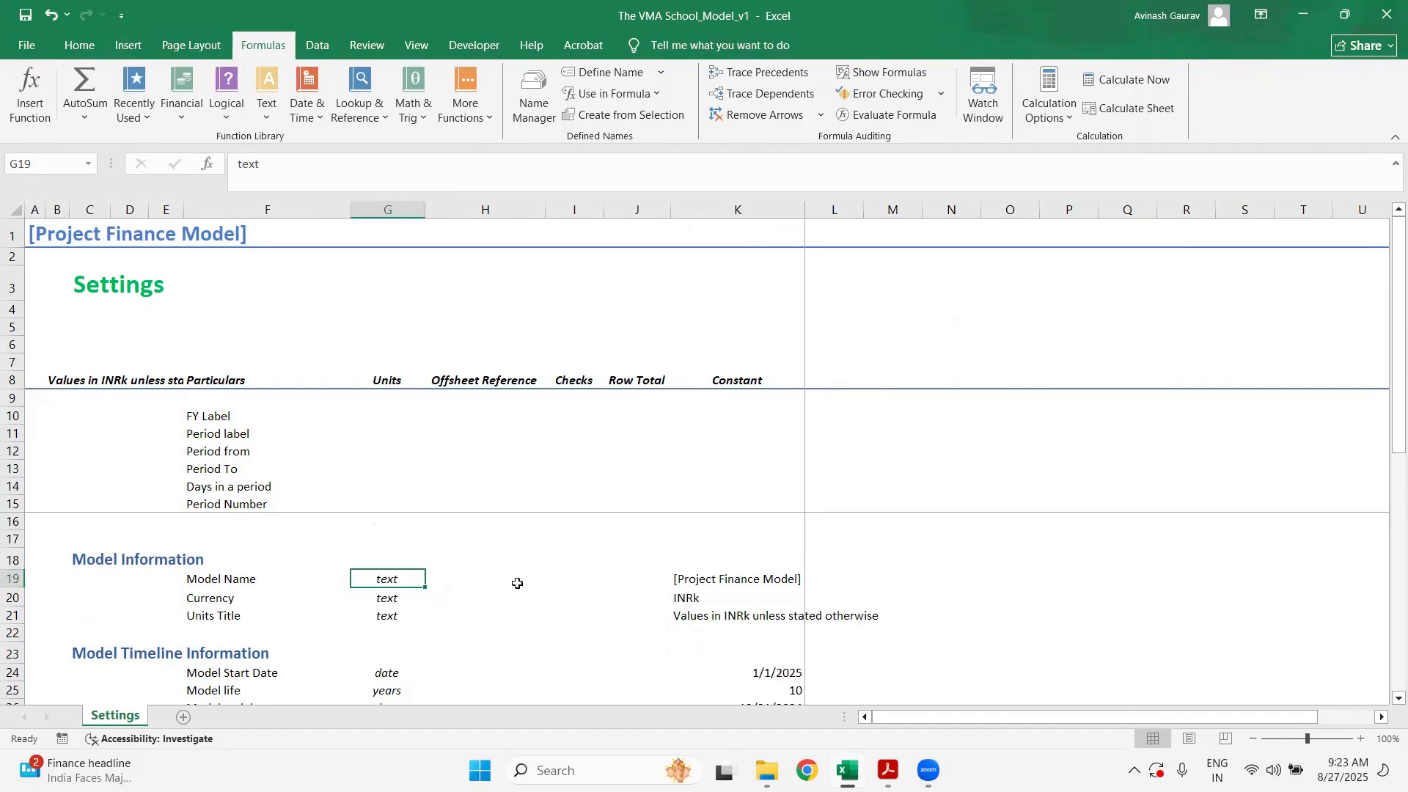
{"action": "type", "text": "=m"}
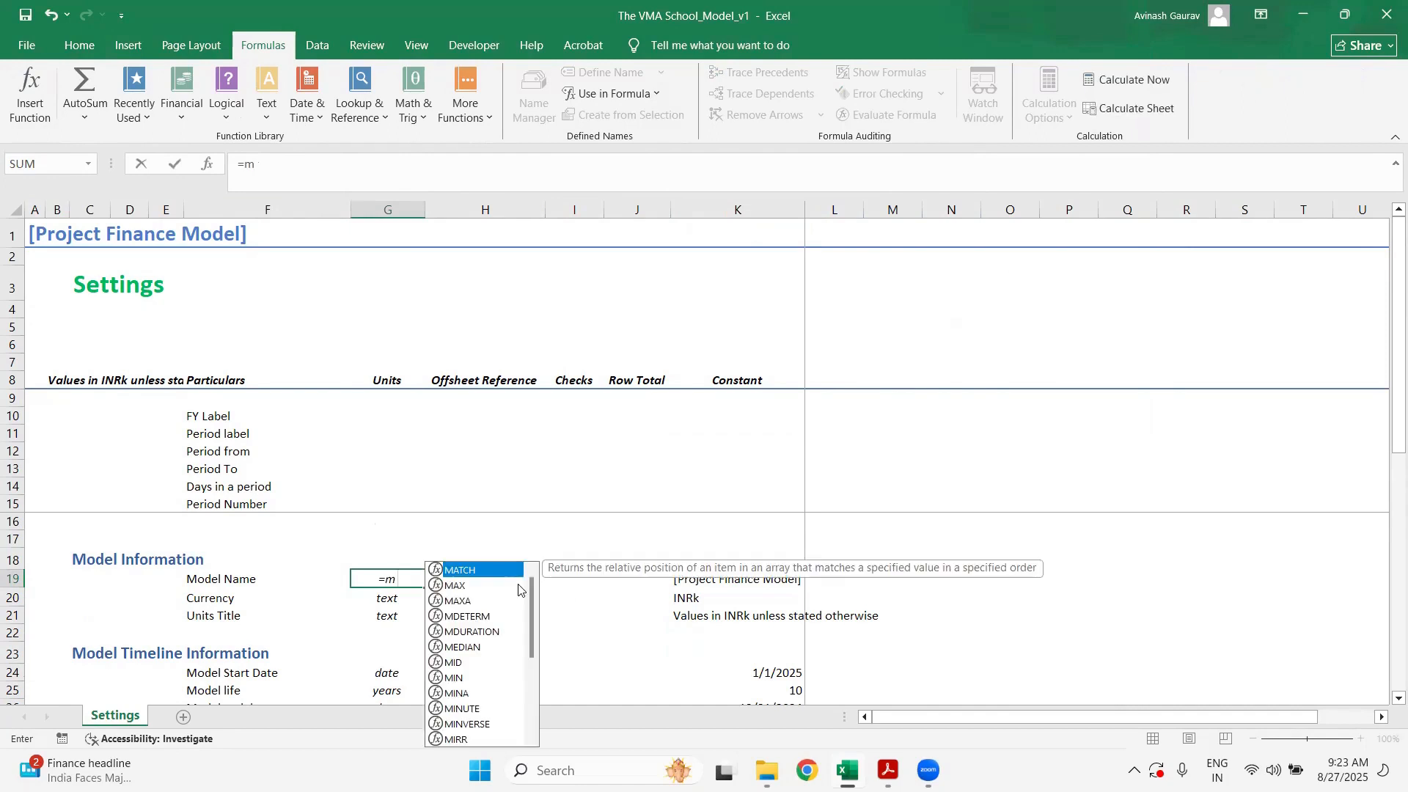
{"action": "key", "text": "BackSpace"}
{"action": "key", "text": "BackSpace"}
{"action": "type", "text": "unit"}
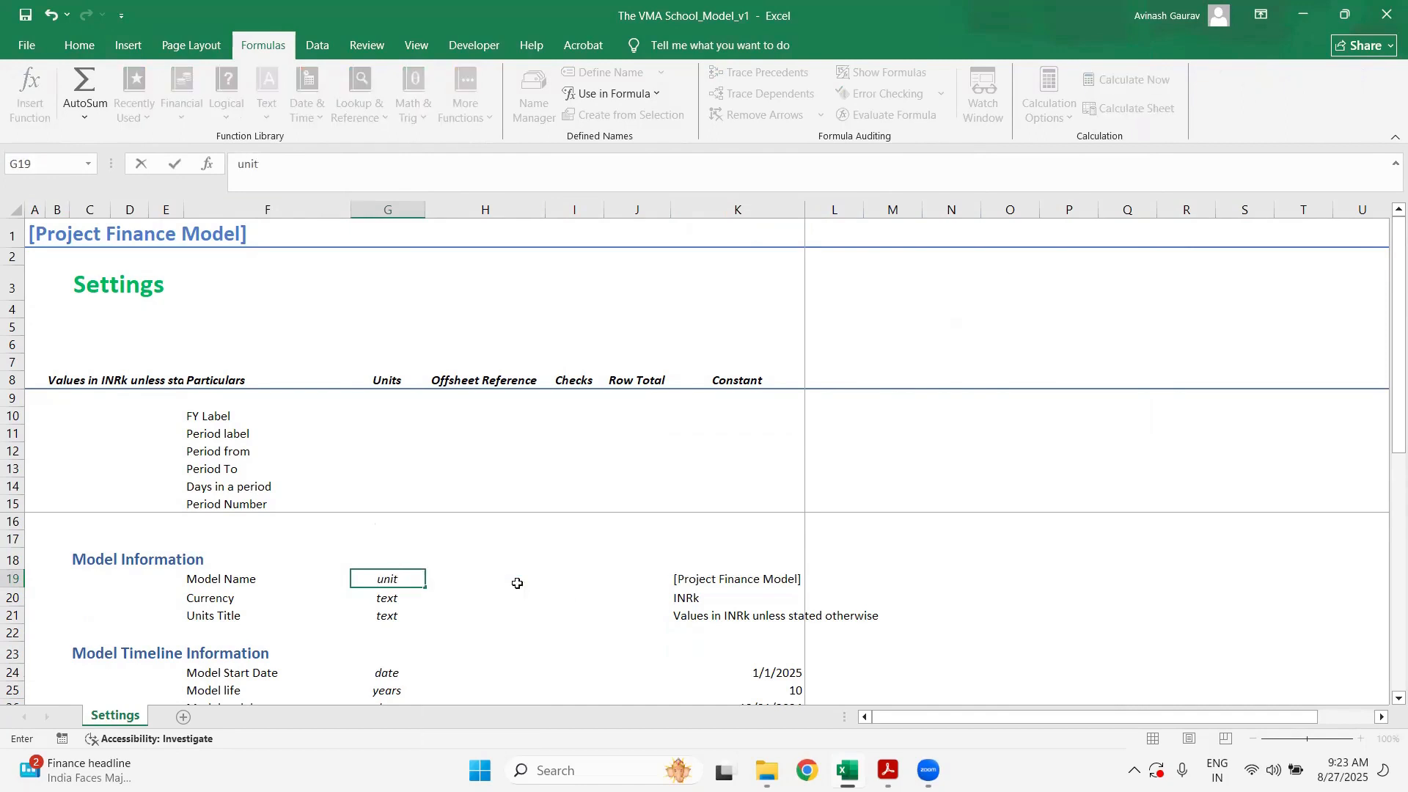
{"action": "key", "text": "BackSpace"}
{"action": "key", "text": "BackSpace"}
{"action": "key", "text": "BackSpace"}
{"action": "key", "text": "BackSpace"}
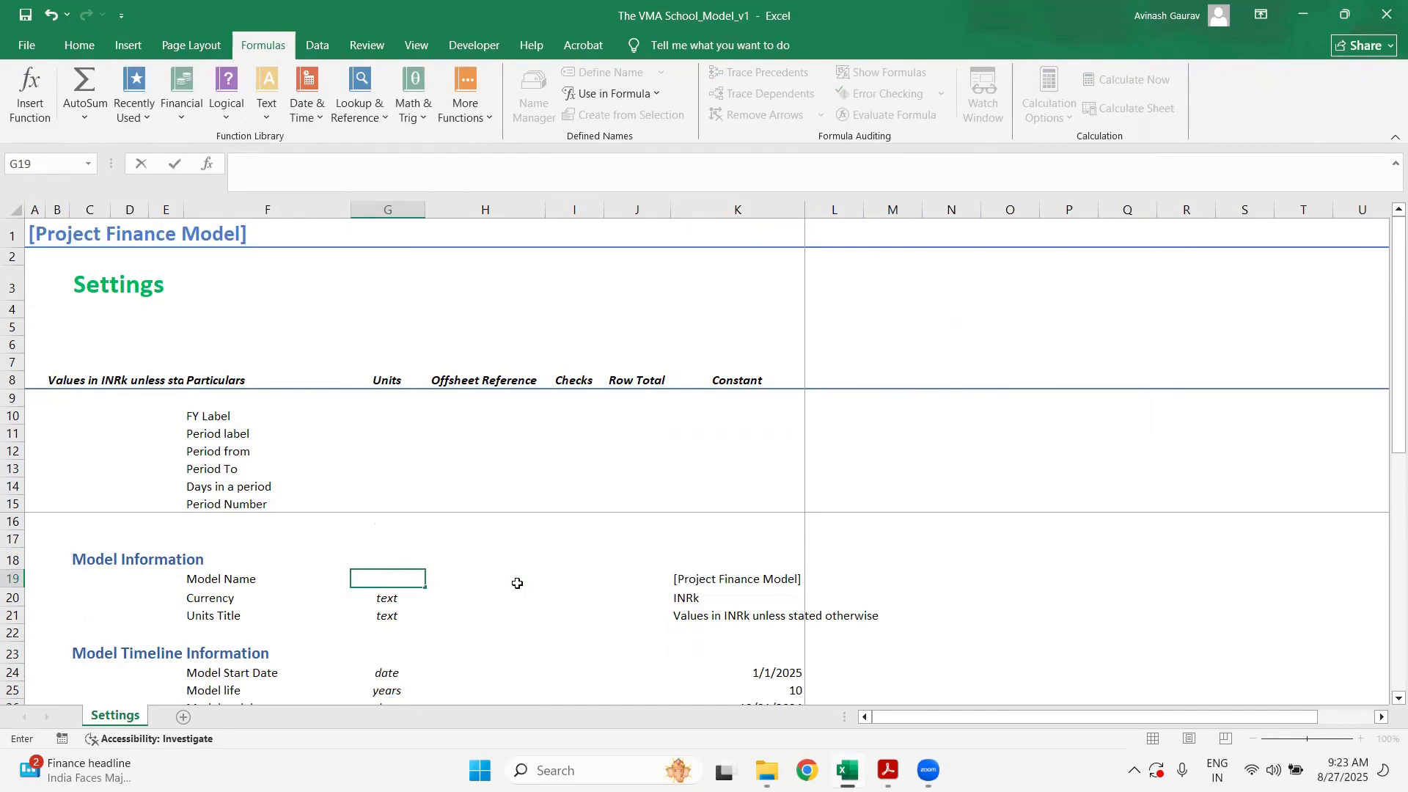
{"action": "type", "text": "=unit"}
{"action": "key", "text": "Tab"}
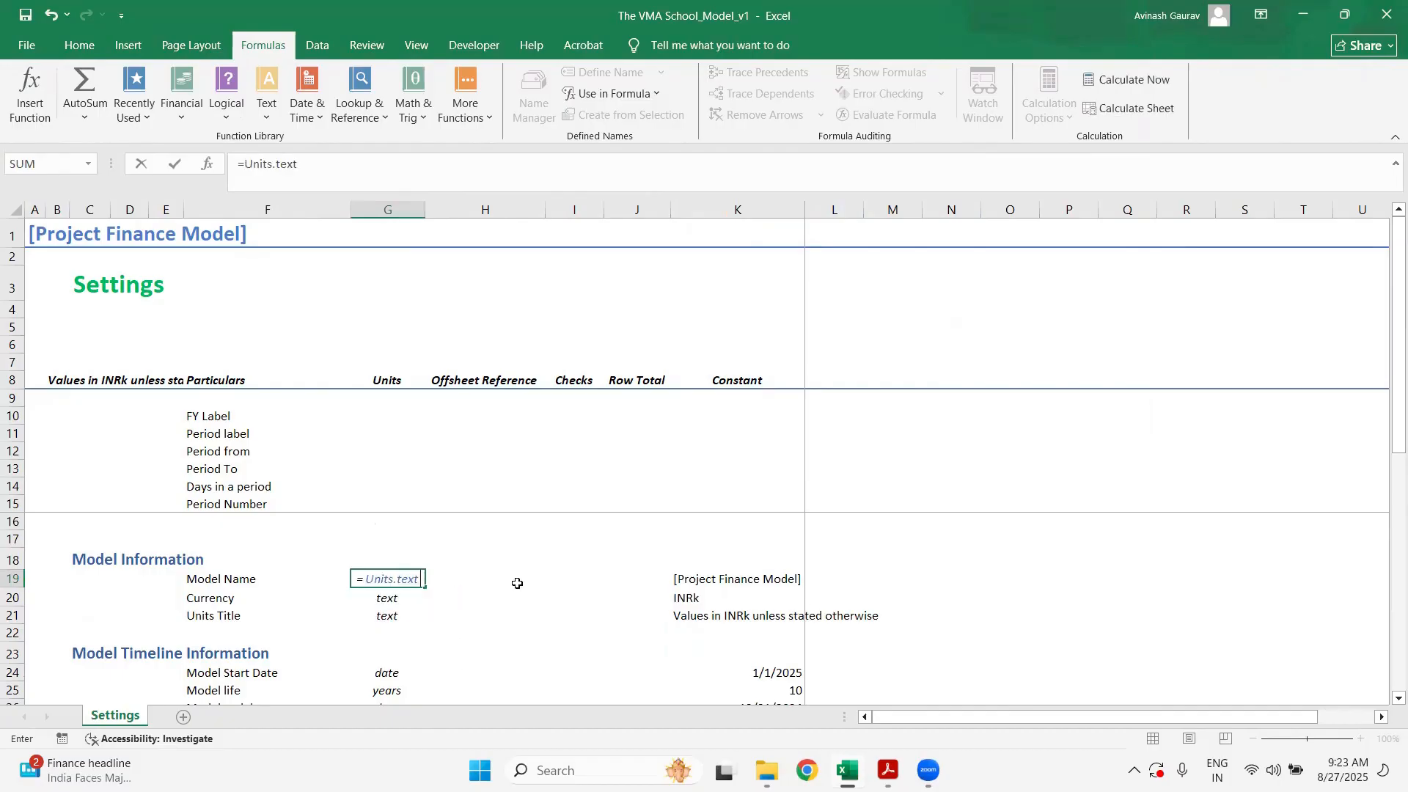
{"action": "key", "text": "Return"}
{"action": "key", "text": "Up"}
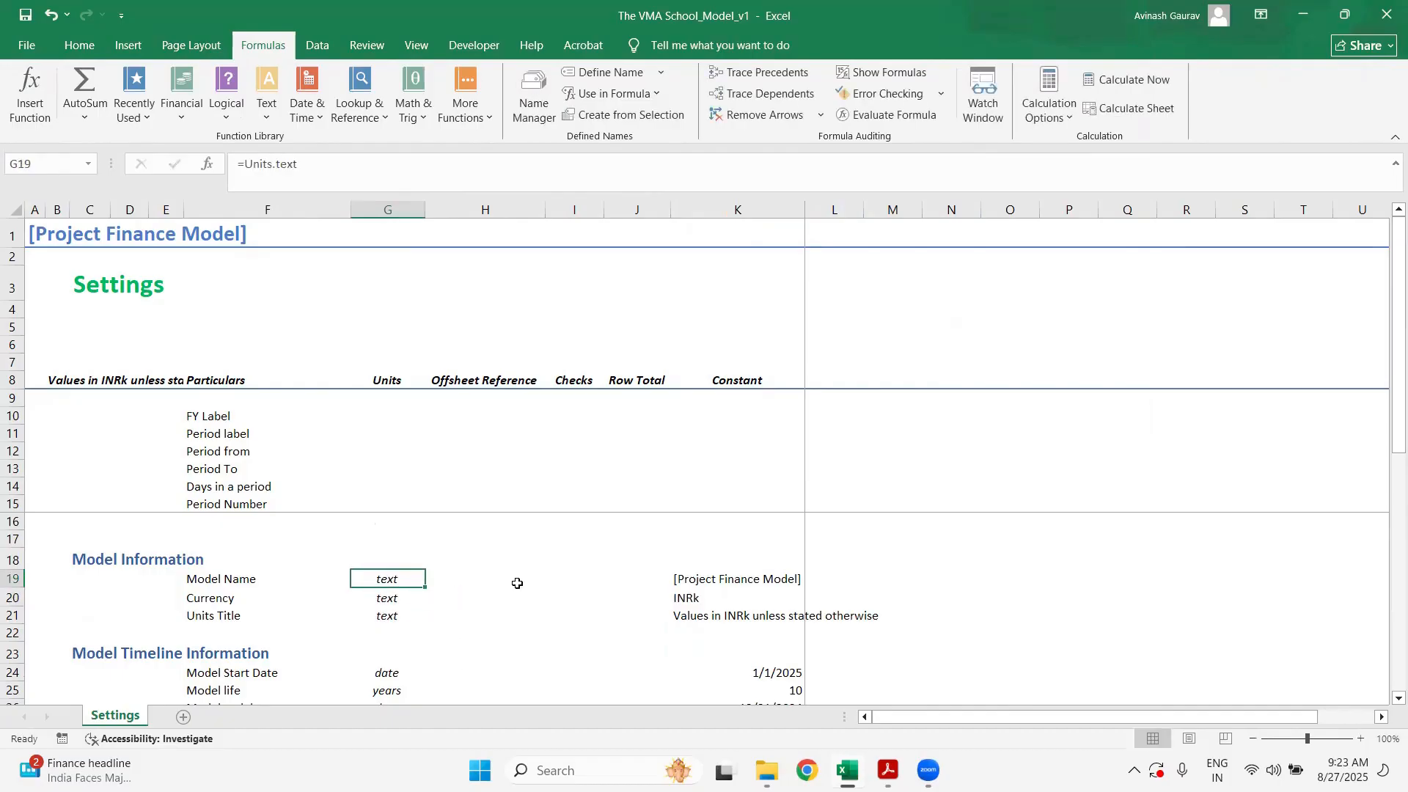
- Copy the =Units.text formula from G19 to the Currency and Units Title rows, G20:G21
{"action": "key", "text": "ctrl+c"}
{"action": "key", "text": "shift+Down"}
{"action": "key", "text": "shift+Down"}
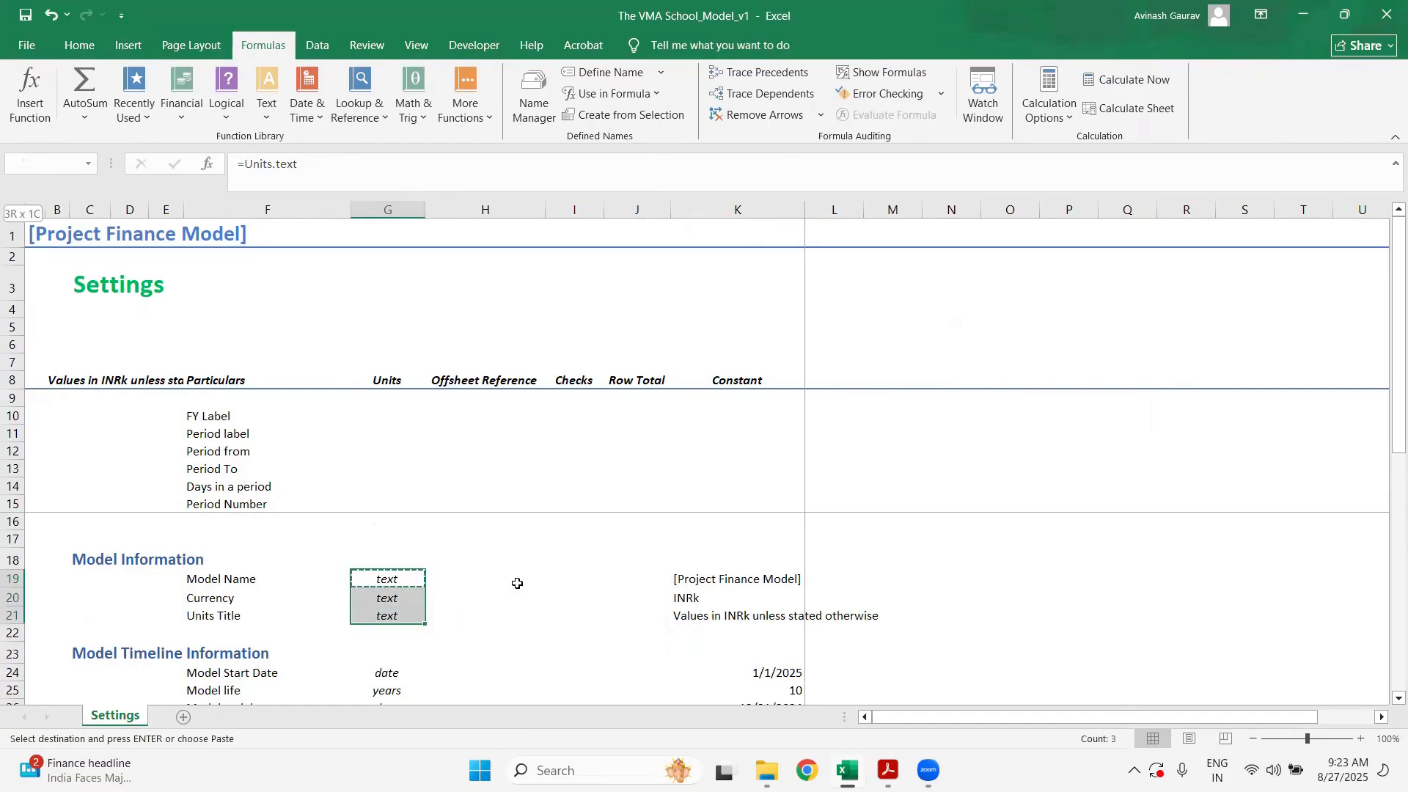
{"action": "key", "text": "ctrl+v"}
- Define the workbook name Units.date for the date constant in K31
{"action": "key", "text": "Down"}
{"action": "key", "text": "Down"}
{"action": "key", "text": "Down"}
{"action": "key", "text": "Down"}
{"action": "key", "text": "Down"}
{"action": "key", "text": "Down"}
{"action": "key", "text": "Down"}
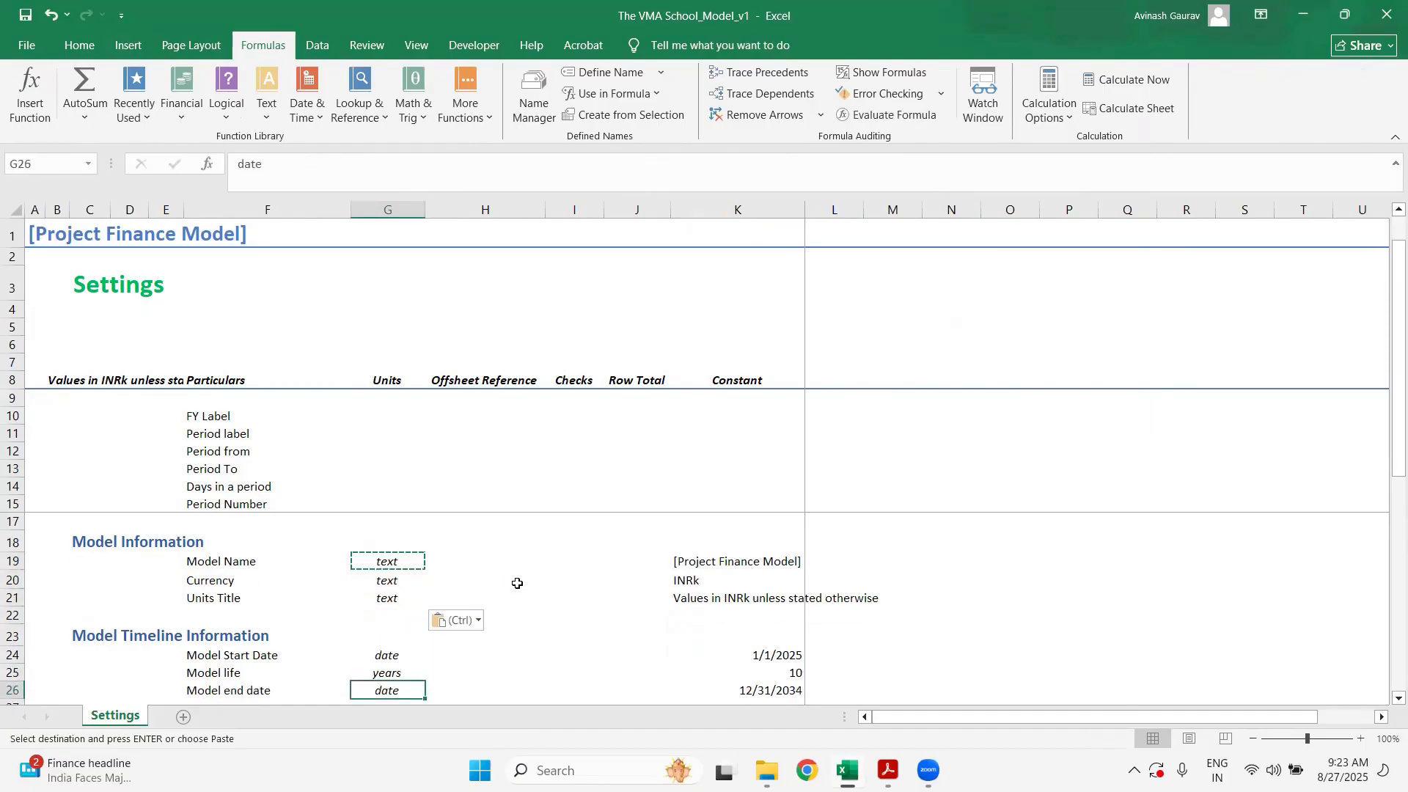
{"action": "key", "text": "Up"}
{"action": "key", "text": "Up"}
{"action": "key", "text": "Down"}
{"action": "key", "text": "Down"}
{"action": "key", "text": "Down"}
{"action": "key", "text": "Down"}
{"action": "key", "text": "Down"}
{"action": "key", "text": "Down"}
{"action": "key", "text": "Down"}
{"action": "key", "text": "Down"}
{"action": "key", "text": "Down"}
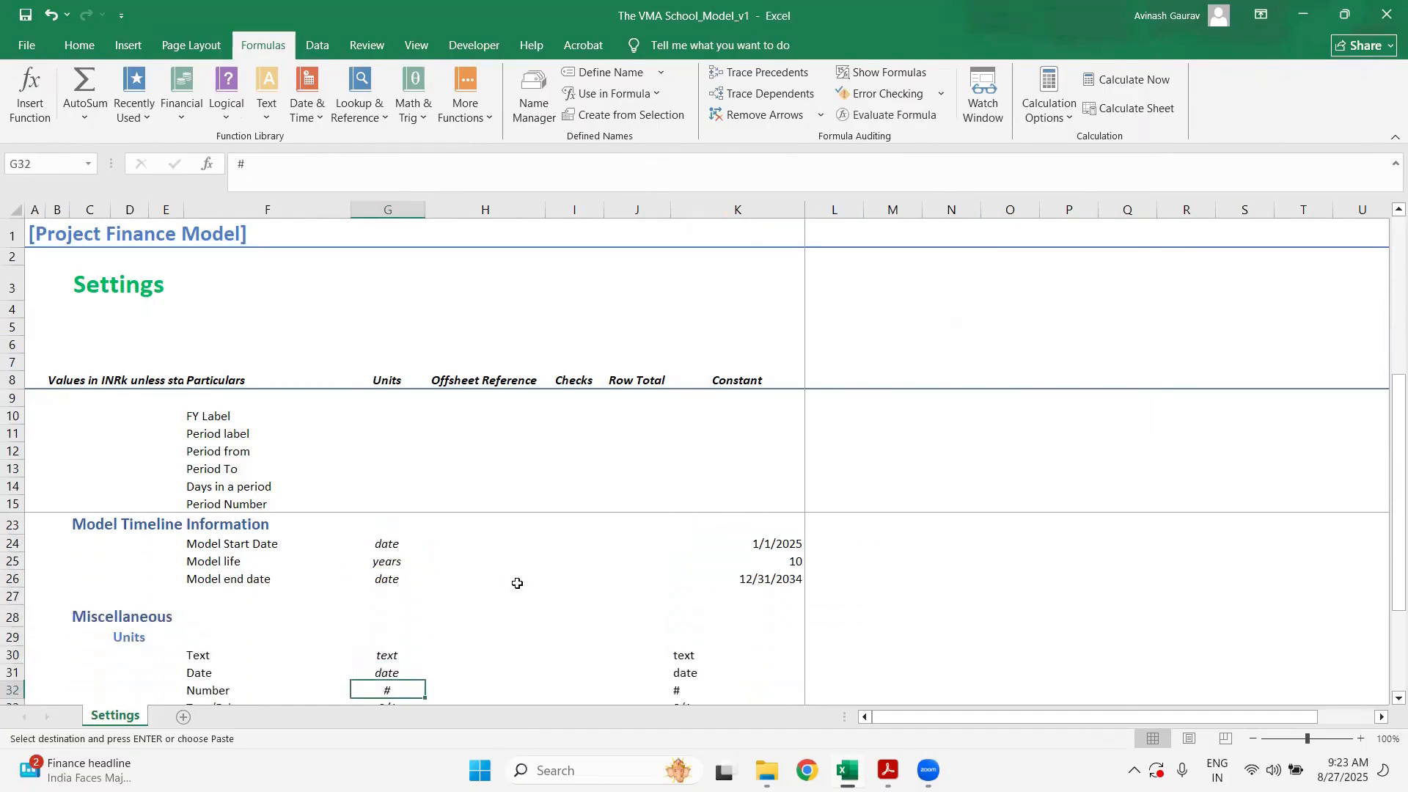
{"action": "key", "text": "Up"}
{"action": "key", "text": "Up"}
{"action": "key", "text": "Up"}
{"action": "key", "text": "Right"}
{"action": "key", "text": "Right"}
{"action": "key", "text": "Right"}
{"action": "key", "text": "Right"}
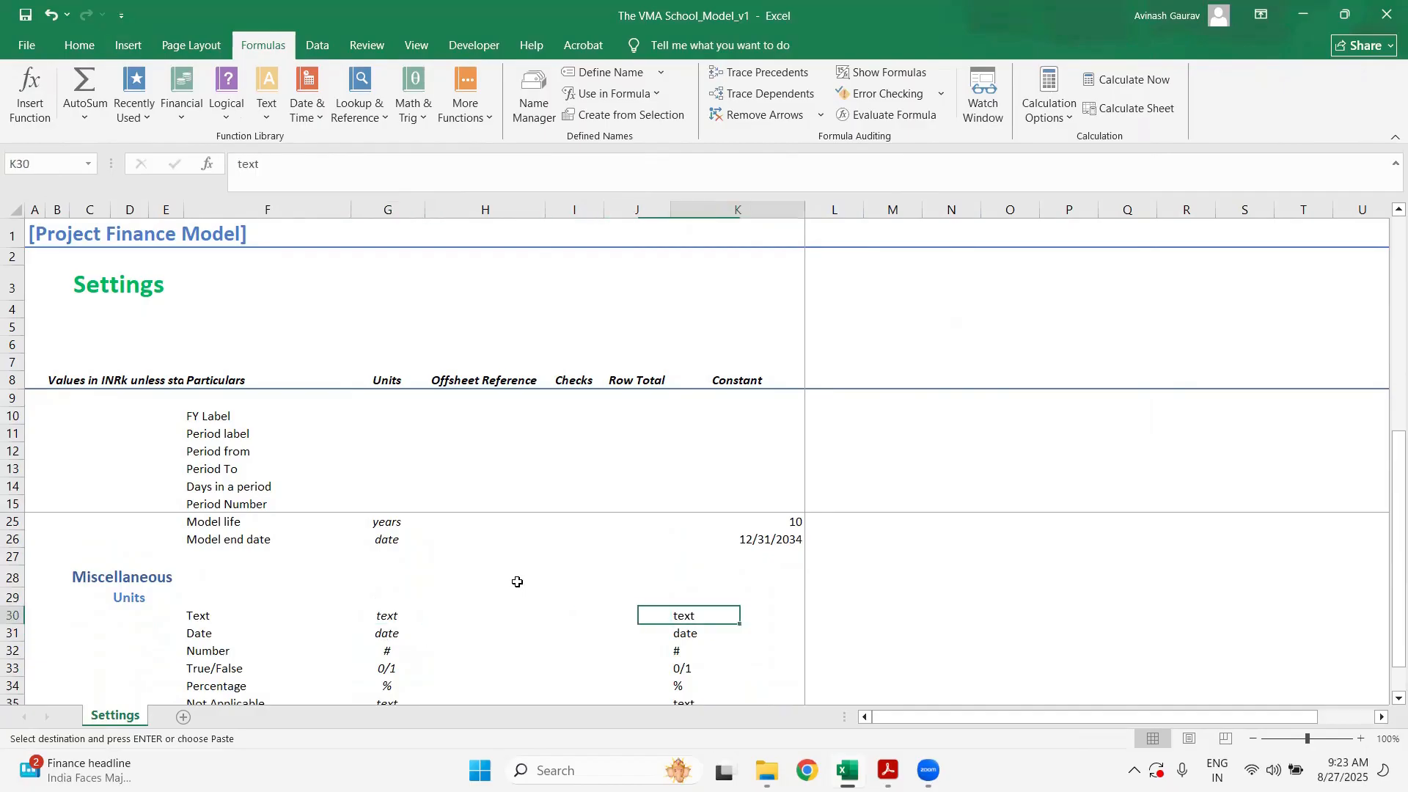
{"action": "key", "text": "Down"}
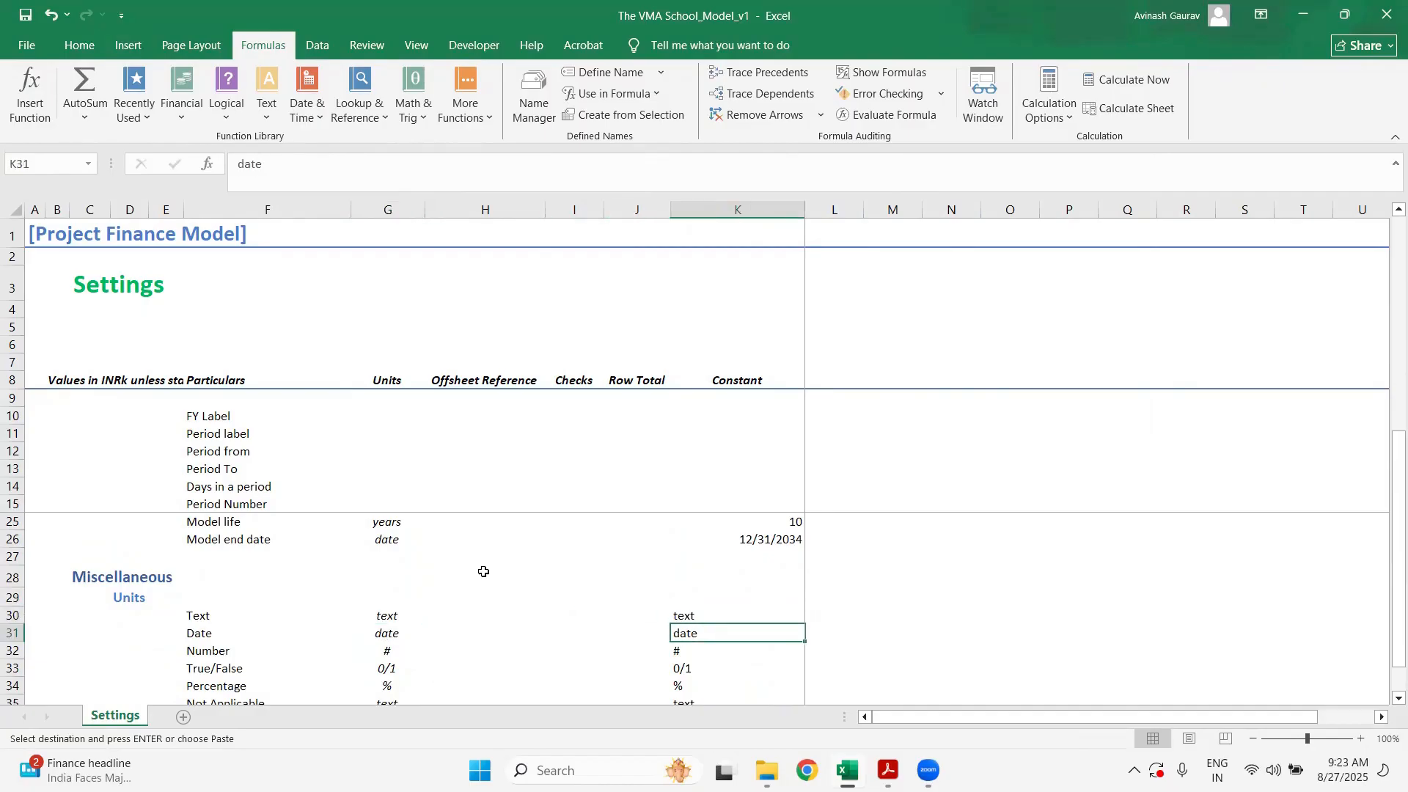
{"action": "key", "text": "Escape"}
{"action": "left_click", "coordinate": [523, 92]}
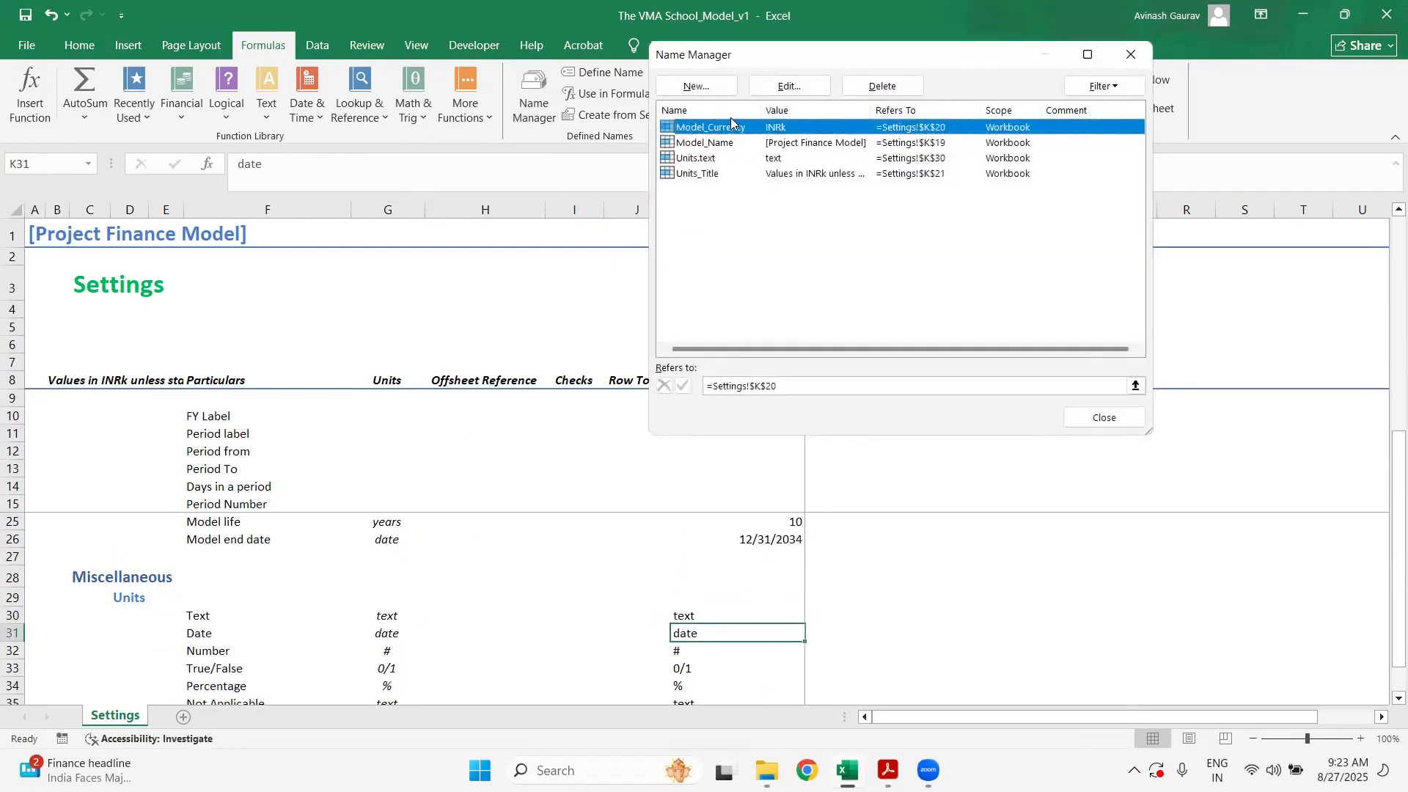
{"action": "left_click", "coordinate": [698, 85]}
{"action": "type", "text": "Un"}
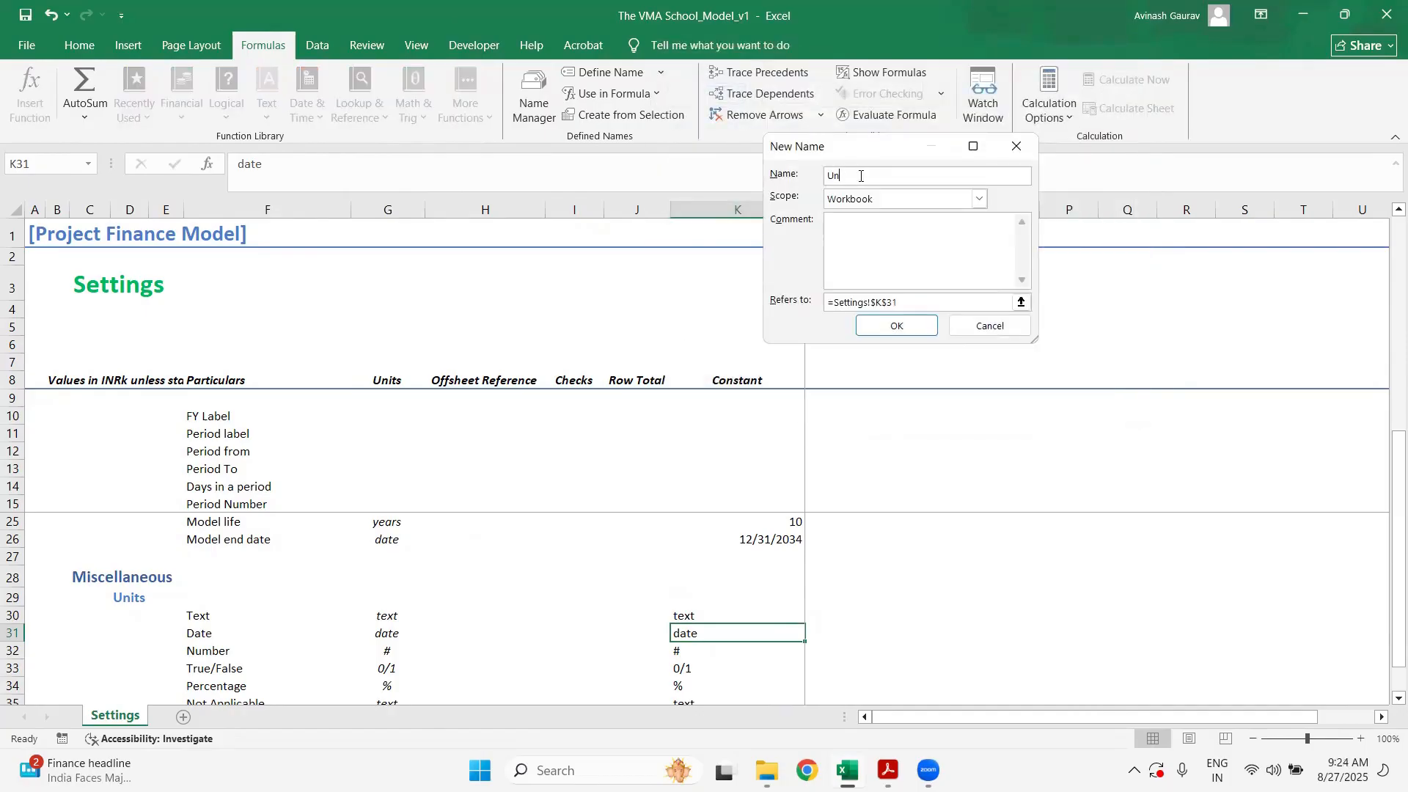
{"action": "type", "text": "its.date"}
{"action": "left_click", "coordinate": [896, 325]}
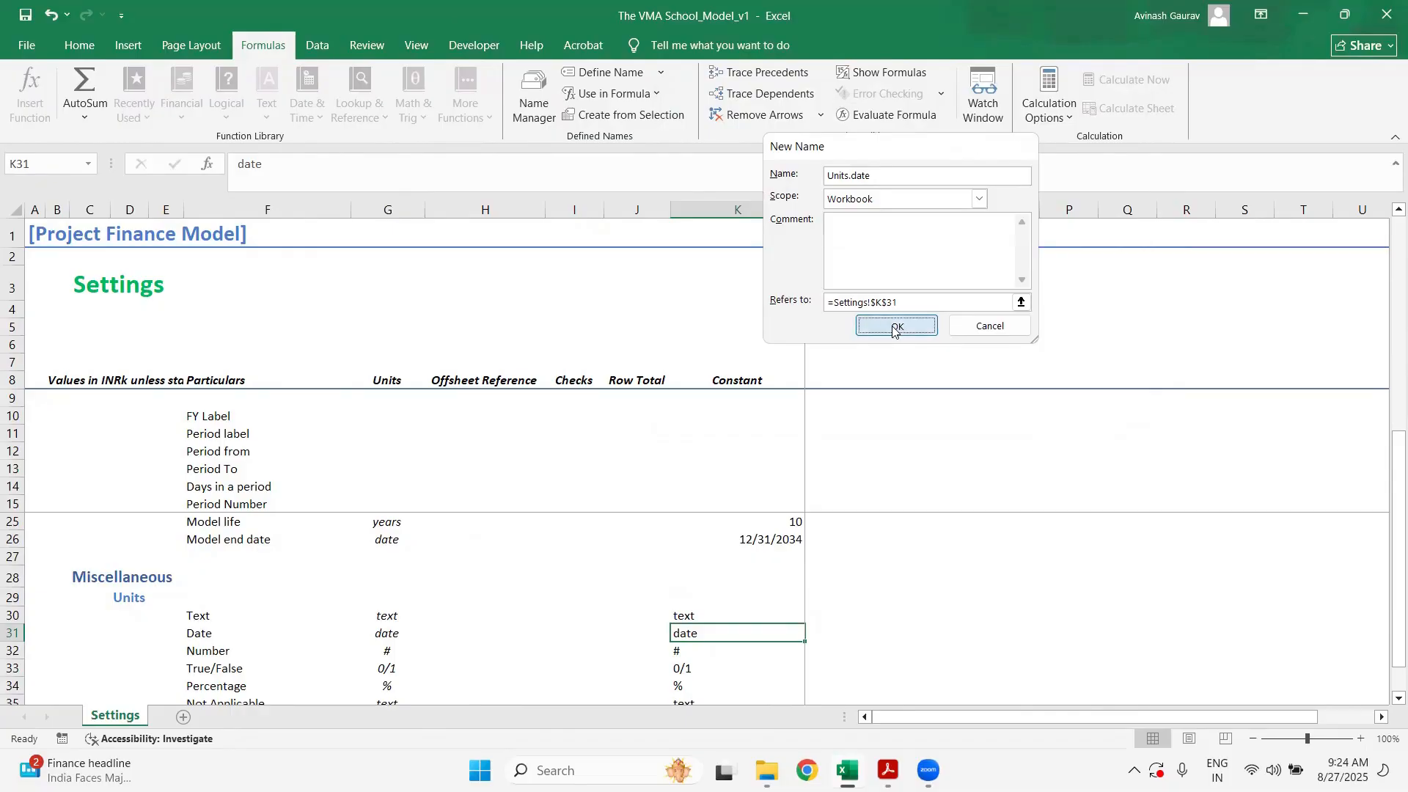
{"action": "left_click", "coordinate": [1100, 419]}
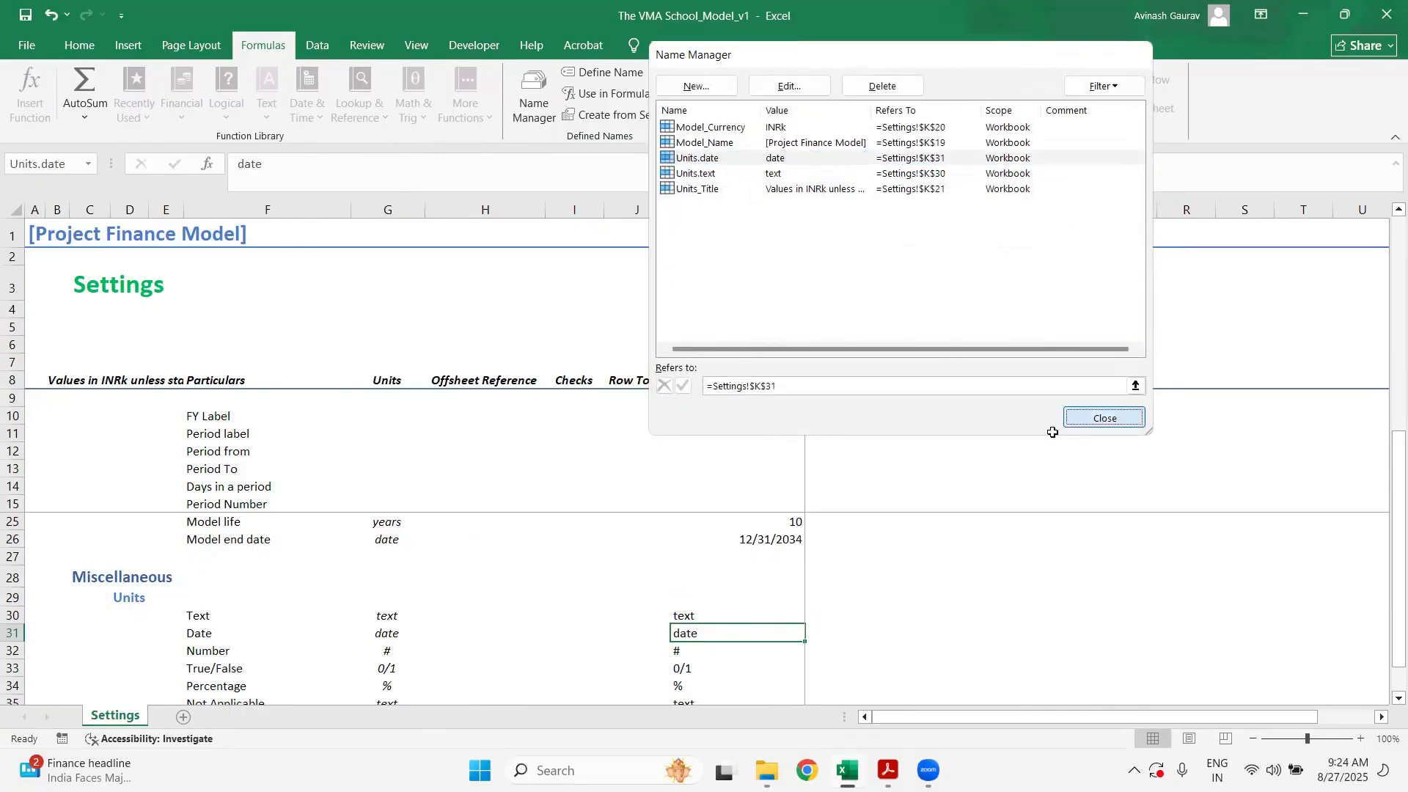
- Define the workbook name Units.number for the # constant in K32
{"action": "left_click", "coordinate": [704, 649]}
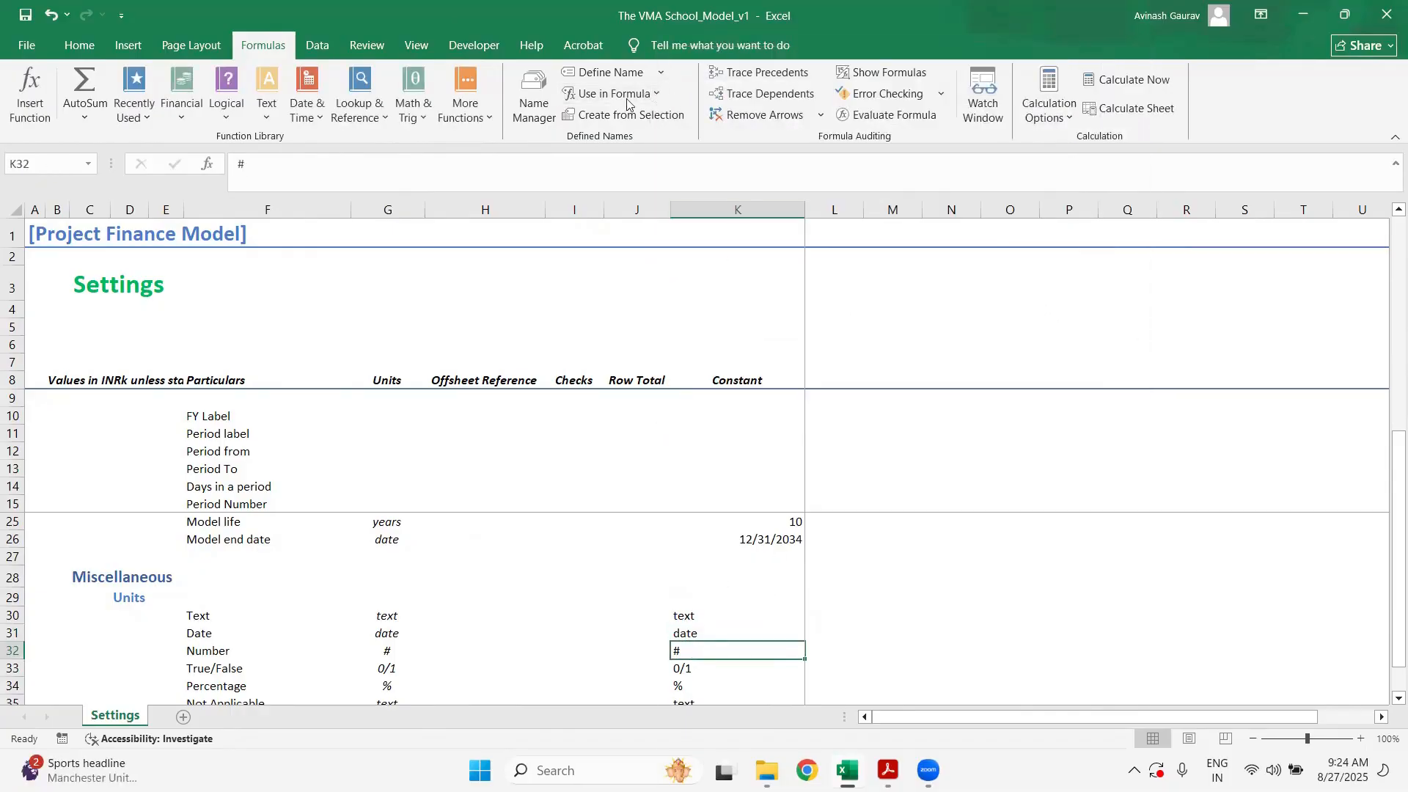
{"action": "left_click", "coordinate": [532, 96]}
{"action": "left_click", "coordinate": [697, 89]}
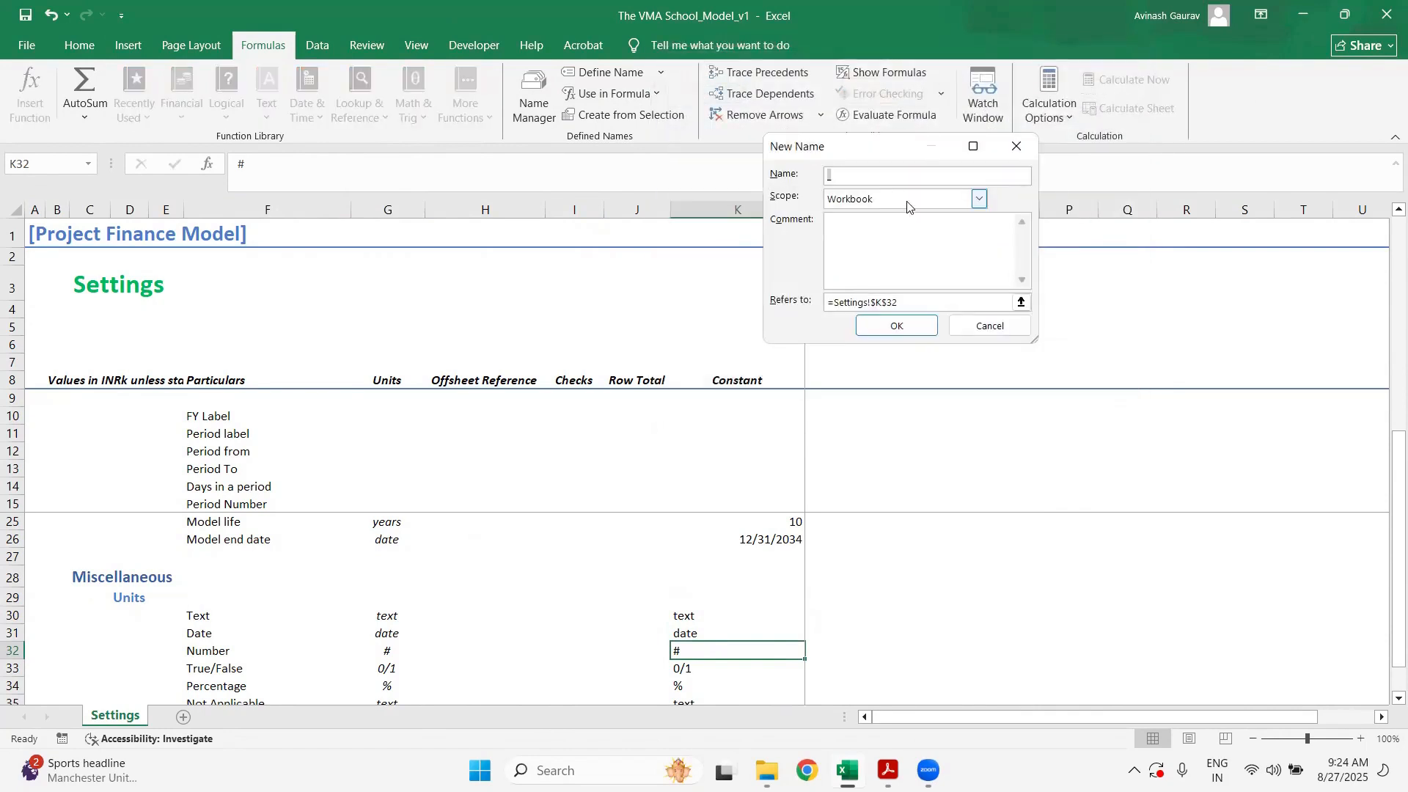
{"action": "type", "text": "Units.number"}
{"action": "left_click", "coordinate": [894, 326]}
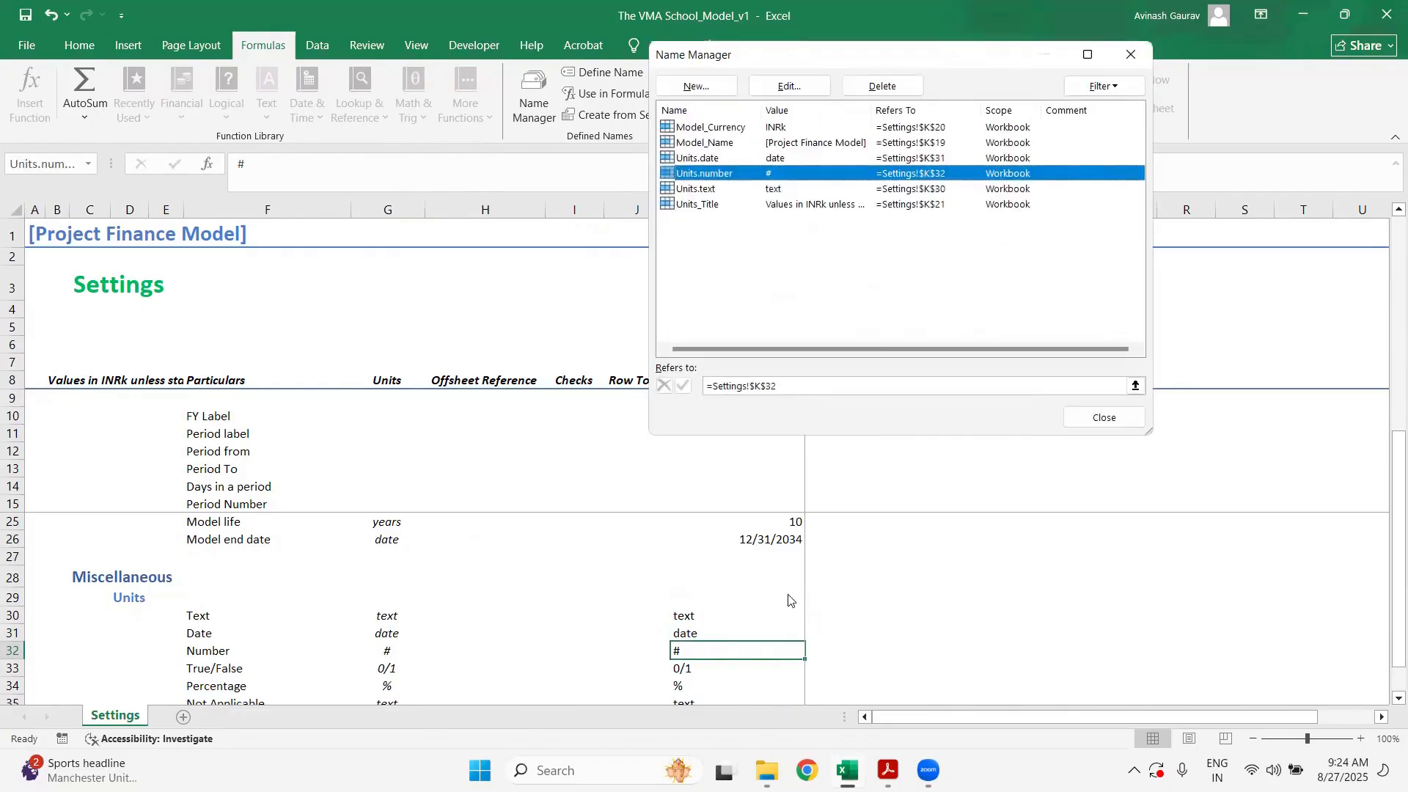
{"action": "left_click", "coordinate": [1099, 414]}
- Enter the sub-heading Numbers in D37, below the list of units
{"action": "scroll", "coordinate": [744, 579], "scroll_direction": "up", "scroll_amount": 3}
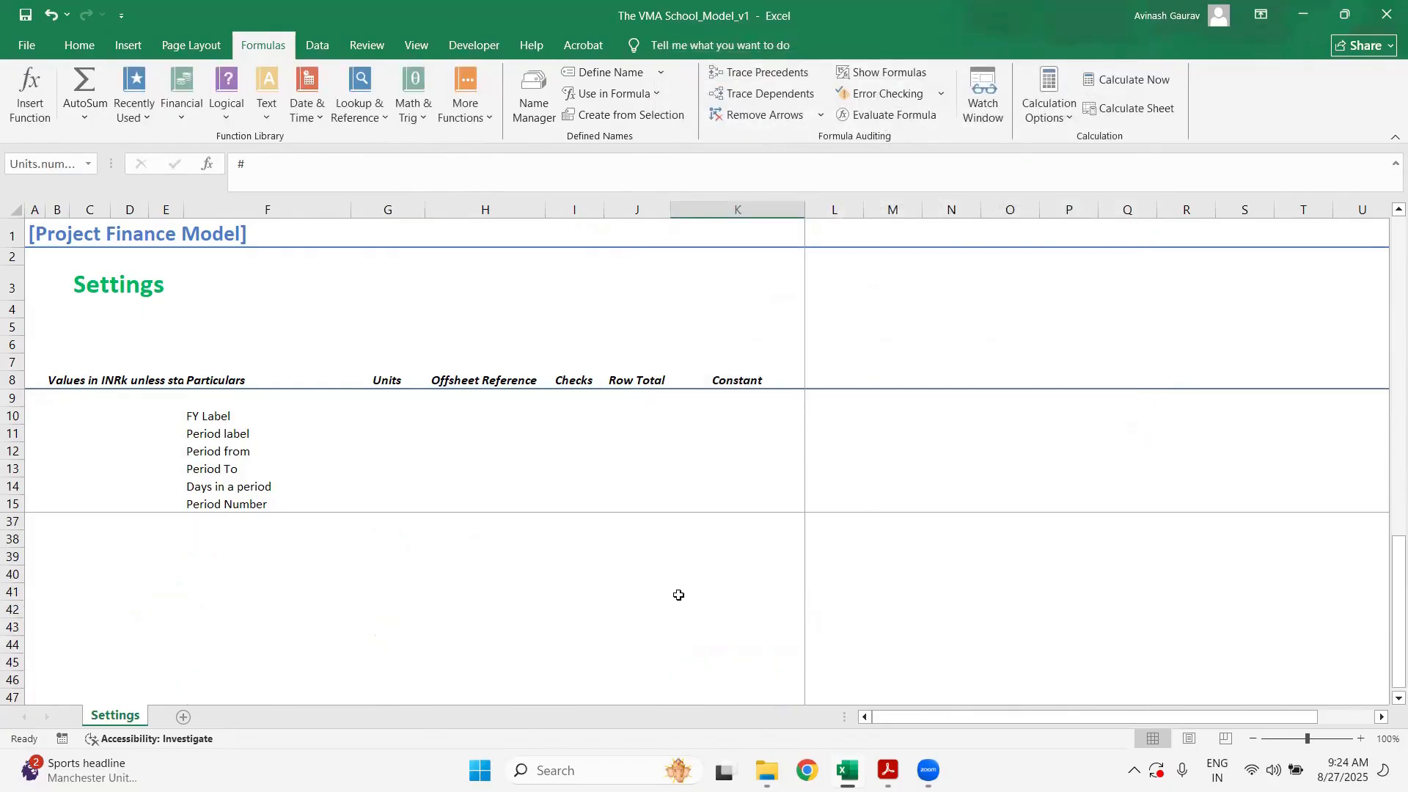
{"action": "key", "text": "Down"}
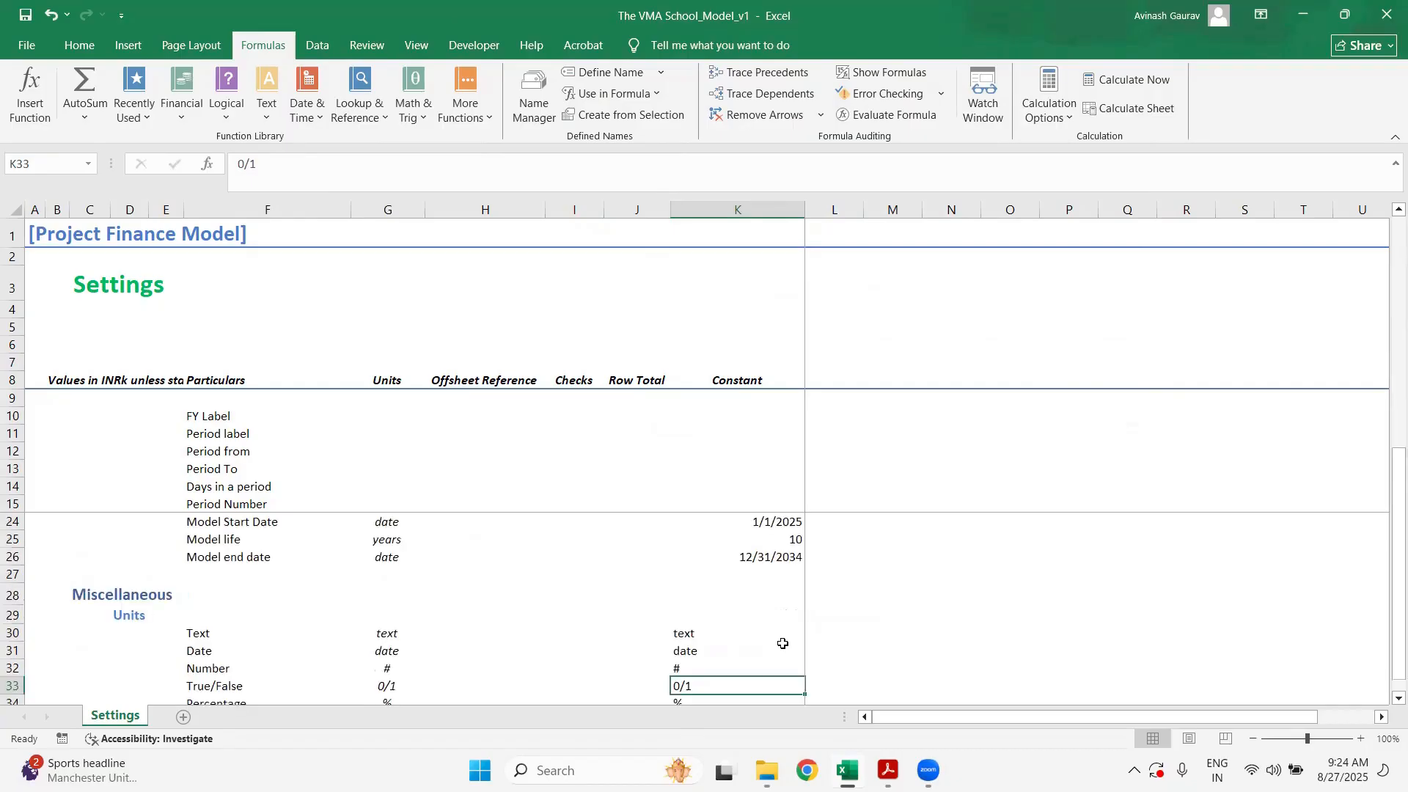
{"action": "key", "text": "Up"}
{"action": "key", "text": "Up"}
{"action": "key", "text": "Up"}
{"action": "key", "text": "Left"}
{"action": "key", "text": "Left"}
{"action": "key", "text": "Left"}
{"action": "key", "text": "Left"}
{"action": "key", "text": "Left"}
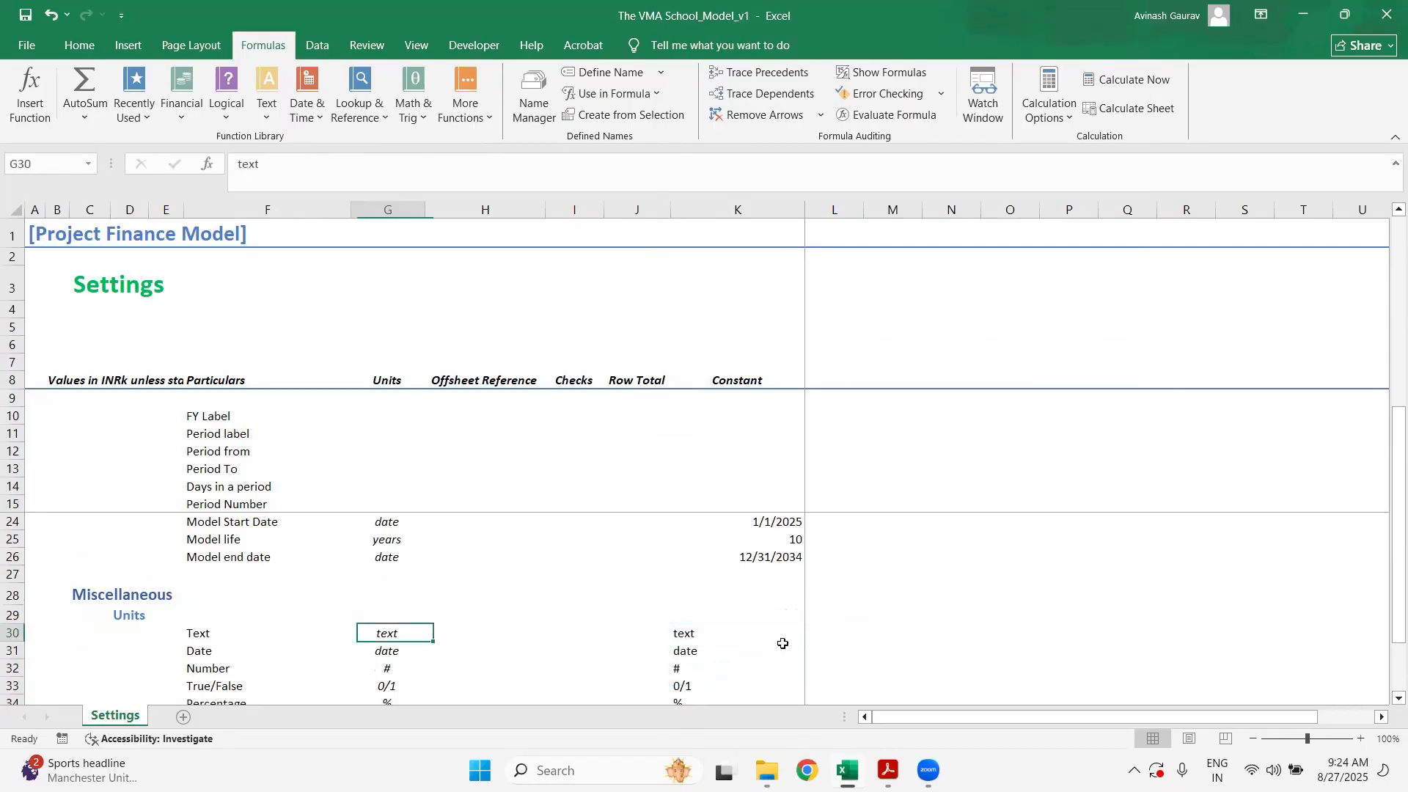
{"action": "key", "text": "Left"}
{"action": "key", "text": "Up"}
{"action": "key", "text": "Left"}
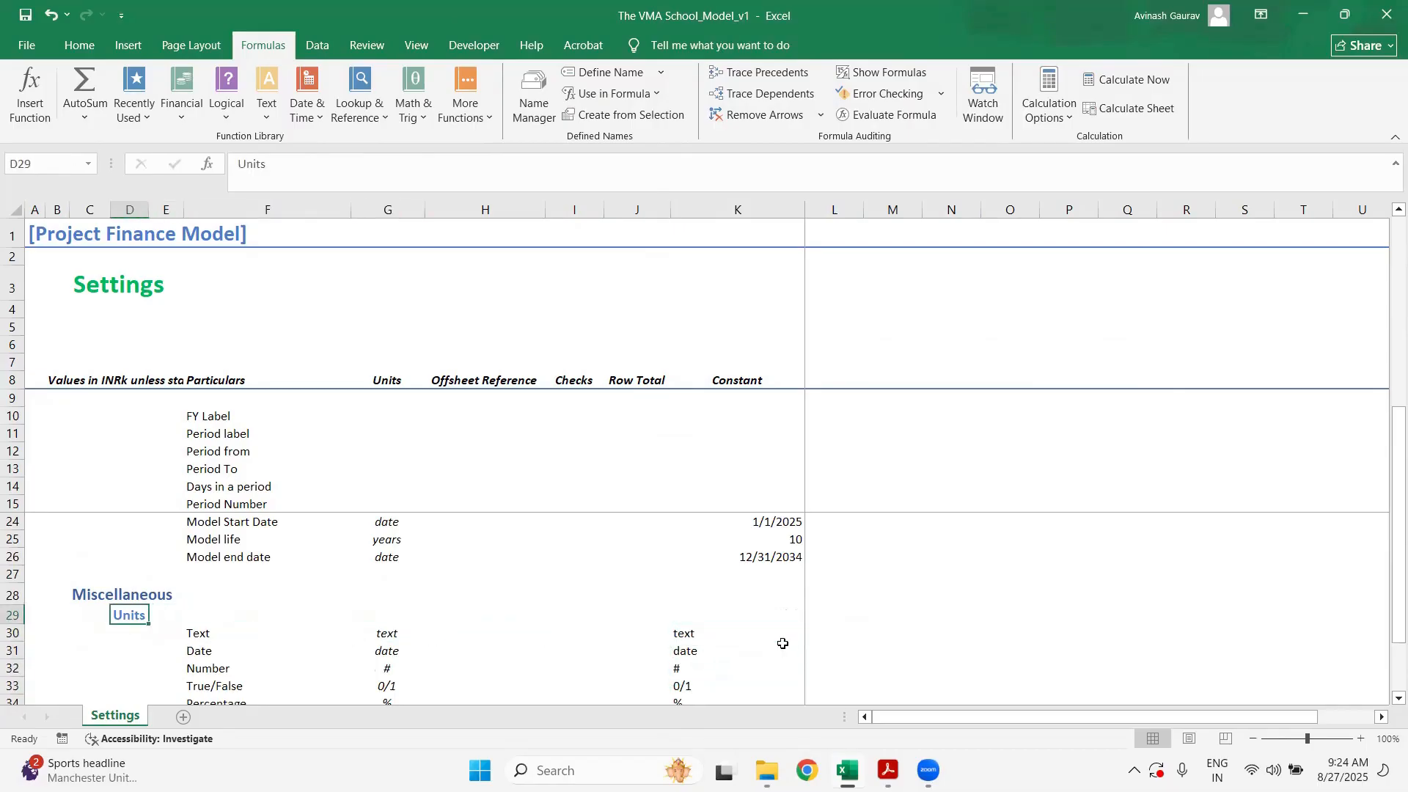
{"action": "key", "text": "ctrl+c"}
{"action": "key", "text": "Down"}
{"action": "key", "text": "Down"}
{"action": "key", "text": "Down"}
{"action": "key", "text": "Down"}
{"action": "key", "text": "Down"}
{"action": "key", "text": "Down"}
{"action": "key", "text": "Down"}
{"action": "key", "text": "Down"}
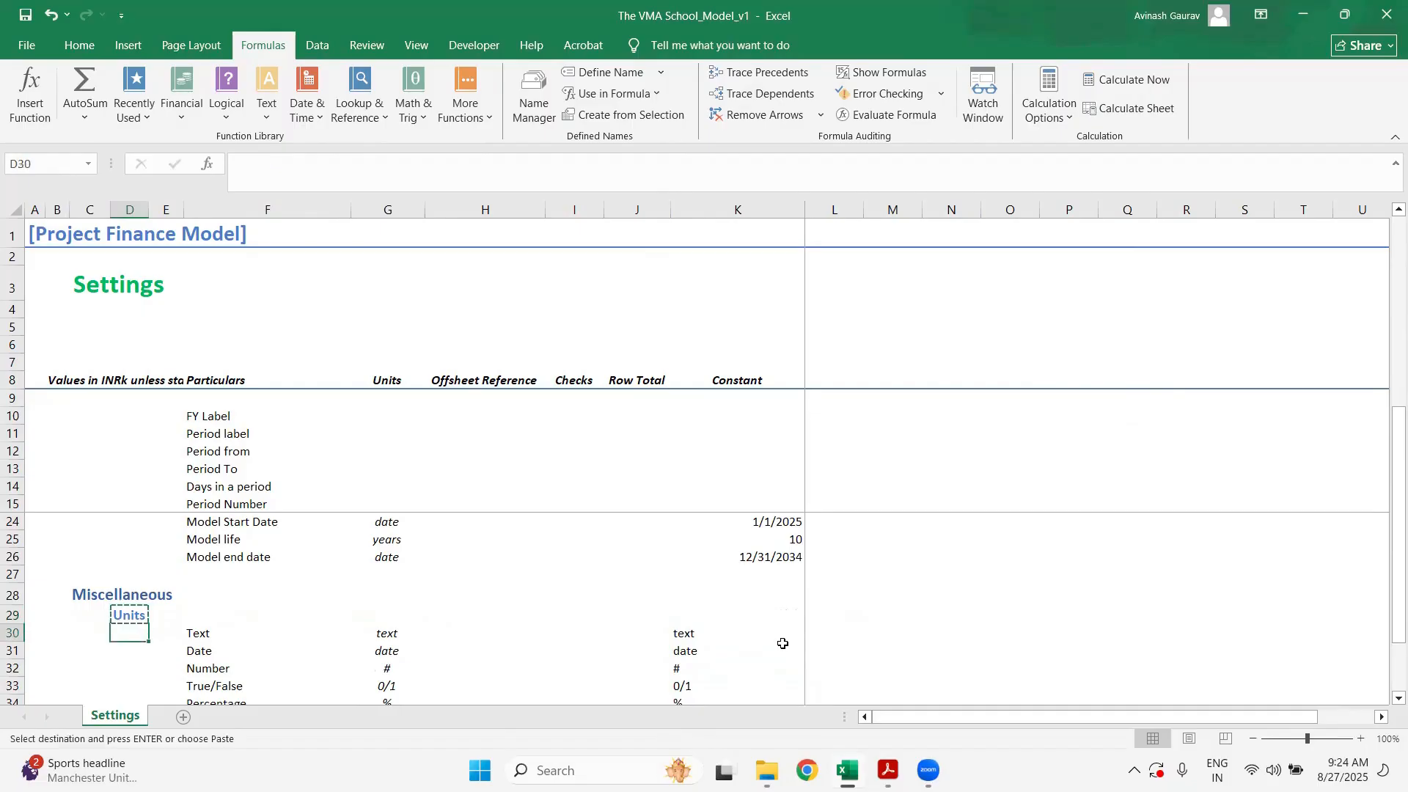
{"action": "type", "text": "Numbers"}
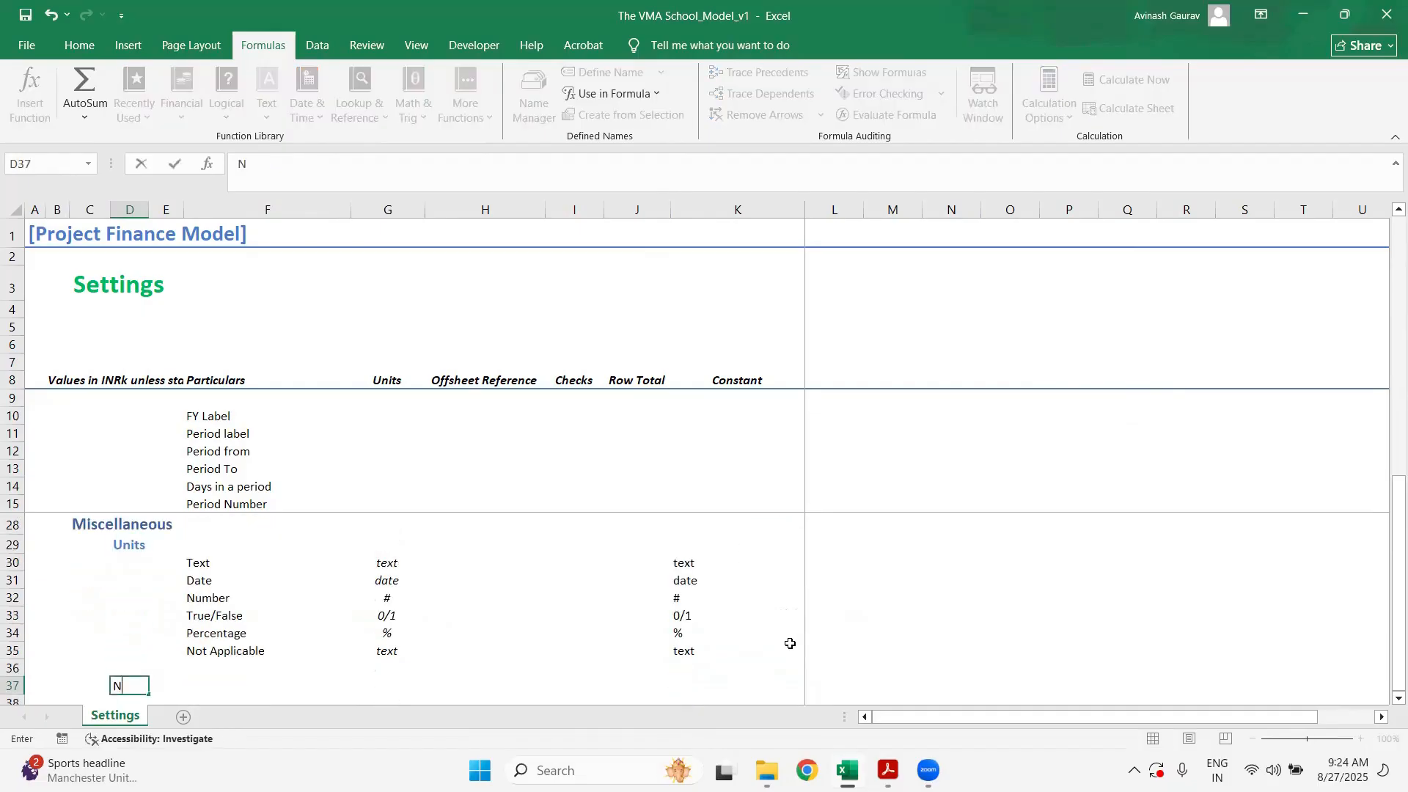
{"action": "key", "text": "Return"}
{"action": "key", "text": "Up"}
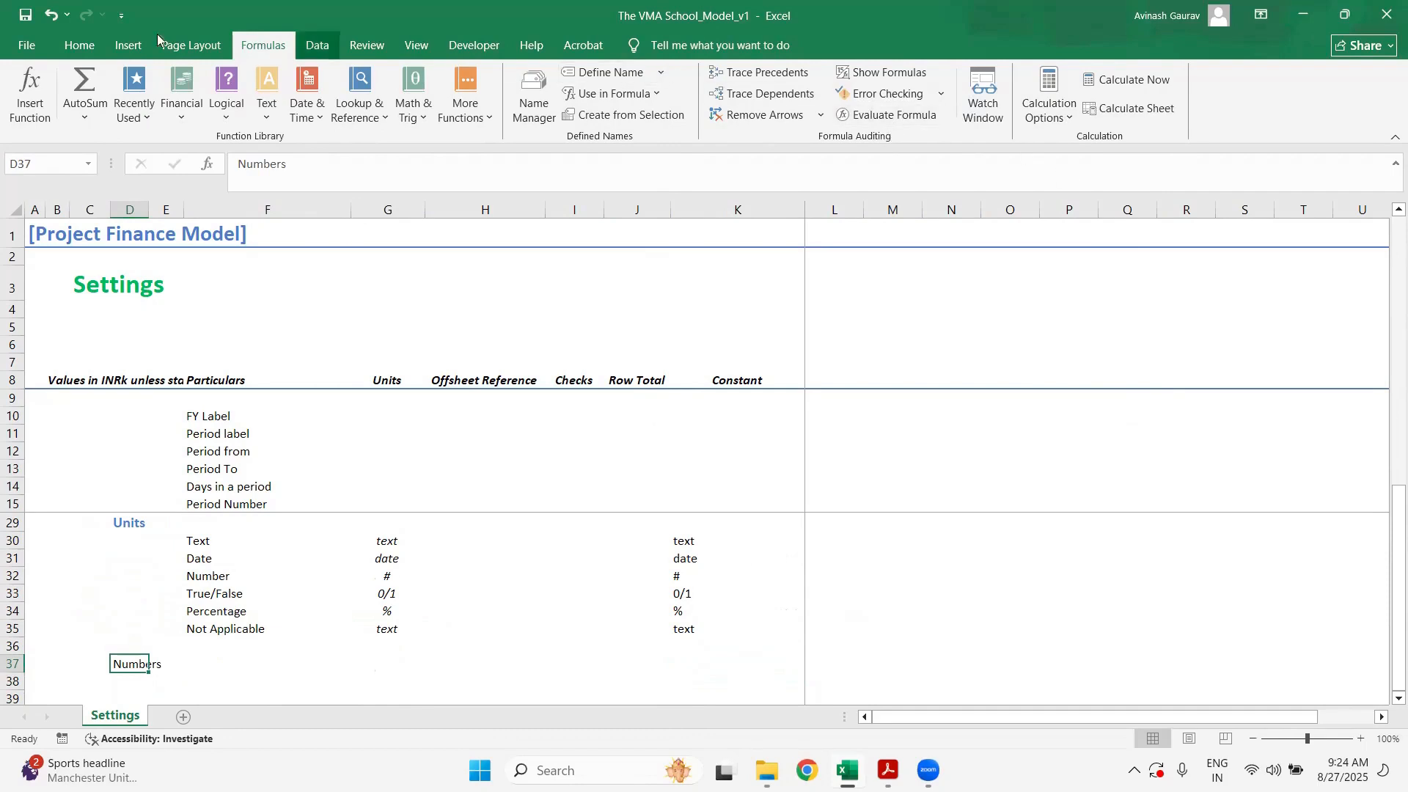
- Apply the custom Heading D cell style to the Numbers sub-heading in D37
{"action": "left_click", "coordinate": [65, 40]}
{"action": "left_click", "coordinate": [917, 94]}
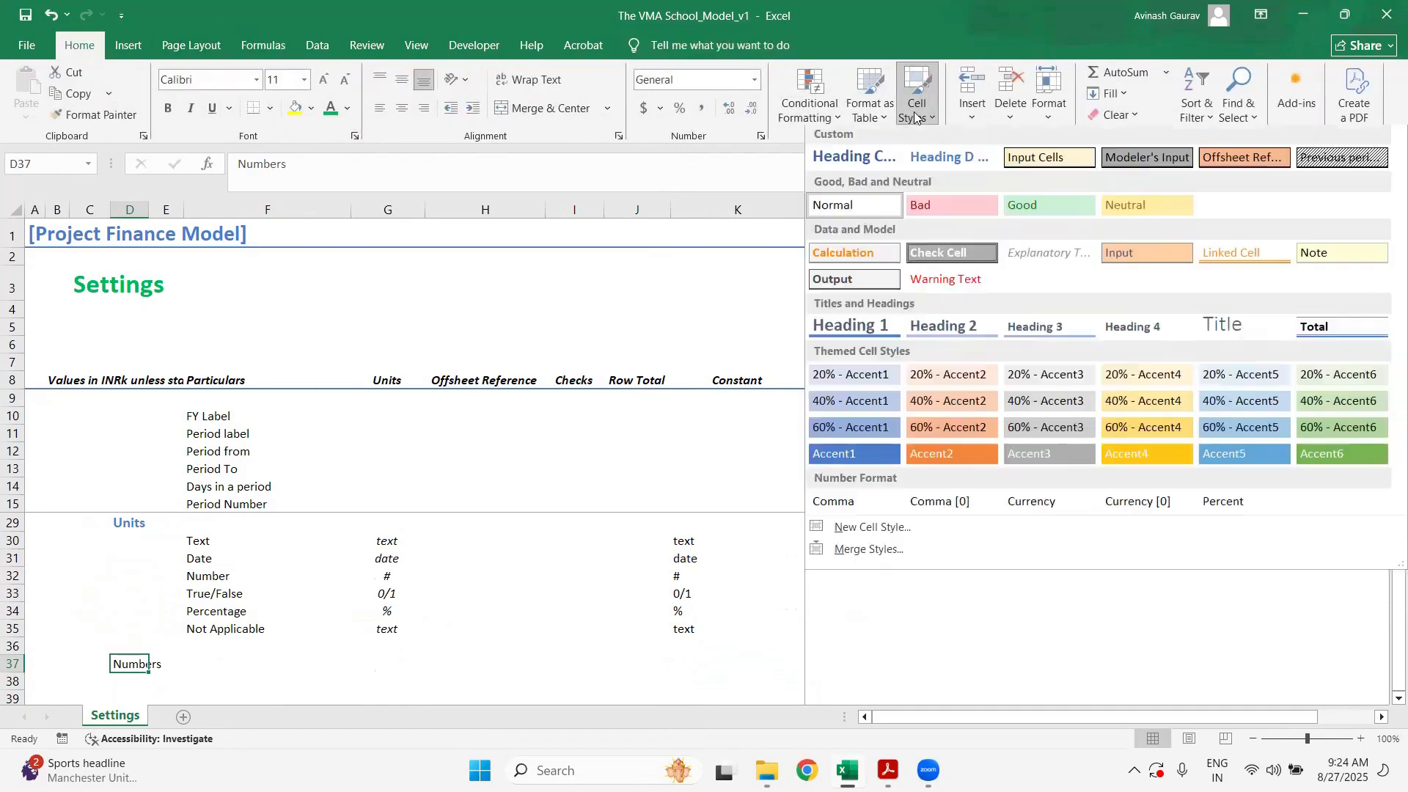
{"action": "left_click", "coordinate": [961, 167]}
- Enter the label Tolerance check in F38 under the Numbers sub-heading
{"action": "left_click", "coordinate": [189, 683]}
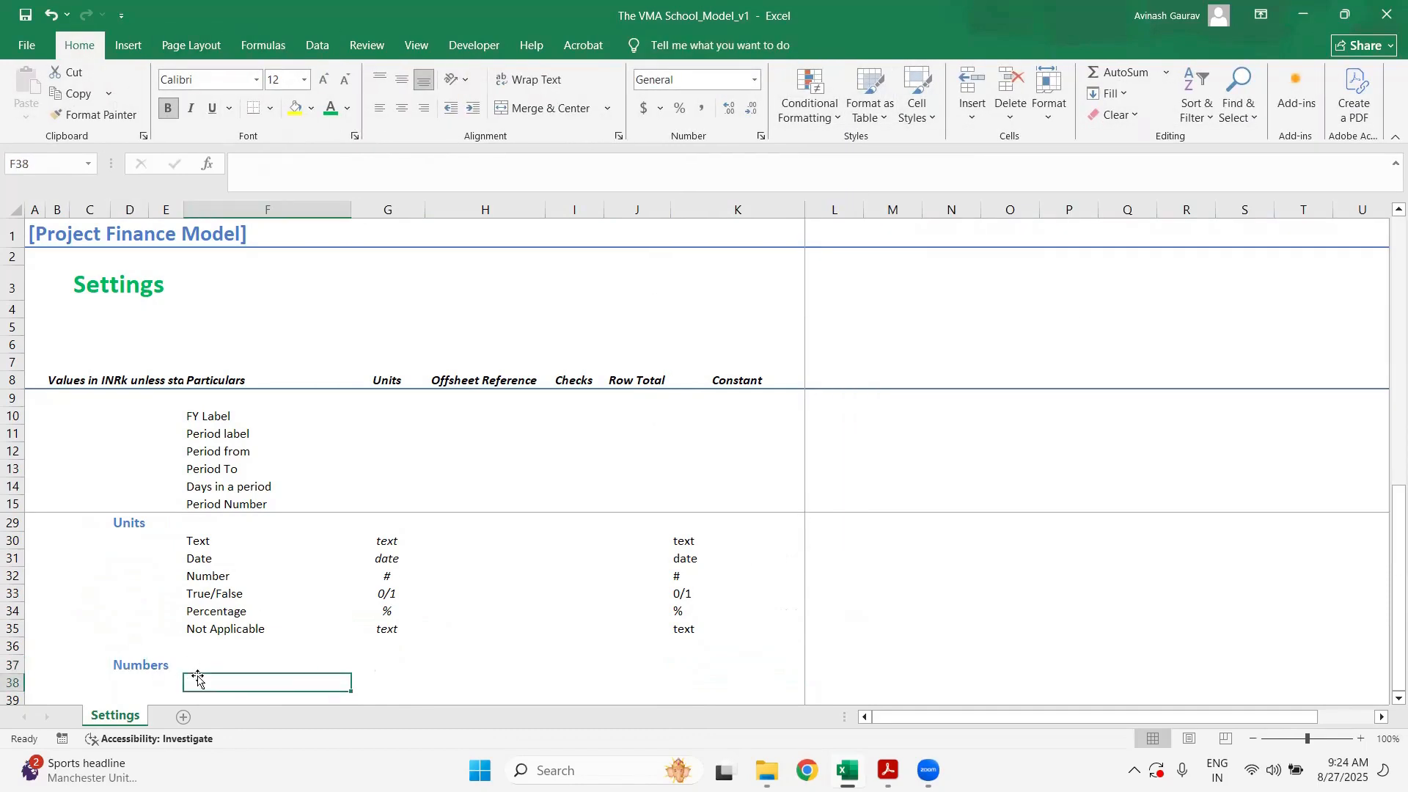
{"action": "type", "text": "T"}
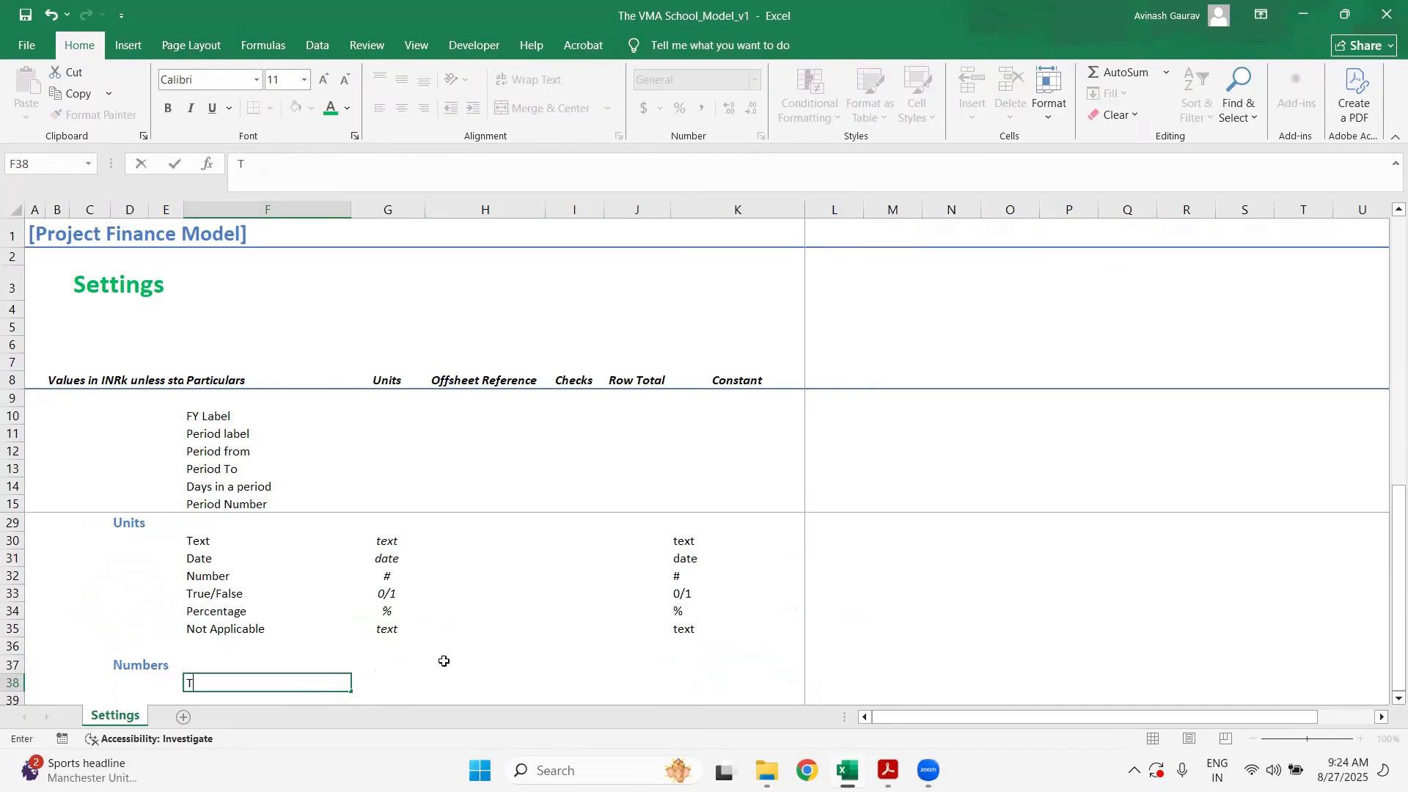
{"action": "type", "text": "olerance check"}
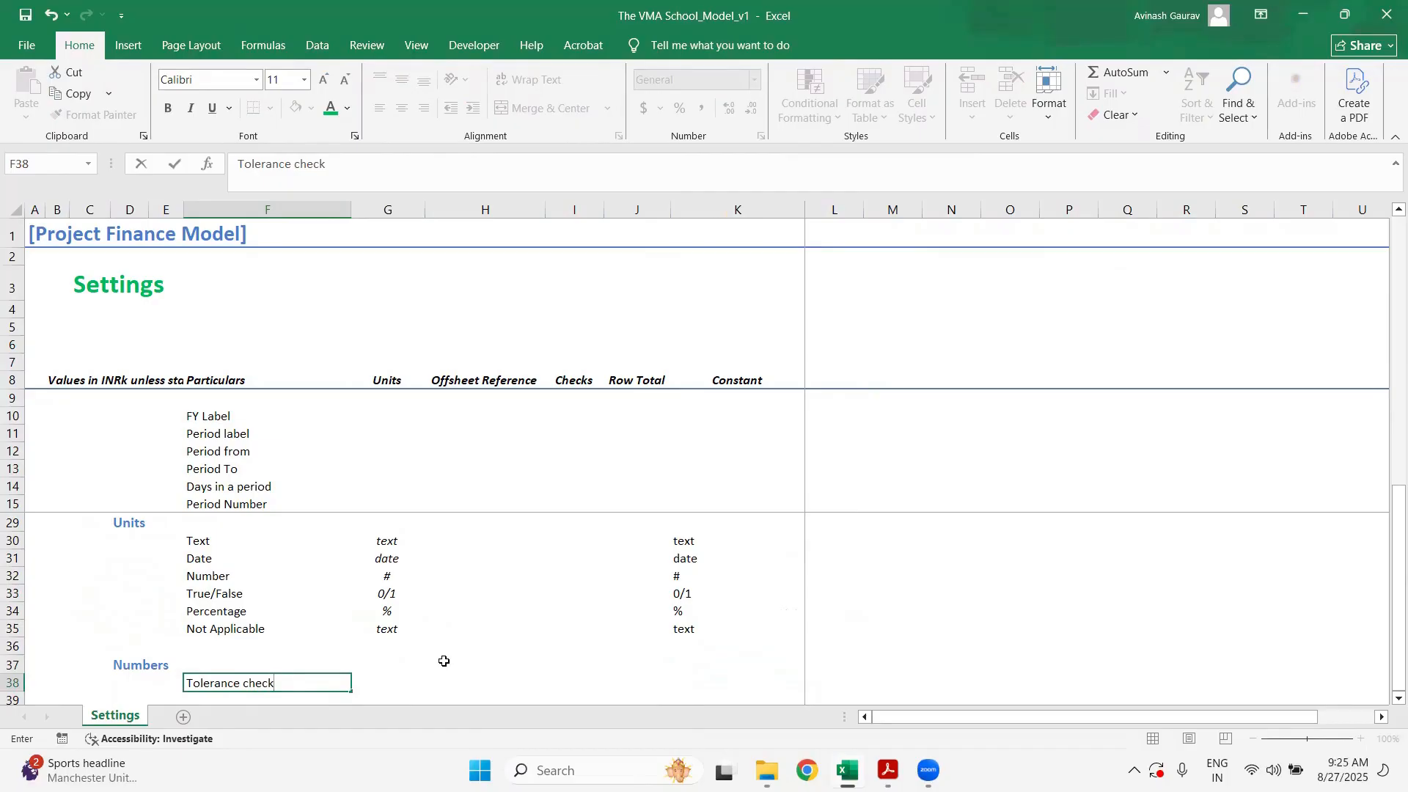
{"action": "key", "text": "Return"}
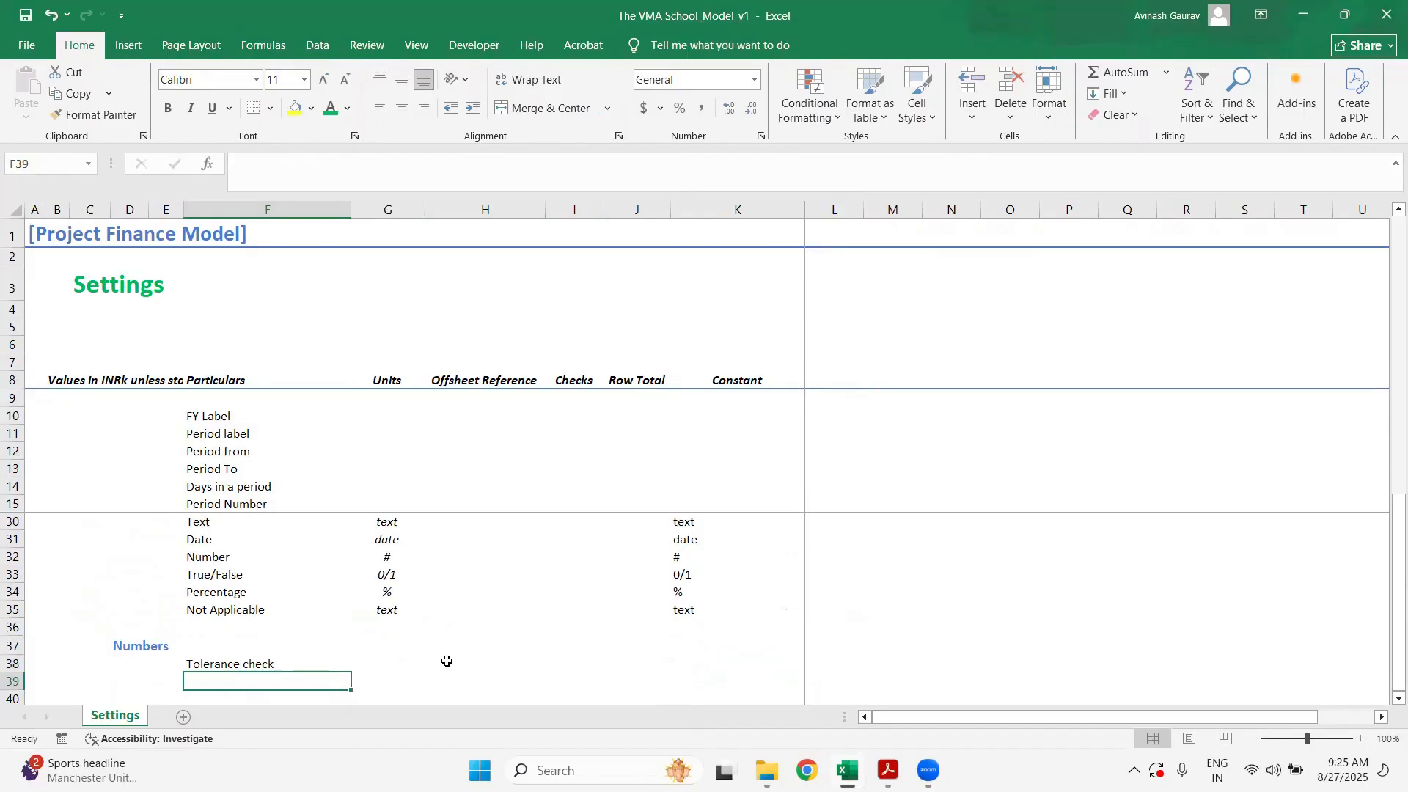
- Set the unit of the Tolerance check row in G38 to the named value with the formula =Model_Currency
{"action": "key", "text": "Up"}
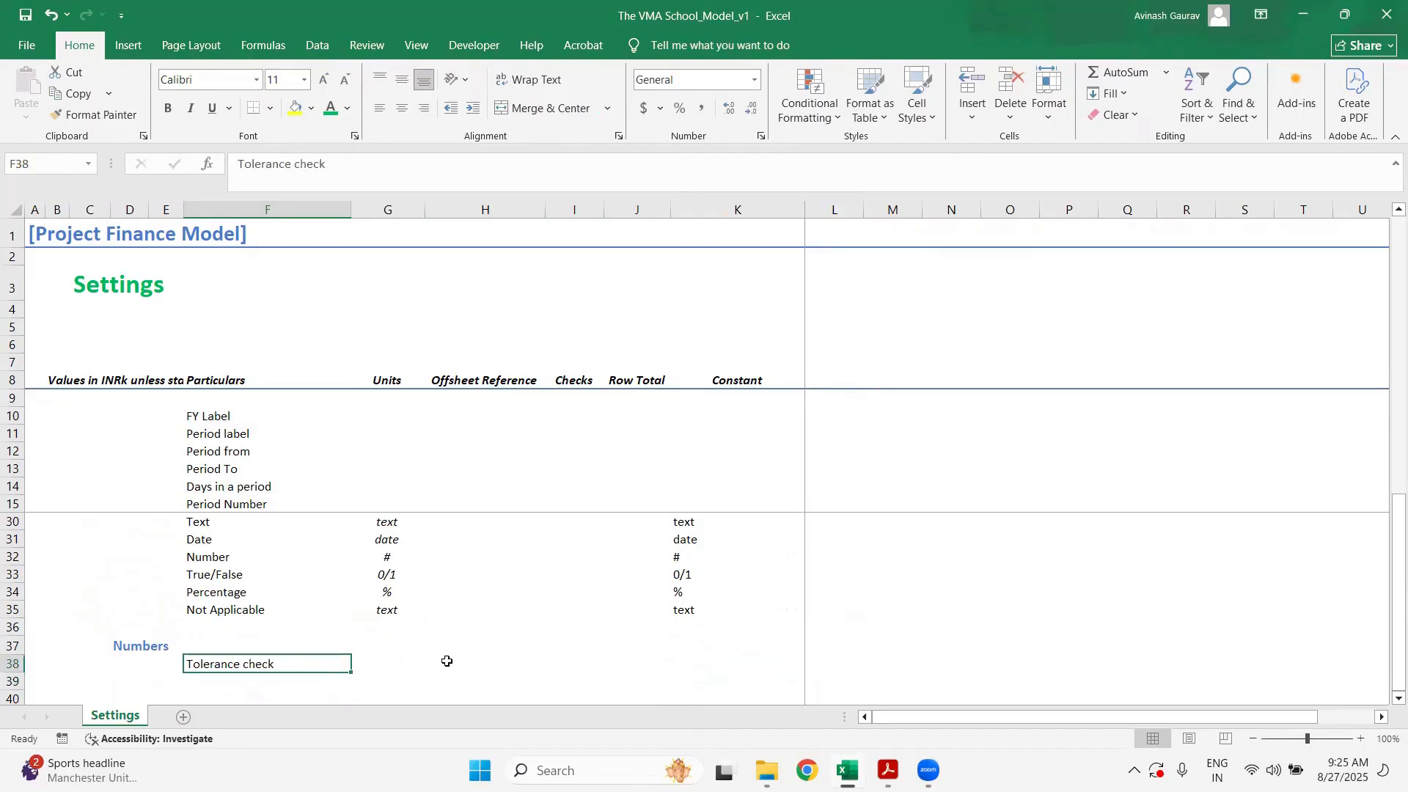
{"action": "key", "text": "Right"}
{"action": "type", "text": "=unit"}
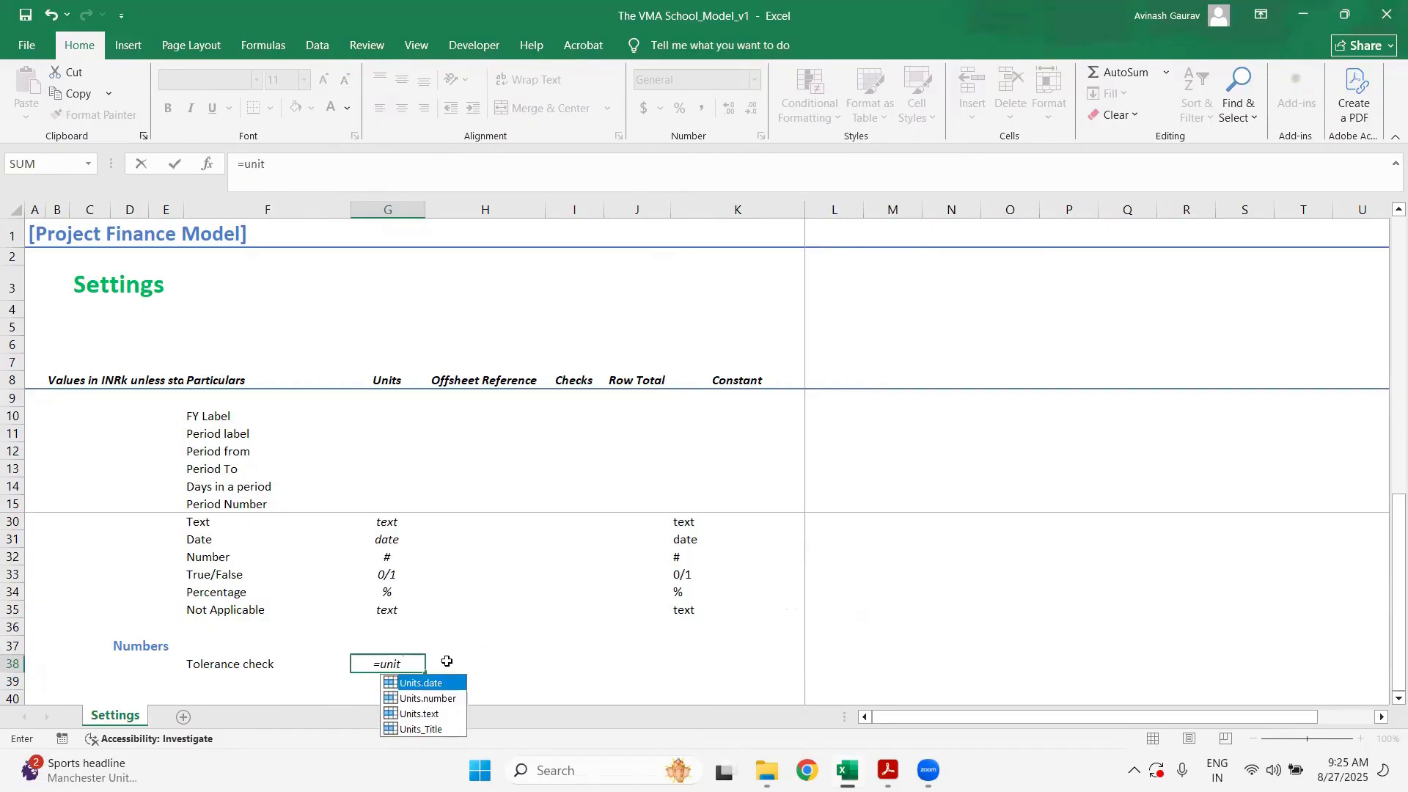
{"action": "key", "text": "BackSpace"}
{"action": "type", "text": "t"}
{"action": "key", "text": "BackSpace"}
{"action": "key", "text": "BackSpace"}
{"action": "key", "text": "BackSpace"}
{"action": "key", "text": "BackSpace"}
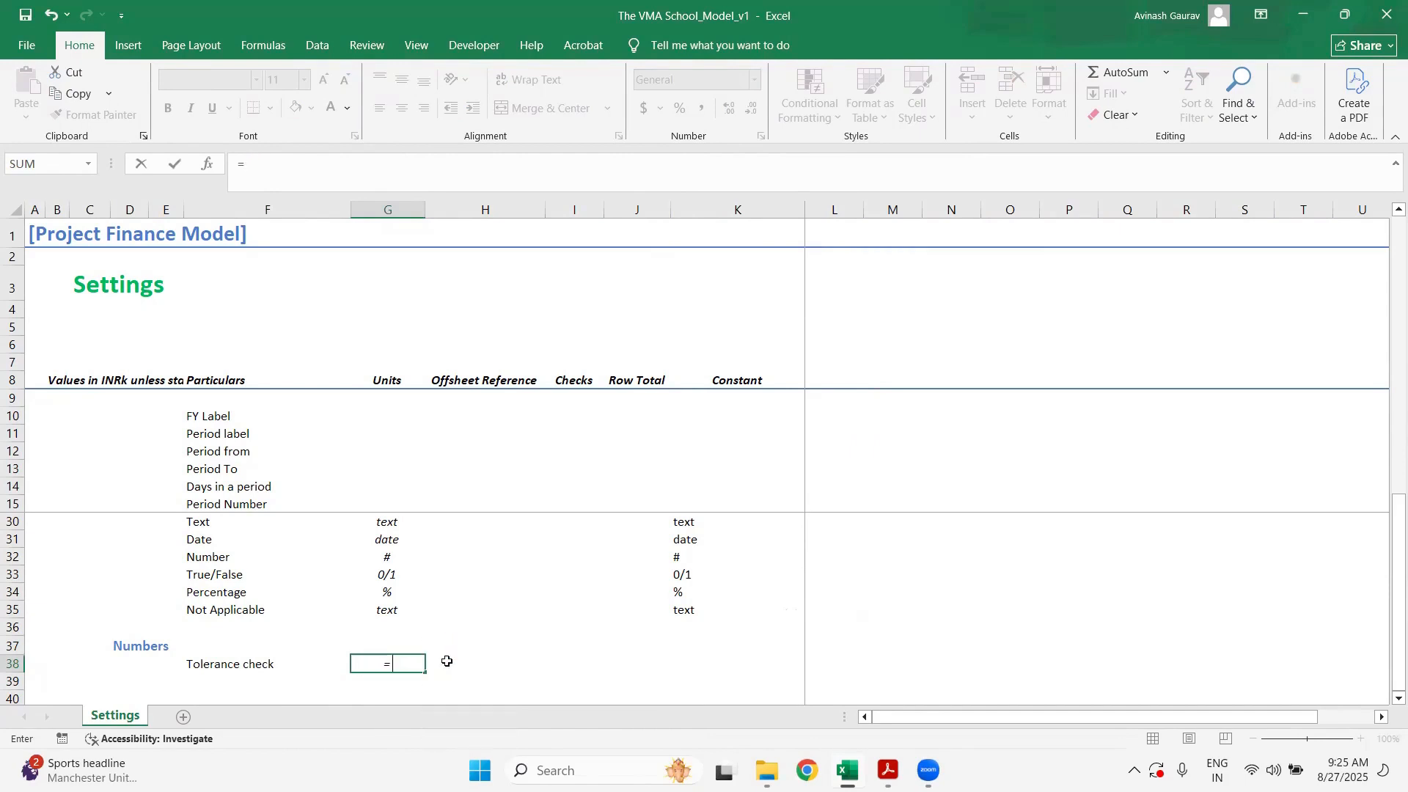
{"action": "type", "text": "model"}
{"action": "key", "text": "Tab"}
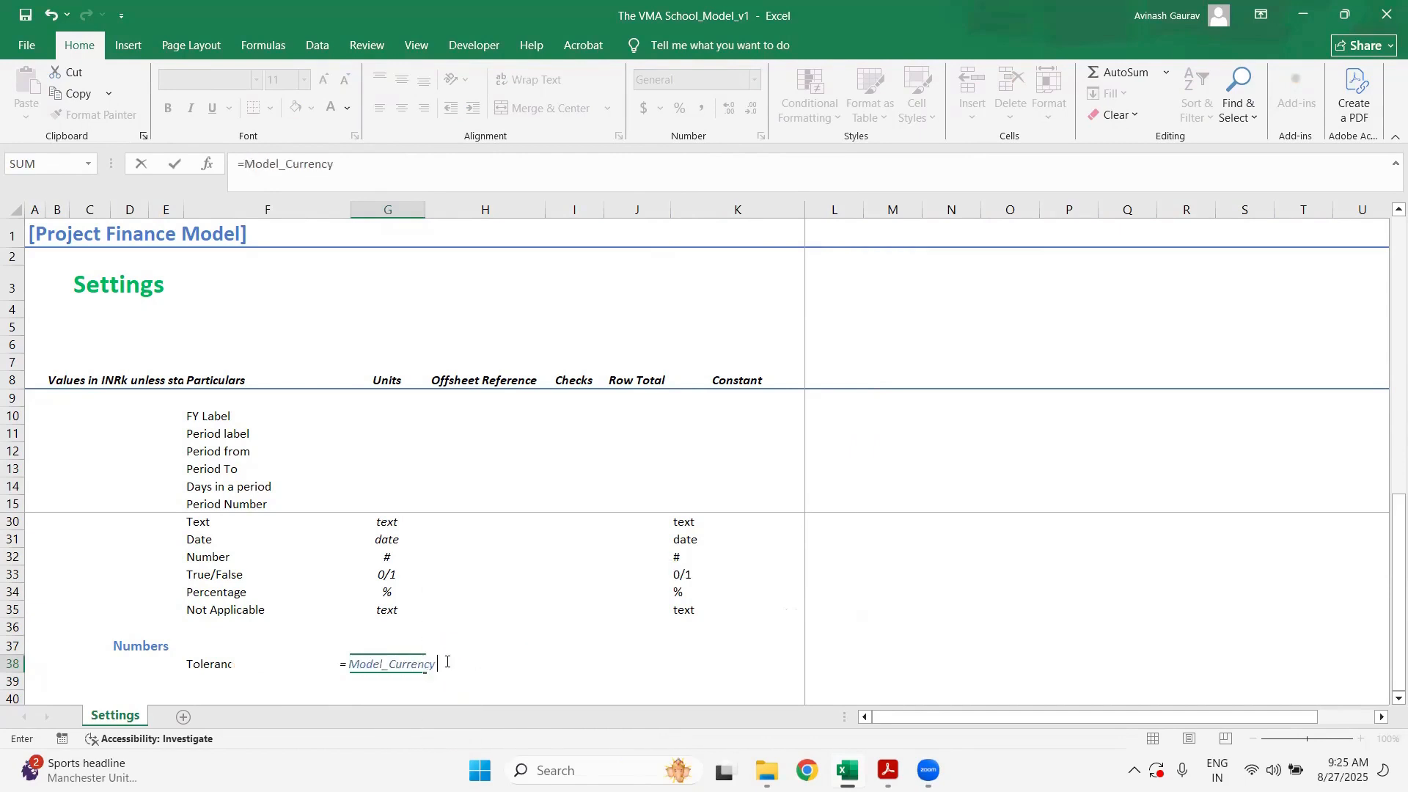
{"action": "key", "text": "Return"}
- Add the label Round in F39 with the unit # in G39
{"action": "key", "text": "Left"}
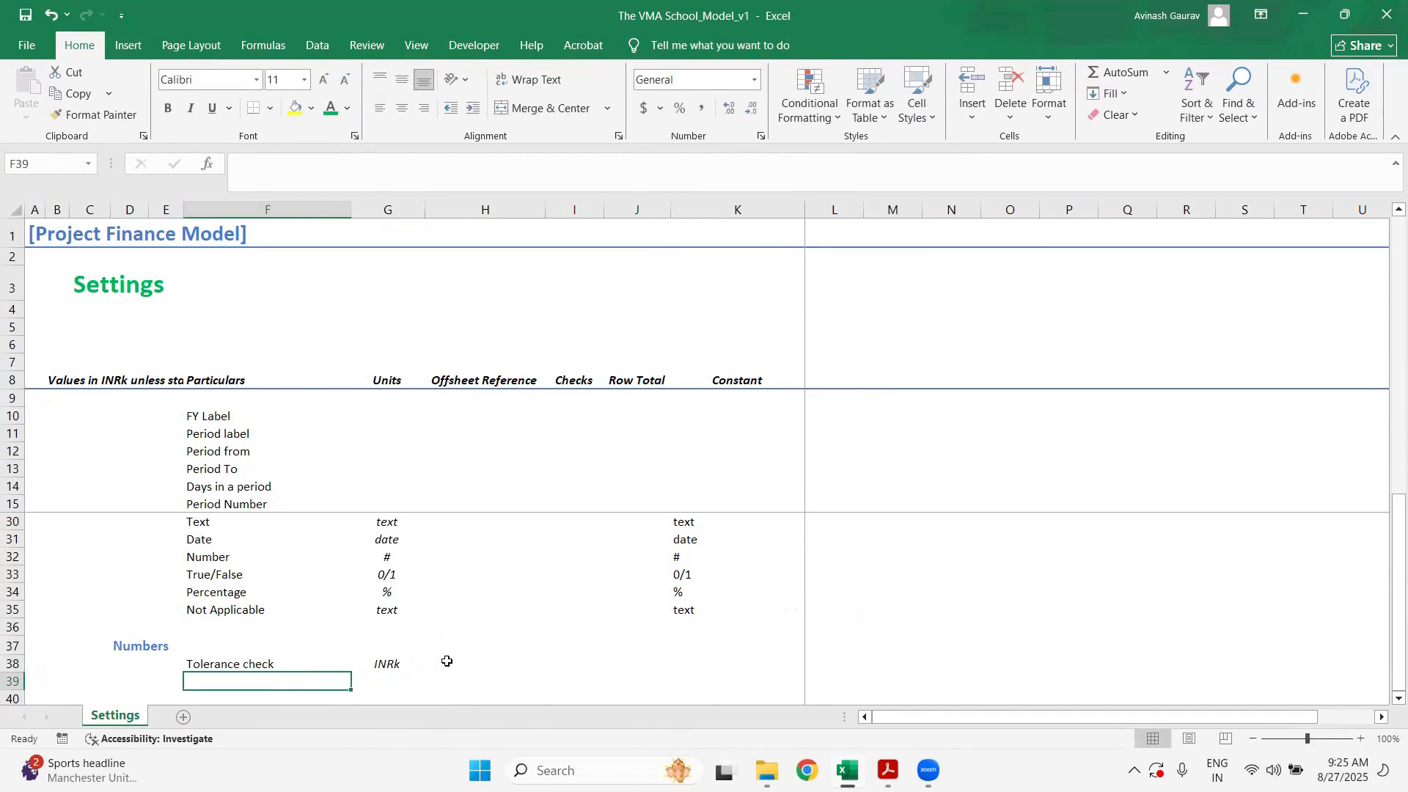
{"action": "type", "text": "Round"}
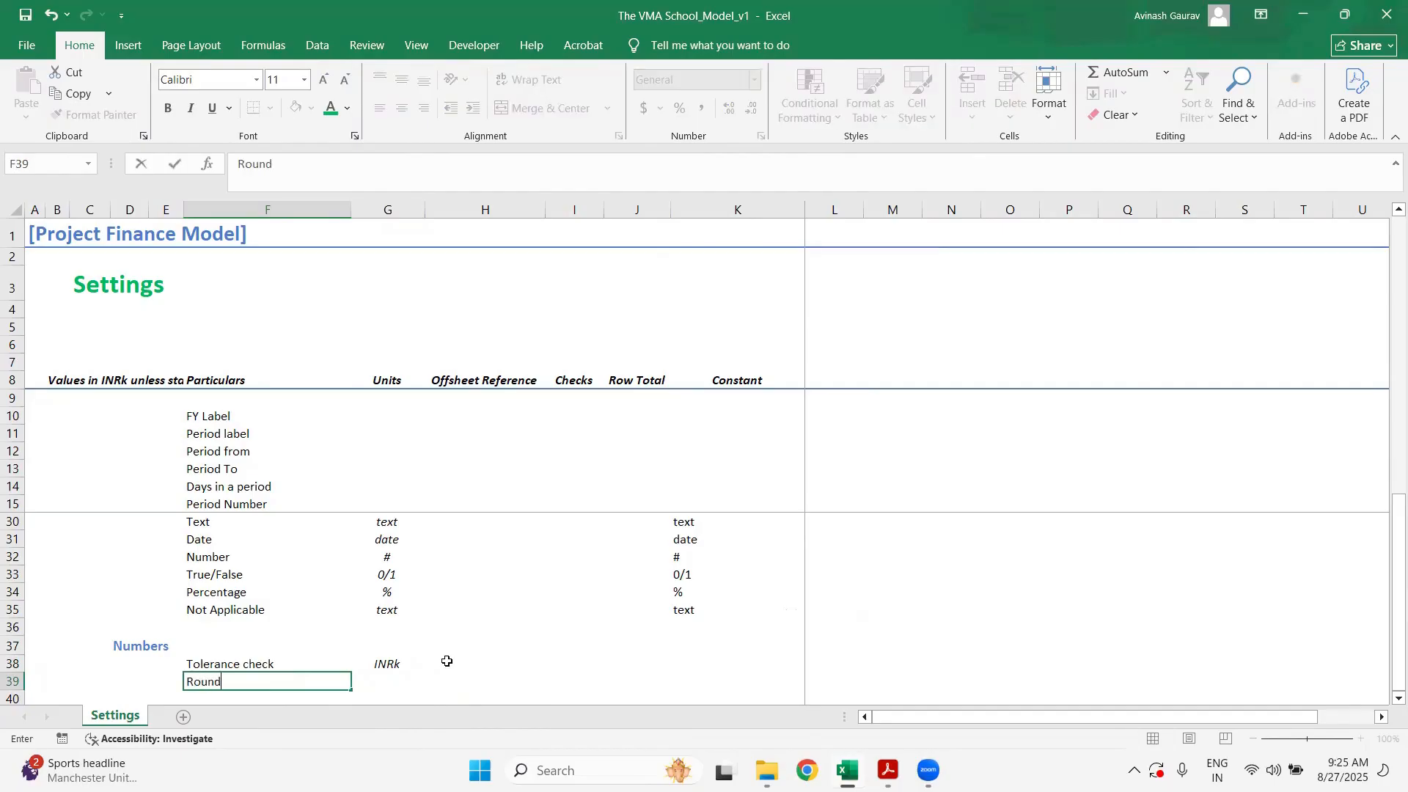
{"action": "key", "text": "Return"}
{"action": "key", "text": "Up"}
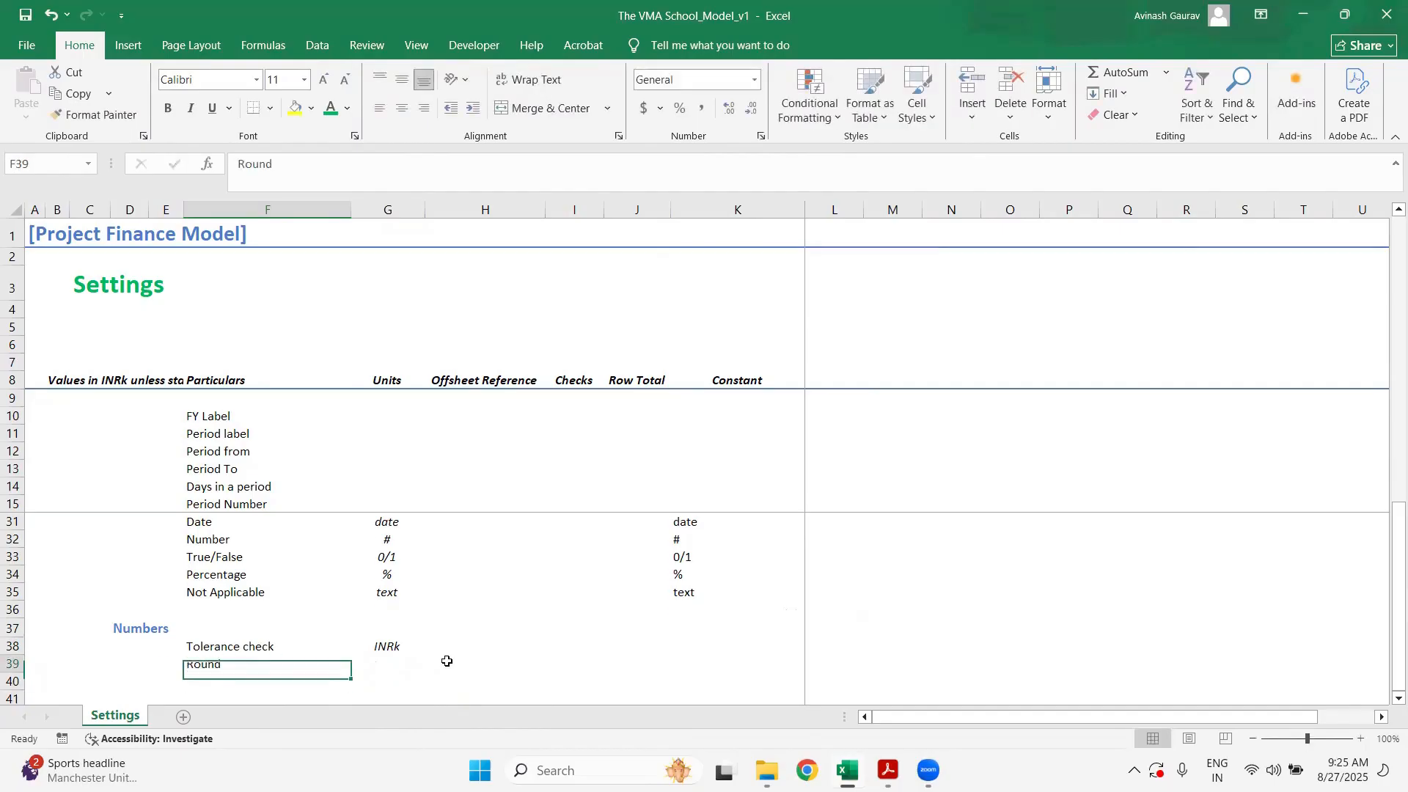
{"action": "key", "text": "Right"}
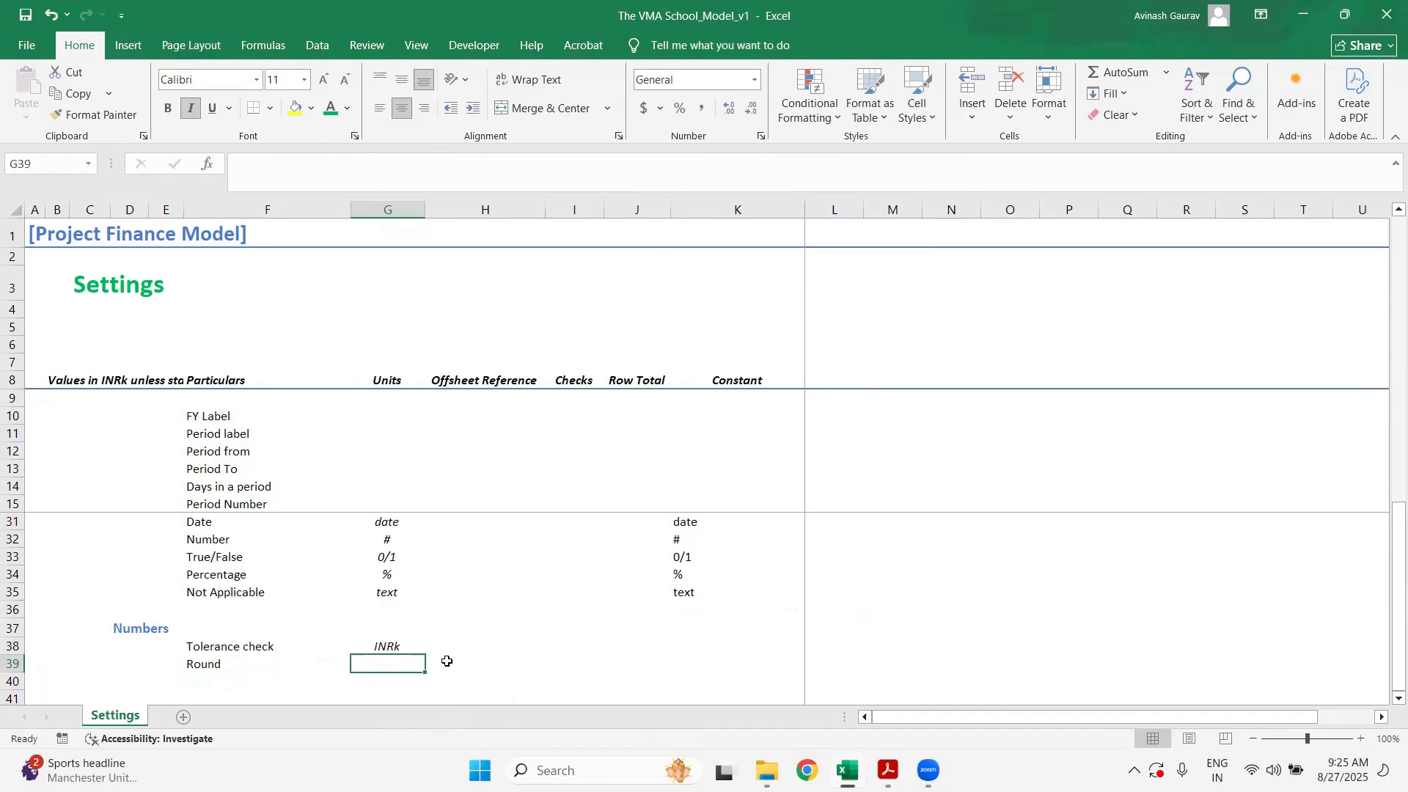
{"action": "type", "text": "#"}
{"action": "key", "text": "Return"}
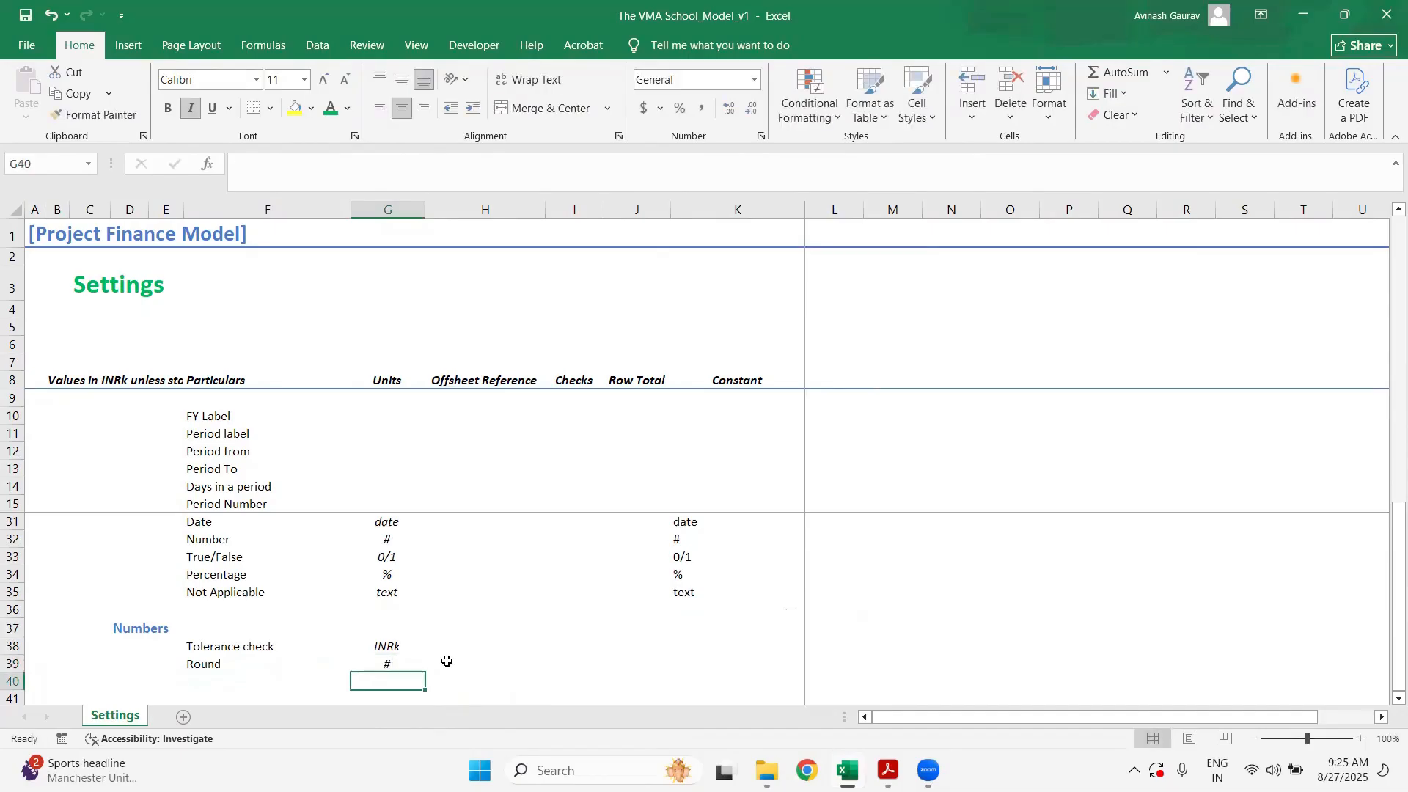
- Enter the label Small negative value for IRR in F40, below Round
{"action": "key", "text": "Left"}
{"action": "key", "text": "Left"}
{"action": "key", "text": "Right"}
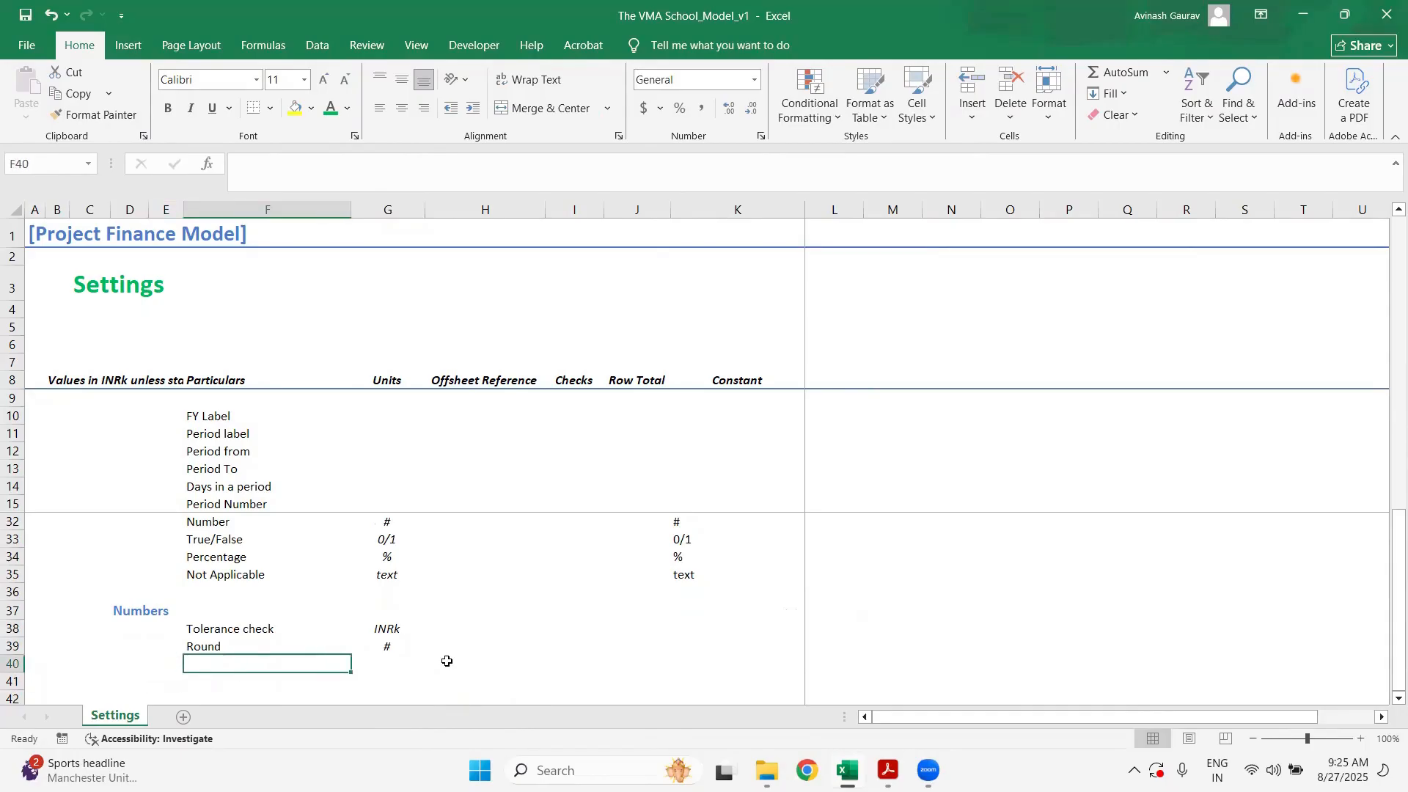
{"action": "type", "text": "Small "}
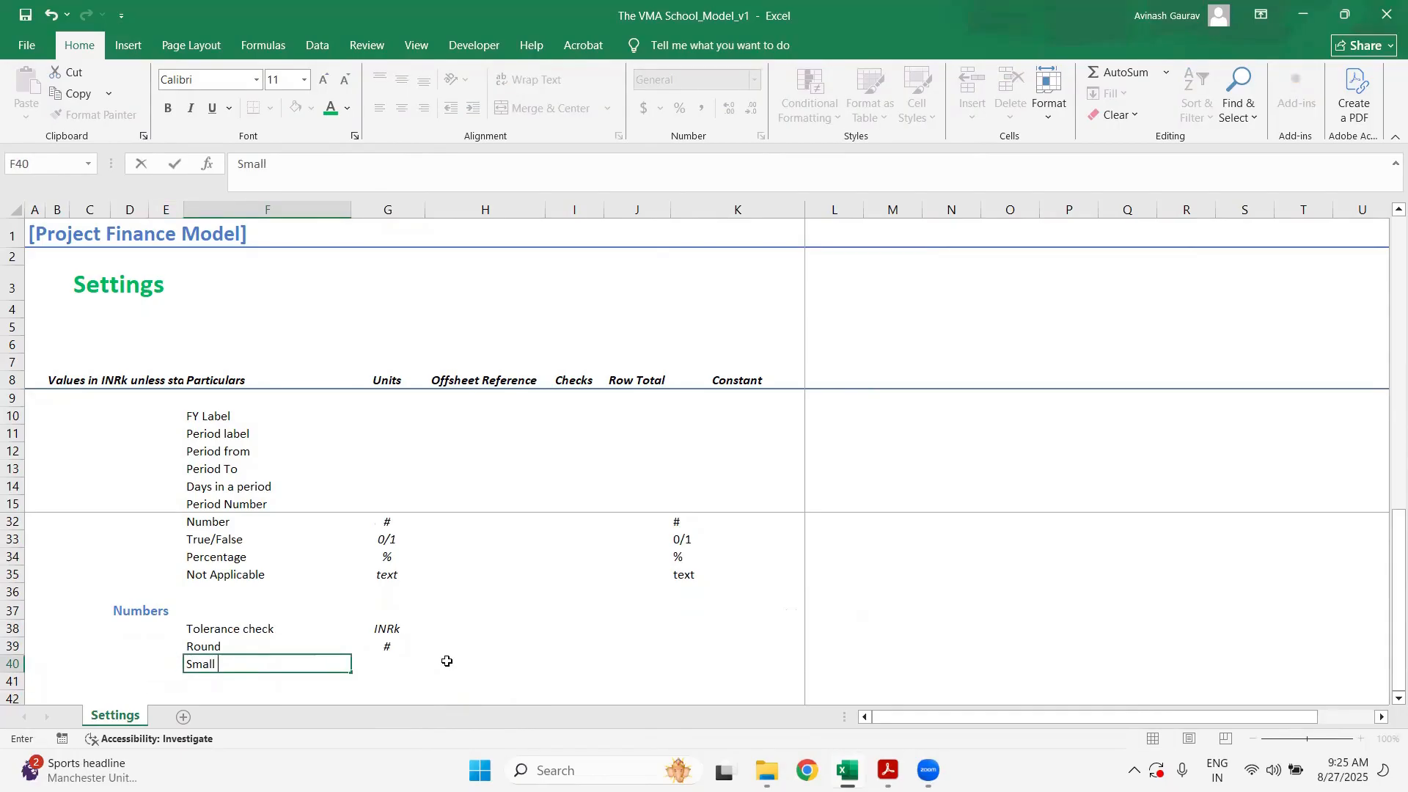
{"action": "type", "text": "negative value"}
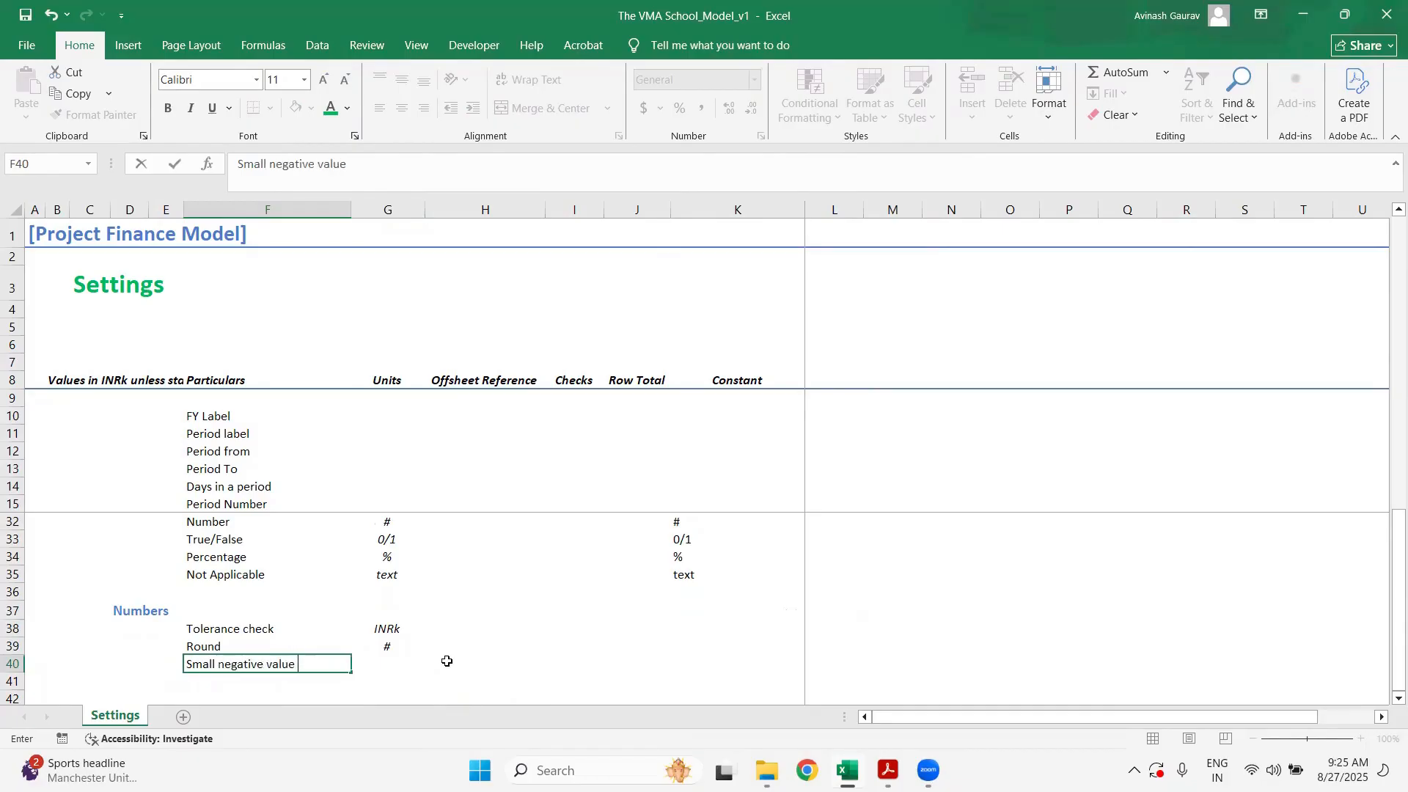
{"action": "type", "text": " for IRR"}
{"action": "key", "text": "Return"}
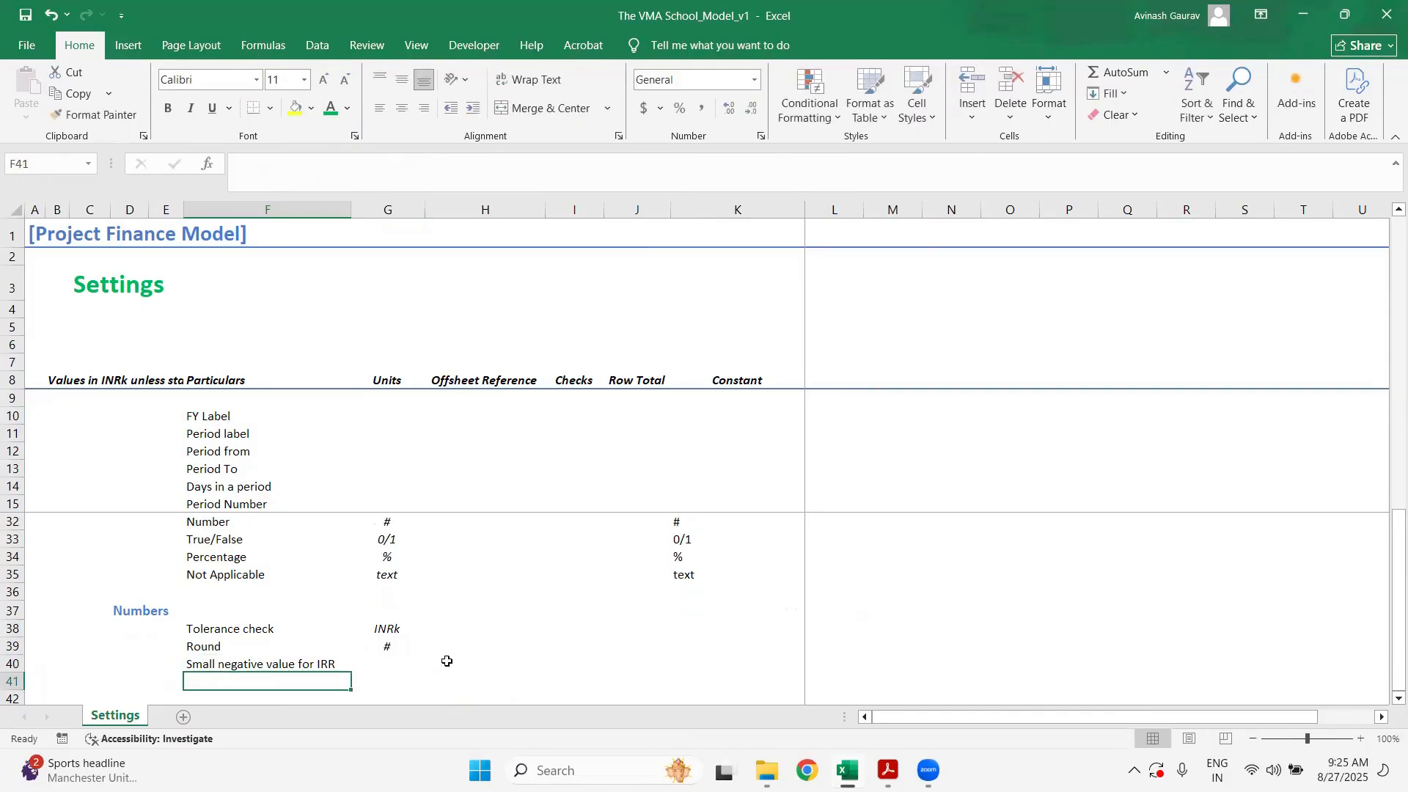
- Set the unit of the small negative value row in G40 with the formula =Model_Currency
{"action": "key", "text": "Up"}
{"action": "key", "text": "Right"}
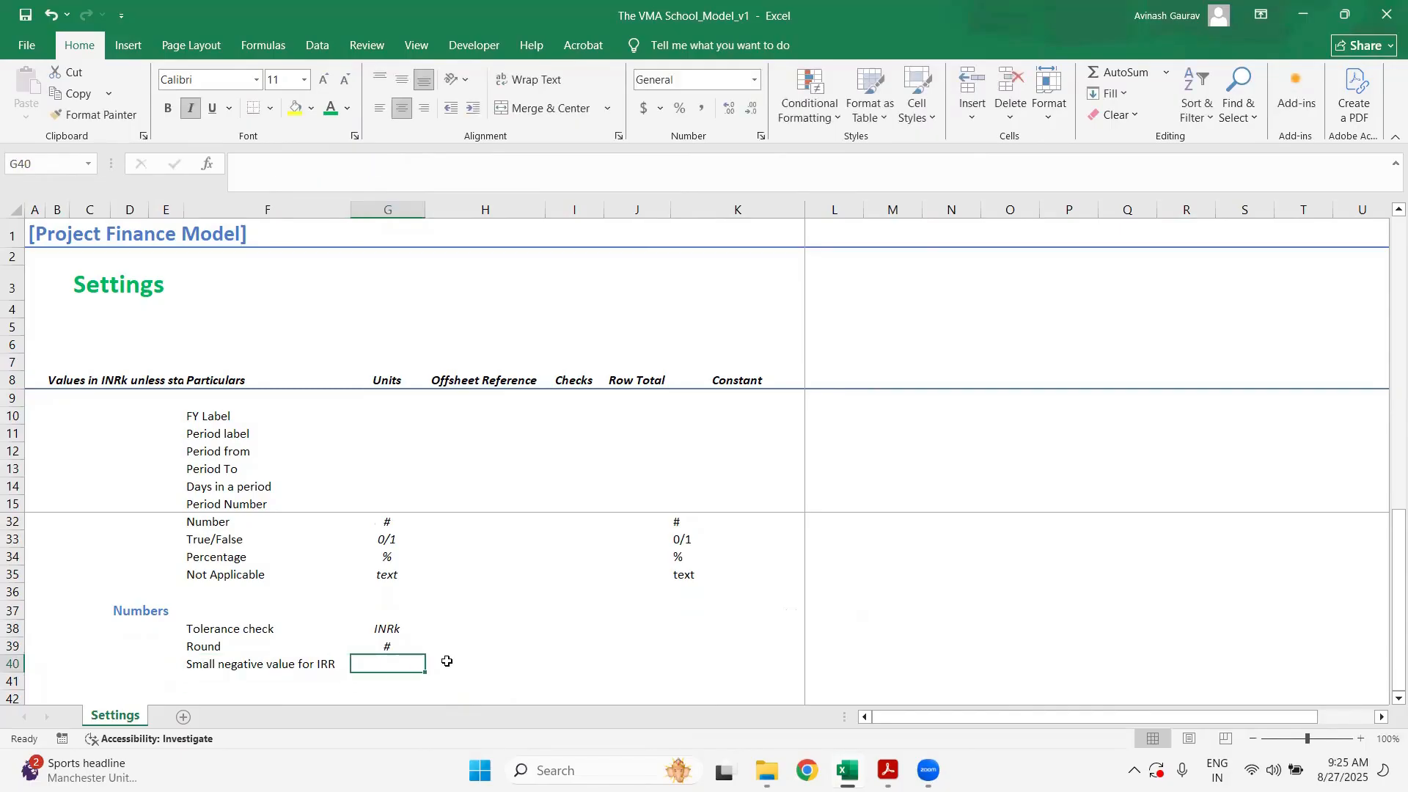
{"action": "type", "text": "=MODEL"}
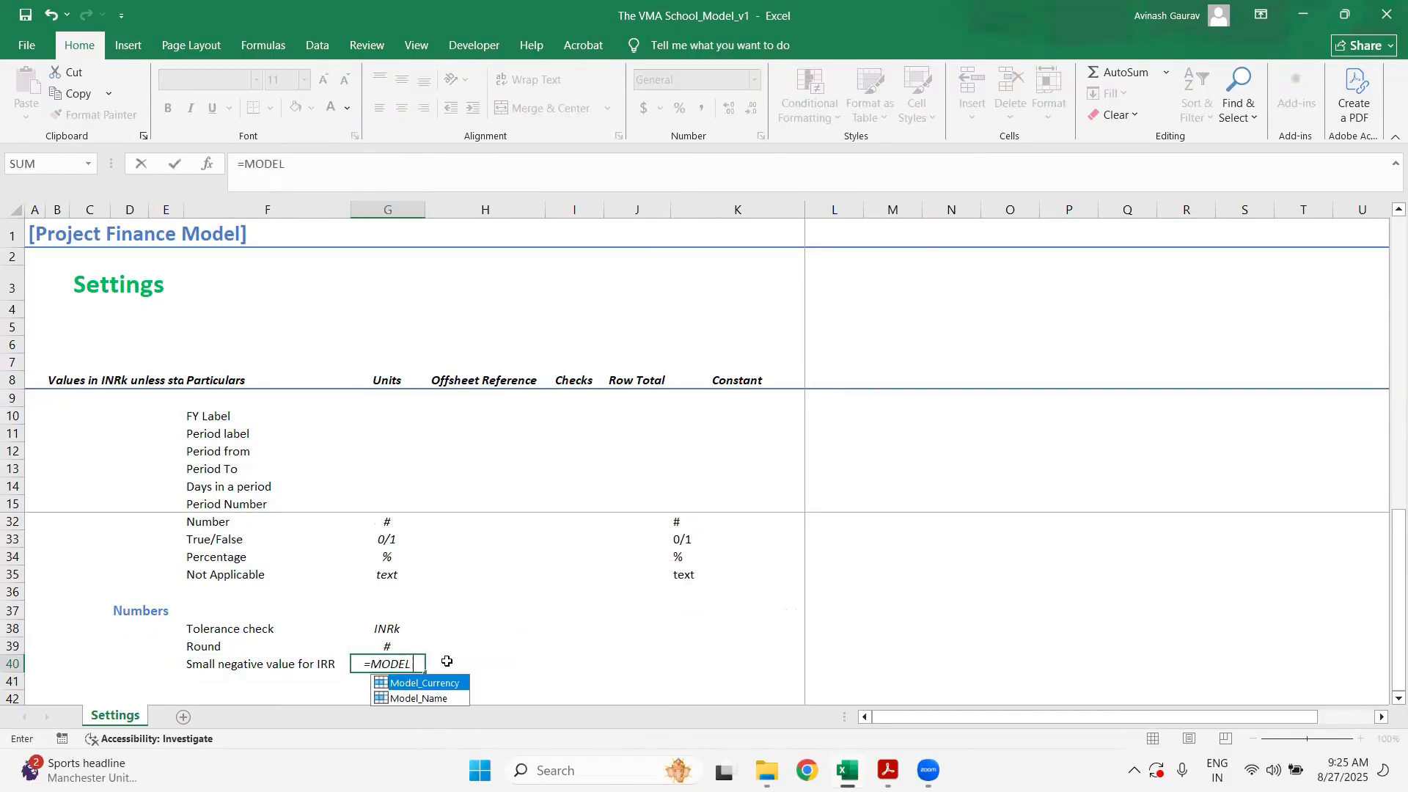
{"action": "key", "text": "Tab"}
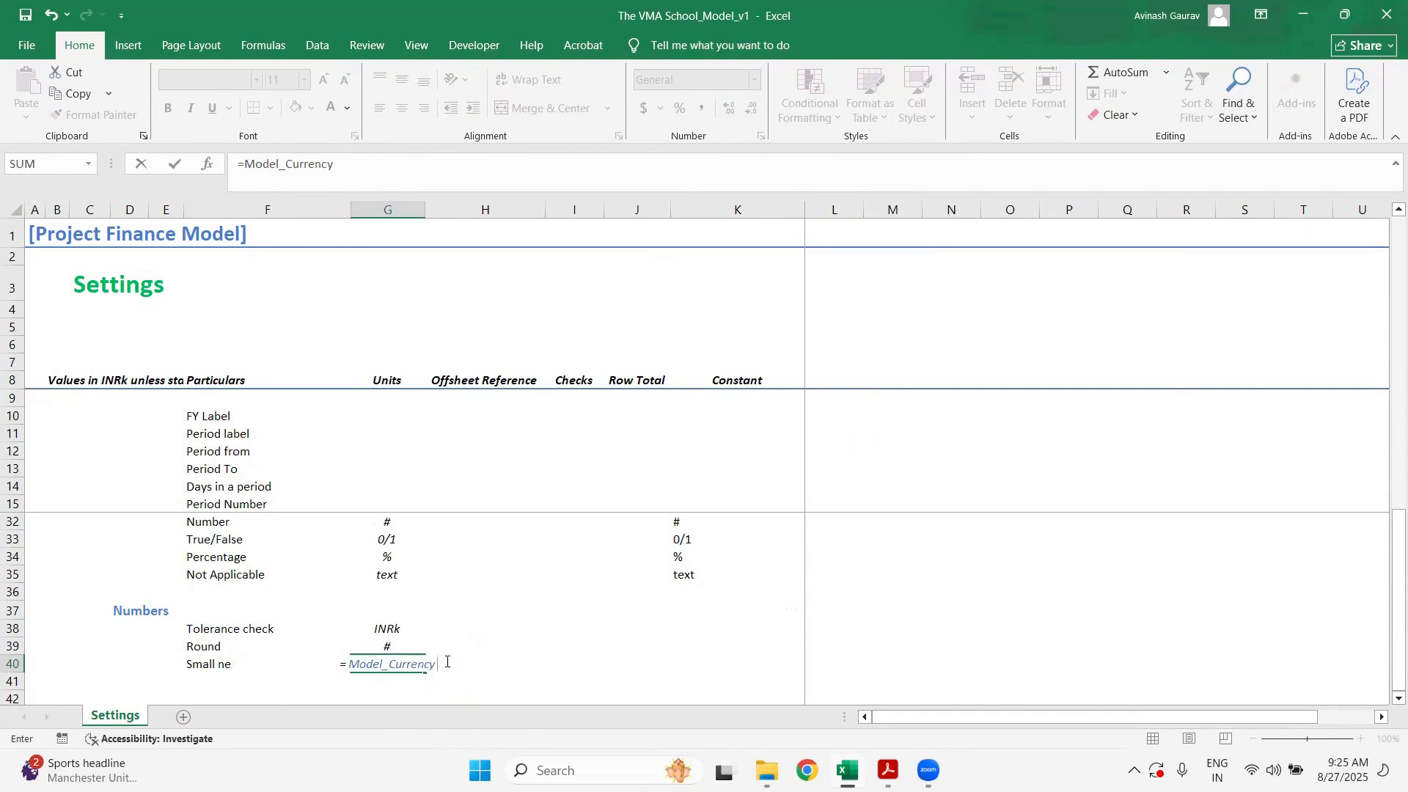
{"action": "key", "text": "ctrl+Return"}
- Enter the labels Converter thousand in F41 and Converter million in F42
{"action": "key", "text": "Right"}
{"action": "key", "text": "Right"}
{"action": "key", "text": "Left"}
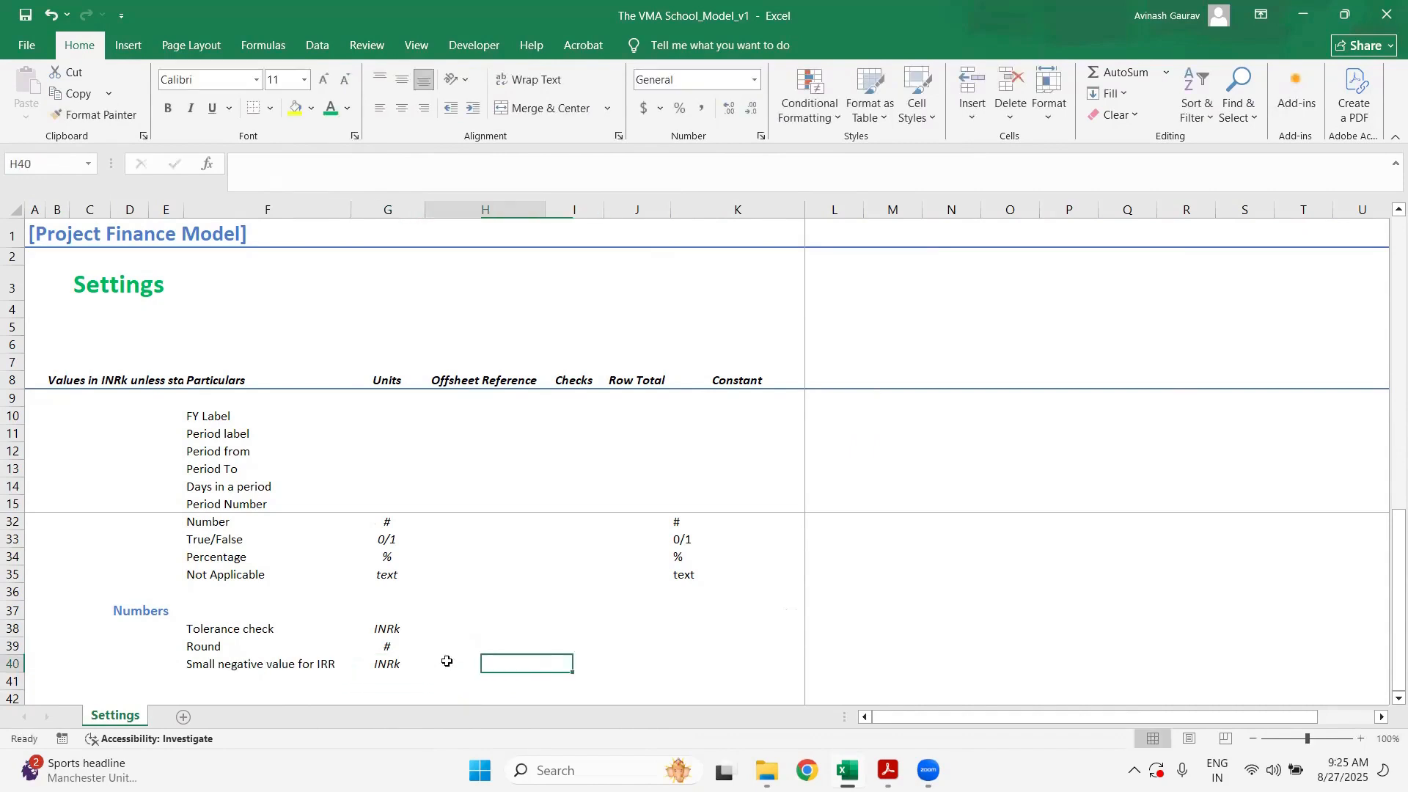
{"action": "key", "text": "Left"}
{"action": "key", "text": "Left"}
{"action": "key", "text": "Down"}
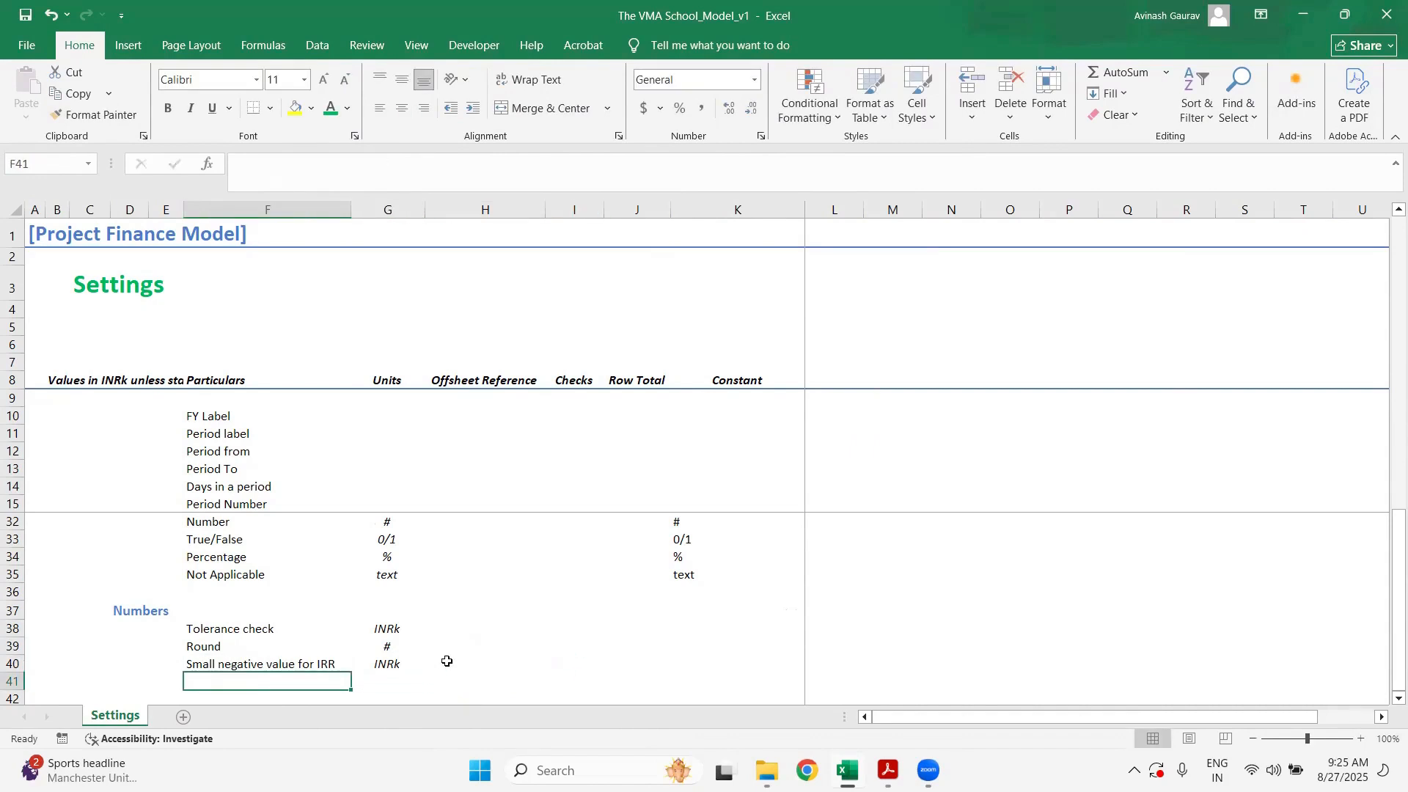
{"action": "type", "text": "Co"}
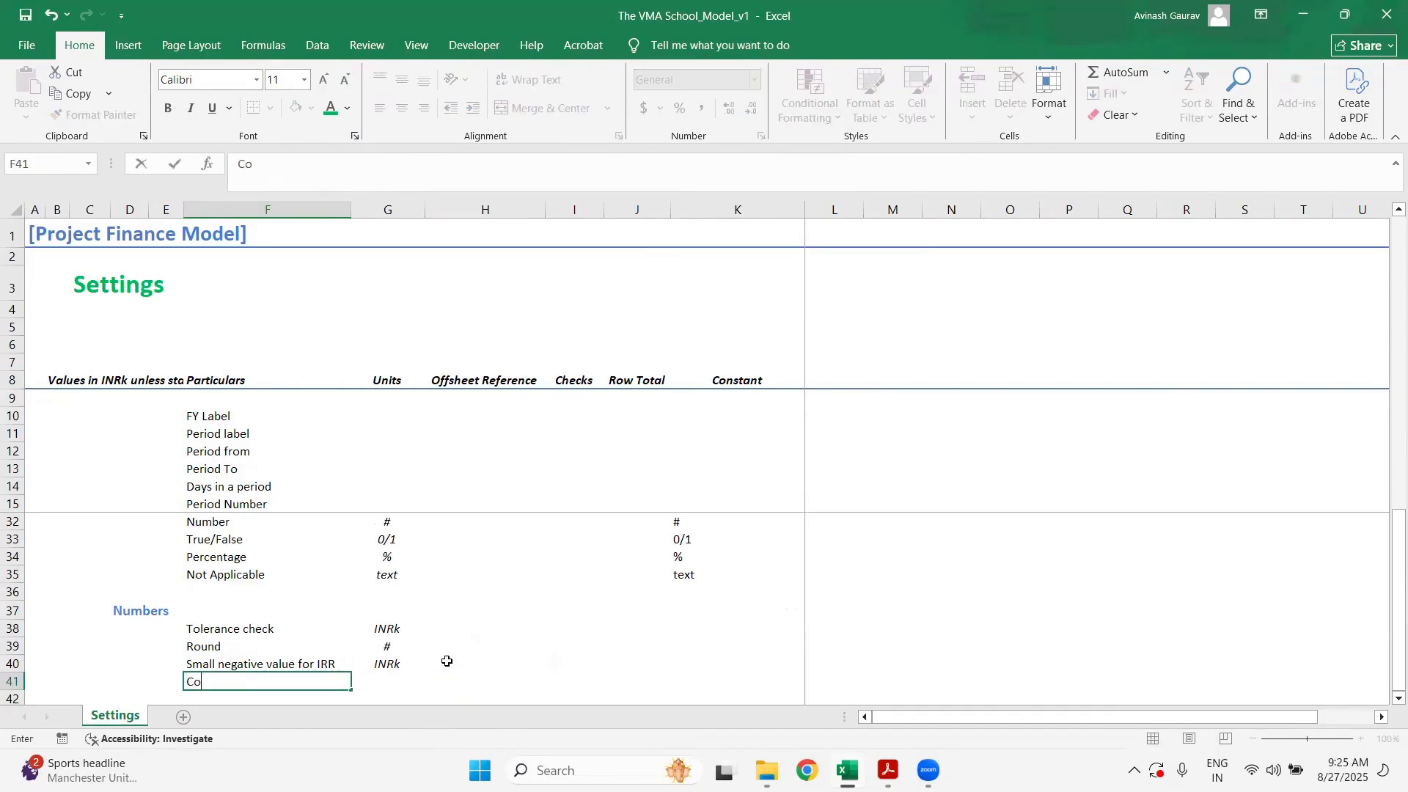
{"action": "type", "text": "nverter thousand"}
{"action": "key", "text": "Return"}
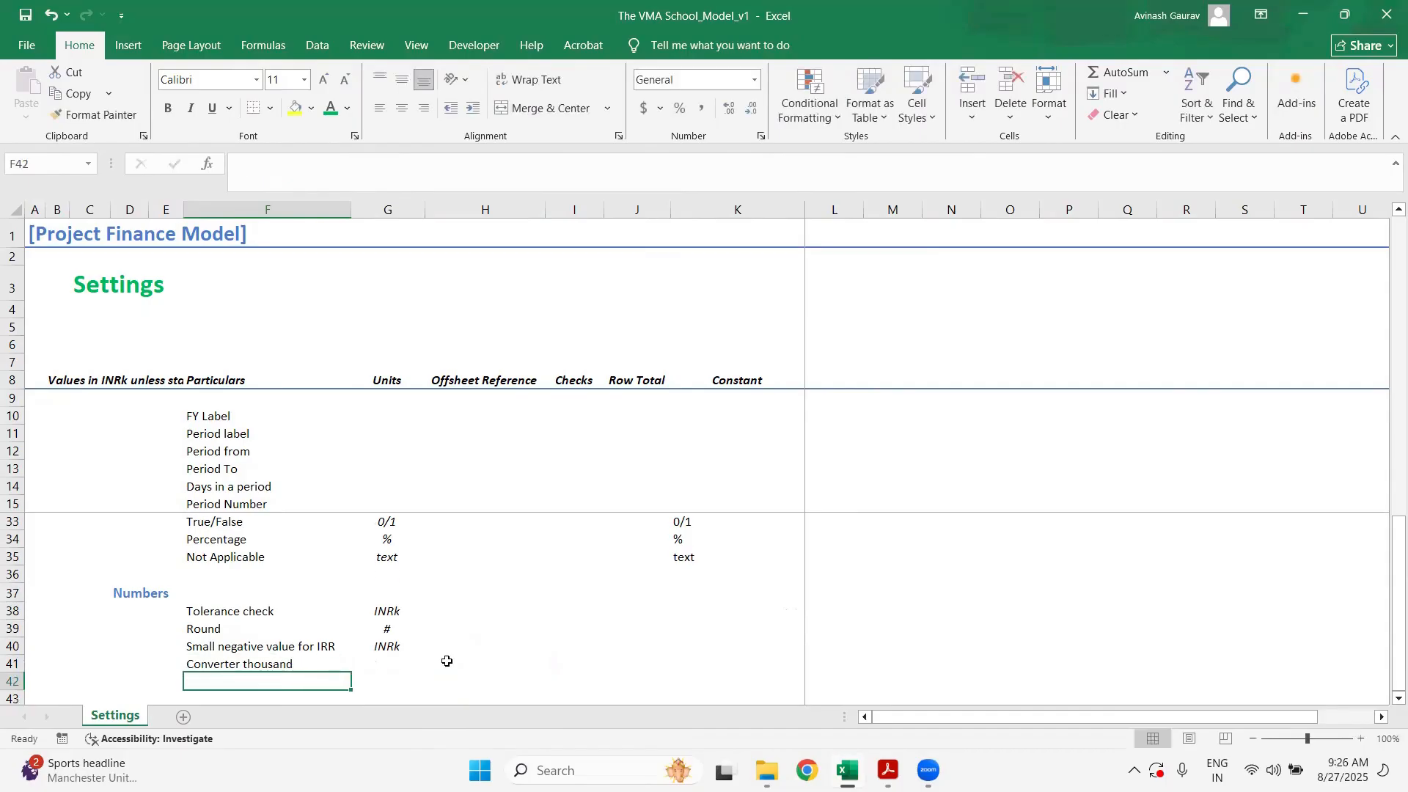
{"action": "type", "text": "Conver"}
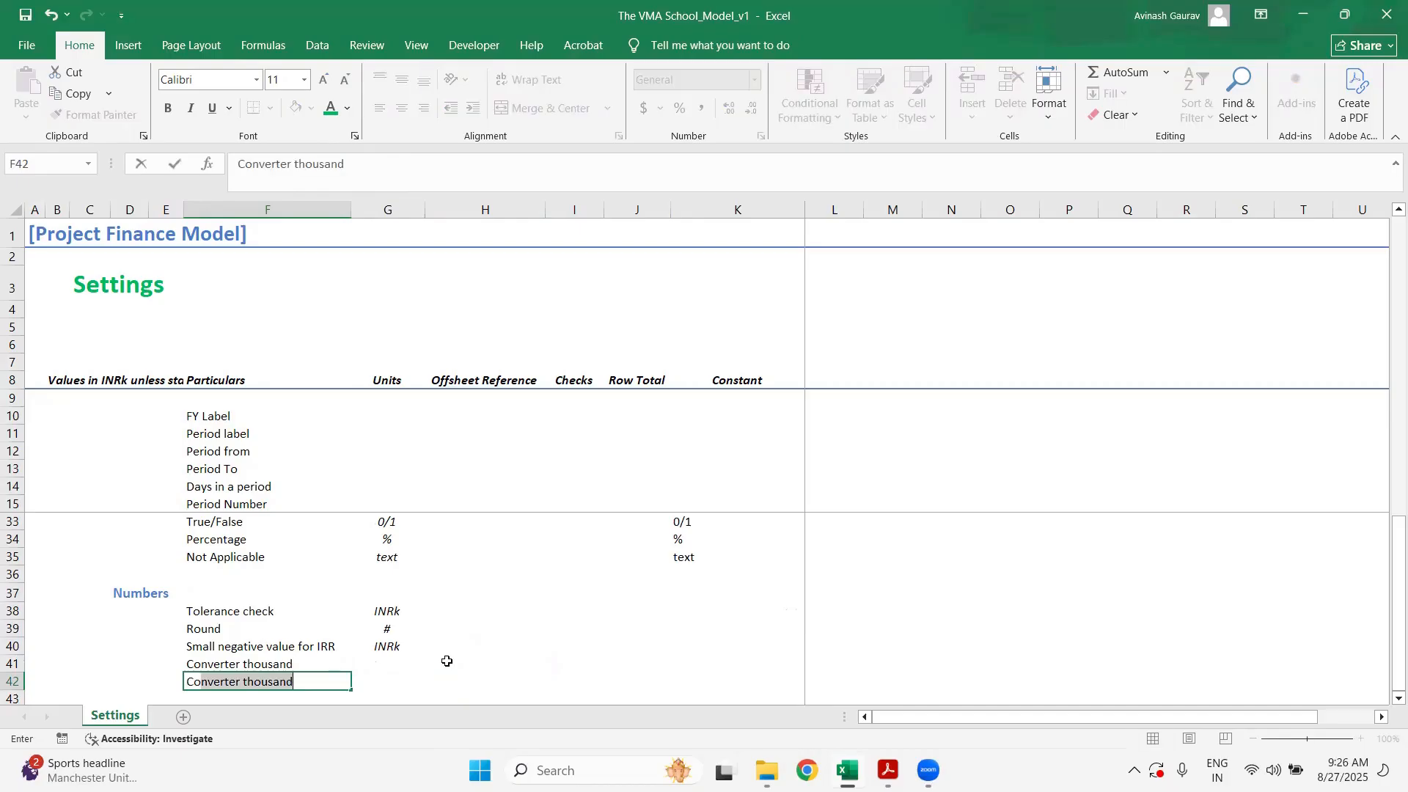
{"action": "type", "text": "ter millio"}
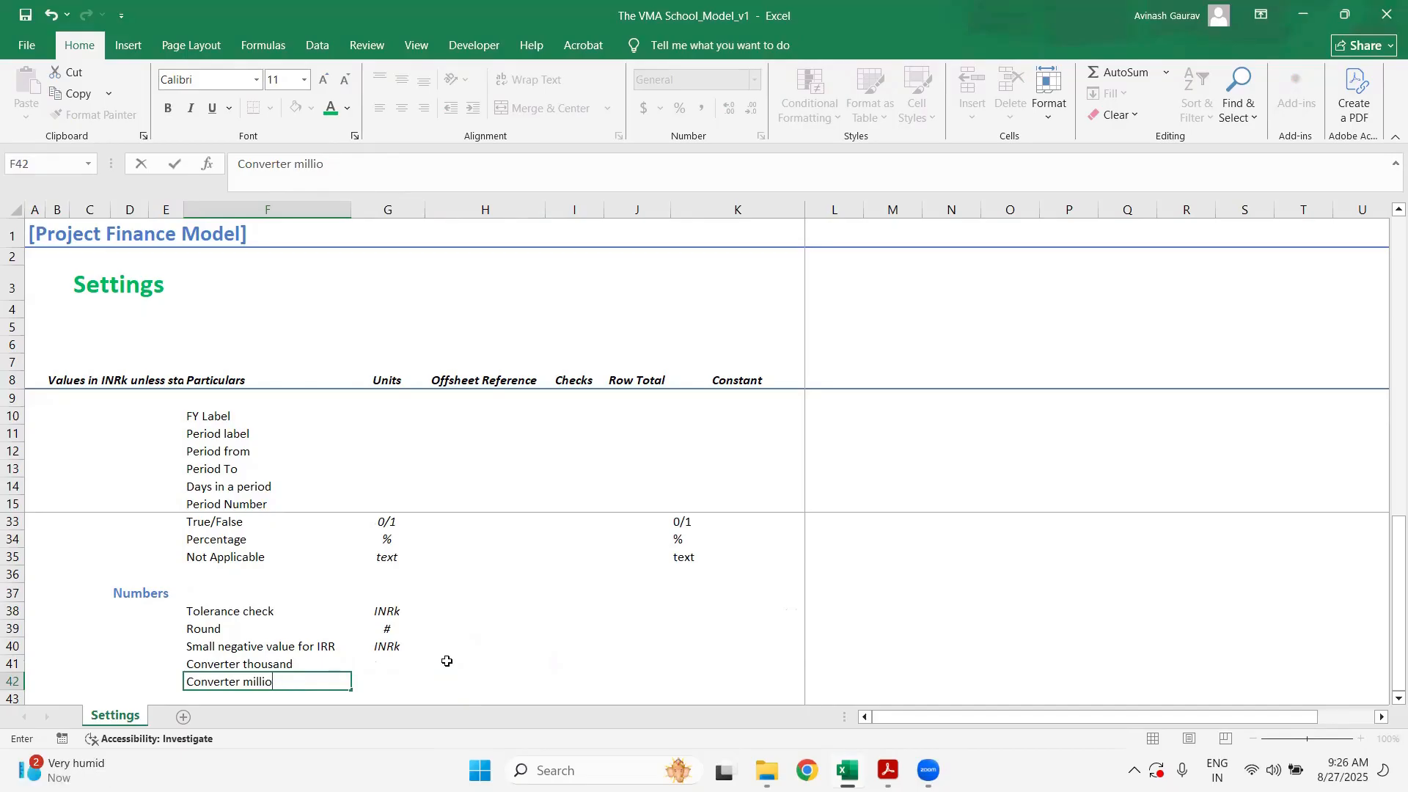
{"action": "type", "text": "nn"}
{"action": "key", "text": "Return"}
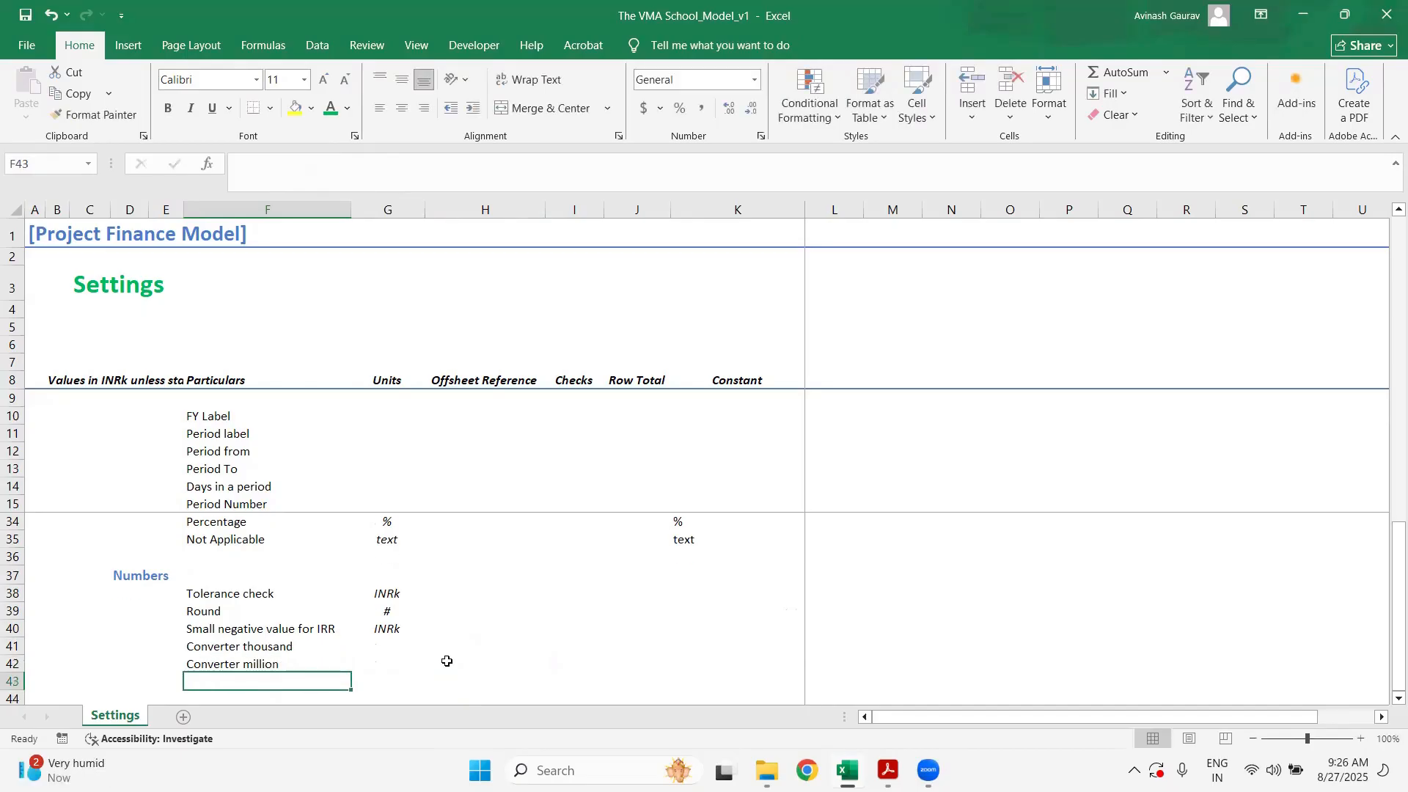
- Enter the labels Converter year in F43 and Converter month in F44
{"action": "type", "text": "Conver"}
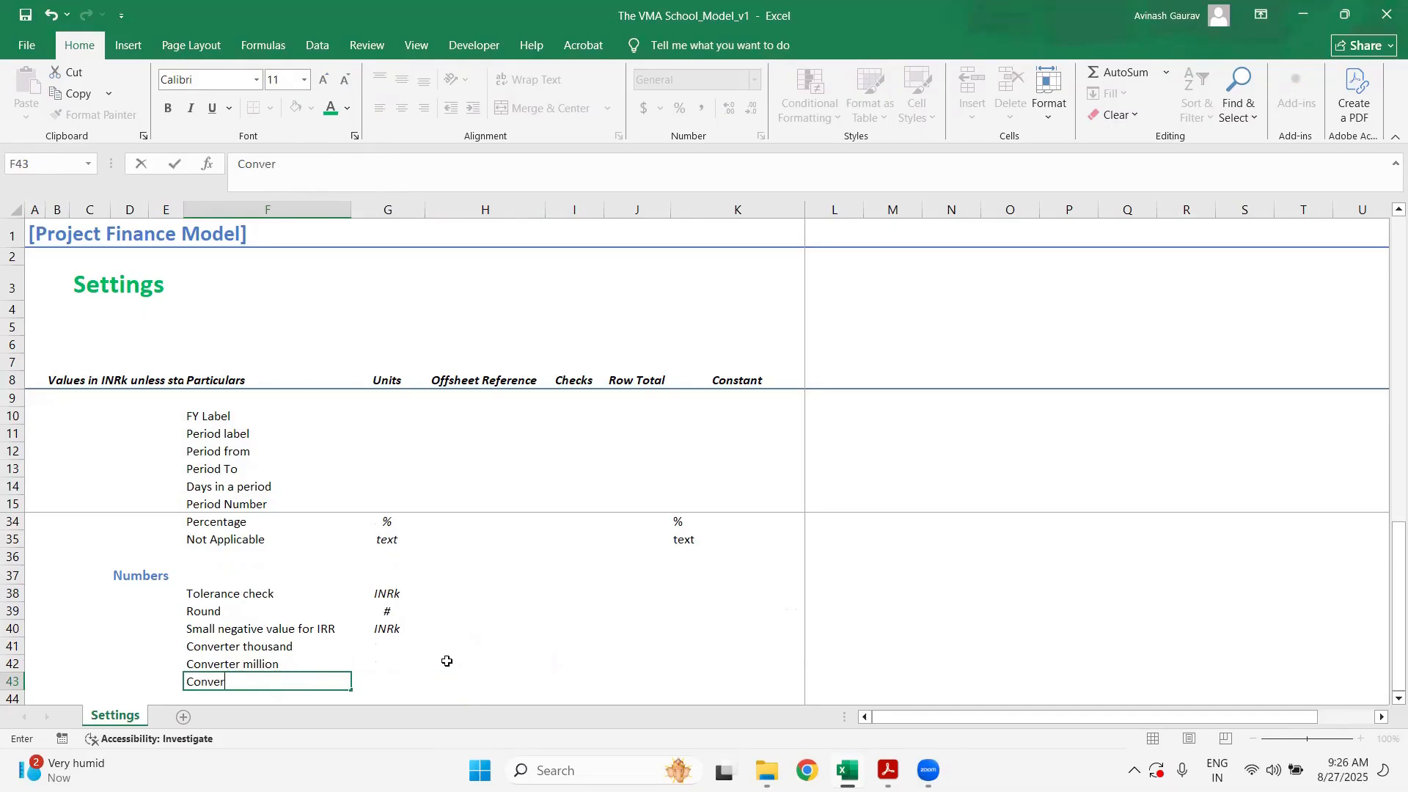
{"action": "type", "text": "ter year"}
{"action": "key", "text": "Return"}
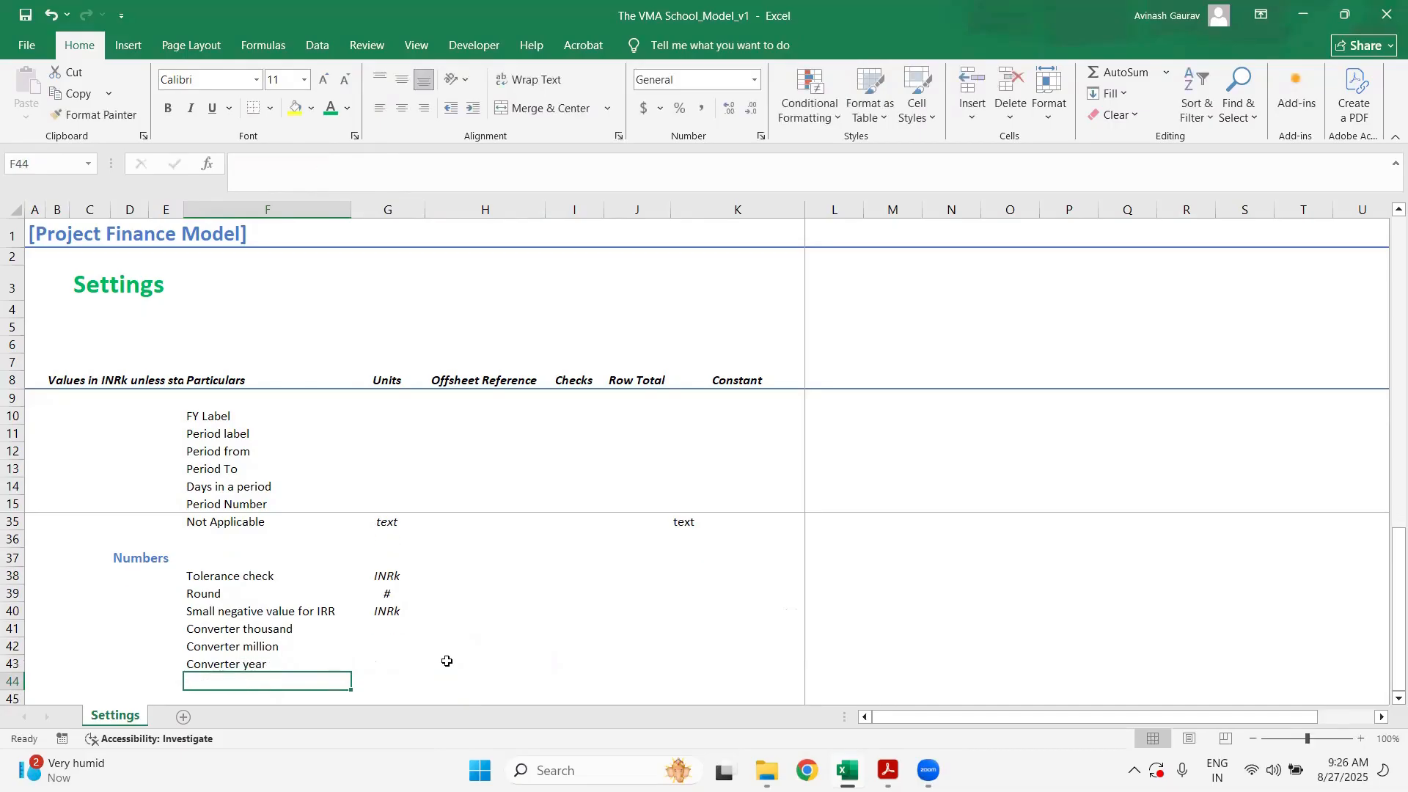
{"action": "type", "text": "Converte"}
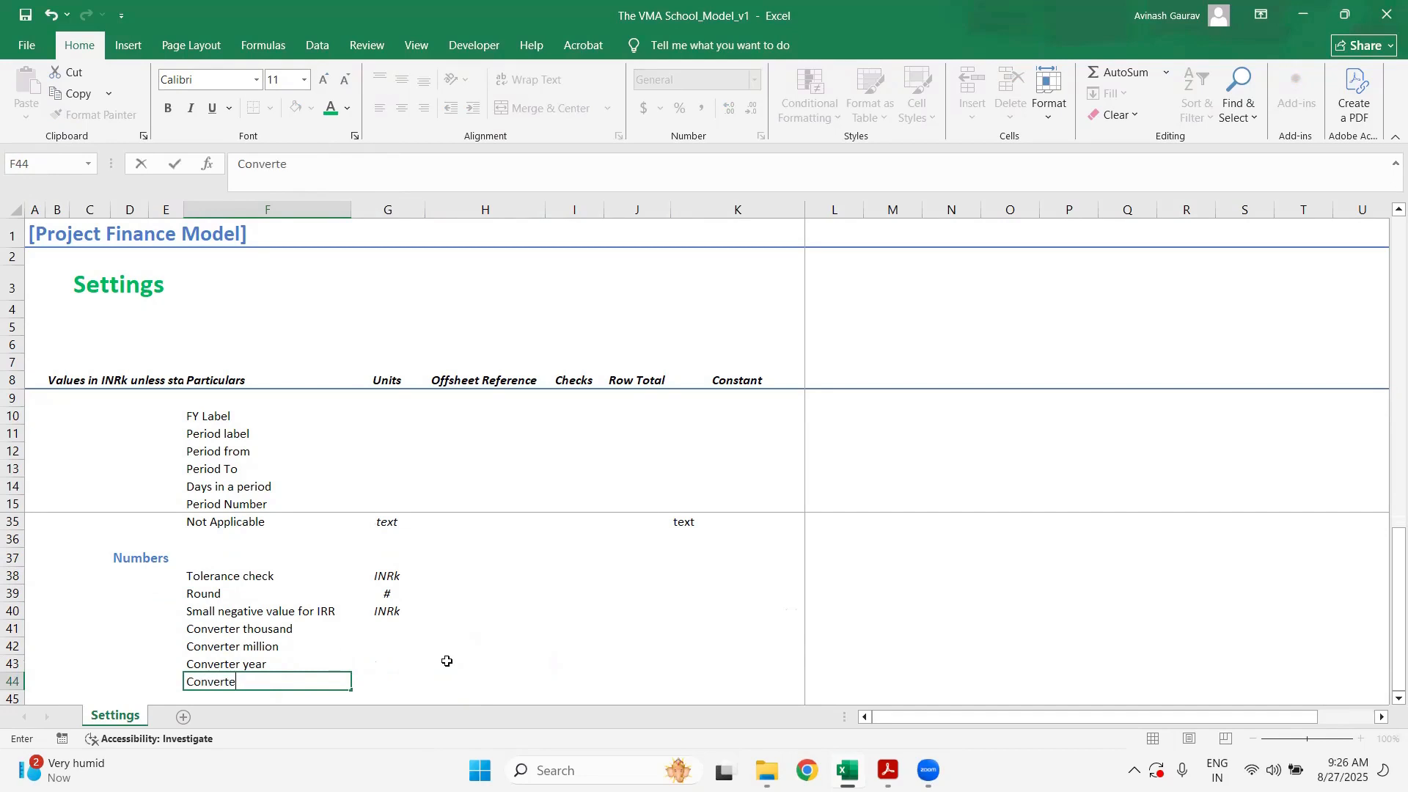
{"action": "type", "text": "r month"}
{"action": "key", "text": "Return"}
- Enter the labels Converter hour, Converter semester and Converter quarter in F45 to F47
{"action": "type", "text": "Co"}
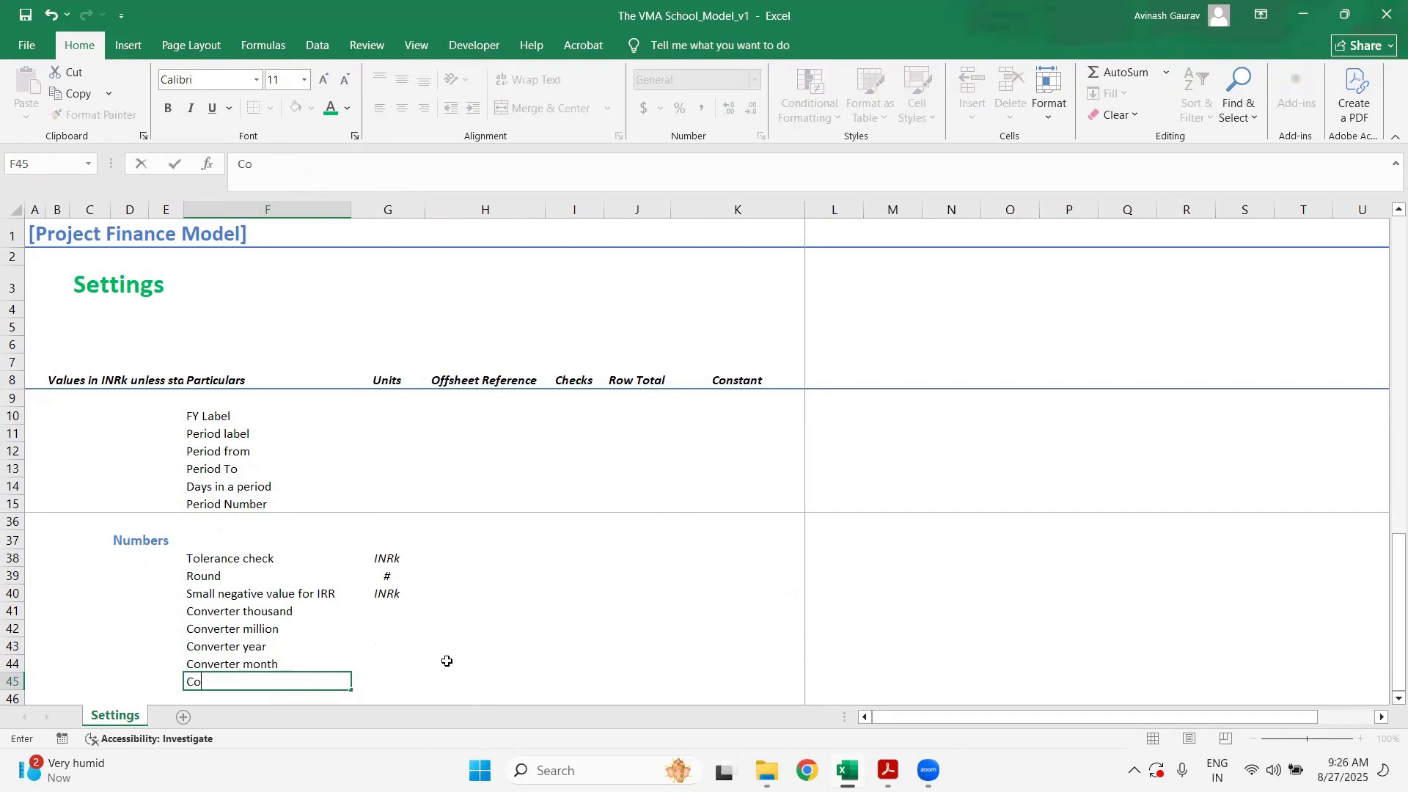
{"action": "type", "text": "nverter hour"}
{"action": "key", "text": "Return"}
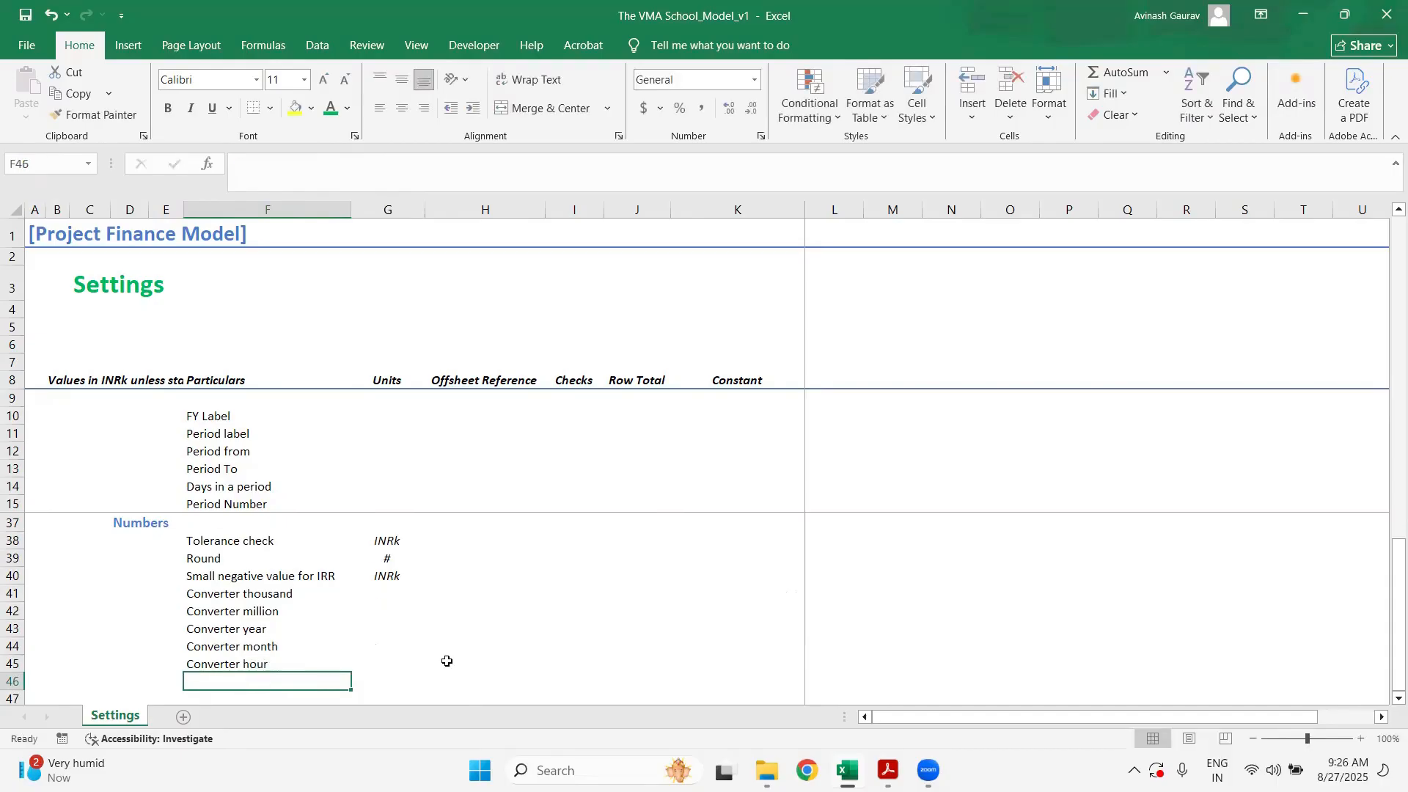
{"action": "type", "text": "Conver"}
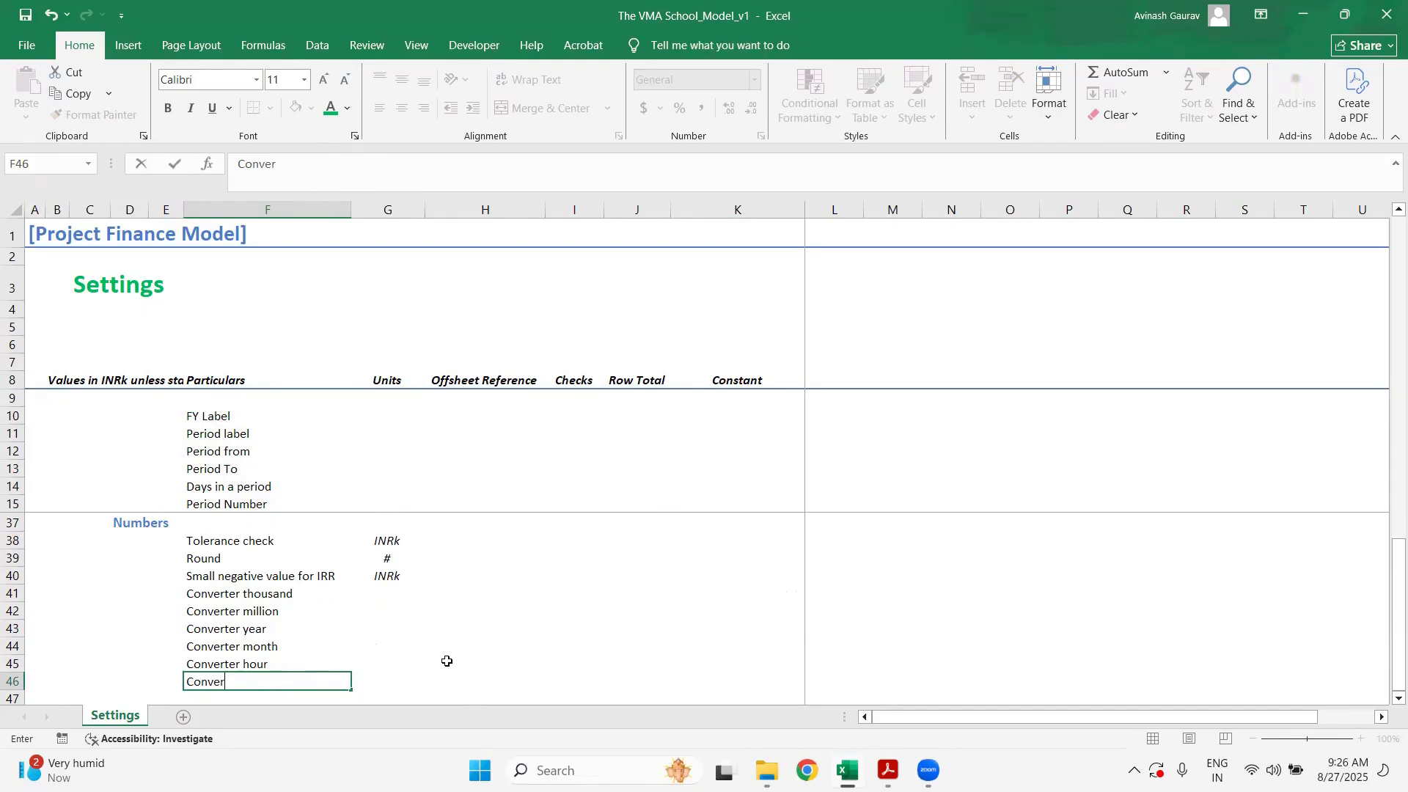
{"action": "type", "text": "ter semester"}
{"action": "key", "text": "Return"}
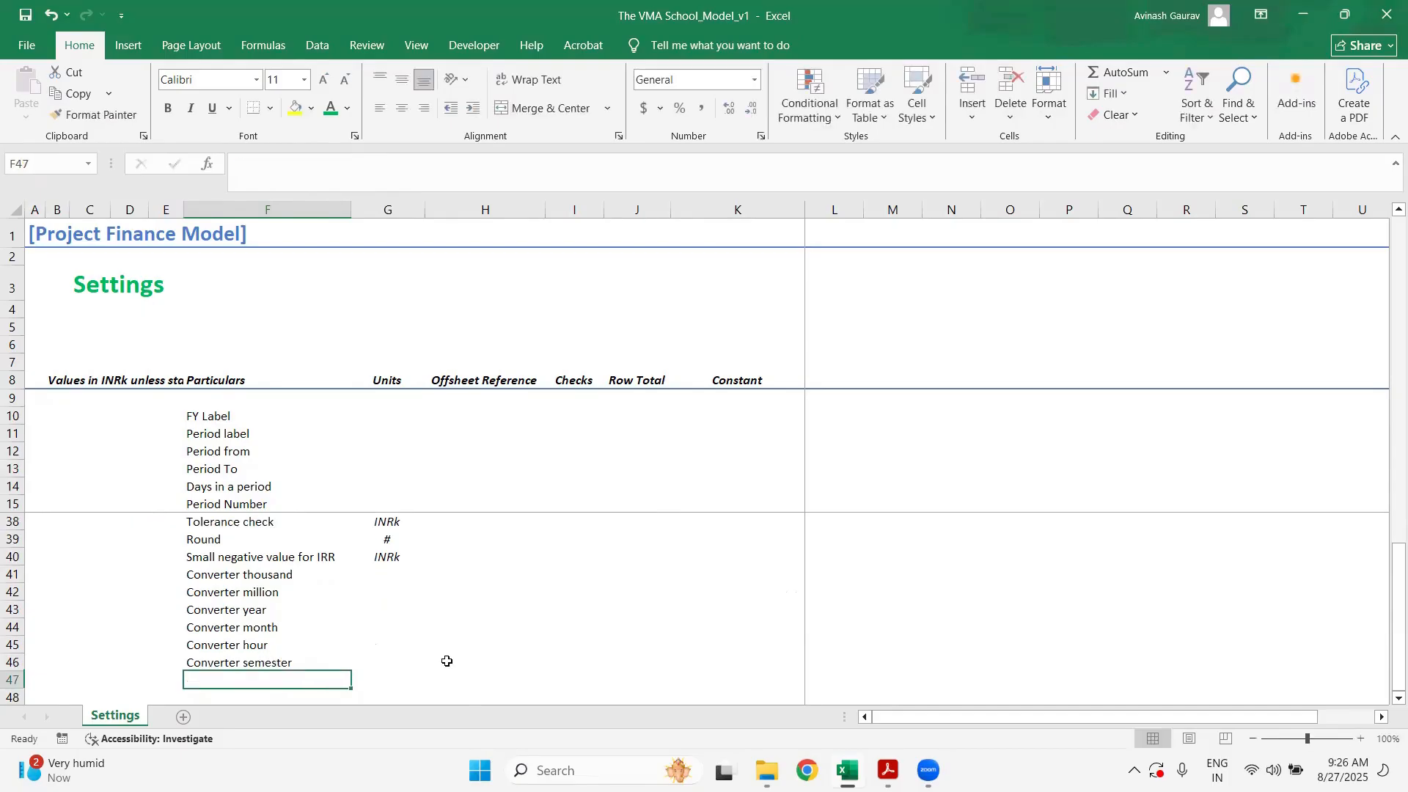
{"action": "type", "text": "Con"}
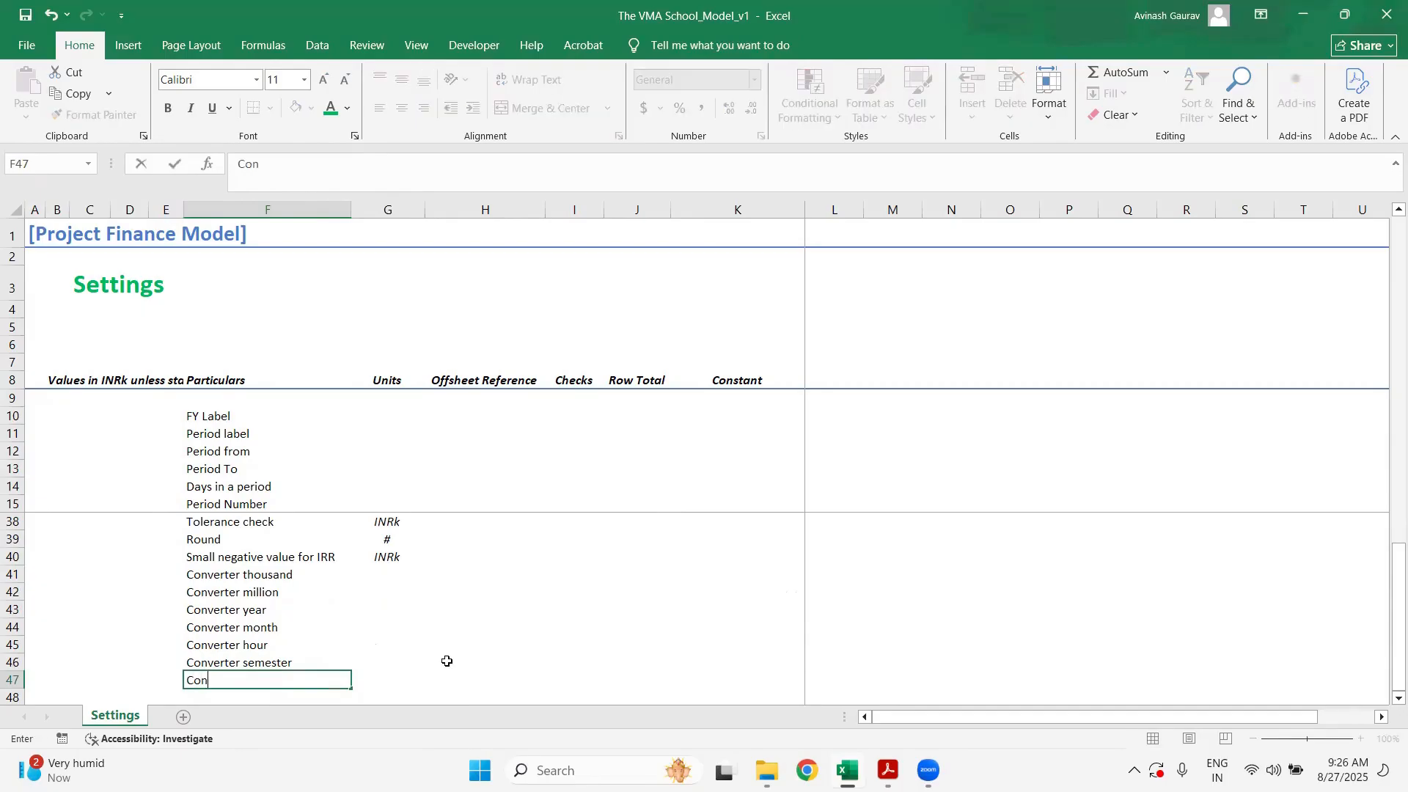
{"action": "type", "text": "verter quarter"}
{"action": "key", "text": "Return"}
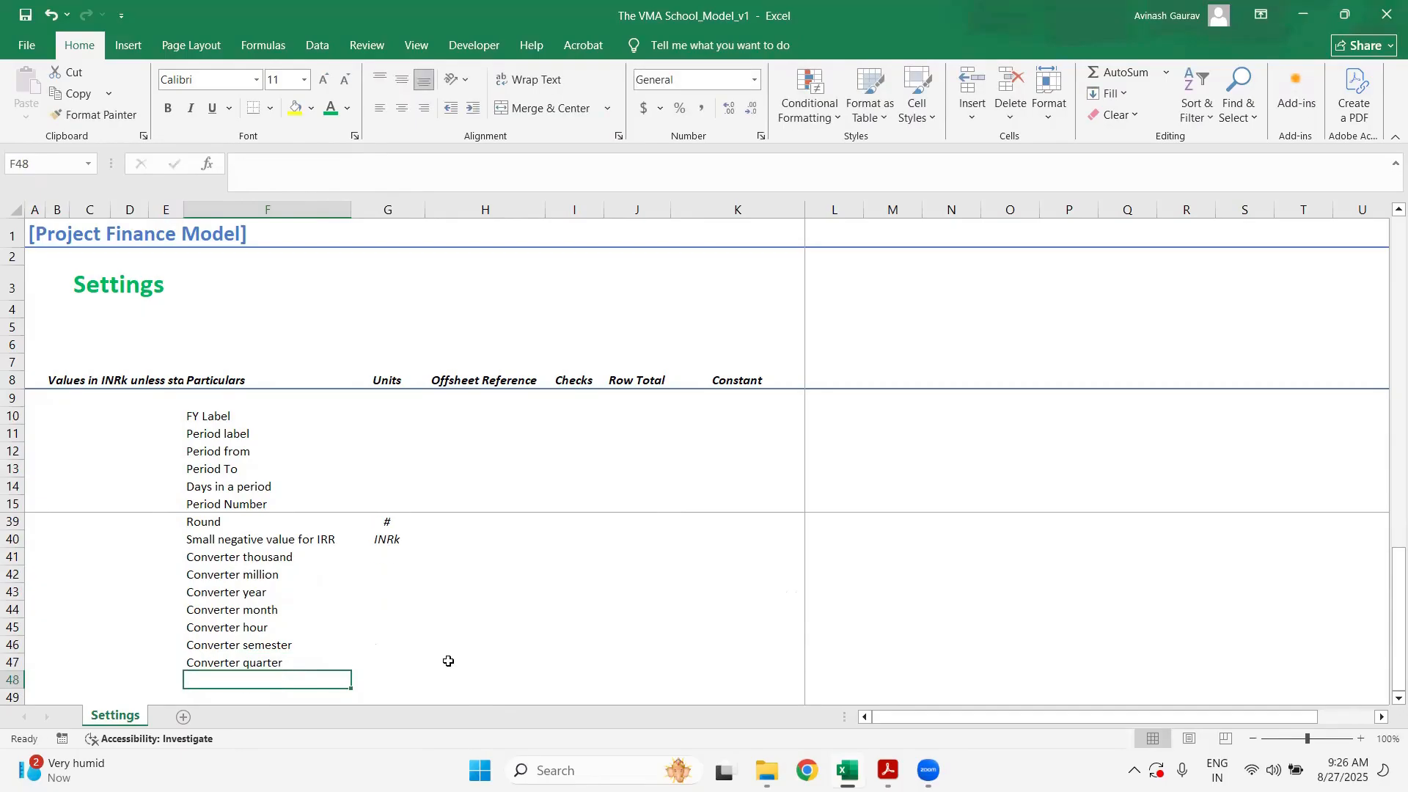
- Copy the # unit from the Round row in G39 to all the converter rows, G41 to G47
{"action": "key", "text": "Up"}
{"action": "key", "text": "Up"}
{"action": "key", "text": "Up"}
{"action": "key", "text": "Up"}
{"action": "key", "text": "Up"}
{"action": "key", "text": "Up"}
{"action": "key", "text": "Up"}
{"action": "key", "text": "Up"}
{"action": "key", "text": "Down"}
{"action": "key", "text": "Right"}
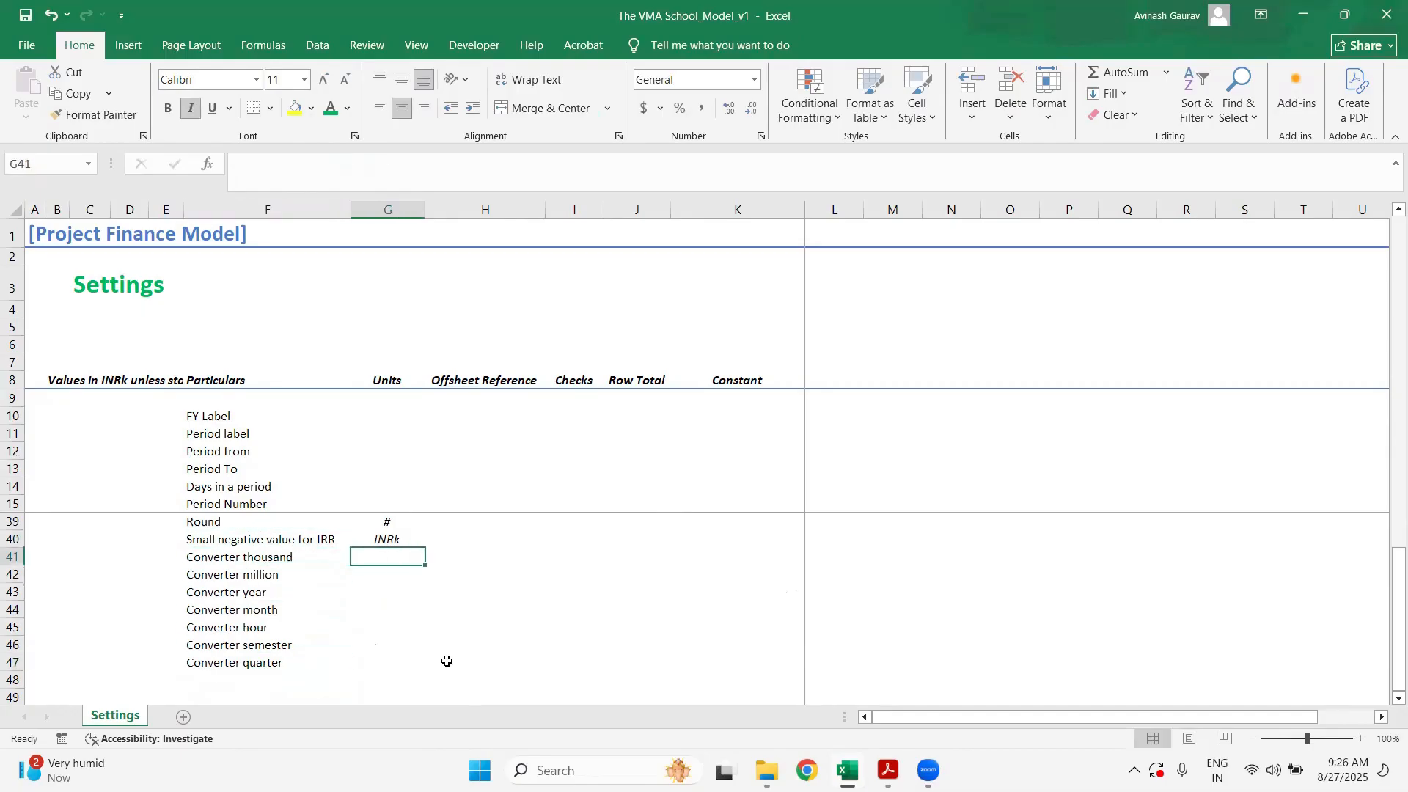
{"action": "key", "text": "Up"}
{"action": "key", "text": "shift+Up"}
{"action": "key", "text": "ctrl+c"}
{"action": "key", "text": "Down"}
{"action": "key", "text": "shift+Down"}
{"action": "key", "text": "shift+Down"}
{"action": "key", "text": "shift+Down"}
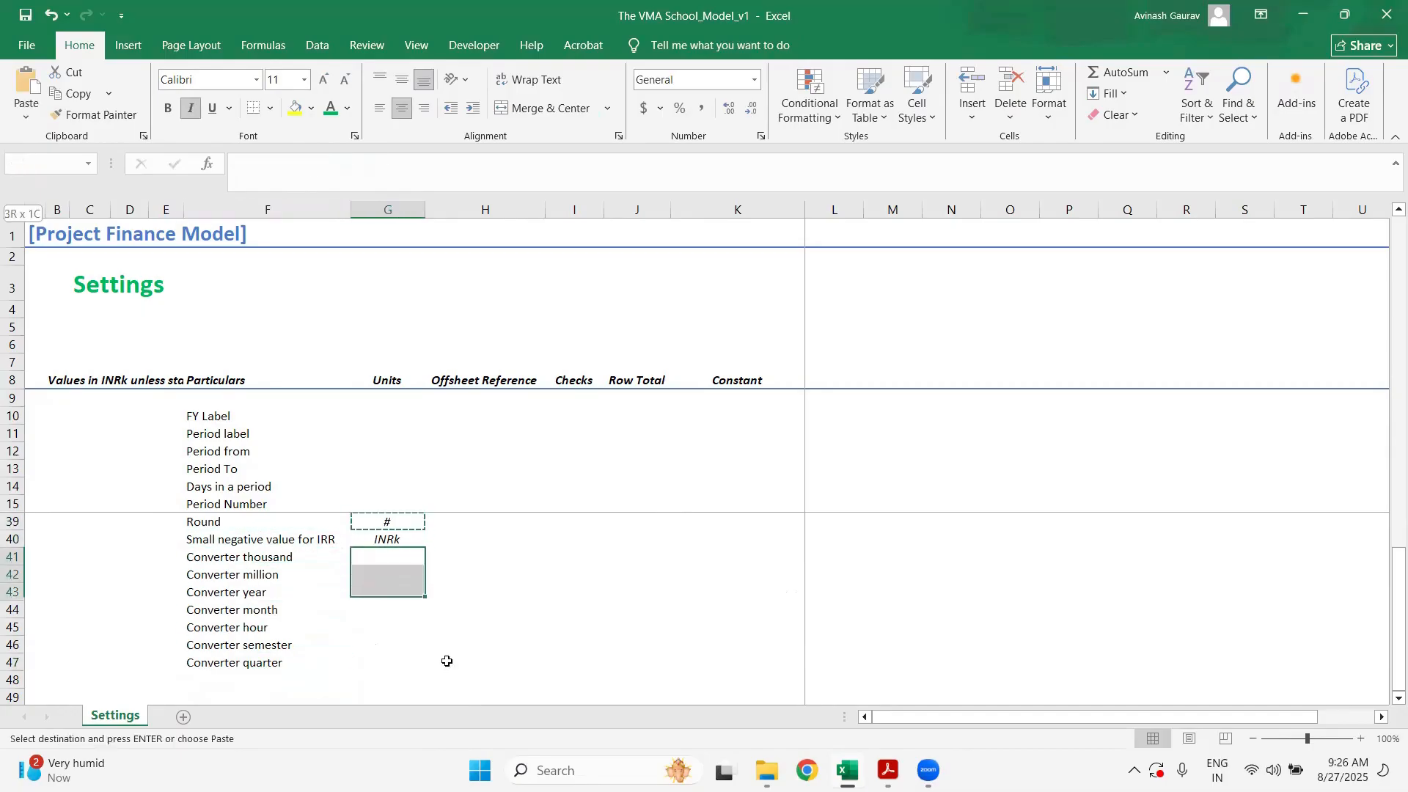
{"action": "key", "text": "shift+Down"}
{"action": "key", "text": "shift+Down"}
{"action": "key", "text": "shift+Down"}
{"action": "key", "text": "shift+Down"}
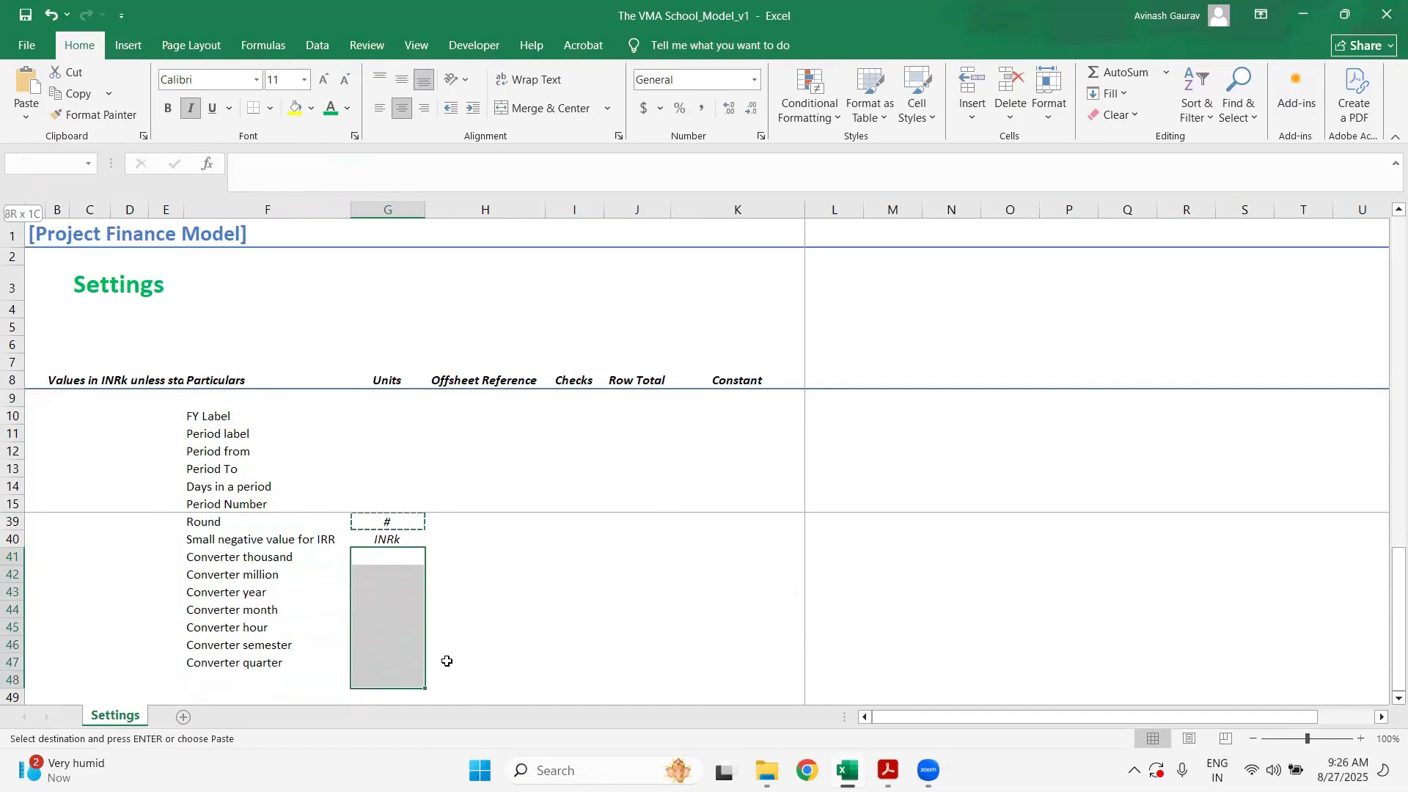
{"action": "key", "text": "shift+Up"}
{"action": "key", "text": "ctrl+v"}
- Enter the constants 0.1 for Tolerance check in K38 and 4 for Round in K39
{"action": "key", "text": "Up"}
{"action": "key", "text": "Up"}
{"action": "key", "text": "Up"}
{"action": "key", "text": "Up"}
{"action": "key", "text": "Up"}
{"action": "key", "text": "Up"}
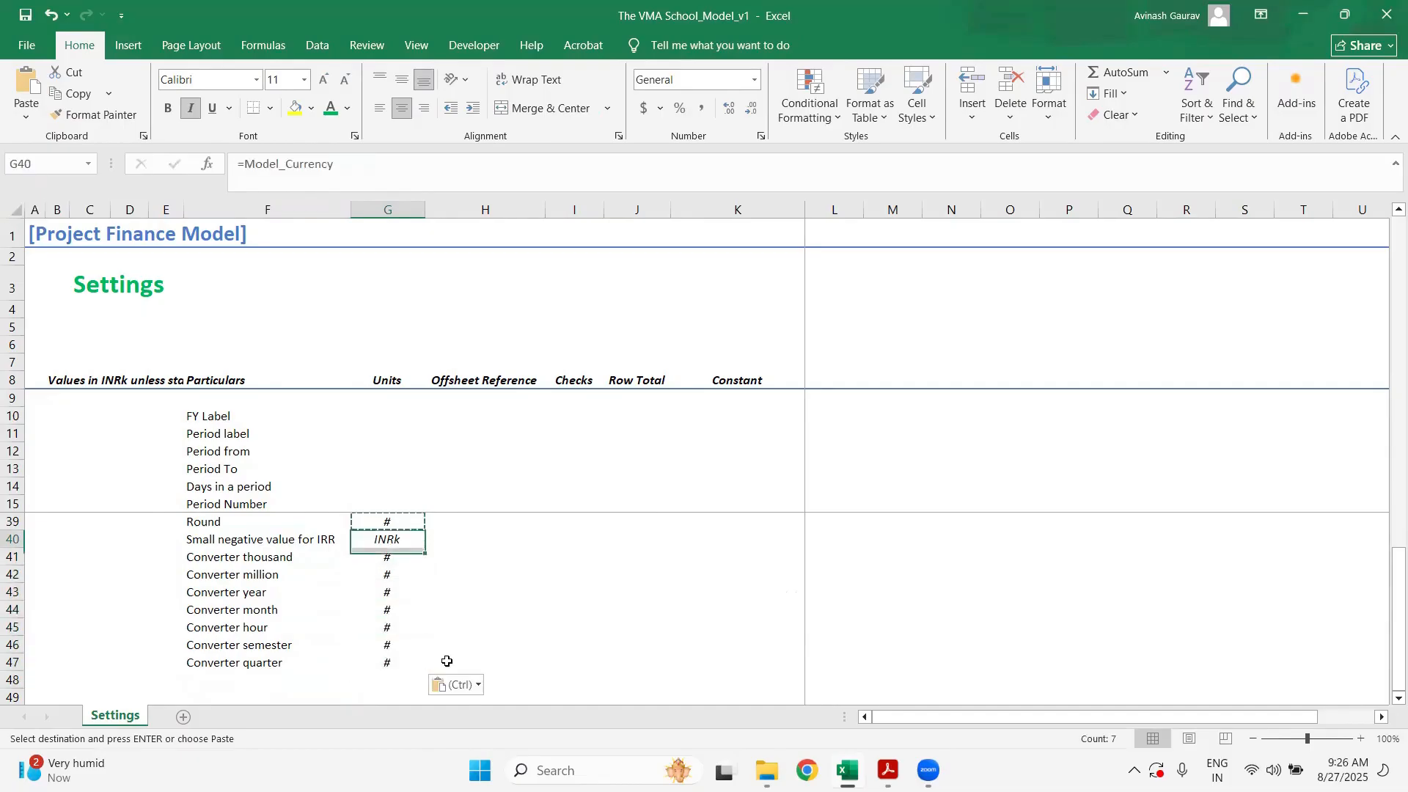
{"action": "key", "text": "Up"}
{"action": "key", "text": "Down"}
{"action": "key", "text": "Down"}
{"action": "key", "text": "Down"}
{"action": "key", "text": "Down"}
{"action": "key", "text": "Down"}
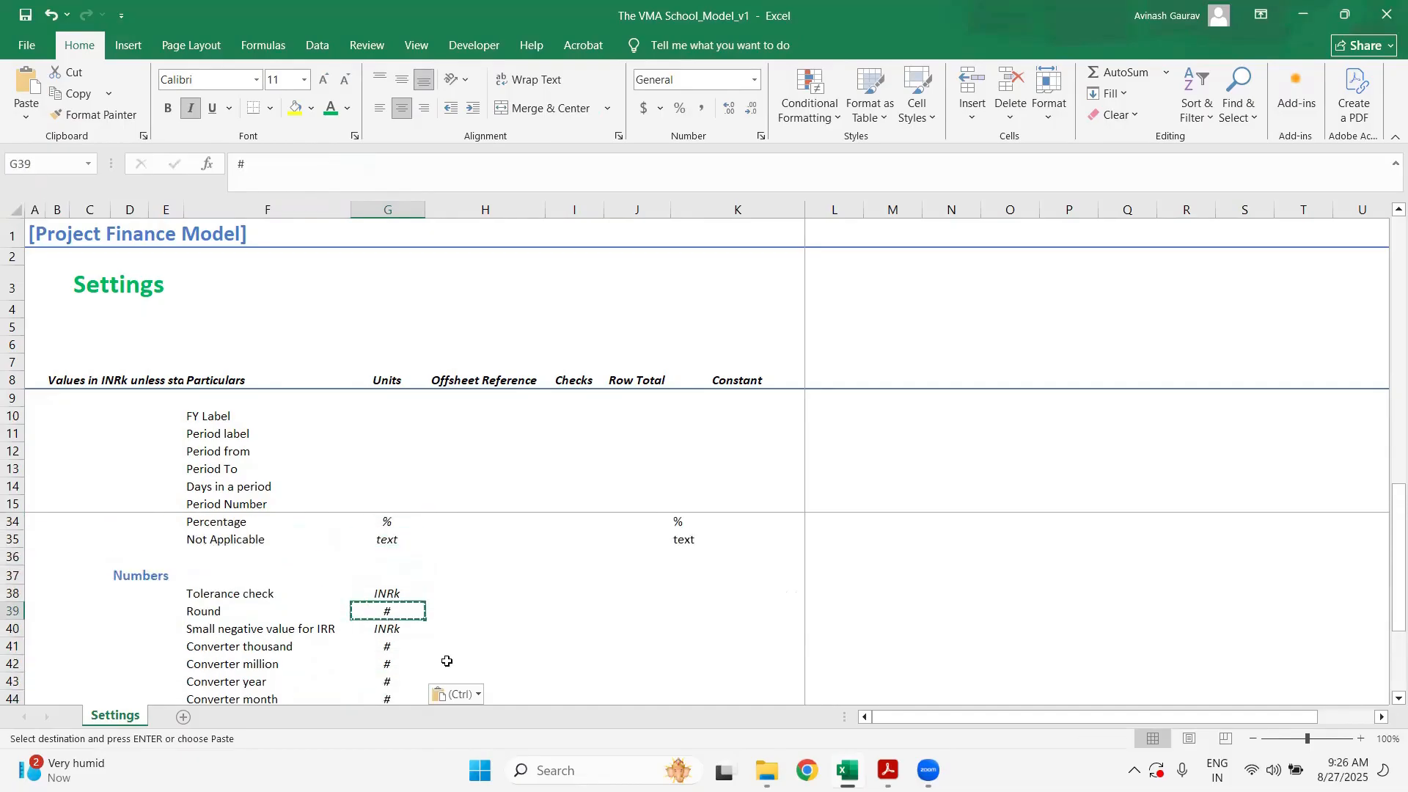
{"action": "key", "text": "Up"}
{"action": "key", "text": "Right"}
{"action": "key", "text": "Right"}
{"action": "key", "text": "Right"}
{"action": "key", "text": "Right"}
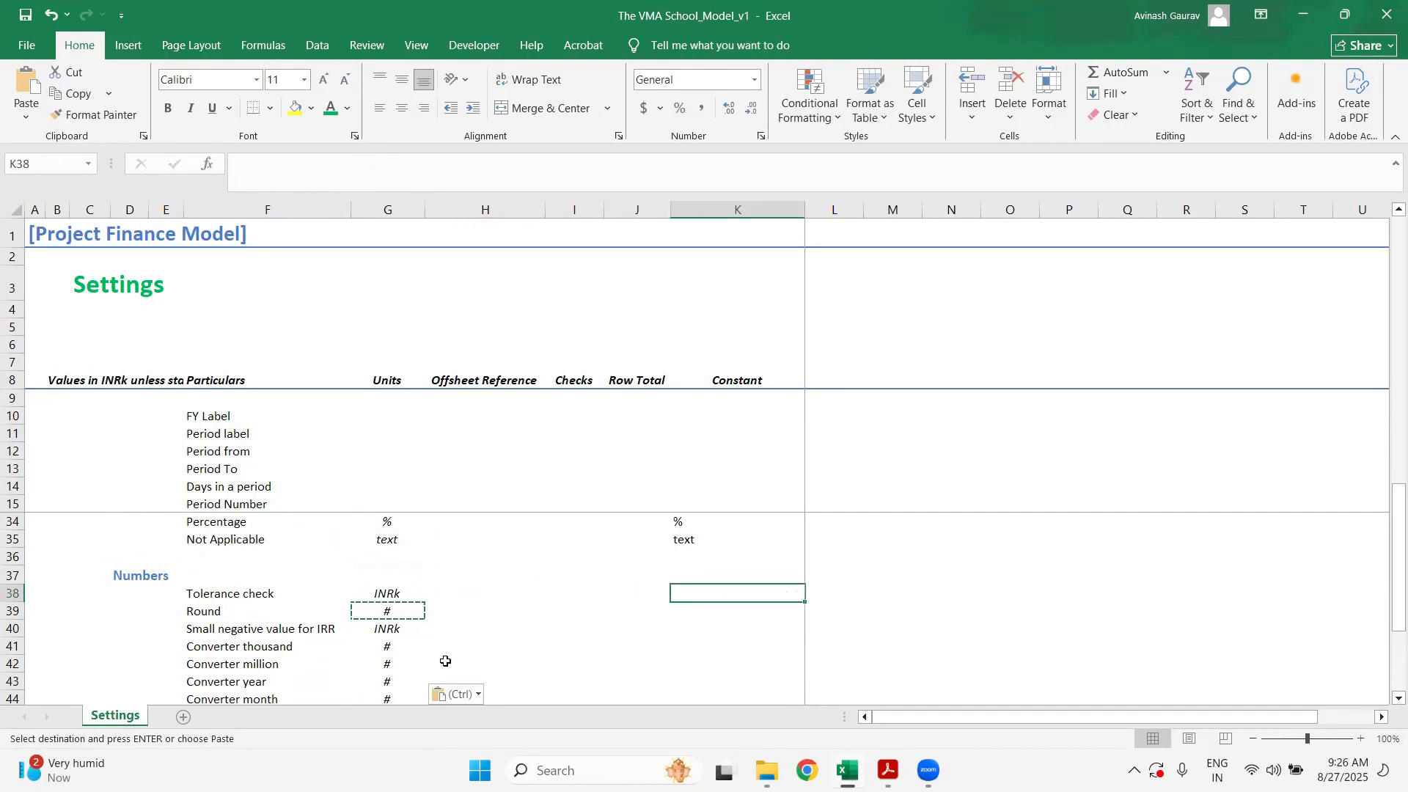
{"action": "type", "text": "0.1"}
{"action": "key", "text": "Return"}
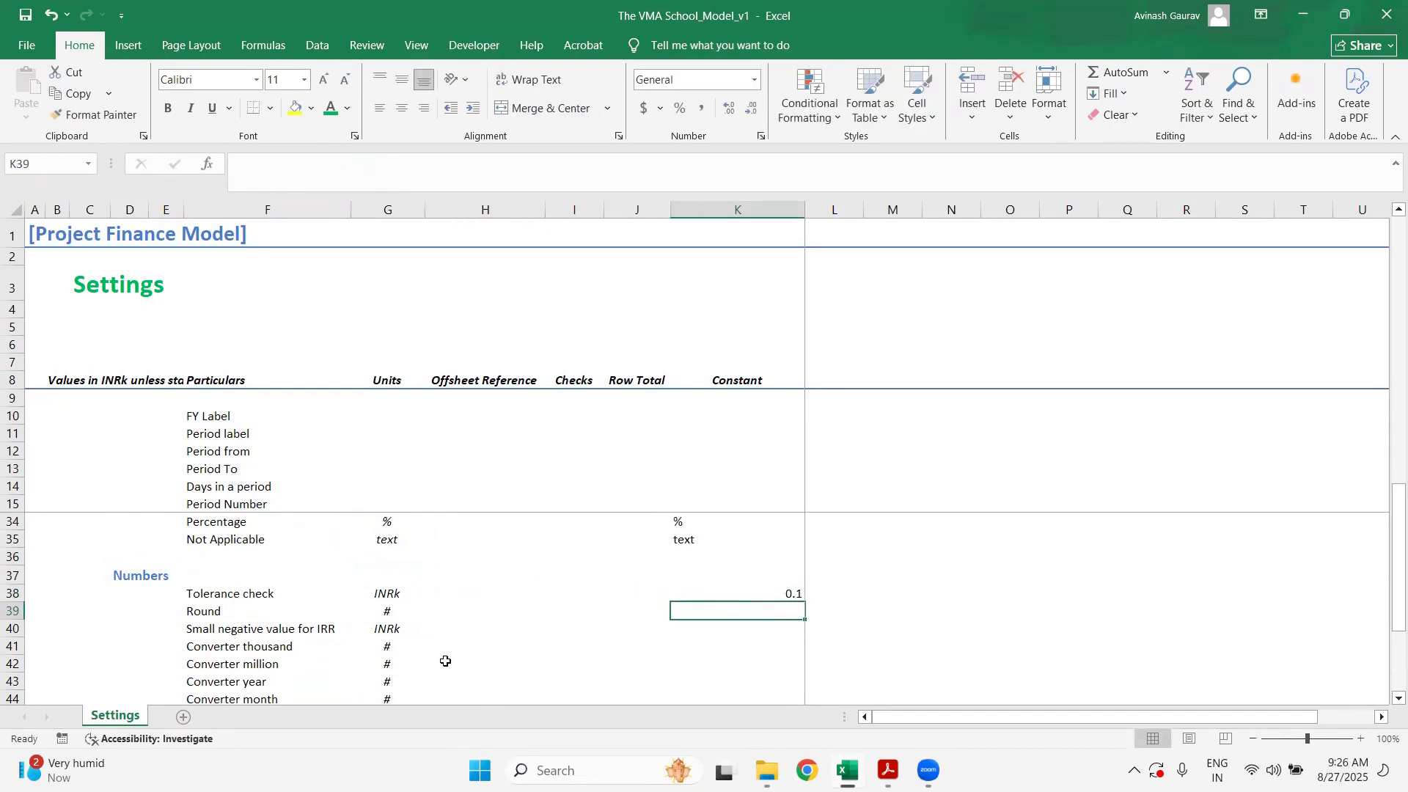
{"action": "type", "text": "4"}
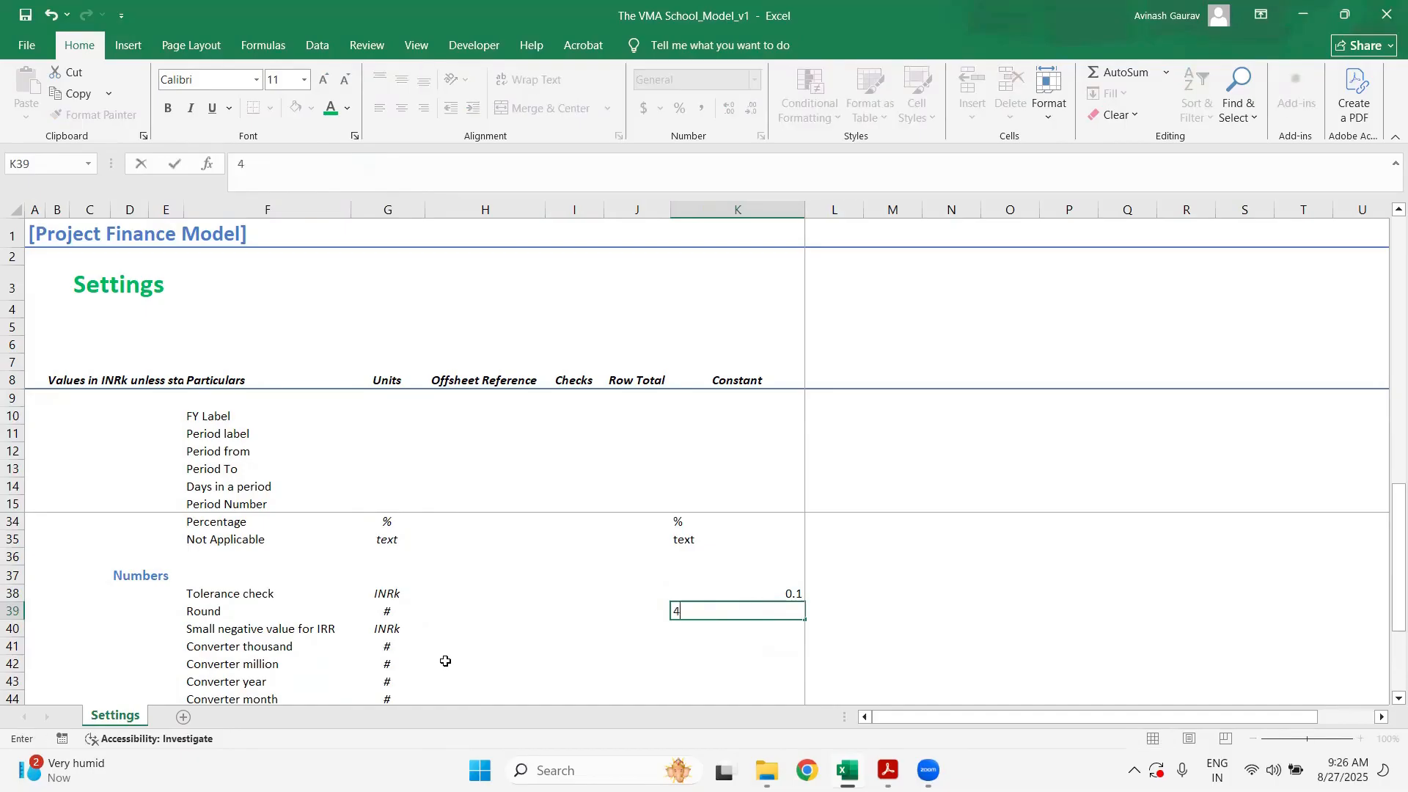
{"action": "key", "text": "Return"}
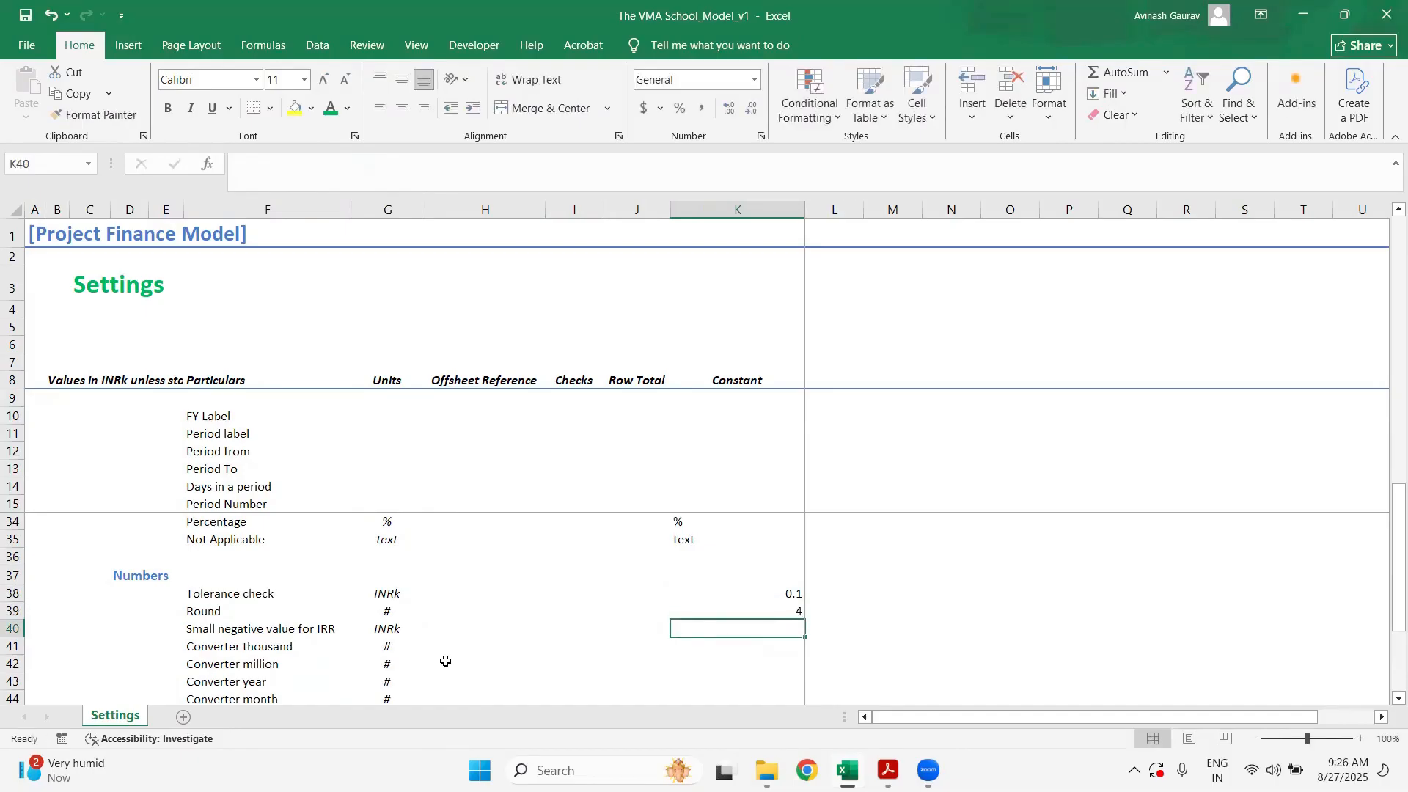
- Enter -0.0000001 in K40 as the constant of the small negative value for IRR
{"action": "type", "text": "-00"}
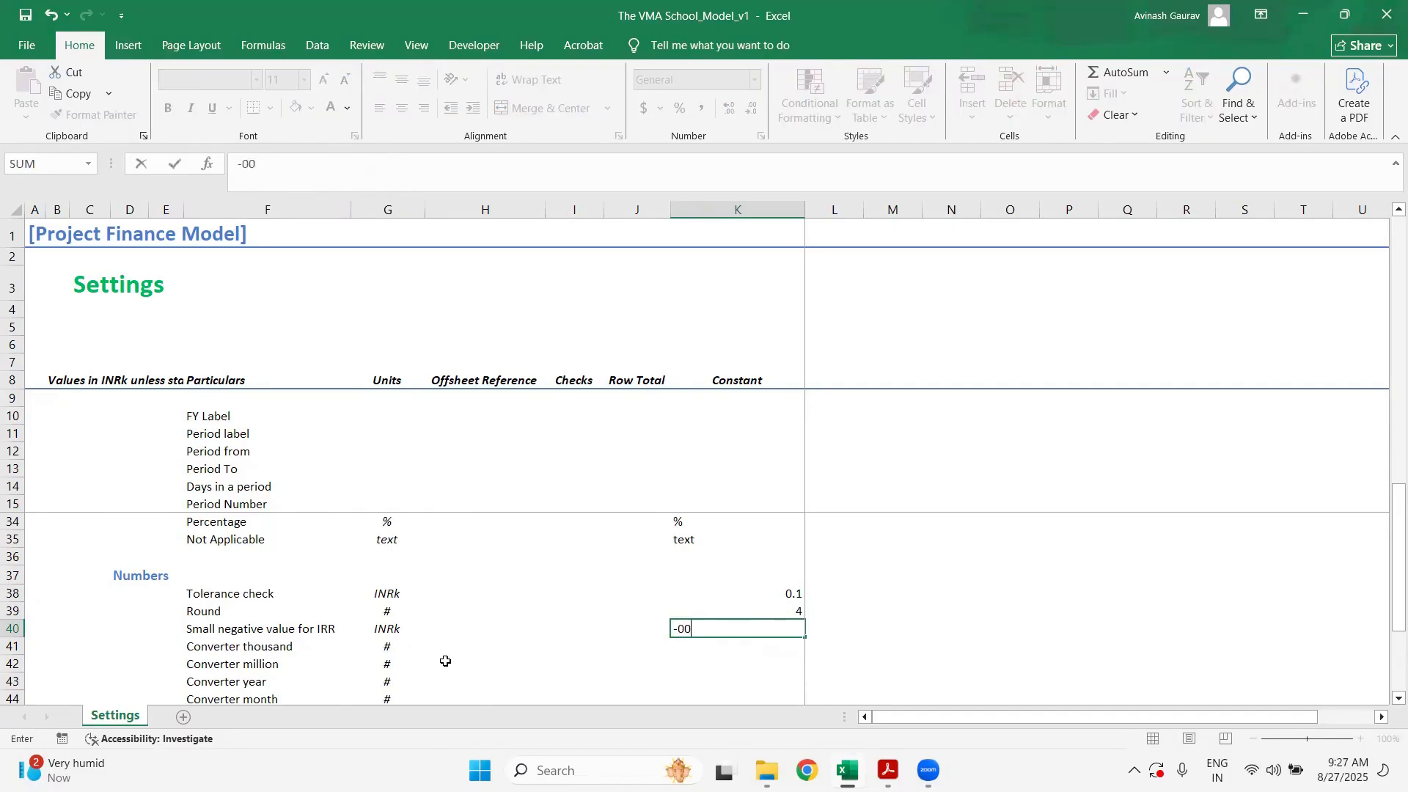
{"action": "key", "text": "BackSpace"}
{"action": "key", "text": "BackSpace"}
{"action": "type", "text": "0.0000001"}
{"action": "key", "text": "Return"}
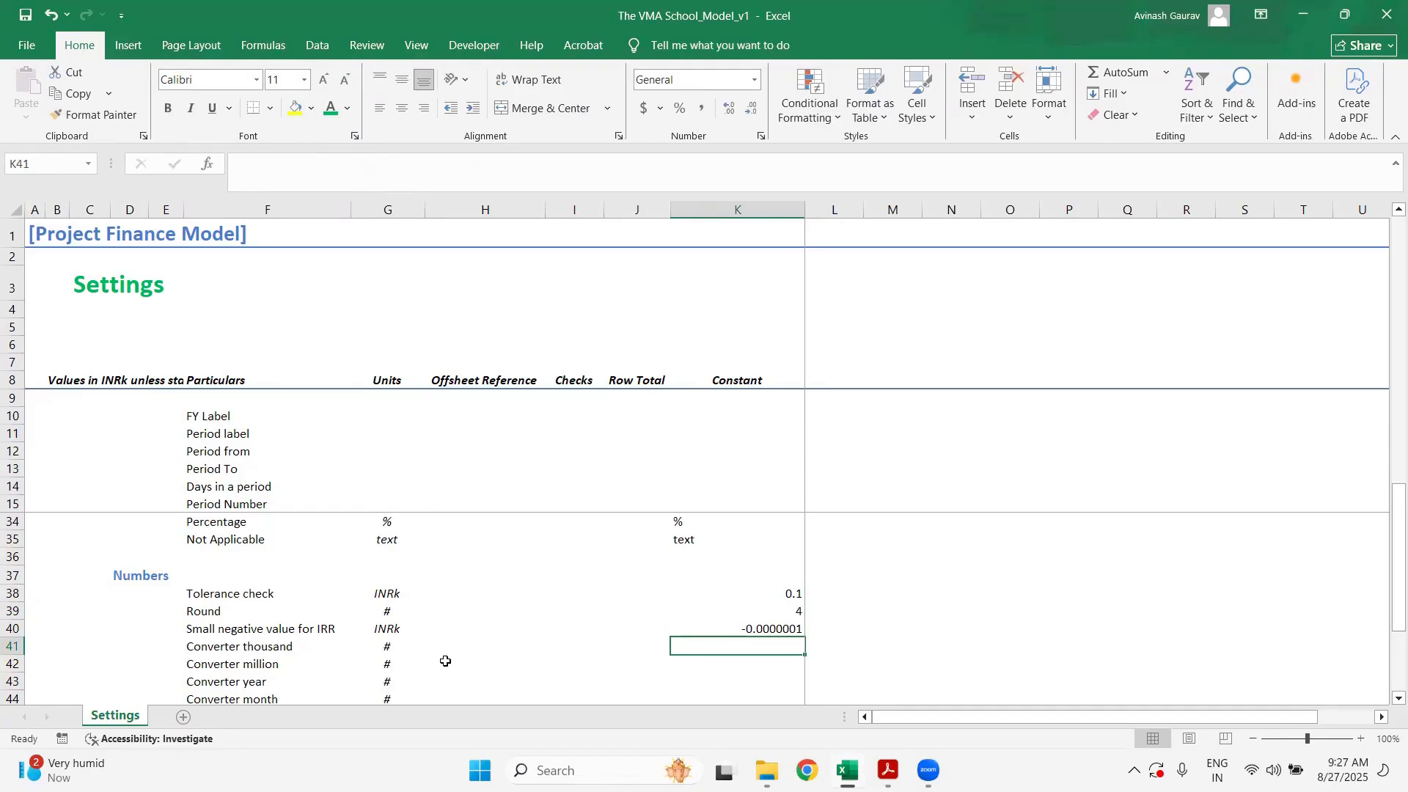
- Enter the converter constants 1000 for thousand in K41 and 1000000 for million in K42
{"action": "type", "text": "1000"}
{"action": "key", "text": "Return"}
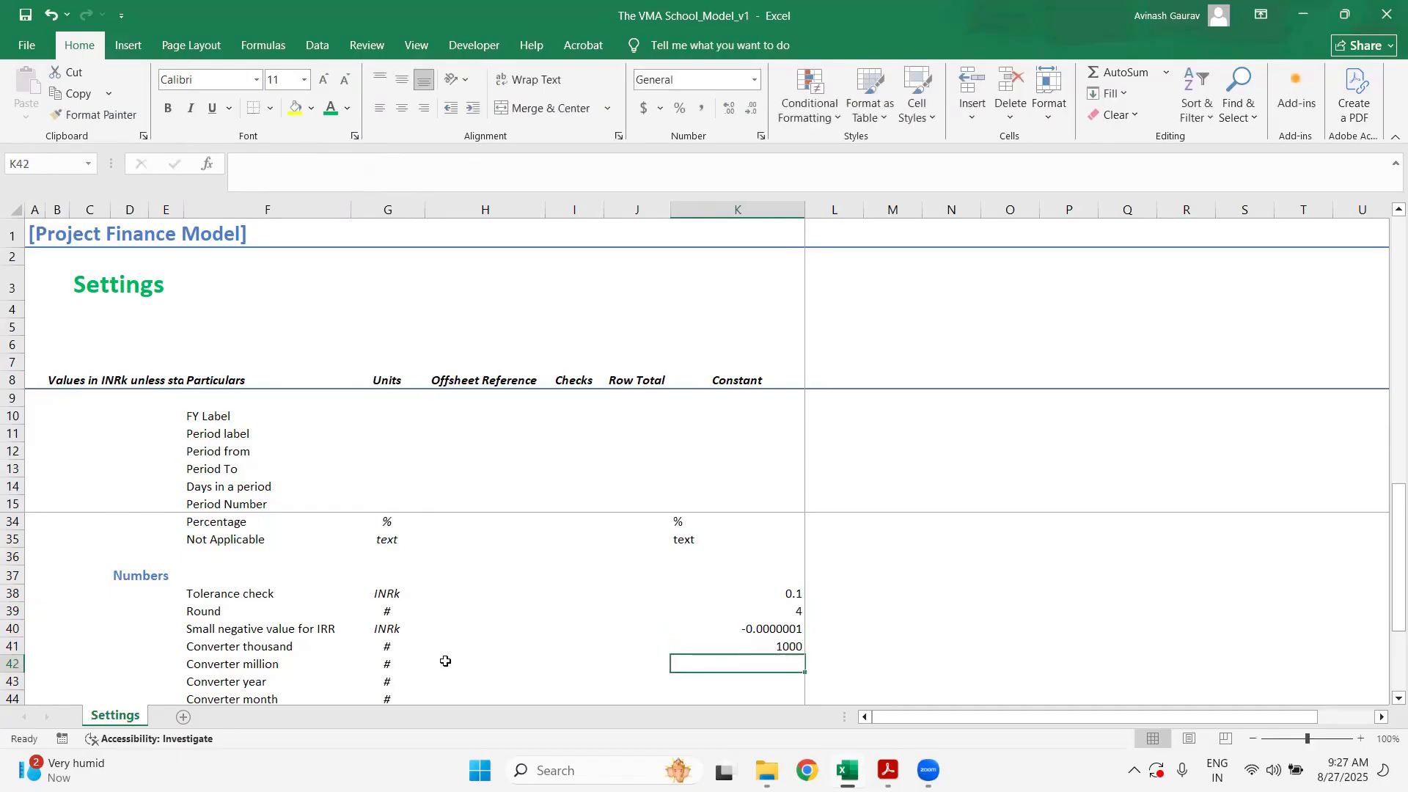
{"action": "type", "text": "1000"}
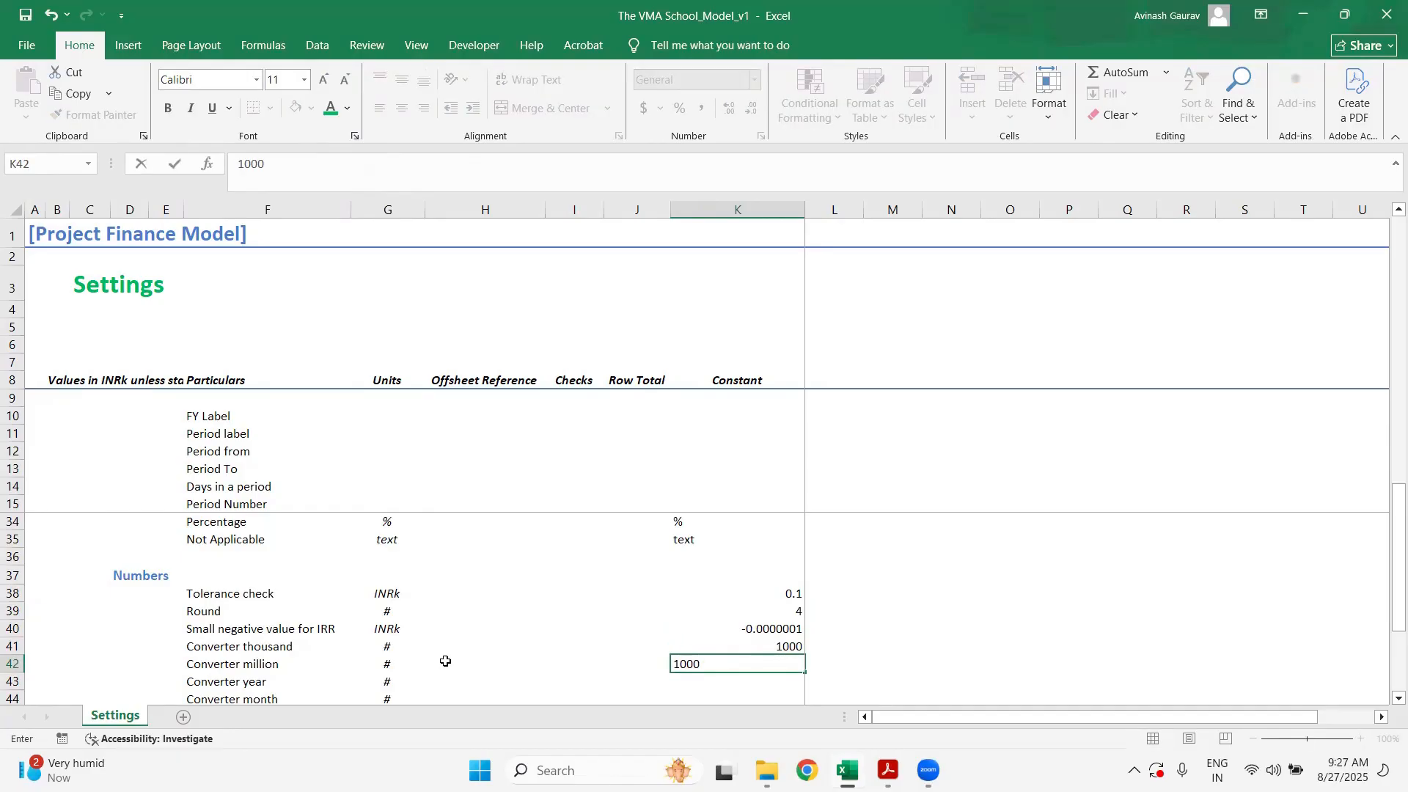
{"action": "type", "text": "000"}
{"action": "key", "text": "Return"}
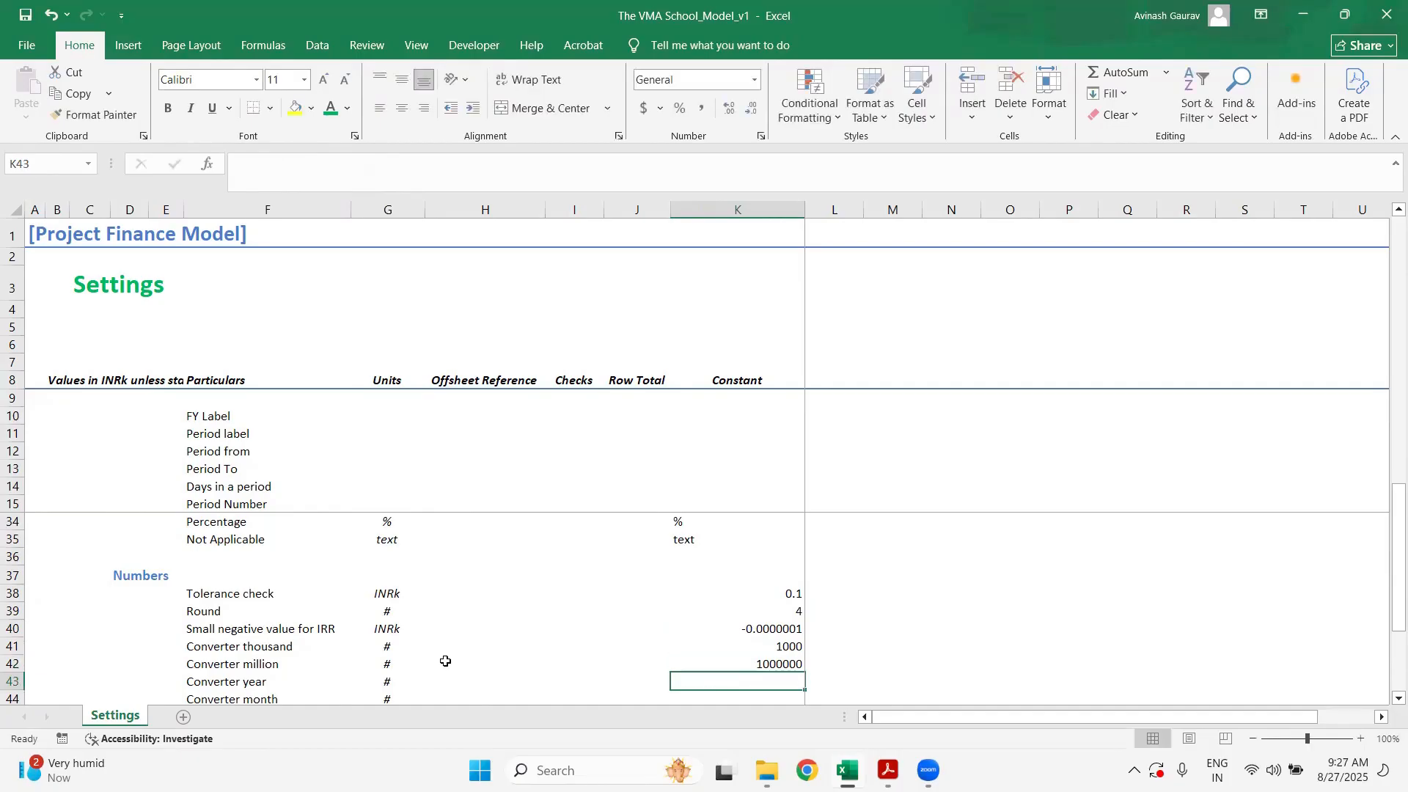
- Enter the converter constants 365 for year in K43 and 12 for month in K44
{"action": "type", "text": "3"}
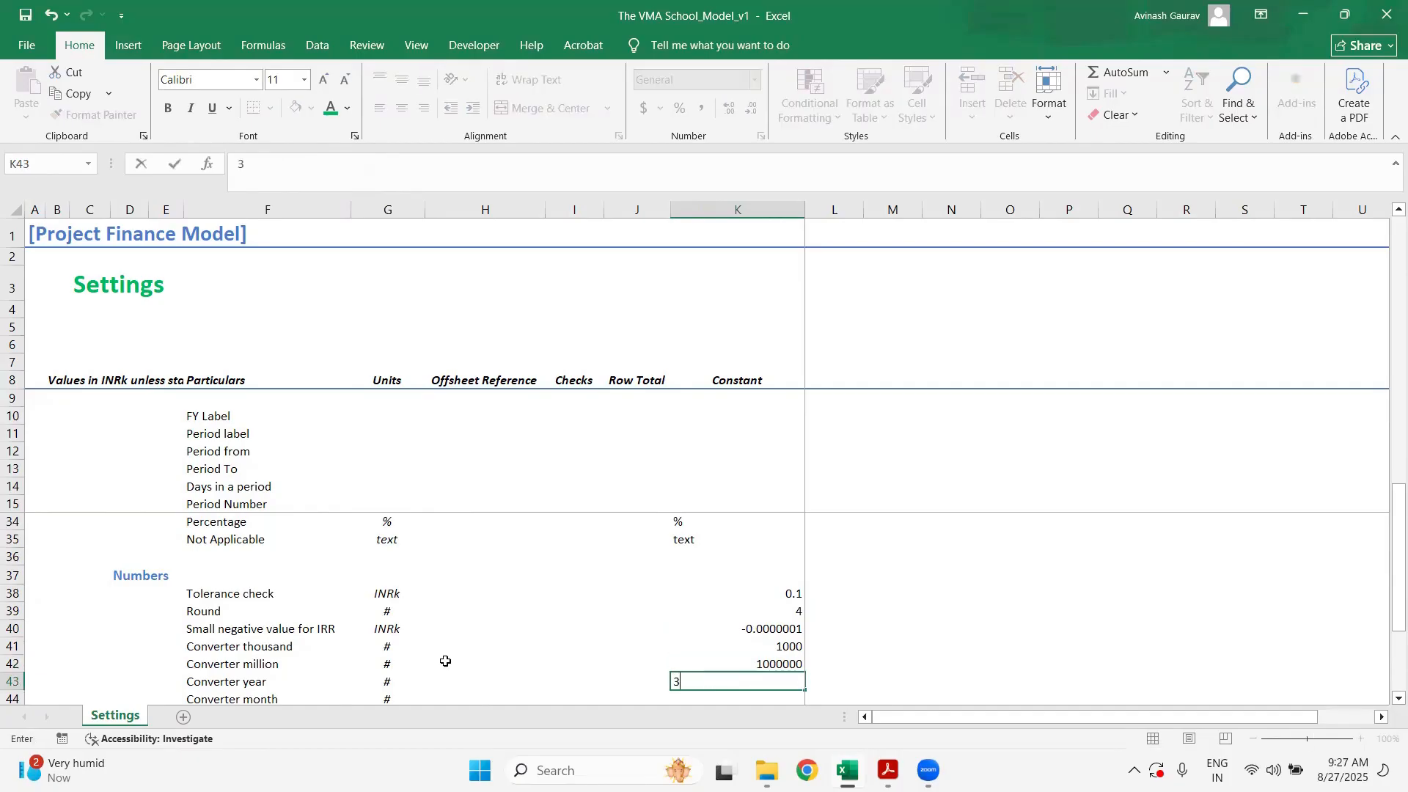
{"action": "type", "text": "565"}
{"action": "key", "text": "Return"}
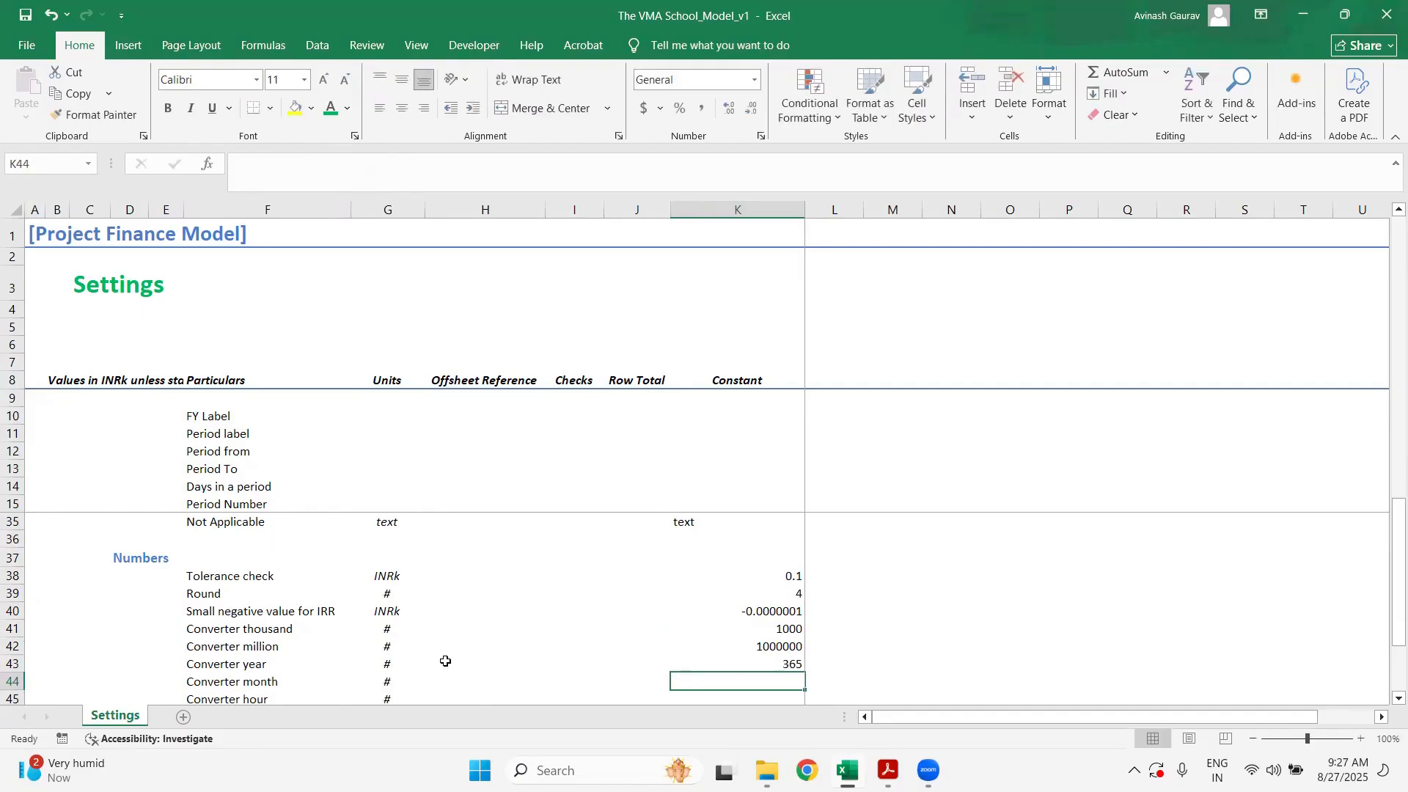
{"action": "type", "text": "12"}
{"action": "key", "text": "Up"}
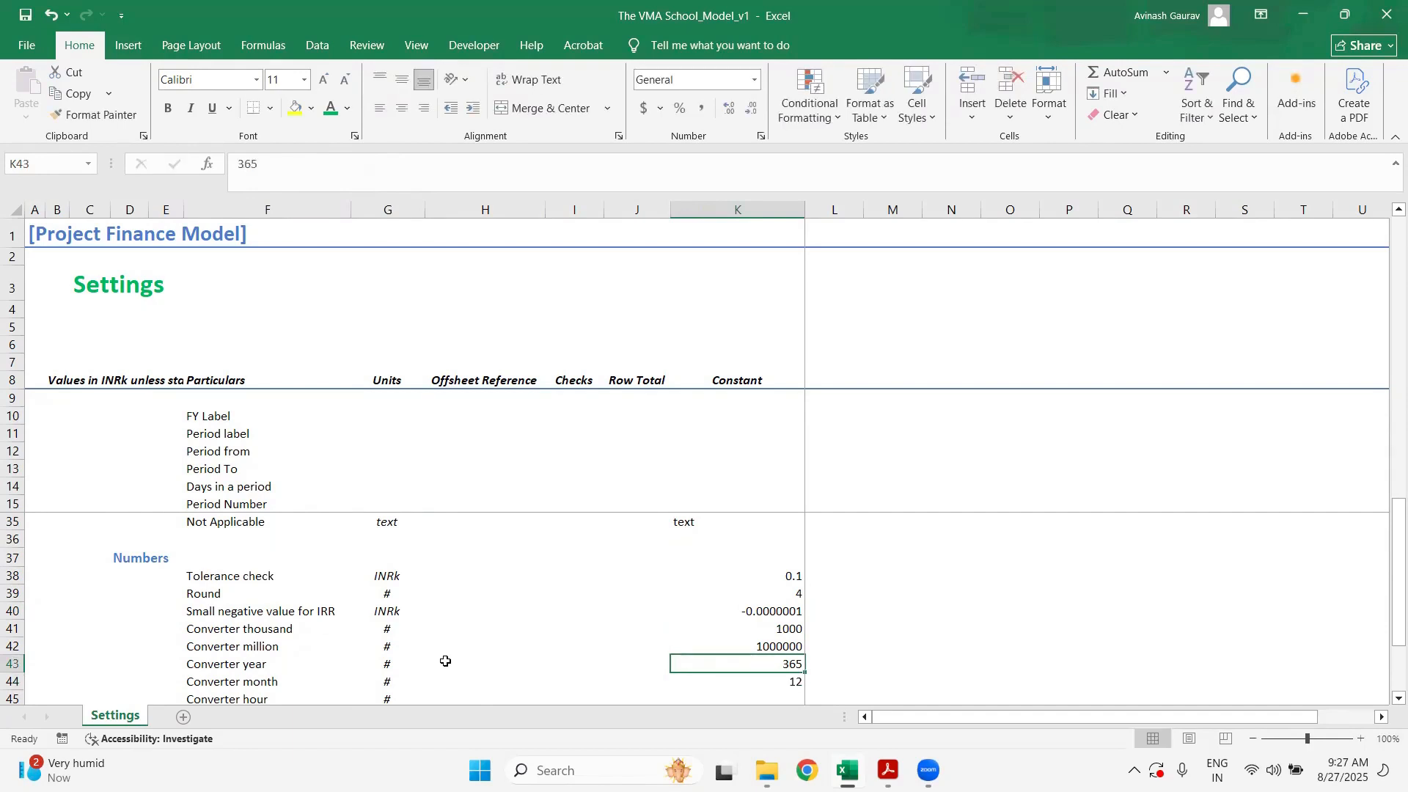
- Enter the converter constants 24 for hour, 6 for semester and 3 for quarter in K45 to K47
{"action": "key", "text": "Down"}
{"action": "key", "text": "Down"}
{"action": "type", "text": "24"}
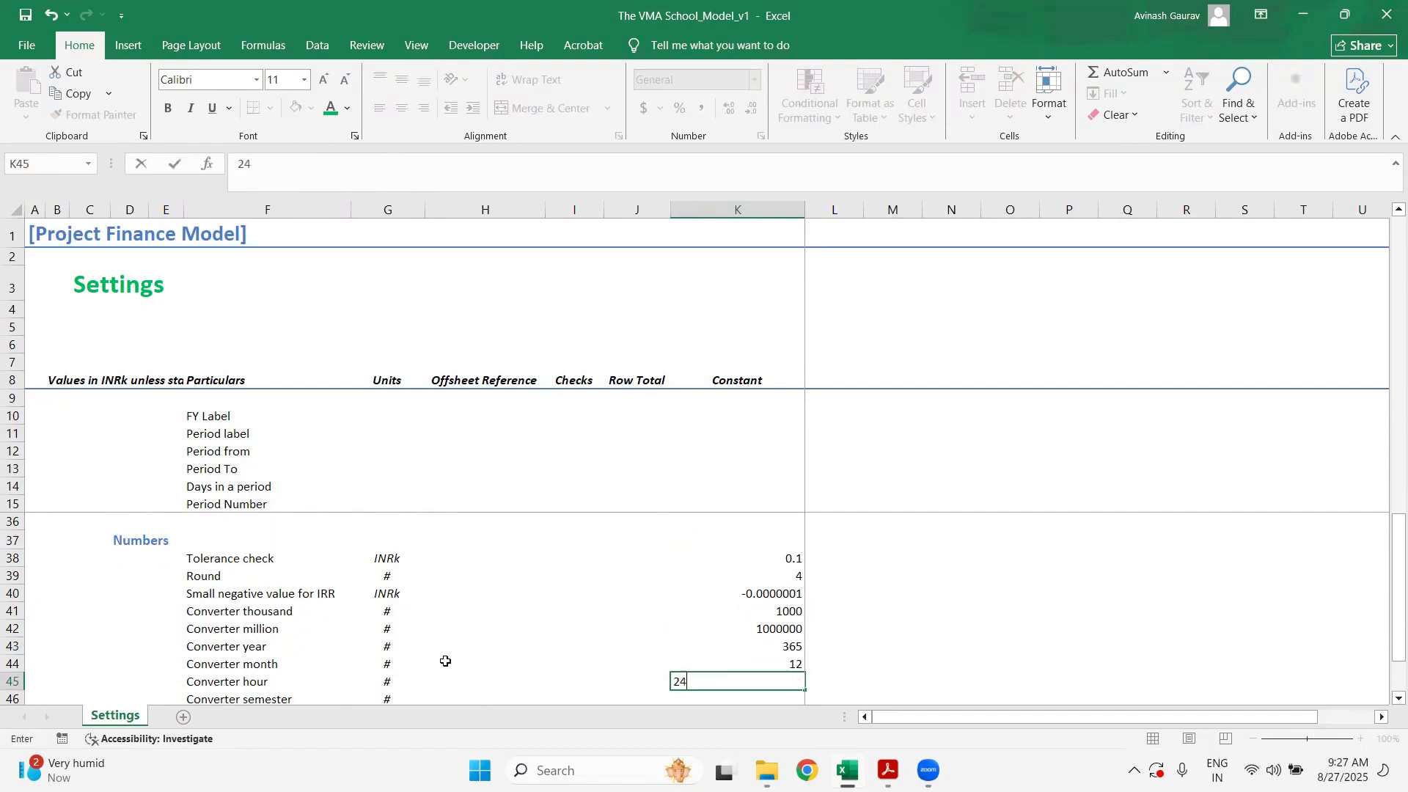
{"action": "key", "text": "Return"}
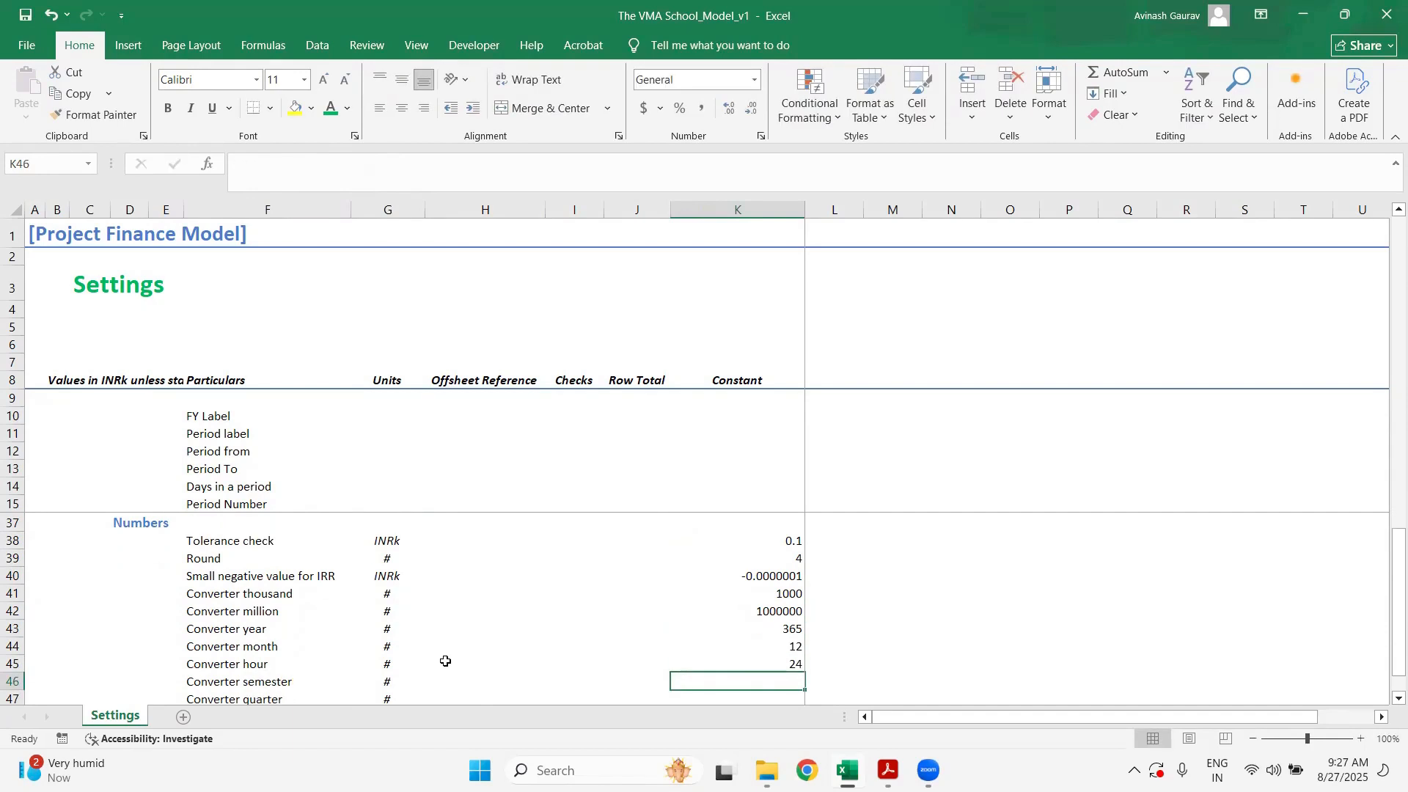
{"action": "type", "text": "6"}
{"action": "key", "text": "Return"}
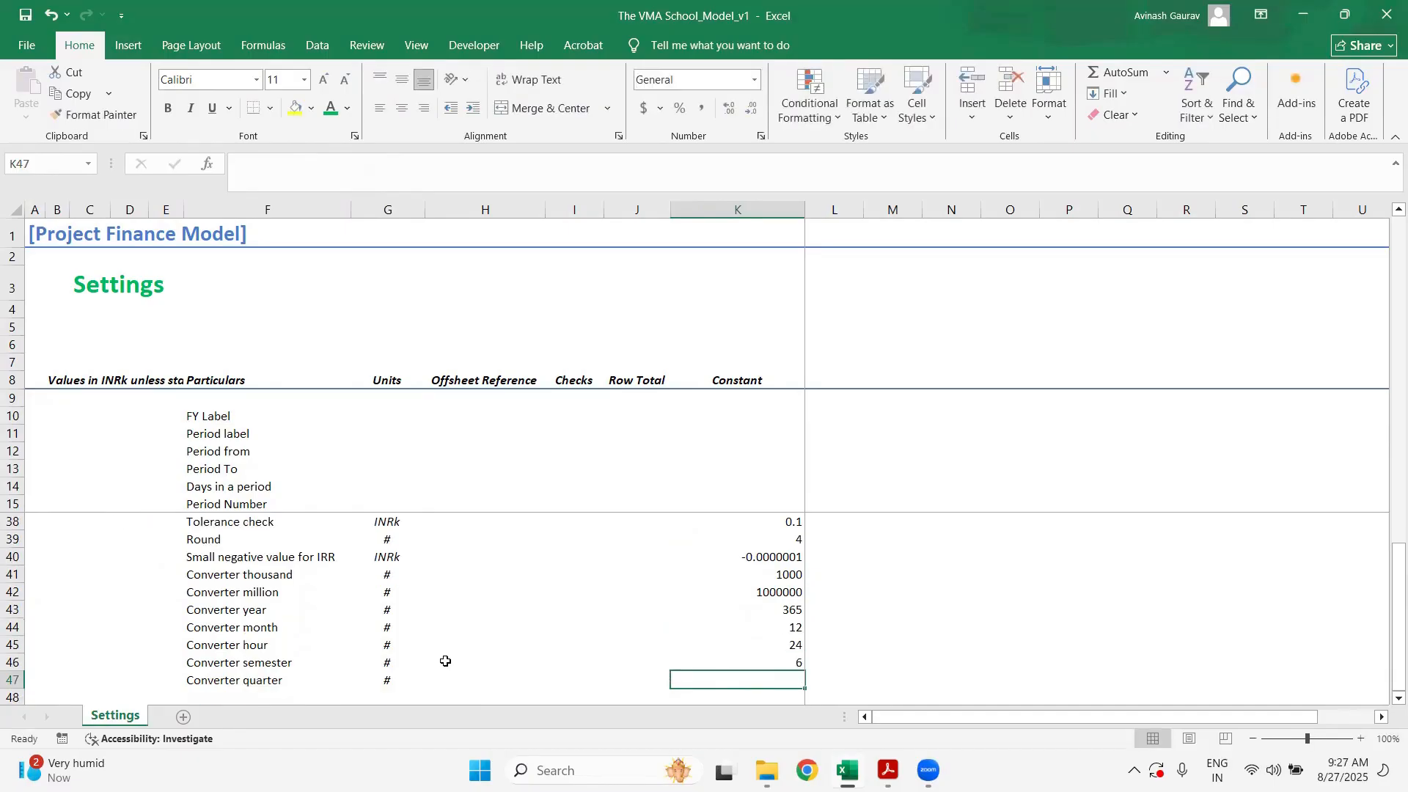
{"action": "type", "text": "3"}
{"action": "key", "text": "Return"}
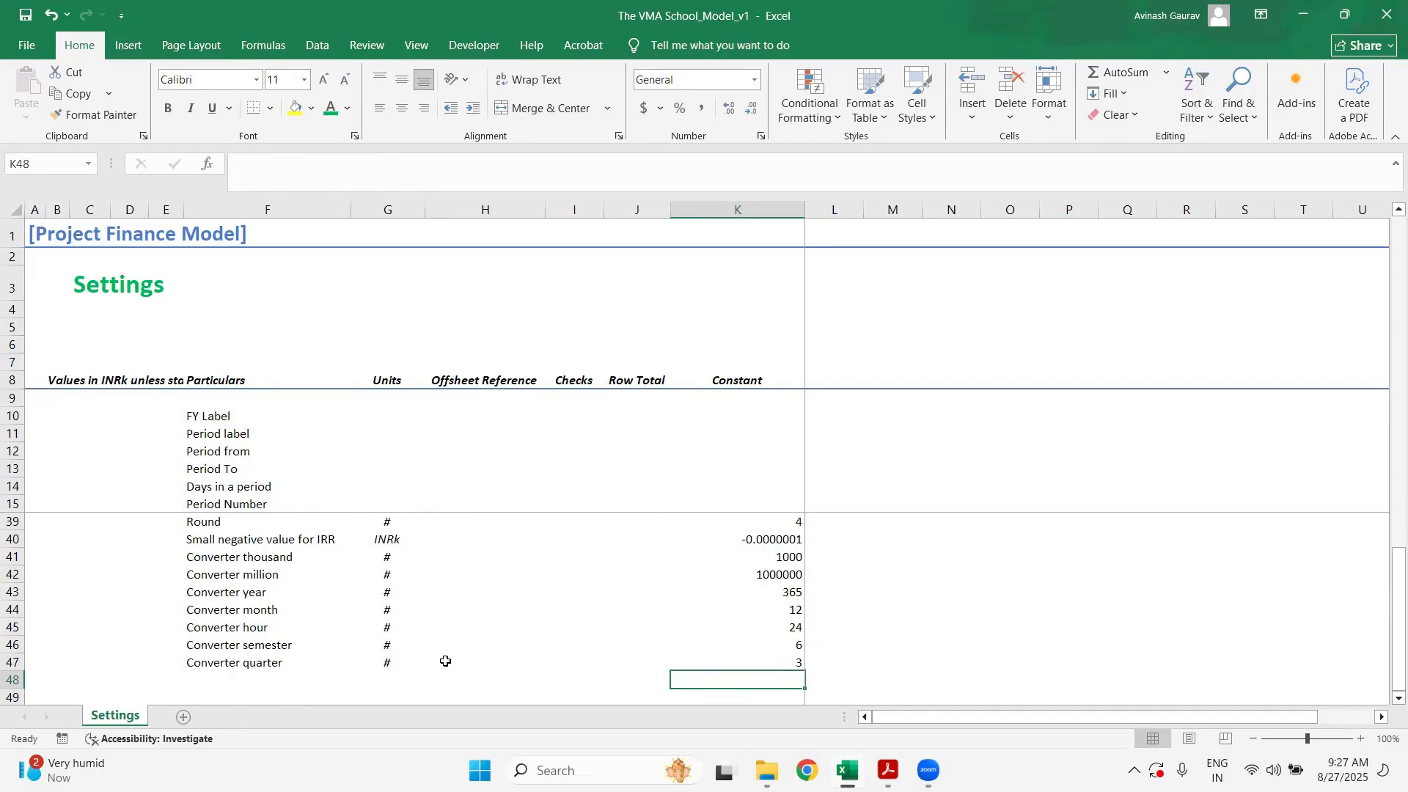
- Define the workbook name Tolerance for the tolerance check constant in K38
{"action": "key", "text": "Up"}
{"action": "key", "text": "Up"}
{"action": "key", "text": "Up"}
{"action": "key", "text": "Up"}
{"action": "key", "text": "Up"}
{"action": "key", "text": "Up"}
{"action": "key", "text": "Up"}
{"action": "key", "text": "Up"}
{"action": "key", "text": "Up"}
{"action": "key", "text": "Up"}
{"action": "key", "text": "Up"}
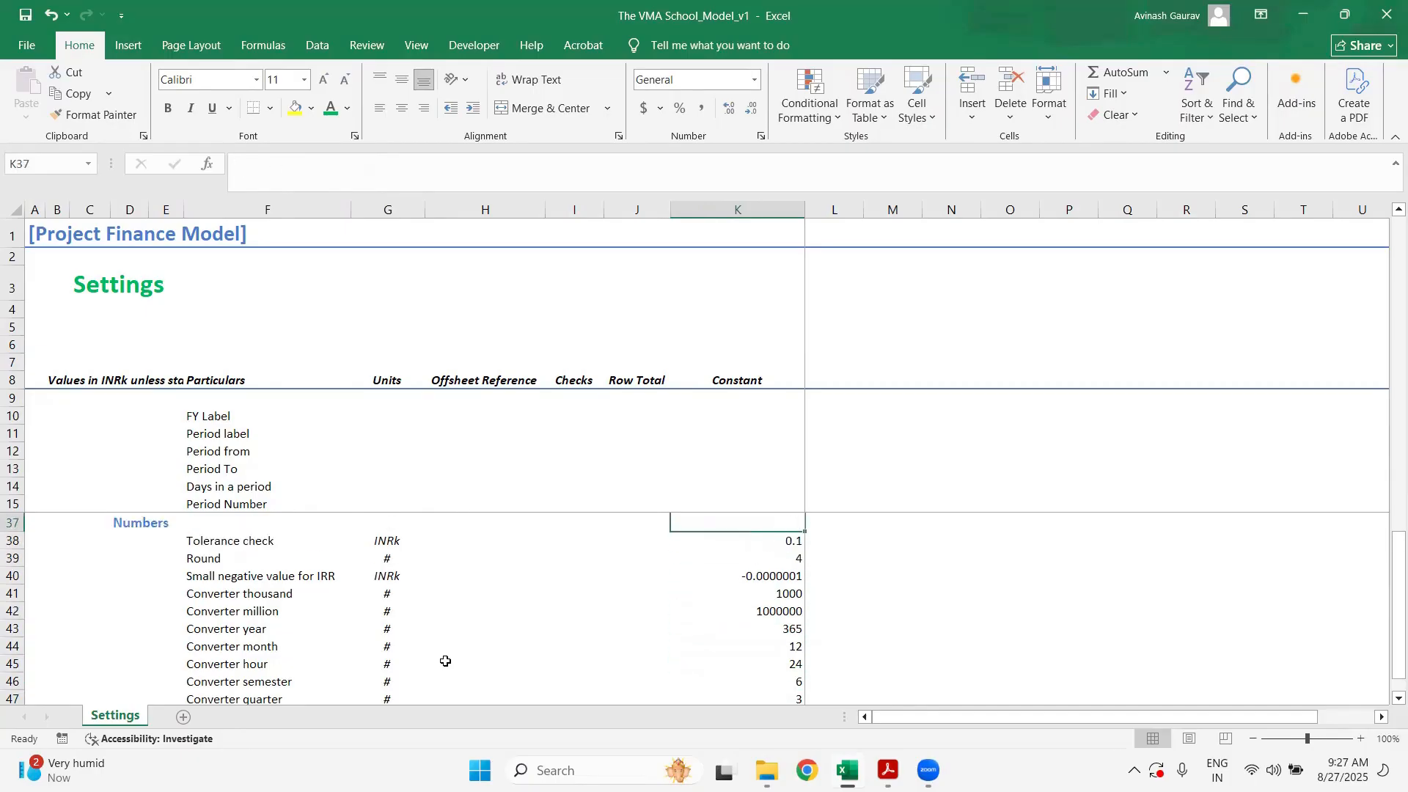
{"action": "key", "text": "Up"}
{"action": "key", "text": "Down"}
{"action": "key", "text": "Down"}
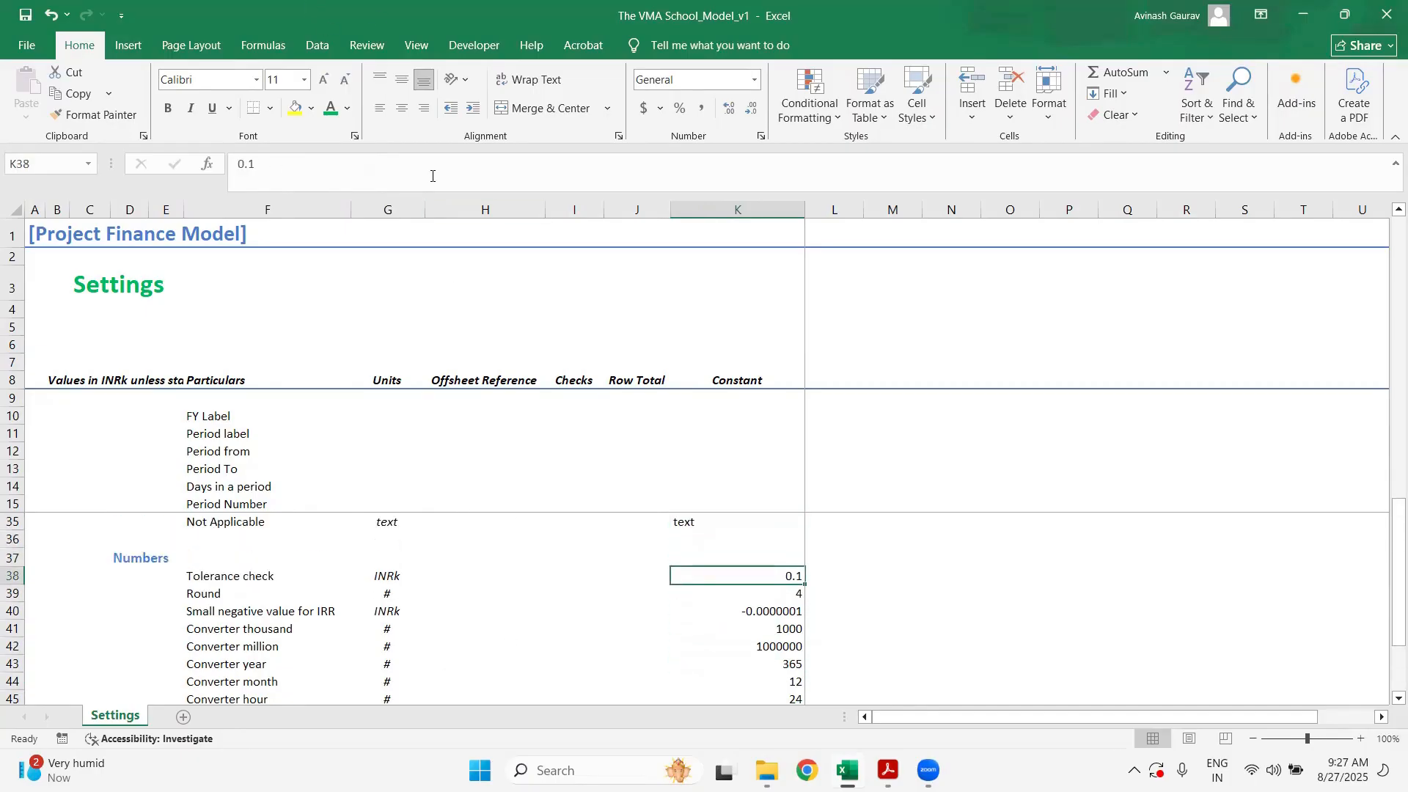
{"action": "left_click", "coordinate": [277, 50]}
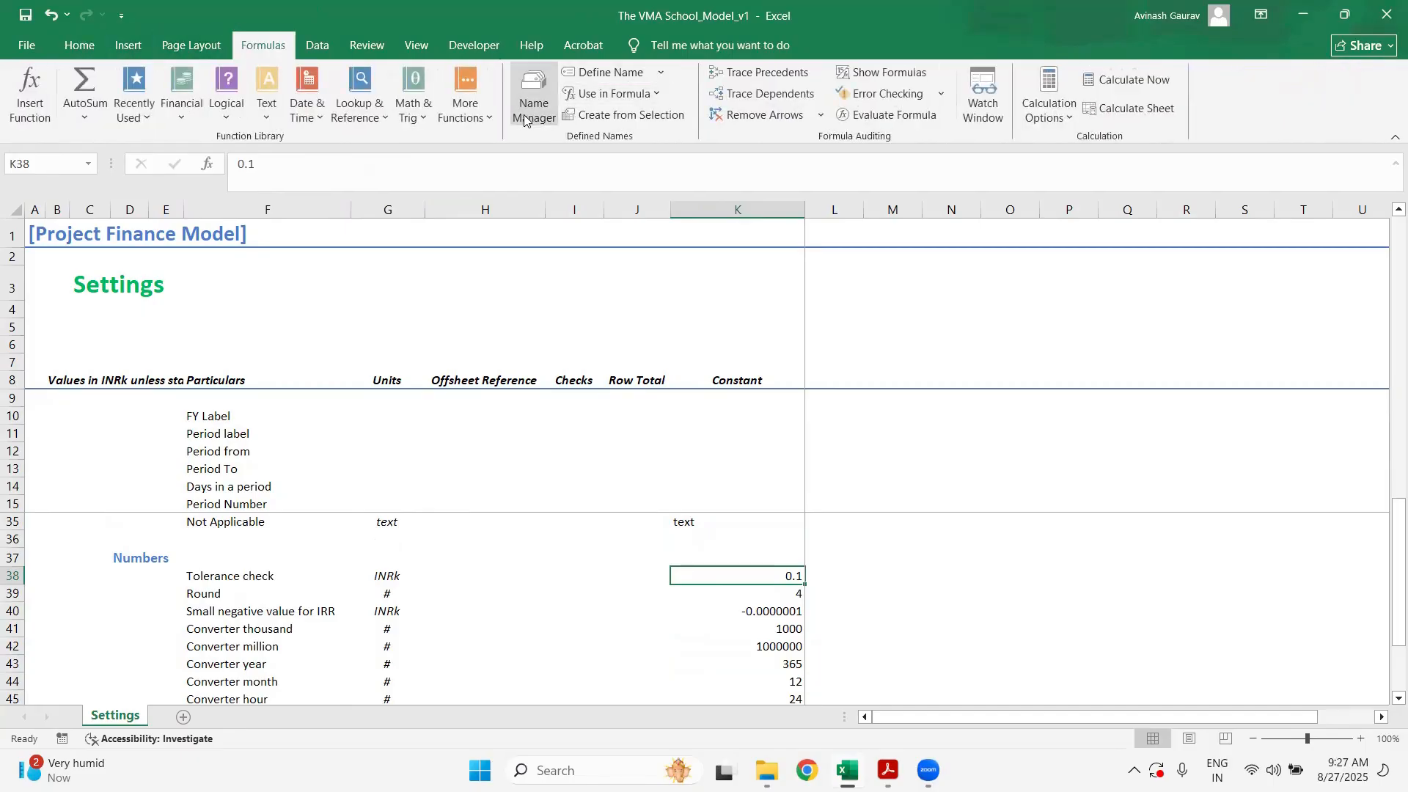
{"action": "left_click", "coordinate": [524, 120]}
{"action": "left_click", "coordinate": [689, 86]}
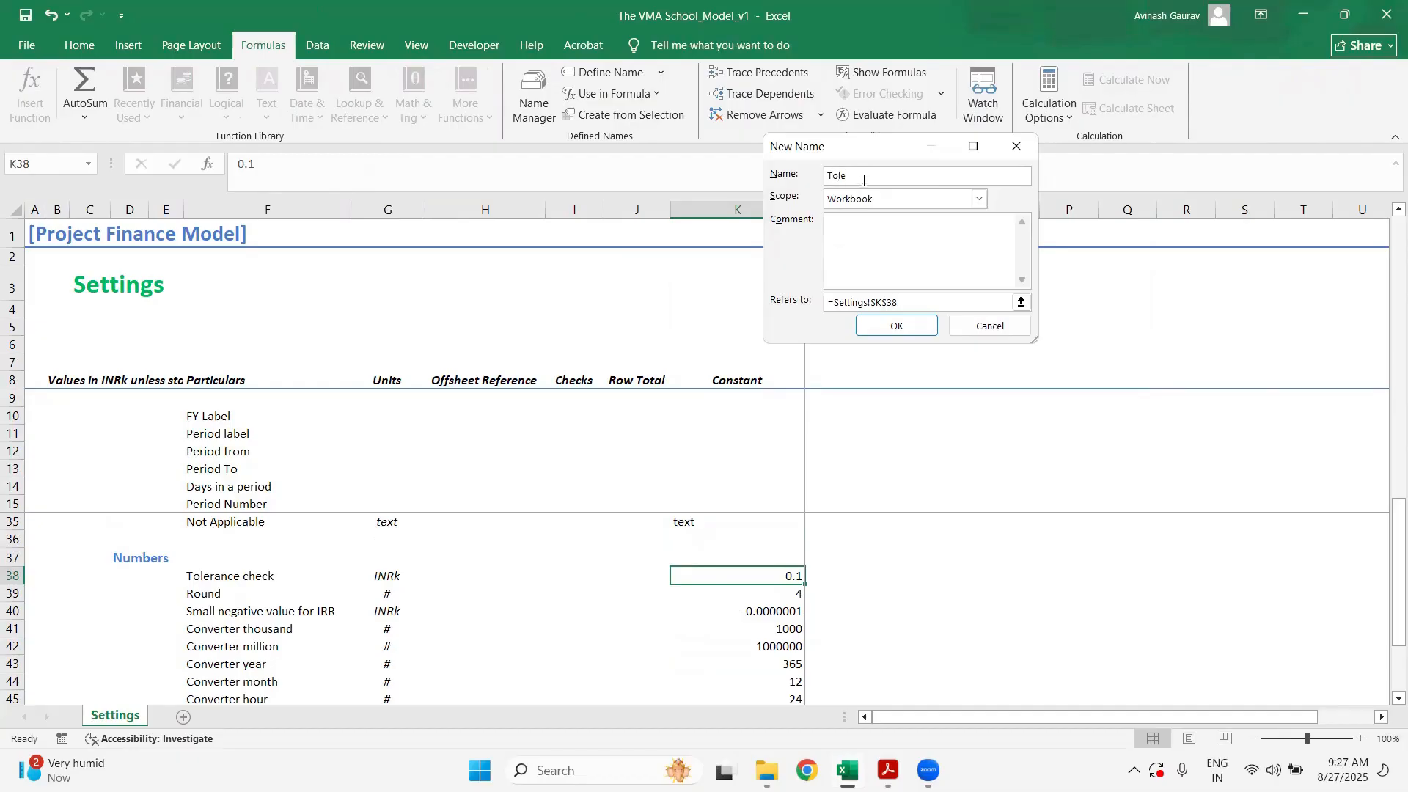
{"action": "left_click", "coordinate": [908, 327]}
{"action": "left_click", "coordinate": [1078, 419]}
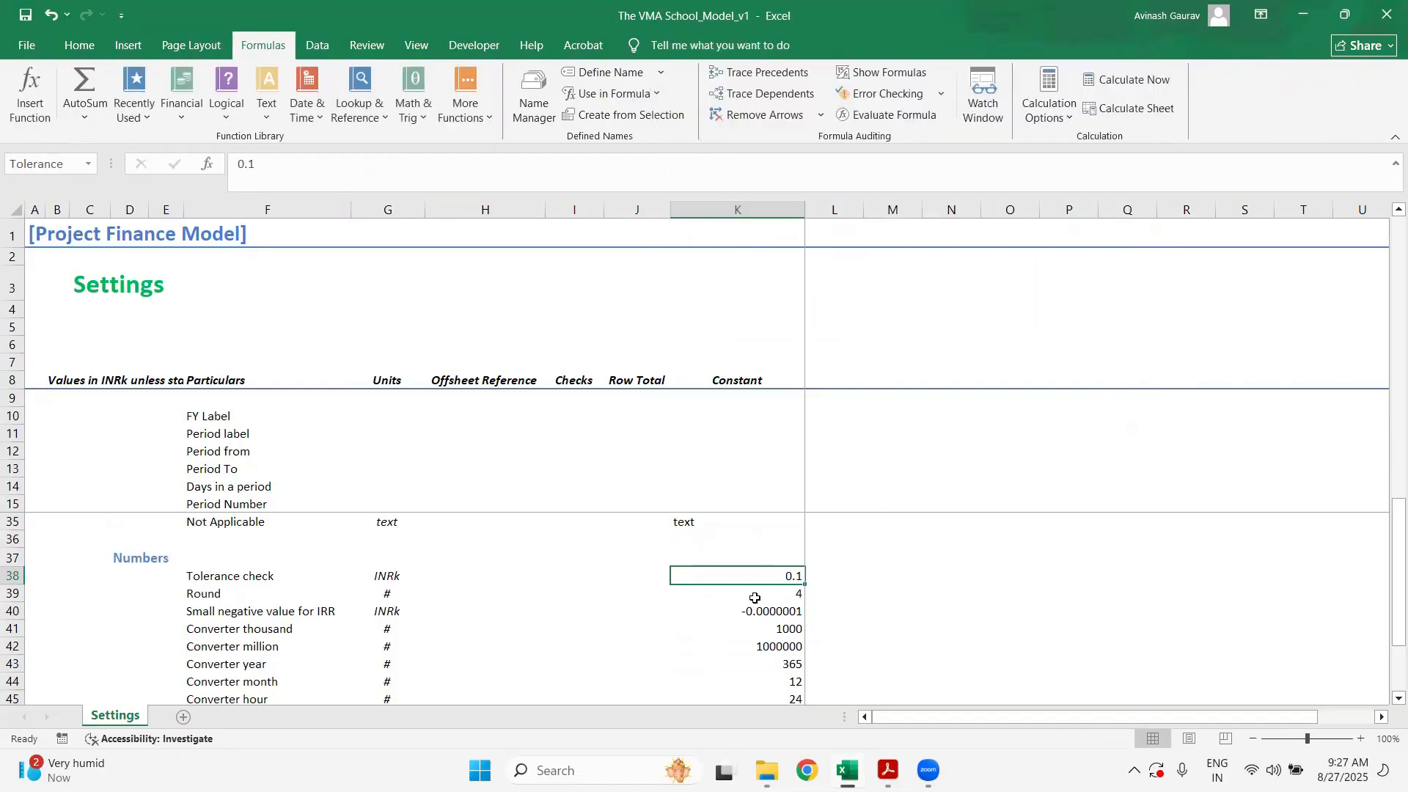
- Define the workbook name rounding for the Round constant in K39
{"action": "left_click", "coordinate": [755, 594]}
{"action": "left_click", "coordinate": [539, 108]}
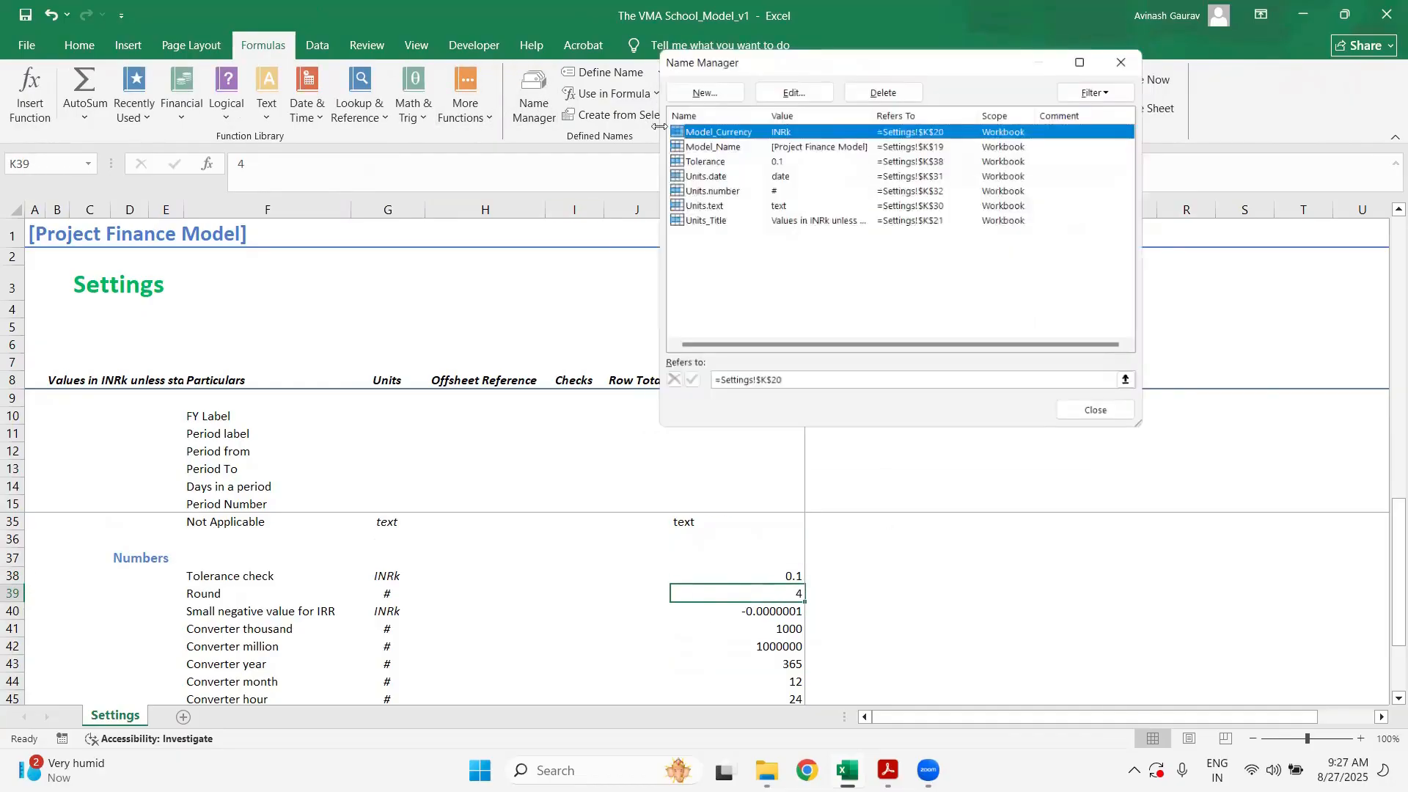
{"action": "left_click", "coordinate": [697, 91]}
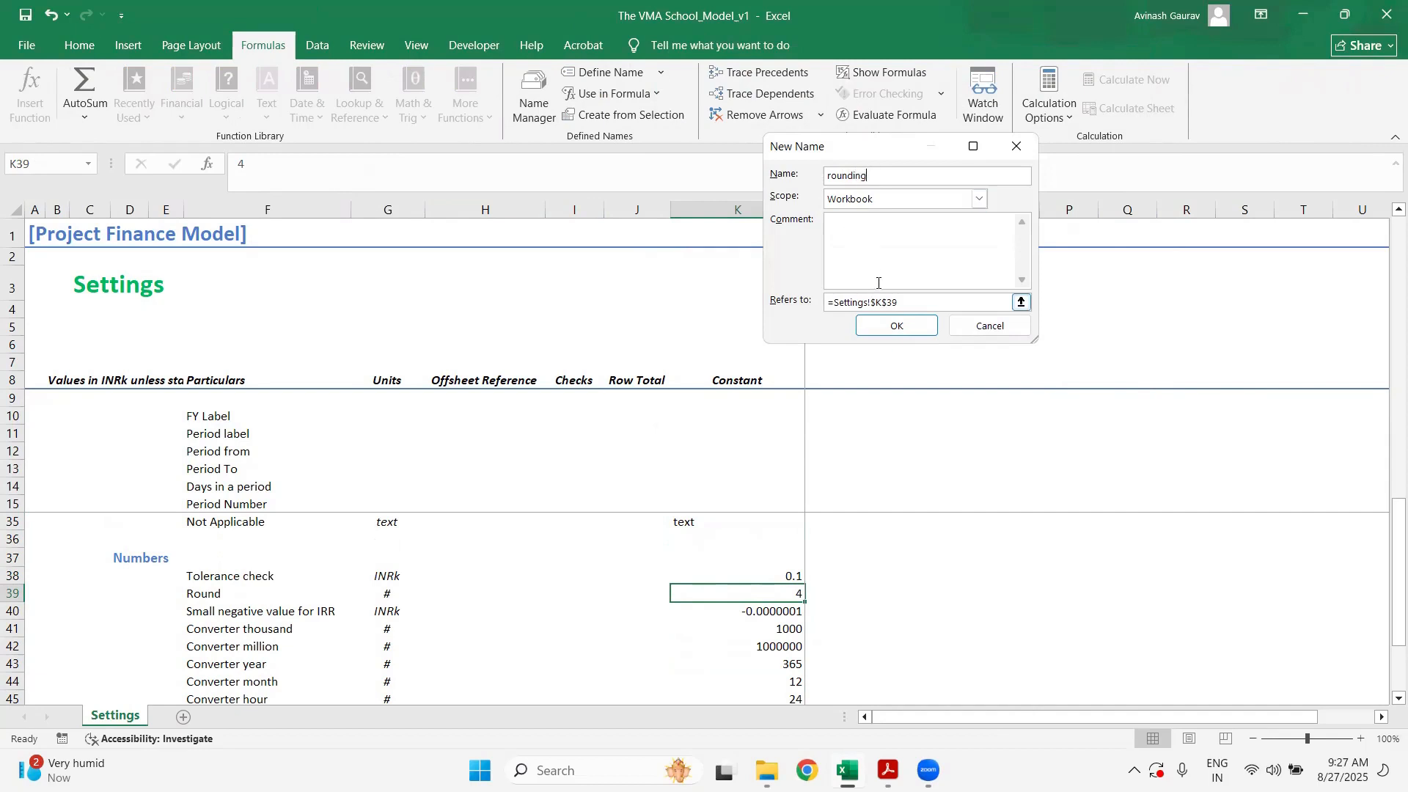
{"action": "left_click", "coordinate": [910, 328]}
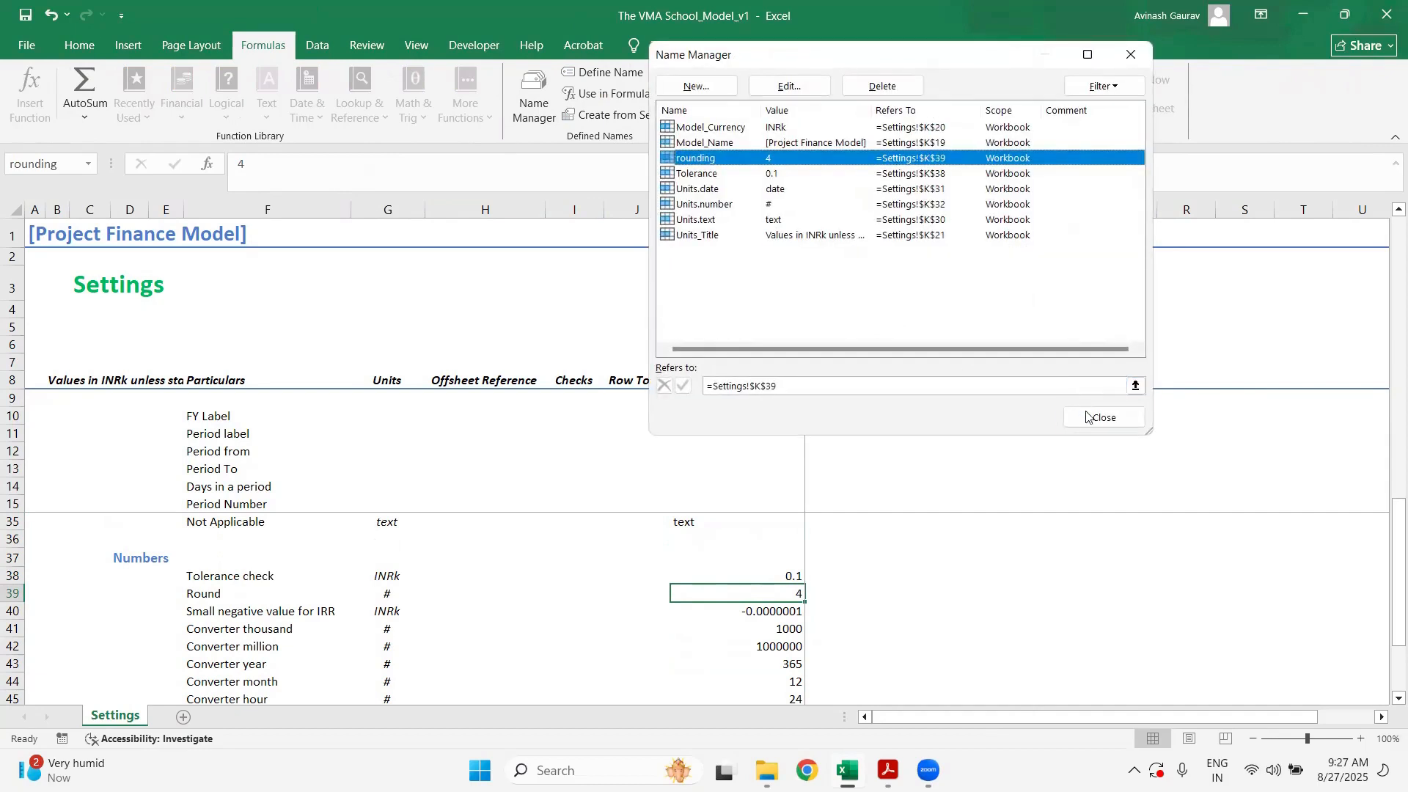
{"action": "left_click", "coordinate": [1088, 415]}
- Define the workbook name thousand for the Converter thousand constant in K41
{"action": "left_click", "coordinate": [774, 614]}
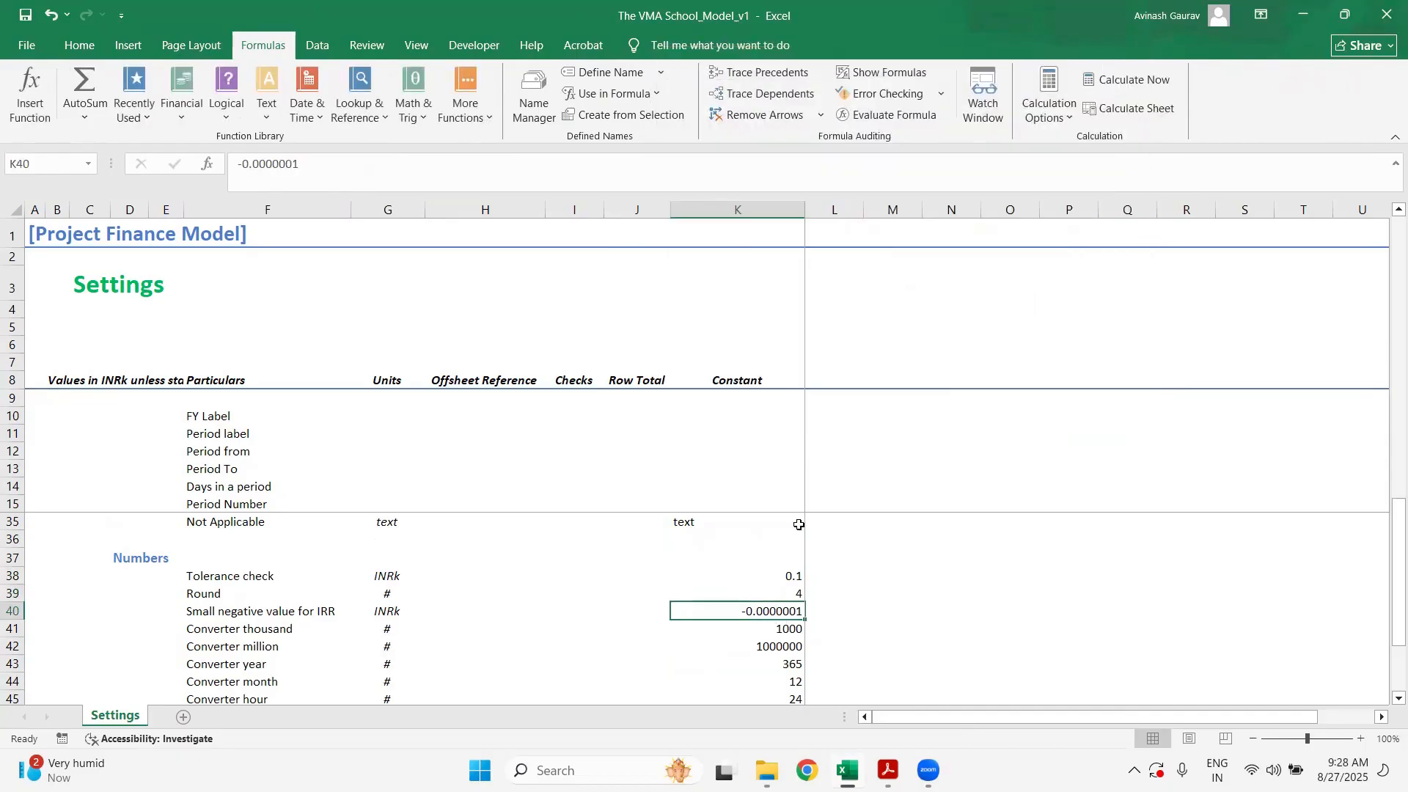
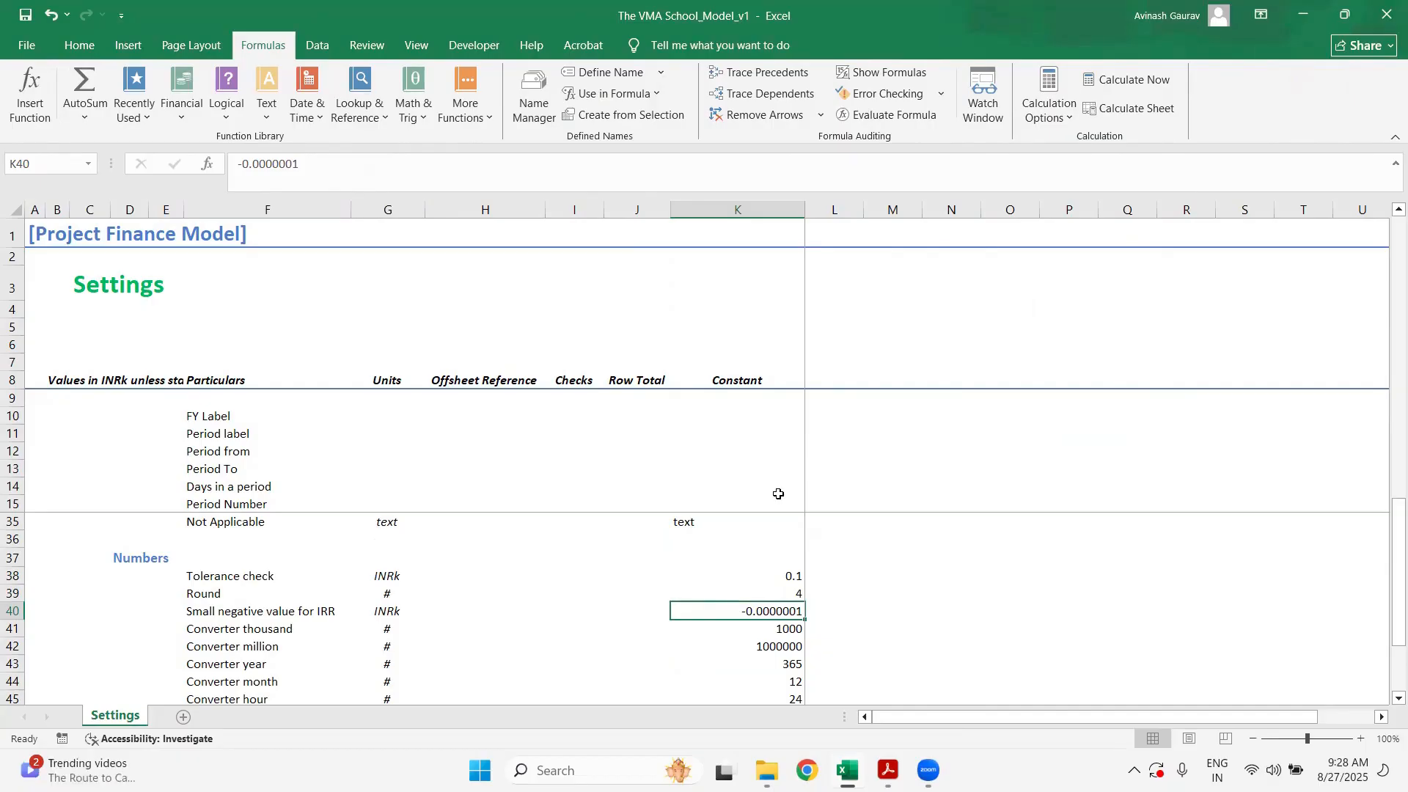
{"action": "key", "text": "Down"}
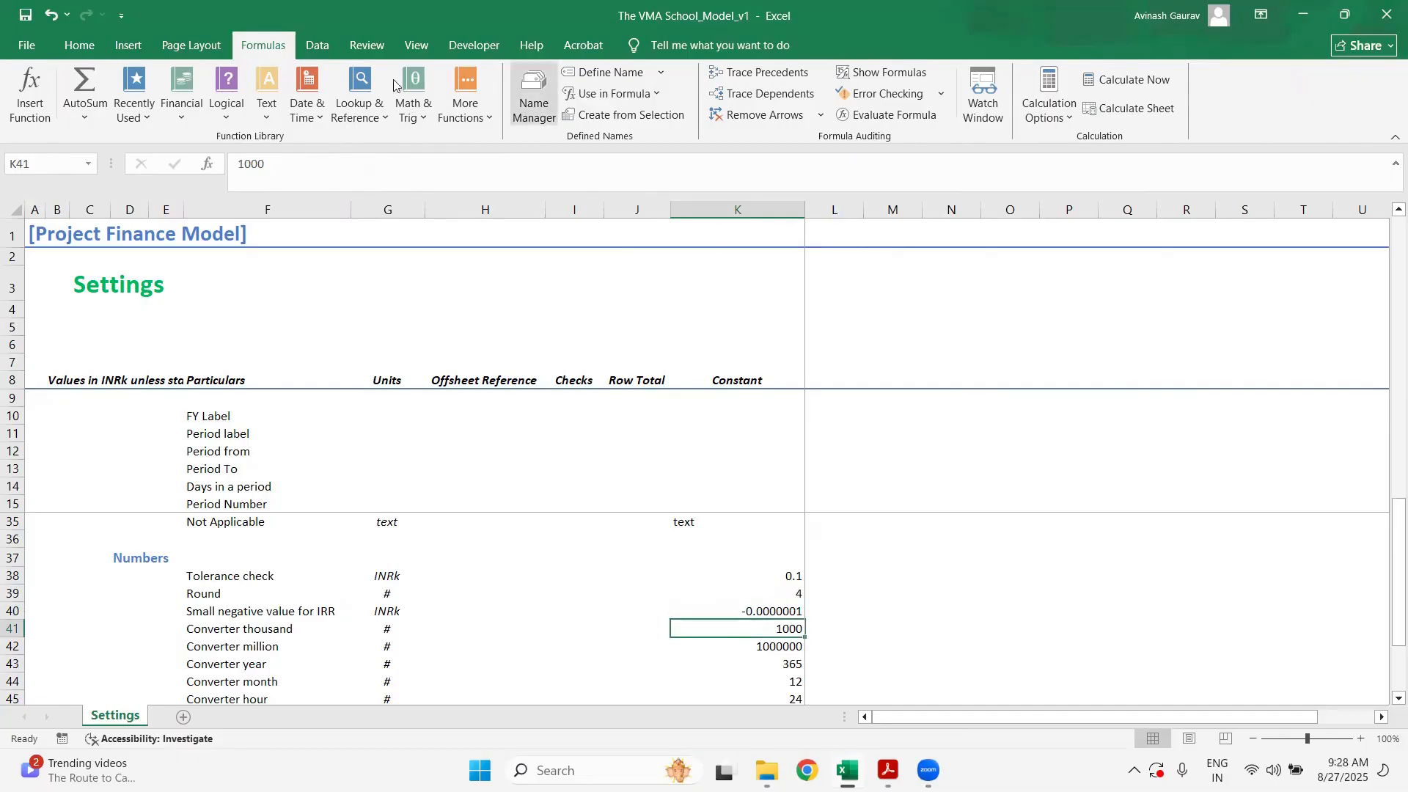
{"action": "left_click", "coordinate": [530, 103]}
{"action": "left_click", "coordinate": [712, 88]}
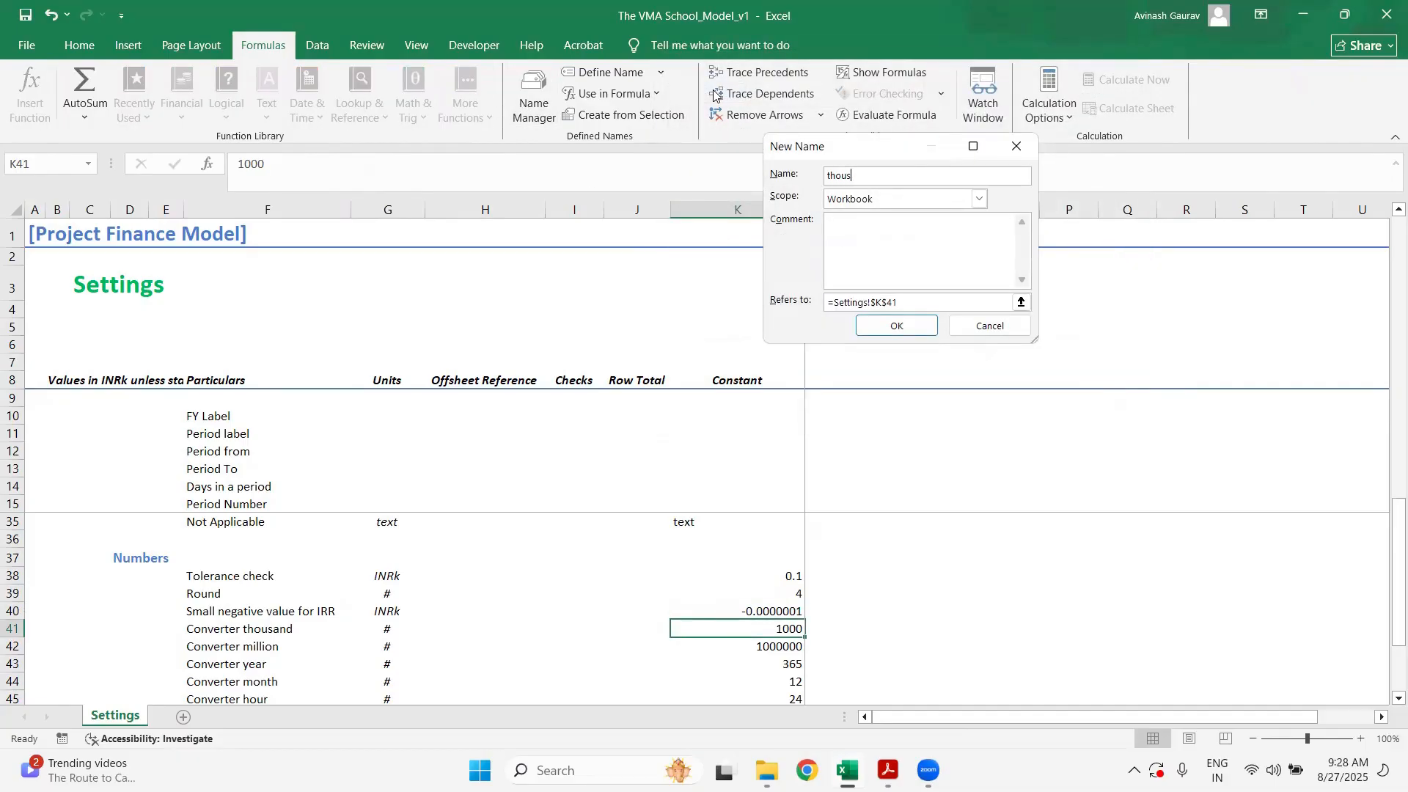
{"action": "left_click", "coordinate": [894, 325]}
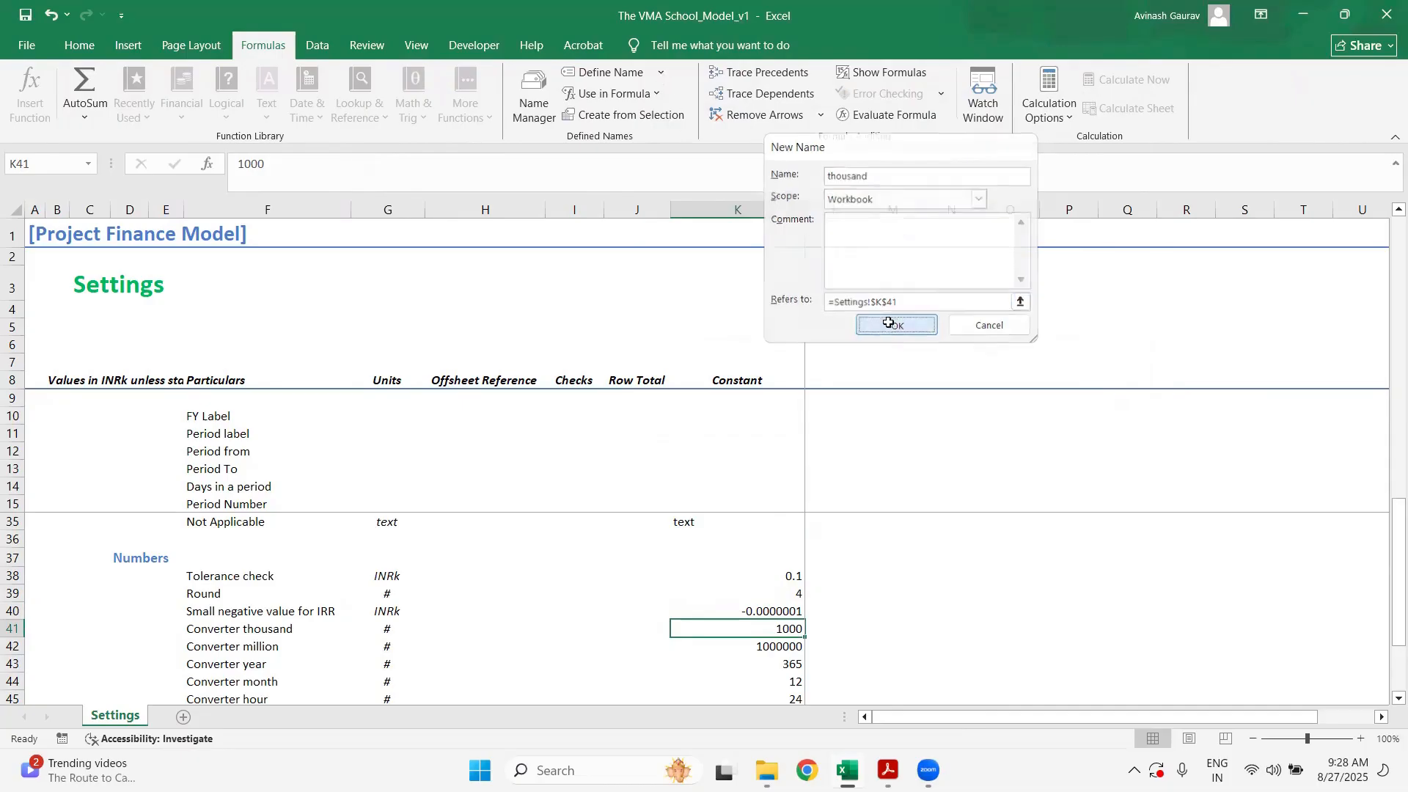
{"action": "left_click", "coordinate": [1120, 417]}
{"action": "key", "text": "Down"}
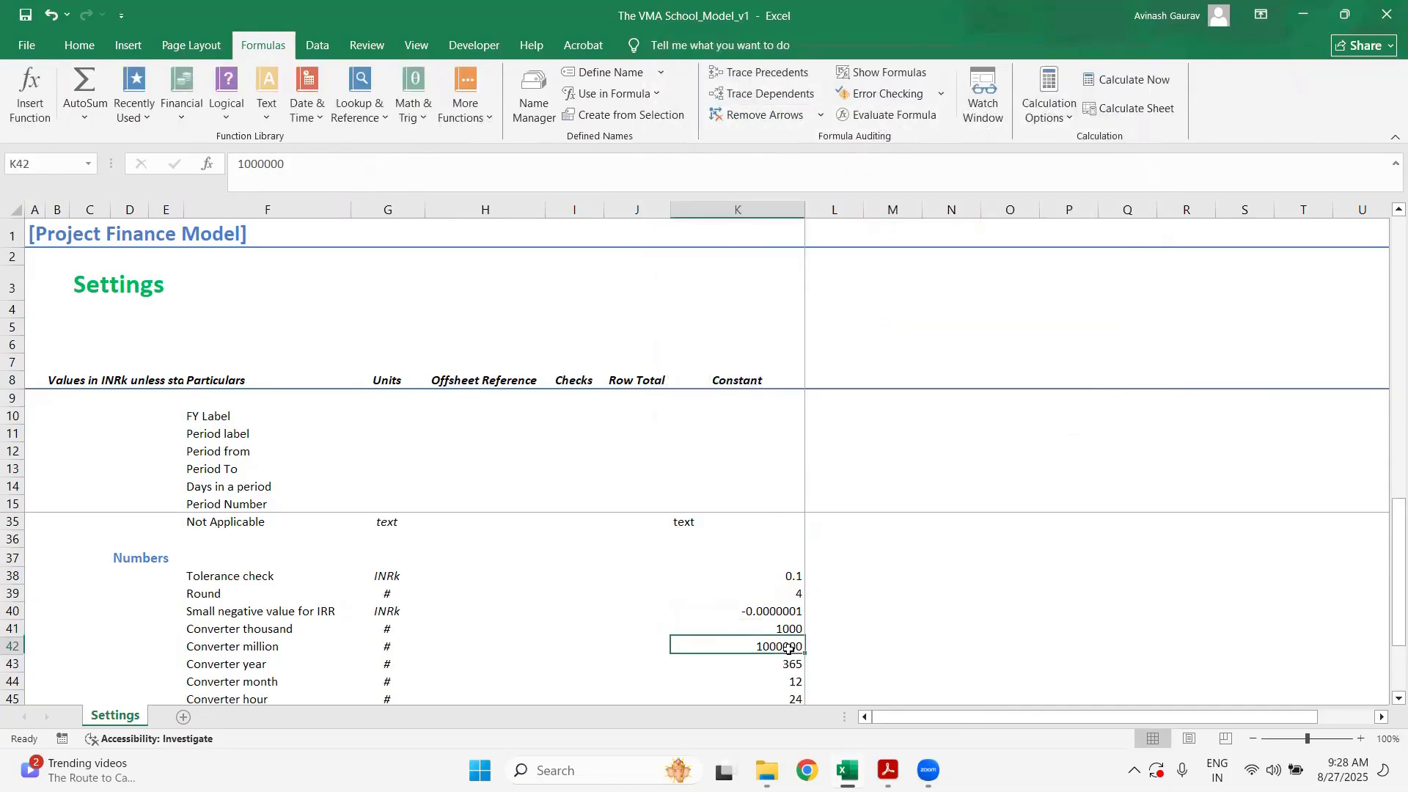
- Define the workbook name million for the Converter million constant in K42
{"action": "left_click", "coordinate": [534, 95]}
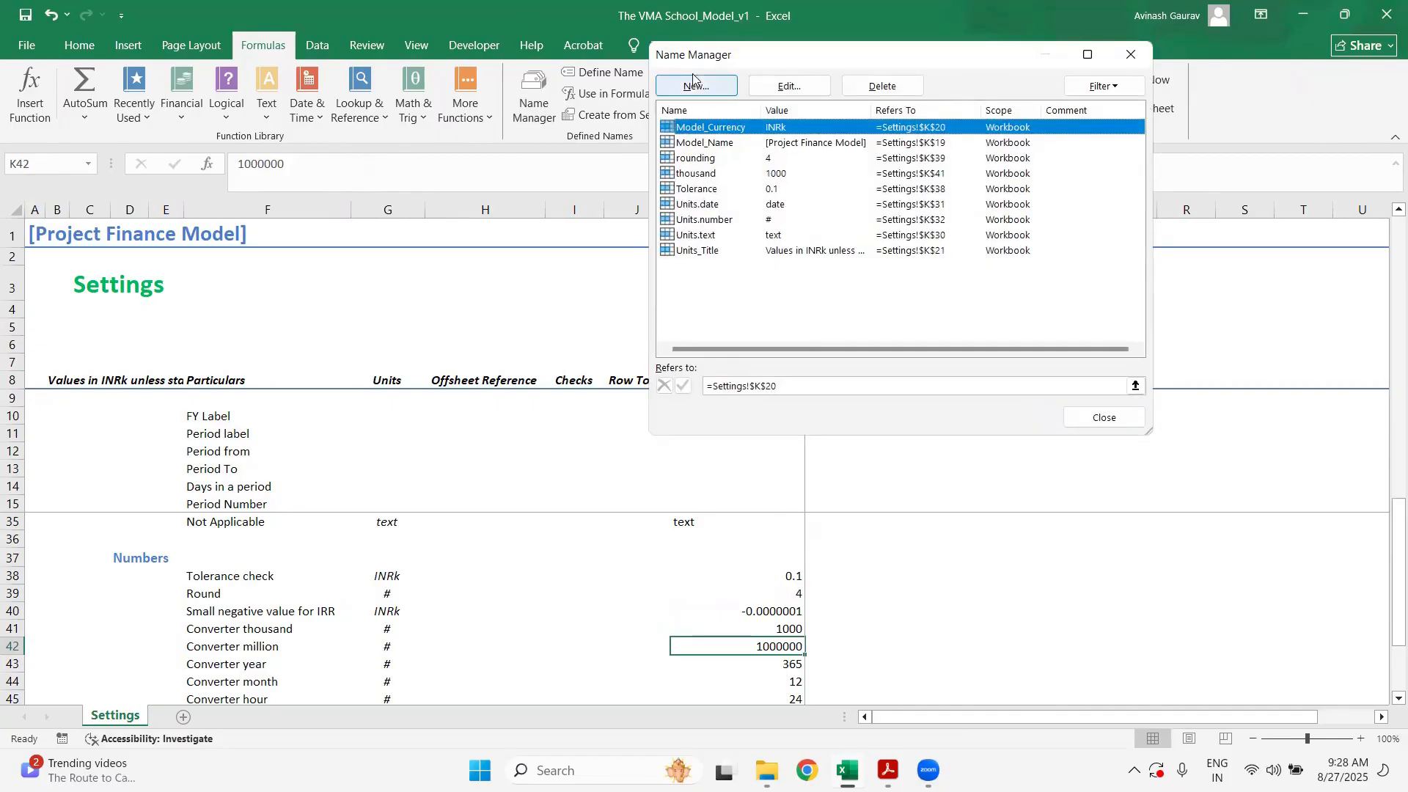
{"action": "left_click", "coordinate": [694, 87]}
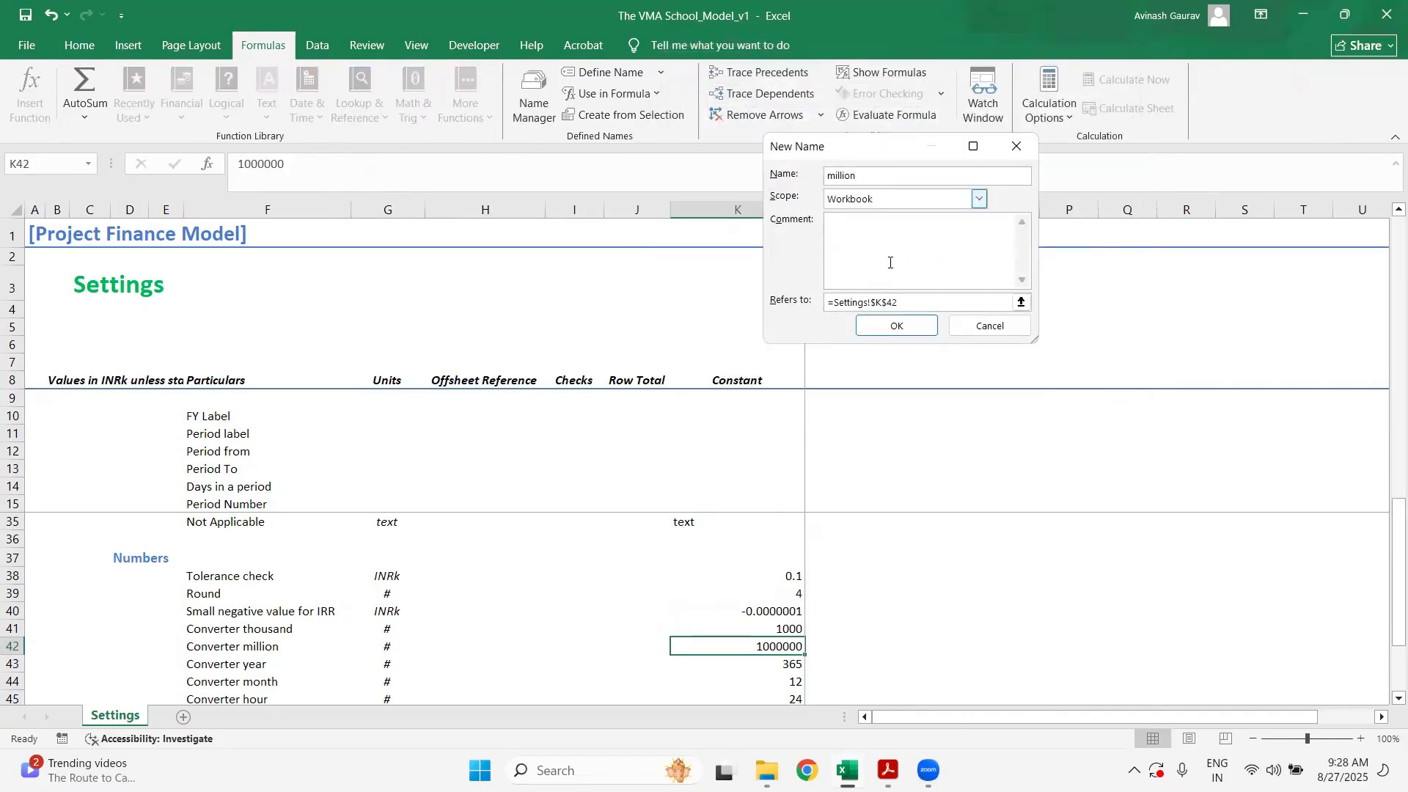
{"action": "left_click", "coordinate": [897, 325]}
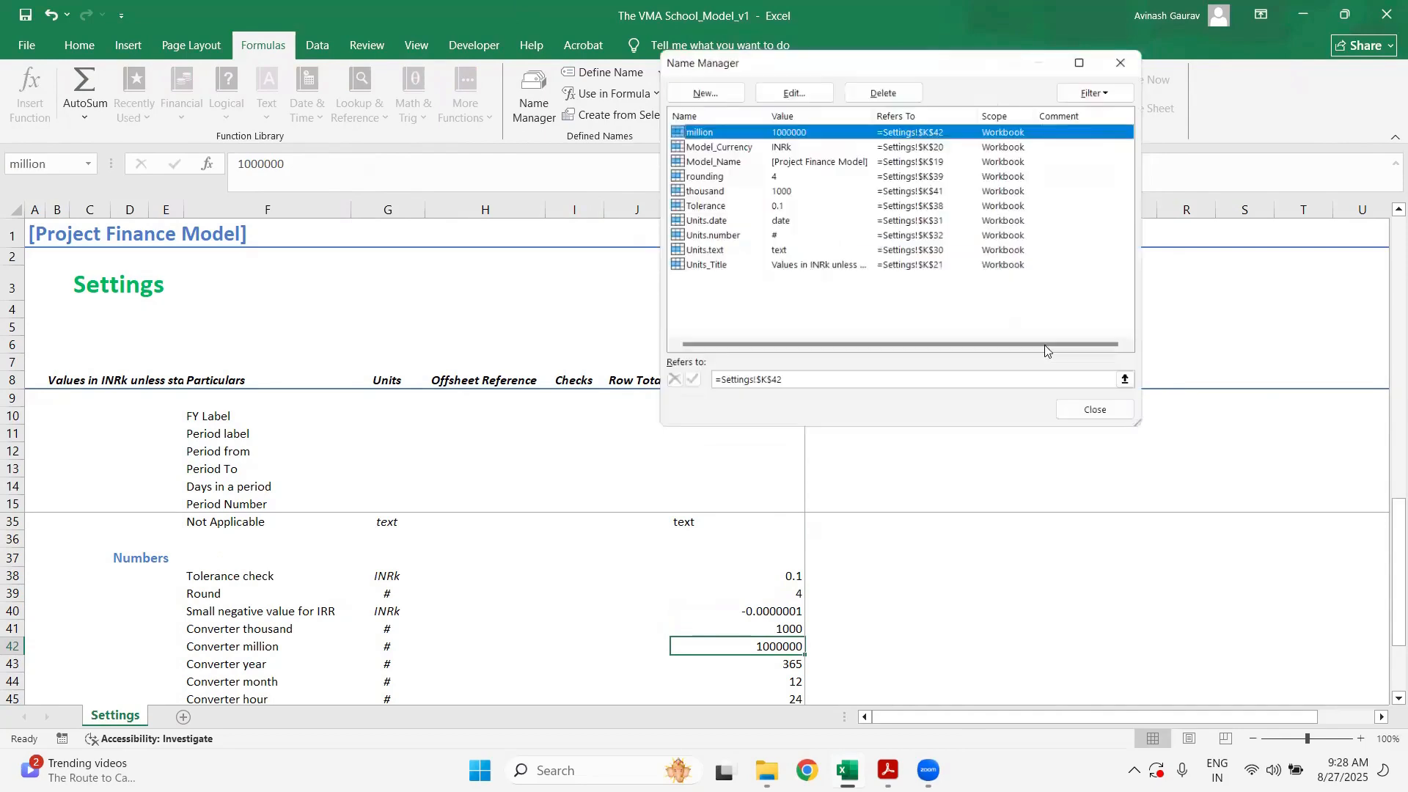
{"action": "left_click", "coordinate": [1093, 408]}
- Define the workbook name diy for the Converter year constant in K43
{"action": "scroll", "coordinate": [762, 635], "scroll_direction": "down", "scroll_amount": 4}
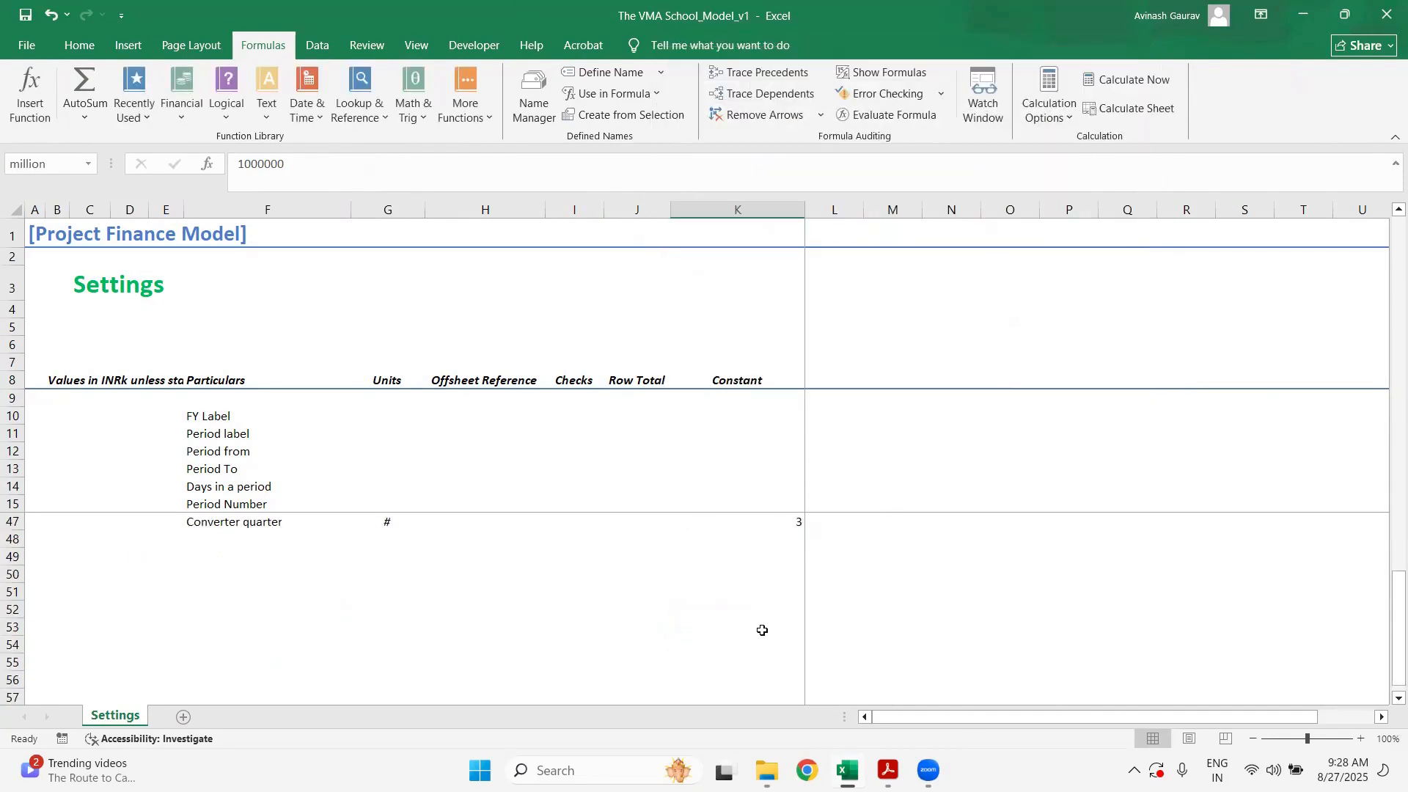
{"action": "scroll", "coordinate": [761, 631], "scroll_direction": "up", "scroll_amount": 4}
{"action": "left_click", "coordinate": [772, 664]}
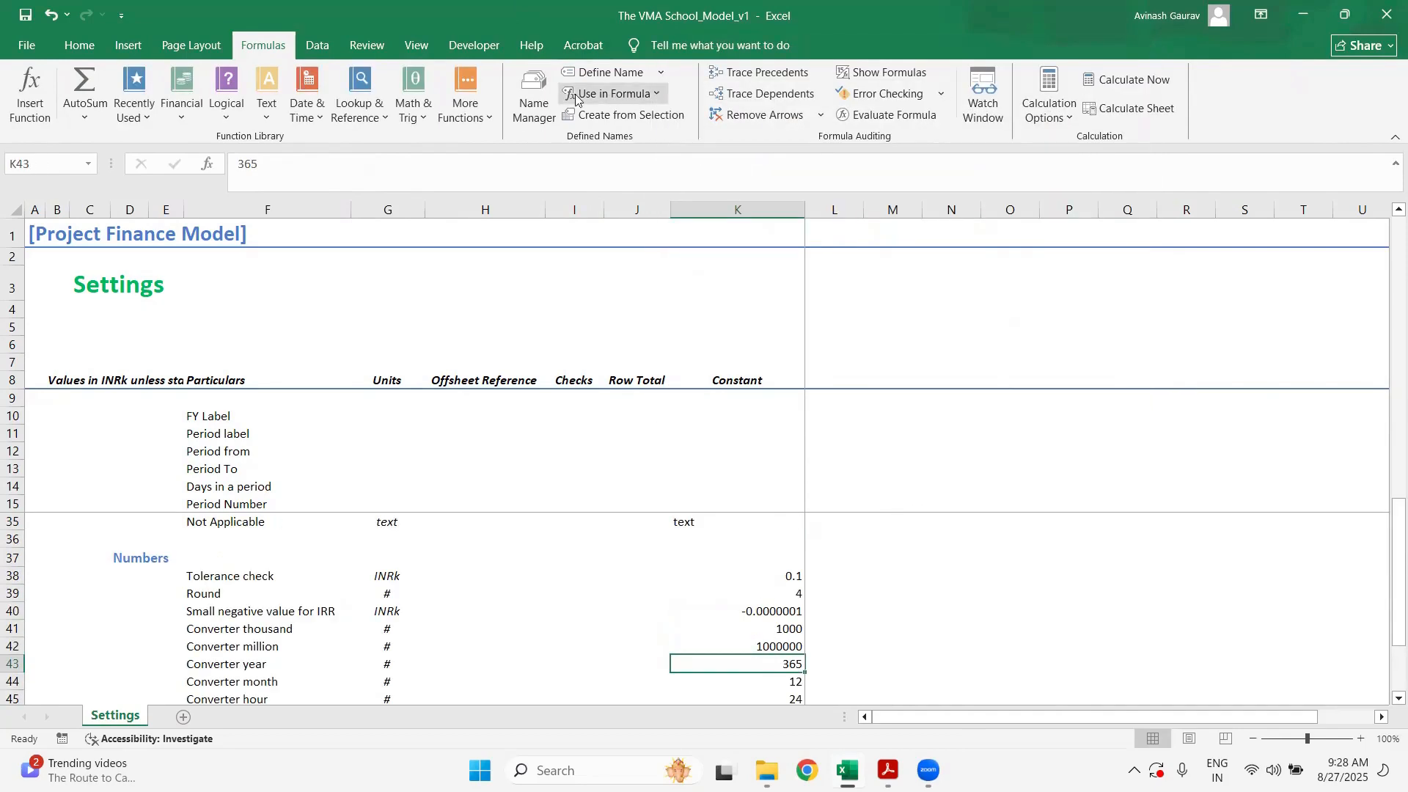
{"action": "left_click", "coordinate": [534, 99]}
{"action": "left_click", "coordinate": [697, 87]}
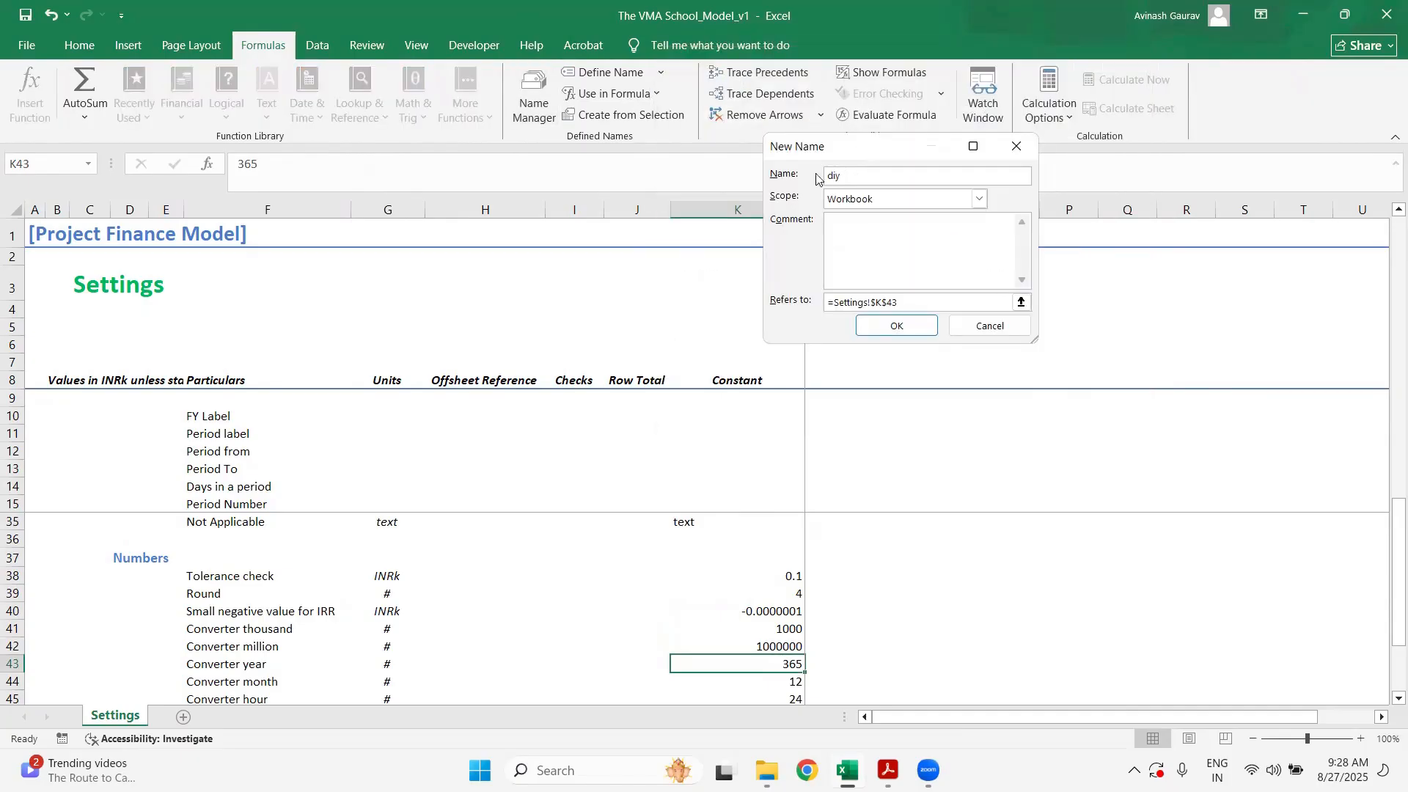
{"action": "left_click", "coordinate": [899, 325]}
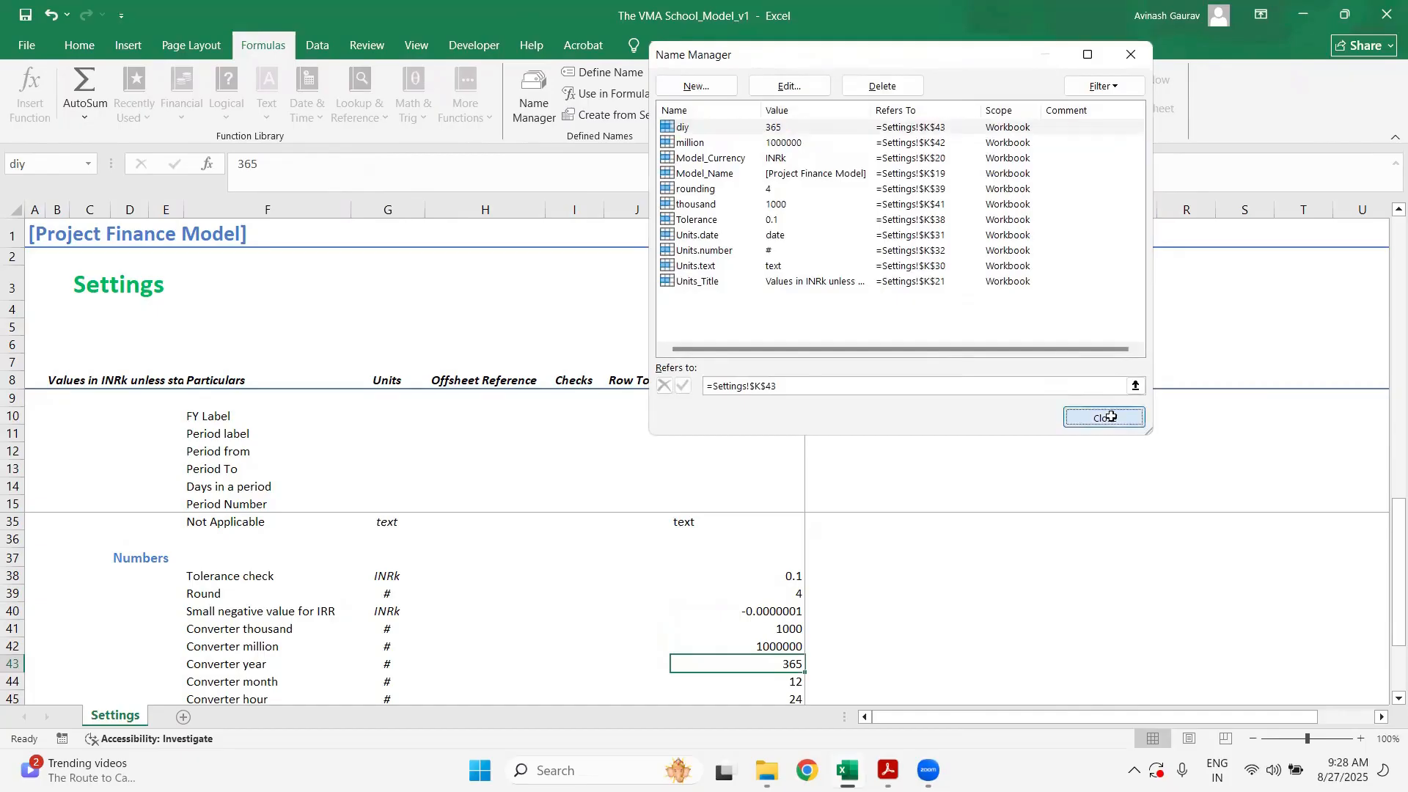
{"action": "left_click", "coordinate": [1111, 416]}
- Define the workbook name miy for the Converter month constant in K44
{"action": "key", "text": "Return"}
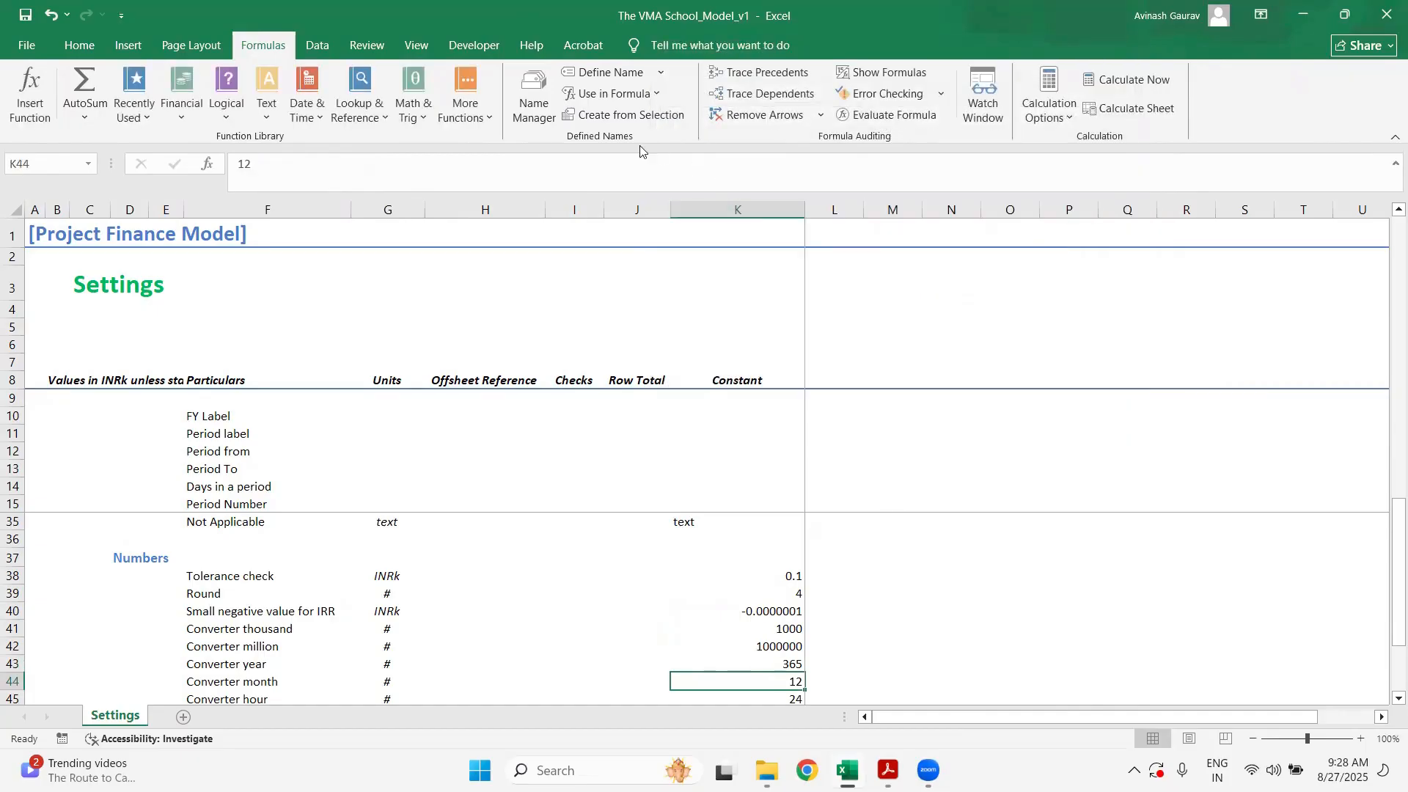
{"action": "left_click", "coordinate": [534, 96]}
{"action": "left_click", "coordinate": [700, 87]}
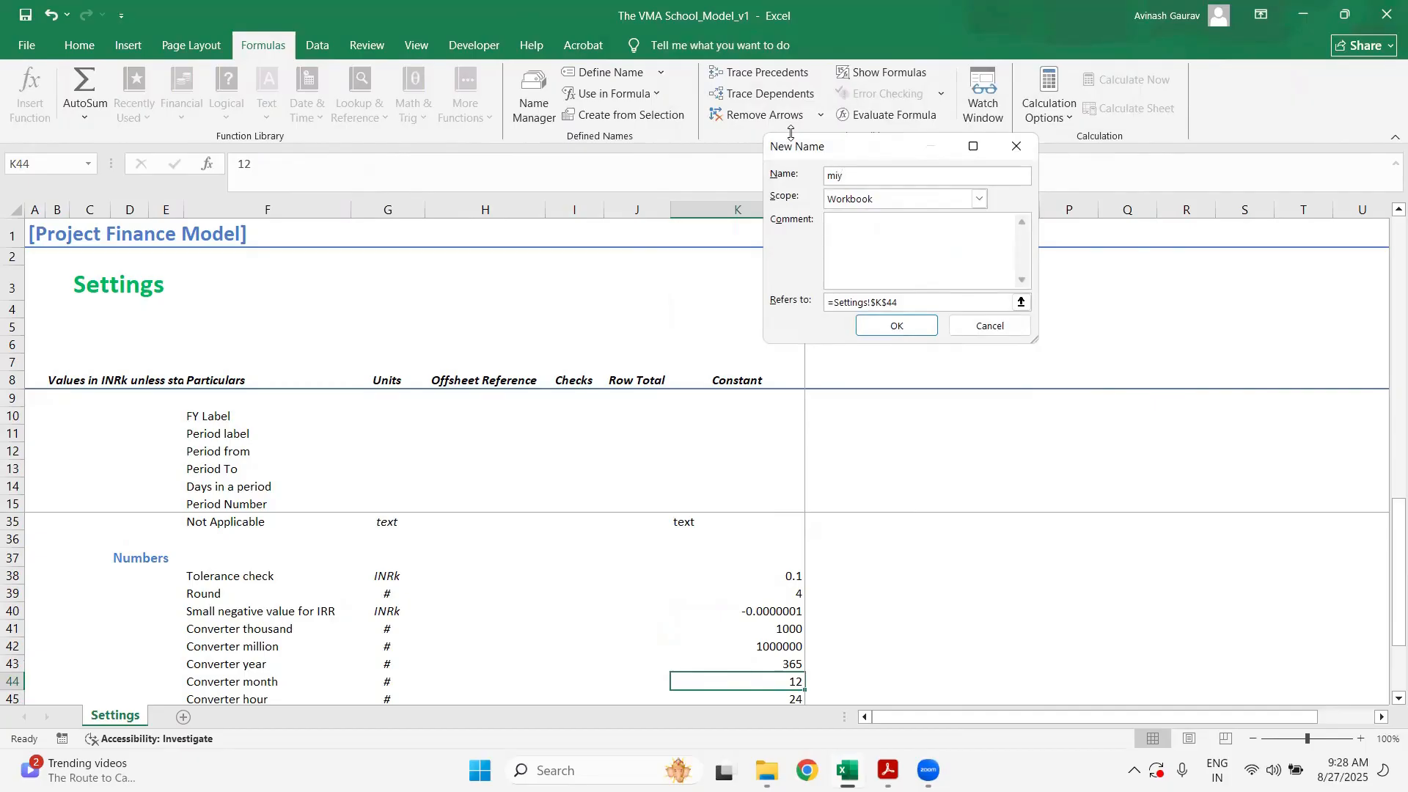
{"action": "left_click", "coordinate": [901, 325]}
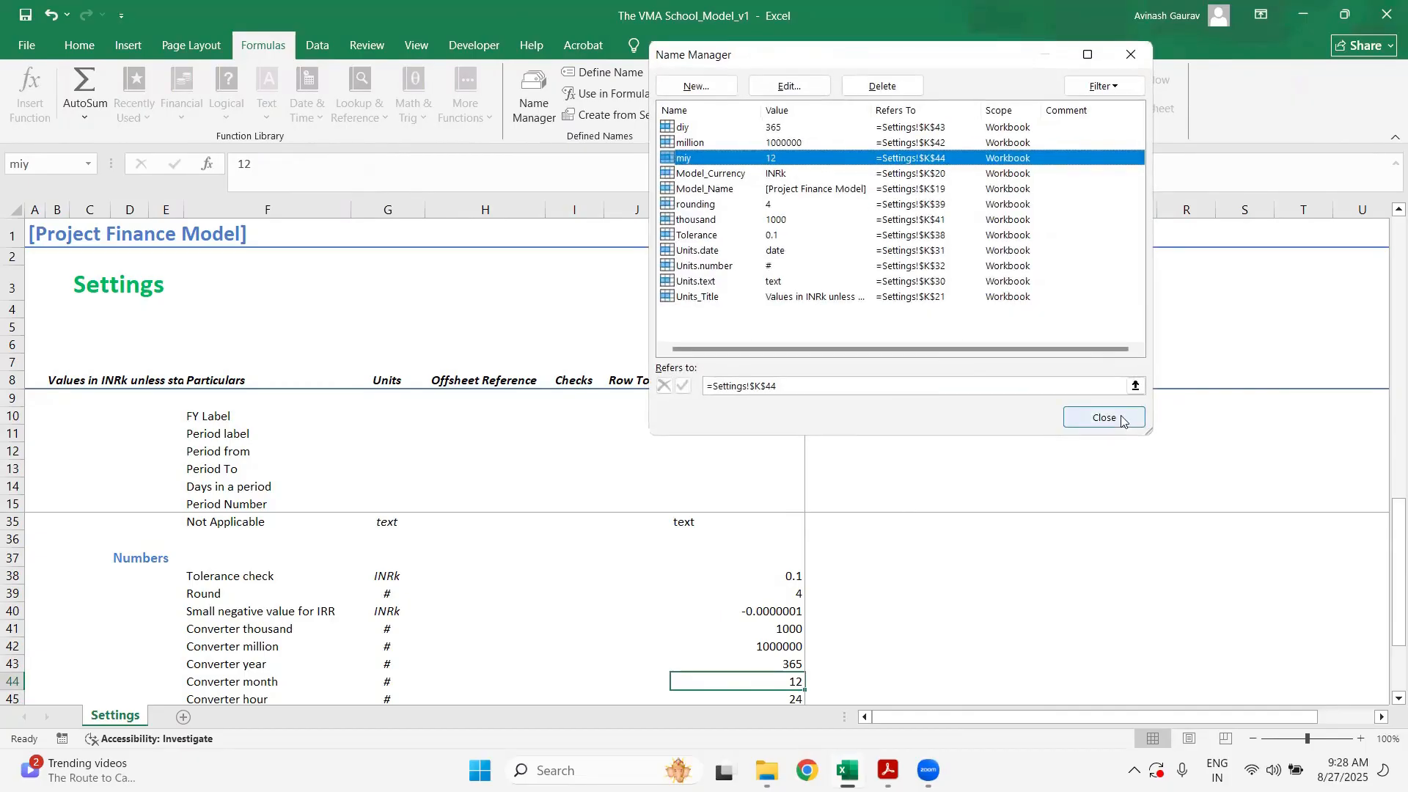
{"action": "left_click", "coordinate": [1104, 418]}
- Define the workbook name hour for the Converter hour constant in K45
{"action": "key", "text": "Down"}
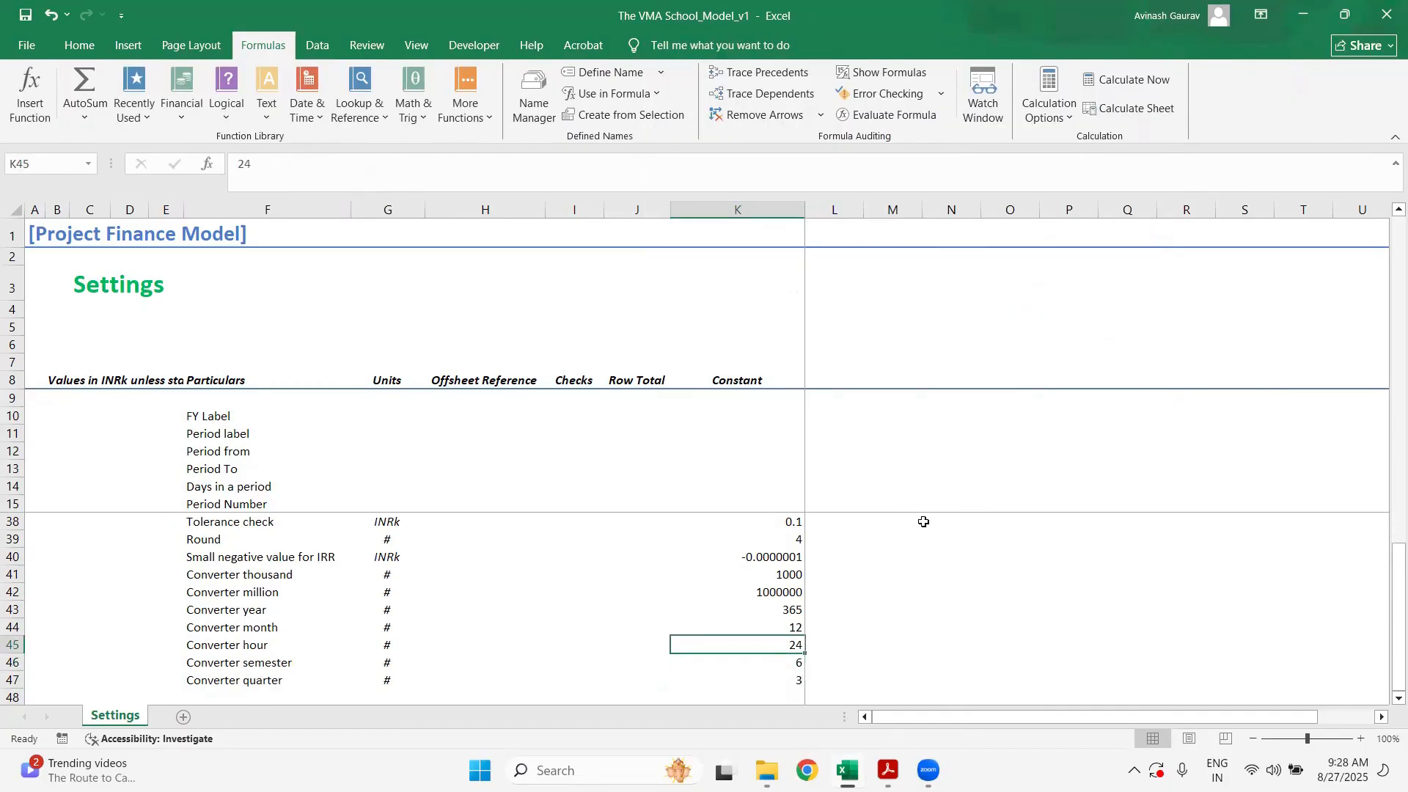
{"action": "left_click", "coordinate": [534, 95]}
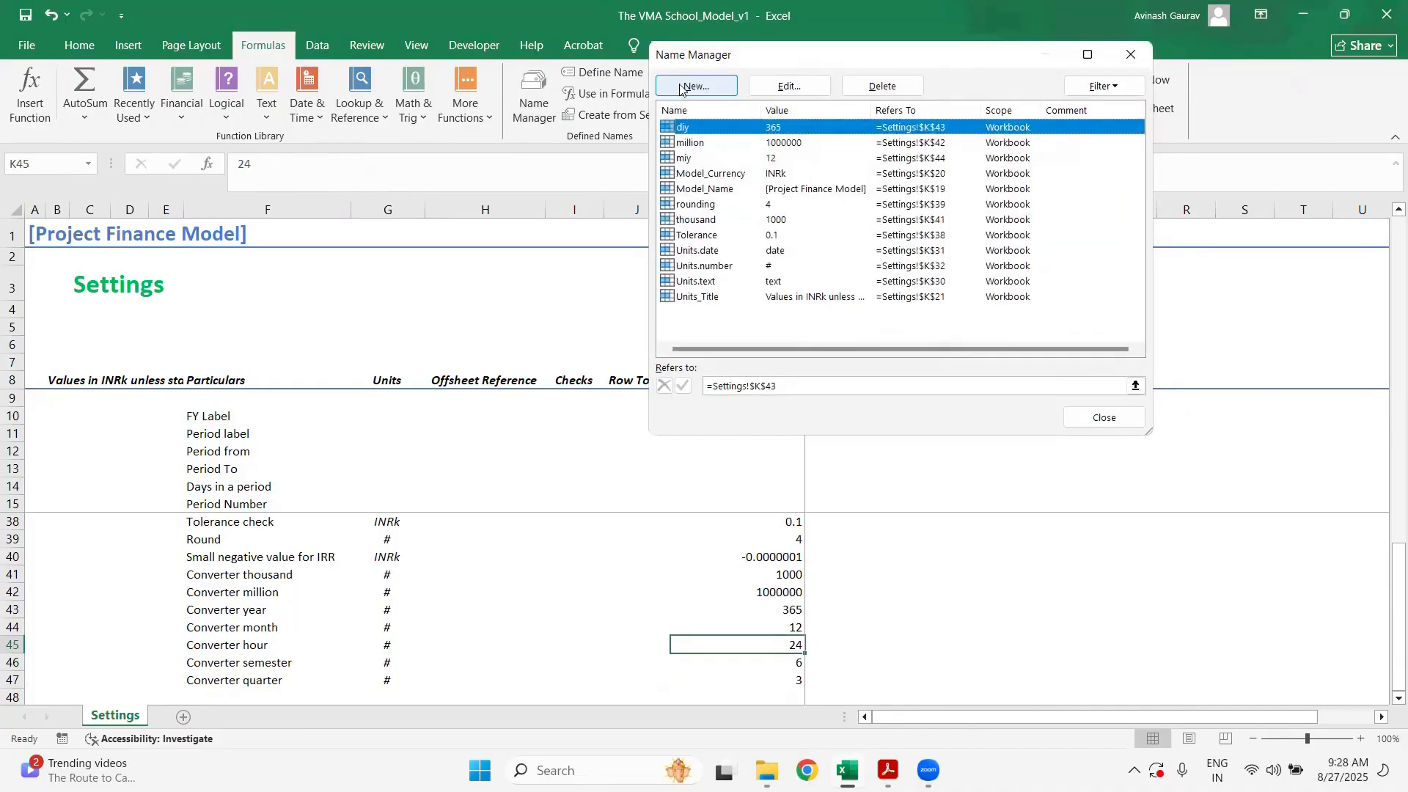
{"action": "left_click", "coordinate": [680, 86]}
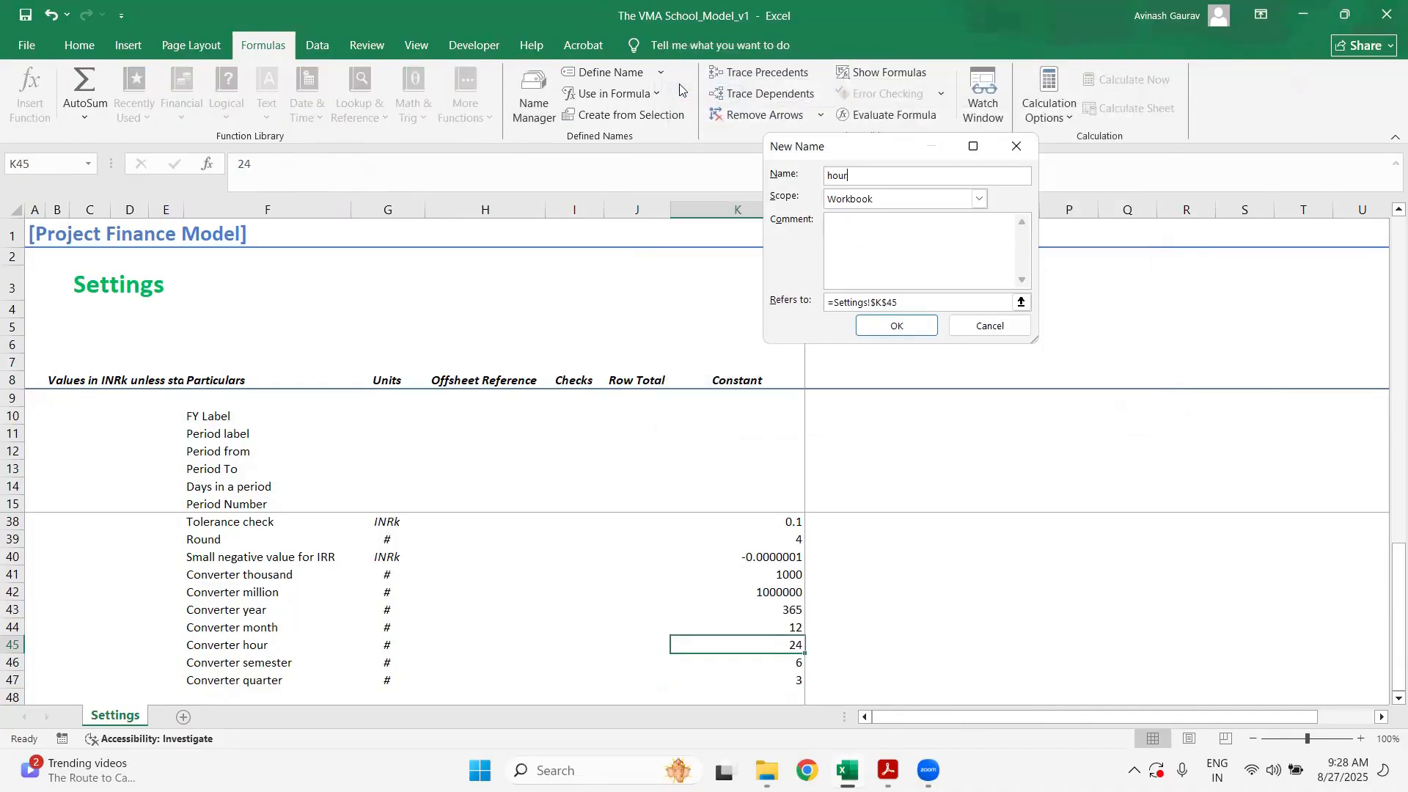
{"action": "left_click", "coordinate": [895, 325]}
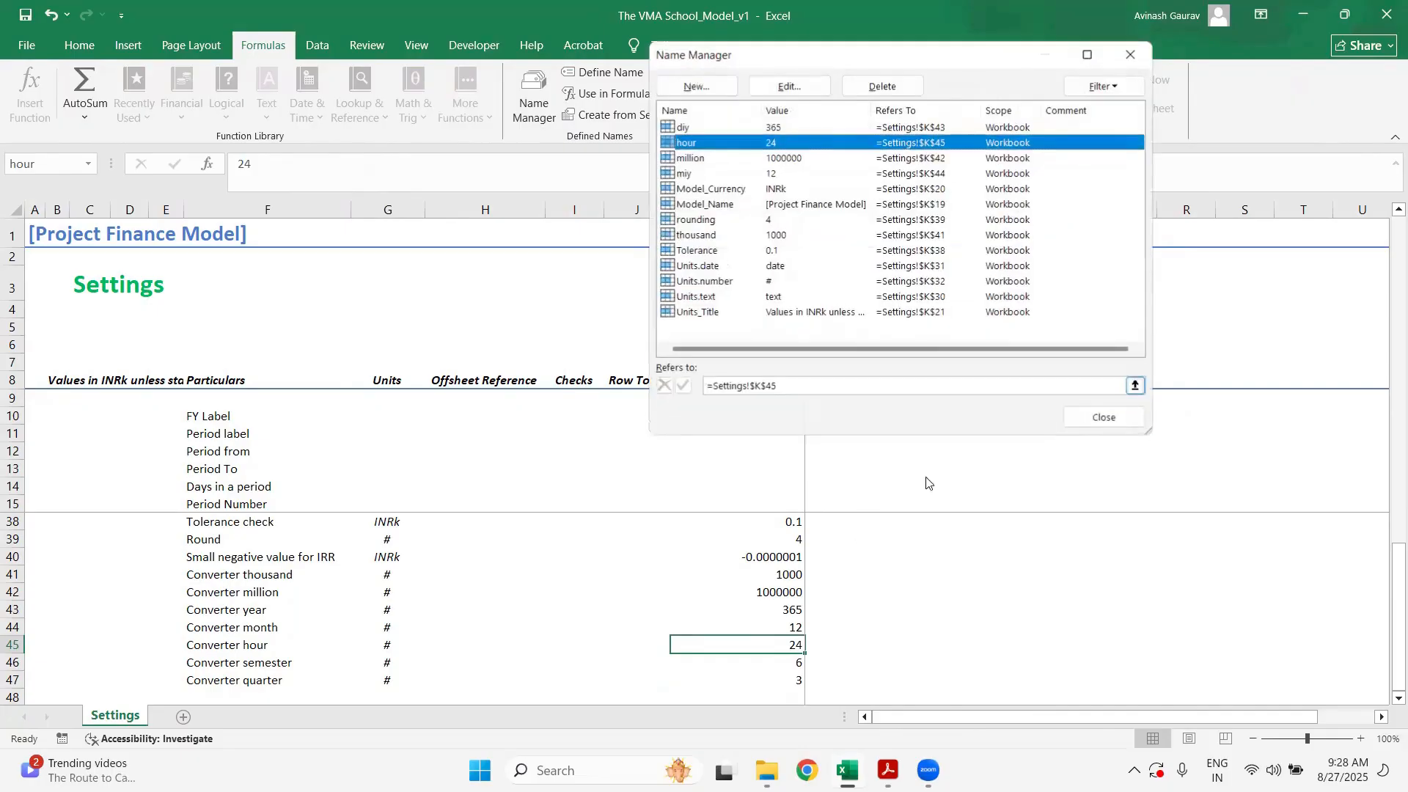
{"action": "left_click", "coordinate": [1103, 417]}
- Define the workbook name semester for the Converter semester constant in K46
{"action": "left_click", "coordinate": [795, 665]}
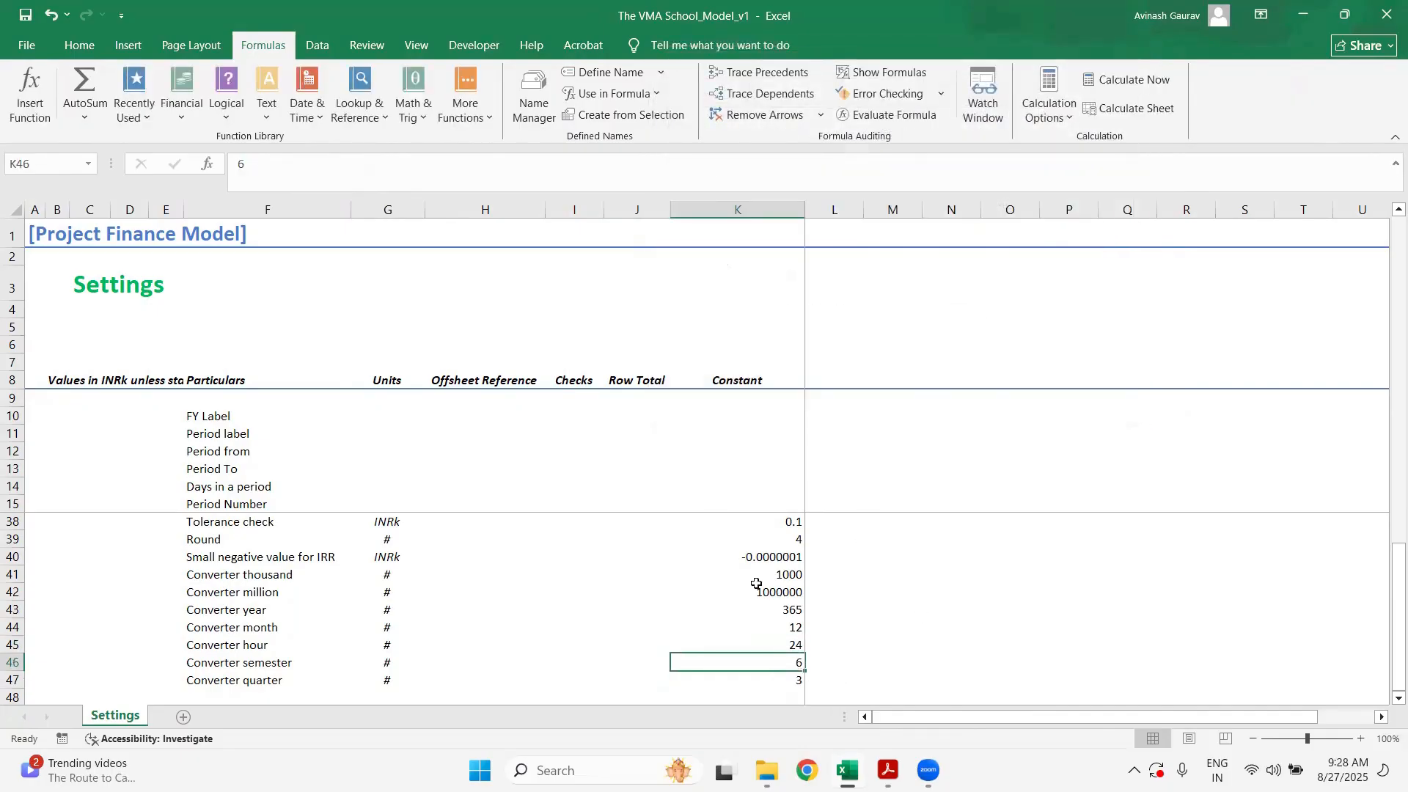
{"action": "left_click", "coordinate": [534, 99]}
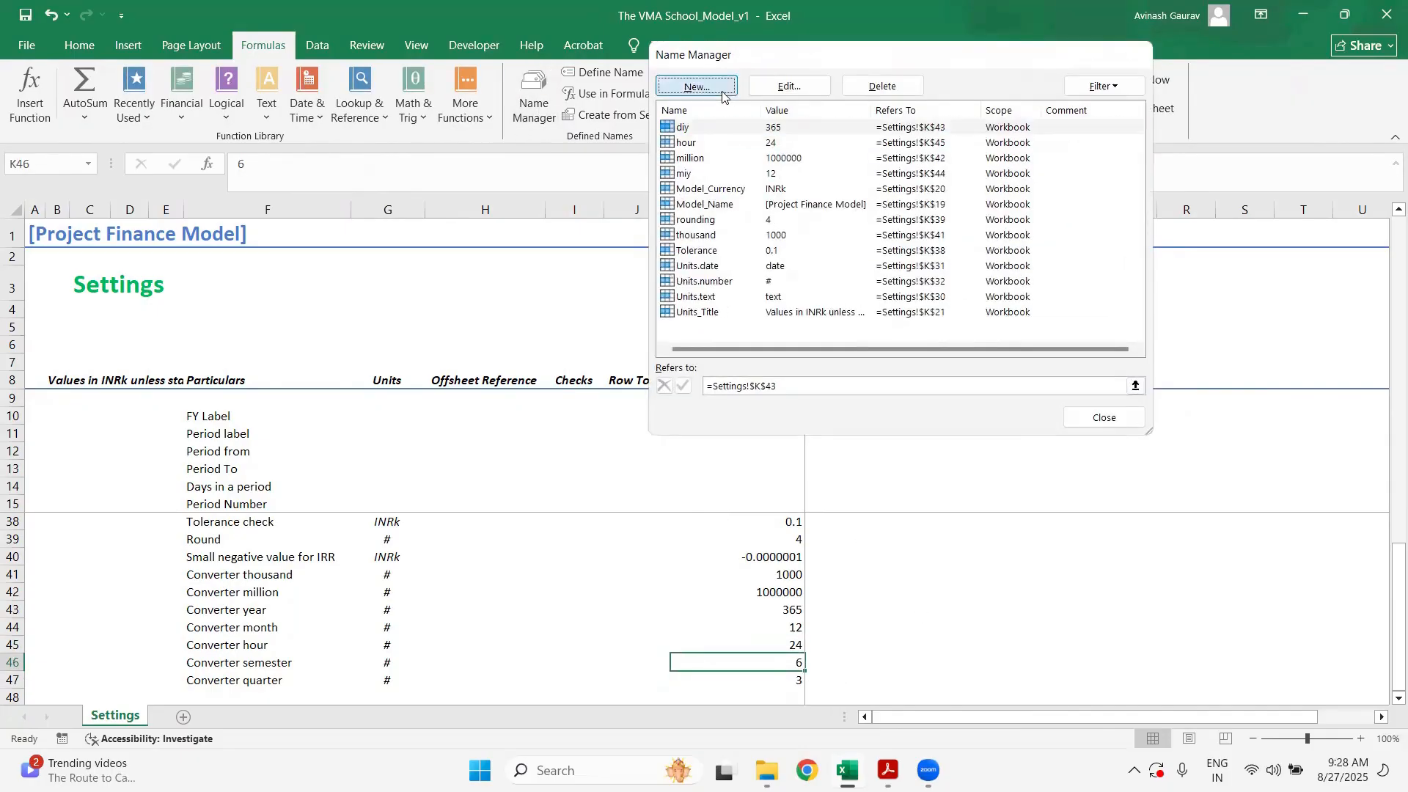
{"action": "left_click", "coordinate": [697, 87]}
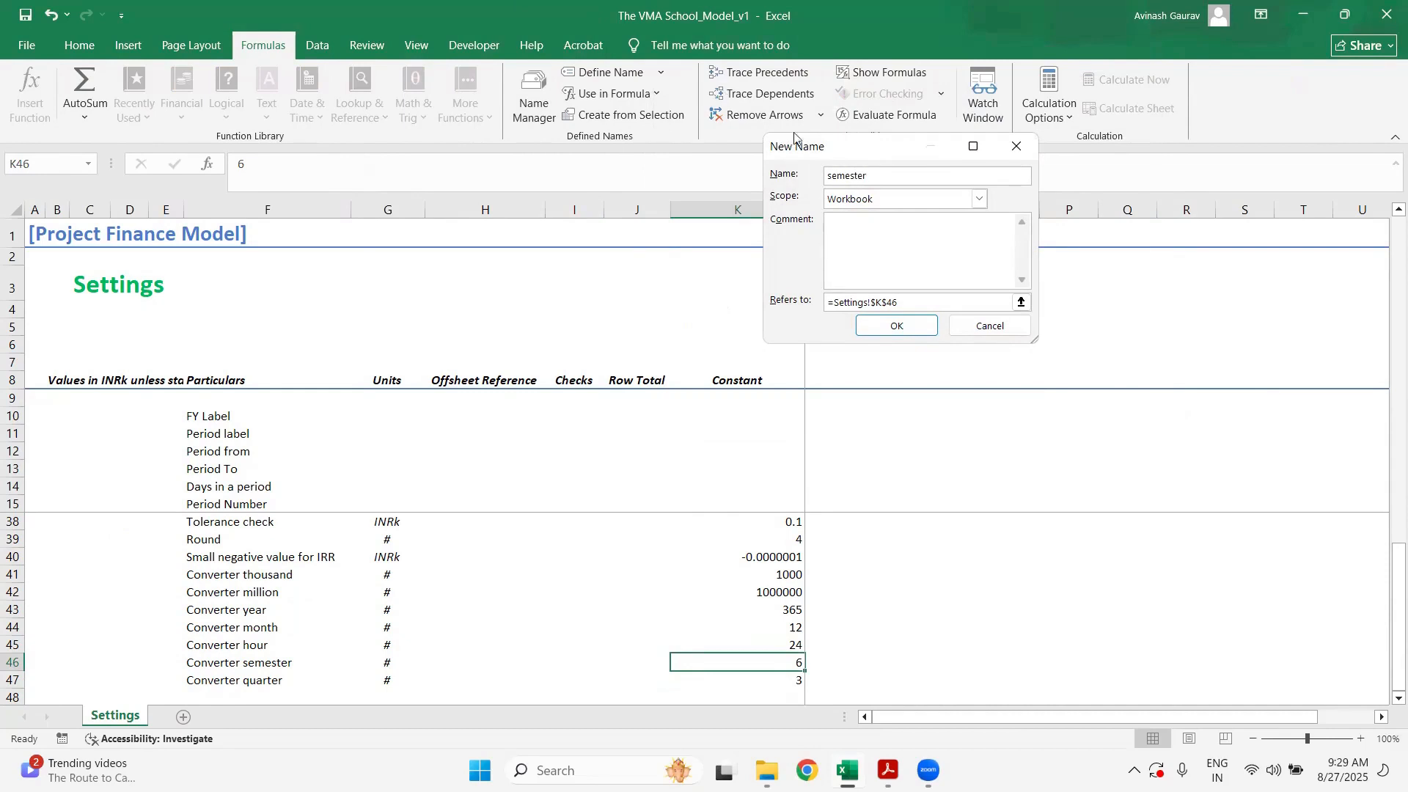
{"action": "left_click", "coordinate": [896, 325]}
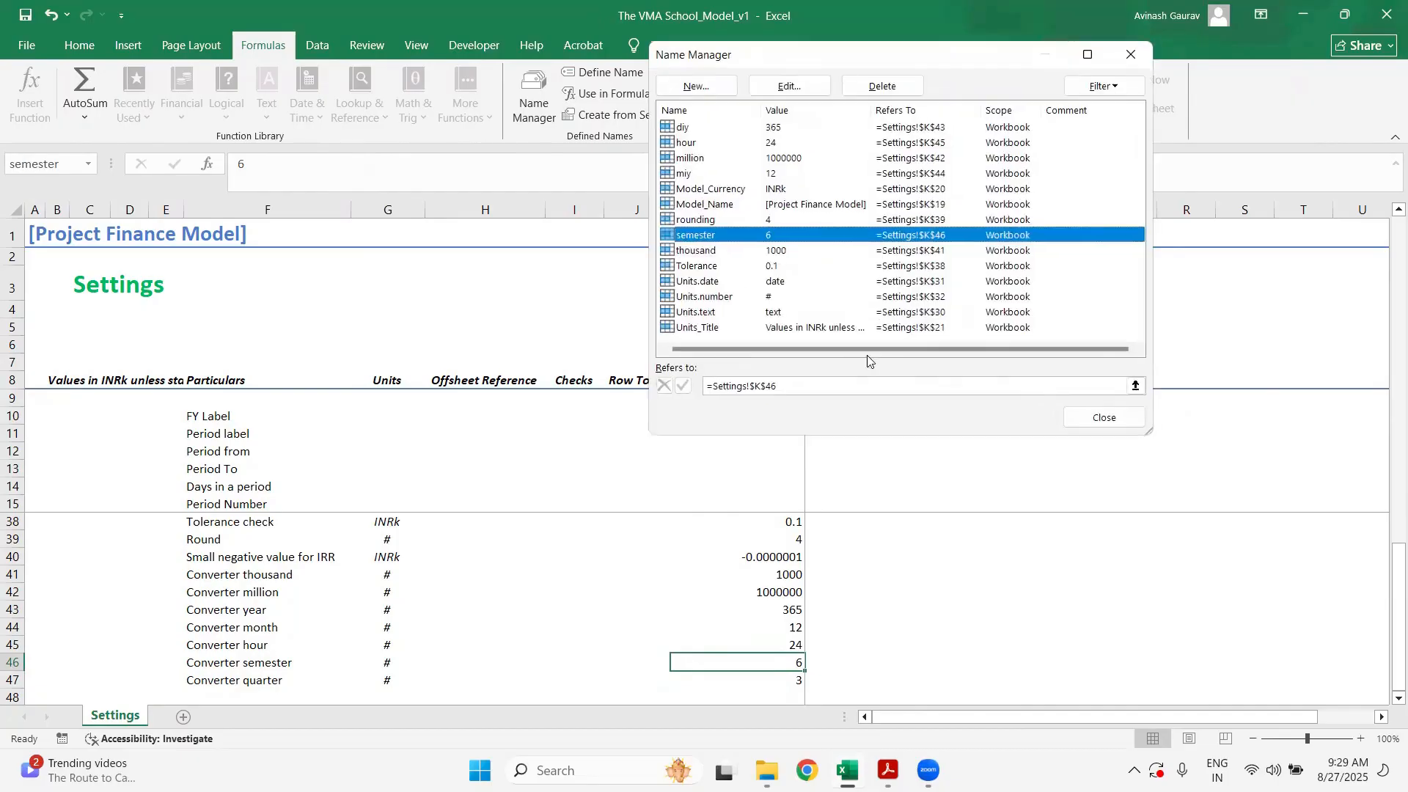
{"action": "left_click", "coordinate": [1104, 417]}
- Define the workbook name miq for the Converter quarter constant in K47
{"action": "left_click", "coordinate": [791, 677]}
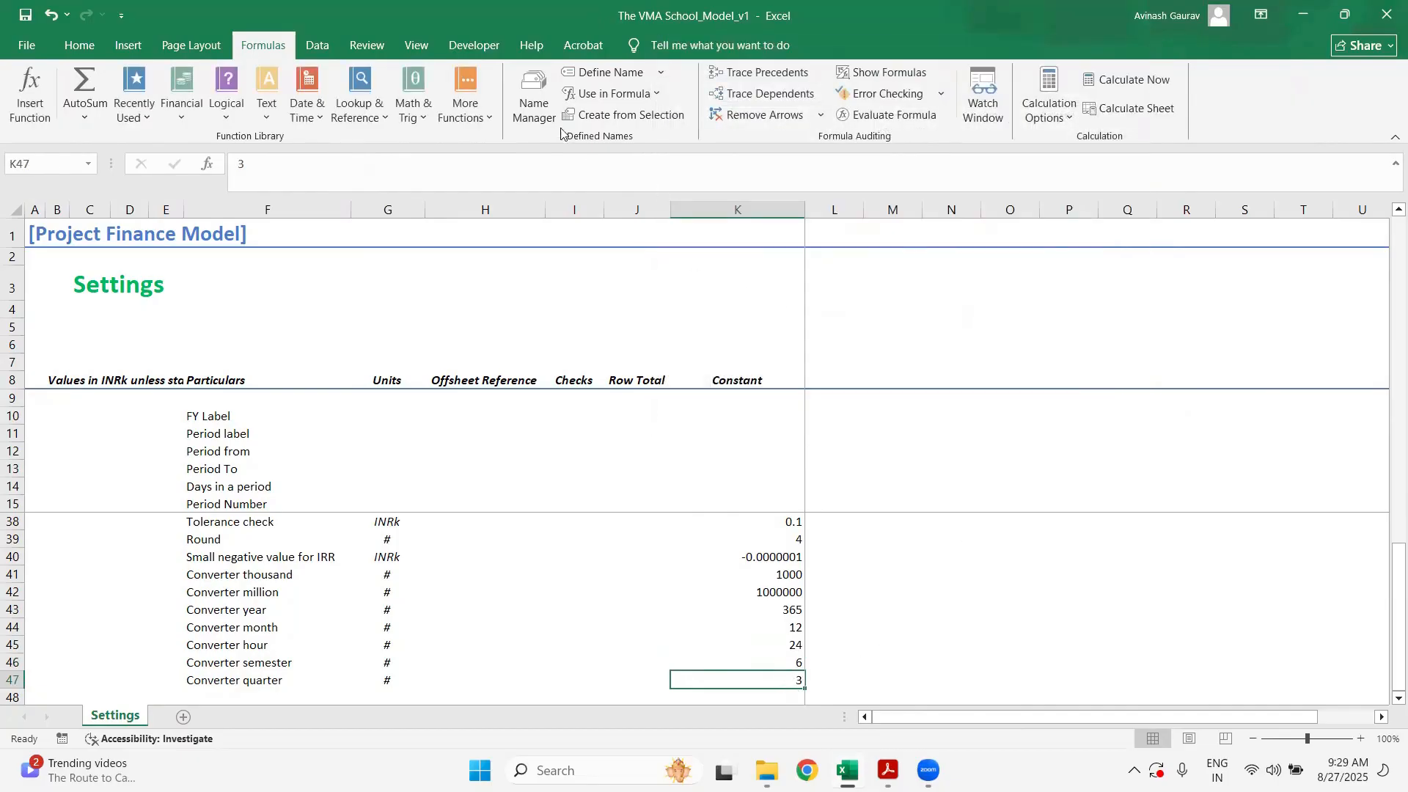
{"action": "left_click", "coordinate": [537, 107]}
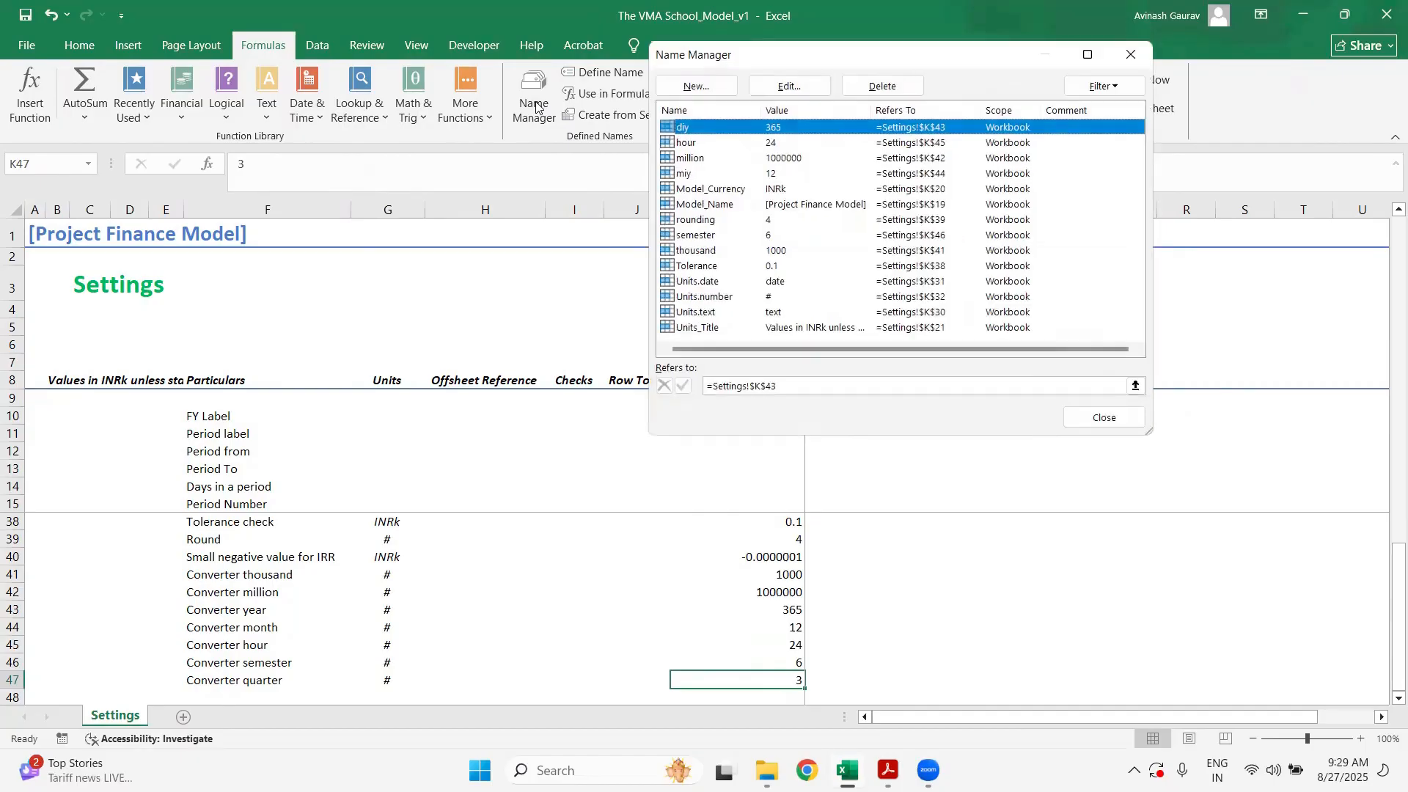
{"action": "left_click", "coordinate": [696, 86]}
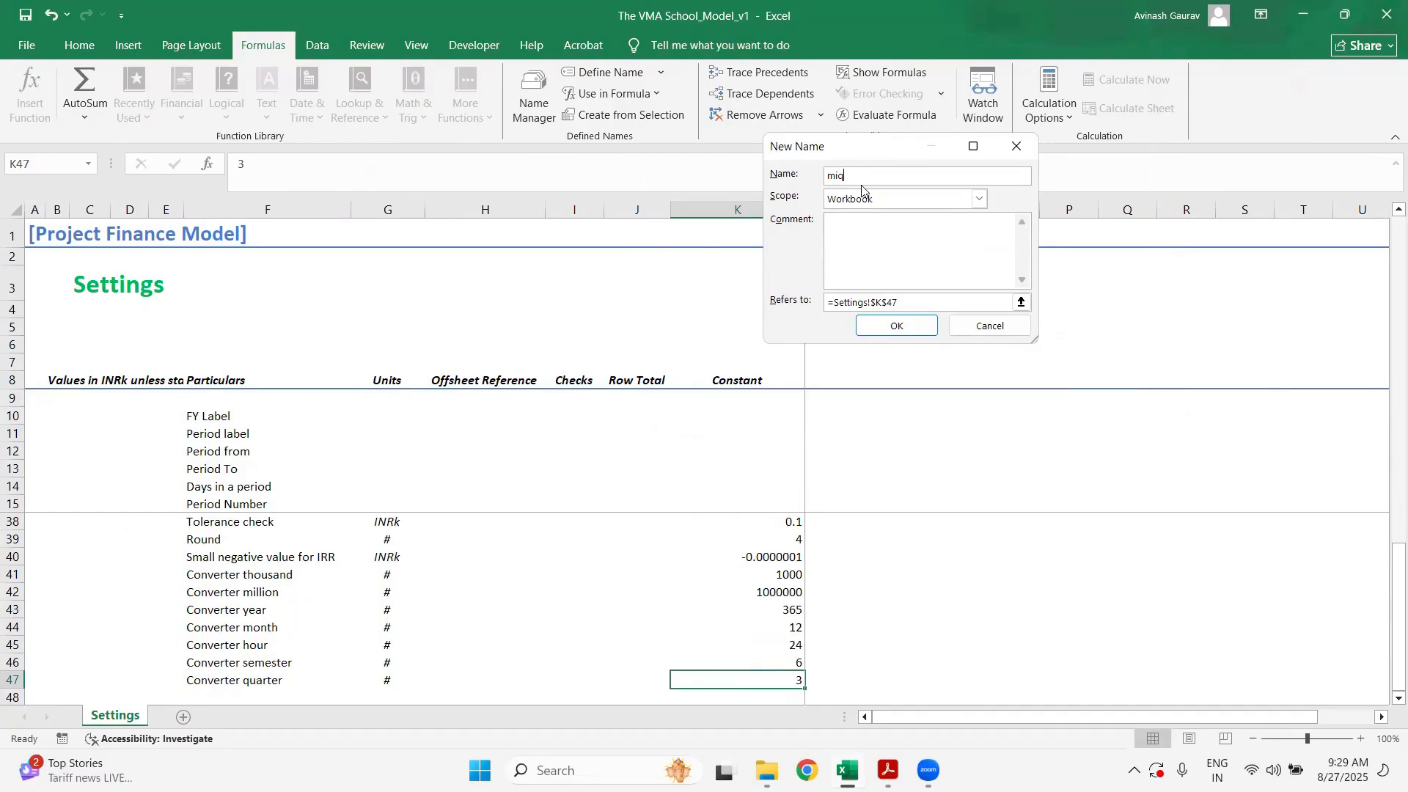
{"action": "left_click", "coordinate": [896, 325]}
{"action": "left_click", "coordinate": [1097, 411]}
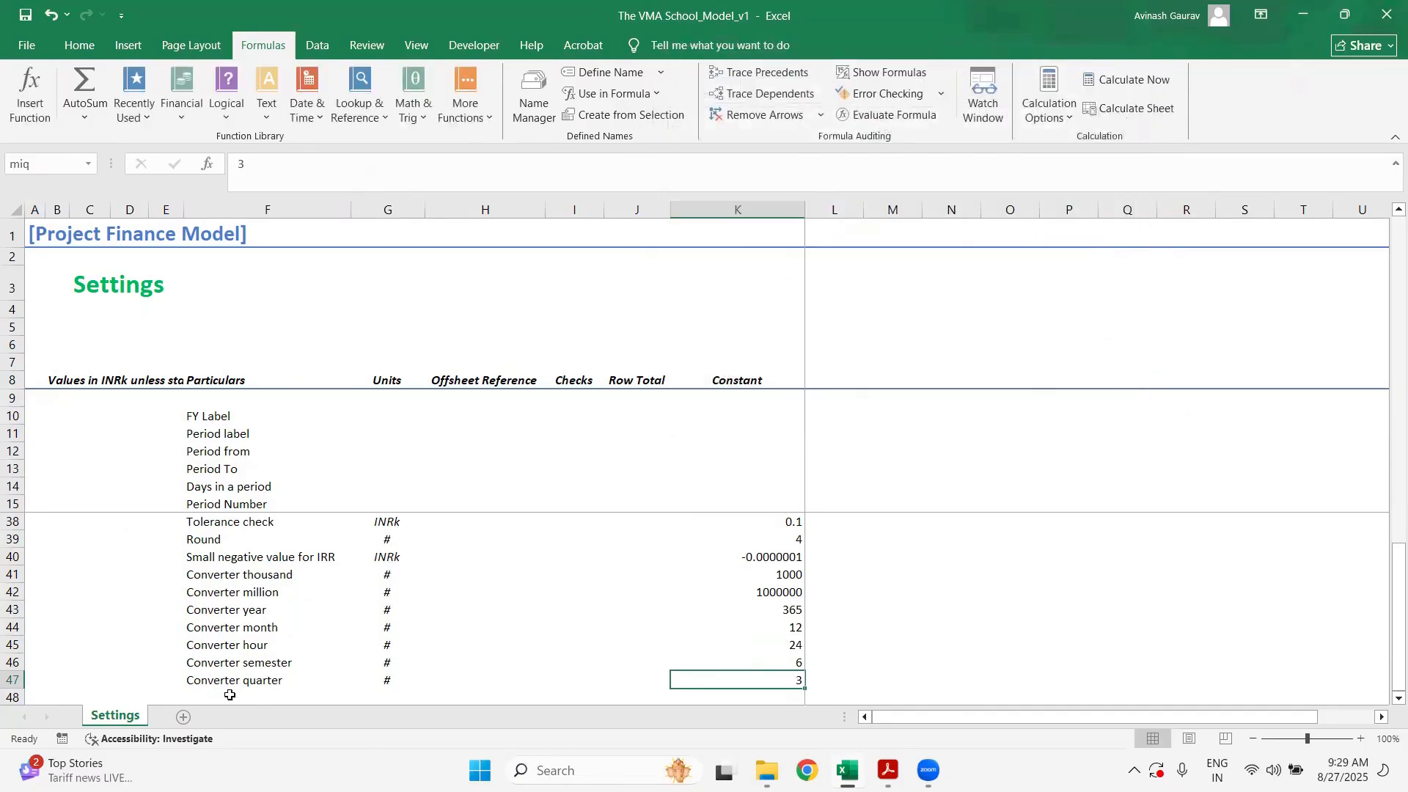
- Add the label "No. of quarters in a year" in F48 with the unit # in G48
{"action": "left_click", "coordinate": [229, 695]}
{"action": "type", "text": "No"}
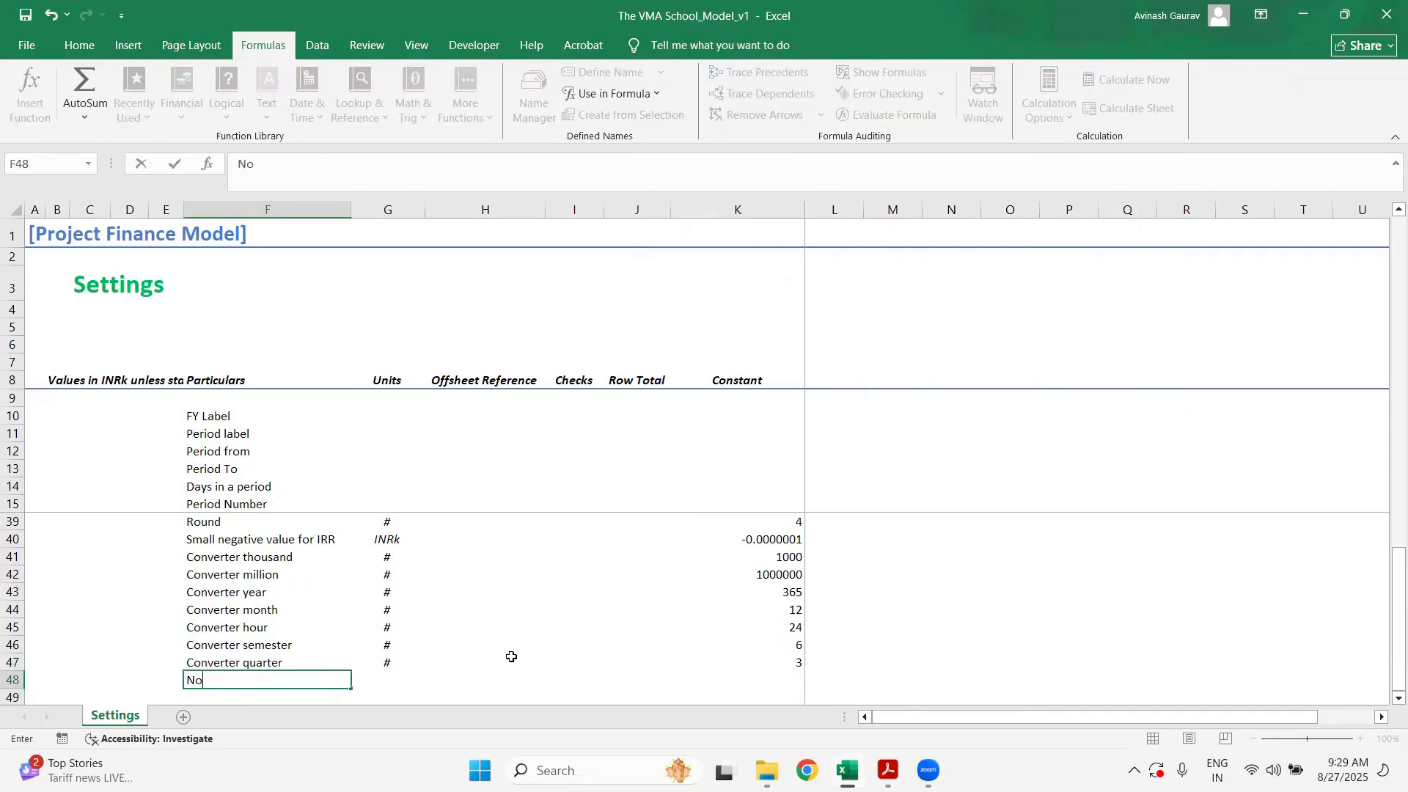
{"action": "type", "text": ". of quarters in a year"}
{"action": "key", "text": "Return"}
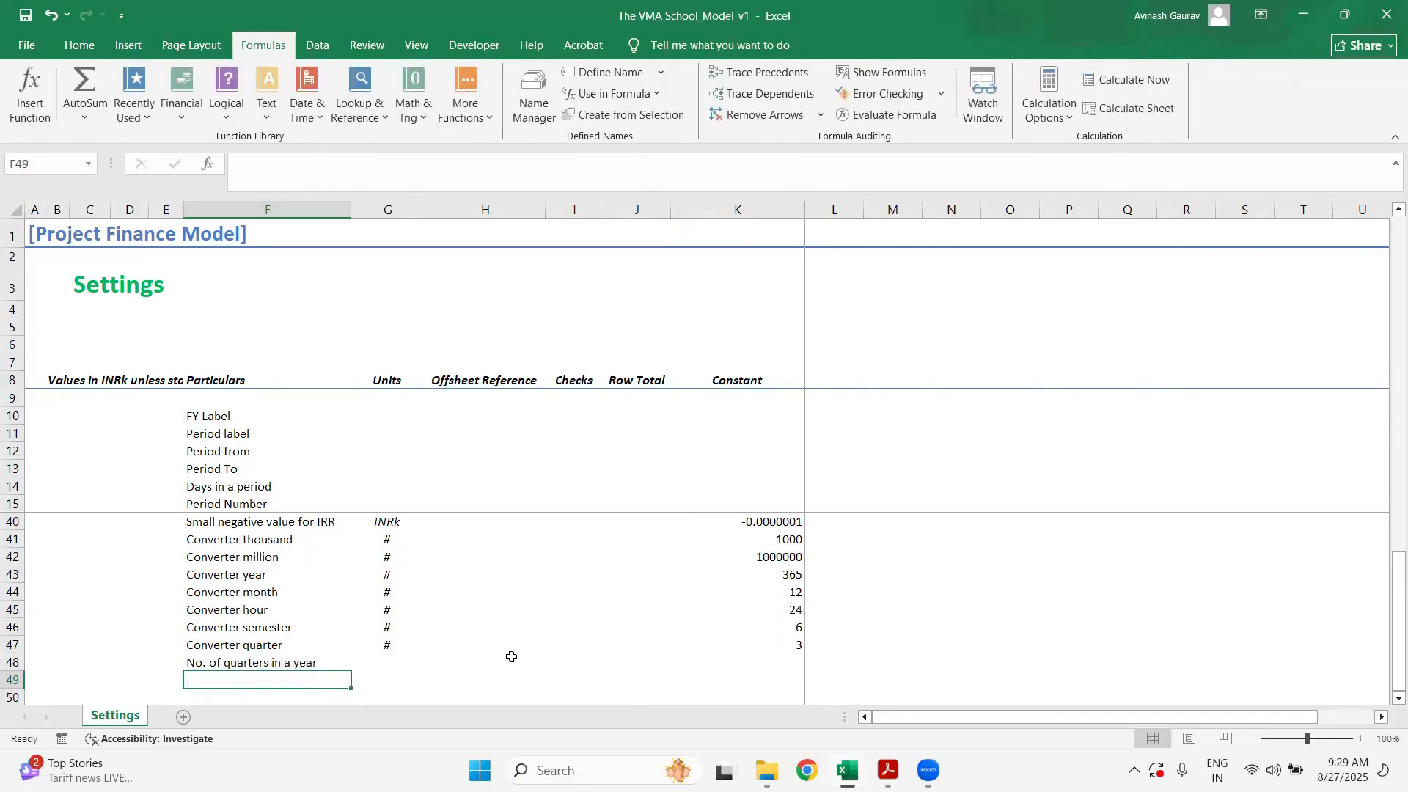
{"action": "key", "text": "Up"}
{"action": "key", "text": "Right"}
{"action": "type", "text": "#"}
{"action": "key", "text": "Right"}
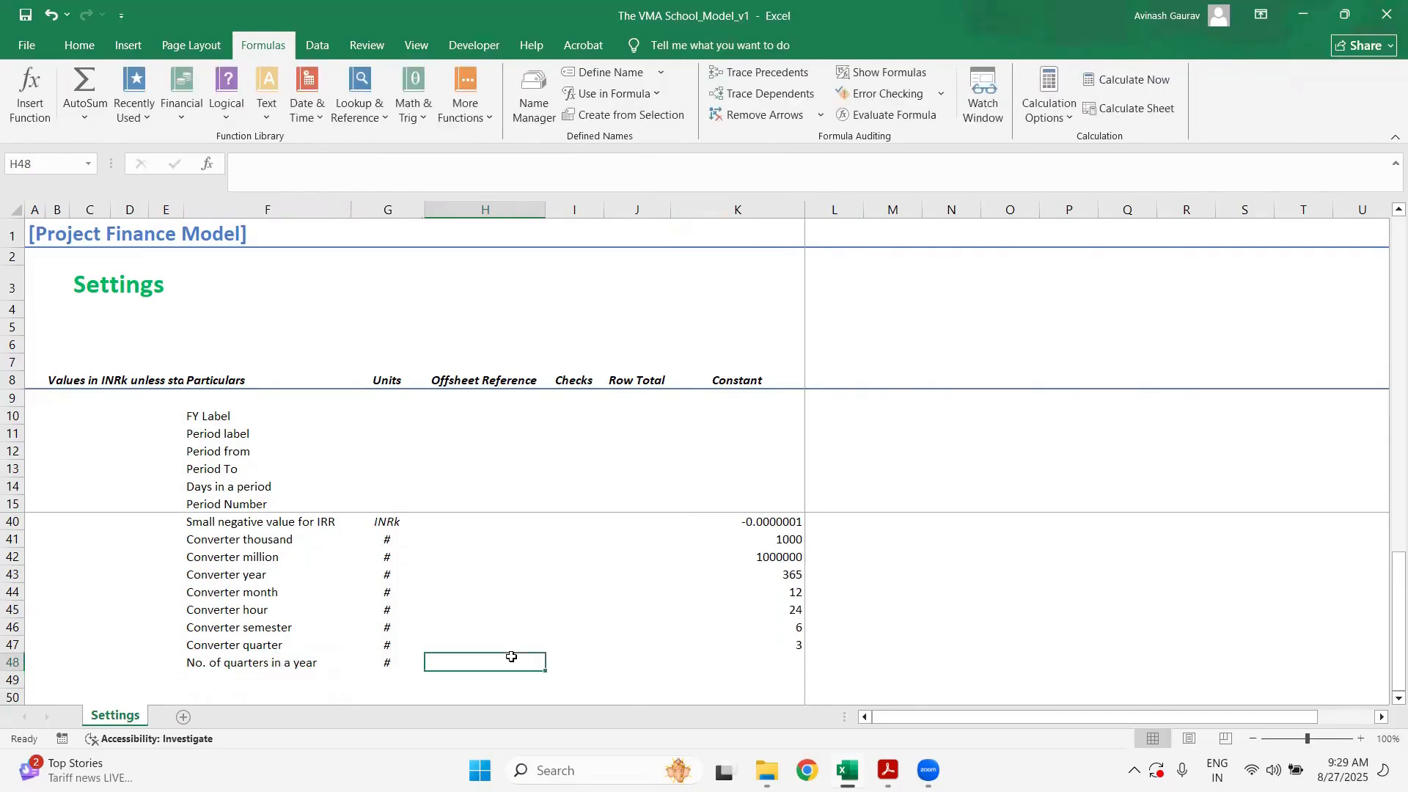
- Enter 4 in K48 as the constant for the number of quarters in a year
{"action": "key", "text": "Right"}
{"action": "key", "text": "Right"}
{"action": "key", "text": "Right"}
{"action": "key", "text": "Right"}
{"action": "key", "text": "Left"}
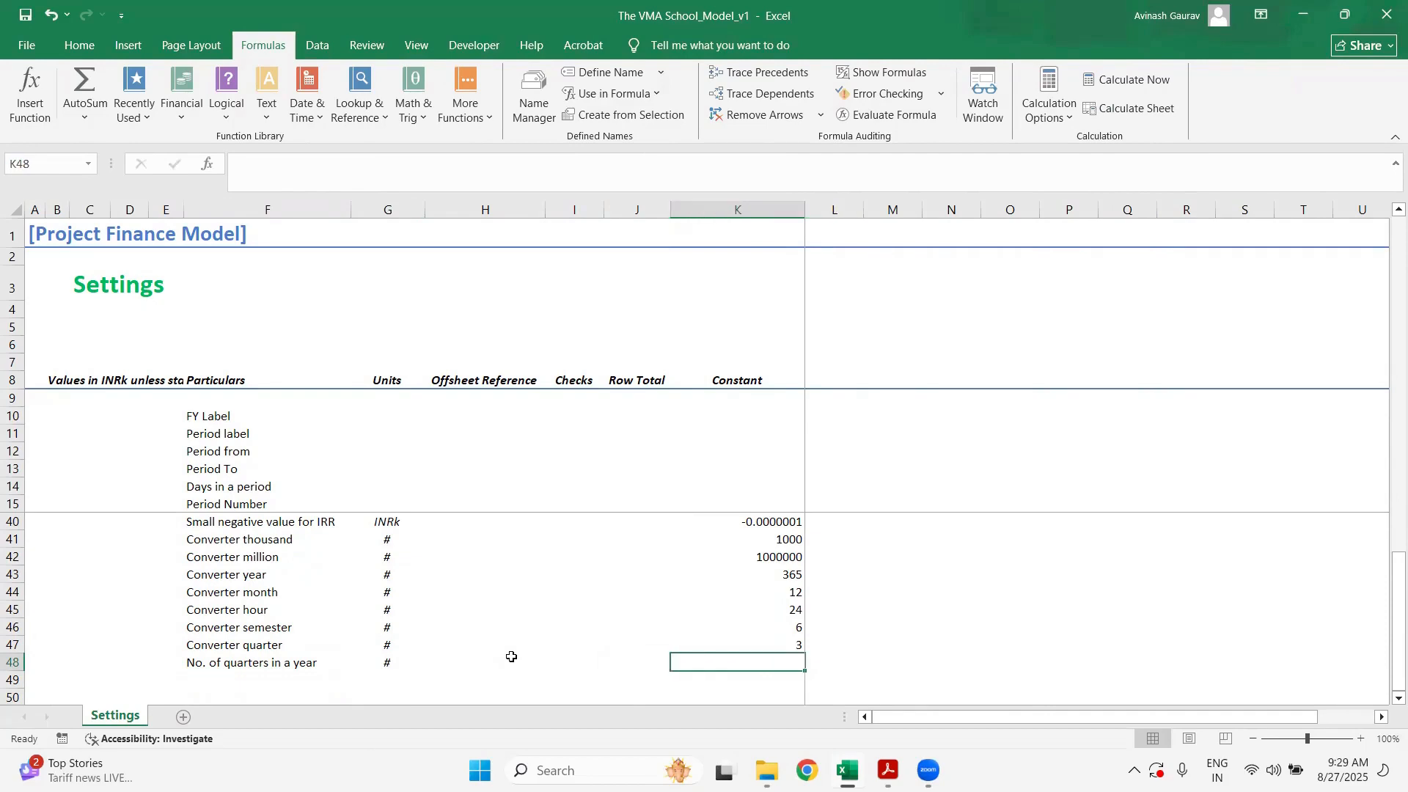
{"action": "type", "text": "4"}
{"action": "key", "text": "Return"}
{"action": "key", "text": "Down"}
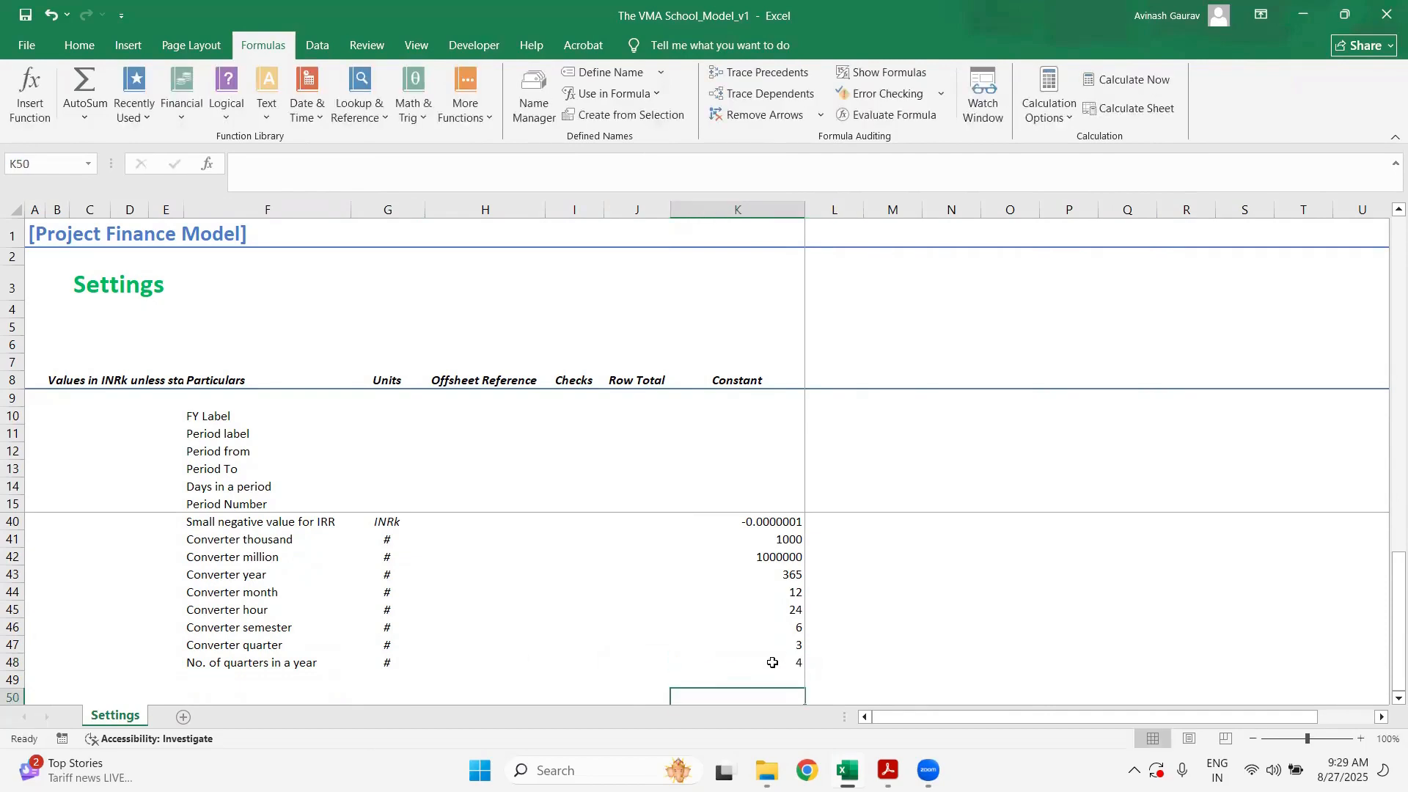
- Define the workbook name qiy for the quarters-in-a-year constant in K48
{"action": "left_click", "coordinate": [773, 662]}
{"action": "left_click", "coordinate": [534, 99]}
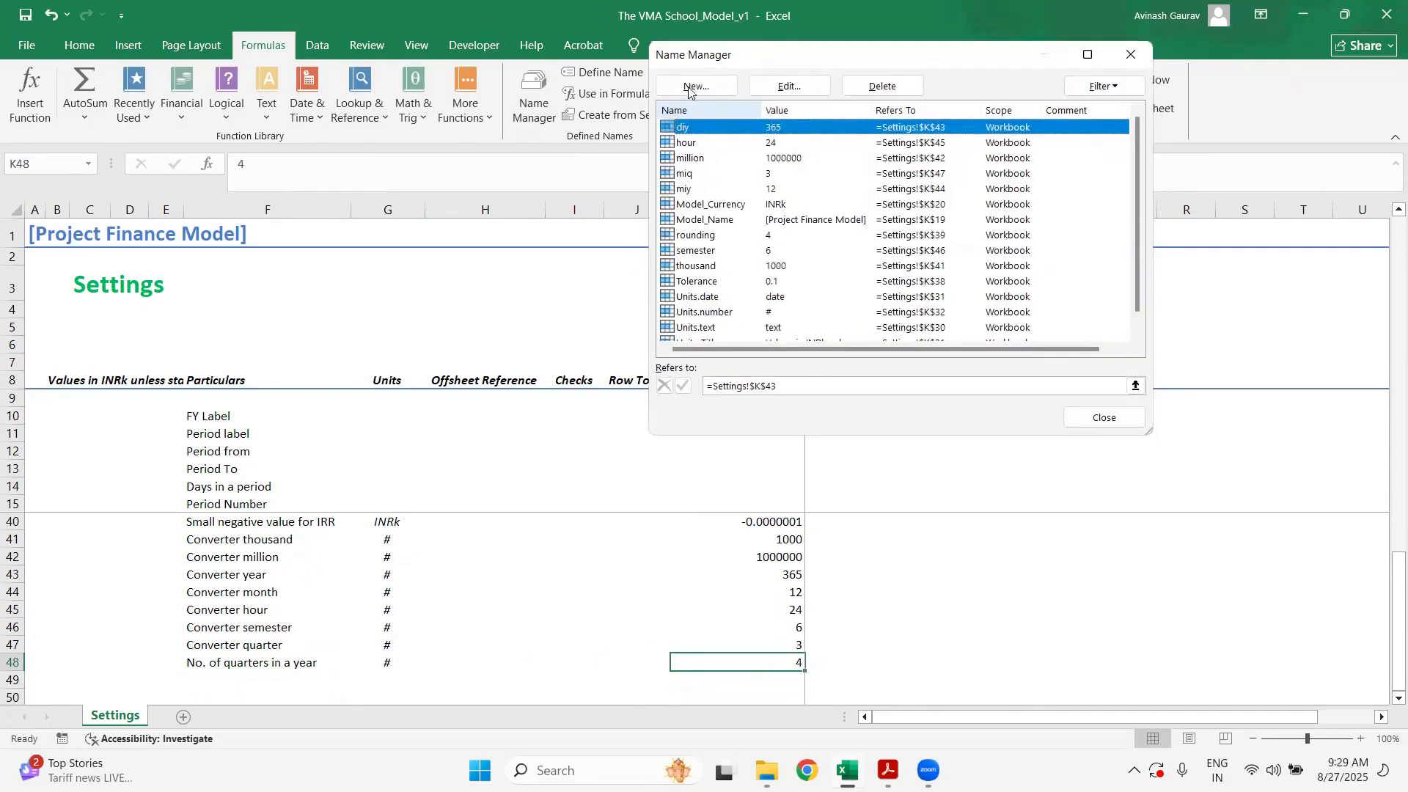
{"action": "left_click", "coordinate": [689, 87]}
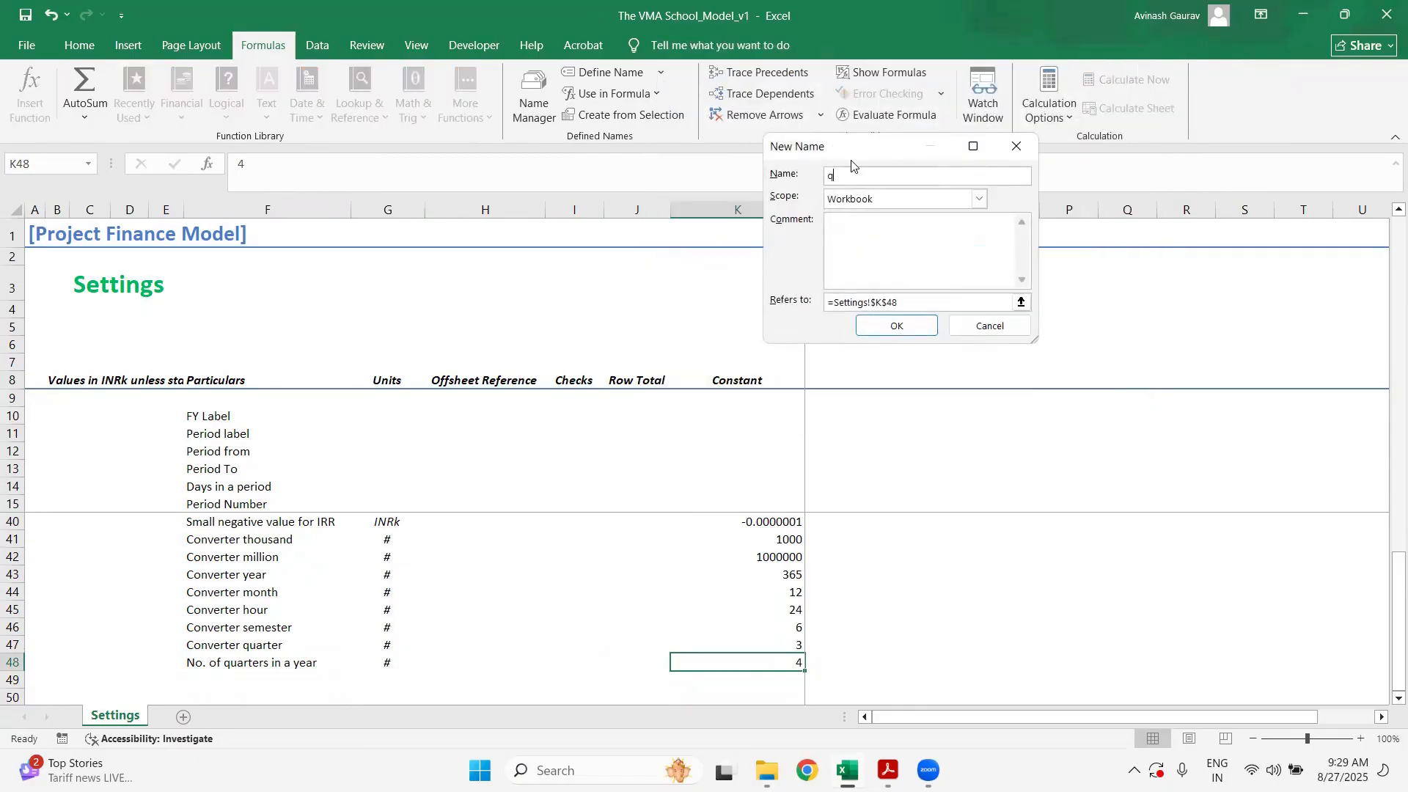
{"action": "type", "text": "qiy"}
{"action": "left_click", "coordinate": [899, 327]}
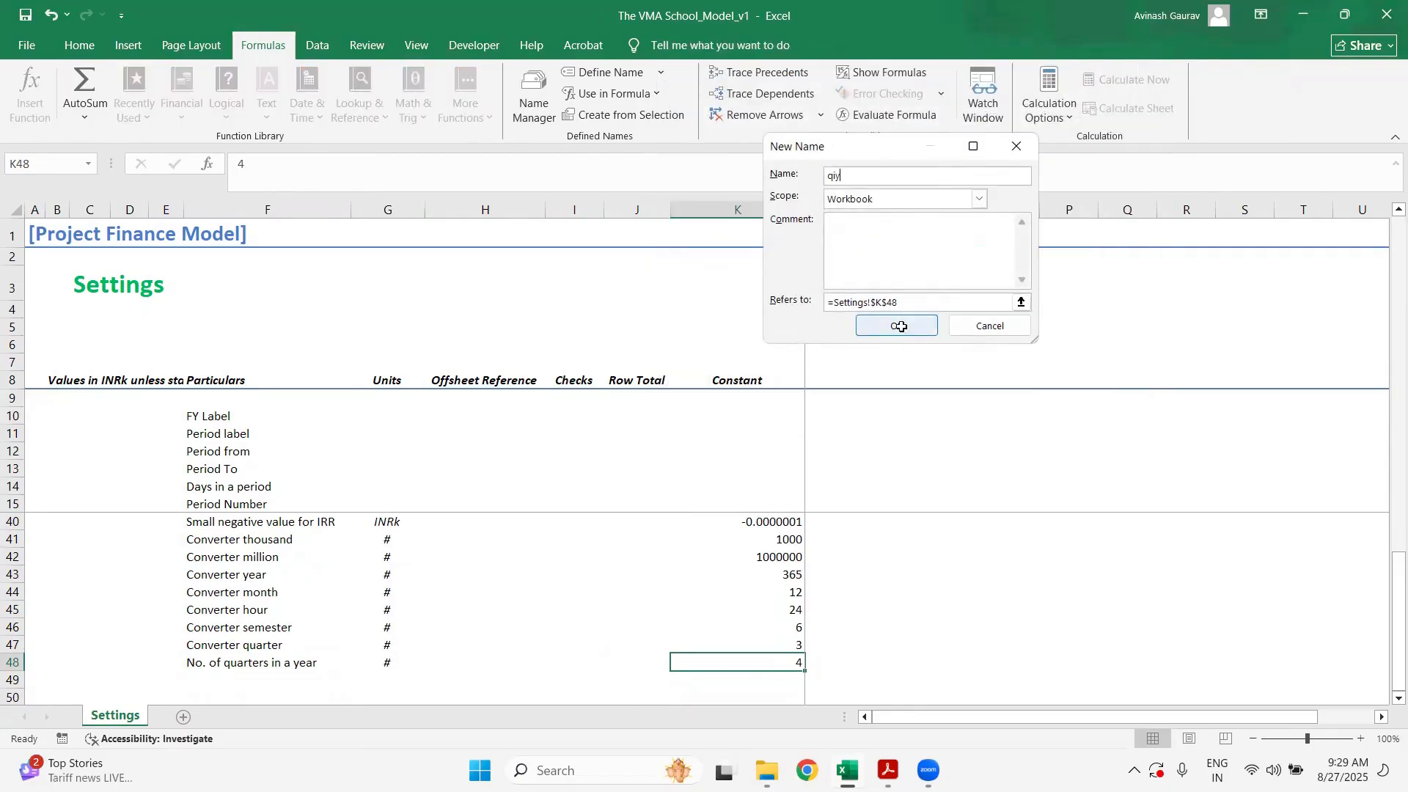
{"action": "left_click", "coordinate": [1098, 412]}
- Review the Settings sheet's sections and examine the Model end date formula in K26
{"action": "scroll", "coordinate": [730, 541], "scroll_direction": "up", "scroll_amount": 8}
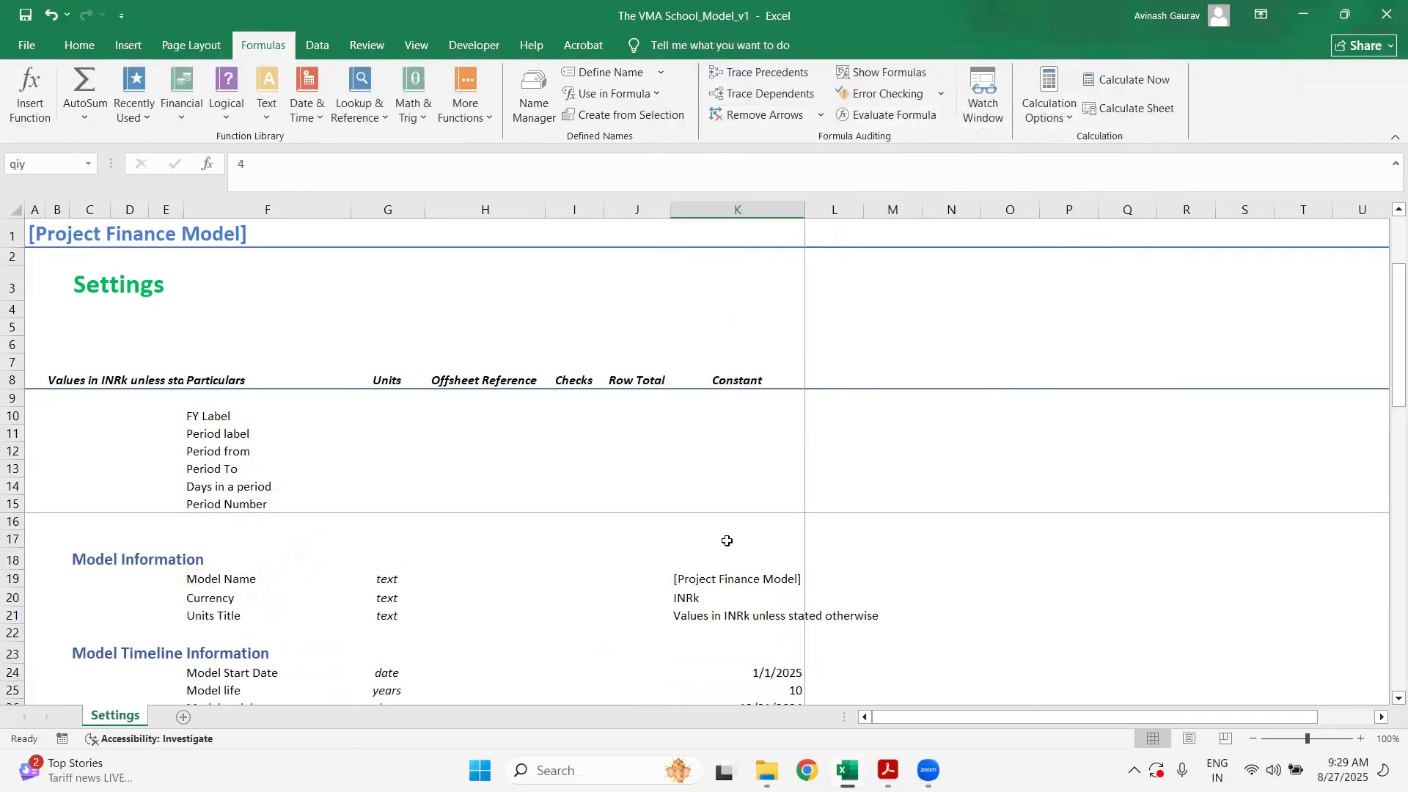
{"action": "left_click", "coordinate": [1253, 738]}
{"action": "left_click", "coordinate": [1254, 739]}
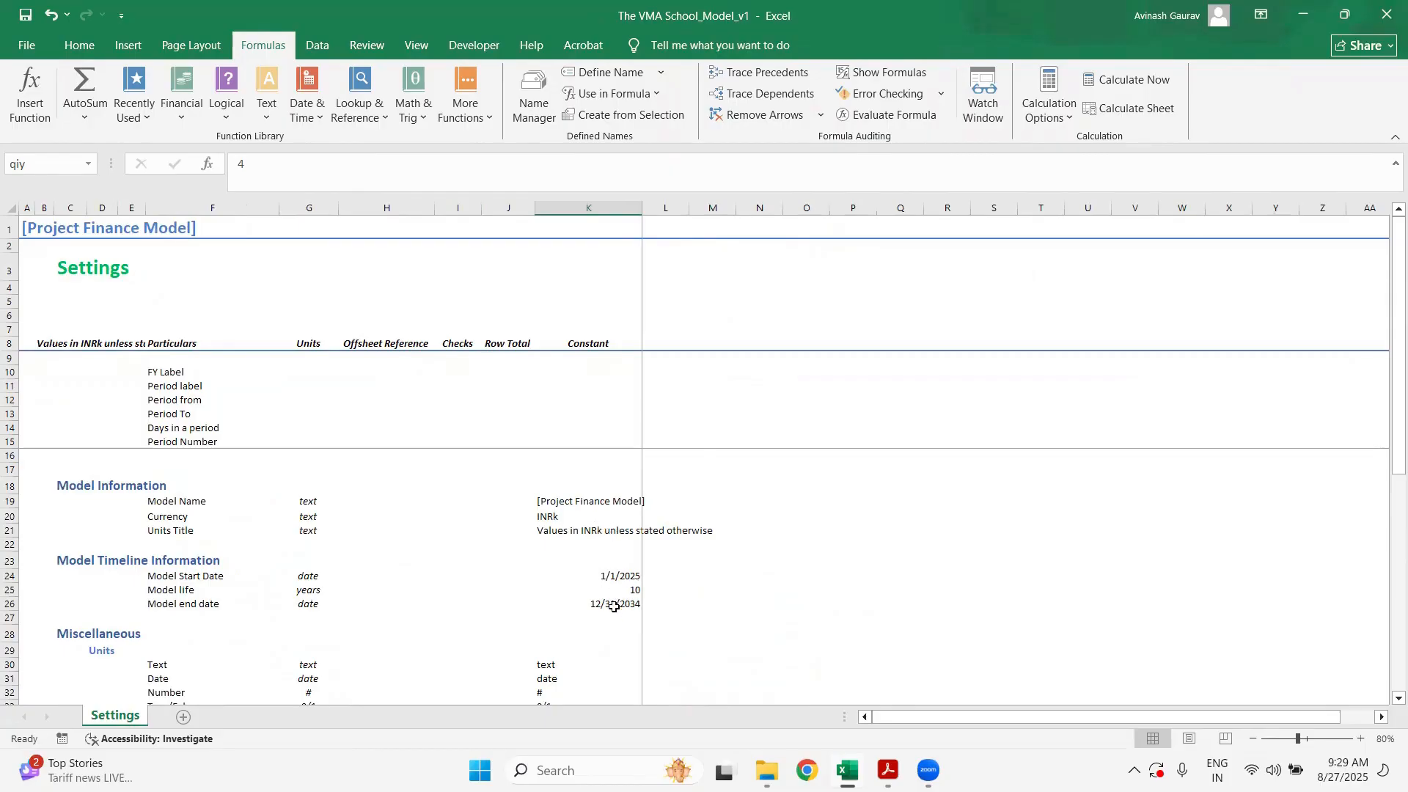
{"action": "scroll", "coordinate": [590, 499], "scroll_direction": "down", "scroll_amount": 4}
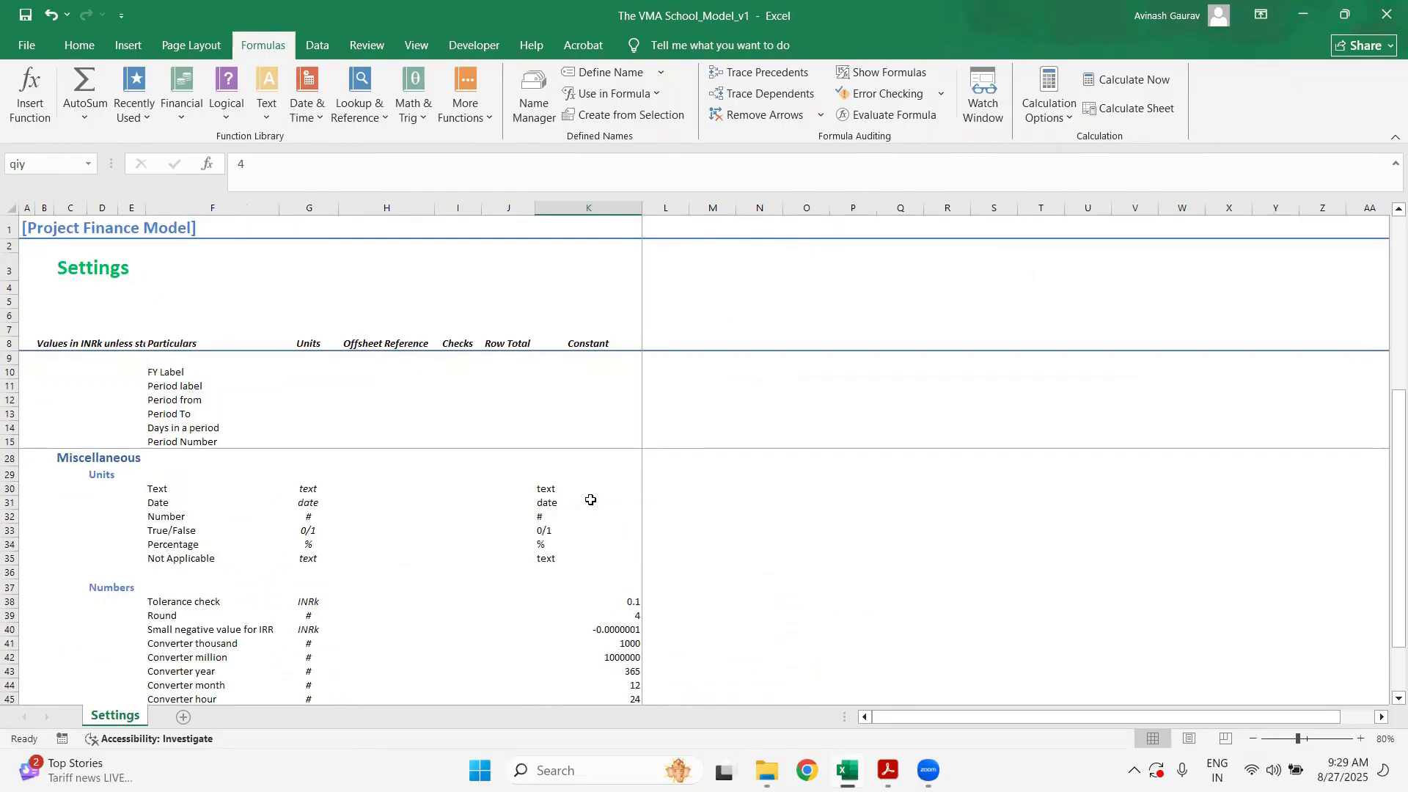
{"action": "scroll", "coordinate": [590, 500], "scroll_direction": "up", "scroll_amount": 4}
{"action": "left_click", "coordinate": [636, 603]}
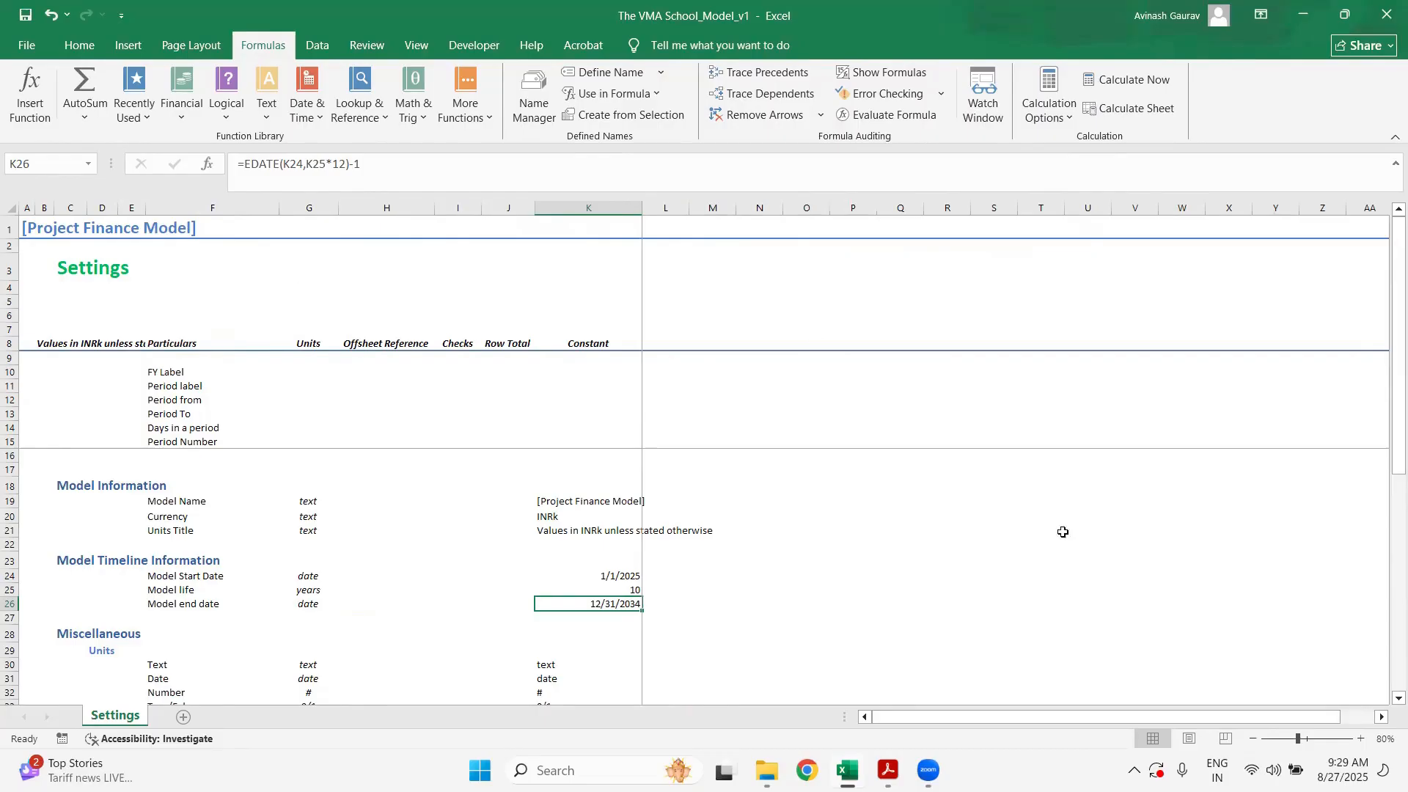
{"action": "left_click", "coordinate": [1364, 741]}
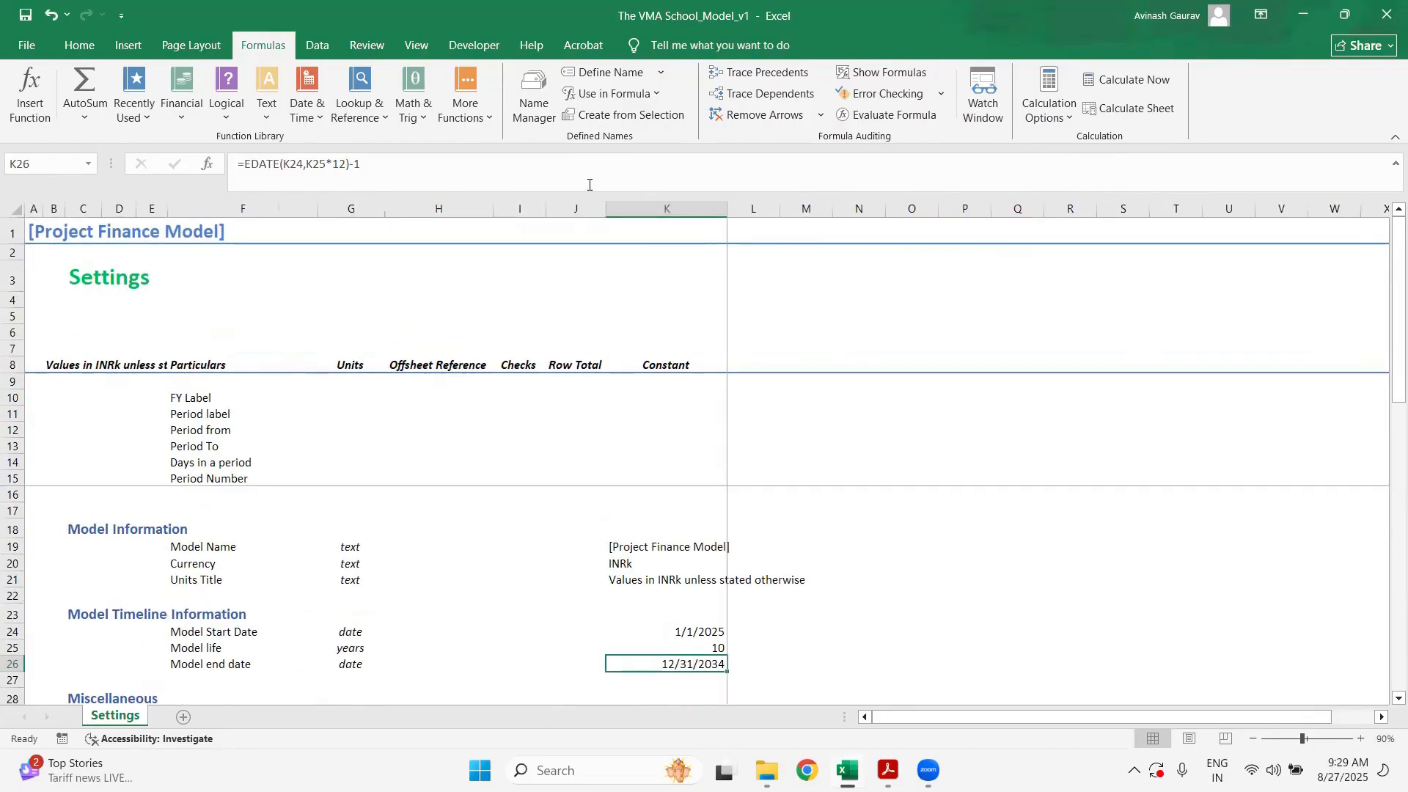
- Replace the hard-coded 12 in K26's Model end date formula with the named constant miy
{"action": "left_click", "coordinate": [347, 165]}
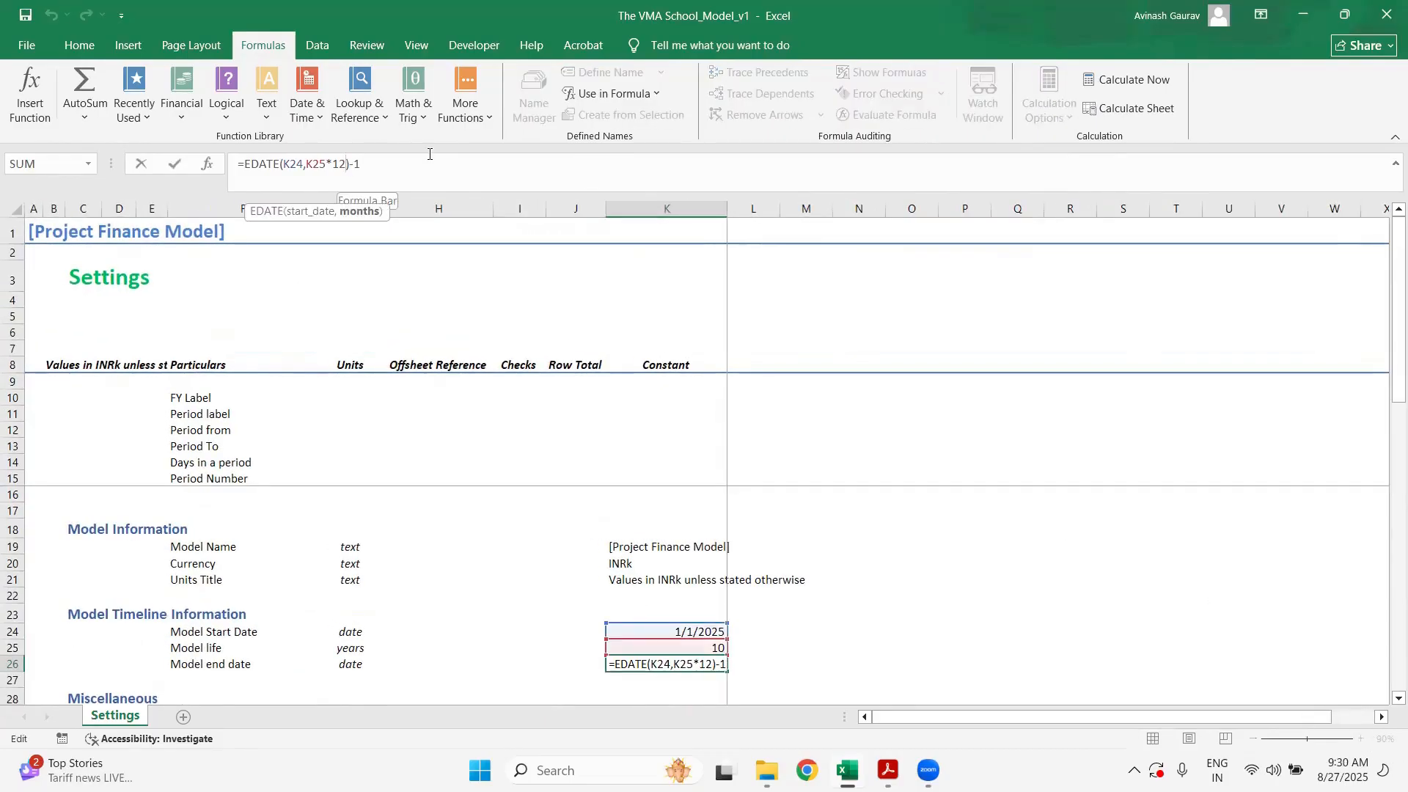
{"action": "key", "text": "BackSpace"}
{"action": "key", "text": "BackSpace"}
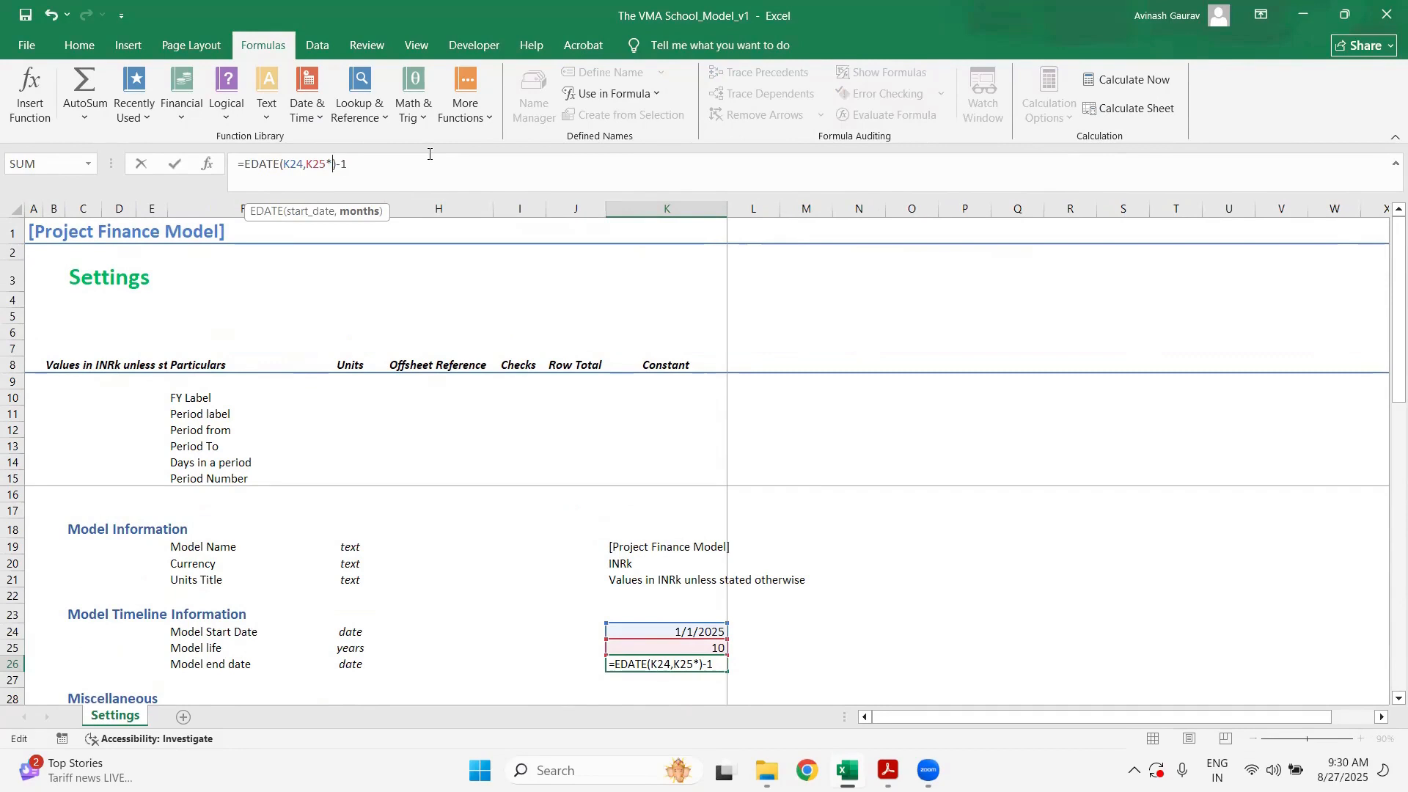
{"action": "type", "text": "miy"}
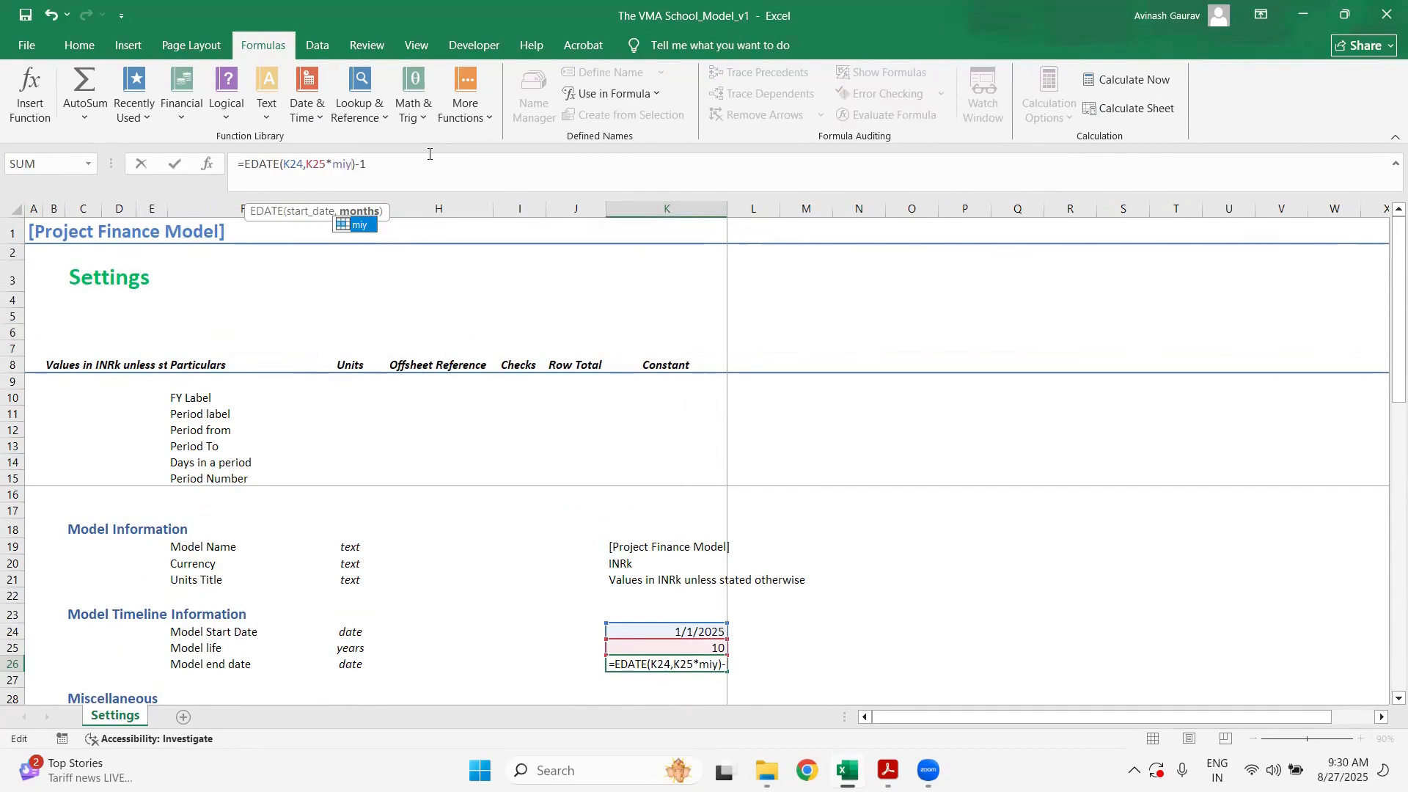
{"action": "key", "text": "ctrl+Return"}
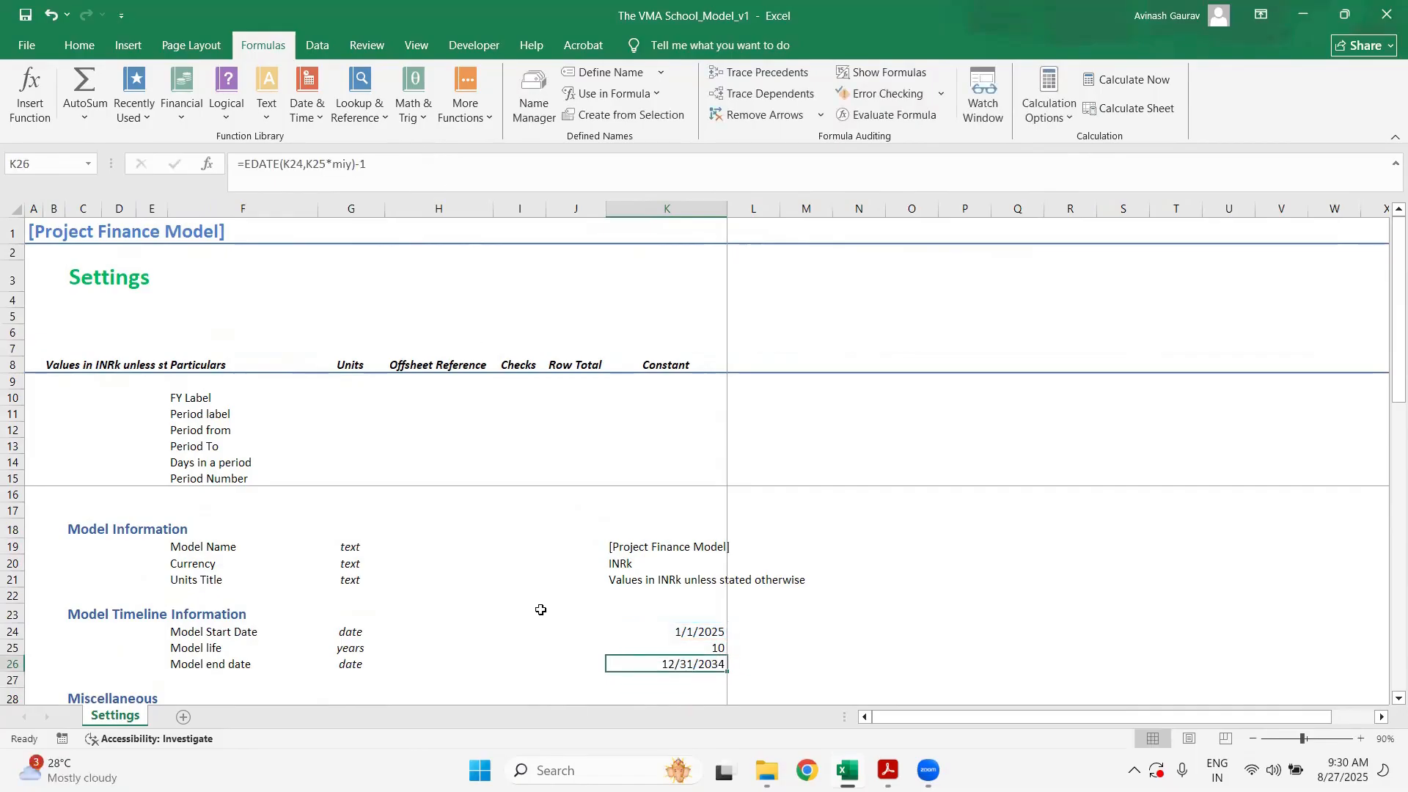
- Review the Settings sheet from Model Information down to the converter rows at 80% zoom
{"action": "scroll", "coordinate": [540, 609], "scroll_direction": "down", "scroll_amount": 8}
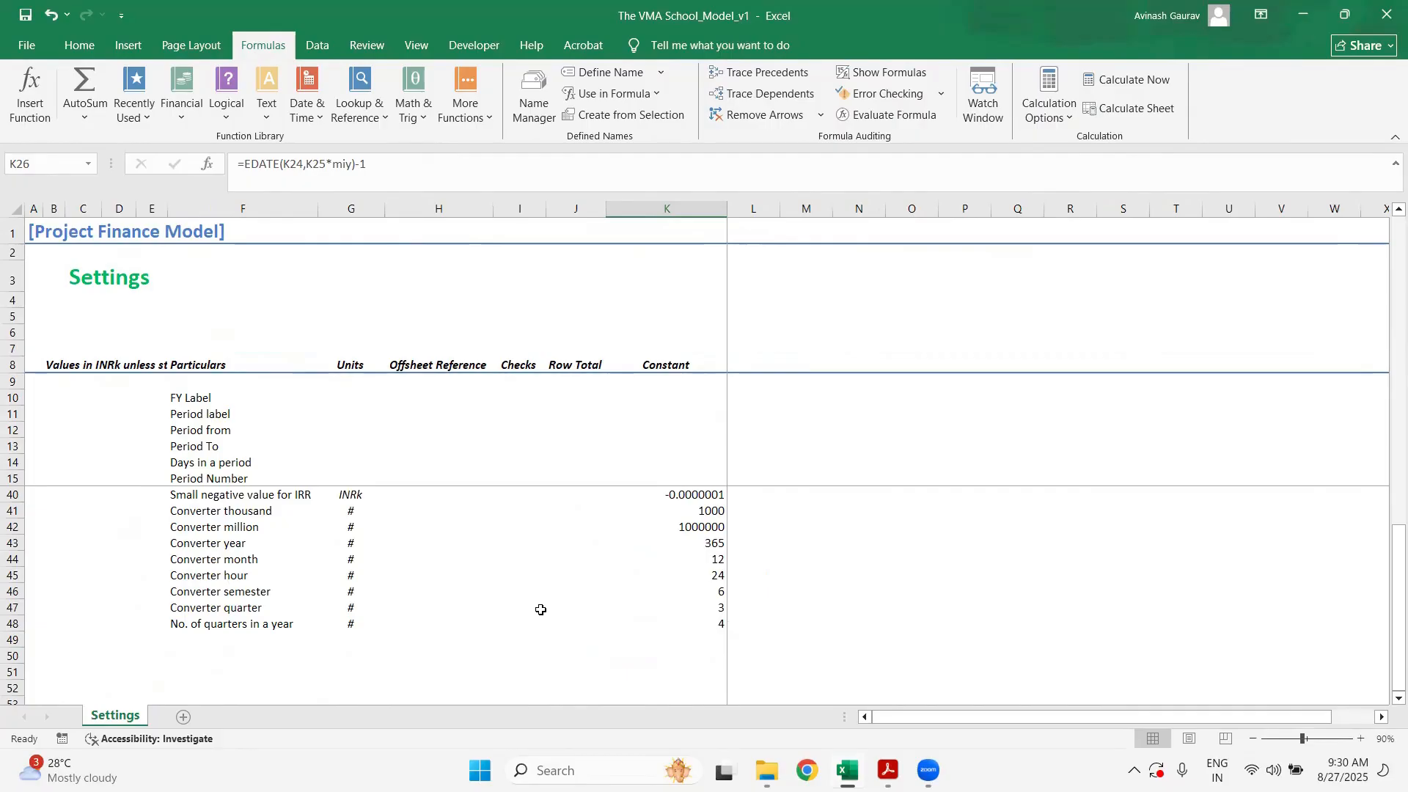
{"action": "scroll", "coordinate": [541, 610], "scroll_direction": "up", "scroll_amount": 4}
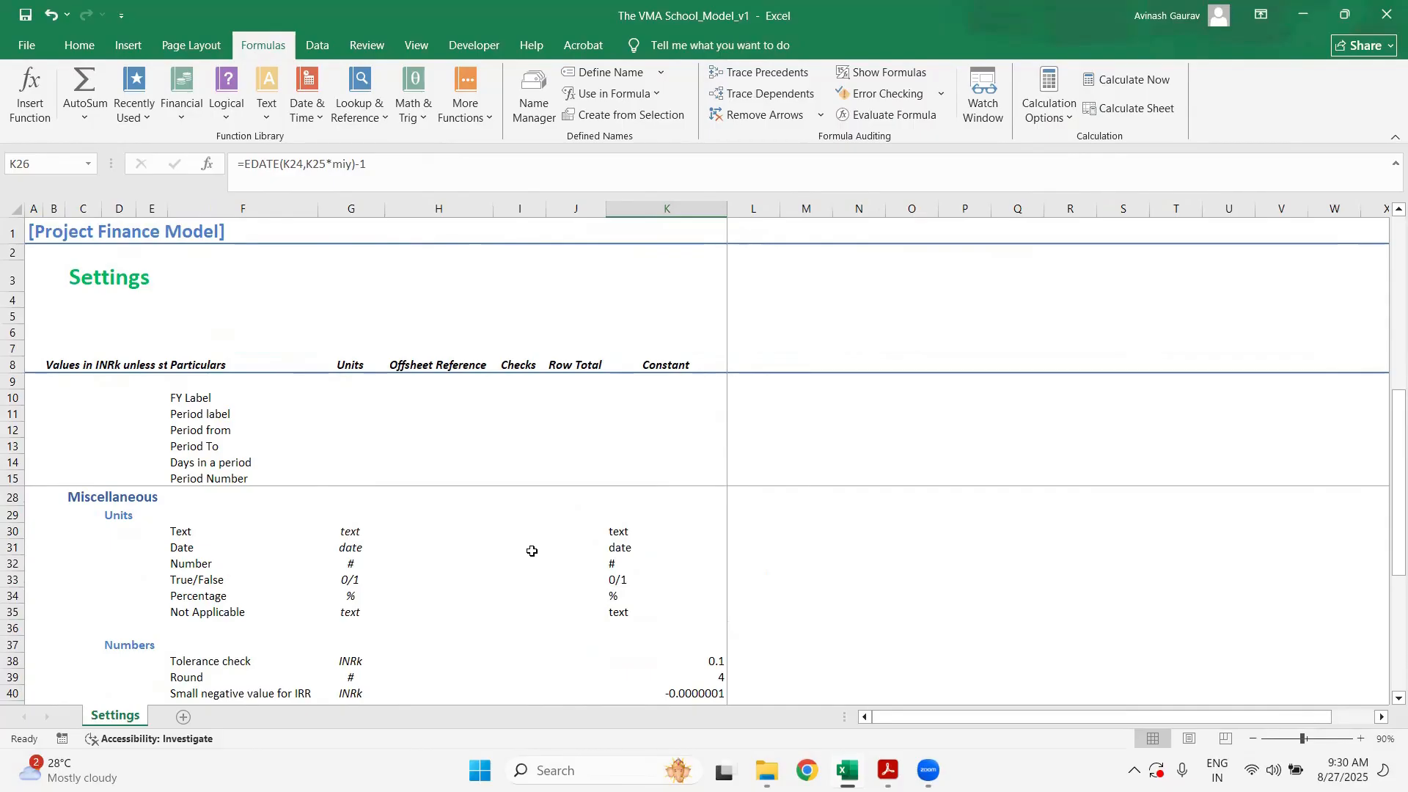
{"action": "scroll", "coordinate": [640, 605], "scroll_direction": "up", "scroll_amount": 4}
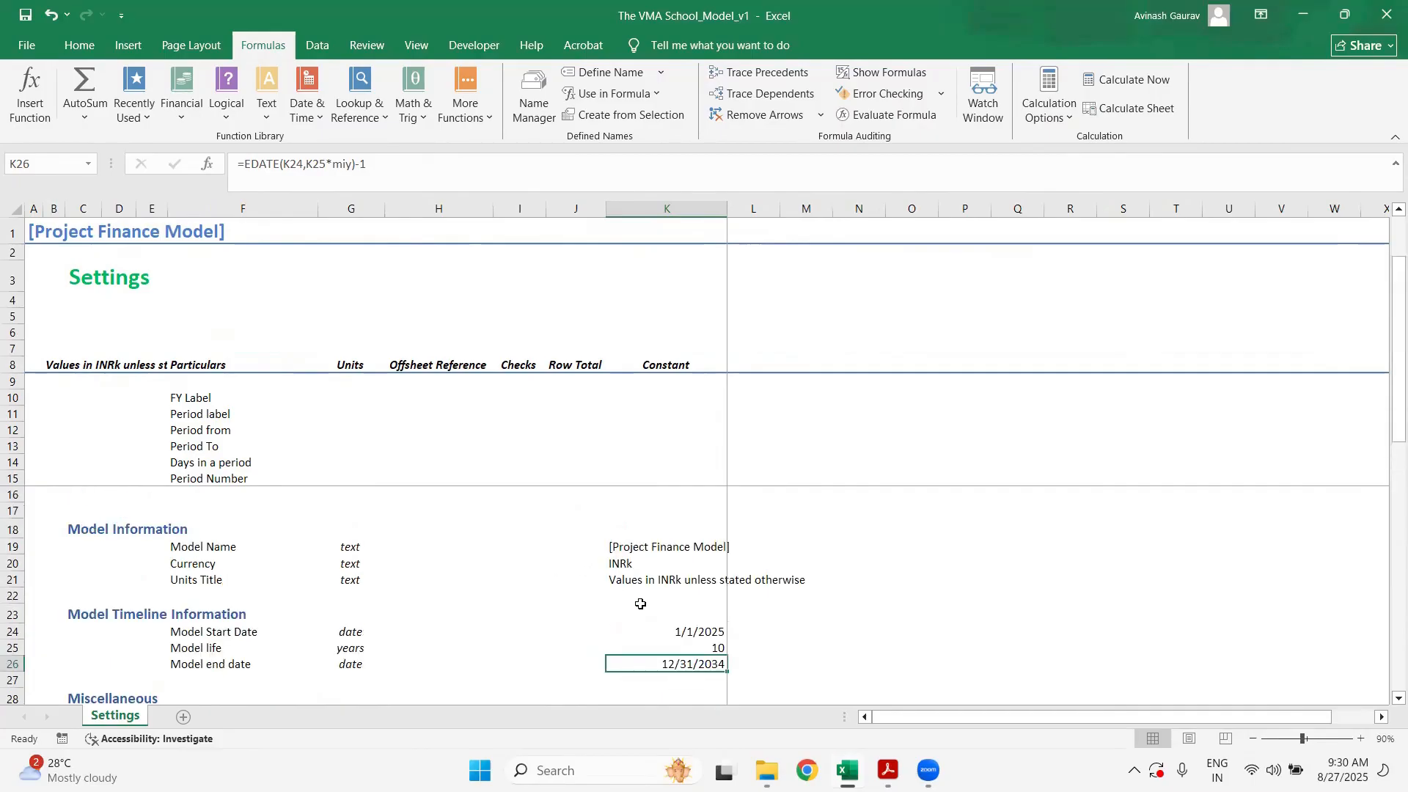
{"action": "left_click", "coordinate": [1252, 738]}
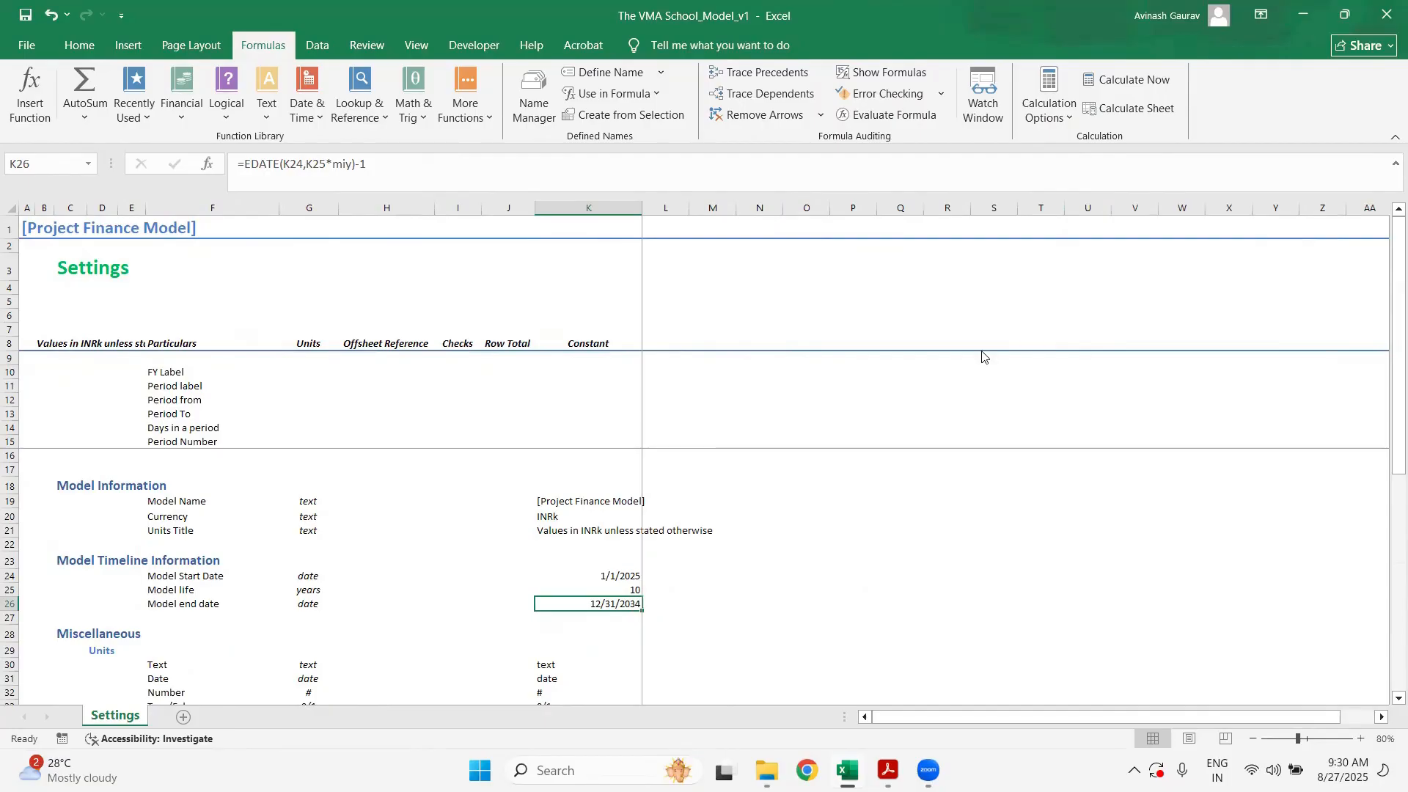
{"action": "scroll", "coordinate": [983, 357], "scroll_direction": "down", "scroll_amount": 8}
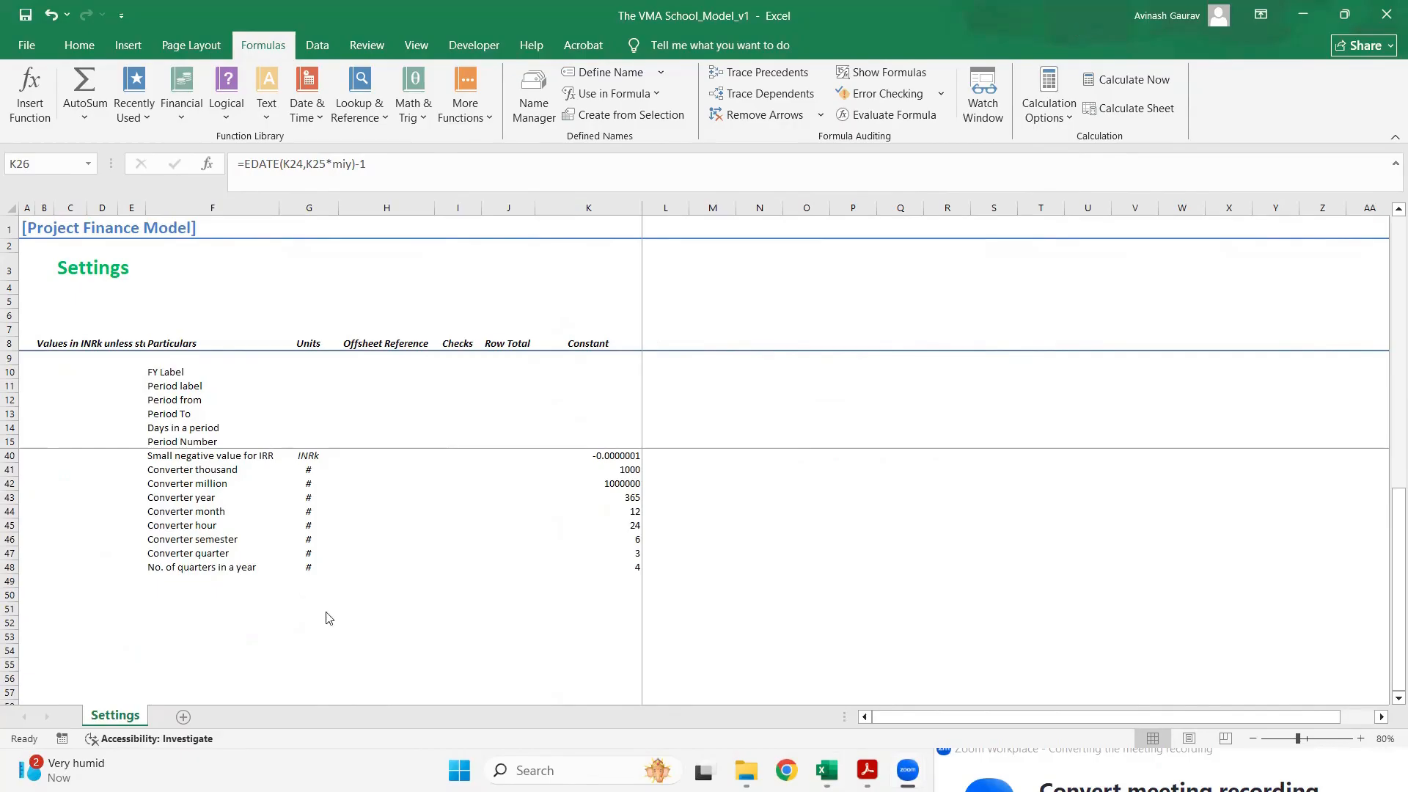
{"action": "left_click", "coordinate": [213, 556]}
{"action": "scroll", "coordinate": [439, 507], "scroll_direction": "up", "scroll_amount": 8}
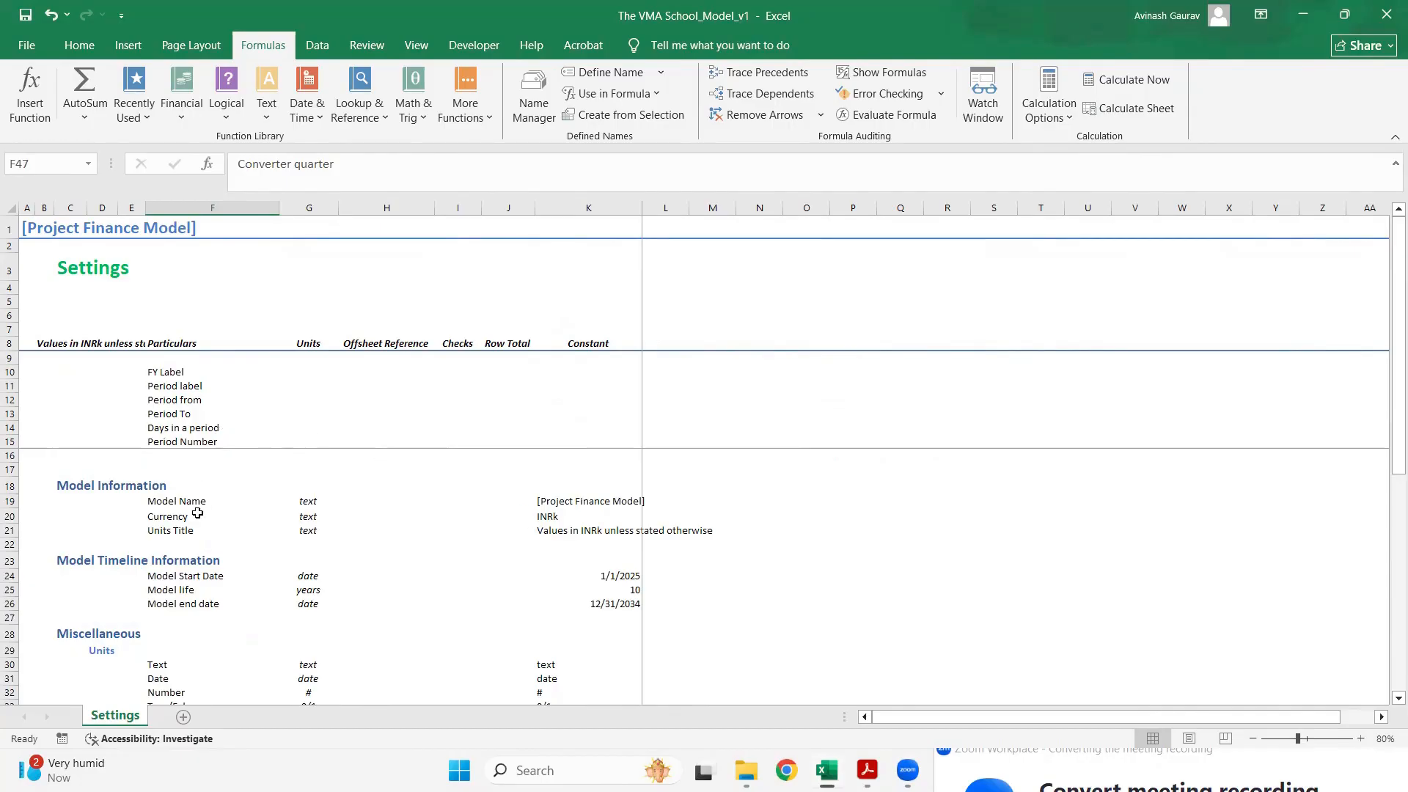
{"action": "scroll", "coordinate": [191, 511], "scroll_direction": "down", "scroll_amount": 4}
{"action": "scroll", "coordinate": [192, 513], "scroll_direction": "down", "scroll_amount": 4}
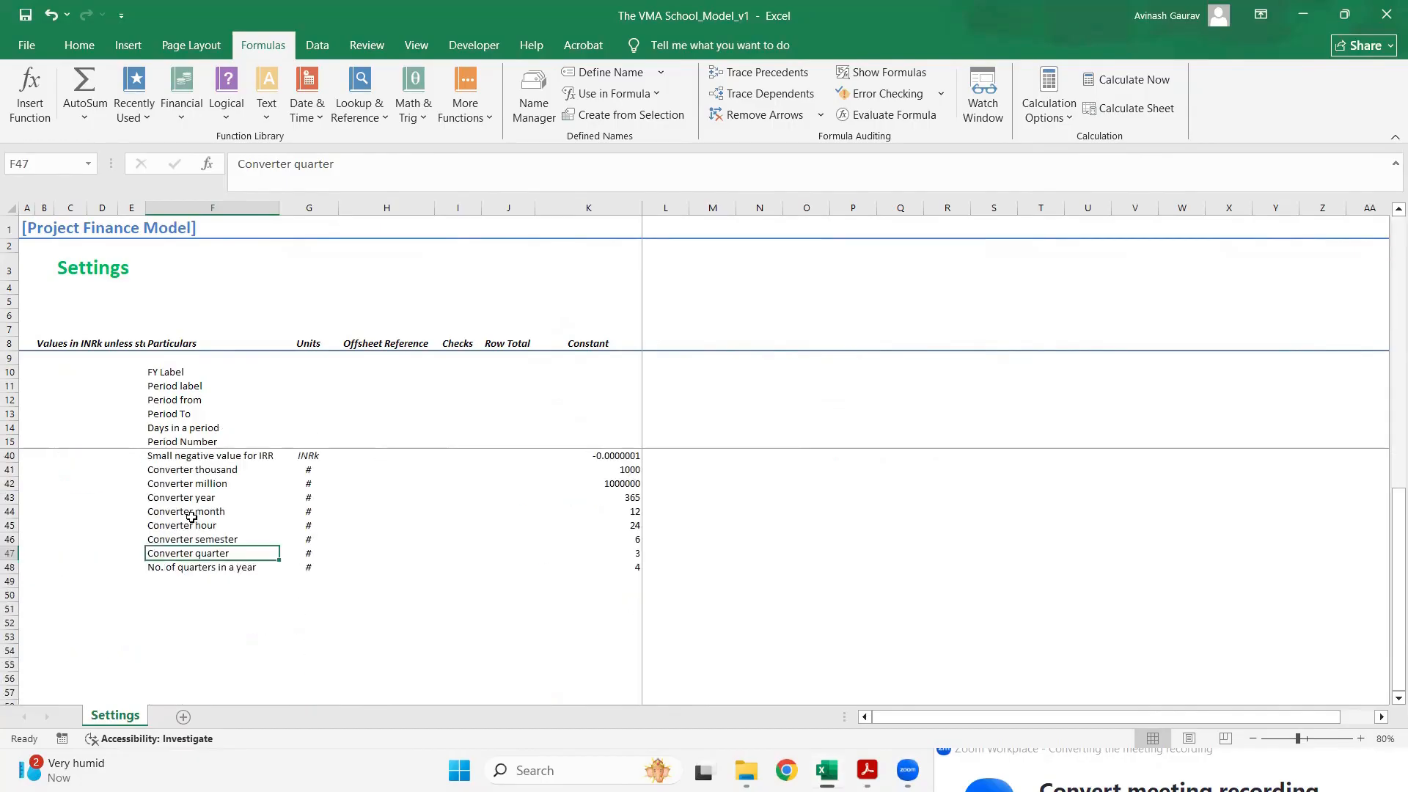
- Enter the section title "Lists" in C50, leaving a blank row below the Numbers section
{"action": "left_click", "coordinate": [96, 596]}
{"action": "key", "text": "Left"}
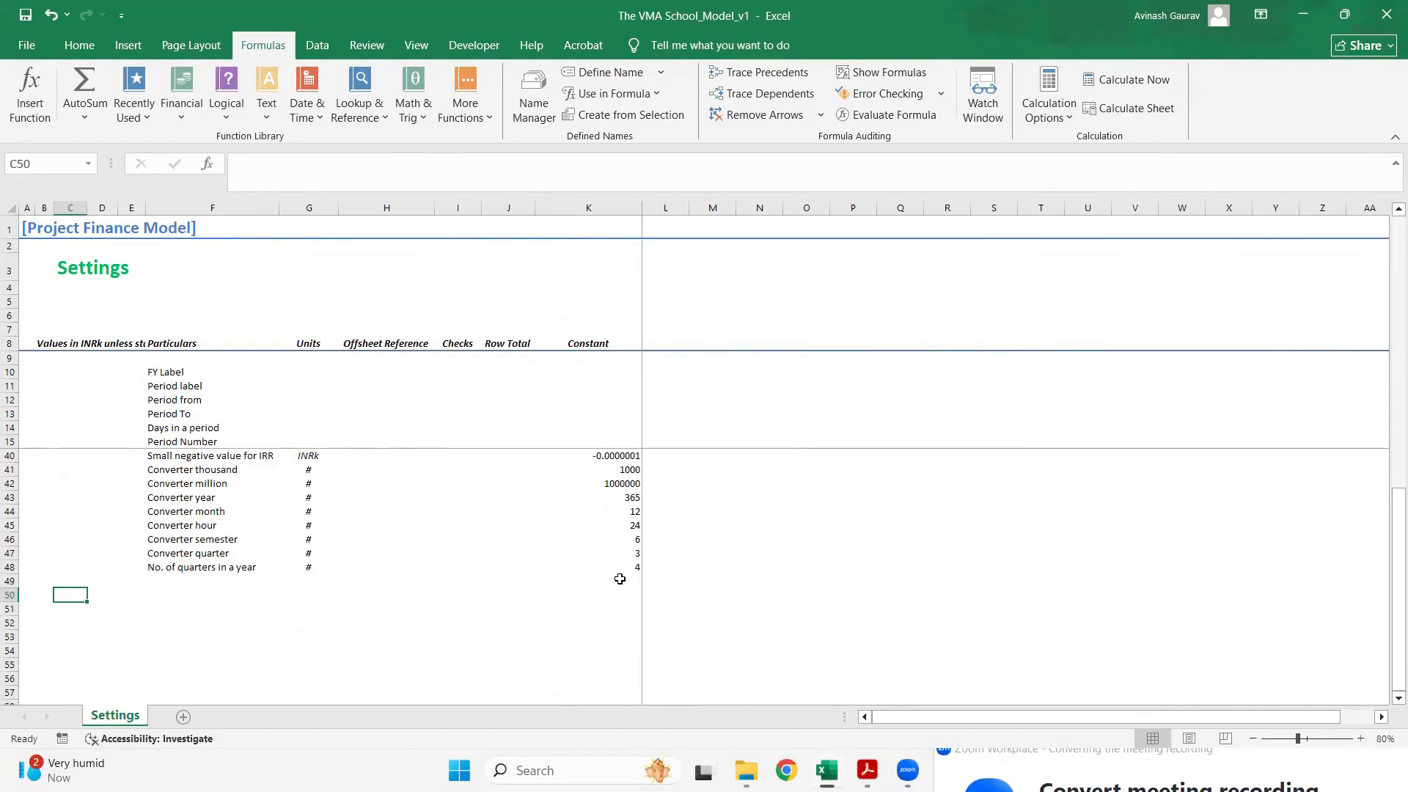
{"action": "key", "text": "shift+space"}
{"action": "key", "text": "Up"}
{"action": "key", "text": "Down"}
{"action": "key", "text": "ctrl+Up"}
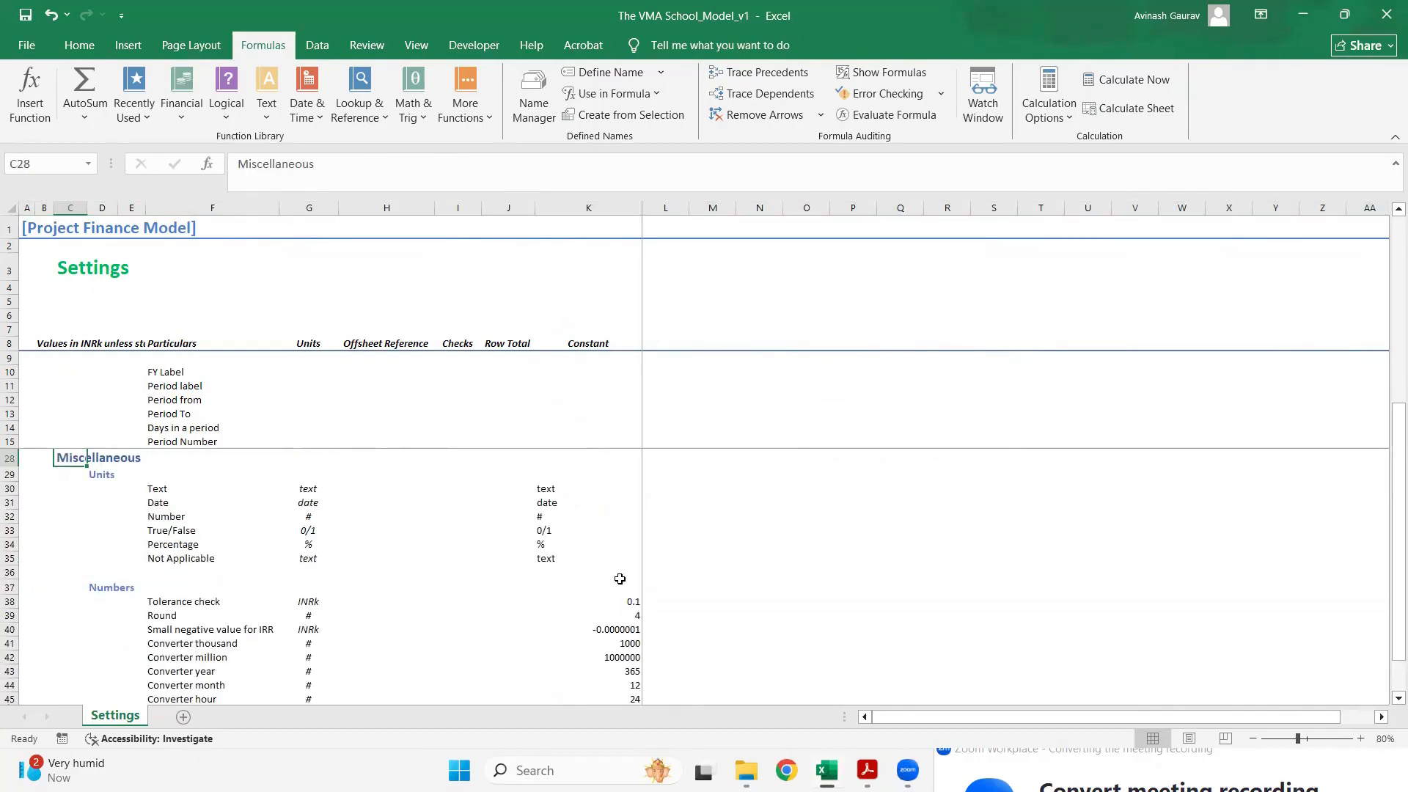
{"action": "key", "text": "Down"}
{"action": "key", "text": "Down"}
{"action": "key", "text": "Down"}
{"action": "key", "text": "Down"}
{"action": "key", "text": "Down"}
{"action": "key", "text": "Down"}
{"action": "key", "text": "Down"}
{"action": "key", "text": "Down"}
{"action": "key", "text": "Down"}
{"action": "key", "text": "Down"}
{"action": "key", "text": "Down"}
{"action": "key", "text": "Down"}
{"action": "key", "text": "Down"}
{"action": "key", "text": "Down"}
{"action": "key", "text": "Down"}
{"action": "key", "text": "Down"}
{"action": "key", "text": "Down"}
{"action": "key", "text": "Down"}
{"action": "key", "text": "Down"}
{"action": "key", "text": "Down"}
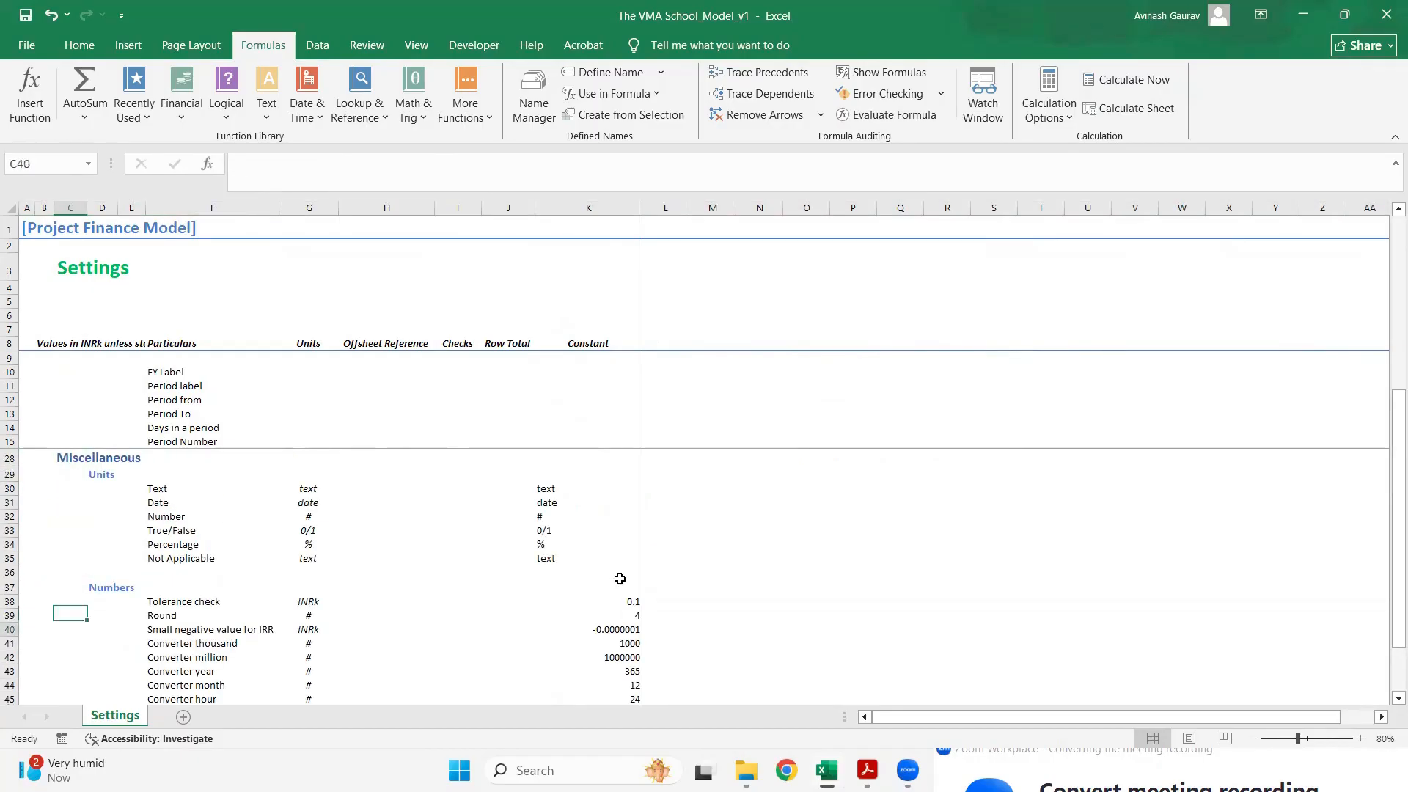
{"action": "key", "text": "Up"}
{"action": "key", "text": "Up"}
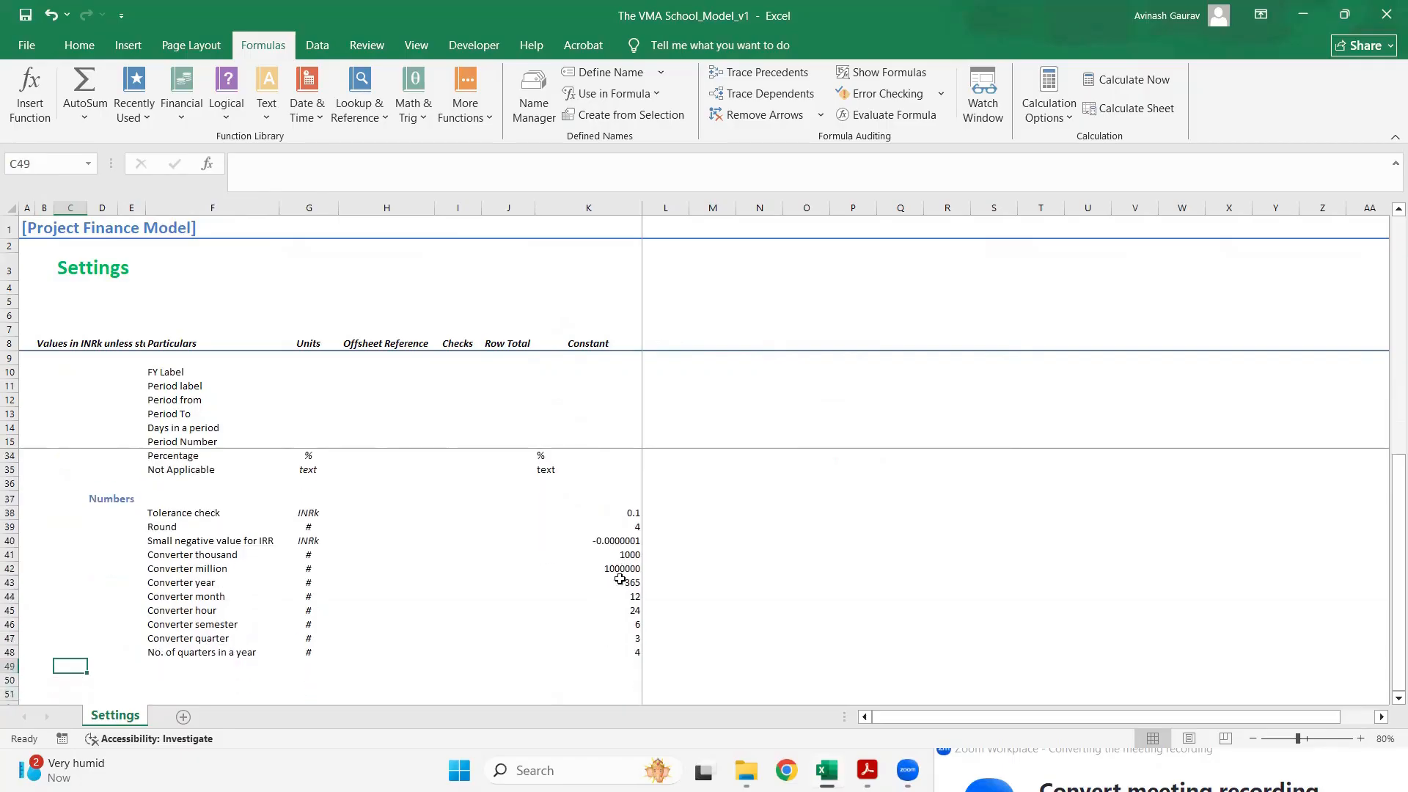
{"action": "type", "text": "Lis"}
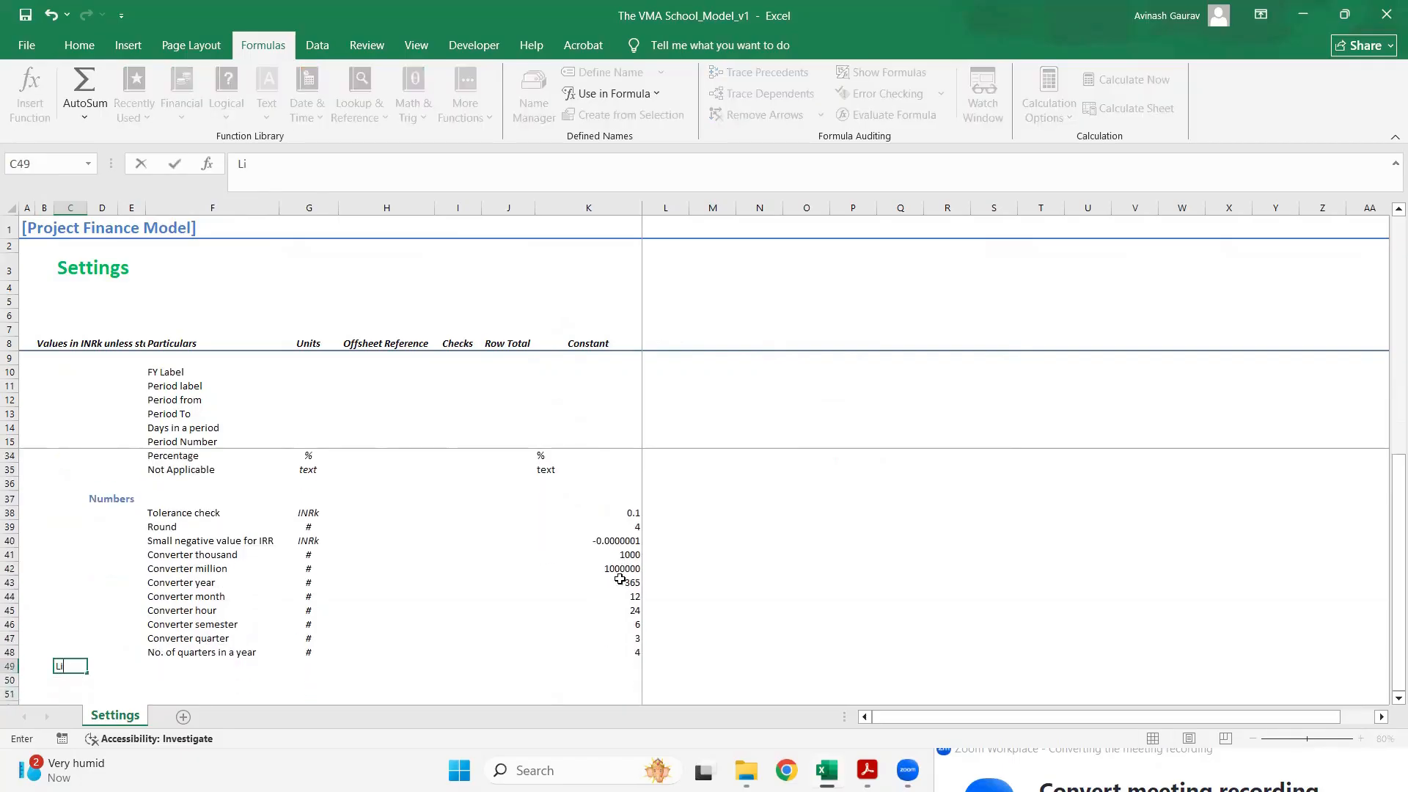
{"action": "key", "text": "BackSpace"}
{"action": "key", "text": "BackSpace"}
{"action": "key", "text": "Return"}
{"action": "type", "text": "Lists"}
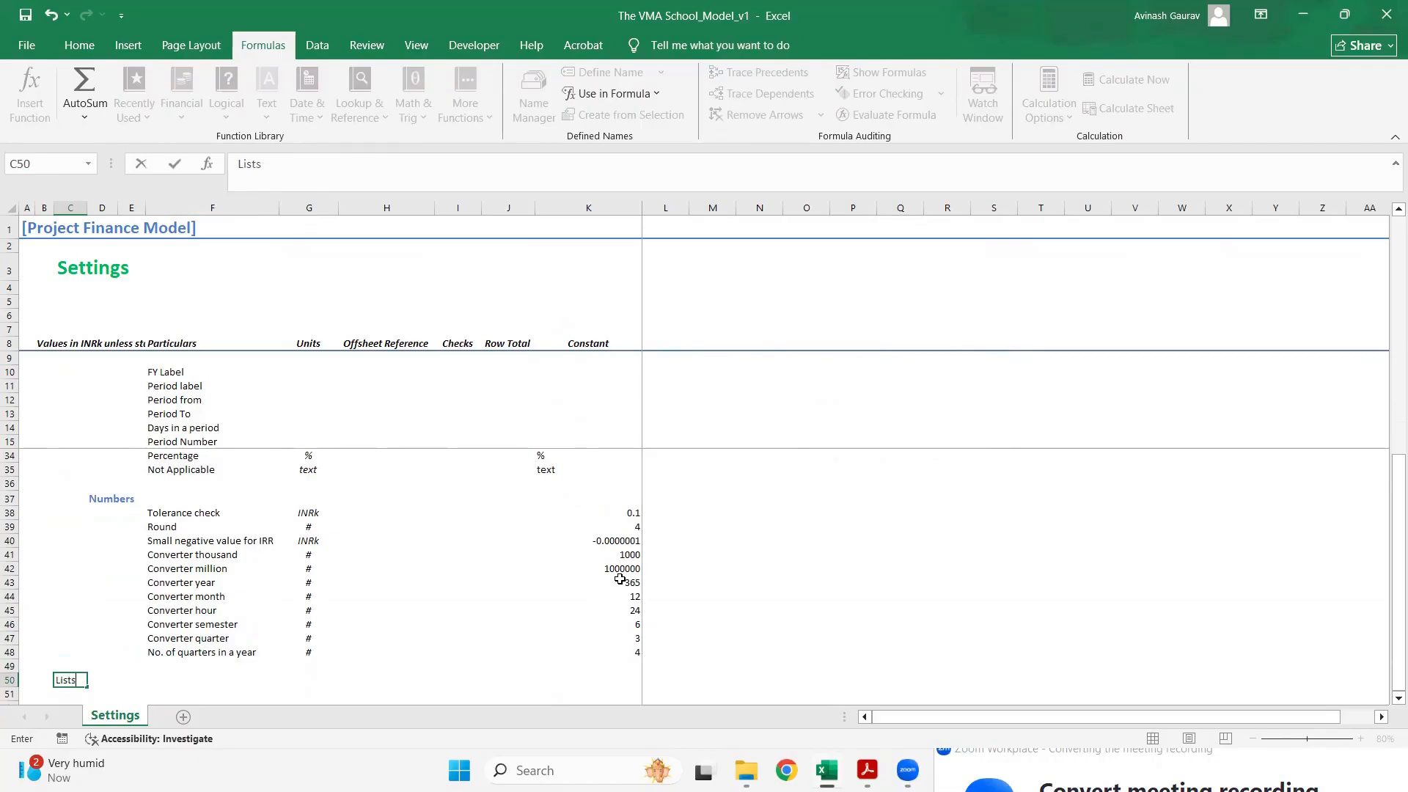
{"action": "key", "text": "Return"}
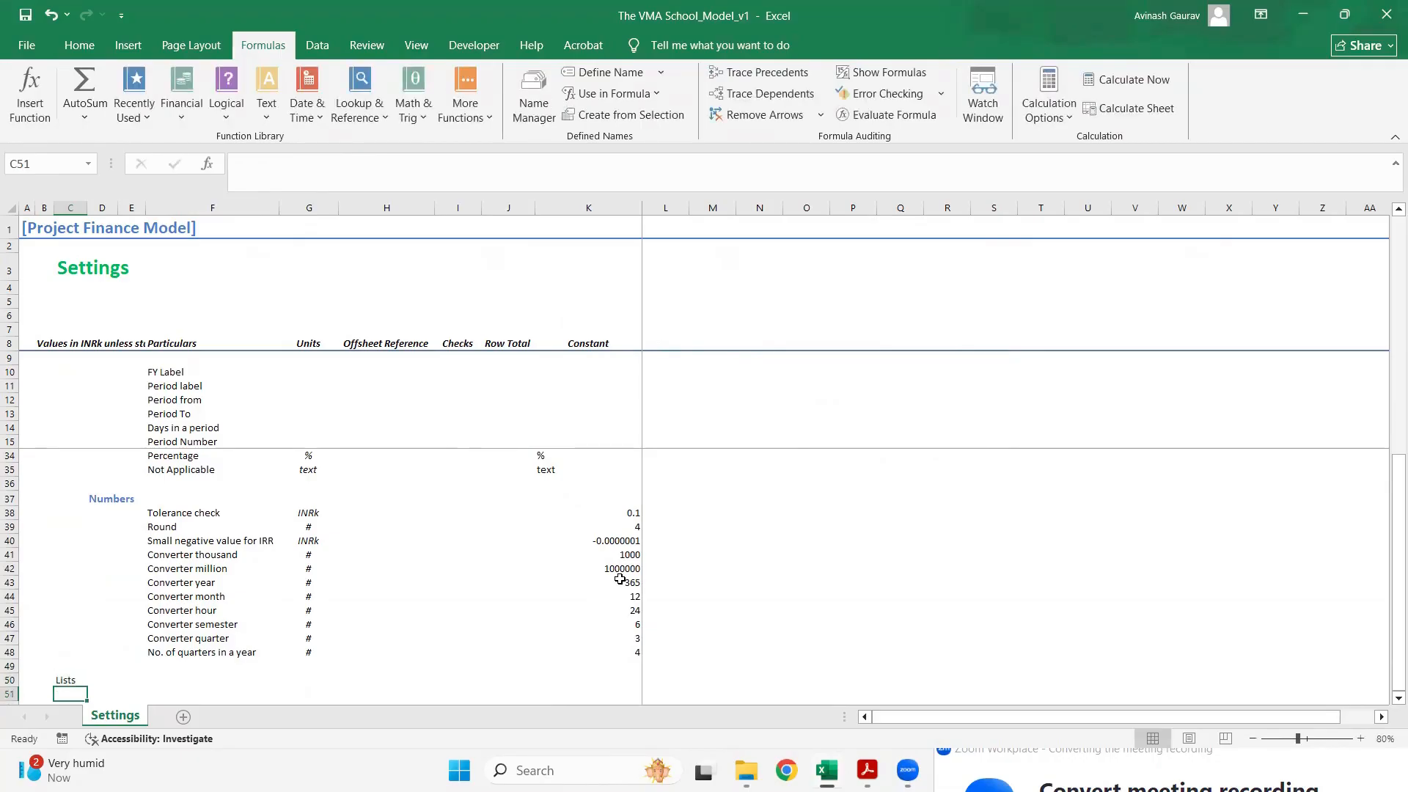
- Apply the custom Heading C cell style to the Lists title in C50
{"action": "key", "text": "Up"}
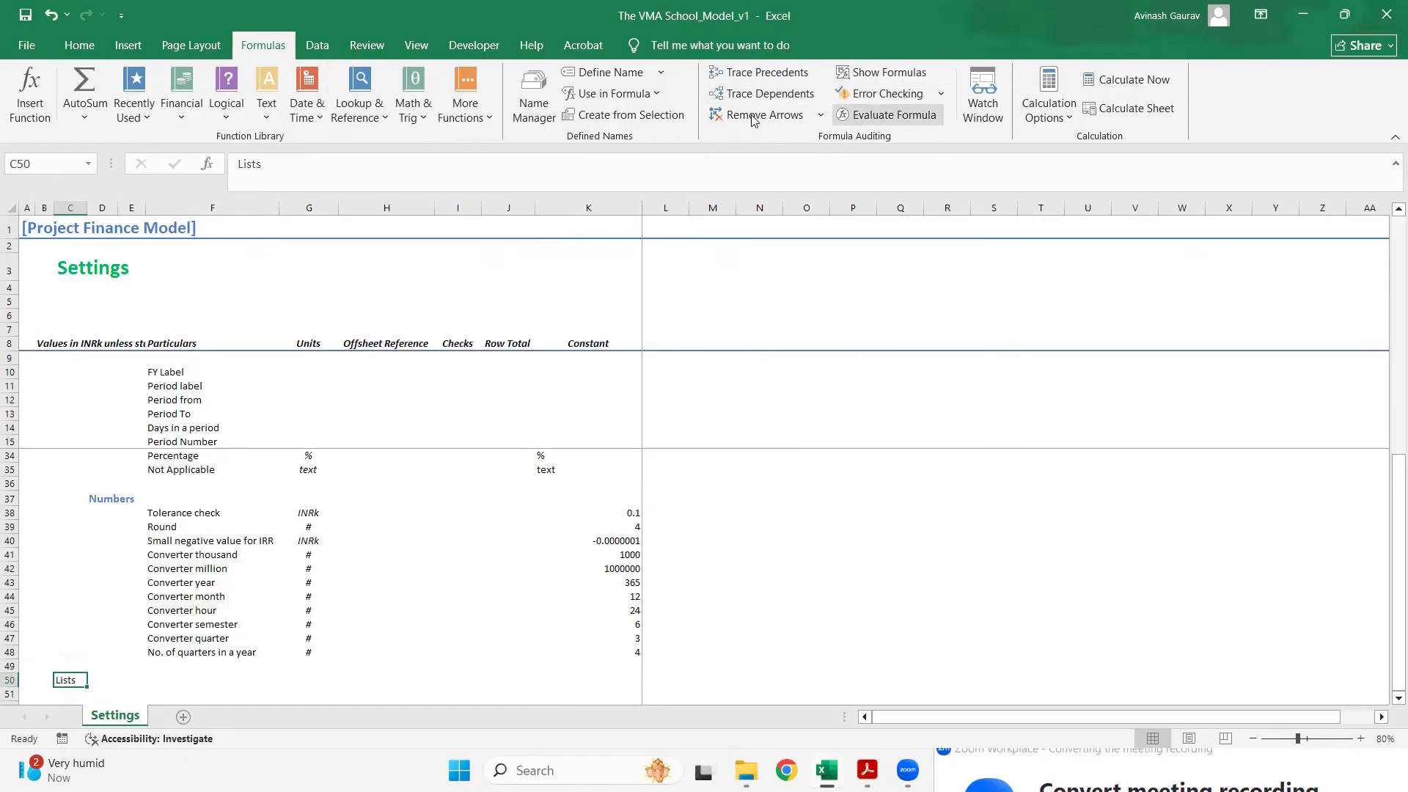
{"action": "left_click", "coordinate": [97, 44]}
{"action": "left_click", "coordinate": [917, 99]}
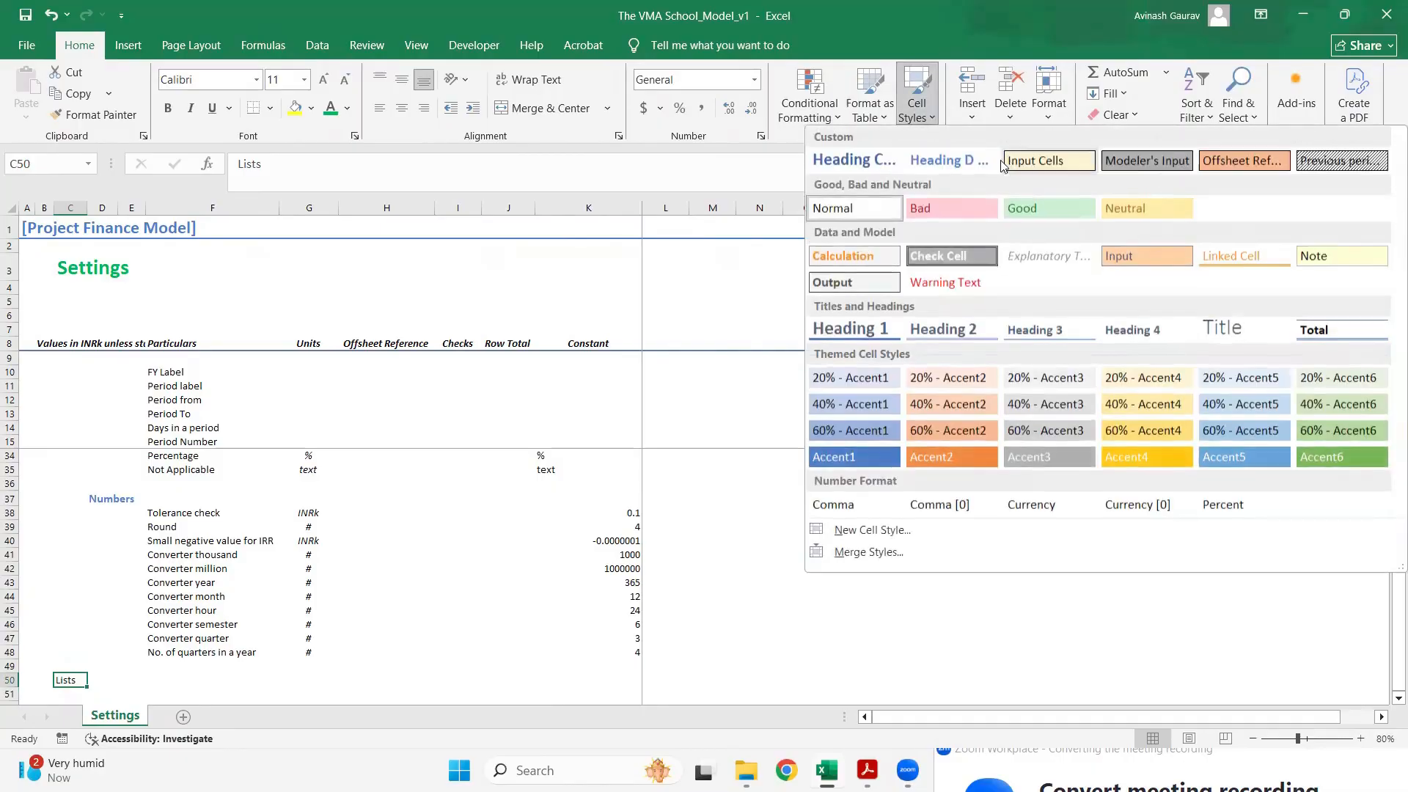
{"action": "left_click", "coordinate": [844, 162]}
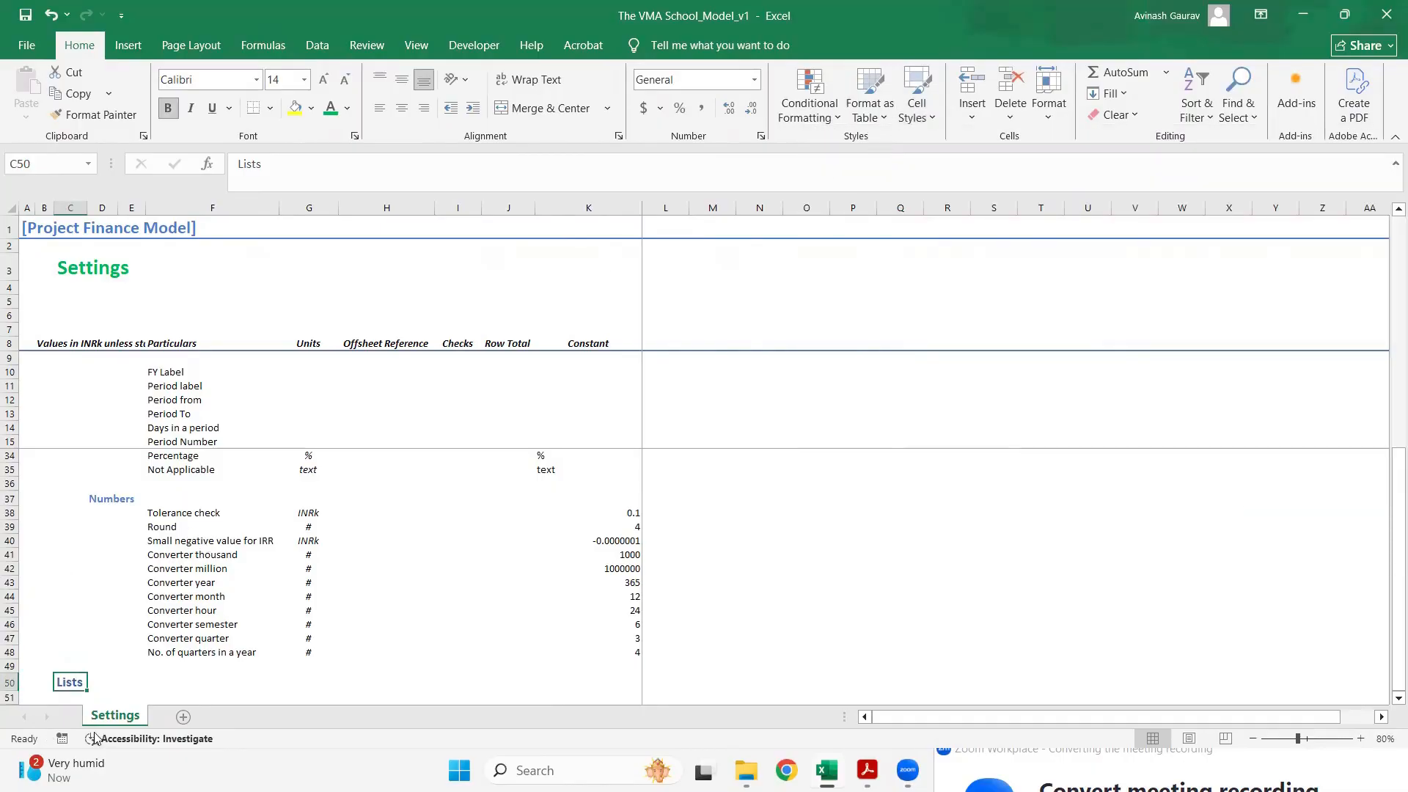
- Add the subheading "Period Labels" in D51 and format it with the custom Heading D cell style
{"action": "left_click", "coordinate": [110, 701]}
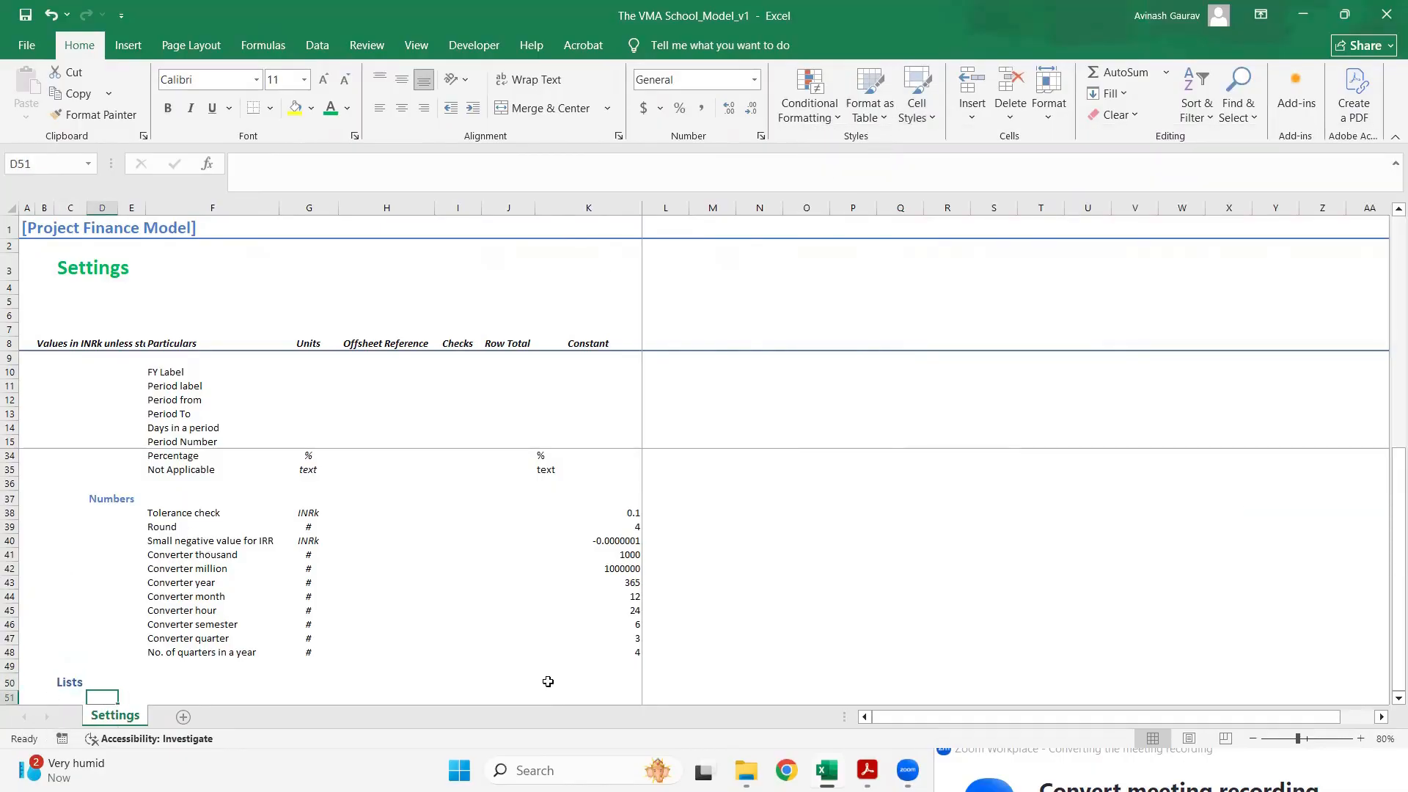
{"action": "type", "text": "P"}
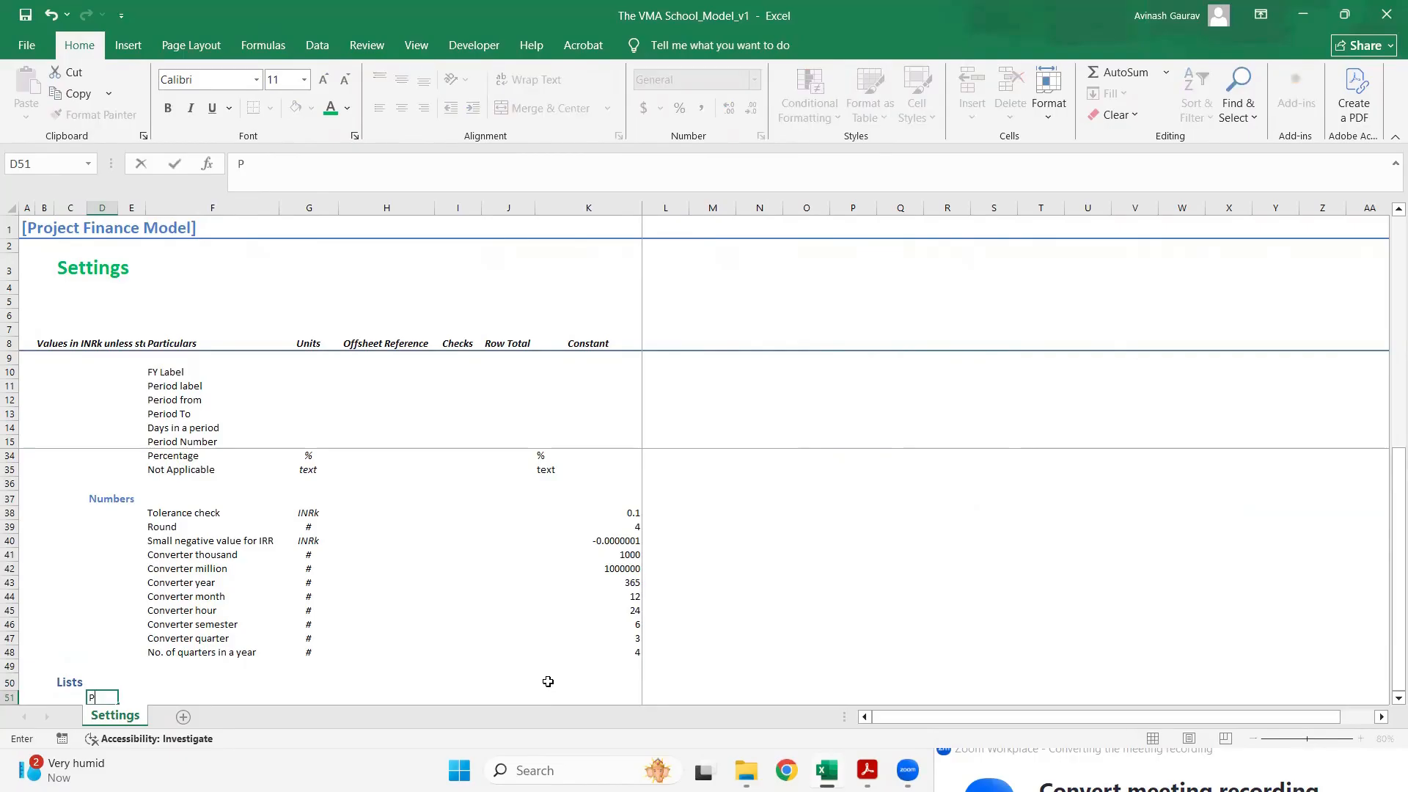
{"action": "type", "text": "eriod LABE"}
{"action": "key", "text": "BackSpace"}
{"action": "key", "text": "BackSpace"}
{"action": "key", "text": "BackSpace"}
{"action": "key", "text": "BackSpace"}
{"action": "type", "text": "abels"}
{"action": "key", "text": "Return"}
{"action": "key", "text": "Up"}
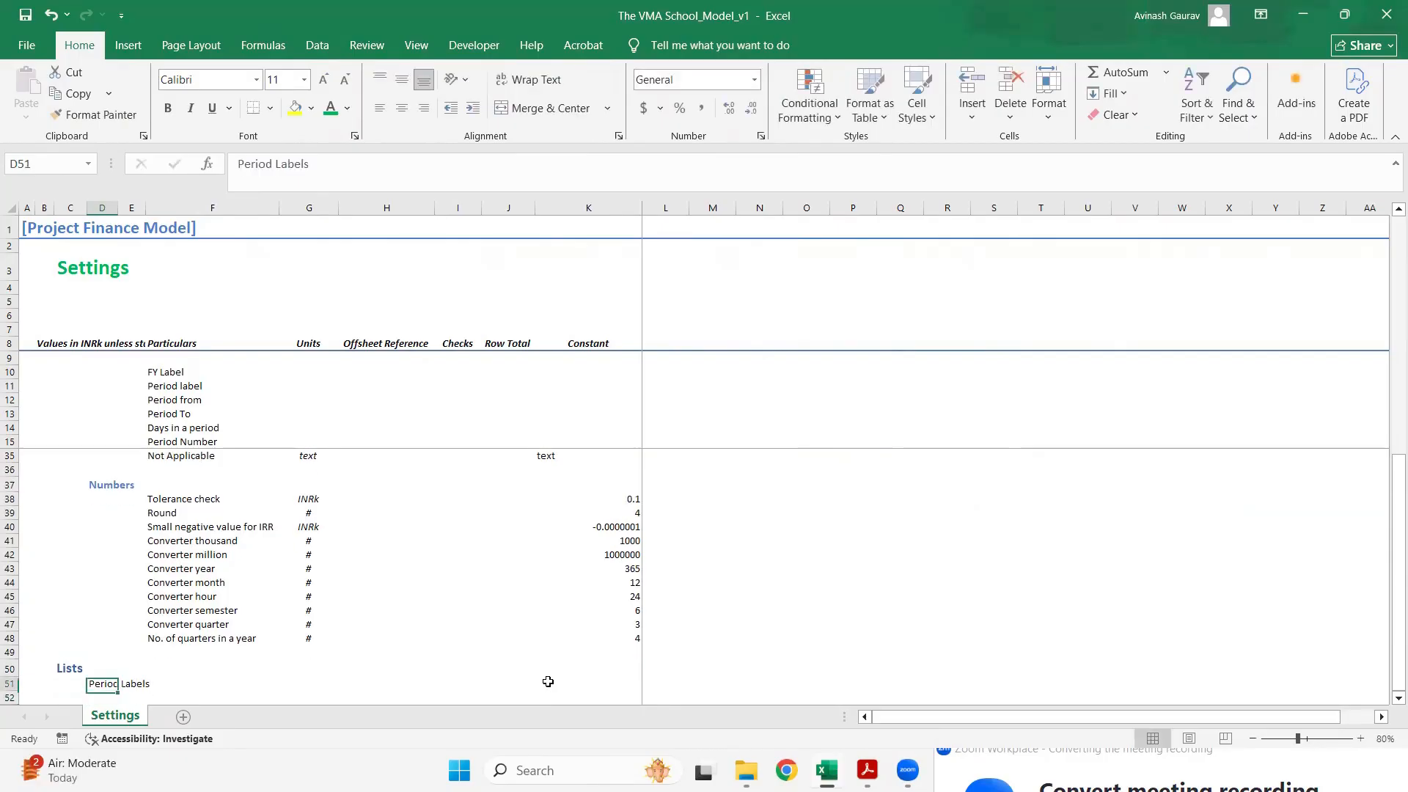
{"action": "left_click", "coordinate": [923, 110]}
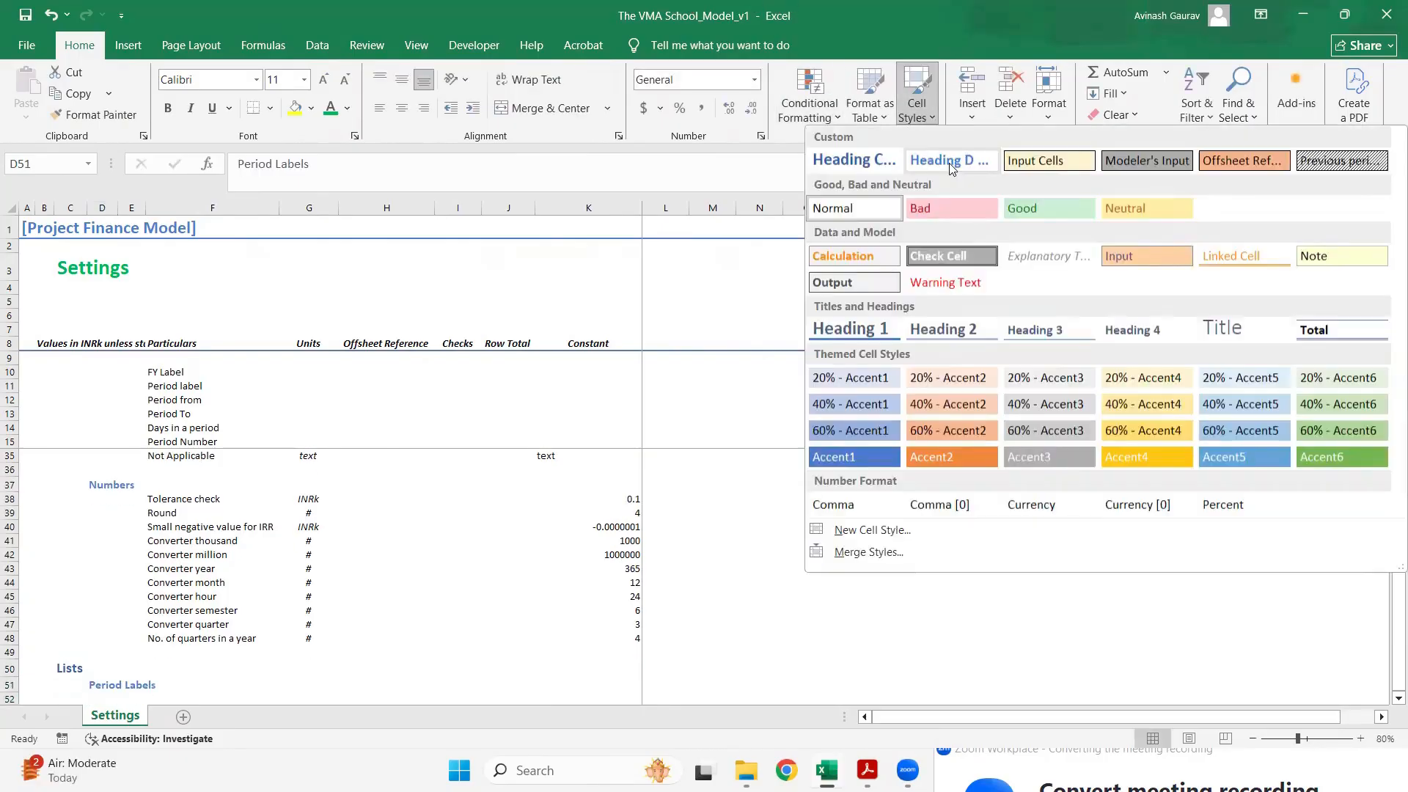
{"action": "left_click", "coordinate": [950, 168]}
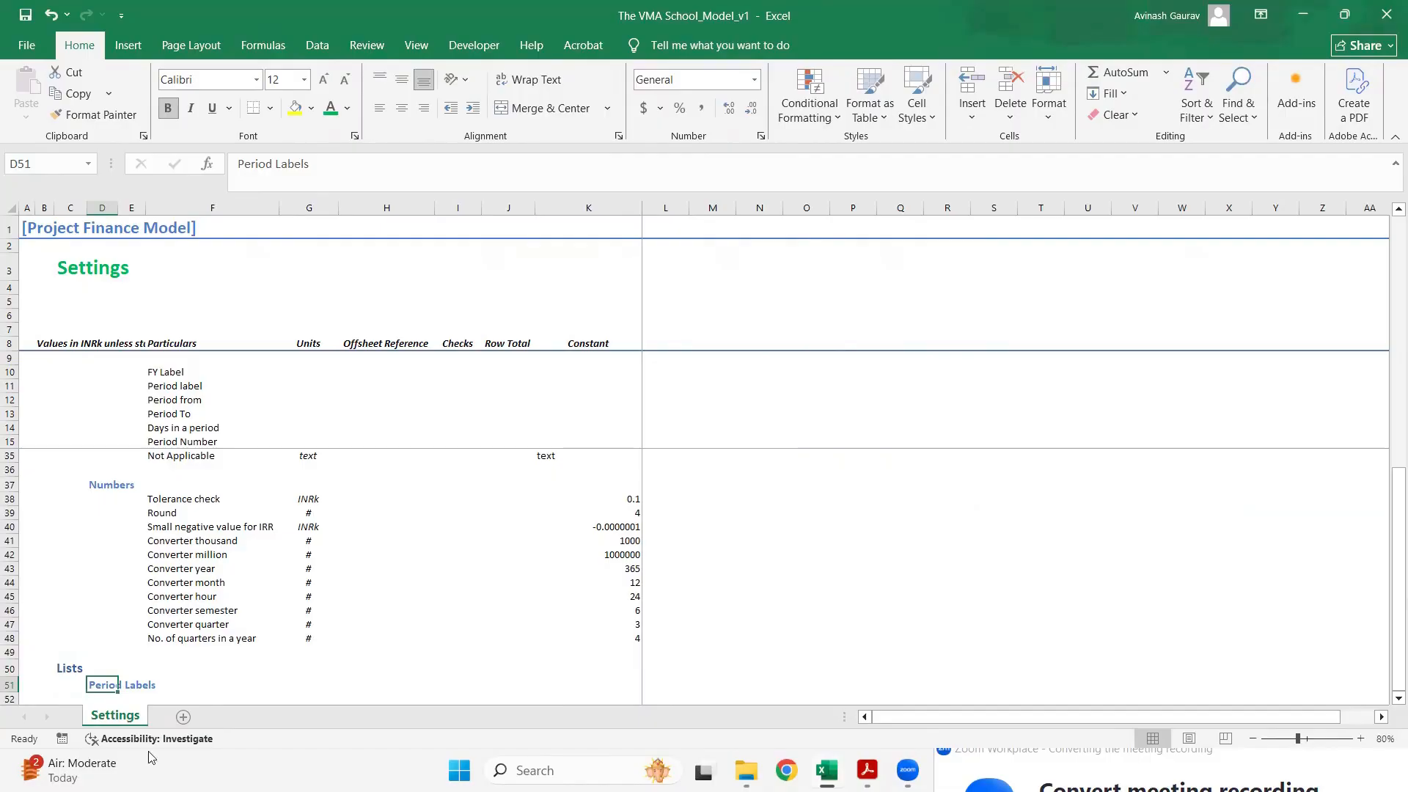
- Enter the list numbers 1 and 2 in D52 and D53 under Period Labels
{"action": "scroll", "coordinate": [220, 653], "scroll_direction": "down", "scroll_amount": 4}
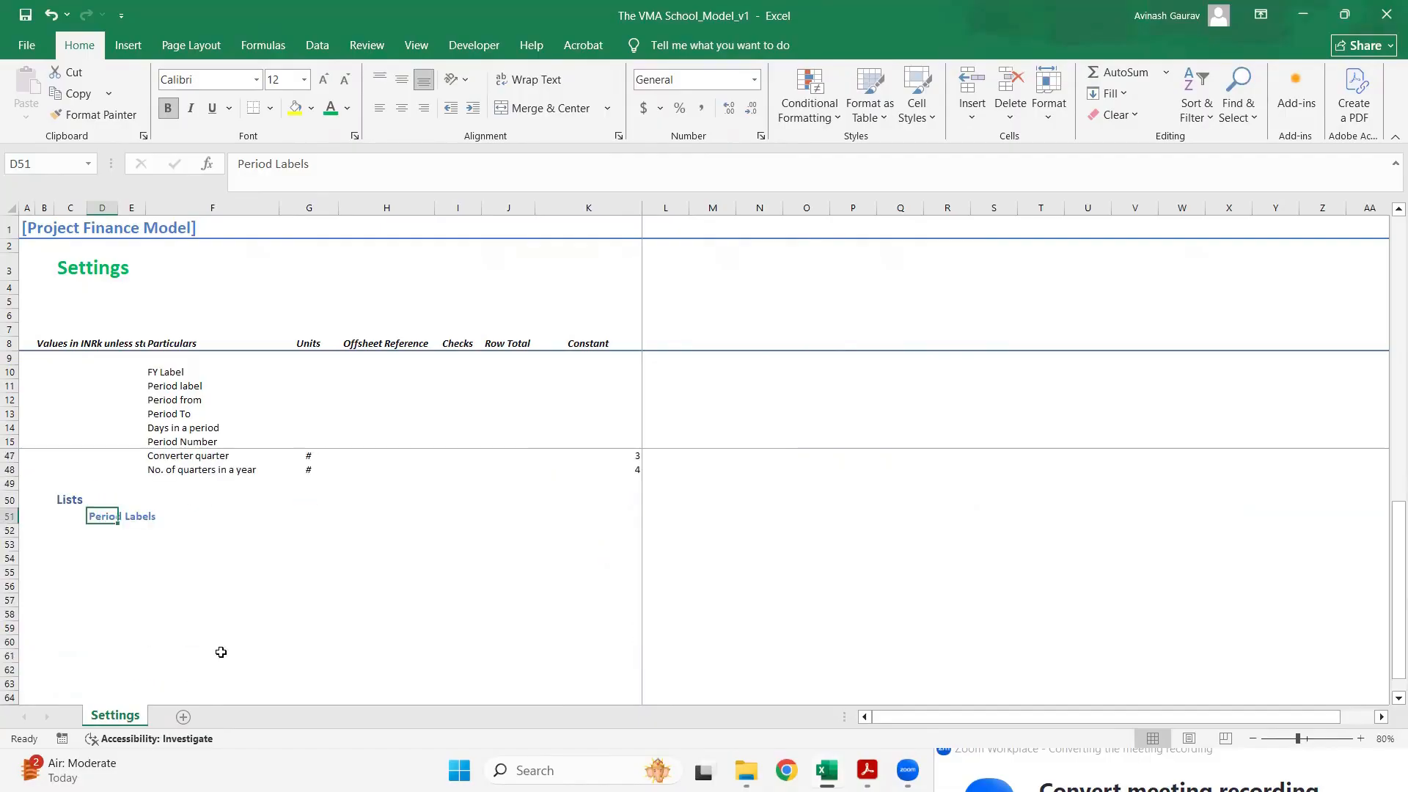
{"action": "left_click", "coordinate": [174, 526]}
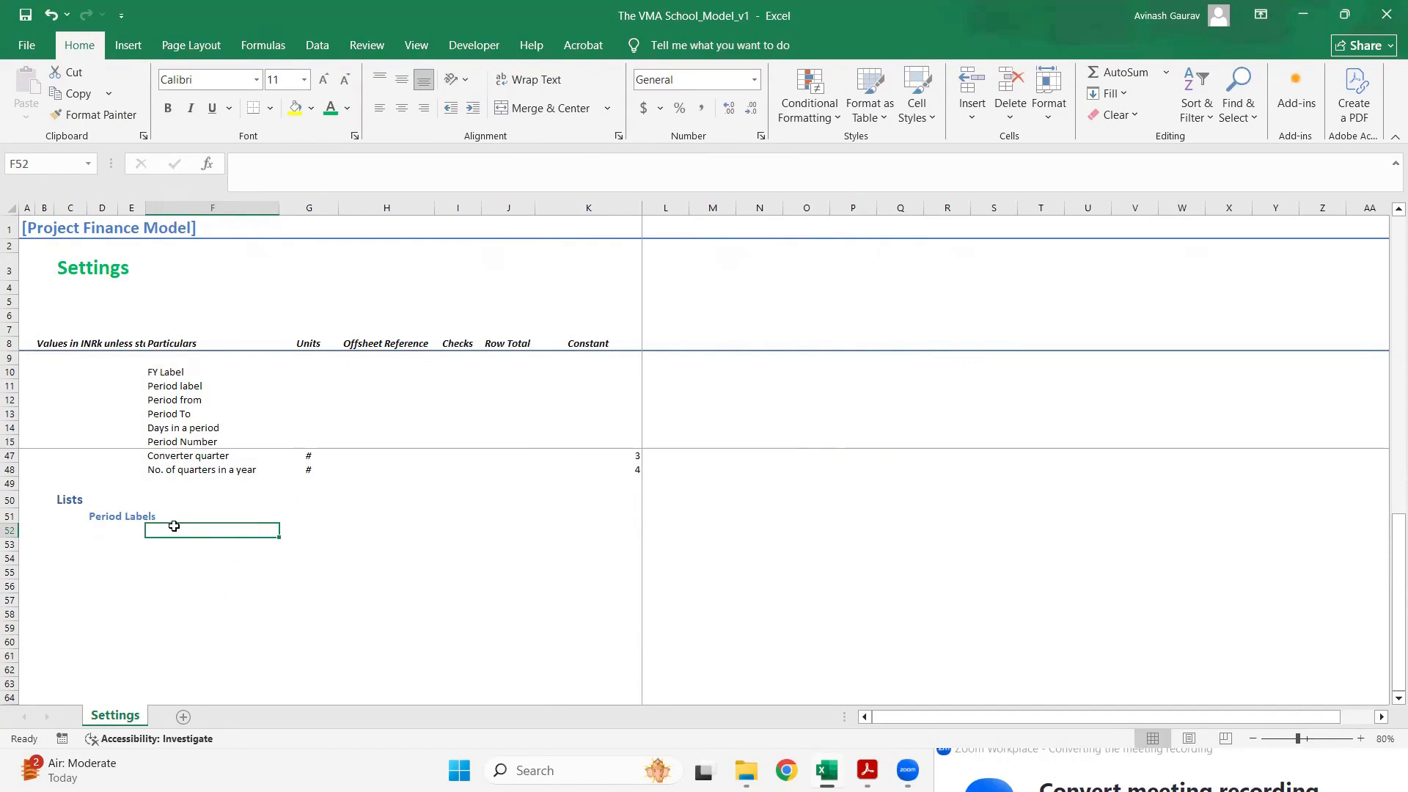
{"action": "key", "text": "Left"}
{"action": "key", "text": "Left"}
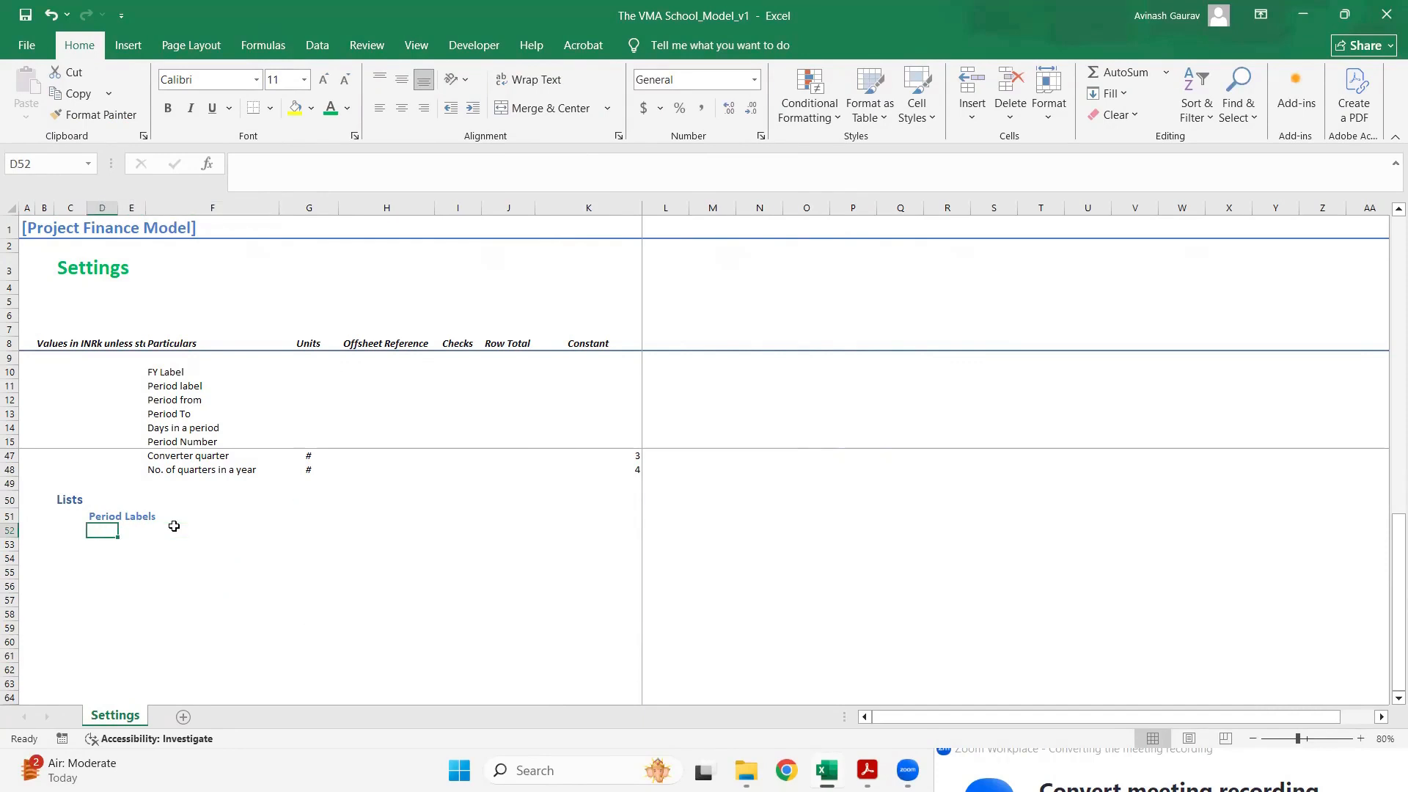
{"action": "type", "text": "1"}
{"action": "key", "text": "Return"}
{"action": "type", "text": "2"}
{"action": "key", "text": "Tab"}
{"action": "key", "text": "Up"}
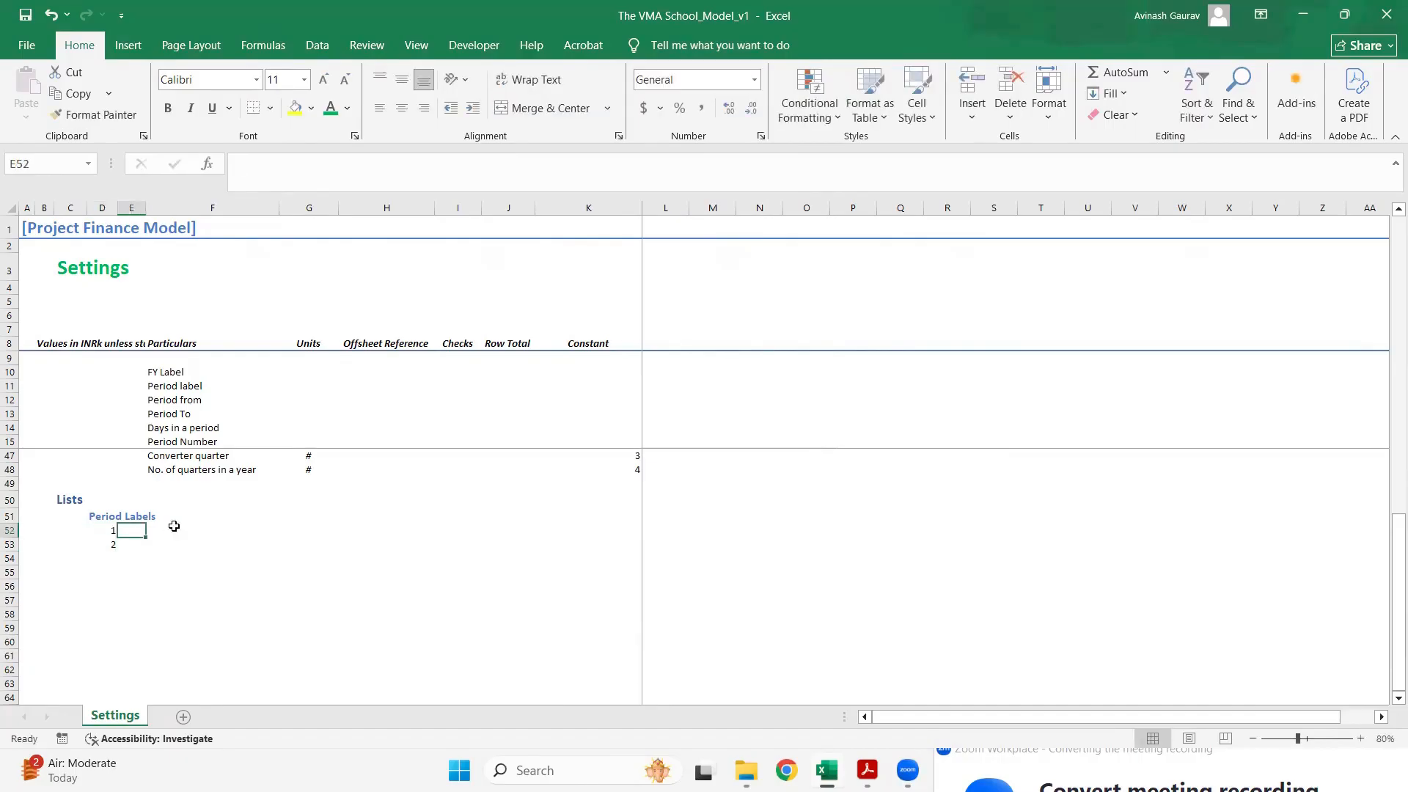
- Copy the list numbers from D52:D53 into E52:E53 and clear the originals in column D
{"action": "key", "text": "Right"}
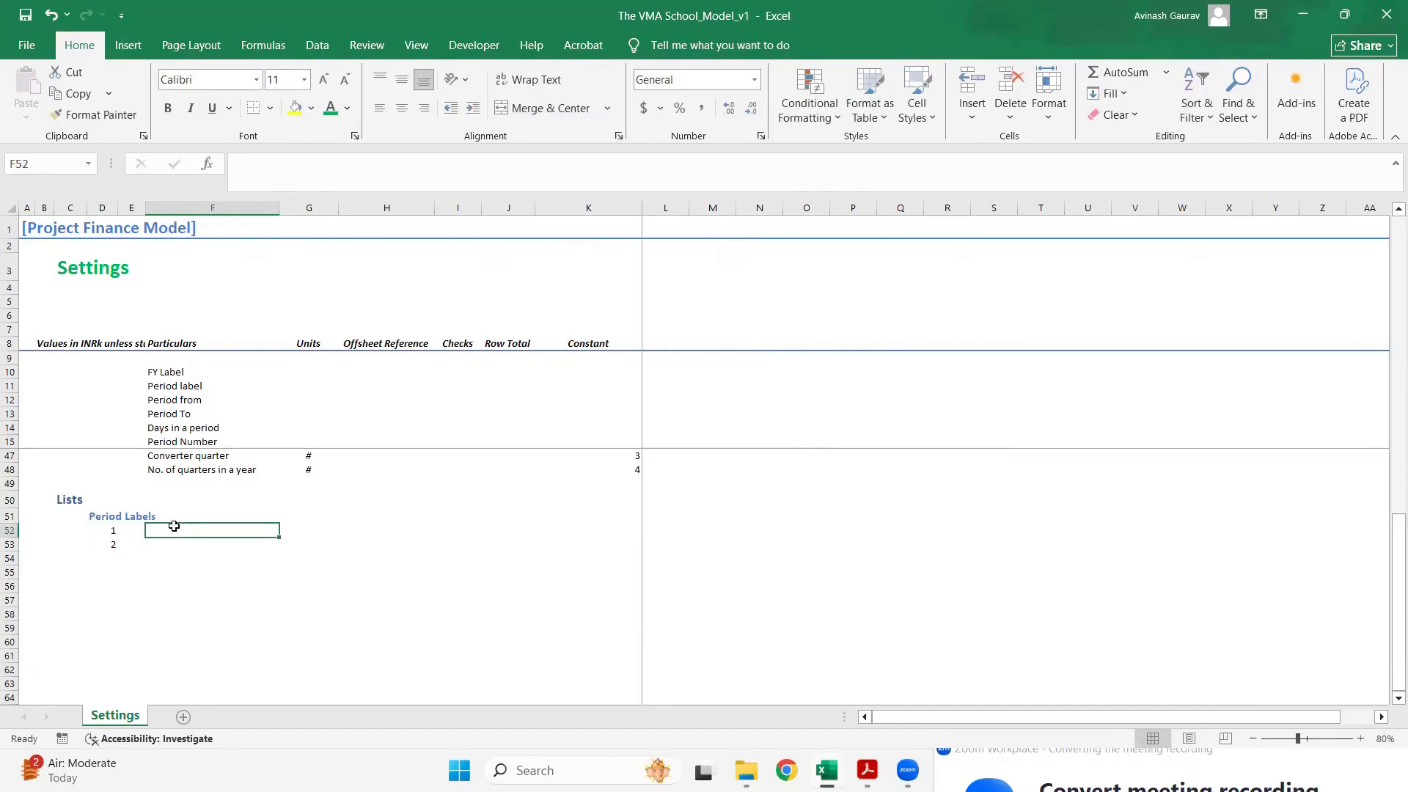
{"action": "key", "text": "Left"}
{"action": "key", "text": "Left"}
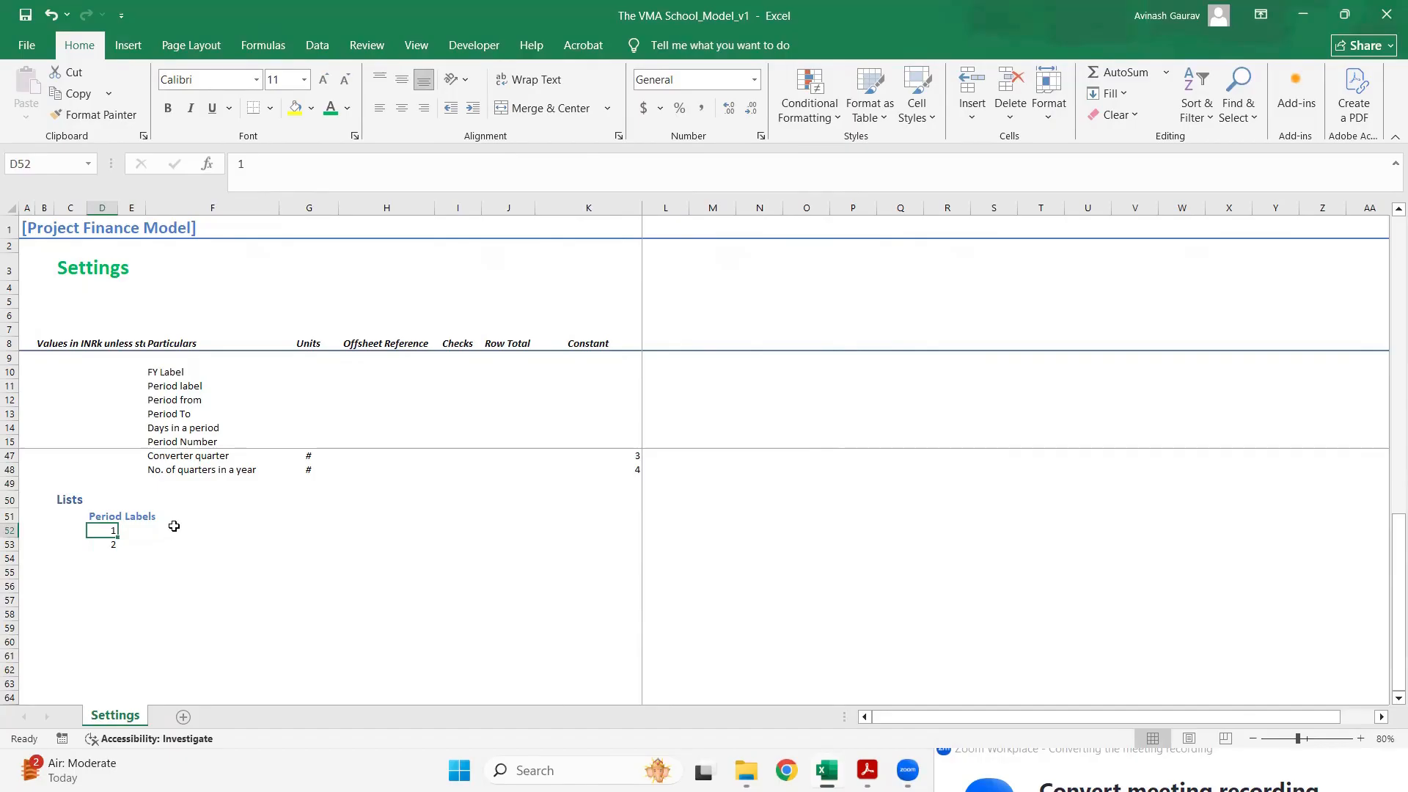
{"action": "key", "text": "shift+Down"}
{"action": "key", "text": "ctrl+c"}
{"action": "key", "text": "Right"}
{"action": "key", "text": "ctrl+v"}
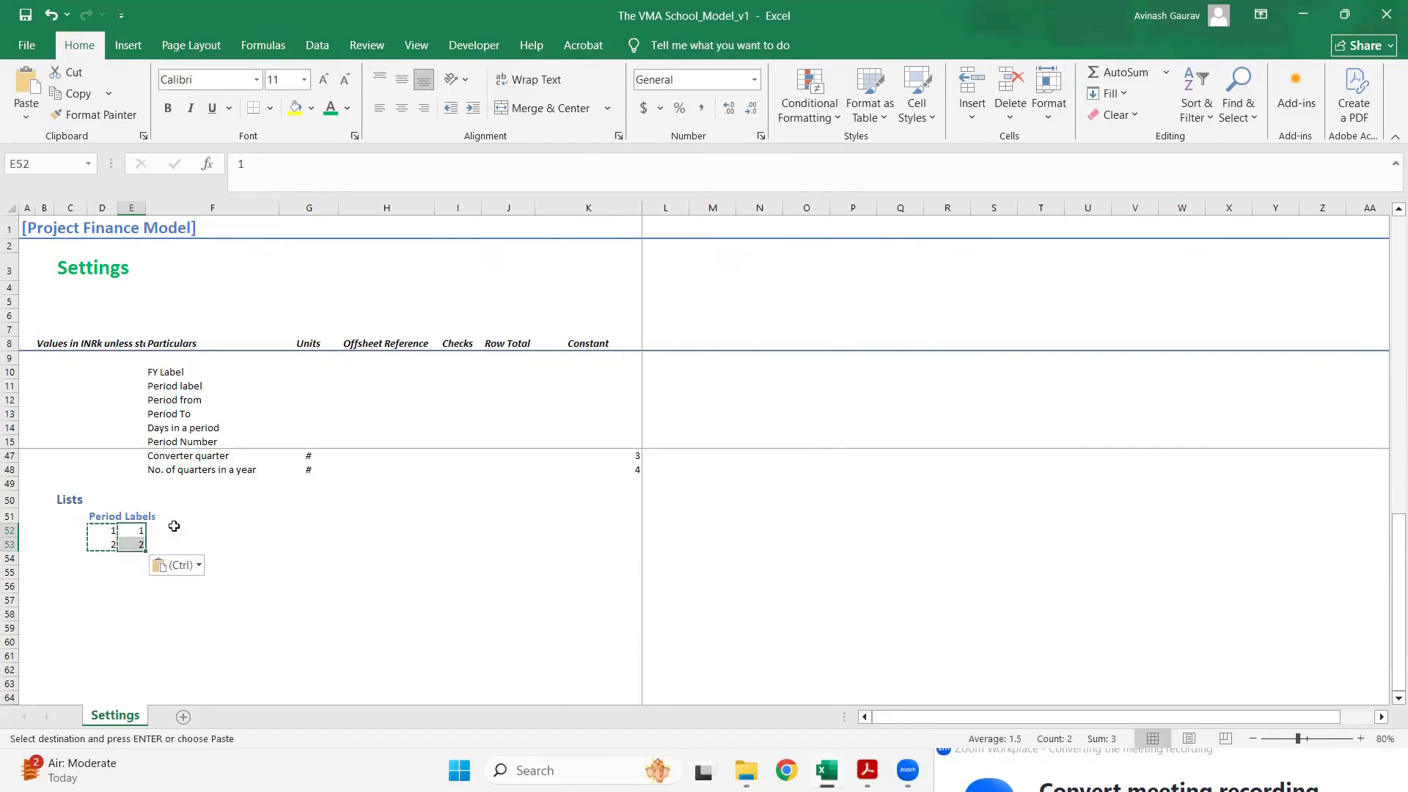
{"action": "key", "text": "Left"}
{"action": "key", "text": "shift+Down"}
{"action": "key", "text": "Delete"}
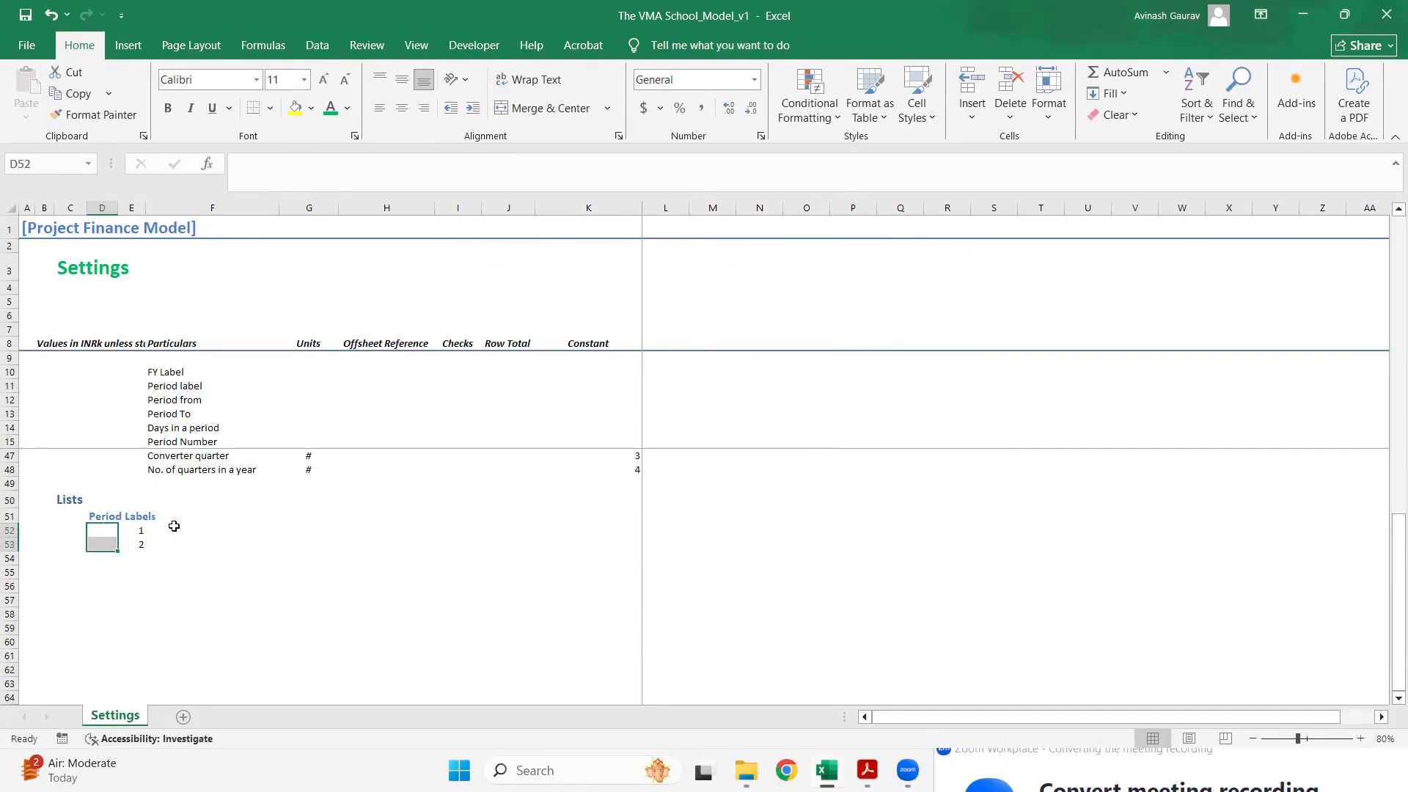
{"action": "key", "text": "Right"}
{"action": "key", "text": "Right"}
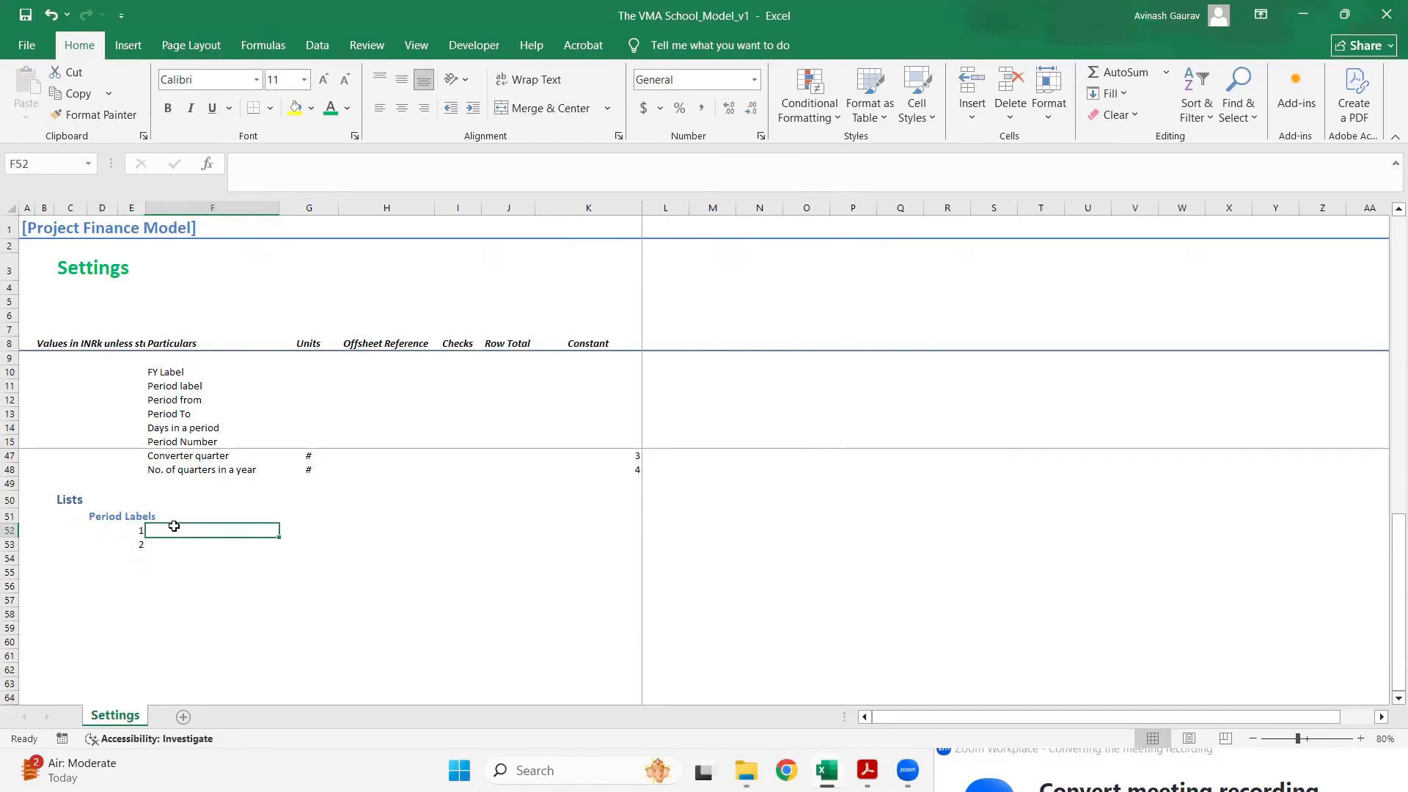
- Enter the period labels "Construction" in F52 and "Operations" in F53 beside list numbers 1 and 2
{"action": "type", "text": "Co"}
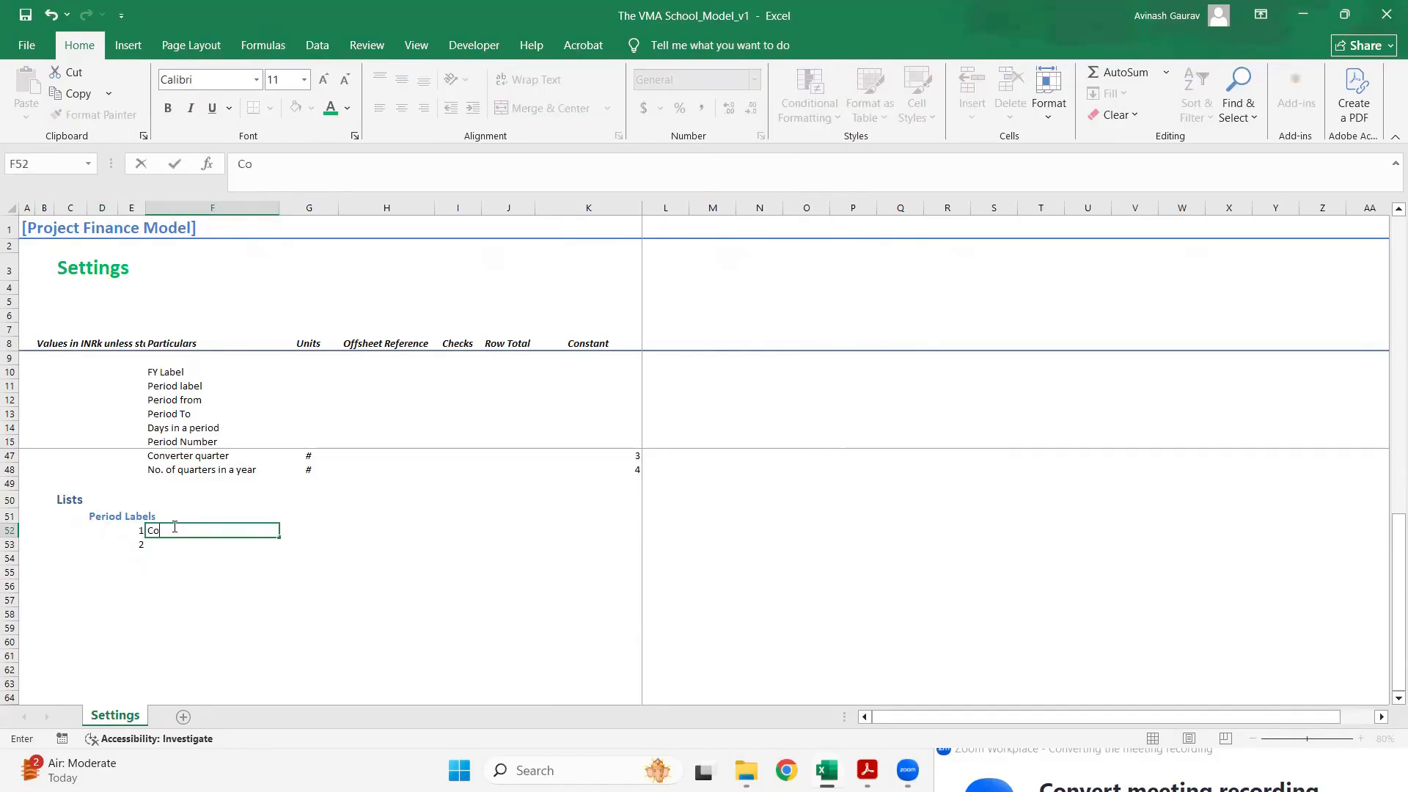
{"action": "type", "text": "nstruction"}
{"action": "key", "text": "Return"}
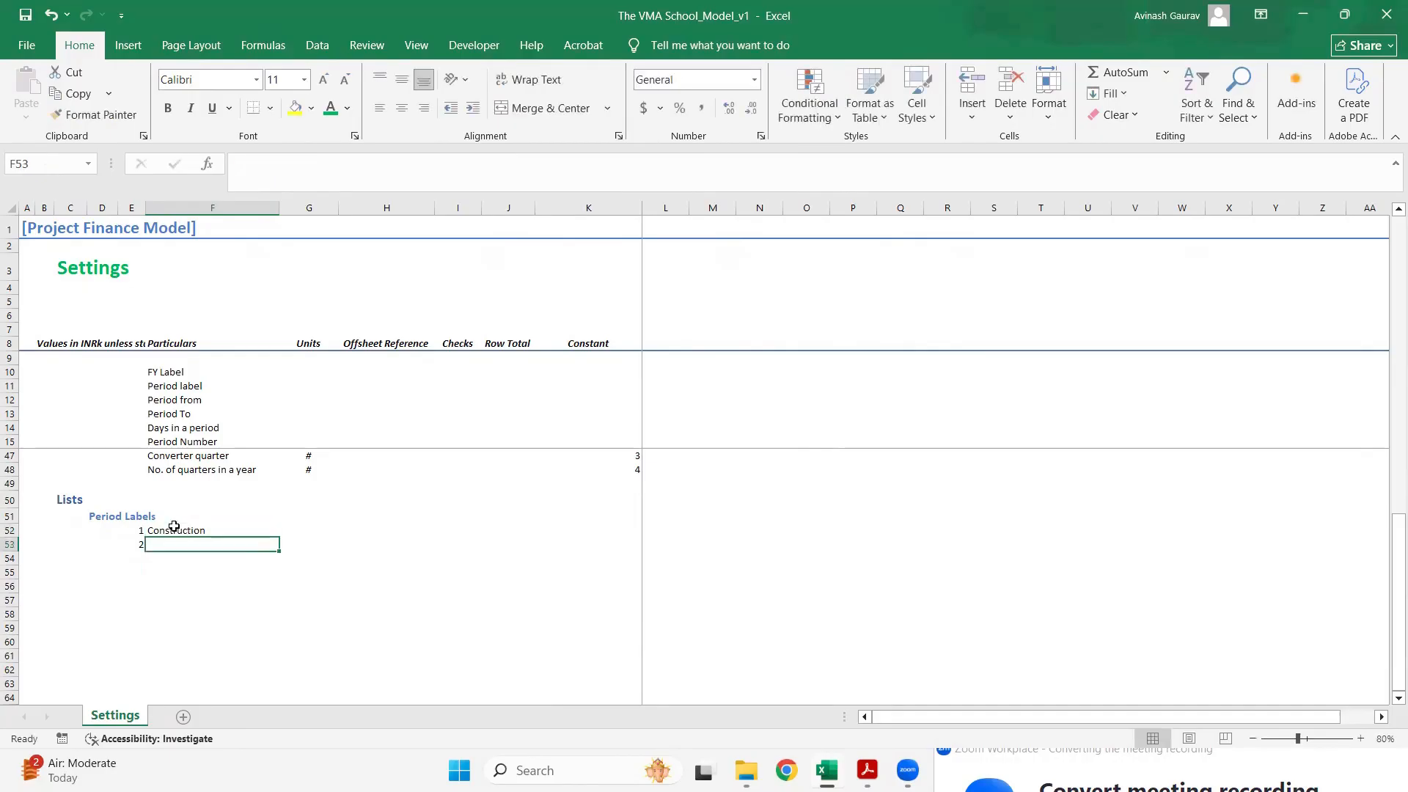
{"action": "type", "text": "Operations"}
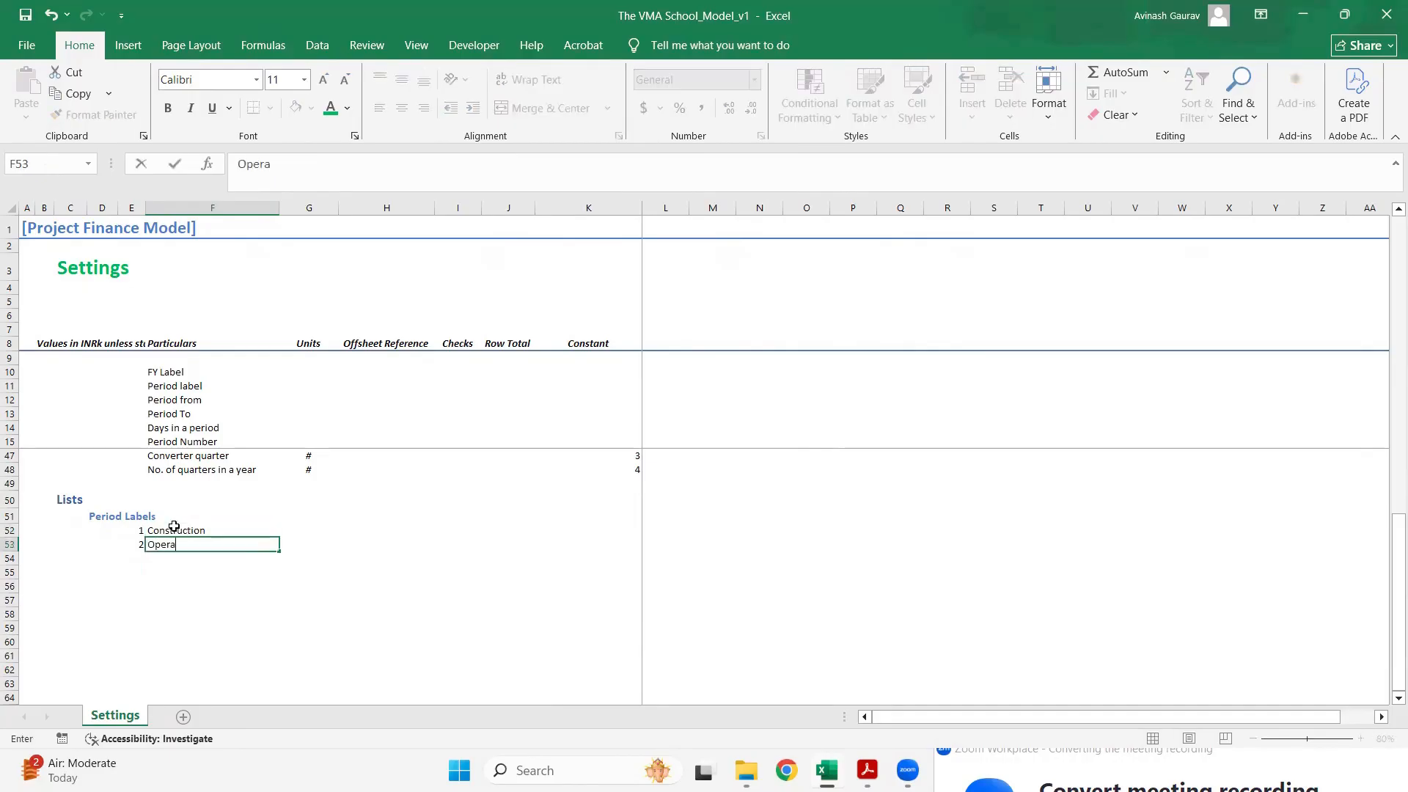
{"action": "key", "text": "Return"}
- Enter the short labels "Cons" in K52 and "Ops" in K53 in the Constant column
{"action": "key", "text": "Up"}
{"action": "key", "text": "Up"}
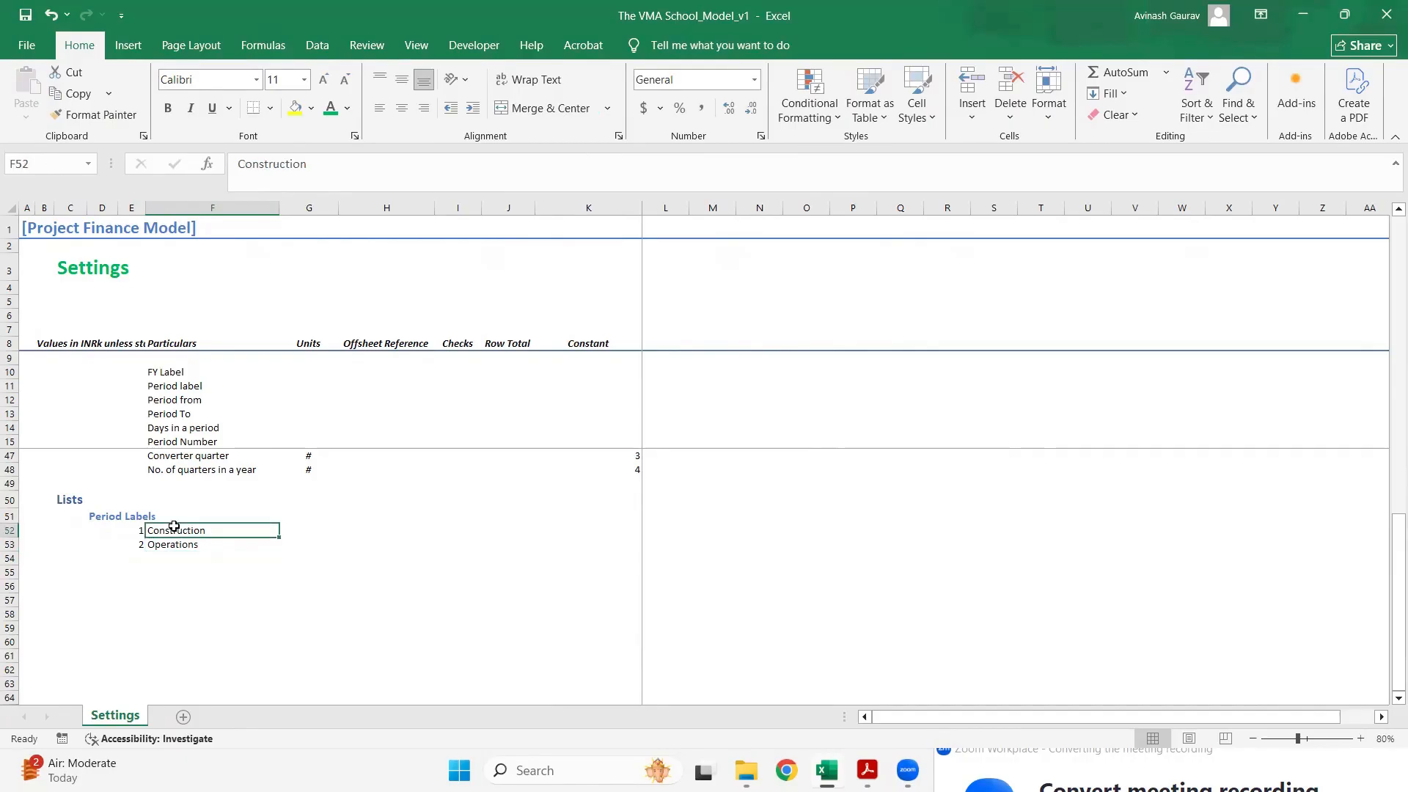
{"action": "key", "text": "Right"}
{"action": "key", "text": "Right"}
{"action": "key", "text": "Right"}
{"action": "key", "text": "Right"}
{"action": "key", "text": "Right"}
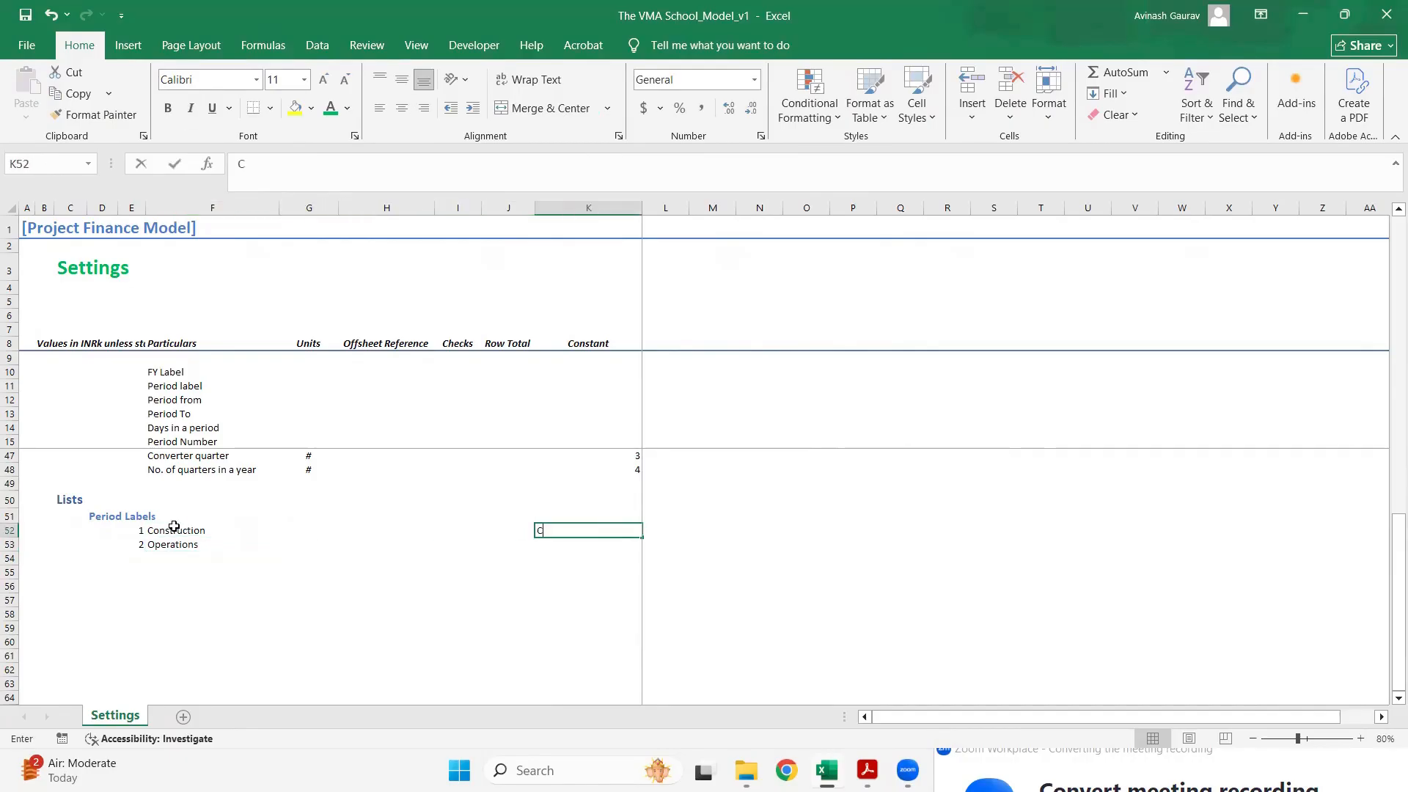
{"action": "type", "text": "Cons"}
{"action": "key", "text": "Return"}
{"action": "type", "text": "Ops"}
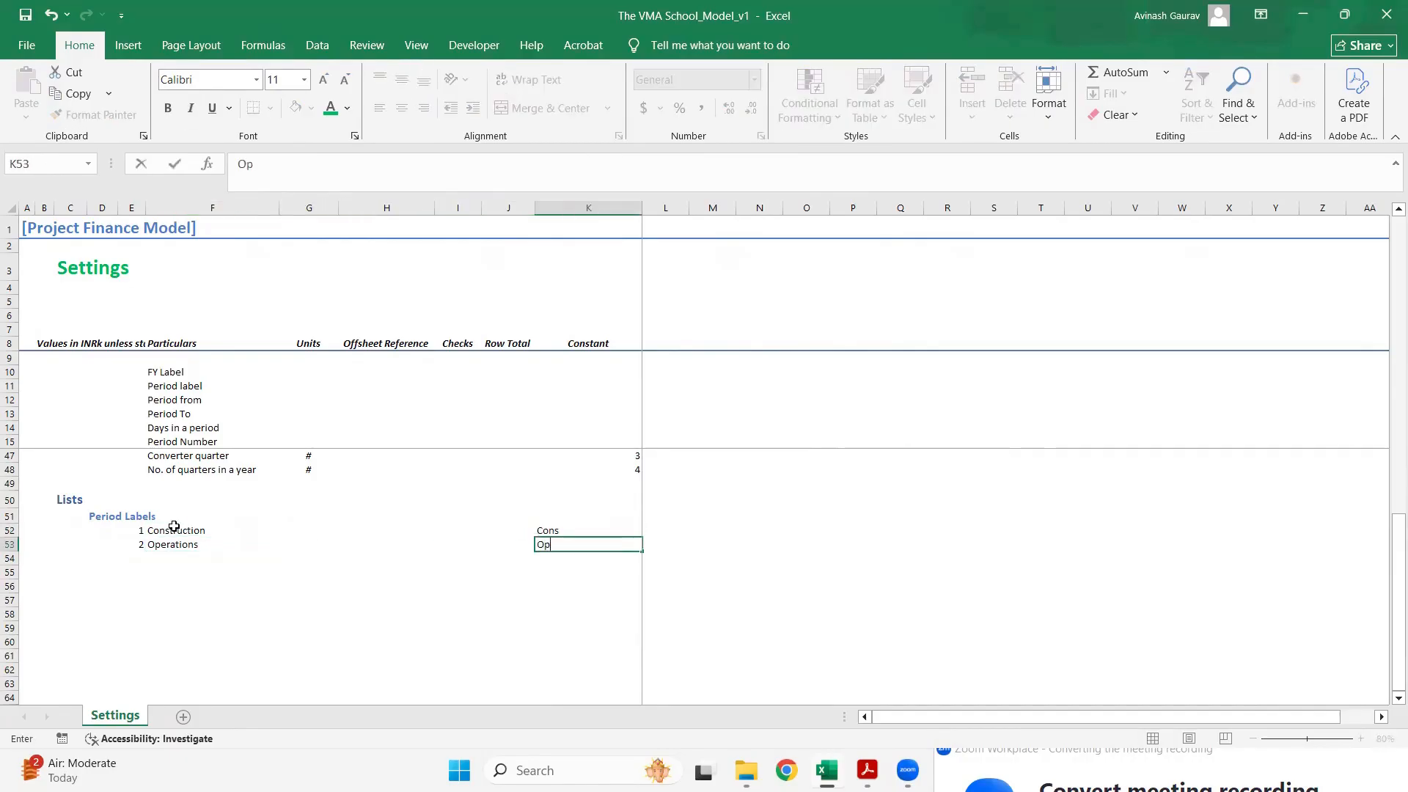
{"action": "key", "text": "Return"}
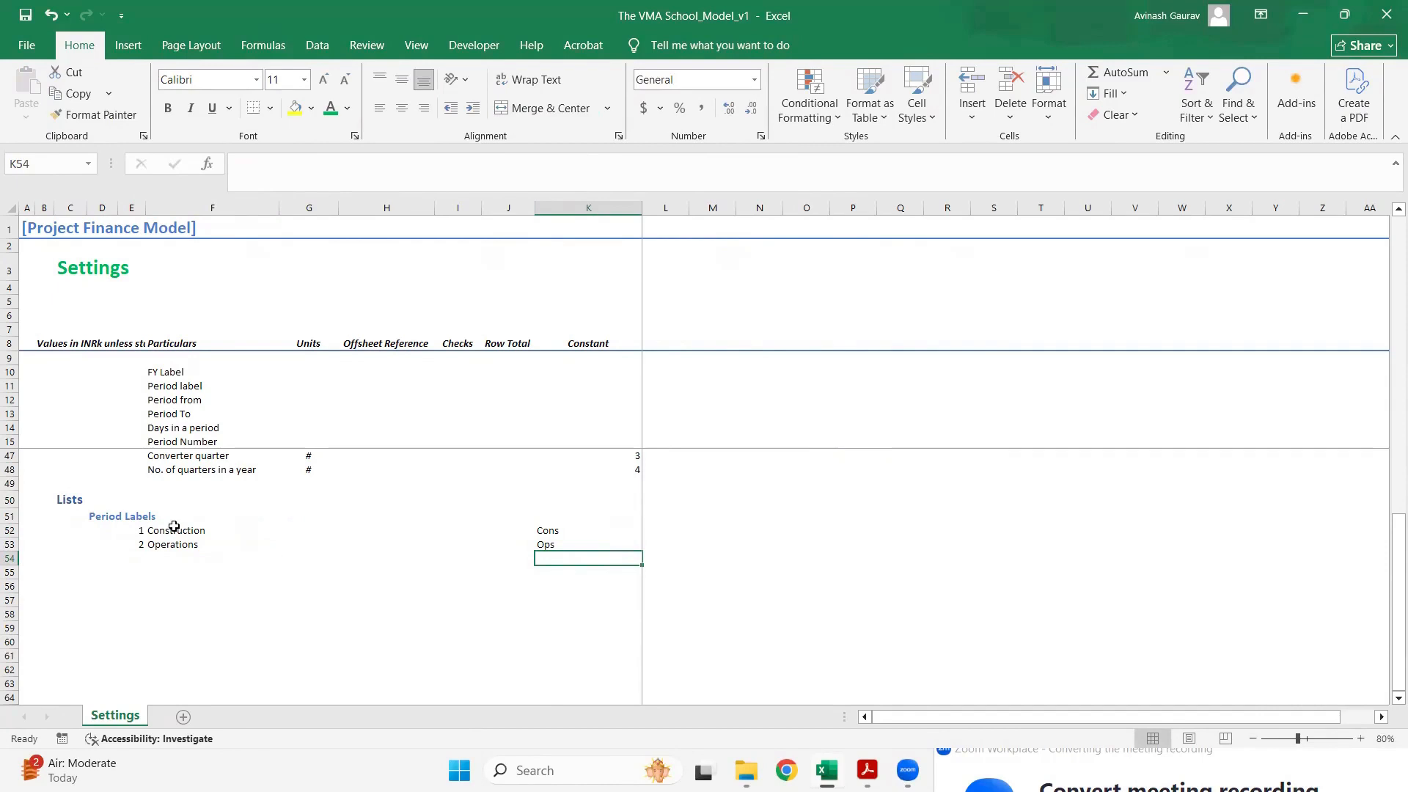
- Copy the formatted Lists heading from C50 into C55 as the base for a new section heading
{"action": "key", "text": "Down"}
{"action": "key", "text": "Down"}
{"action": "key", "text": "Left"}
{"action": "key", "text": "Left"}
{"action": "key", "text": "Left"}
{"action": "key", "text": "Left"}
{"action": "key", "text": "Left"}
{"action": "key", "text": "Left"}
{"action": "key", "text": "Left"}
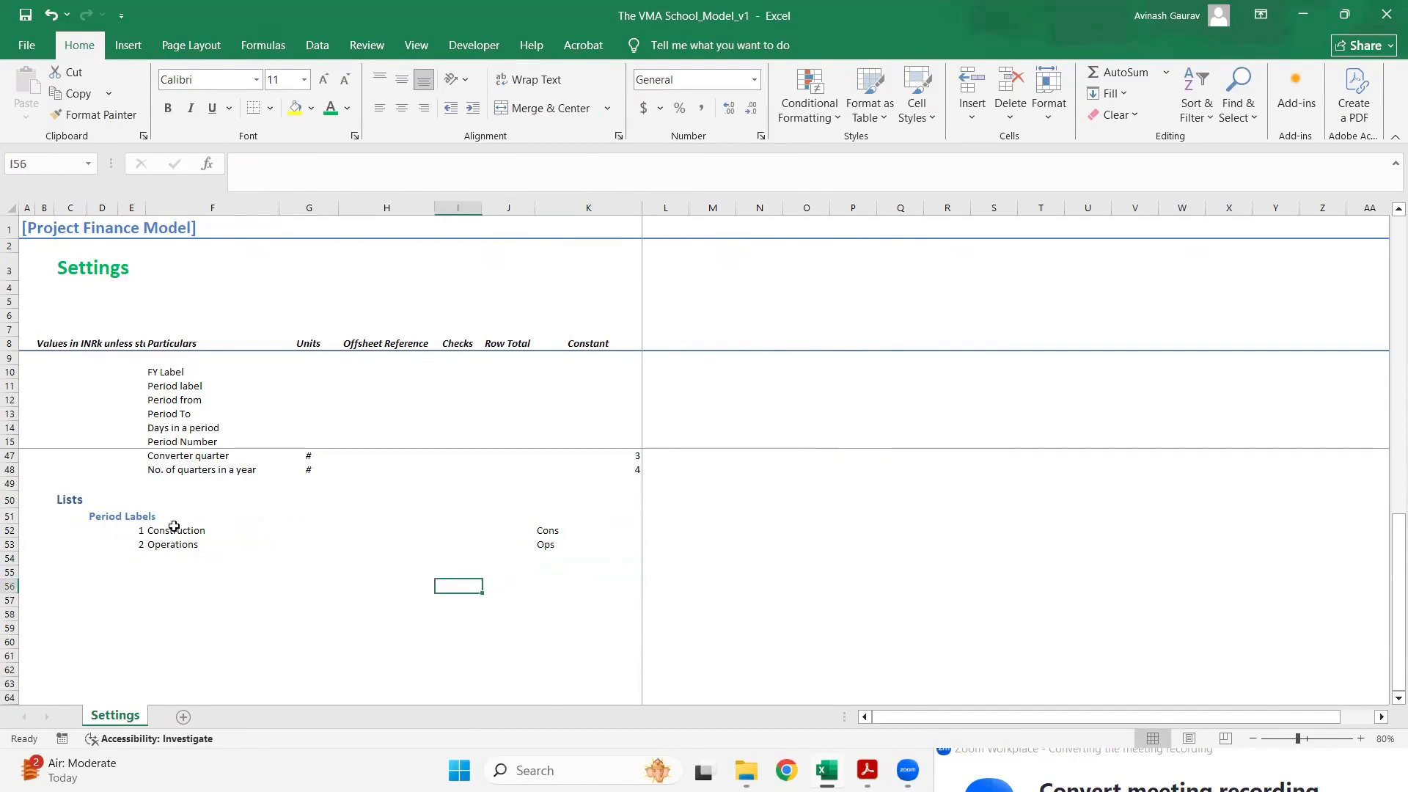
{"action": "key", "text": "Left"}
{"action": "key", "text": "Up"}
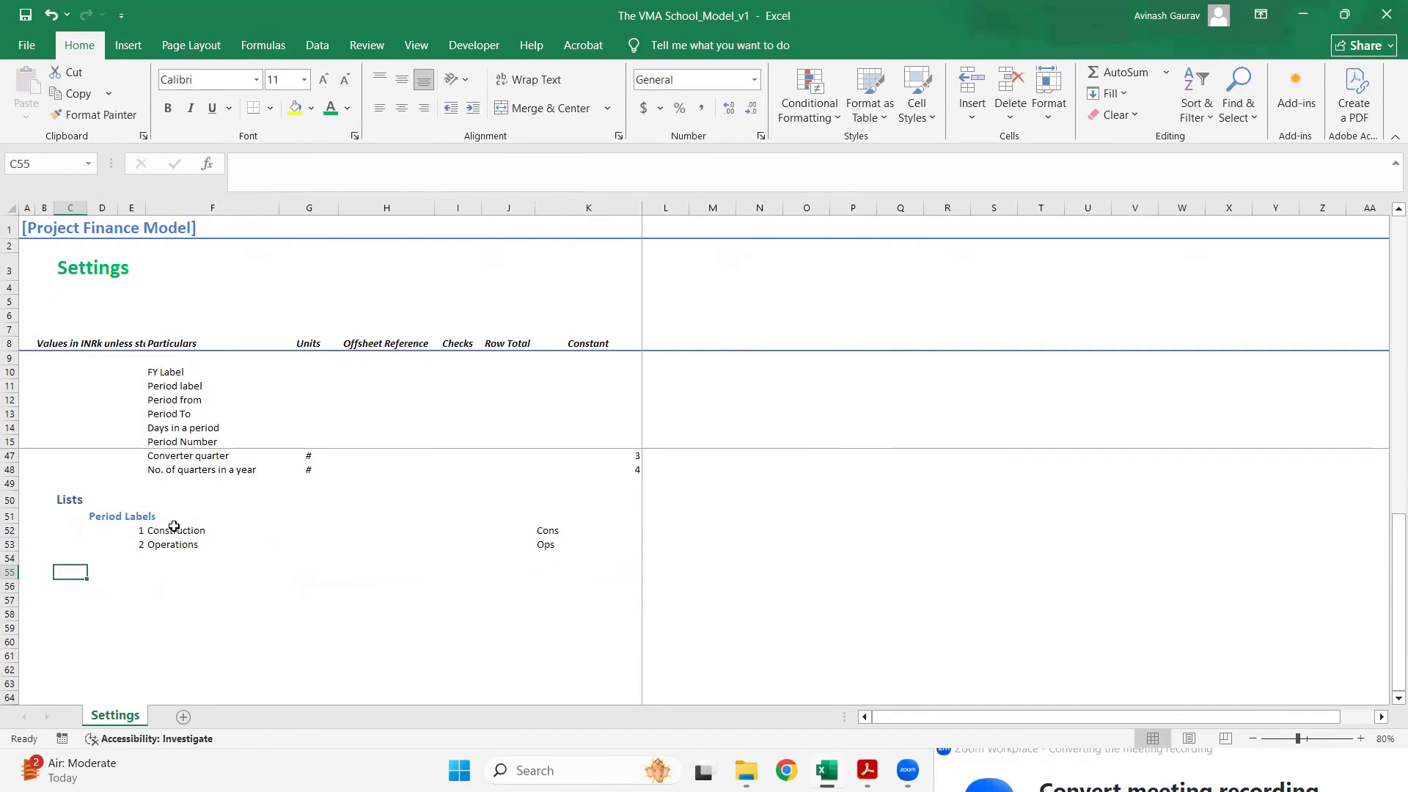
{"action": "key", "text": "shift+space"}
{"action": "key", "text": "Up"}
{"action": "key", "text": "Up"}
{"action": "key", "text": "Up"}
{"action": "key", "text": "Up"}
{"action": "key", "text": "Up"}
{"action": "key", "text": "ctrl+c"}
{"action": "key", "text": "Down"}
{"action": "key", "text": "Down"}
{"action": "key", "text": "Down"}
{"action": "key", "text": "Down"}
{"action": "key", "text": "Down"}
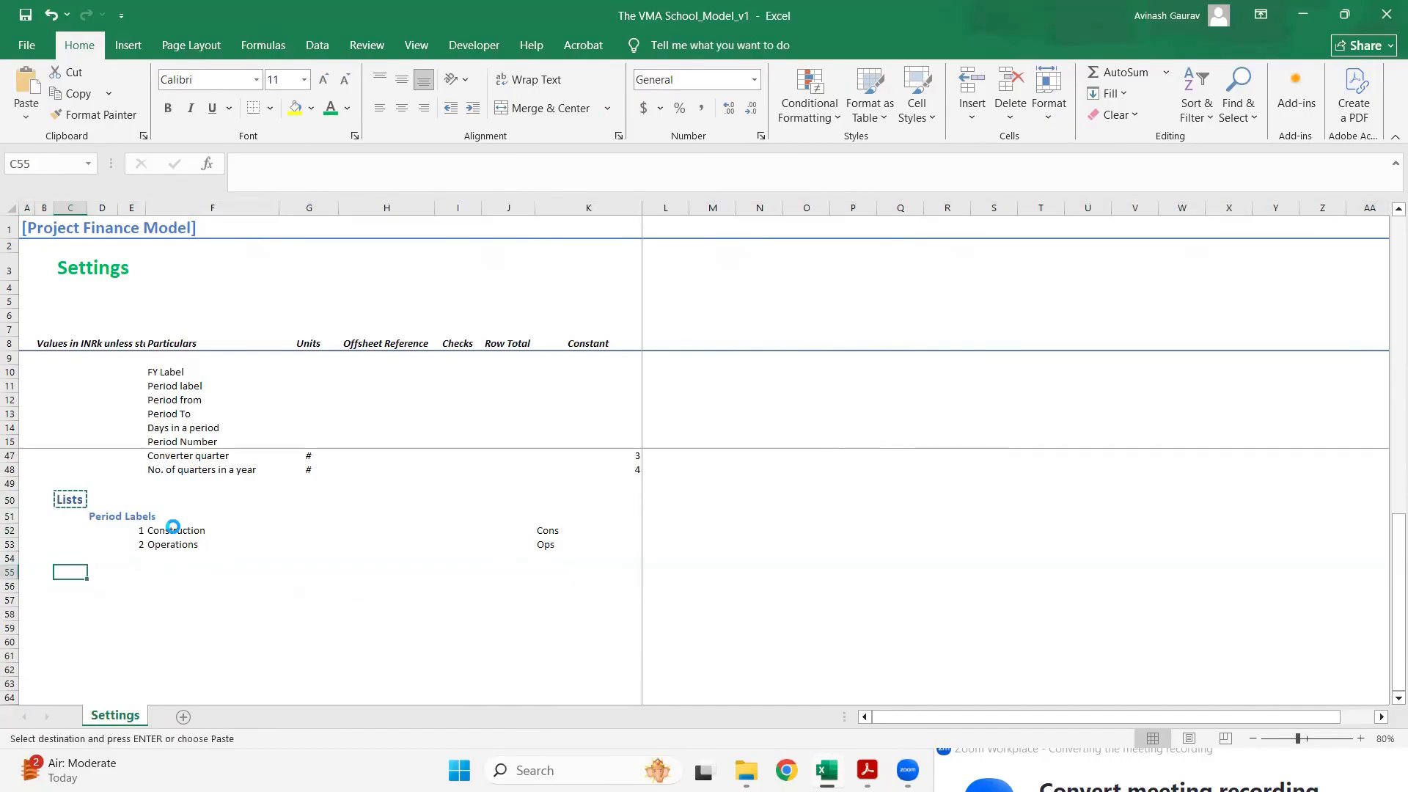
{"action": "key", "text": "ctrl+v"}
- Change the heading text in C55 to "Annual Timeline Setup"
{"action": "key", "text": "shift+space"}
{"action": "key", "text": "Down"}
{"action": "key", "text": "Up"}
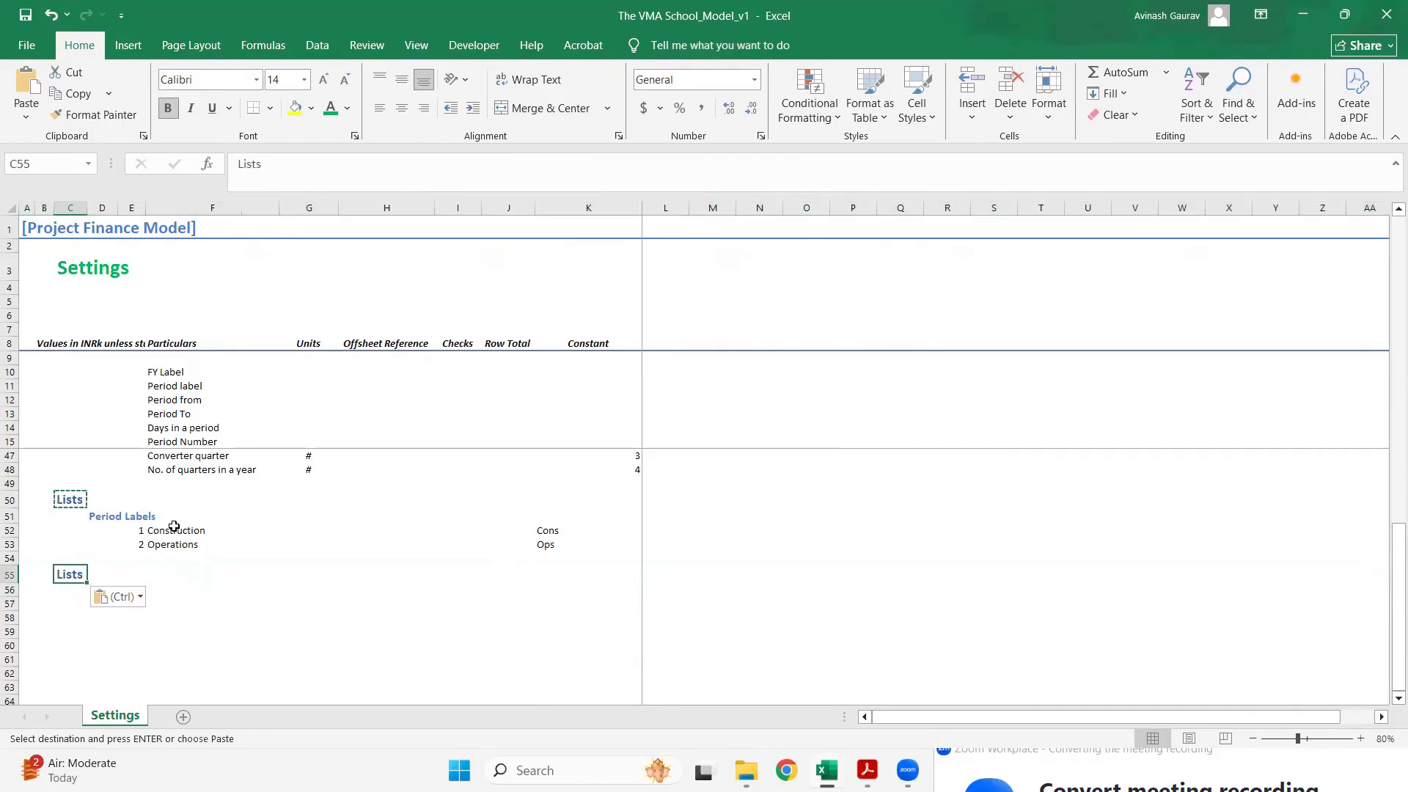
{"action": "type", "text": "Annual"}
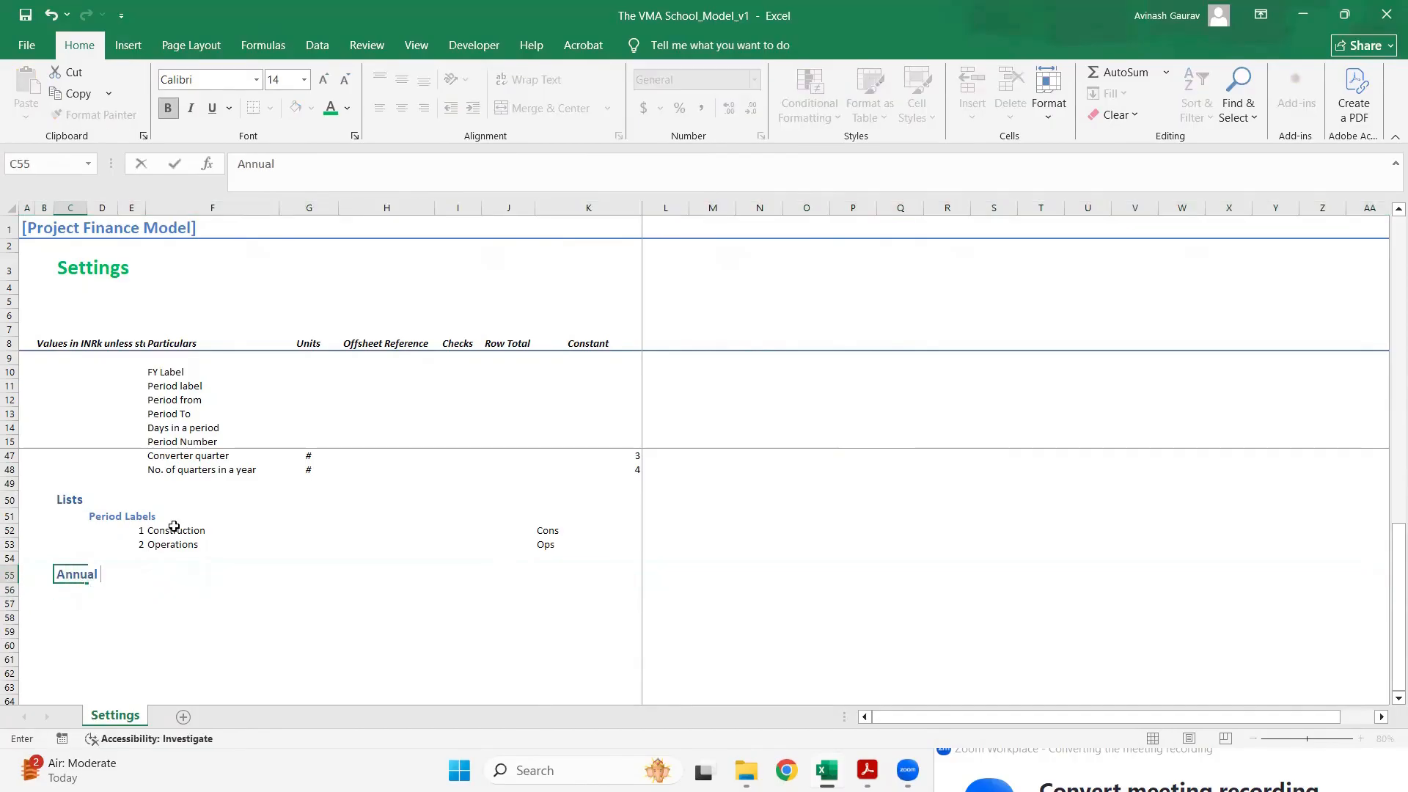
{"action": "type", "text": " Timeline Setup"}
{"action": "key", "text": "Return"}
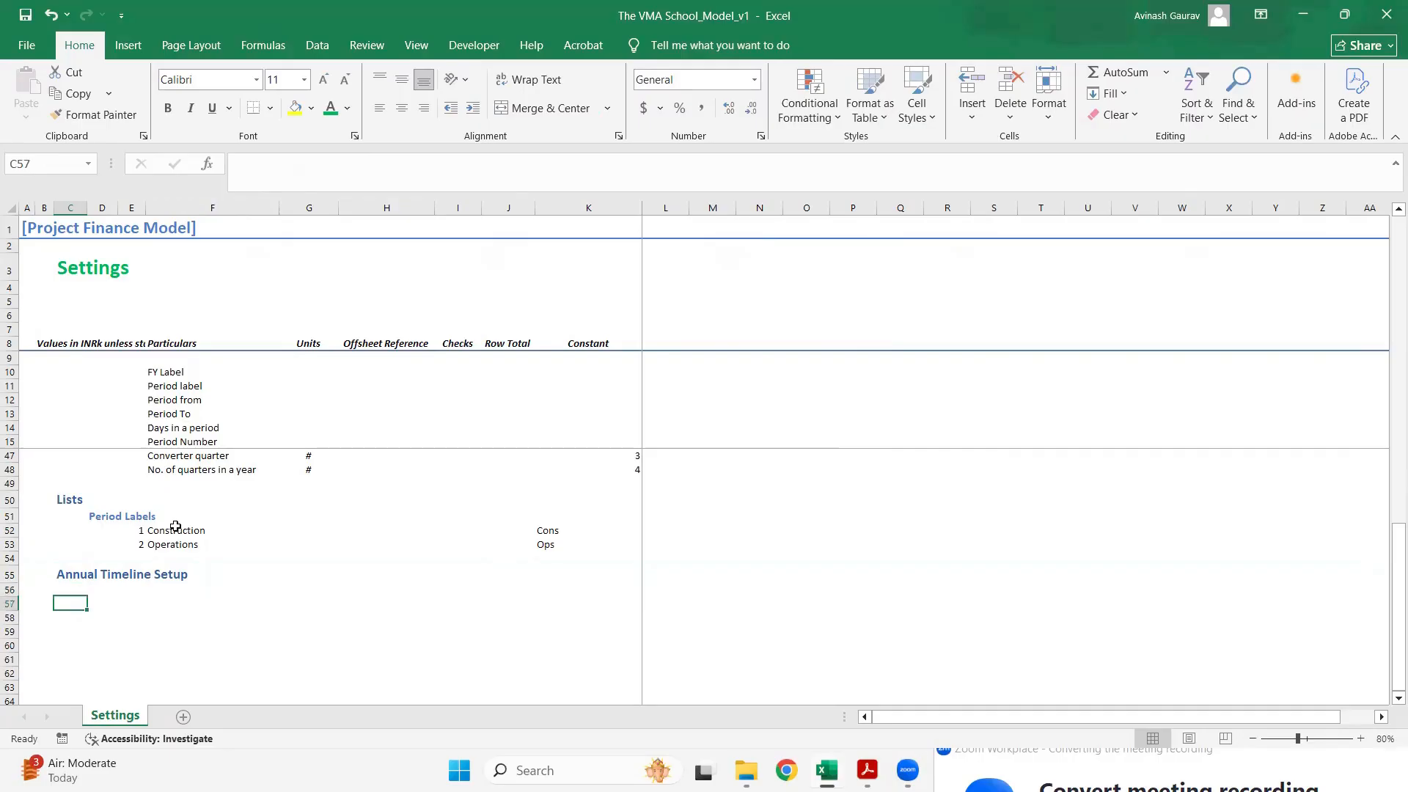
- Copy the timeline labels in F10:F15, FY Label through Period Number, and select F56 under Annual Timeline Setup as the destination
{"action": "key", "text": "Right"}
{"action": "key", "text": "Right"}
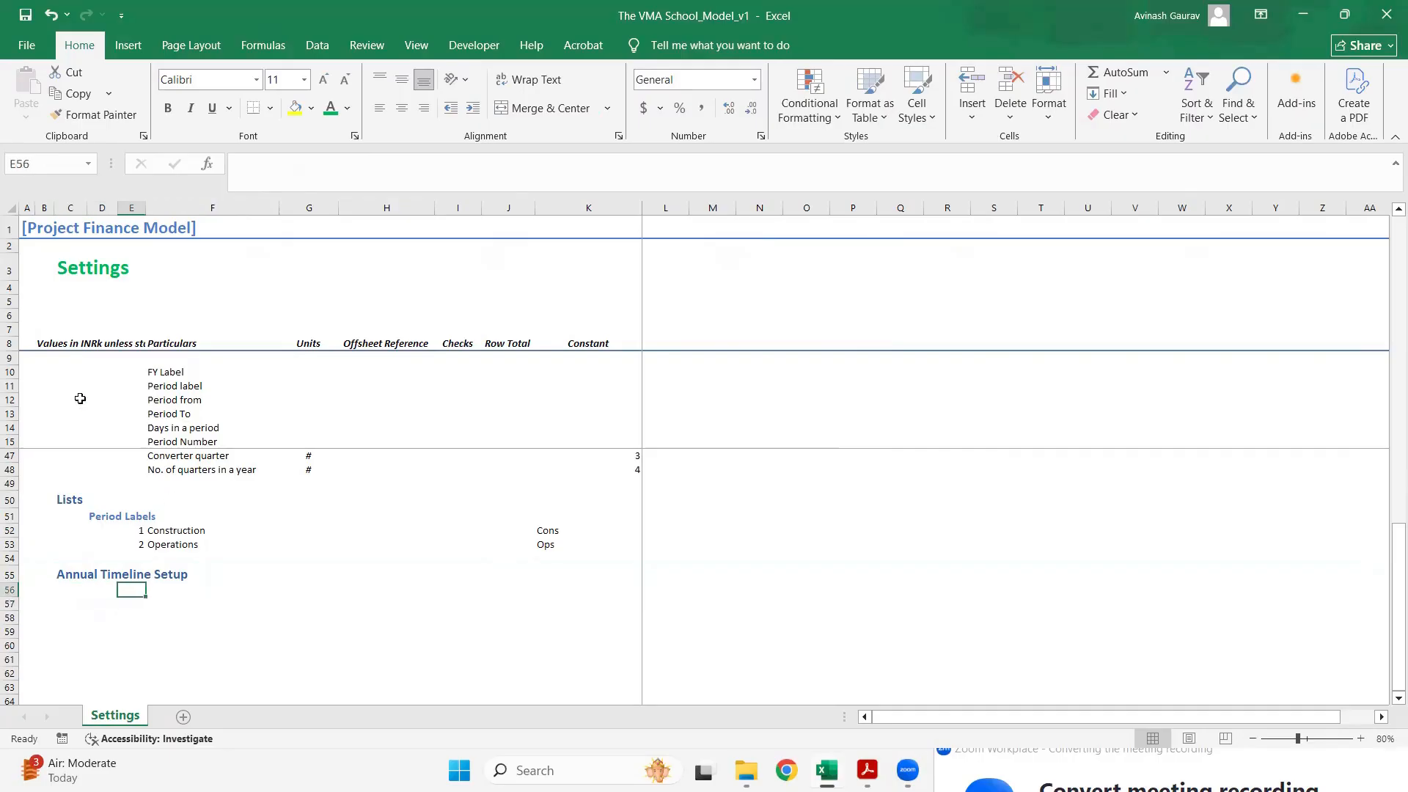
{"action": "scroll", "coordinate": [167, 397], "scroll_direction": "up", "scroll_amount": 11}
{"action": "left_click", "coordinate": [165, 373]}
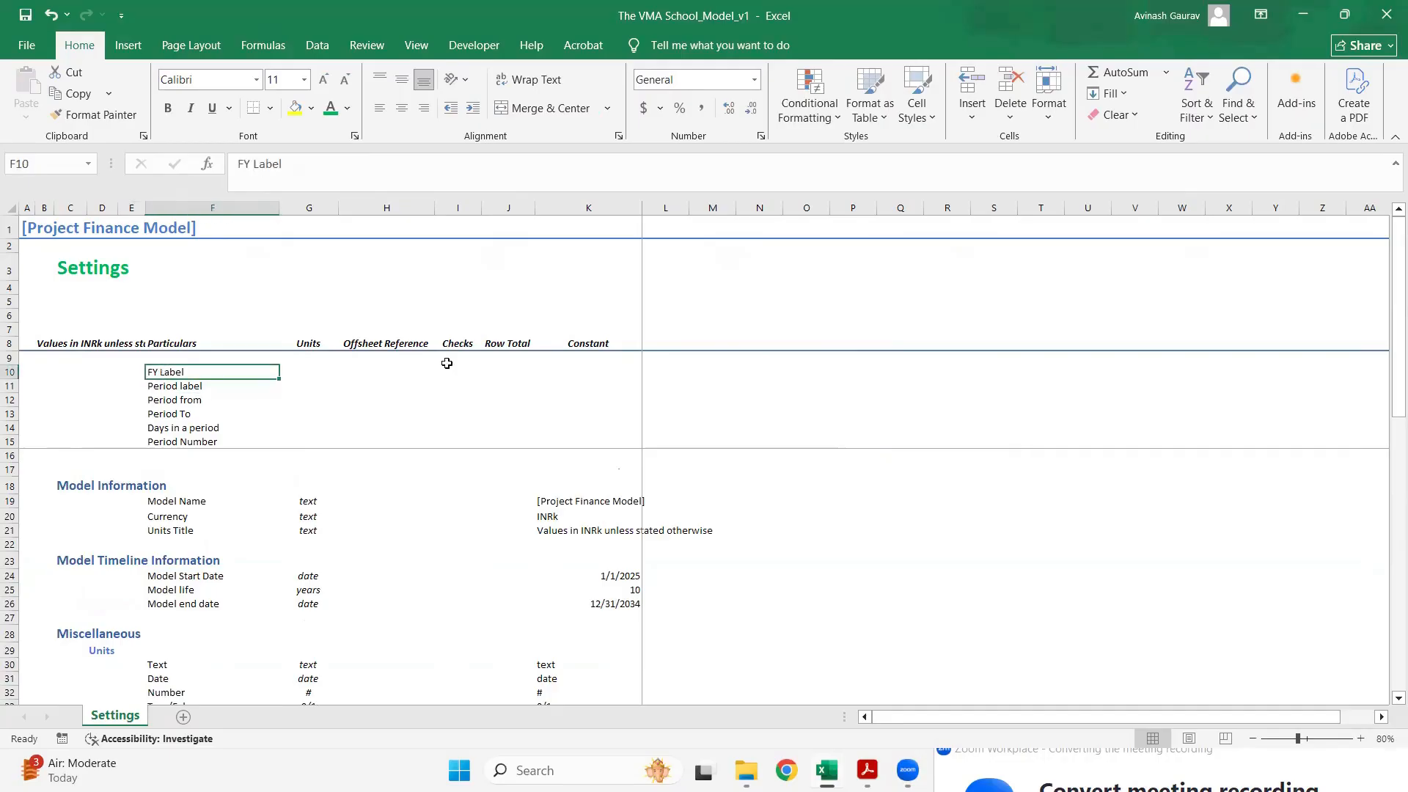
{"action": "key", "text": "ctrl+shift+Down"}
{"action": "key", "text": "ctrl+c"}
{"action": "scroll", "coordinate": [248, 600], "scroll_direction": "down", "scroll_amount": 12}
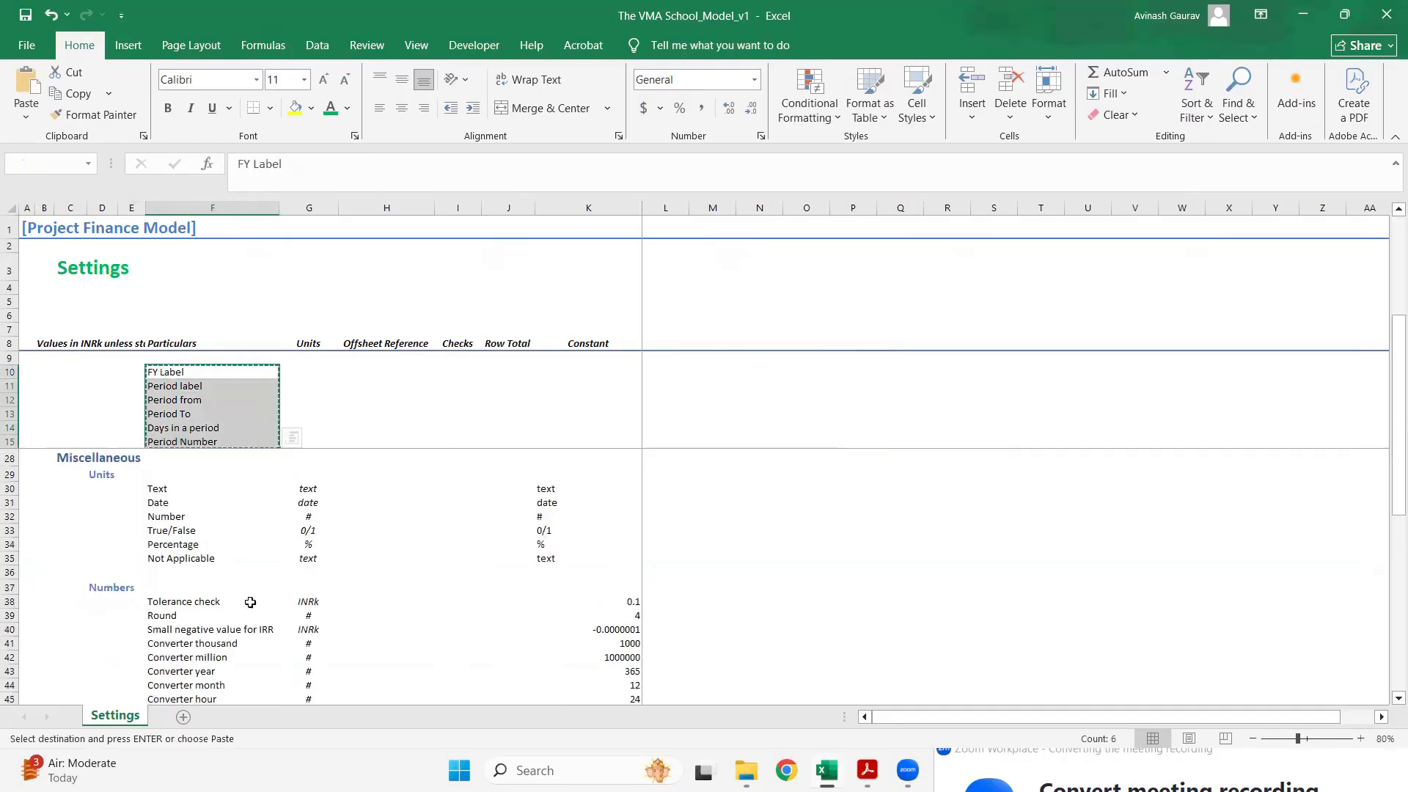
{"action": "left_click", "coordinate": [187, 514]}
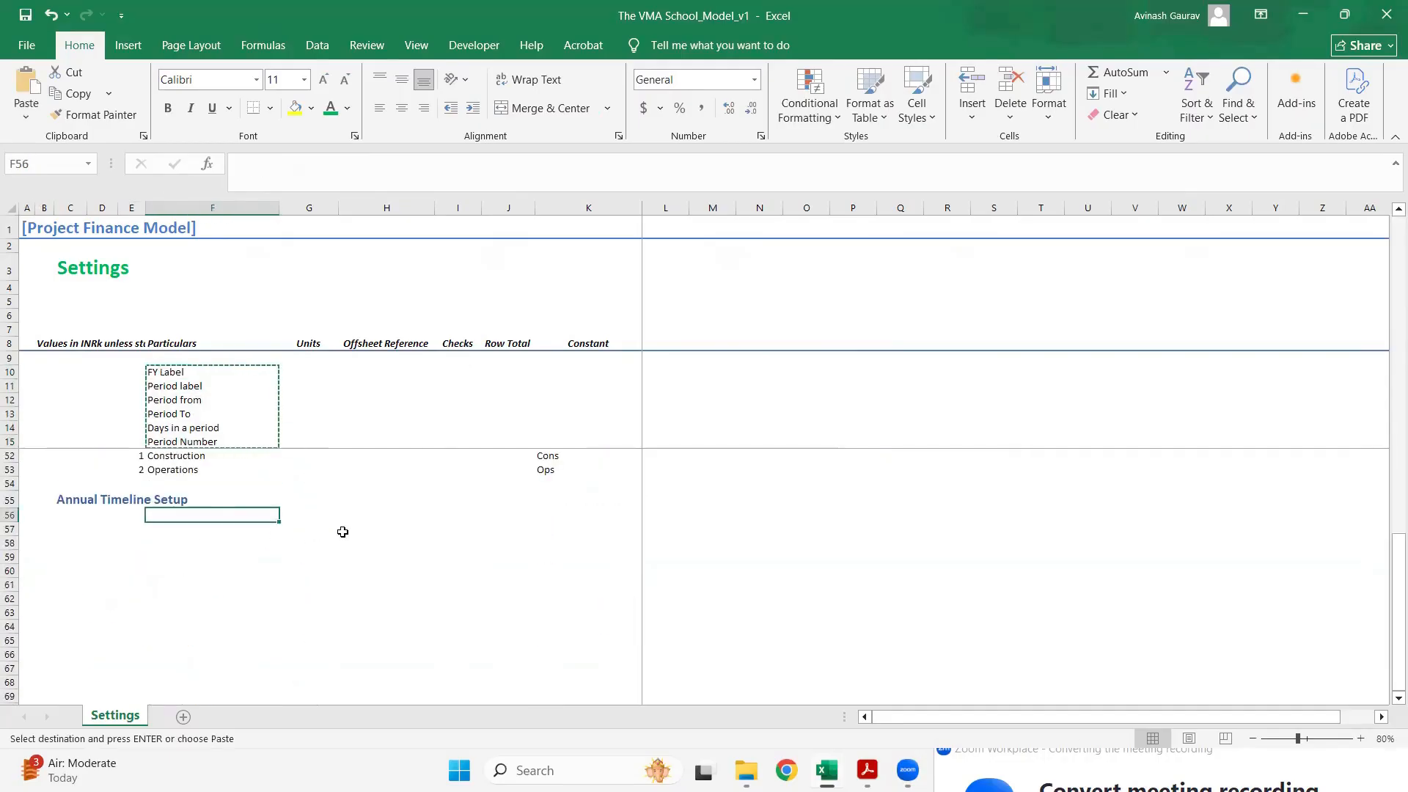
- Paste the copied timeline labels into F56:F61 under Annual Timeline Setup and remove the border beneath Period Number
{"action": "key", "text": "ctrl+v"}
{"action": "key", "text": "Down"}
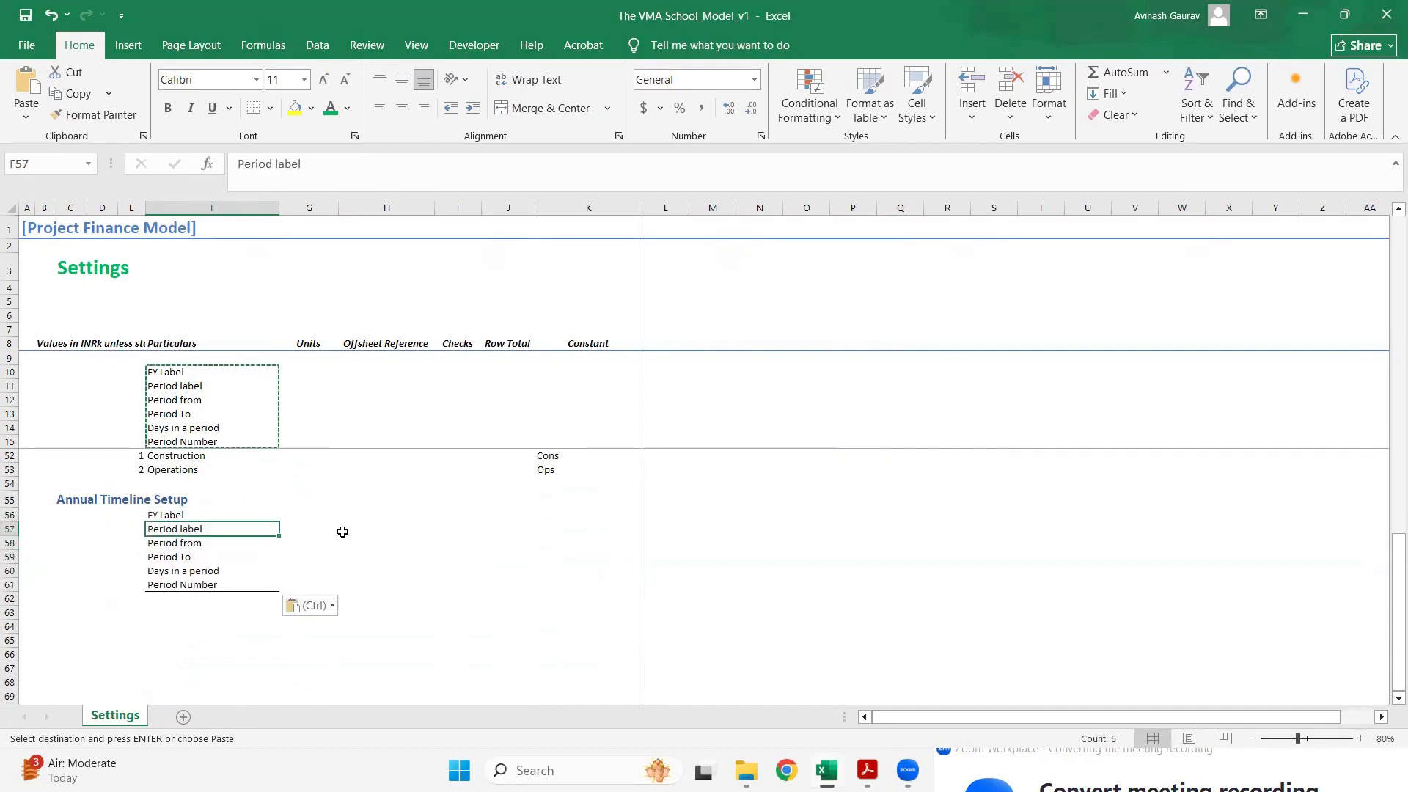
{"action": "key", "text": "Up"}
{"action": "key", "text": "Down"}
{"action": "key", "text": "Down"}
{"action": "key", "text": "Down"}
{"action": "key", "text": "Down"}
{"action": "key", "text": "Down"}
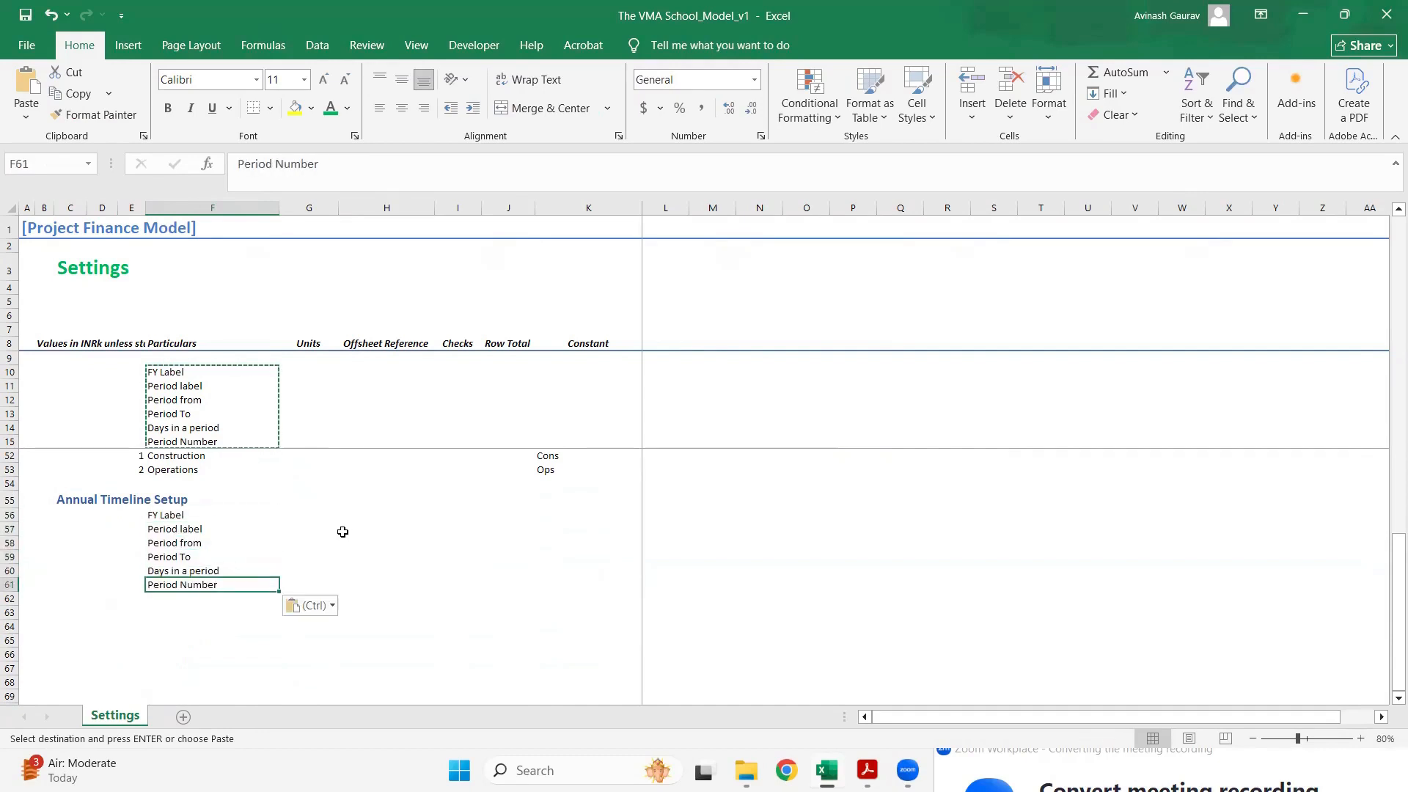
{"action": "key", "text": "alt"}
{"action": "key", "text": "h"}
{"action": "key", "text": "Escape"}
- Enter "text" as the unit for FY Label and Period label in G56 and G57
{"action": "key", "text": "Right"}
{"action": "key", "text": "Up"}
{"action": "key", "text": "Up"}
{"action": "key", "text": "Up"}
{"action": "key", "text": "Up"}
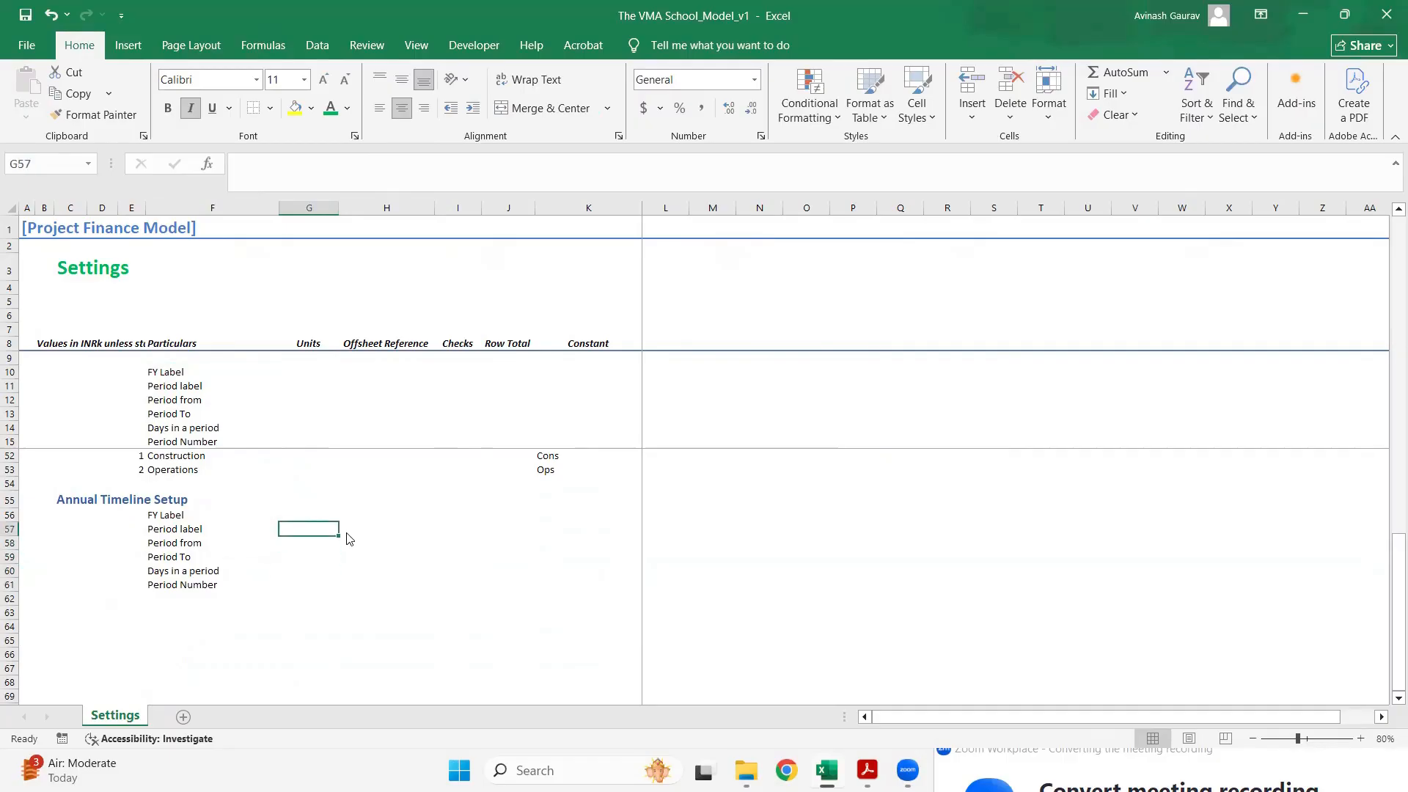
{"action": "key", "text": "Up"}
{"action": "type", "text": "text"}
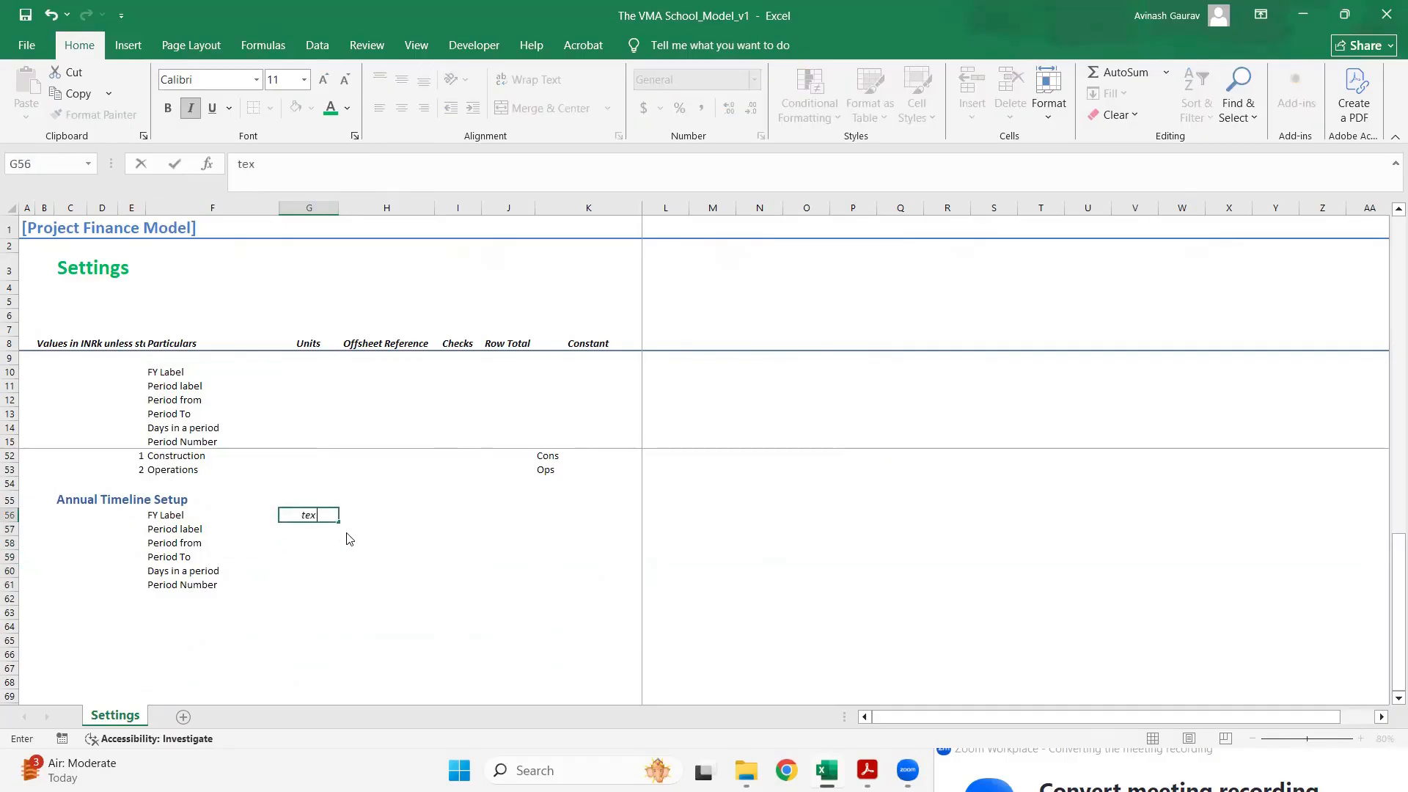
{"action": "key", "text": "Return"}
{"action": "type", "text": "text"}
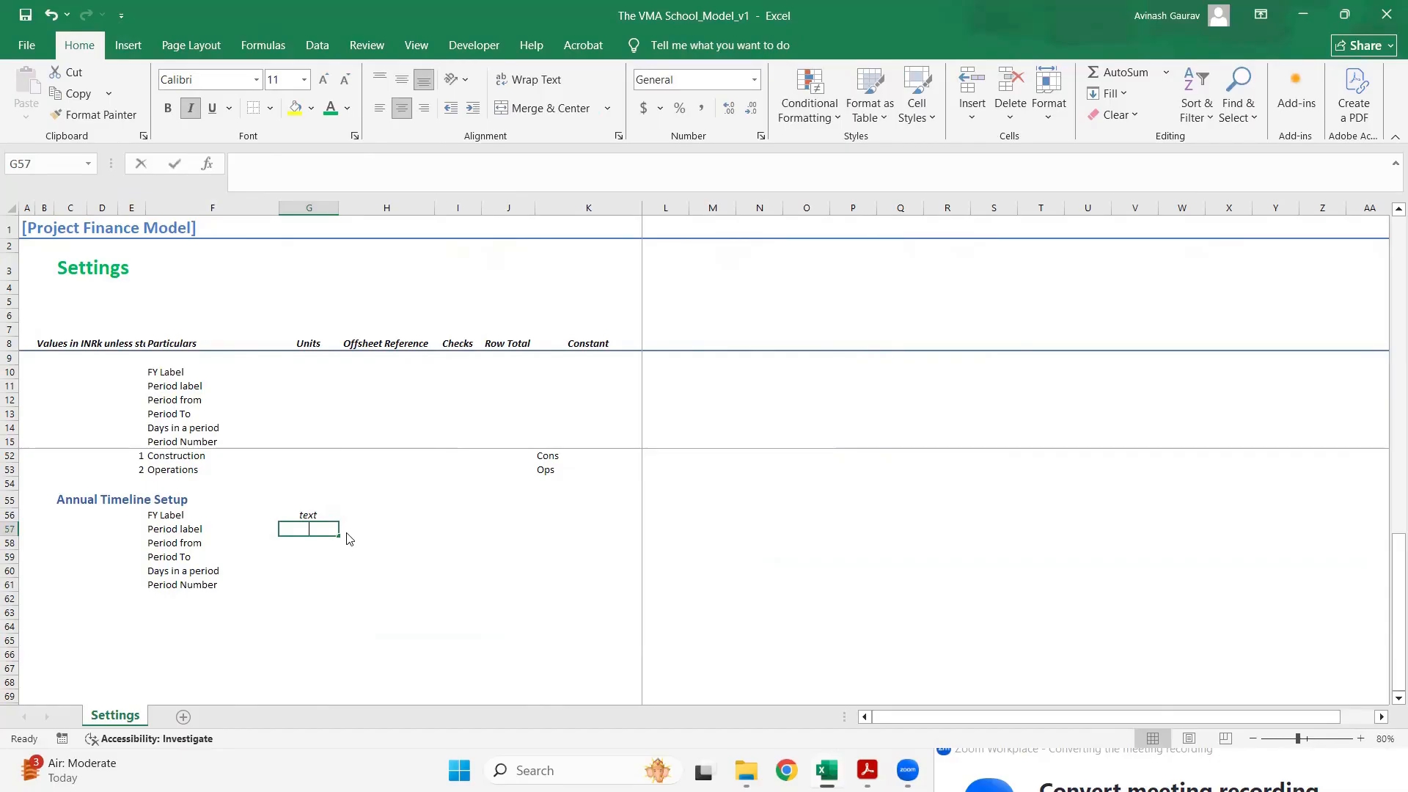
{"action": "key", "text": "Return"}
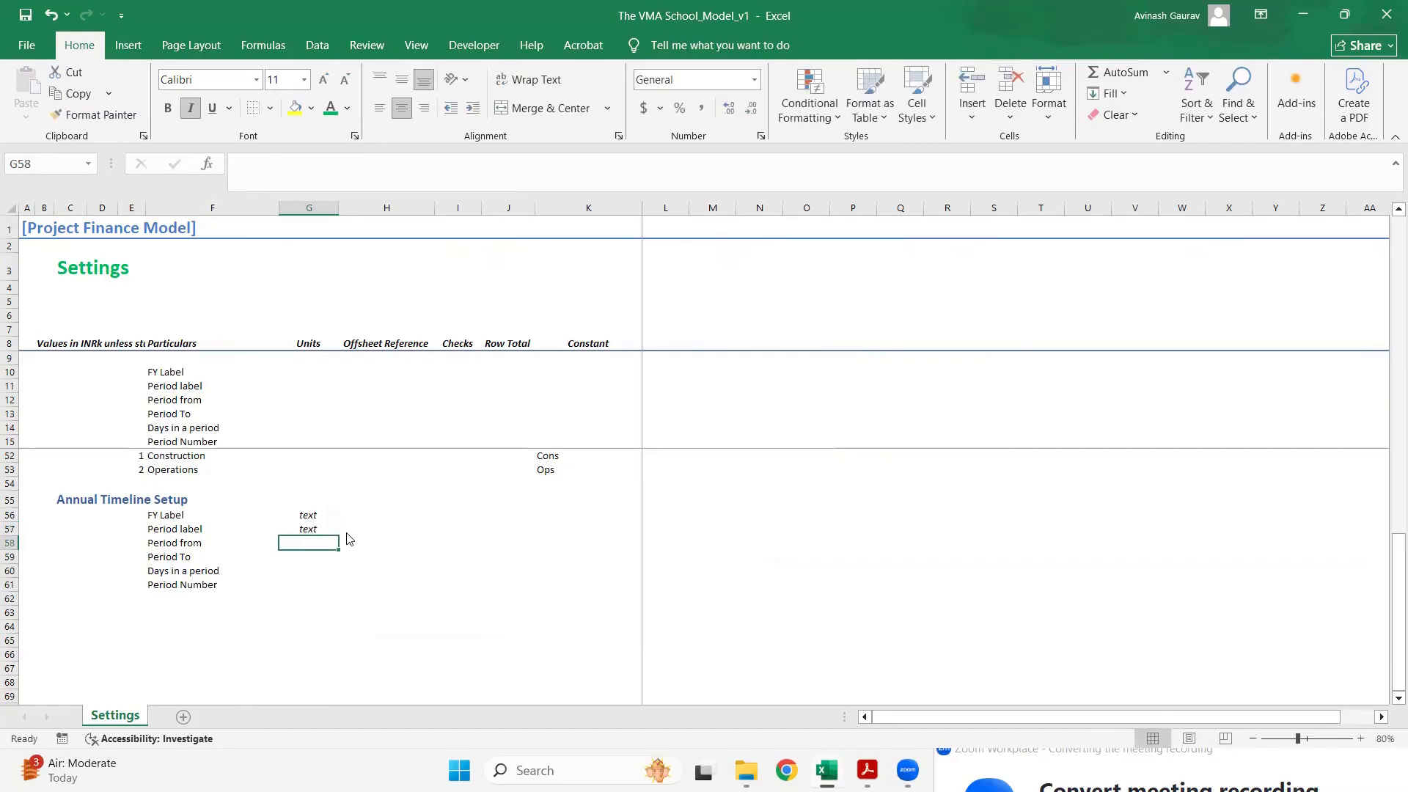
- Copy the "text" unit from G57 to the Construction and Operations rows, G52:G53
{"action": "key", "text": "Up"}
{"action": "key", "text": "ctrl+c"}
{"action": "key", "text": "Up"}
{"action": "key", "text": "Up"}
{"action": "key", "text": "Up"}
{"action": "key", "text": "Up"}
{"action": "key", "text": "Up"}
{"action": "key", "text": "Up"}
{"action": "key", "text": "Up"}
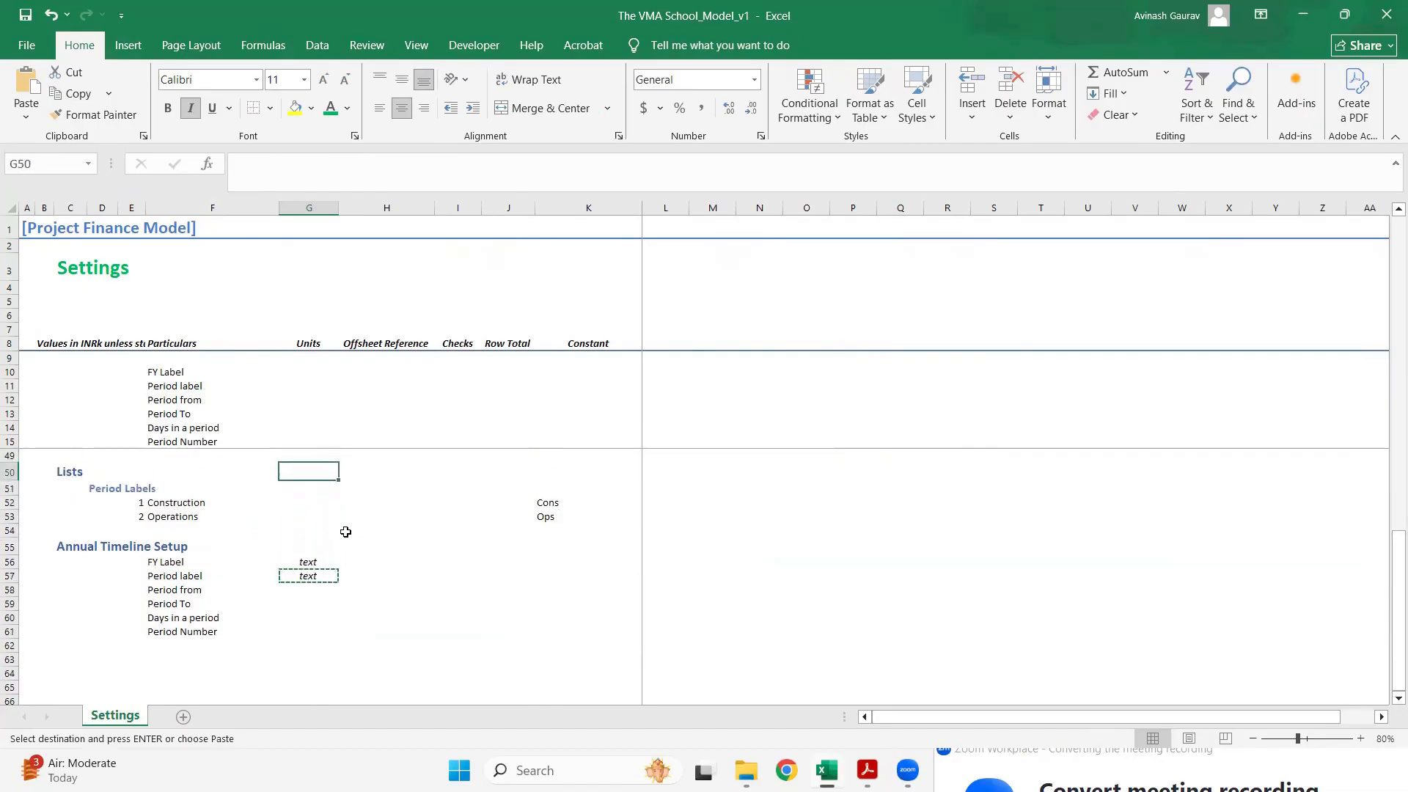
{"action": "key", "text": "Down"}
{"action": "key", "text": "Down"}
{"action": "key", "text": "shift+Down"}
{"action": "key", "text": "ctrl+v"}
- Enter "date" as the unit for Period from in G58 and fill it down to Period To in G59
{"action": "key", "text": "Down"}
{"action": "key", "text": "Down"}
{"action": "key", "text": "Down"}
{"action": "key", "text": "Down"}
{"action": "key", "text": "Down"}
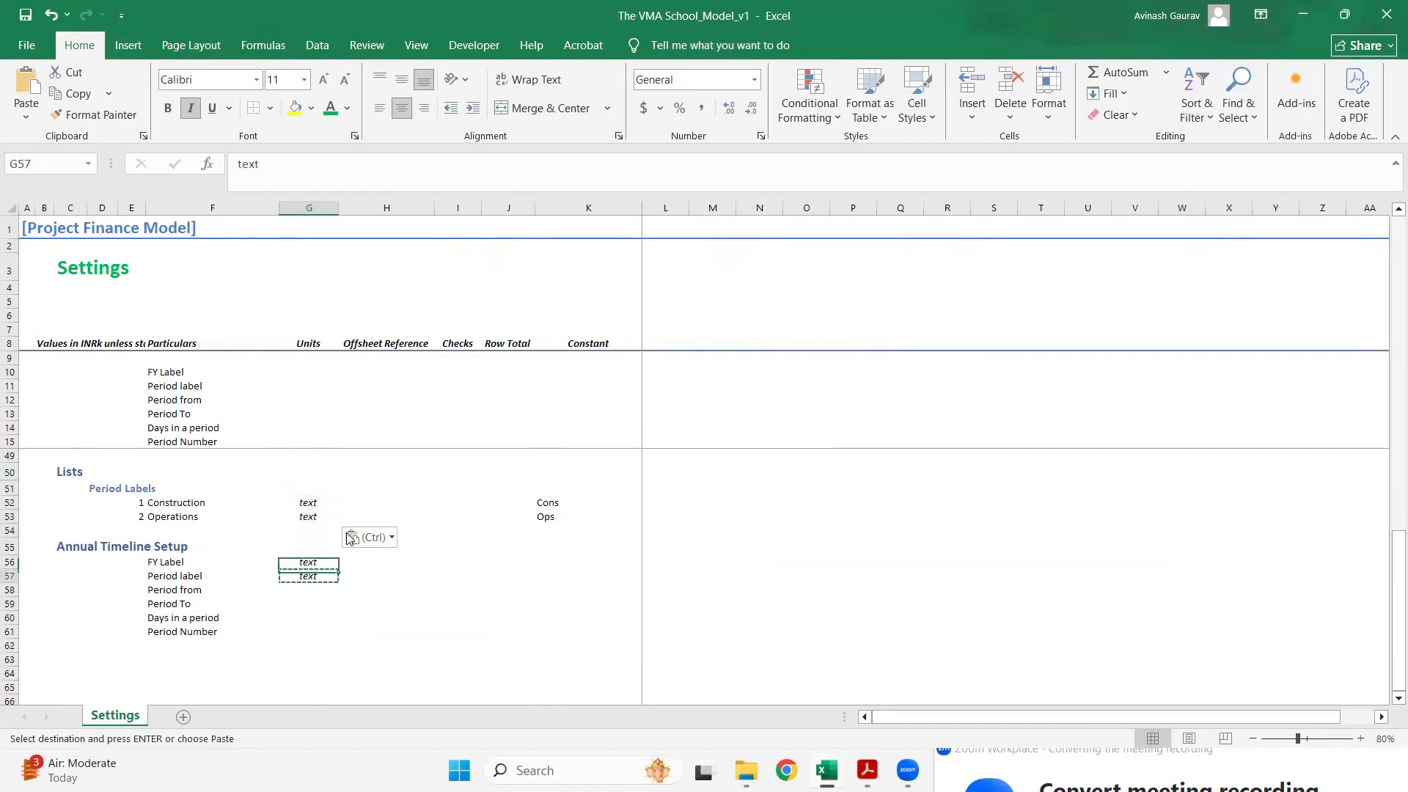
{"action": "key", "text": "Down"}
{"action": "type", "text": "d"}
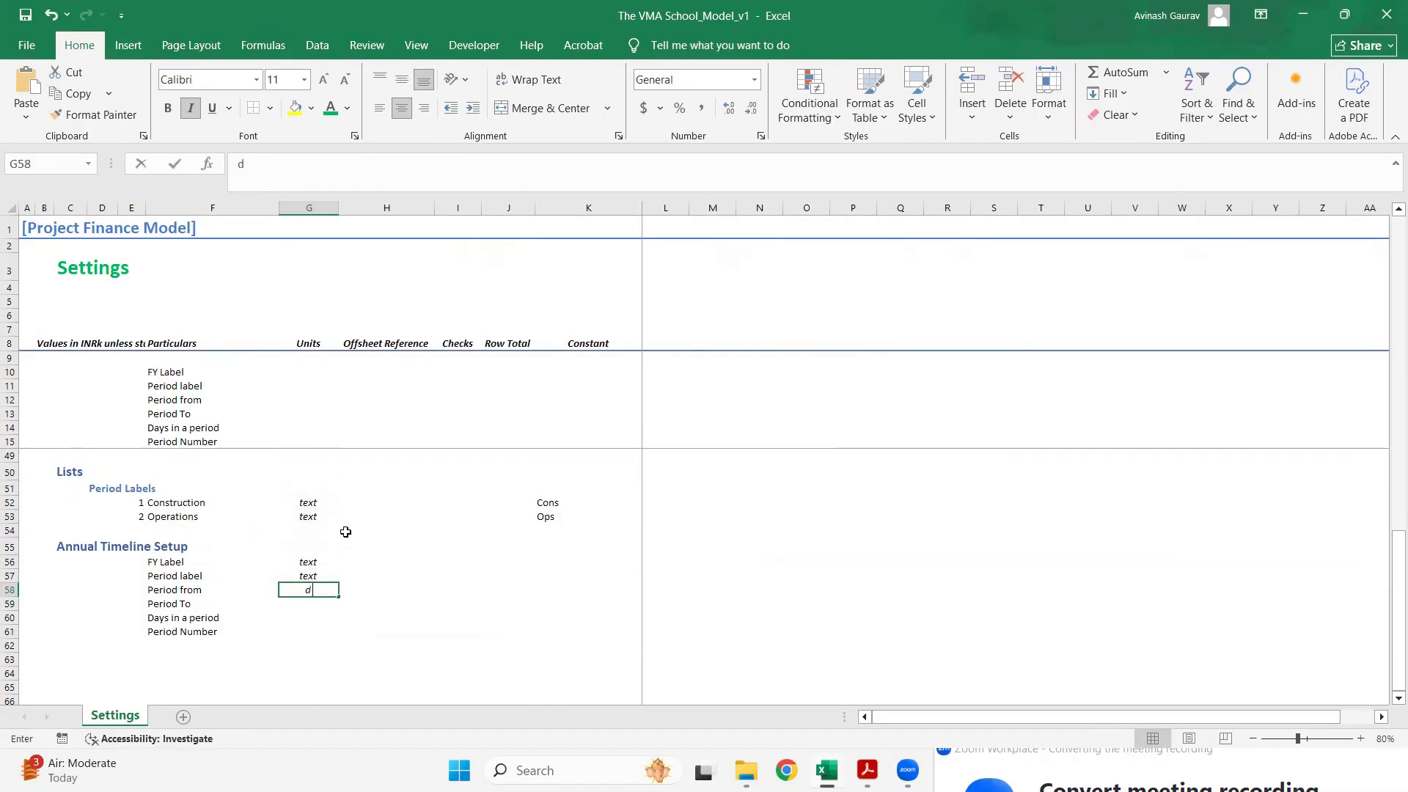
{"action": "type", "text": "ate"}
{"action": "key", "text": "Return"}
{"action": "key", "text": "ctrl+d"}
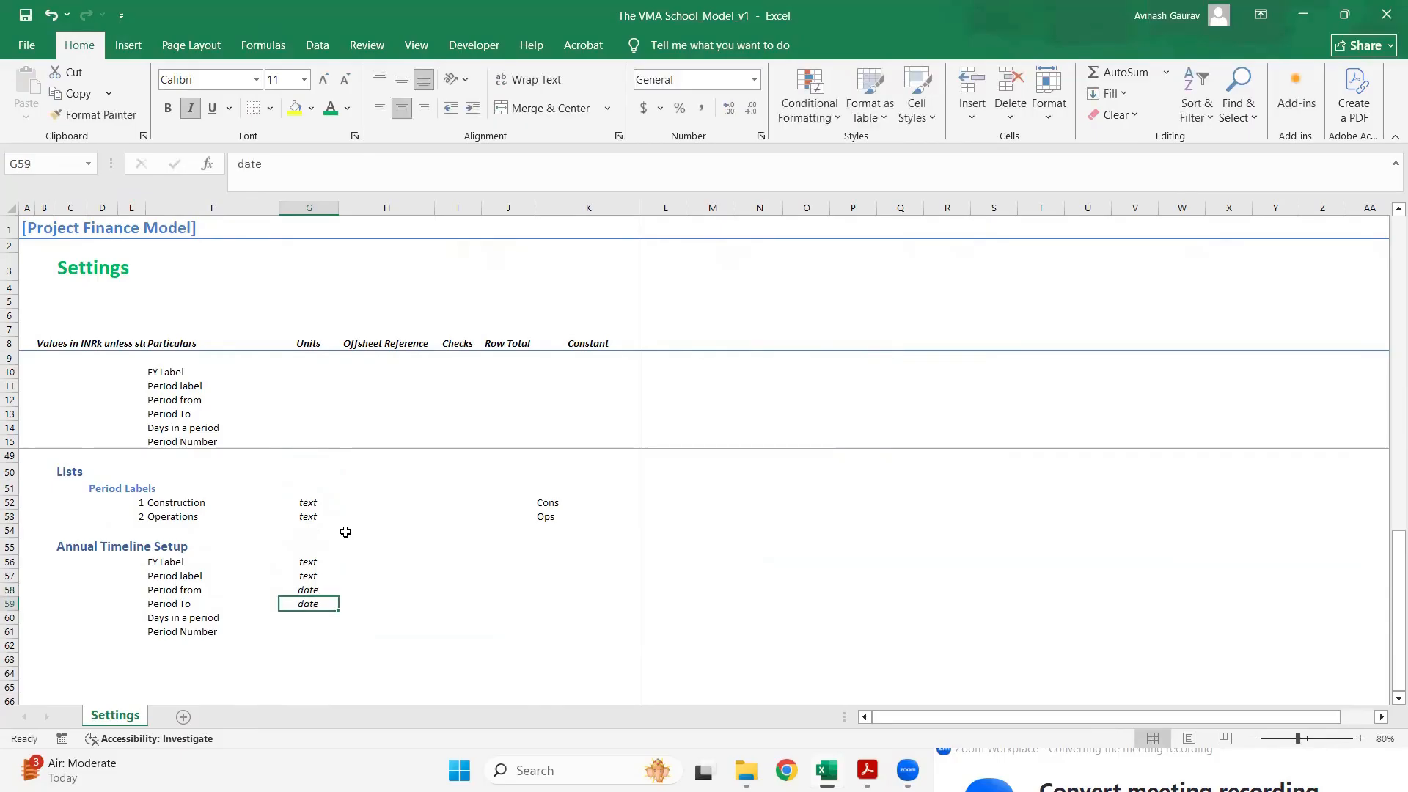
- Enter "days" as the unit for Days in a period and "#" for Period Number in G60:G61
{"action": "key", "text": "Down"}
{"action": "type", "text": "days"}
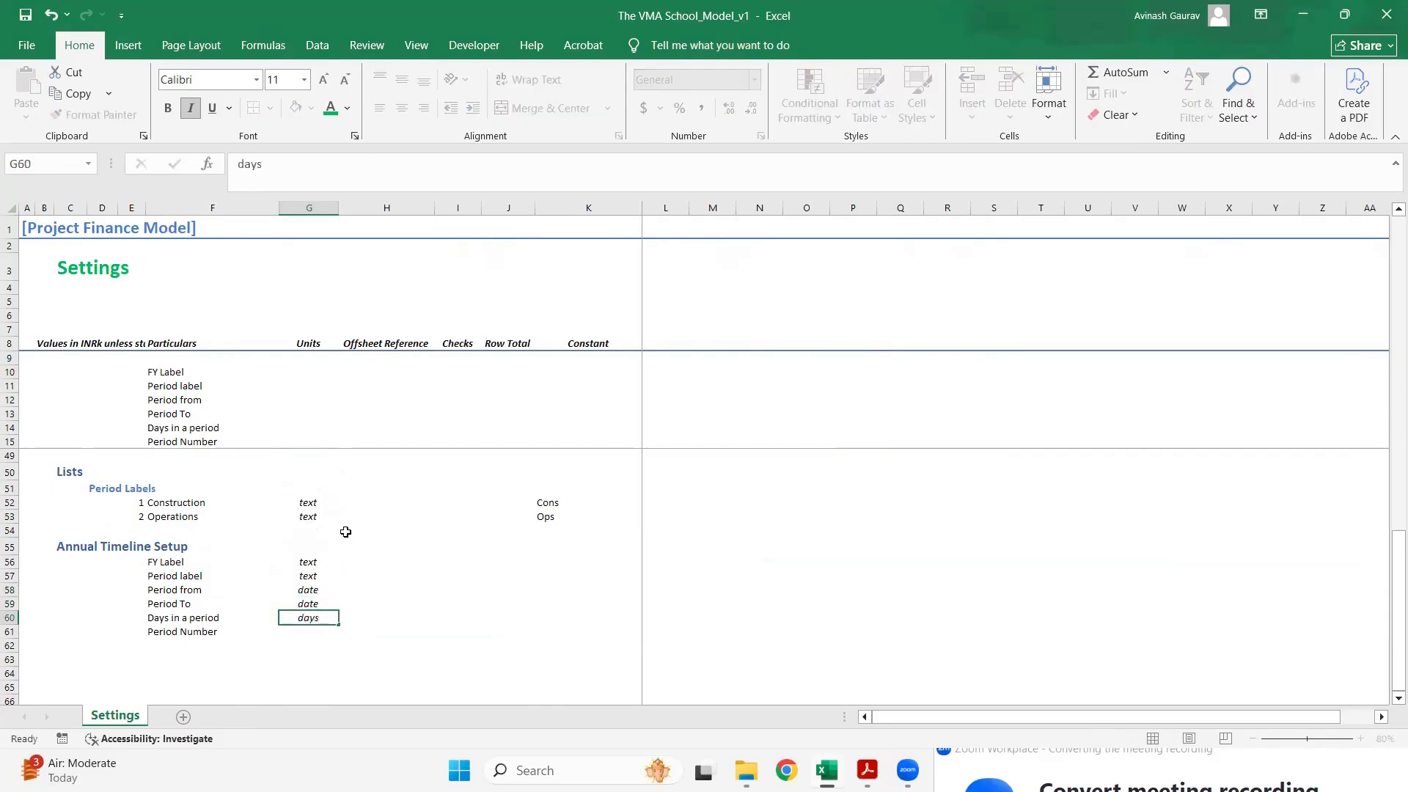
{"action": "key", "text": "Return"}
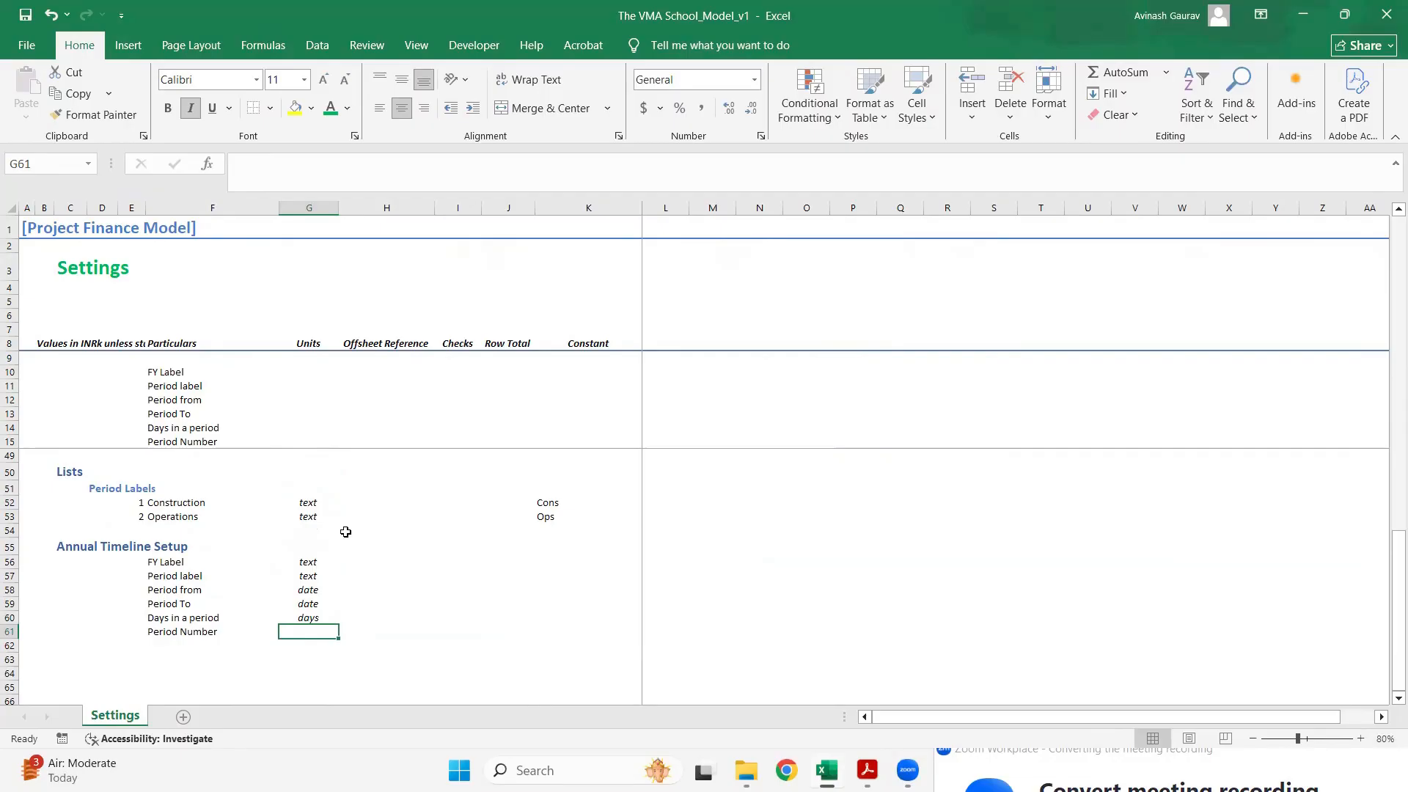
{"action": "type", "text": "#"}
{"action": "key", "text": "Return"}
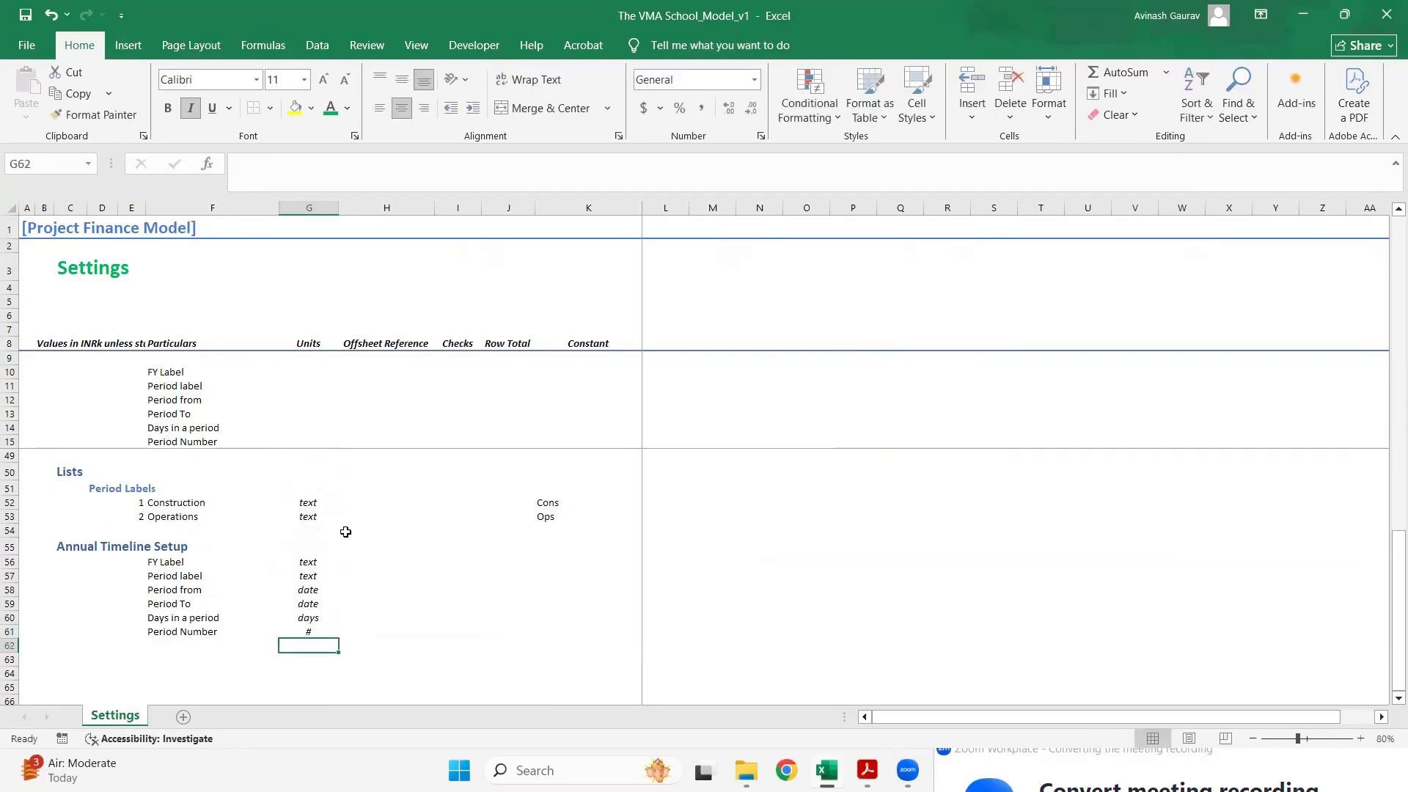
- Examine the Annual Timeline Setup rows and the Model Timeline Information inputs on the Settings sheet
{"action": "key", "text": "Up"}
{"action": "key", "text": "Up"}
{"action": "key", "text": "Up"}
{"action": "key", "text": "Up"}
{"action": "key", "text": "Up"}
{"action": "key", "text": "Up"}
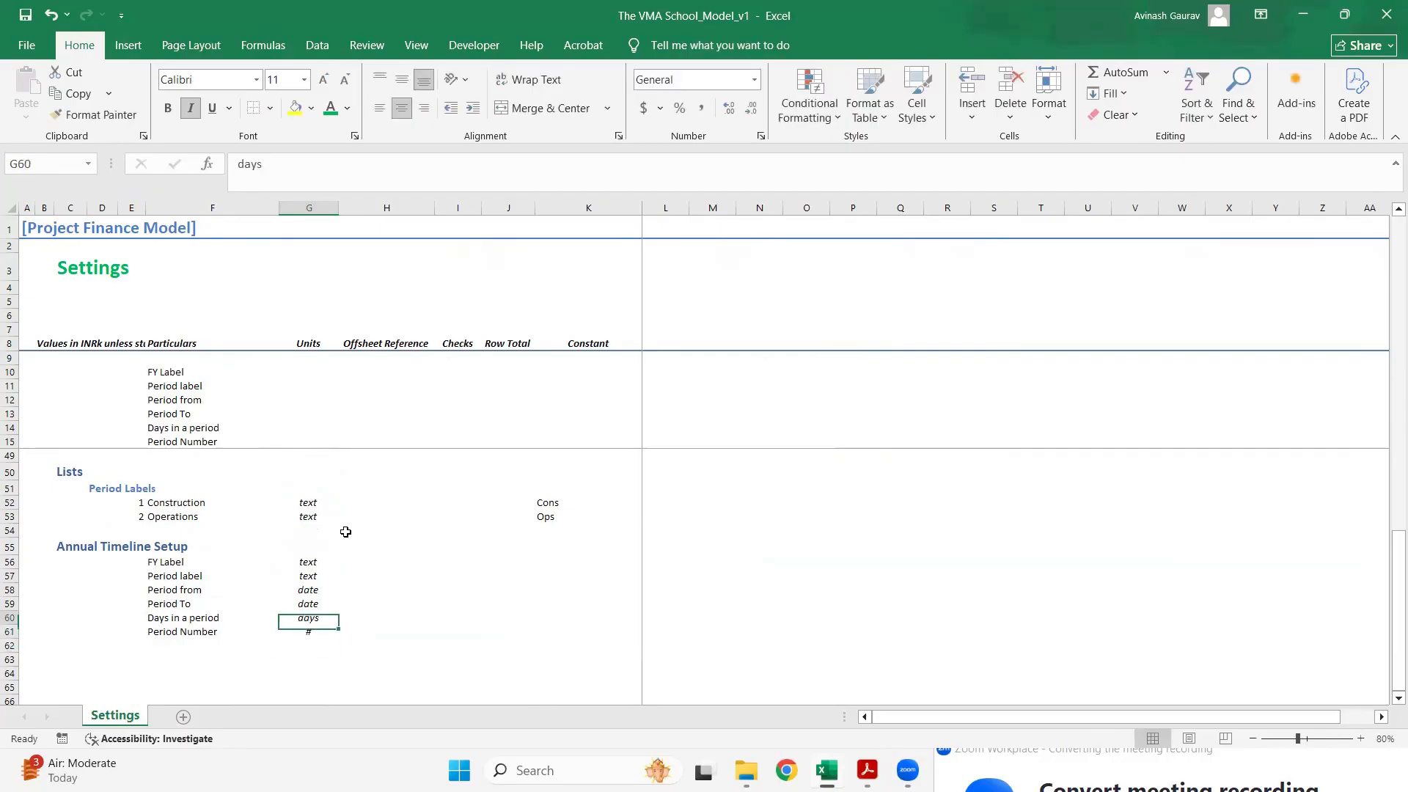
{"action": "key", "text": "Right"}
{"action": "key", "text": "Right"}
{"action": "key", "text": "Right"}
{"action": "key", "text": "Right"}
{"action": "key", "text": "Right"}
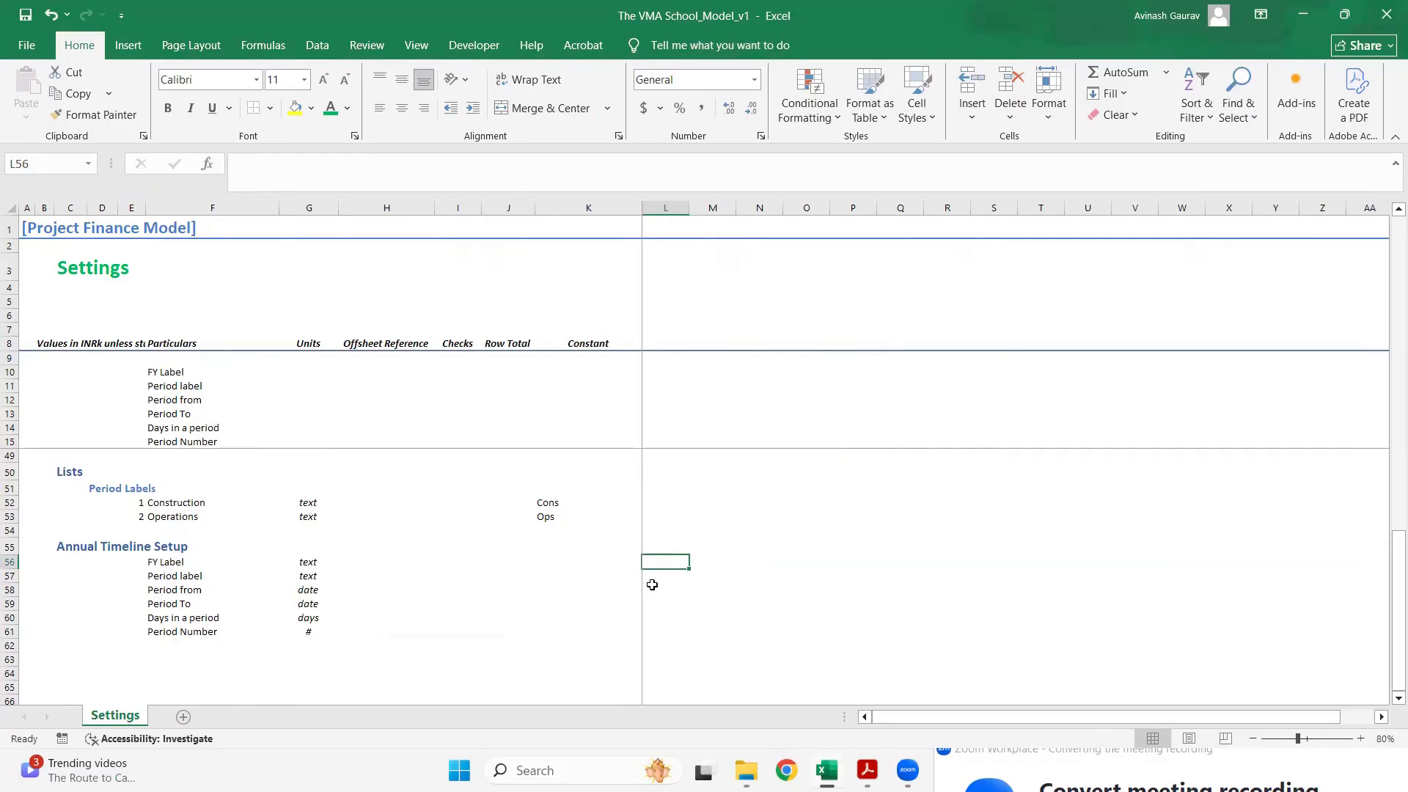
{"action": "left_click", "coordinate": [185, 577]}
{"action": "key", "text": "shift+space"}
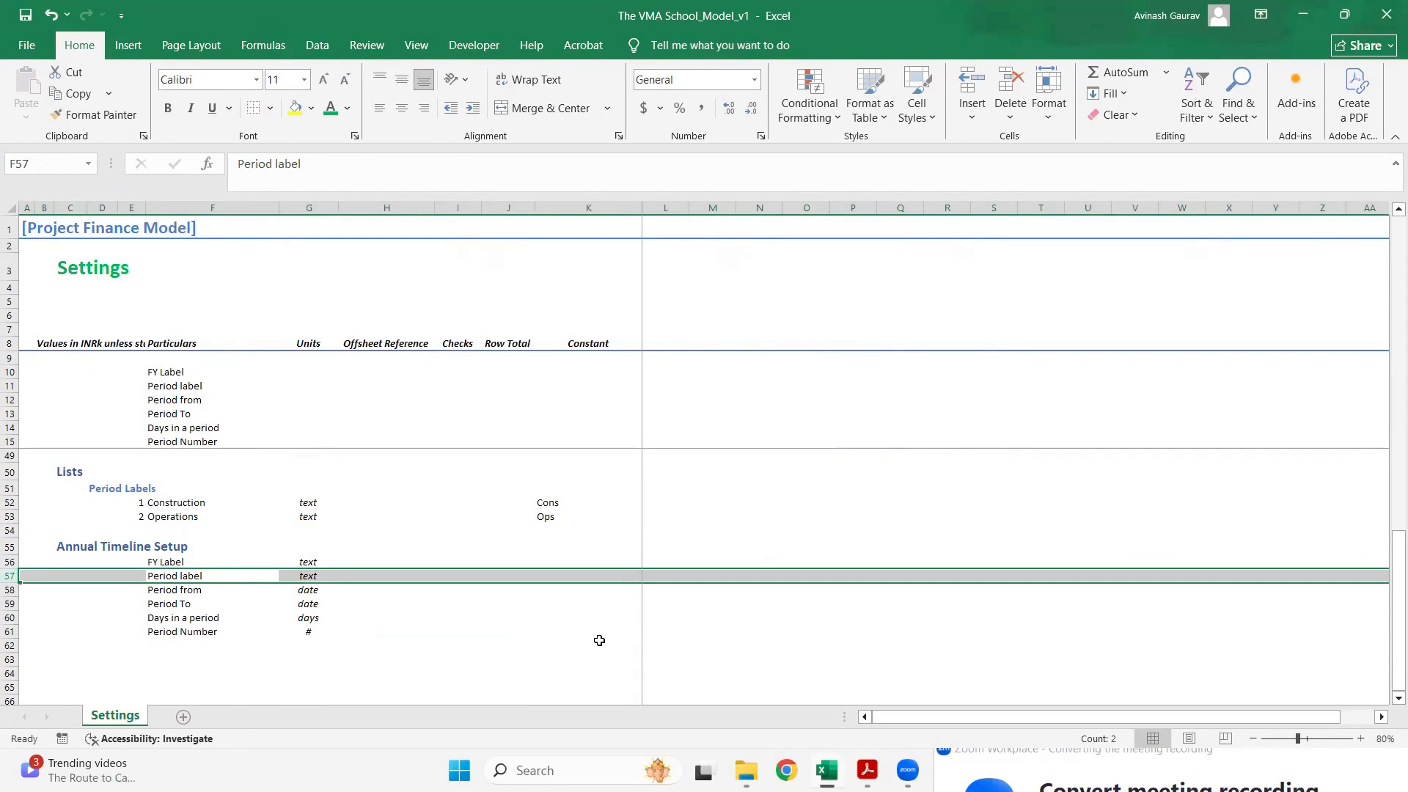
{"action": "key", "text": "Right"}
{"action": "key", "text": "Left"}
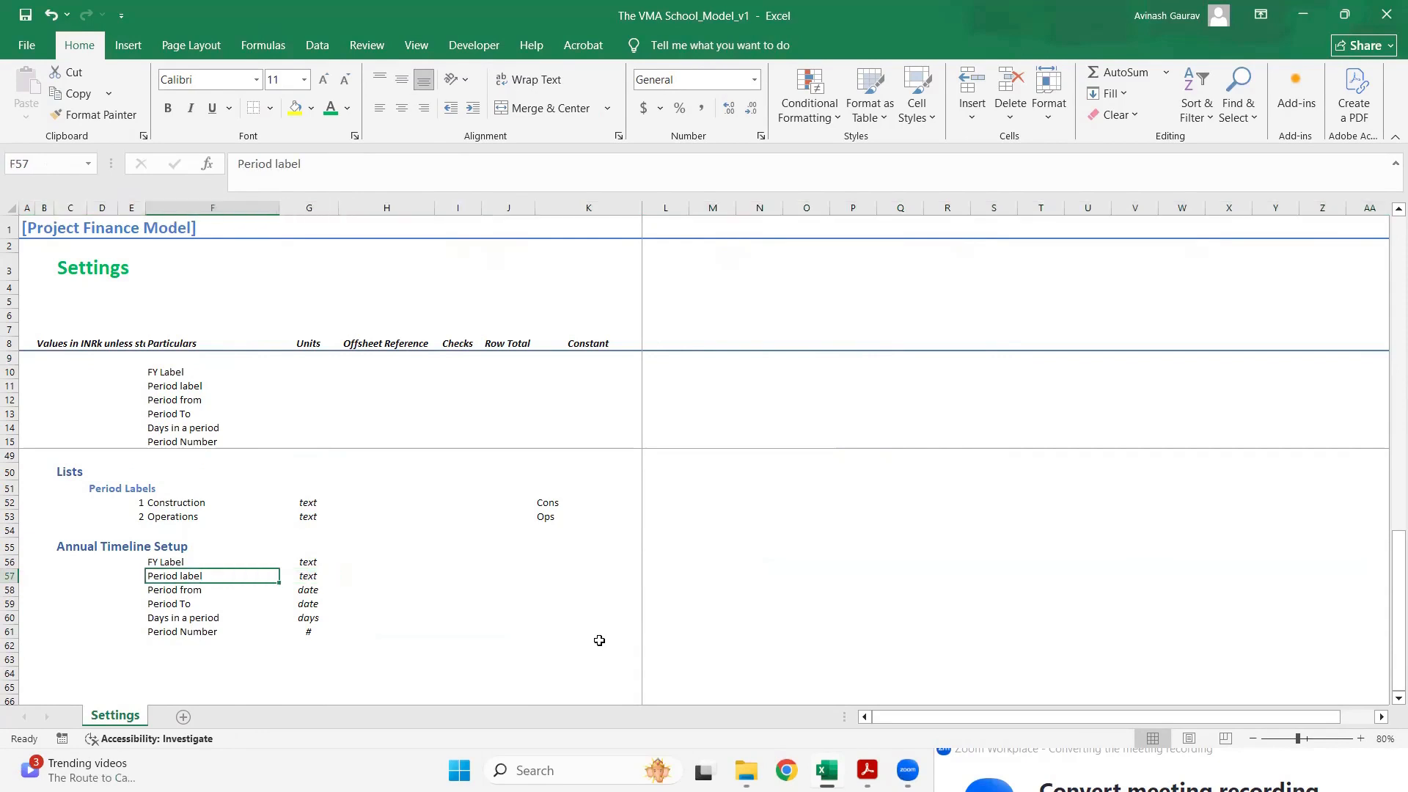
{"action": "key", "text": "Right"}
{"action": "key", "text": "Right"}
{"action": "key", "text": "Right"}
{"action": "key", "text": "Right"}
{"action": "key", "text": "Right"}
{"action": "key", "text": "Right"}
{"action": "key", "text": "Right"}
{"action": "key", "text": "Left"}
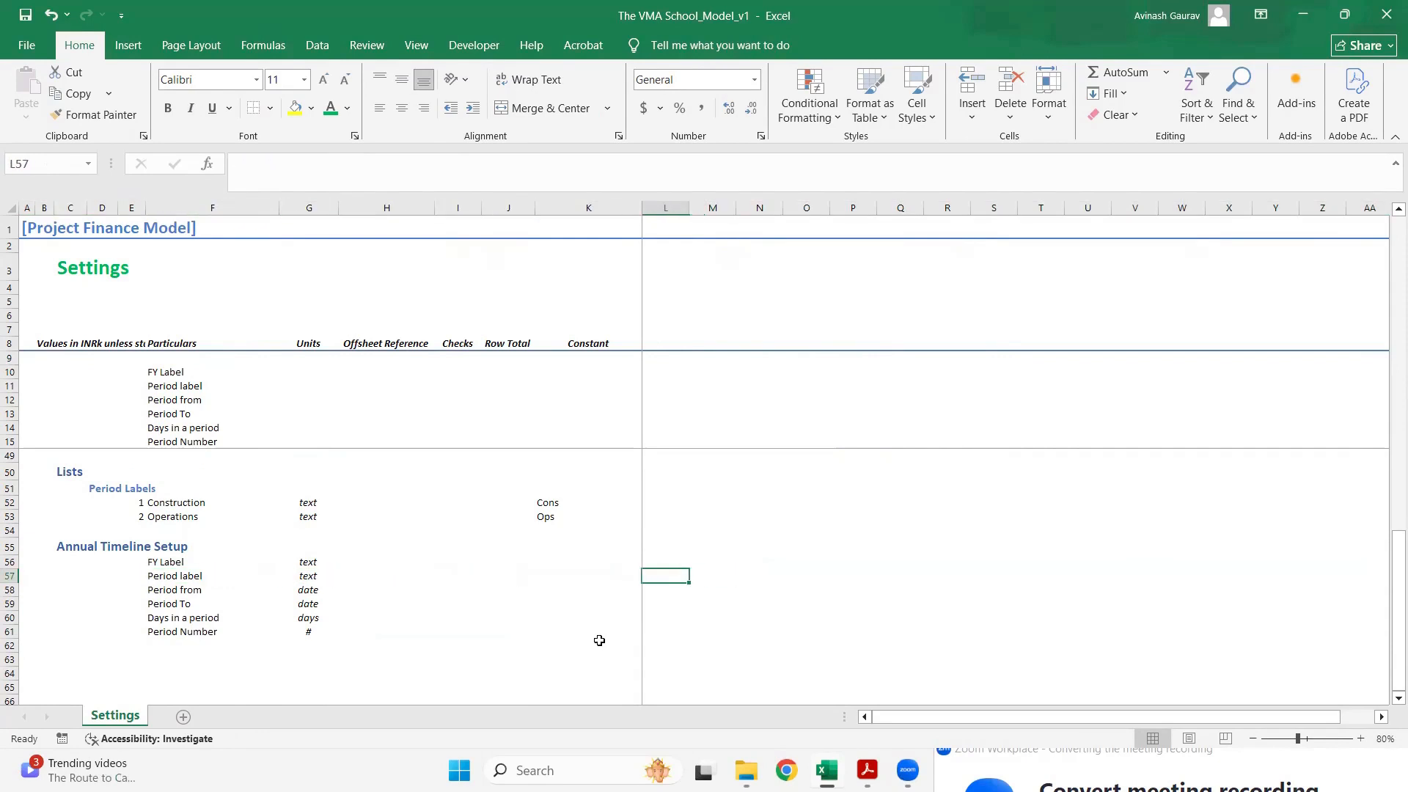
{"action": "scroll", "coordinate": [629, 524], "scroll_direction": "up", "scroll_amount": 8}
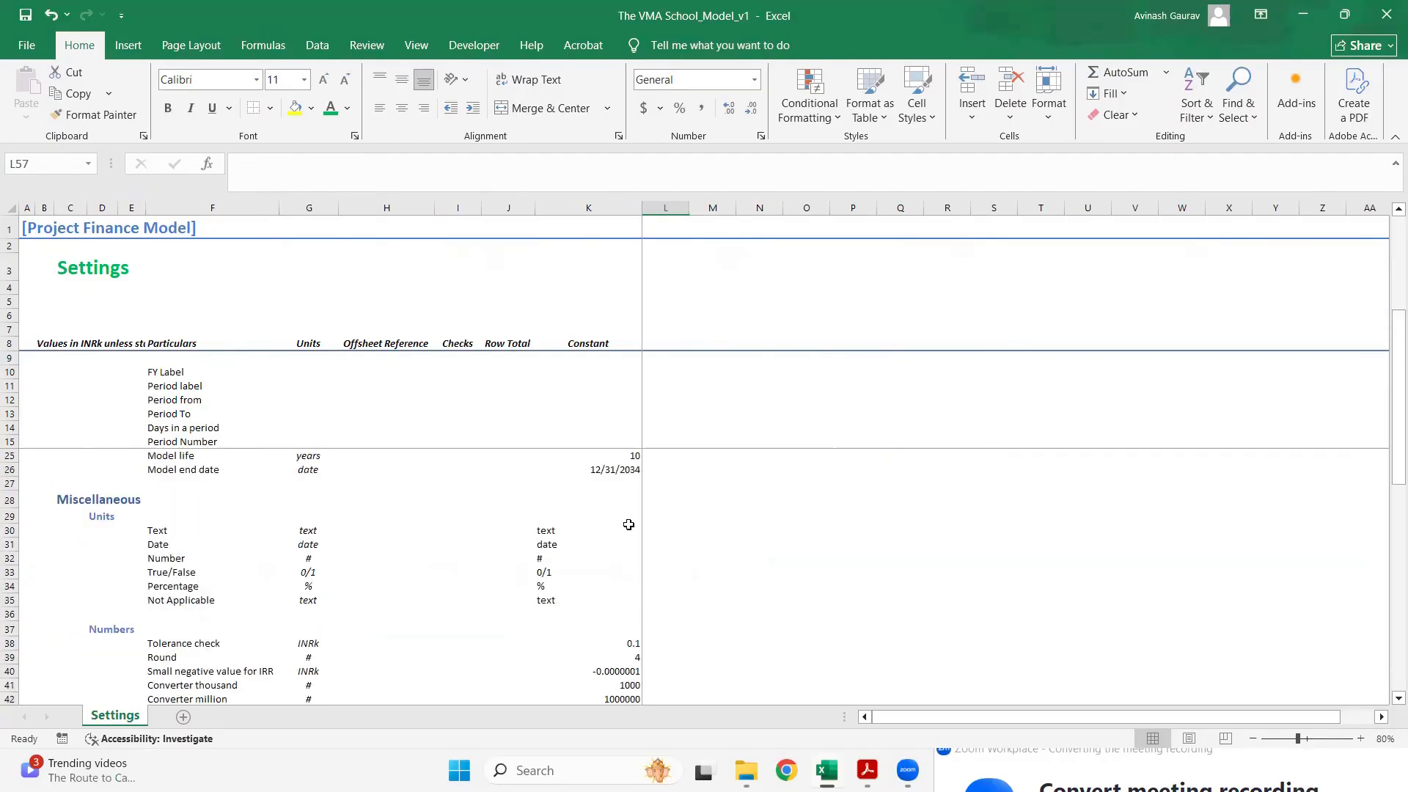
{"action": "scroll", "coordinate": [629, 525], "scroll_direction": "up", "scroll_amount": 3}
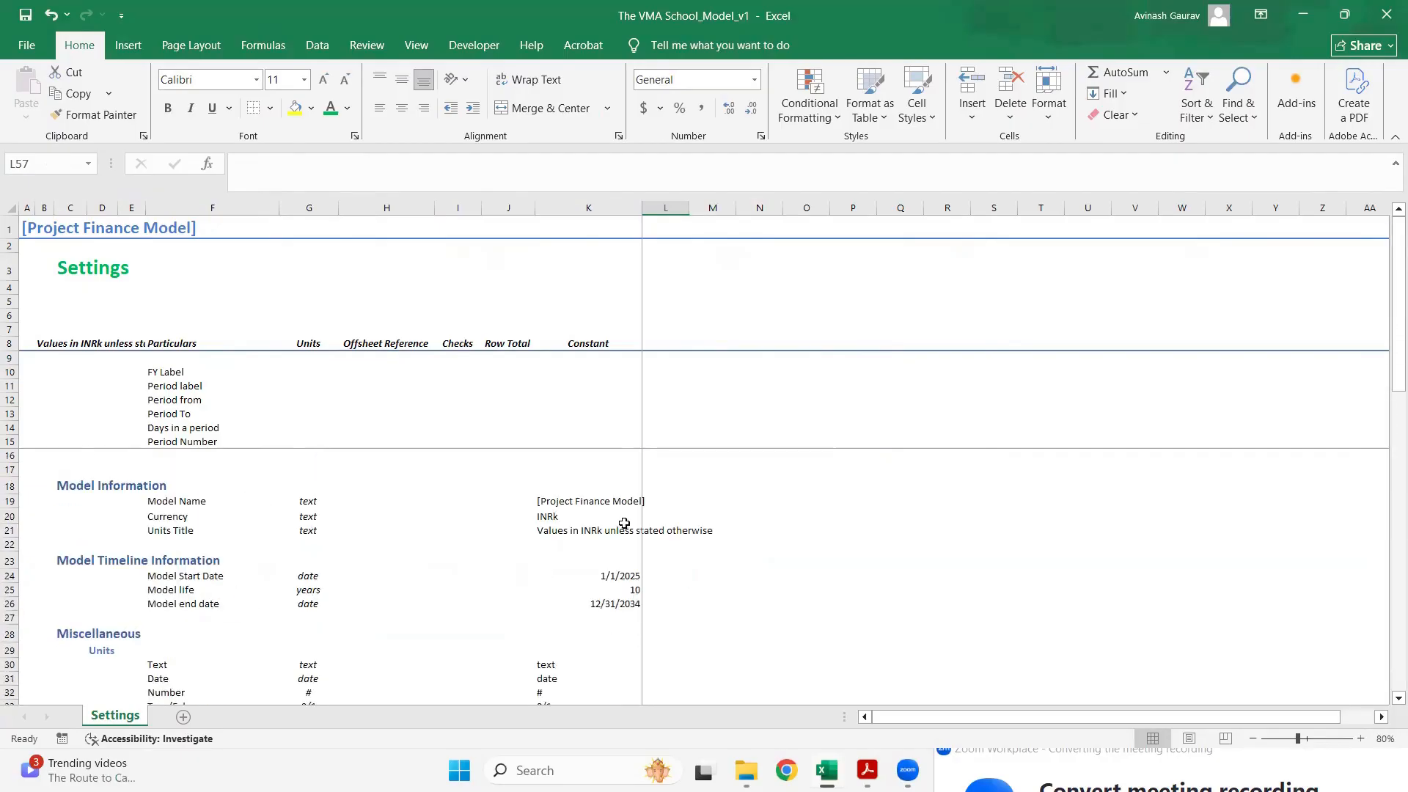
{"action": "scroll", "coordinate": [894, 585], "scroll_direction": "down", "scroll_amount": 15}
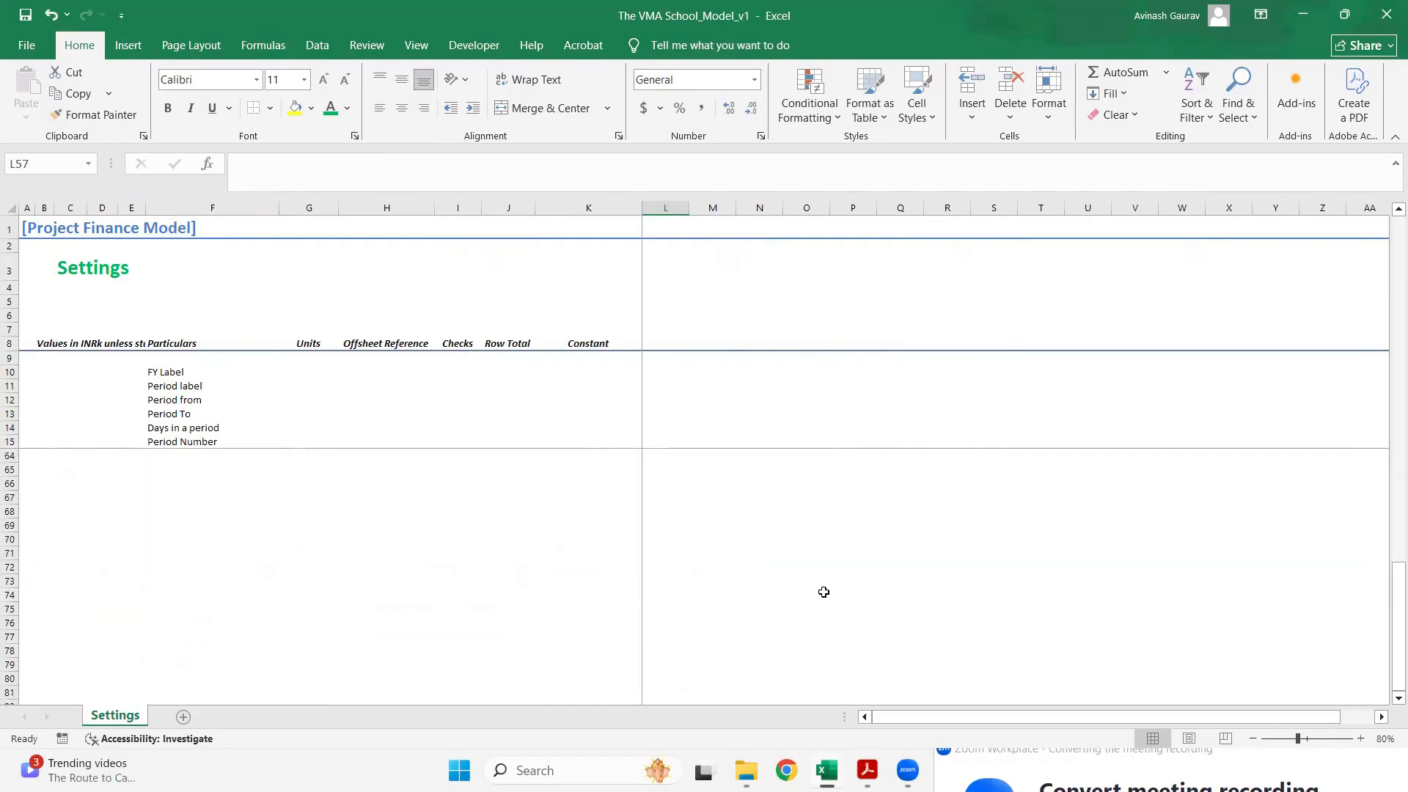
{"action": "scroll", "coordinate": [824, 592], "scroll_direction": "up", "scroll_amount": 4}
- Enter the Period from formula =IF(K58="",$K$24,K59+1) in L58, referencing the Model Start Date absolutely
{"action": "key", "text": "Up"}
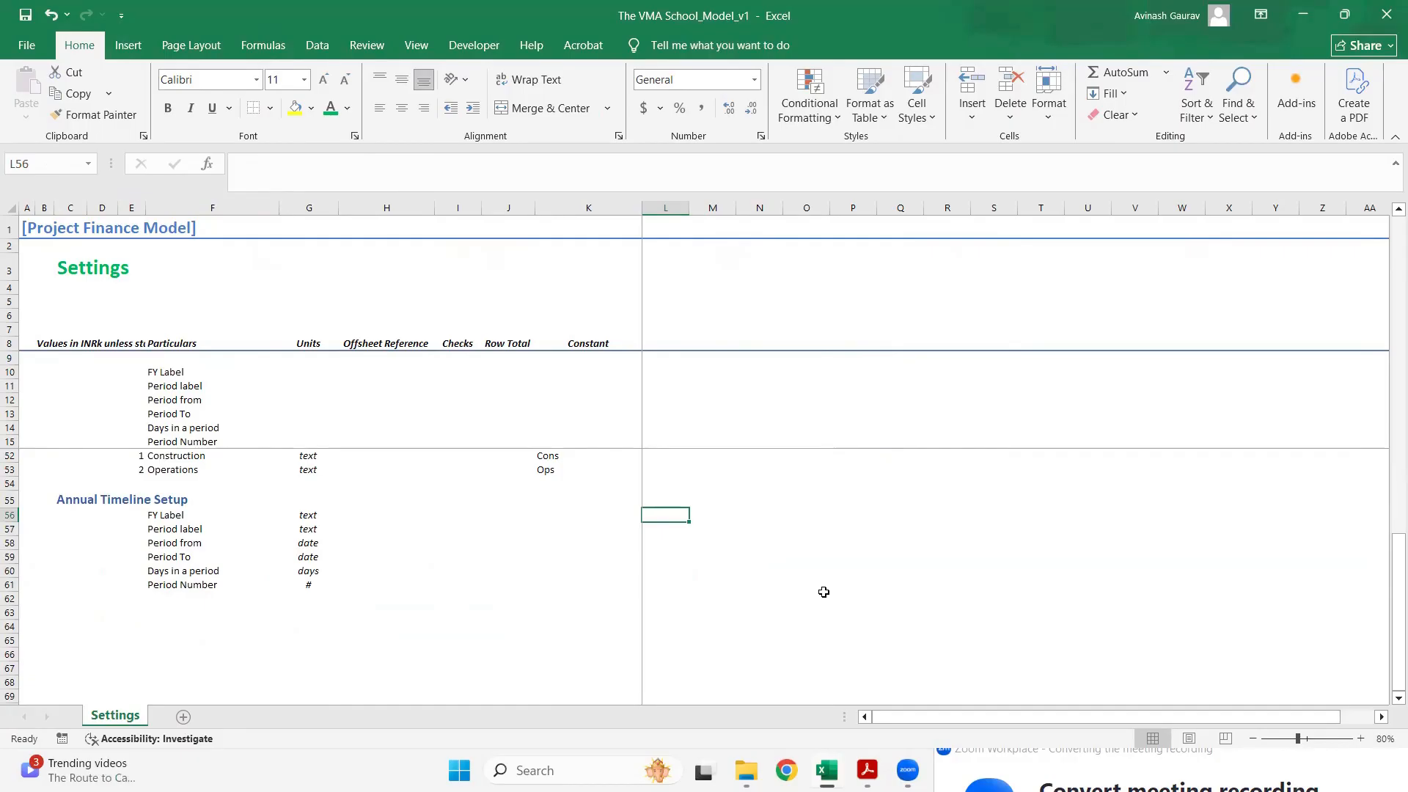
{"action": "key", "text": "Down"}
{"action": "key", "text": "Down"}
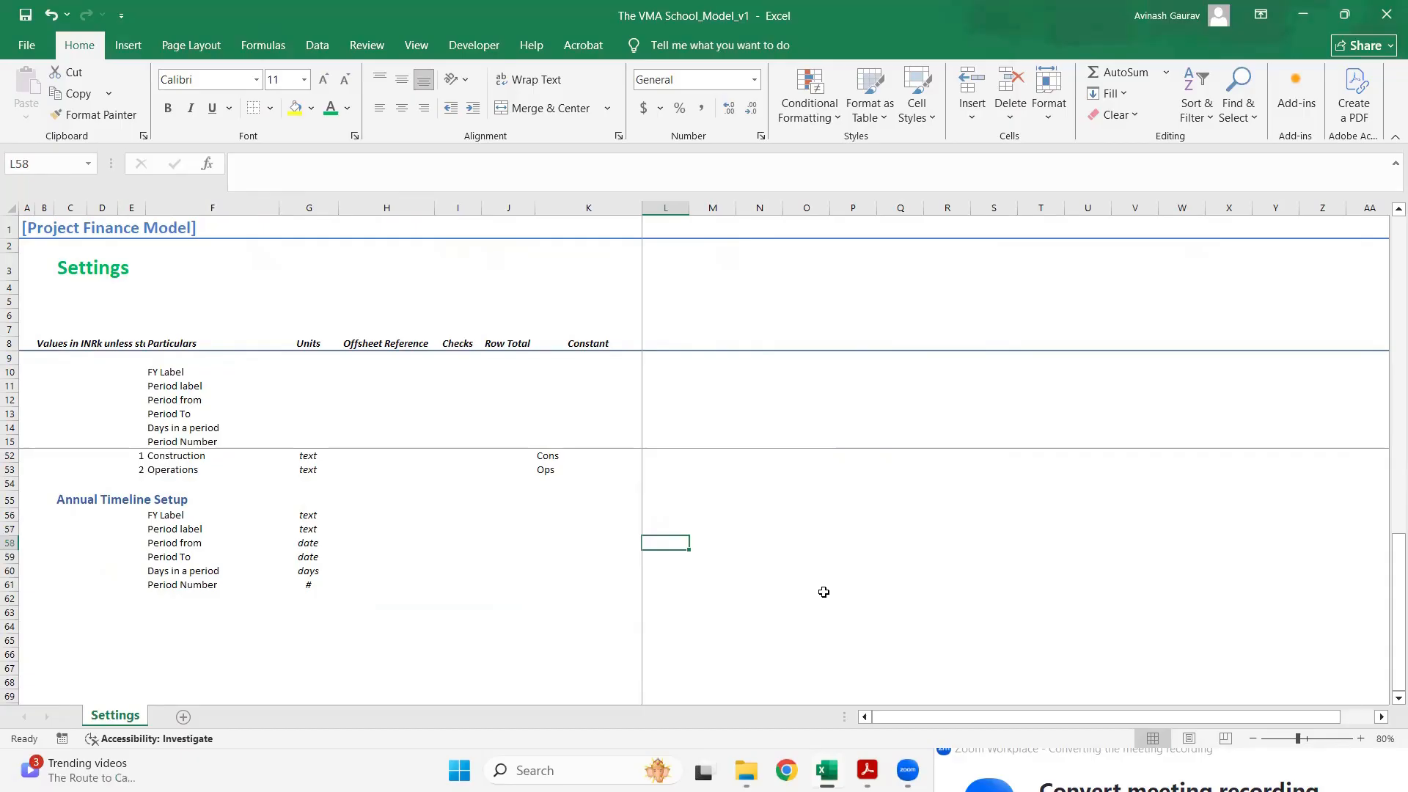
{"action": "type", "text": "=IF("}
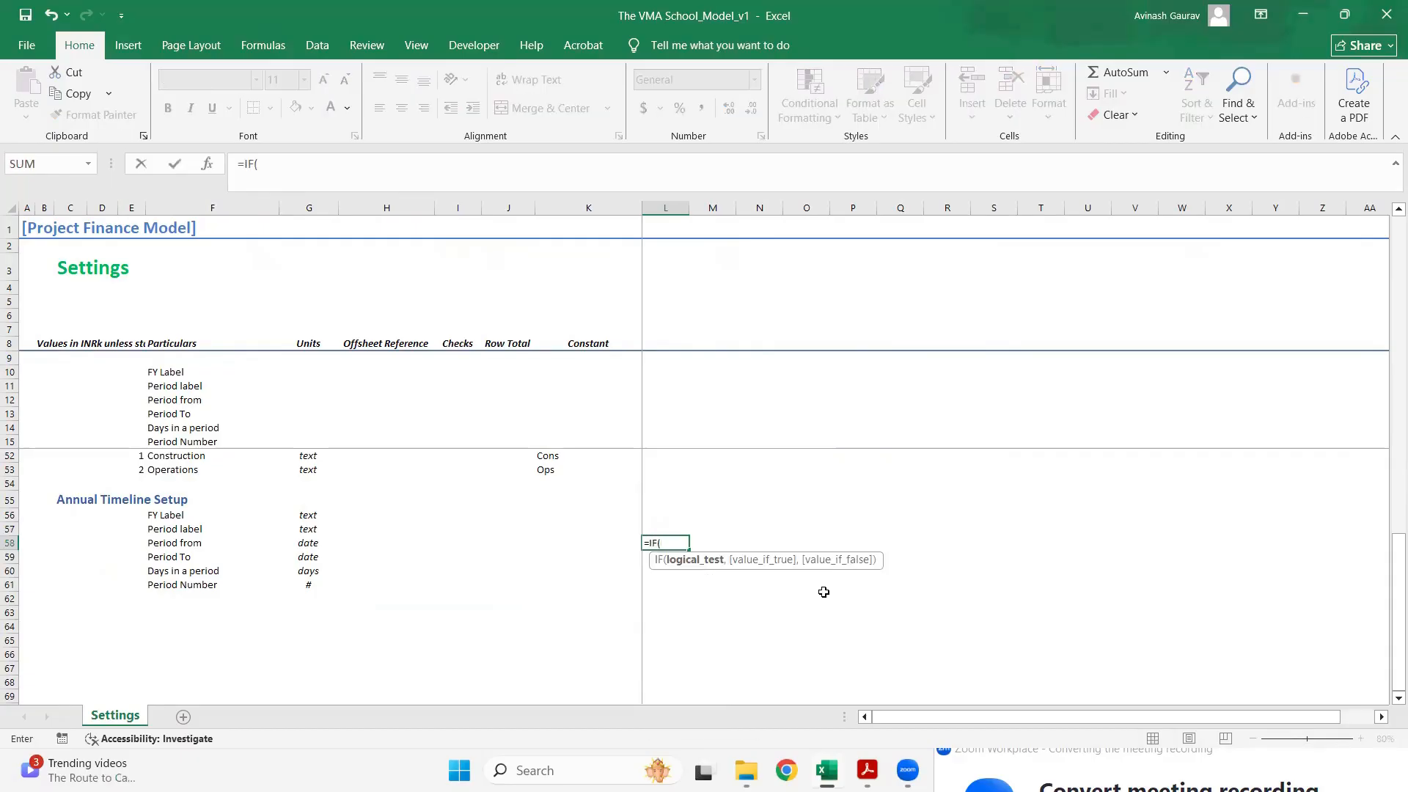
{"action": "key", "text": "Left"}
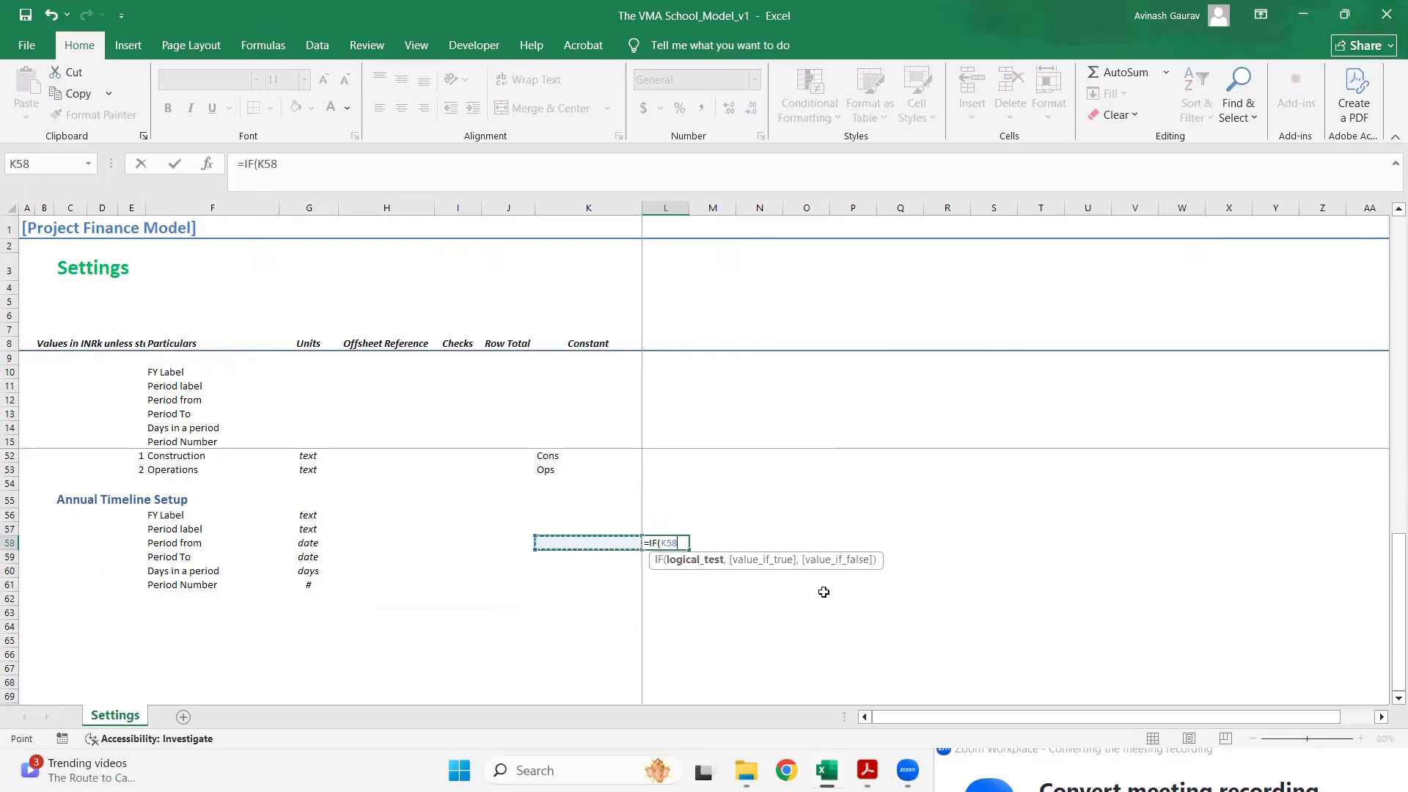
{"action": "type", "text": "\""}
{"action": "key", "text": "BackSpace"}
{"action": "type", "text": "=\"\","}
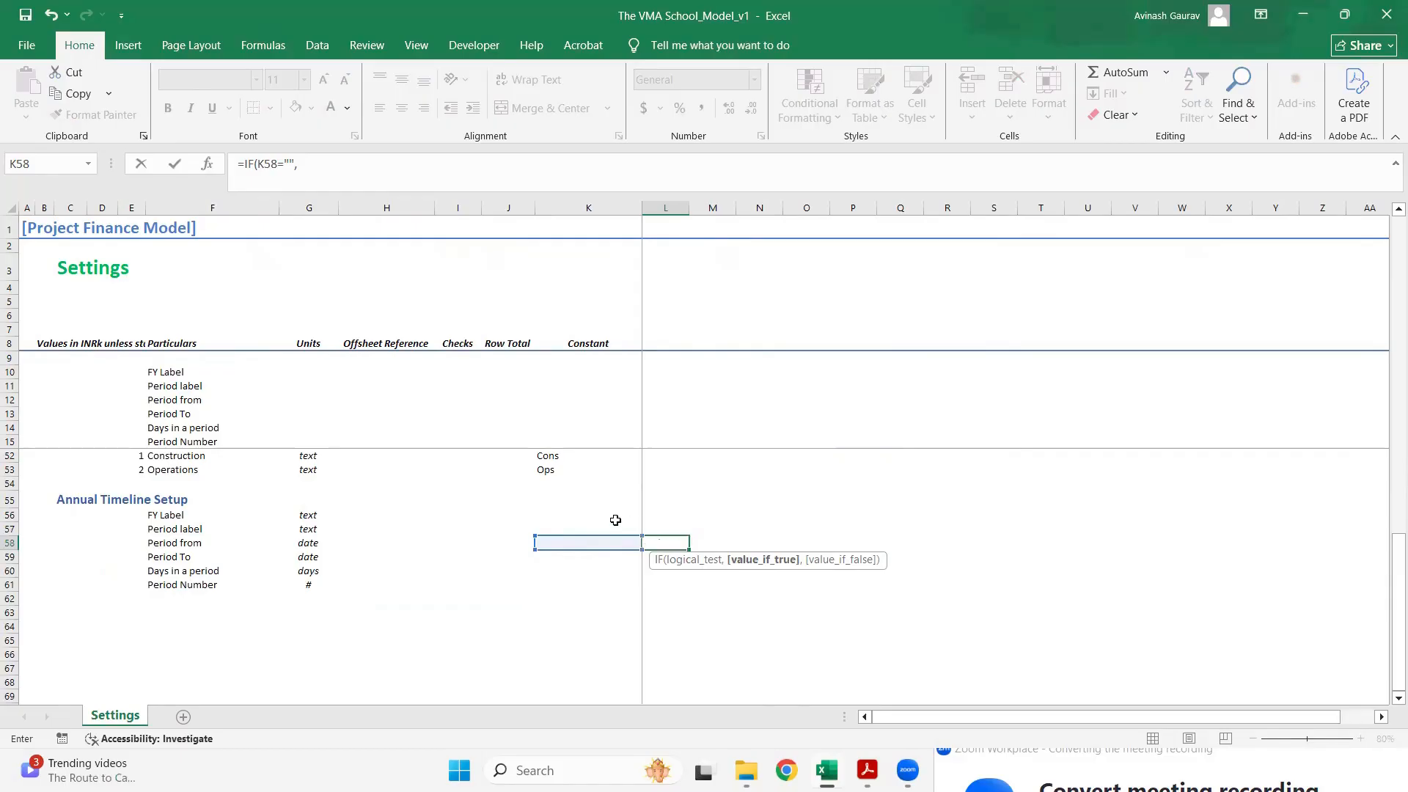
{"action": "scroll", "coordinate": [616, 521], "scroll_direction": "up", "scroll_amount": 12}
{"action": "scroll", "coordinate": [618, 593], "scroll_direction": "down", "scroll_amount": 4}
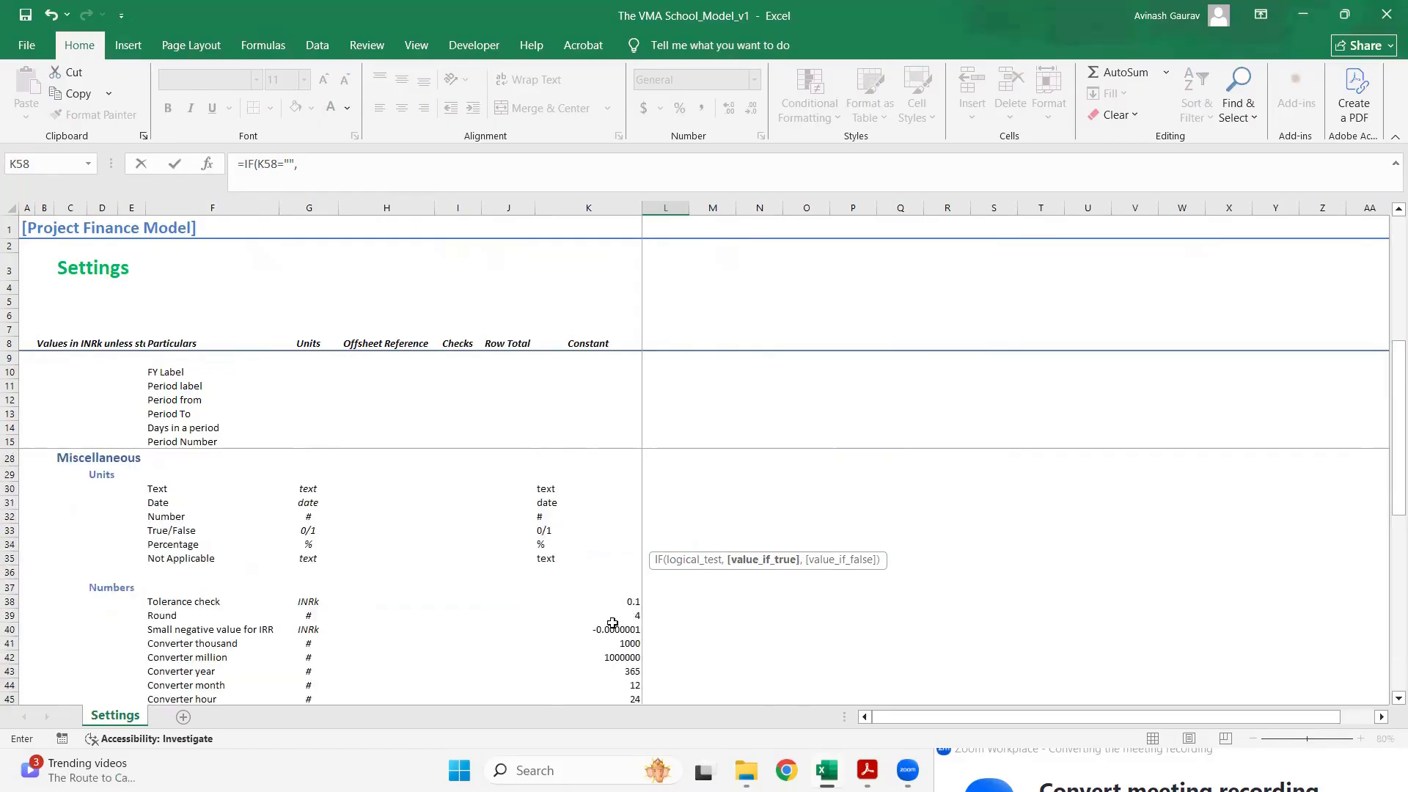
{"action": "scroll", "coordinate": [628, 587], "scroll_direction": "up", "scroll_amount": 4}
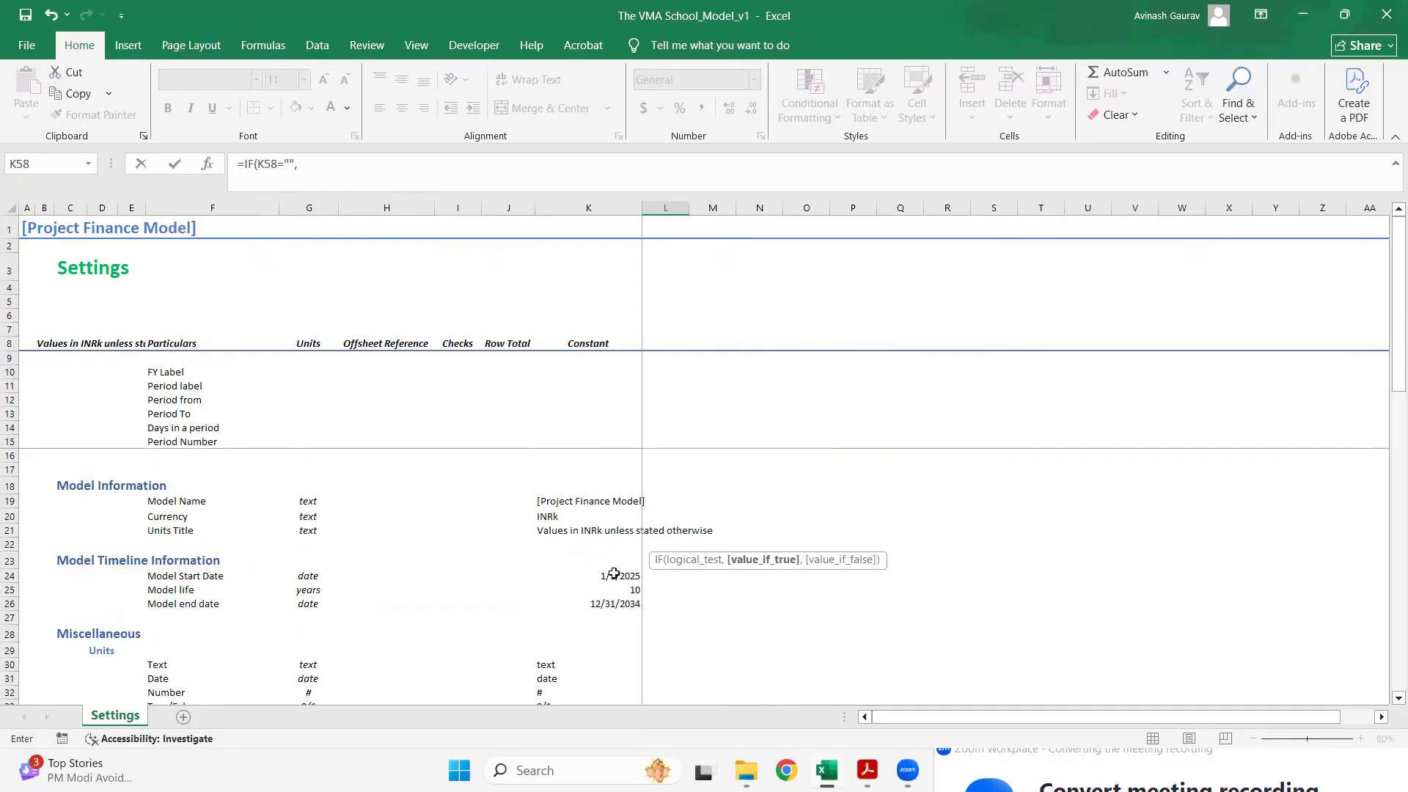
{"action": "left_click", "coordinate": [617, 575]}
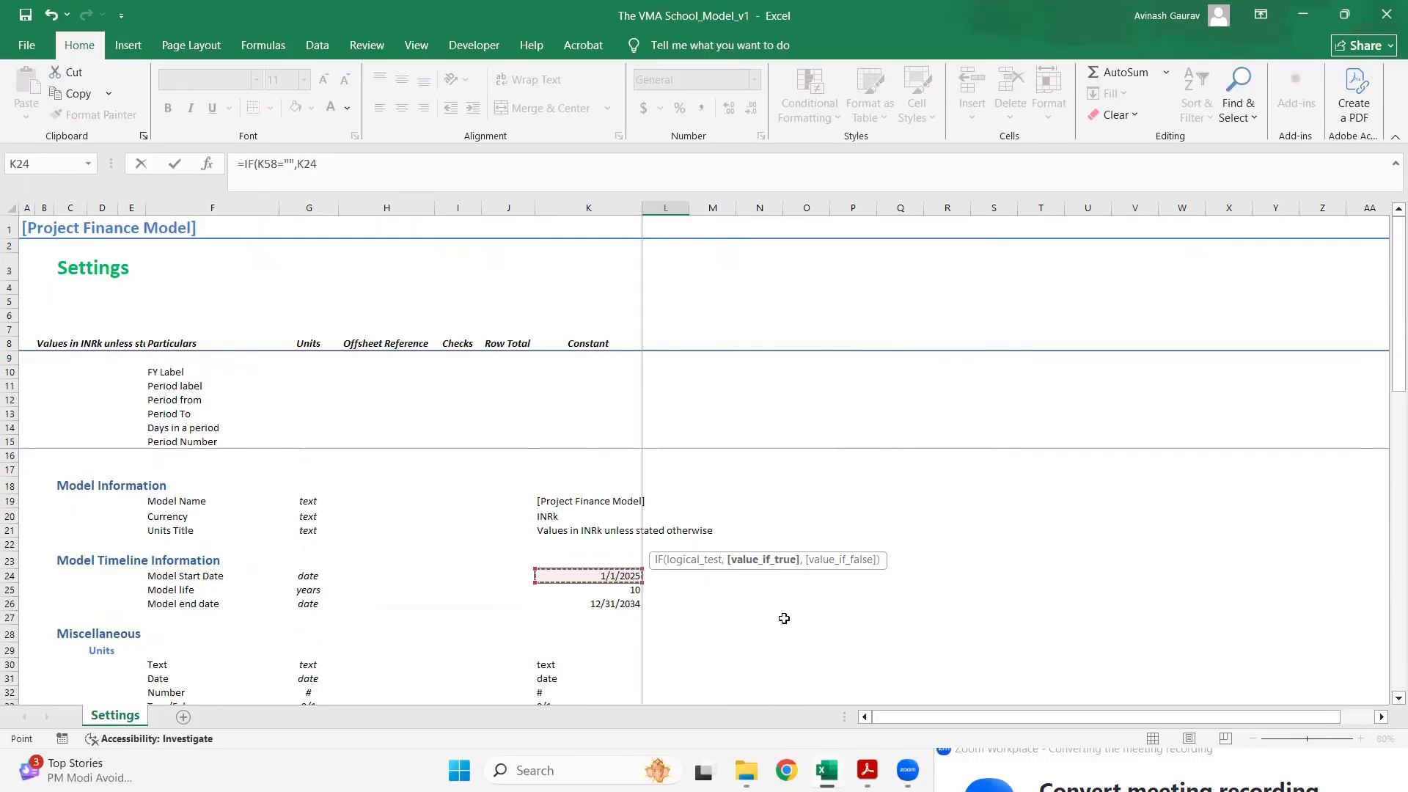
{"action": "key", "text": "F4"}
{"action": "type", "text": ","}
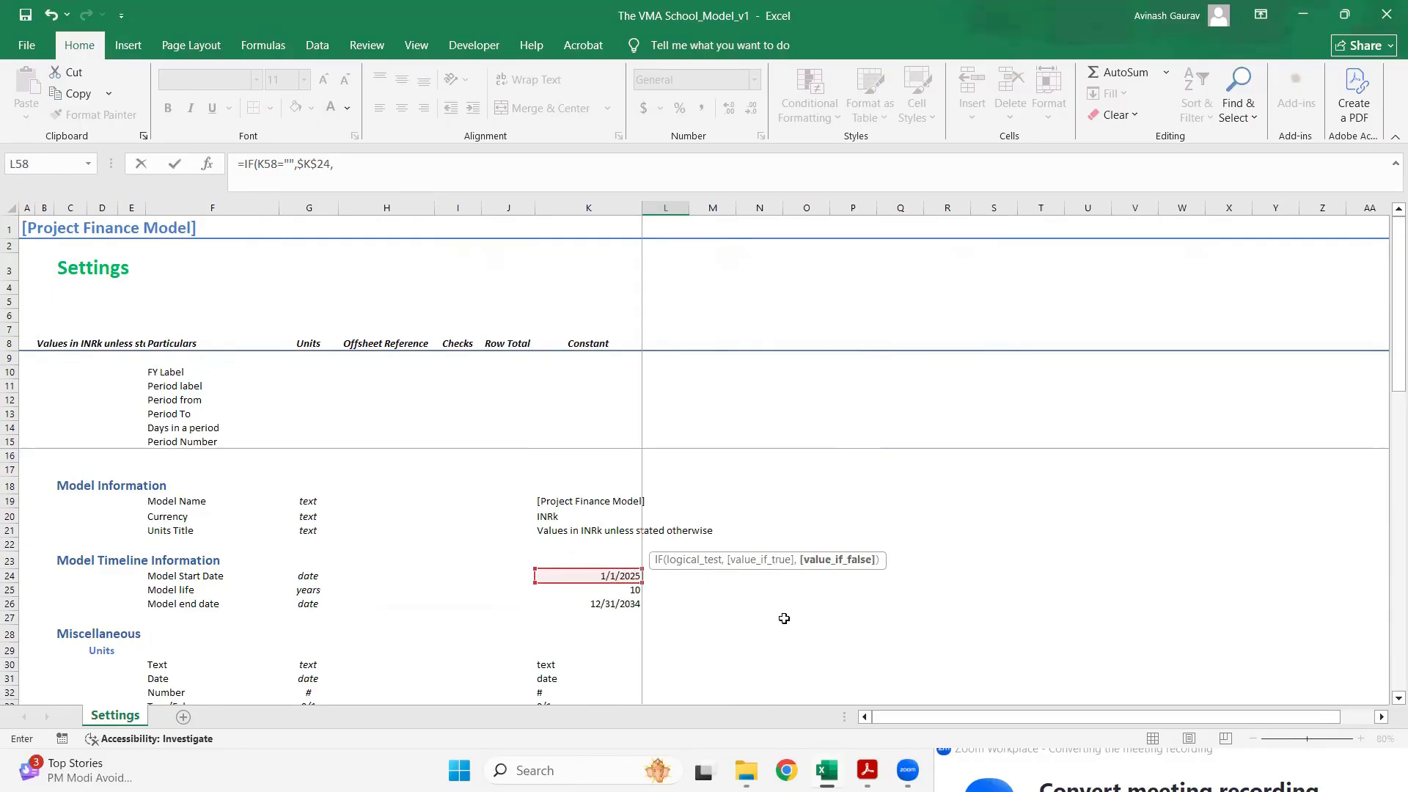
{"action": "scroll", "coordinate": [785, 619], "scroll_direction": "down", "scroll_amount": 12}
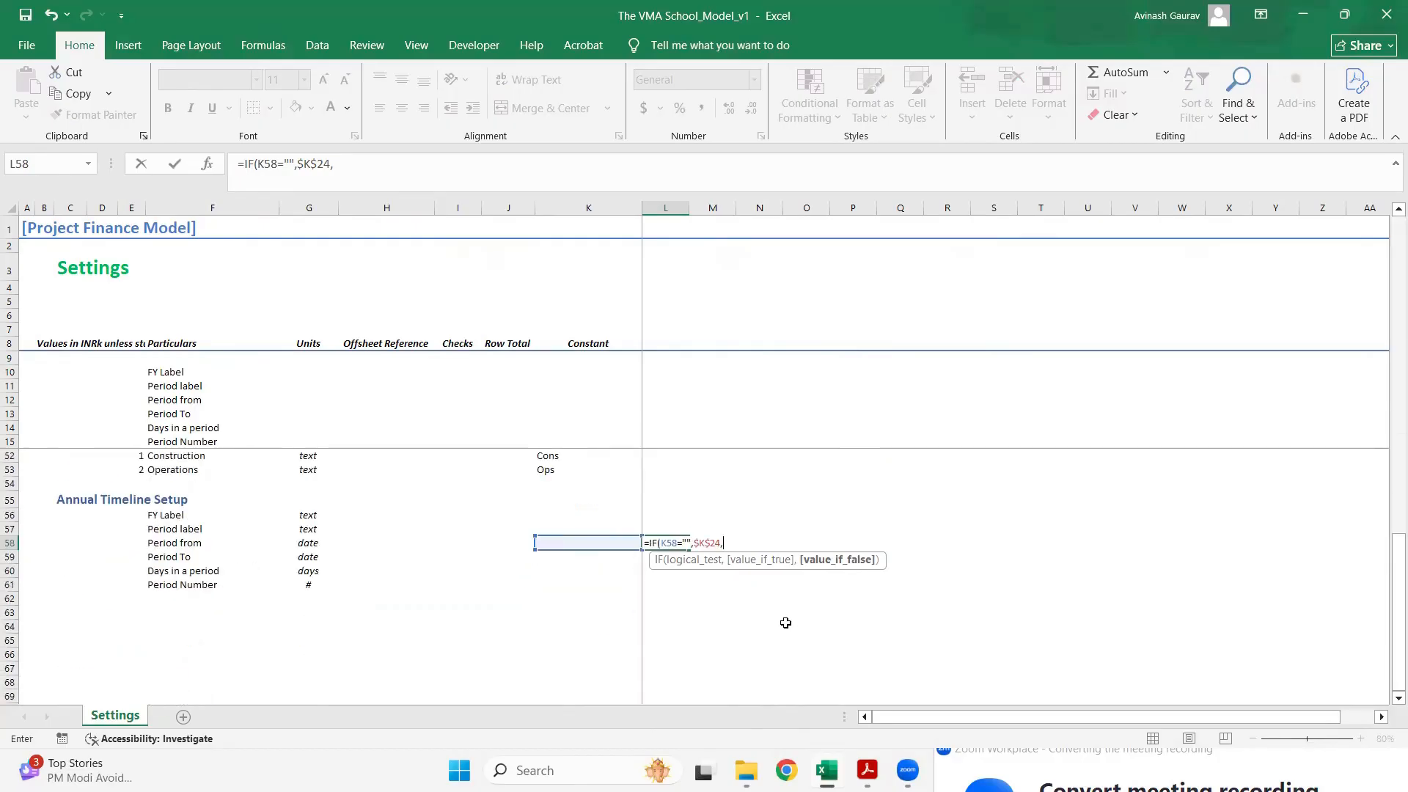
{"action": "left_click", "coordinate": [624, 557]}
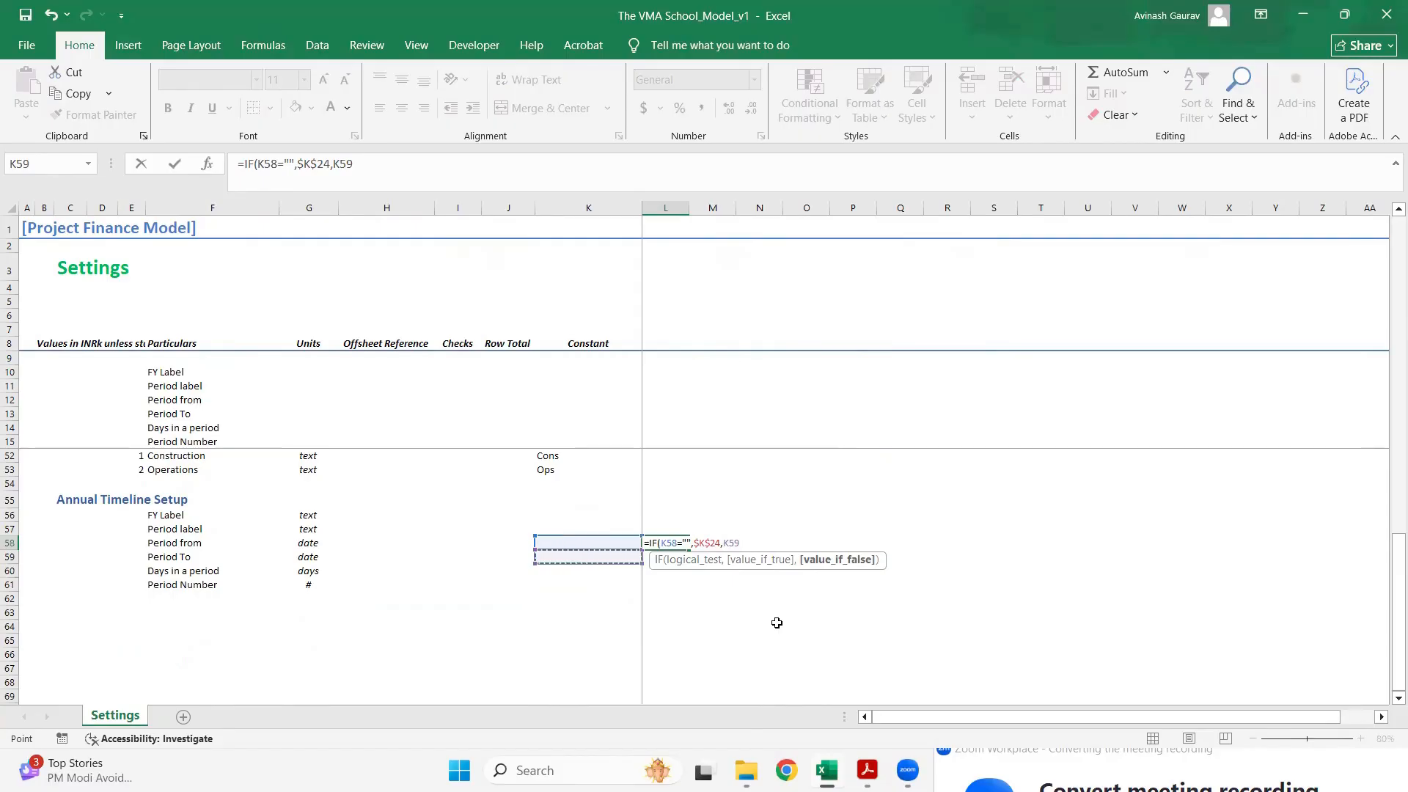
{"action": "type", "text": "+1"}
{"action": "key", "text": "Return"}
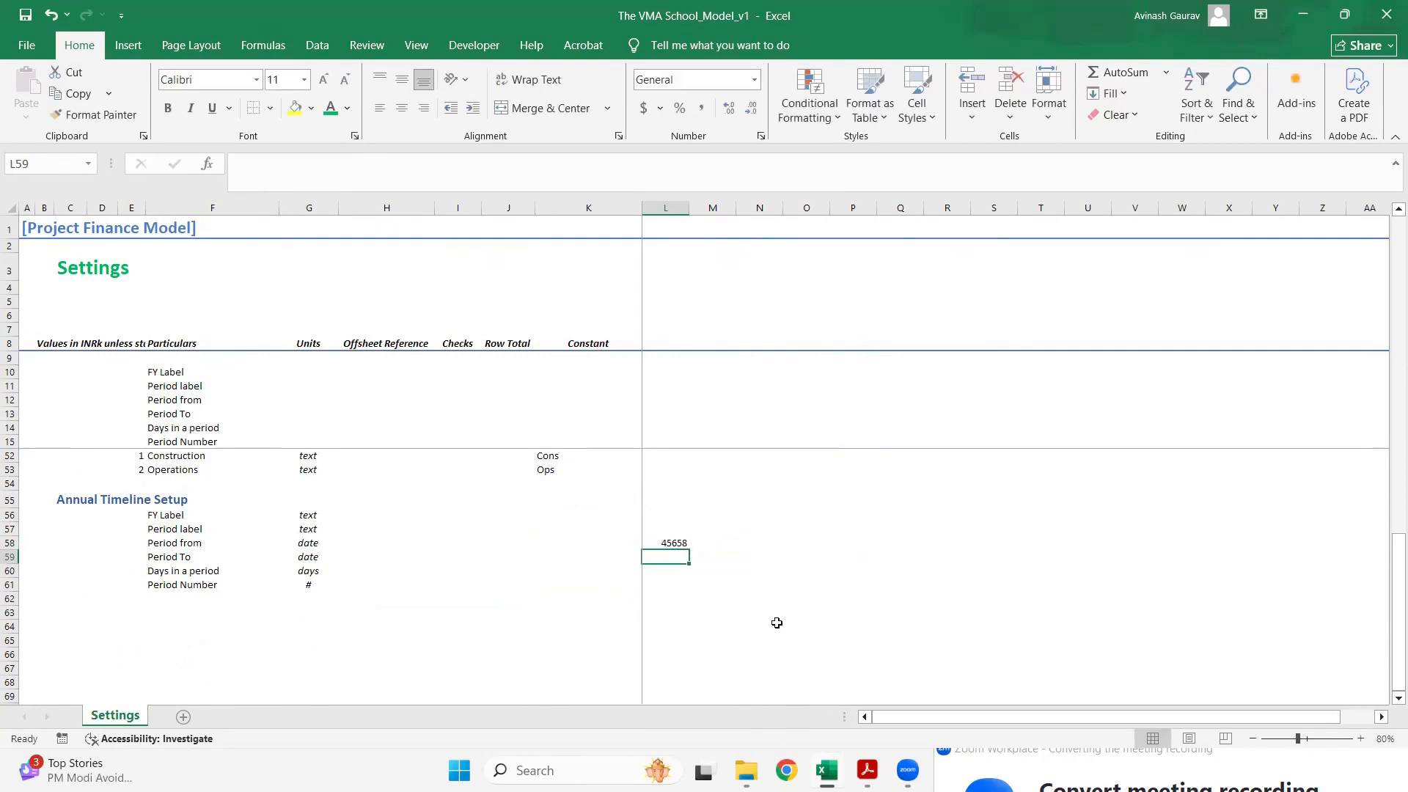
- Copy the date format of the Model Start Date in K24 onto the Period from cell L58, pasting formats only
{"action": "key", "text": "Up"}
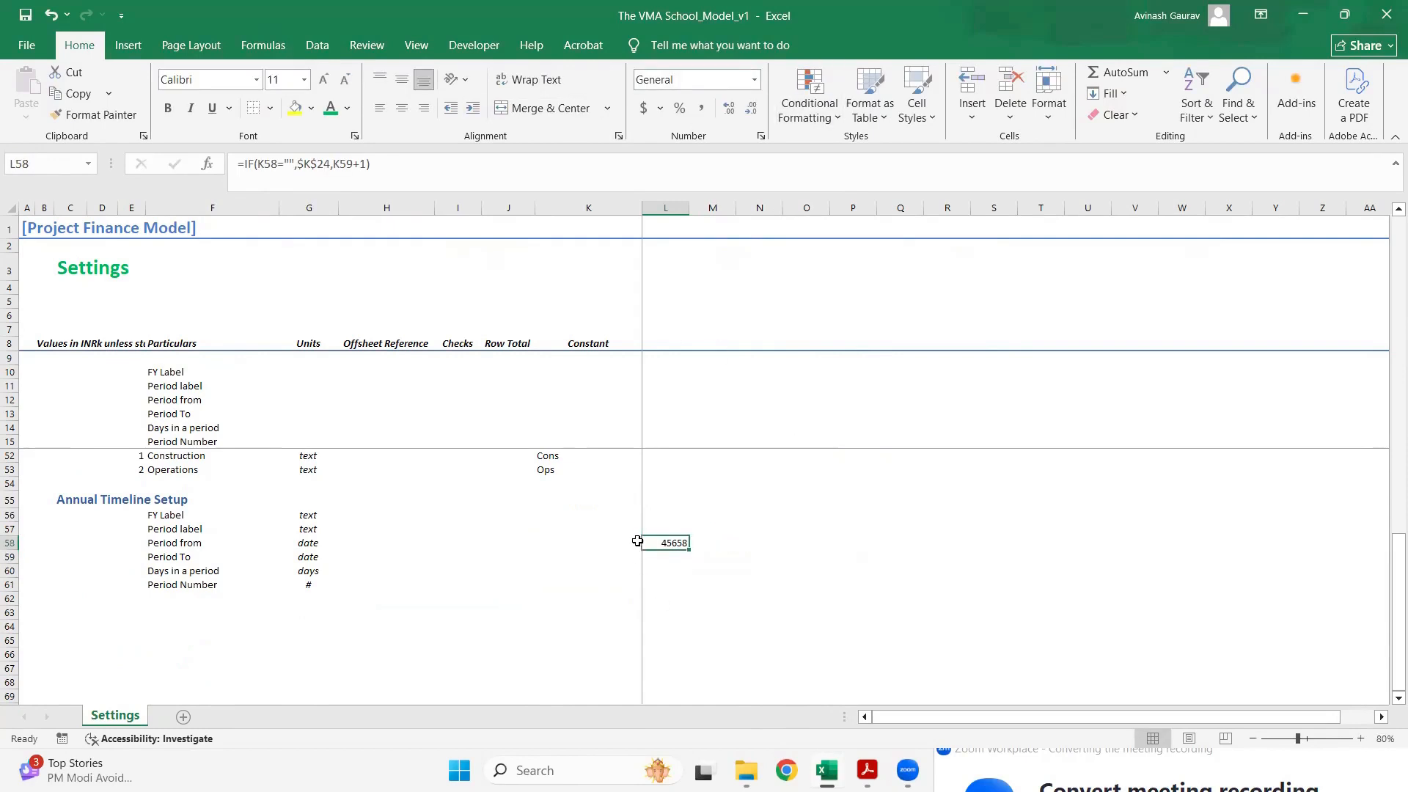
{"action": "scroll", "coordinate": [636, 536], "scroll_direction": "up", "scroll_amount": 12}
{"action": "left_click", "coordinate": [616, 578]}
{"action": "key", "text": "ctrl+c"}
{"action": "scroll", "coordinate": [713, 583], "scroll_direction": "down", "scroll_amount": 12}
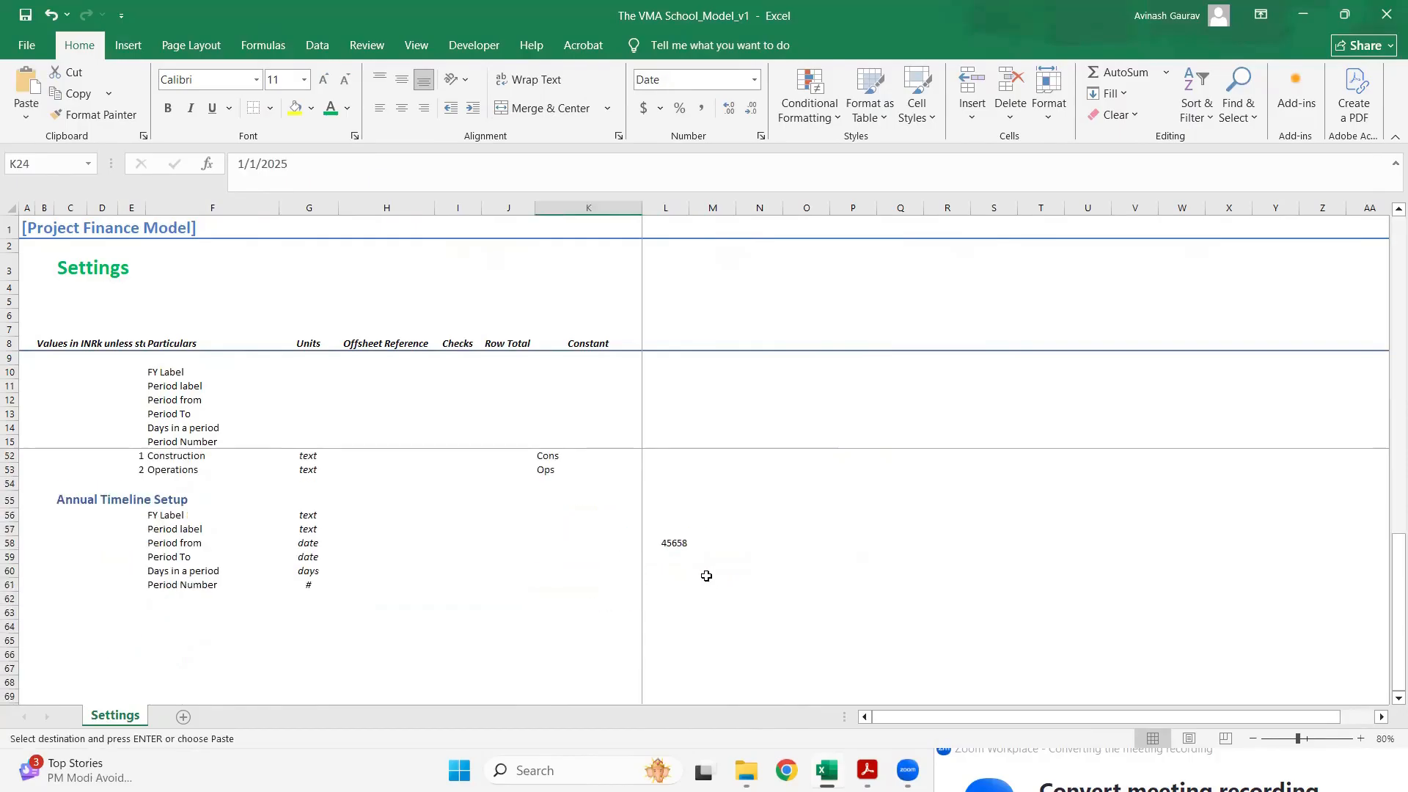
{"action": "left_click", "coordinate": [670, 542]}
{"action": "key", "text": "alt"}
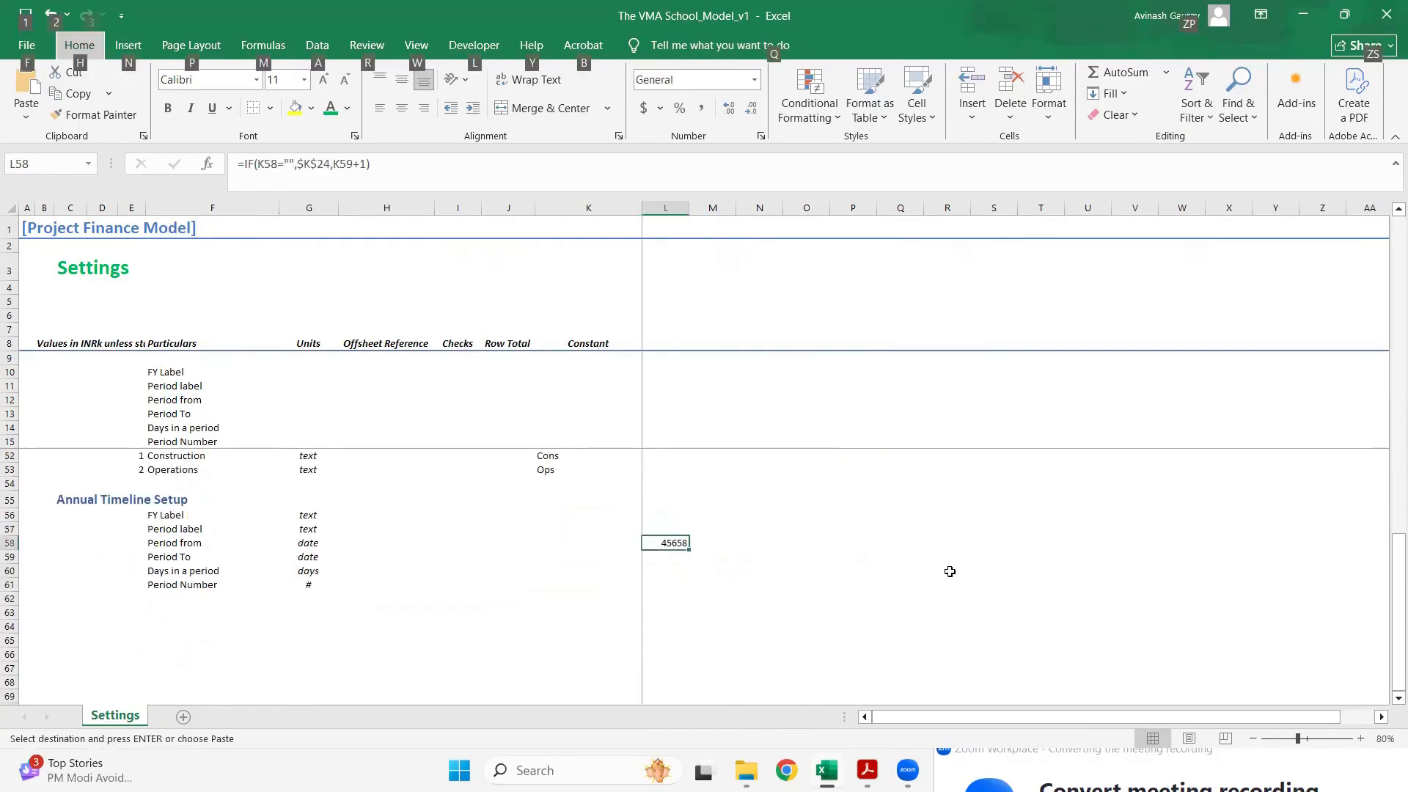
{"action": "key", "text": "e"}
{"action": "key", "text": "s"}
{"action": "key", "text": "t"}
{"action": "key", "text": "Return"}
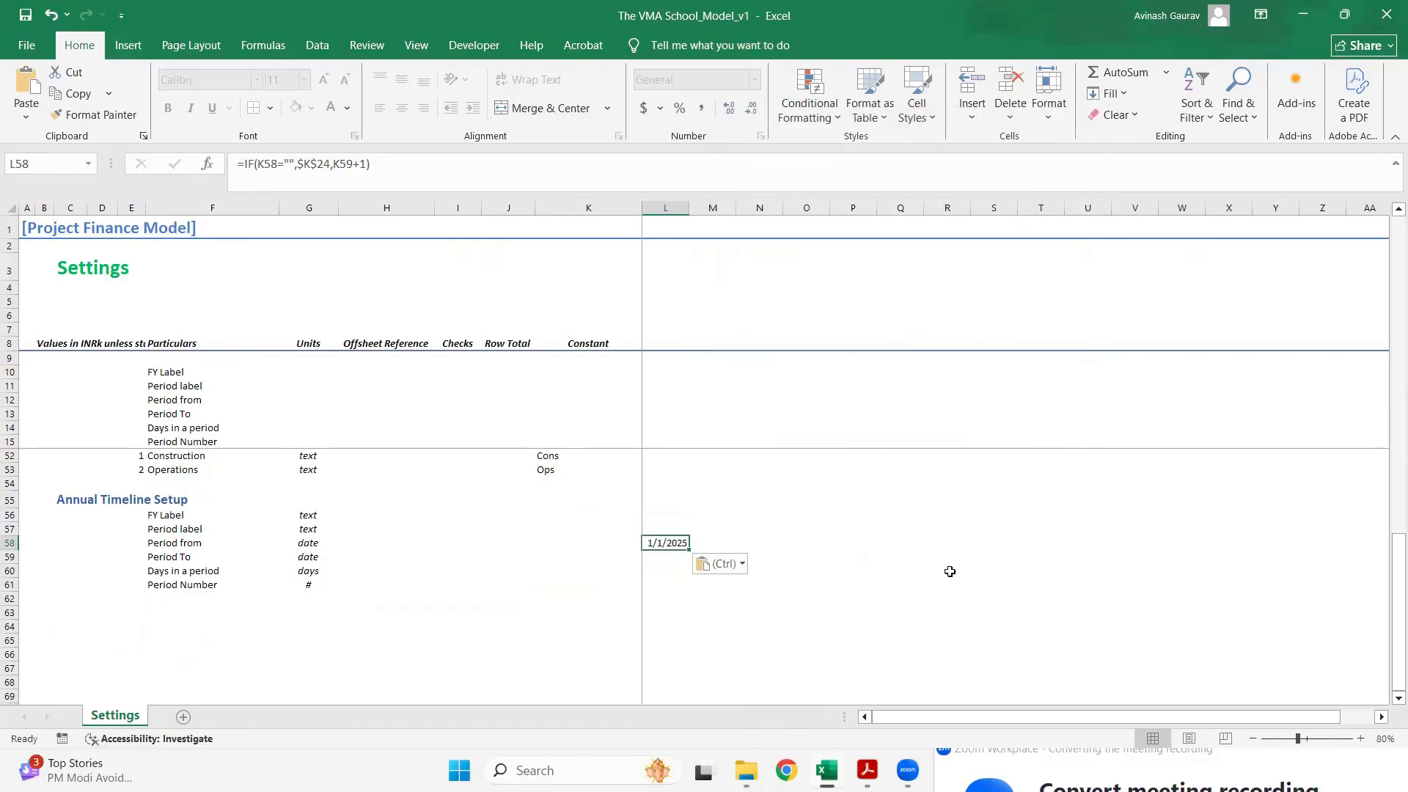
- Enter the Period To formula =EDATE(L58,miy)-1 in L59, using the Converter month constant for the months
{"action": "key", "text": "Down"}
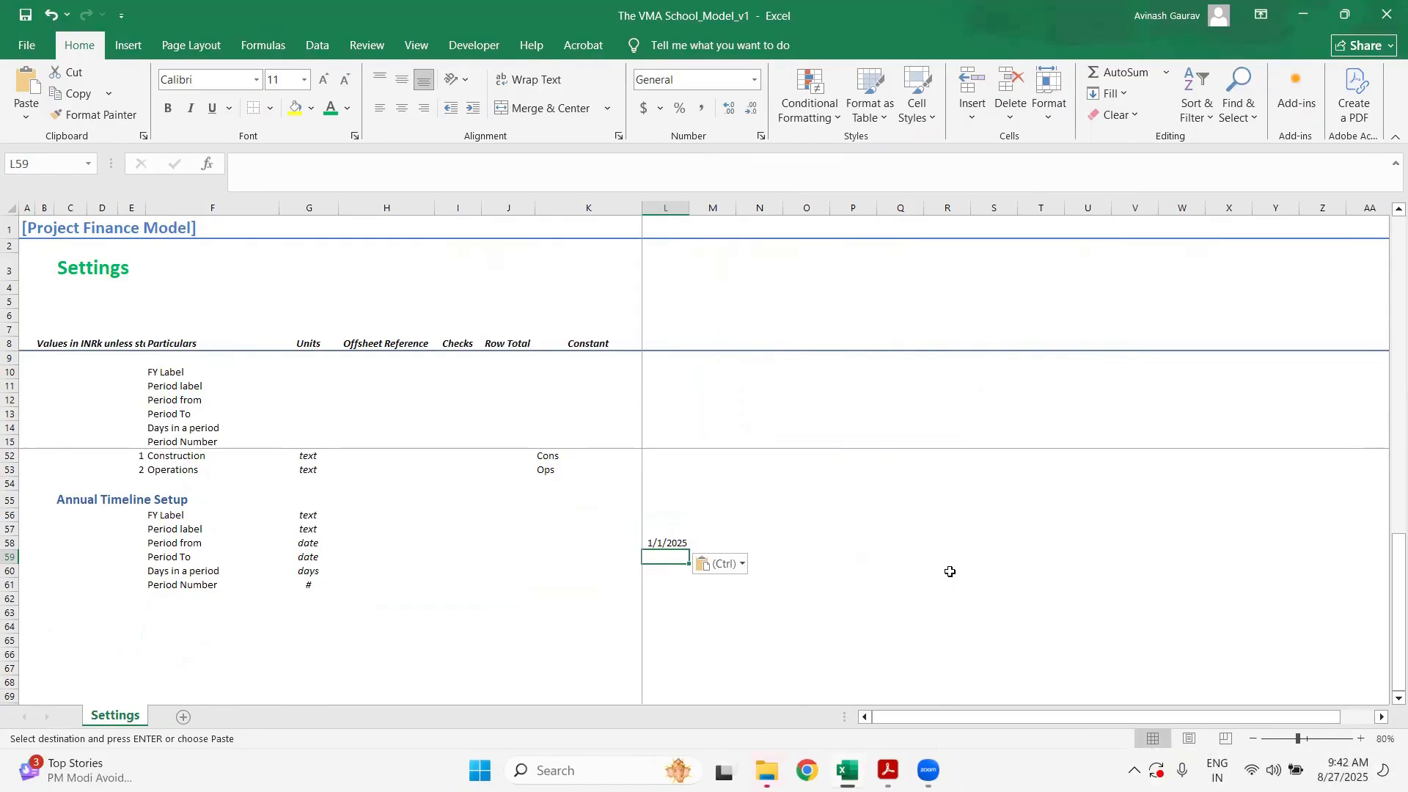
{"action": "type", "text": "="}
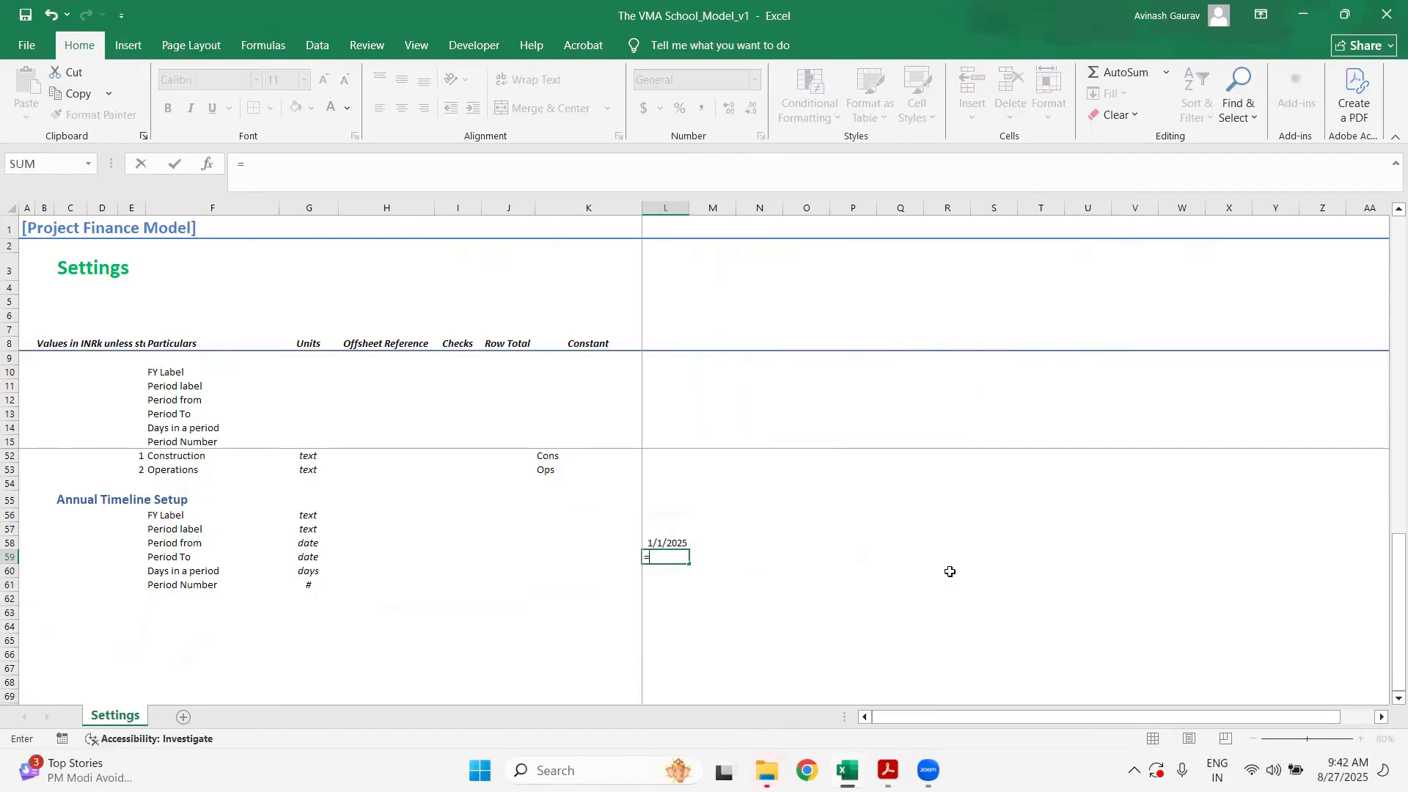
{"action": "type", "text": "edat"}
{"action": "key", "text": "Tab"}
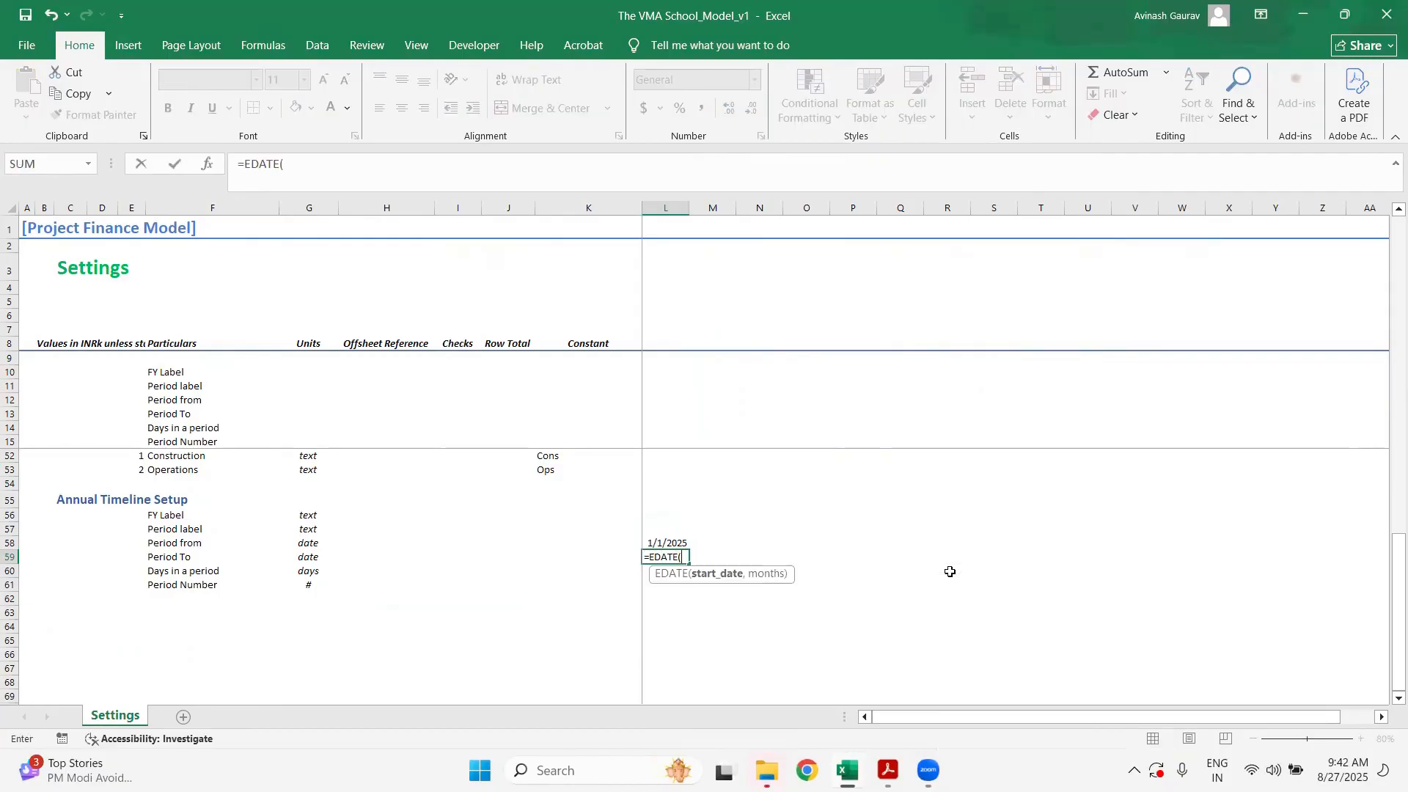
{"action": "key", "text": "Up"}
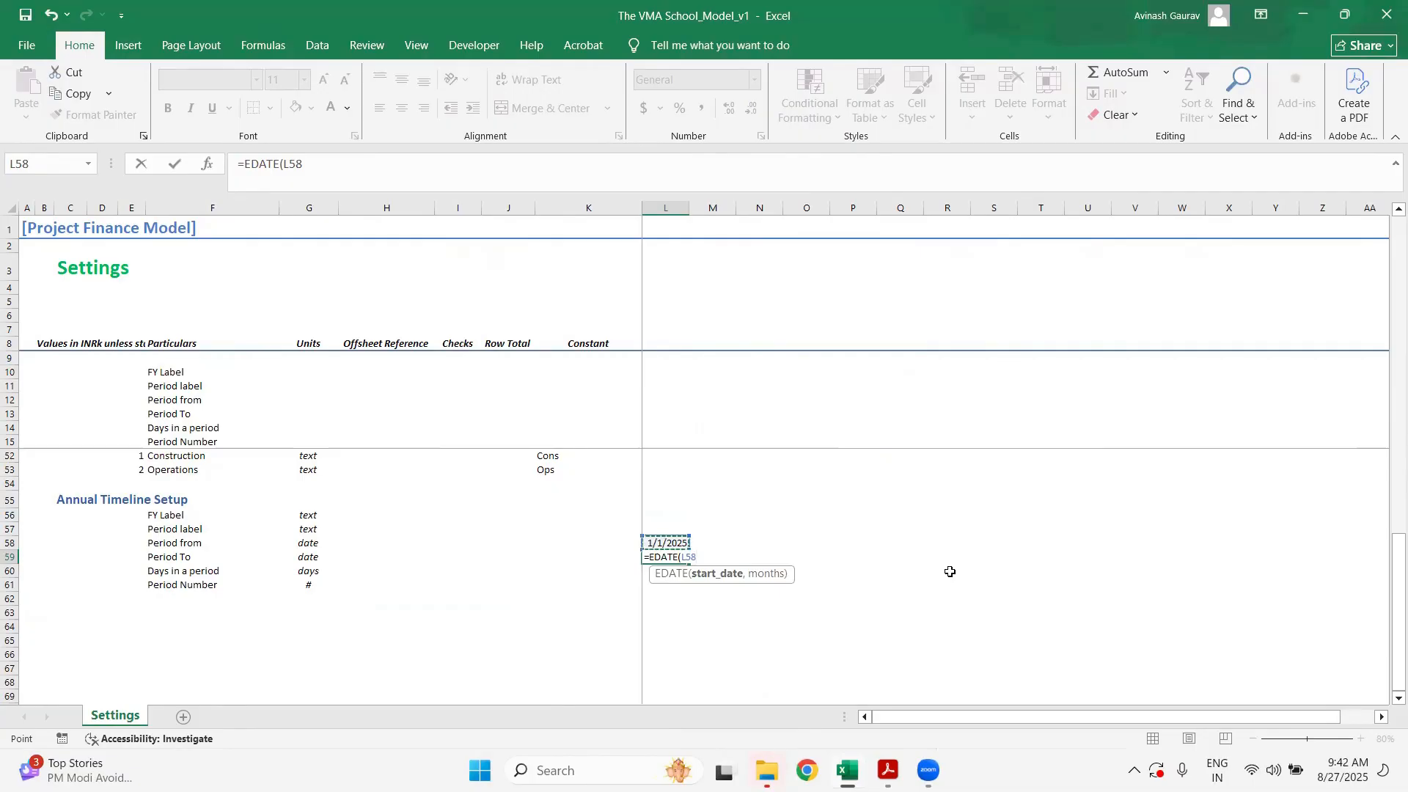
{"action": "type", "text": ","}
{"action": "scroll", "coordinate": [534, 565], "scroll_direction": "up", "scroll_amount": 4}
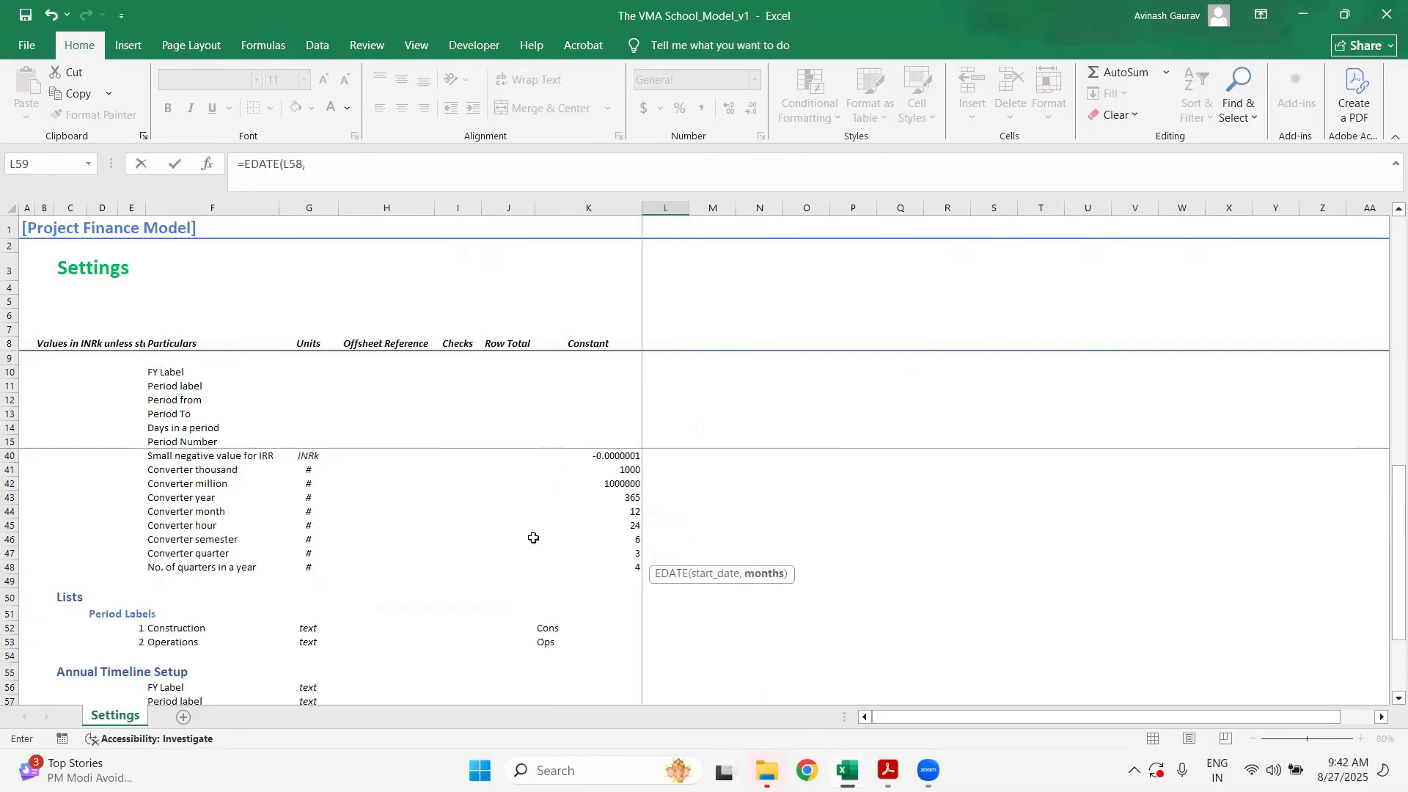
{"action": "left_click", "coordinate": [632, 510]}
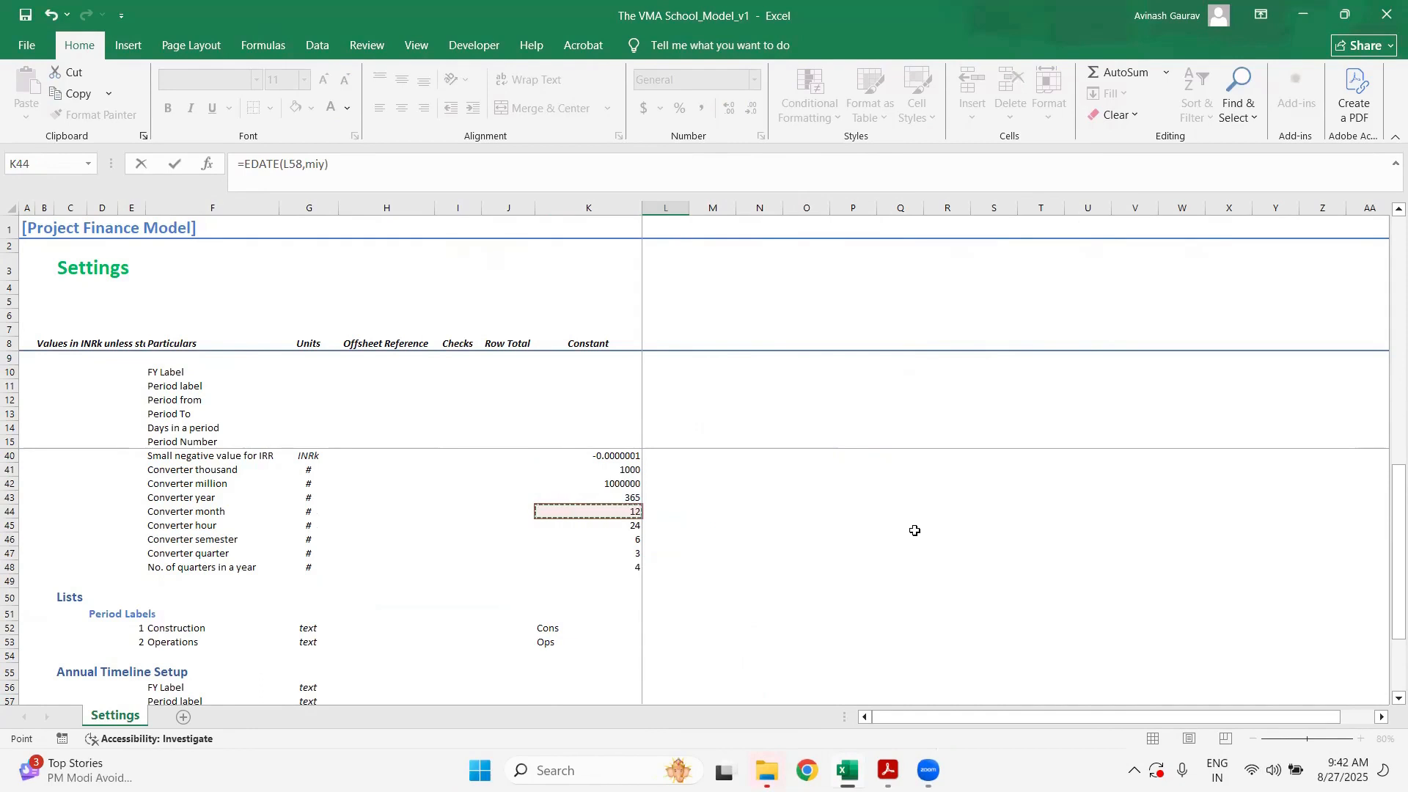
{"action": "type", "text": ")"}
{"action": "key", "text": "Return"}
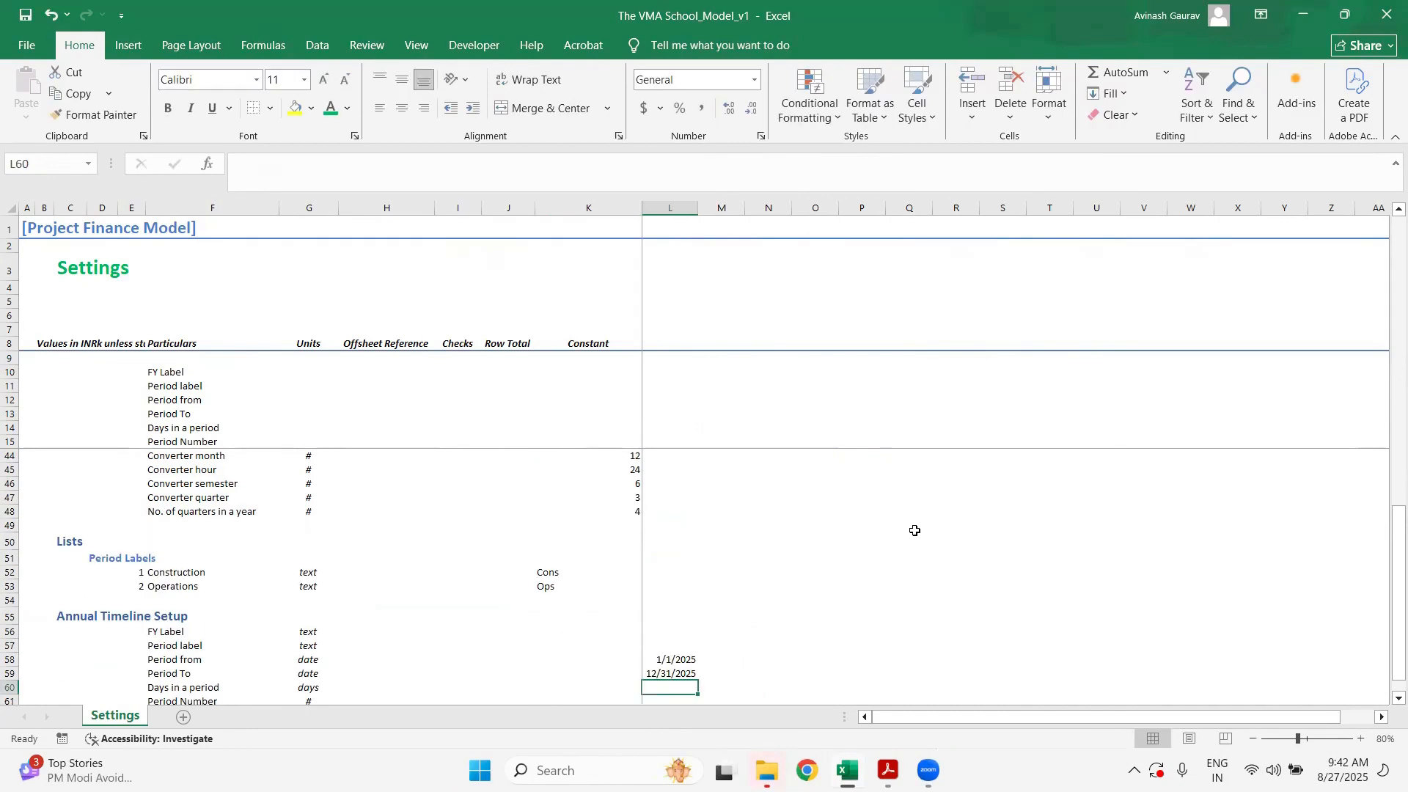
- Enter the Days in a period formula =L59-L58+1 in L60
{"action": "key", "text": "Left"}
{"action": "key", "text": "Right"}
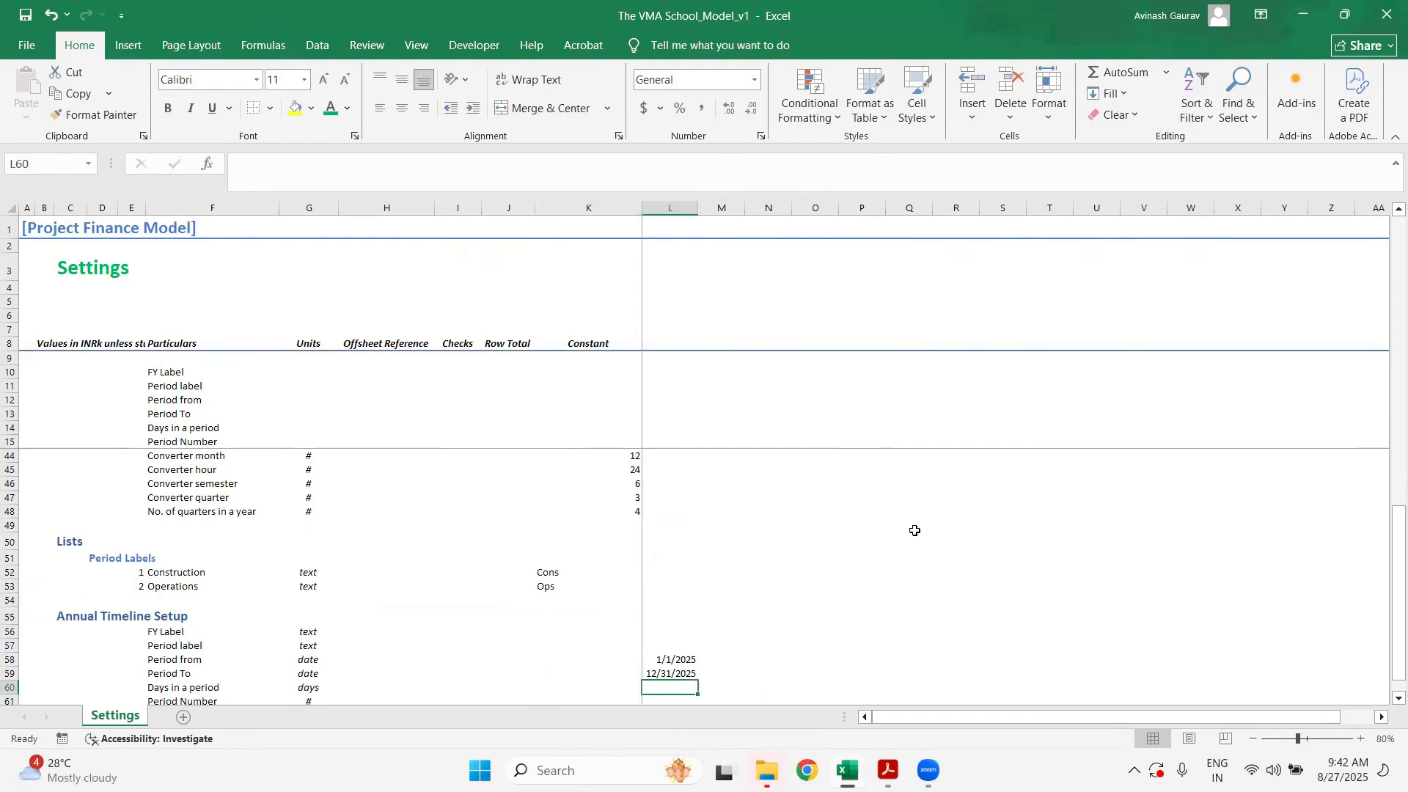
{"action": "type", "text": "="}
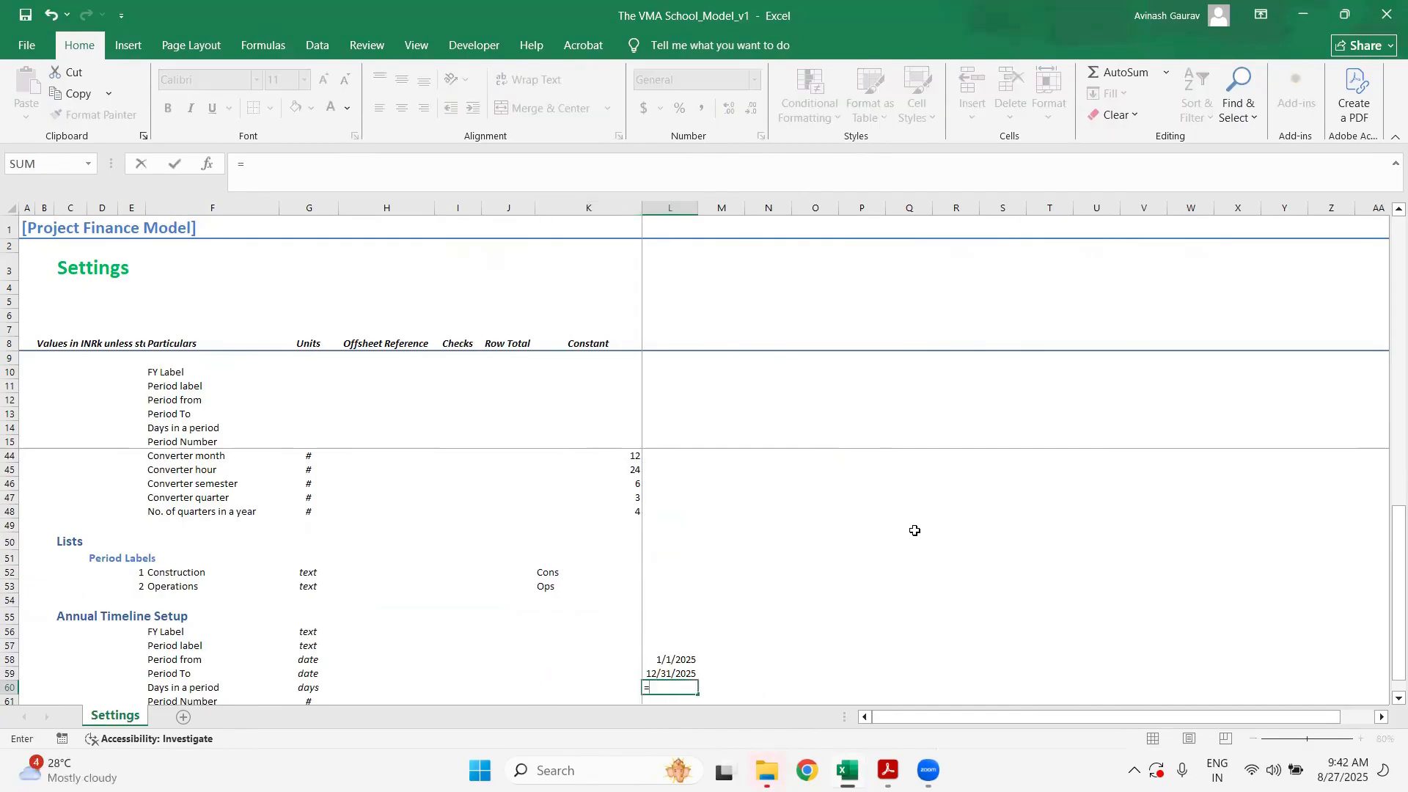
{"action": "key", "text": "Down"}
{"action": "key", "text": "Up"}
{"action": "key", "text": "Up"}
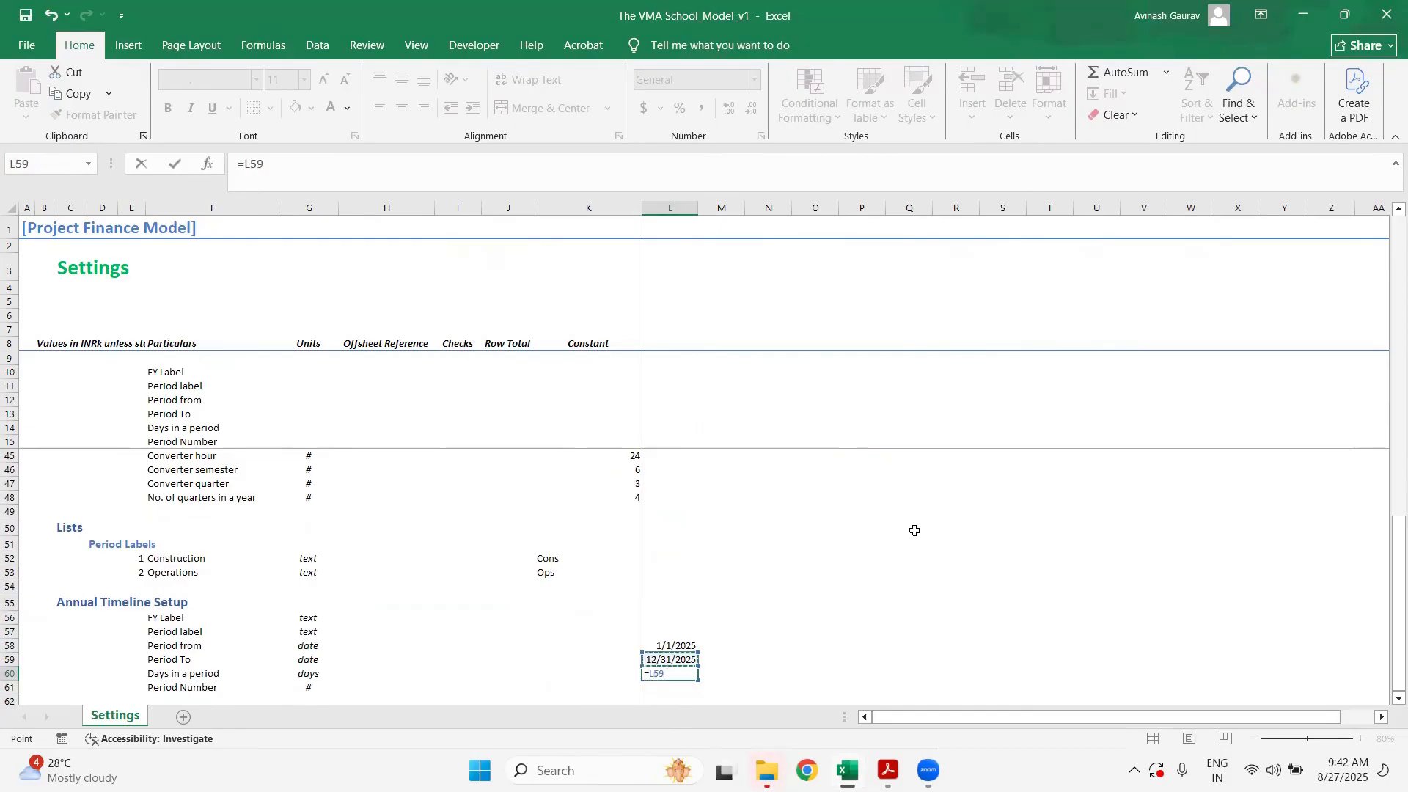
{"action": "type", "text": "-"}
{"action": "key", "text": "Up"}
{"action": "key", "text": "Up"}
{"action": "type", "text": "+1"}
{"action": "key", "text": "Return"}
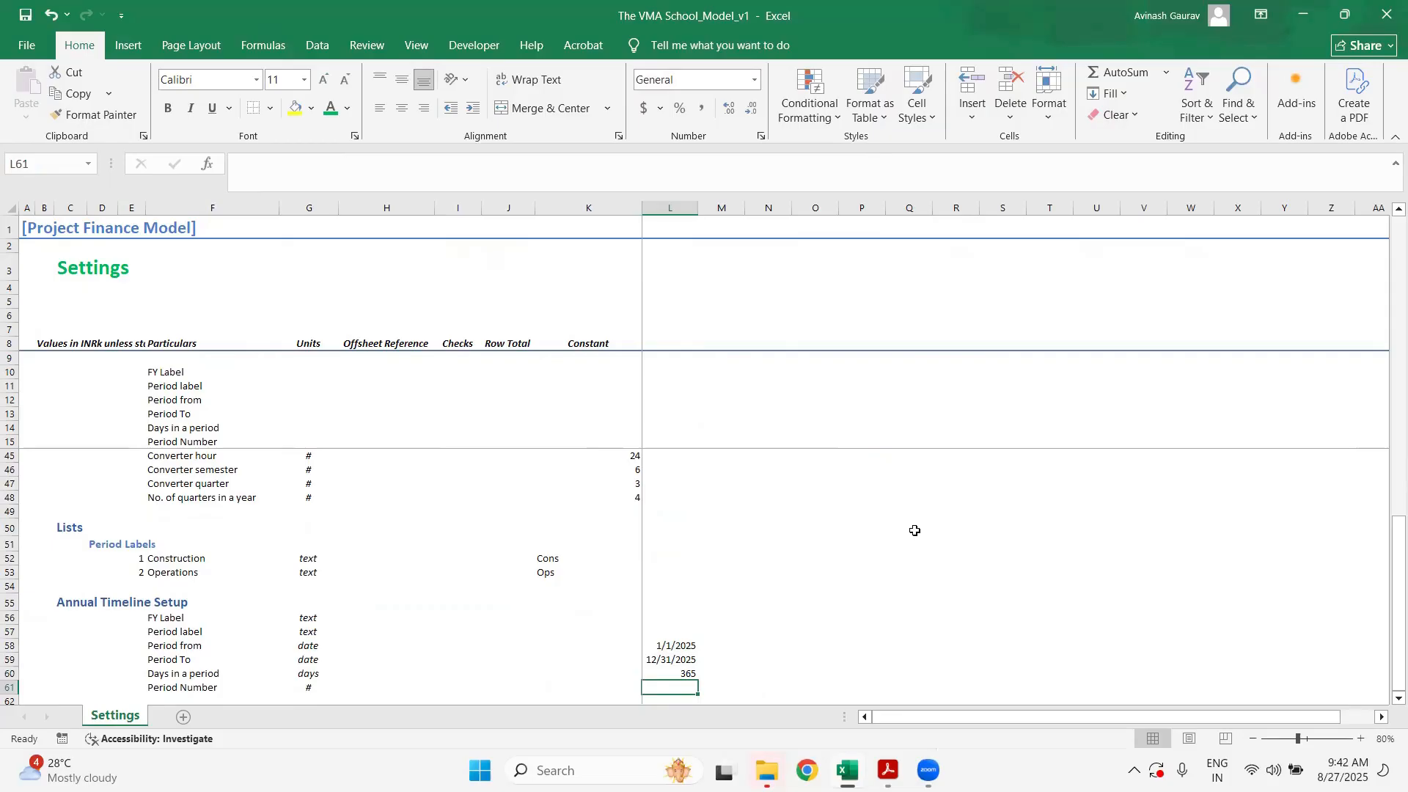
- Enter the Period Number formula =IF(L60<>0,K61+1,K61) in L61
{"action": "type", "text": "=IF("}
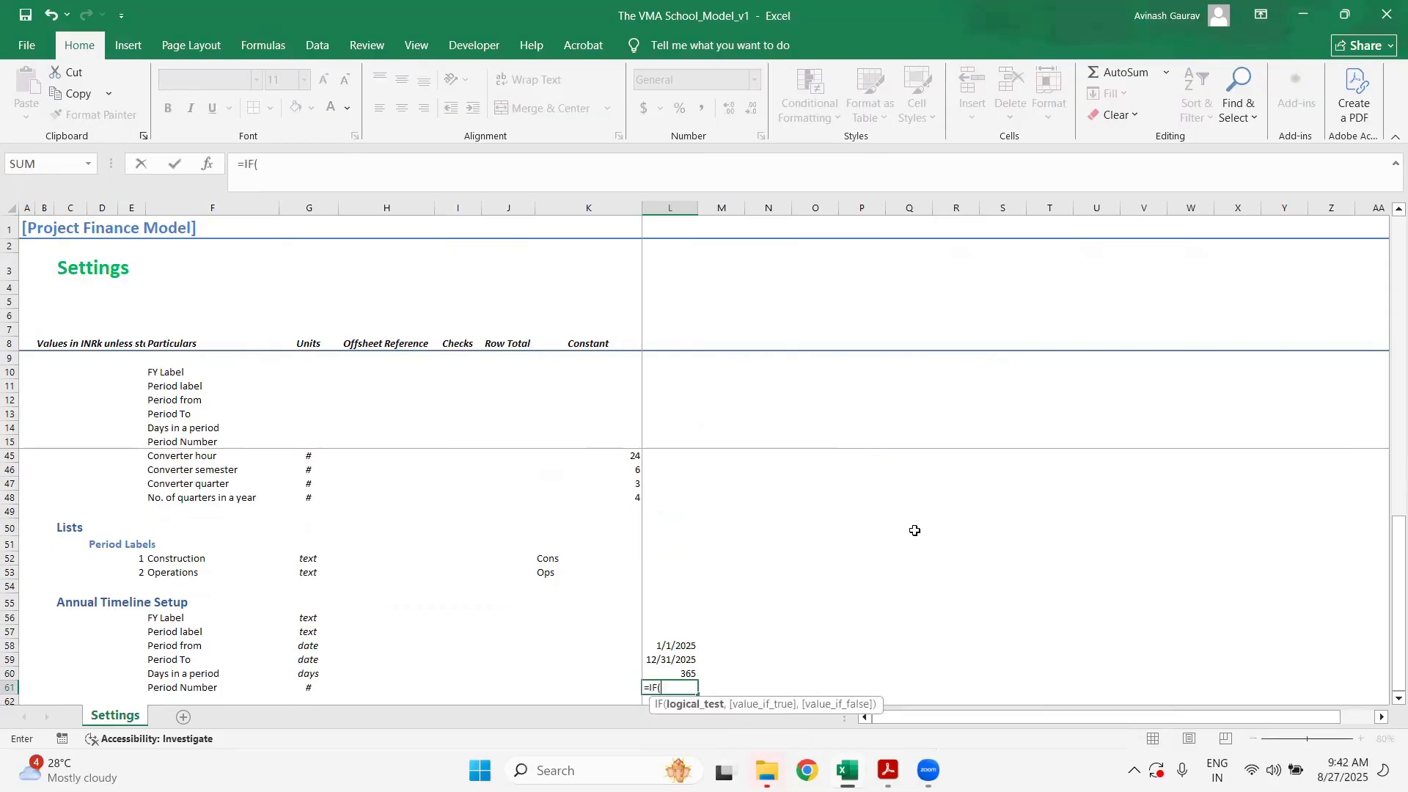
{"action": "key", "text": "Up"}
{"action": "type", "text": "<"}
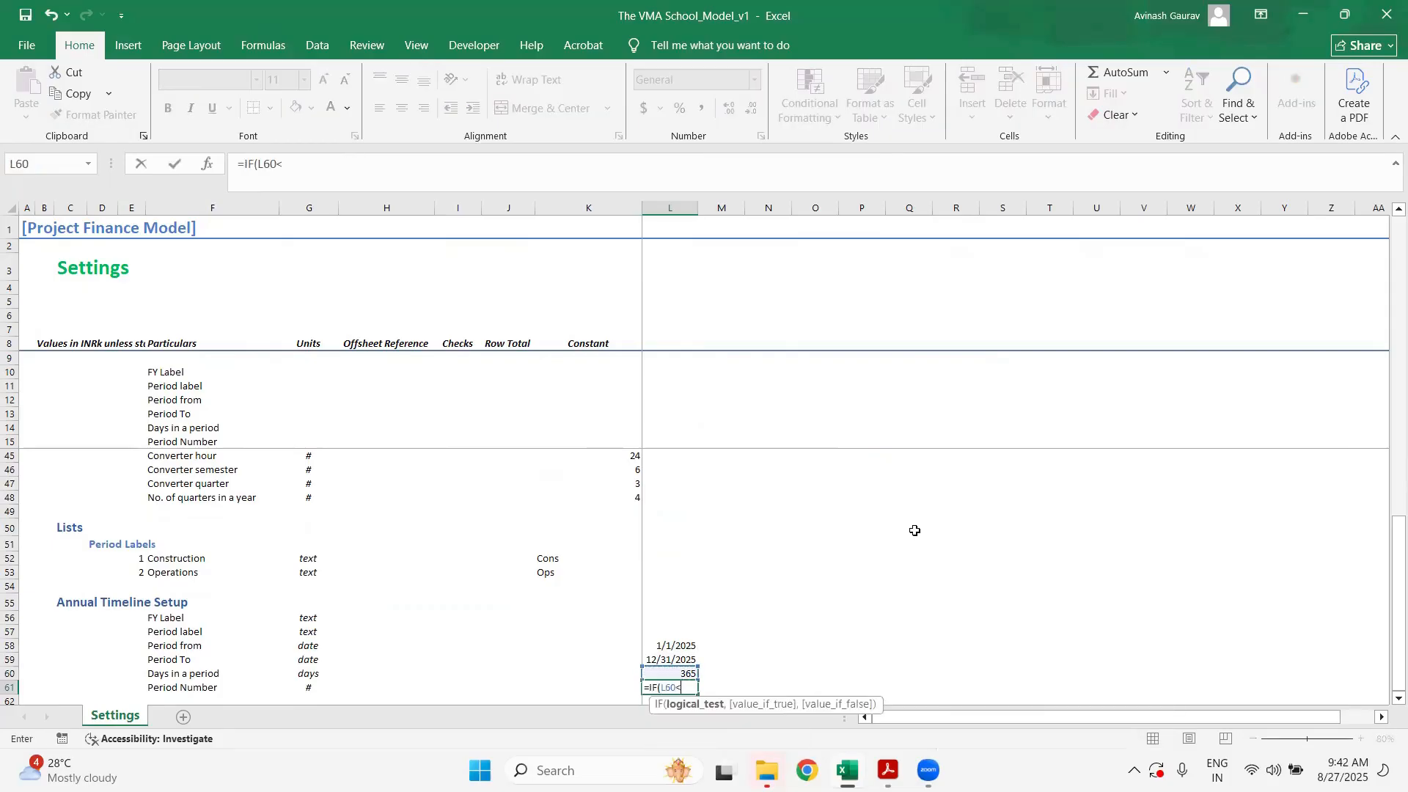
{"action": "type", "text": ">0,"}
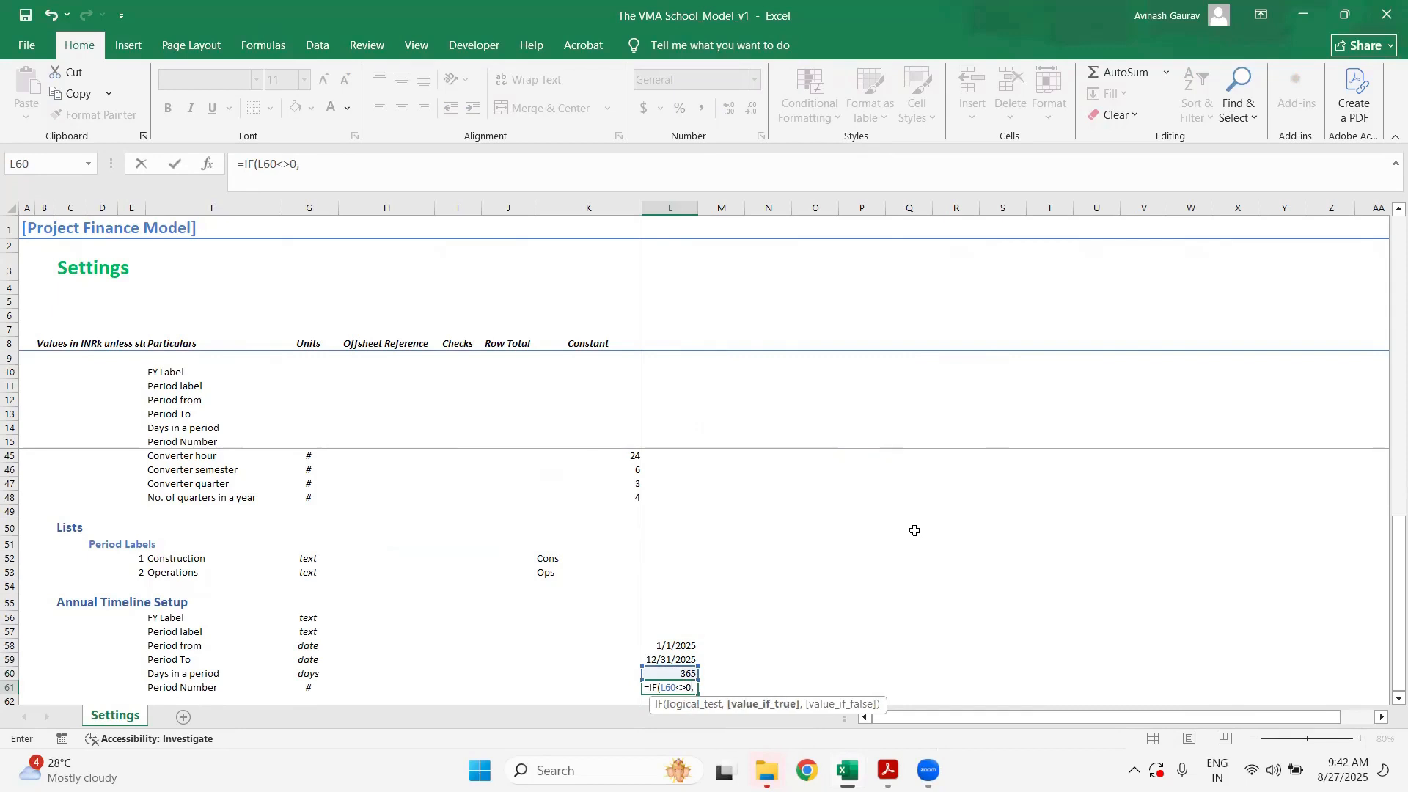
{"action": "key", "text": "Left"}
{"action": "type", "text": "+1"}
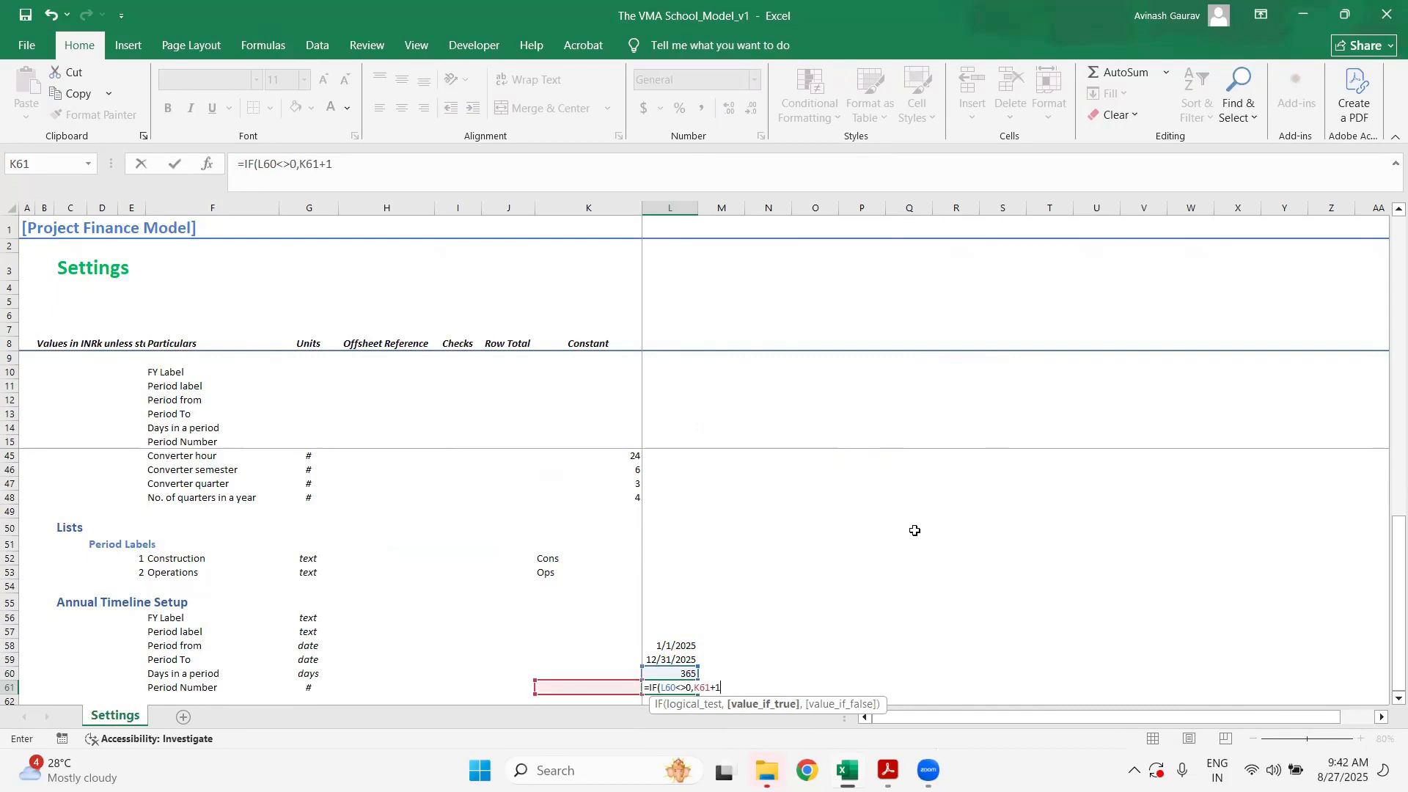
{"action": "type", "text": ","}
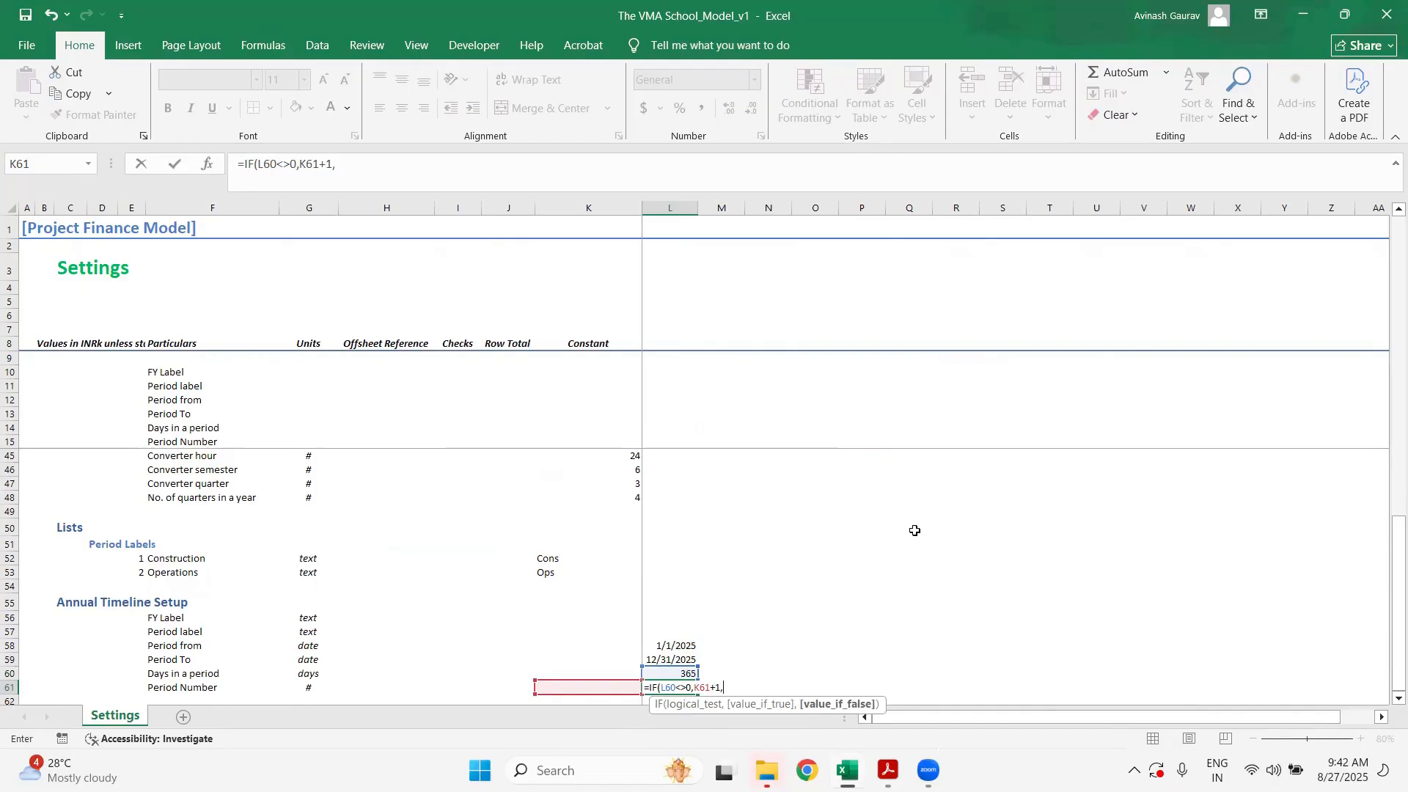
{"action": "key", "text": "Left"}
{"action": "key", "text": "Left"}
{"action": "key", "text": "Right"}
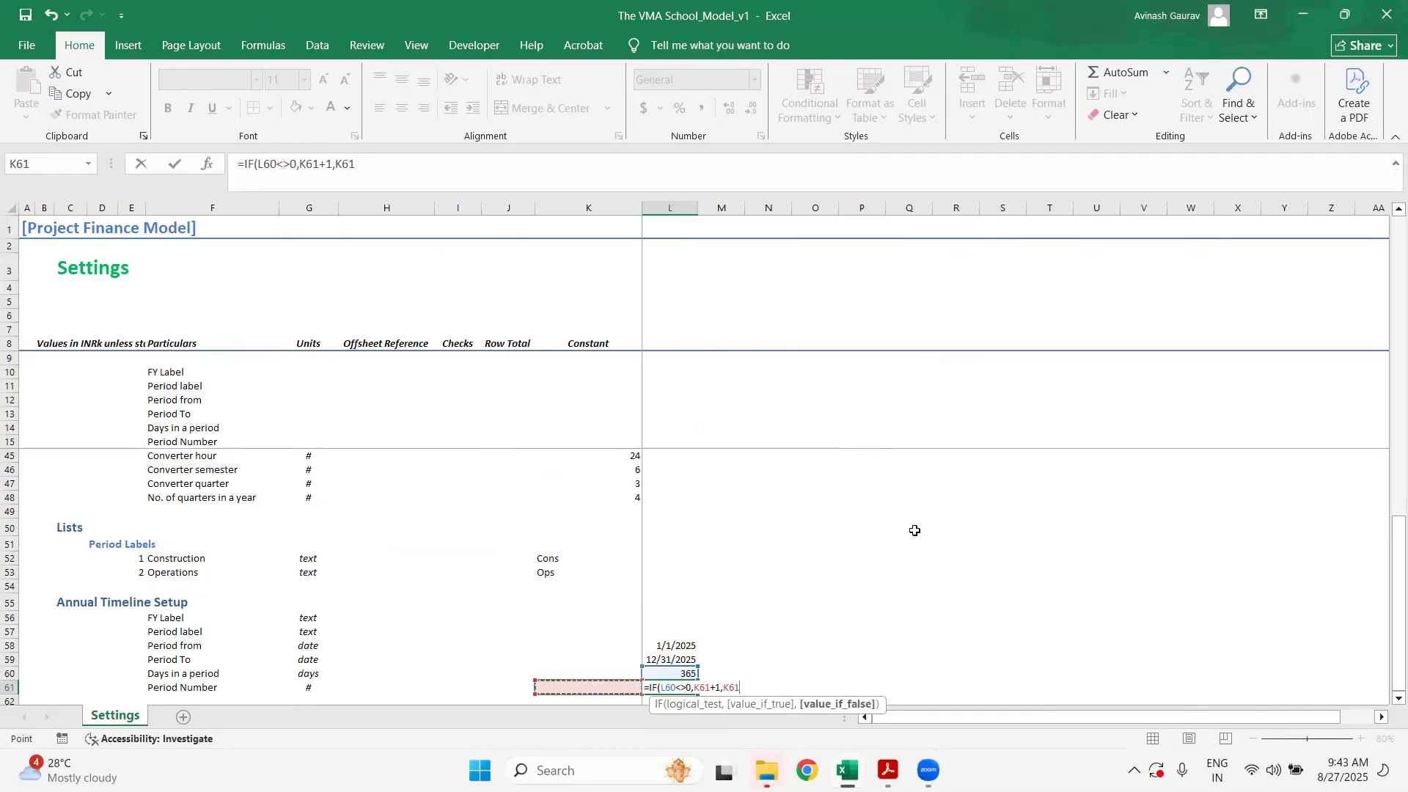
{"action": "key", "text": "Return"}
- Examine the Period from formula in L58 and the cells it references
{"action": "key", "text": "Up"}
{"action": "key", "text": "Up"}
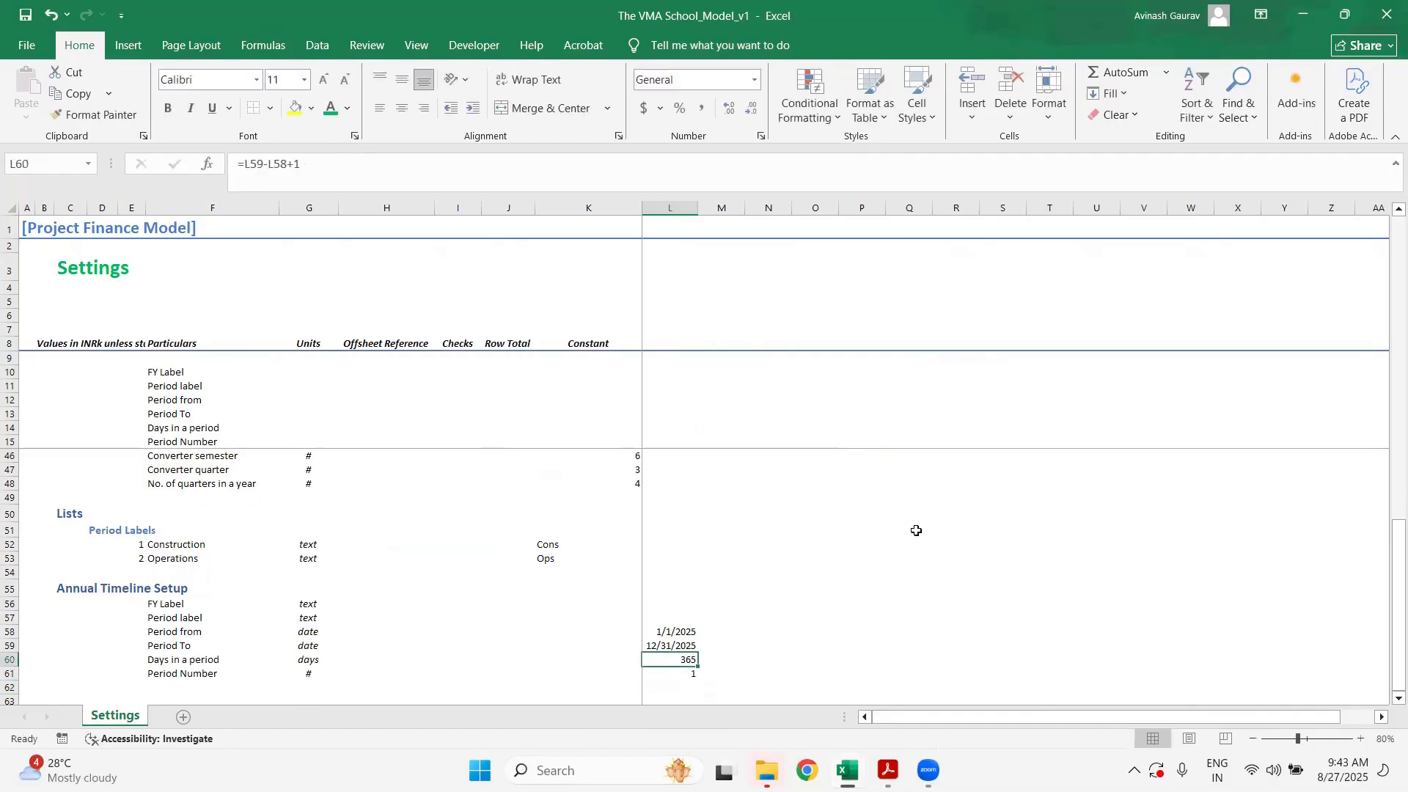
{"action": "key", "text": "Up"}
{"action": "key", "text": "Up"}
{"action": "key", "text": "Up"}
{"action": "key", "text": "Up"}
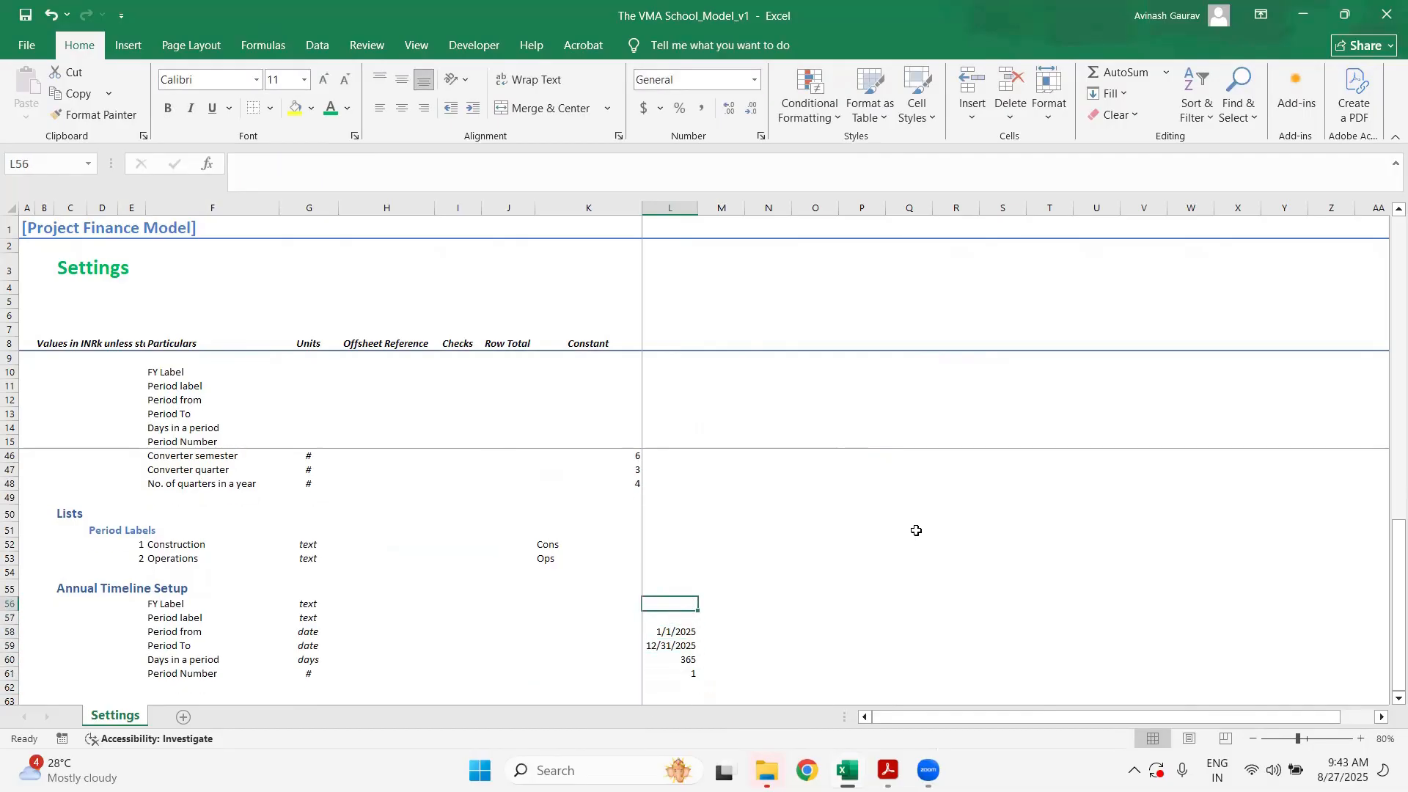
{"action": "key", "text": "Down"}
{"action": "key", "text": "Down"}
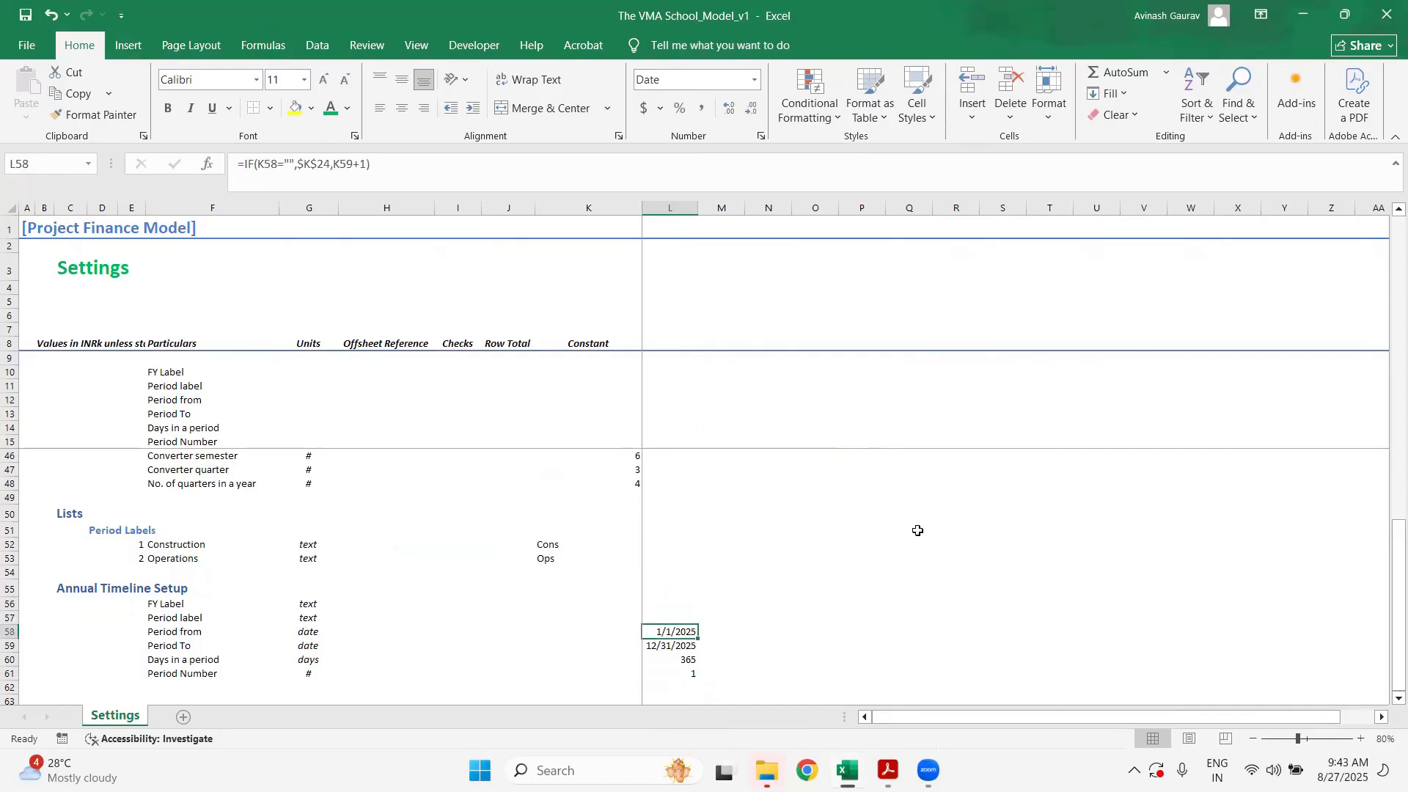
{"action": "key", "text": "F2"}
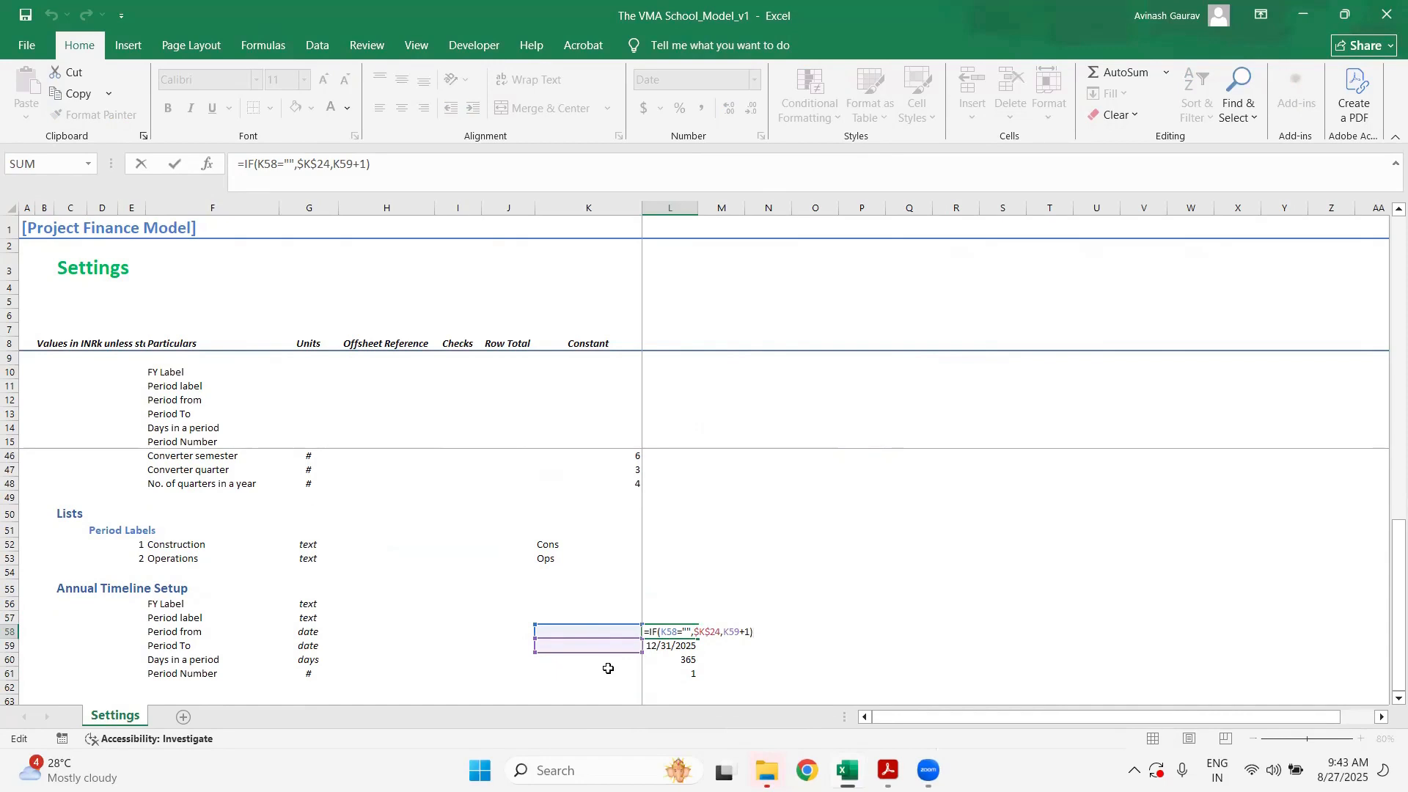
- Test the Period from formula by entering 34555 in K58, and undo the entry
{"action": "left_click", "coordinate": [612, 631]}
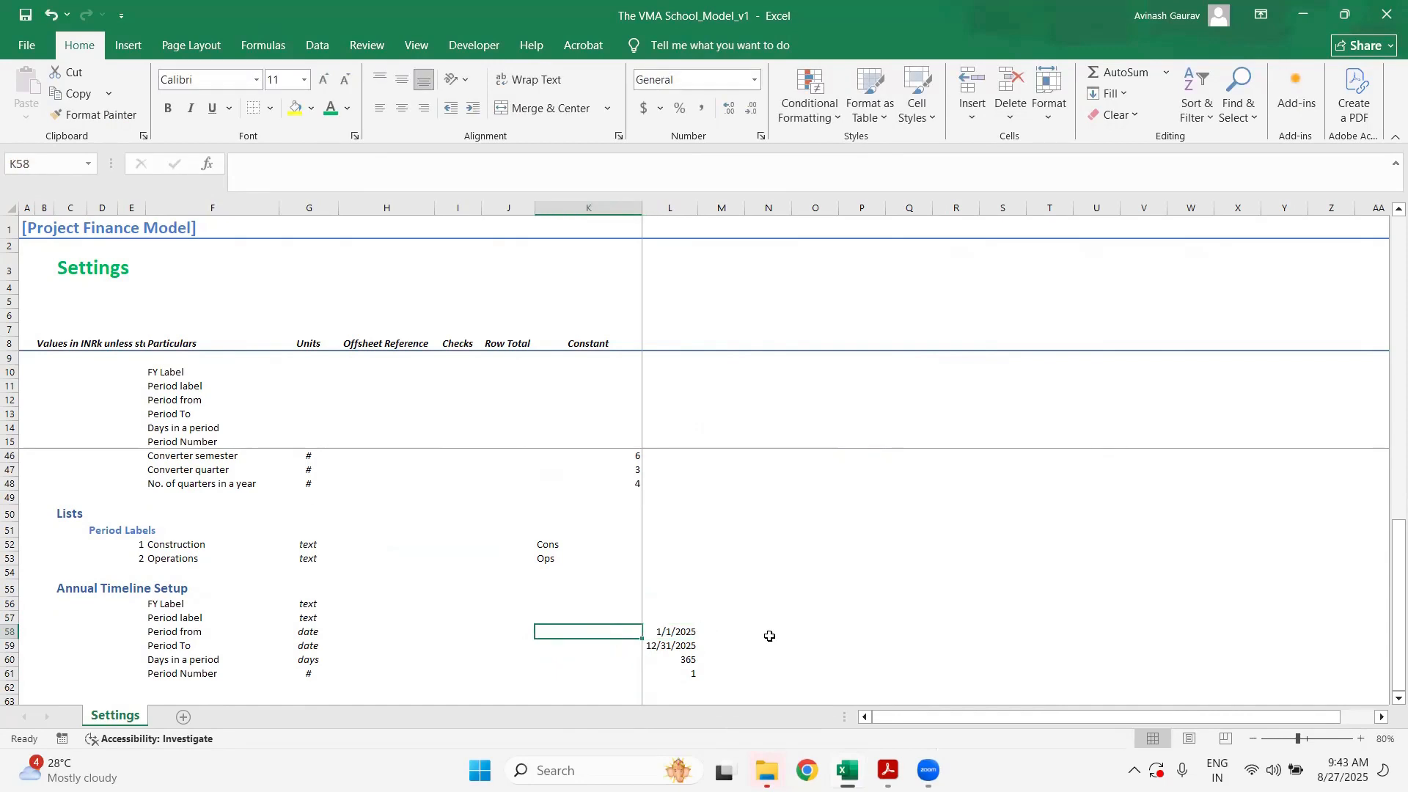
{"action": "type", "text": "34555"}
{"action": "key", "text": "Return"}
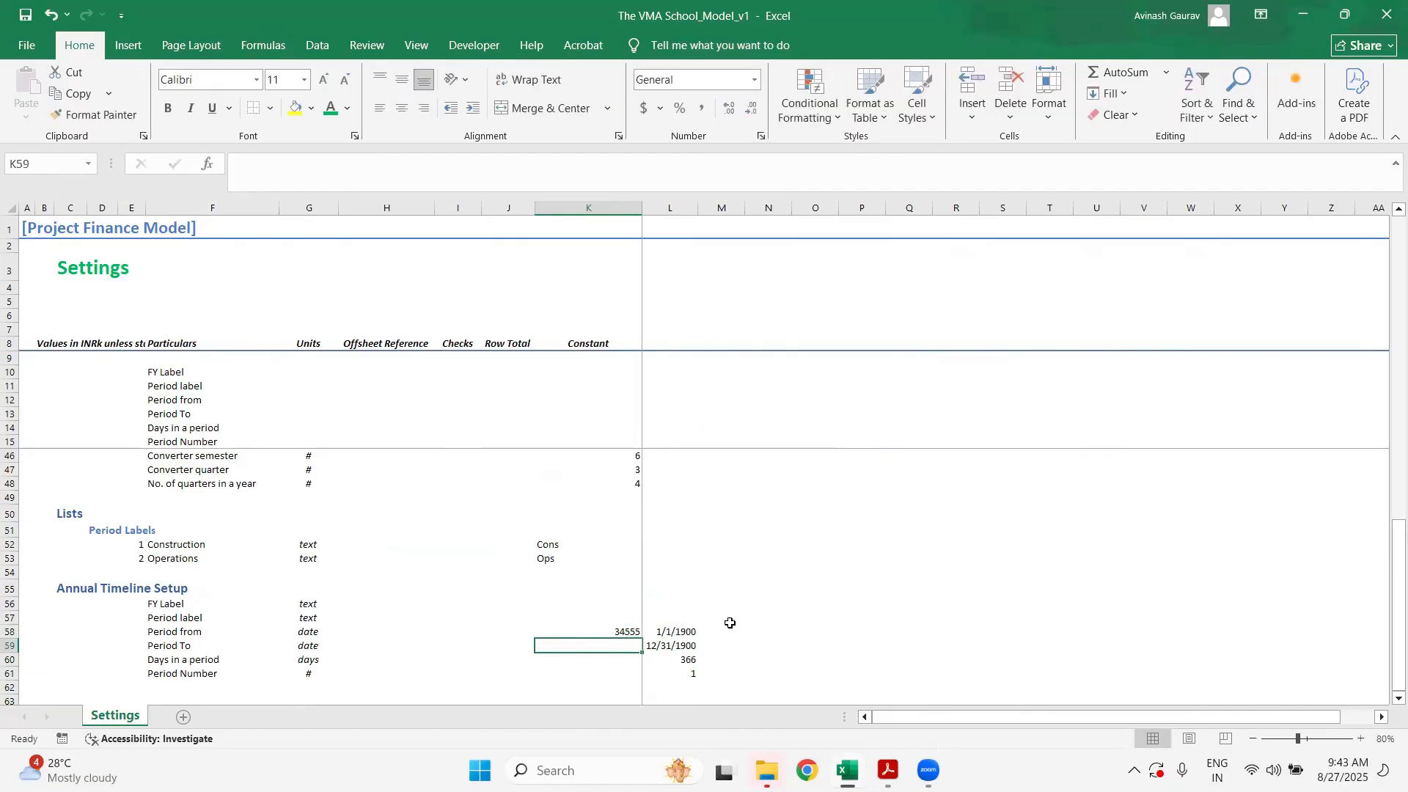
{"action": "key", "text": "ctrl+z"}
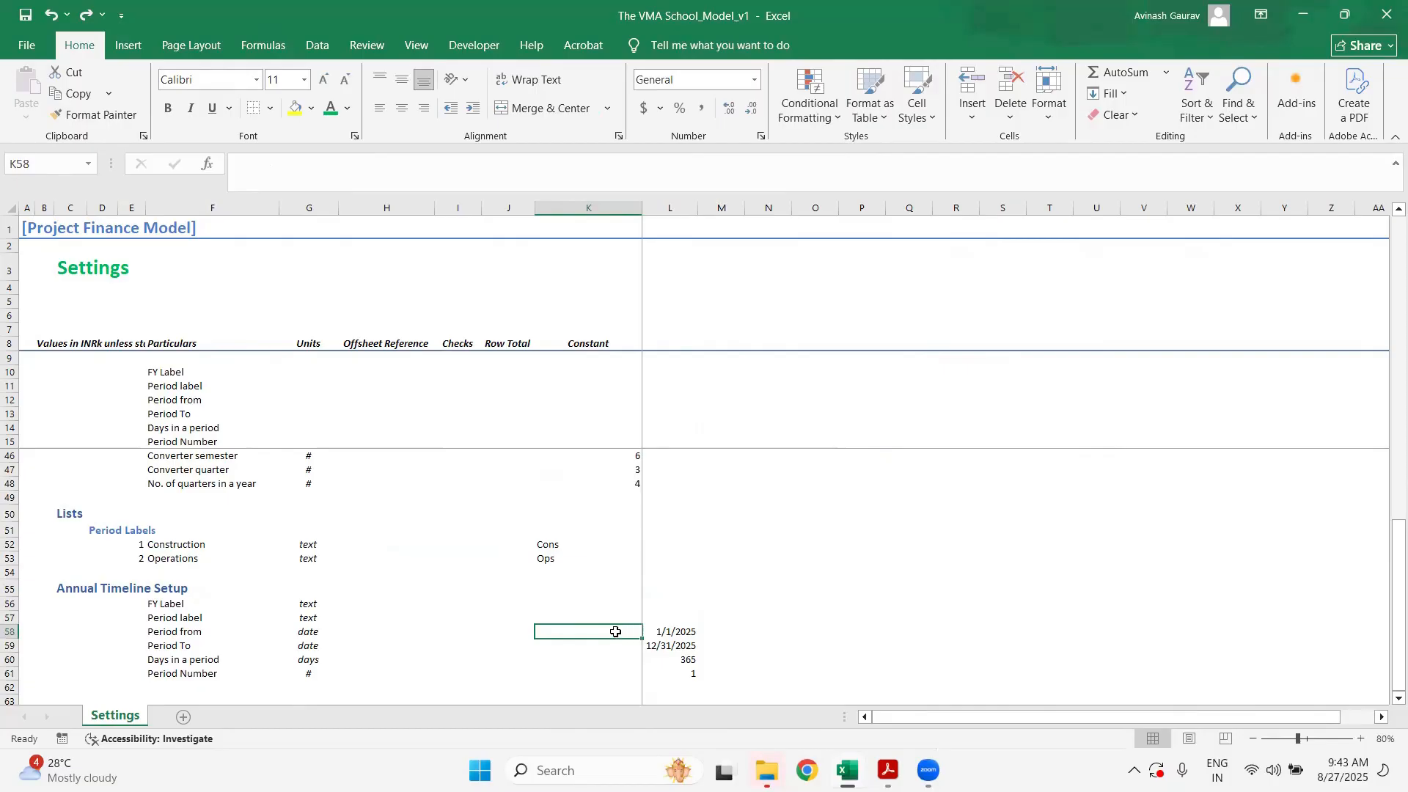
- Apply the custom hatched "Previous period" cell style to K58:K59 to mark the cells referenced as the prior period
{"action": "left_click_drag", "start_coordinate": [615, 632], "coordinate": [615, 646]}
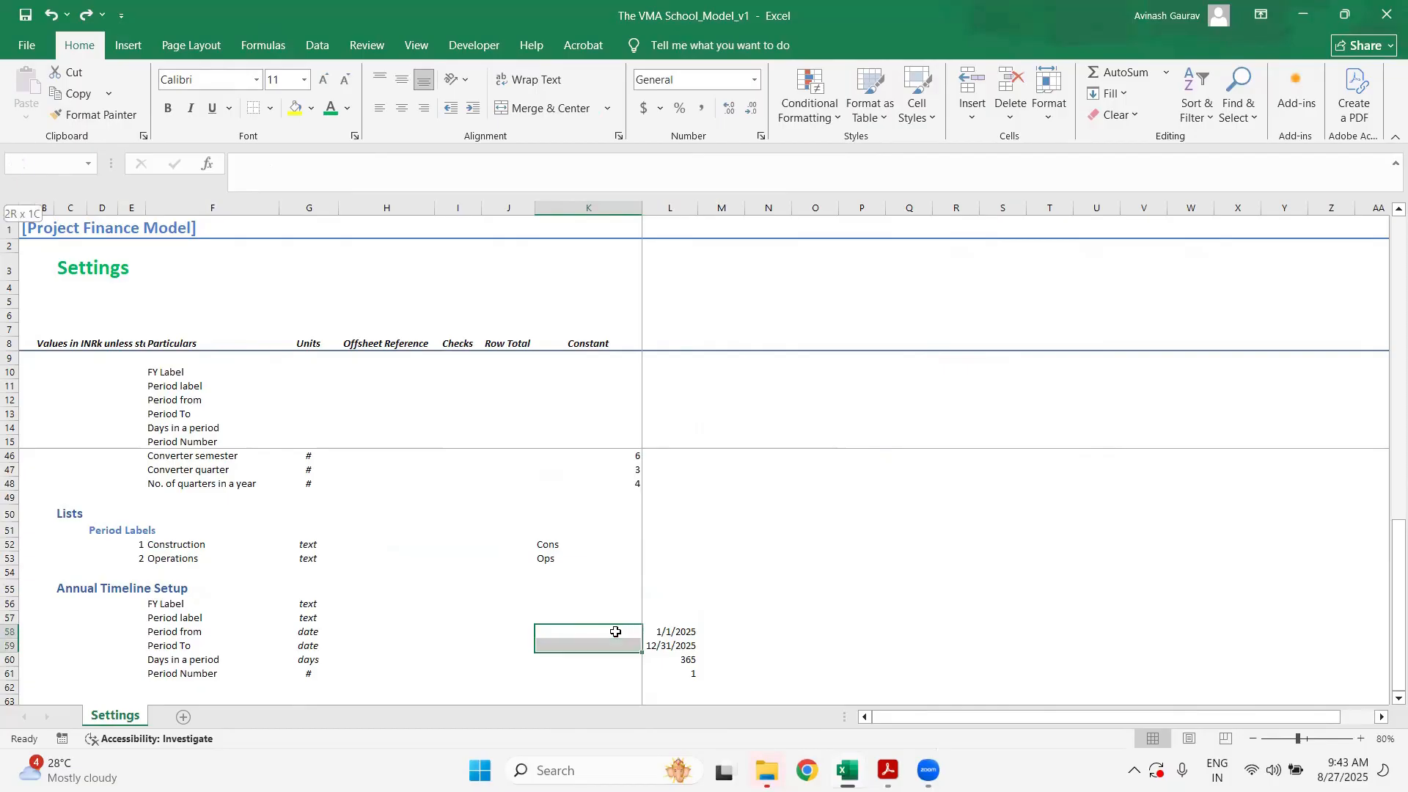
{"action": "key", "text": "Up"}
{"action": "key", "text": "Down"}
{"action": "key", "text": "shift+Down"}
{"action": "left_click", "coordinate": [918, 95]}
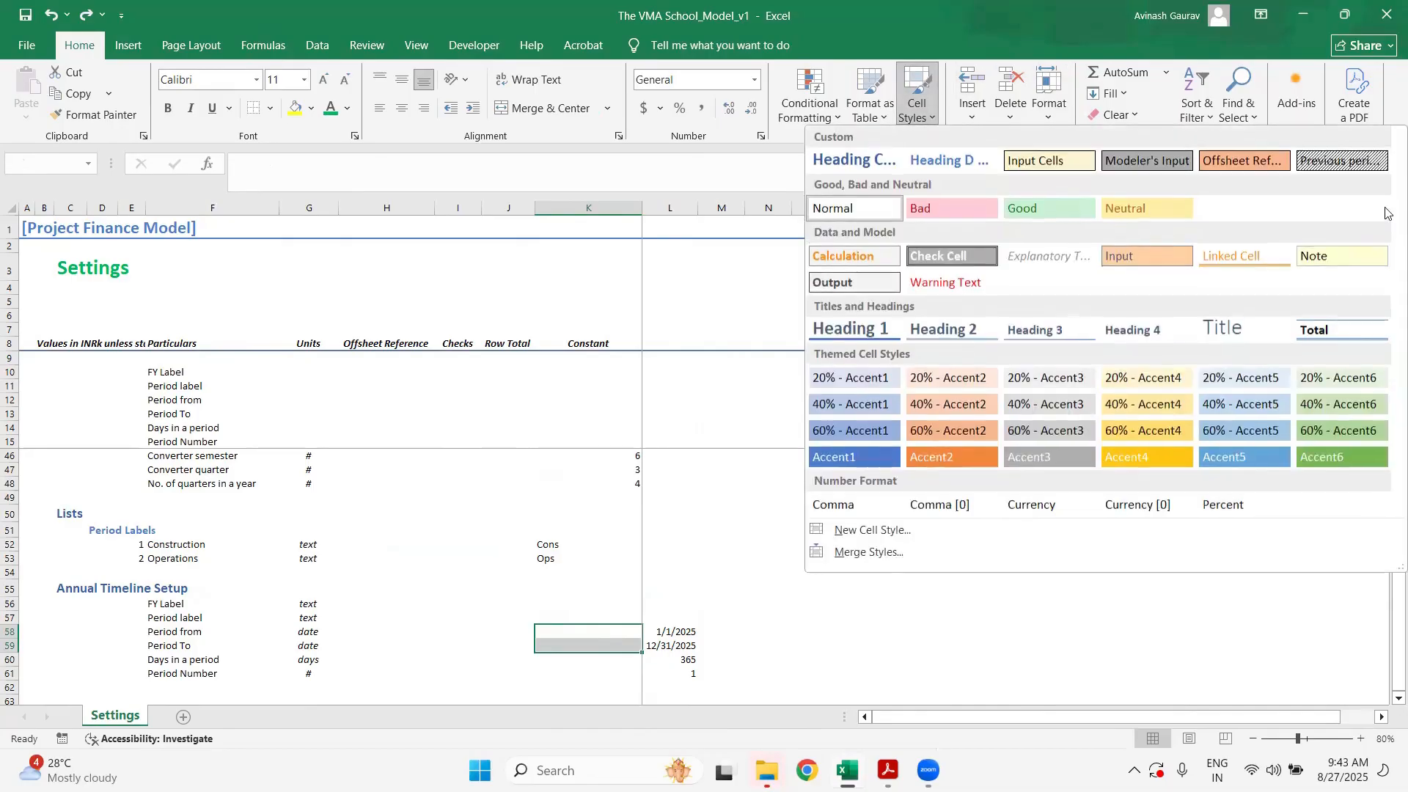
{"action": "left_click", "coordinate": [1357, 163]}
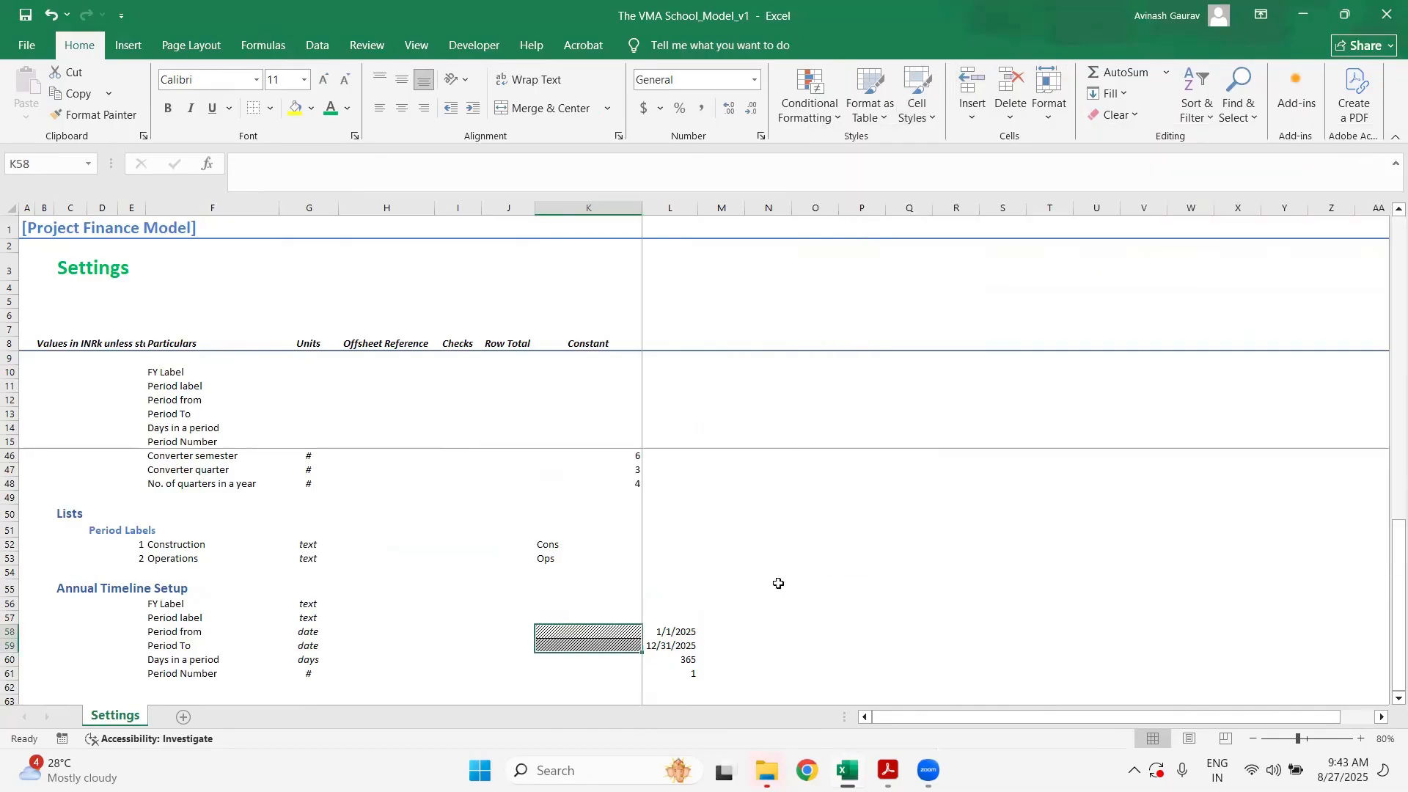
{"action": "left_click", "coordinate": [569, 686]}
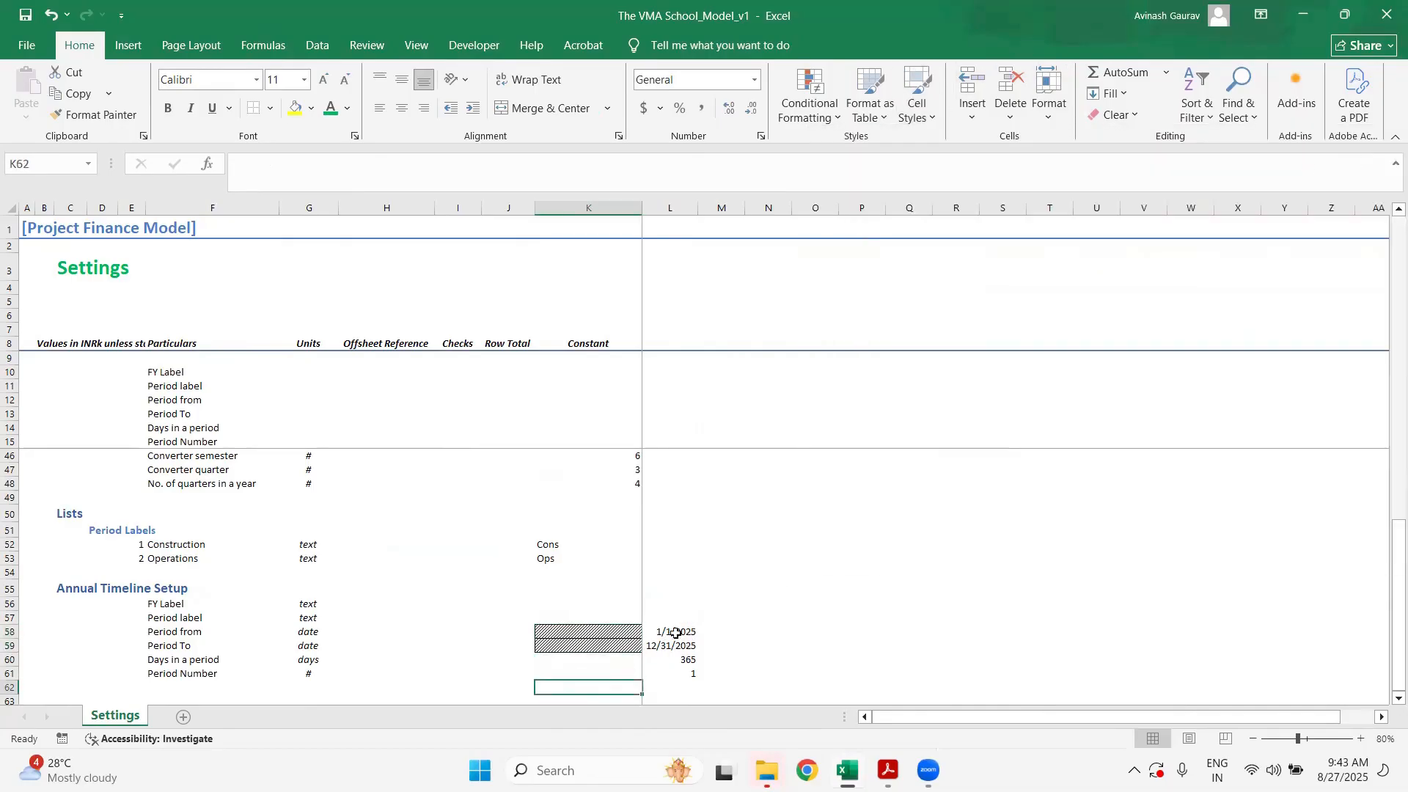
- Copy the hatched prior-period styling from K59 to K61 in the Period Number row
{"action": "left_click", "coordinate": [600, 630]}
{"action": "left_click", "coordinate": [615, 646]}
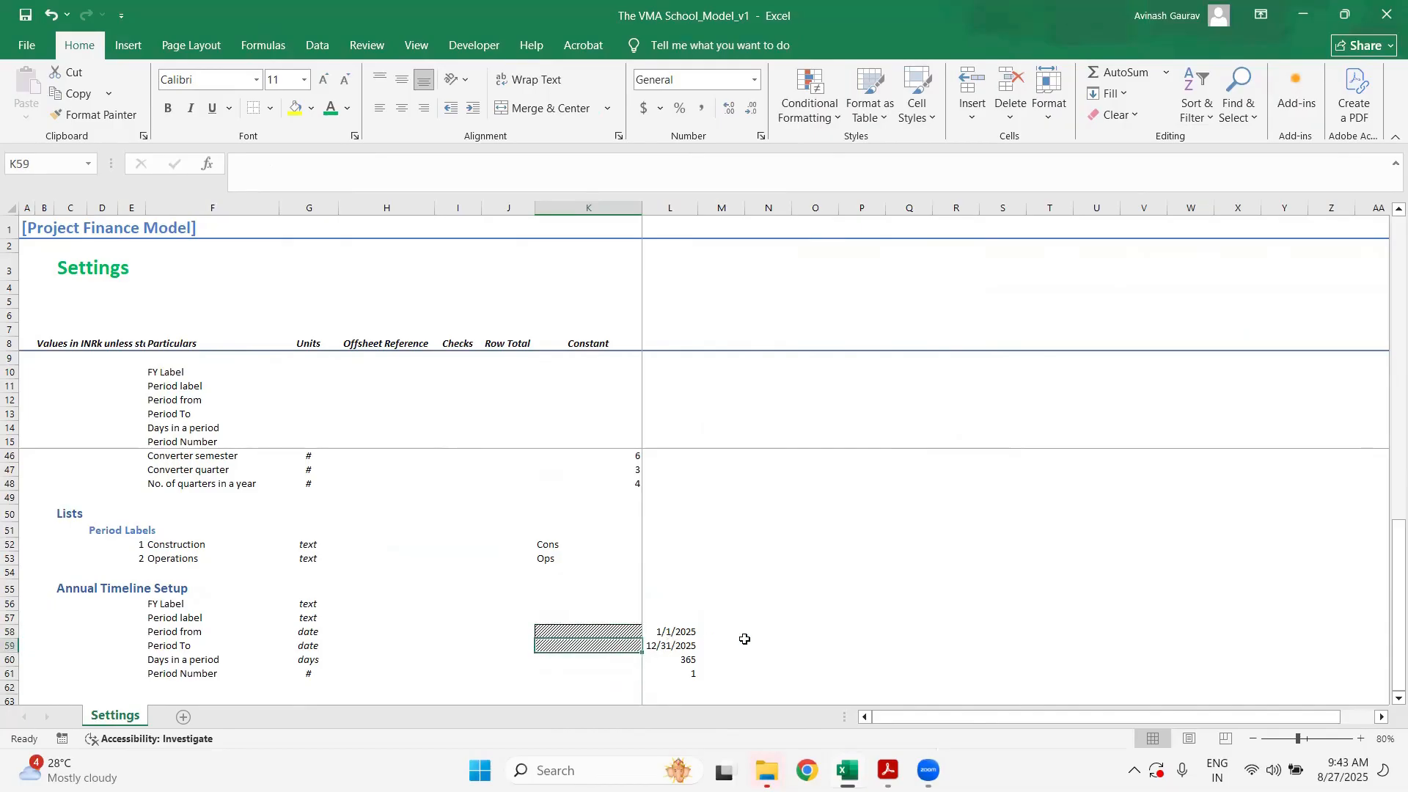
{"action": "key", "text": "Down"}
{"action": "key", "text": "Right"}
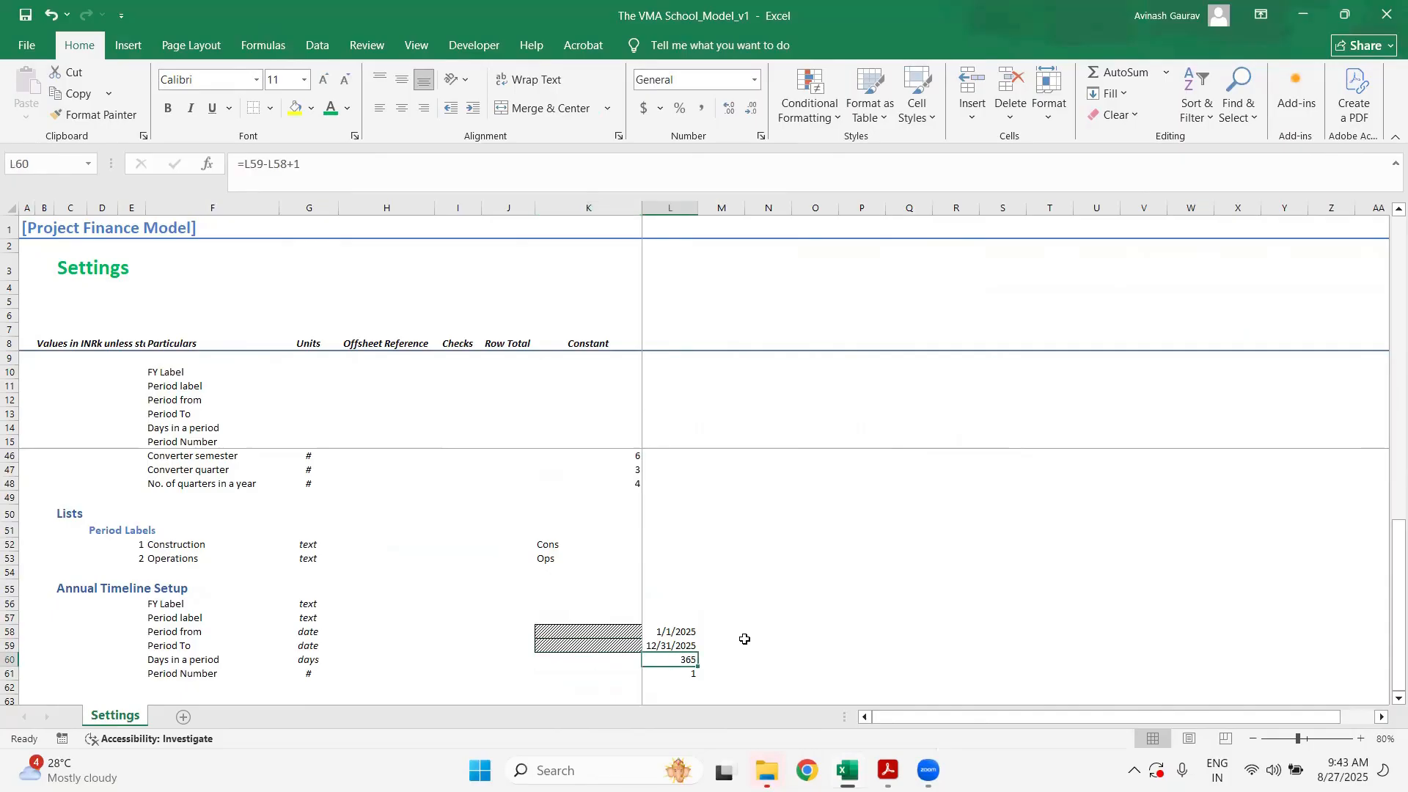
{"action": "key", "text": "Down"}
{"action": "key", "text": "Left"}
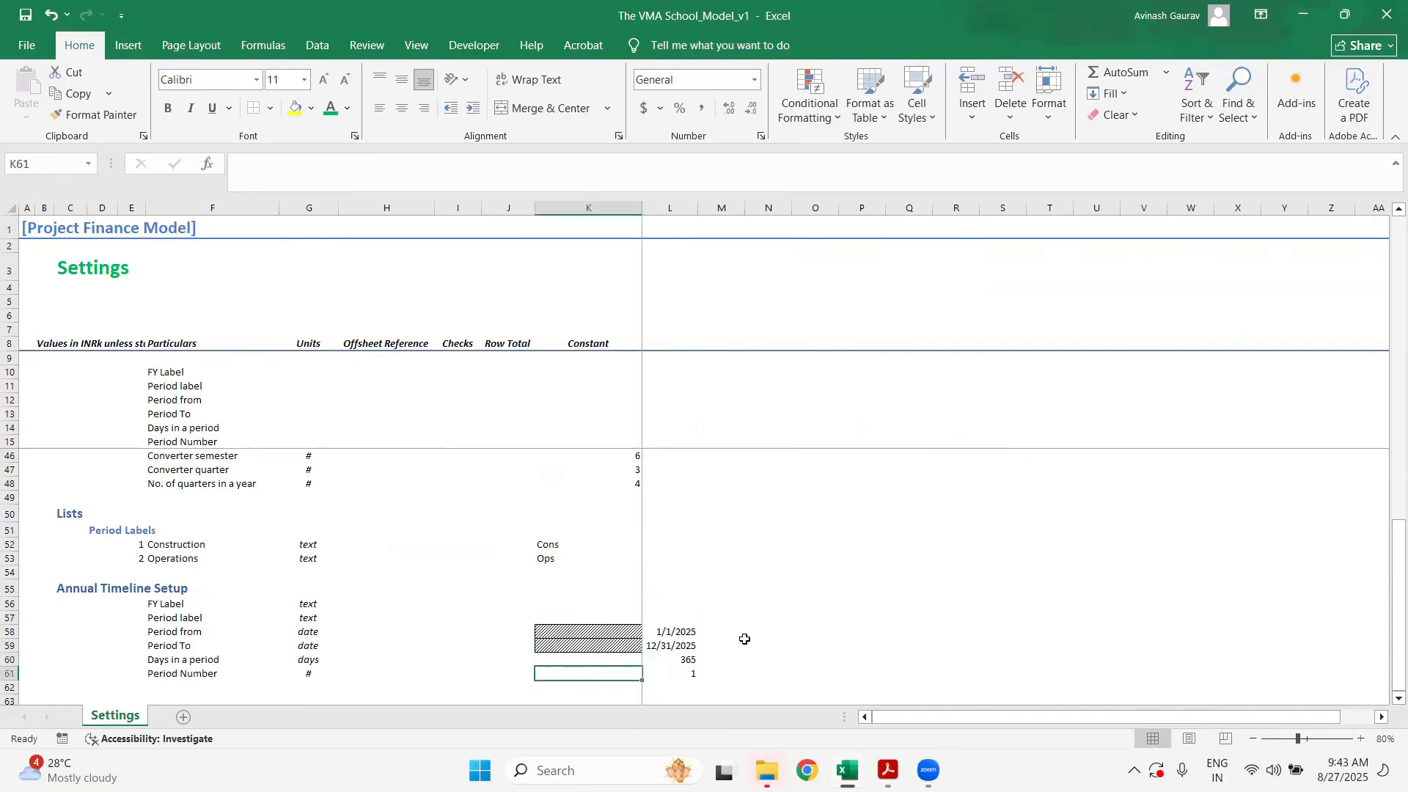
{"action": "key", "text": "Up"}
{"action": "key", "text": "Up"}
{"action": "key", "text": "shift+Up"}
{"action": "key", "text": "ctrl+c"}
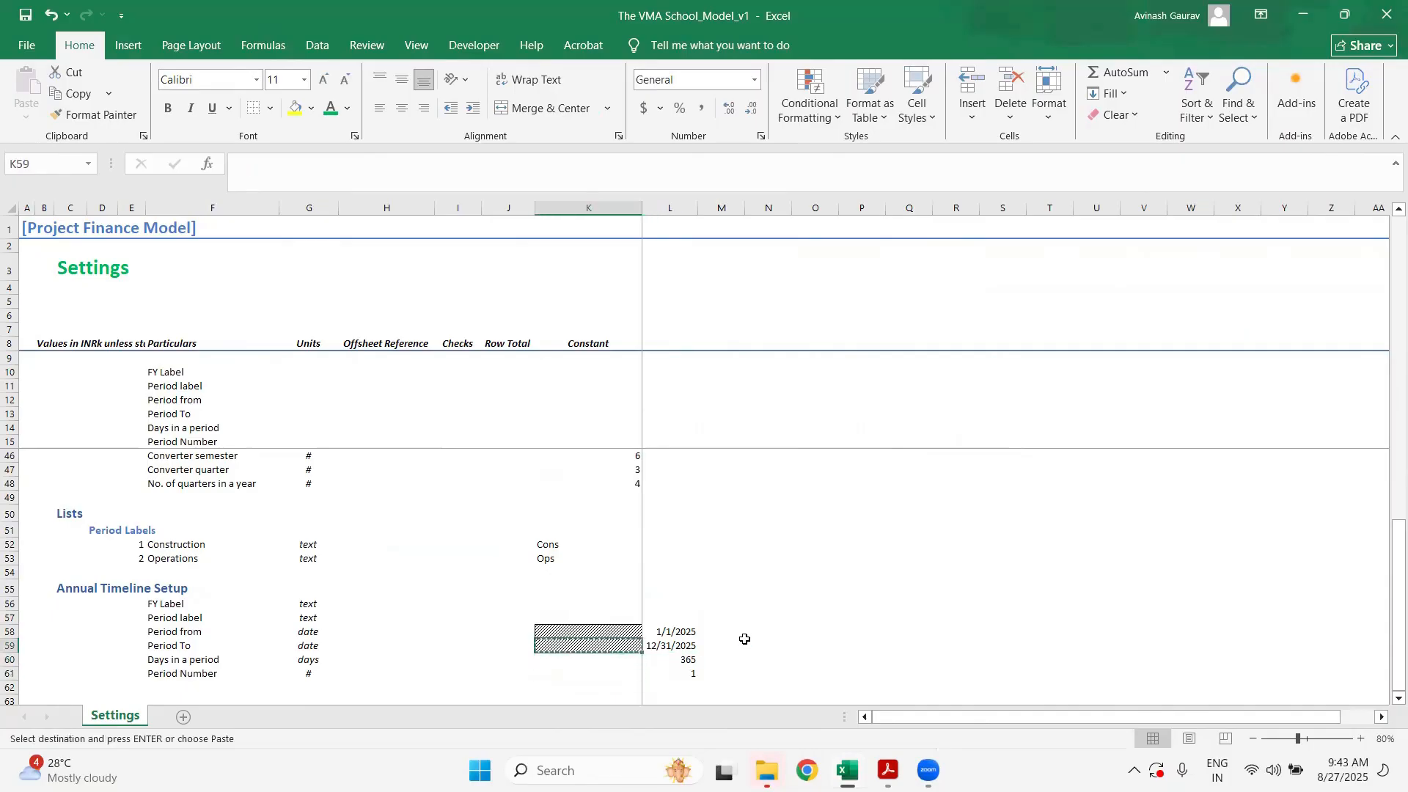
{"action": "key", "text": "Down"}
{"action": "key", "text": "Down"}
{"action": "key", "text": "ctrl+v"}
- Enter the FY Label formula ="FY"&RIGHT(YEAR(L59),2) in L56
{"action": "key", "text": "Up"}
{"action": "key", "text": "Up"}
{"action": "key", "text": "Up"}
{"action": "key", "text": "Up"}
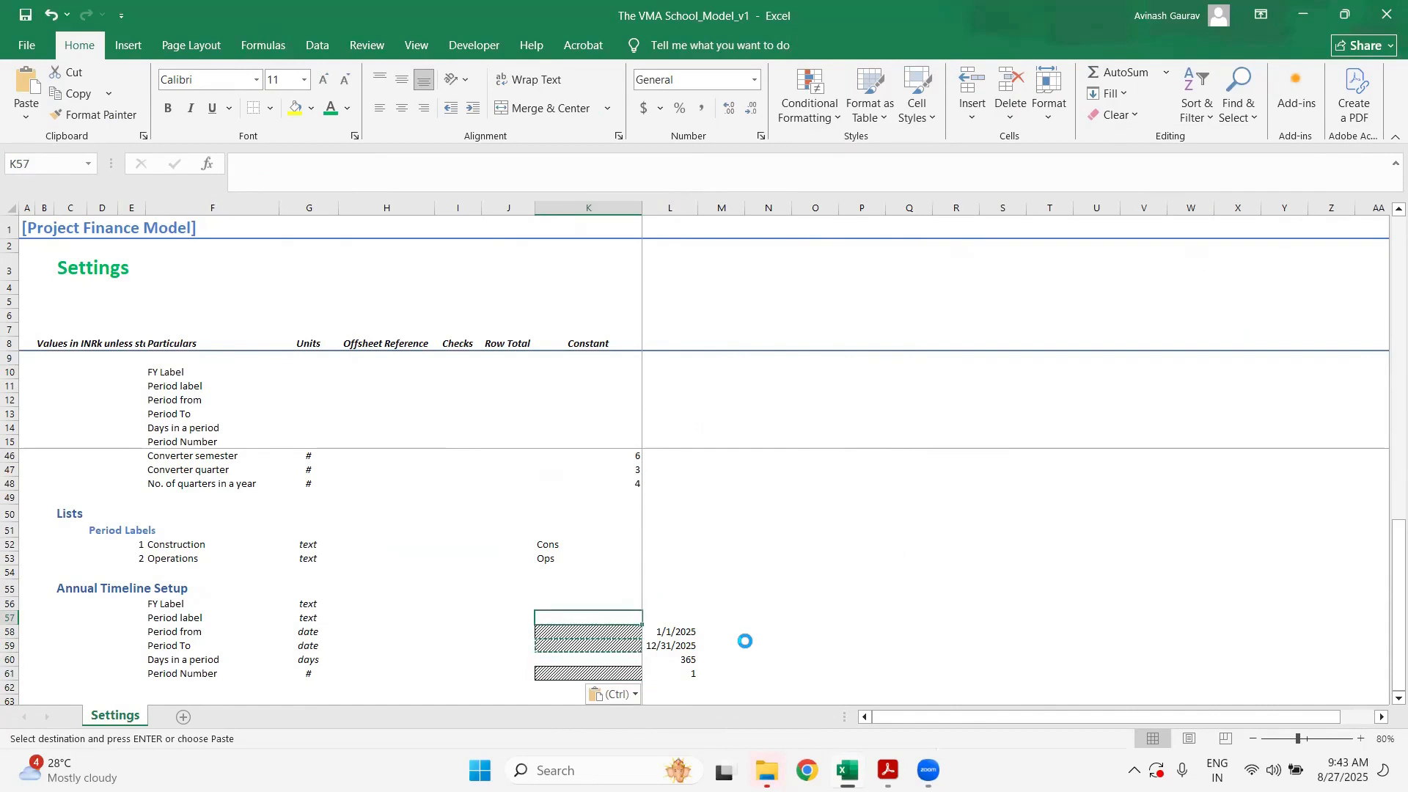
{"action": "key", "text": "Up"}
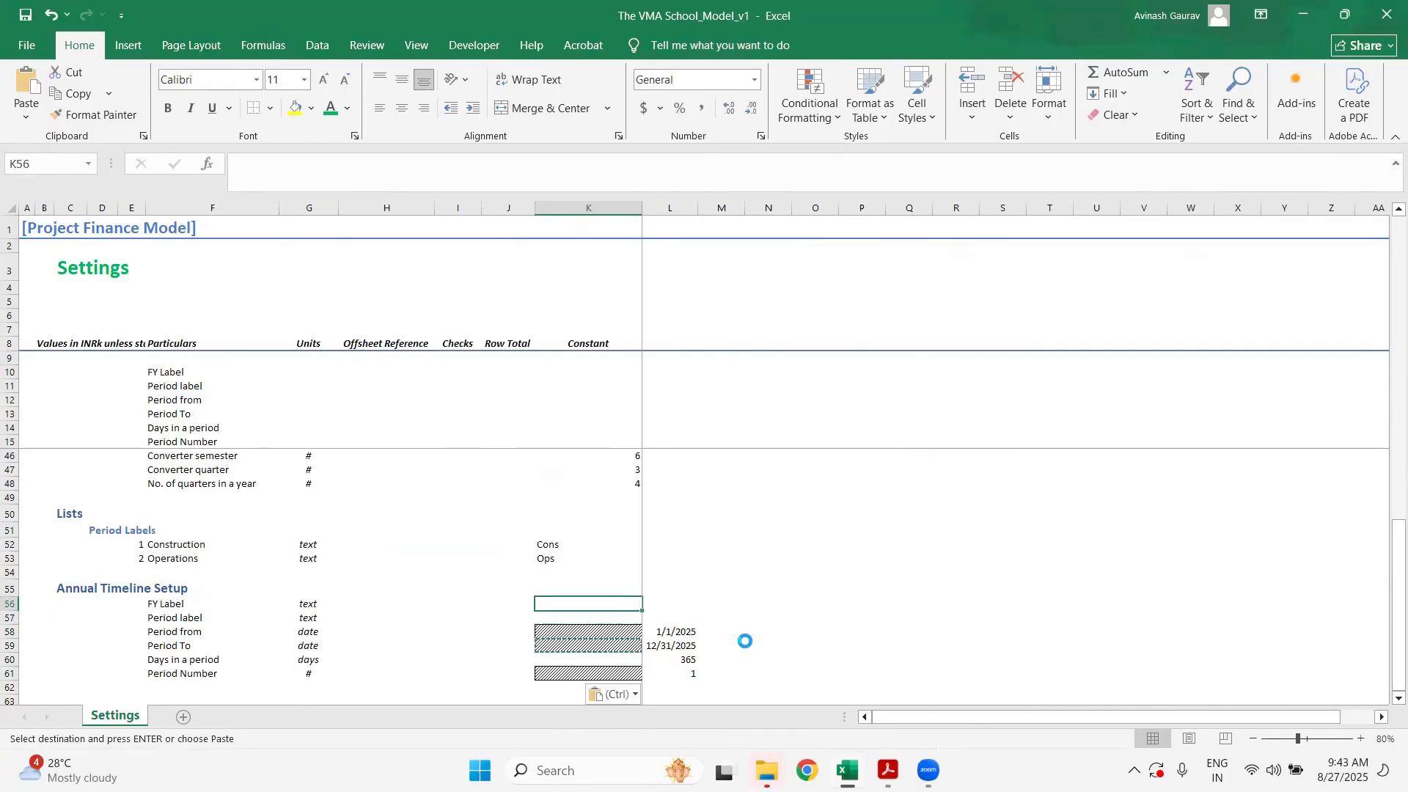
{"action": "key", "text": "Right"}
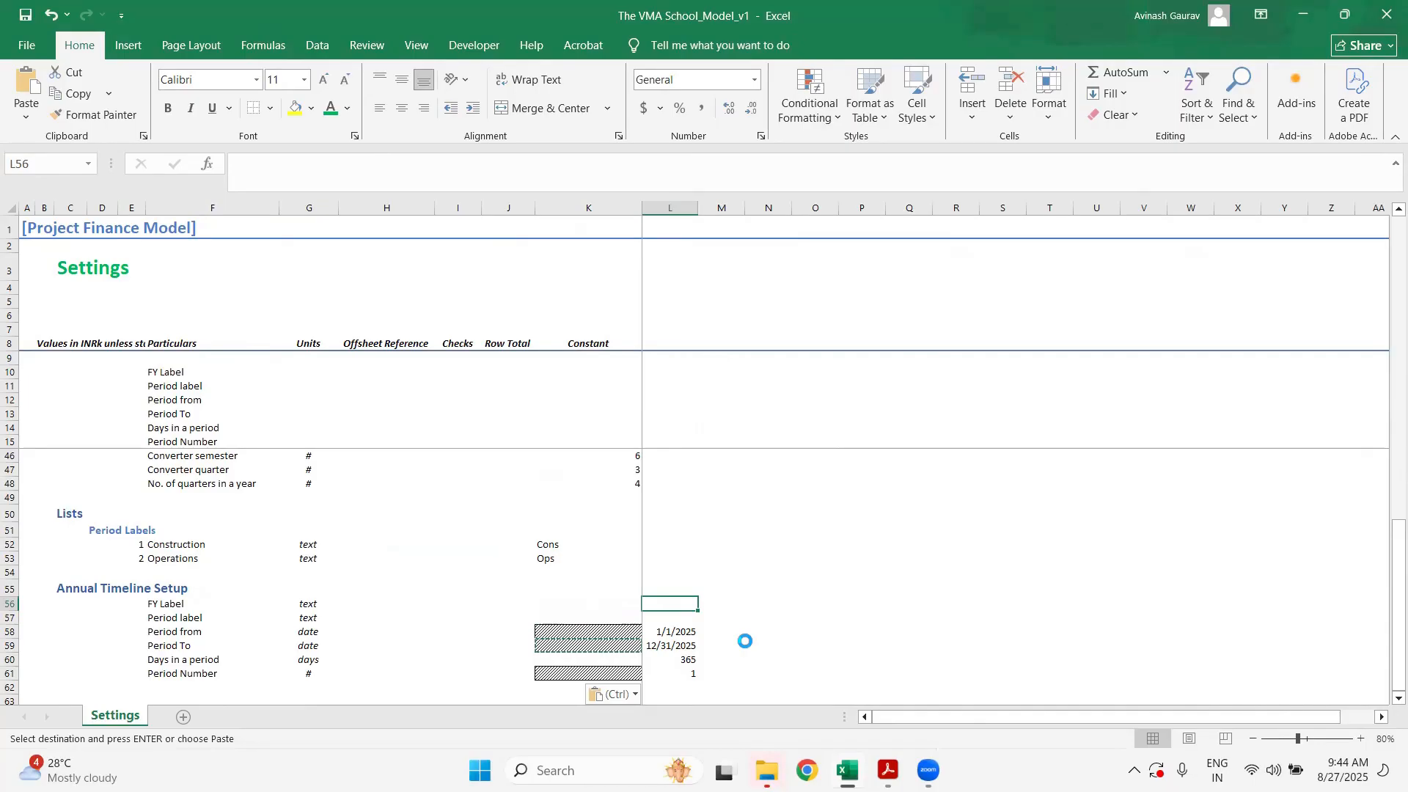
{"action": "type", "text": "="}
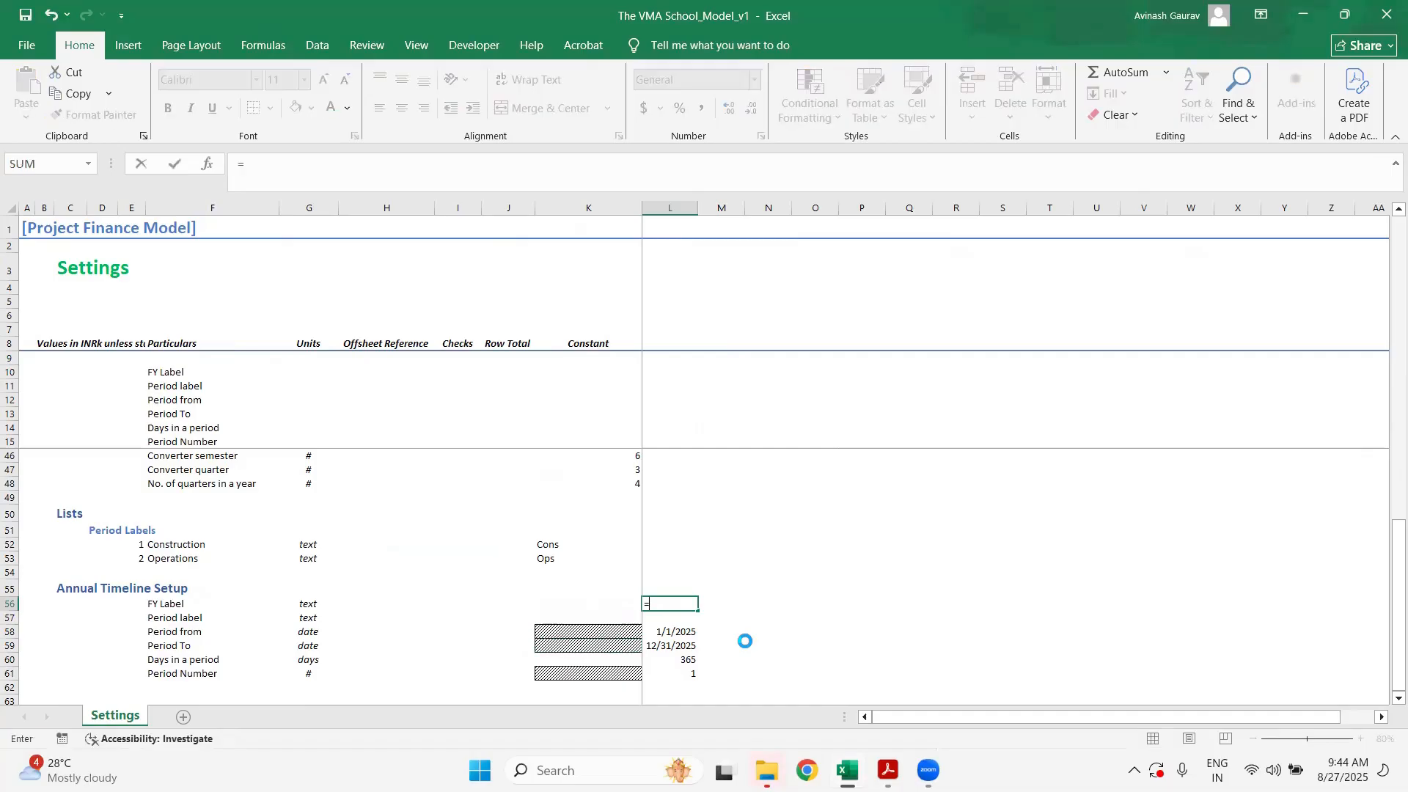
{"action": "type", "text": "\"FY\"&"}
{"action": "type", "text": "RIGHT"}
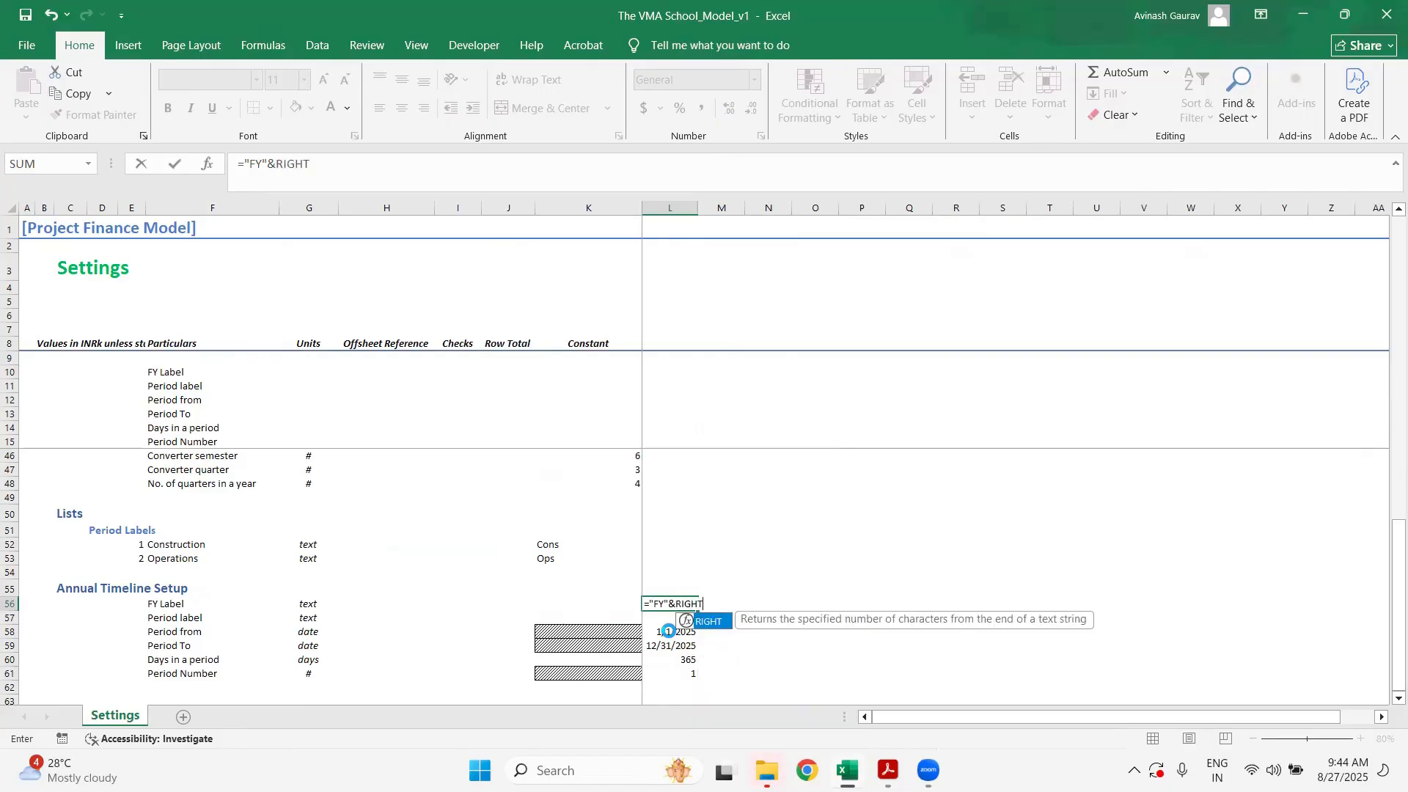
{"action": "type", "text": "(YEAR("}
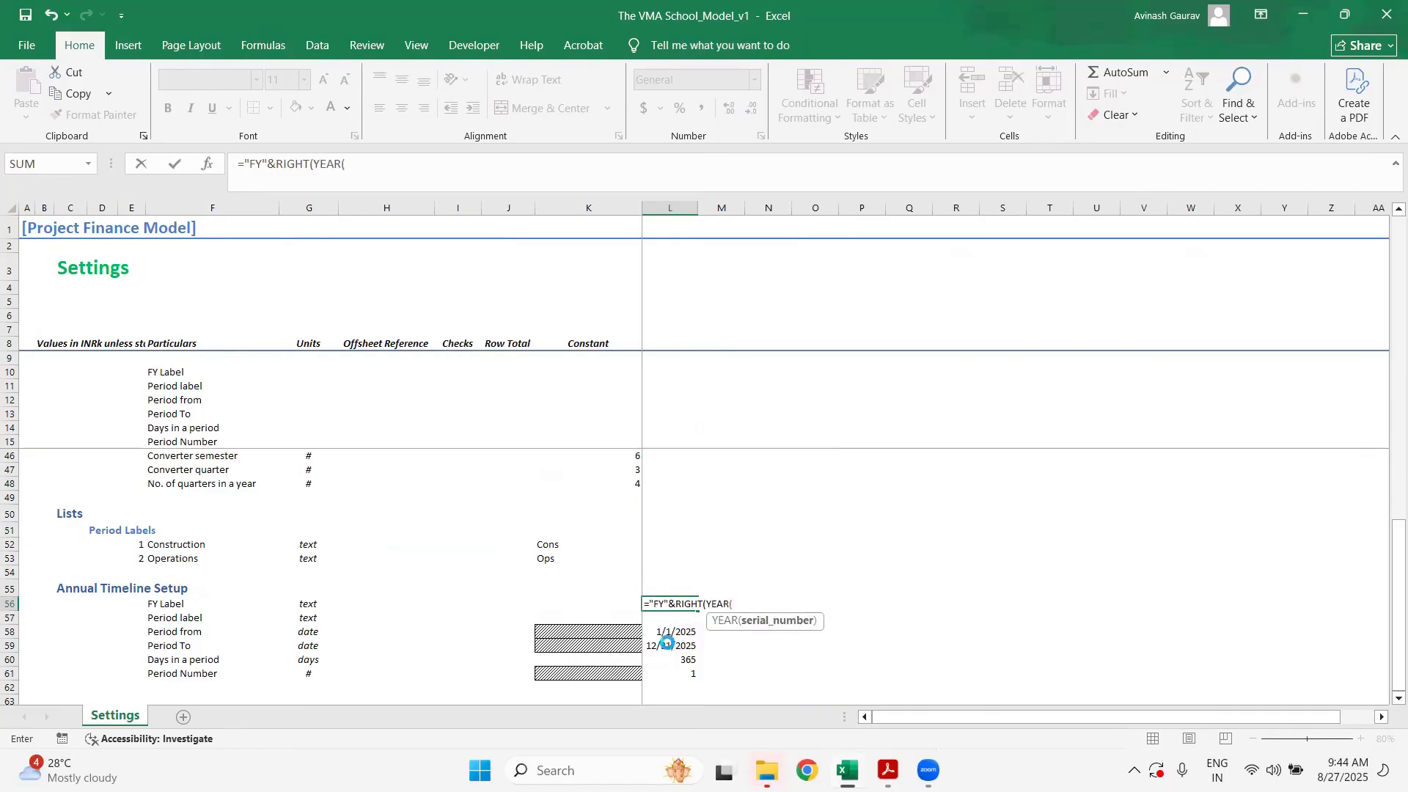
{"action": "left_click", "coordinate": [668, 643]}
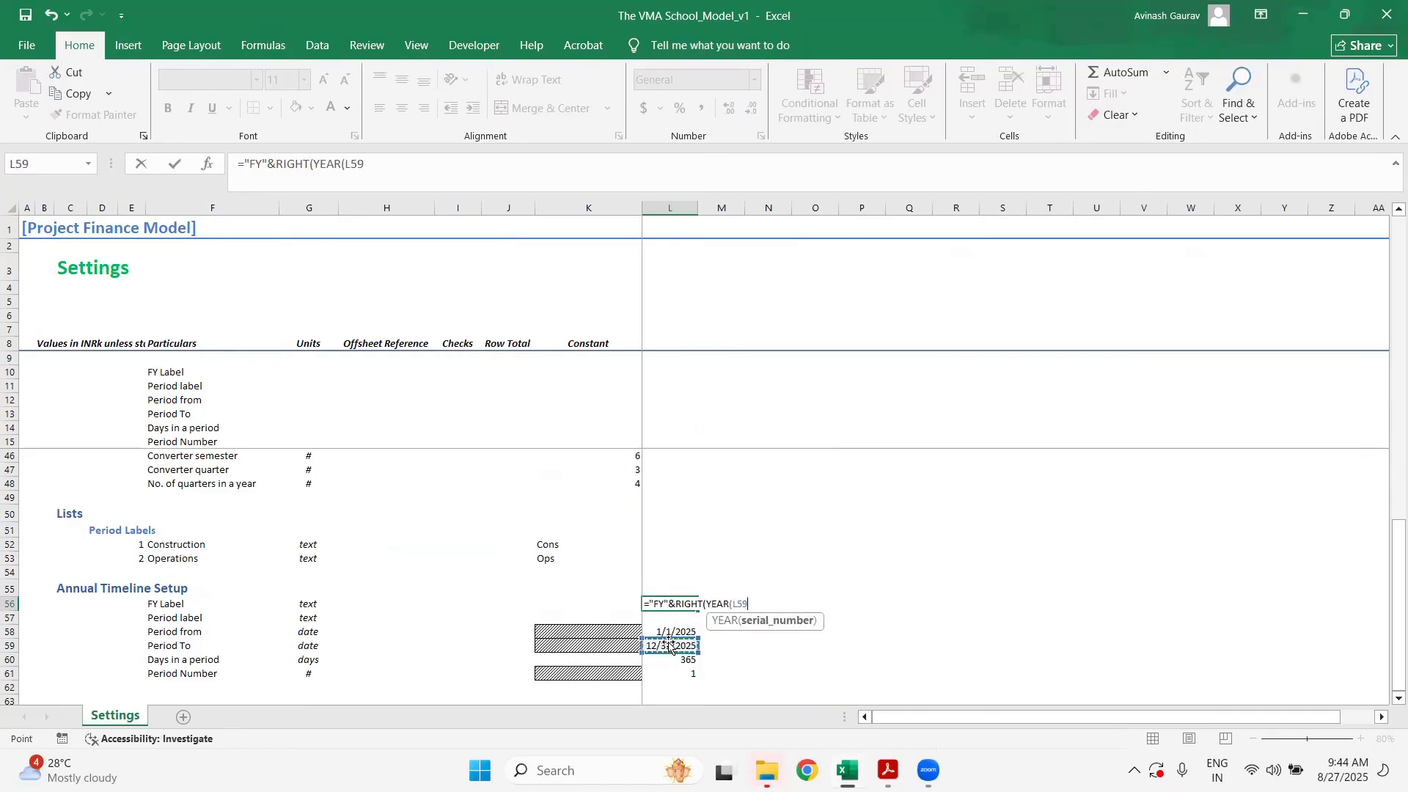
{"action": "type", "text": ")"}
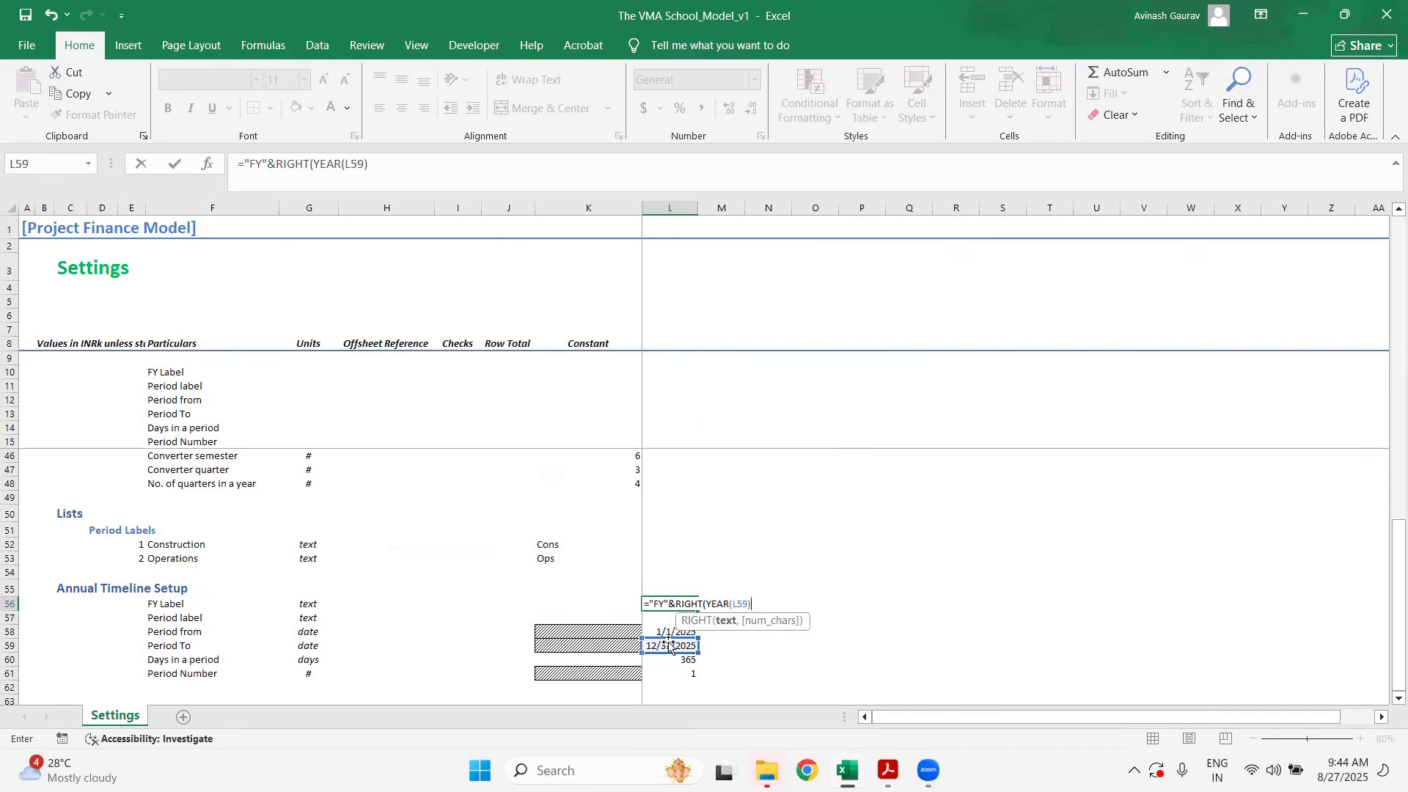
{"action": "type", "text": ",2)"}
{"action": "key", "text": "Return"}
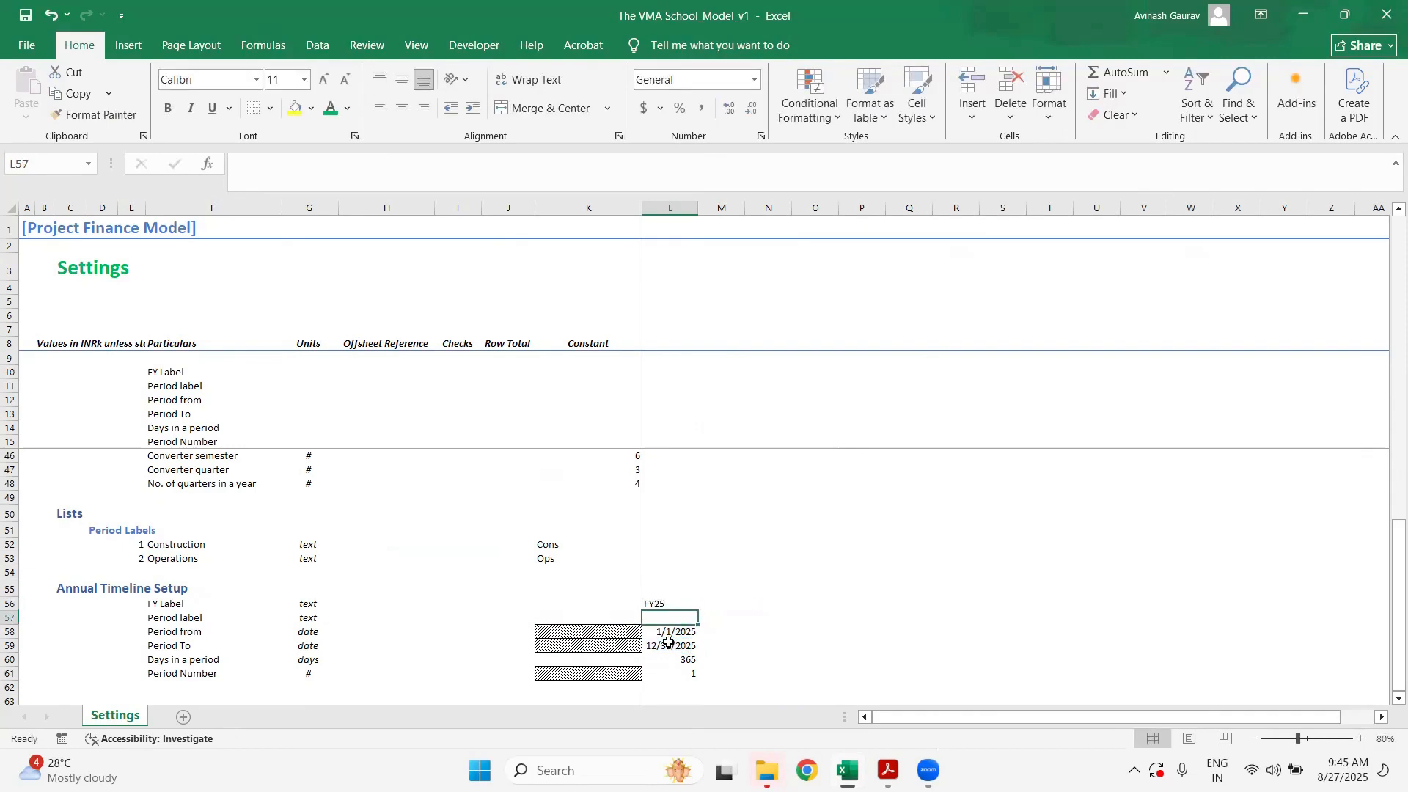
{"action": "key", "text": "Up"}
{"action": "key", "text": "ctrl+c"}
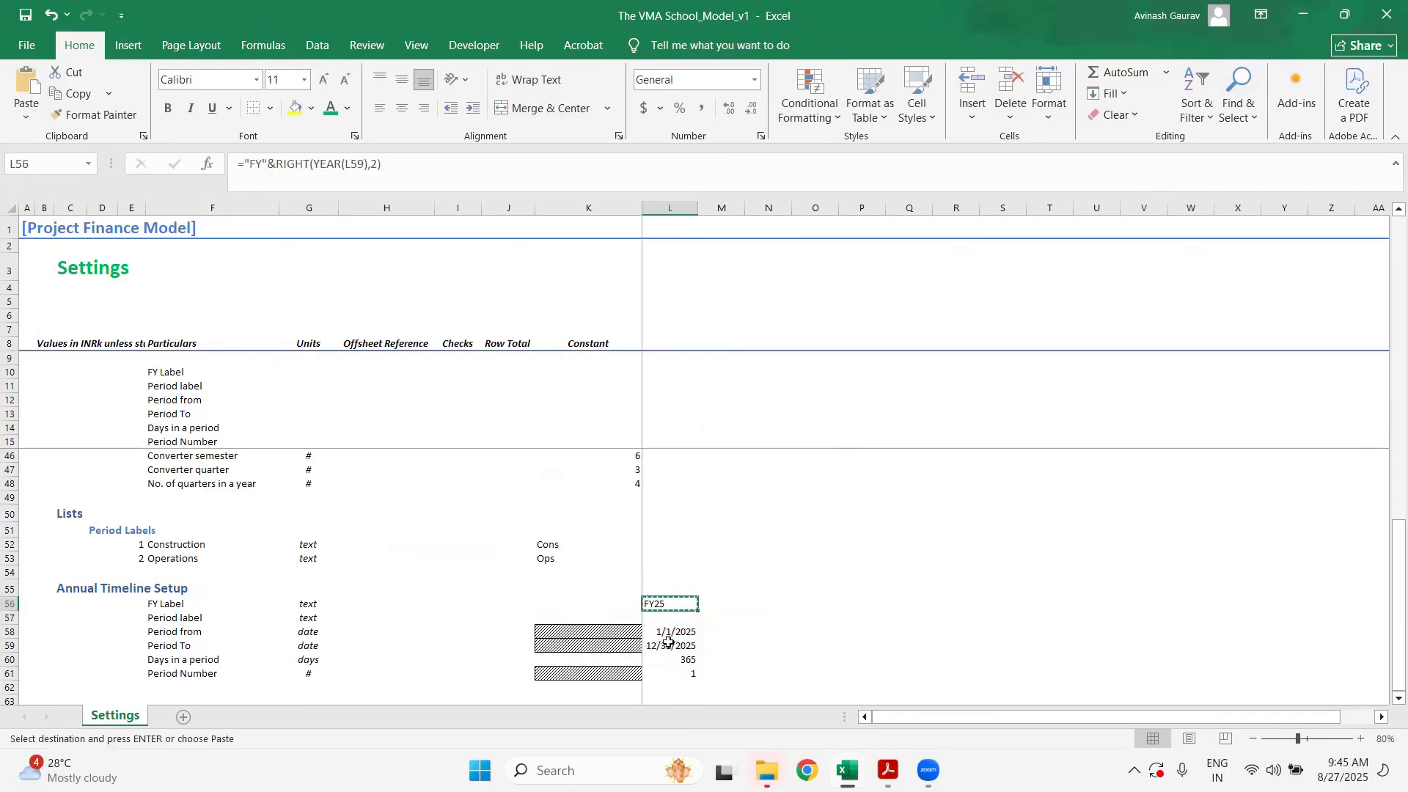
{"action": "key", "text": "shift+Right"}
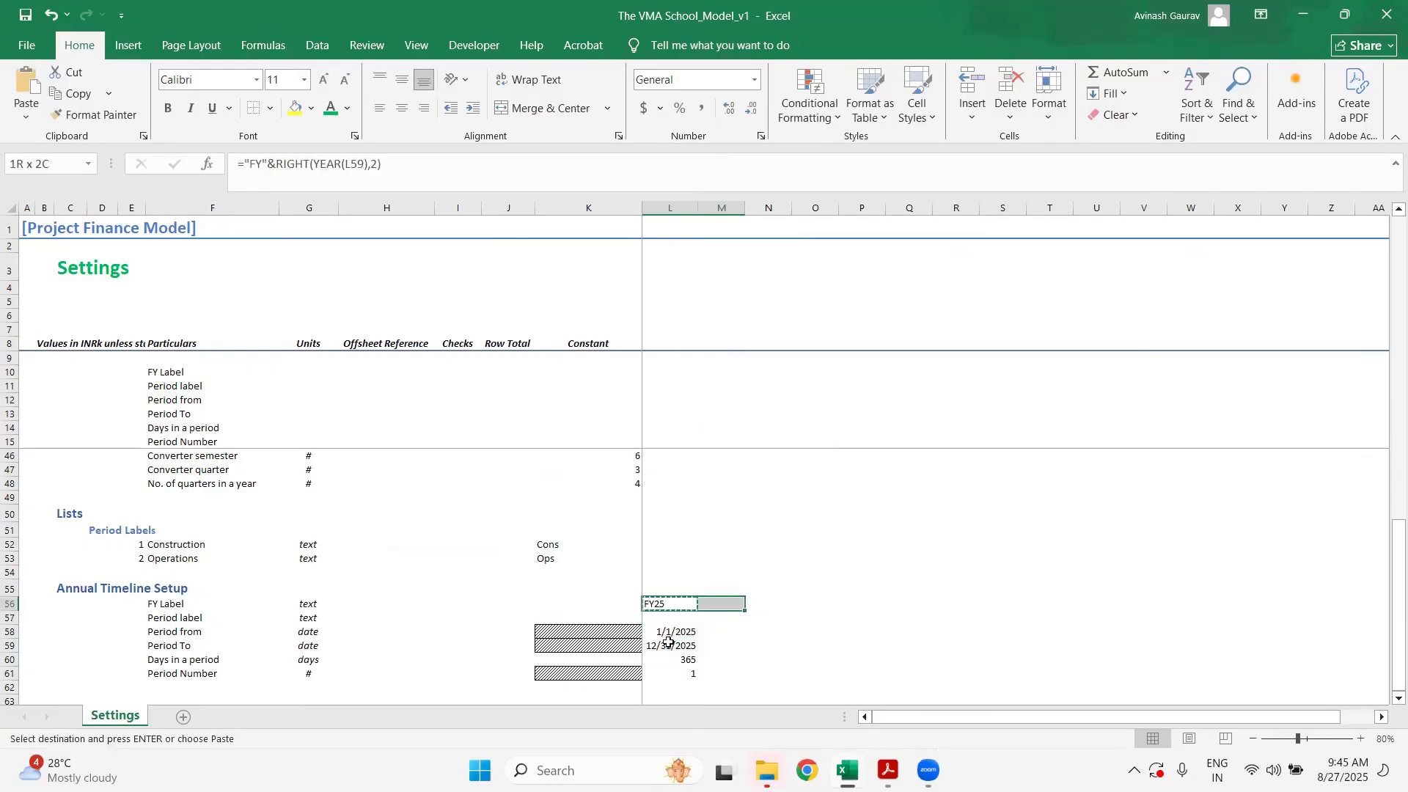
{"action": "key", "text": "shift+Left"}
{"action": "key", "text": "shift+Down"}
{"action": "key", "text": "shift+Down"}
{"action": "key", "text": "shift+Down"}
{"action": "key", "text": "shift+Down"}
{"action": "key", "text": "shift+Down"}
{"action": "key", "text": "shift+Up"}
{"action": "key", "text": "shift+Up"}
{"action": "key", "text": "shift+Up"}
{"action": "key", "text": "shift+Up"}
{"action": "key", "text": "shift+Up"}
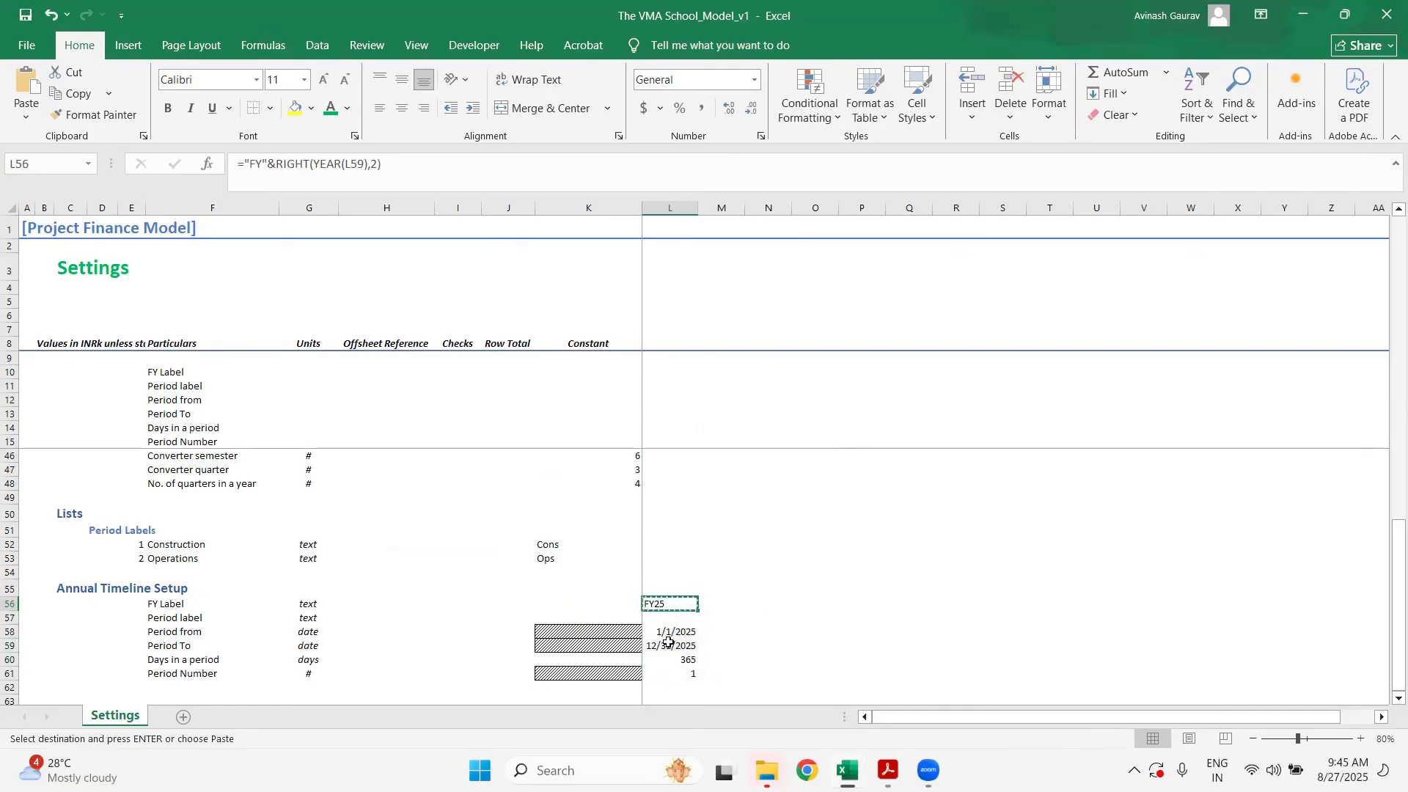
- Format the Period from and Period To dates in L58:L59 with the 14-Mar-12 date type
{"action": "key", "text": "Down"}
{"action": "key", "text": "Down"}
{"action": "left_click", "coordinate": [669, 642], "text": "shift"}
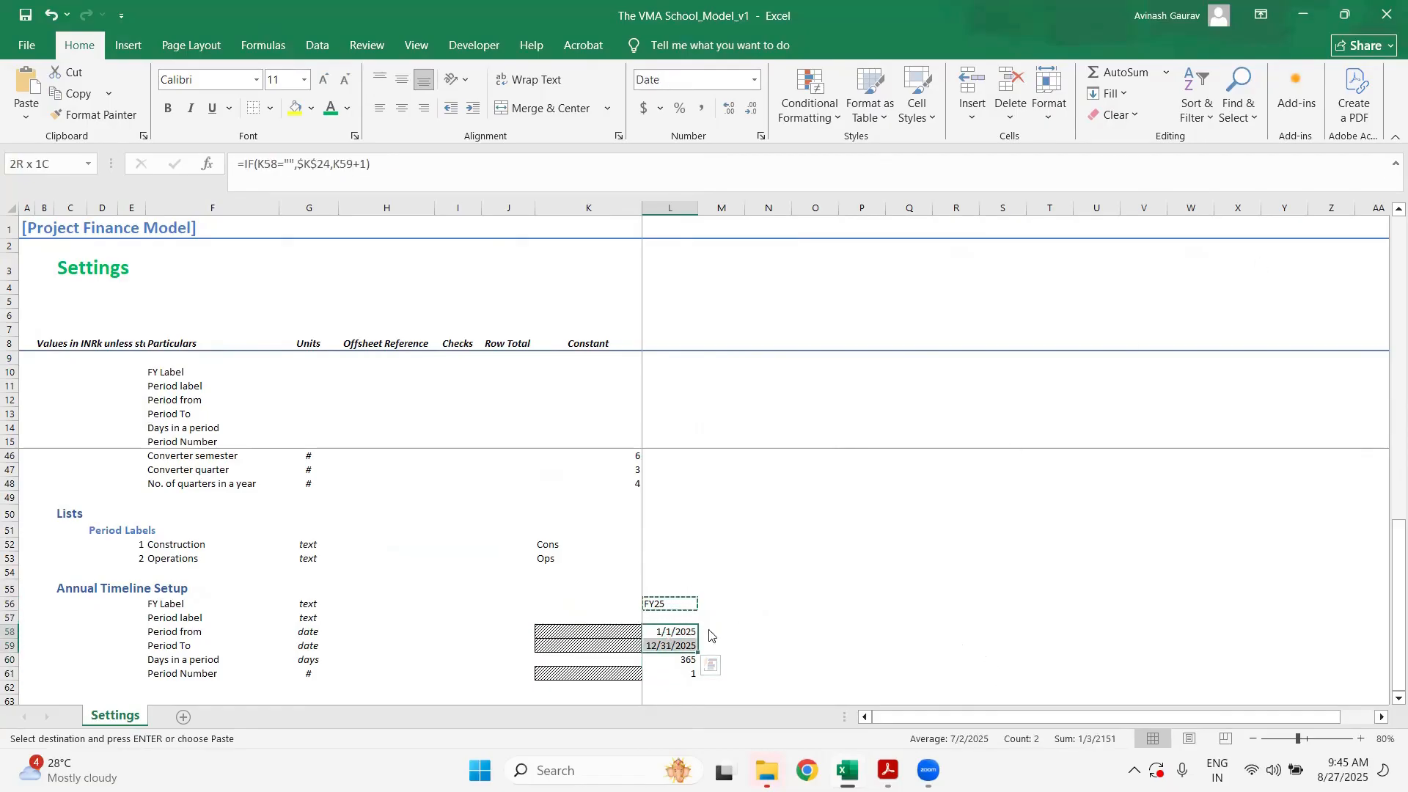
{"action": "key", "text": "Escape"}
{"action": "key", "text": "ctrl+1"}
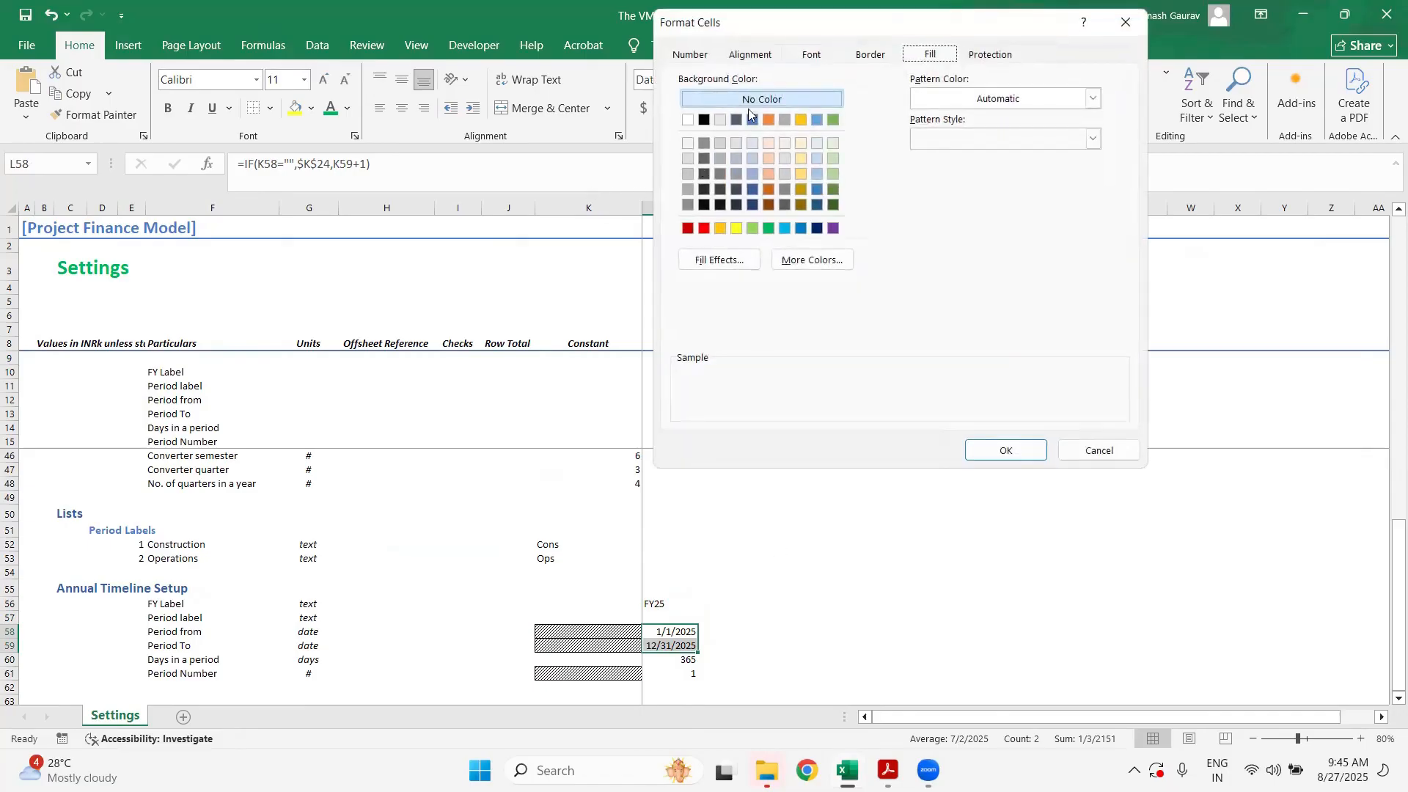
{"action": "left_click", "coordinate": [696, 55]}
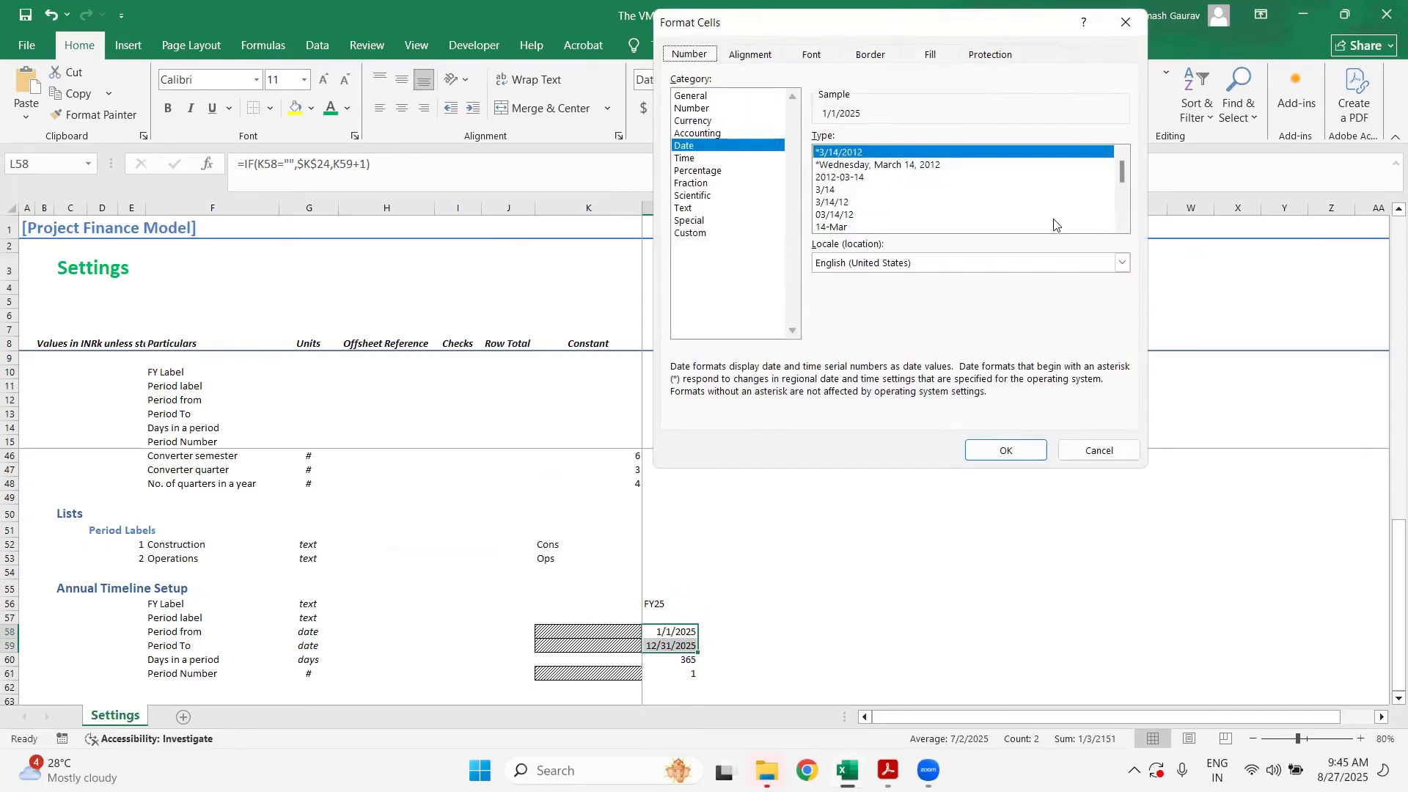
{"action": "scroll", "coordinate": [1126, 229], "scroll_direction": "down", "scroll_amount": 1}
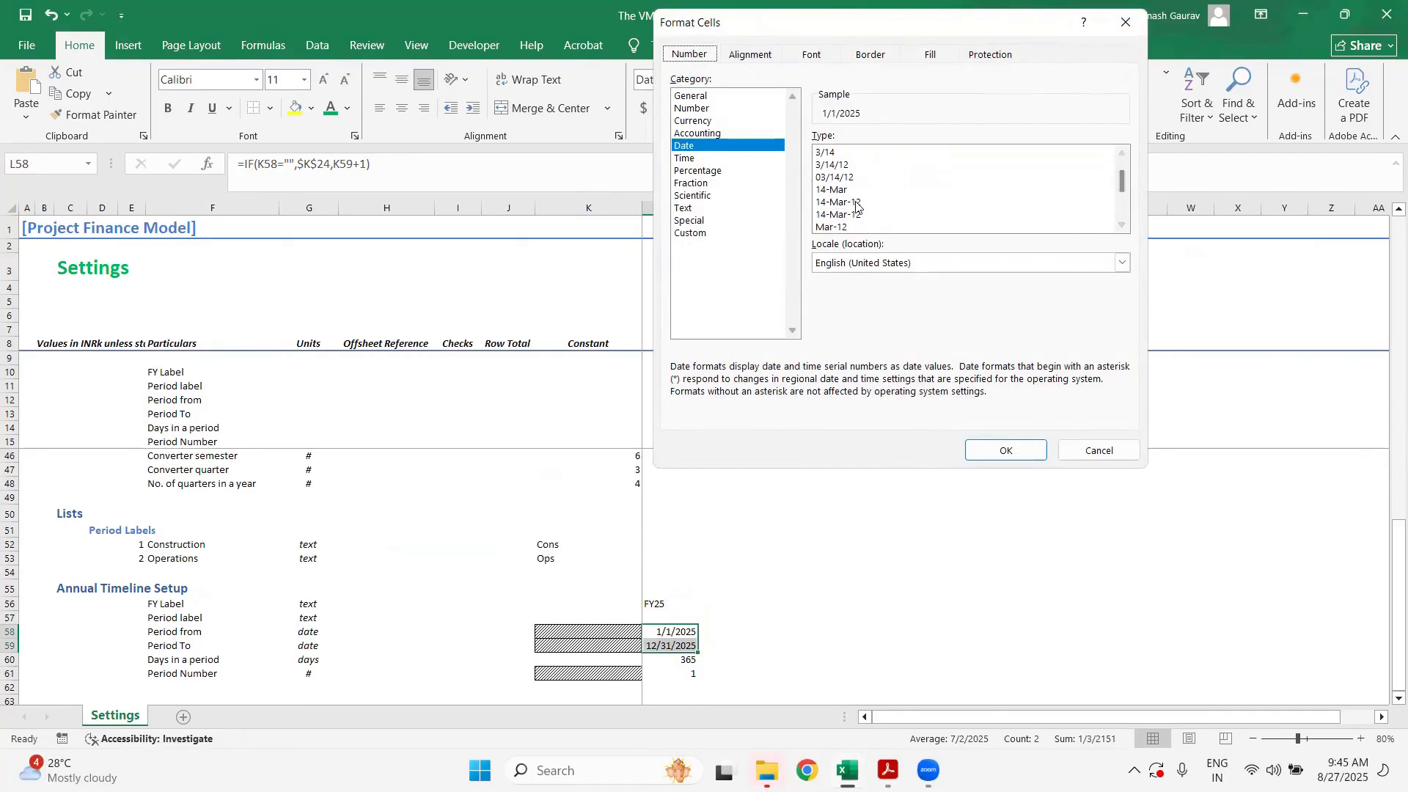
{"action": "left_click", "coordinate": [855, 203]}
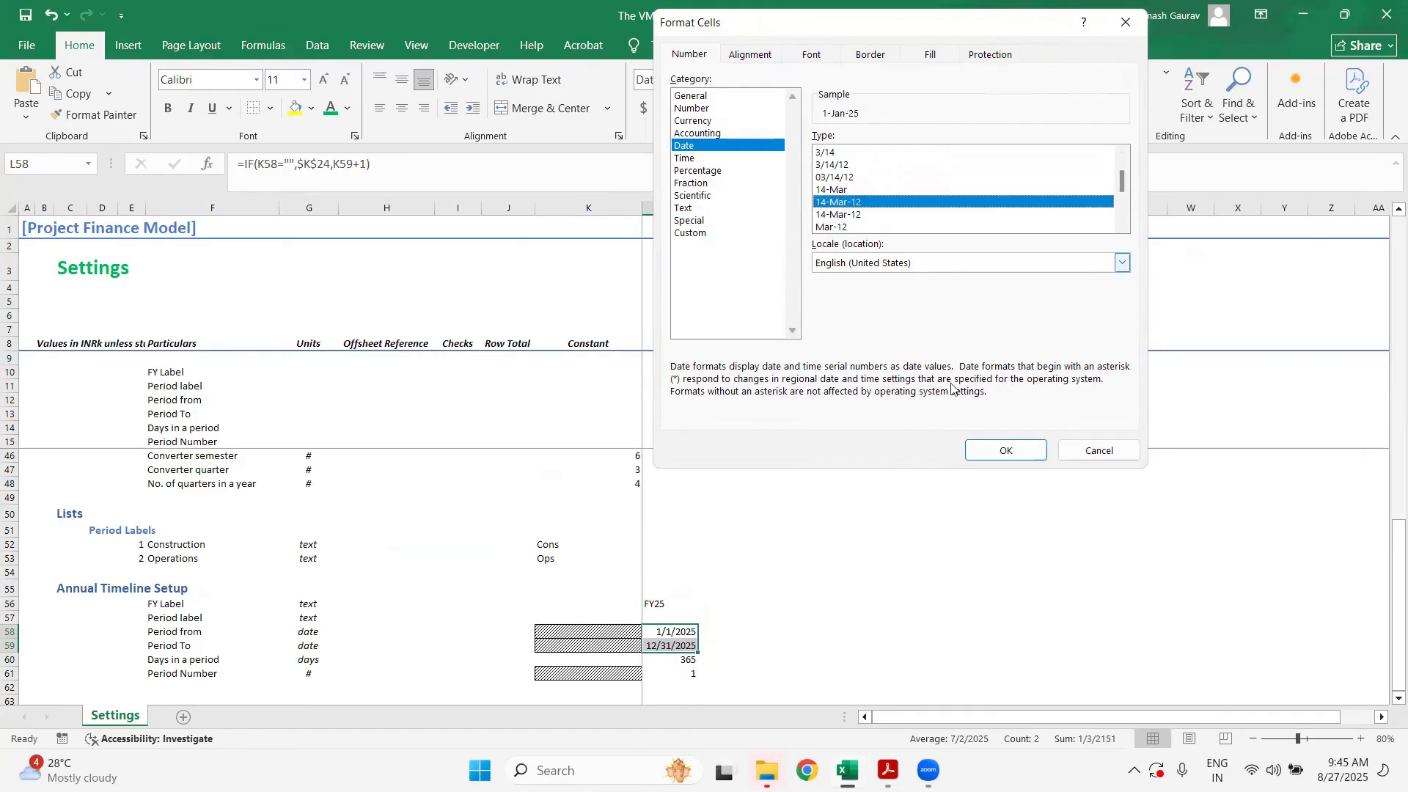
{"action": "left_click", "coordinate": [993, 441]}
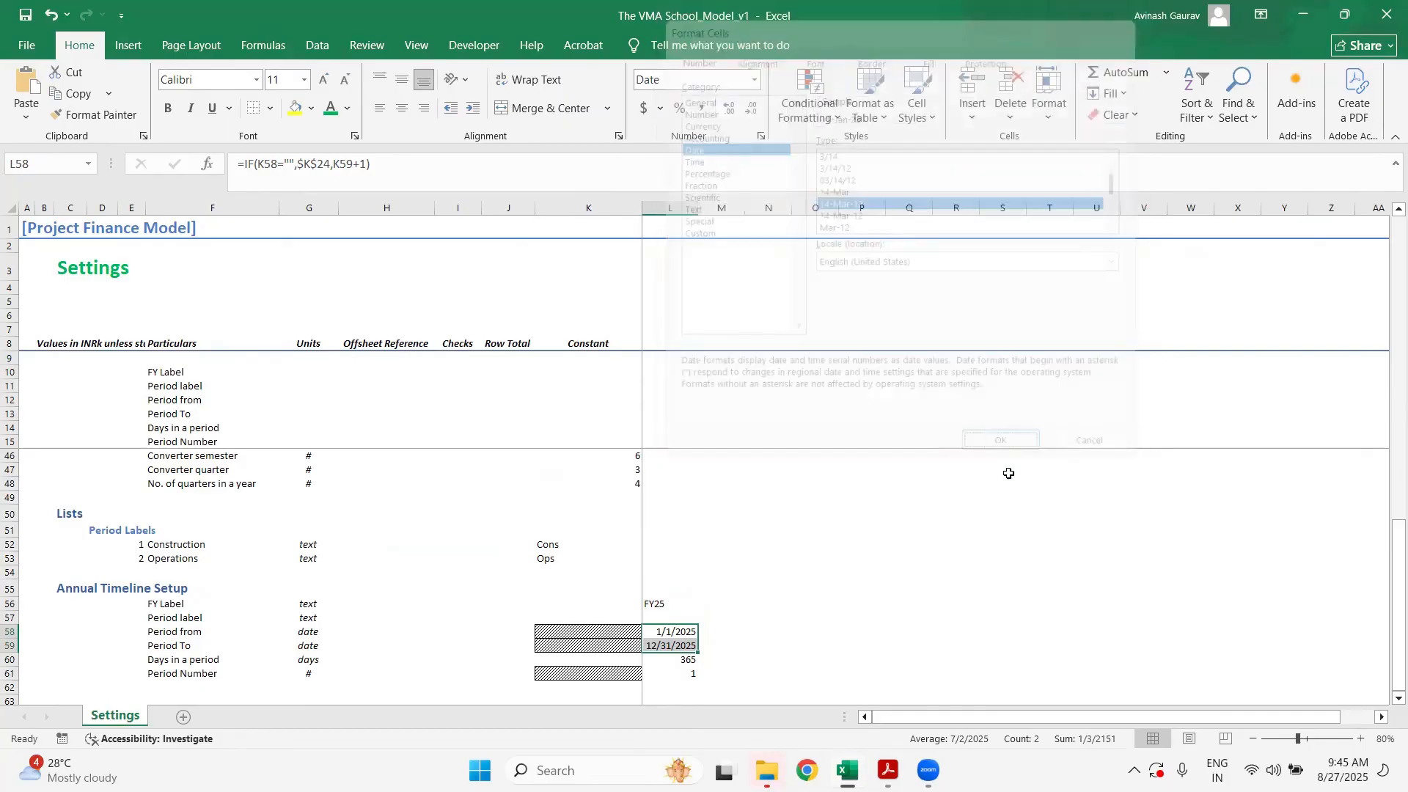
- Centre the FY Label in L56 horizontally
{"action": "key", "text": "Up"}
{"action": "key", "text": "Up"}
{"action": "key", "text": "shift+Down"}
{"action": "key", "text": "shift+Down"}
{"action": "key", "text": "shift+Down"}
{"action": "key", "text": "shift+Down"}
{"action": "key", "text": "shift+Down"}
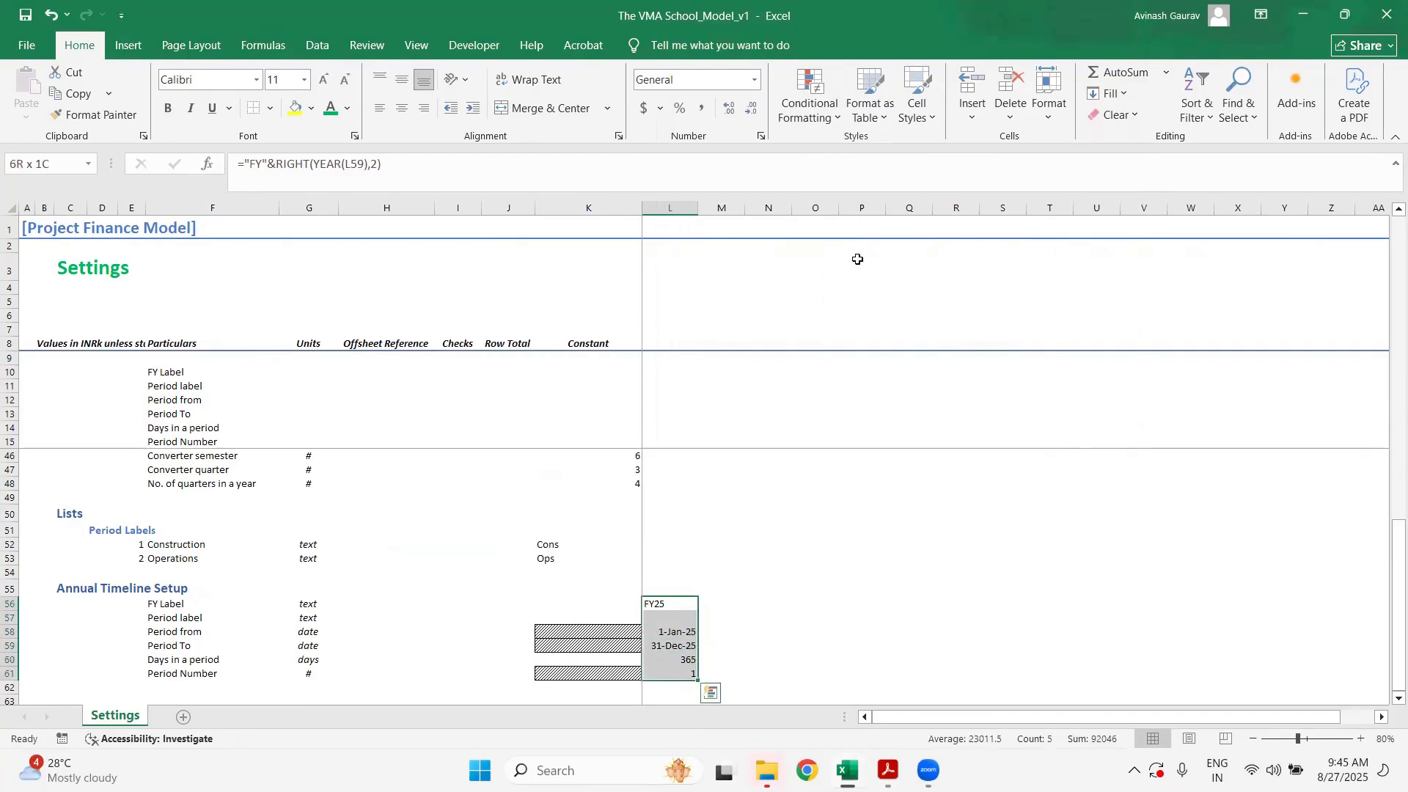
{"action": "key", "text": "shift+Up"}
{"action": "key", "text": "shift+Up"}
{"action": "key", "text": "shift+Up"}
{"action": "key", "text": "shift+Up"}
{"action": "key", "text": "shift+Up"}
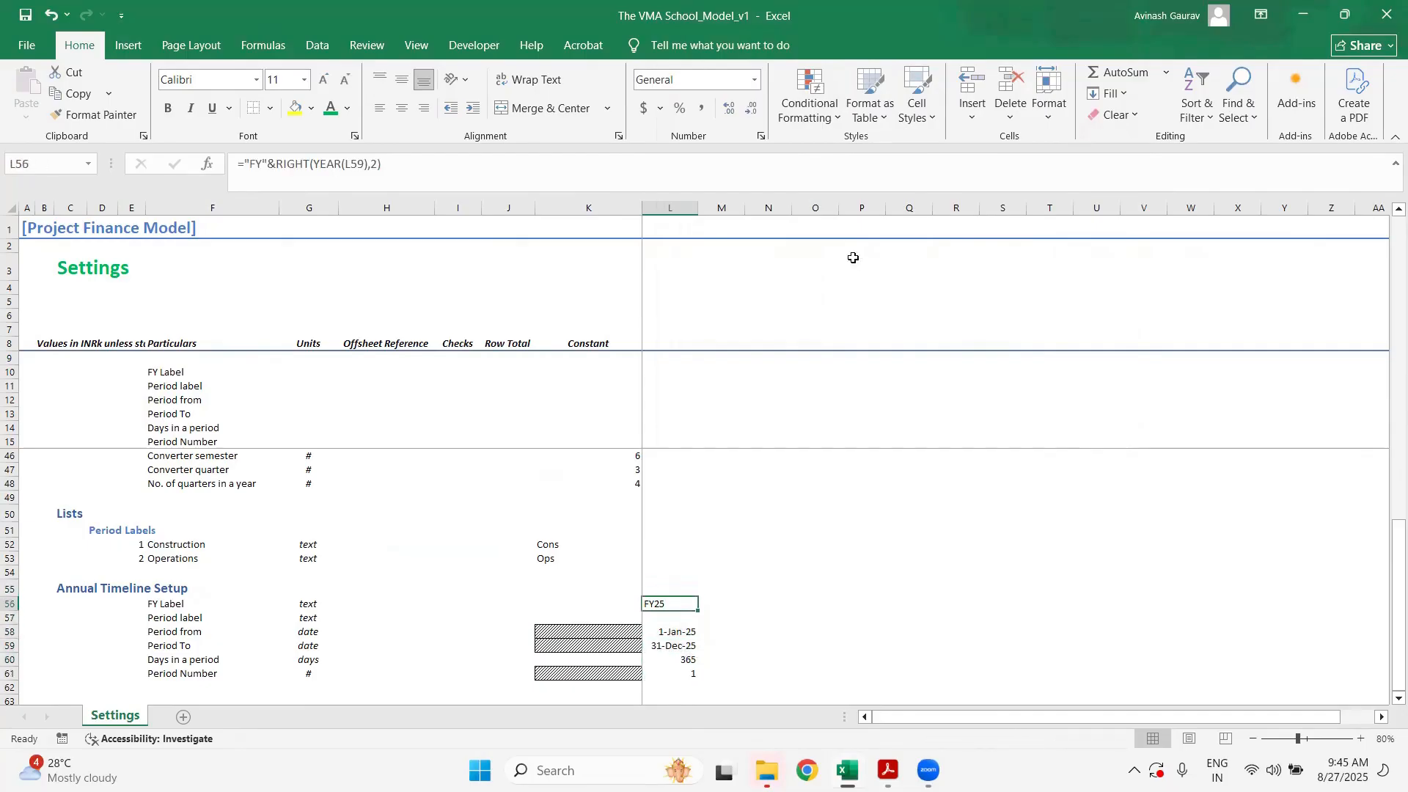
{"action": "left_click", "coordinate": [404, 110]}
- Copy the annual timeline formulas in L56:L61 across through column Y
{"action": "key", "text": "shift+Down"}
{"action": "key", "text": "shift+Down"}
{"action": "key", "text": "shift+Down"}
{"action": "key", "text": "shift+Down"}
{"action": "key", "text": "shift+Down"}
{"action": "key", "text": "ctrl+c"}
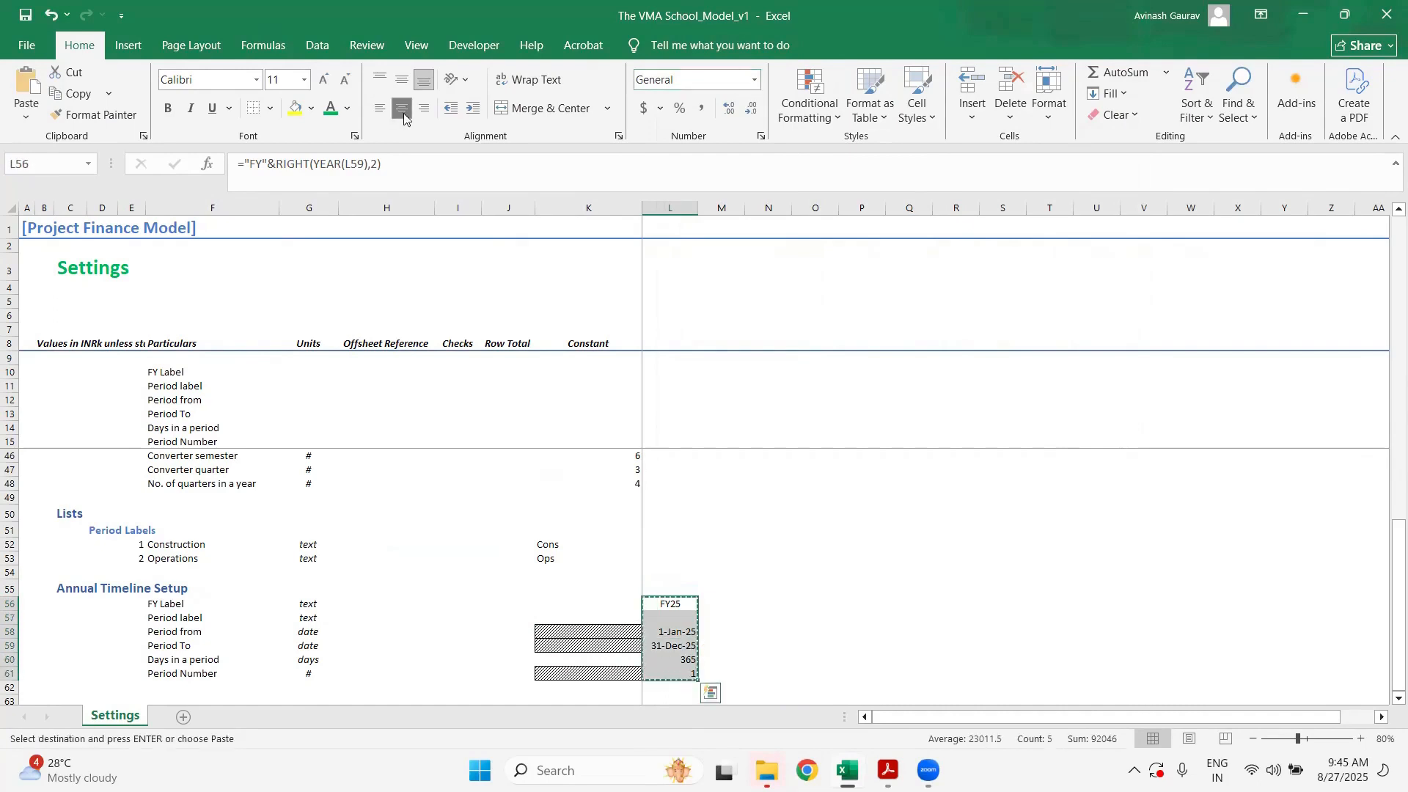
{"action": "key", "text": "shift+Right"}
{"action": "key", "text": "shift+Right"}
{"action": "key", "text": "shift+Right"}
{"action": "key", "text": "shift+Right"}
{"action": "key", "text": "shift+Right"}
{"action": "key", "text": "shift+Right"}
{"action": "key", "text": "shift+Right"}
{"action": "key", "text": "shift+Right"}
{"action": "key", "text": "shift+Right"}
{"action": "key", "text": "shift+Right"}
{"action": "key", "text": "shift+Right"}
{"action": "key", "text": "shift+Right"}
{"action": "key", "text": "shift+Right"}
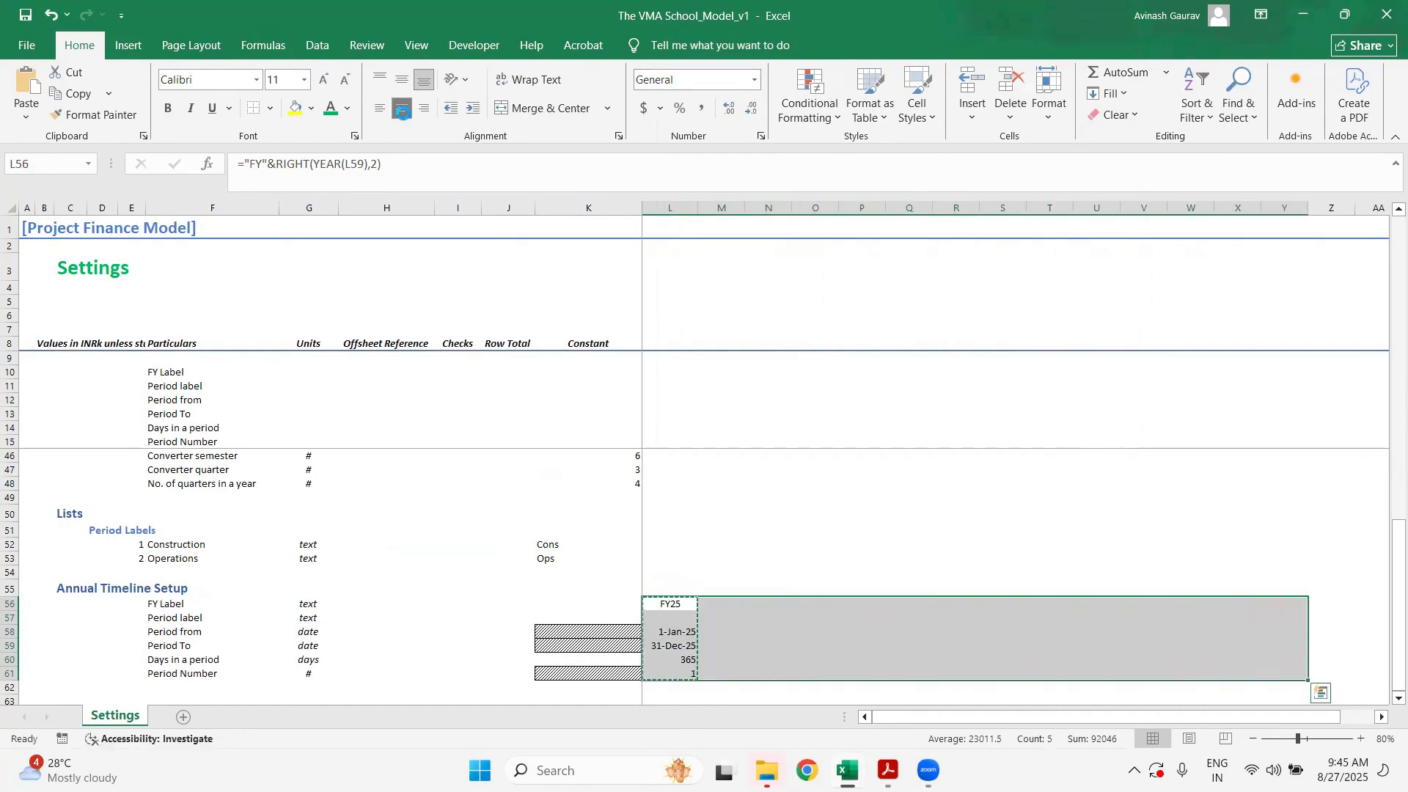
{"action": "key", "text": "ctrl+v"}
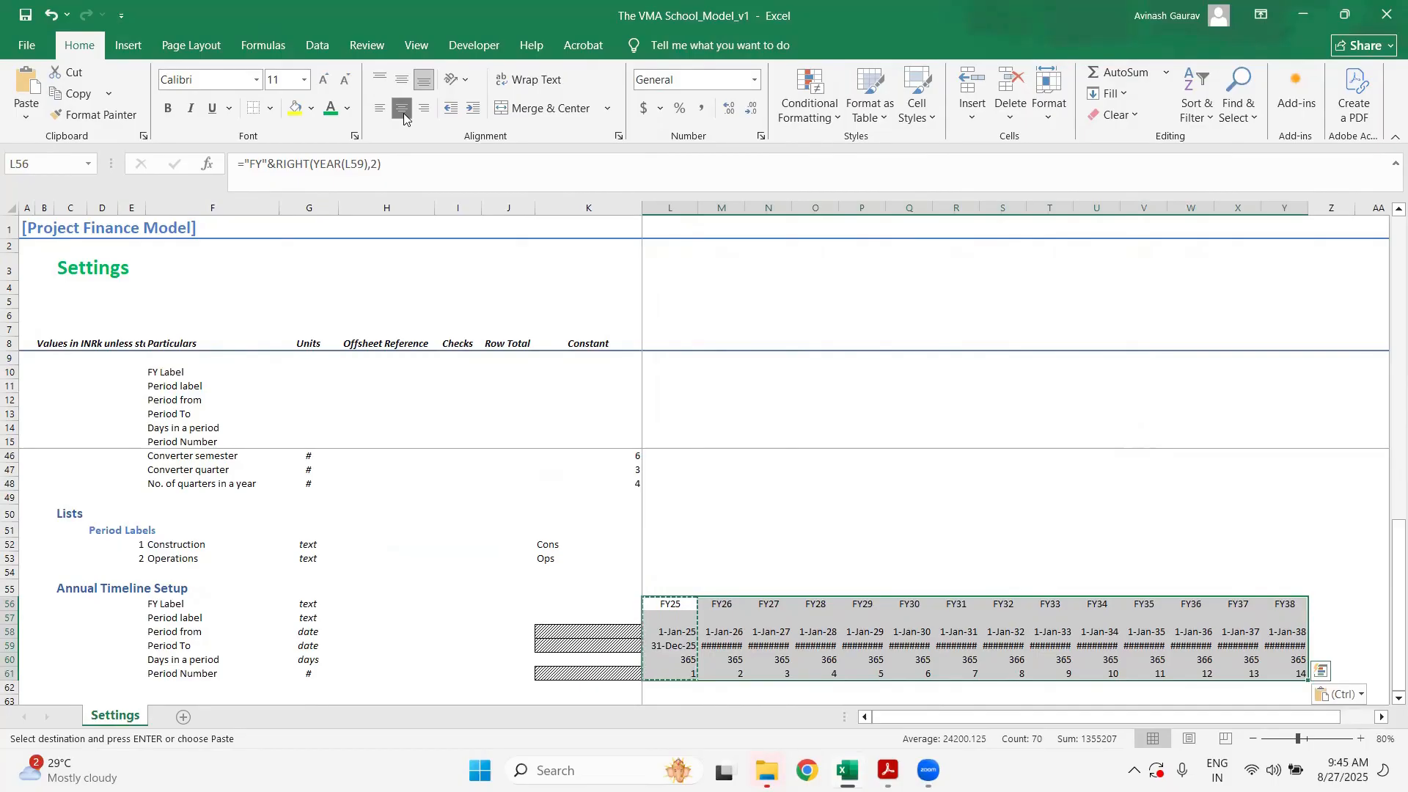
- AutoFit the widths of columns M to Y to the Period To dates in M59:Y59
{"action": "key", "text": "Right"}
{"action": "key", "text": "Right"}
{"action": "key", "text": "Right"}
{"action": "key", "text": "Right"}
{"action": "key", "text": "Right"}
{"action": "key", "text": "Right"}
{"action": "key", "text": "Right"}
{"action": "key", "text": "Down"}
{"action": "key", "text": "Down"}
{"action": "key", "text": "Down"}
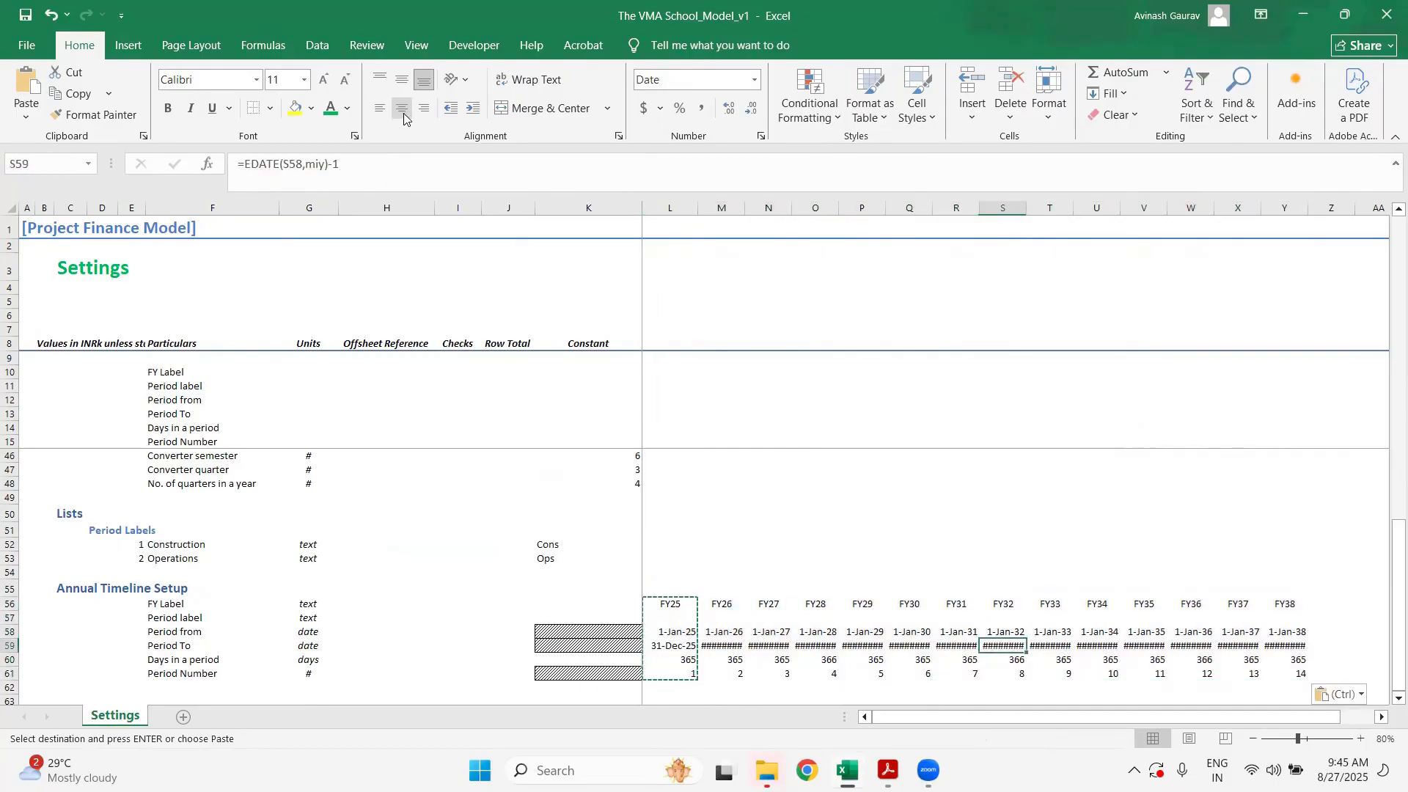
{"action": "key", "text": "Left"}
{"action": "key", "text": "Left"}
{"action": "key", "text": "Left"}
{"action": "key", "text": "Left"}
{"action": "key", "text": "Left"}
{"action": "key", "text": "Left"}
{"action": "key", "text": "ctrl+shift+Right"}
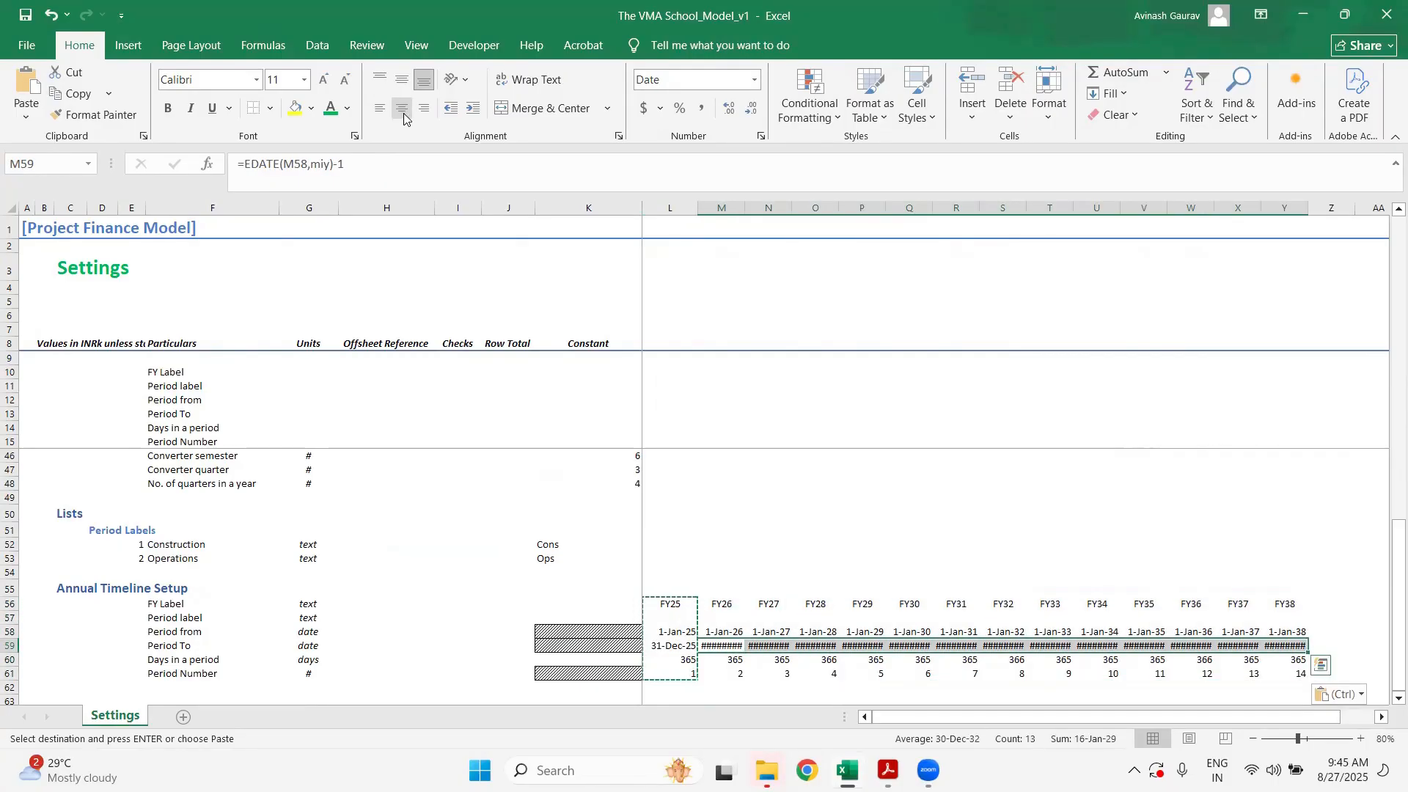
{"action": "key", "text": "alt+o"}
{"action": "key", "text": "c"}
{"action": "key", "text": "a"}
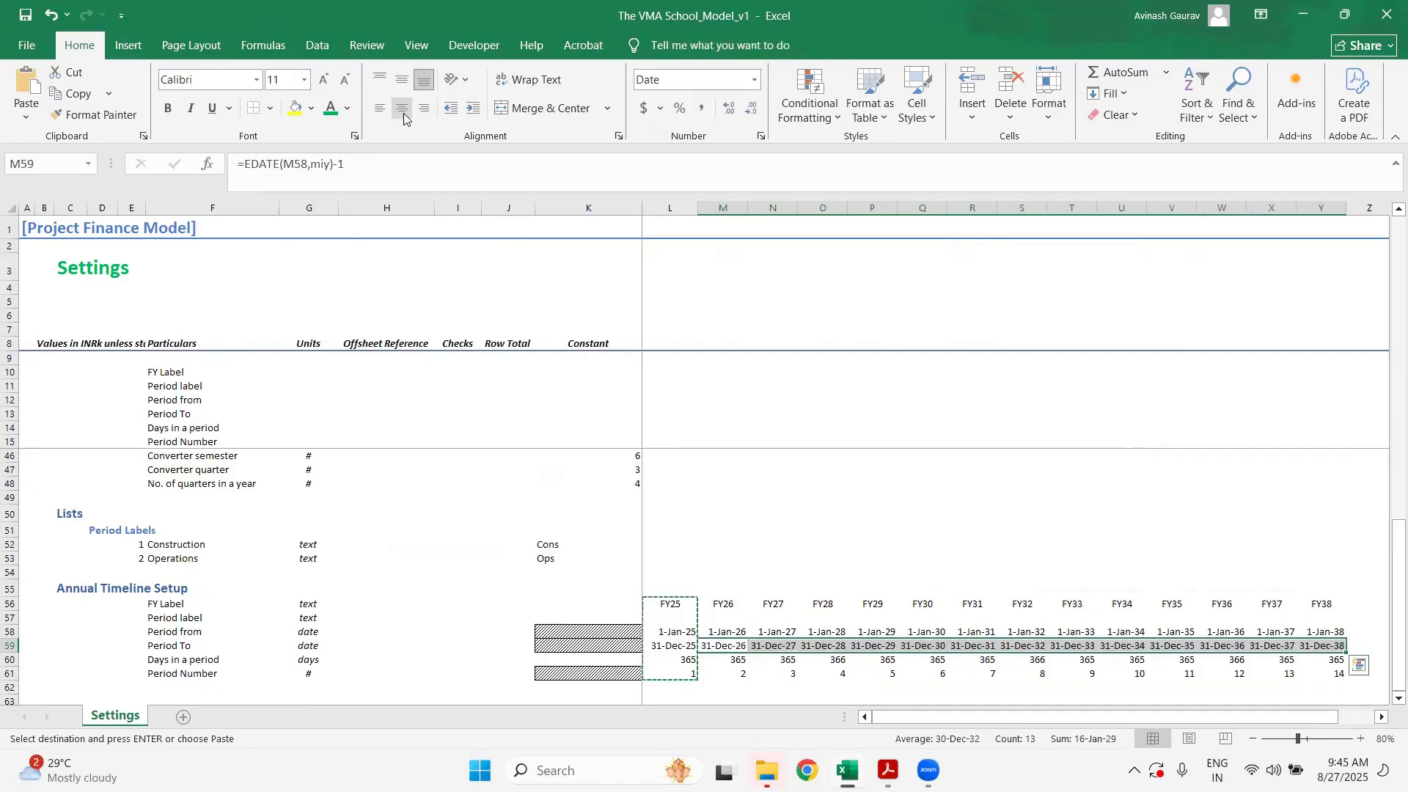
- Examine the annual timeline columns from L through Y, checking the FY labels, dates, day counts and period numbers
{"action": "key", "text": "Right"}
{"action": "key", "text": "Right"}
{"action": "key", "text": "Up"}
{"action": "key", "text": "Up"}
{"action": "key", "text": "Up"}
{"action": "key", "text": "Right"}
{"action": "key", "text": "Right"}
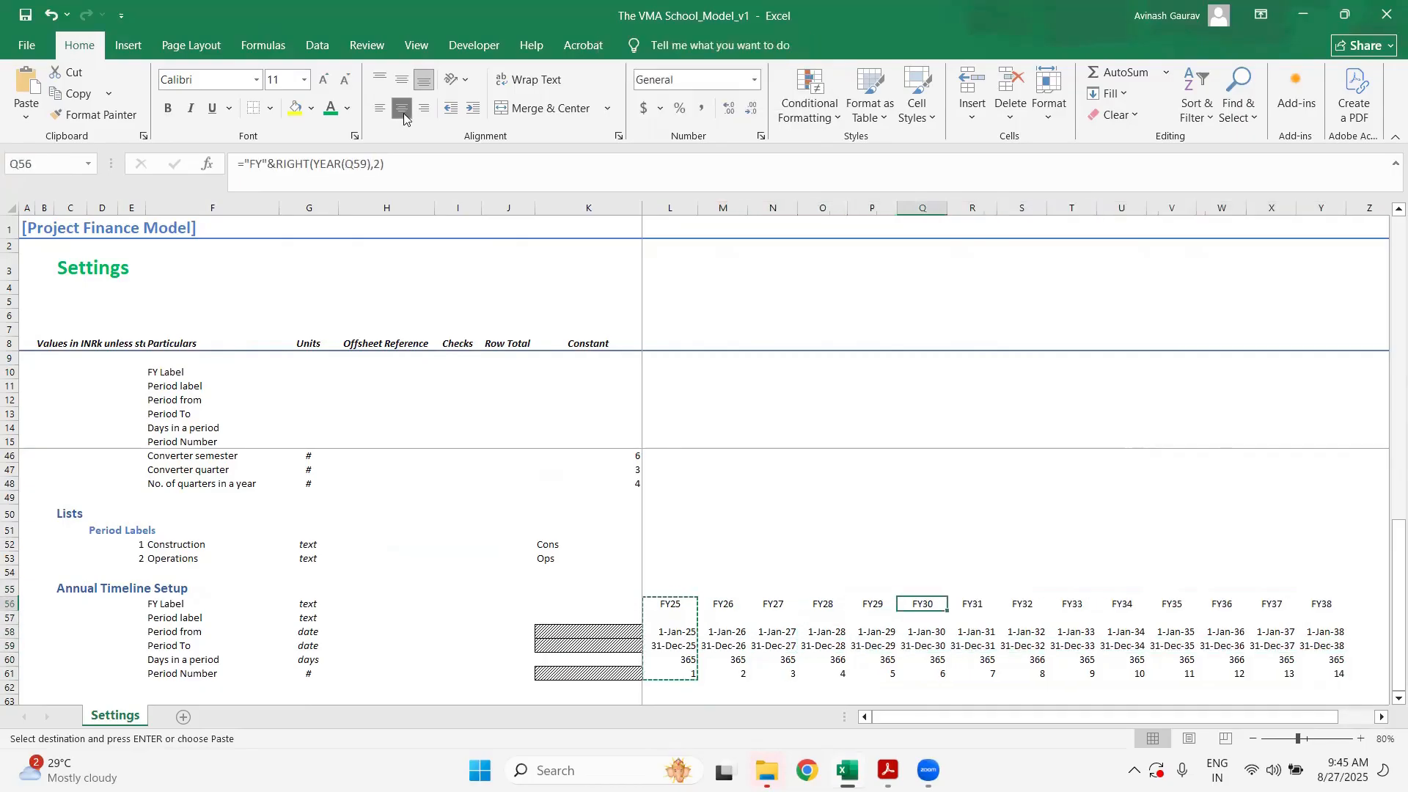
{"action": "key", "text": "Right"}
{"action": "key", "text": "Right"}
{"action": "key", "text": "Right"}
{"action": "key", "text": "Right"}
{"action": "key", "text": "Right"}
{"action": "key", "text": "shift+Down"}
{"action": "key", "text": "shift+Down"}
{"action": "key", "text": "ctrl+shift+Right"}
{"action": "key", "text": "shift+Down"}
{"action": "key", "text": "shift+Down"}
{"action": "key", "text": "shift+Down"}
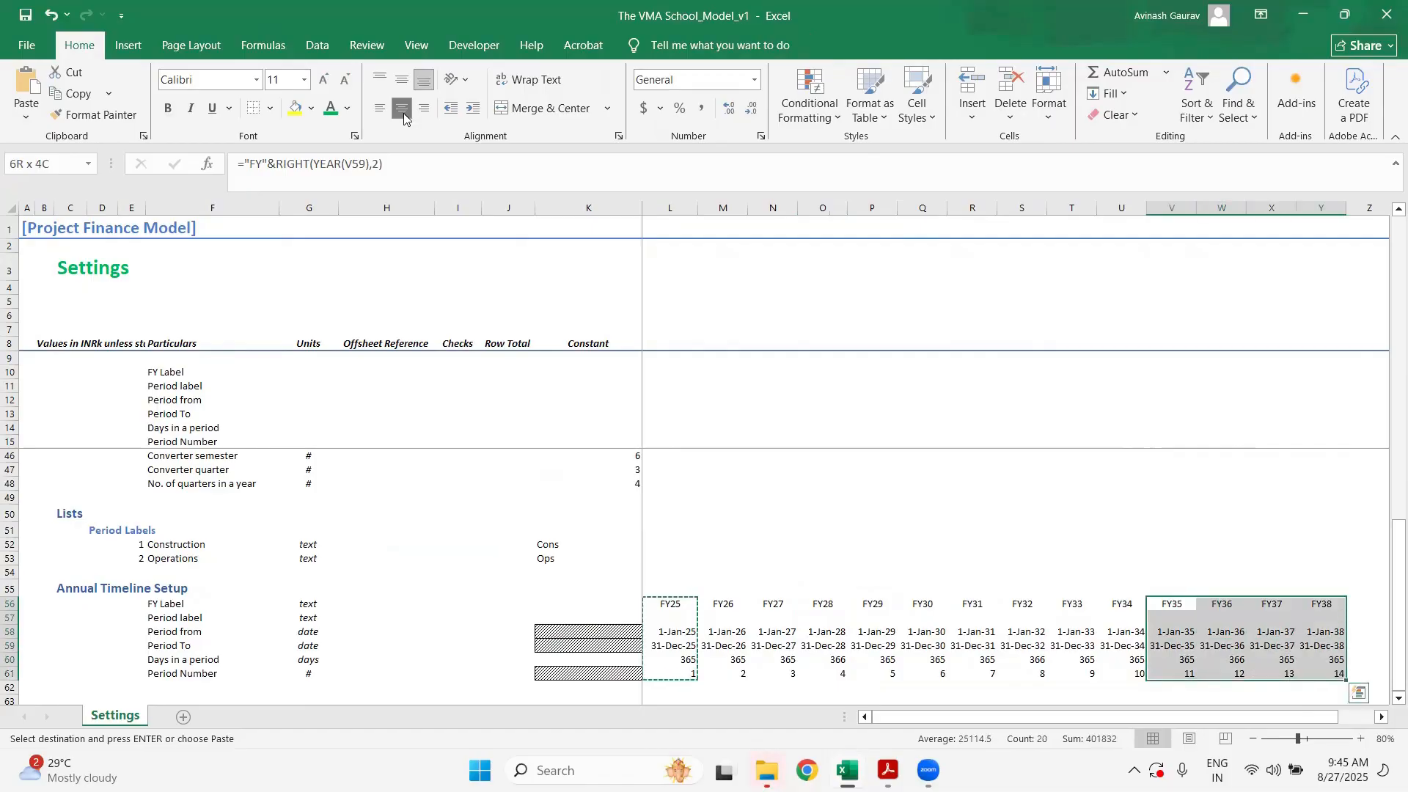
{"action": "key", "text": "Right"}
{"action": "key", "text": "Right"}
{"action": "key", "text": "Right"}
{"action": "key", "text": "Right"}
{"action": "key", "text": "Left"}
{"action": "key", "text": "Left"}
{"action": "key", "text": "Left"}
{"action": "key", "text": "Left"}
{"action": "key", "text": "Left"}
{"action": "key", "text": "Left"}
{"action": "key", "text": "Left"}
{"action": "key", "text": "Left"}
{"action": "key", "text": "Left"}
{"action": "key", "text": "Left"}
{"action": "key", "text": "Left"}
{"action": "key", "text": "Left"}
{"action": "key", "text": "Left"}
{"action": "key", "text": "Left"}
{"action": "key", "text": "Left"}
{"action": "key", "text": "Left"}
{"action": "key", "text": "Left"}
{"action": "key", "text": "Left"}
{"action": "key", "text": "Left"}
{"action": "key", "text": "Left"}
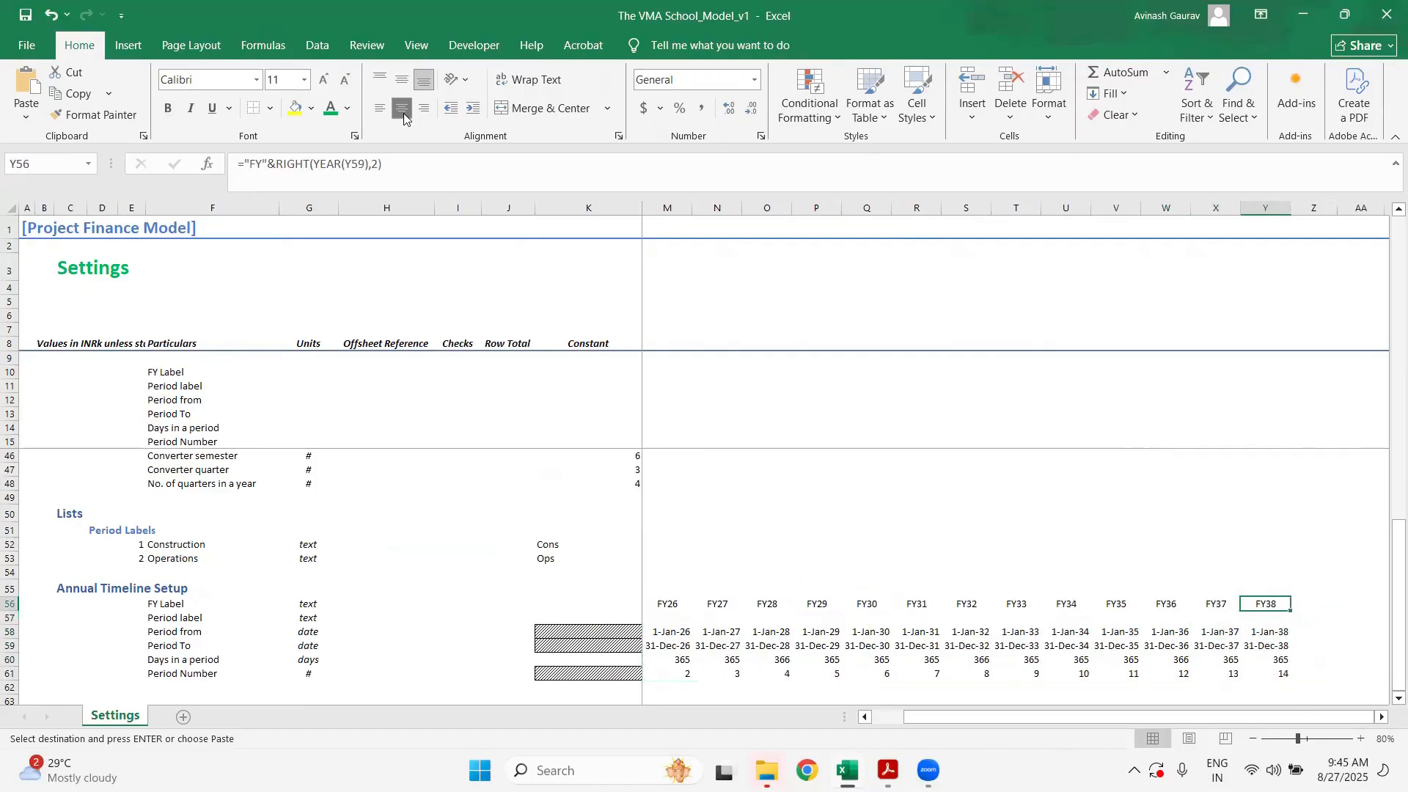
{"action": "key", "text": "Right"}
{"action": "key", "text": "Right"}
{"action": "key", "text": "Right"}
{"action": "key", "text": "Right"}
{"action": "key", "text": "Right"}
{"action": "key", "text": "Right"}
{"action": "key", "text": "Right"}
{"action": "key", "text": "Right"}
{"action": "key", "text": "Right"}
{"action": "key", "text": "Right"}
{"action": "key", "text": "Right"}
{"action": "key", "text": "Right"}
{"action": "key", "text": "Right"}
{"action": "key", "text": "Right"}
{"action": "key", "text": "Right"}
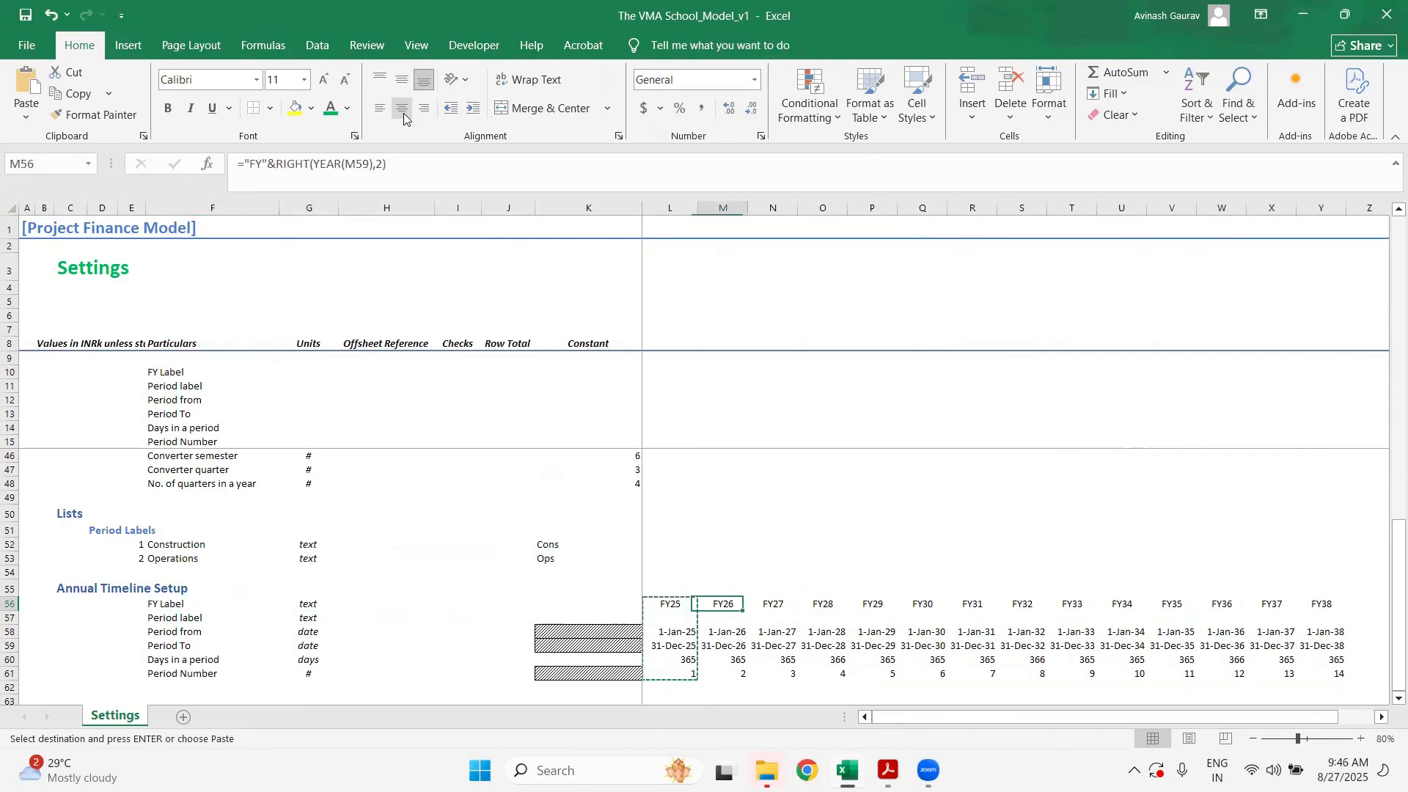
- Examine the annual timeline around the FY34 column and the model settings above it to judge how many periods are needed
{"action": "key", "text": "Left"}
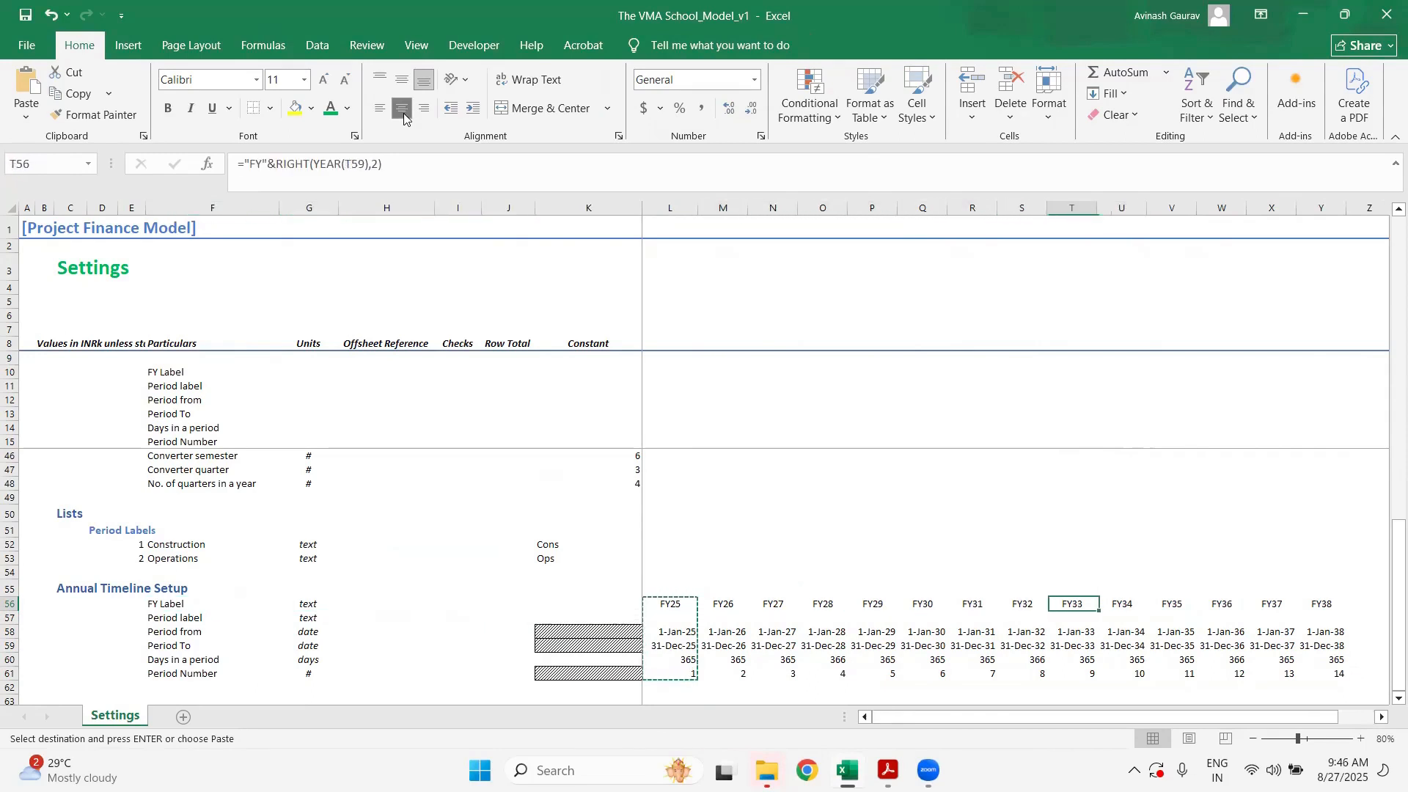
{"action": "key", "text": "Left"}
{"action": "key", "text": "Left"}
{"action": "key", "text": "Right"}
{"action": "key", "text": "Right"}
{"action": "key", "text": "Right"}
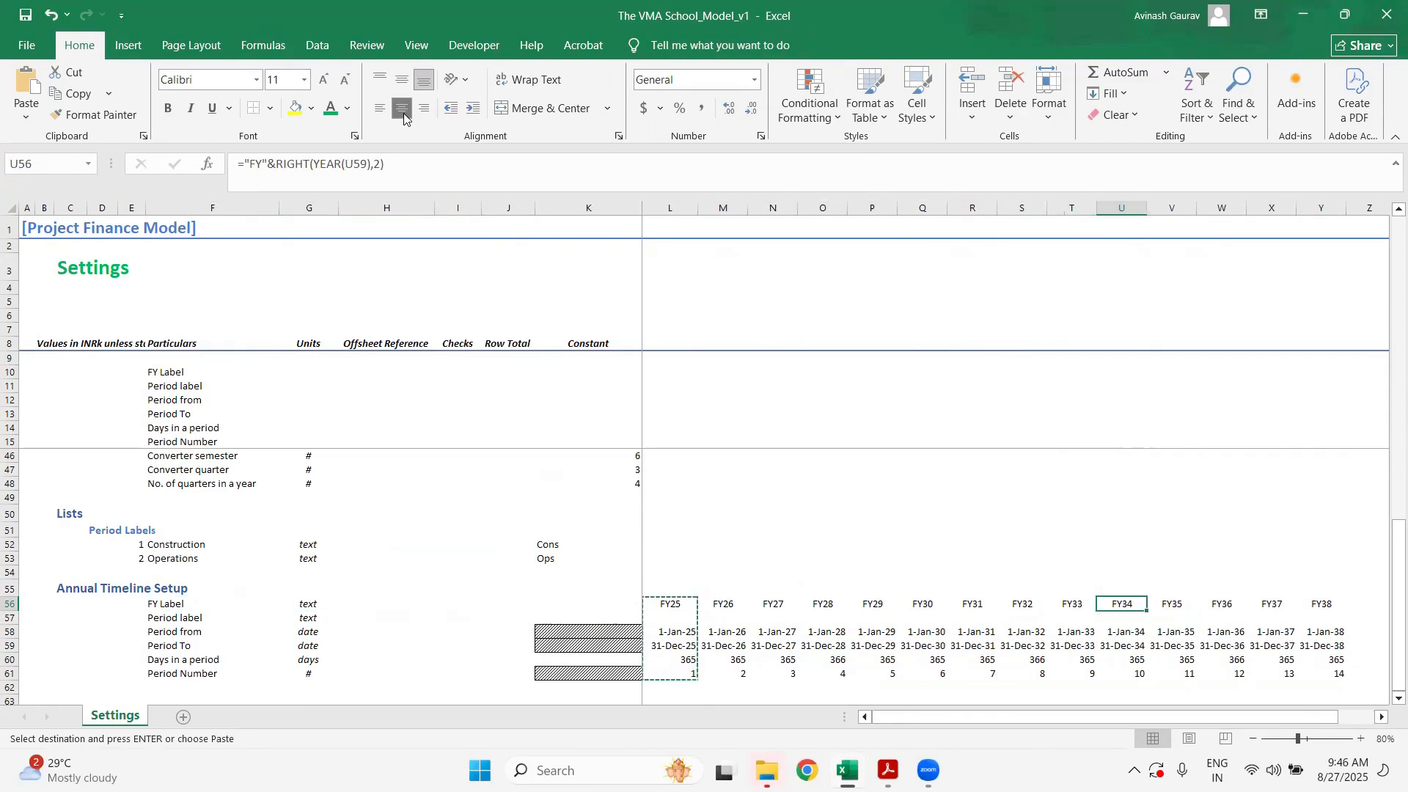
{"action": "key", "text": "Up"}
{"action": "key", "text": "Up"}
{"action": "key", "text": "Up"}
{"action": "key", "text": "Up"}
{"action": "key", "text": "Up"}
{"action": "key", "text": "Up"}
{"action": "key", "text": "Up"}
{"action": "key", "text": "Up"}
{"action": "key", "text": "Up"}
{"action": "key", "text": "Up"}
{"action": "key", "text": "Up"}
{"action": "key", "text": "Up"}
{"action": "key", "text": "Up"}
{"action": "key", "text": "Up"}
{"action": "key", "text": "Up"}
{"action": "key", "text": "Up"}
{"action": "key", "text": "Up"}
{"action": "key", "text": "Up"}
{"action": "key", "text": "Up"}
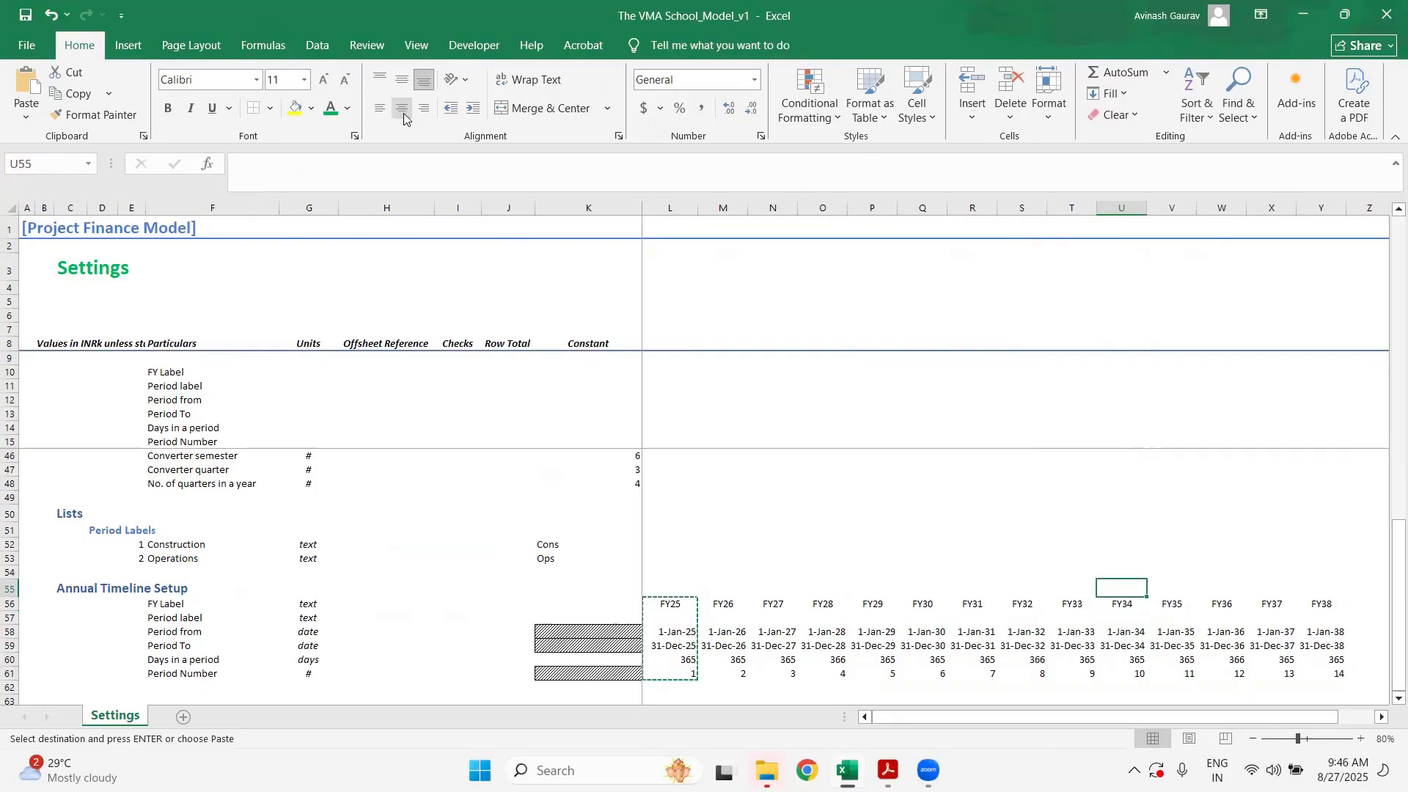
{"action": "key", "text": "Up"}
{"action": "key", "text": "Up"}
{"action": "key", "text": "Up"}
{"action": "key", "text": "Up"}
{"action": "key", "text": "Up"}
{"action": "key", "text": "Up"}
{"action": "key", "text": "Up"}
{"action": "key", "text": "Up"}
{"action": "key", "text": "Up"}
{"action": "key", "text": "Up"}
{"action": "key", "text": "Up"}
{"action": "key", "text": "Up"}
{"action": "key", "text": "Up"}
{"action": "key", "text": "Up"}
{"action": "key", "text": "Up"}
{"action": "key", "text": "Up"}
{"action": "key", "text": "Up"}
{"action": "key", "text": "Up"}
{"action": "key", "text": "Up"}
{"action": "key", "text": "Up"}
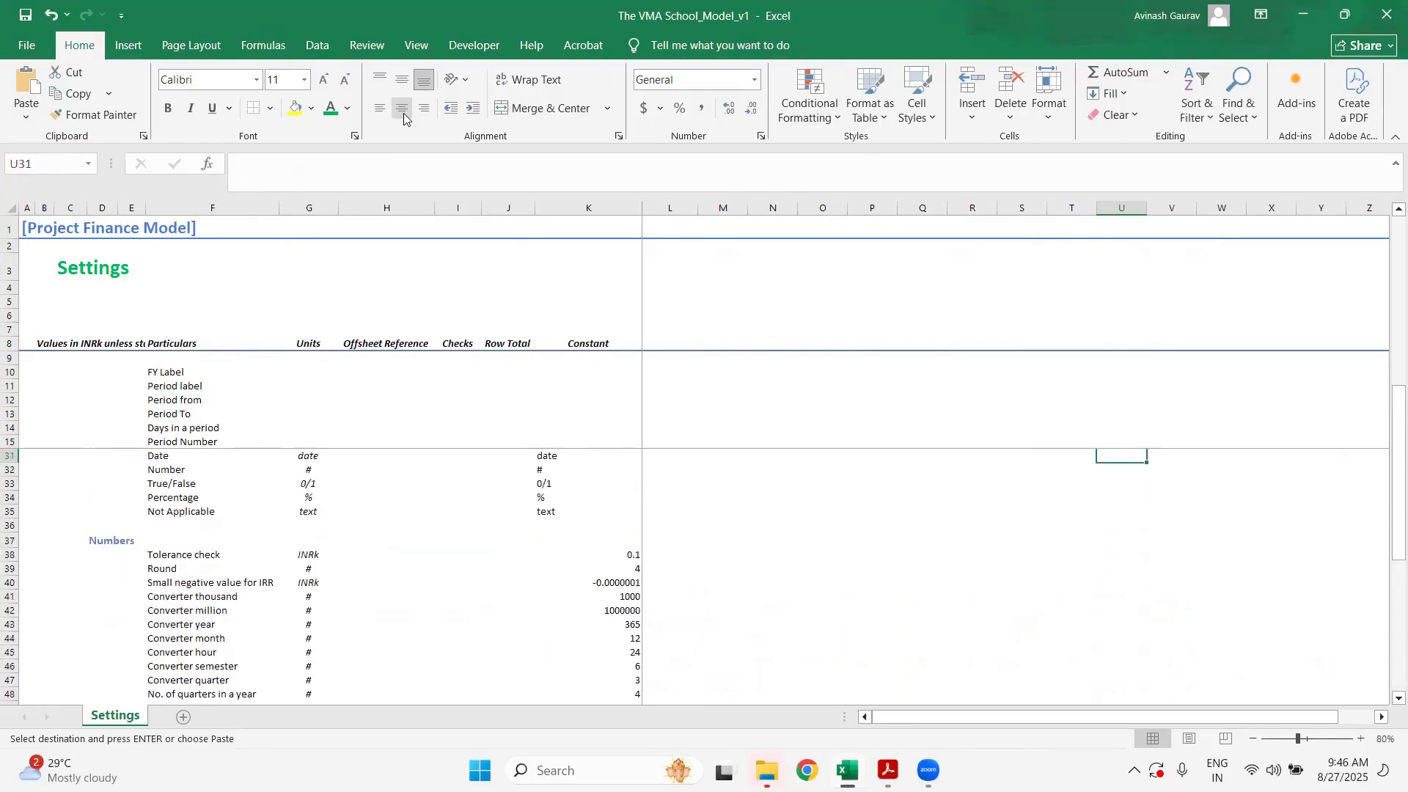
- Delete the surplus annual timeline entries for FY35 to FY38 in V56:Y61
{"action": "key", "text": "ctrl+Down"}
{"action": "key", "text": "Right"}
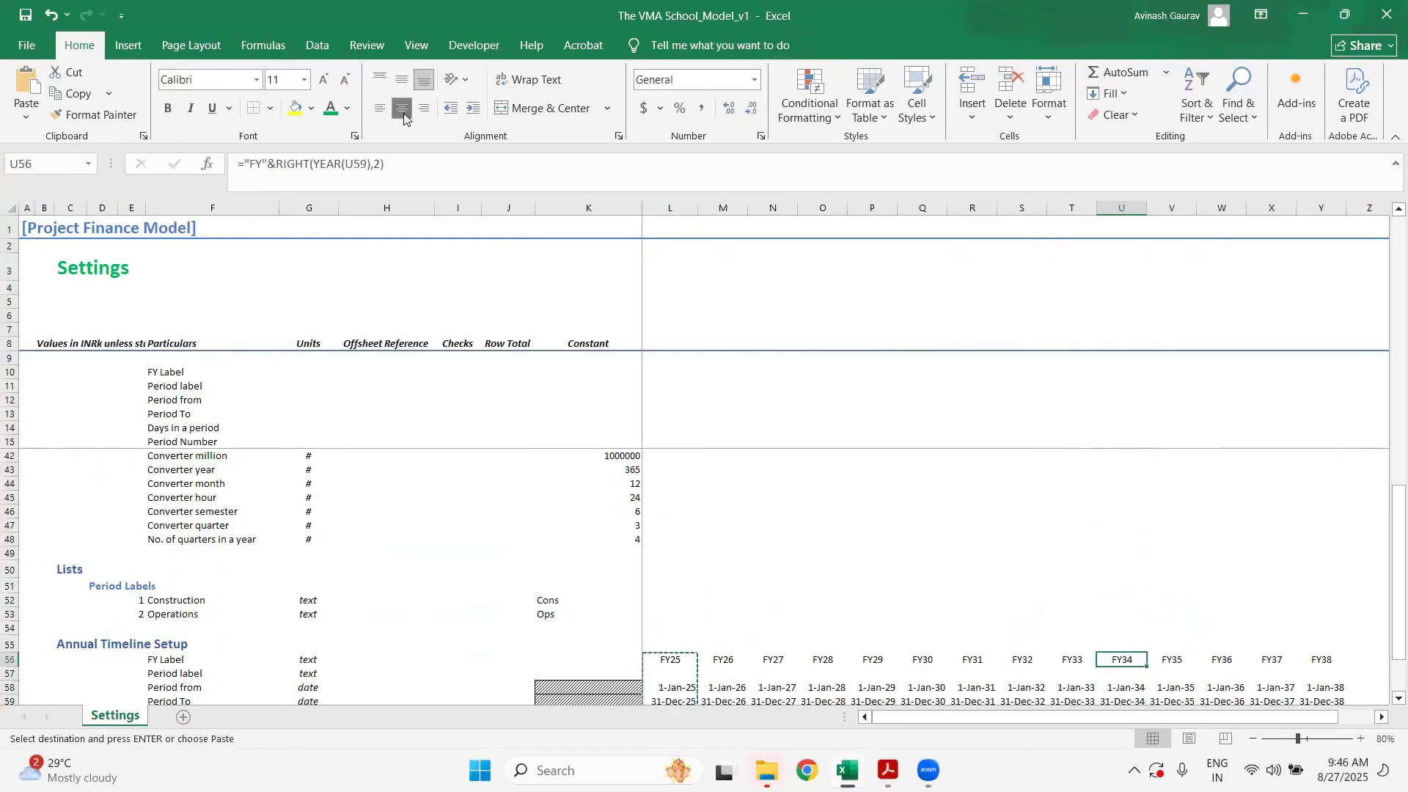
{"action": "key", "text": "shift+Down"}
{"action": "key", "text": "shift+Down"}
{"action": "key", "text": "shift+Down"}
{"action": "key", "text": "shift+Down"}
{"action": "key", "text": "shift+Down"}
{"action": "key", "text": "shift+Right"}
{"action": "key", "text": "shift+Right"}
{"action": "key", "text": "shift+Right"}
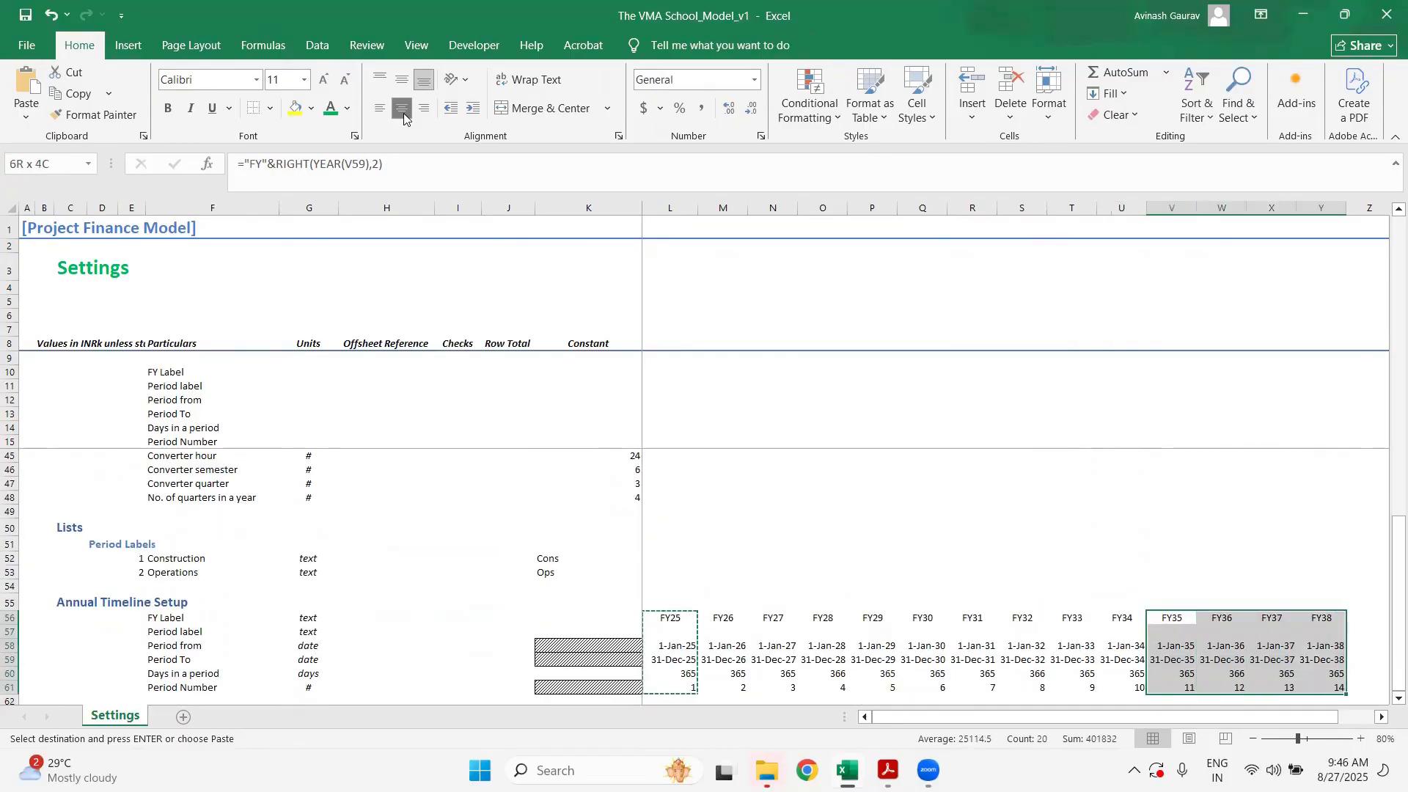
{"action": "key", "text": "Delete"}
{"action": "key", "text": "Left"}
{"action": "key", "text": "Left"}
{"action": "key", "text": "Left"}
{"action": "key", "text": "Left"}
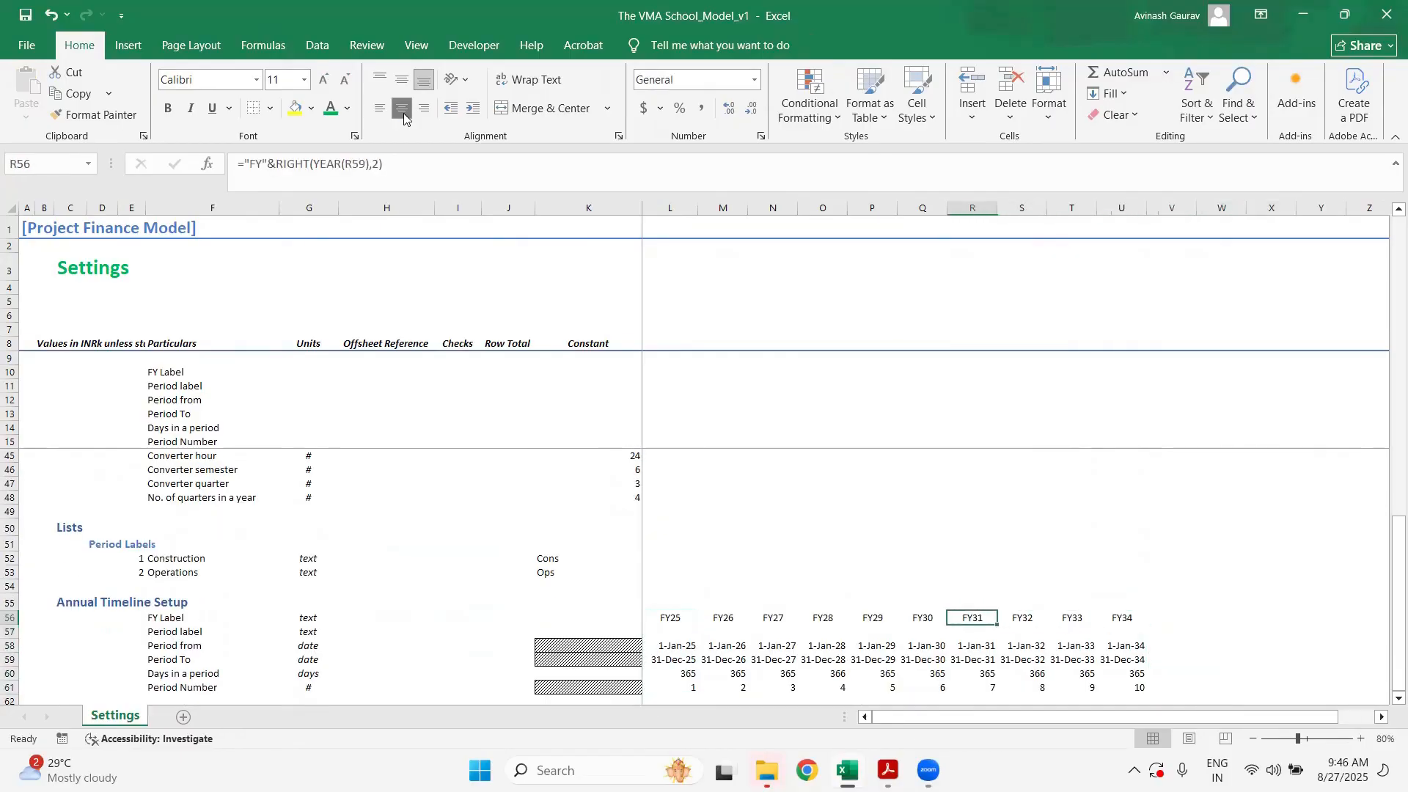
- Enter "End of Sheet" in A65 below the Annual Timeline Setup block
{"action": "scroll", "coordinate": [280, 423], "scroll_direction": "down", "scroll_amount": 4}
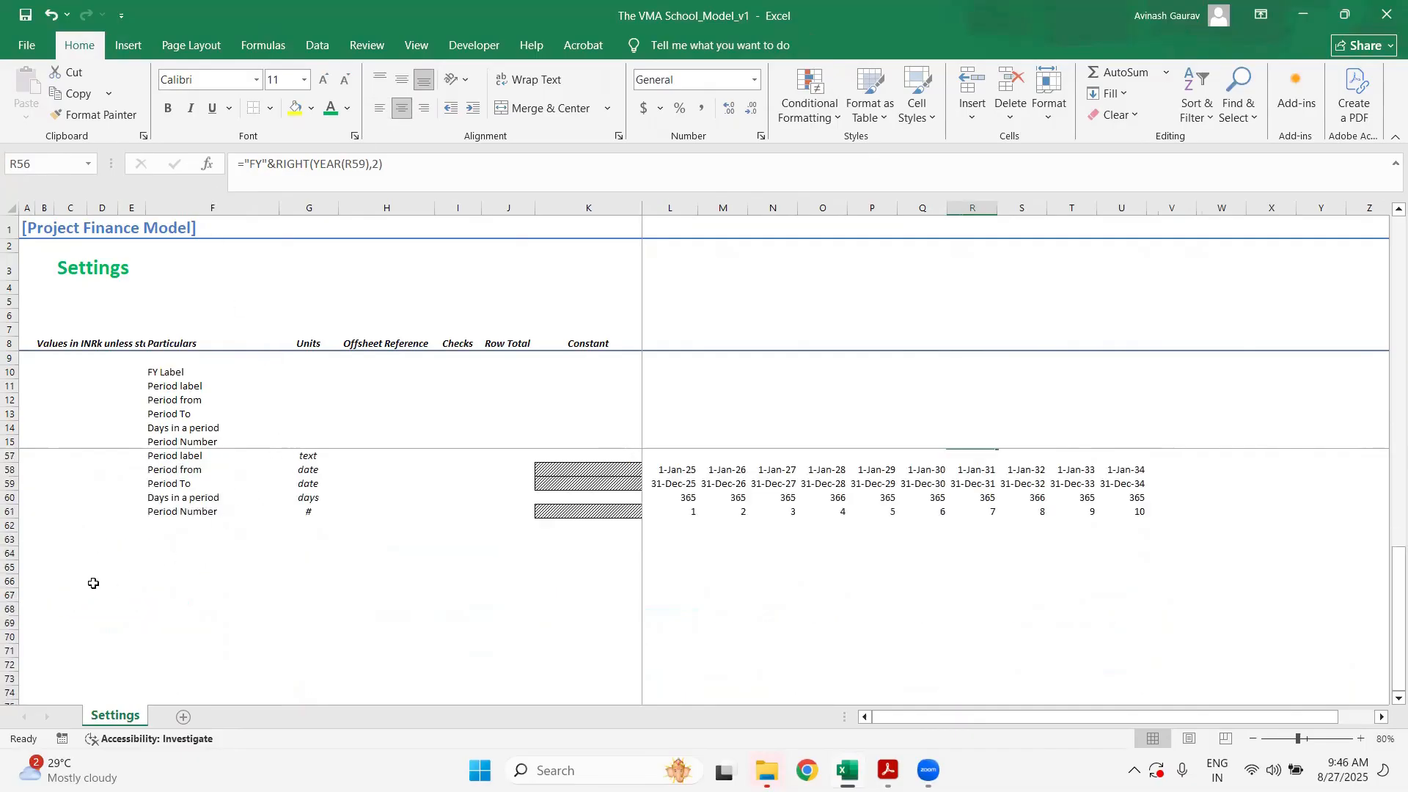
{"action": "left_click", "coordinate": [24, 566]}
{"action": "type", "text": "End o"}
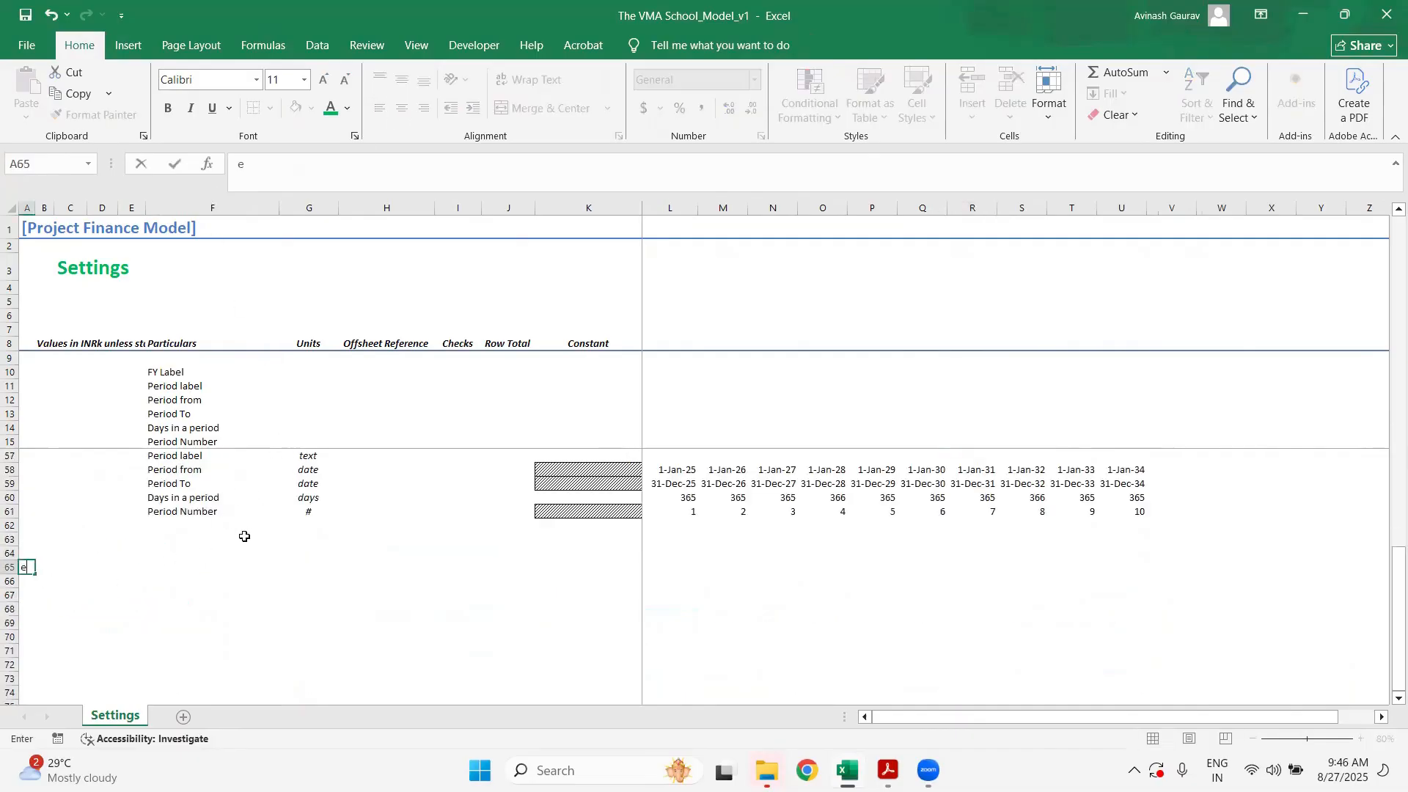
{"action": "type", "text": "f Sheet"}
{"action": "key", "text": "Return"}
{"action": "key", "text": "Up"}
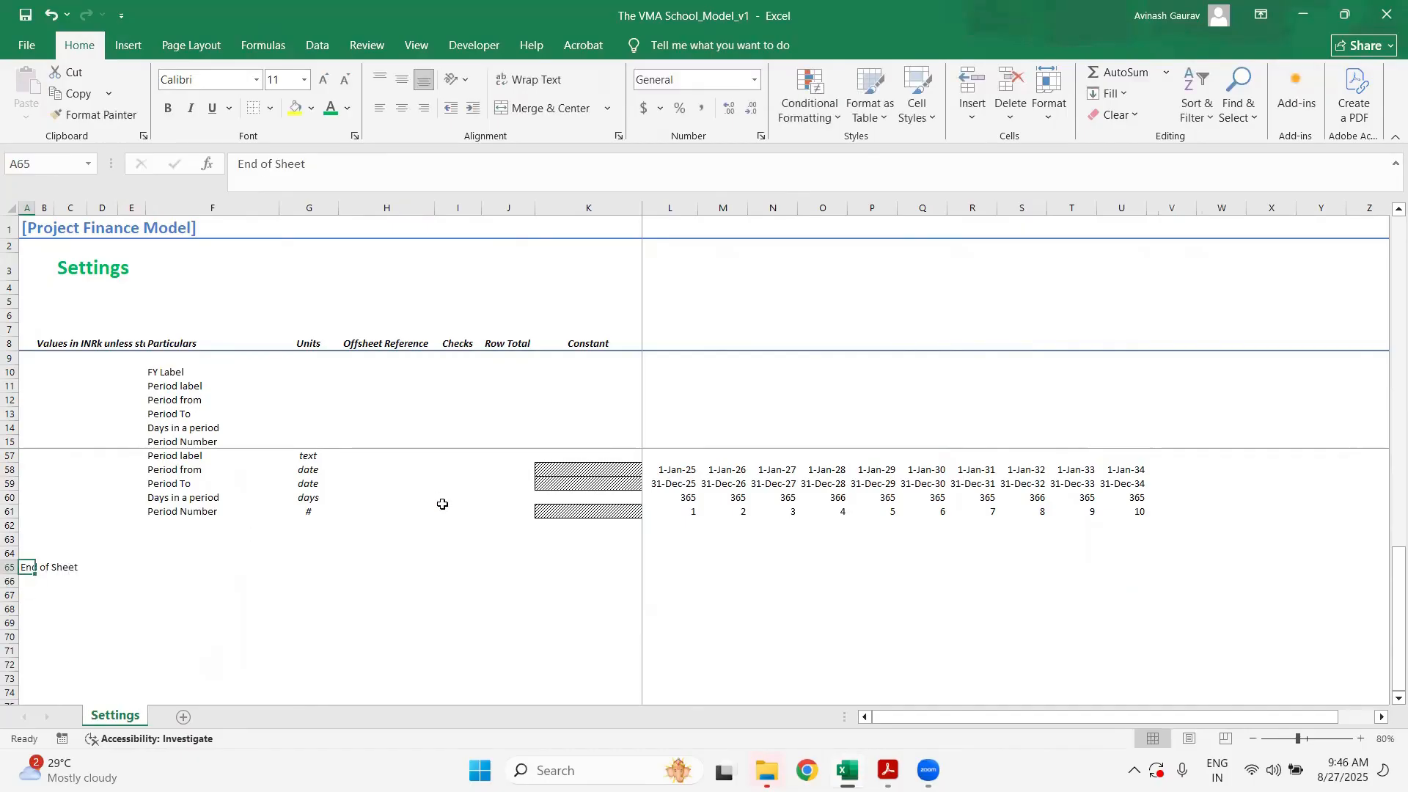
- Format the entire End of Sheet row 65 with a grey fill and bold text
{"action": "key", "text": "shift+space"}
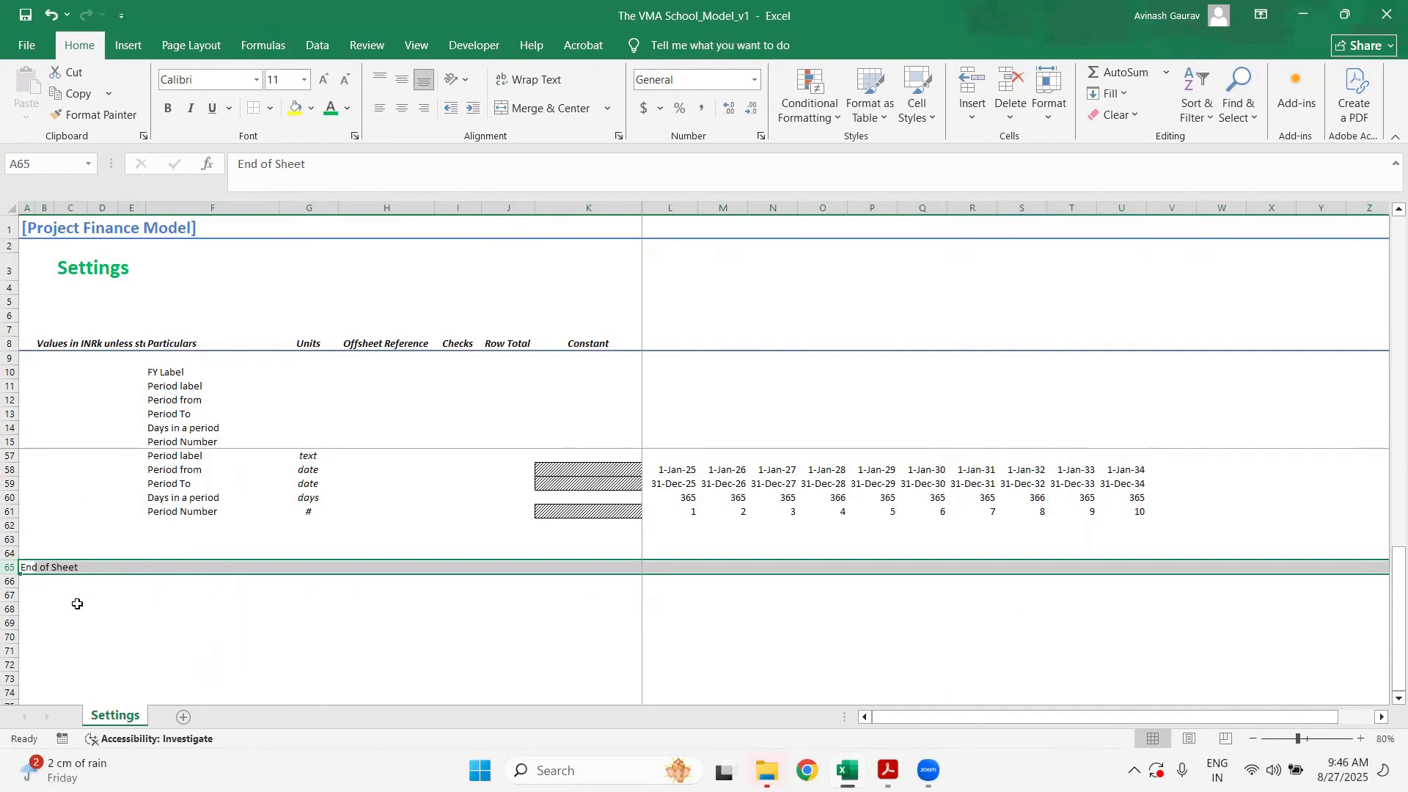
{"action": "left_click", "coordinate": [313, 112]}
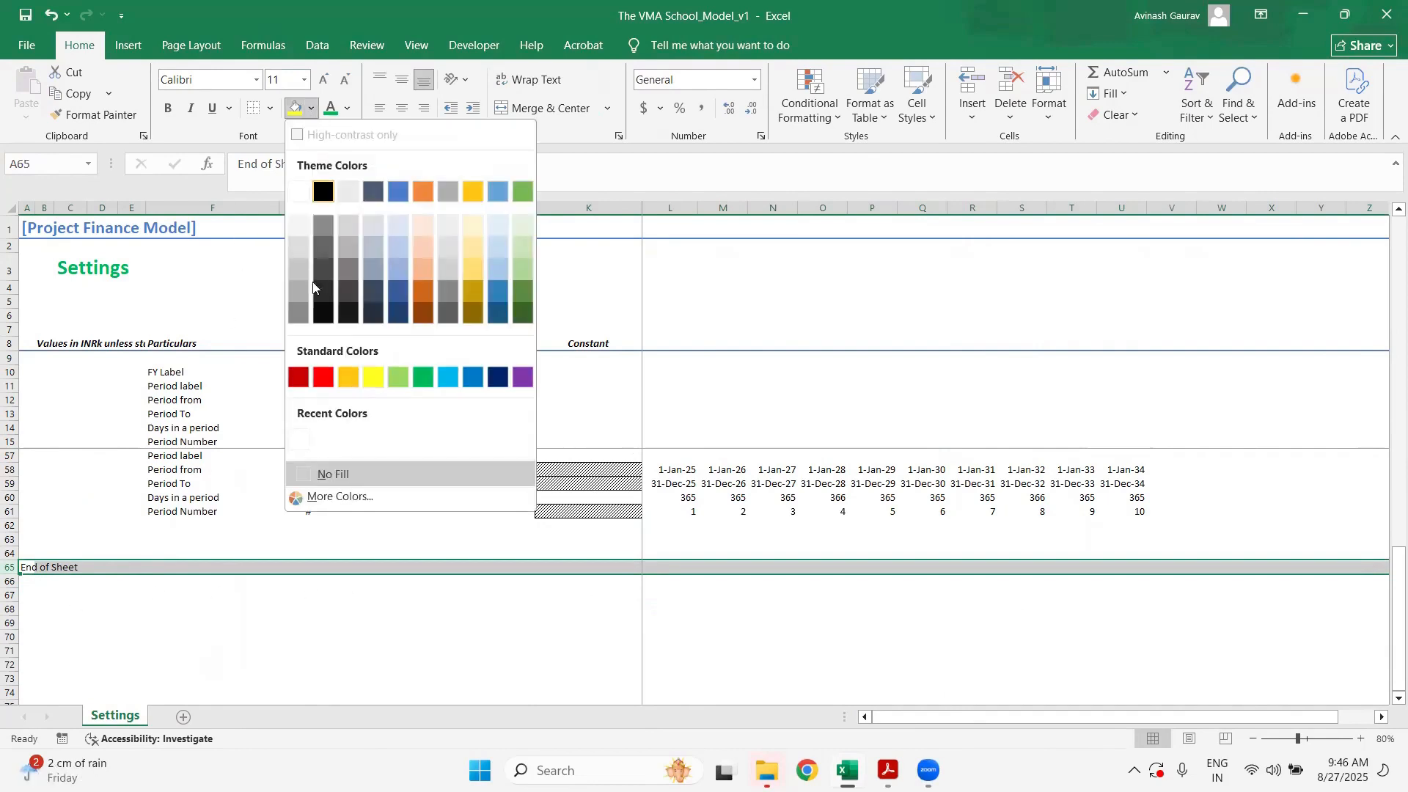
{"action": "left_click", "coordinate": [298, 273]}
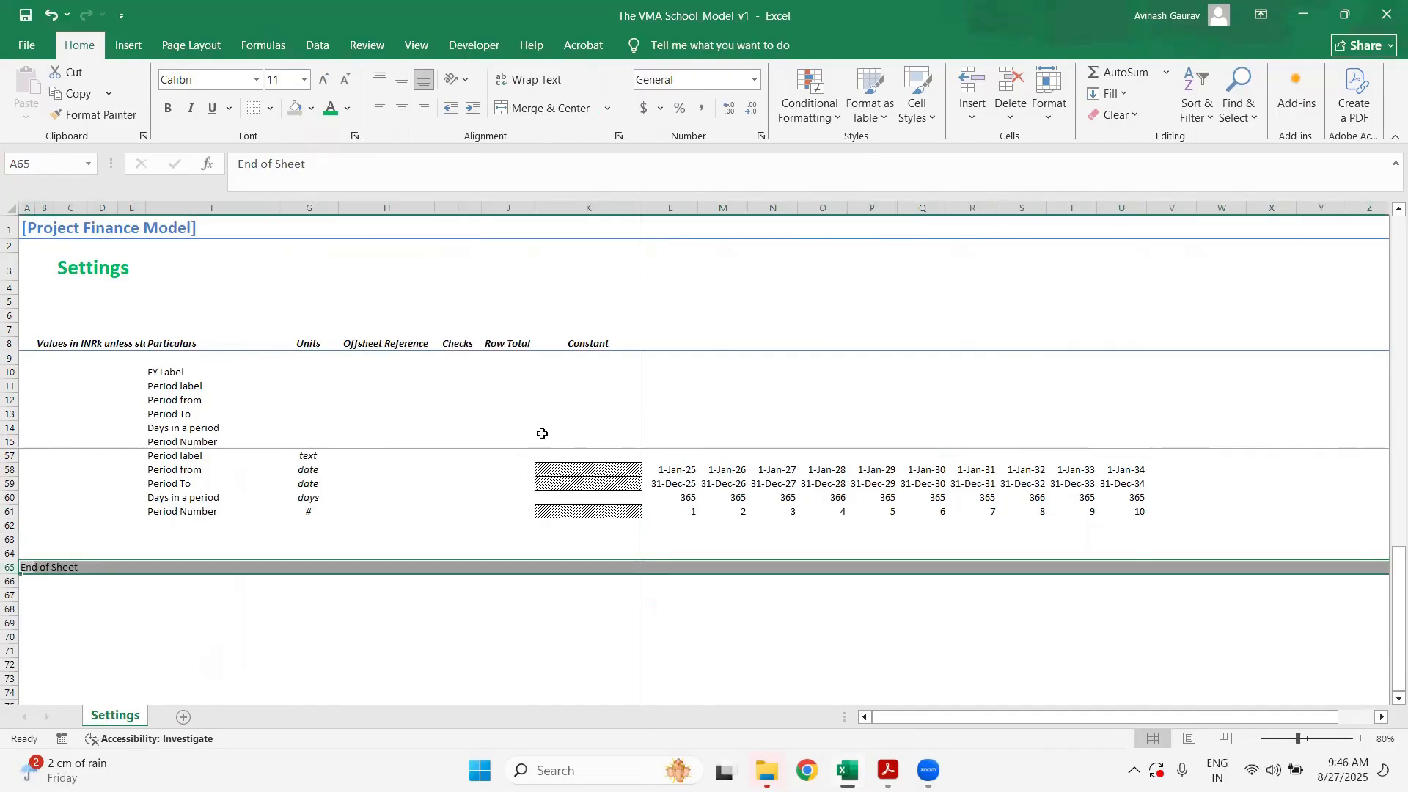
- Hide all the unused rows from row 66 to the end of the worksheet
{"action": "left_click", "coordinate": [111, 589]}
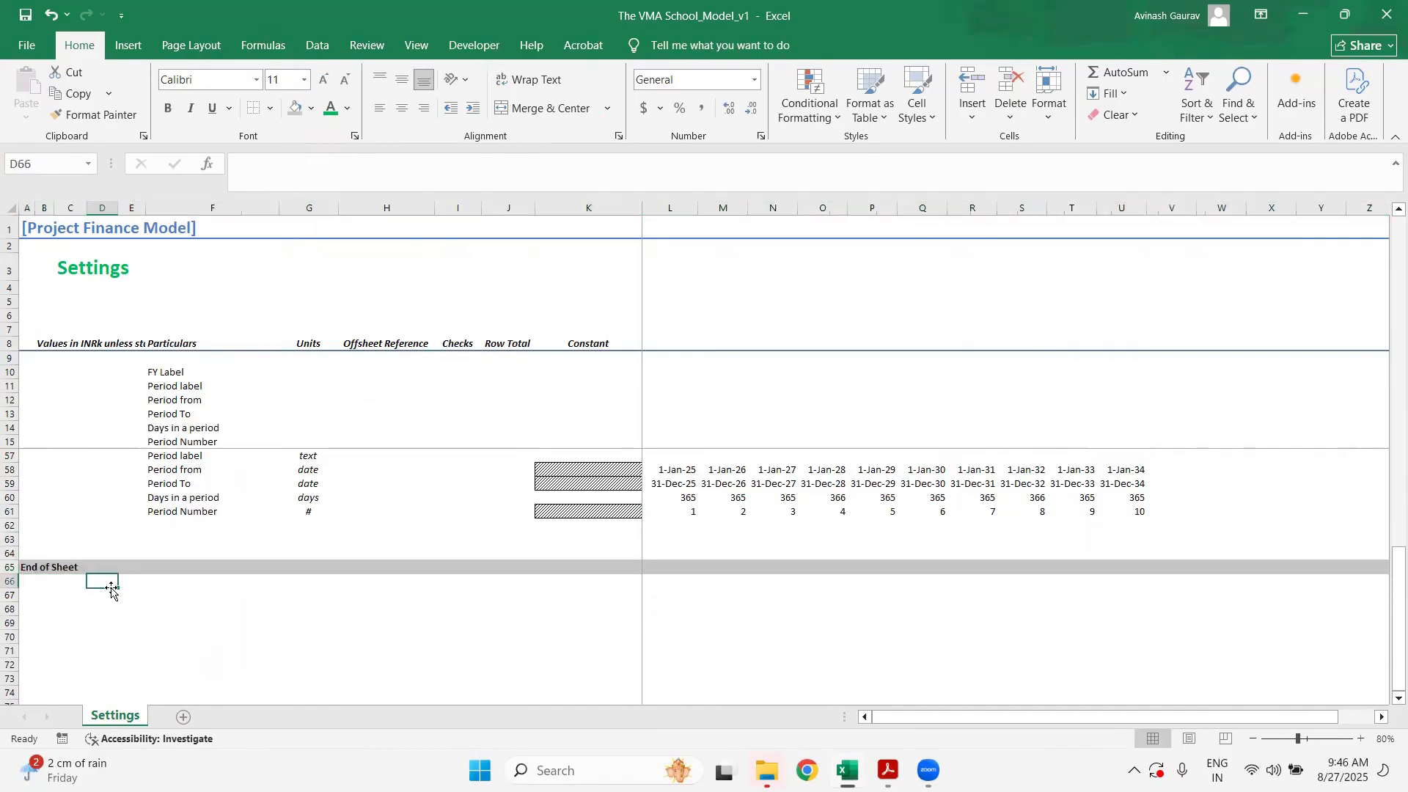
{"action": "key", "text": "shift+space"}
{"action": "key", "text": "ctrl+shift+Down"}
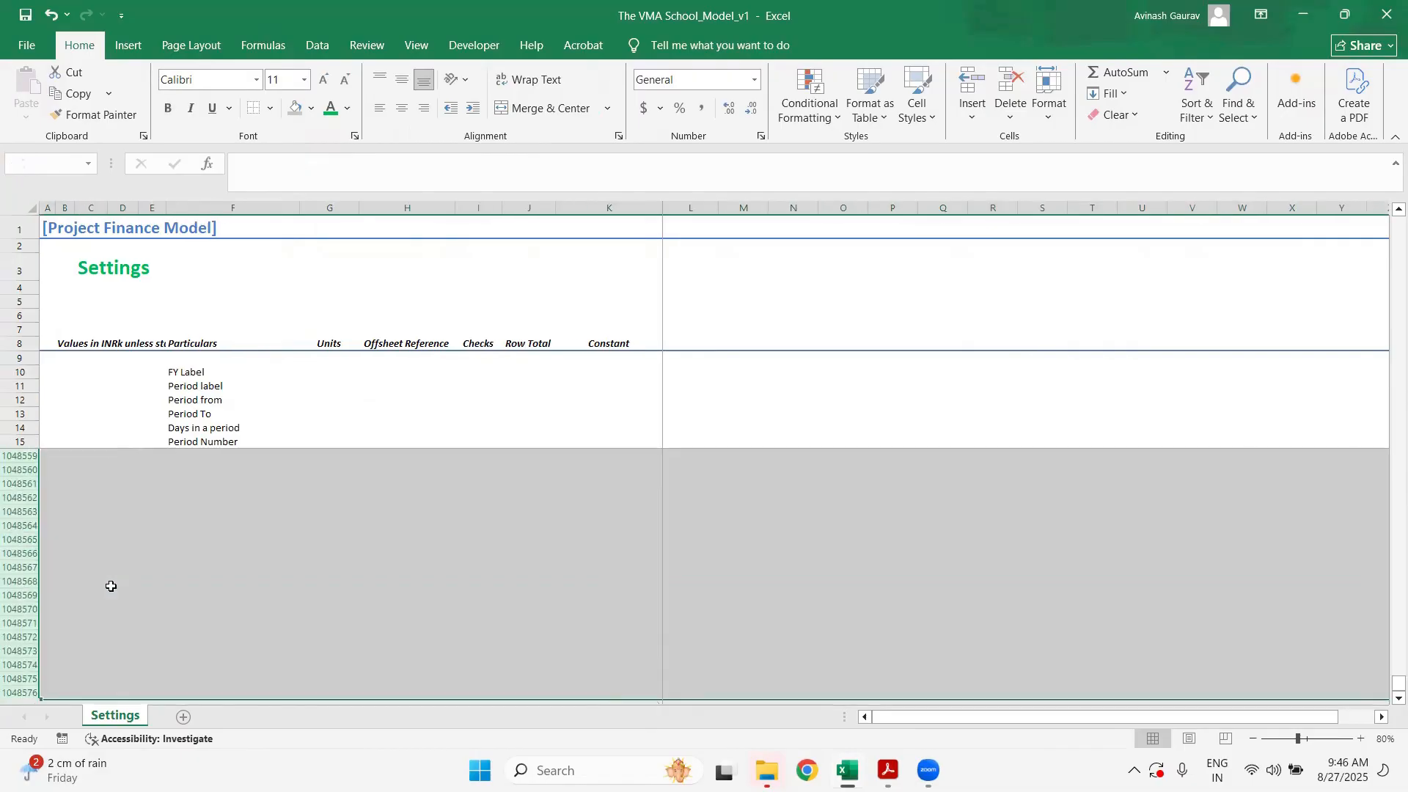
{"action": "key", "text": "shift+F10"}
{"action": "key", "text": "h"}
{"action": "scroll", "coordinate": [443, 574], "scroll_direction": "up", "scroll_amount": 1}
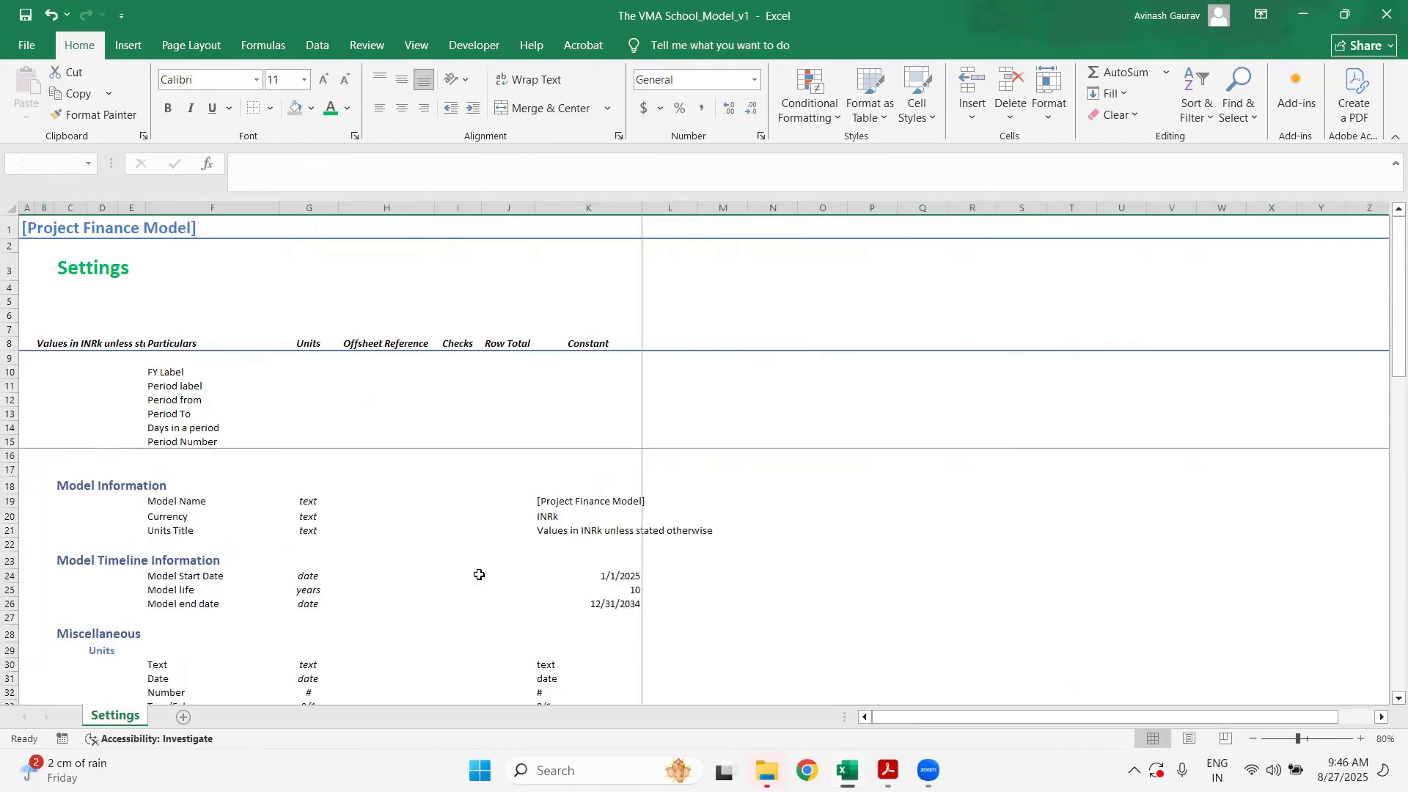
{"action": "scroll", "coordinate": [477, 572], "scroll_direction": "down", "scroll_amount": 8}
{"action": "scroll", "coordinate": [669, 567], "scroll_direction": "up", "scroll_amount": 8}
- Link the header's FY Label in L10 to the annual timeline with the formula =L56
{"action": "left_click", "coordinate": [666, 374]}
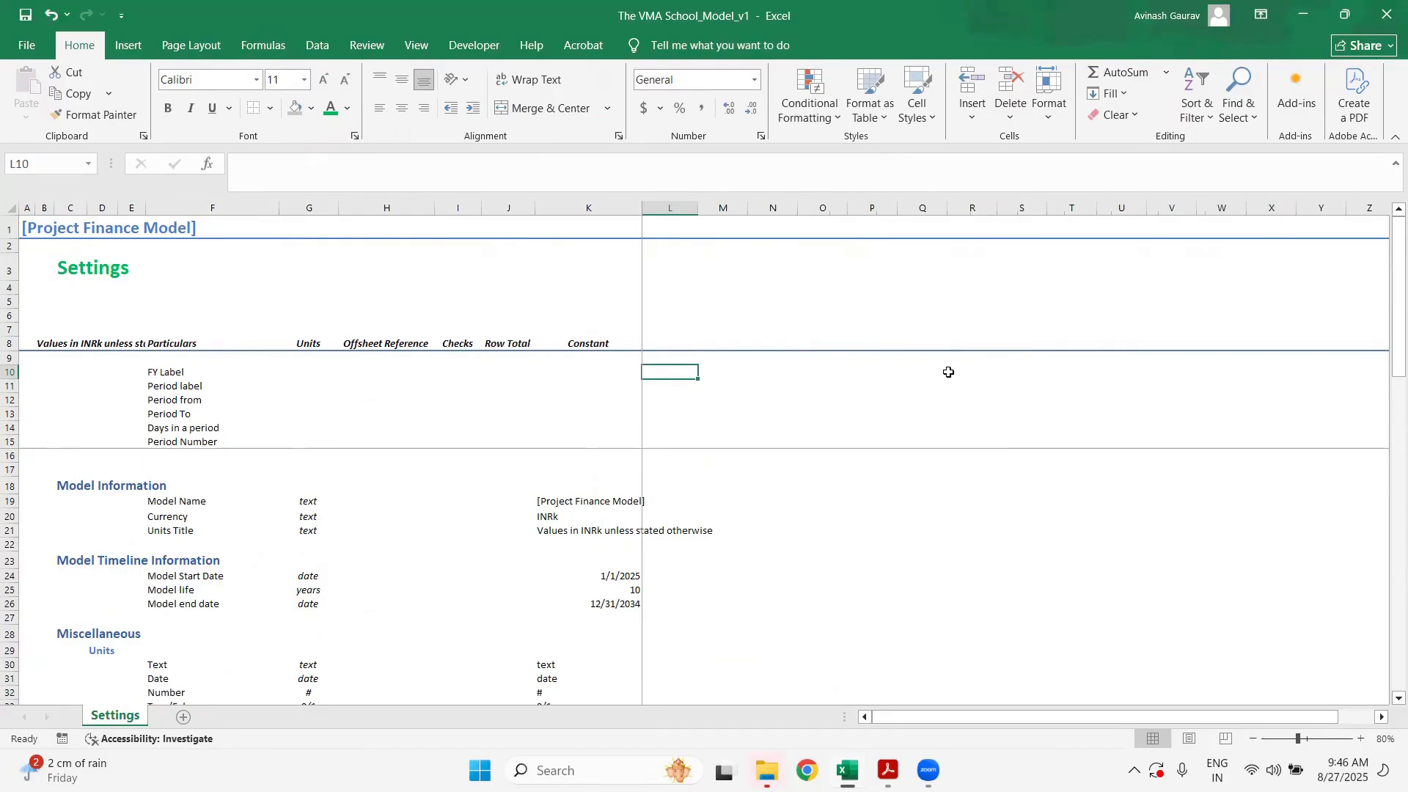
{"action": "type", "text": "="}
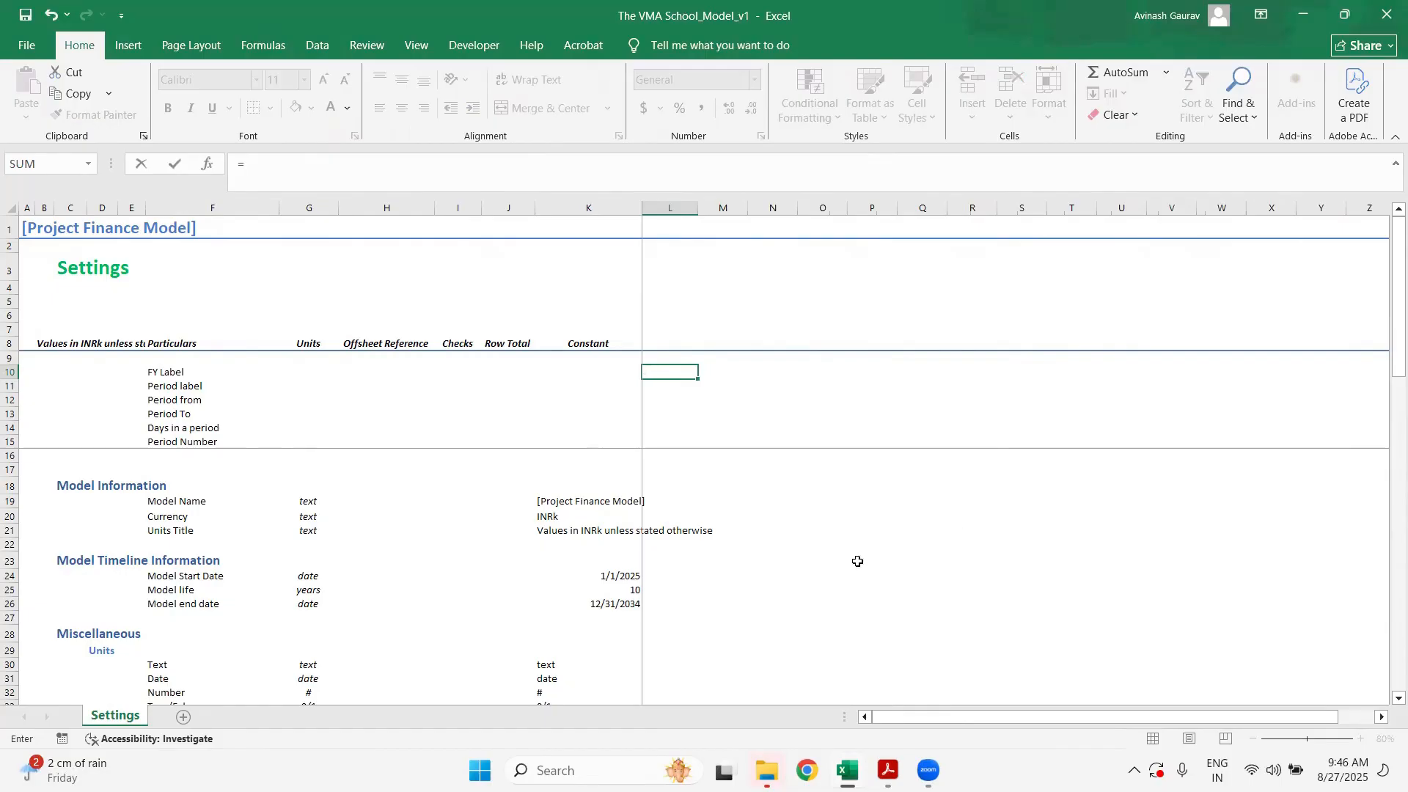
{"action": "scroll", "coordinate": [807, 595], "scroll_direction": "down", "scroll_amount": 8}
{"action": "scroll", "coordinate": [710, 643], "scroll_direction": "down", "scroll_amount": 4}
{"action": "left_click", "coordinate": [669, 517]}
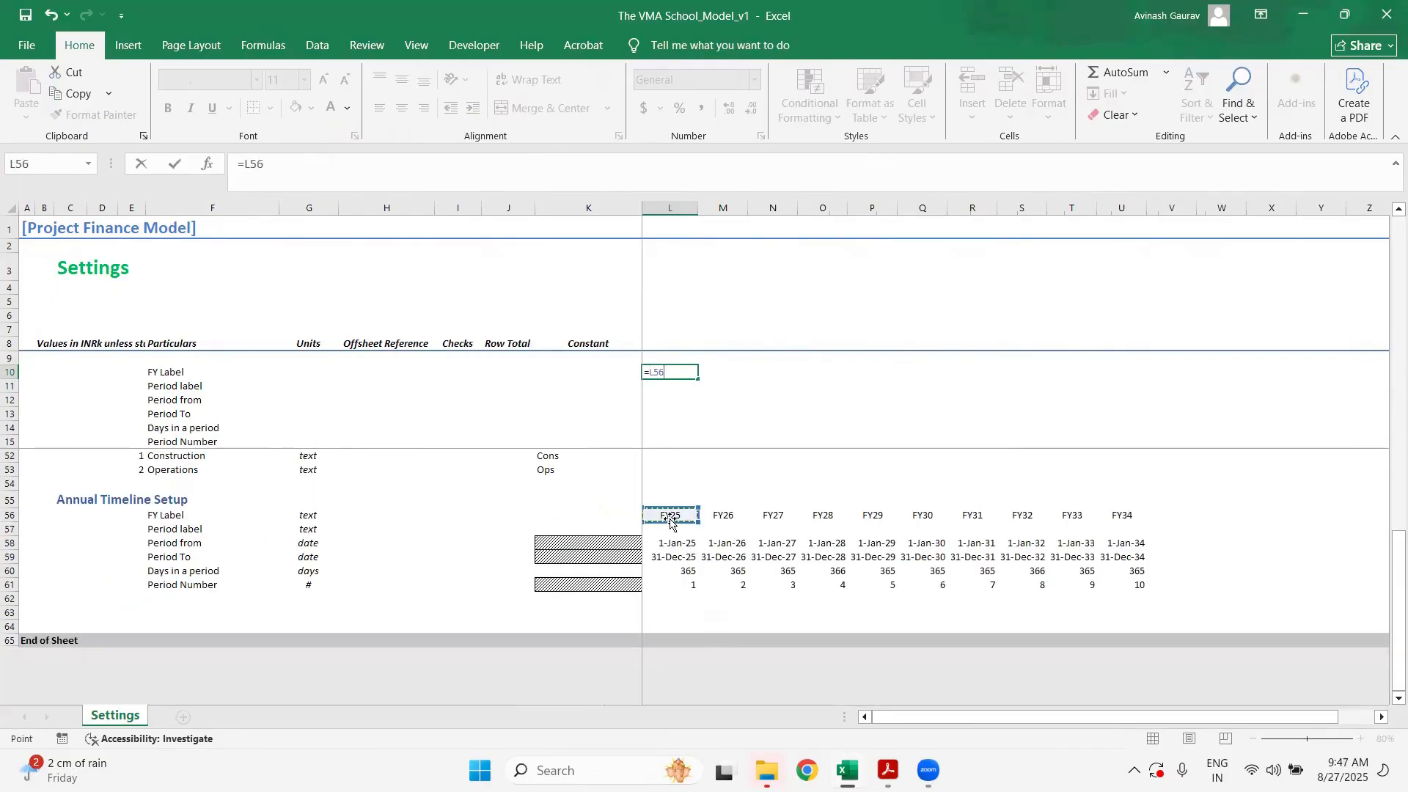
{"action": "key", "text": "Return"}
{"action": "key", "text": "Up"}
- Copy the link formula in L10 across the header timeline range L10:U15
{"action": "key", "text": "ctrl+c"}
{"action": "key", "text": "shift+Down"}
{"action": "key", "text": "shift+Down"}
{"action": "key", "text": "shift+Down"}
{"action": "key", "text": "shift+Down"}
{"action": "key", "text": "shift+Down"}
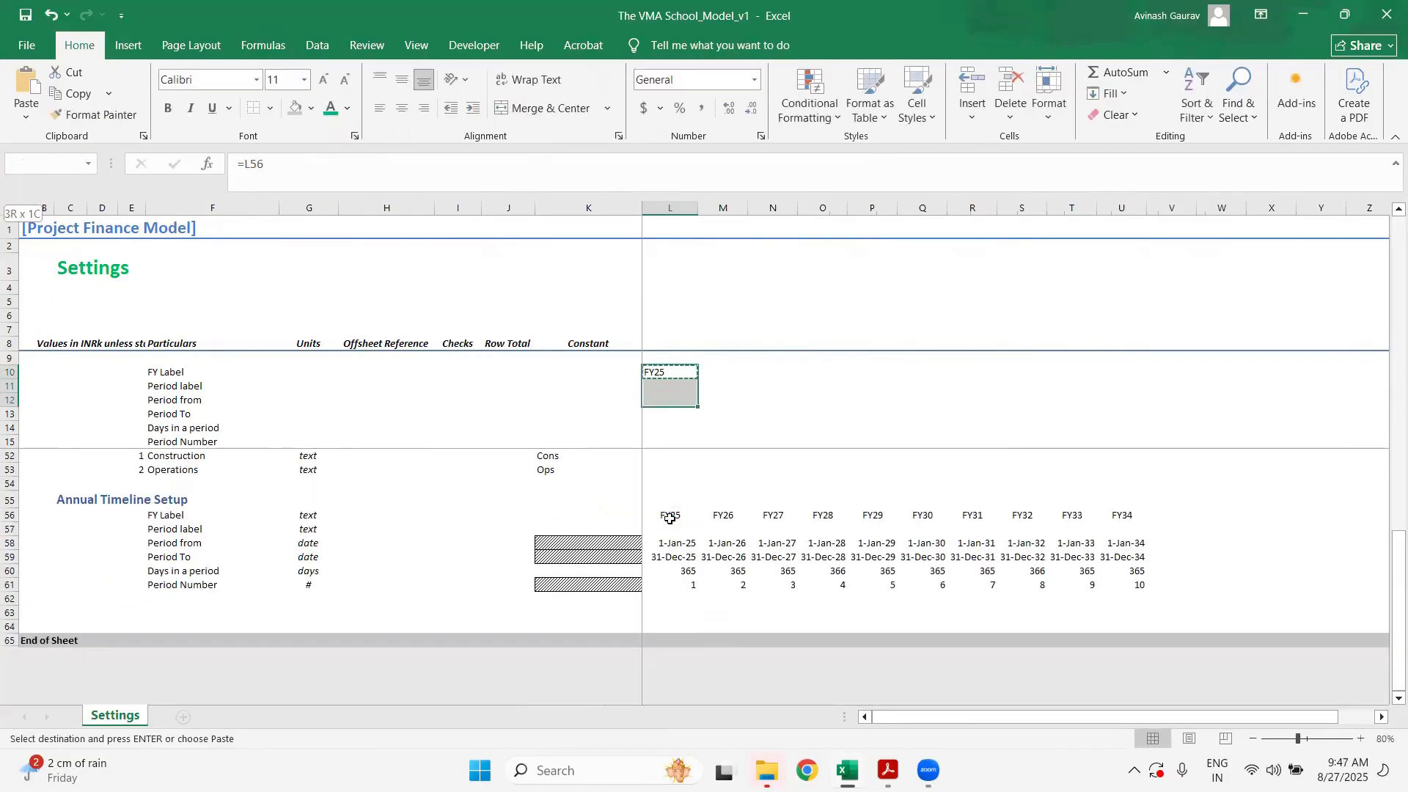
{"action": "key", "text": "shift+Right"}
{"action": "key", "text": "shift+Right"}
{"action": "key", "text": "shift+Right"}
{"action": "key", "text": "shift+Right"}
{"action": "key", "text": "shift+Right"}
{"action": "key", "text": "shift+Right"}
{"action": "key", "text": "shift+Right"}
{"action": "key", "text": "shift+Right"}
{"action": "key", "text": "shift+Right"}
{"action": "key", "text": "shift+Right"}
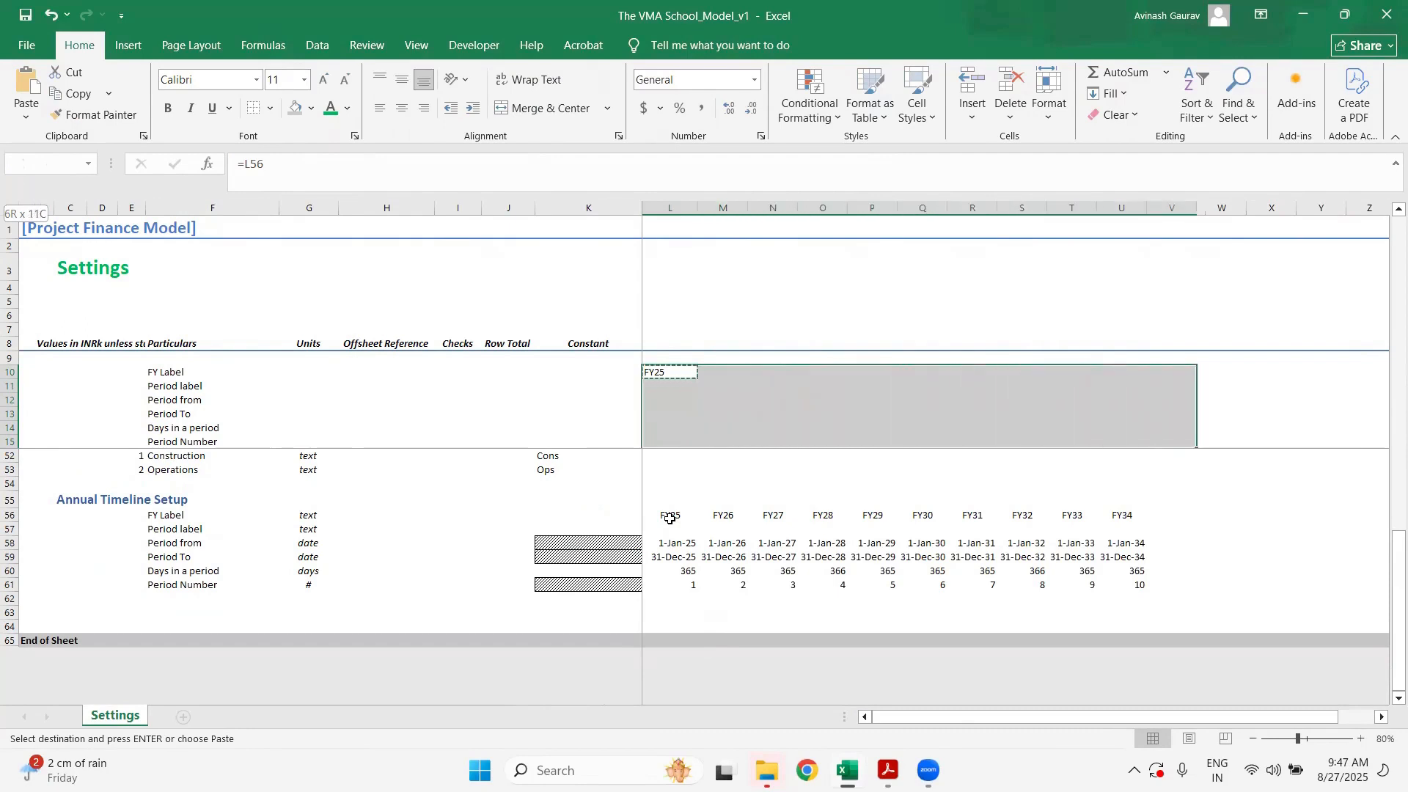
{"action": "key", "text": "shift+Left"}
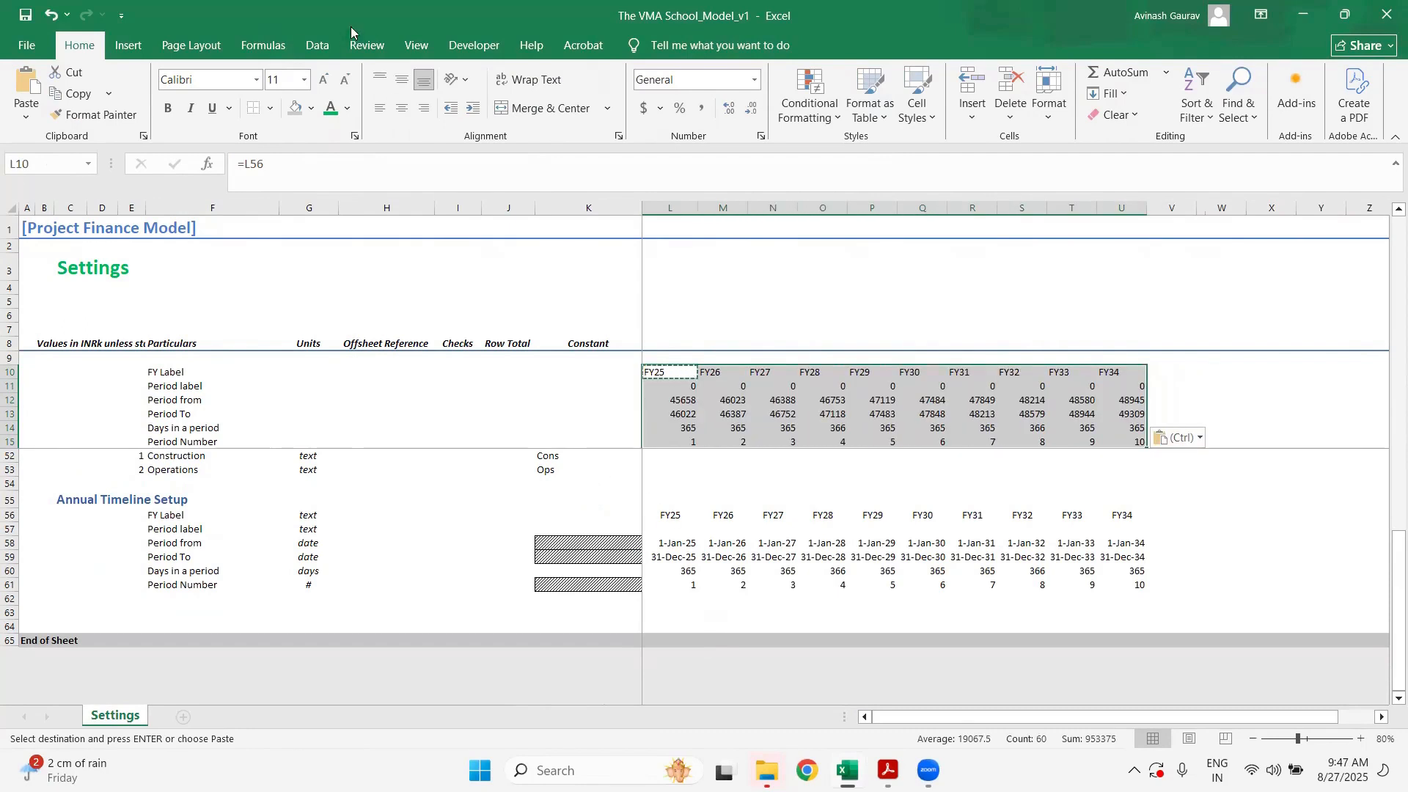
- Centre only the header's FY labels in L10:U10 horizontally
{"action": "left_click", "coordinate": [401, 110]}
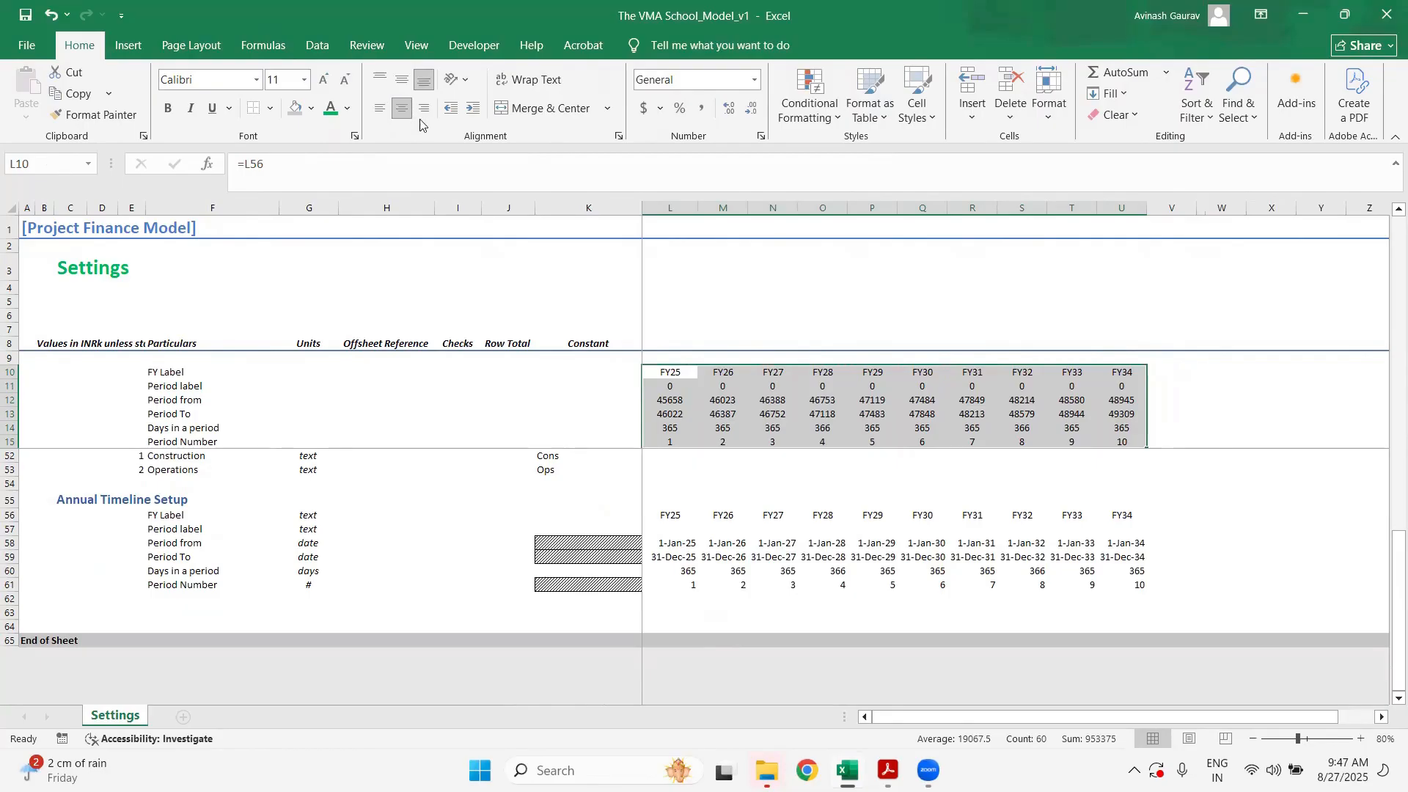
{"action": "left_click", "coordinate": [403, 110]}
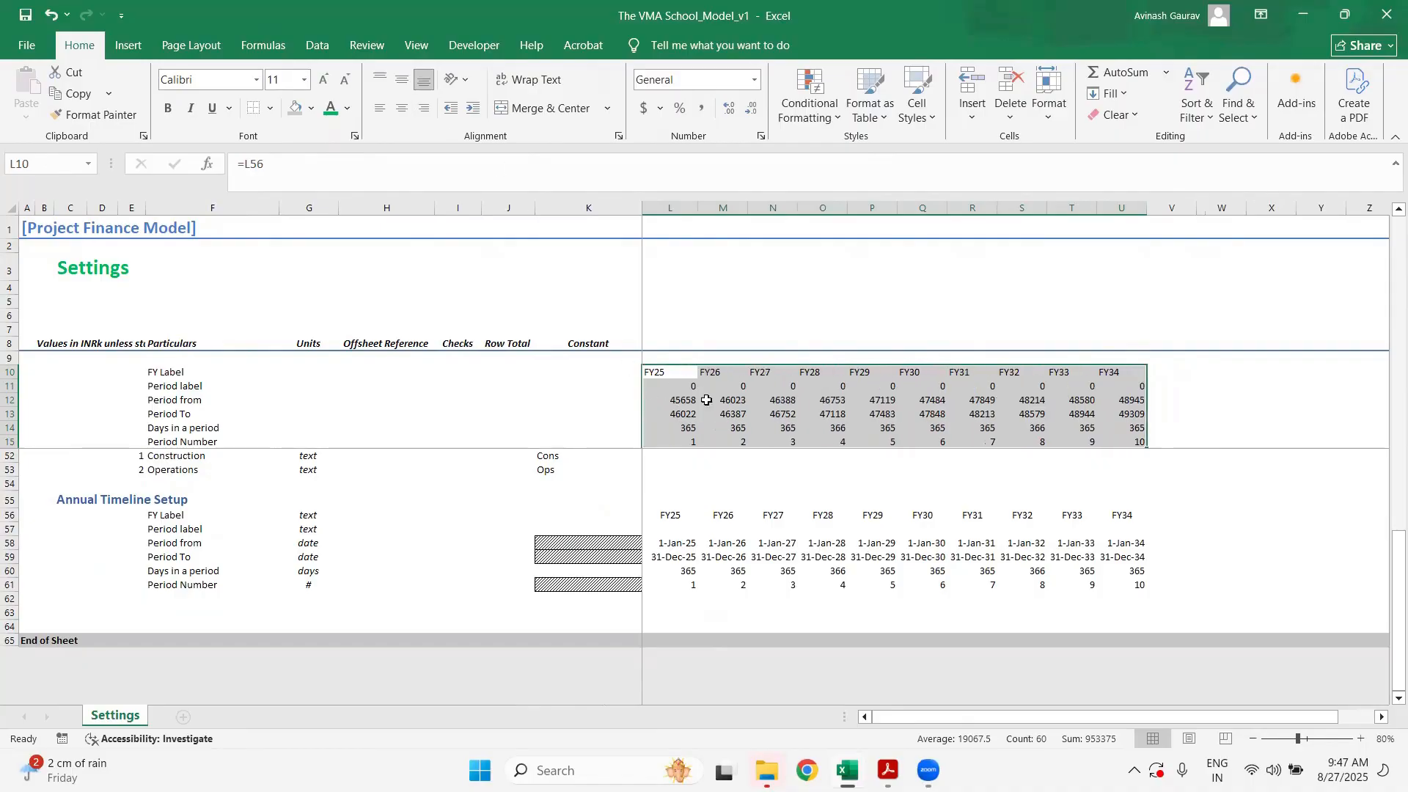
{"action": "left_click", "coordinate": [655, 374]}
{"action": "key", "text": "ctrl+shift+Right"}
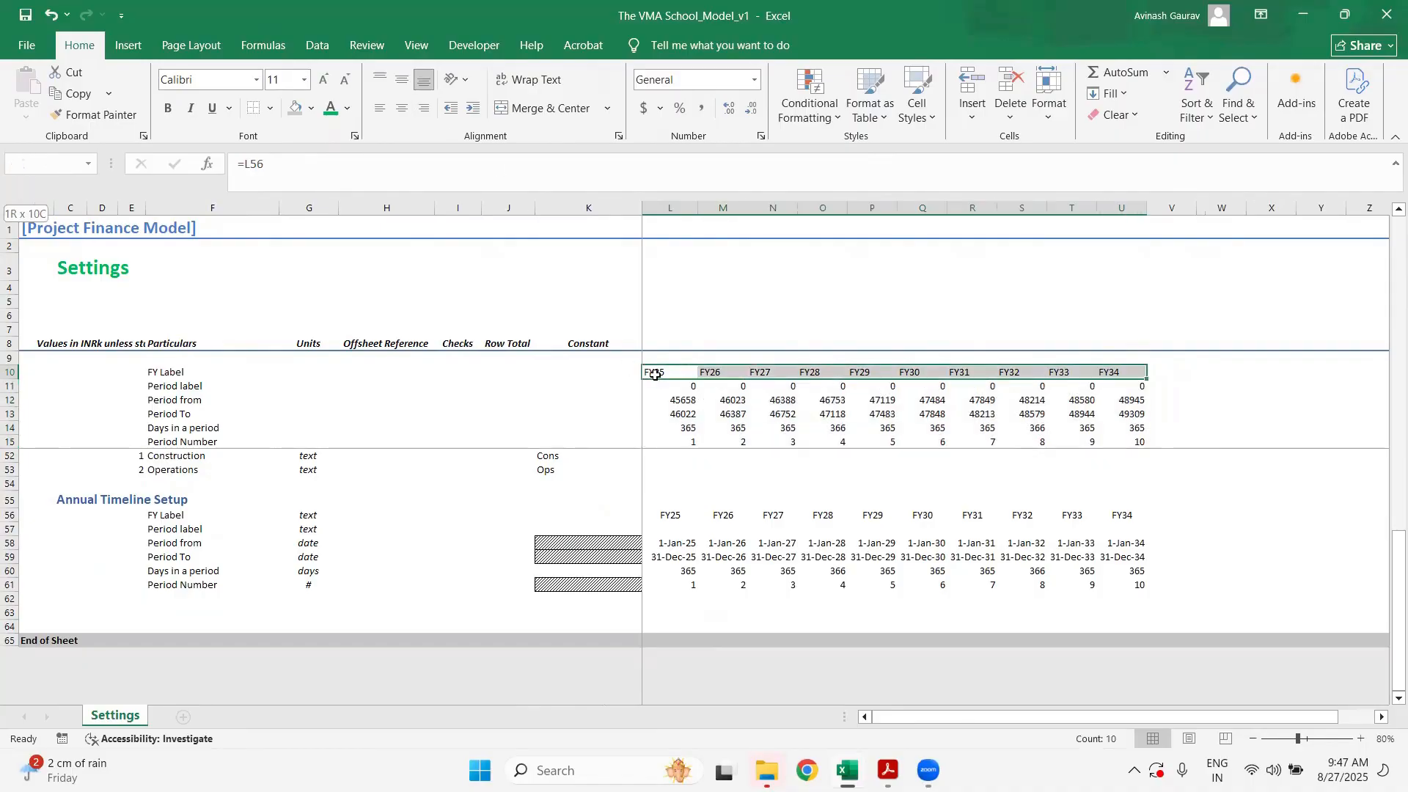
{"action": "left_click", "coordinate": [402, 110]}
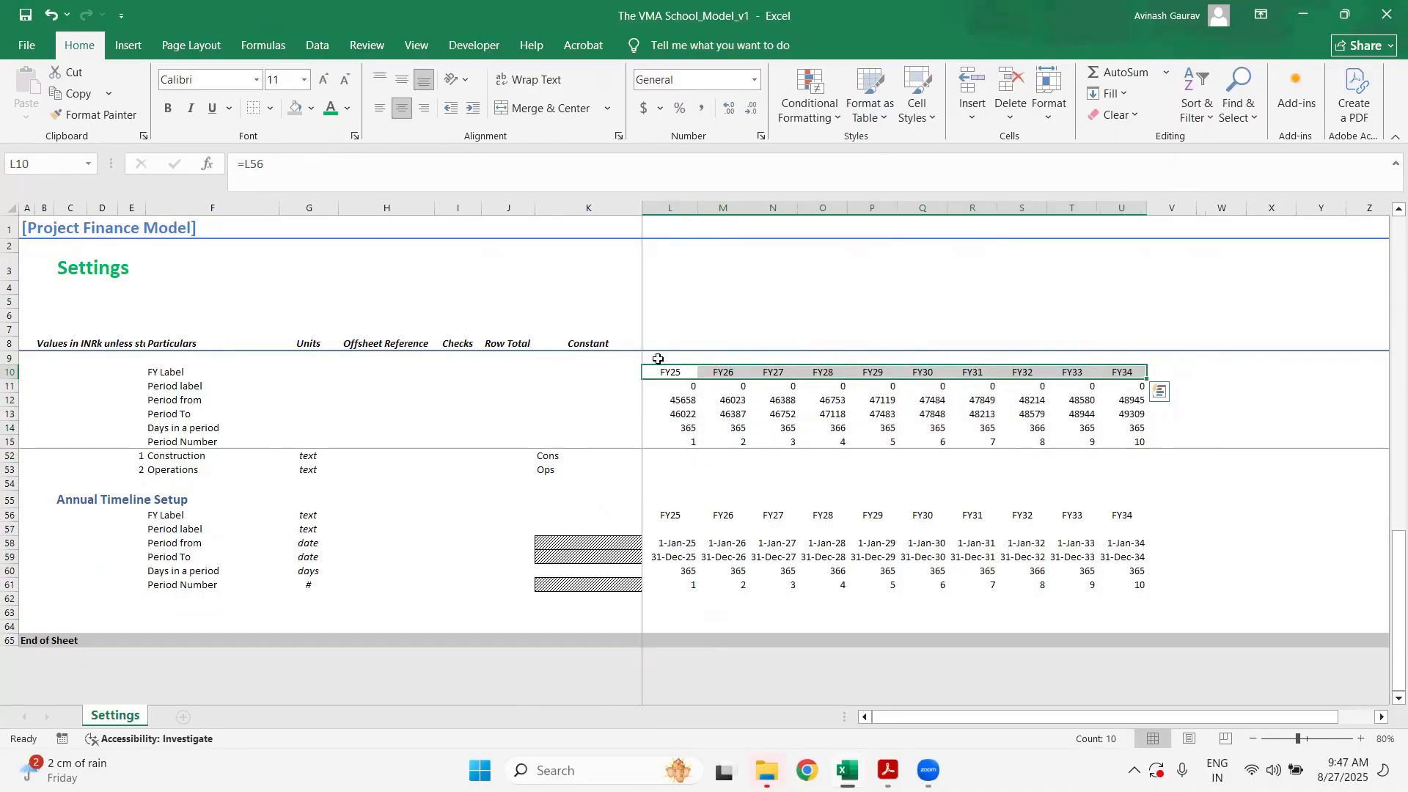
- Format the header's Period from and Period To values in L12:U13 as dates of type 14-Mar-12
{"action": "left_click", "coordinate": [682, 405]}
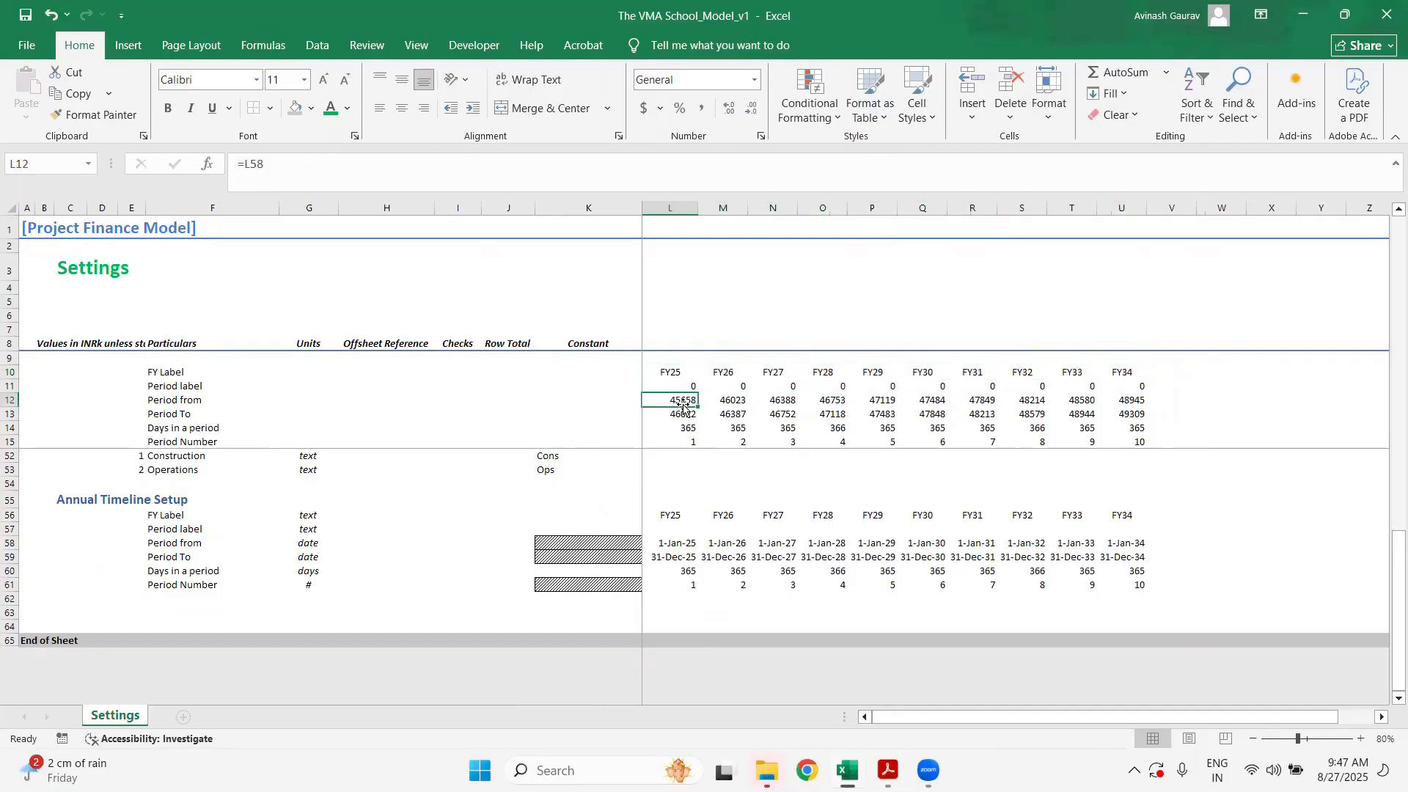
{"action": "key", "text": "shift+Down"}
{"action": "key", "text": "ctrl+shift+Right"}
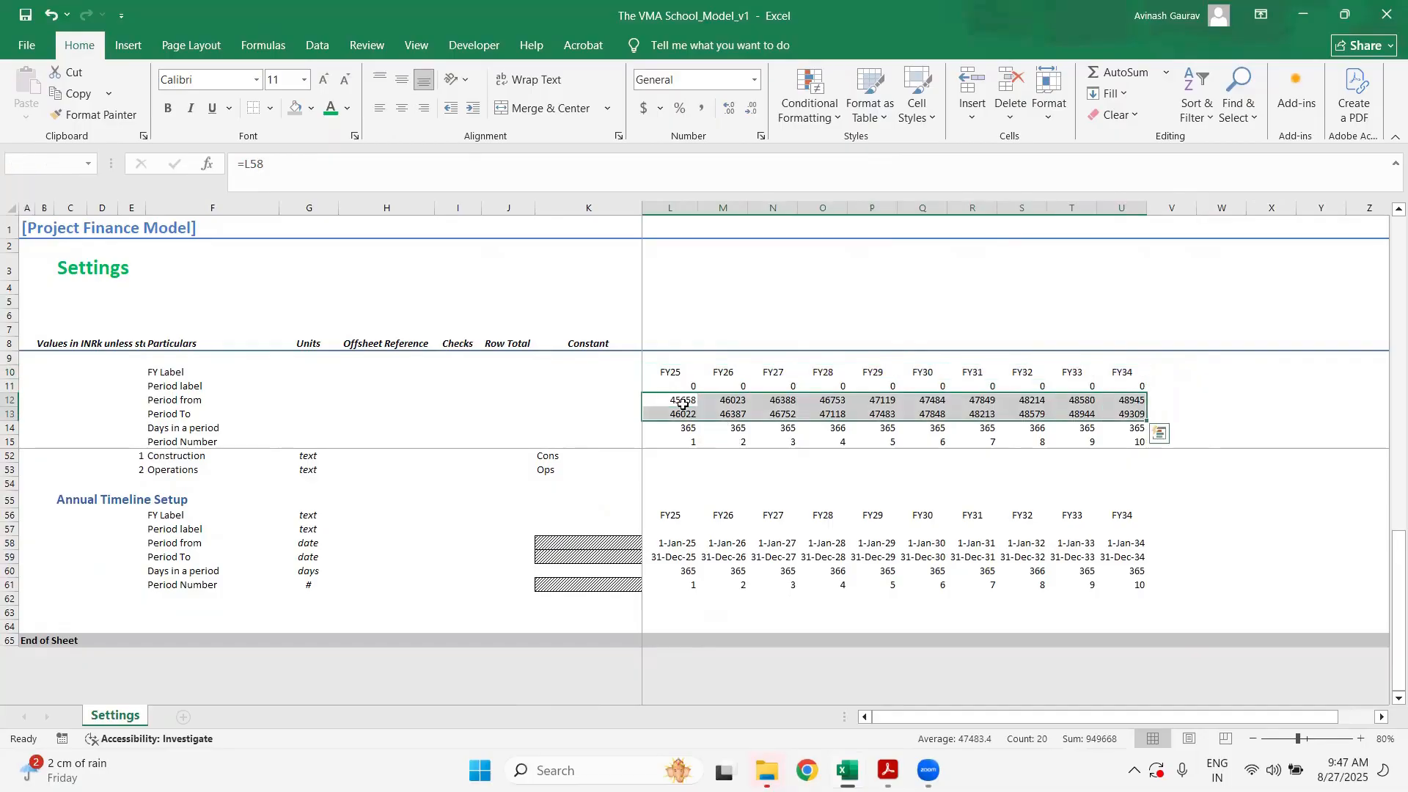
{"action": "key", "text": "ctrl+1"}
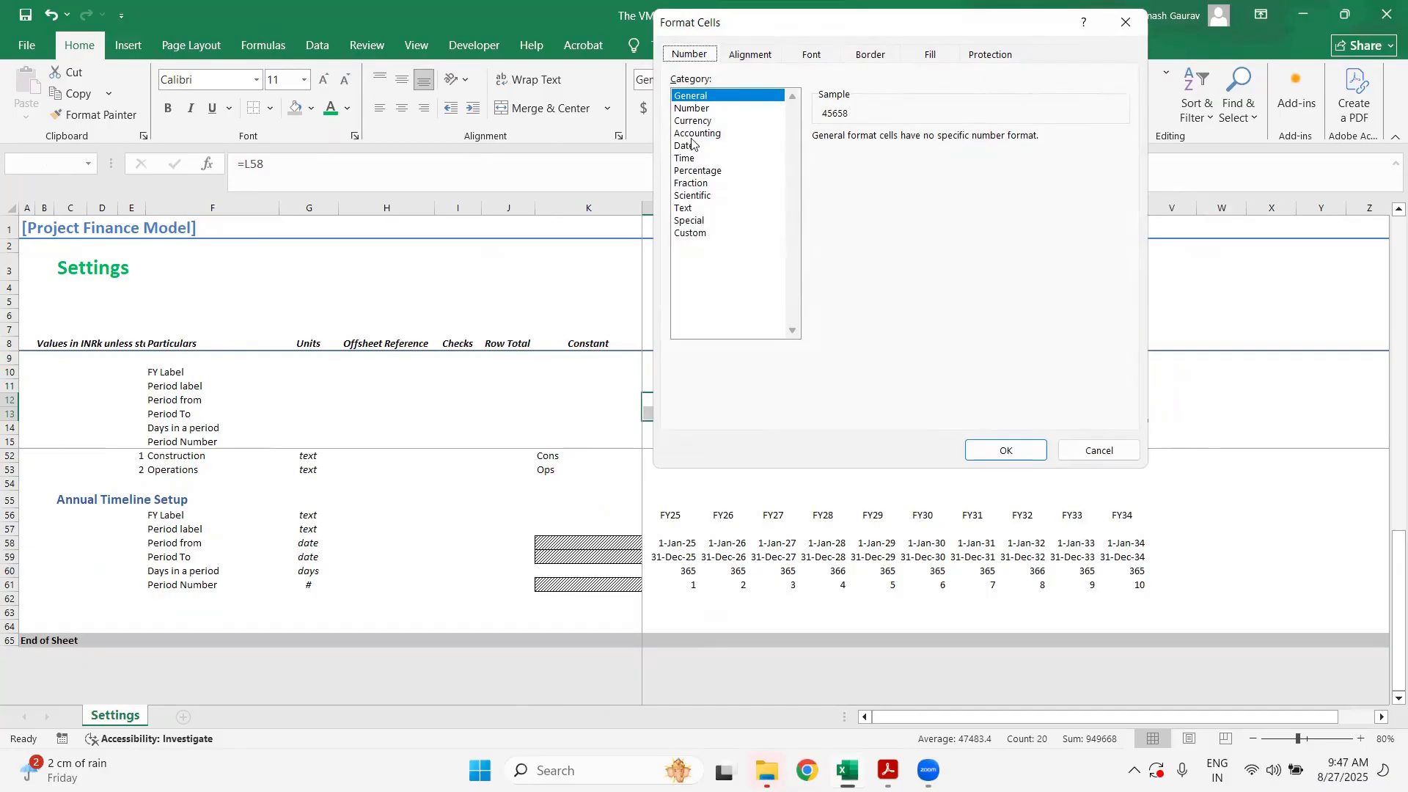
{"action": "left_click", "coordinate": [689, 145]}
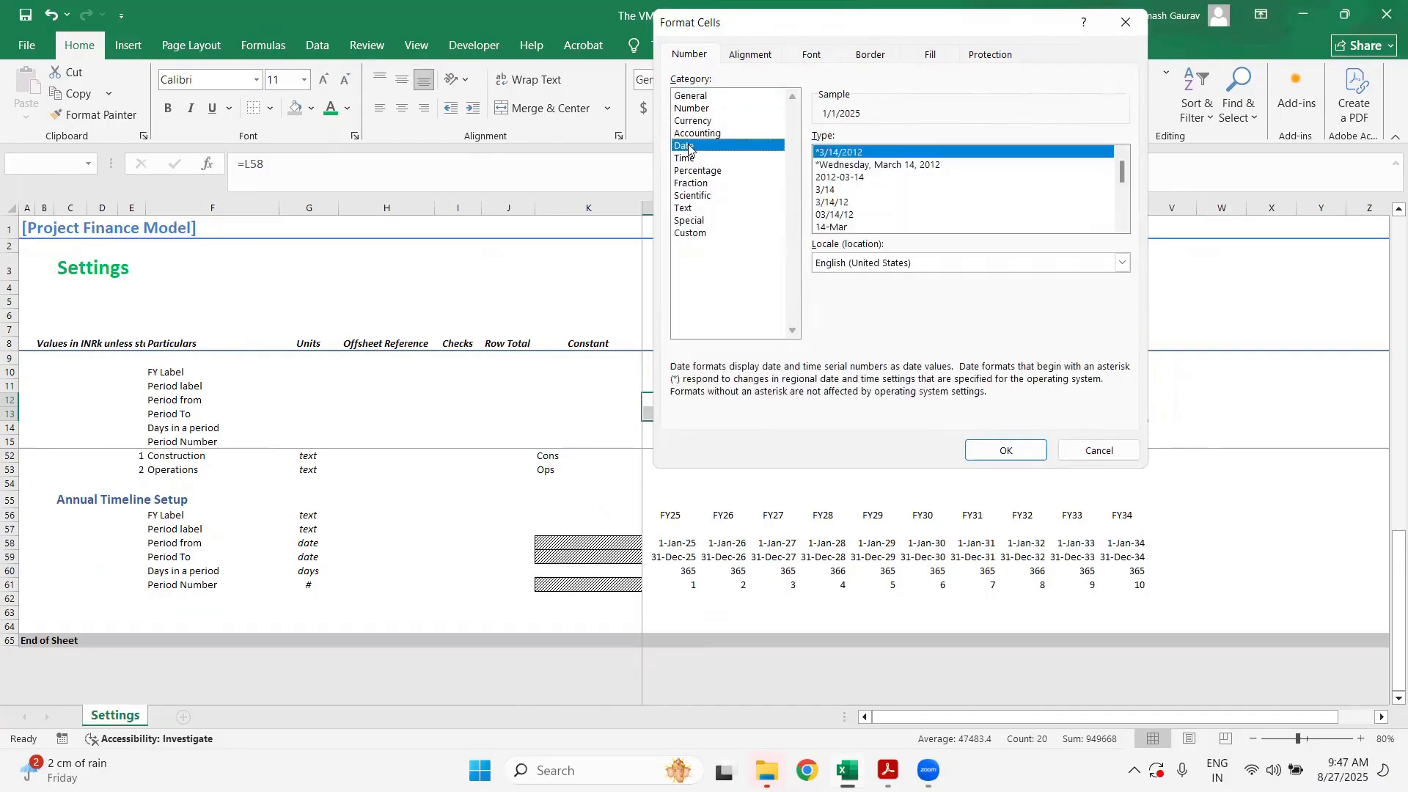
{"action": "left_click", "coordinate": [1122, 228]}
{"action": "left_click", "coordinate": [1122, 228]}
{"action": "left_click", "coordinate": [848, 218]}
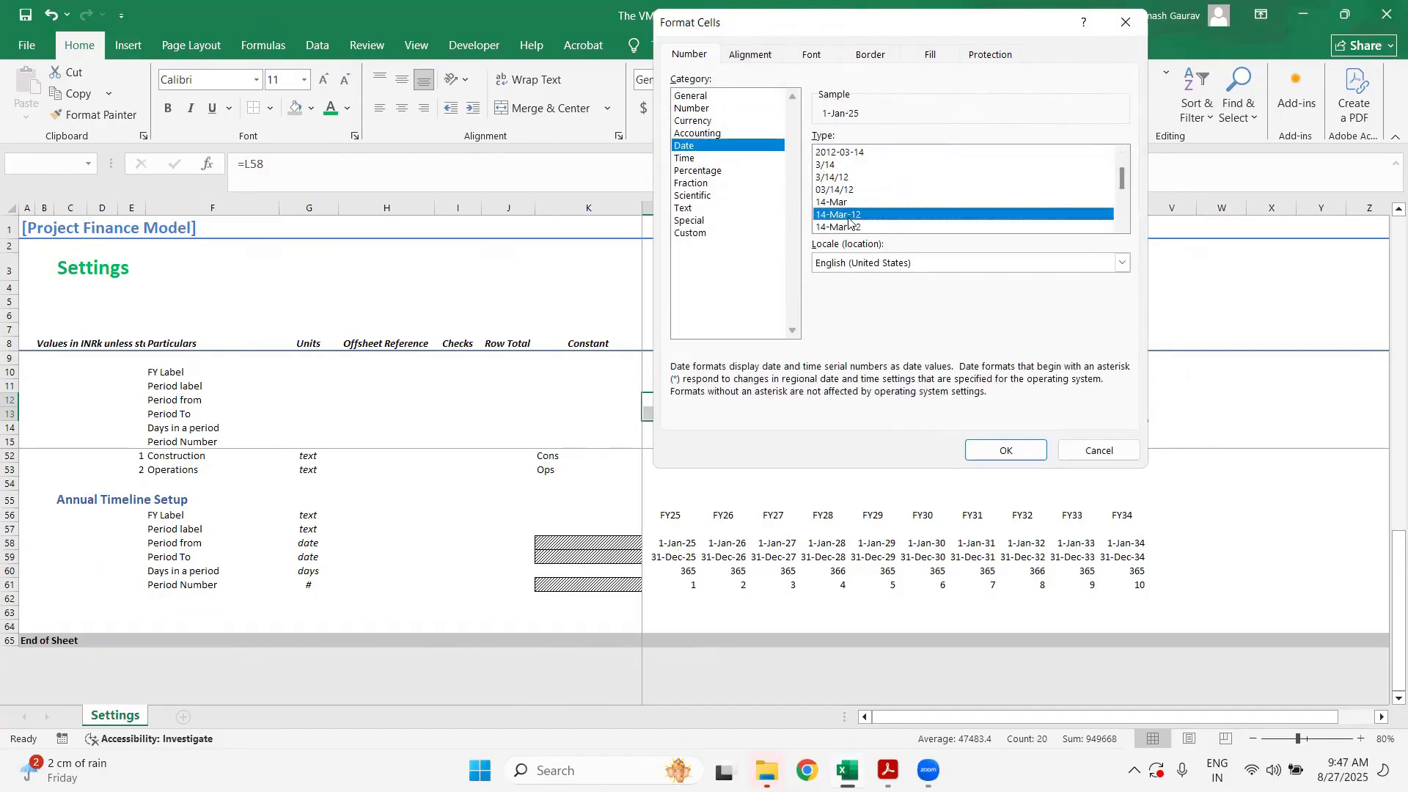
{"action": "left_click", "coordinate": [1002, 450]}
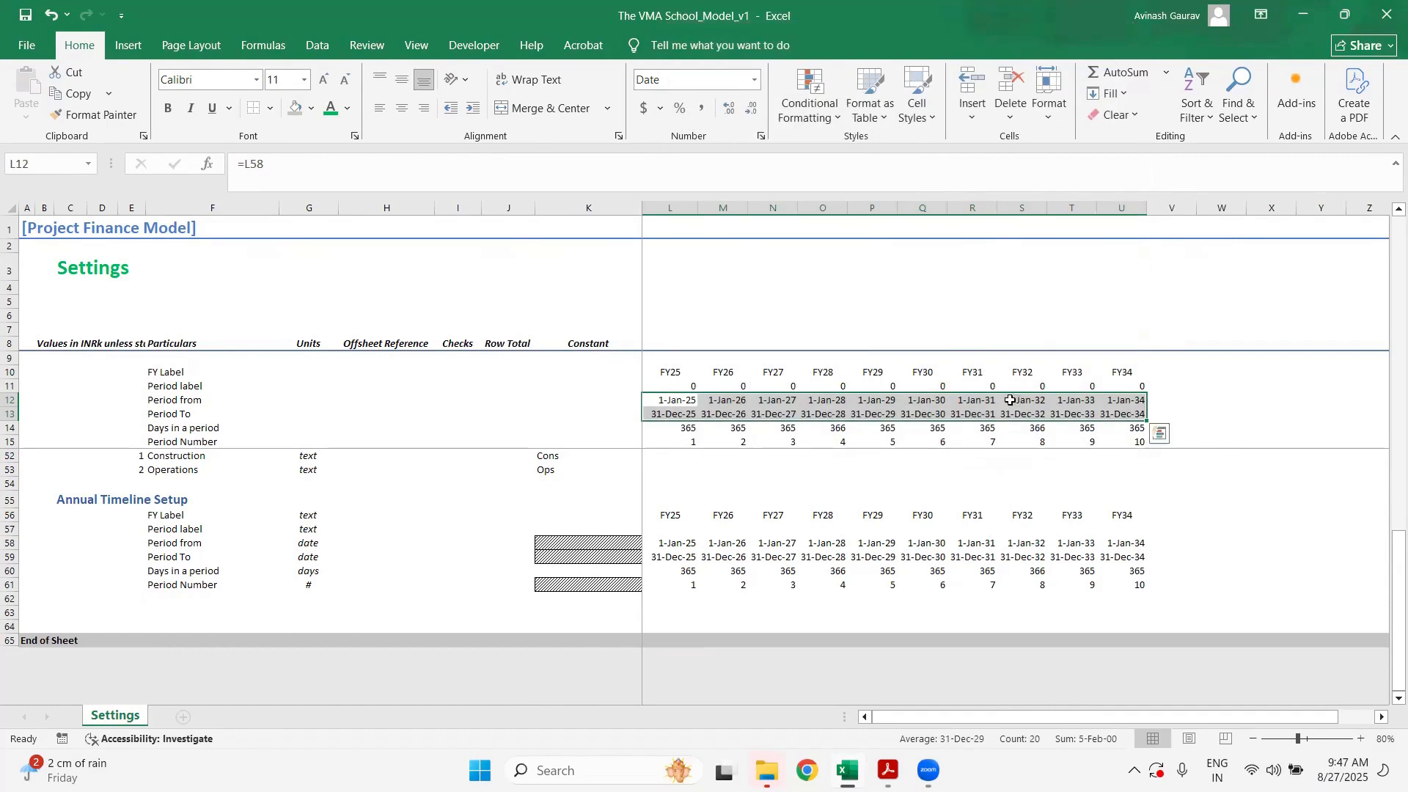
{"action": "left_click", "coordinate": [682, 386]}
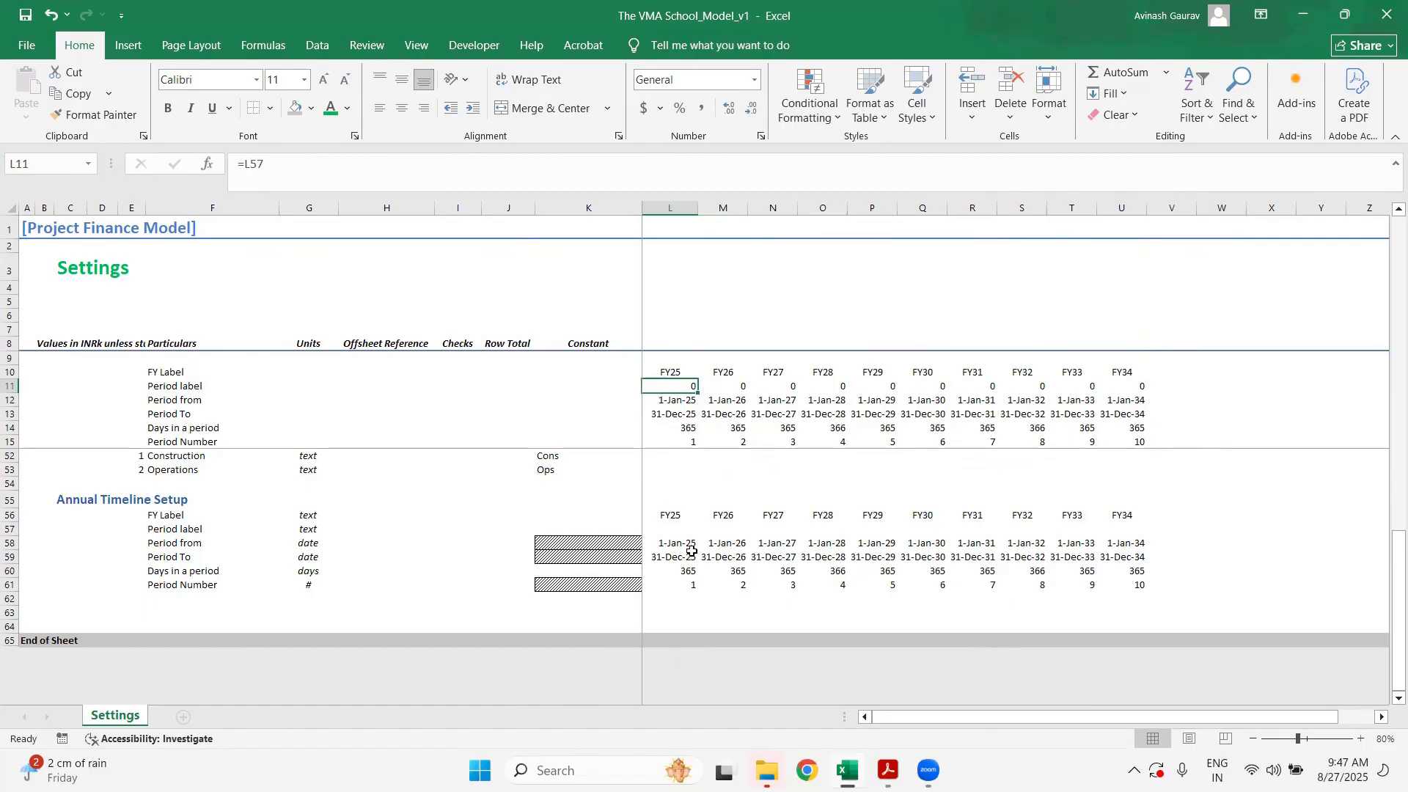
- Hide all unused columns from column W through to the last column of the sheet
{"action": "left_click", "coordinate": [1221, 207]}
{"action": "key", "text": "ctrl+shift+Right"}
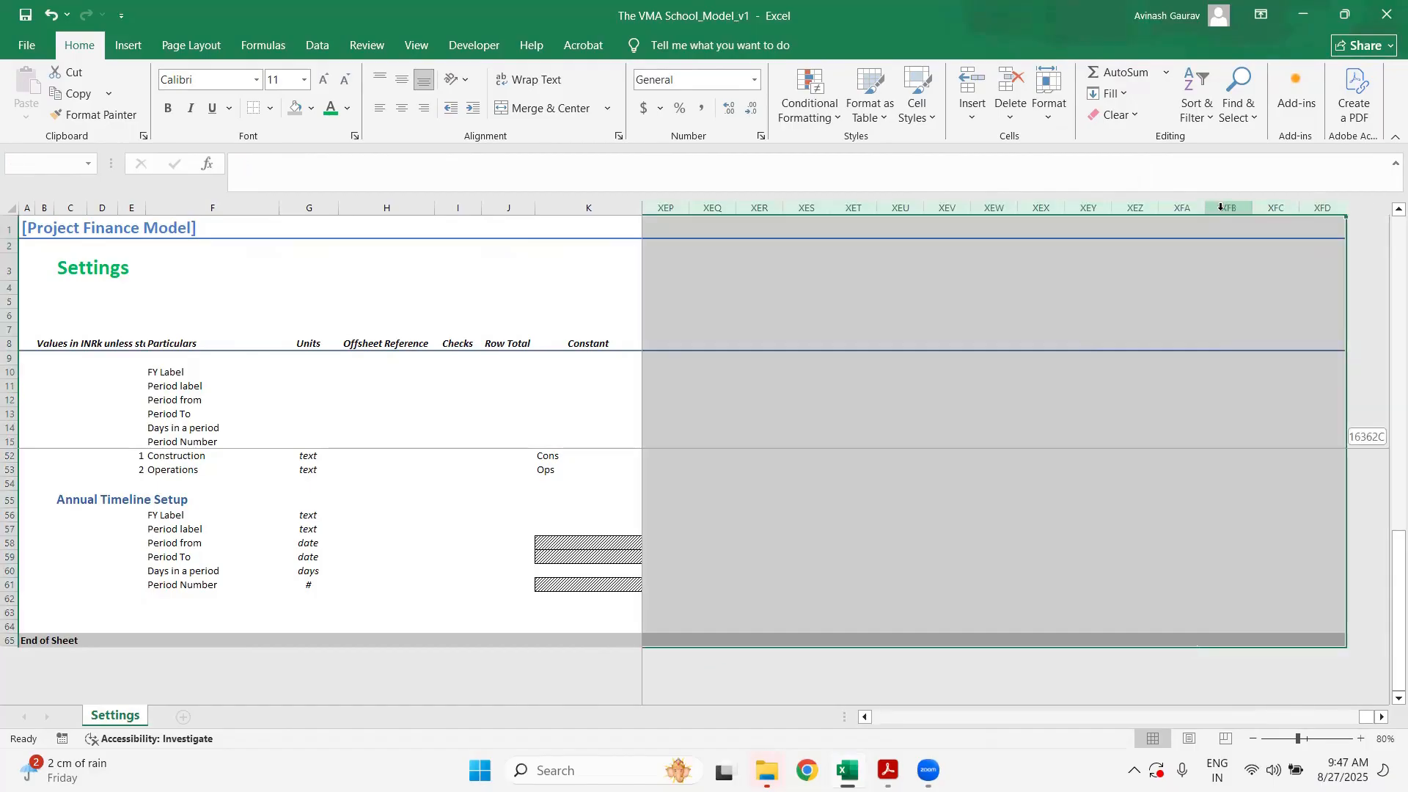
{"action": "right_click", "coordinate": [854, 207]}
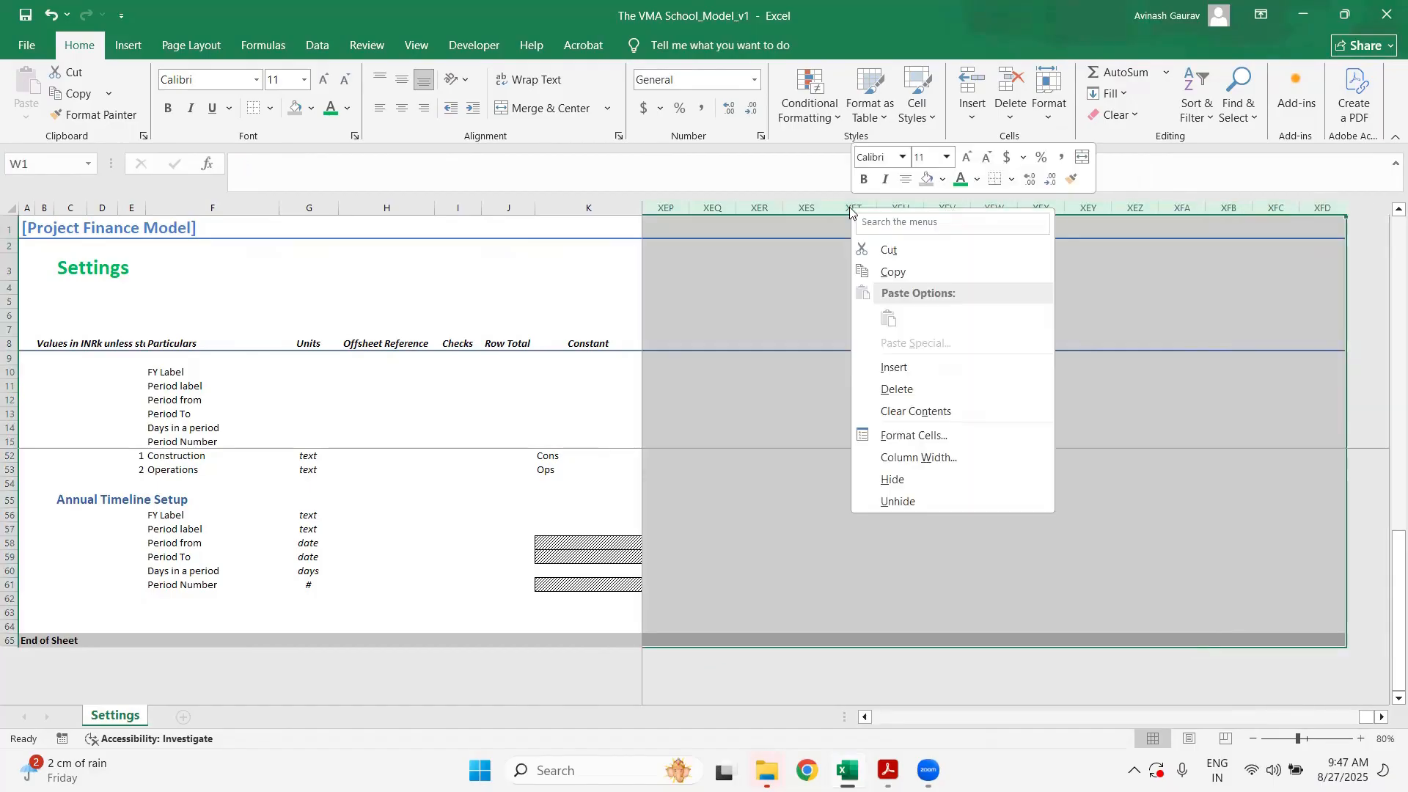
{"action": "left_click", "coordinate": [902, 484]}
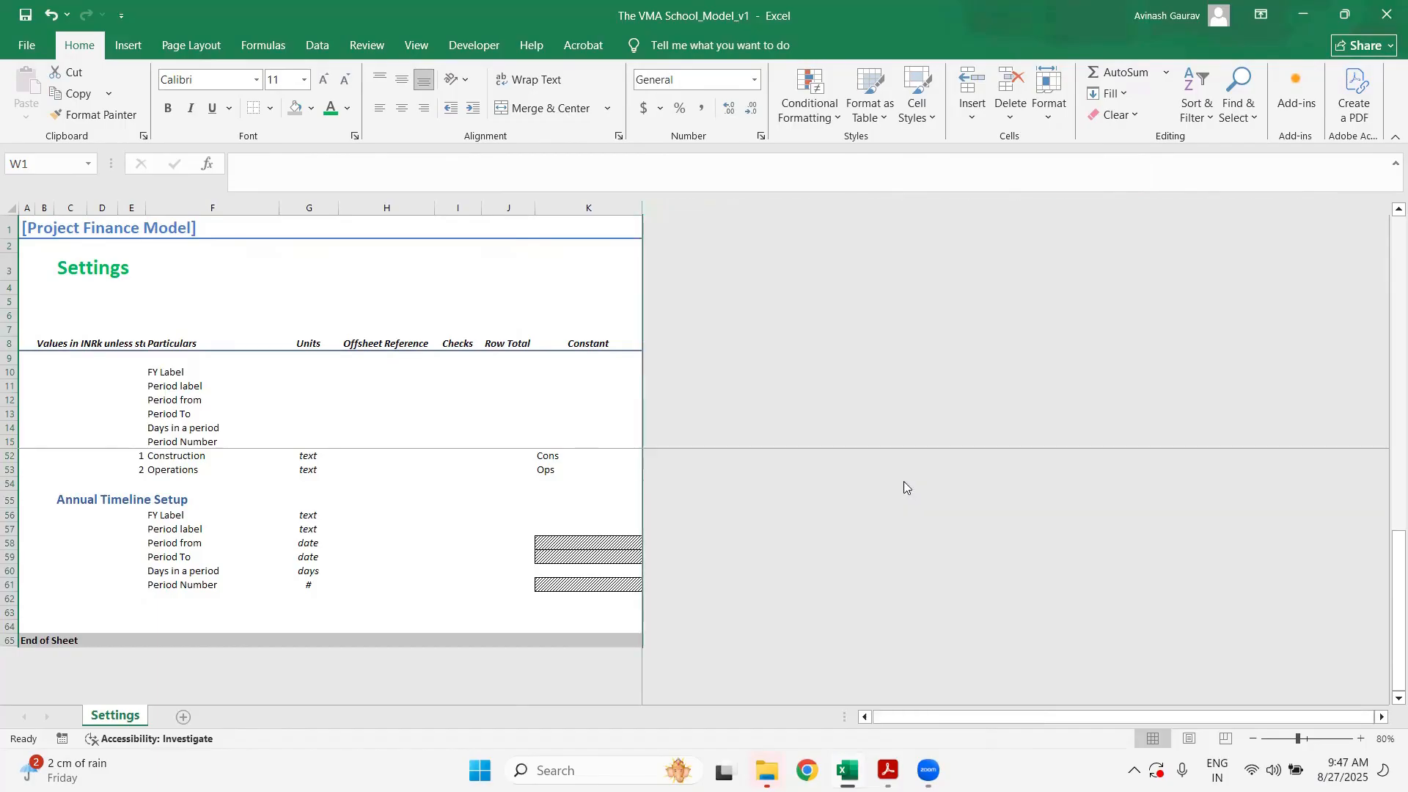
- Review the Settings sheet from its beginning down to the Numbers section at row 37
{"action": "key", "text": "ctrl+Home"}
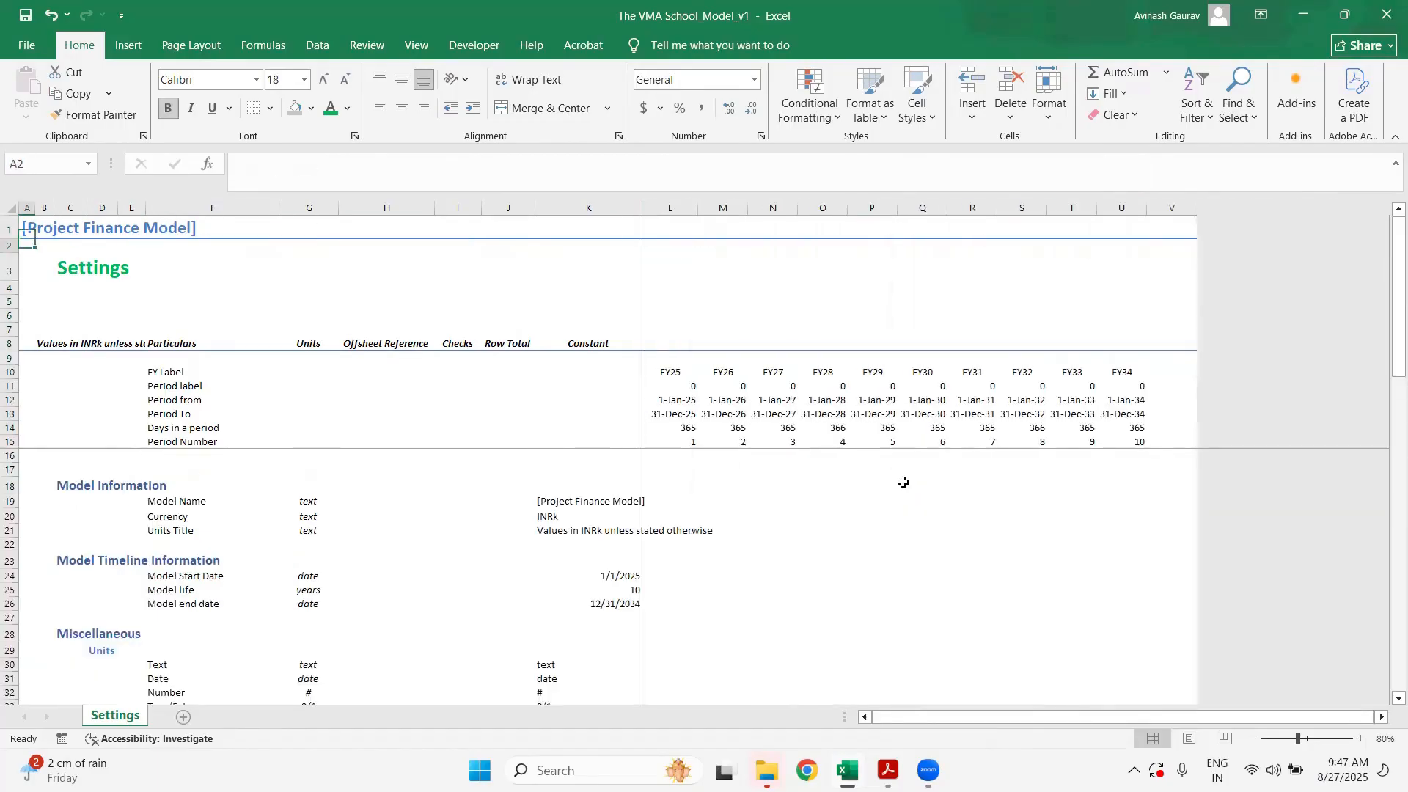
{"action": "key", "text": "Down"}
{"action": "key", "text": "Down"}
{"action": "key", "text": "Down"}
{"action": "key", "text": "Down"}
{"action": "key", "text": "Down"}
{"action": "key", "text": "Down"}
{"action": "key", "text": "Down"}
{"action": "key", "text": "Down"}
{"action": "key", "text": "Down"}
{"action": "key", "text": "Down"}
{"action": "key", "text": "Down"}
{"action": "key", "text": "Down"}
{"action": "key", "text": "Down"}
{"action": "key", "text": "Down"}
{"action": "key", "text": "Down"}
{"action": "key", "text": "Down"}
{"action": "key", "text": "Down"}
{"action": "key", "text": "Down"}
{"action": "key", "text": "Down"}
{"action": "key", "text": "Down"}
{"action": "key", "text": "Down"}
{"action": "key", "text": "Down"}
{"action": "key", "text": "Down"}
{"action": "key", "text": "Down"}
{"action": "key", "text": "Down"}
{"action": "key", "text": "Down"}
{"action": "key", "text": "Down"}
{"action": "key", "text": "Down"}
{"action": "key", "text": "Down"}
{"action": "key", "text": "Down"}
{"action": "key", "text": "Down"}
{"action": "key", "text": "Down"}
{"action": "key", "text": "Down"}
{"action": "key", "text": "Down"}
{"action": "key", "text": "Down"}
{"action": "key", "text": "Down"}
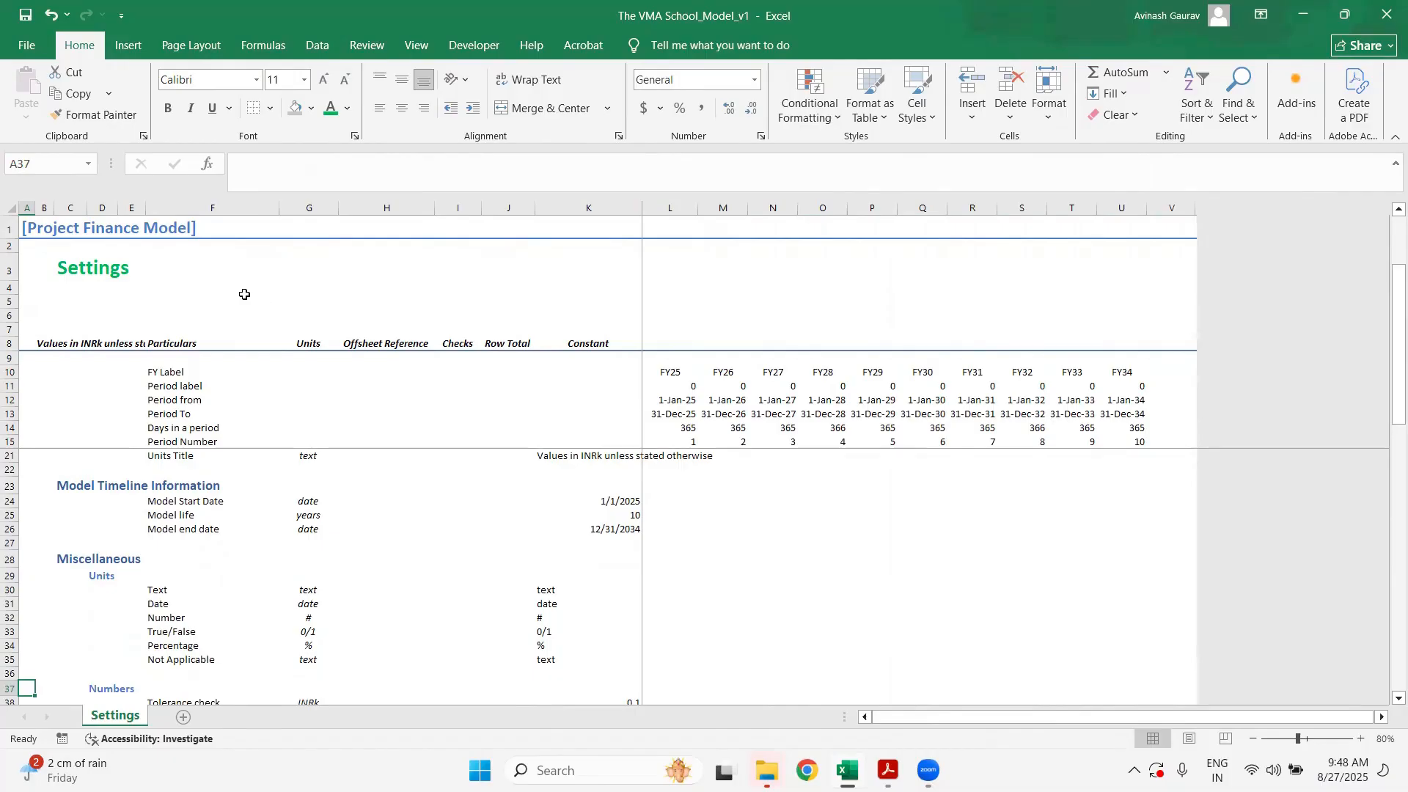
- Enter the labels Master Check in F4 and Sheet Check in F5
{"action": "left_click", "coordinate": [209, 286]}
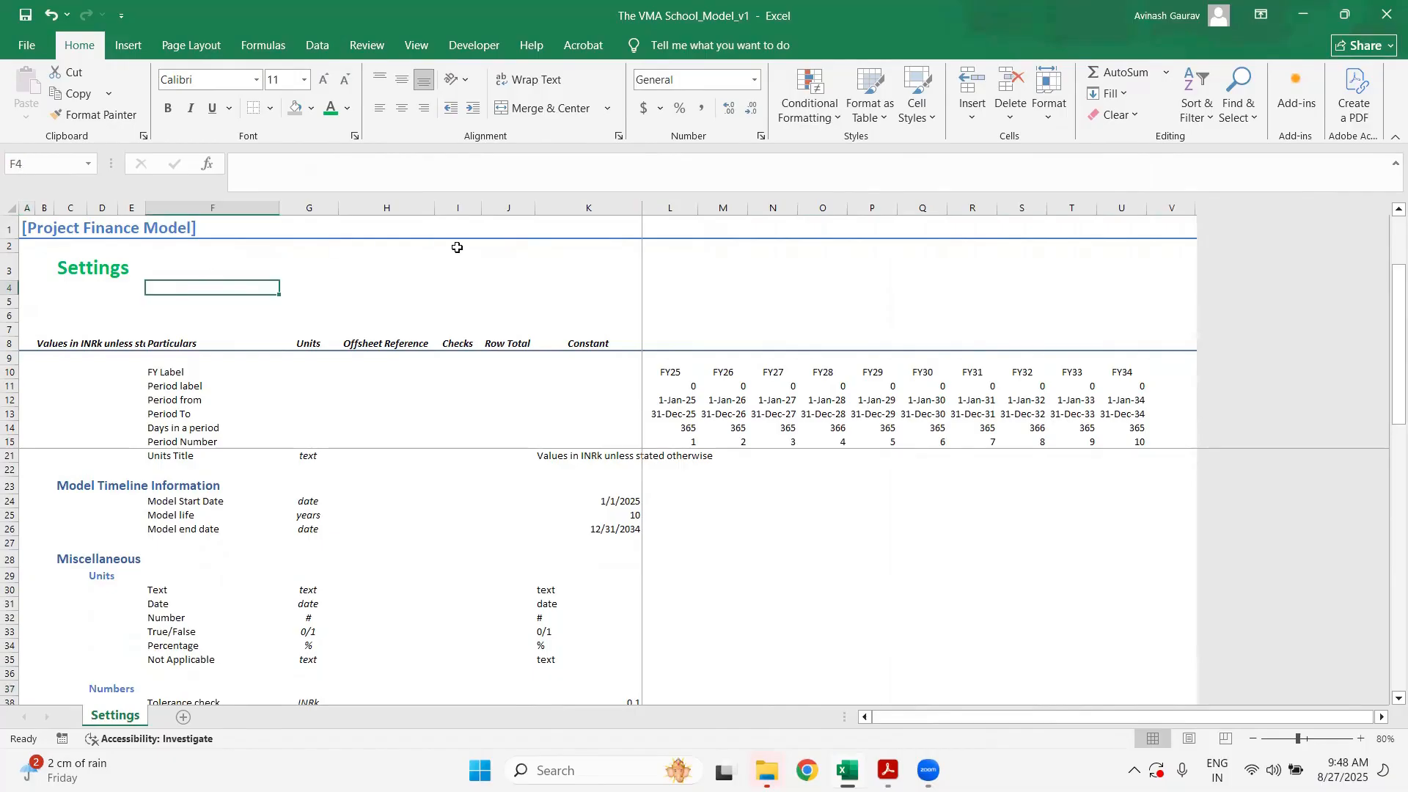
{"action": "type", "text": "M"}
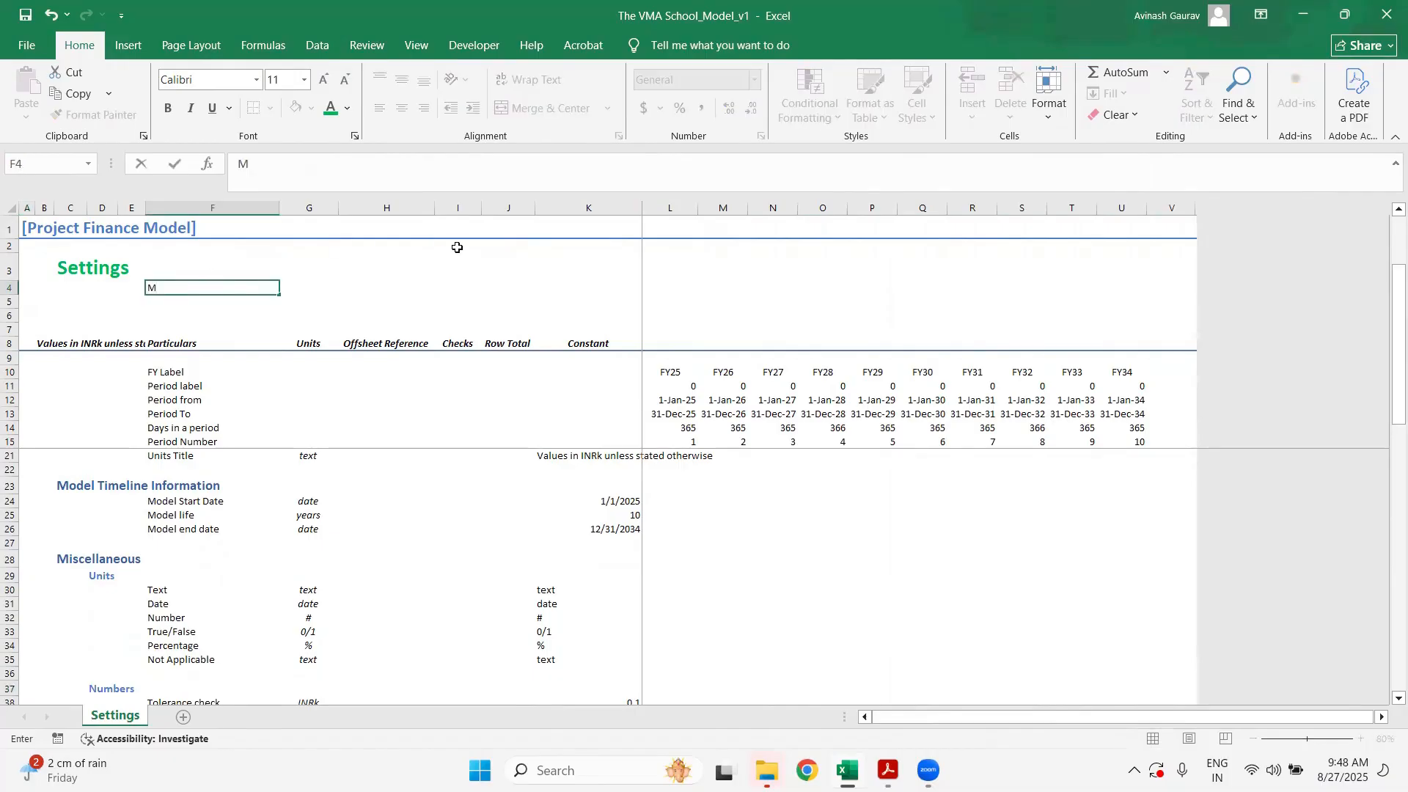
{"action": "type", "text": "aster Check"}
{"action": "key", "text": "Return"}
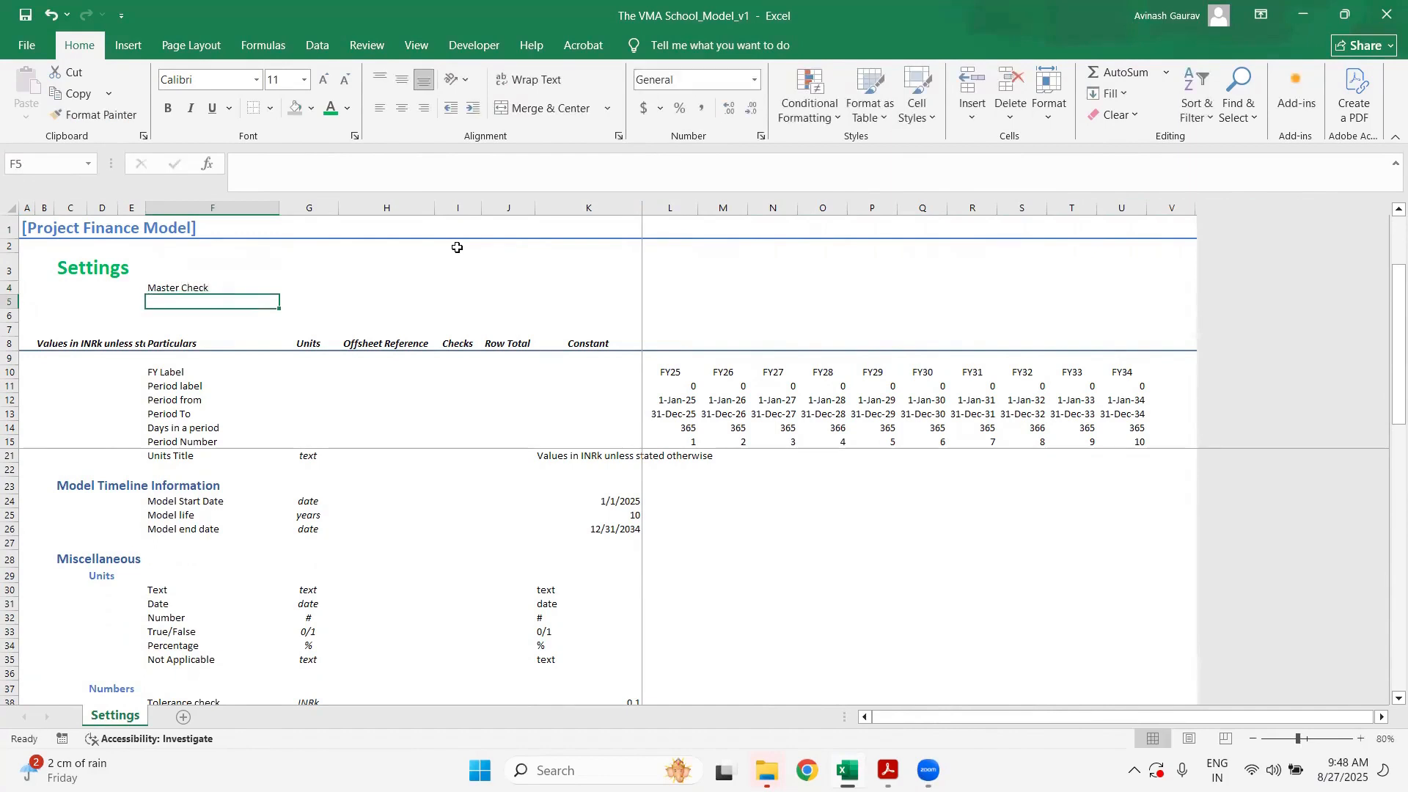
{"action": "type", "text": "Sheet C"}
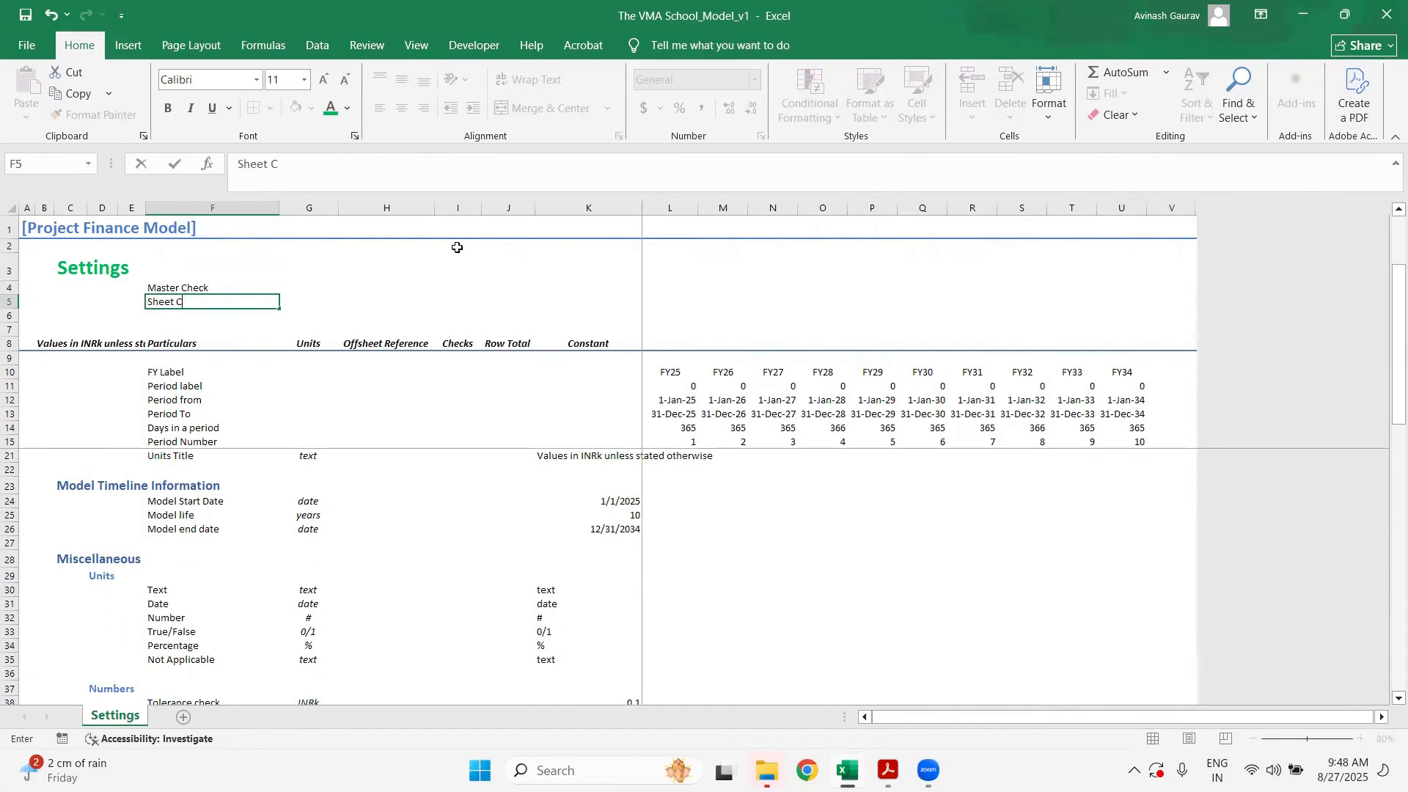
{"action": "type", "text": "heck"}
{"action": "key", "text": "Return"}
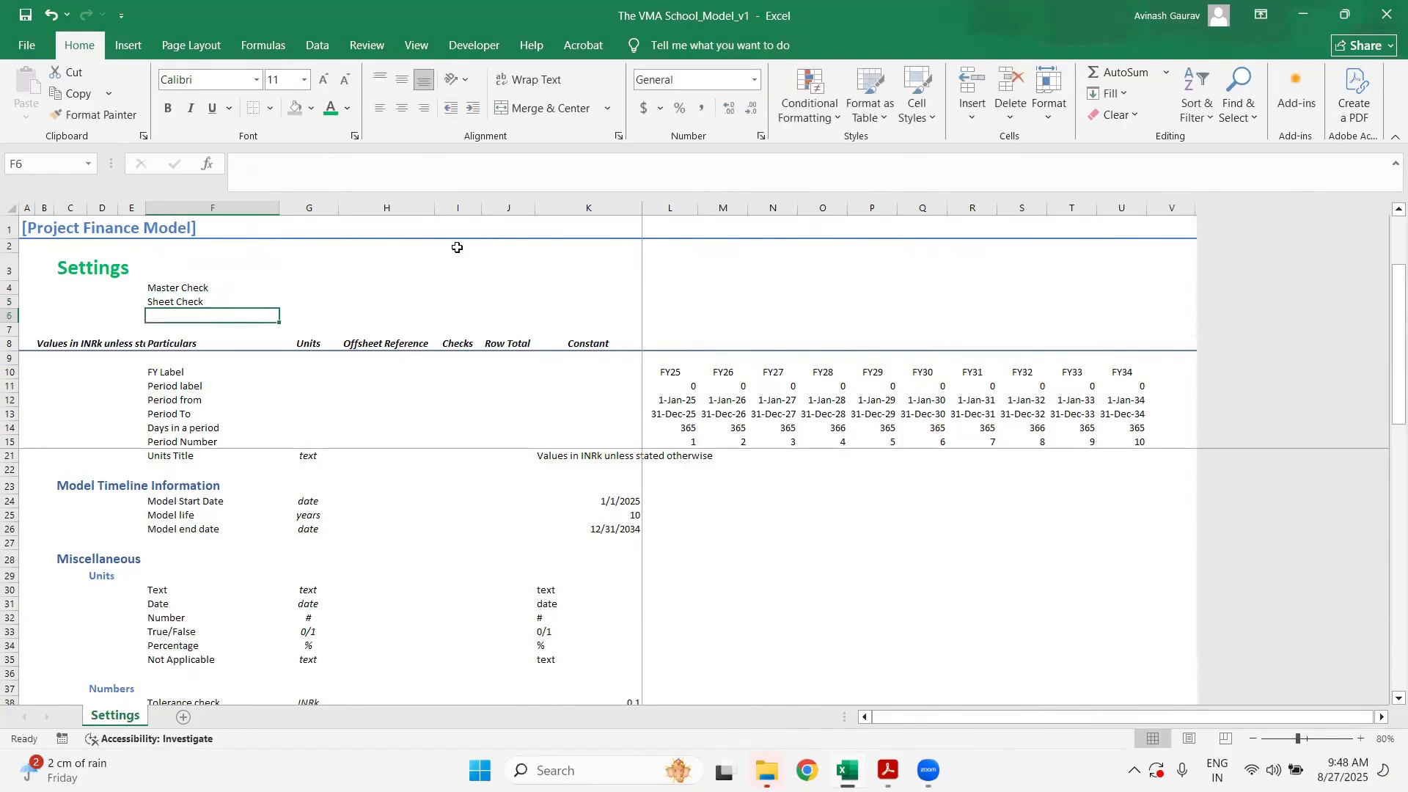
- Format the Master Check and Sheet Check labels in F4:F5 with a grey fill, all borders and bold text
{"action": "key", "text": "Up"}
{"action": "key", "text": "Up"}
{"action": "key", "text": "Right"}
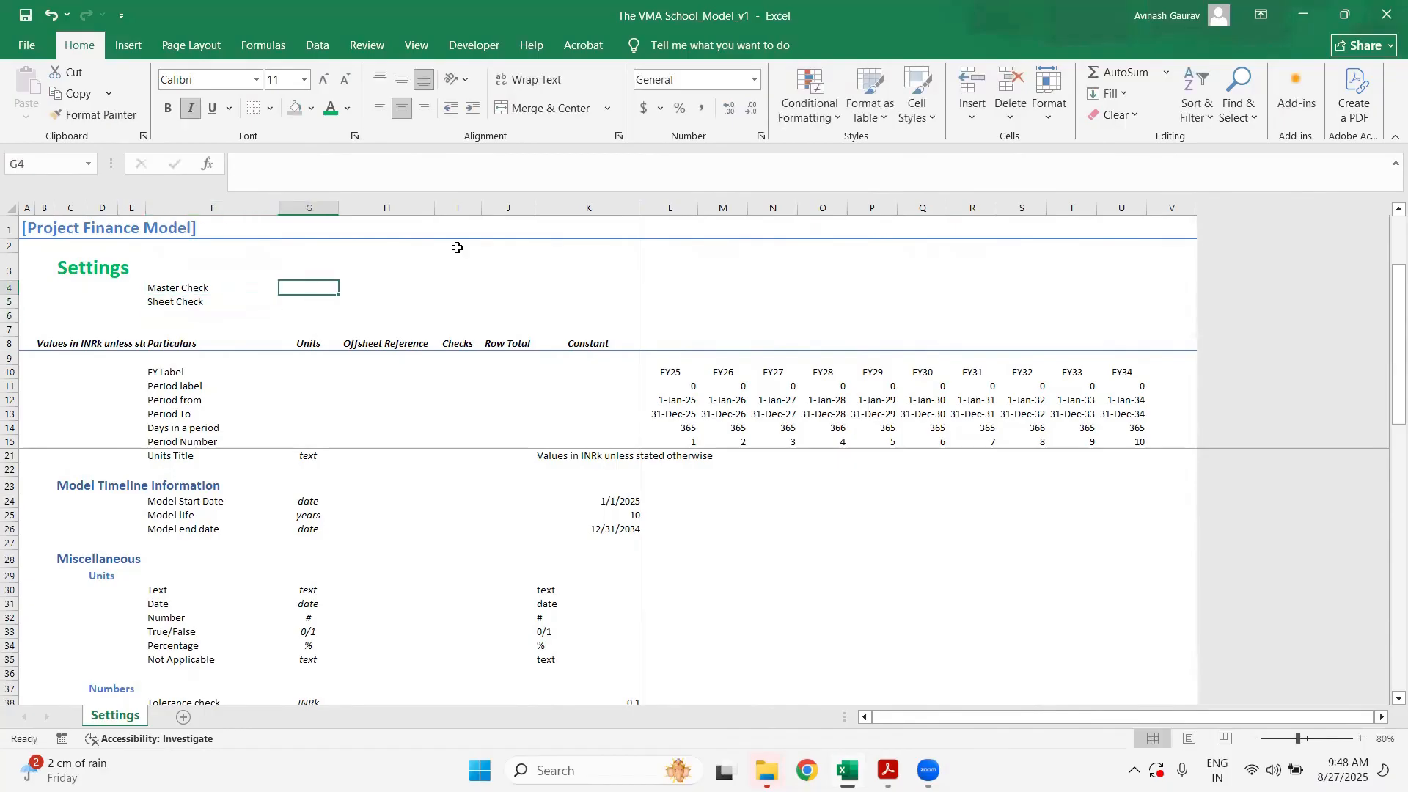
{"action": "key", "text": "Left"}
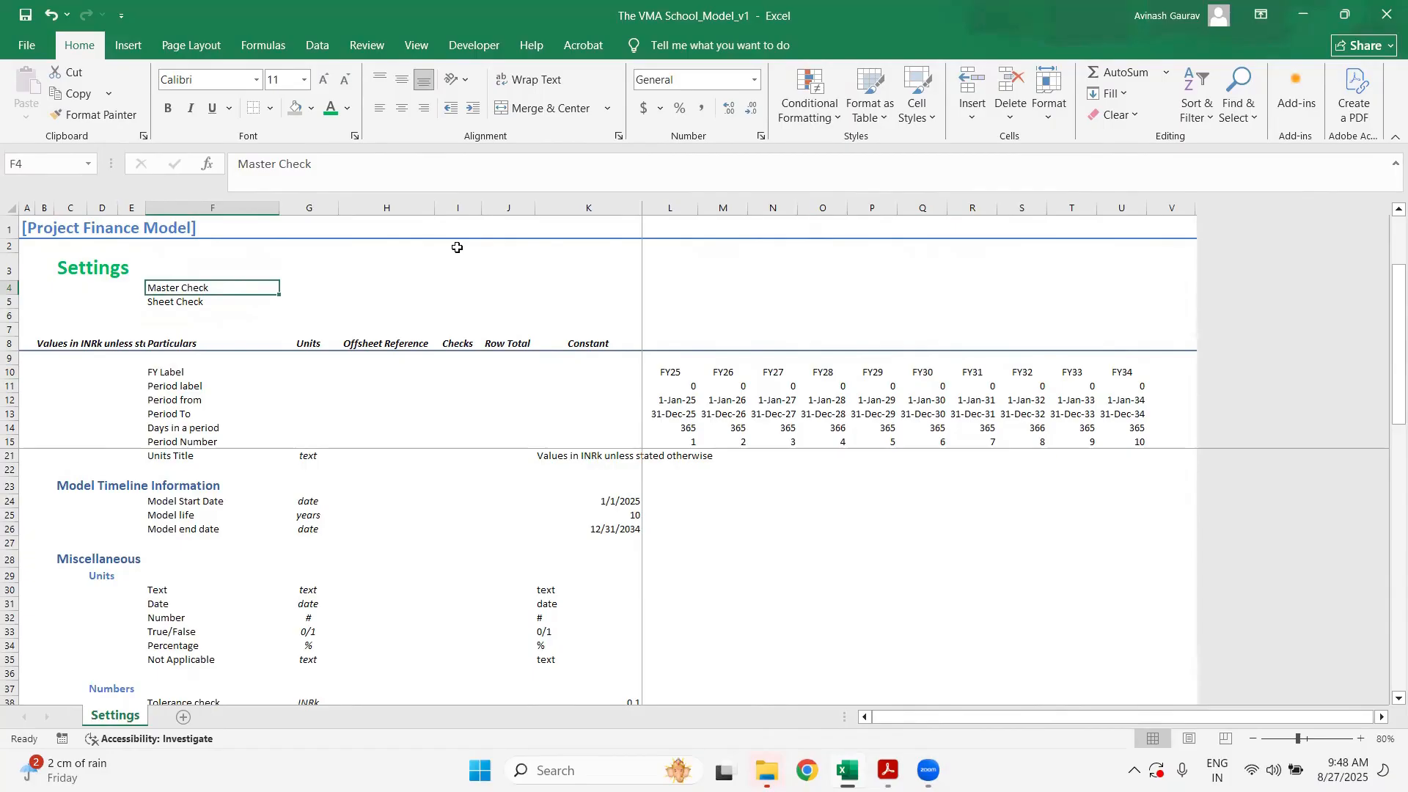
{"action": "key", "text": "shift+Down"}
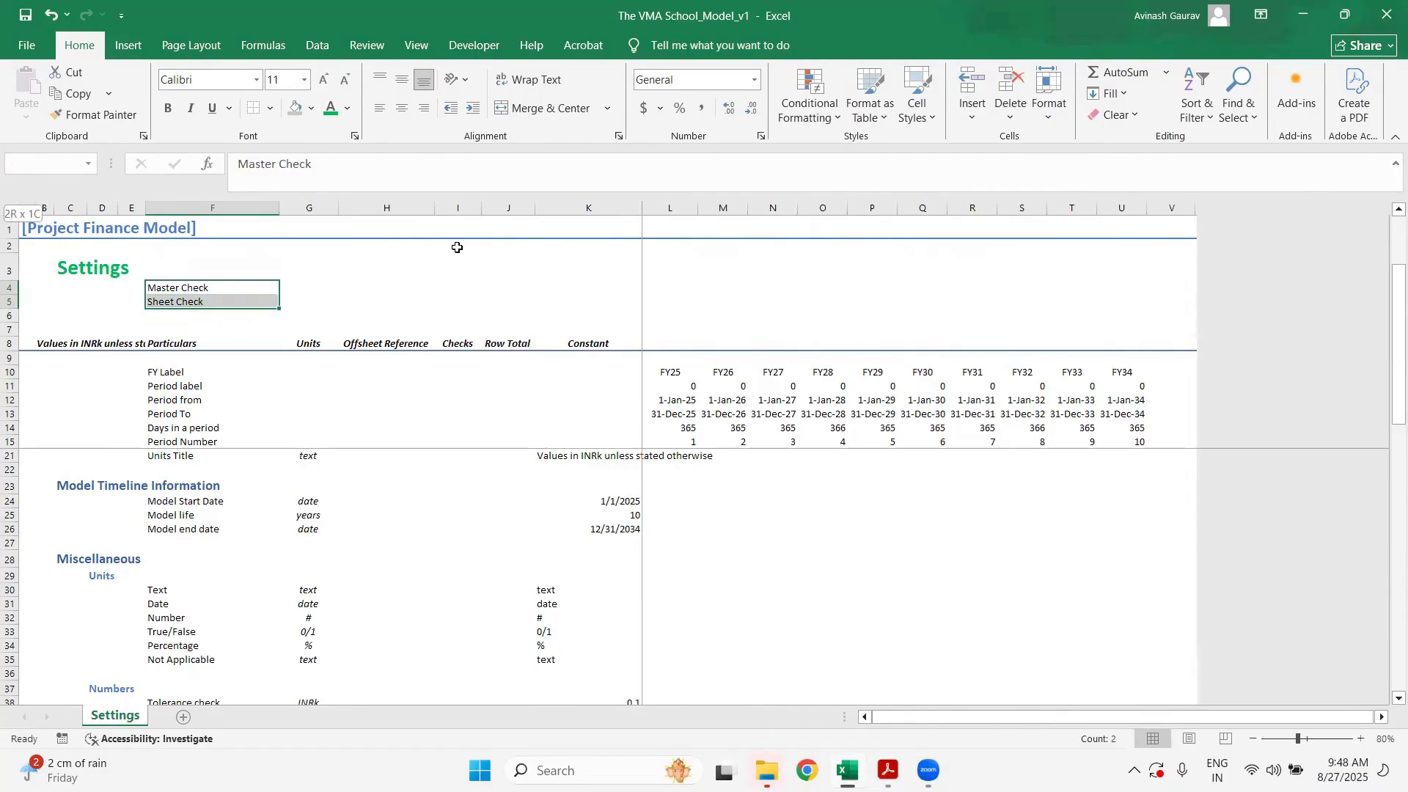
{"action": "left_click", "coordinate": [294, 112]}
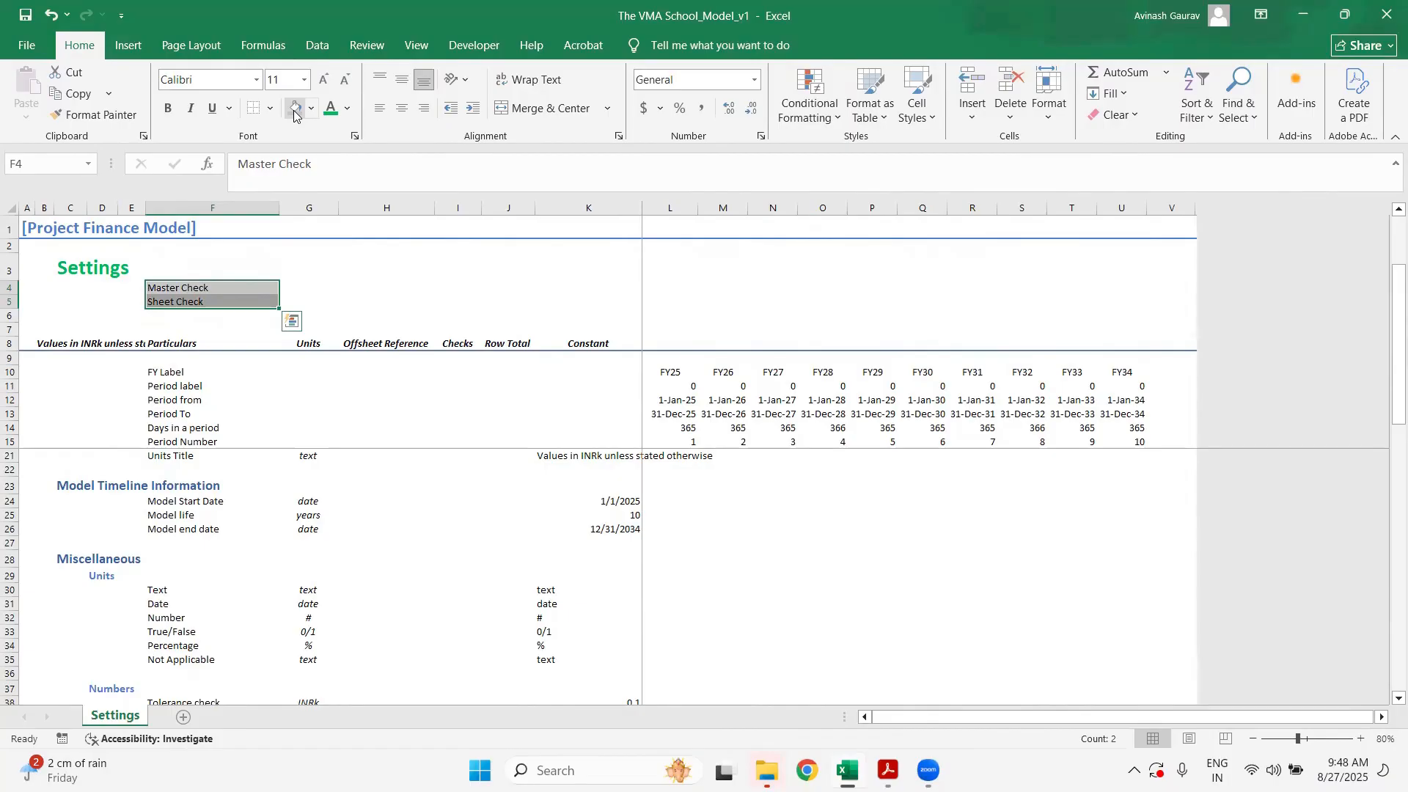
{"action": "key", "text": "alt+h"}
{"action": "key", "text": "b"}
{"action": "key", "text": "a"}
{"action": "key", "text": "ctrl+b"}
- Try the values 1, -1 and 0 in the Master Check cell G4, leaving it empty at the end
{"action": "left_click", "coordinate": [314, 287]}
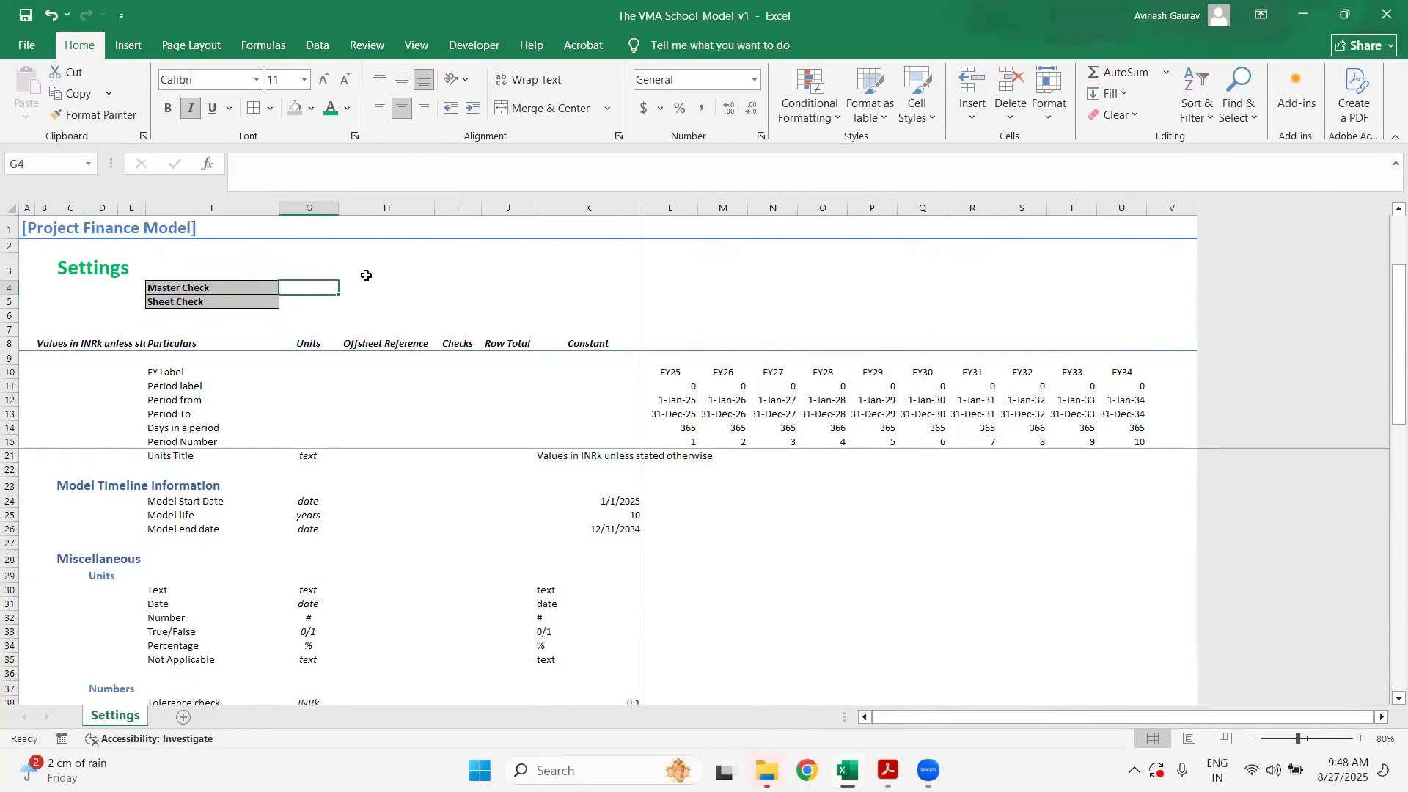
{"action": "key", "text": "shift+Down"}
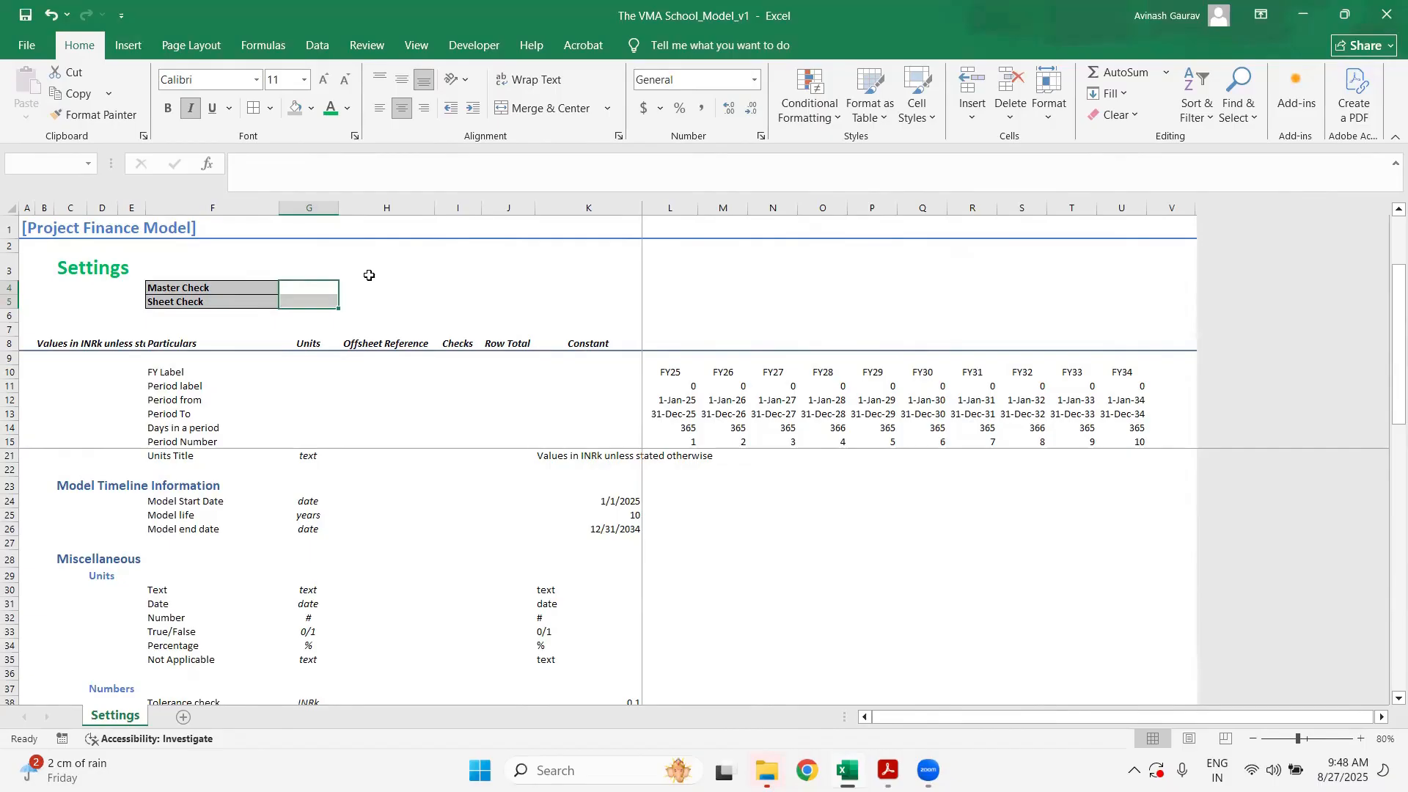
{"action": "key", "text": "Down"}
{"action": "key", "text": "Up"}
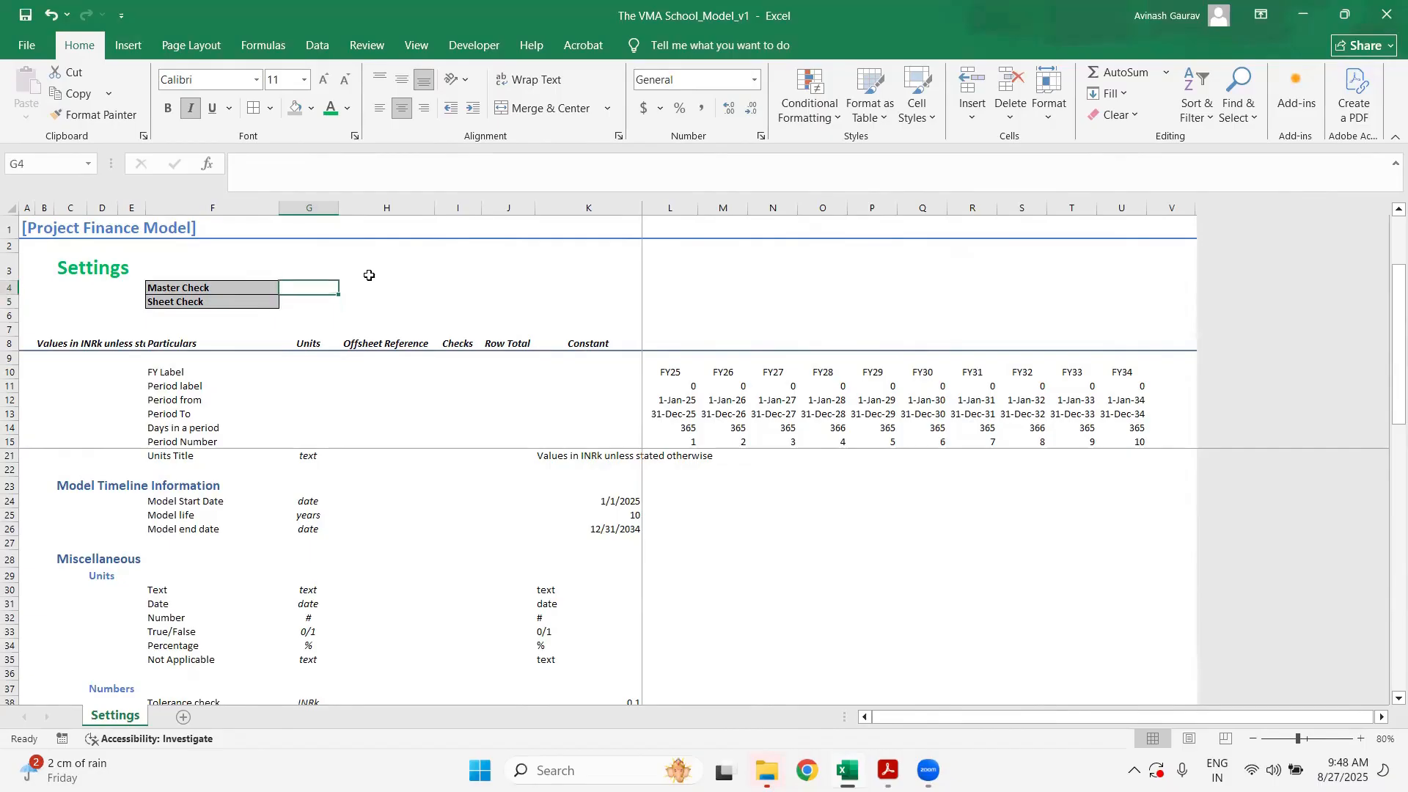
{"action": "type", "text": "1"}
{"action": "key", "text": "ctrl+Return"}
{"action": "type", "text": "-1"}
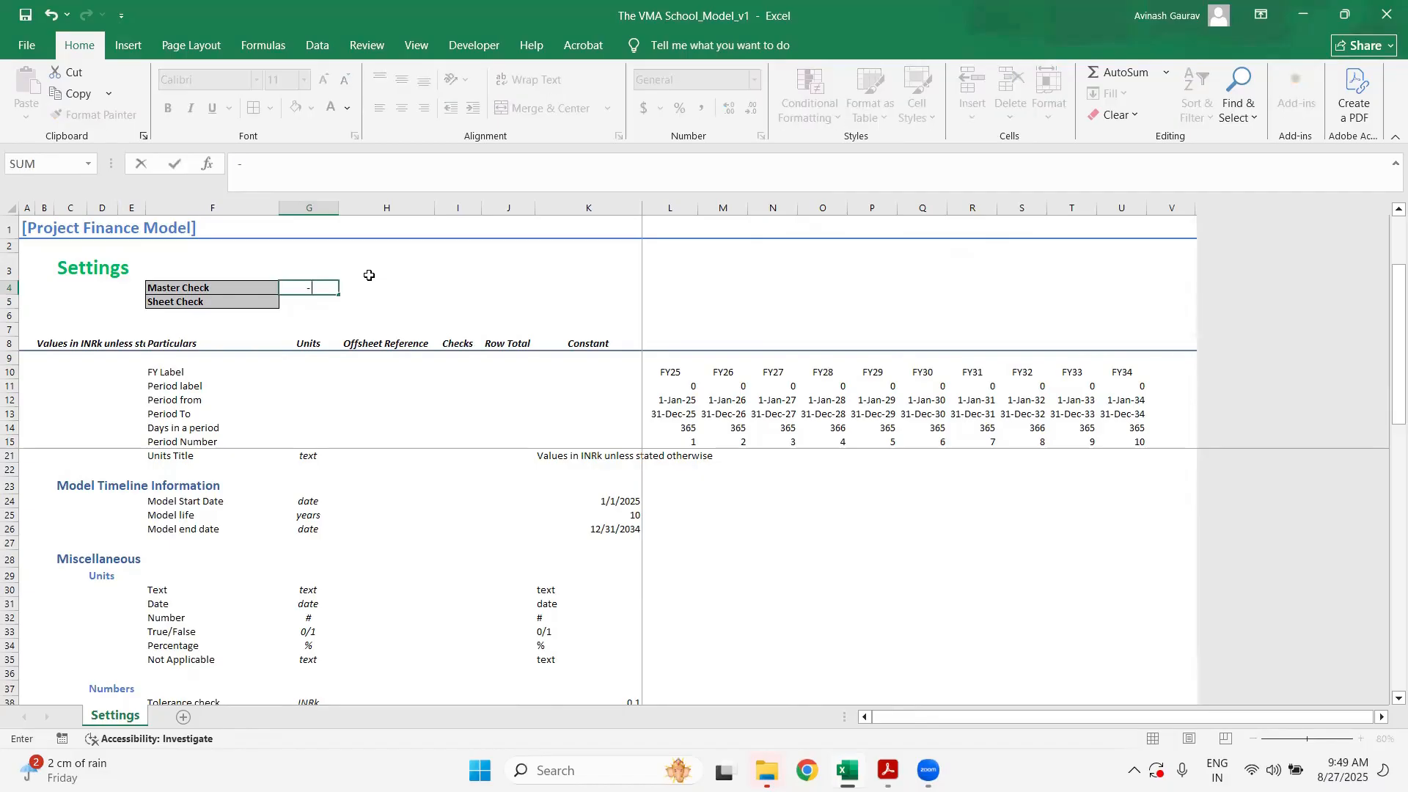
{"action": "key", "text": "Return"}
{"action": "key", "text": "Up"}
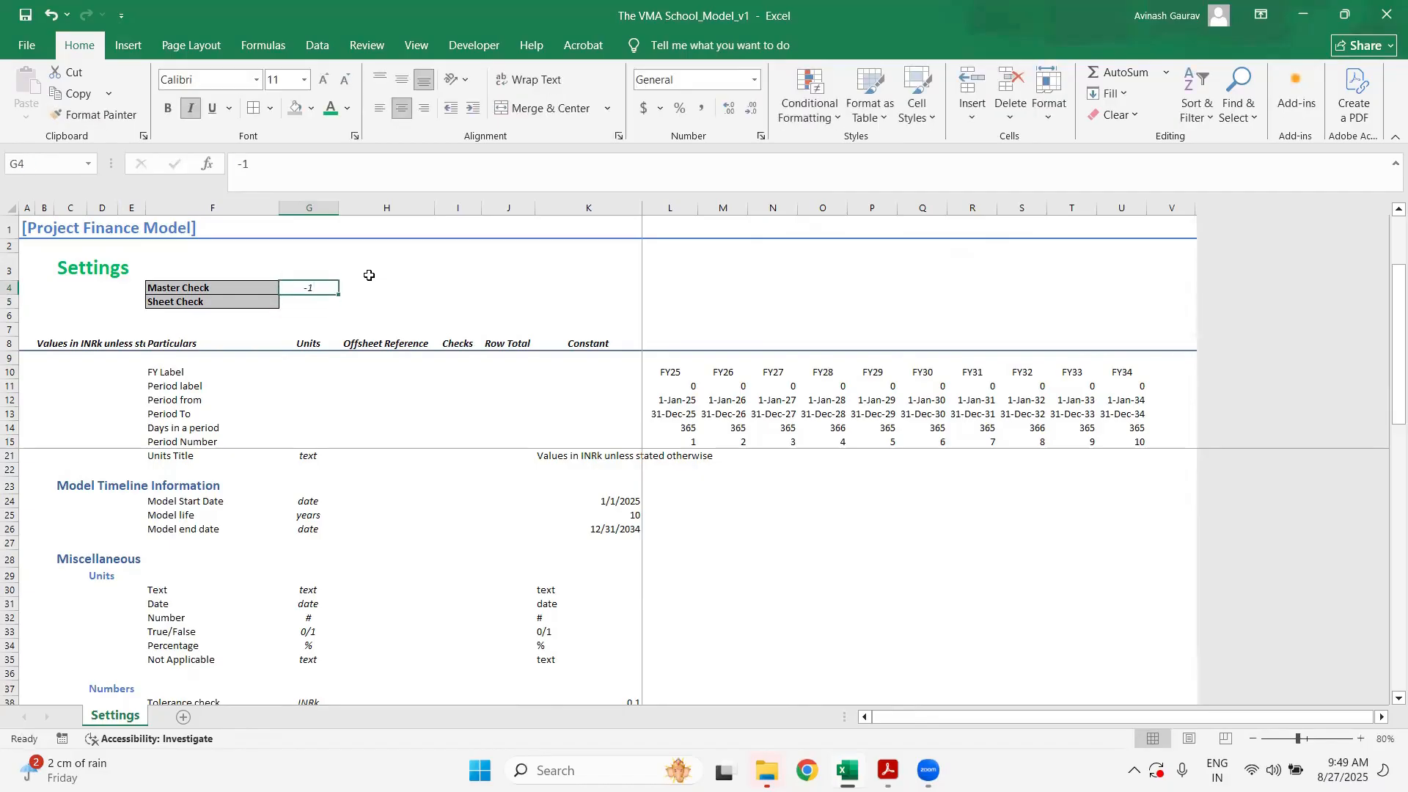
{"action": "type", "text": "0"}
{"action": "key", "text": "Return"}
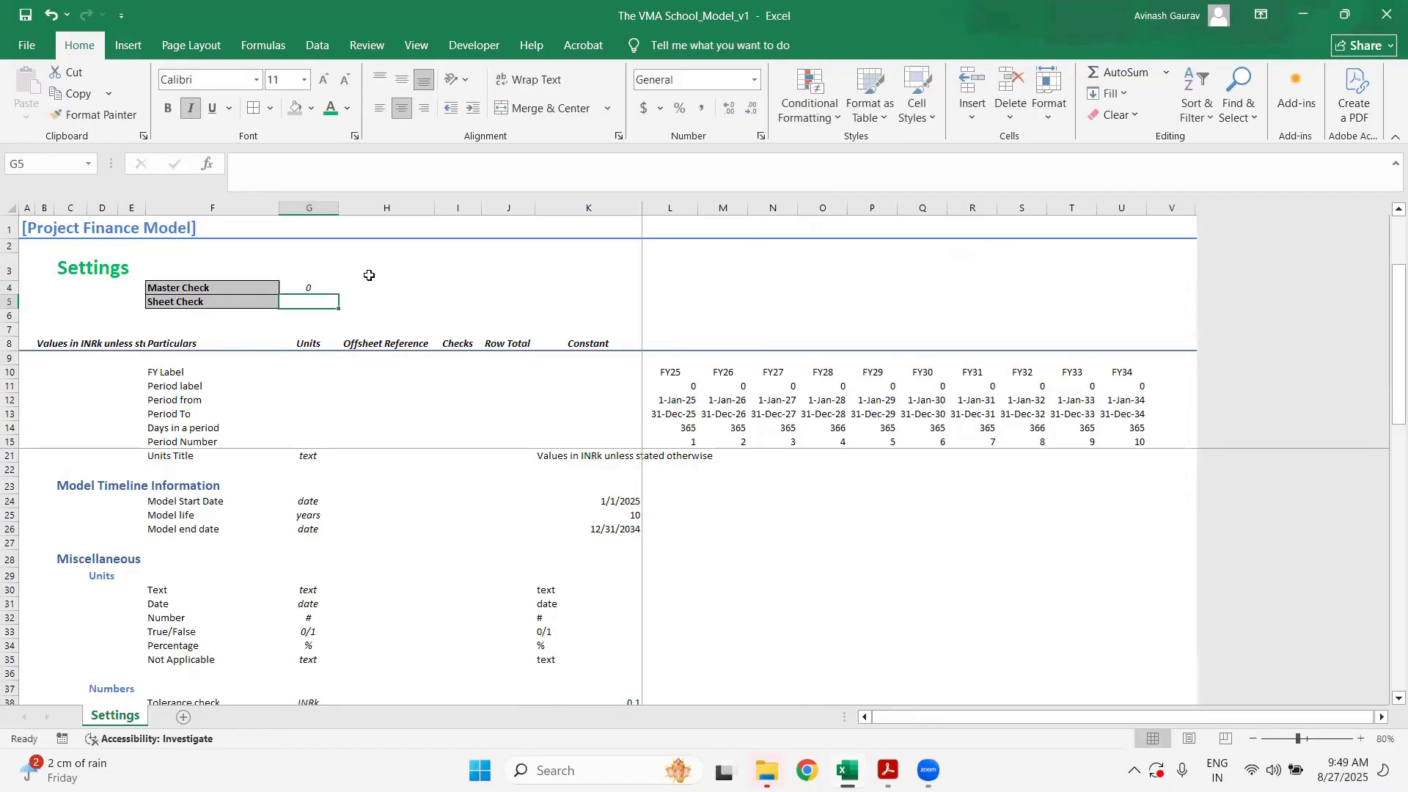
{"action": "key", "text": "Up"}
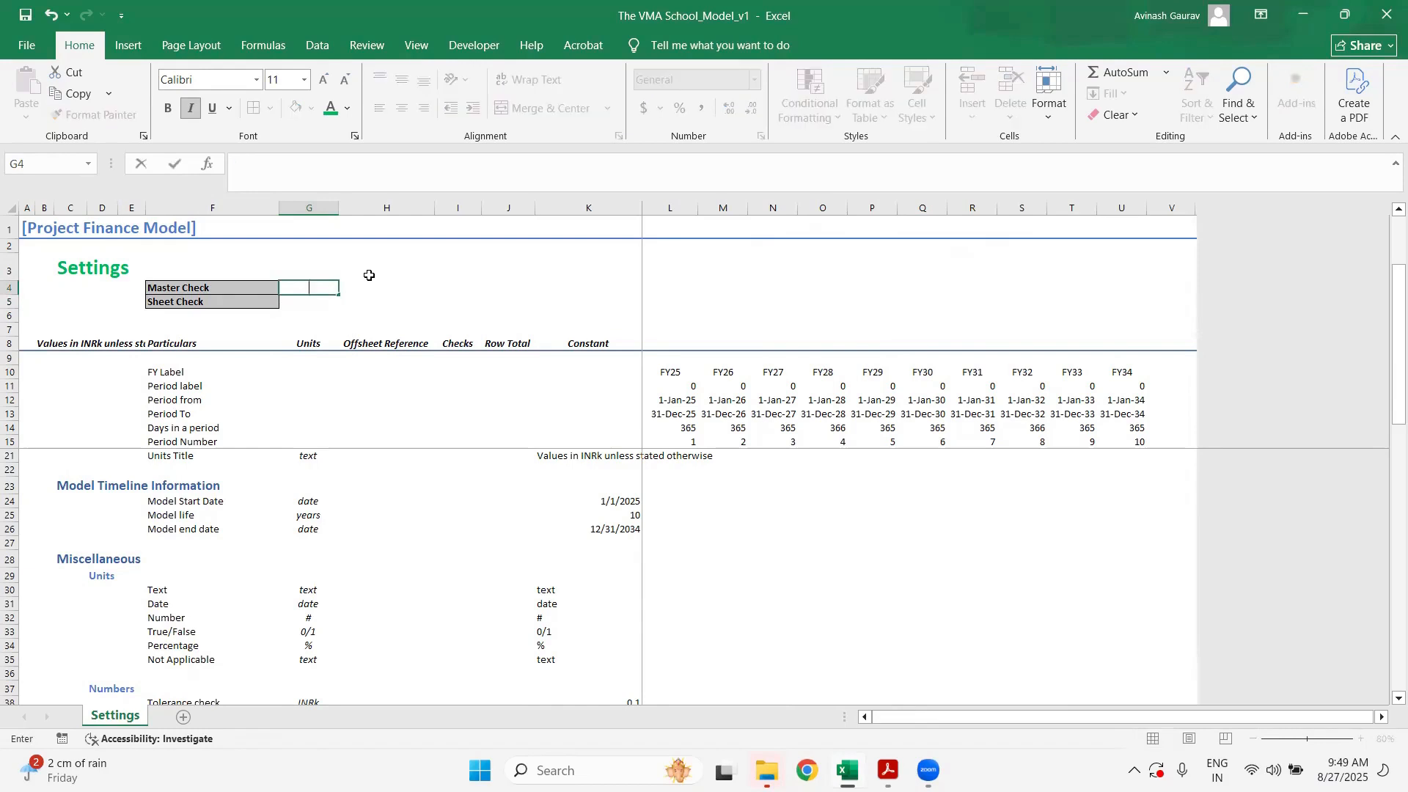
- Apply the custom number format "Error";"Error";"Ok" to the check cells G4:G5
{"action": "key", "text": "shift+Down"}
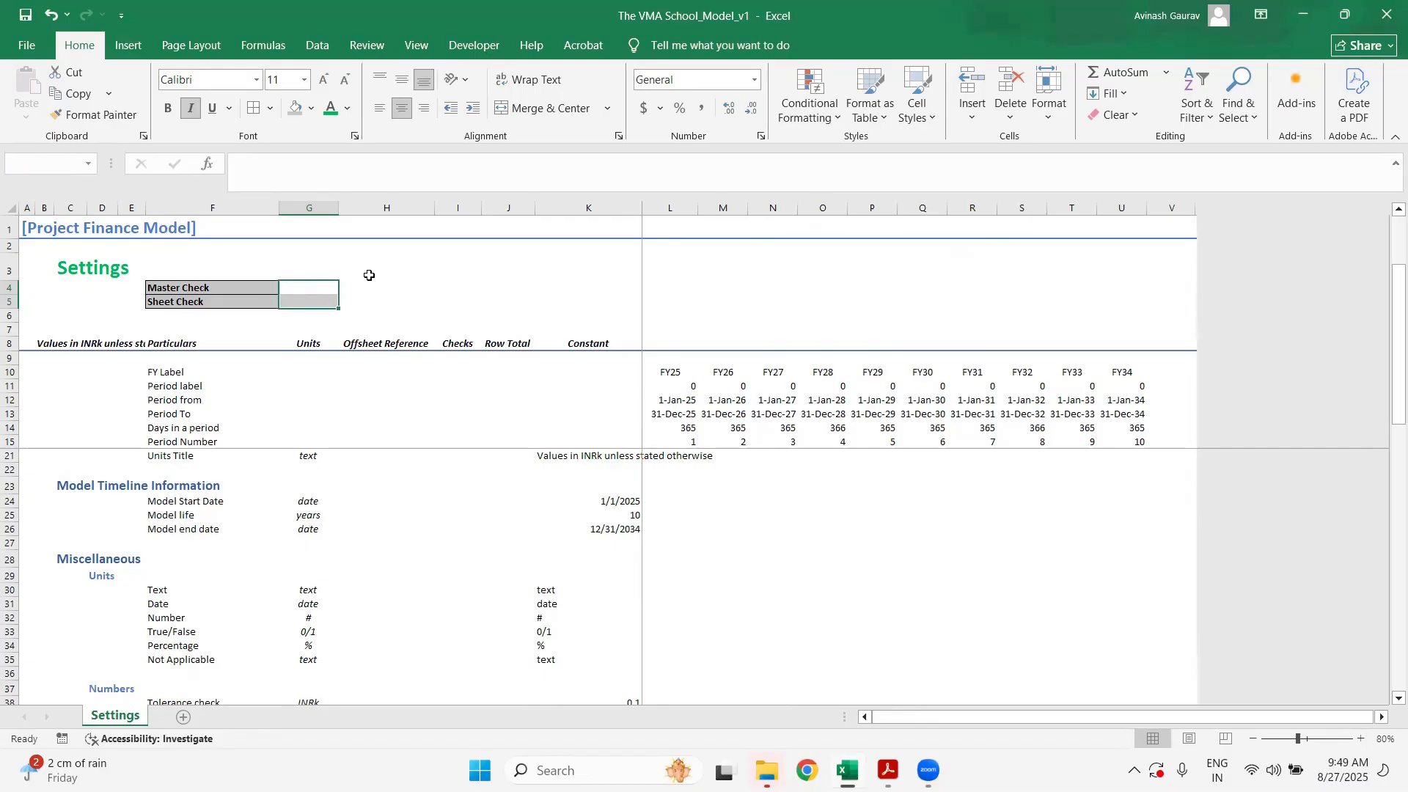
{"action": "key", "text": "ctrl+1"}
{"action": "left_click", "coordinate": [706, 233]}
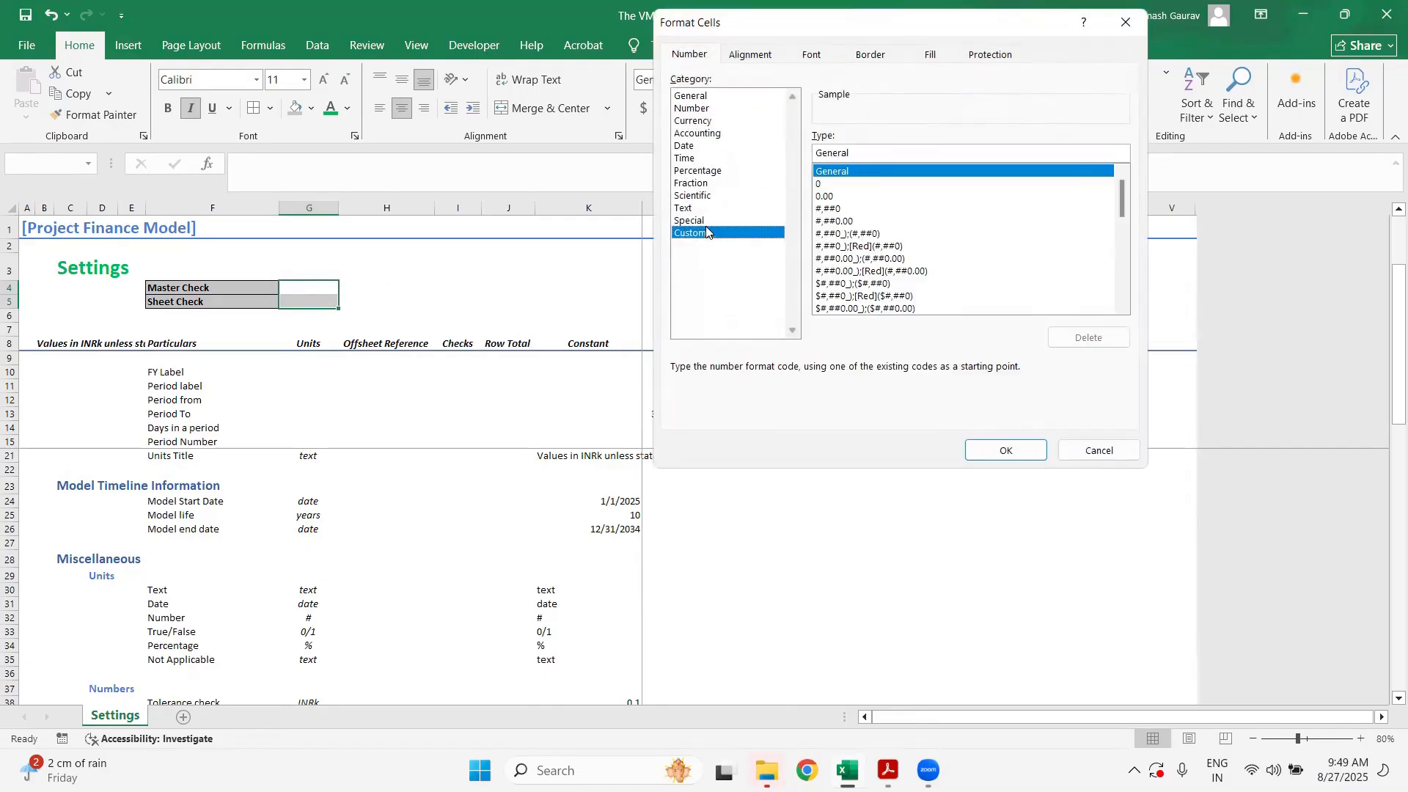
{"action": "key", "text": "Tab"}
{"action": "key", "text": "BackSpace"}
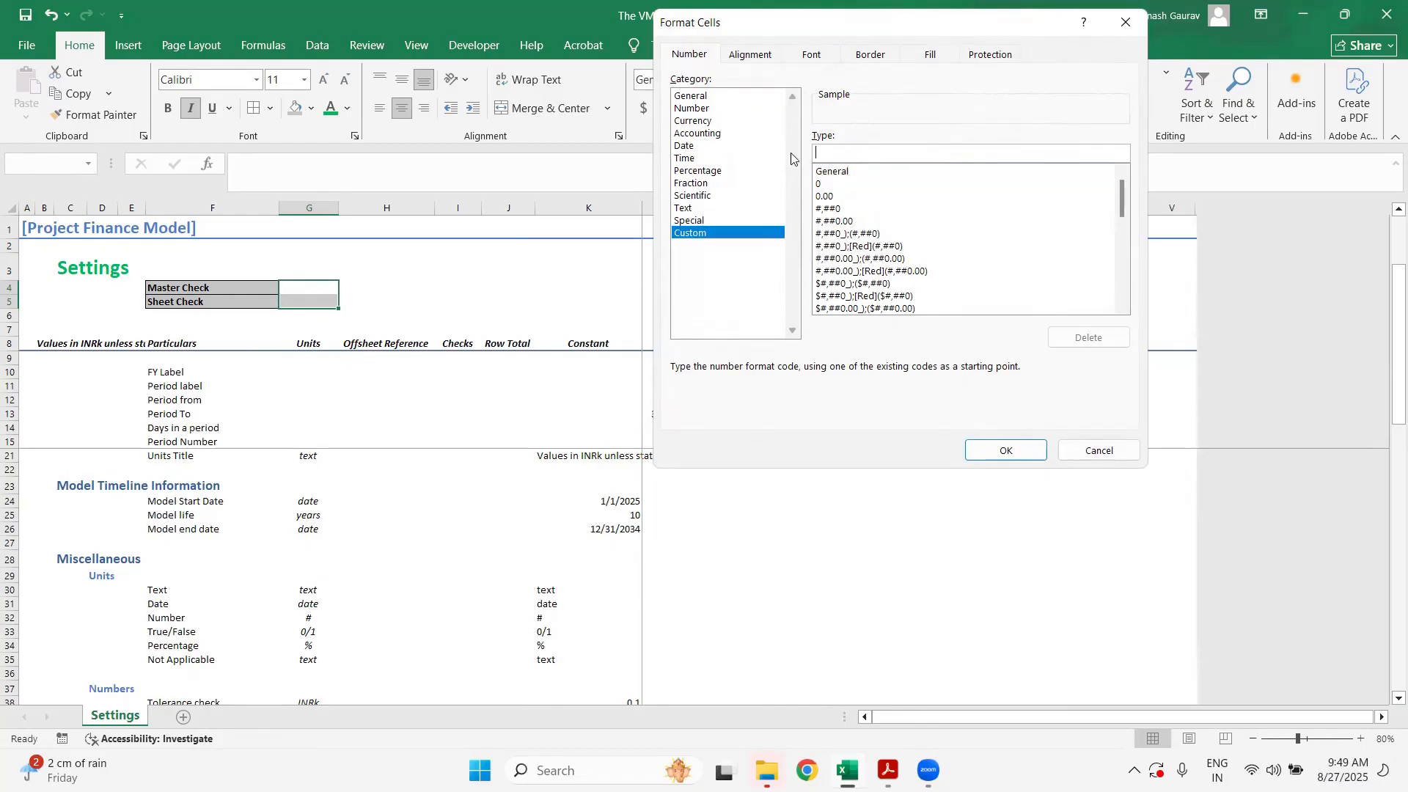
{"action": "type", "text": "\"Error\";\"Error\";\"Ok"}
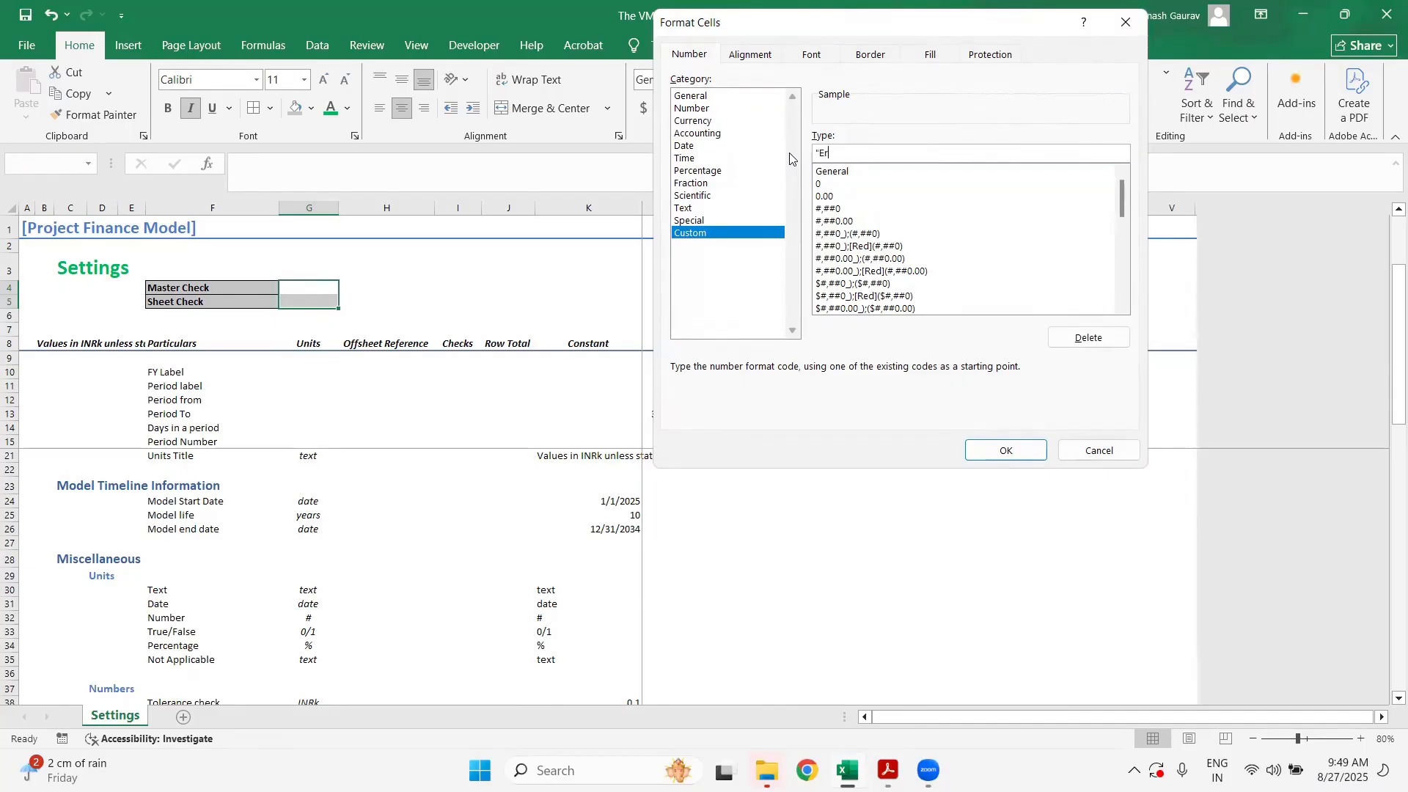
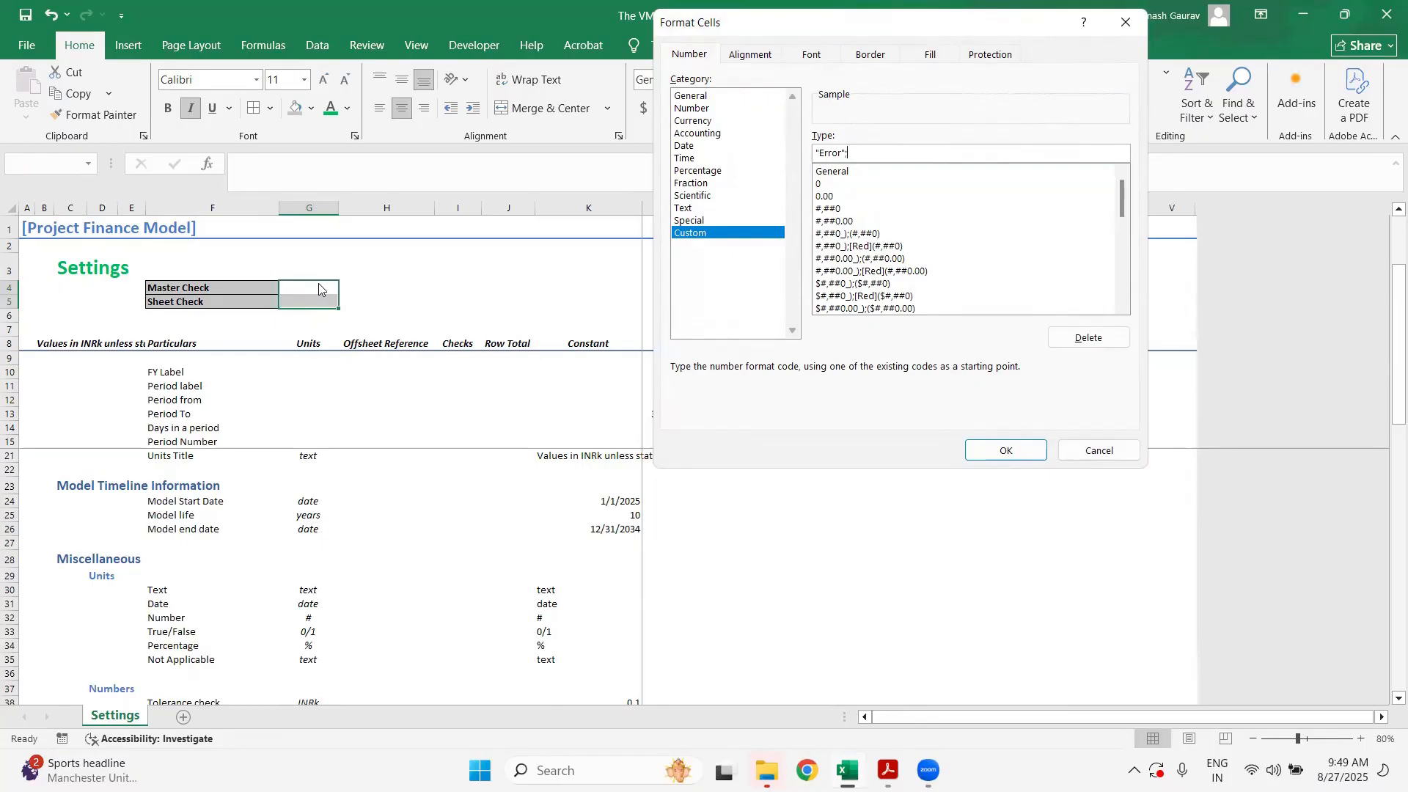
{"action": "type", "text": "Error"}
{"action": "type", "text": "\"Error"}
{"action": "type", "text": ";"}
{"action": "type", "text": "\"Ok\""}
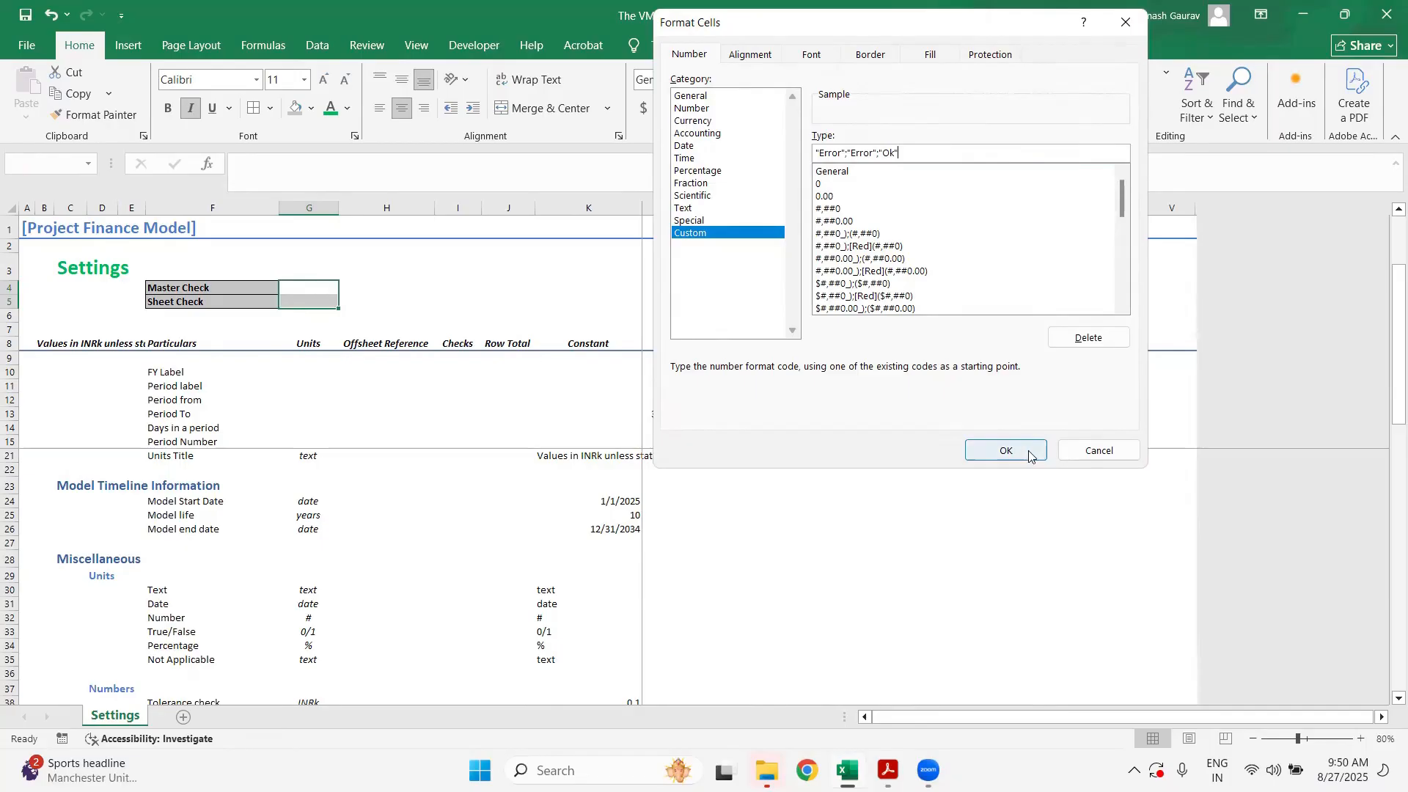
{"action": "left_click", "coordinate": [1028, 451]}
- Test the custom check format by entering a nonzero value in G4 and -1 in G5
{"action": "left_click", "coordinate": [312, 291]}
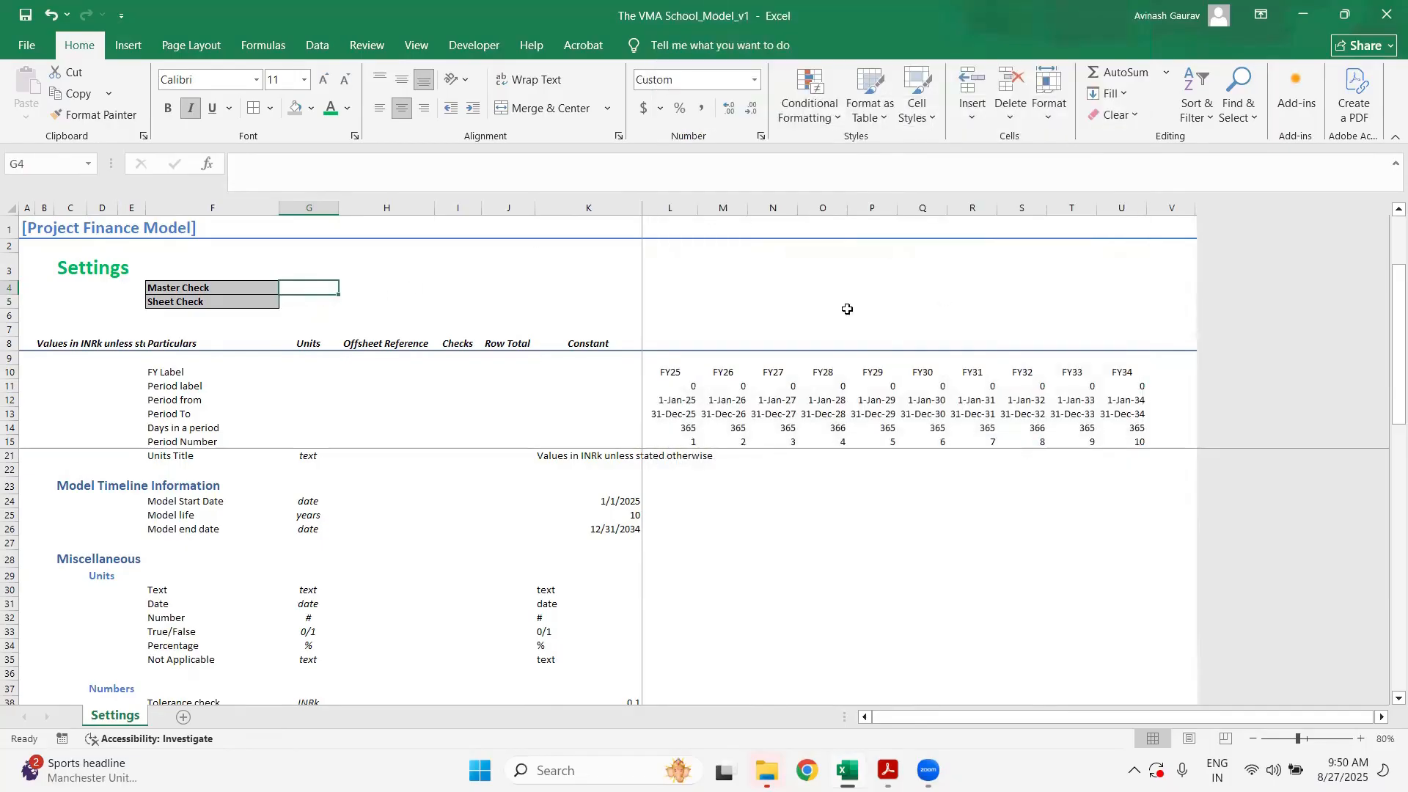
{"action": "key", "text": "Return"}
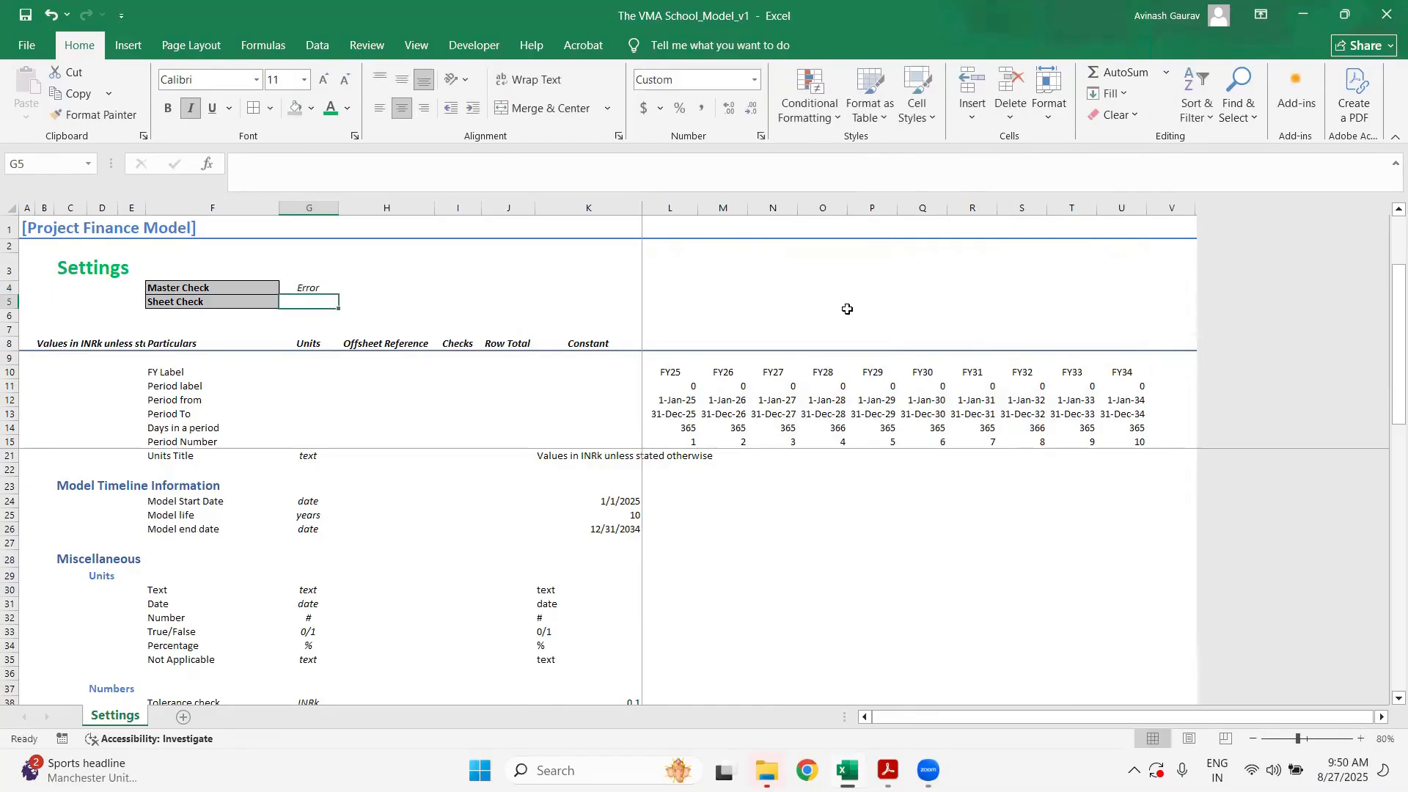
{"action": "type", "text": "1"}
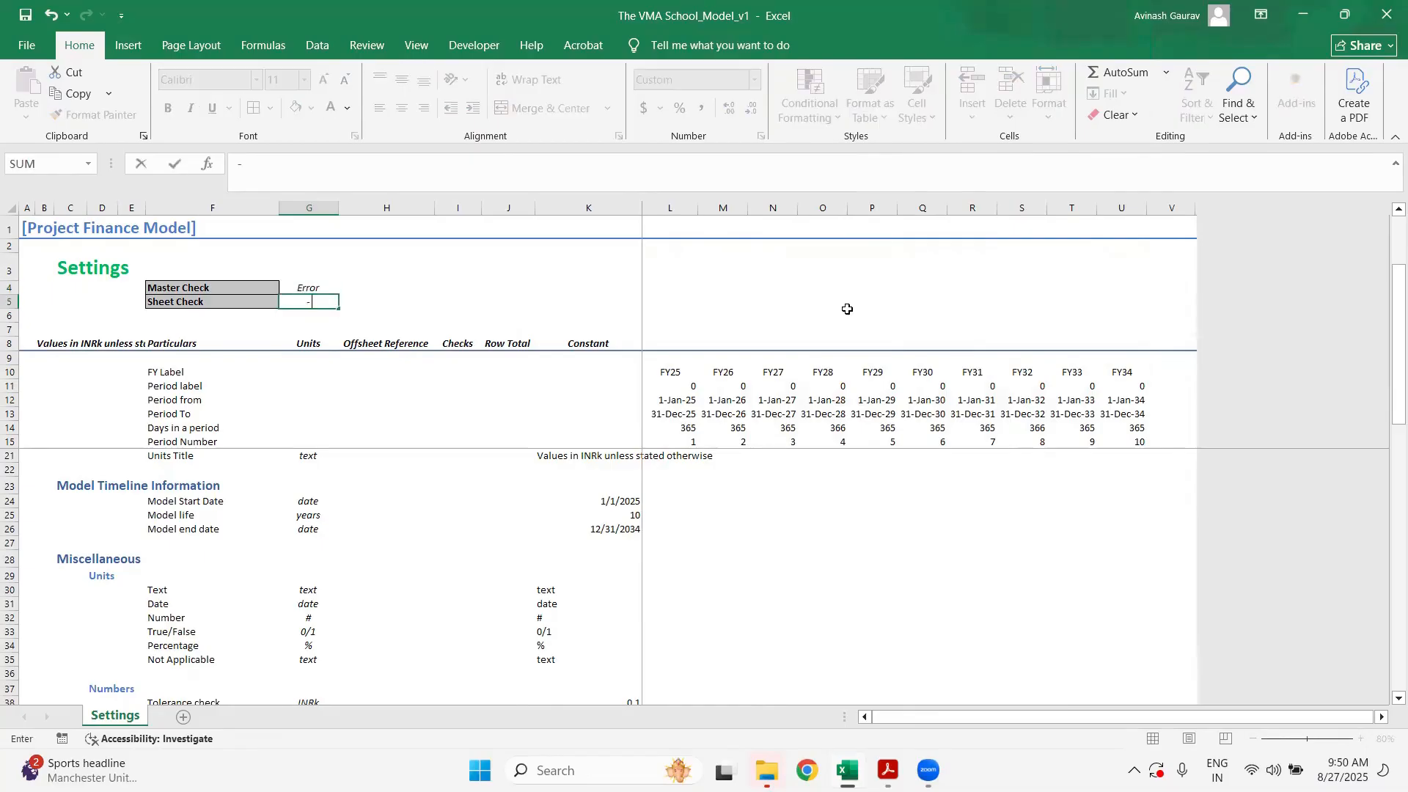
{"action": "key", "text": "Return"}
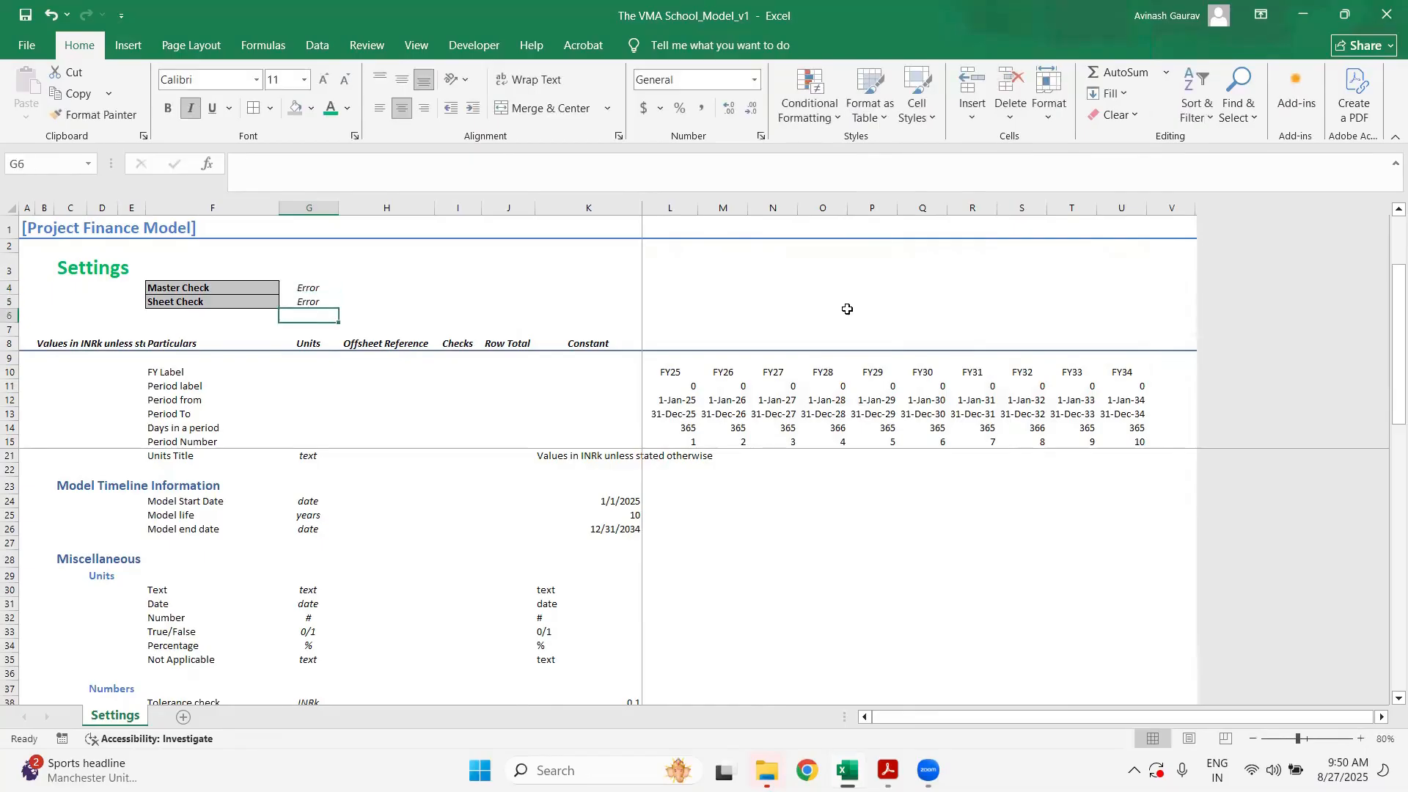
- Test the zero case of the check format by entering 0 in both G4 and G5
{"action": "key", "text": "Up"}
{"action": "key", "text": "Up"}
{"action": "type", "text": "0"}
{"action": "key", "text": "Return"}
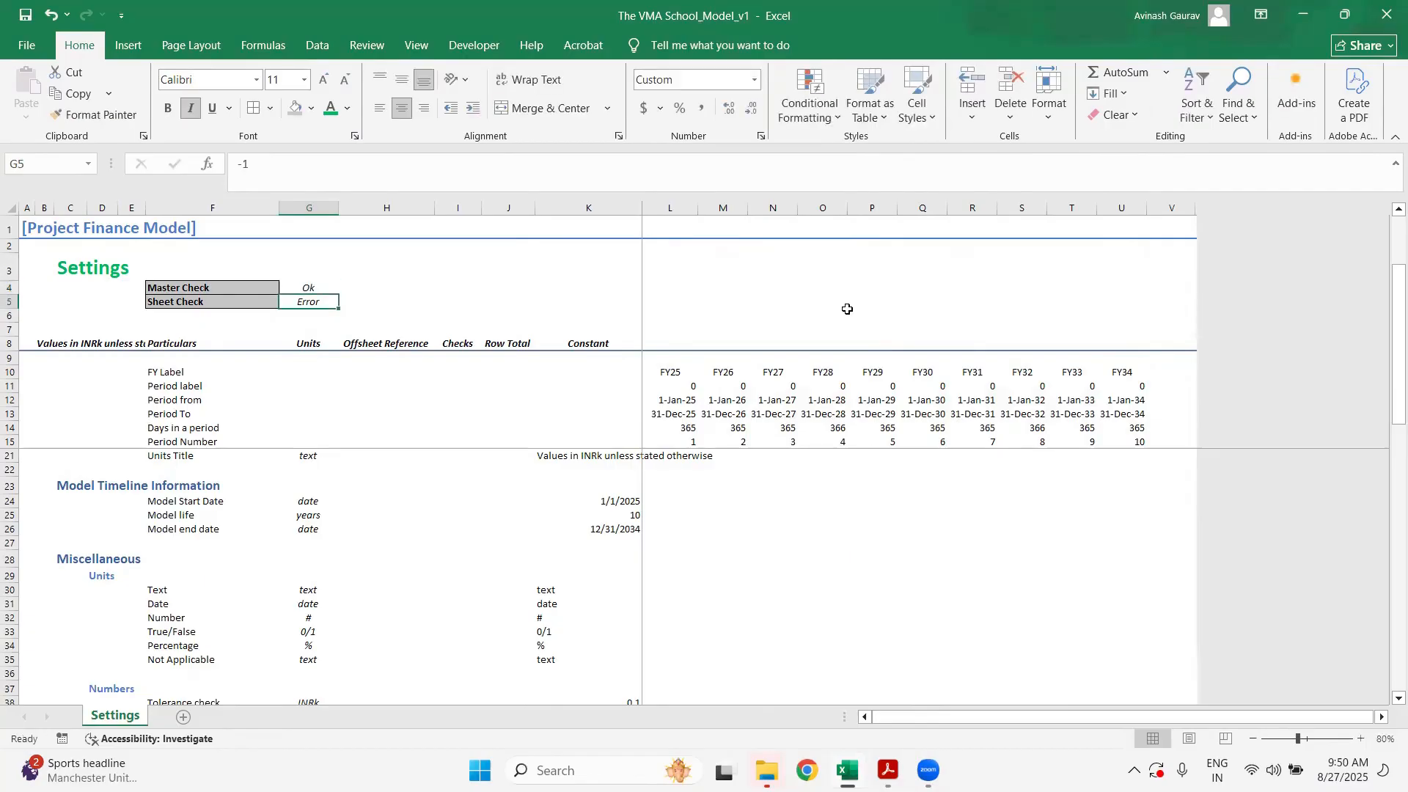
{"action": "type", "text": "0"}
{"action": "key", "text": "Return"}
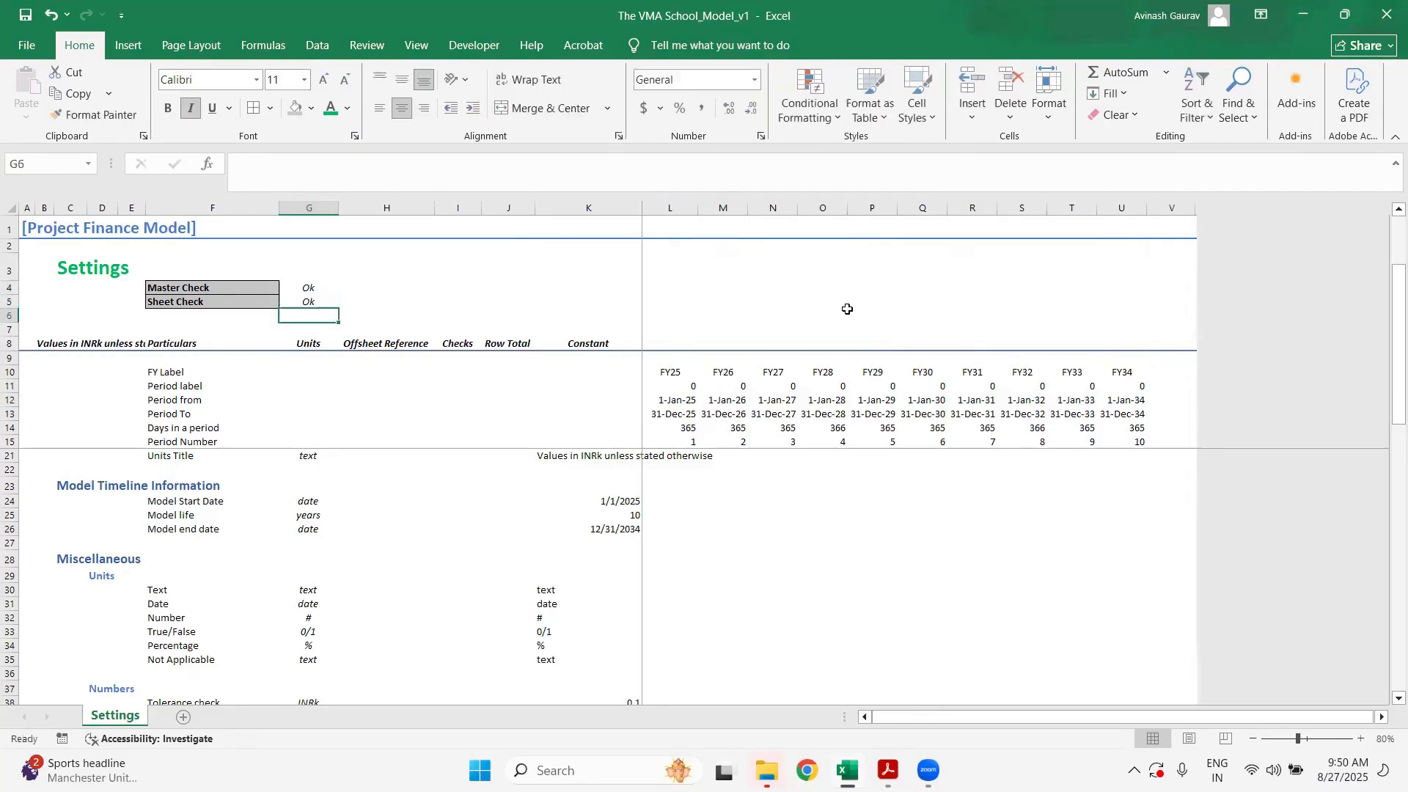
- Clear the test values from the Master Check and Sheet Check cells G4:G5
{"action": "key", "text": "Up"}
{"action": "key", "text": "Up"}
{"action": "key", "text": "shift+Down"}
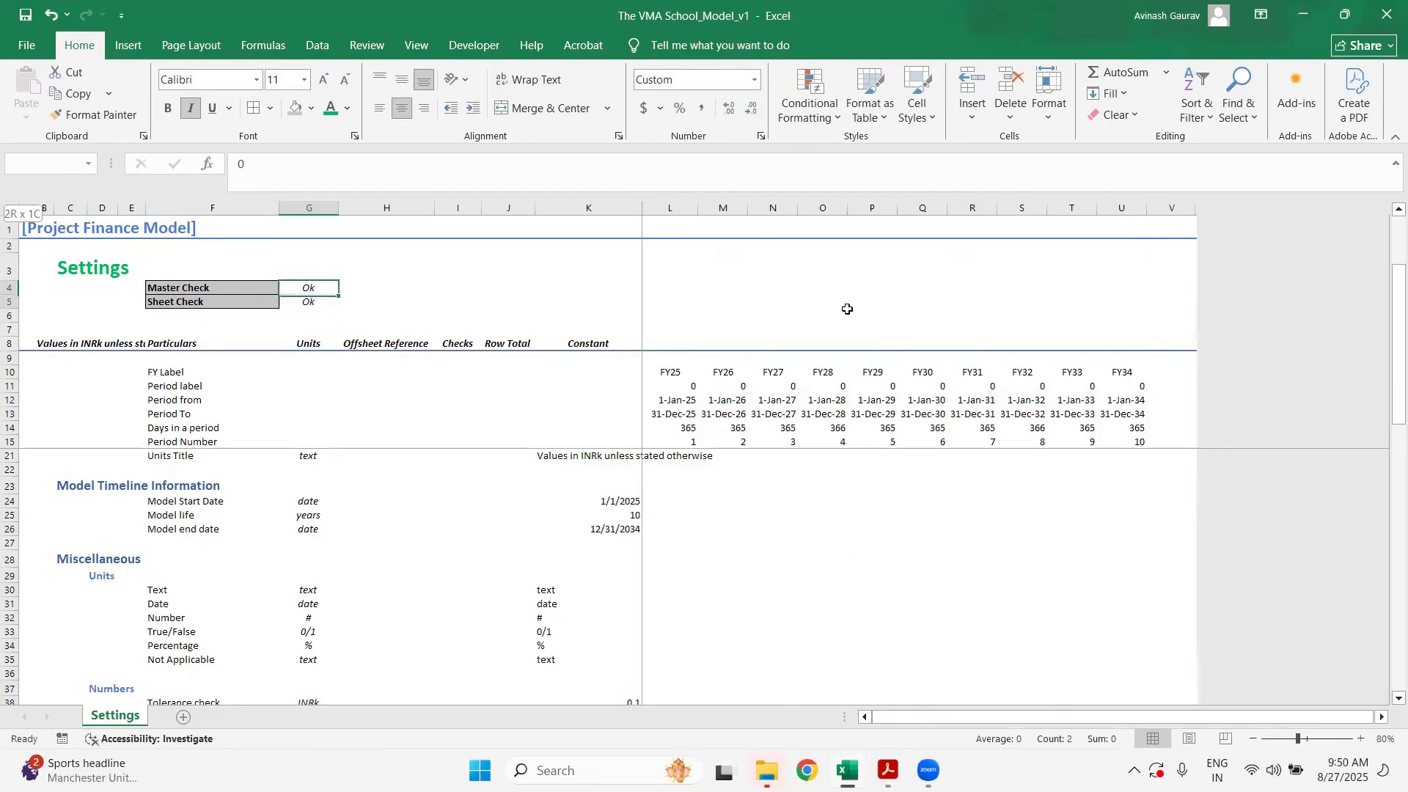
{"action": "key", "text": "Delete"}
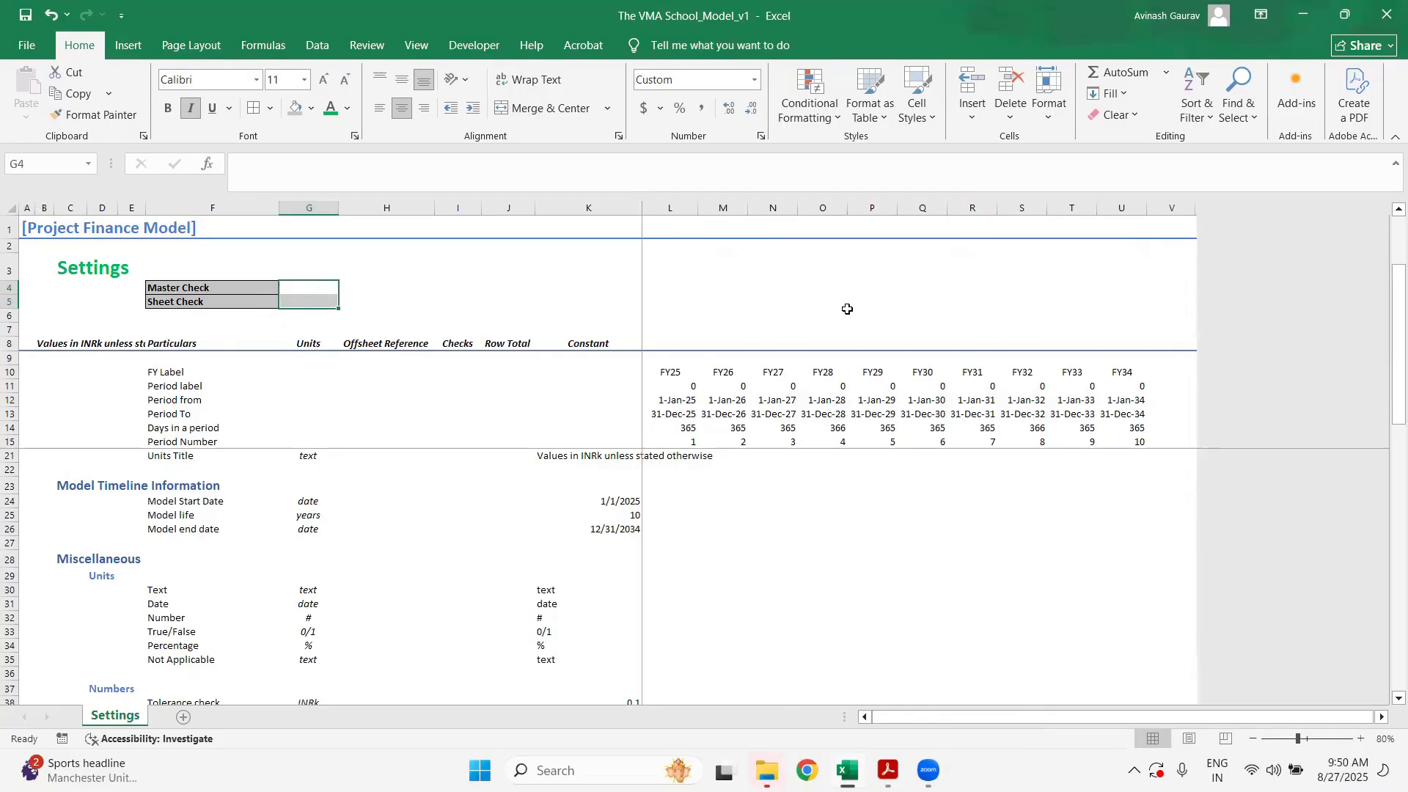
- Start an Equal To highlight rule for the check cells G4:G5 with 0 as the comparison value
{"action": "key", "text": "Down"}
{"action": "key", "text": "Up"}
{"action": "key", "text": "shift+Down"}
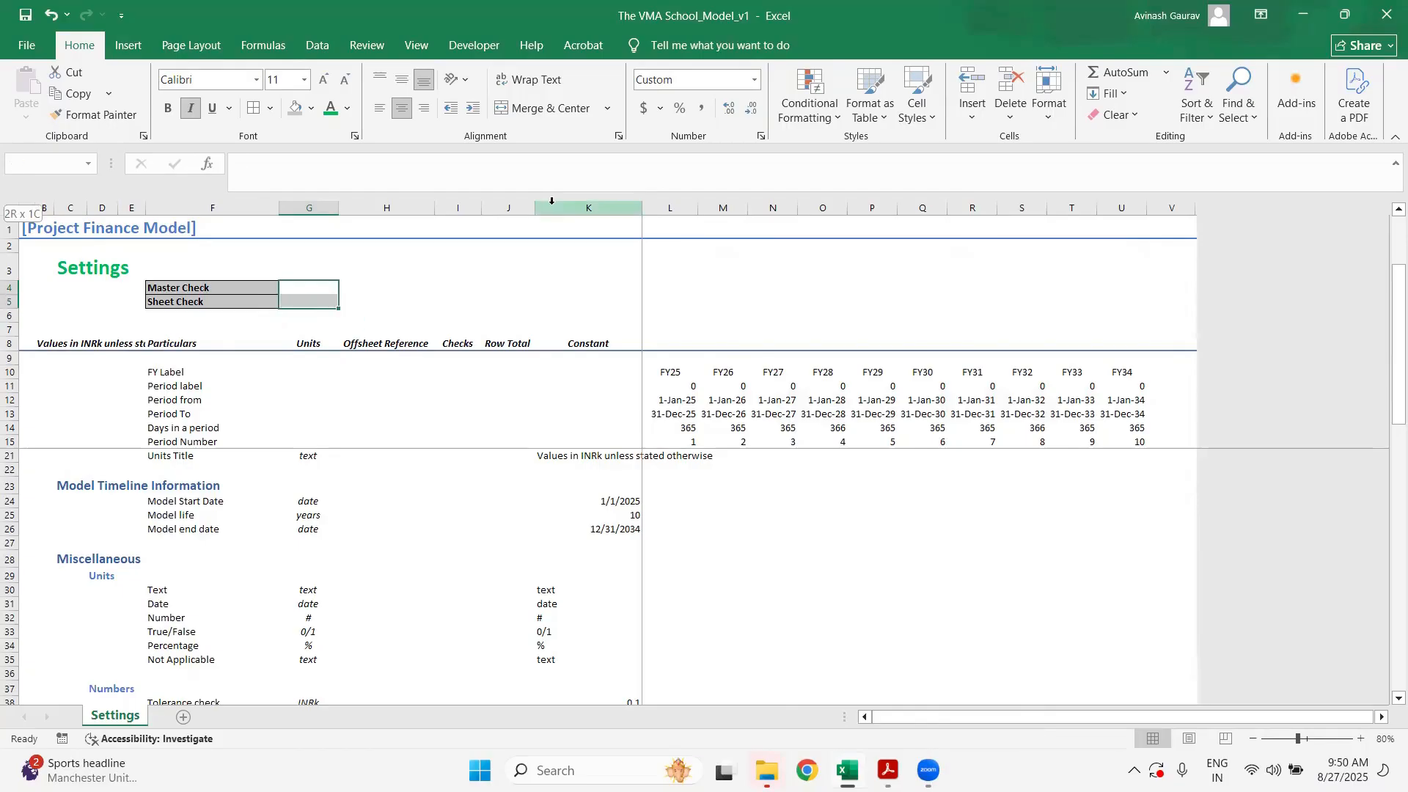
{"action": "left_click", "coordinate": [819, 121]}
{"action": "mouse_move", "coordinate": [865, 147]}
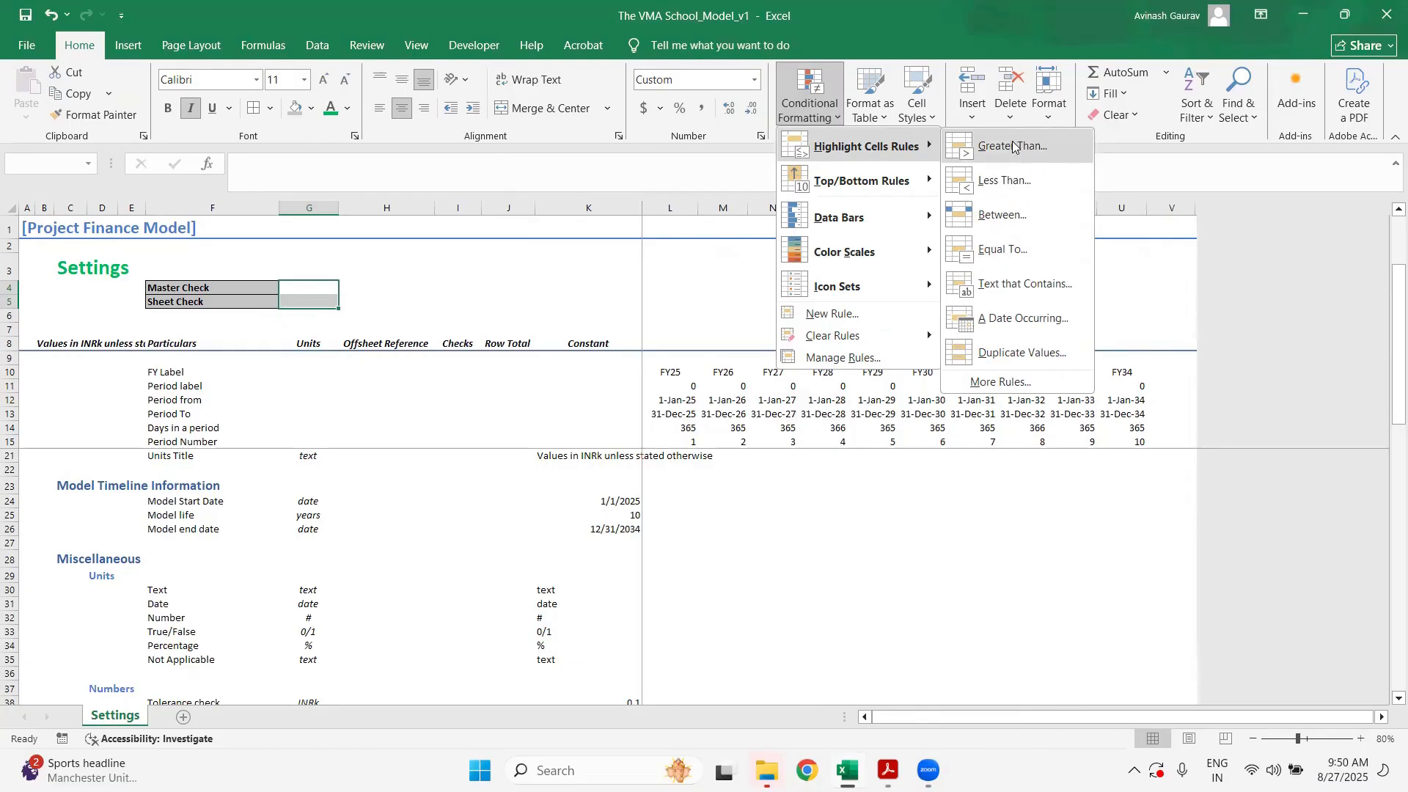
{"action": "left_click", "coordinate": [991, 252]}
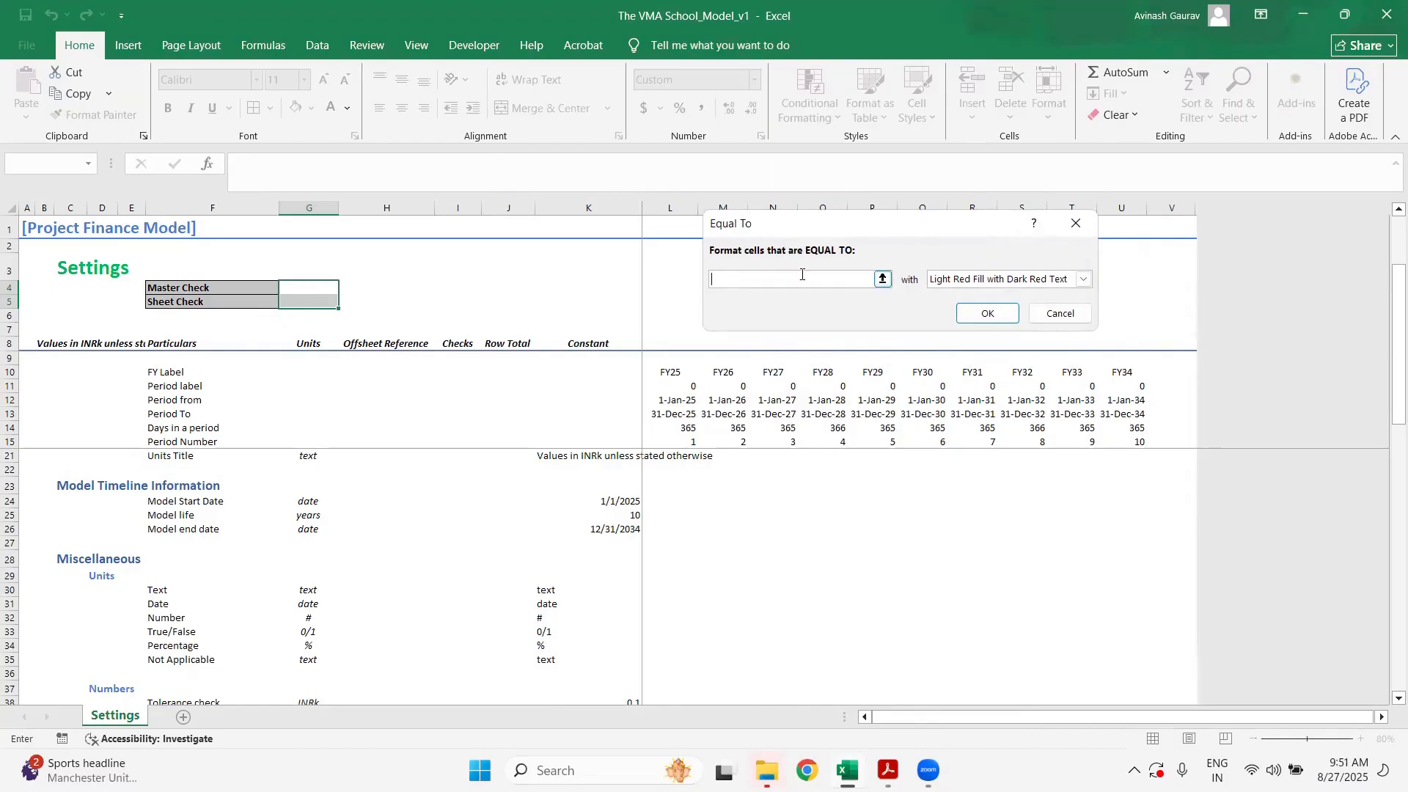
{"action": "type", "text": "0"}
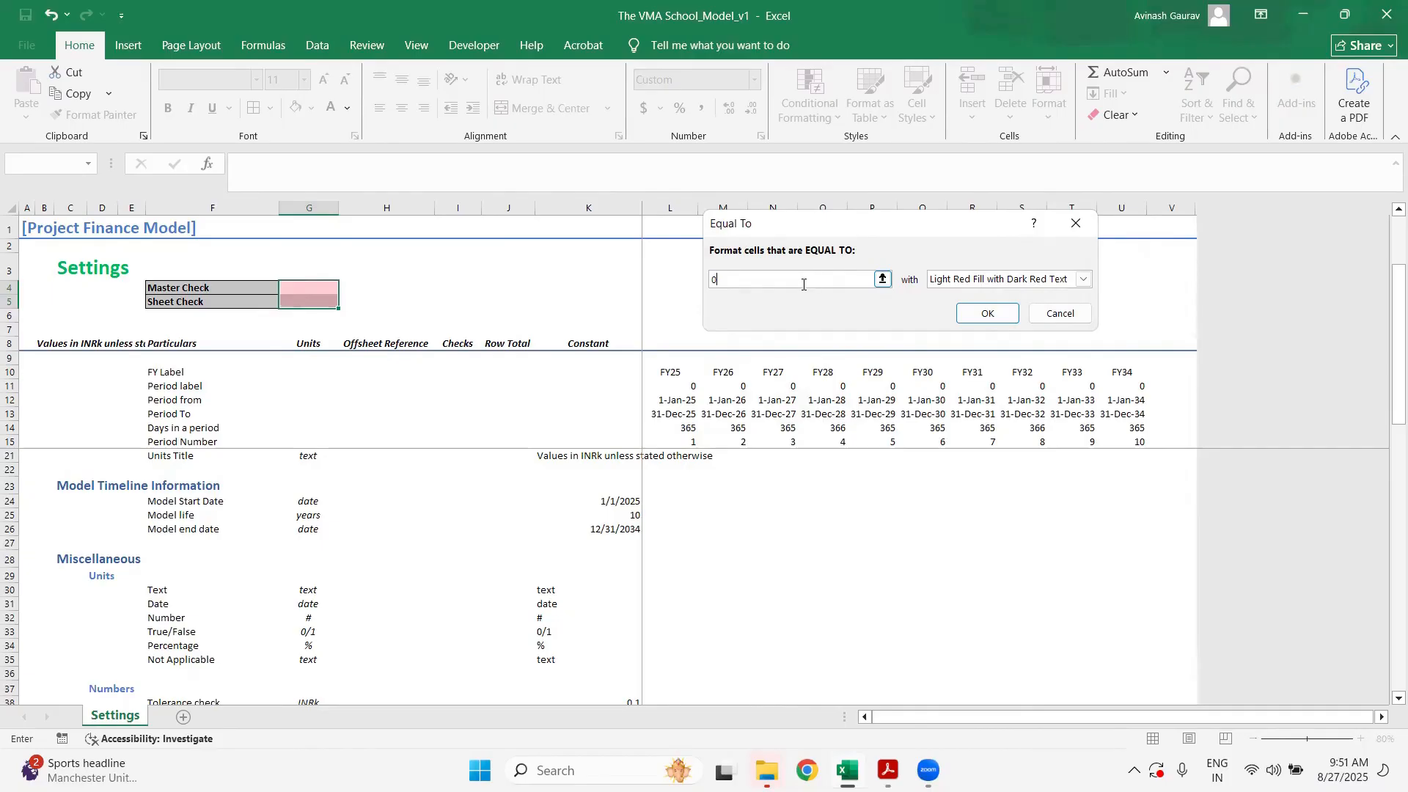
- Give the Equal To rule a custom format with a light green fill
{"action": "left_click", "coordinate": [1082, 282]}
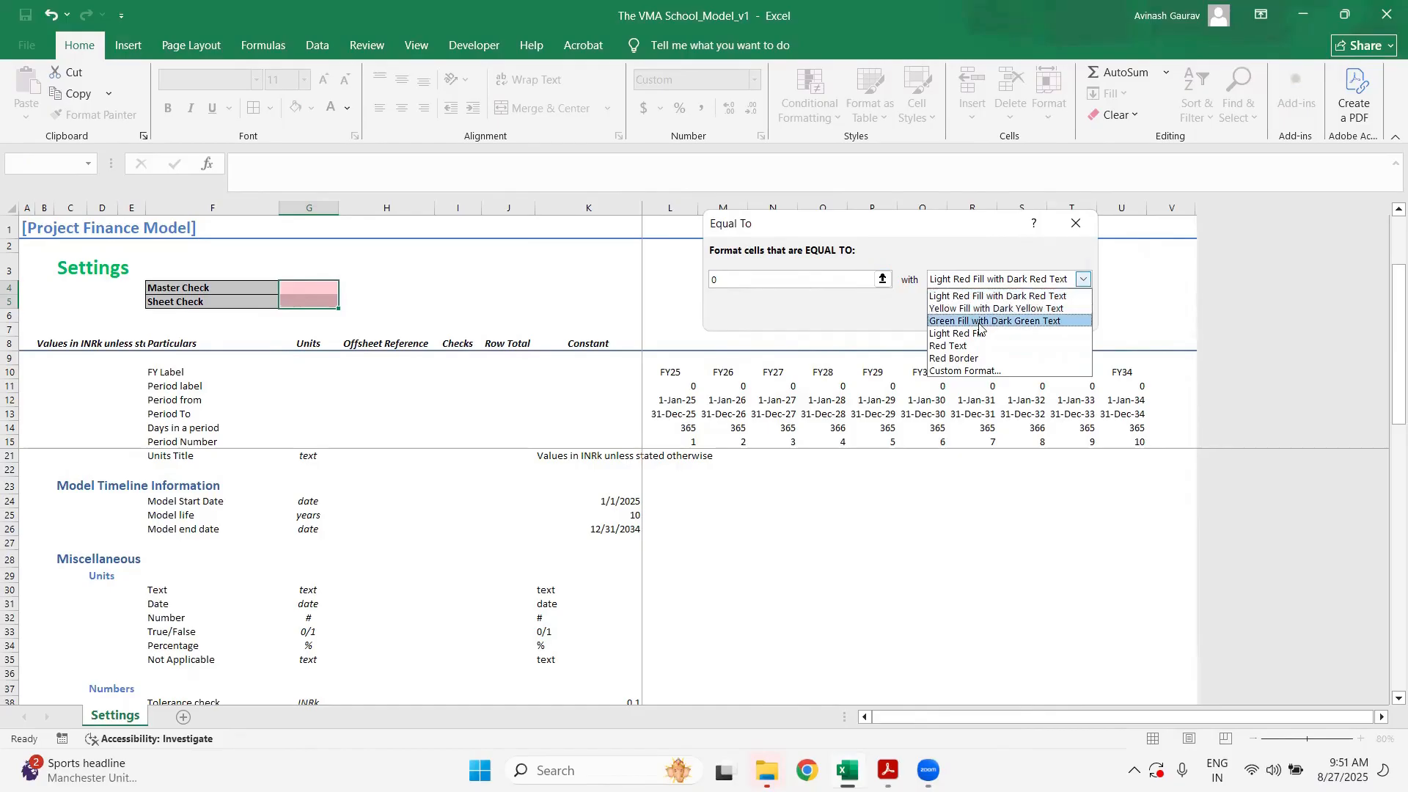
{"action": "left_click", "coordinate": [980, 371]}
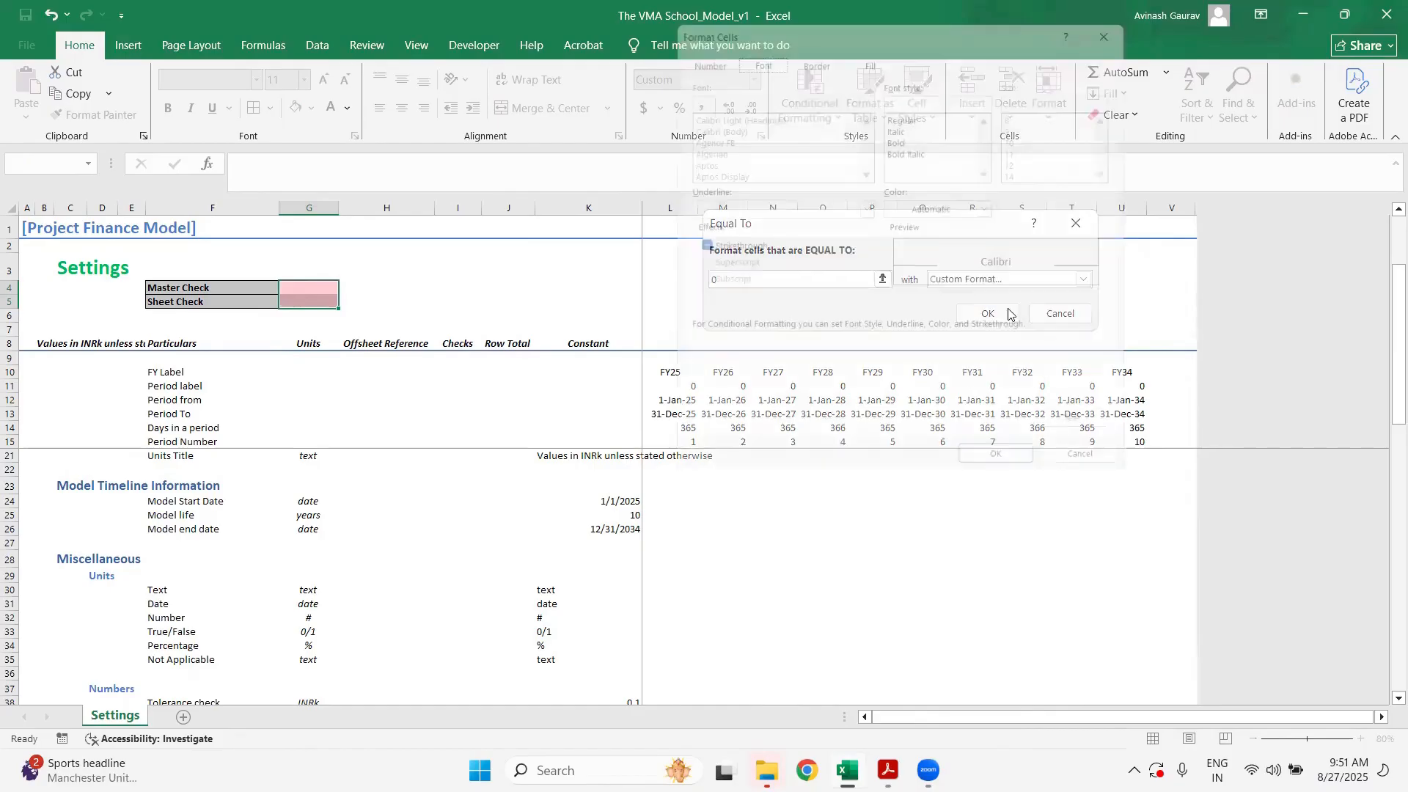
{"action": "left_click", "coordinate": [803, 49]}
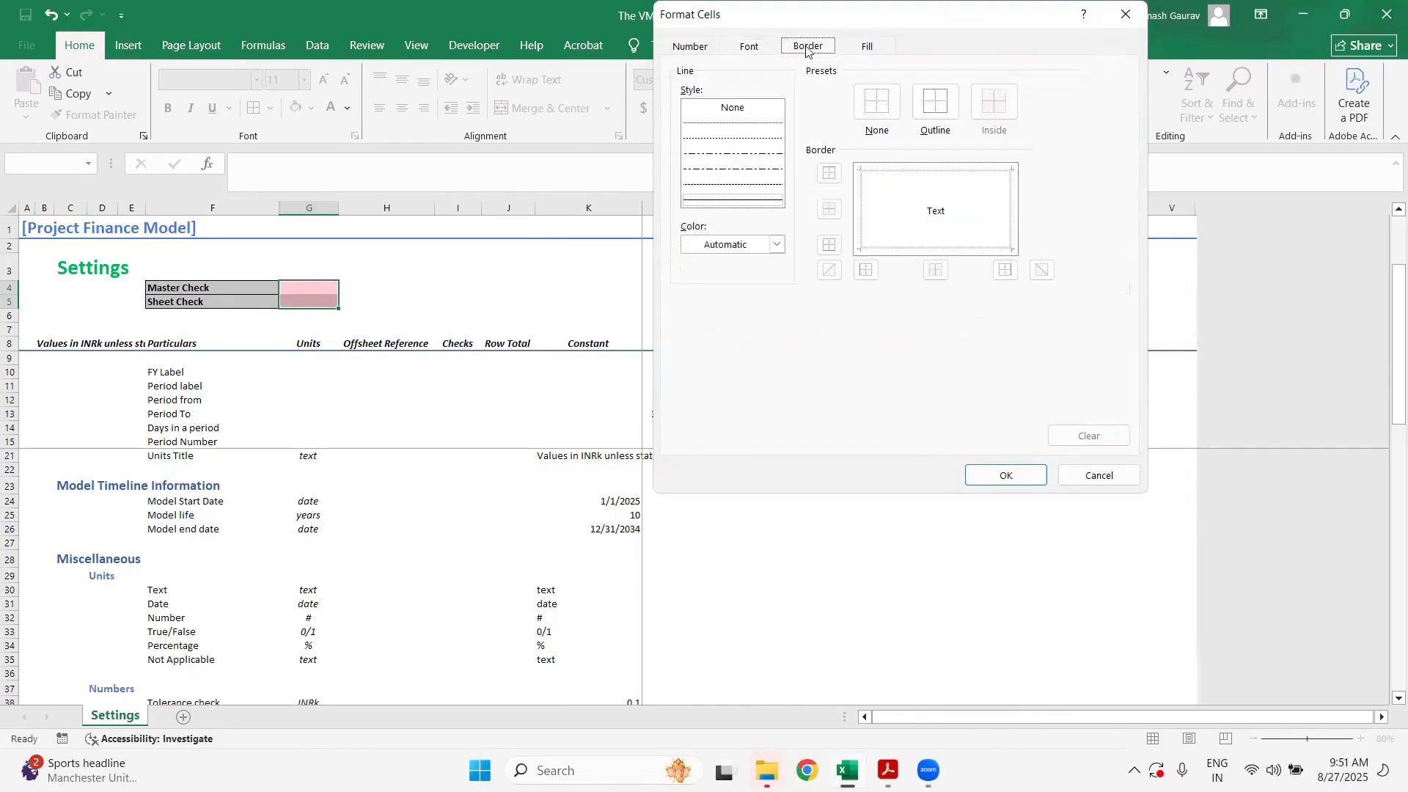
{"action": "left_click", "coordinate": [873, 48]}
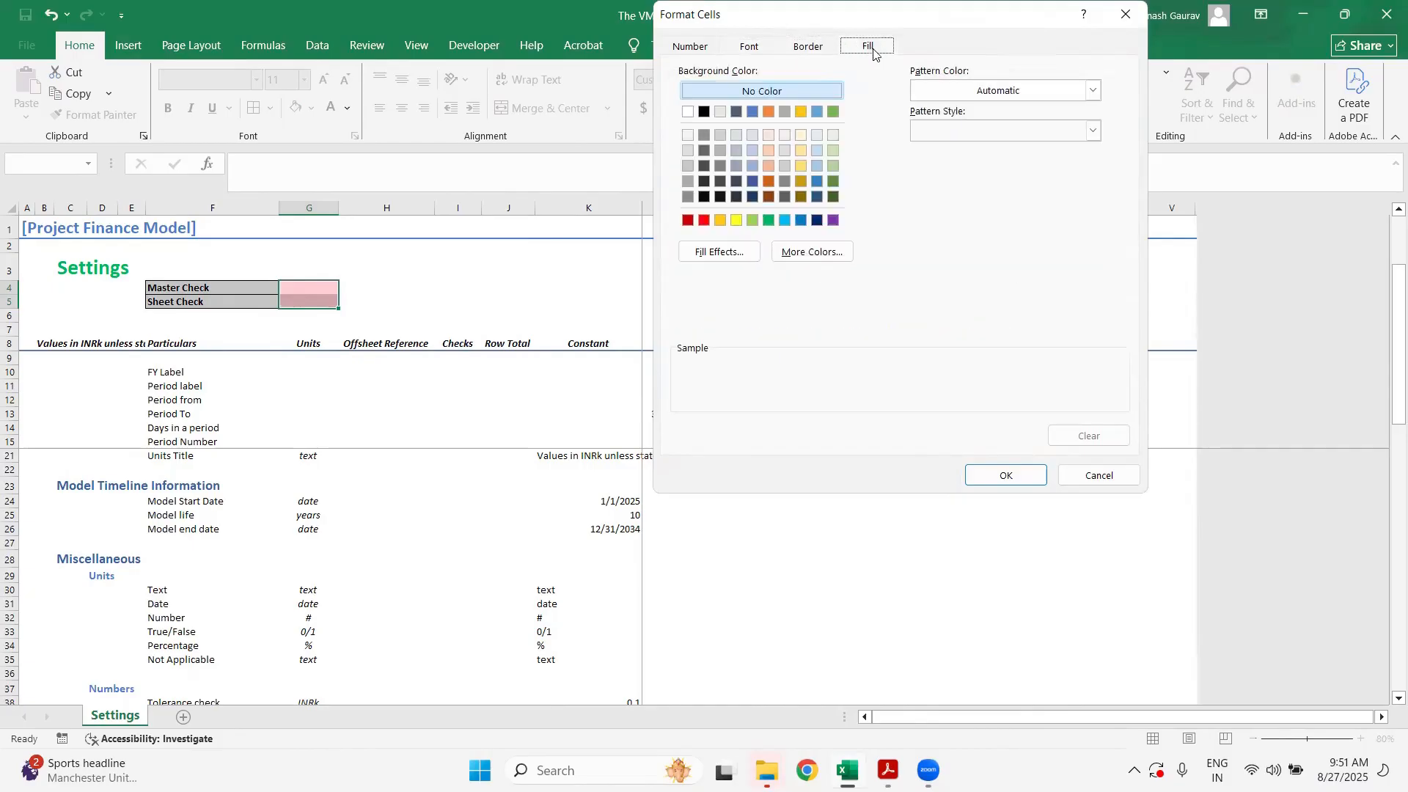
{"action": "left_click", "coordinate": [749, 220]}
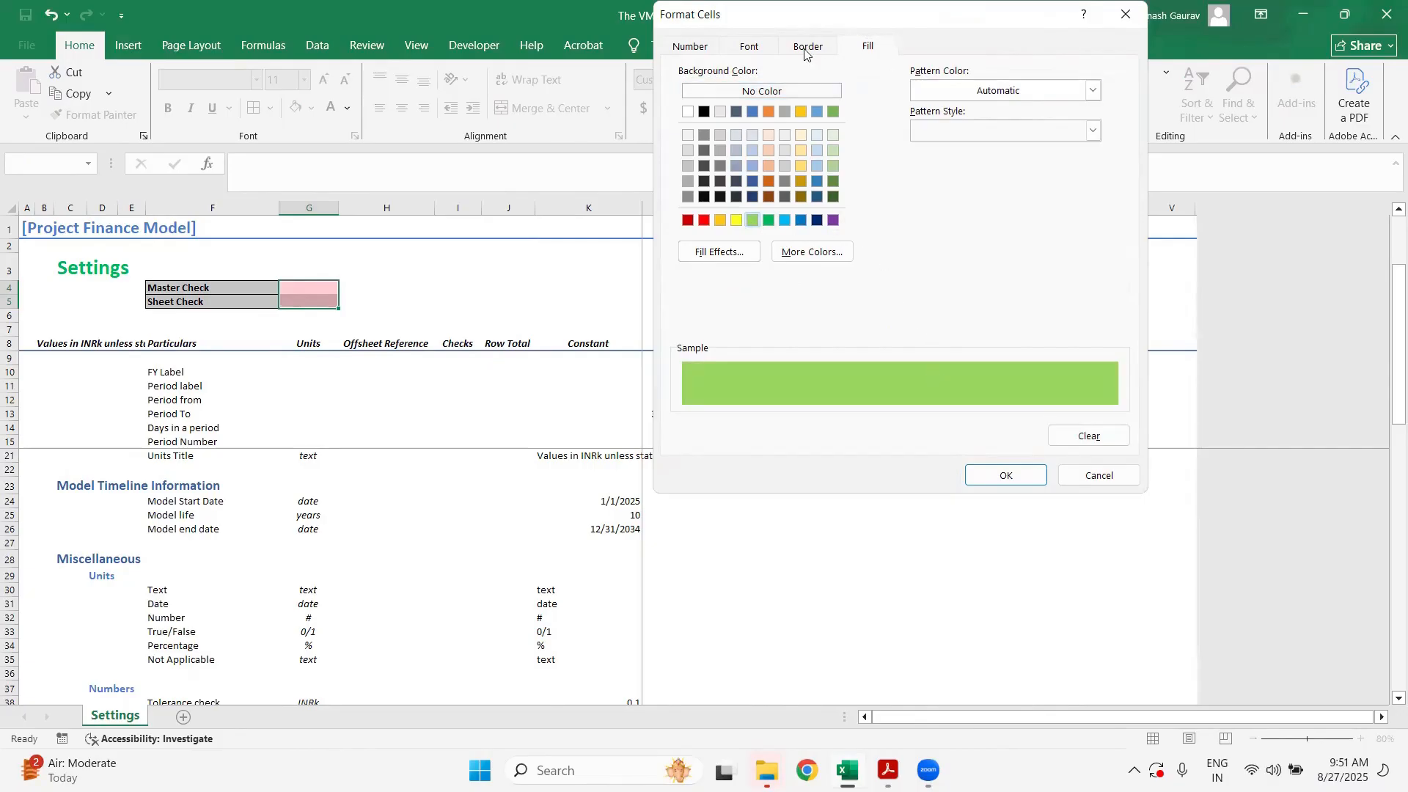
{"action": "left_click", "coordinate": [745, 51]}
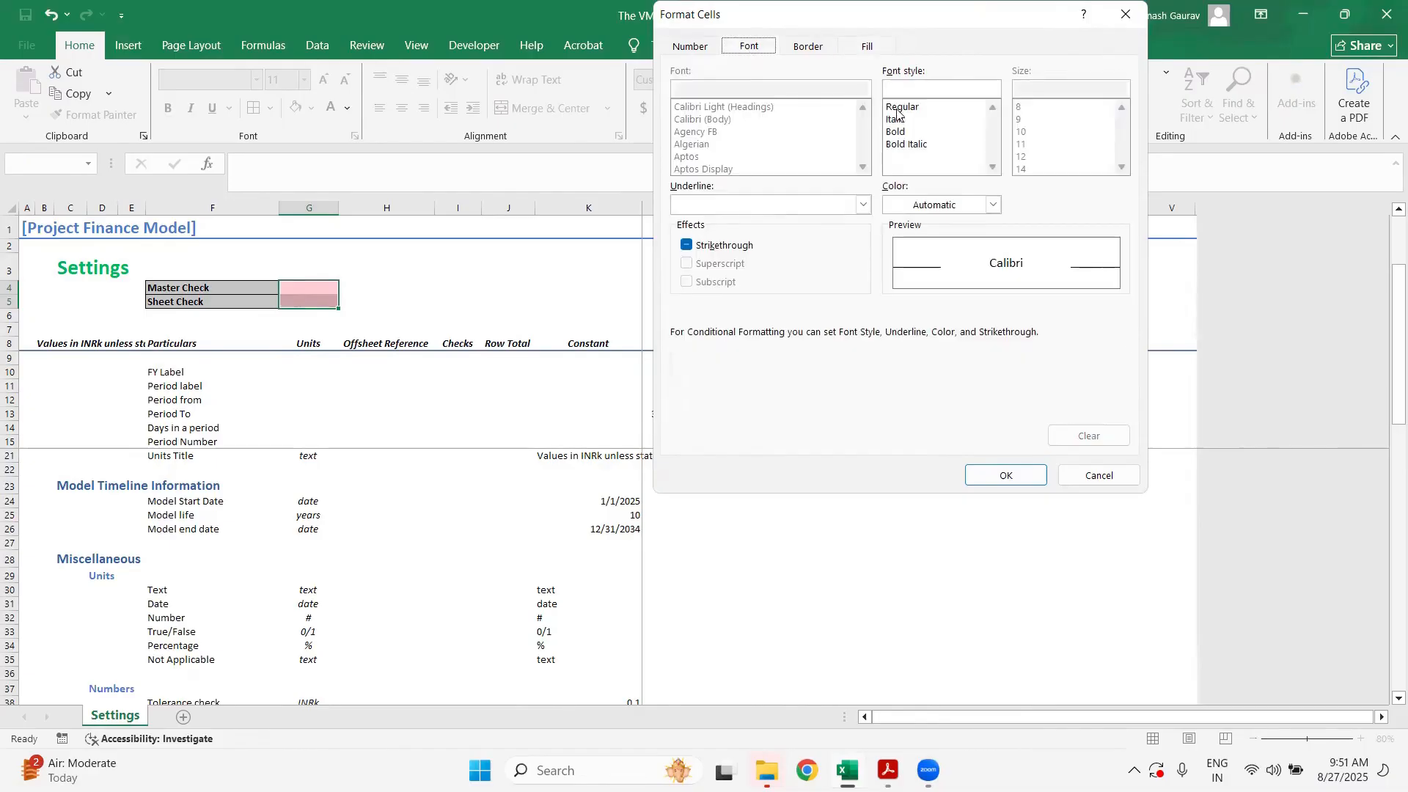
{"action": "left_click", "coordinate": [691, 48]}
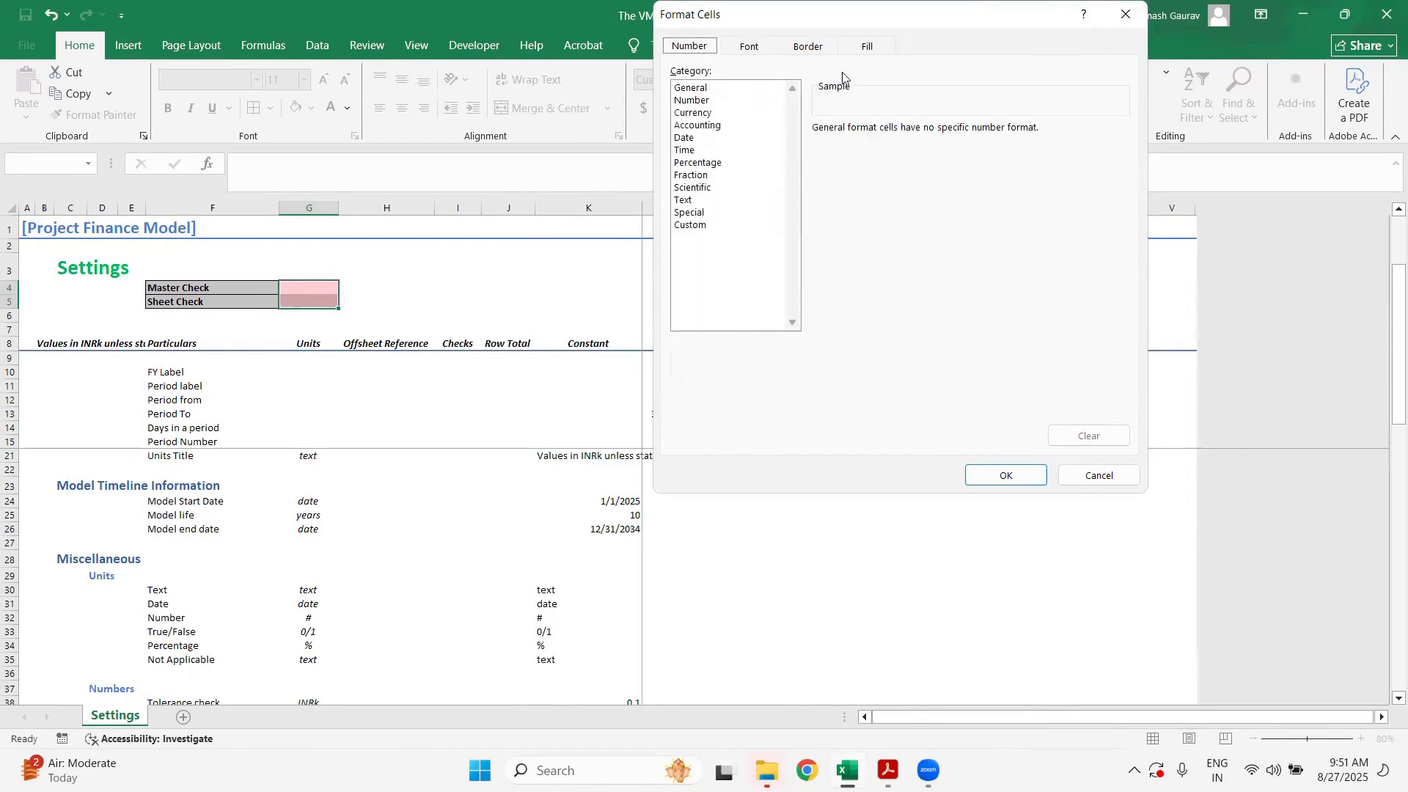
{"action": "left_click", "coordinate": [1016, 477]}
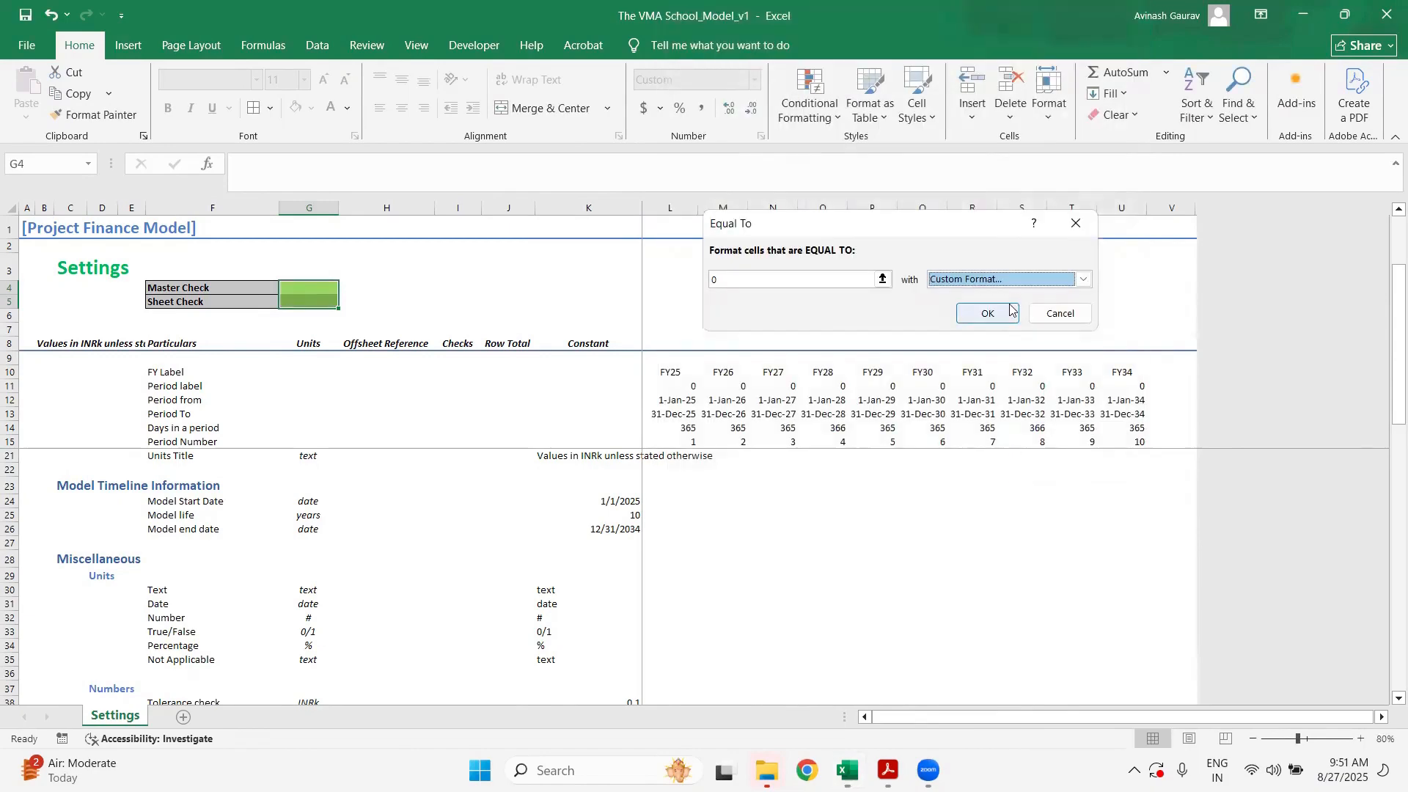
- Review the custom format's border and fill settings, and apply the Equal To rule to the check cells
{"action": "left_click", "coordinate": [1084, 280]}
{"action": "key", "text": "Return"}
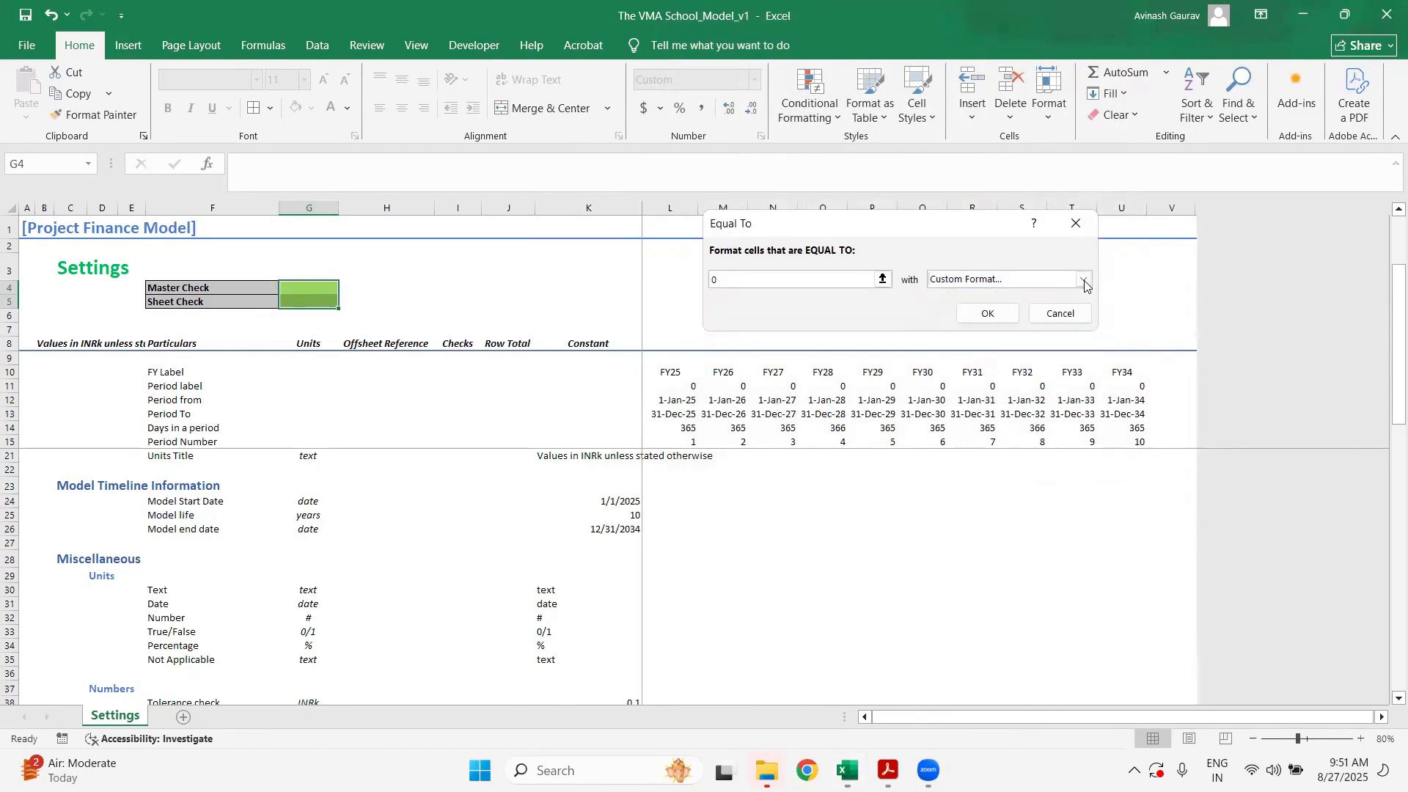
{"action": "left_click", "coordinate": [808, 47]}
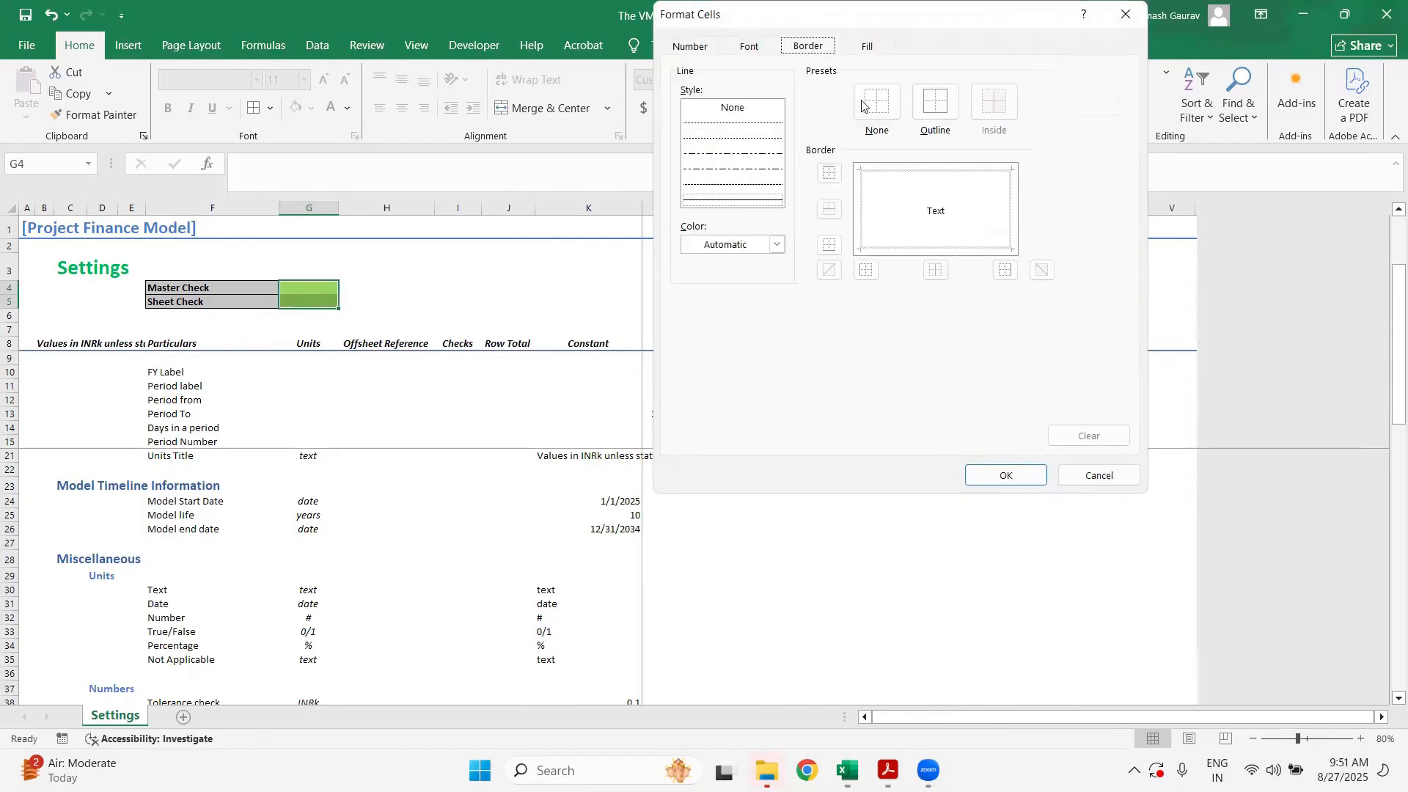
{"action": "left_click", "coordinate": [873, 49]}
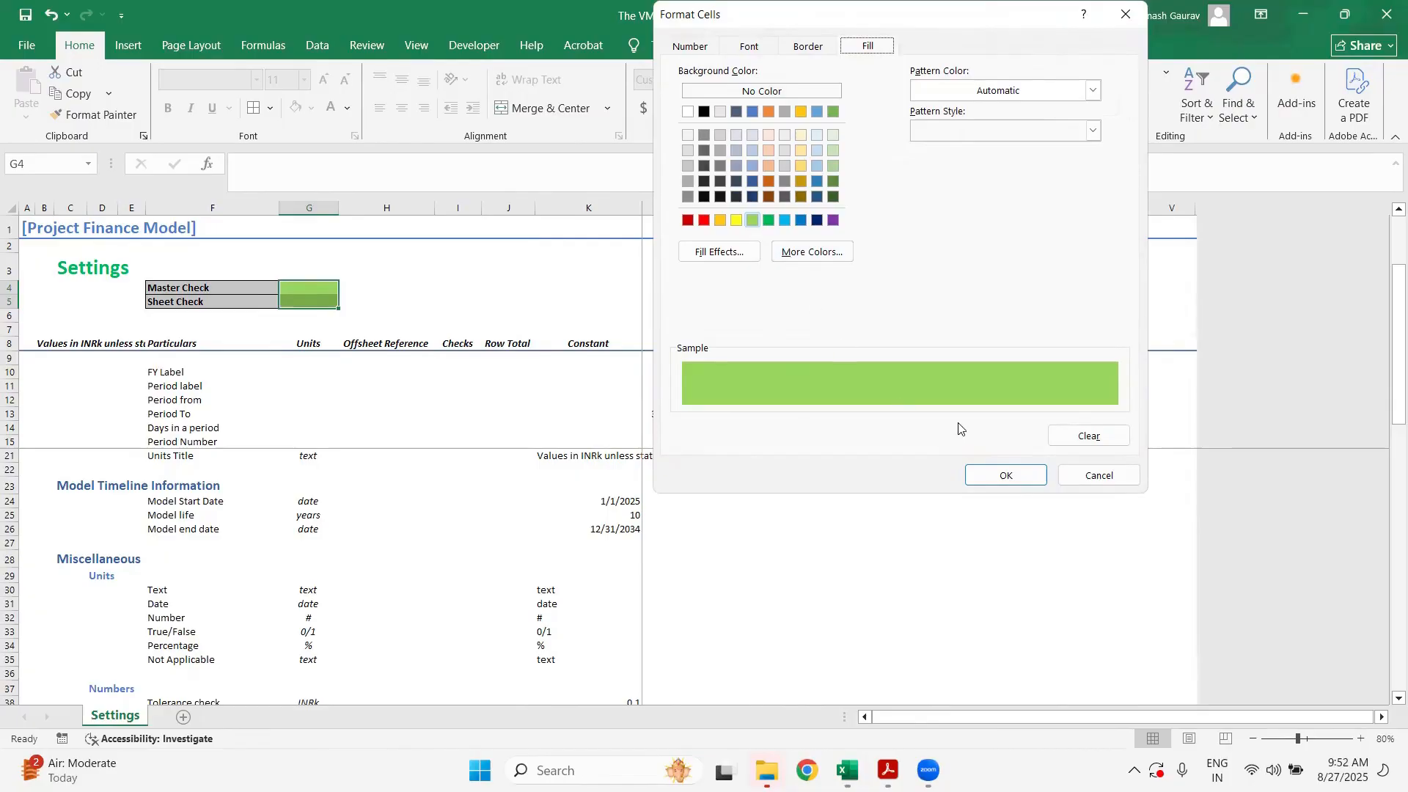
{"action": "left_click", "coordinate": [978, 478]}
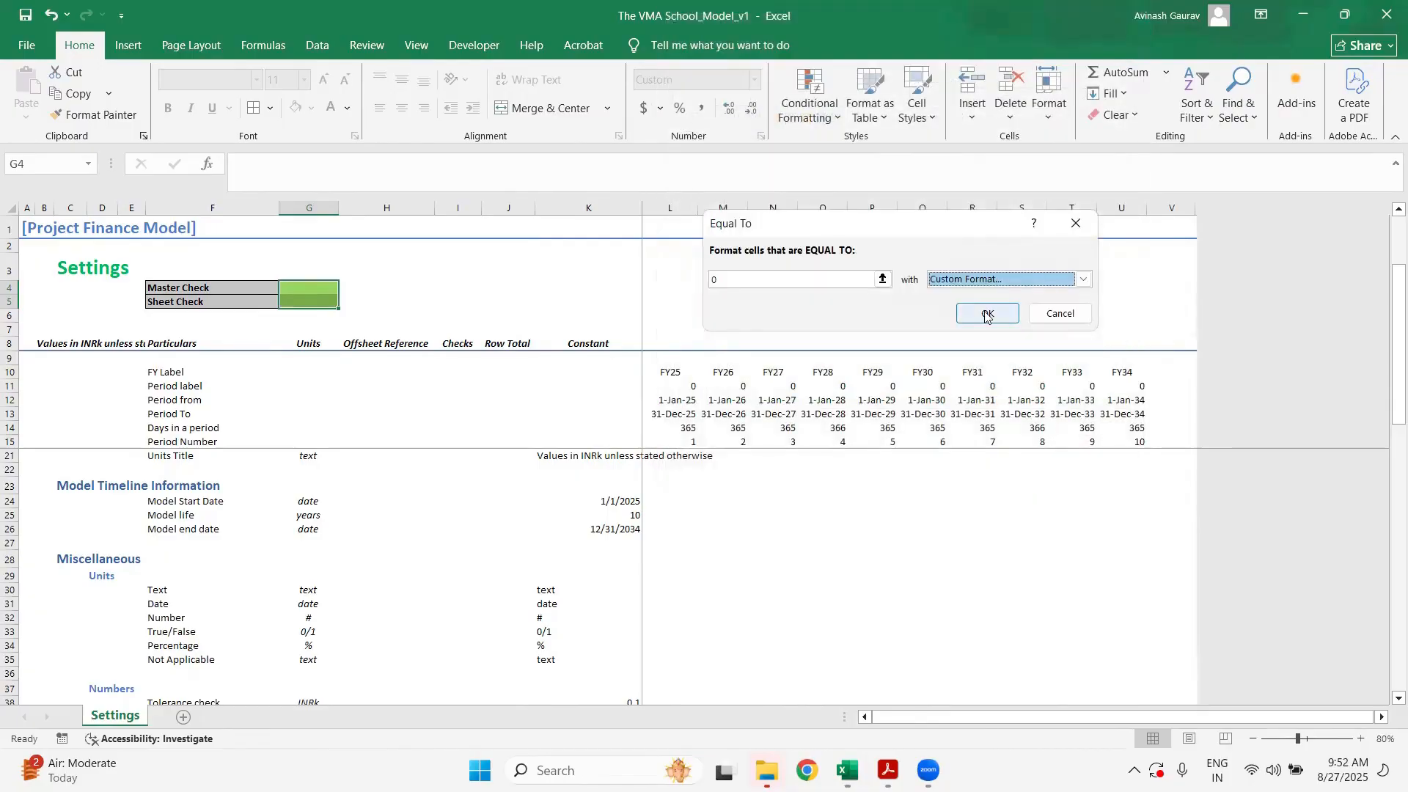
{"action": "left_click", "coordinate": [984, 311]}
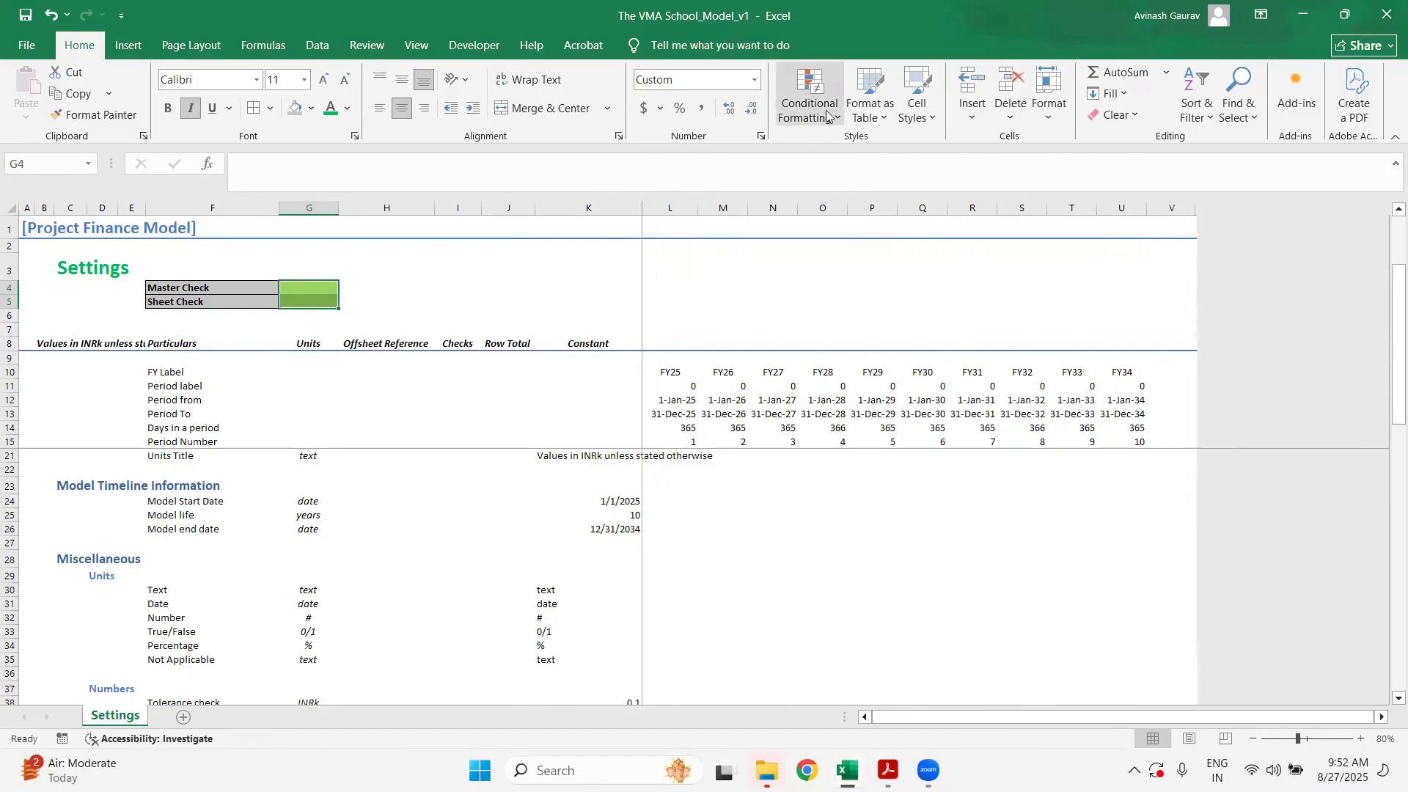
- Examine the conditional formatting rules that apply to the check cells G4:G5
{"action": "left_click", "coordinate": [321, 302]}
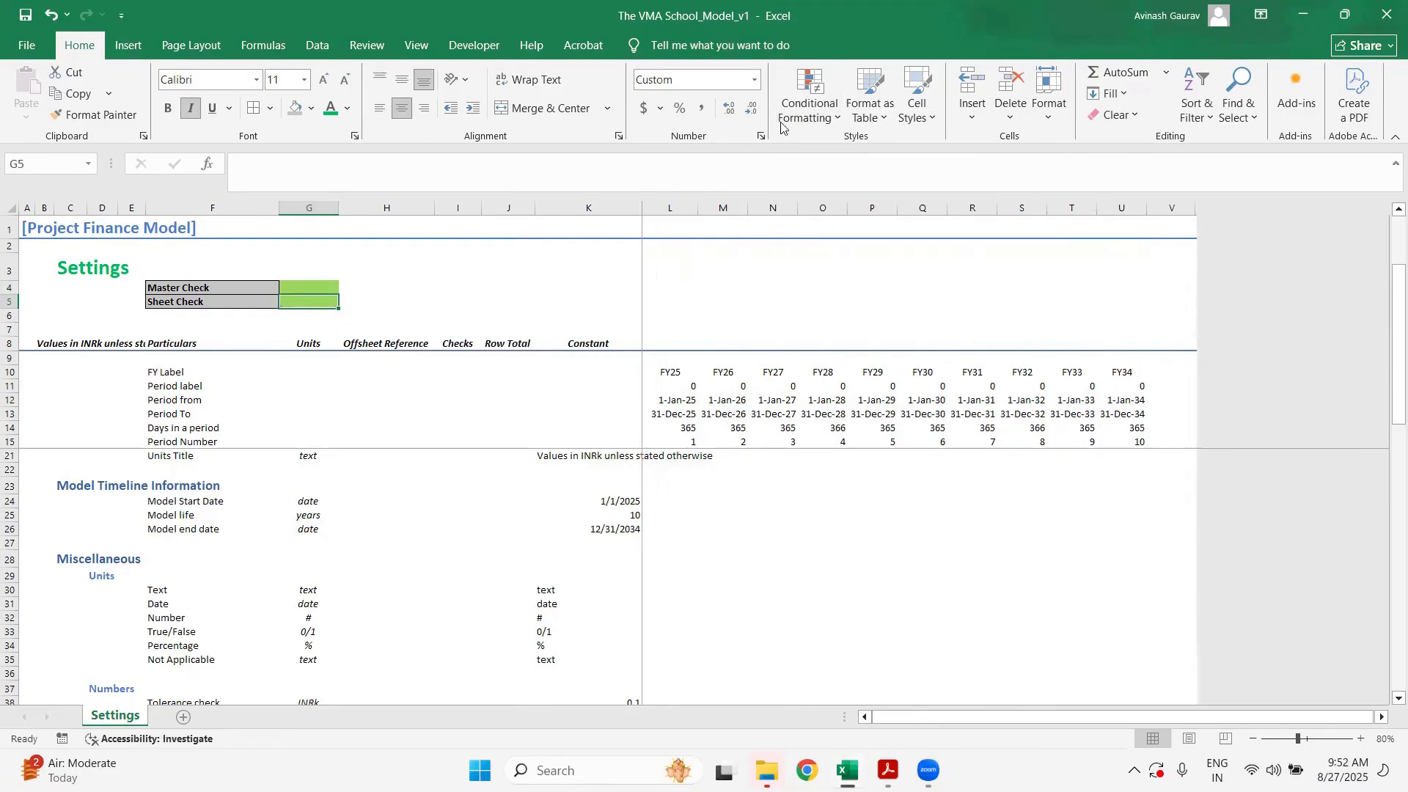
{"action": "key", "text": "Up"}
{"action": "key", "text": "shift+Down"}
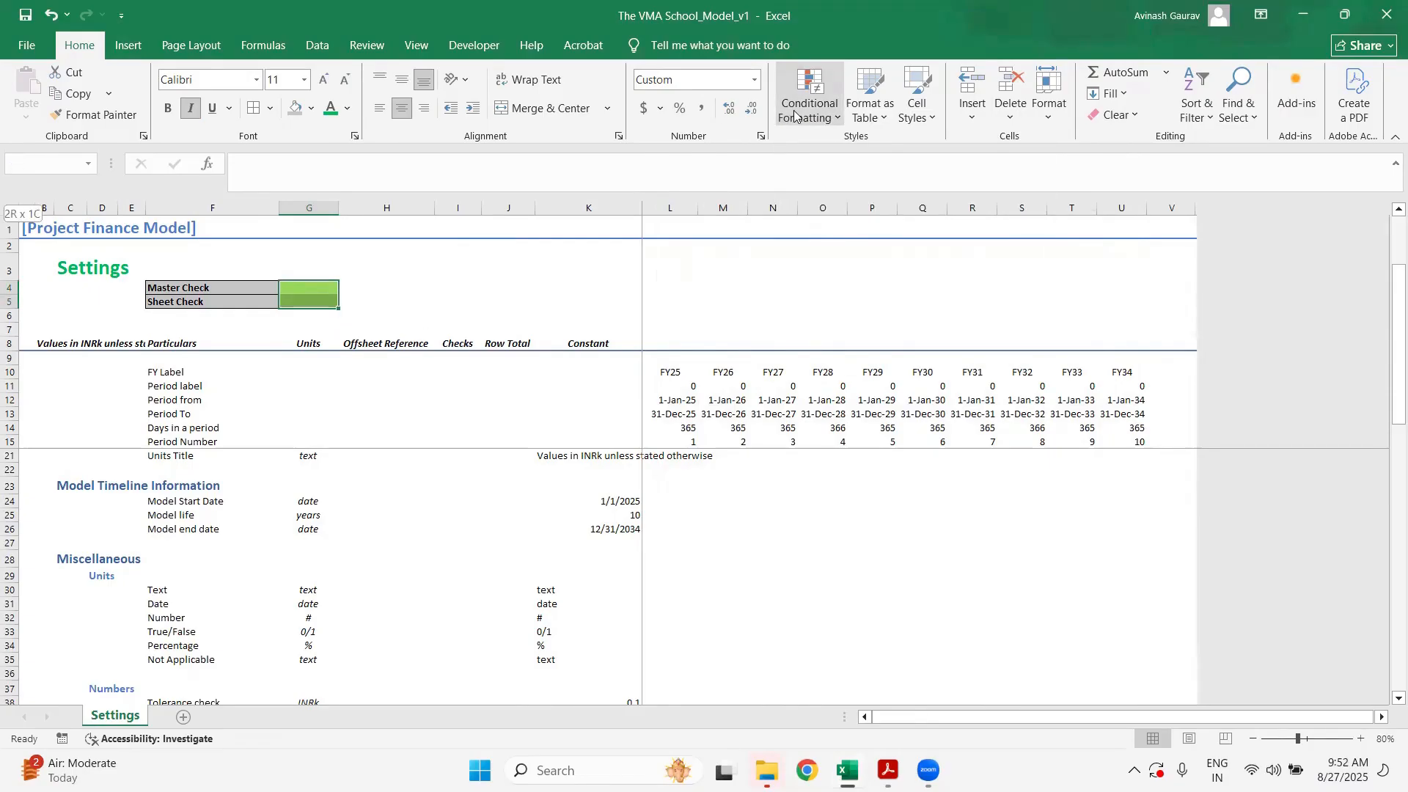
{"action": "left_click", "coordinate": [795, 112]}
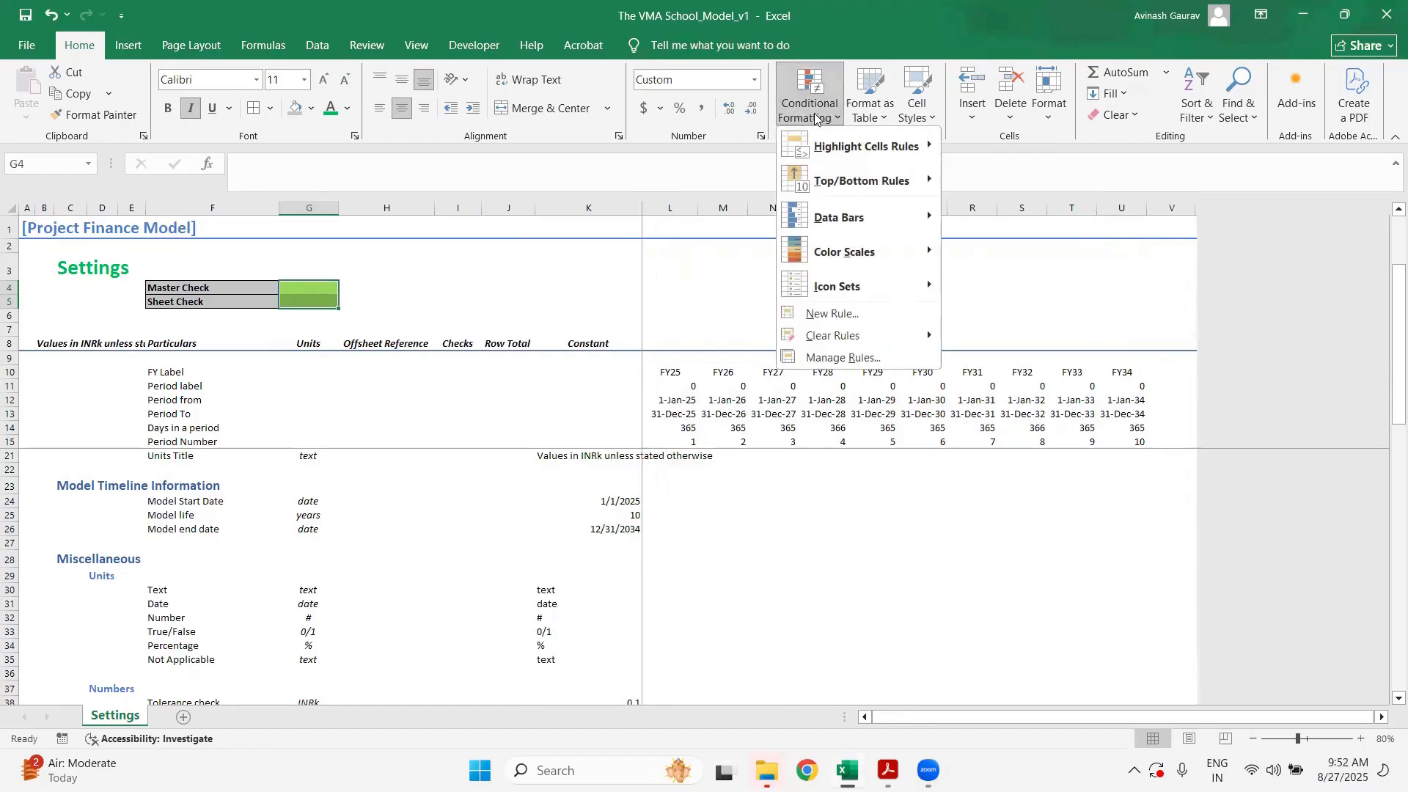
{"action": "left_click", "coordinate": [830, 362]}
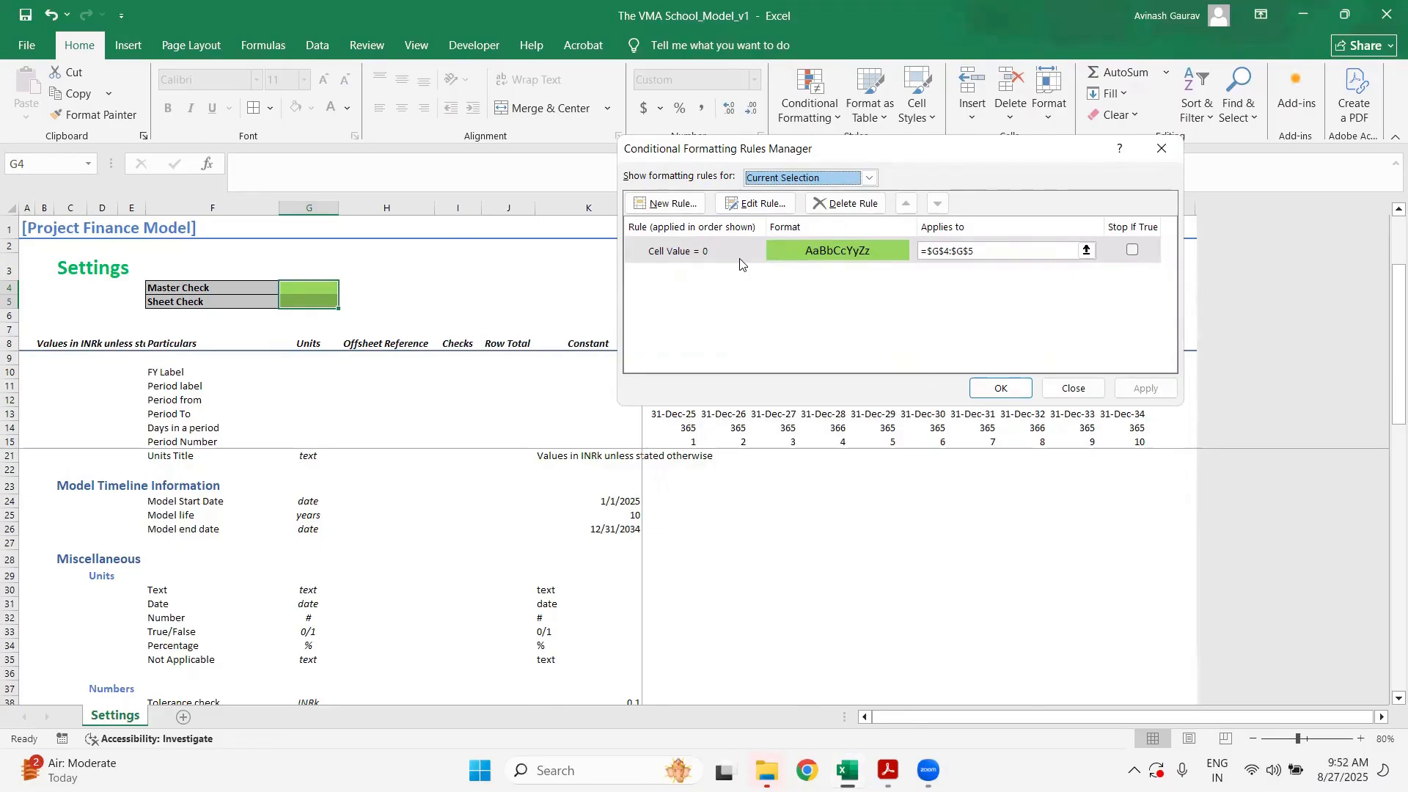
{"action": "left_click", "coordinate": [667, 204]}
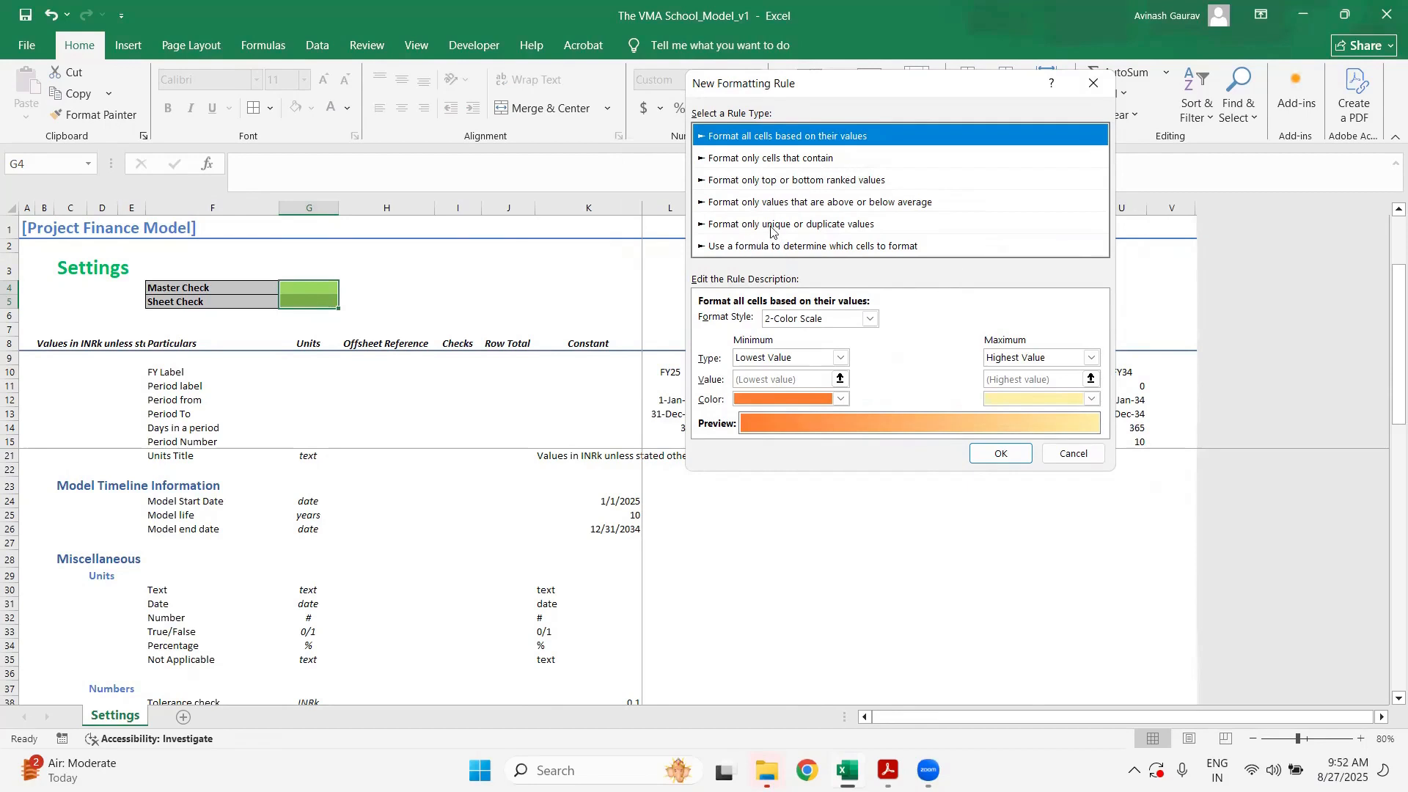
{"action": "left_click", "coordinate": [773, 159]}
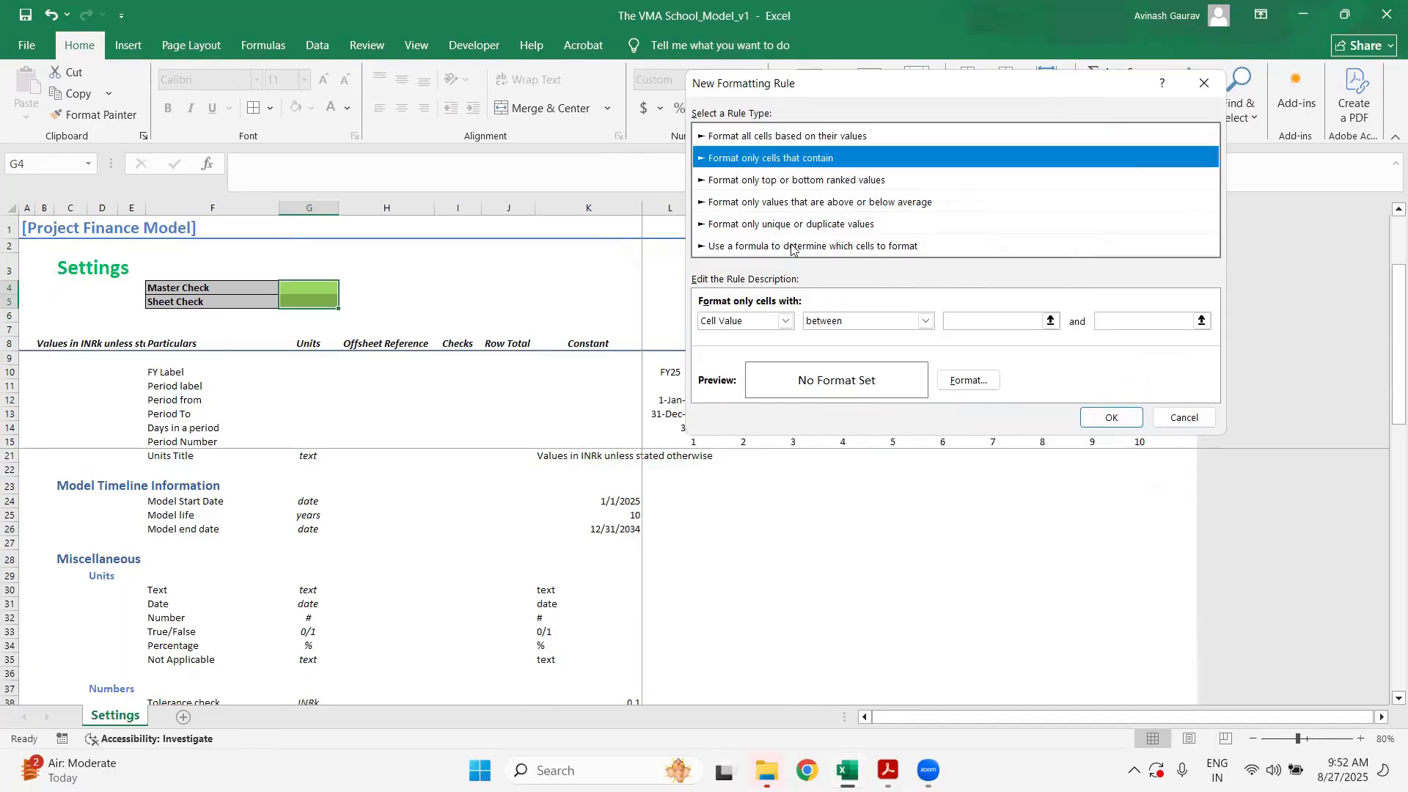
{"action": "left_click", "coordinate": [762, 247]}
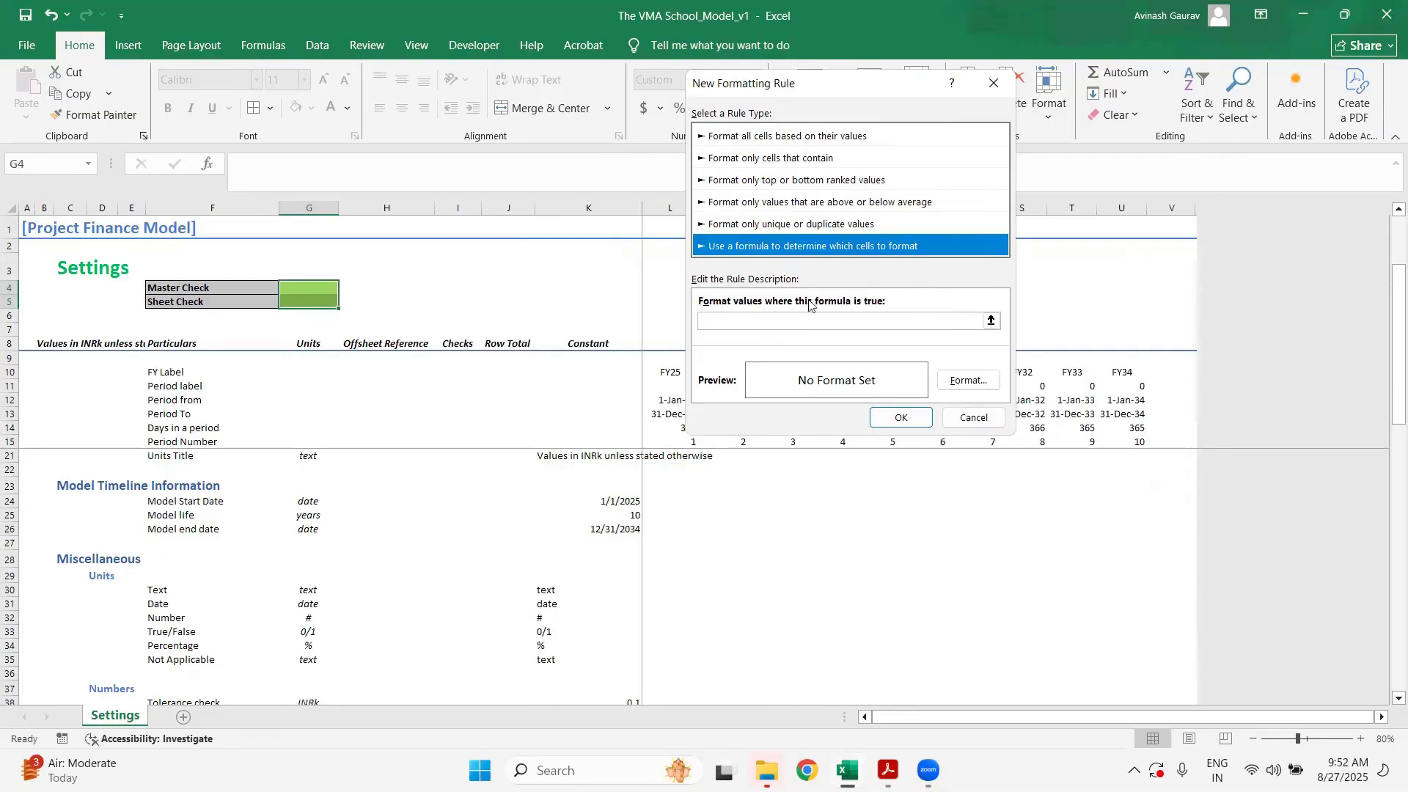
{"action": "left_click", "coordinate": [971, 417]}
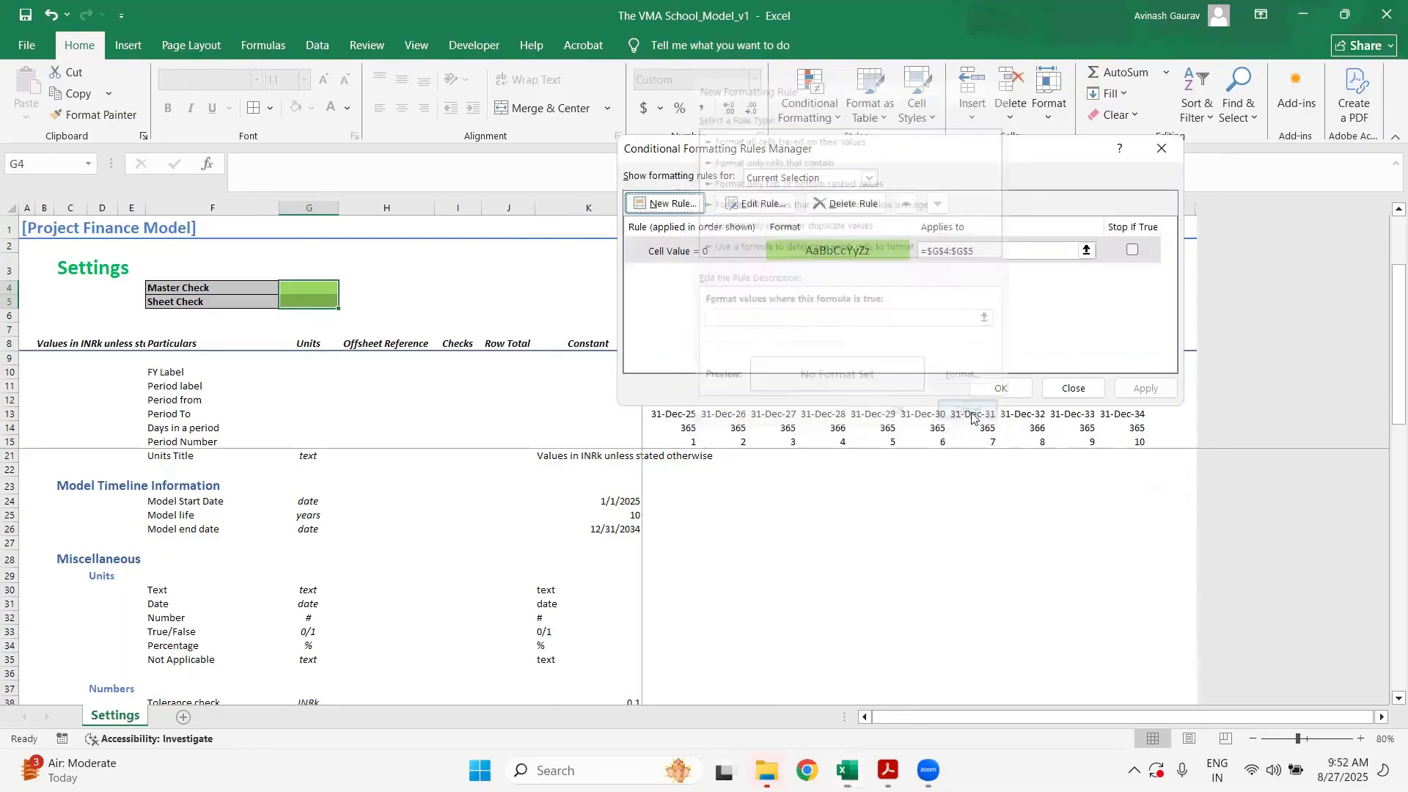
{"action": "left_click", "coordinate": [1073, 388]}
{"action": "left_click", "coordinate": [809, 102]}
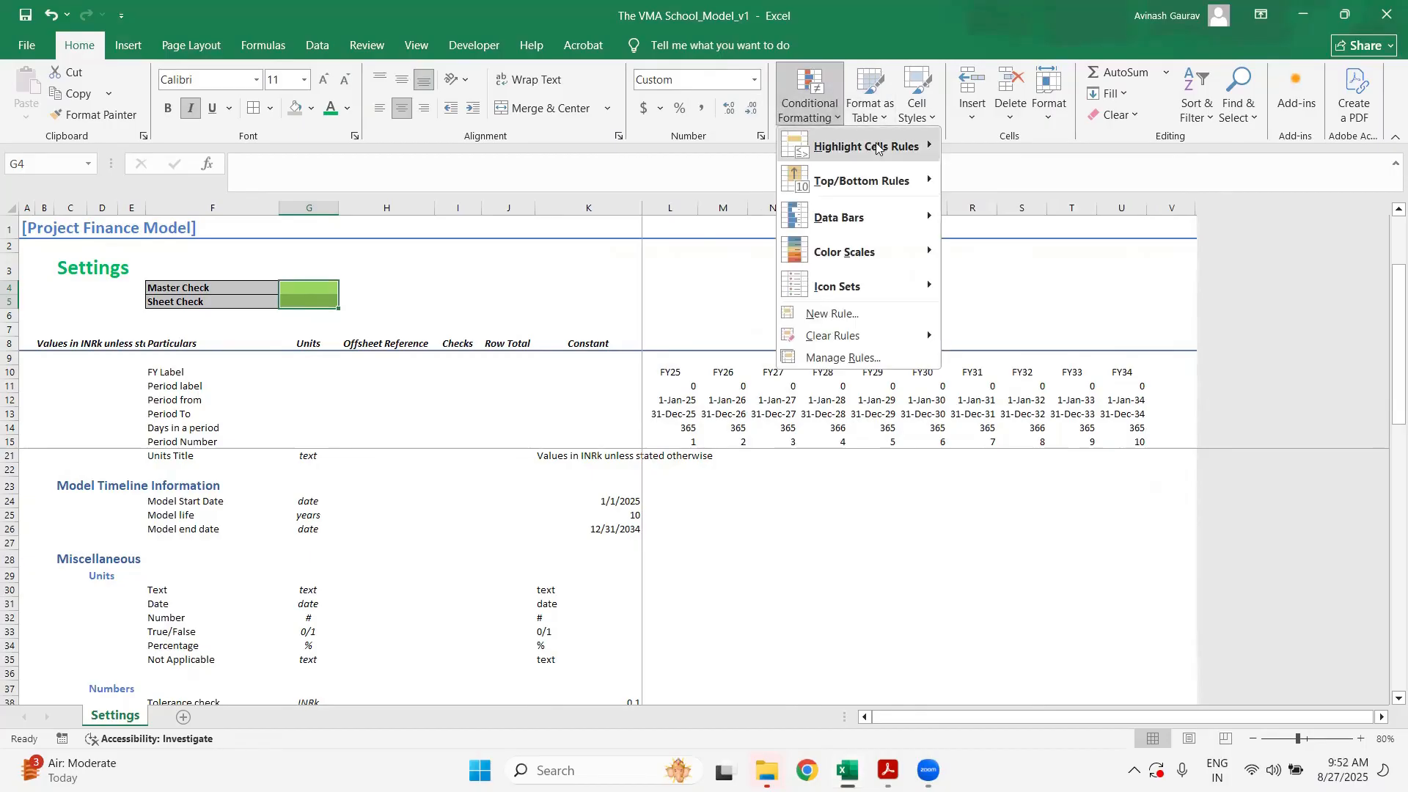
{"action": "mouse_move", "coordinate": [878, 149]}
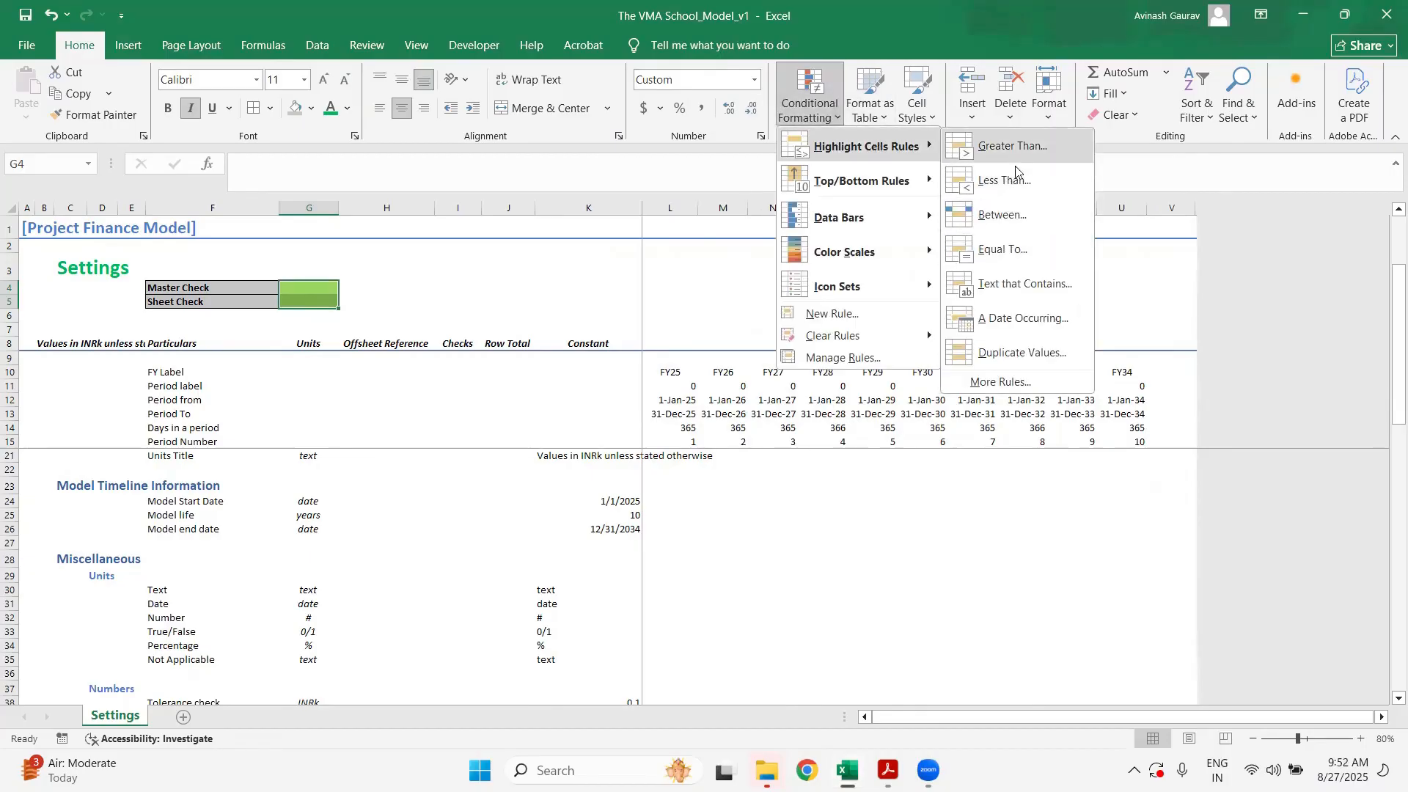
{"action": "left_click", "coordinate": [1007, 253]}
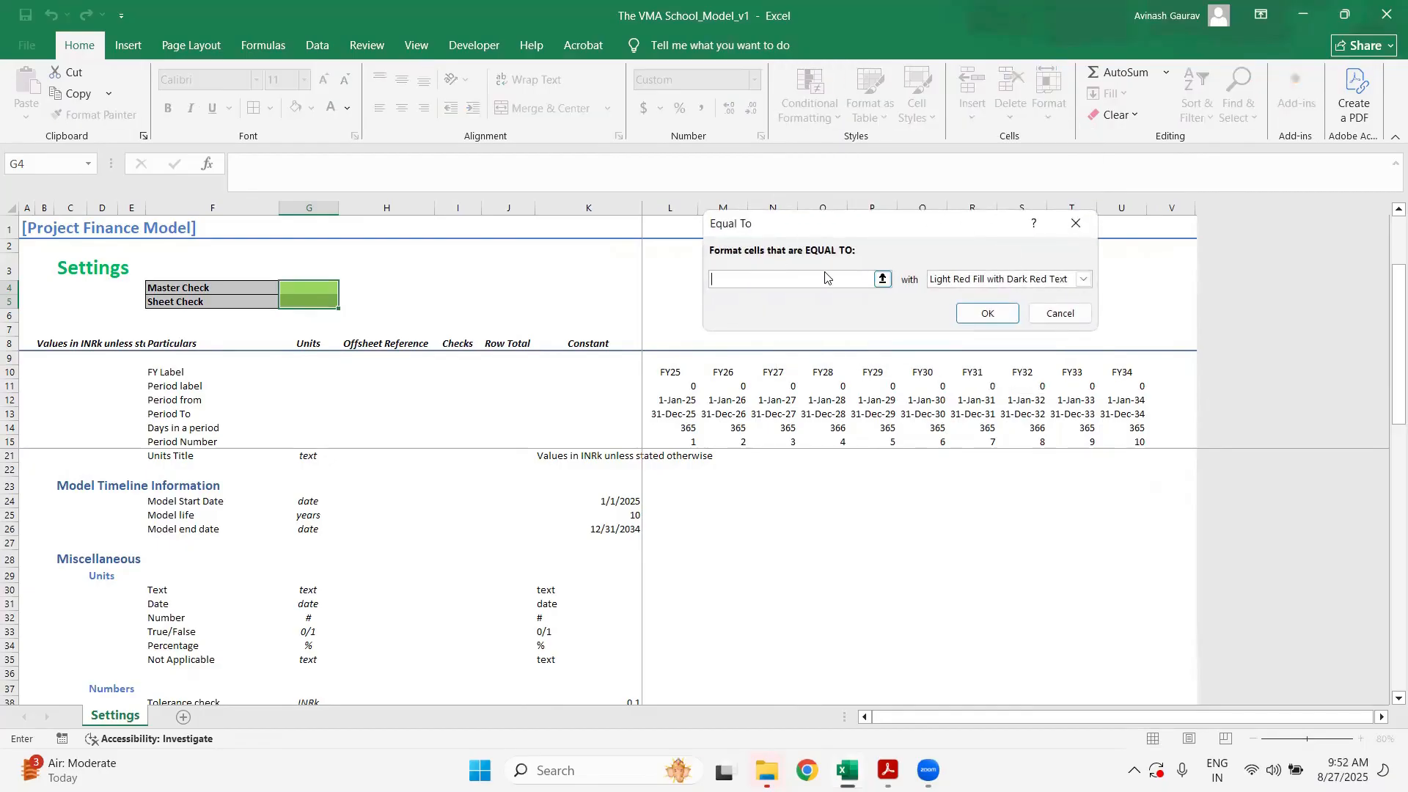
{"action": "left_click", "coordinate": [1067, 317]}
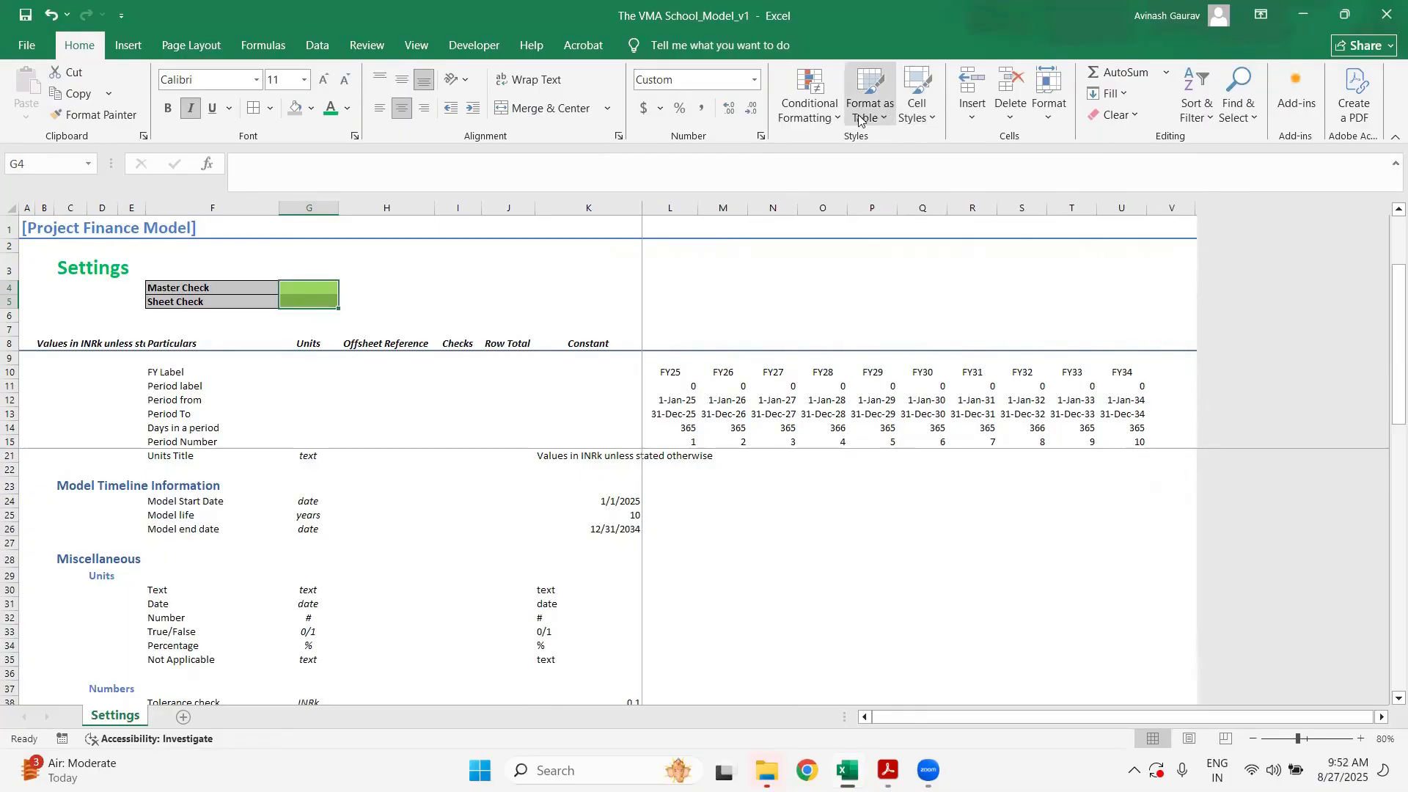
- Start a new conditional formatting rule for the check cells G4:G5 that targets cell values not equal to 0
{"action": "left_click", "coordinate": [831, 119]}
{"action": "mouse_move", "coordinate": [882, 143]}
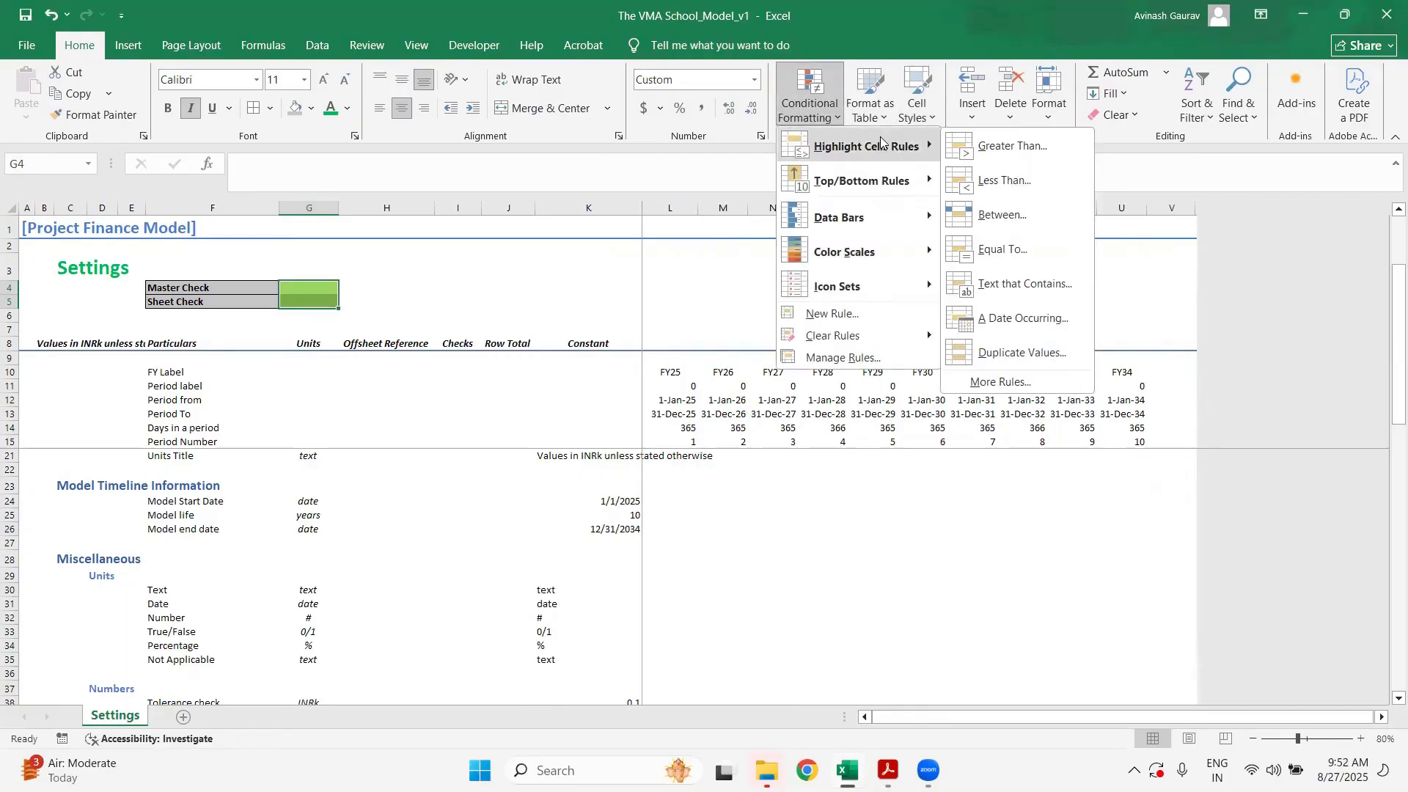
{"action": "left_click", "coordinate": [1004, 382]}
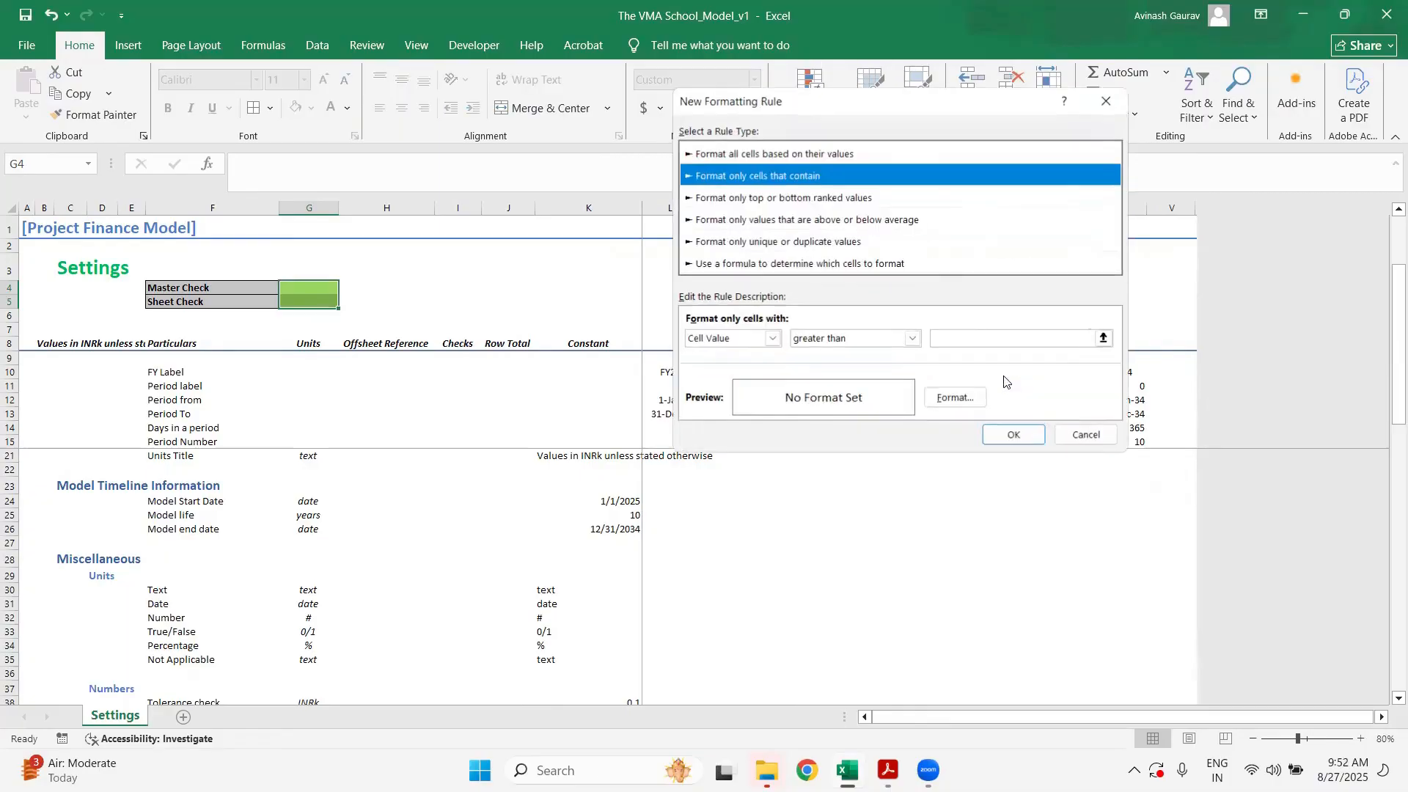
{"action": "left_click", "coordinate": [913, 338]}
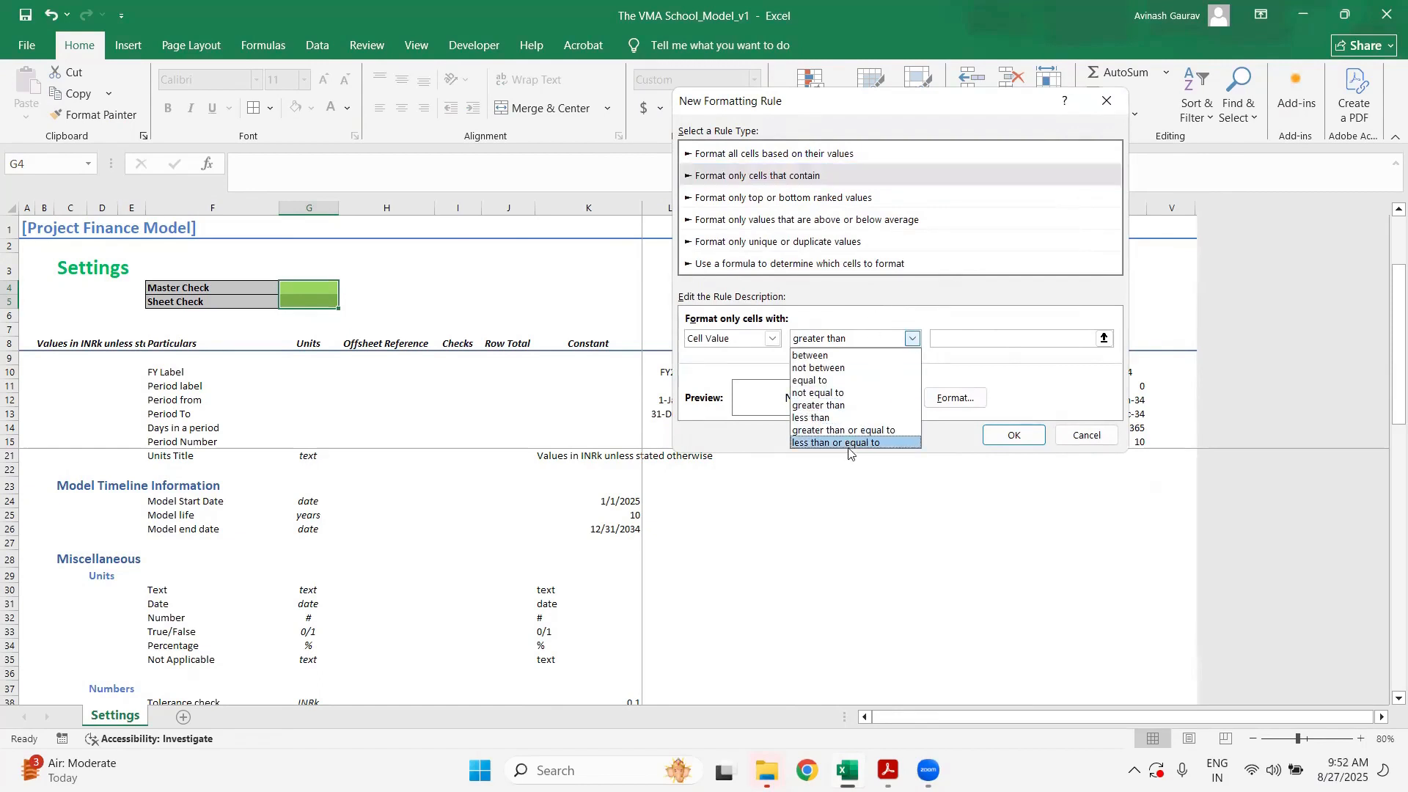
{"action": "left_click", "coordinate": [816, 393]}
{"action": "left_click", "coordinate": [974, 338]}
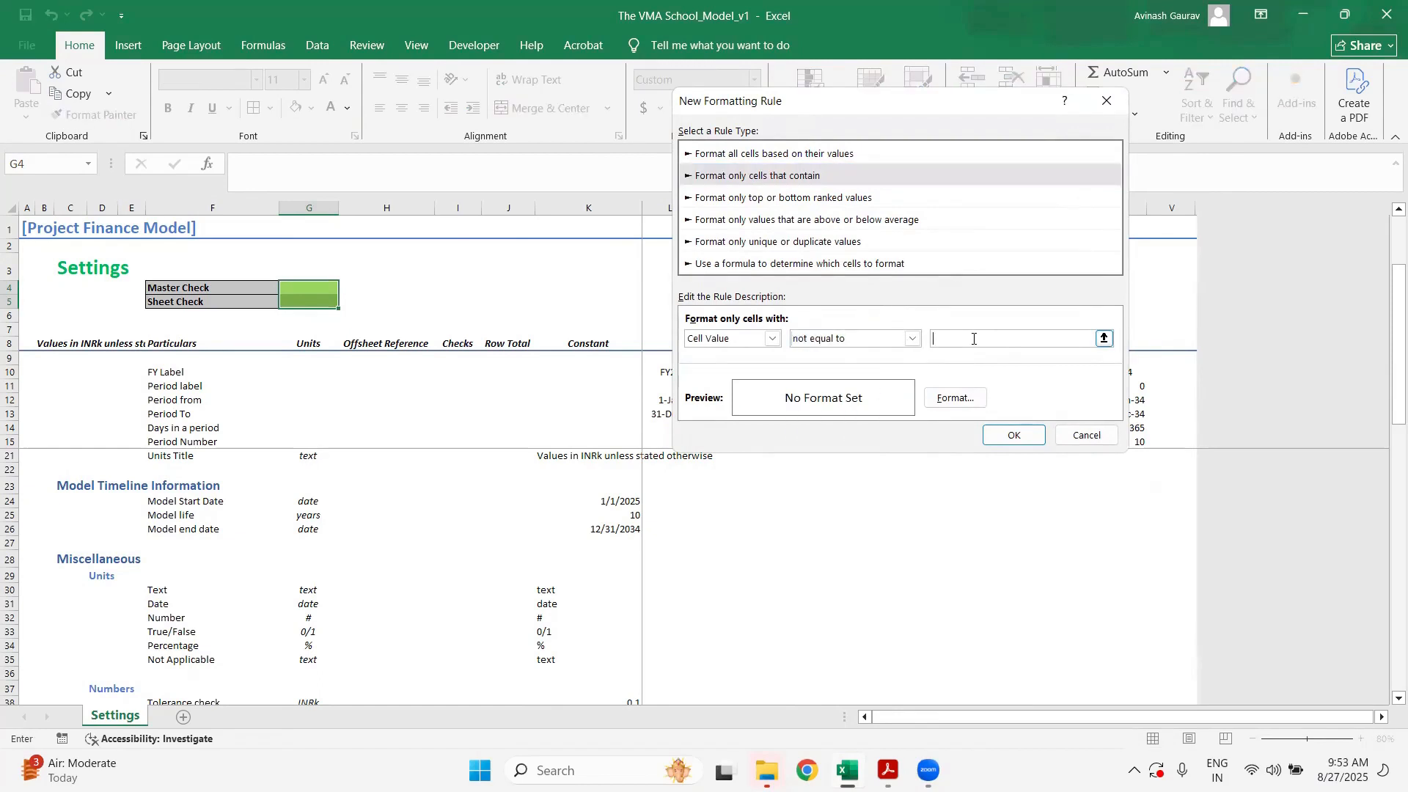
{"action": "type", "text": "0"}
- Give the not-equal-to rule a red fill and apply it to the check cells
{"action": "left_click", "coordinate": [955, 397]}
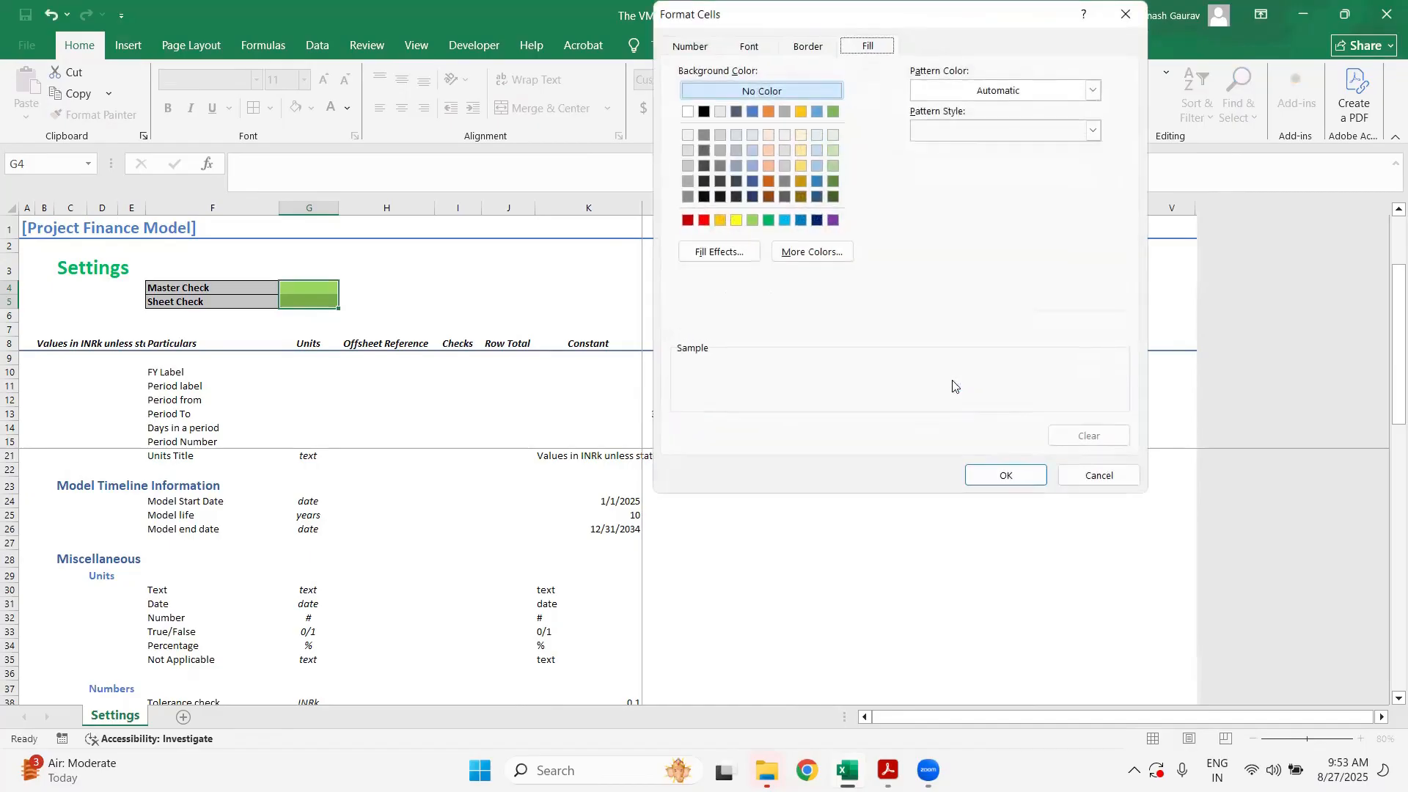
{"action": "left_click", "coordinate": [705, 221]}
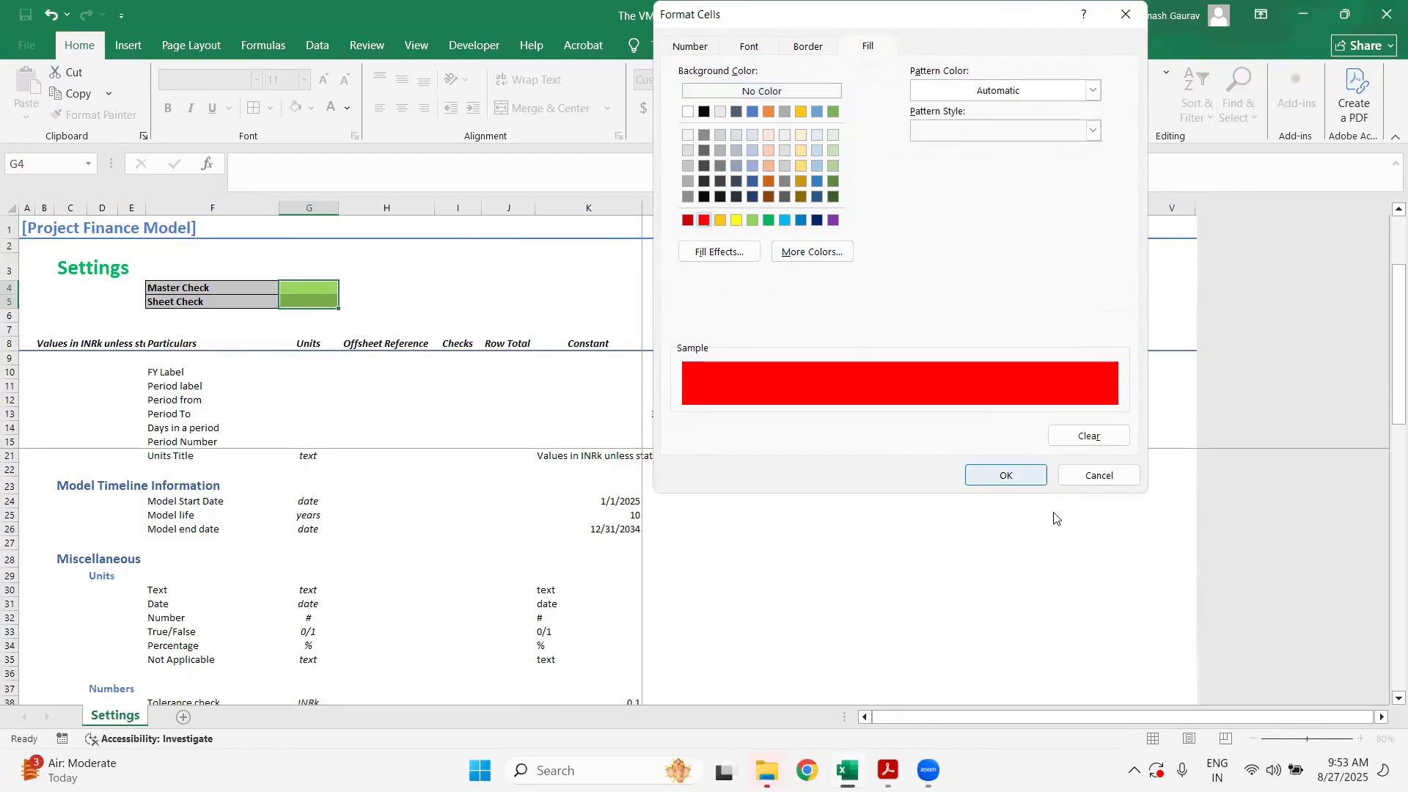
{"action": "left_click", "coordinate": [1025, 479]}
{"action": "left_click", "coordinate": [1012, 435]}
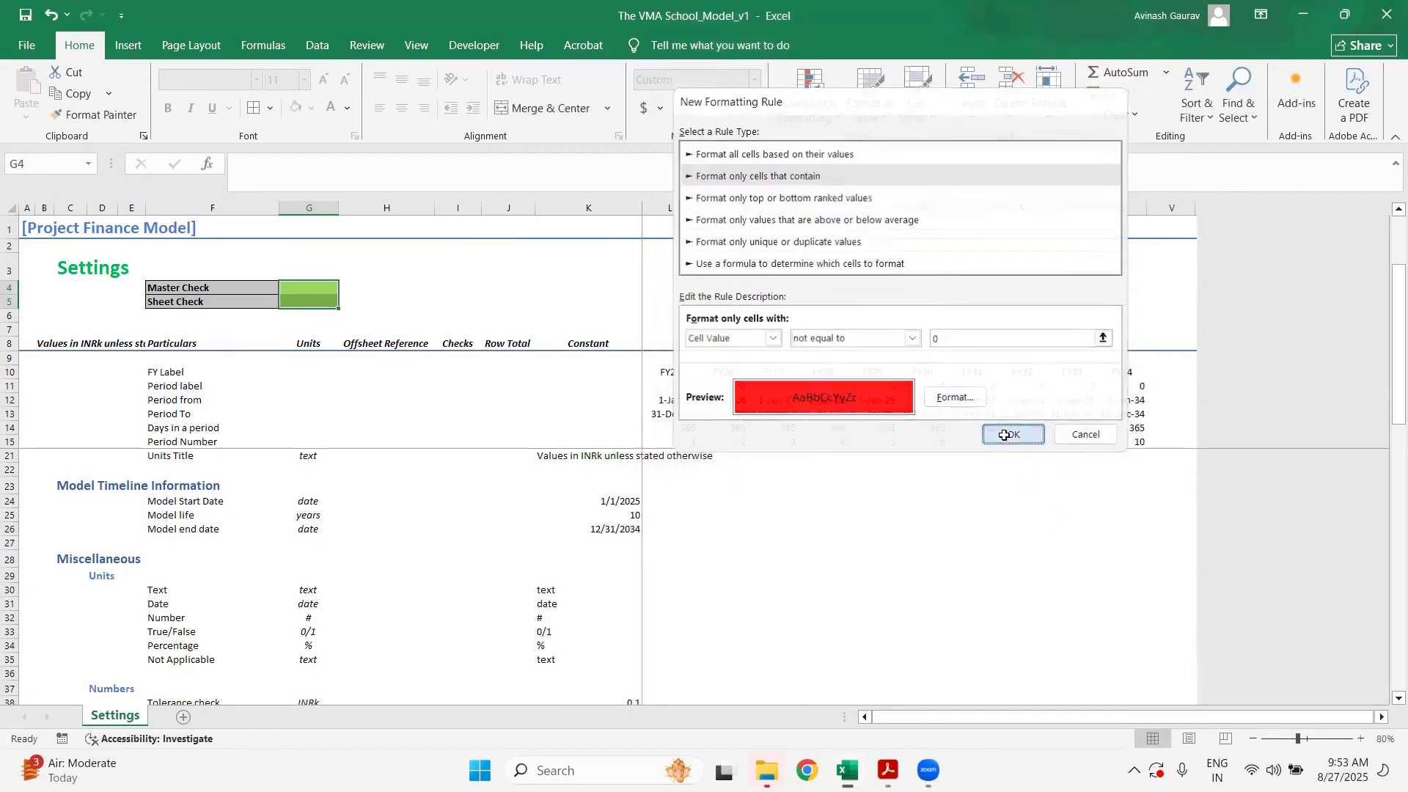
- Test the check formatting by entering 1 in the Master Check cell and 0 in the Sheet Check cell
{"action": "left_click", "coordinate": [320, 291]}
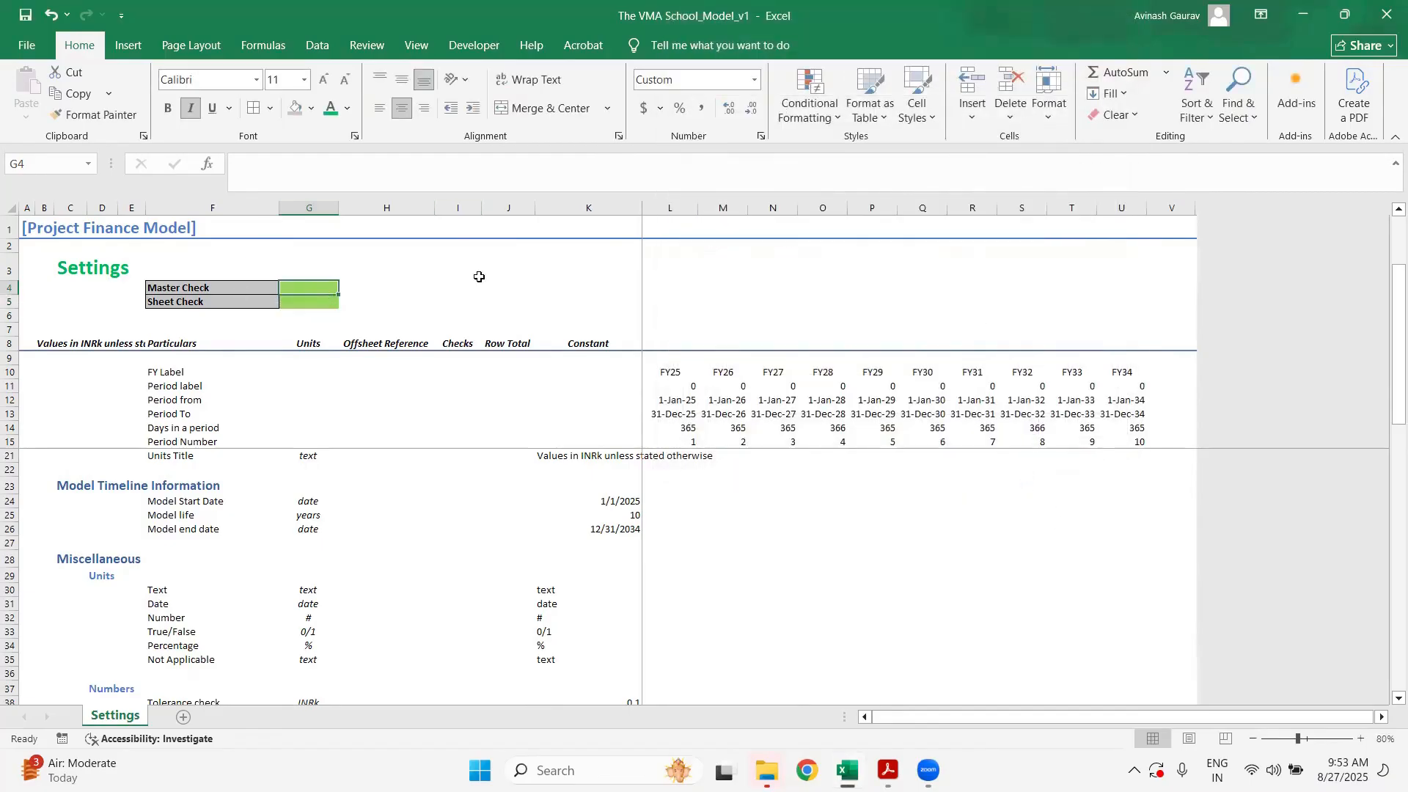
{"action": "type", "text": "1"}
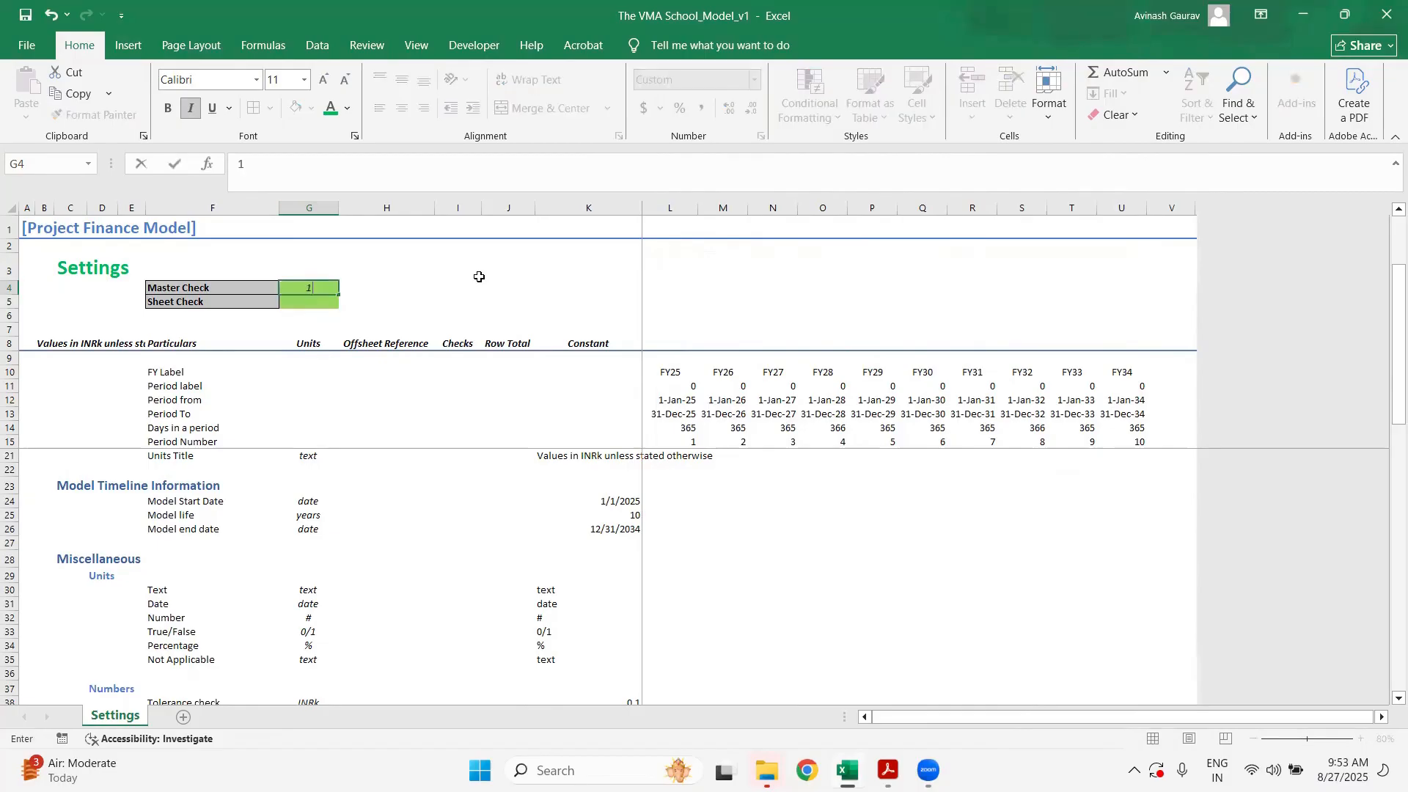
{"action": "key", "text": "Return"}
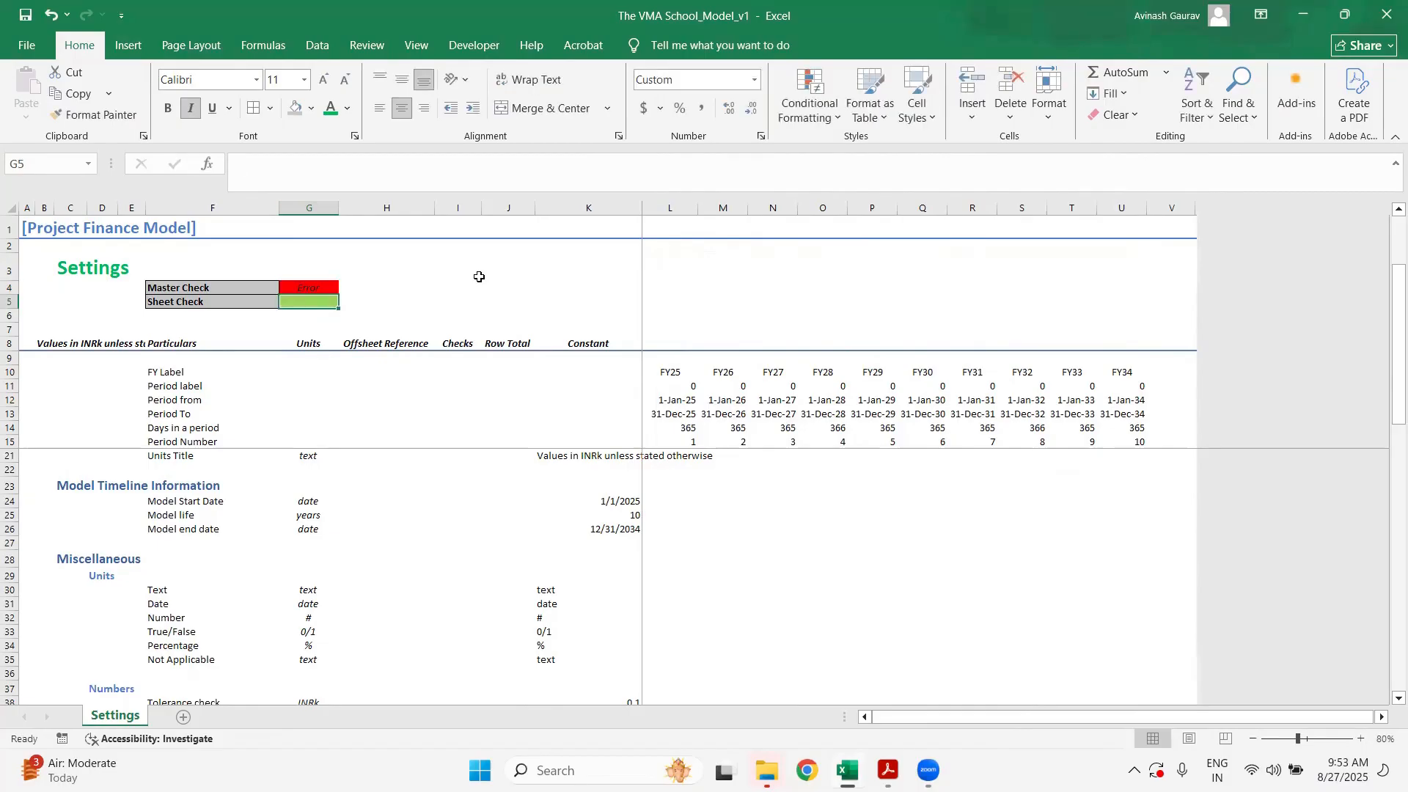
{"action": "type", "text": "0"}
{"action": "key", "text": "Return"}
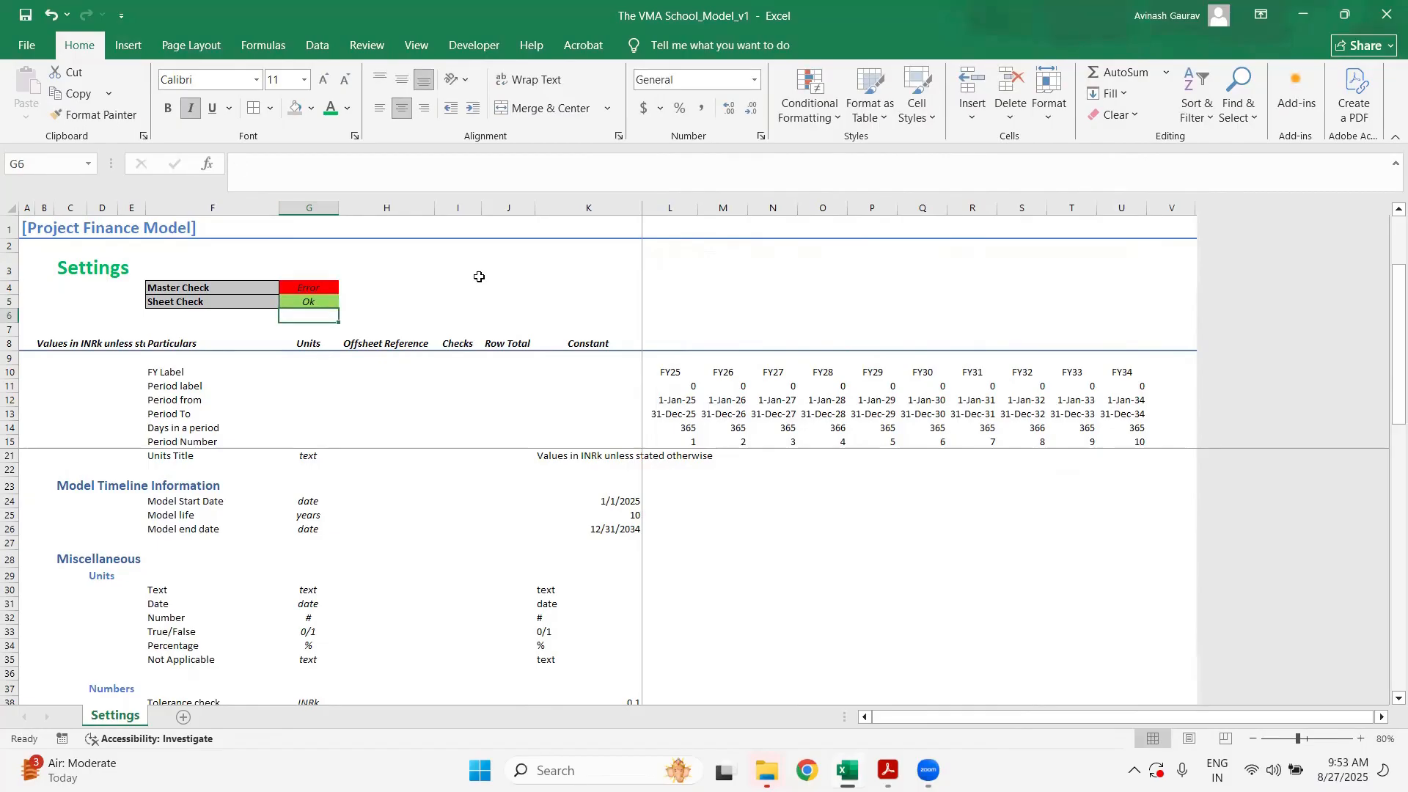
- Clear the test values from the Master Check and Sheet Check cells
{"action": "key", "text": "Up"}
{"action": "key", "text": "Up"}
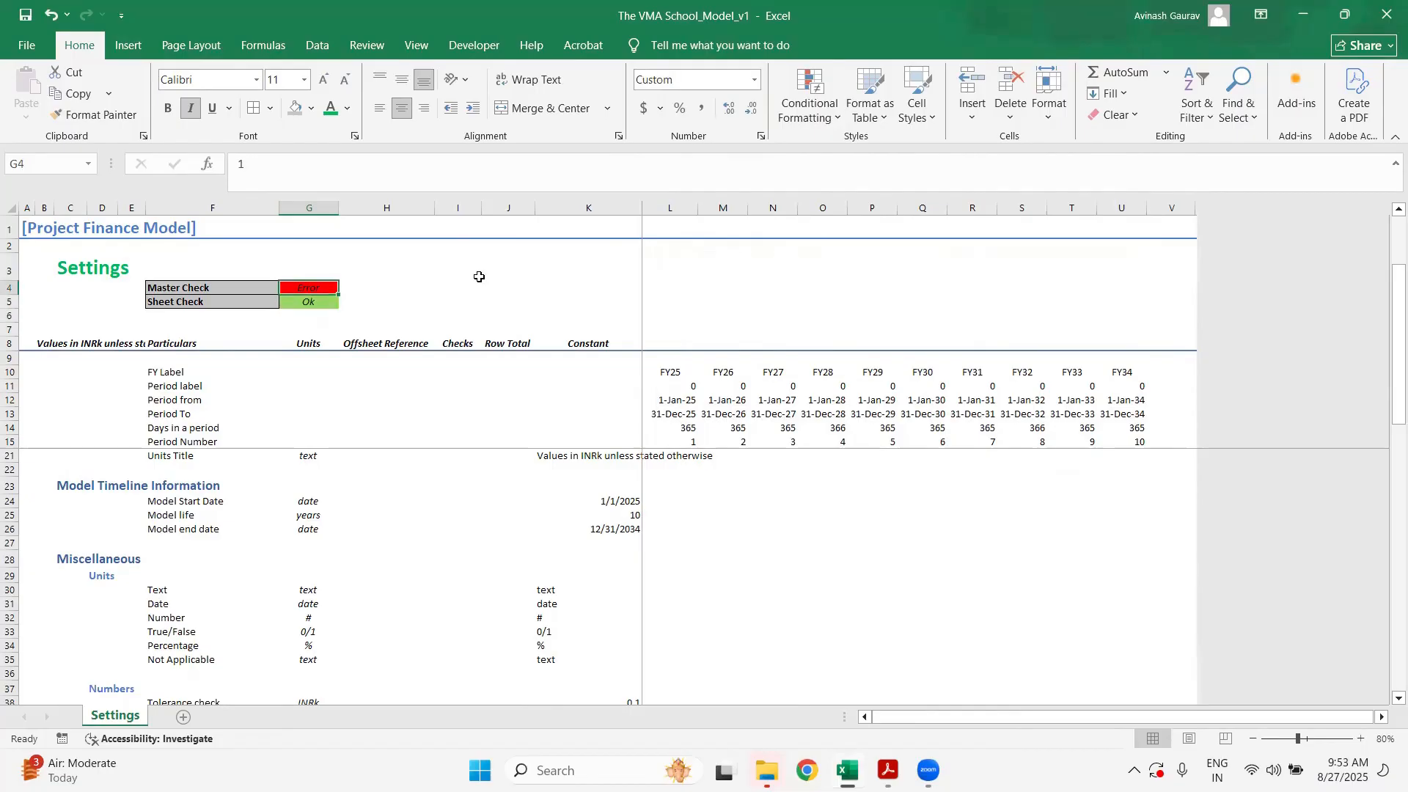
{"action": "key", "text": "Delete"}
{"action": "key", "text": "shift+Down"}
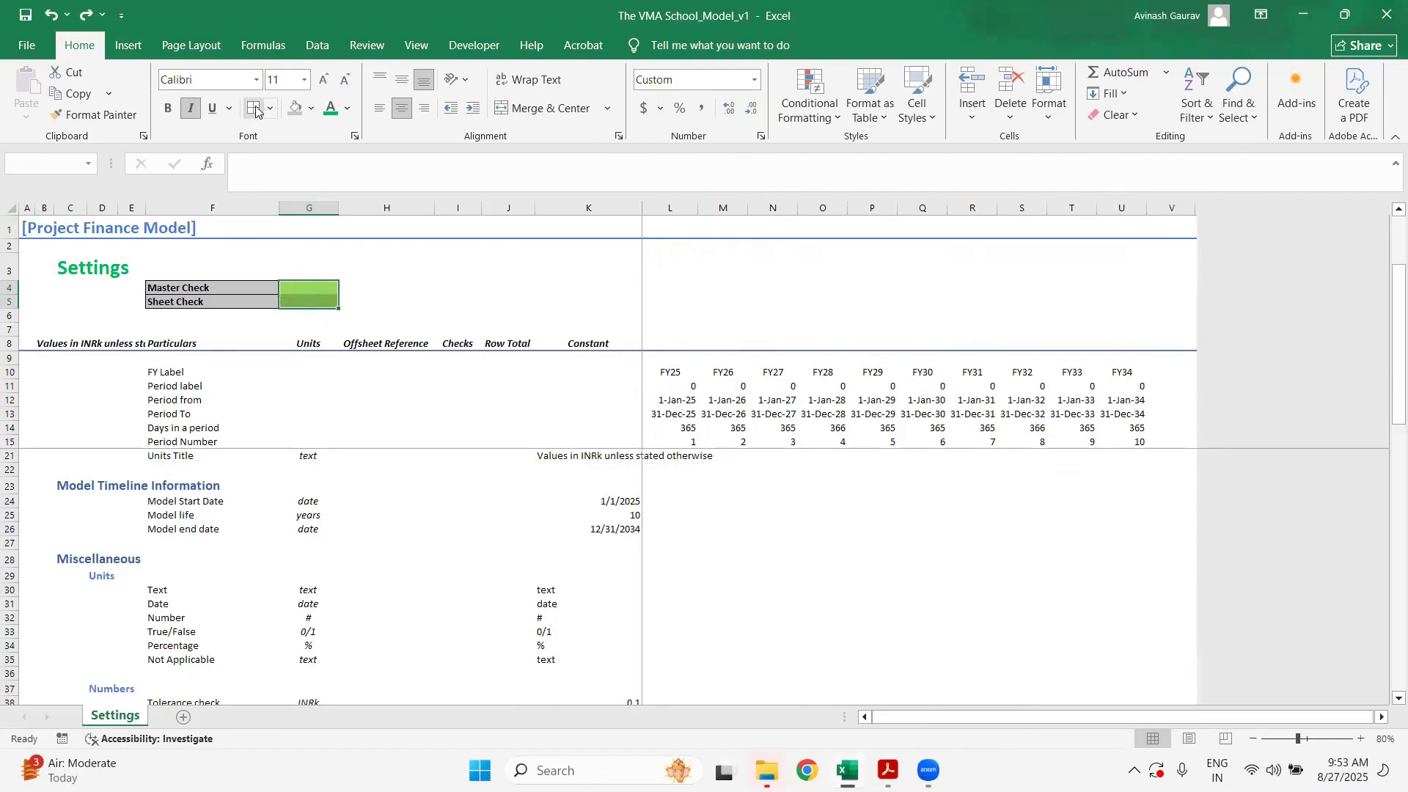
{"action": "left_click", "coordinate": [310, 288]}
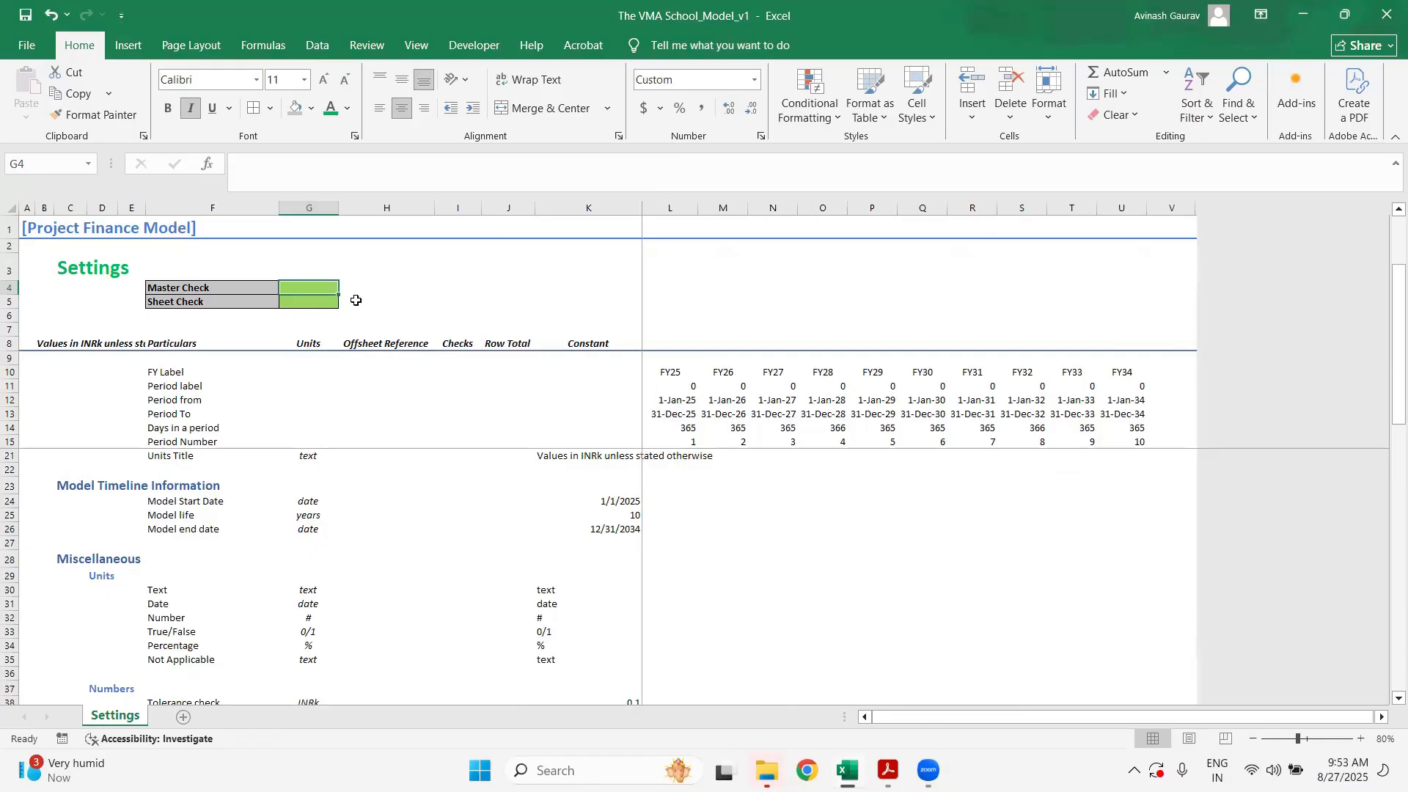
{"action": "key", "text": "ctrl+shift+Down"}
{"action": "key", "text": "shift+Up"}
{"action": "key", "text": "shift+Up"}
{"action": "key", "text": "shift+Up"}
{"action": "key", "text": "shift+Up"}
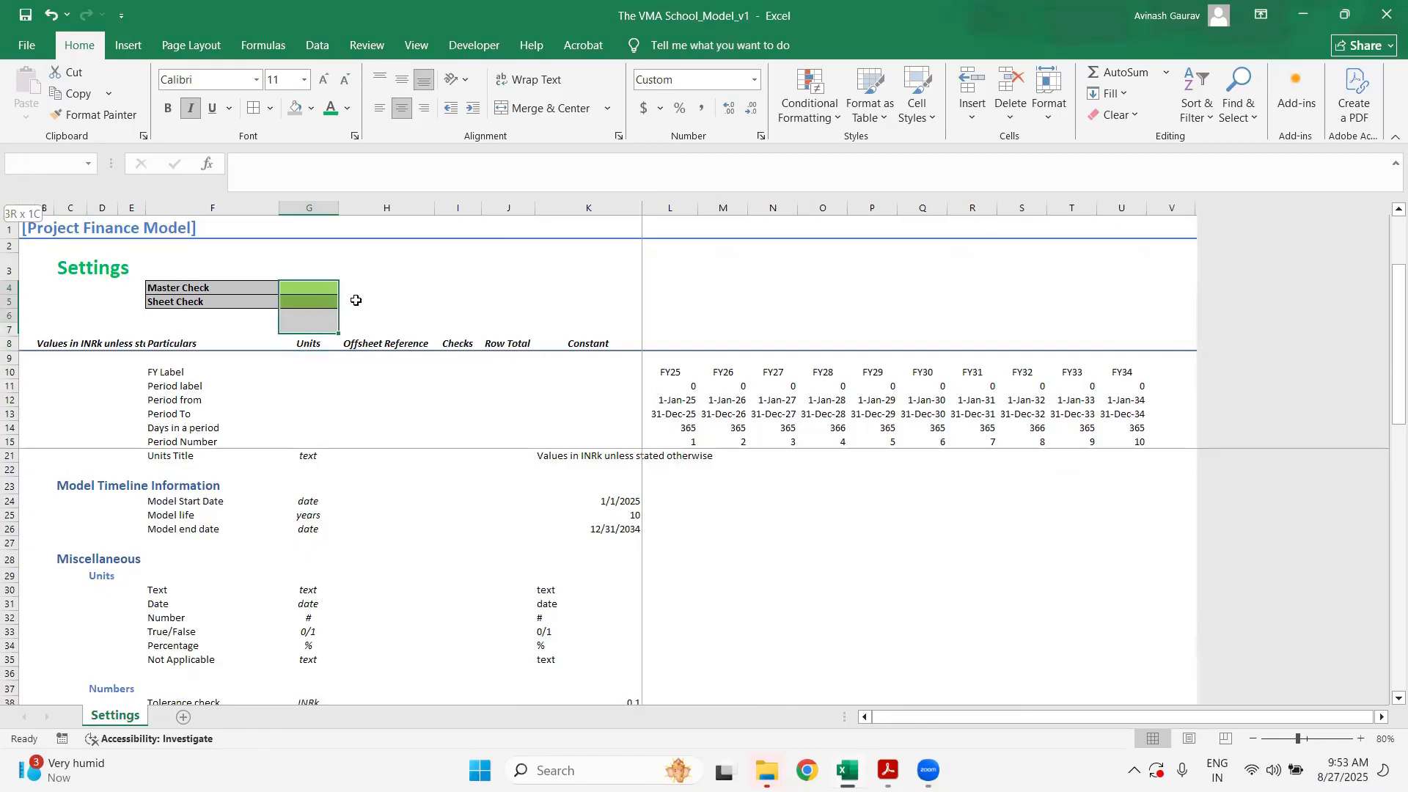
{"action": "left_click", "coordinate": [374, 299]}
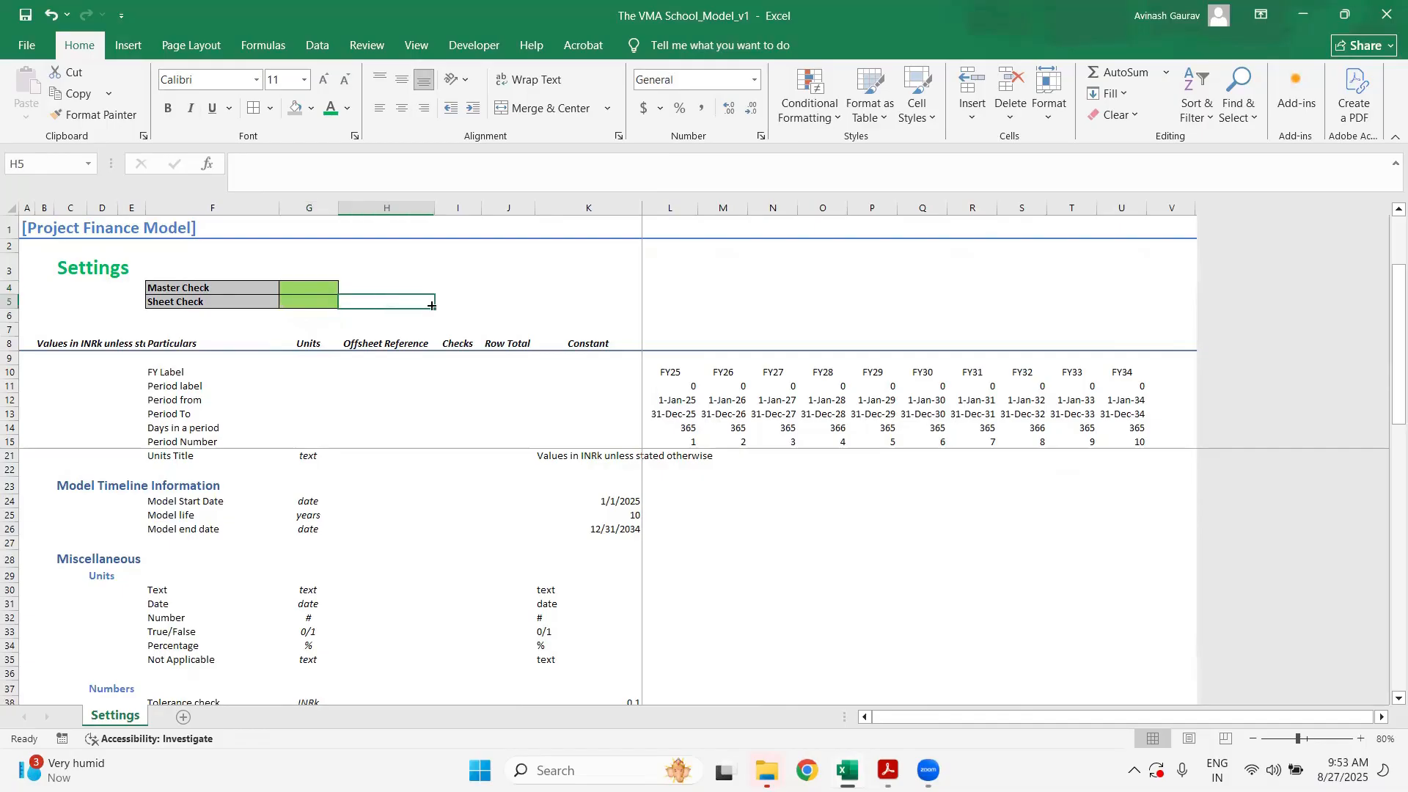
- Remove the italic formatting from the check cells G4:G5
{"action": "left_click", "coordinate": [309, 285]}
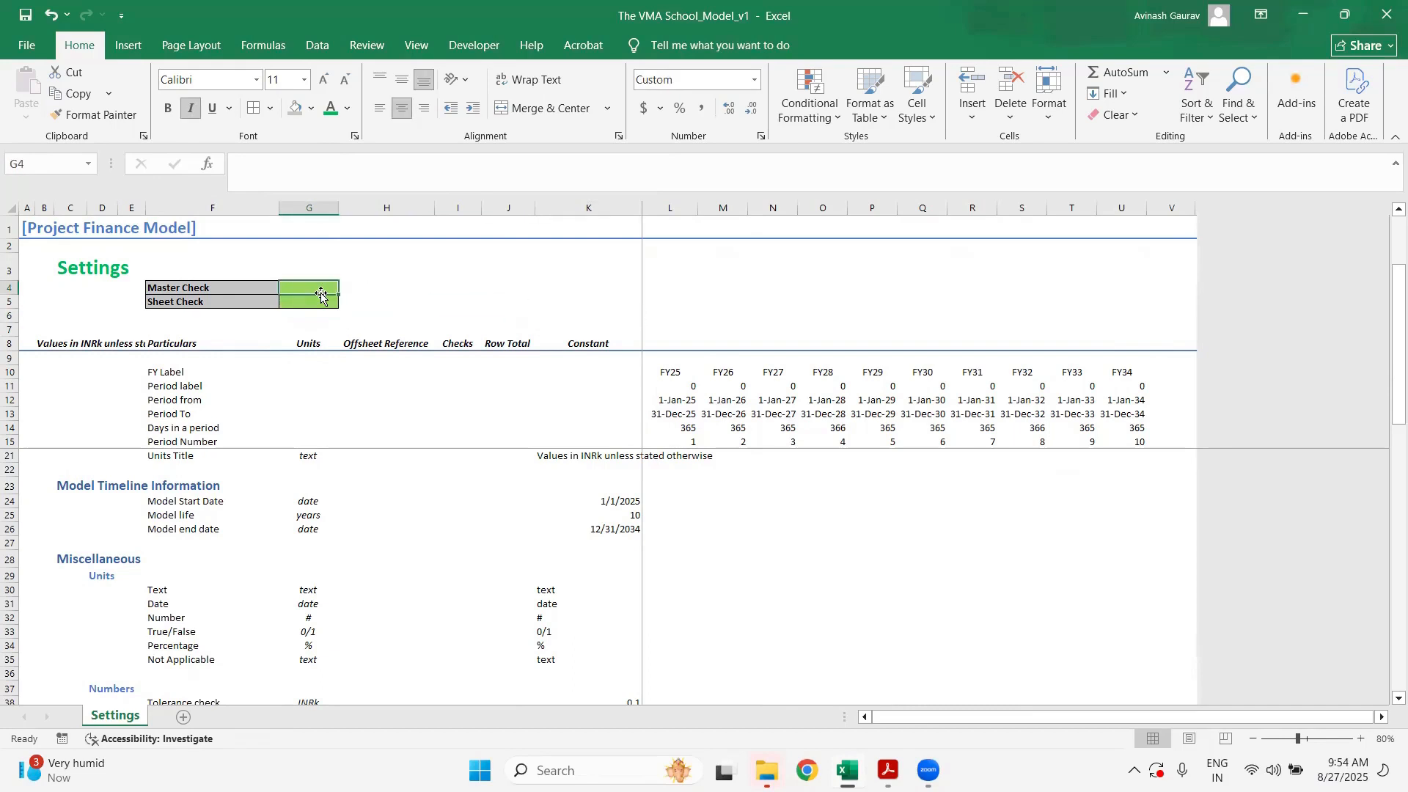
{"action": "left_click_drag", "start_coordinate": [320, 294], "coordinate": [321, 301]}
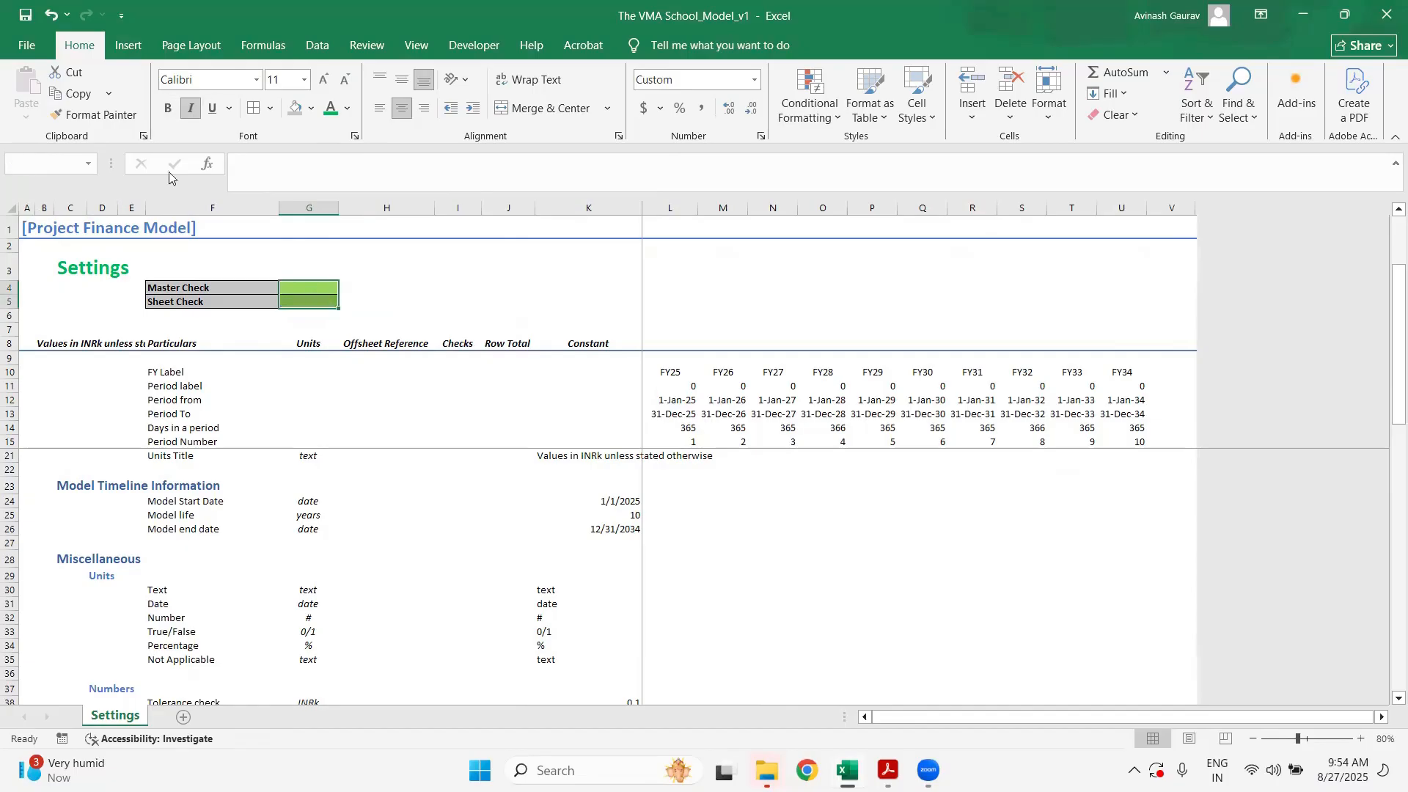
{"action": "left_click", "coordinate": [191, 108]}
{"action": "left_click", "coordinate": [408, 286]}
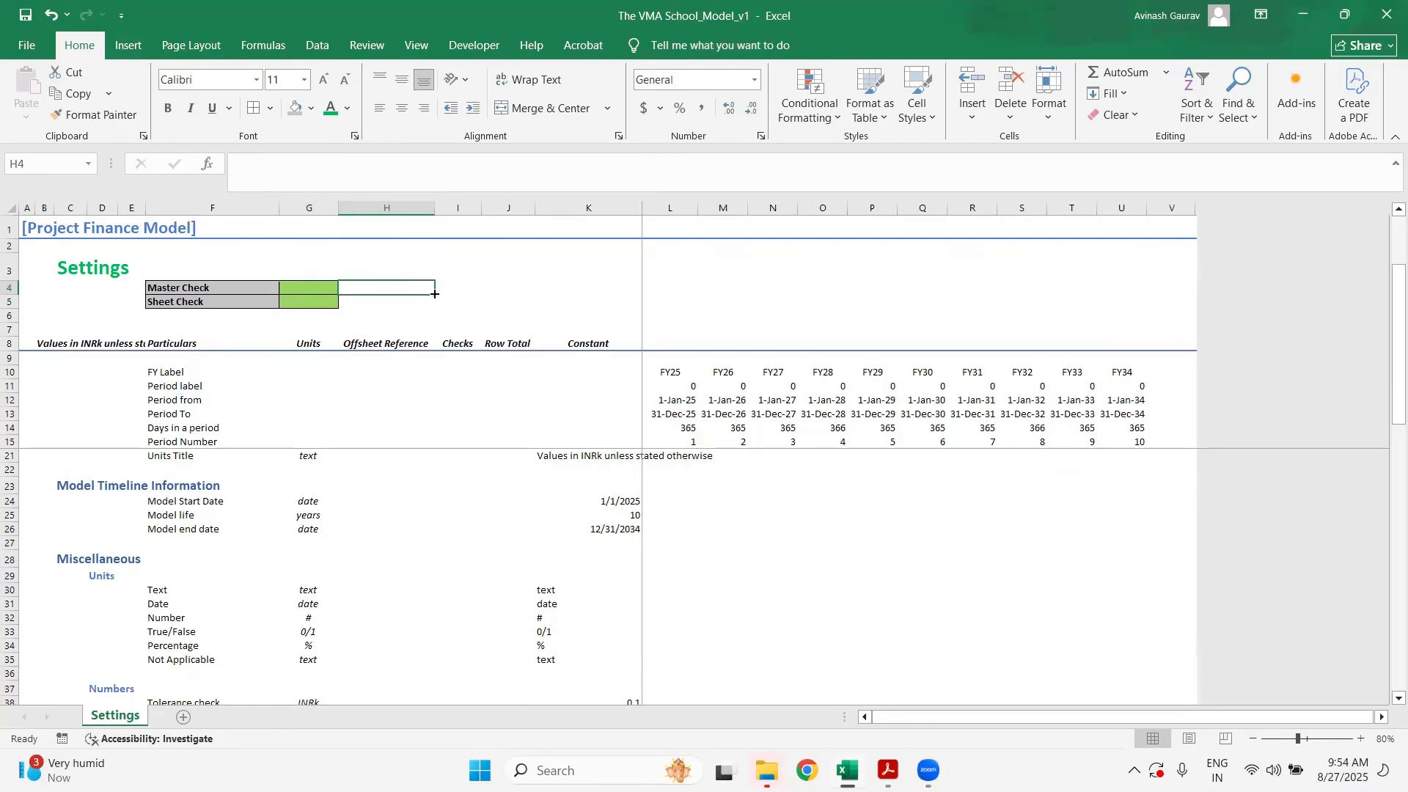
- Use Go To Special to select all constants on the Settings sheet and examine which cells are hardcoded
{"action": "scroll", "coordinate": [557, 601], "scroll_direction": "up", "scroll_amount": 2}
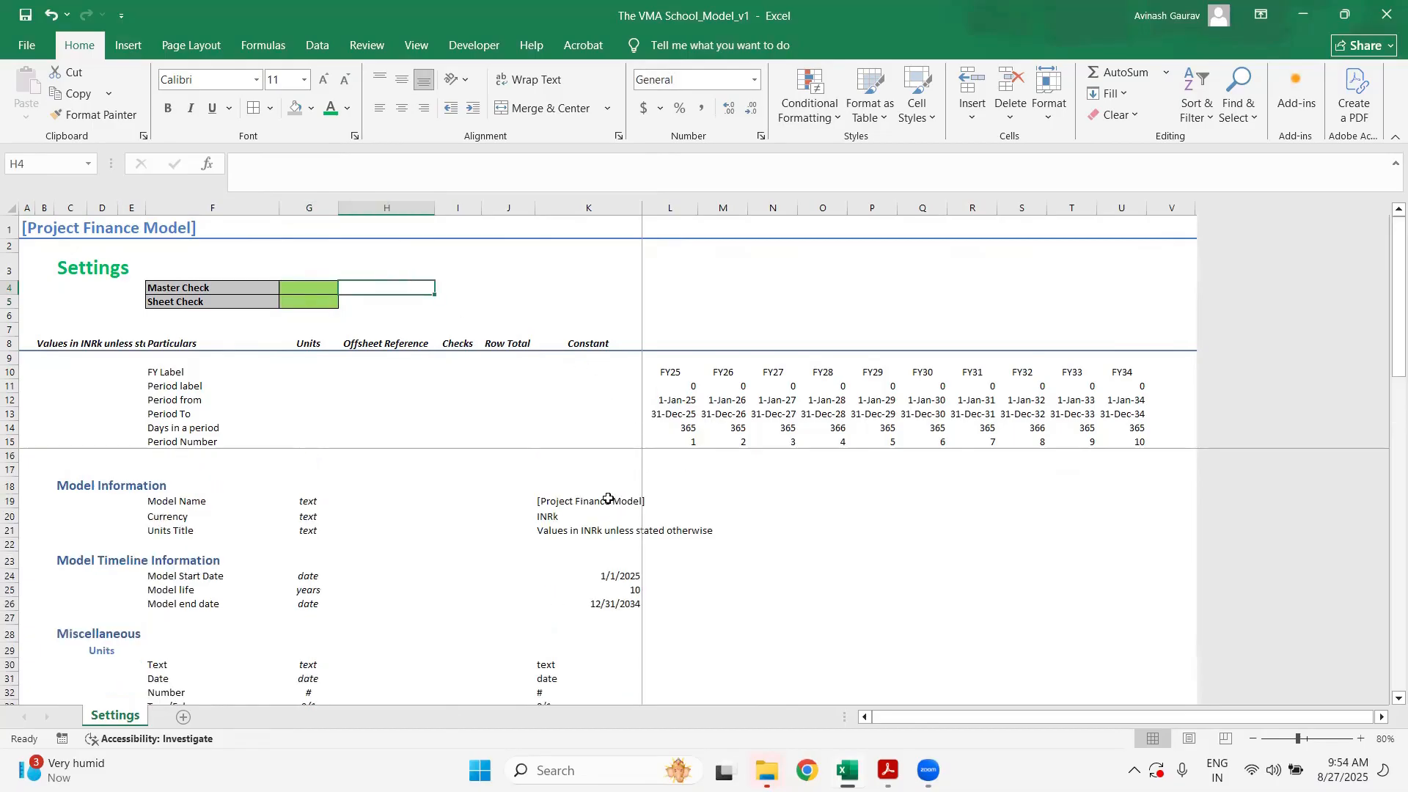
{"action": "scroll", "coordinate": [575, 583], "scroll_direction": "down", "scroll_amount": 4}
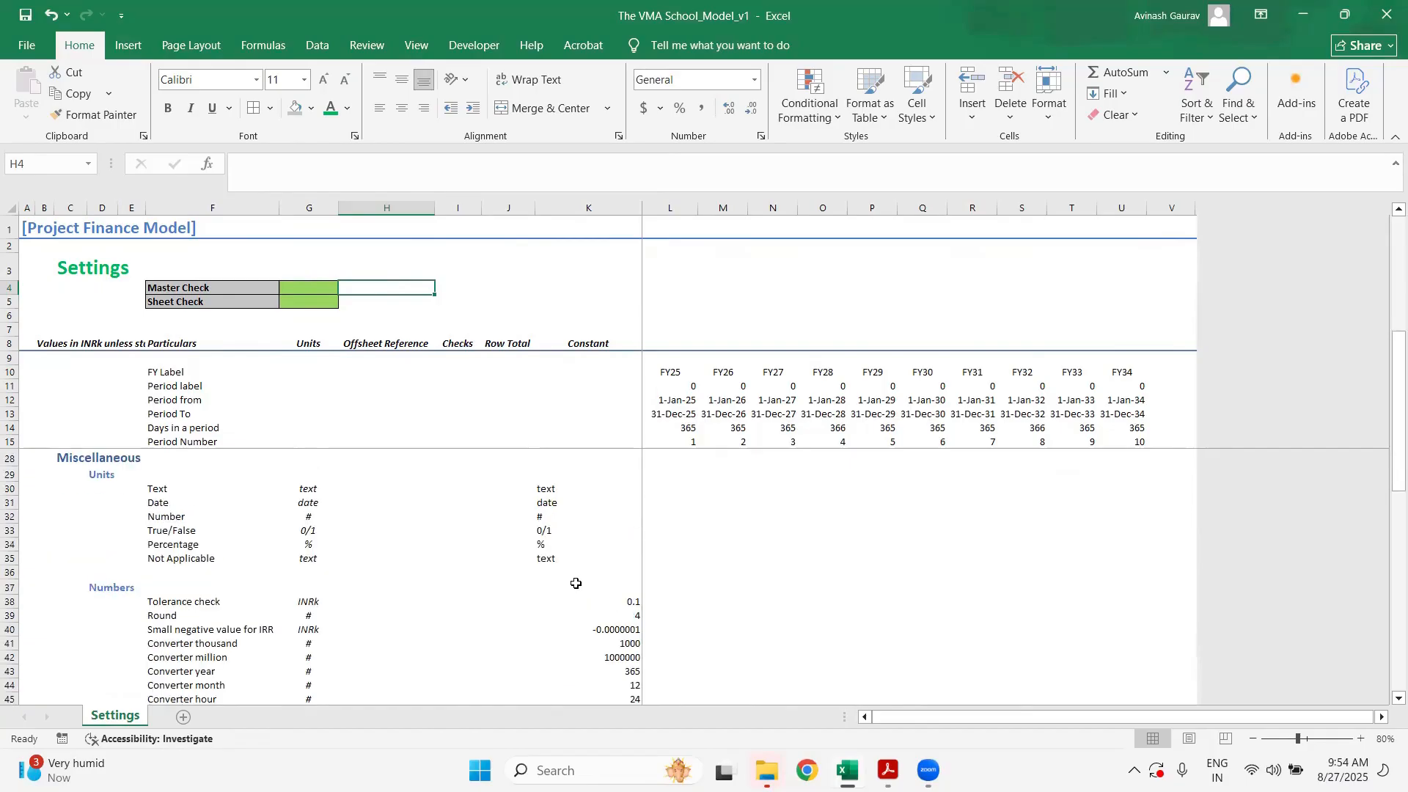
{"action": "scroll", "coordinate": [576, 583], "scroll_direction": "down", "scroll_amount": 8}
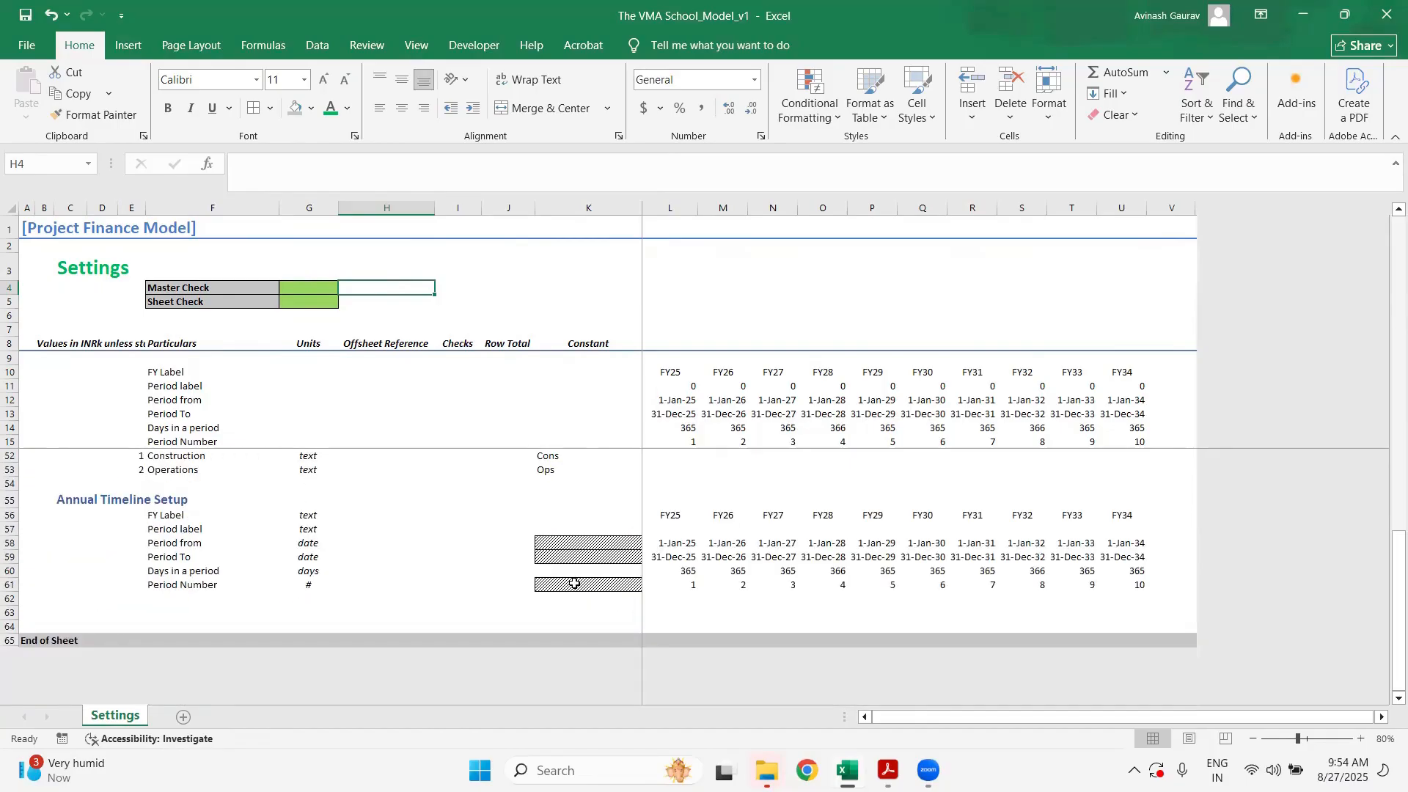
{"action": "scroll", "coordinate": [574, 583], "scroll_direction": "up", "scroll_amount": 12}
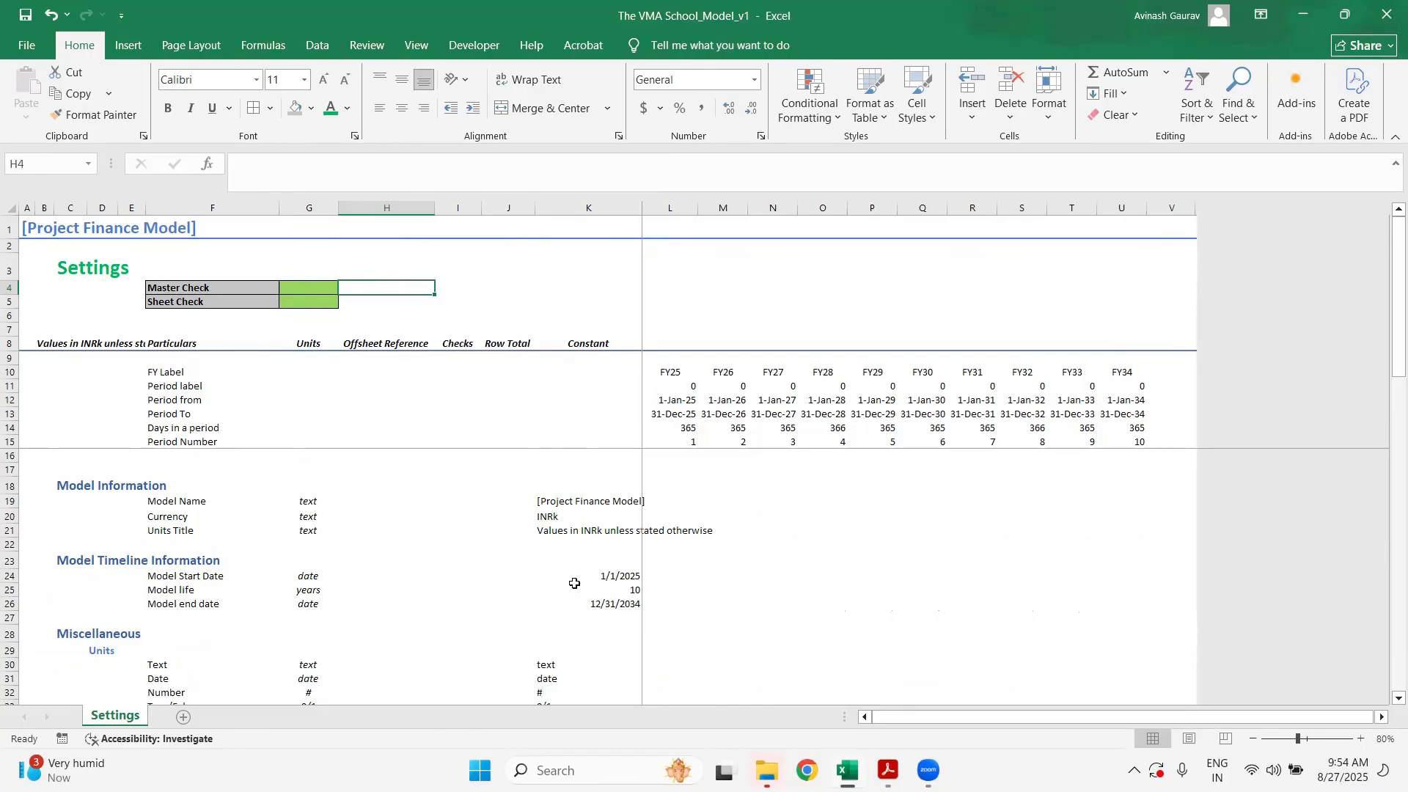
{"action": "left_click", "coordinate": [509, 468]}
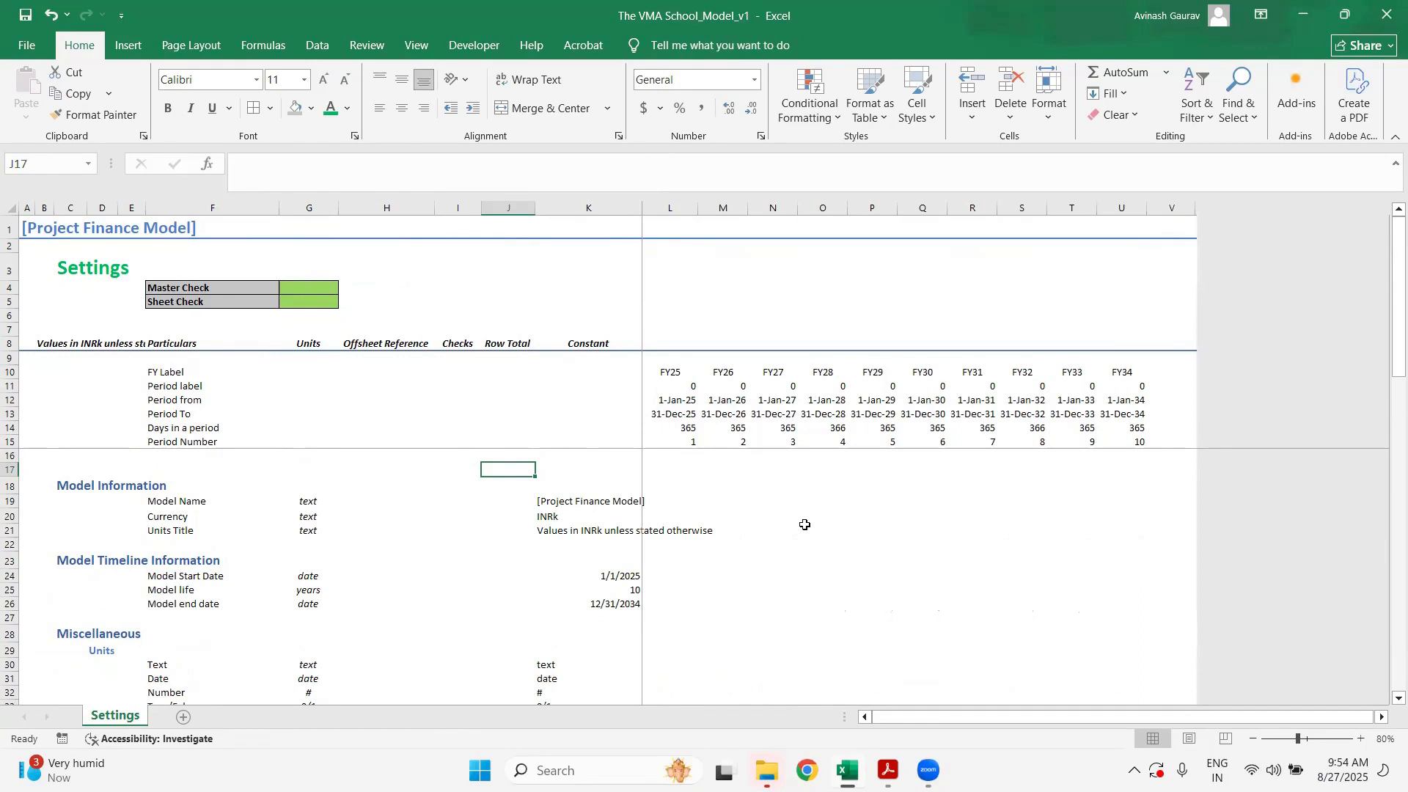
{"action": "key", "text": "F5"}
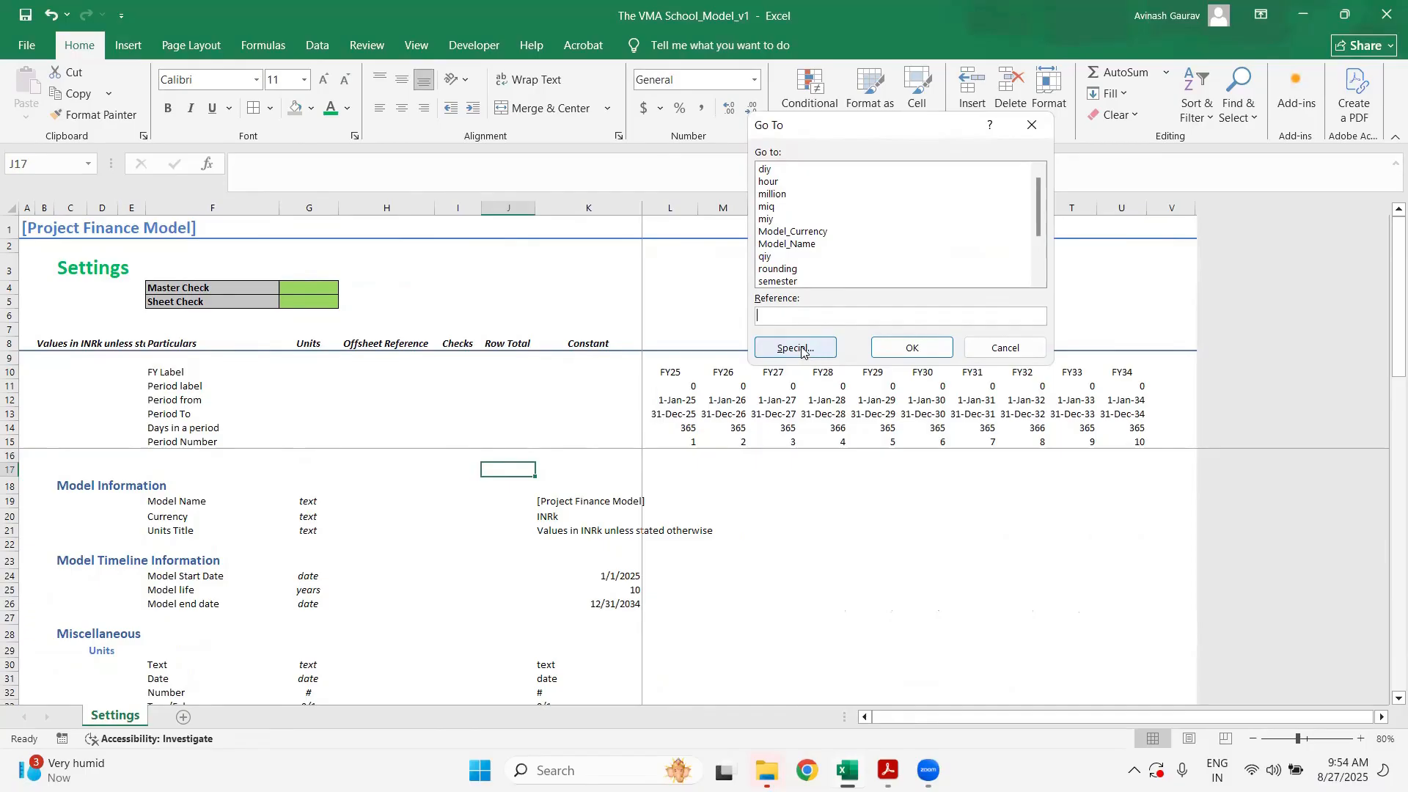
{"action": "left_click", "coordinate": [800, 349]}
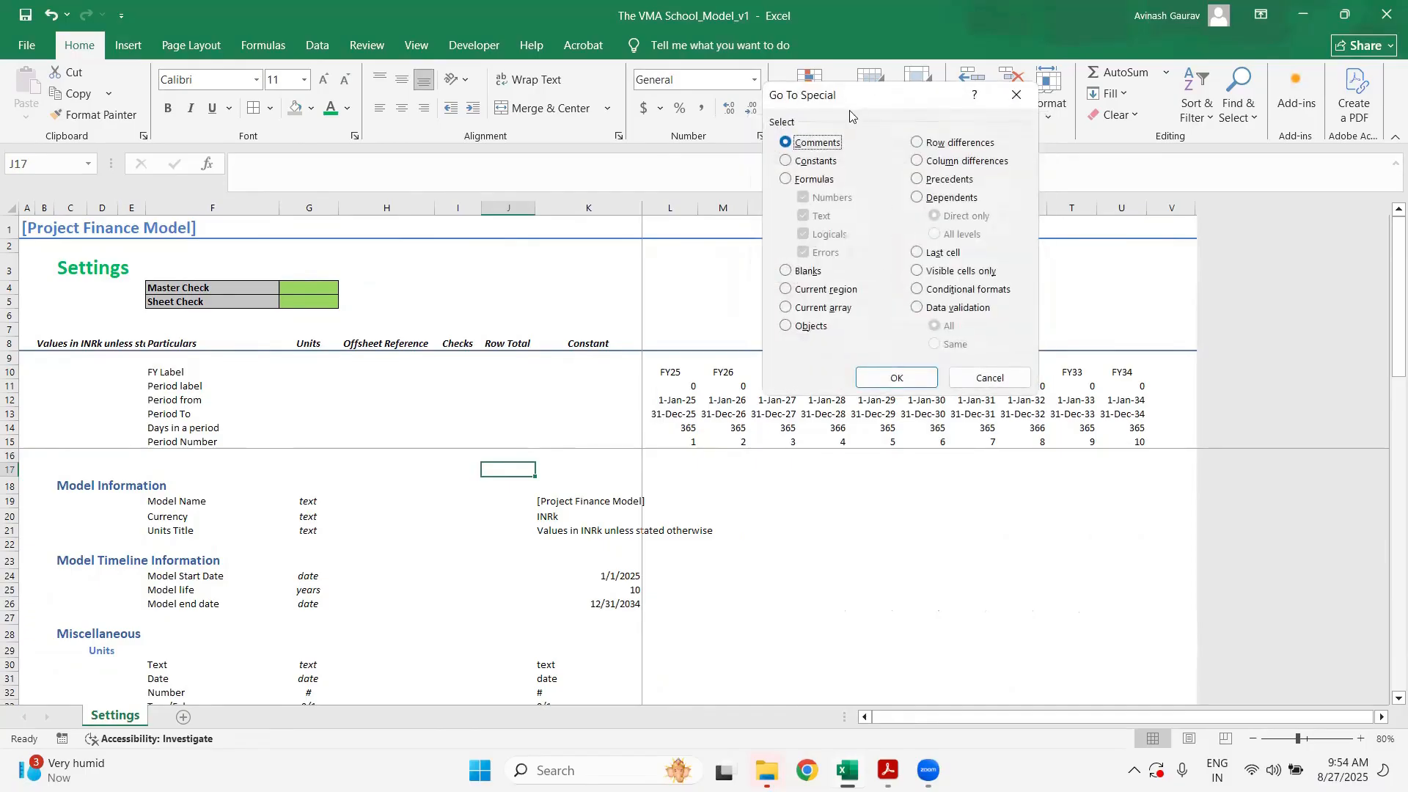
{"action": "left_click", "coordinate": [795, 162]}
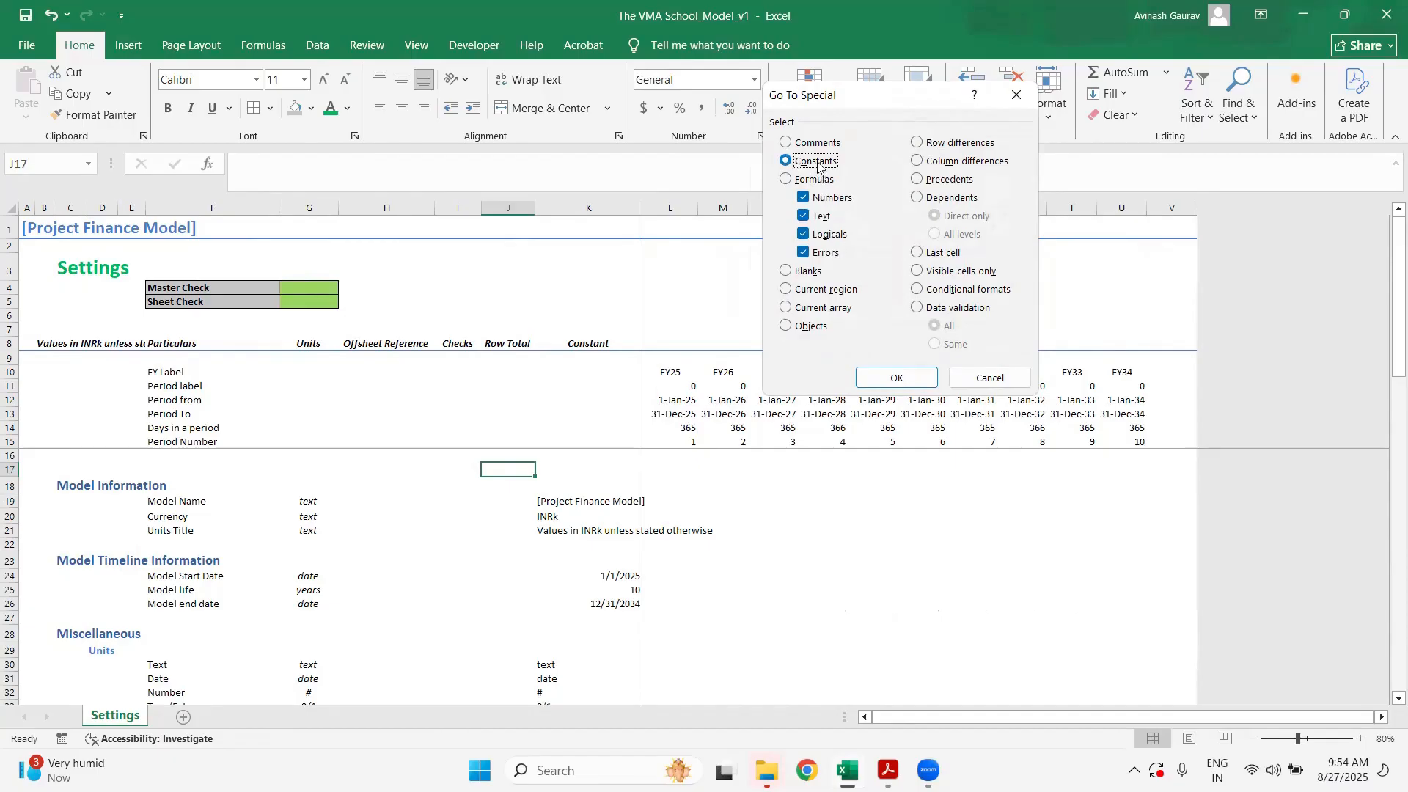
{"action": "left_click", "coordinate": [892, 378]}
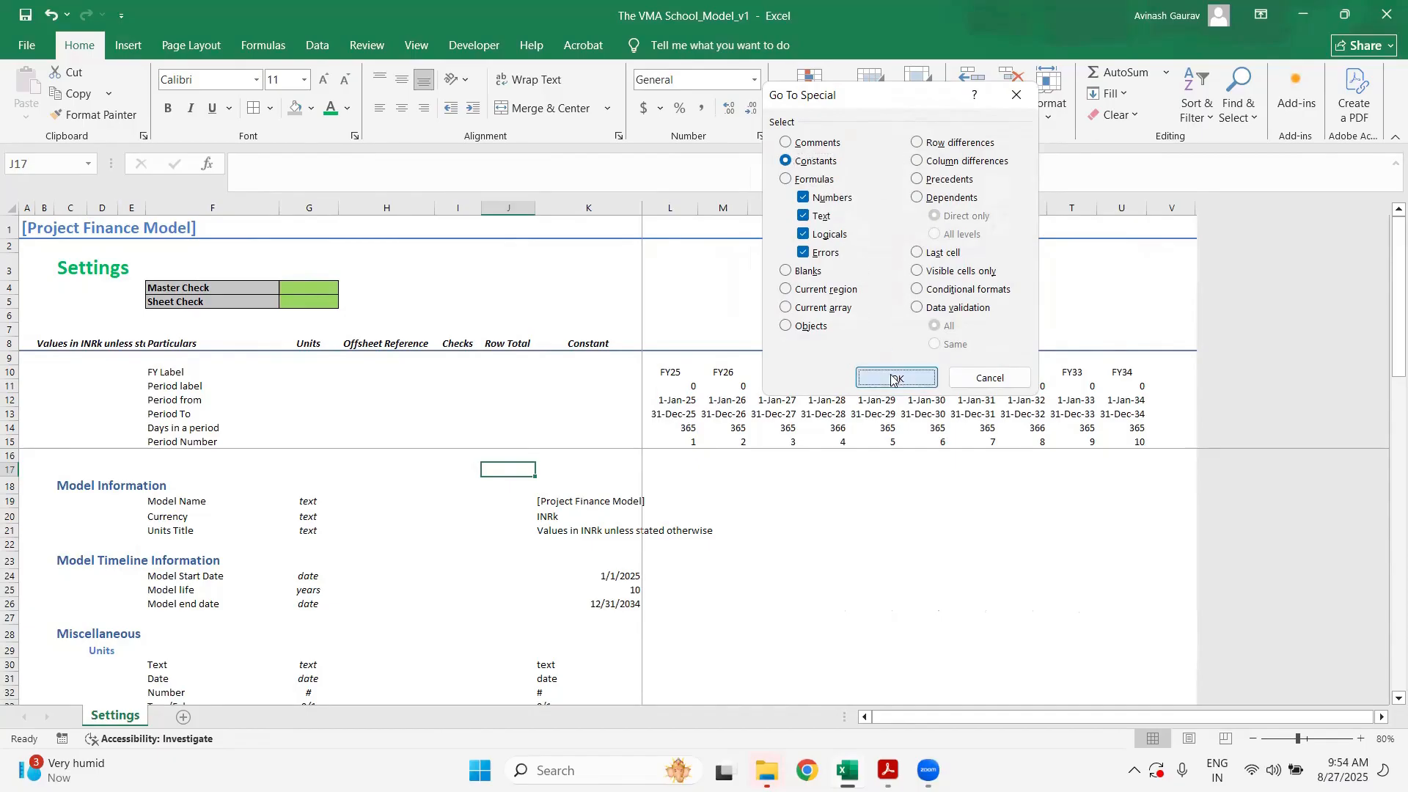
{"action": "scroll", "coordinate": [742, 538], "scroll_direction": "down", "scroll_amount": 12}
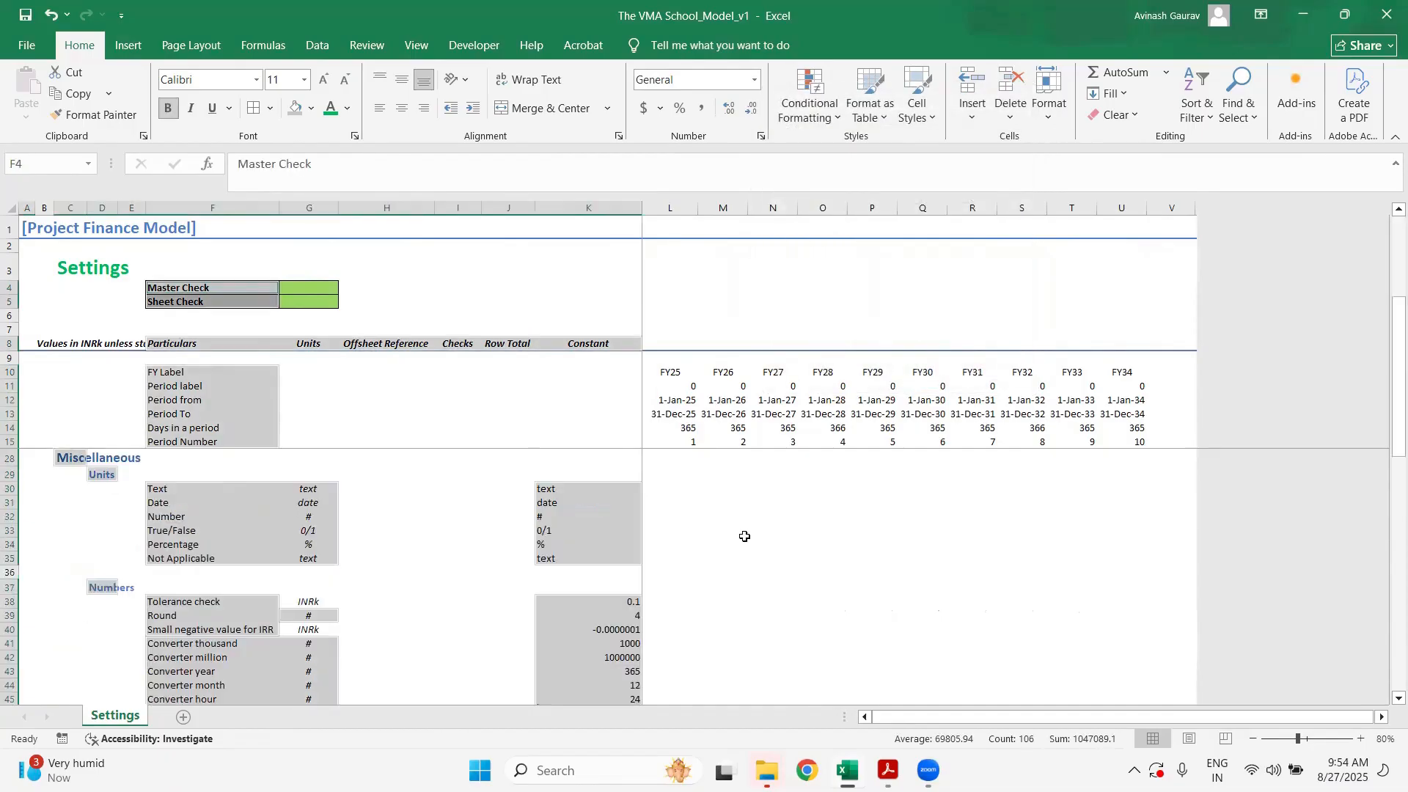
{"action": "scroll", "coordinate": [743, 537], "scroll_direction": "up", "scroll_amount": 12}
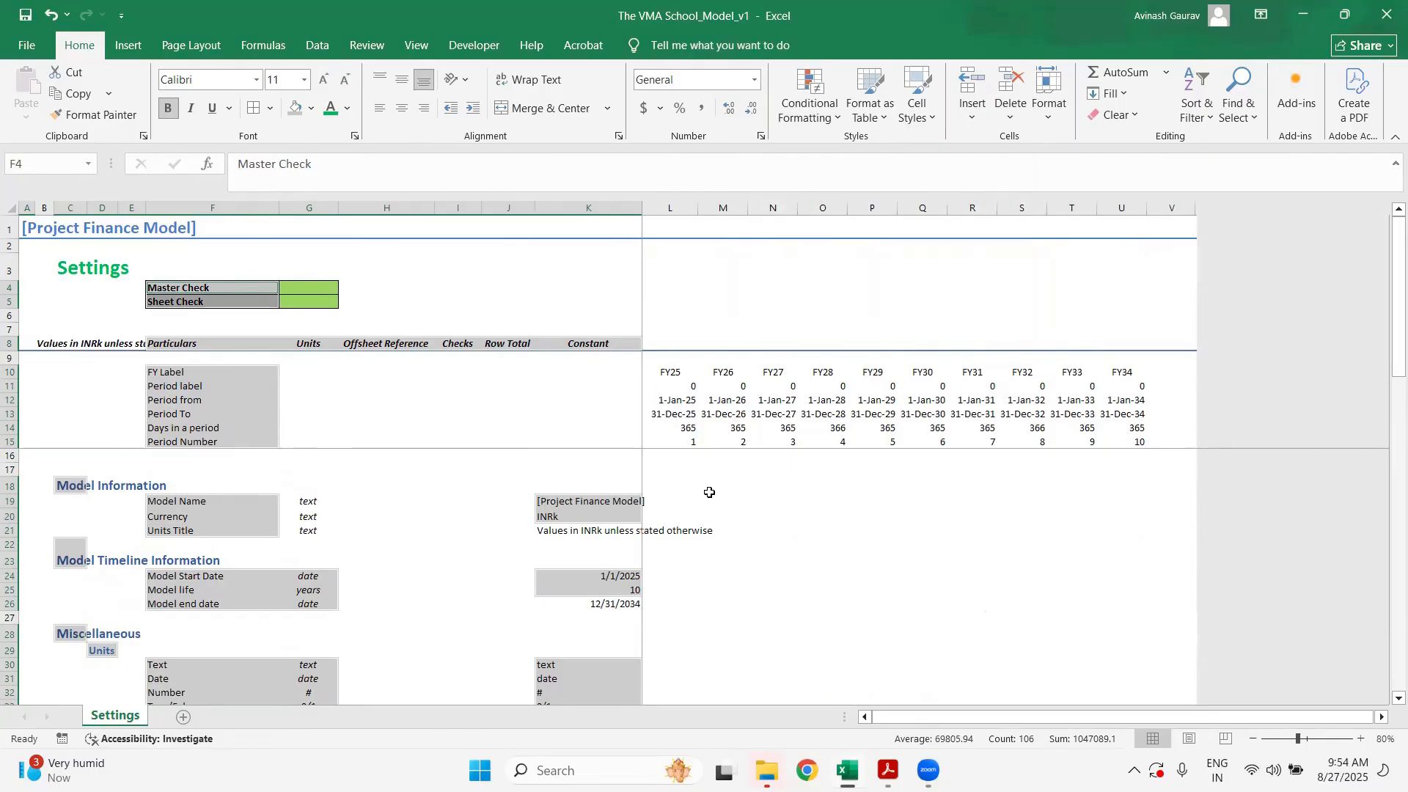
- Select only the constants in the Constant column from K19 to K53 using Go To Special
{"action": "left_click", "coordinate": [424, 493]}
{"action": "left_click", "coordinate": [580, 501]}
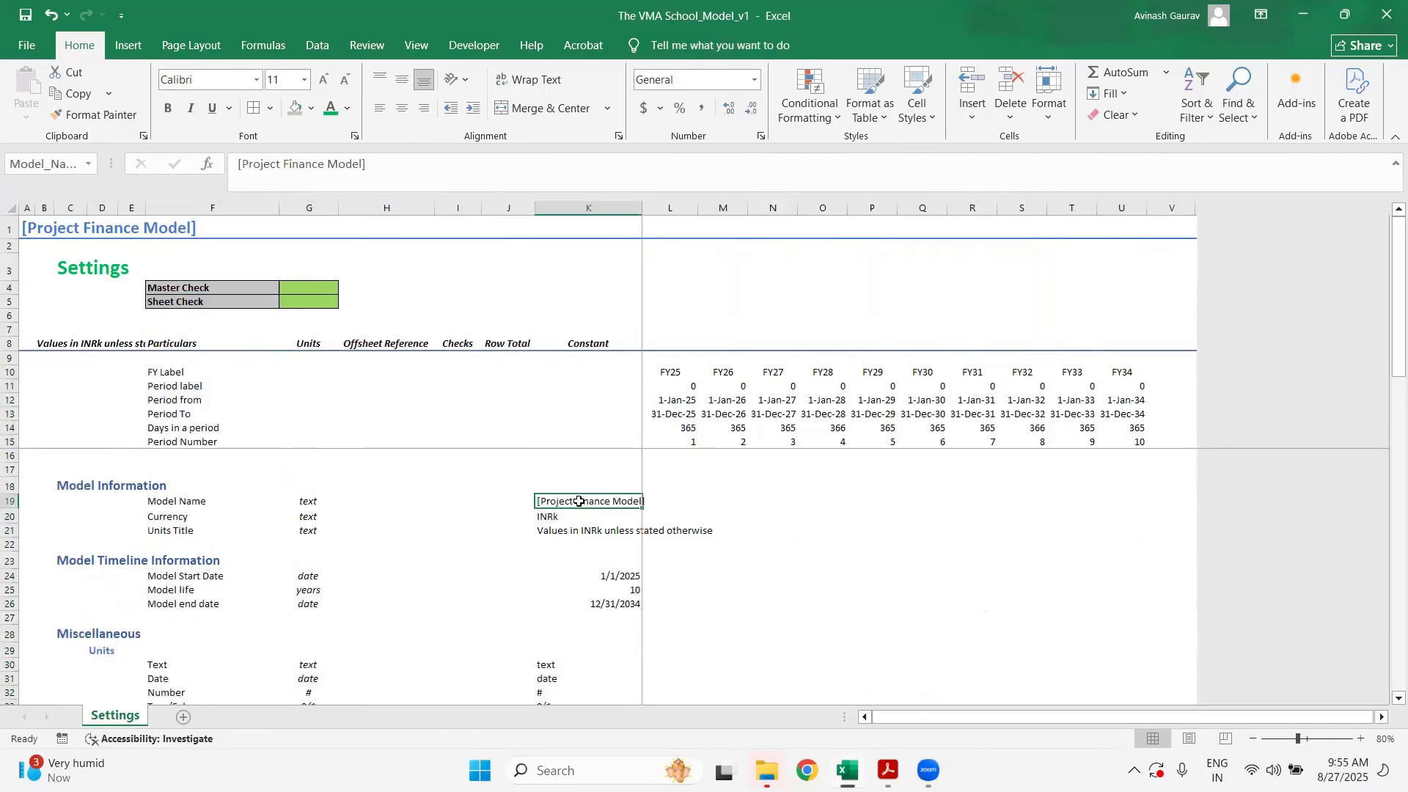
{"action": "key", "text": "shift+Down"}
{"action": "key", "text": "shift+Down"}
{"action": "key", "text": "shift+Down"}
{"action": "key", "text": "shift+Down"}
{"action": "key", "text": "shift+Down"}
{"action": "key", "text": "shift+Down"}
{"action": "key", "text": "shift+Down"}
{"action": "key", "text": "shift+Down"}
{"action": "key", "text": "shift+Down"}
{"action": "key", "text": "shift+Down"}
{"action": "key", "text": "shift+Down"}
{"action": "key", "text": "shift+Down"}
{"action": "key", "text": "shift+Down"}
{"action": "key", "text": "shift+Down"}
{"action": "key", "text": "shift+Down"}
{"action": "key", "text": "shift+Down"}
{"action": "key", "text": "shift+Down"}
{"action": "key", "text": "shift+Down"}
{"action": "key", "text": "shift+Down"}
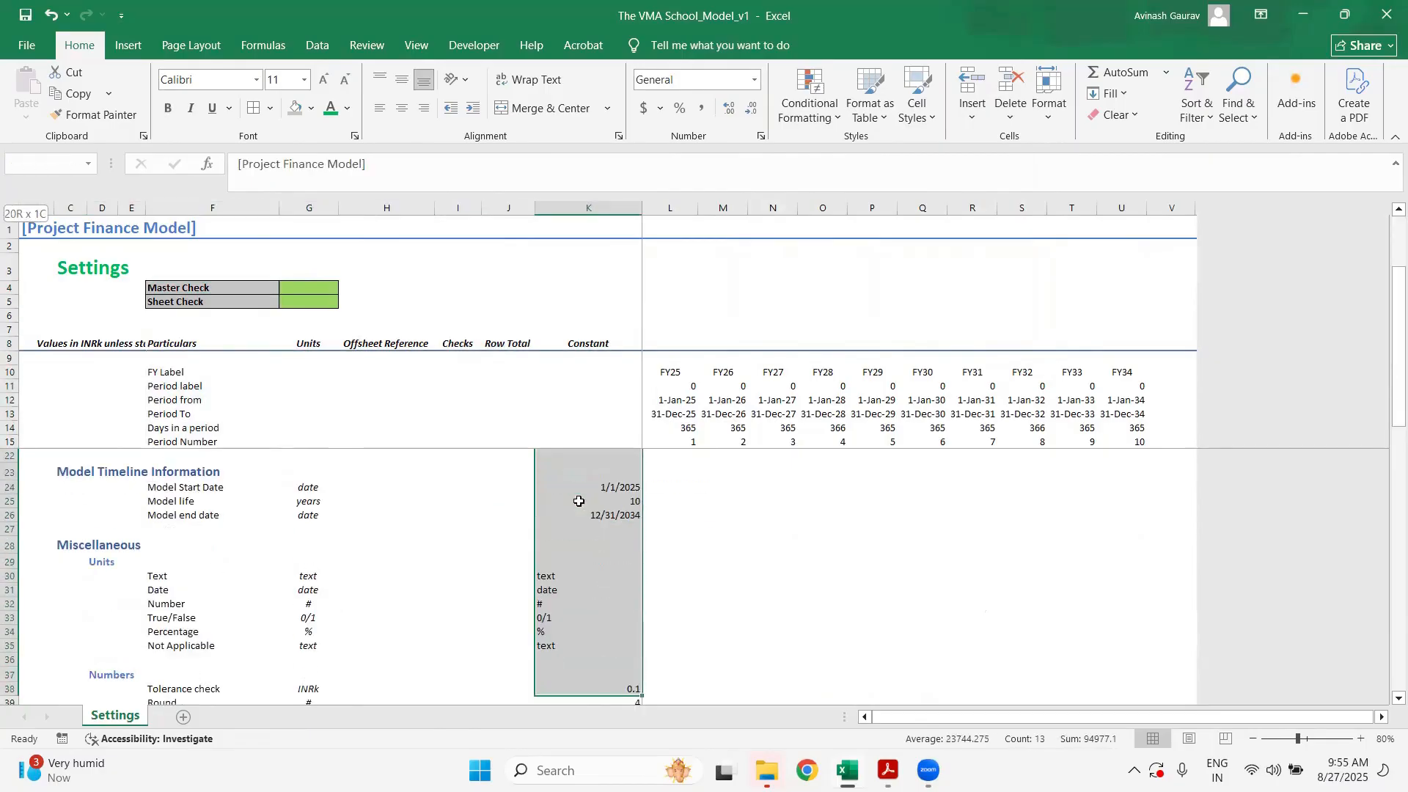
{"action": "key", "text": "shift+Down"}
{"action": "key", "text": "shift+Down"}
{"action": "key", "text": "shift+Down"}
{"action": "key", "text": "shift+Down"}
{"action": "key", "text": "shift+Down"}
{"action": "key", "text": "shift+Down"}
{"action": "key", "text": "shift+Down"}
{"action": "key", "text": "shift+Down"}
{"action": "key", "text": "shift+Down"}
{"action": "key", "text": "shift+Down"}
{"action": "key", "text": "shift+Down"}
{"action": "key", "text": "shift+Down"}
{"action": "key", "text": "shift+Down"}
{"action": "key", "text": "shift+Down"}
{"action": "key", "text": "shift+Down"}
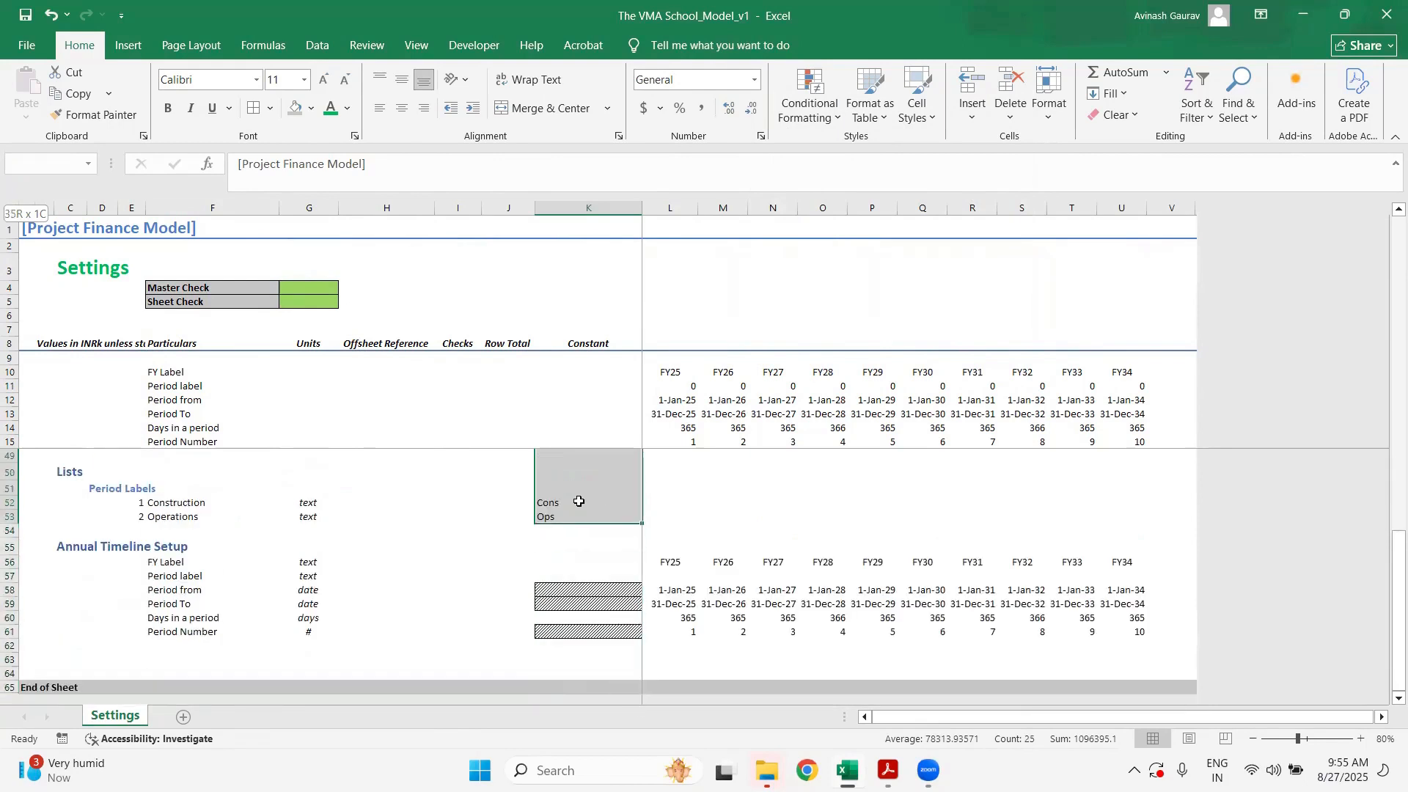
{"action": "key", "text": "shift+Down"}
{"action": "key", "text": "shift+Down"}
{"action": "key", "text": "shift+Down"}
{"action": "key", "text": "shift+Down"}
{"action": "key", "text": "shift+Down"}
{"action": "key", "text": "shift+Down"}
{"action": "key", "text": "shift+Down"}
{"action": "key", "text": "shift+Down"}
{"action": "key", "text": "shift+Down"}
{"action": "key", "text": "shift+Down"}
{"action": "key", "text": "shift+Down"}
{"action": "key", "text": "shift+Down"}
{"action": "key", "text": "shift+Up"}
{"action": "key", "text": "shift+Up"}
{"action": "key", "text": "shift+Up"}
{"action": "key", "text": "shift+Up"}
{"action": "key", "text": "shift+Up"}
{"action": "key", "text": "shift+Up"}
{"action": "key", "text": "shift+Up"}
{"action": "key", "text": "shift+Up"}
{"action": "key", "text": "shift+Up"}
{"action": "key", "text": "shift+Up"}
{"action": "key", "text": "shift+Up"}
{"action": "key", "text": "shift+Up"}
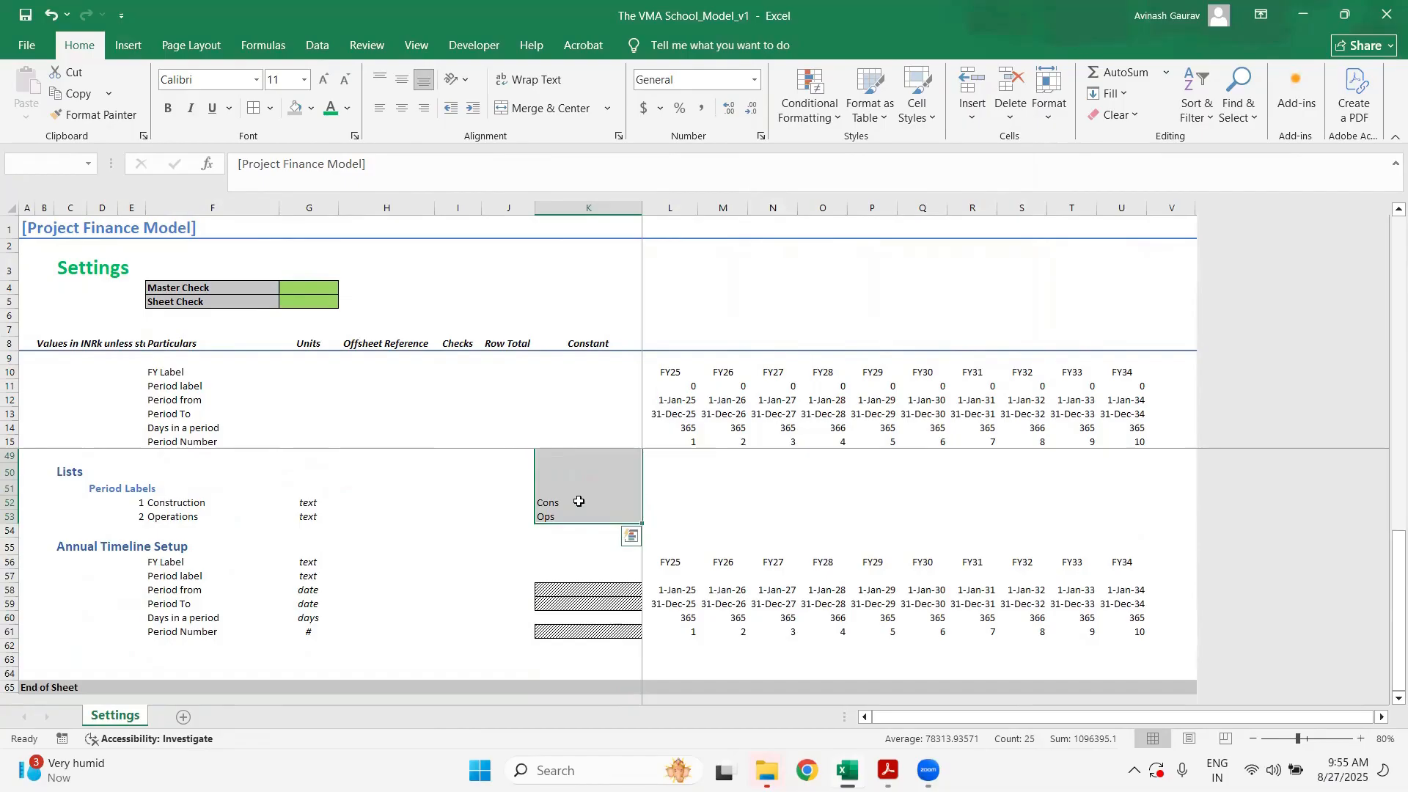
{"action": "scroll", "coordinate": [580, 502], "scroll_direction": "up", "scroll_amount": 11}
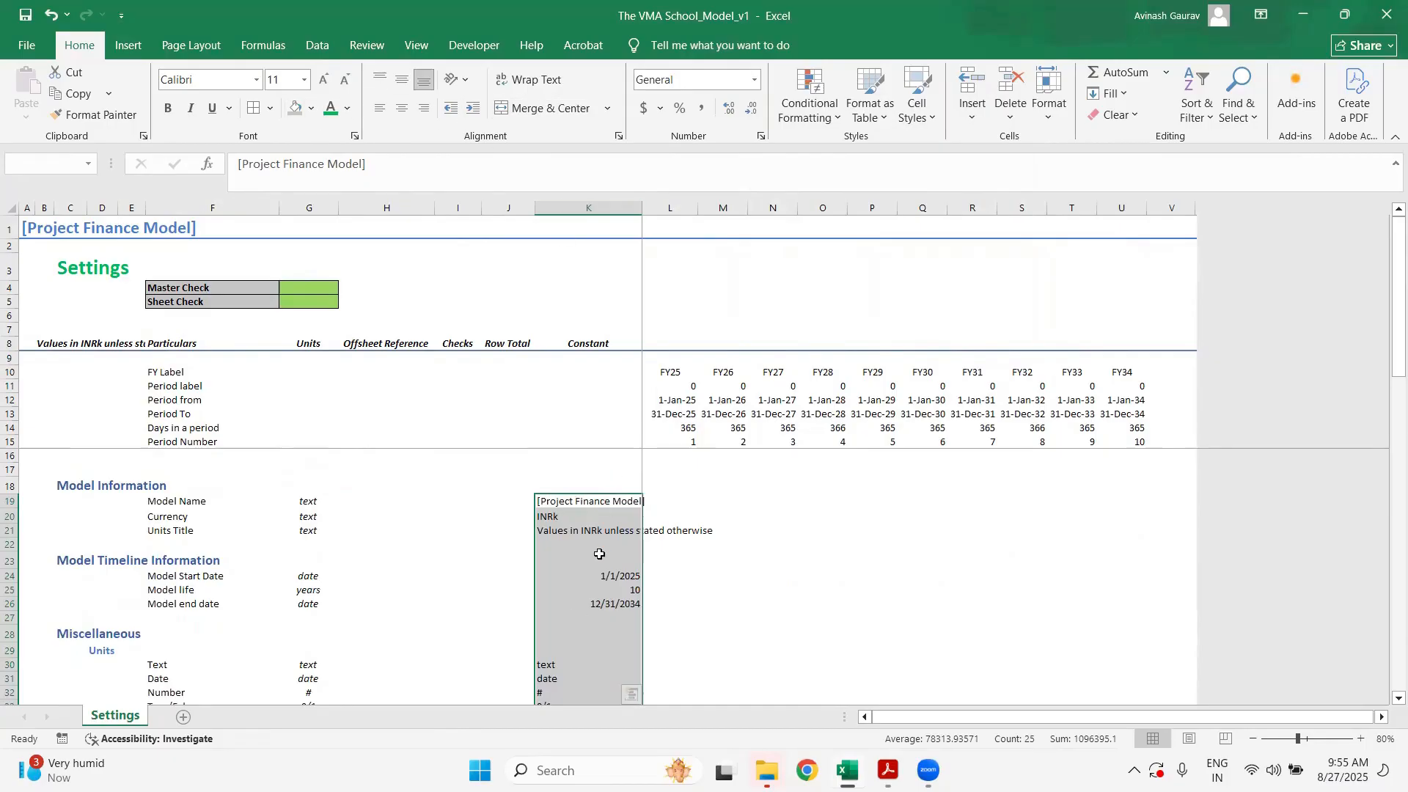
{"action": "key", "text": "ctrl+g"}
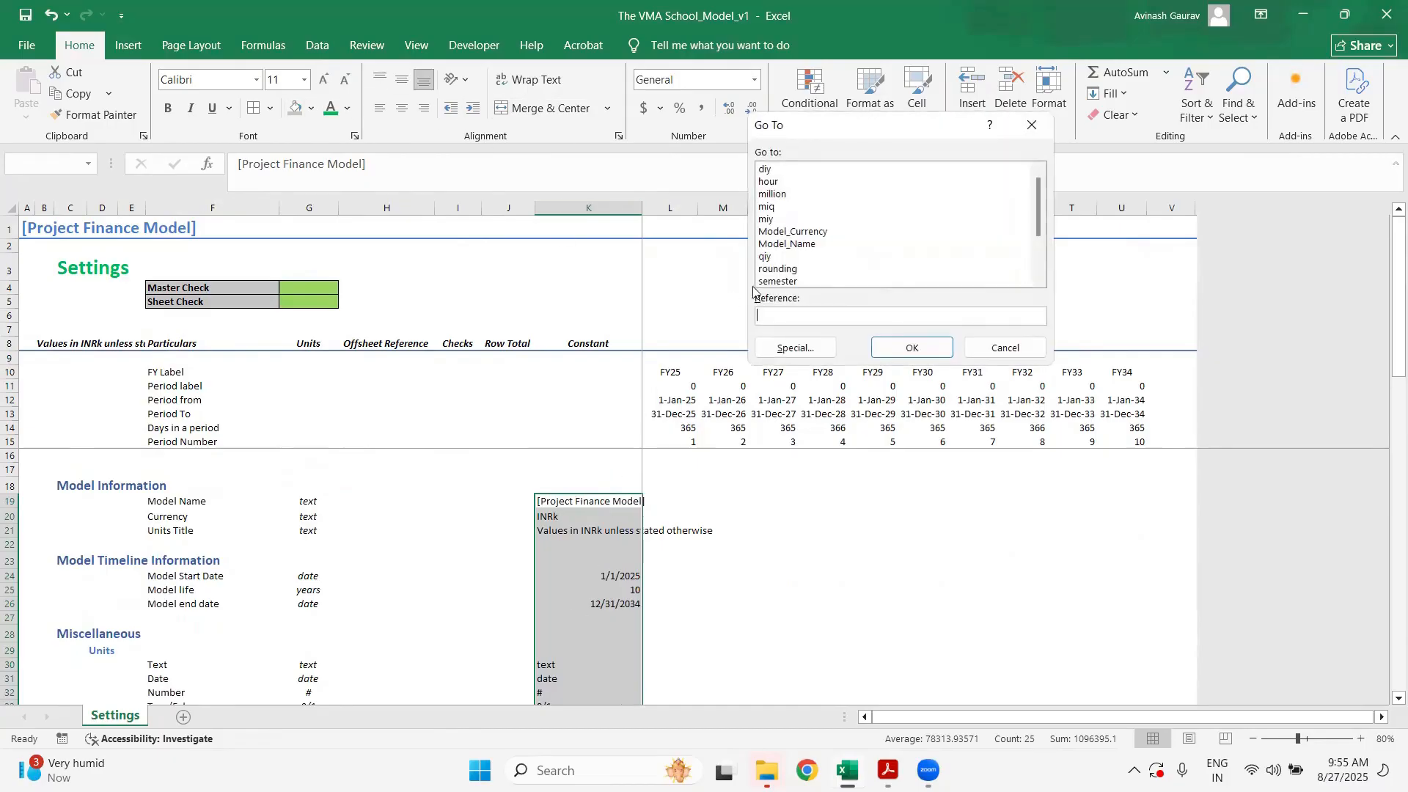
{"action": "left_click", "coordinate": [778, 347]}
{"action": "left_click", "coordinate": [785, 161]}
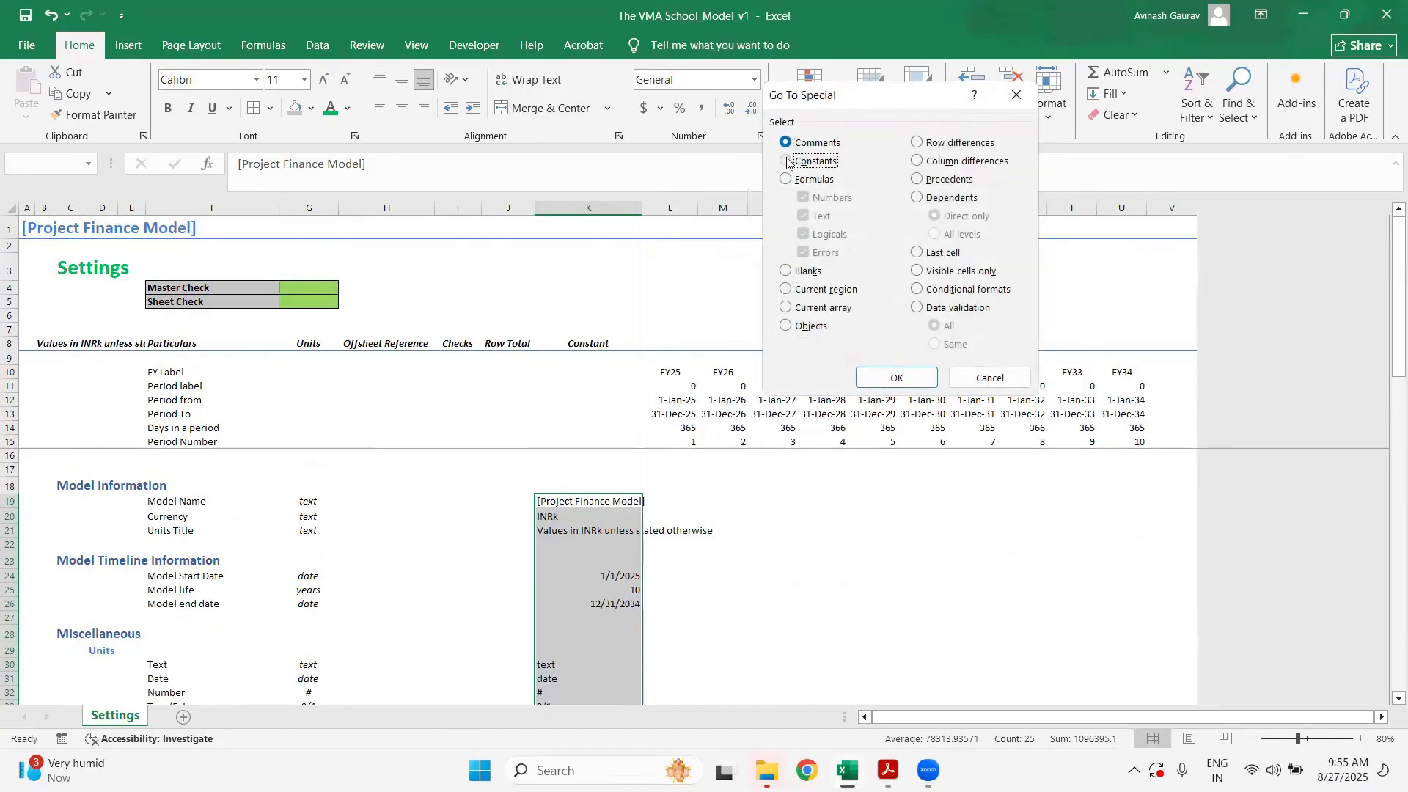
{"action": "left_click", "coordinate": [894, 377]}
{"action": "scroll", "coordinate": [698, 613], "scroll_direction": "down", "scroll_amount": 4}
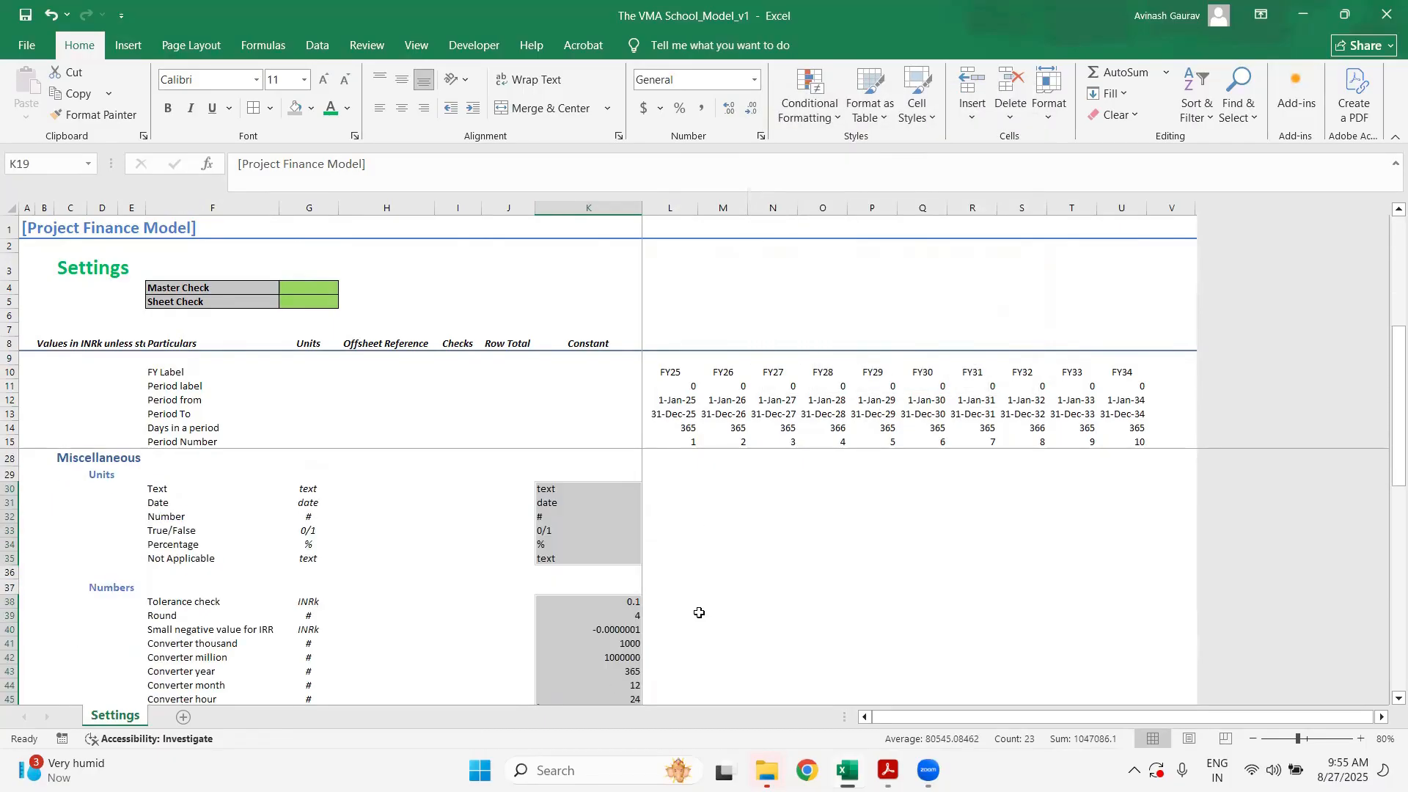
{"action": "scroll", "coordinate": [699, 612], "scroll_direction": "down", "scroll_amount": 4}
{"action": "scroll", "coordinate": [699, 612], "scroll_direction": "down", "scroll_amount": 4}
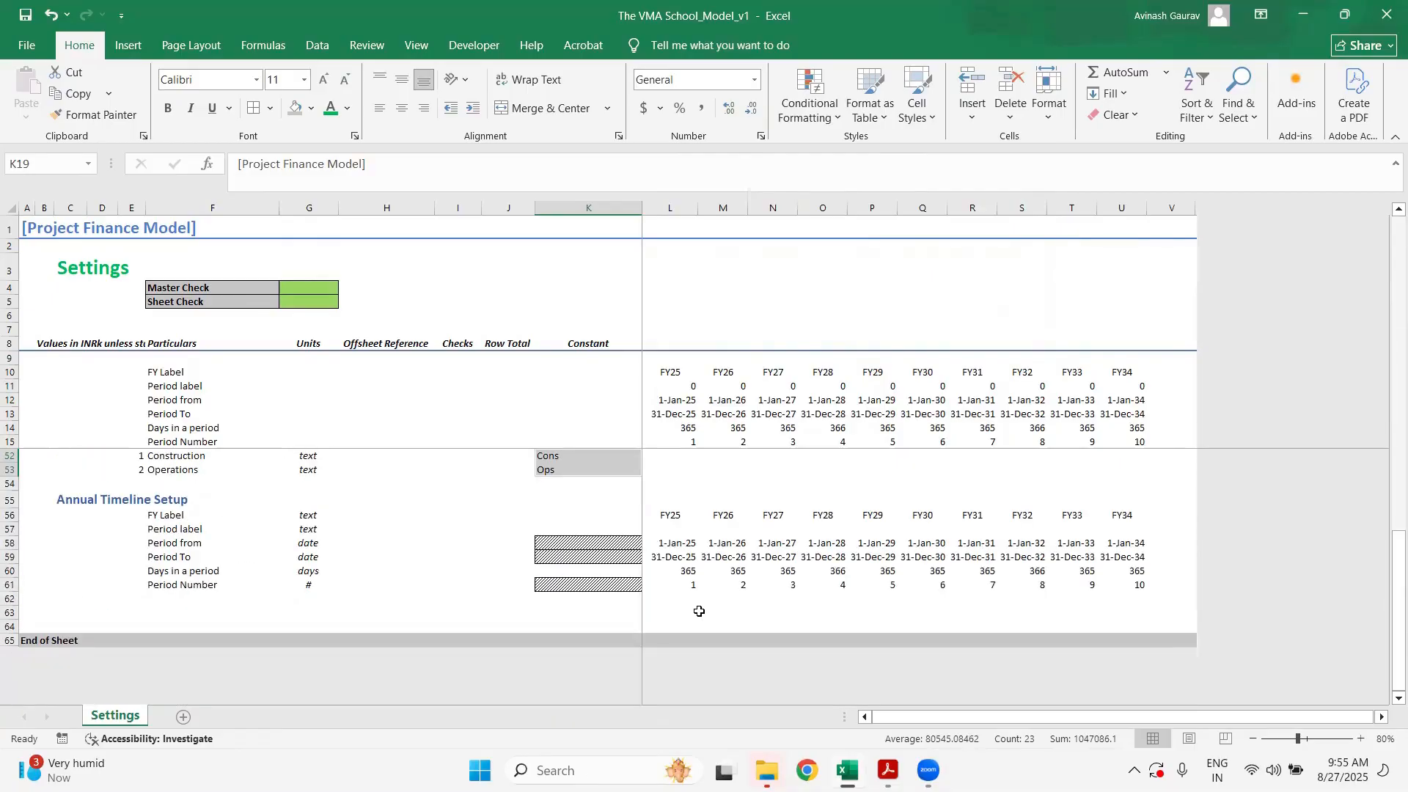
{"action": "scroll", "coordinate": [699, 613], "scroll_direction": "up", "scroll_amount": 12}
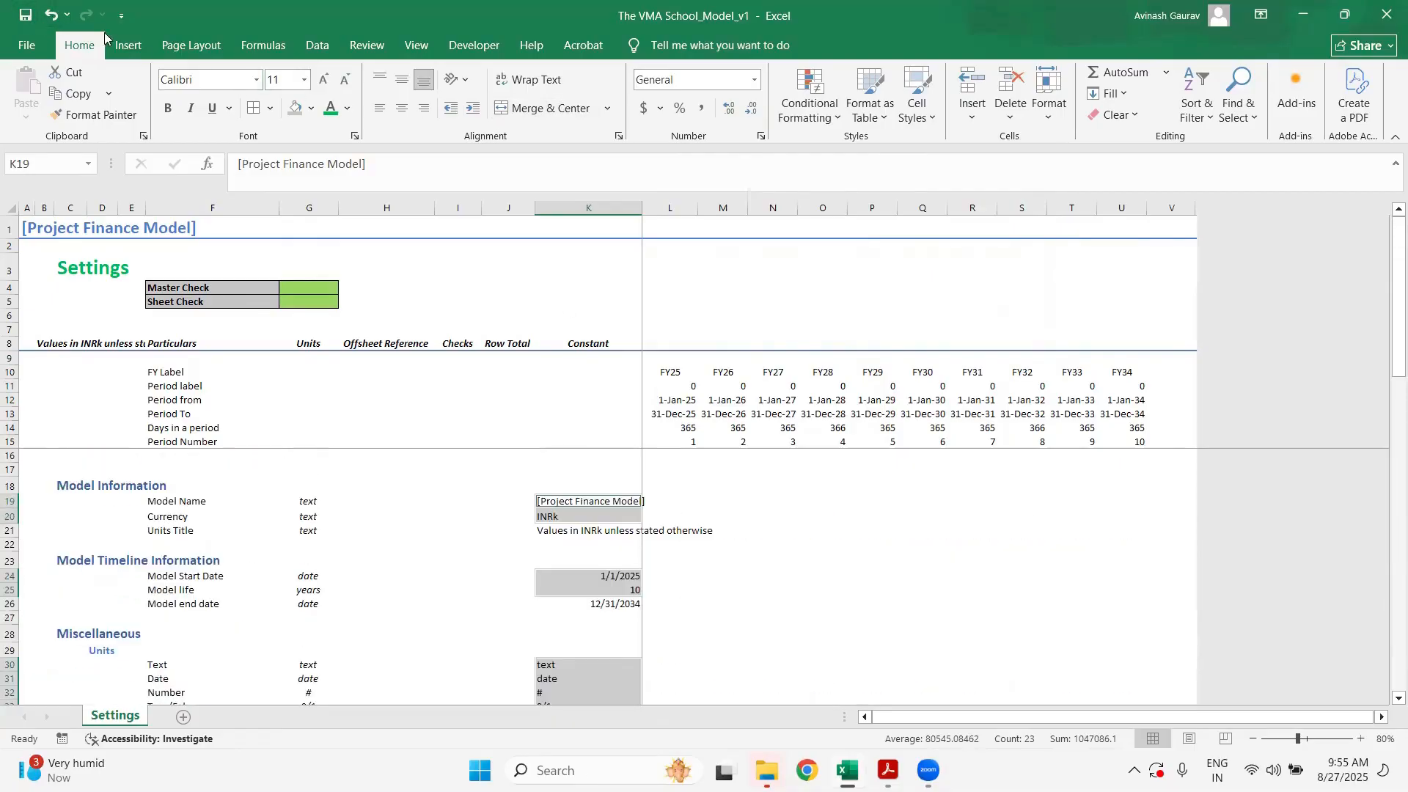
- Apply the custom Input Cells style to the selected constants
{"action": "left_click", "coordinate": [126, 47]}
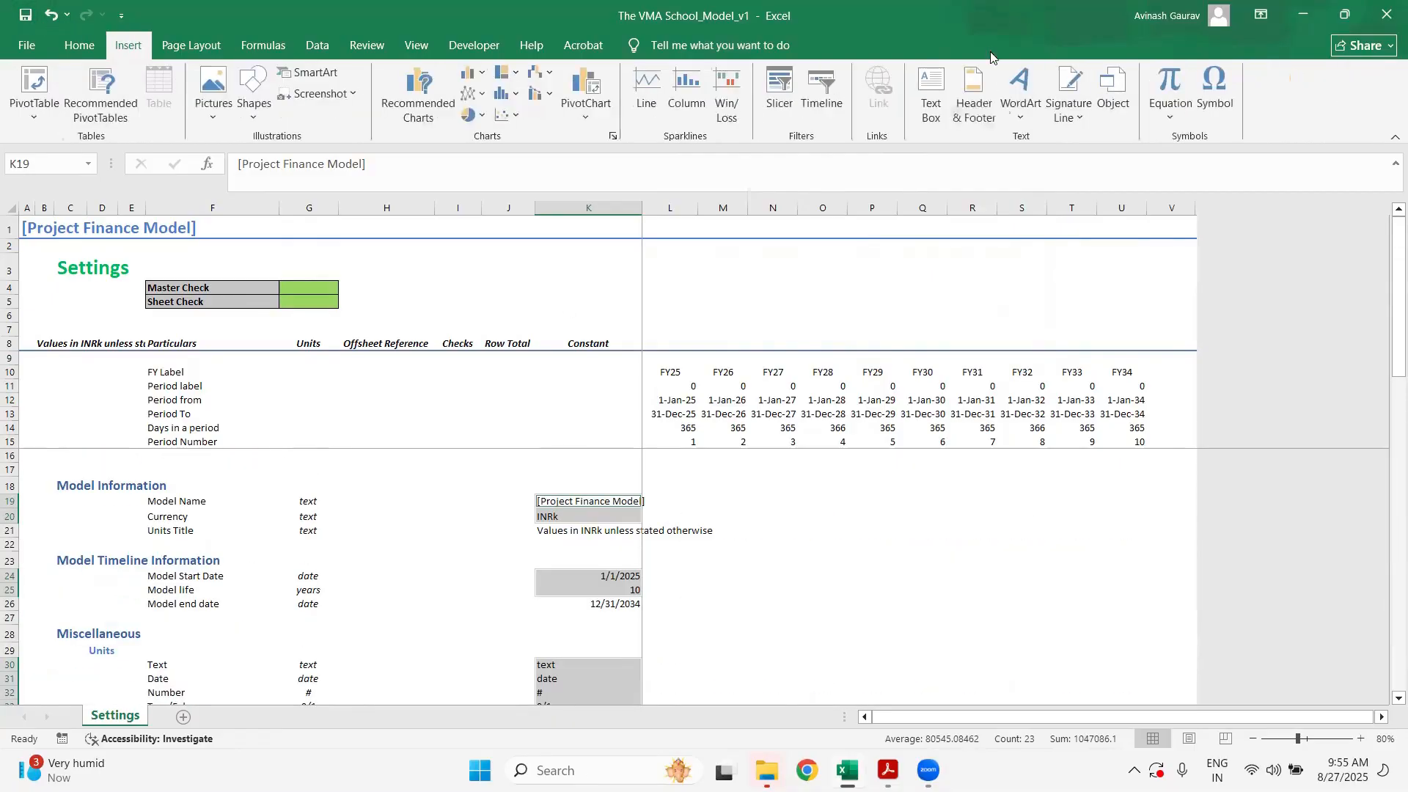
{"action": "left_click", "coordinate": [78, 45]}
{"action": "left_click", "coordinate": [923, 113]}
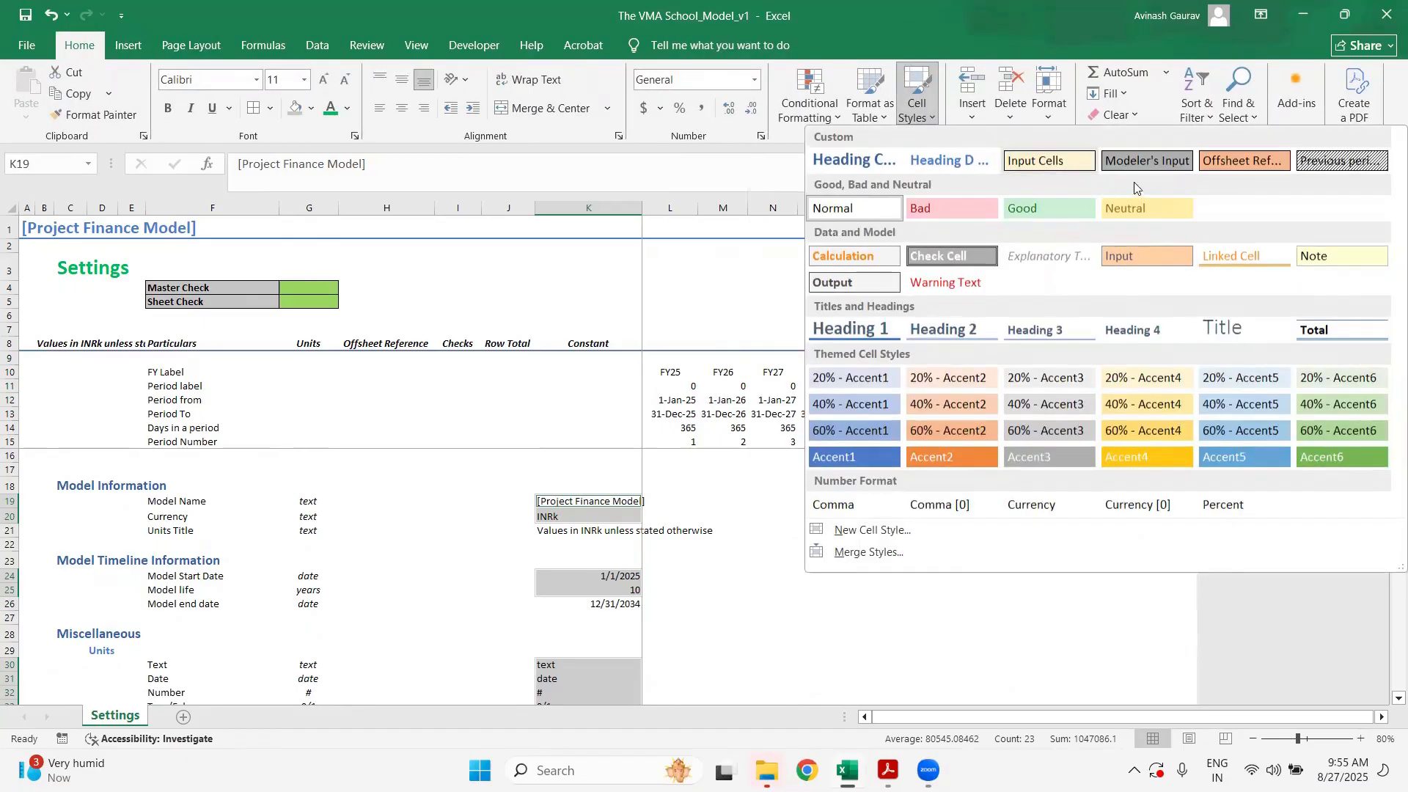
{"action": "left_click", "coordinate": [1049, 165]}
{"action": "left_click", "coordinate": [755, 587]}
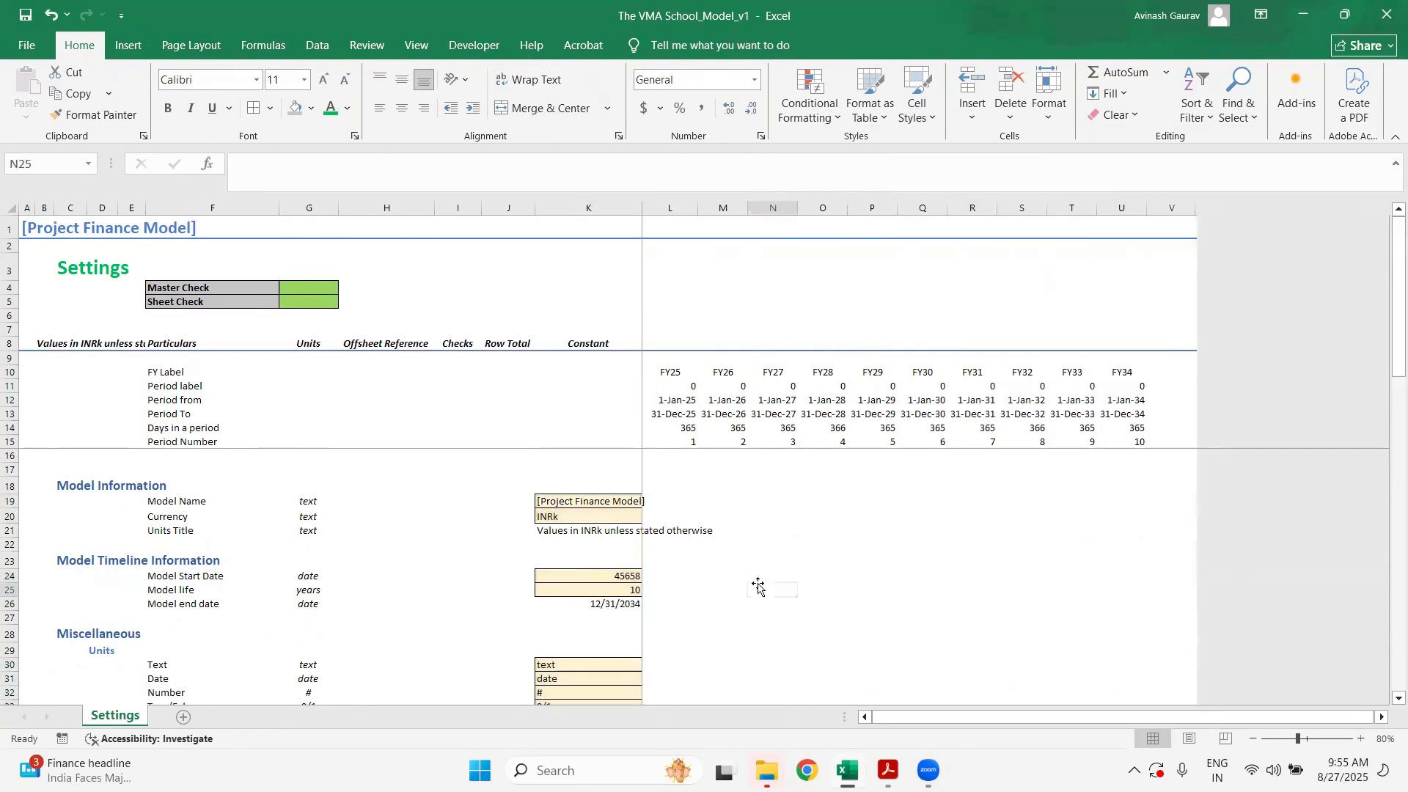
- Format the Model Start Date in K24 as a date of type 14-Mar-12
{"action": "left_click", "coordinate": [570, 573]}
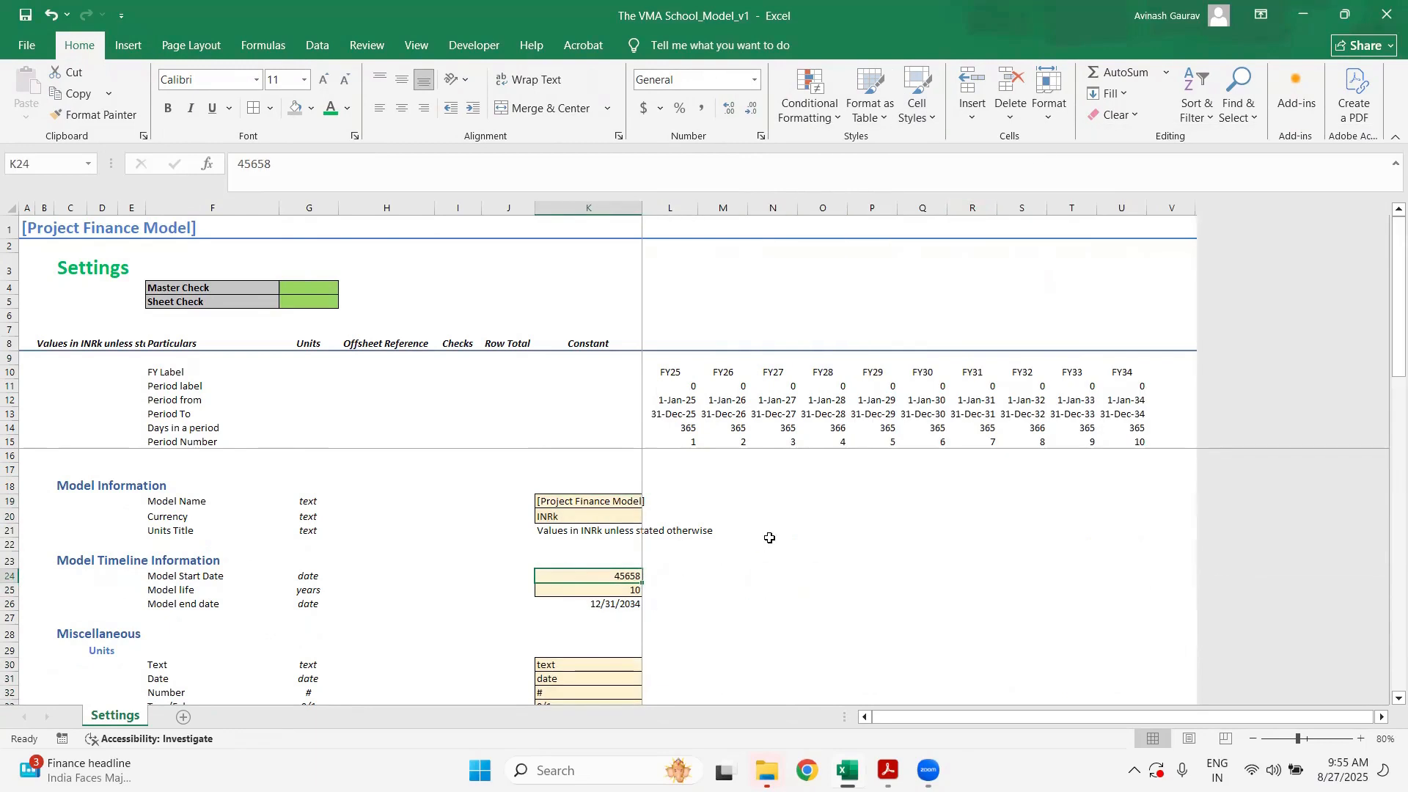
{"action": "key", "text": "ctrl+1"}
{"action": "left_click", "coordinate": [704, 148]}
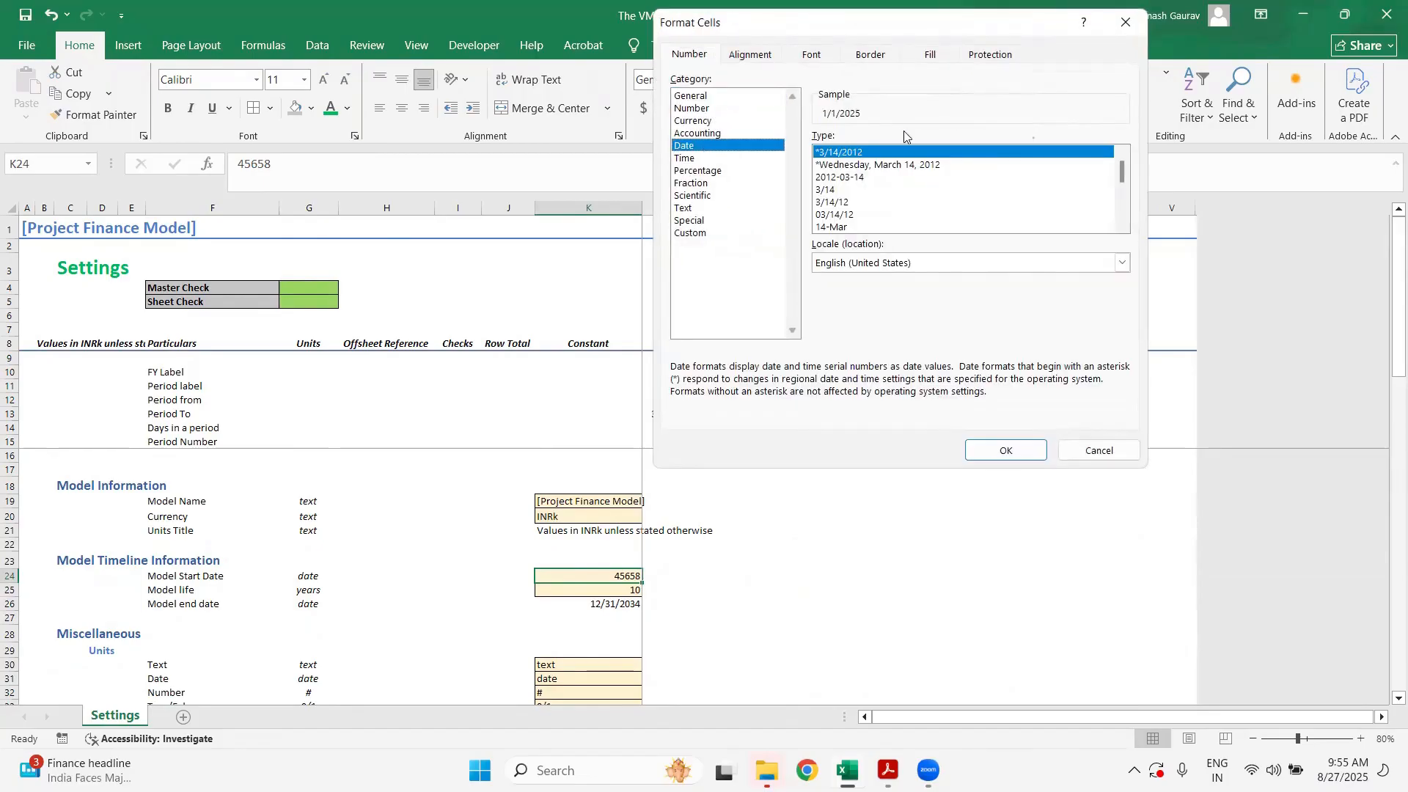
{"action": "double_click", "coordinate": [1121, 227]}
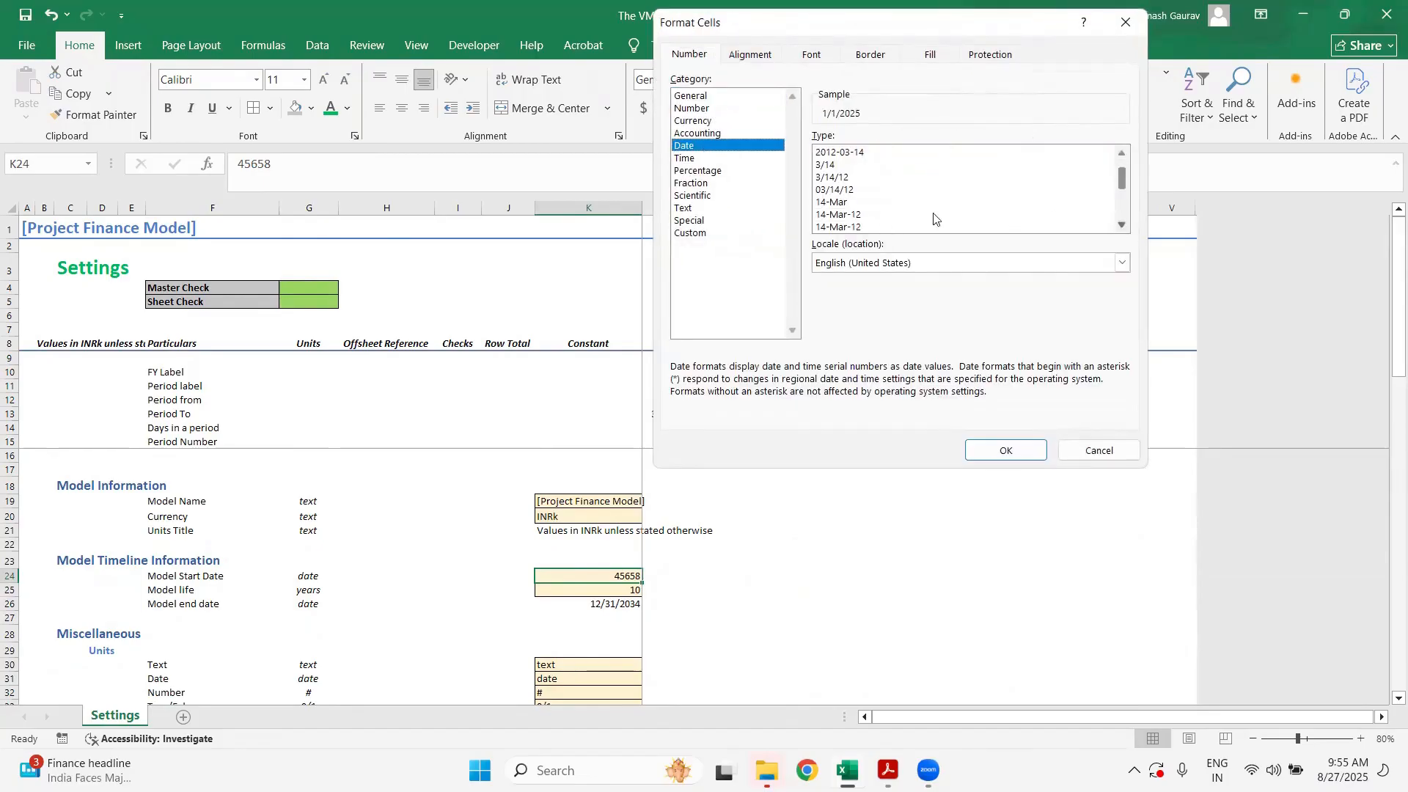
{"action": "left_click", "coordinate": [849, 213]}
{"action": "left_click", "coordinate": [987, 449]}
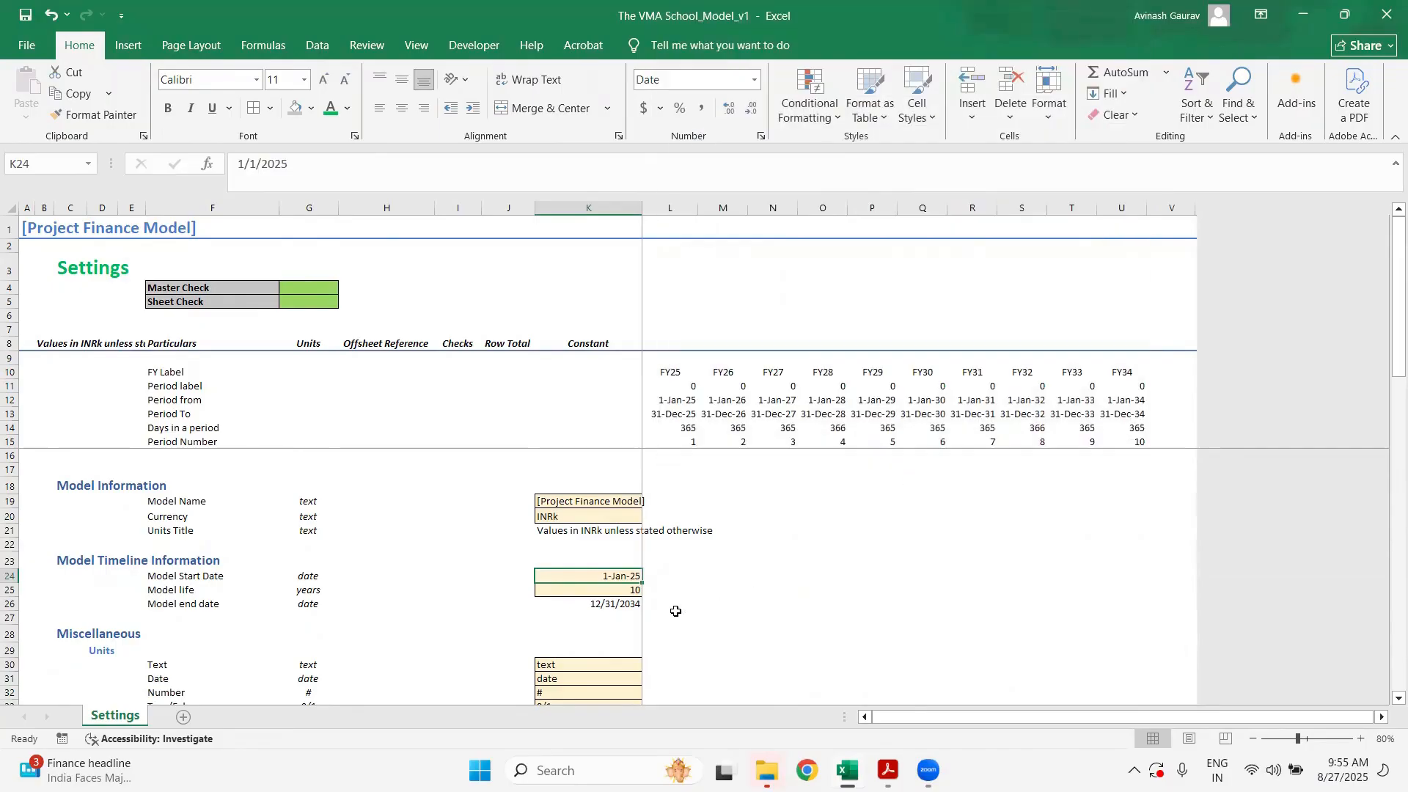
- Format the Model end date in K26 as a date of type 14-Mar-12
{"action": "left_click", "coordinate": [624, 607]}
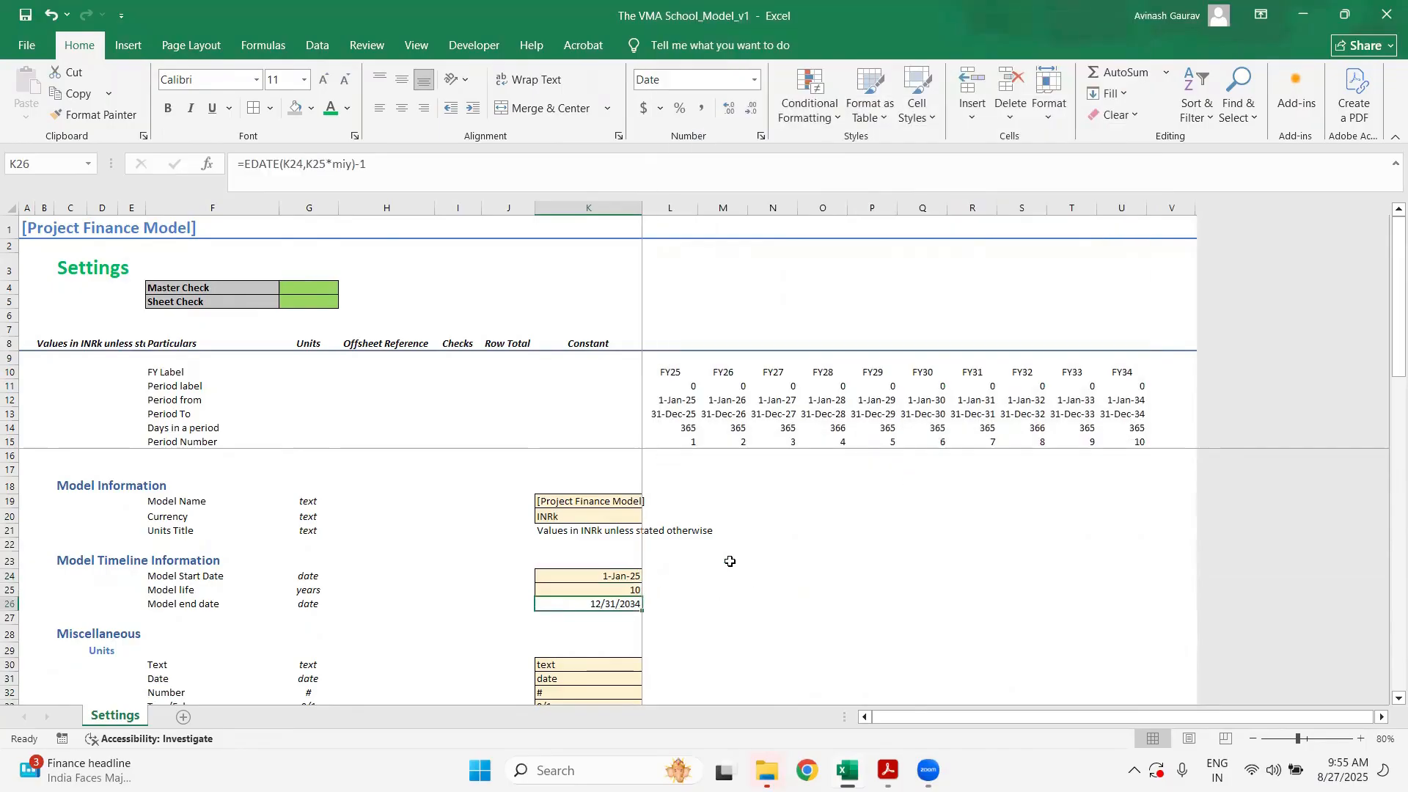
{"action": "key", "text": "ctrl+1"}
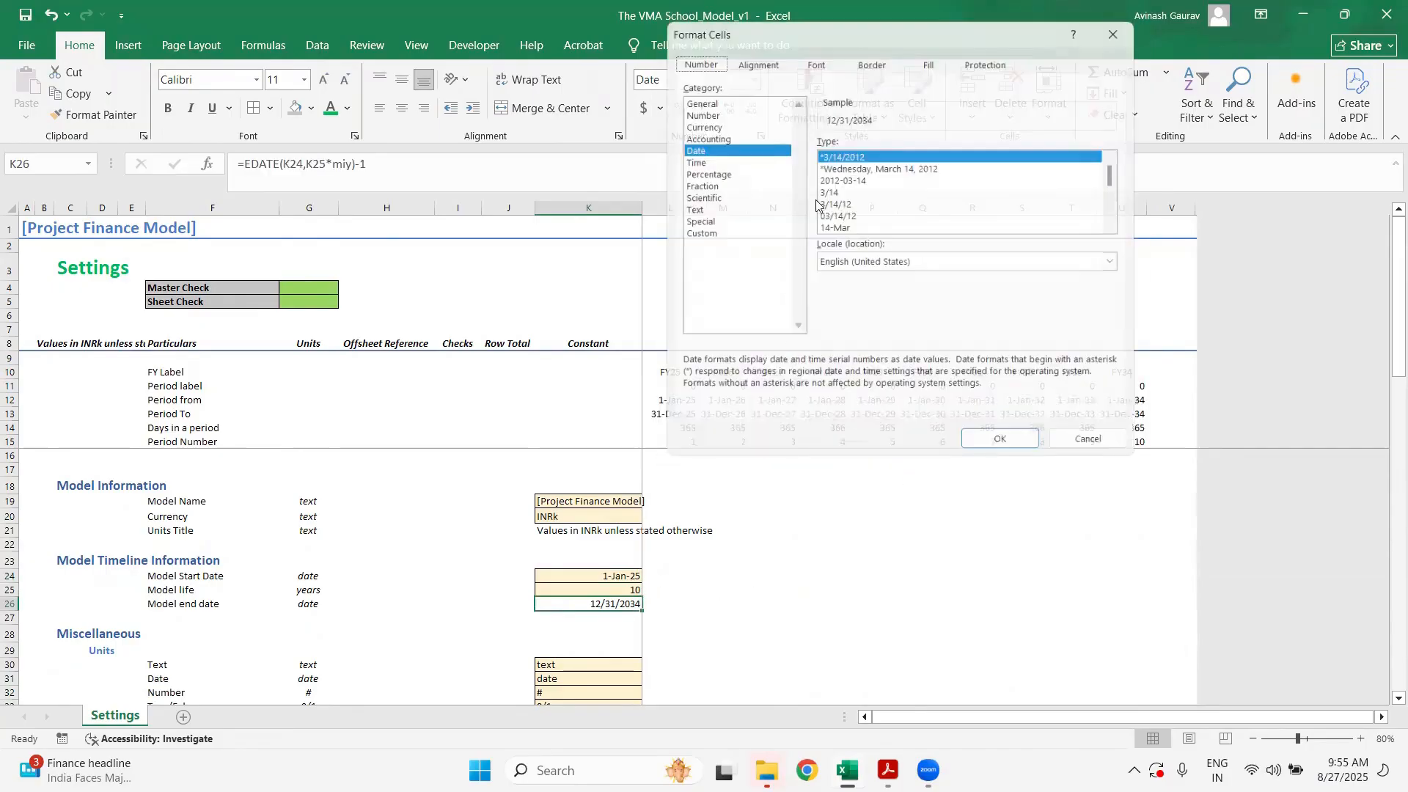
{"action": "double_click", "coordinate": [1122, 226]}
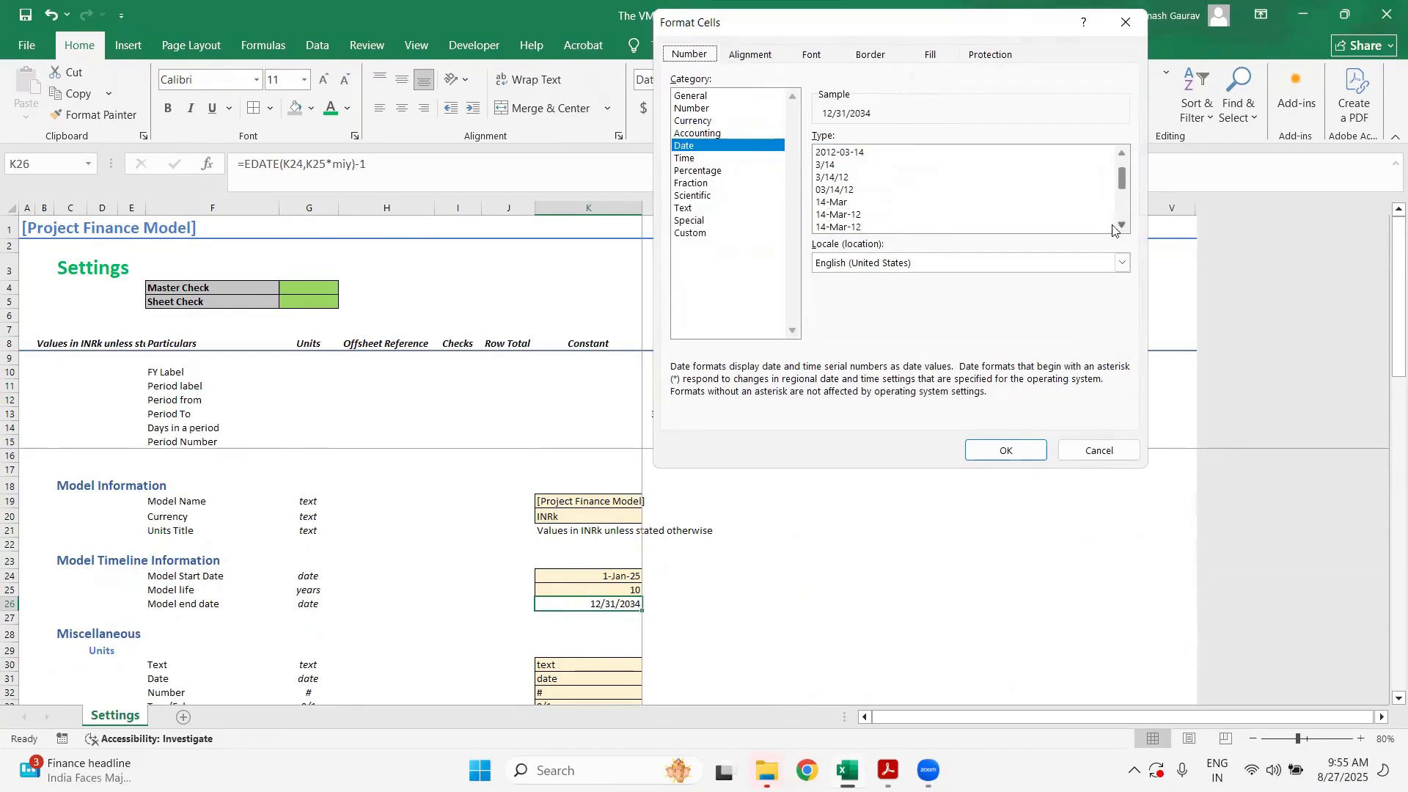
{"action": "left_click", "coordinate": [848, 215]}
{"action": "left_click", "coordinate": [1000, 449]}
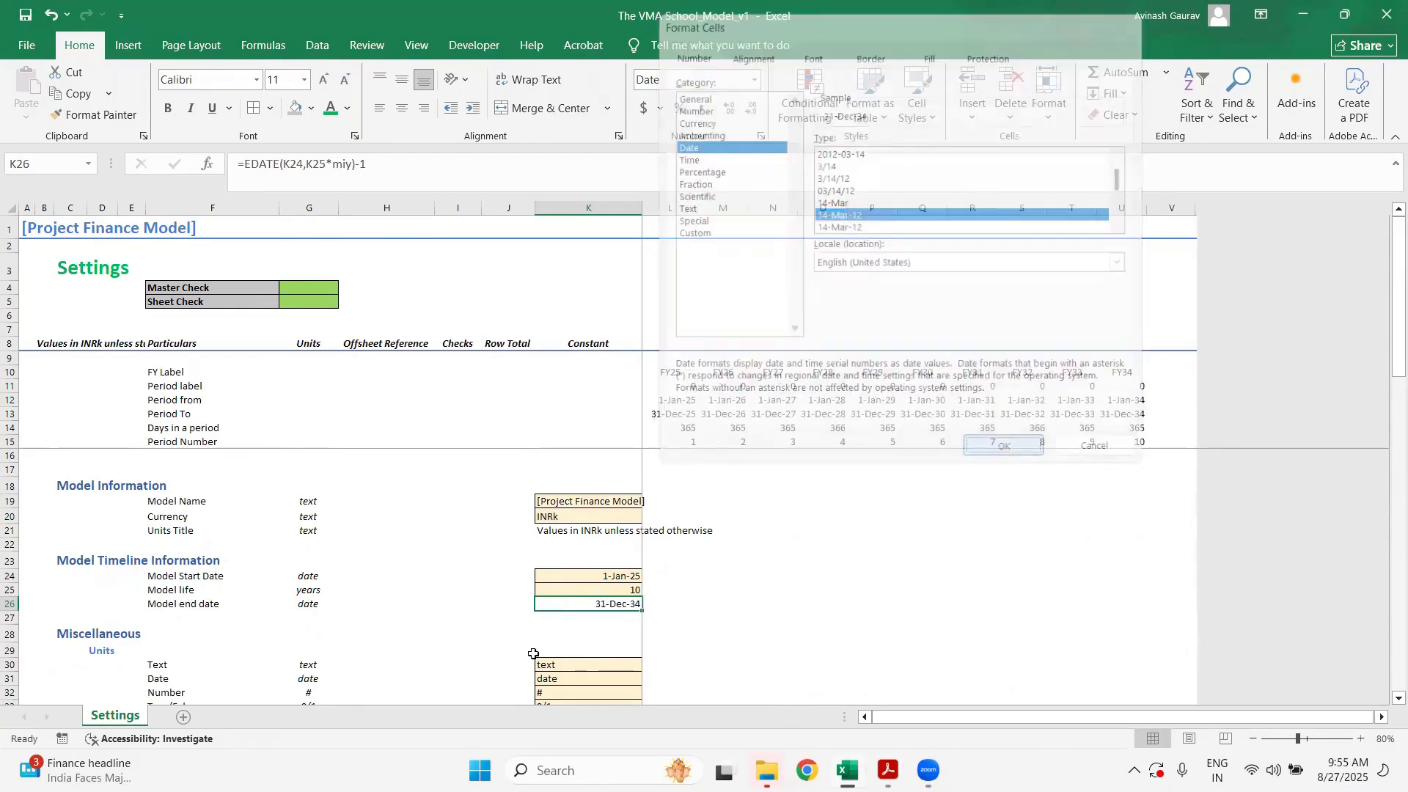
- Format the Converter thousand and Converter million values in K41:K42 with thousands separators and no decimals
{"action": "scroll", "coordinate": [595, 603], "scroll_direction": "down", "scroll_amount": 4}
{"action": "left_click", "coordinate": [595, 603]}
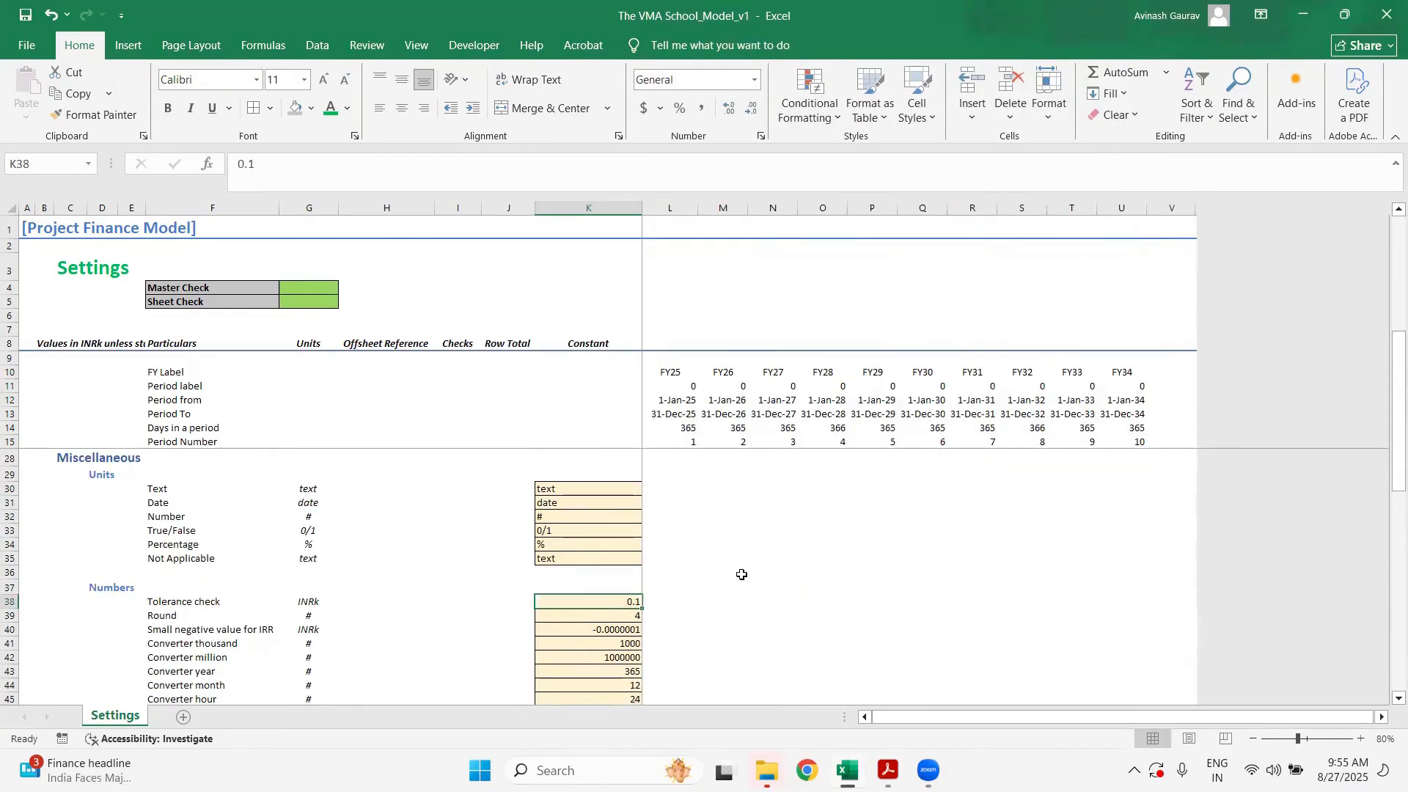
{"action": "key", "text": "Down"}
{"action": "key", "text": "Down"}
{"action": "key", "text": "Down"}
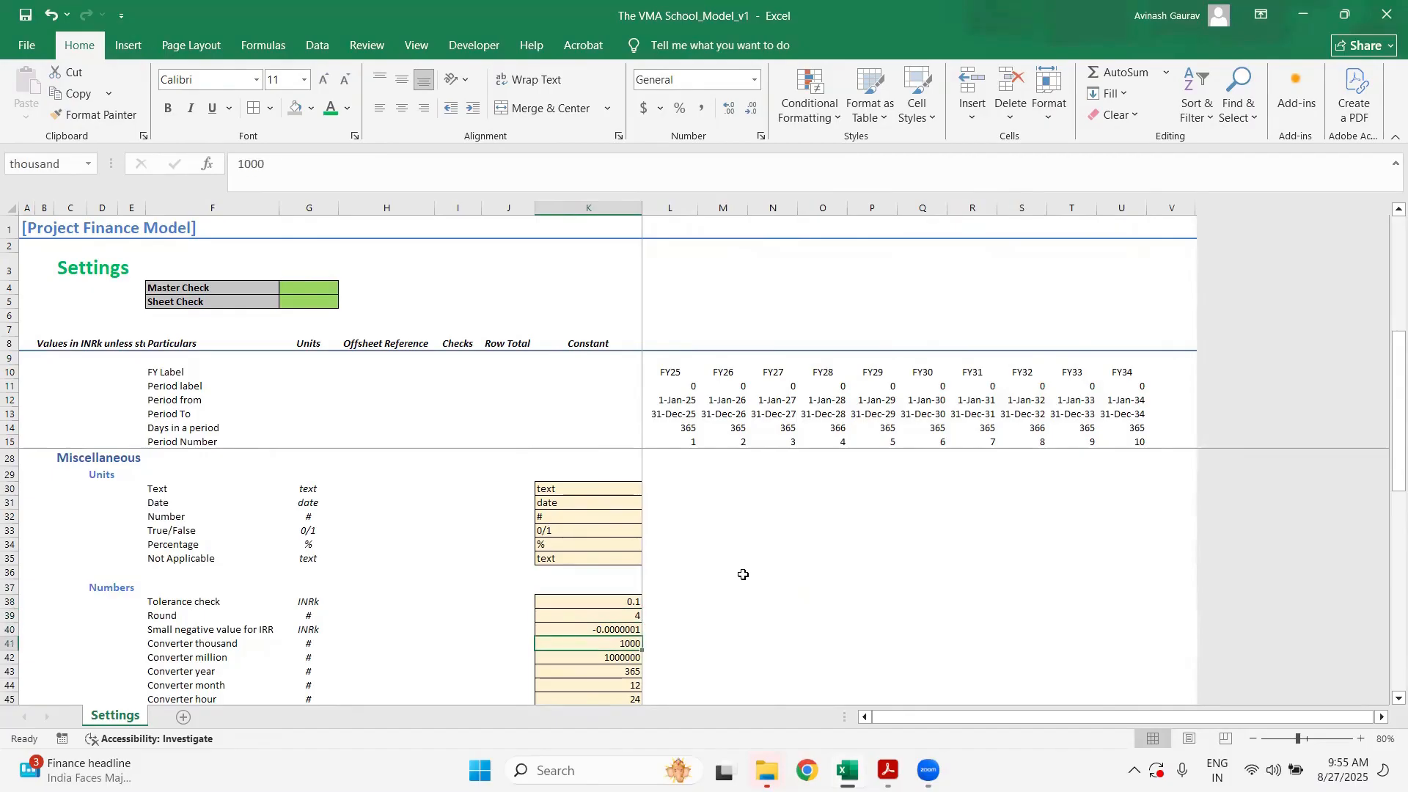
{"action": "key", "text": "shift+Down"}
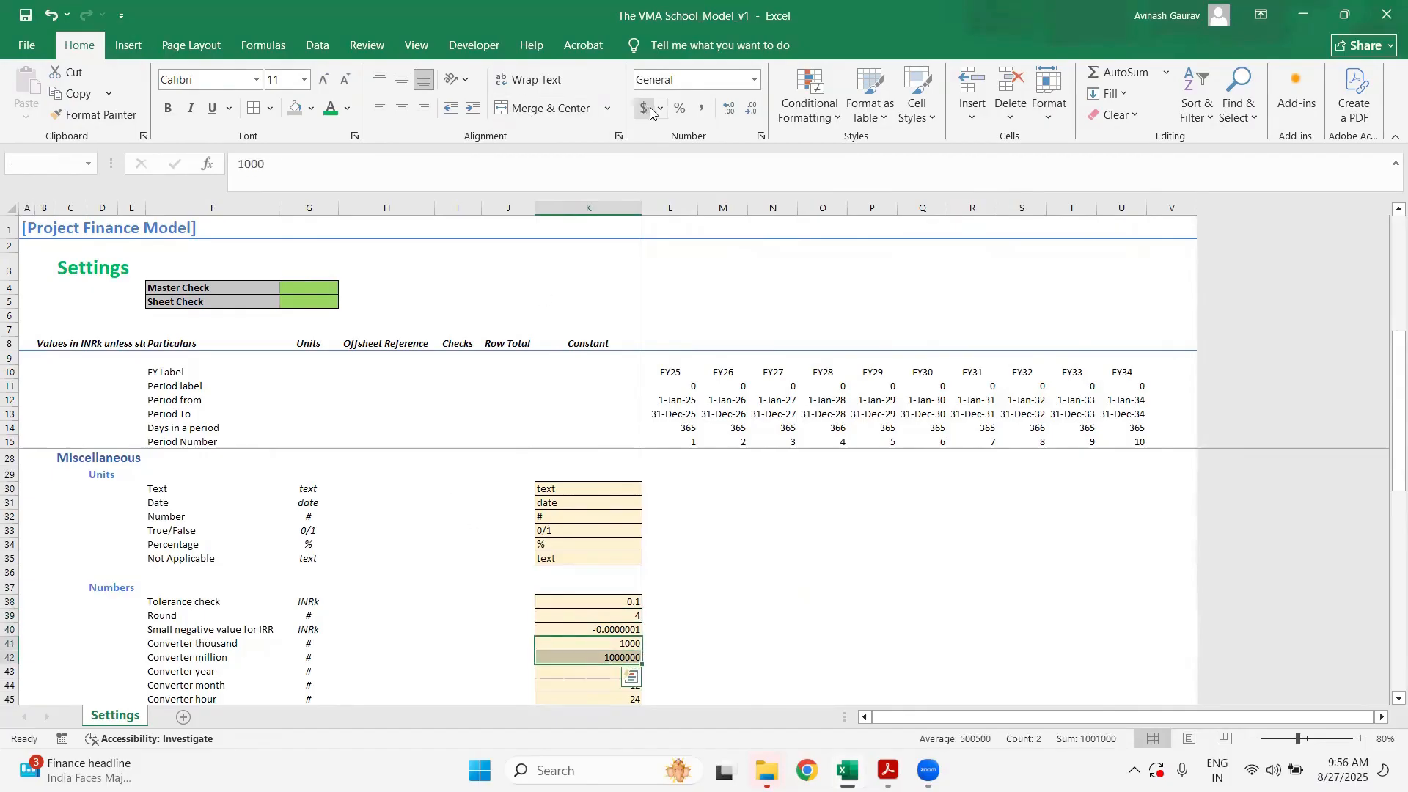
{"action": "left_click", "coordinate": [702, 108]}
{"action": "left_click", "coordinate": [745, 111]}
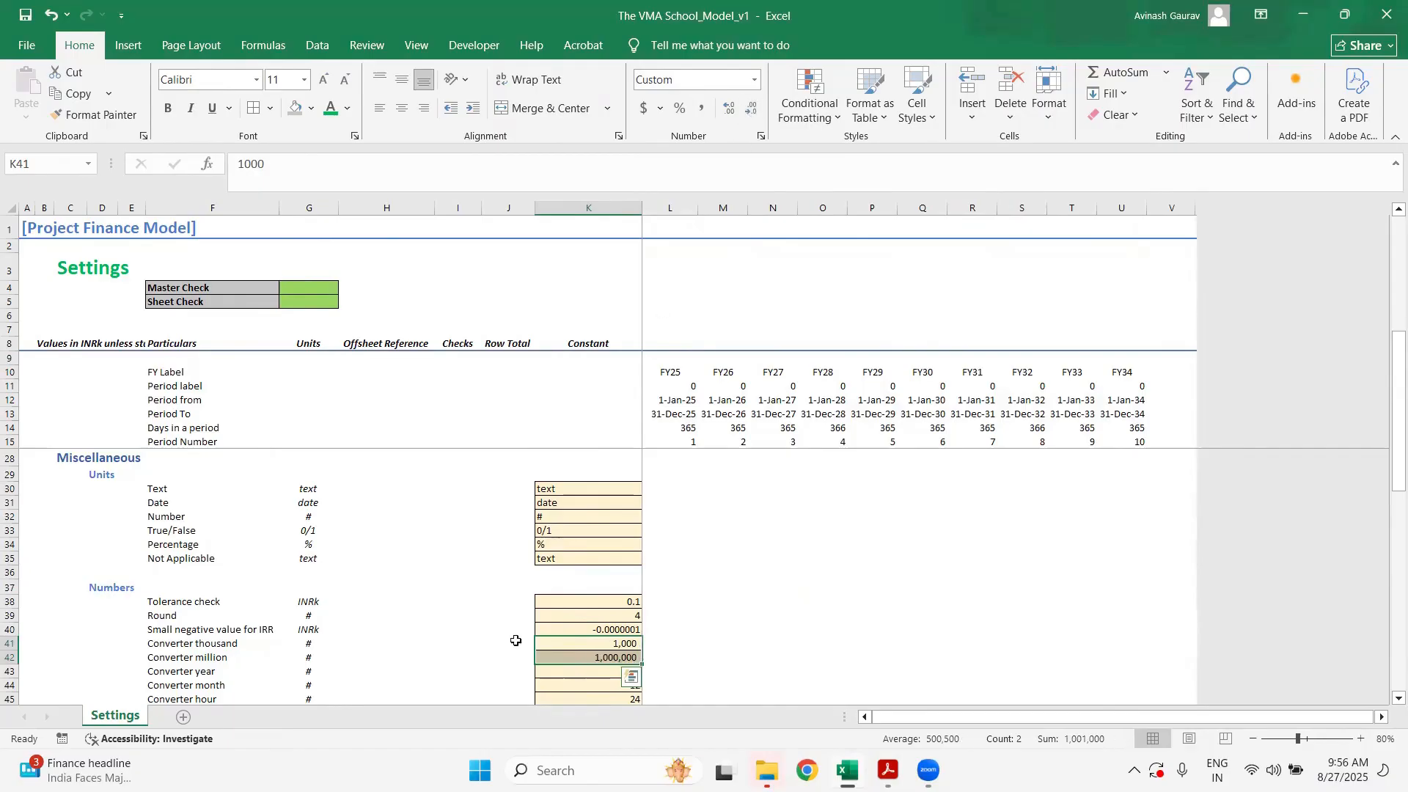
{"action": "scroll", "coordinate": [594, 620], "scroll_direction": "down", "scroll_amount": 8}
{"action": "scroll", "coordinate": [615, 614], "scroll_direction": "up", "scroll_amount": 12}
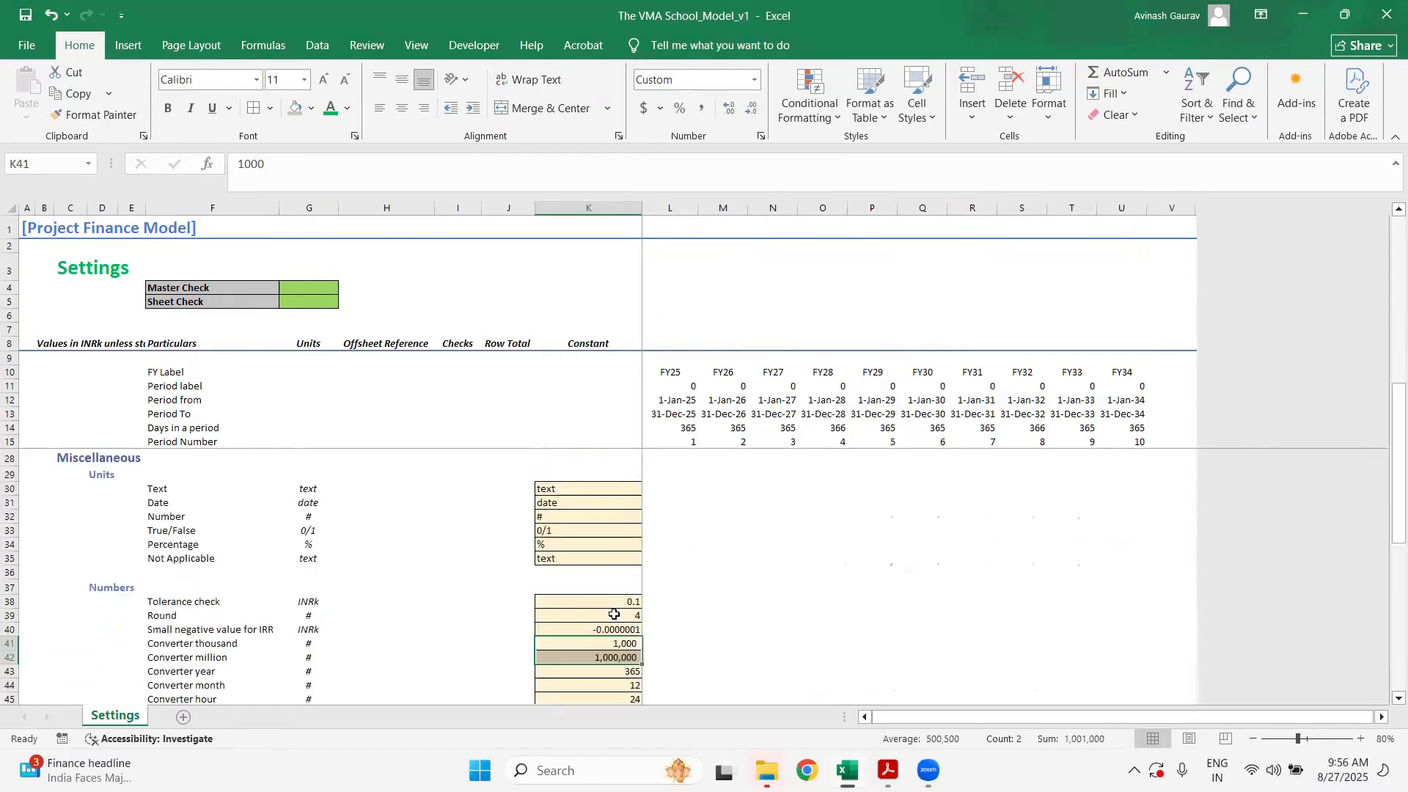
{"action": "left_click", "coordinate": [488, 513]}
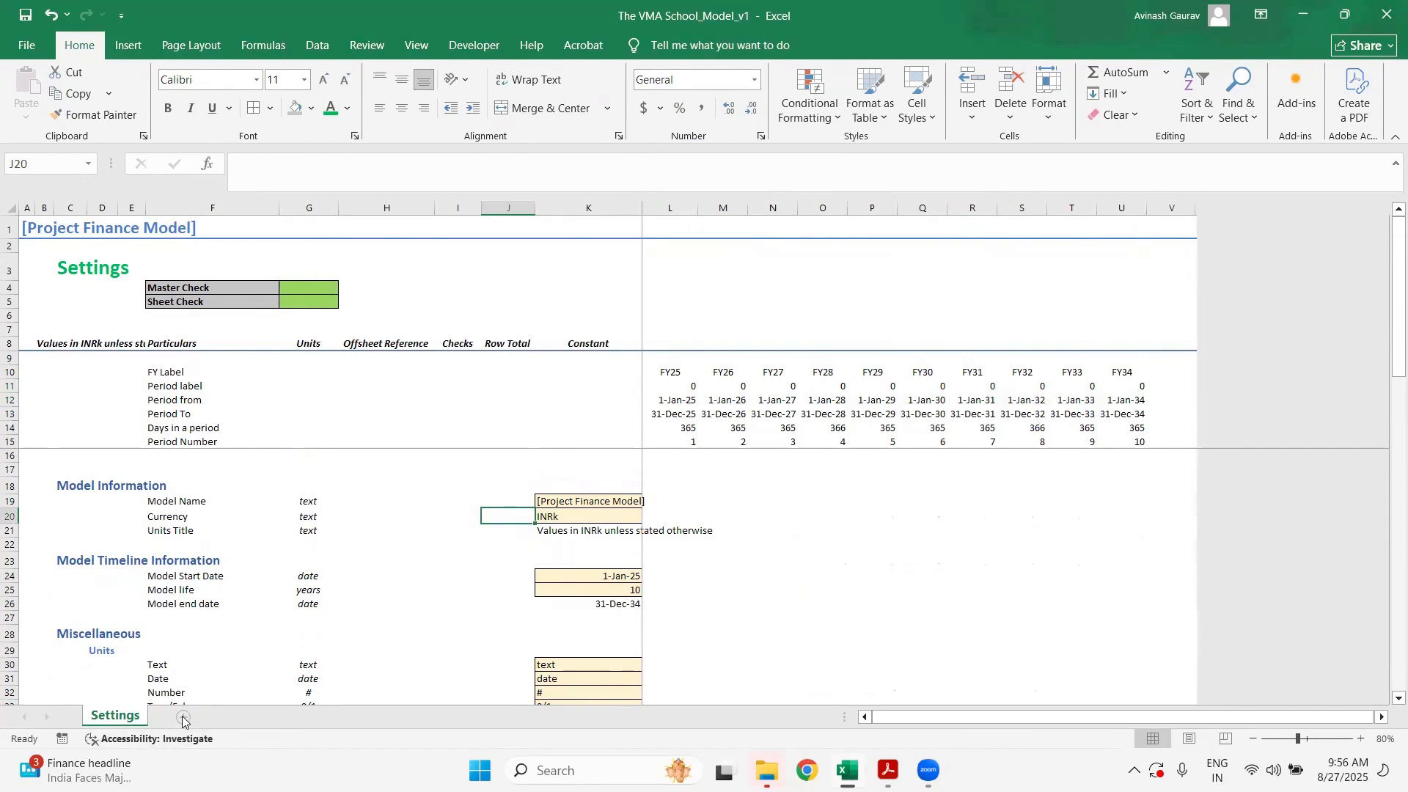
- Create a copy of the Settings sheet at the end of the workbook
{"action": "right_click", "coordinate": [119, 721]}
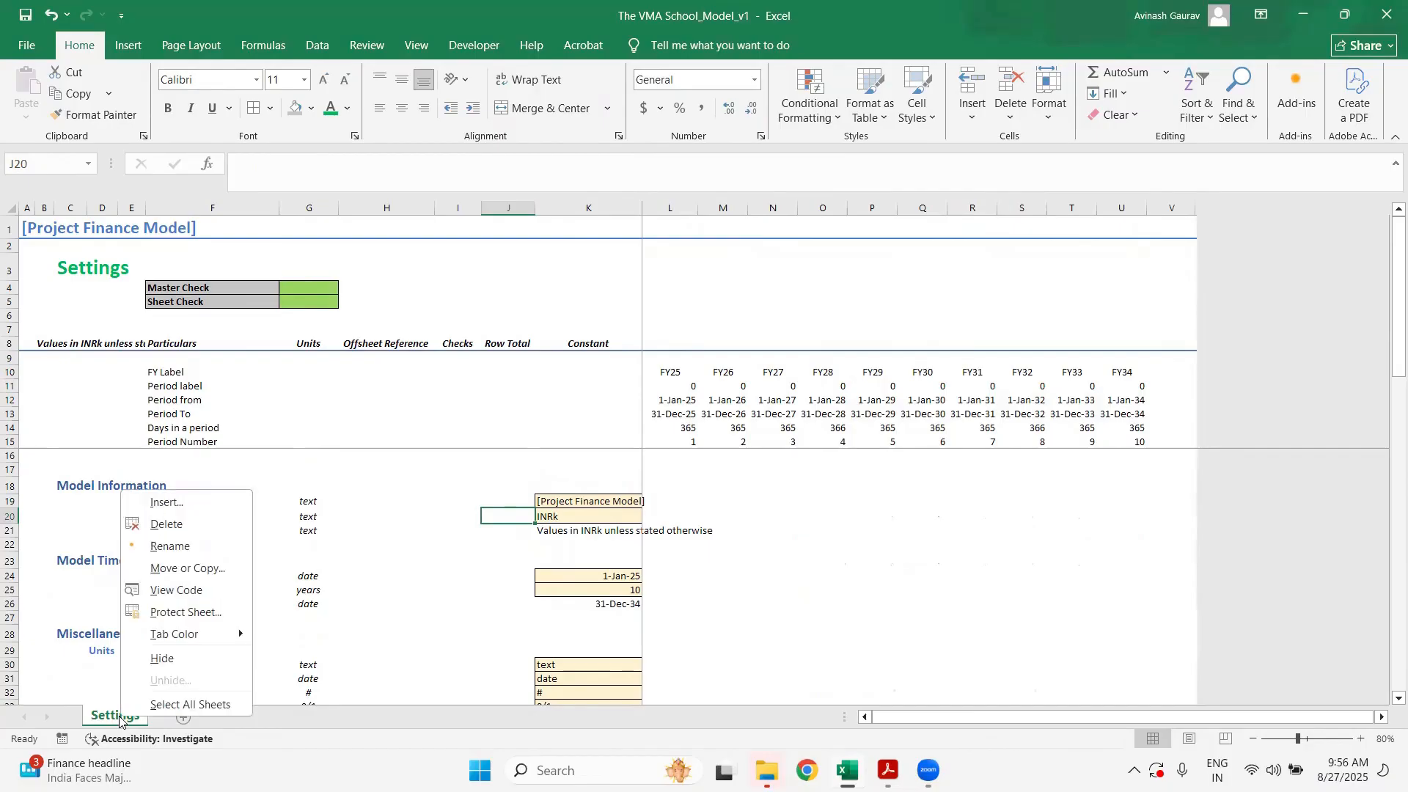
{"action": "left_click", "coordinate": [184, 569]}
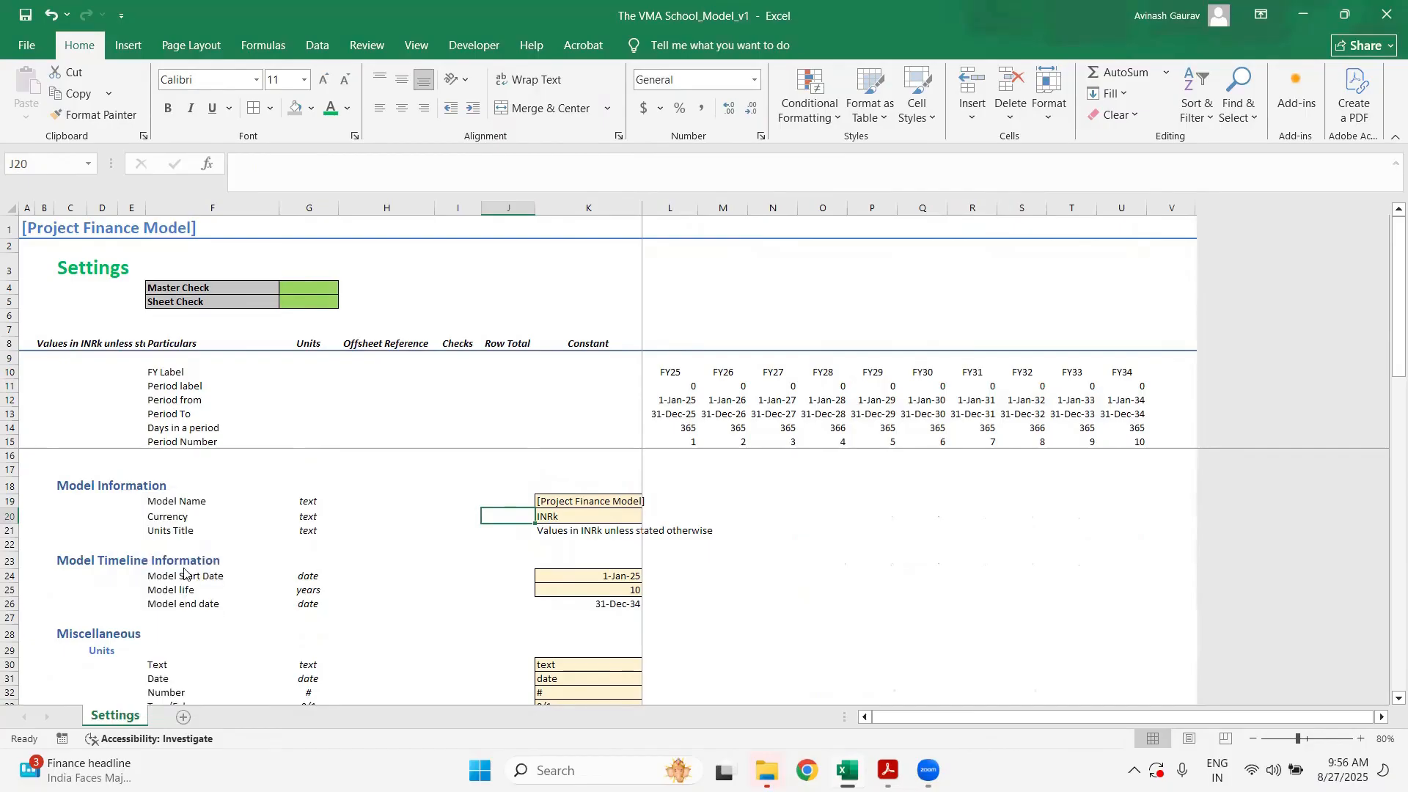
{"action": "left_click", "coordinate": [88, 573]}
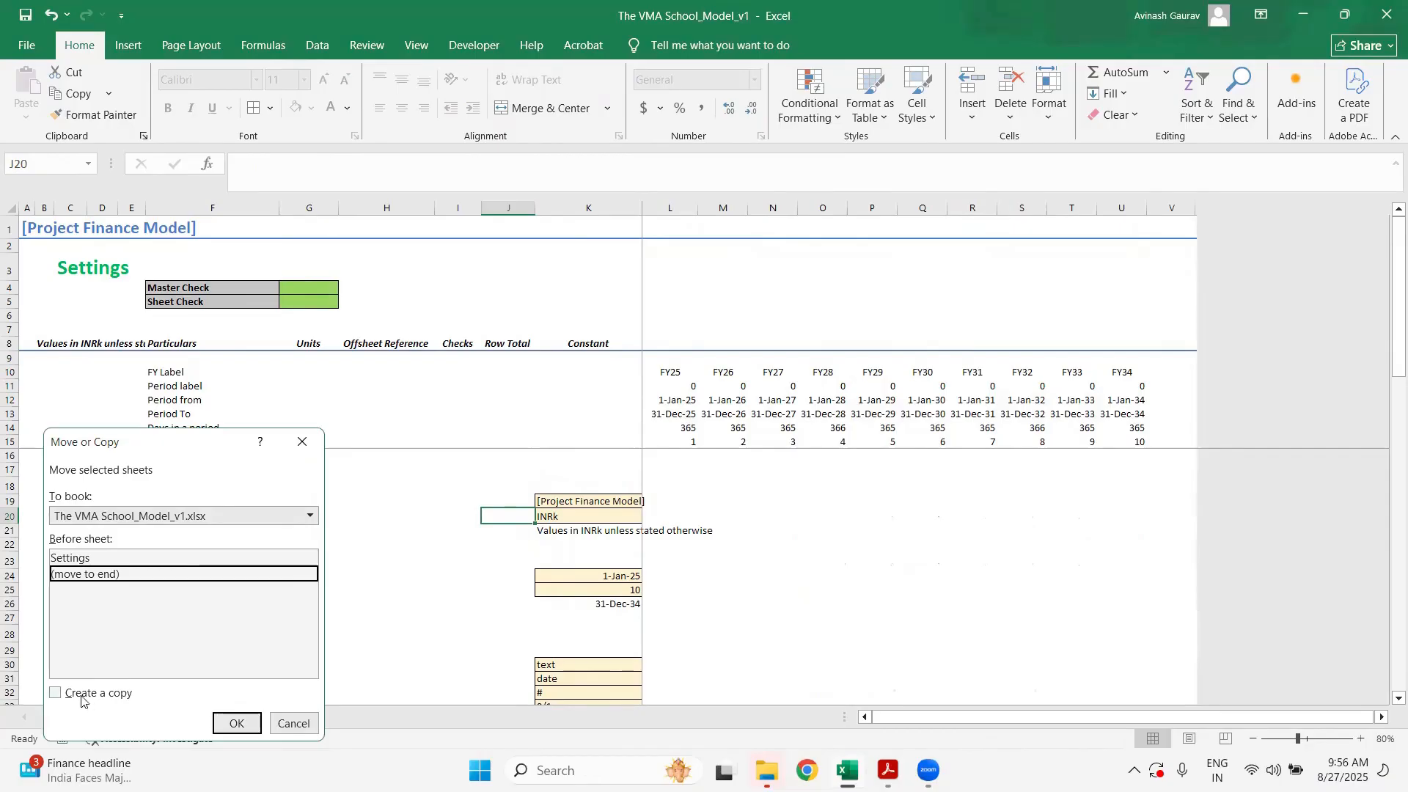
{"action": "left_click", "coordinate": [87, 697]}
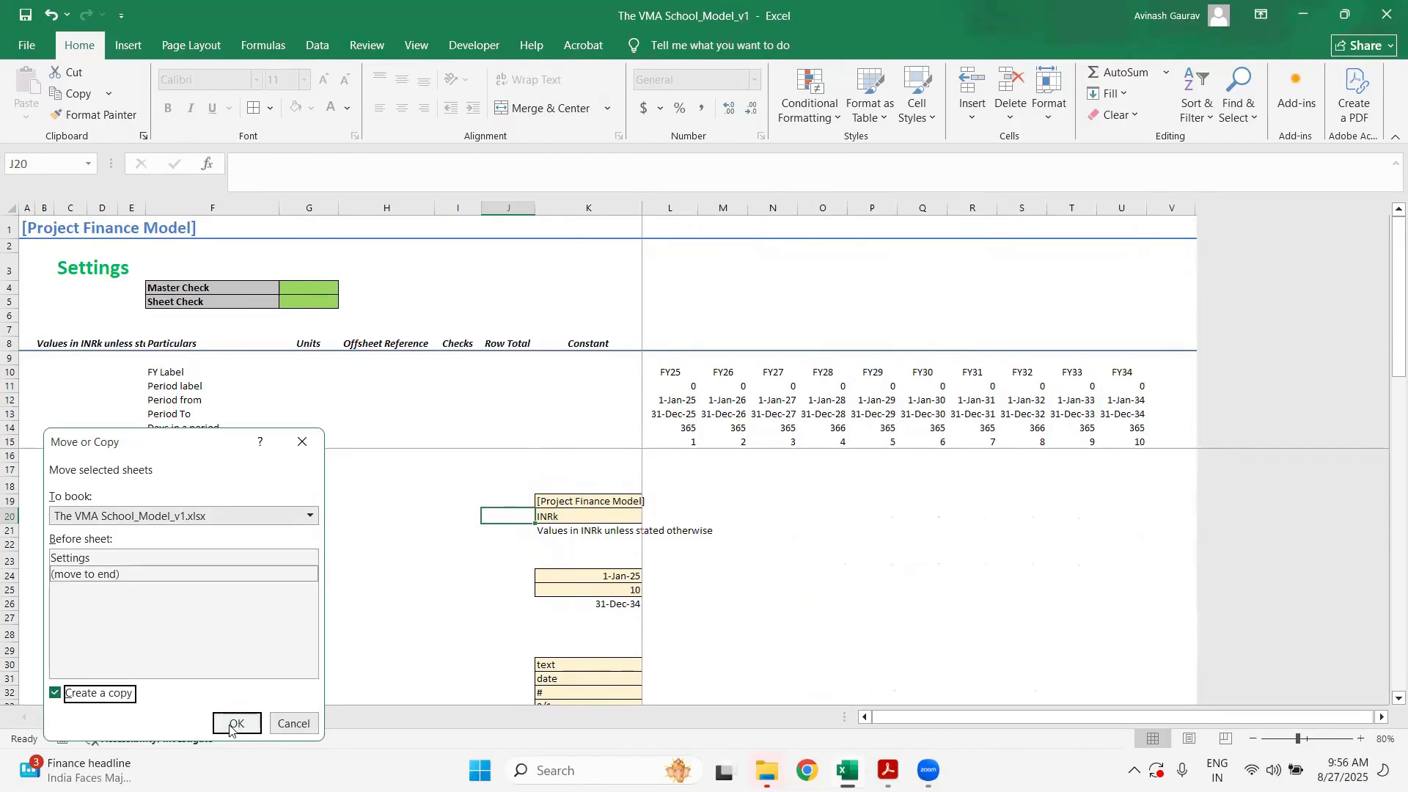
{"action": "left_click", "coordinate": [230, 725]}
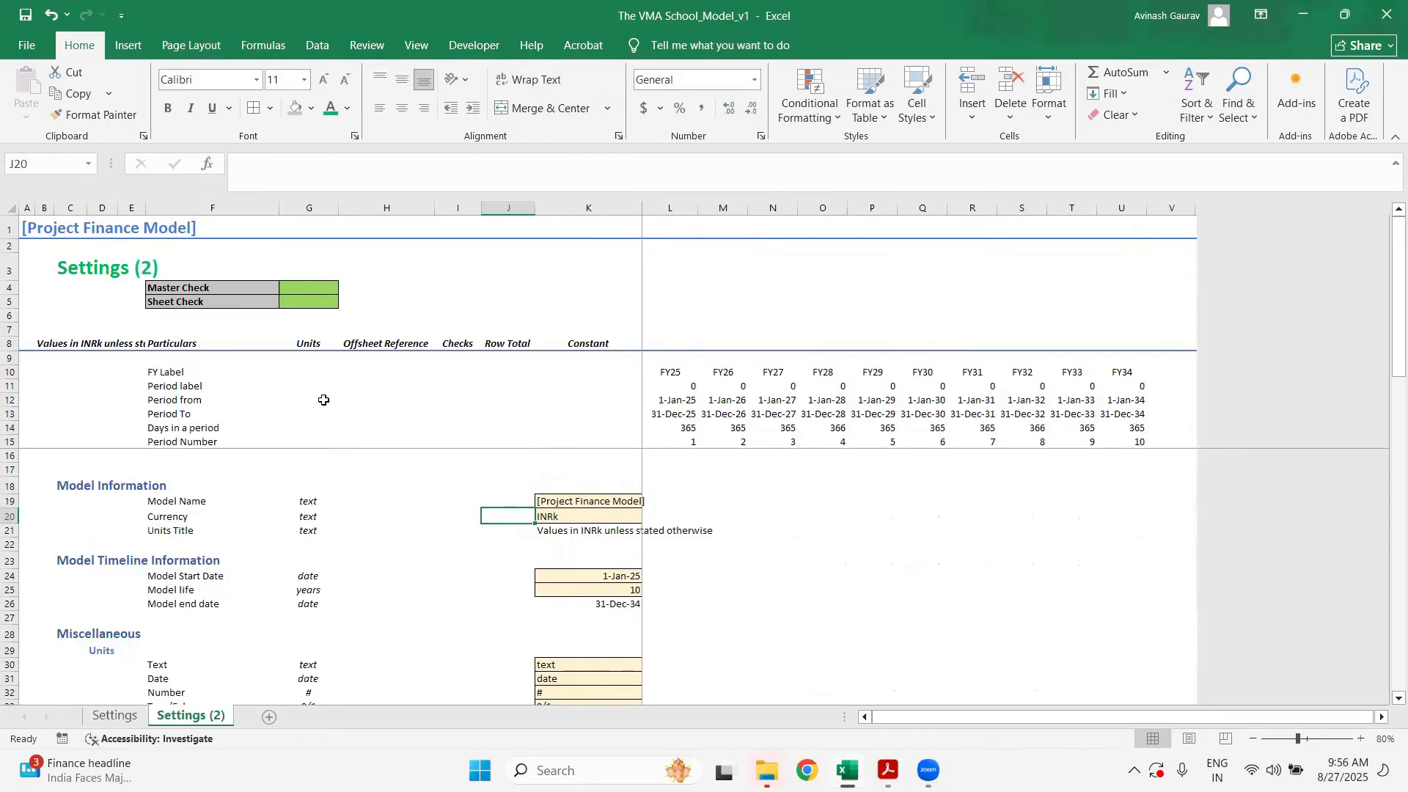
- Rename the copied Settings sheet as Input
{"action": "double_click", "coordinate": [188, 719]}
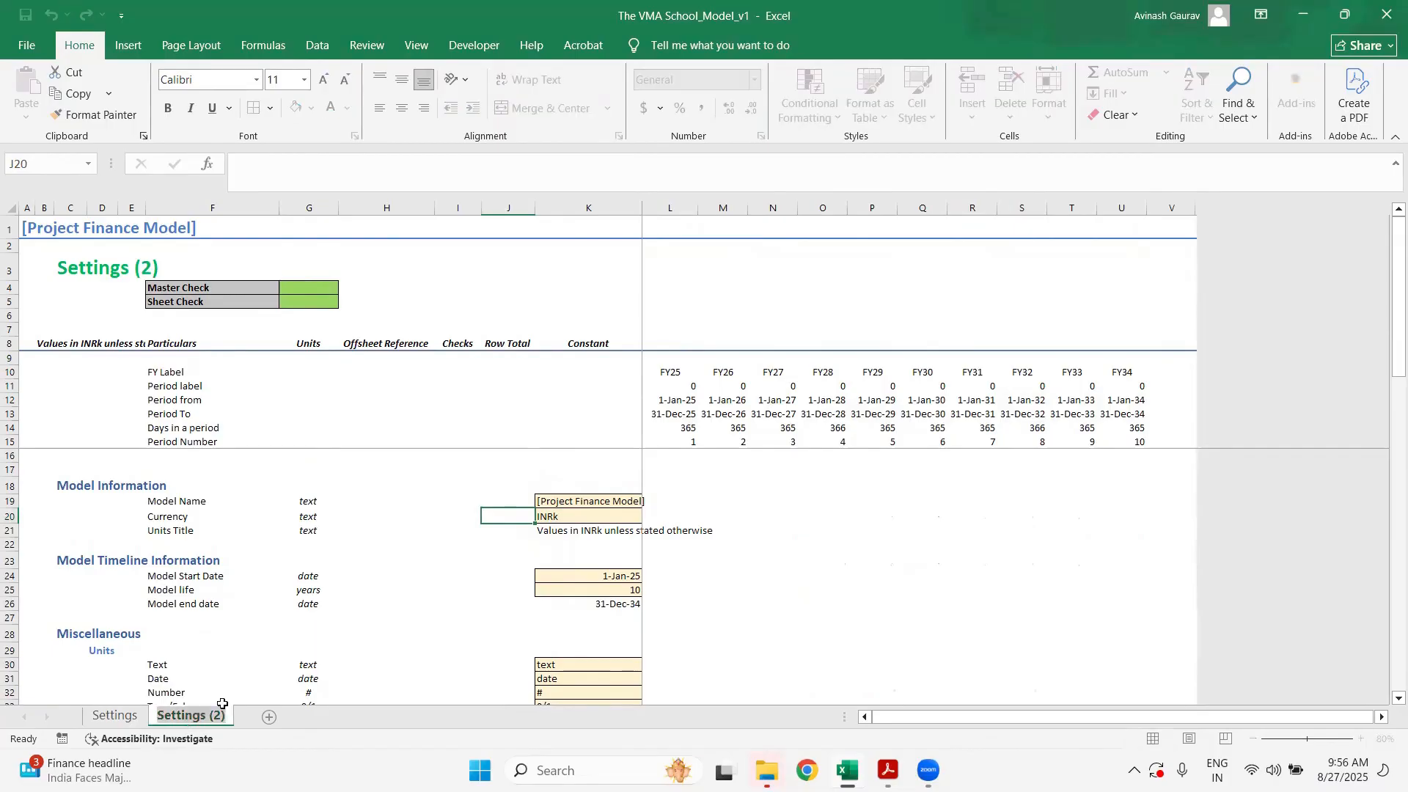
{"action": "type", "text": "Input"}
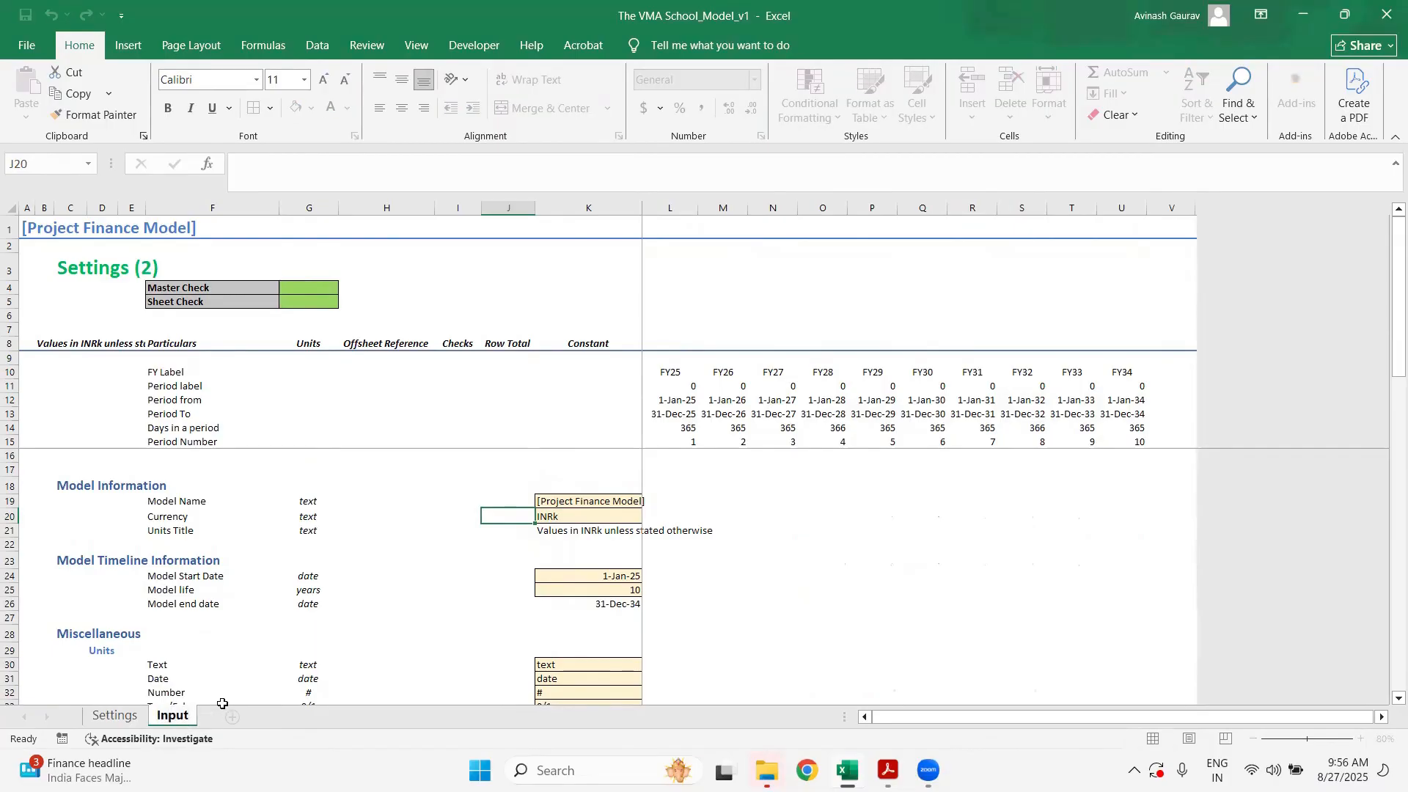
{"action": "key", "text": "Return"}
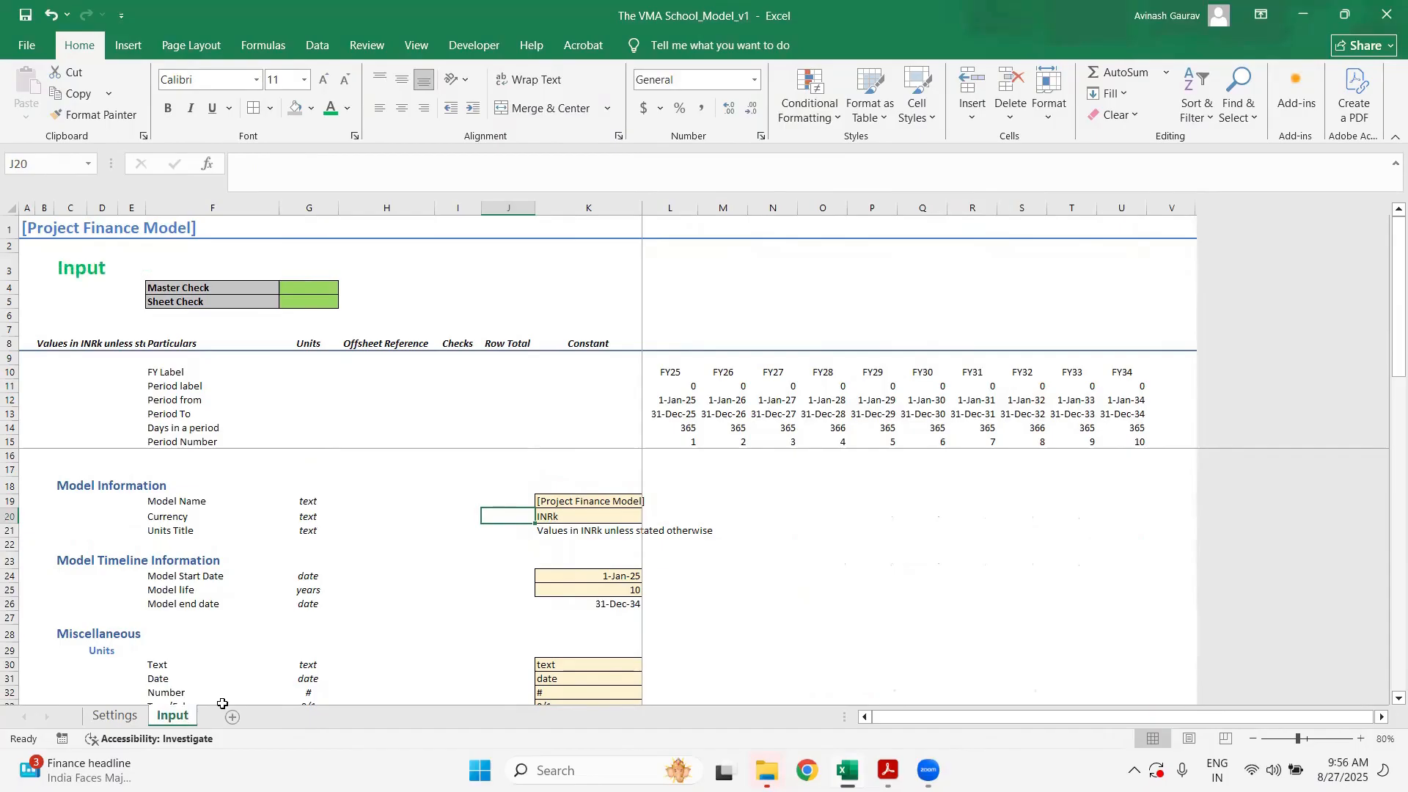
- Rename the Input sheet as Sample
{"action": "double_click", "coordinate": [170, 717]}
{"action": "type", "text": "Sample"}
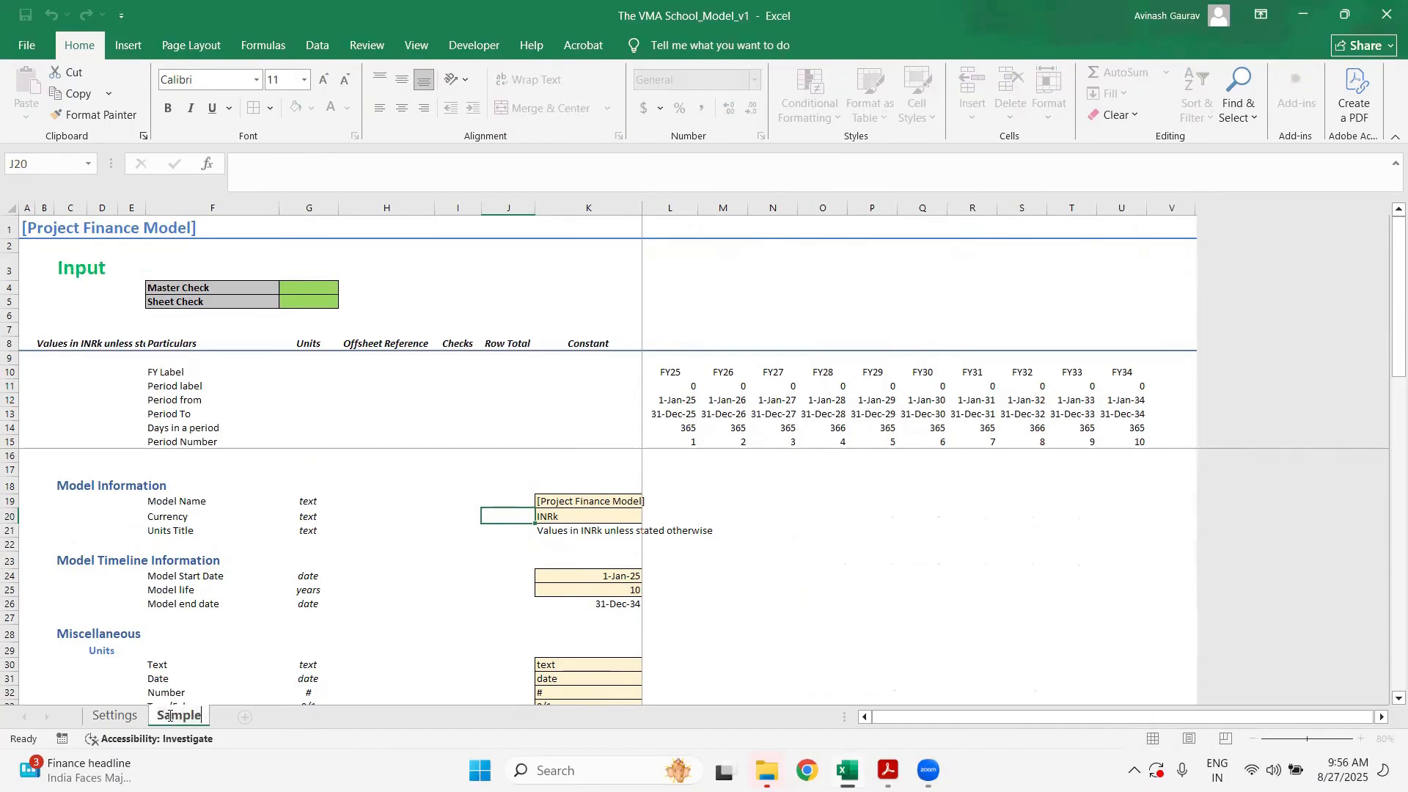
{"action": "key", "text": "Return"}
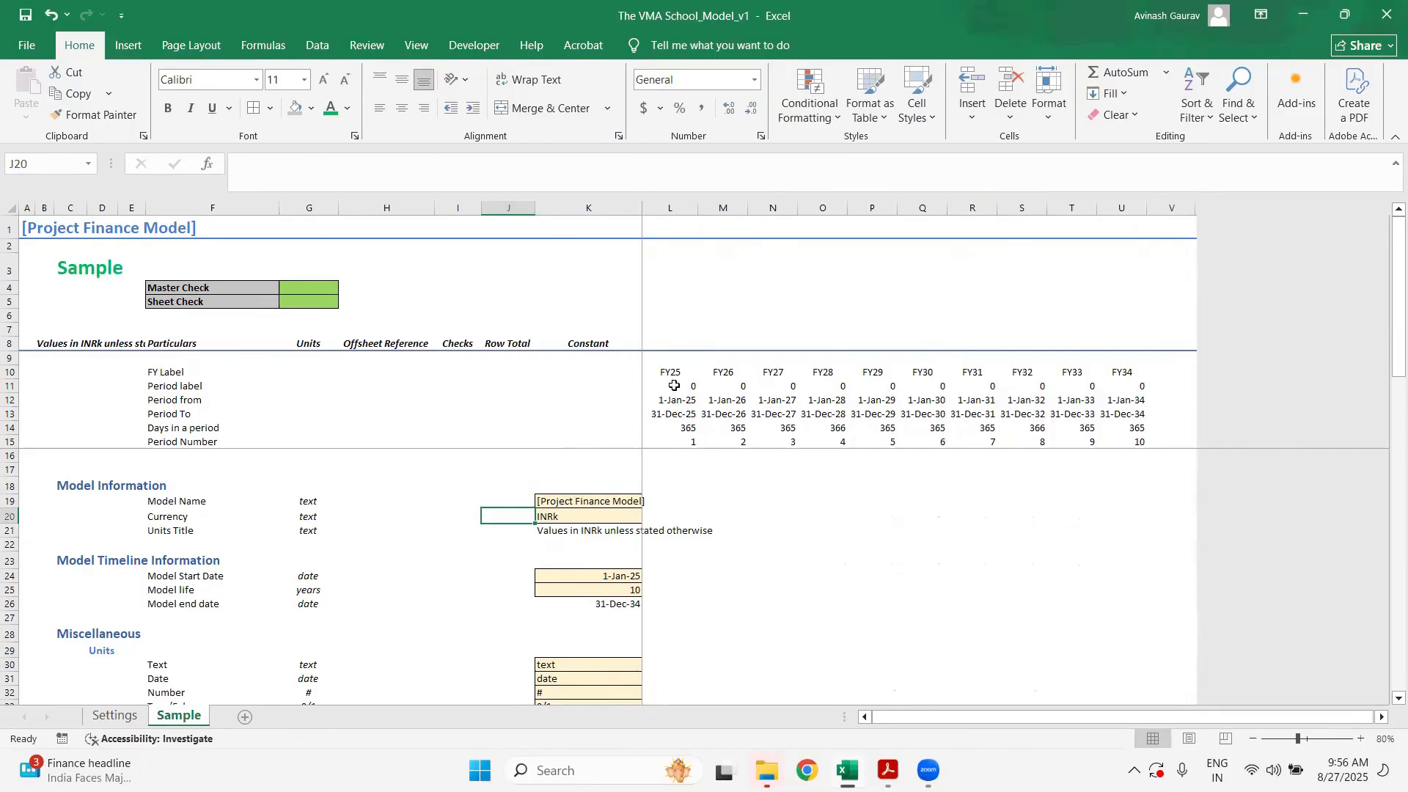
{"action": "left_click_drag", "start_coordinate": [671, 386], "coordinate": [1126, 386]}
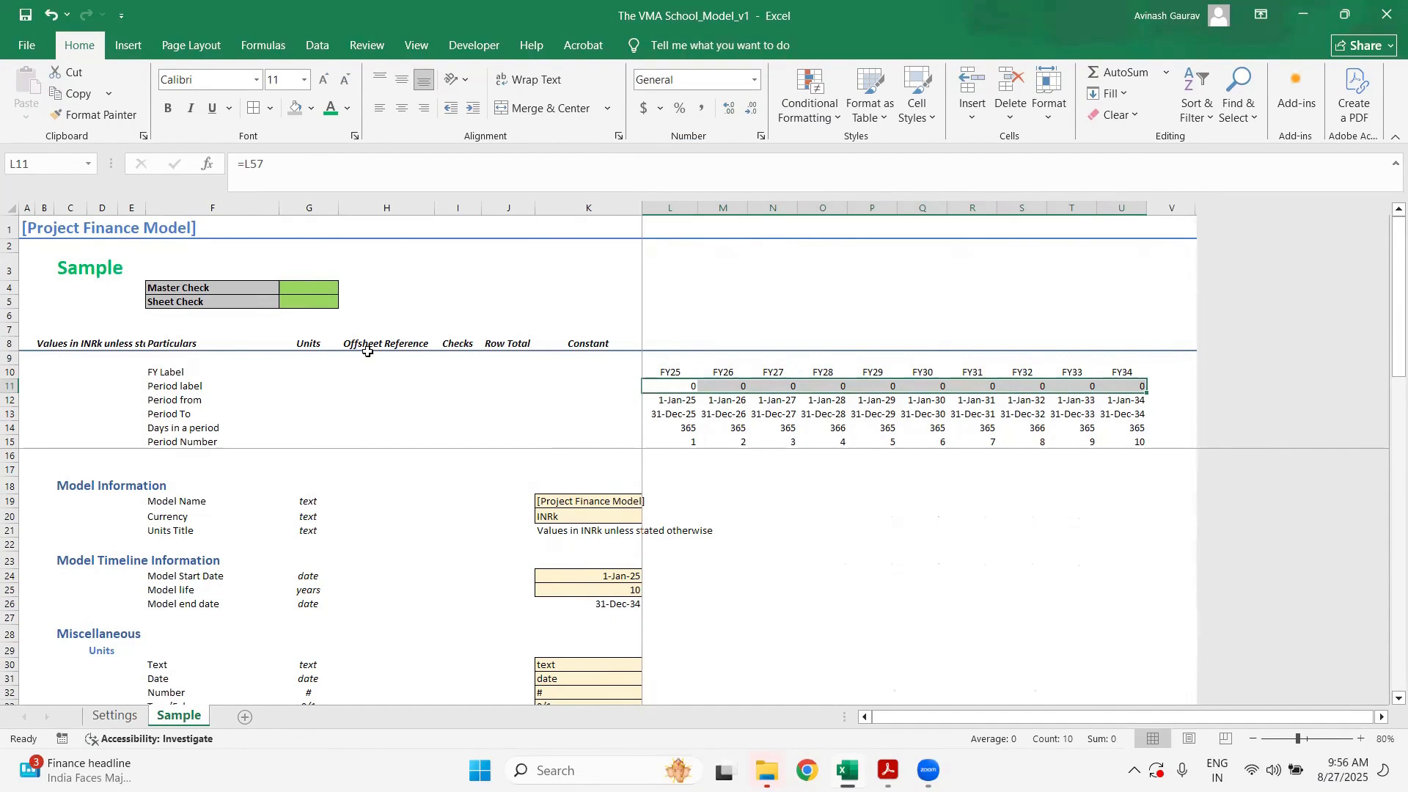
{"action": "right_click", "coordinate": [172, 718]}
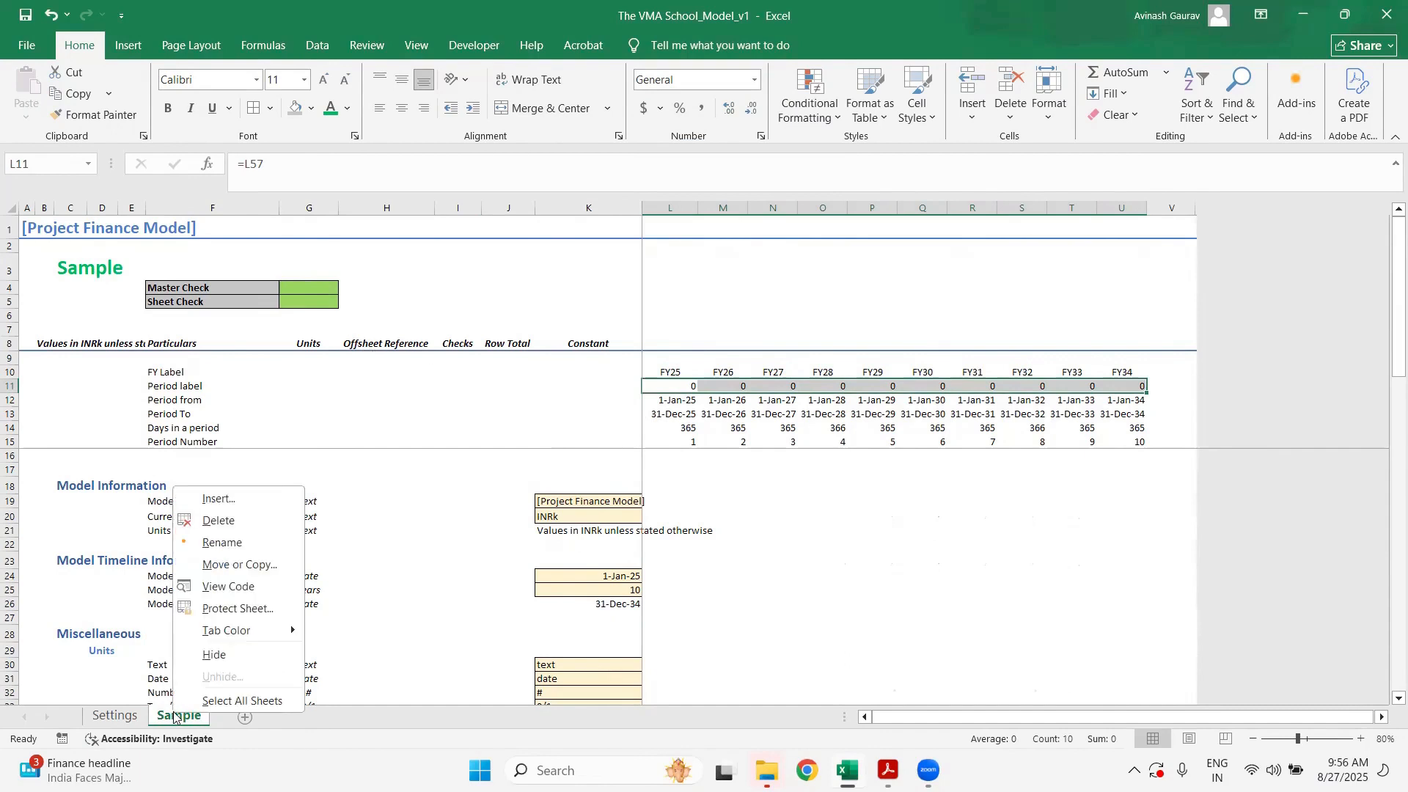
{"action": "left_click", "coordinate": [363, 563]}
- Delete rows 18 to 61 of the Sample sheet, from Model Information through Annual Timeline Setup
{"action": "left_click", "coordinate": [115, 490]}
{"action": "key", "text": "shift+space"}
{"action": "key", "text": "shift+Down"}
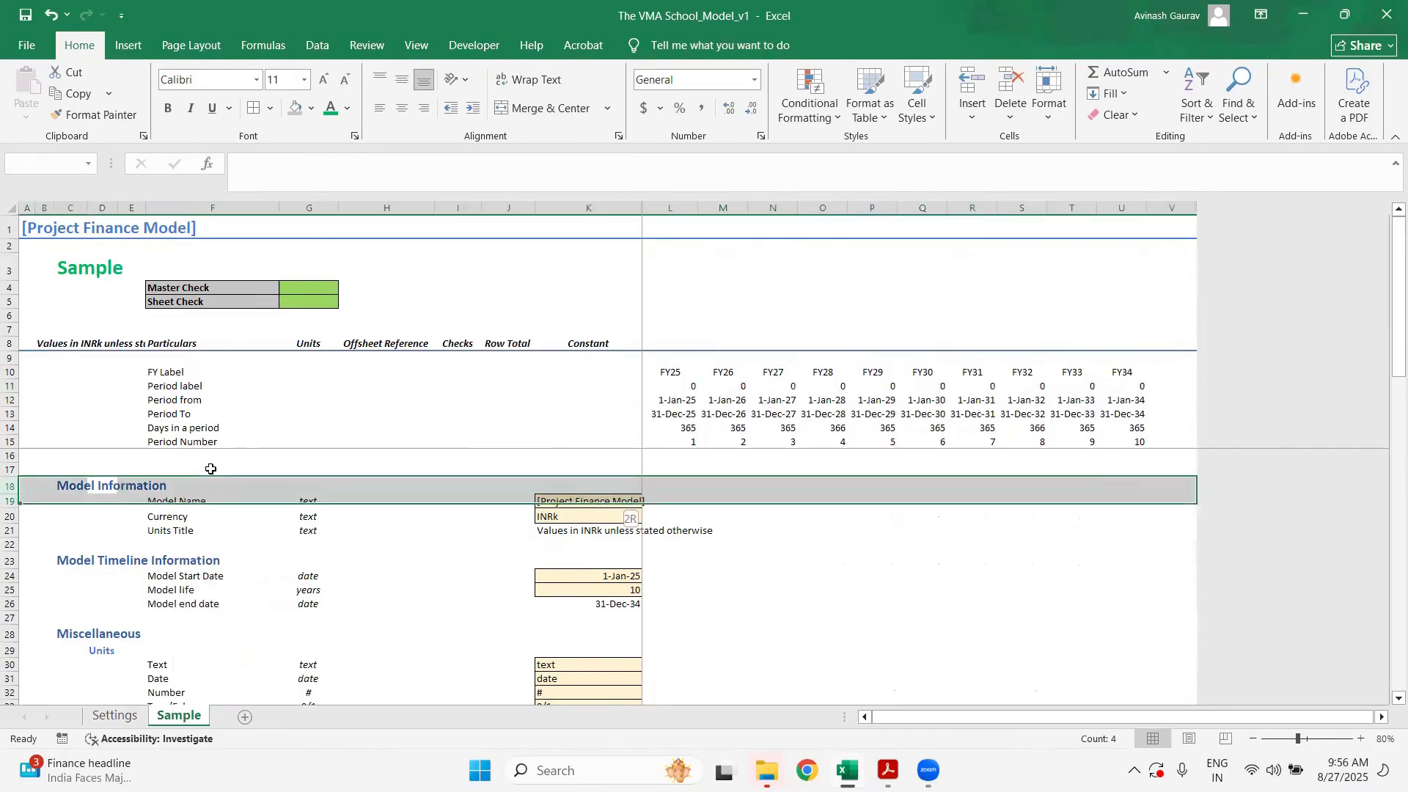
{"action": "key", "text": "shift+Down"}
{"action": "key", "text": "shift+Down"}
{"action": "key", "text": "shift+Down"}
{"action": "key", "text": "shift+Down"}
{"action": "key", "text": "shift+Down"}
{"action": "key", "text": "shift+Down"}
{"action": "key", "text": "shift+Down"}
{"action": "key", "text": "shift+Down"}
{"action": "key", "text": "shift+Down"}
{"action": "key", "text": "shift+Down"}
{"action": "key", "text": "shift+Down"}
{"action": "key", "text": "shift+Down"}
{"action": "key", "text": "shift+Down"}
{"action": "key", "text": "shift+Down"}
{"action": "key", "text": "shift+Down"}
{"action": "key", "text": "shift+Down"}
{"action": "key", "text": "shift+Down"}
{"action": "key", "text": "shift+Down"}
{"action": "key", "text": "shift+Down"}
{"action": "key", "text": "shift+Down"}
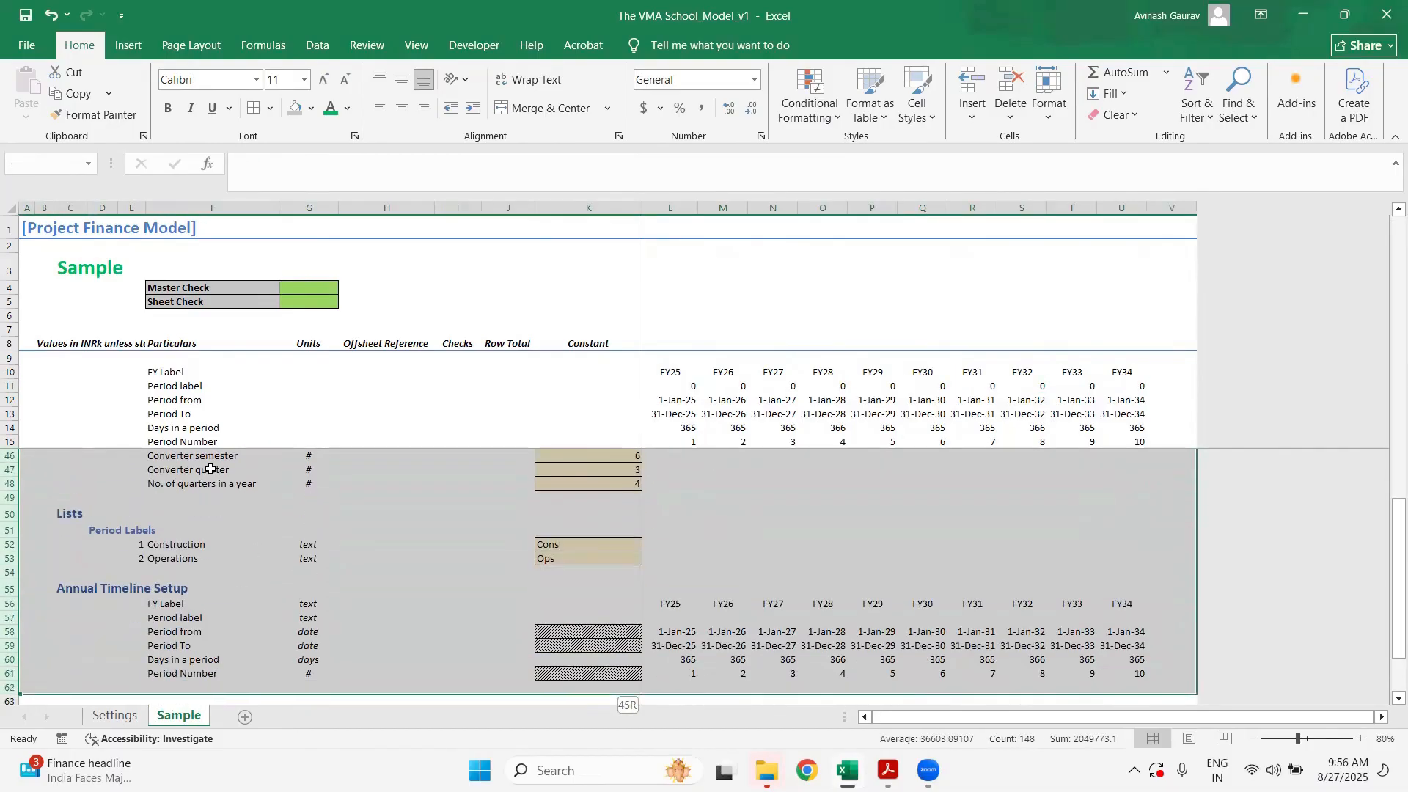
{"action": "key", "text": "shift+Down"}
{"action": "key", "text": "shift+Up"}
{"action": "key", "text": "shift+Up"}
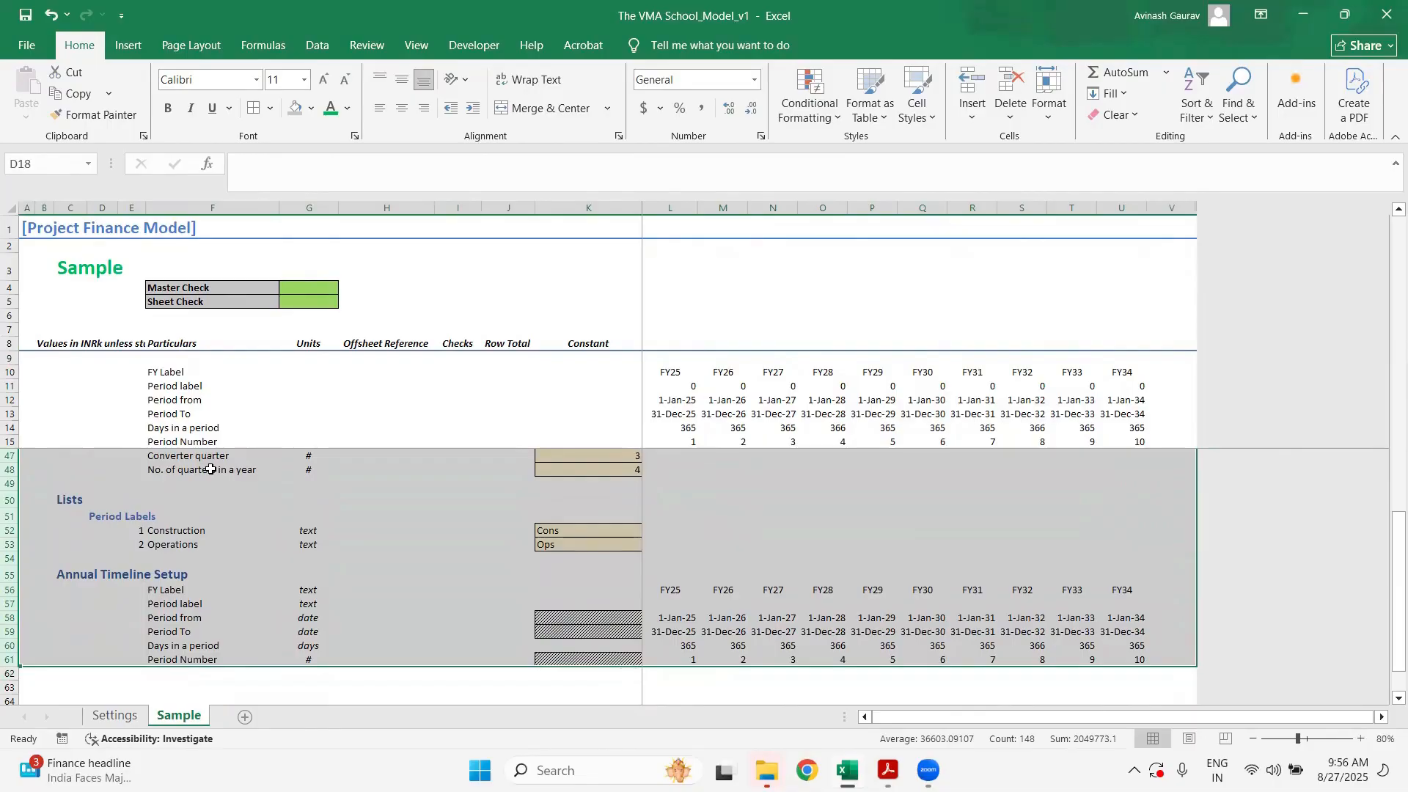
{"action": "key", "text": "ctrl+minus"}
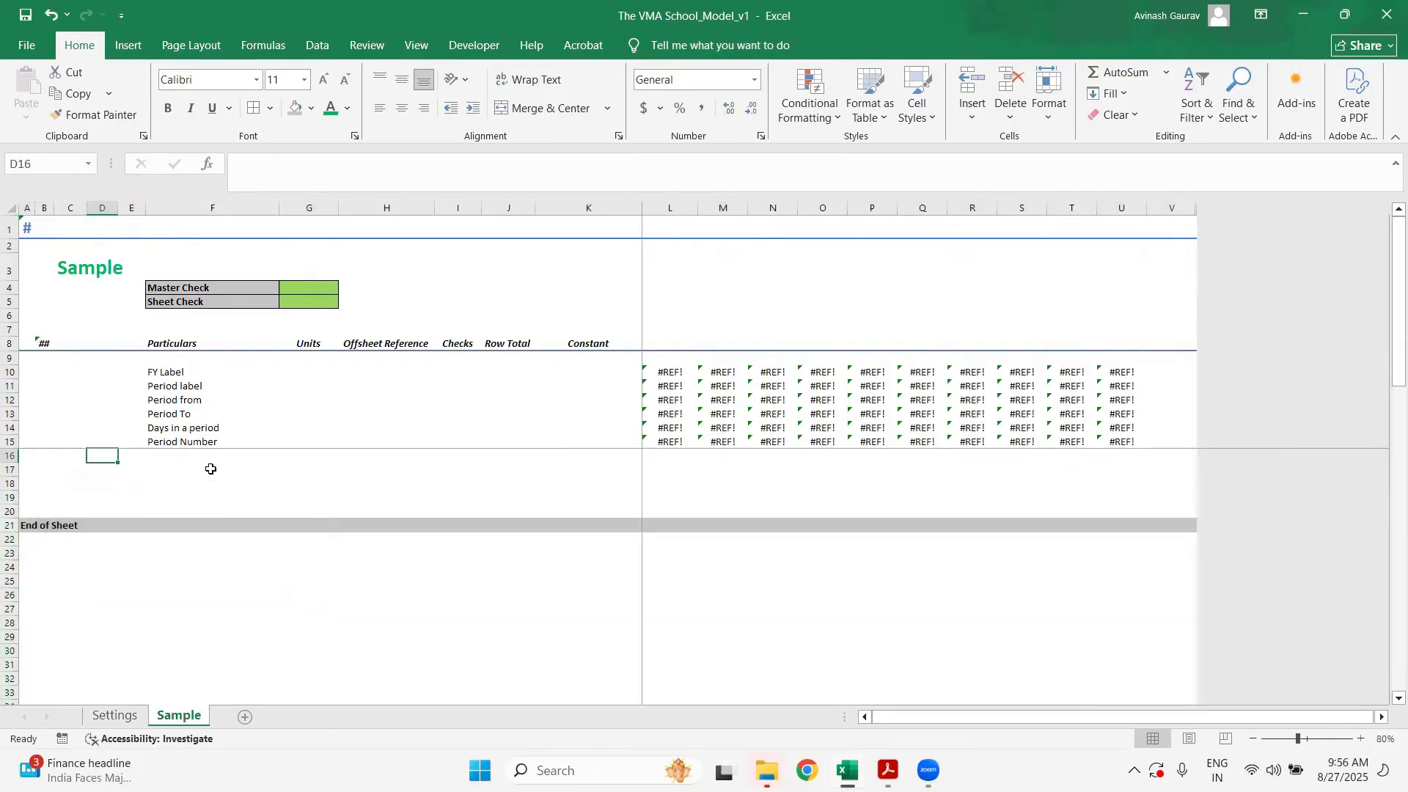
- Delete the End of Sheet row from the Sample sheet
{"action": "key", "text": "Down"}
{"action": "key", "text": "Down"}
{"action": "key", "text": "Down"}
{"action": "key", "text": "Down"}
{"action": "key", "text": "Down"}
{"action": "key", "text": "shift+space"}
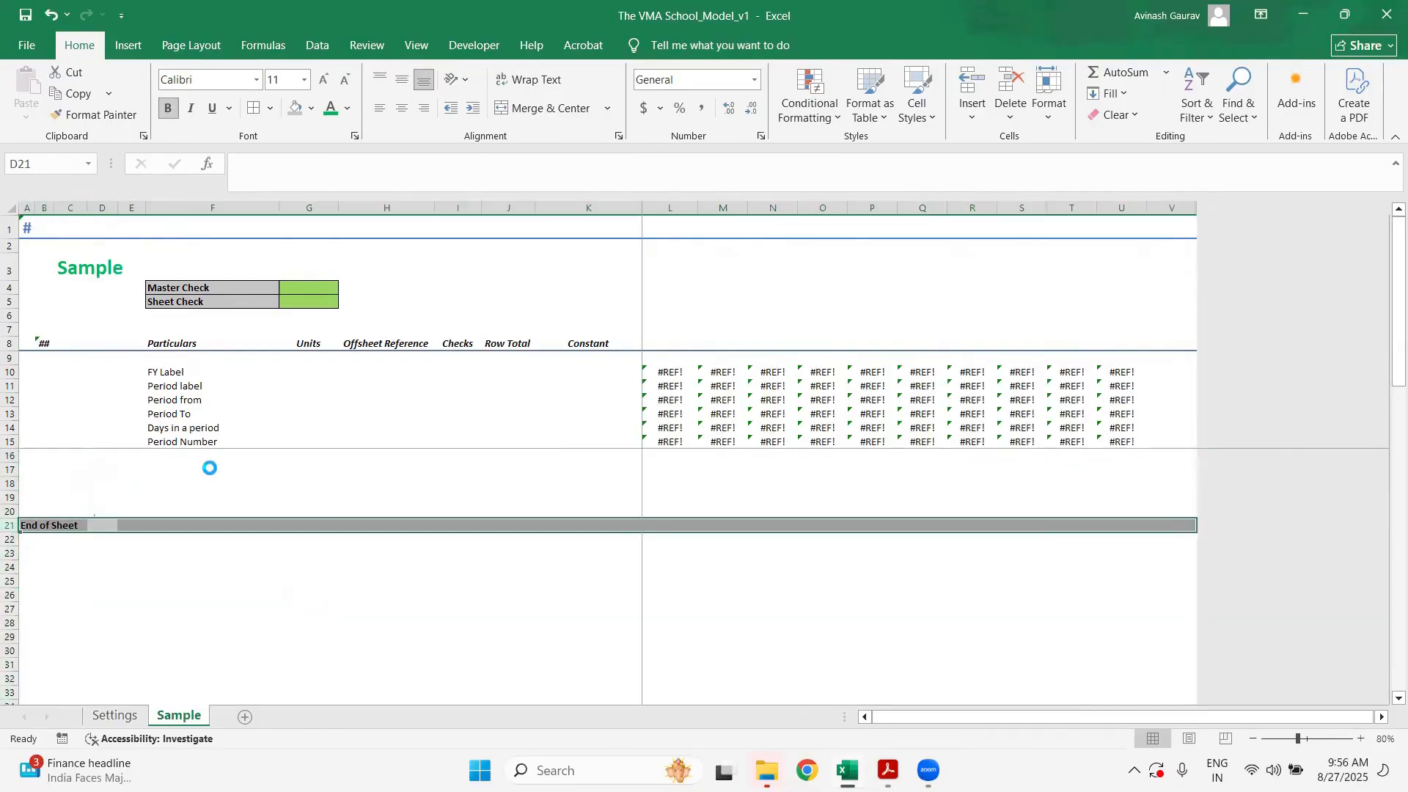
{"action": "key", "text": "ctrl+minus"}
{"action": "key", "text": "Down"}
{"action": "key", "text": "ctrl+Down"}
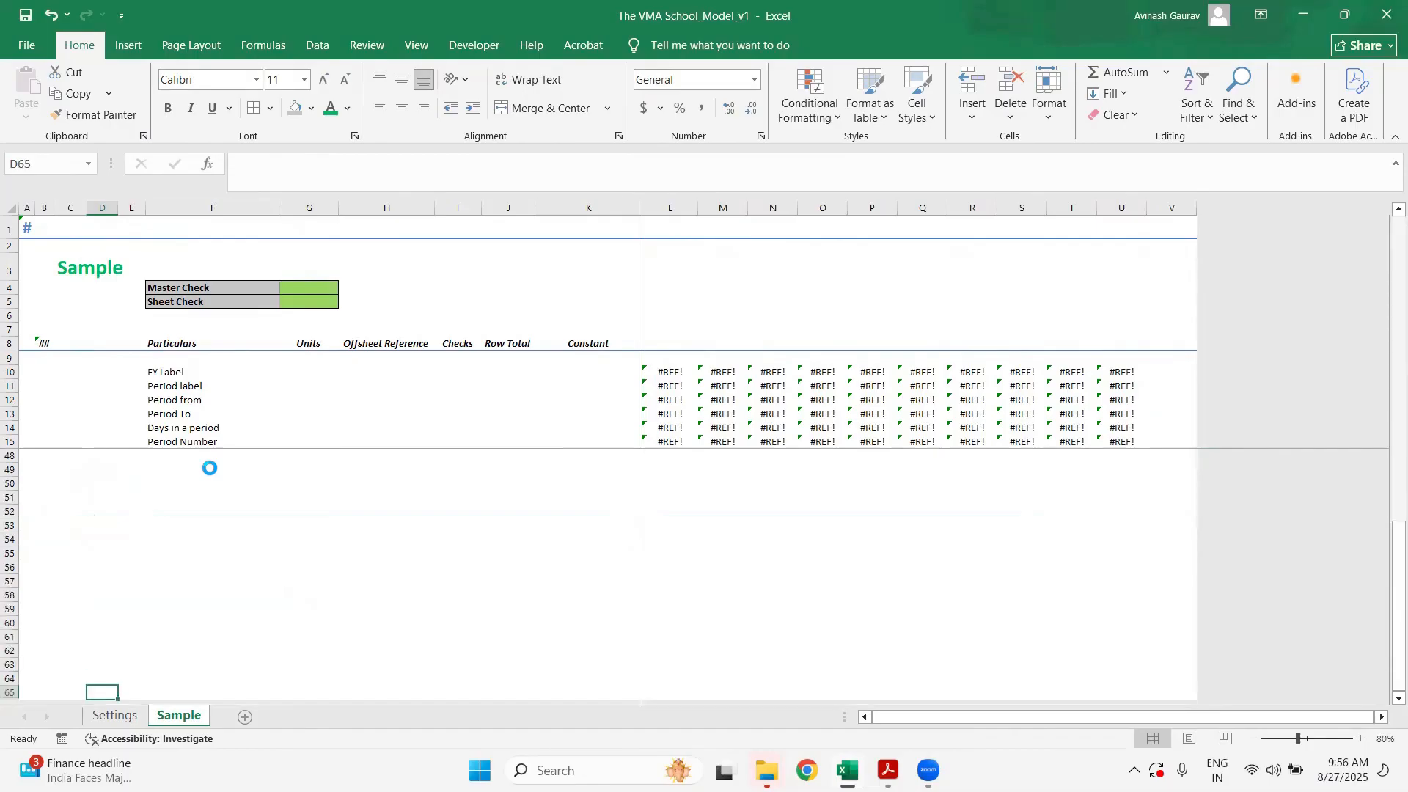
{"action": "key", "text": "Up"}
{"action": "key", "text": "Up"}
{"action": "key", "text": "Up"}
{"action": "key", "text": "Up"}
{"action": "key", "text": "Up"}
{"action": "scroll", "coordinate": [292, 568], "scroll_direction": "up", "scroll_amount": 11}
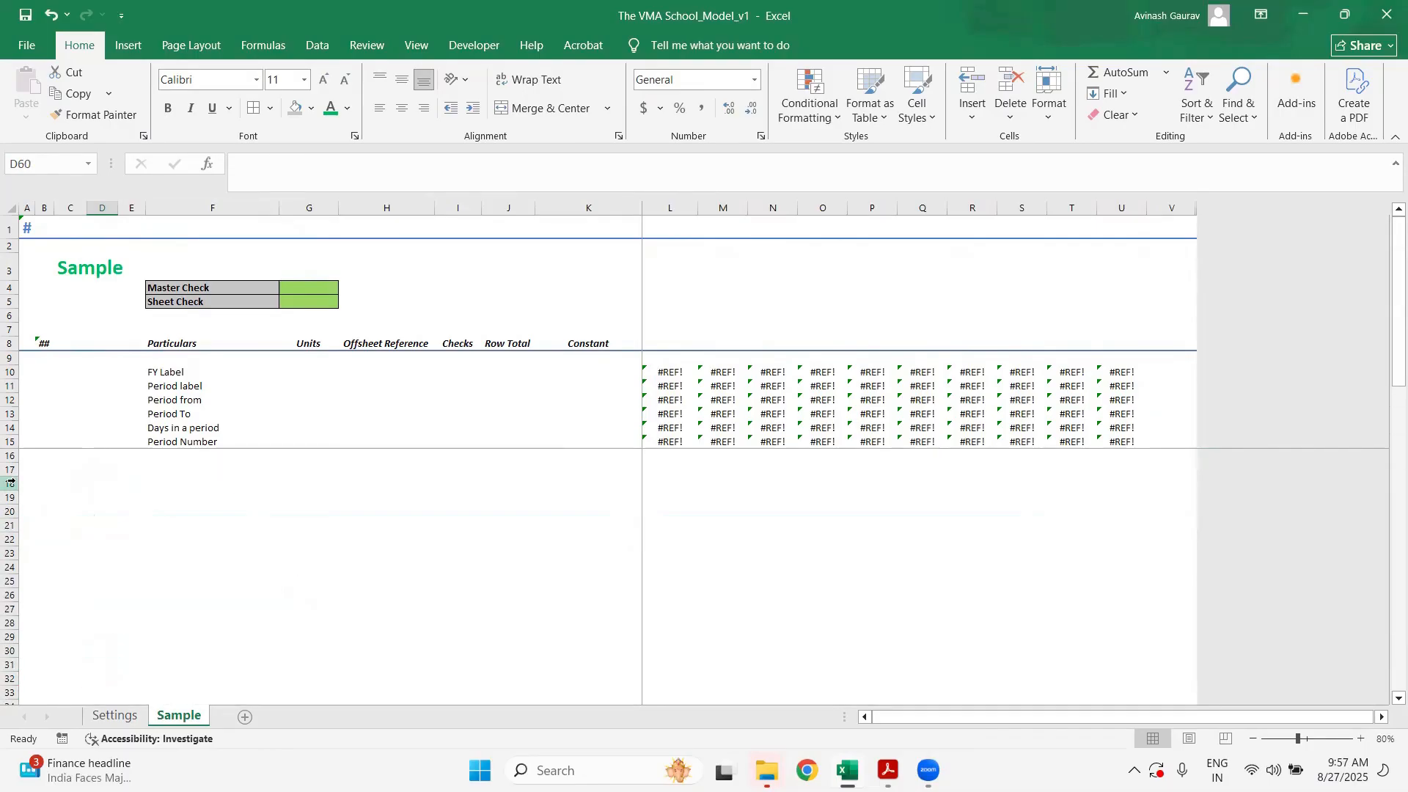
- Unhide all hidden rows across the entire Sample sheet
{"action": "left_click", "coordinate": [11, 209]}
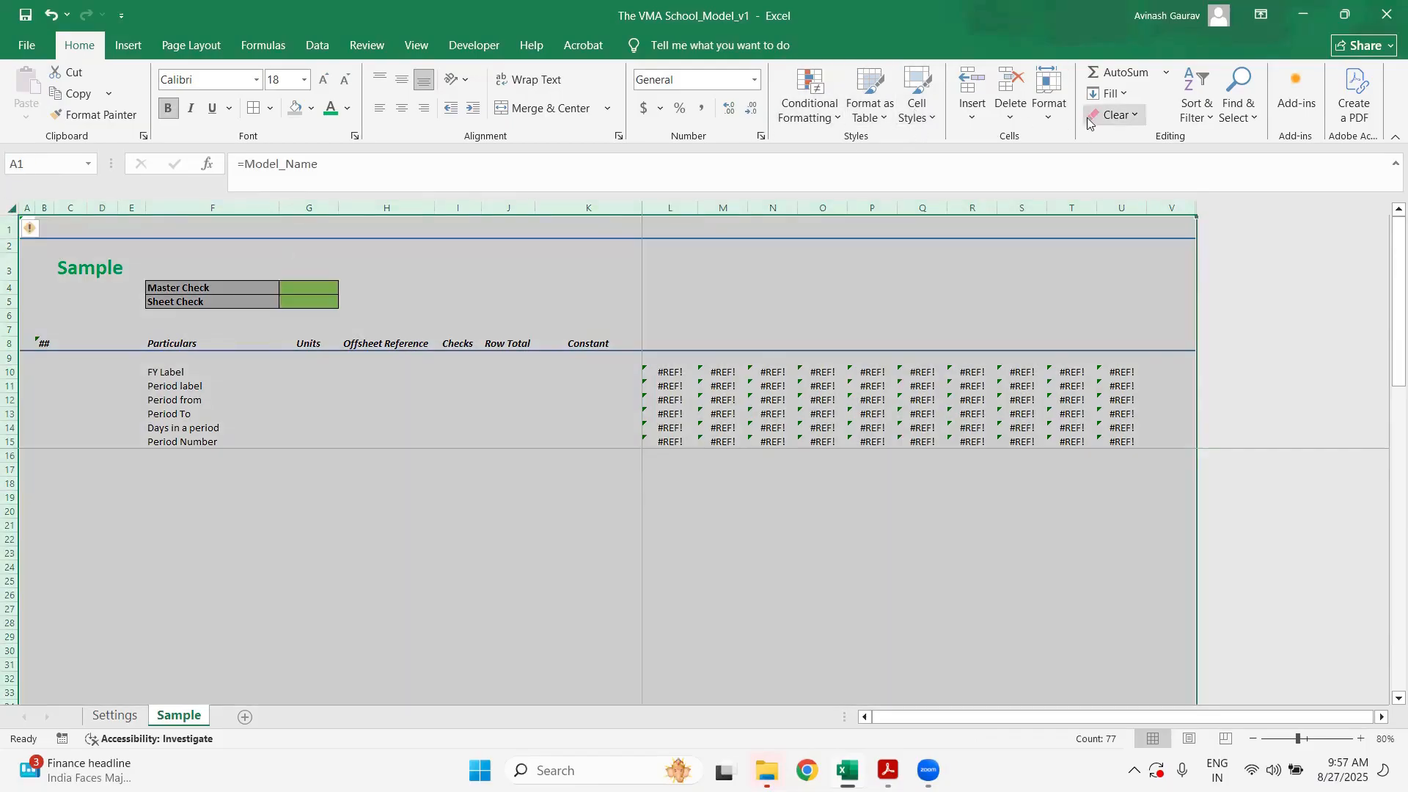
{"action": "left_click", "coordinate": [1050, 114]}
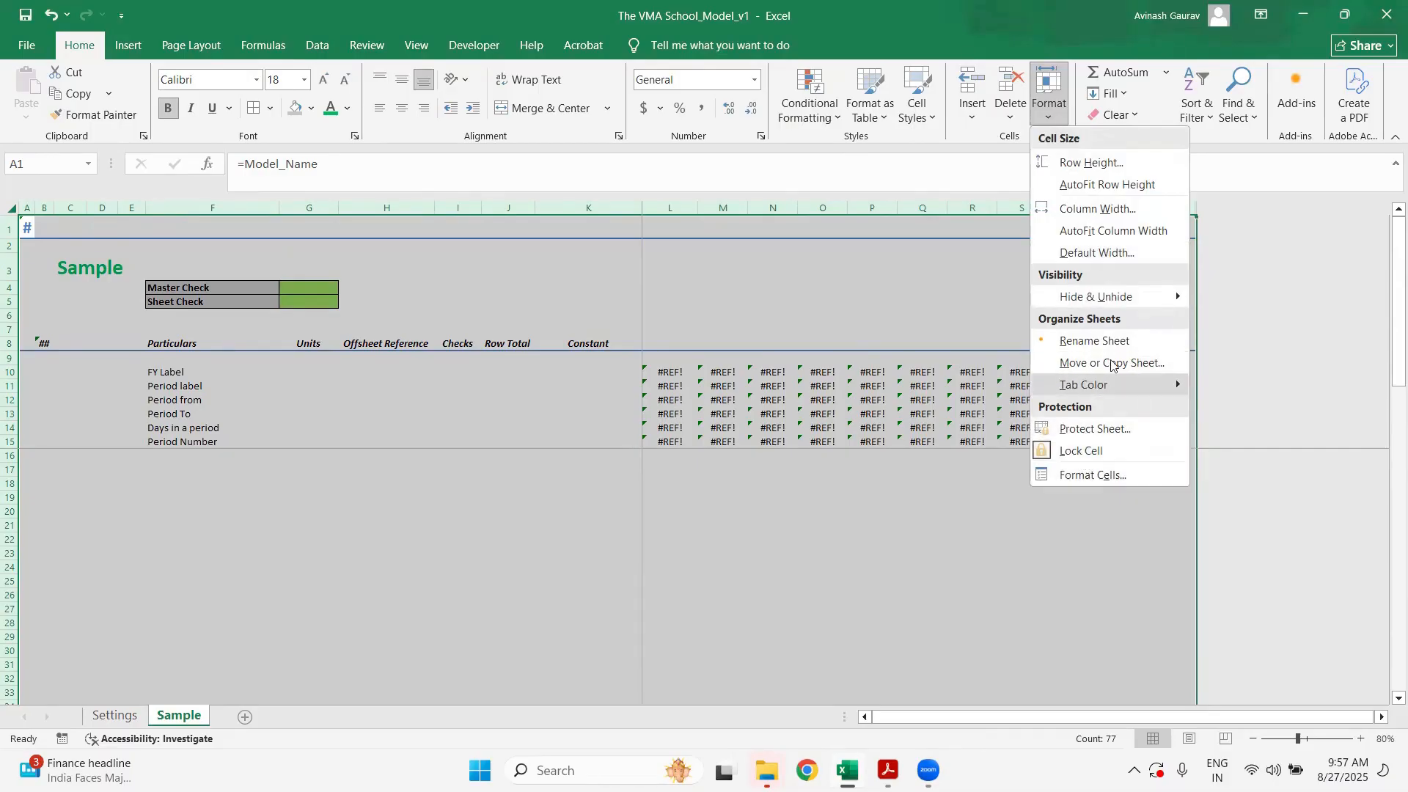
{"action": "mouse_move", "coordinate": [1144, 296]}
{"action": "left_click", "coordinate": [1242, 369]}
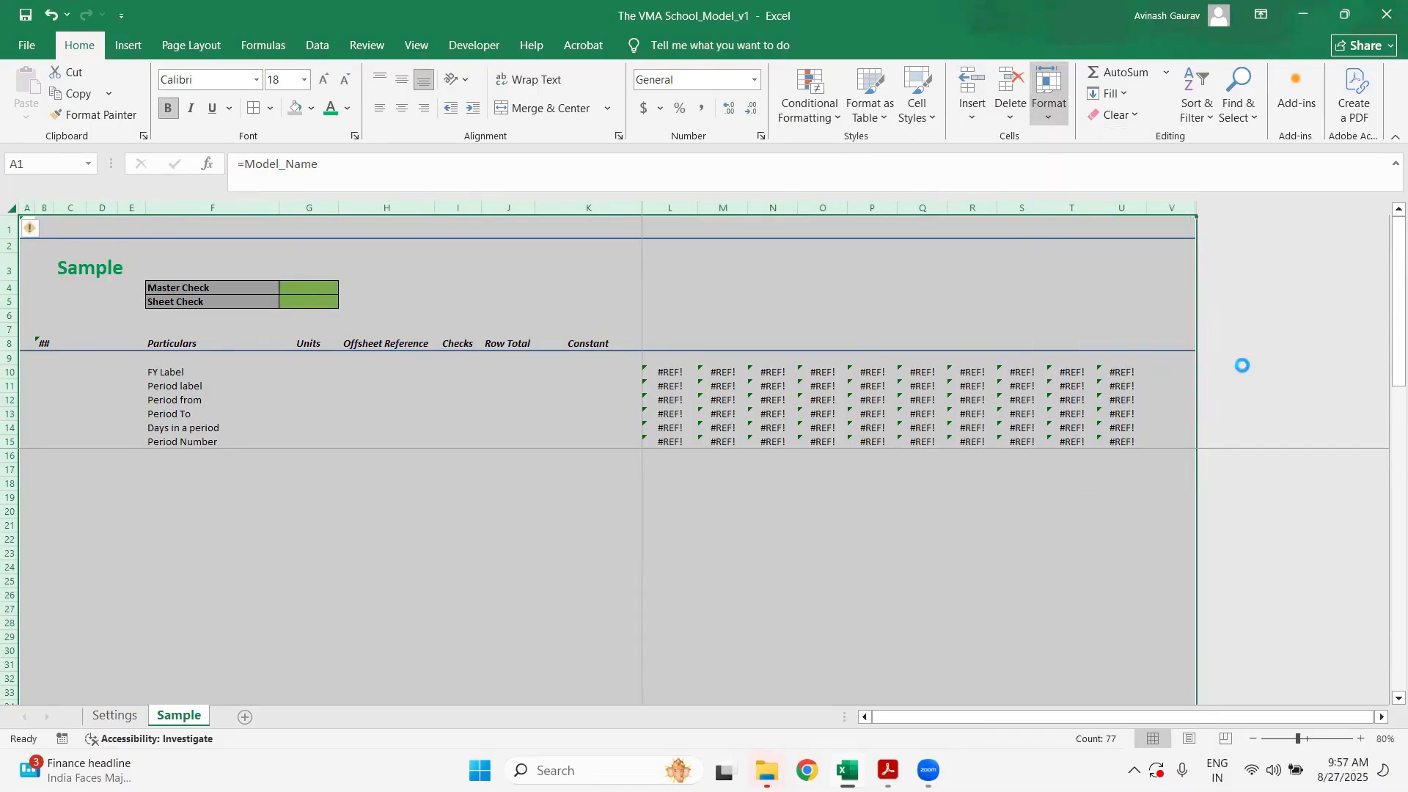
- Examine the empty rows below the Sample sheet's header, down to the last row of the sheet
{"action": "scroll", "coordinate": [291, 604], "scroll_direction": "down", "scroll_amount": 20}
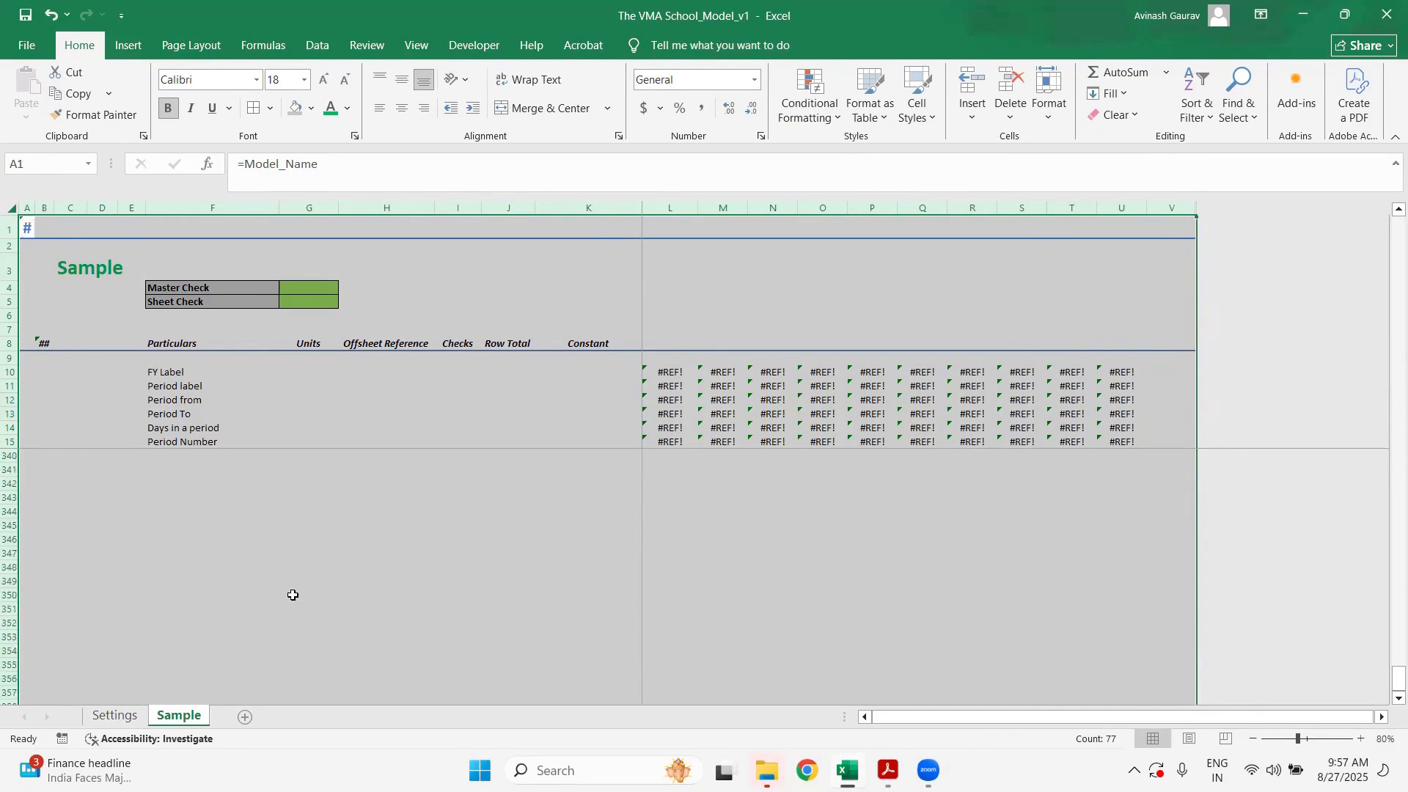
{"action": "left_click", "coordinate": [292, 598]}
{"action": "key", "text": "ctrl+Down"}
{"action": "key", "text": "ctrl+Up"}
{"action": "key", "text": "ctrl+Up"}
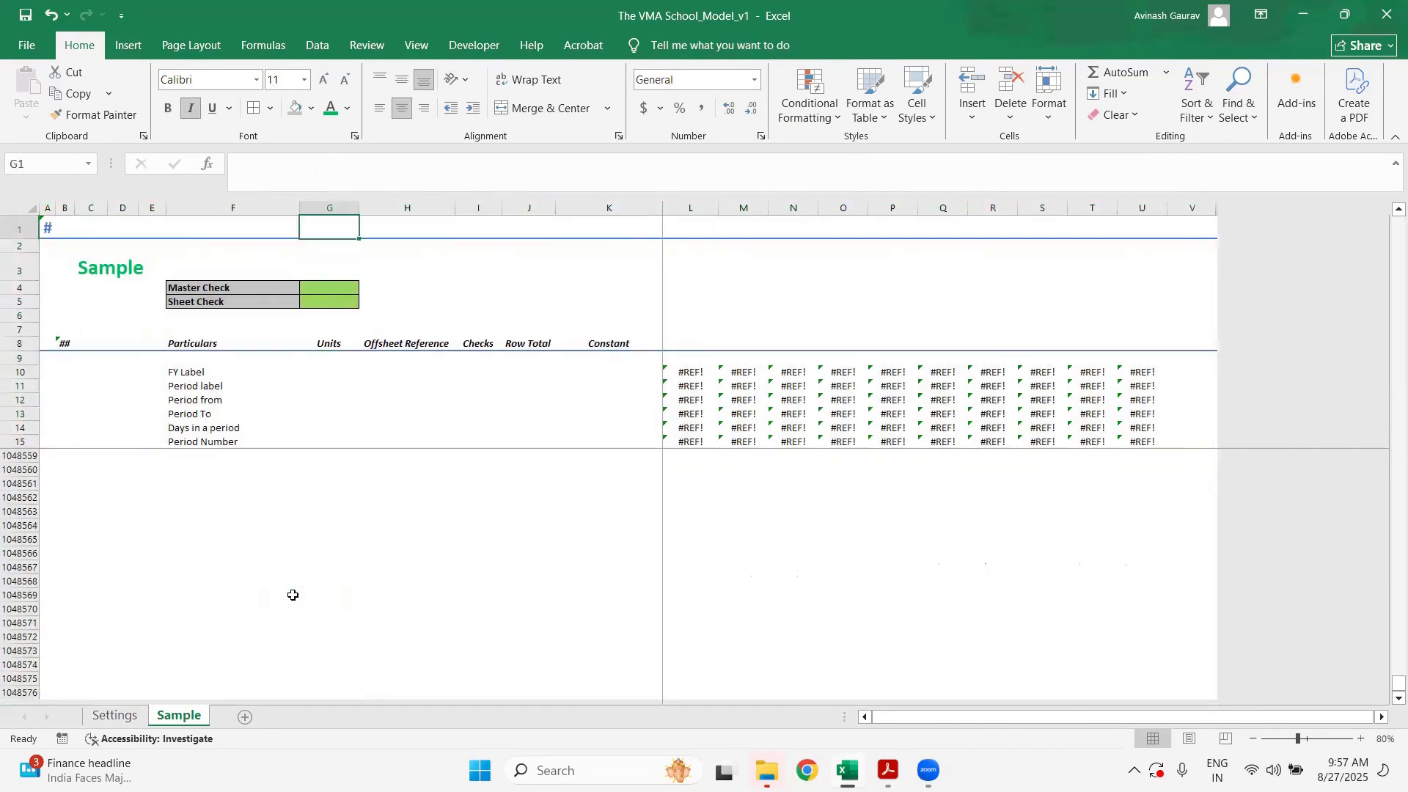
{"action": "key", "text": "Down"}
{"action": "key", "text": "Down"}
{"action": "key", "text": "Down"}
{"action": "key", "text": "Down"}
{"action": "key", "text": "Down"}
{"action": "key", "text": "Down"}
{"action": "key", "text": "Down"}
{"action": "key", "text": "Down"}
{"action": "key", "text": "Down"}
{"action": "key", "text": "Down"}
{"action": "key", "text": "Down"}
{"action": "key", "text": "Down"}
{"action": "key", "text": "Down"}
{"action": "key", "text": "Down"}
{"action": "key", "text": "Down"}
{"action": "key", "text": "Down"}
{"action": "key", "text": "Down"}
{"action": "key", "text": "Down"}
{"action": "key", "text": "Down"}
{"action": "key", "text": "Down"}
{"action": "key", "text": "Up"}
{"action": "key", "text": "Up"}
{"action": "key", "text": "Up"}
{"action": "key", "text": "Up"}
{"action": "key", "text": "Up"}
{"action": "key", "text": "Up"}
{"action": "key", "text": "Up"}
{"action": "key", "text": "Up"}
{"action": "key", "text": "Up"}
{"action": "key", "text": "Up"}
{"action": "key", "text": "Up"}
{"action": "key", "text": "Up"}
{"action": "key", "text": "Up"}
{"action": "key", "text": "Up"}
{"action": "key", "text": "Up"}
{"action": "key", "text": "Up"}
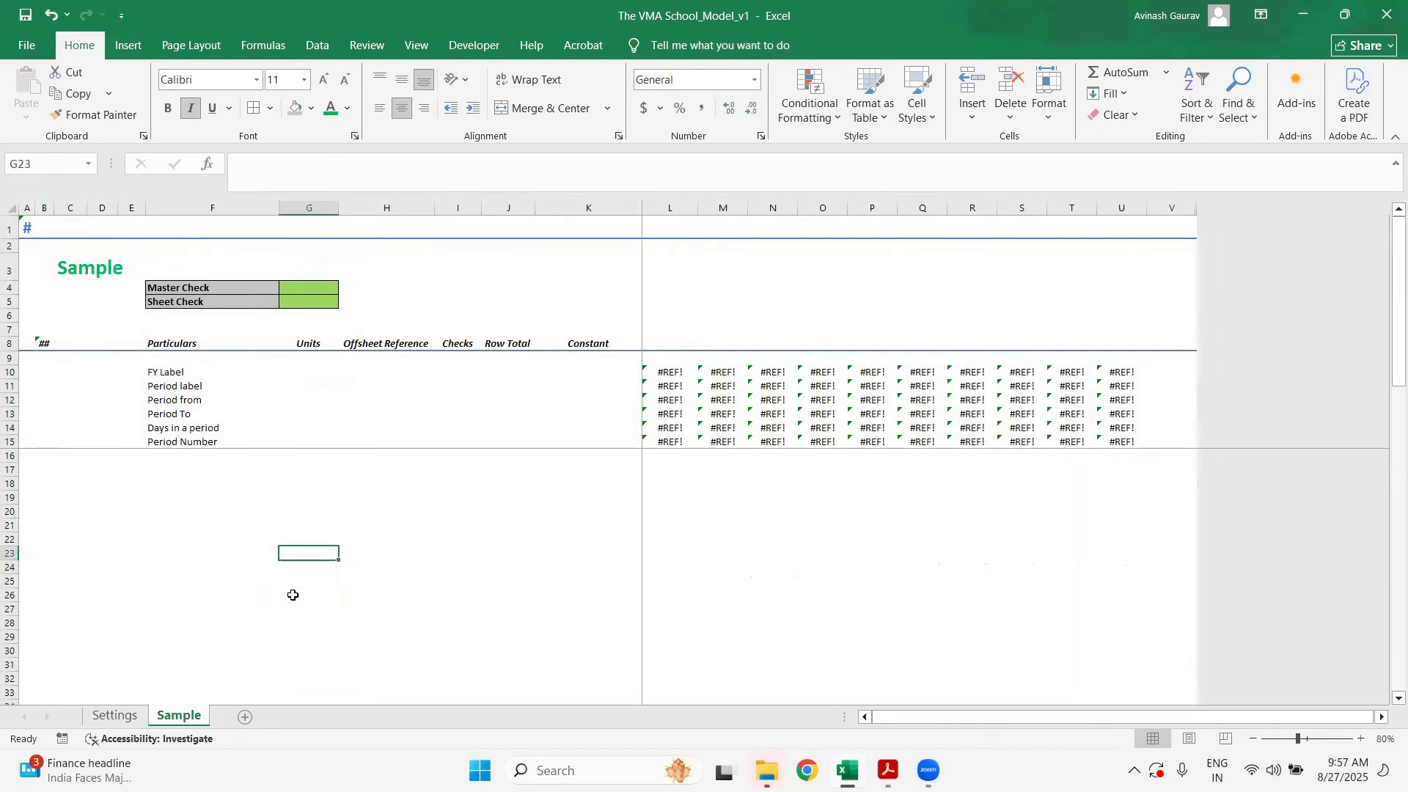
- Link the first FY Label in L10 of the Sample sheet to Settings!L10
{"action": "key", "text": "Right"}
{"action": "key", "text": "Right"}
{"action": "key", "text": "Right"}
{"action": "key", "text": "Right"}
{"action": "key", "text": "Right"}
{"action": "key", "text": "Right"}
{"action": "key", "text": "Down"}
{"action": "key", "text": "Down"}
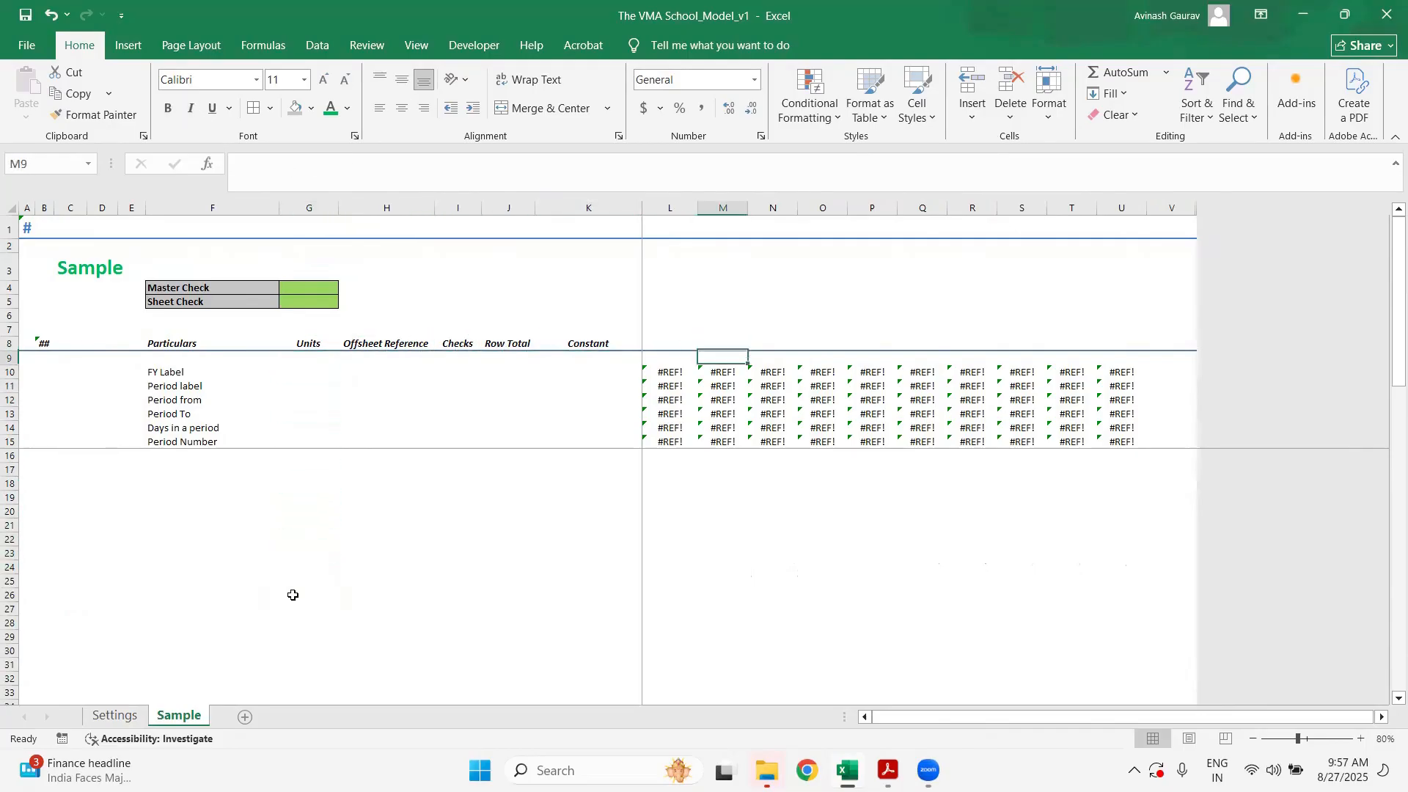
{"action": "key", "text": "Left"}
{"action": "type", "text": "="}
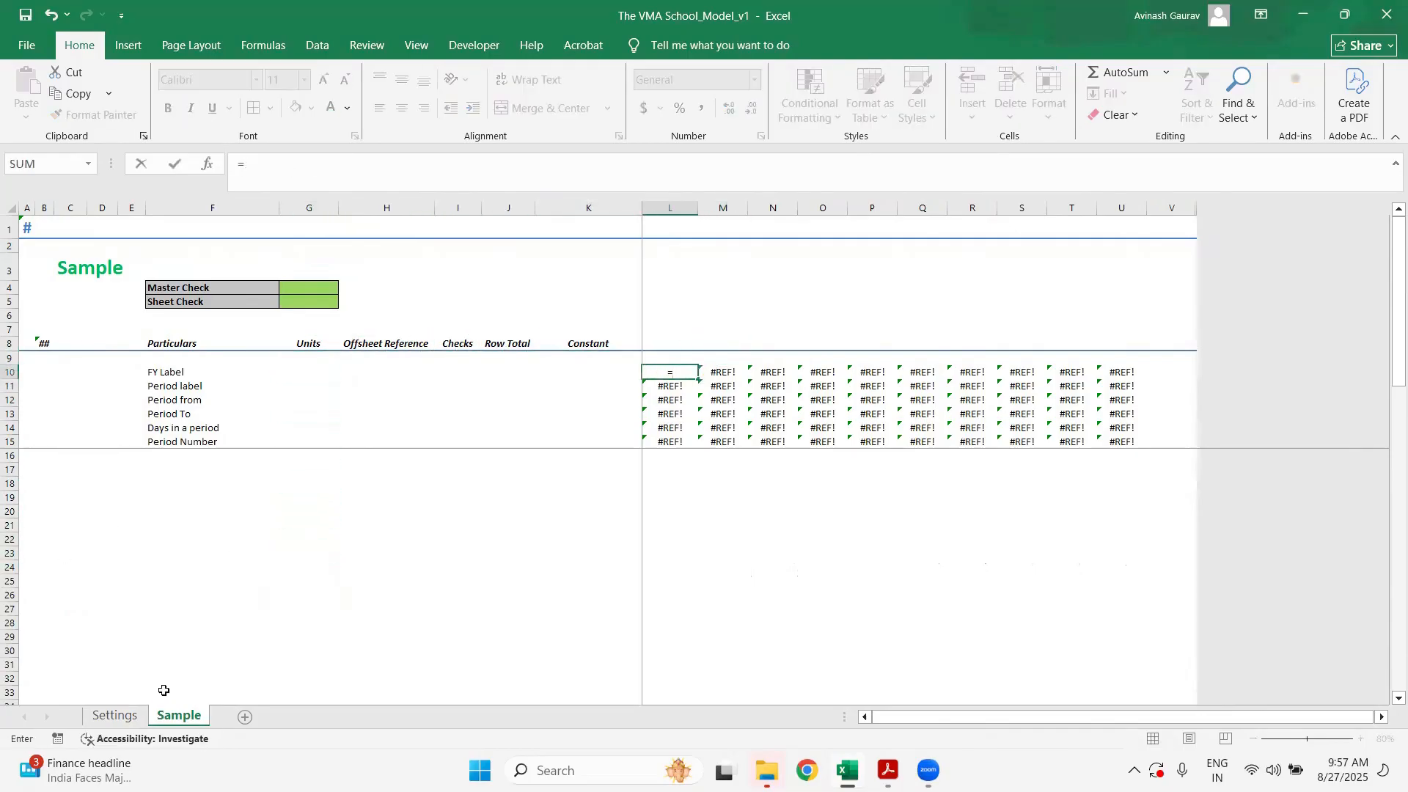
{"action": "left_click", "coordinate": [114, 715]}
{"action": "left_click", "coordinate": [672, 371]}
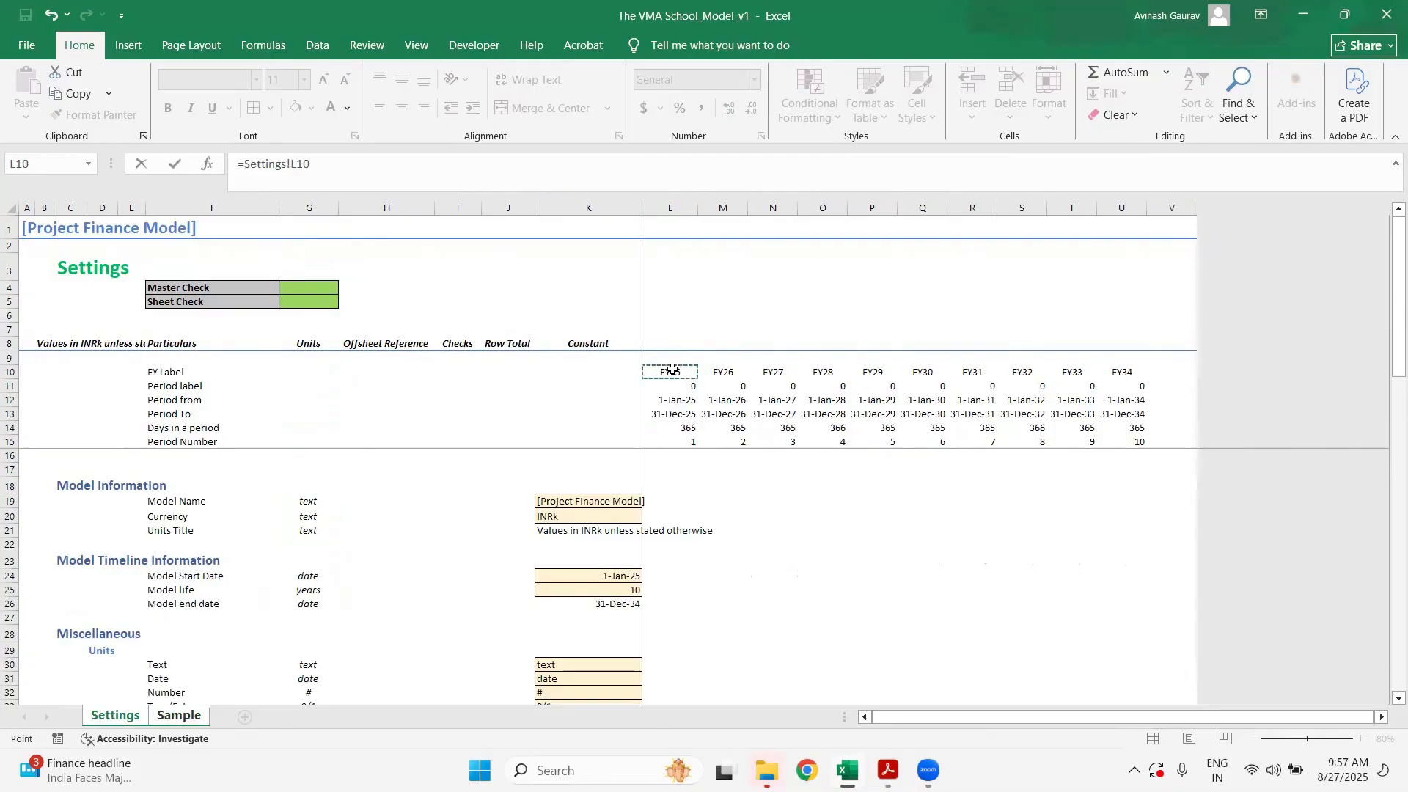
{"action": "key", "text": "Return"}
- Copy the linked formula in L10 across the whole timeline header range L10:U15
{"action": "key", "text": "Up"}
{"action": "key", "text": "ctrl+c"}
{"action": "key", "text": "ctrl+shift+Right"}
{"action": "key", "text": "ctrl+shift+Down"}
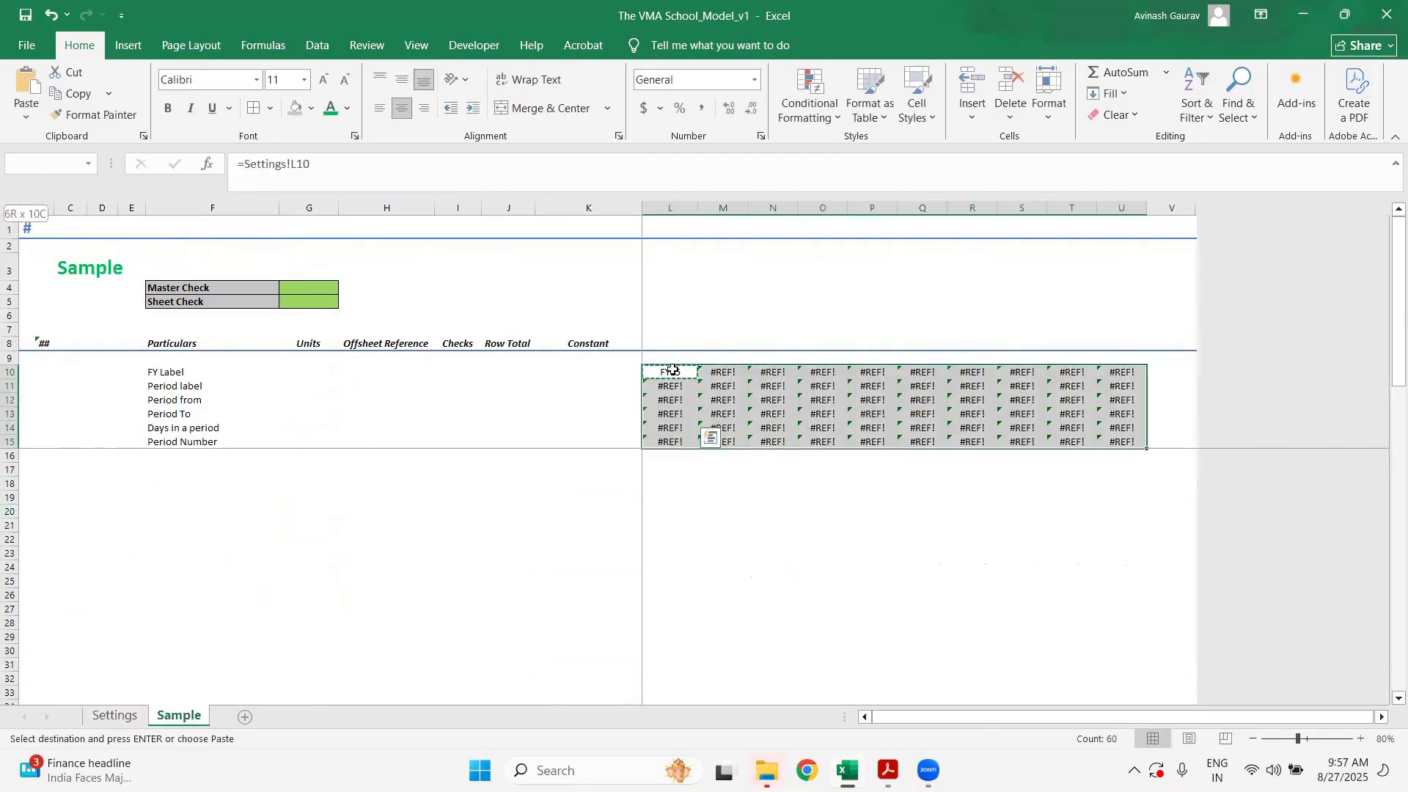
{"action": "key", "text": "ctrl+v"}
- Format the Period from and Period To values in L12:U13 as dates of type 14-Mar-12
{"action": "key", "text": "Down"}
{"action": "key", "text": "Down"}
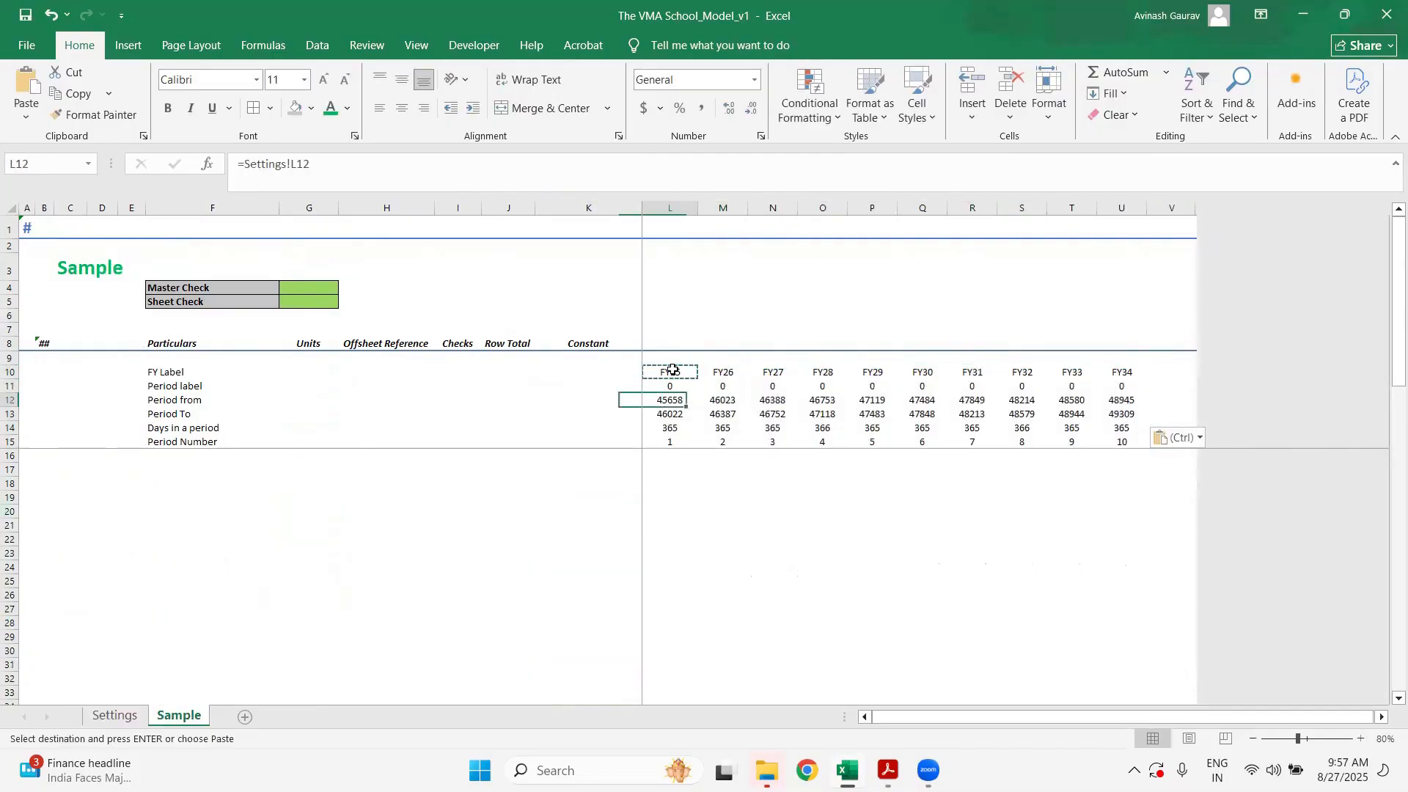
{"action": "key", "text": "shift+Down"}
{"action": "key", "text": "ctrl+shift+Right"}
{"action": "key", "text": "Escape"}
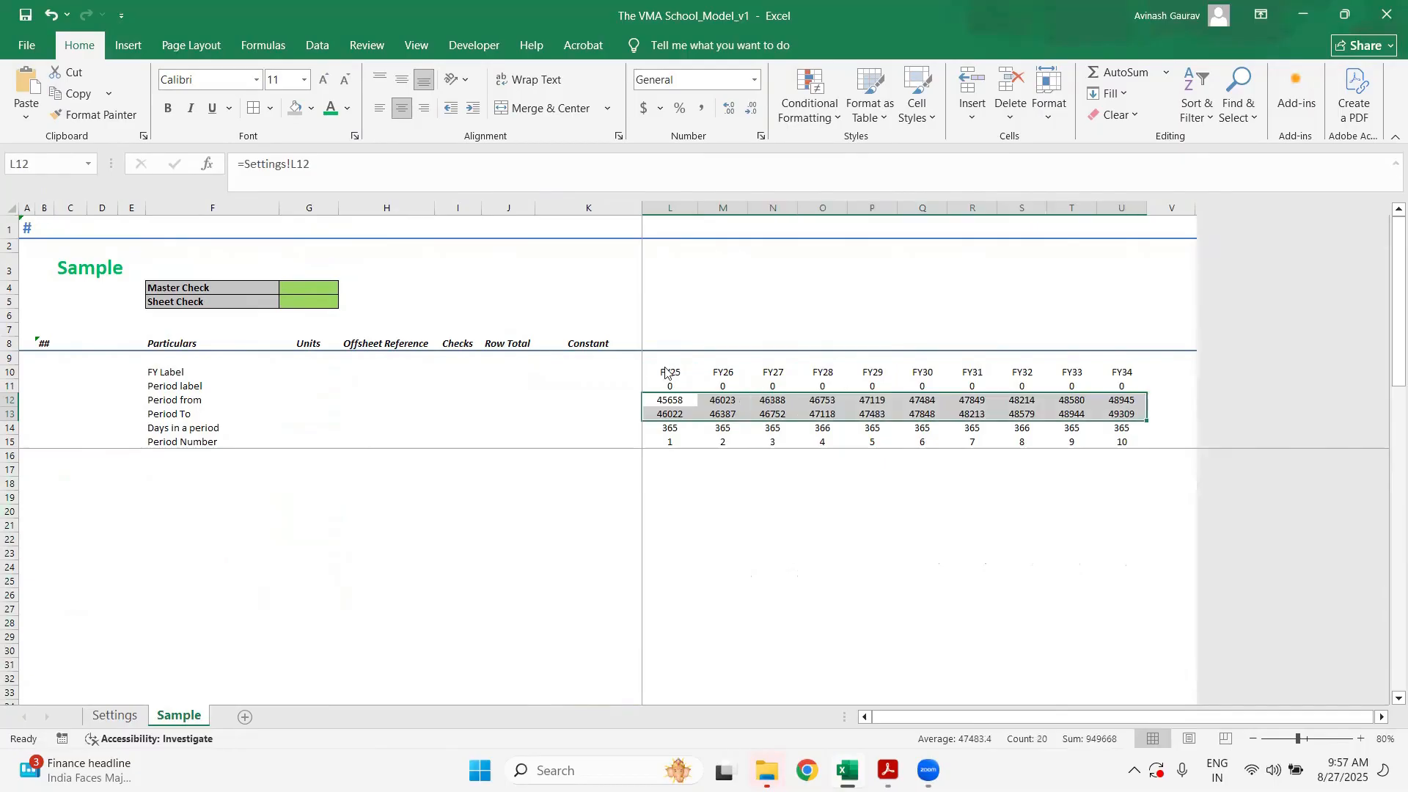
{"action": "key", "text": "ctrl+1"}
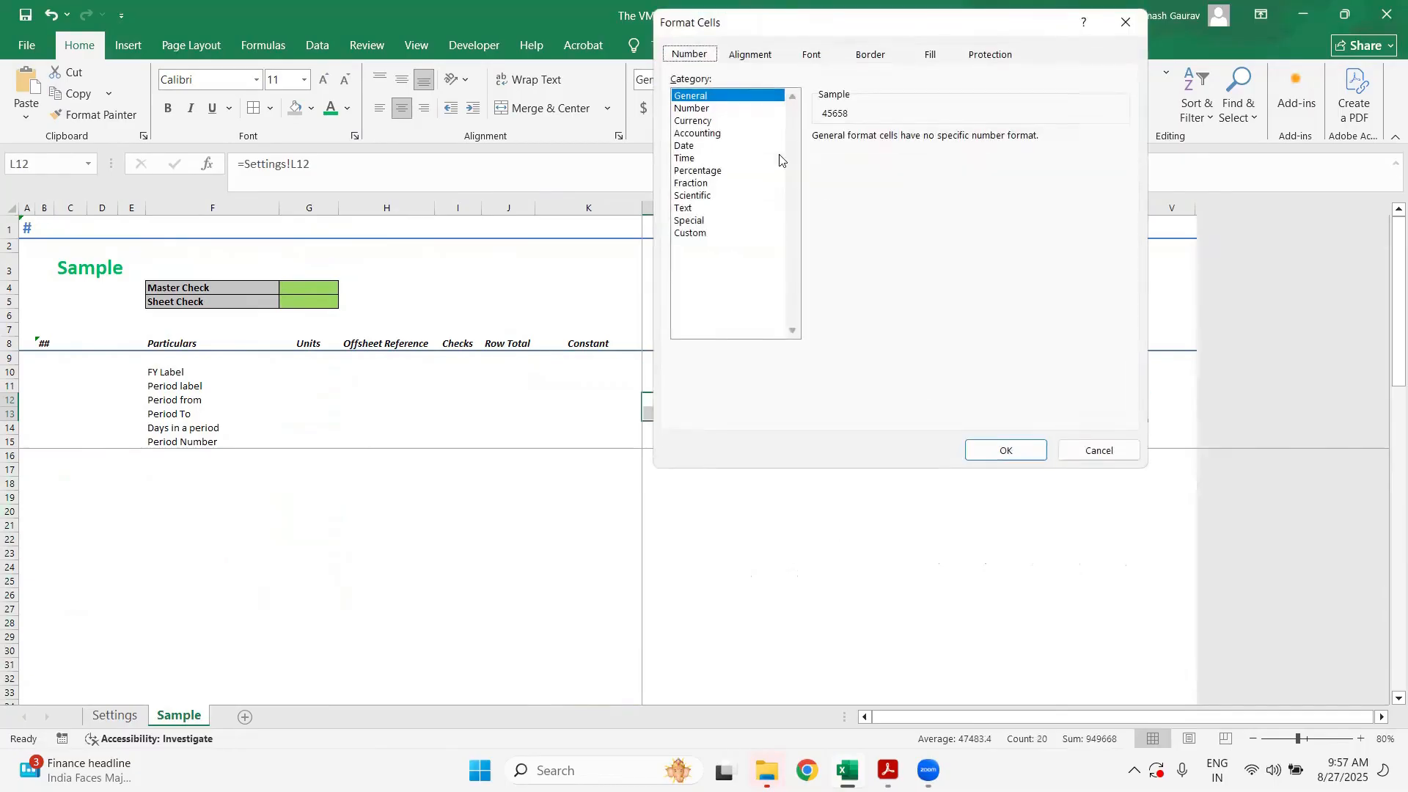
{"action": "left_click", "coordinate": [690, 146]}
{"action": "left_click", "coordinate": [1122, 224]}
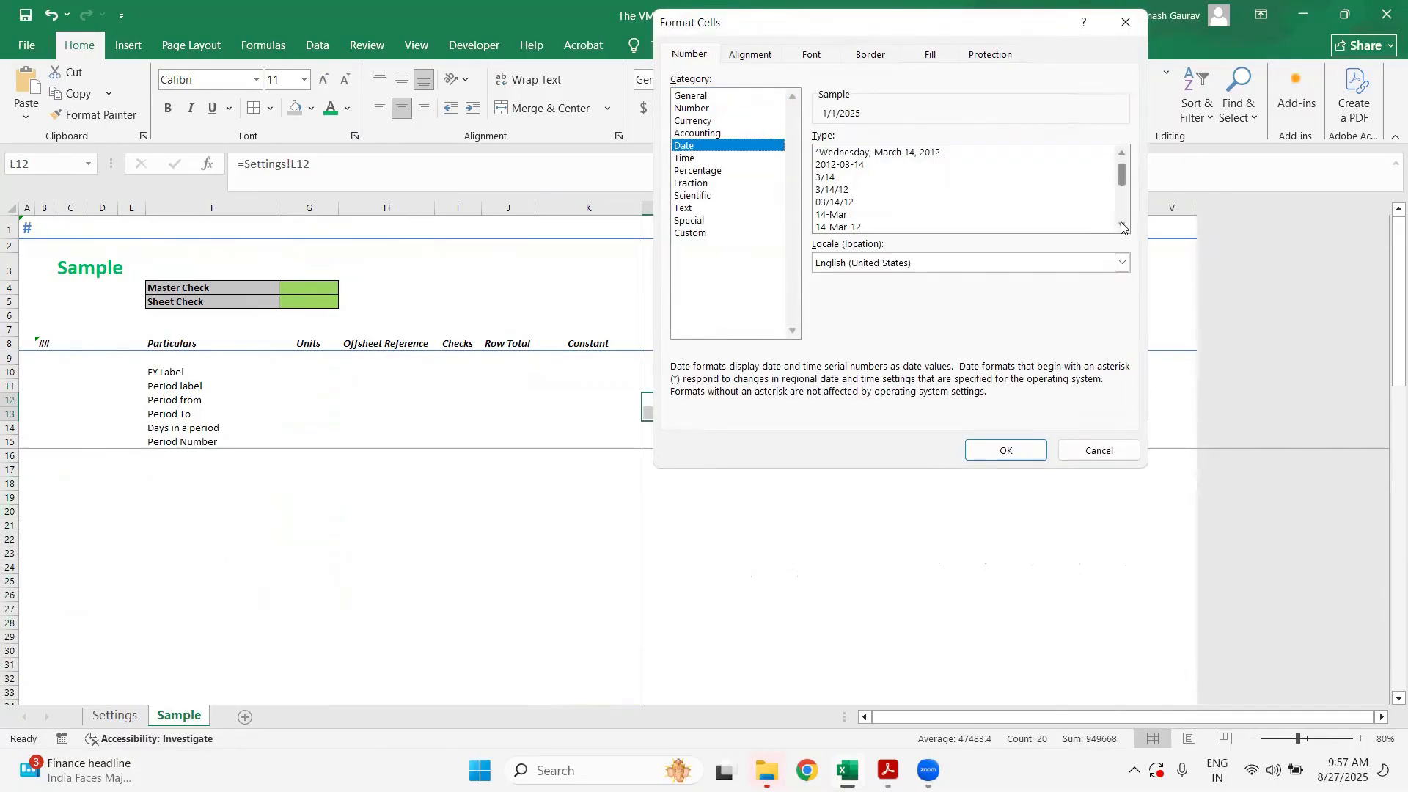
{"action": "left_click", "coordinate": [1122, 224]}
{"action": "left_click", "coordinate": [860, 214]}
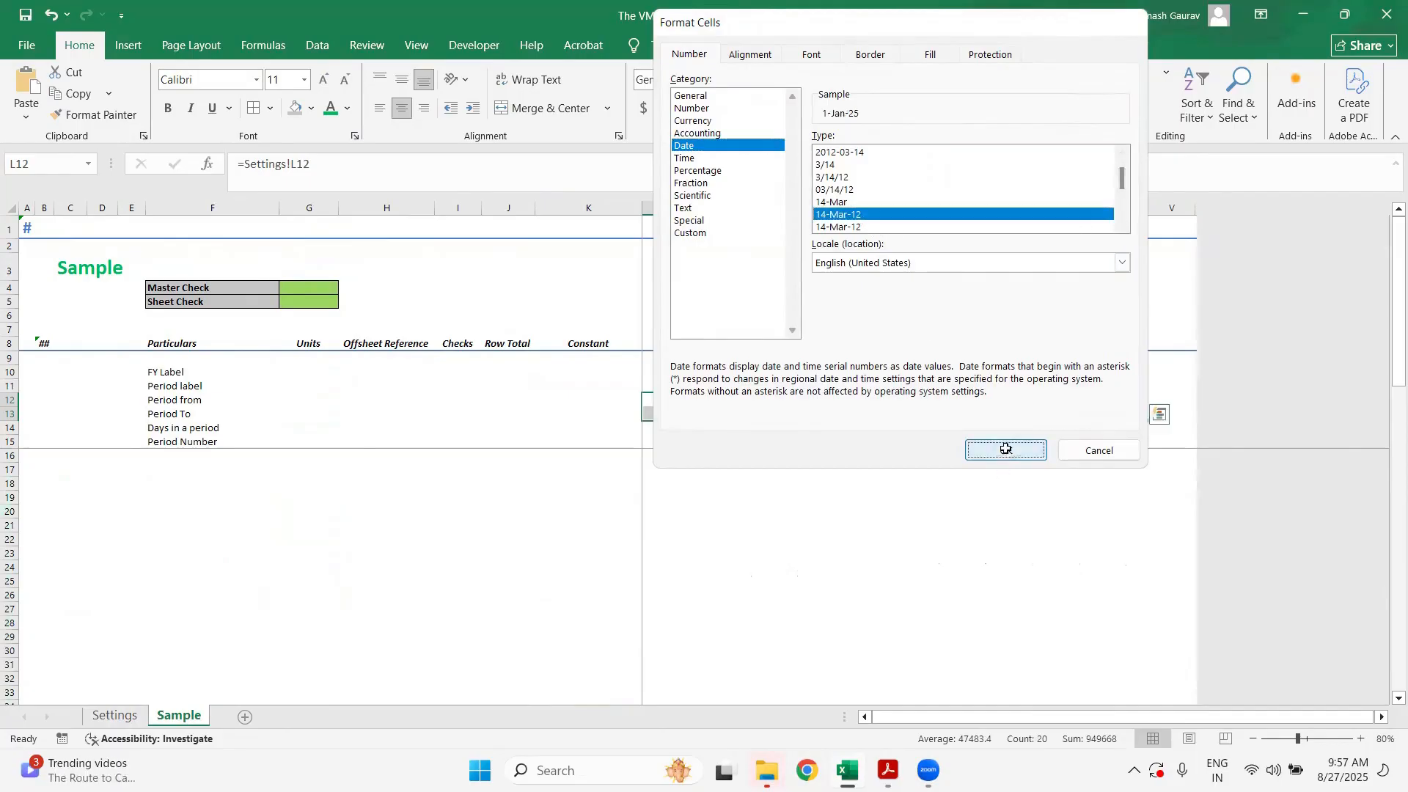
{"action": "left_click", "coordinate": [1004, 450]}
{"action": "left_click", "coordinate": [730, 563]}
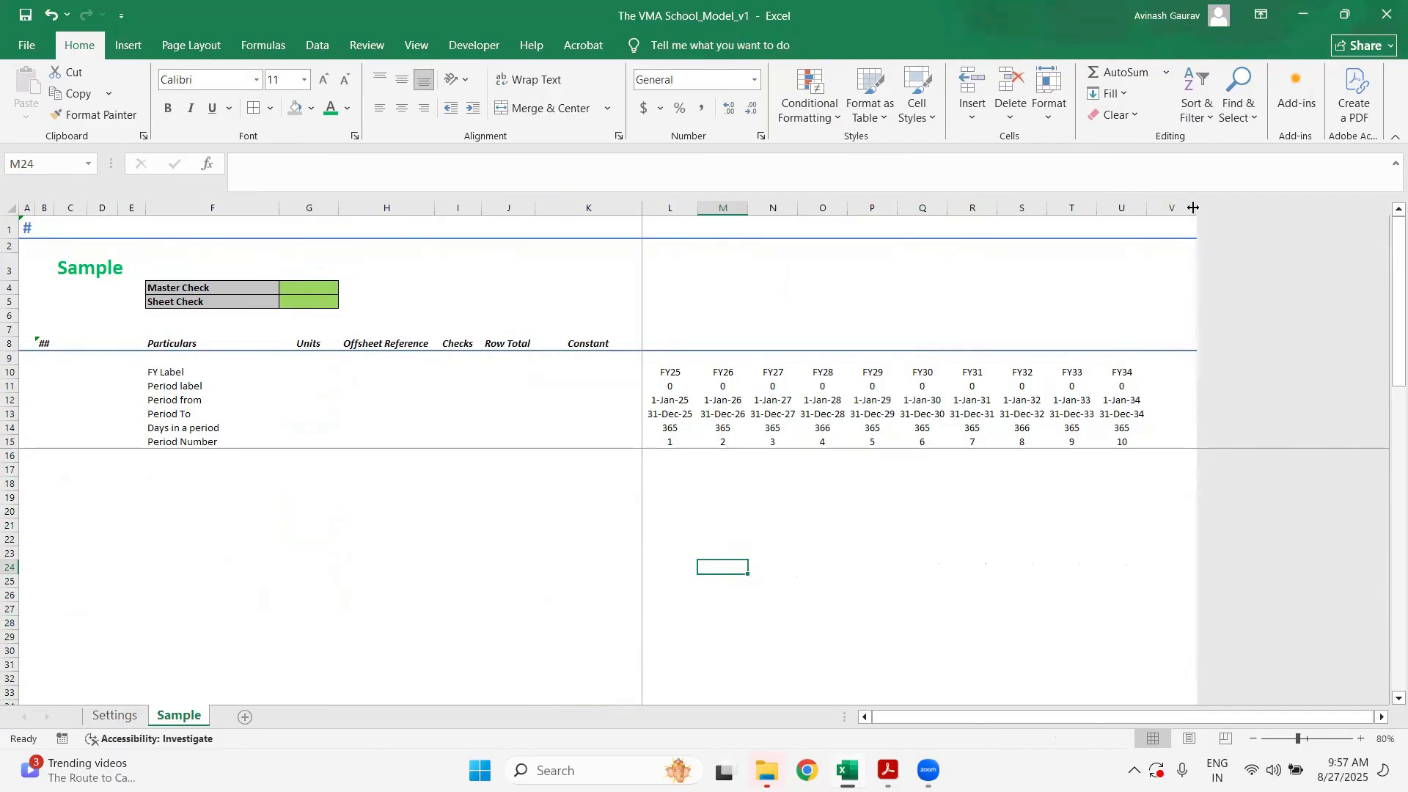
- Narrow column V and widen columns A and B of the Sample sheet
{"action": "left_click_drag", "start_coordinate": [1194, 207], "coordinate": [1171, 207]}
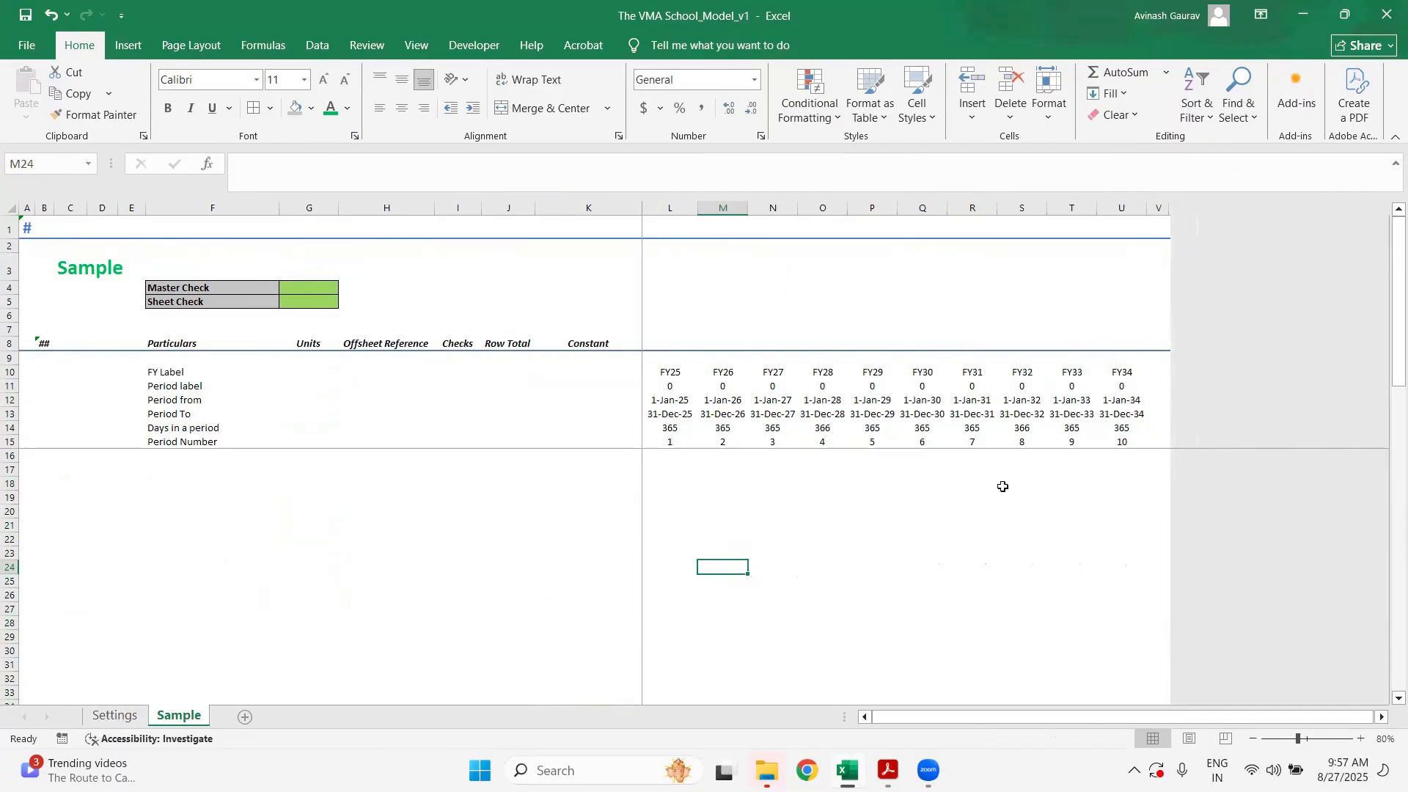
{"action": "left_click", "coordinate": [41, 343]}
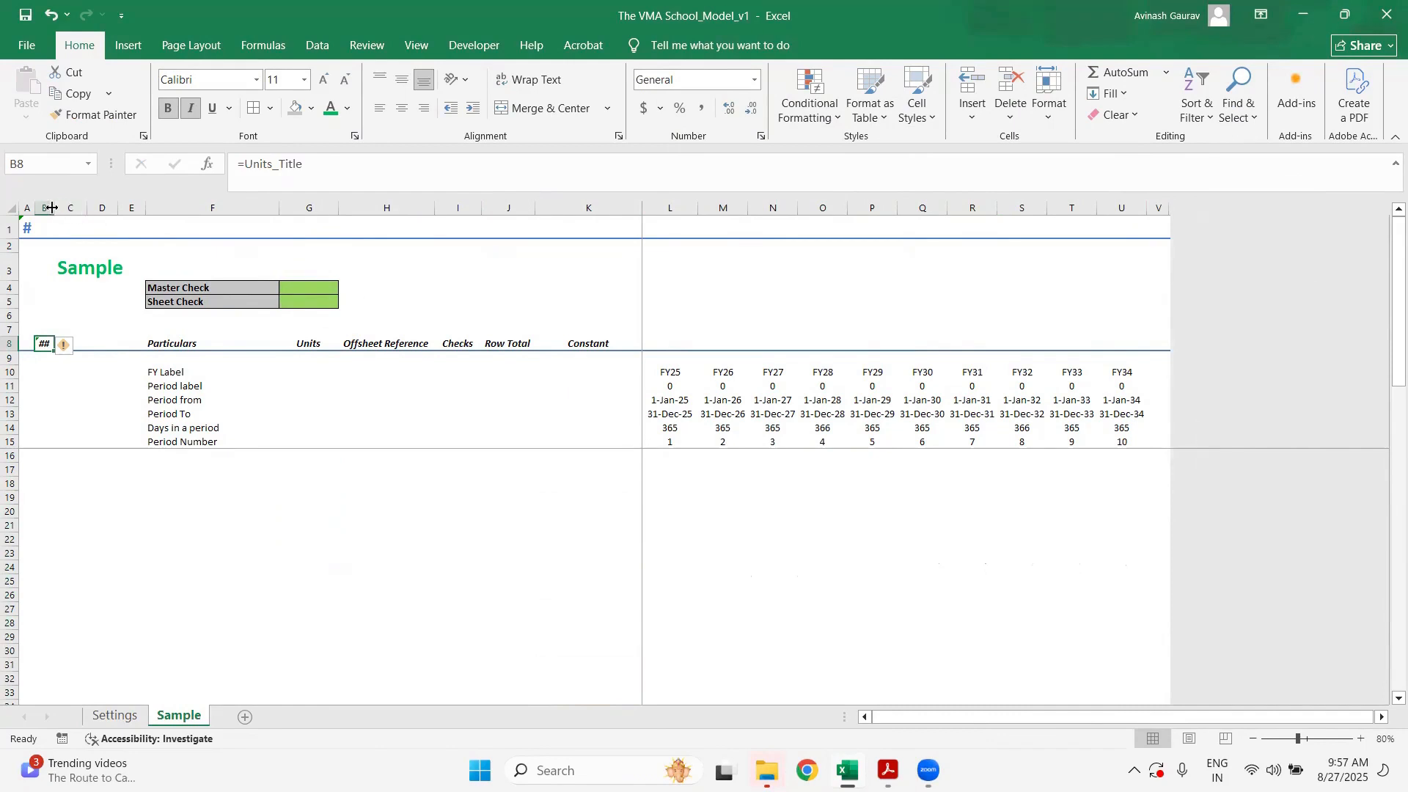
{"action": "mouse_move", "coordinate": [51, 207]}
{"action": "left_mouse_down"}
{"action": "mouse_move", "coordinate": [70, 209]}
{"action": "mouse_move", "coordinate": [47, 210]}
{"action": "left_mouse_up"}
- Link the model title in A1 of the Sample sheet to Settings!A1
{"action": "left_click", "coordinate": [34, 229]}
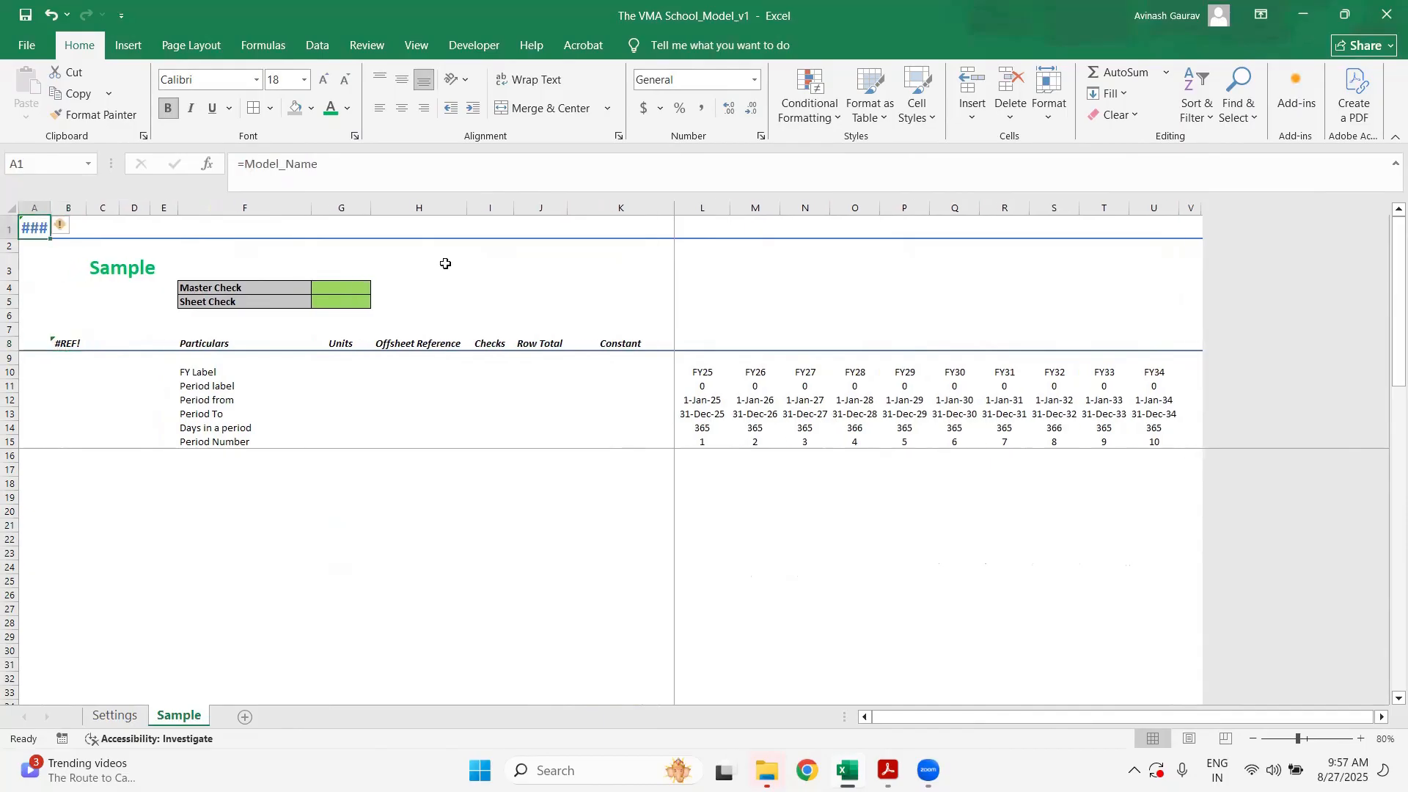
{"action": "type", "text": "="}
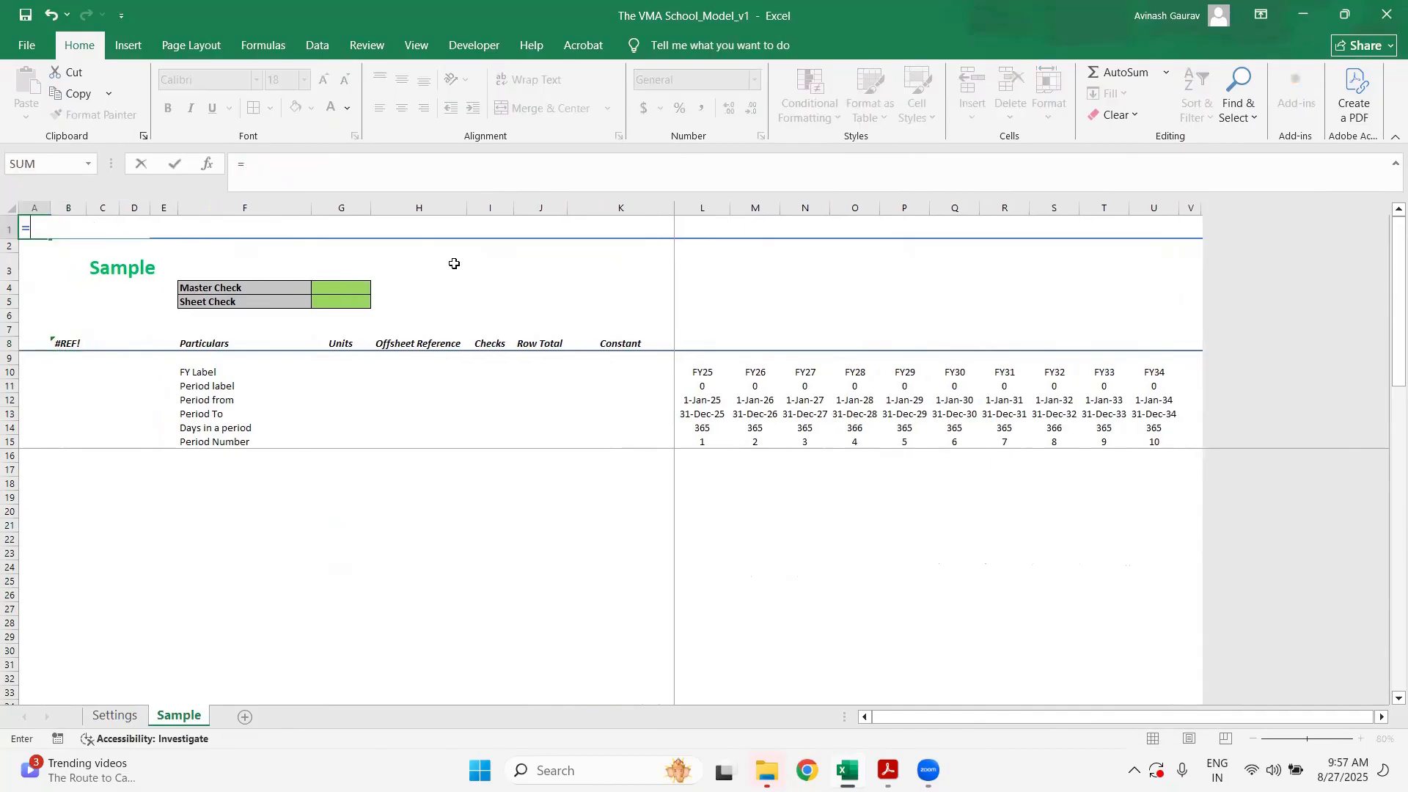
{"action": "left_click", "coordinate": [117, 715]}
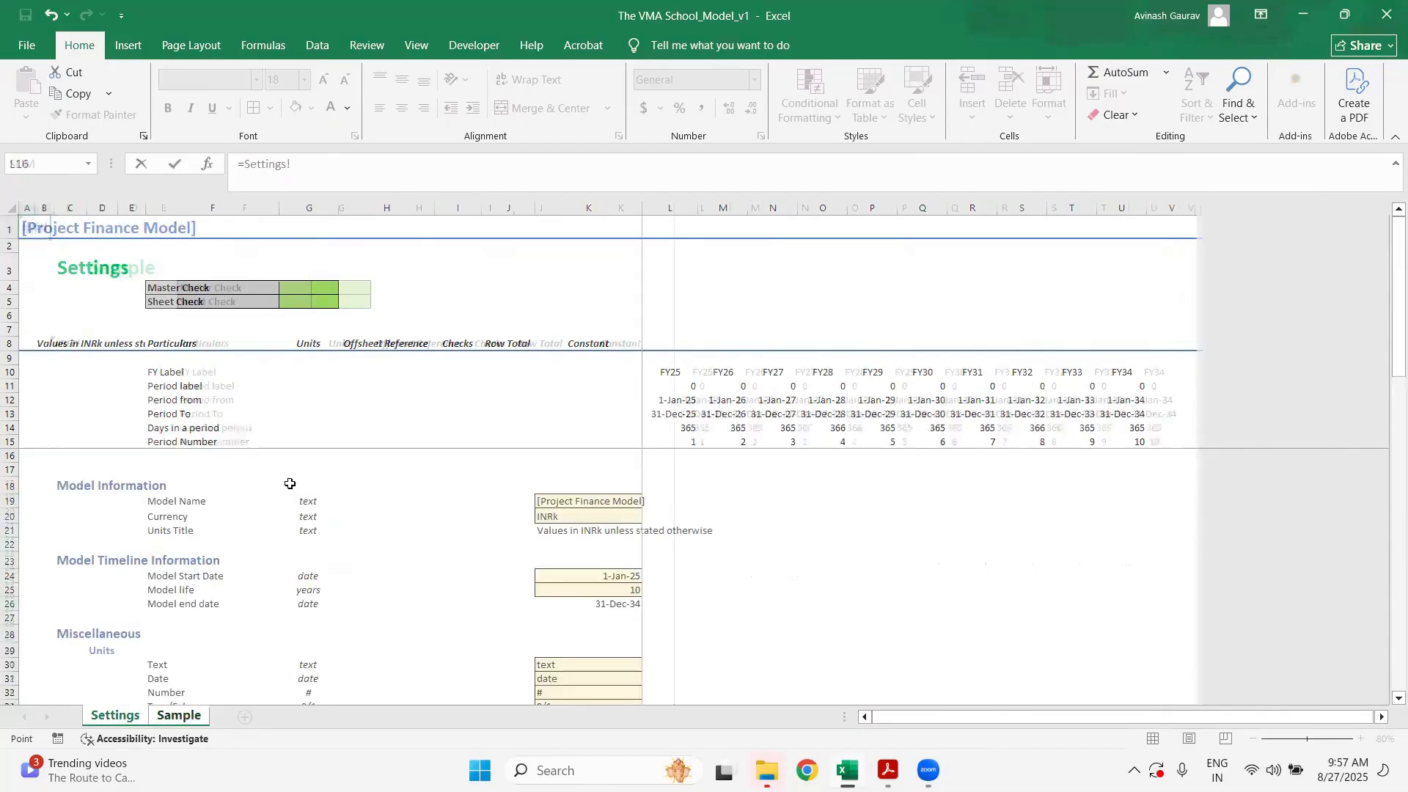
{"action": "left_click", "coordinate": [33, 229]}
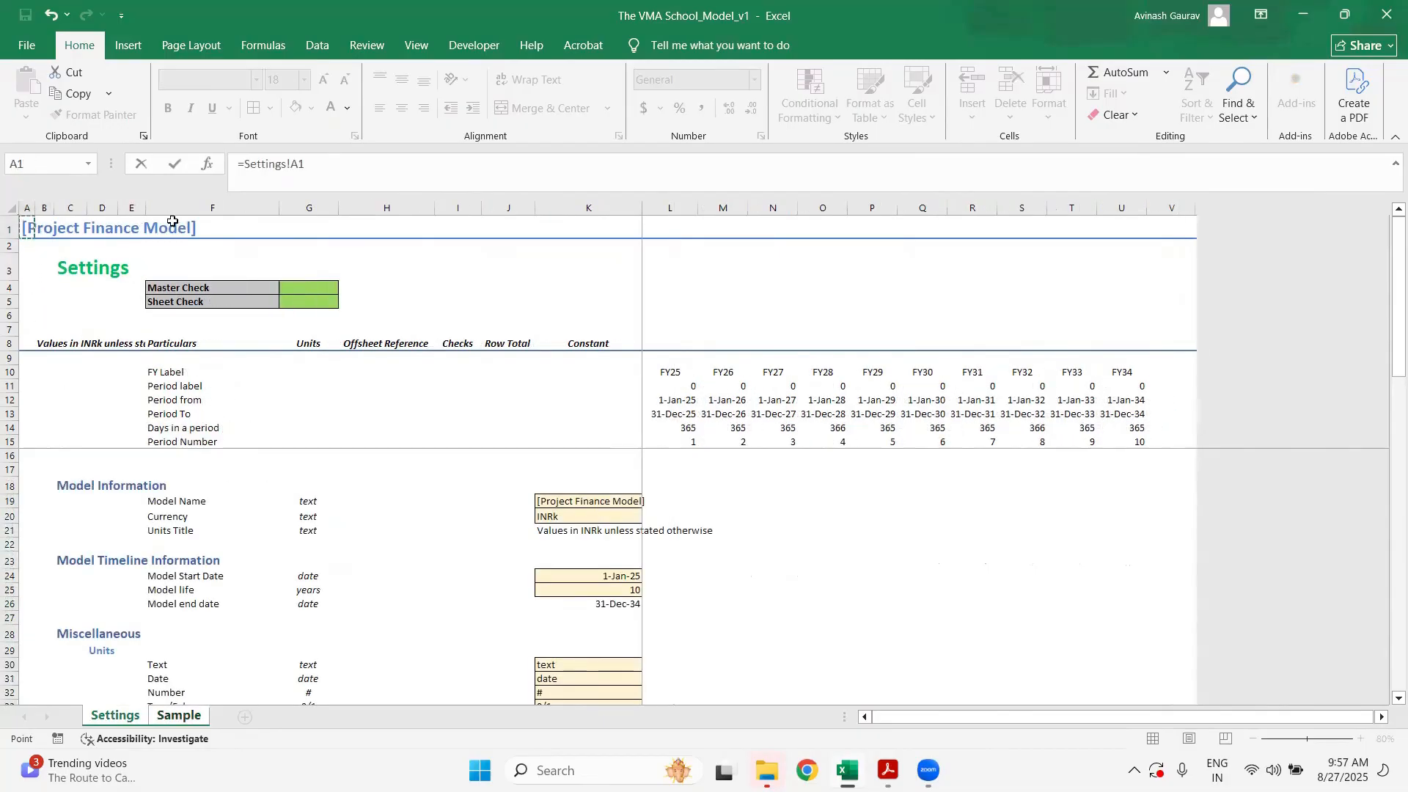
{"action": "key", "text": "Return"}
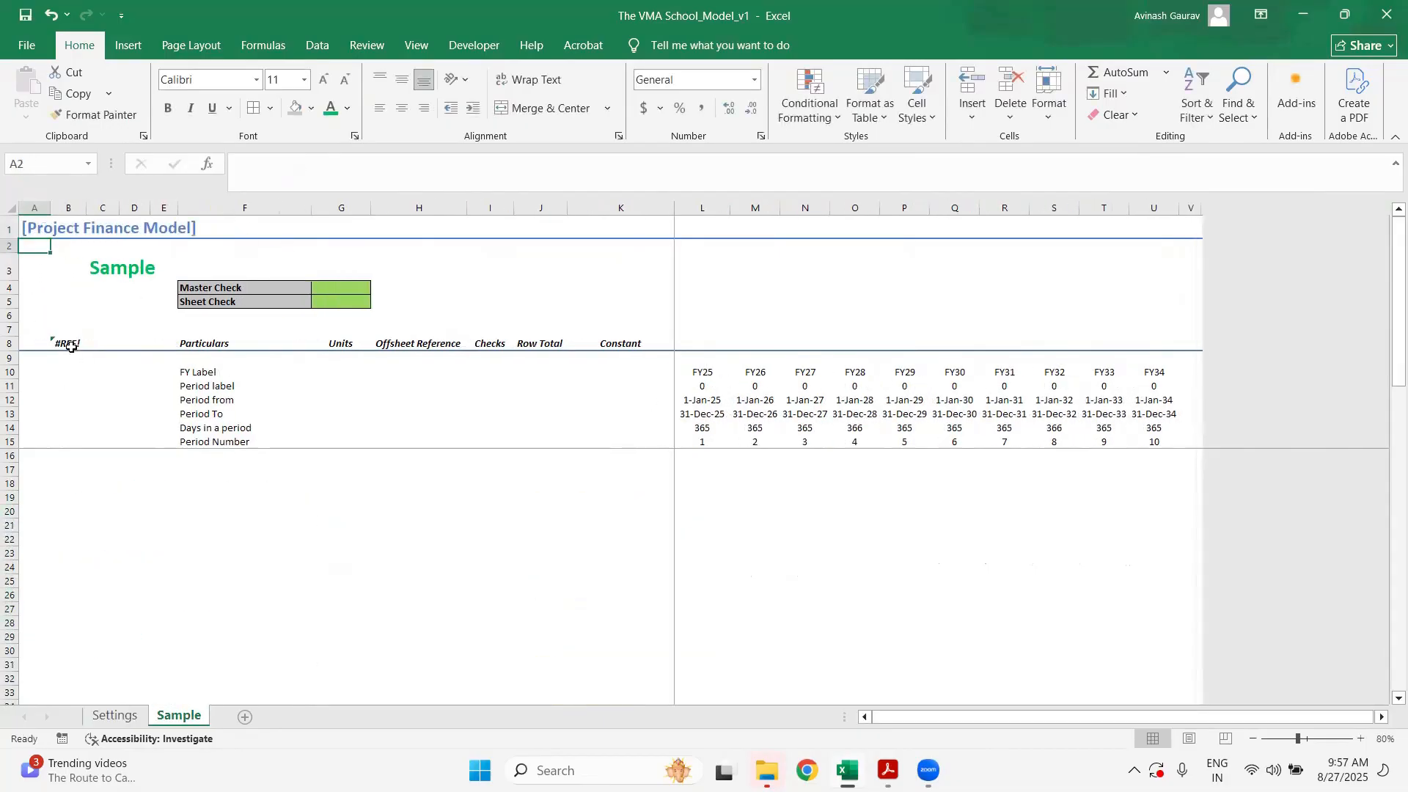
- Link the units title in B8 of the Sample sheet to Settings!B8
{"action": "left_click", "coordinate": [68, 344]}
{"action": "type", "text": "="}
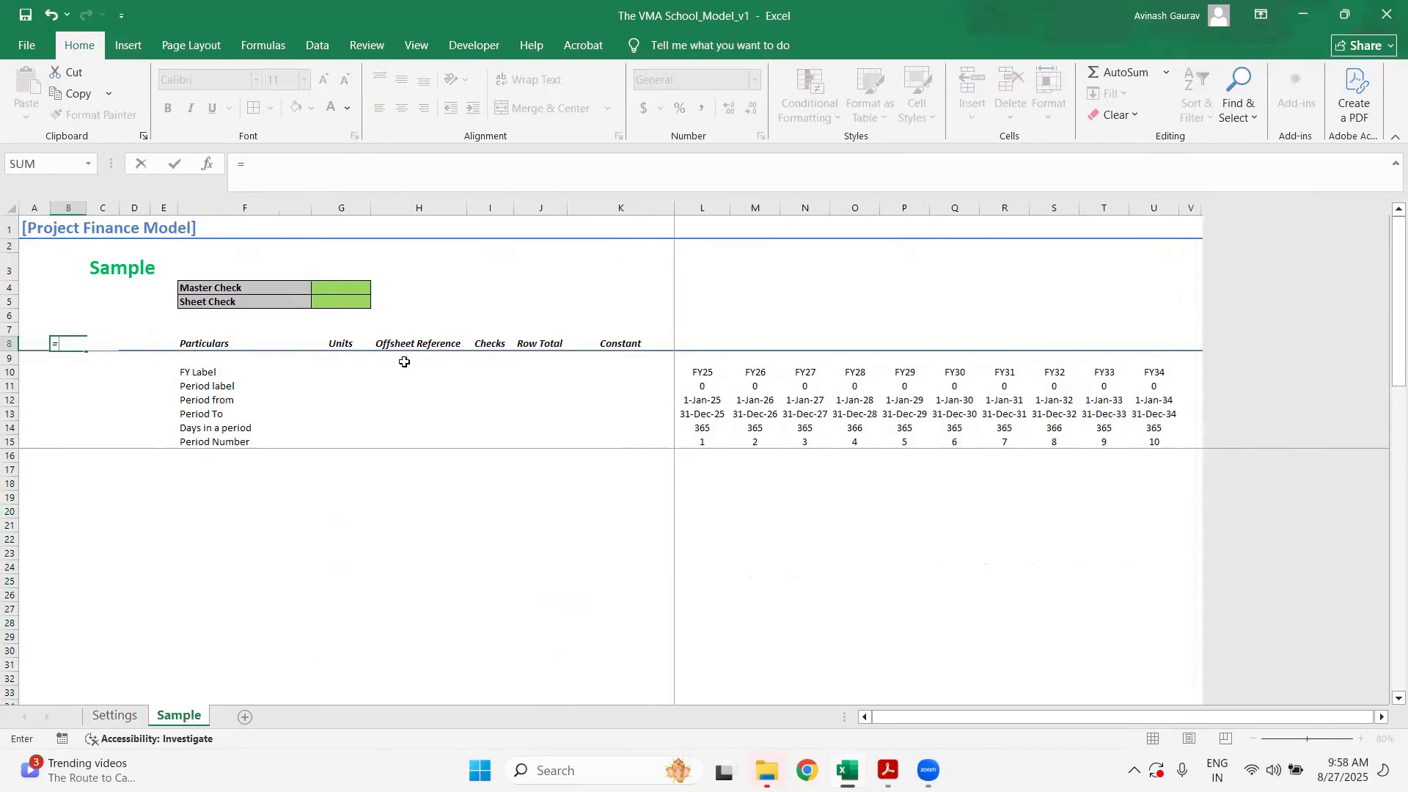
{"action": "left_click", "coordinate": [115, 715]}
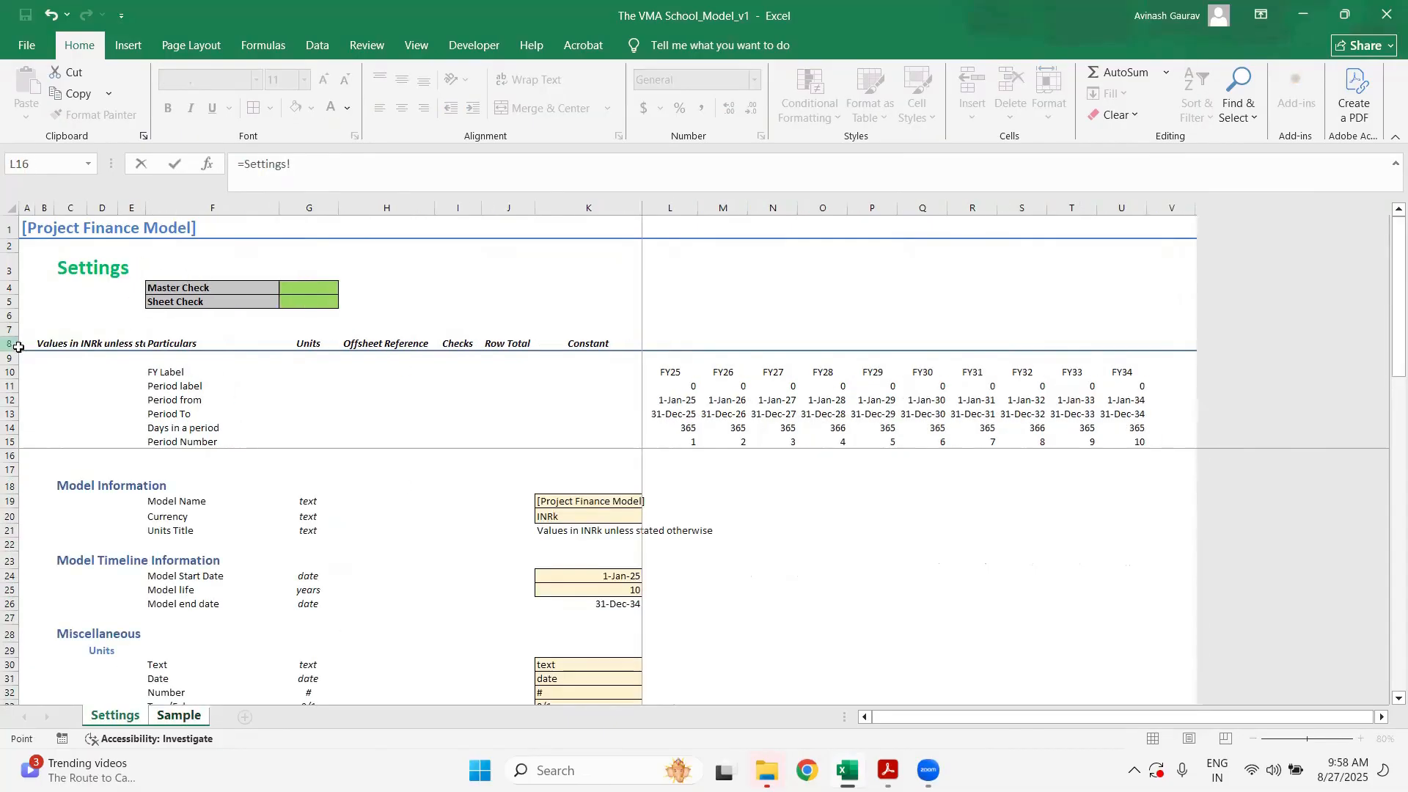
{"action": "left_click", "coordinate": [46, 344]}
{"action": "key", "text": "Return"}
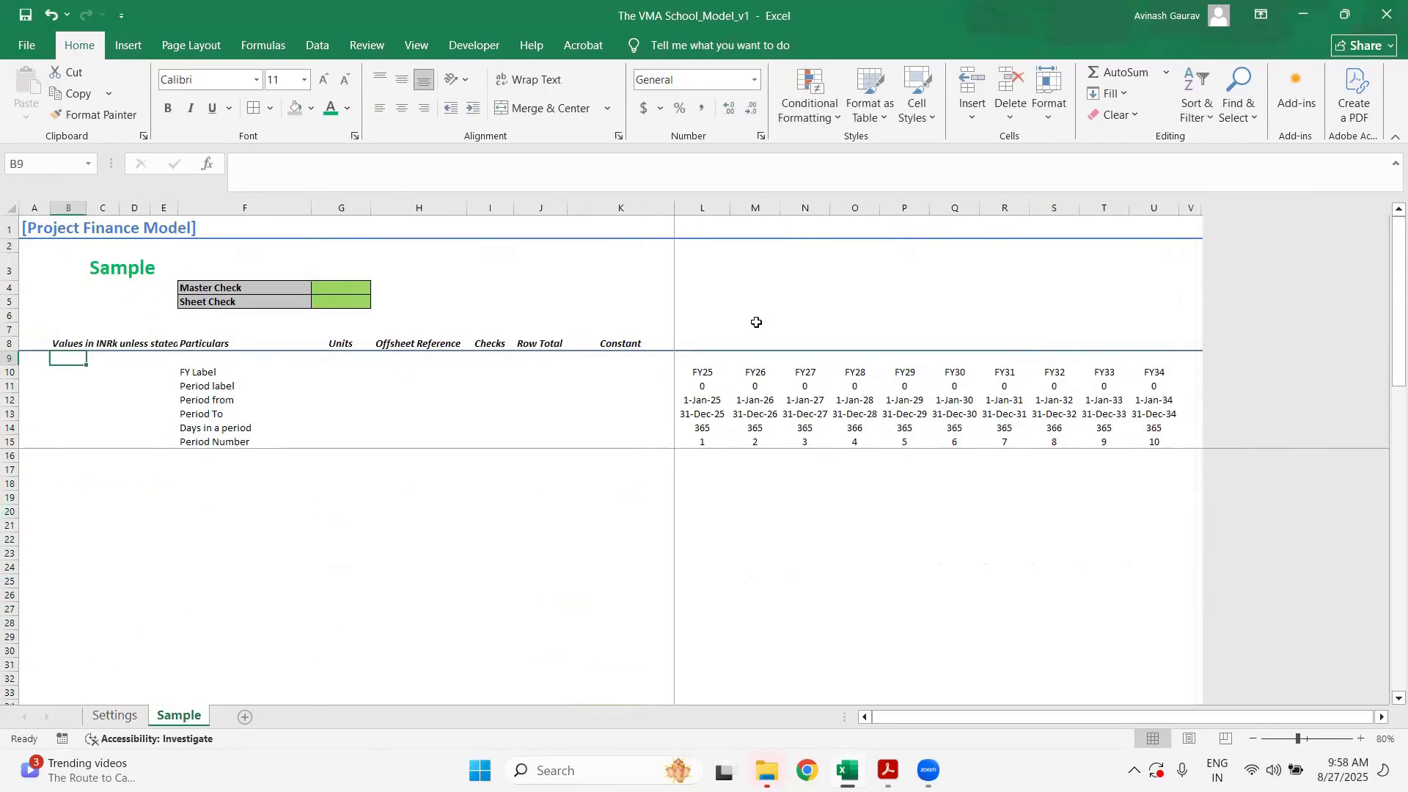
{"action": "left_click", "coordinate": [56, 341]}
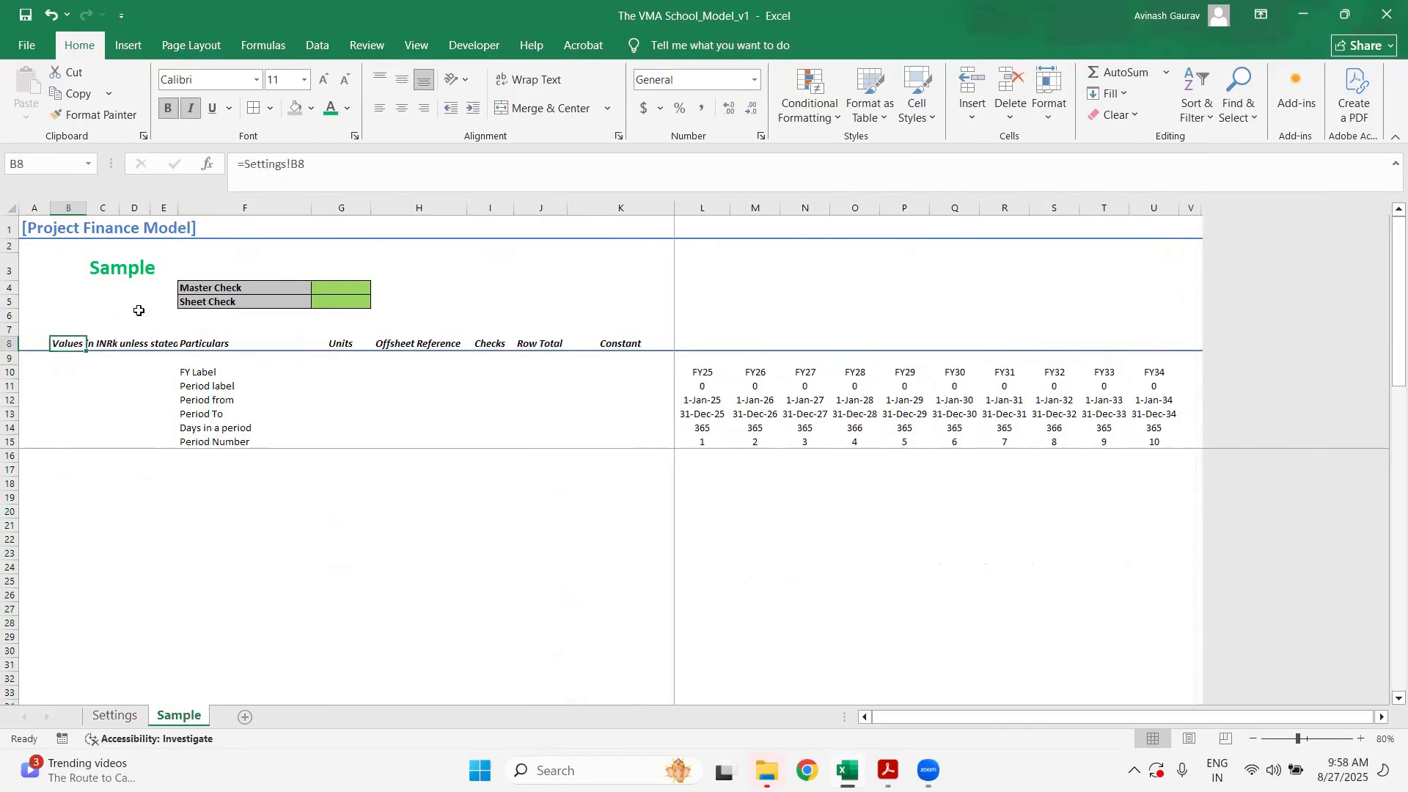
- Check the title formula in A1 on both sheets and filter the Name Manager to names with errors
{"action": "left_click", "coordinate": [45, 229]}
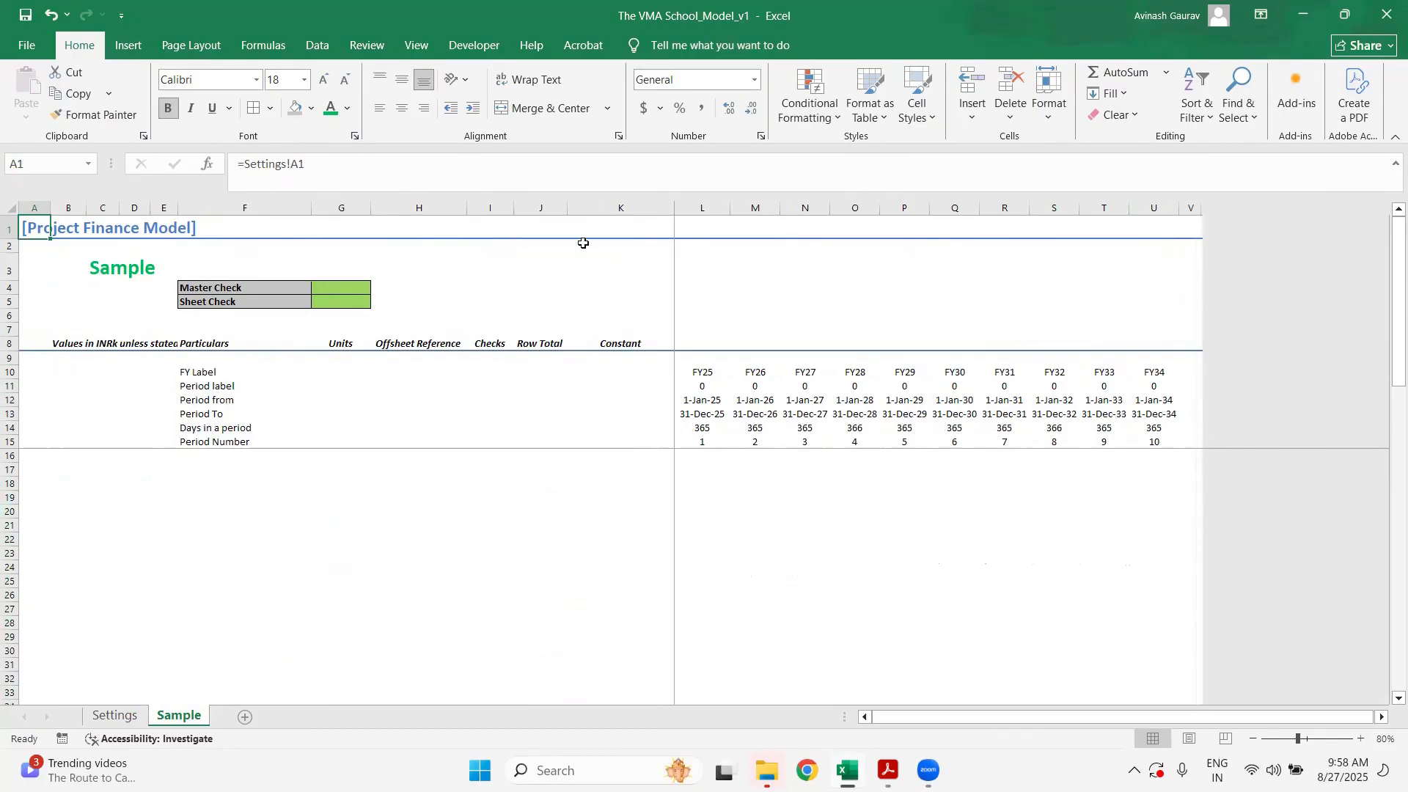
{"action": "left_click", "coordinate": [114, 716]}
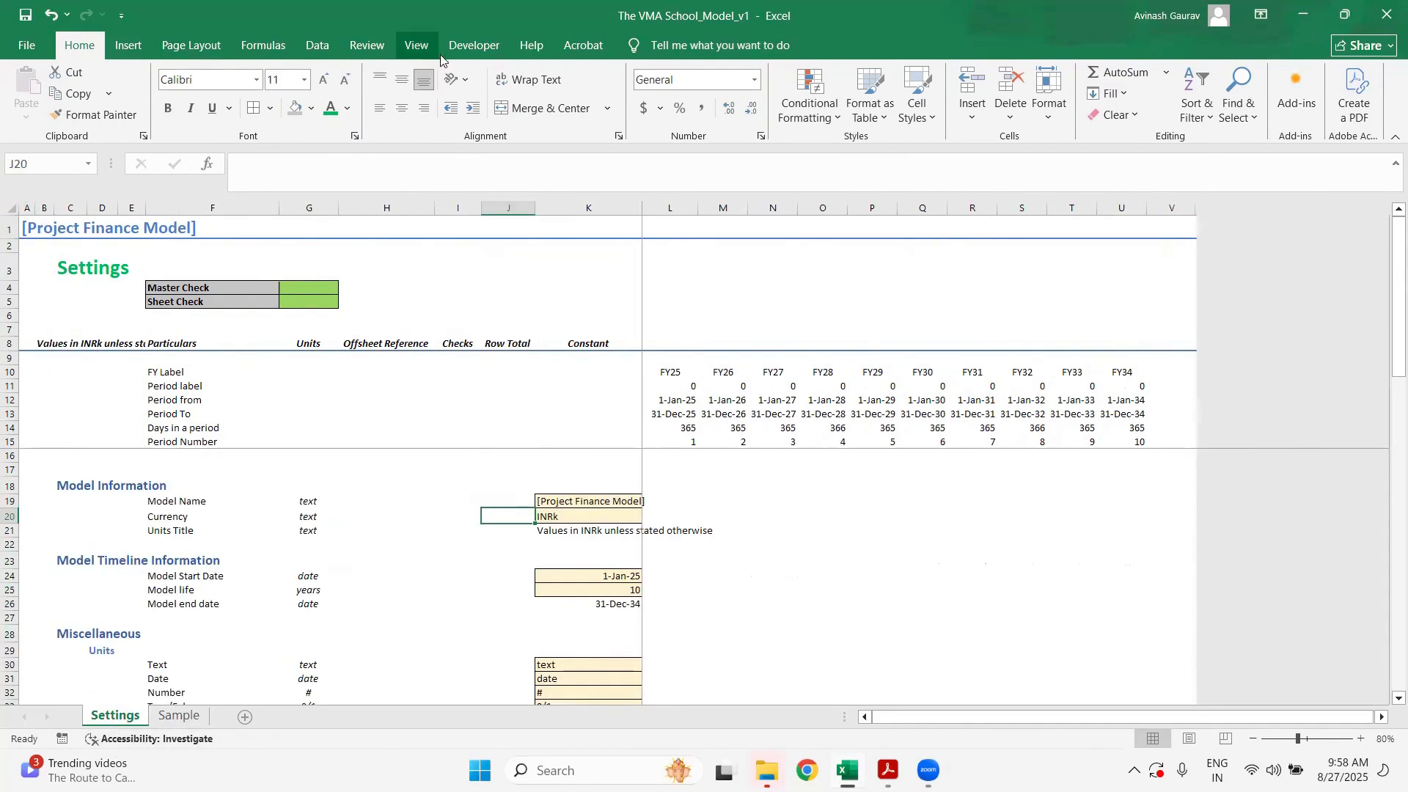
{"action": "left_click", "coordinate": [28, 229]}
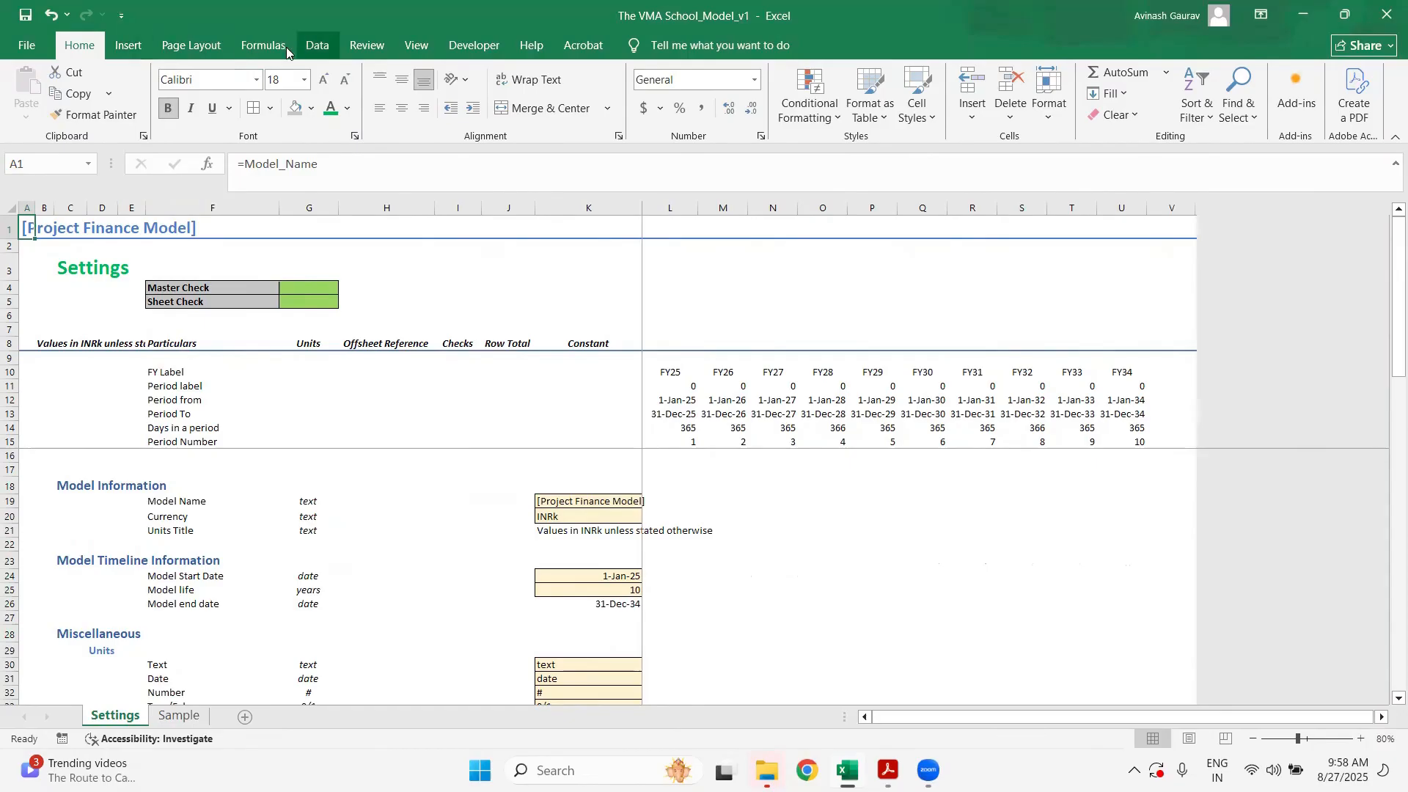
{"action": "left_click", "coordinate": [263, 46]}
{"action": "left_click", "coordinate": [534, 99]}
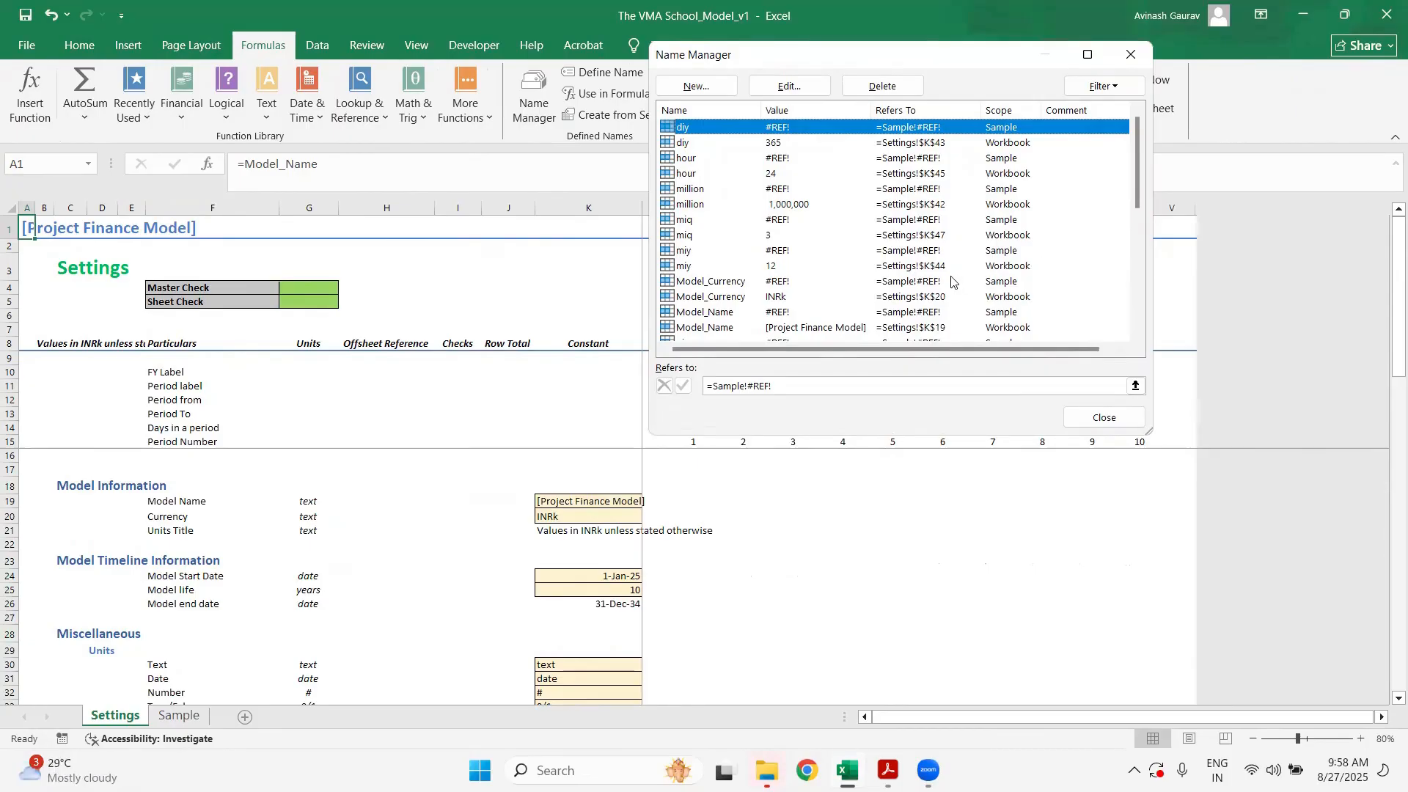
{"action": "left_click", "coordinate": [1109, 86]}
{"action": "left_click", "coordinate": [1108, 175]}
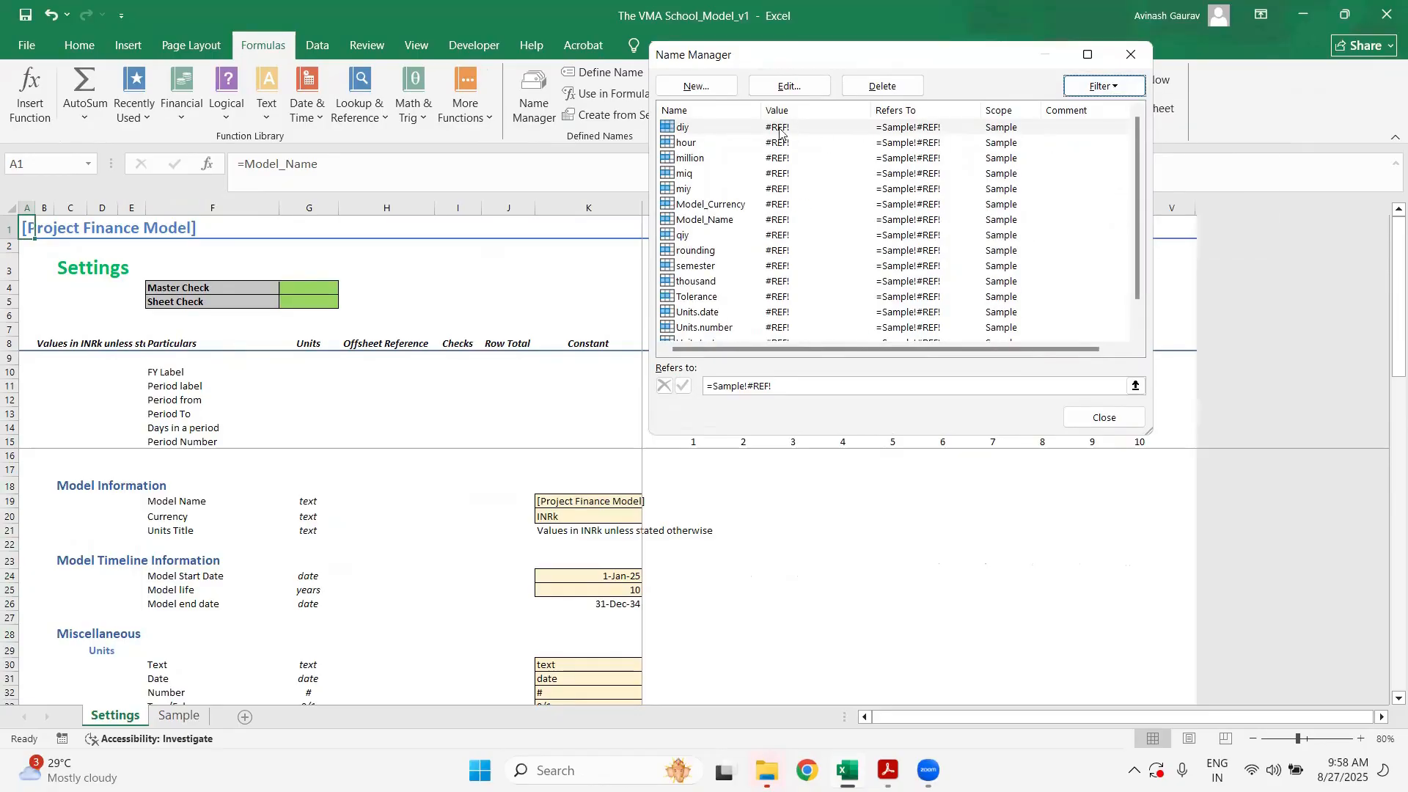
- Delete all the Sample-scoped defined names that refer to #REF!, from diy through Units_Title
{"action": "left_click", "coordinate": [1047, 129]}
{"action": "key", "text": "shift+Down"}
{"action": "key", "text": "shift+Down"}
{"action": "key", "text": "shift+Down"}
{"action": "key", "text": "shift+Down"}
{"action": "key", "text": "shift+Down"}
{"action": "key", "text": "shift+Down"}
{"action": "key", "text": "shift+Down"}
{"action": "key", "text": "shift+Down"}
{"action": "key", "text": "shift+Down"}
{"action": "key", "text": "shift+Down"}
{"action": "key", "text": "shift+Down"}
{"action": "key", "text": "shift+Down"}
{"action": "key", "text": "shift+Down"}
{"action": "key", "text": "shift+Down"}
{"action": "key", "text": "shift+Down"}
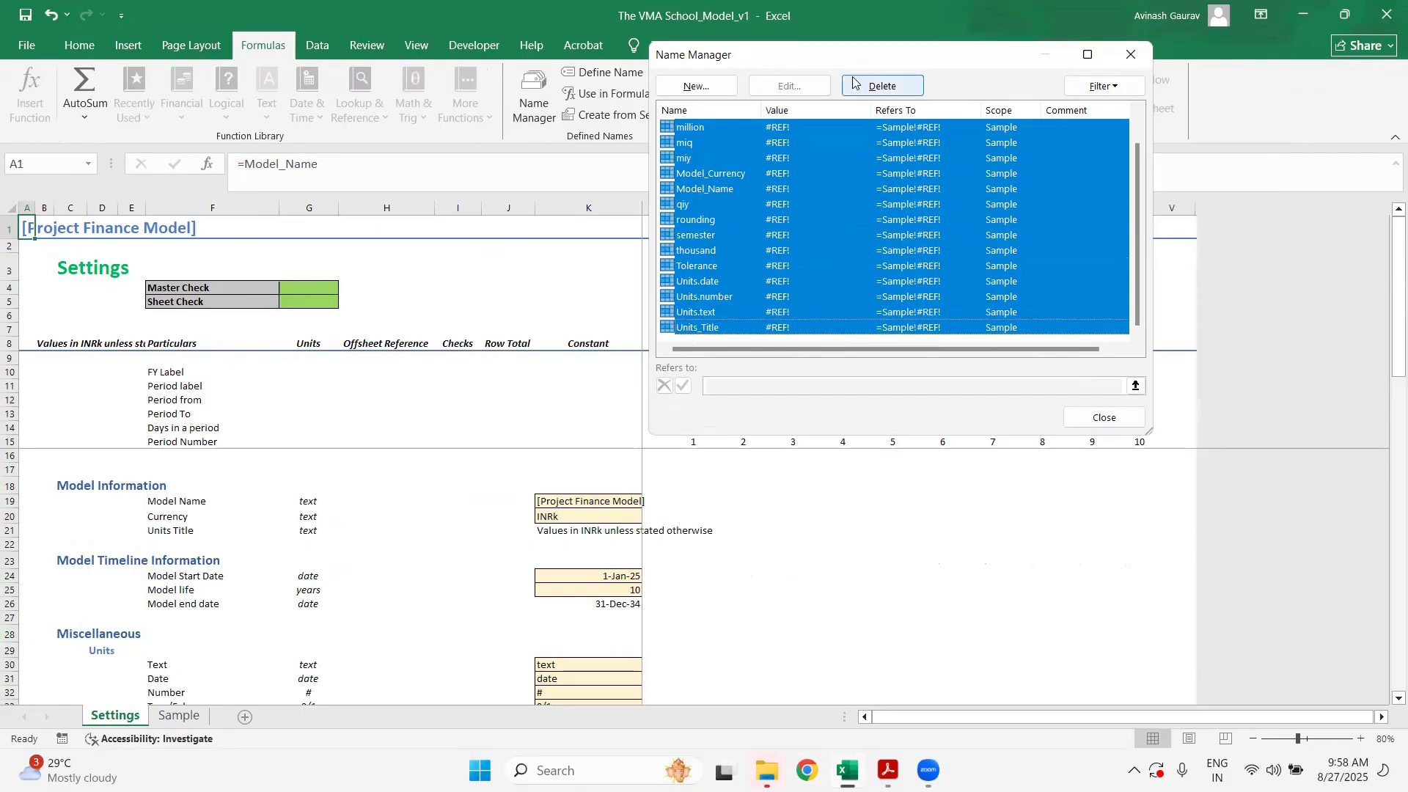
{"action": "left_click", "coordinate": [886, 87]}
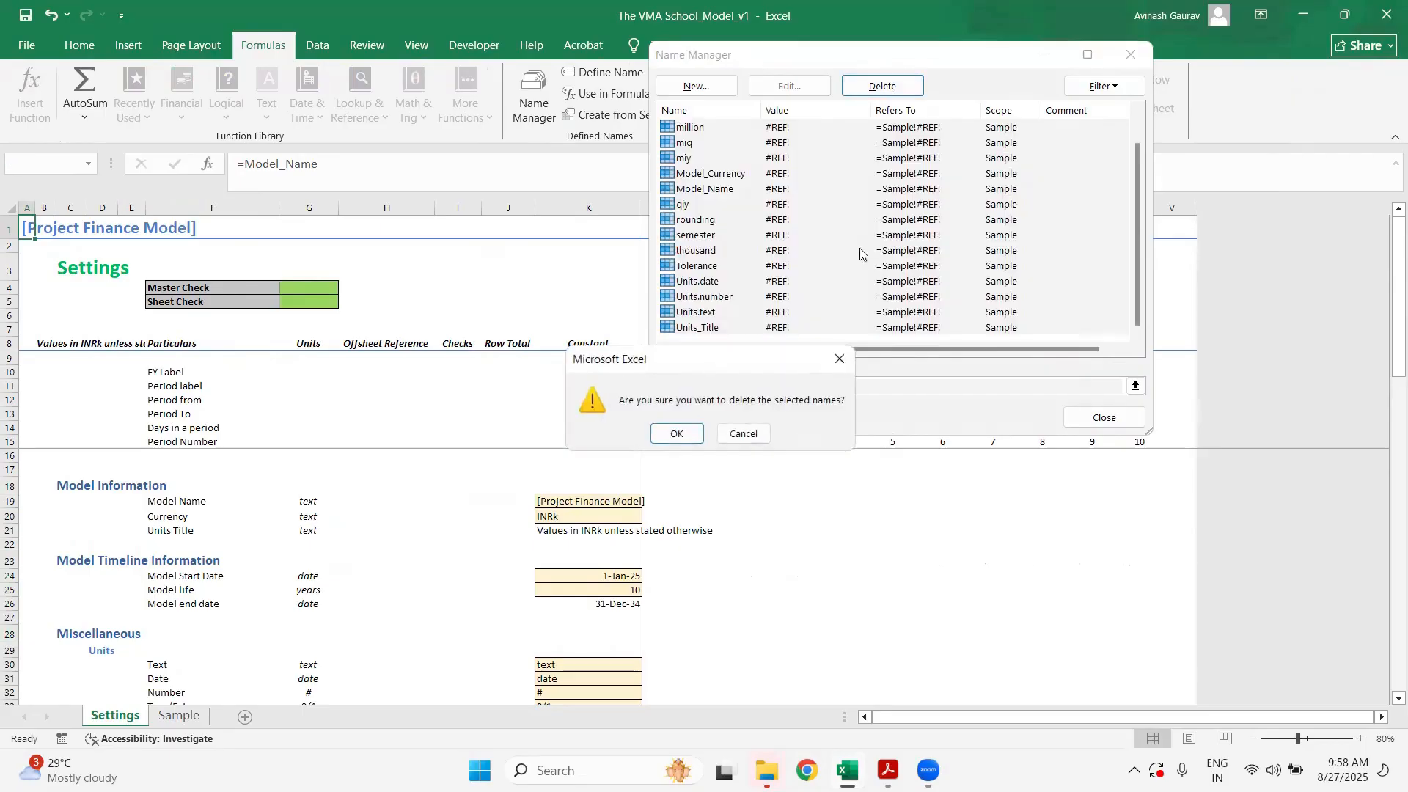
{"action": "left_click", "coordinate": [676, 434]}
- Clear the error filter in the Name Manager and review the remaining workbook-scoped names
{"action": "left_click", "coordinate": [1100, 86]}
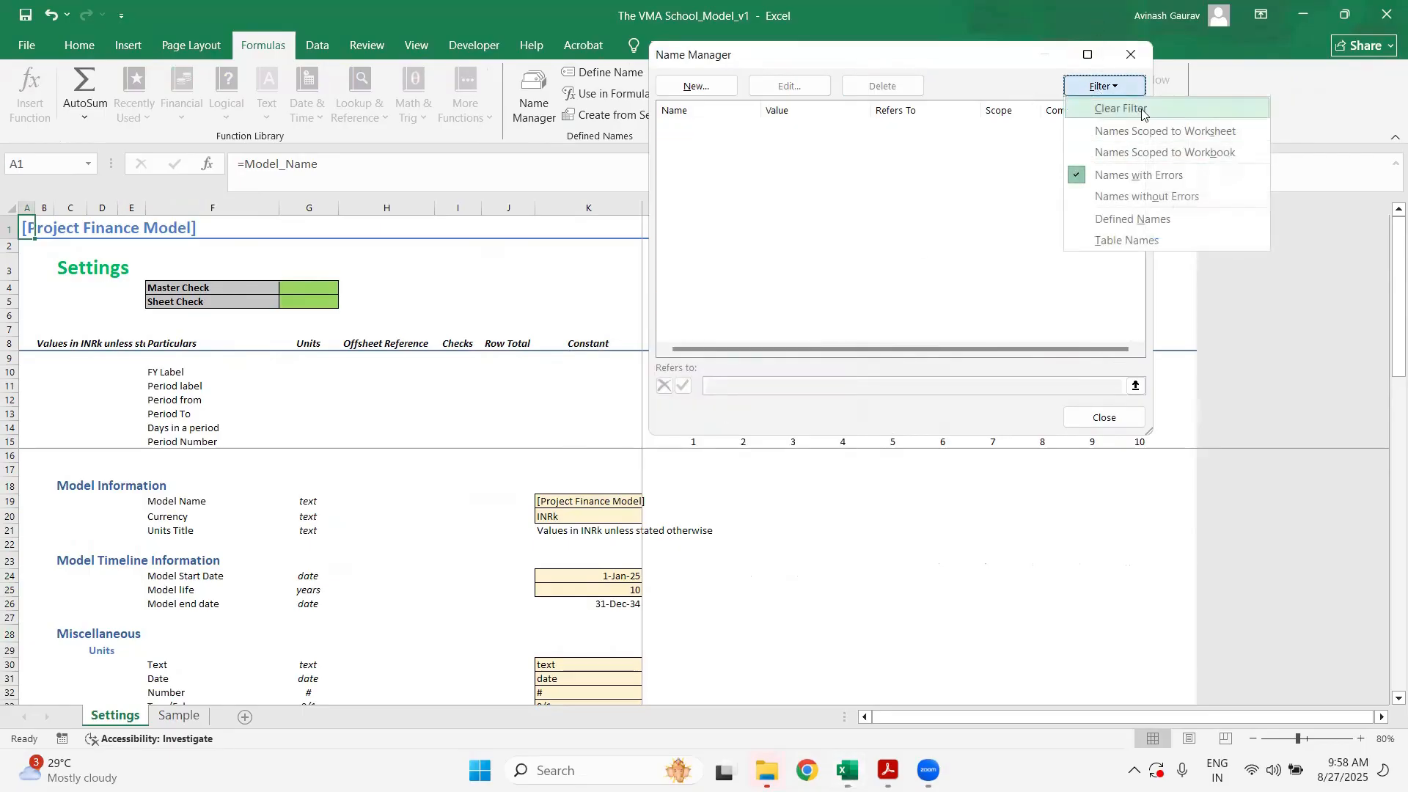
{"action": "left_click", "coordinate": [1108, 108]}
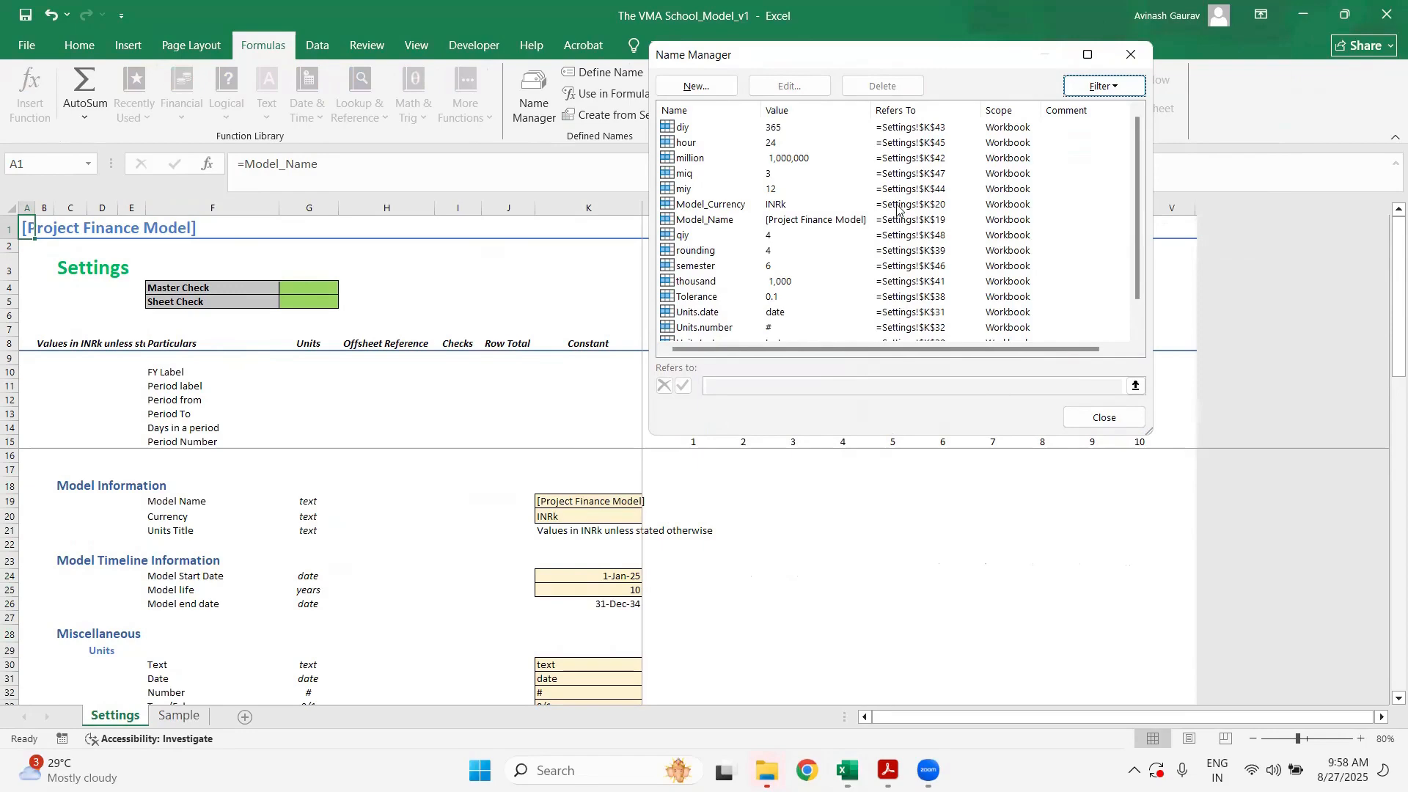
{"action": "scroll", "coordinate": [928, 312], "scroll_direction": "down", "scroll_amount": 1}
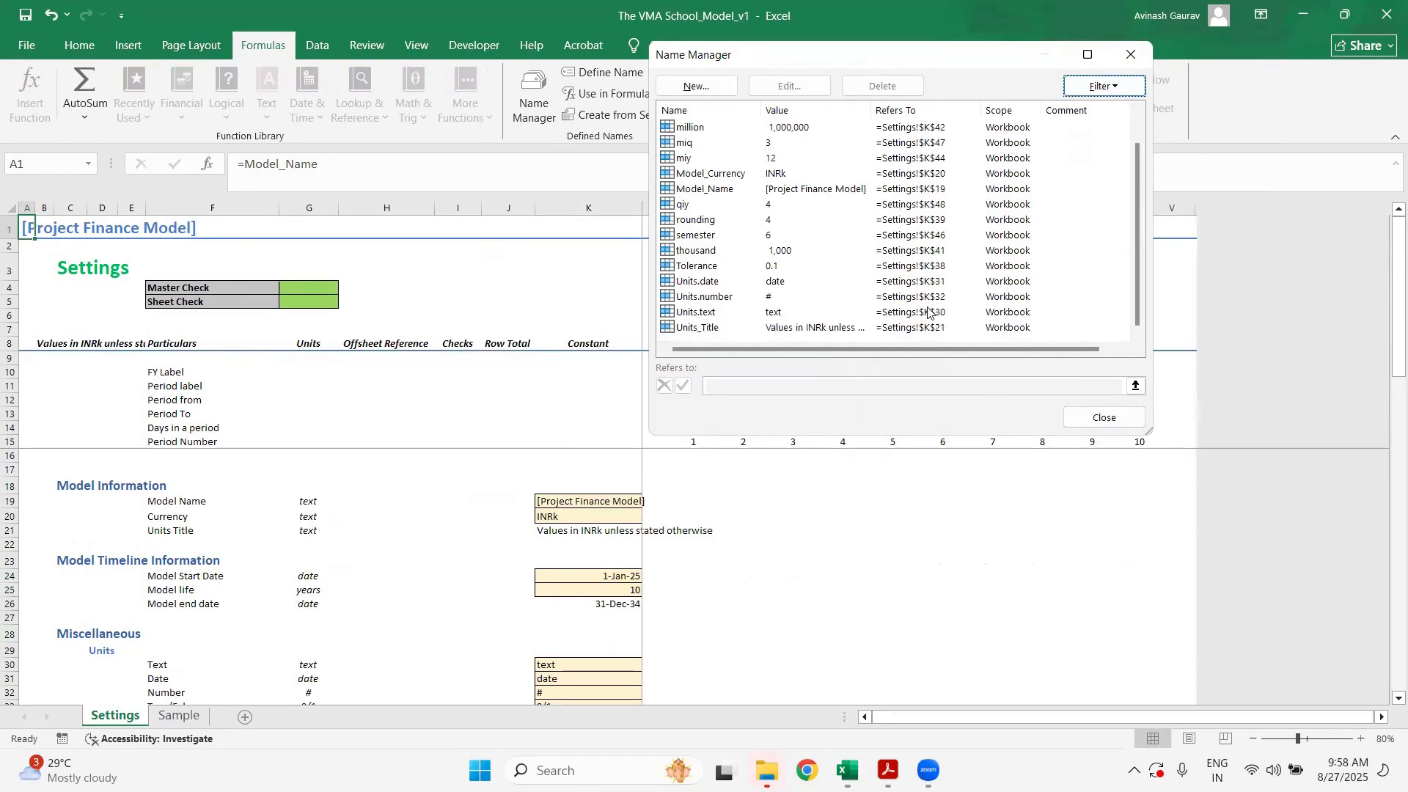
{"action": "left_click", "coordinate": [1106, 417]}
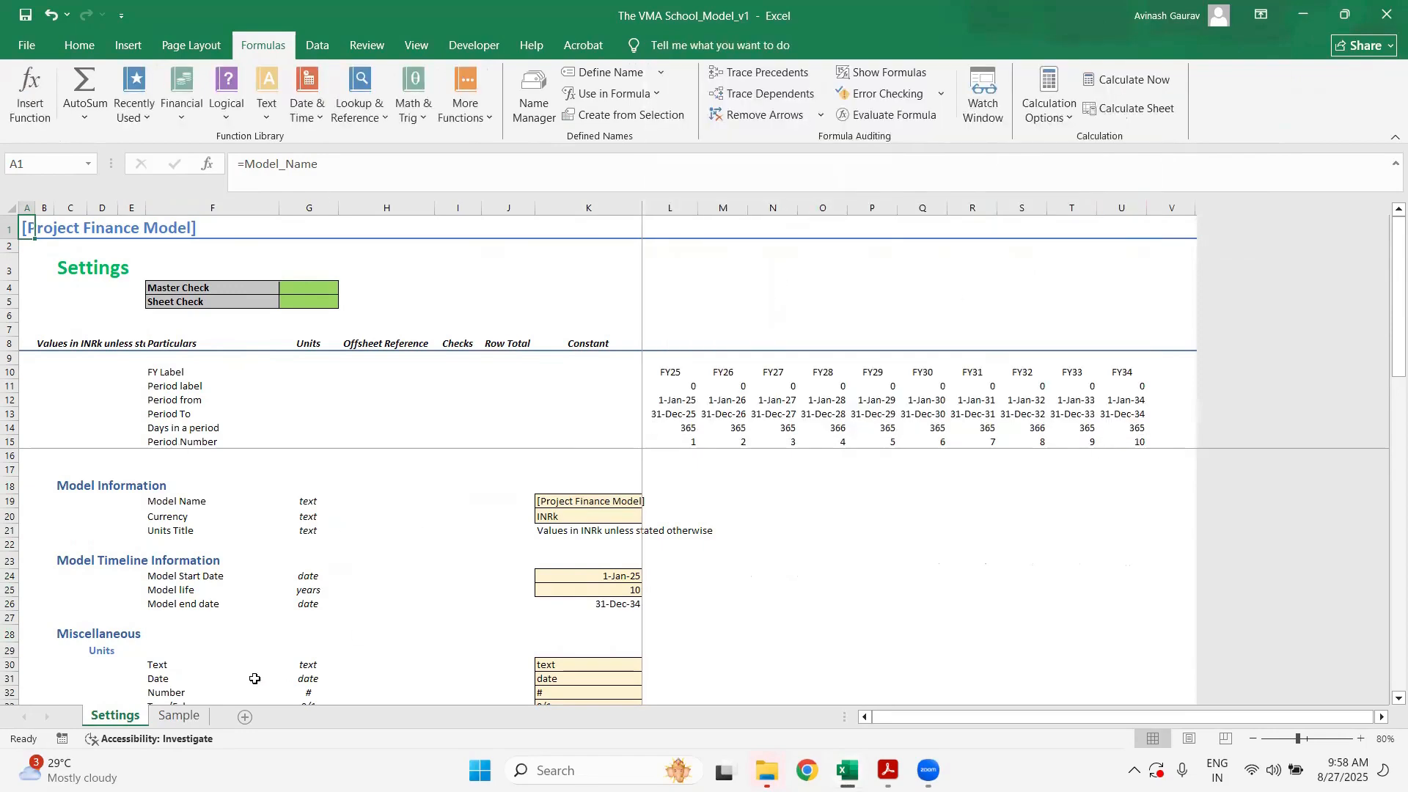
- Re-enter the link to Settings!A1 in the title cell A1 of the Sample sheet
{"action": "left_click", "coordinate": [179, 716]}
{"action": "type", "text": "="}
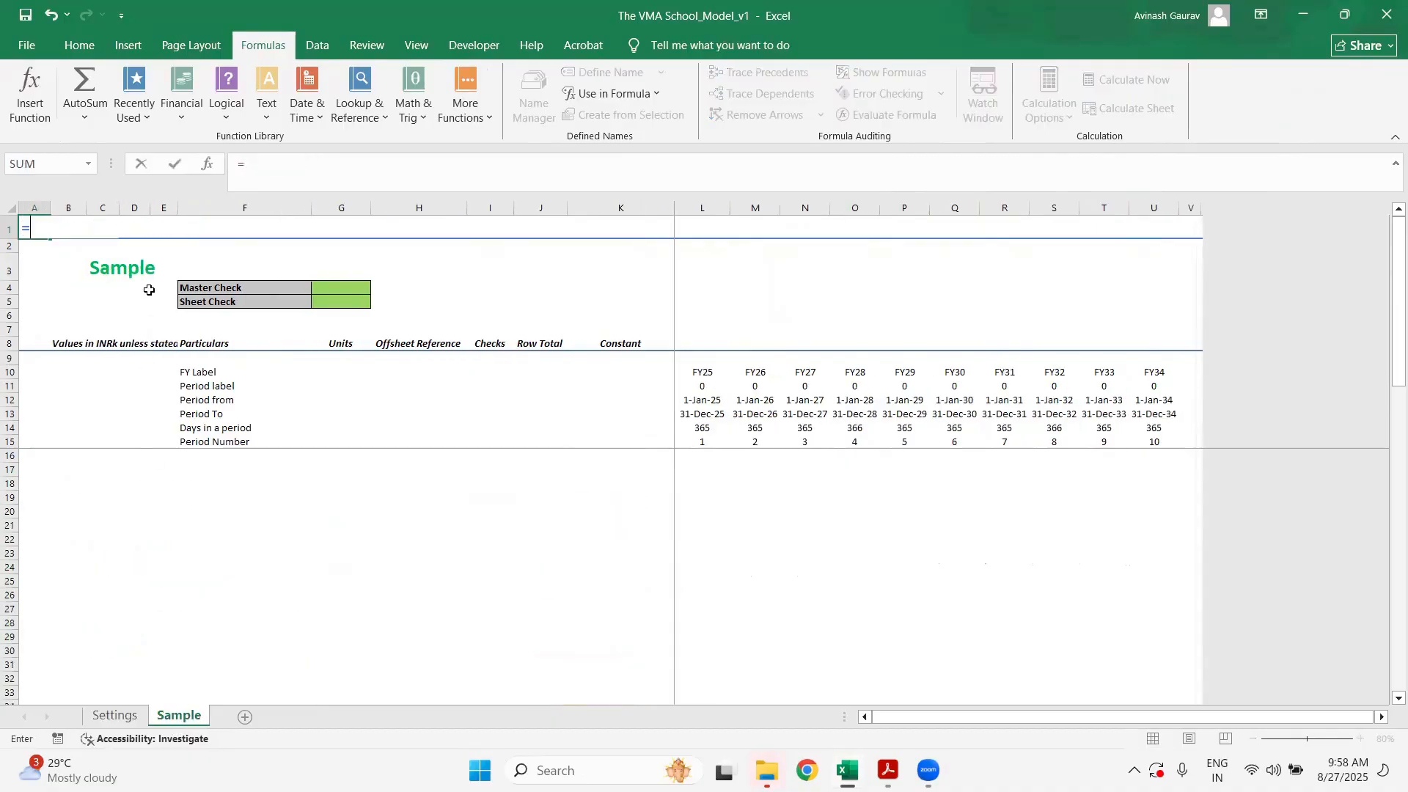
{"action": "left_click", "coordinate": [118, 716]}
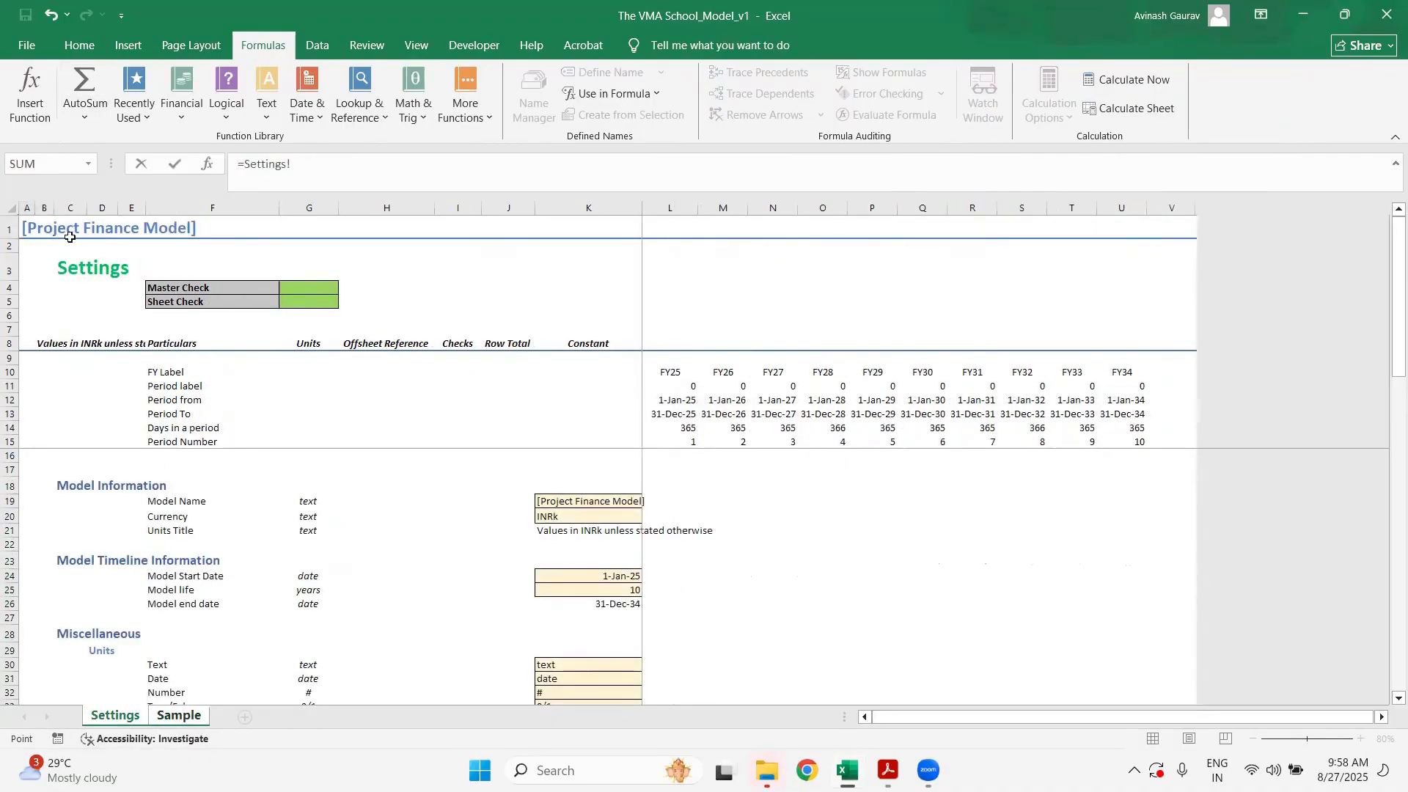
{"action": "left_click", "coordinate": [29, 227]}
{"action": "key", "text": "Return"}
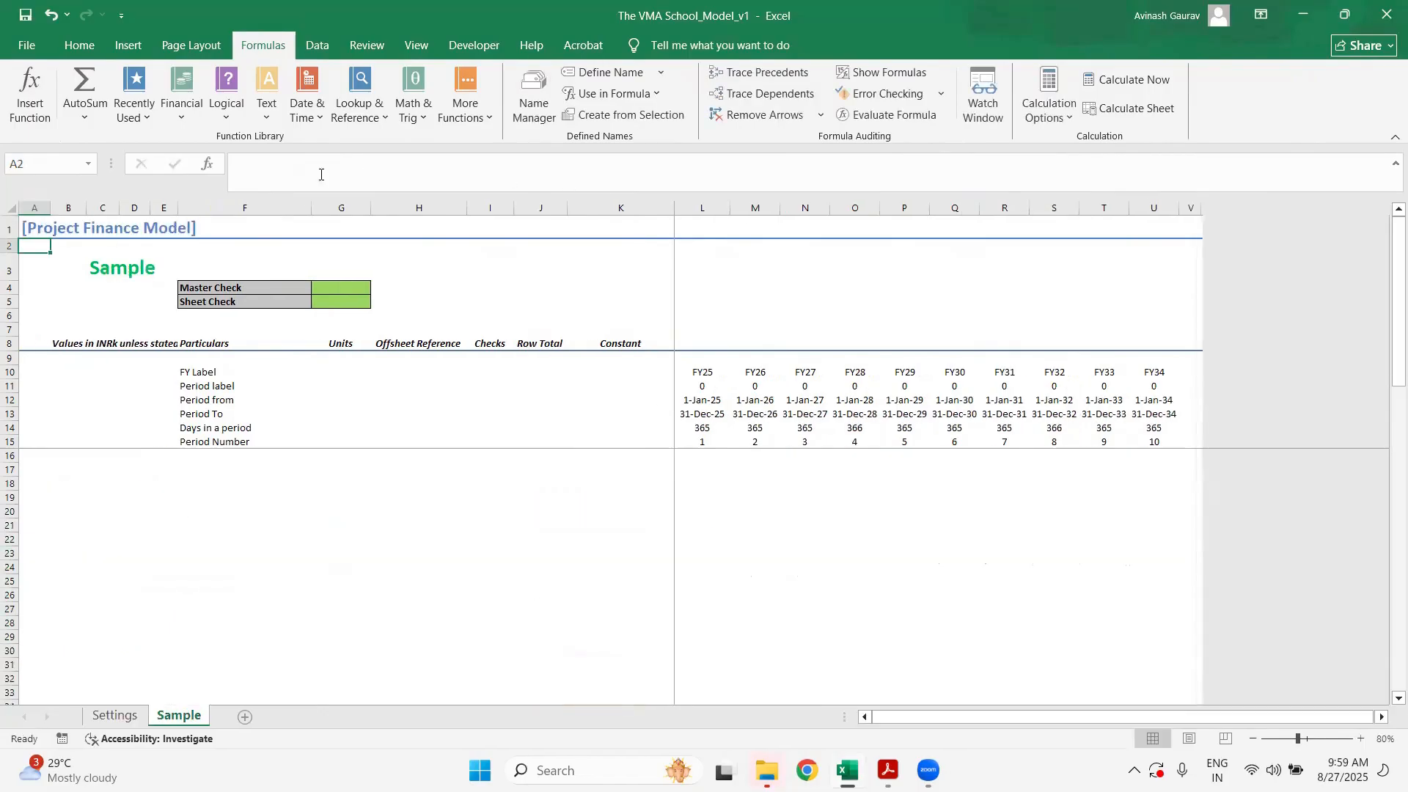
{"action": "left_click", "coordinate": [40, 229]}
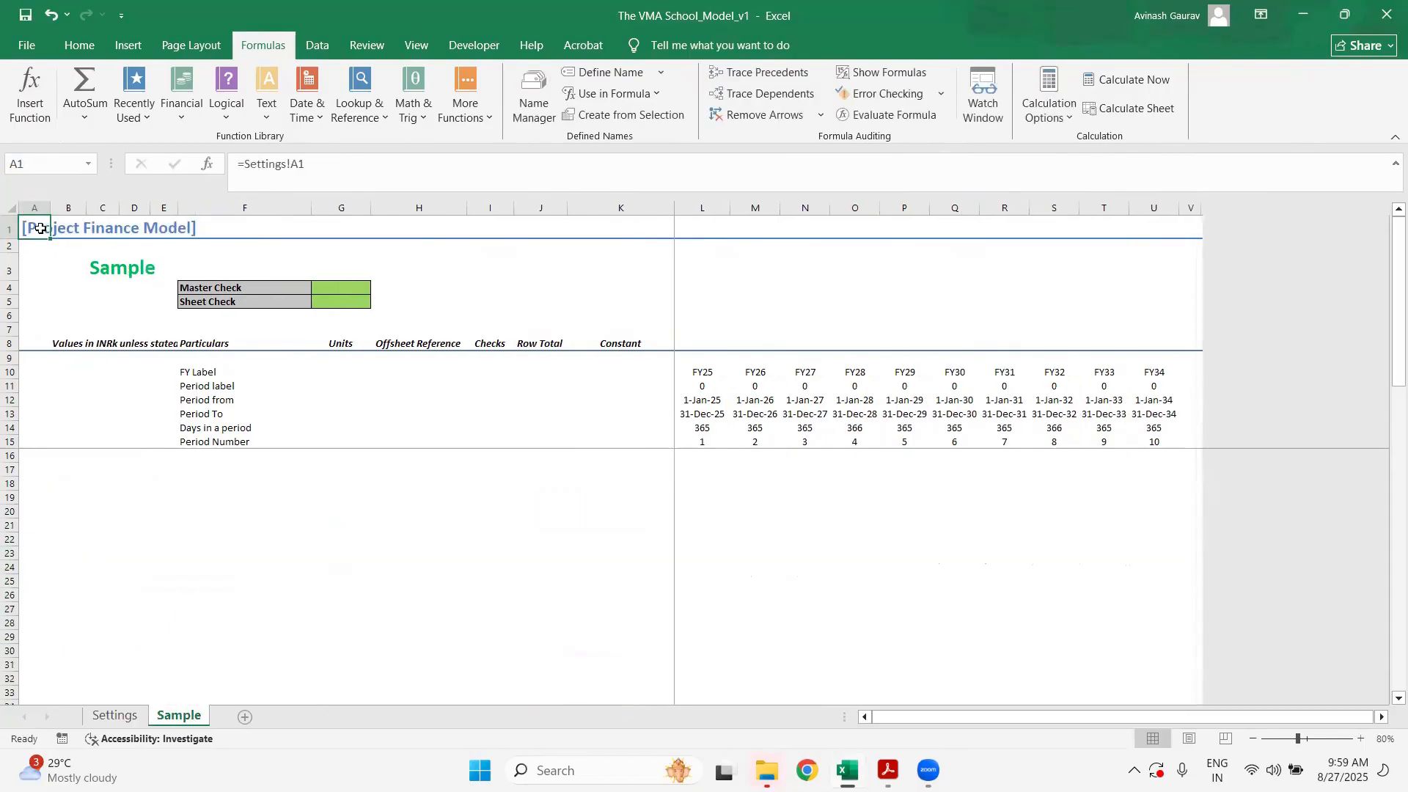
- Replace the title formula in A1 of the Sample sheet with the defined name, =Model_Name
{"action": "left_click", "coordinate": [114, 715]}
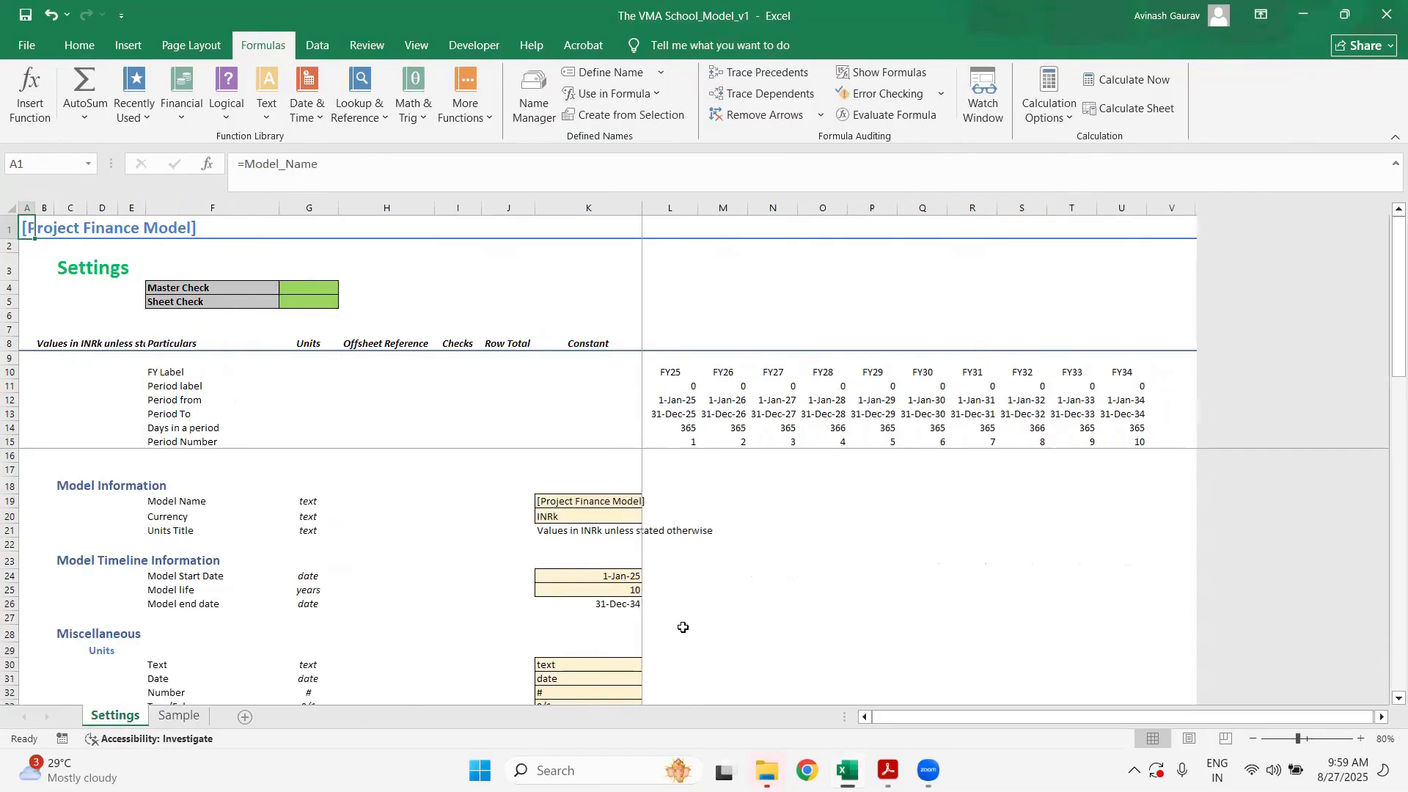
{"action": "left_click", "coordinate": [168, 721]}
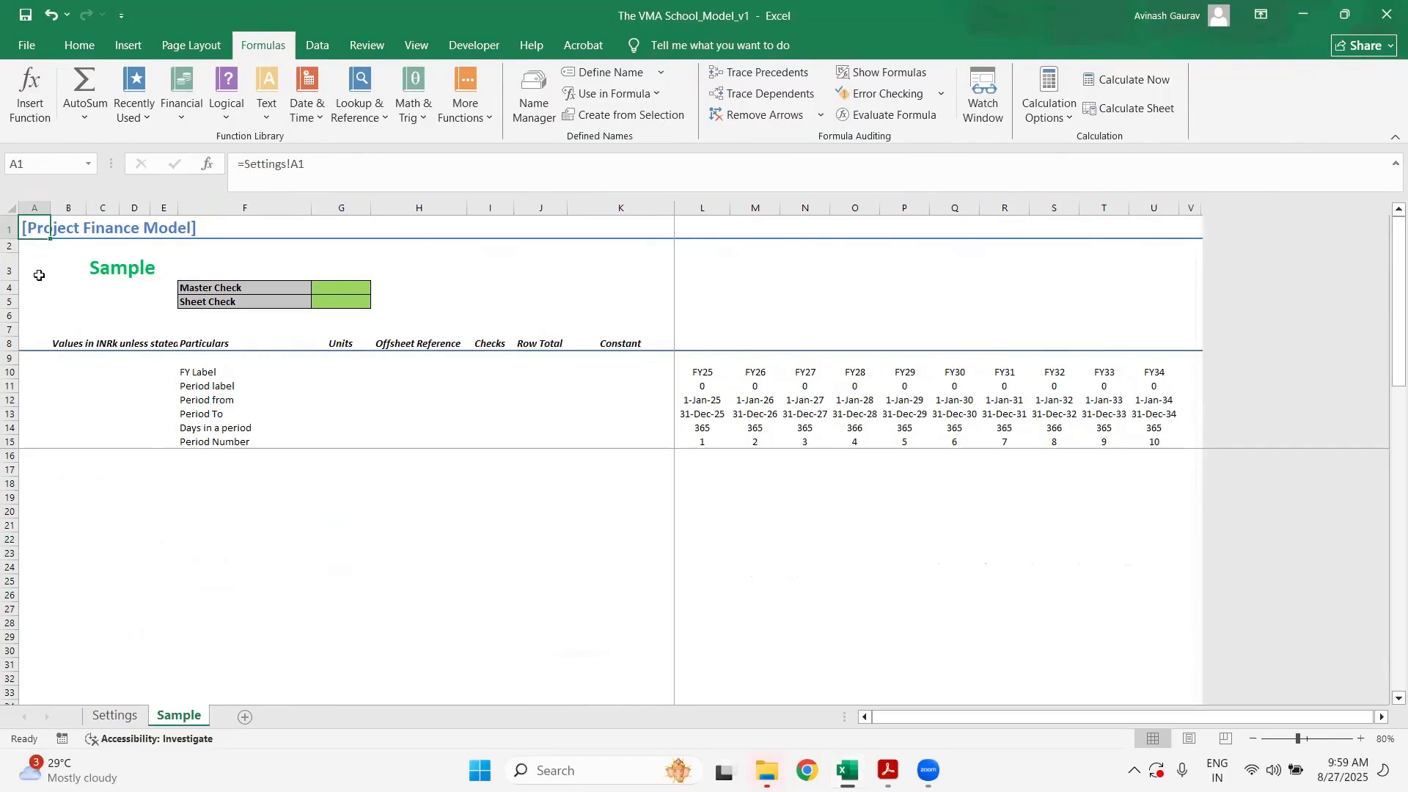
{"action": "type", "text": "=mmodel"}
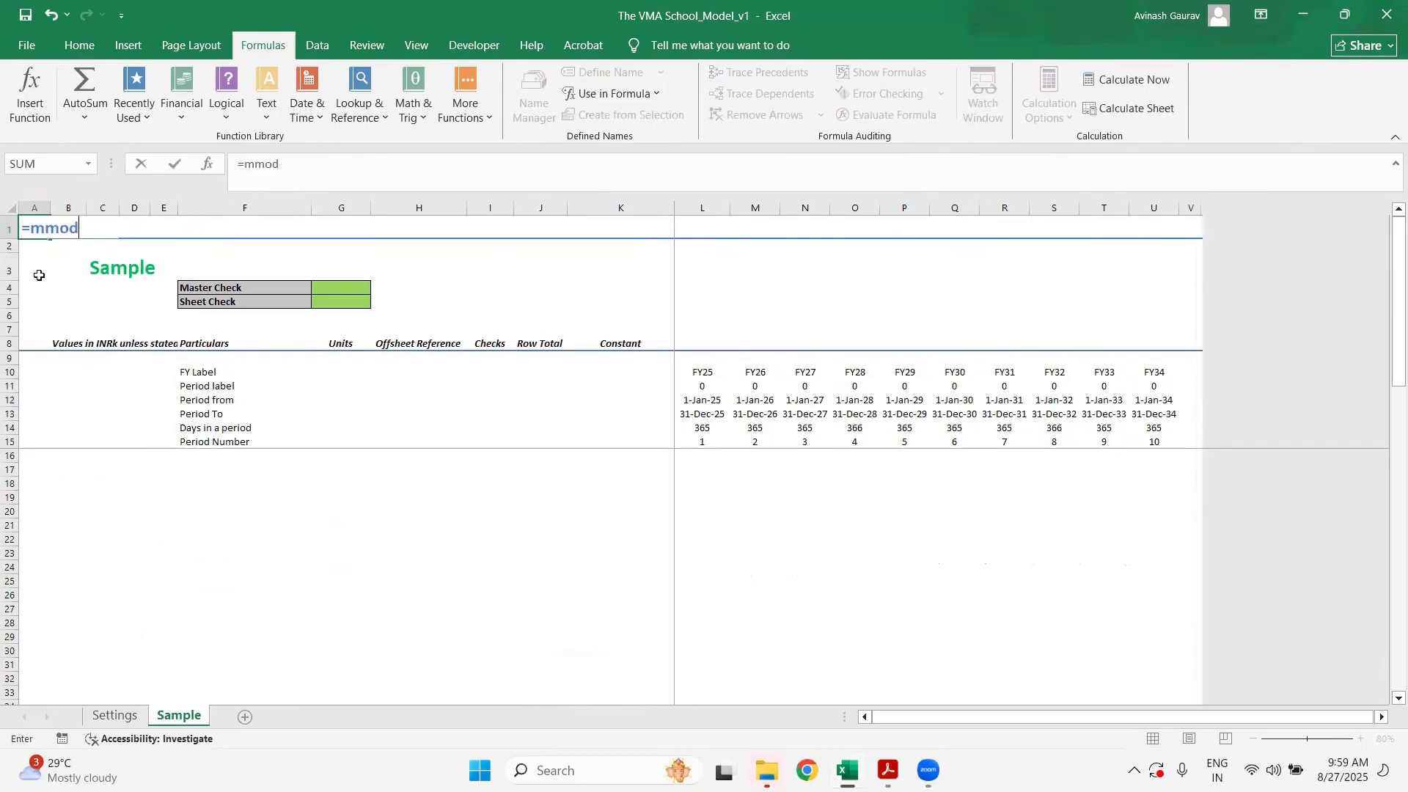
{"action": "key", "text": "BackSpace"}
{"action": "key", "text": "BackSpace"}
{"action": "key", "text": "BackSpace"}
{"action": "type", "text": "odel"}
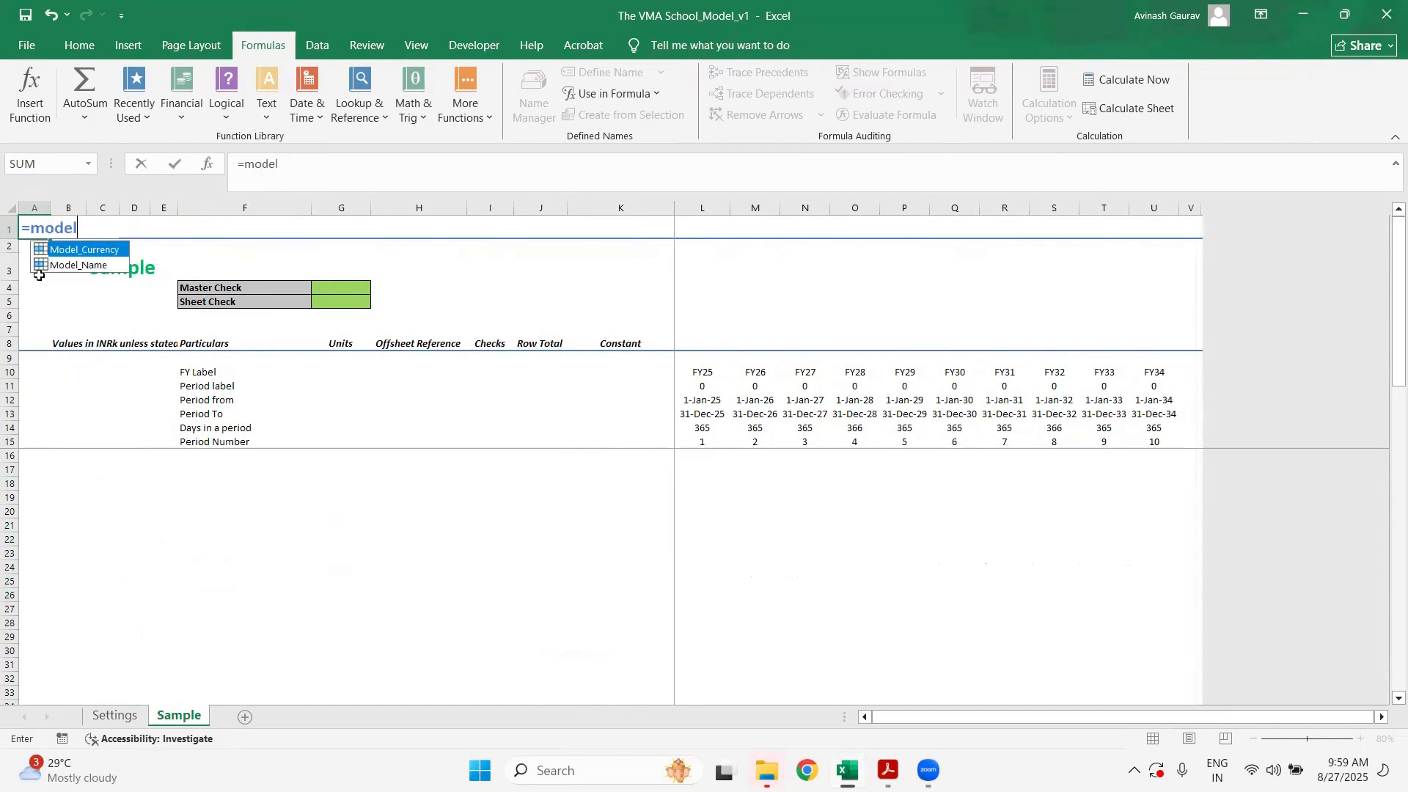
{"action": "key", "text": "Down"}
{"action": "key", "text": "Tab"}
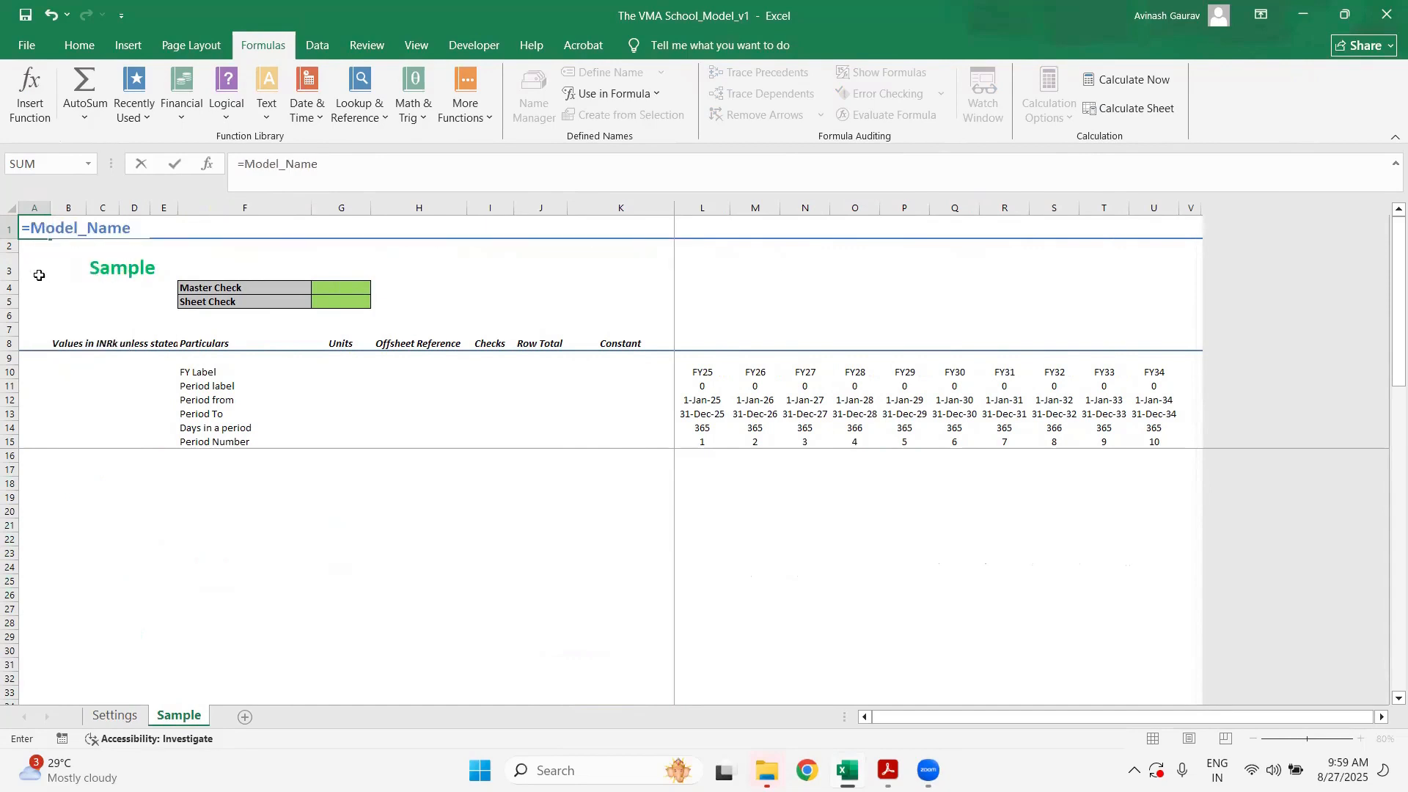
{"action": "key", "text": "Return"}
- Replace the formula in B8 of the Sample sheet with the defined name, =Units_Title
{"action": "key", "text": "Down"}
{"action": "key", "text": "Down"}
{"action": "key", "text": "Down"}
{"action": "key", "text": "Down"}
{"action": "key", "text": "Down"}
{"action": "key", "text": "Down"}
{"action": "key", "text": "Right"}
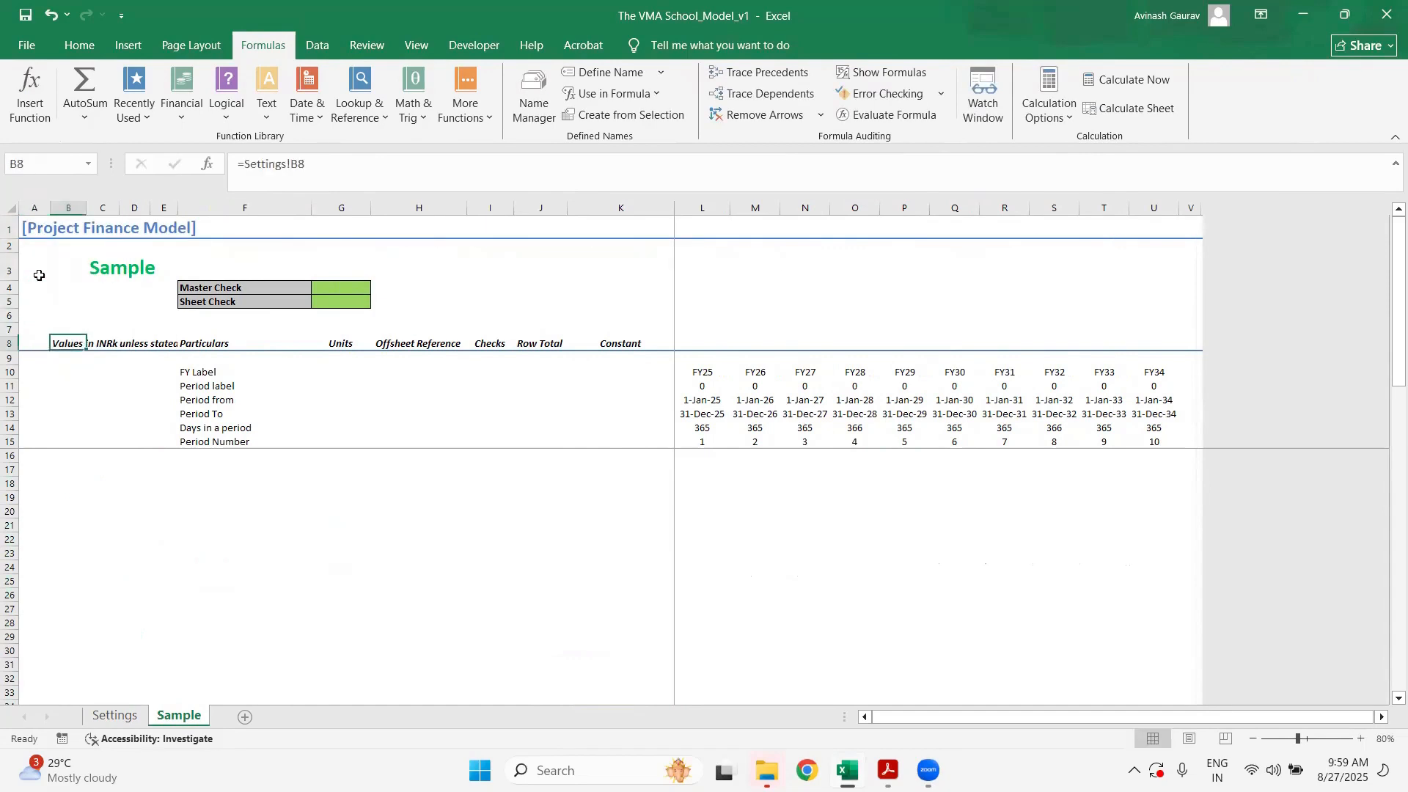
{"action": "type", "text": "=un"}
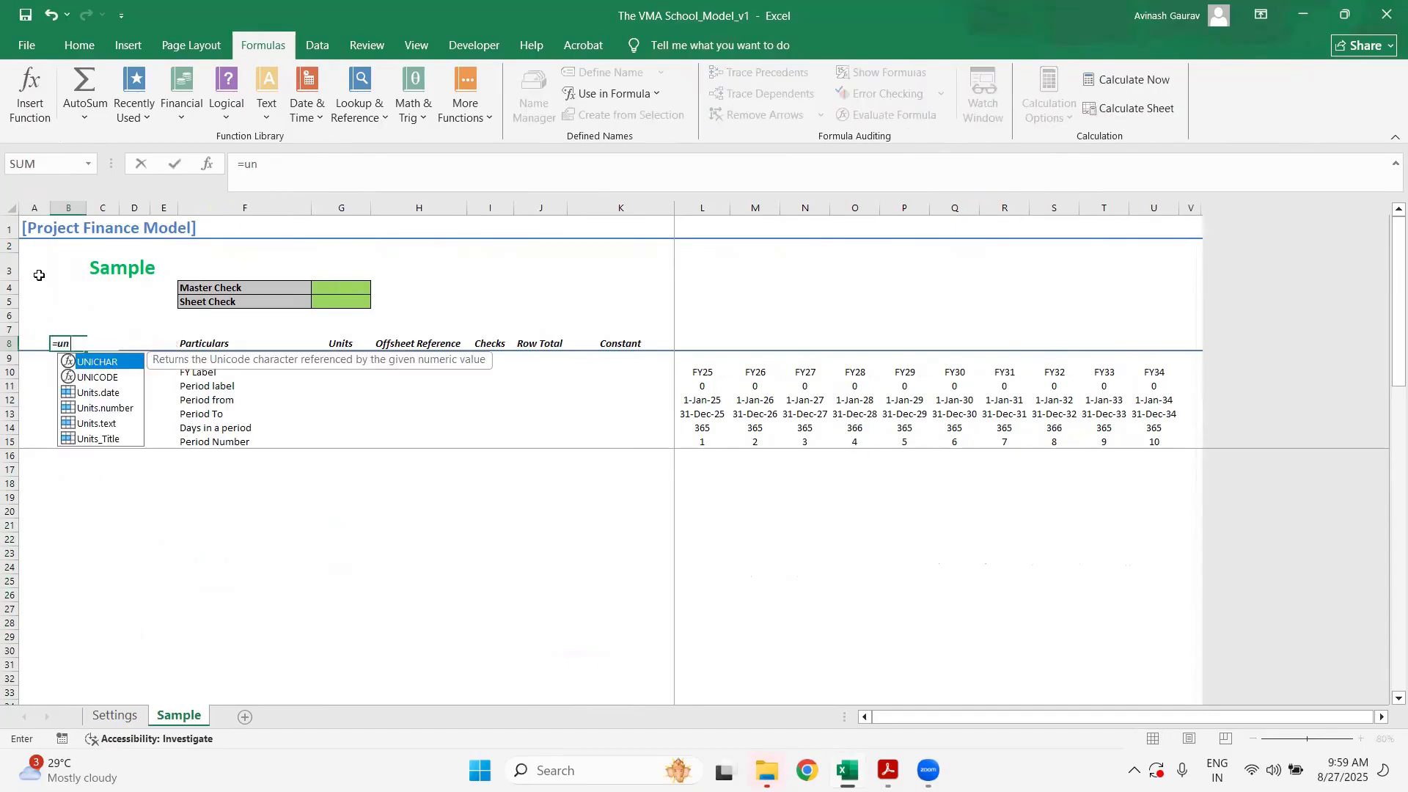
{"action": "type", "text": "its"}
{"action": "key", "text": "Down"}
{"action": "key", "text": "Down"}
{"action": "key", "text": "Down"}
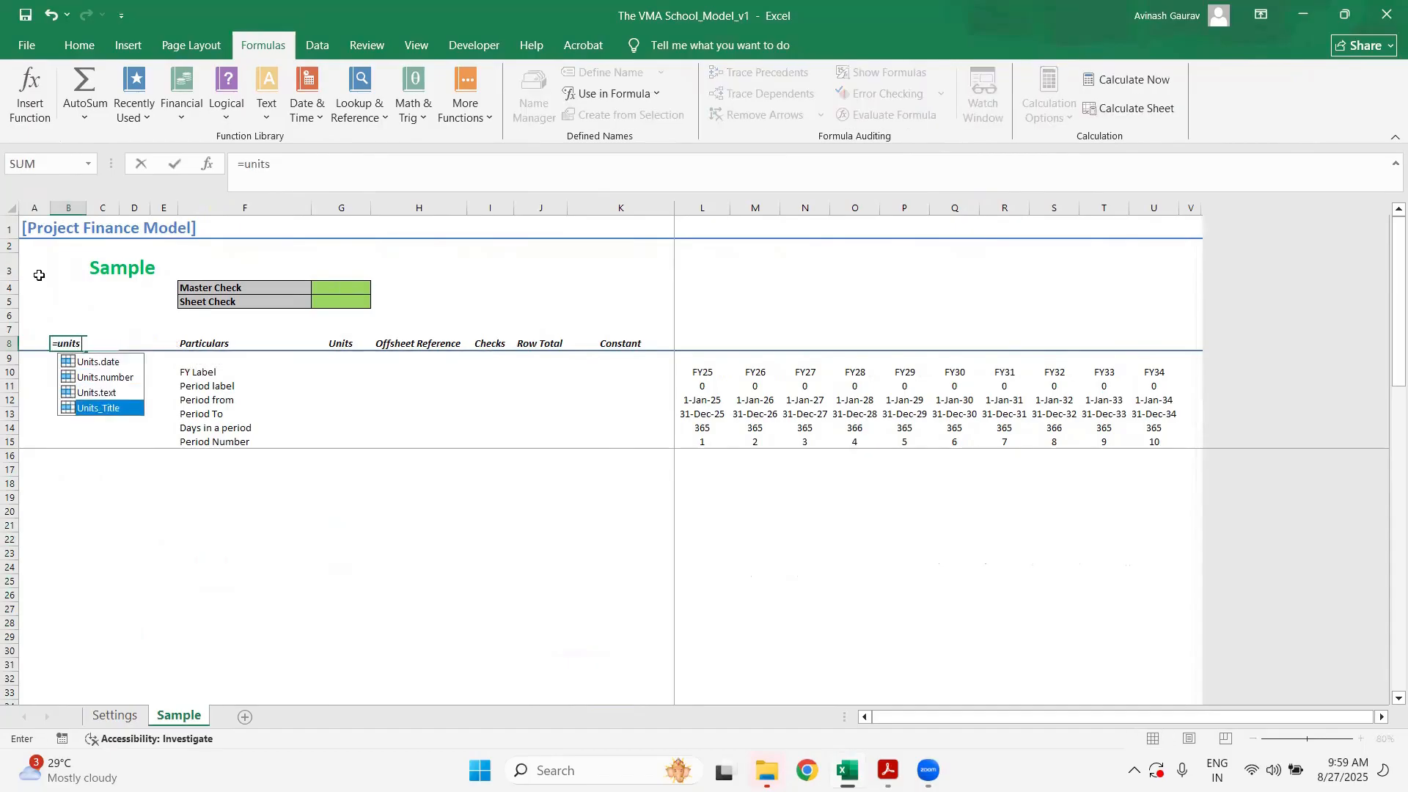
{"action": "key", "text": "Tab"}
{"action": "key", "text": "ctrl+Return"}
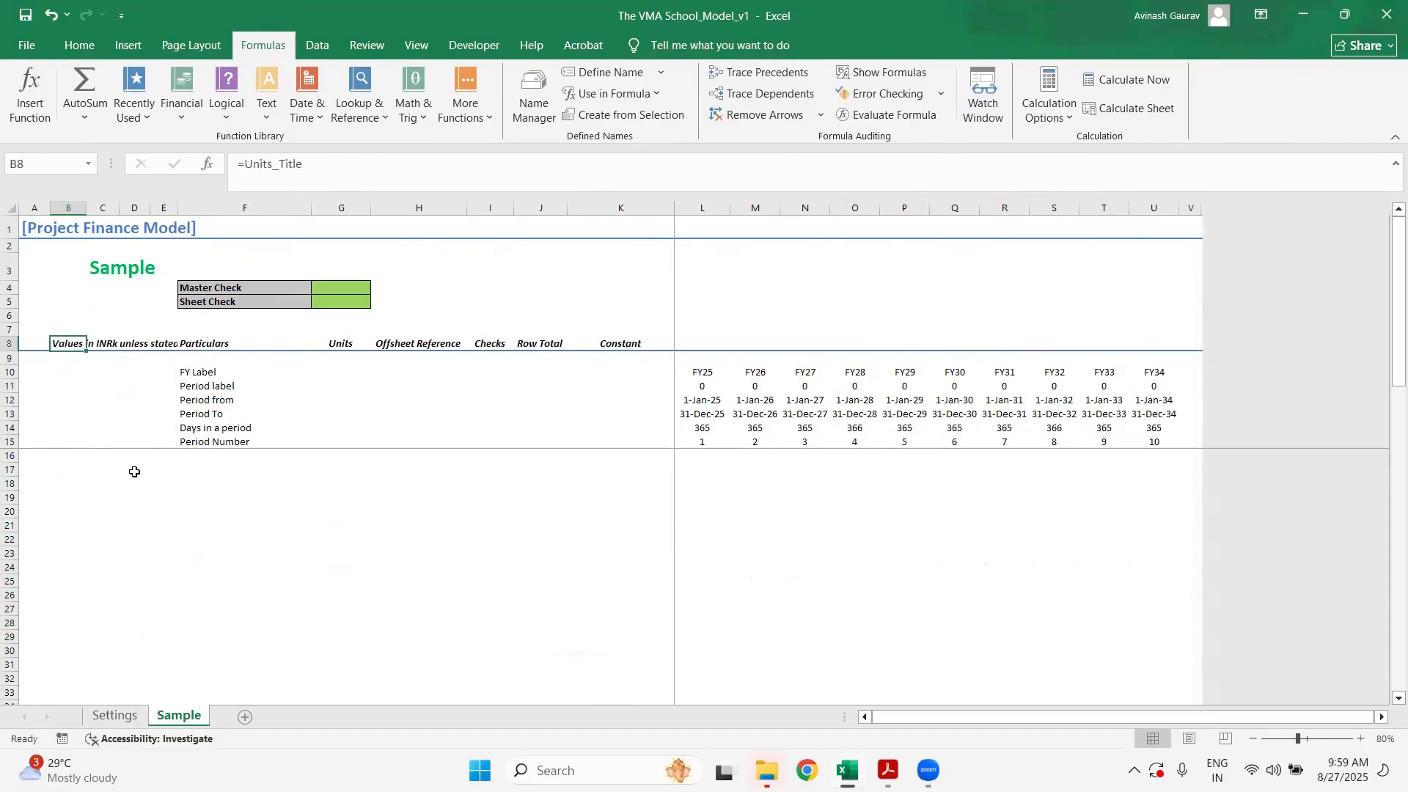
{"action": "right_click", "coordinate": [188, 719]}
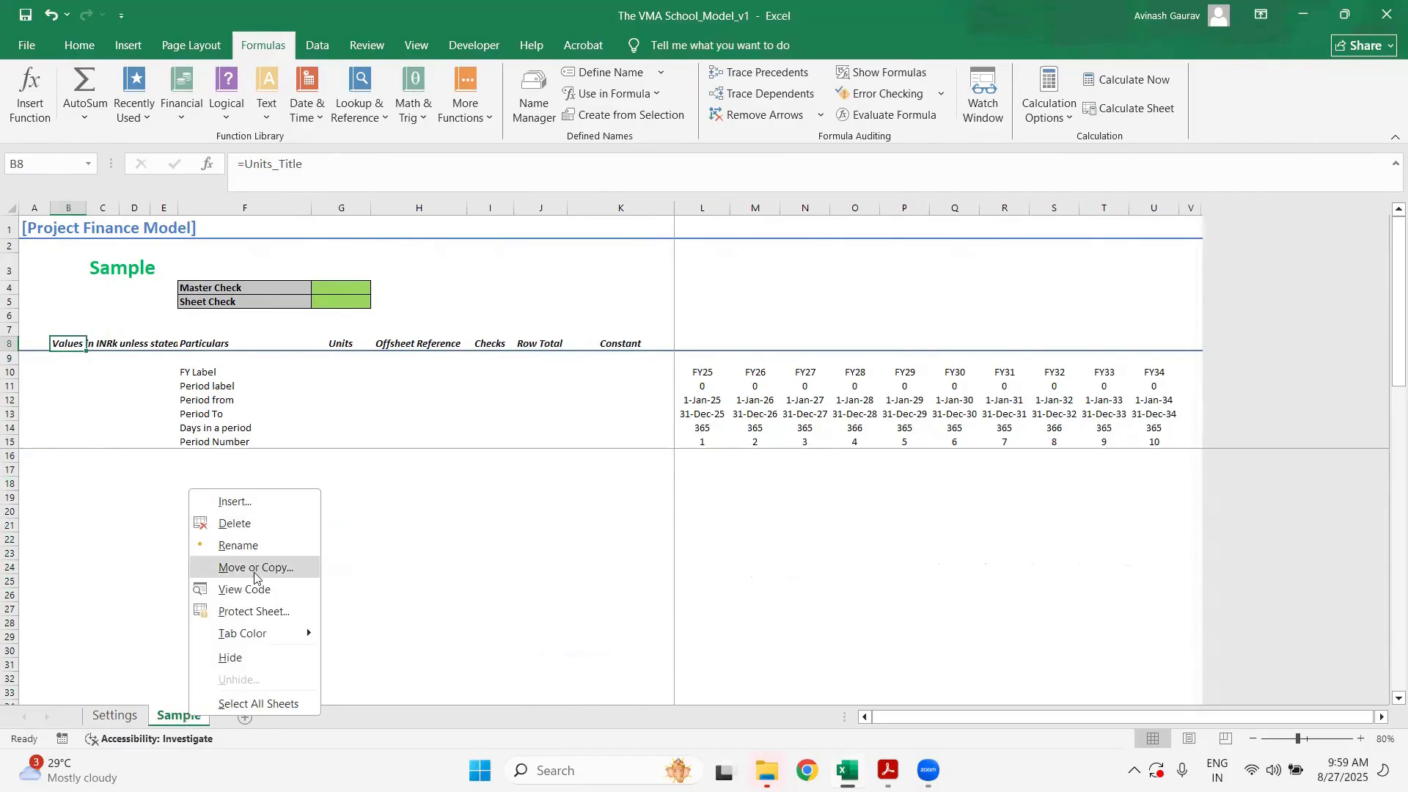
{"action": "left_click", "coordinate": [72, 473]}
{"action": "left_click", "coordinate": [31, 457]}
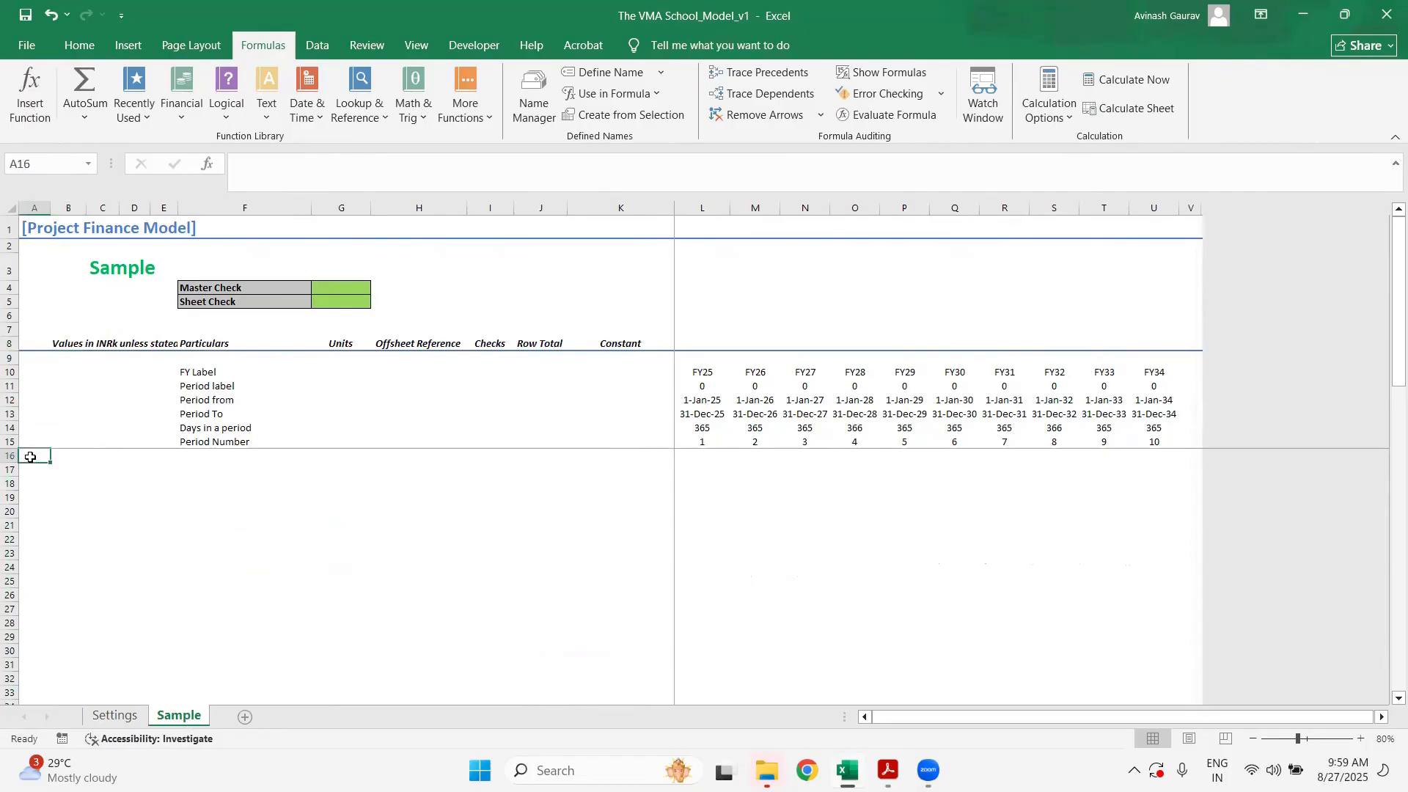
{"action": "key", "text": "ctrl+shift+Right"}
{"action": "key", "text": "ctrl+shift+Down"}
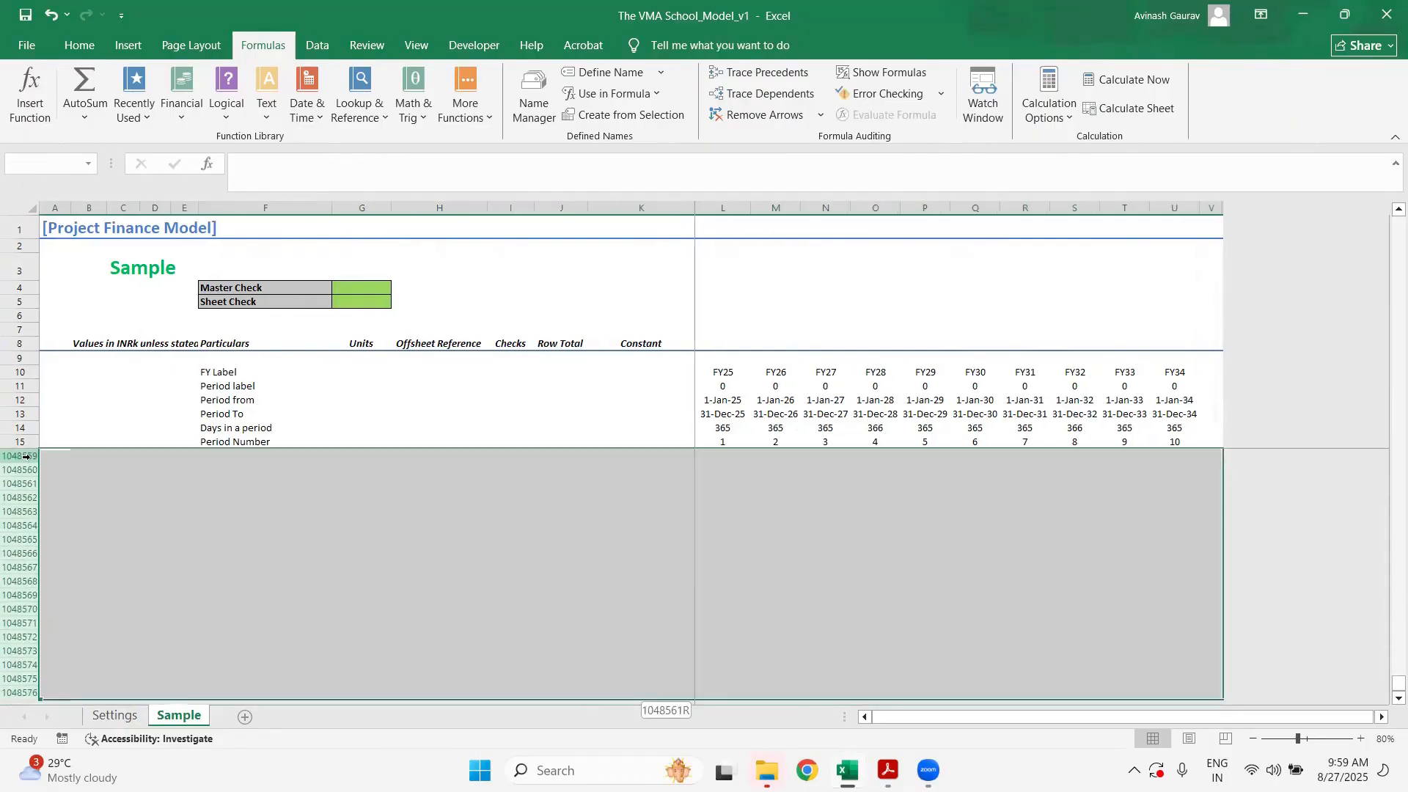
{"action": "left_click", "coordinate": [79, 46]}
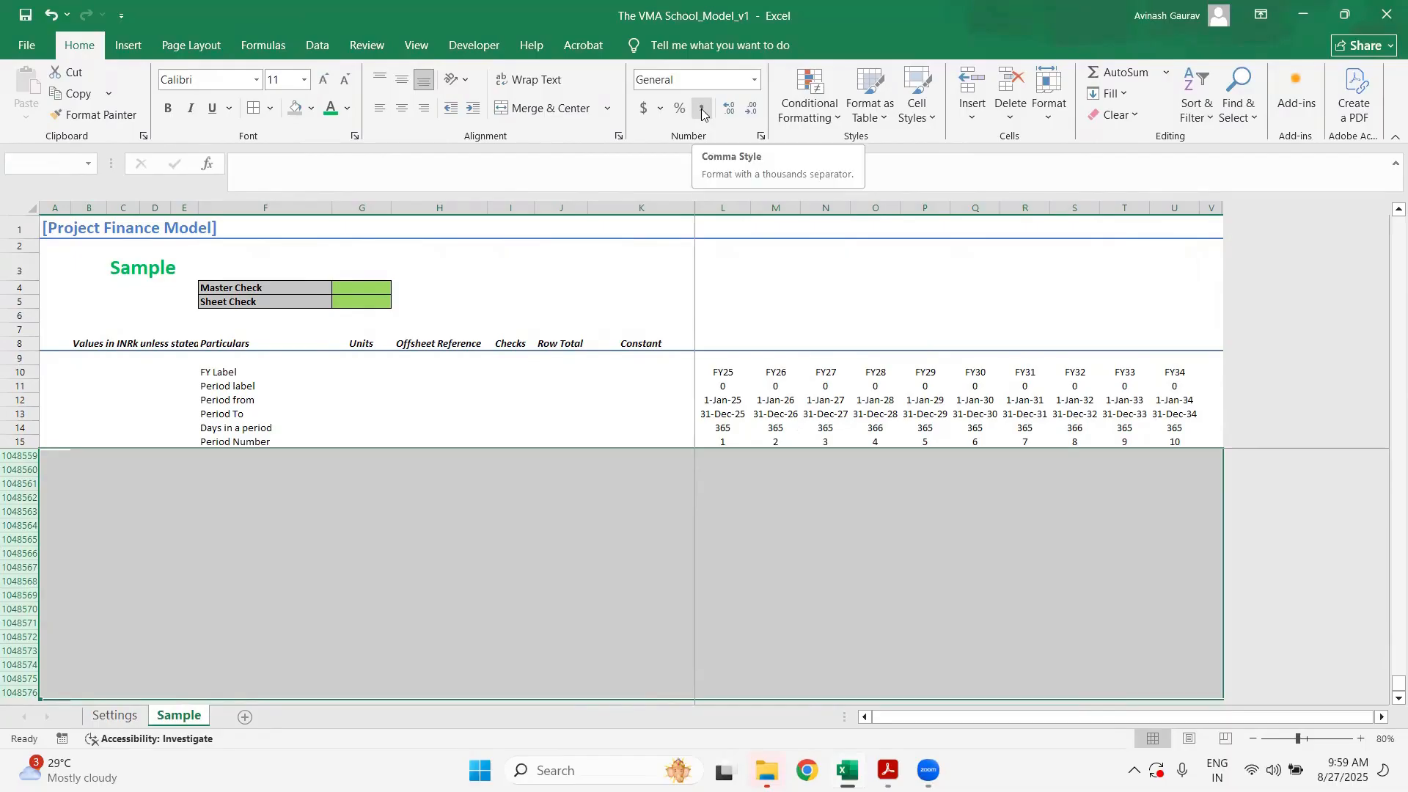
- Apply Comma Style to the Sample sheet's timeline area from L16 across to column V and down to the last row
{"action": "left_click", "coordinate": [737, 522]}
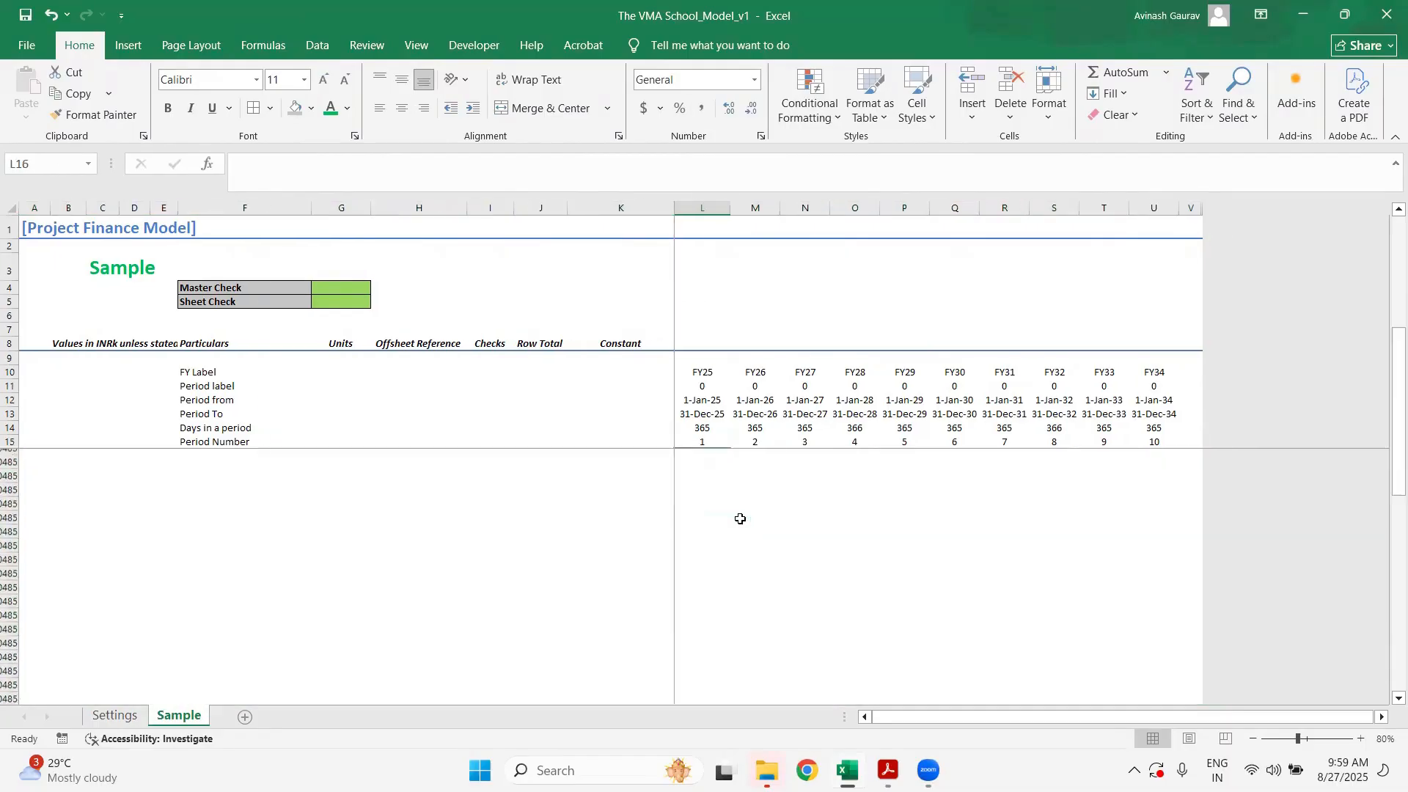
{"action": "key", "text": "ctrl+shift+Right"}
{"action": "key", "text": "ctrl+shift+Down"}
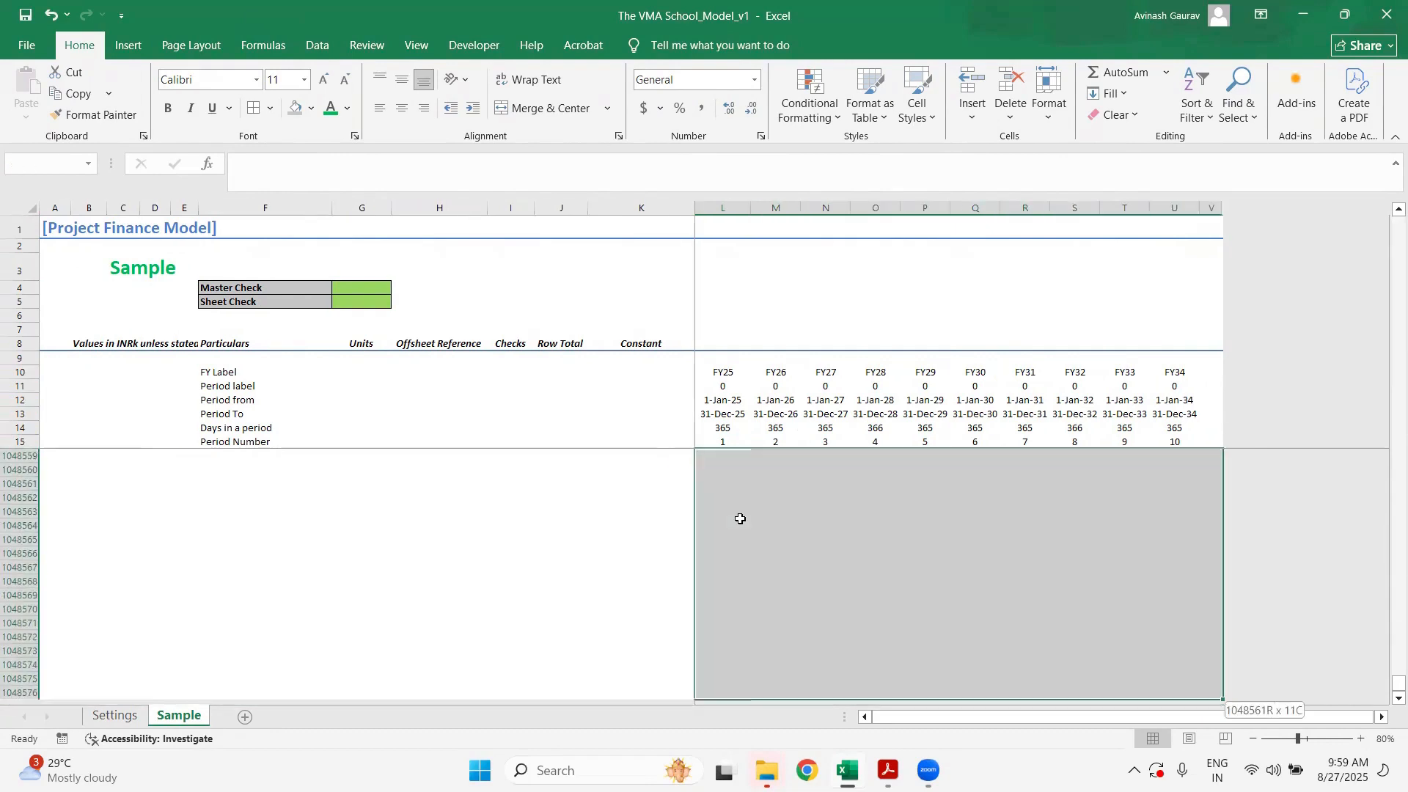
{"action": "left_click", "coordinate": [700, 111]}
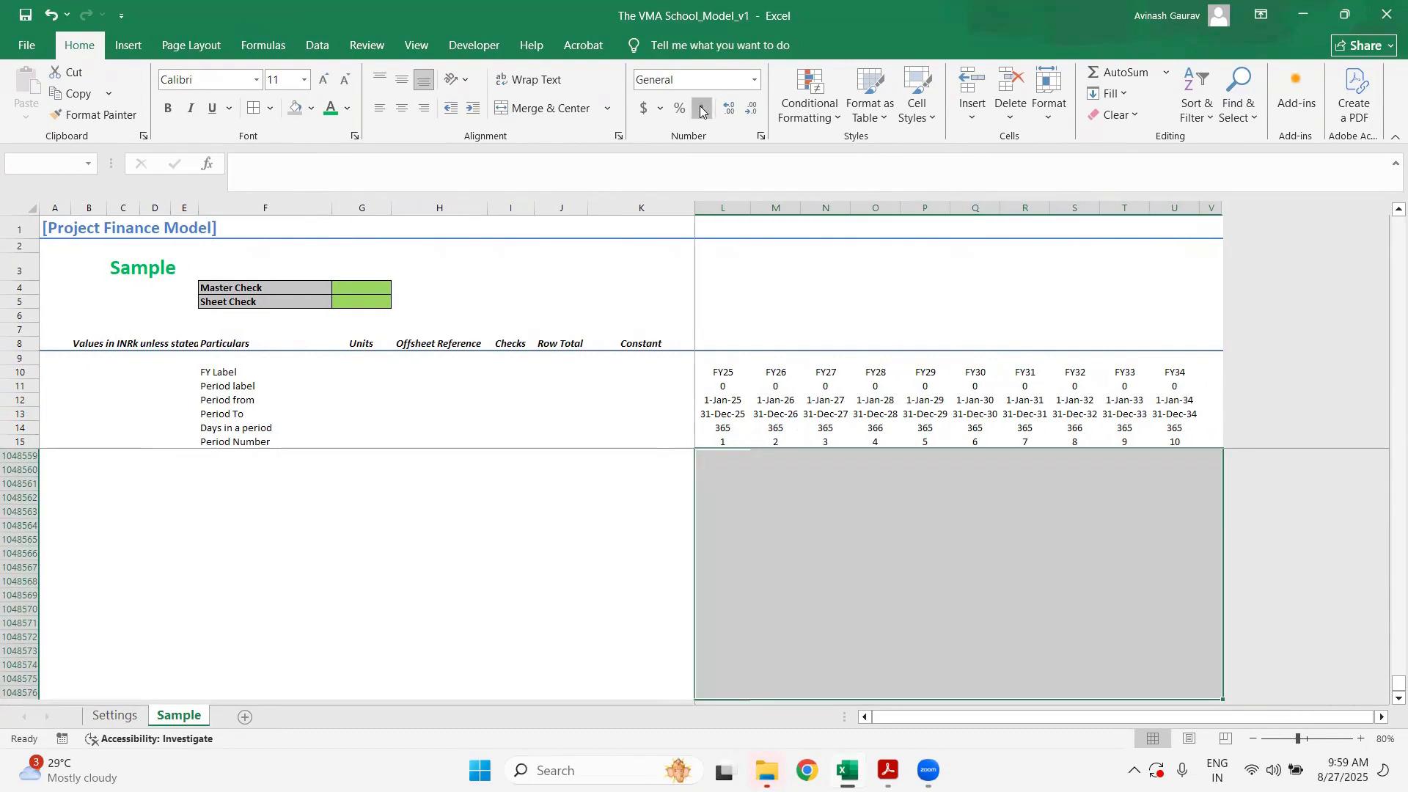
- Decrease the decimal places of the Sample sheet's timeline area, from L16 across to column V and down to the last row
{"action": "left_click", "coordinate": [754, 112]}
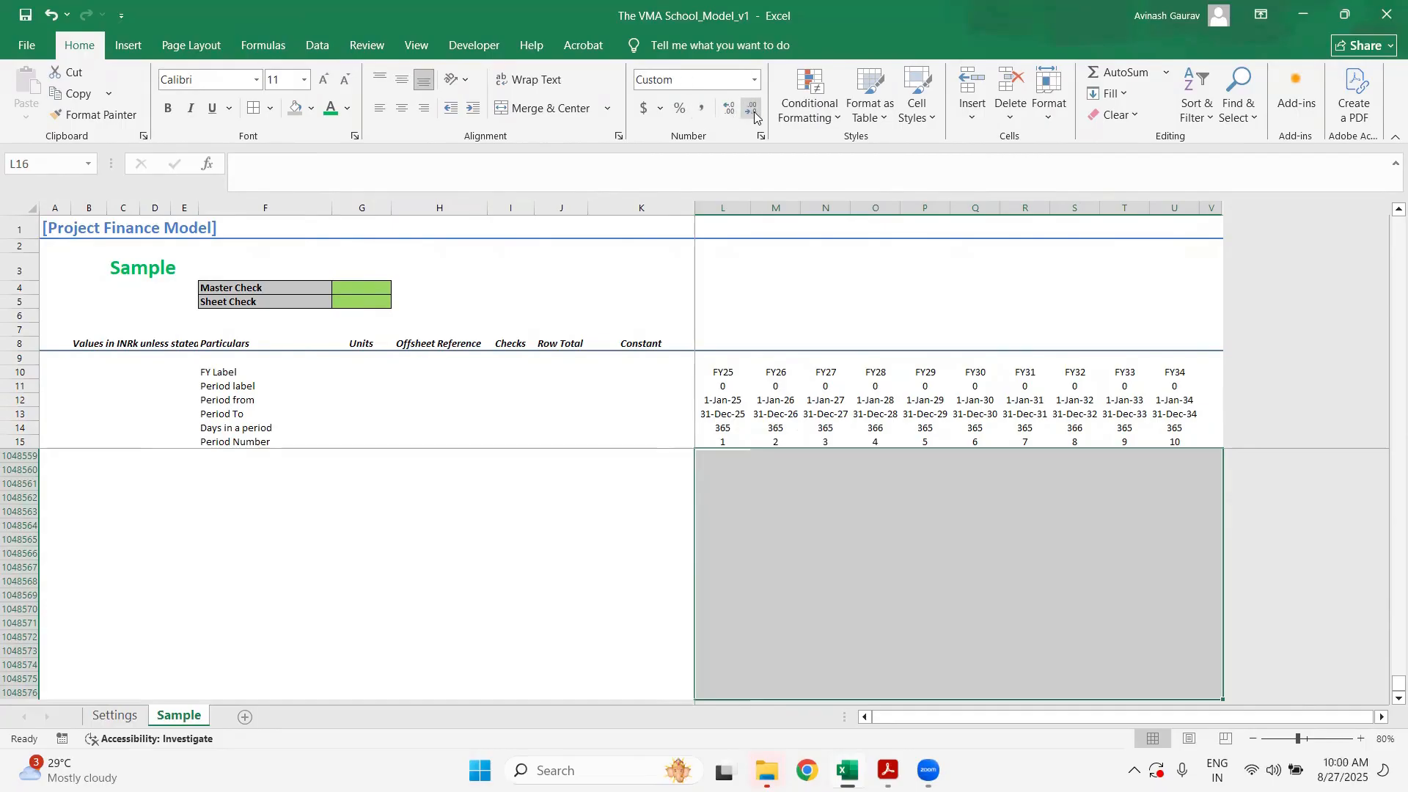
{"action": "key", "text": "Up"}
{"action": "key", "text": "Down"}
{"action": "key", "text": "Down"}
{"action": "key", "text": "Down"}
{"action": "key", "text": "Down"}
{"action": "key", "text": "Up"}
{"action": "key", "text": "Up"}
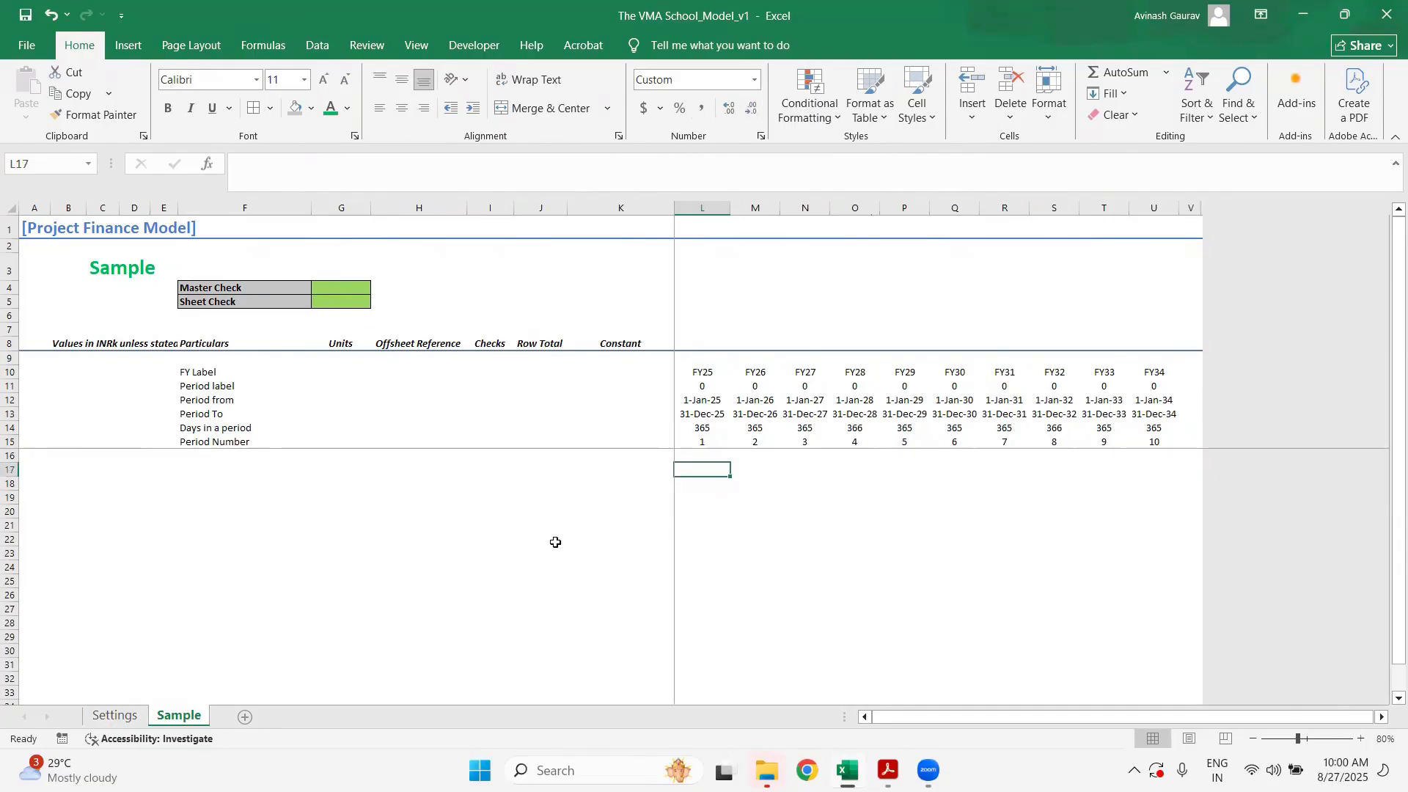
{"action": "left_click", "coordinate": [687, 387]}
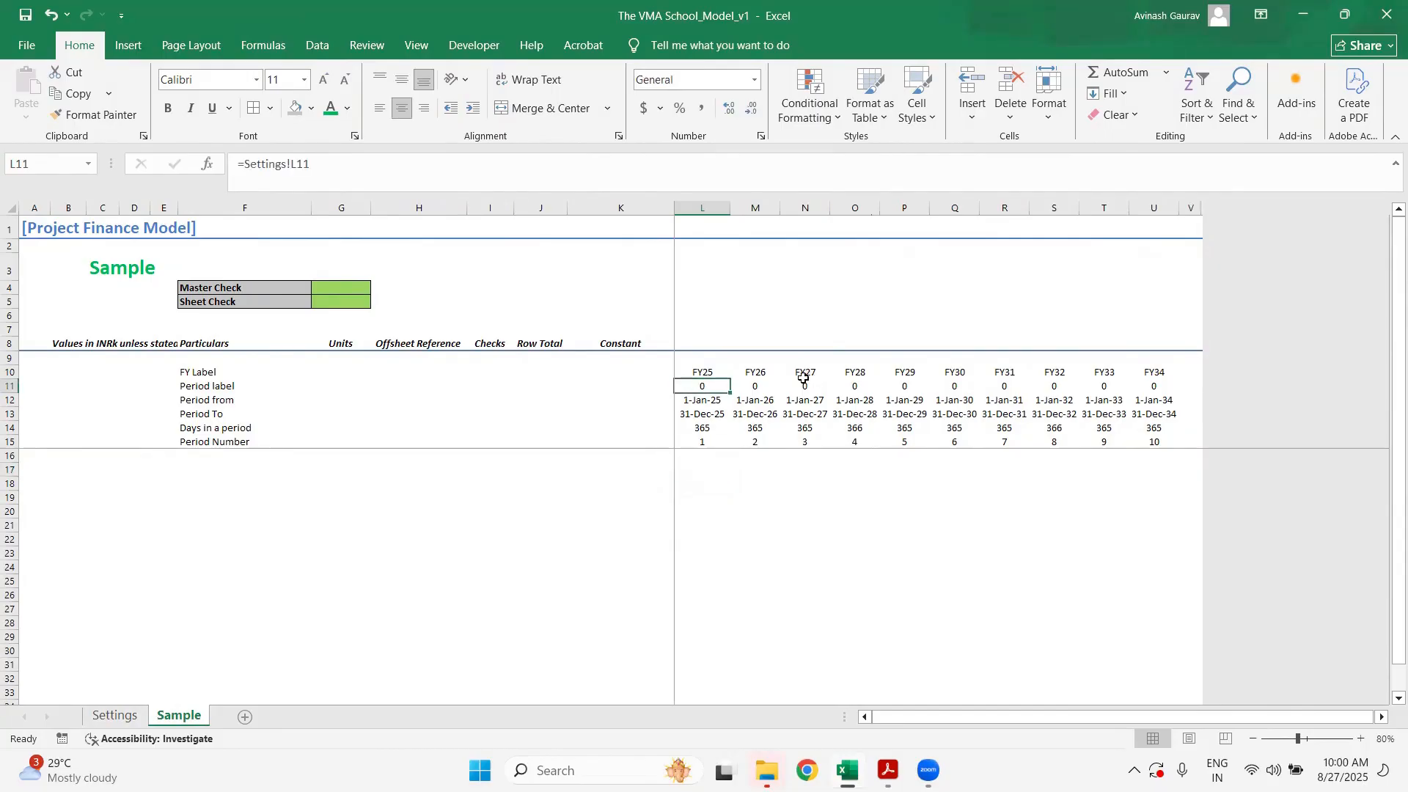
- Create a copy of the Sample sheet in the same workbook, placed before Sample
{"action": "right_click", "coordinate": [192, 720]}
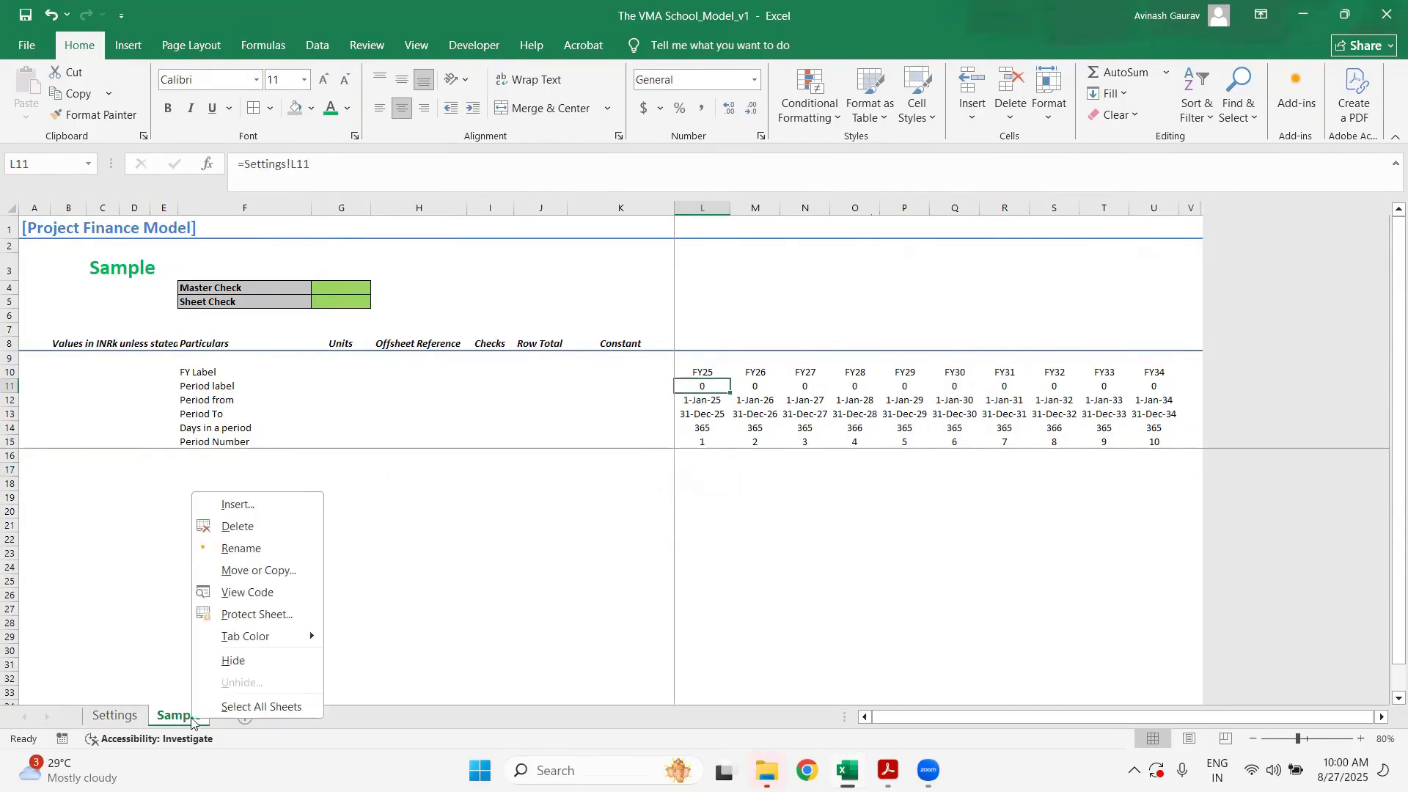
{"action": "left_click", "coordinate": [261, 571]}
{"action": "left_click", "coordinate": [160, 576]}
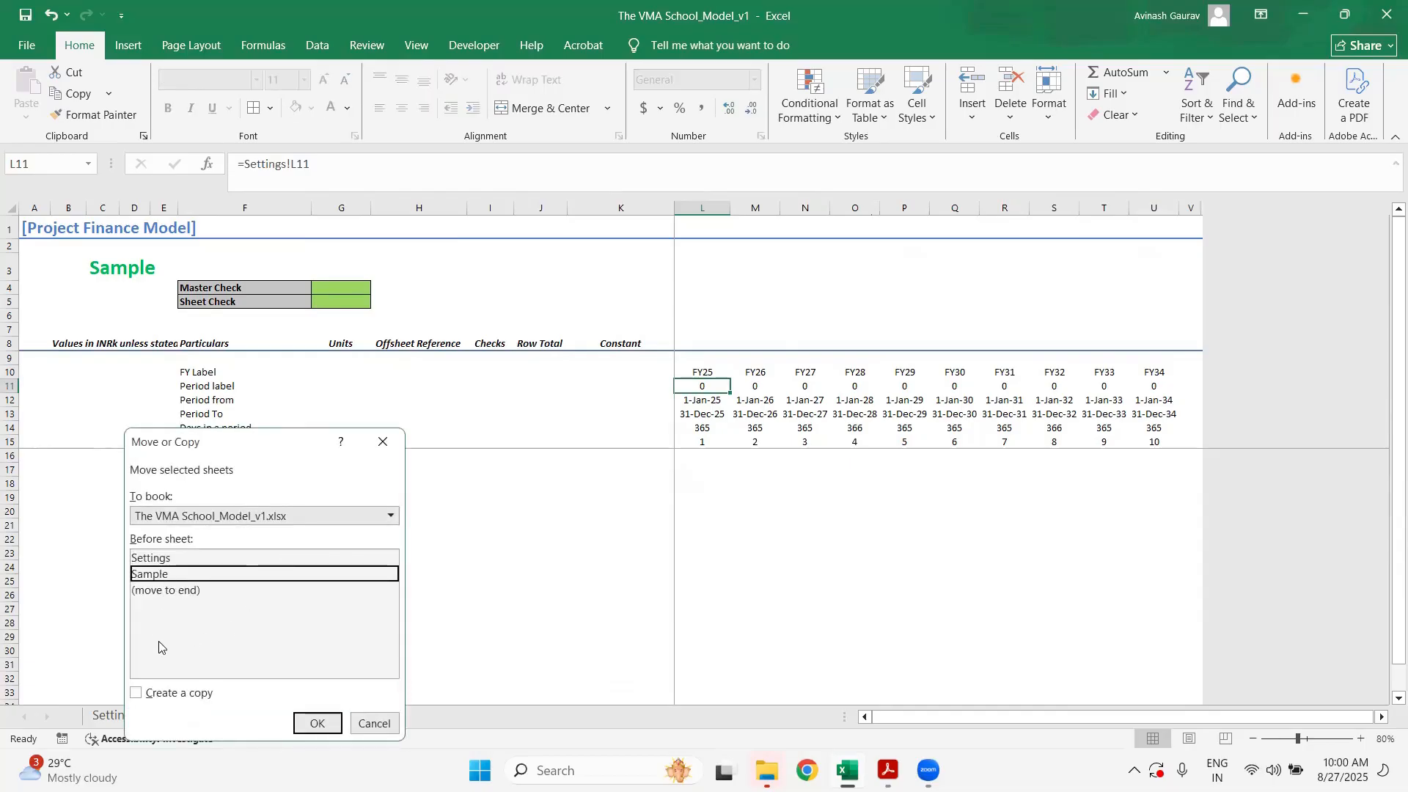
{"action": "left_click", "coordinate": [137, 693]}
{"action": "left_click", "coordinate": [317, 723]}
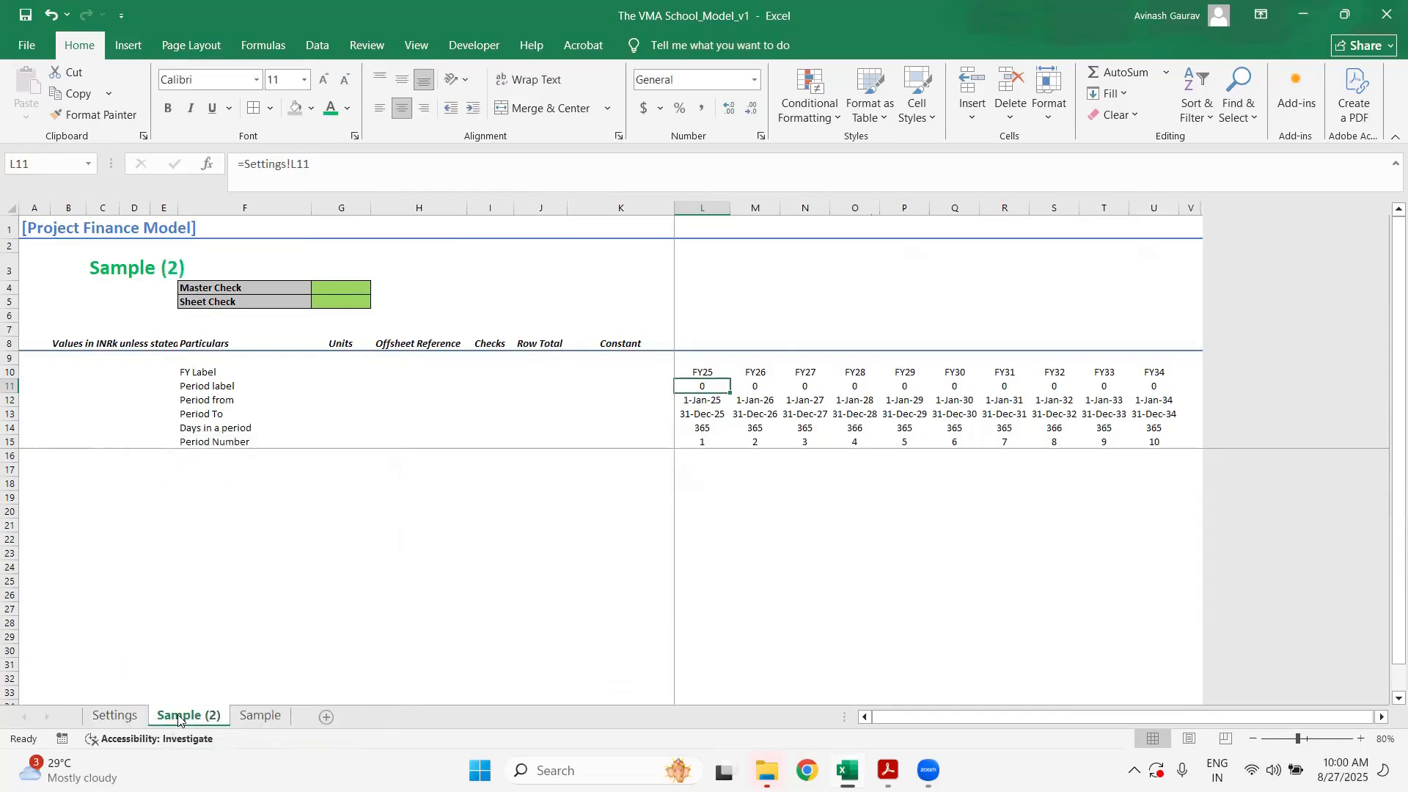
- Rename the copied sheet as Inputs
{"action": "double_click", "coordinate": [180, 713]}
{"action": "type", "text": "Inputs"}
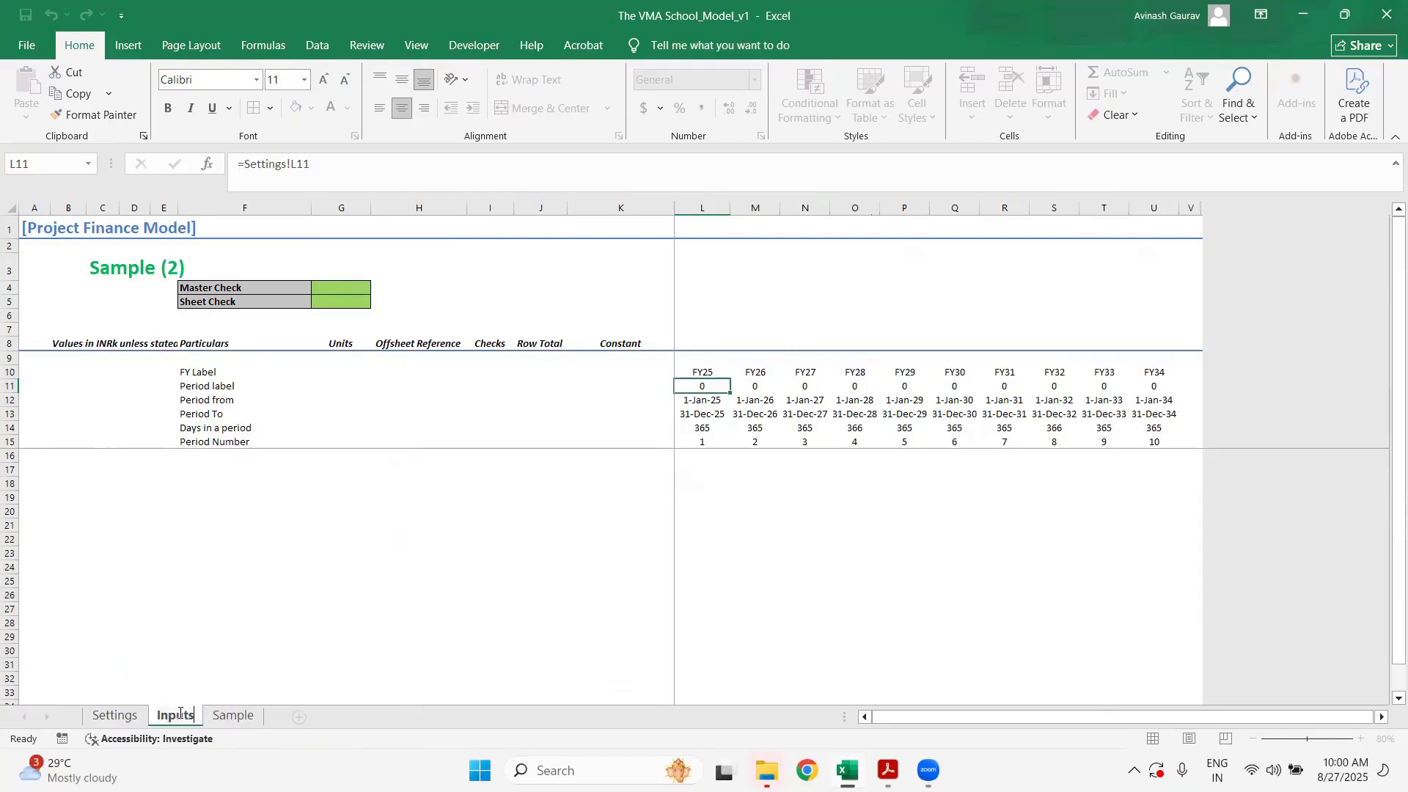
{"action": "key", "text": "Return"}
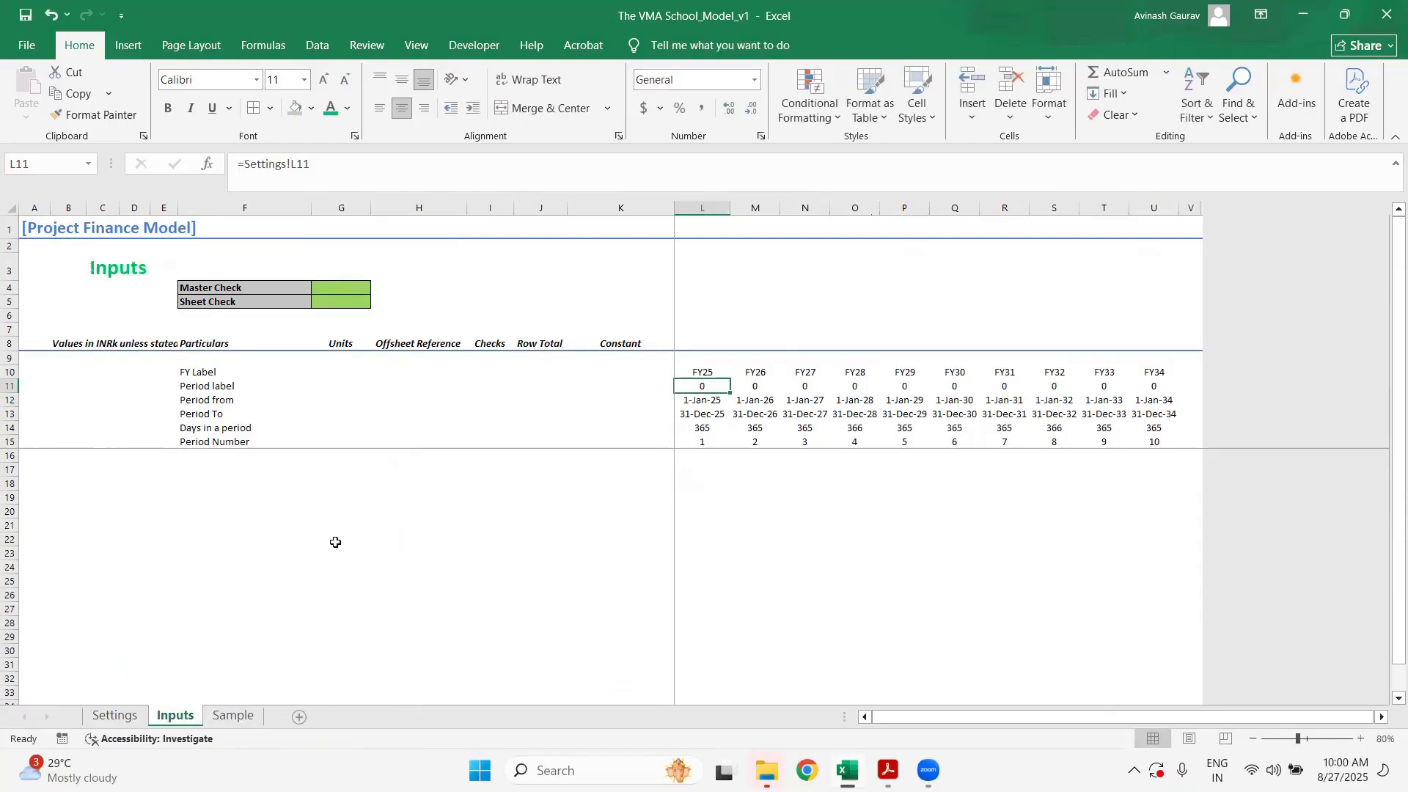
{"action": "left_click", "coordinate": [44, 480]}
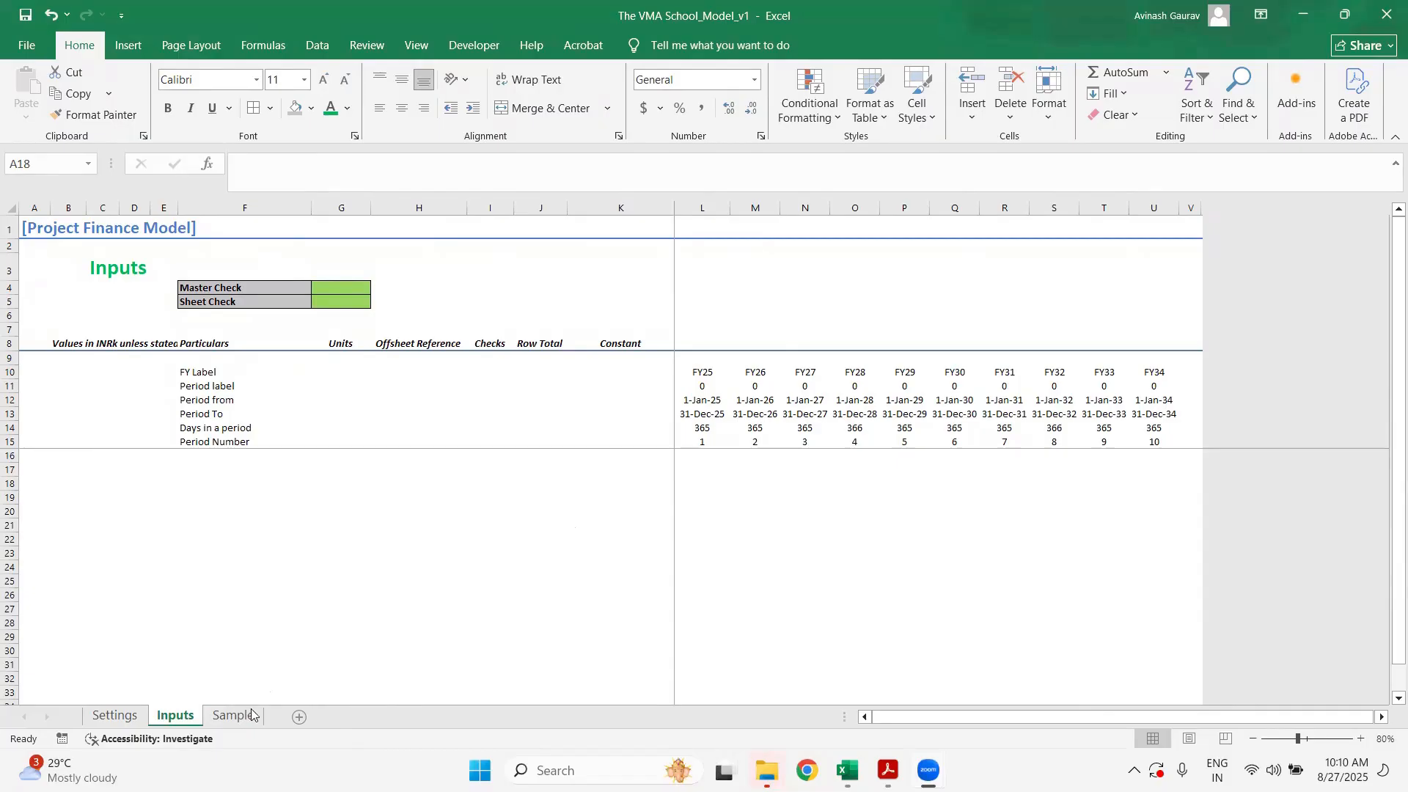
- Review the Settings sheet down to its end, including the Period label row L11:U11, and compare it with the Sample and Inputs sheets
{"action": "left_click", "coordinate": [115, 715]}
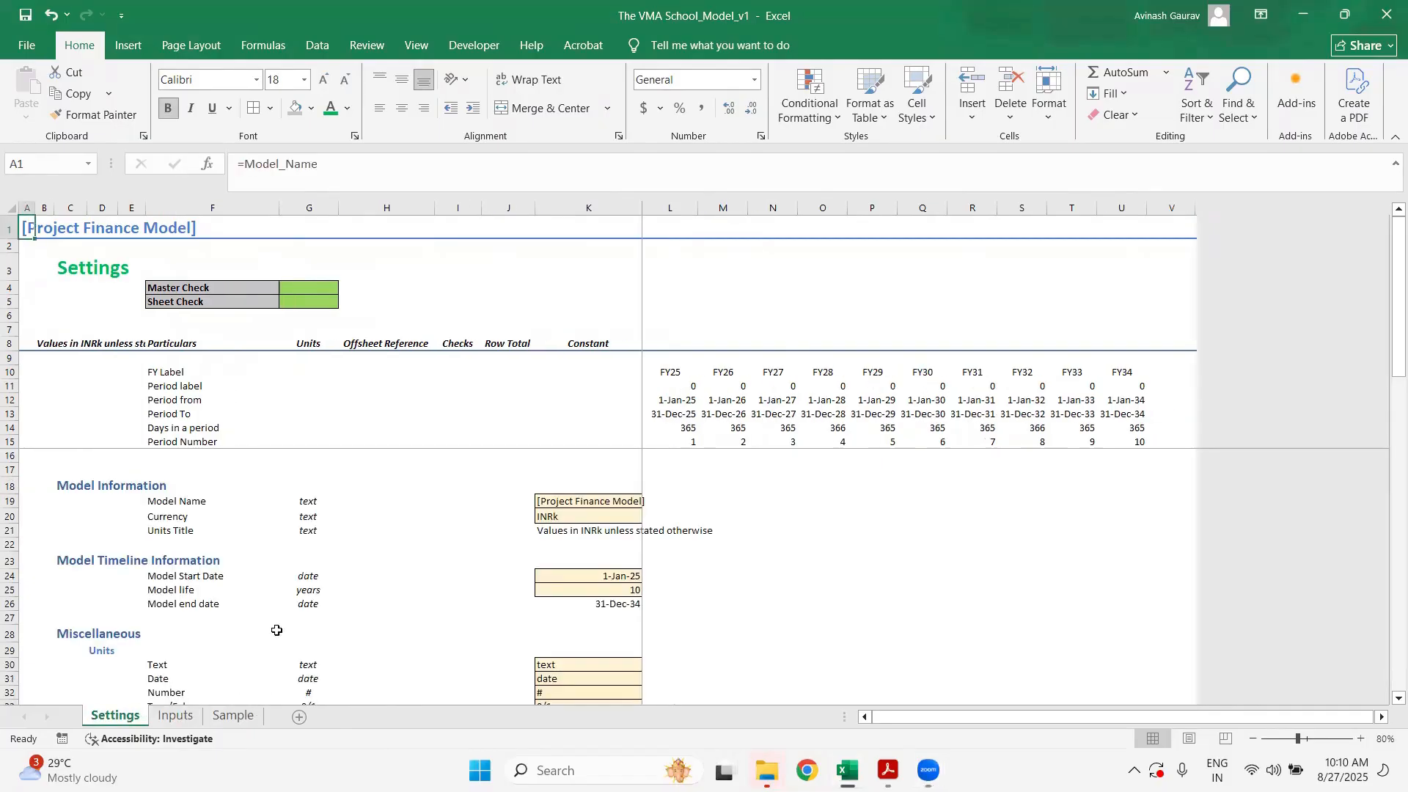
{"action": "scroll", "coordinate": [557, 587], "scroll_direction": "down", "scroll_amount": 12}
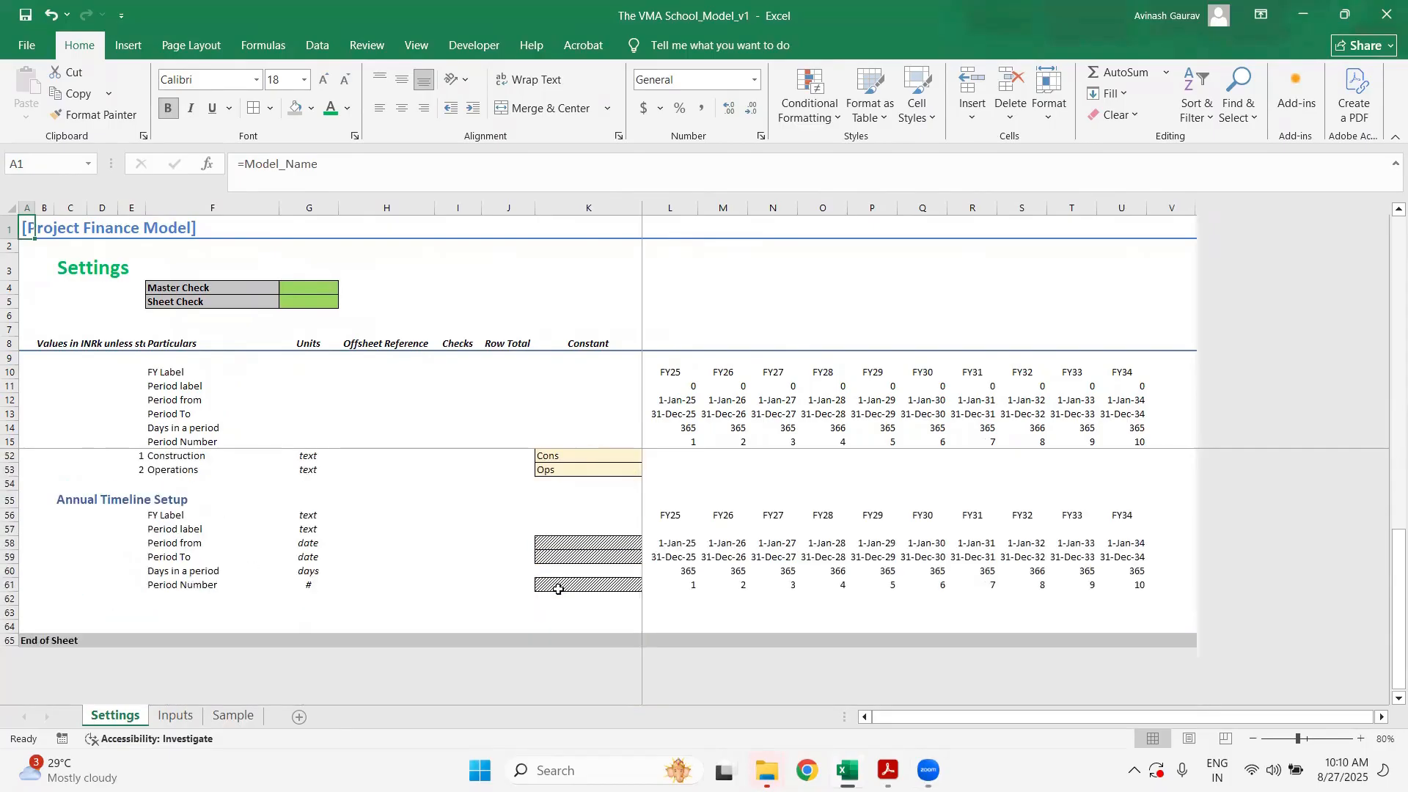
{"action": "scroll", "coordinate": [558, 588], "scroll_direction": "up", "scroll_amount": 8}
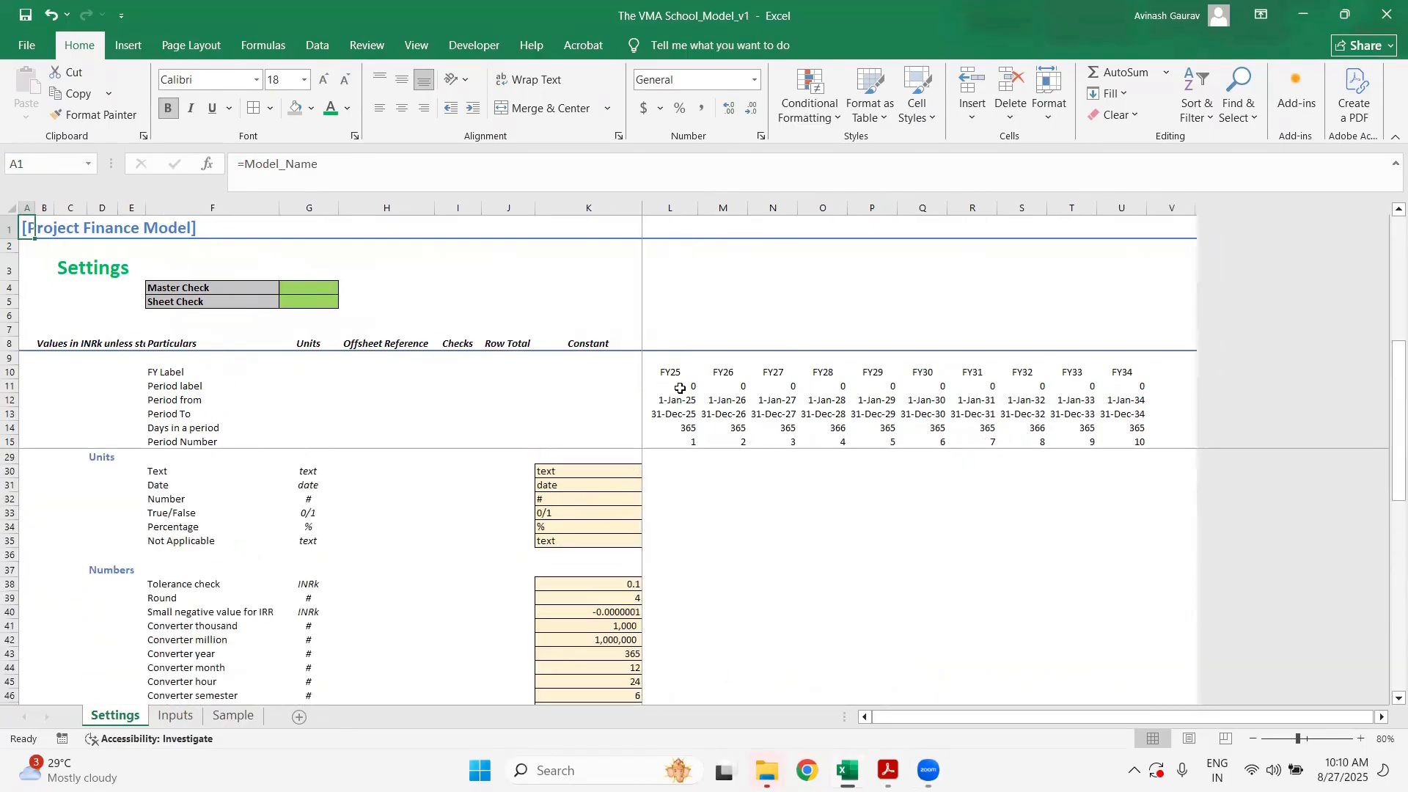
{"action": "left_click_drag", "start_coordinate": [681, 389], "coordinate": [1112, 387]}
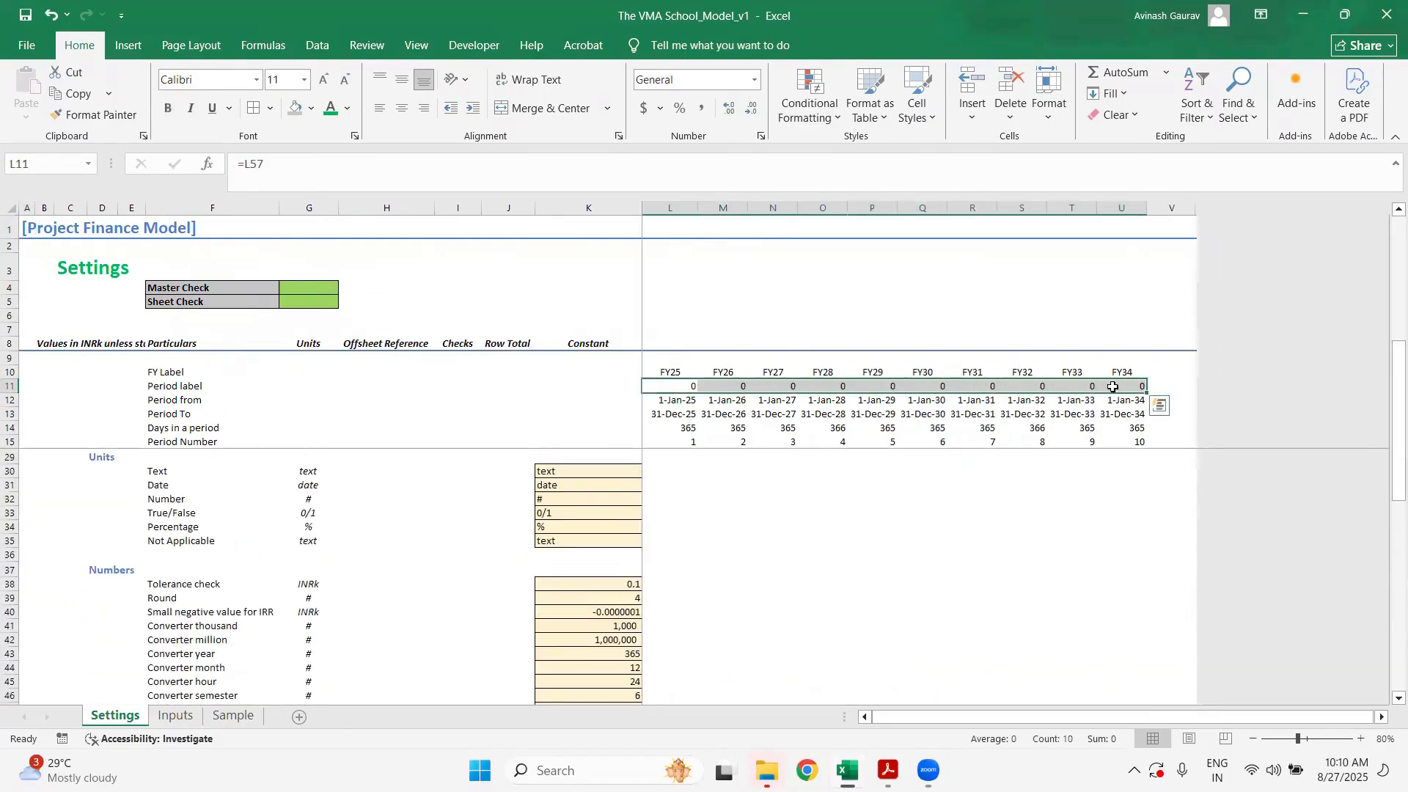
{"action": "left_click", "coordinate": [233, 717]}
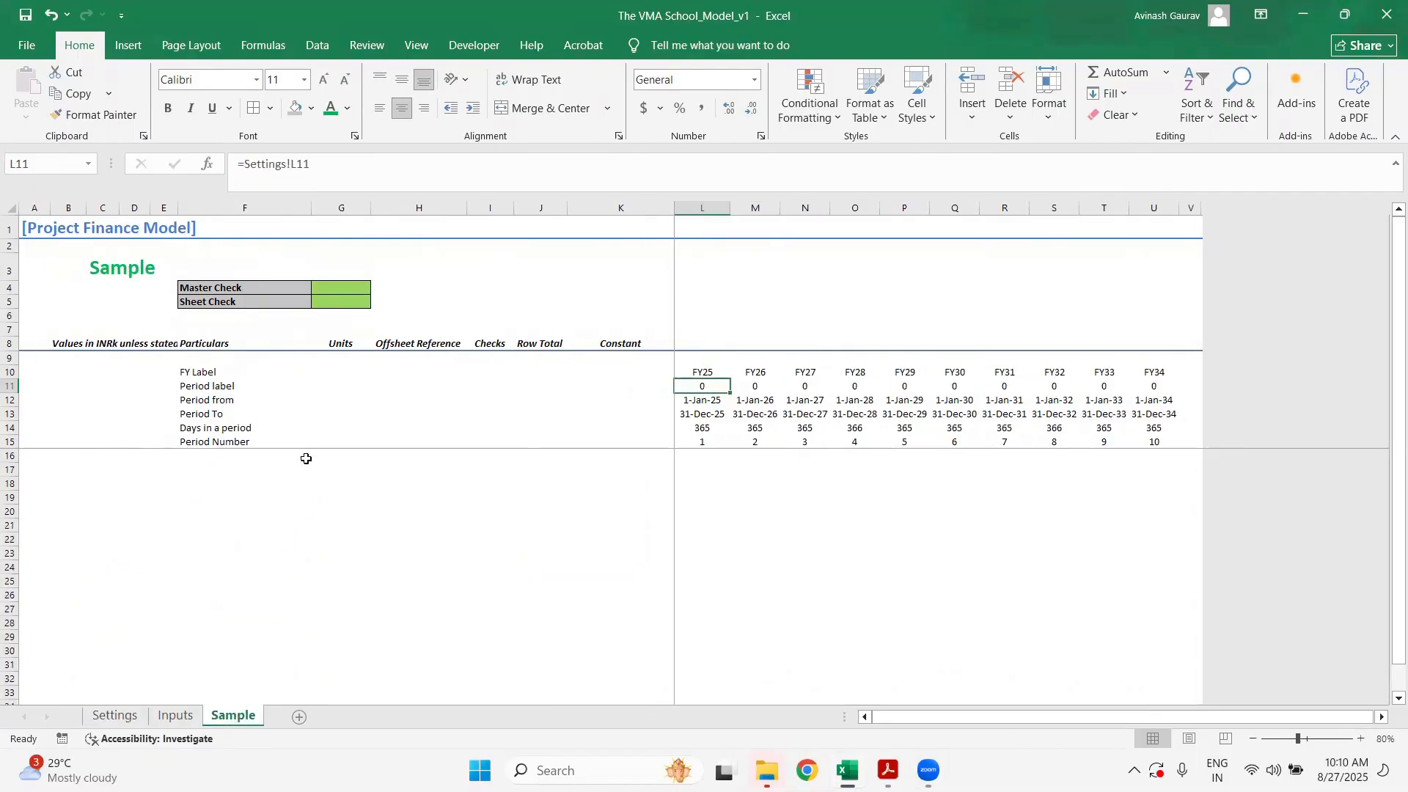
{"action": "left_click", "coordinate": [183, 725]}
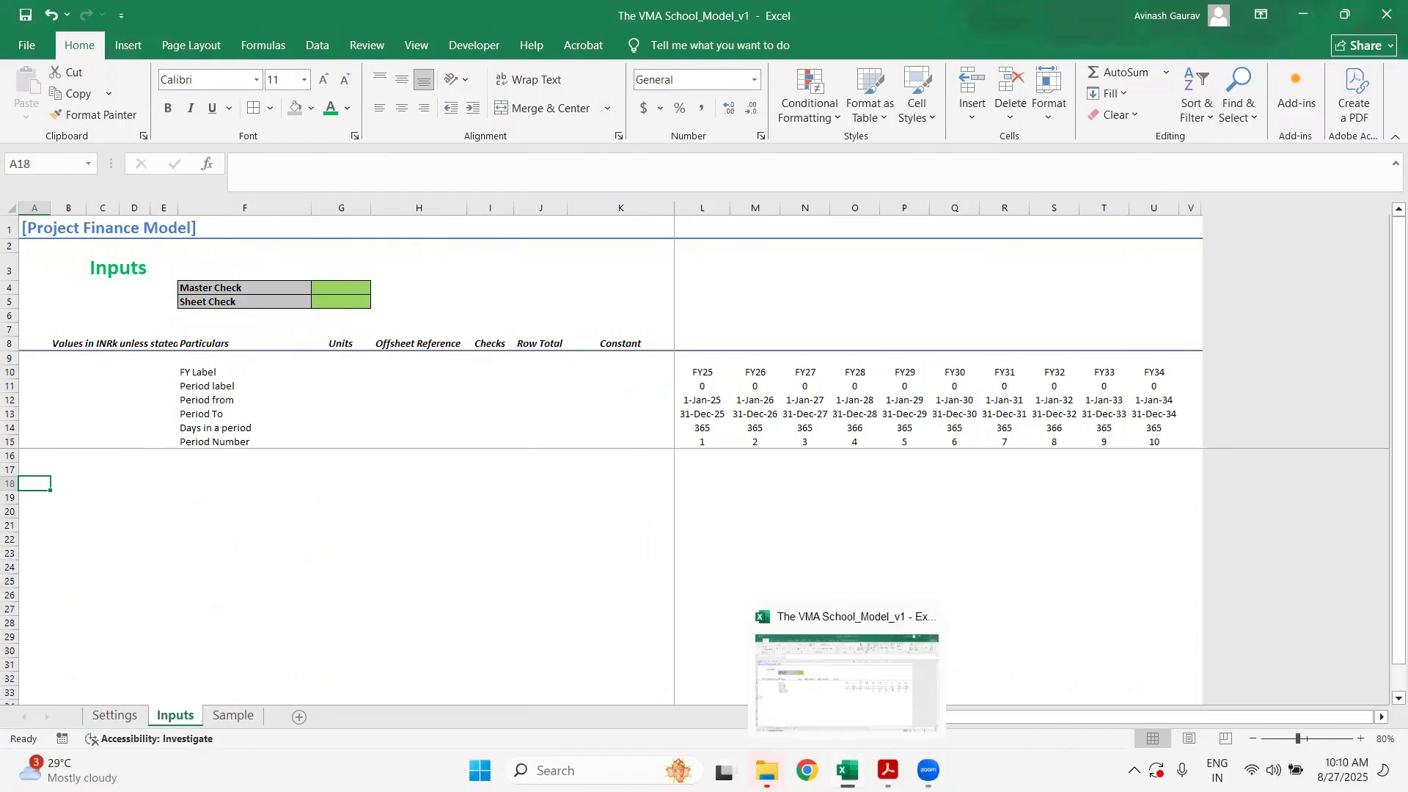
- Switch to Adobe Acrobat, read through the handout's CAPEX, capital structure, product and COGS assumptions, and return to Excel
{"action": "left_click", "coordinate": [888, 770]}
{"action": "scroll", "coordinate": [665, 490], "scroll_direction": "down", "scroll_amount": 10}
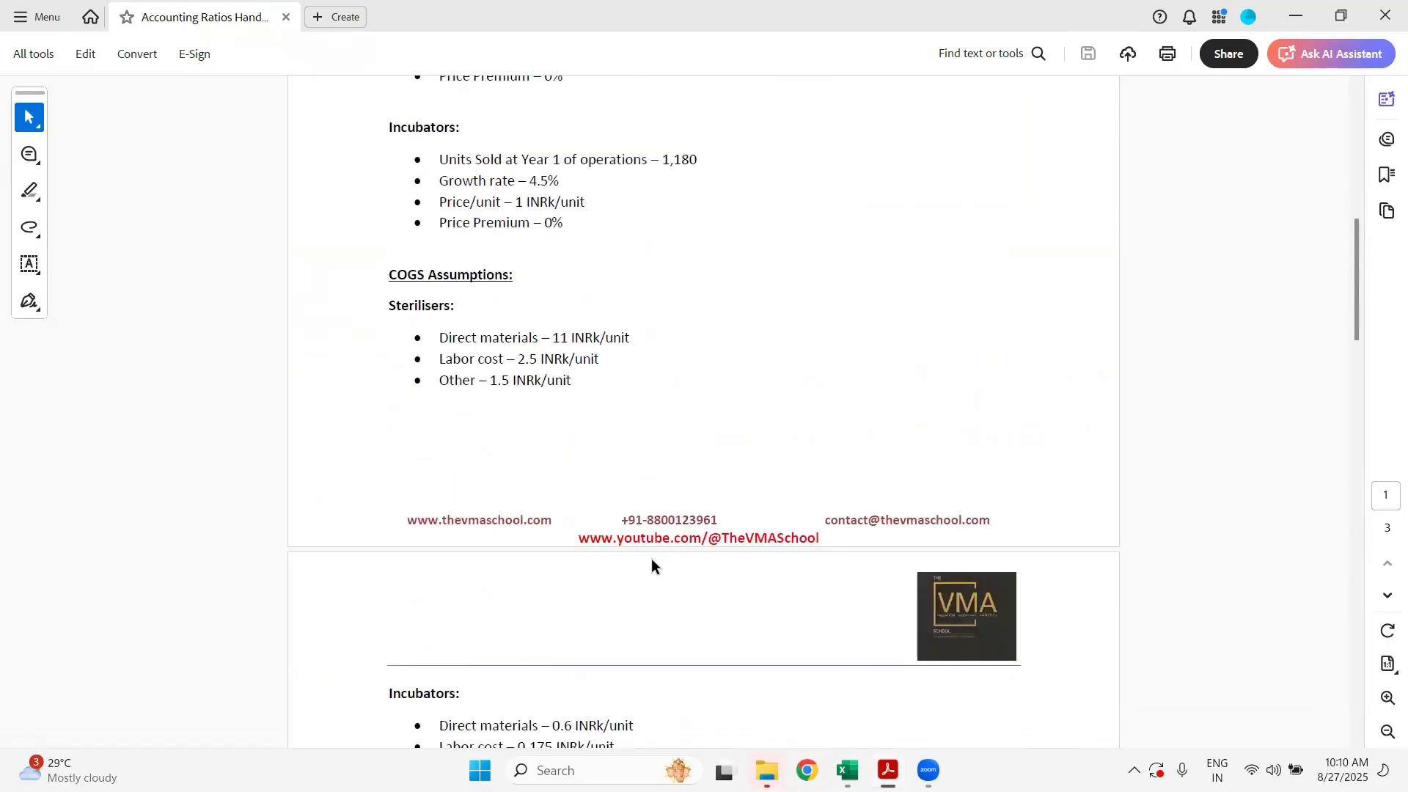
{"action": "scroll", "coordinate": [651, 557], "scroll_direction": "down", "scroll_amount": 8}
{"action": "scroll", "coordinate": [651, 558], "scroll_direction": "down", "scroll_amount": 2}
{"action": "scroll", "coordinate": [651, 557], "scroll_direction": "up", "scroll_amount": 20}
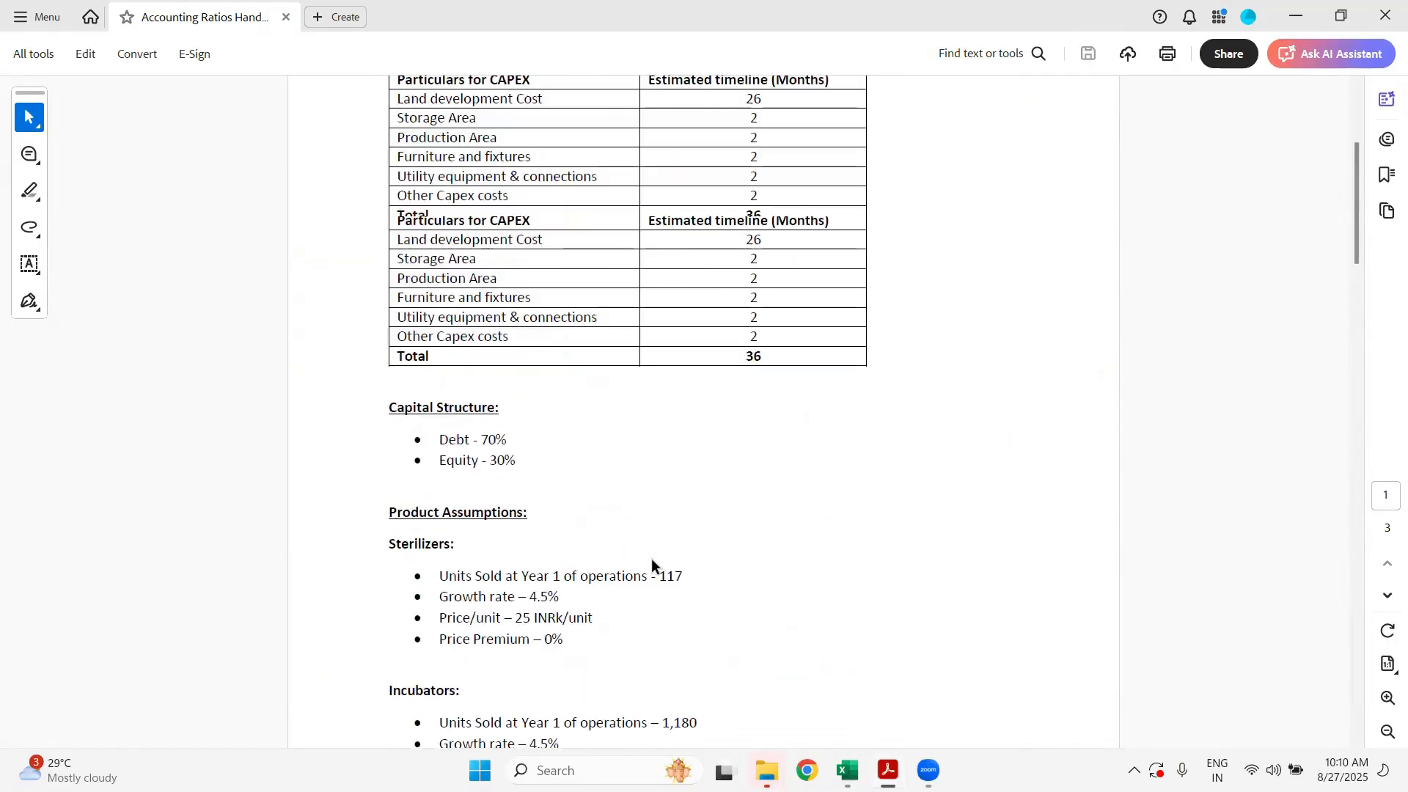
{"action": "left_click", "coordinate": [1295, 19]}
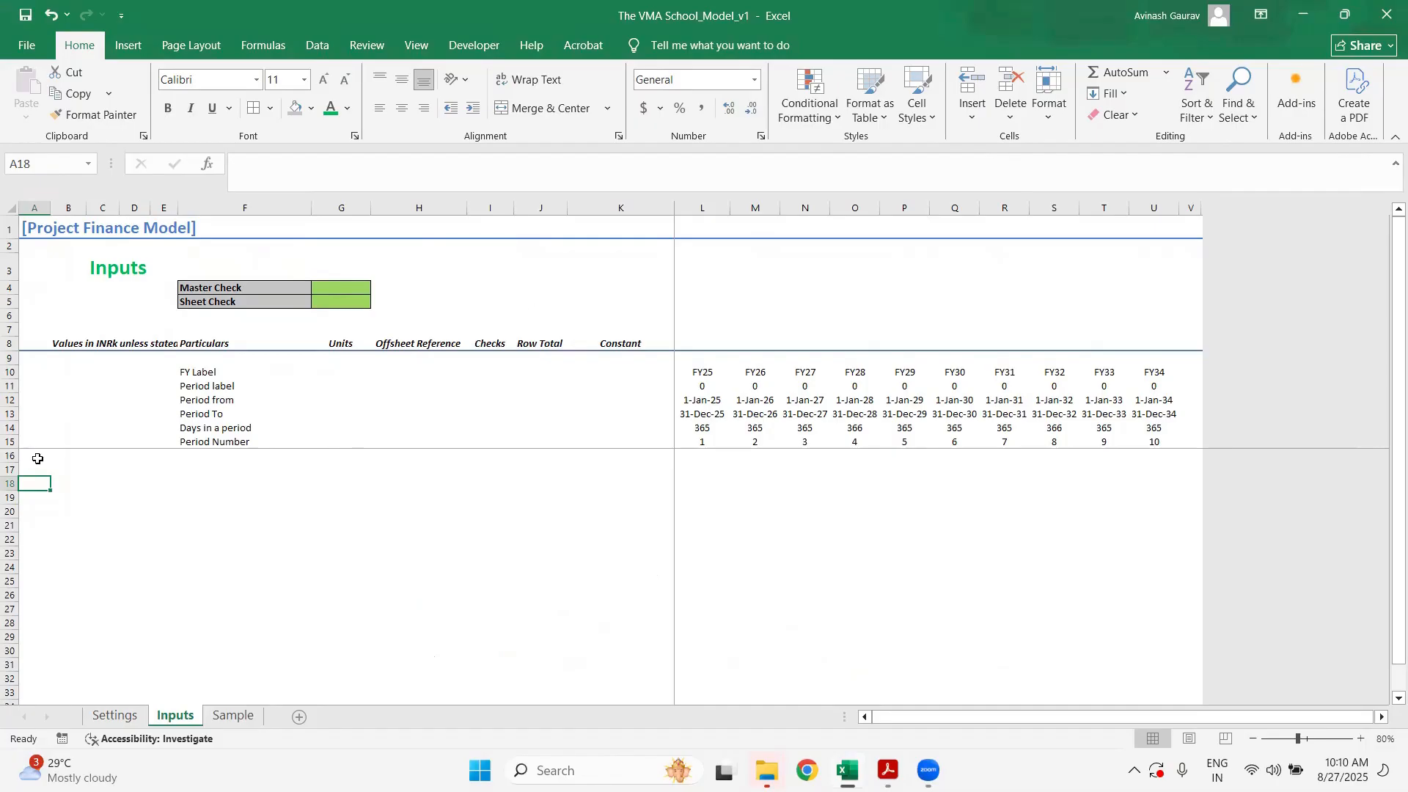
- Look over the empty Inputs area below the header and the Settings sheet's sections, and return to cell B16 of the Inputs sheet
{"action": "left_click_drag", "start_coordinate": [35, 458], "coordinate": [506, 607]}
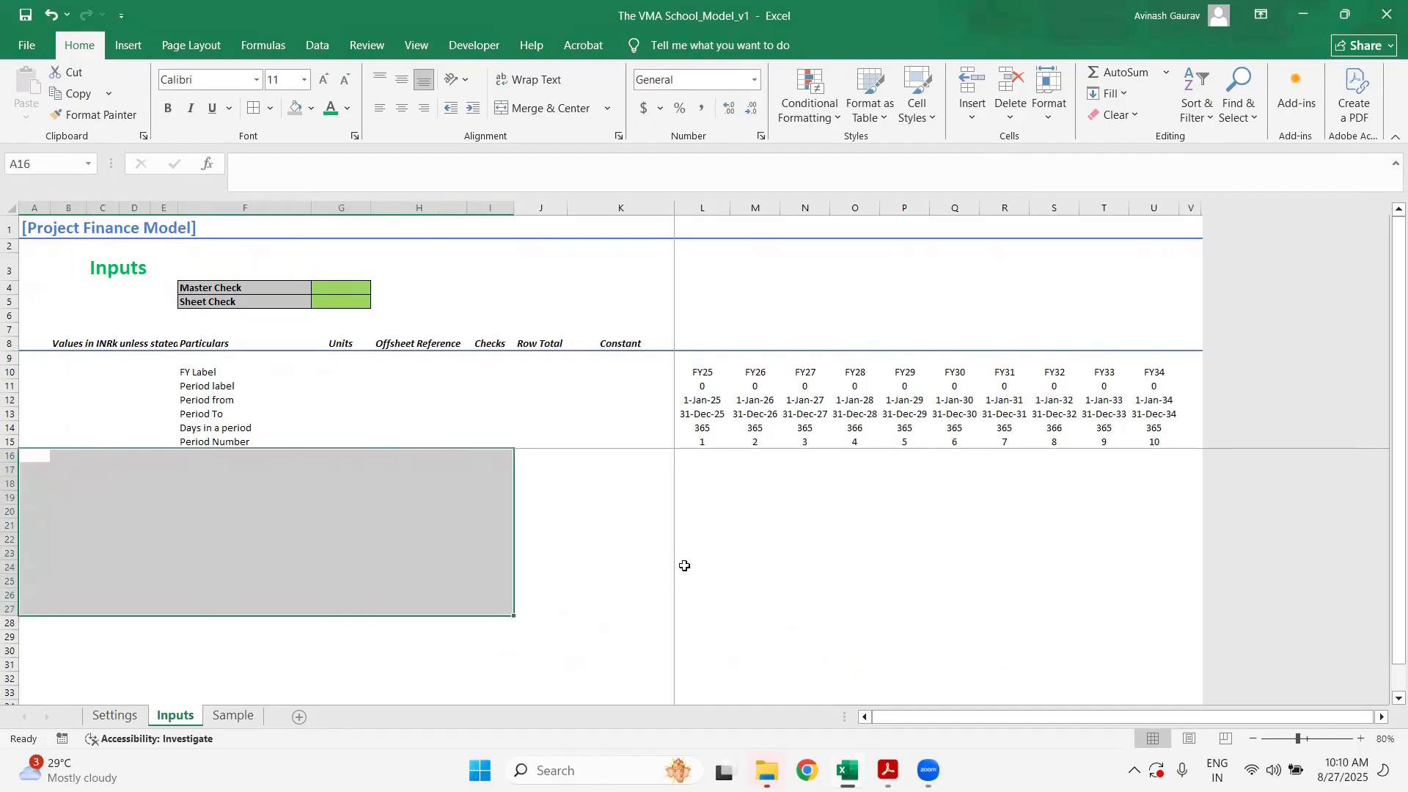
{"action": "left_click", "coordinate": [587, 563]}
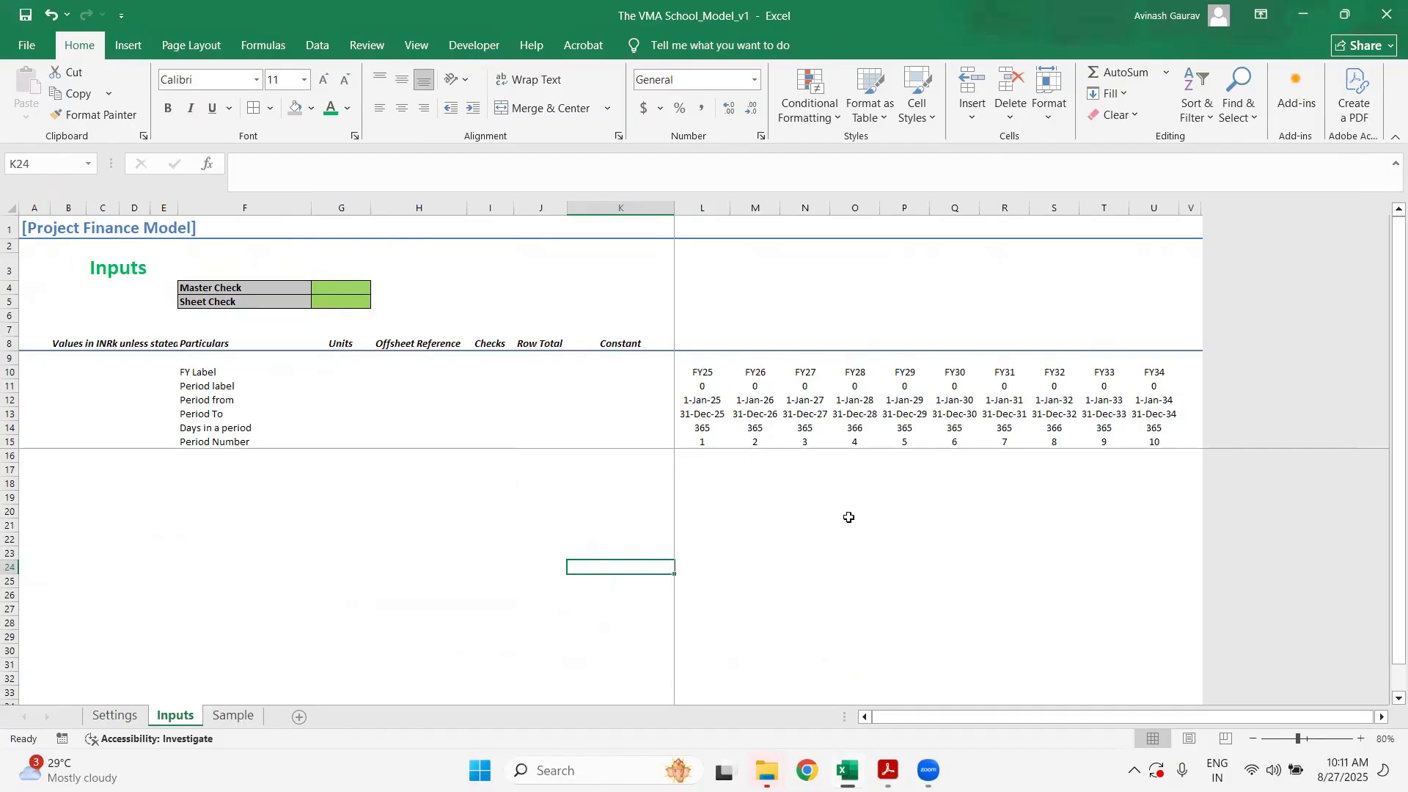
{"action": "left_click", "coordinate": [114, 715]}
{"action": "scroll", "coordinate": [445, 605], "scroll_direction": "down", "scroll_amount": 4}
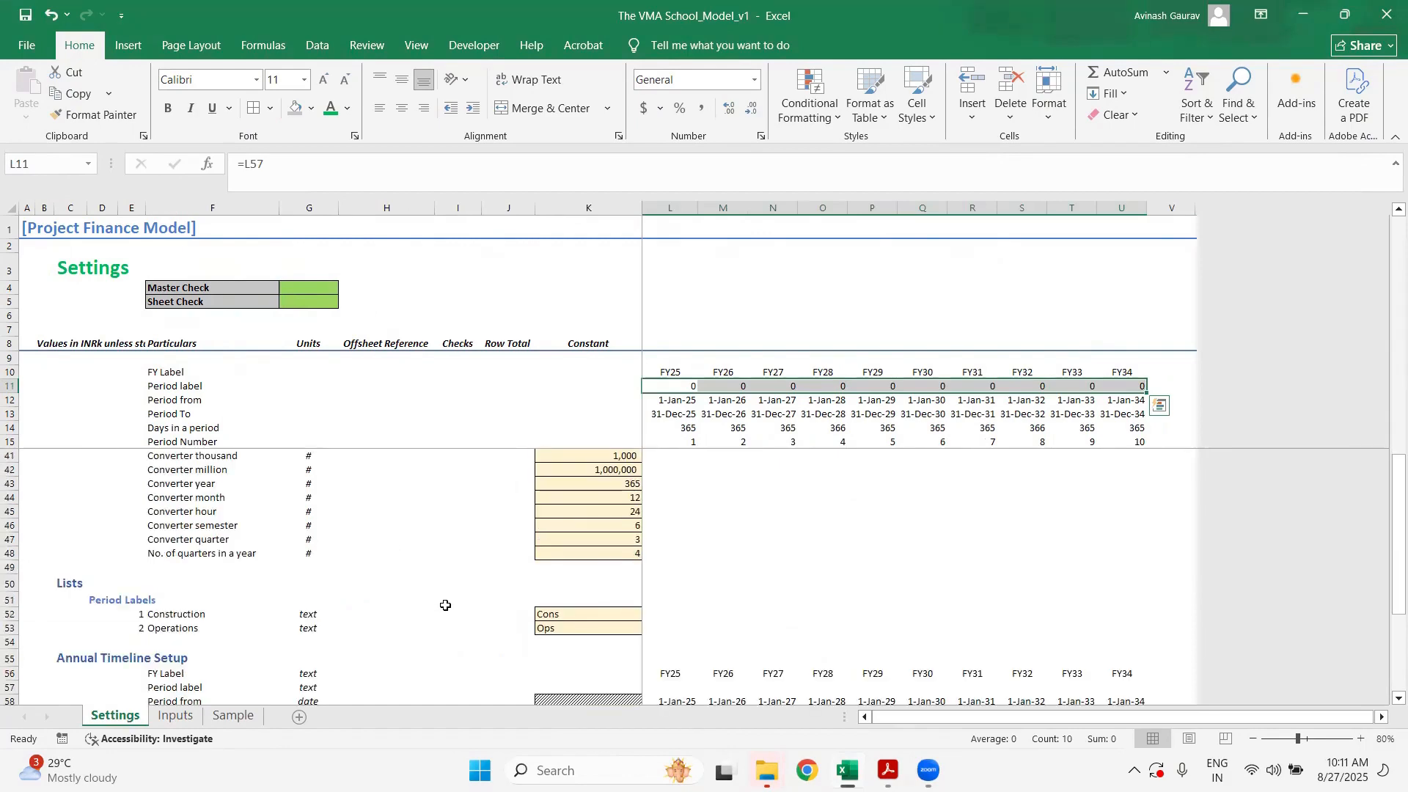
{"action": "scroll", "coordinate": [444, 607], "scroll_direction": "up", "scroll_amount": 8}
{"action": "scroll", "coordinate": [445, 605], "scroll_direction": "down", "scroll_amount": 8}
{"action": "left_click", "coordinate": [719, 540]}
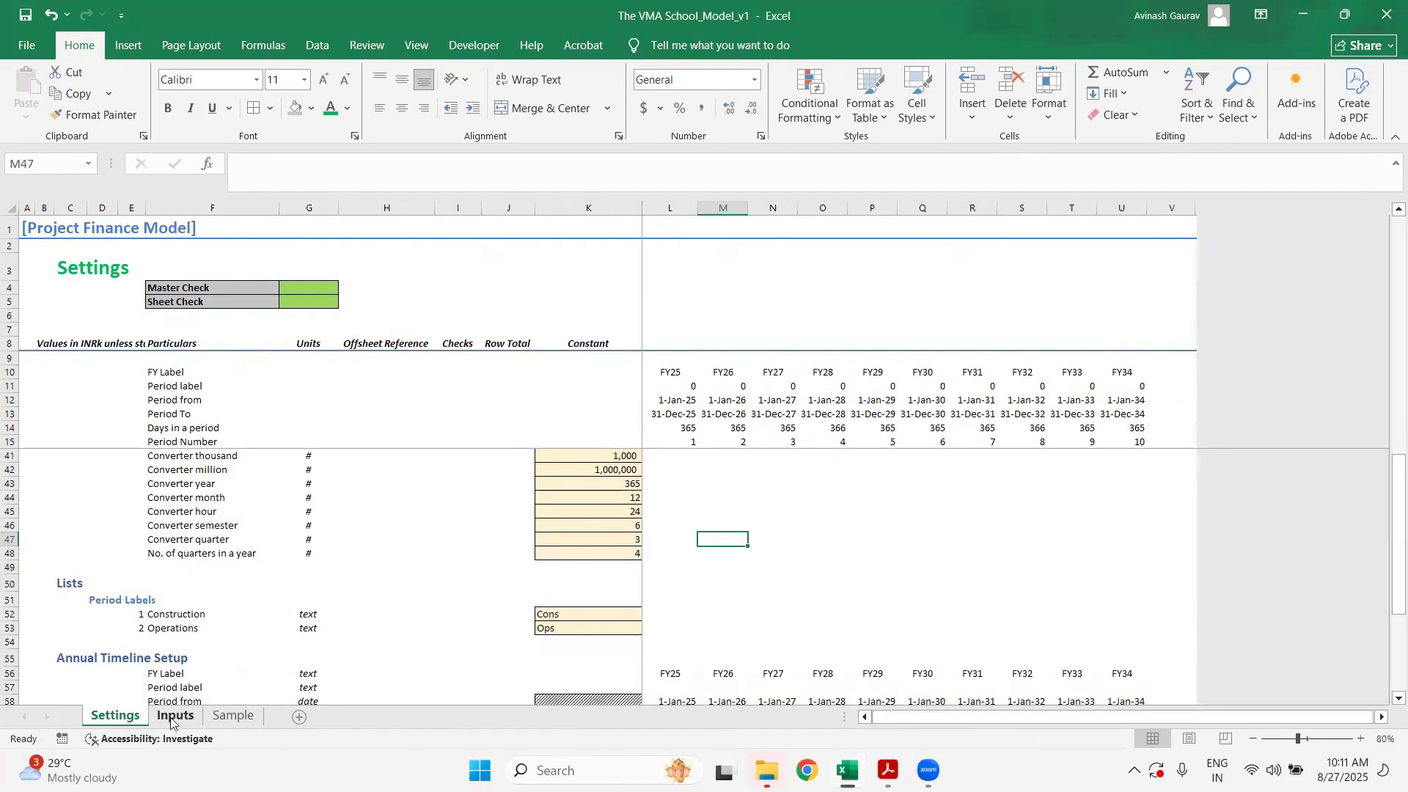
{"action": "scroll", "coordinate": [323, 552], "scroll_direction": "up", "scroll_amount": 8}
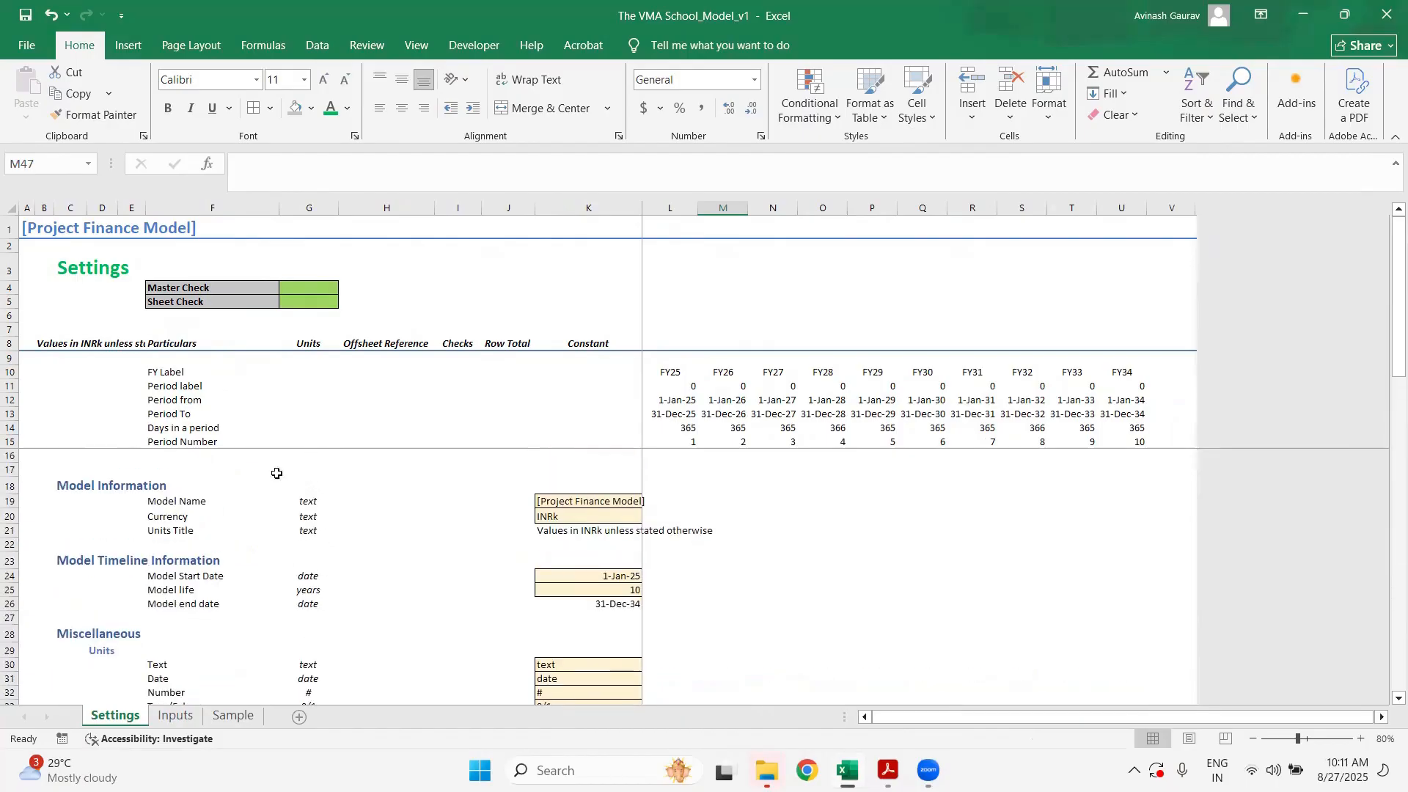
{"action": "key", "text": "ctrl+Page_Down"}
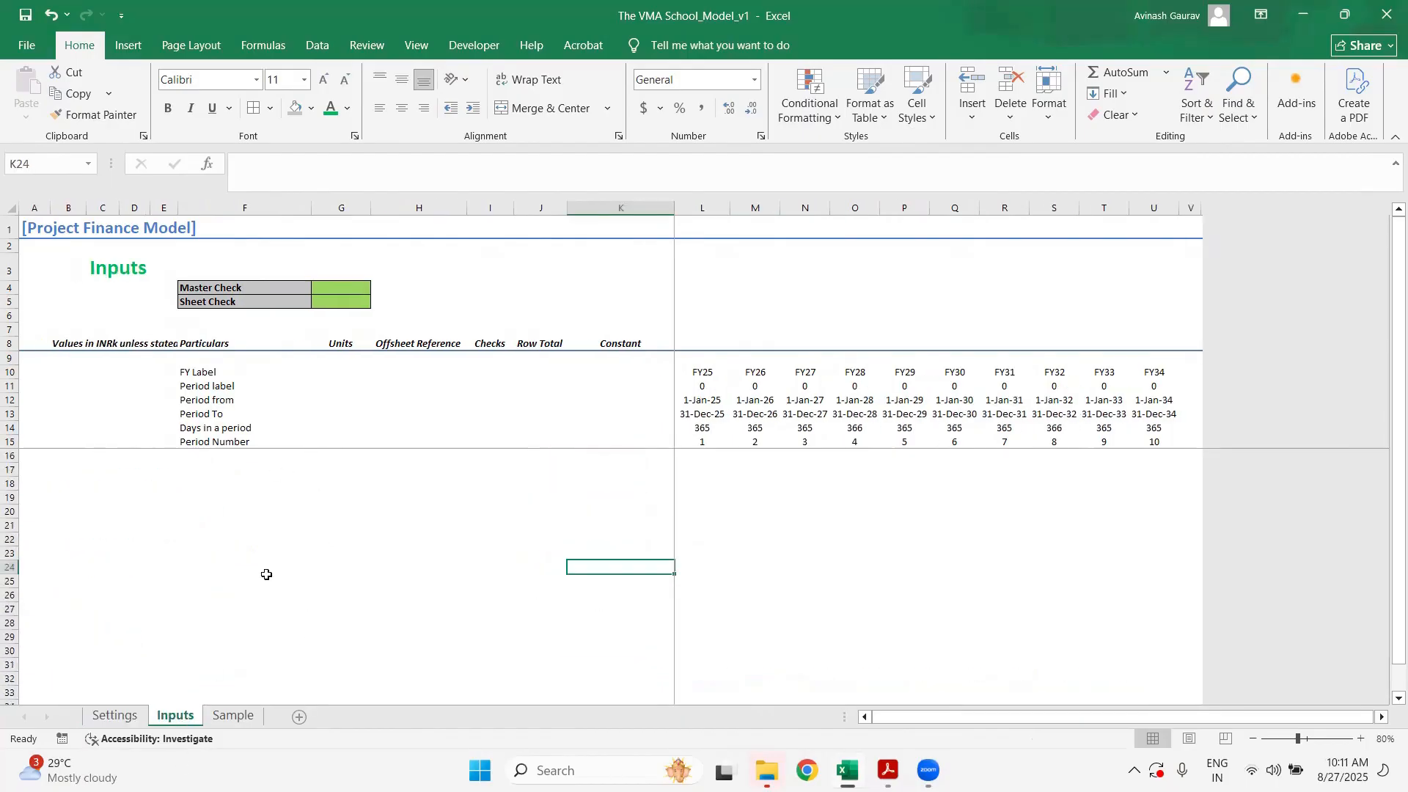
{"action": "left_click", "coordinate": [59, 457]}
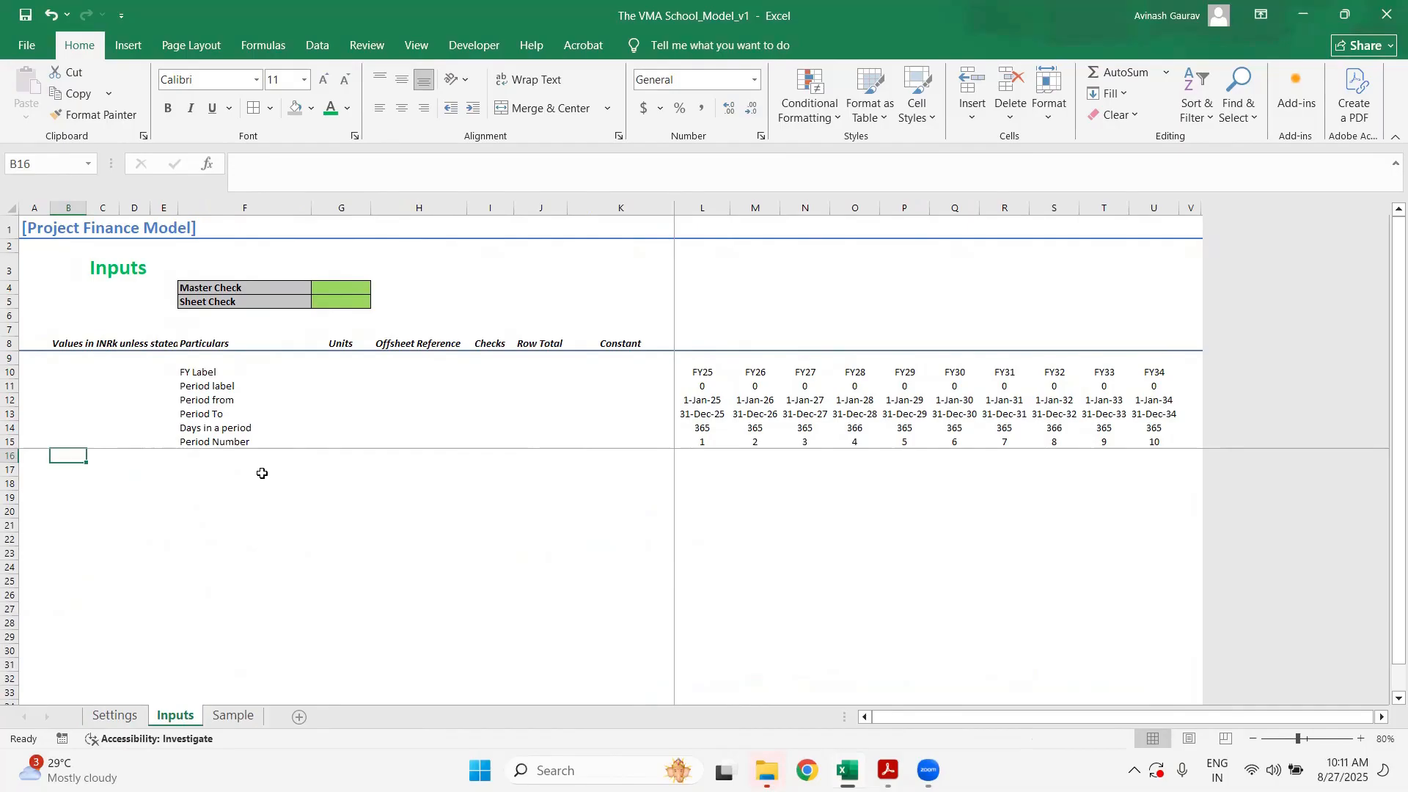